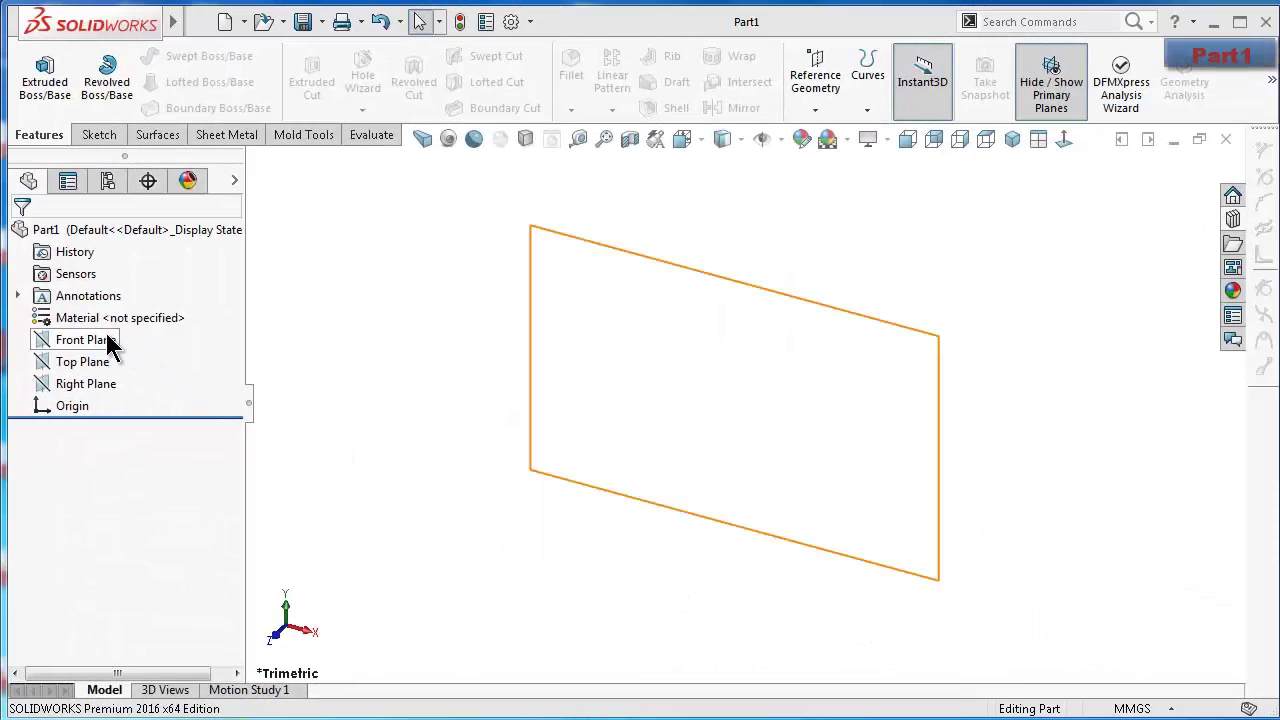
Start a sketch on the Front Plane with the Straight Slot tool
click(110, 340)
click(120, 310)
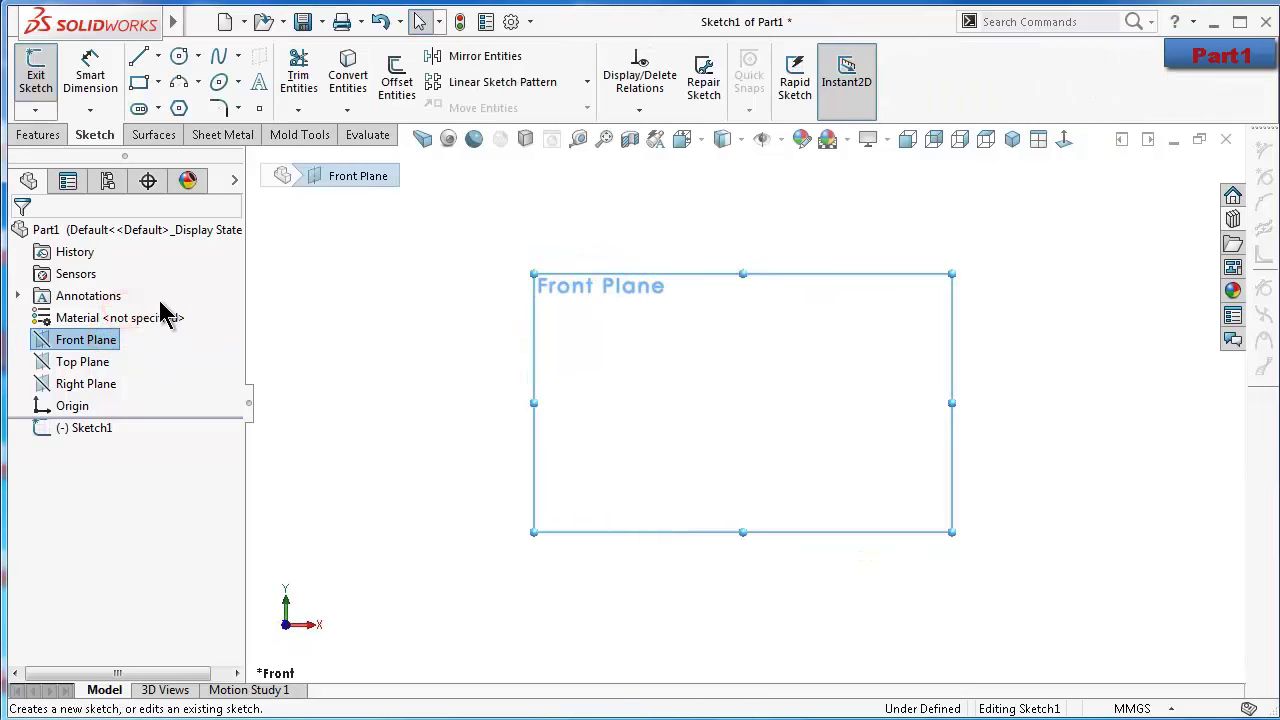
click(157, 108)
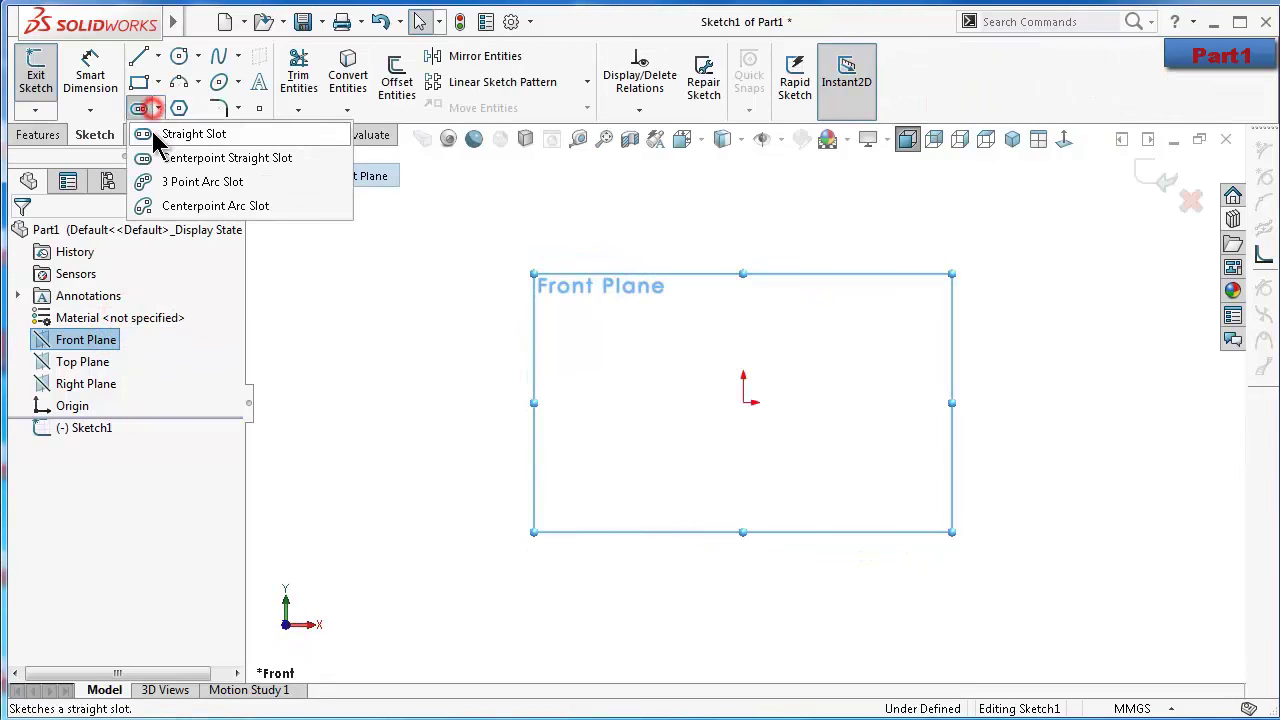
click(175, 136)
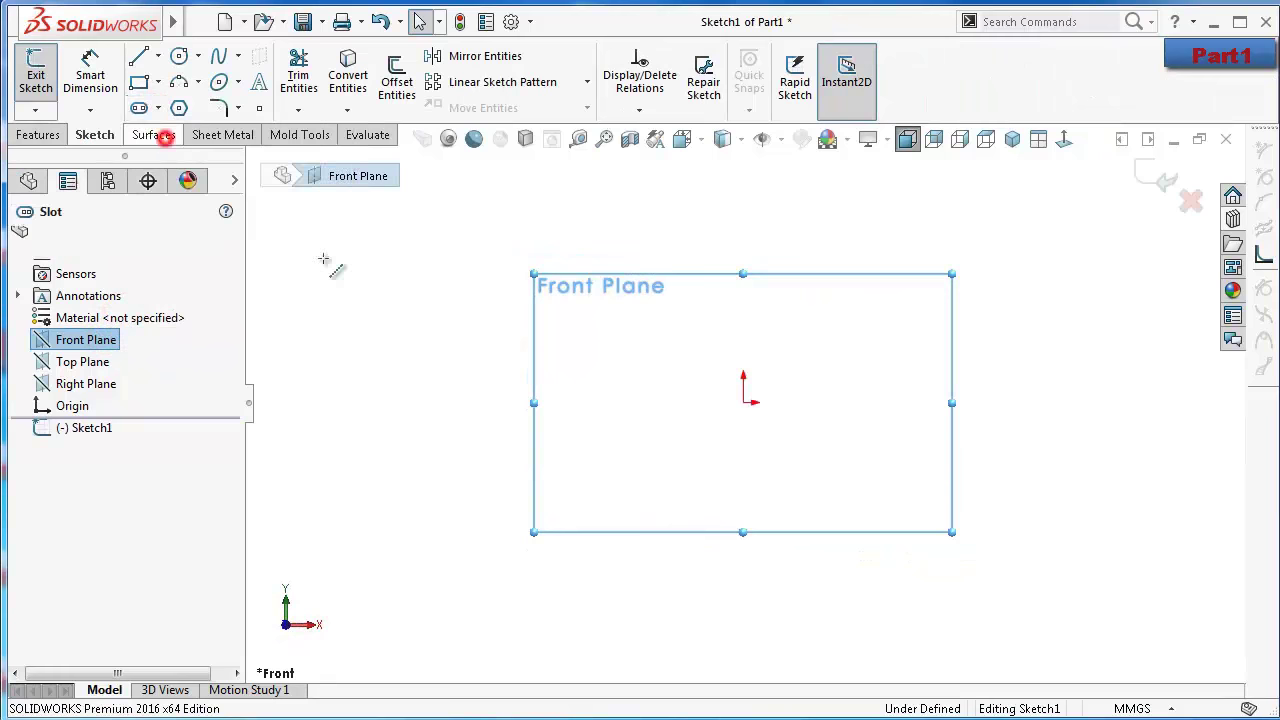
Draw a horizontal straight slot from the origin, about 132 mm long and 63 mm wide
click(745, 403)
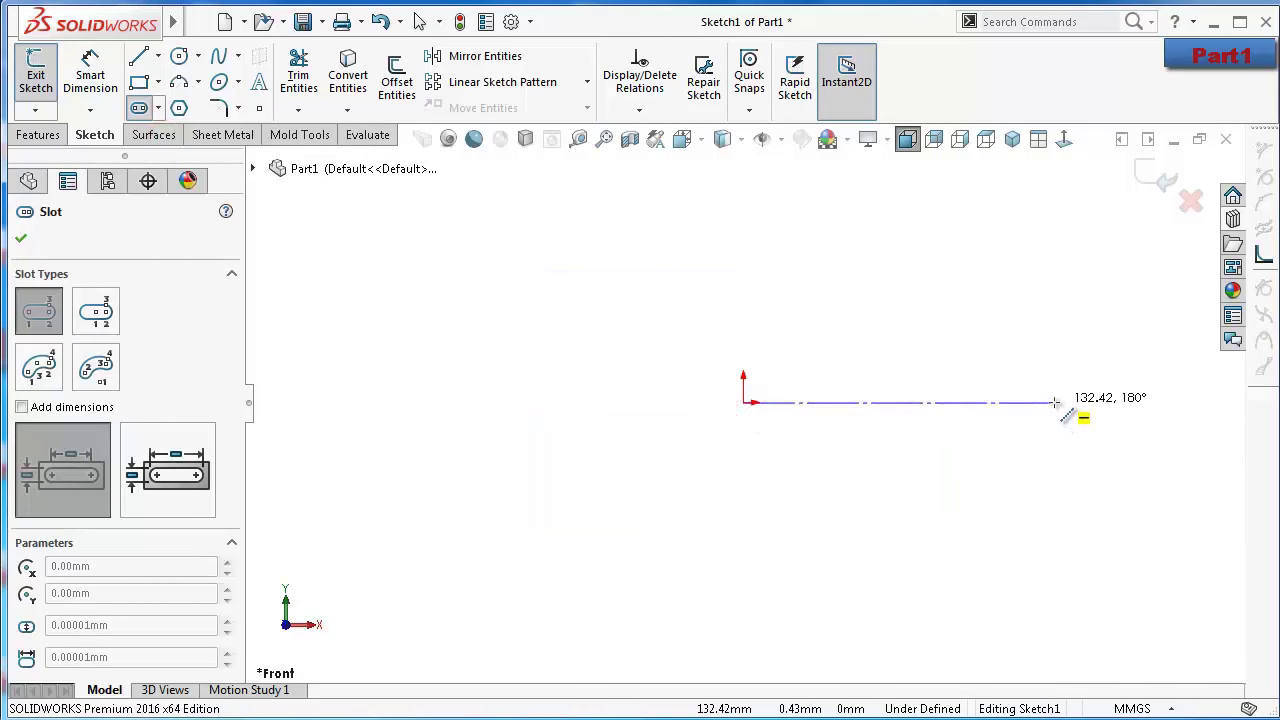
click(1055, 403)
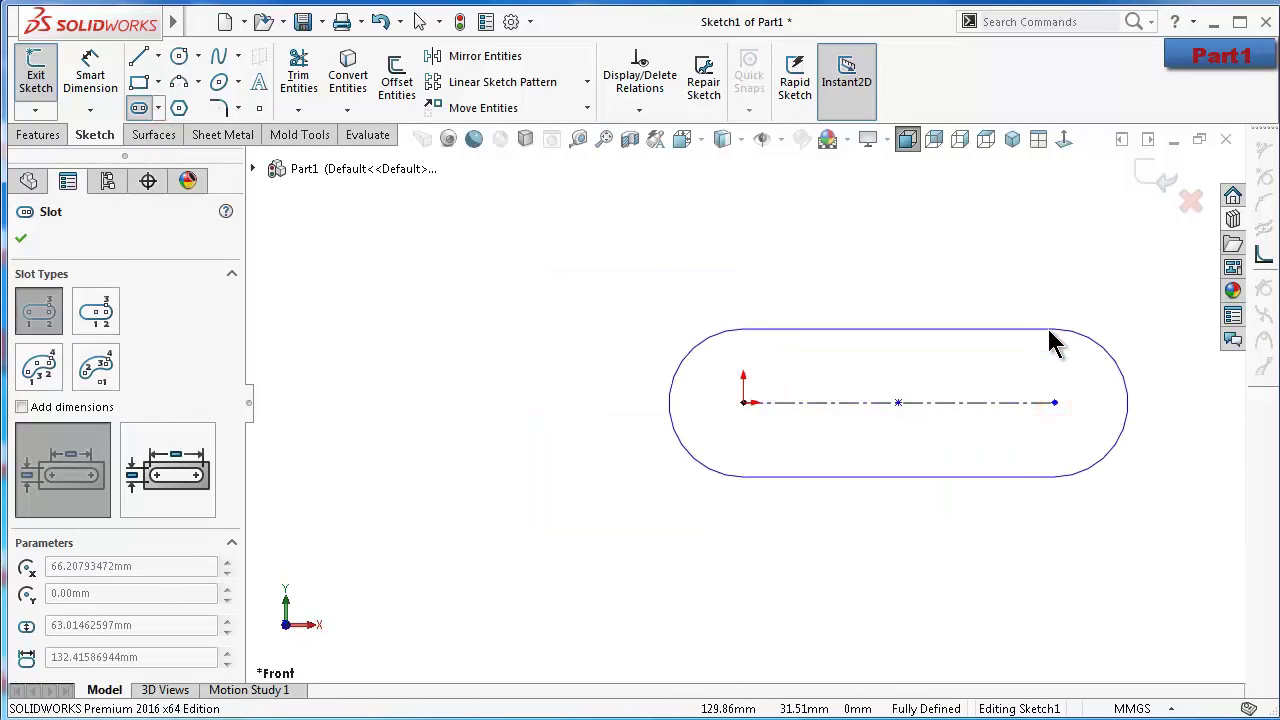
click(1052, 335)
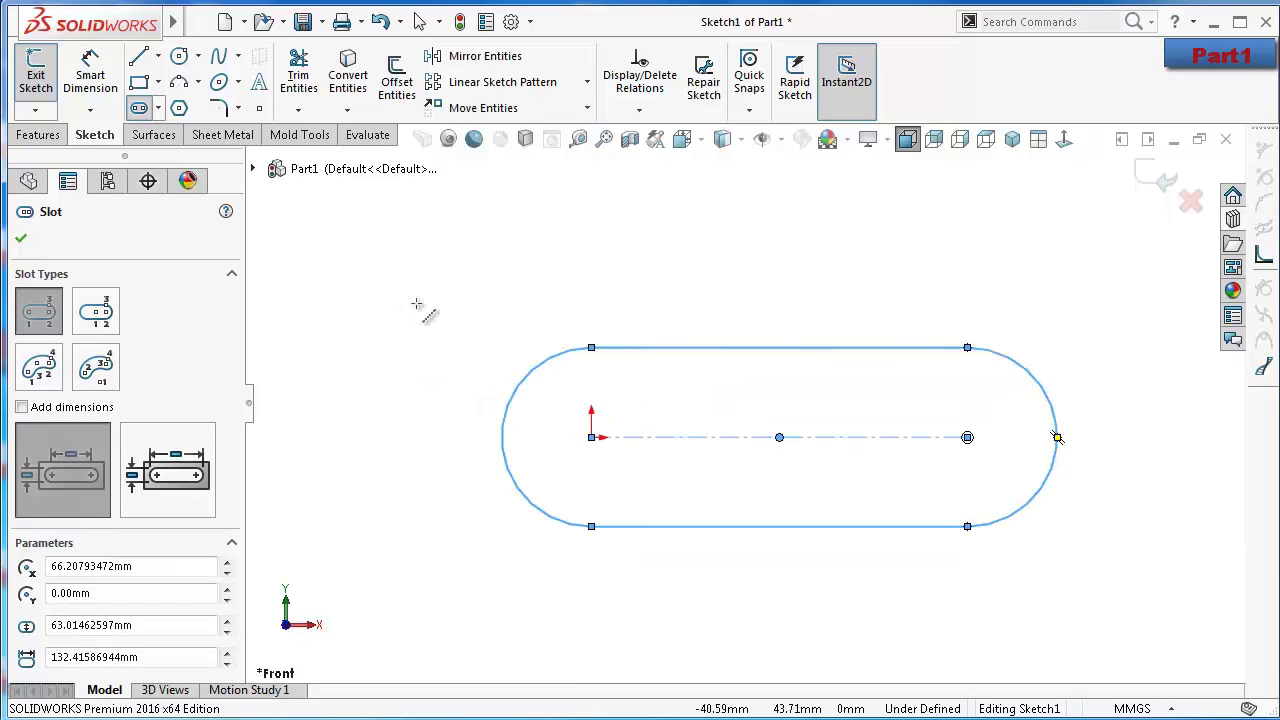
click(159, 83)
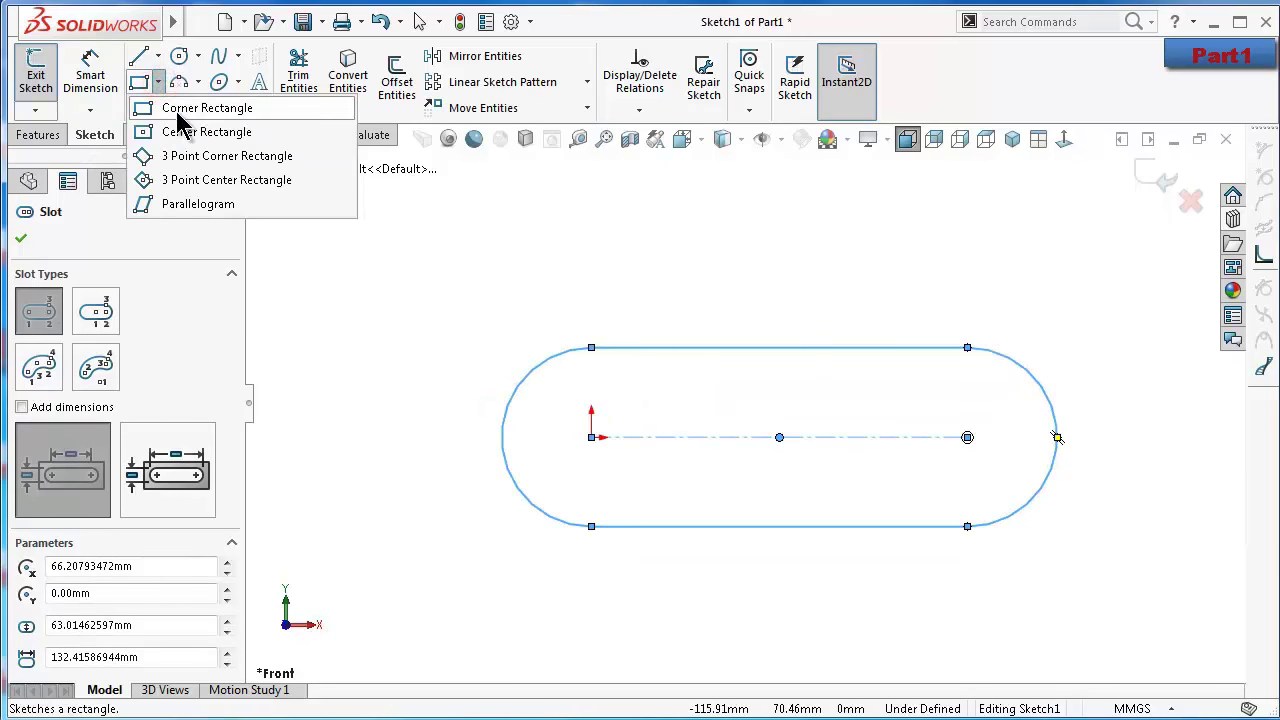
Draw a three-point rectangle arm angled about 22.8° up-right from the slot's top edge
click(194, 160)
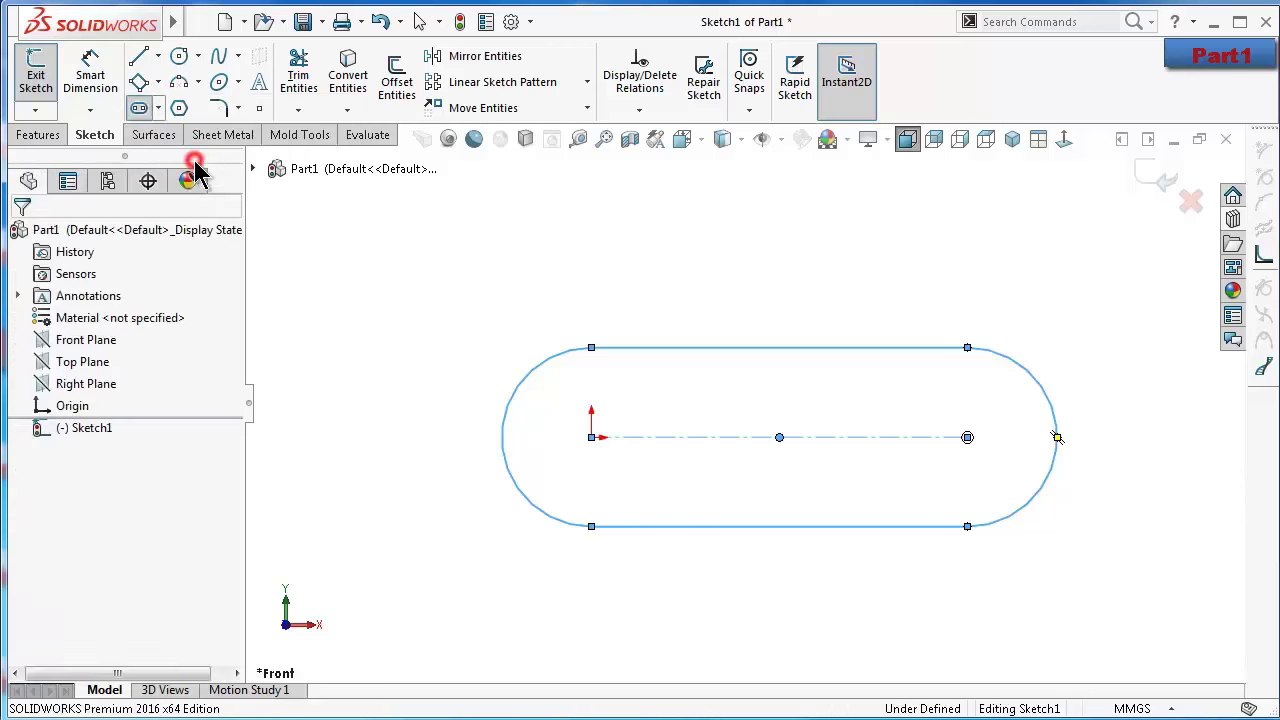
key(z)
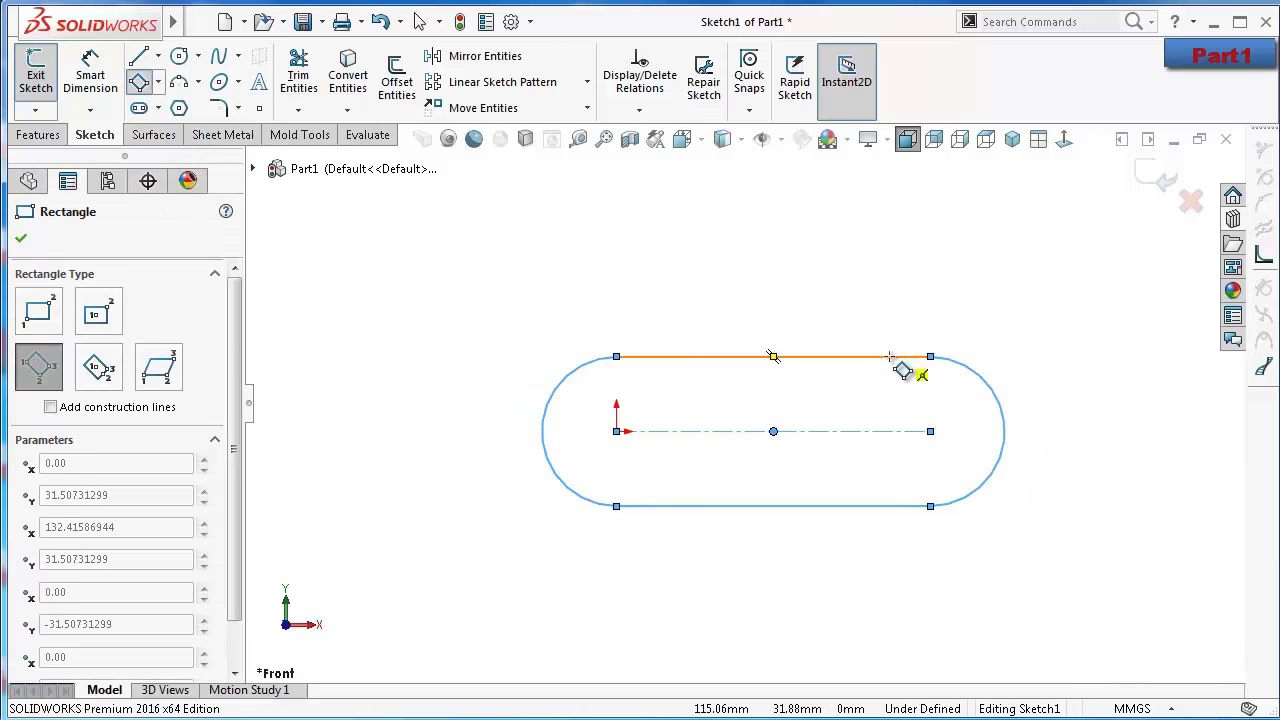
click(890, 356)
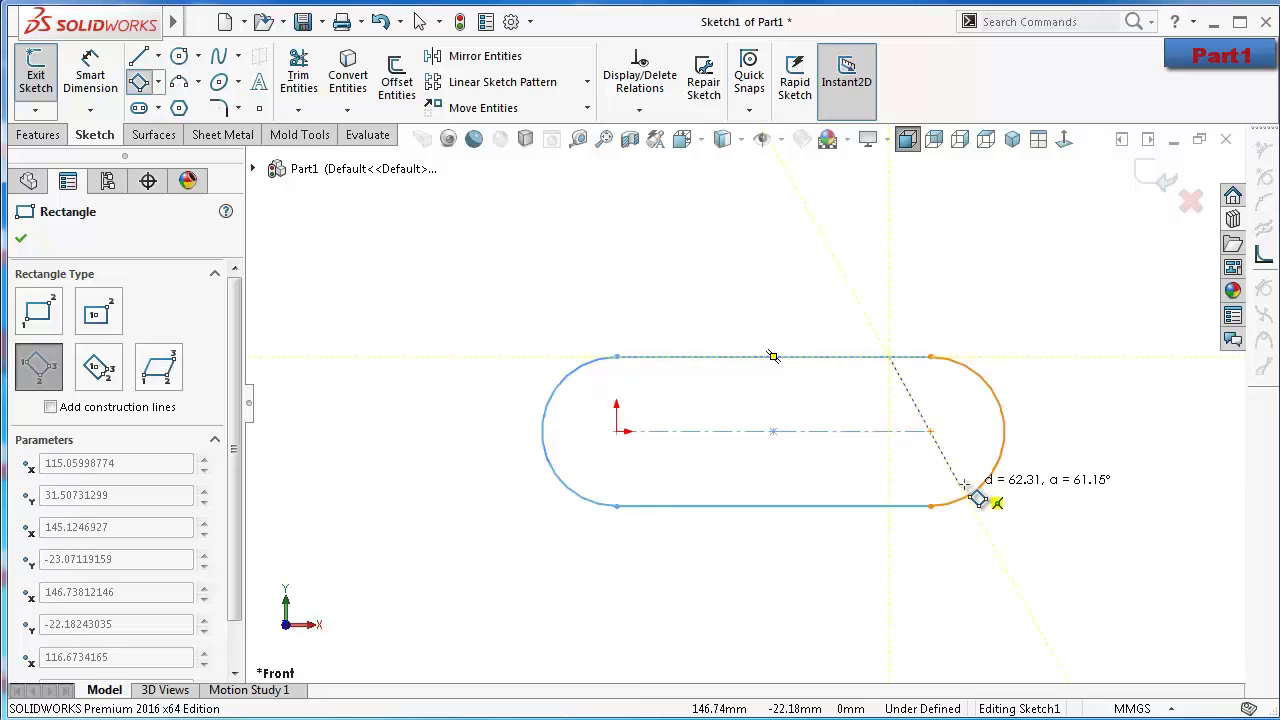
scroll(975, 505, down, 2)
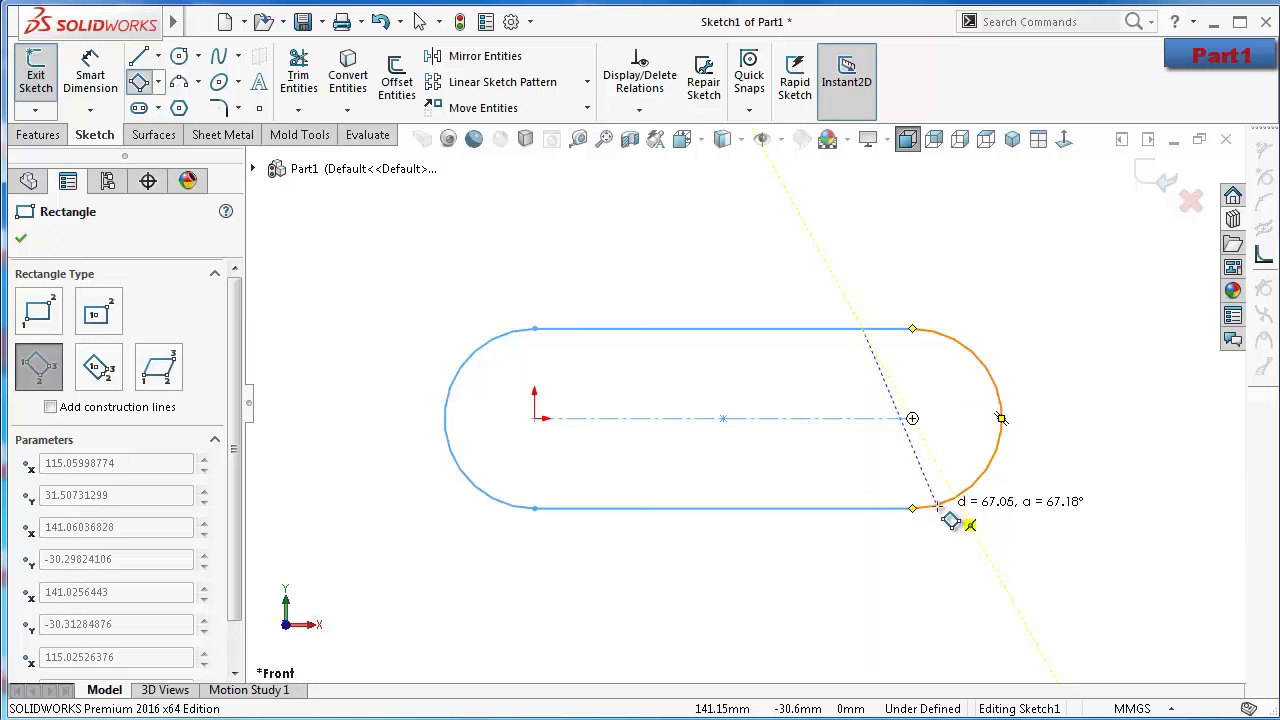
click(937, 507)
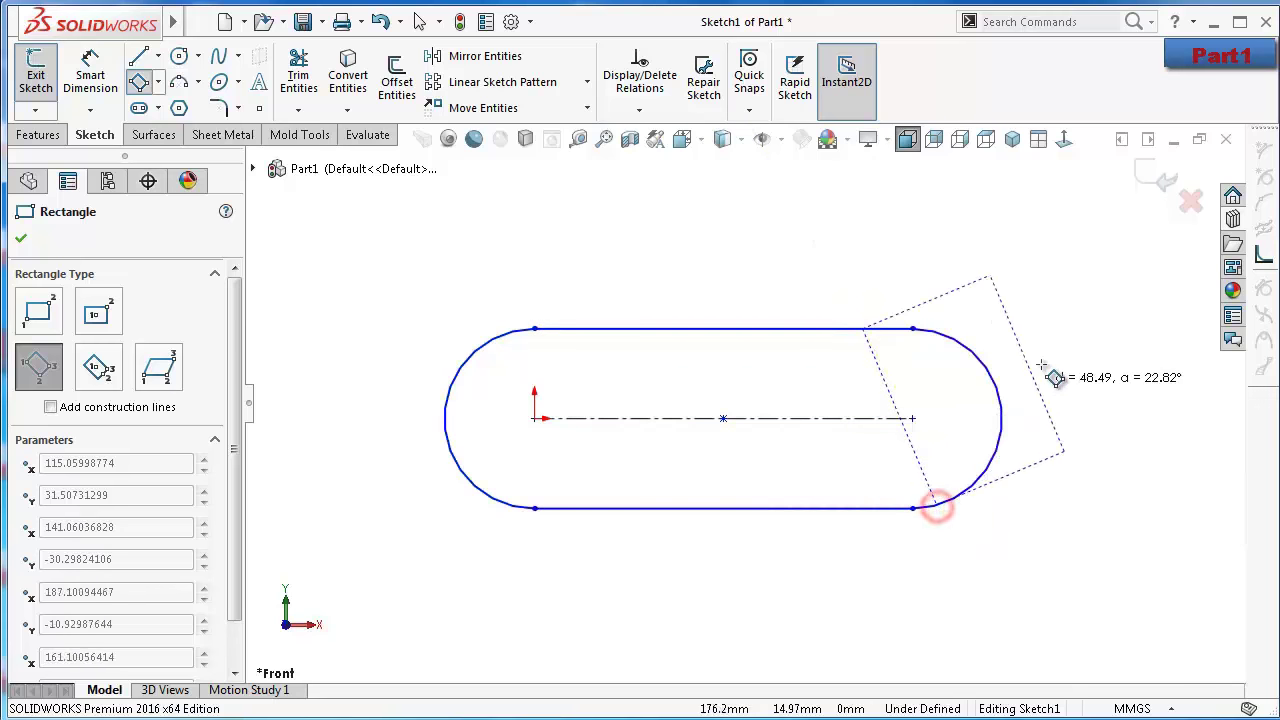
key(z)
key(z)
key(z)
click(1082, 255)
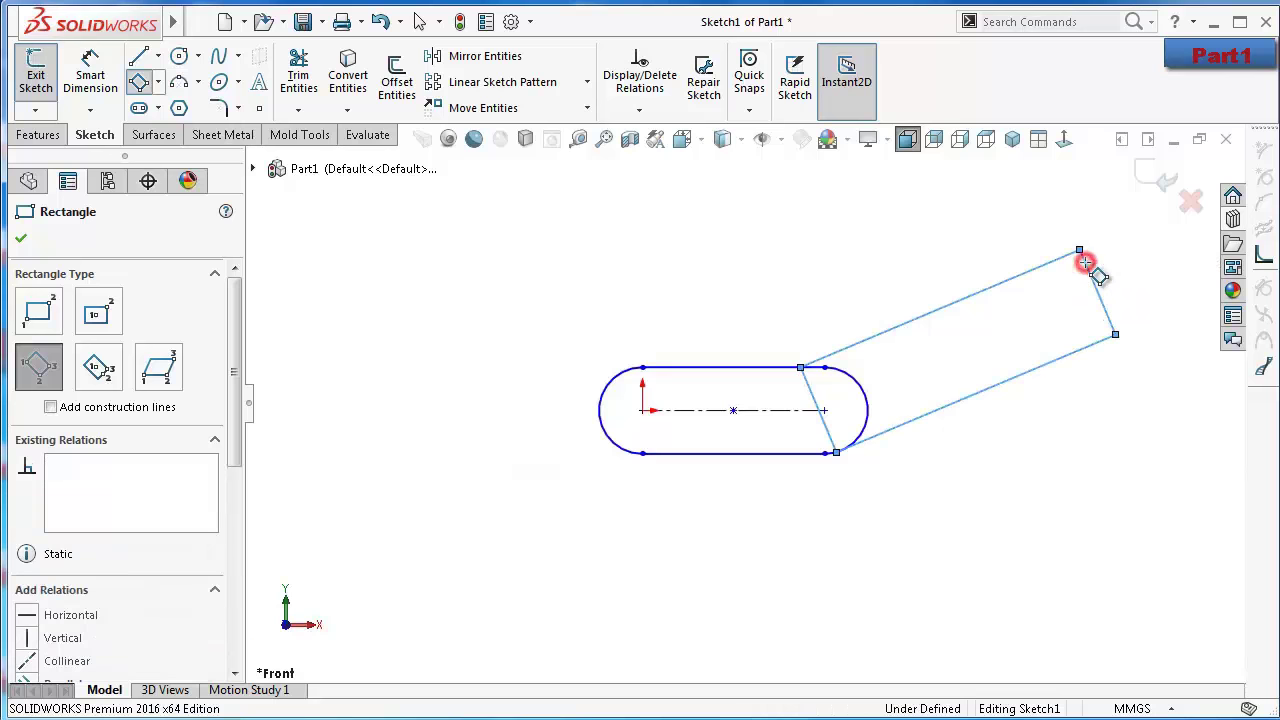
right_drag(518, 344, 503, 217)
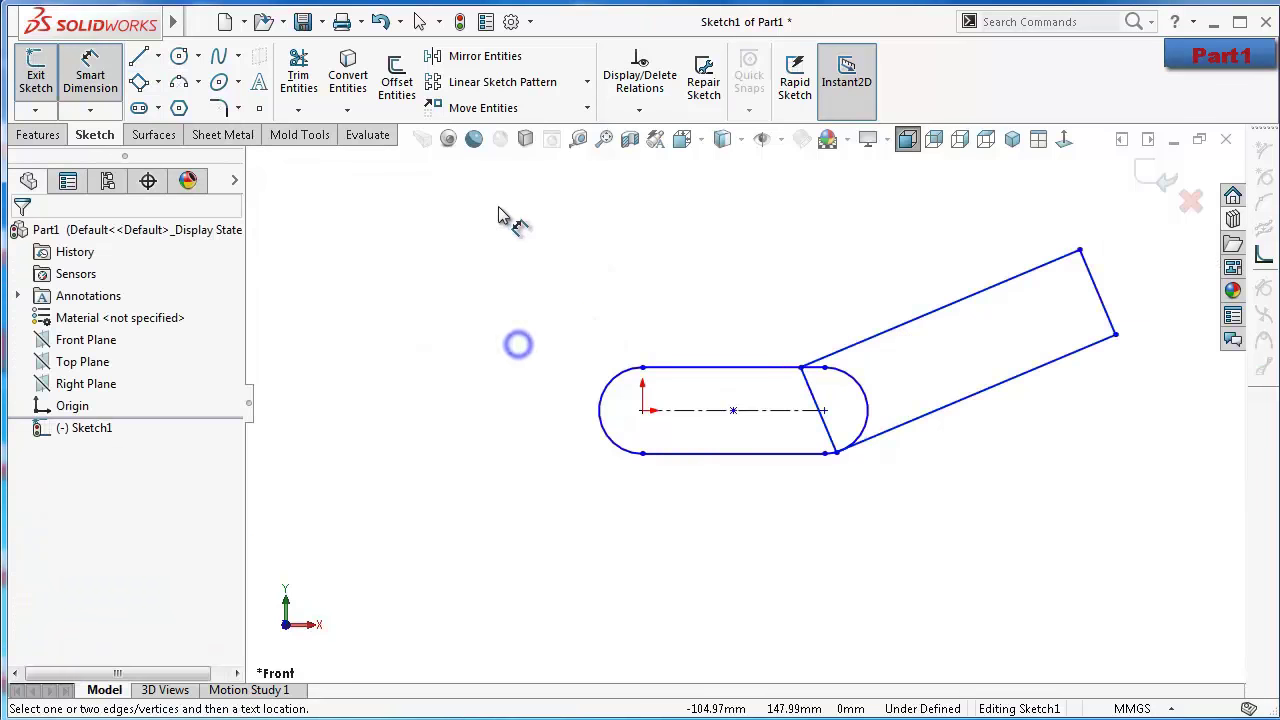
Dimension the slot width to 10 and its straight top edge to 22
click(764, 368)
click(778, 455)
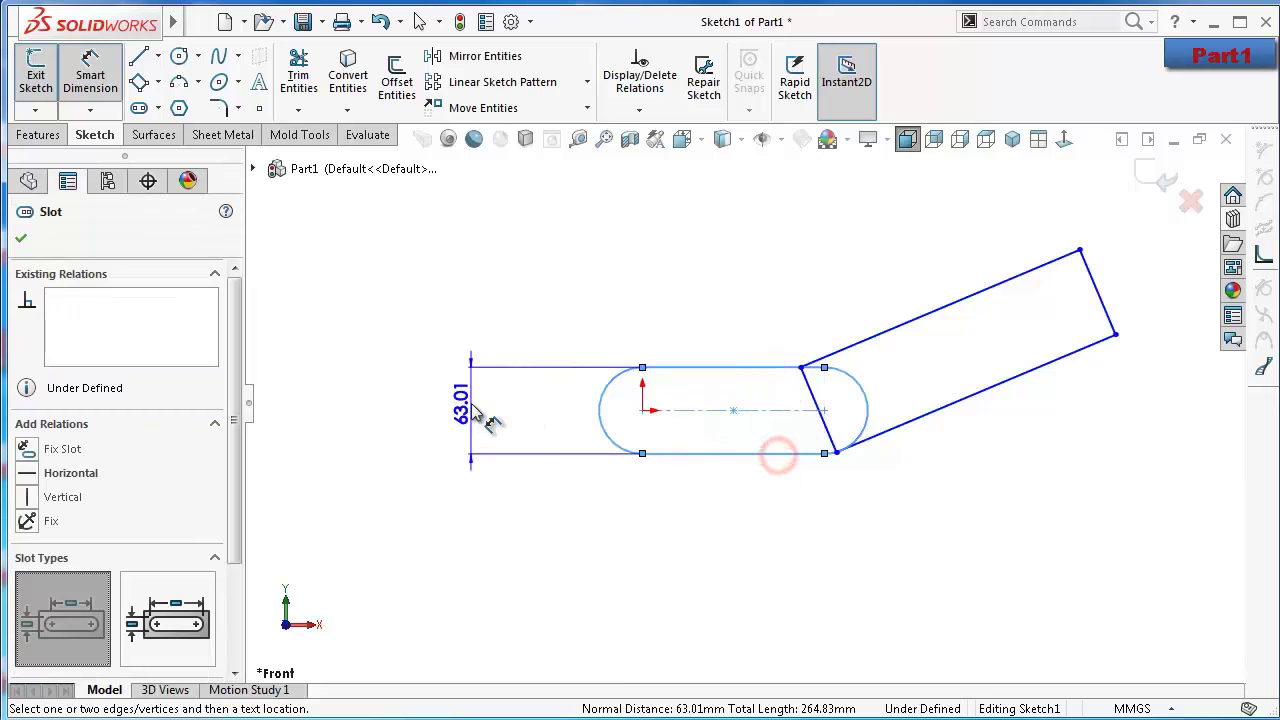
click(470, 400)
text(10)
key(Return)
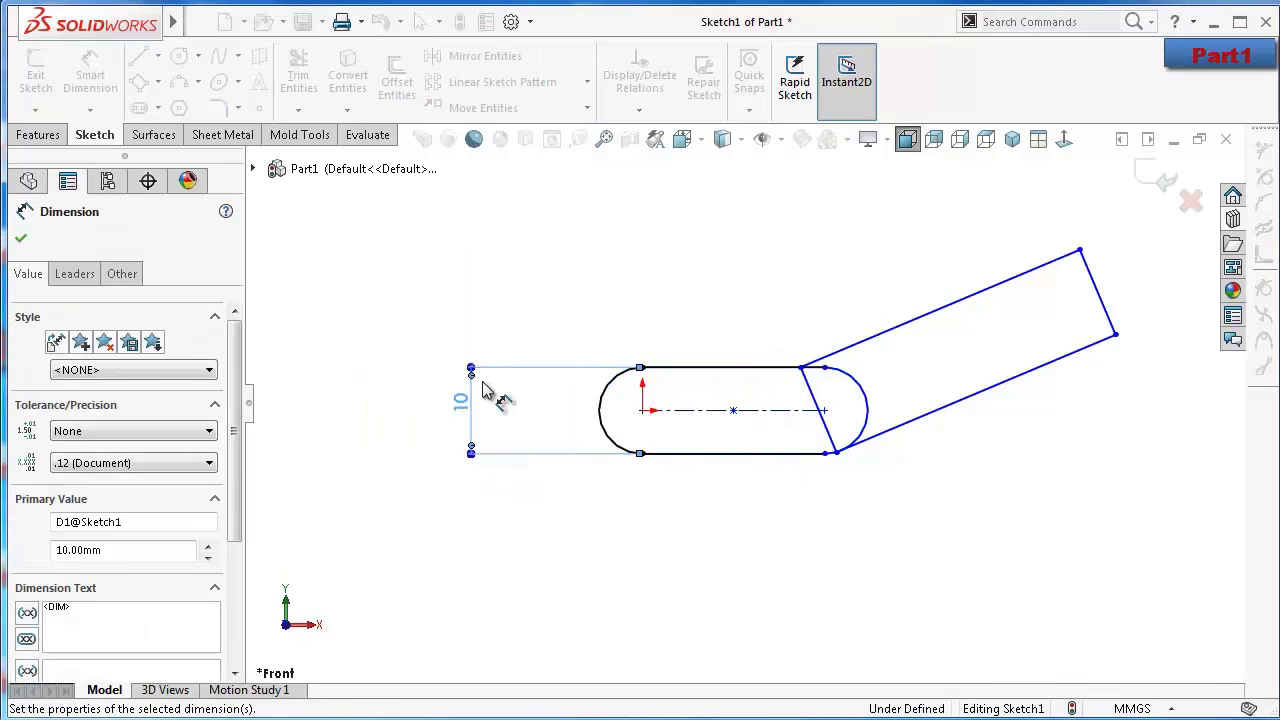
click(686, 370)
click(700, 276)
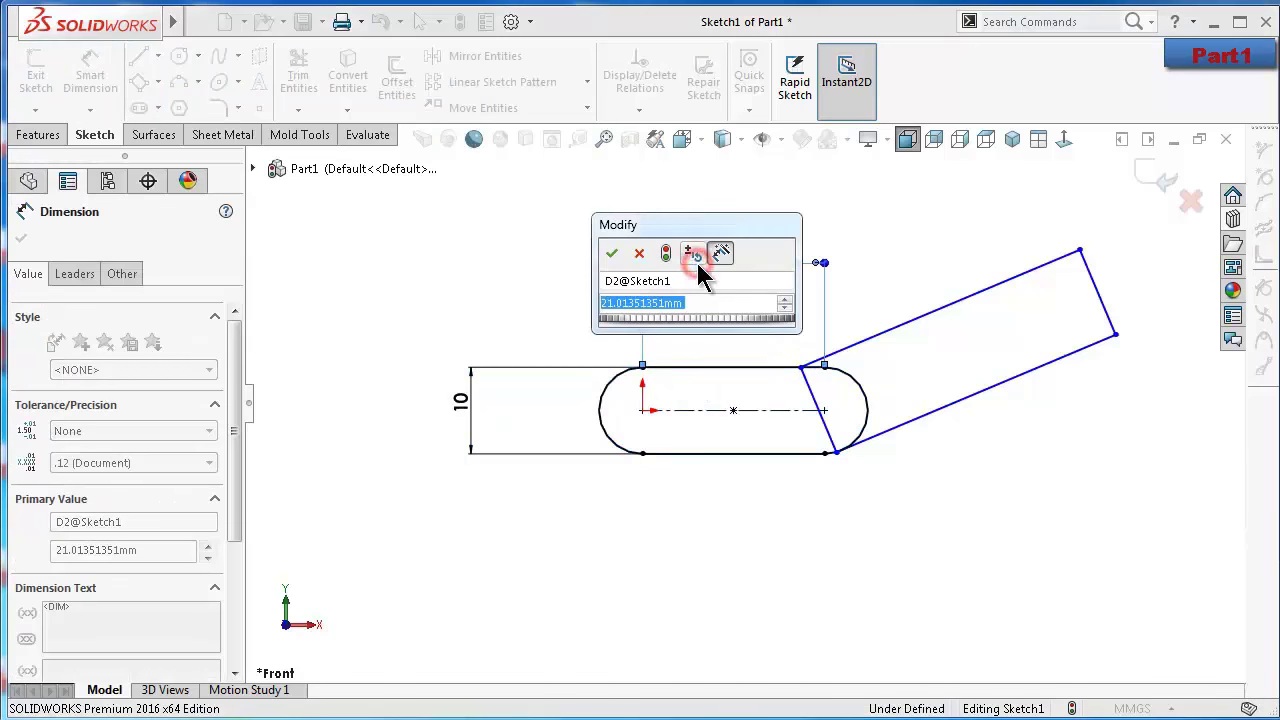
text(22)
key(Return)
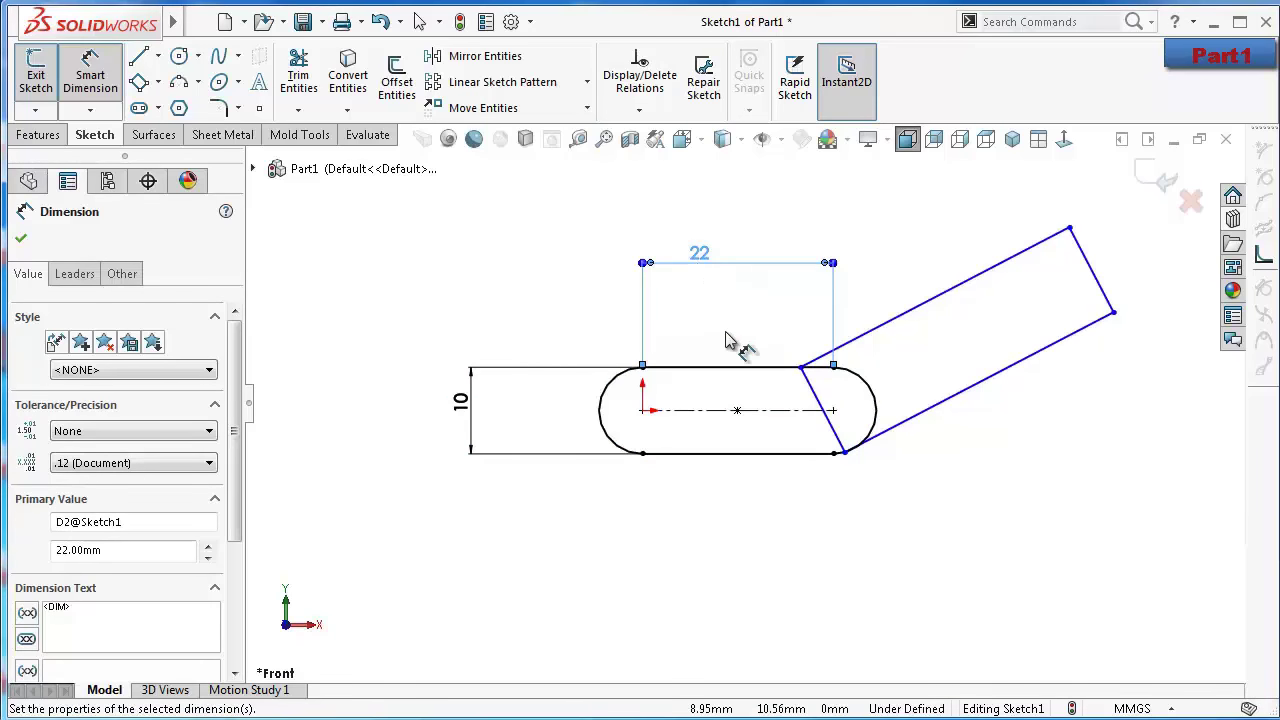
Set the angle between the slot's top edge and the arm to 157.65°
click(773, 369)
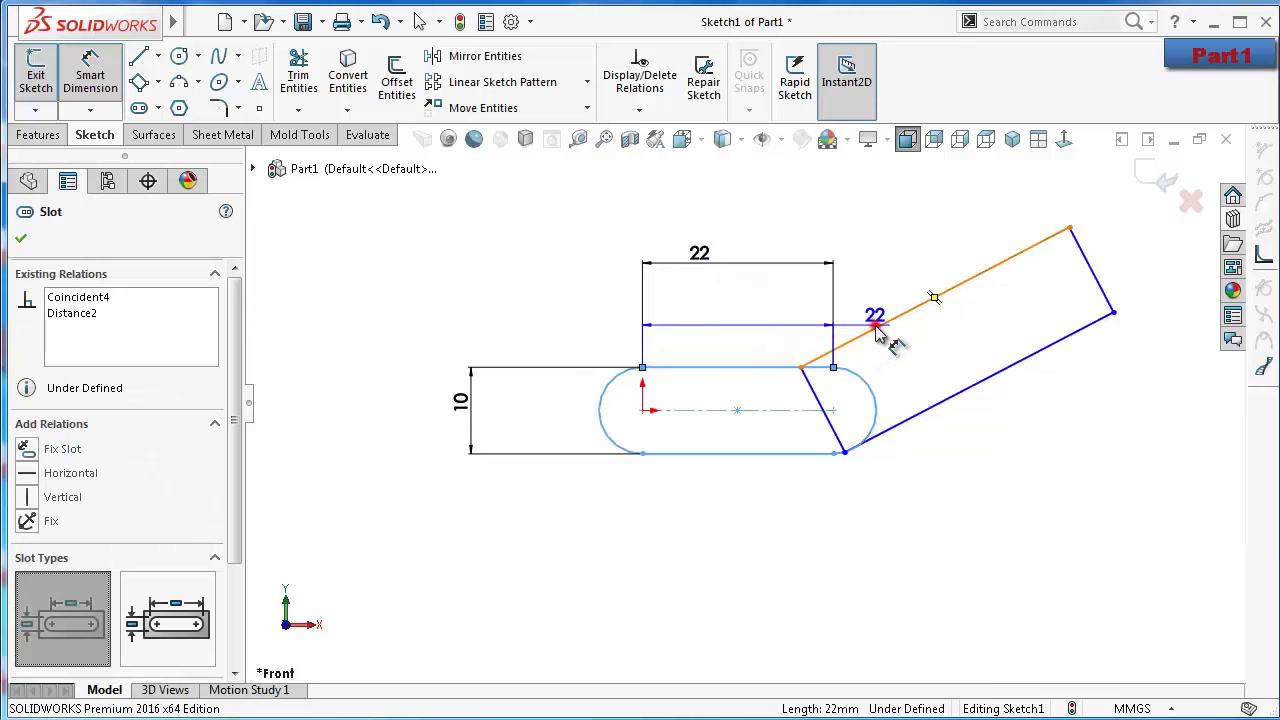
click(875, 328)
click(775, 328)
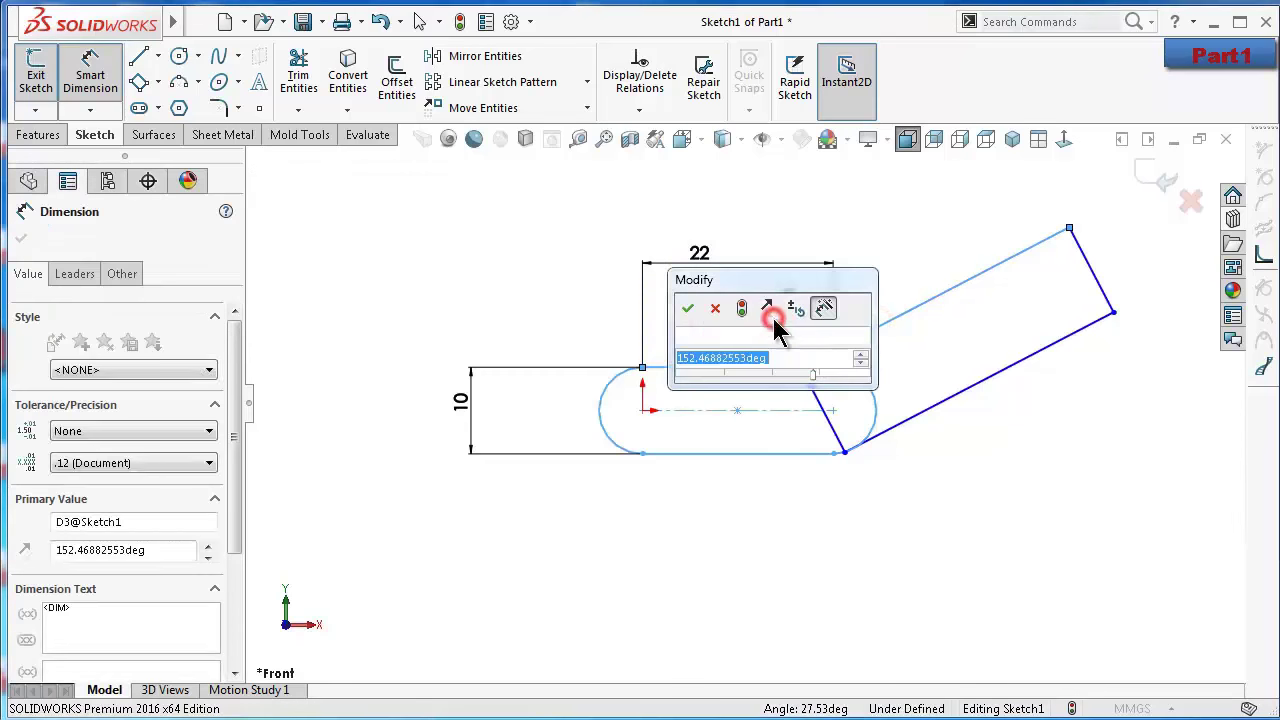
text(15)
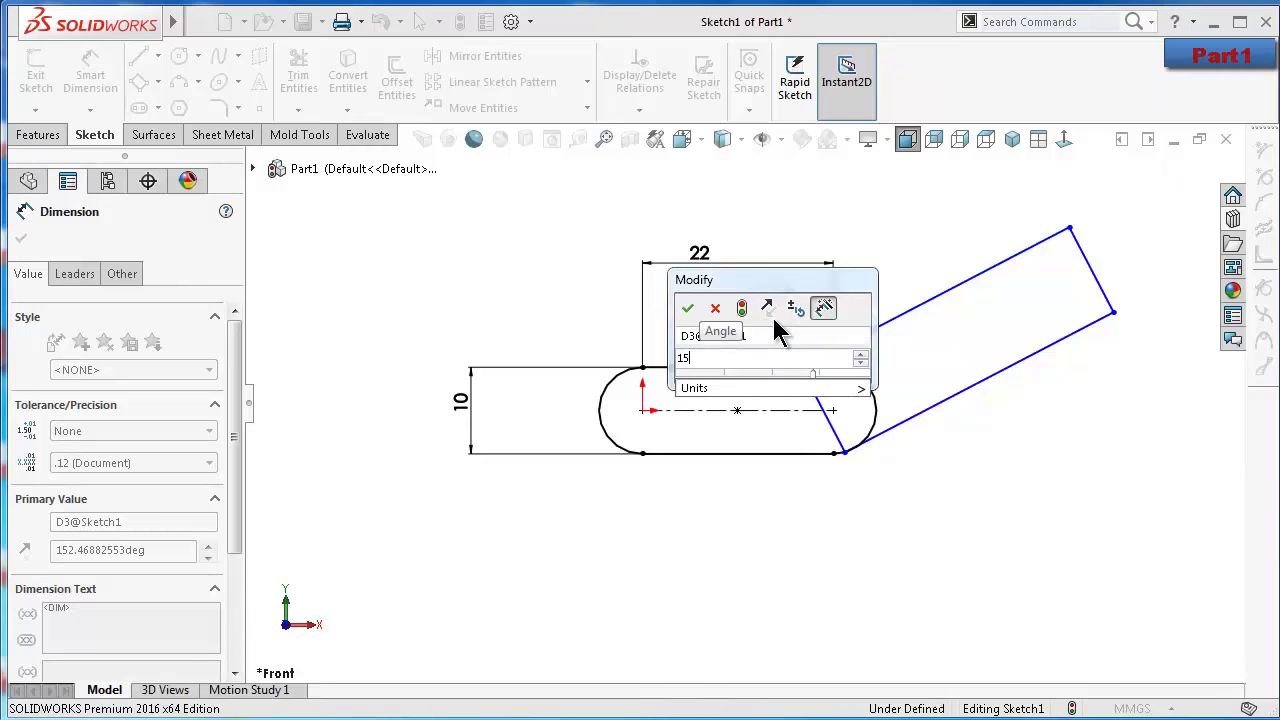
text(7.6)
text(5)
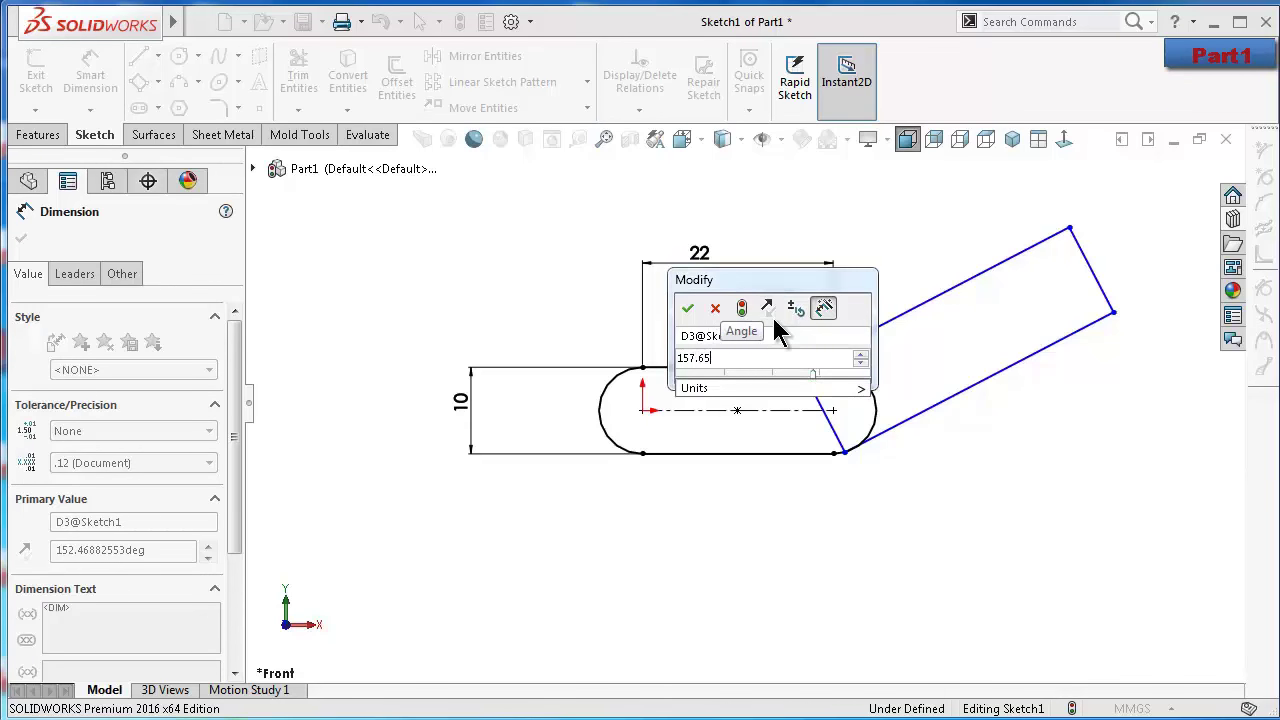
key(Return)
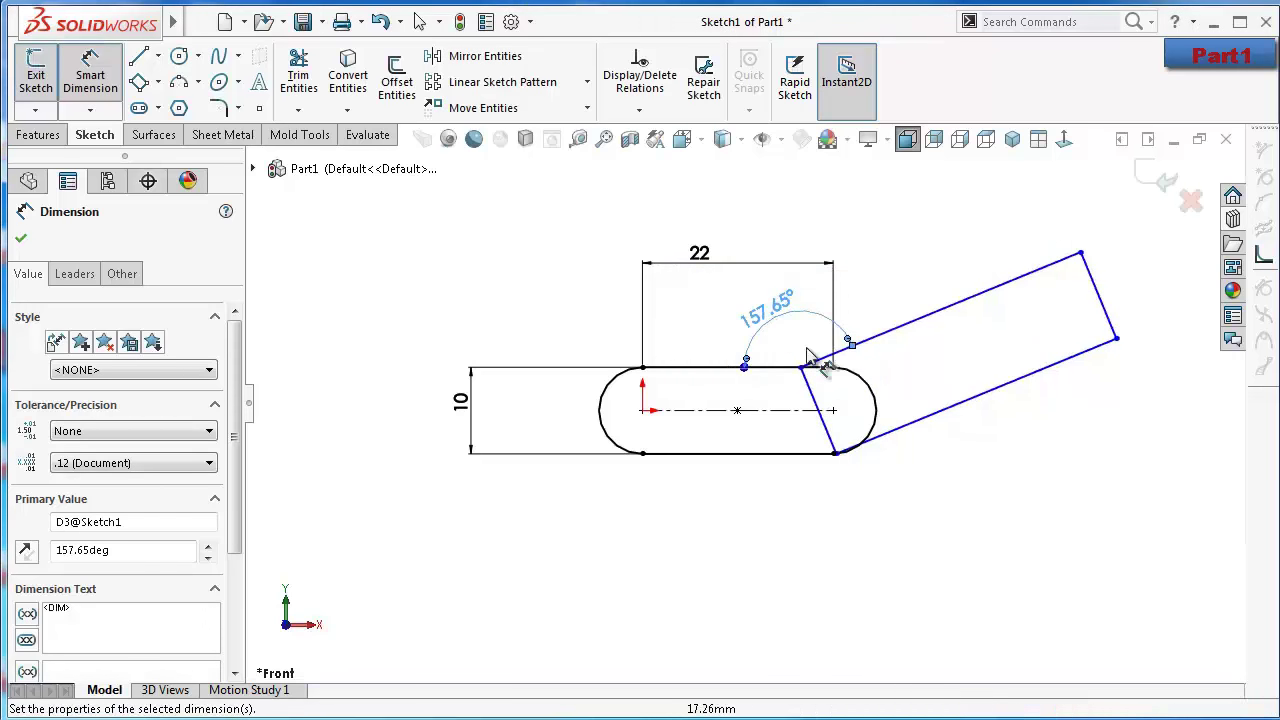
Dimension the offset from the arm corner to the slot edge endpoint as 1.95
scroll(828, 380, down, 2)
scroll(828, 378, down, 2)
scroll(830, 375, down, 1)
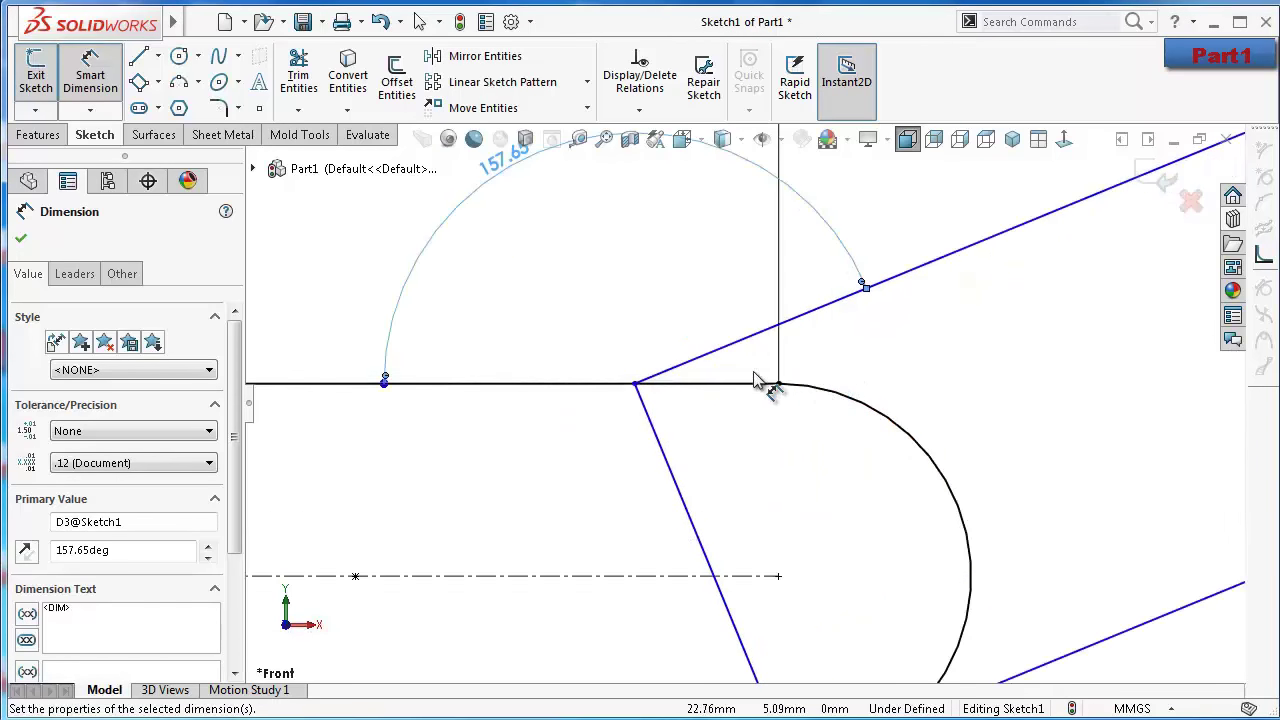
click(635, 382)
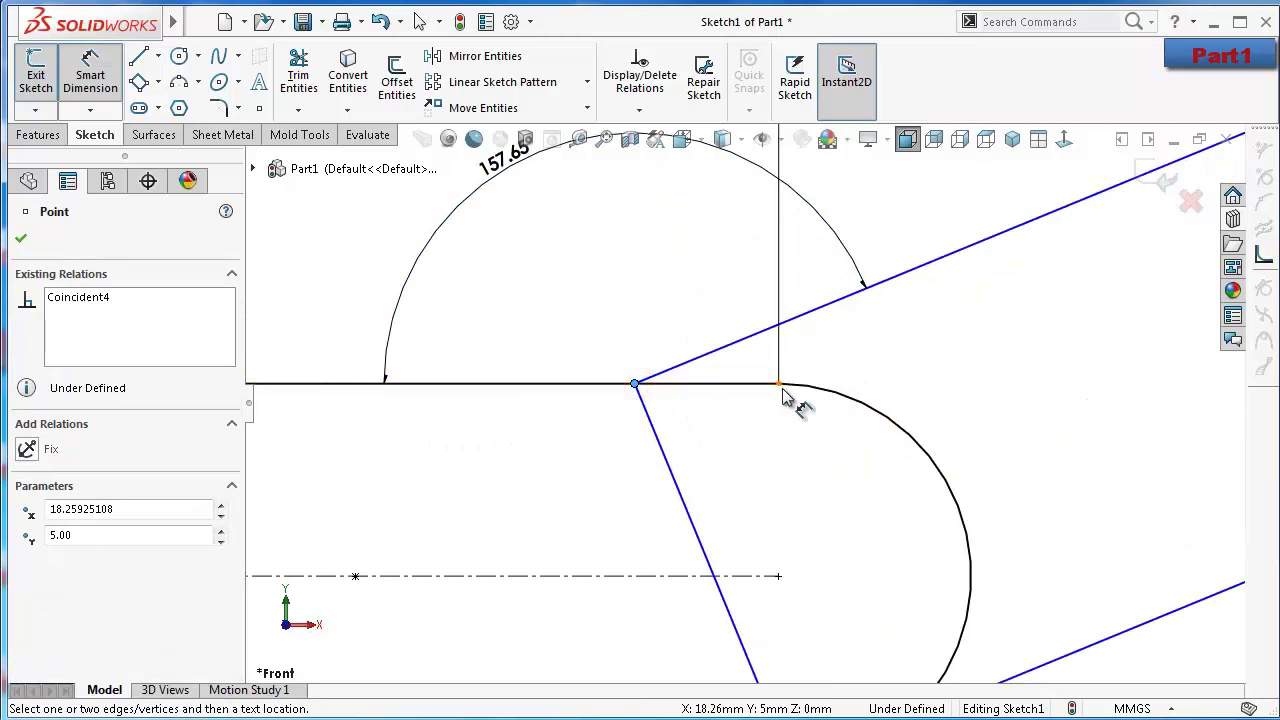
click(780, 390)
click(737, 434)
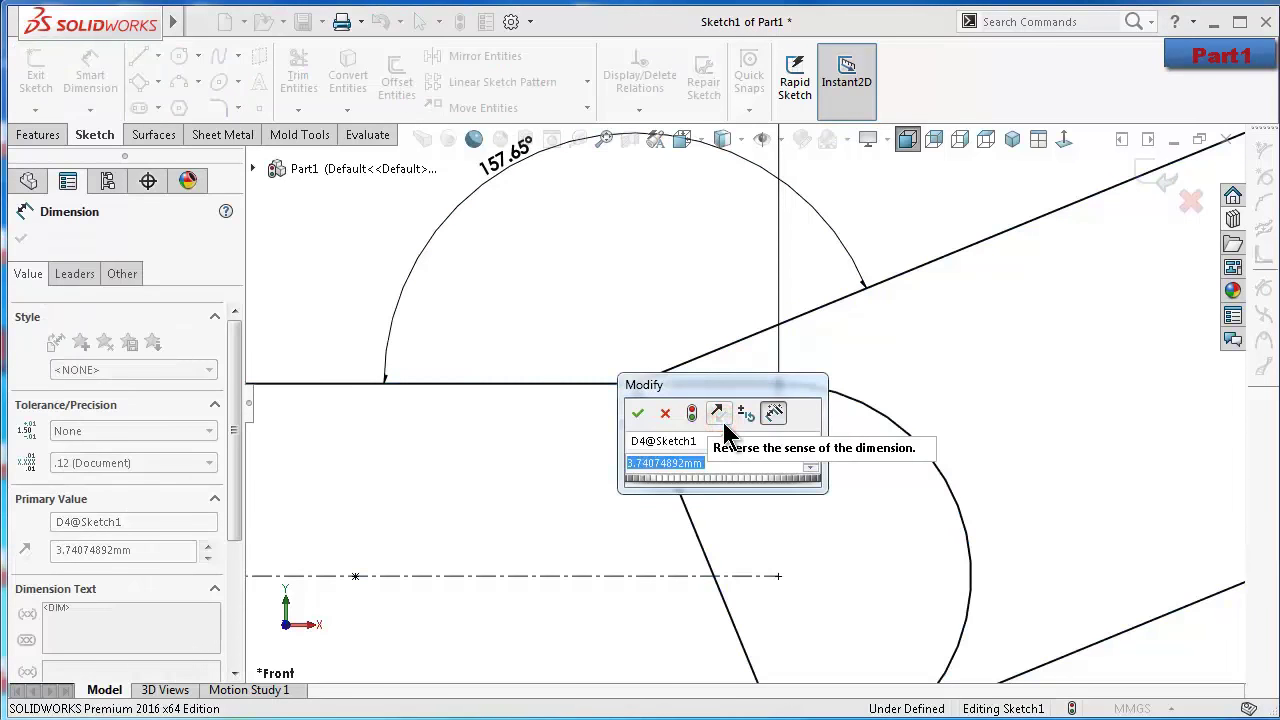
text(1.95)
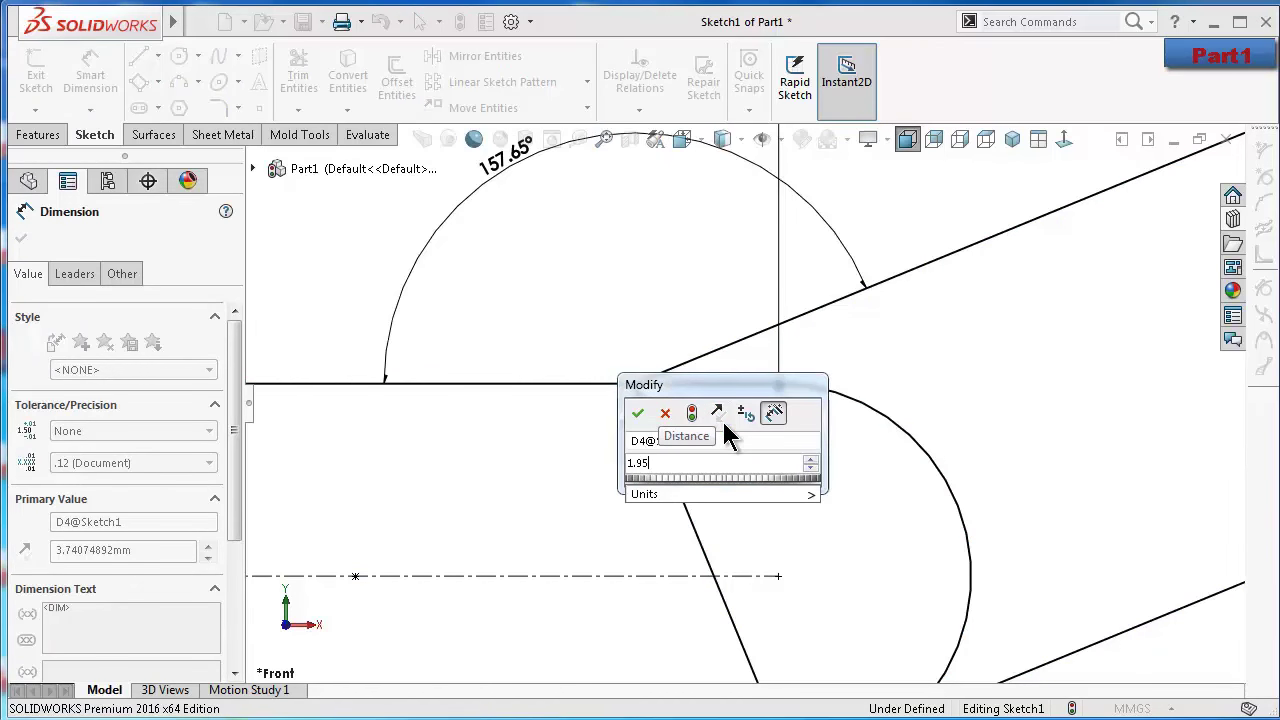
key(Return)
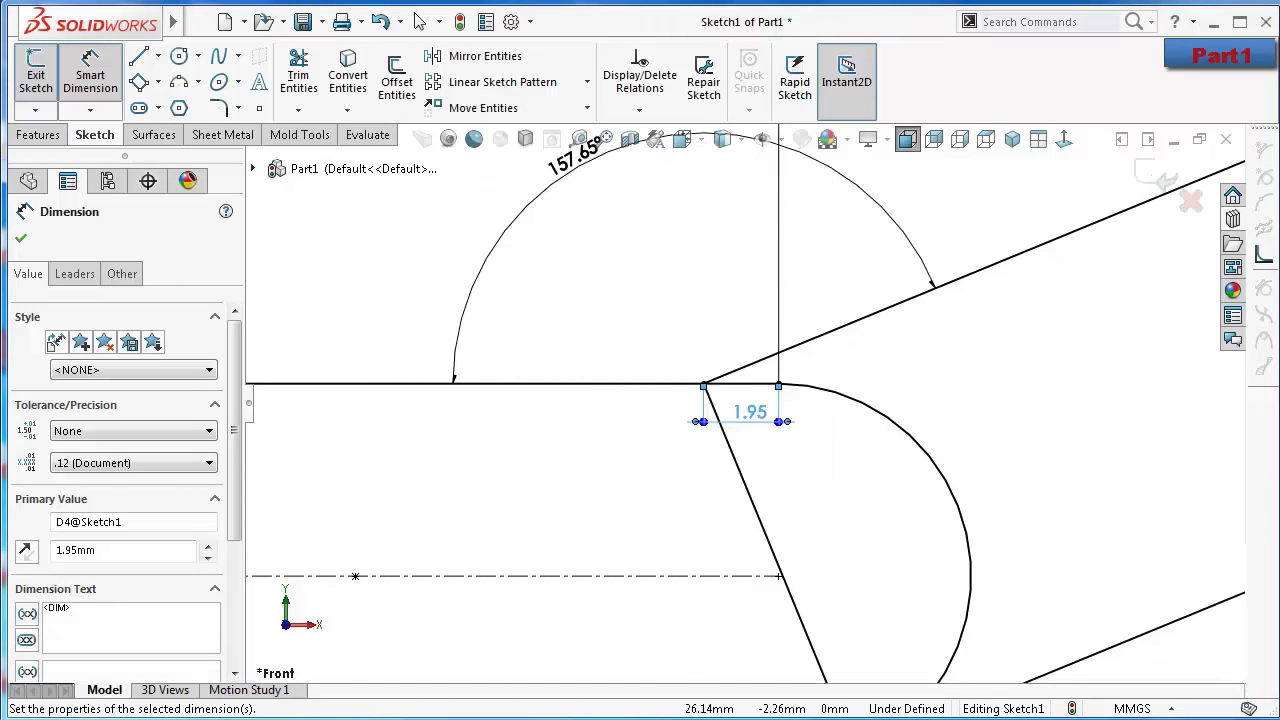
key(Escape)
key(f)
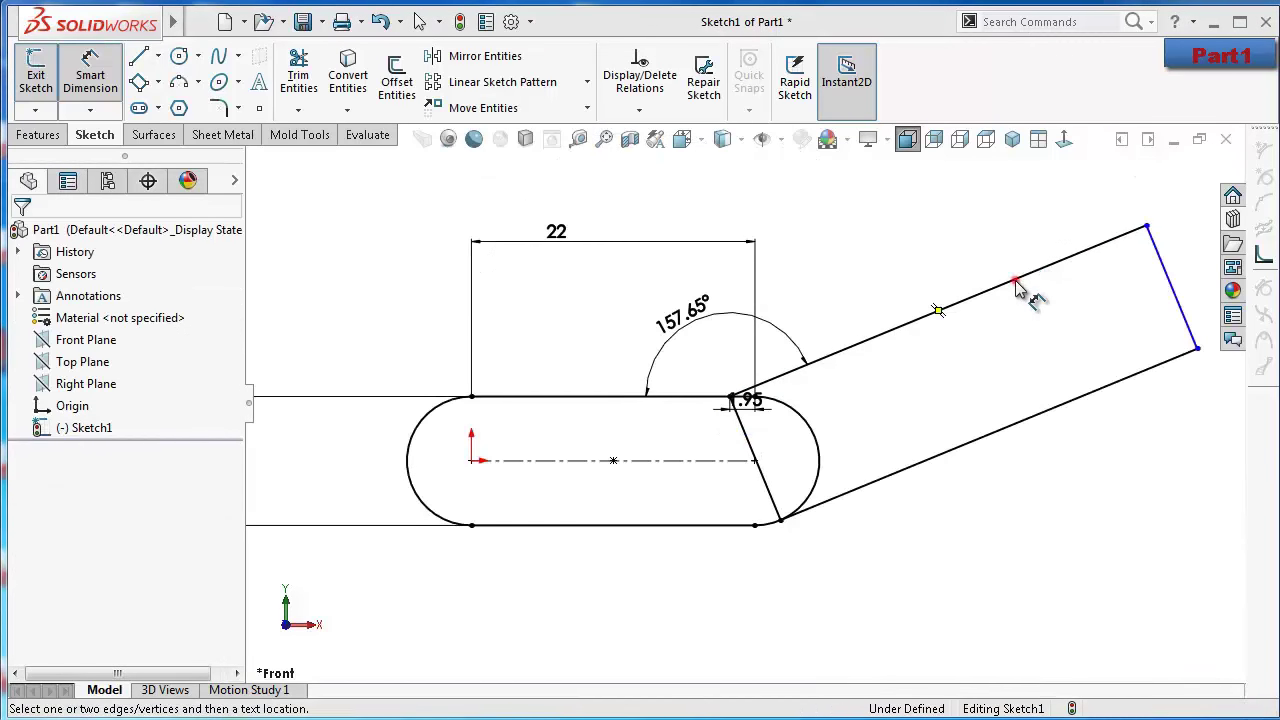
Set the upper slanted arm line length to 34 mm, fully defining the sketch
click(1017, 287)
click(945, 264)
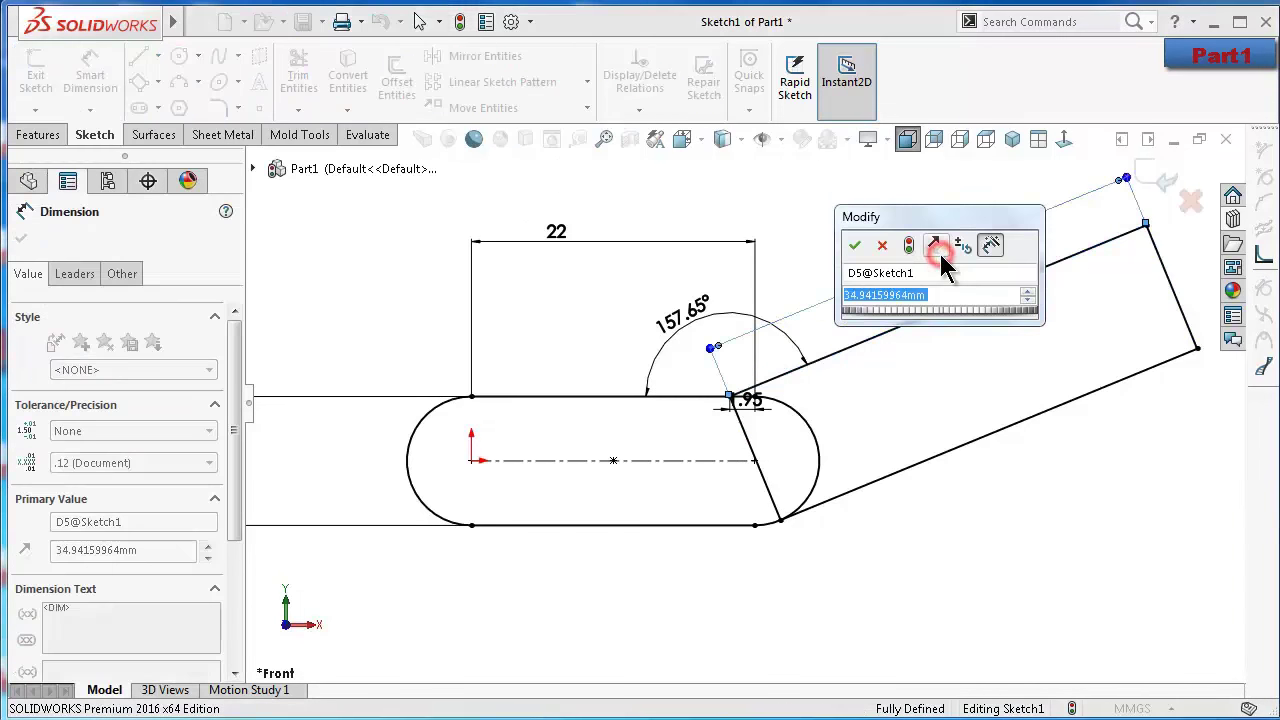
text(34)
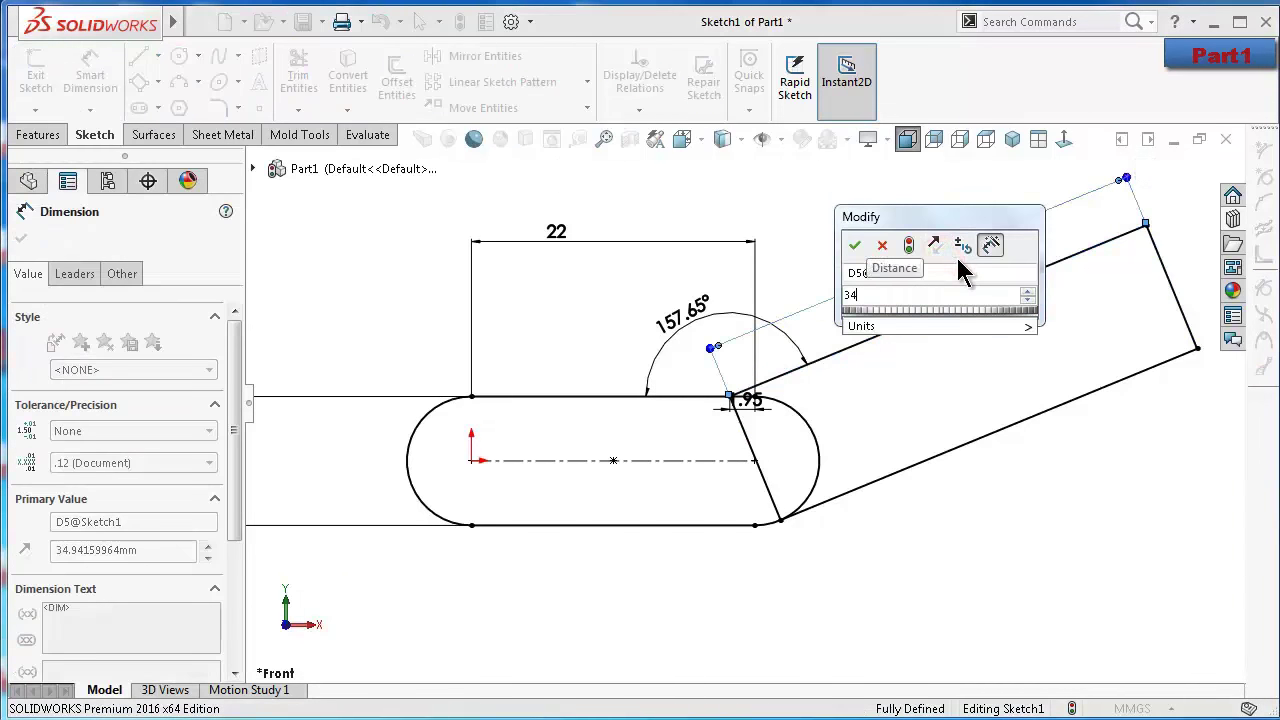
key(Return)
key(Escape)
scroll(840, 646, down, 3)
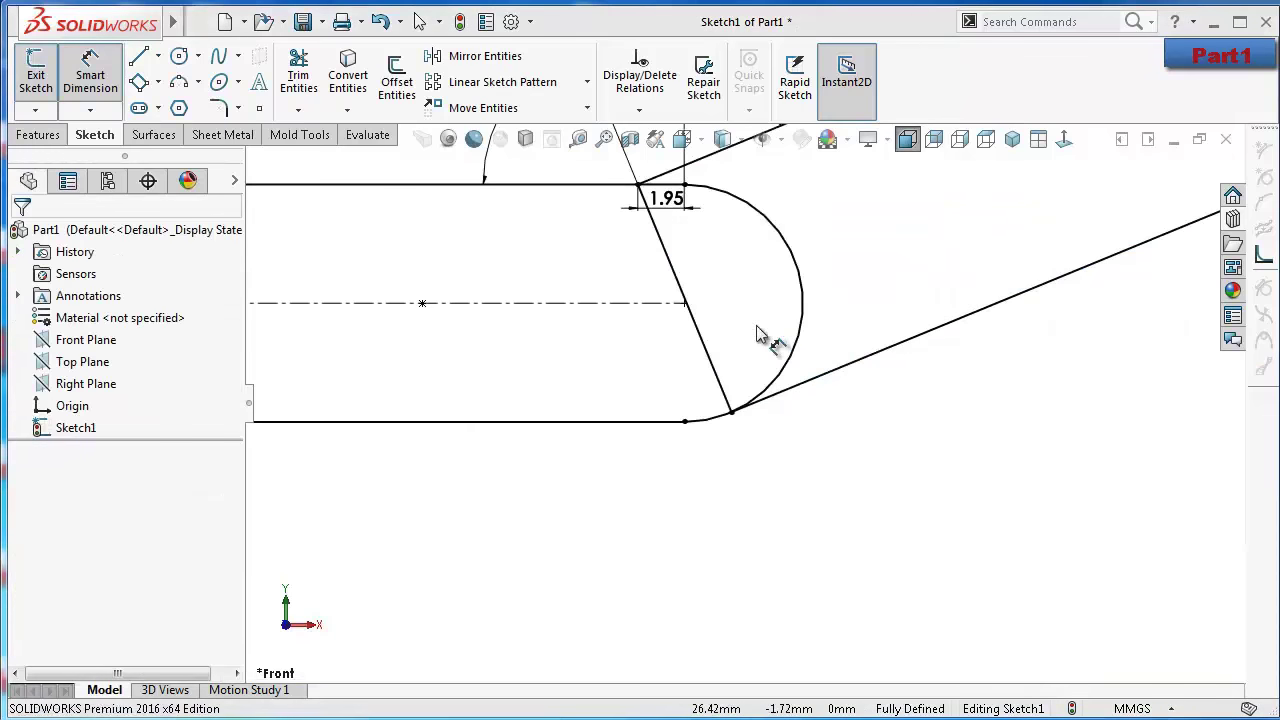
click(930, 427)
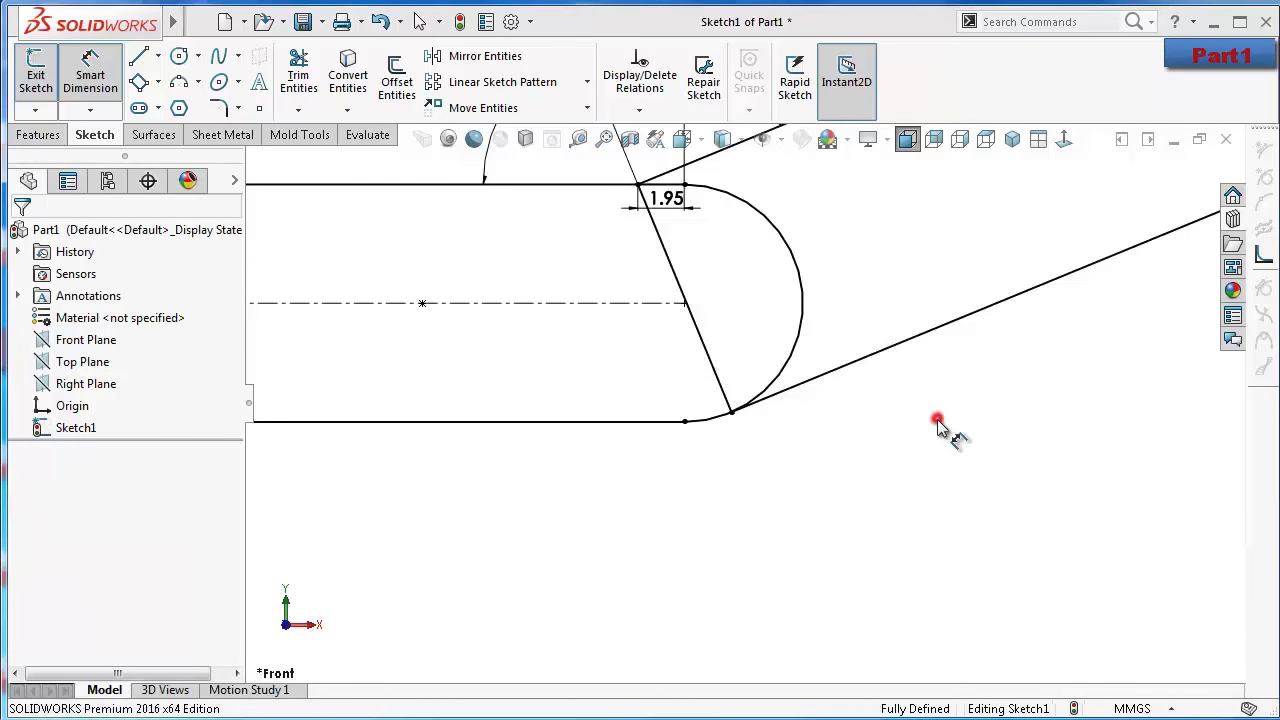
scroll(930, 427, up, 2)
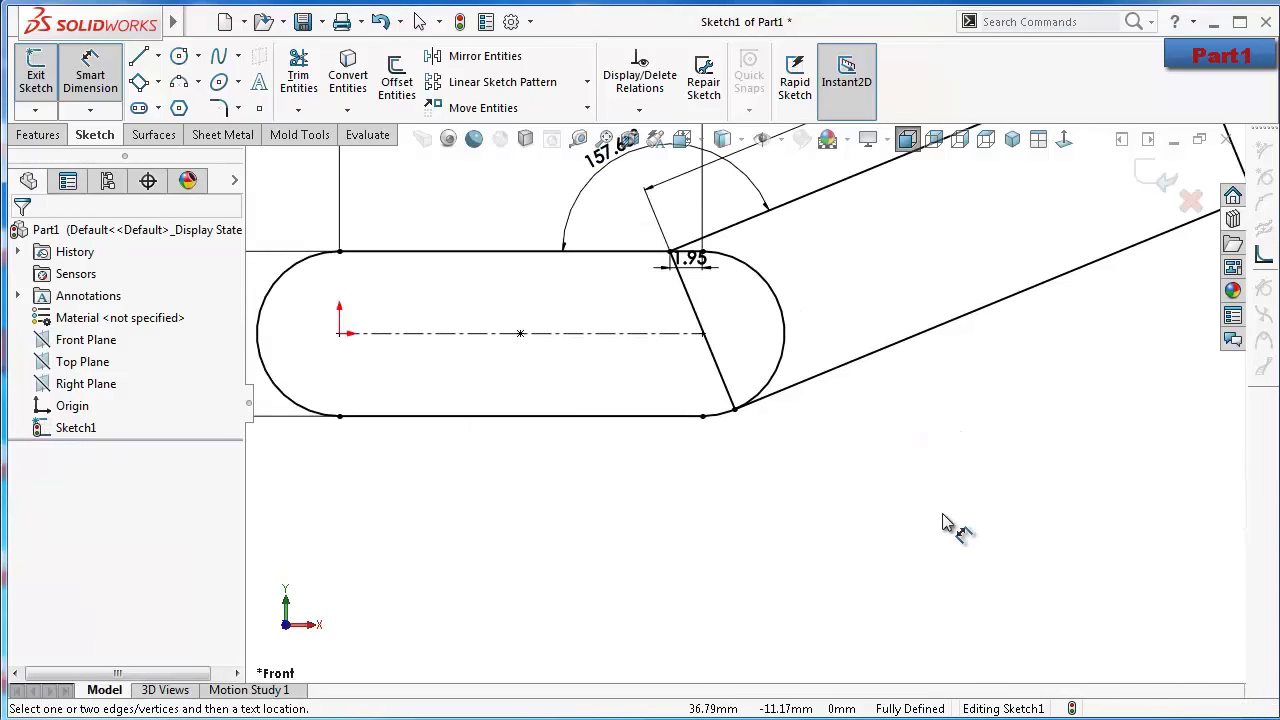
key(Escape)
Convert the slot-end slanted line and three arm outline lines to construction geometry
click(721, 372)
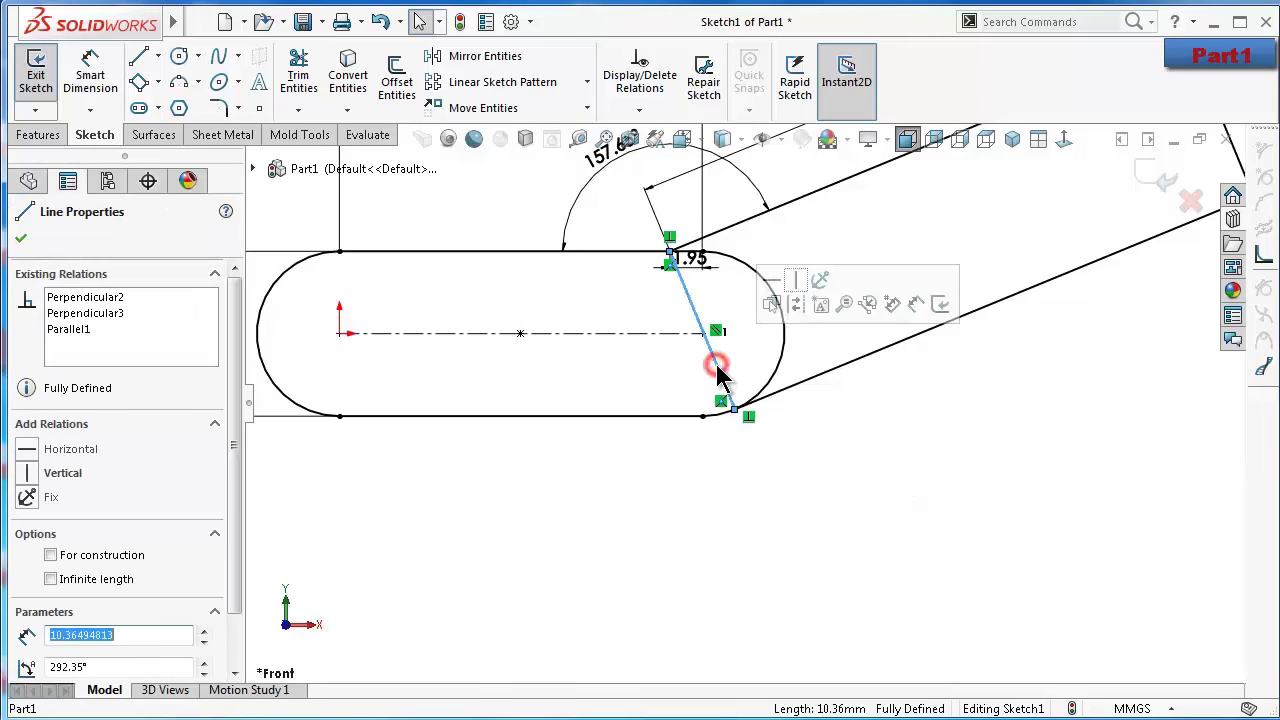
click(798, 308)
click(906, 340)
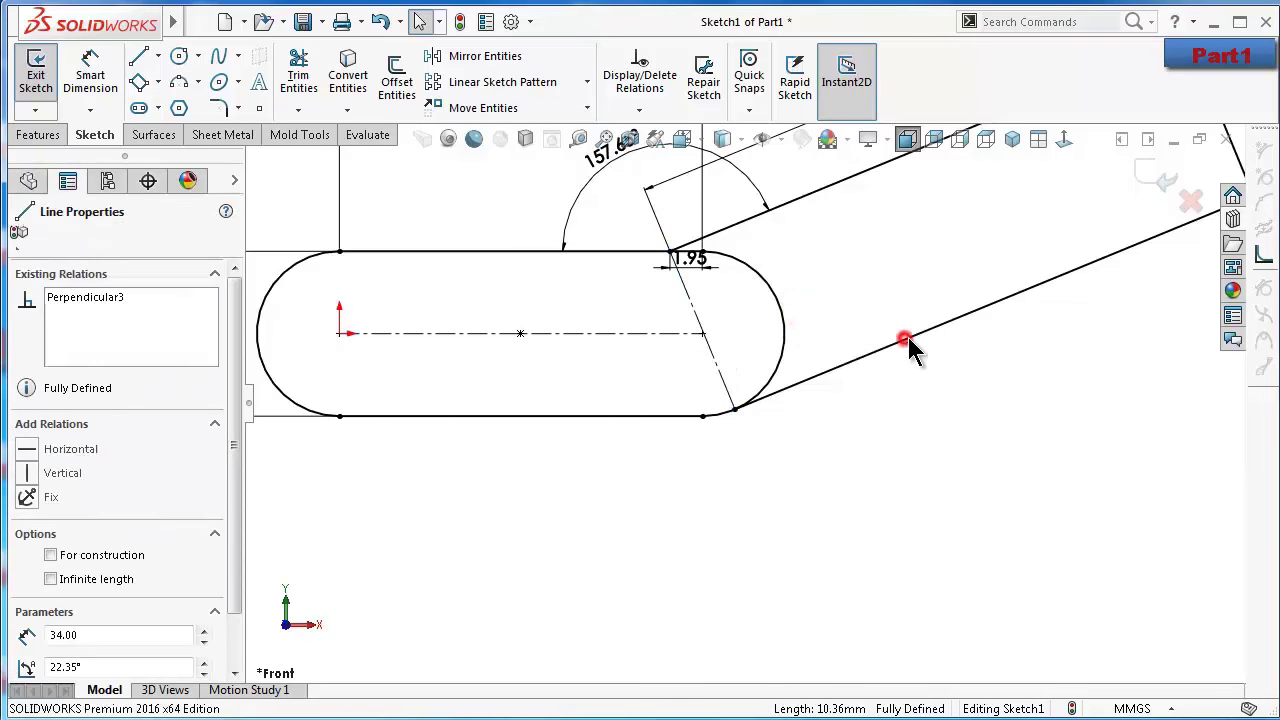
scroll(925, 355, up, 4)
click(943, 388)
mouse_move(994, 386)
mouse_down()
mouse_move(808, 222)
mouse_move(828, 222)
mouse_up()
click(885, 154)
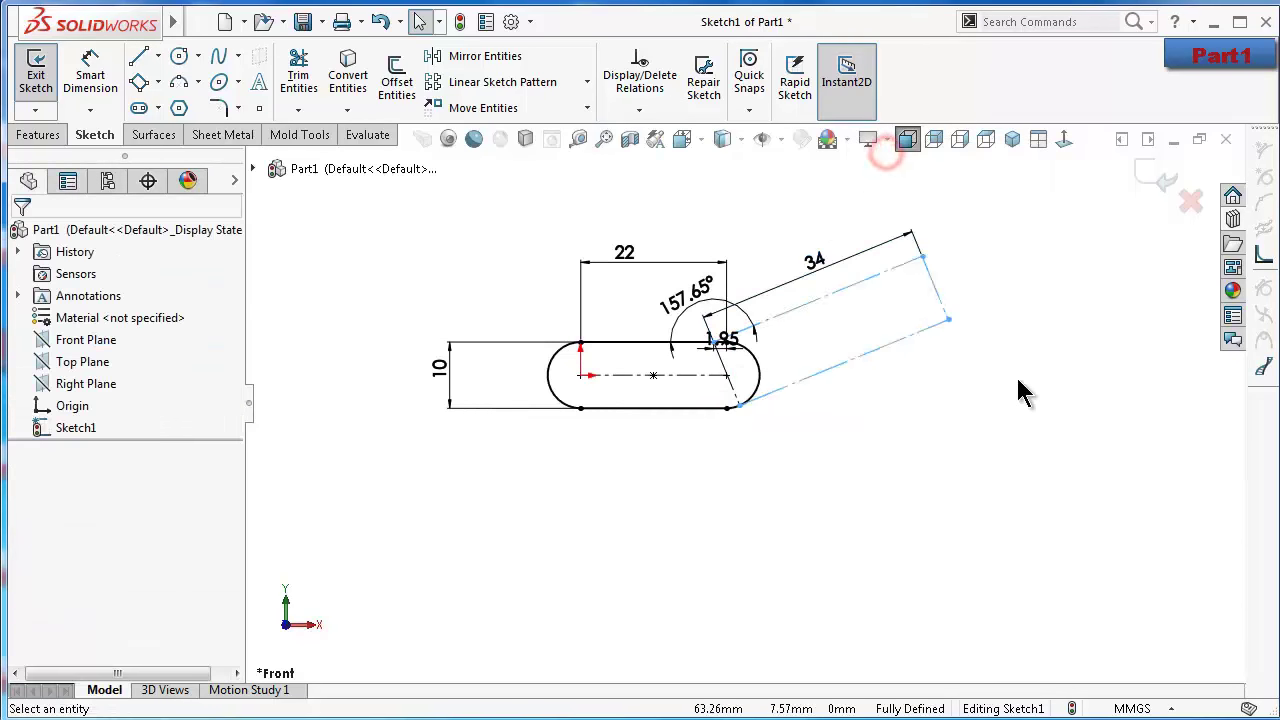
scroll(830, 280, down, 3)
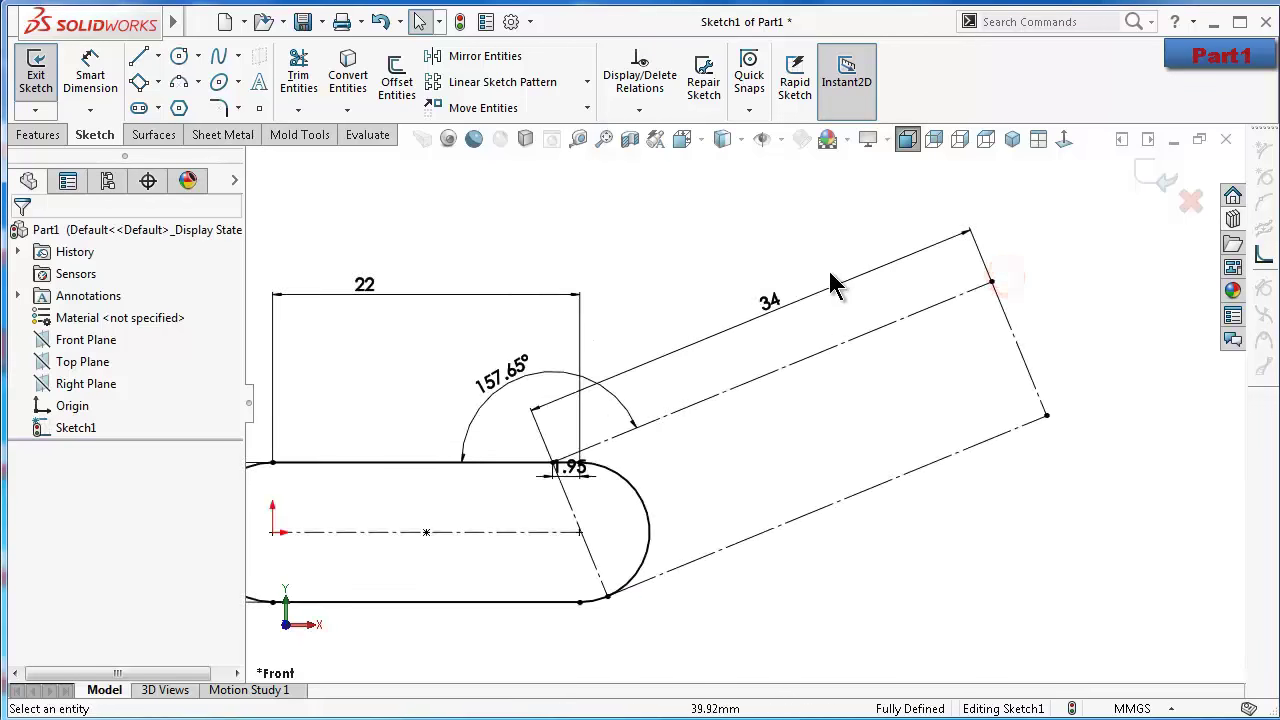
scroll(830, 285, down, 1)
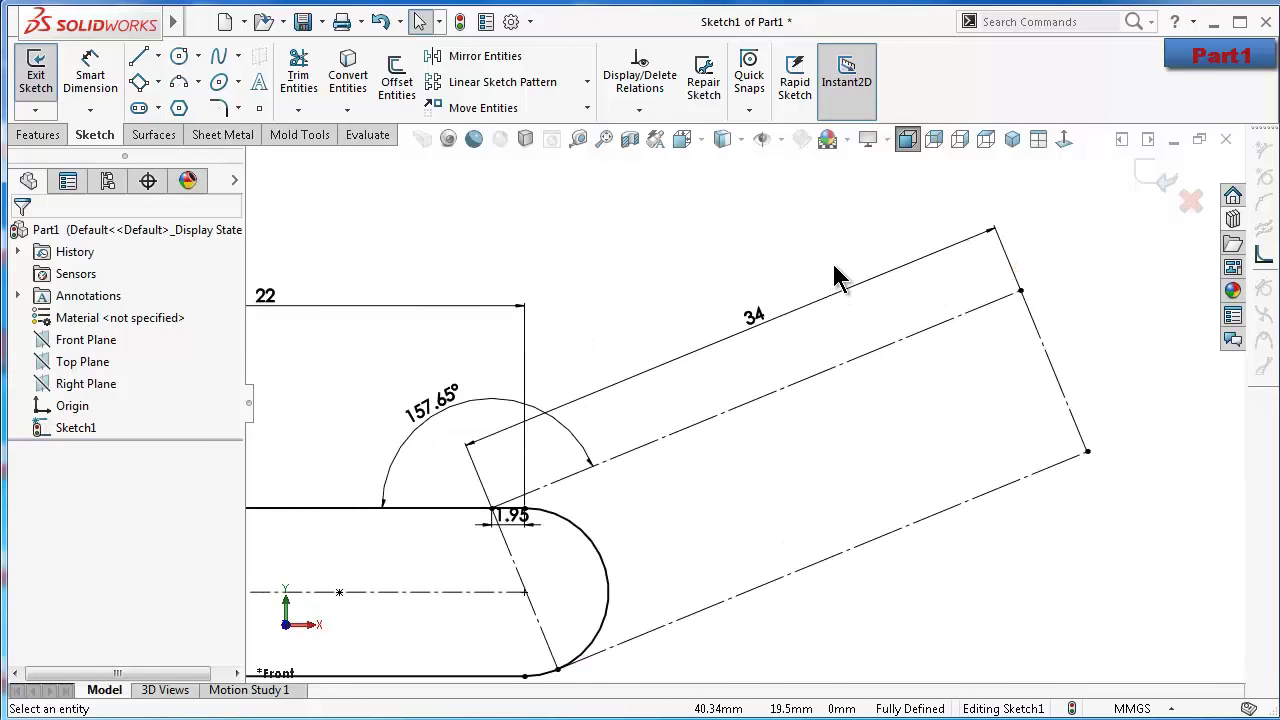
Draw a stepped line chain from the slot top along the arm, ending on the slot's right arc
click(140, 58)
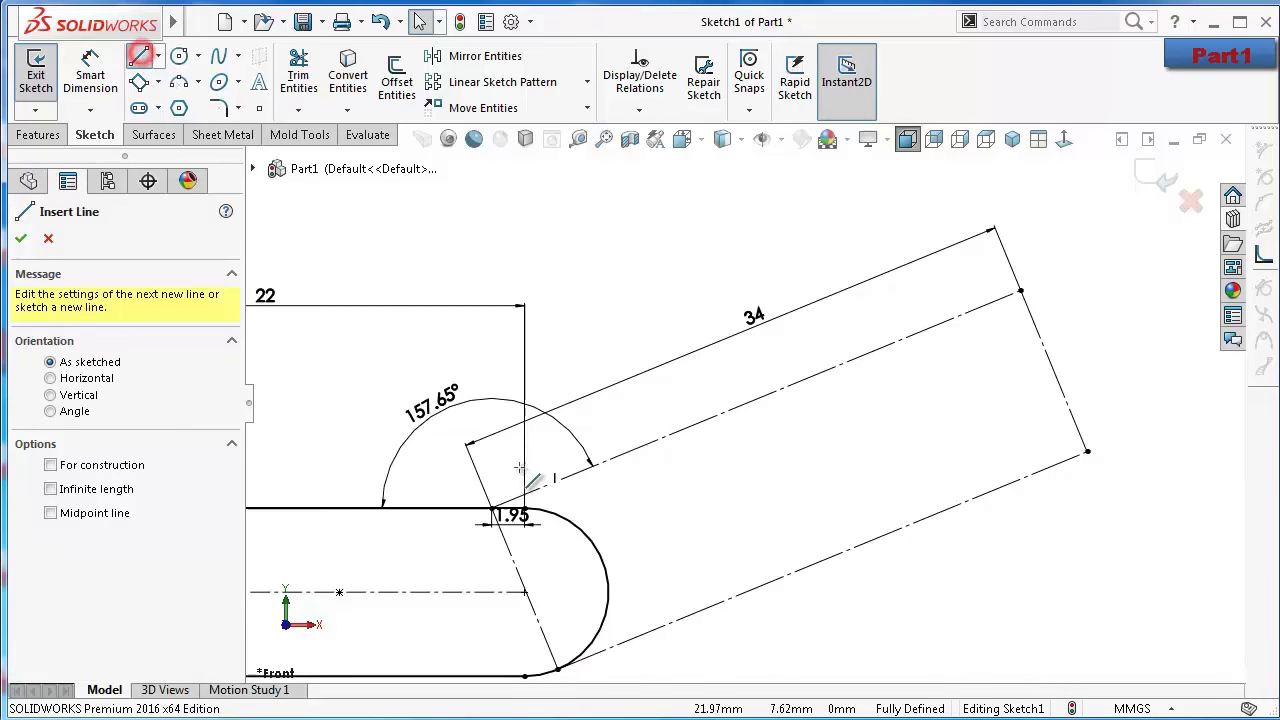
click(493, 513)
click(972, 310)
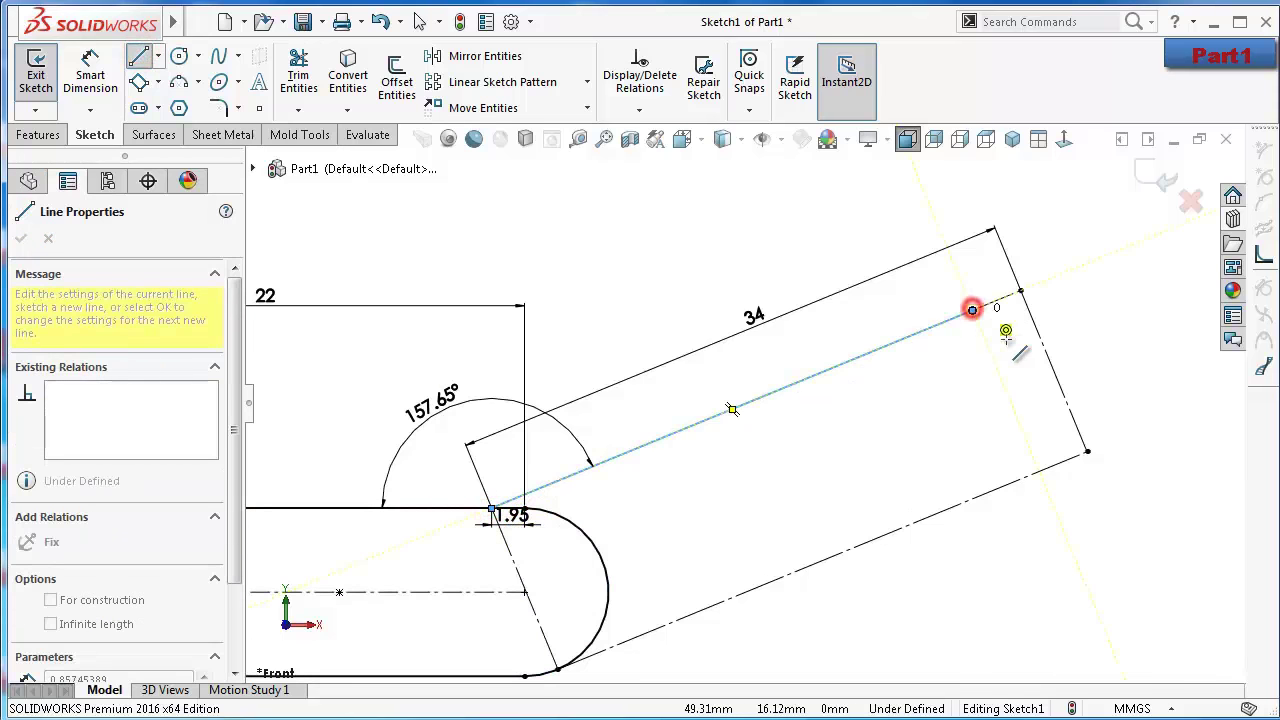
click(1066, 392)
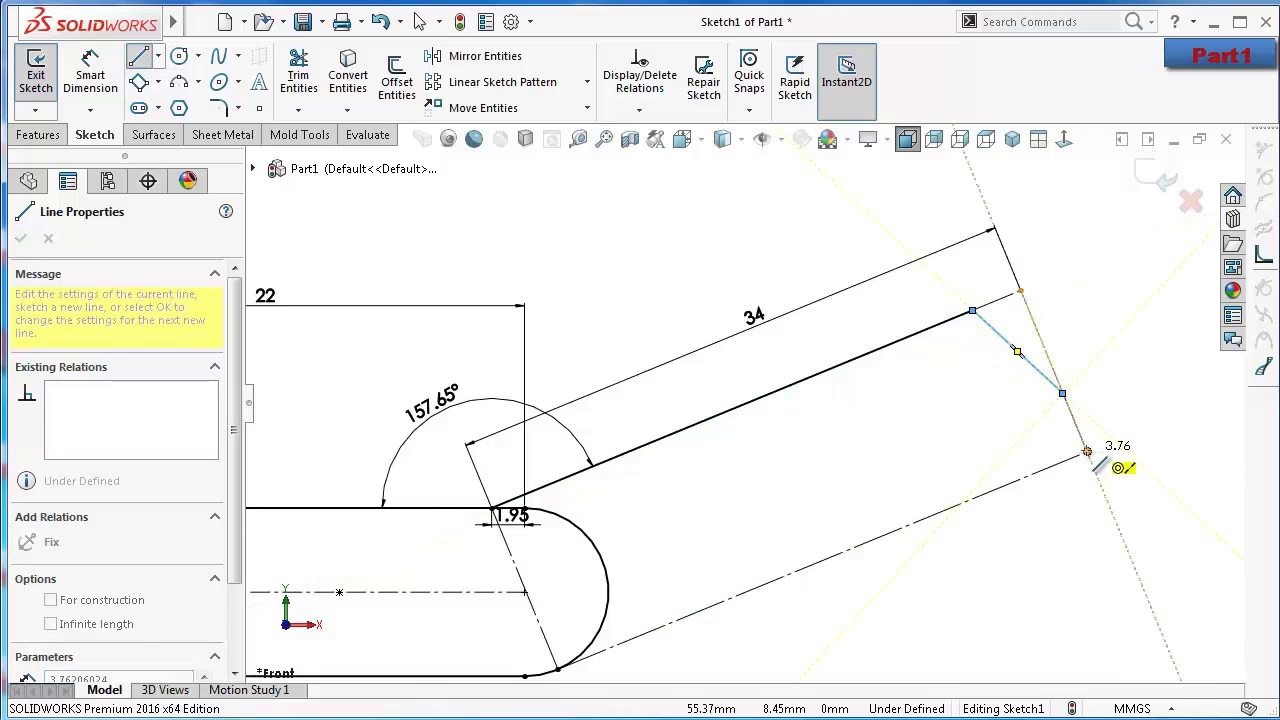
click(1087, 451)
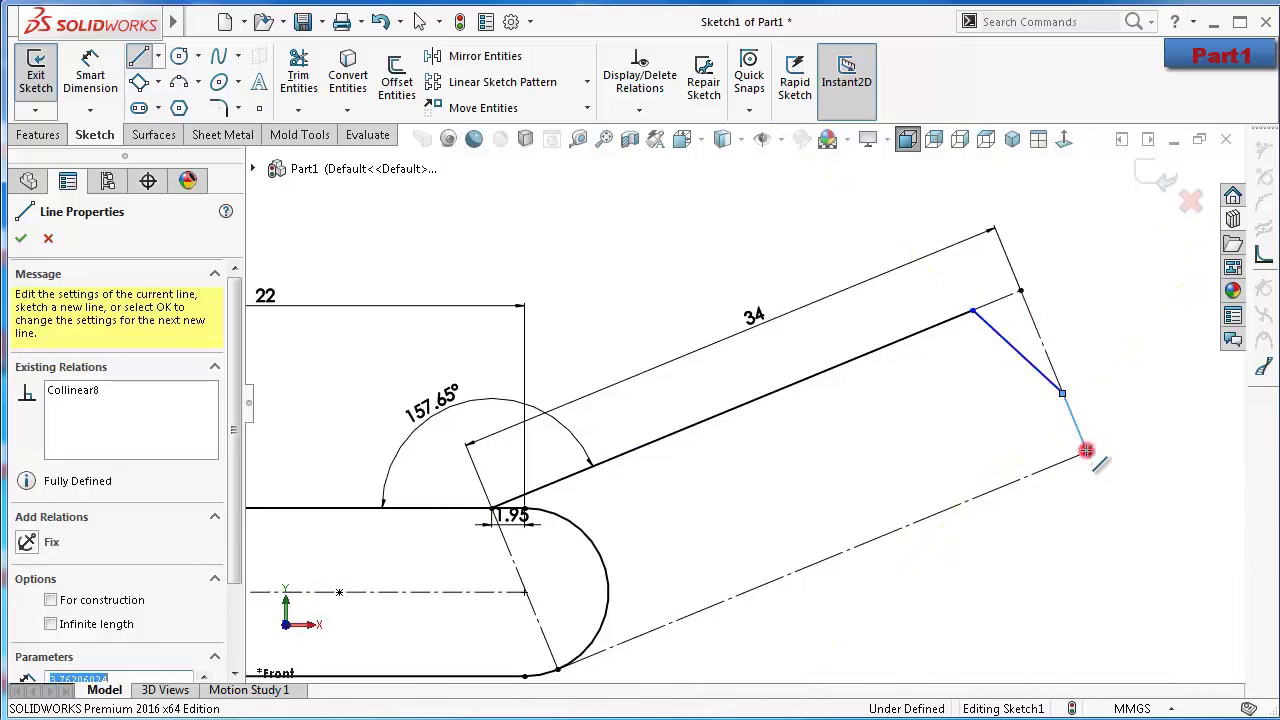
click(925, 518)
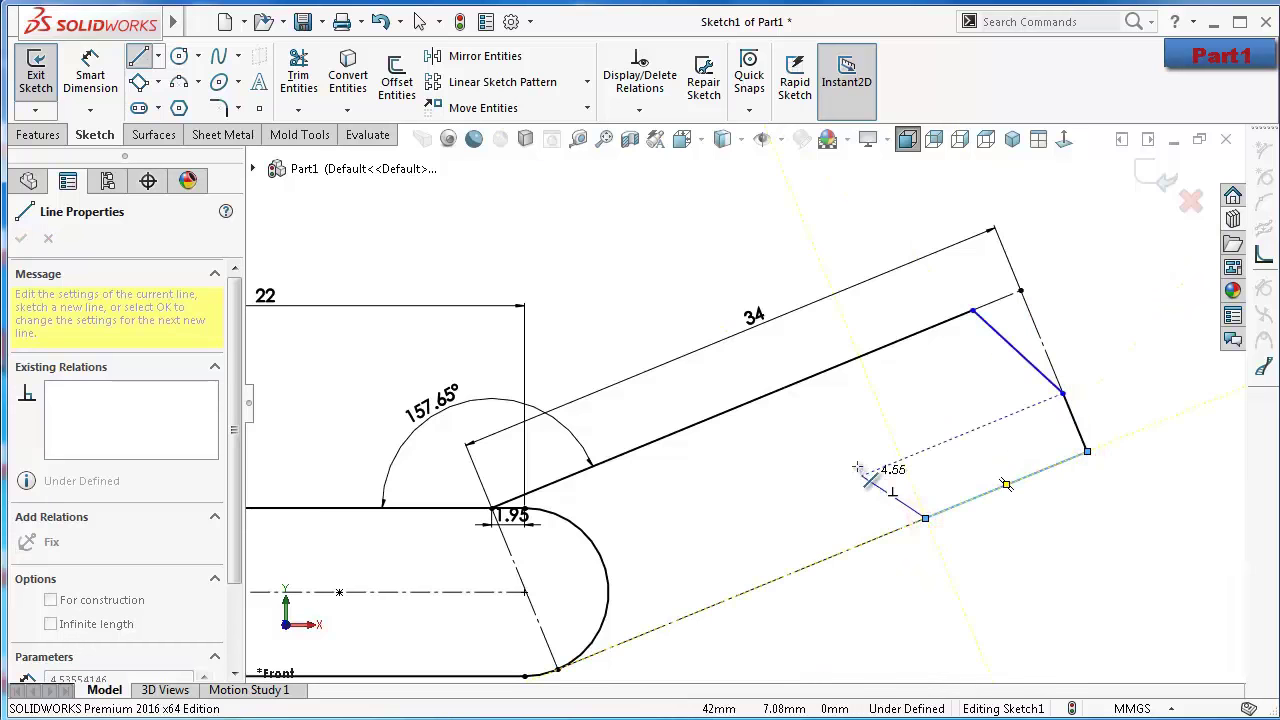
click(816, 435)
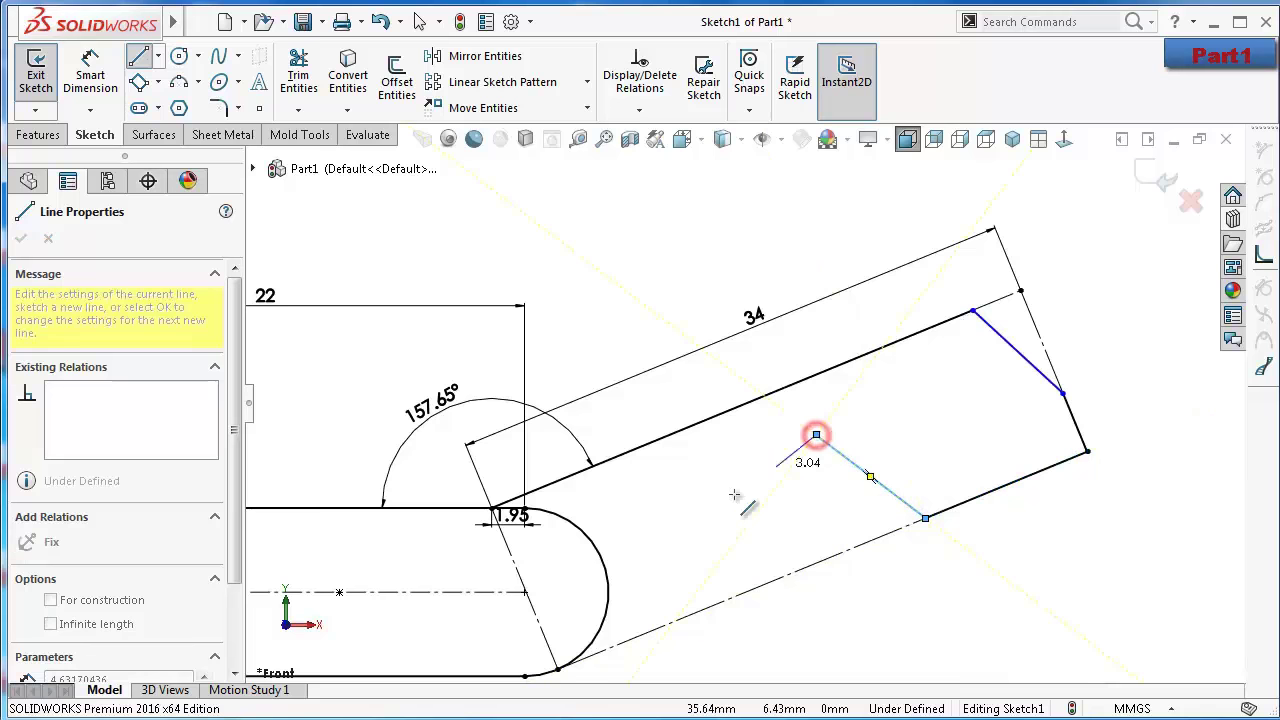
click(583, 530)
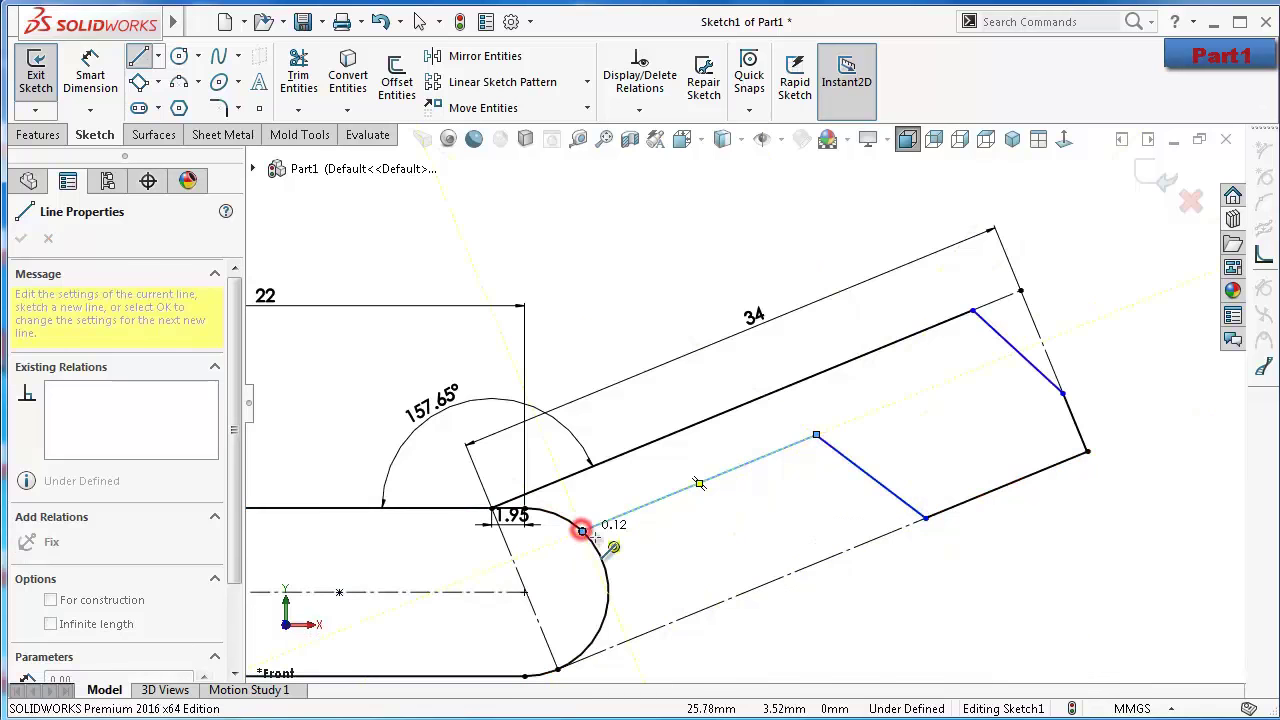
key(Escape)
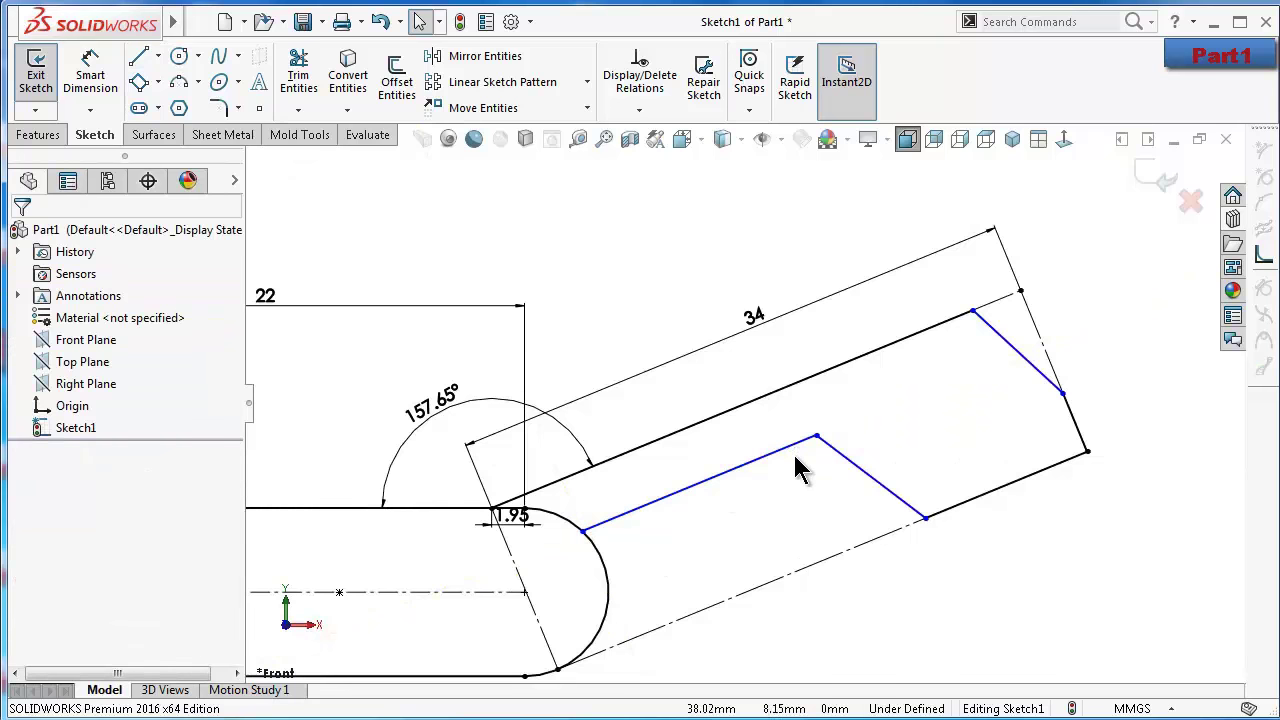
Dimension the inner slanted line to 14.24 and the arm end width to 10.25
right_drag(1080, 597, 1092, 500)
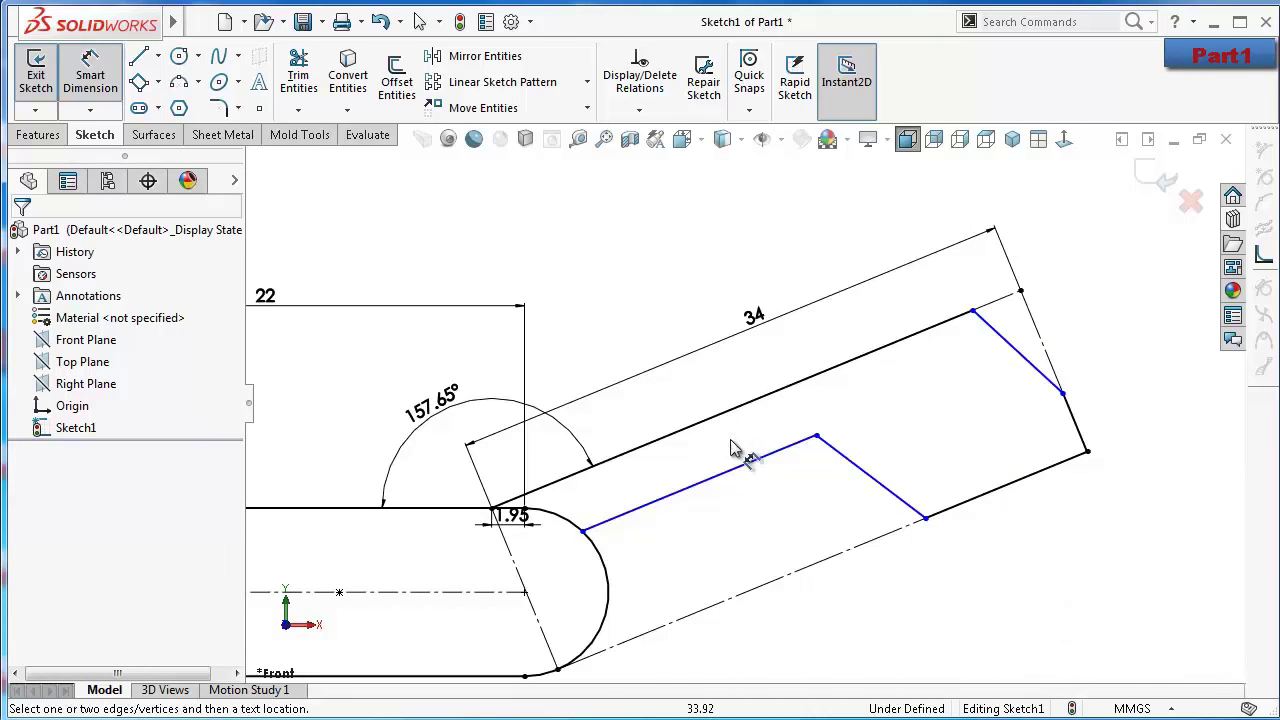
click(755, 472)
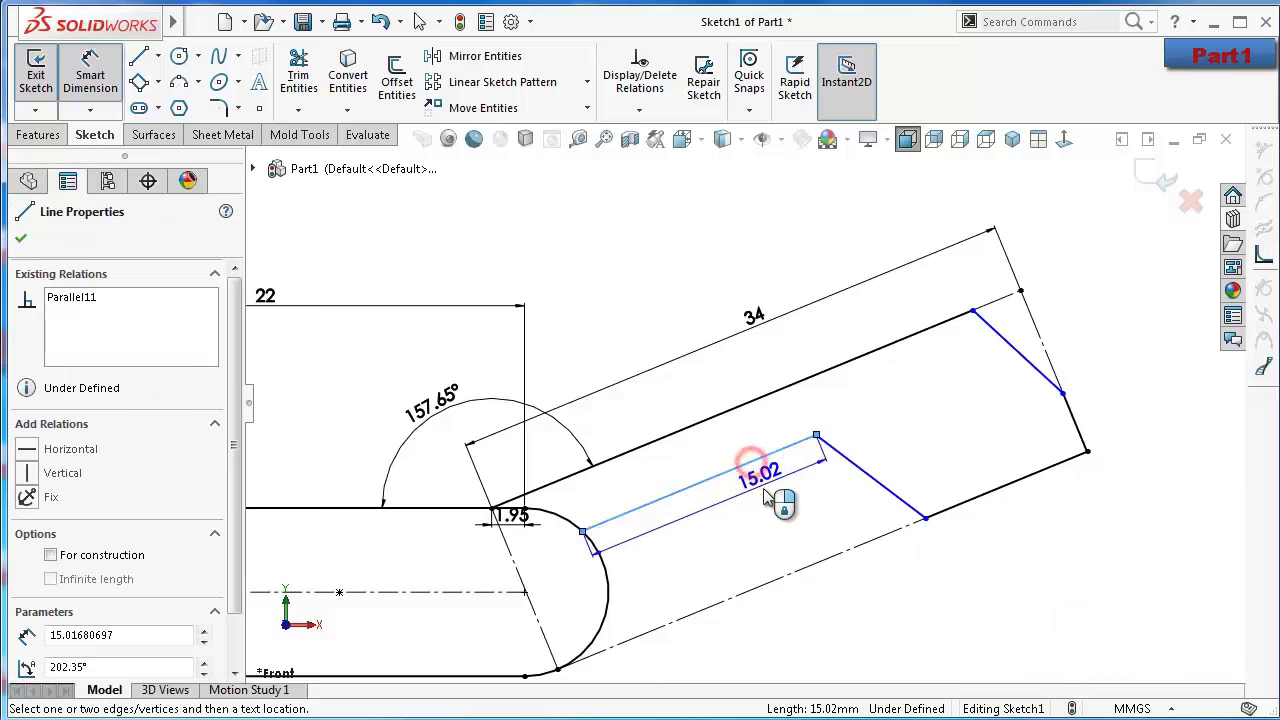
click(764, 498)
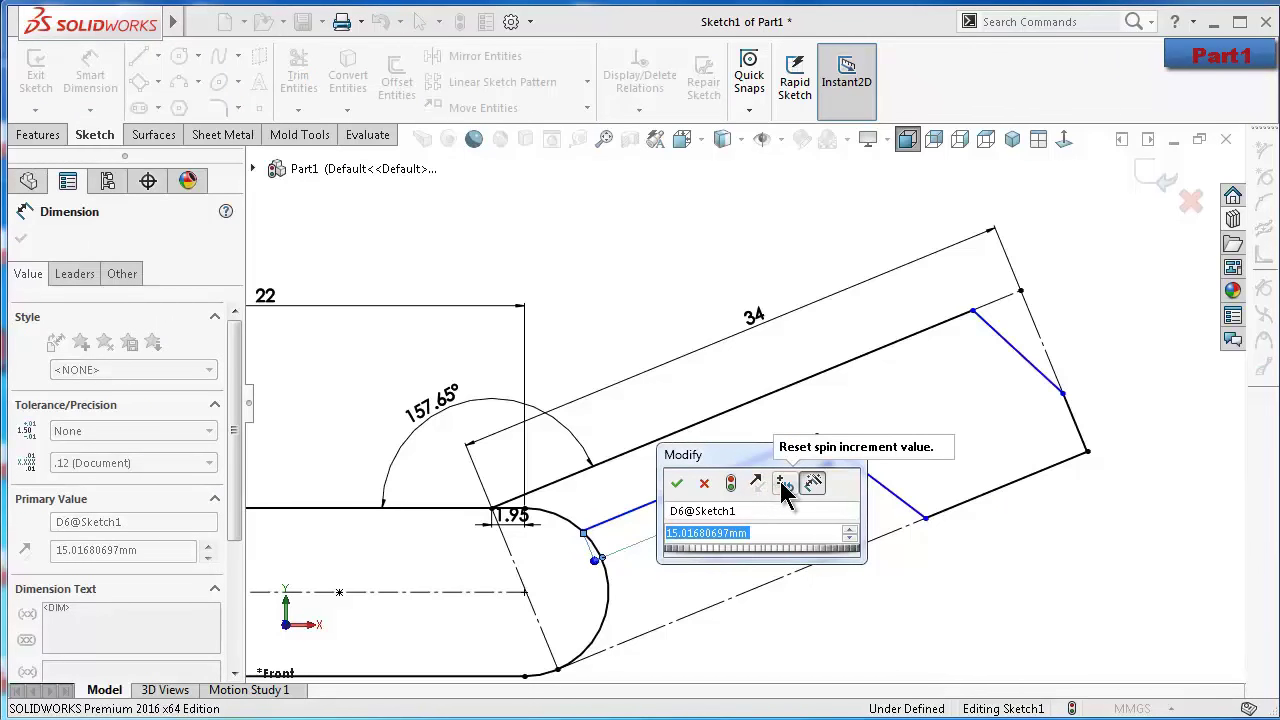
text(14.)
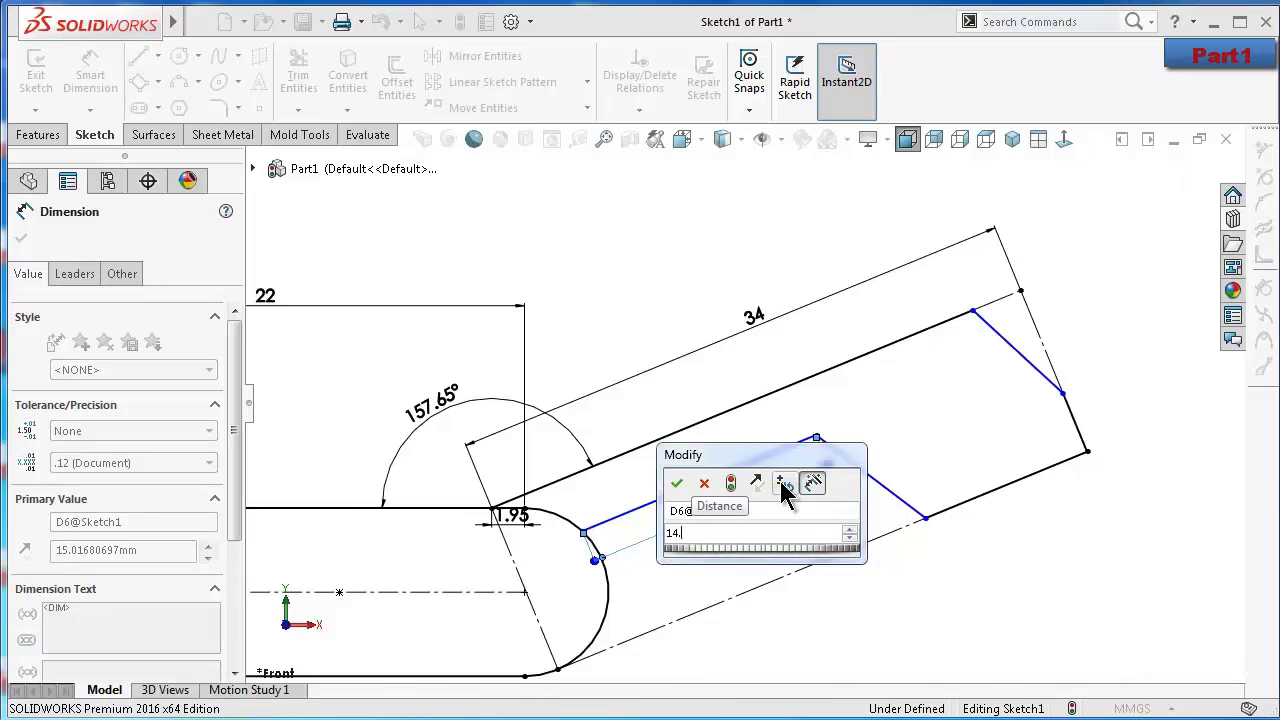
text(24)
key(Return)
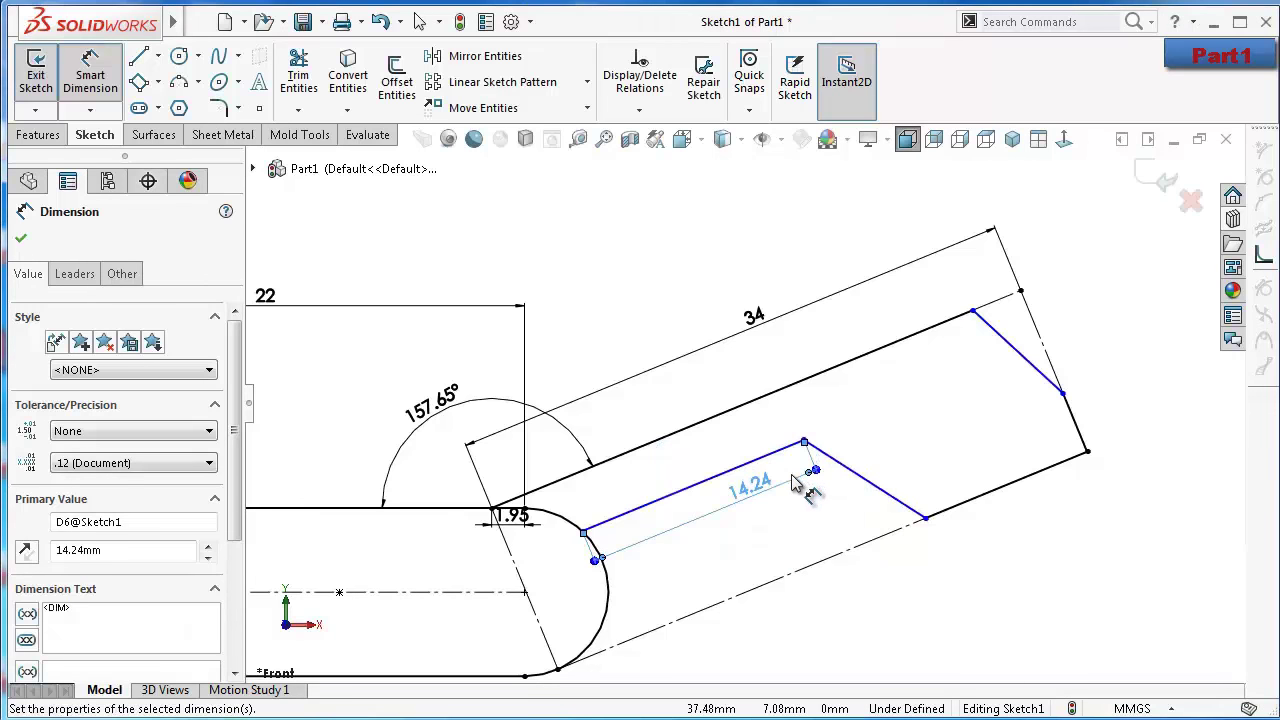
click(926, 518)
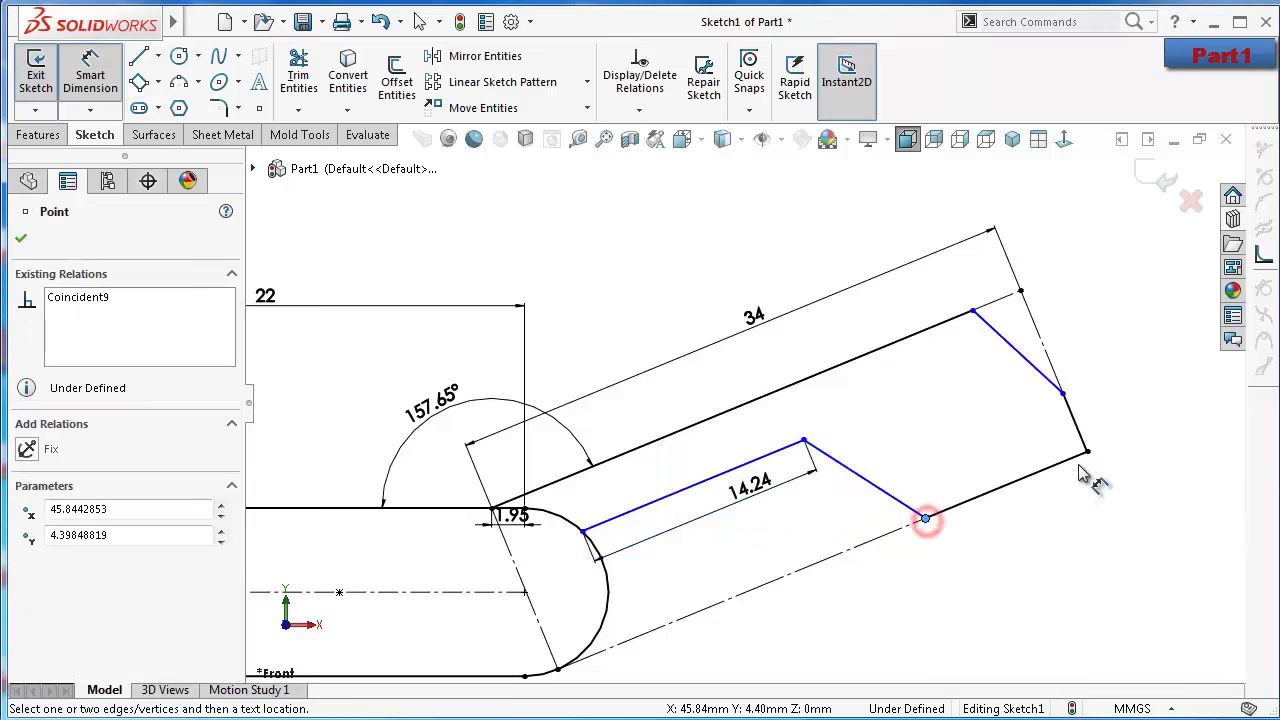
click(1088, 455)
click(1100, 533)
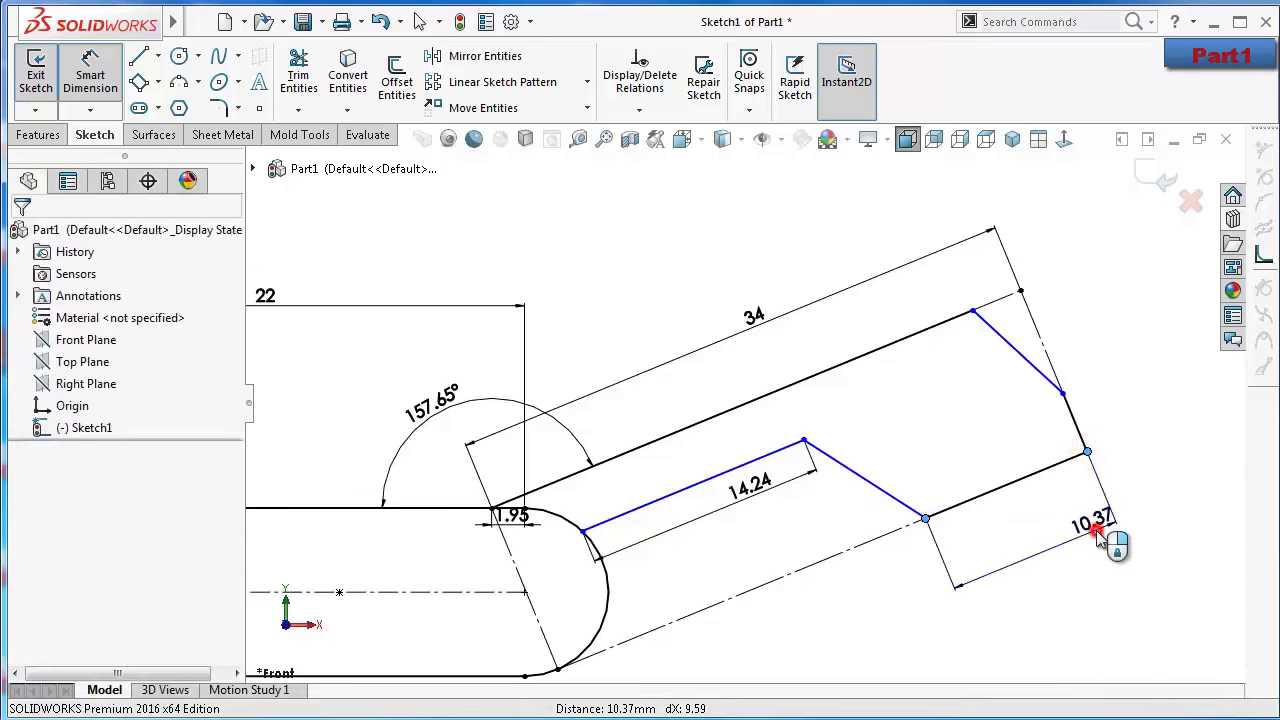
text(10.2)
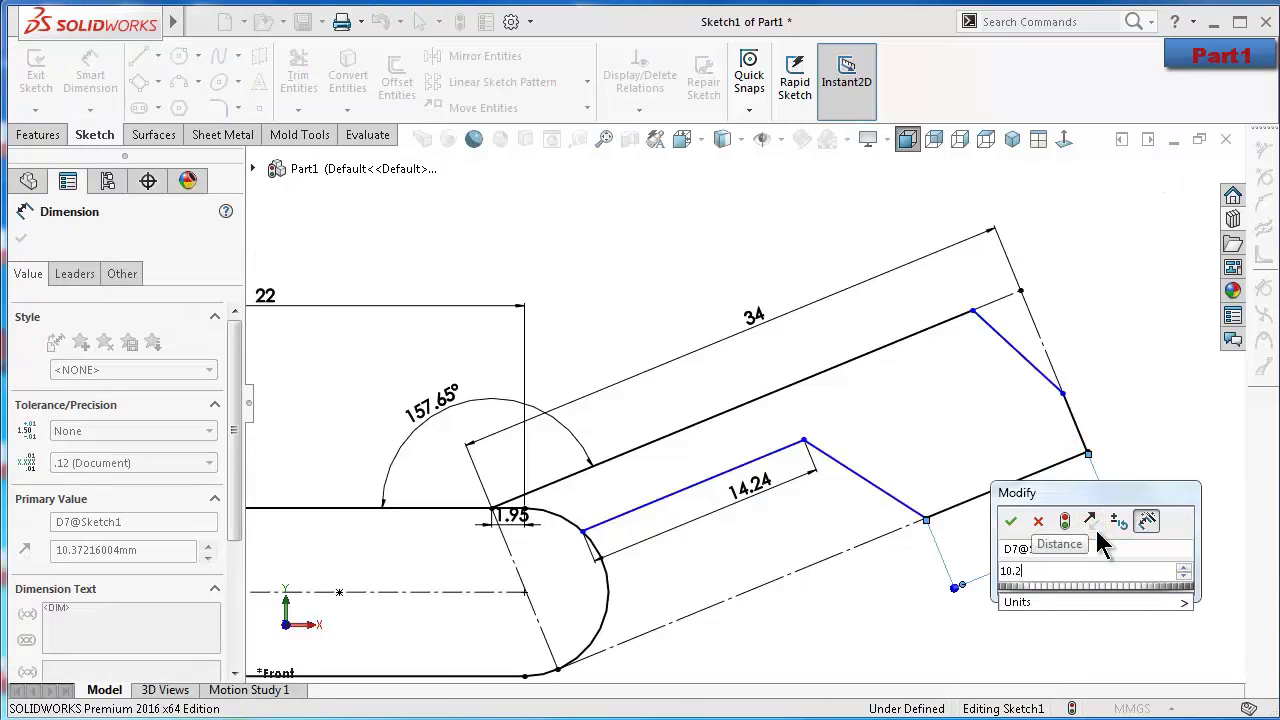
text(5)
key(Return)
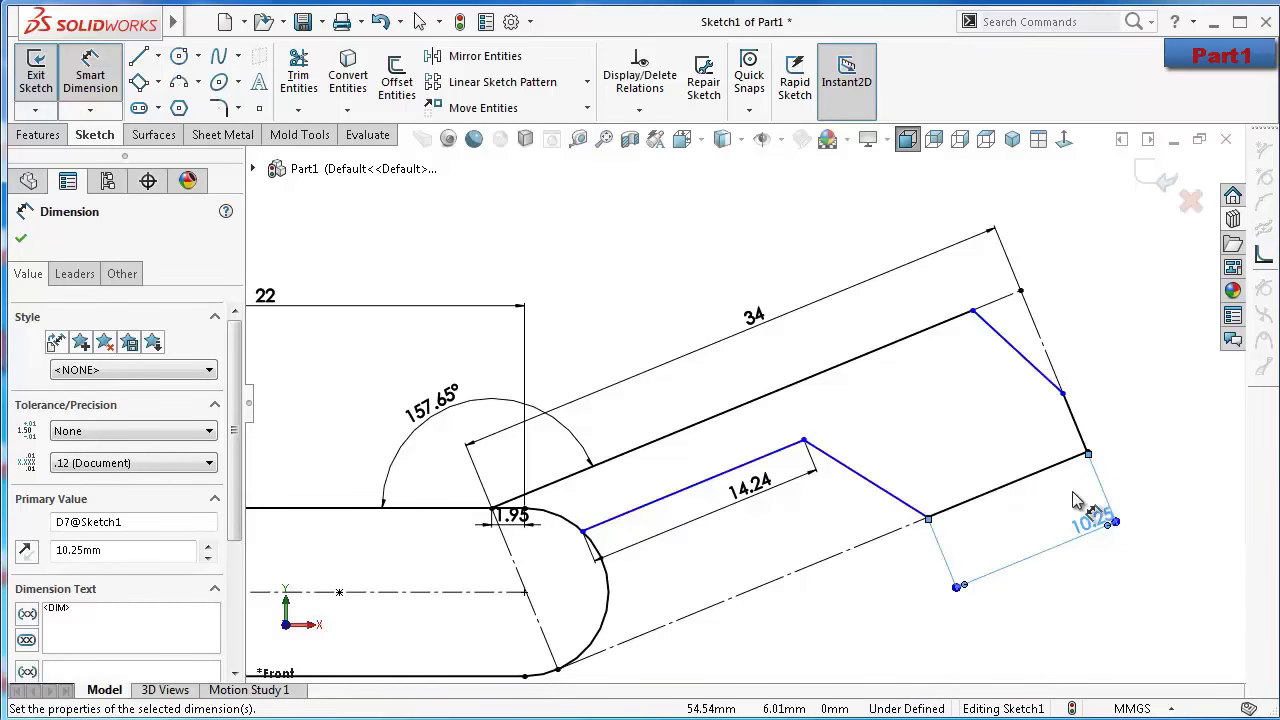
Set the short angled edge to 4.5 and the notch corner offset to 5.5
click(1075, 410)
click(1119, 378)
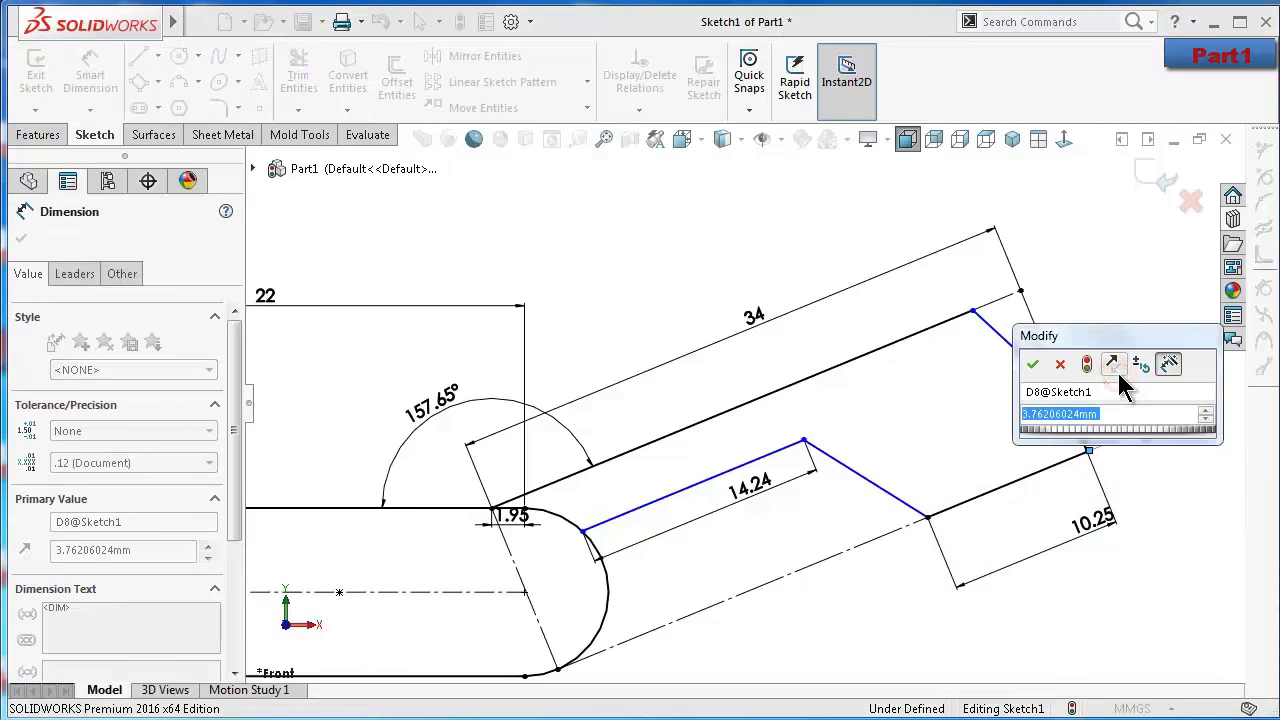
text(4.5)
key(Return)
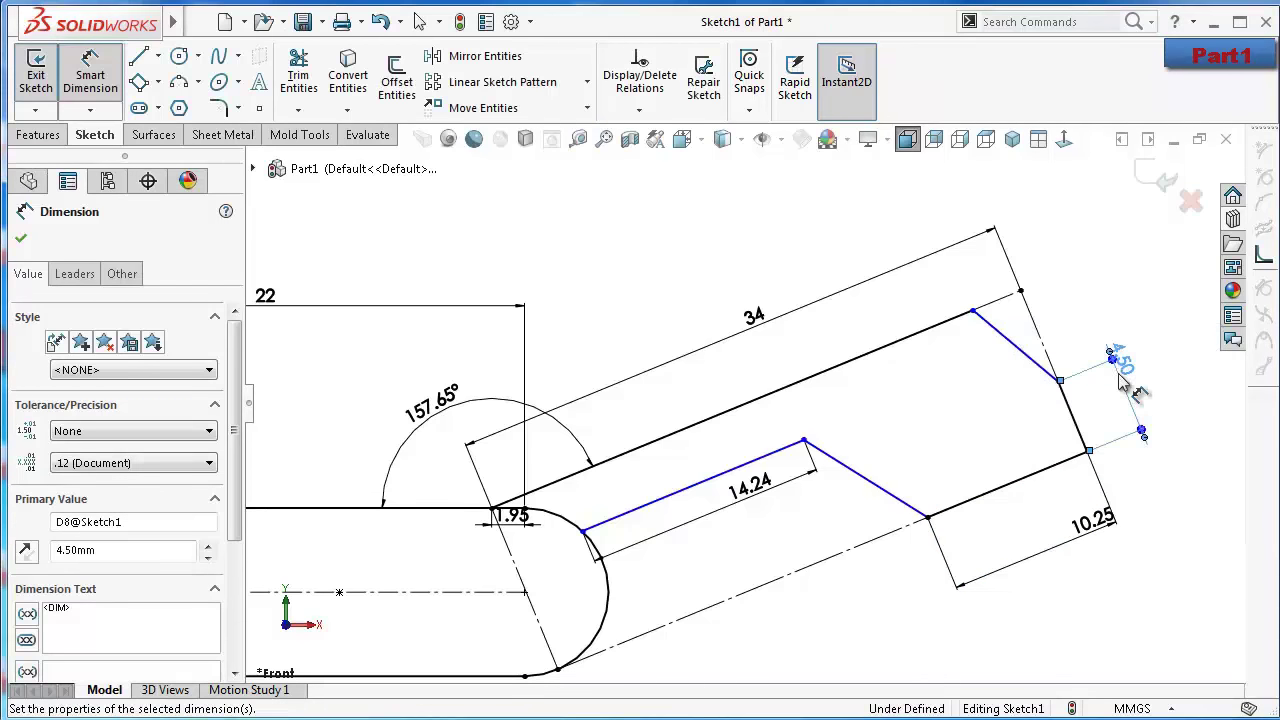
click(972, 312)
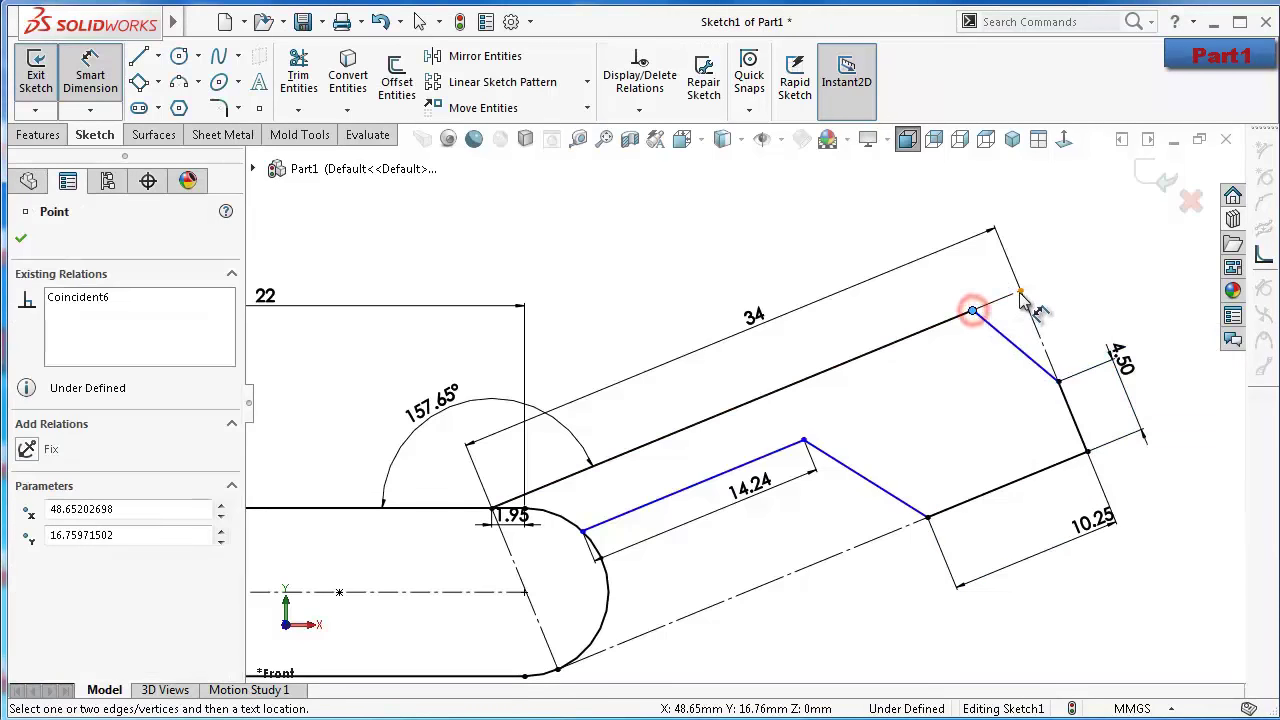
click(1018, 291)
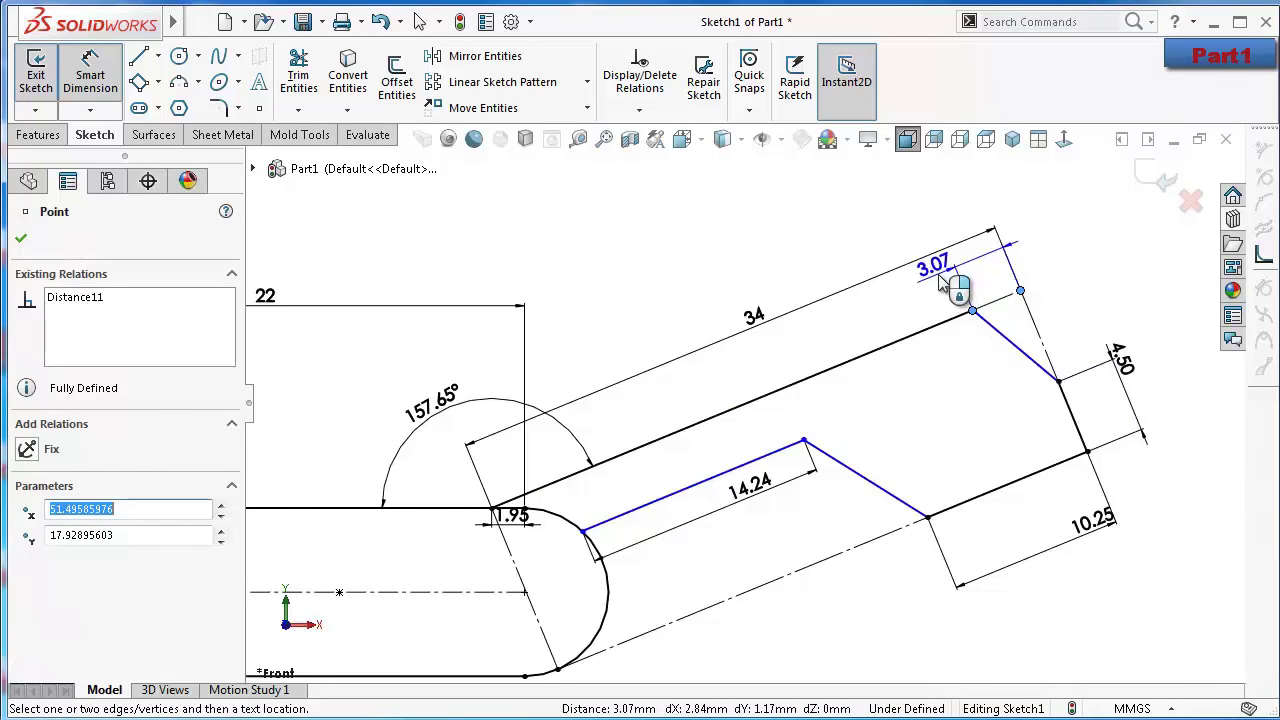
click(943, 287)
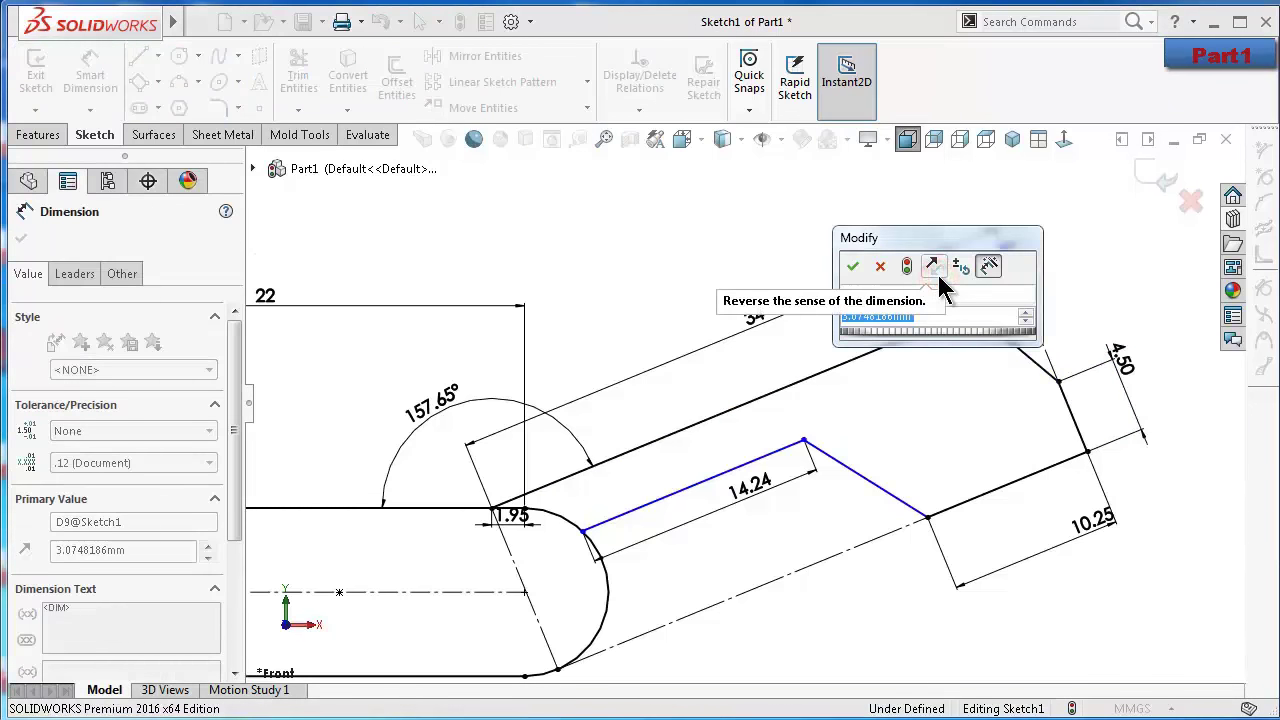
text(5.5)
key(Return)
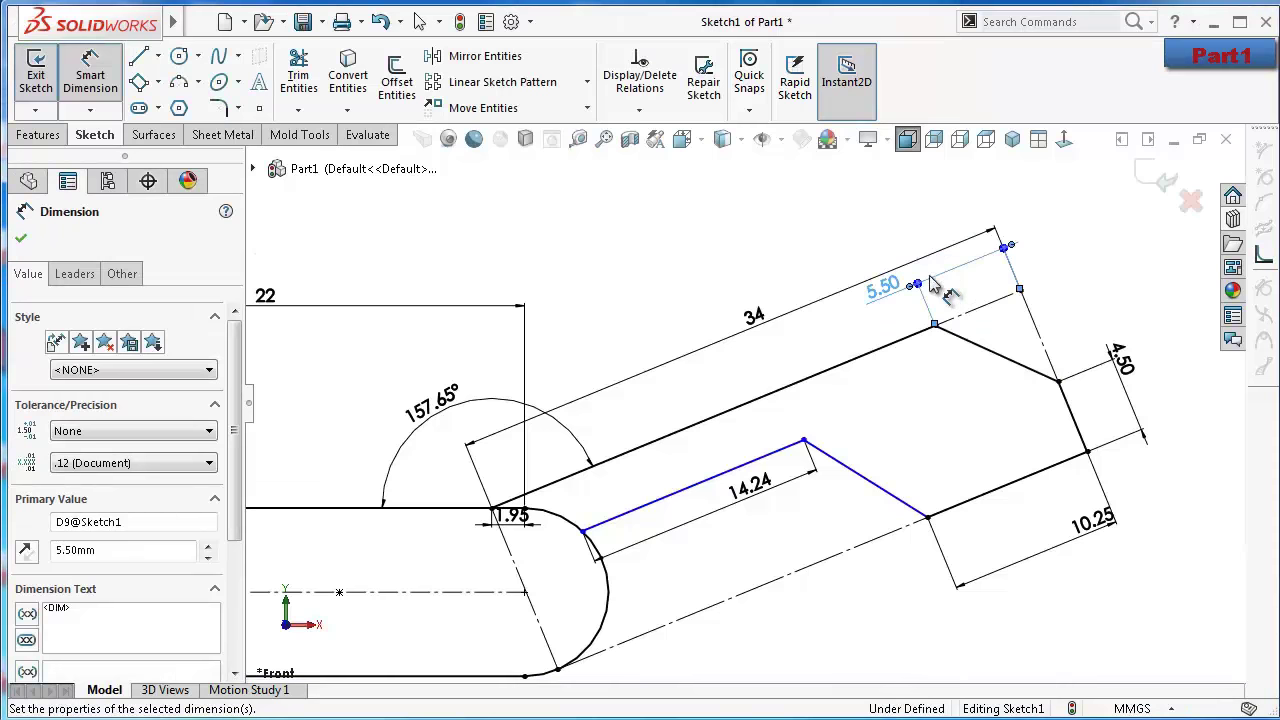
Set the notch angle to 136° and reposition the 14.24 dimension above its edge
click(786, 452)
click(848, 467)
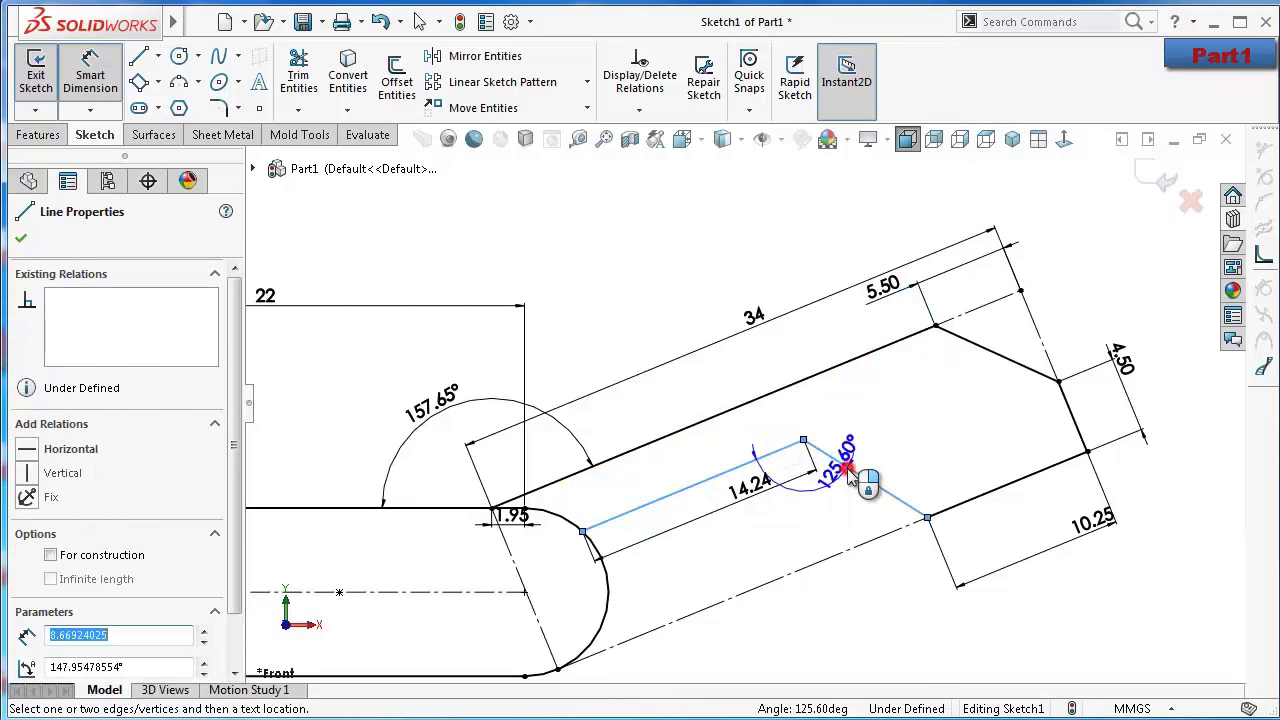
click(826, 522)
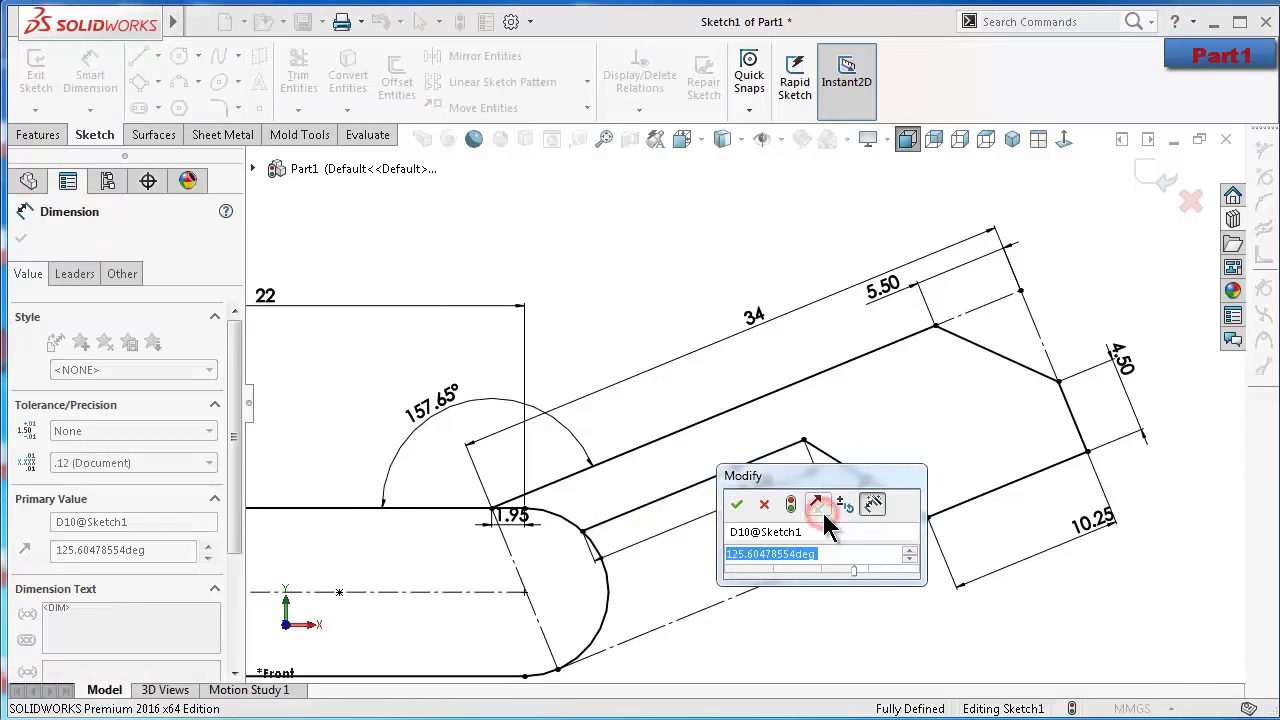
text(136)
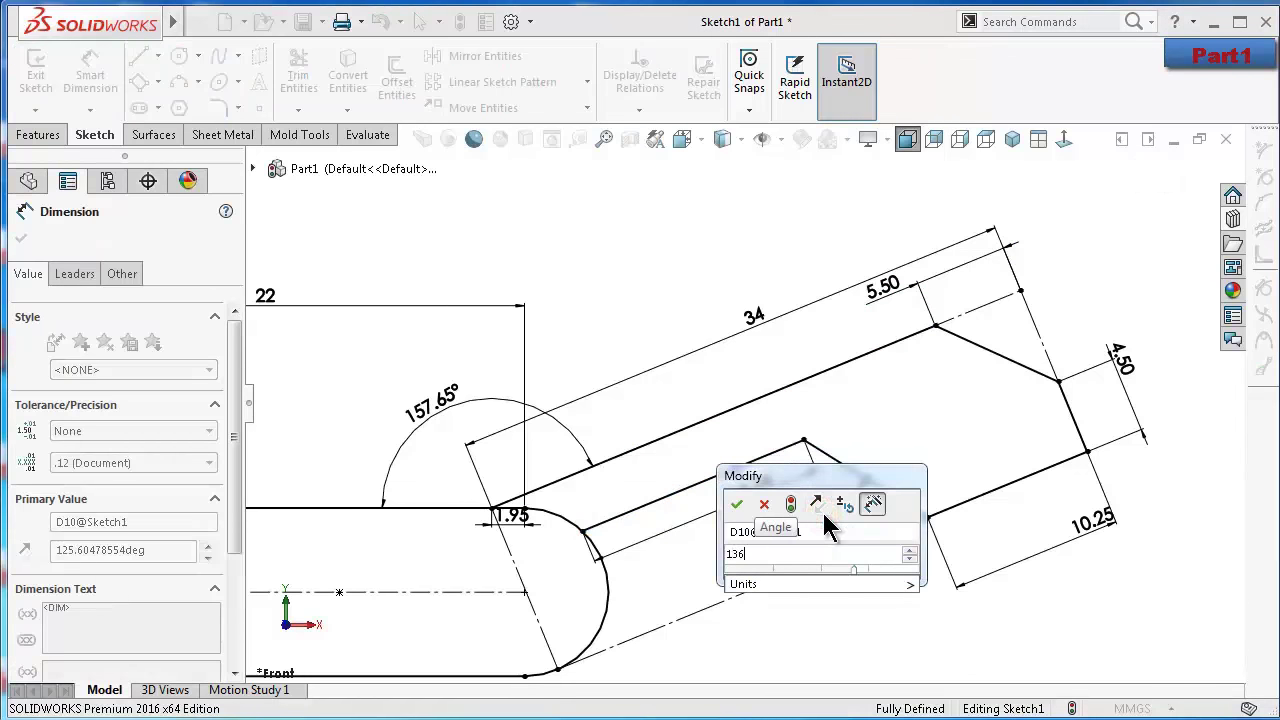
key(Return)
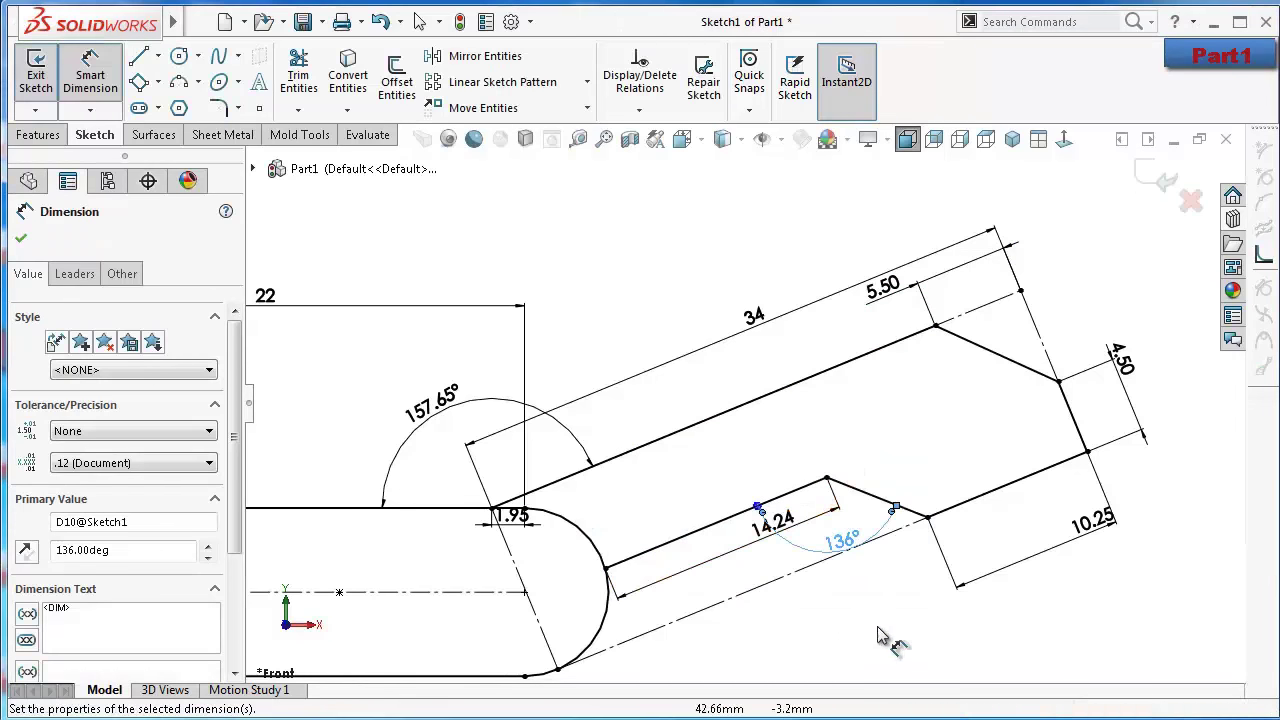
drag(787, 537, 757, 486)
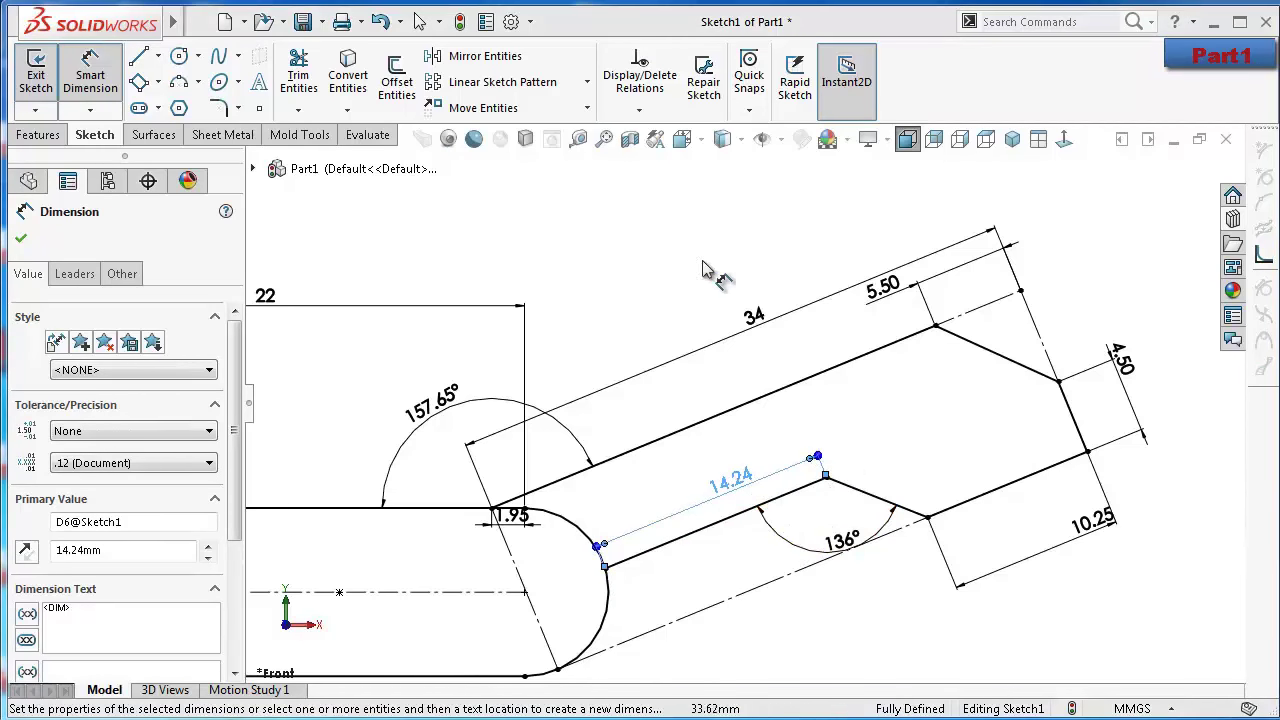
Draw circles centred on the left and right slot arc centres
right_drag(693, 240, 703, 237)
scroll(700, 360, up, 2)
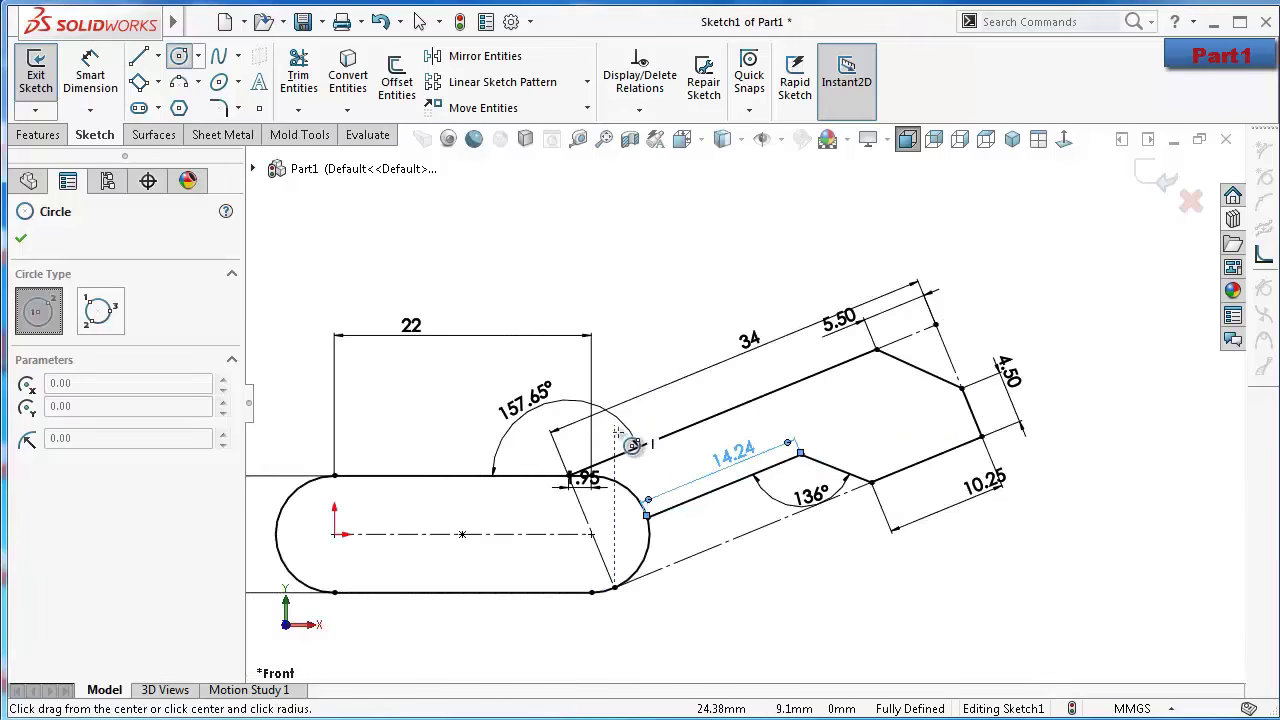
click(334, 534)
click(334, 501)
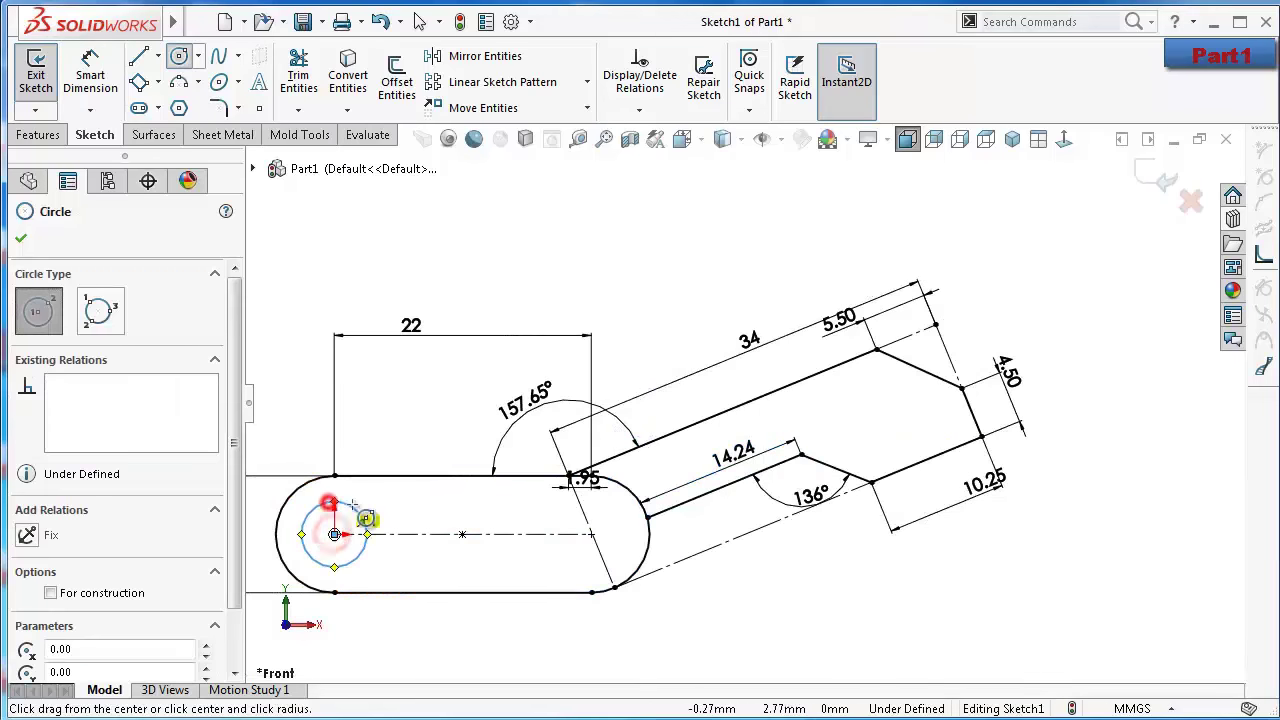
click(592, 534)
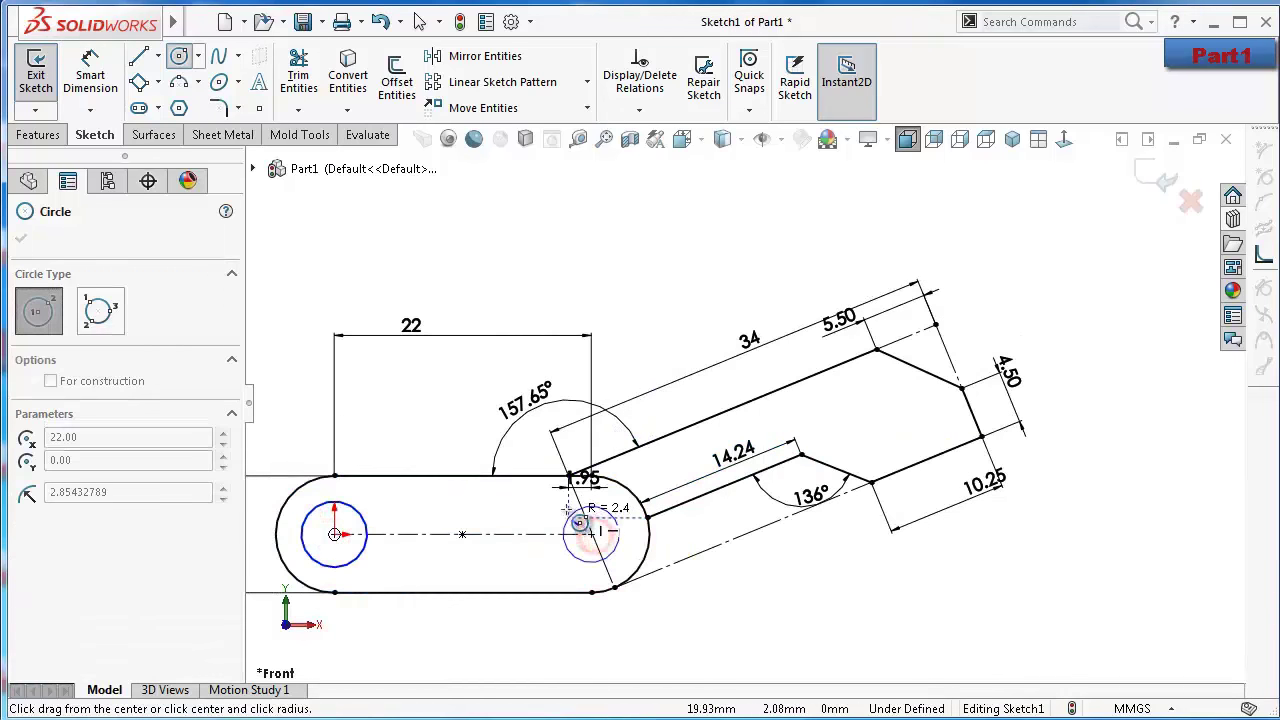
key(Escape)
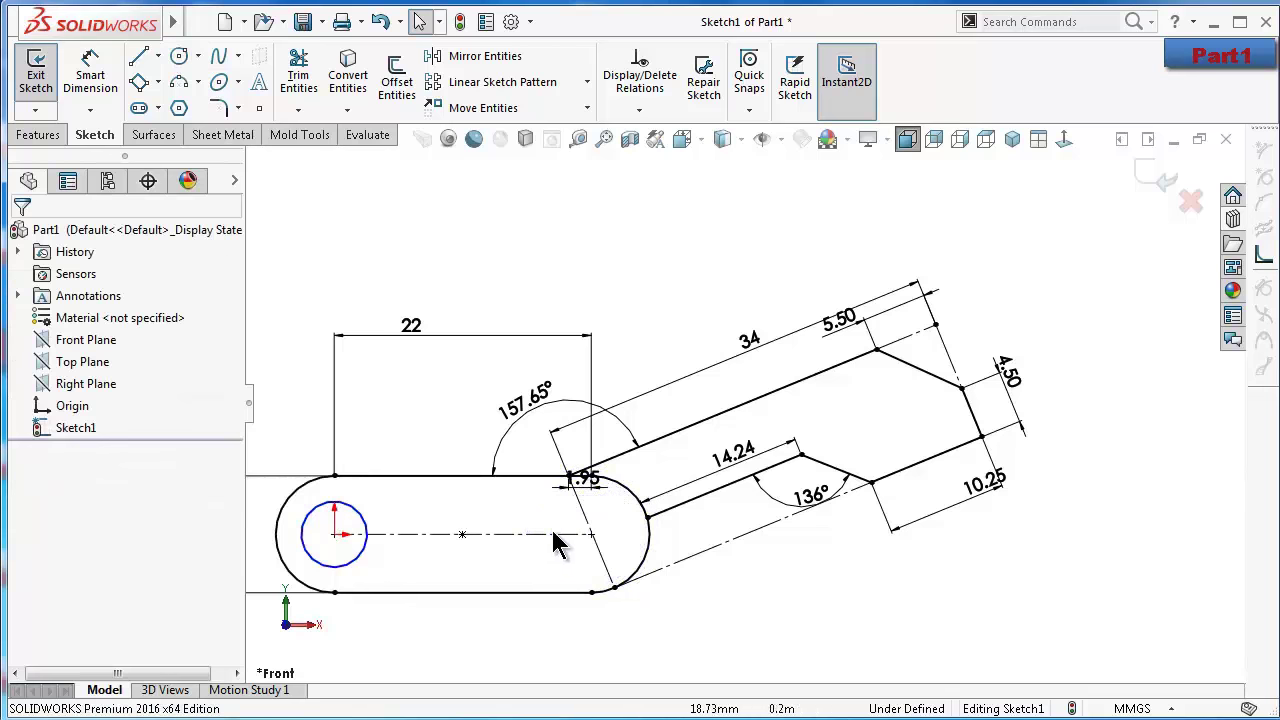
right_drag(914, 645, 961, 629)
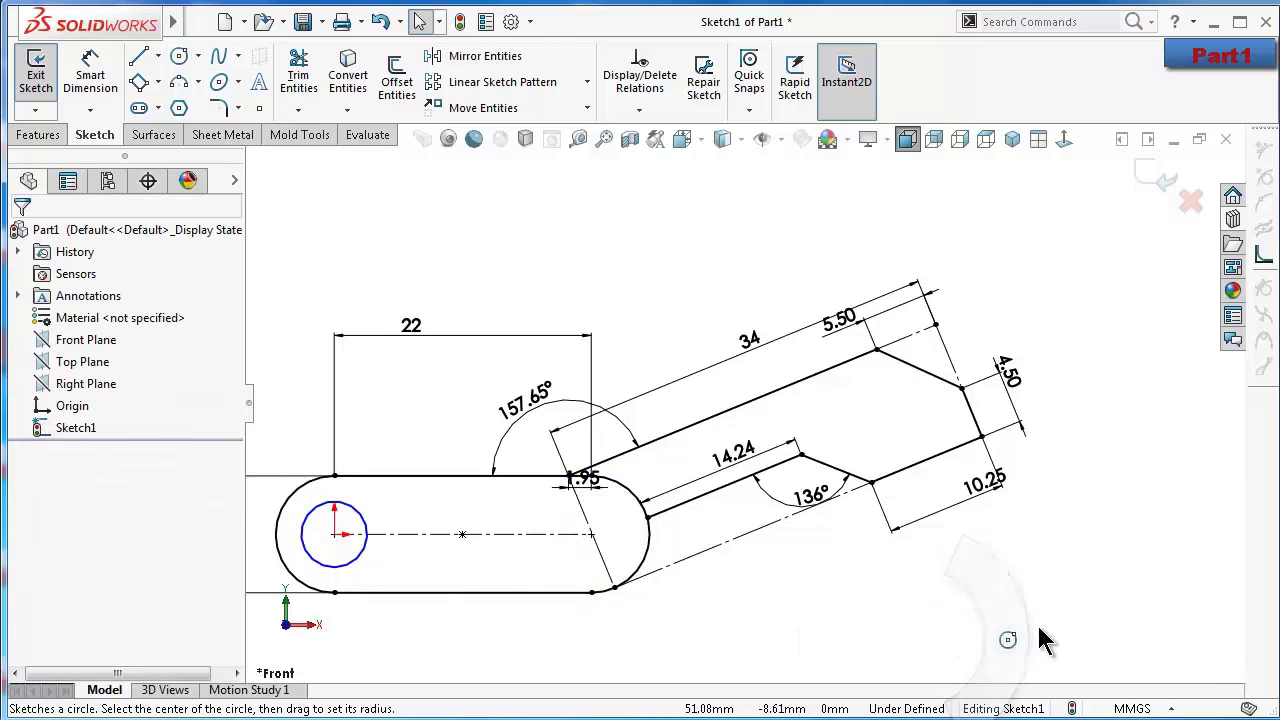
click(591, 533)
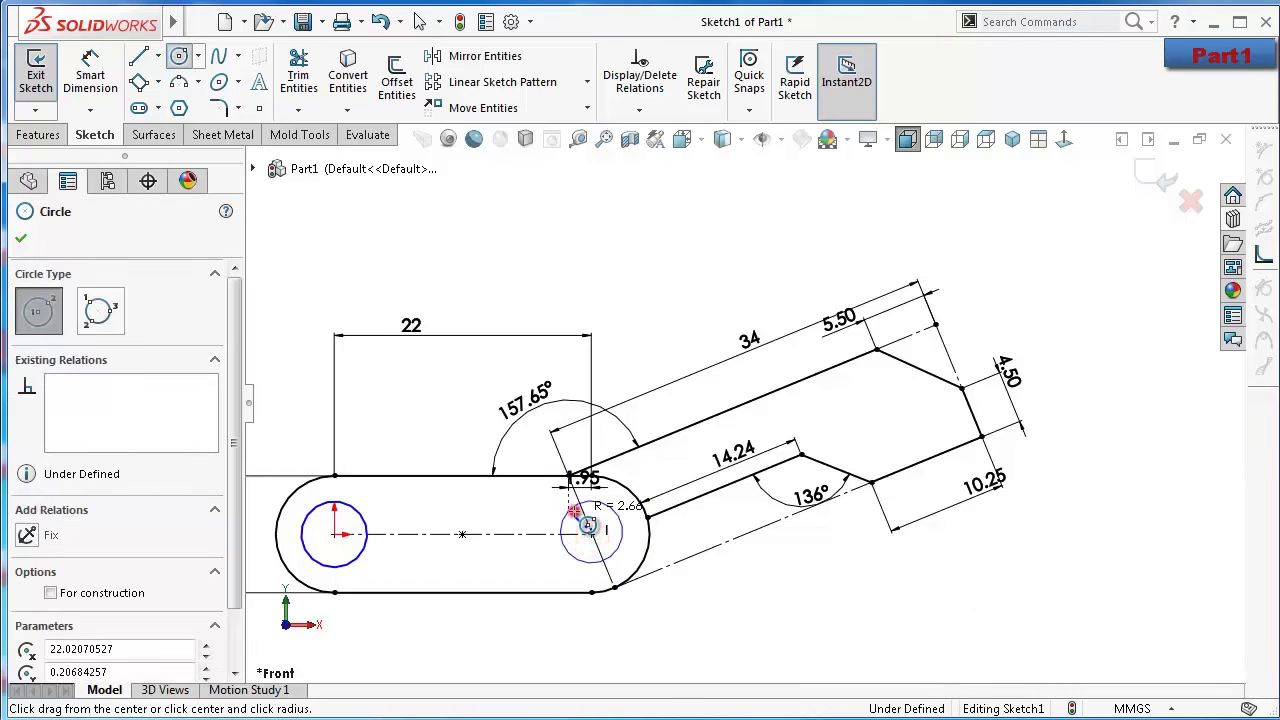
click(620, 540)
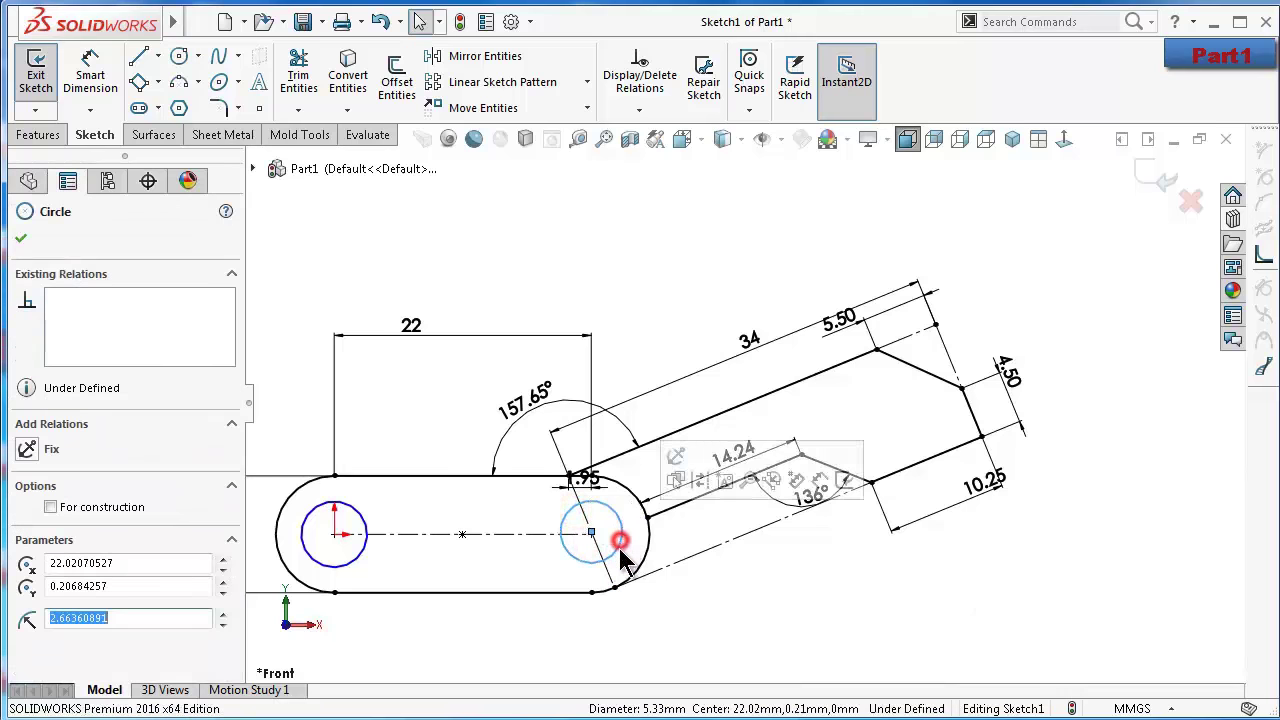
Make the two circles equal and dimension one to a 3 mm diameter
click(361, 556)
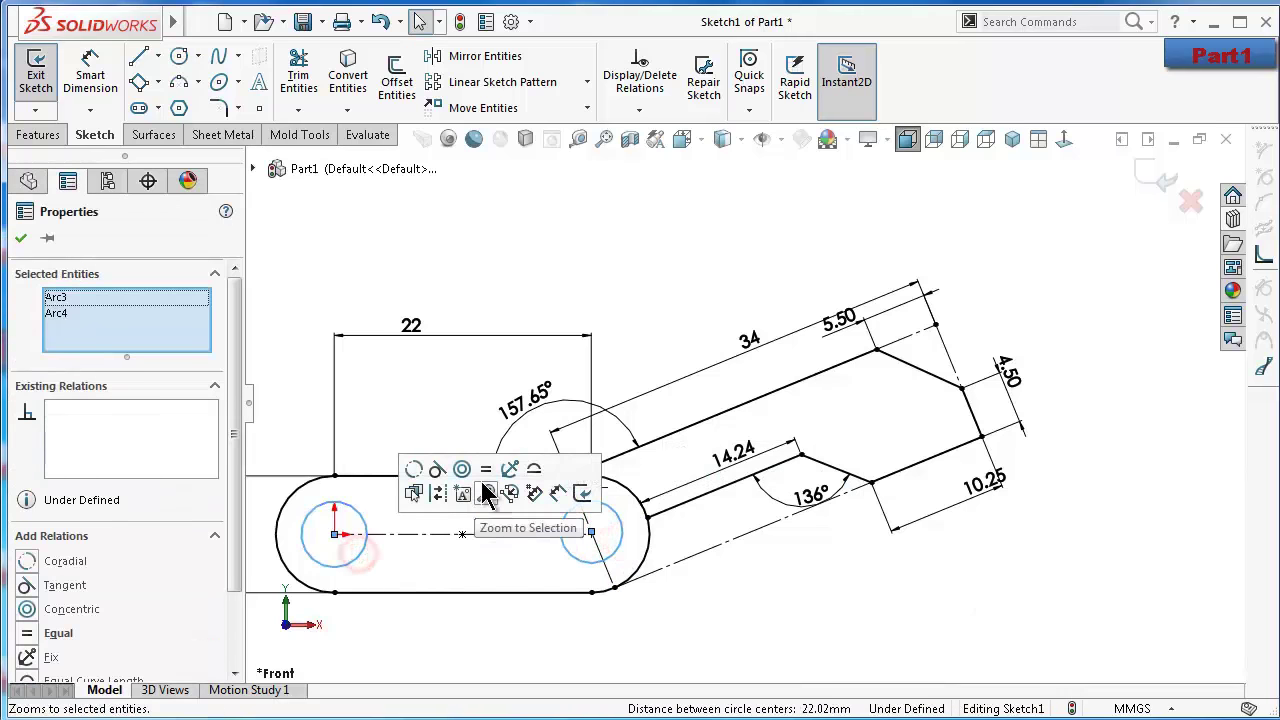
click(490, 466)
click(866, 628)
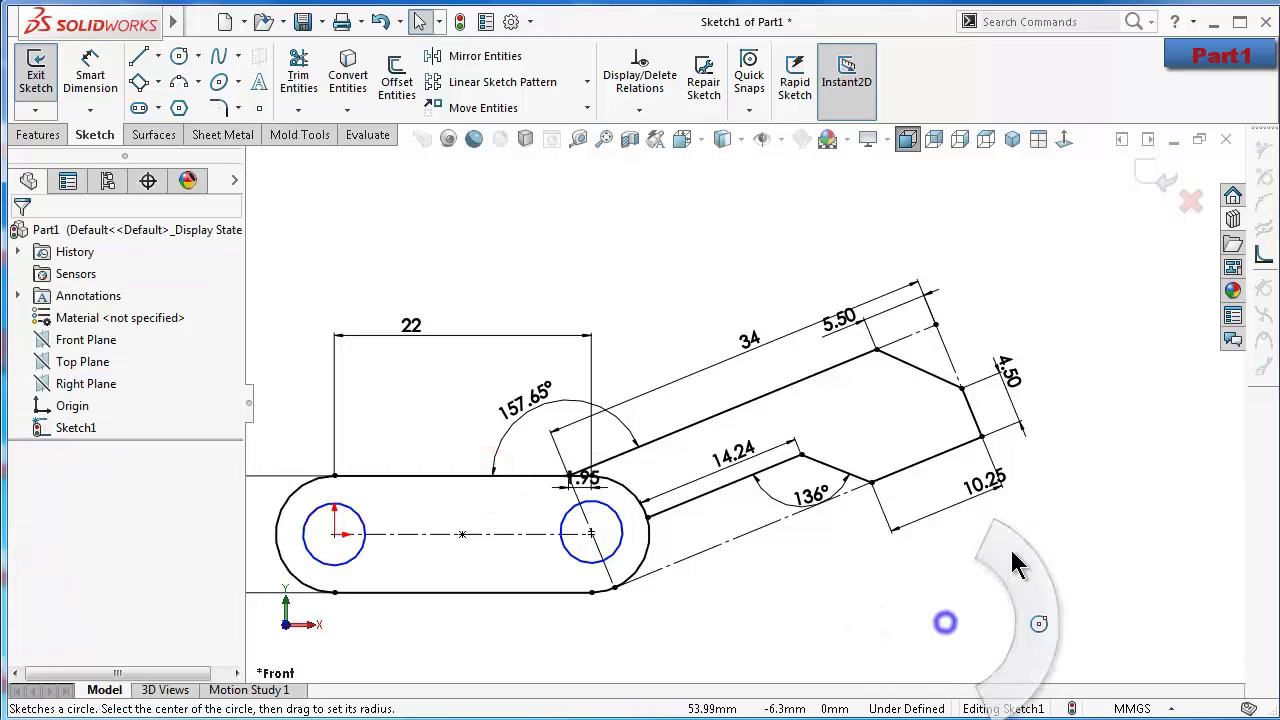
right_drag(1020, 618, 1070, 545)
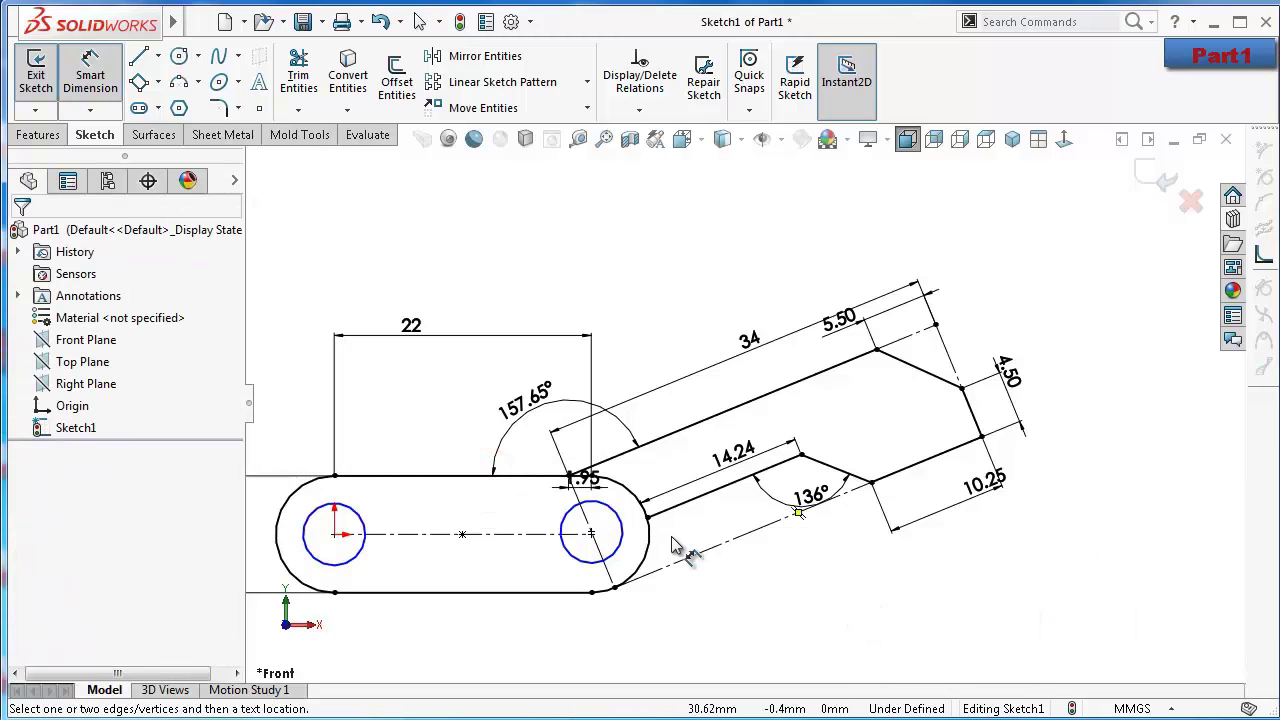
click(621, 541)
click(735, 598)
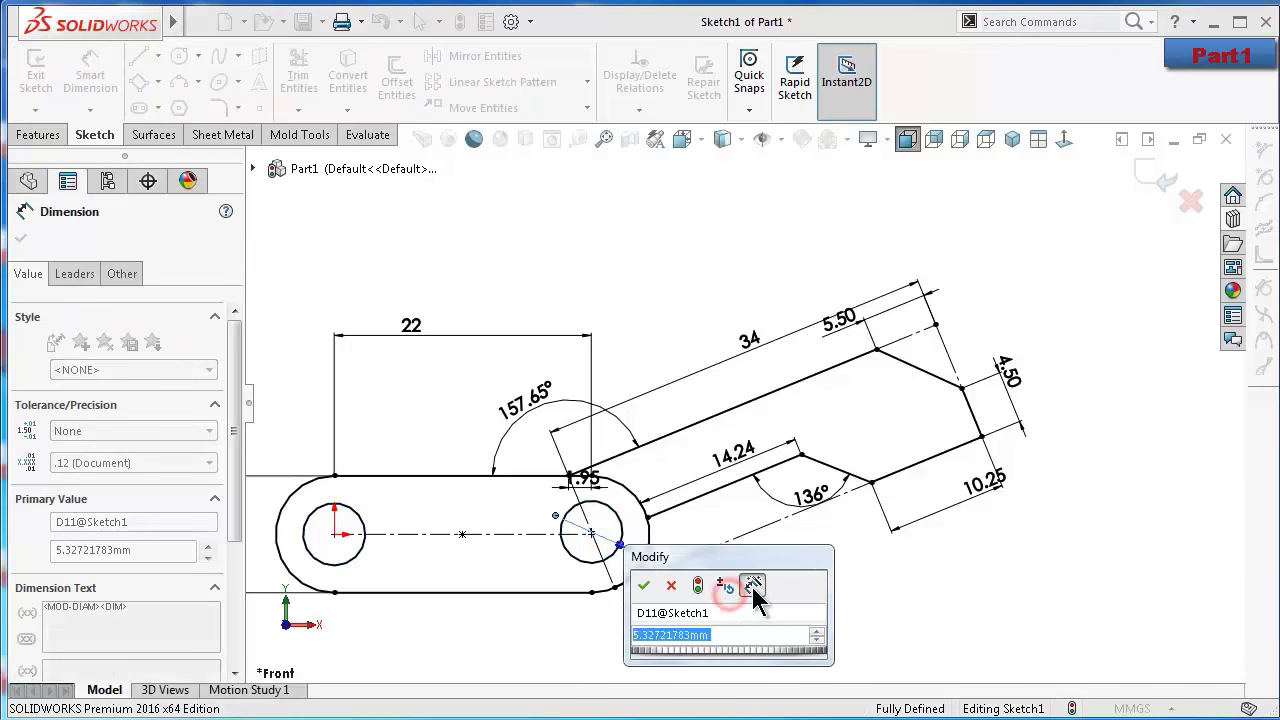
text(3)
key(Return)
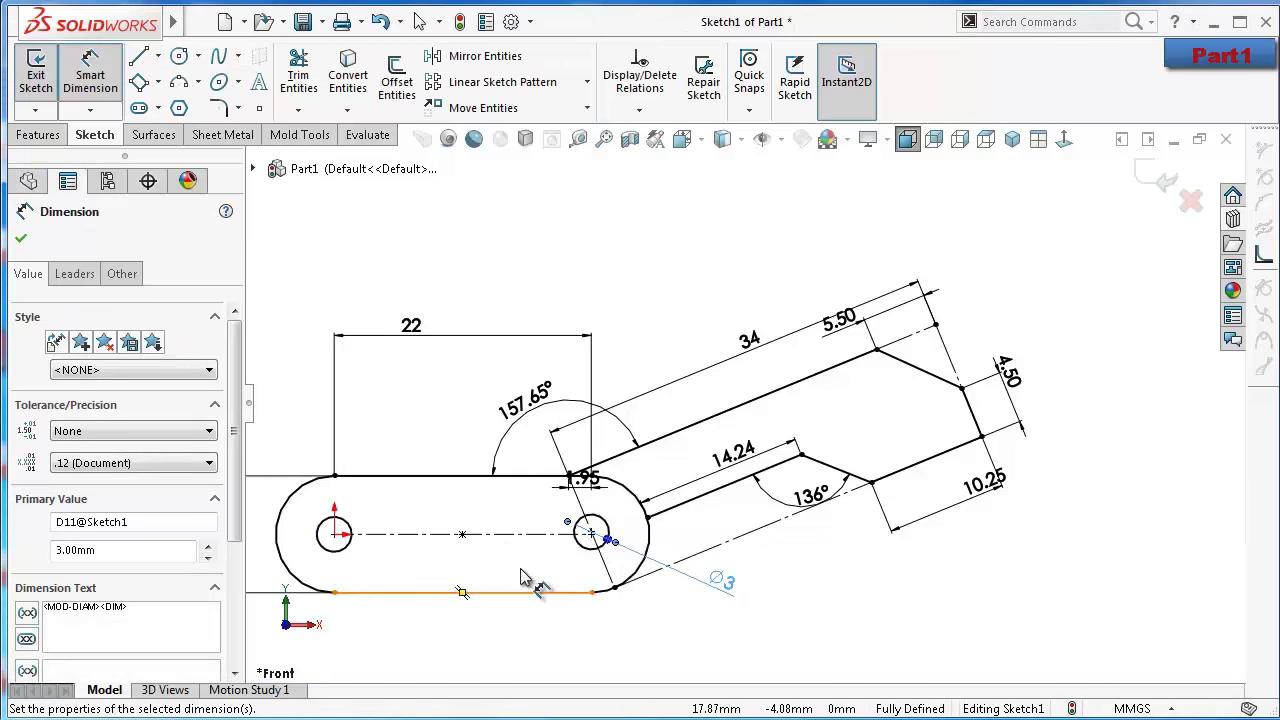
Check the small circle's centre point, then delete the misplaced circle at the slot end
click(571, 634)
scroll(565, 620, down, 3)
scroll(597, 478, down, 3)
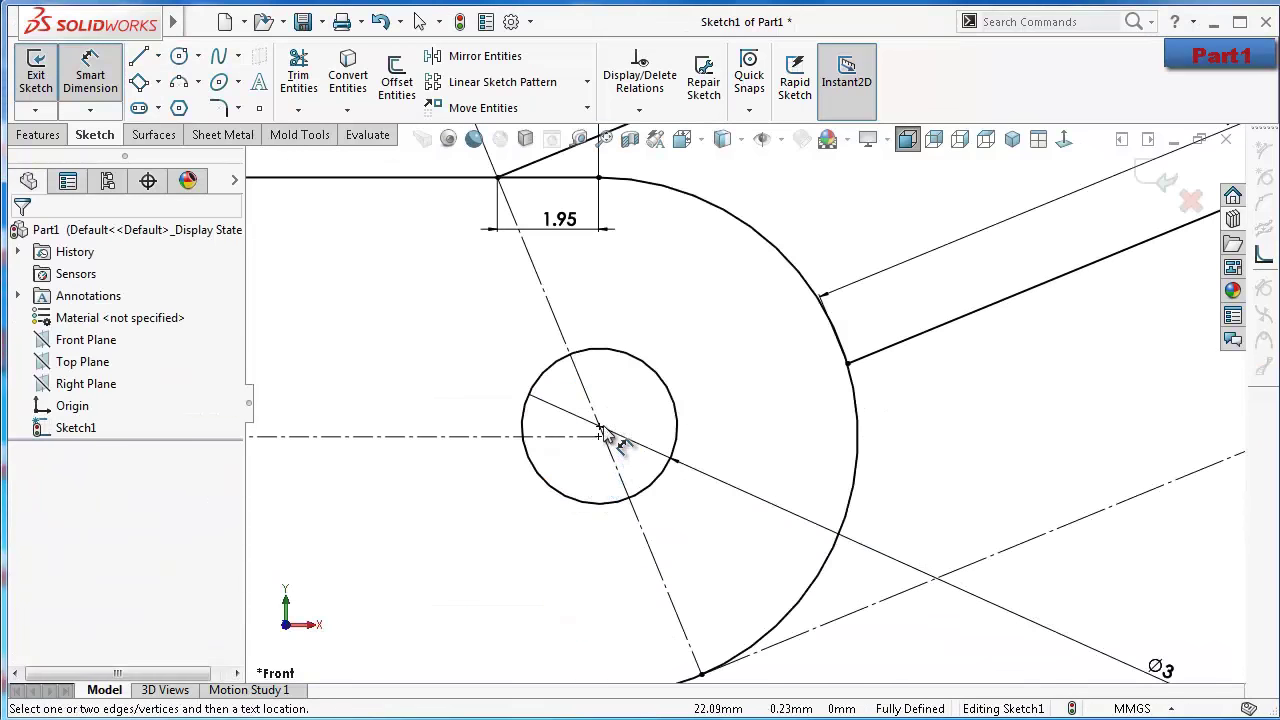
click(599, 429)
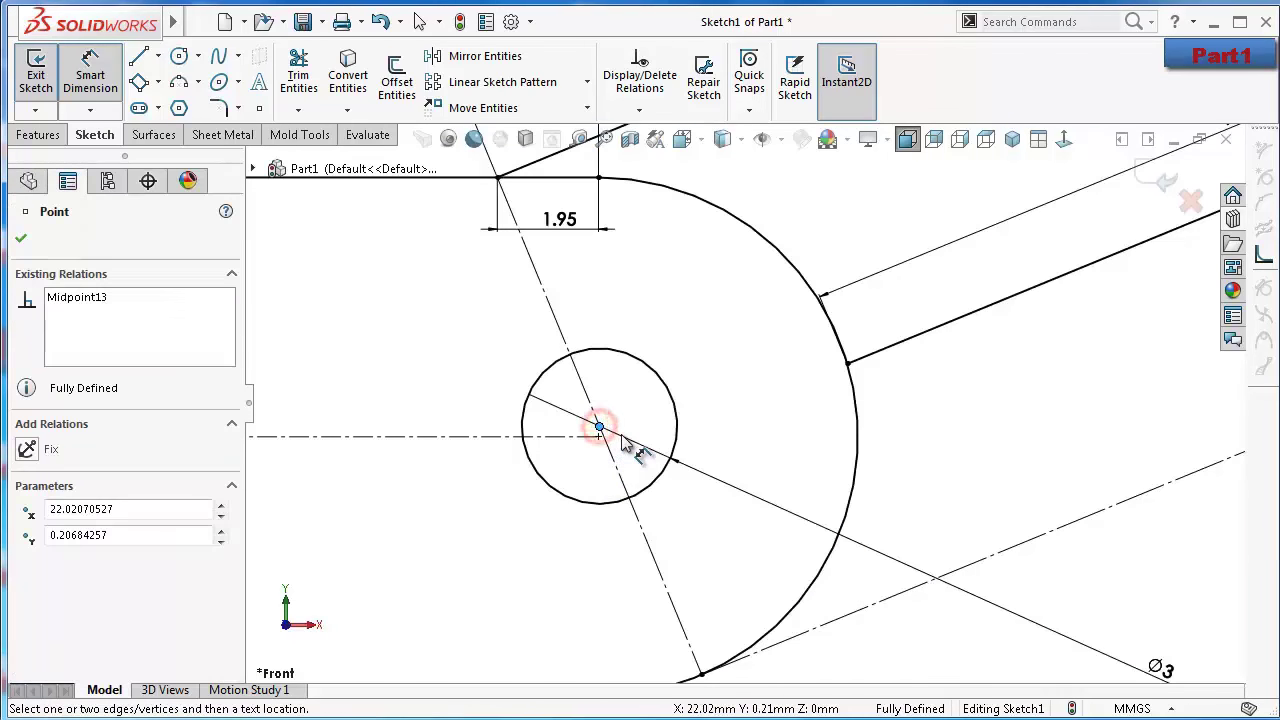
click(577, 514)
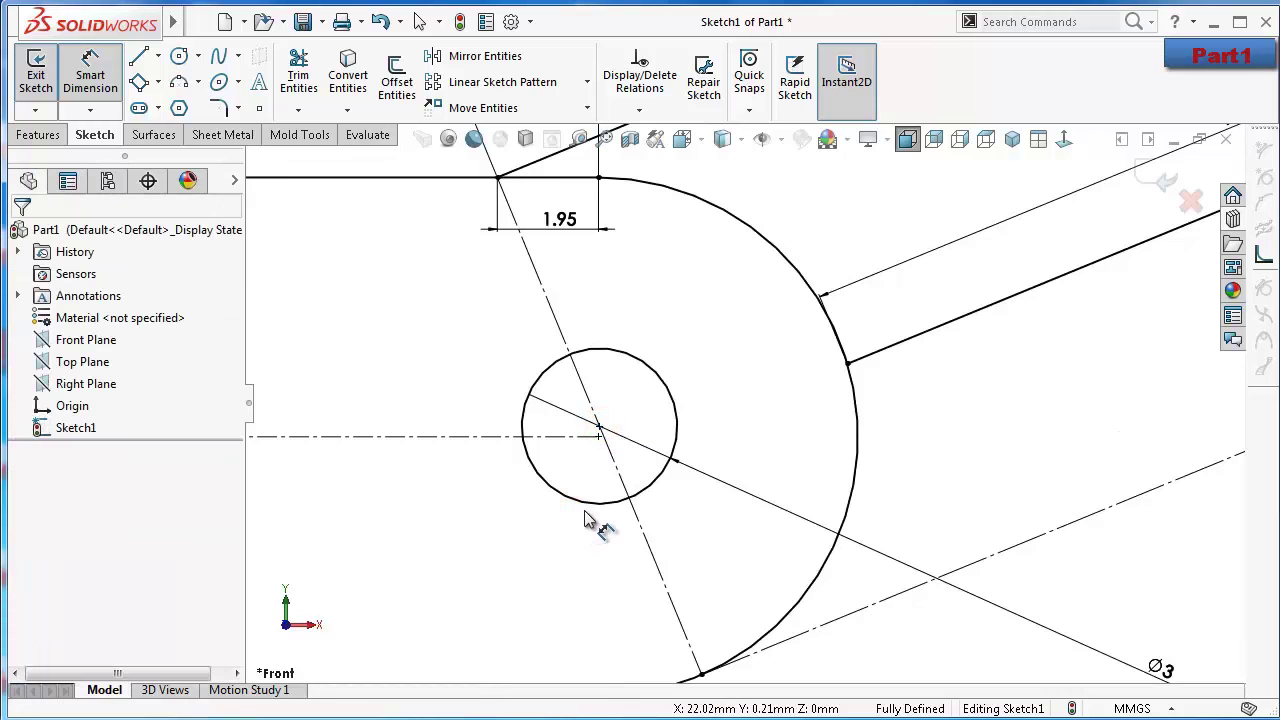
click(592, 503)
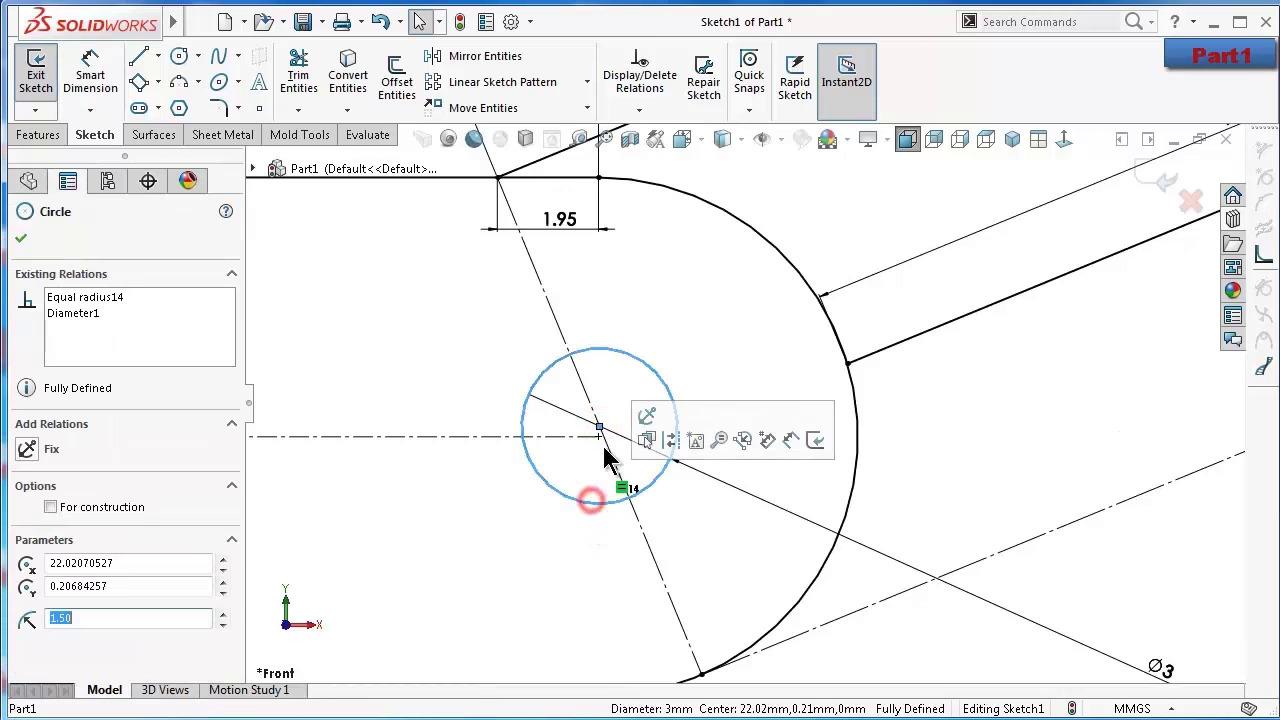
click(584, 520)
click(588, 500)
key(Delete)
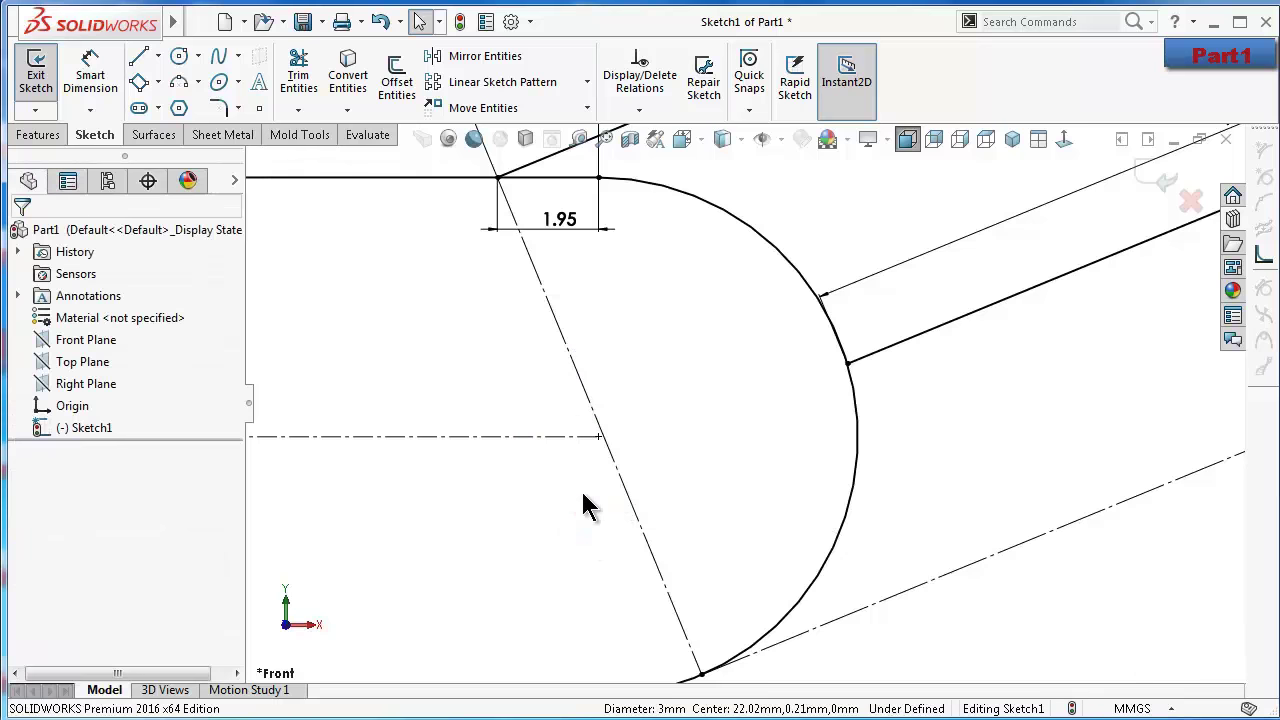
Sketch a new right hole circle centred on the centreline intersection at the slot end
mouse_move(587, 500)
right_down()
mouse_move(568, 503)
mouse_move(678, 498)
right_up()
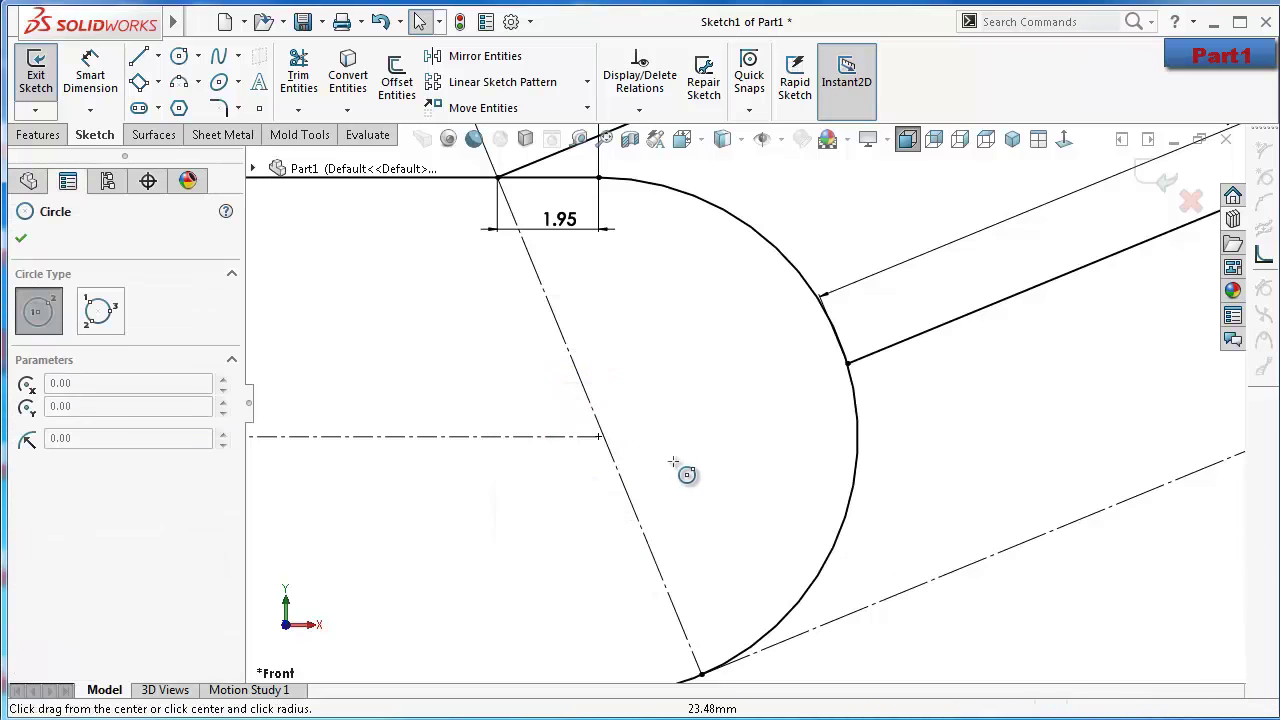
click(598, 437)
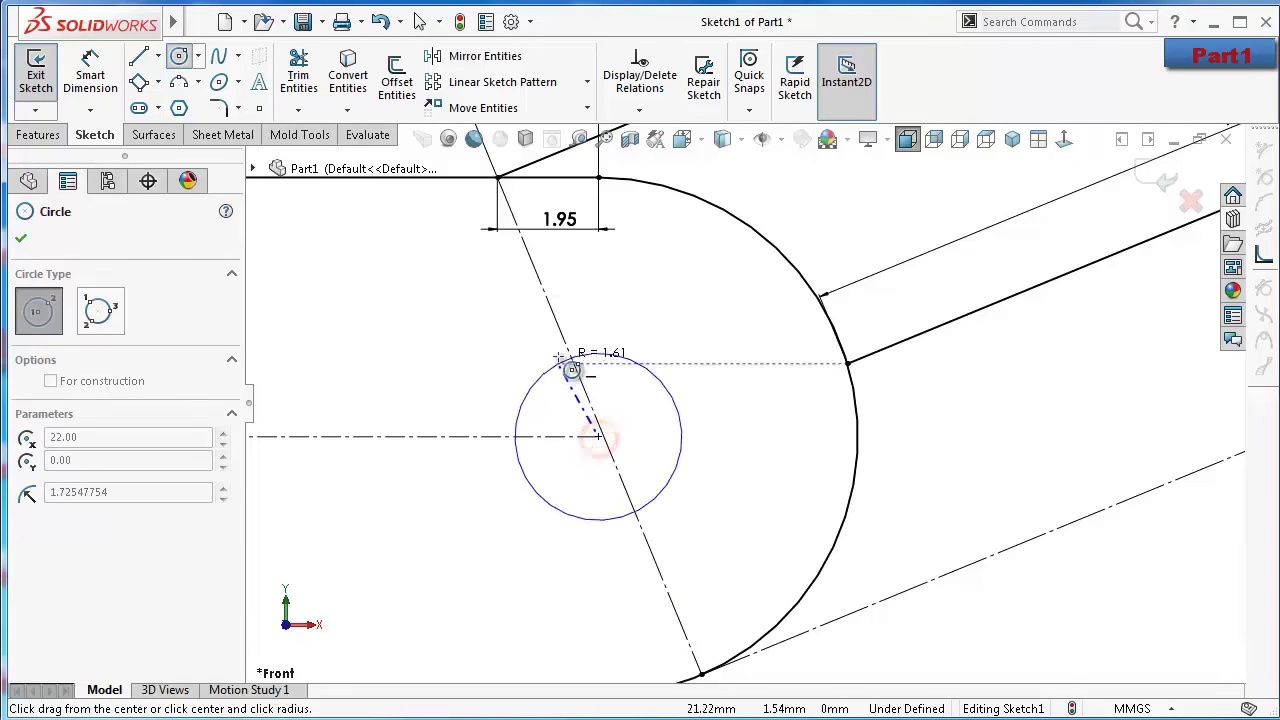
click(541, 397)
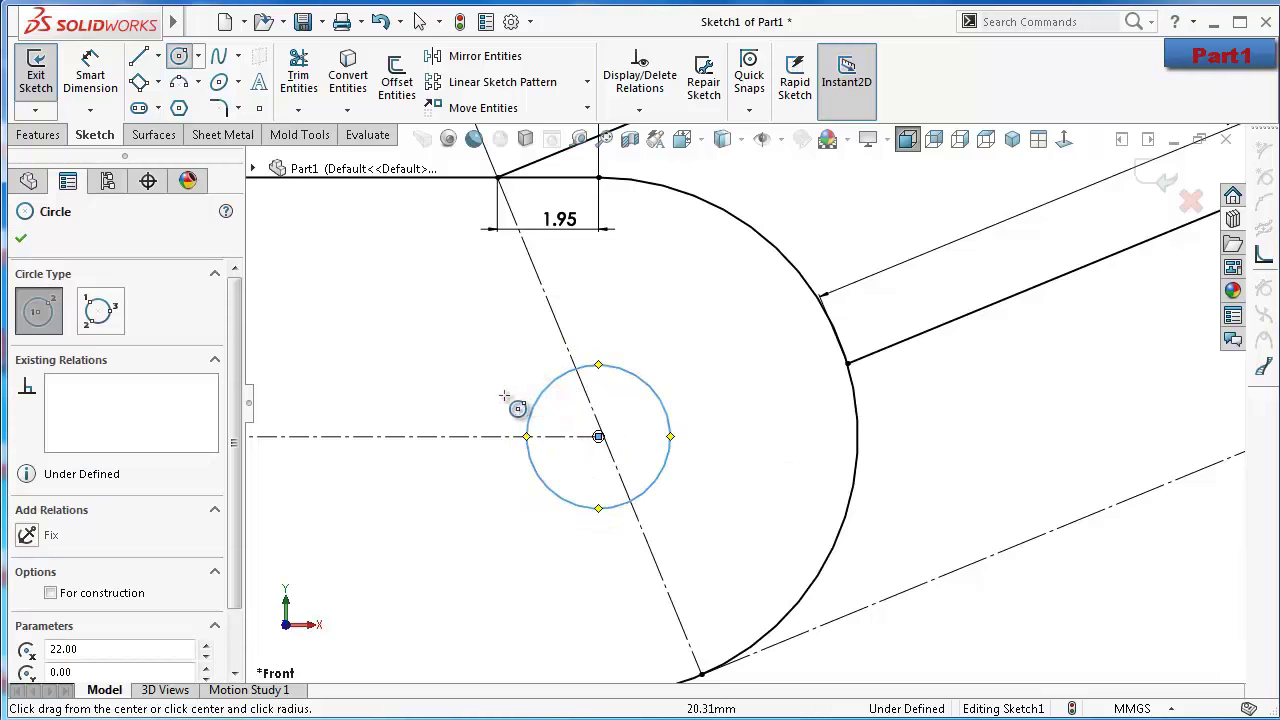
key(Escape)
scroll(500, 414, up, 3)
scroll(505, 485, up, 3)
scroll(505, 485, up, 2)
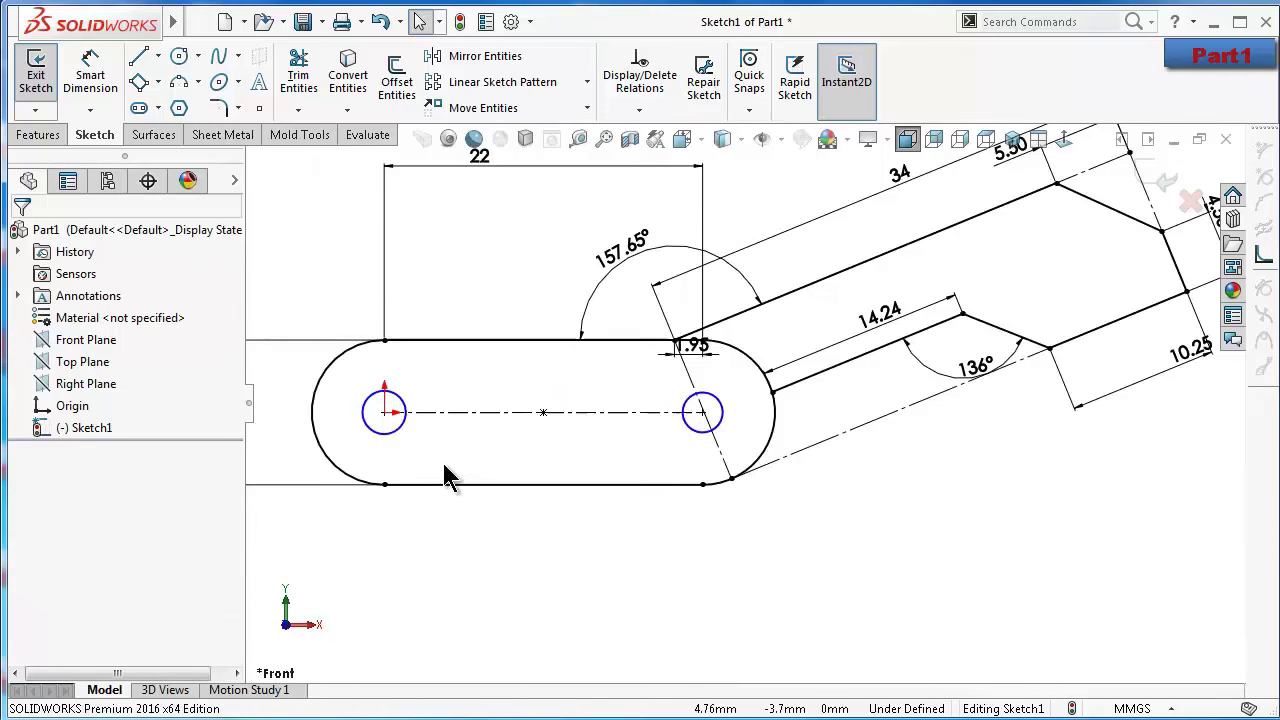
Make the left and right holes Equal and dimension the left hole to Ø3
click(403, 425)
ctrl+click(702, 433)
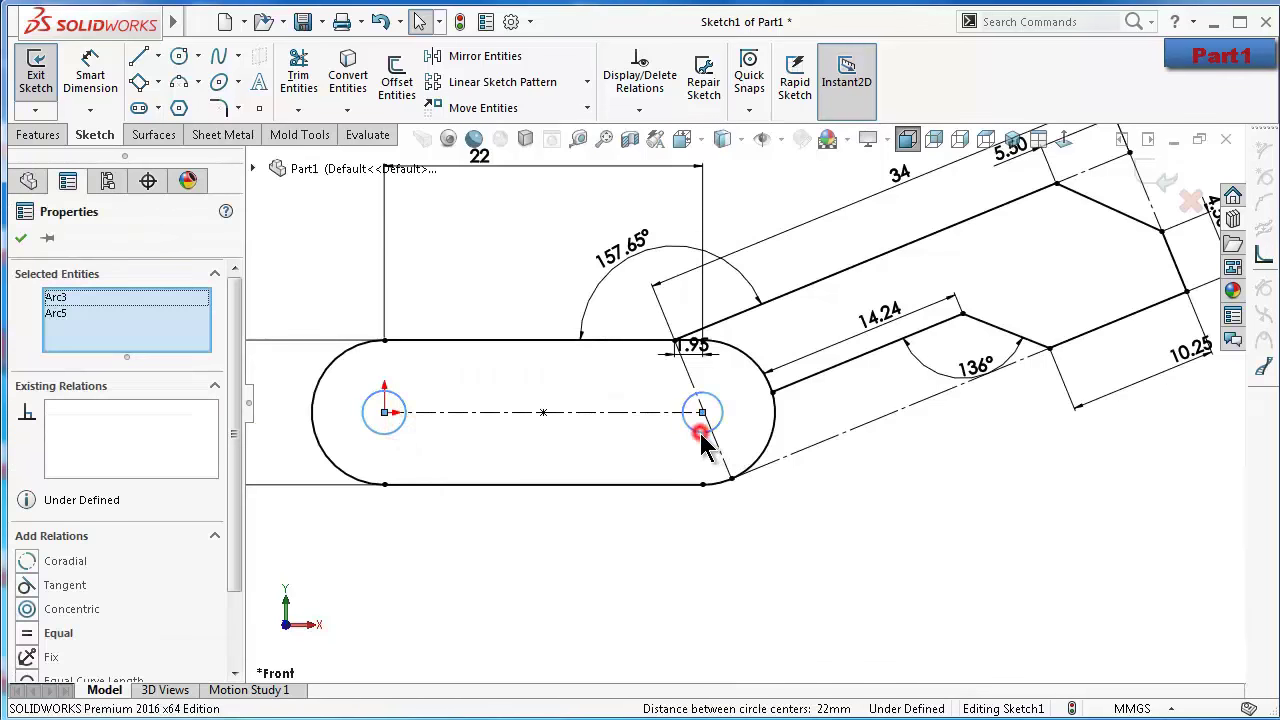
click(822, 343)
click(571, 537)
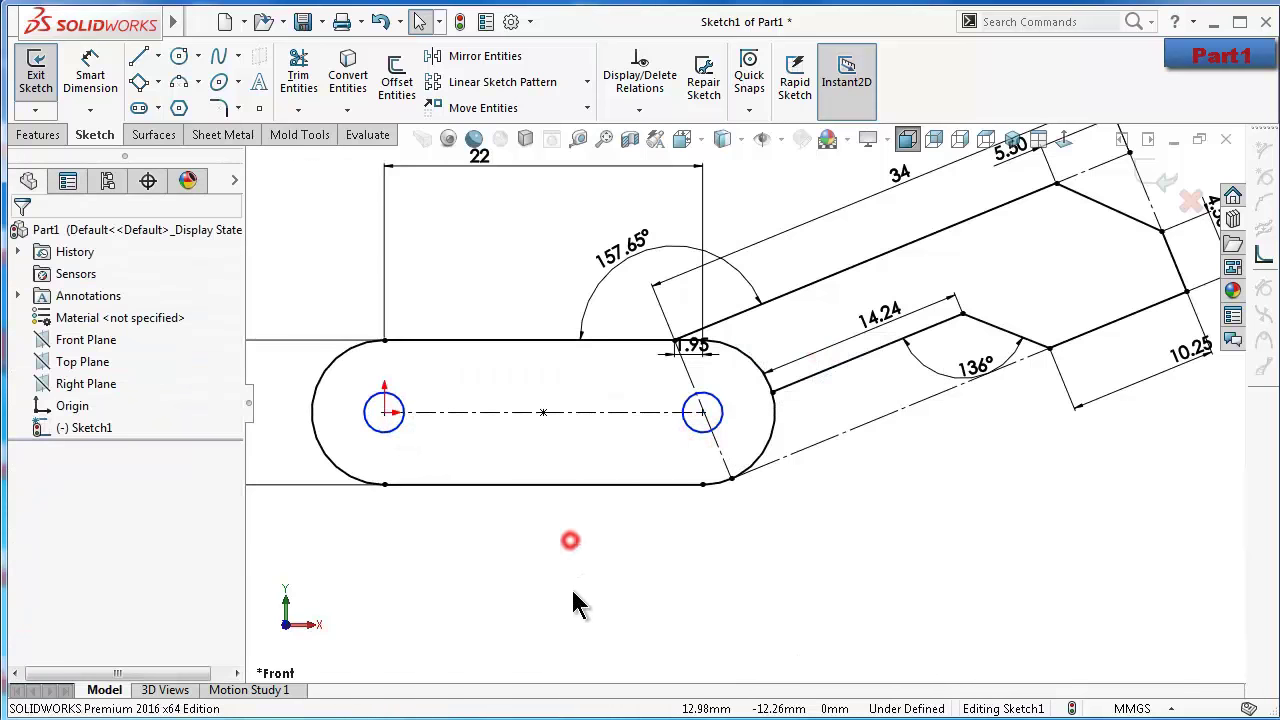
right_drag(571, 537, 571, 591)
click(398, 430)
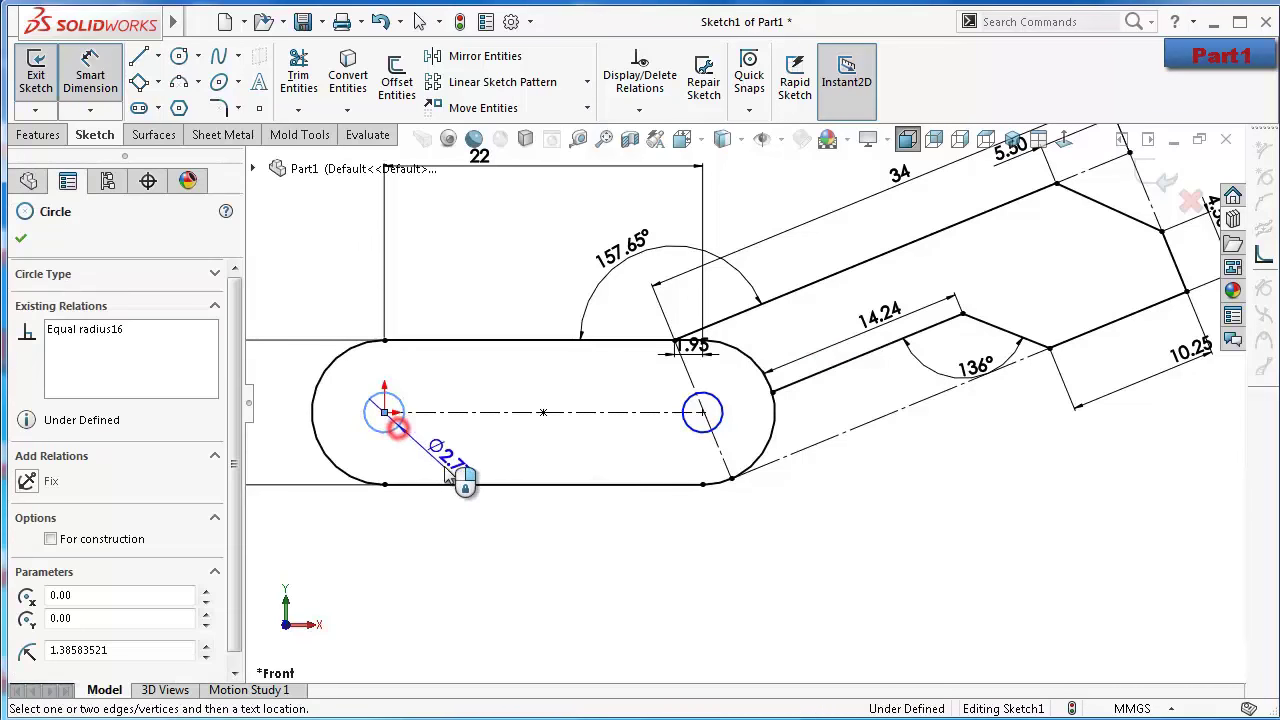
click(452, 571)
text(3)
key(Return)
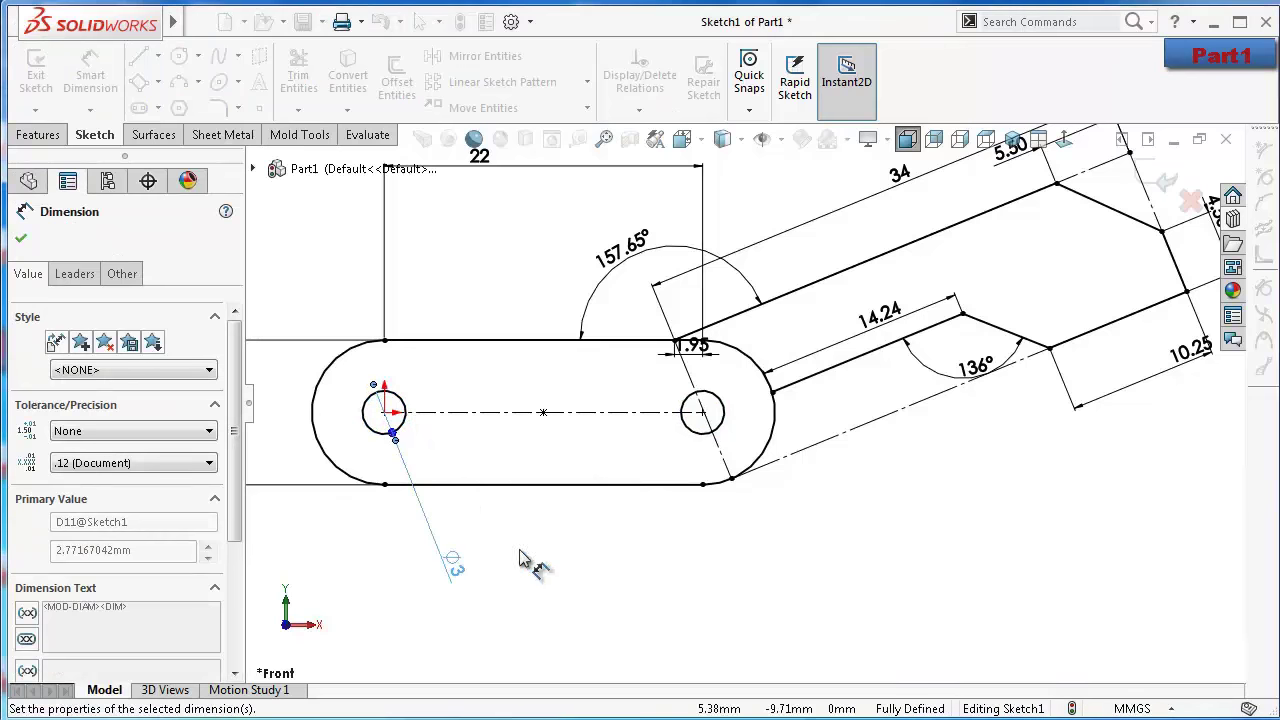
click(691, 566)
key(ctrl+s)
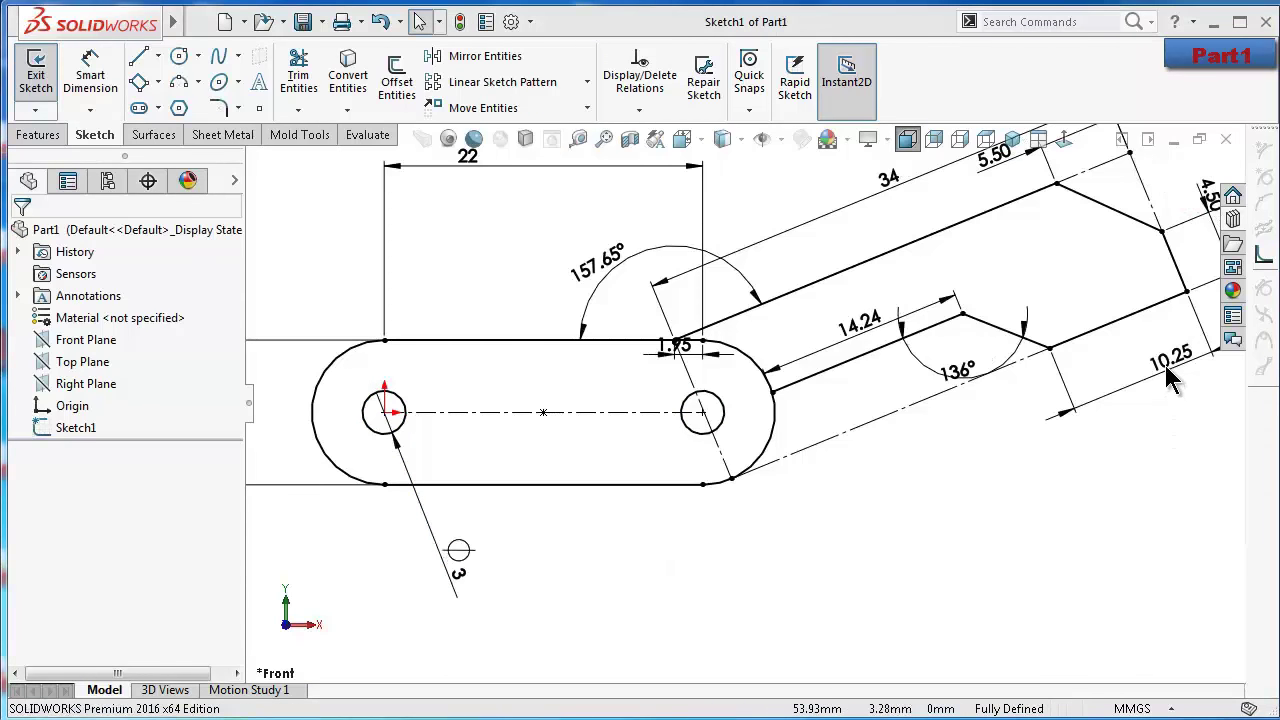
Change the arm's 10.25 end-width dimension to 10
double_click(1165, 365)
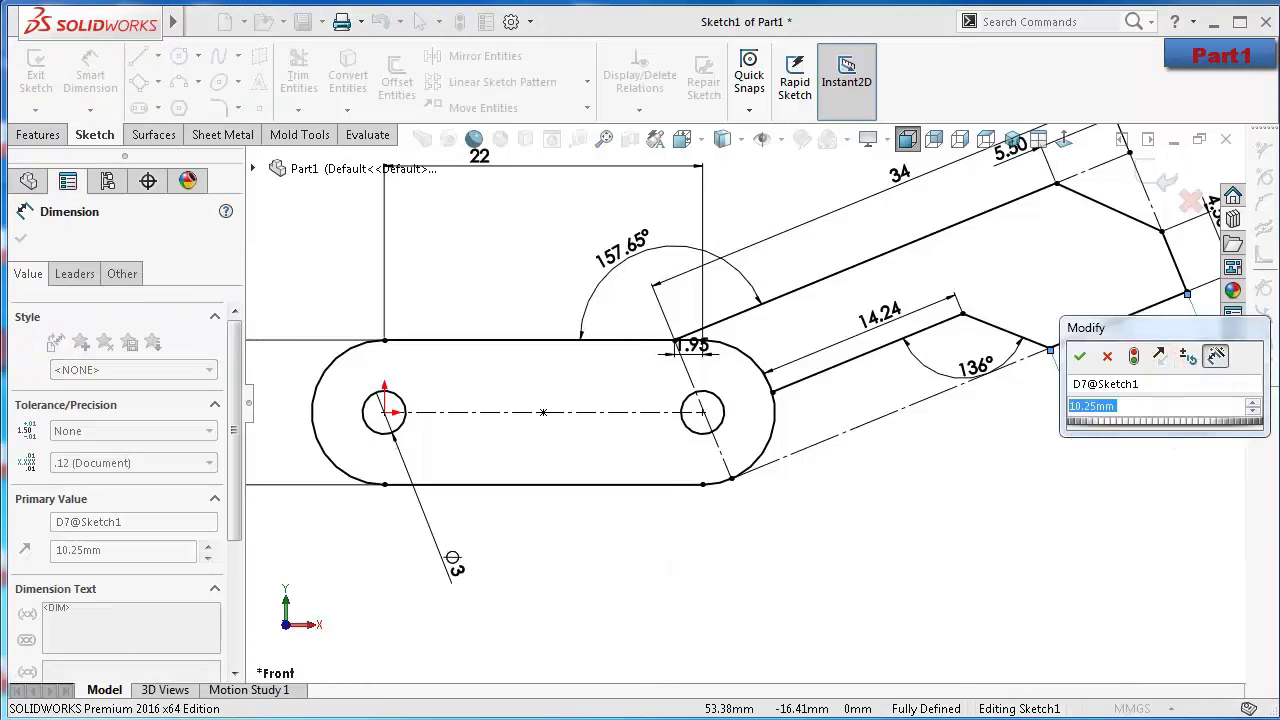
double_click(1118, 405)
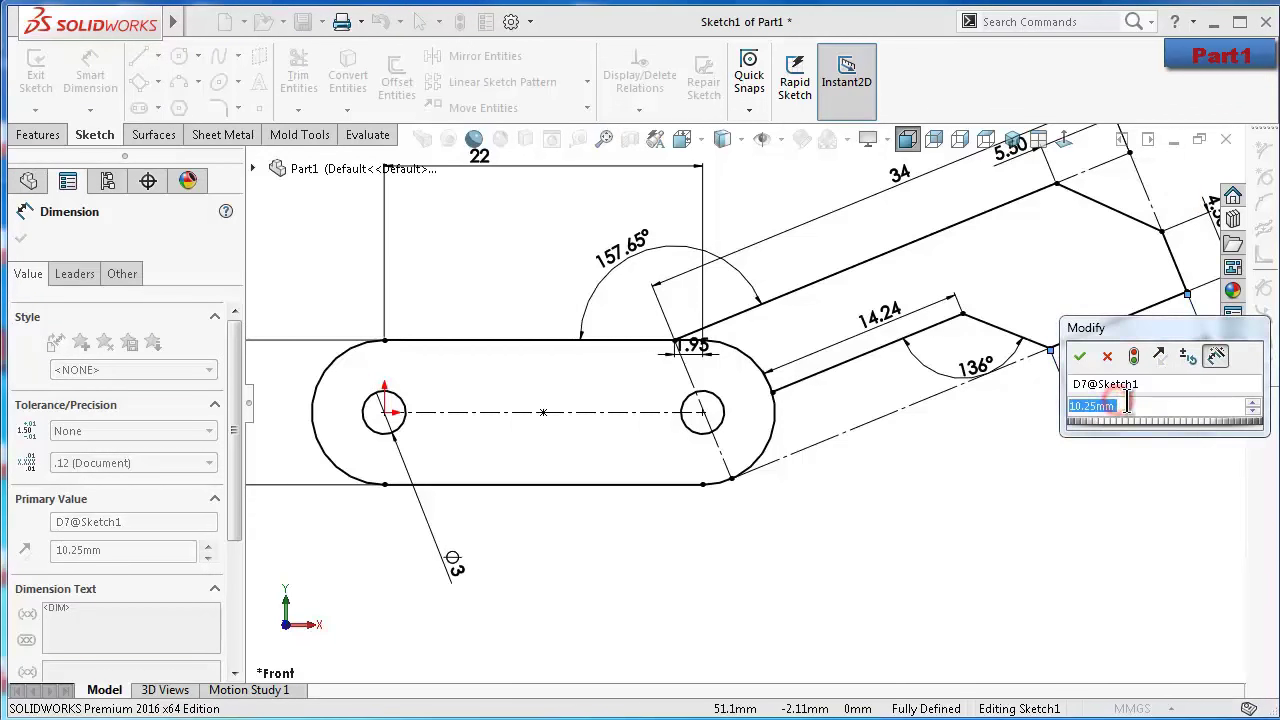
text(10)
key(Return)
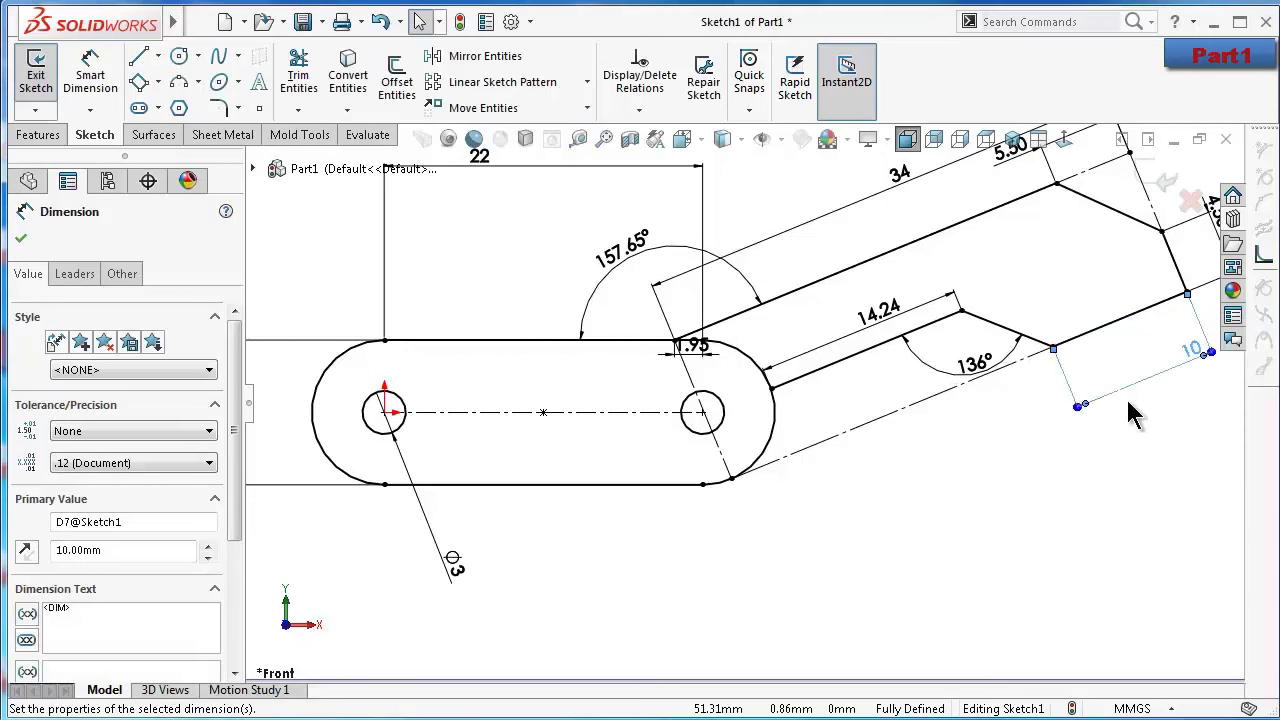
click(994, 410)
scroll(1099, 285, down, 2)
Draw the two V-notch lines at the arm's inner corner and make them equal length
scroll(1099, 281, down, 3)
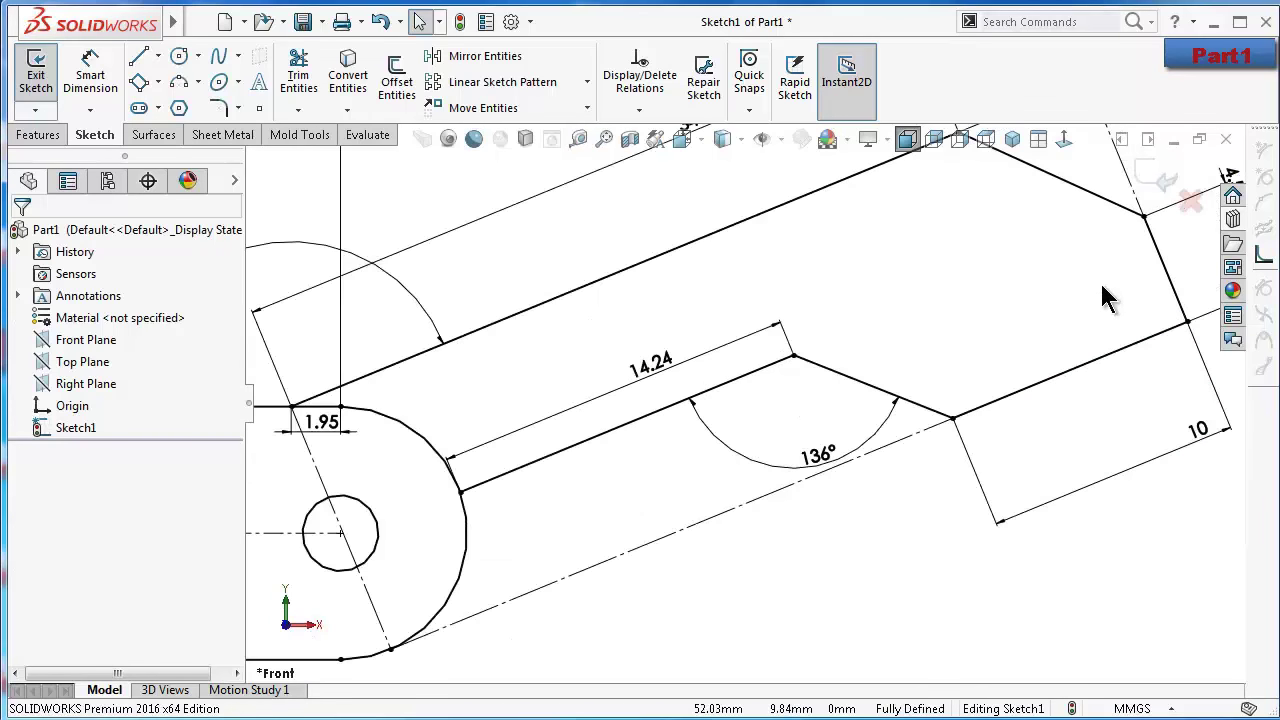
click(140, 58)
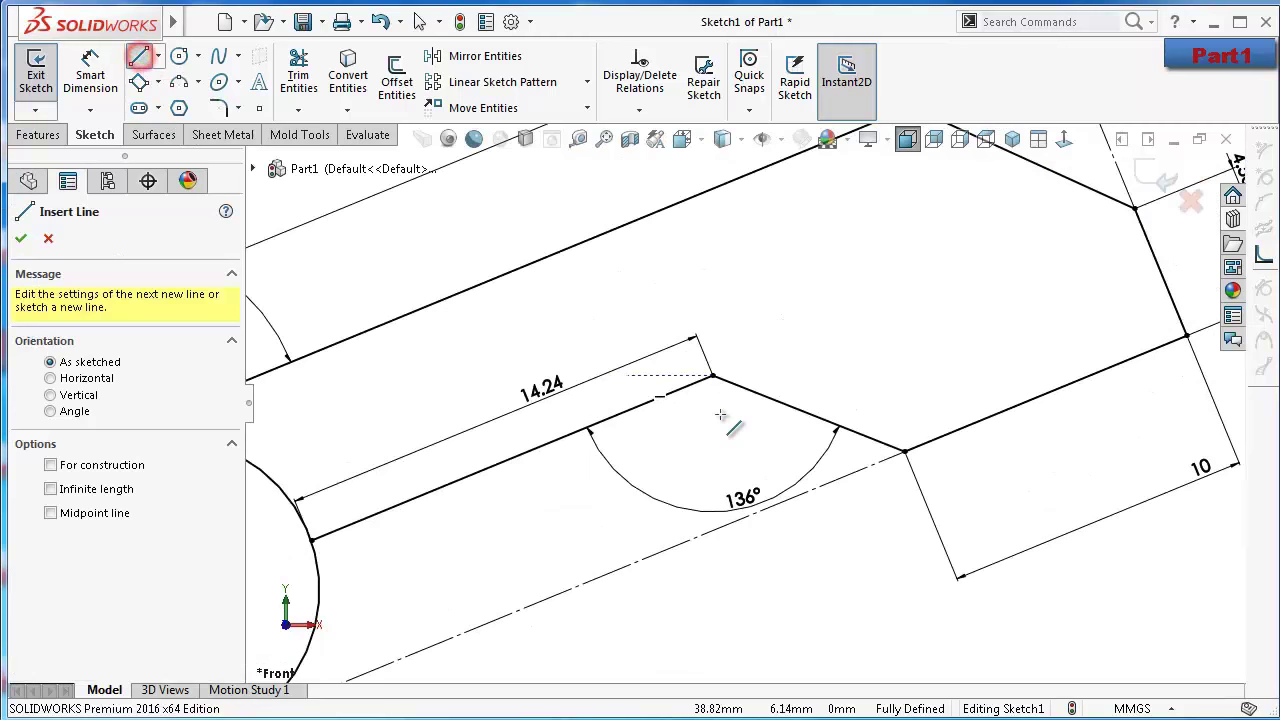
click(905, 454)
scroll(959, 456, down, 2)
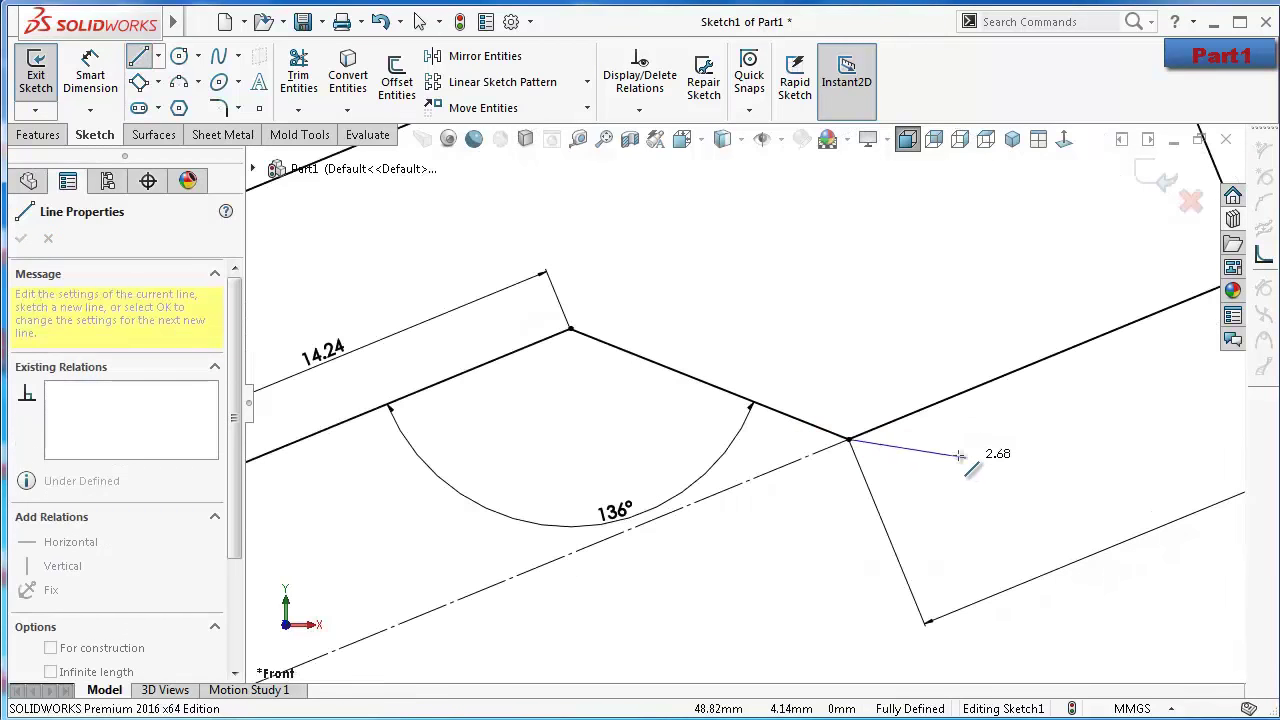
click(939, 458)
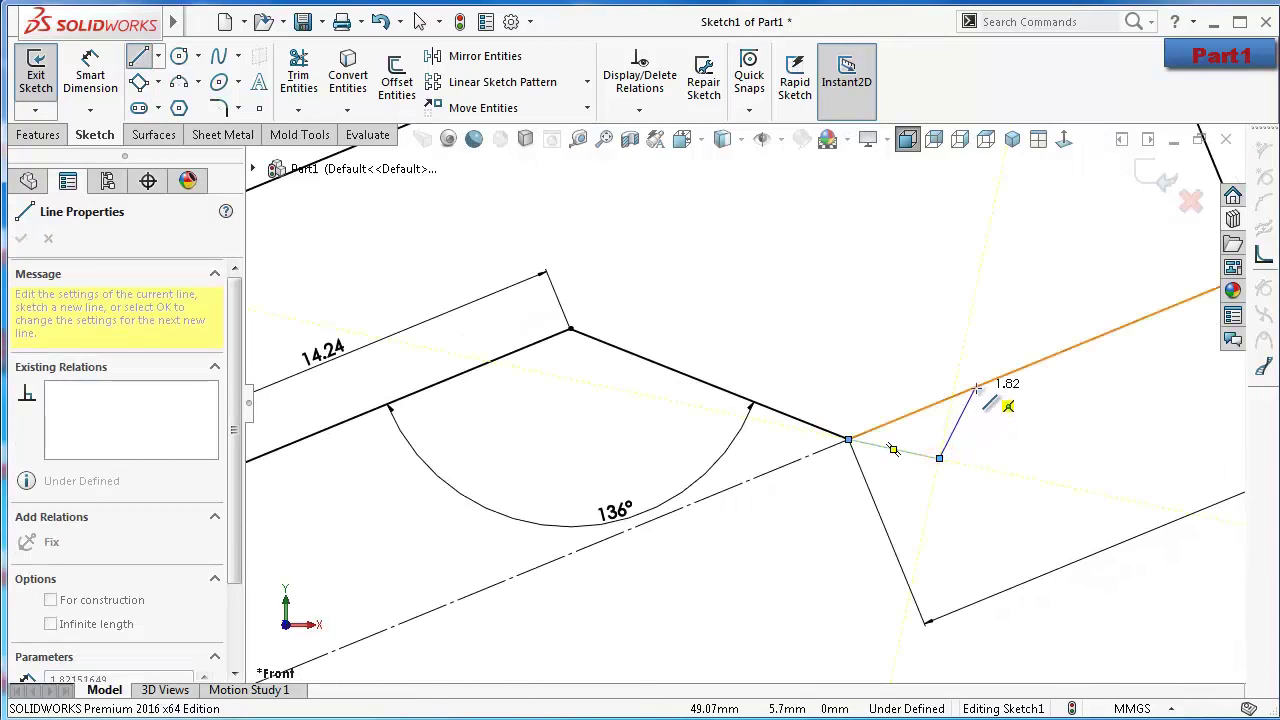
click(975, 386)
key(Escape)
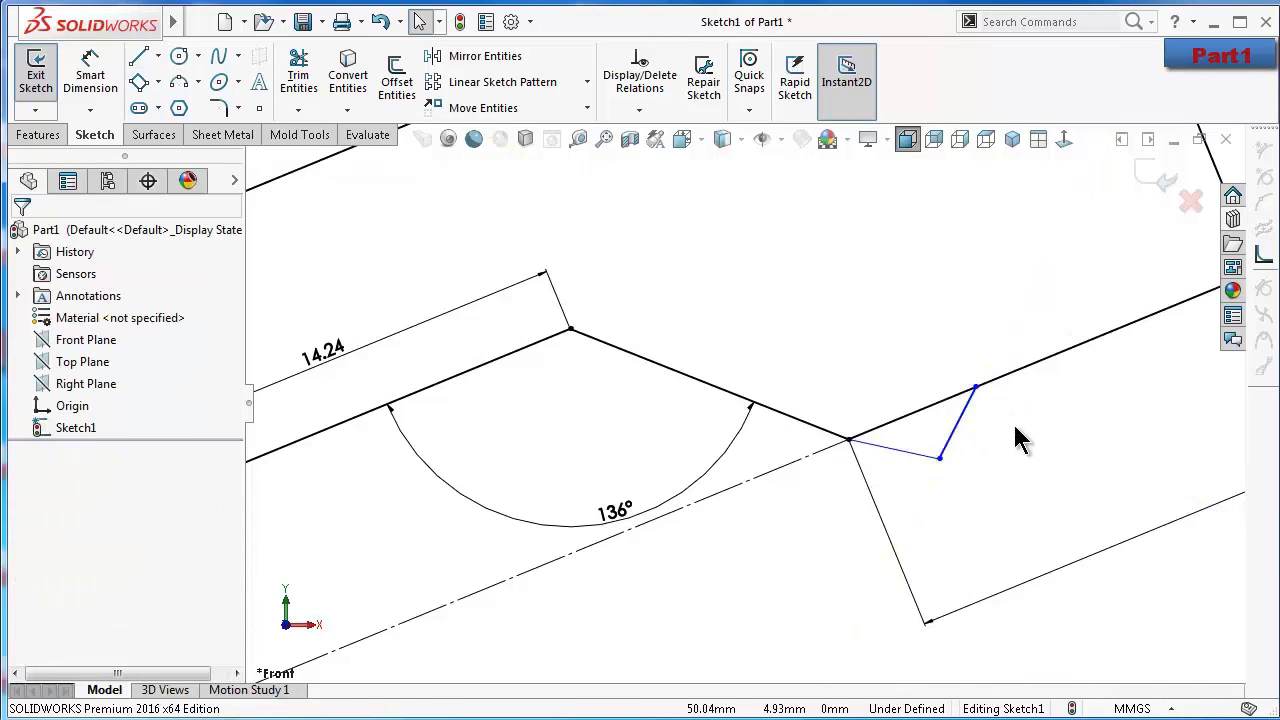
click(963, 406)
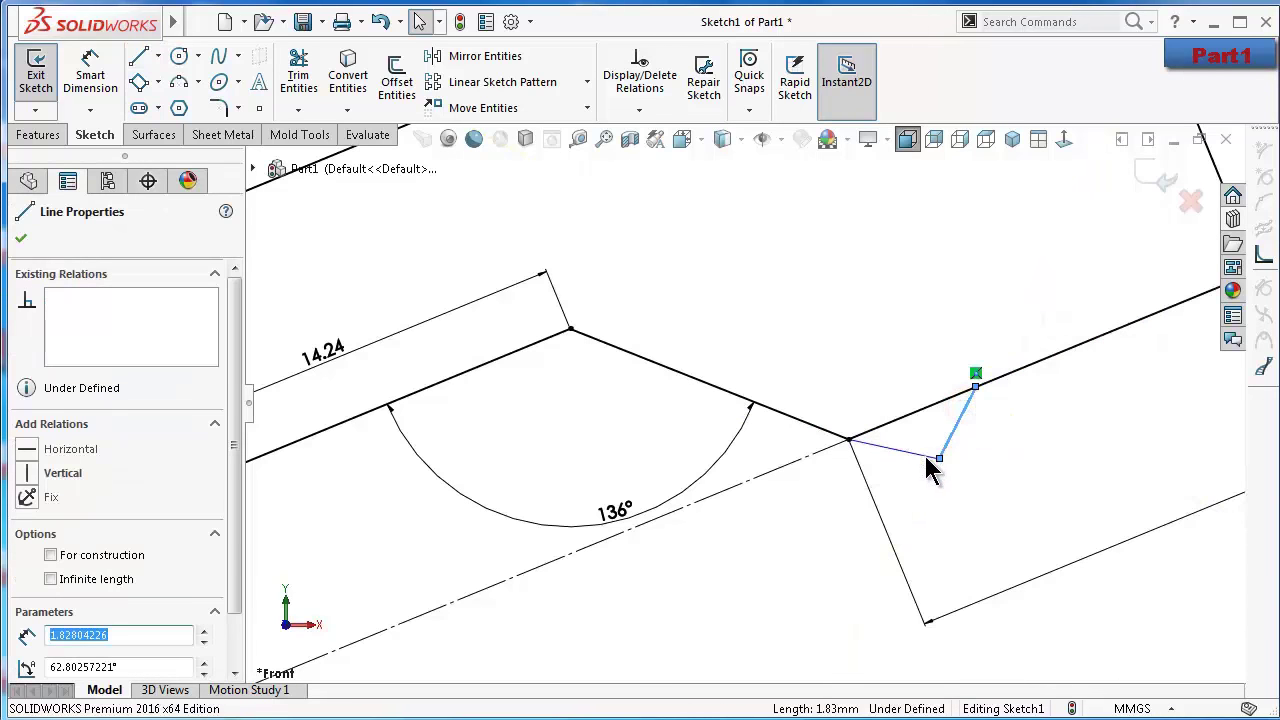
ctrl+click(927, 459)
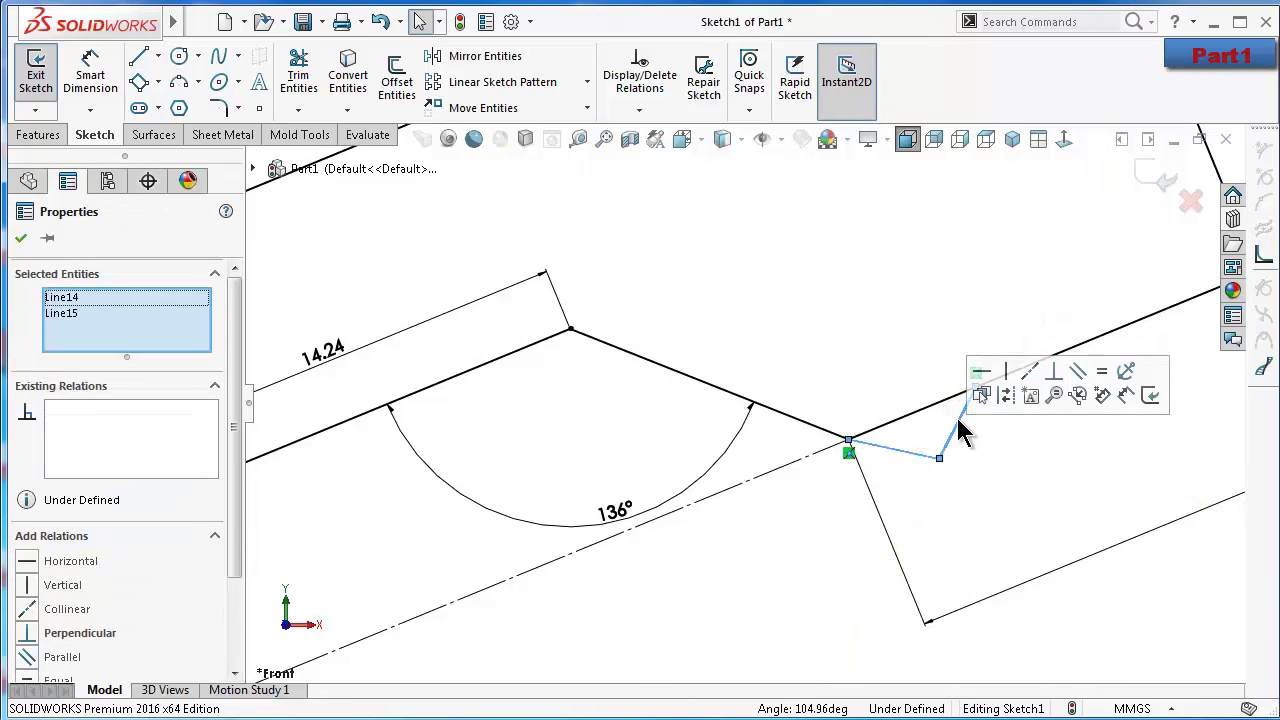
click(1100, 372)
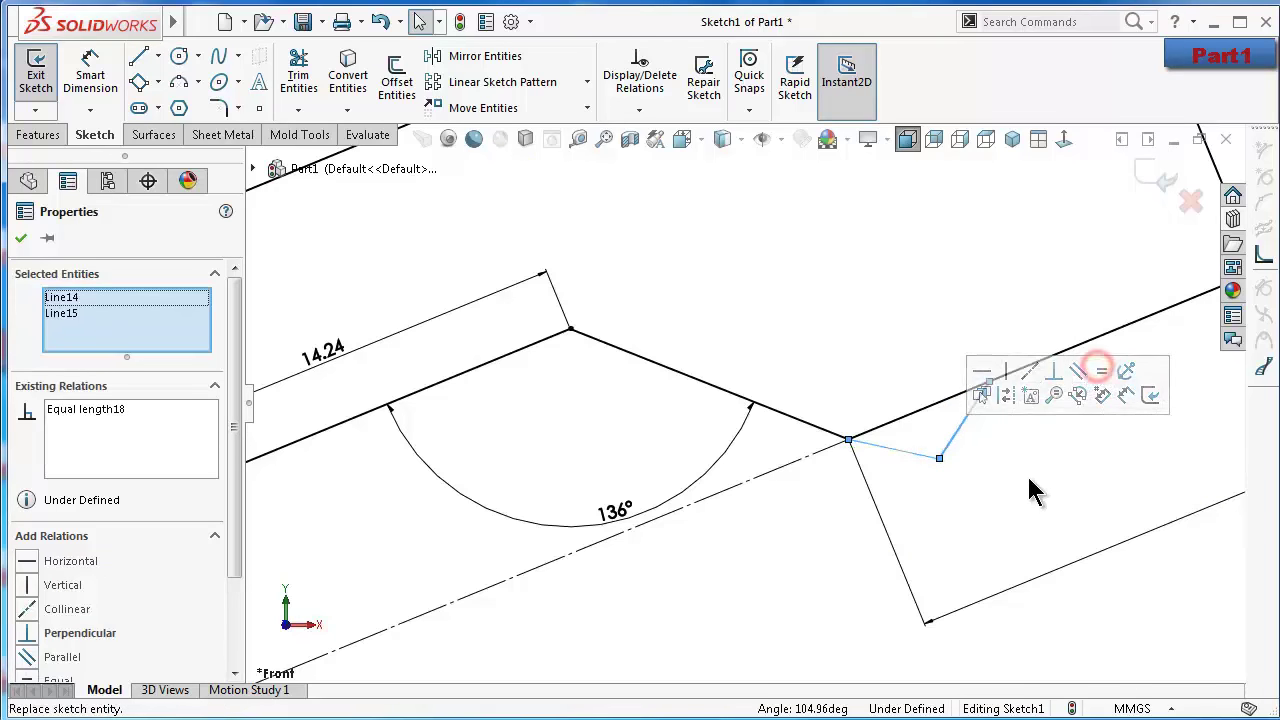
click(1020, 477)
Dimension the V-notch width to 2 mm
right_drag(1080, 515, 1040, 375)
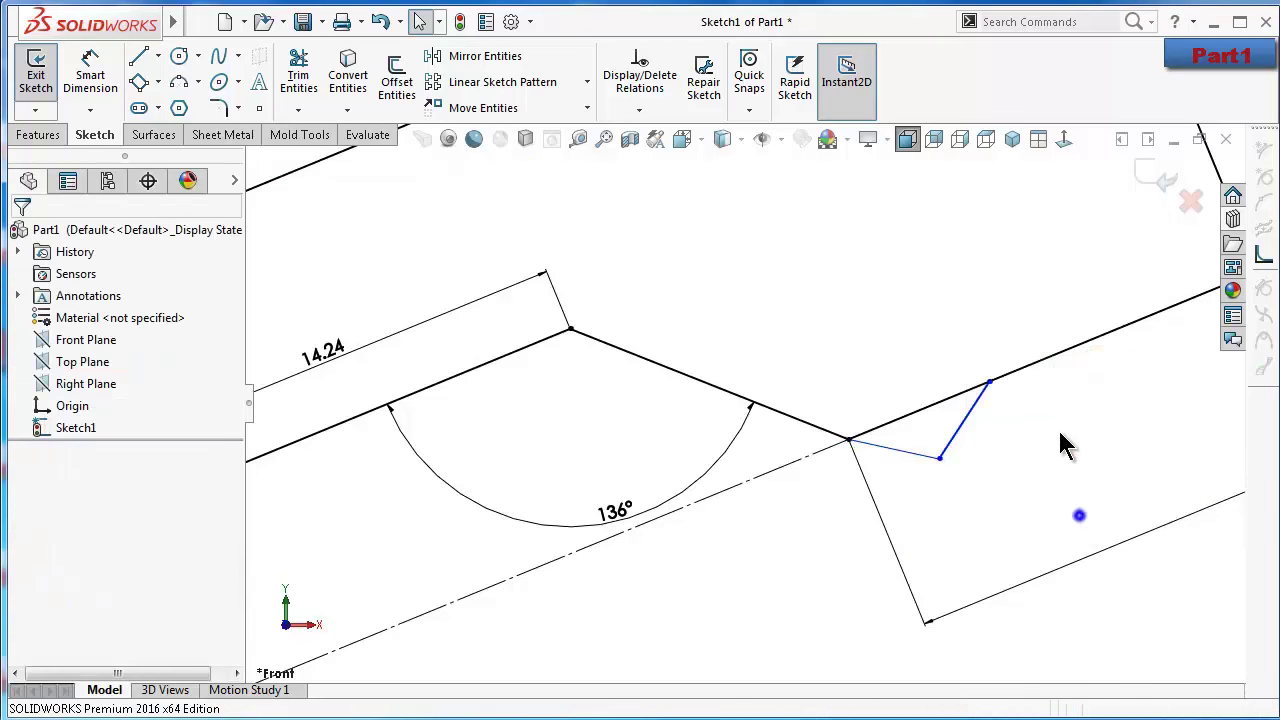
click(988, 382)
click(848, 440)
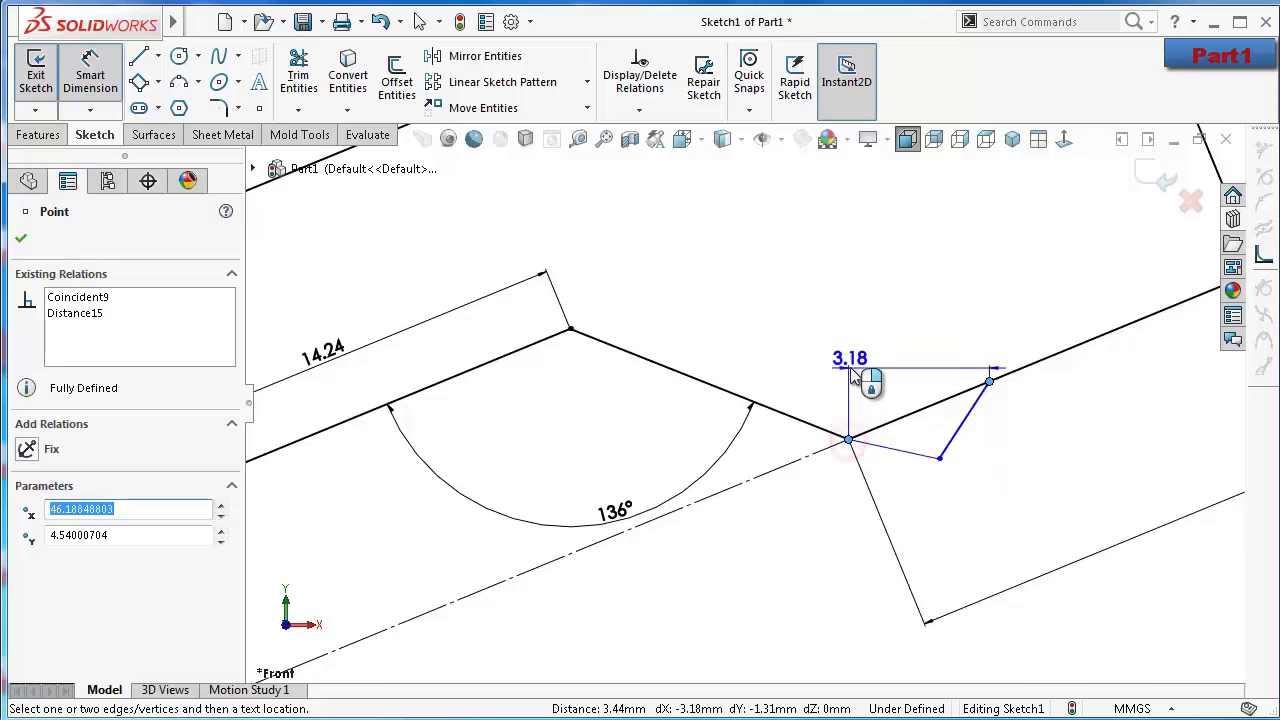
click(848, 375)
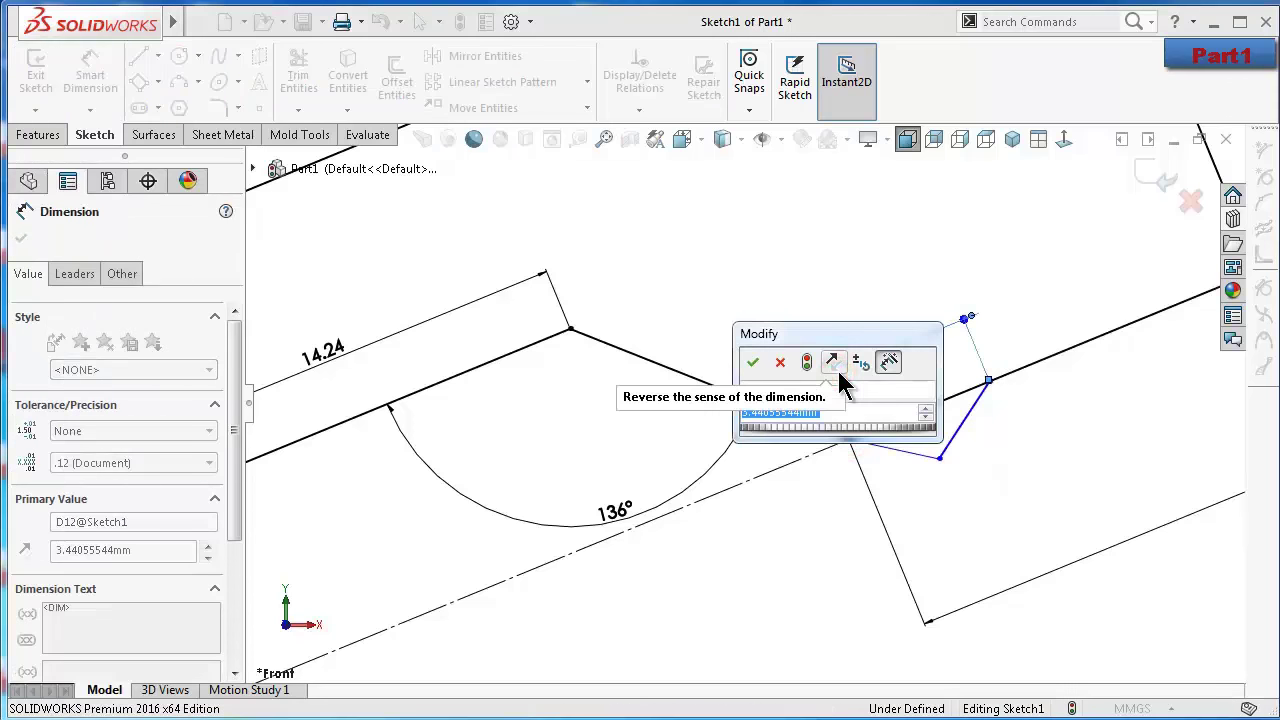
text(2)
key(Return)
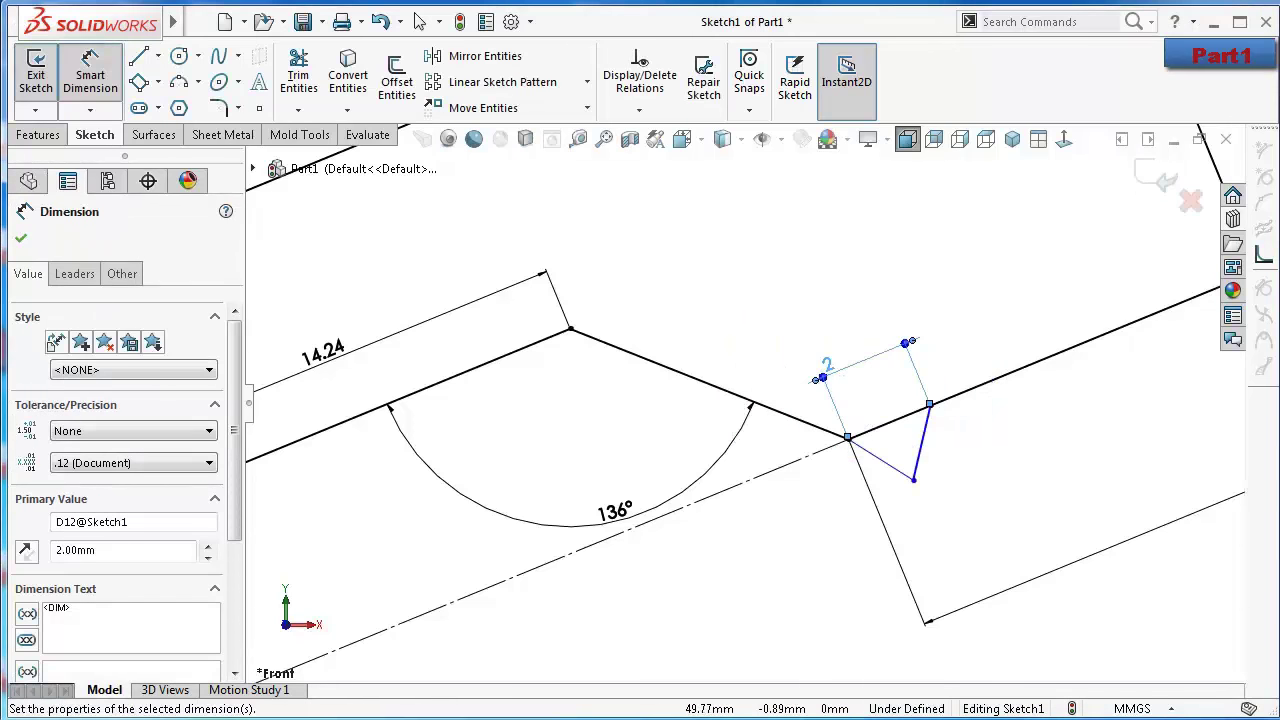
Dimension the notch tip 0.625 mm from the long slanted line
click(913, 481)
click(905, 418)
click(797, 512)
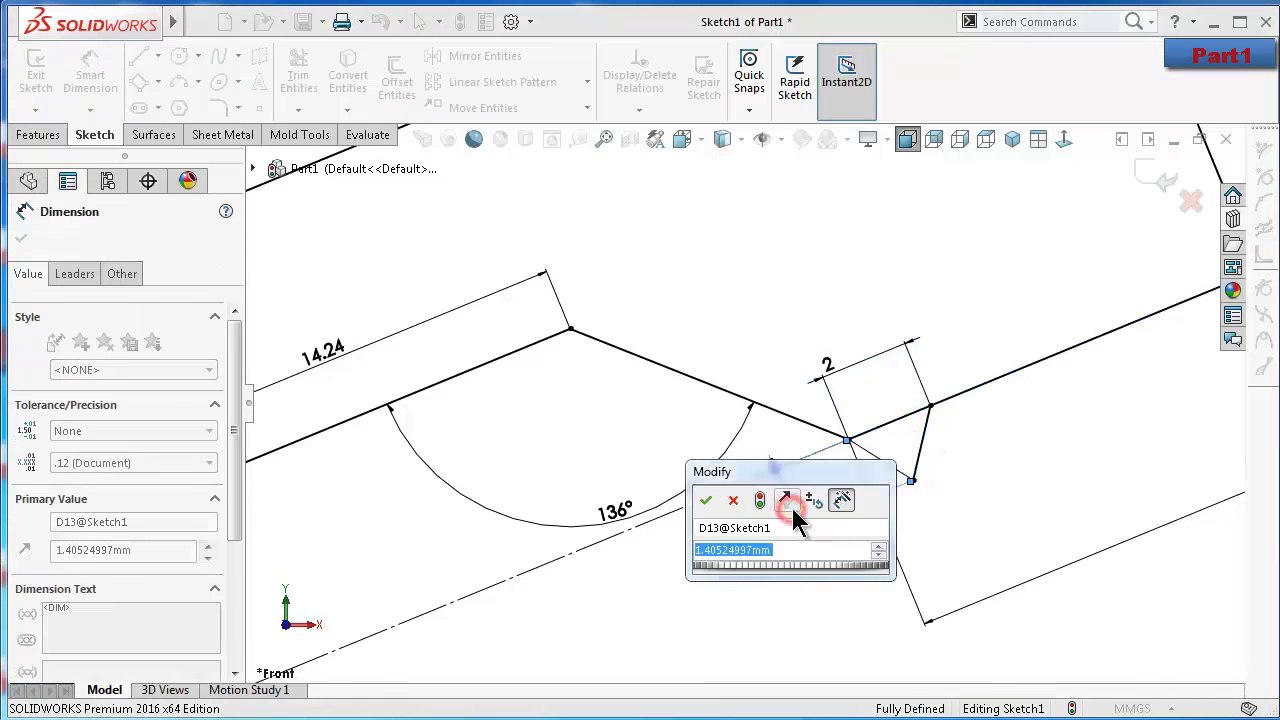
text(0.)
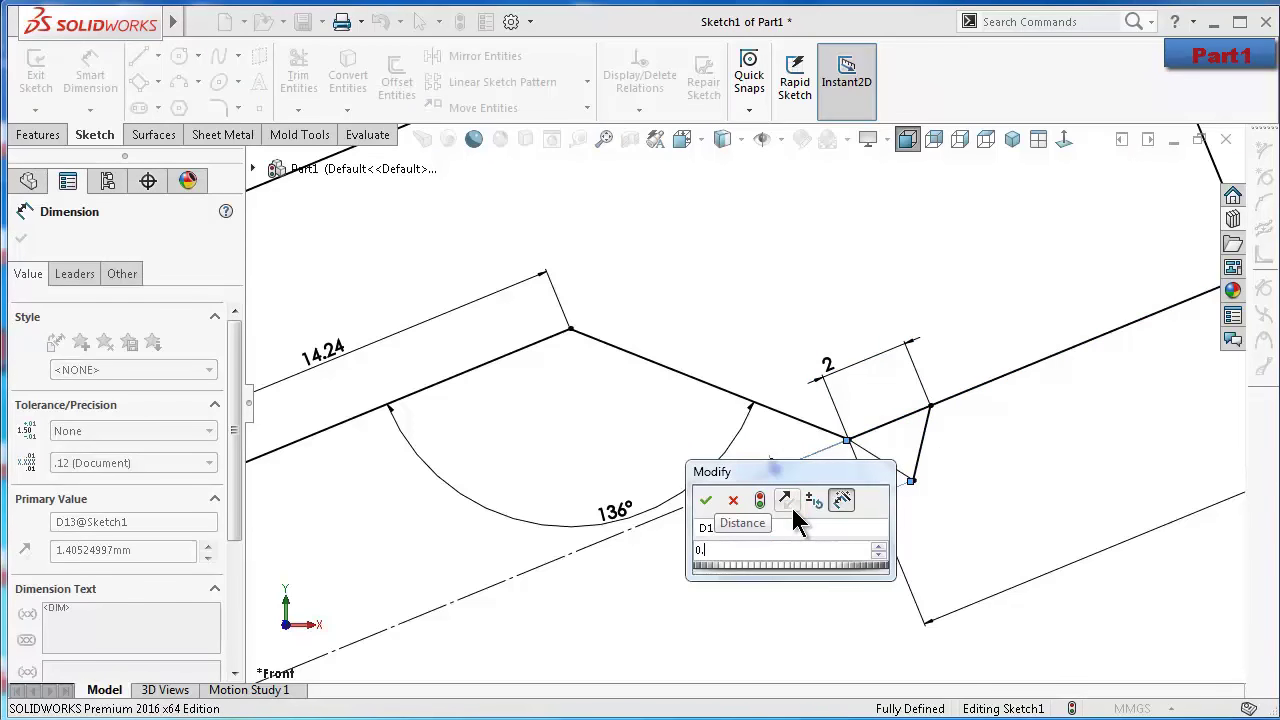
text(625)
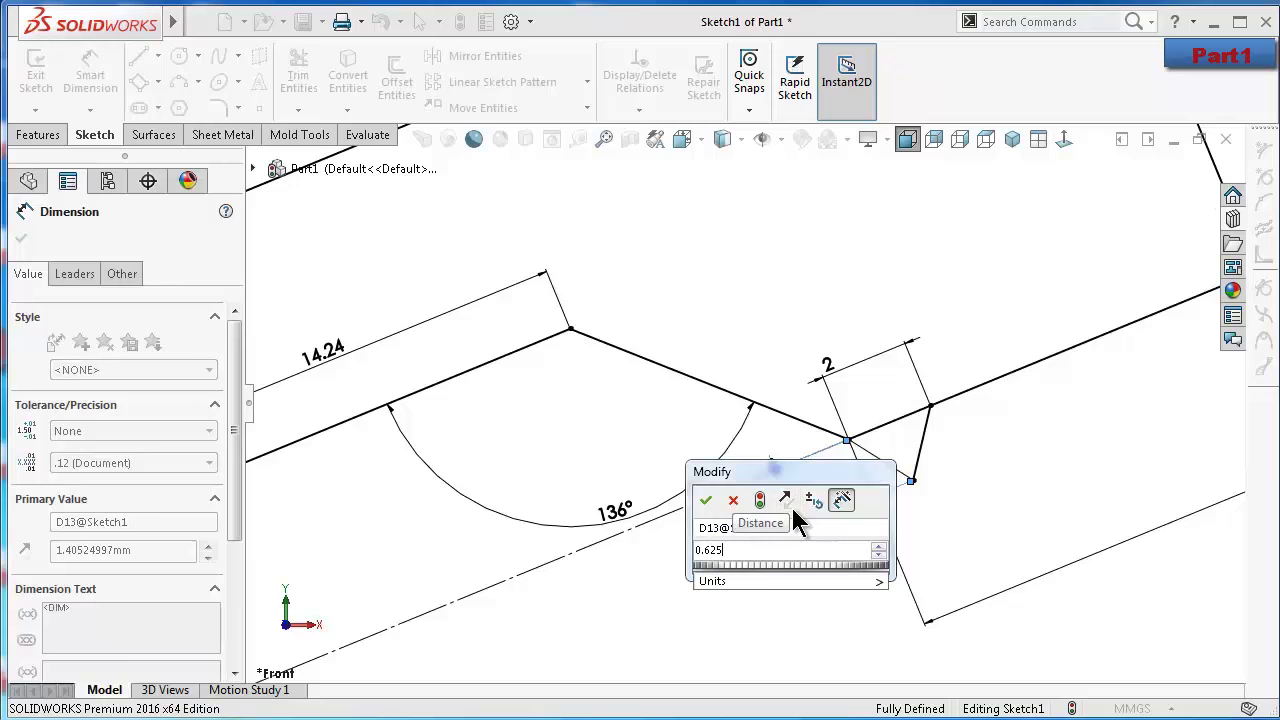
key(Return)
click(731, 566)
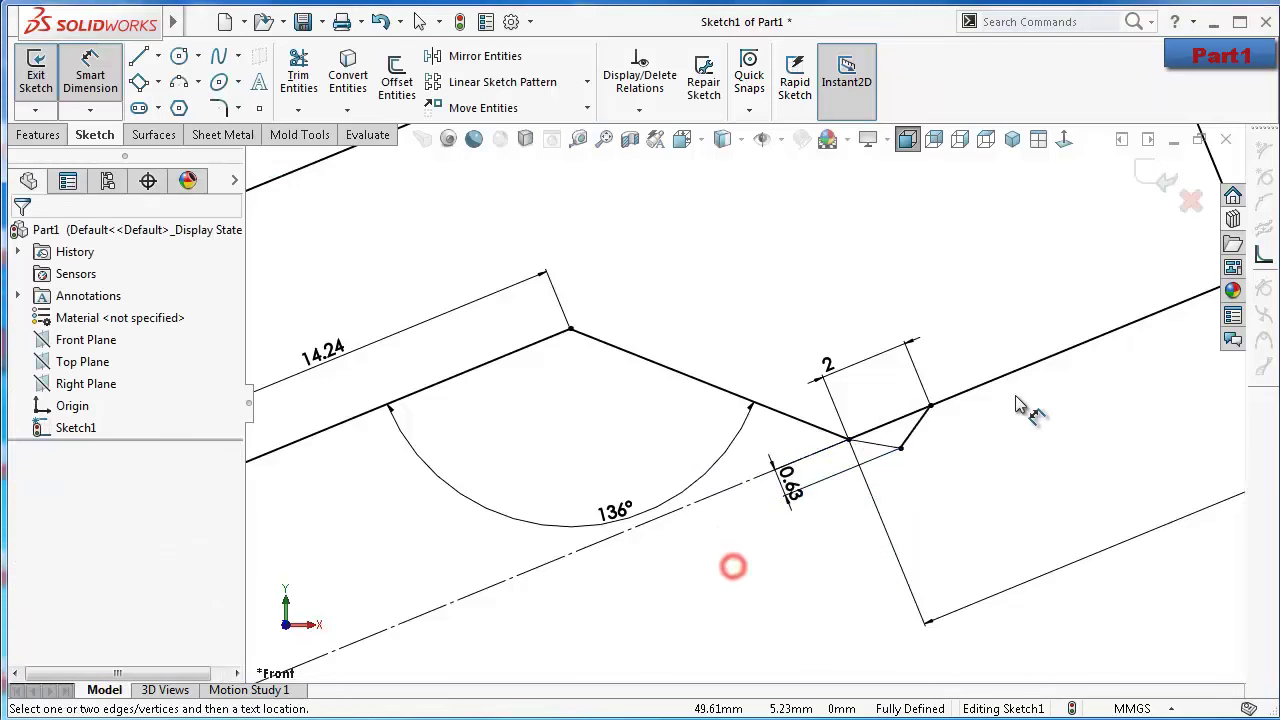
scroll(1000, 400, down, 2)
scroll(925, 385, down, 1)
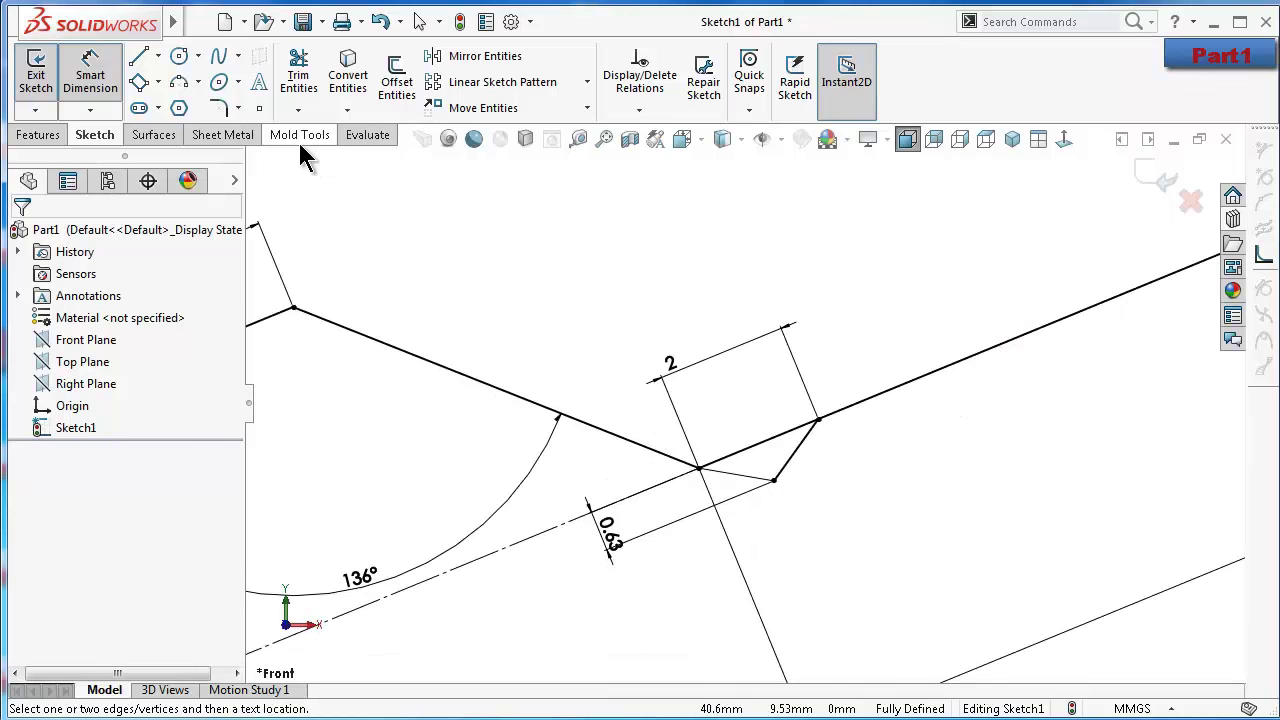
click(460, 85)
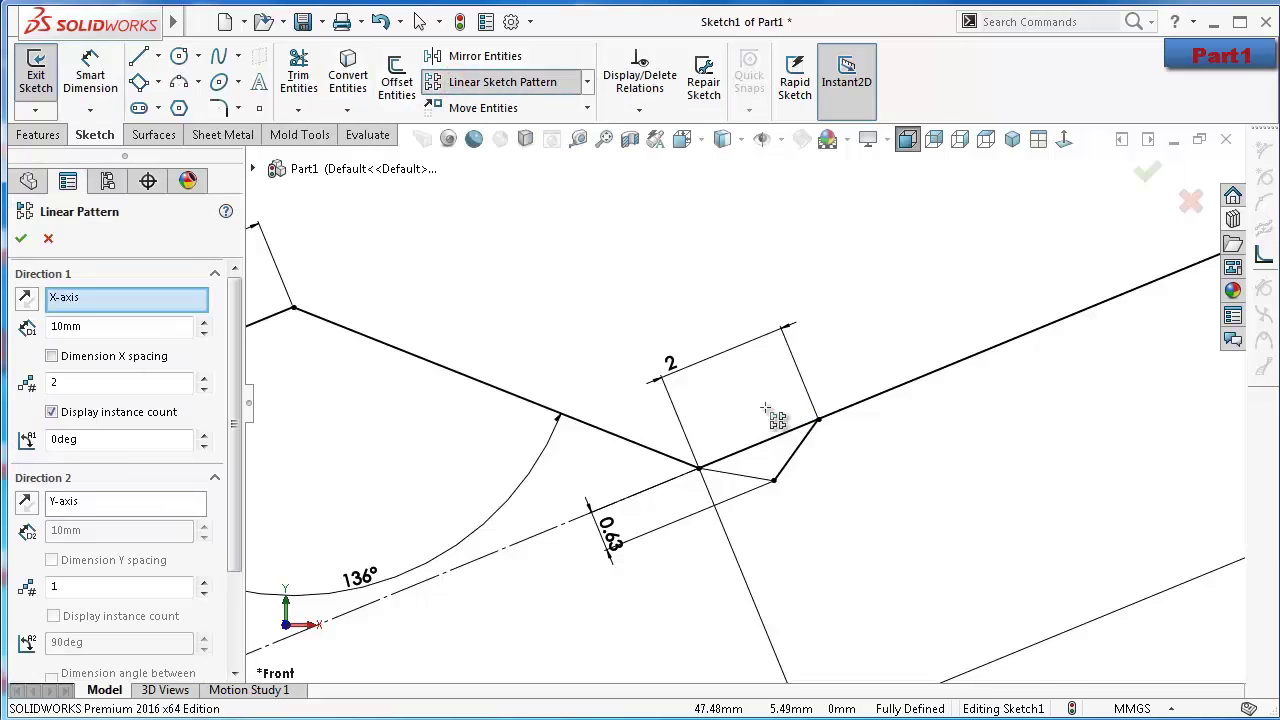
click(150, 300)
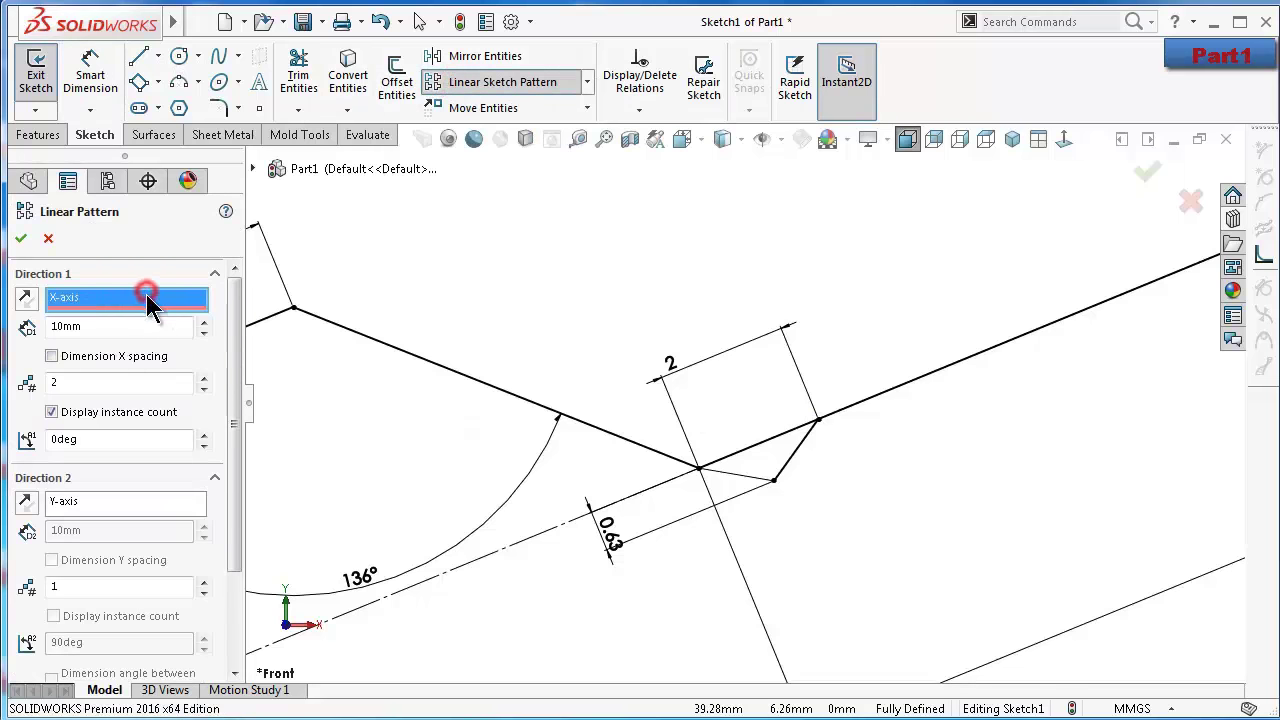
click(908, 387)
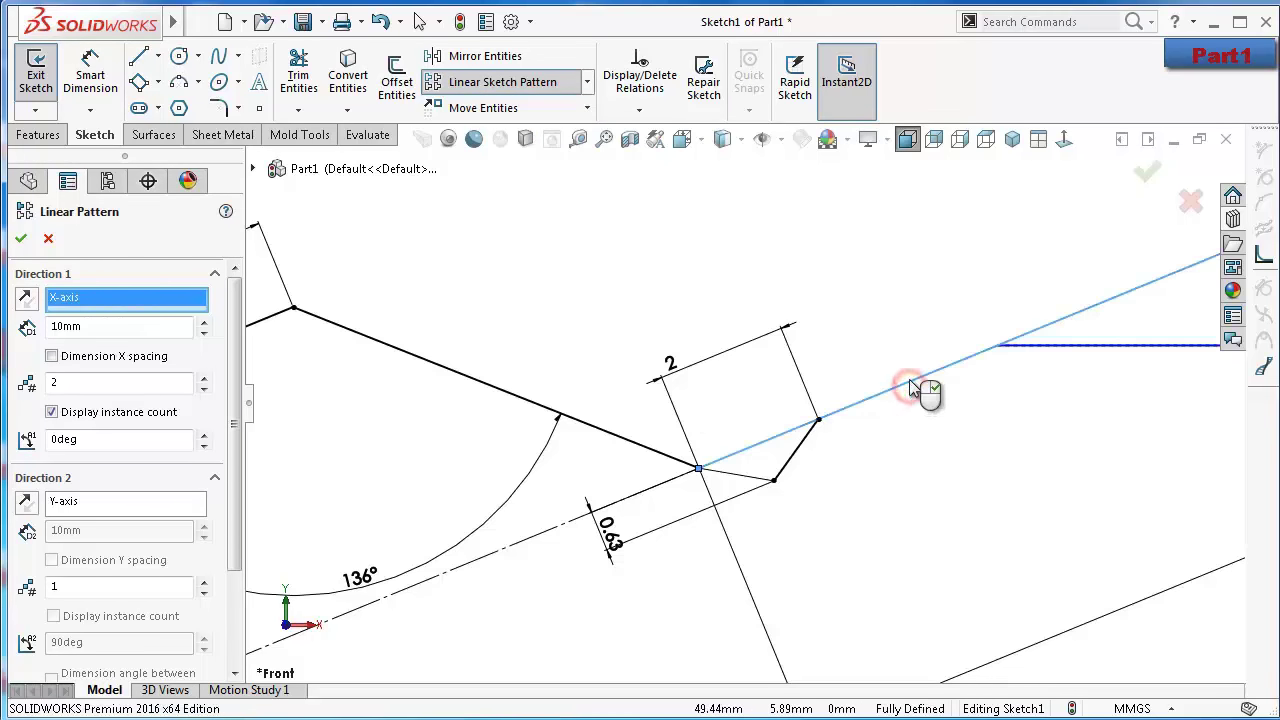
scroll(912, 385, up, 2)
scroll(912, 385, up, 2)
Draw a construction centerline starting from the V-notch tip
key(Escape)
scroll(917, 390, down, 3)
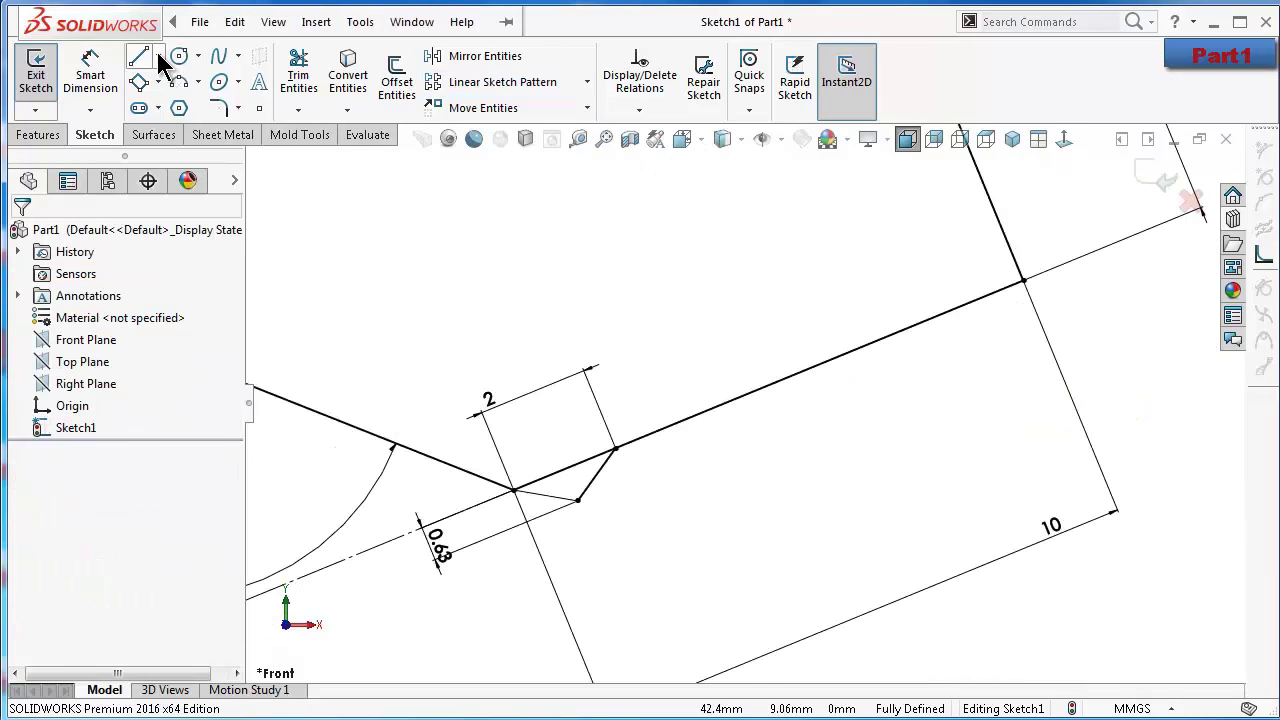
click(157, 56)
click(190, 104)
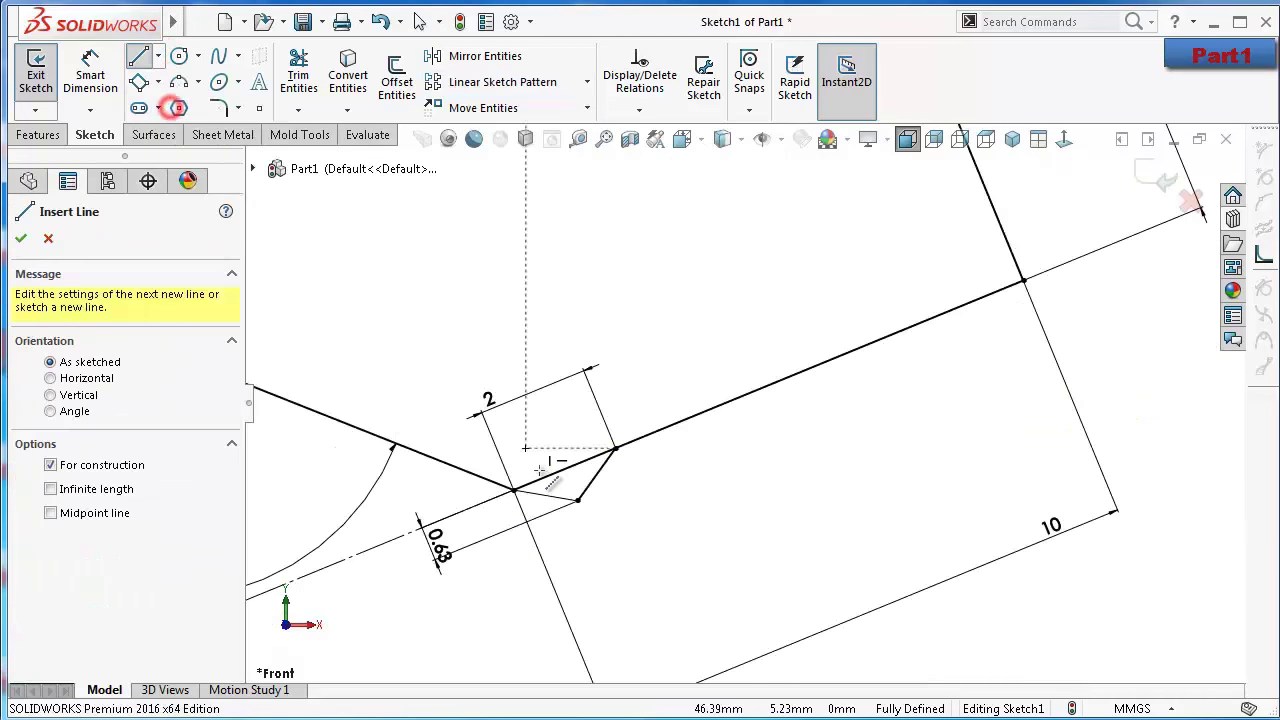
click(580, 500)
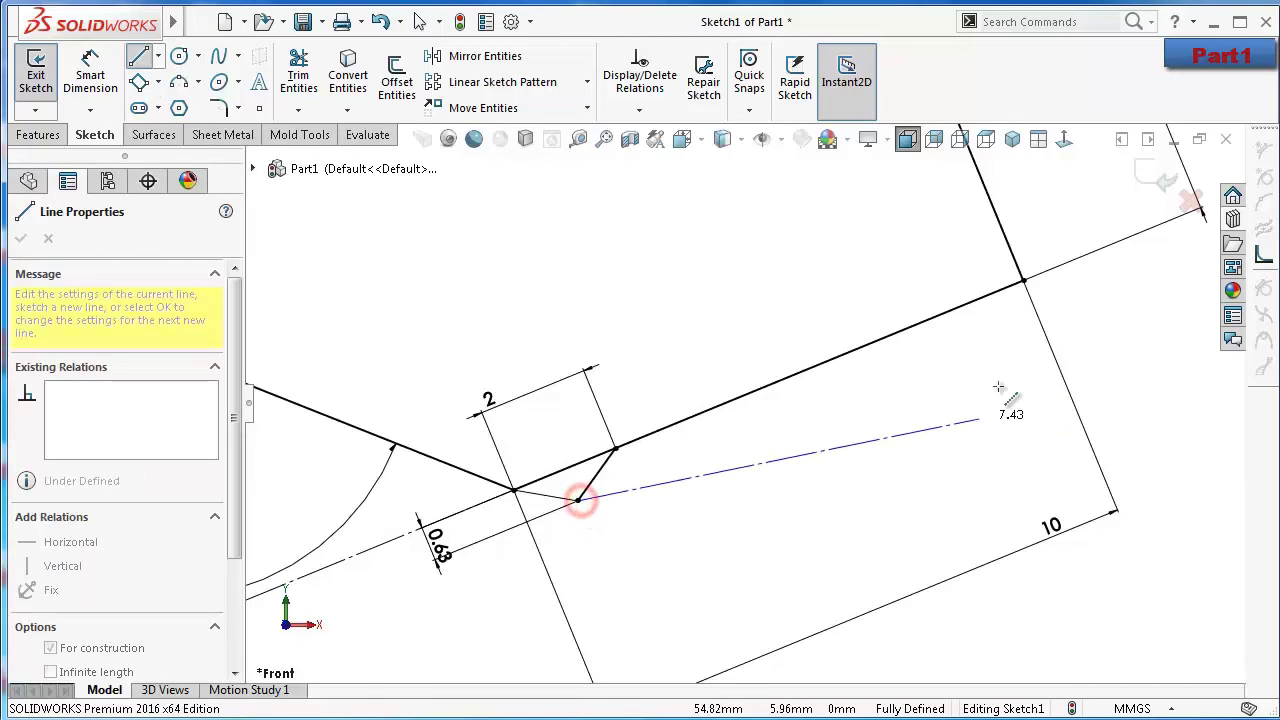
click(1013, 333)
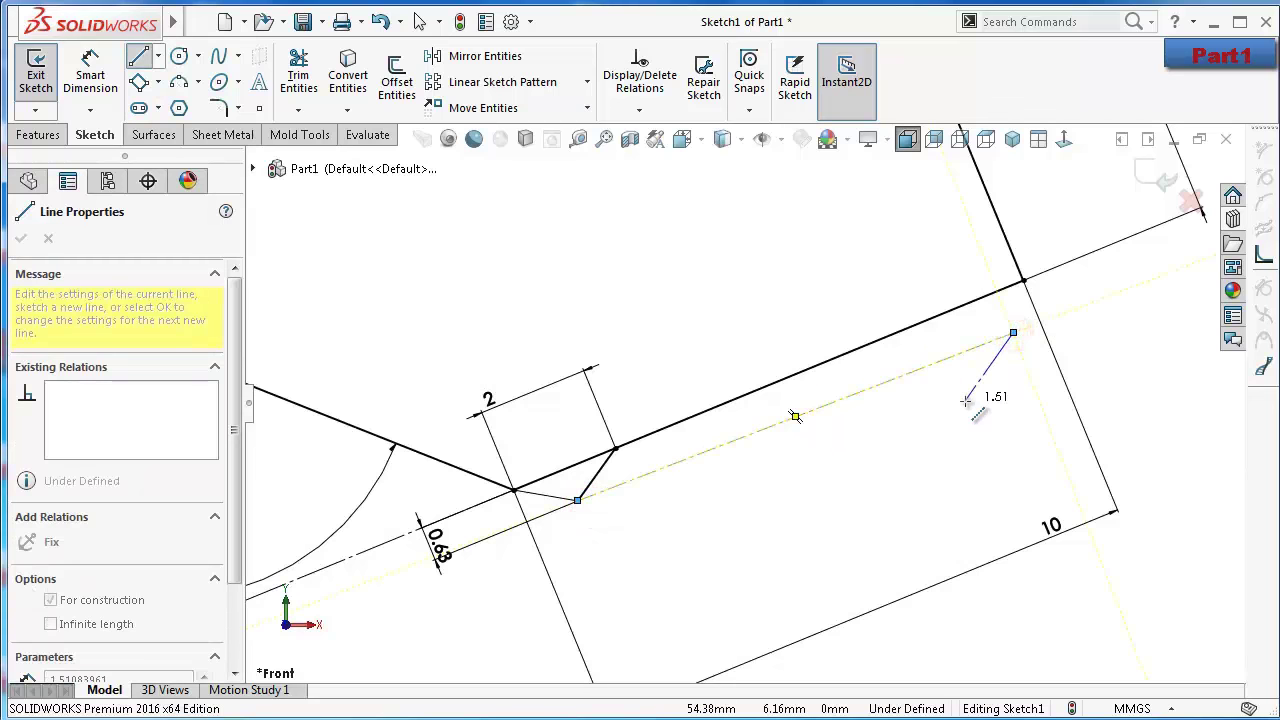
key(Escape)
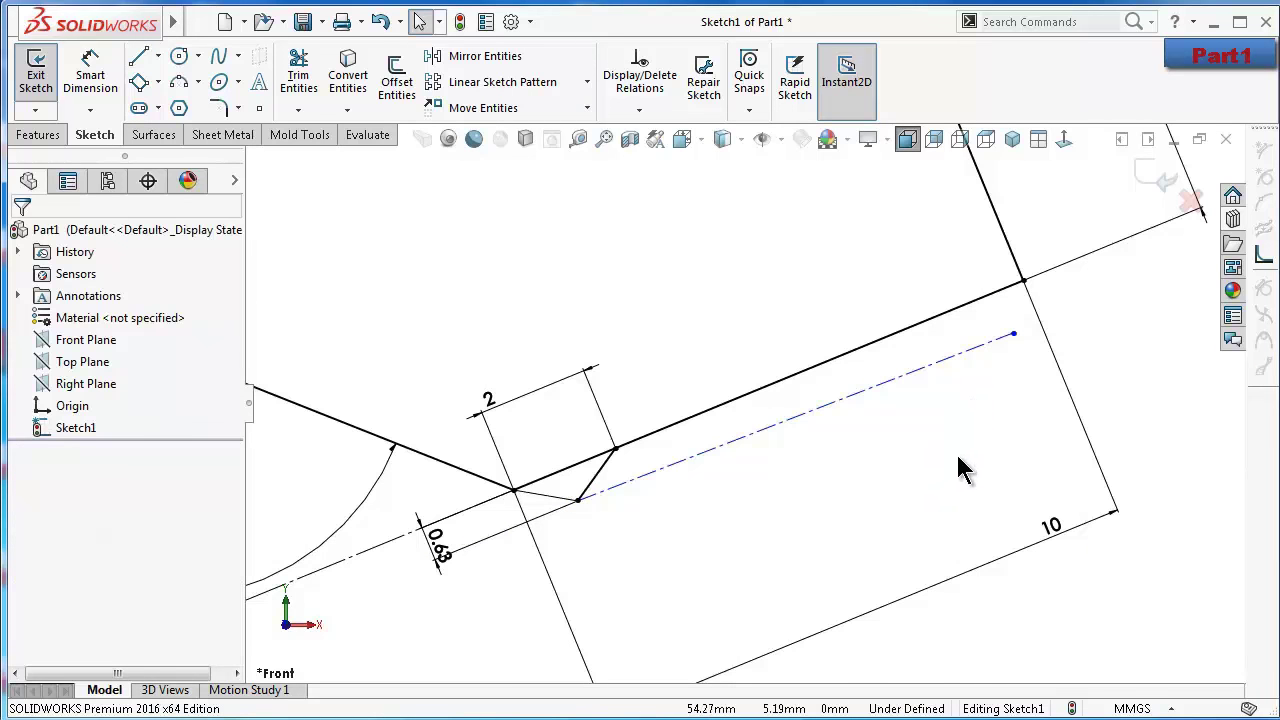
Make the centerline parallel to the upper slanted edge, replacing a mistaken Equal relation
click(920, 369)
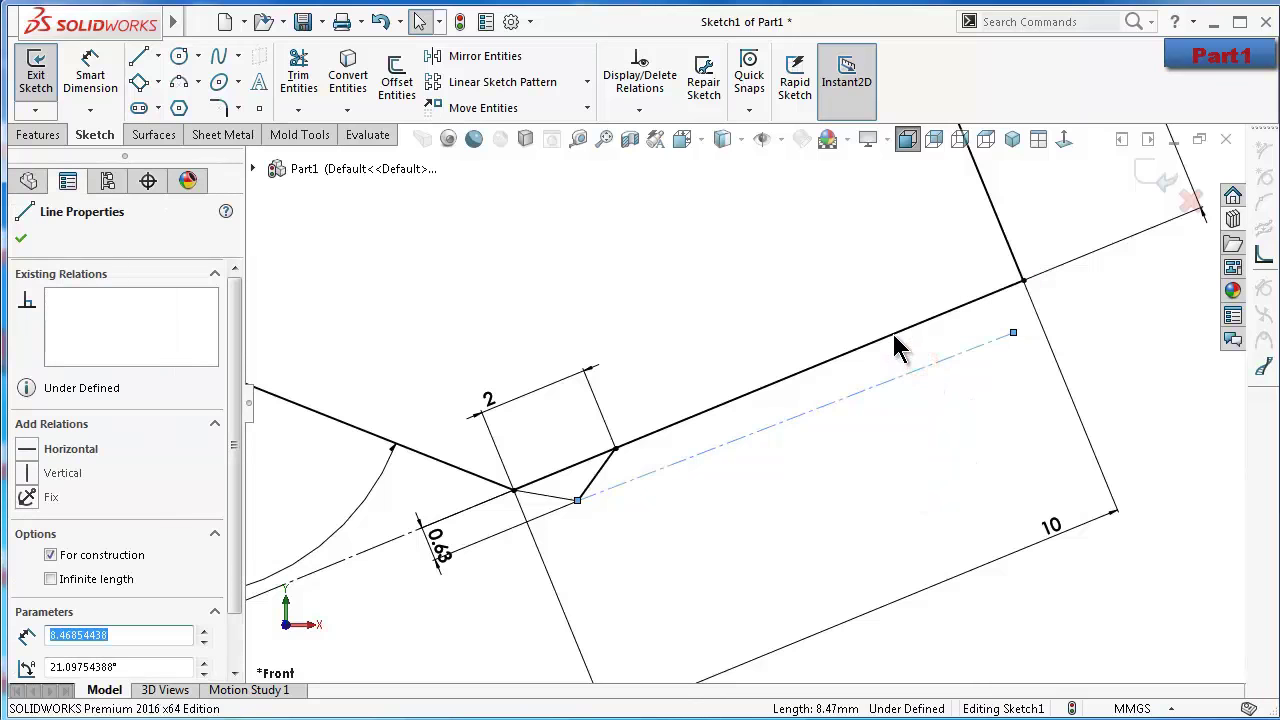
ctrl+click(893, 334)
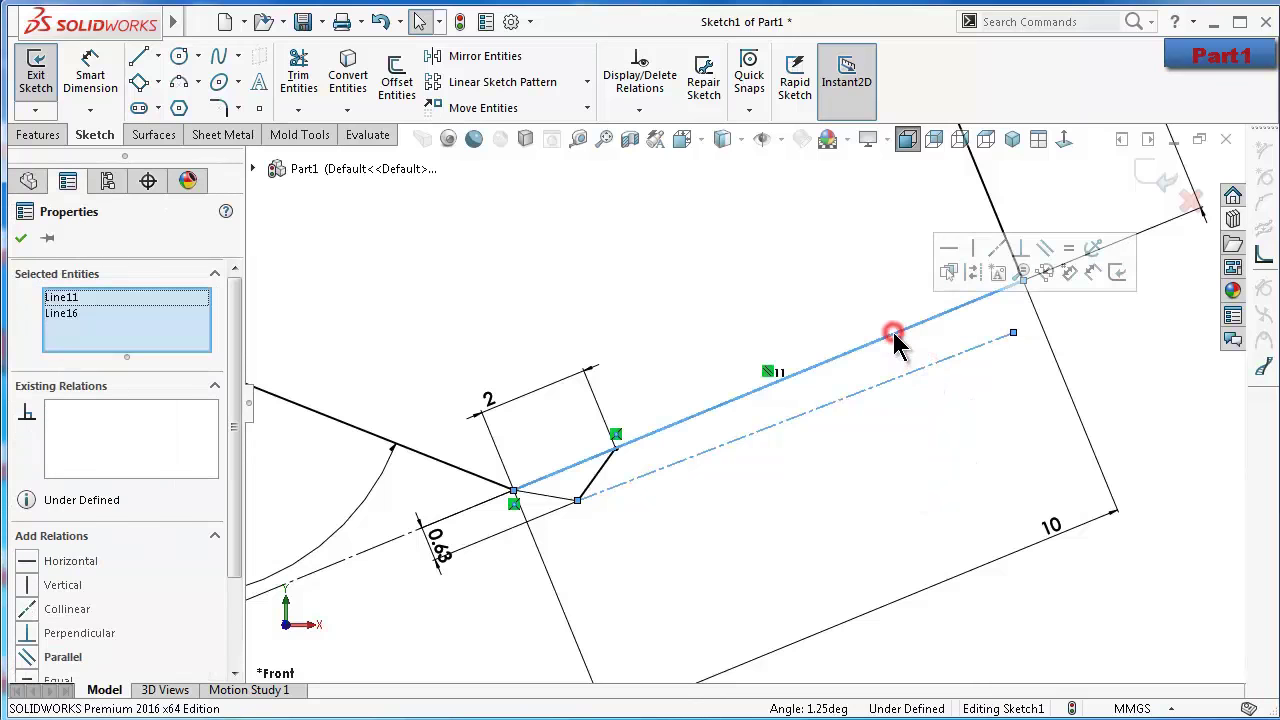
click(1067, 245)
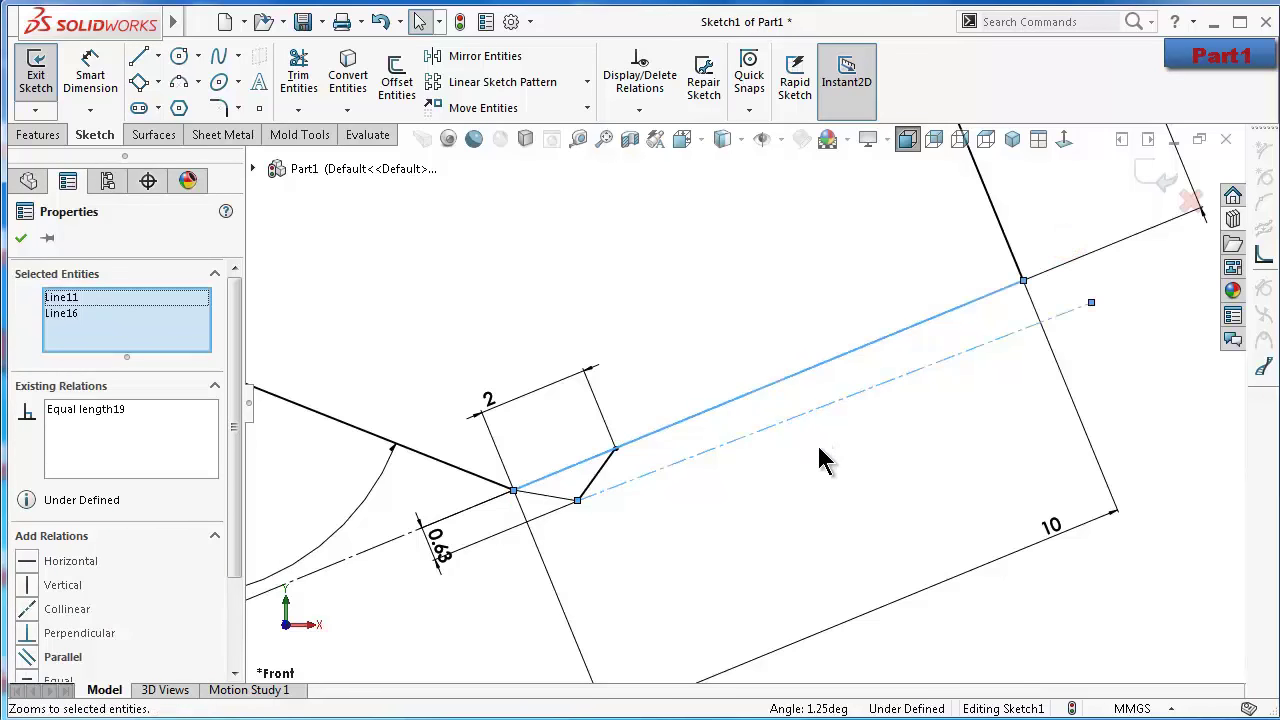
key(ctrl+z)
key(Escape)
click(823, 406)
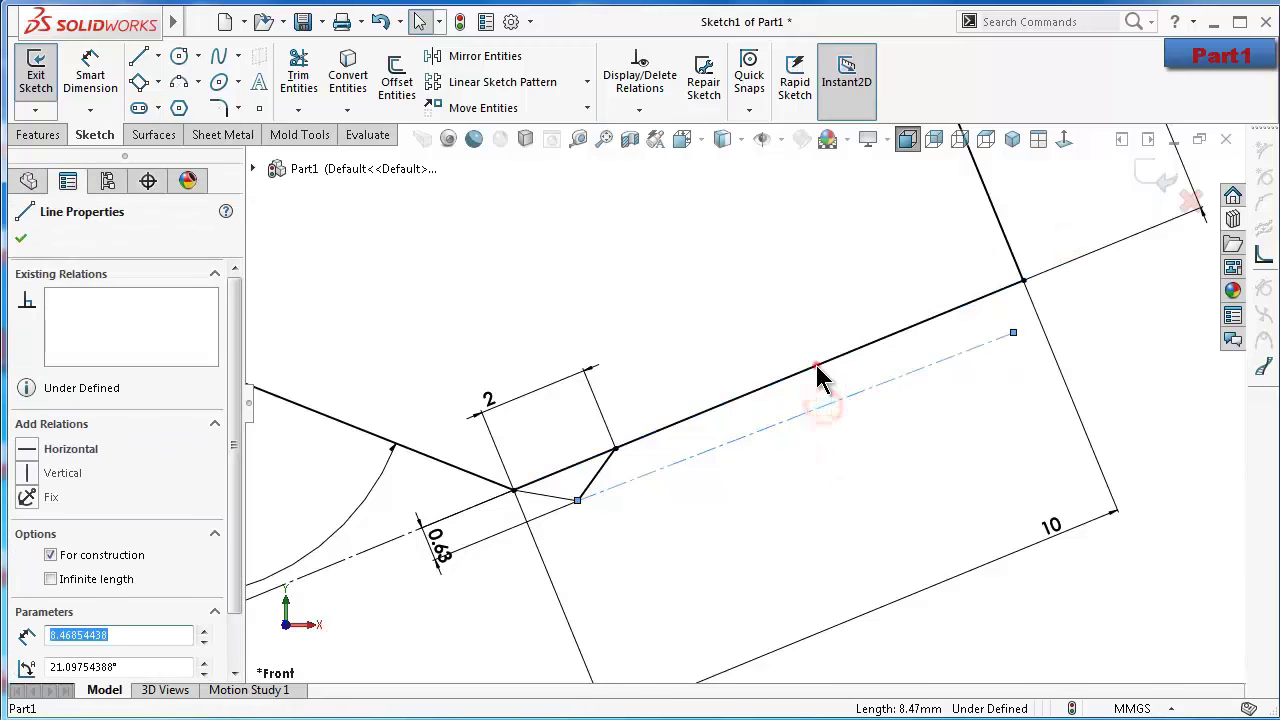
ctrl+click(816, 366)
click(968, 268)
click(802, 459)
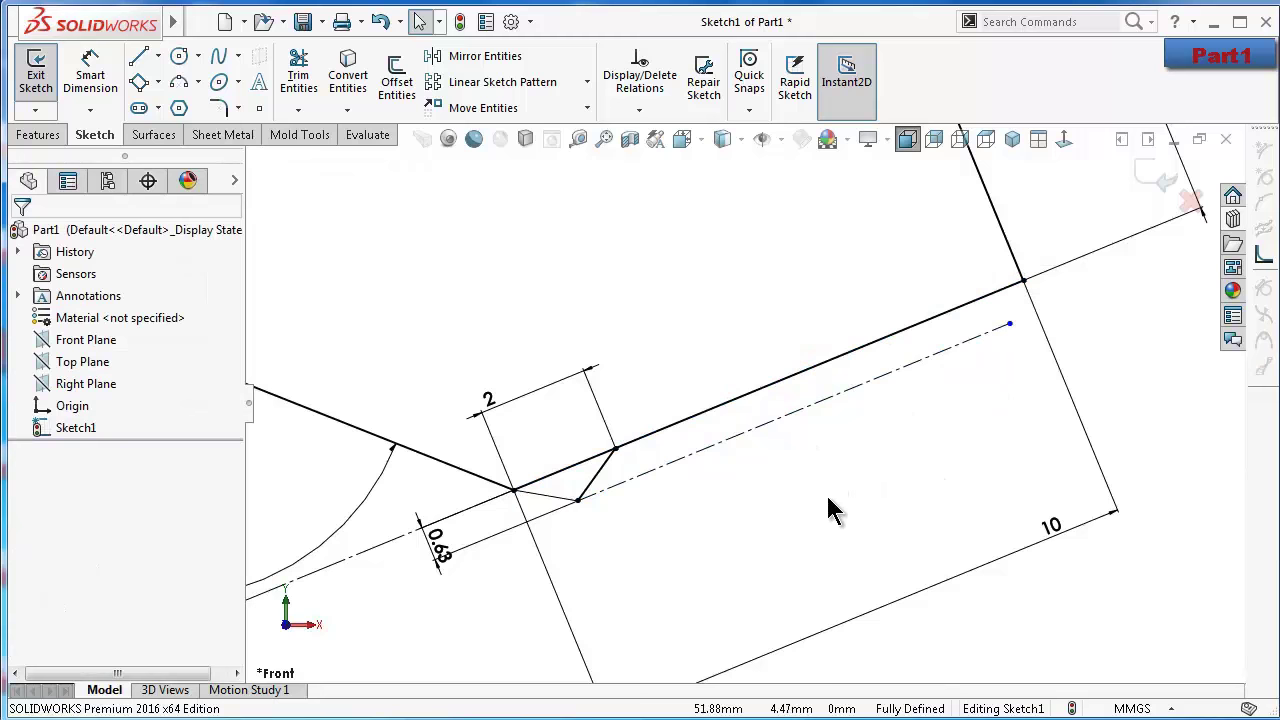
Dimension the centerline length to 8 mm
right_drag(828, 499, 840, 405)
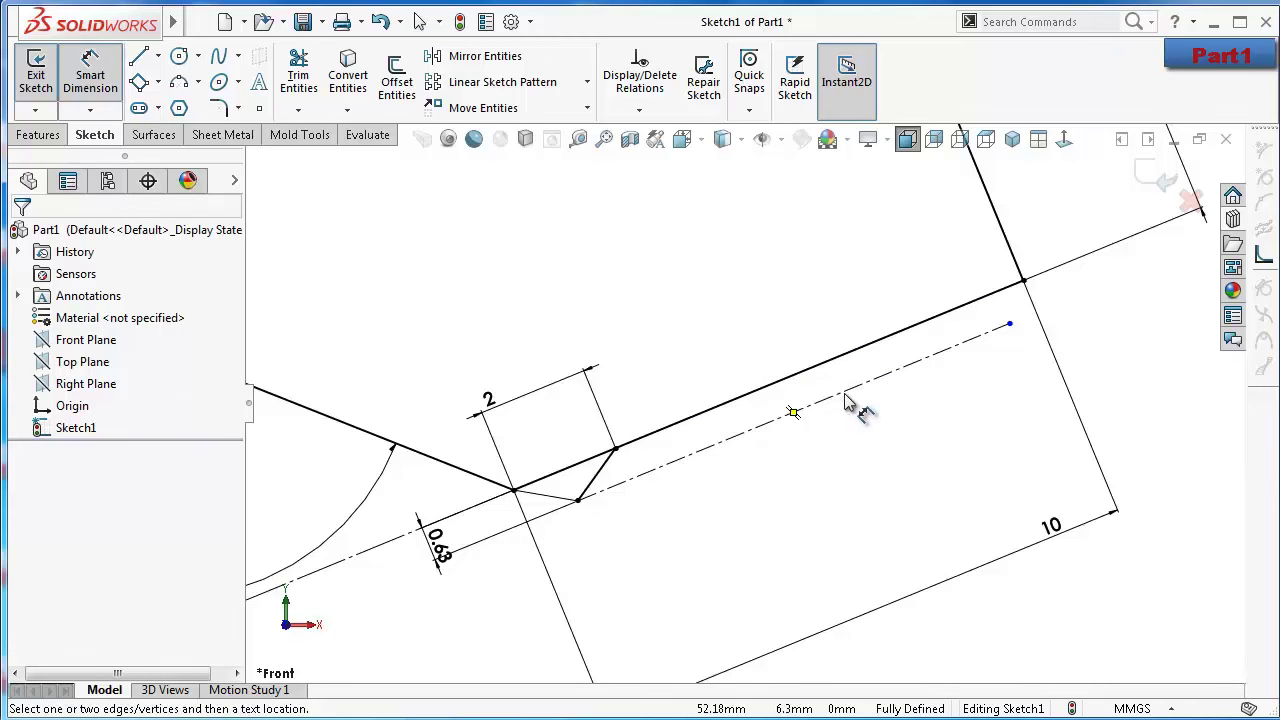
click(845, 398)
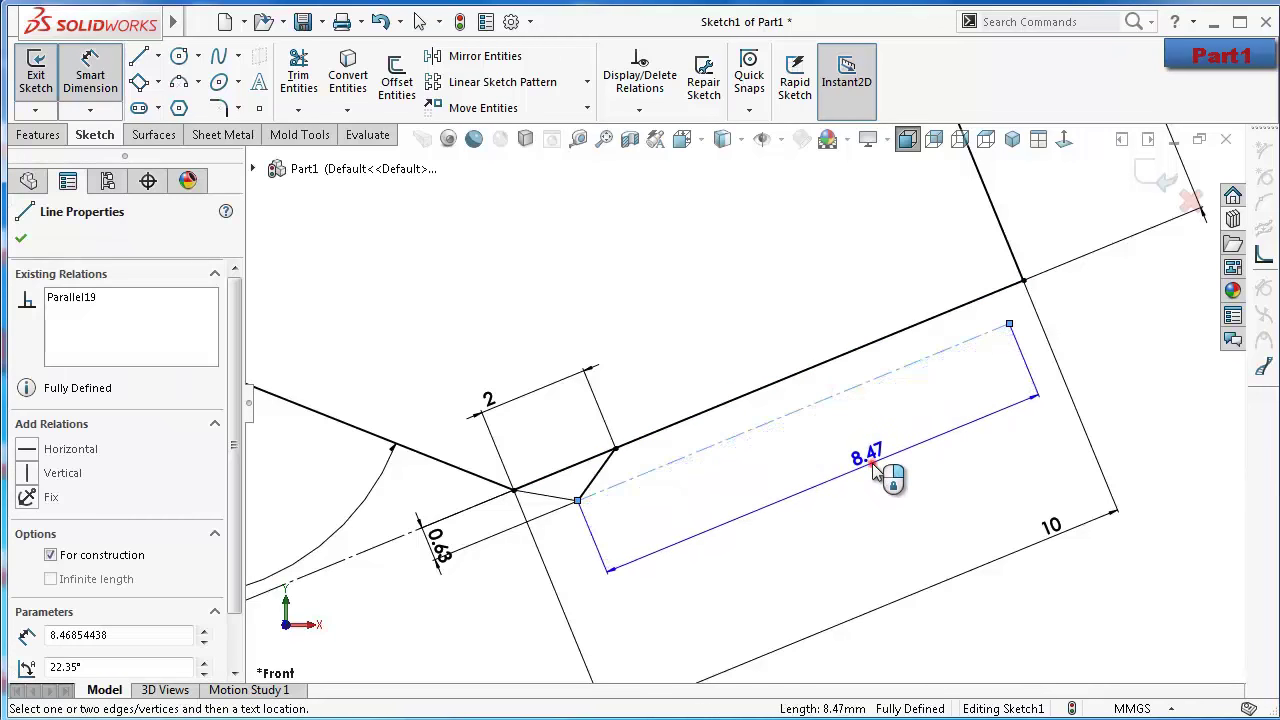
click(872, 463)
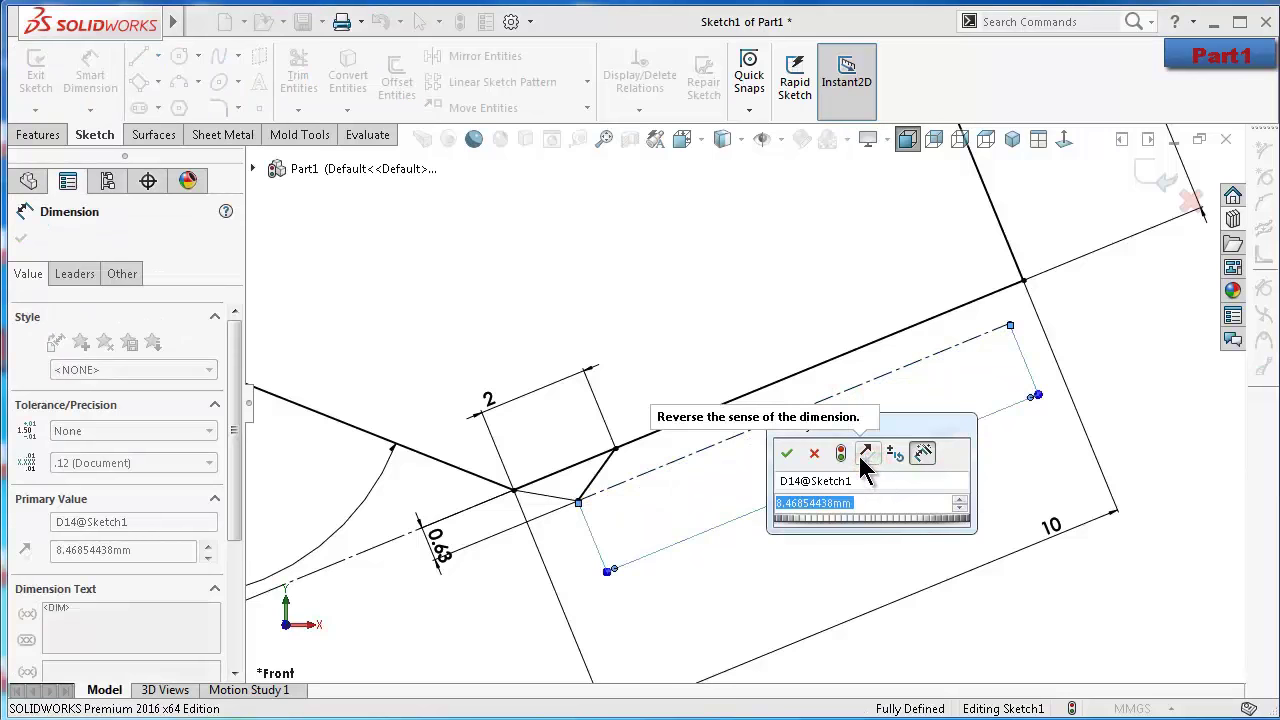
text(8)
key(Return)
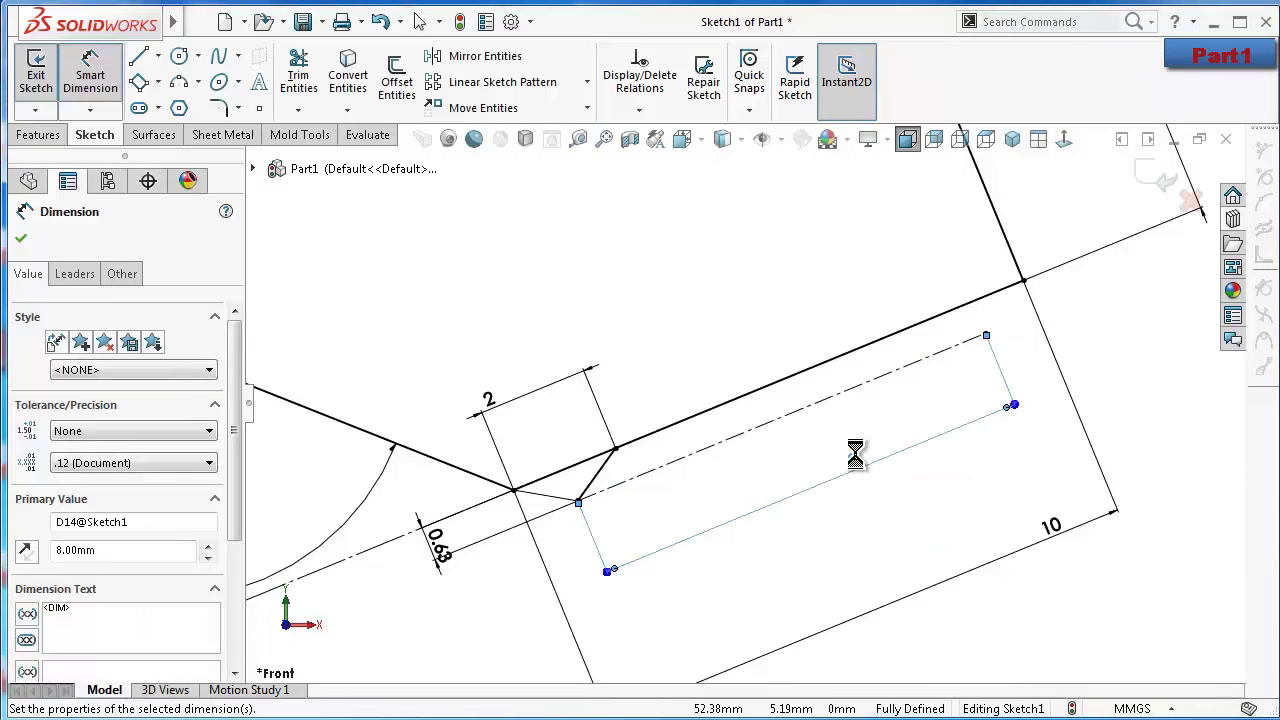
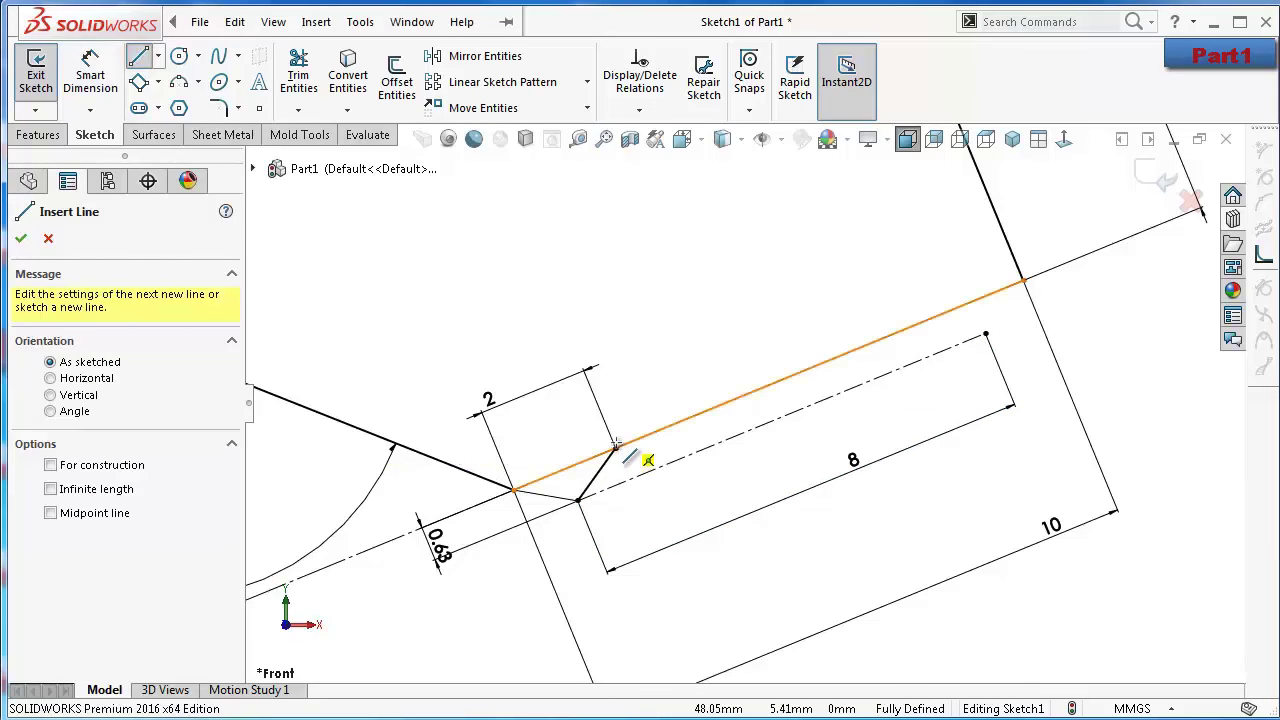
Sketch a three-tooth zigzag line from the lead-in corner up to the outer edge corner
click(615, 450)
click(699, 451)
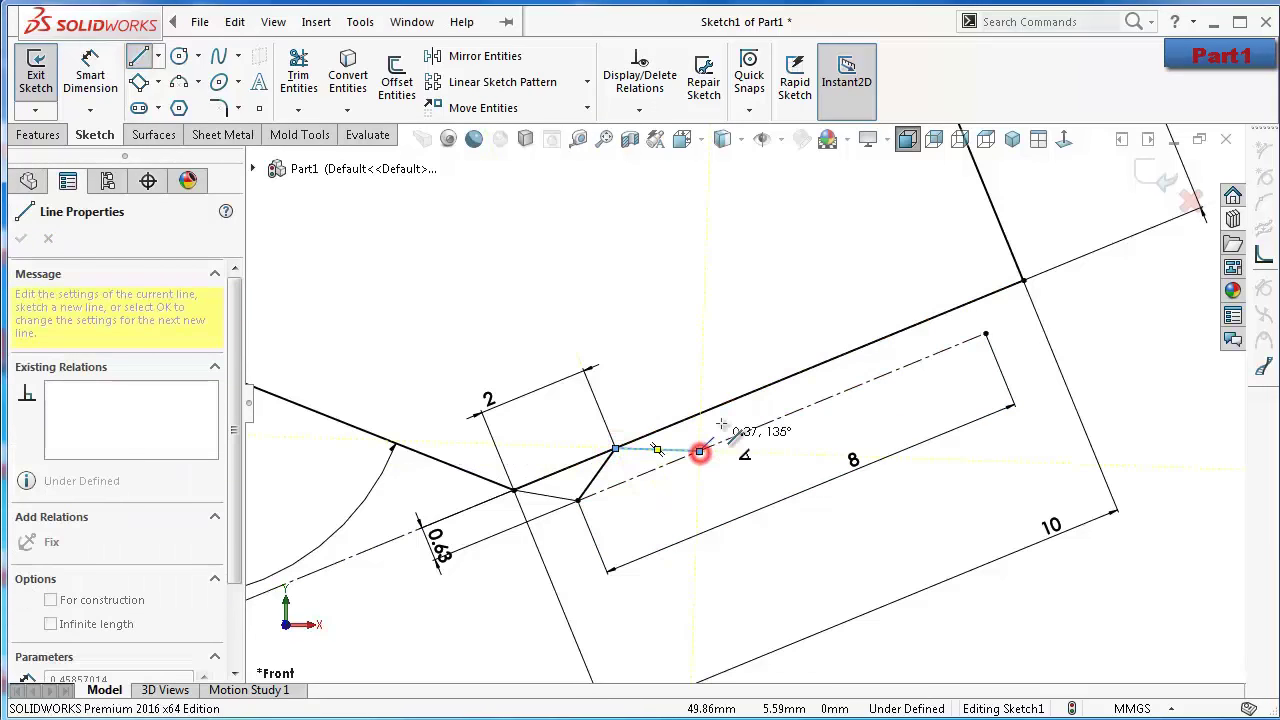
click(736, 399)
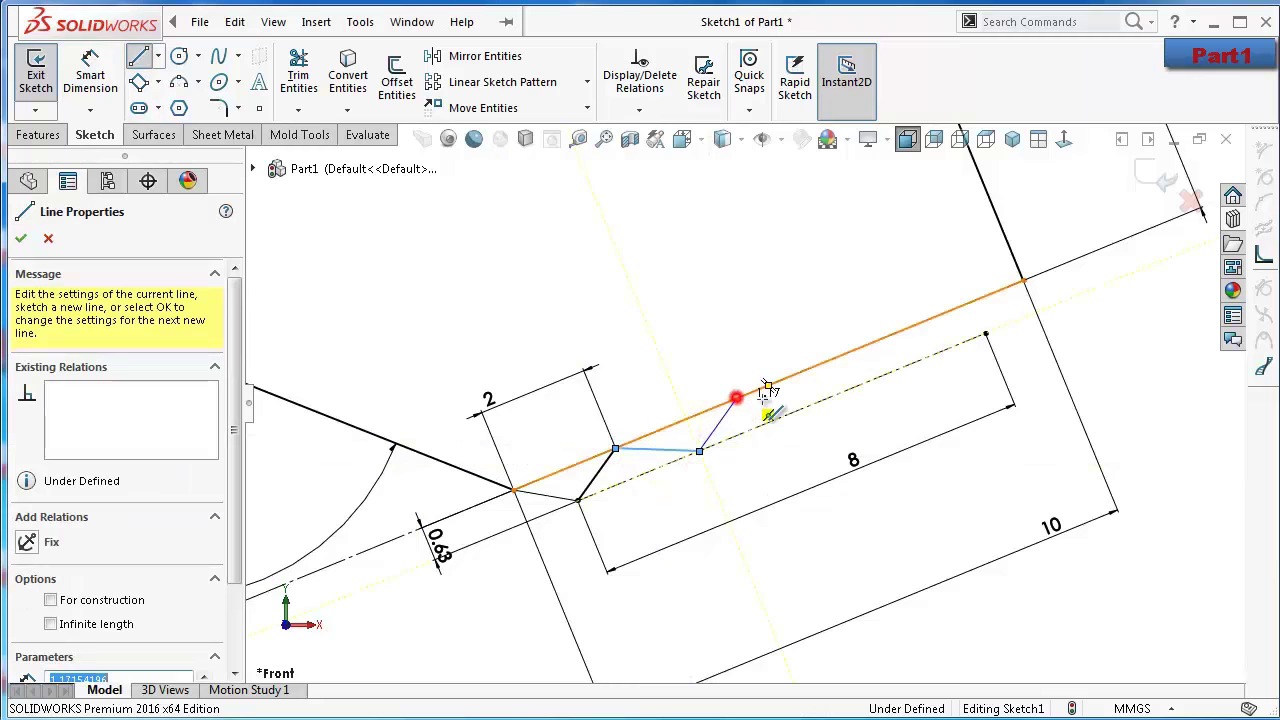
click(820, 402)
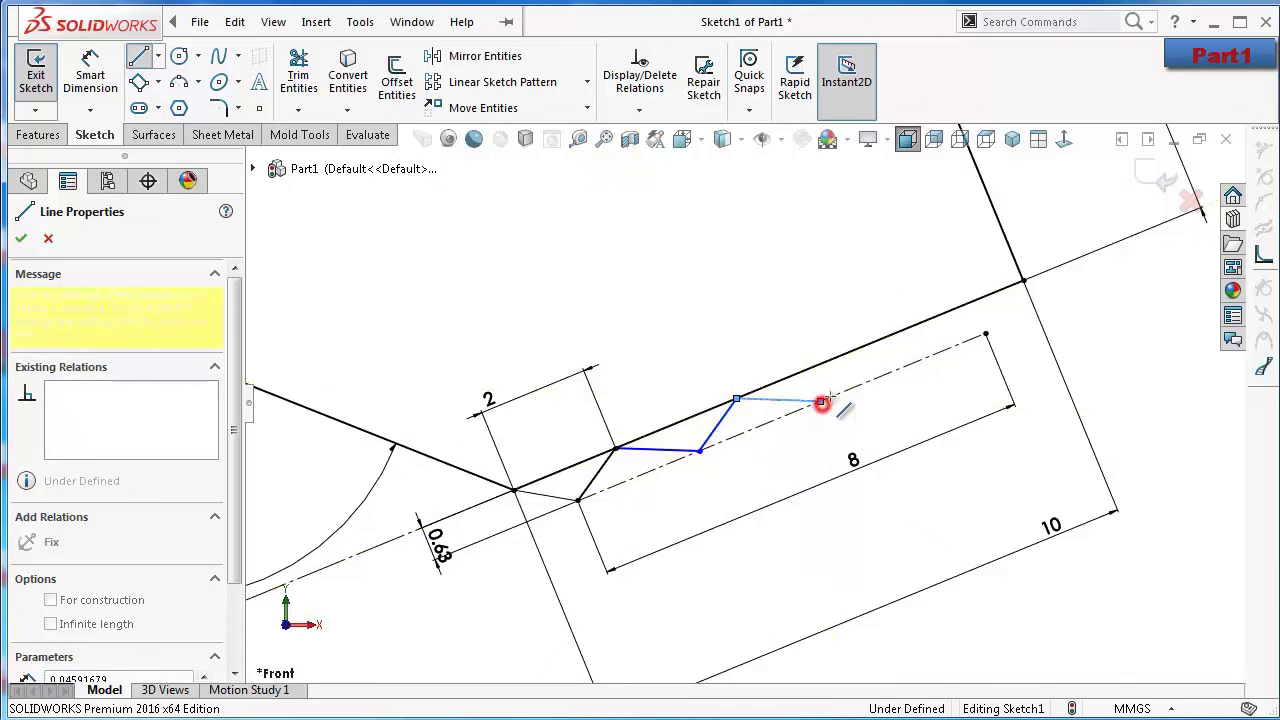
click(856, 348)
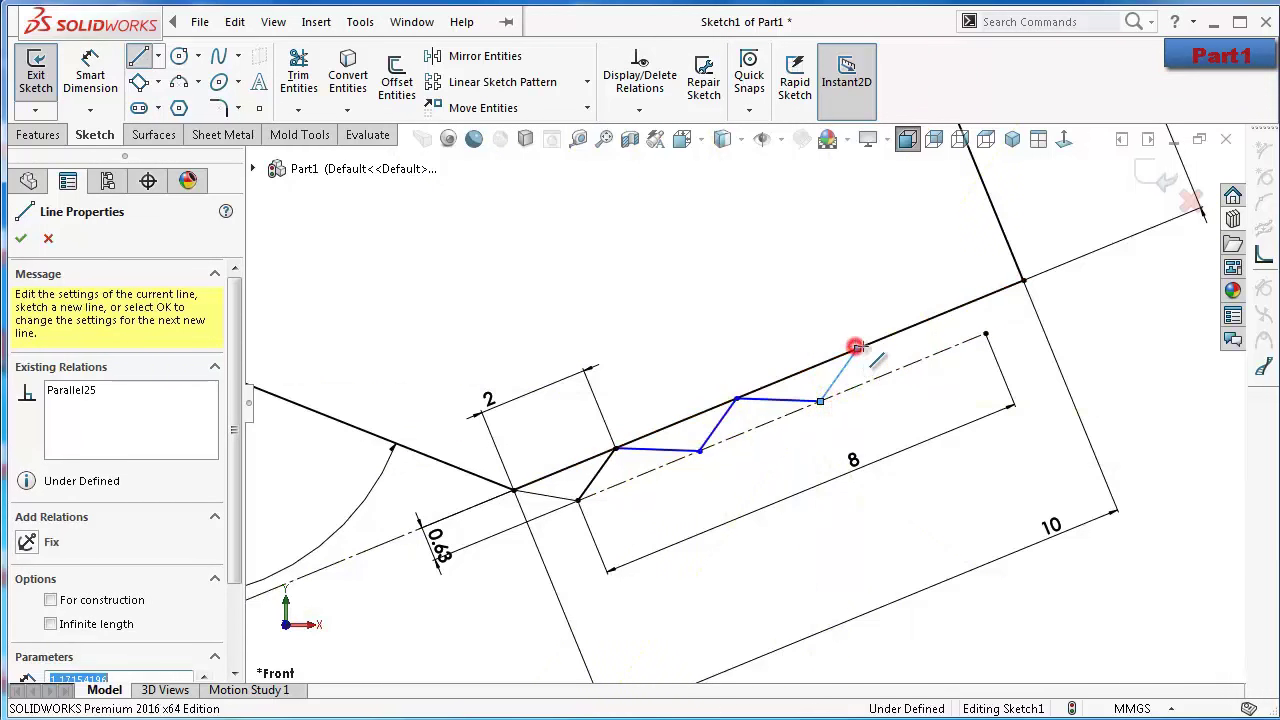
click(929, 356)
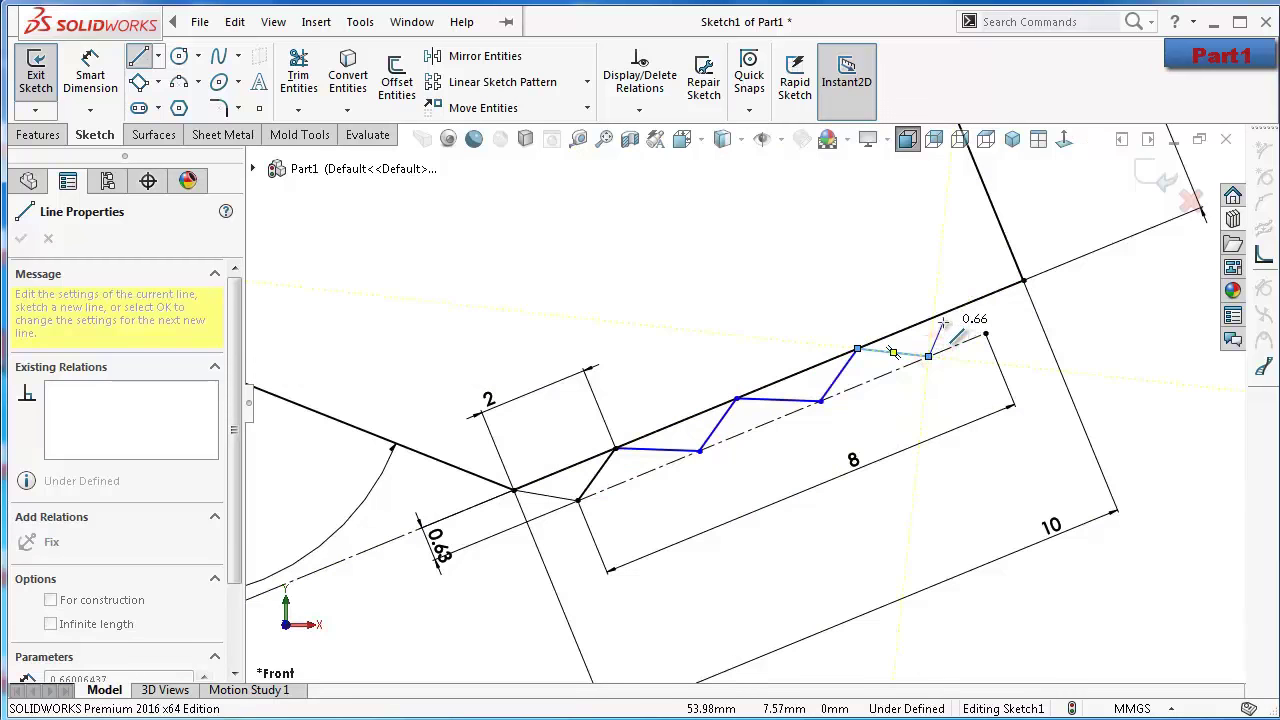
click(945, 315)
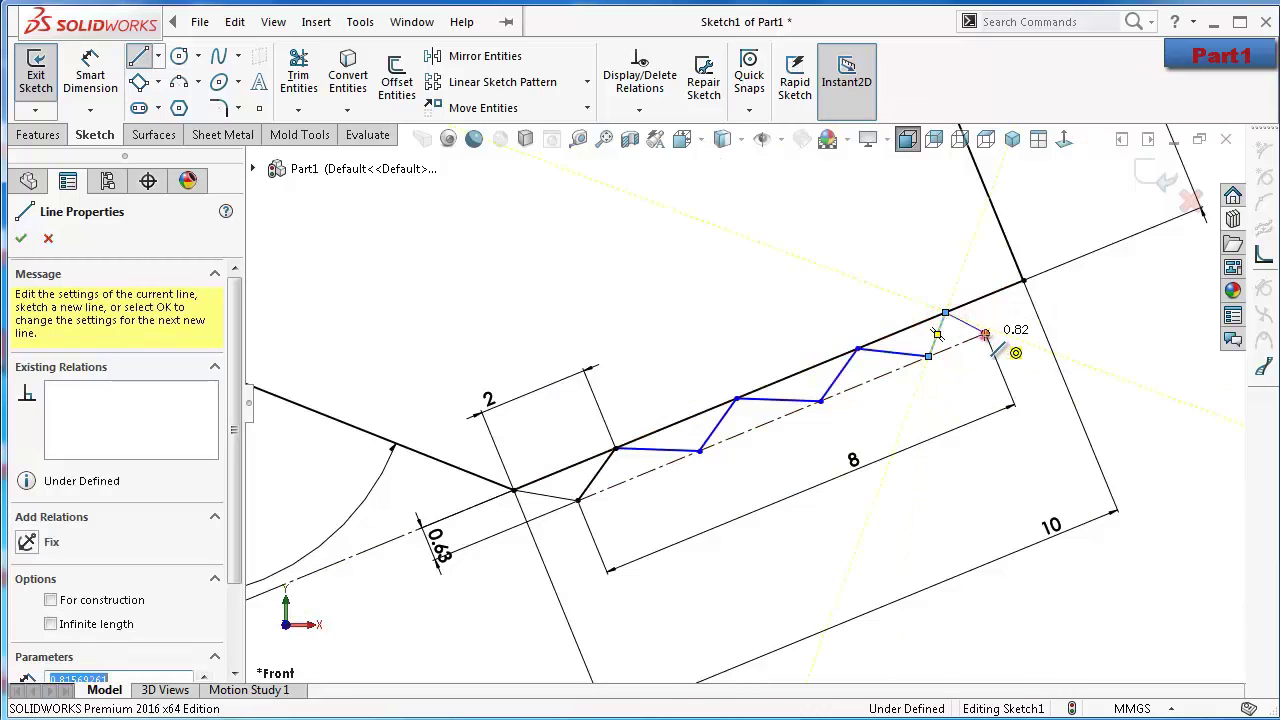
click(985, 333)
click(1023, 281)
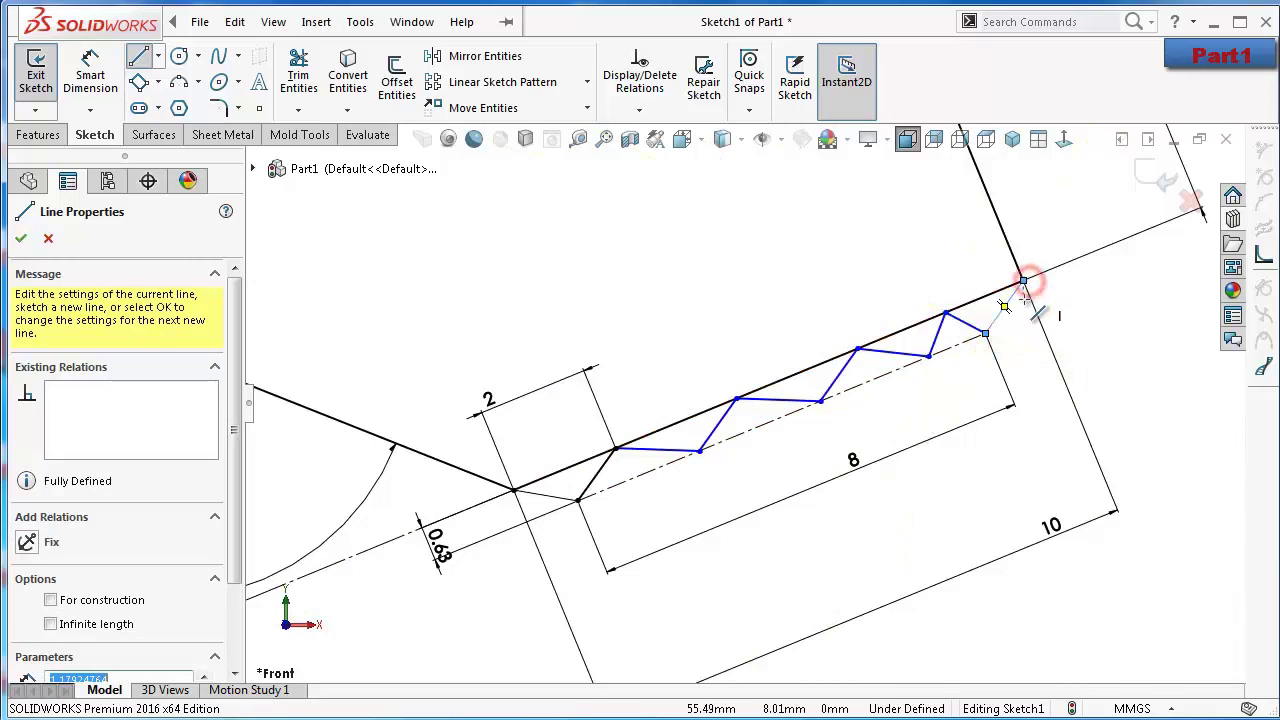
key(Escape)
Select all the flat and angled zigzag segments, excluding the 10 mm edge line, and apply an Equal relation
click(672, 451)
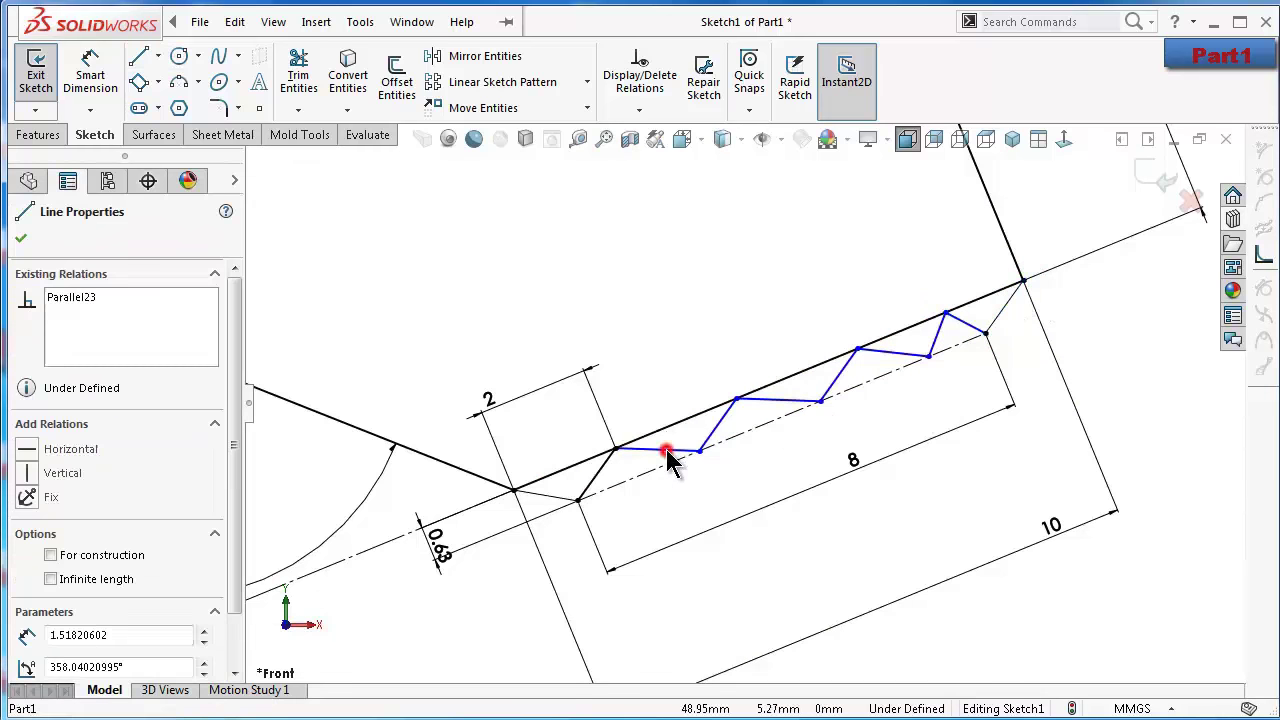
click(605, 465)
ctrl+click(608, 460)
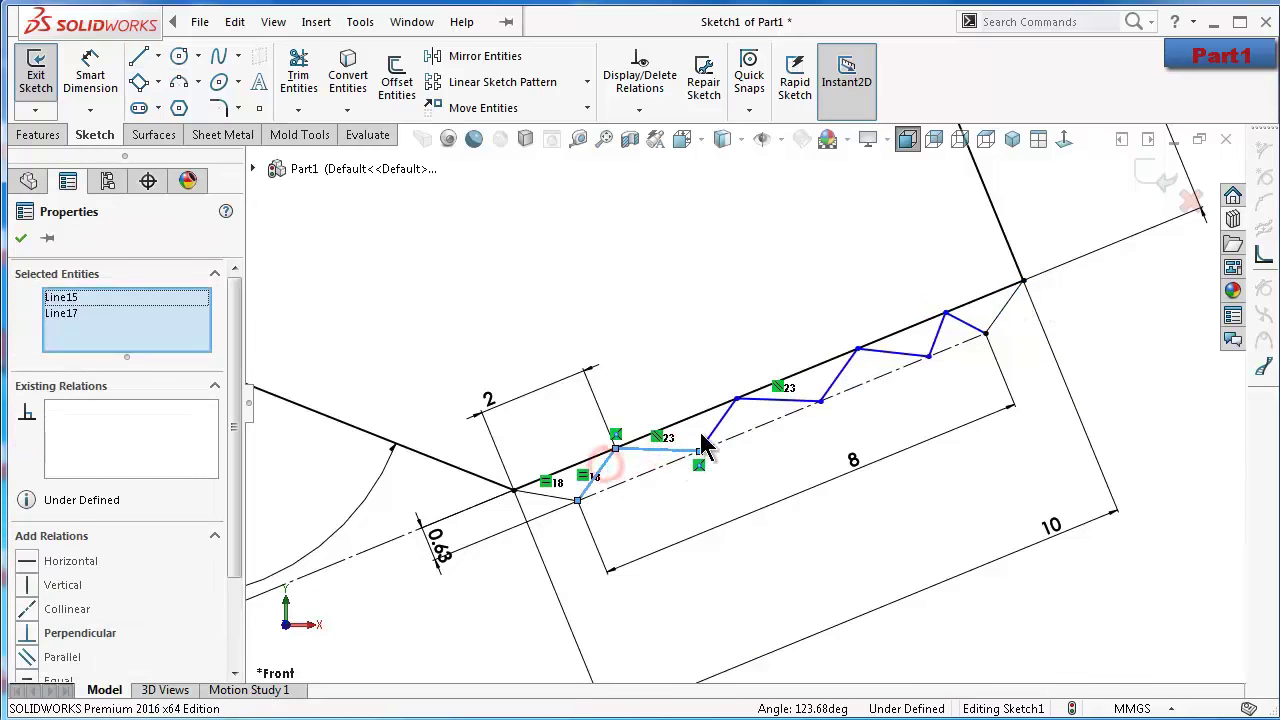
ctrl+click(718, 428)
ctrl+click(785, 401)
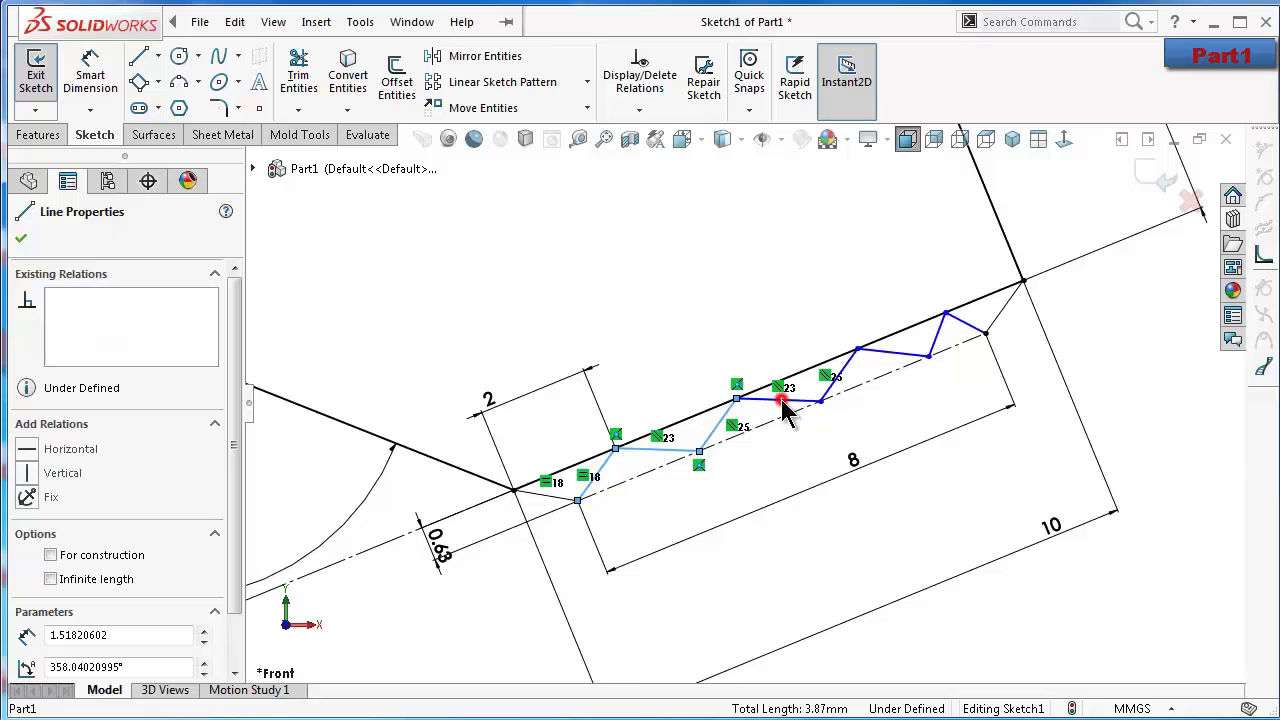
ctrl+click(860, 356)
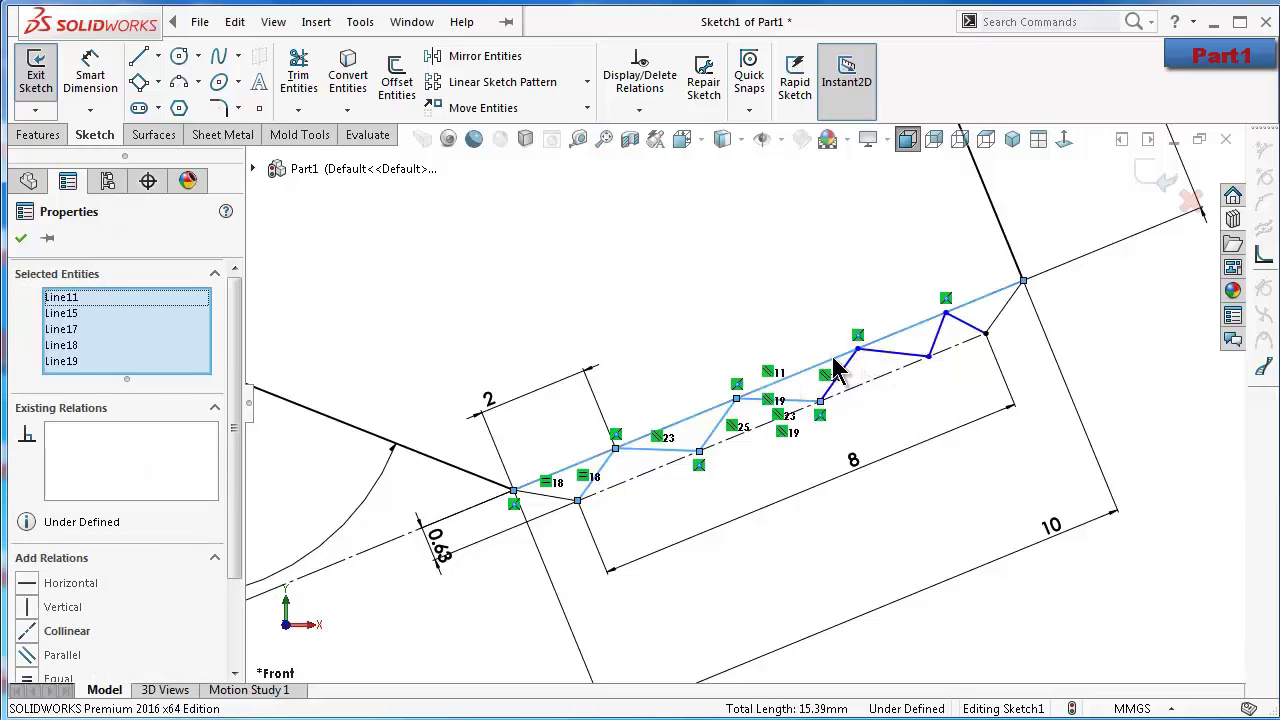
ctrl+click(838, 364)
drag(848, 366, 900, 352)
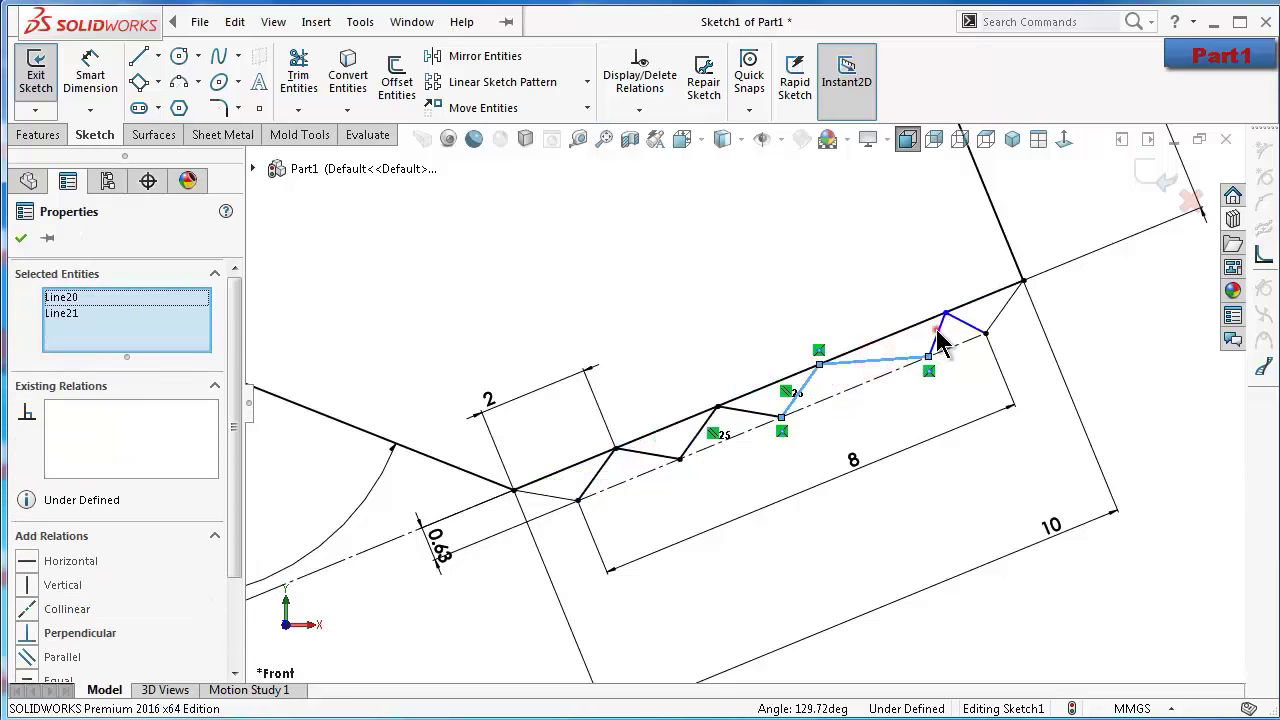
ctrl+click(938, 338)
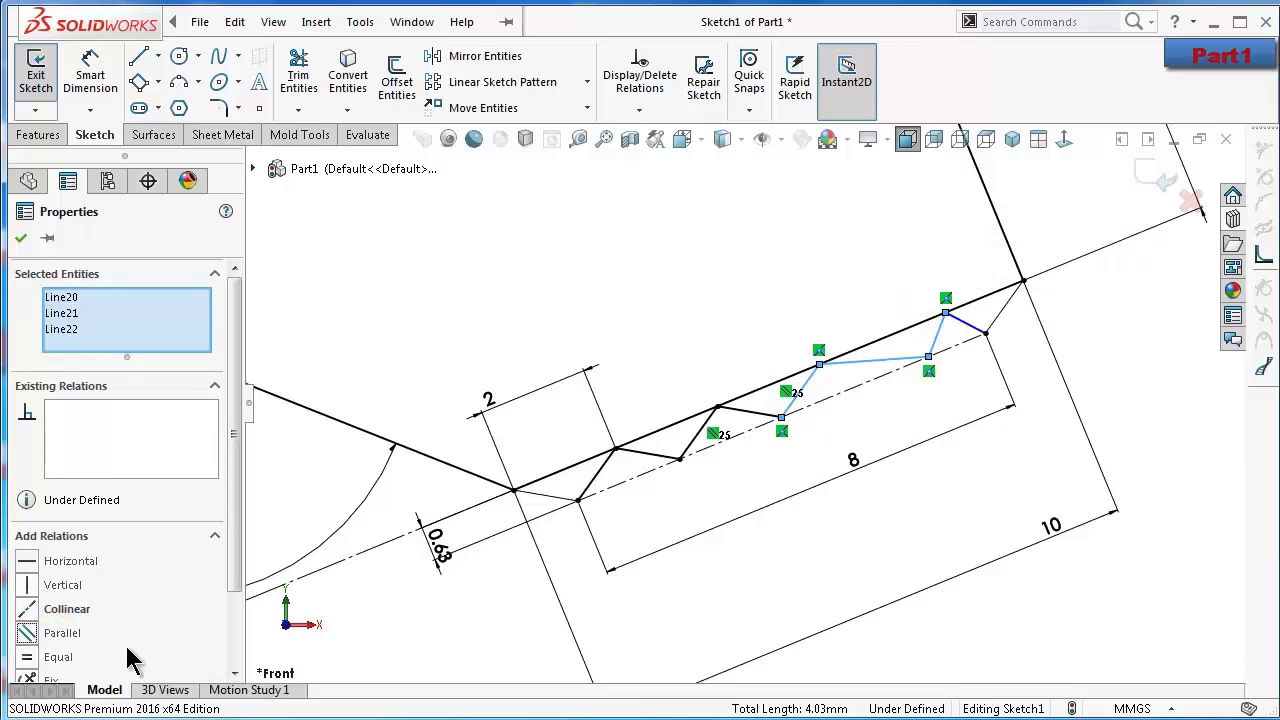
click(58, 656)
Check the 10 mm serration edge line, then zoom out to show the full key profile from ring to tip
click(796, 297)
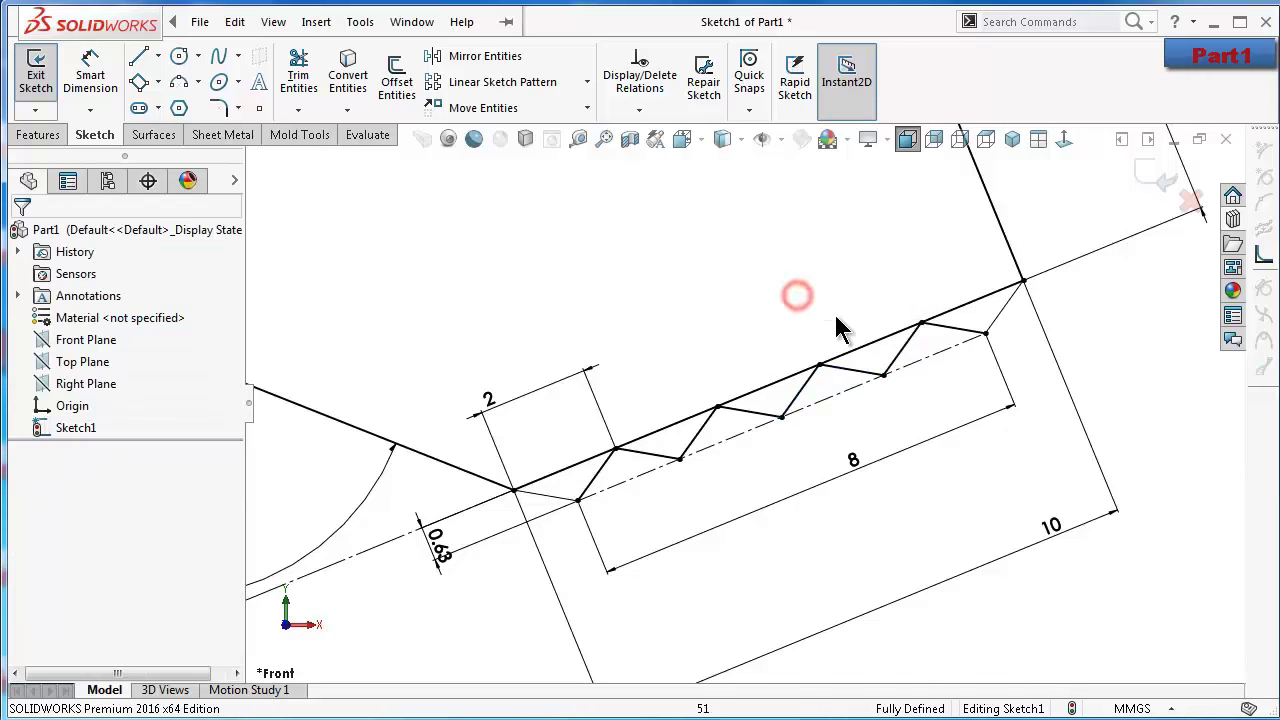
scroll(843, 360, up, 1)
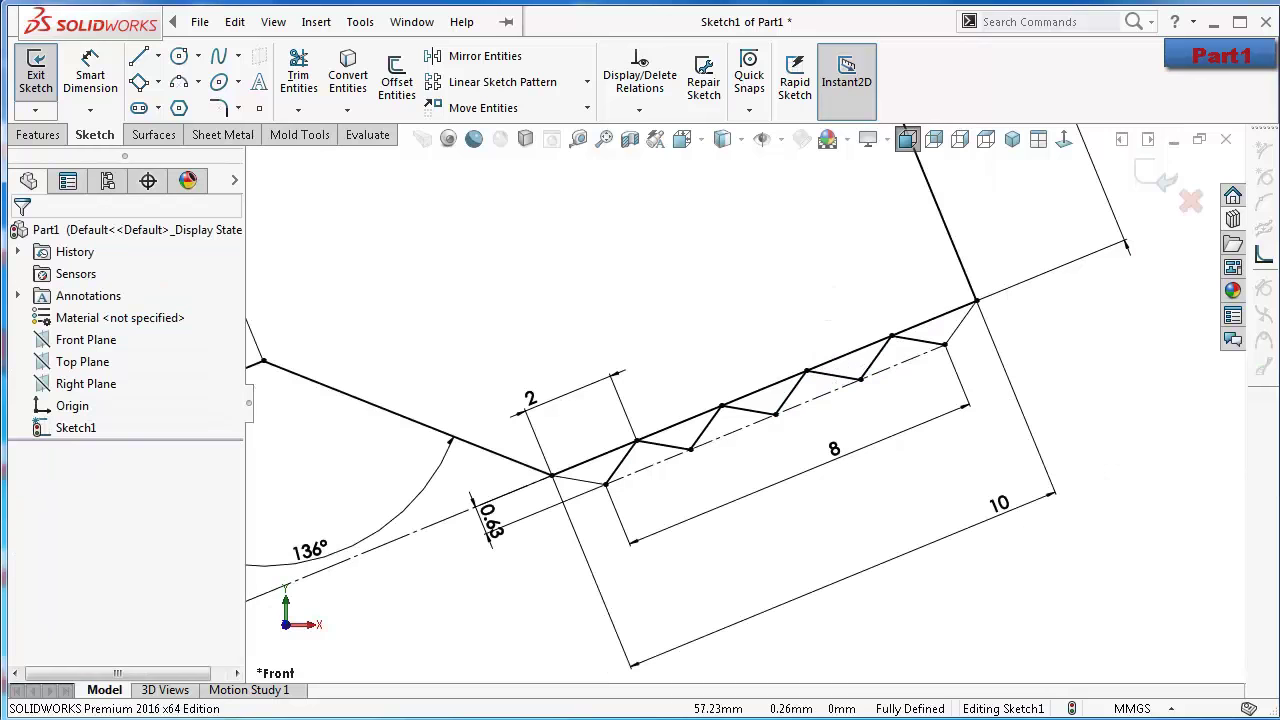
click(940, 316)
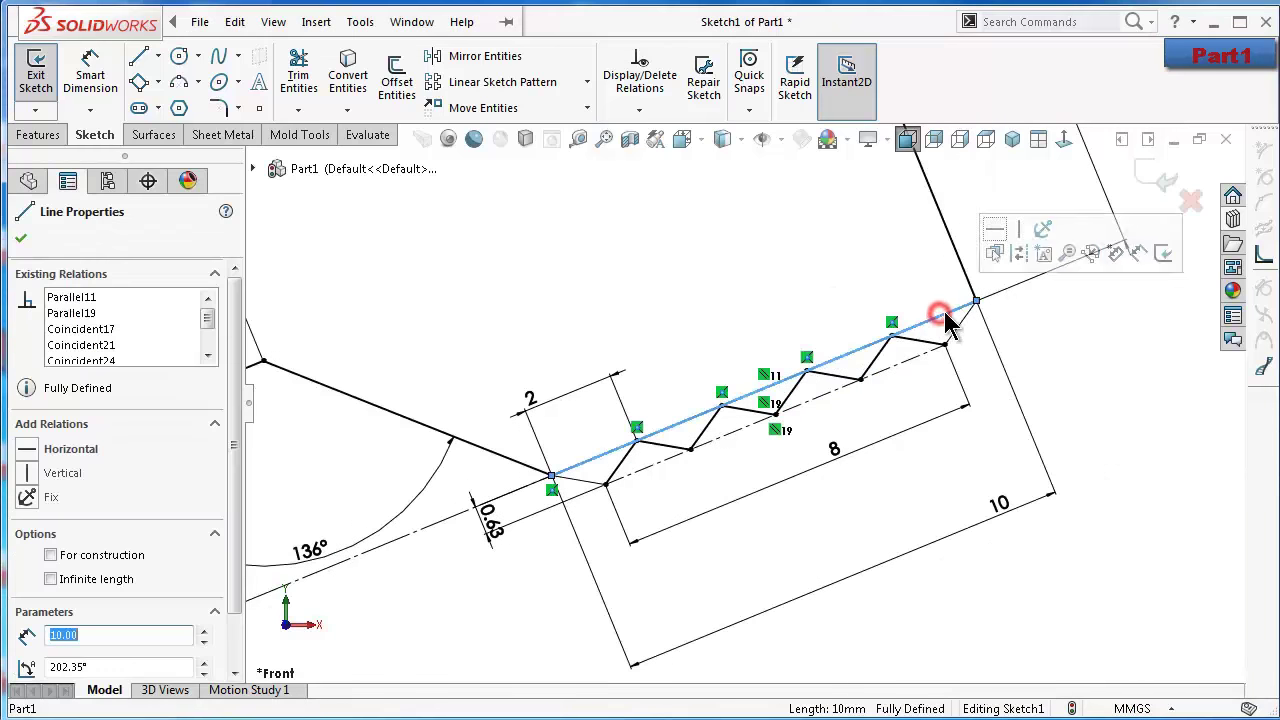
click(969, 313)
scroll(975, 395, up, 2)
scroll(975, 390, up, 2)
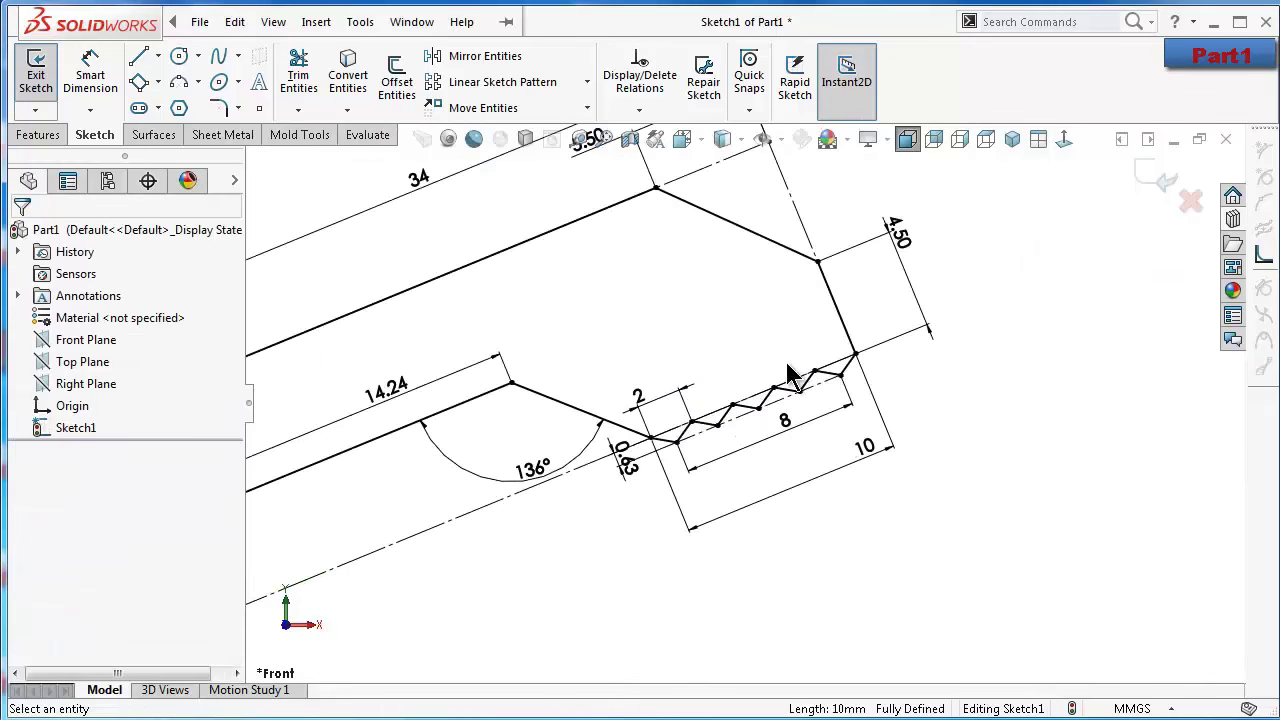
scroll(591, 366, up, 2)
scroll(567, 372, up, 1)
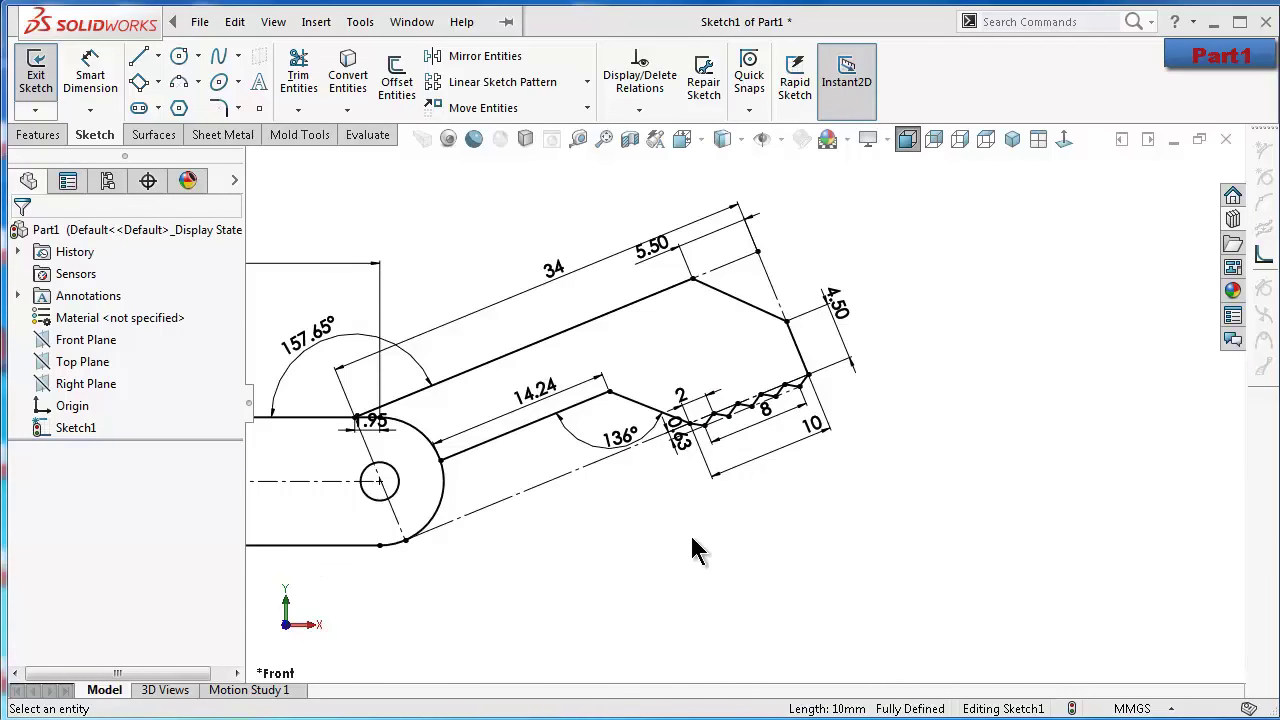
scroll(629, 540, up, 2)
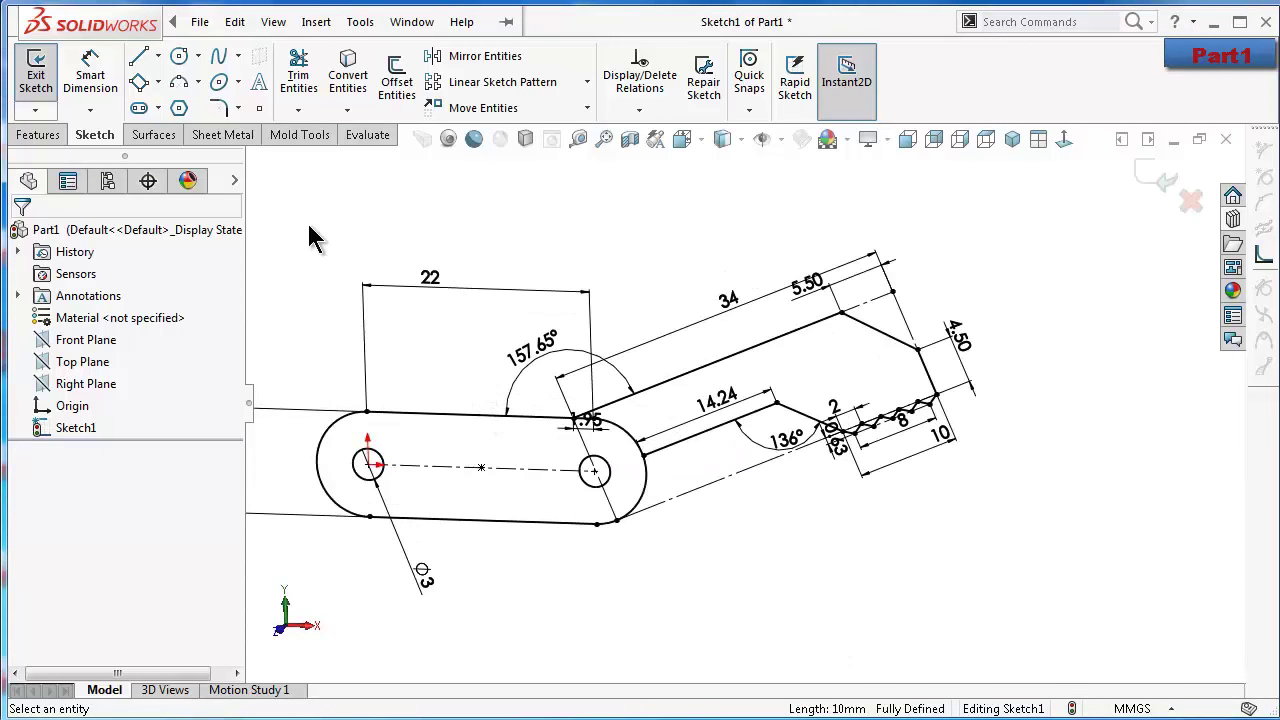
Extrude the slot and key-arm regions 3 mm into Boss-Extrude1
click(38, 134)
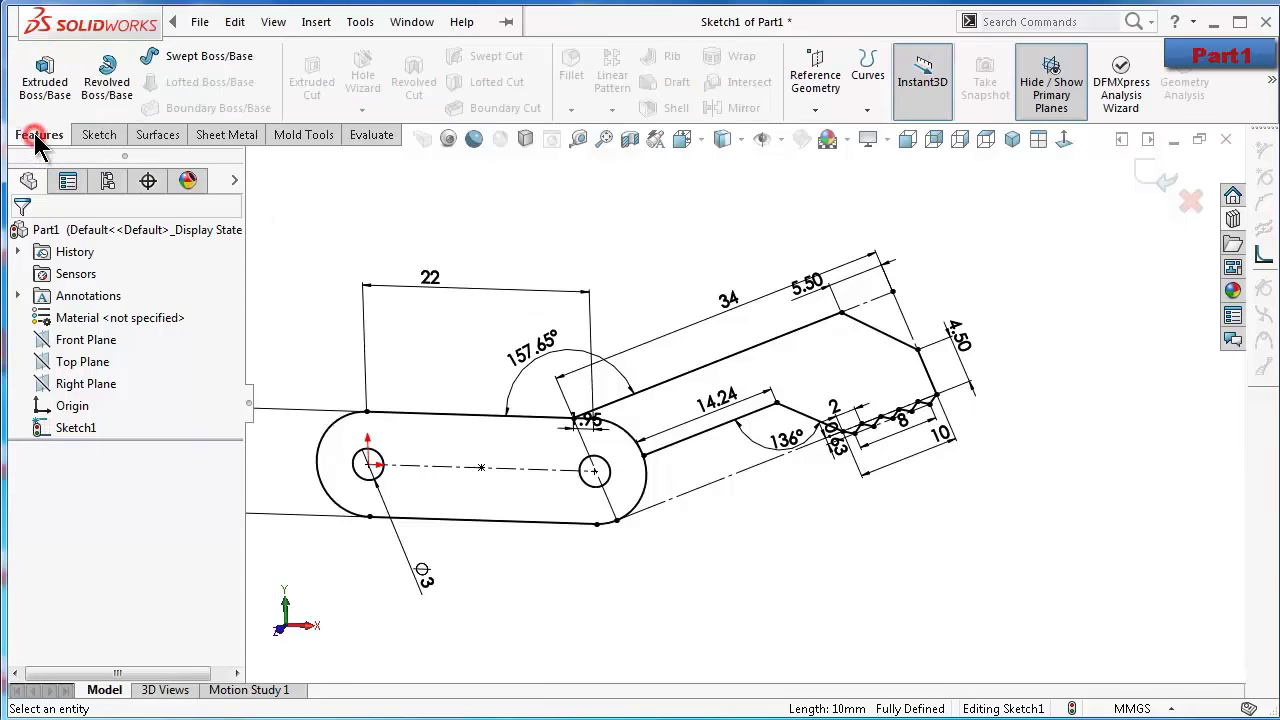
click(41, 91)
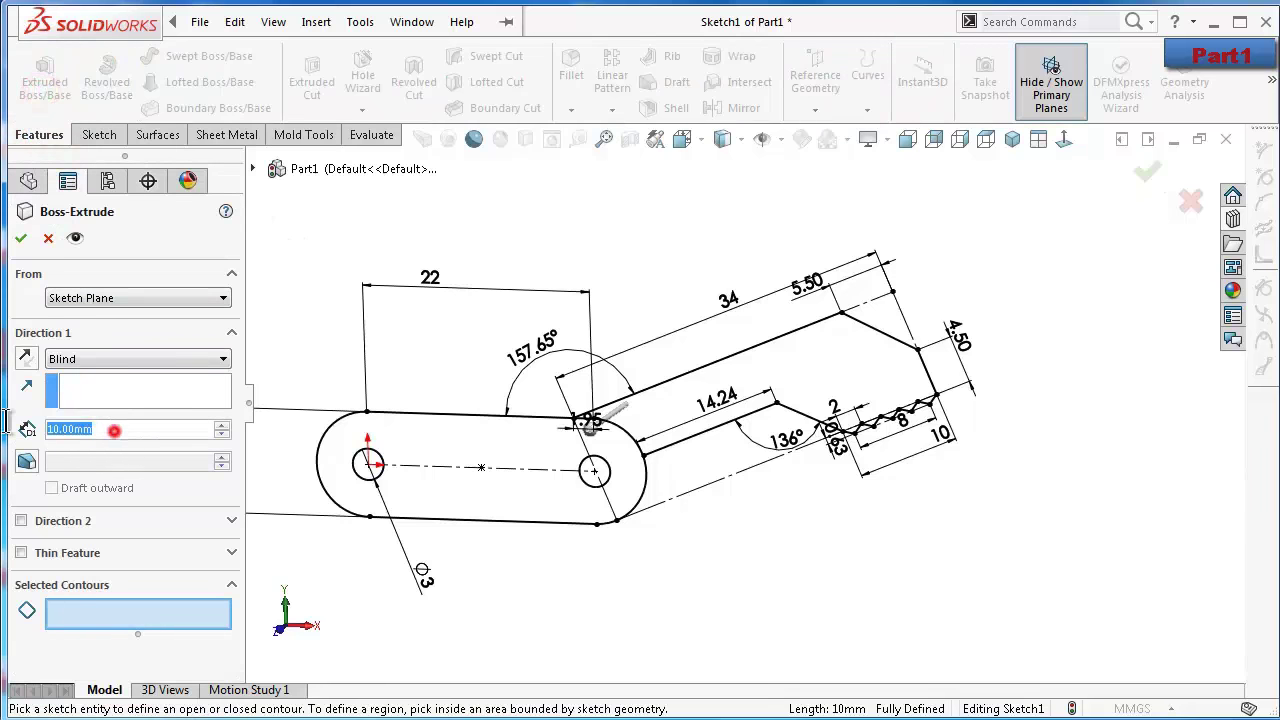
text(3)
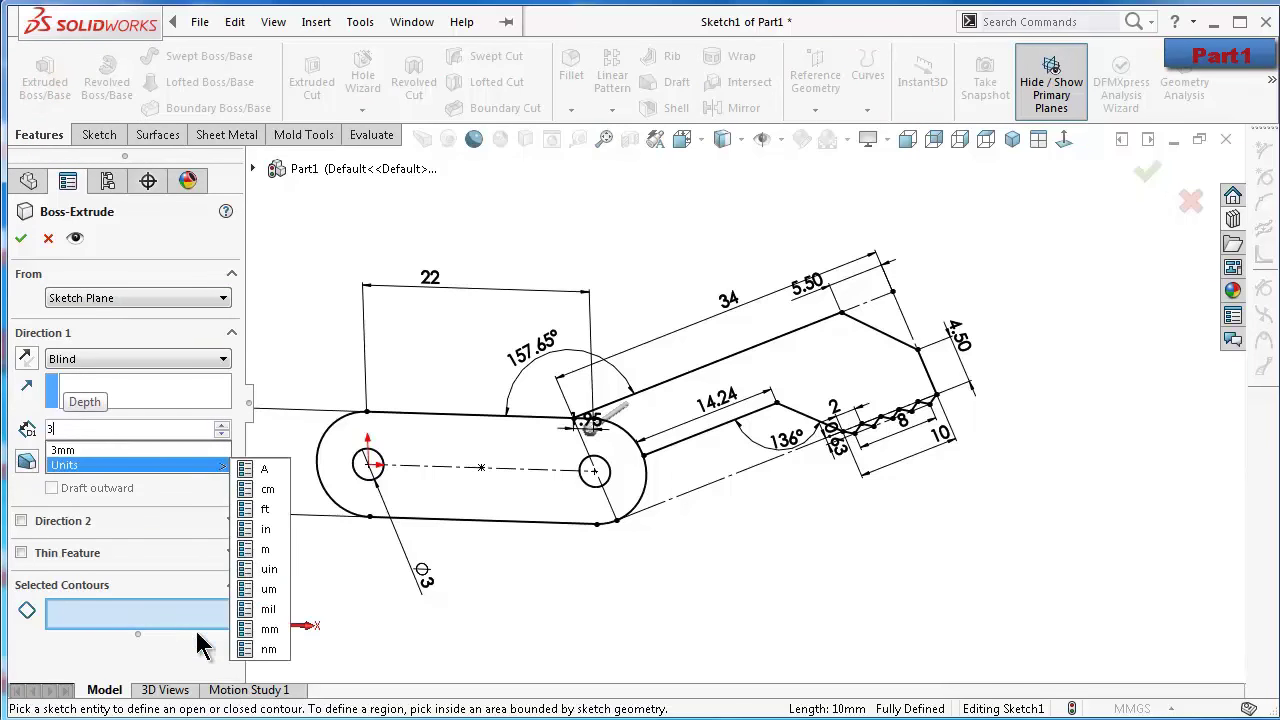
click(157, 603)
click(453, 490)
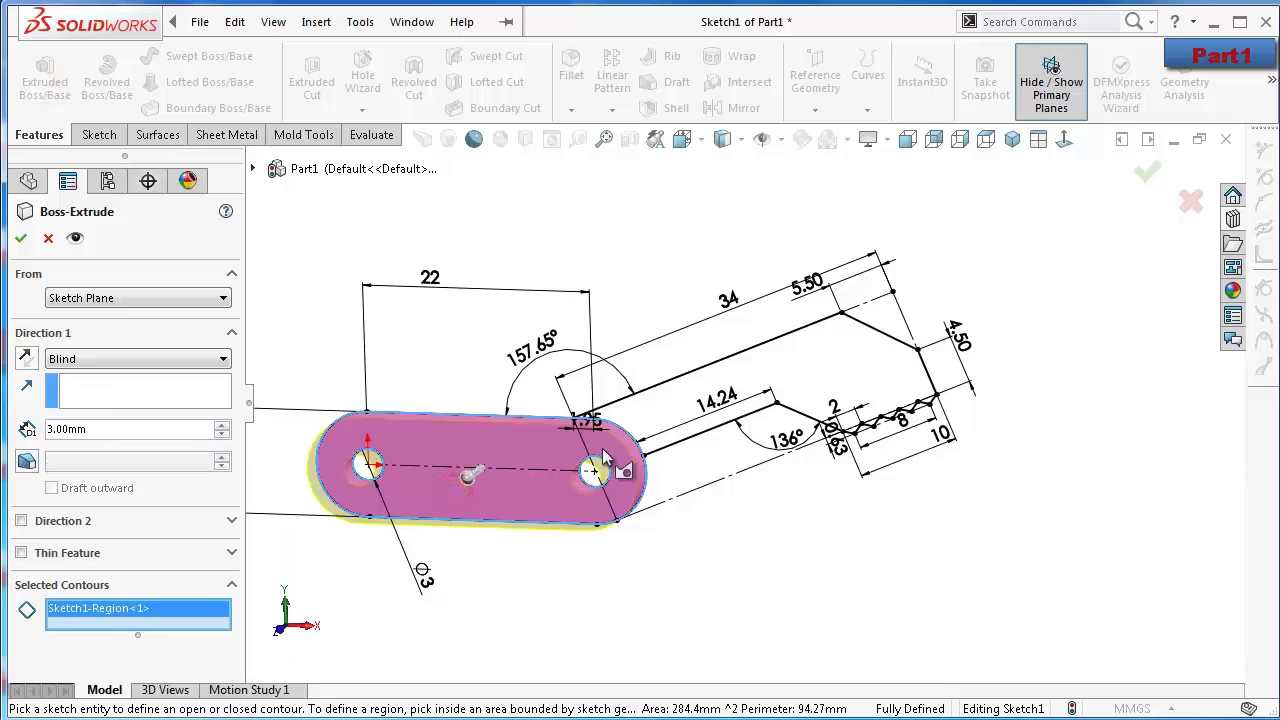
click(665, 402)
click(1150, 177)
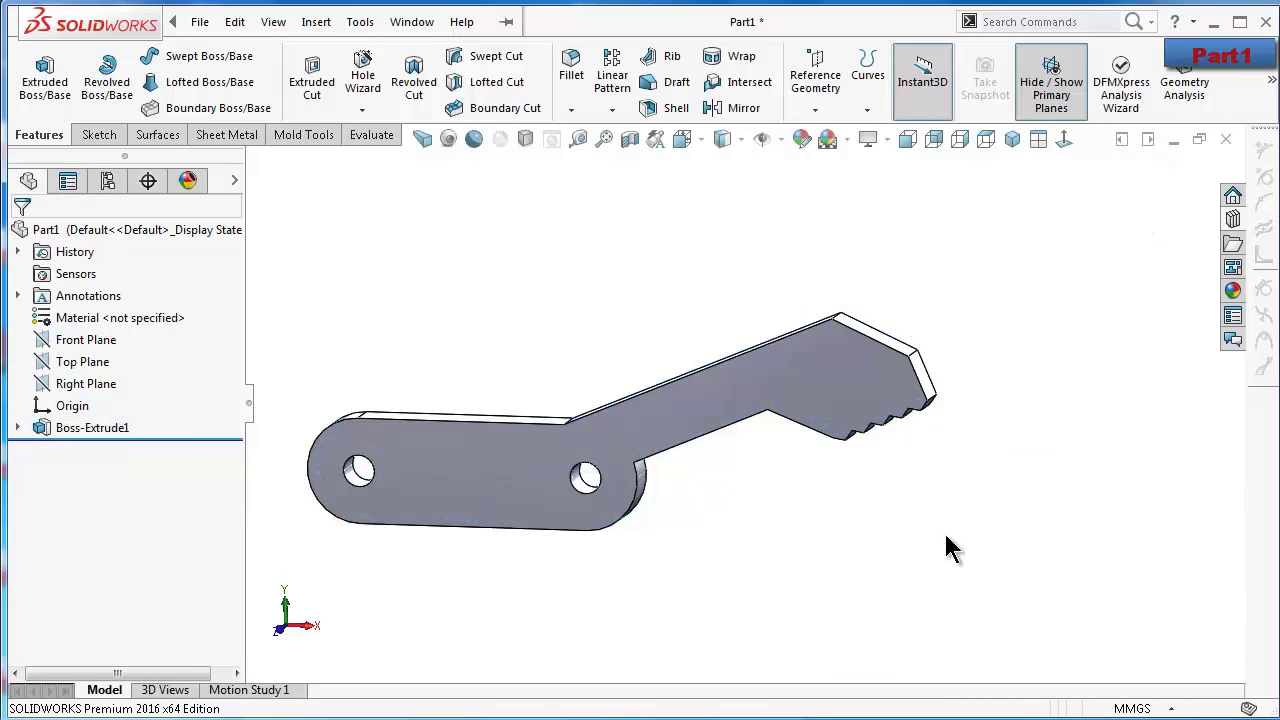
middle_drag(950, 548, 978, 455)
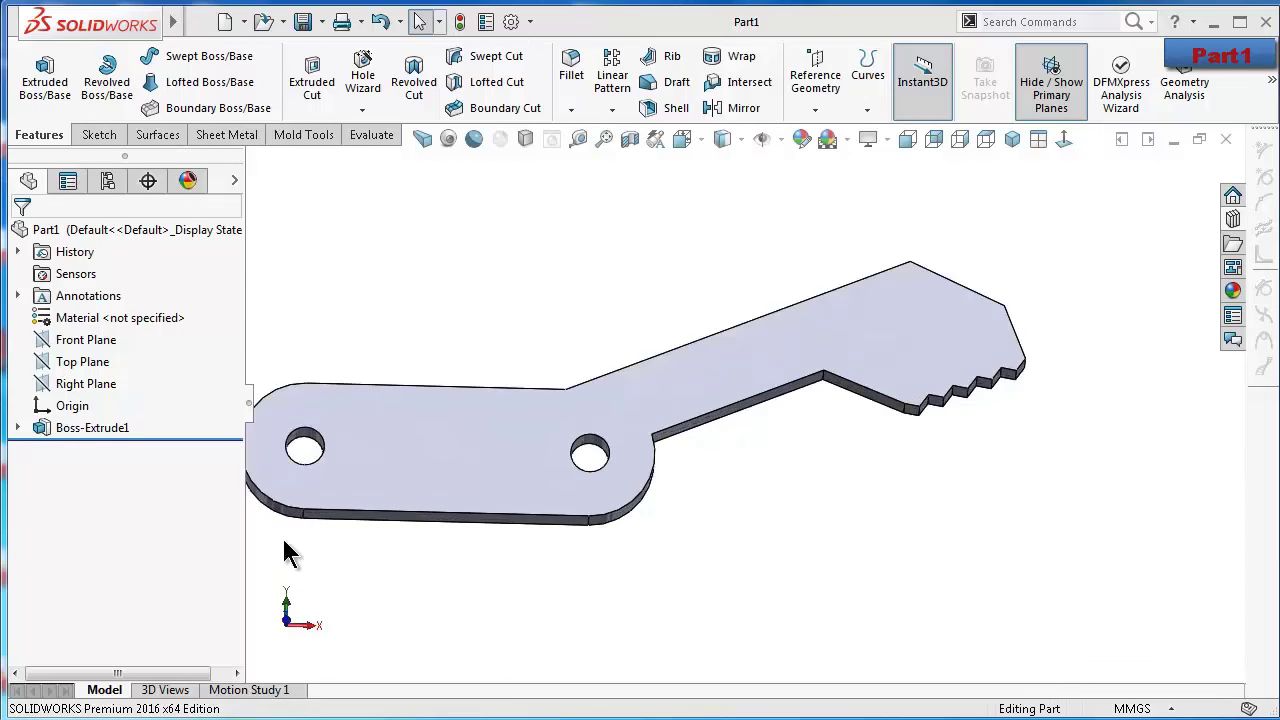
Reopen Sketch1 under the extrusion for editing and view it normal to the sketch plane
click(17, 427)
click(98, 450)
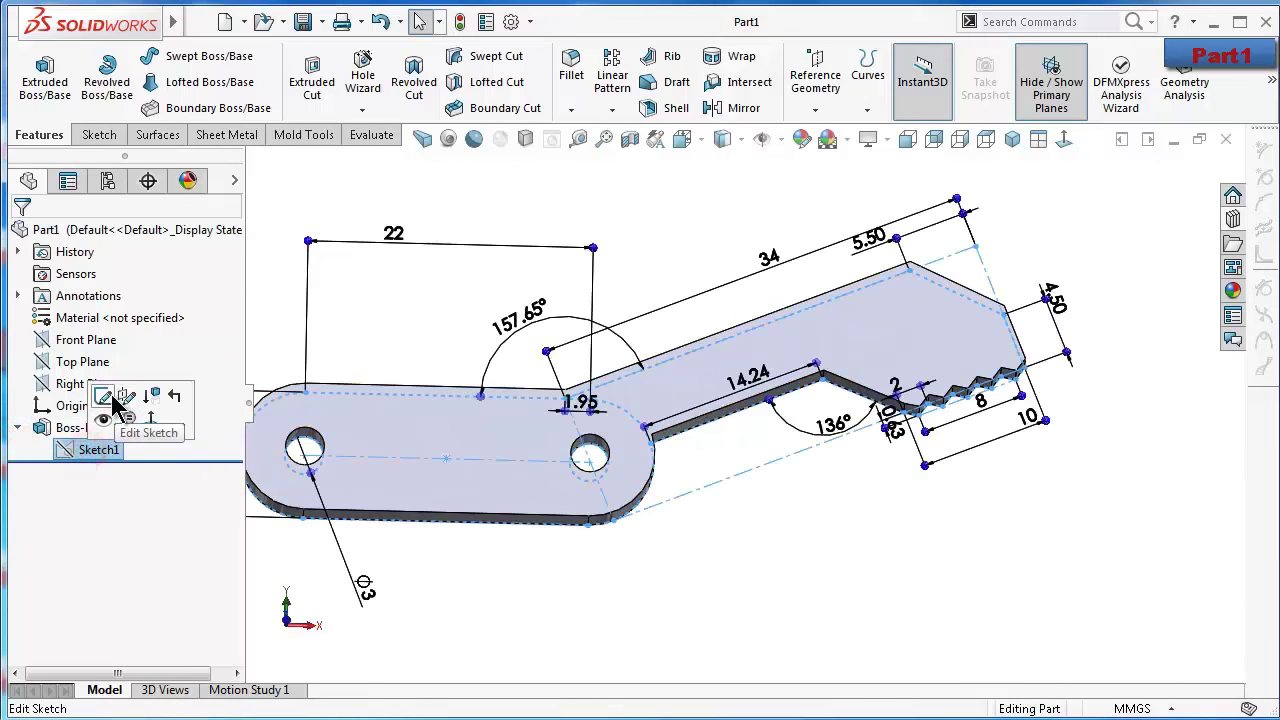
click(108, 393)
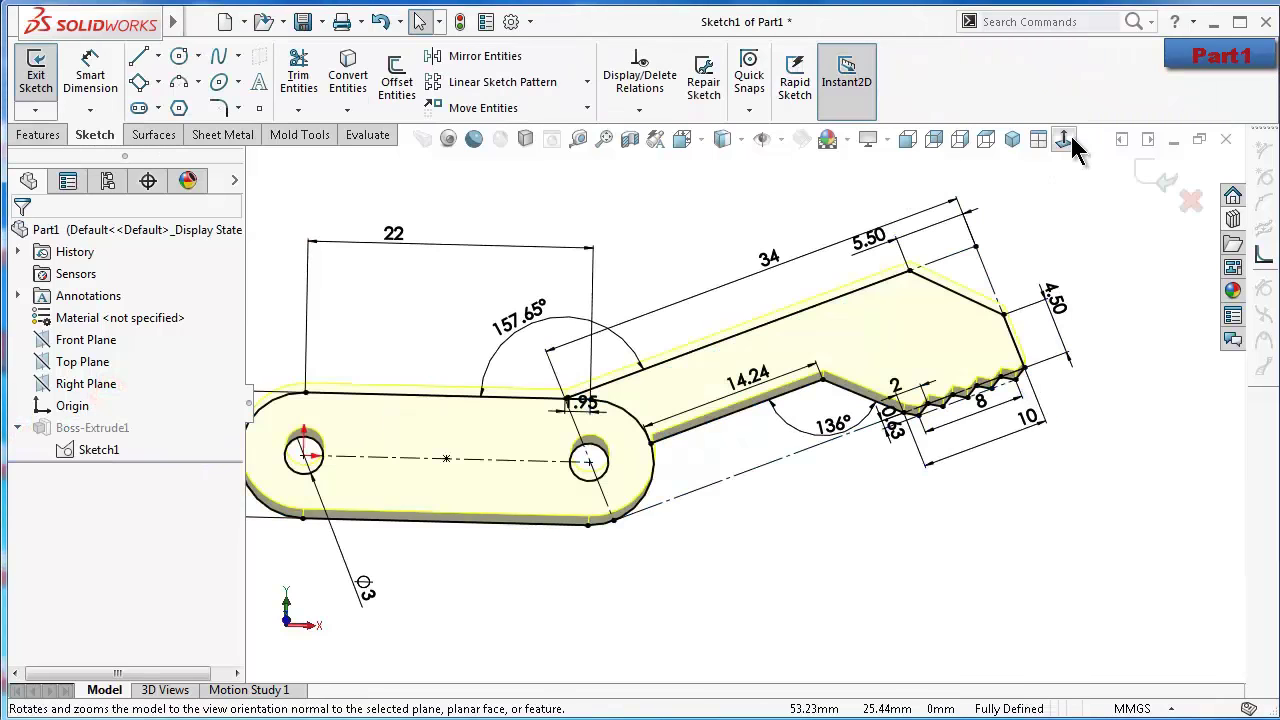
click(1066, 139)
Draw a diagonal line from the slot arc's end point to the key arm, closing the outline
click(139, 57)
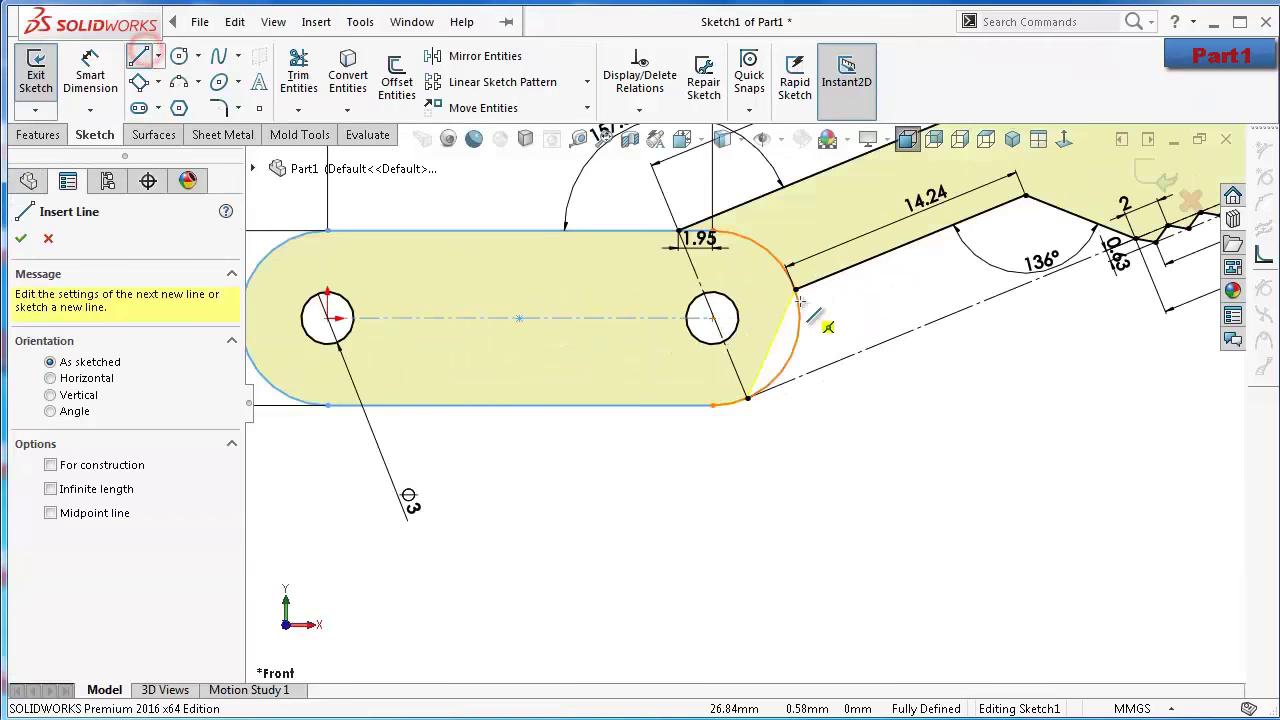
click(795, 290)
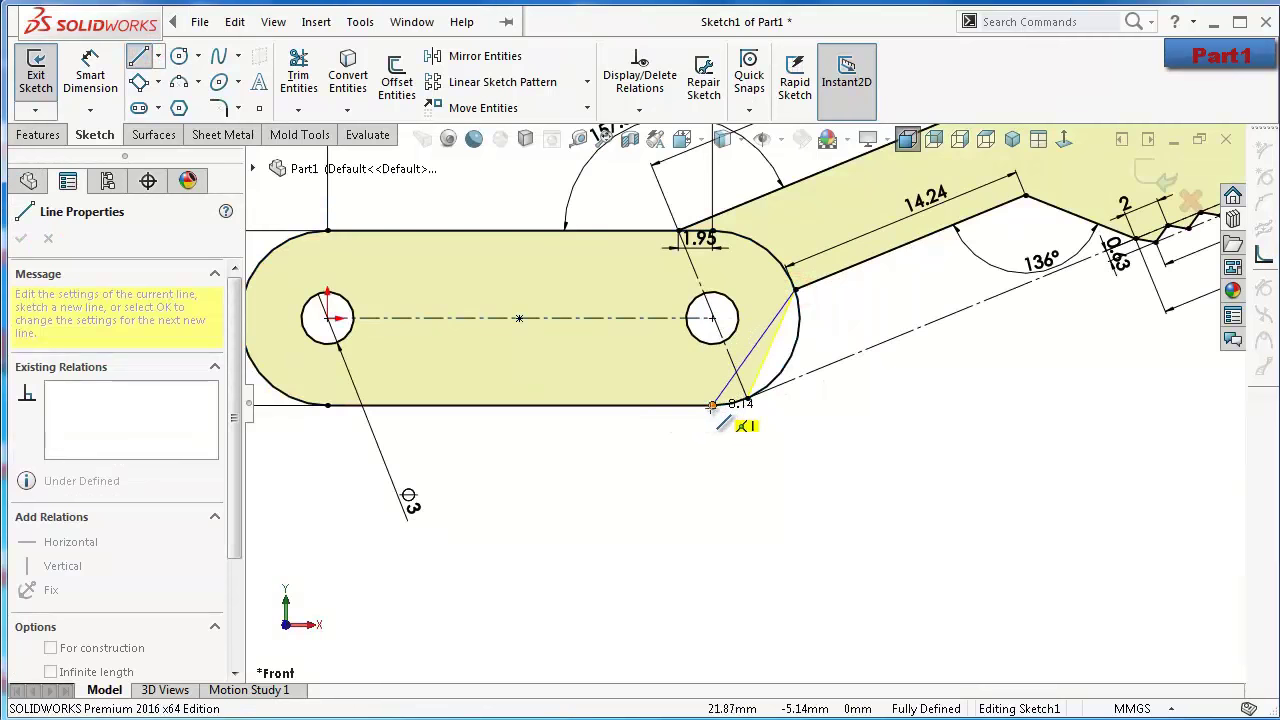
double_click(712, 405)
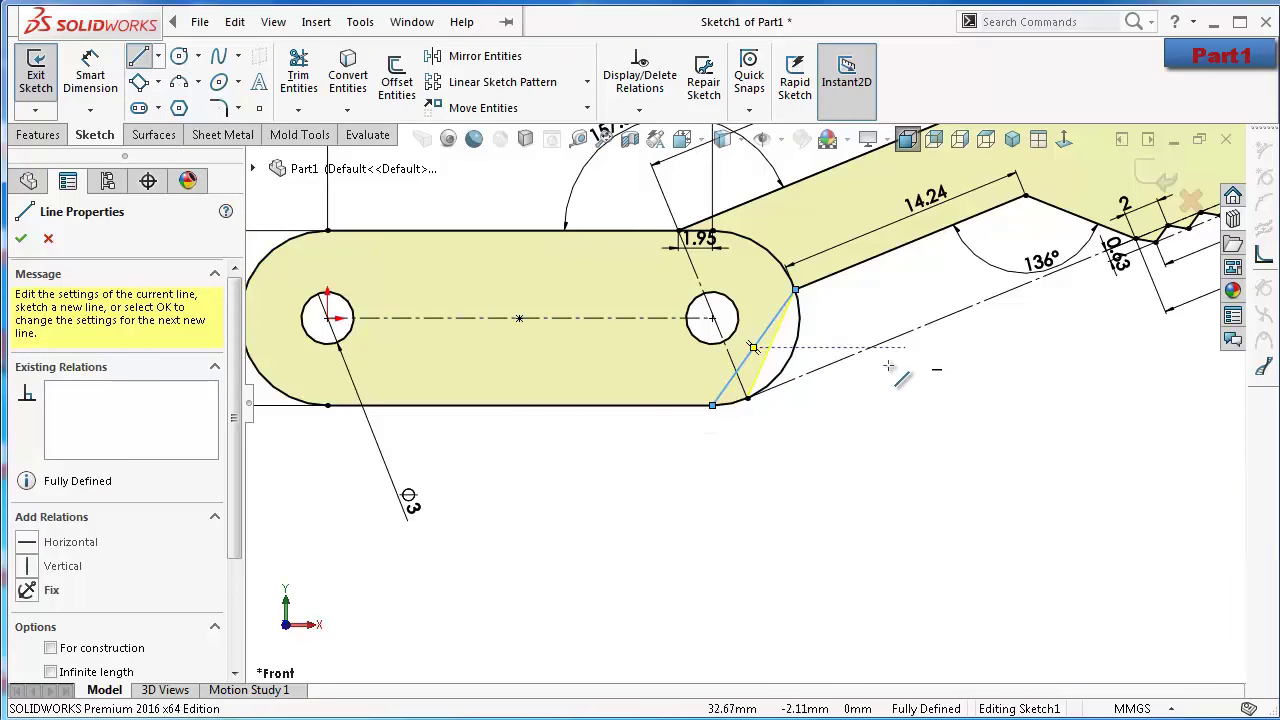
key(Escape)
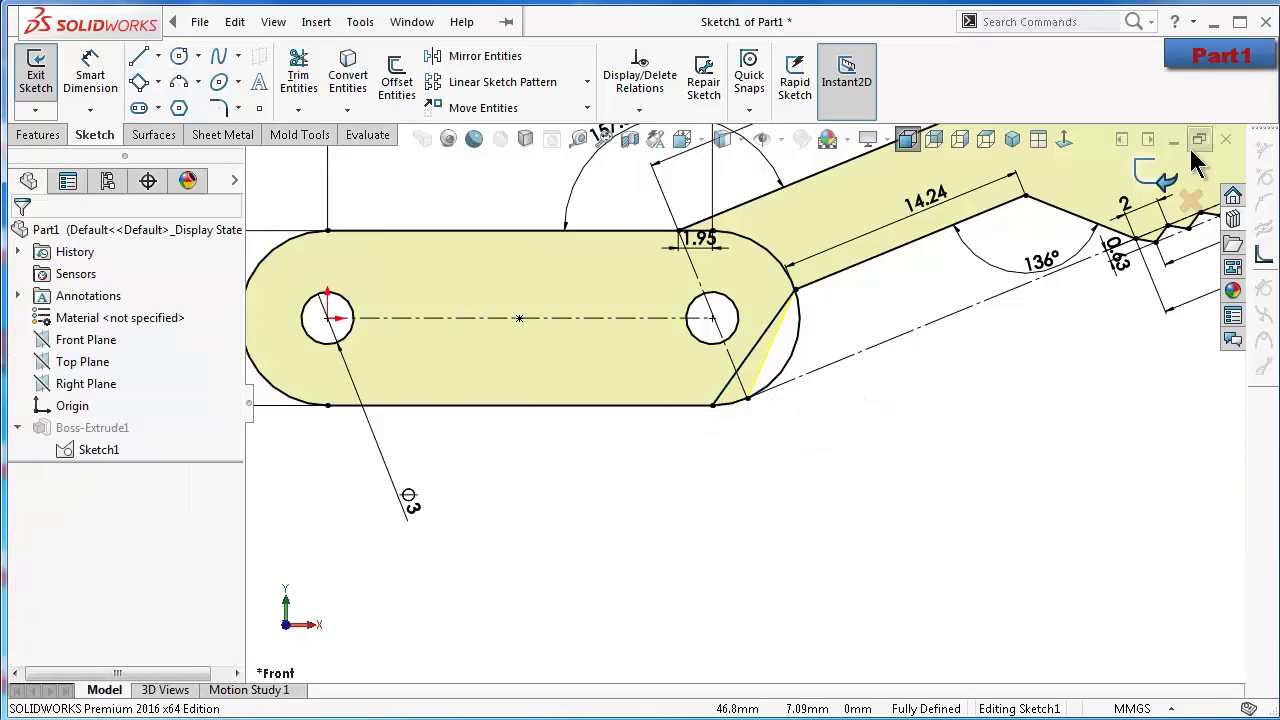
Exit the sketch to rebuild the plate with its angled corner, then start a Fillet
click(1155, 190)
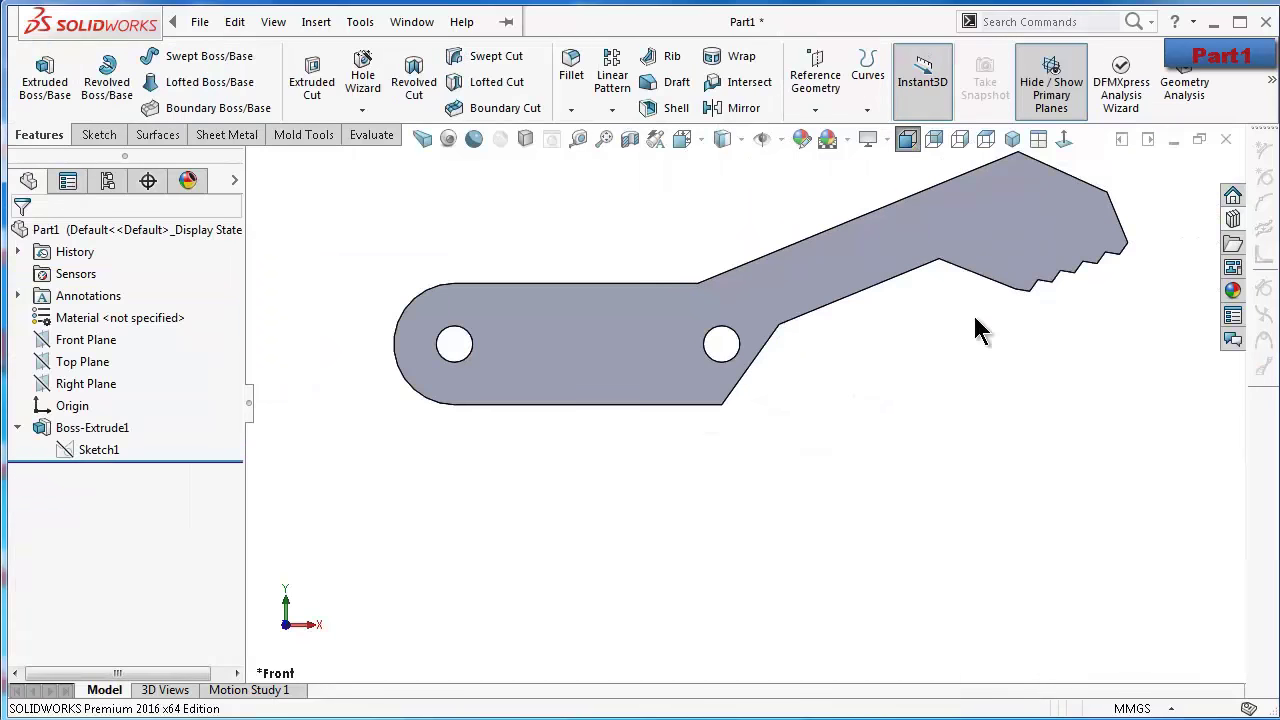
mouse_move(889, 486)
middle_down()
mouse_move(903, 371)
mouse_move(875, 471)
middle_up()
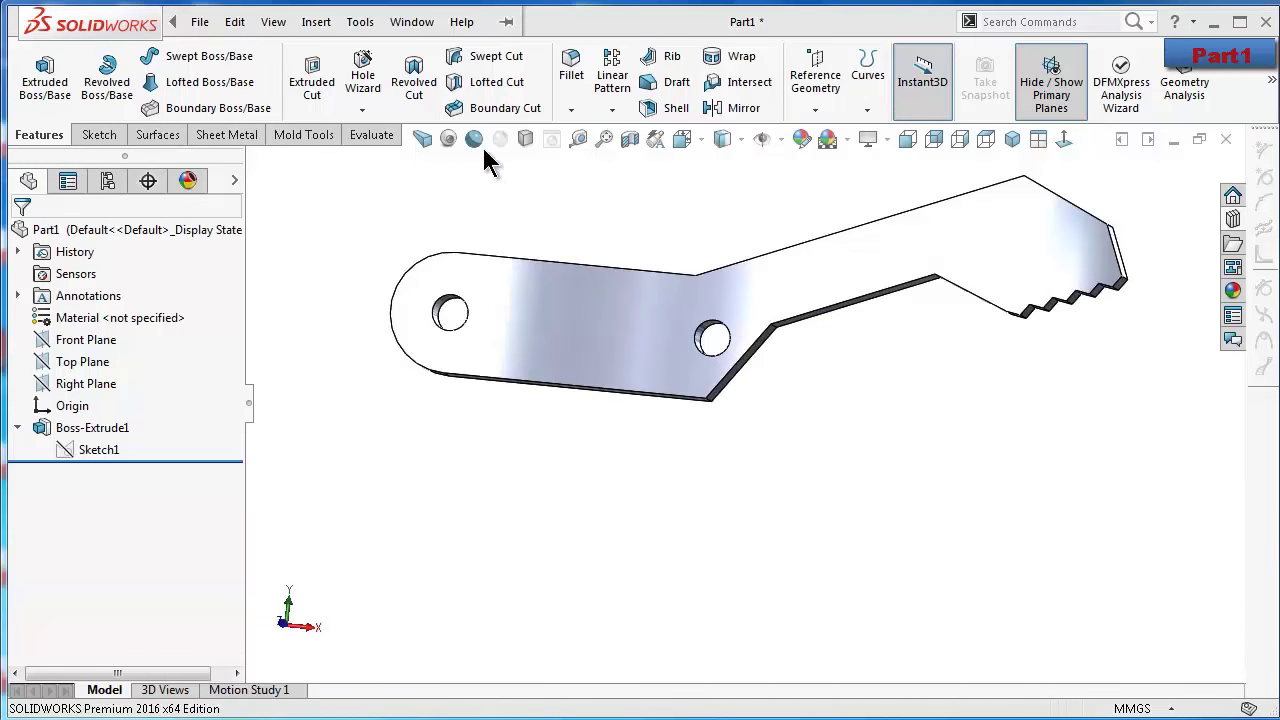
click(570, 72)
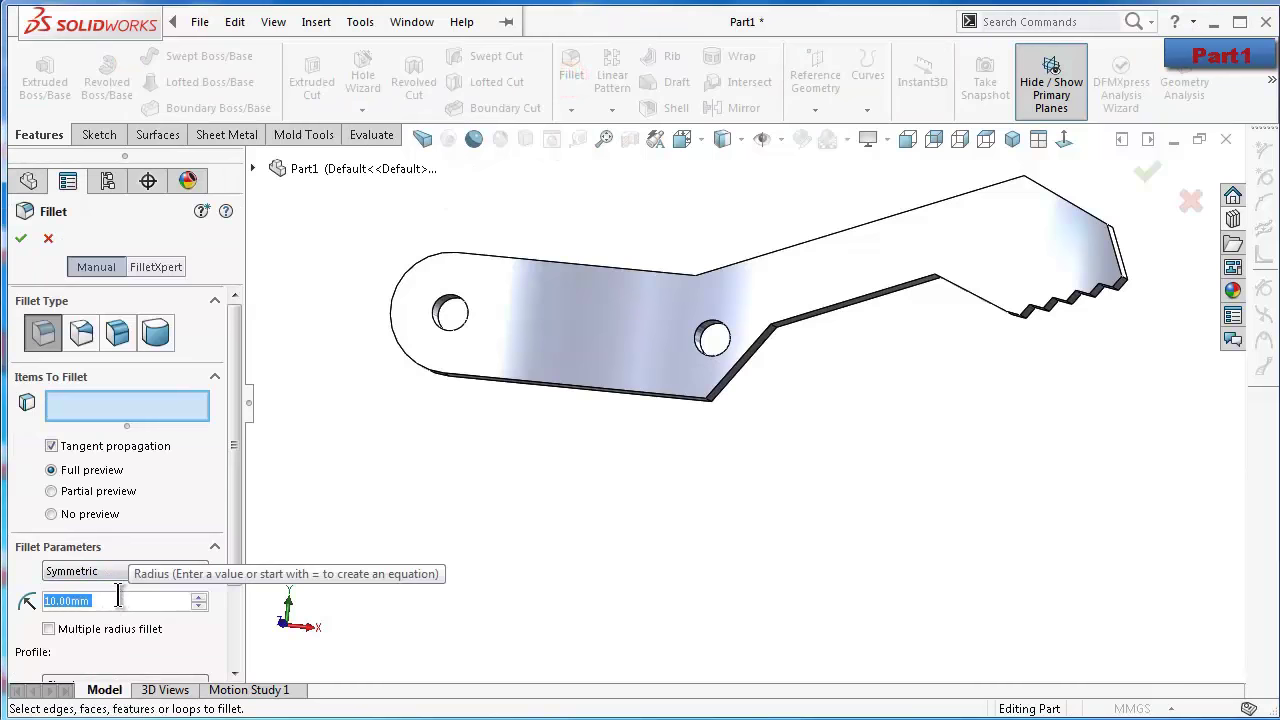
Set the fillet radius to 1 mm and clear the mistakenly selected side face
text(1)
click(696, 495)
middle_drag(696, 495, 816, 330)
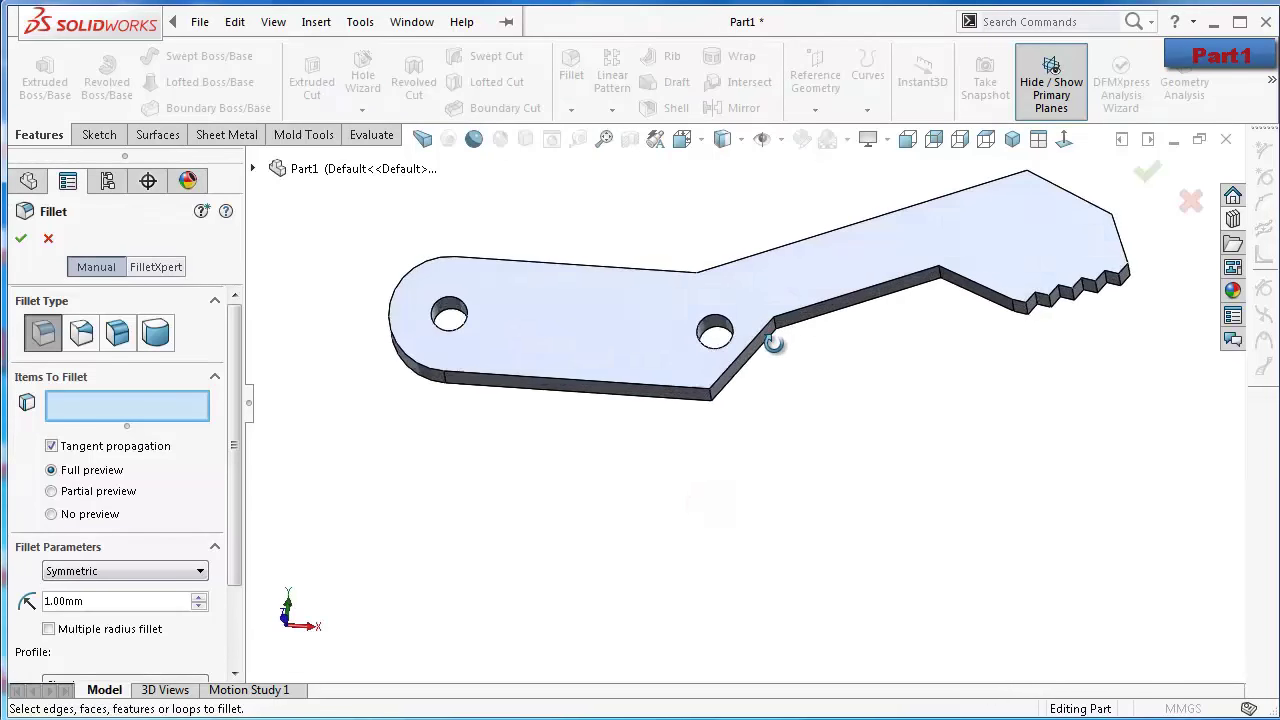
click(861, 298)
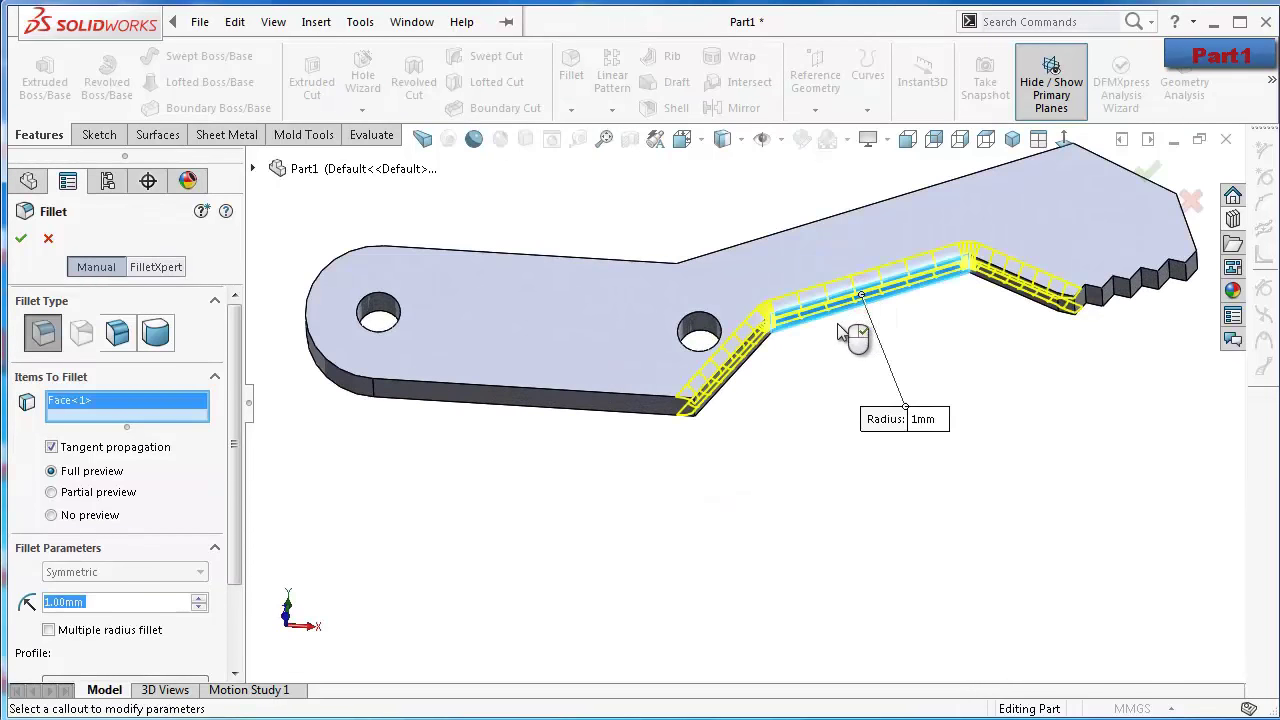
right_click(99, 418)
click(140, 420)
scroll(778, 415, down, 3)
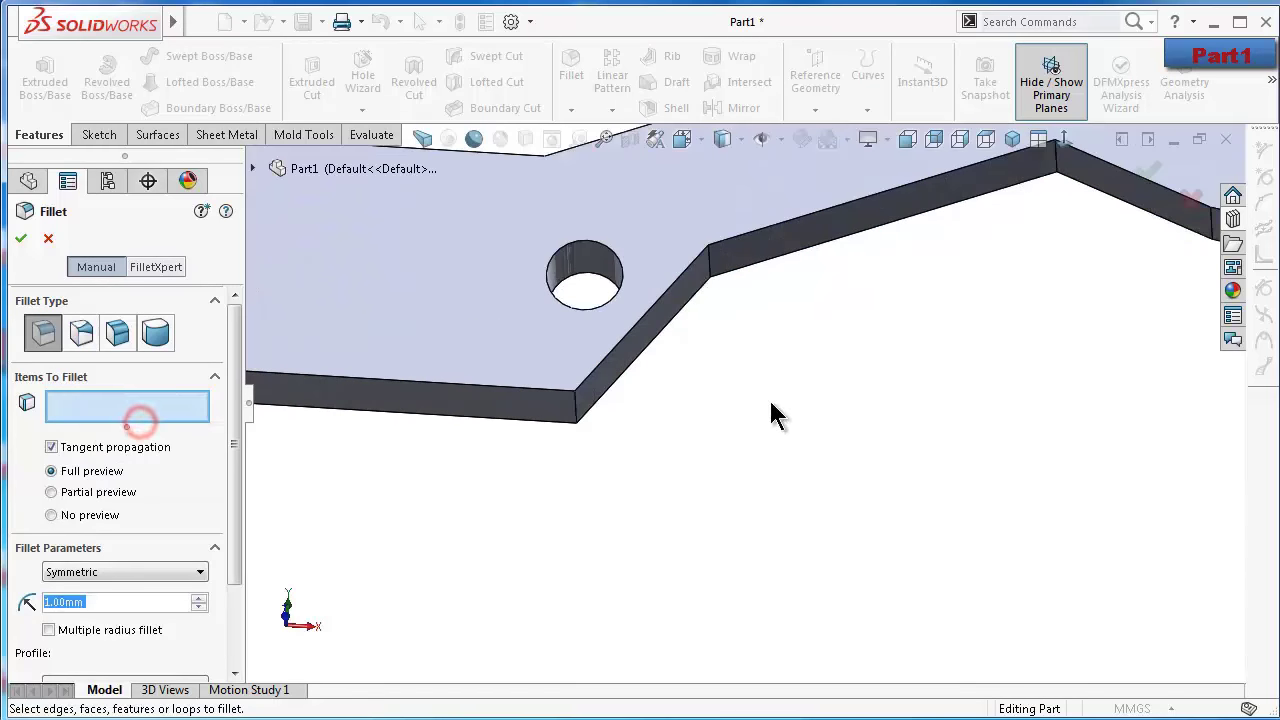
Add the first vertical corner edges to the fillet, removing the wrongly picked diagonal top edge
click(573, 410)
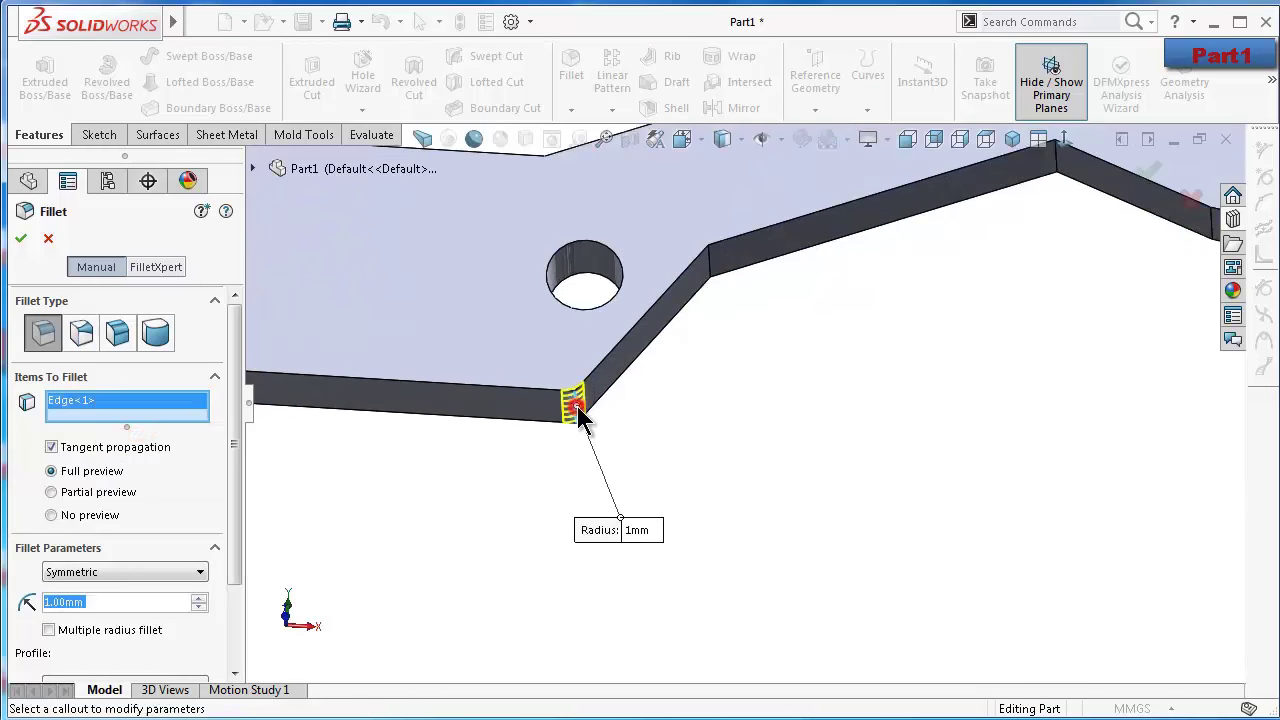
click(709, 262)
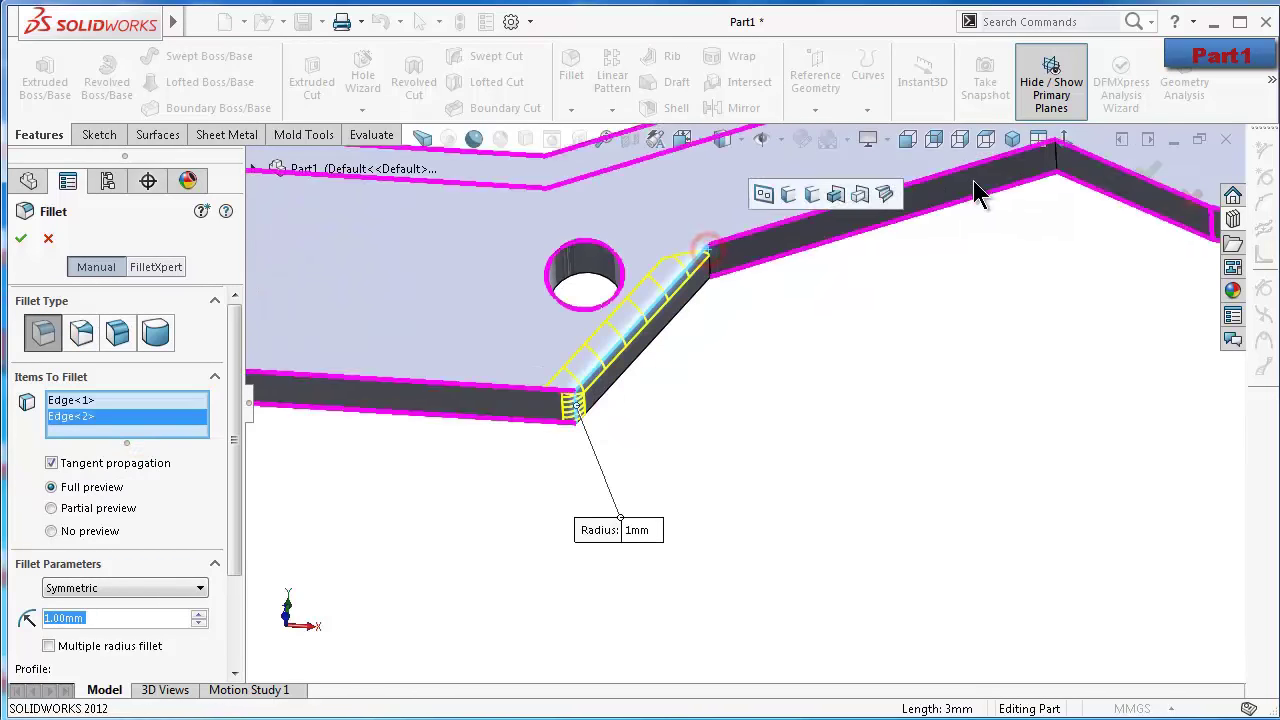
right_click(92, 424)
click(137, 453)
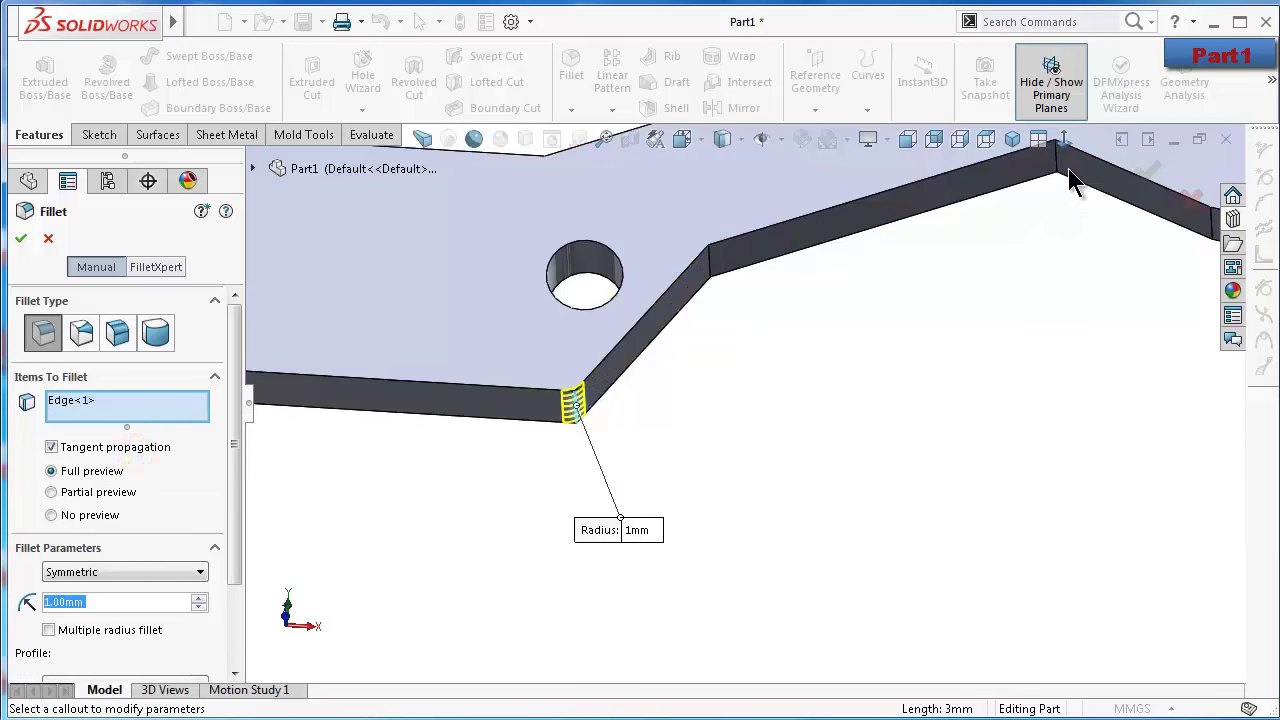
click(1061, 166)
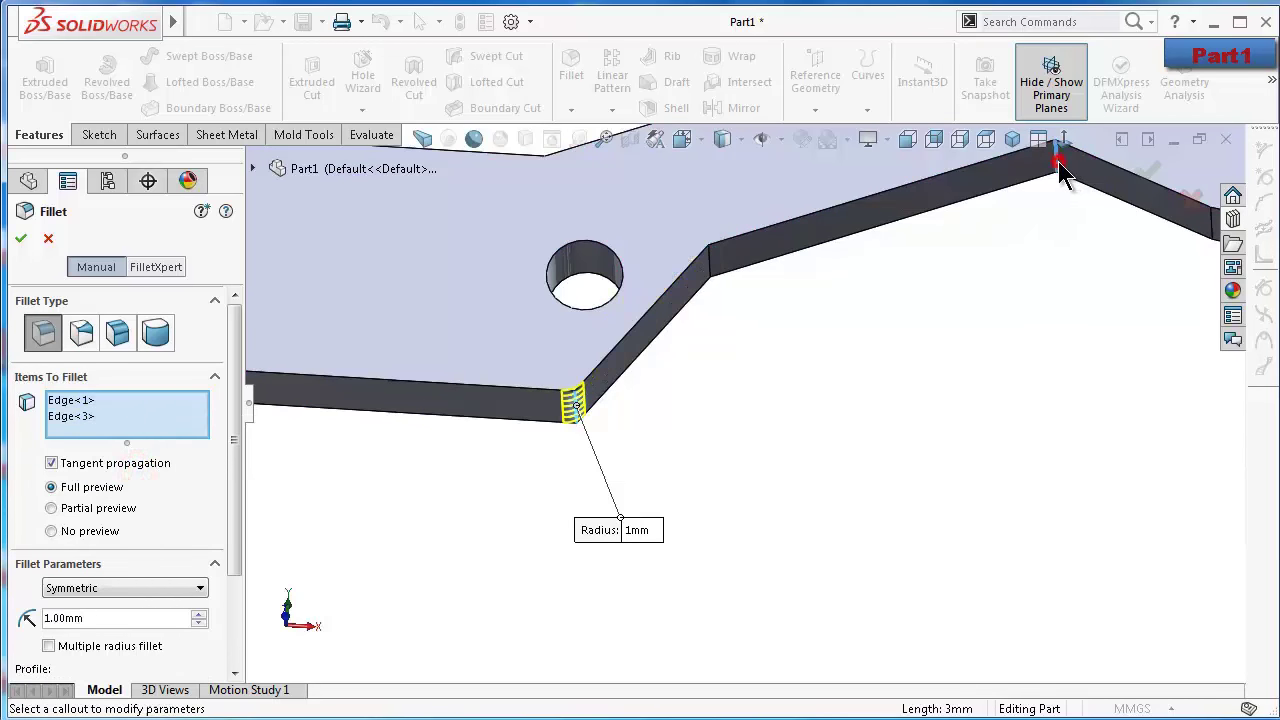
click(709, 264)
middle_drag(718, 260, 655, 283)
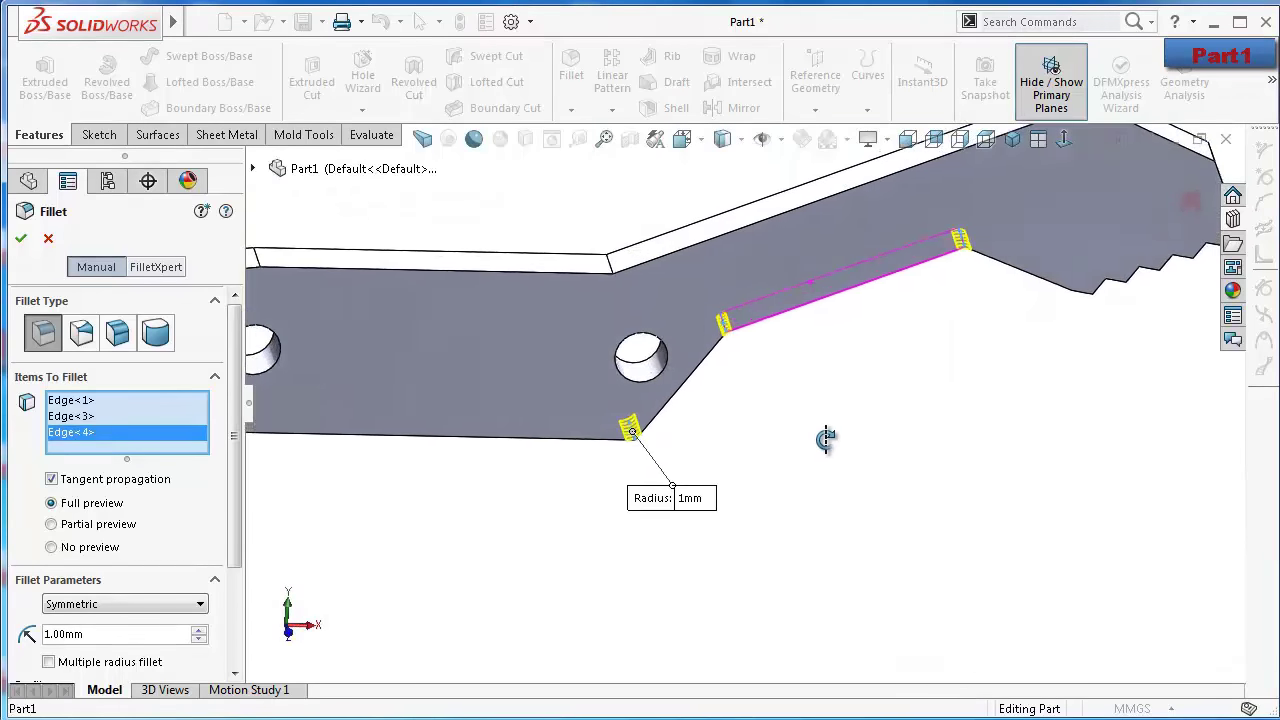
scroll(655, 290, down, 3)
click(665, 350)
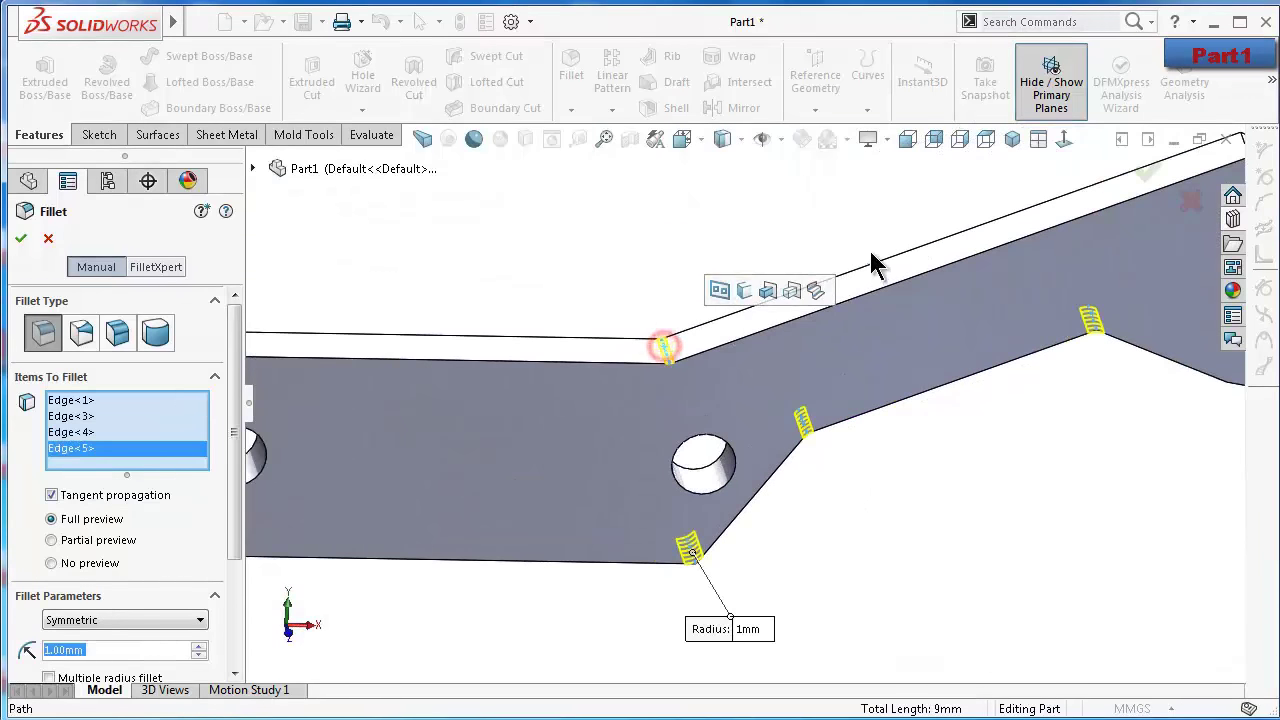
Add the top-corner and end-corner vertical edges, removing the wrongly added end face
scroll(1128, 194, up, 3)
scroll(1137, 191, down, 2)
scroll(1150, 194, down, 2)
scroll(1160, 195, down, 2)
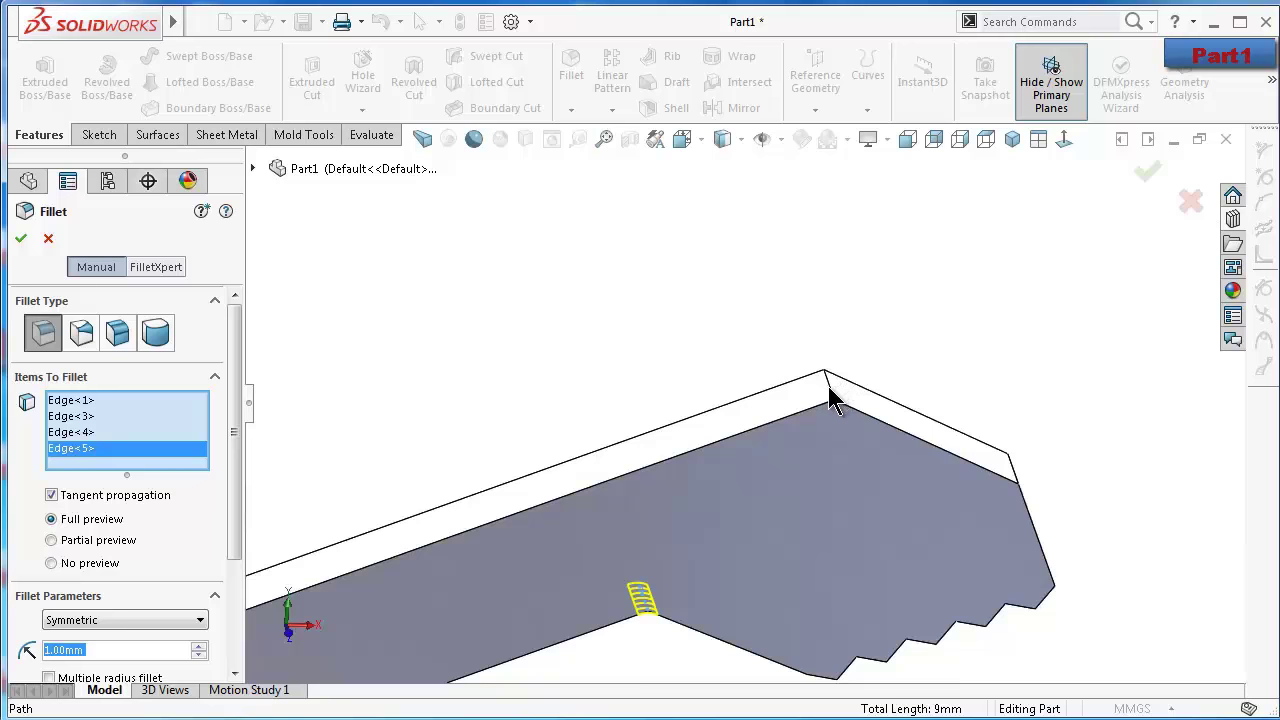
click(830, 390)
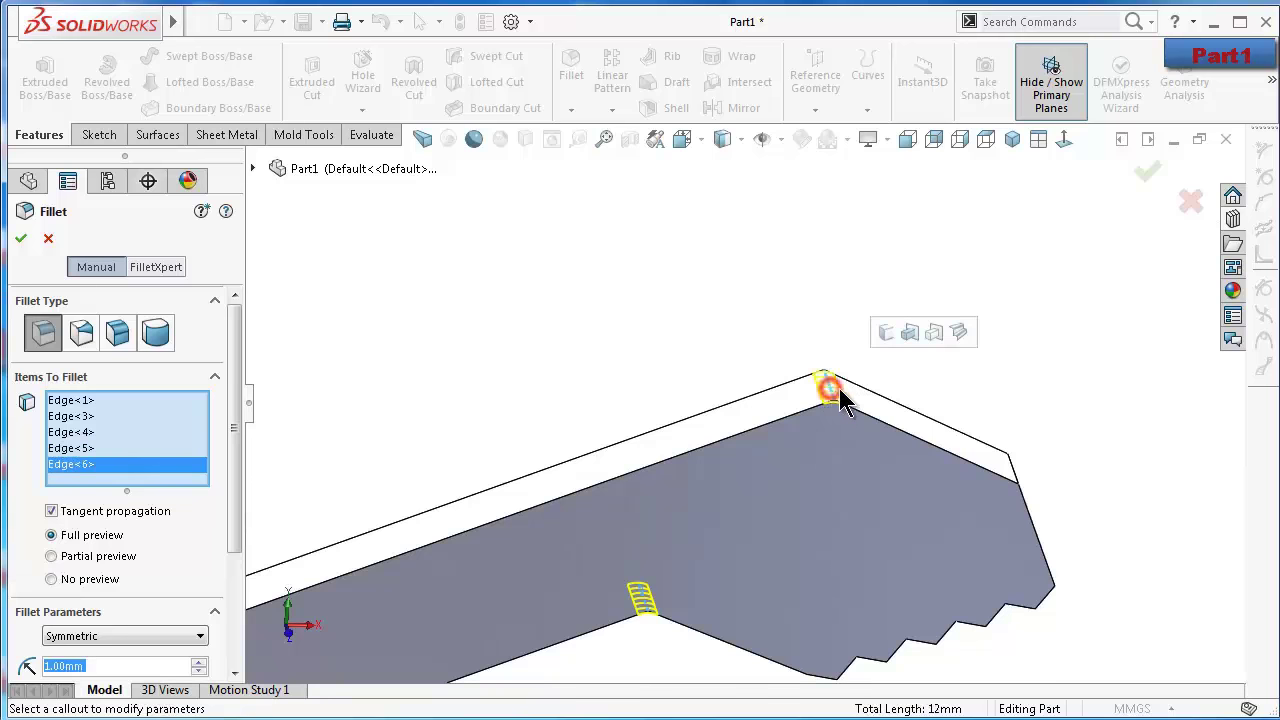
middle_drag(1100, 423, 1052, 466)
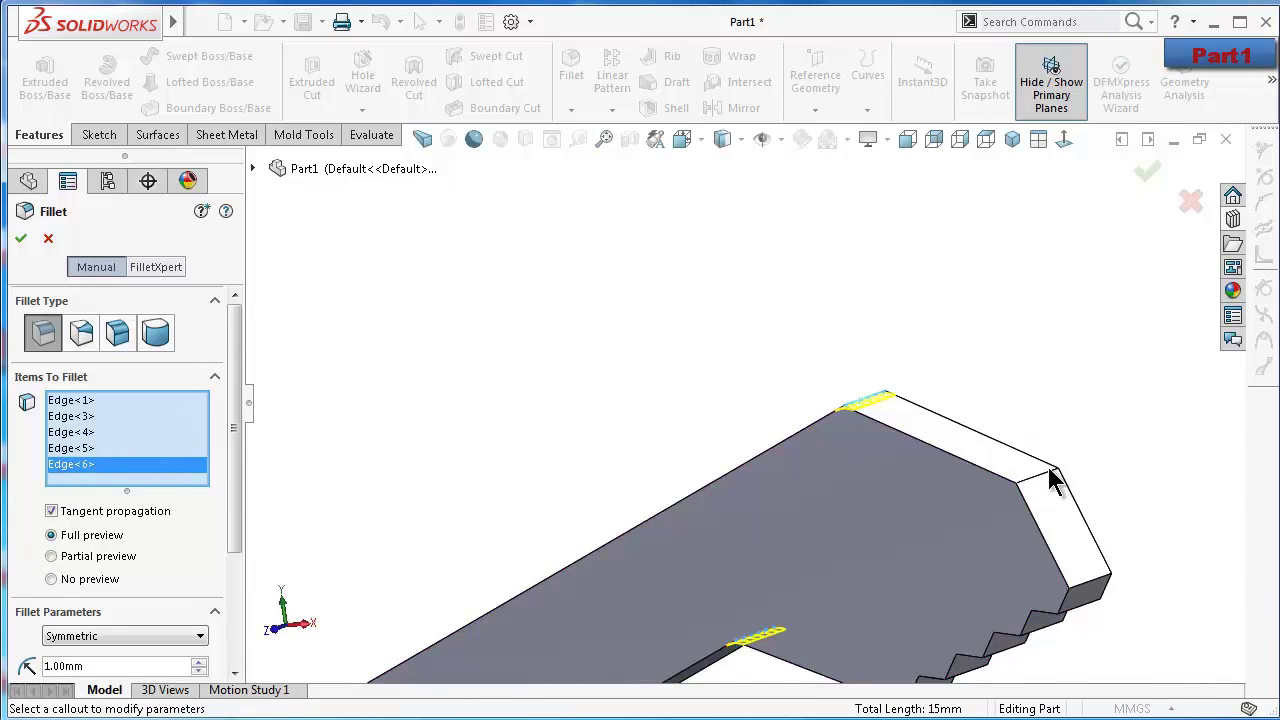
click(1050, 472)
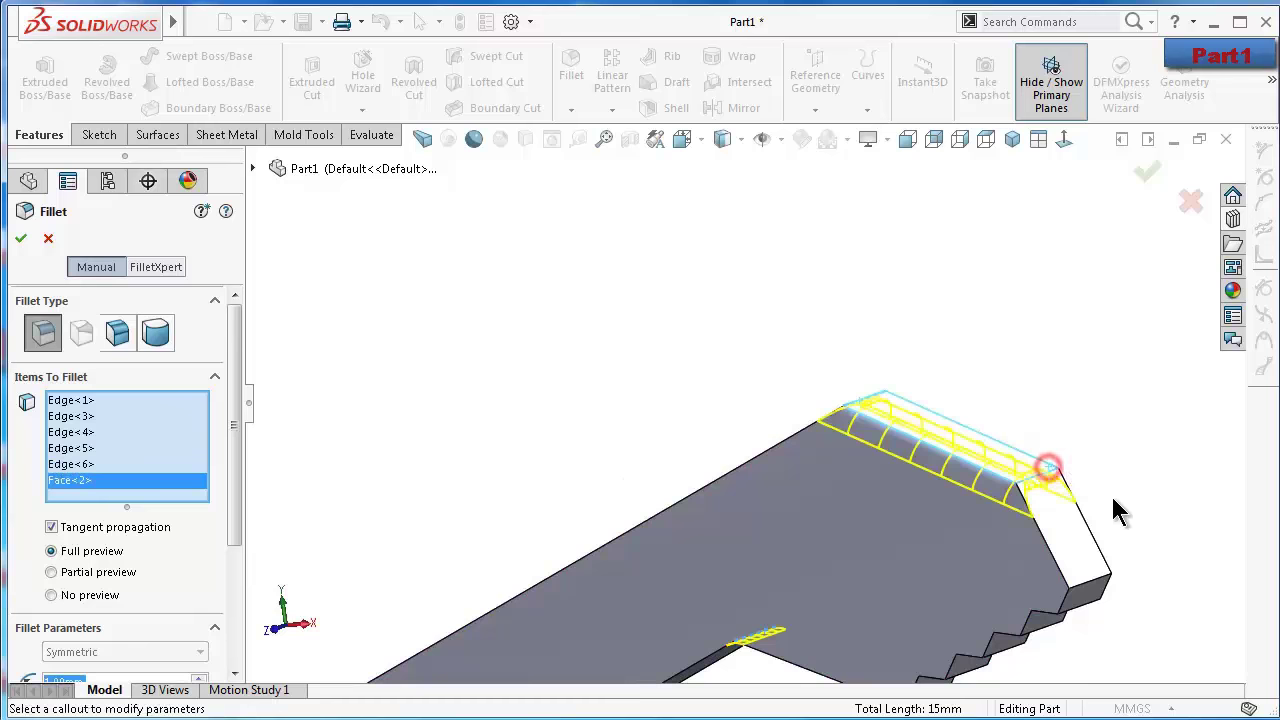
right_click(70, 488)
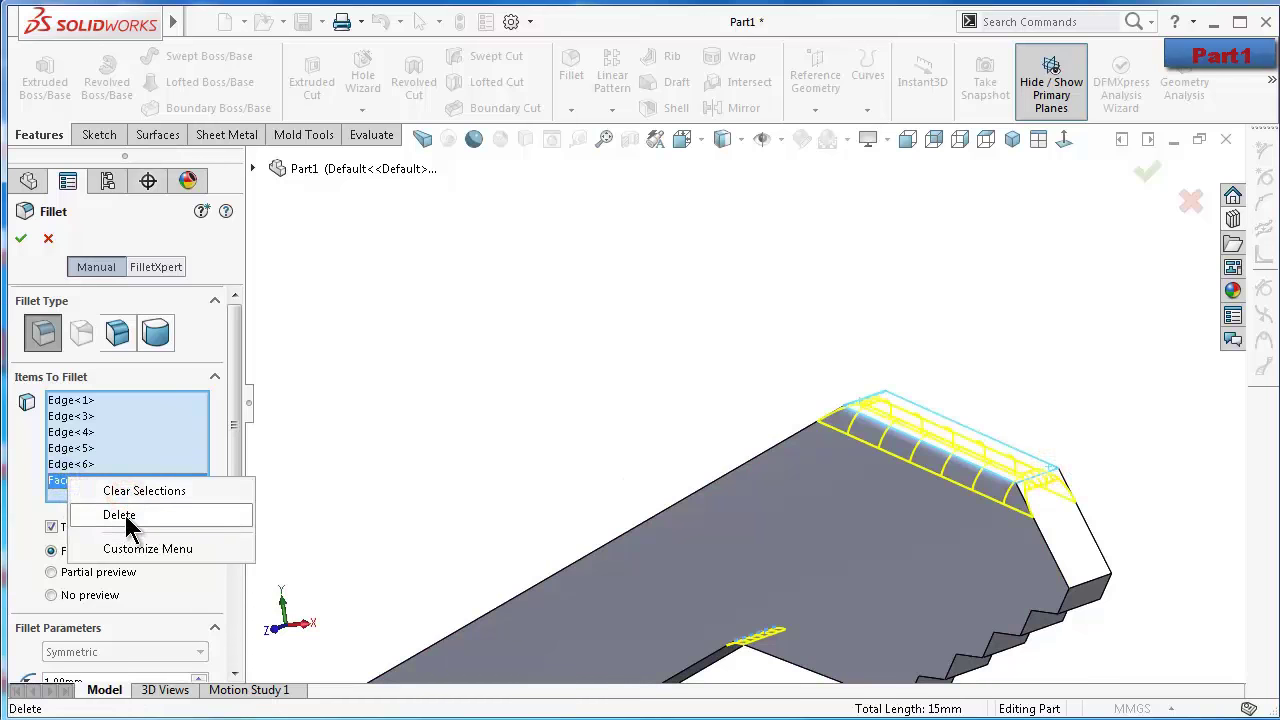
click(120, 515)
scroll(965, 383, down, 3)
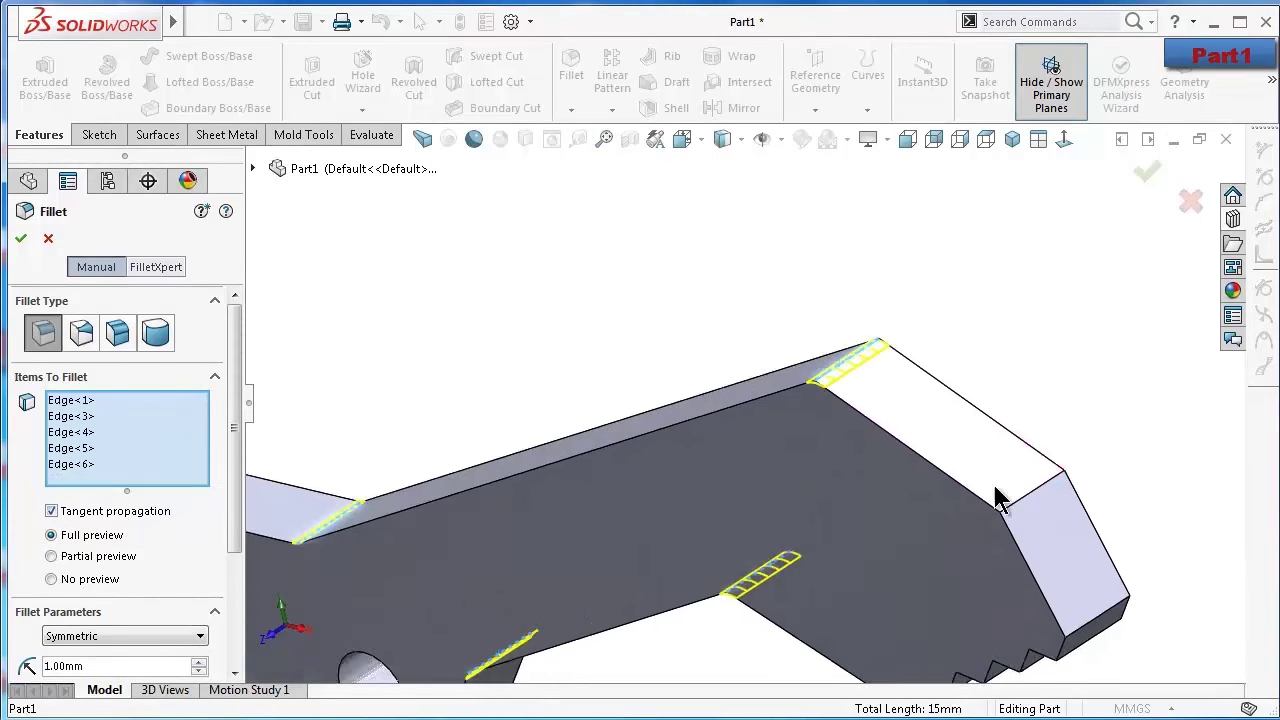
scroll(1000, 491, down, 3)
click(1037, 458)
Add the remaining vertical edges beside the serrations and apply the 1 mm fillet
scroll(1050, 480, up, 3)
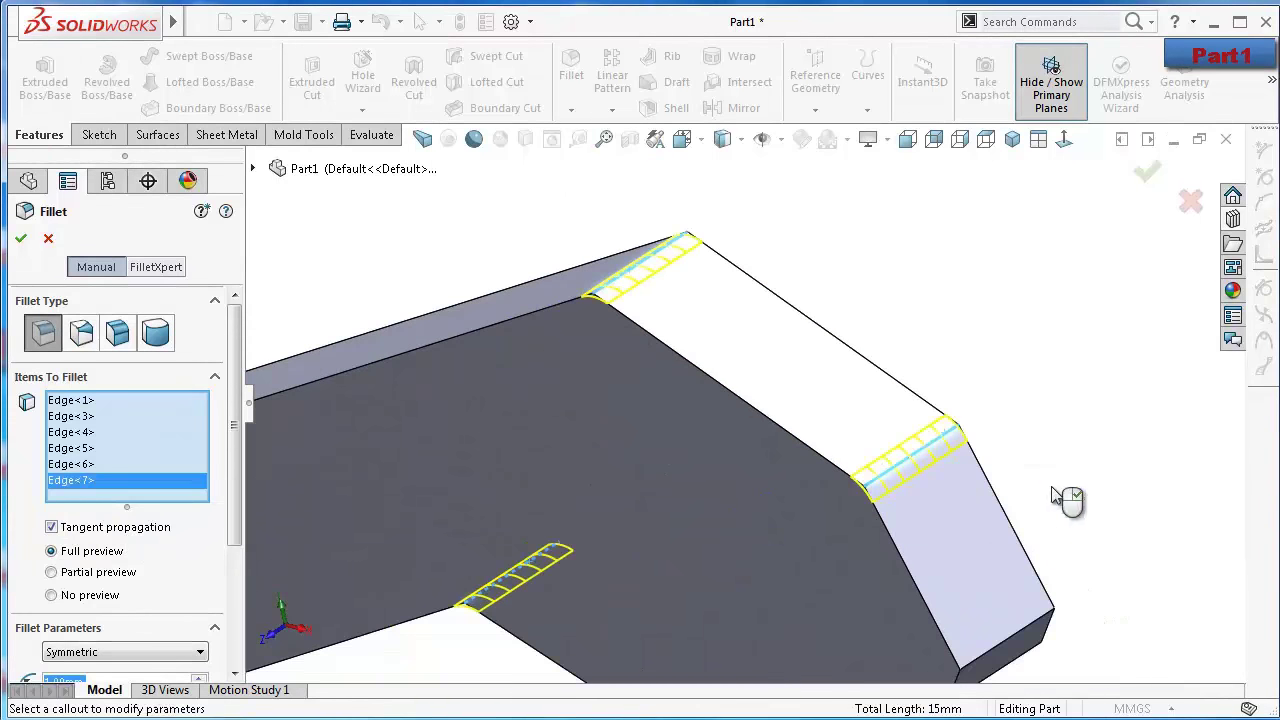
mouse_move(1063, 500)
middle_down()
mouse_move(1020, 551)
mouse_move(1037, 450)
mouse_move(890, 520)
mouse_move(858, 512)
mouse_move(657, 586)
mouse_move(556, 592)
middle_up()
click(852, 480)
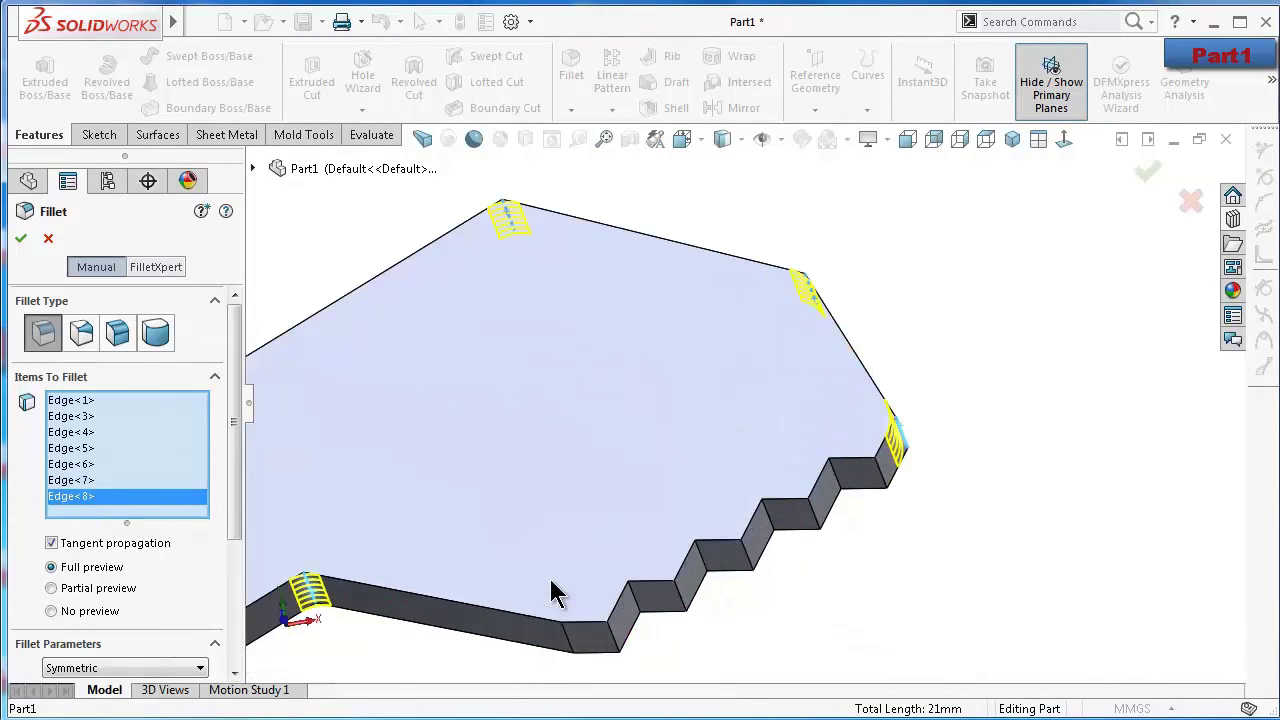
click(563, 631)
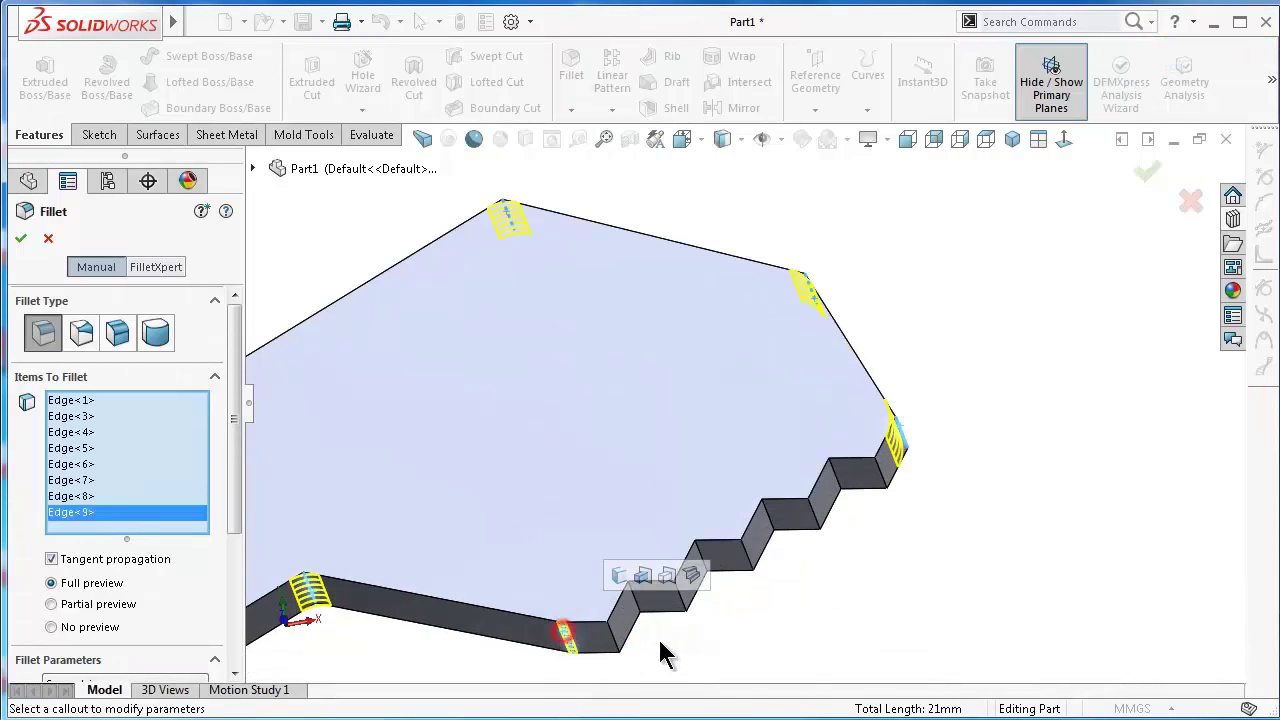
mouse_move(657, 648)
middle_down()
mouse_move(813, 631)
mouse_move(537, 583)
mouse_move(614, 634)
mouse_move(480, 603)
middle_up()
middle_drag(671, 487, 363, 390)
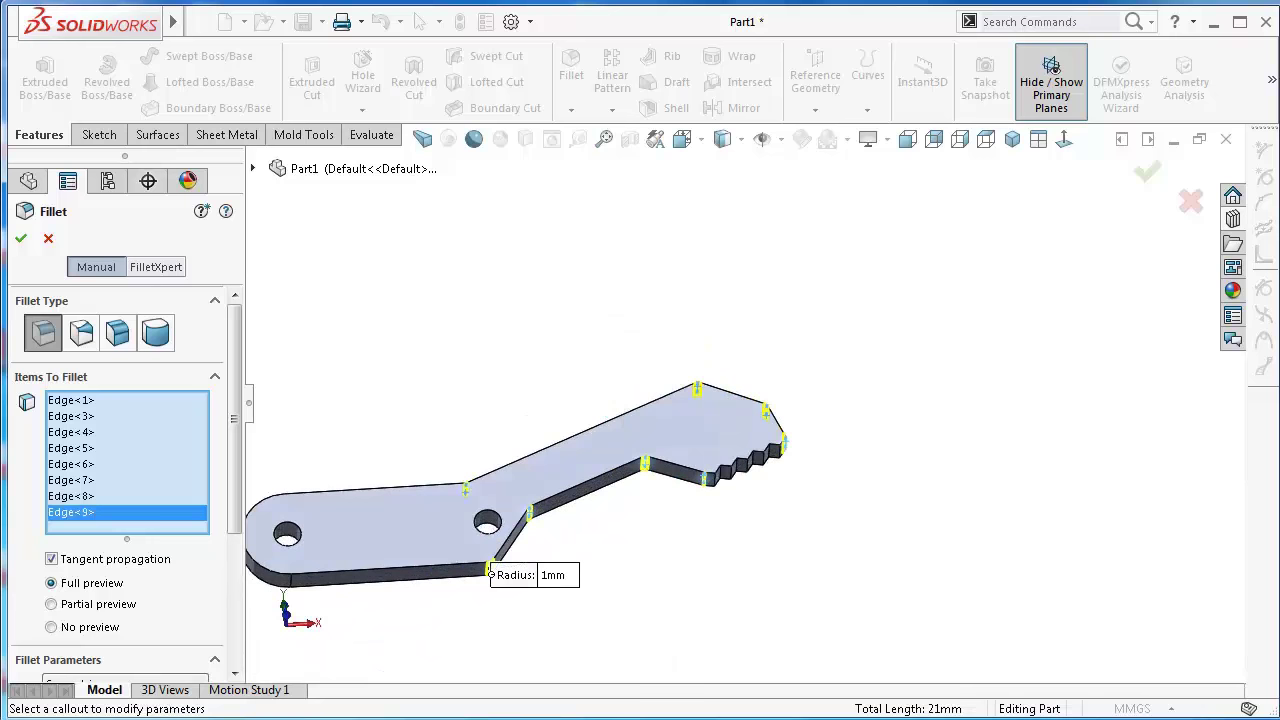
click(21, 239)
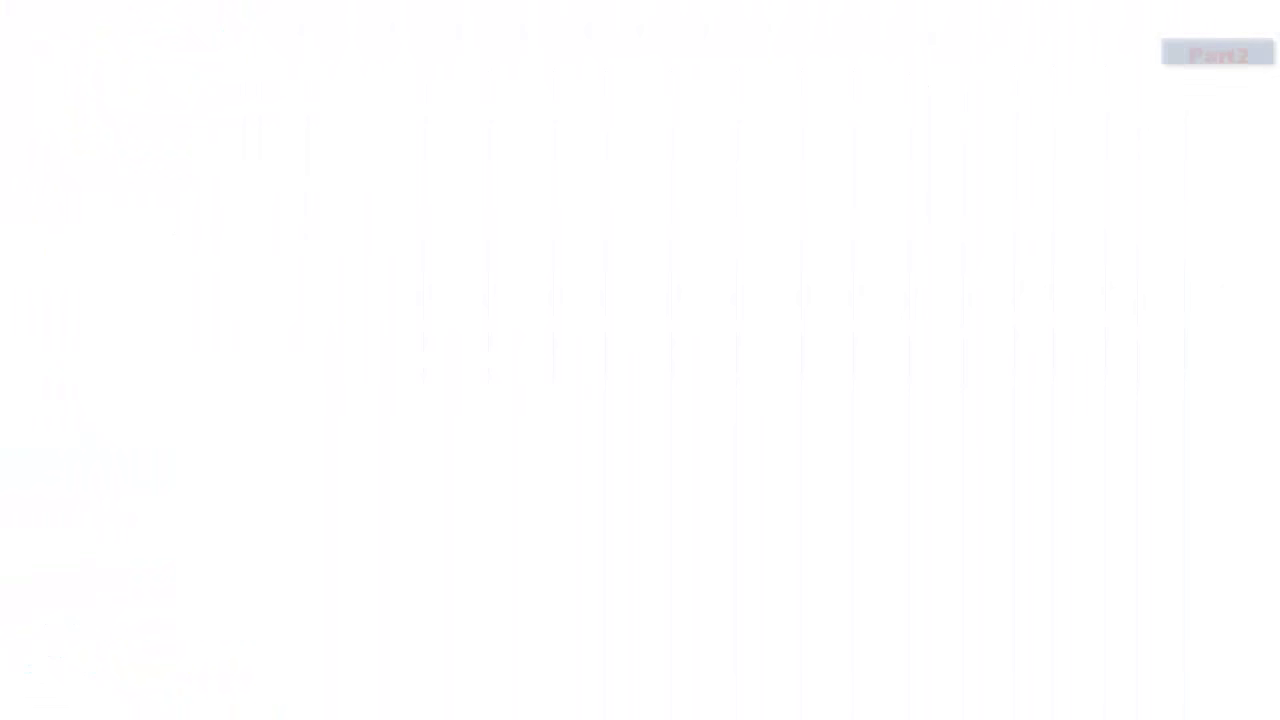
On the new part's Front Plane, sketch a horizontal straight slot about 99.2 mm long from the origin
click(68, 340)
click(103, 311)
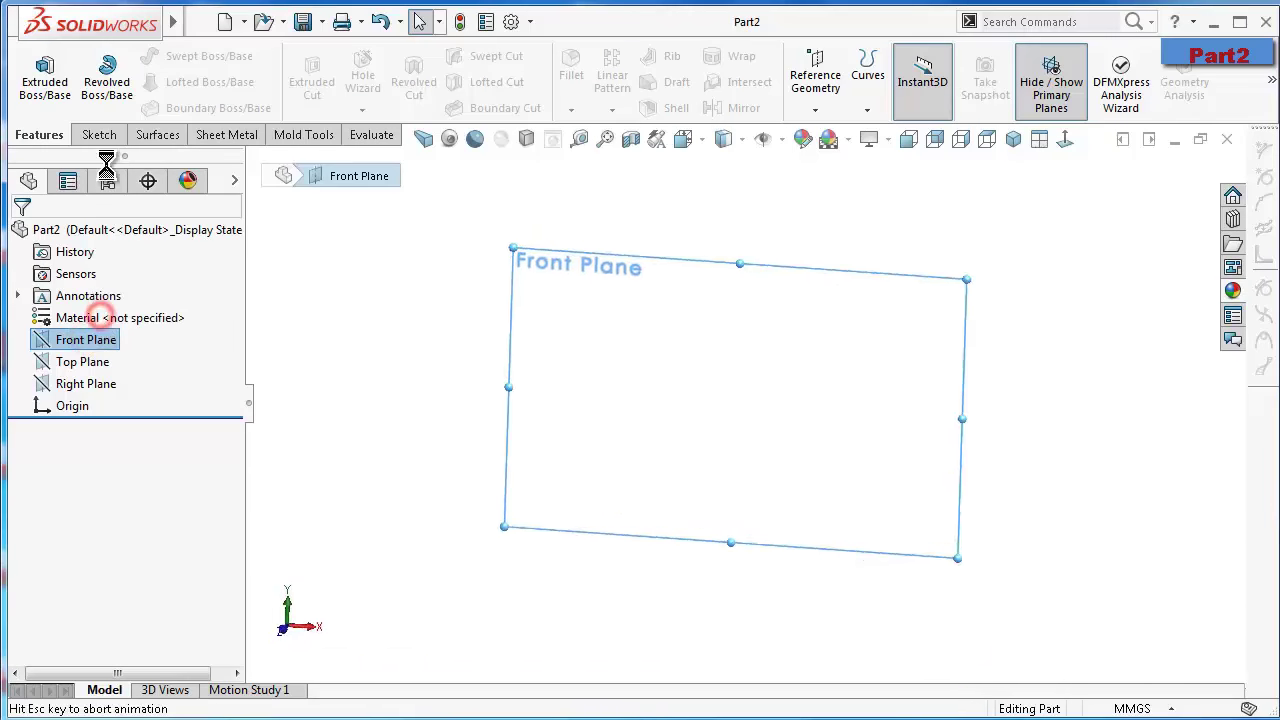
click(139, 107)
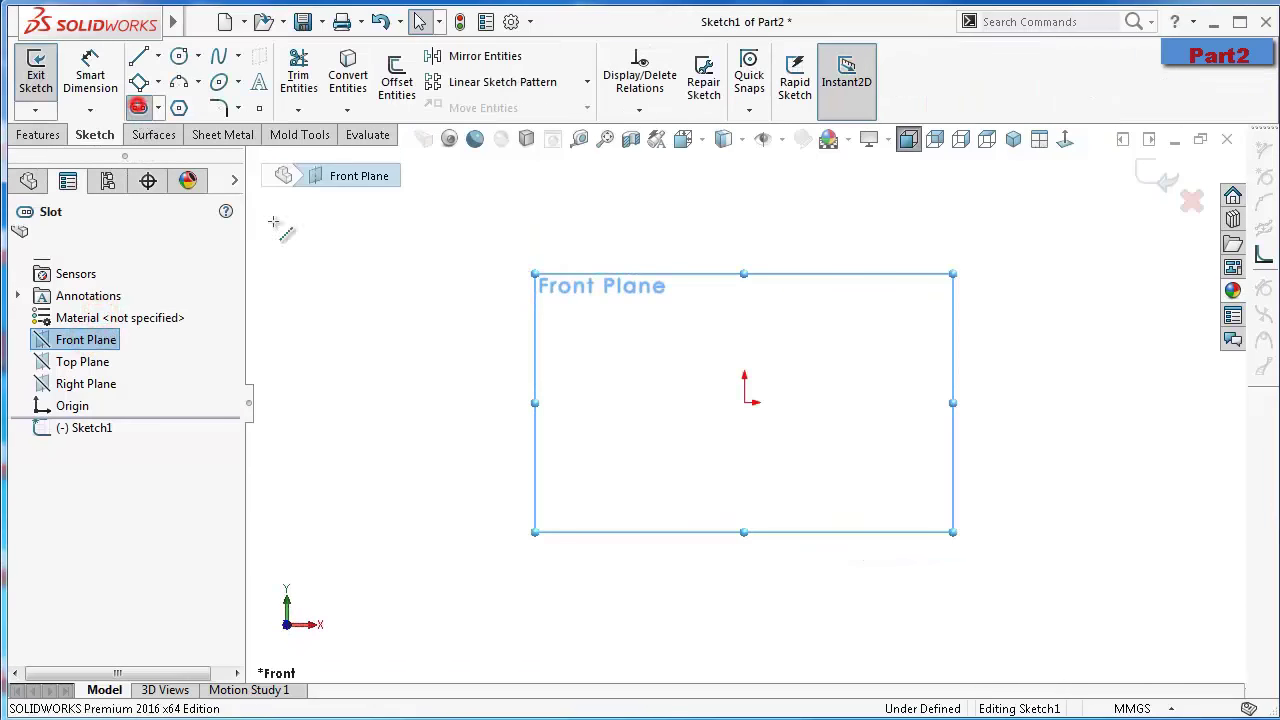
click(745, 404)
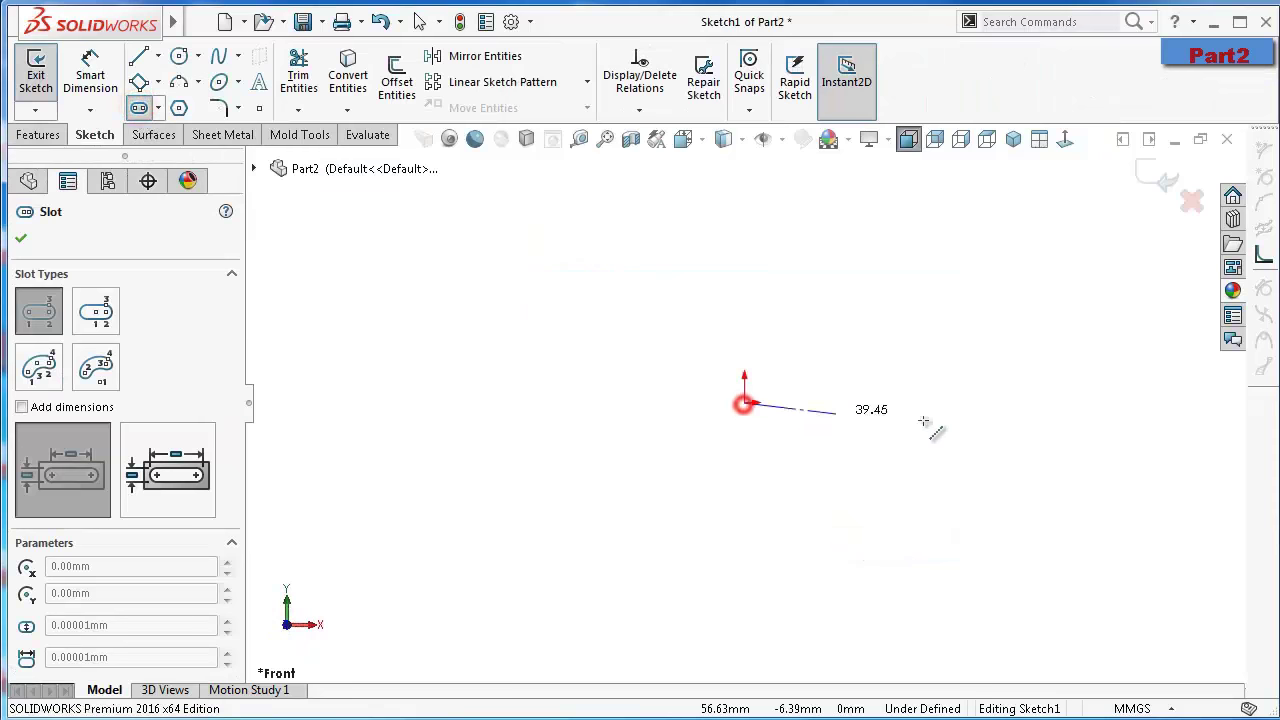
click(978, 403)
click(979, 368)
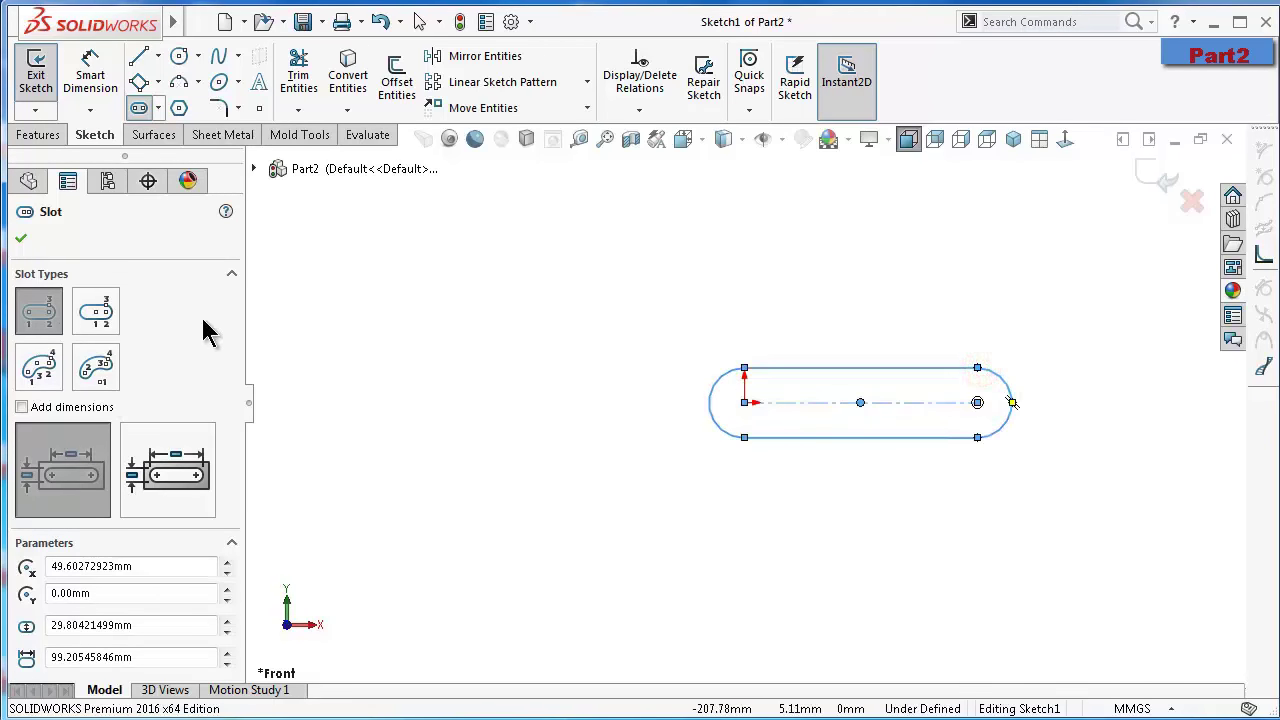
scroll(327, 509, down, 1)
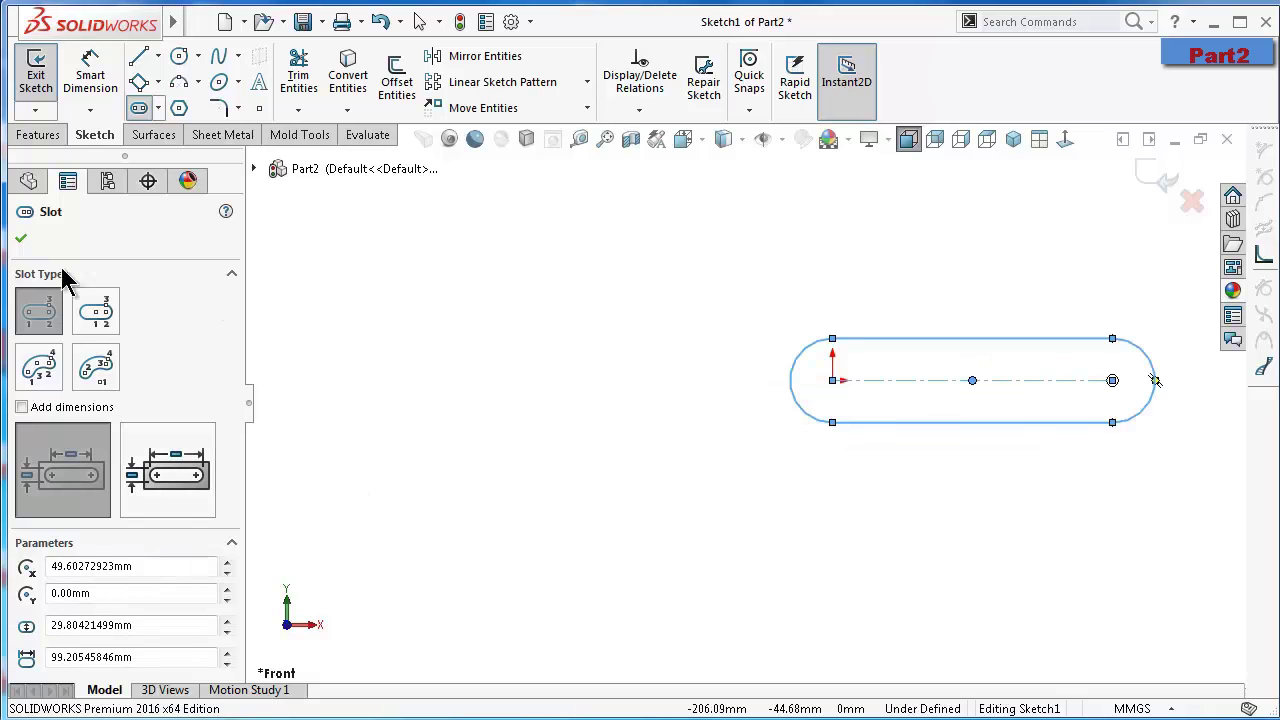
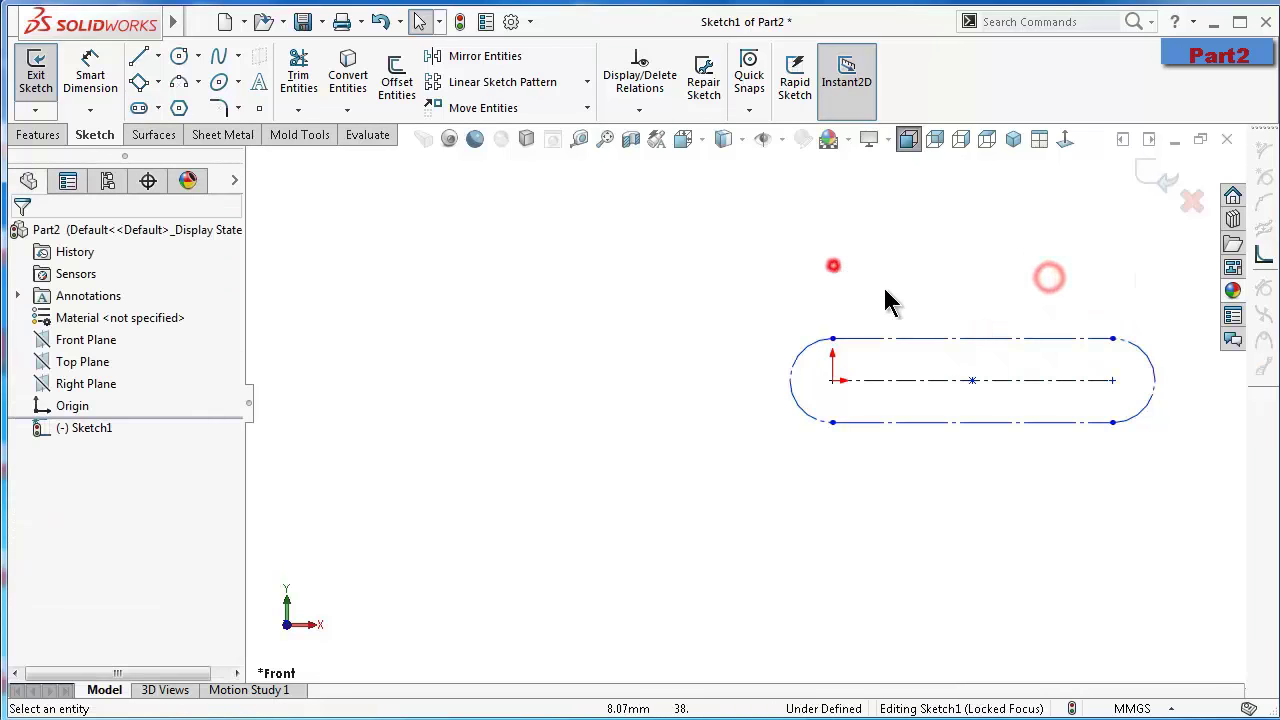
Make the slot's centre line horizontal
scroll(1030, 380, down, 2)
click(859, 390)
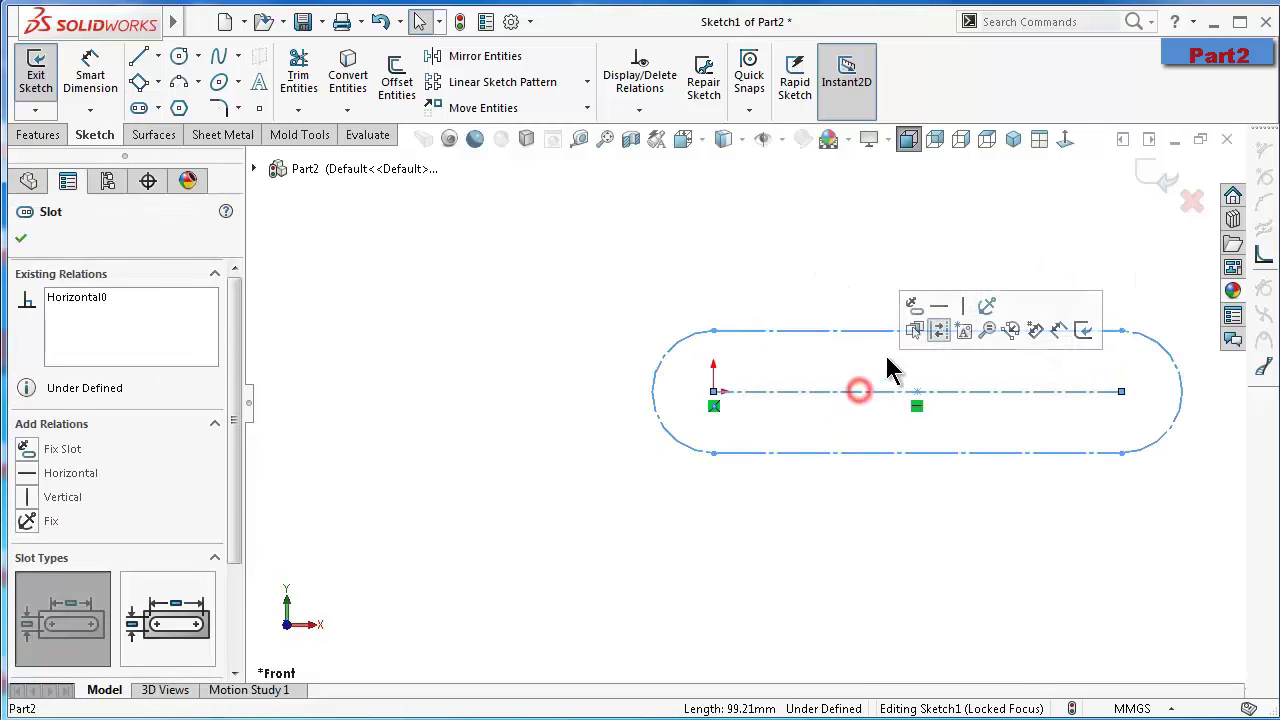
click(940, 298)
click(906, 233)
Dimension the slot length as 31 mm, placed above the slot
click(848, 395)
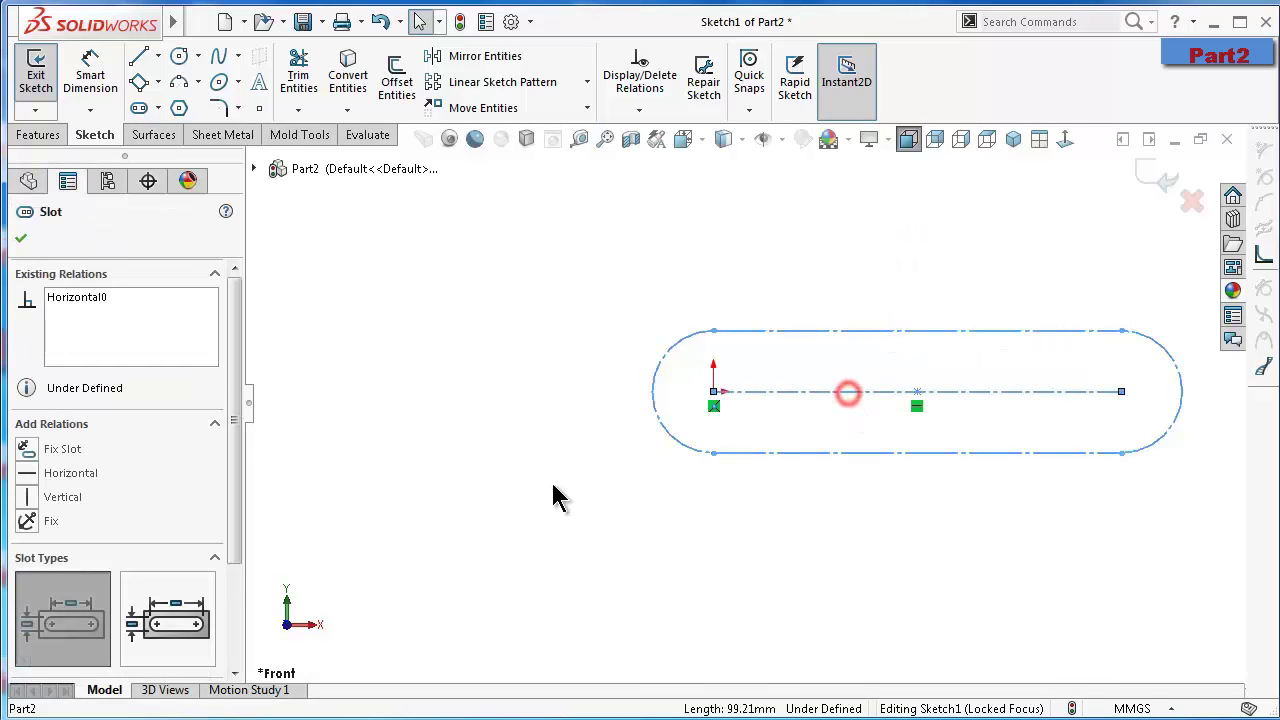
right_drag(543, 491, 543, 278)
click(820, 282)
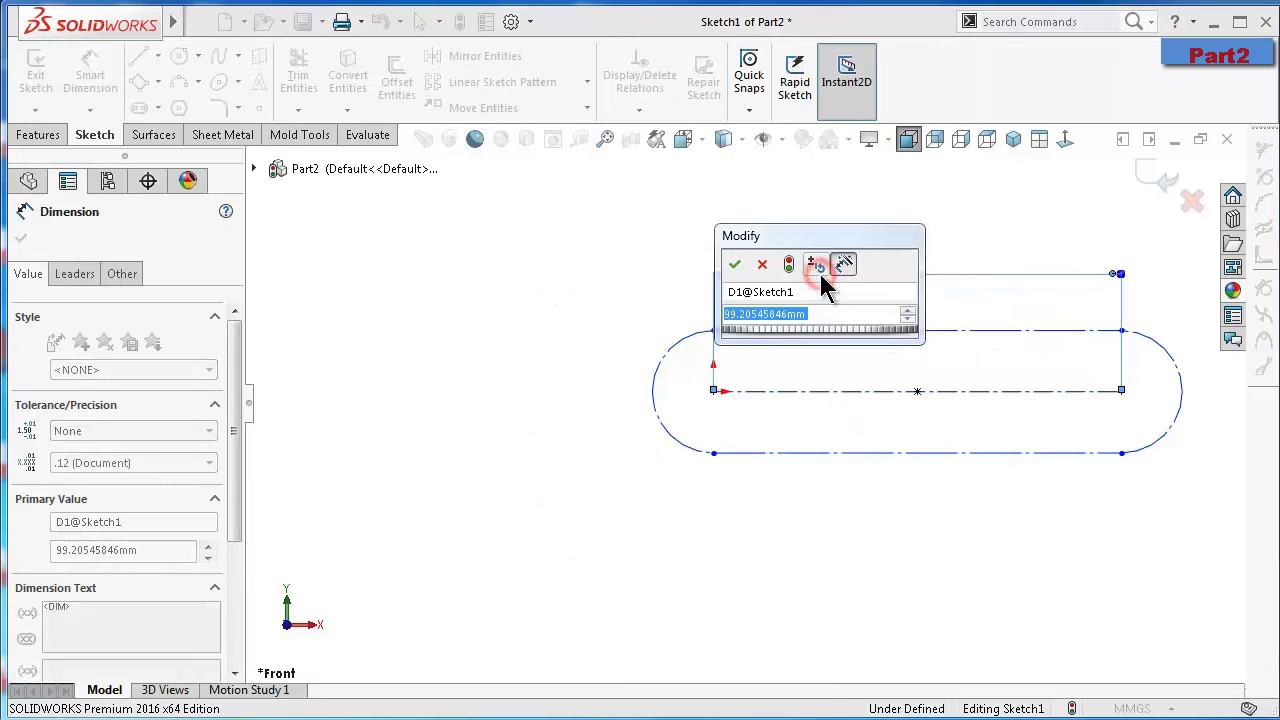
text(31)
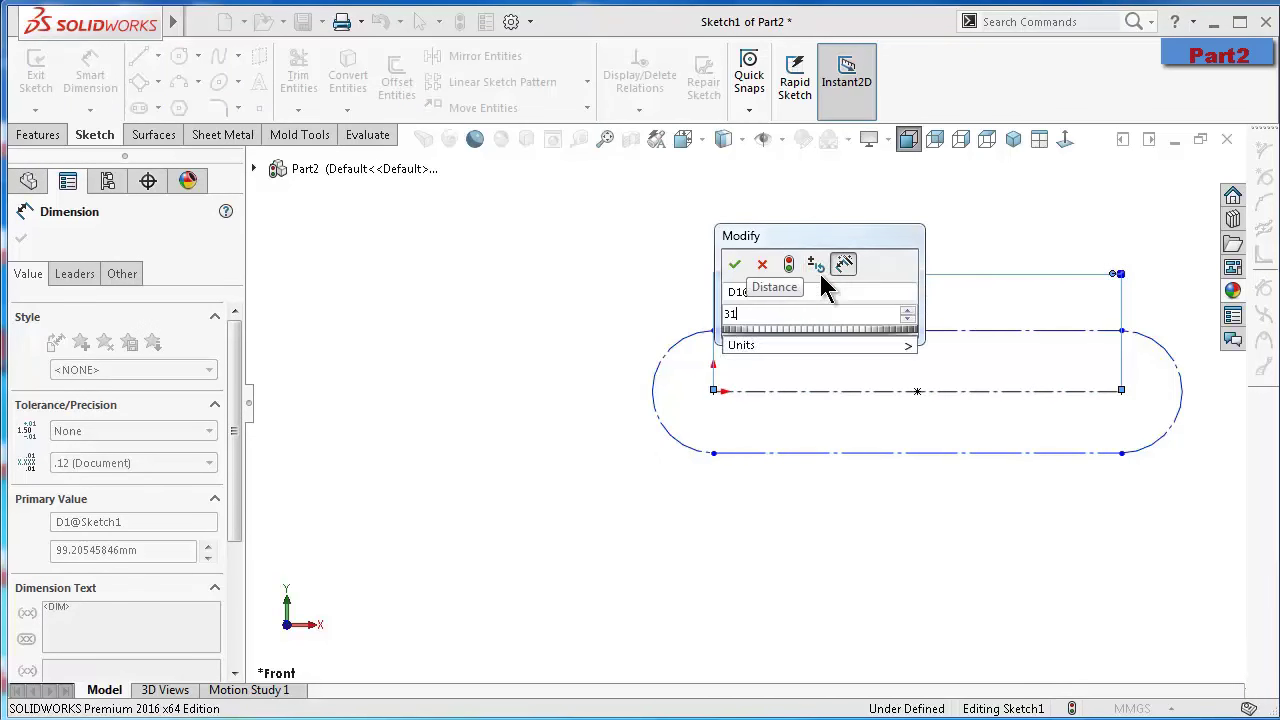
key(Return)
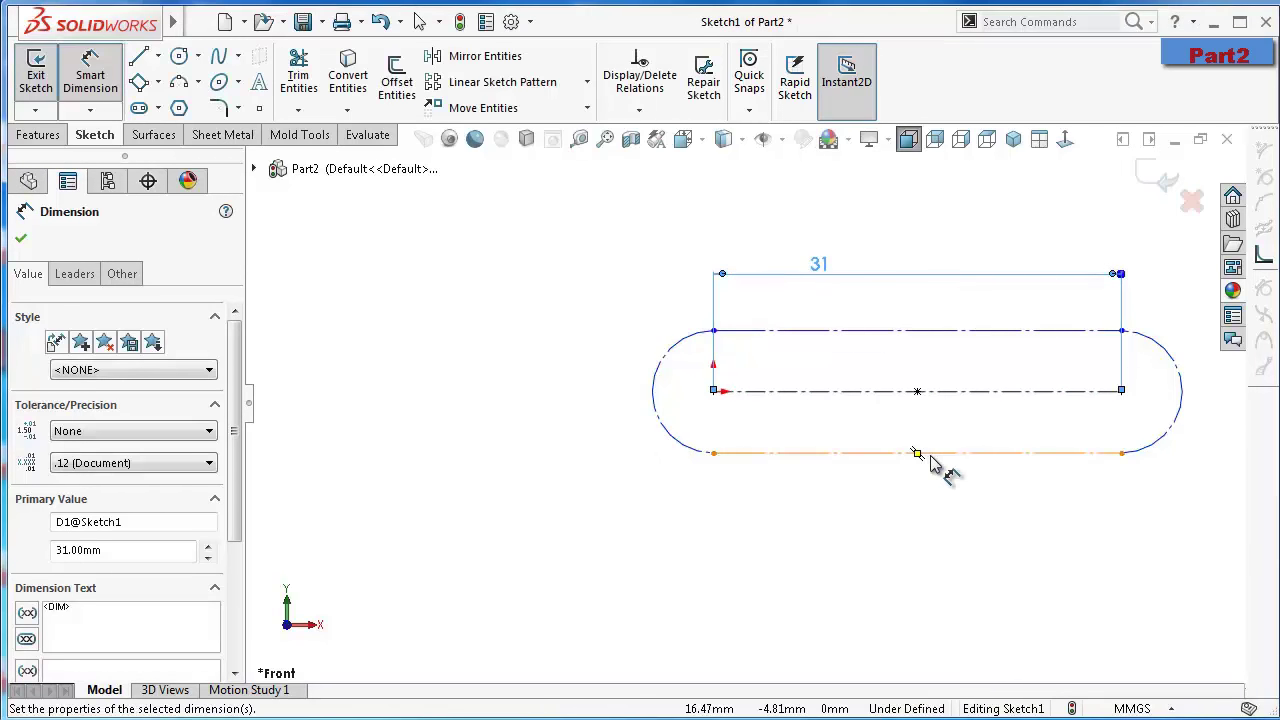
Dimension the slot width between its top and bottom edges as 7 mm
click(930, 456)
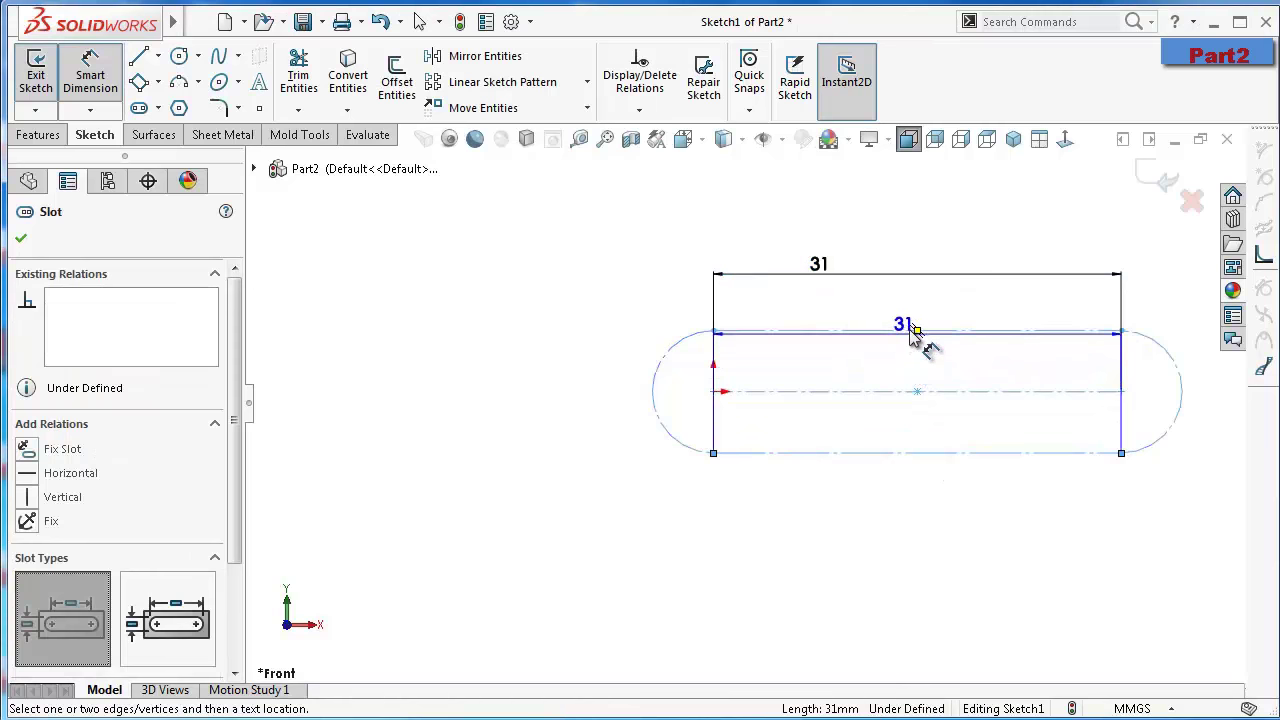
click(908, 333)
click(329, 371)
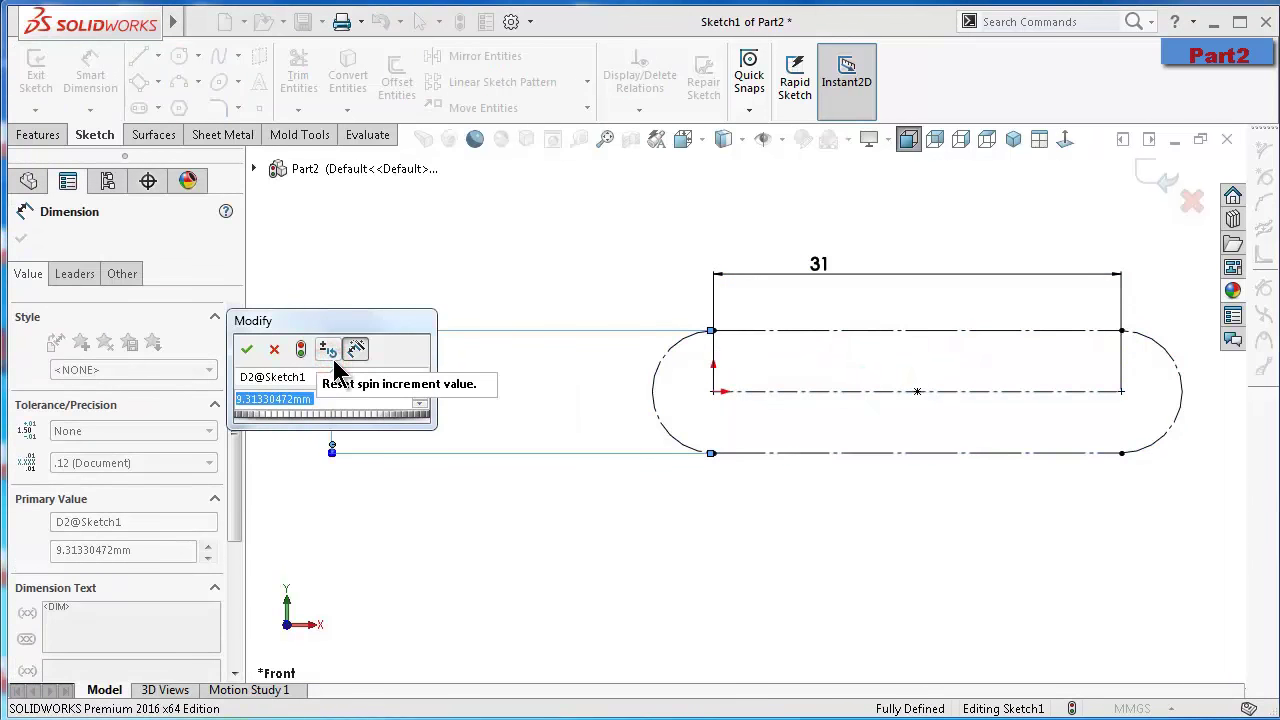
text(7)
key(Return)
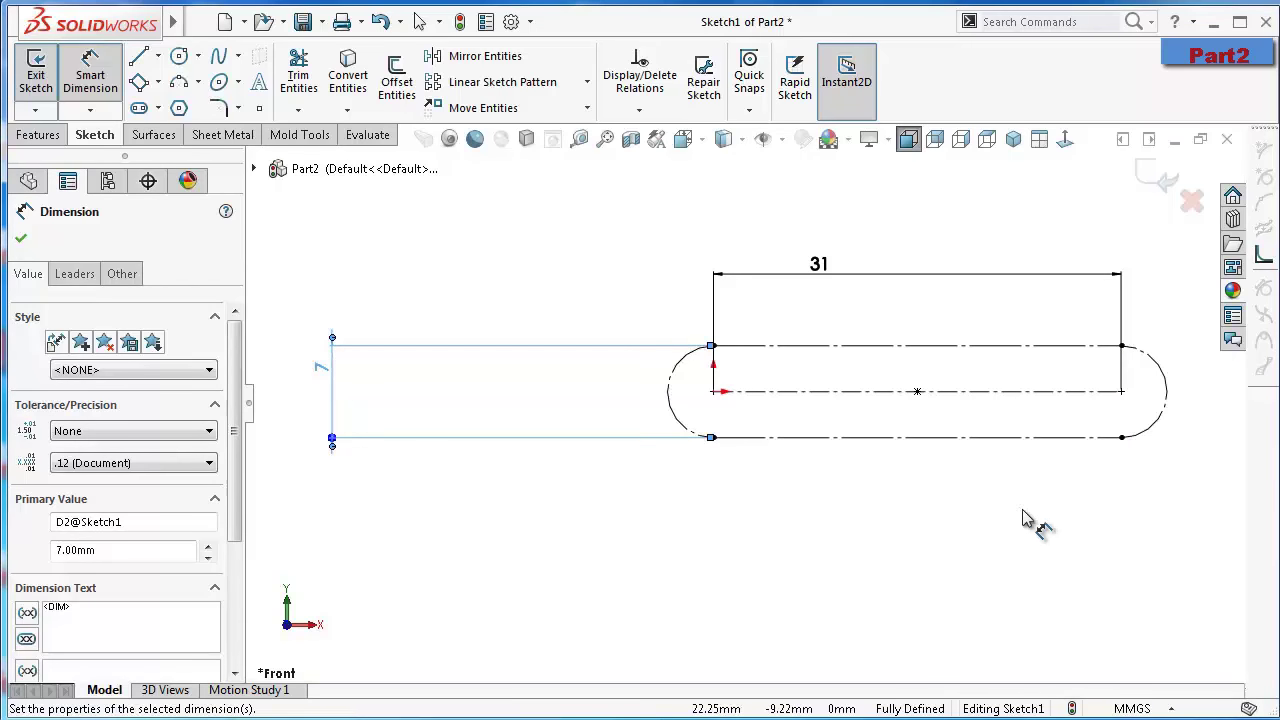
scroll(790, 360, down, 2)
scroll(783, 352, down, 1)
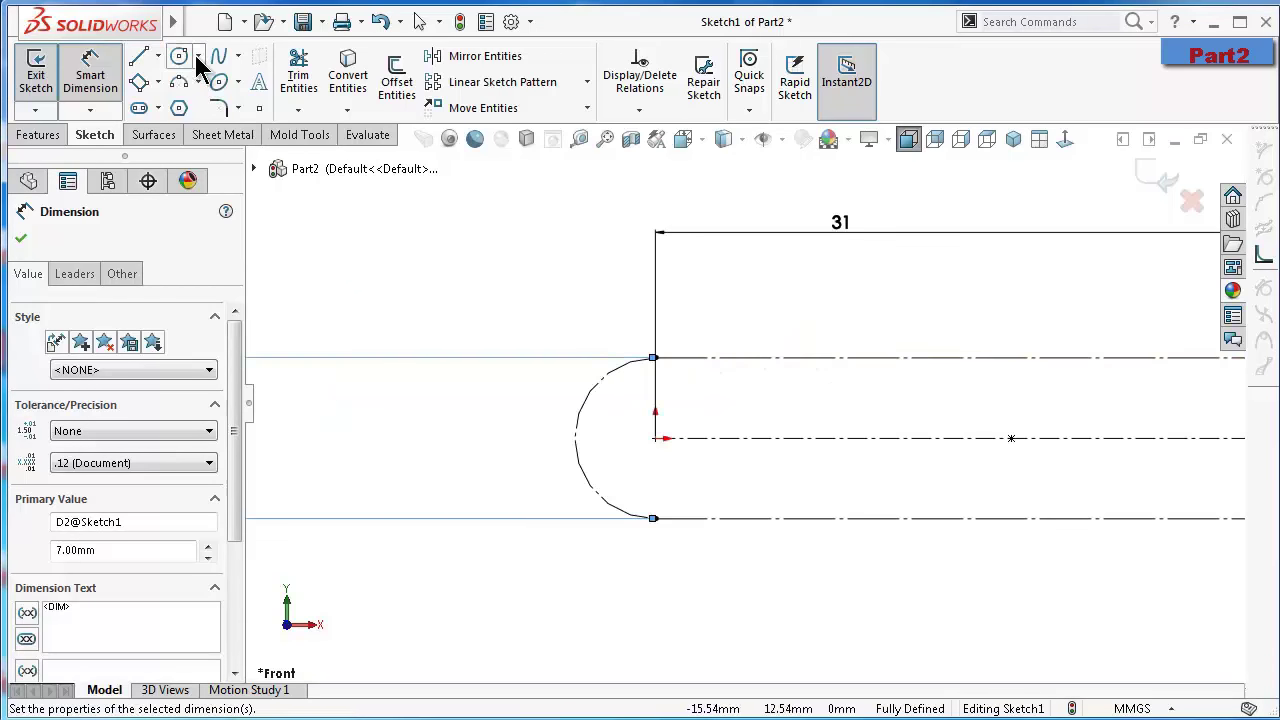
Draw two concentric circles at the origin, the outer touching the slot edges, and dimension the inner one Ø3
click(181, 58)
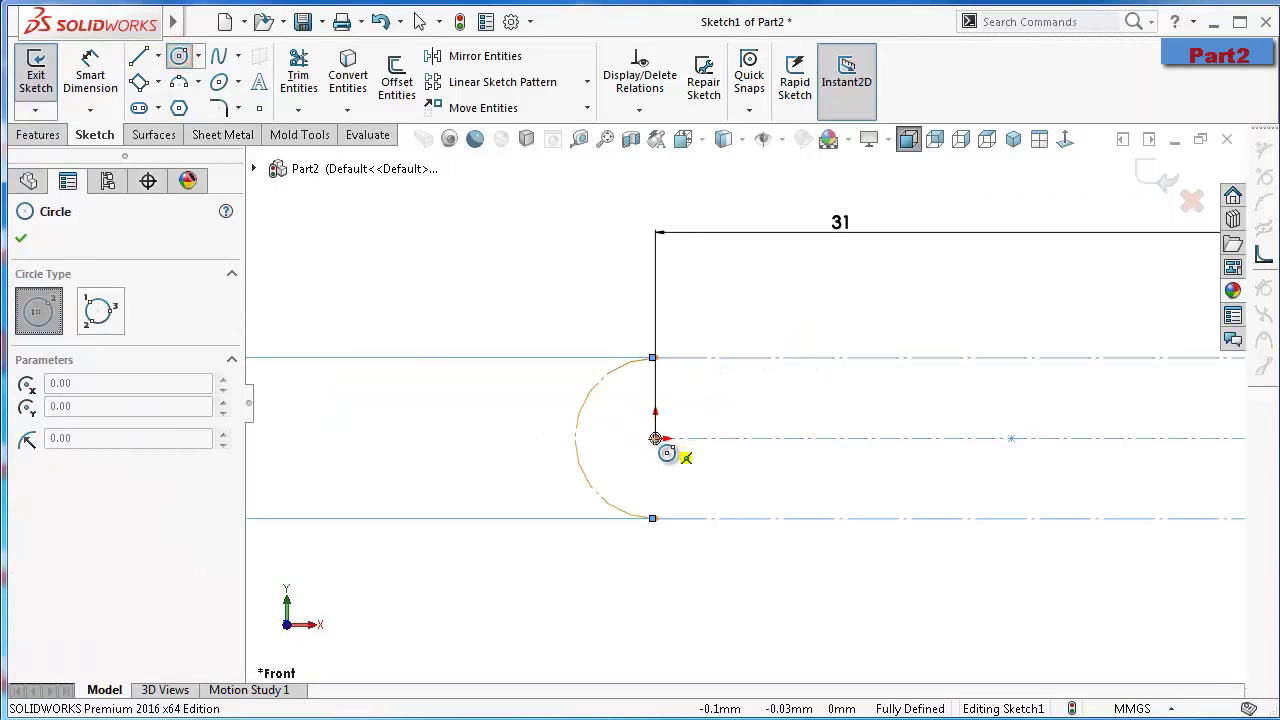
drag(655, 439, 677, 438)
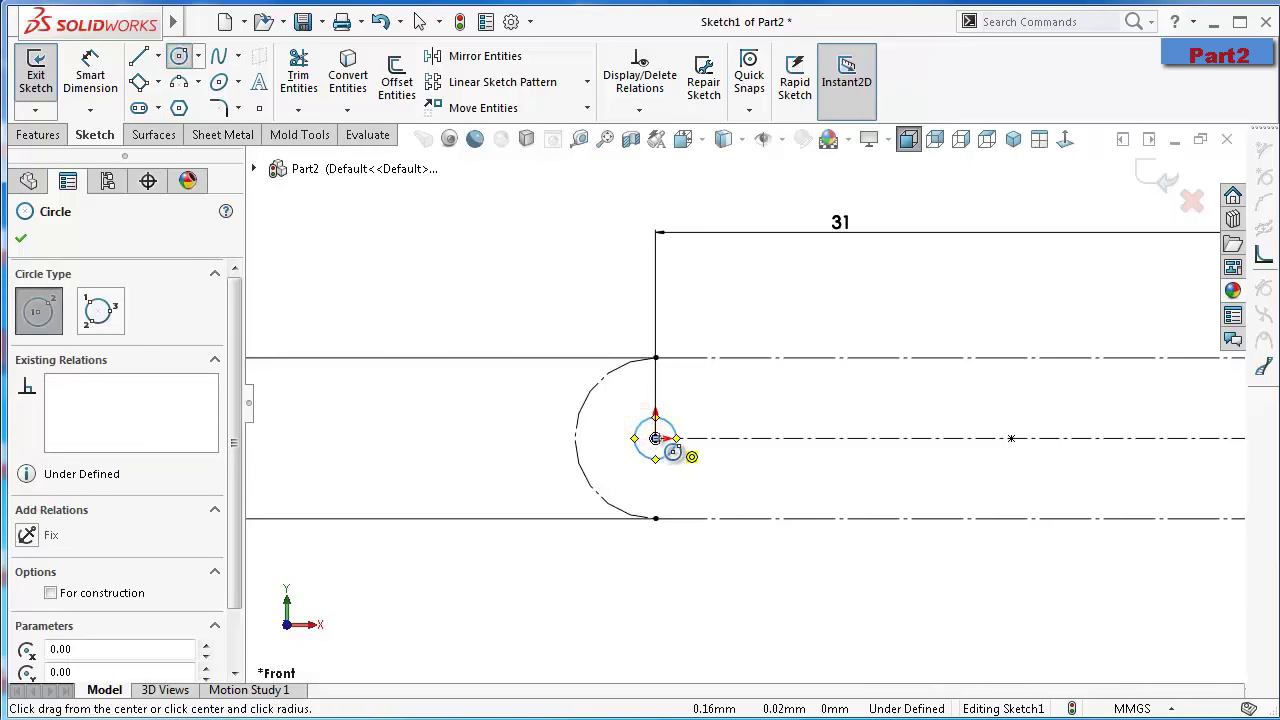
click(655, 439)
click(602, 378)
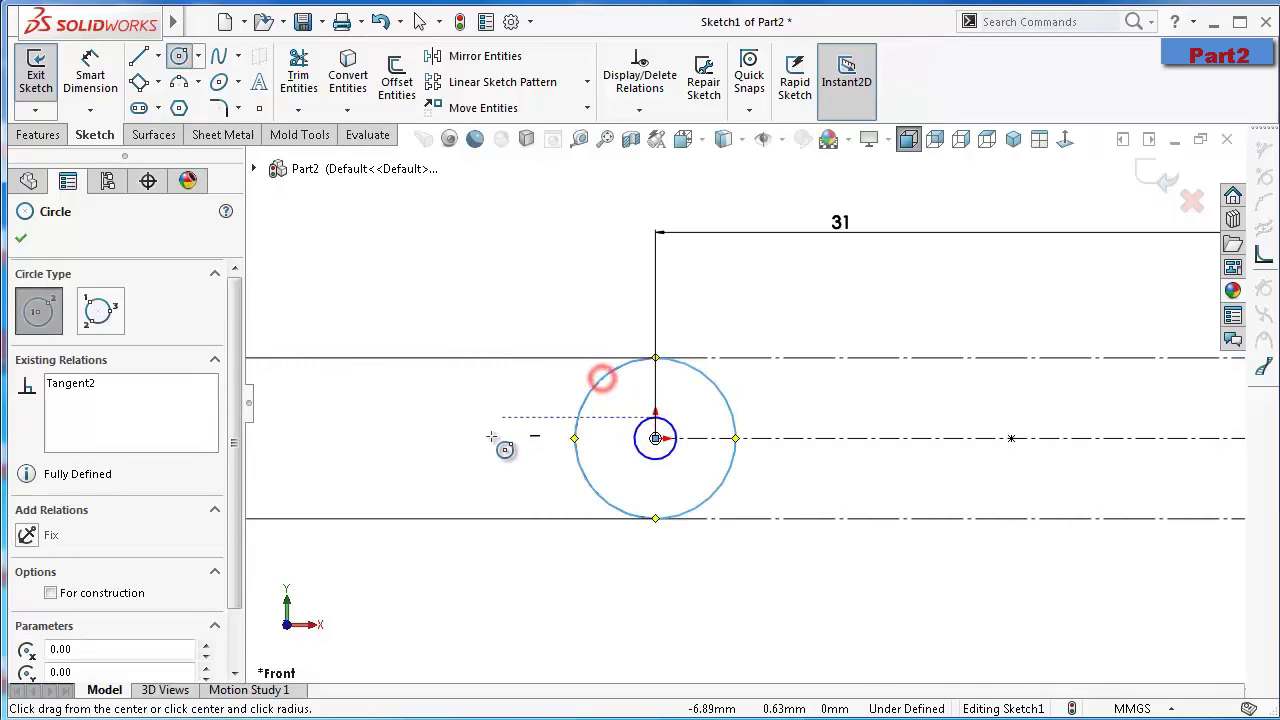
right_drag(500, 443, 491, 280)
click(655, 437)
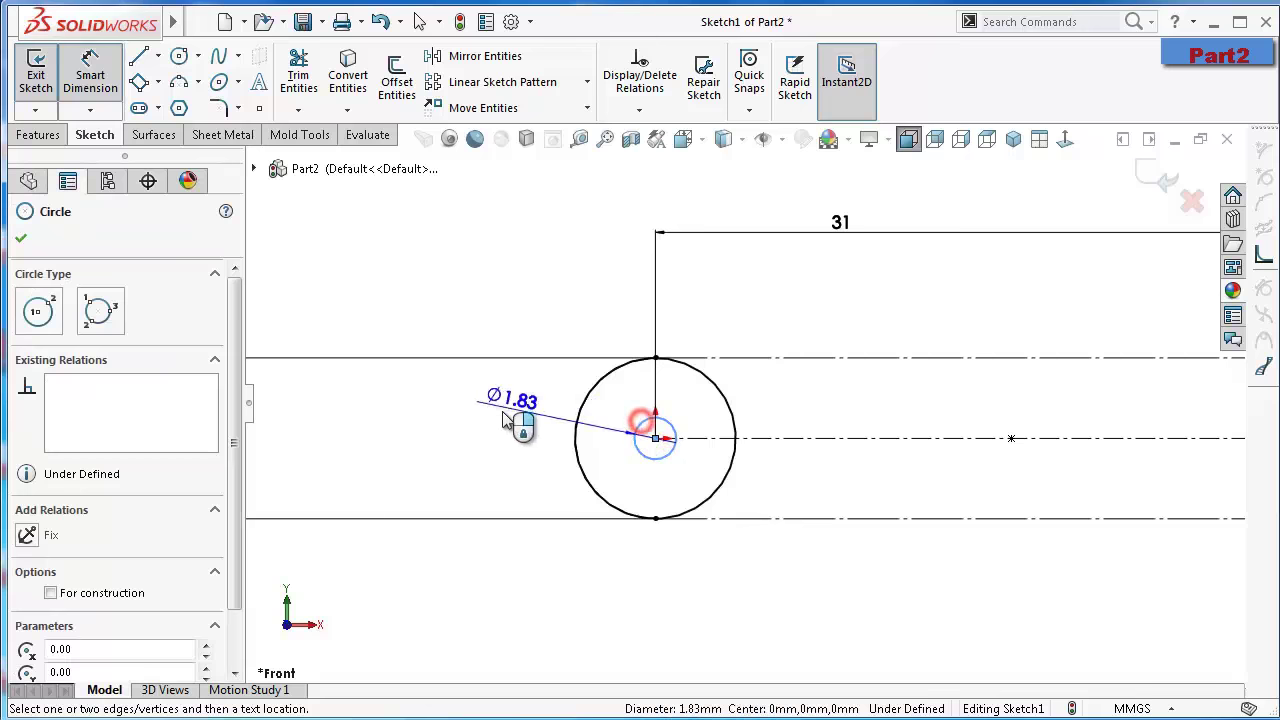
click(500, 422)
key(Return)
text(3)
key(Return)
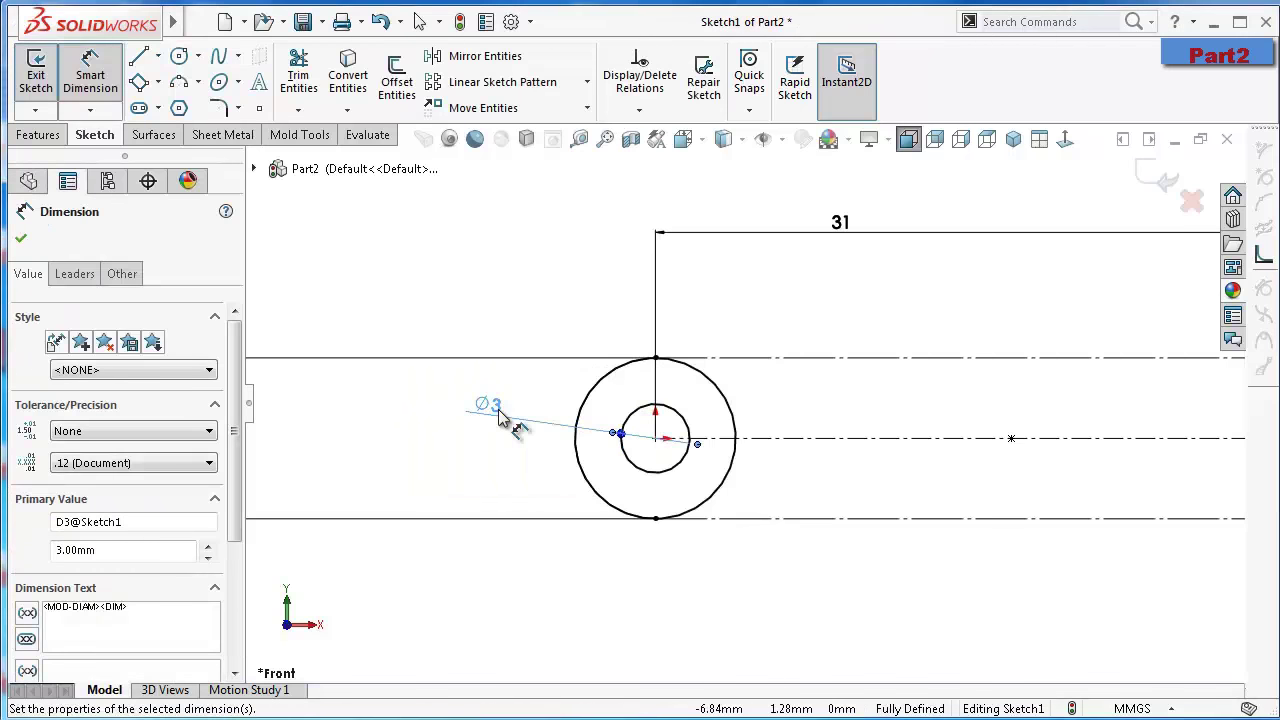
Draw a vertical centerline from the slot's midpoint down to its bottom edge
key(z)
click(157, 57)
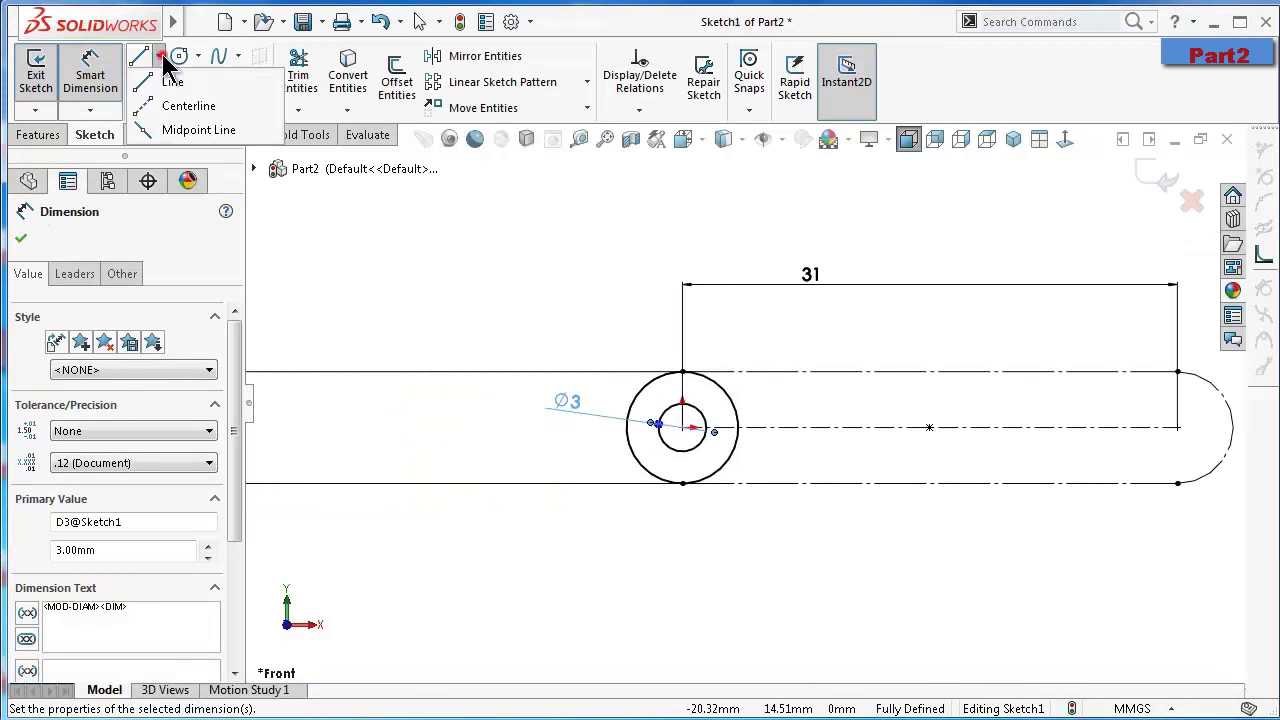
click(166, 106)
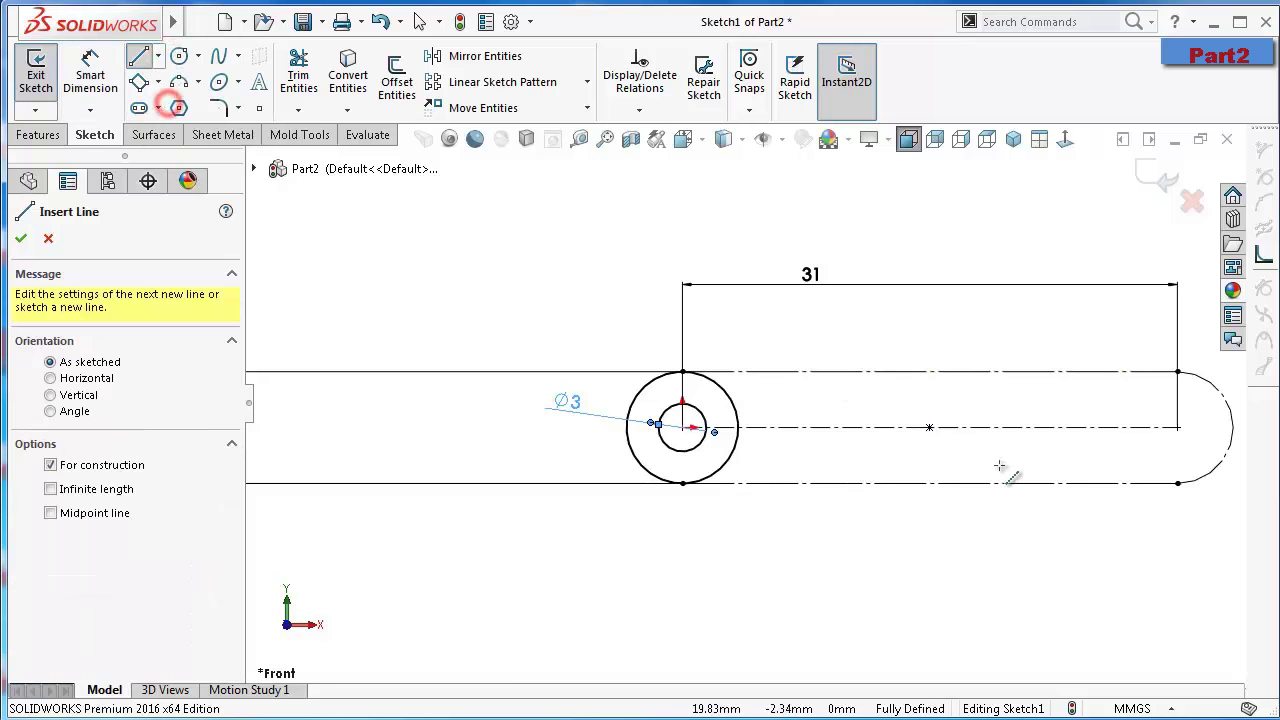
click(928, 427)
click(926, 483)
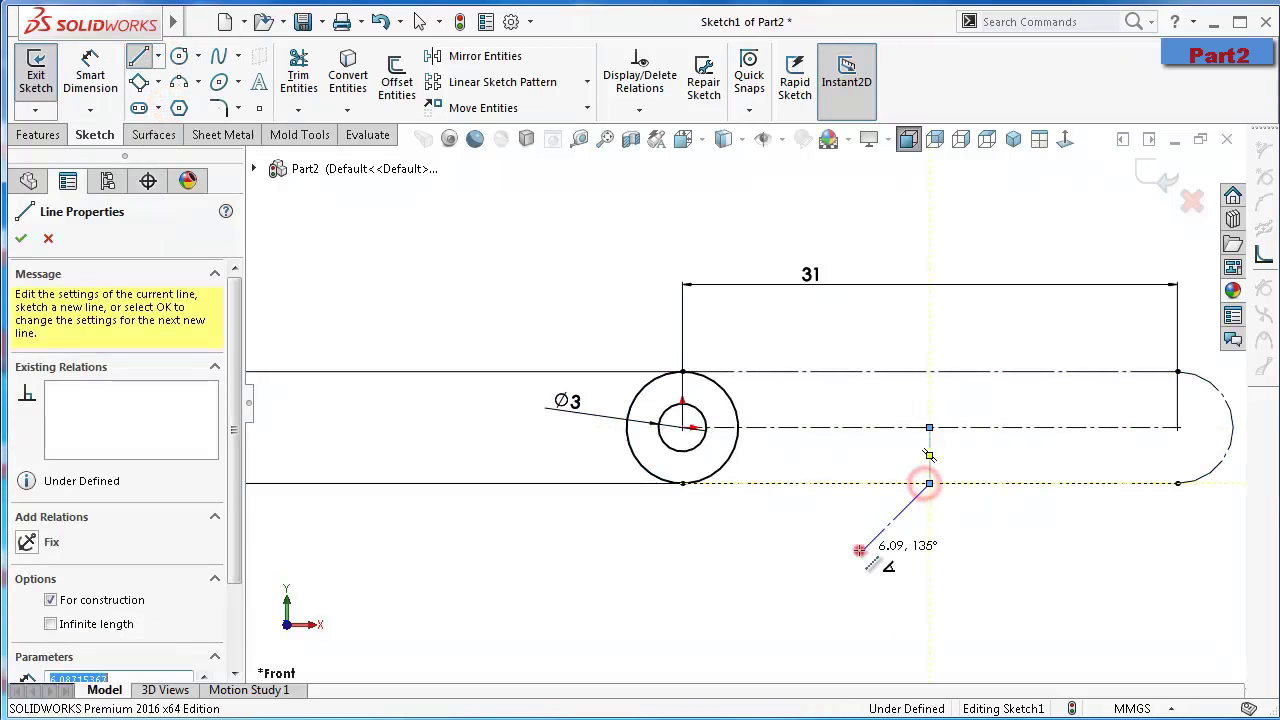
key(Escape)
scroll(889, 414, down, 4)
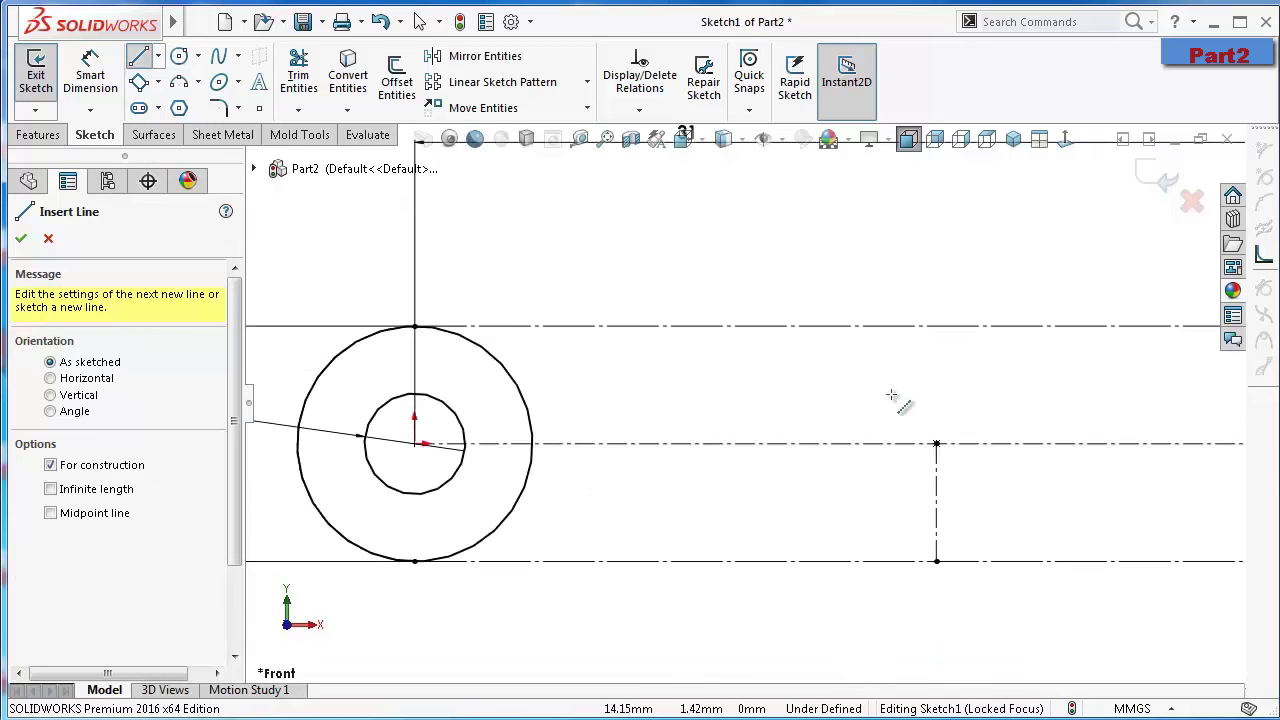
scroll(790, 393, up, 1)
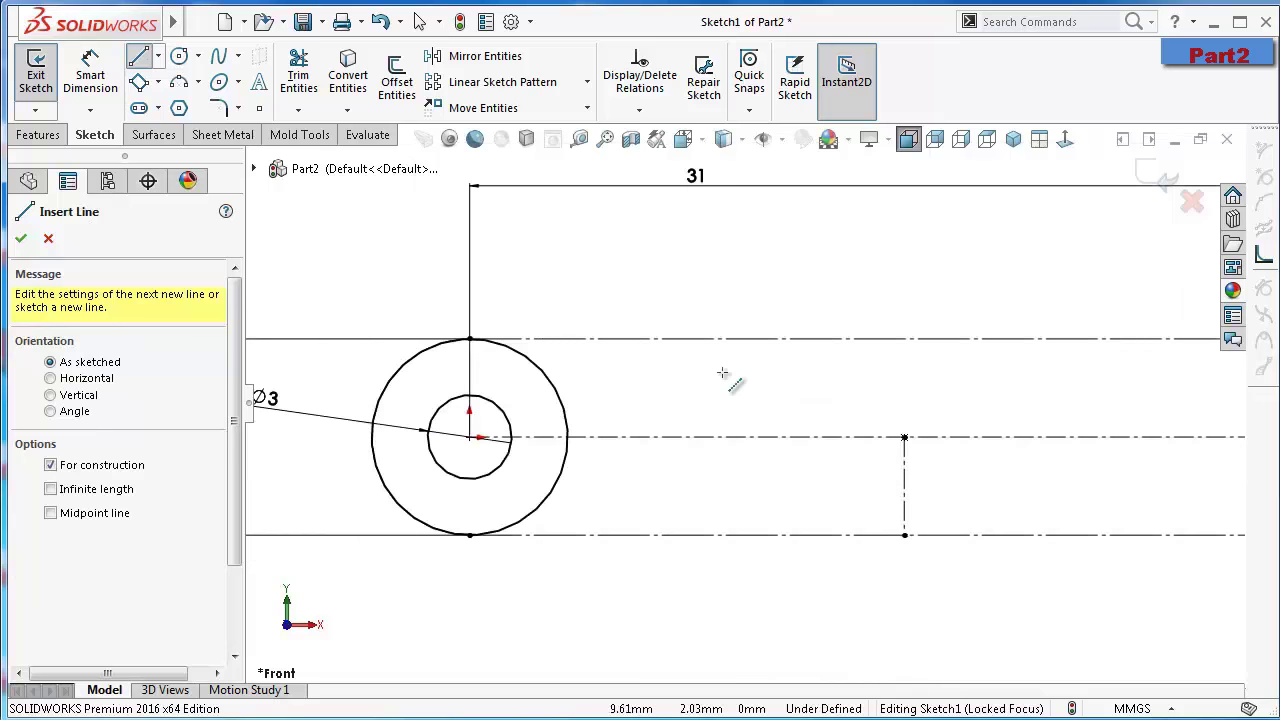
Mirror the outer circle and the Ø3 hole across the vertical centerline to the slot's right end
click(440, 56)
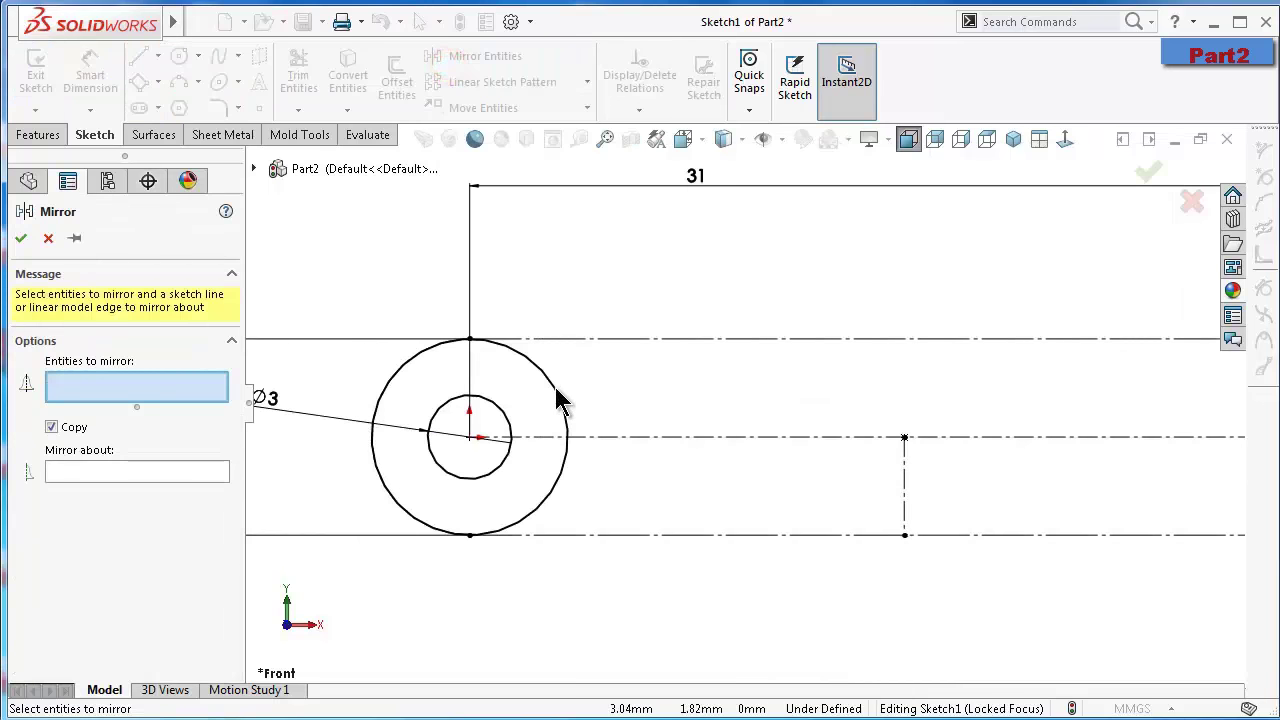
click(554, 388)
click(510, 430)
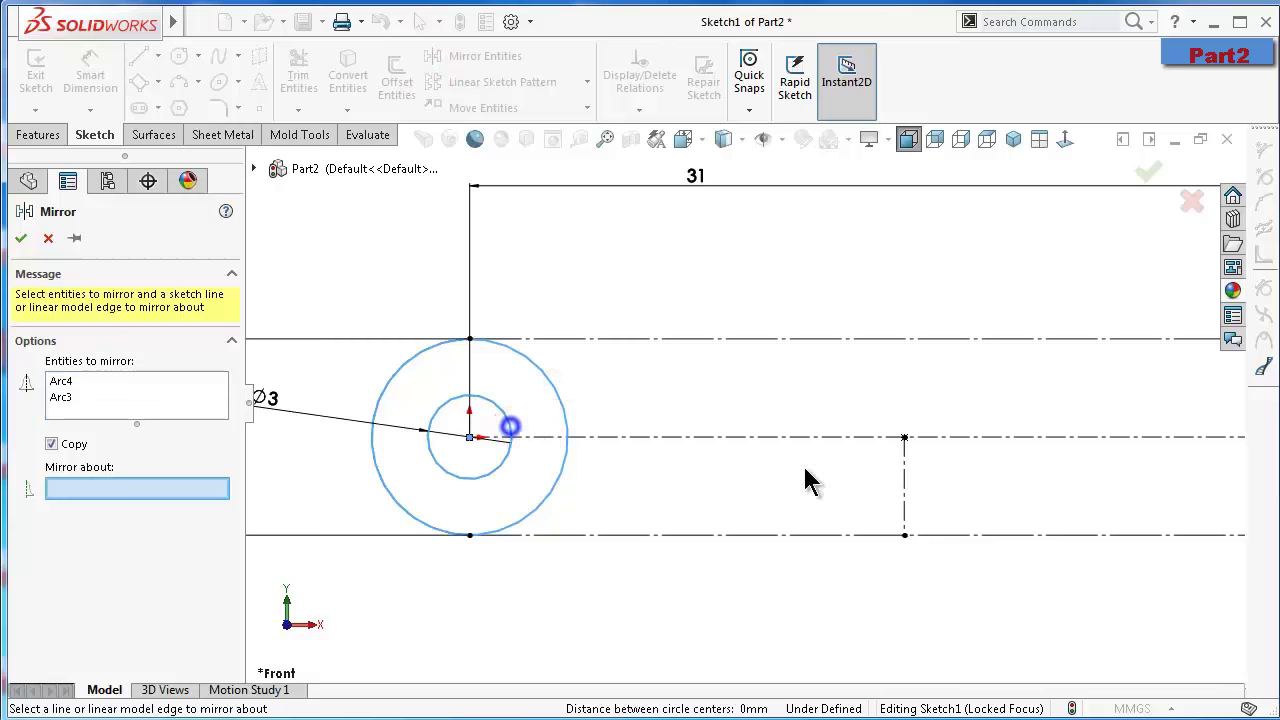
click(904, 488)
key(Return)
key(f)
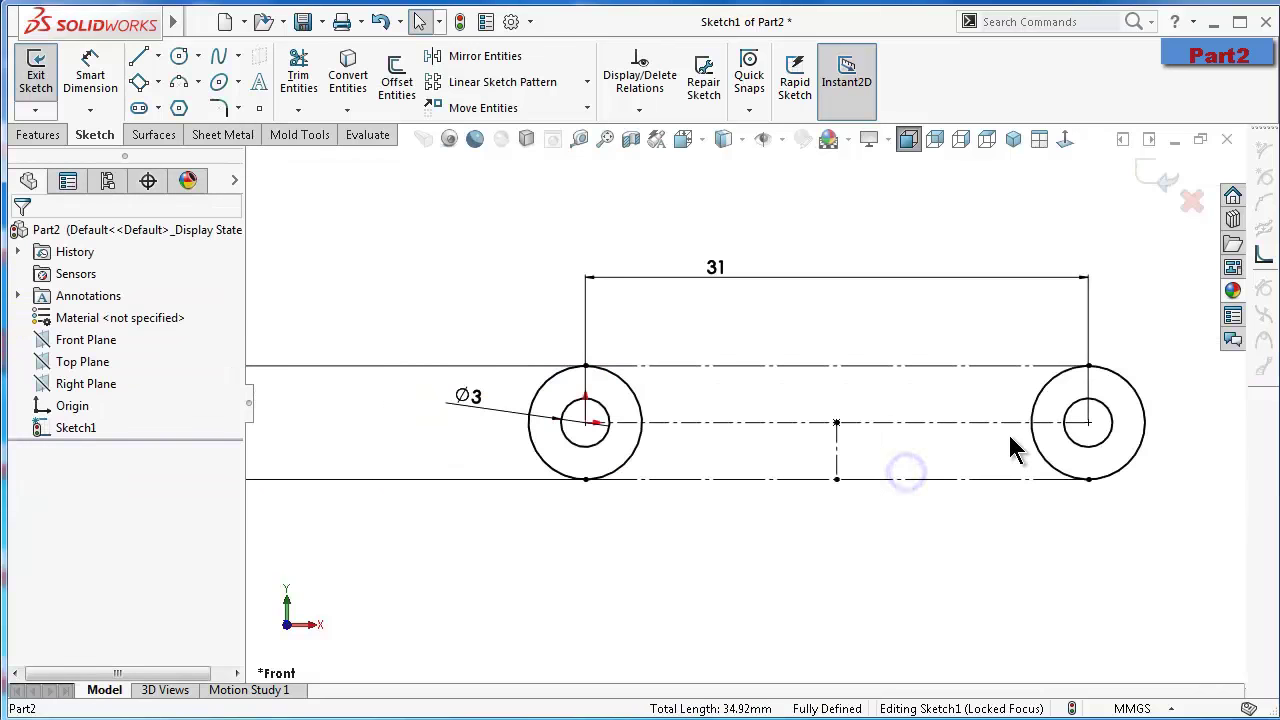
scroll(880, 470, down, 3)
scroll(810, 530, down, 2)
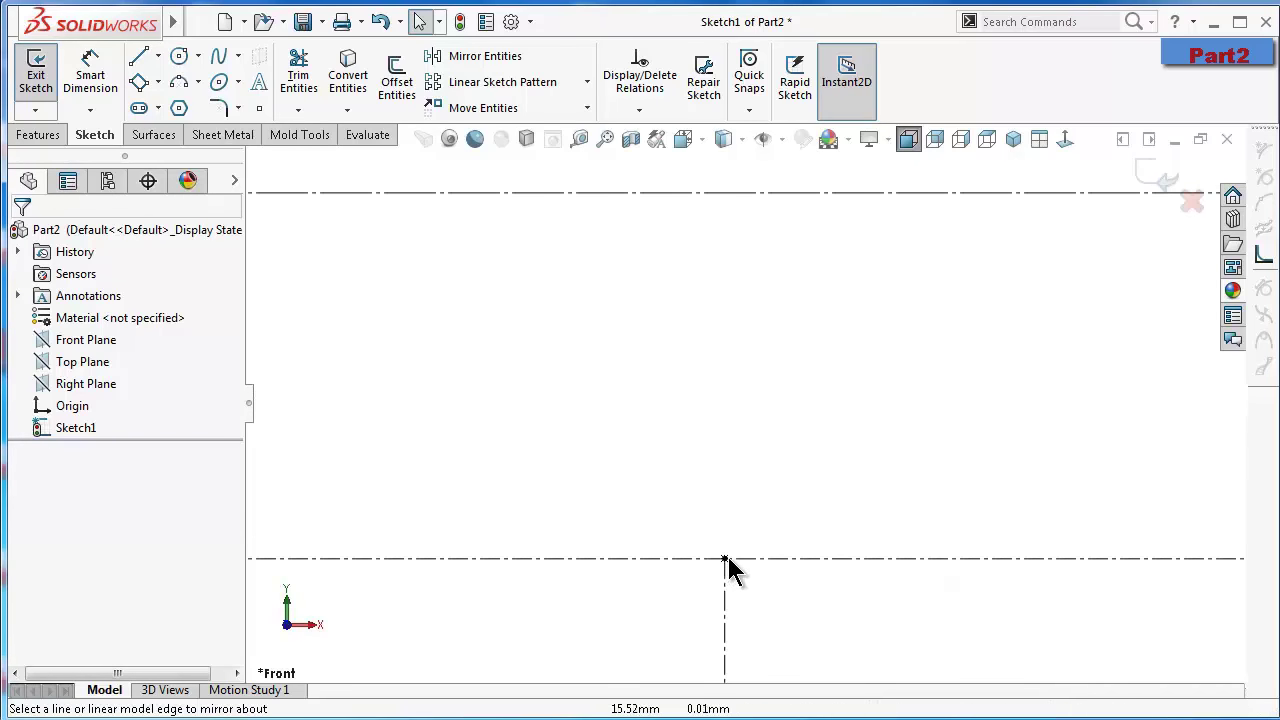
scroll(808, 440, up, 1)
scroll(808, 436, up, 2)
scroll(812, 436, up, 1)
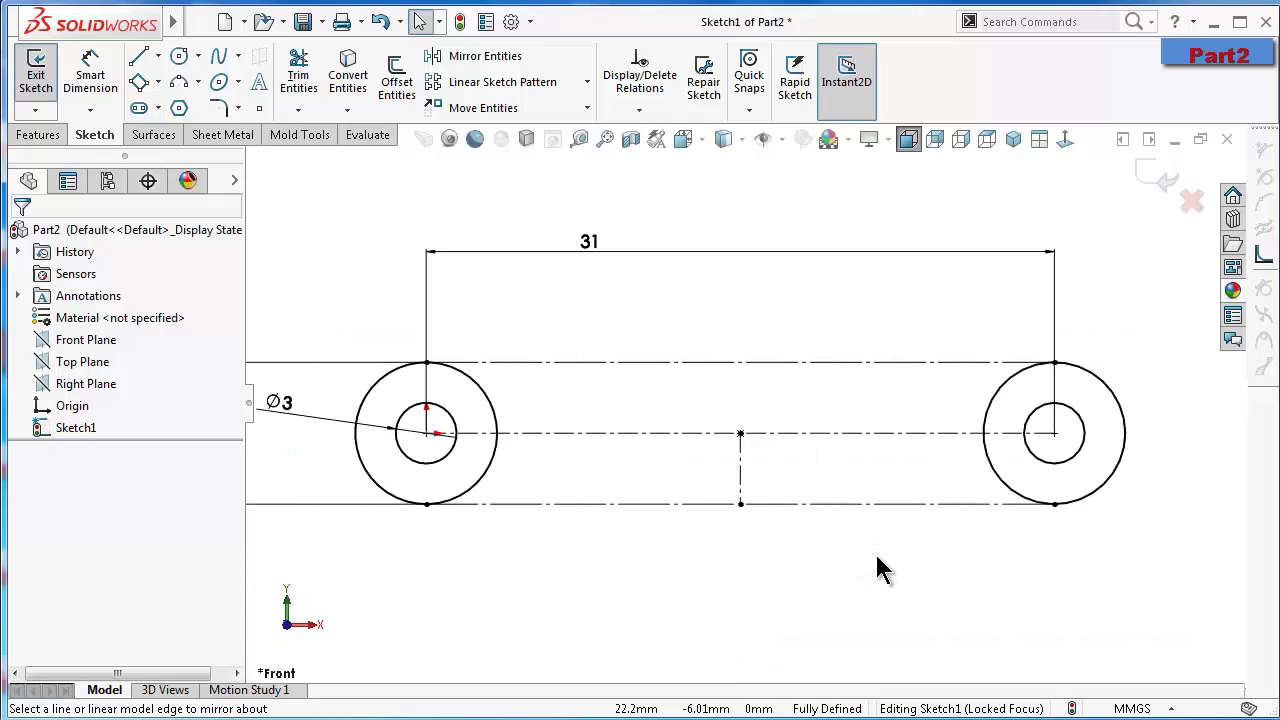
Draw a centre rectangle from mid-slot out to the left circle as the connecting bar
click(158, 84)
click(205, 129)
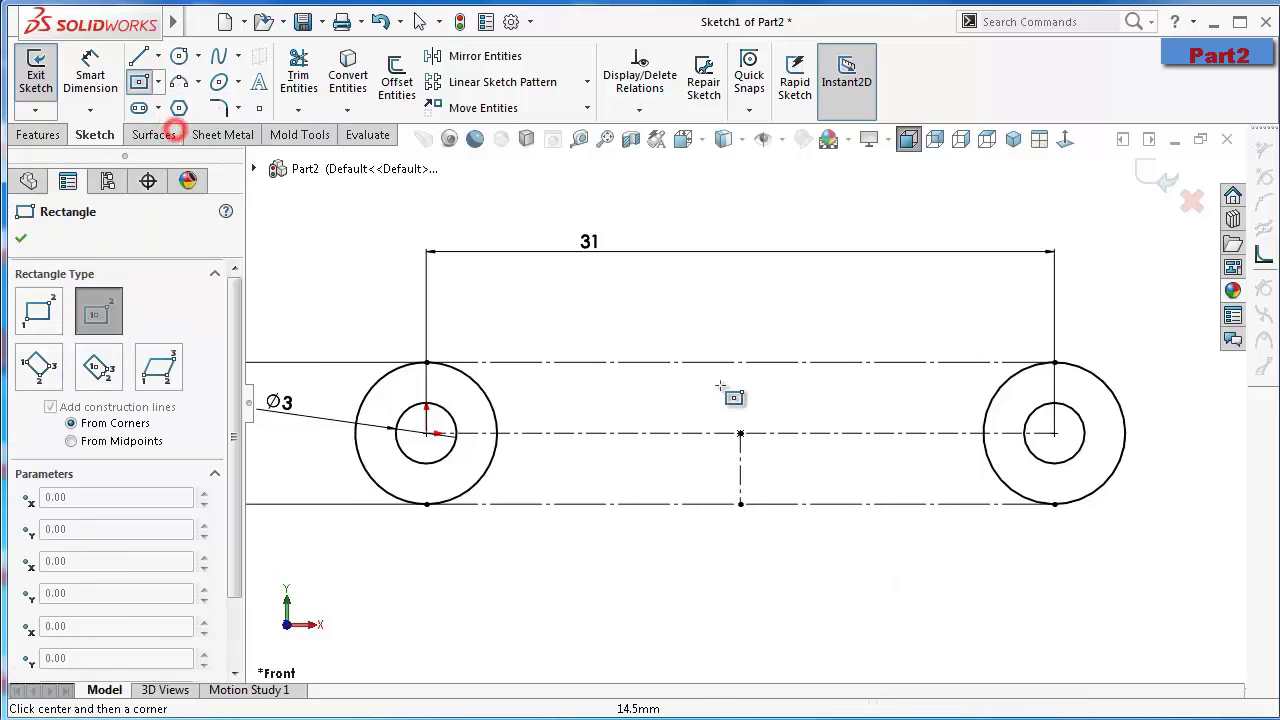
click(740, 434)
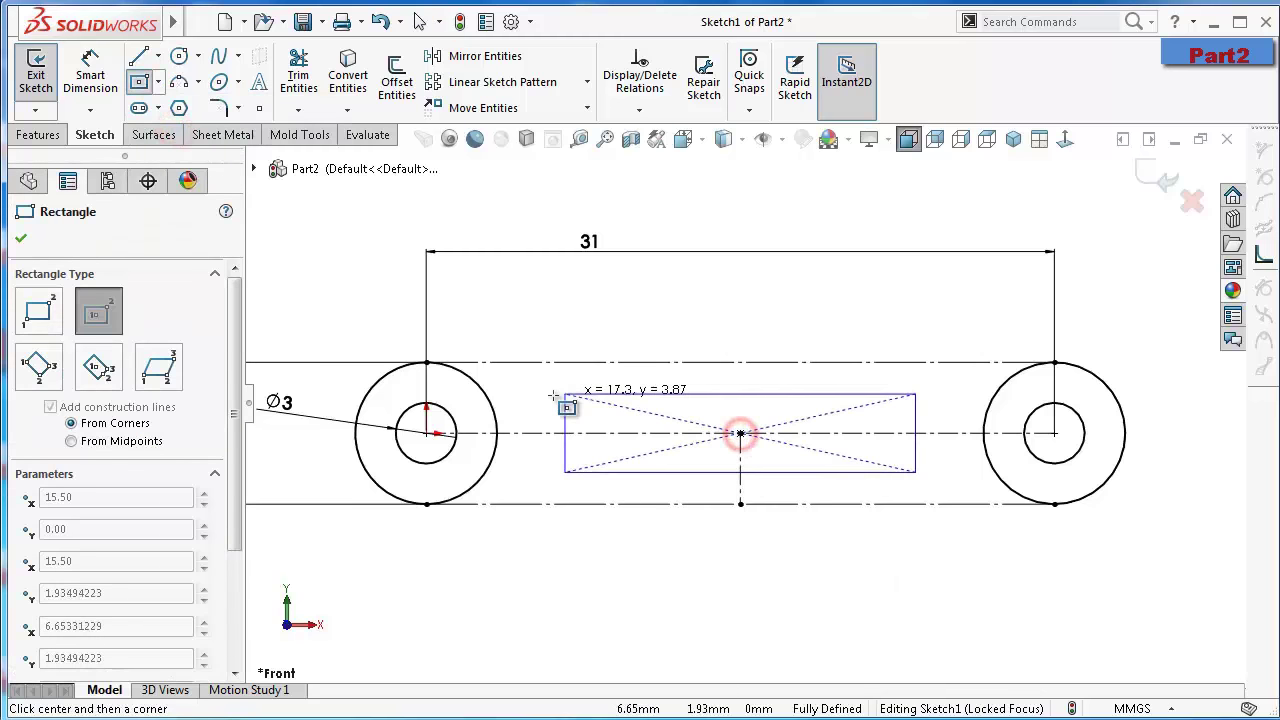
click(490, 404)
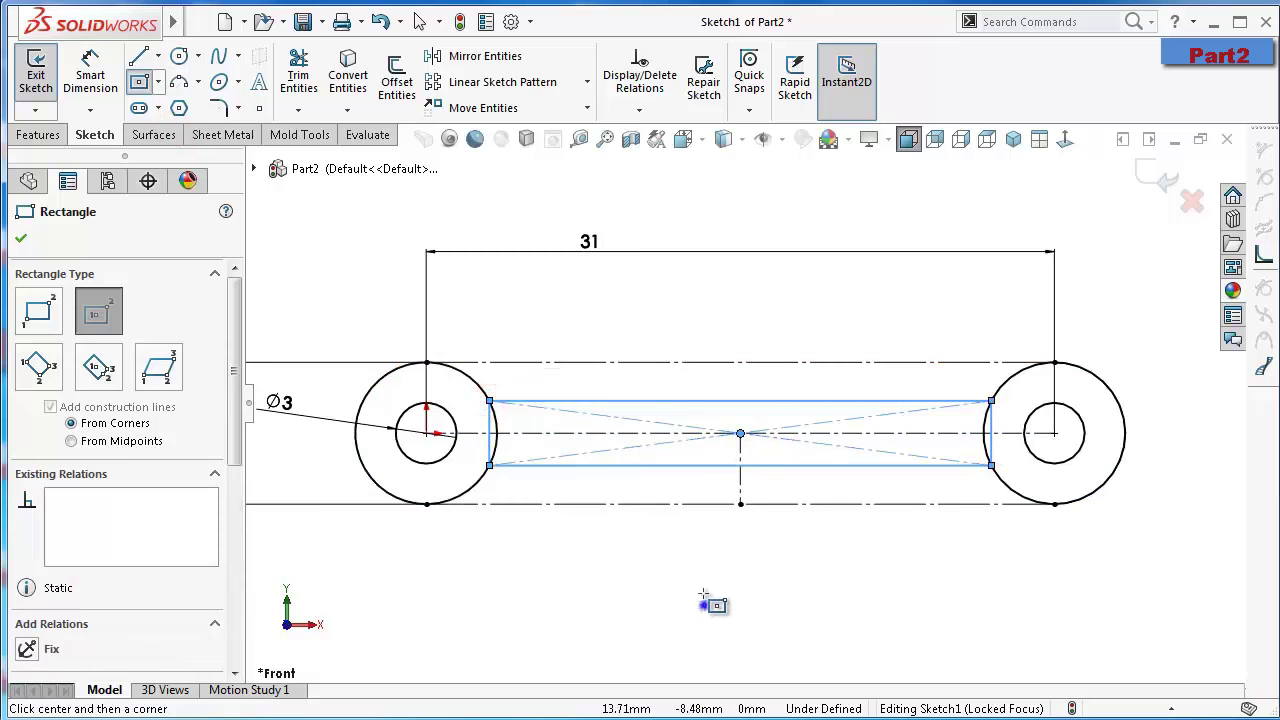
Dimension the bar's height between its top and bottom edges as 3 mm
right_drag(704, 605, 680, 448)
click(686, 465)
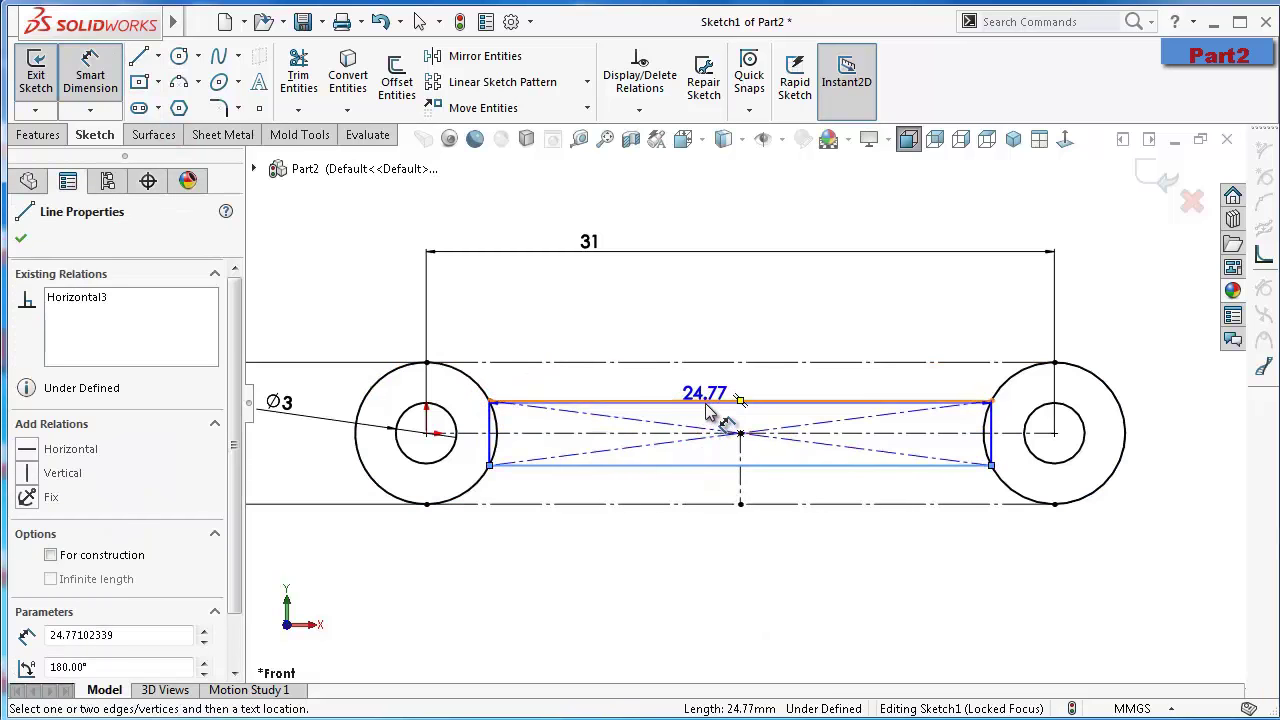
click(735, 401)
click(745, 307)
text(3)
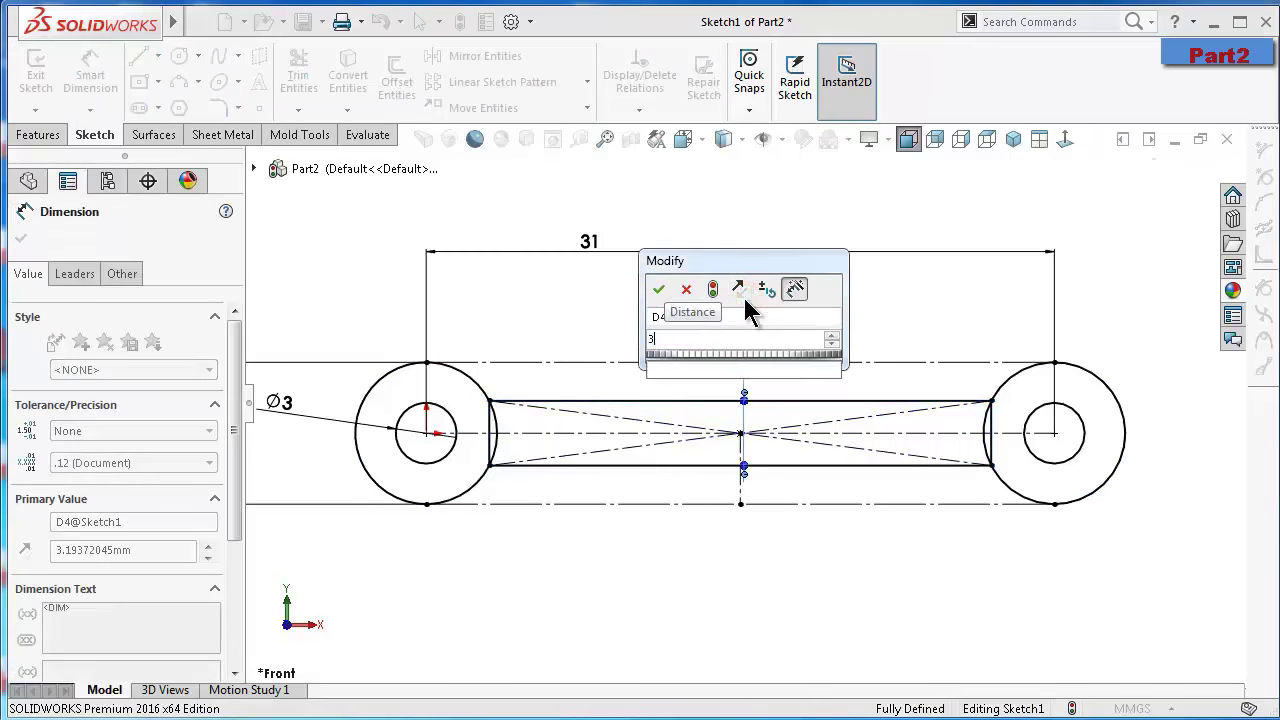
key(Return)
click(631, 306)
scroll(870, 405, down, 3)
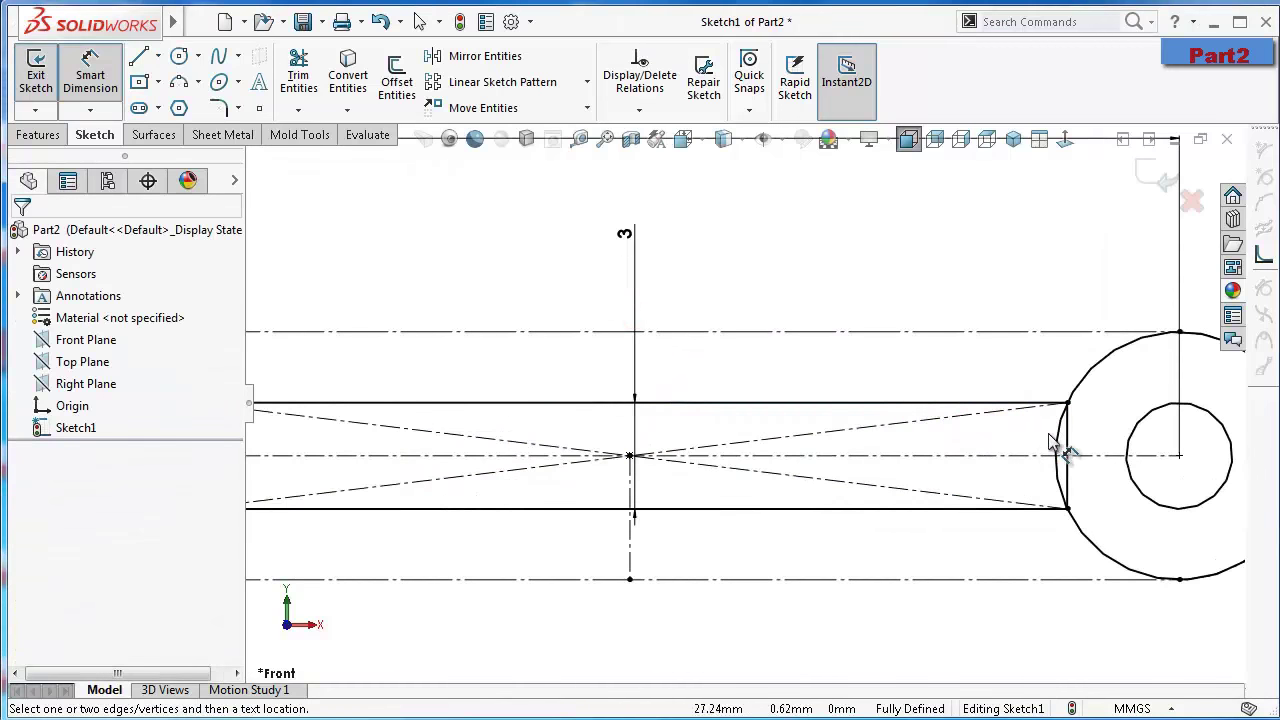
key(Escape)
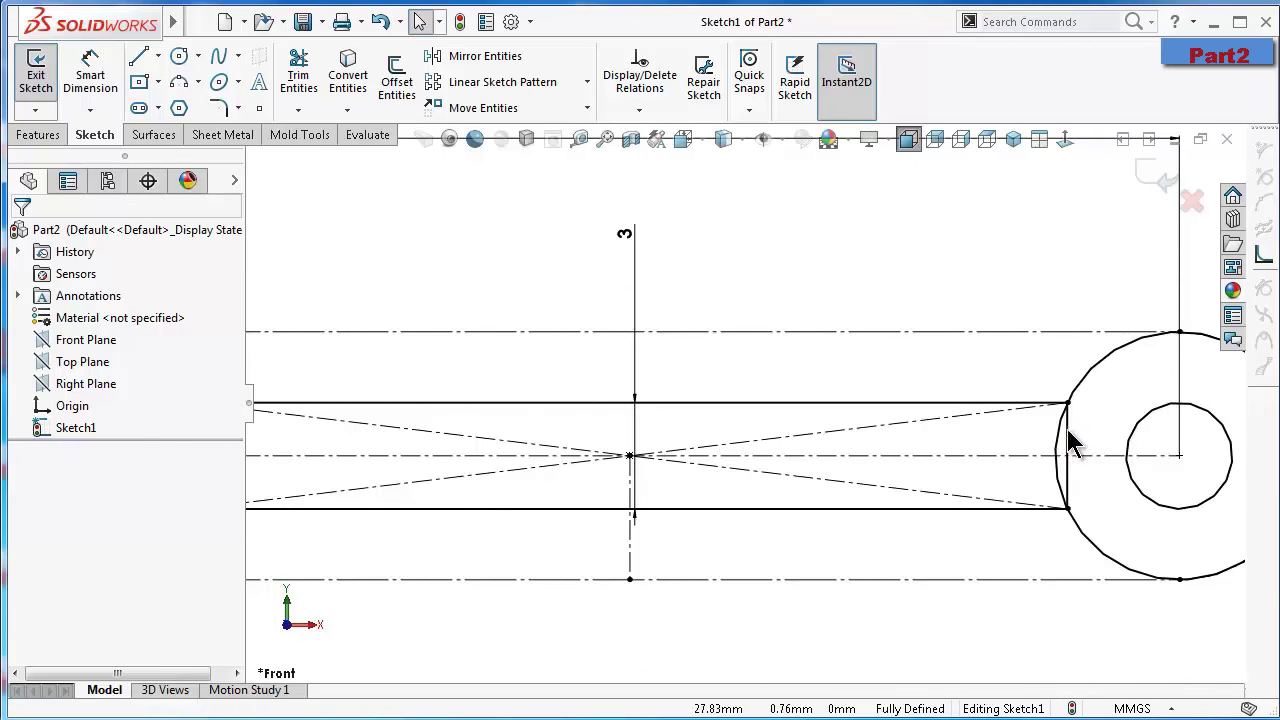
Convert the bar's right and left vertical end lines to construction geometry
click(1067, 435)
click(1145, 371)
key(f)
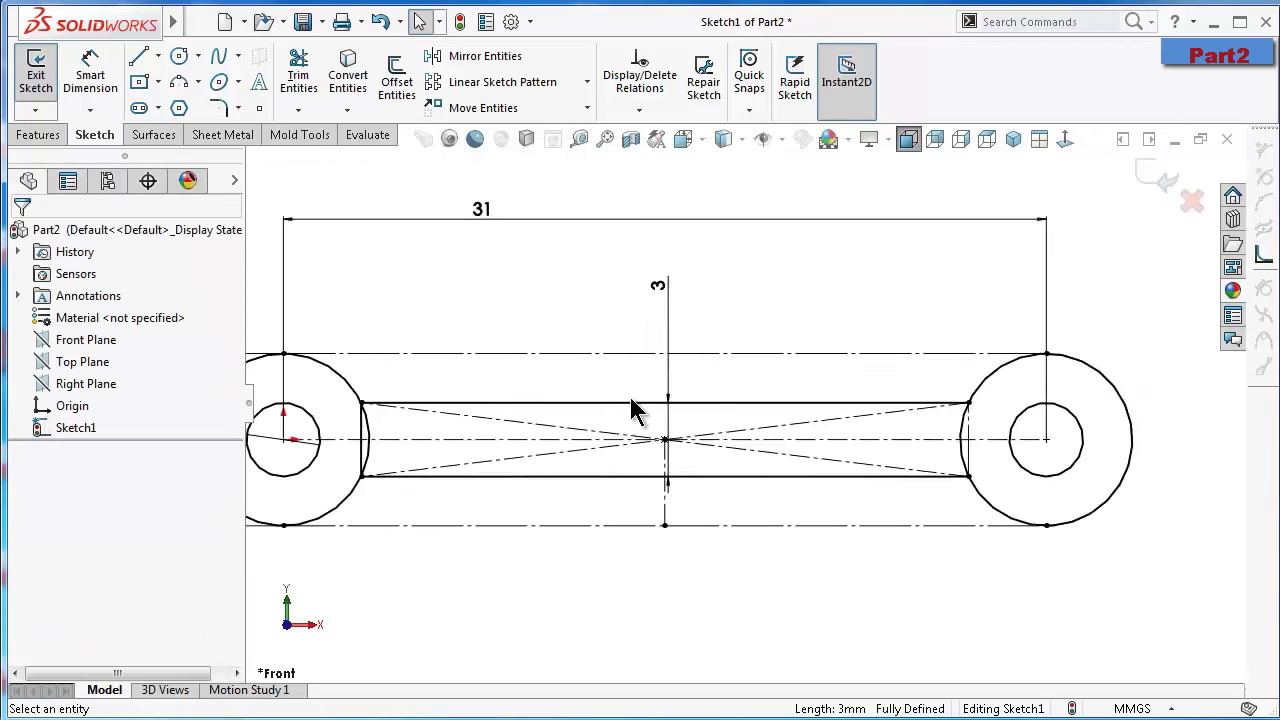
click(427, 425)
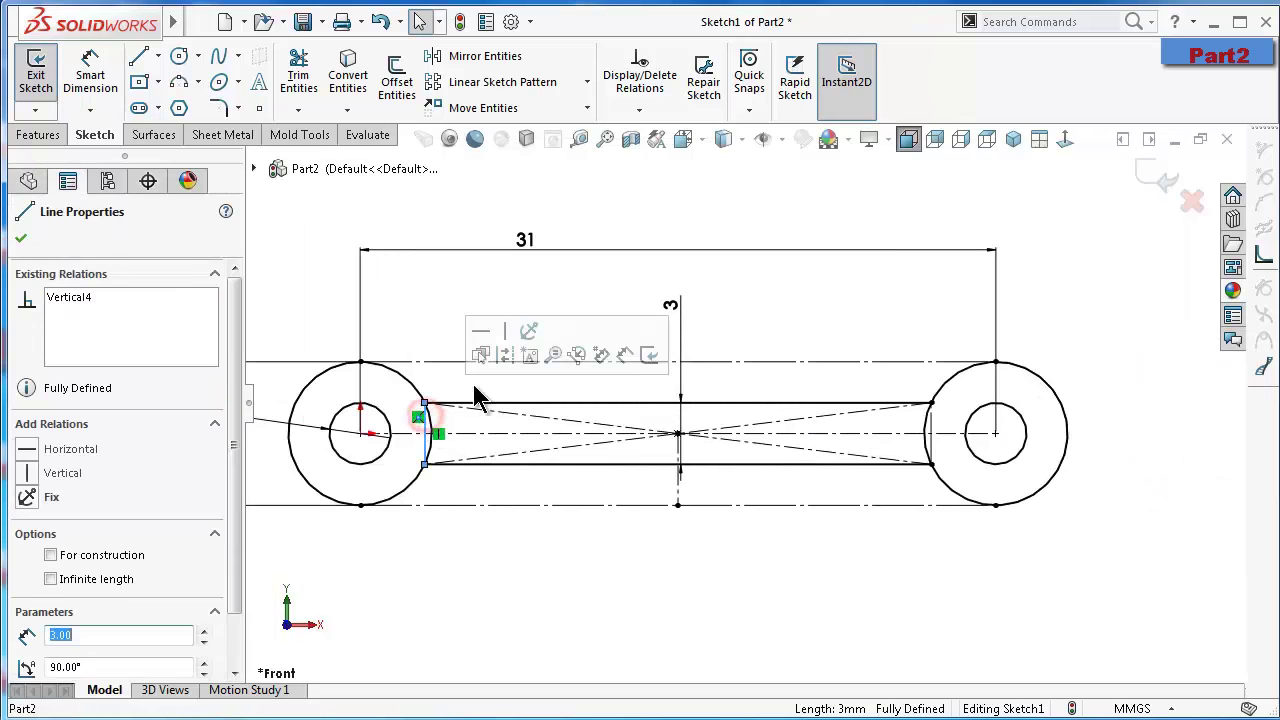
click(508, 356)
key(ctrl+7)
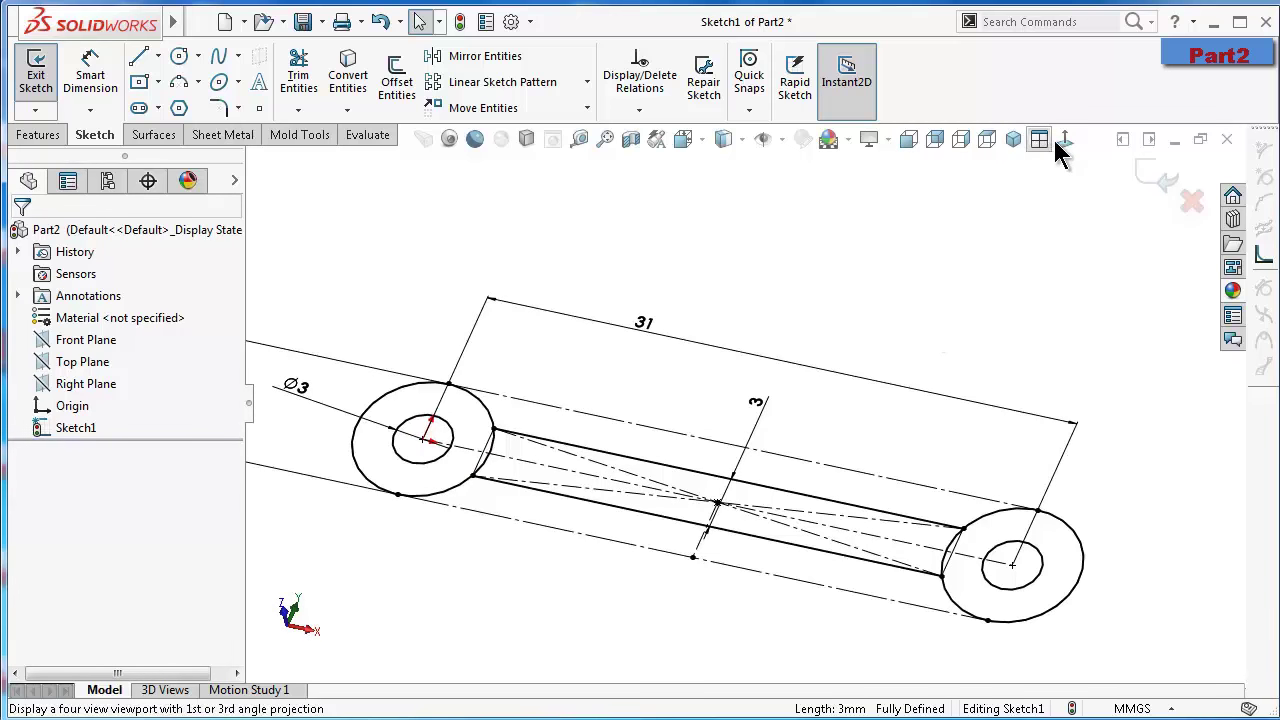
Back in Front view, start a sketch fillet on the top bar line, then cancel it
key(ctrl+1)
scroll(964, 362, down, 3)
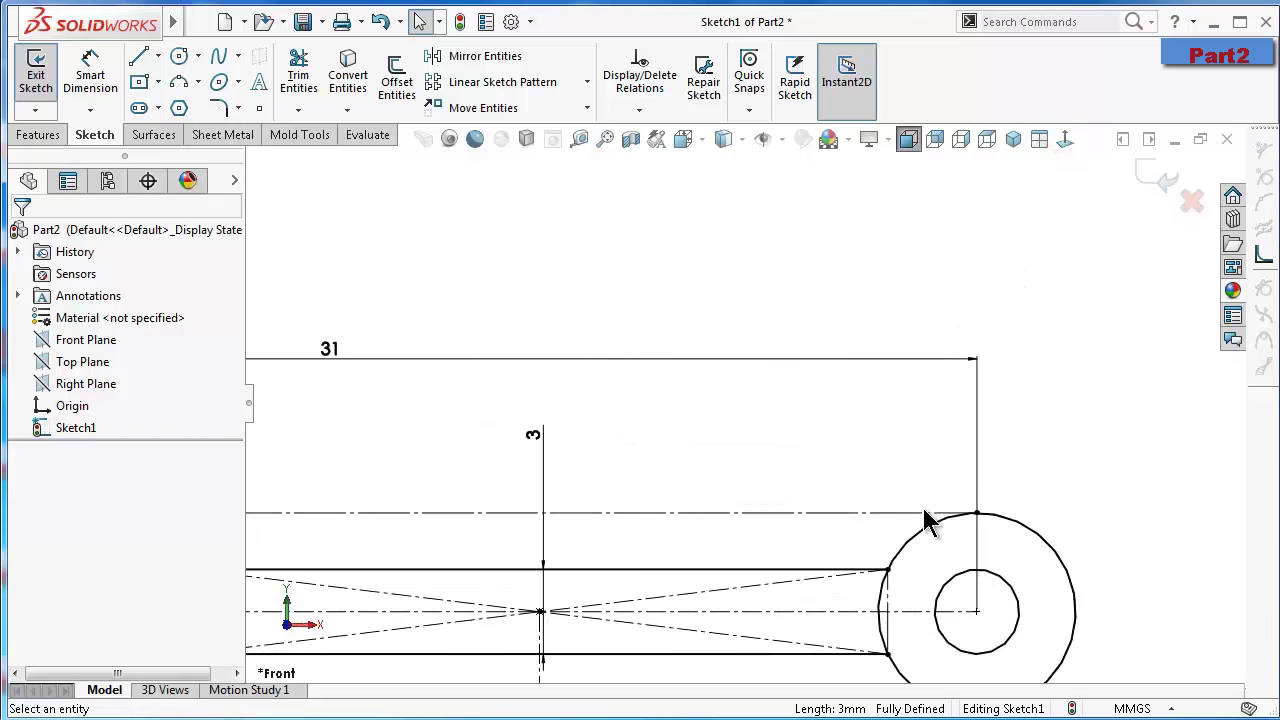
click(218, 107)
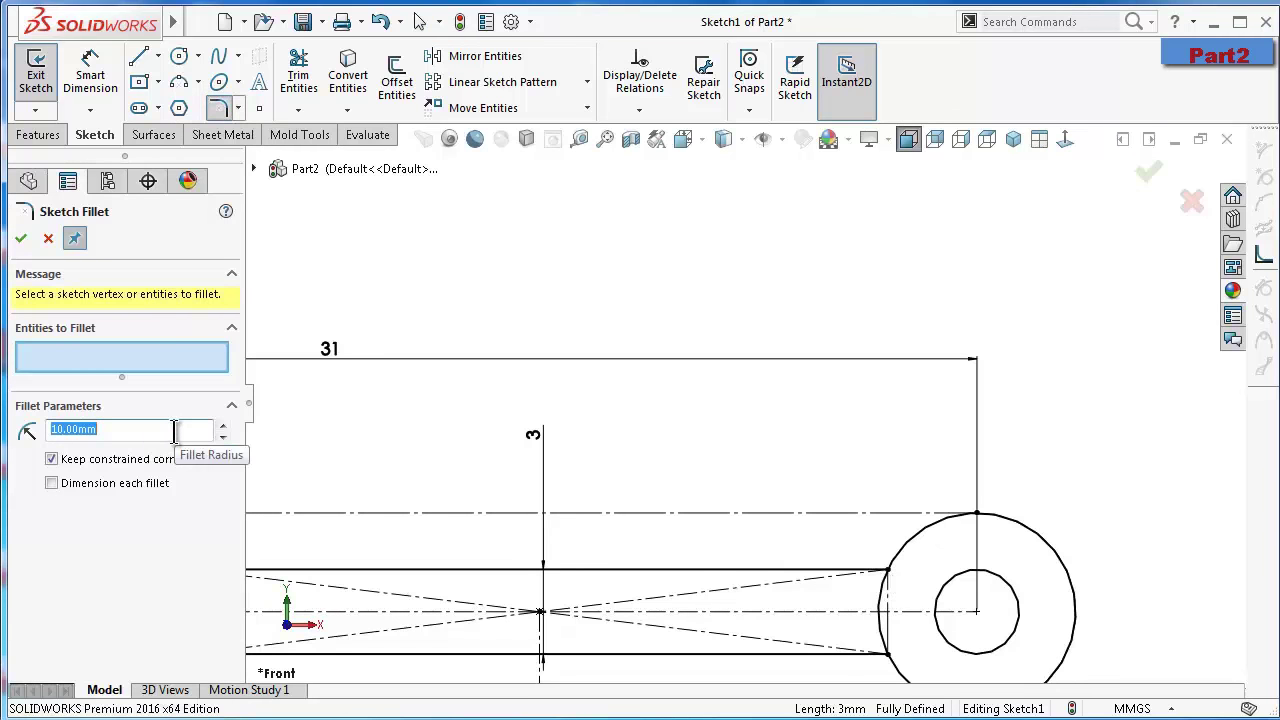
click(848, 570)
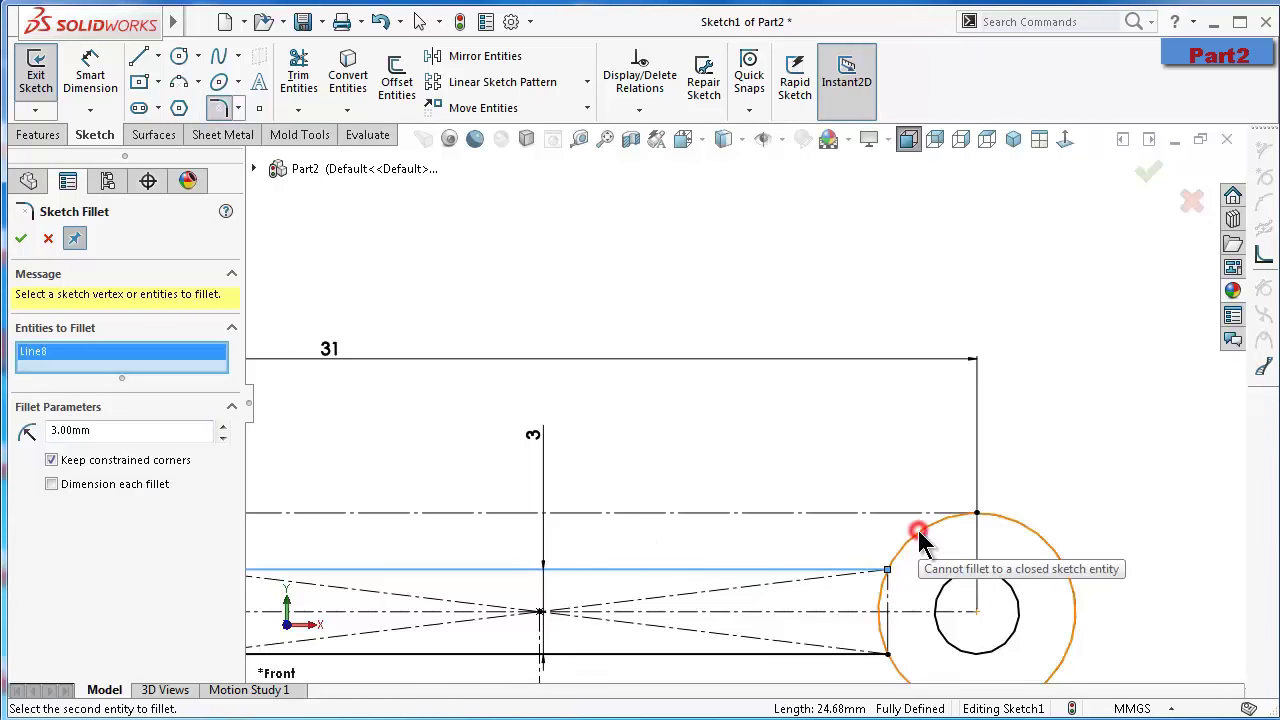
click(48, 238)
Start an Extruded Boss/Base and select the left ring, middle bar and right ring regions
click(42, 132)
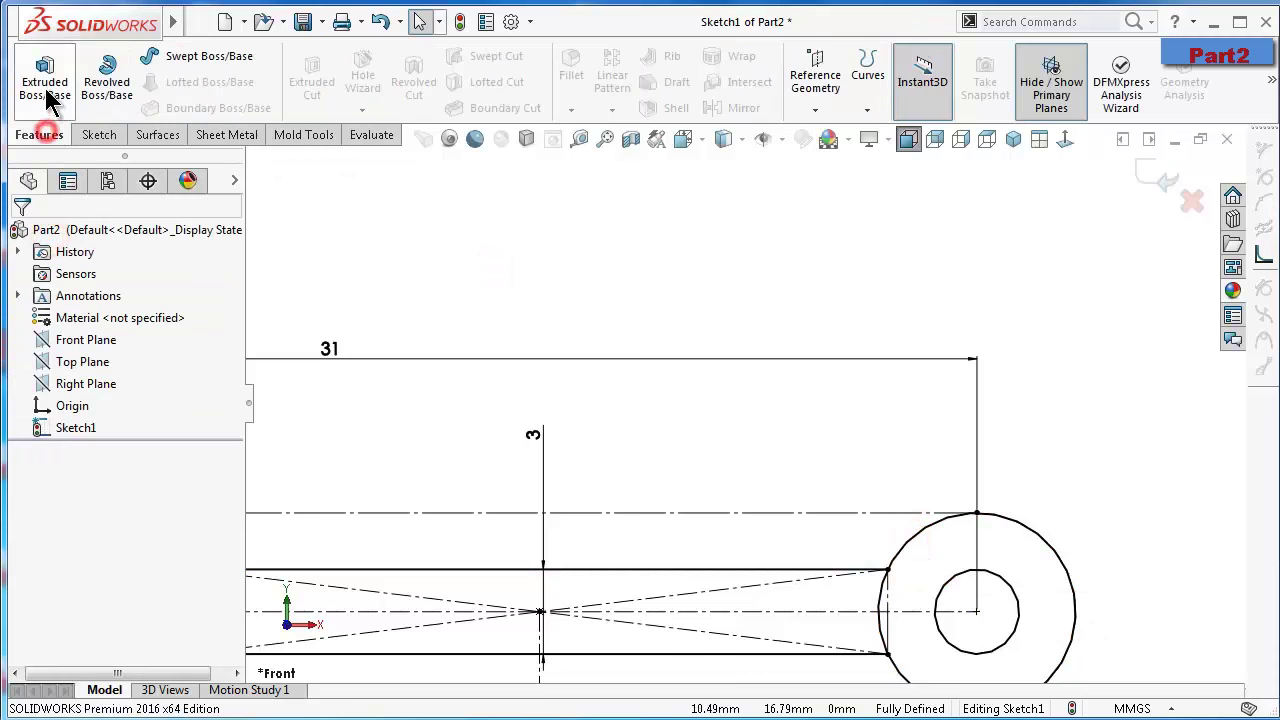
click(46, 85)
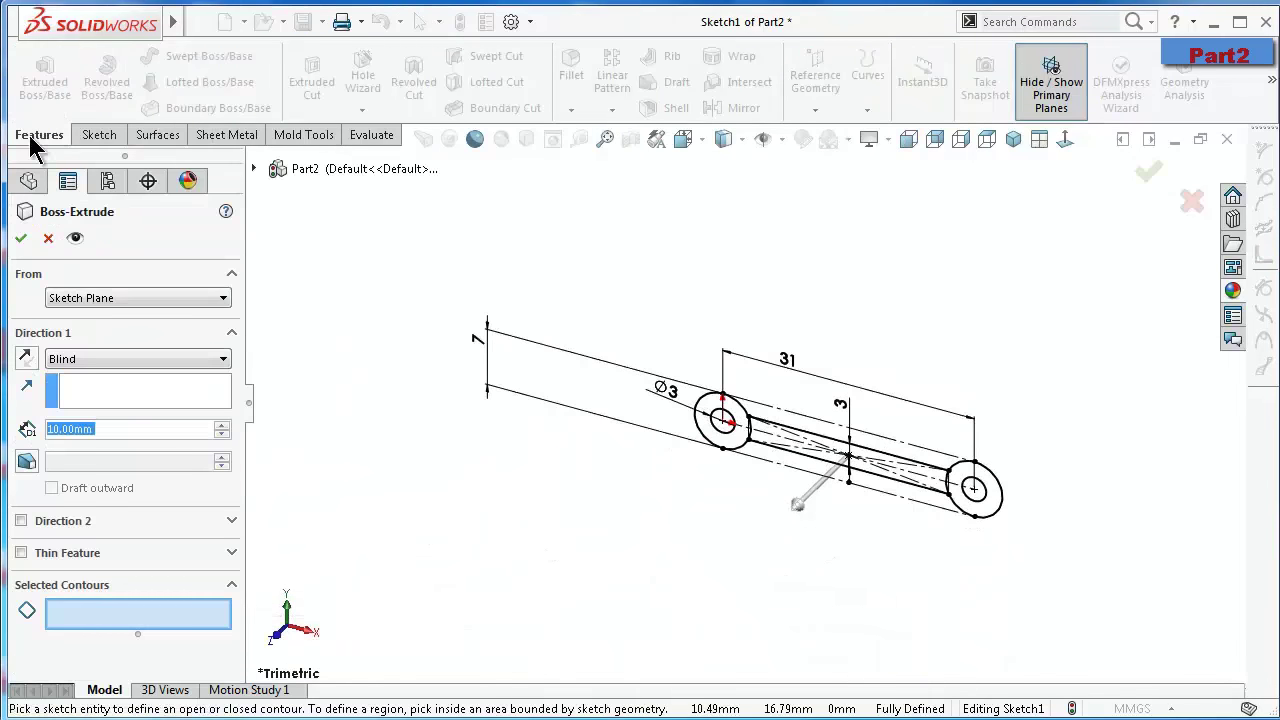
click(124, 614)
click(728, 428)
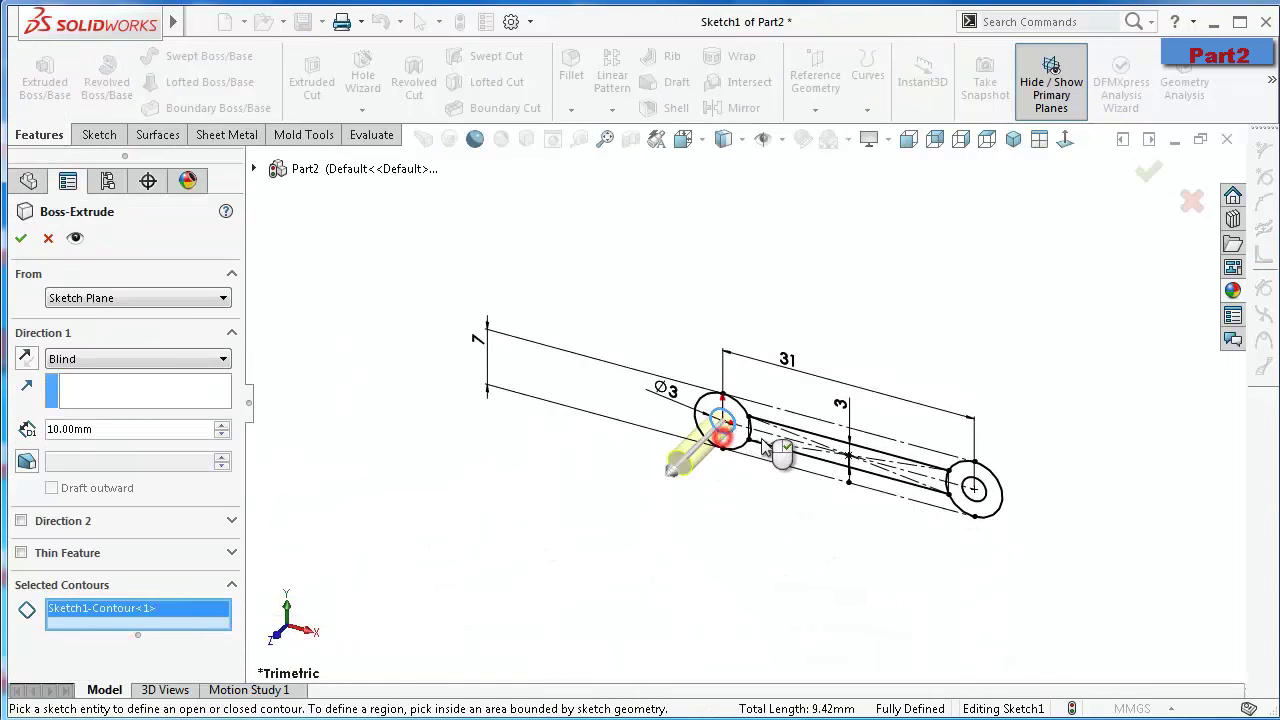
right_click(207, 637)
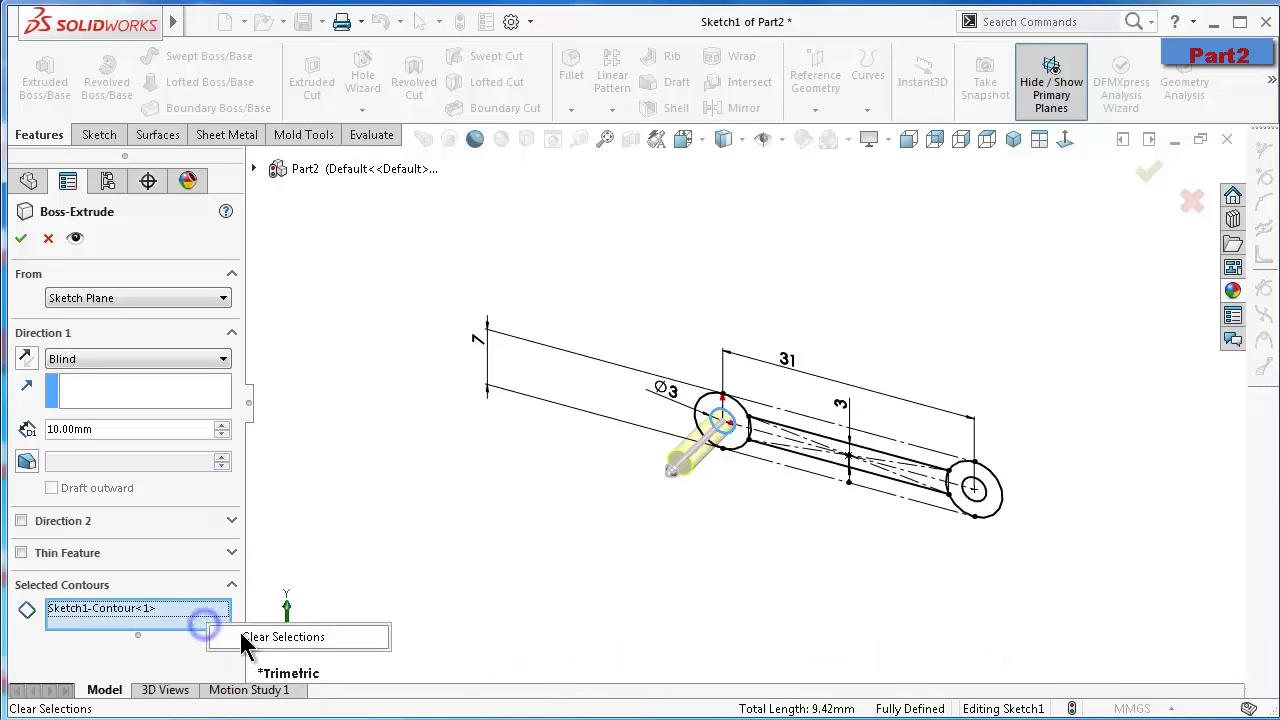
click(280, 637)
middle_drag(674, 496, 730, 515)
click(730, 512)
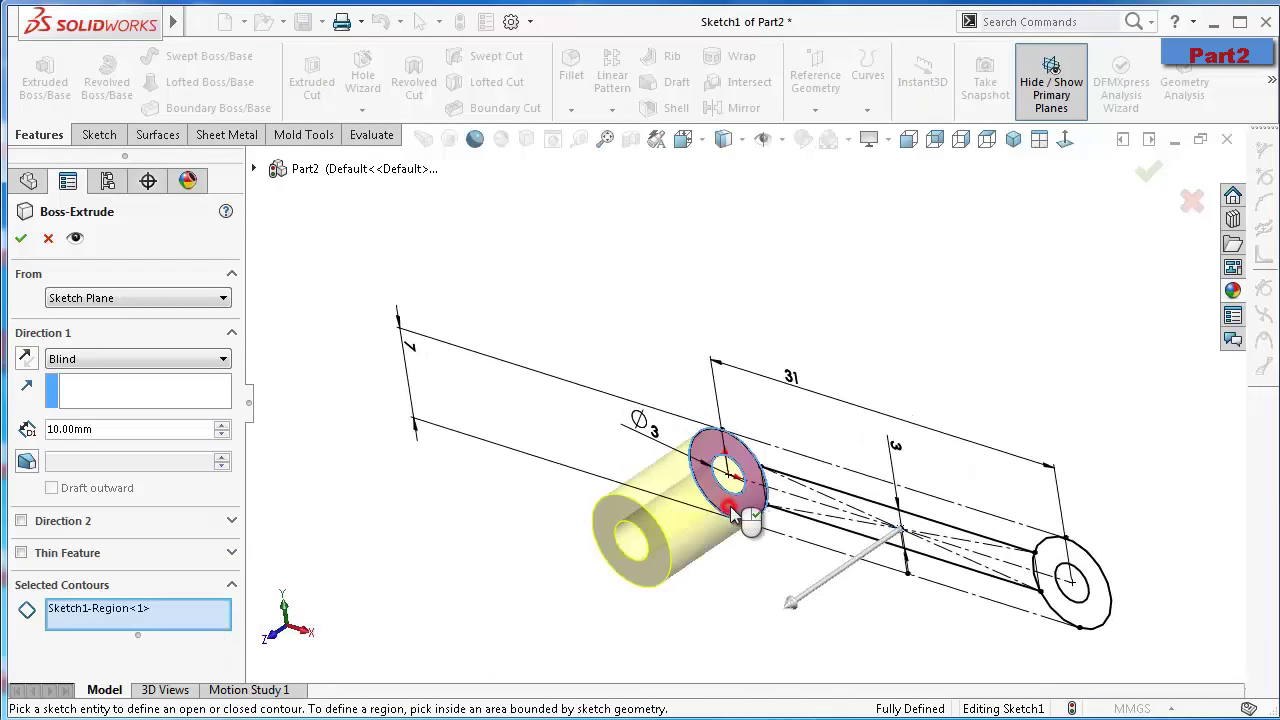
click(789, 507)
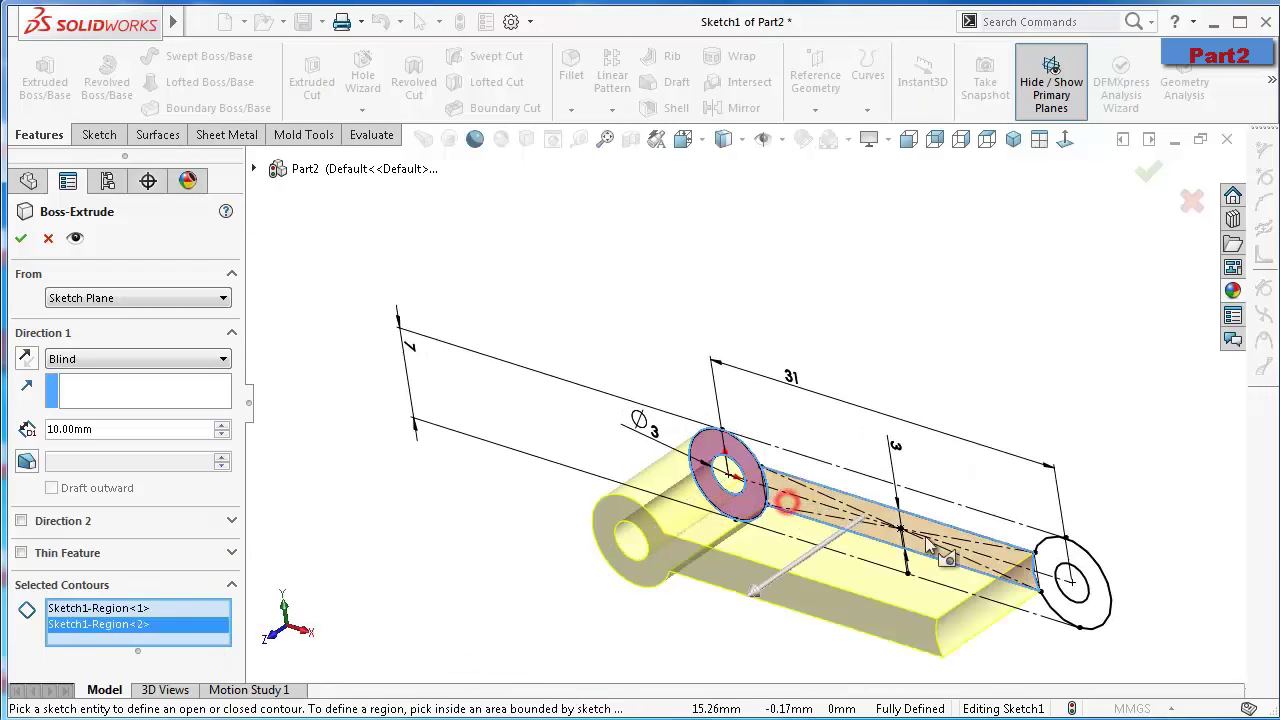
click(1096, 612)
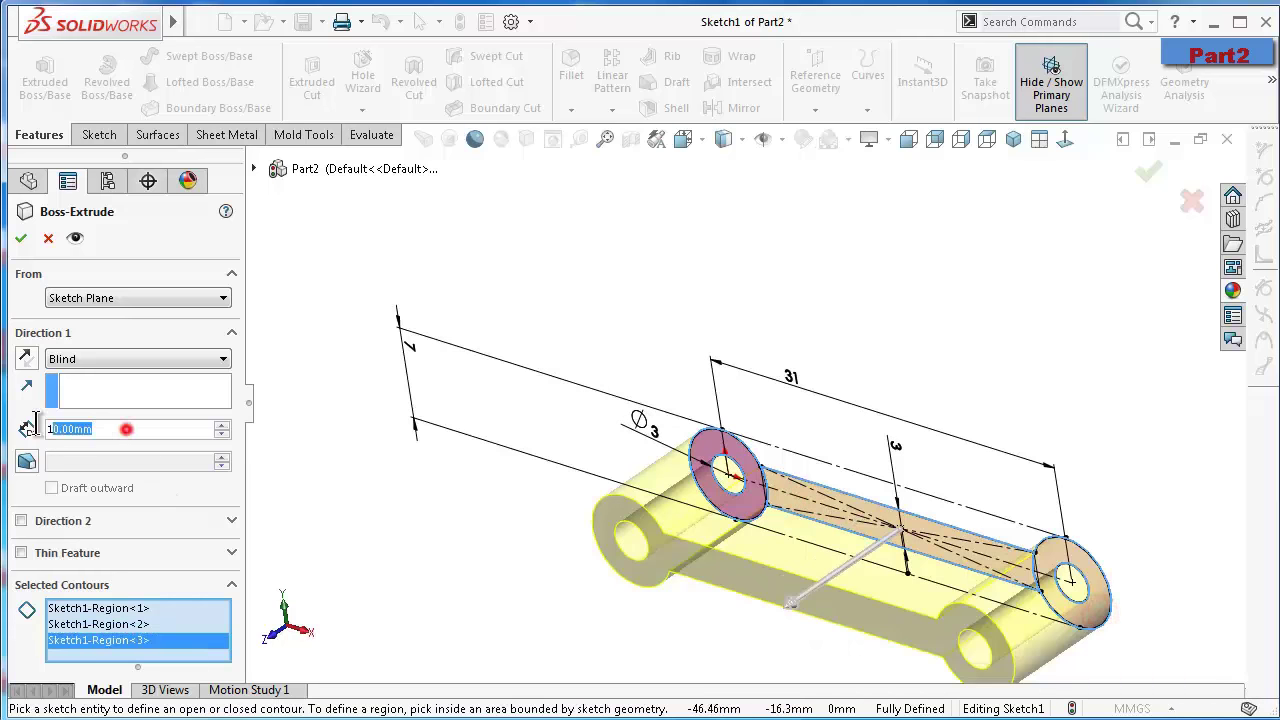
Set the extrusion depth to 3 mm with Mid Plane and accept it
text(3)
key(Return)
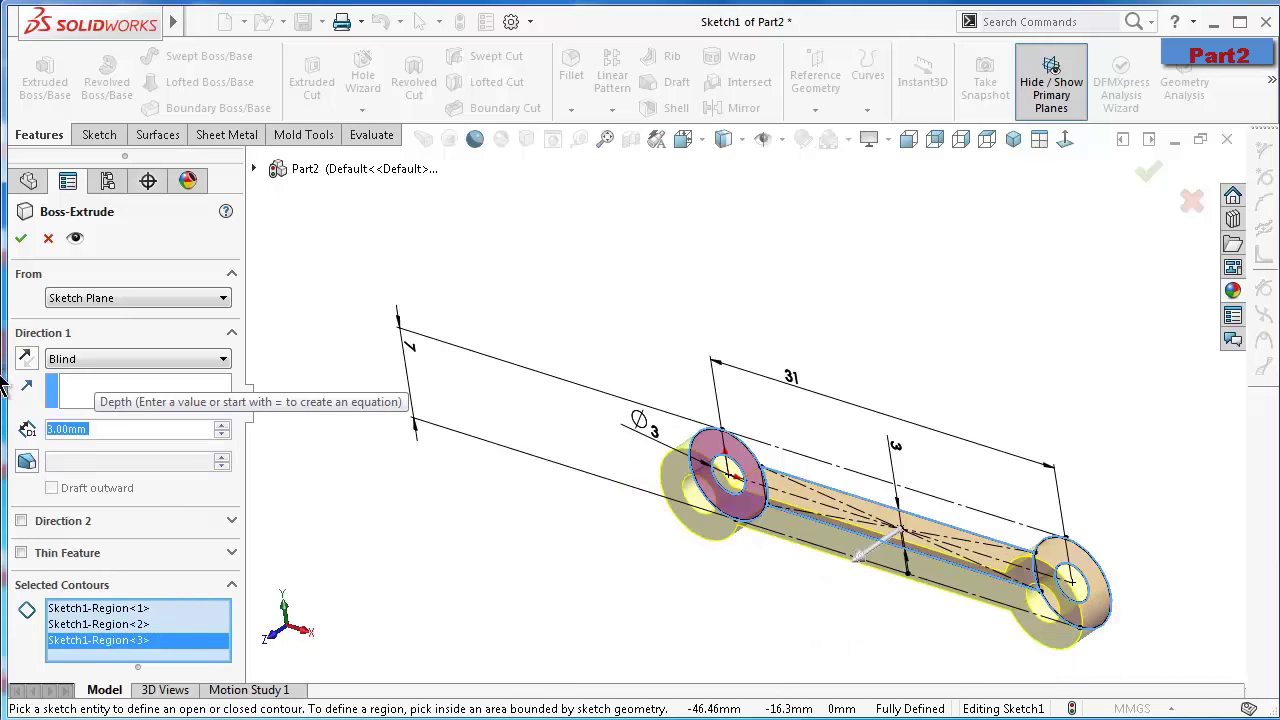
click(52, 358)
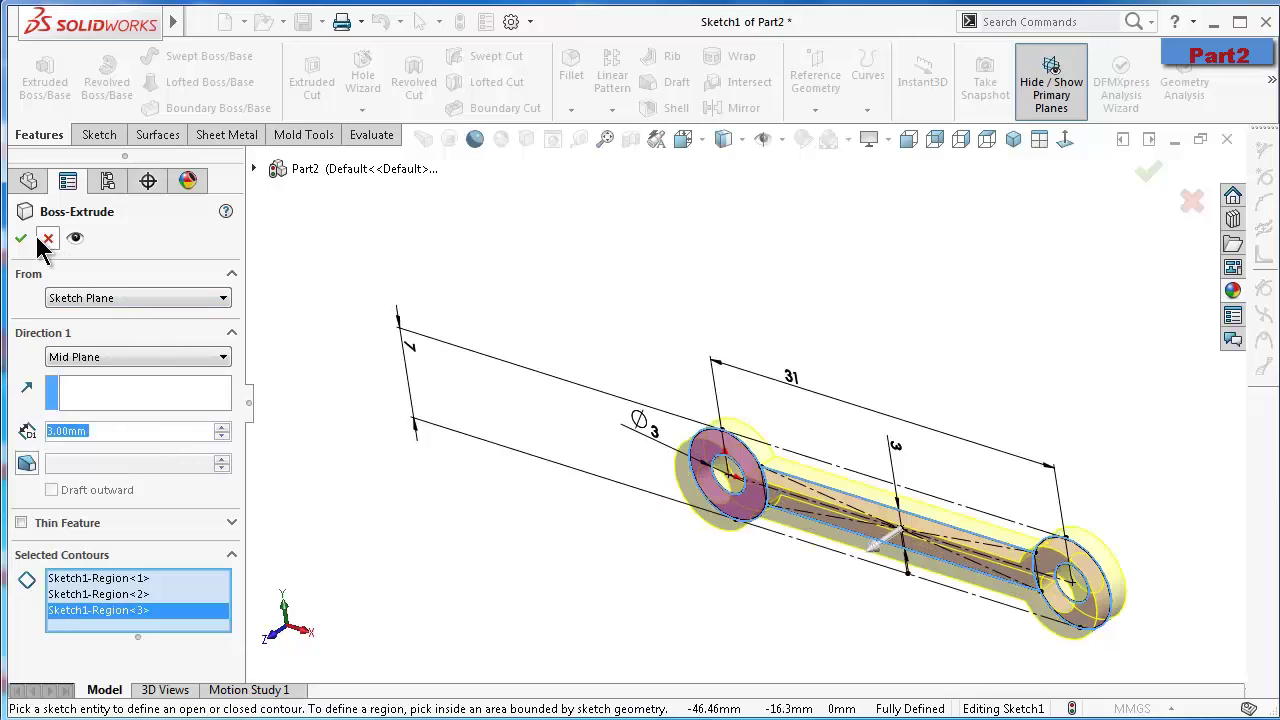
click(21, 238)
Start a Fillet with a 3 mm radius
click(495, 325)
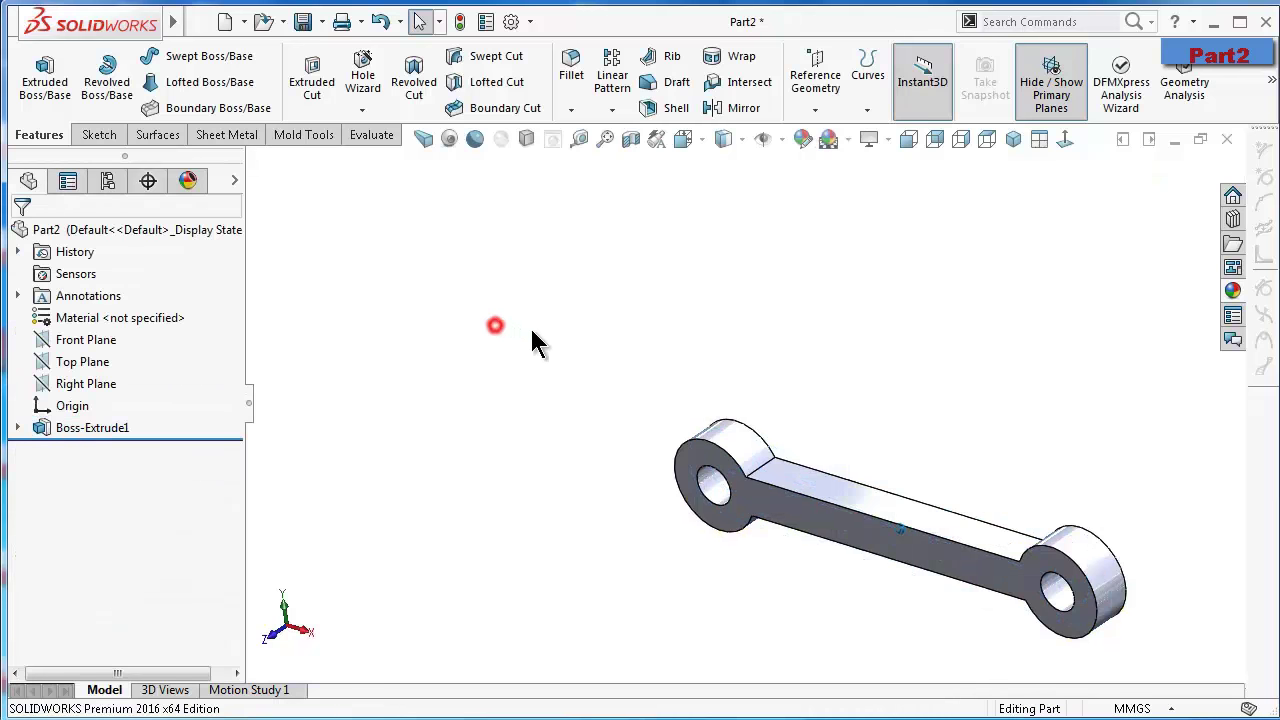
scroll(556, 352, down, 3)
key(ctrl+7)
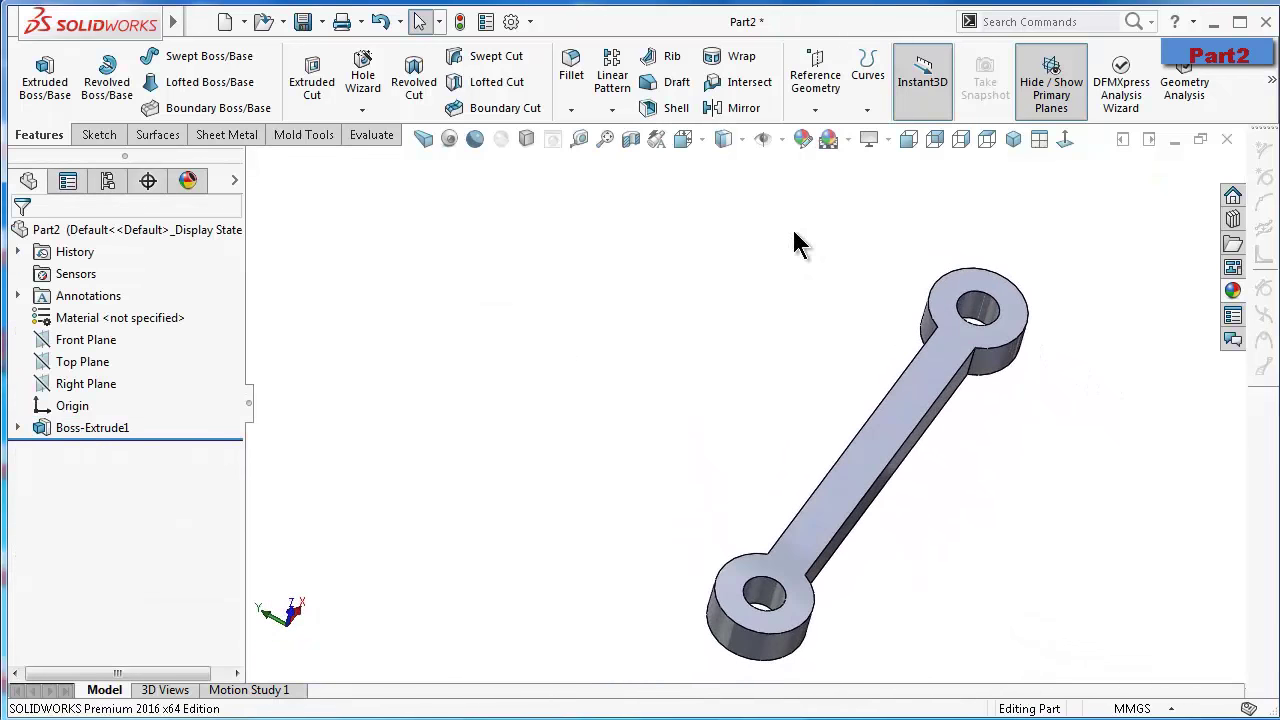
click(571, 76)
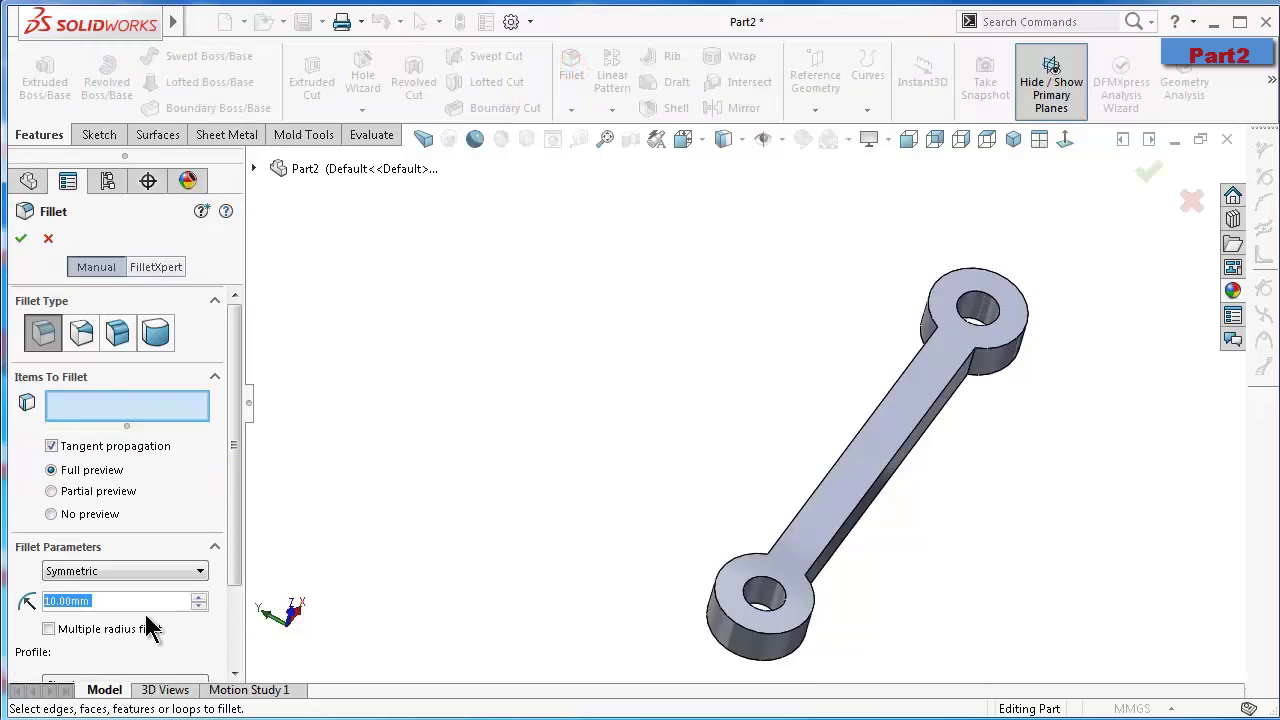
text(3)
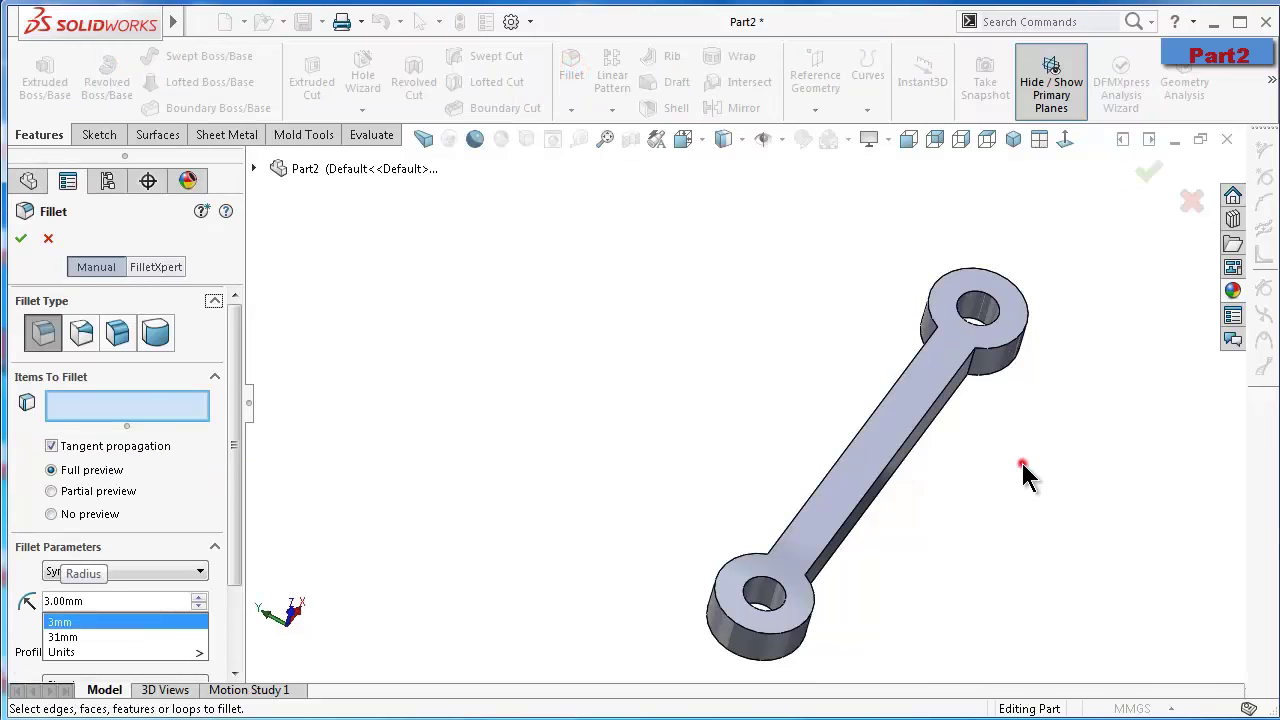
key(Return)
Select the four edges where the bar meets both bosses and apply the fillets
key(ctrl+7)
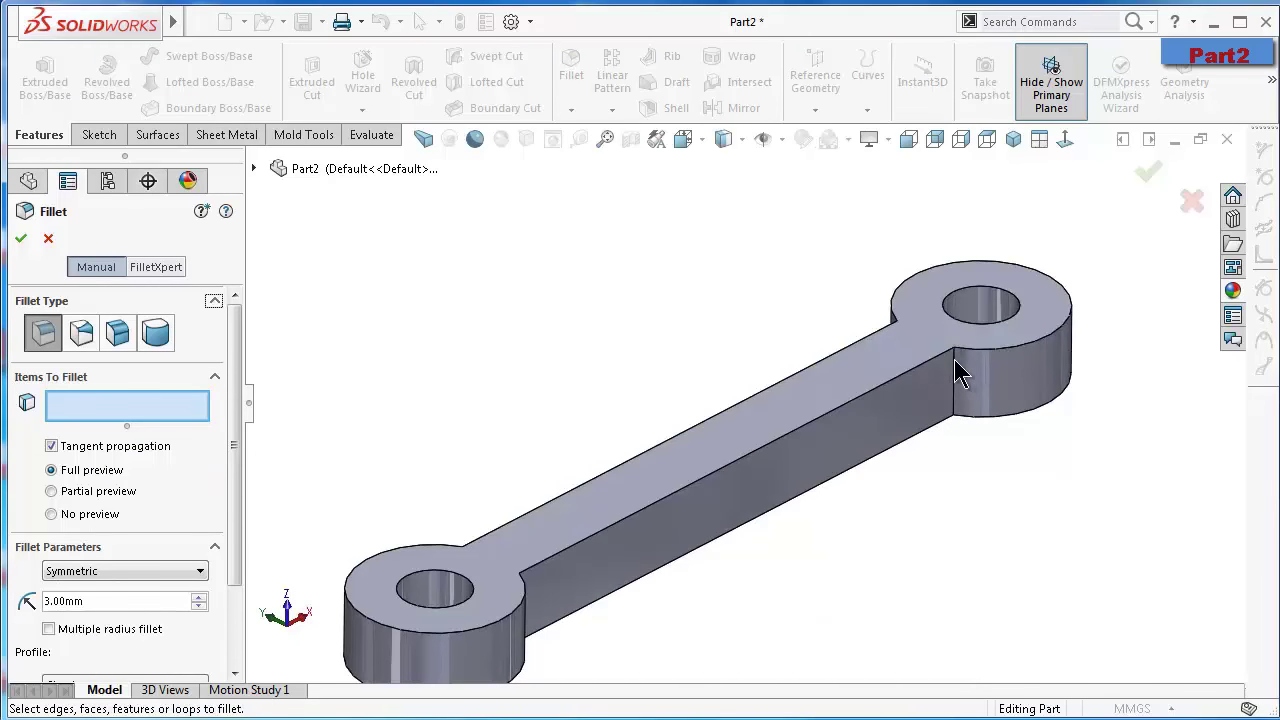
click(954, 365)
middle_drag(945, 365, 974, 313)
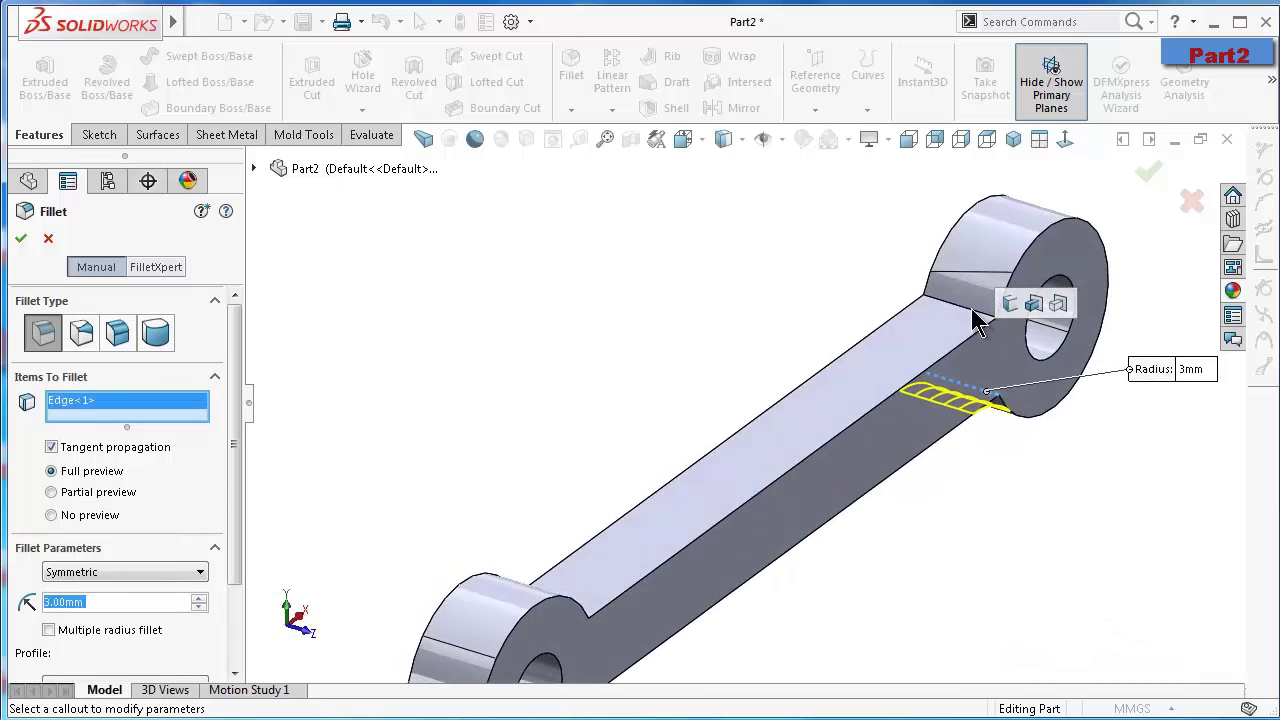
click(984, 320)
mouse_move(986, 320)
middle_down()
mouse_move(418, 557)
mouse_move(370, 557)
mouse_move(836, 592)
mouse_move(597, 591)
mouse_move(581, 490)
middle_up()
click(360, 563)
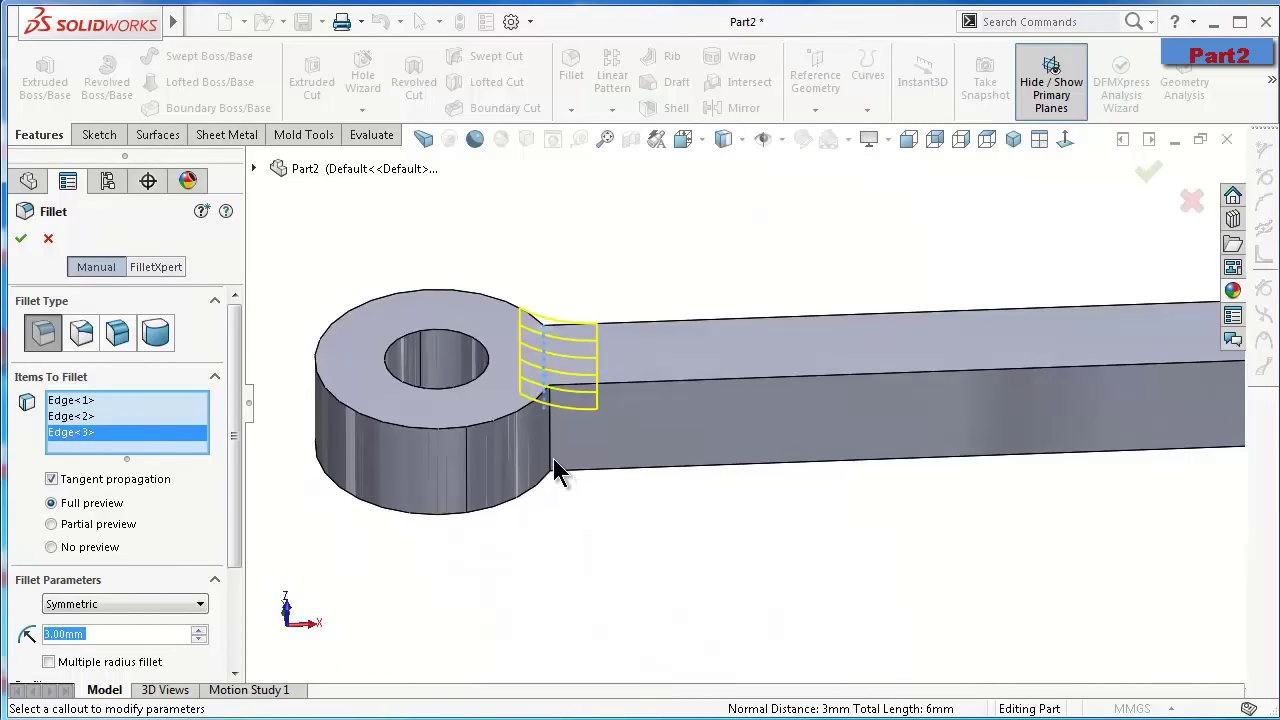
click(553, 462)
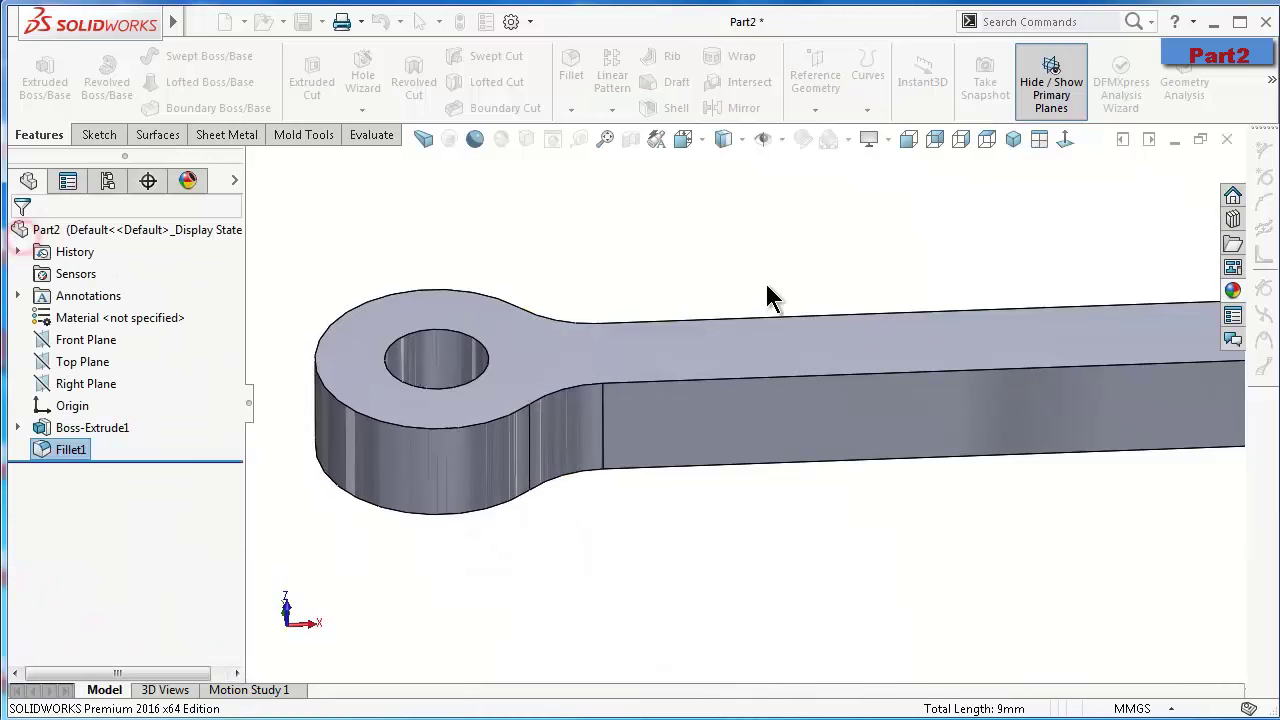
key(ctrl+7)
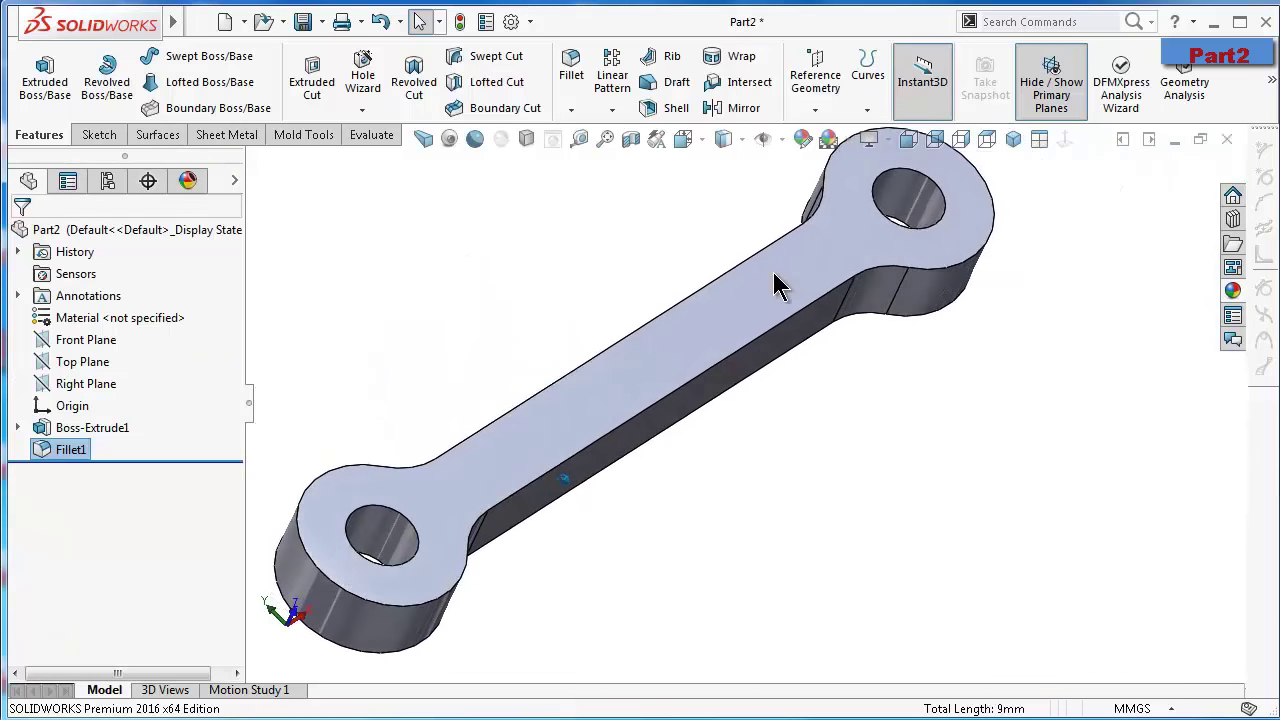
click(569, 78)
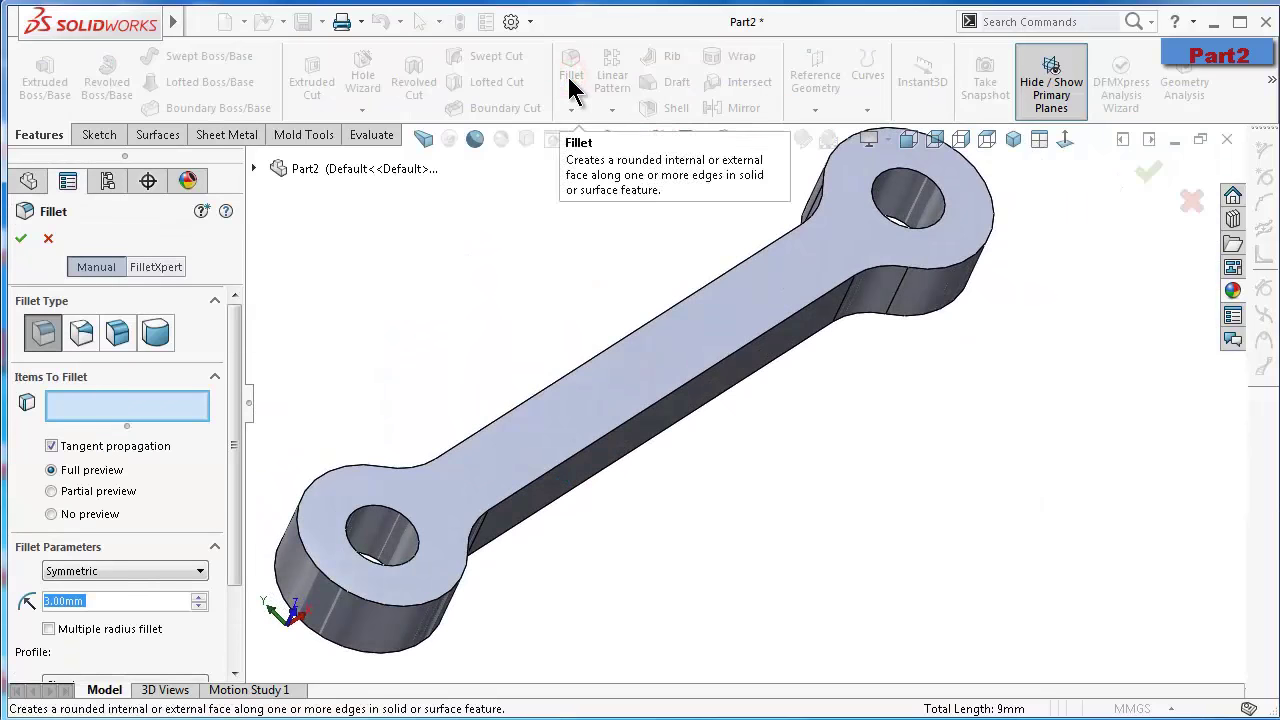
text(0.15)
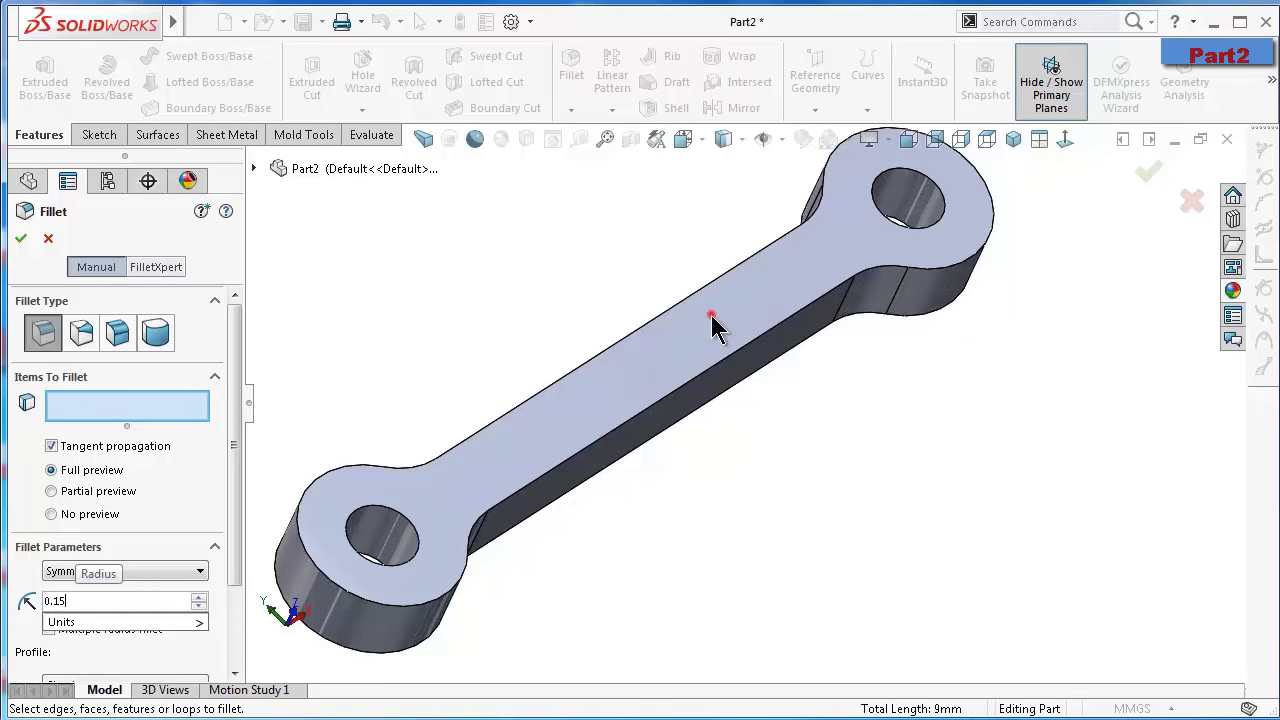
click(712, 325)
middle_drag(771, 357, 632, 378)
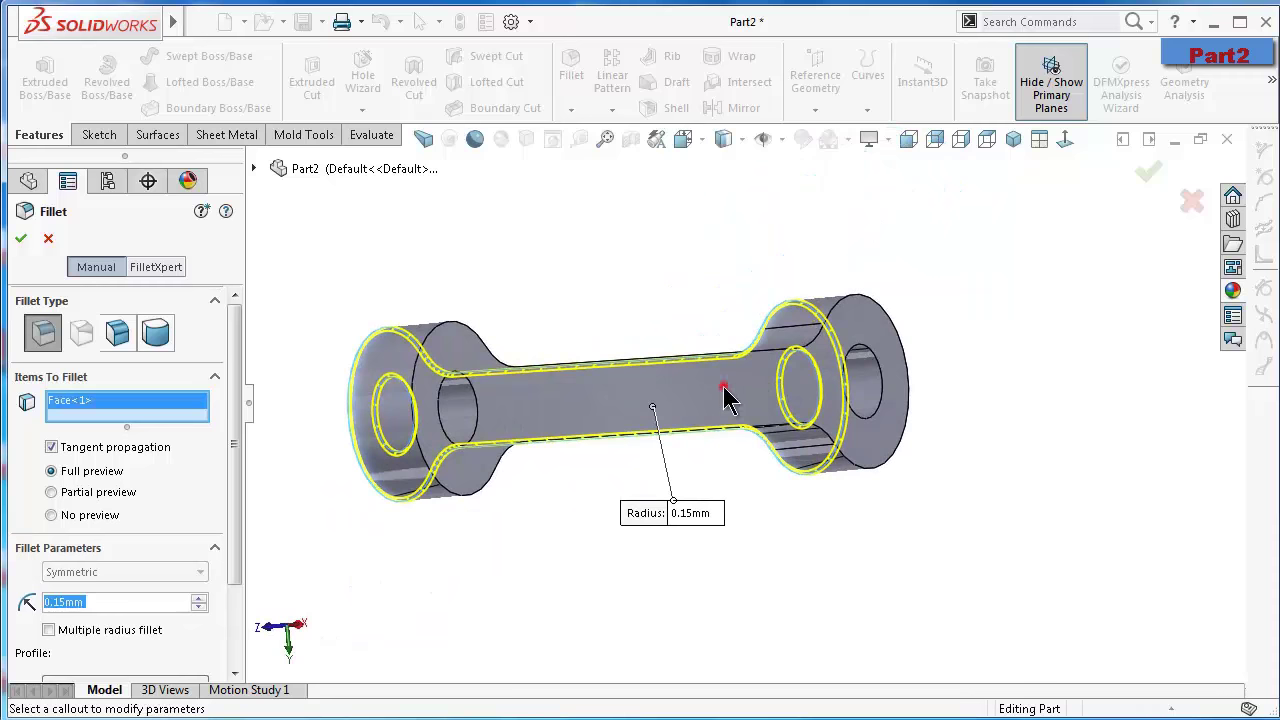
right_click(728, 388)
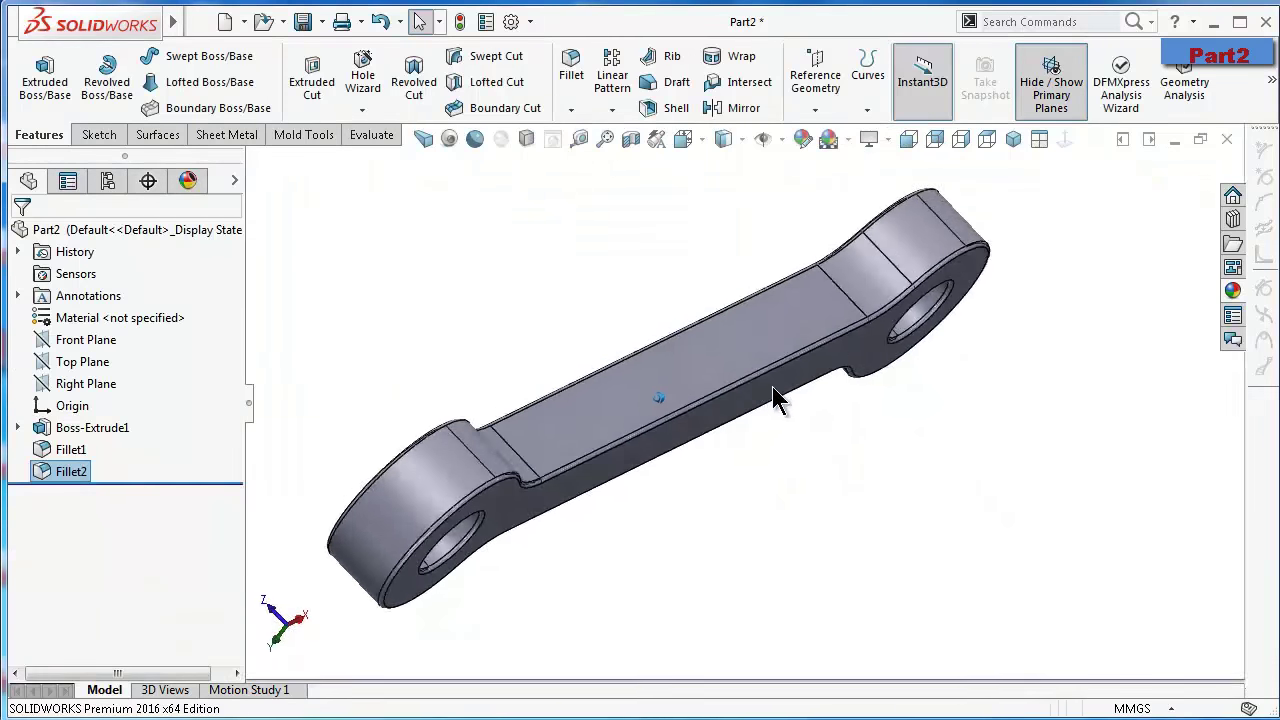
middle_drag(773, 395, 780, 377)
scroll(780, 377, down, 5)
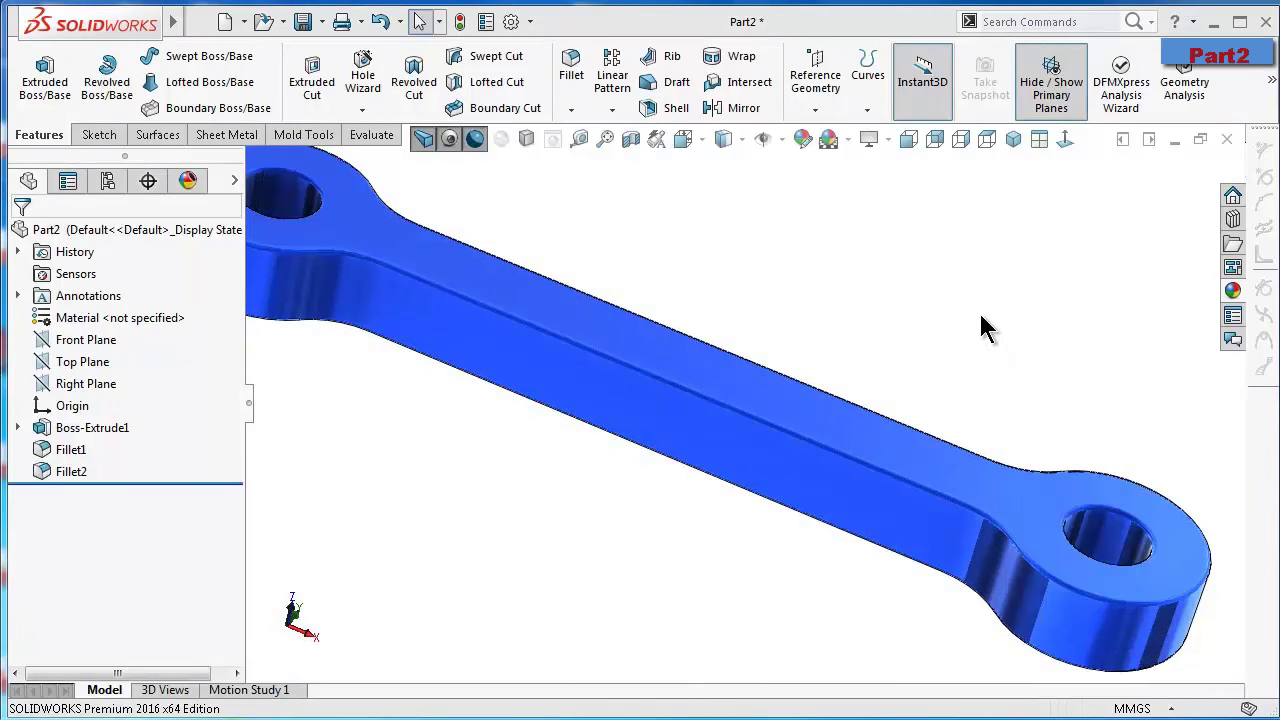
click(979, 316)
key(f)
key(Left)
key(Left)
key(Left)
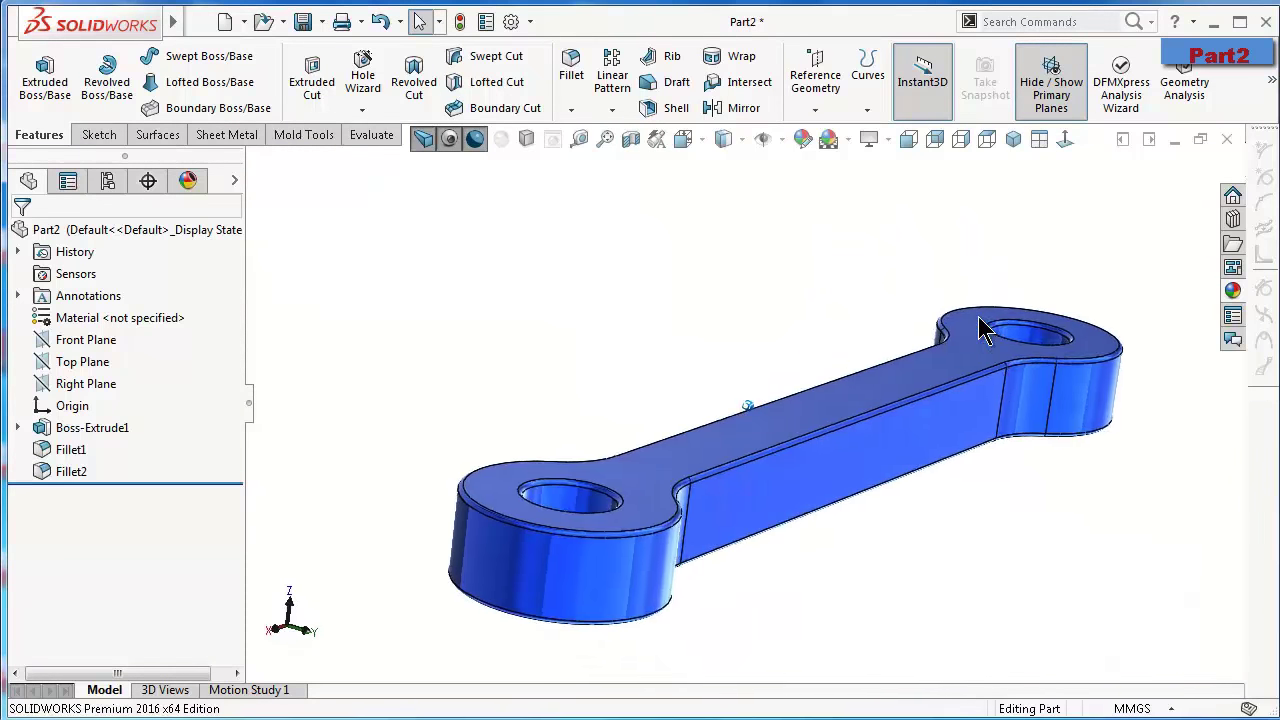
scroll(979, 330, up, 5)
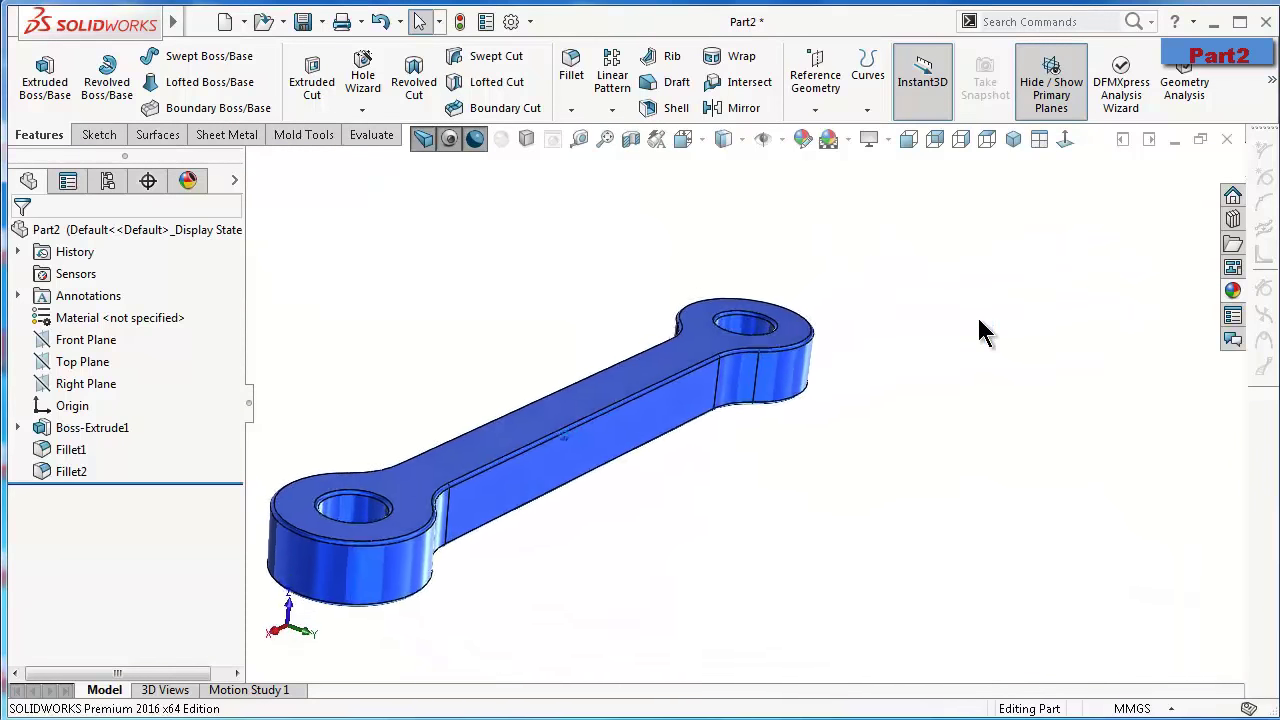
key(Down)
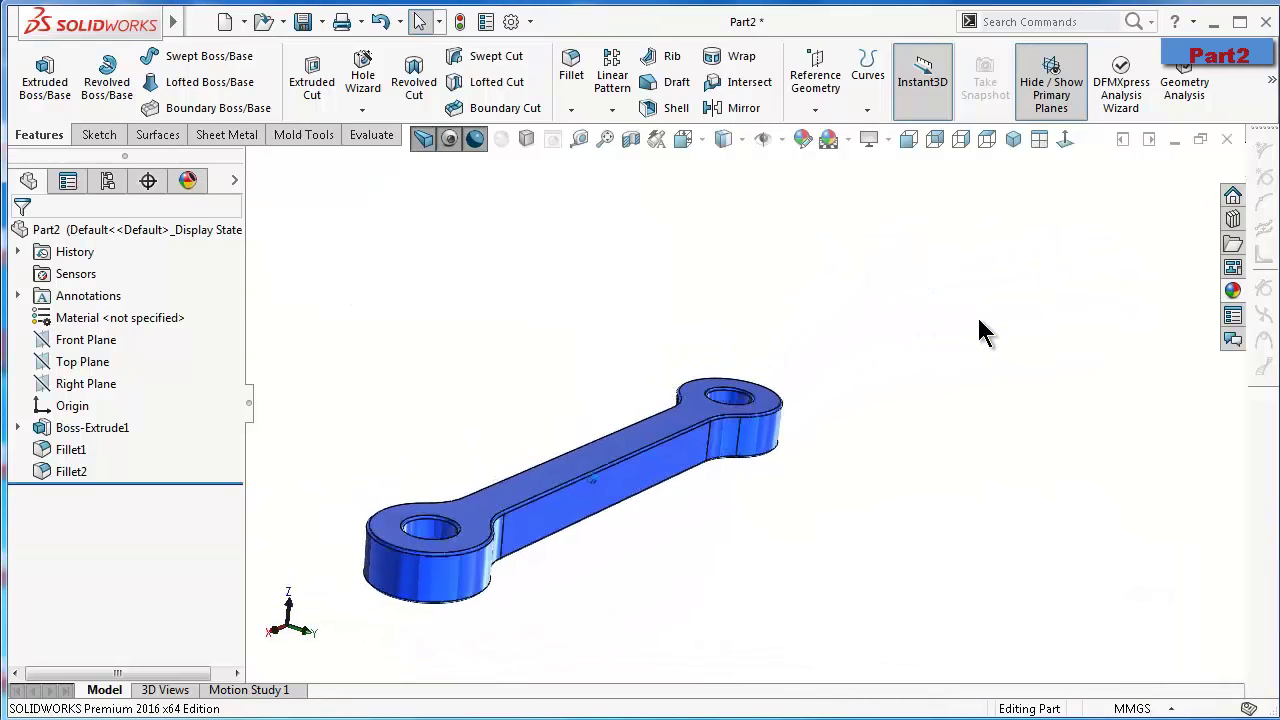
key(Down)
key(Down)
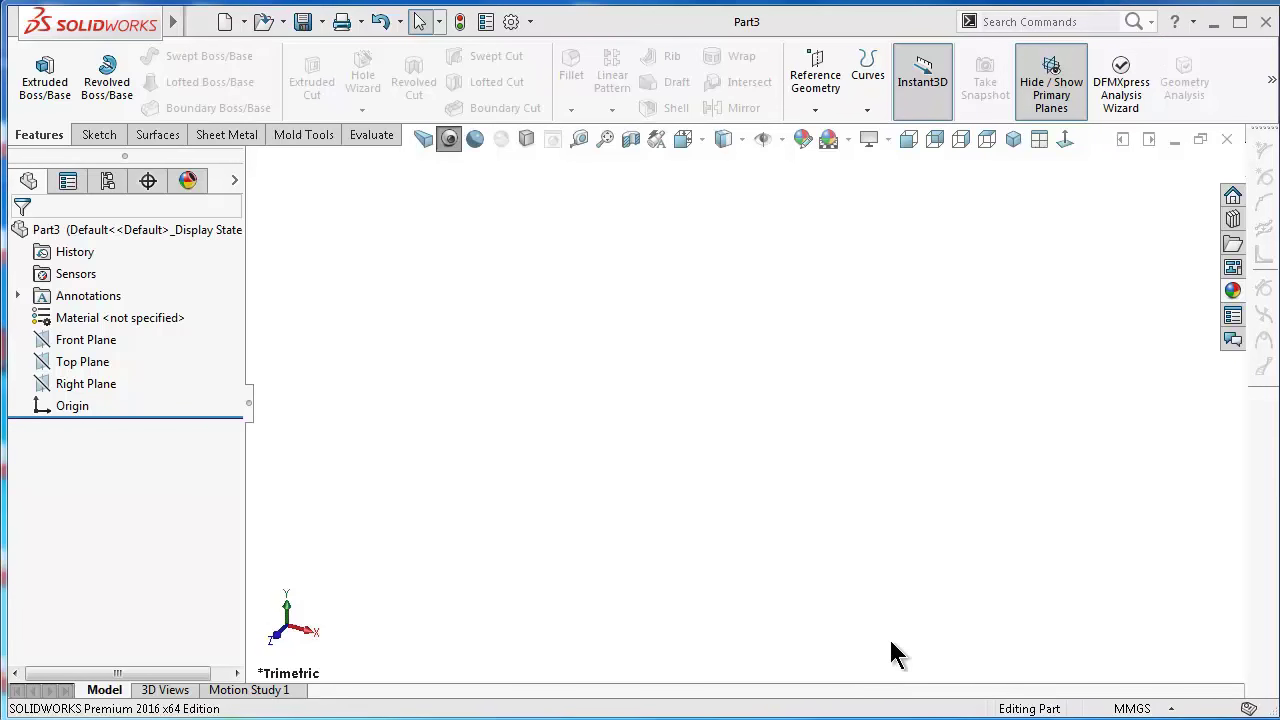
Begin a sketch on the Front Plane with a vertical centerline rising from the origin
click(80, 340)
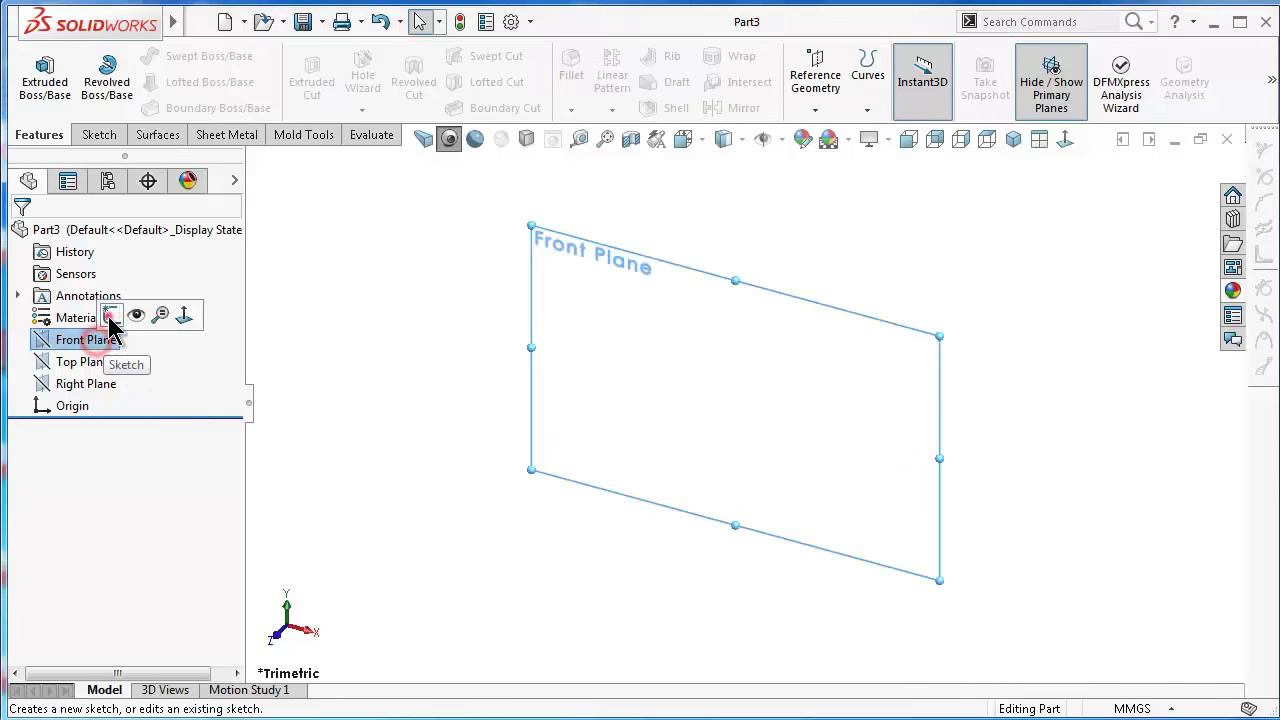
click(68, 318)
click(158, 56)
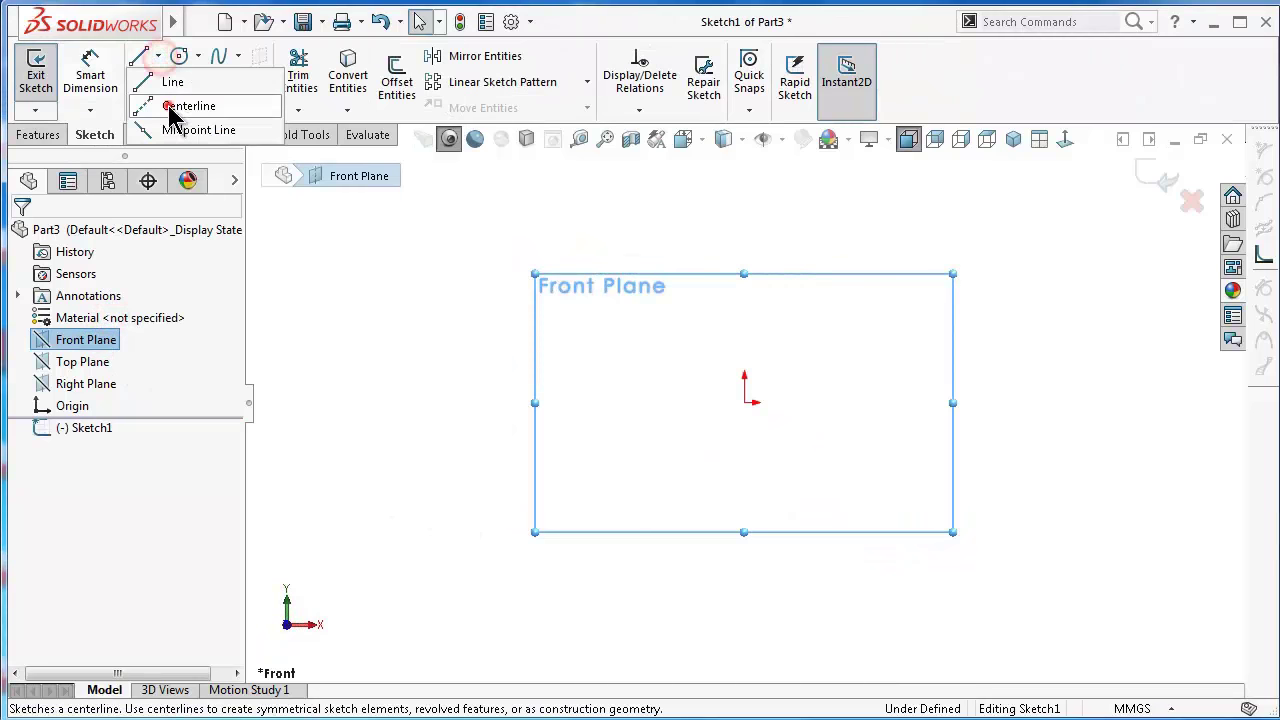
click(170, 104)
click(746, 401)
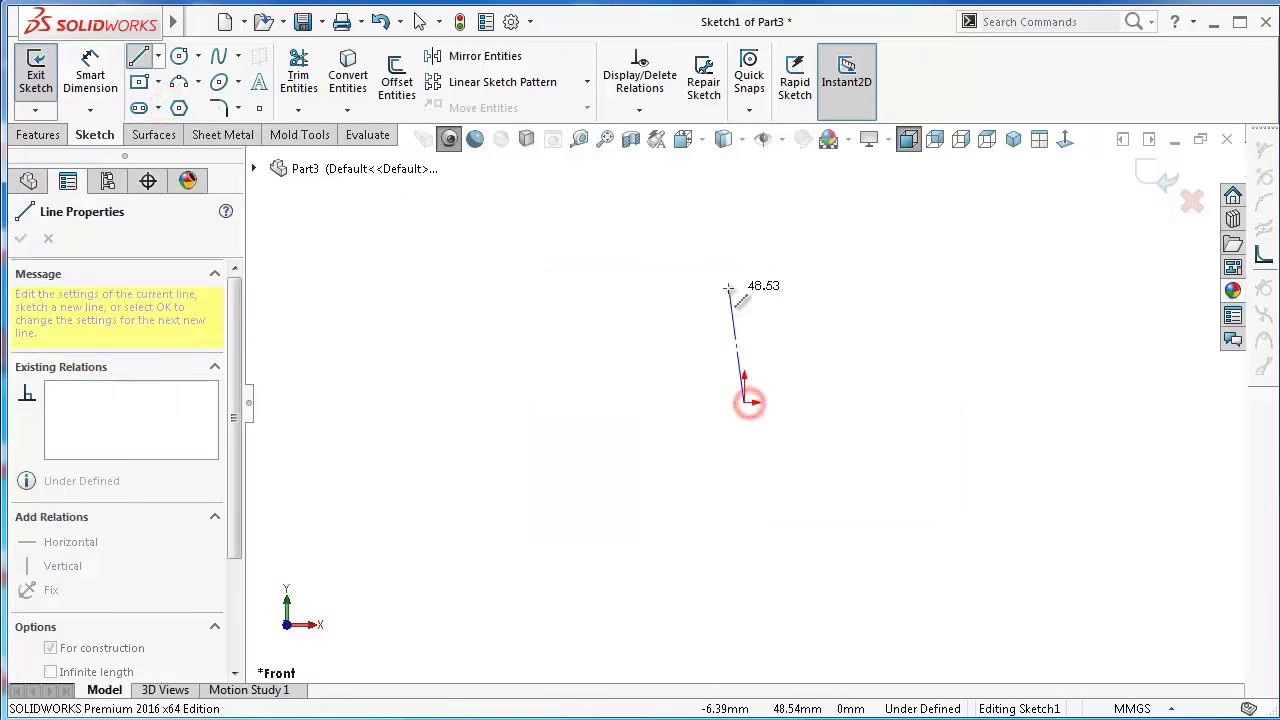
click(744, 211)
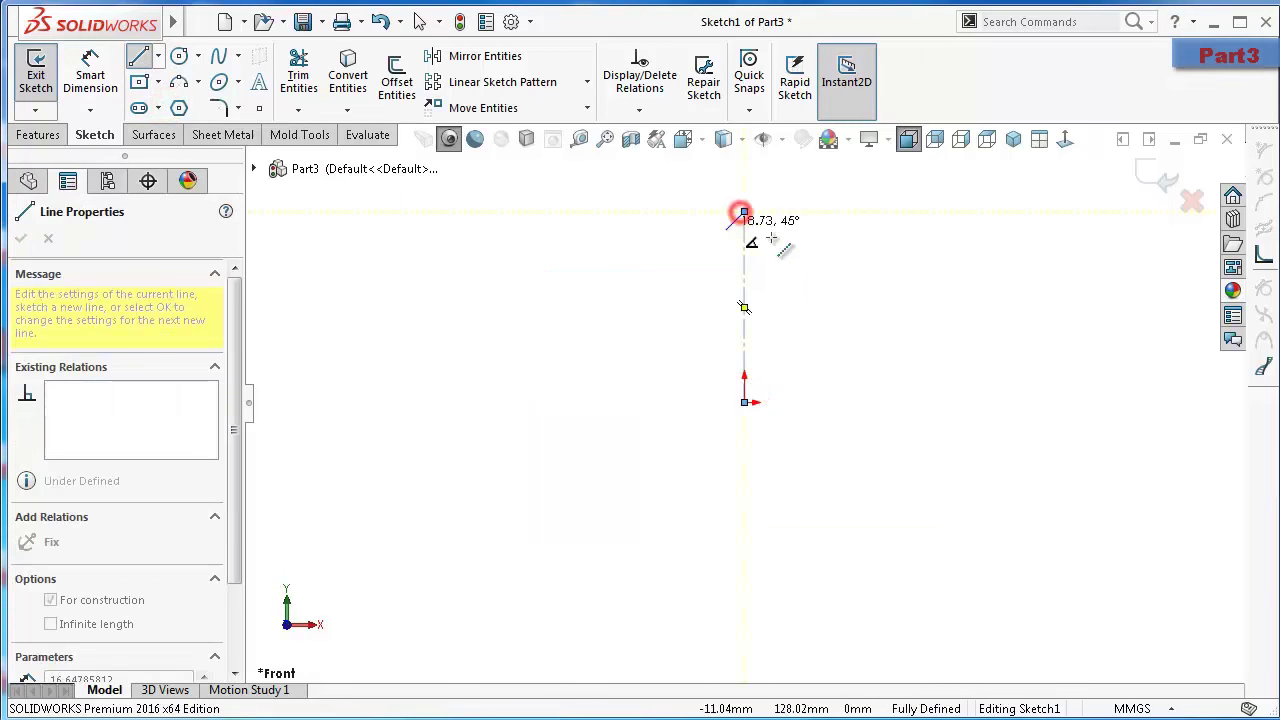
double_click(810, 237)
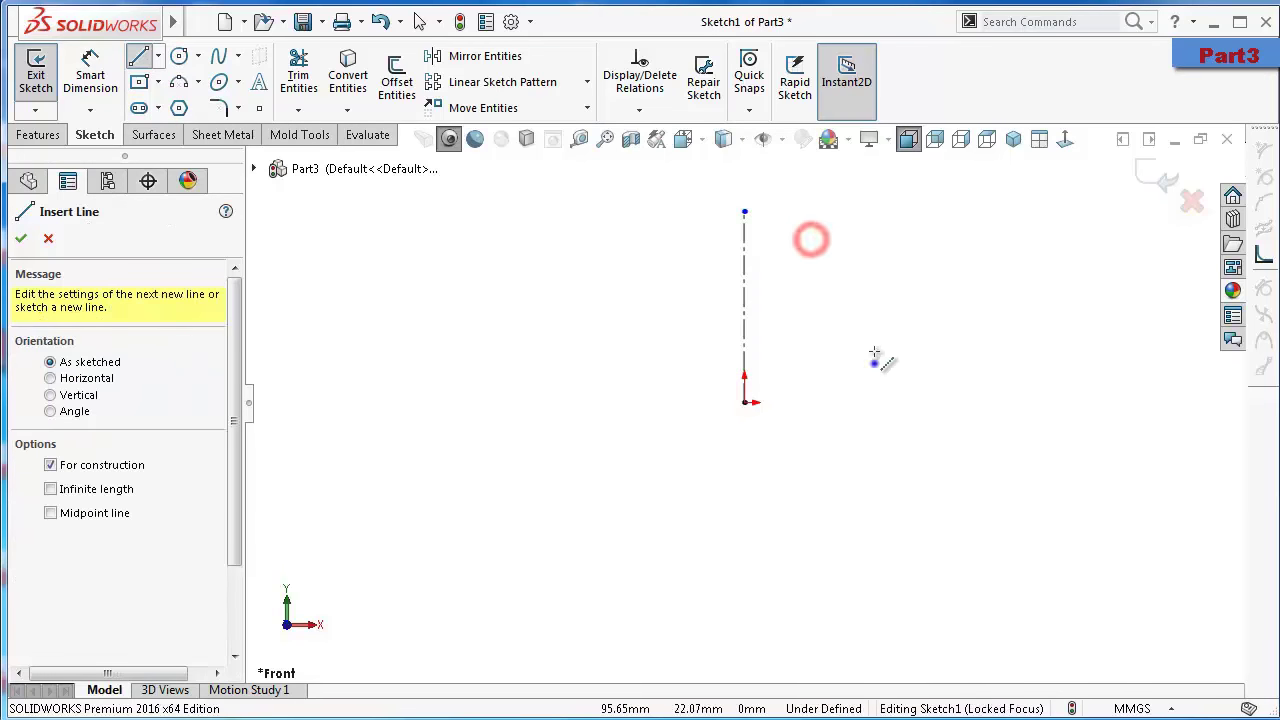
Dimension the vertical centerline to 62 mm
right_drag(871, 363, 777, 257)
click(743, 250)
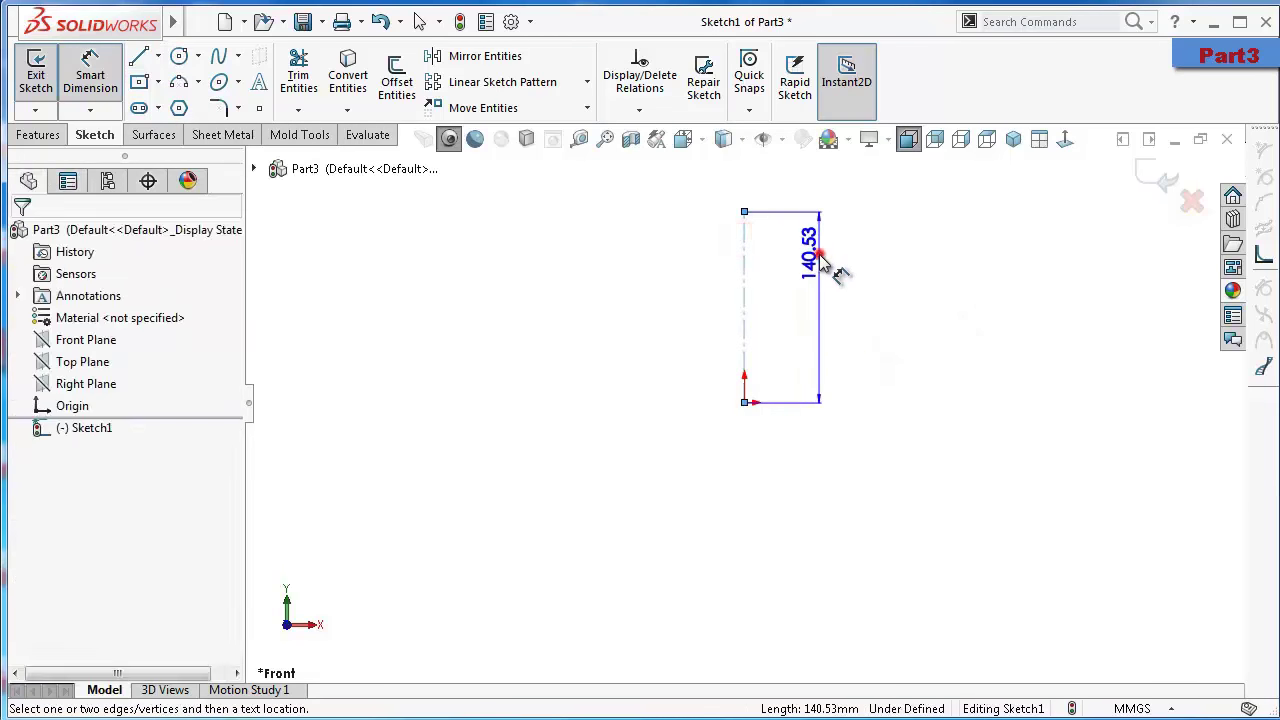
click(821, 245)
text(62)
key(Return)
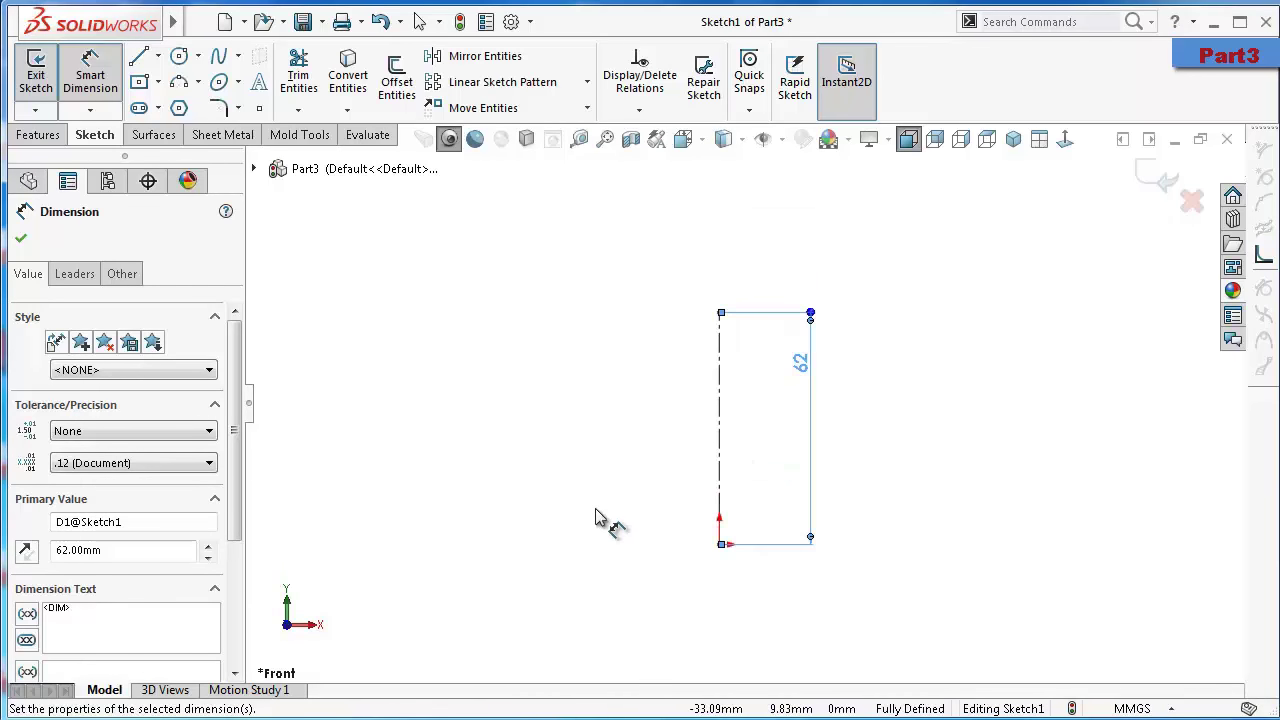
Draw the left outline: short bottom edge, vertical side, slanted edge, and top edge back to the centerline
right_drag(581, 508, 543, 514)
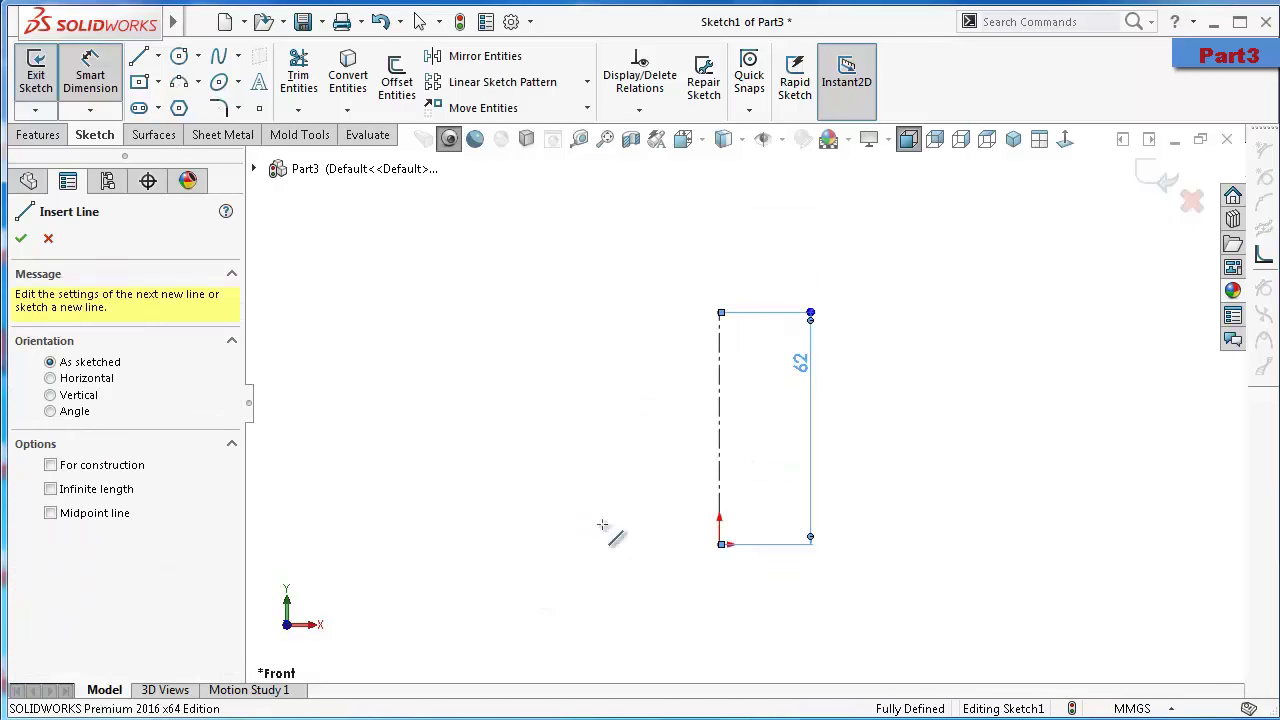
click(722, 545)
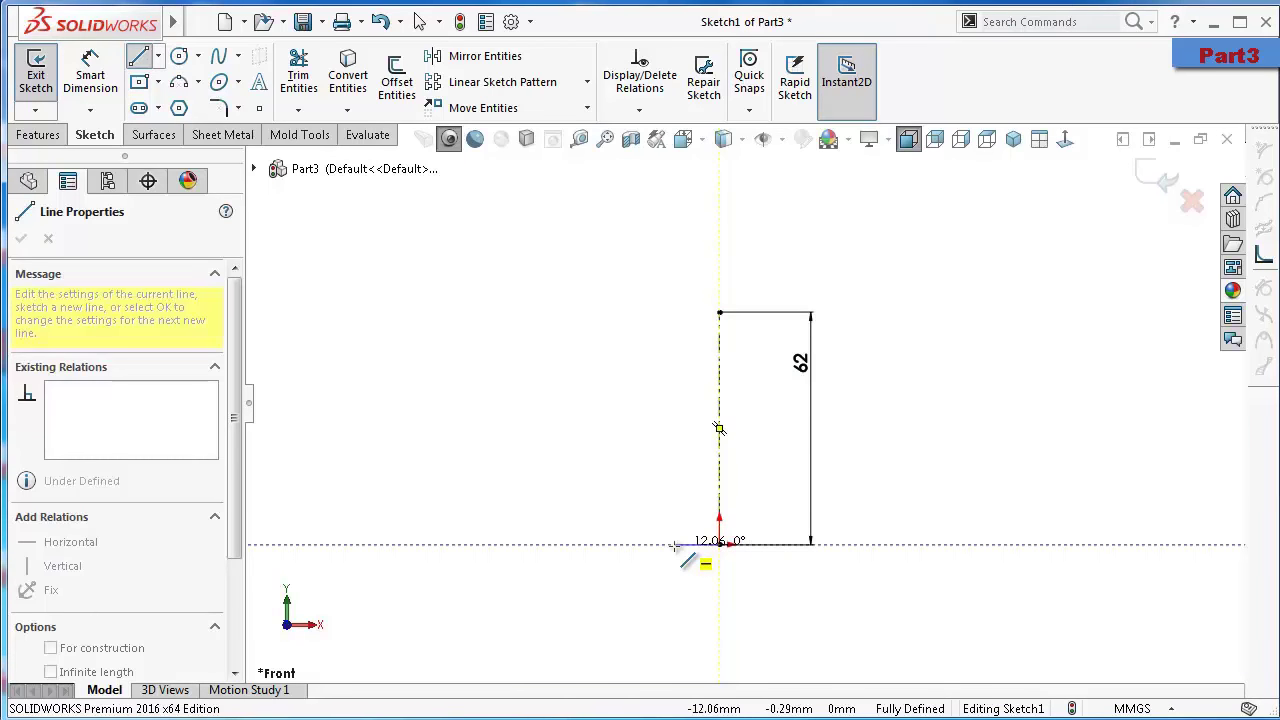
click(674, 545)
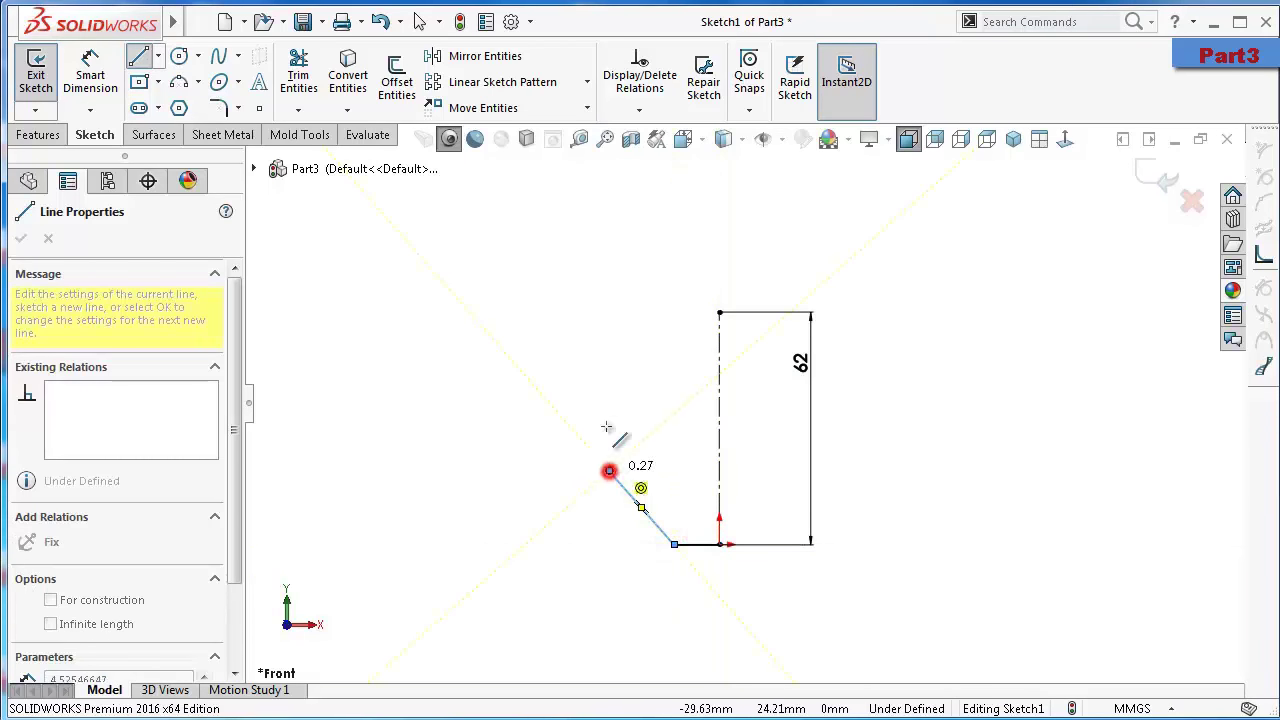
click(609, 381)
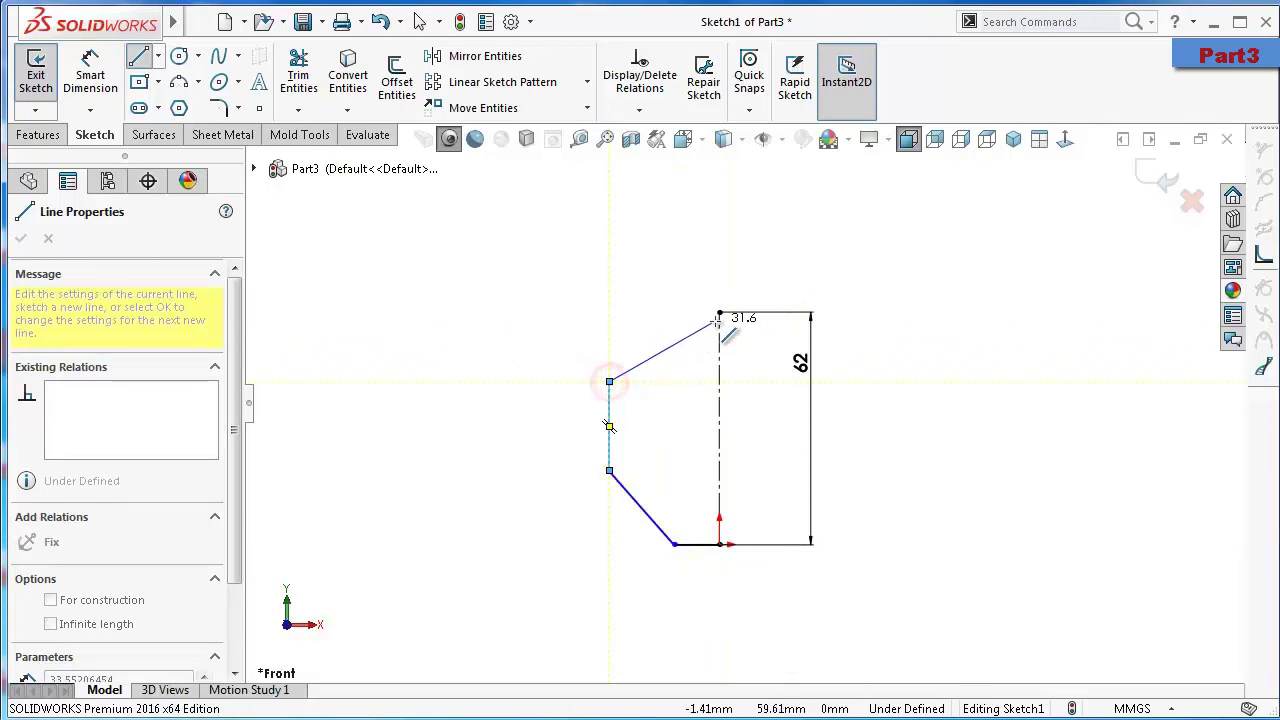
scroll(658, 313, down, 3)
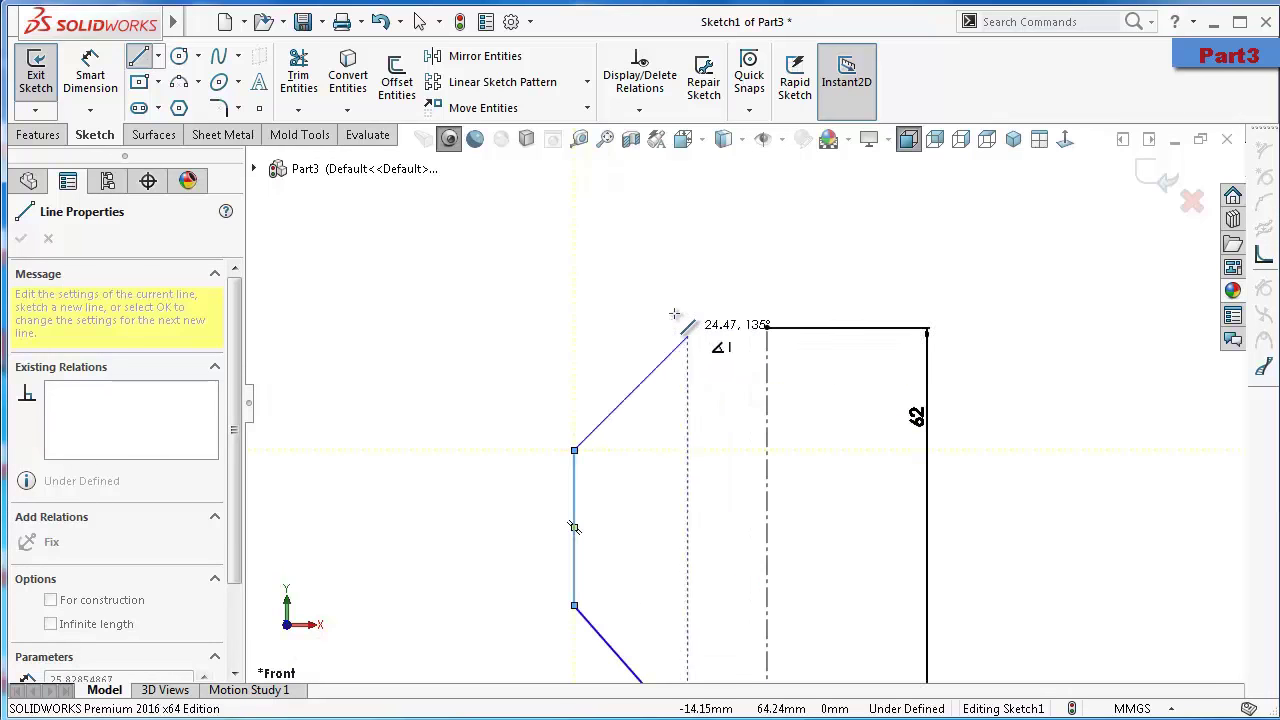
click(676, 326)
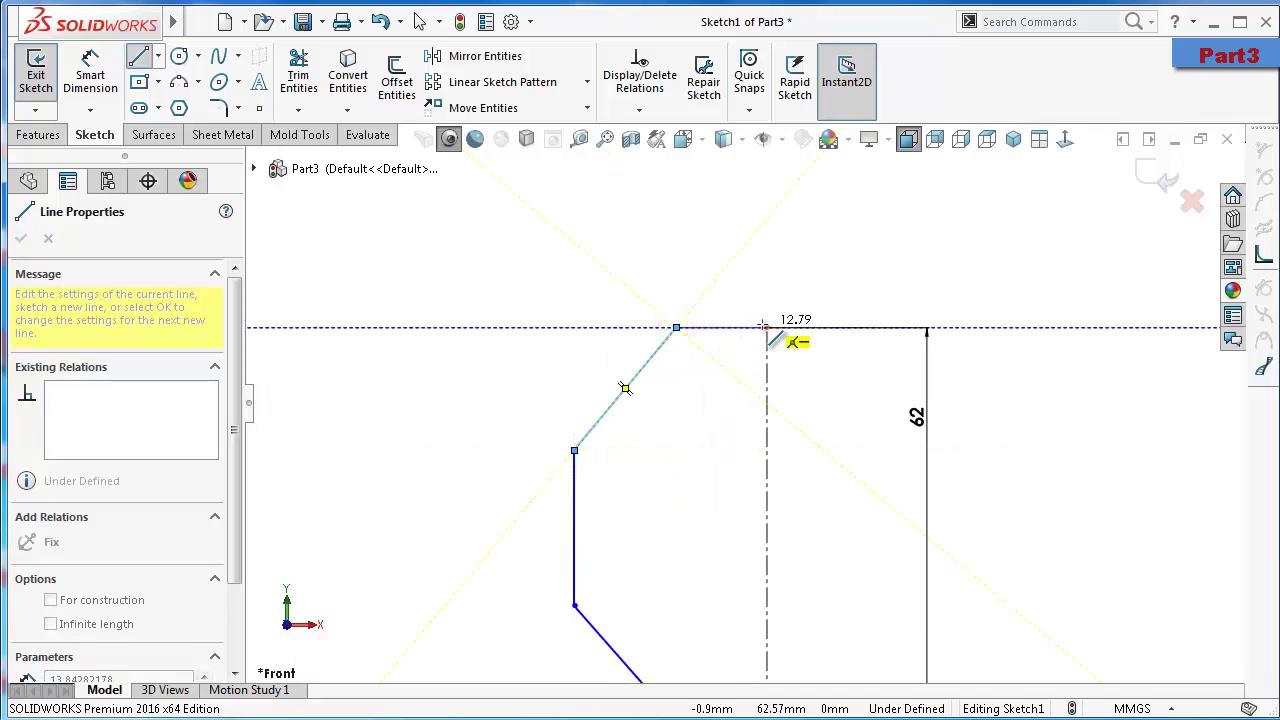
click(766, 327)
double_click(720, 266)
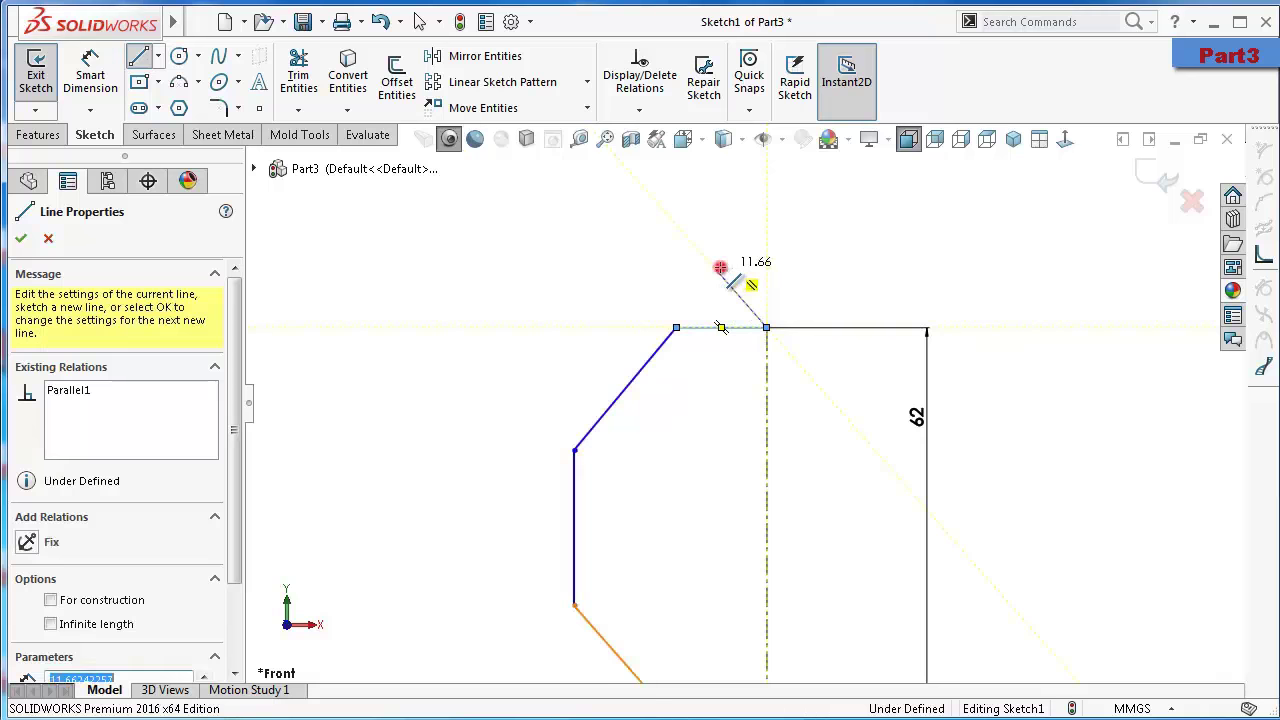
mouse_move(545, 350)
right_down()
mouse_move(522, 335)
mouse_move(640, 353)
right_up()
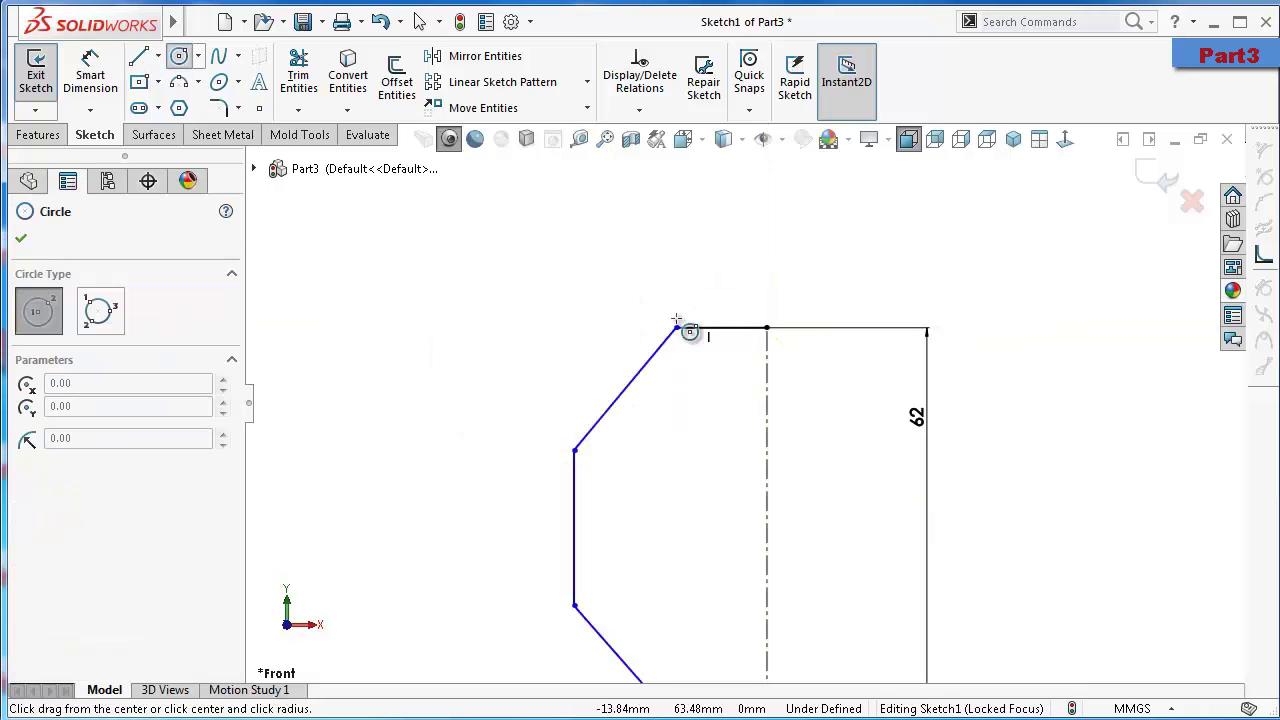
Draw three small circles near the top corner, the left side and the bottom
click(694, 366)
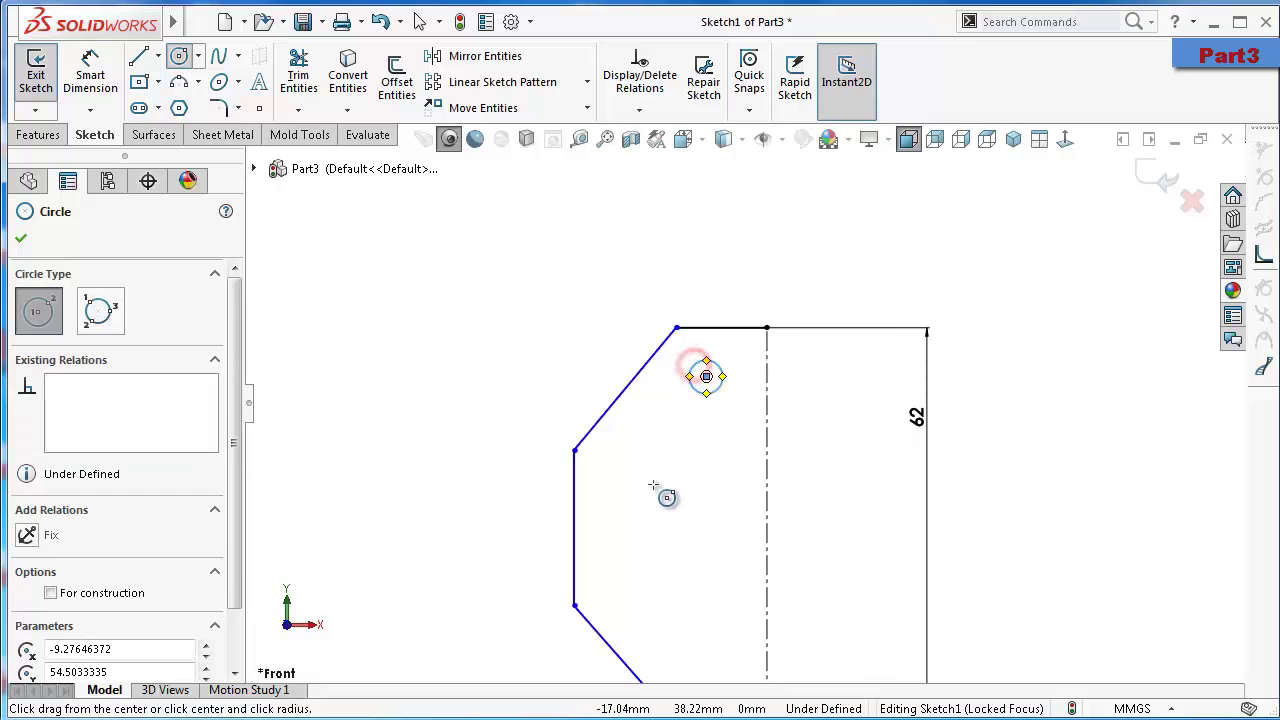
click(613, 497)
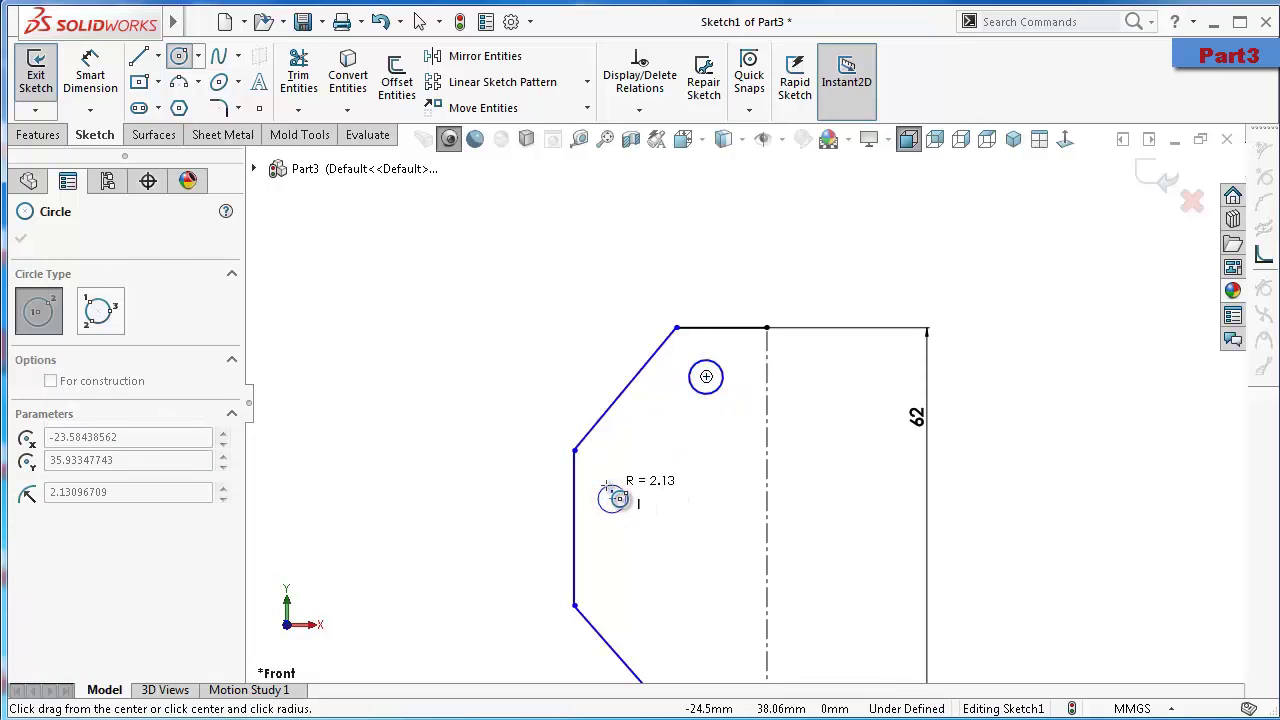
click(606, 487)
scroll(699, 602, up, 2)
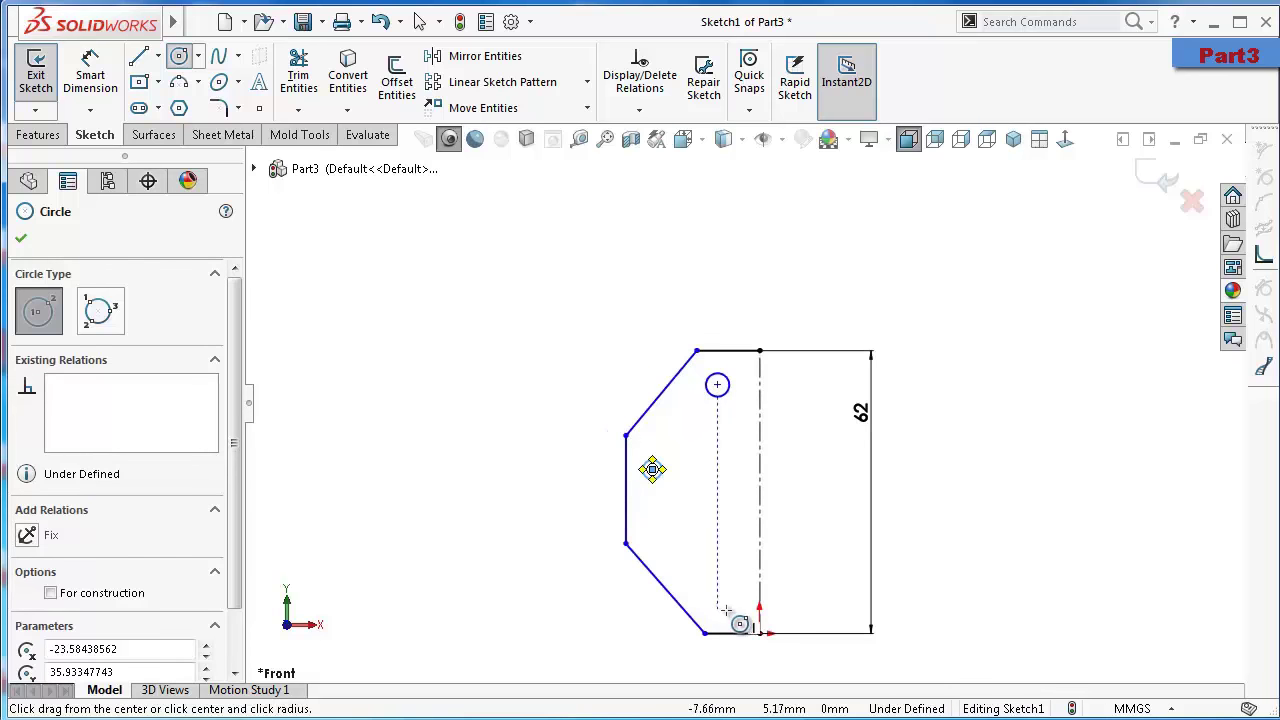
click(729, 614)
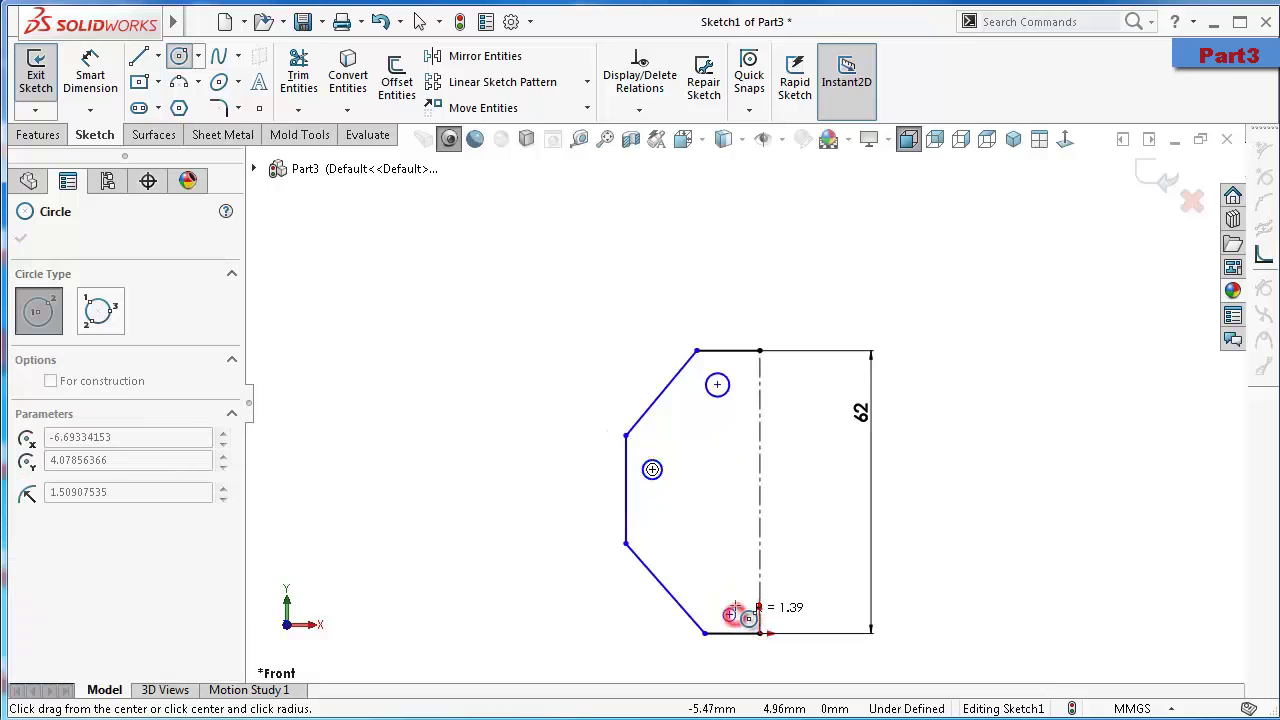
click(741, 610)
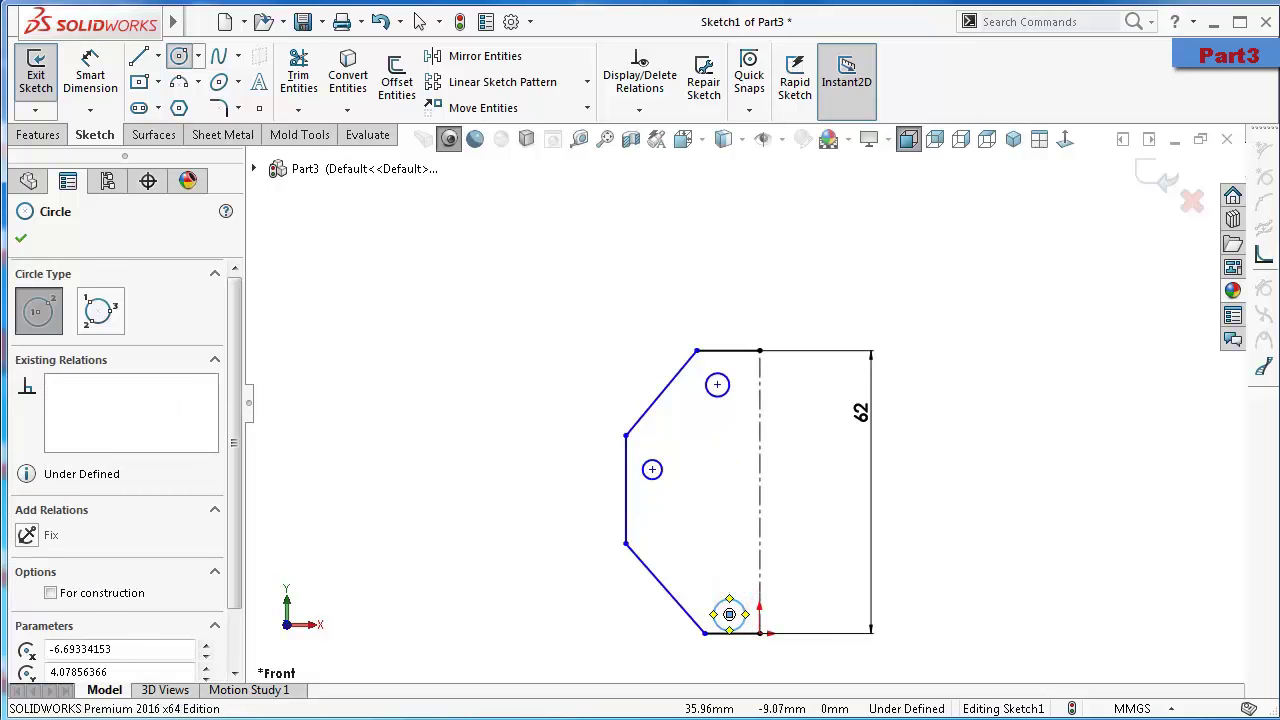
key(Escape)
scroll(551, 623, up, 2)
Dimension the top circle's diameter to 3 mm
key(d)
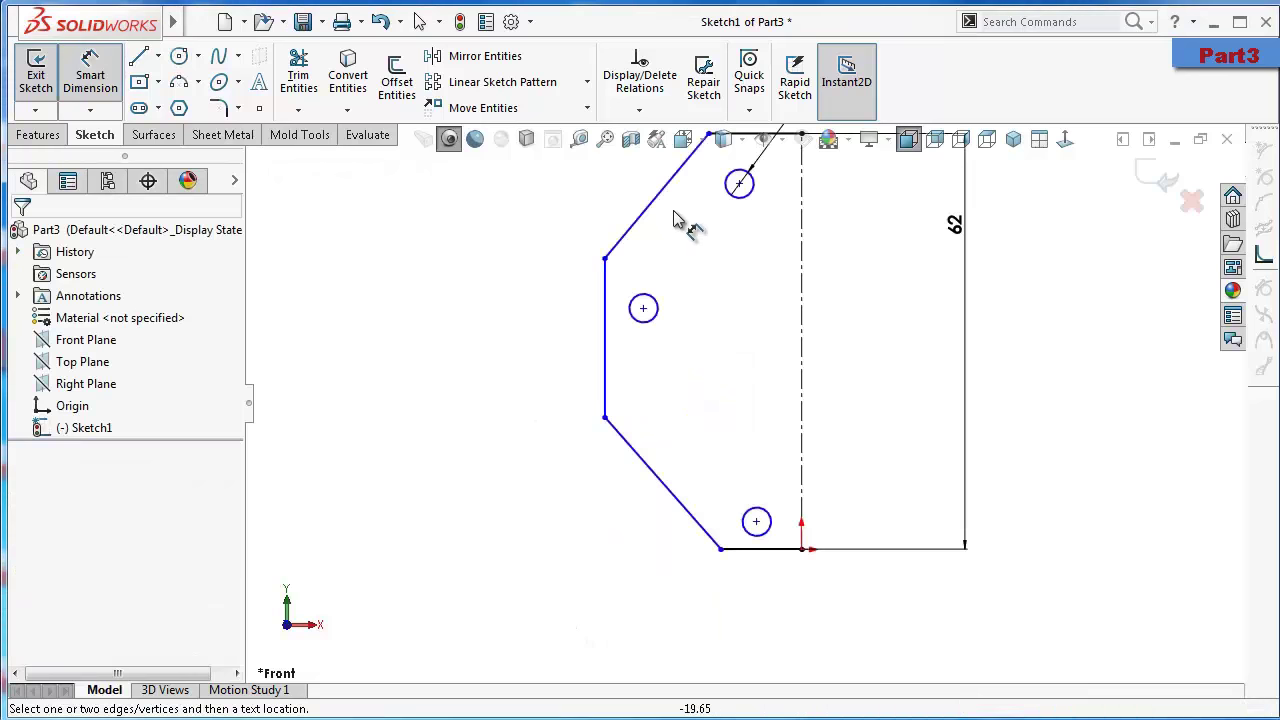
scroll(735, 226, up, 2)
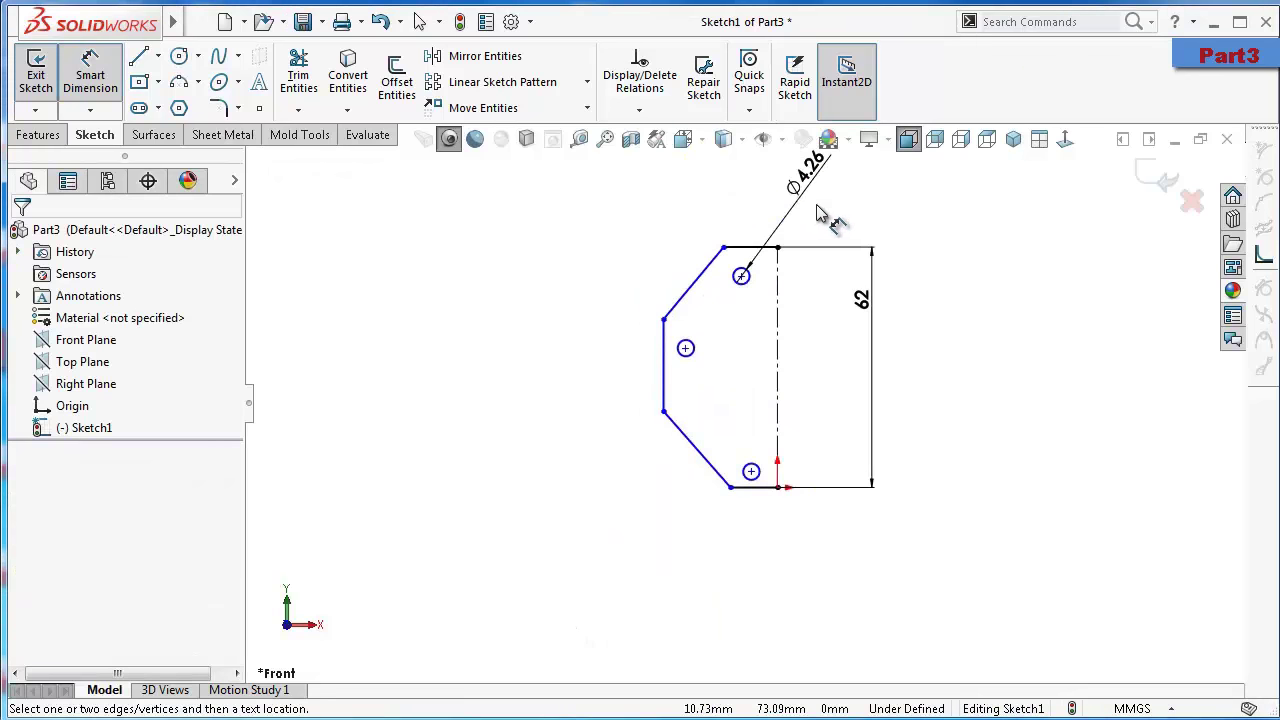
click(813, 197)
text(3418mm)
key(Return)
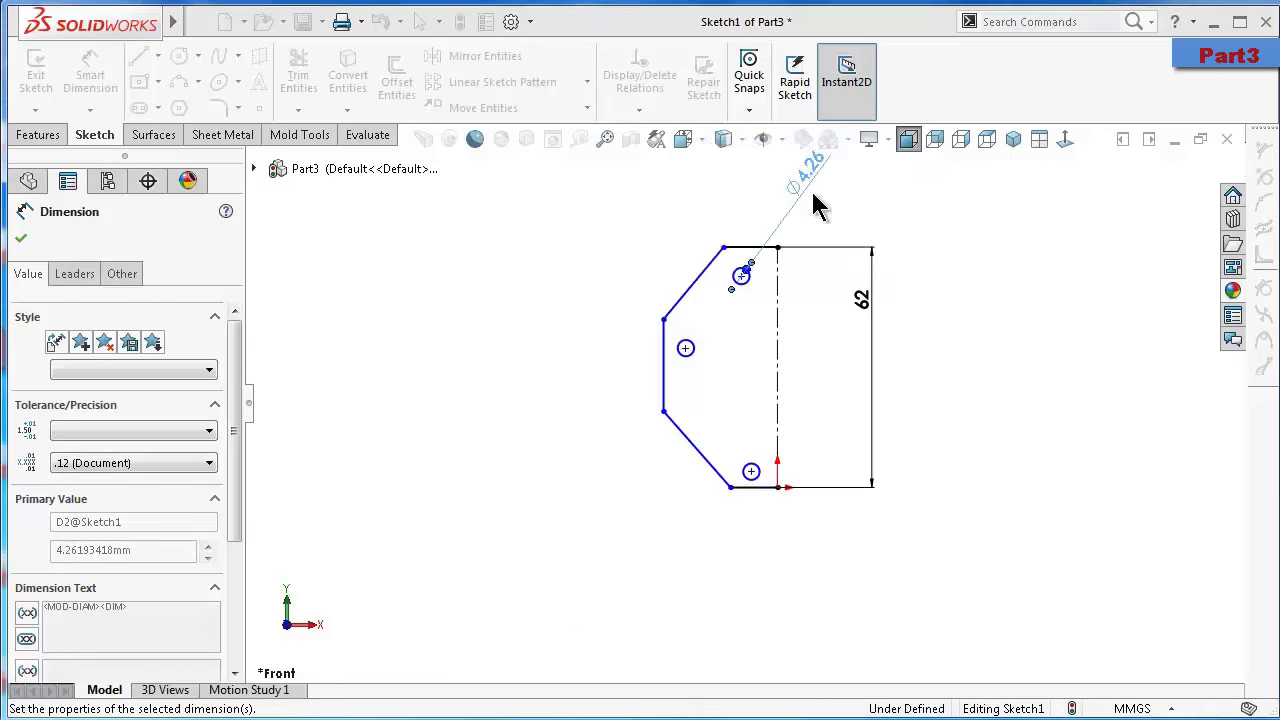
Locate the lower hole 6 mm from the centreline and 4 mm from the bottom edge
scroll(766, 560, down, 3)
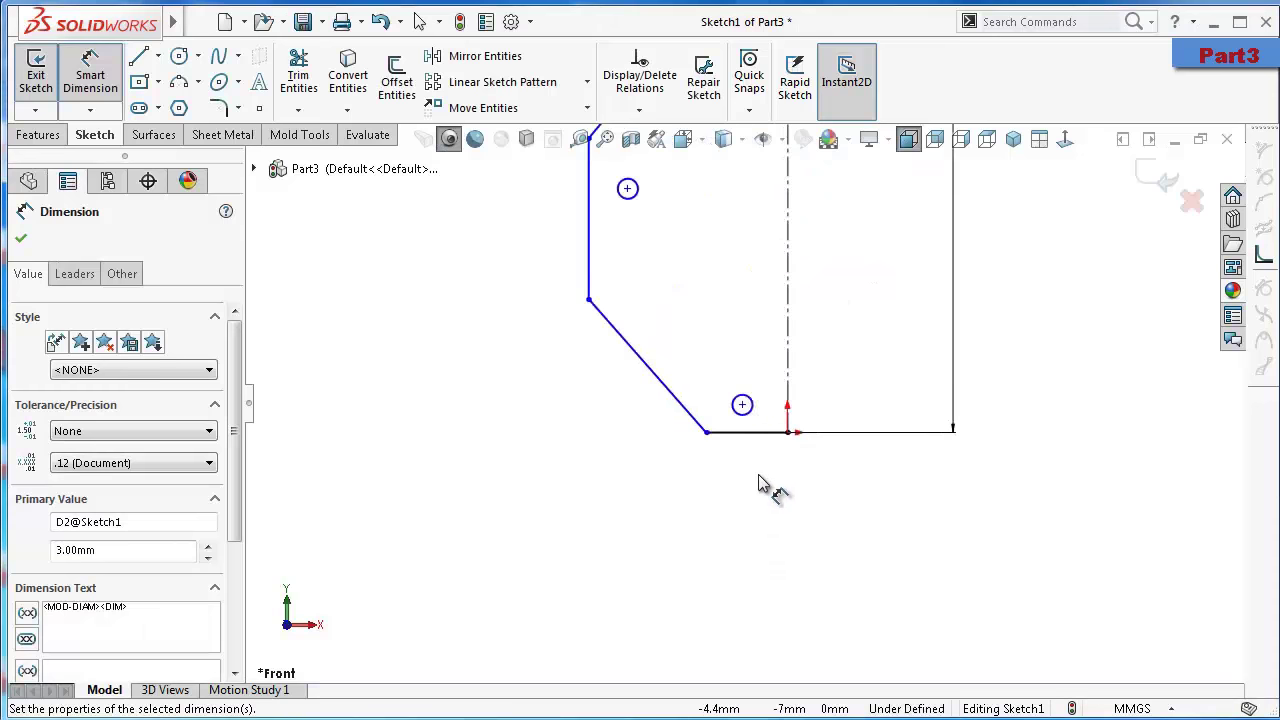
click(743, 405)
click(787, 385)
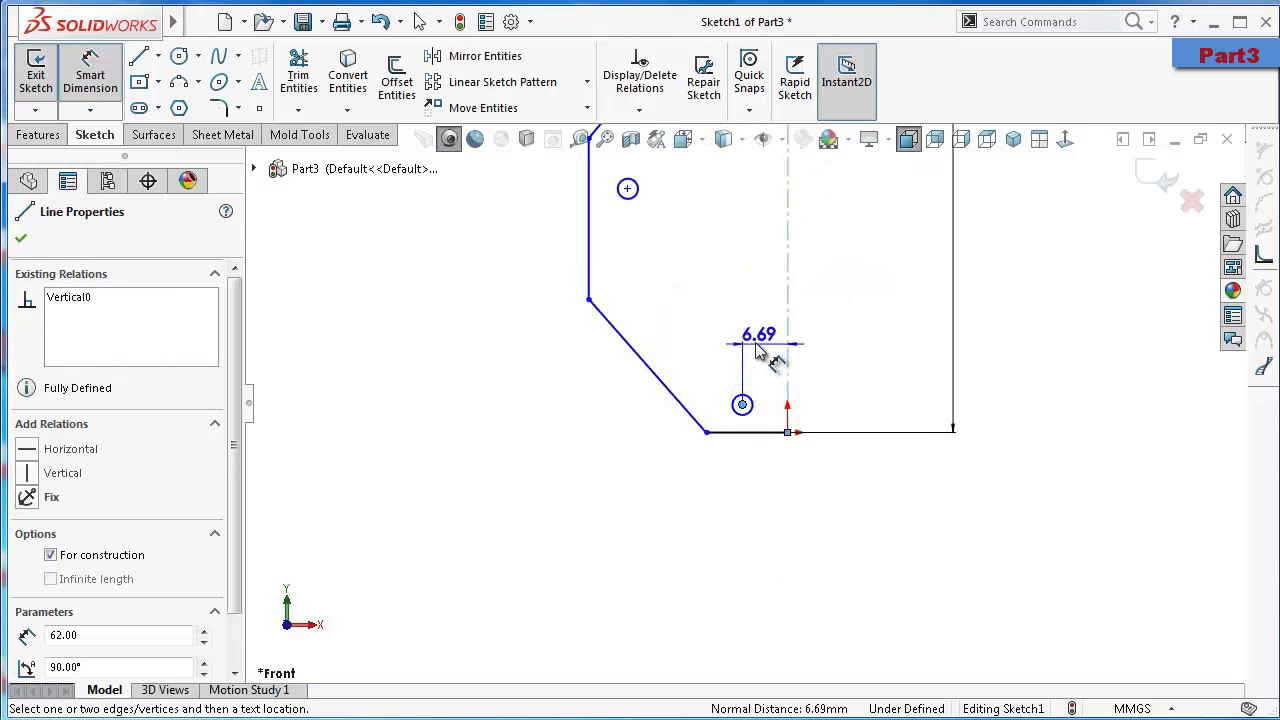
click(757, 350)
text(6.00mm)
key(Return)
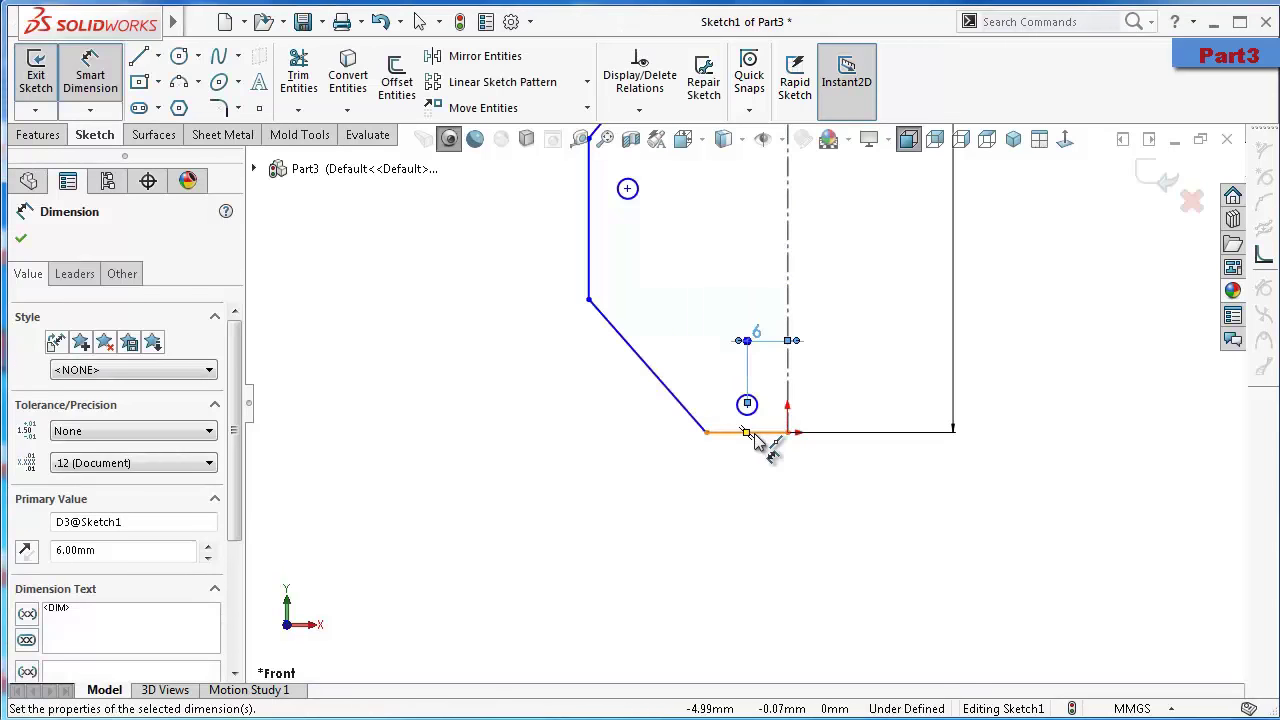
click(764, 432)
click(751, 404)
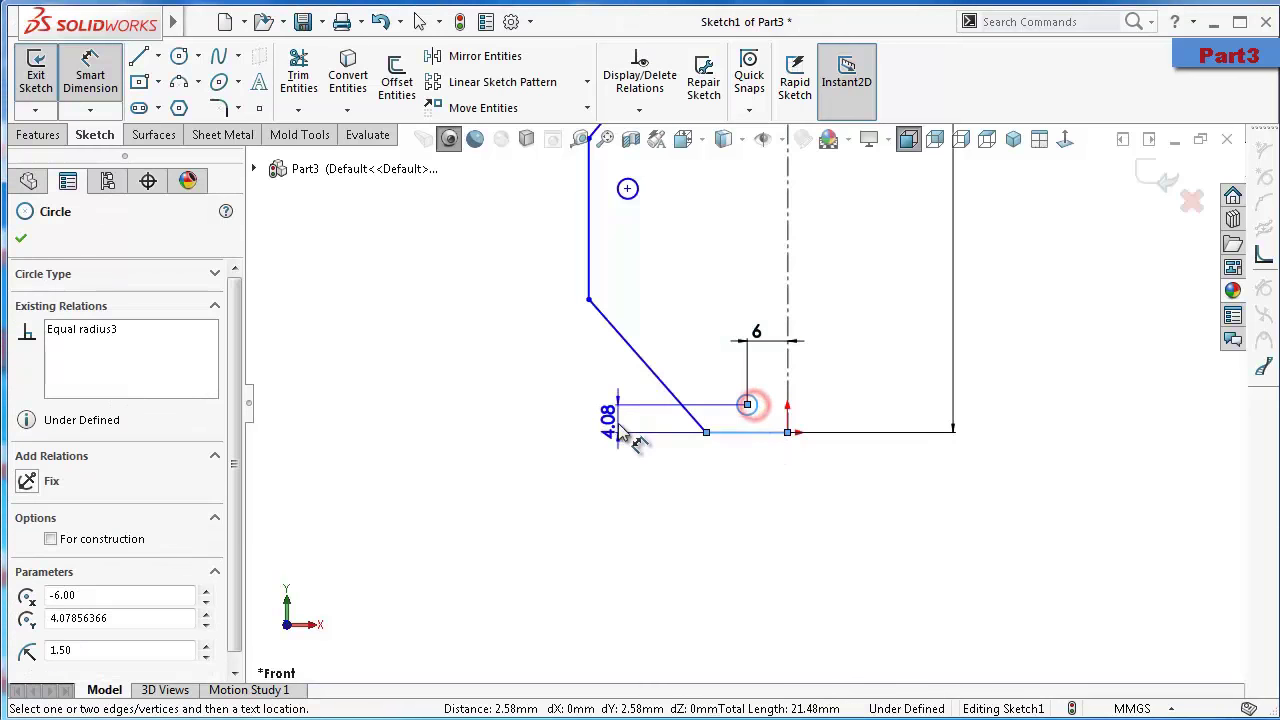
click(625, 422)
text(4)
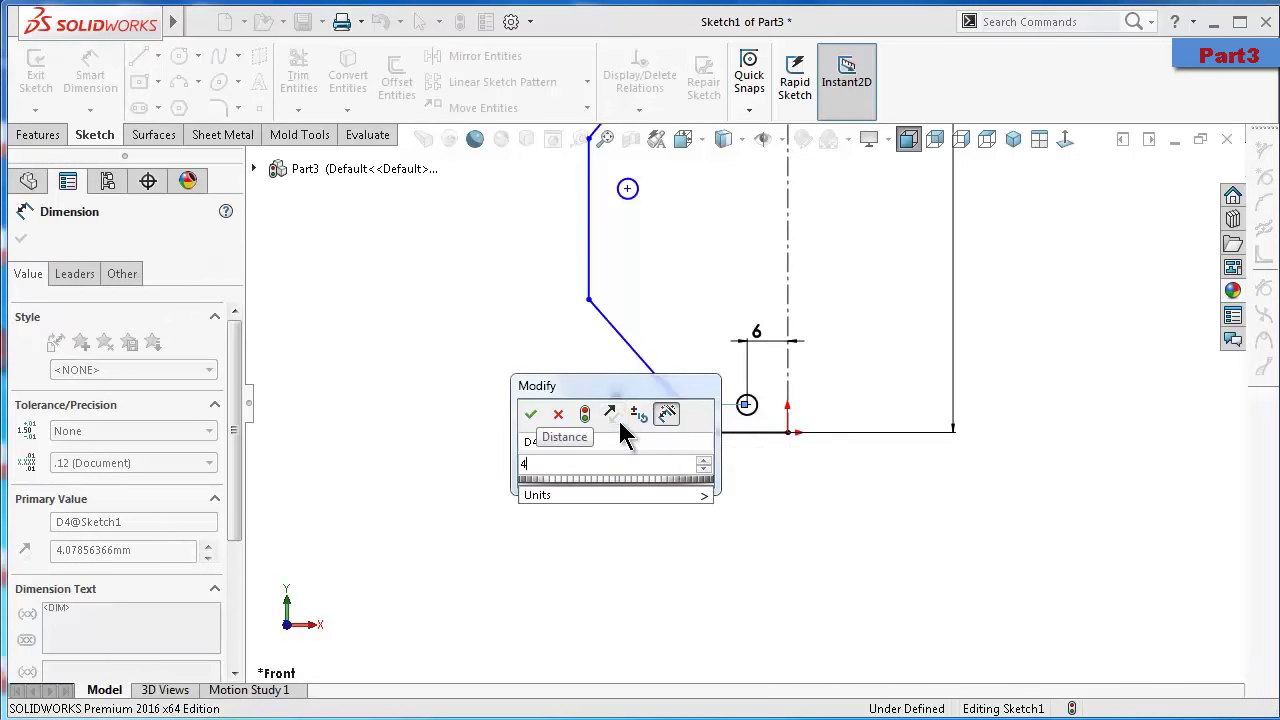
key(Return)
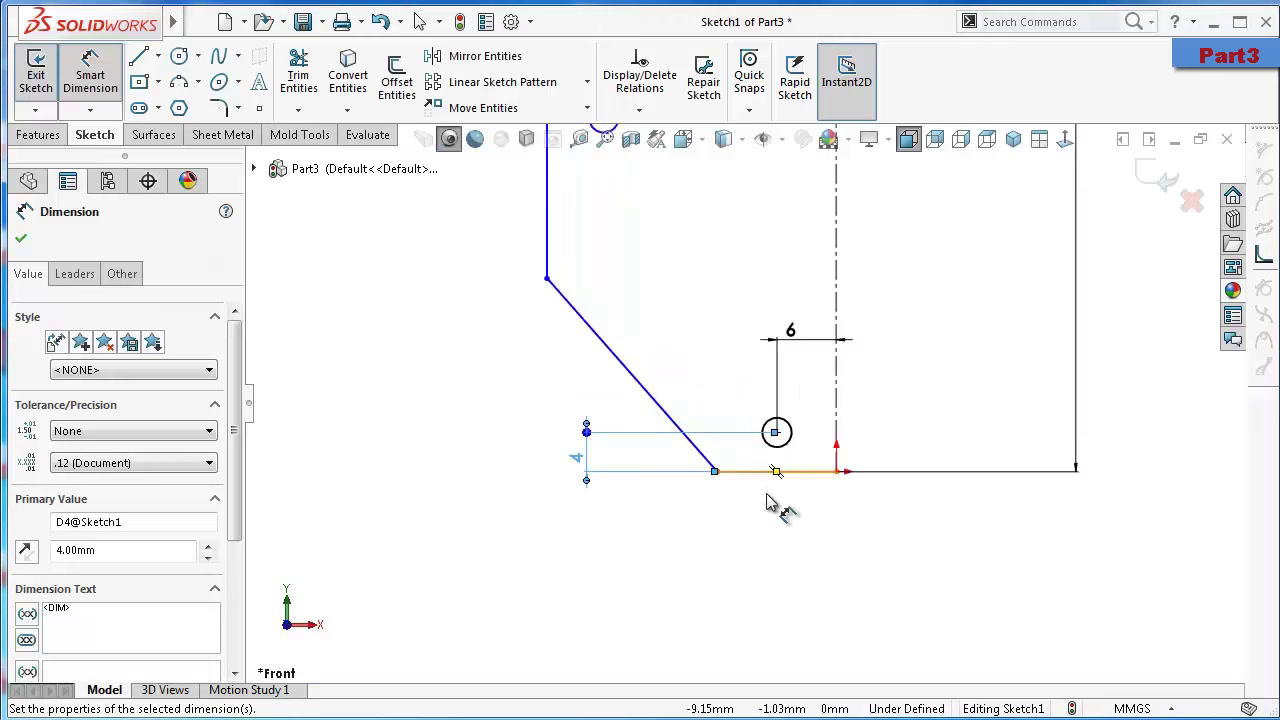
Dimension the bottom edge to 11, the slanted edge to 20, and the vertical edge to 30.30
click(811, 472)
click(800, 567)
text(11)
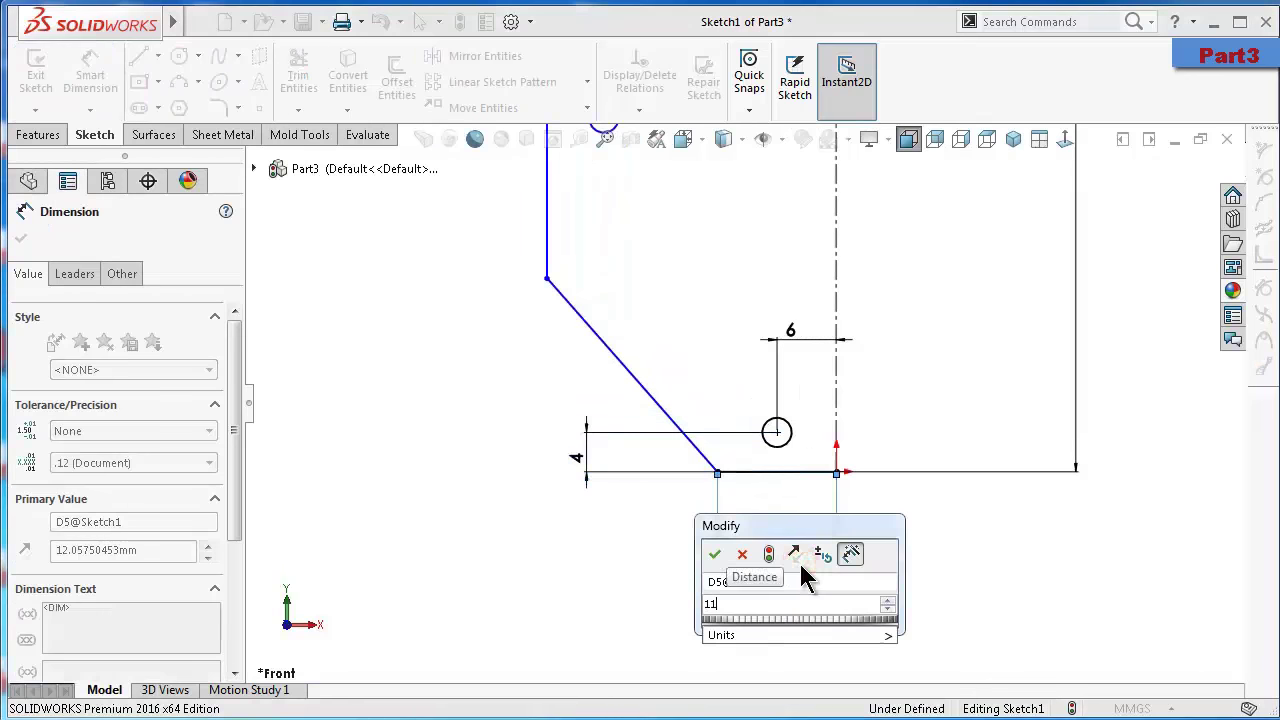
key(Return)
click(606, 343)
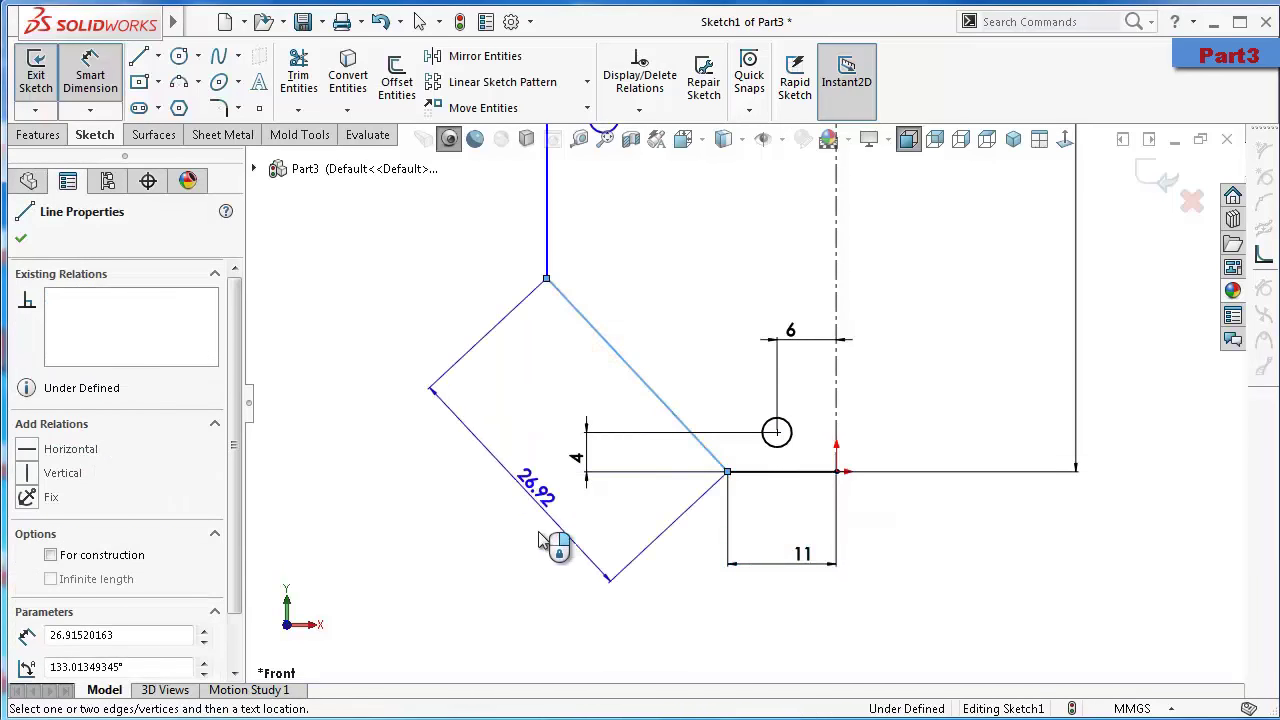
click(535, 545)
text(20.00mm)
key(Return)
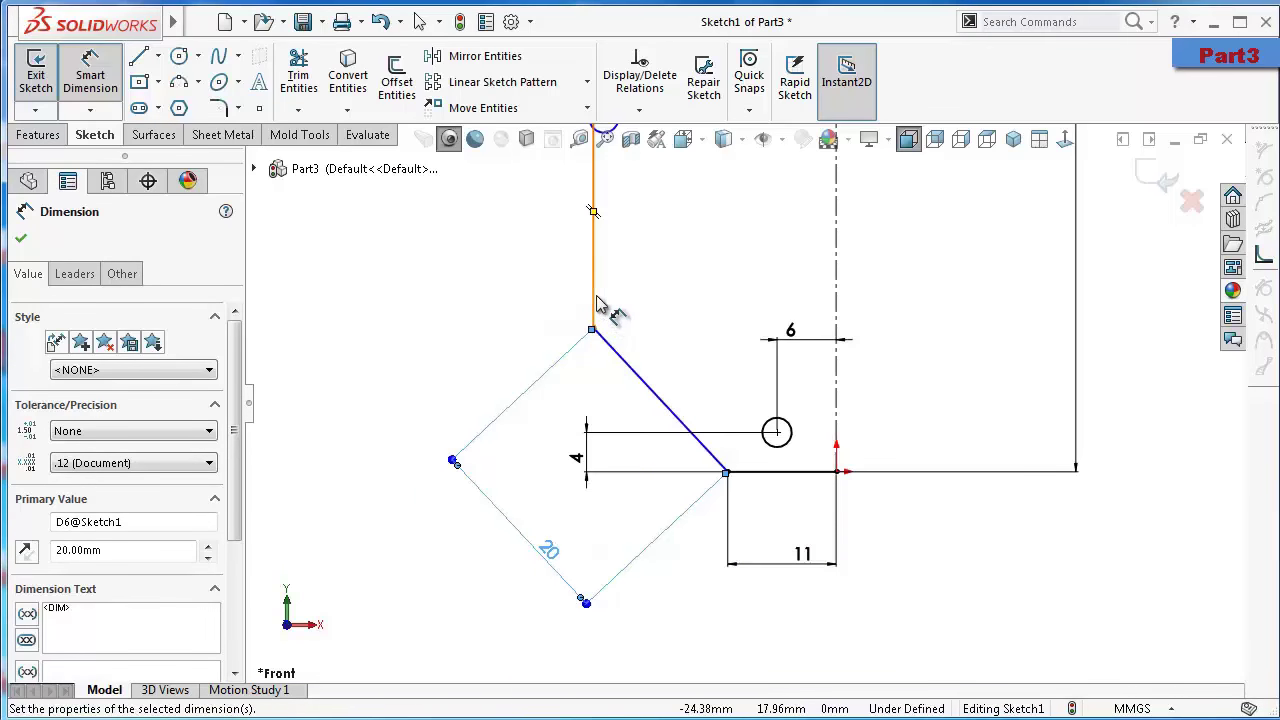
click(597, 303)
click(462, 288)
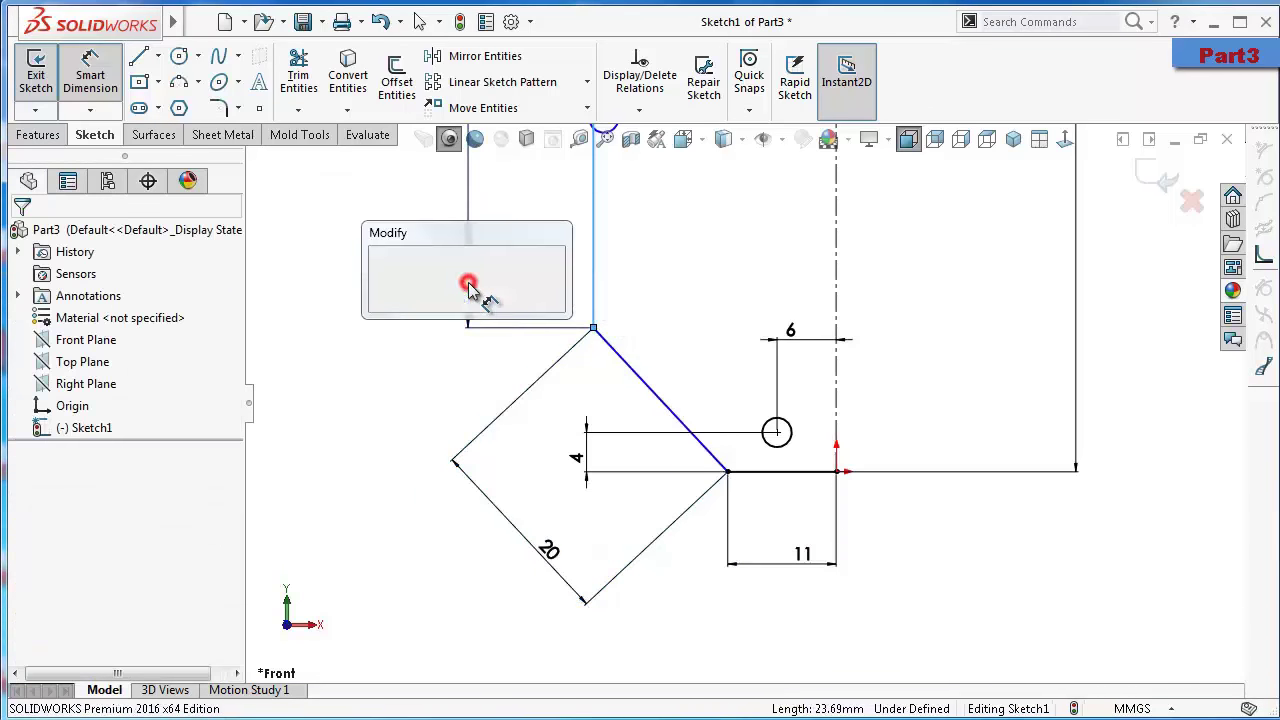
text(36)
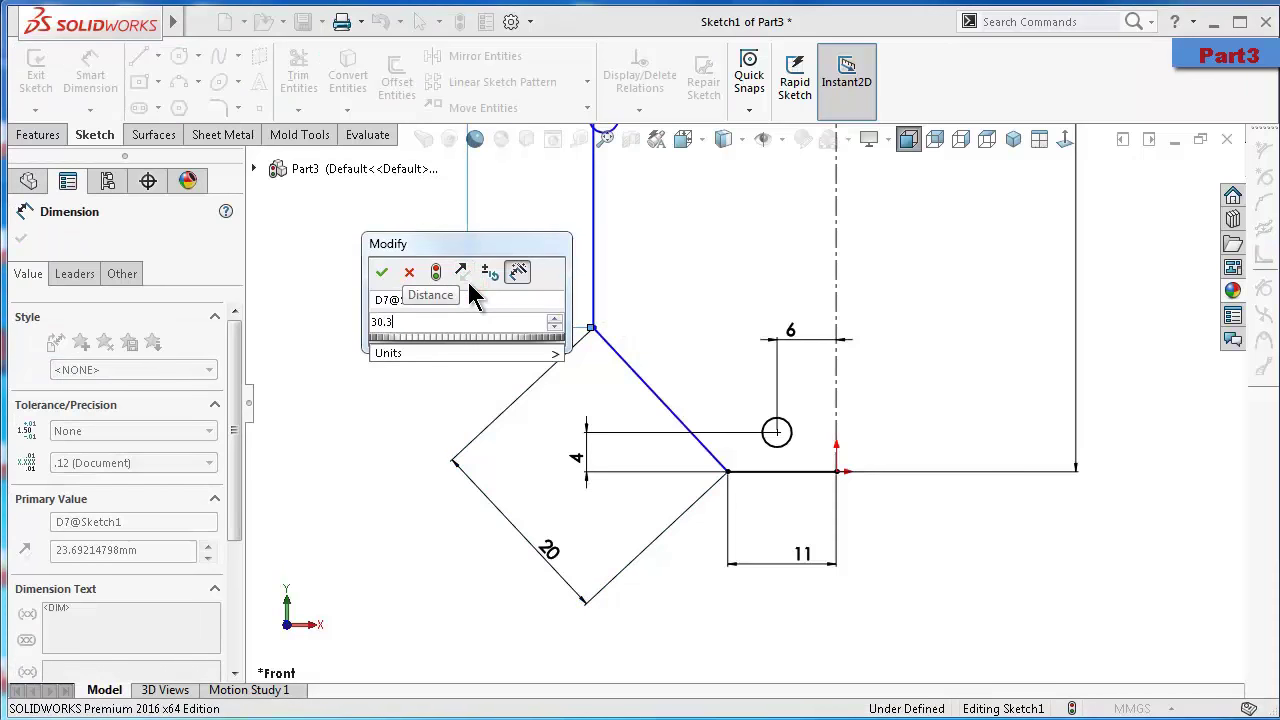
key(Escape)
Place the upper hole 7 mm from the vertical edge and 10.30 mm below the corner
scroll(634, 255, up, 2)
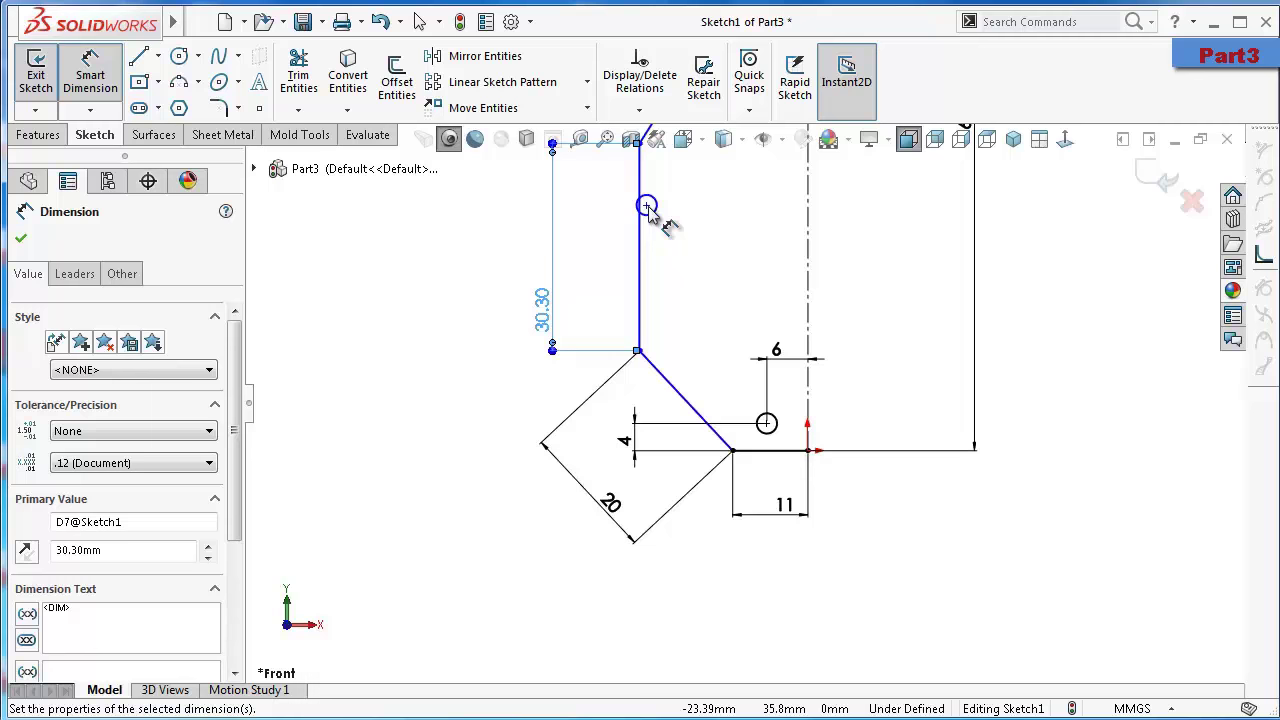
click(647, 206)
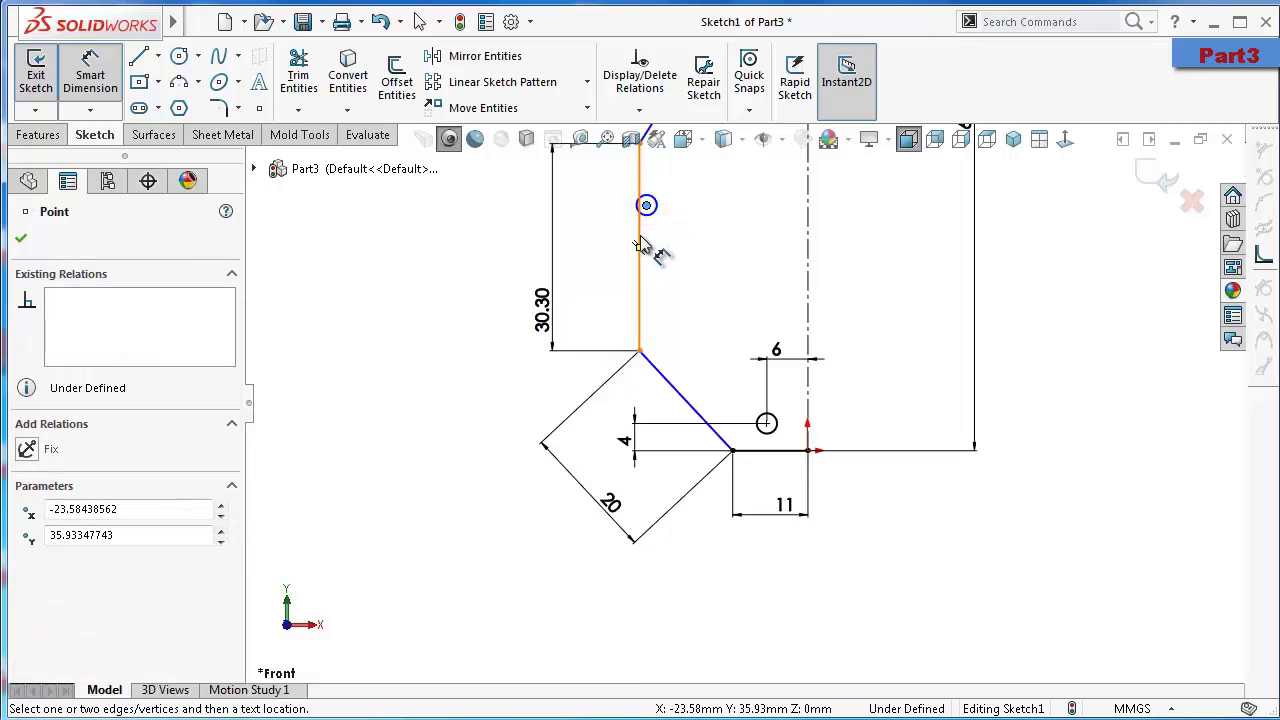
click(639, 243)
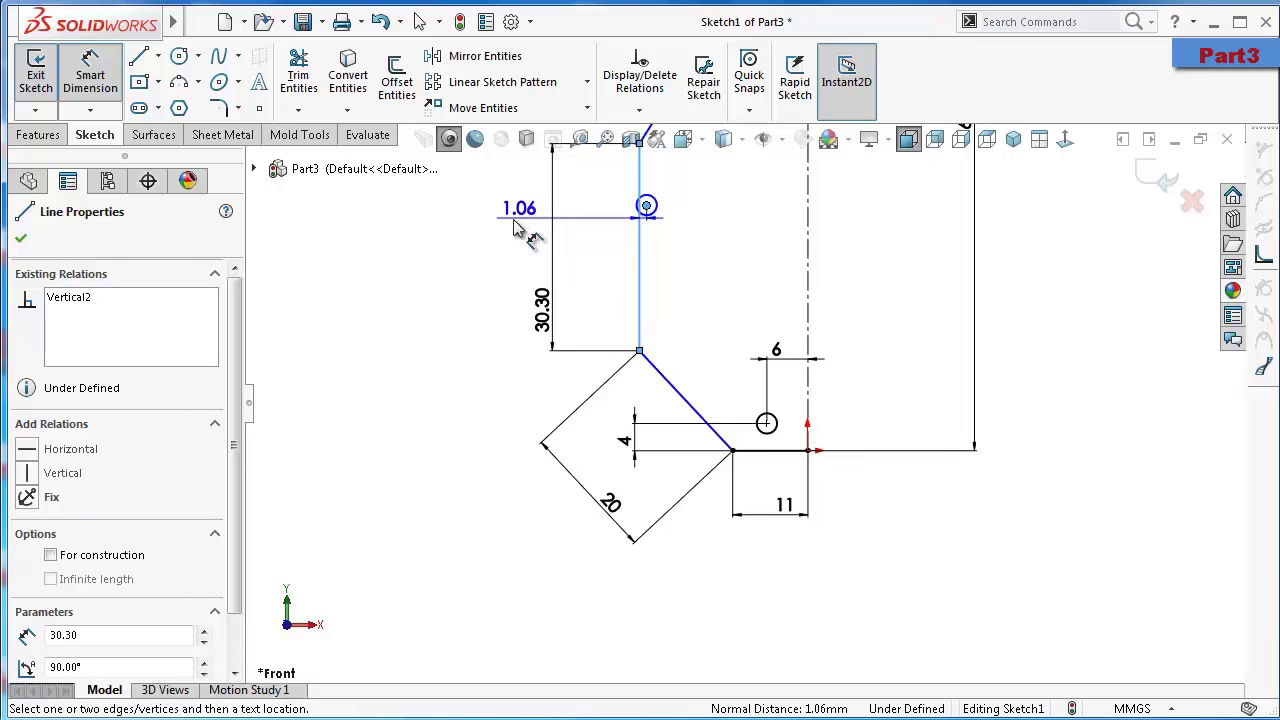
click(511, 226)
text(7)
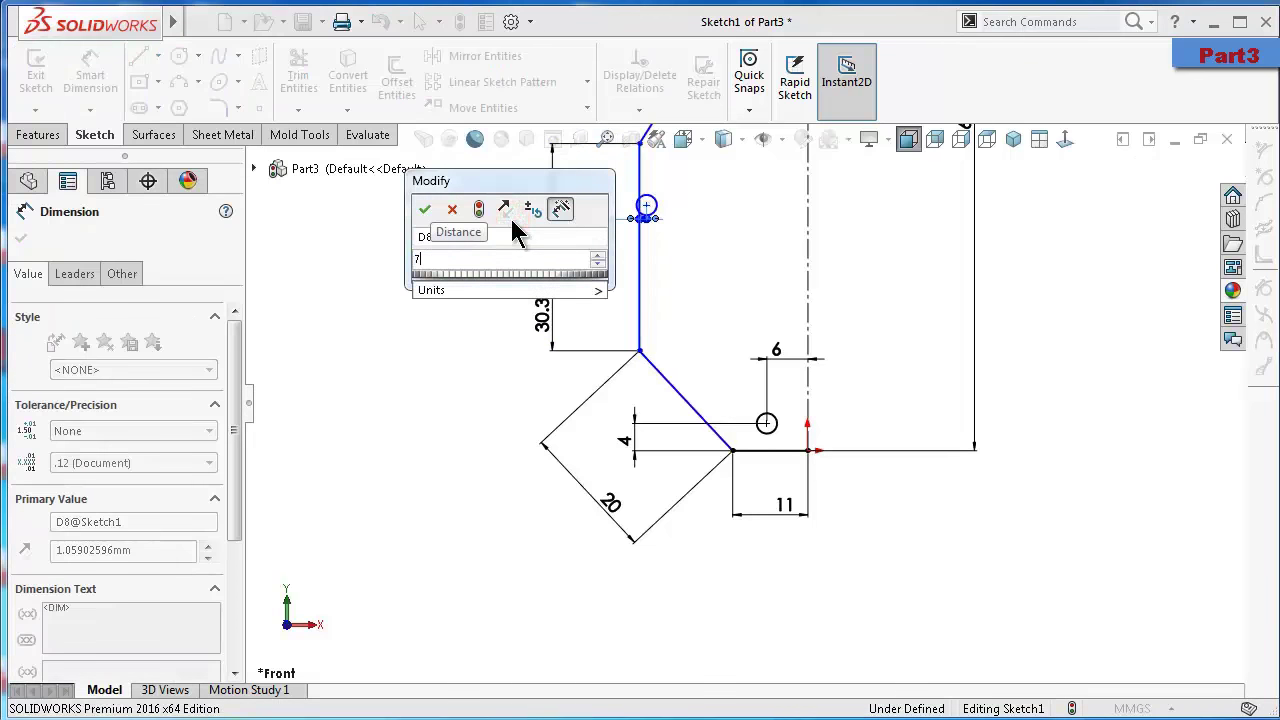
key(Return)
click(690, 207)
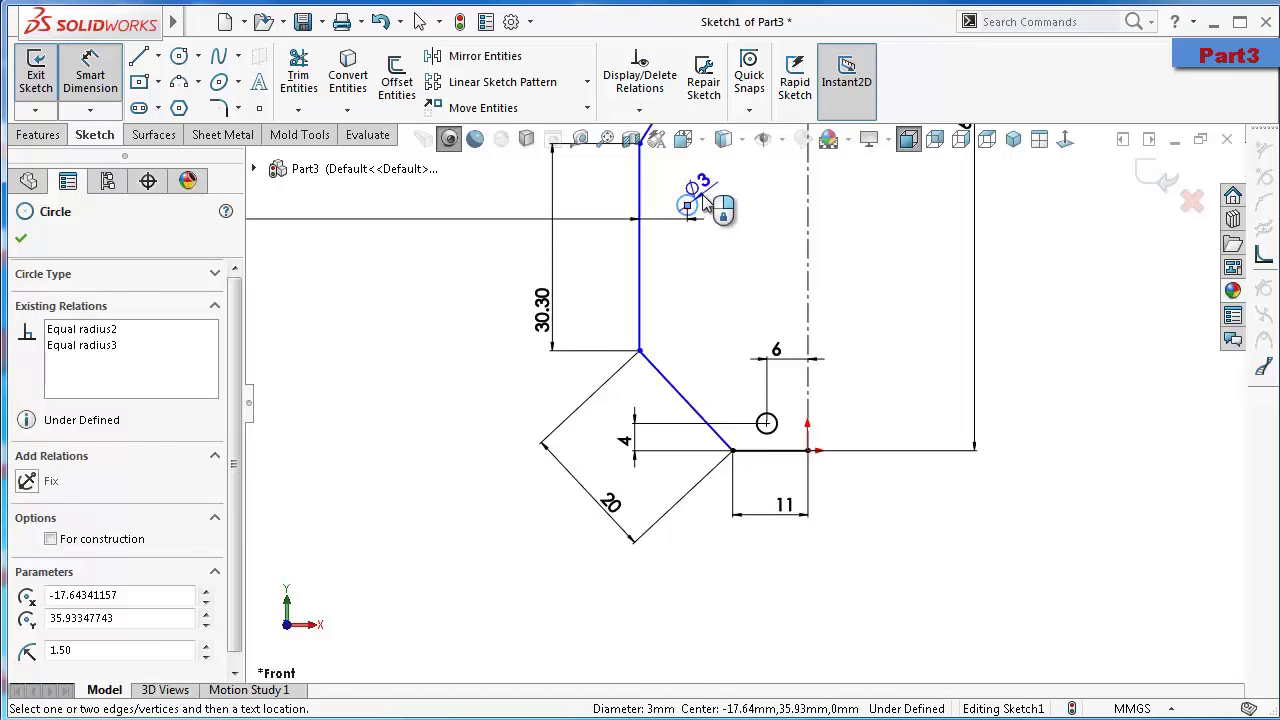
key(z)
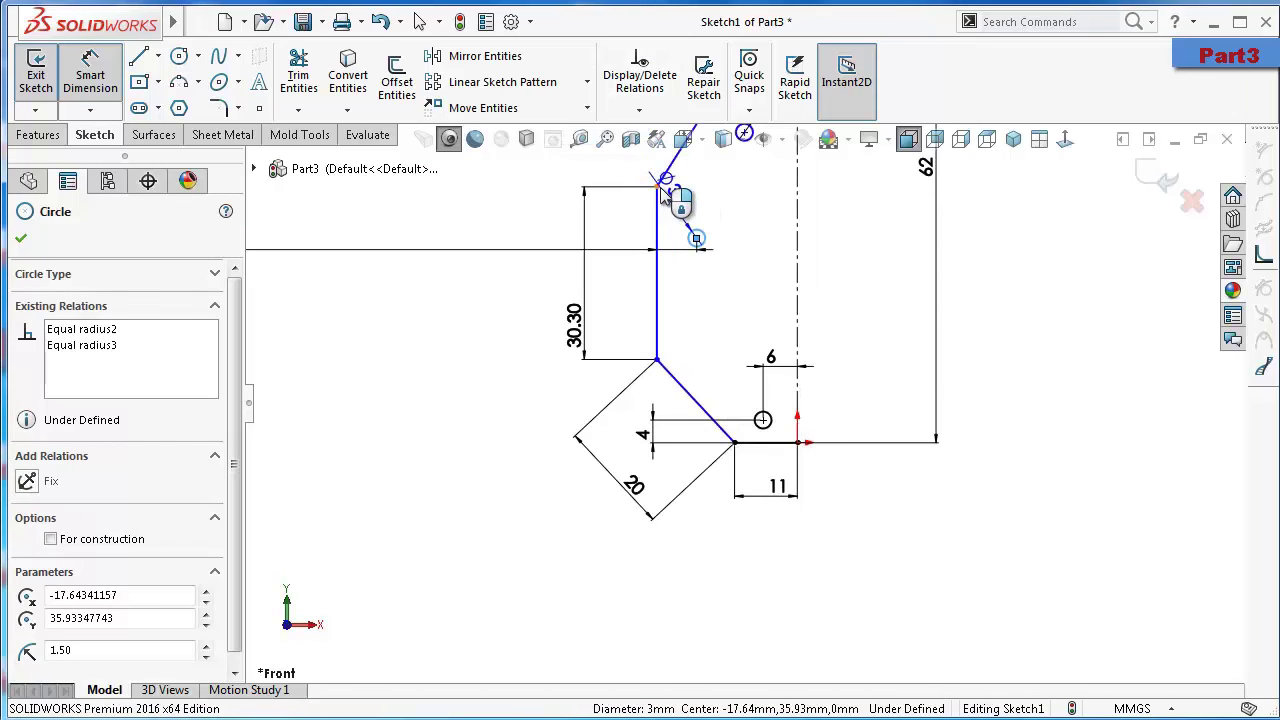
click(659, 188)
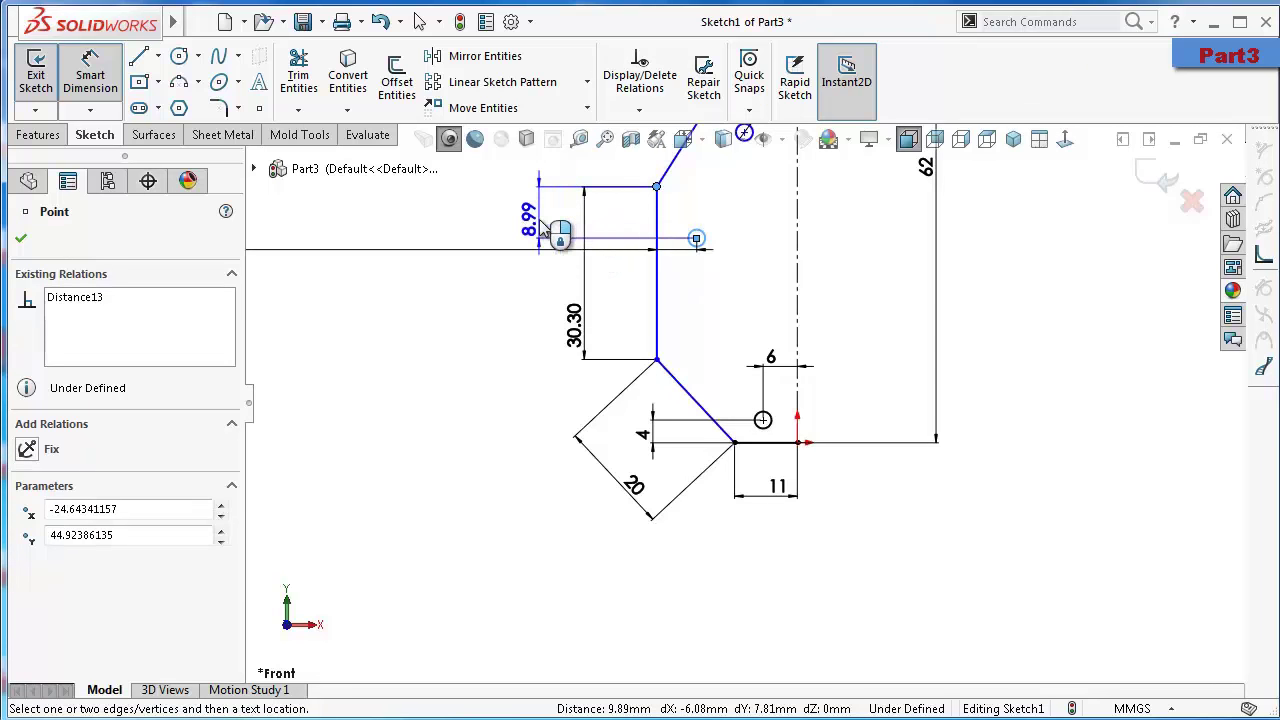
click(539, 220)
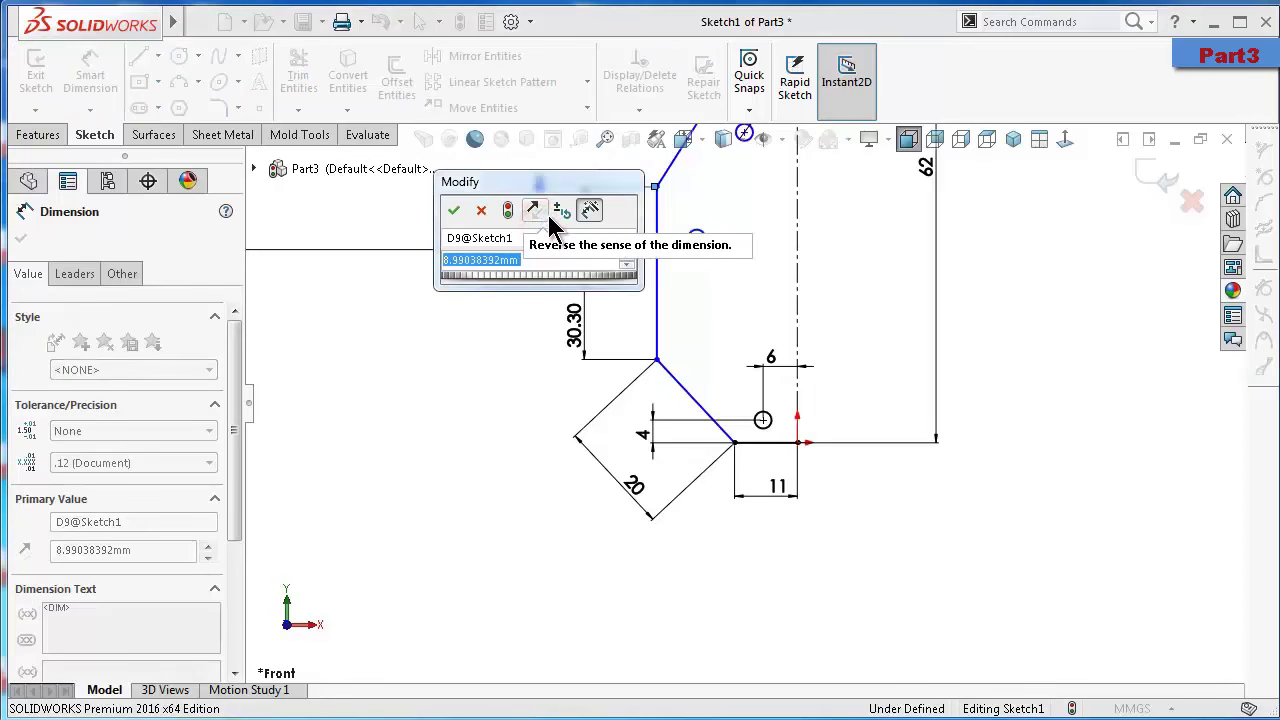
text(10.3)
key(Return)
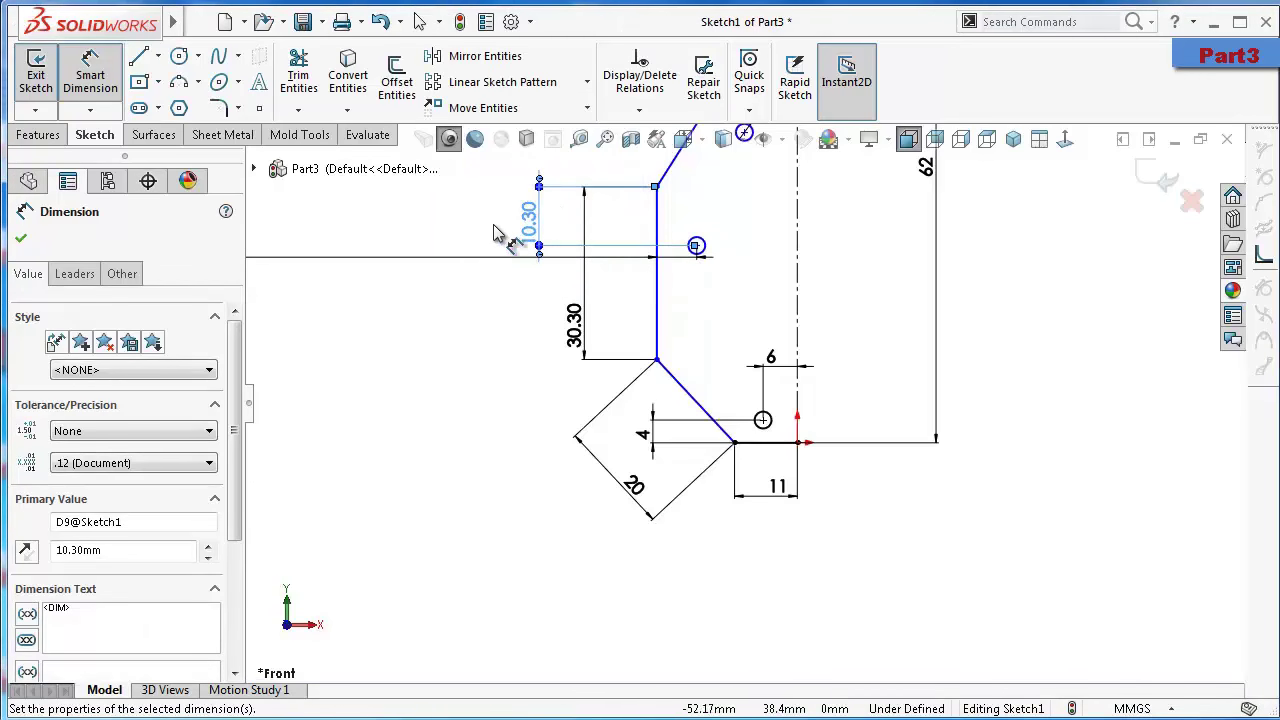
scroll(577, 228, down, 2)
scroll(590, 236, down, 1)
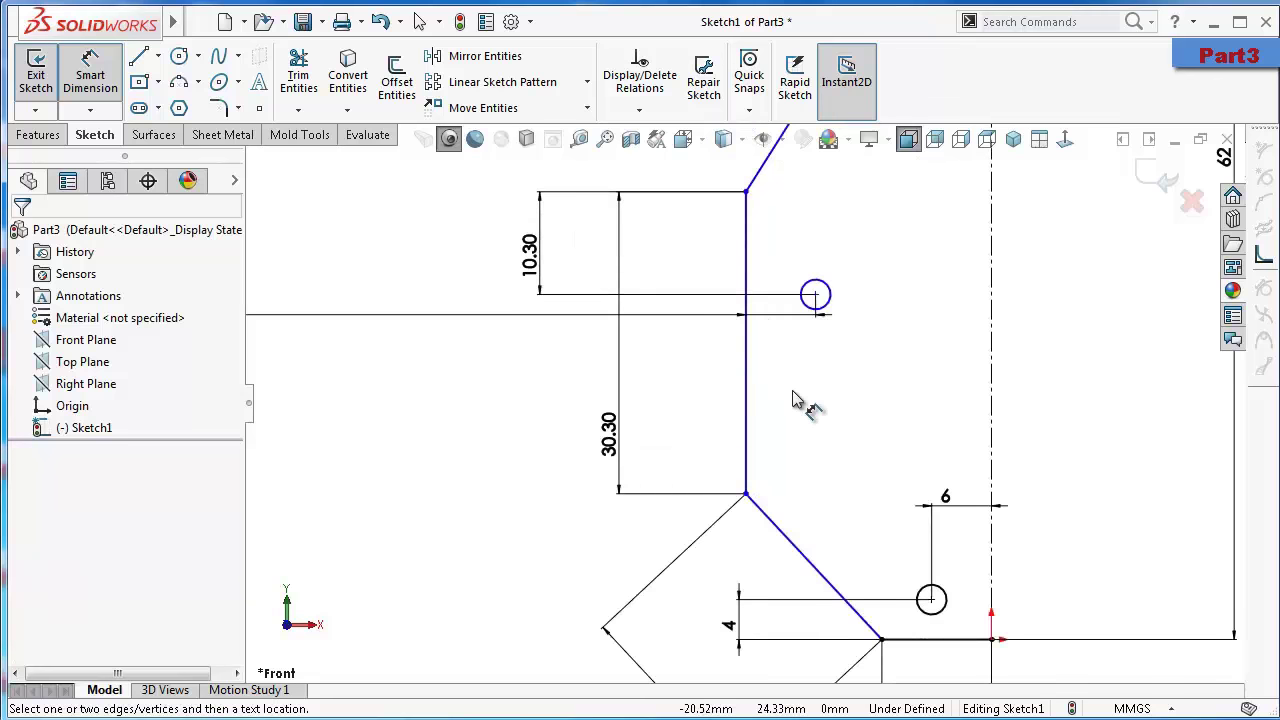
Set the top hole 2.75 mm horizontally from the profile's top-left corner
scroll(820, 340, up, 1)
scroll(836, 262, up, 1)
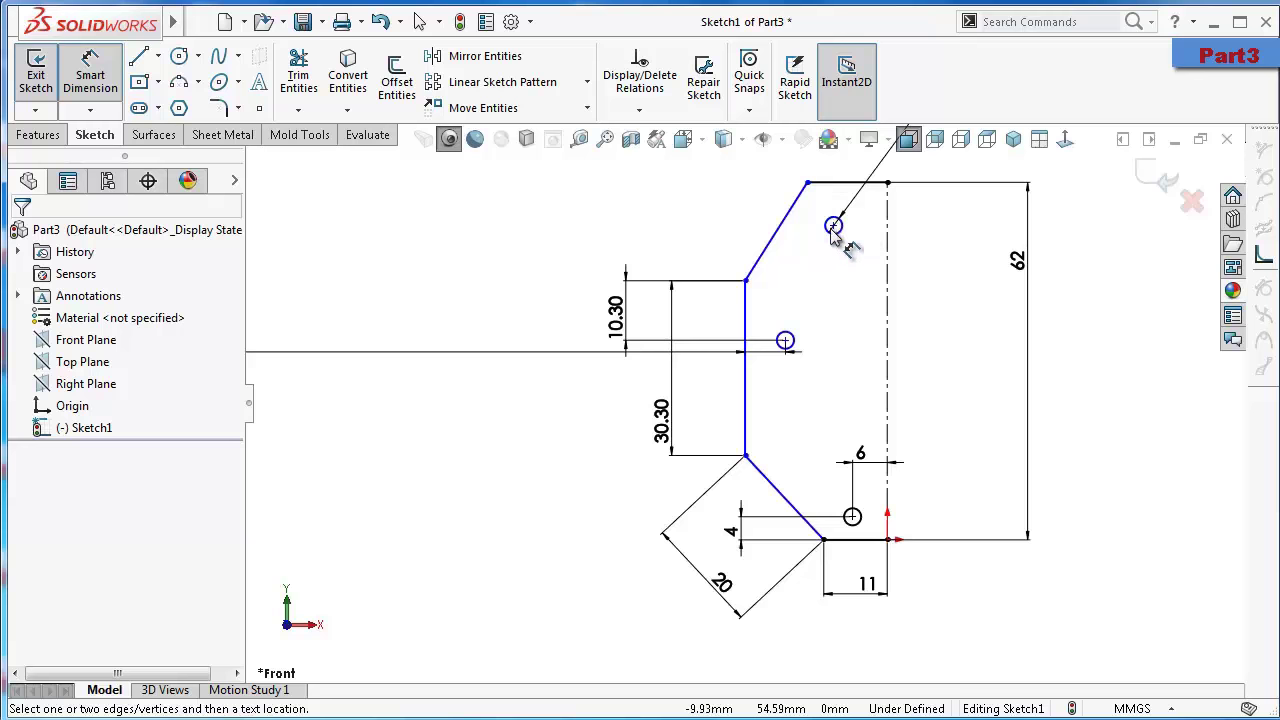
click(833, 227)
click(808, 184)
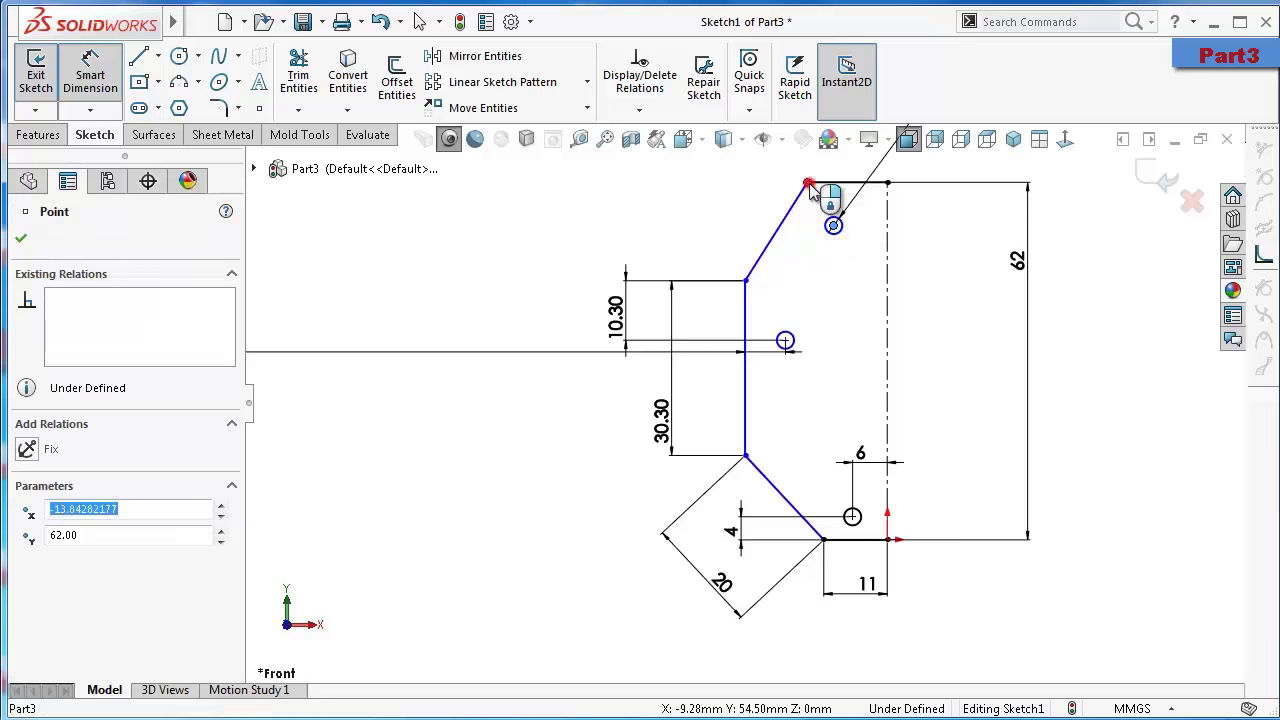
key(z)
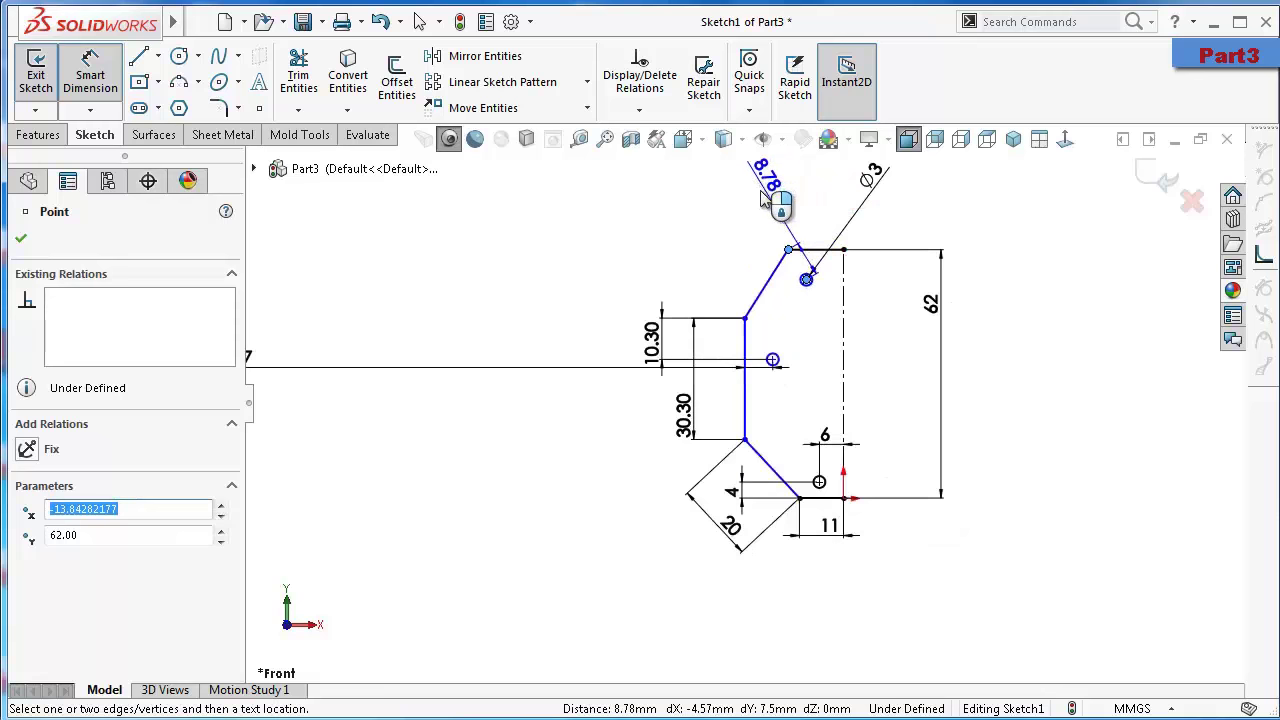
click(799, 238)
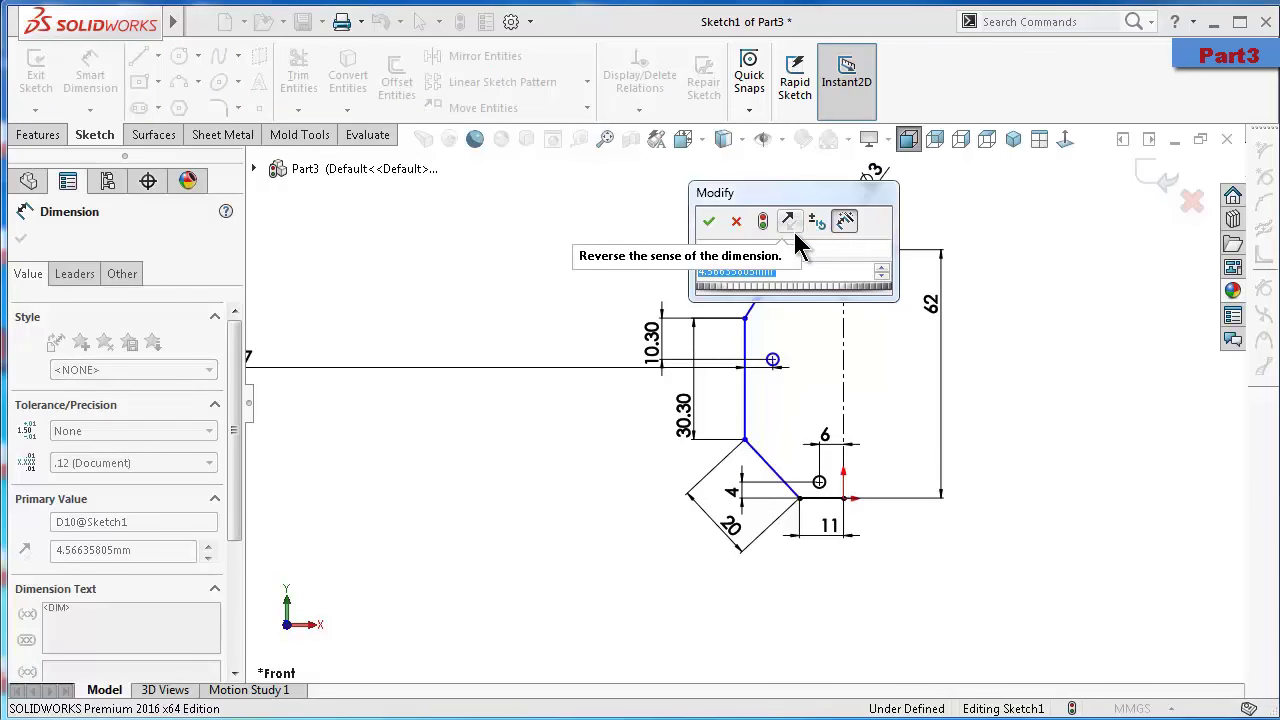
text(2.75)
key(Return)
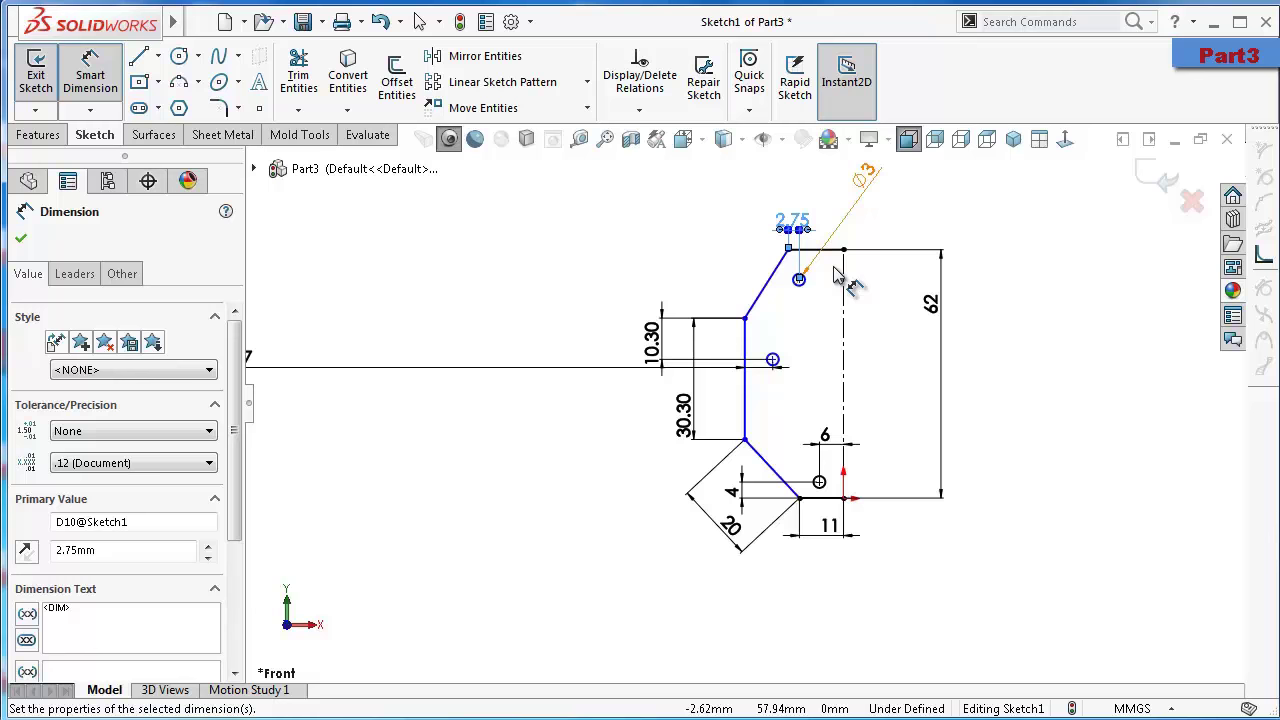
Set the top hole 4 mm vertically from the top edge
scroll(836, 276, down, 4)
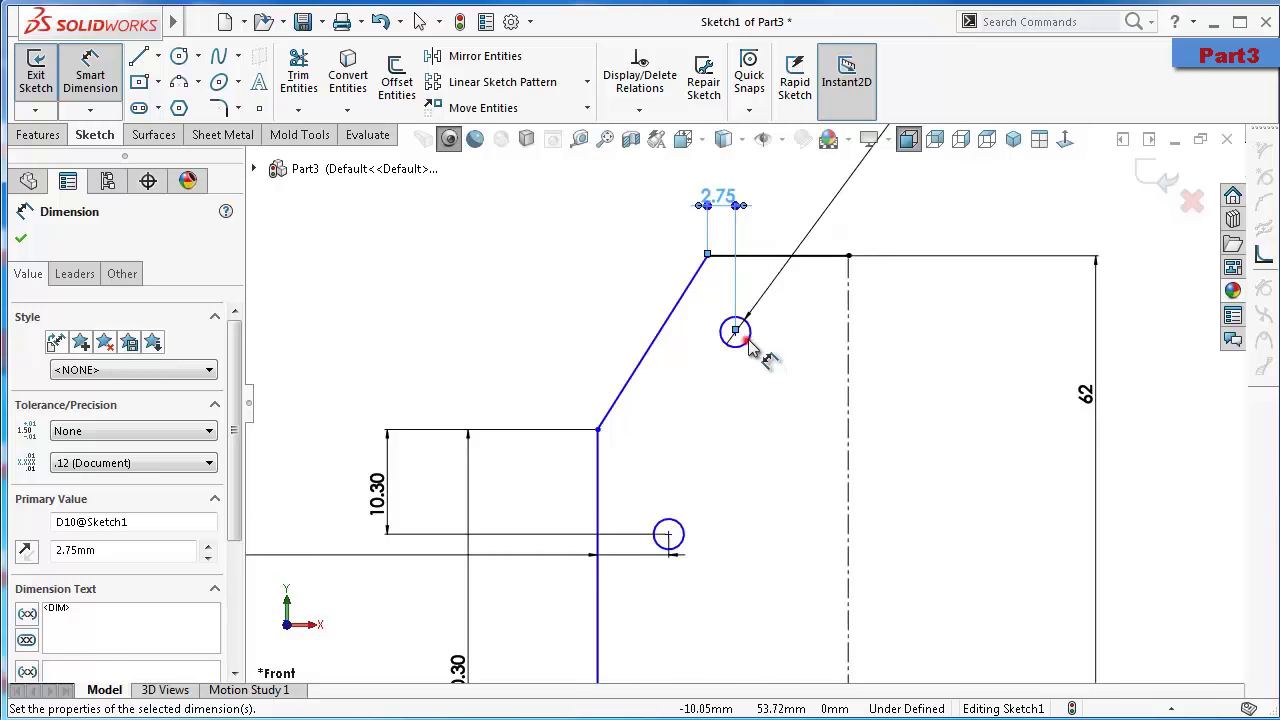
click(748, 340)
click(806, 257)
click(580, 288)
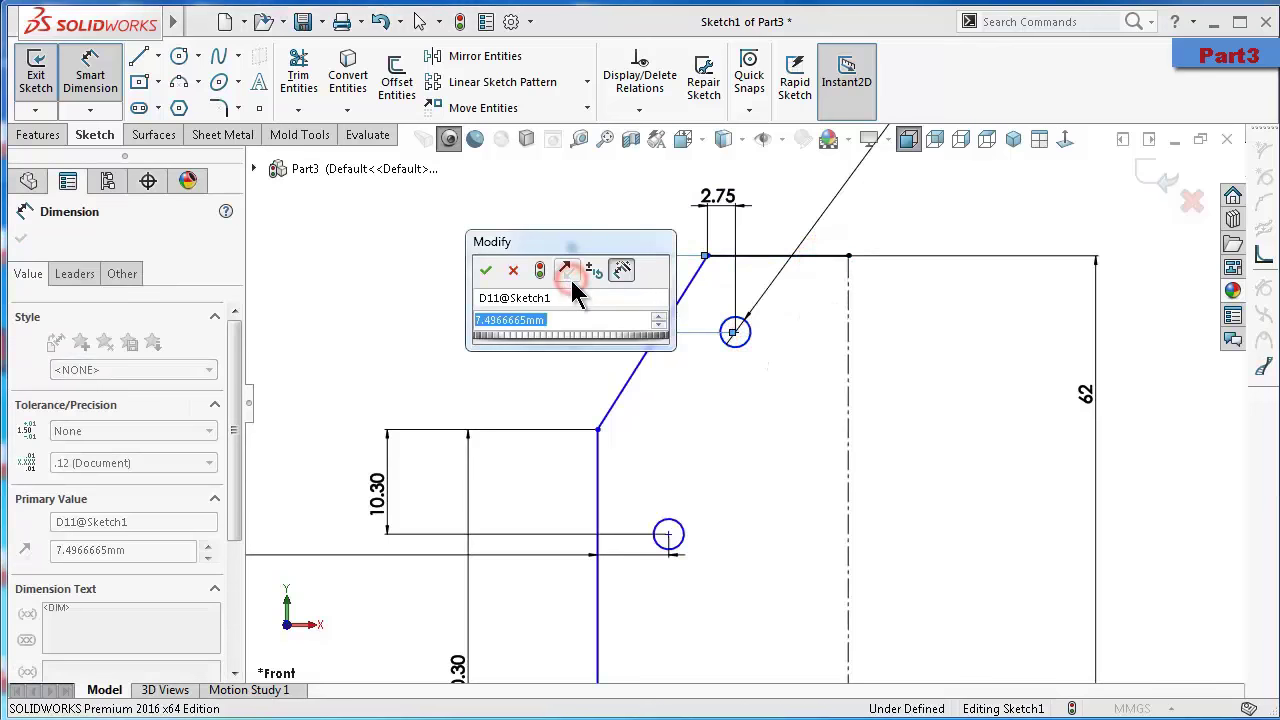
text(4)
key(Return)
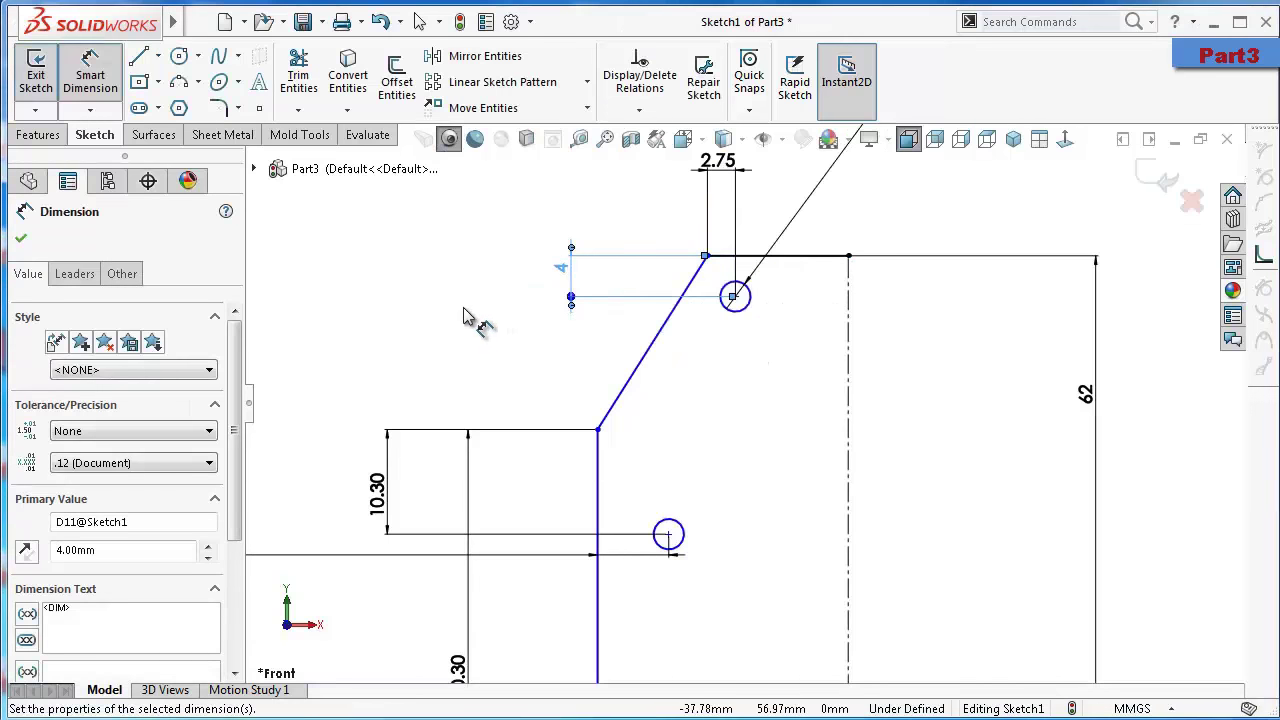
click(463, 317)
Dimension the upper slanted edge to 18.85 mm
scroll(592, 365, up, 1)
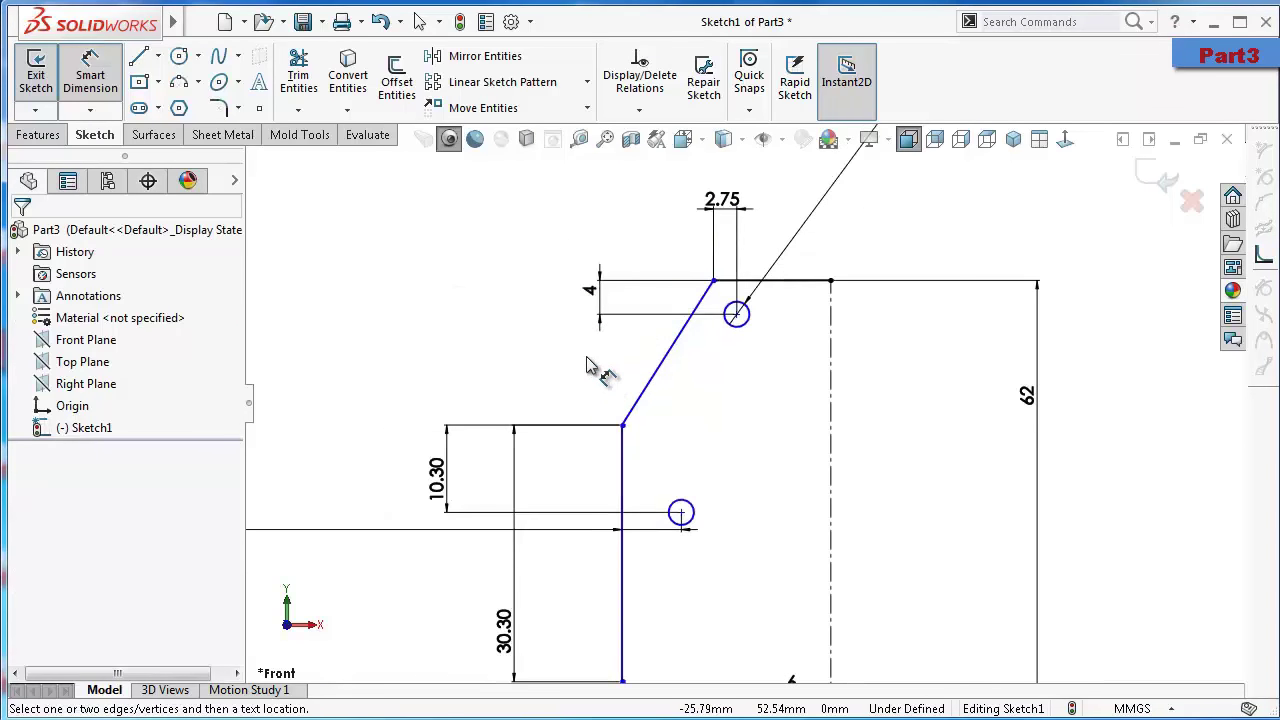
scroll(600, 385, up, 1)
scroll(605, 403, up, 2)
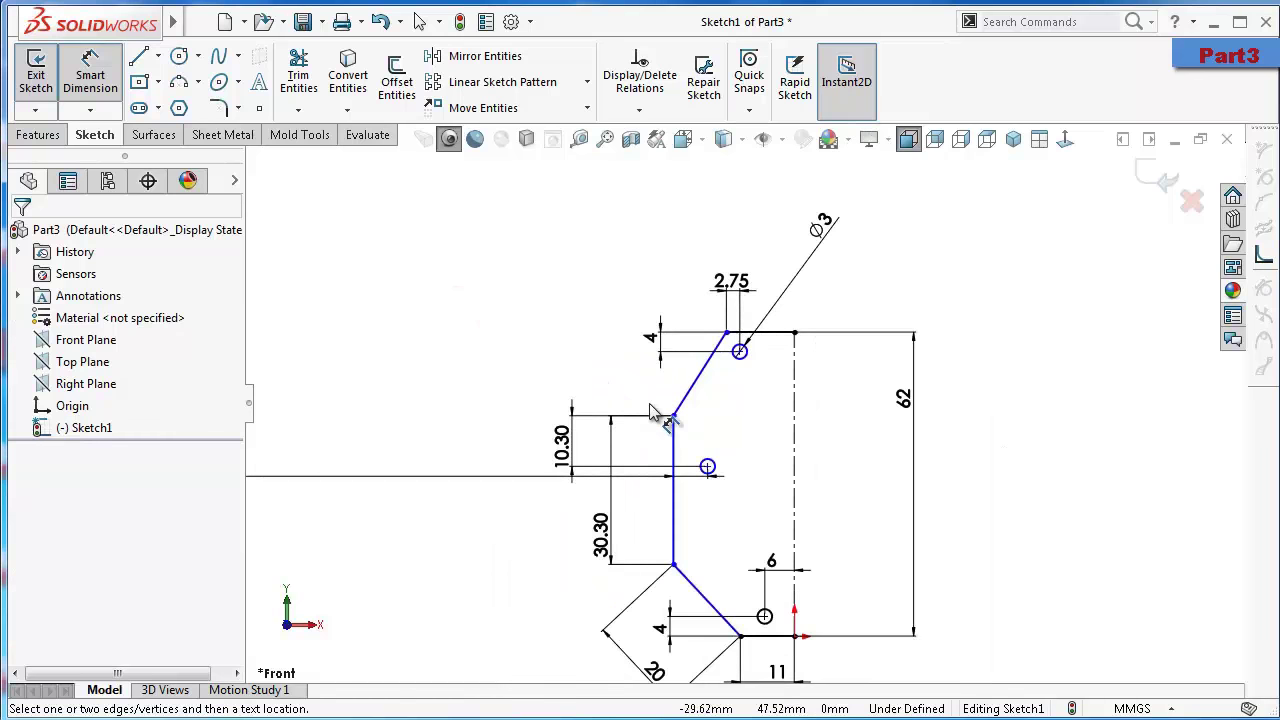
click(596, 312)
text(18.8)
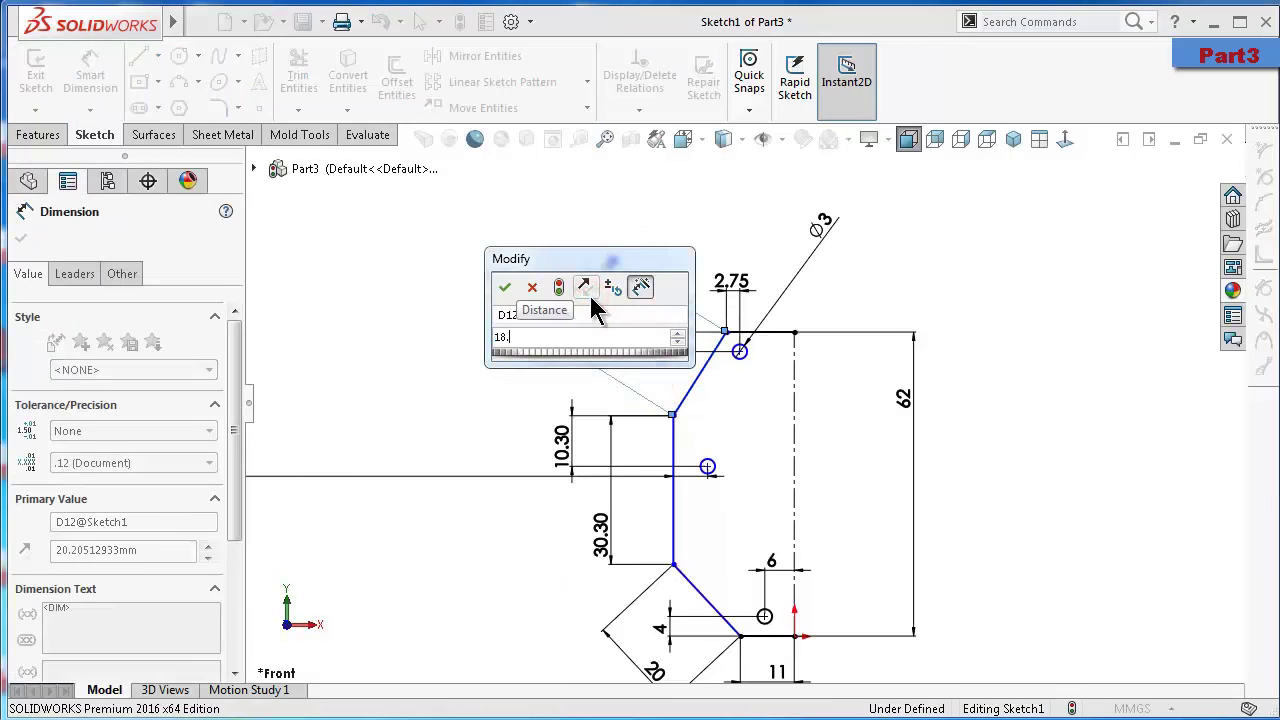
text(5)
key(Return)
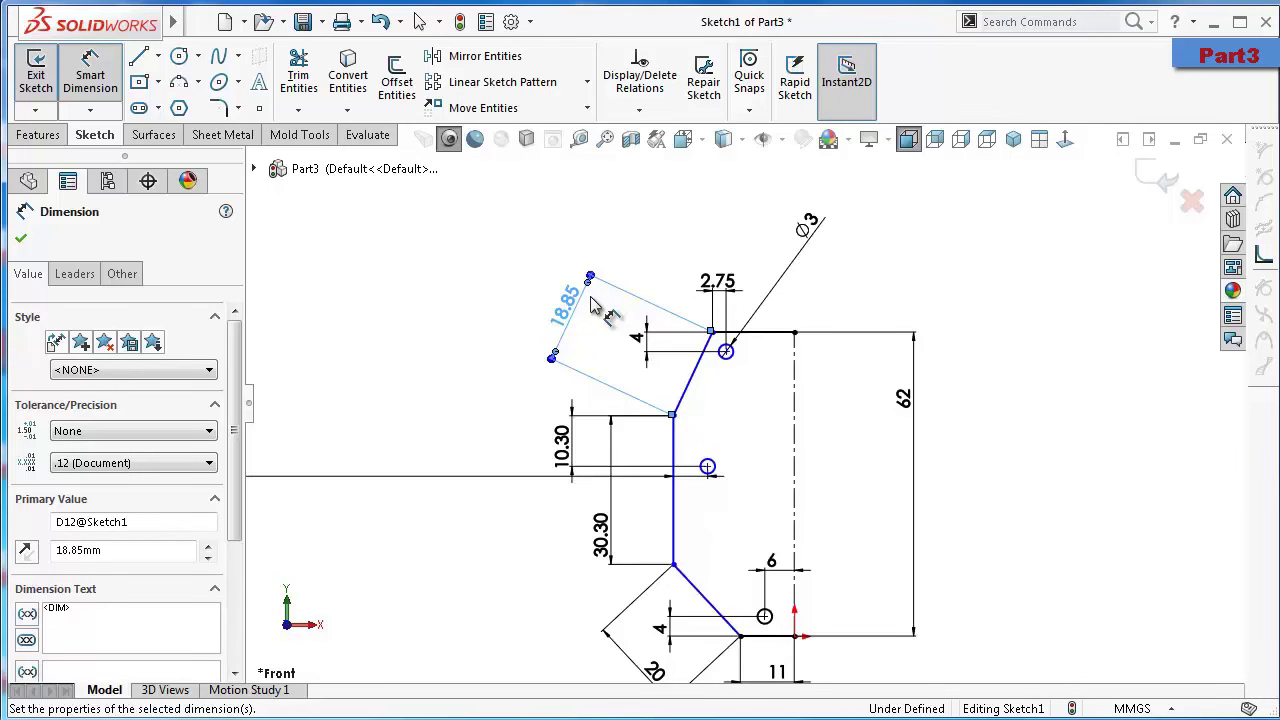
Dimension the vertical left edge 20.5 mm from the centreline
click(678, 440)
click(794, 452)
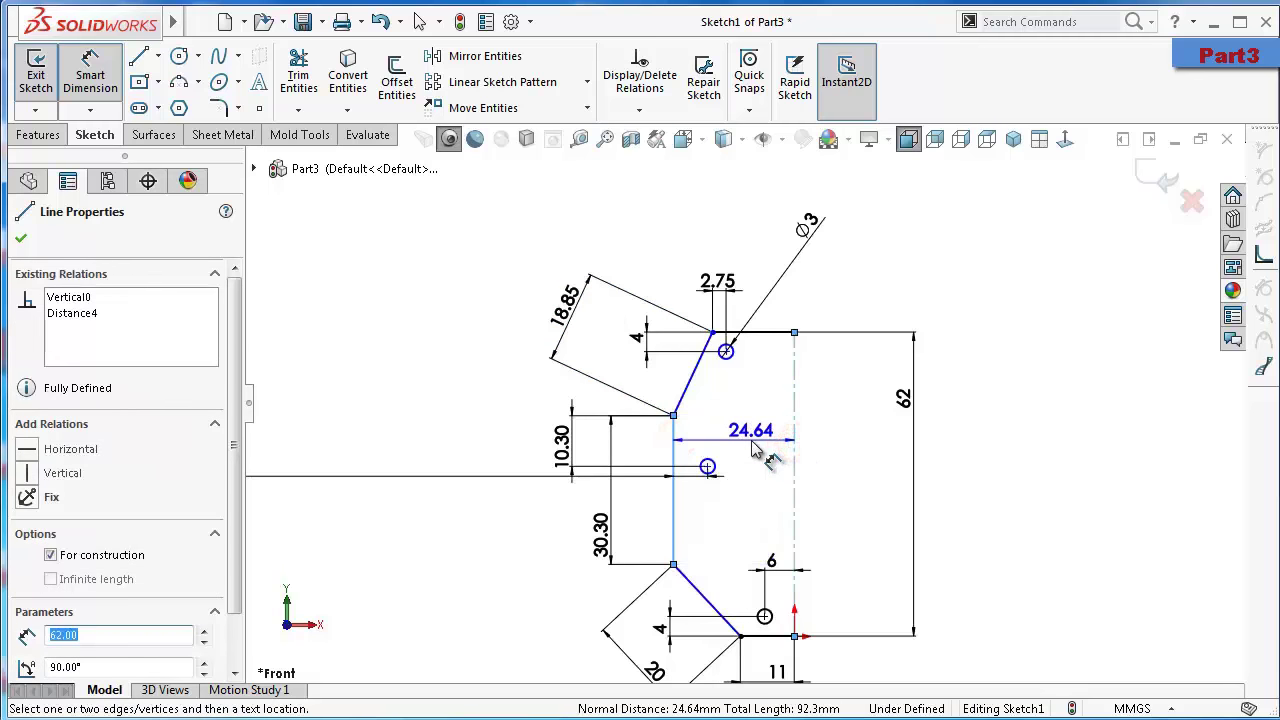
click(753, 448)
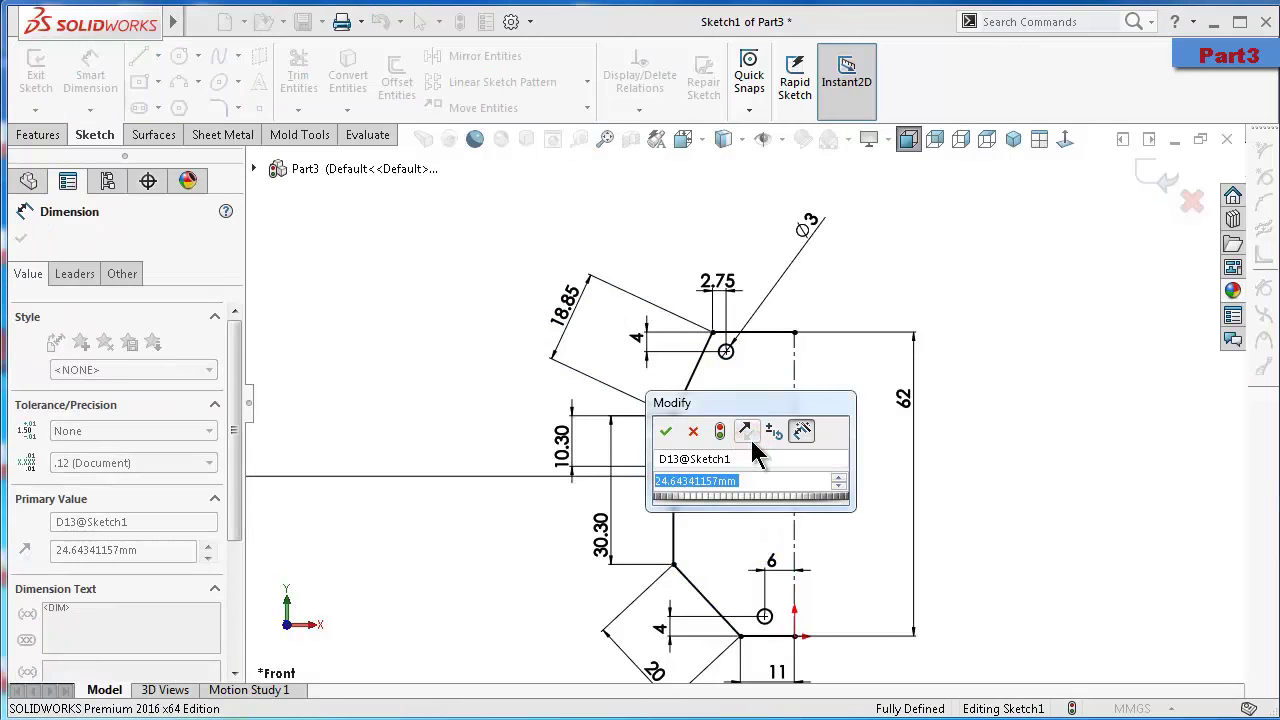
text(20.5)
key(Return)
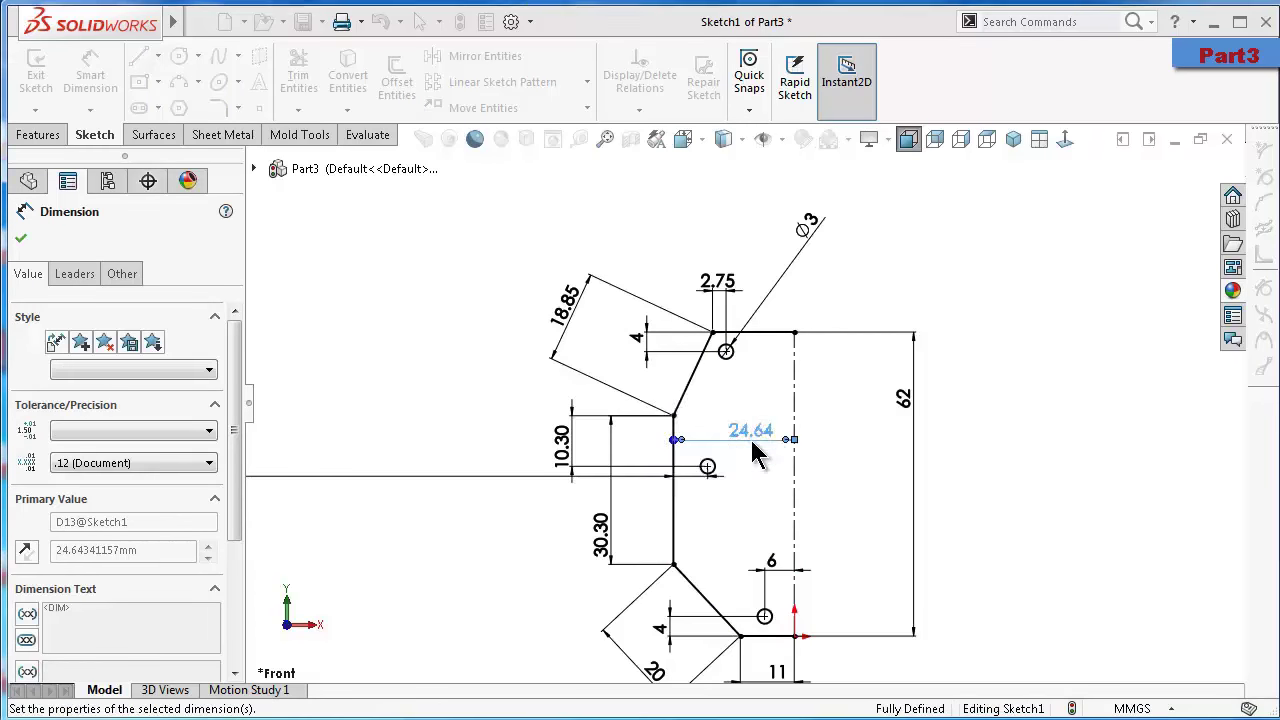
click(488, 605)
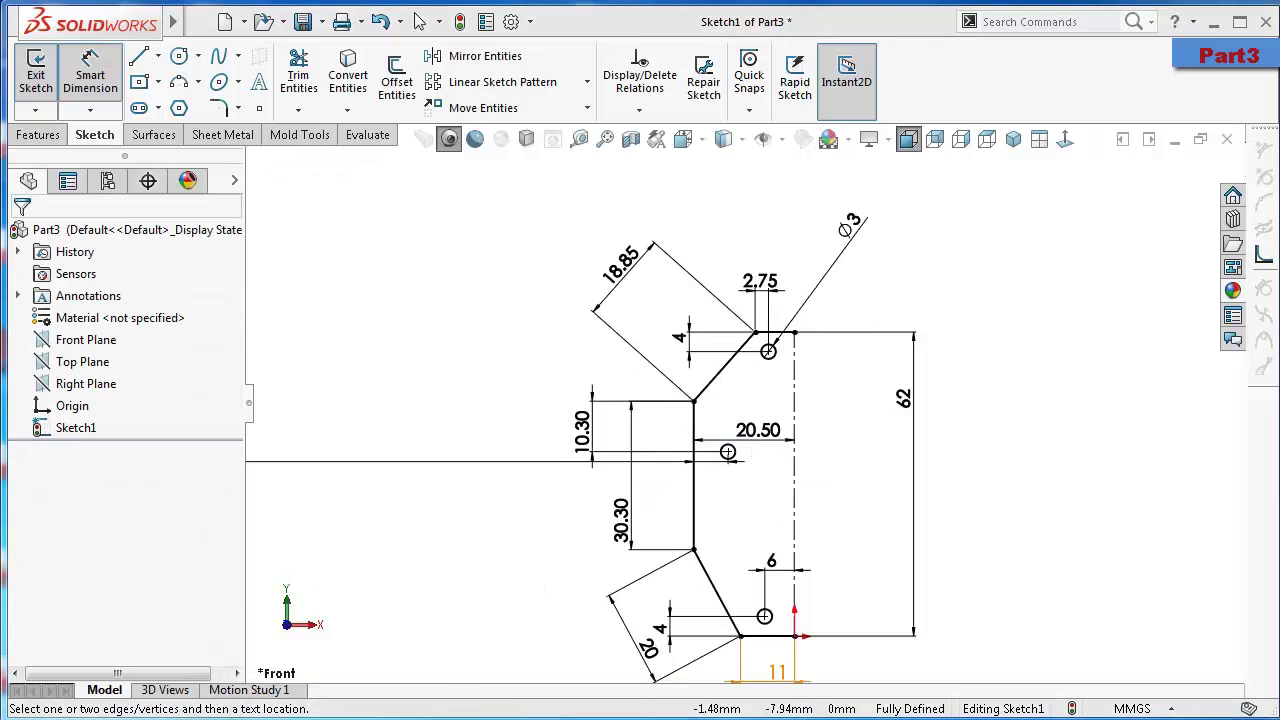
Start Mirror Entities with the upper lines and upper hole, removing the stray point
click(488, 57)
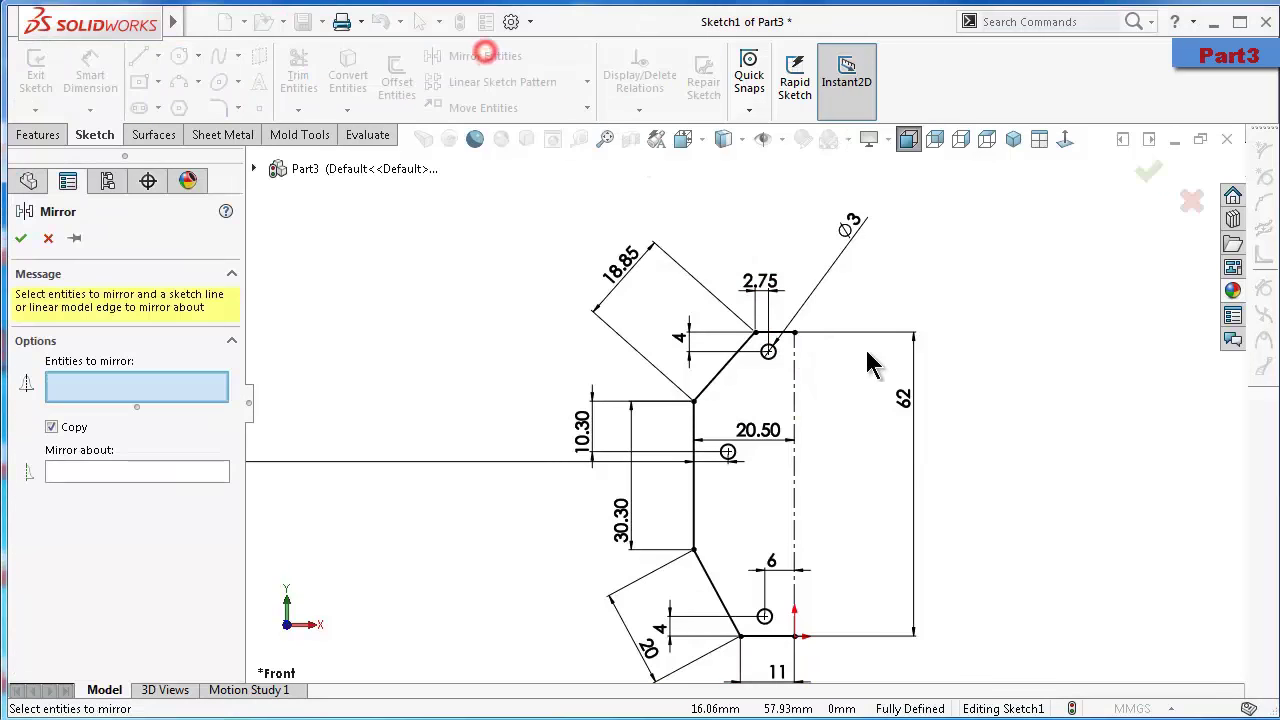
click(785, 333)
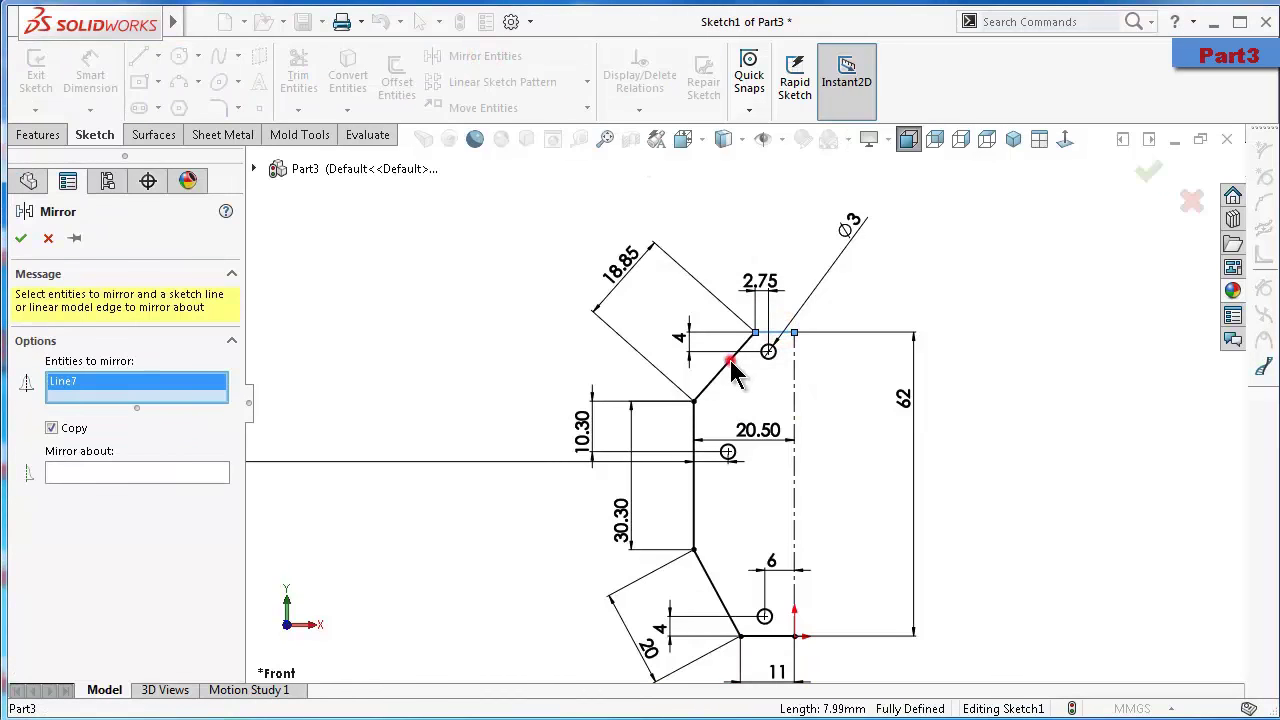
click(733, 368)
click(769, 352)
click(734, 452)
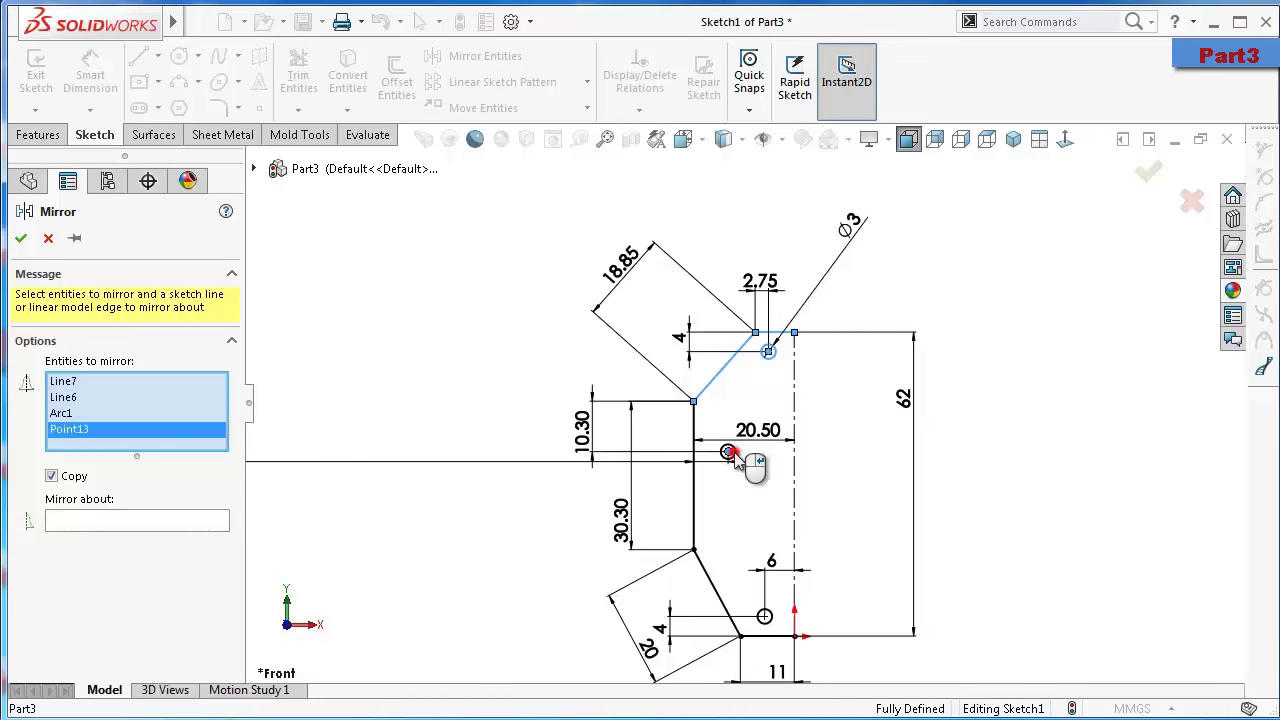
scroll(738, 458, down, 4)
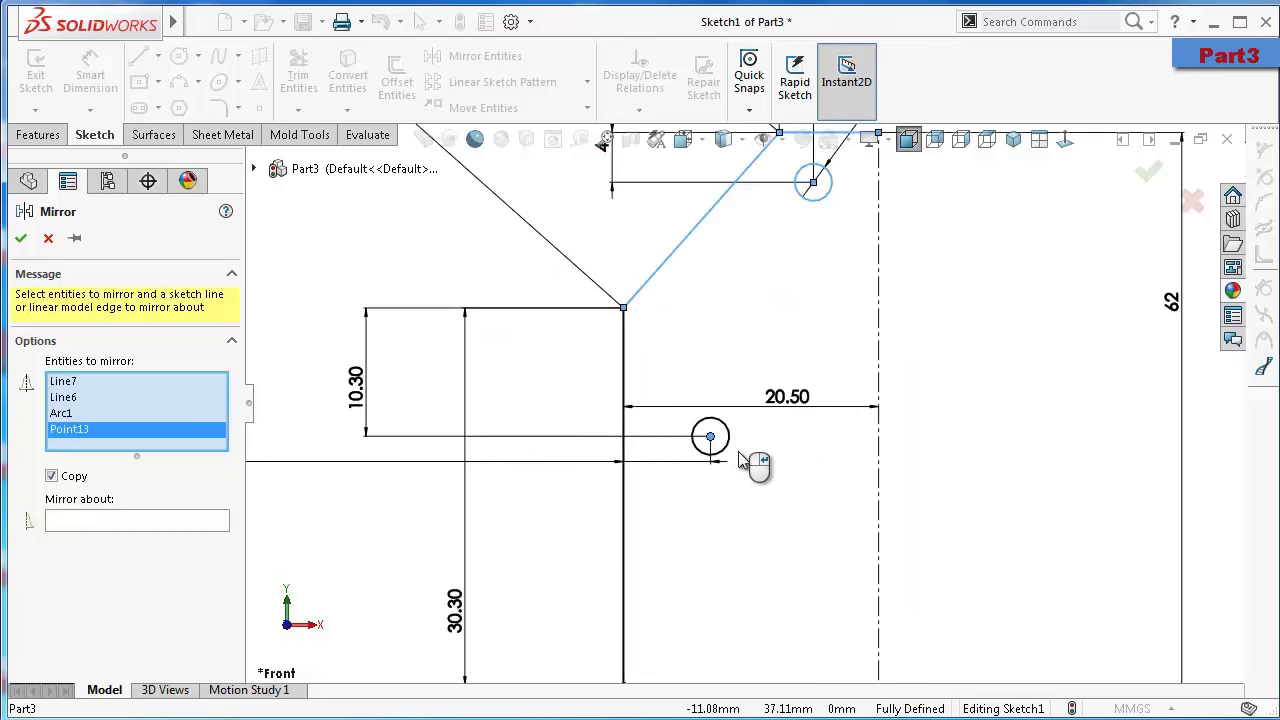
right_click(180, 440)
click(210, 470)
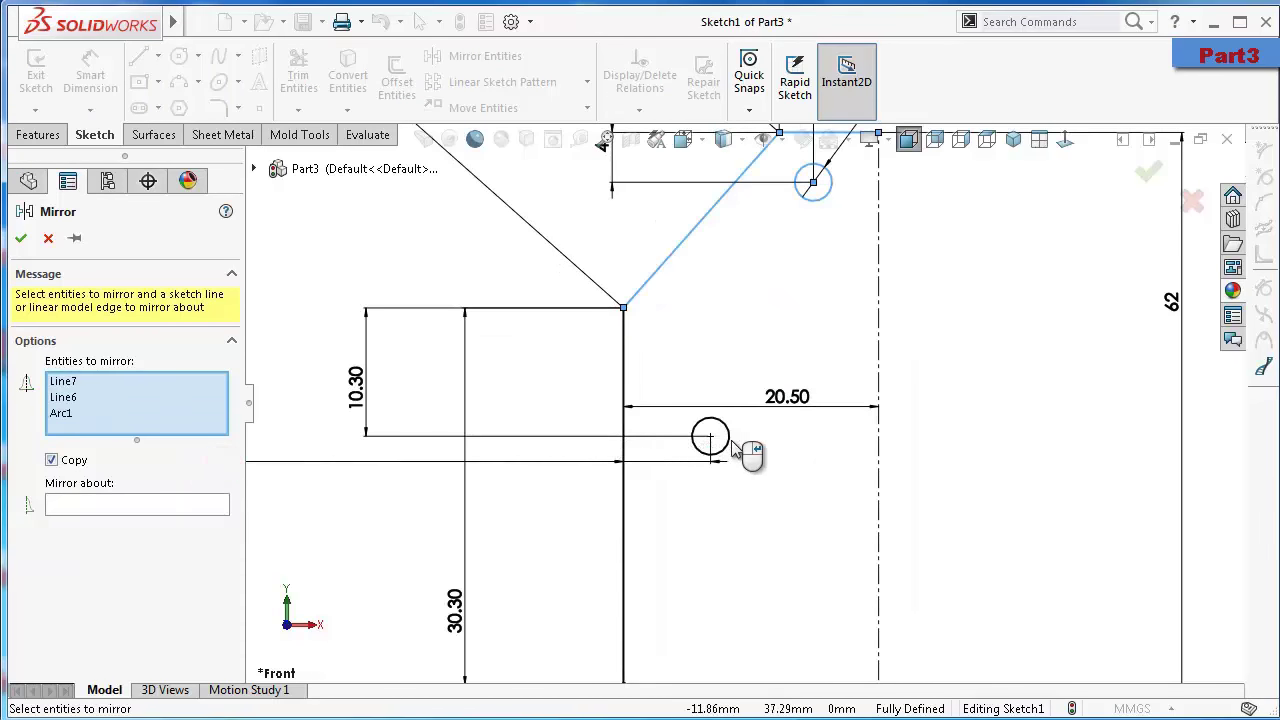
Add the middle and lower holes, left edge and lower slanted line, mirroring about the centreline
click(716, 454)
click(624, 512)
scroll(700, 525, up, 3)
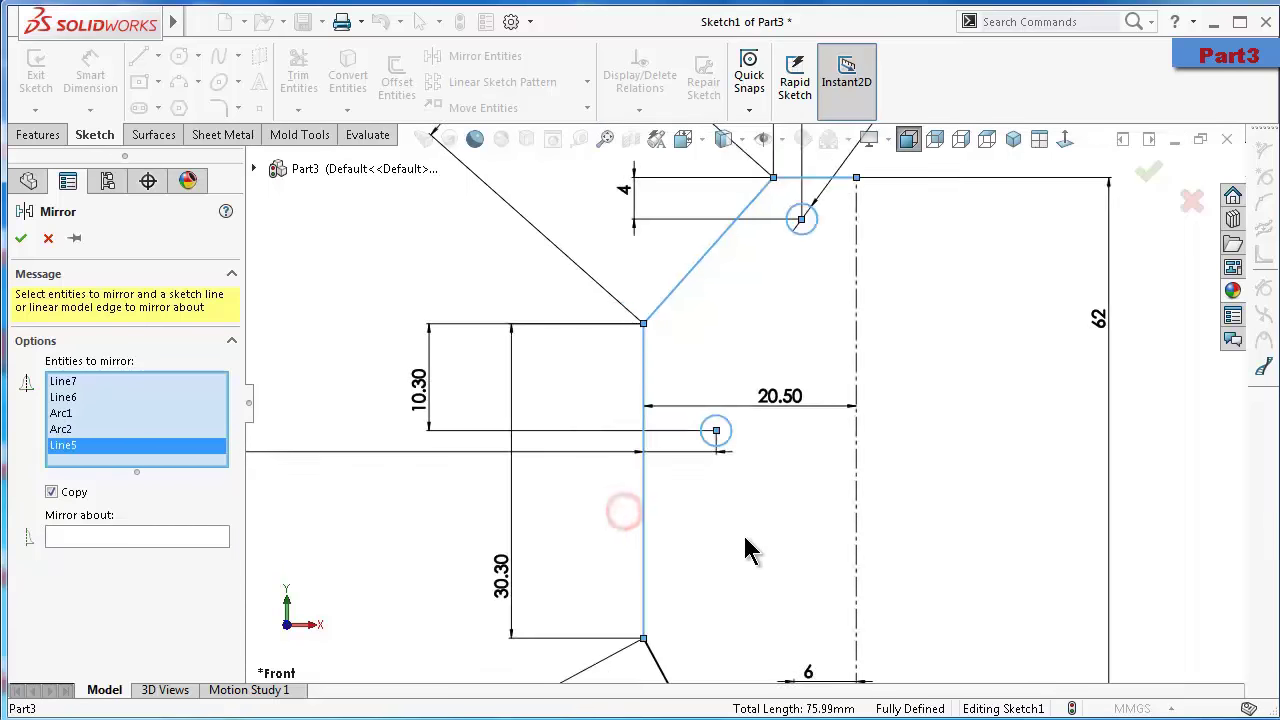
click(772, 622)
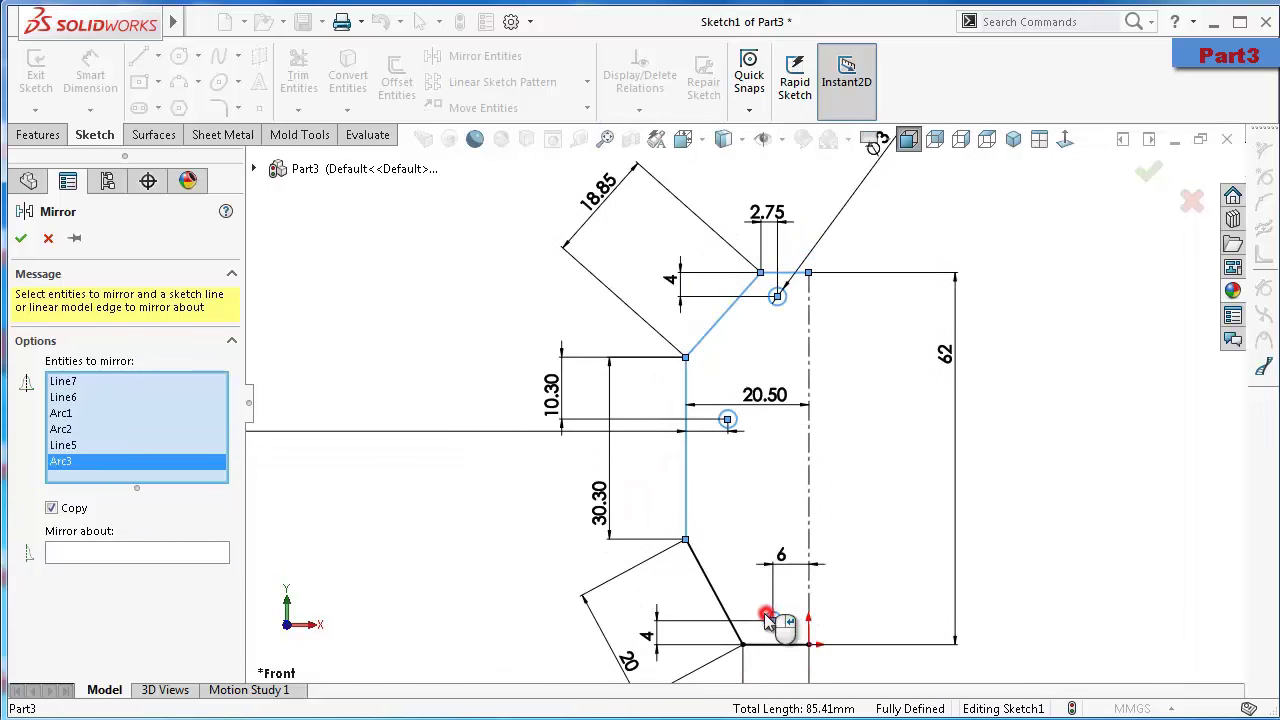
click(720, 604)
right_click(720, 604)
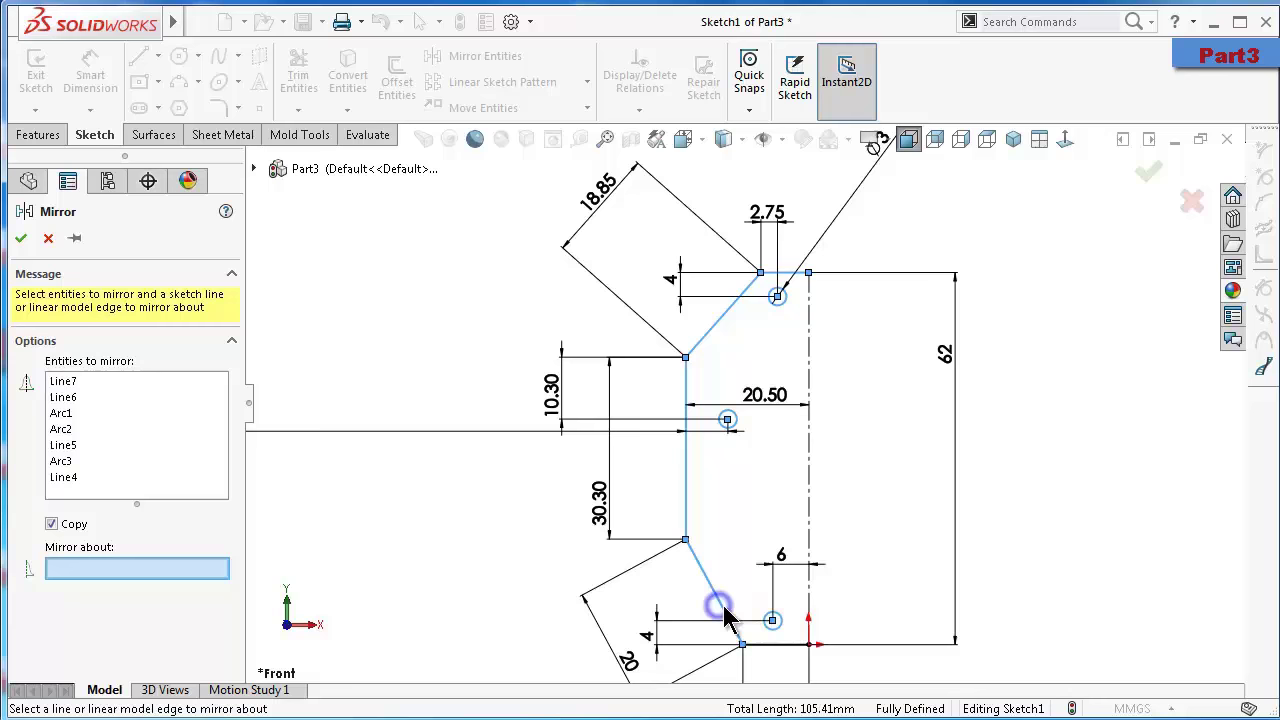
click(810, 510)
right_click(810, 505)
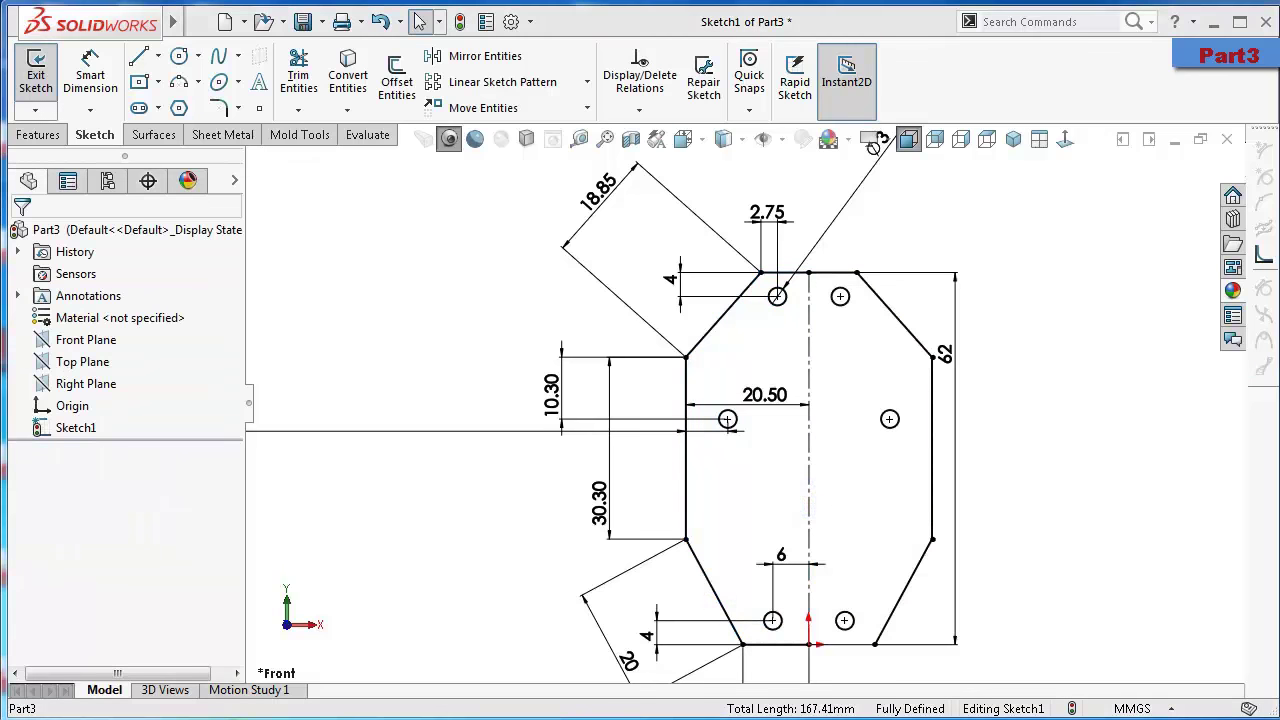
Draw a circle in the lower right of the profile with a 17 mm diameter
right_drag(1085, 588, 1157, 560)
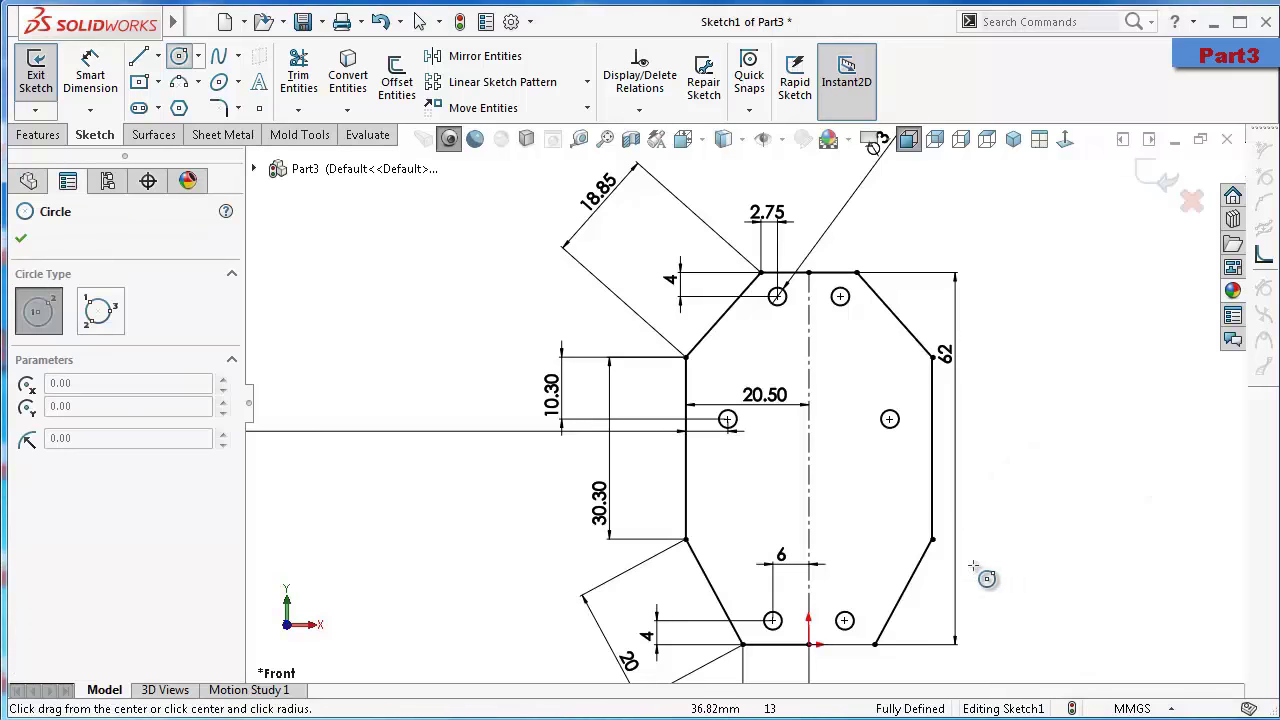
click(868, 558)
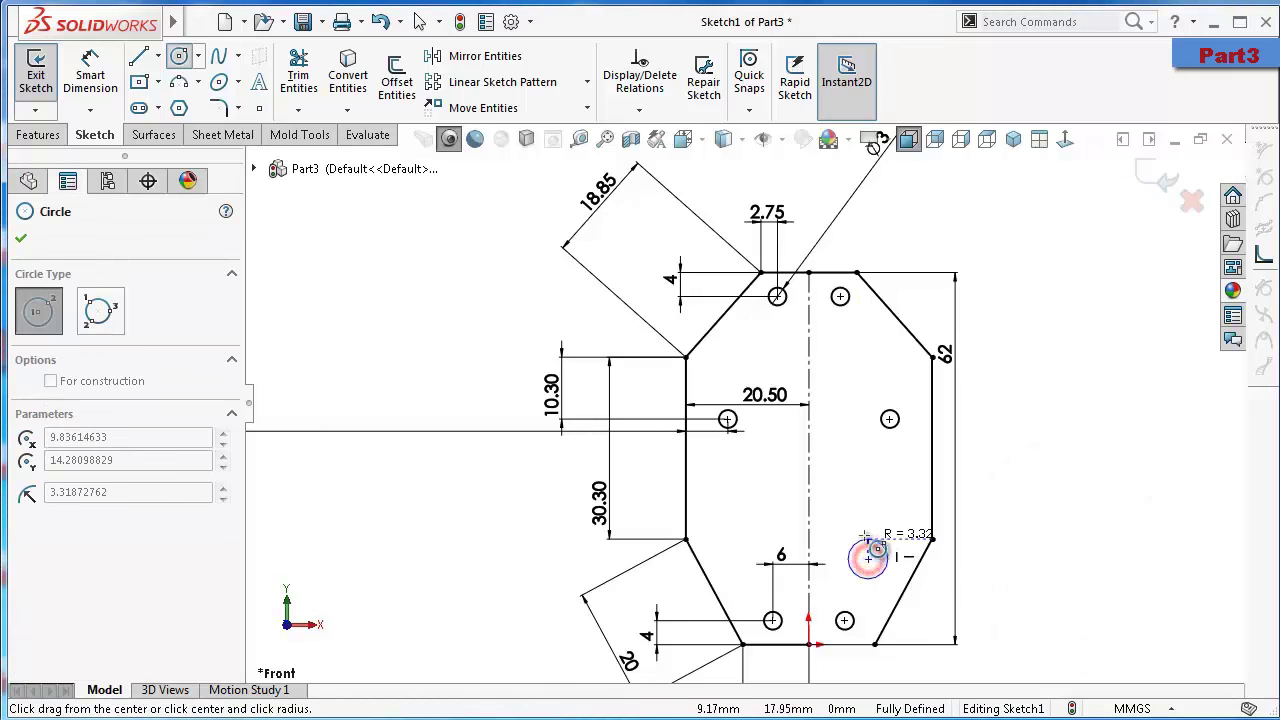
click(866, 523)
right_drag(1047, 575, 1047, 445)
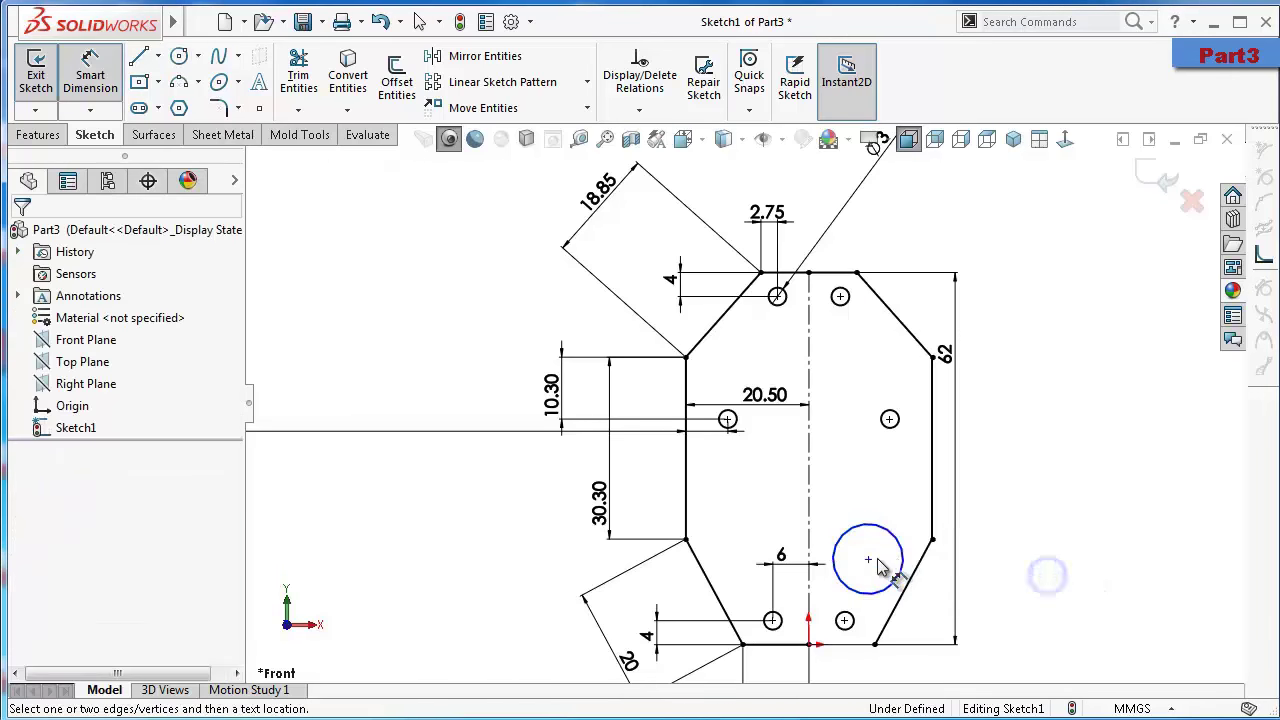
click(900, 550)
click(1008, 515)
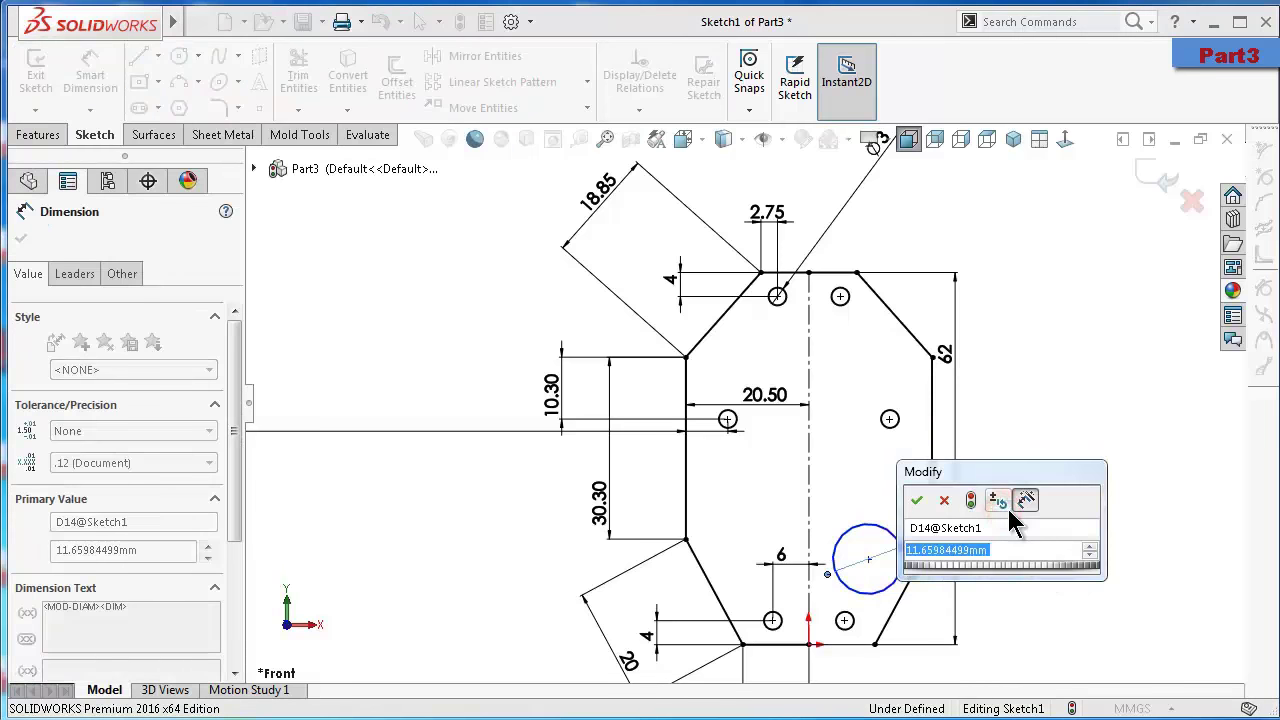
text(17)
key(Return)
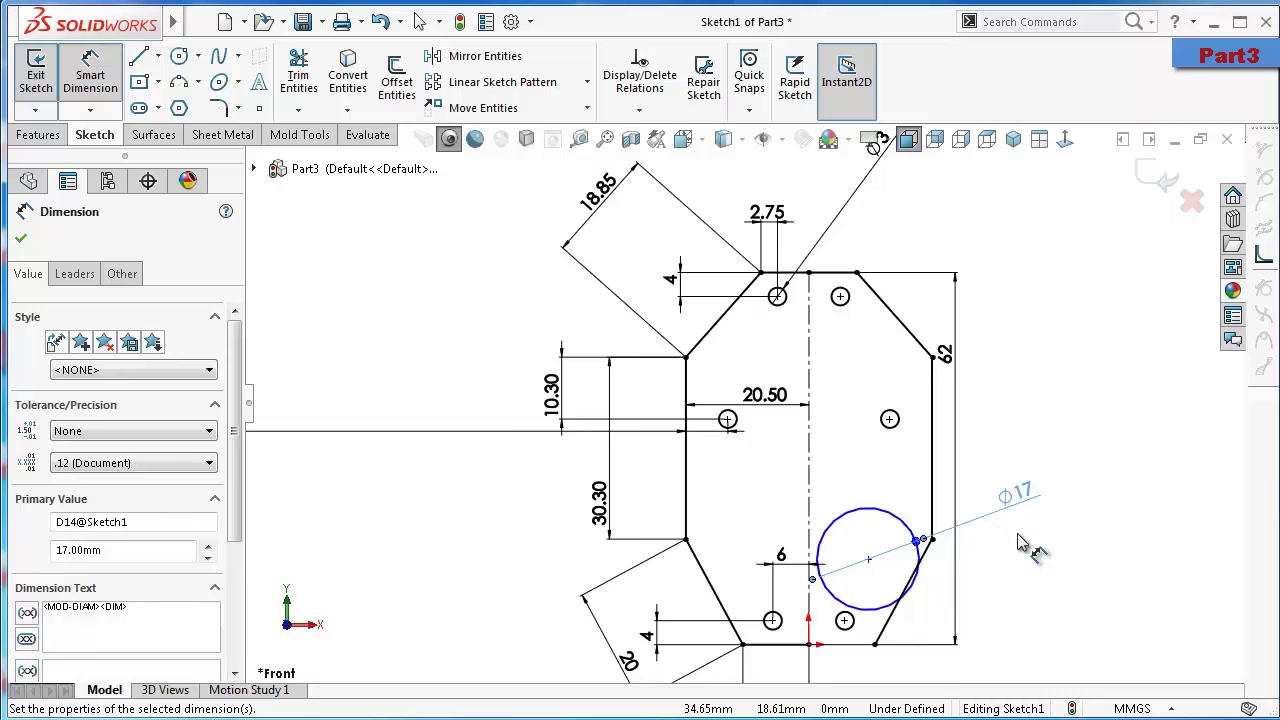
Drag the Ø17 circle's centre up and left toward the profile's right corner
click(868, 558)
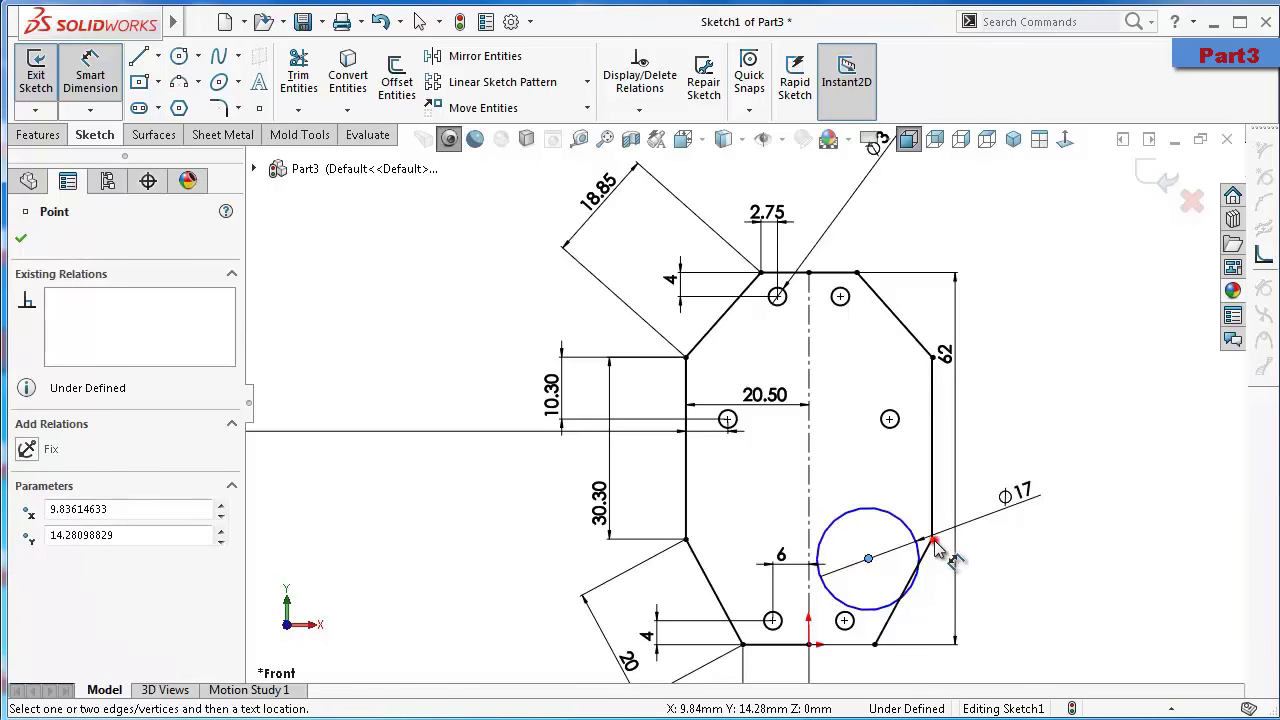
click(933, 541)
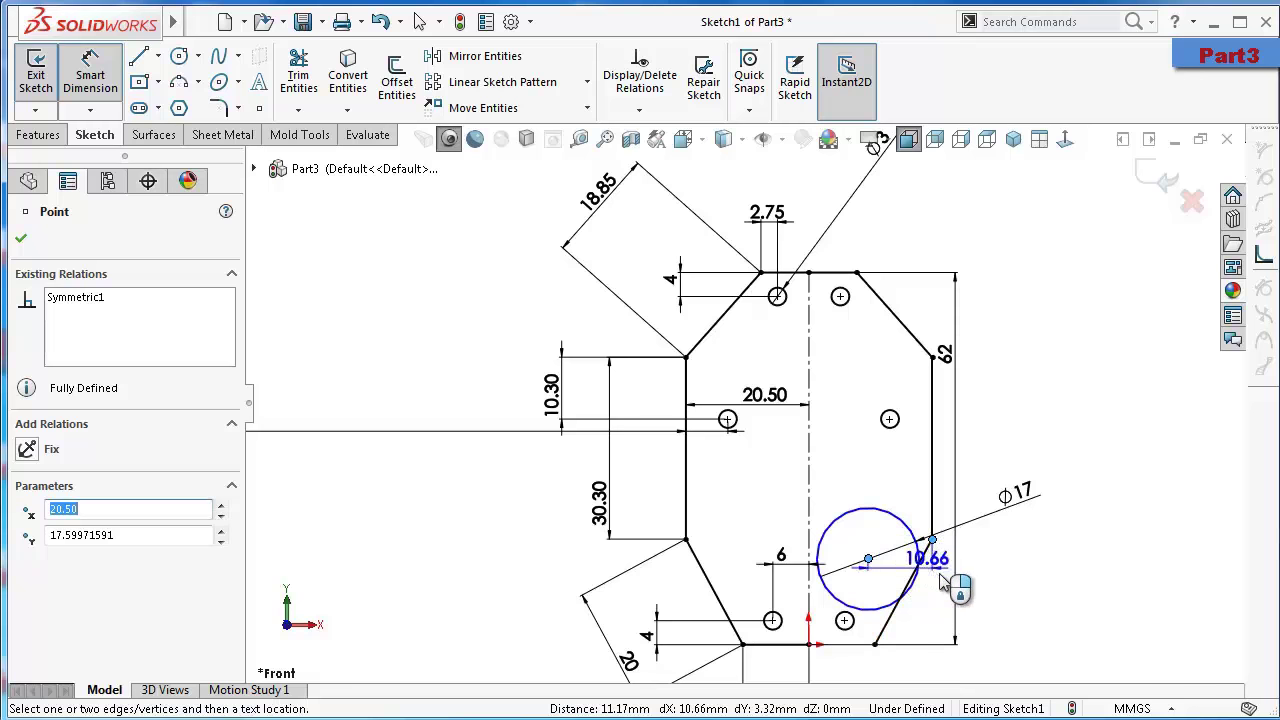
key(Escape)
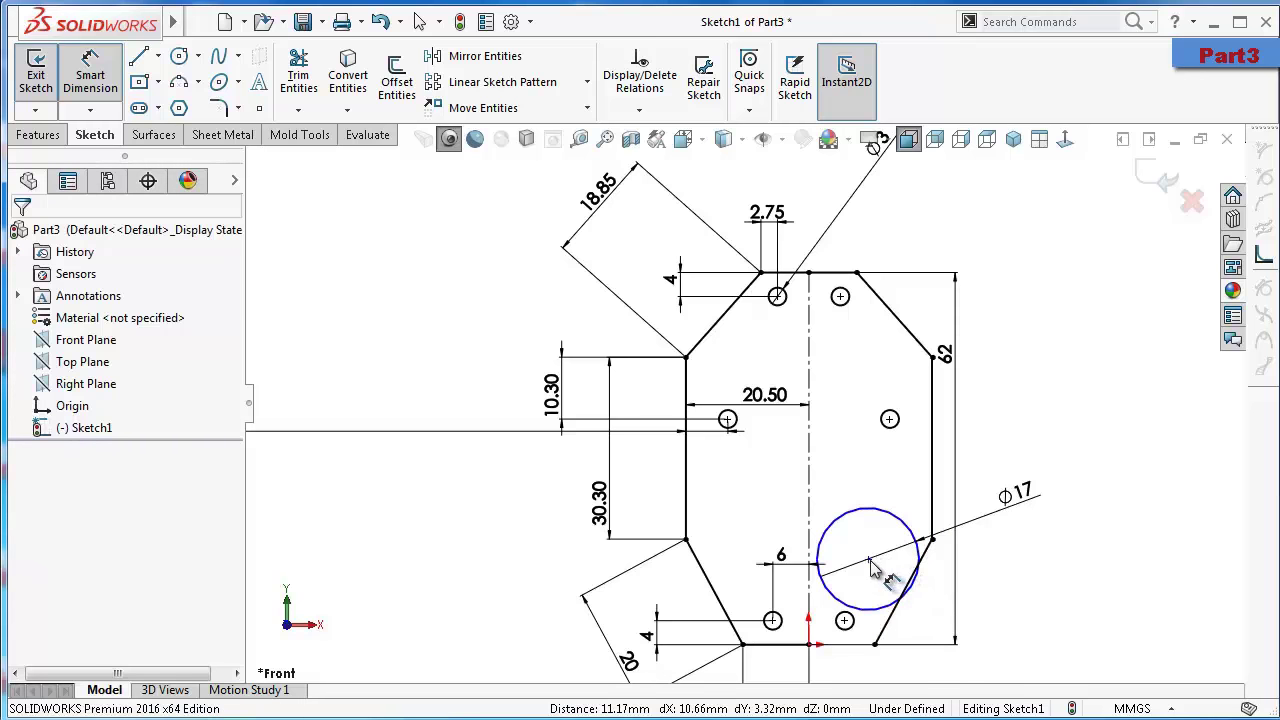
click(868, 559)
key(Escape)
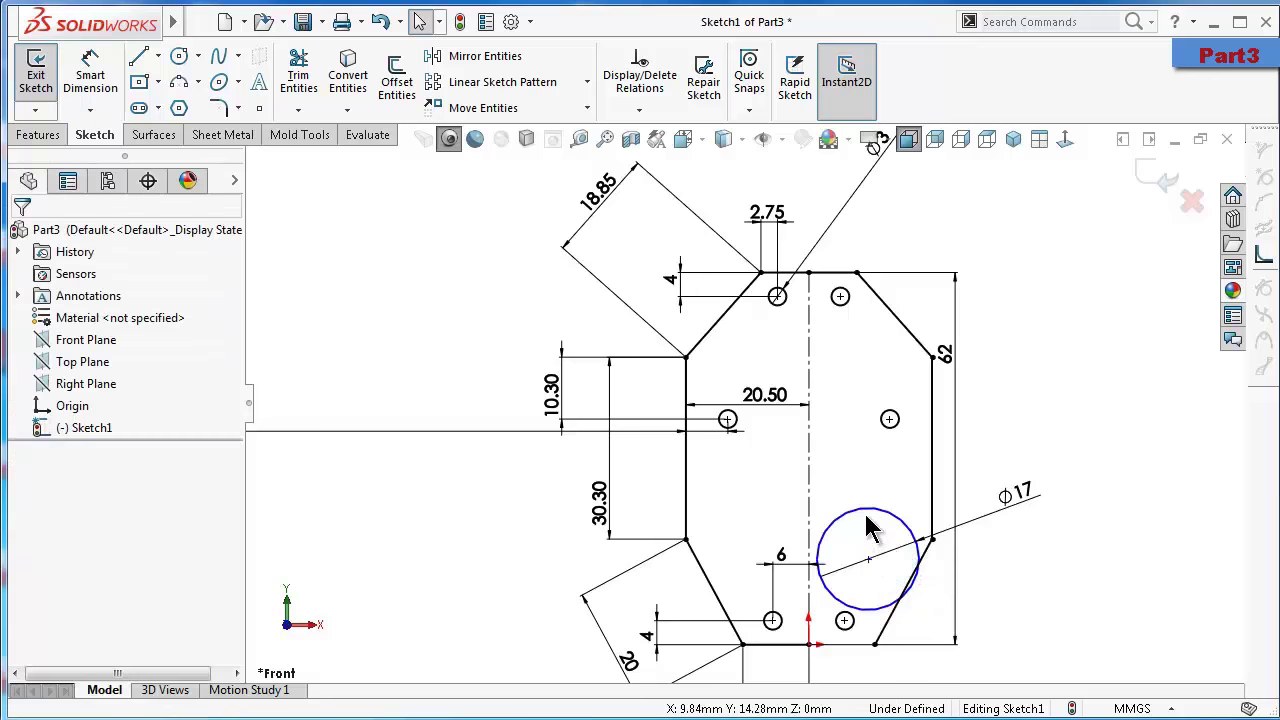
click(878, 511)
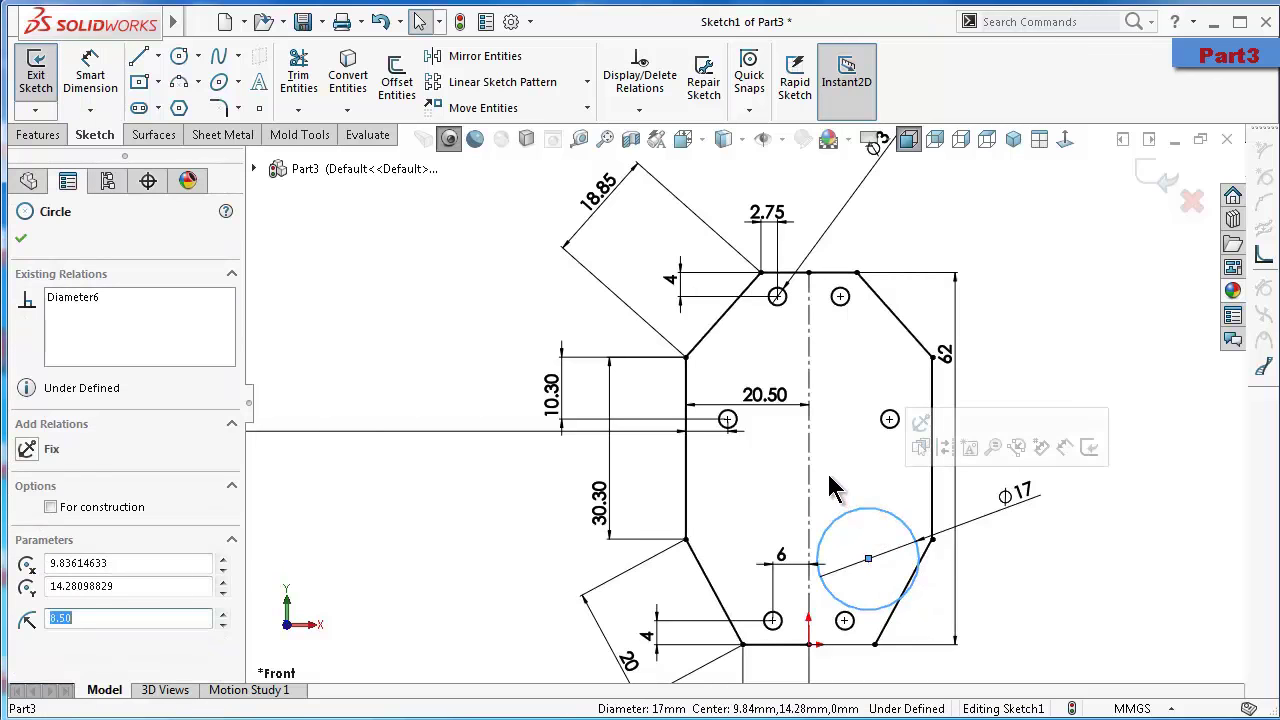
click(828, 530)
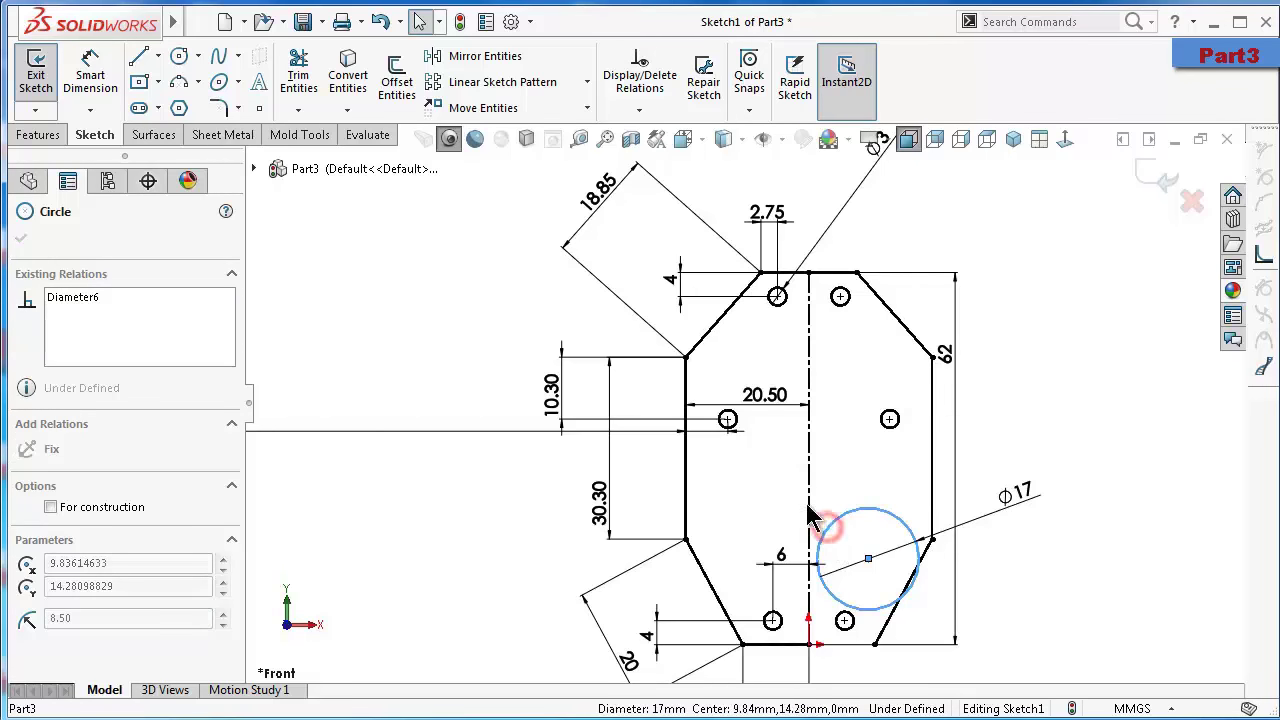
click(1048, 594)
mouse_move(868, 559)
mouse_down()
mouse_move(843, 527)
mouse_move(867, 558)
mouse_move(843, 548)
mouse_move(845, 528)
mouse_up()
right_drag(1052, 582, 1060, 510)
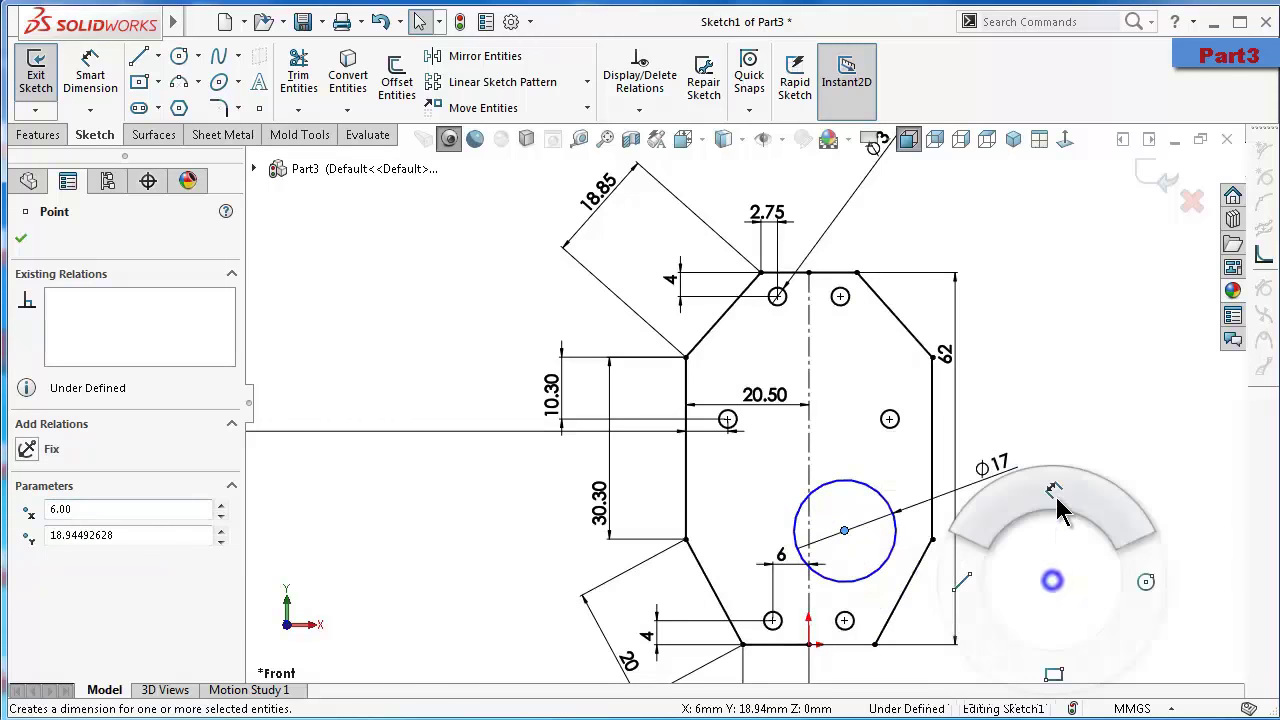
click(845, 532)
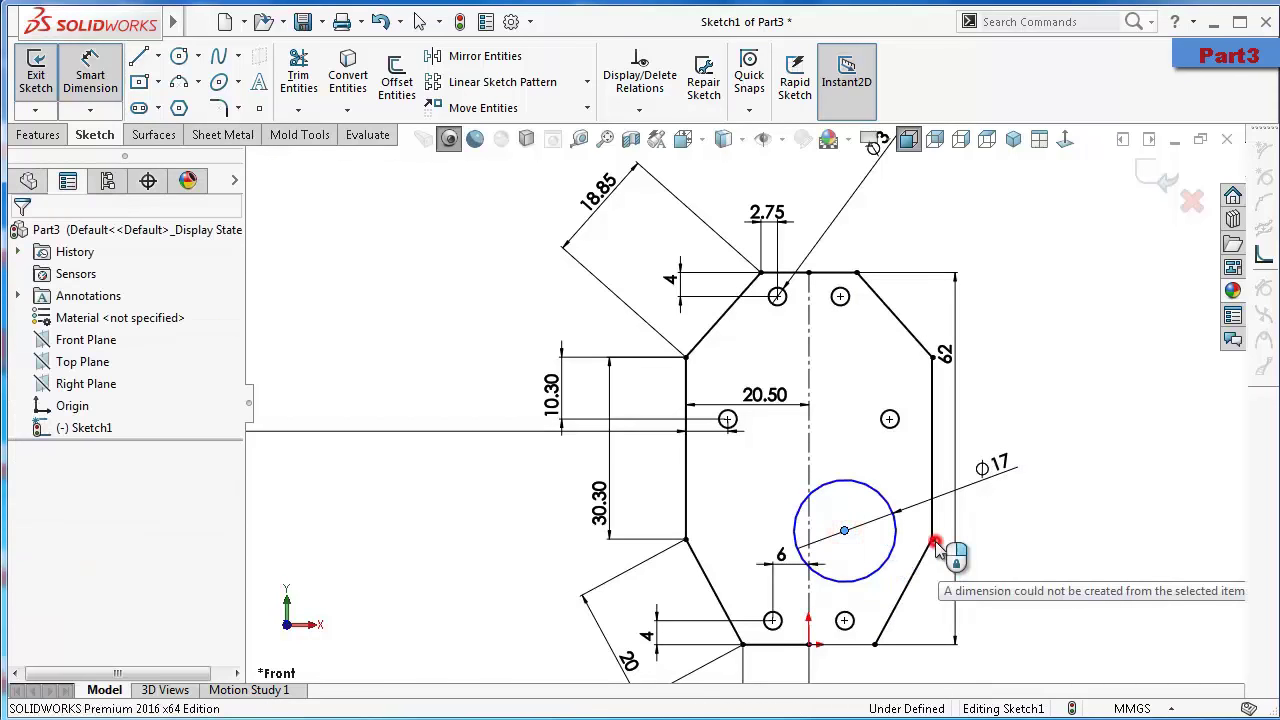
click(933, 541)
key(Escape)
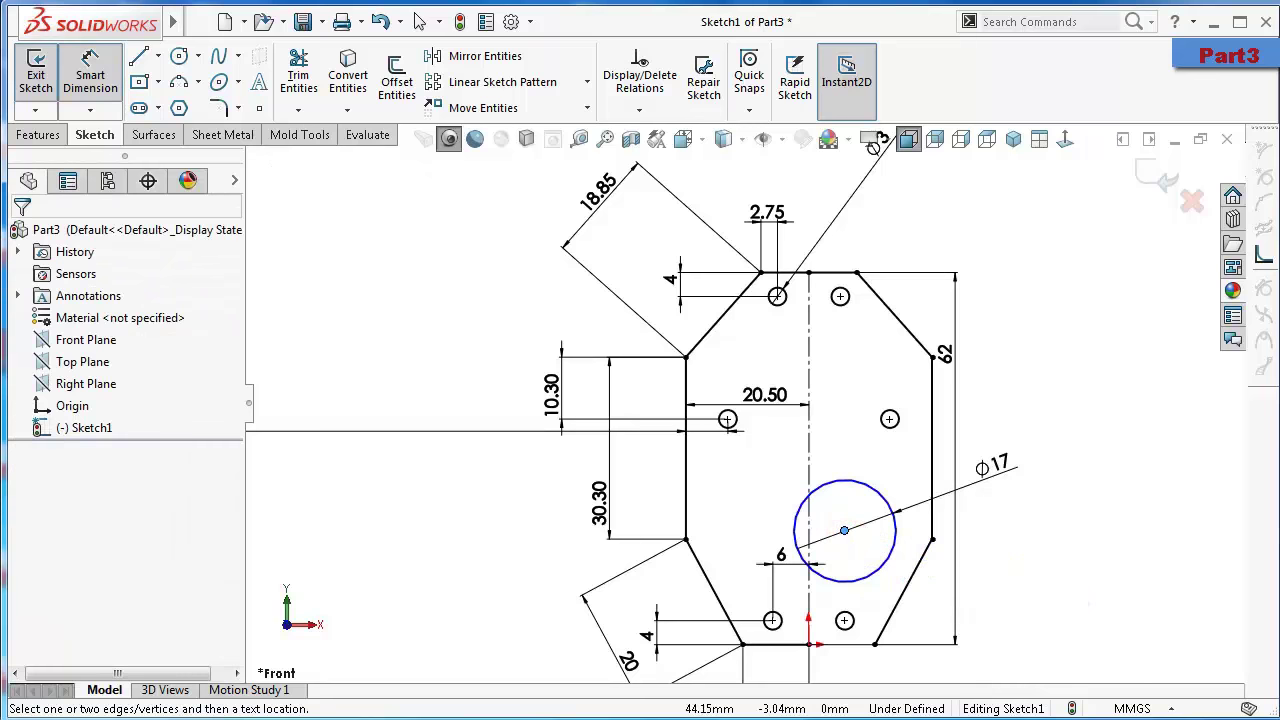
key(Escape)
Draw a horizontal centerline from the Ø17 circle's centre to the profile's right corner
click(158, 57)
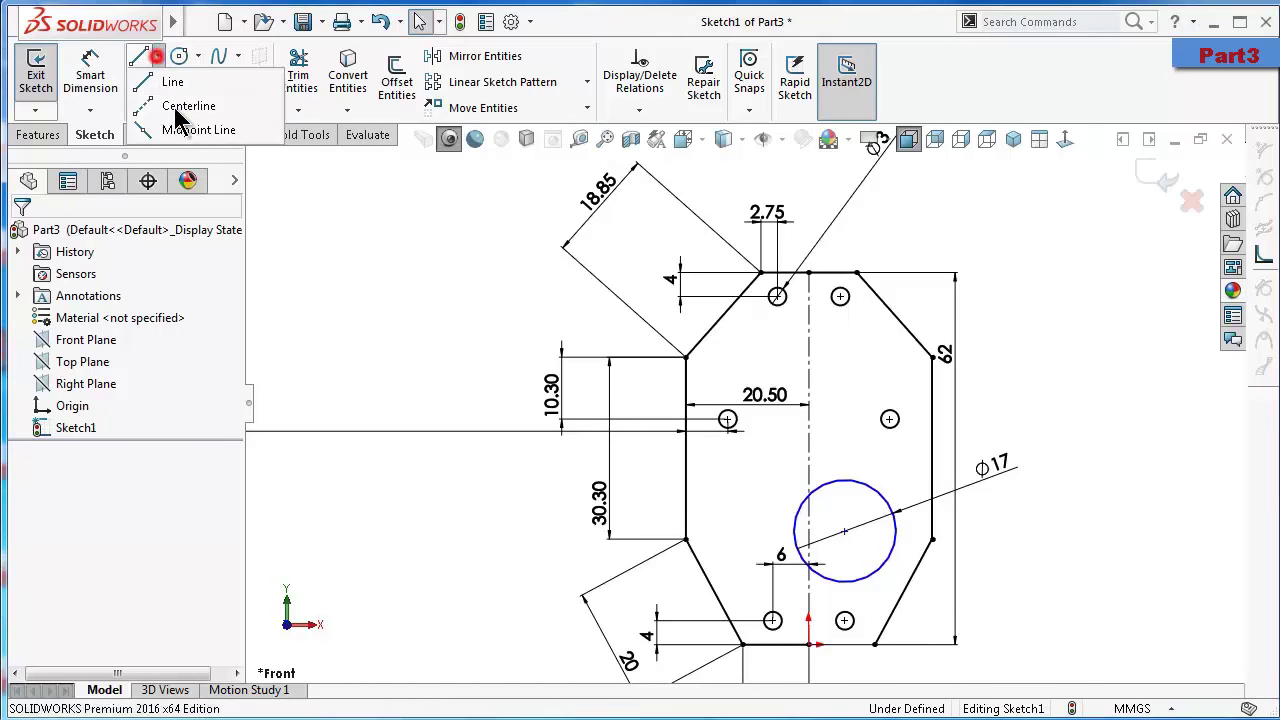
click(185, 104)
click(844, 531)
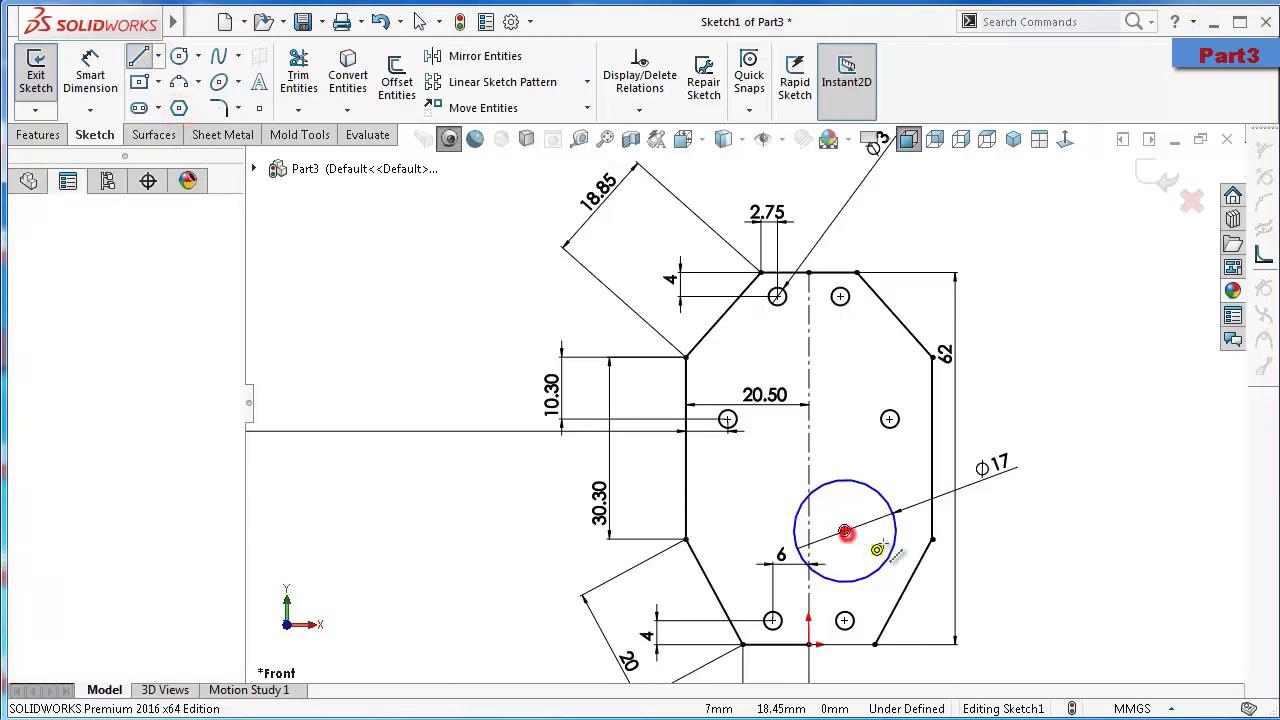
click(932, 540)
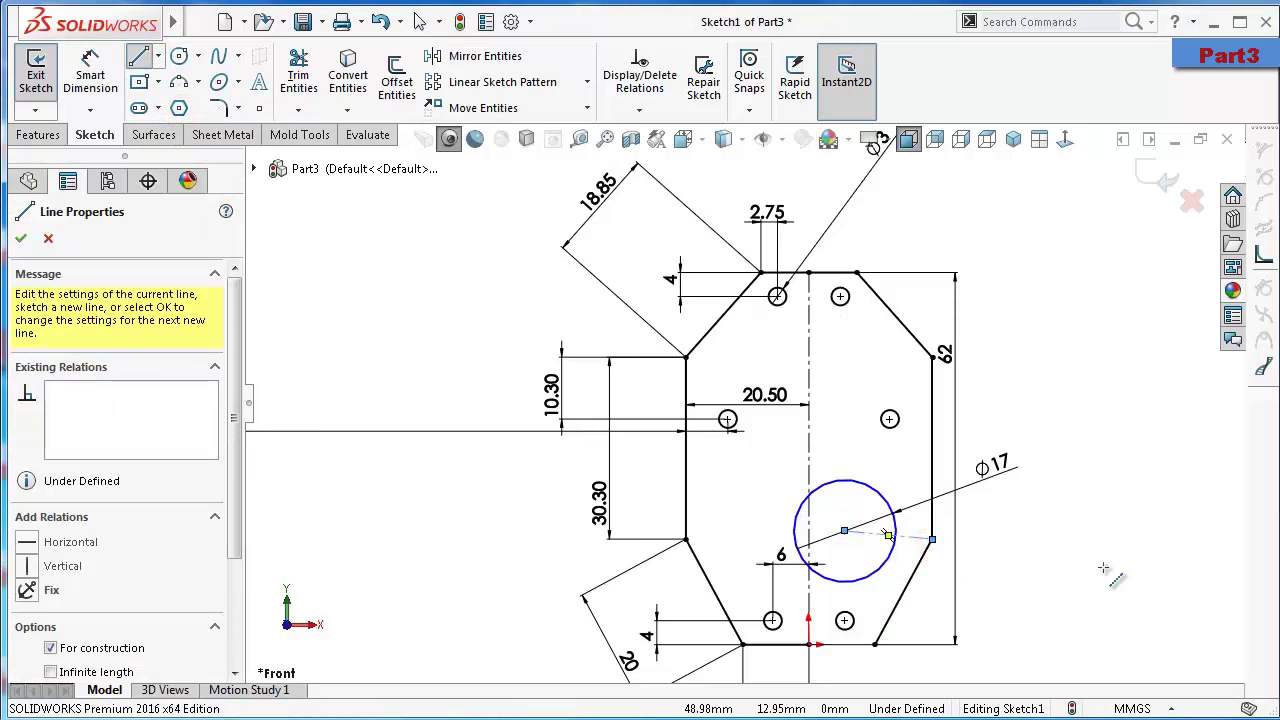
key(Escape)
click(918, 537)
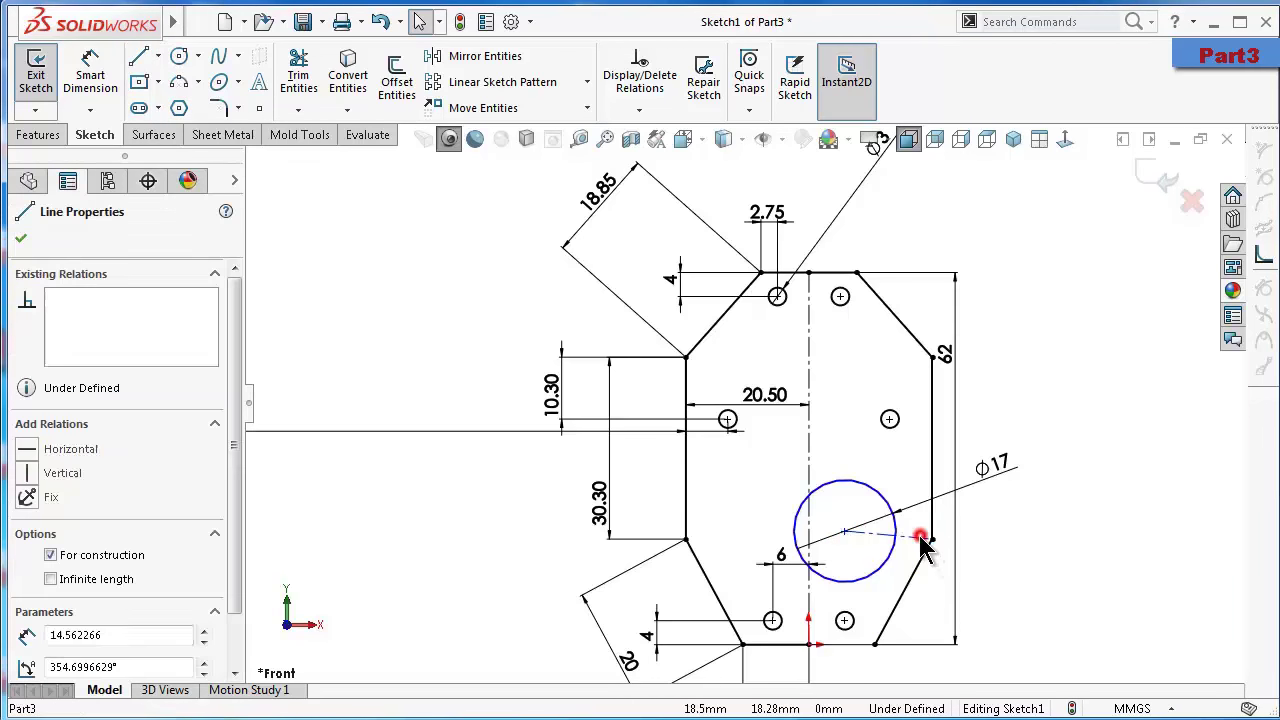
click(975, 451)
click(1120, 588)
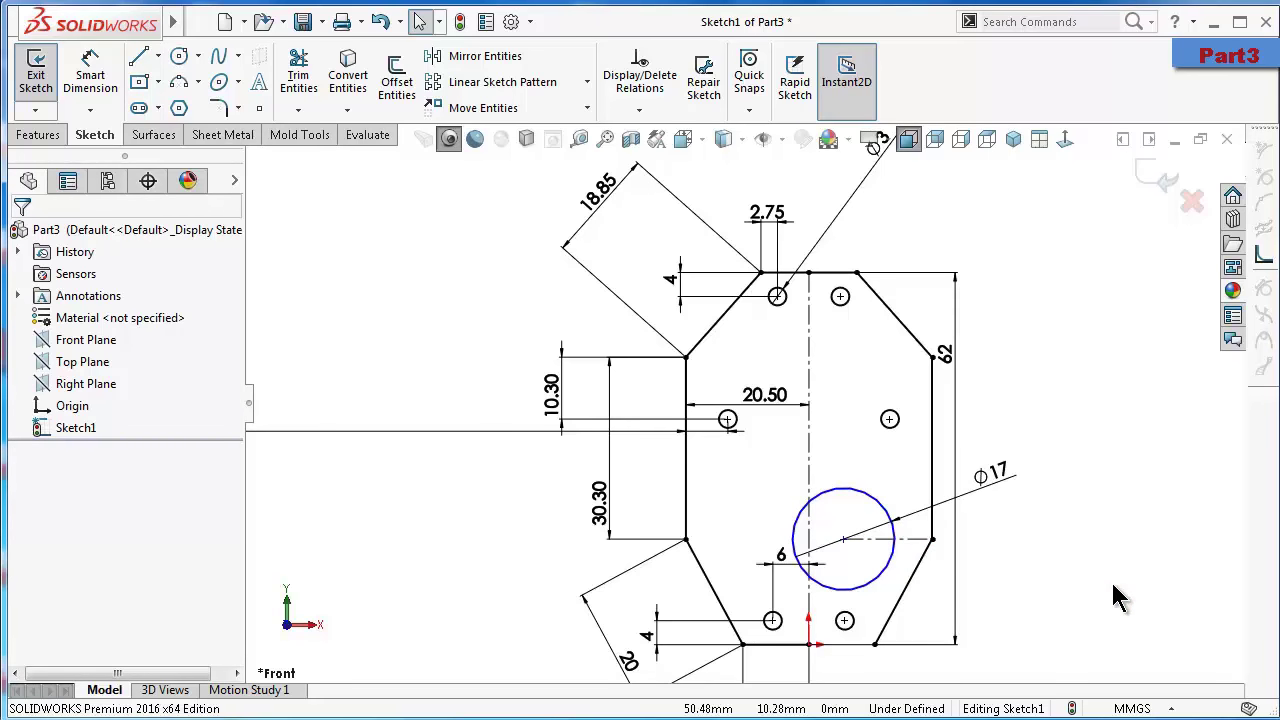
Dimension the centerline's length to 13 mm
right_drag(1118, 597, 1114, 430)
click(907, 541)
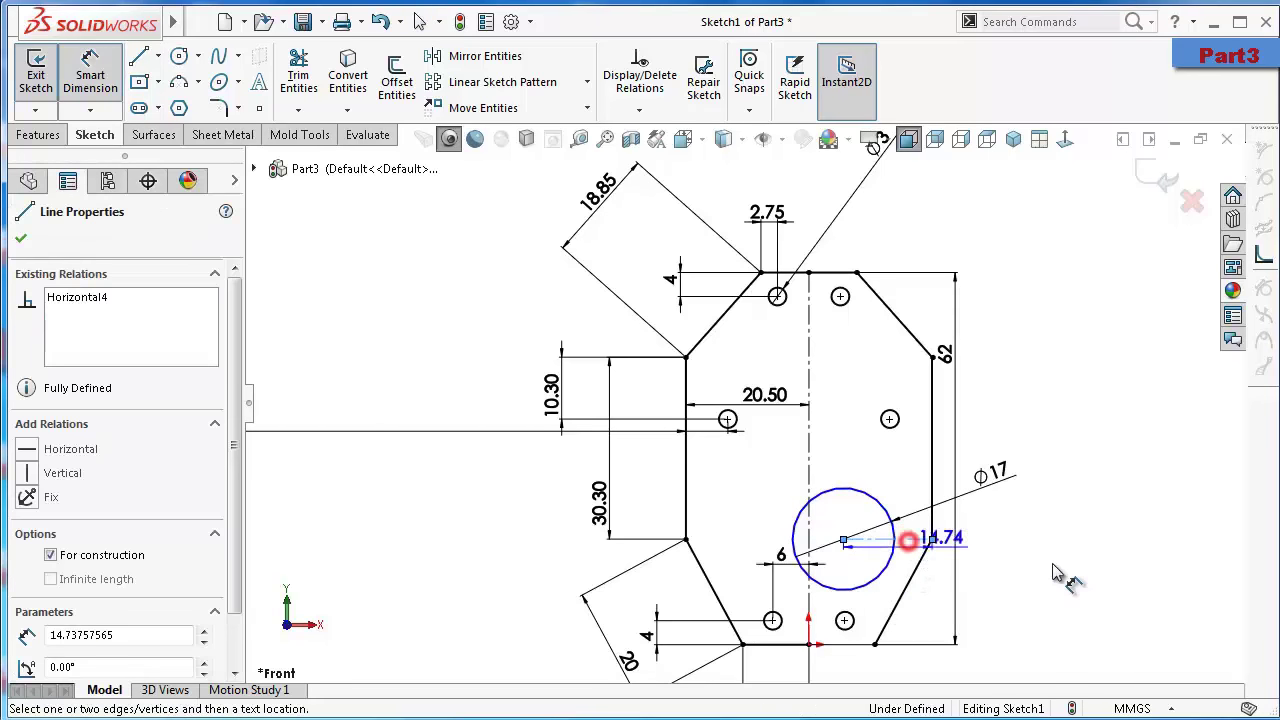
click(1100, 500)
text(13)
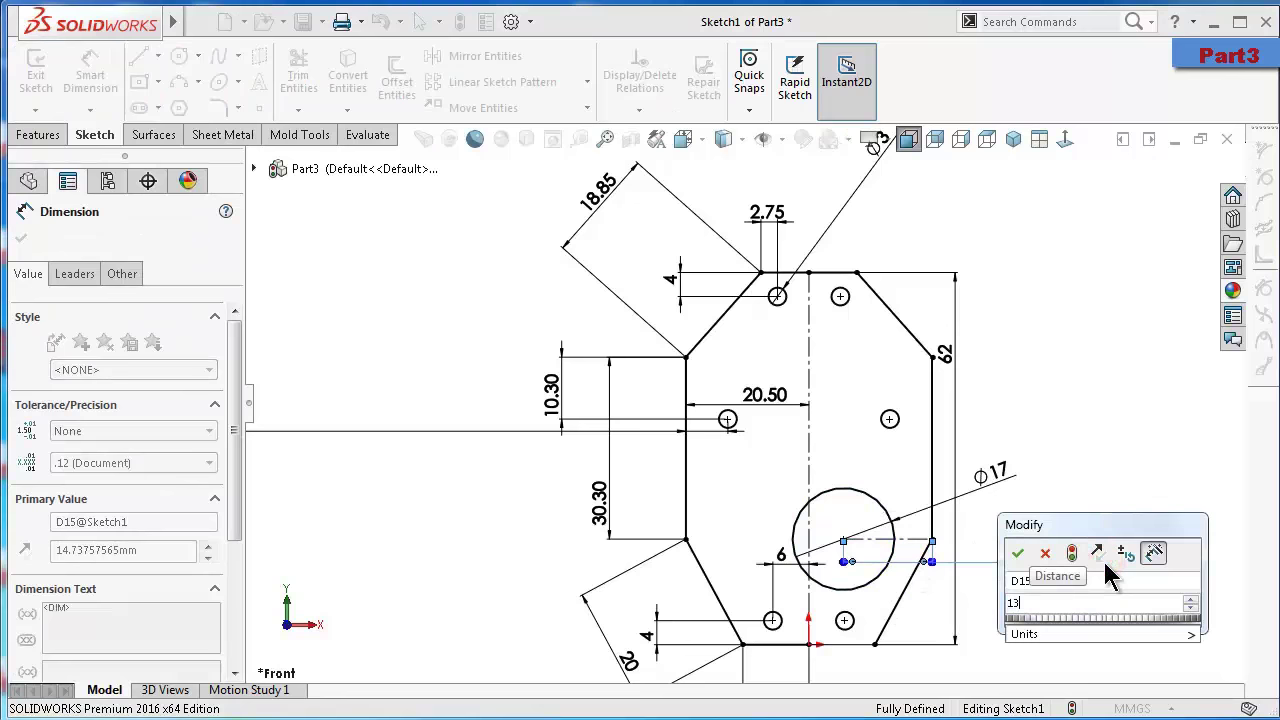
key(Return)
key(Escape)
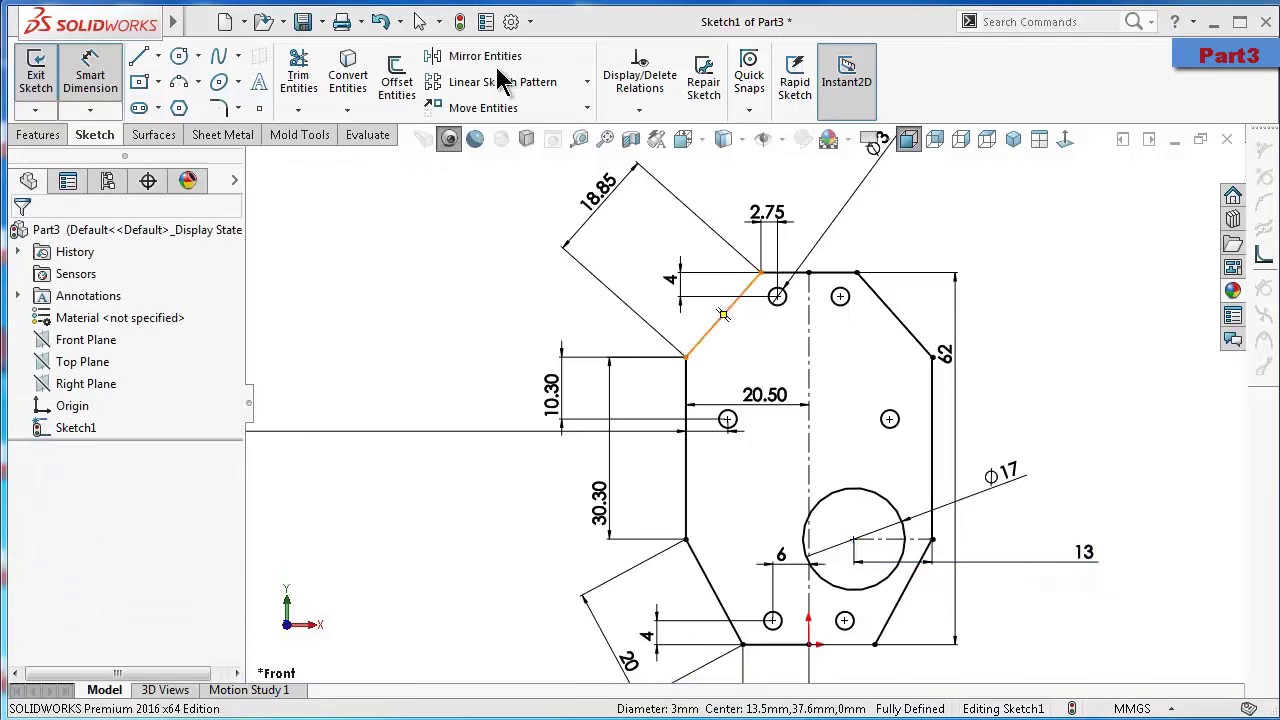
Offset the right upper hole outward by 3.50 mm
click(396, 80)
text(3.5)
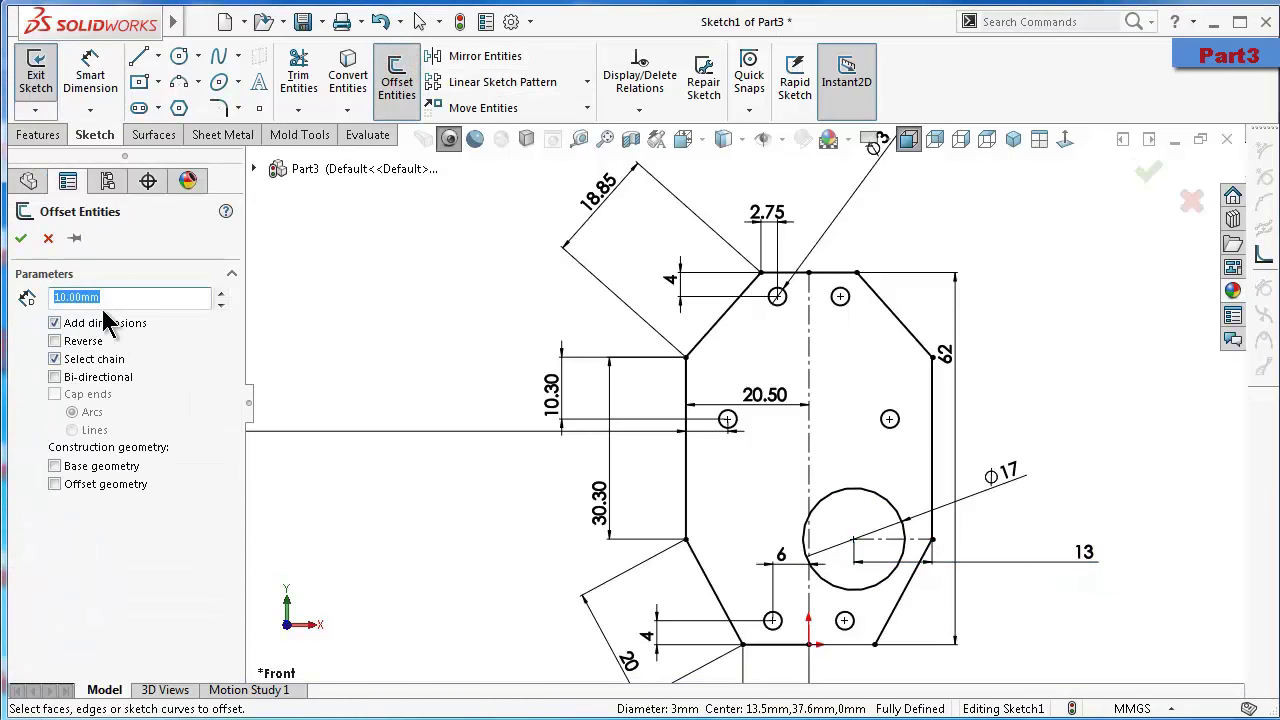
click(130, 548)
scroll(862, 450, down, 2)
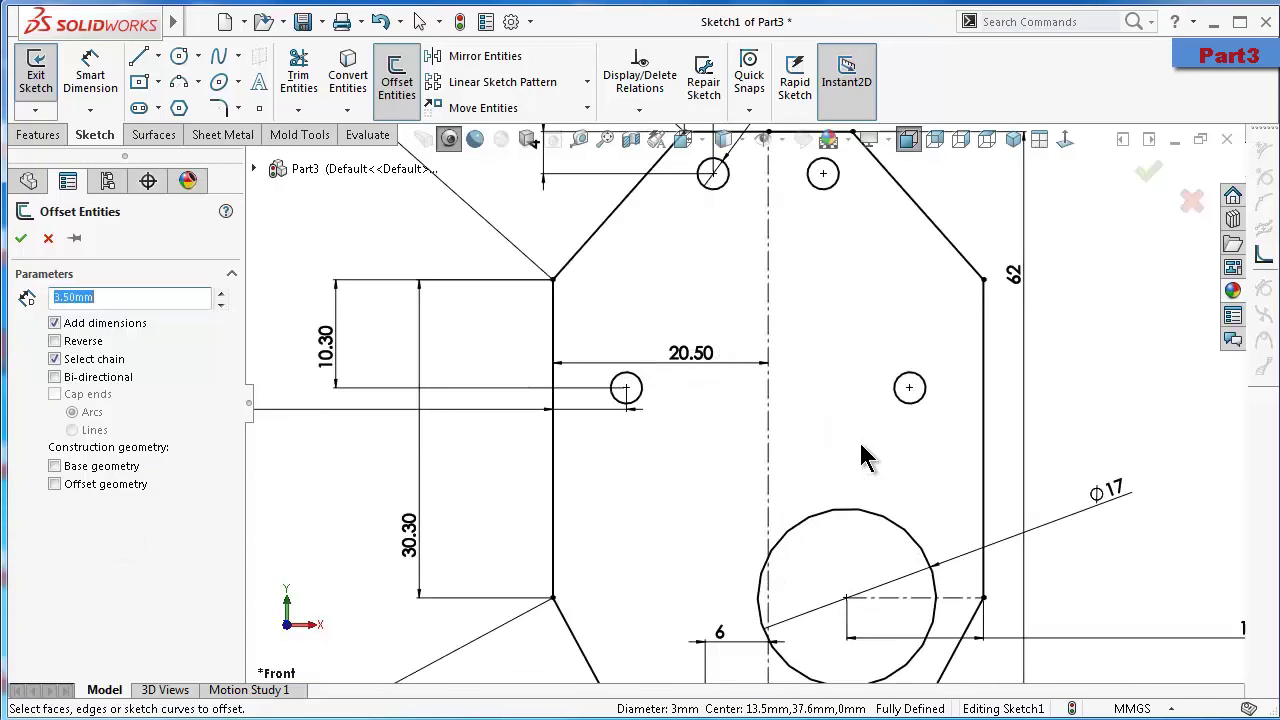
click(901, 400)
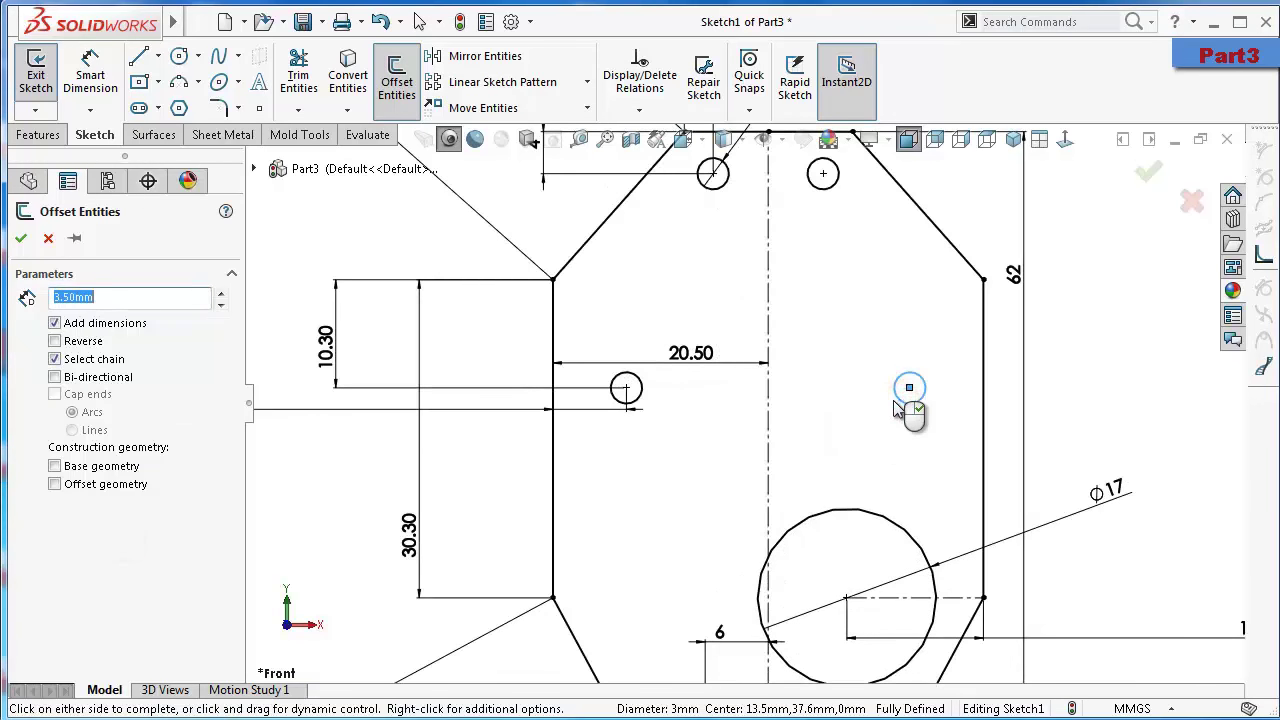
scroll(897, 413, down, 1)
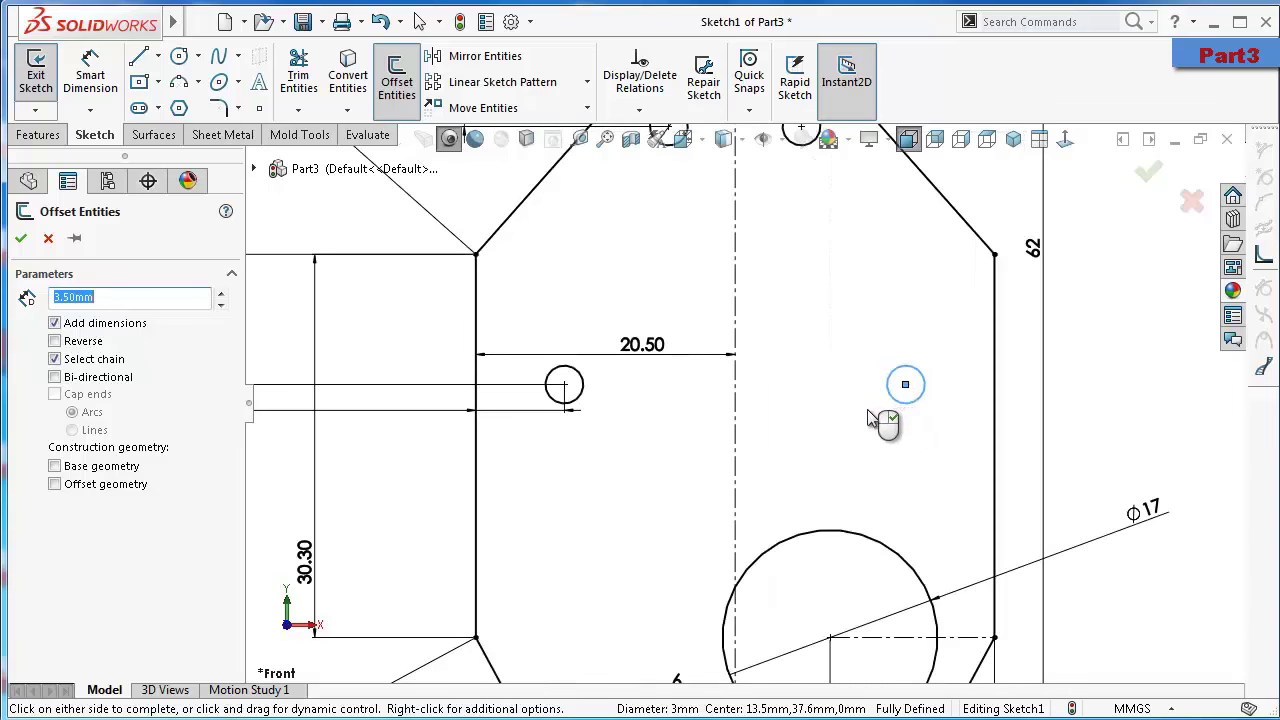
click(88, 342)
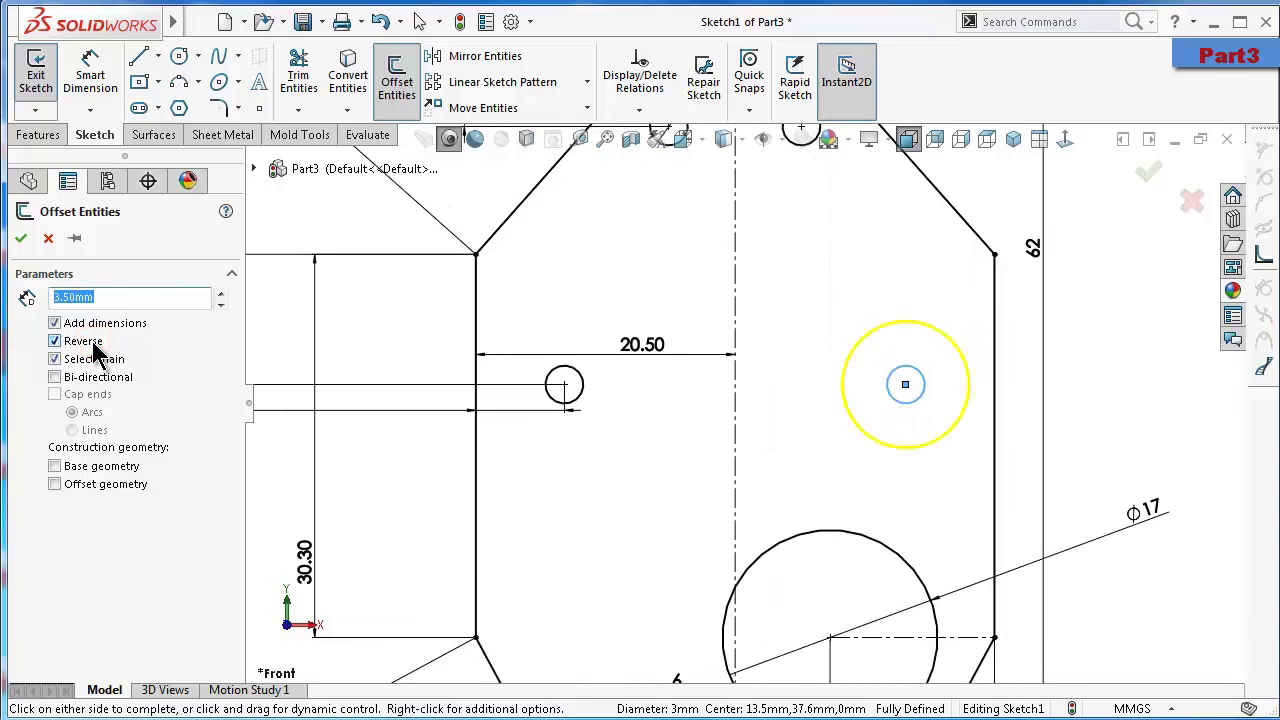
click(564, 388)
click(21, 240)
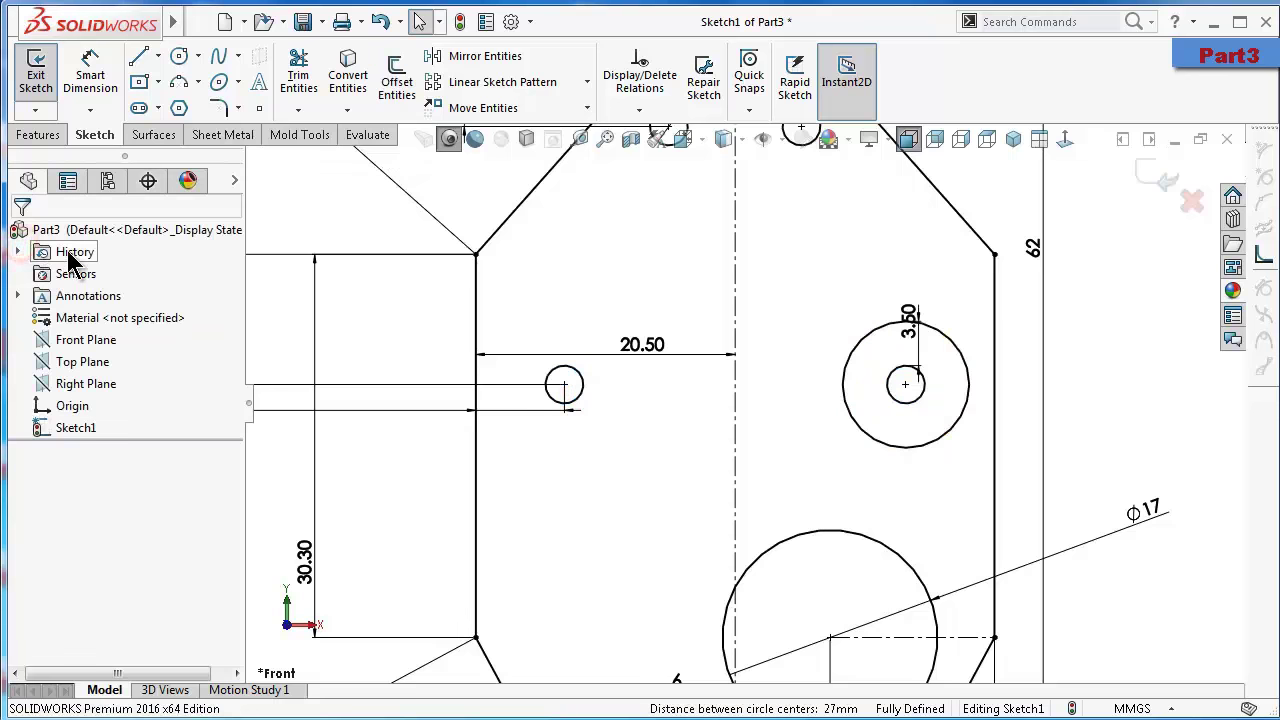
Add 3.50 mm offset circles around the left upper hole and the Ø17 circle
click(394, 84)
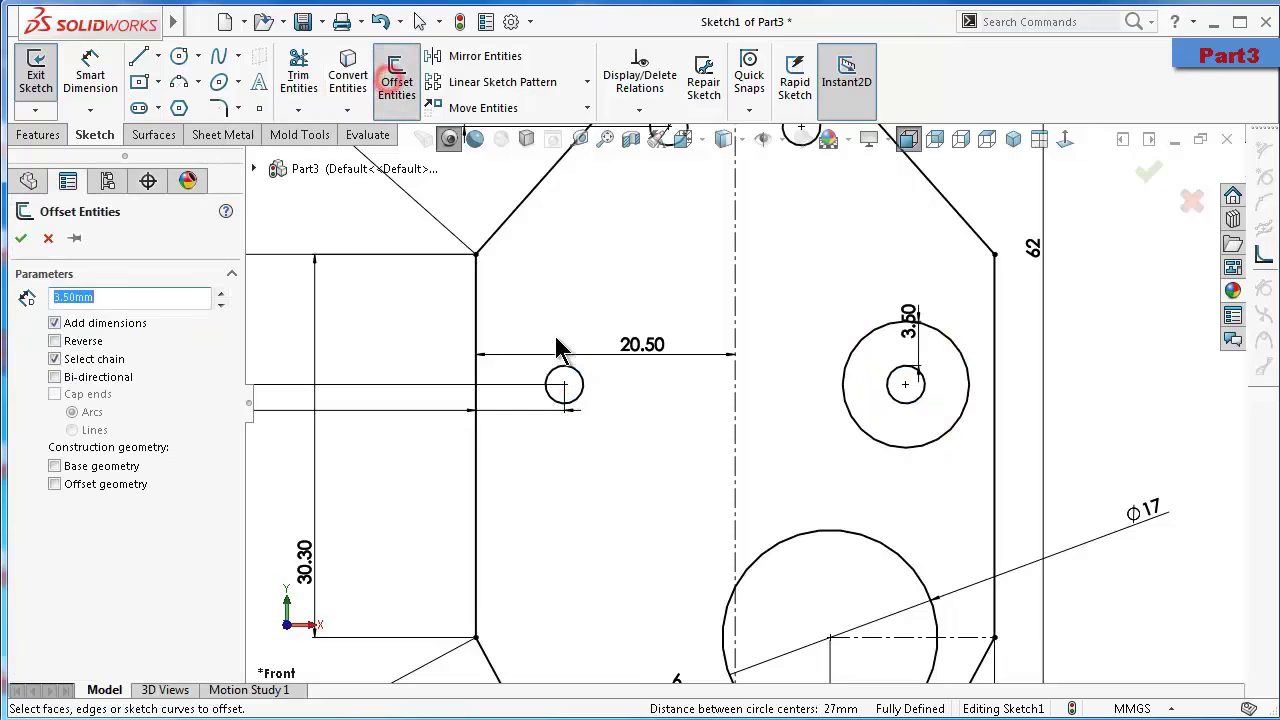
click(584, 389)
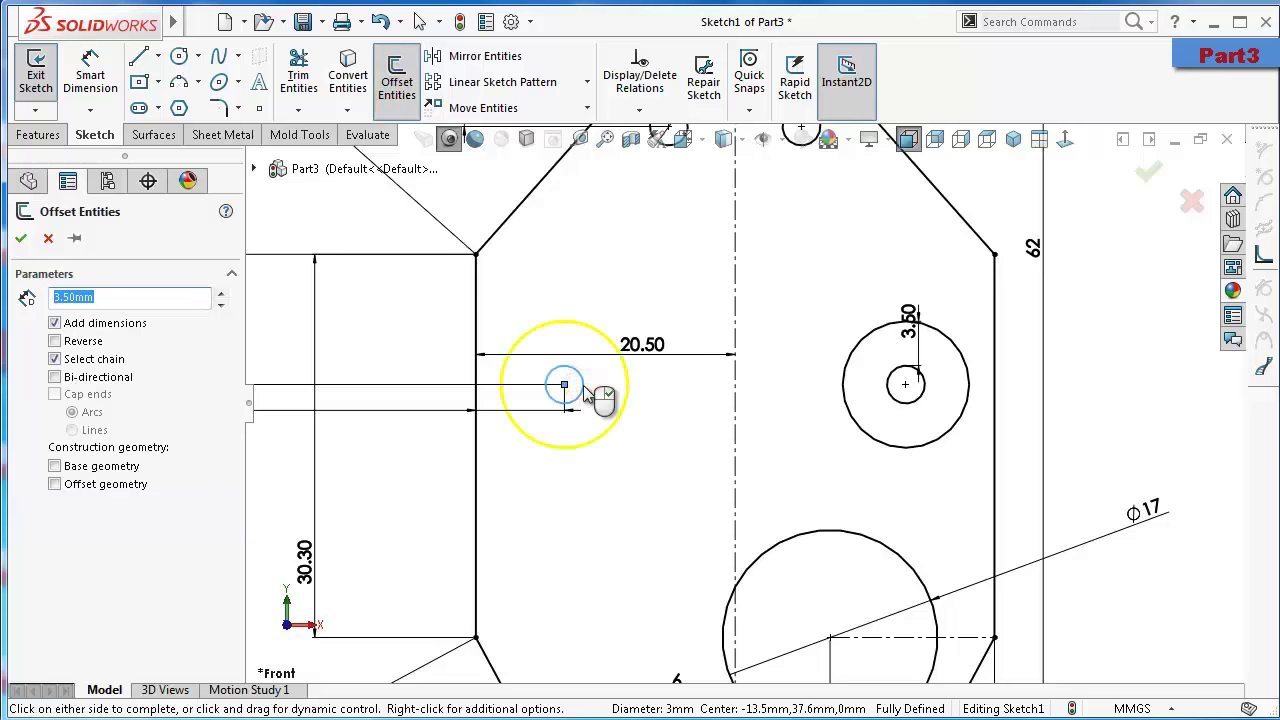
click(587, 393)
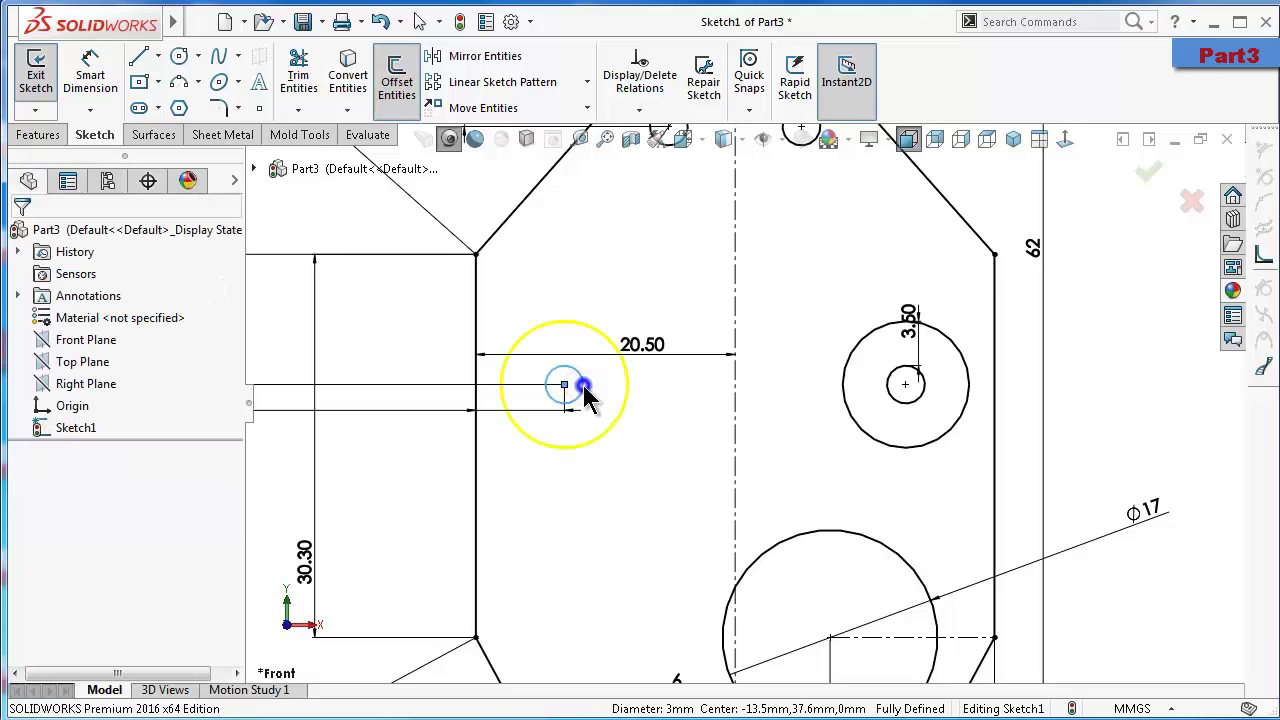
click(392, 84)
click(778, 538)
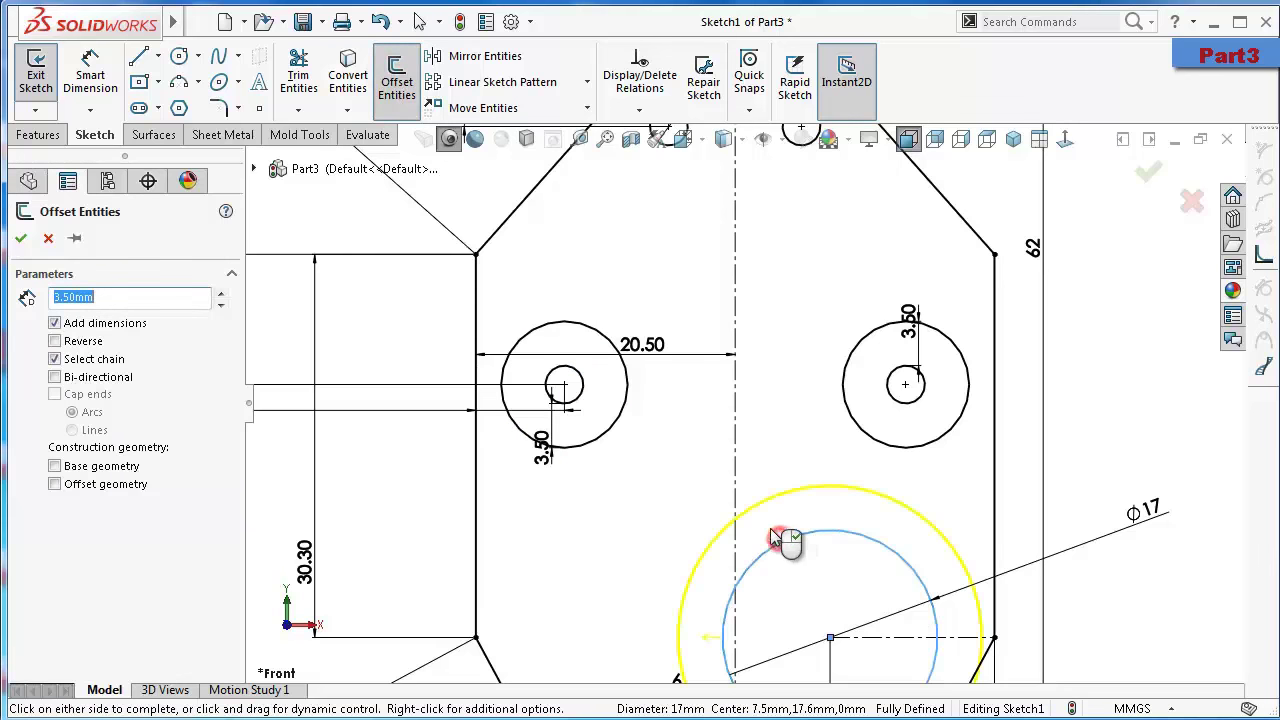
click(749, 519)
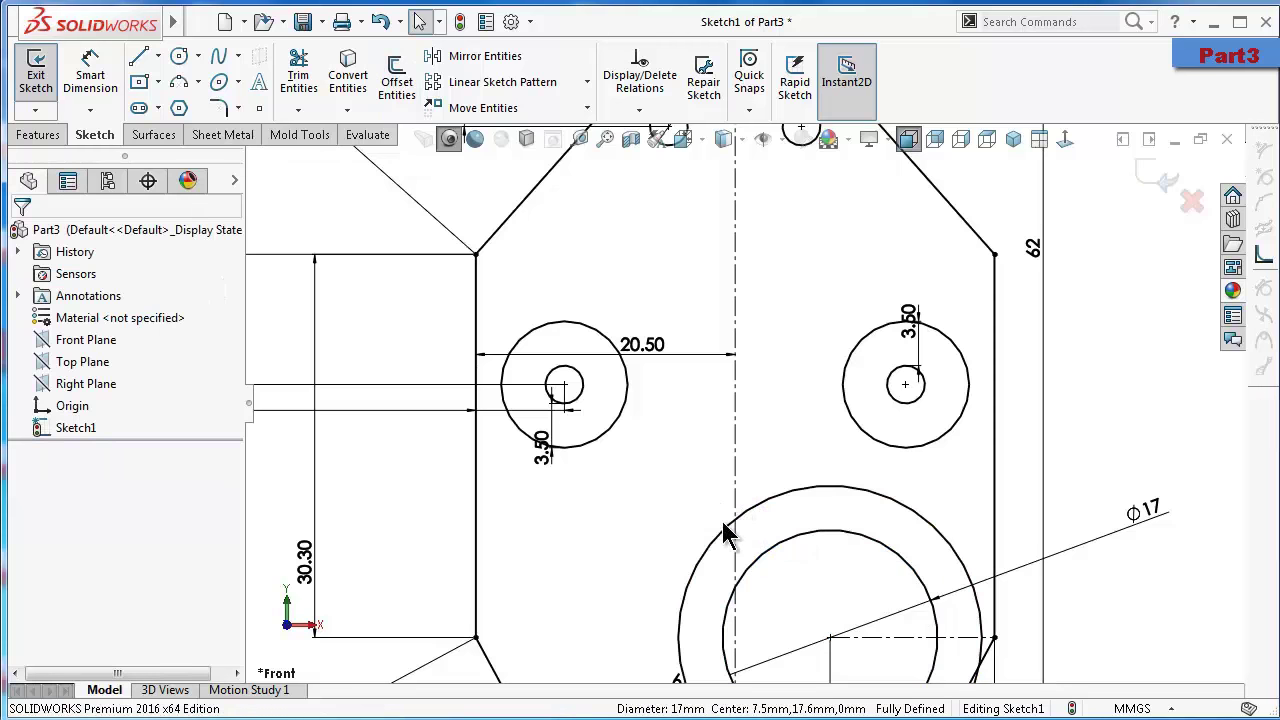
Convert all three offset circles to construction geometry
click(714, 537)
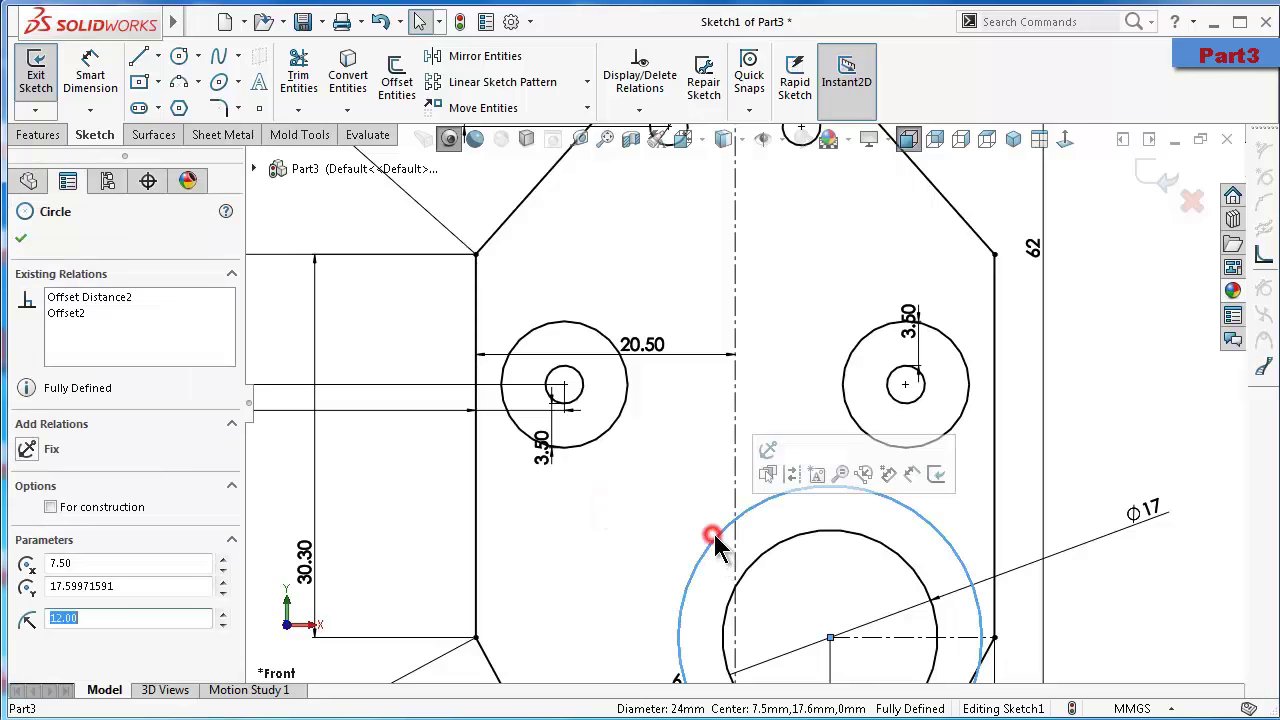
click(792, 474)
click(860, 427)
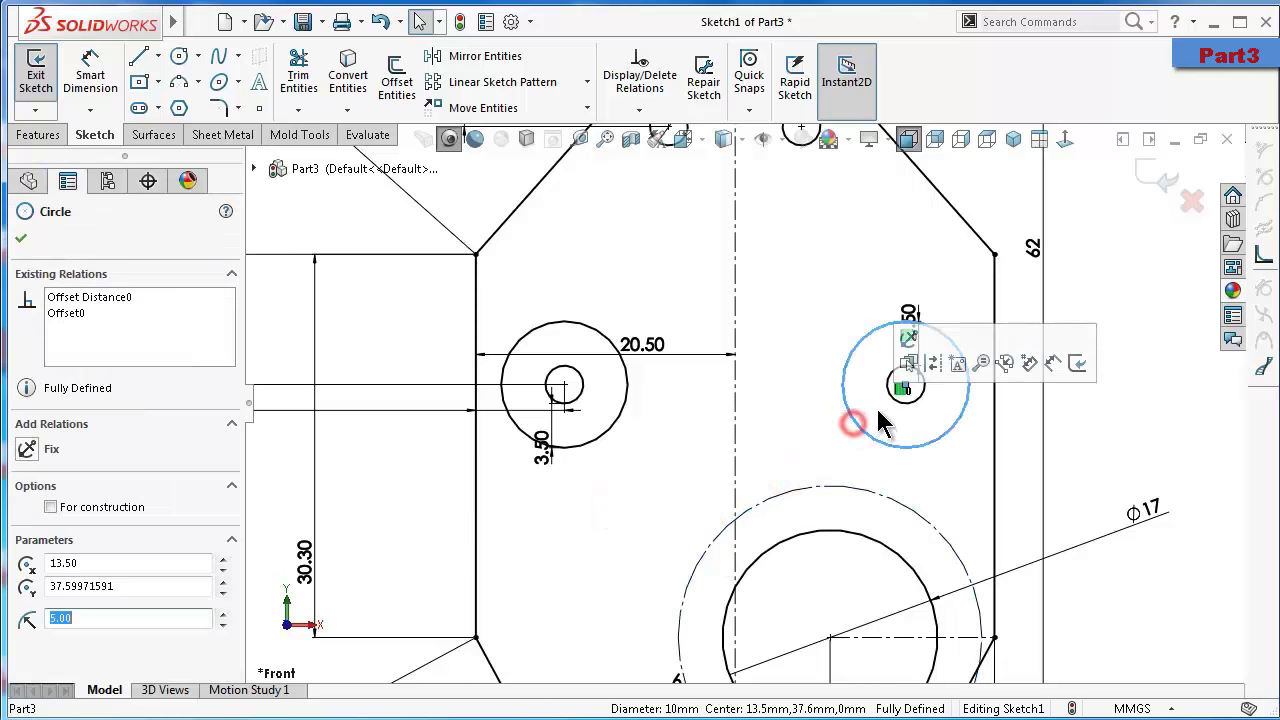
click(931, 366)
click(626, 406)
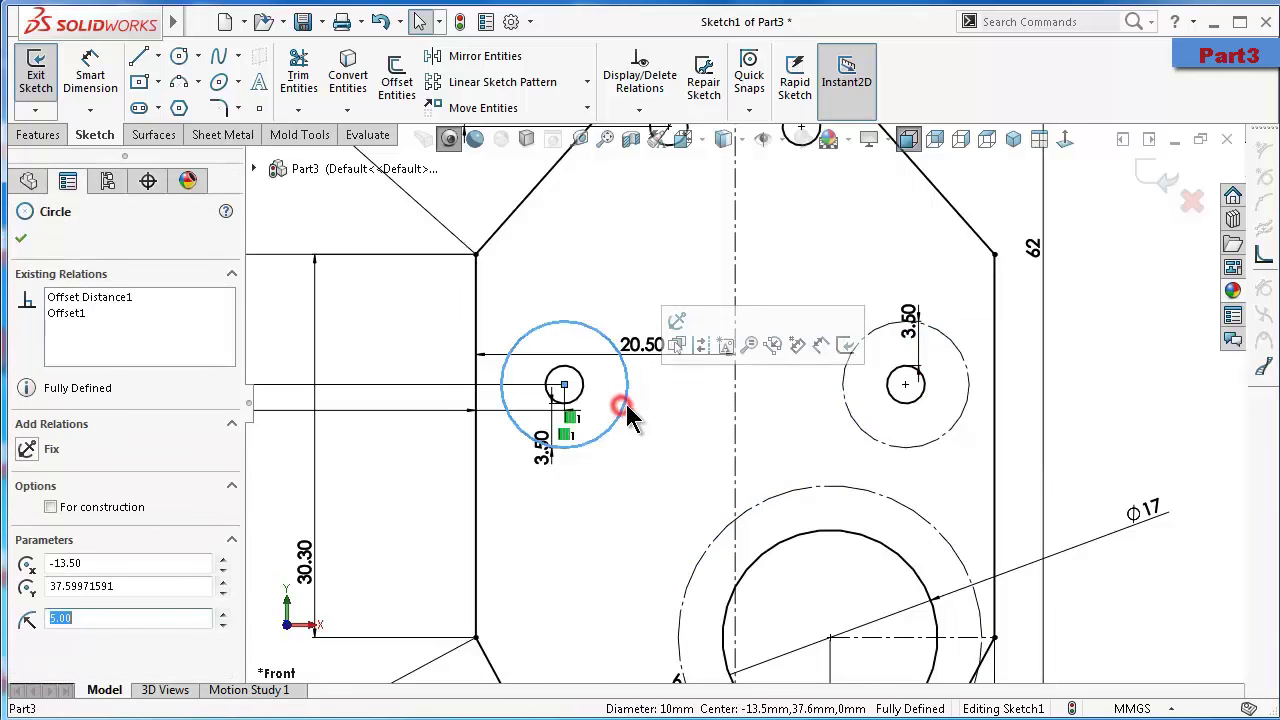
click(695, 354)
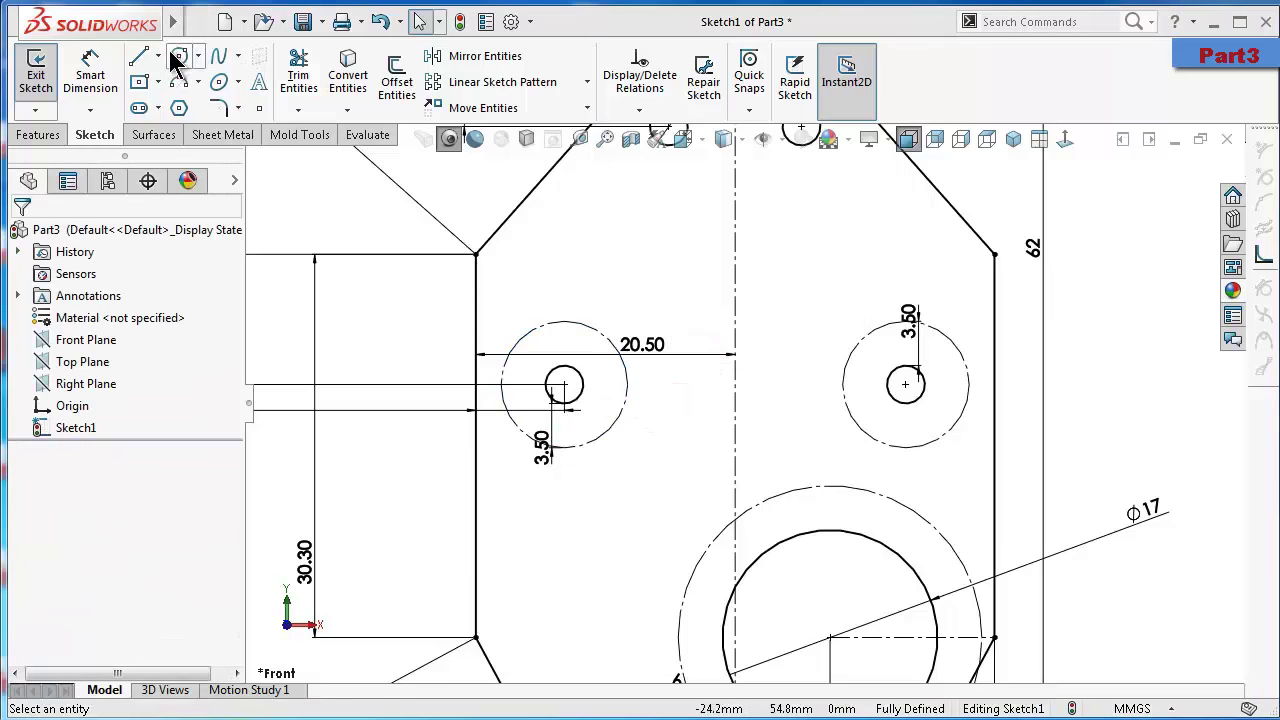
Draw a centerline joining the centres of the two upper holes
click(160, 56)
click(188, 105)
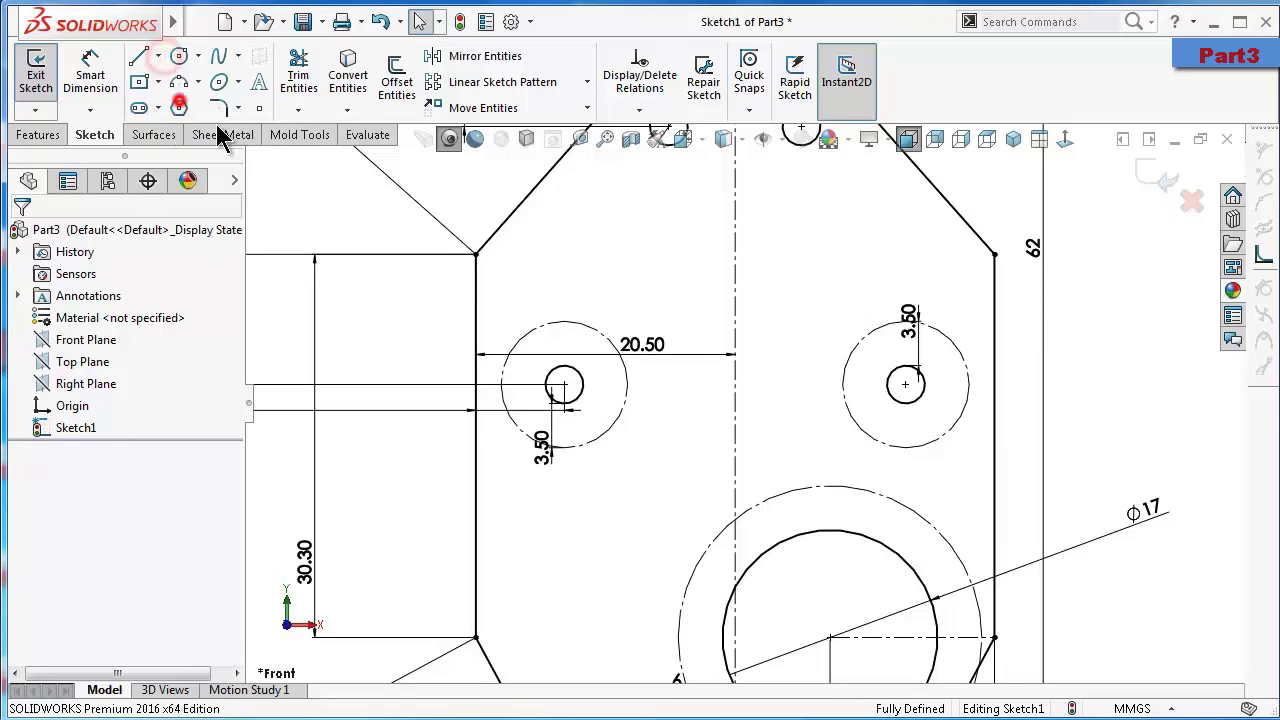
click(905, 386)
click(564, 385)
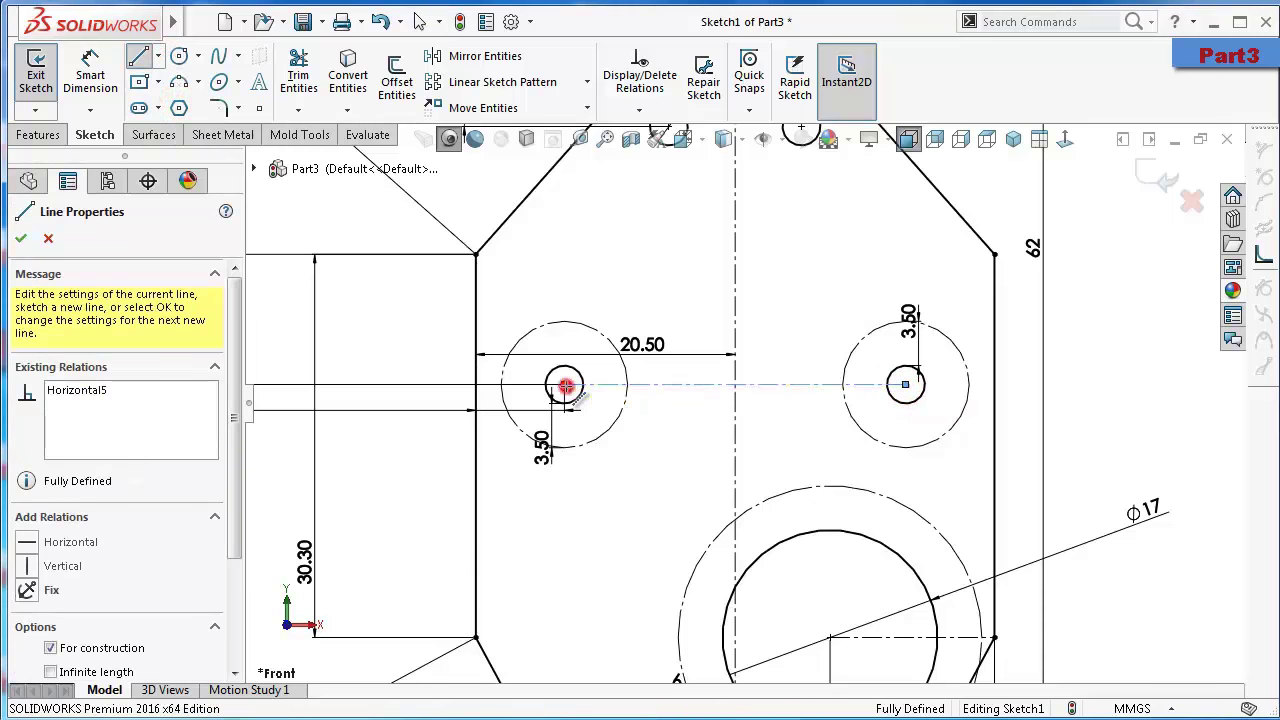
double_click(623, 289)
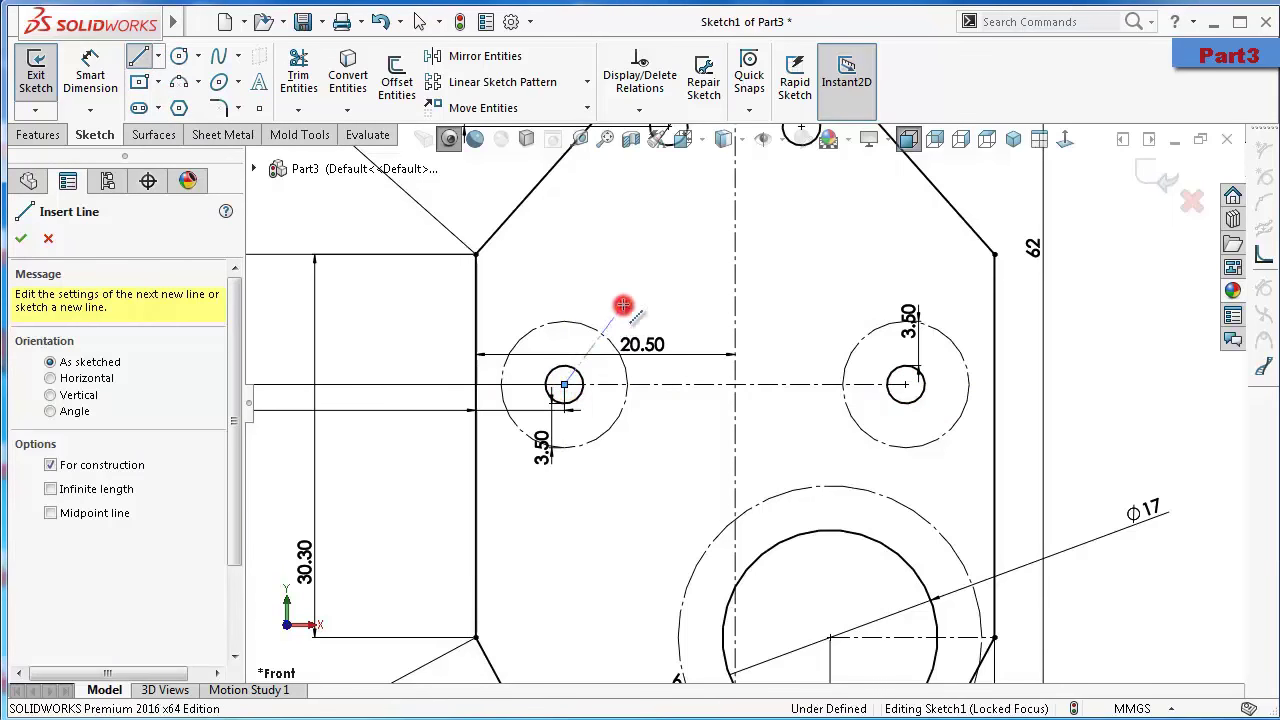
Draw a three-point arc bulging upward from the top of the left ring to the right ring
click(186, 84)
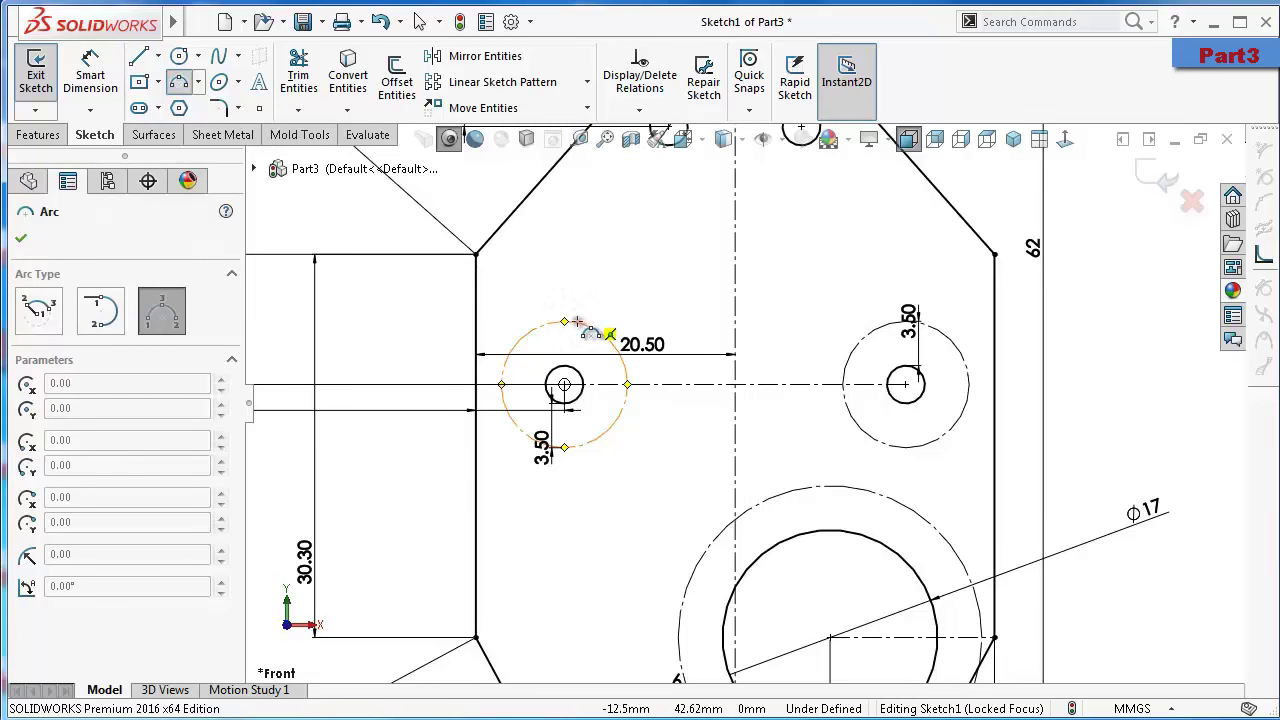
click(566, 322)
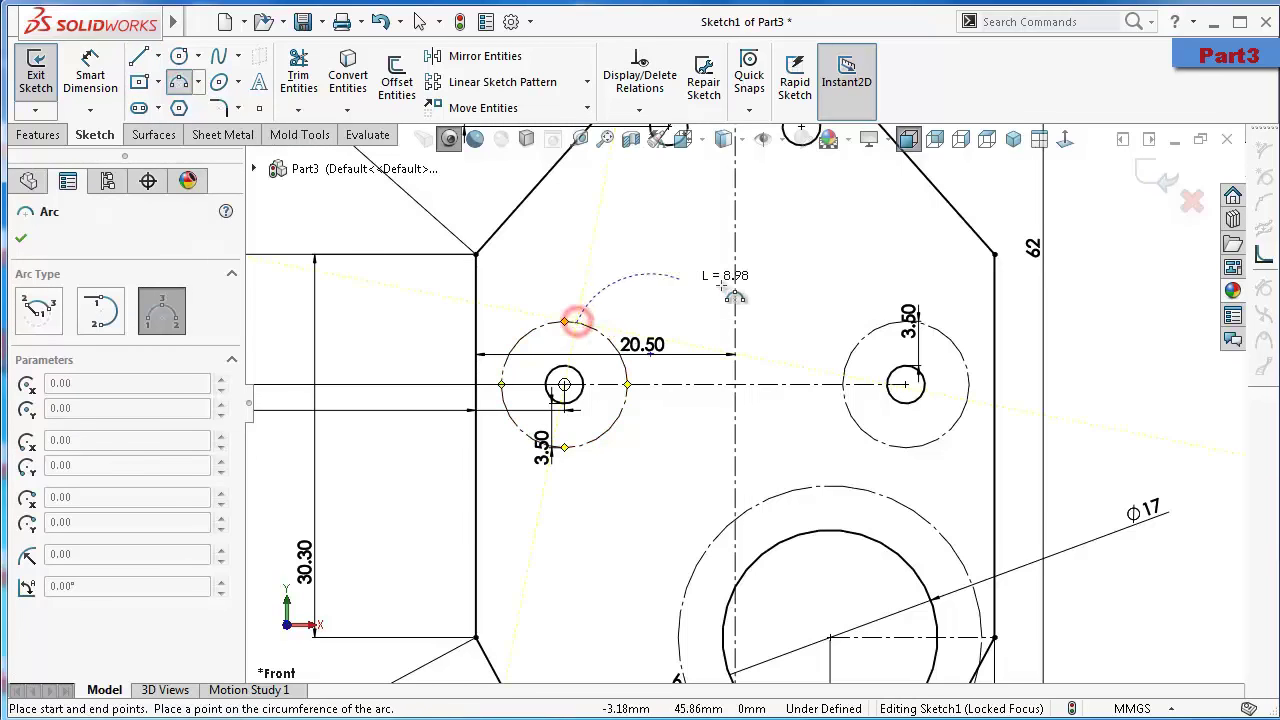
click(891, 321)
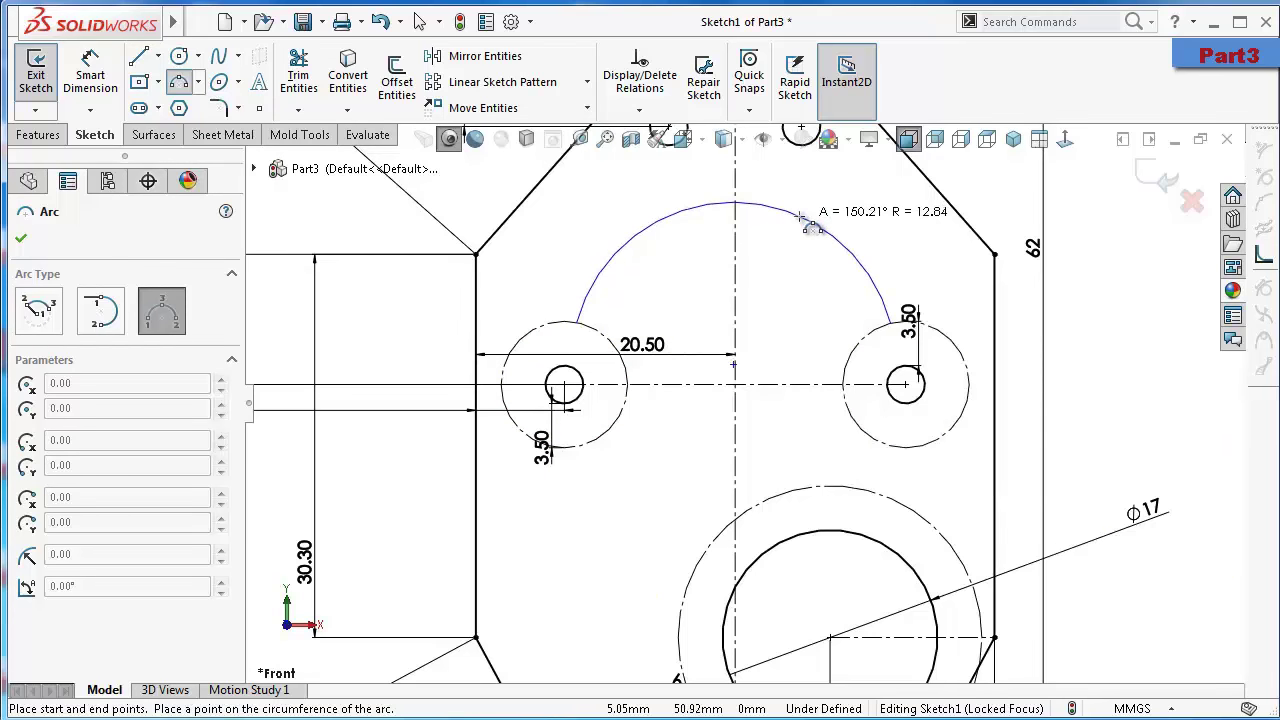
click(803, 227)
key(Escape)
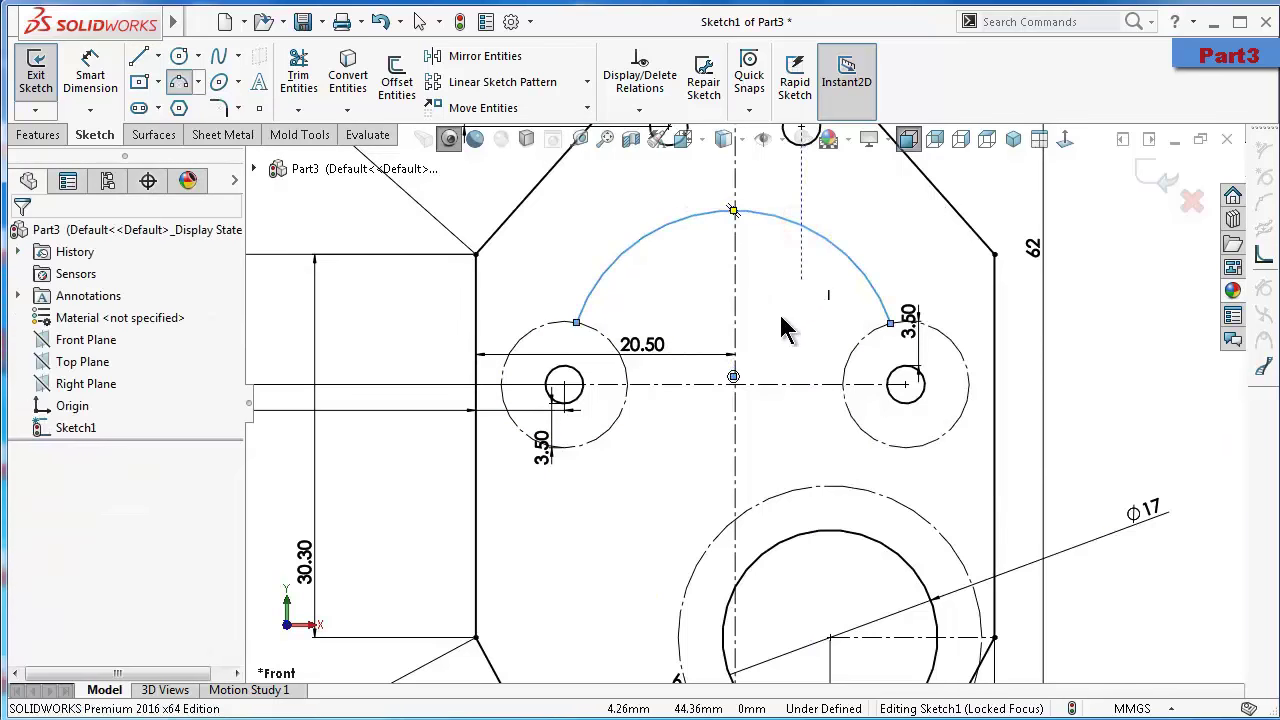
Make the point on the vertical axis the midpoint of the hole-to-hole centerline
click(734, 374)
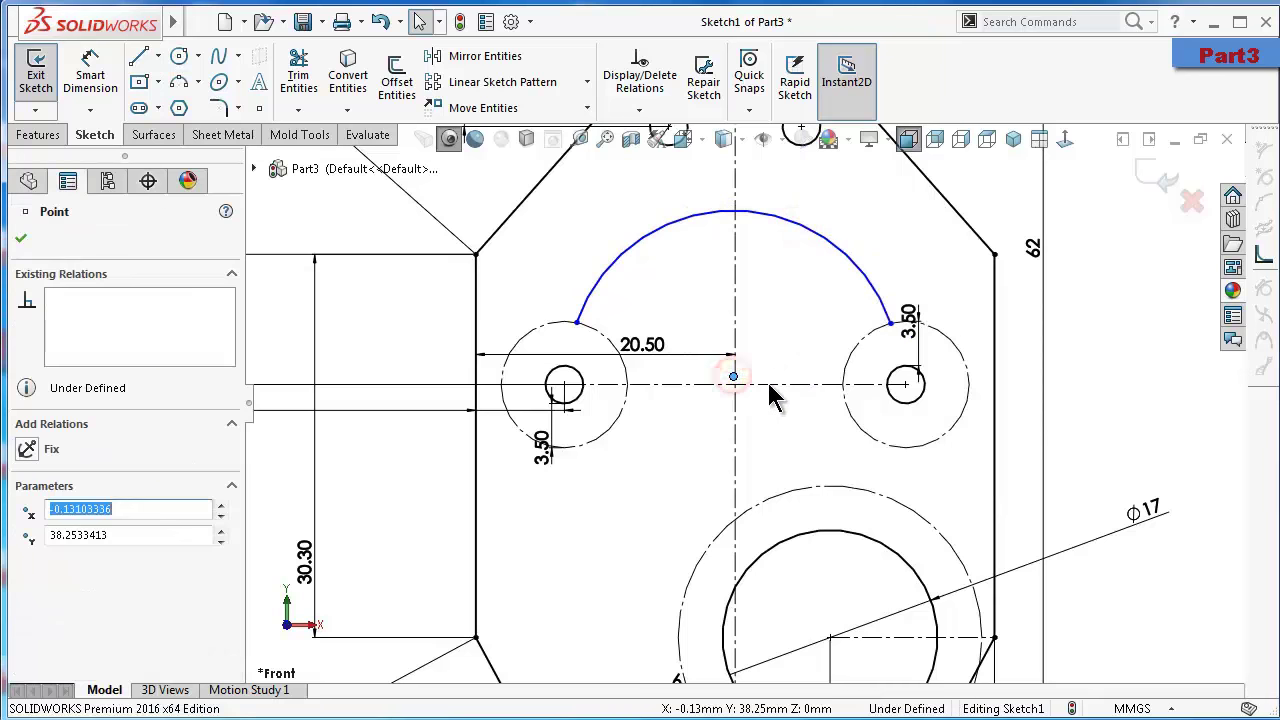
ctrl+click(769, 384)
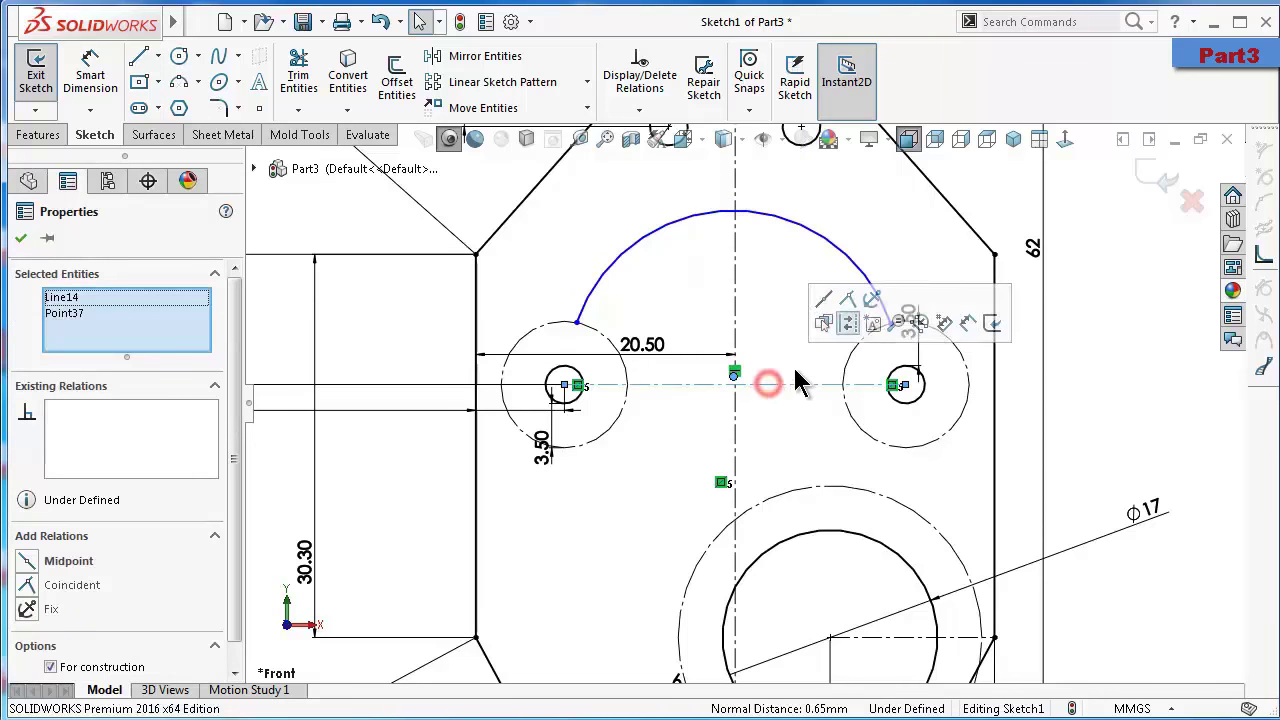
click(823, 298)
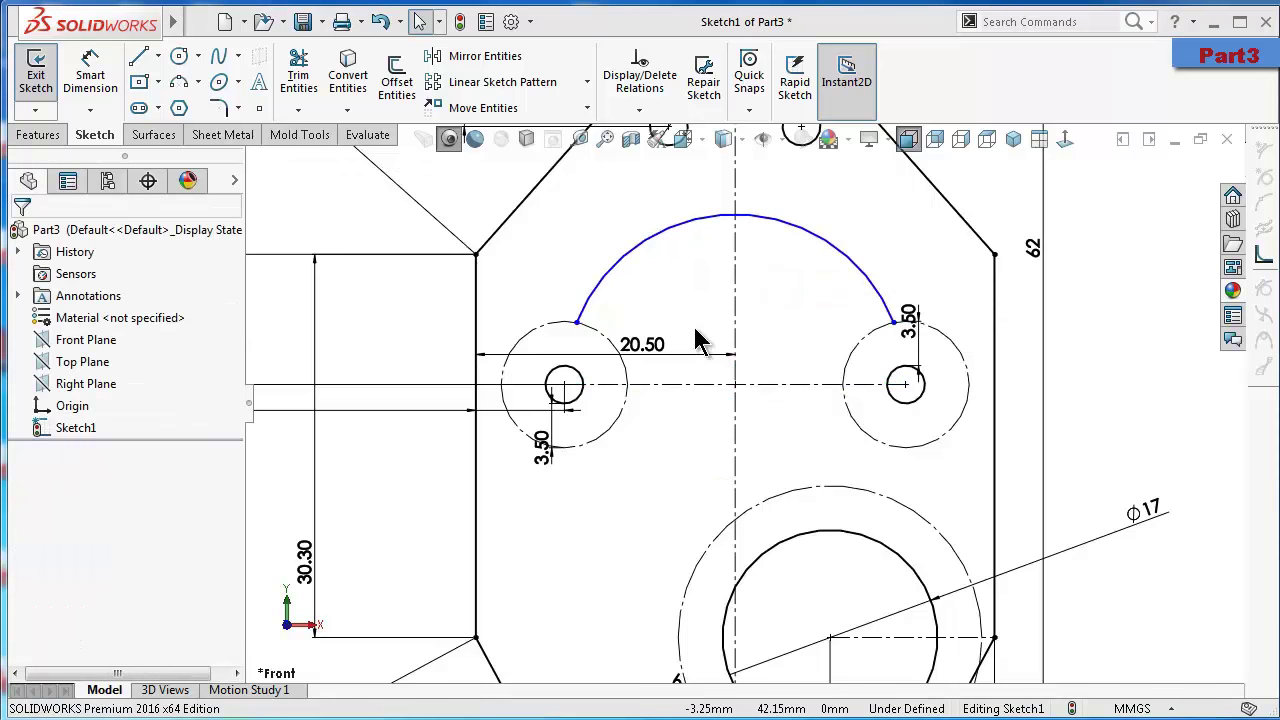
right_drag(397, 330, 371, 263)
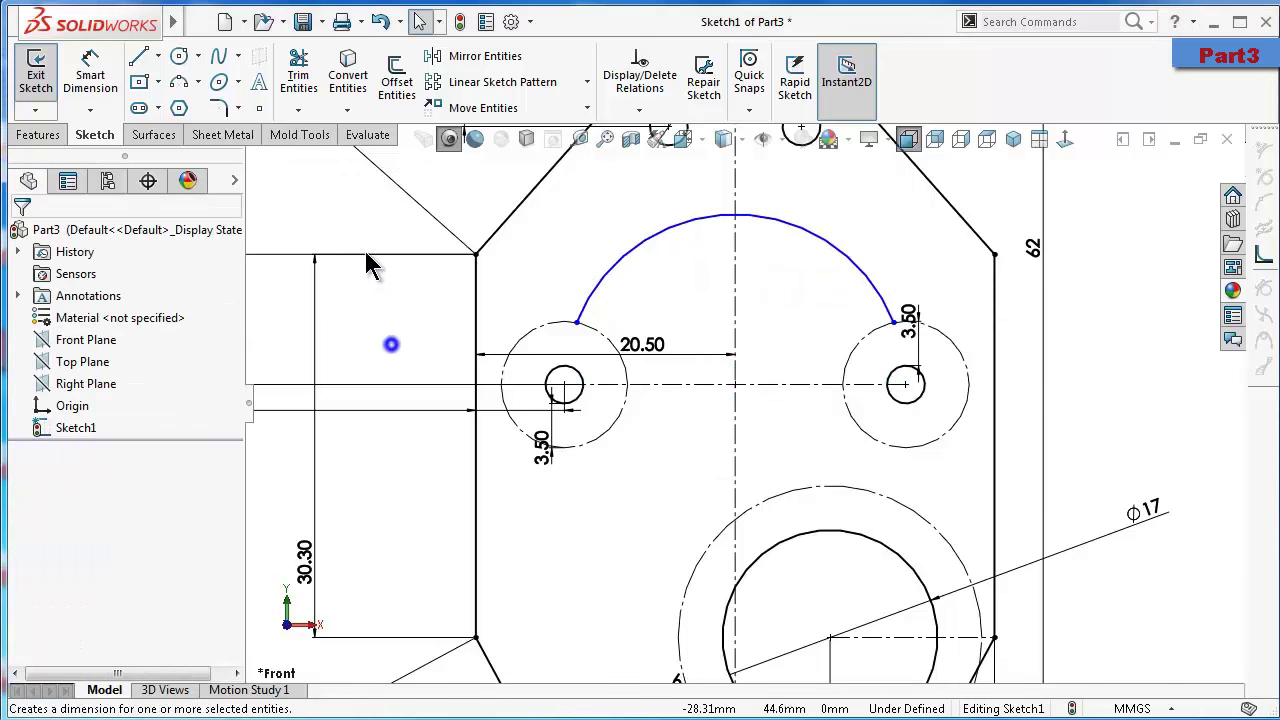
Dimension the upper arc's radius to 13.5
click(698, 224)
click(640, 212)
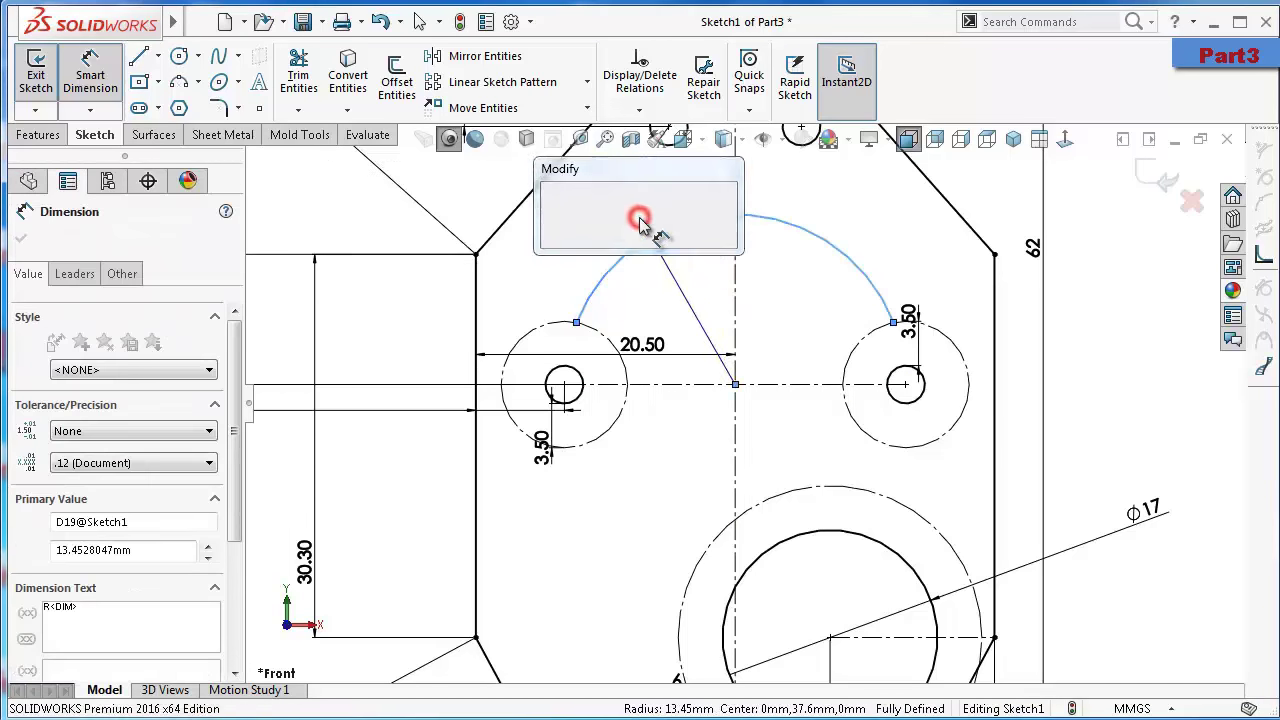
text(13.5)
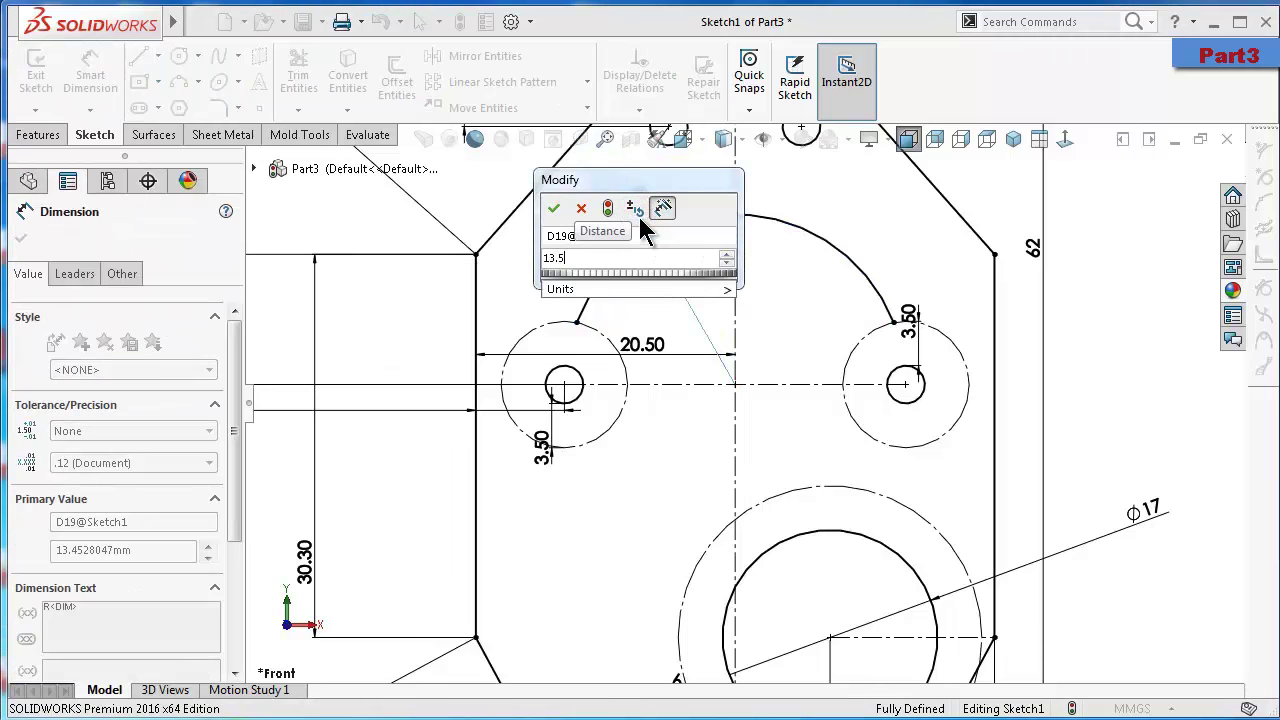
key(Return)
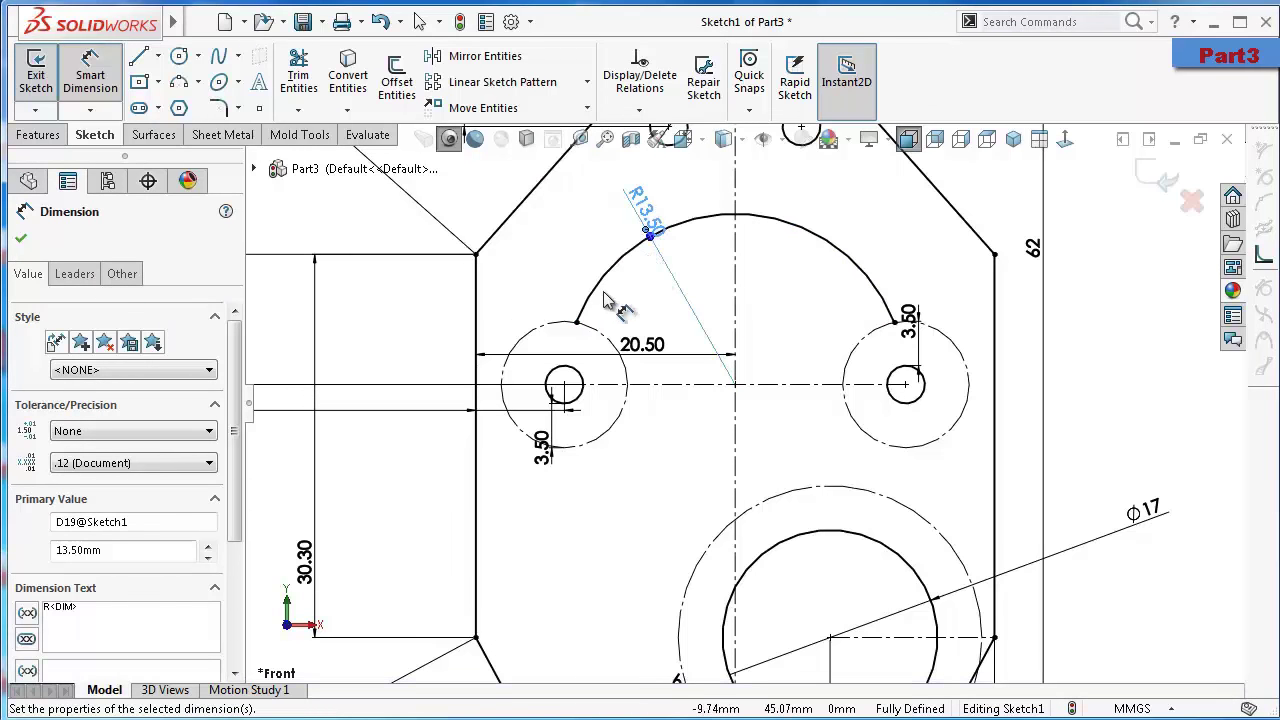
key(Escape)
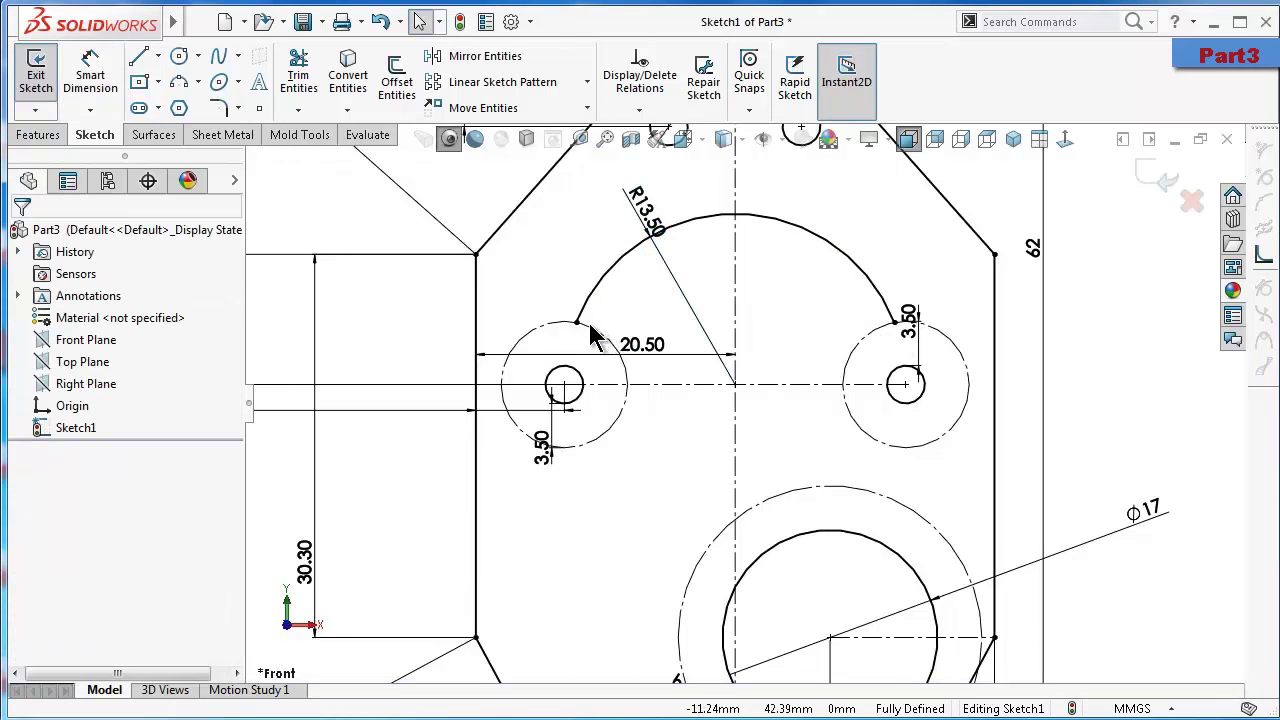
Check the arc's endpoint and centerline relations, then clear the selection
click(577, 323)
click(737, 315)
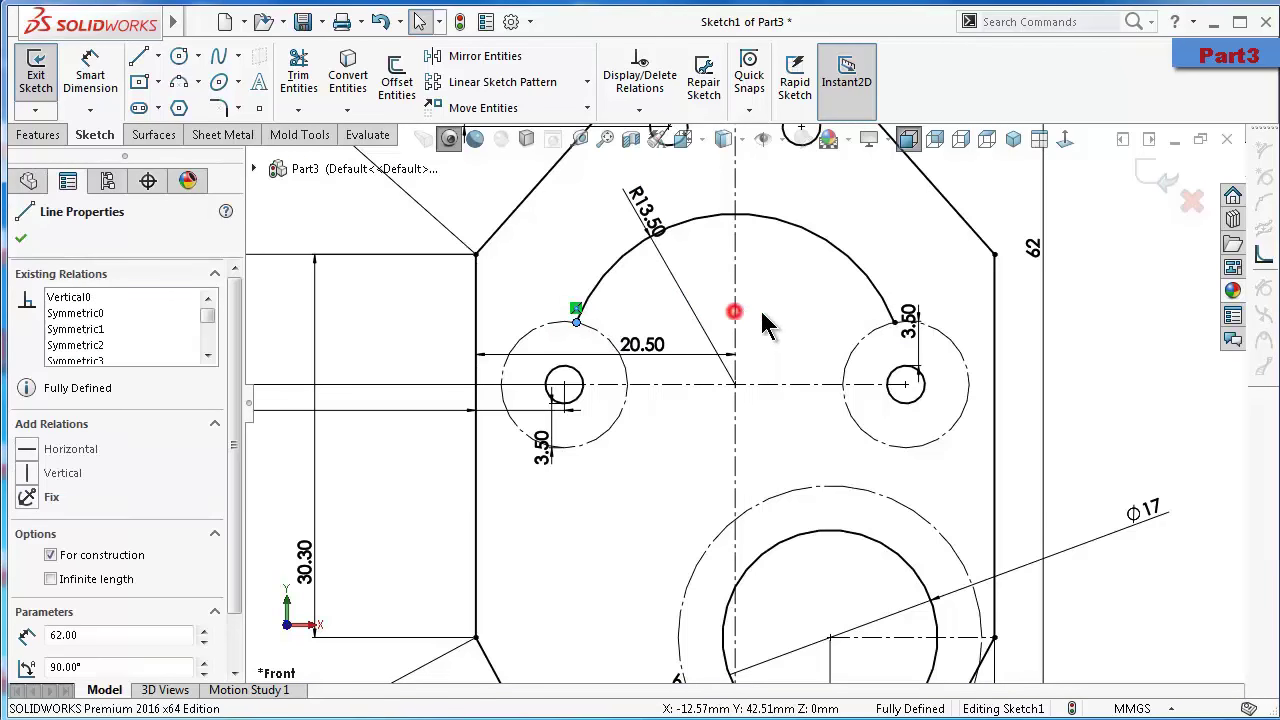
ctrl+click(895, 322)
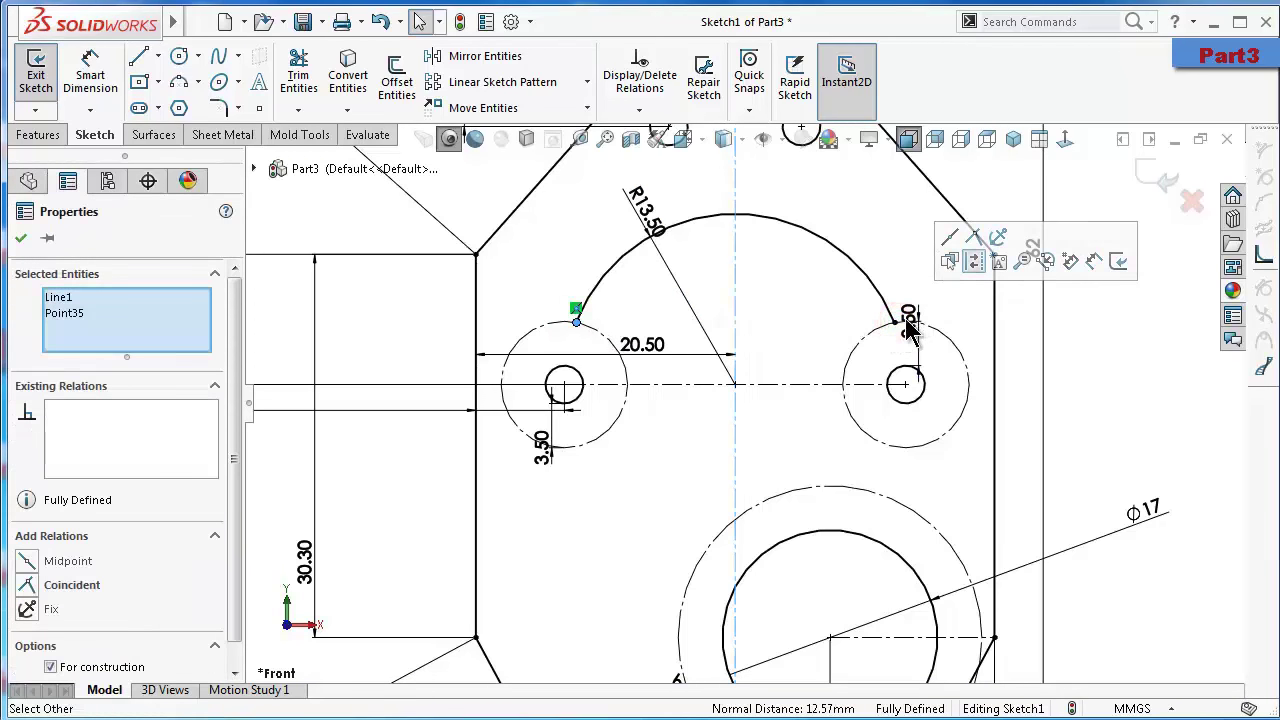
click(719, 290)
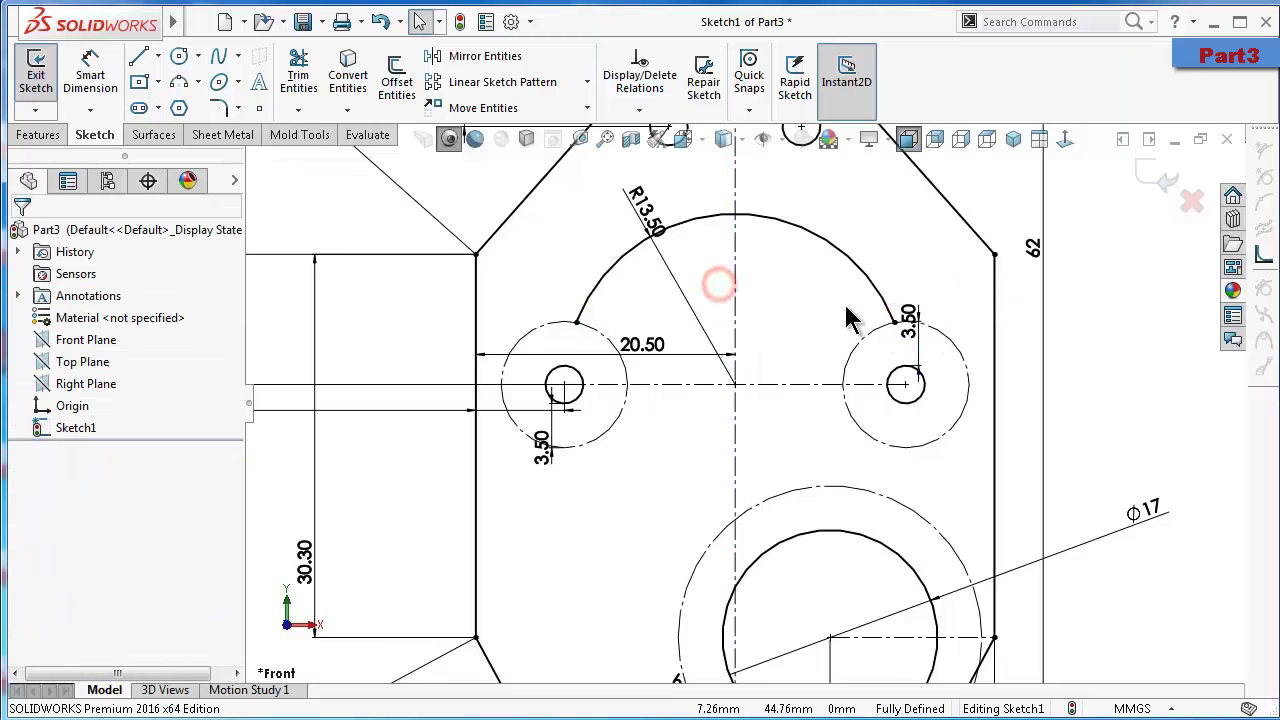
click(886, 306)
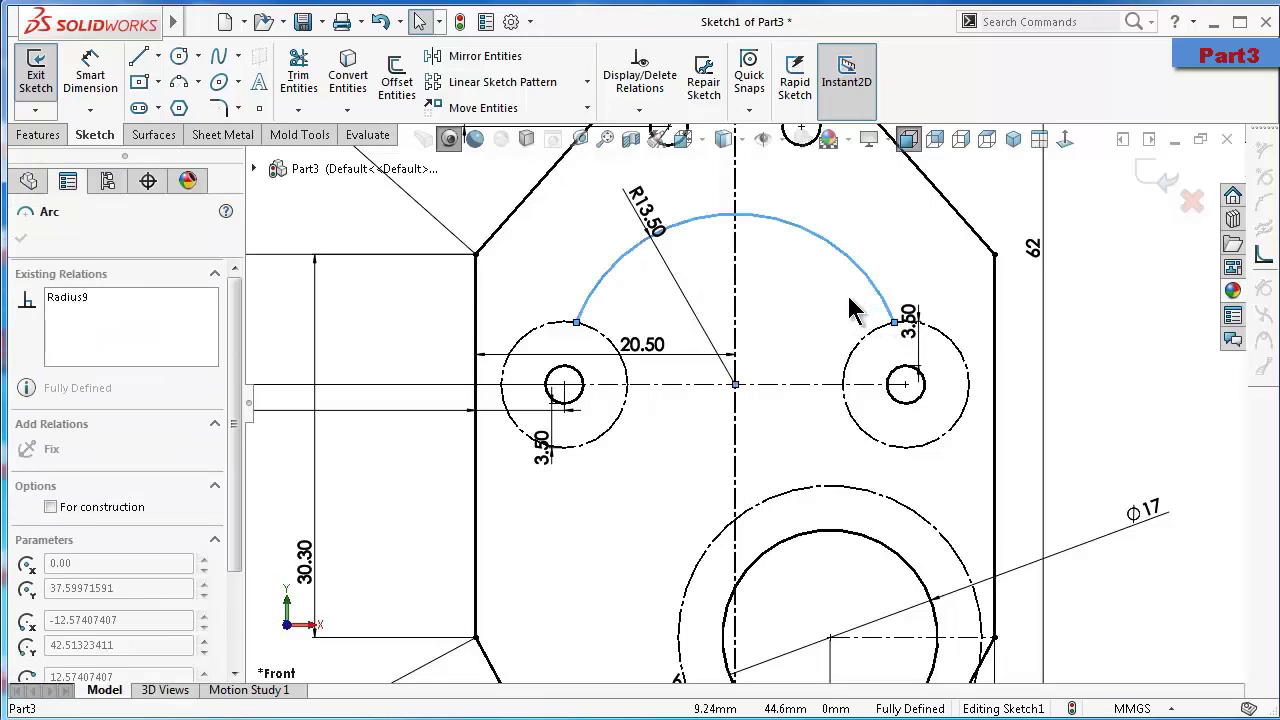
click(815, 300)
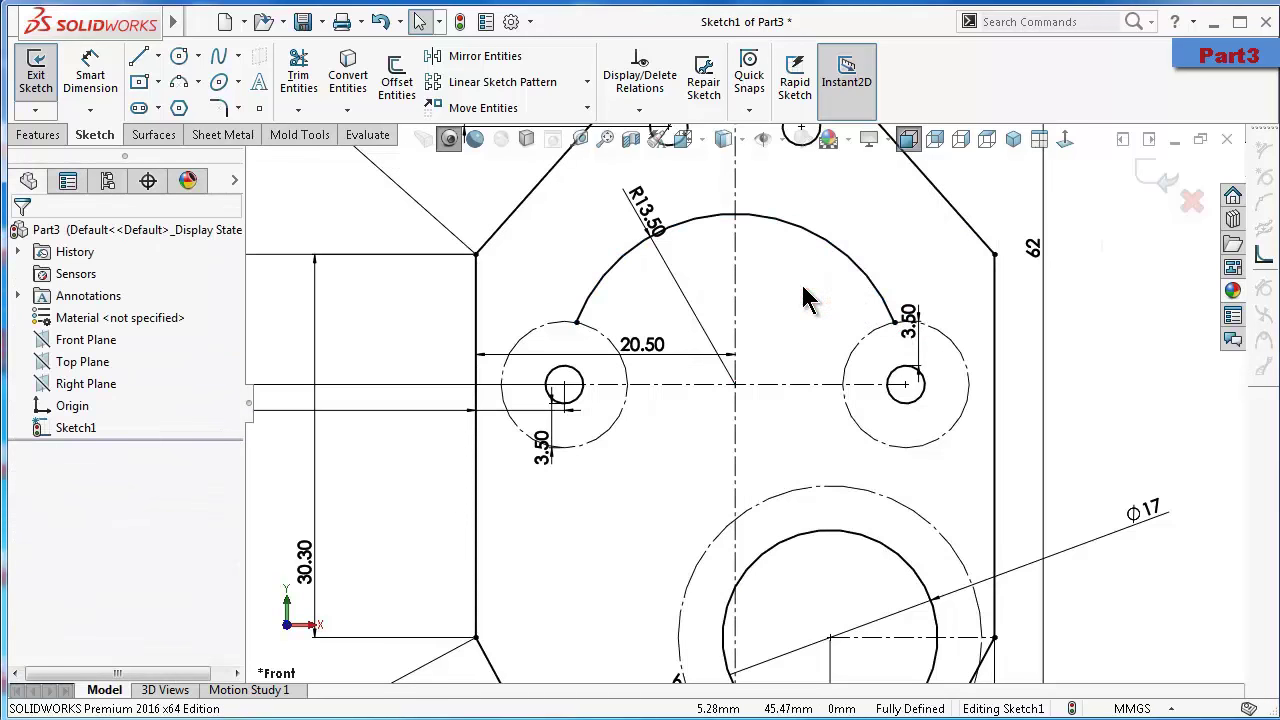
click(179, 82)
key(Escape)
Draw a construction center rectangle from the centerline midpoint into the left circle
click(139, 82)
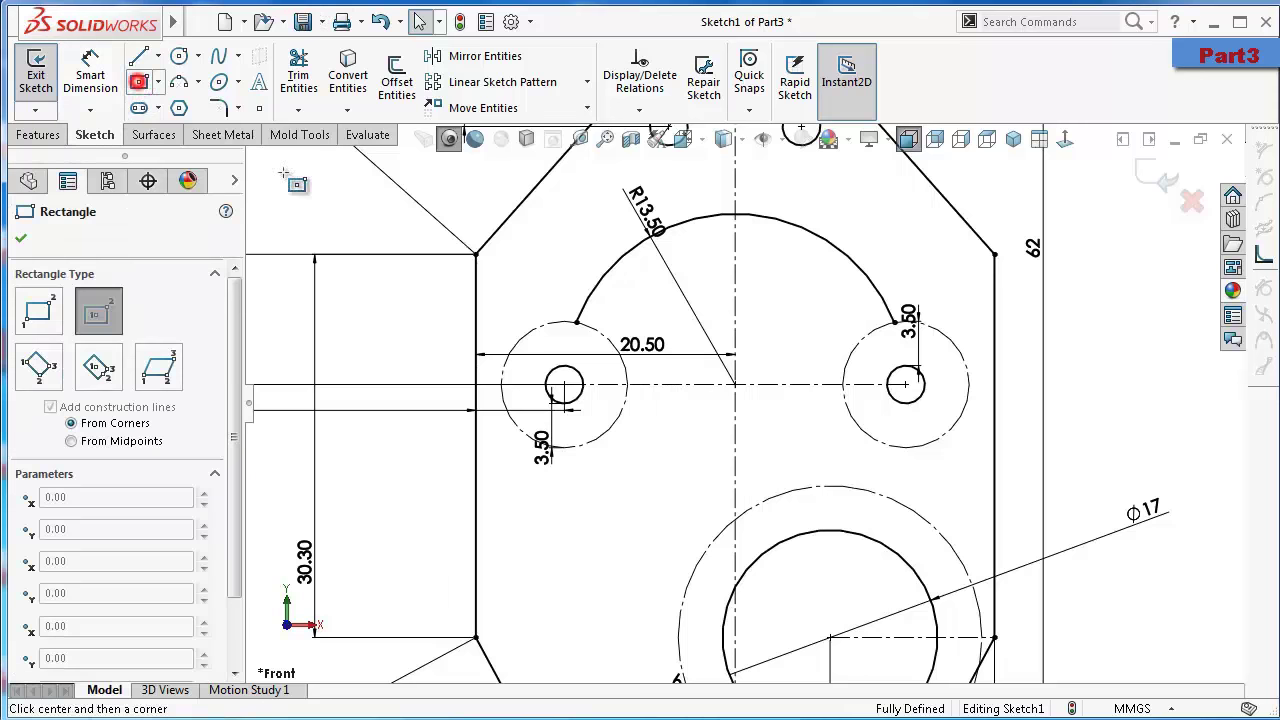
click(733, 384)
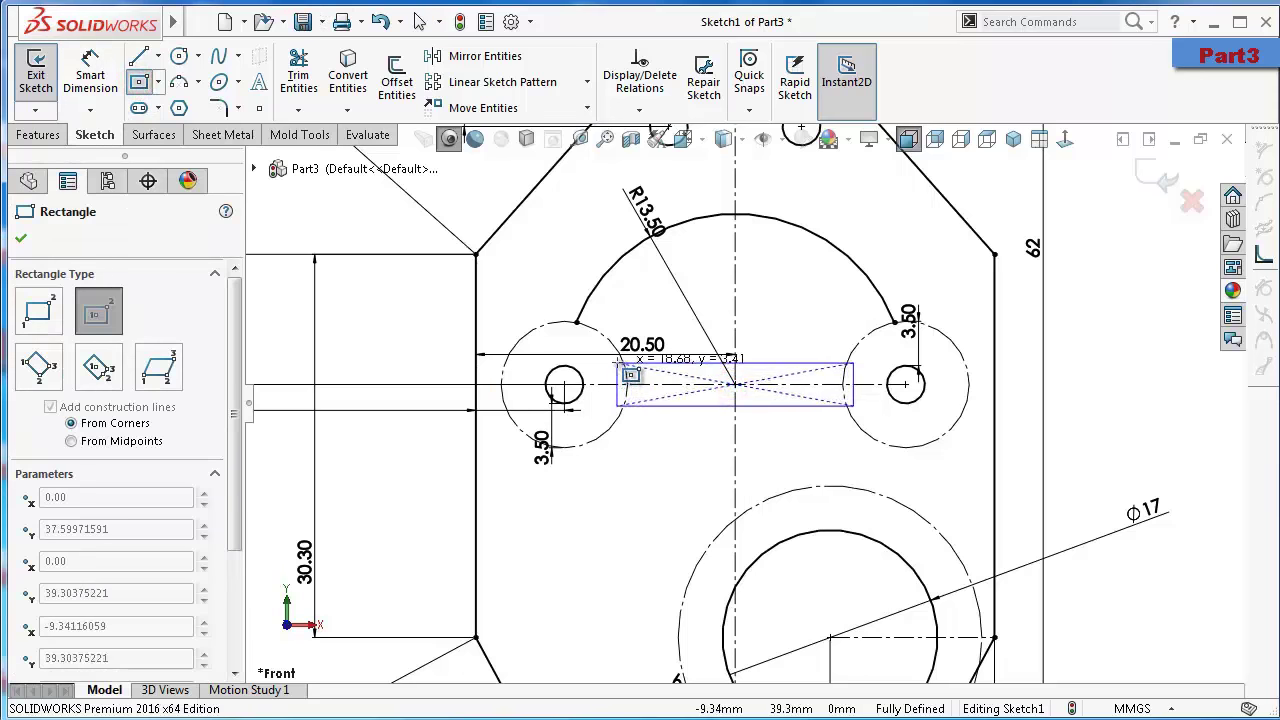
click(621, 357)
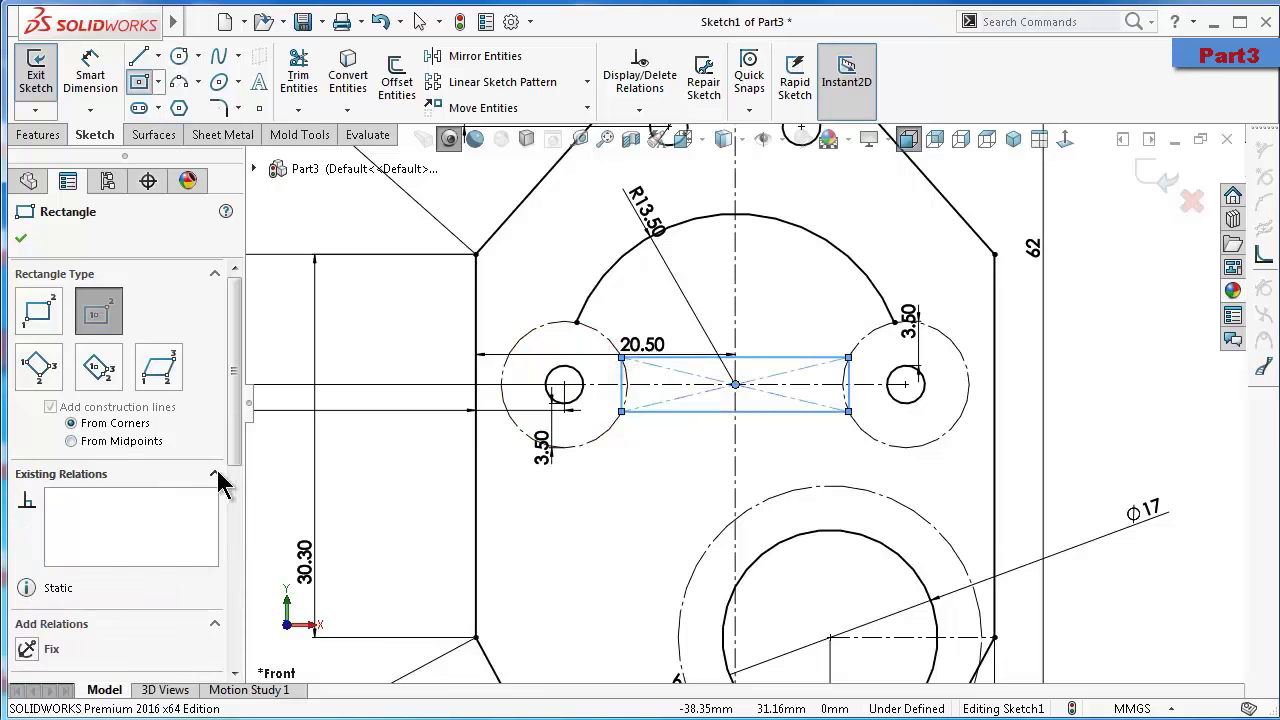
drag(238, 414, 234, 514)
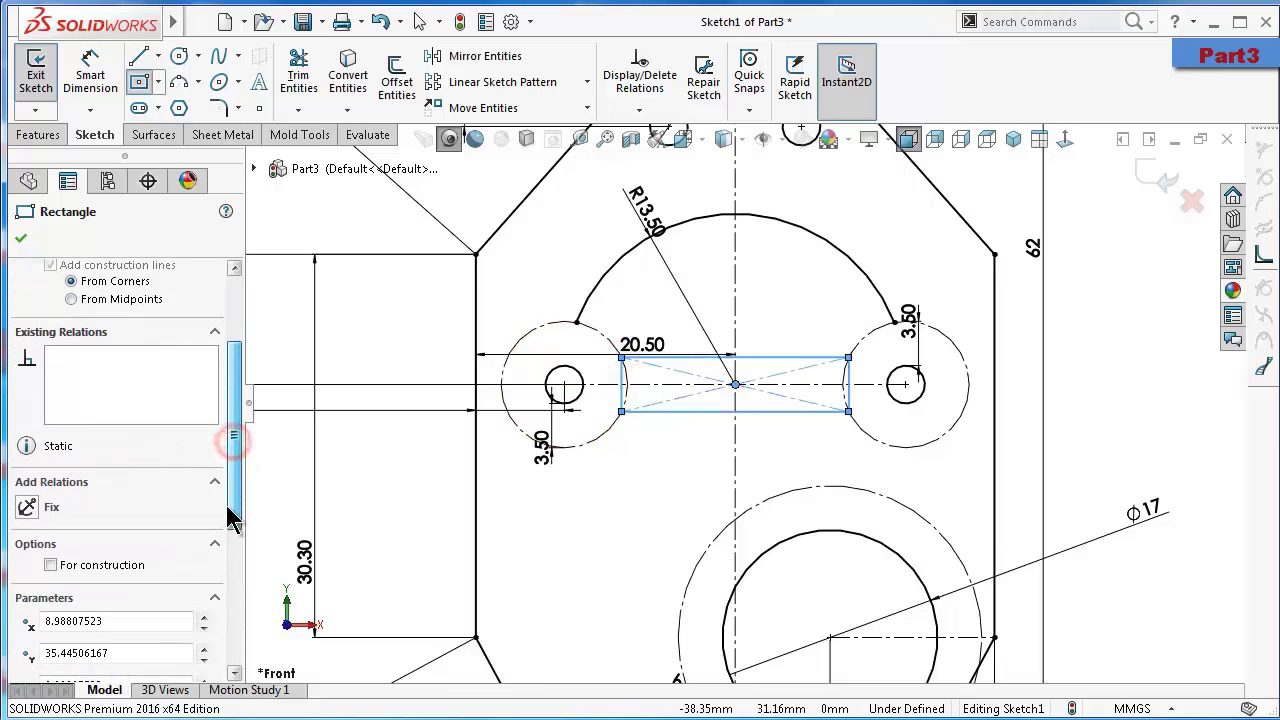
click(133, 566)
click(22, 240)
Dimension the rectangle's left edge to a 3 mm height
right_drag(628, 500, 690, 393)
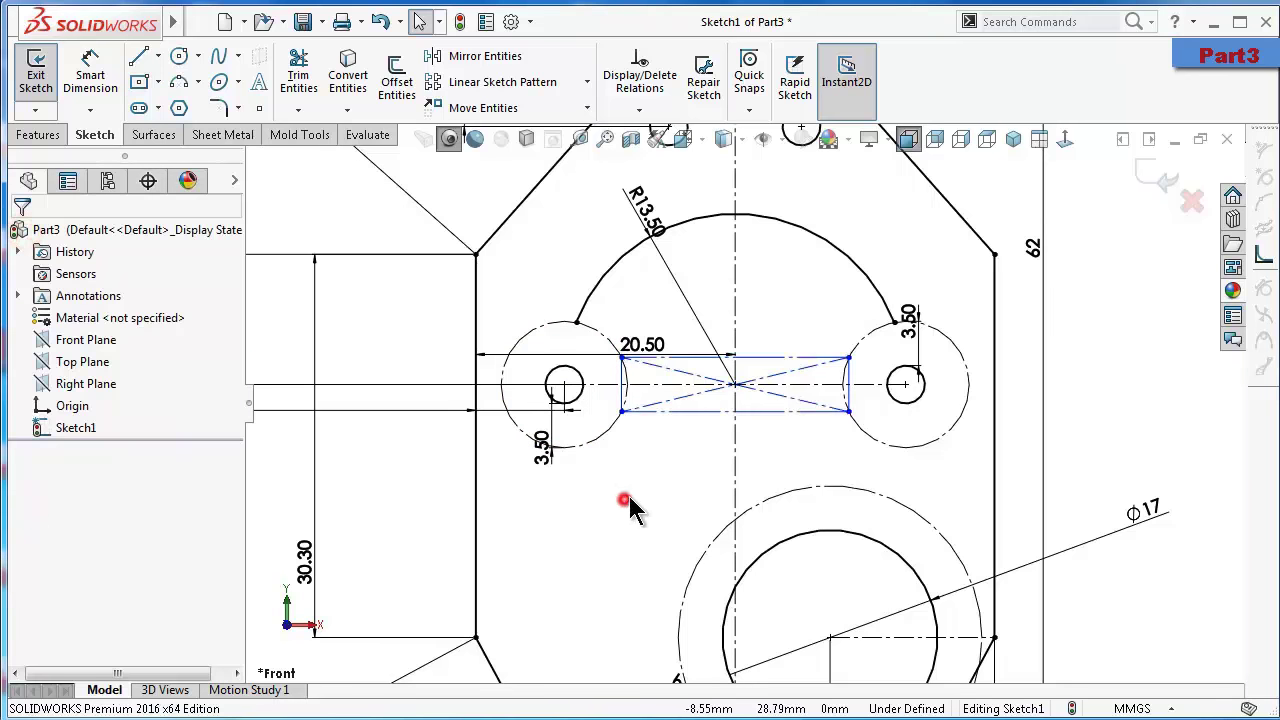
click(622, 383)
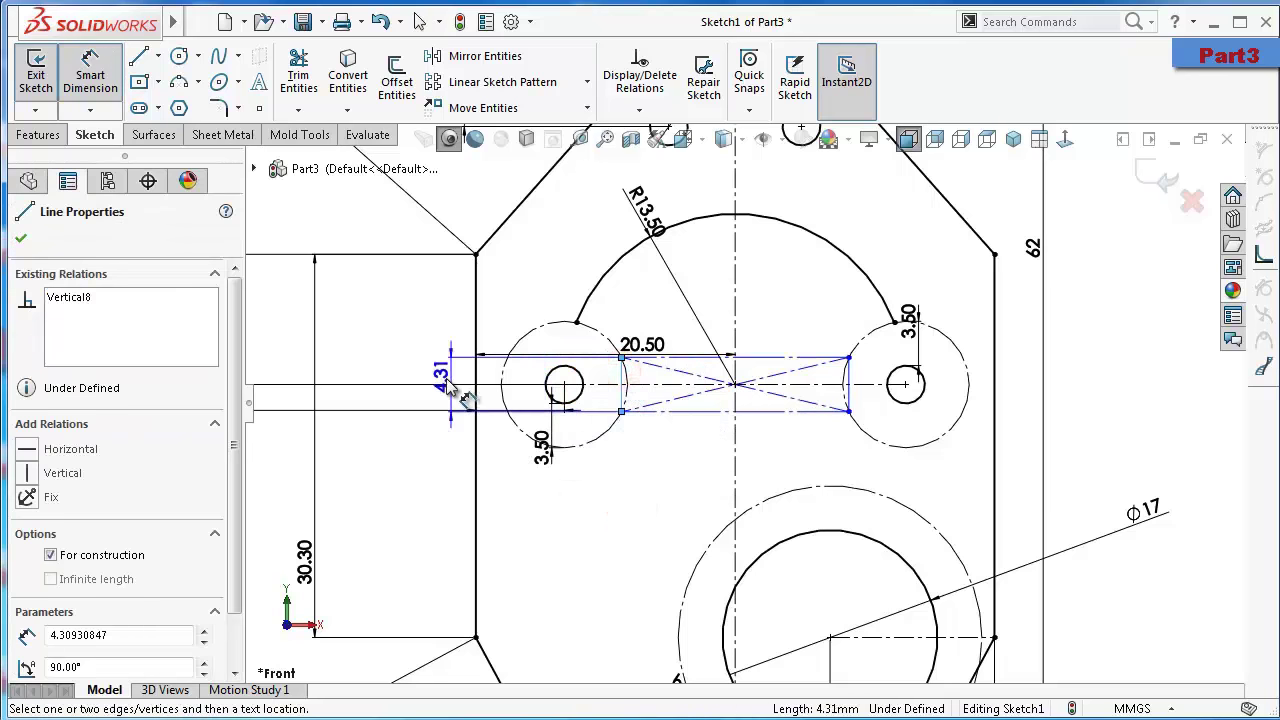
click(436, 388)
text(3)
key(Return)
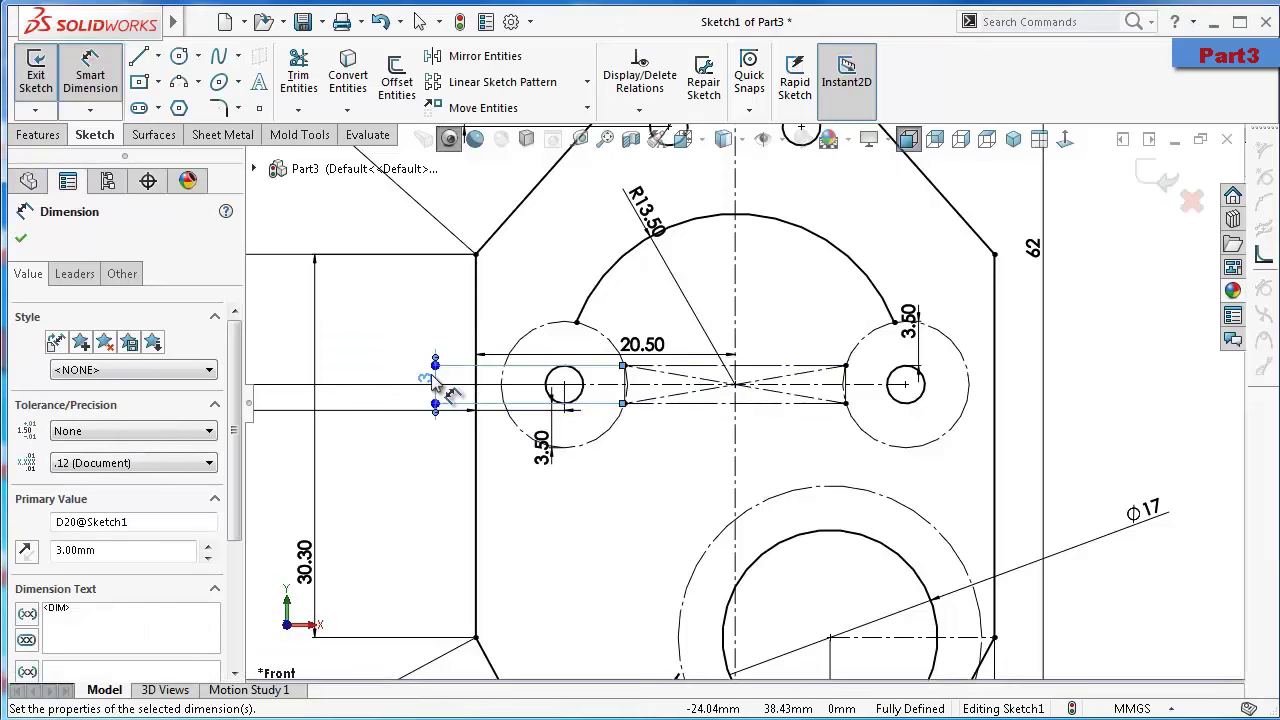
scroll(490, 338, down, 3)
scroll(690, 340, down, 2)
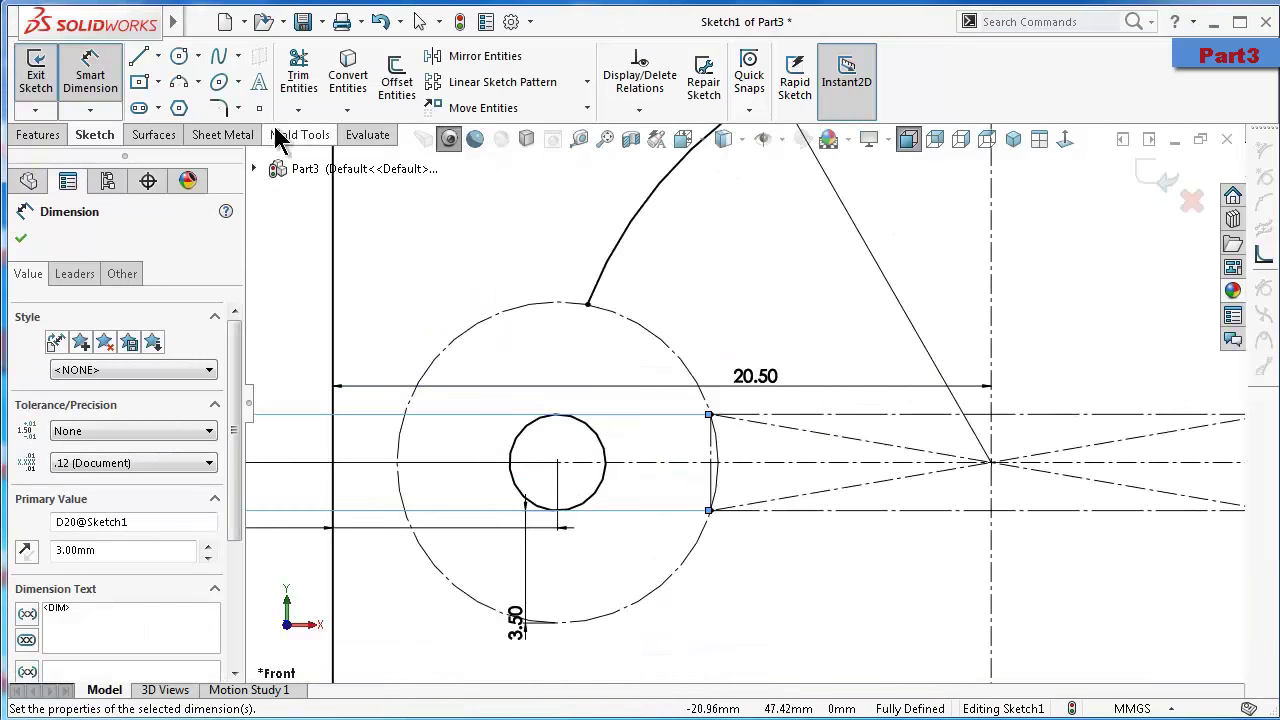
Draw two small tangent arcs from the big arc's ends to the rectangle's top corners
click(179, 81)
click(587, 303)
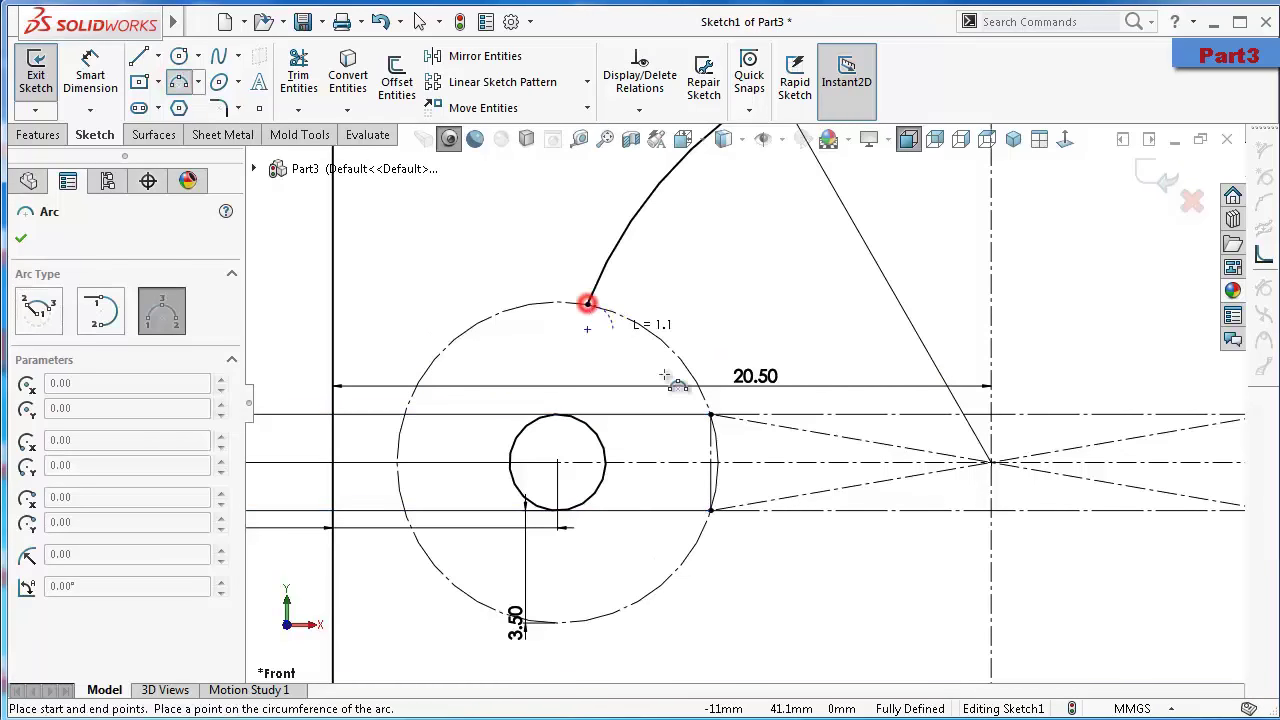
click(710, 414)
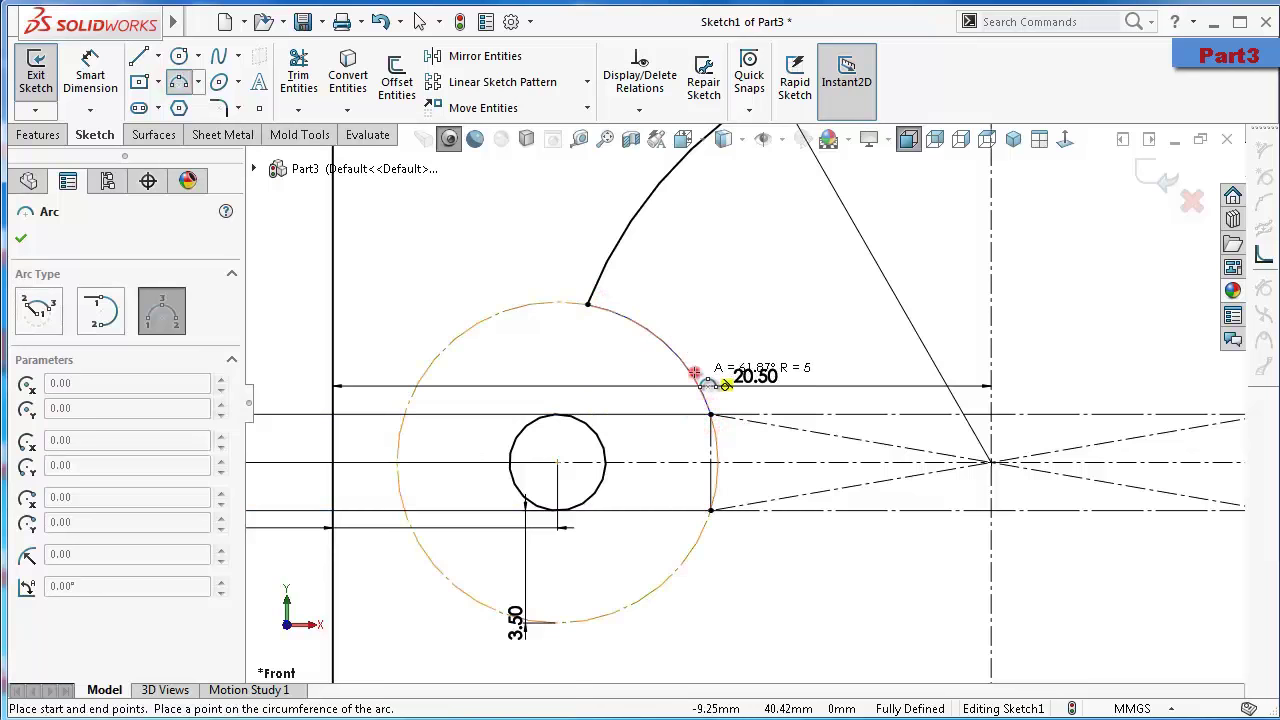
click(697, 368)
scroll(697, 368, up, 3)
click(1056, 355)
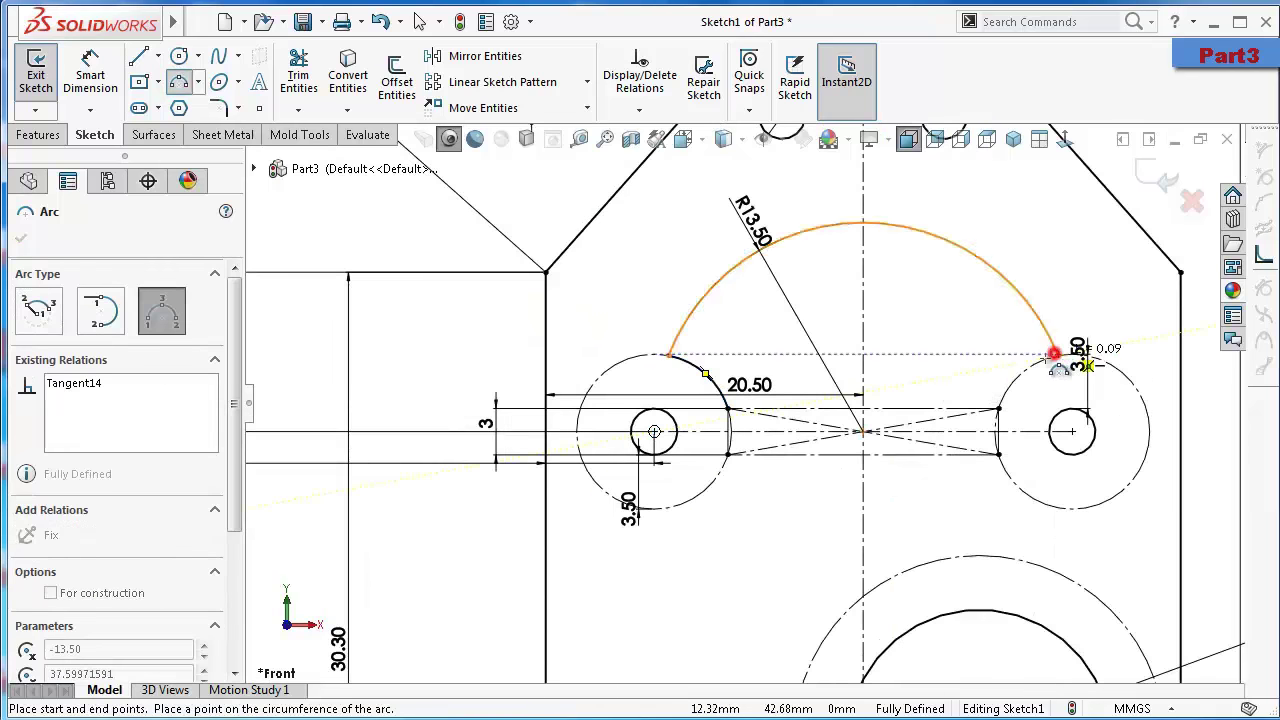
click(998, 405)
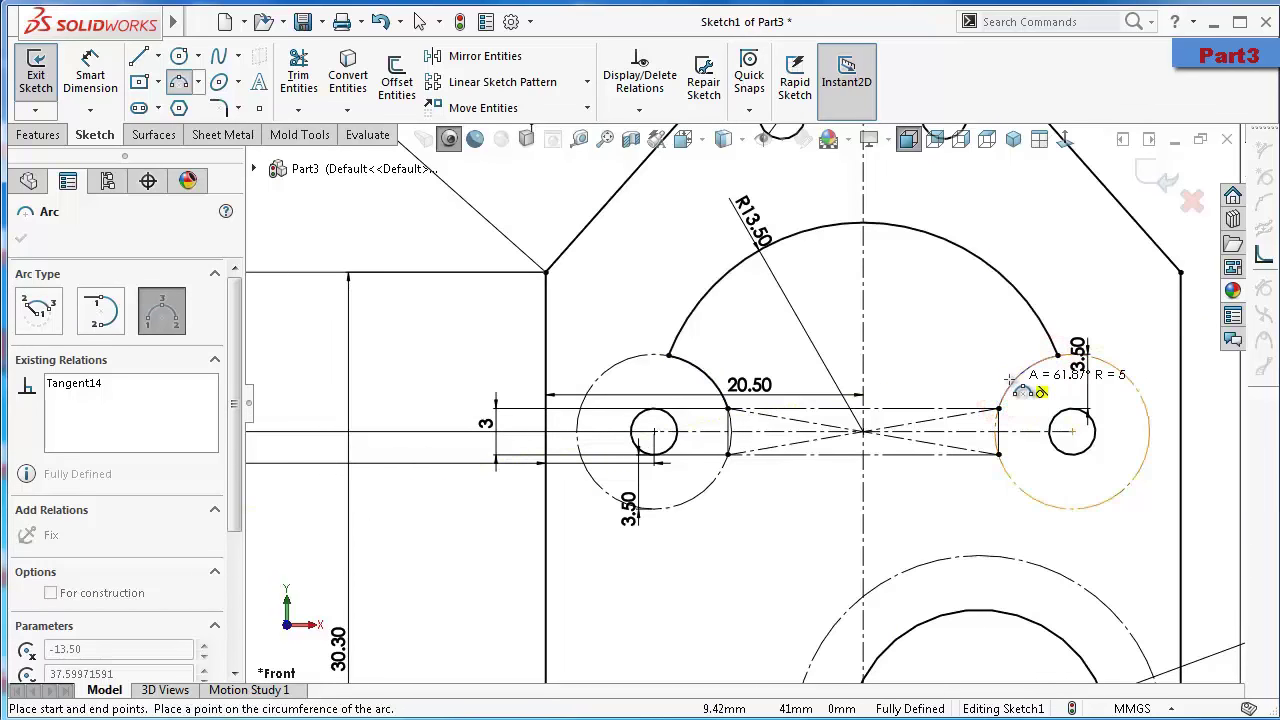
click(1008, 376)
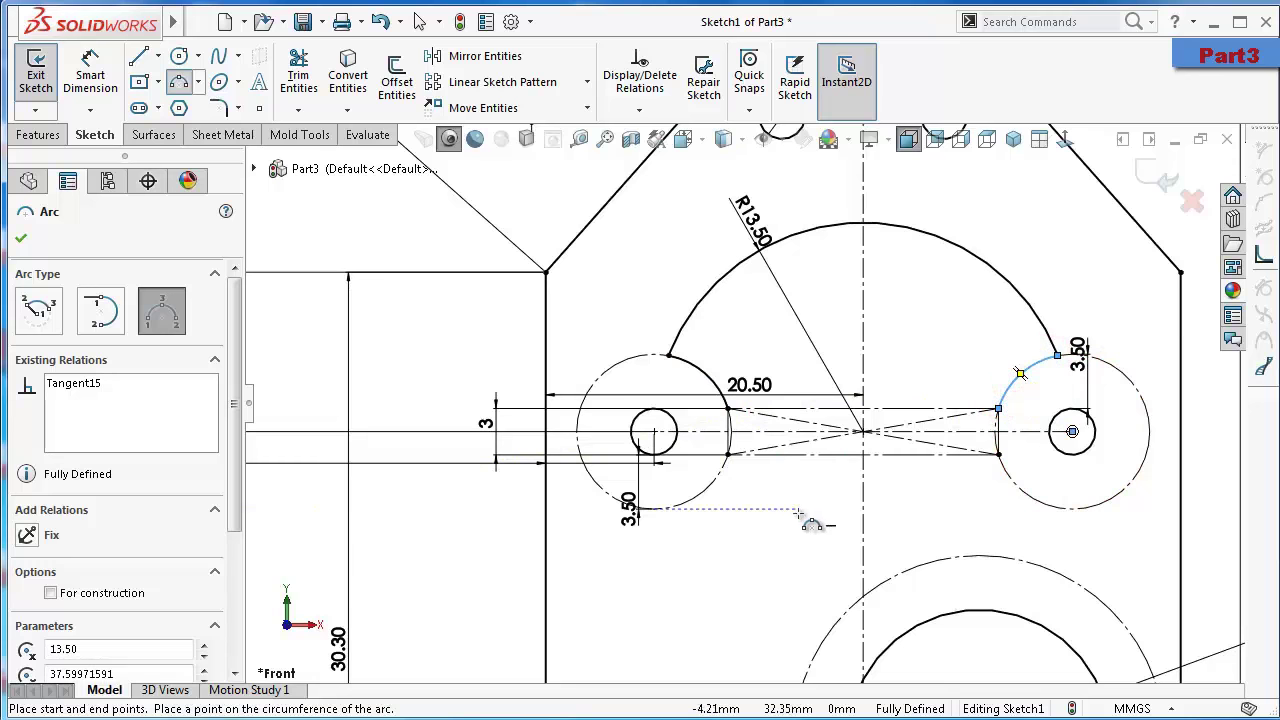
Draw solid lines along the rectangle's top edge and the slot's bottom edge
click(139, 56)
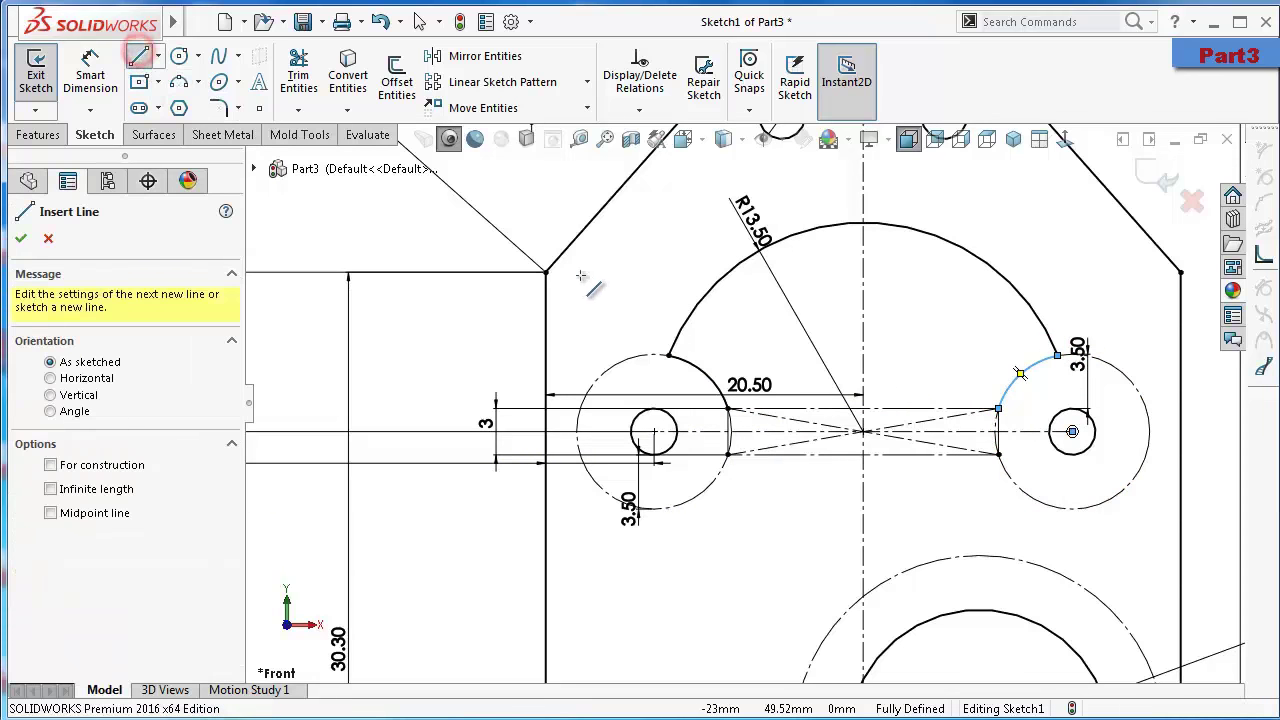
click(728, 409)
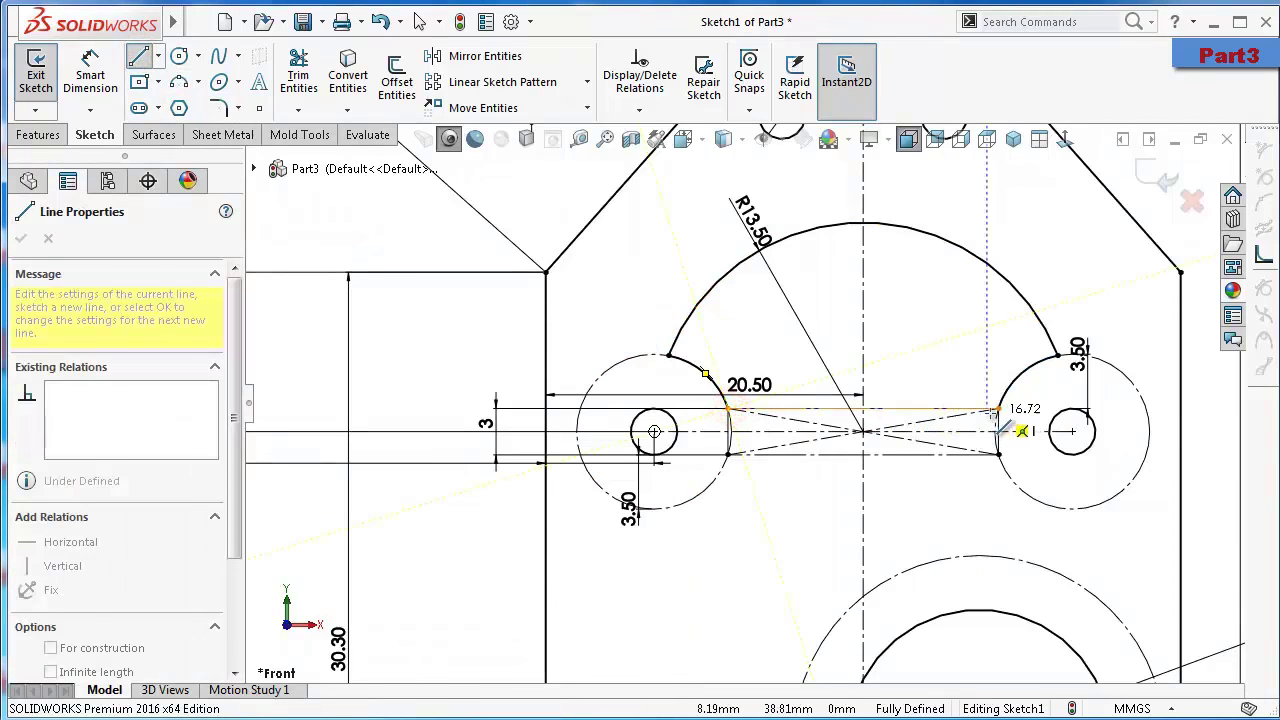
click(998, 409)
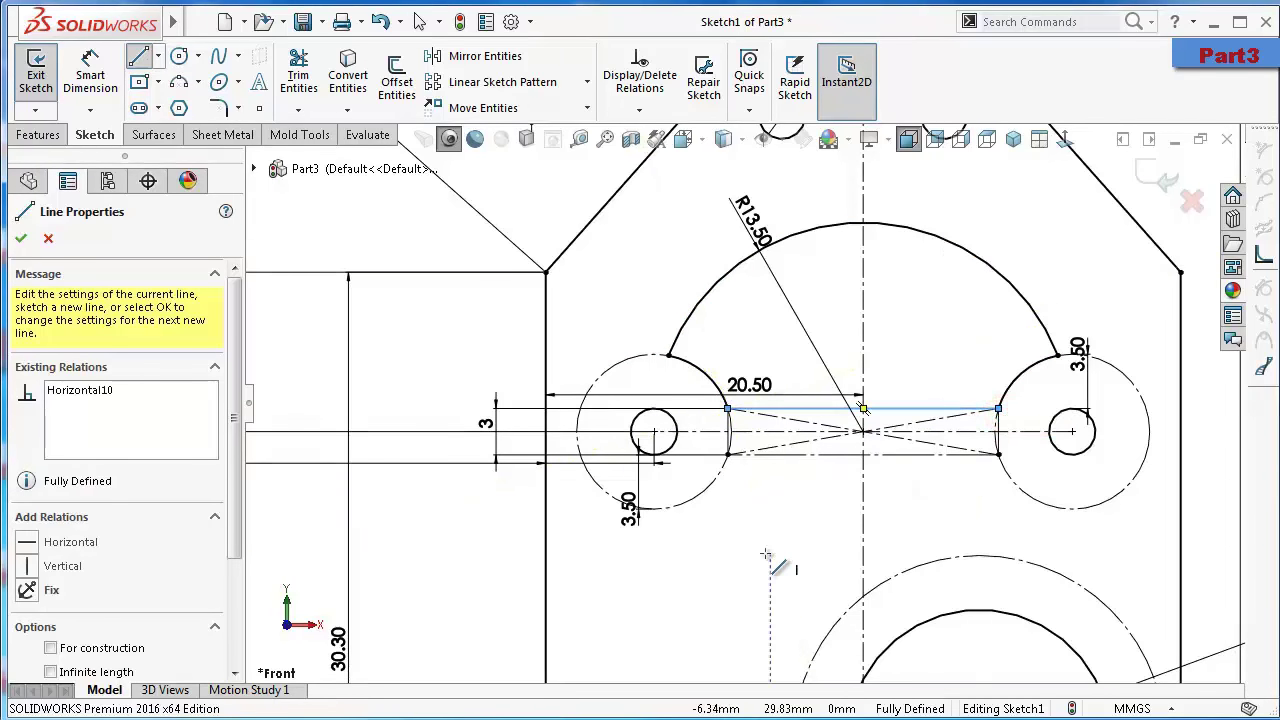
key(Escape)
scroll(795, 540, up, 2)
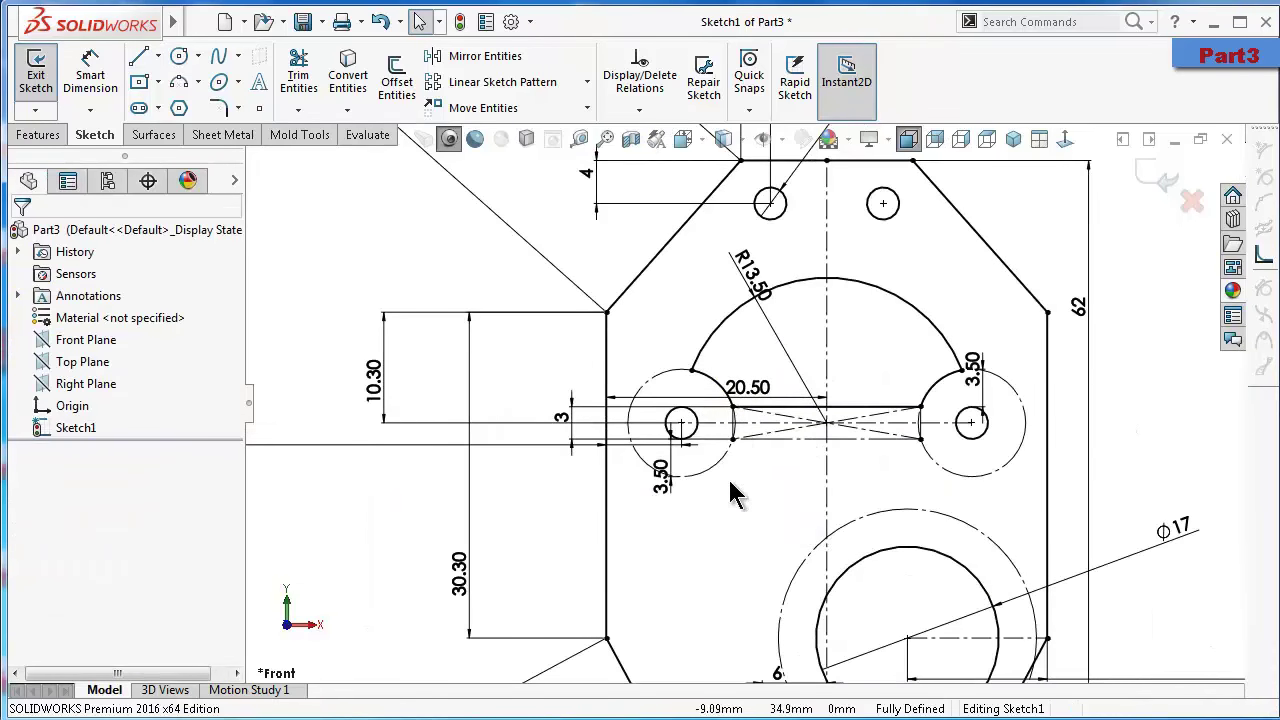
click(139, 56)
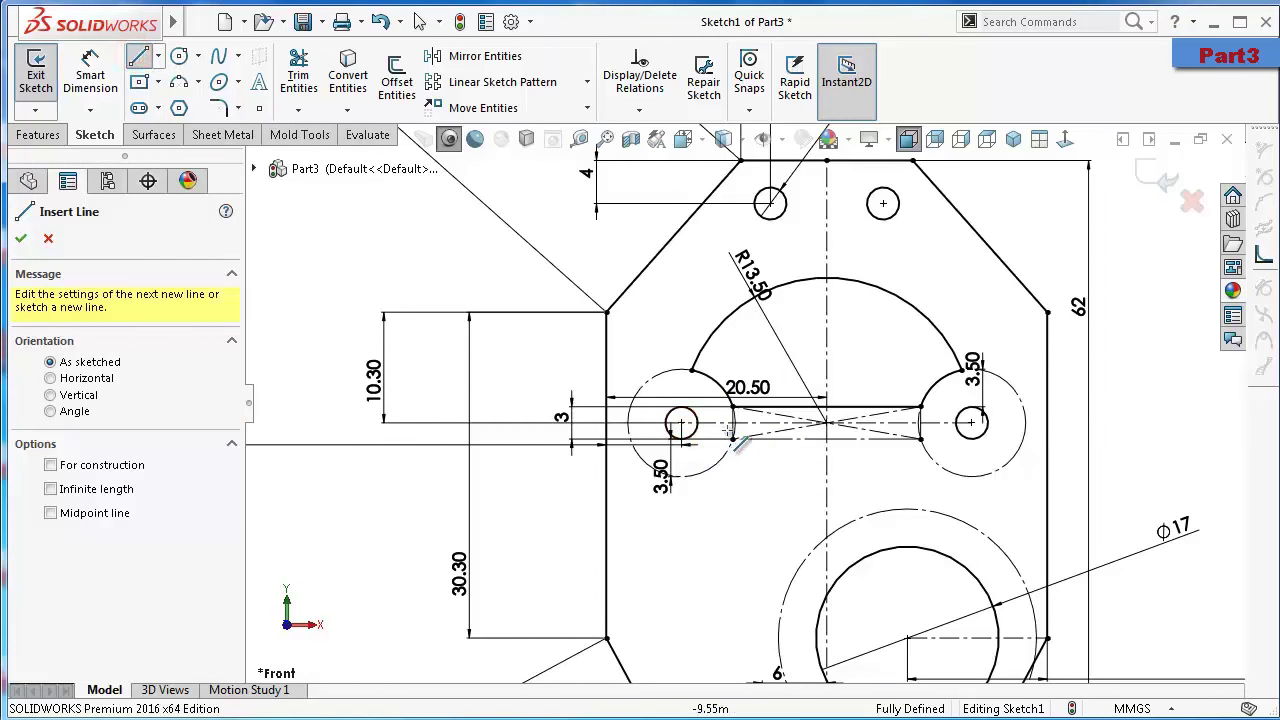
click(735, 442)
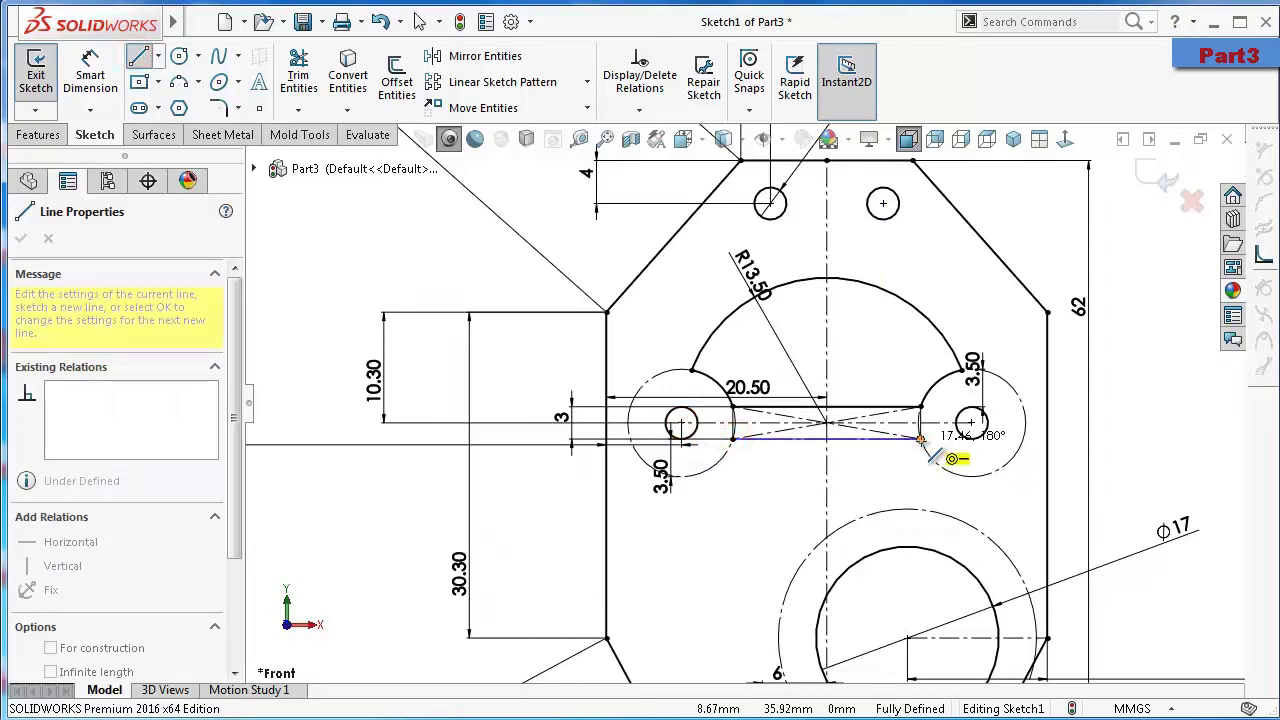
click(920, 440)
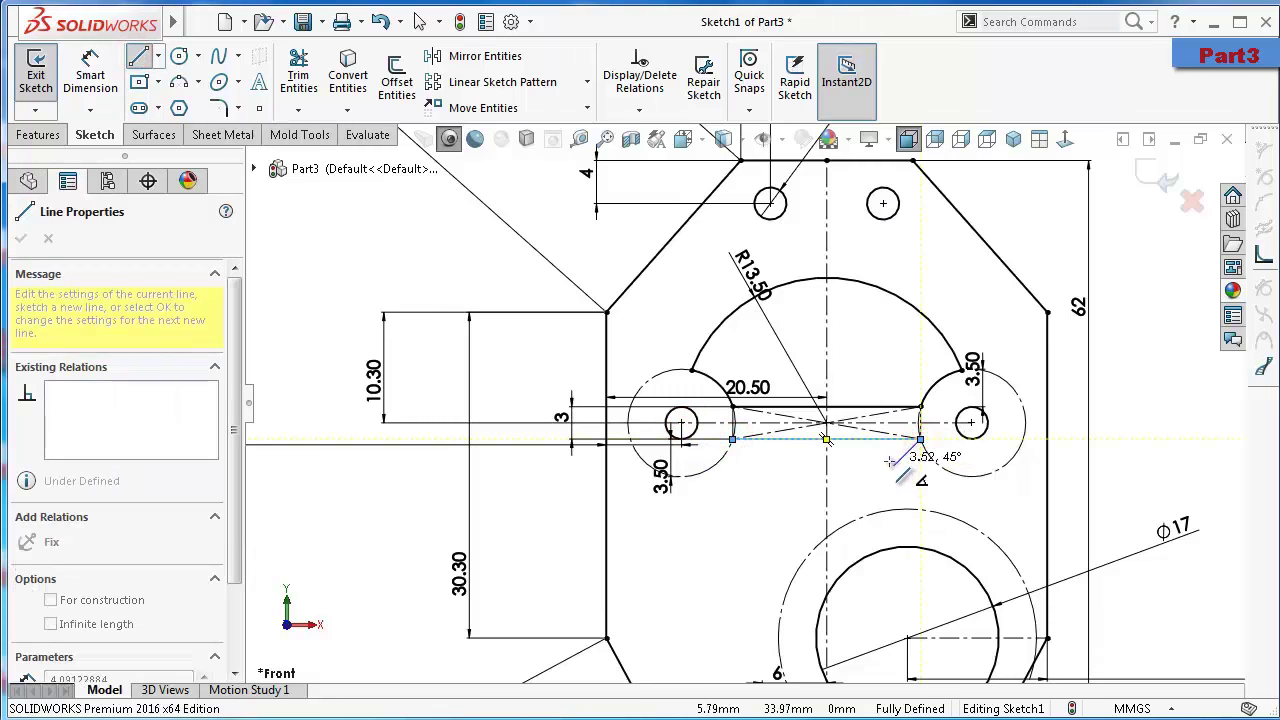
scroll(805, 470, down, 1)
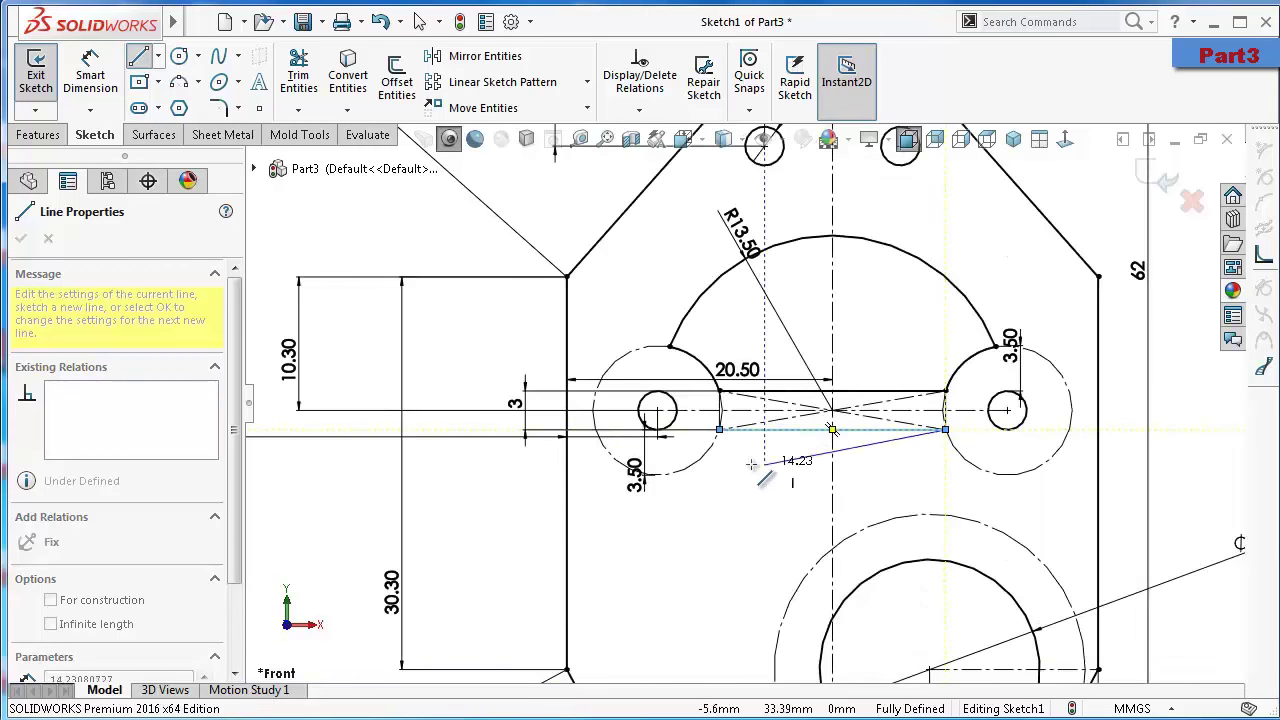
key(Escape)
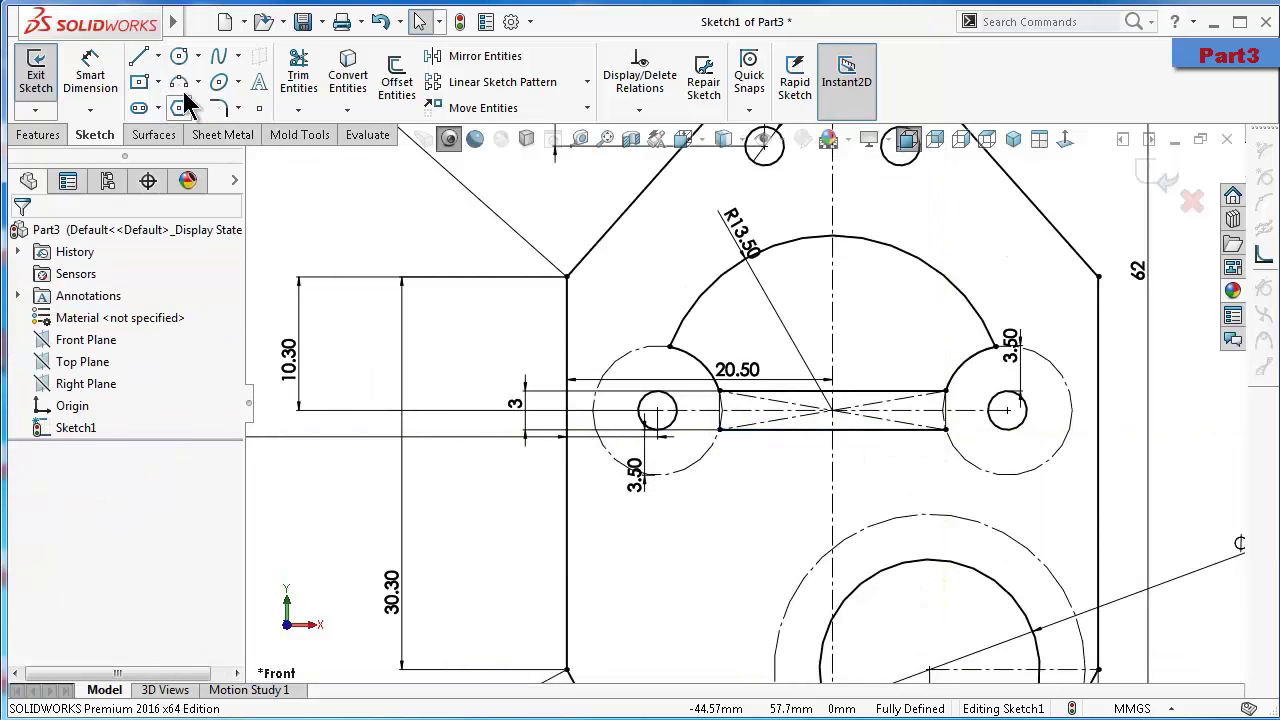
Draw a three-point arc from the slot's lower-left corner around below the left hole
click(180, 86)
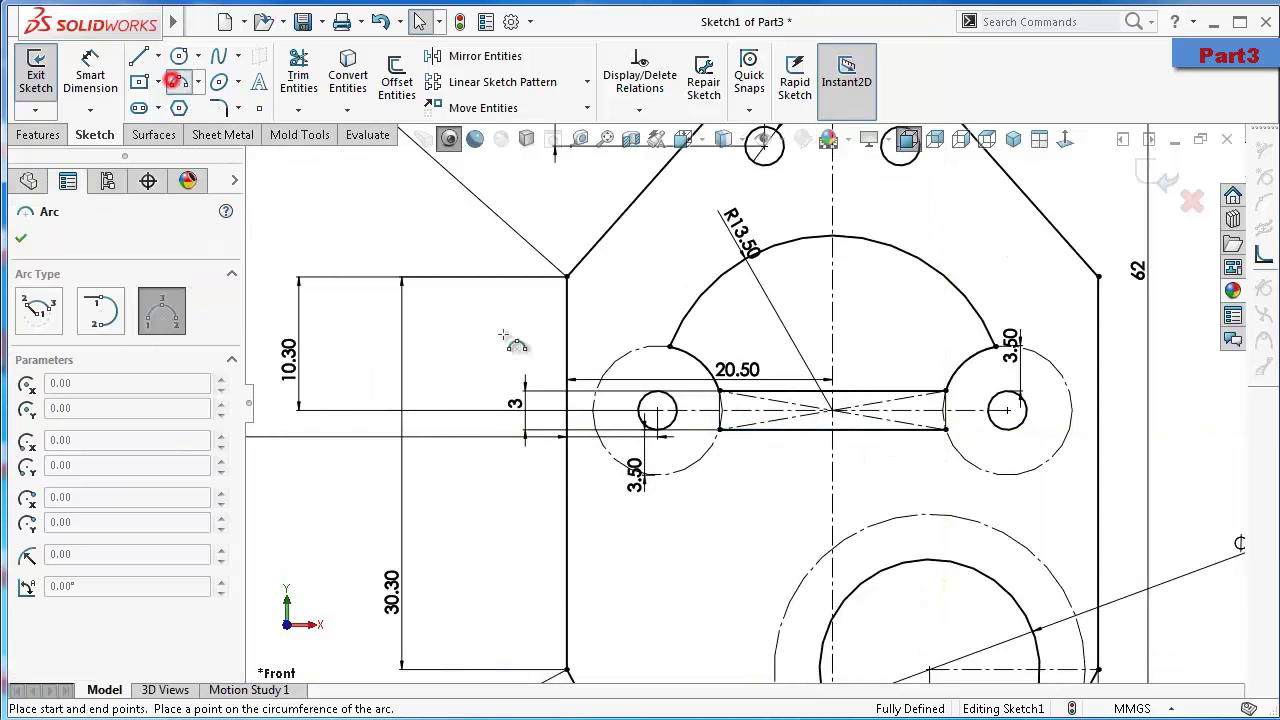
click(720, 429)
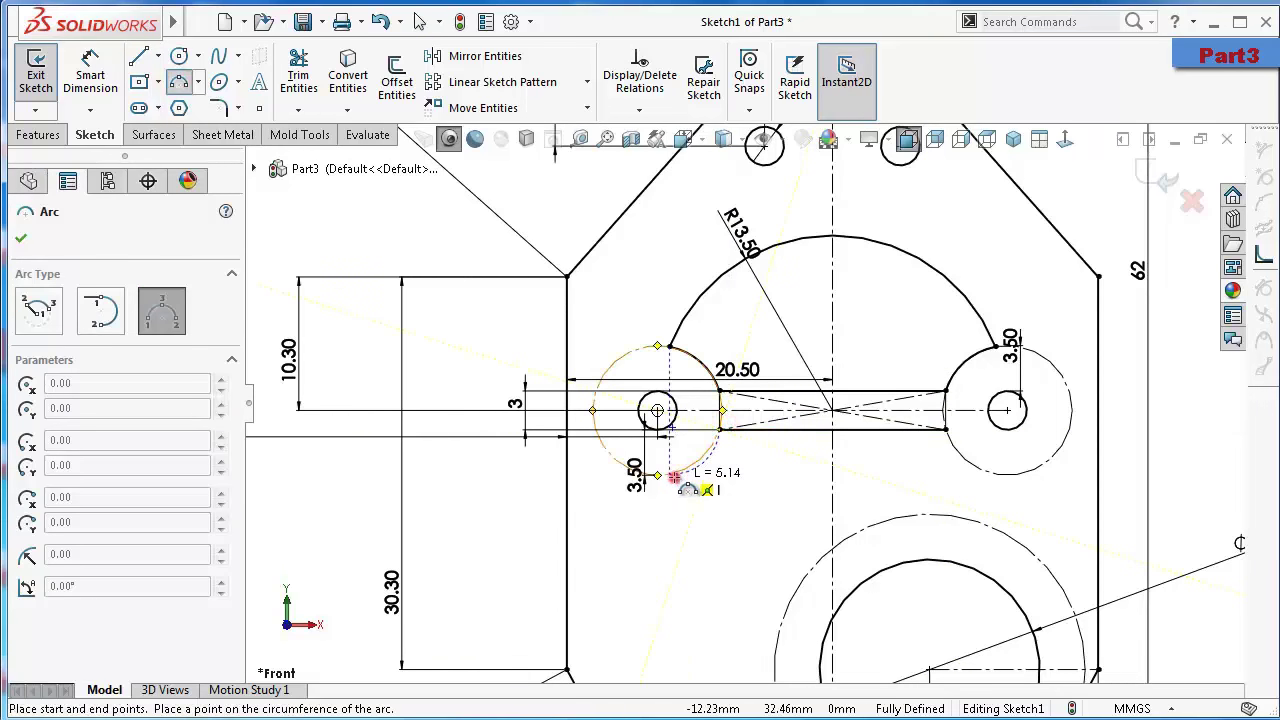
click(673, 476)
click(691, 466)
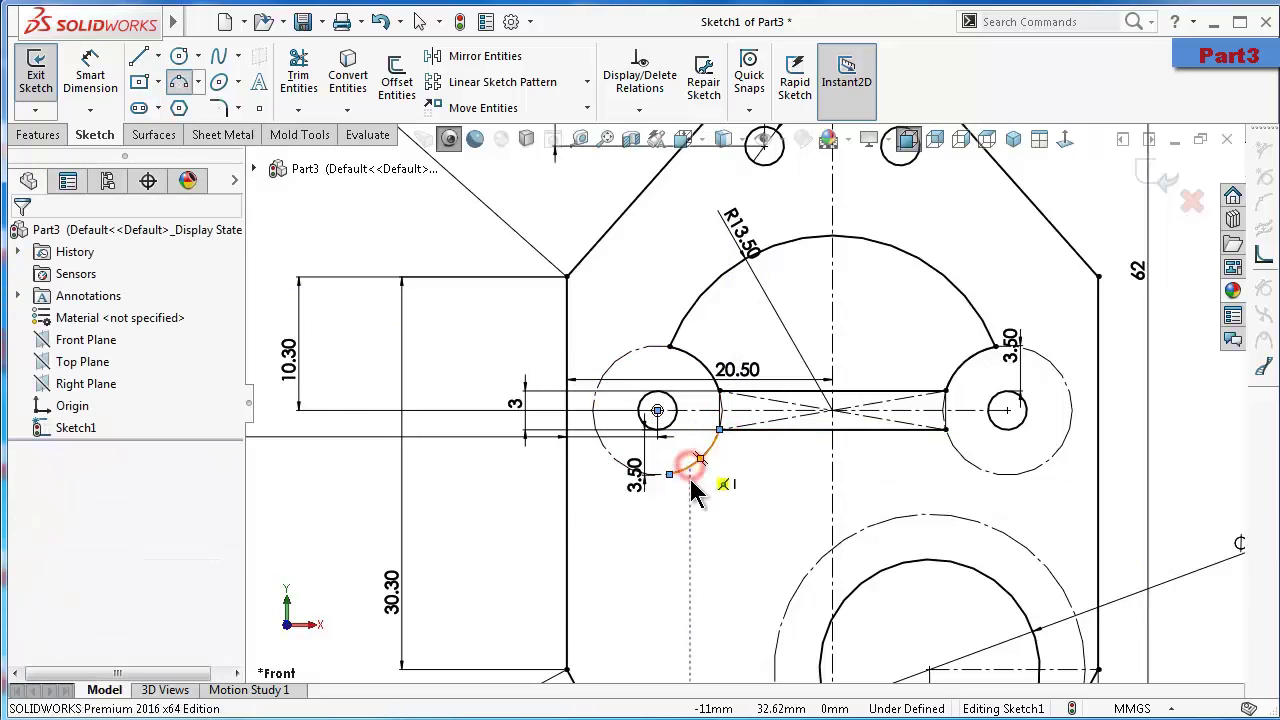
click(687, 512)
Add a Vertical relation between the two ends of the new arc
click(669, 474)
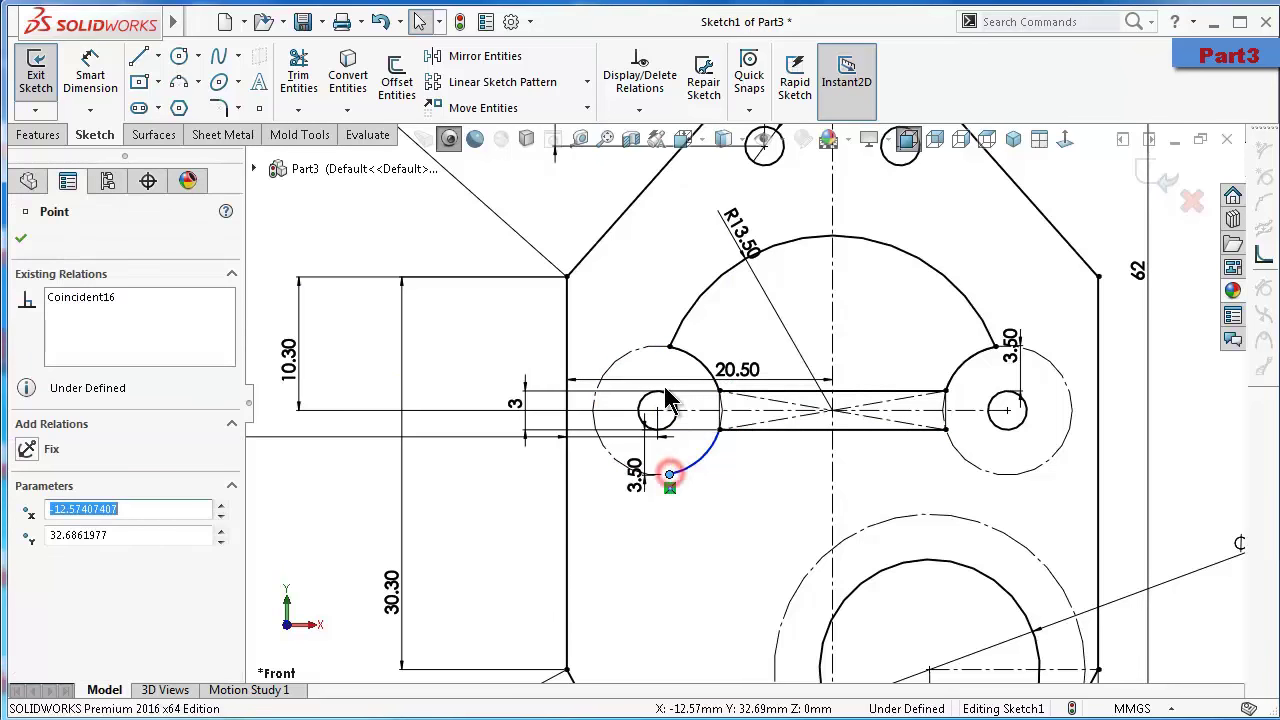
ctrl+click(670, 348)
click(750, 260)
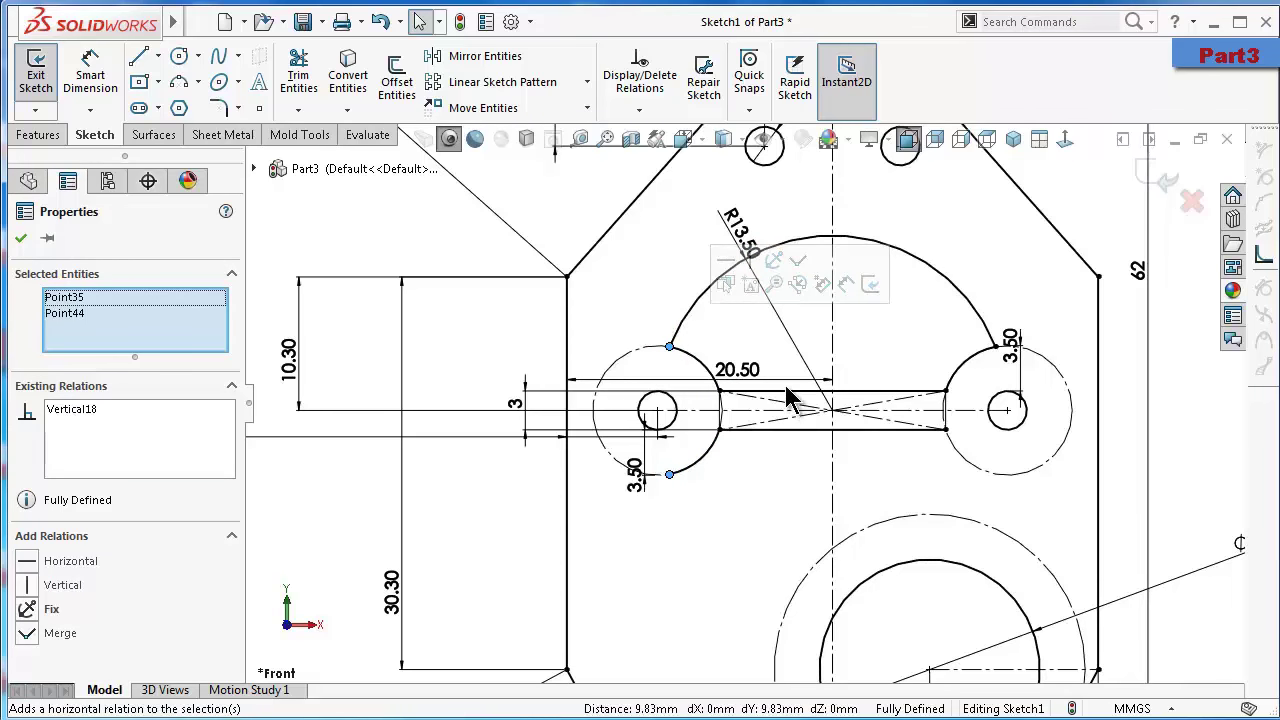
click(706, 535)
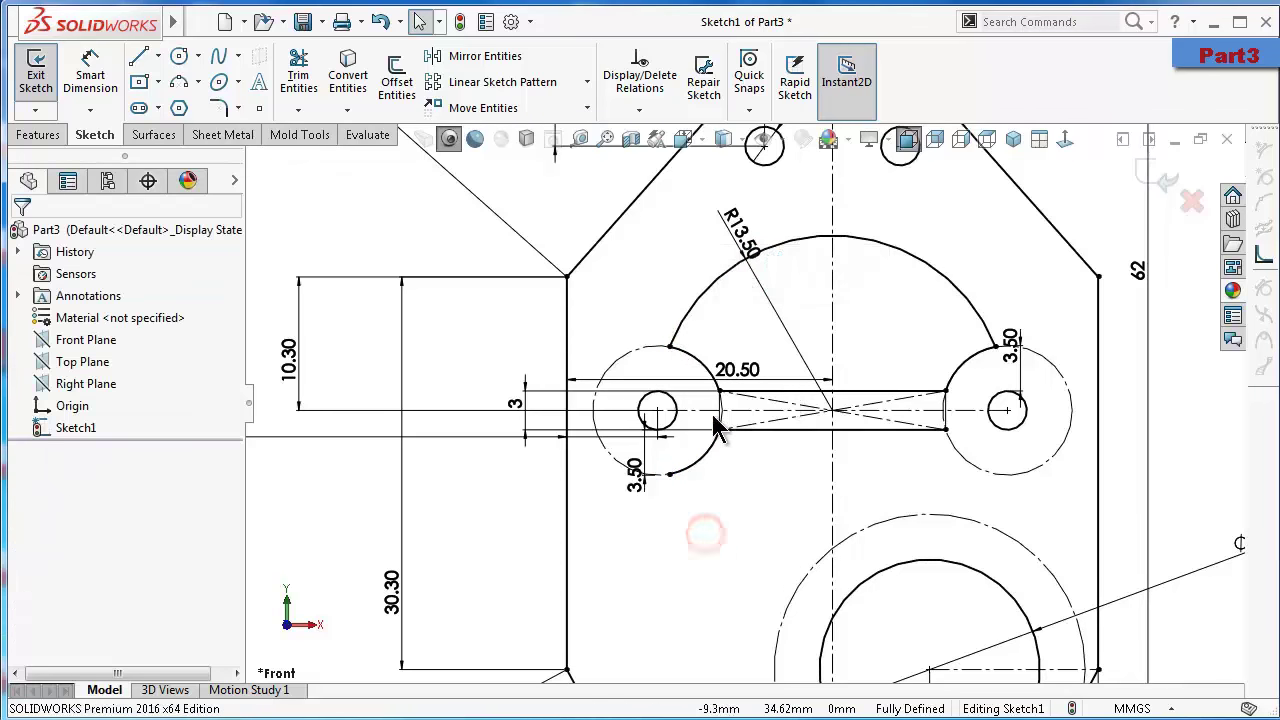
Mirror the lower-left arc about the vertical centreline onto the right boss
click(485, 56)
click(711, 447)
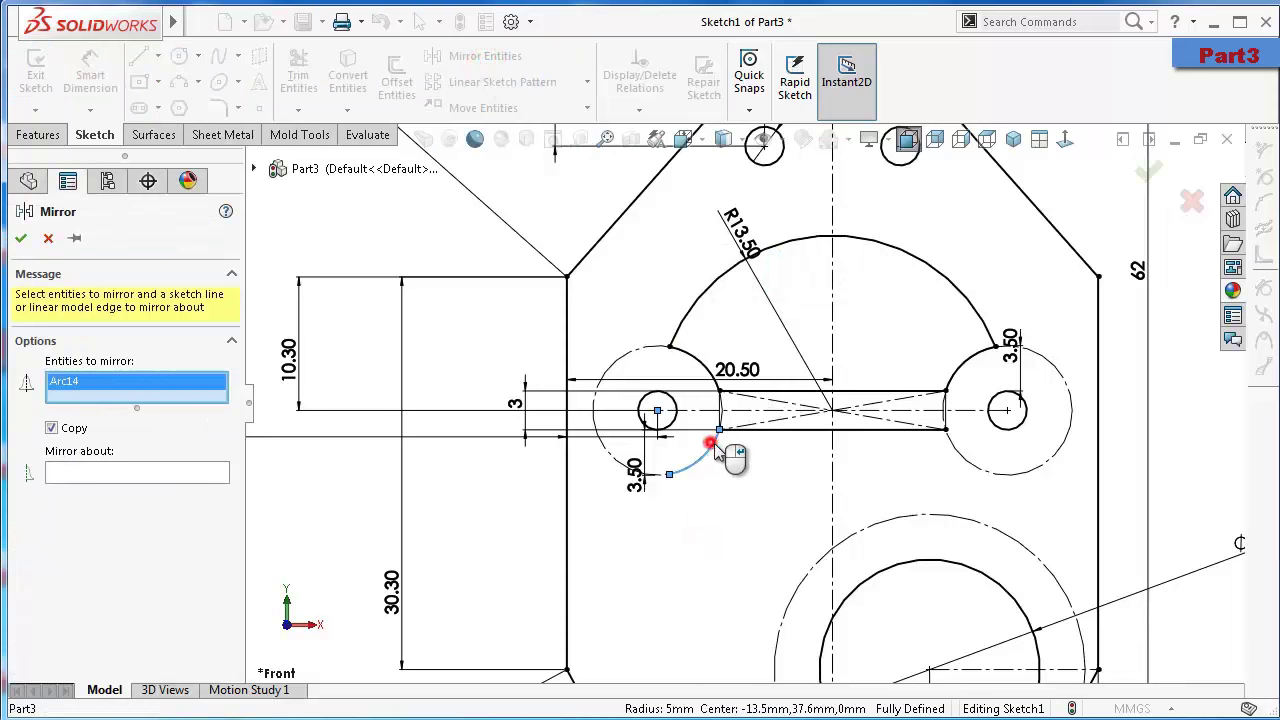
click(832, 466)
key(Return)
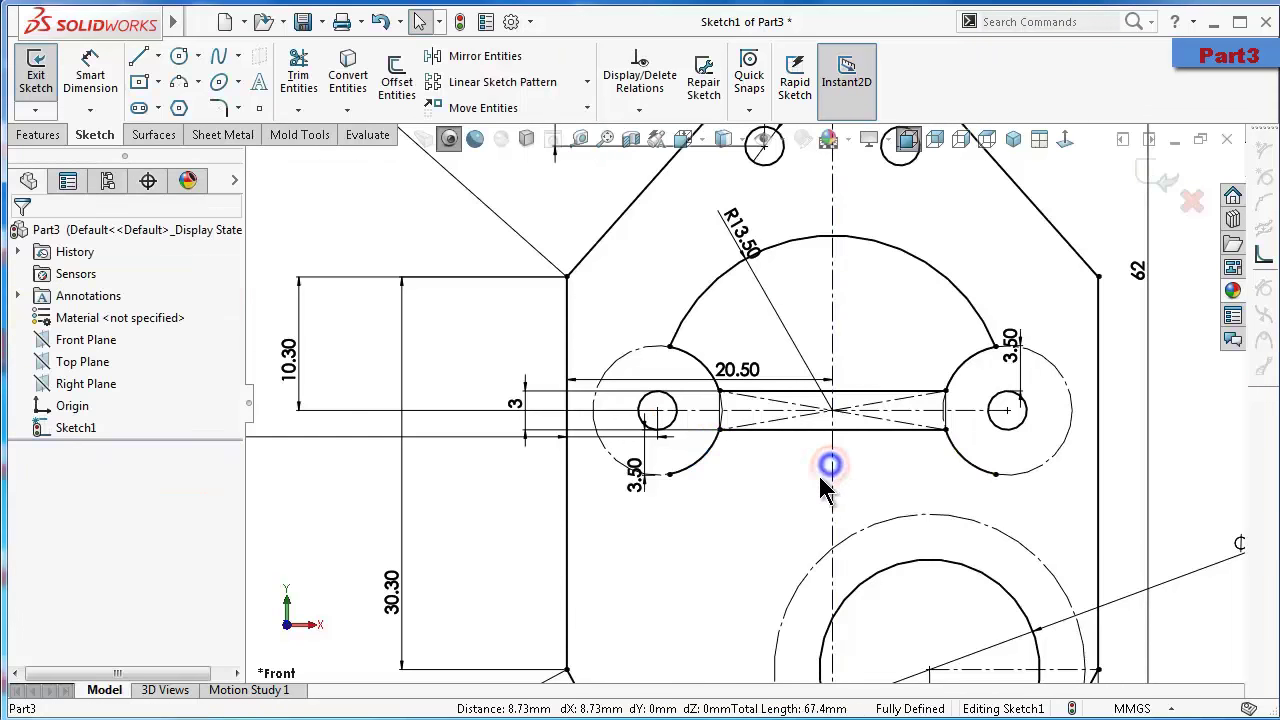
scroll(870, 545, up, 2)
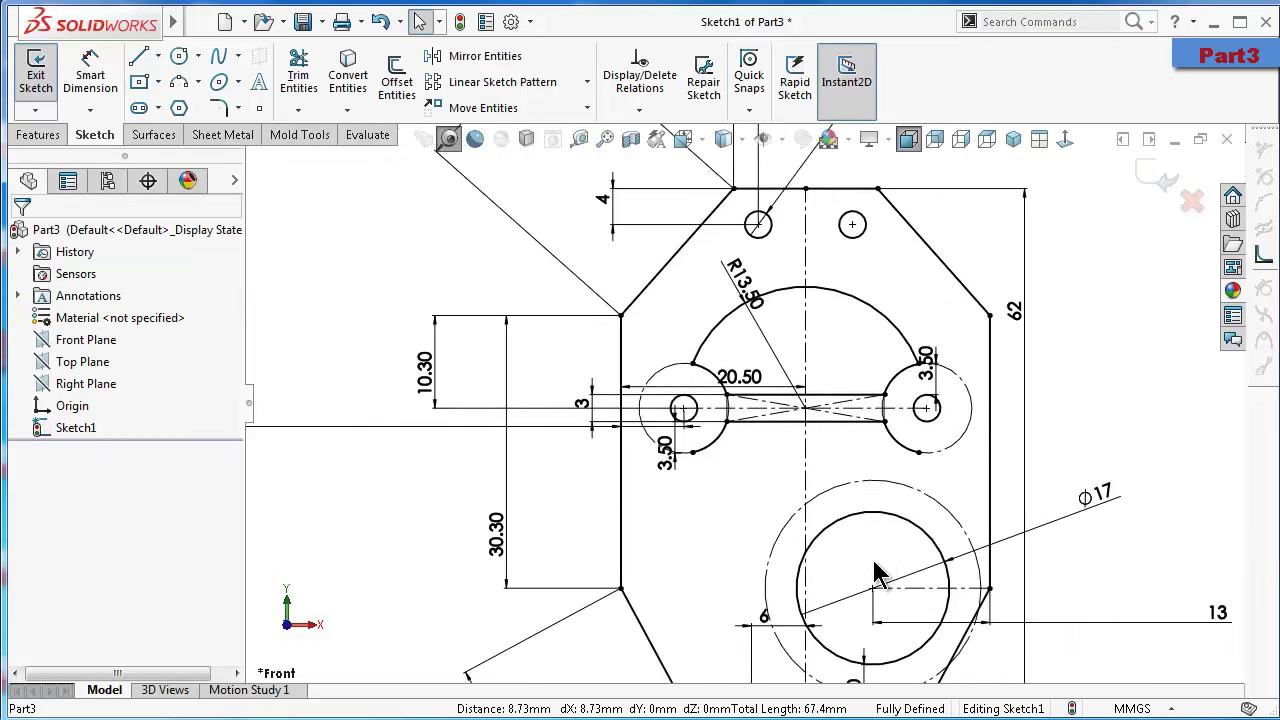
scroll(875, 575, down, 2)
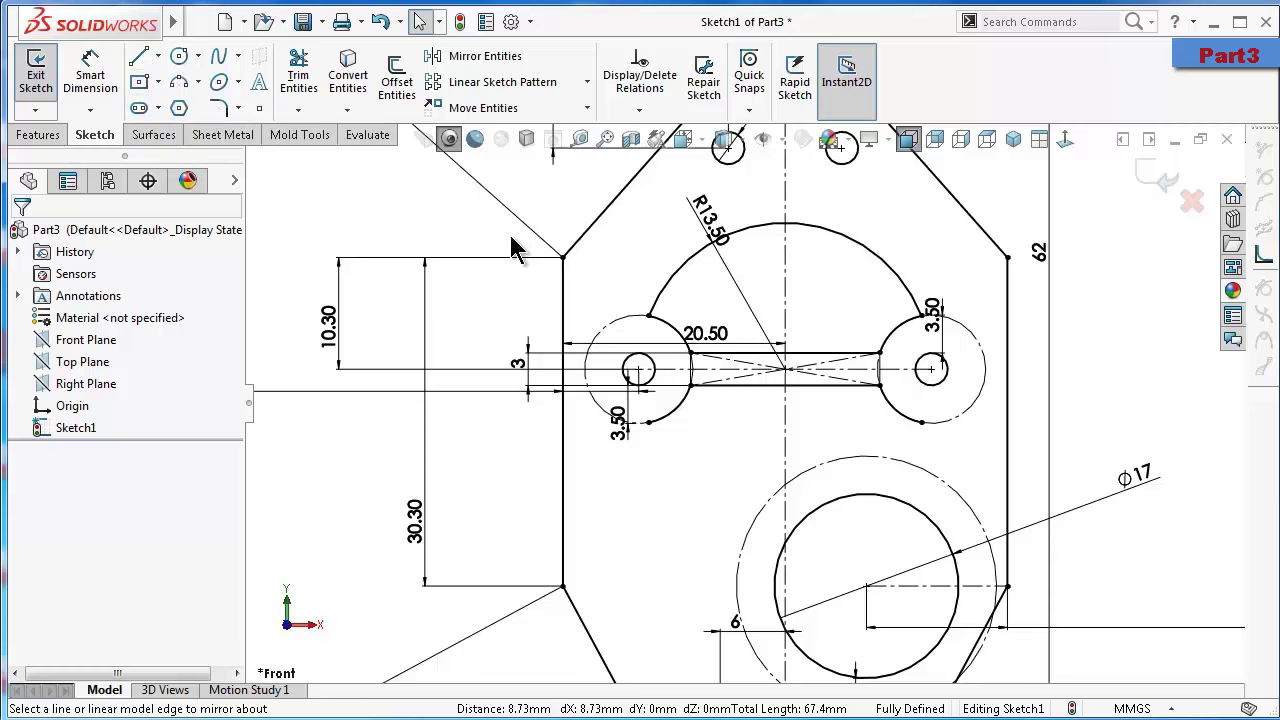
Draw a small three-point arc from the right boss's lower end to the dashed Φ17 circle
click(177, 84)
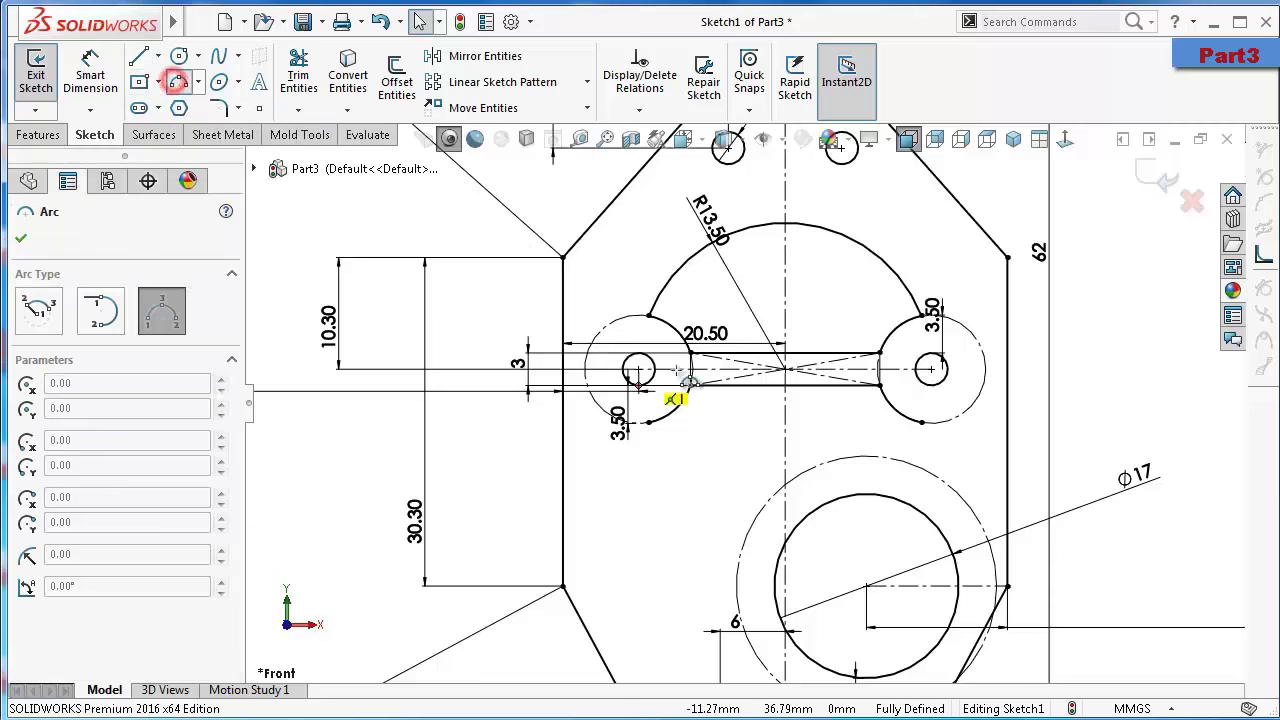
click(923, 427)
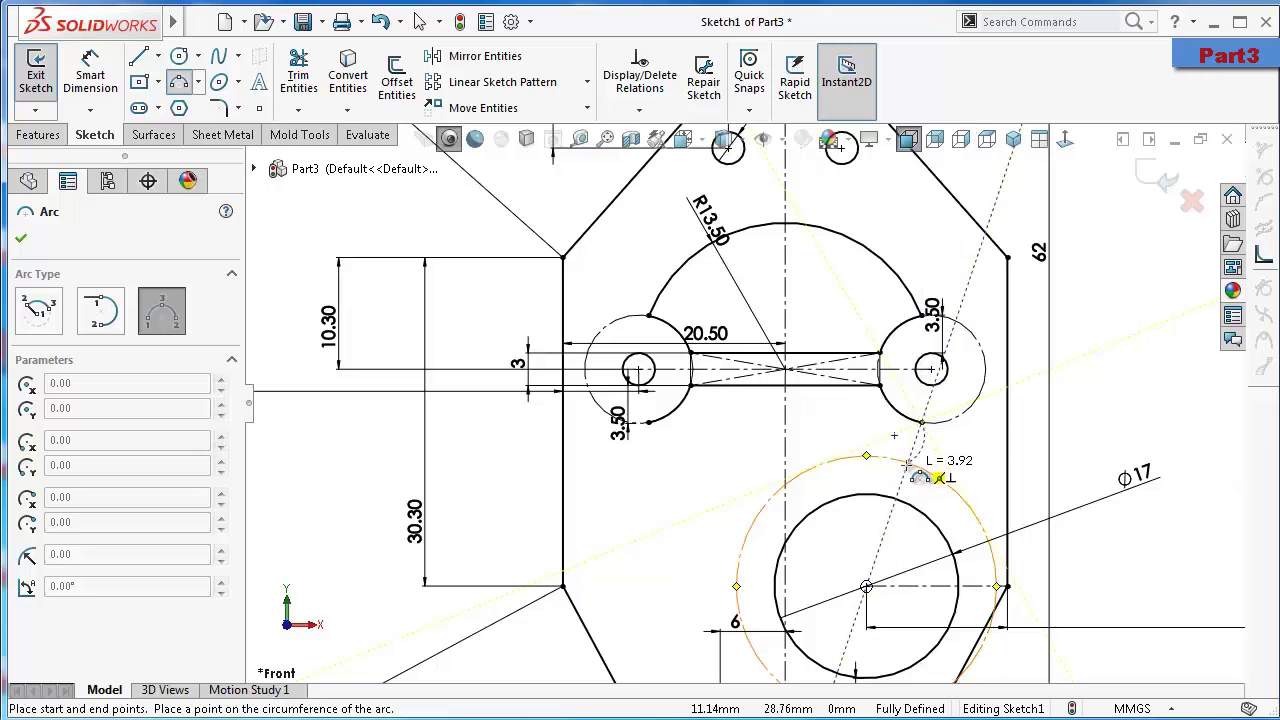
click(906, 466)
click(929, 460)
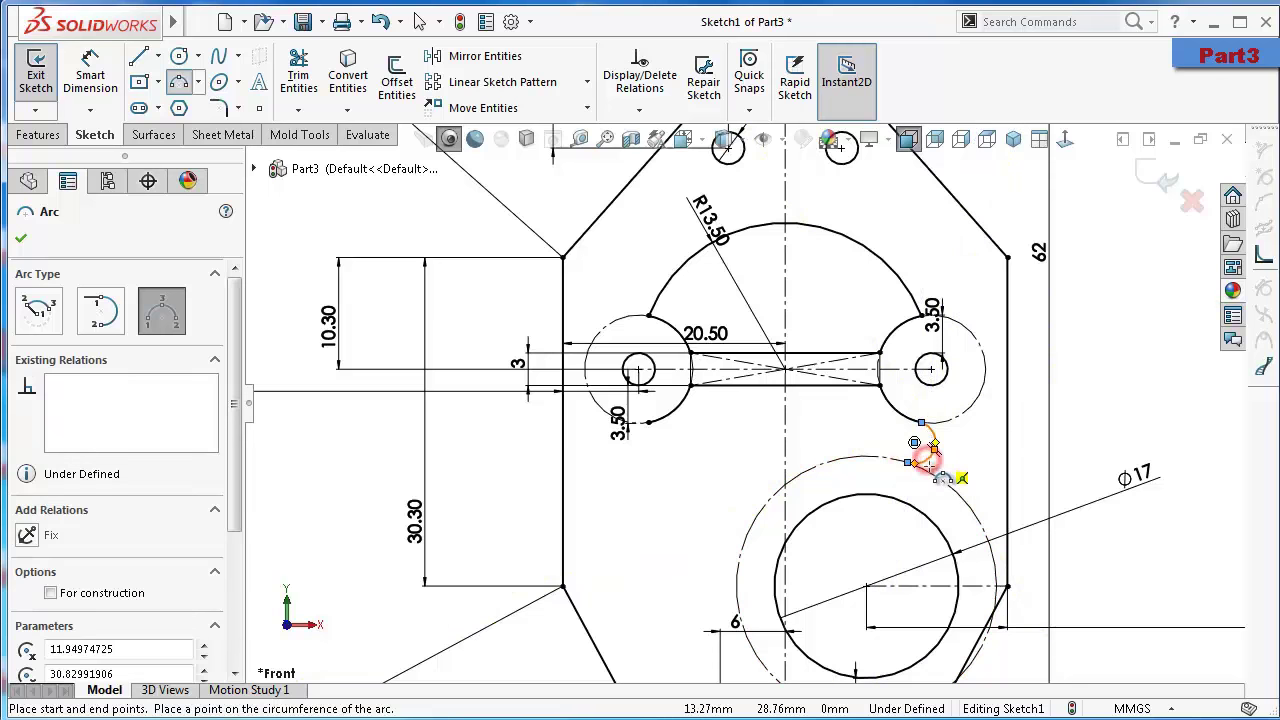
key(Escape)
scroll(897, 480, down, 2)
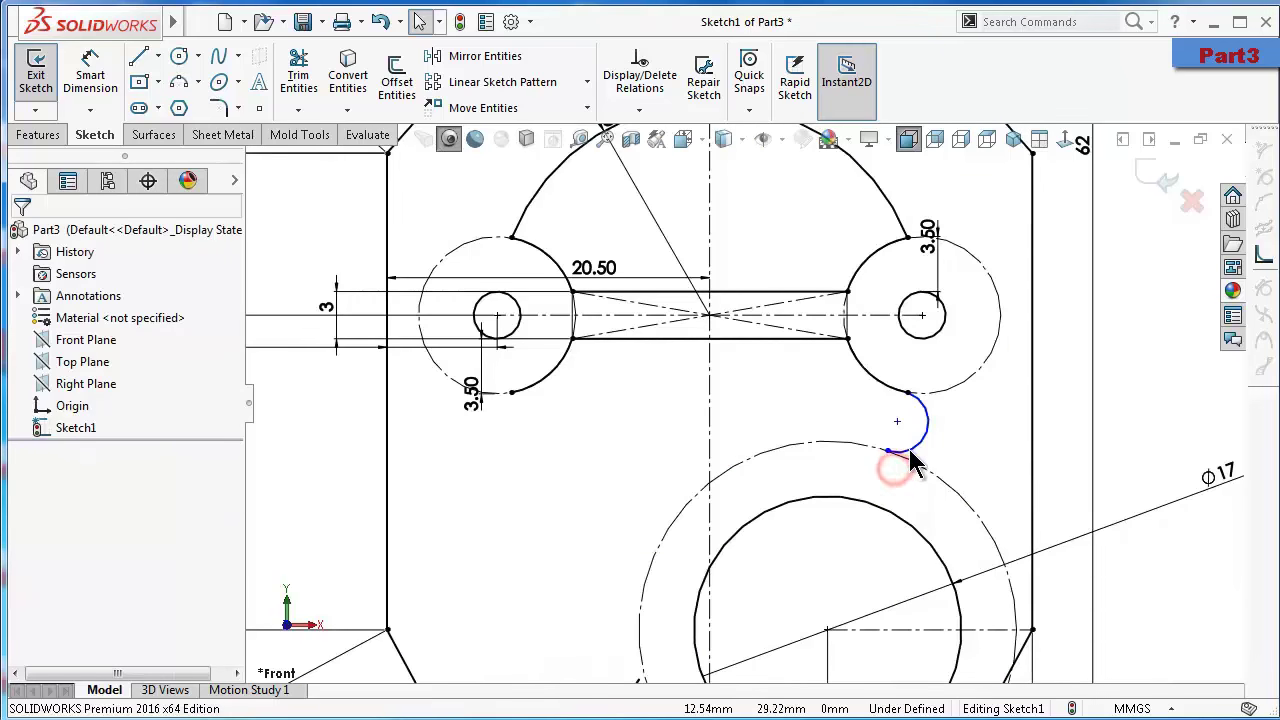
Draw a construction centreline from the right hole centre to the arc end
click(158, 57)
click(179, 105)
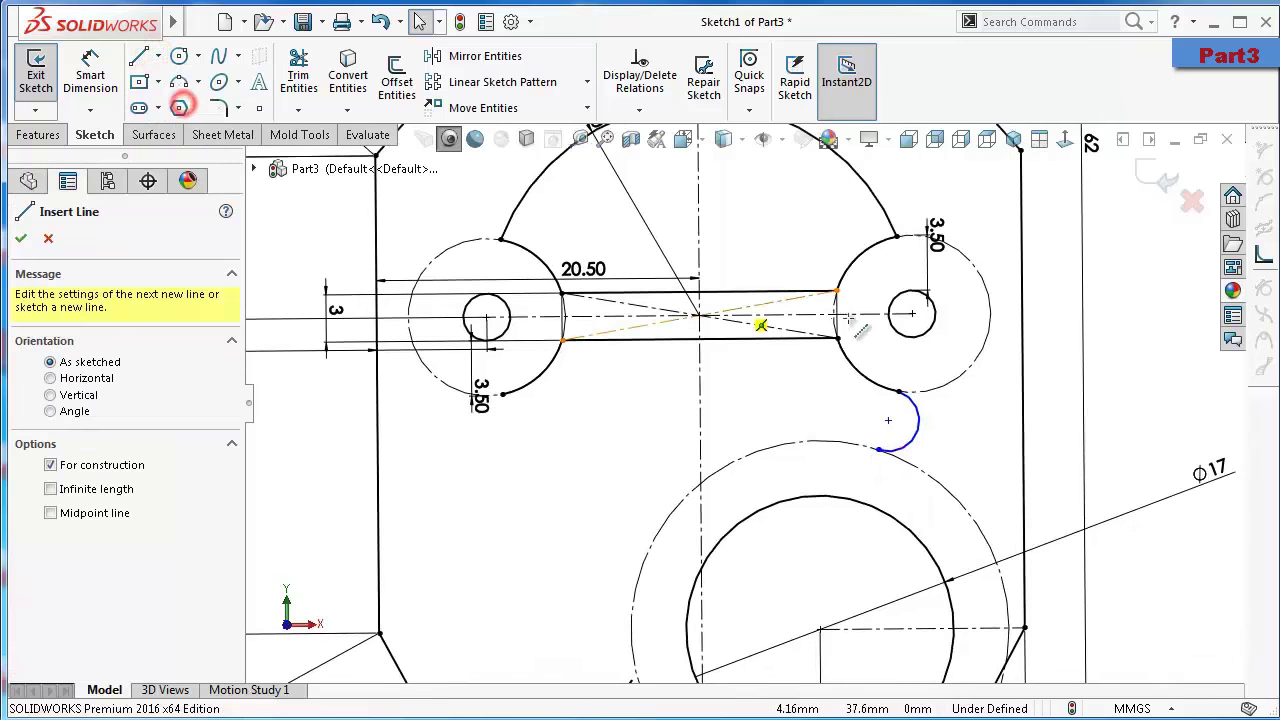
click(912, 313)
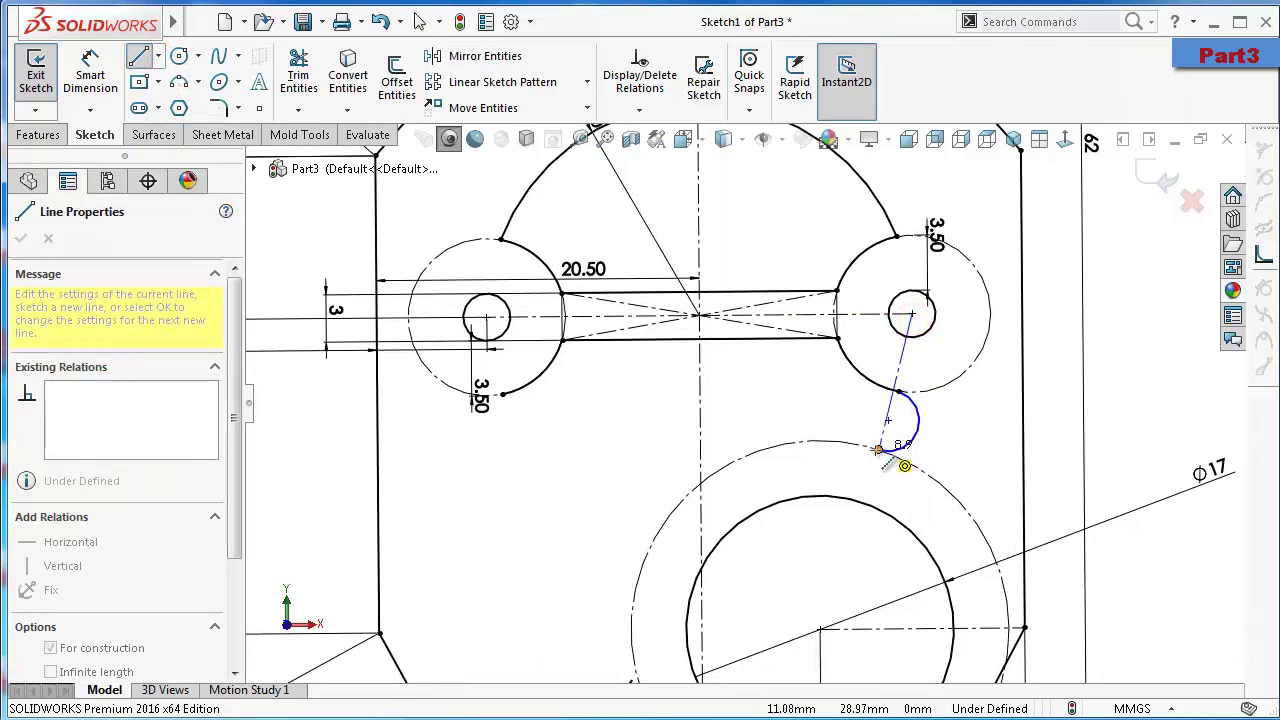
key(Escape)
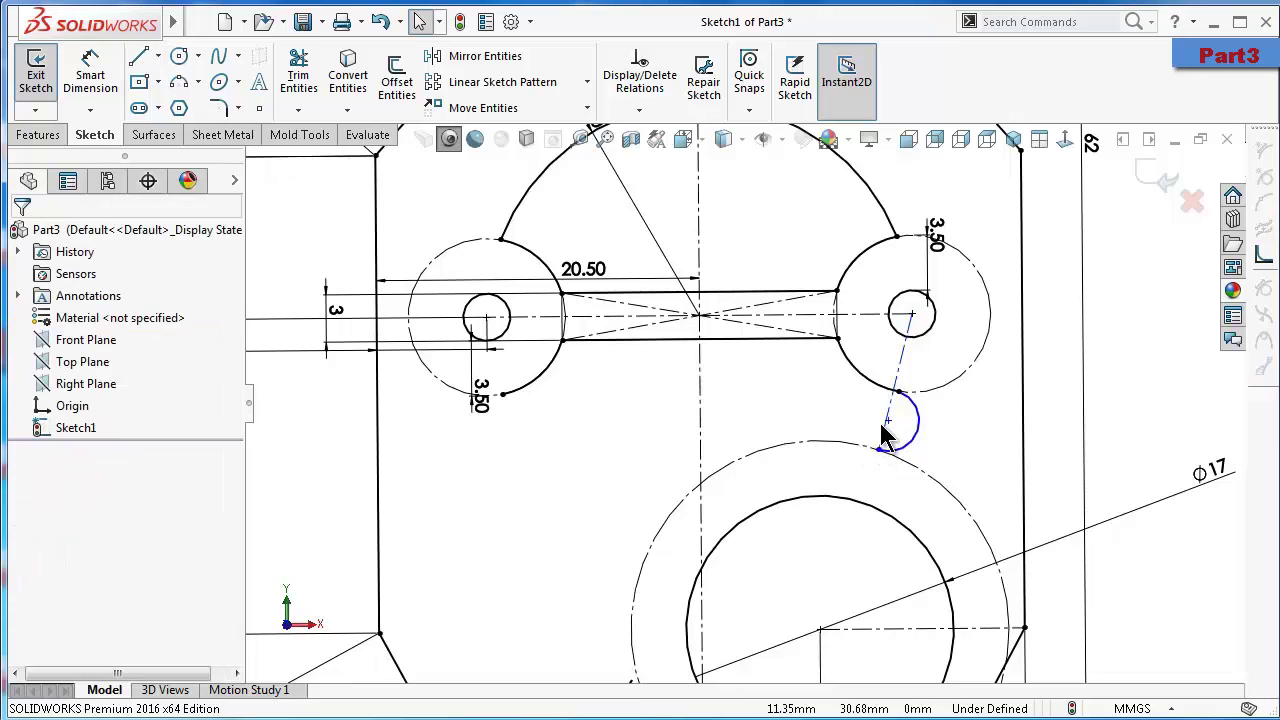
click(888, 420)
ctrl+click(895, 391)
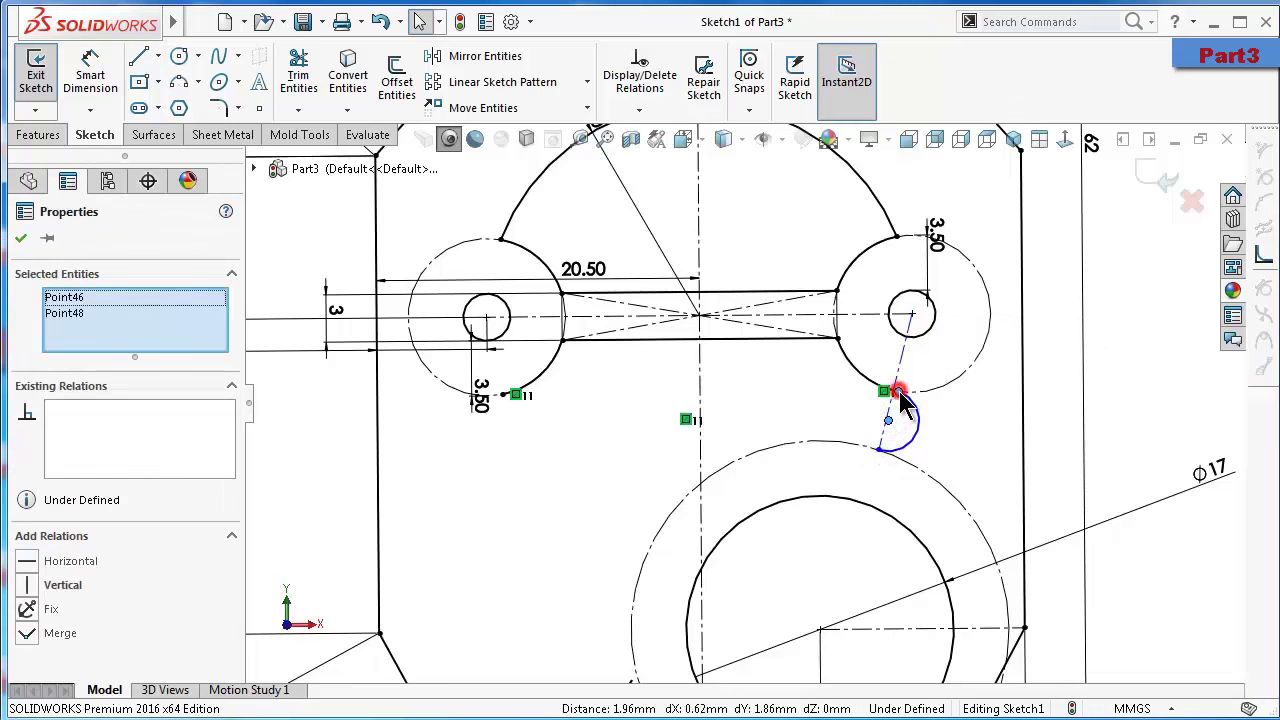
click(781, 405)
Make the small arc tangent to the right boss's lower arc
scroll(878, 410, down, 2)
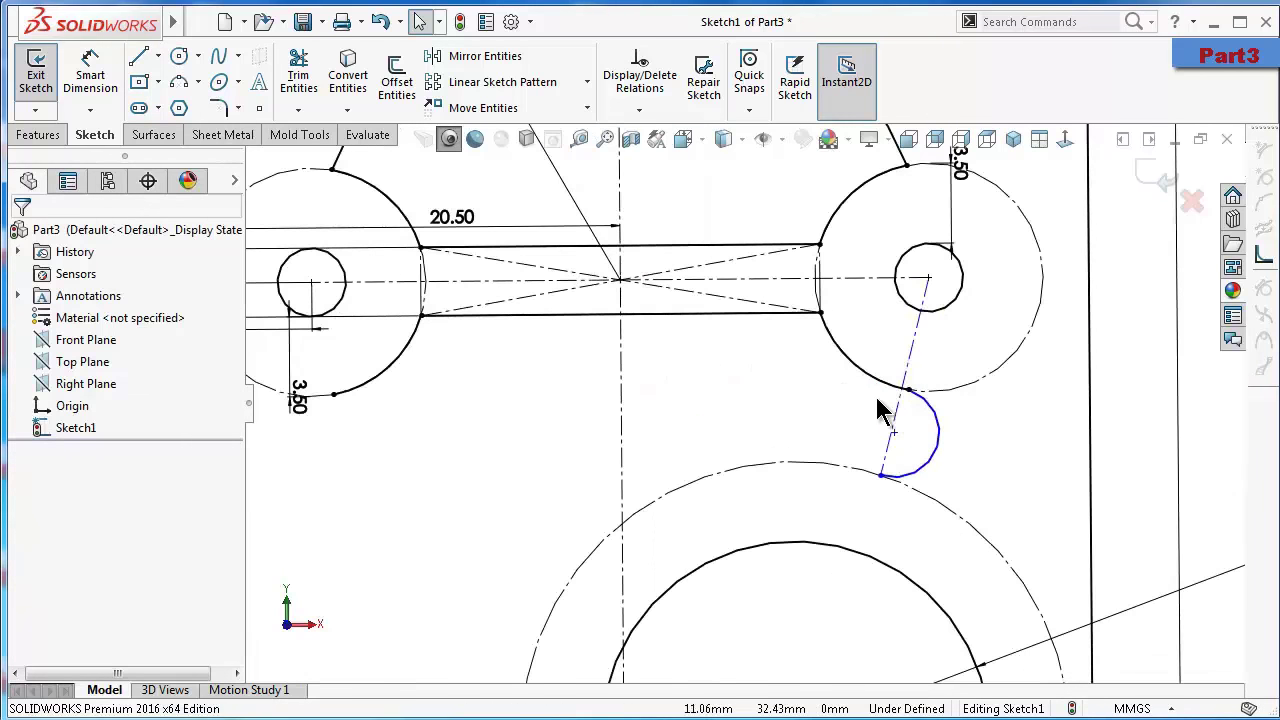
click(894, 389)
ctrl+click(937, 420)
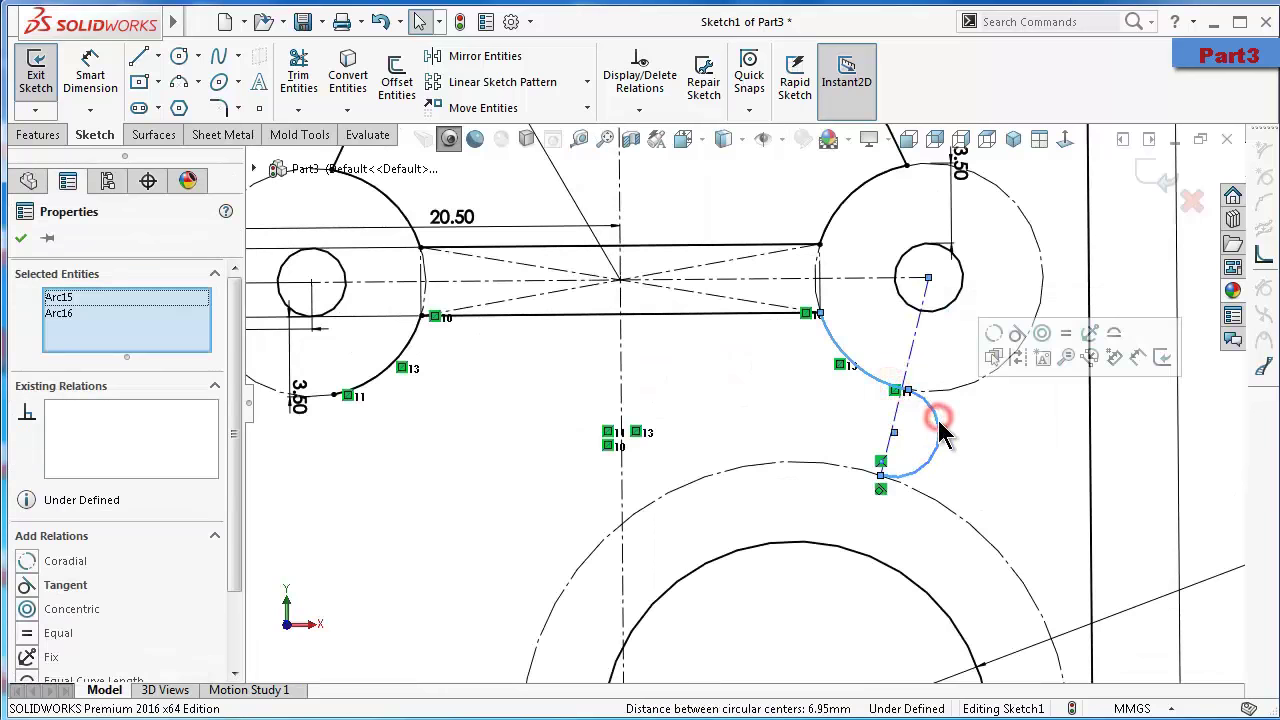
click(1017, 333)
click(985, 430)
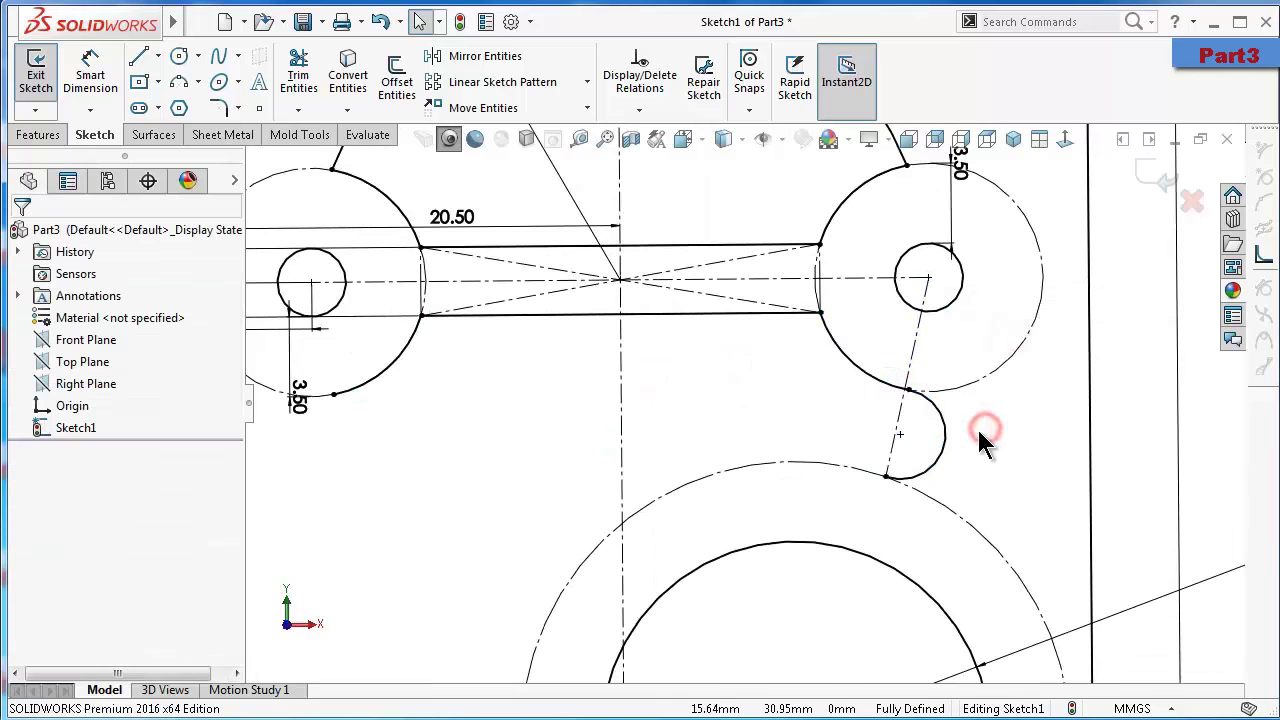
scroll(965, 431, up, 1)
scroll(961, 437, up, 1)
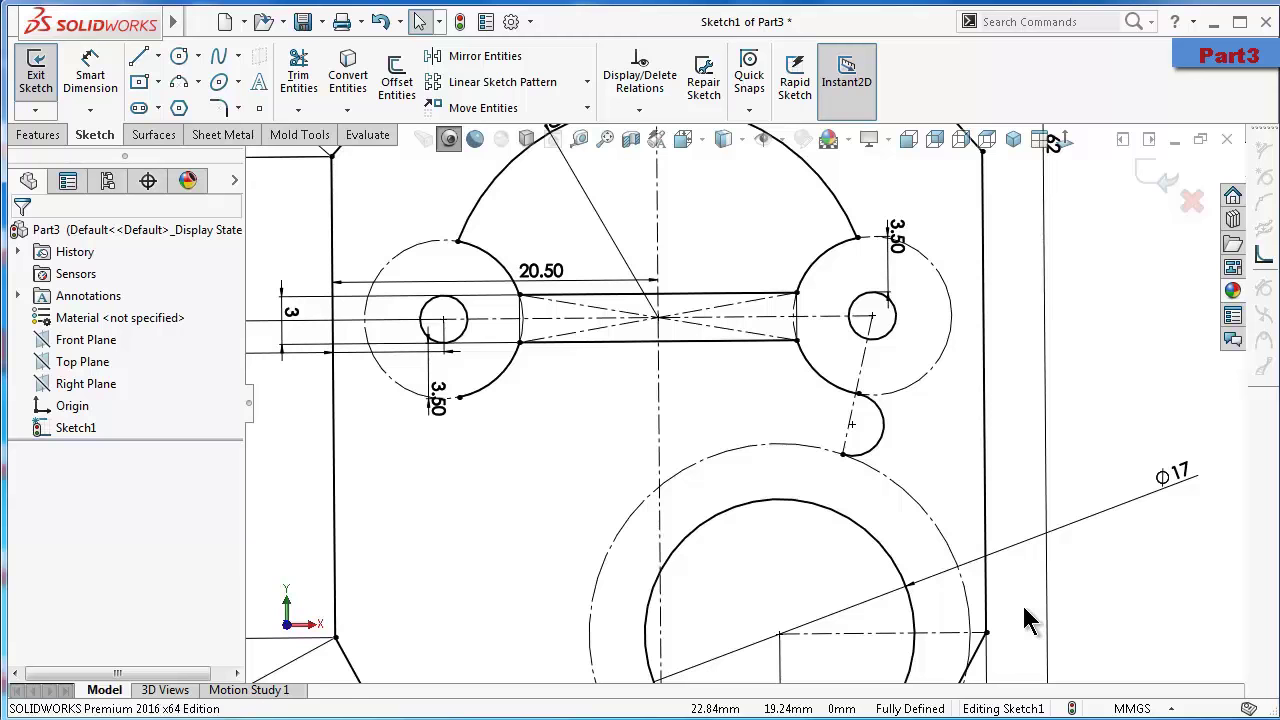
Draw a three-point arc from the small right arc's end, wrapping around the Ø17 circle
click(182, 82)
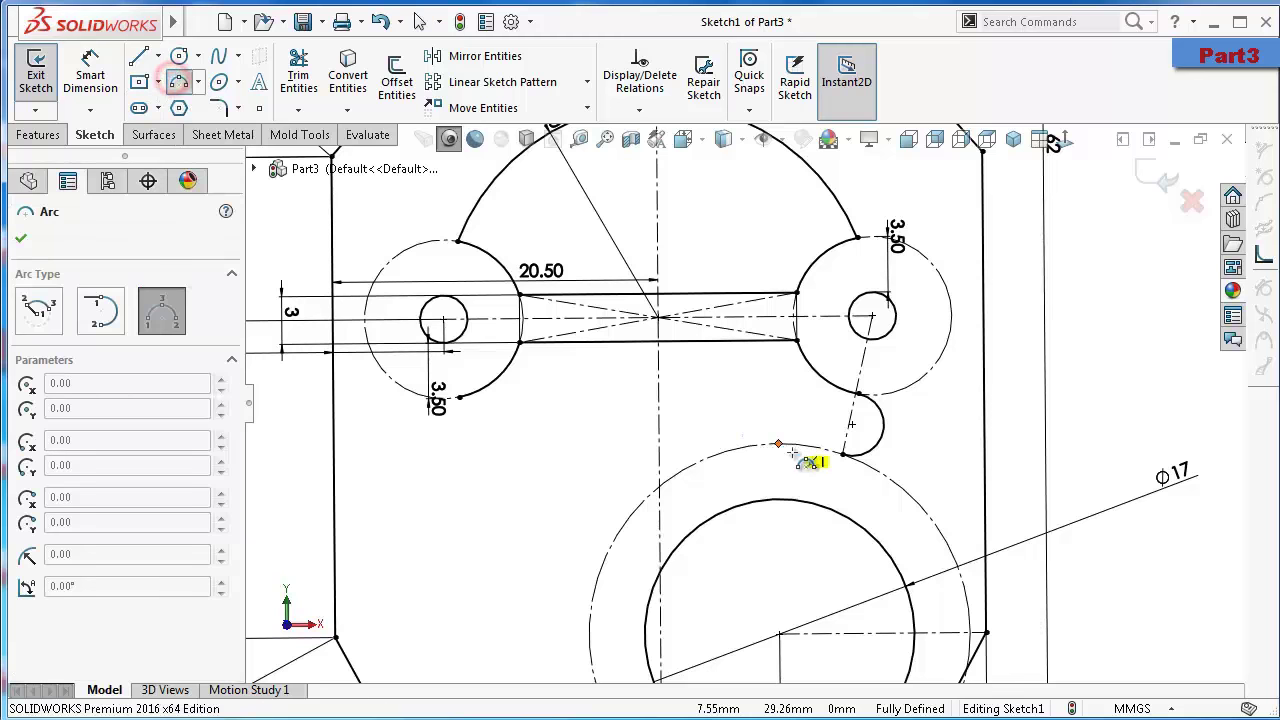
click(843, 455)
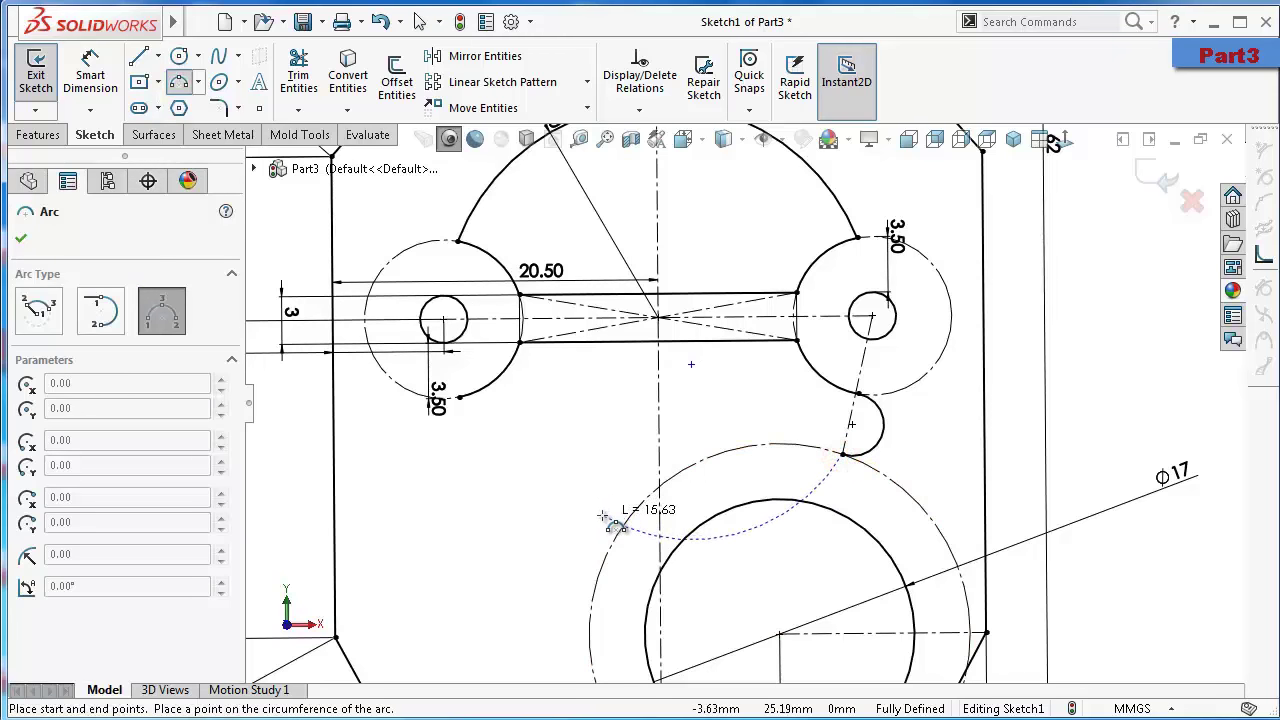
scroll(605, 517, up, 2)
scroll(612, 515, up, 2)
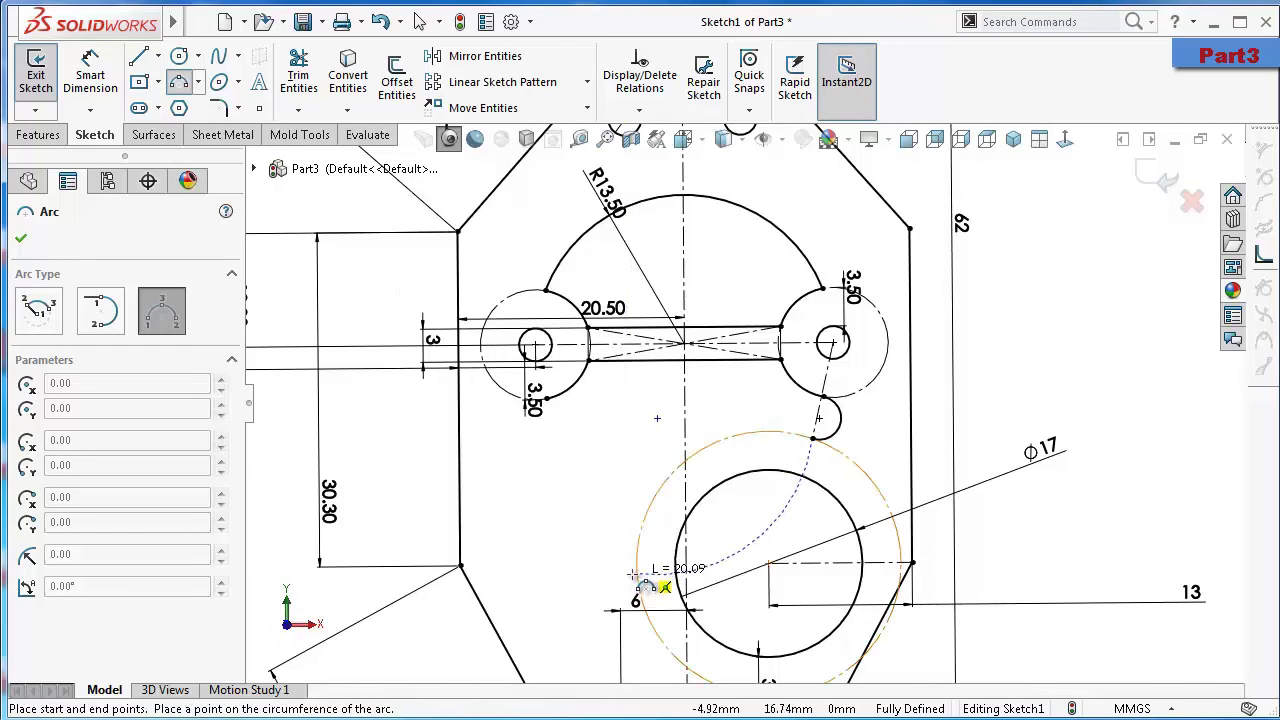
click(638, 565)
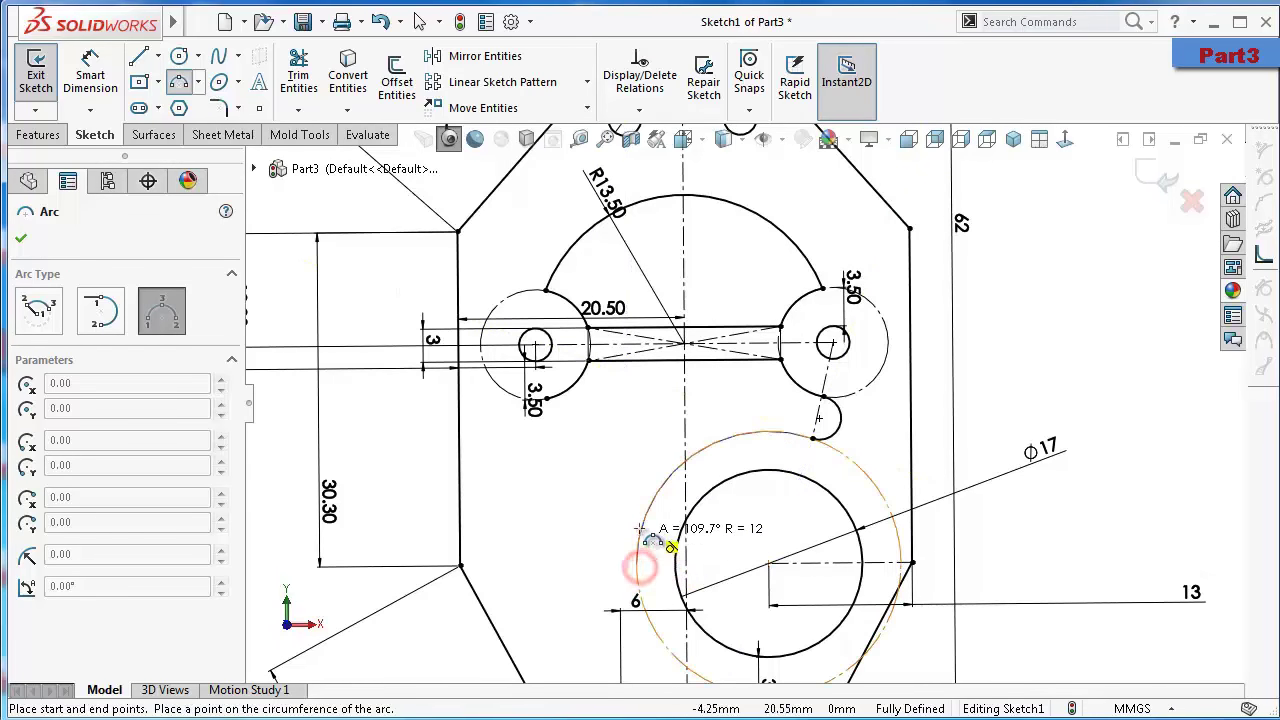
click(688, 504)
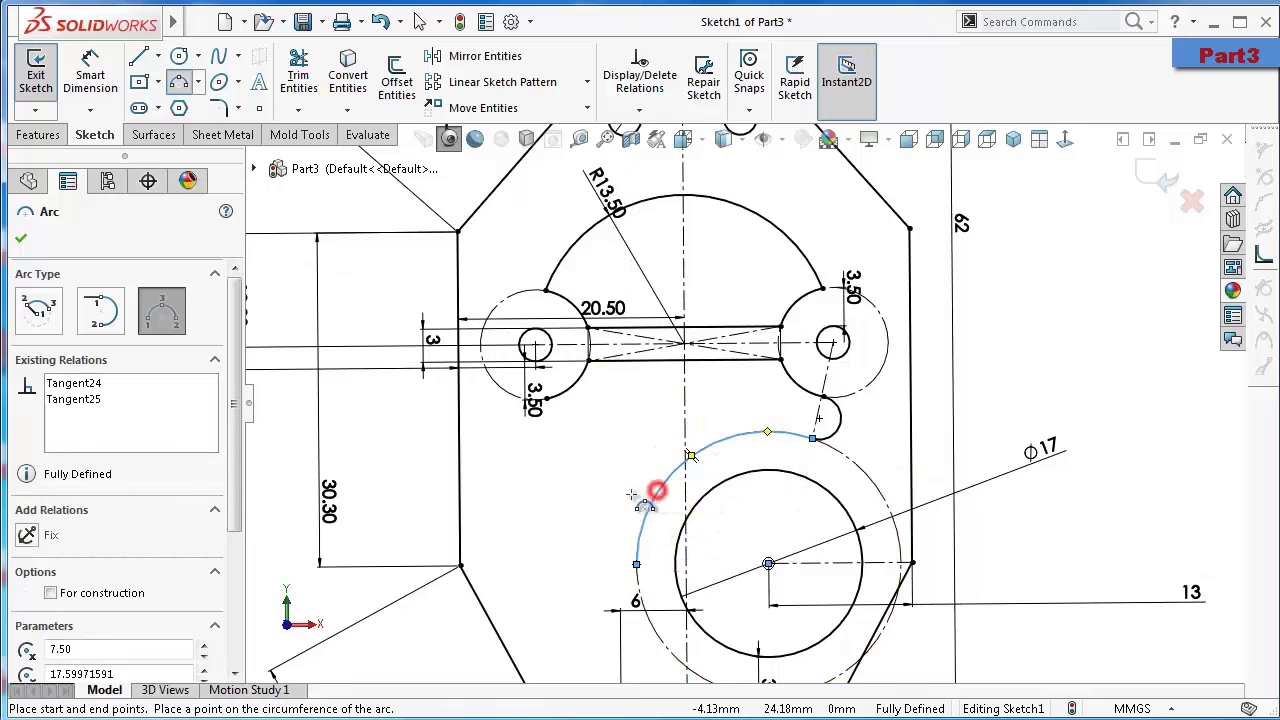
key(Escape)
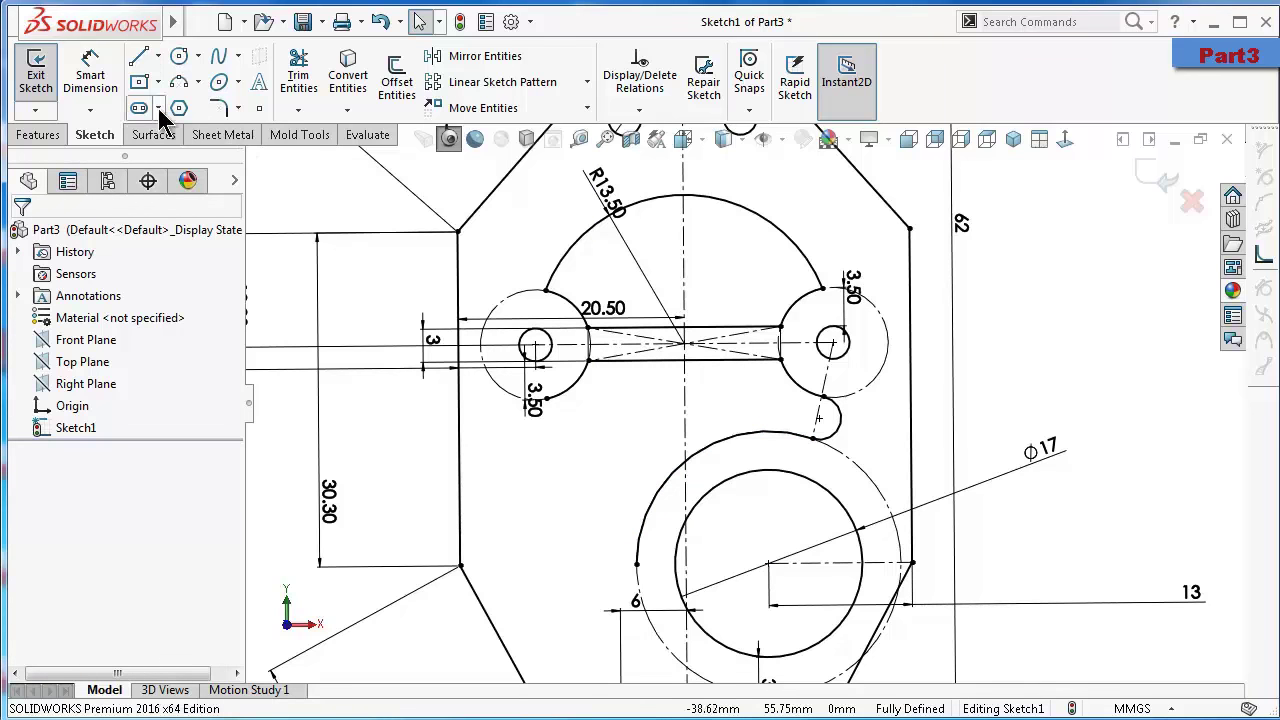
Draw a vertical line down from the left lobe, making its bottom end horizontal with the big arc's end
click(140, 58)
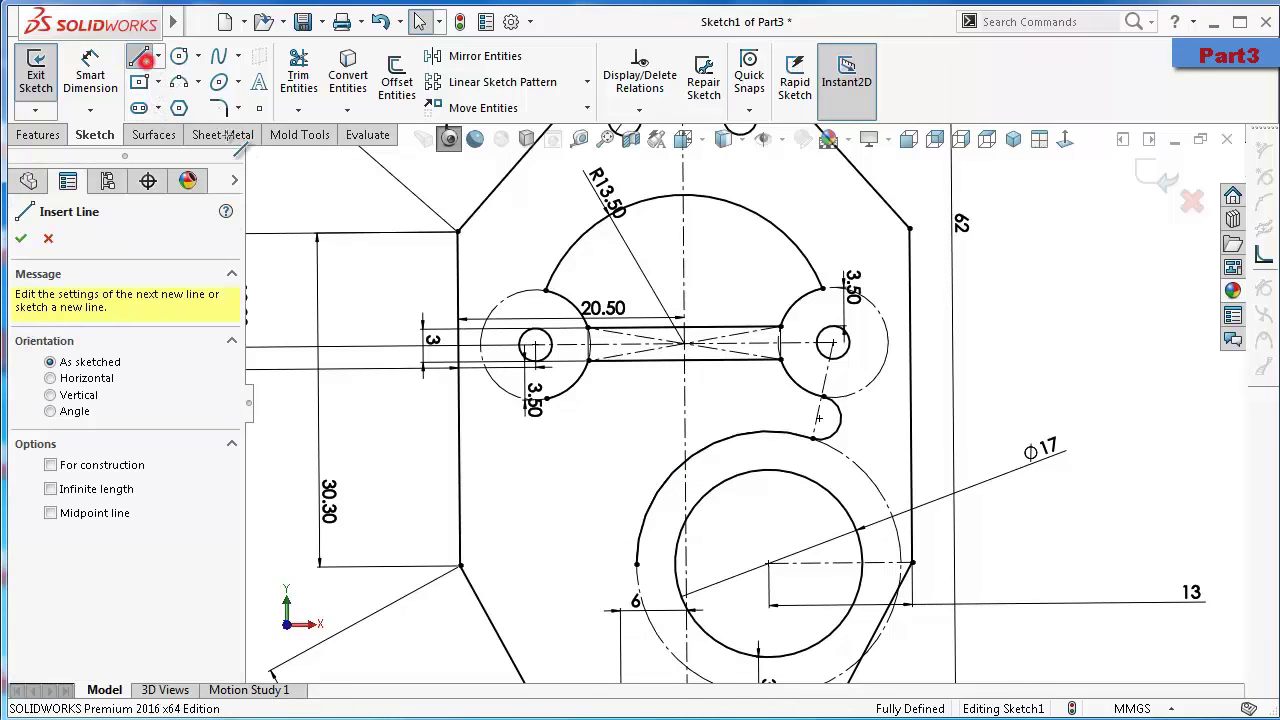
click(545, 400)
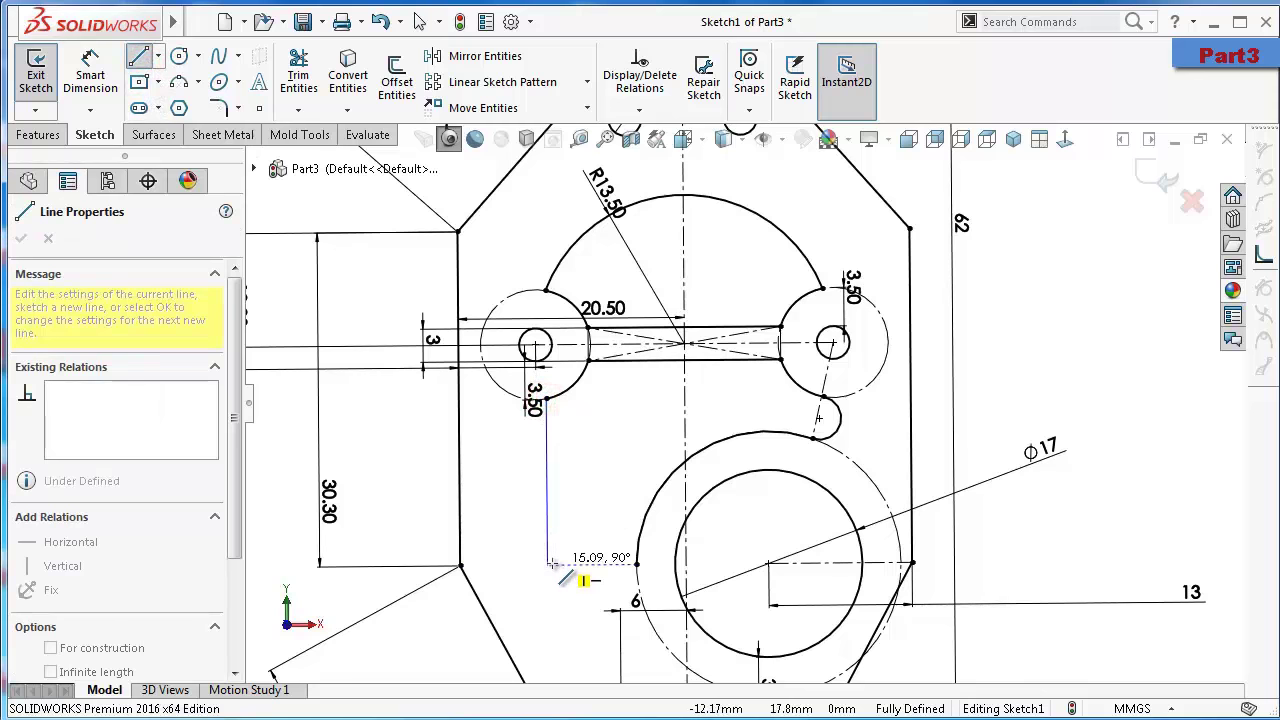
double_click(548, 563)
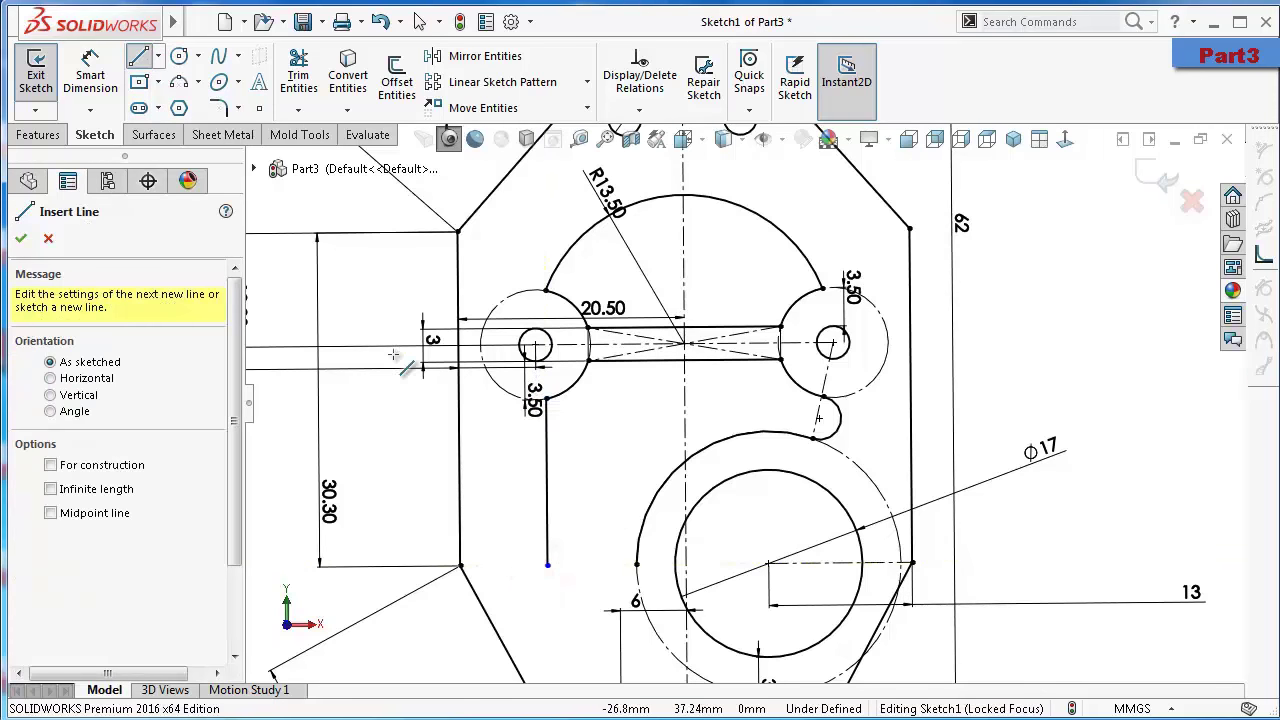
key(Escape)
click(547, 565)
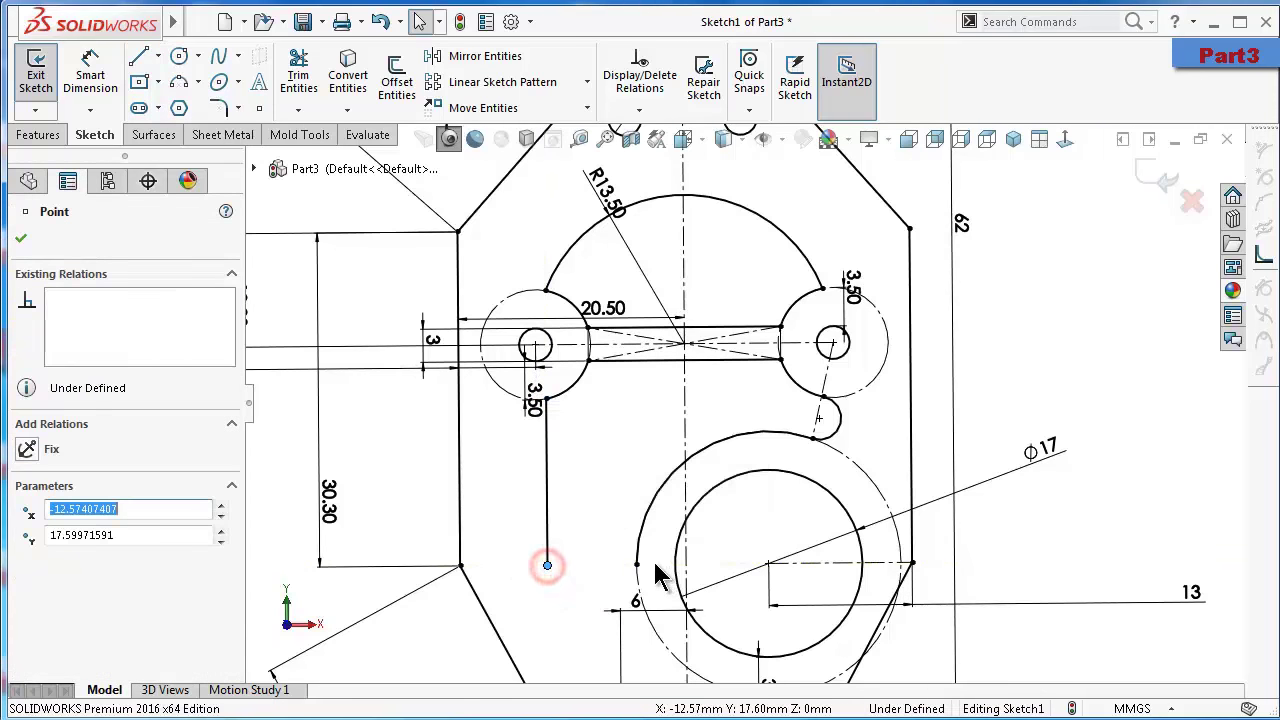
ctrl+click(637, 565)
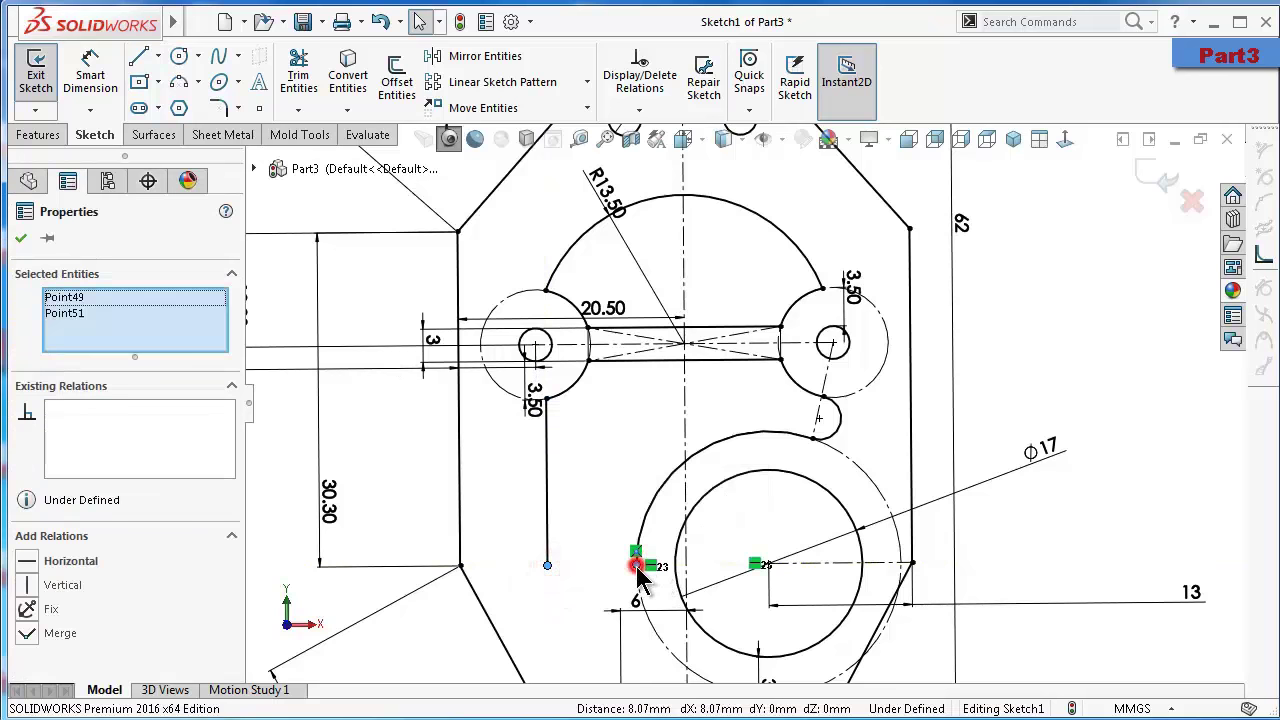
click(600, 443)
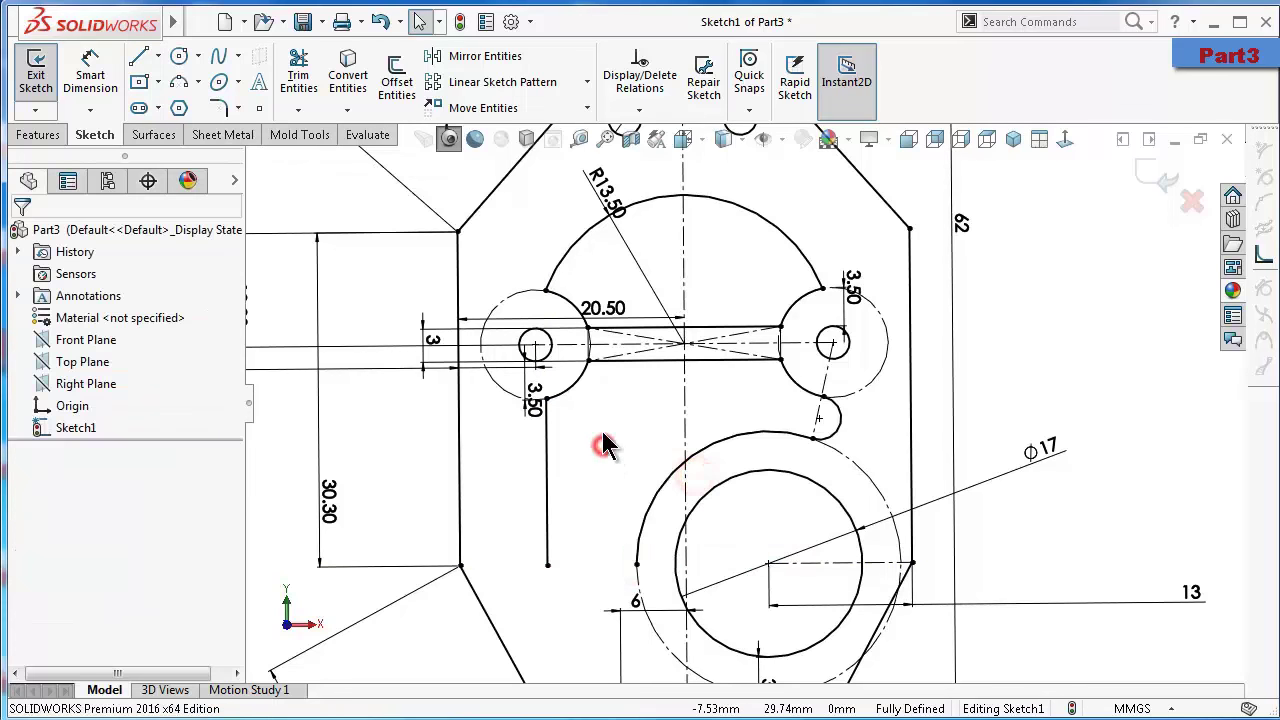
Close the outline with a small arc underneath, then show the sketch in isometric view
click(181, 83)
click(548, 566)
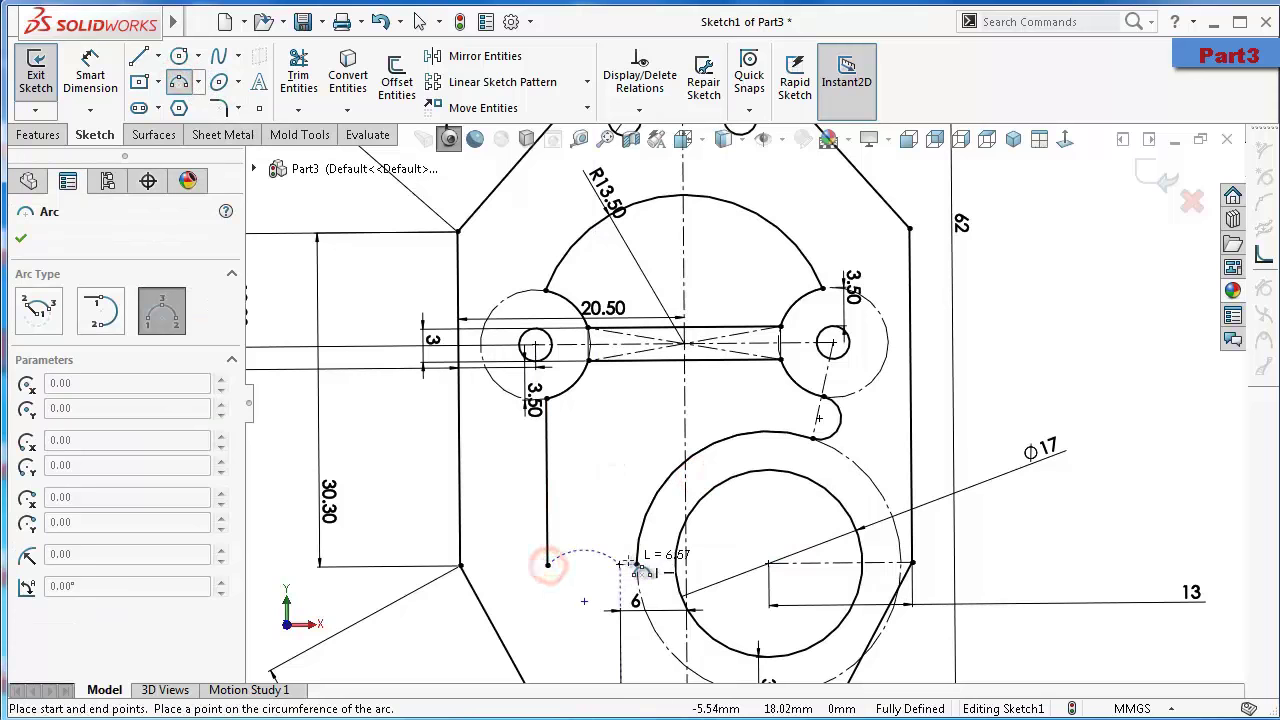
click(637, 565)
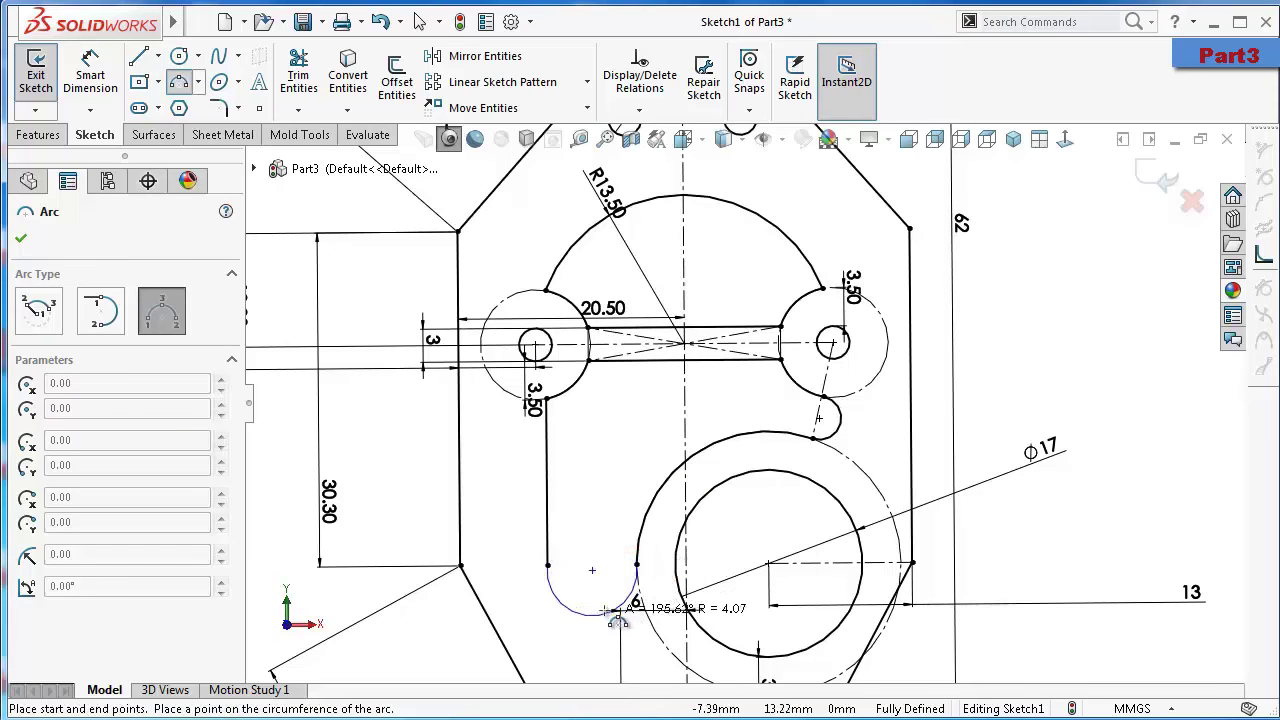
click(592, 608)
key(Escape)
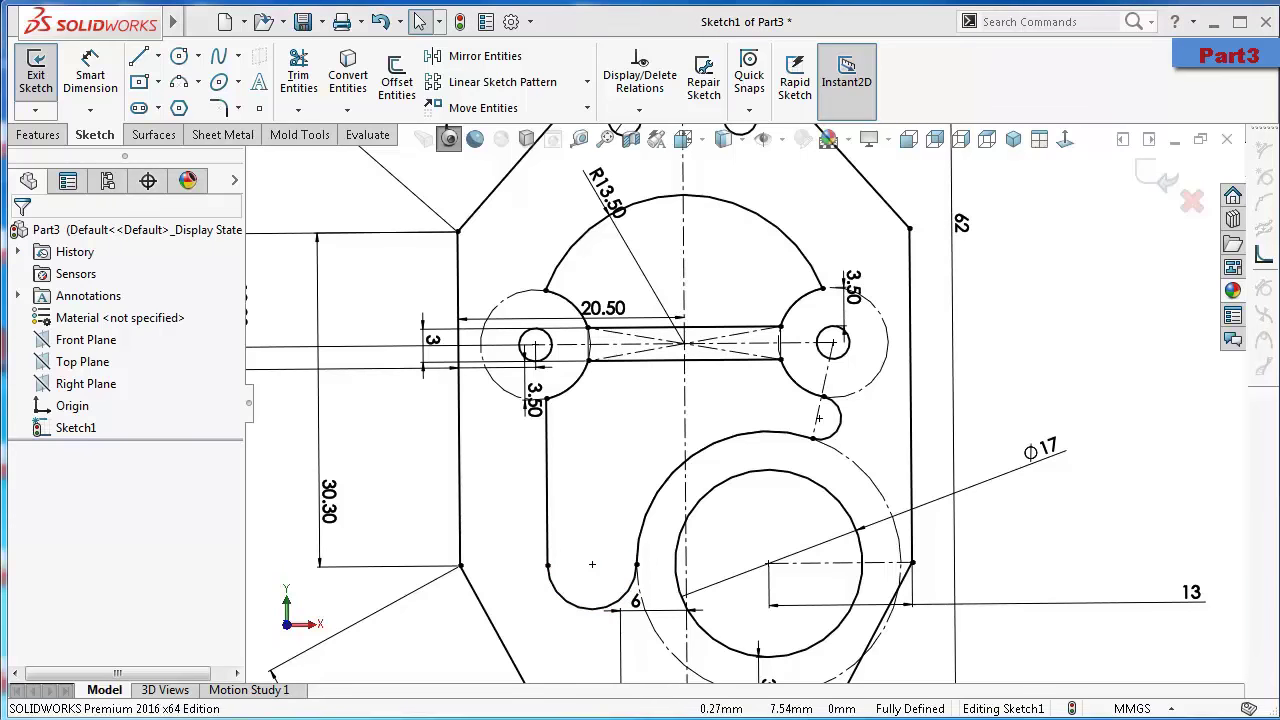
click(1064, 338)
key(ctrl+7)
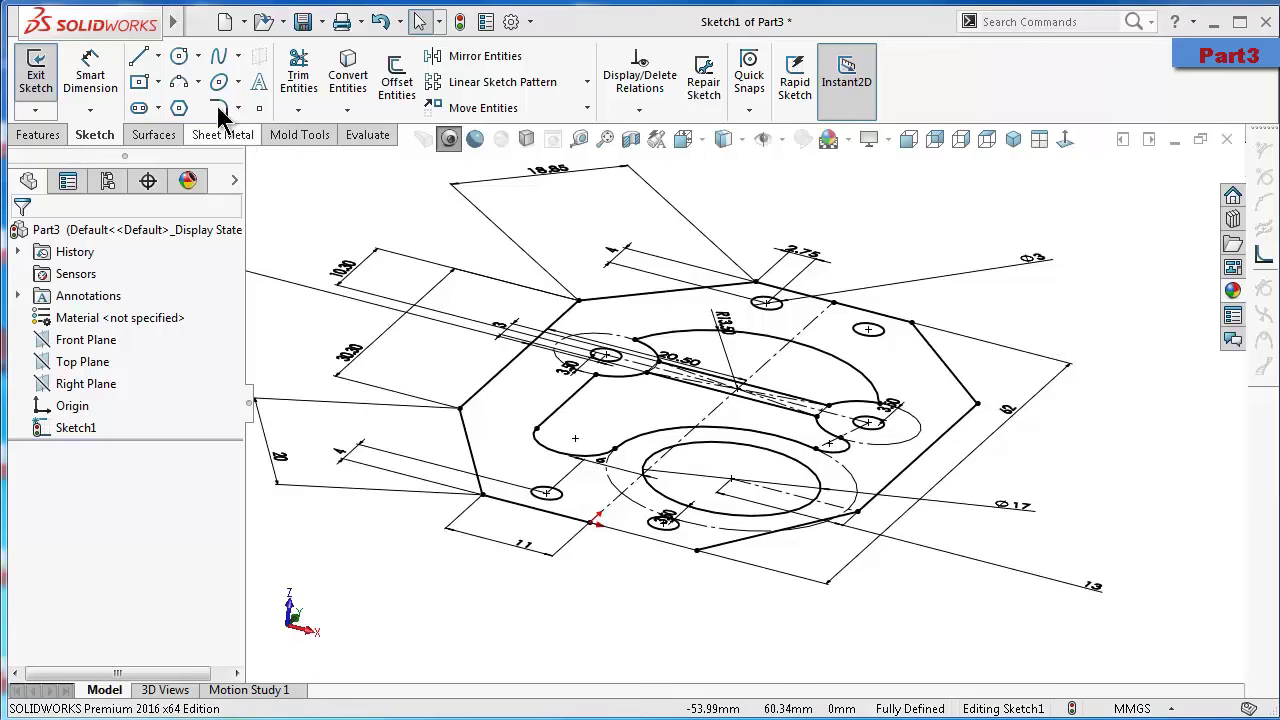
Draw the 11 mm line along the sketch's bottom edge
click(139, 56)
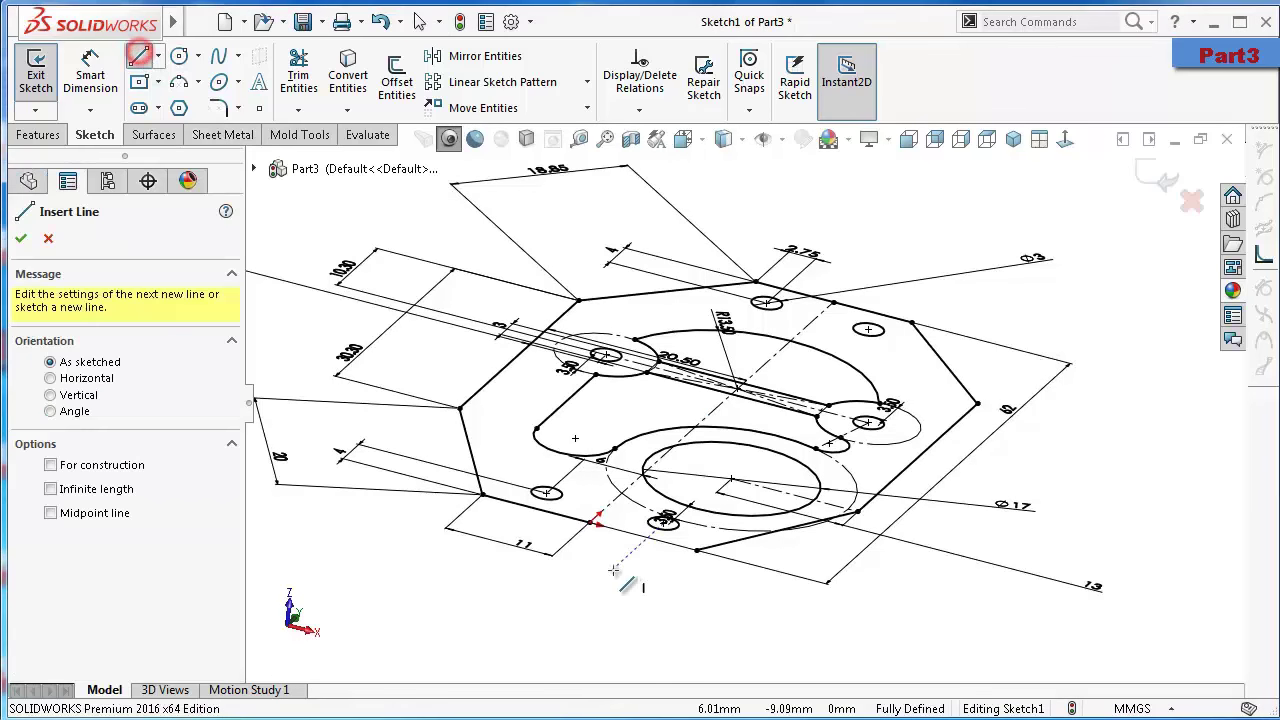
click(697, 551)
click(590, 520)
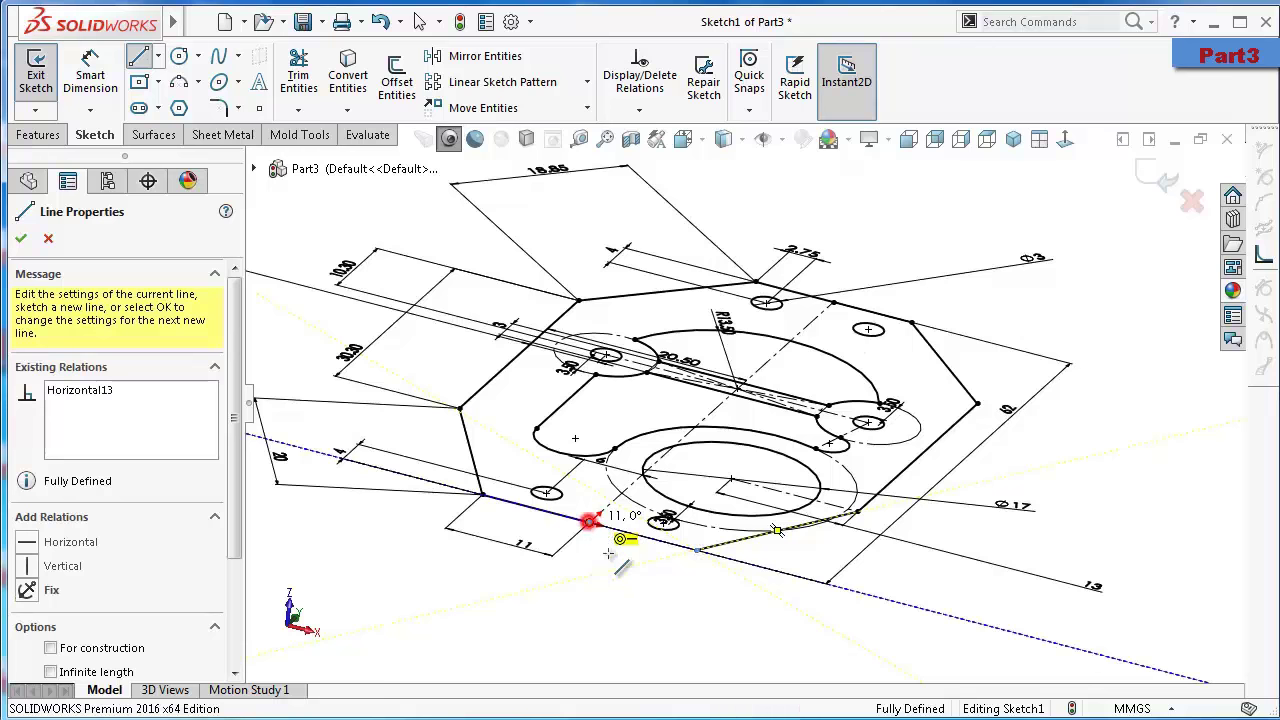
key(Escape)
Extrude Sketch1 3 mm into a solid plate with its cutouts and holes
scroll(665, 550, down, 3)
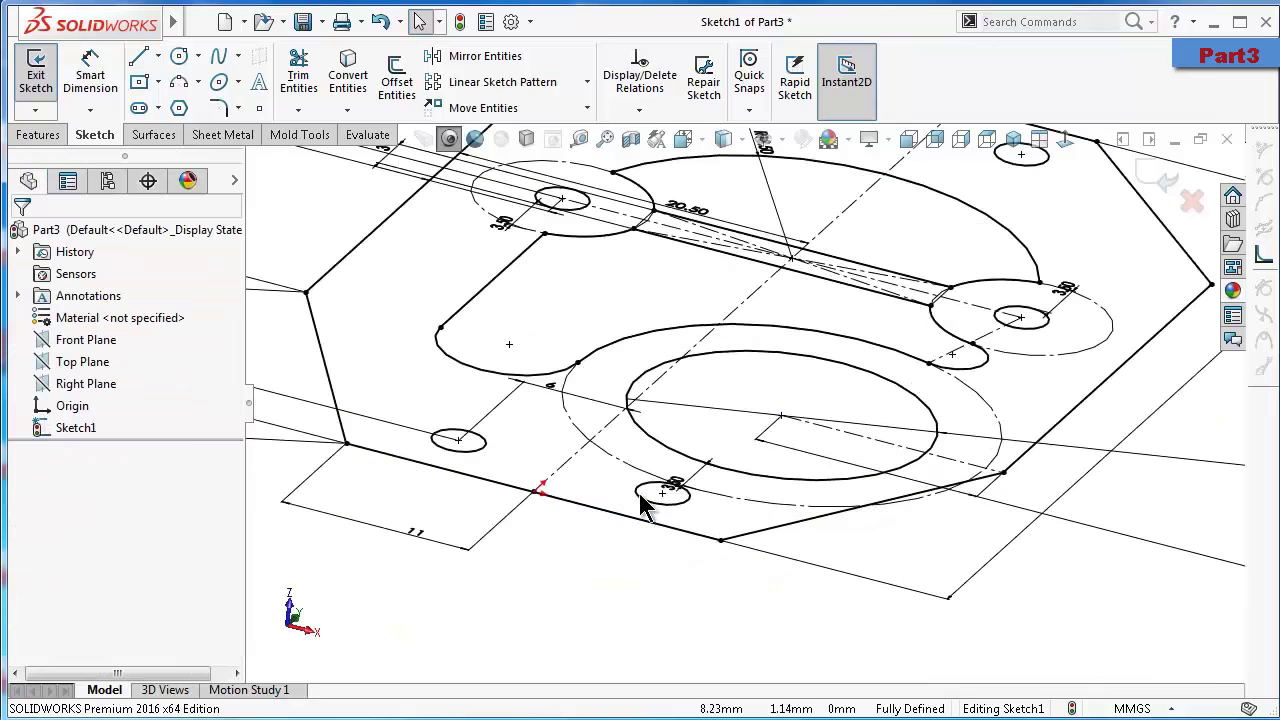
click(30, 133)
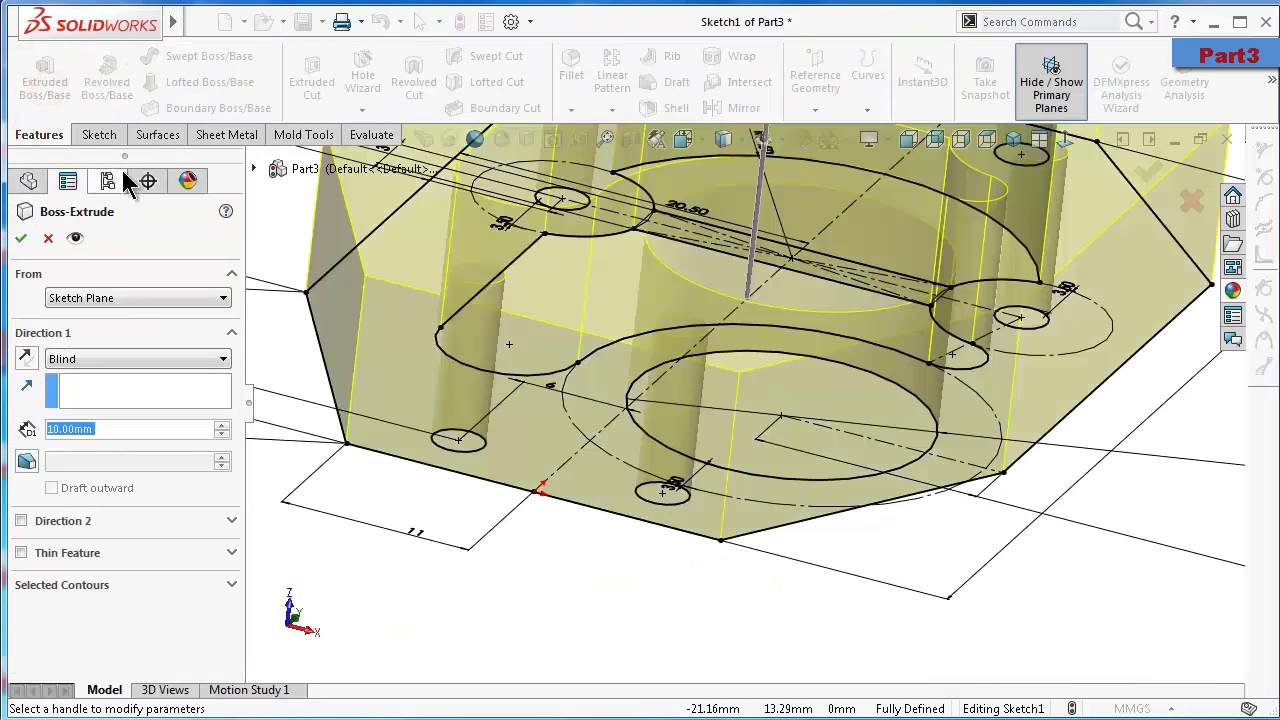
text(3)
click(284, 583)
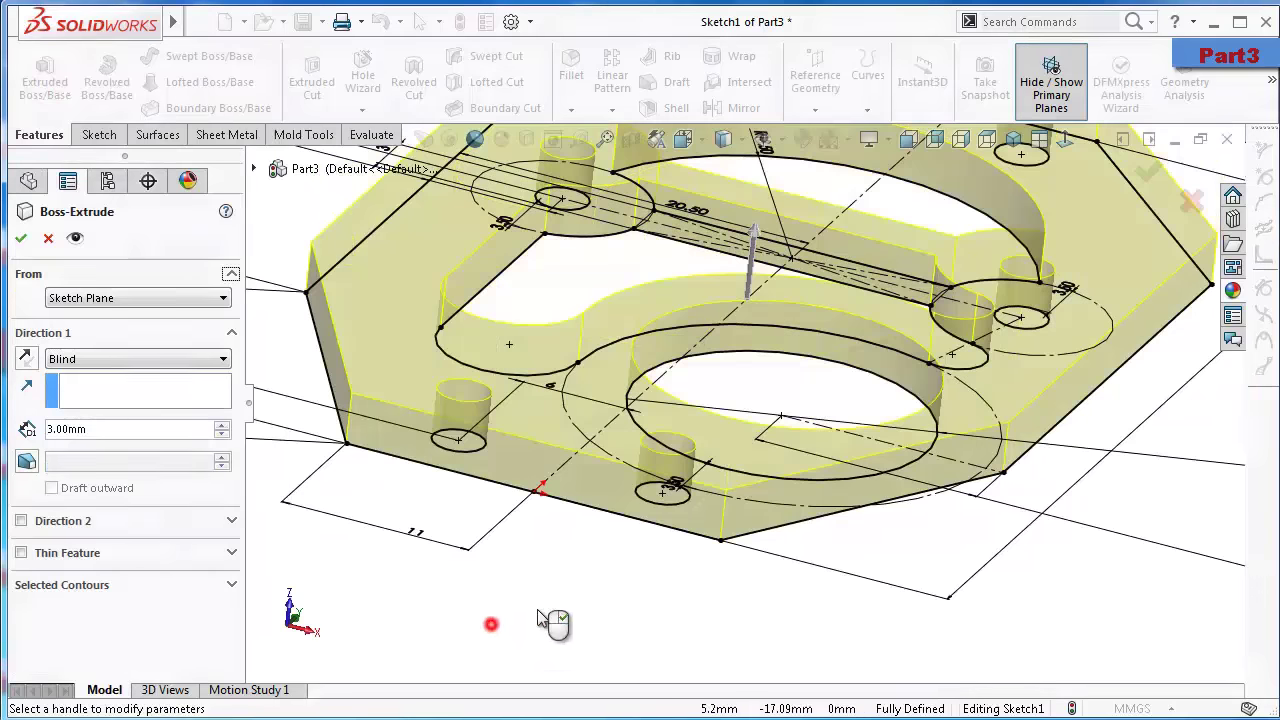
middle_drag(491, 623, 900, 330)
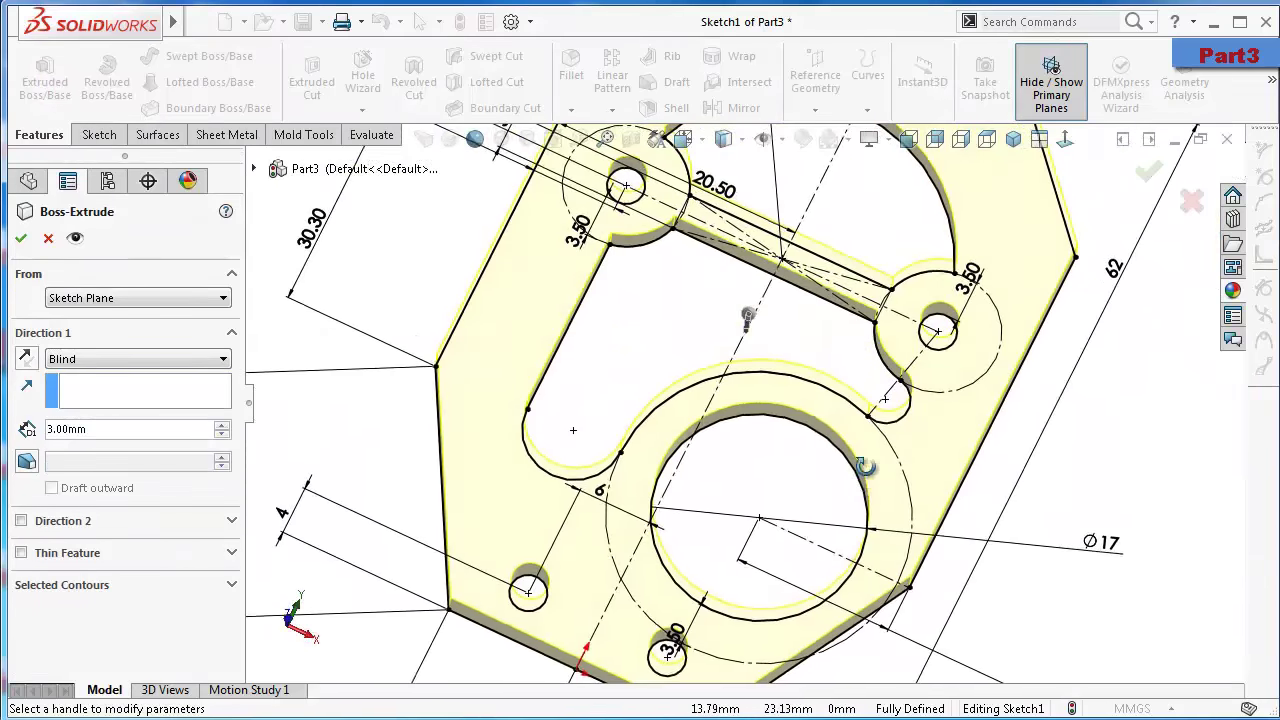
click(1150, 177)
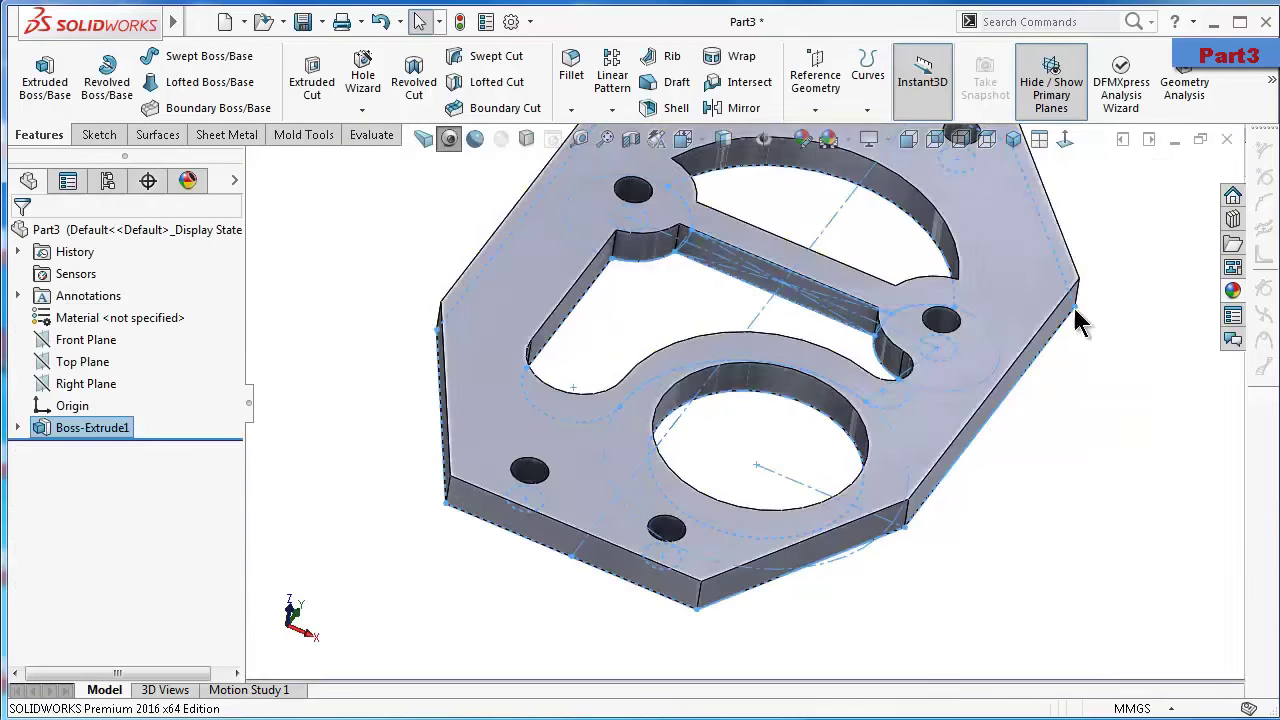
mouse_move(1044, 488)
middle_down()
mouse_move(800, 395)
mouse_move(794, 349)
middle_up()
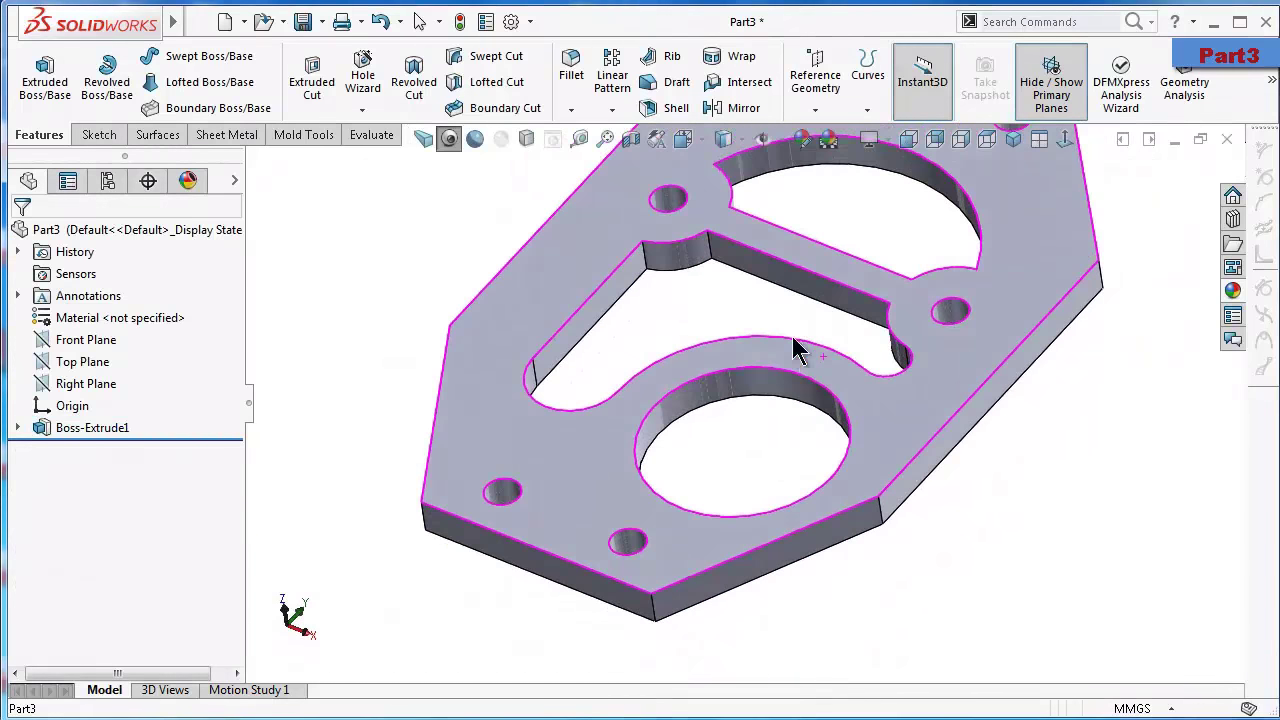
Start a 3 mm fillet on the bottom, right and left corner edges, removing a stray long edge
click(576, 80)
text(3)
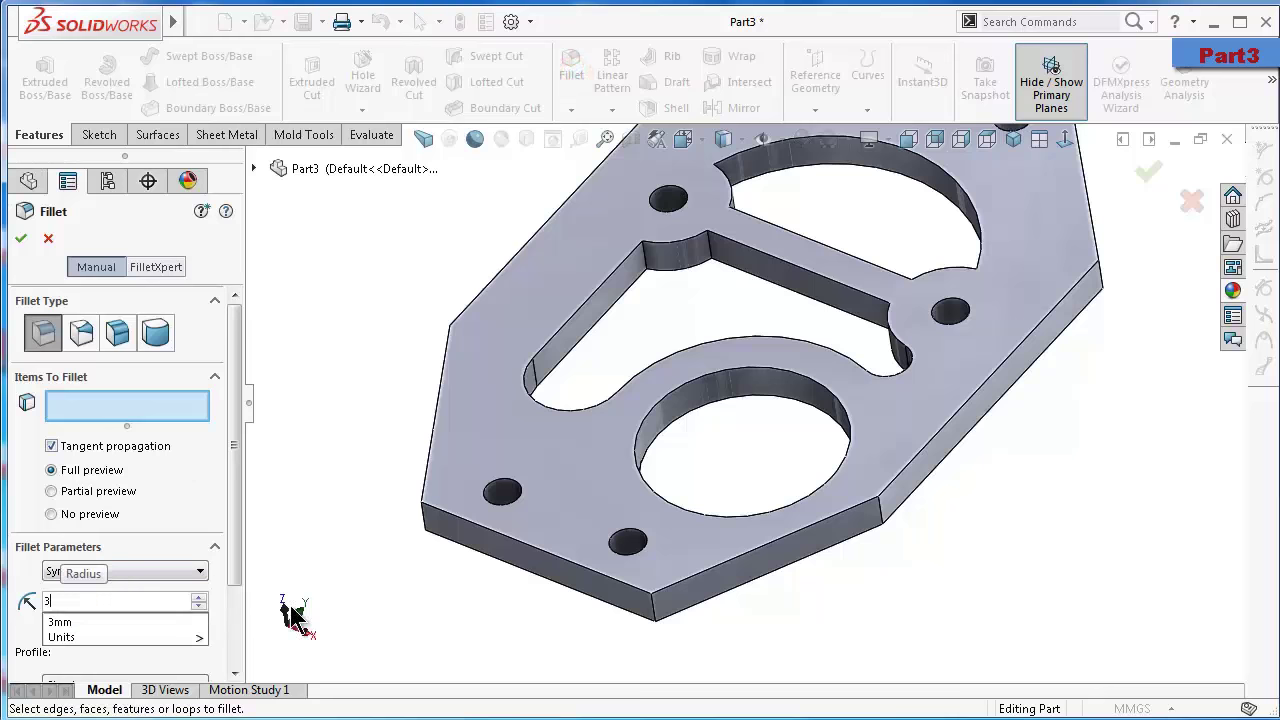
key(Return)
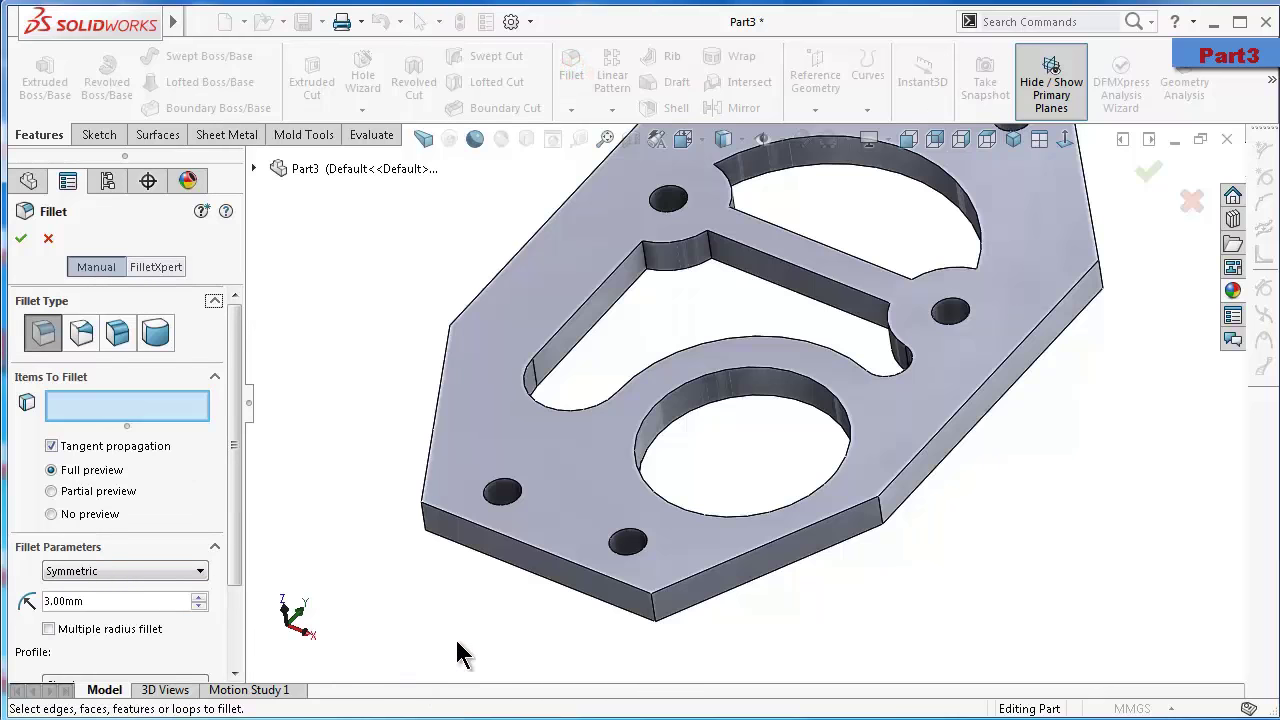
click(652, 606)
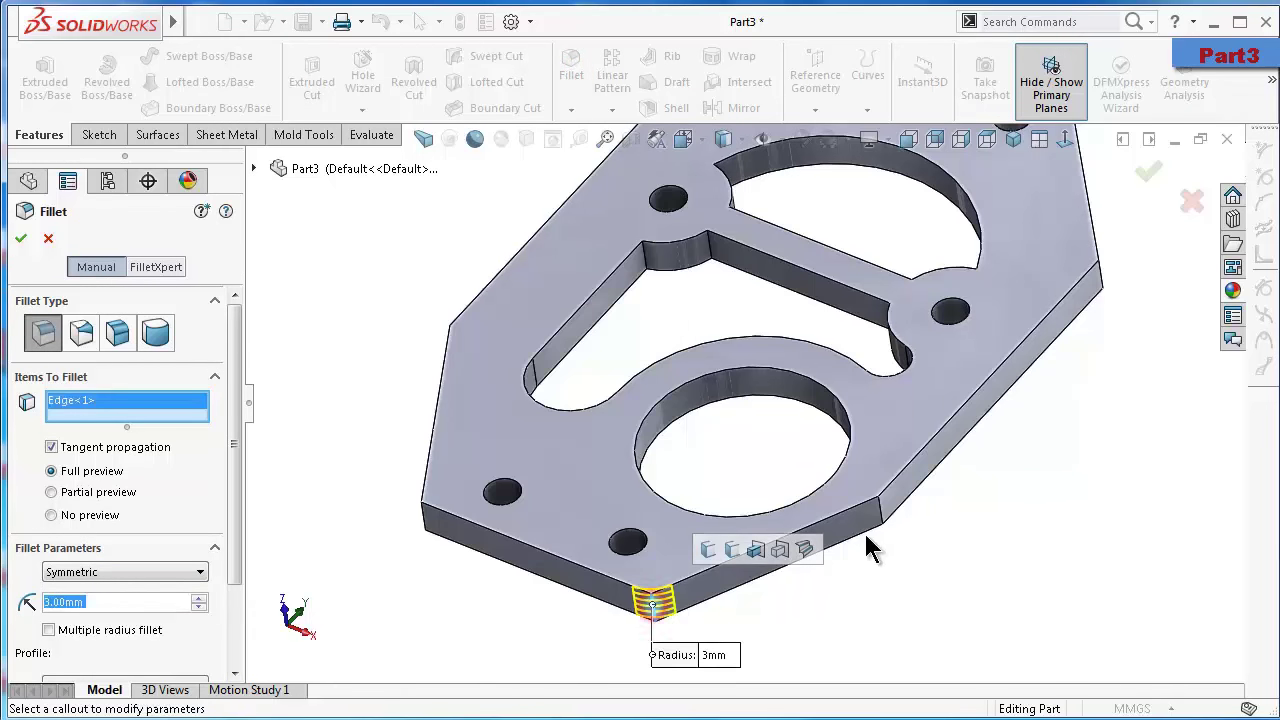
click(881, 515)
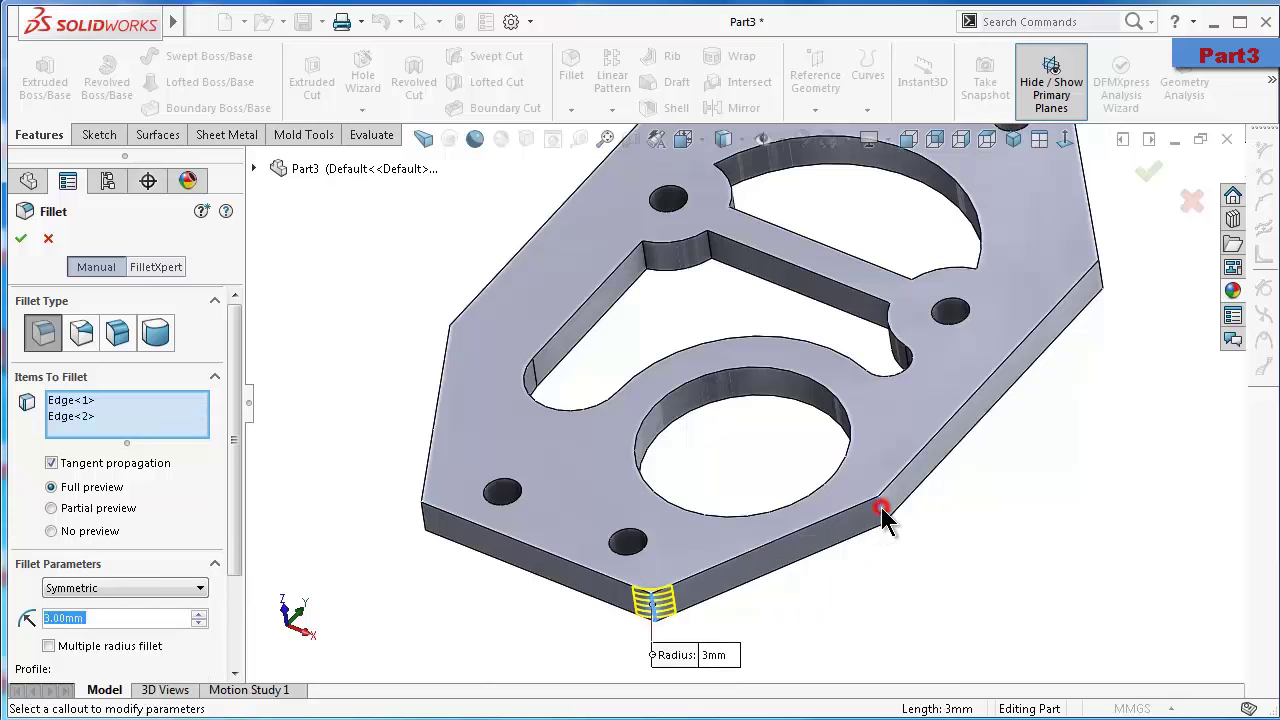
click(424, 518)
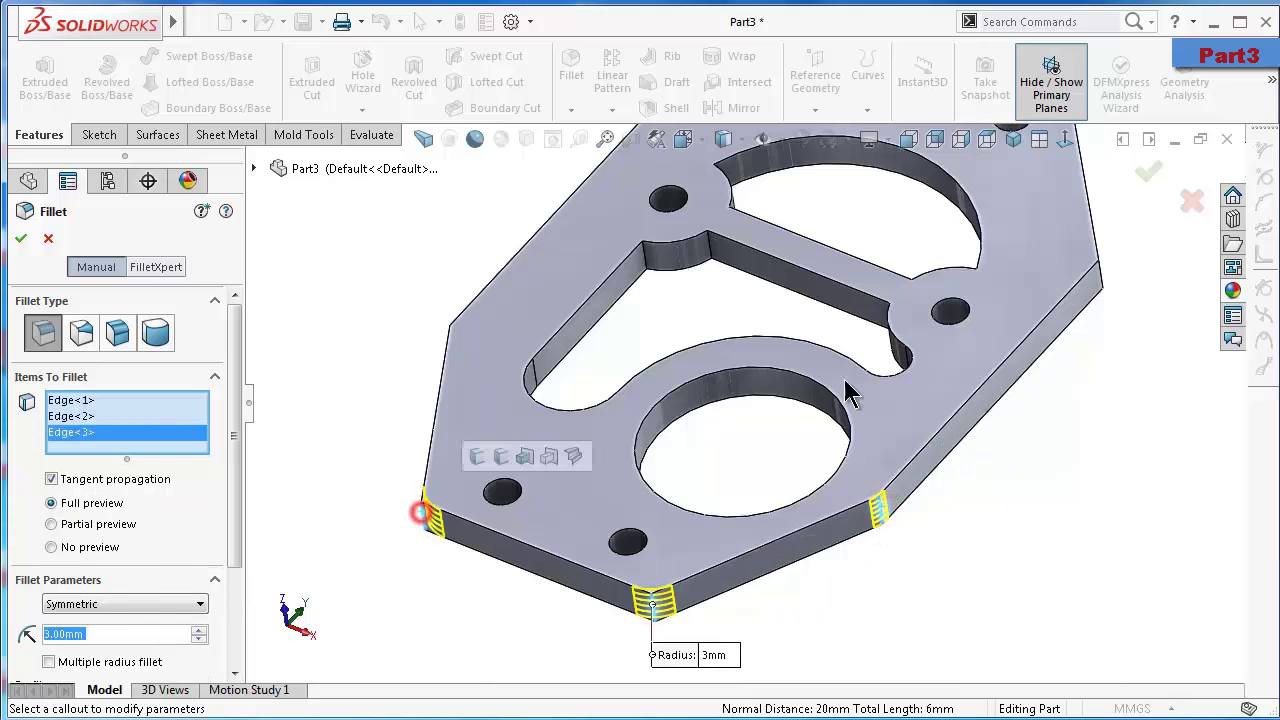
click(1100, 272)
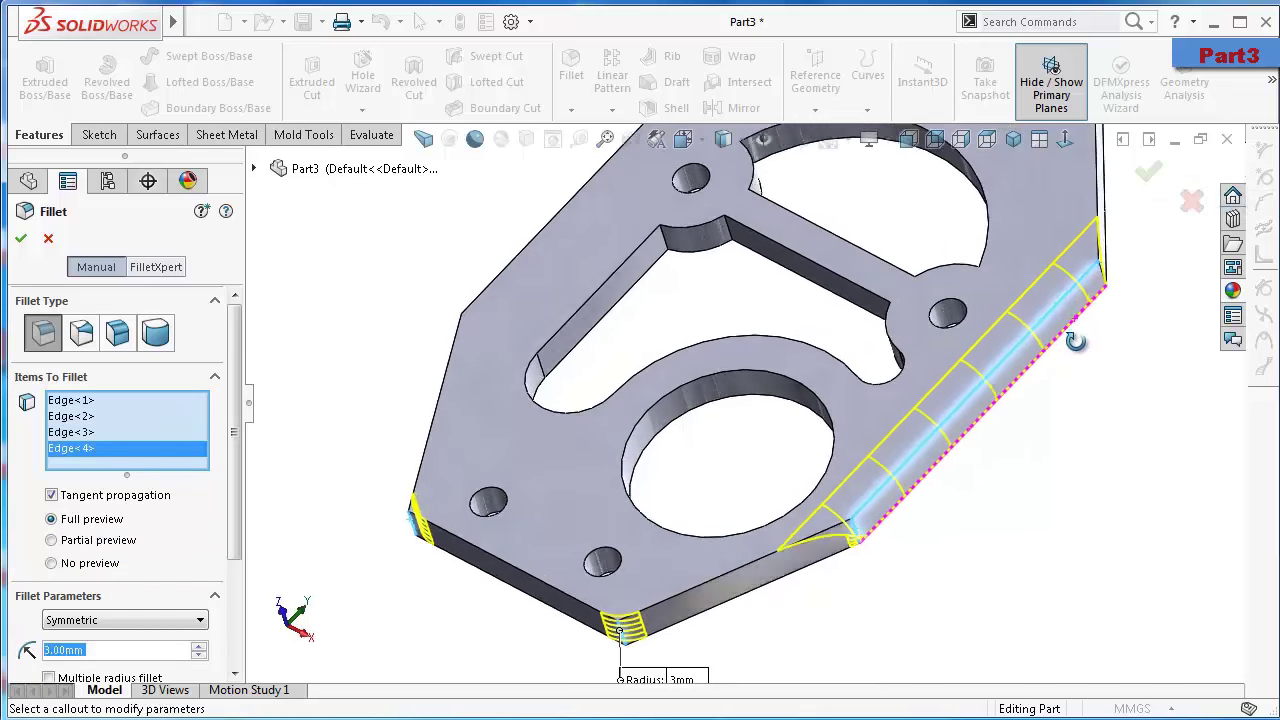
right_click(108, 458)
click(152, 485)
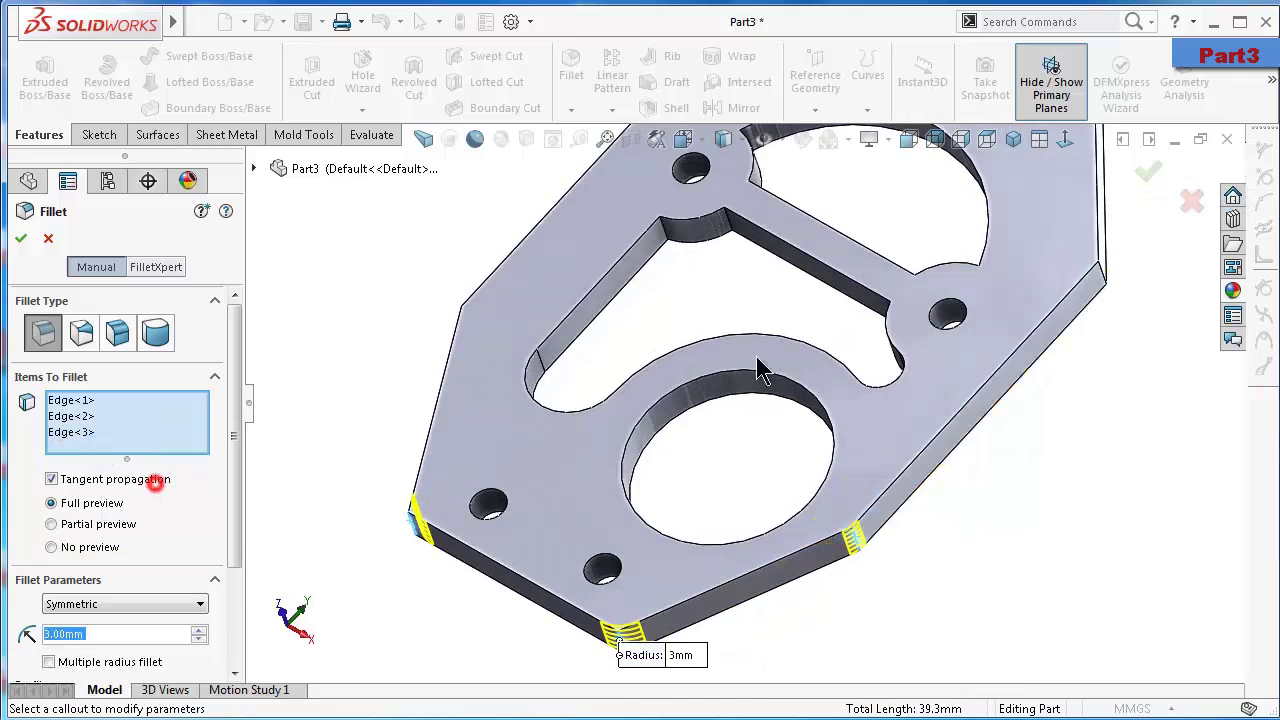
Add the remaining vertical corner edges to the 3 mm fillet, nine in total, and confirm
click(1101, 271)
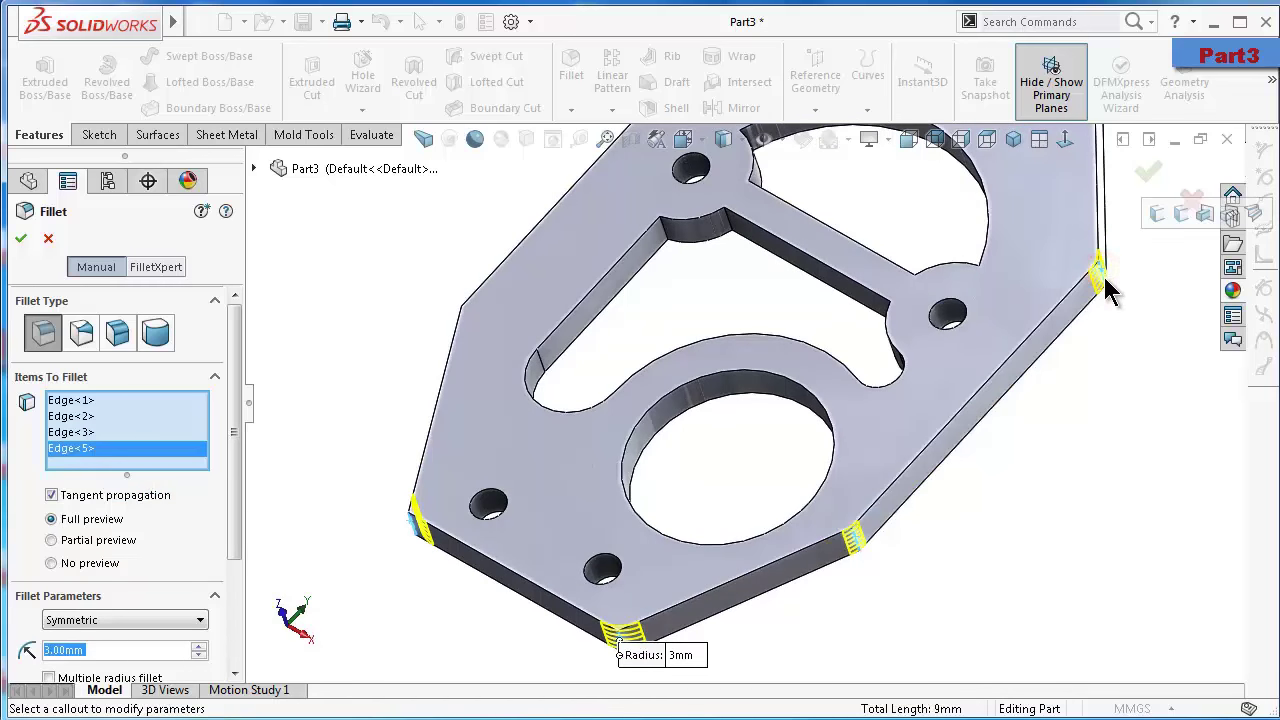
mouse_move(1110, 290)
middle_down()
mouse_move(530, 190)
mouse_move(1106, 371)
mouse_move(1211, 420)
mouse_move(1224, 457)
mouse_move(1205, 485)
mouse_move(1150, 506)
mouse_move(1157, 523)
mouse_move(1015, 513)
middle_up()
click(1208, 462)
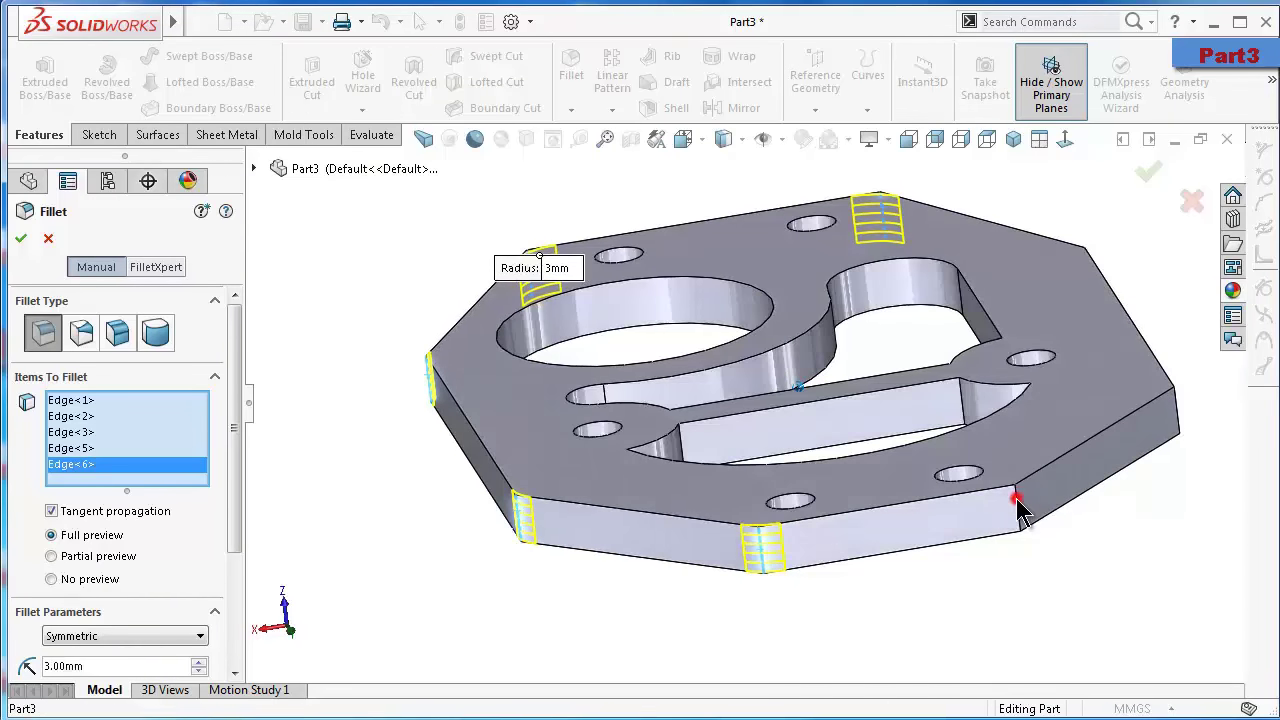
click(1020, 512)
mouse_move(1040, 522)
middle_down()
mouse_move(1043, 540)
mouse_move(911, 502)
middle_up()
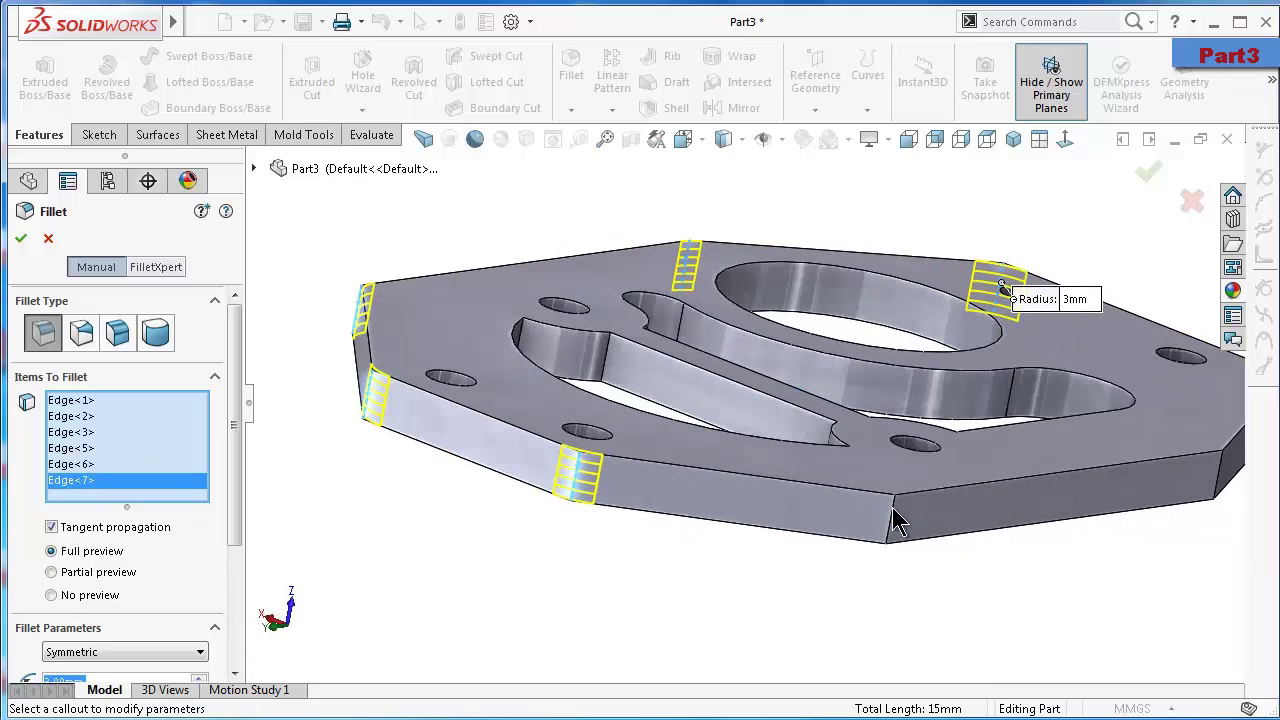
click(890, 508)
scroll(1014, 543, down, 2)
scroll(1014, 543, down, 2)
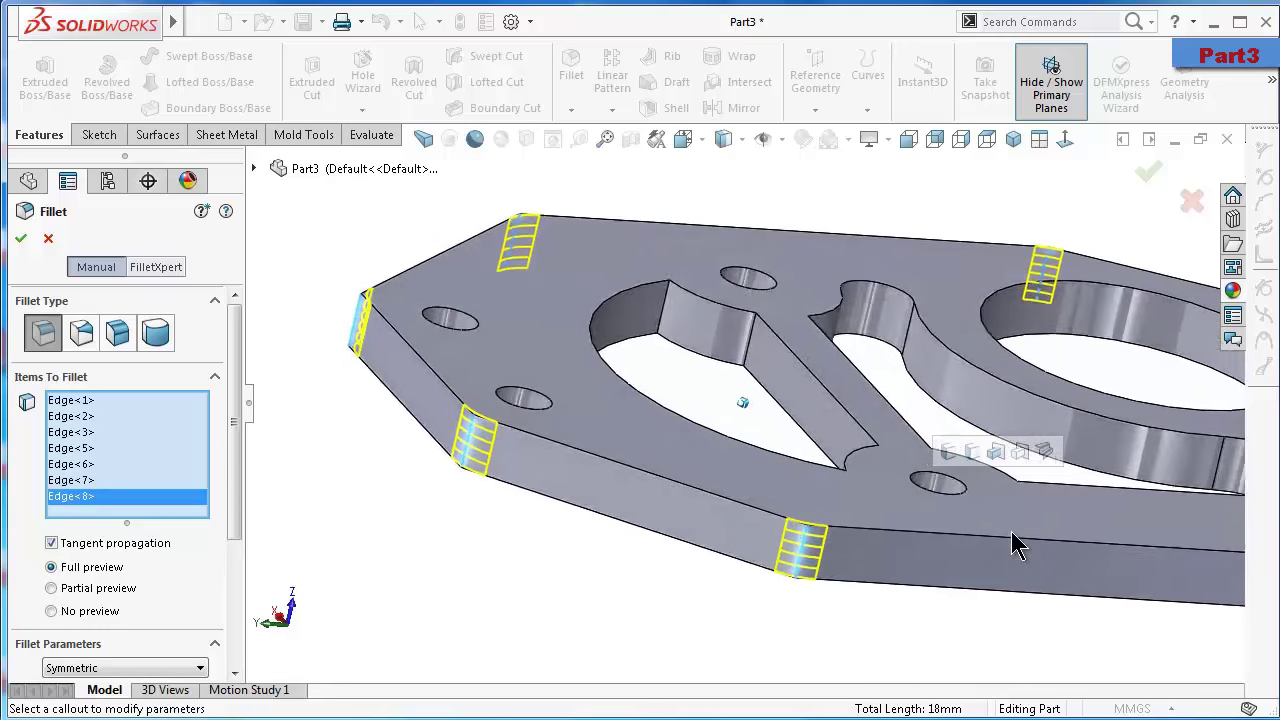
scroll(1014, 543, down, 2)
scroll(1026, 608, down, 2)
click(1040, 626)
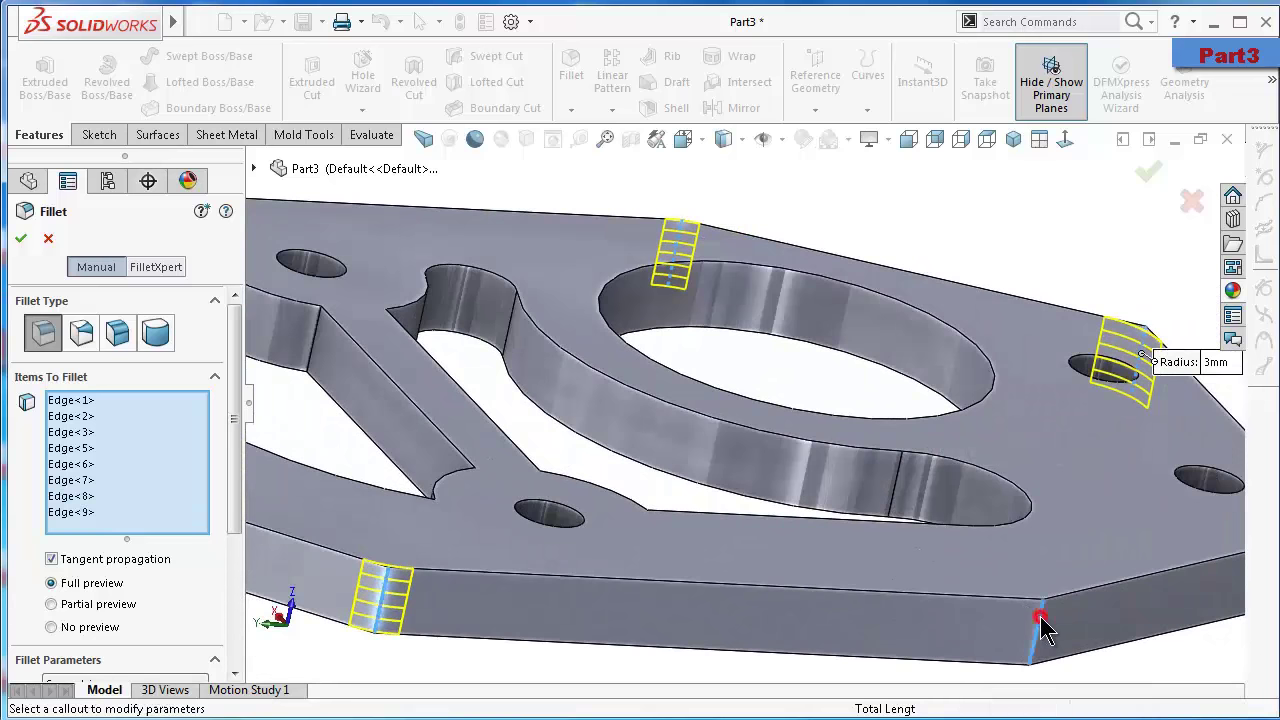
click(1145, 177)
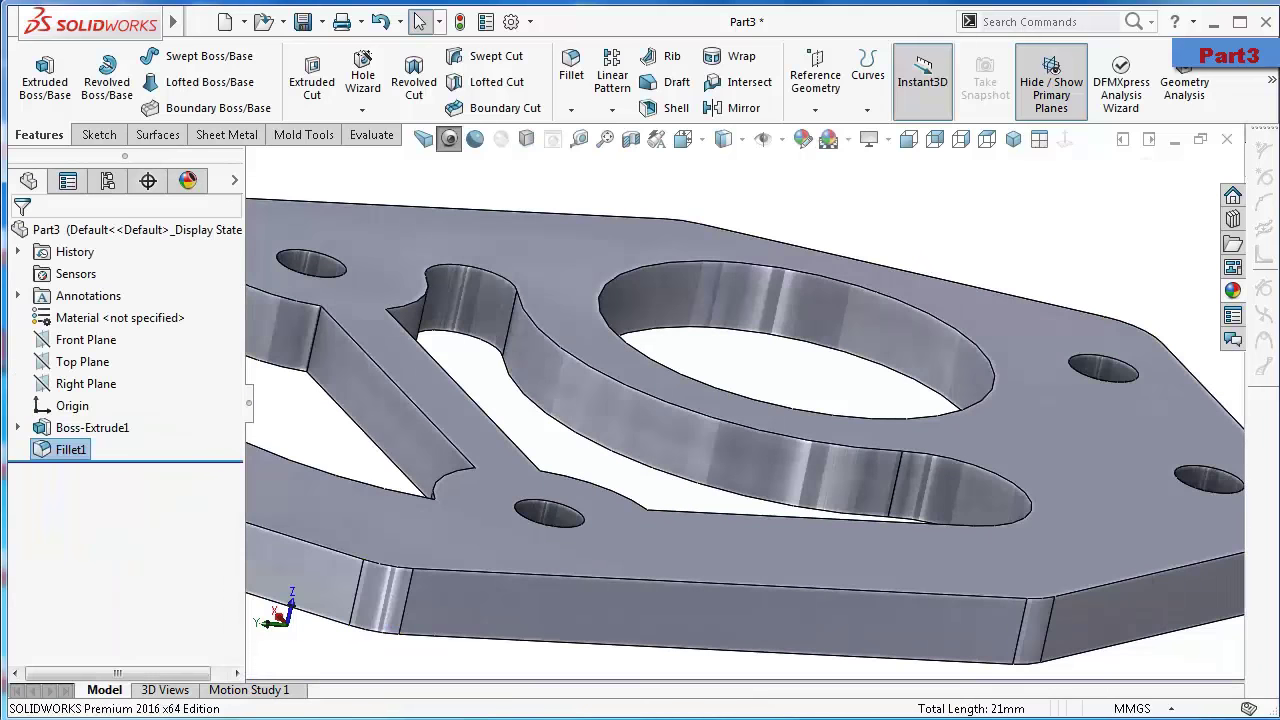
scroll(1110, 625, up, 5)
Fillet the edges of the plate's top and bottom faces with a 0.15 mm radius
middle_drag(1107, 599, 1062, 565)
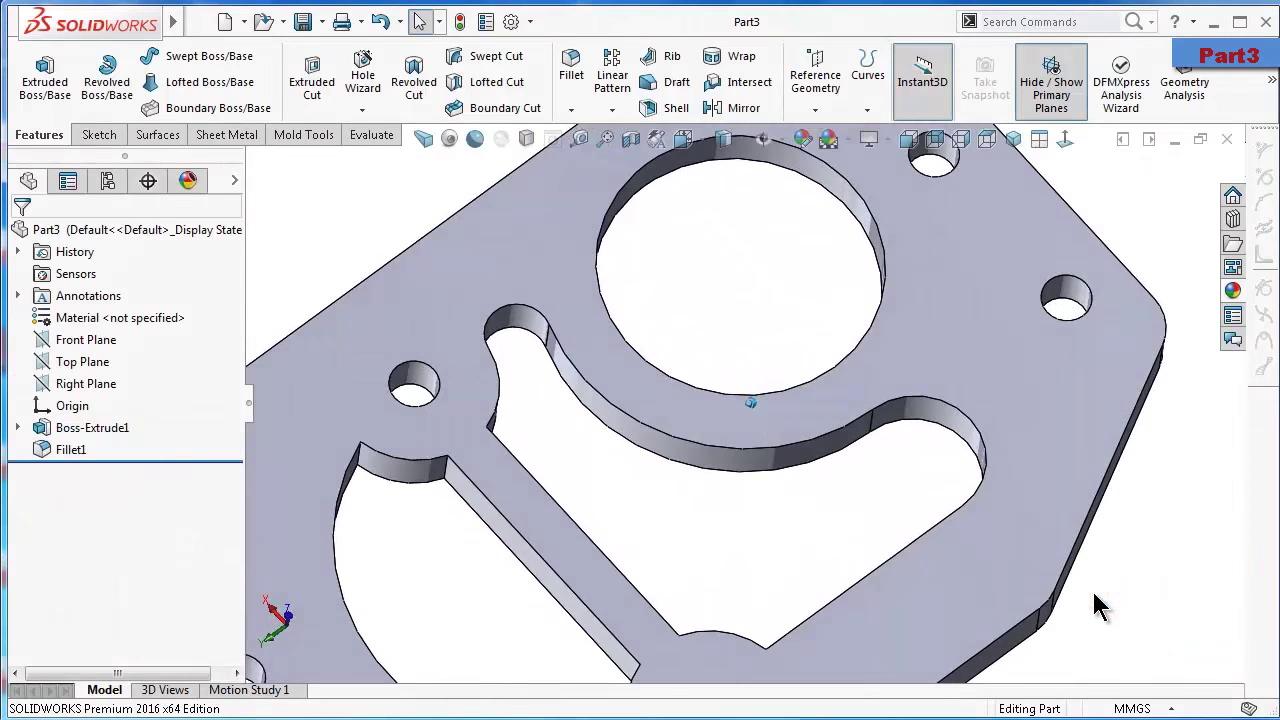
key(f)
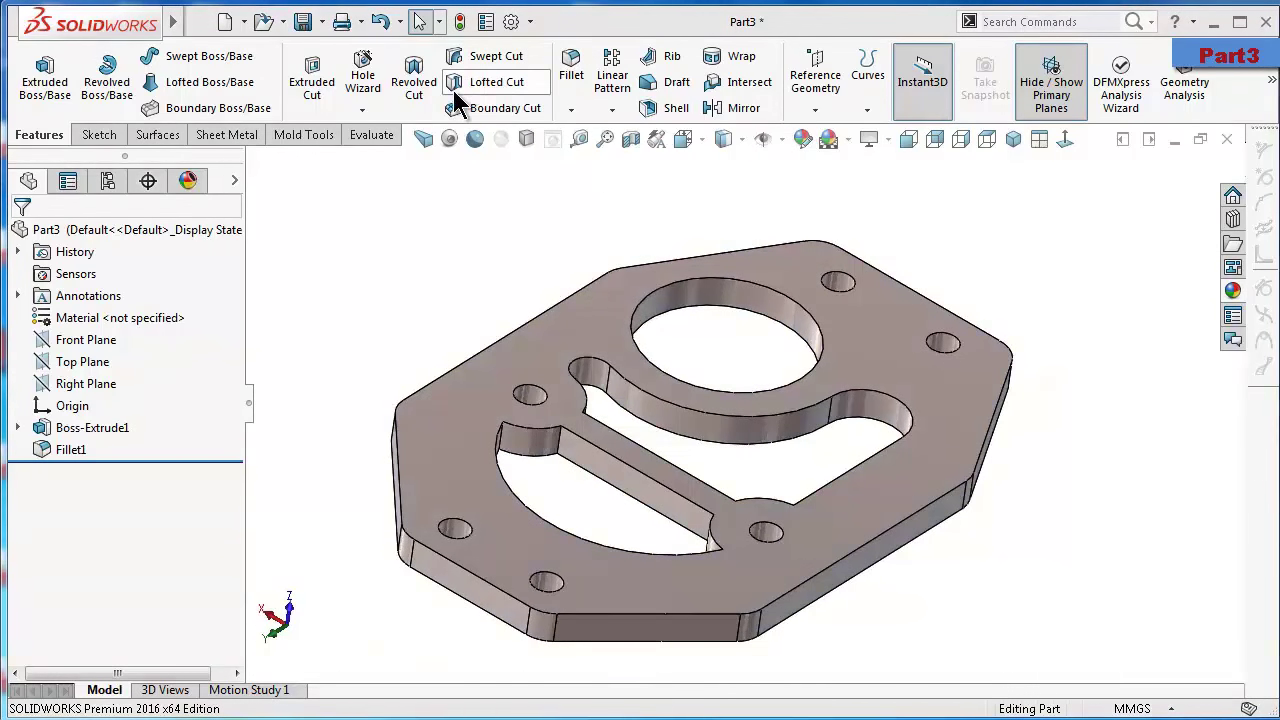
click(566, 78)
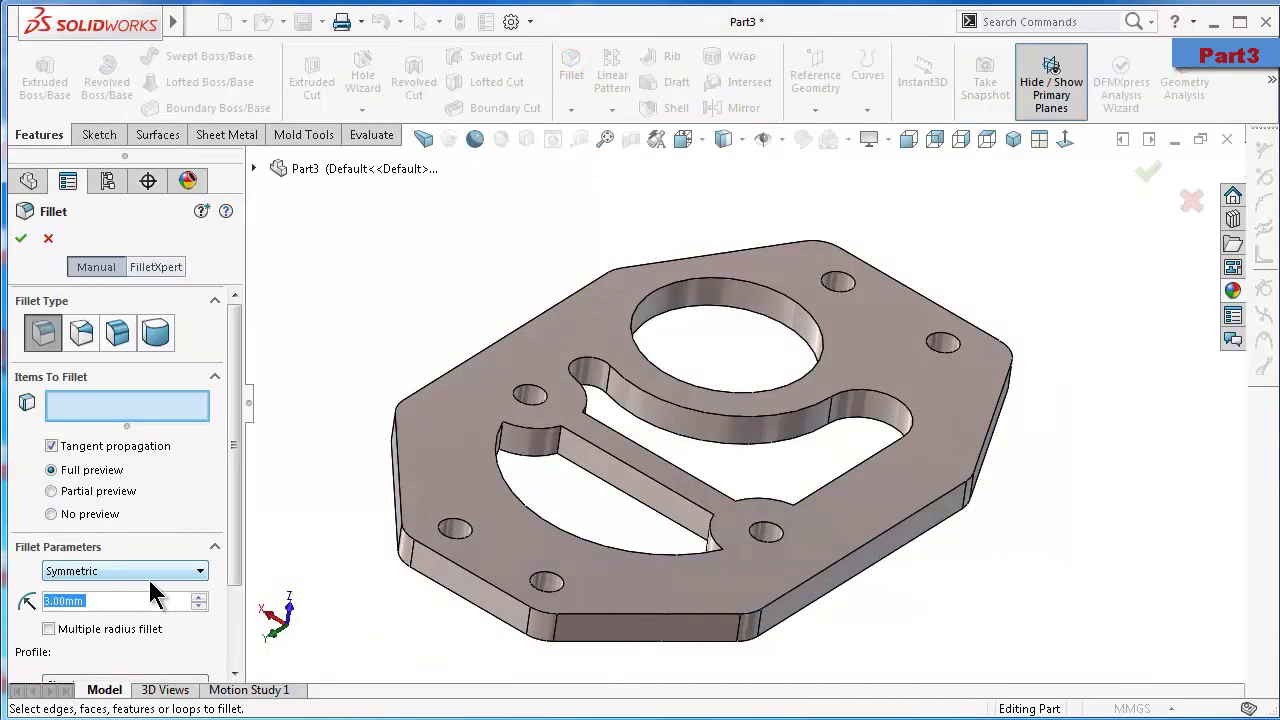
text(0.15)
click(446, 462)
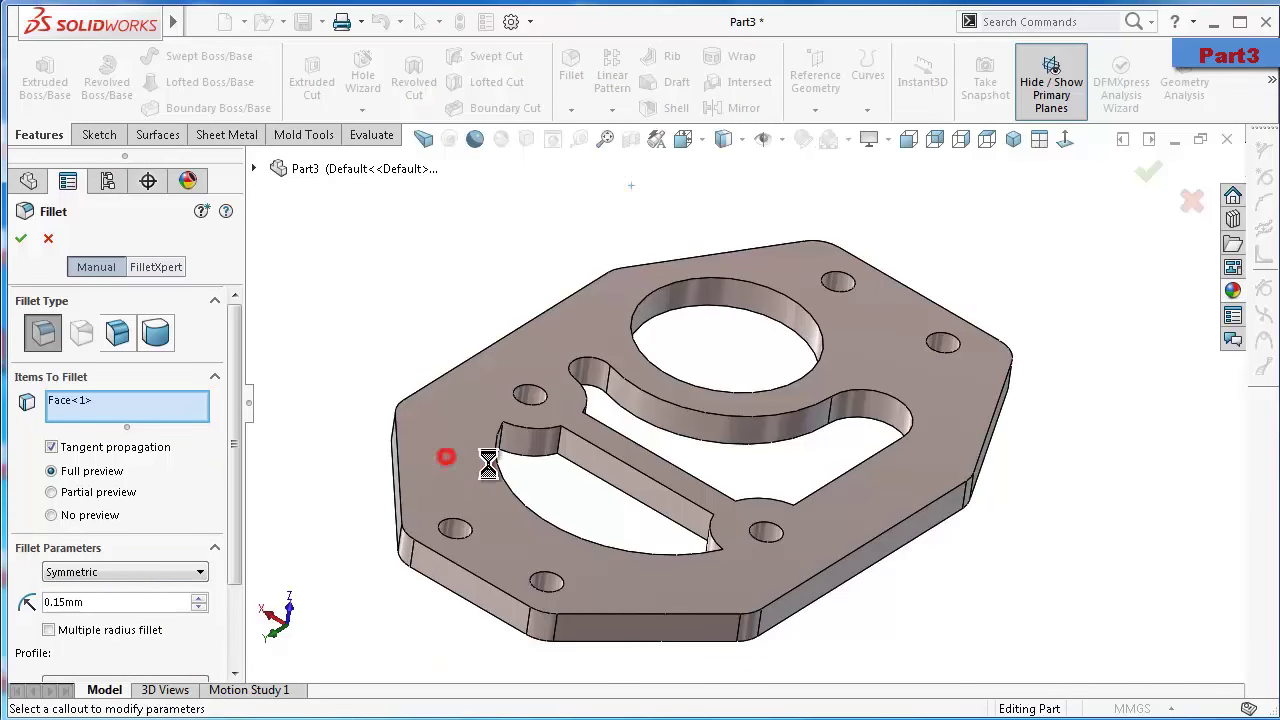
middle_drag(640, 486, 543, 514)
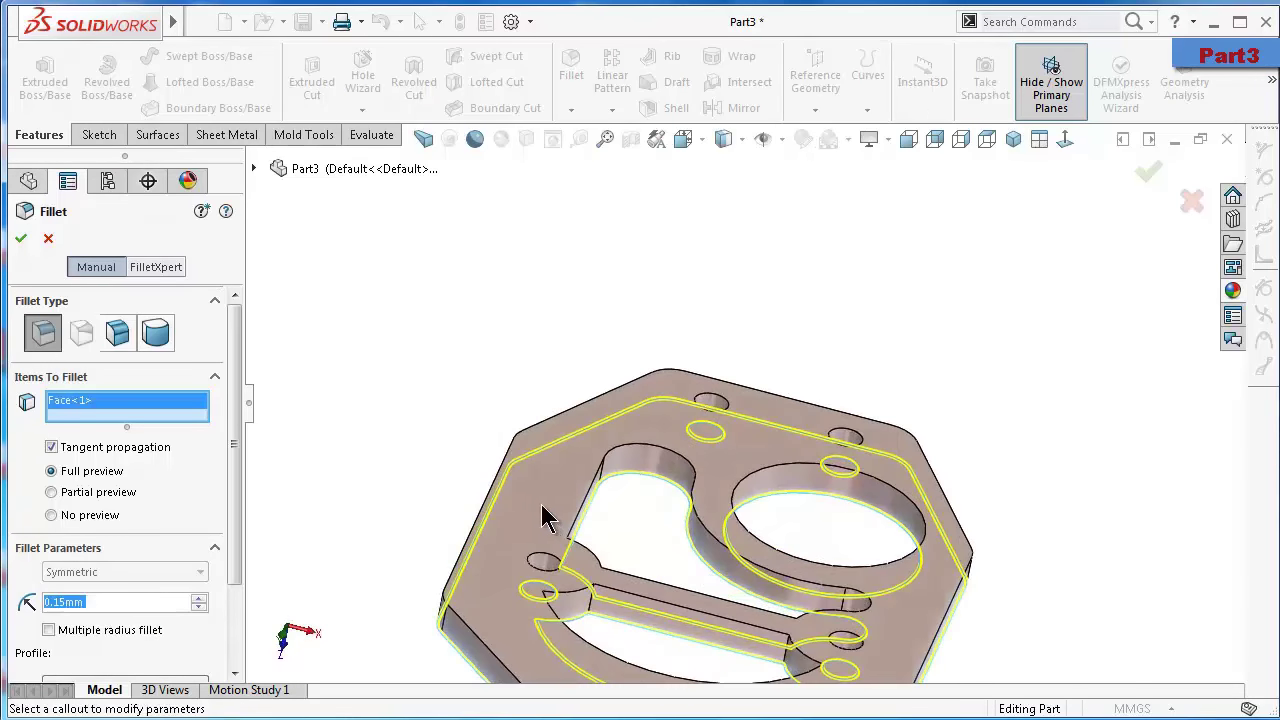
click(538, 504)
right_click(697, 530)
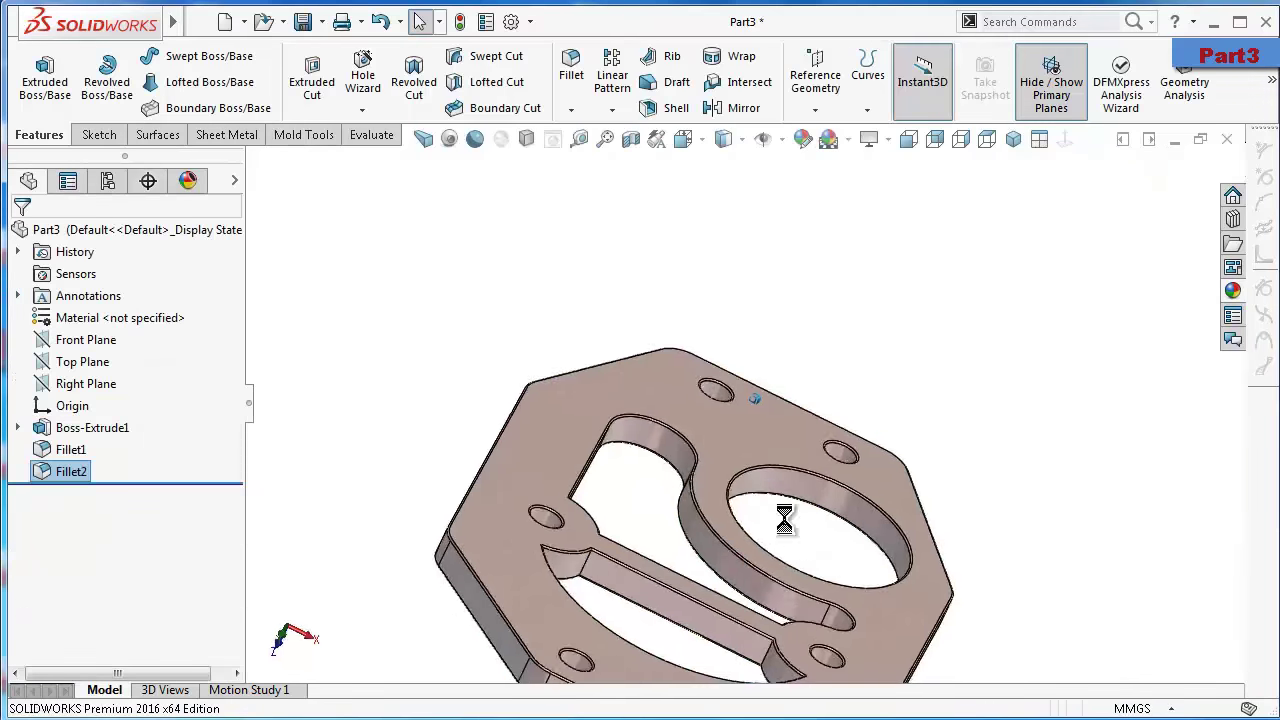
middle_drag(777, 514, 775, 517)
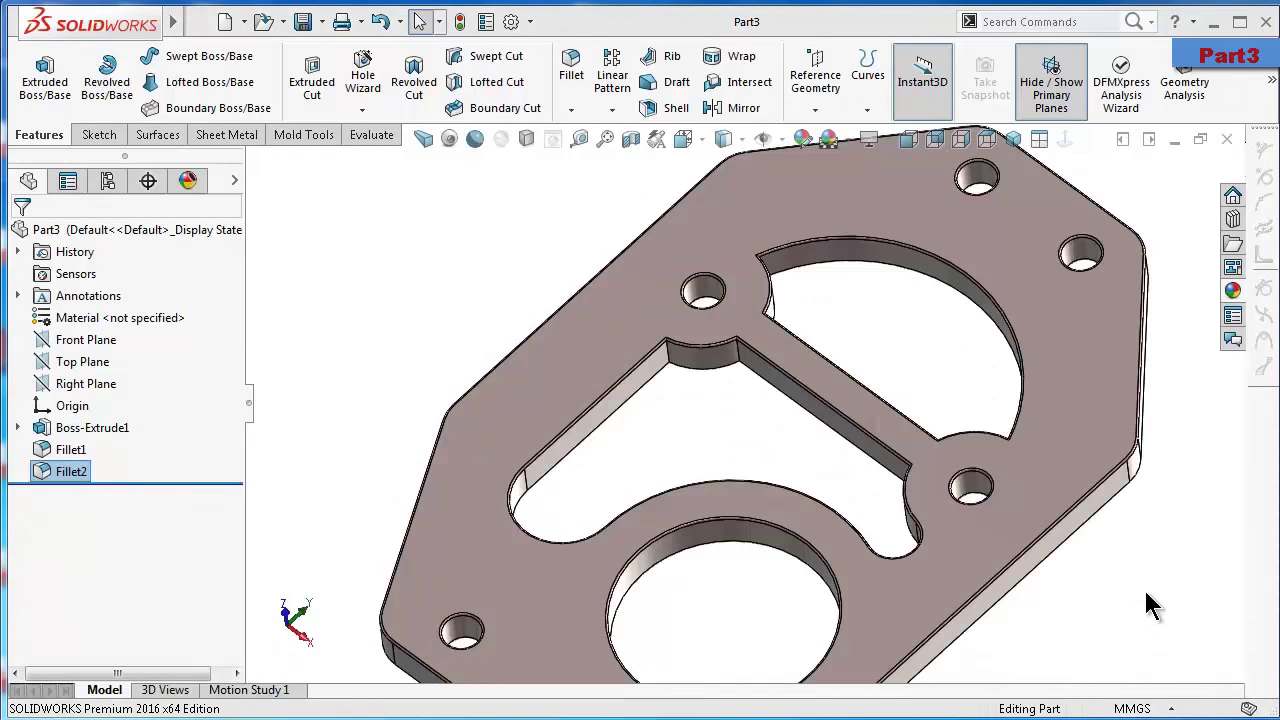
middle_click(1146, 586)
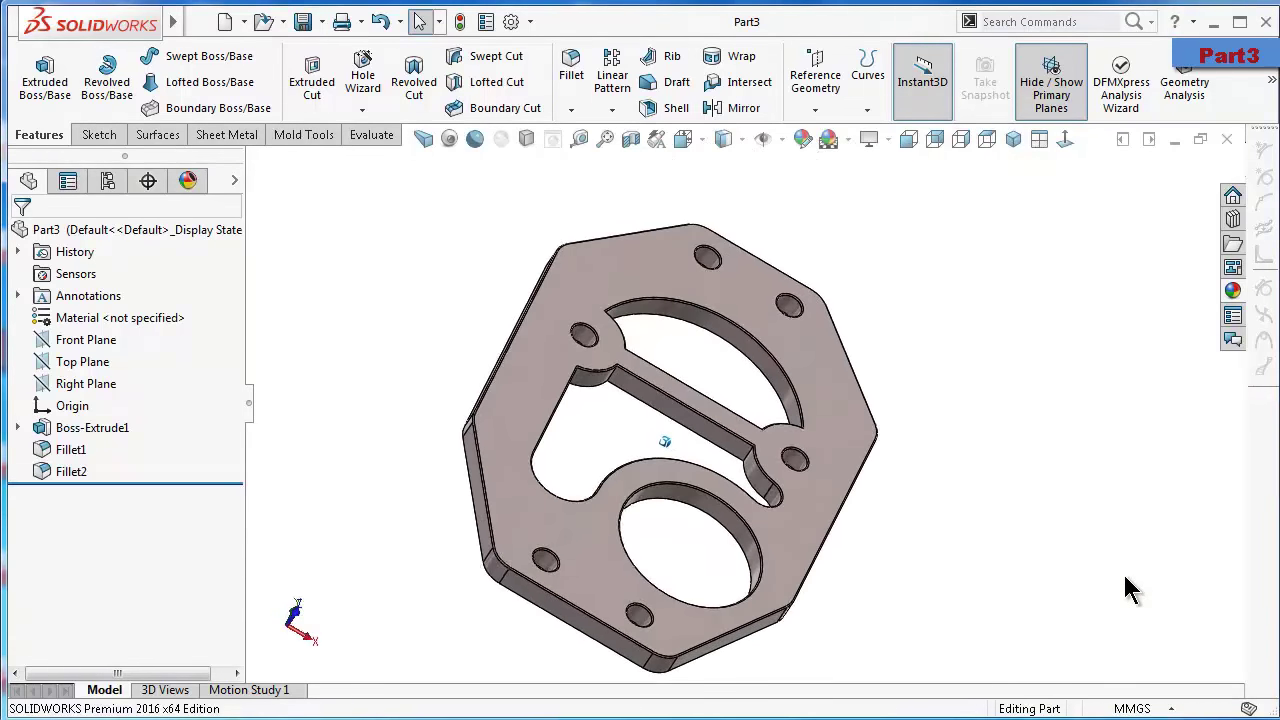
Turn on ambient occlusion and shadows and show the plate in isometric view
click(423, 138)
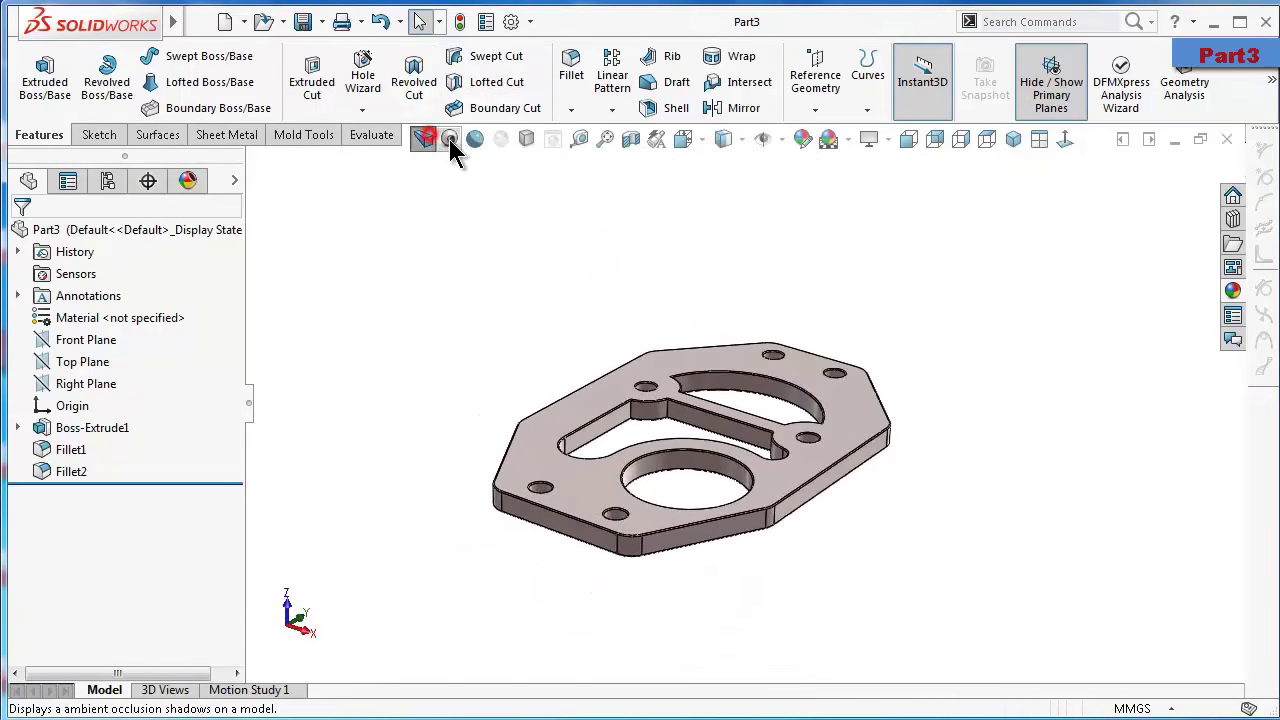
click(449, 138)
click(475, 138)
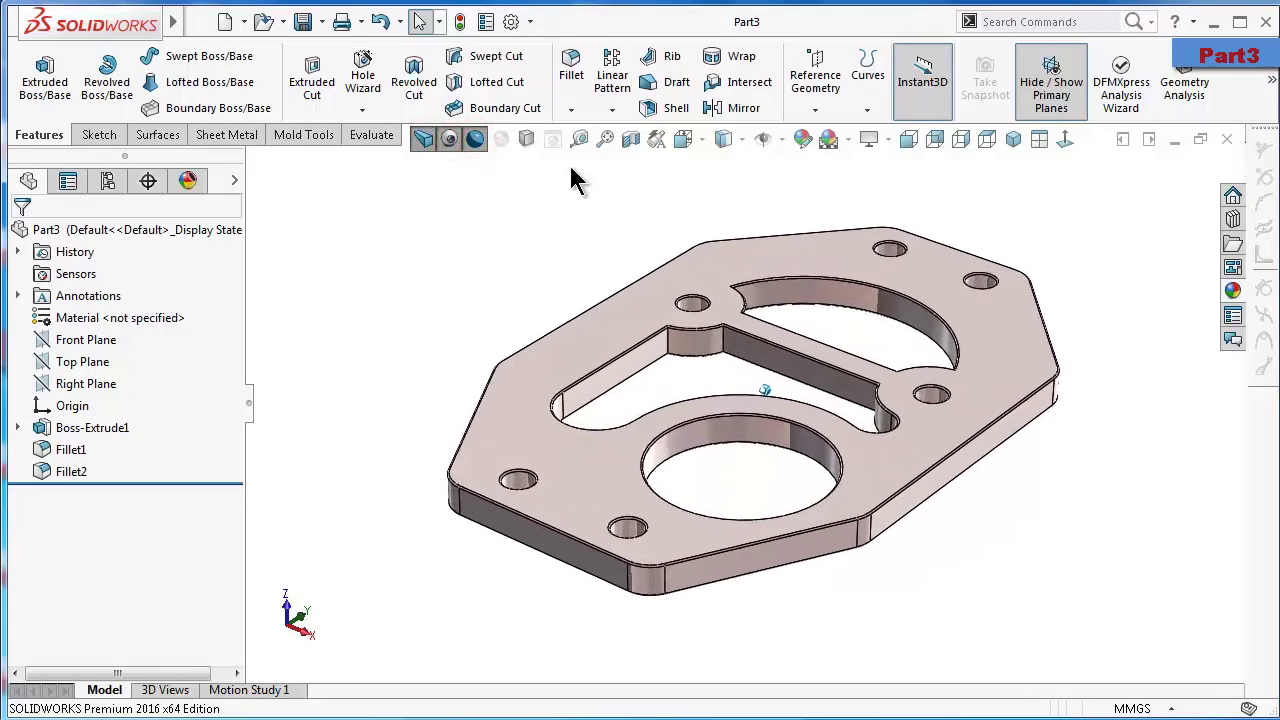
click(526, 138)
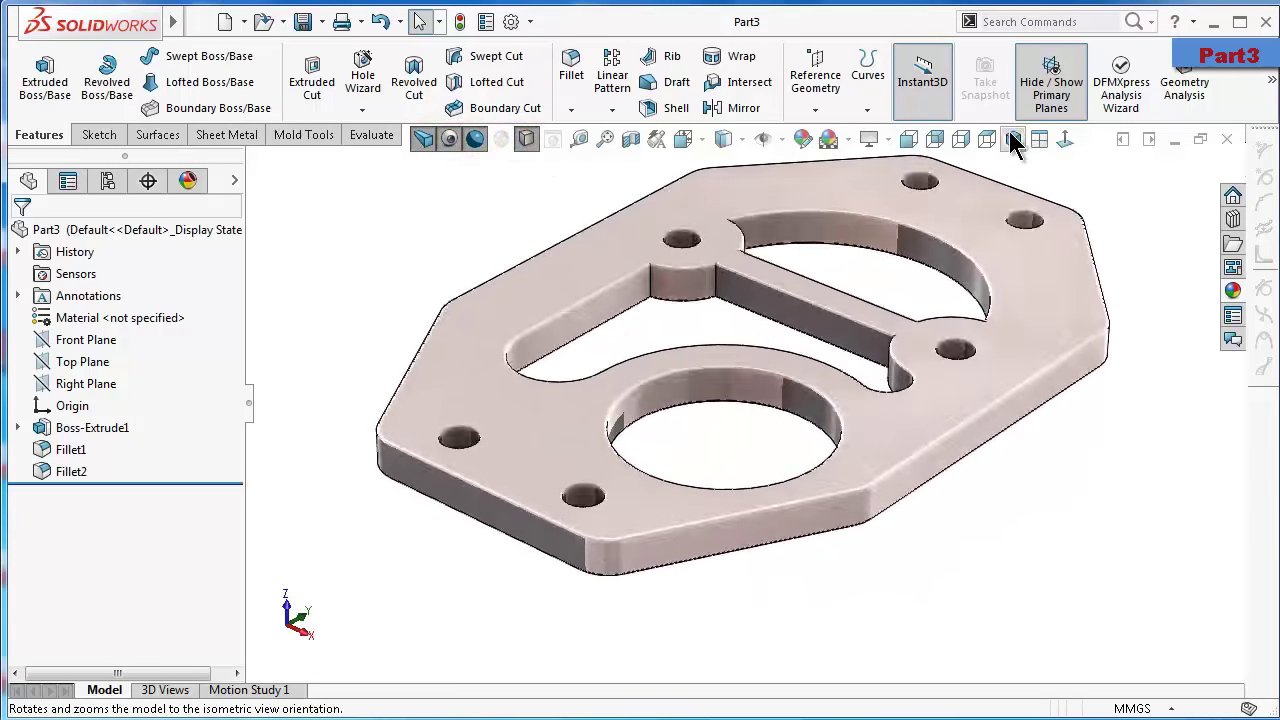
click(1012, 140)
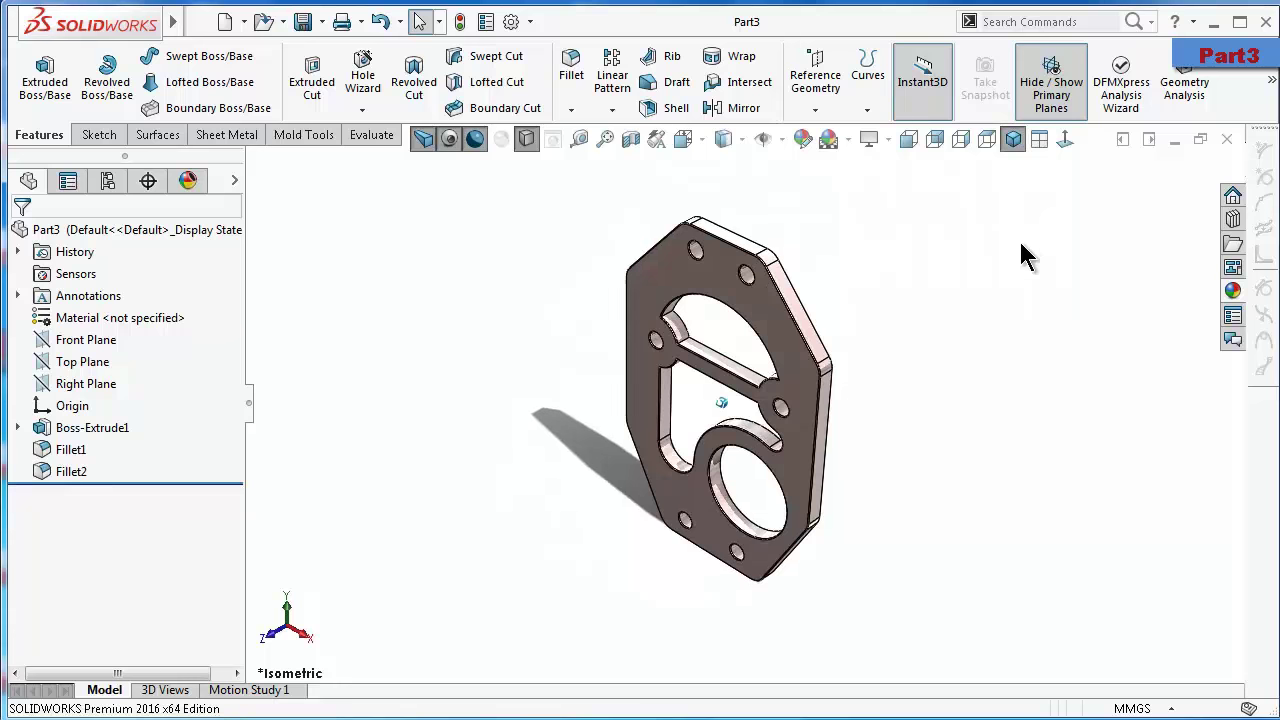
key(shift+Up)
key(ctrl+7)
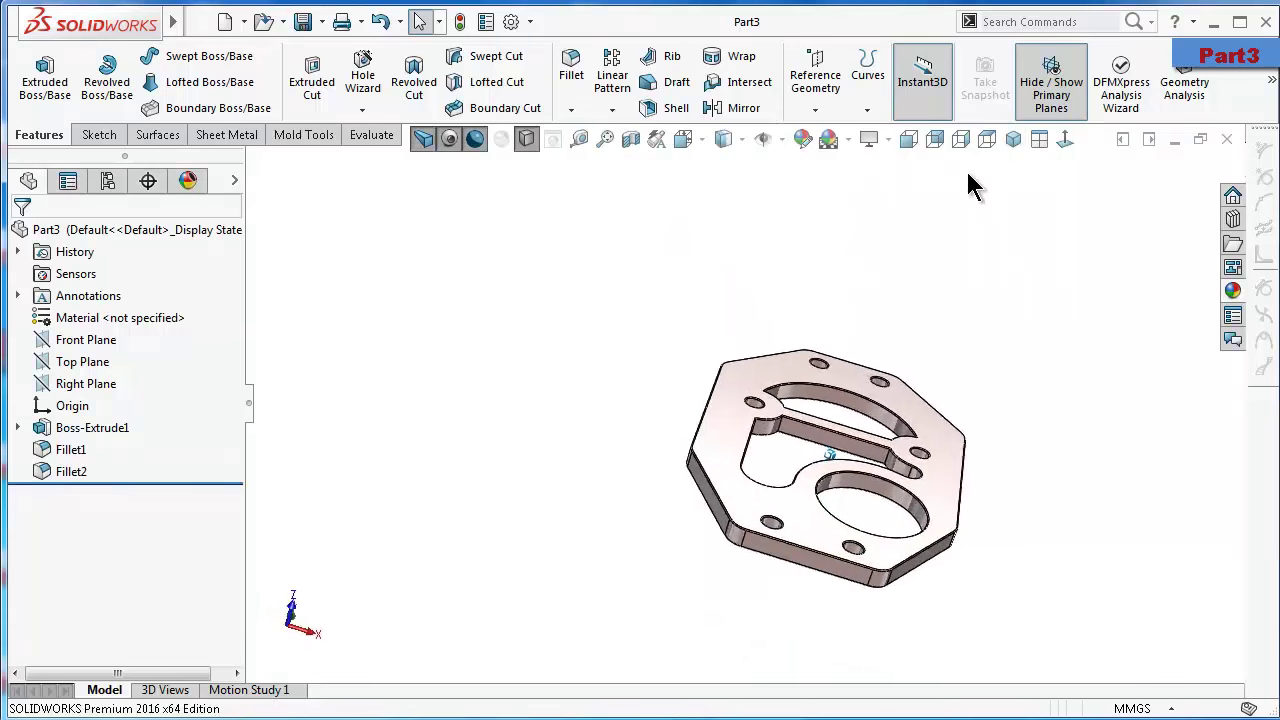
key(Left)
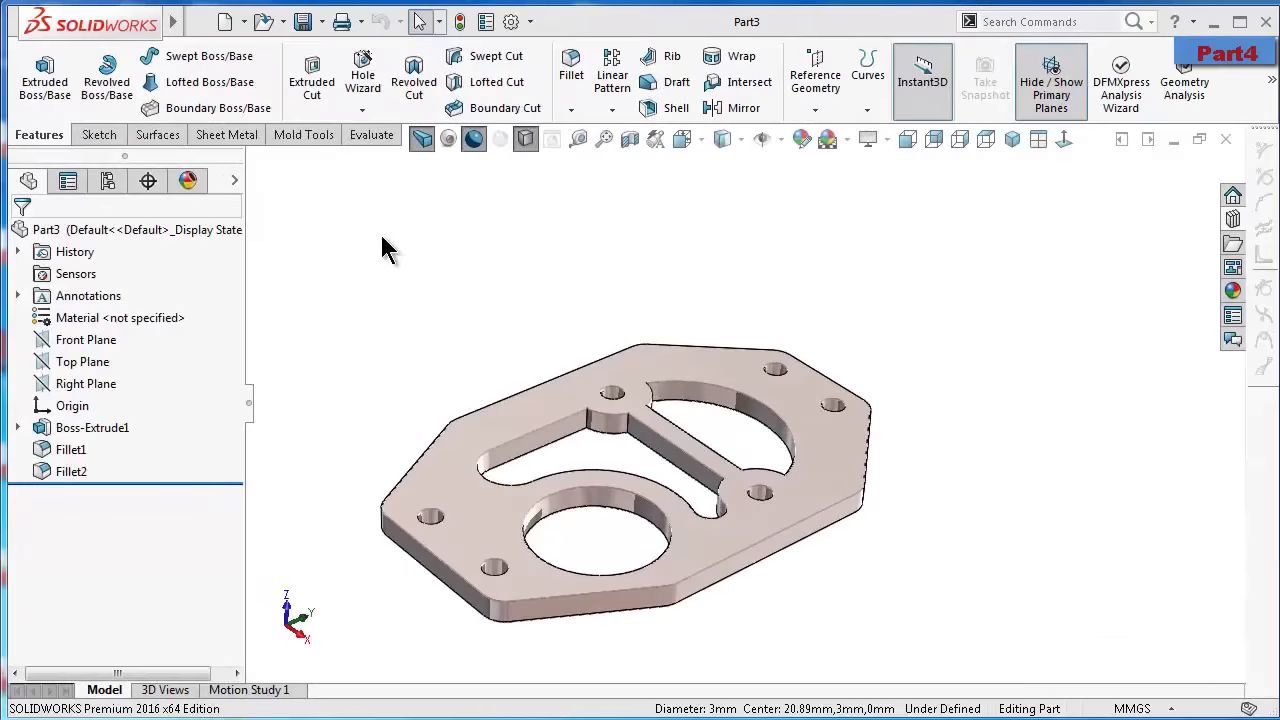
Create a new assembly document
click(222, 21)
click(735, 400)
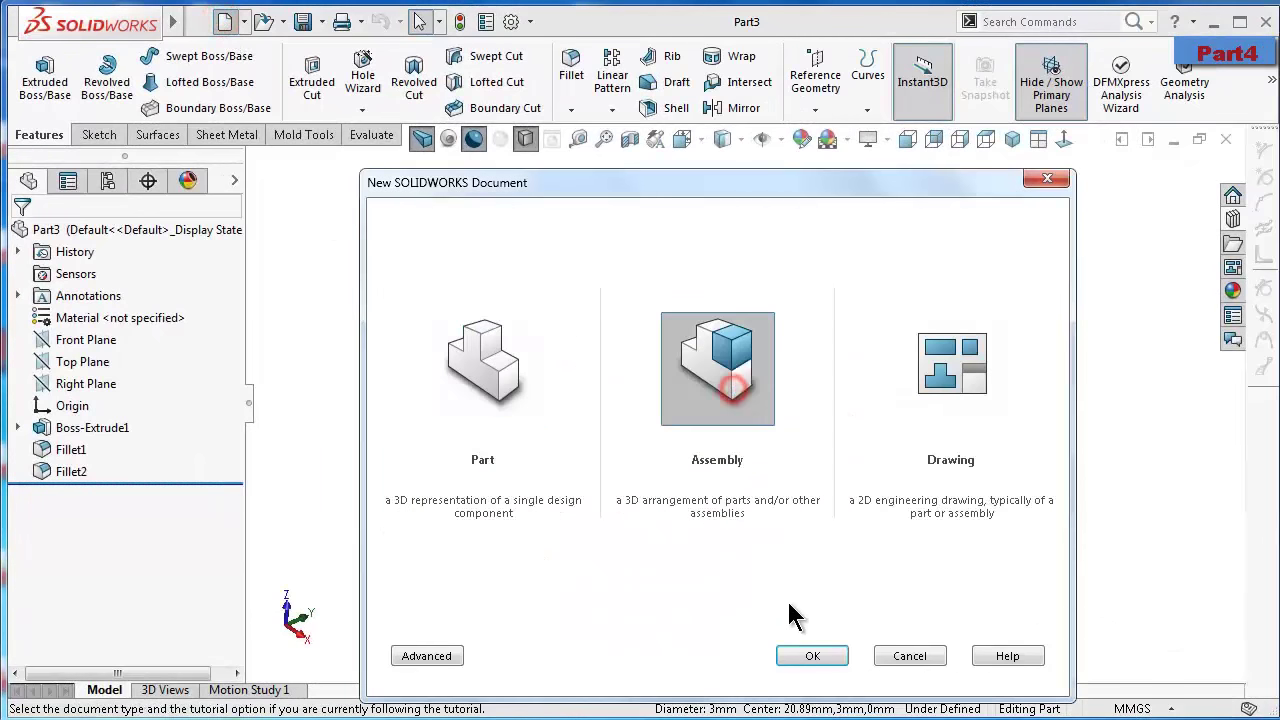
click(810, 656)
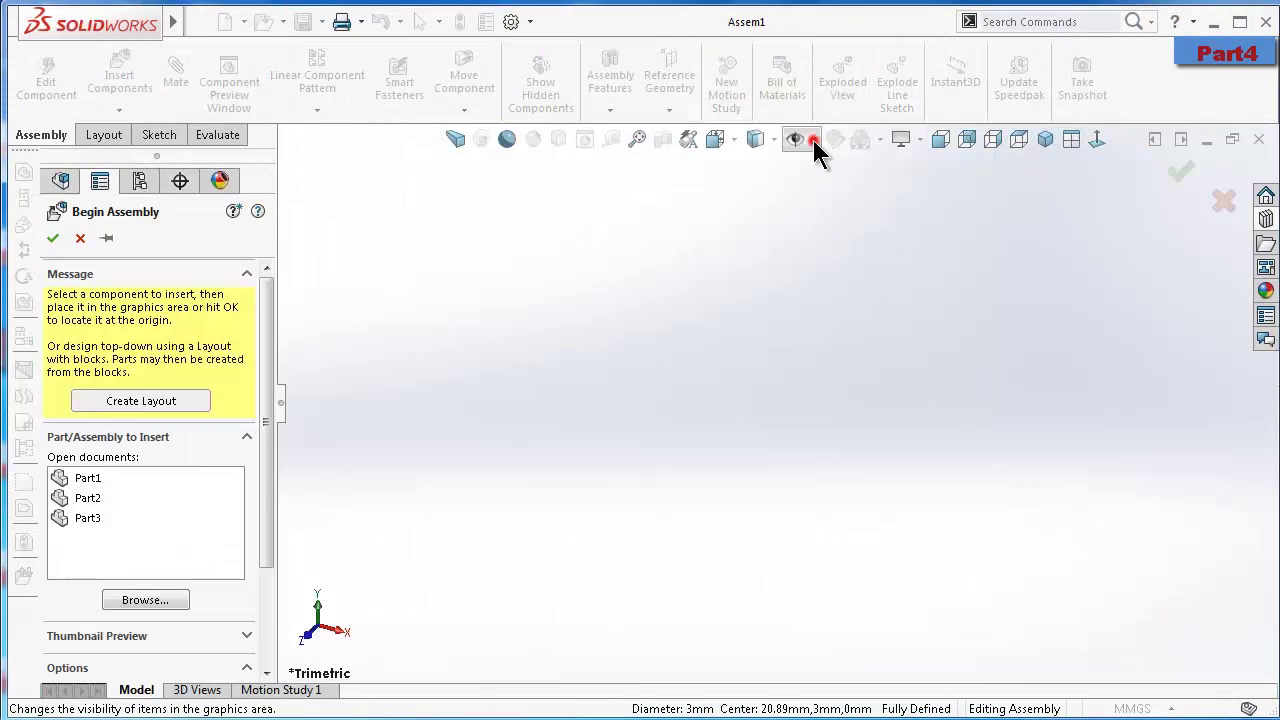
click(814, 140)
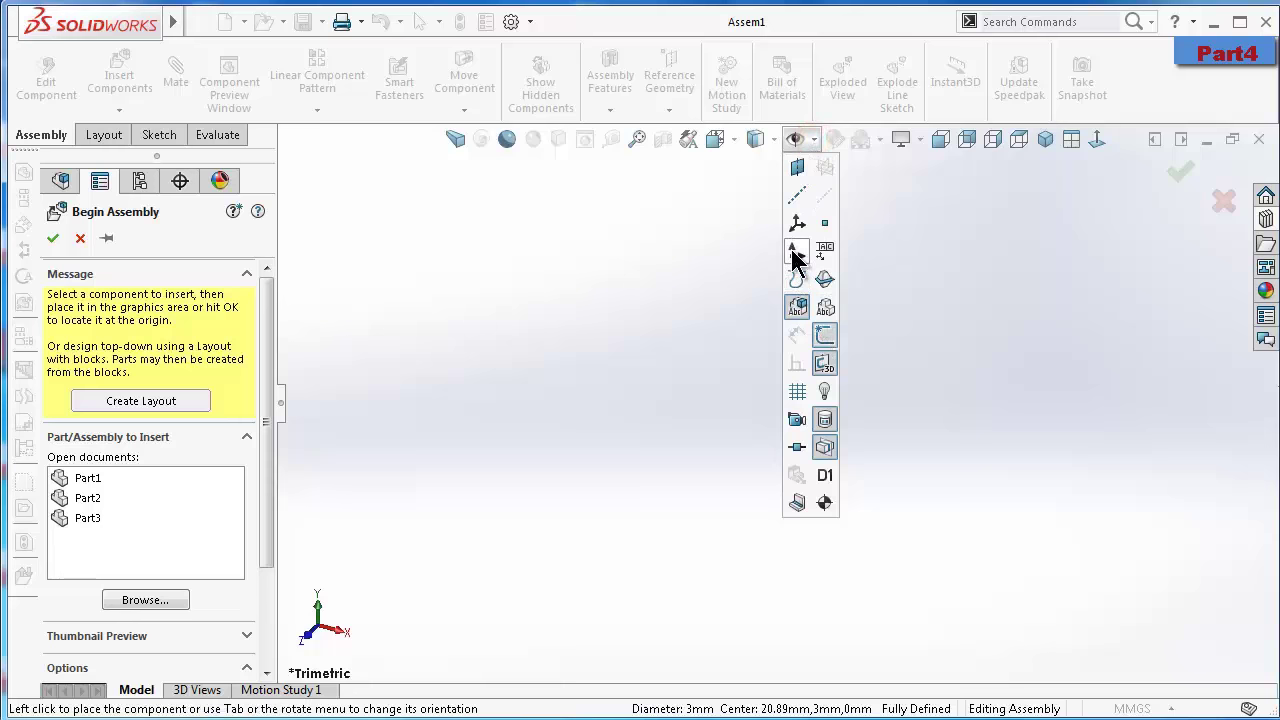
click(654, 268)
Insert one 24-tooth, module 1.125 spur gear from the Design Library and view it face-on
click(1265, 219)
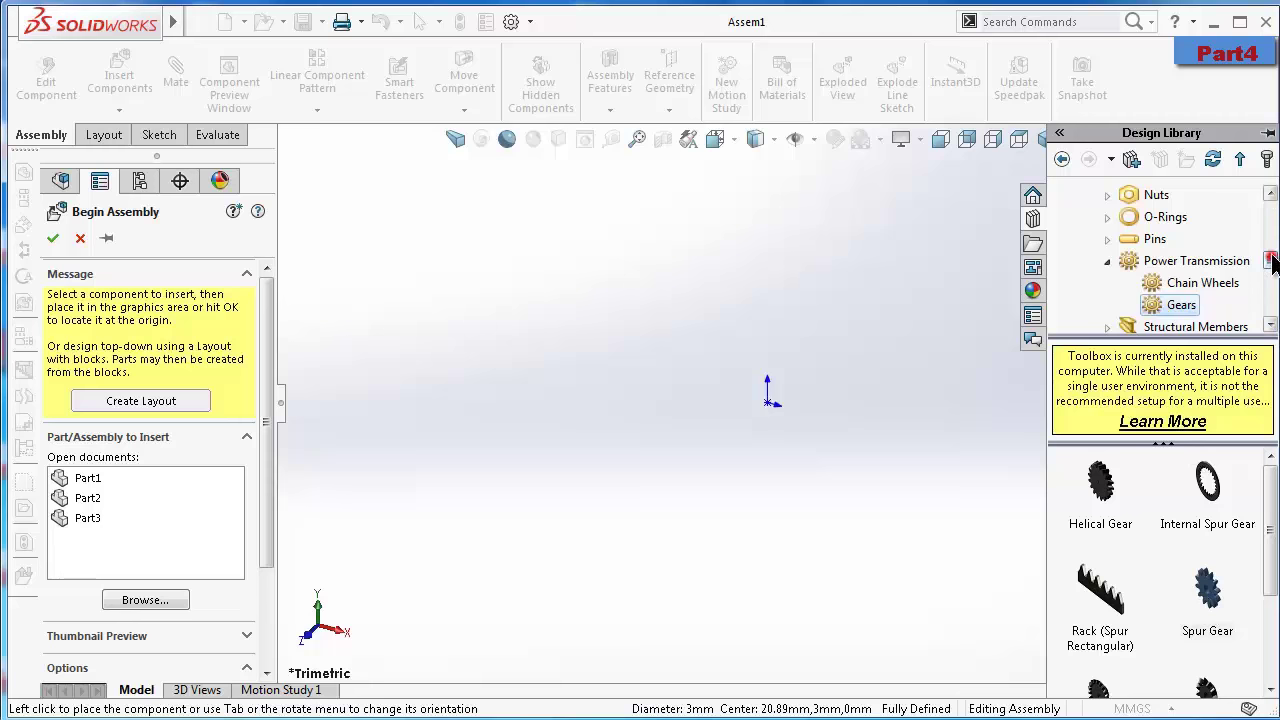
scroll(1268, 255, up, 2)
scroll(1268, 255, down, 2)
scroll(1268, 255, down, 1)
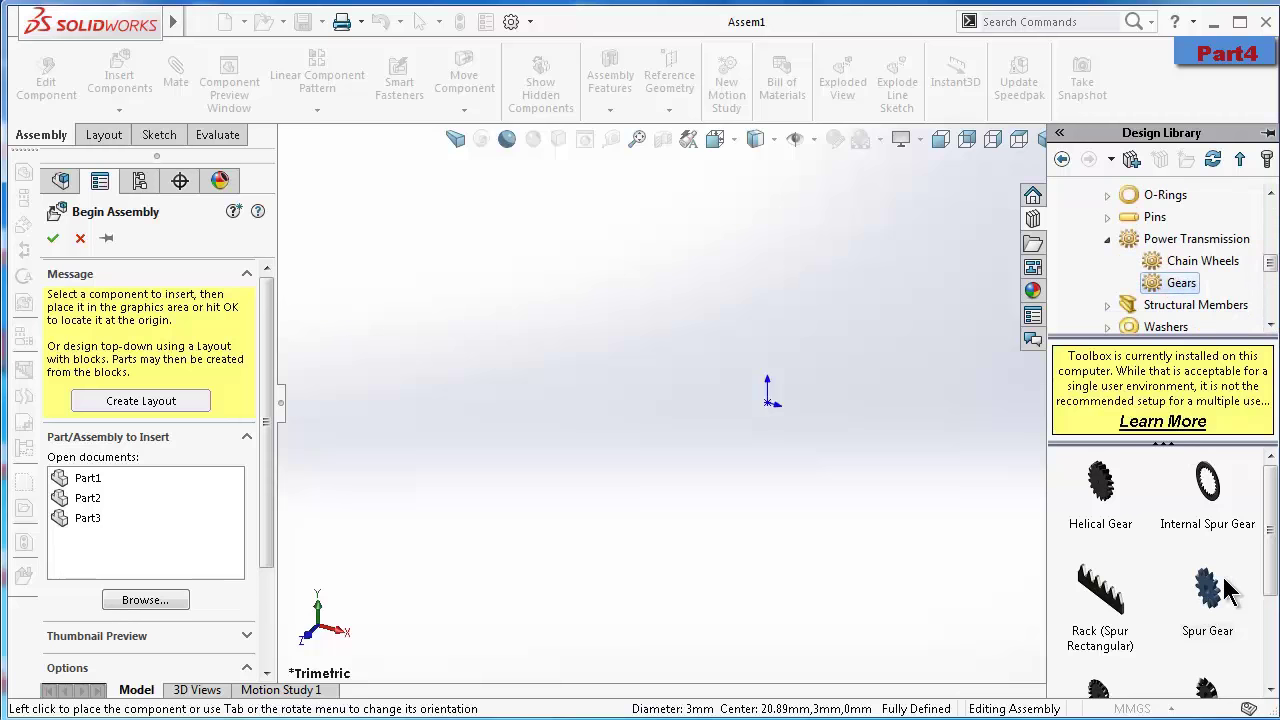
drag(1228, 590, 1015, 518)
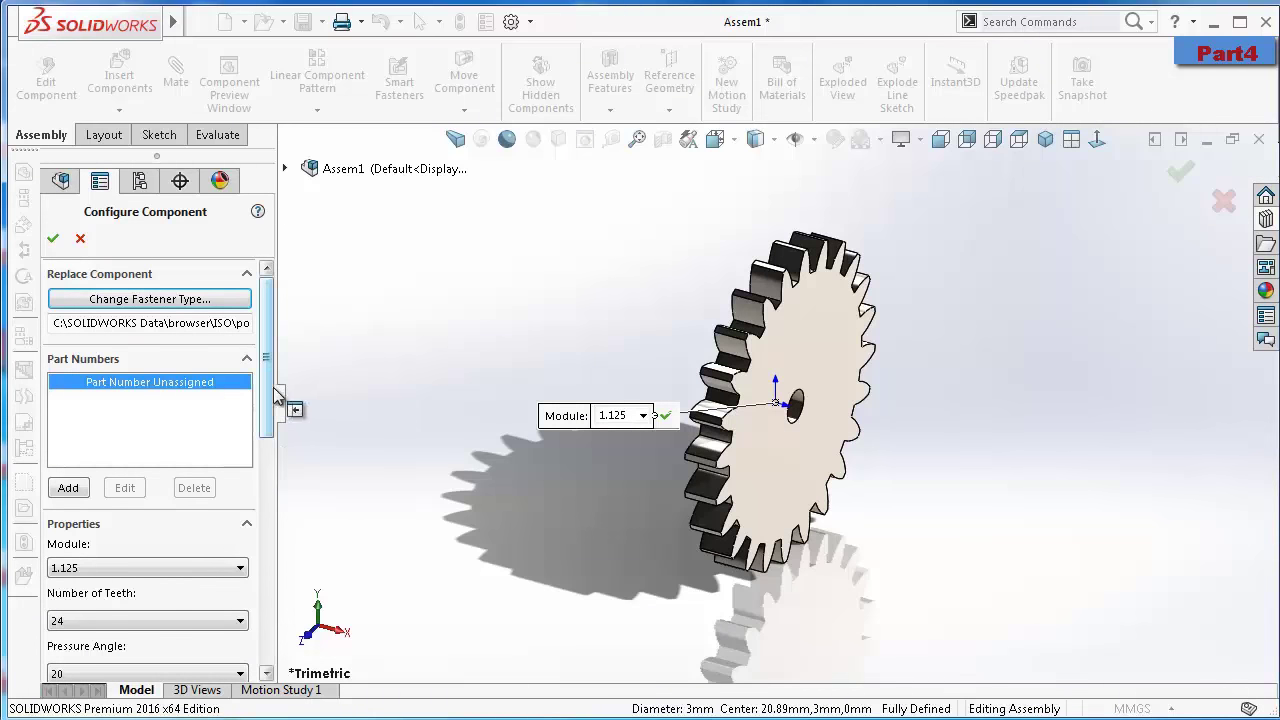
scroll(262, 378, down, 3)
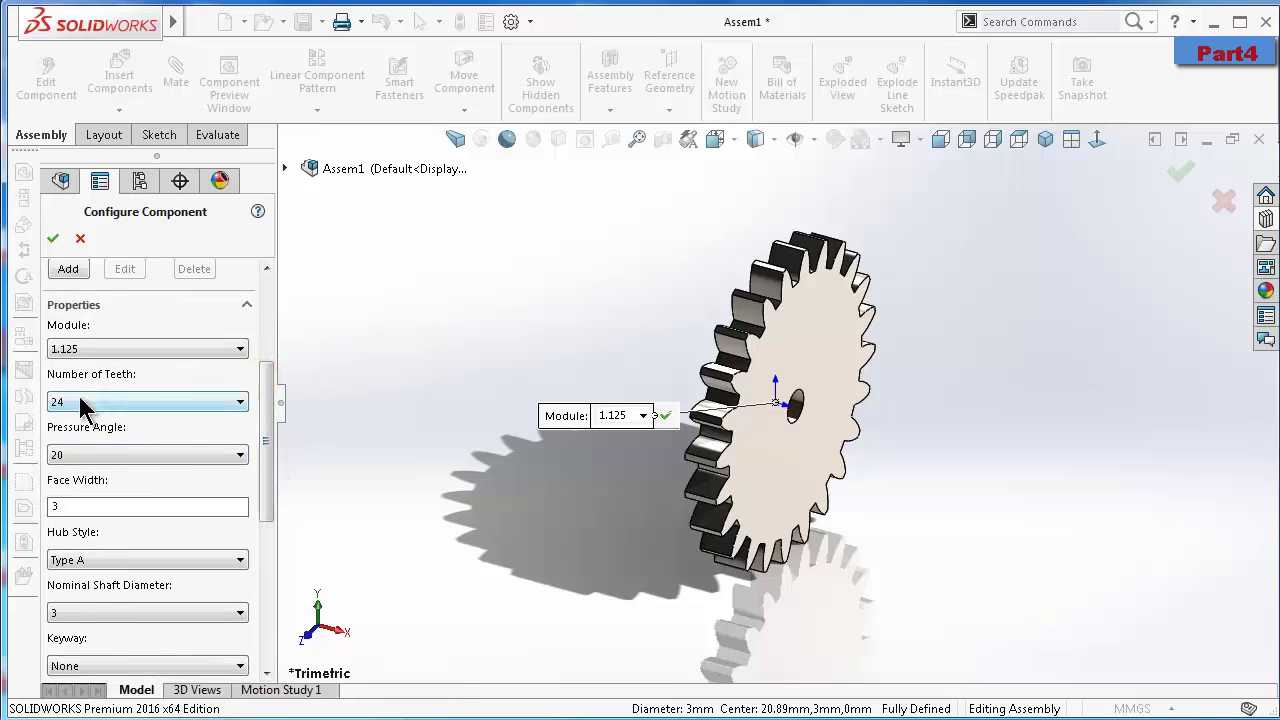
click(86, 349)
click(87, 348)
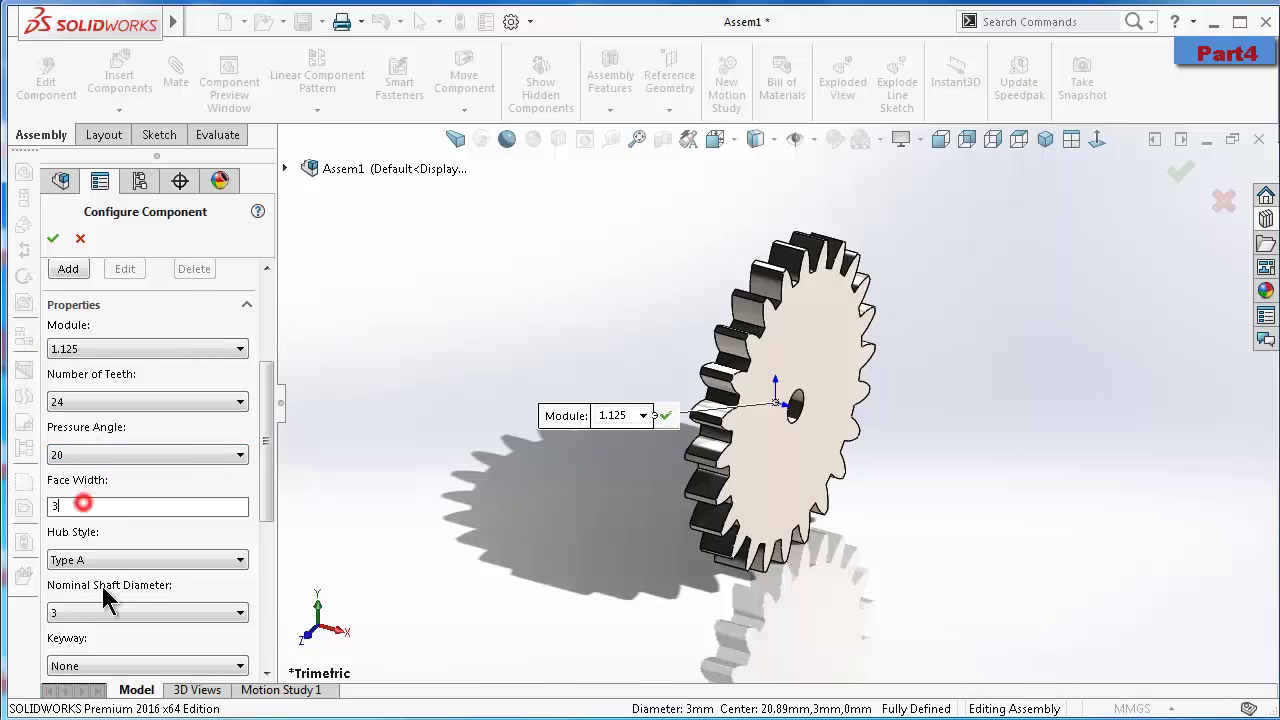
mouse_move(272, 508)
mouse_down()
mouse_move(283, 520)
mouse_move(279, 481)
mouse_up()
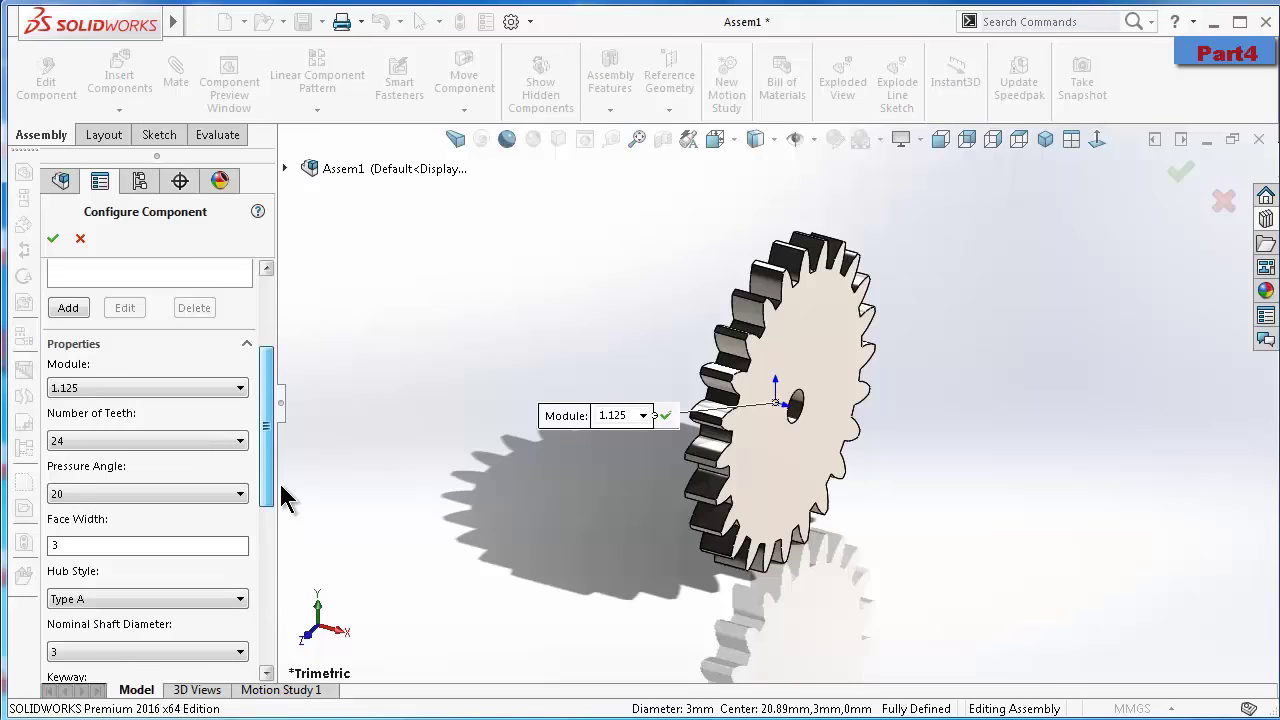
click(50, 239)
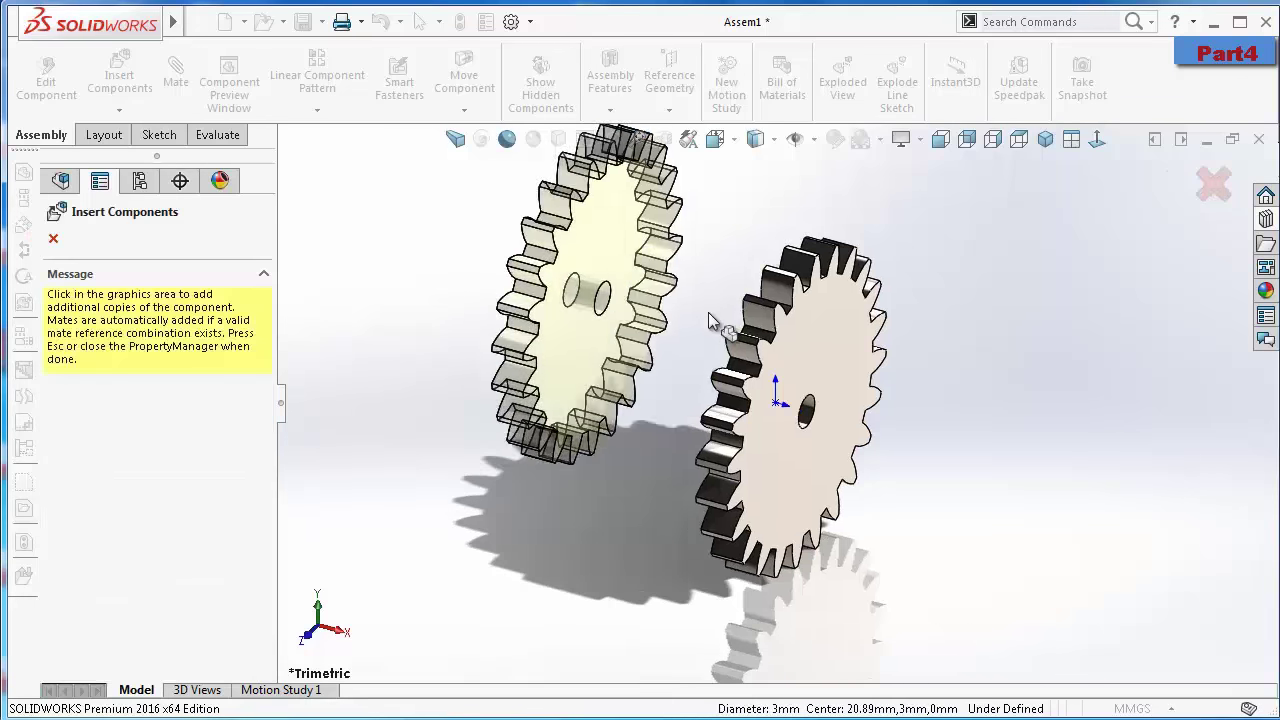
right_click(1181, 206)
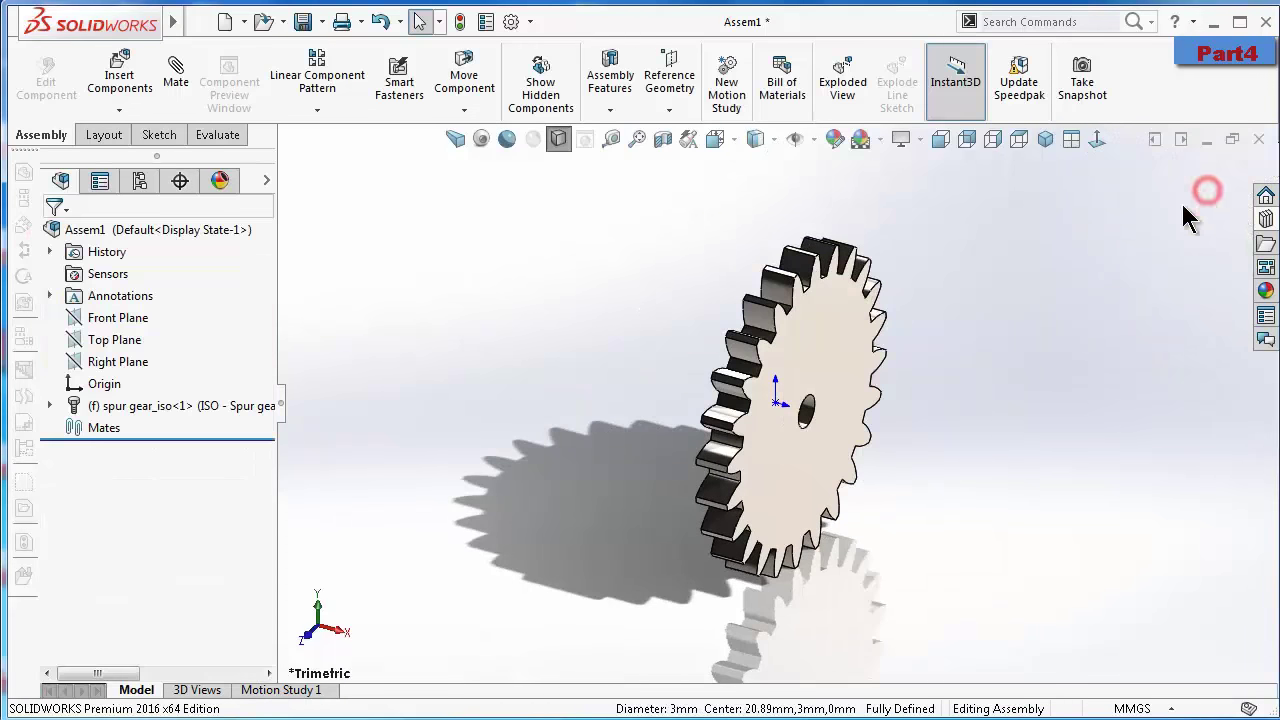
key(ctrl+1)
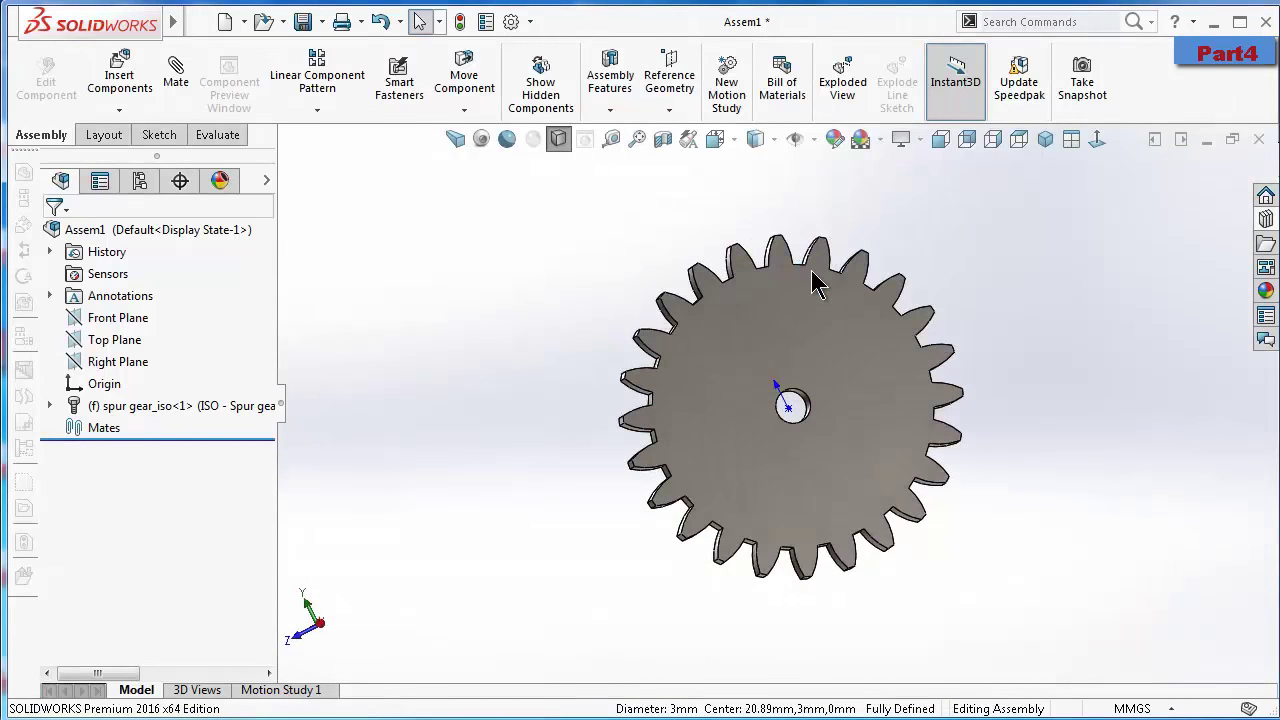
Save the gear assembly as part file Part4 (*.sldprt) after rebuilding
click(324, 22)
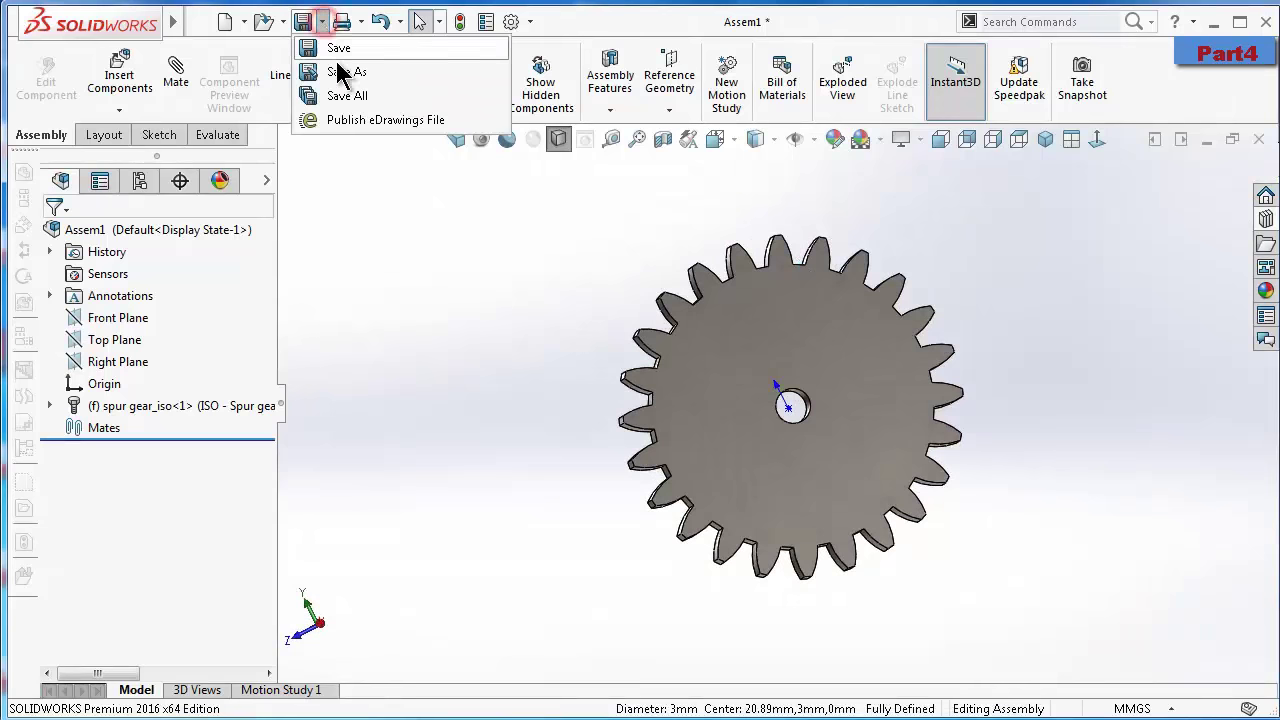
click(337, 72)
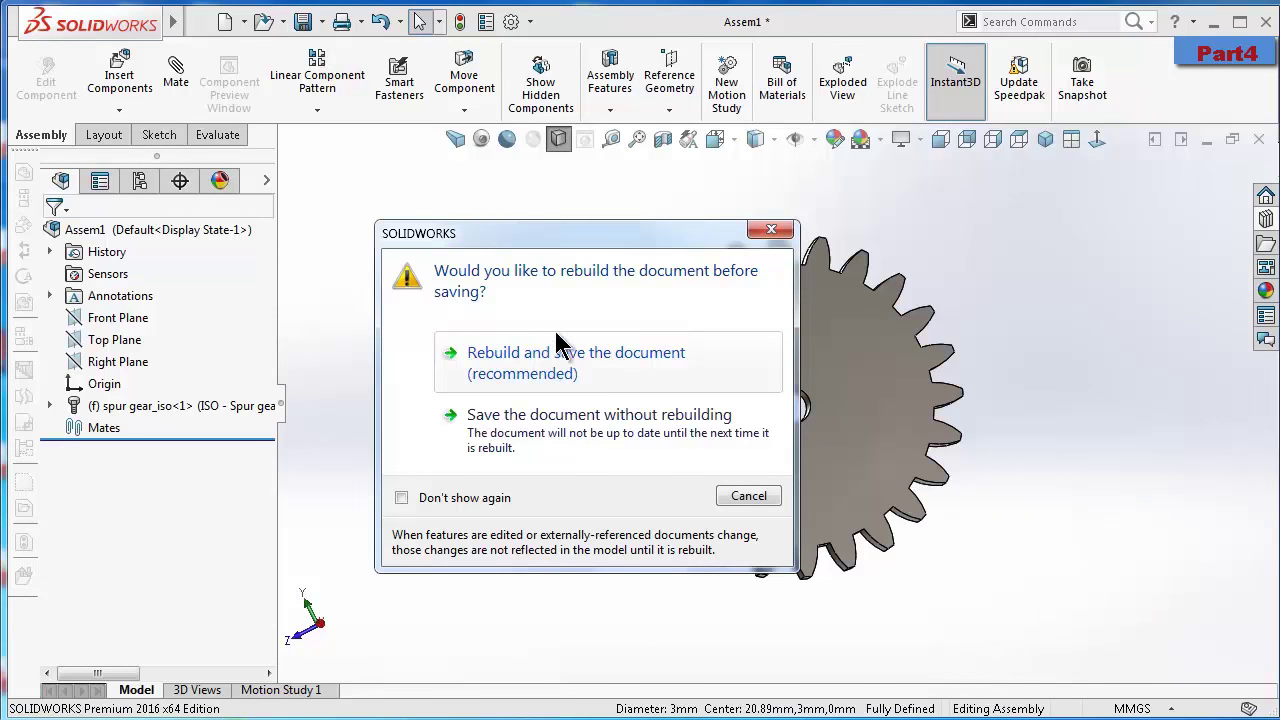
click(583, 367)
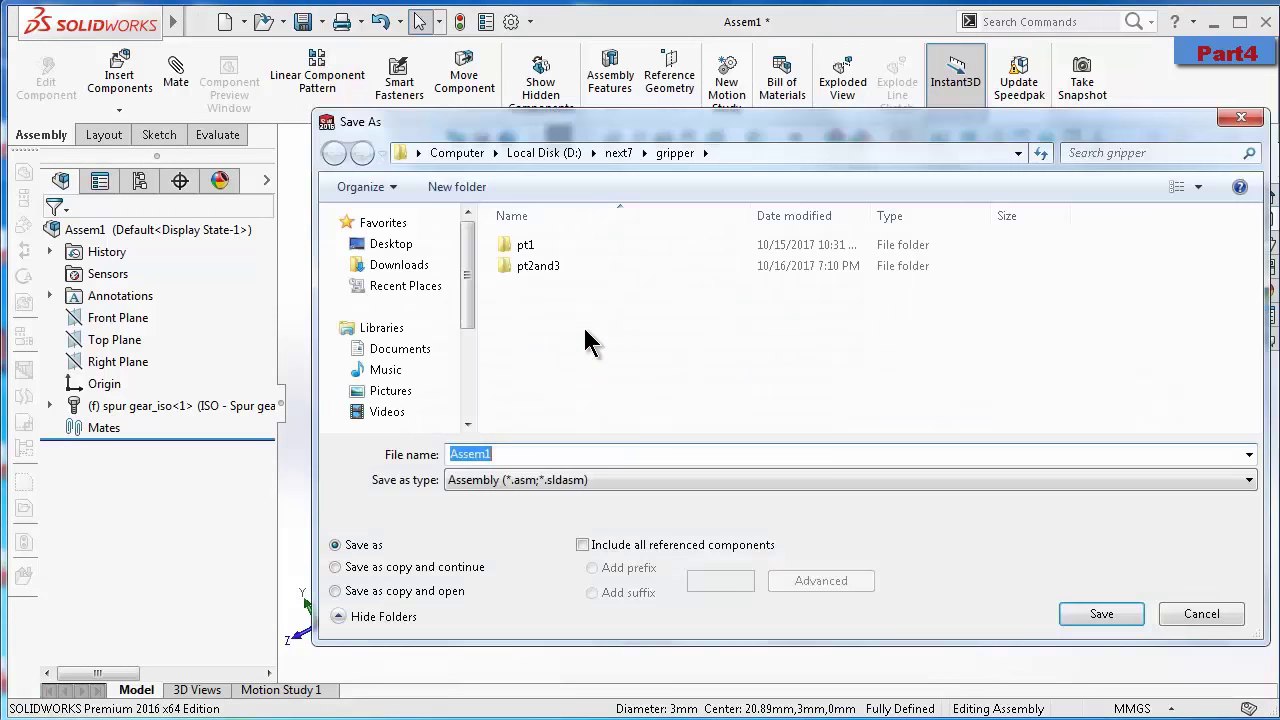
click(558, 480)
click(530, 88)
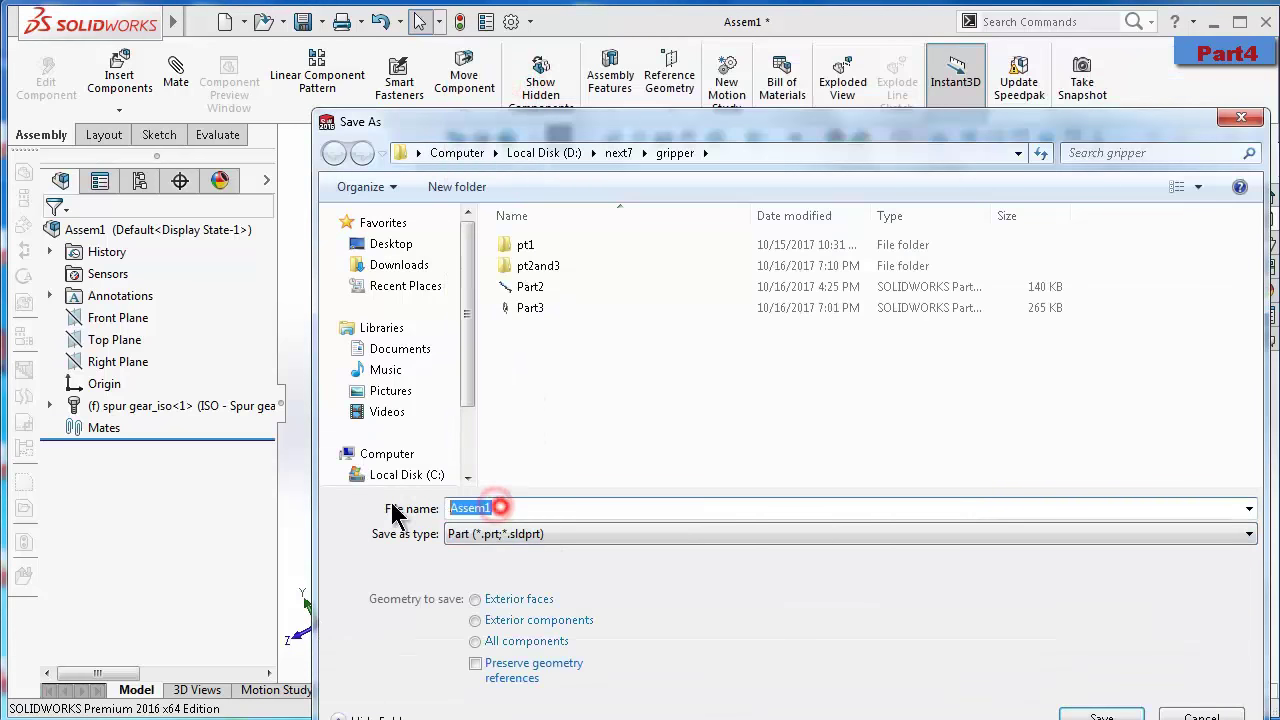
text(P)
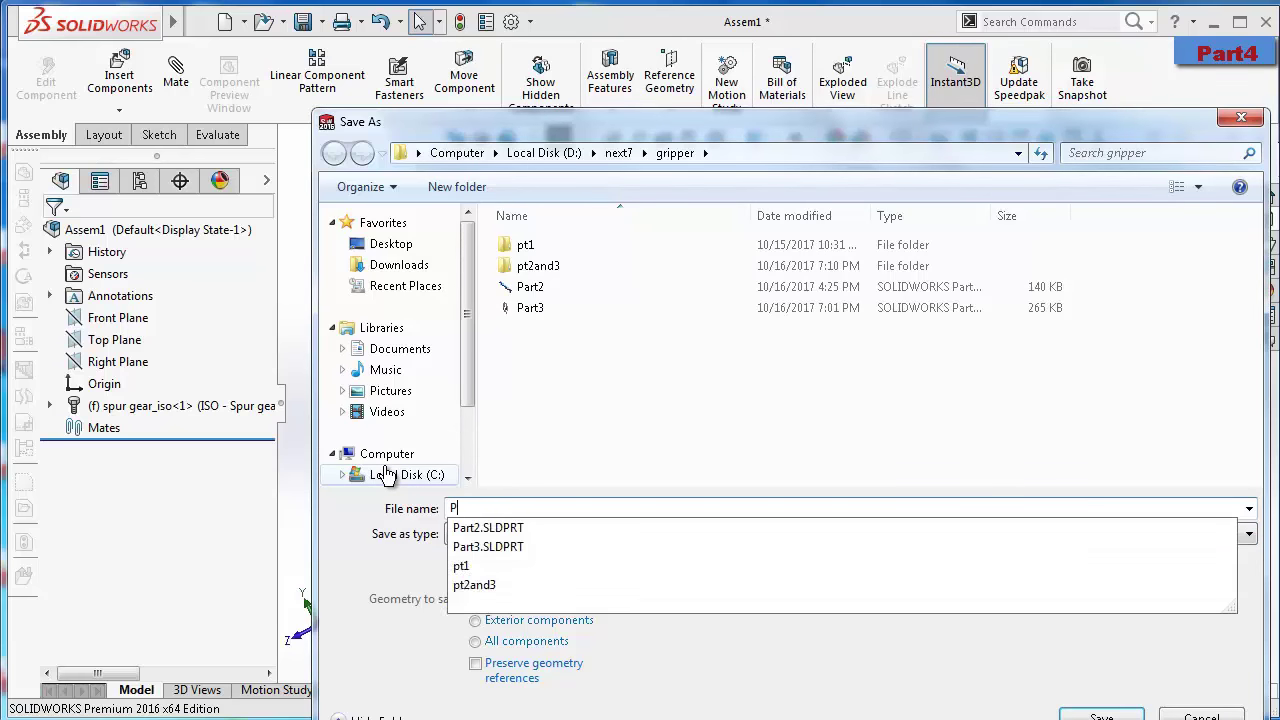
text(art4)
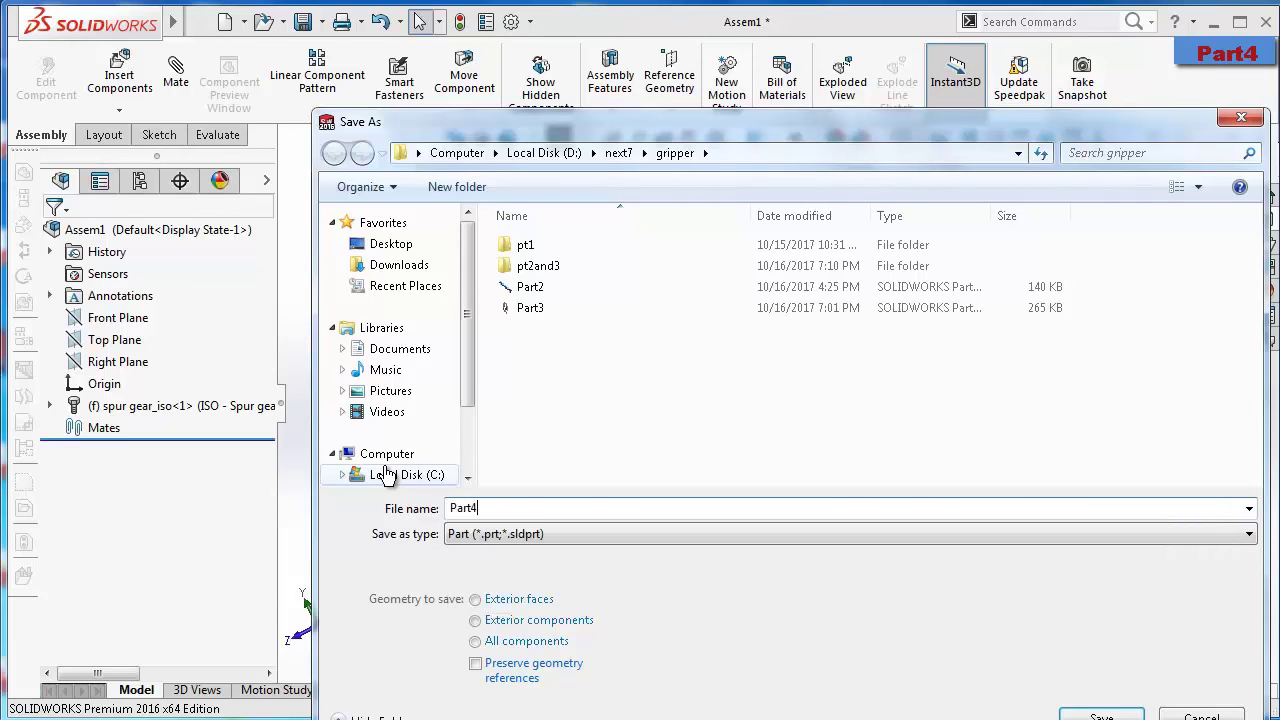
click(1100, 712)
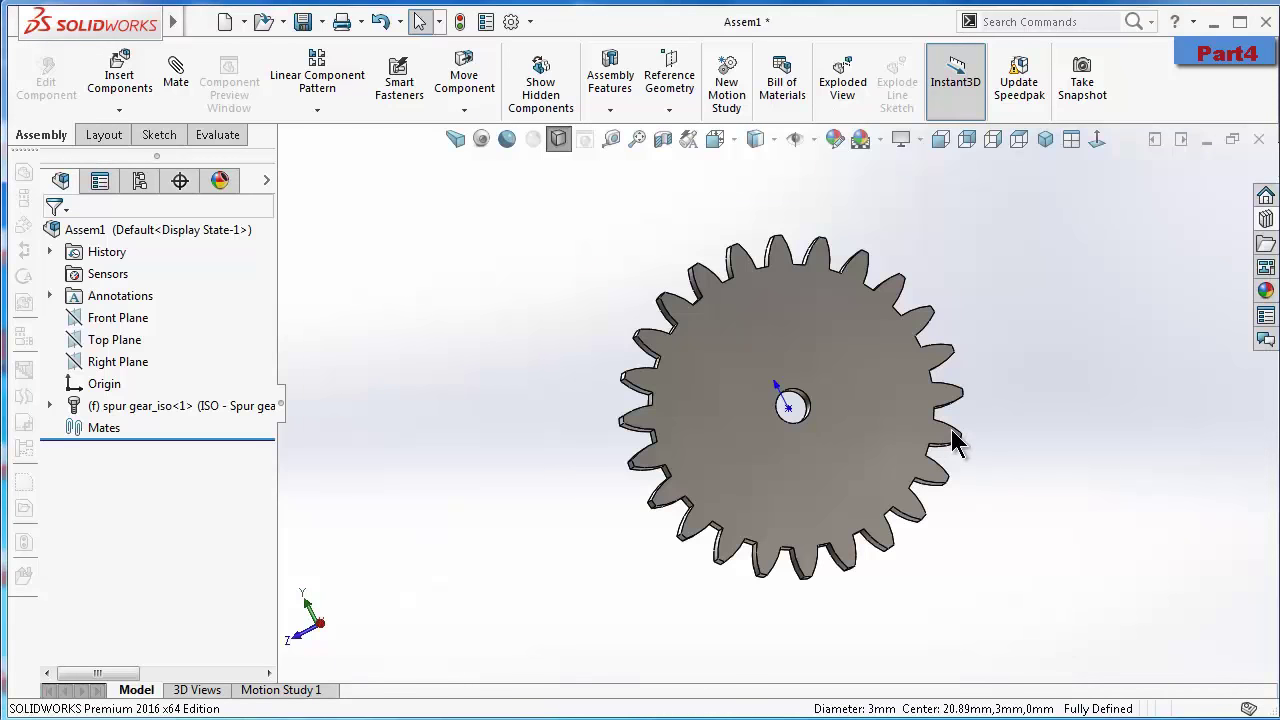
Close the gear assembly, saving all modified documents
click(1258, 140)
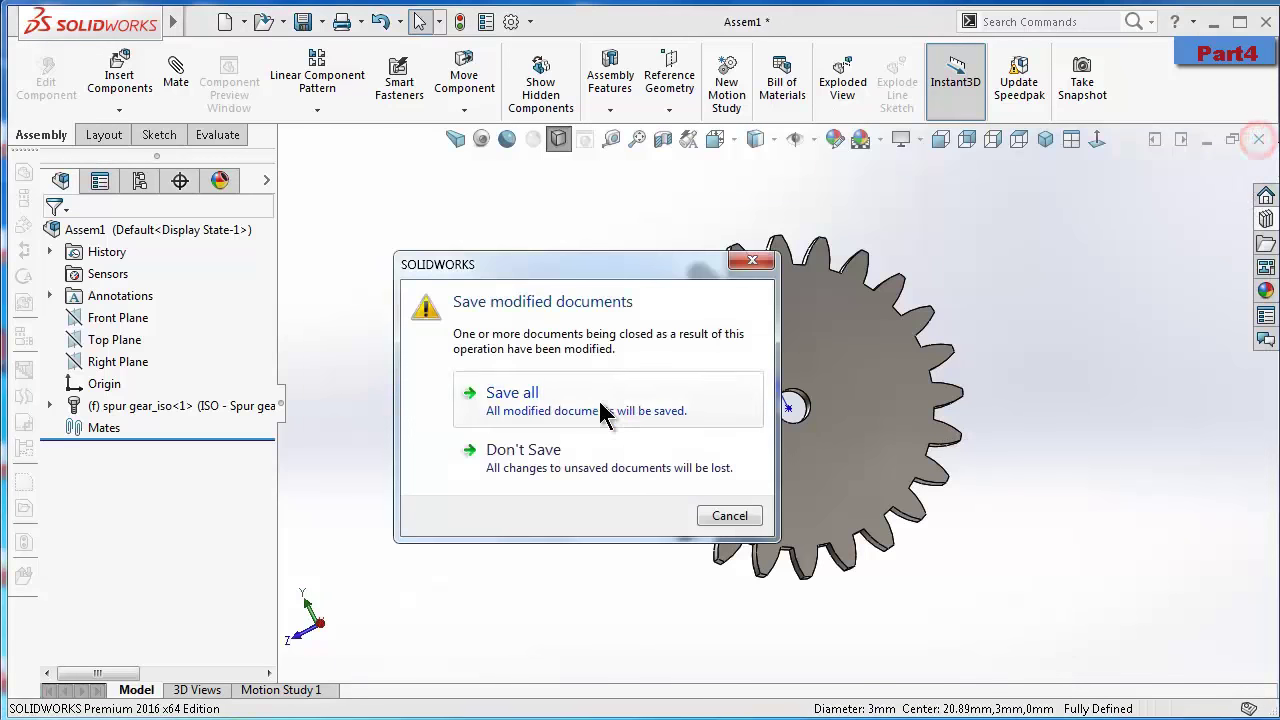
click(580, 449)
click(266, 24)
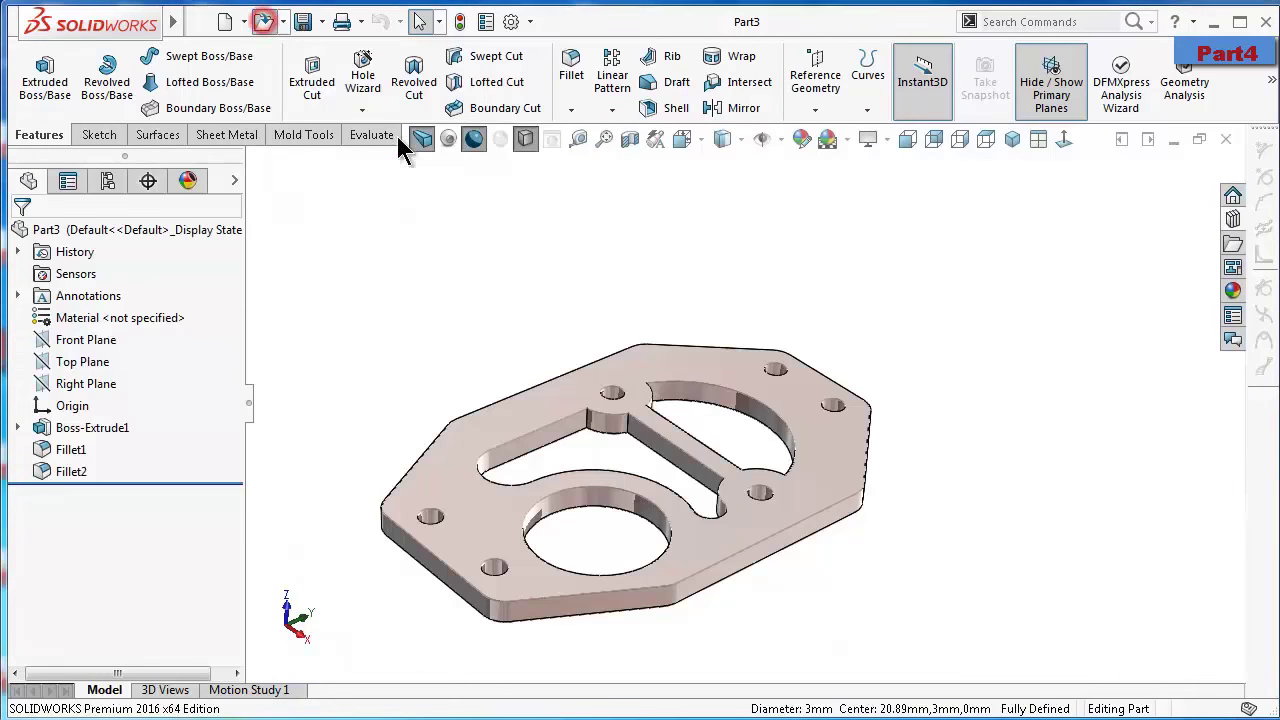
Open Part4 without feature recognition and start a sketch on the gear's front face, viewed normal
double_click(284, 325)
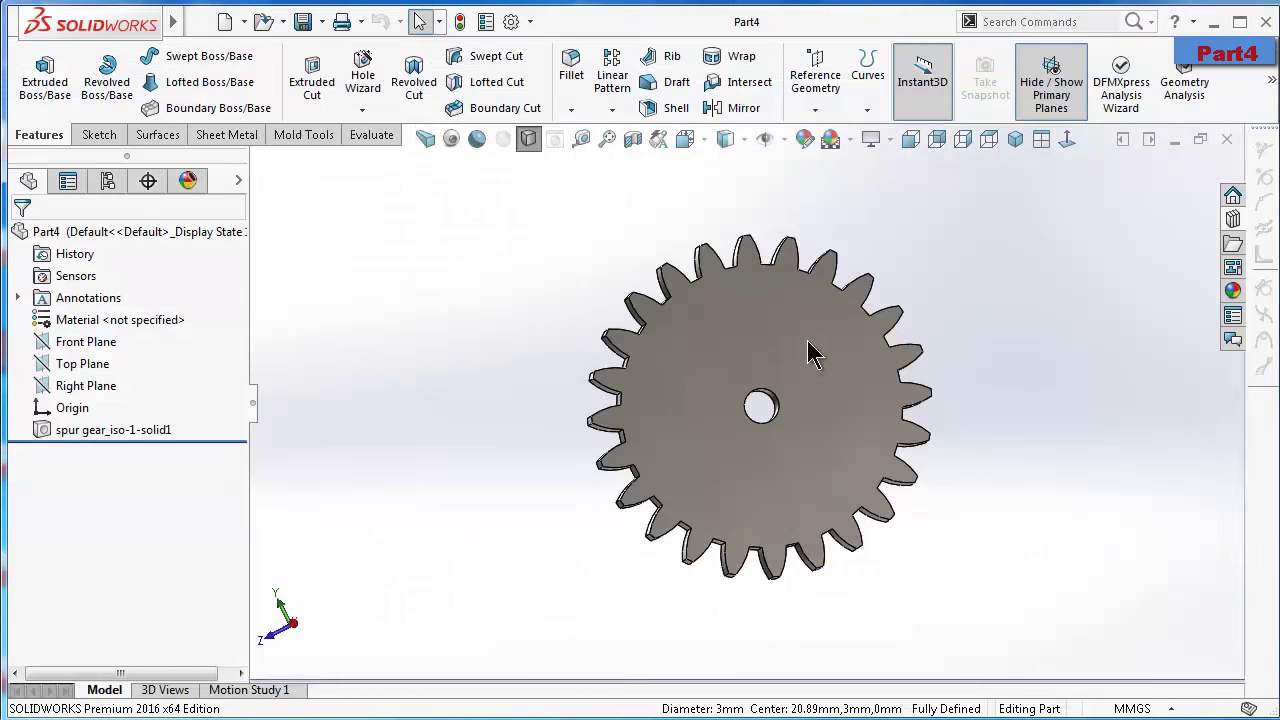
click(643, 376)
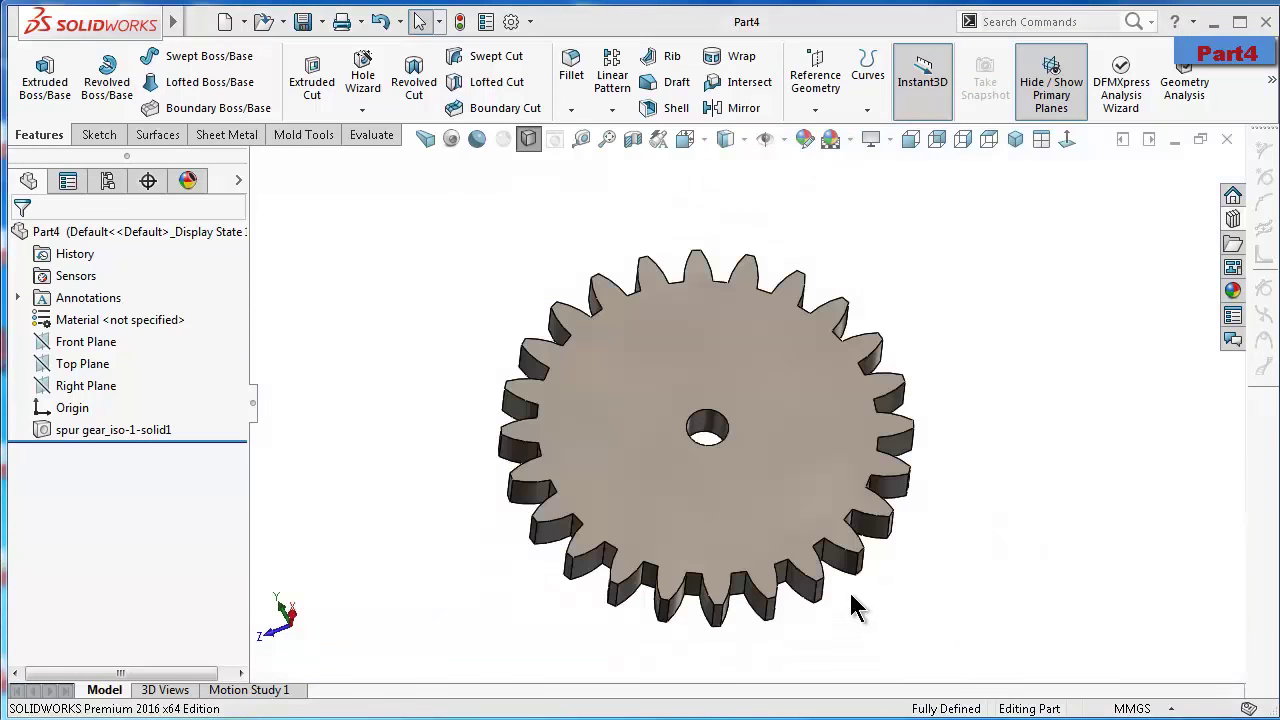
click(771, 474)
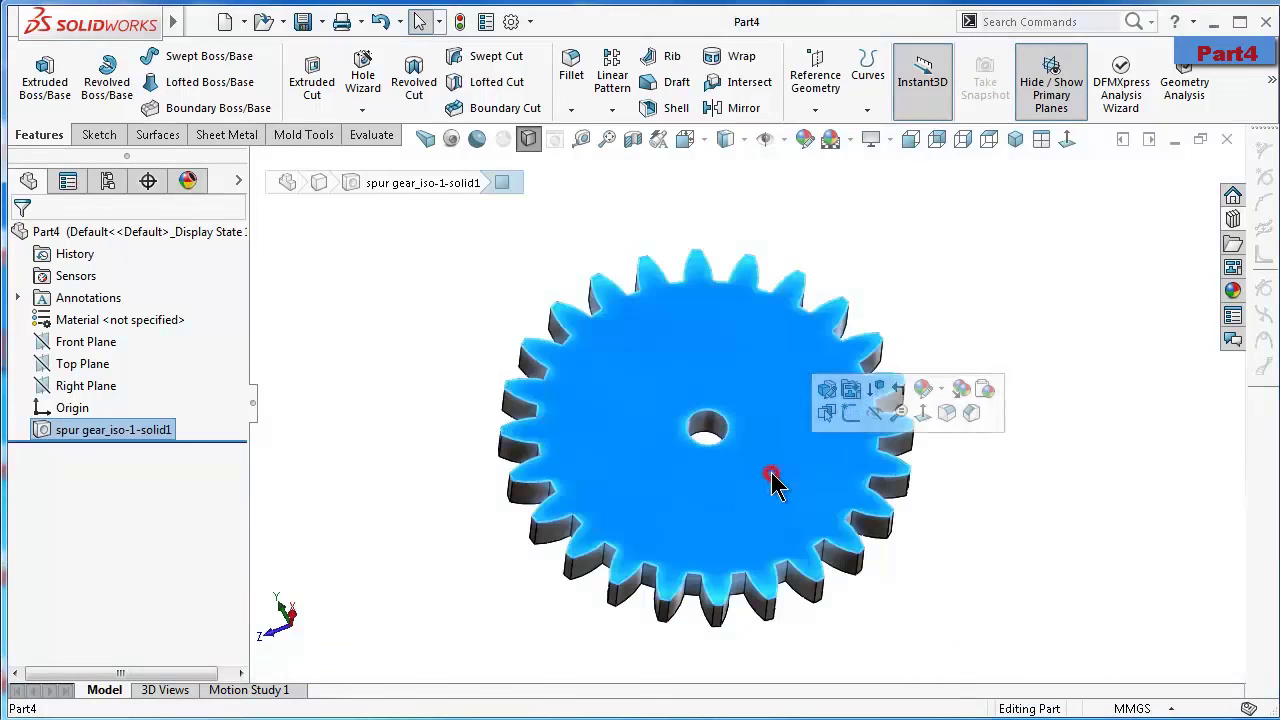
click(834, 389)
click(1066, 140)
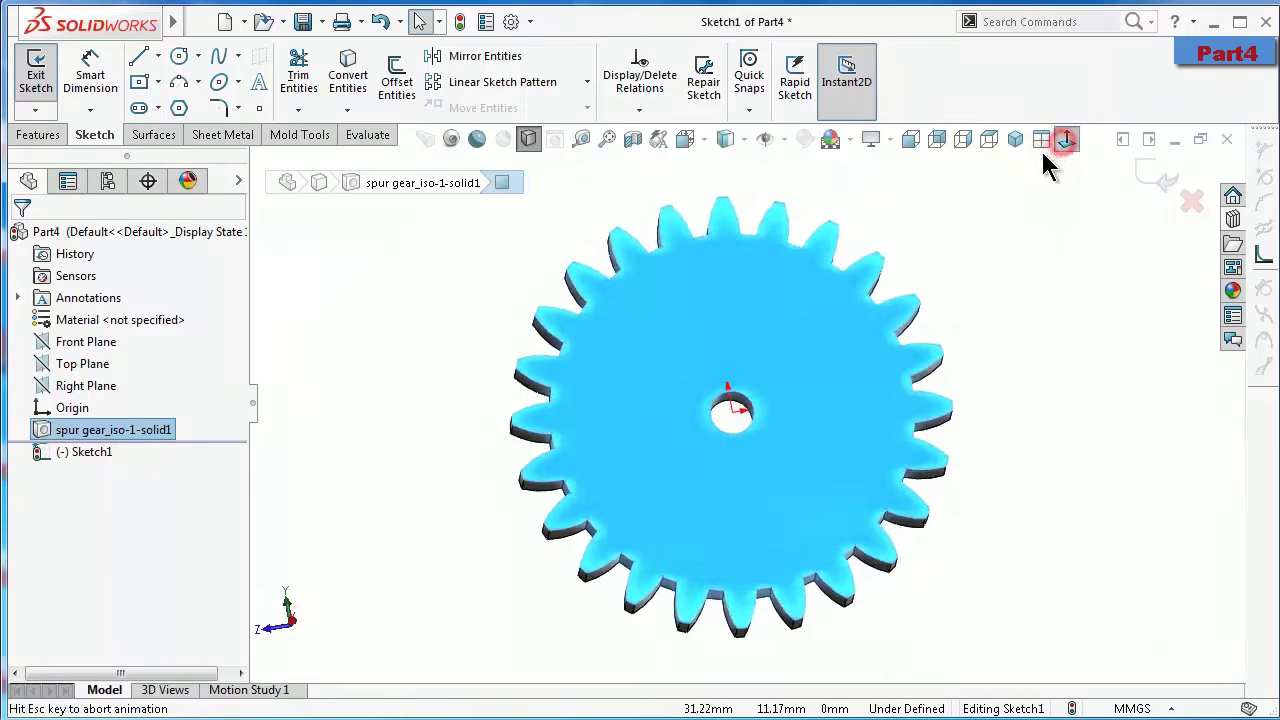
Draw a straight slot extending from the gear's centre hole
click(139, 108)
click(746, 402)
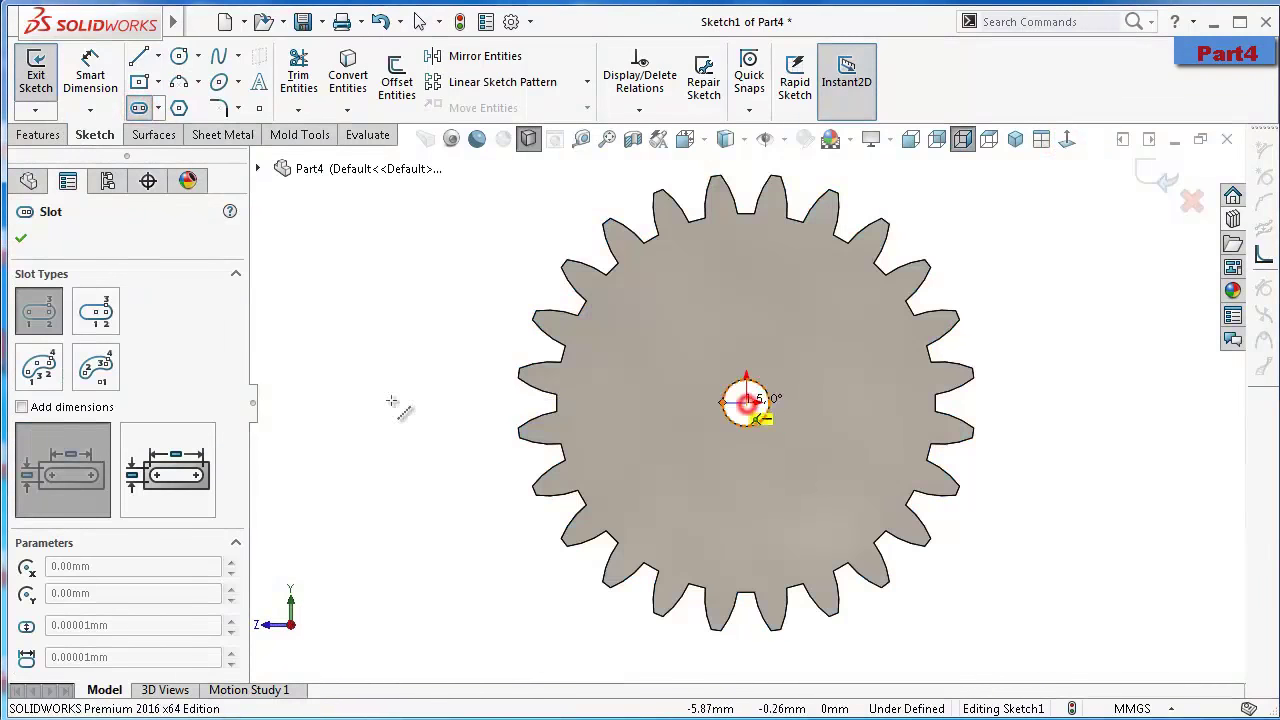
click(340, 403)
click(343, 346)
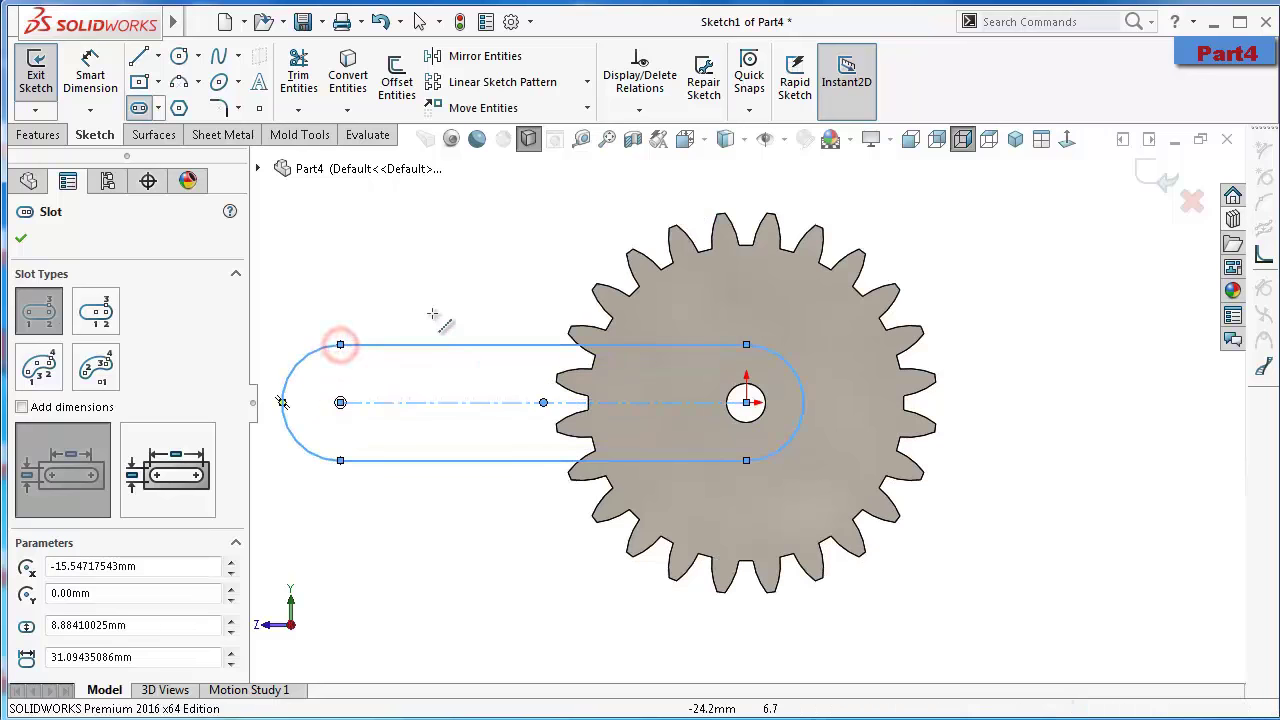
key(z)
Dimension the slot 8 mm wide and 31 mm between centres
right_drag(386, 323, 388, 290)
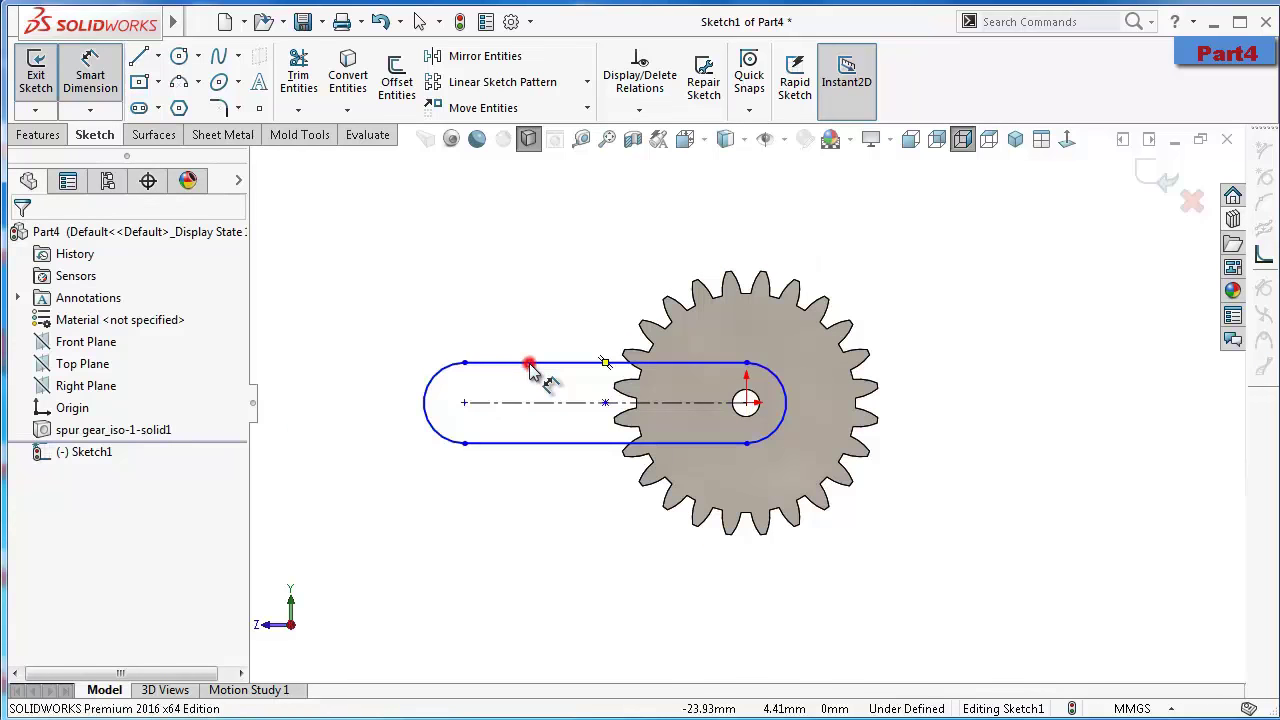
click(530, 363)
click(520, 443)
click(357, 414)
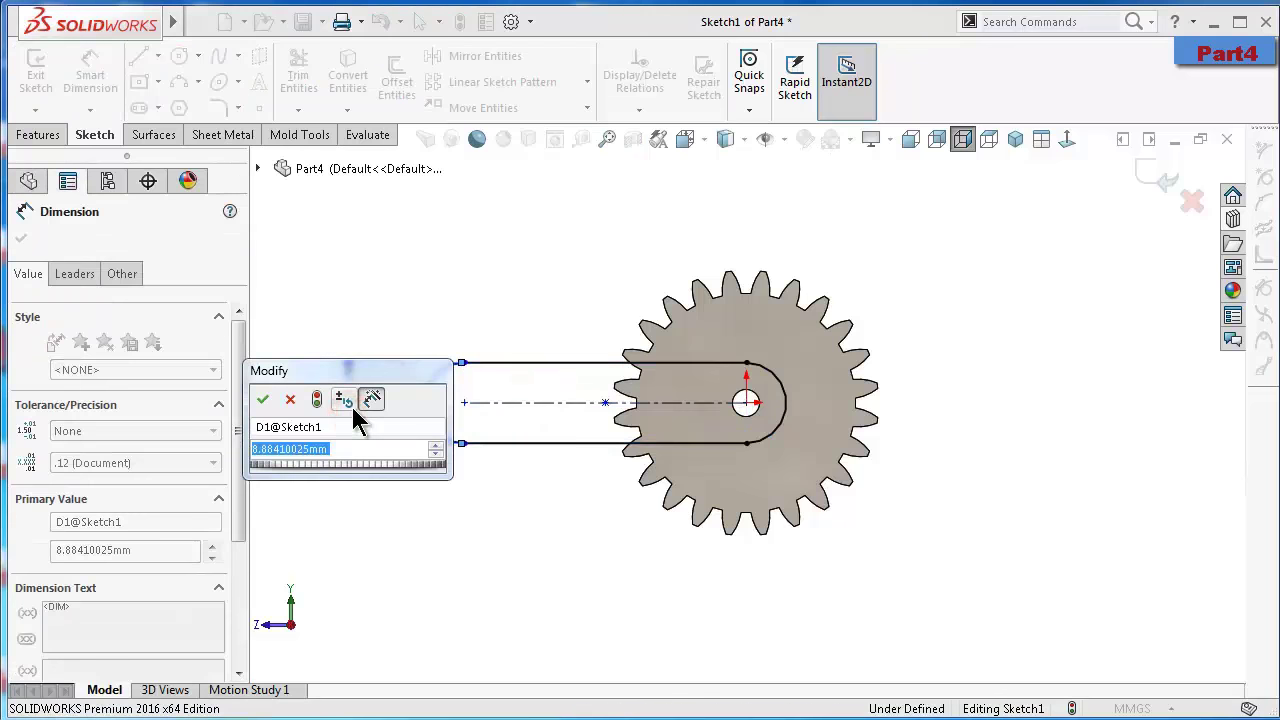
text(8)
key(Return)
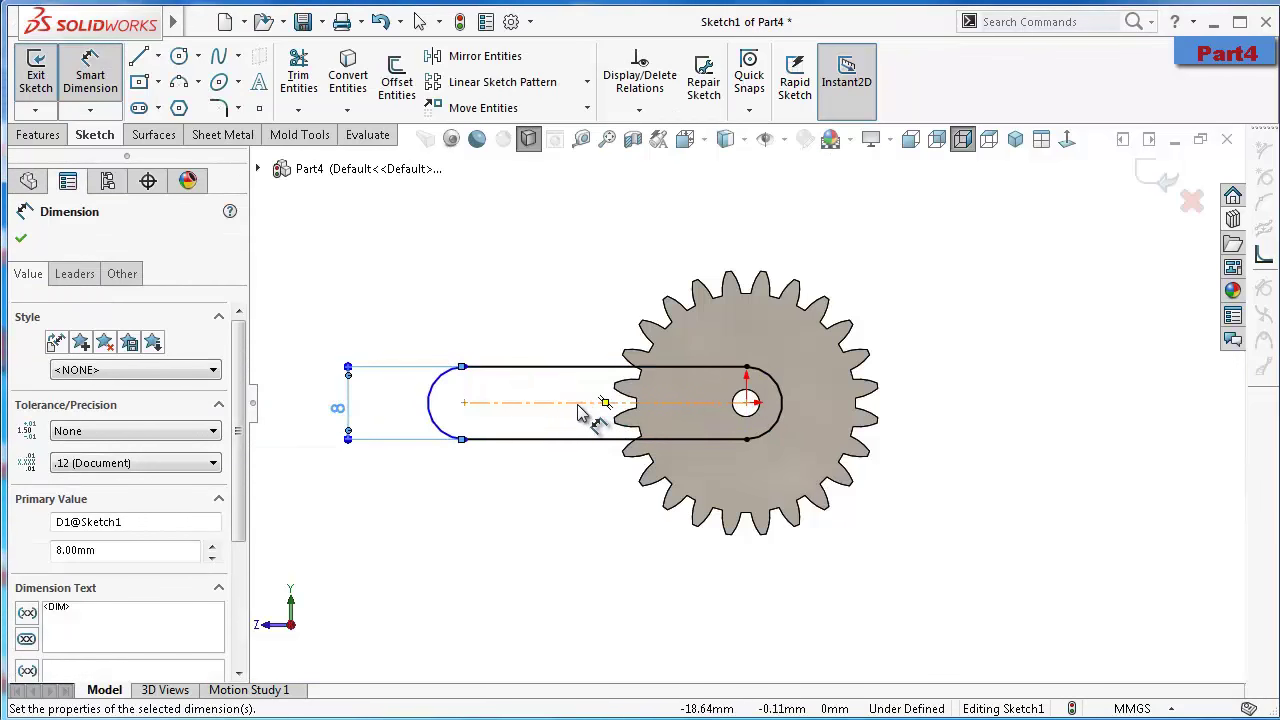
click(579, 404)
click(586, 302)
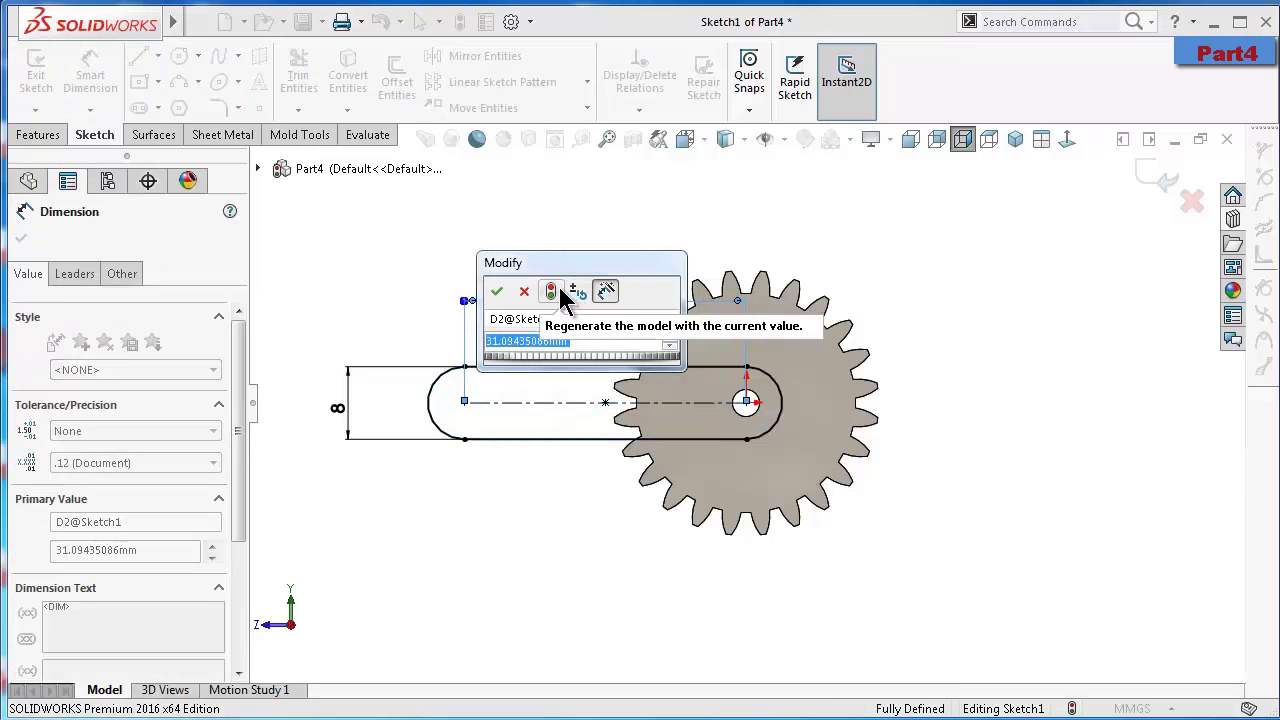
text(31)
key(Return)
scroll(548, 364, down, 2)
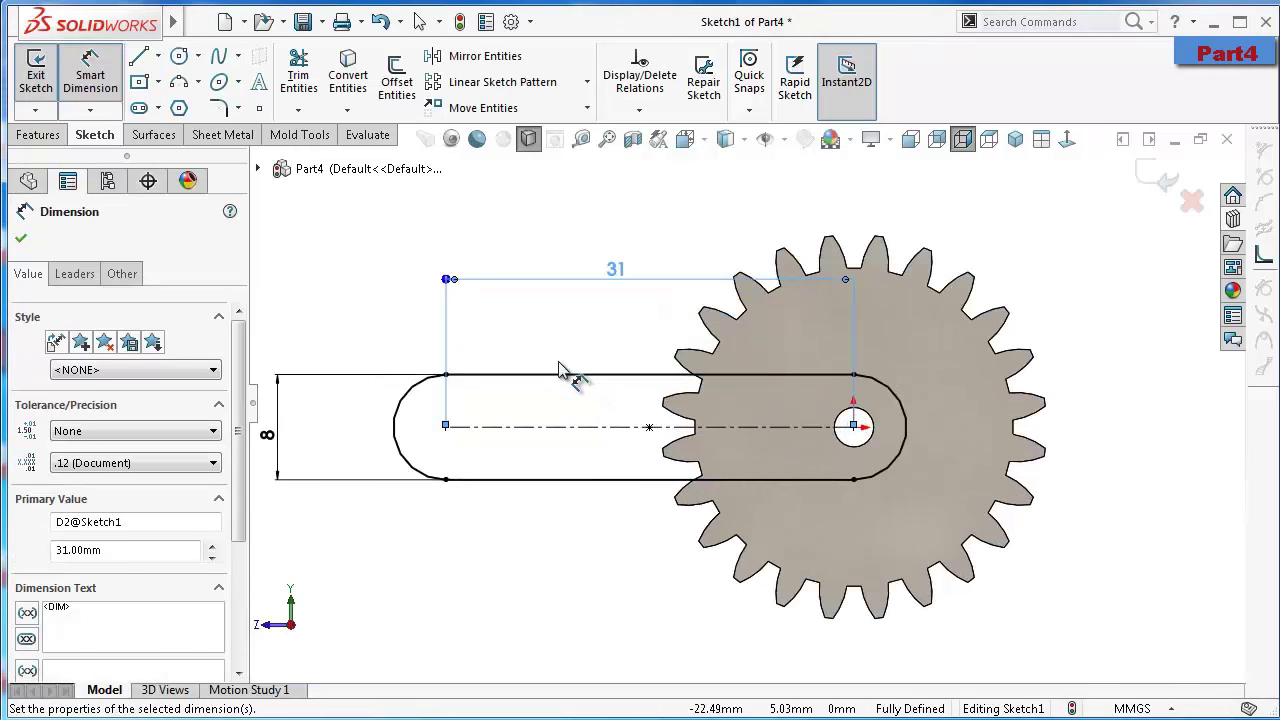
click(567, 598)
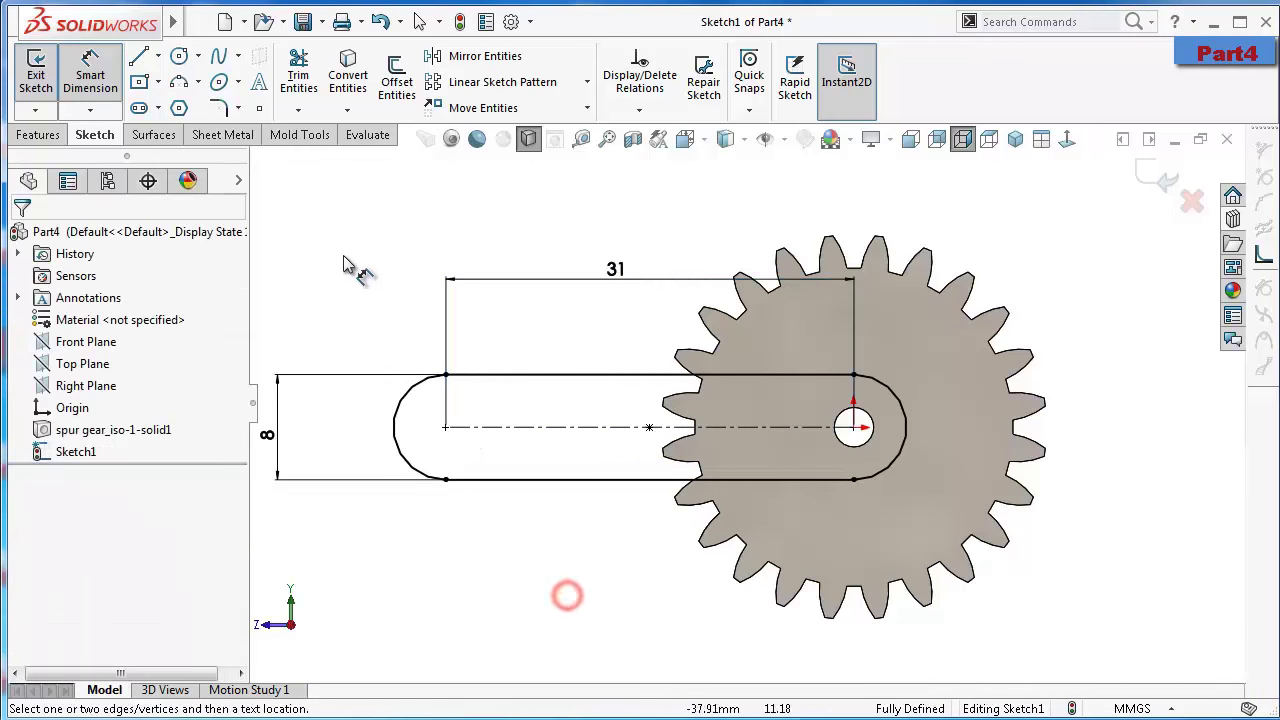
Add a Ø3 mm circle at the slot's left end
right_drag(1100, 355, 1108, 385)
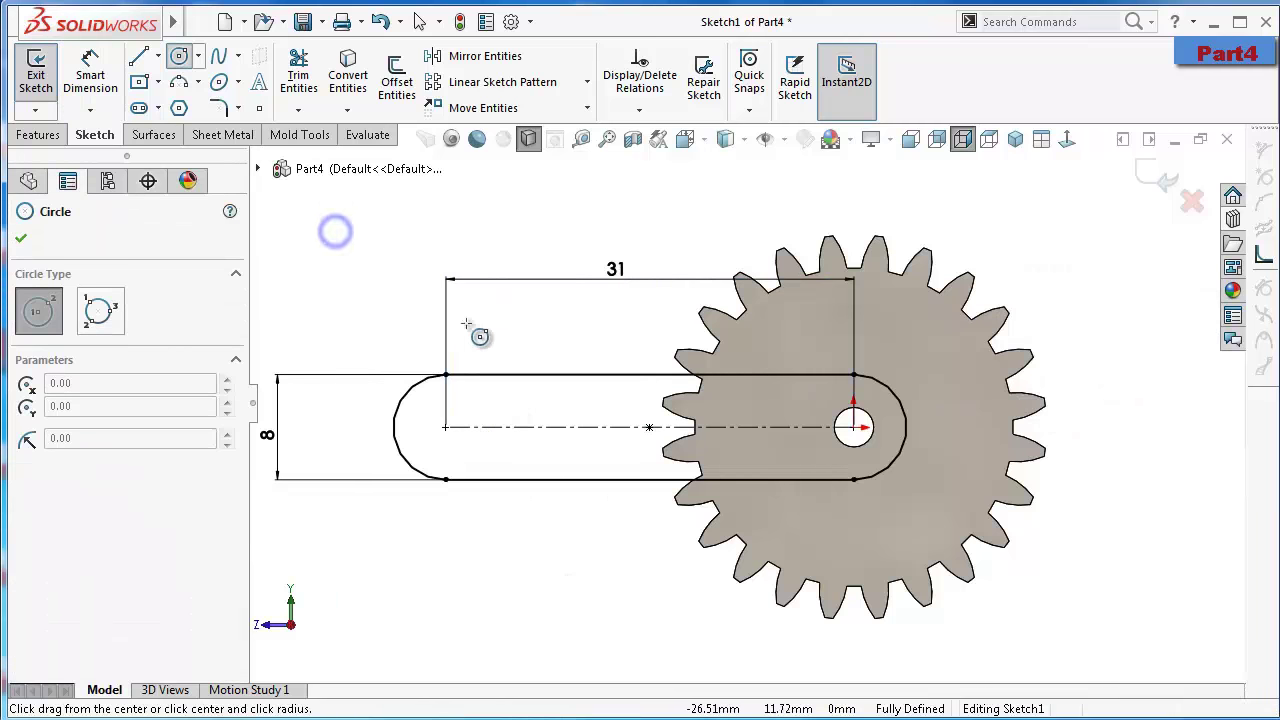
click(445, 427)
click(432, 410)
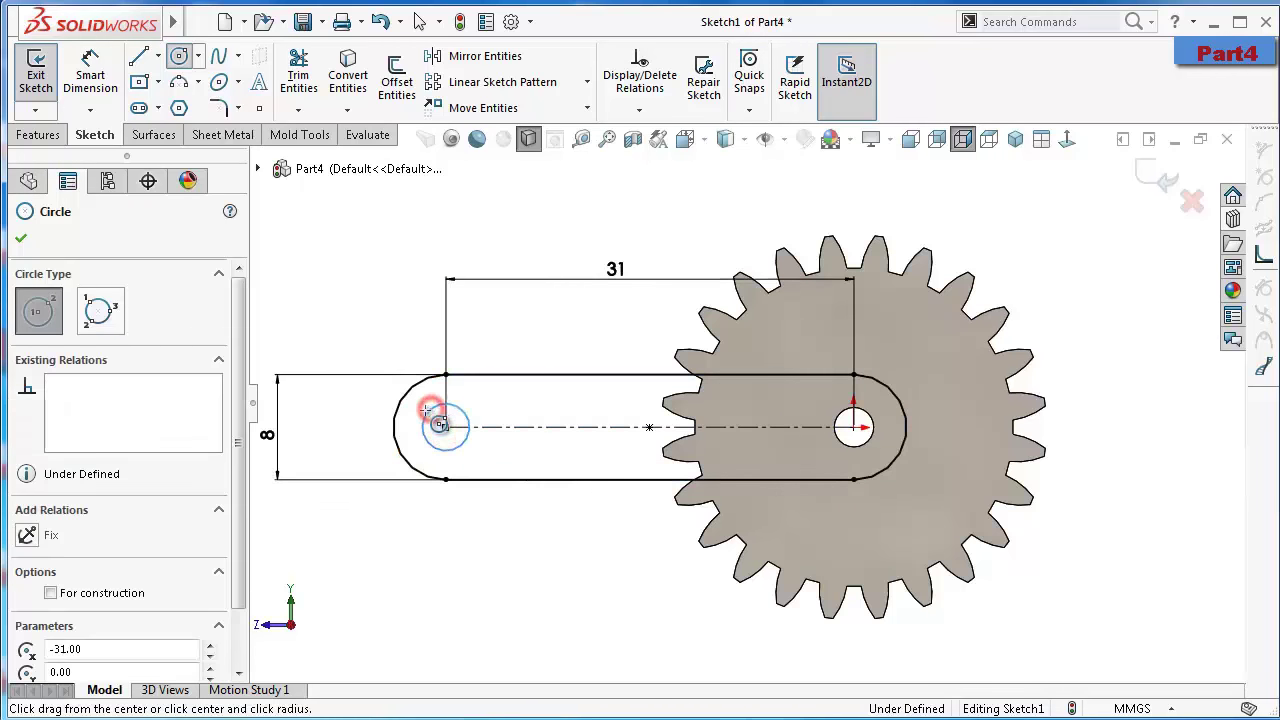
right_drag(371, 265, 372, 235)
click(459, 416)
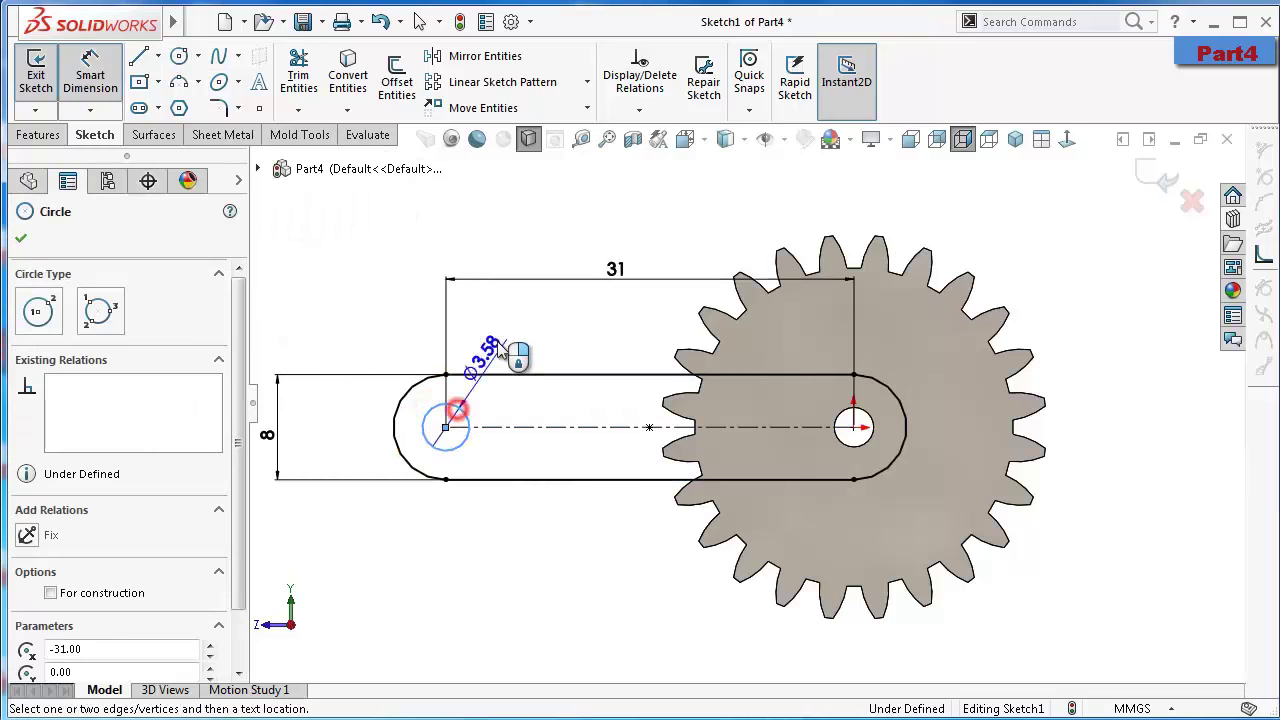
click(505, 345)
text(3)
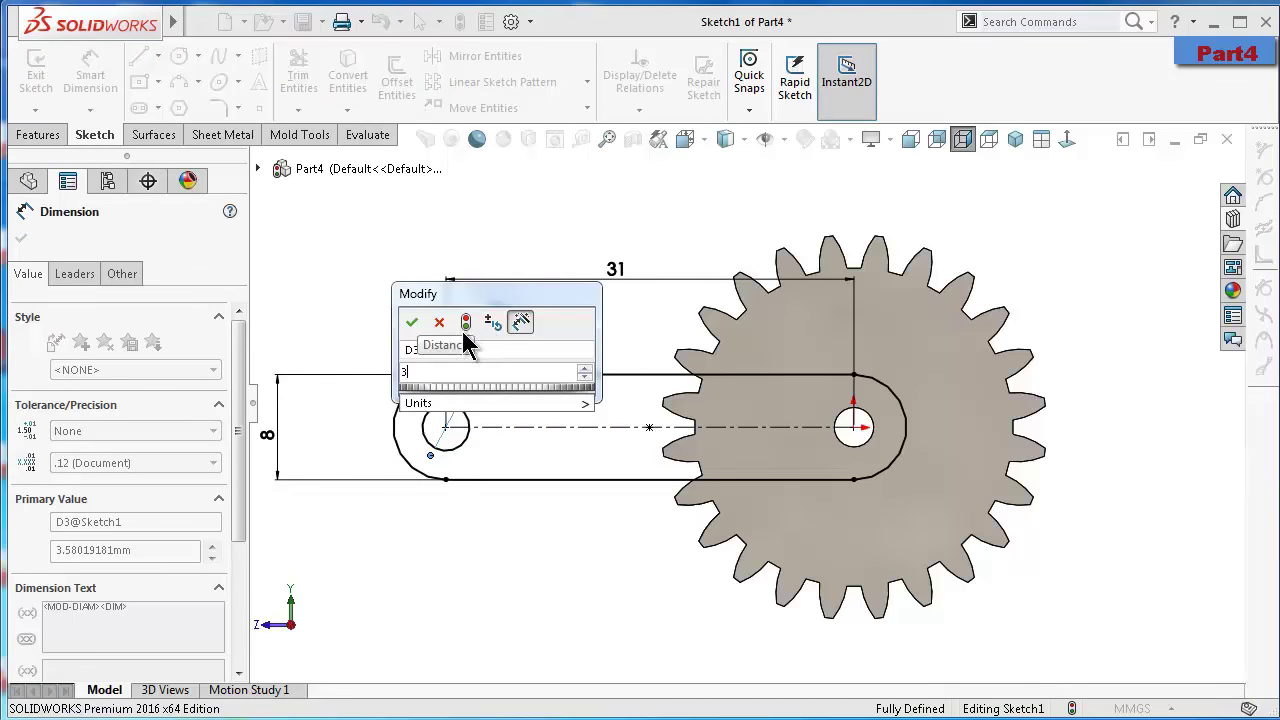
key(Return)
click(371, 330)
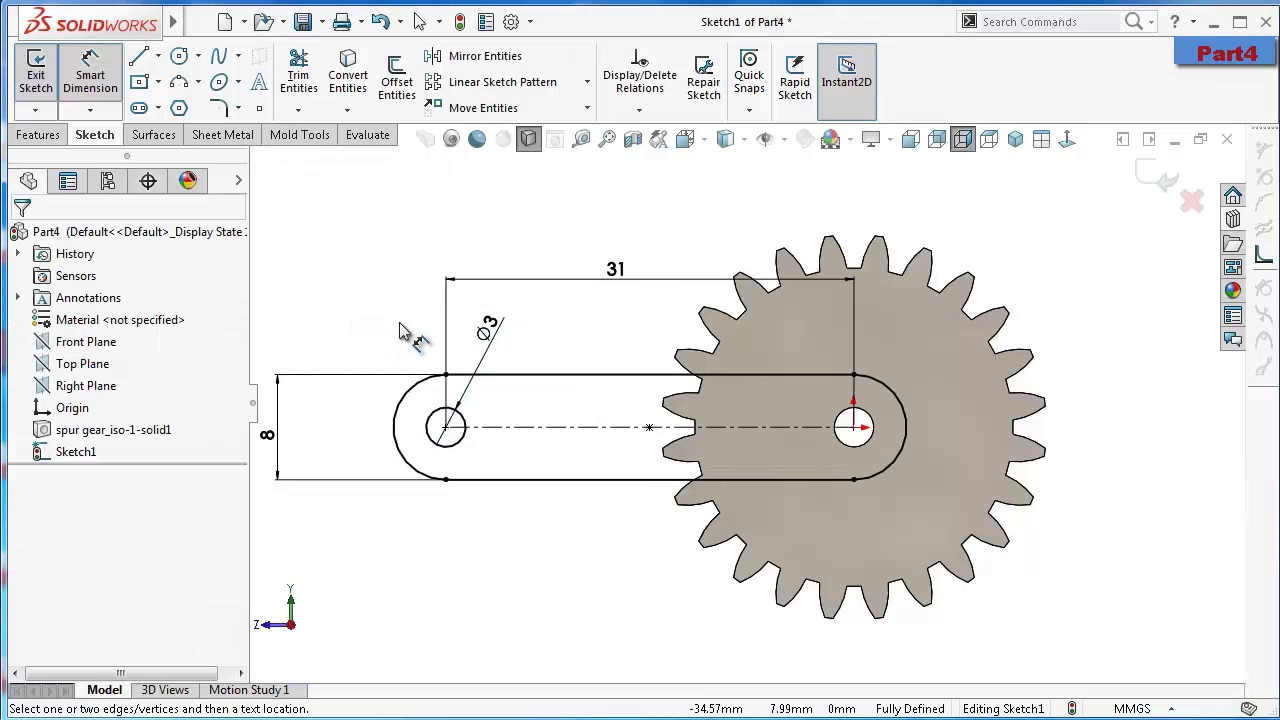
Switch to isometric view and start an Extruded Boss/Base on the arm sketch
key(ctrl+7)
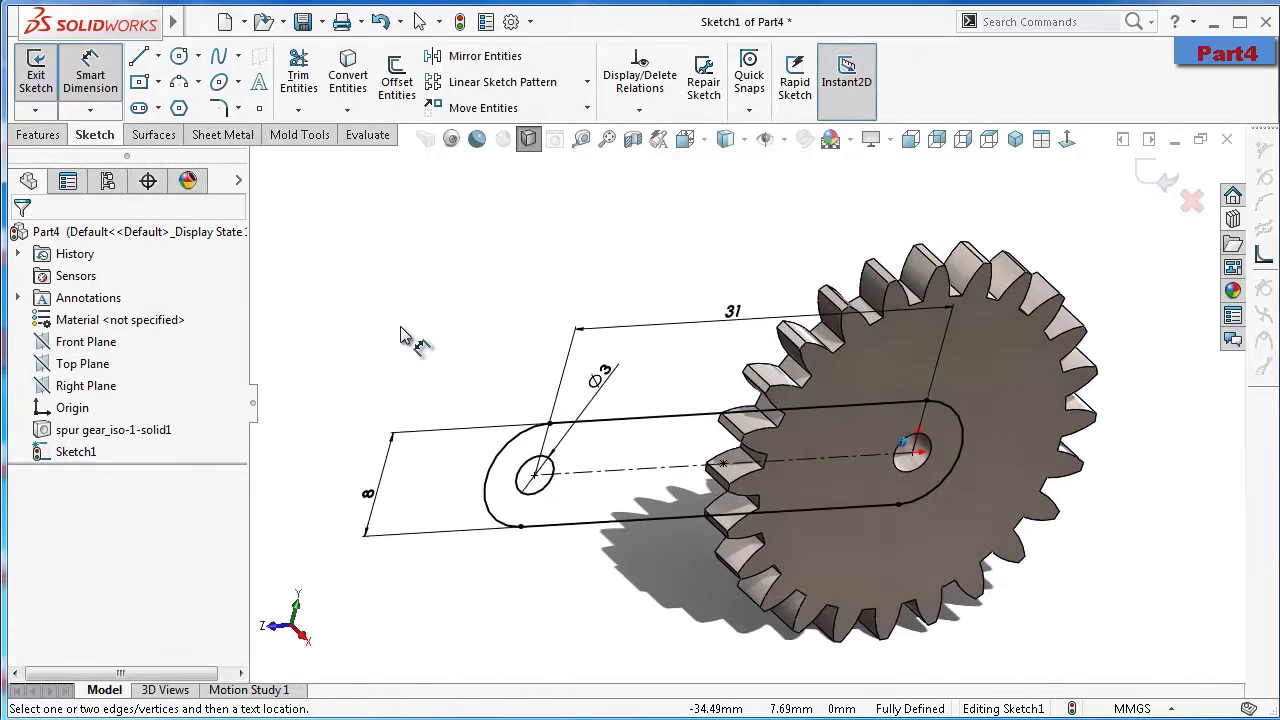
click(37, 134)
click(42, 84)
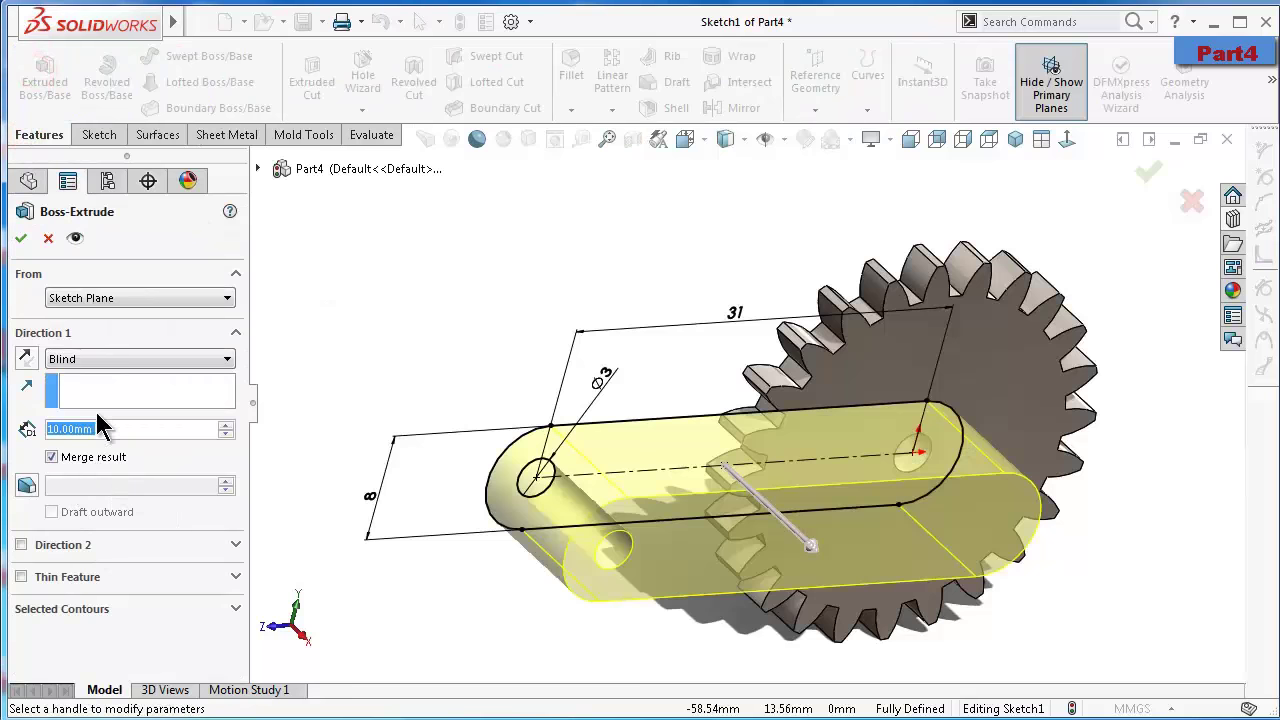
Extrude the arm sketch 3 mm, reversed toward the gear, and rotate the part to inspect it
text(3)
click(32, 455)
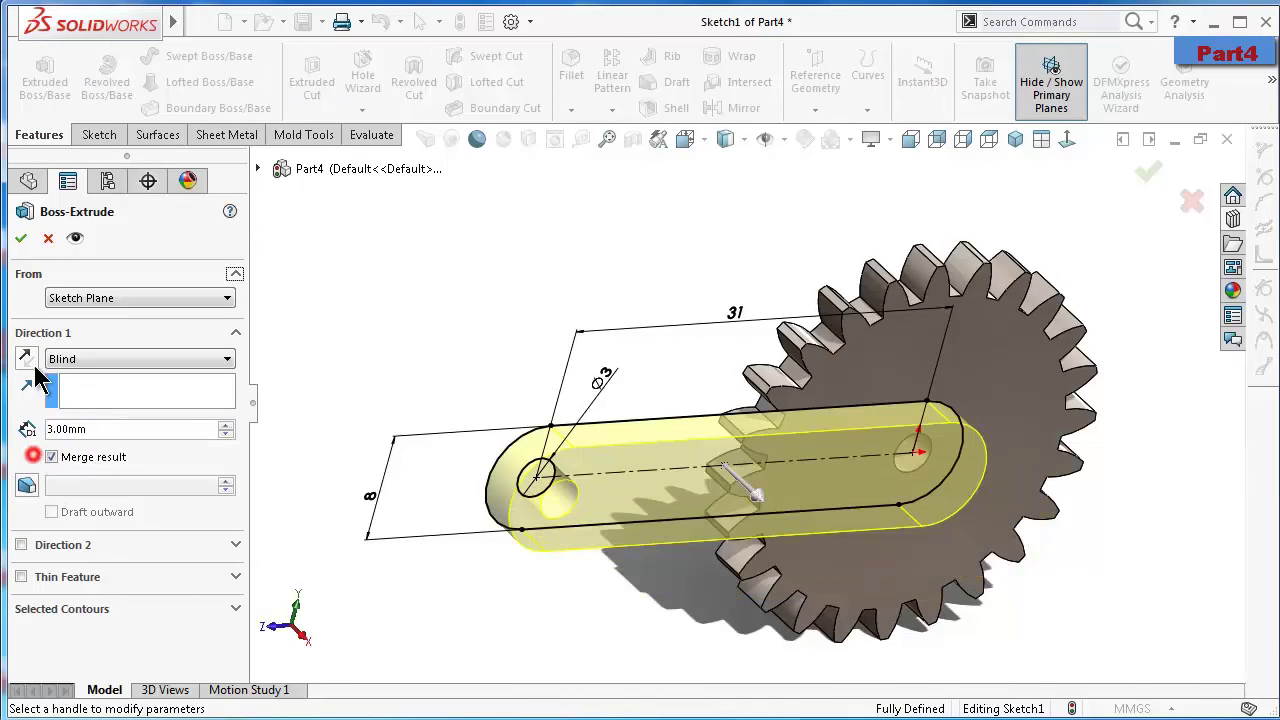
click(27, 358)
click(21, 239)
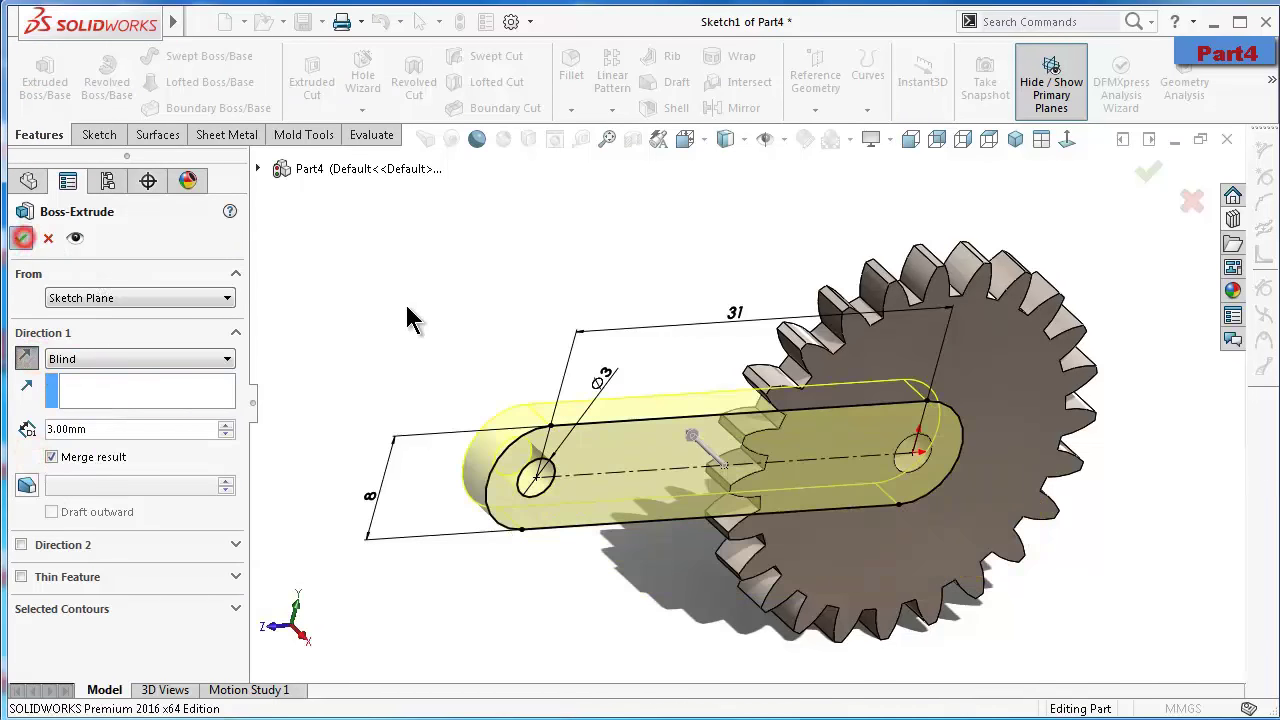
click(487, 331)
key(Left)
key(Left)
key(Left)
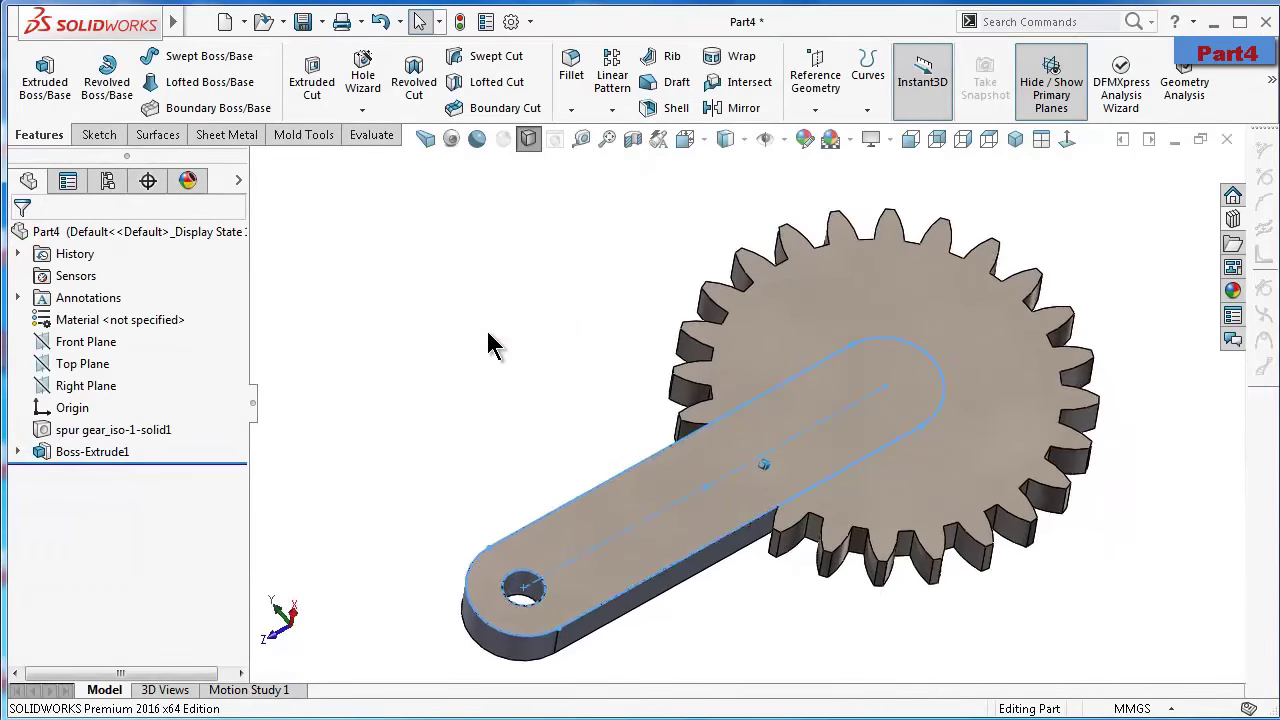
key(Up)
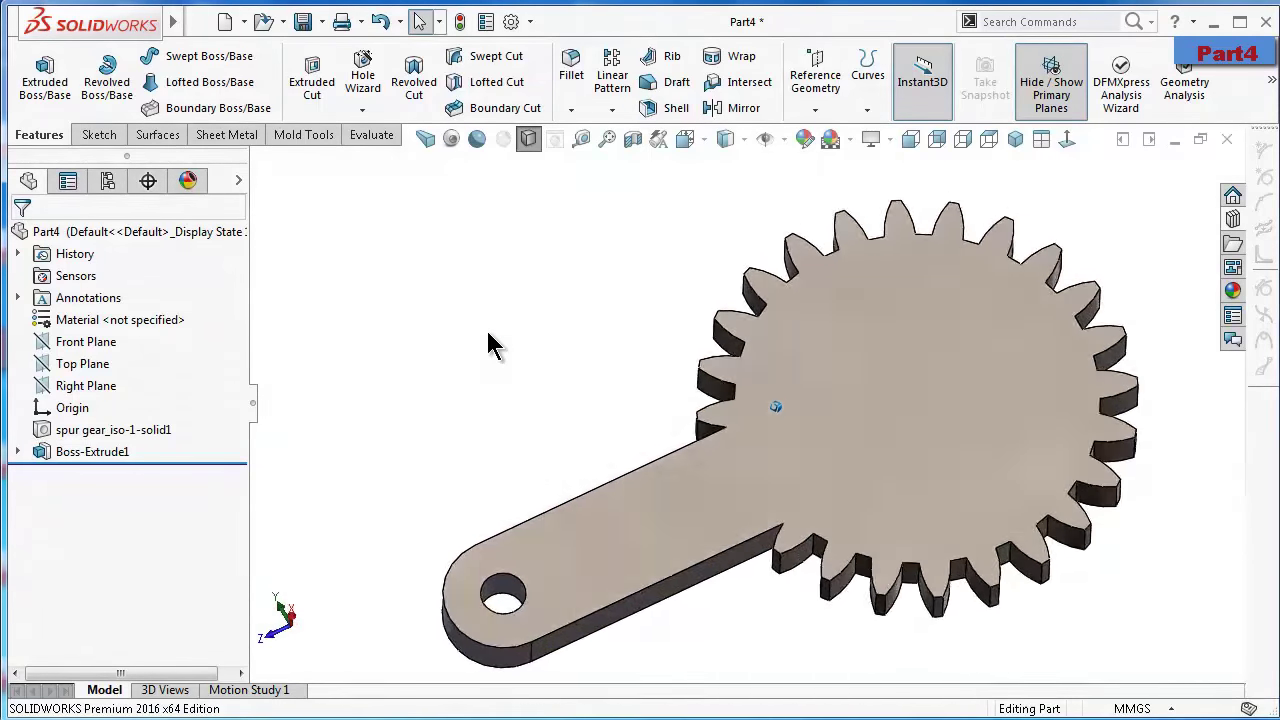
key(Up)
key(Up)
key(Up)
key(Up)
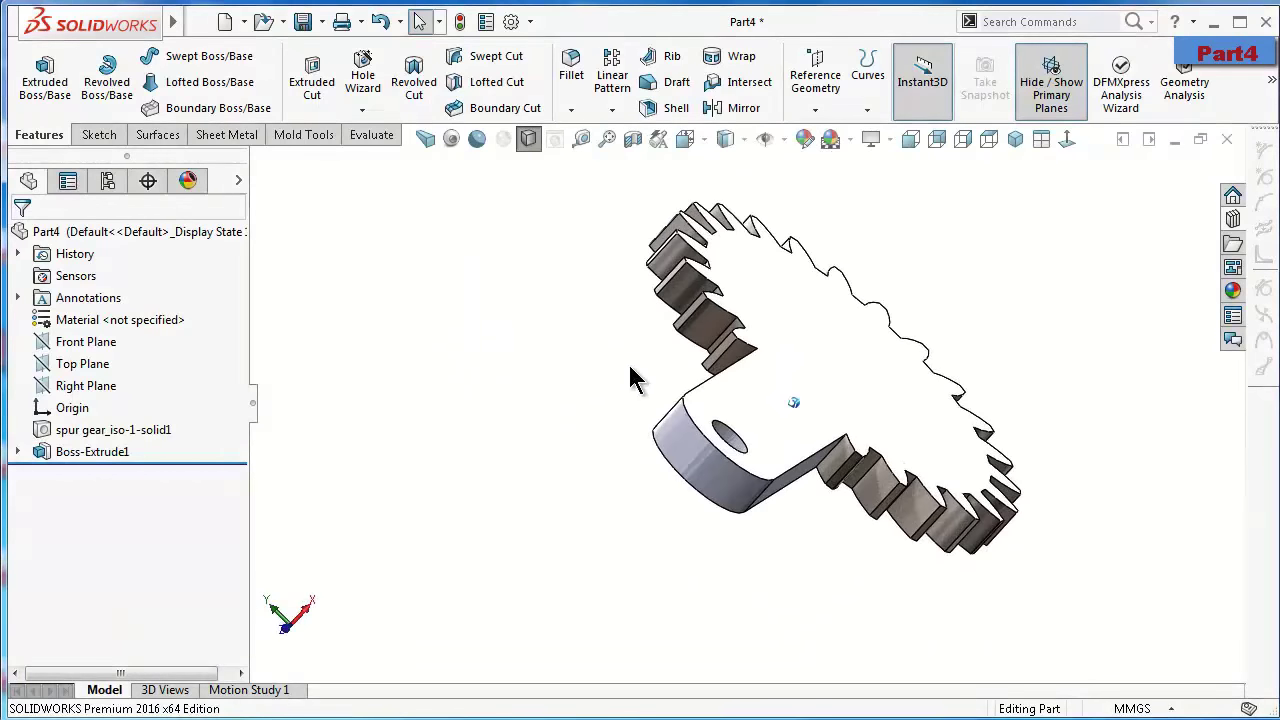
key(Up)
key(Up)
Edit Sketch1, convert the Ø3 gear-centre circle into it, and rebuild the extrusion
click(18, 452)
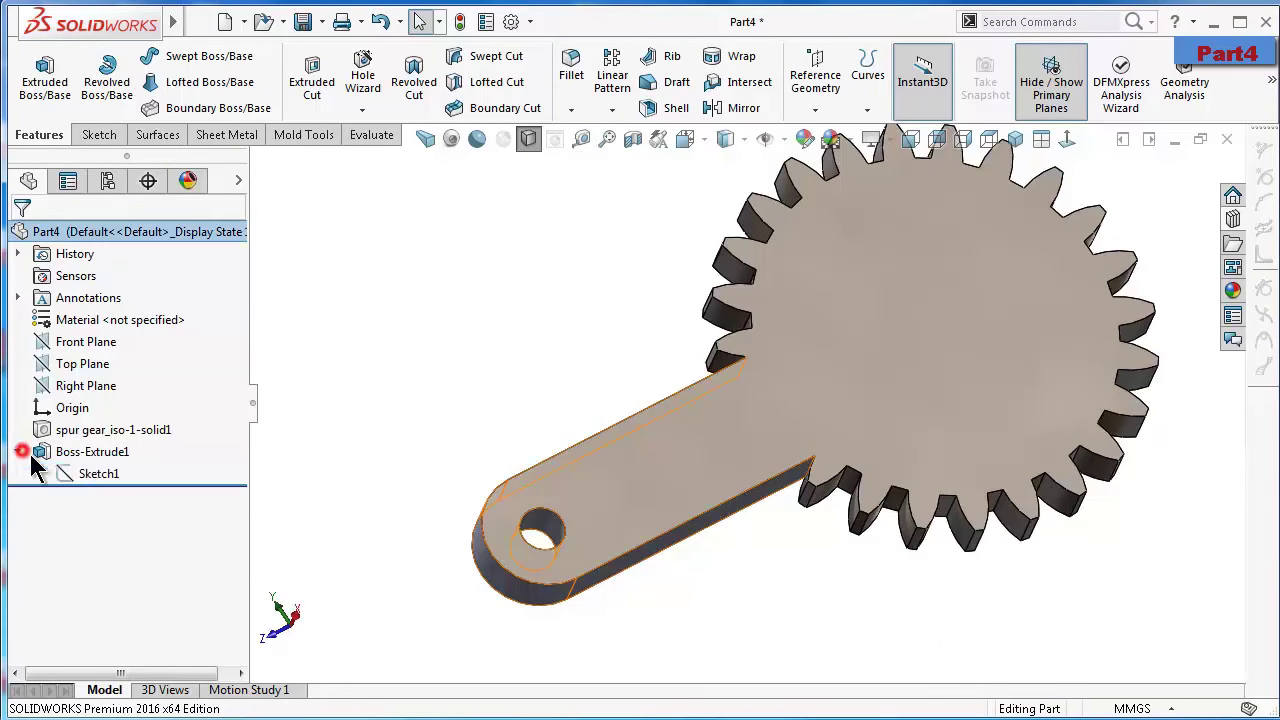
click(98, 473)
click(112, 412)
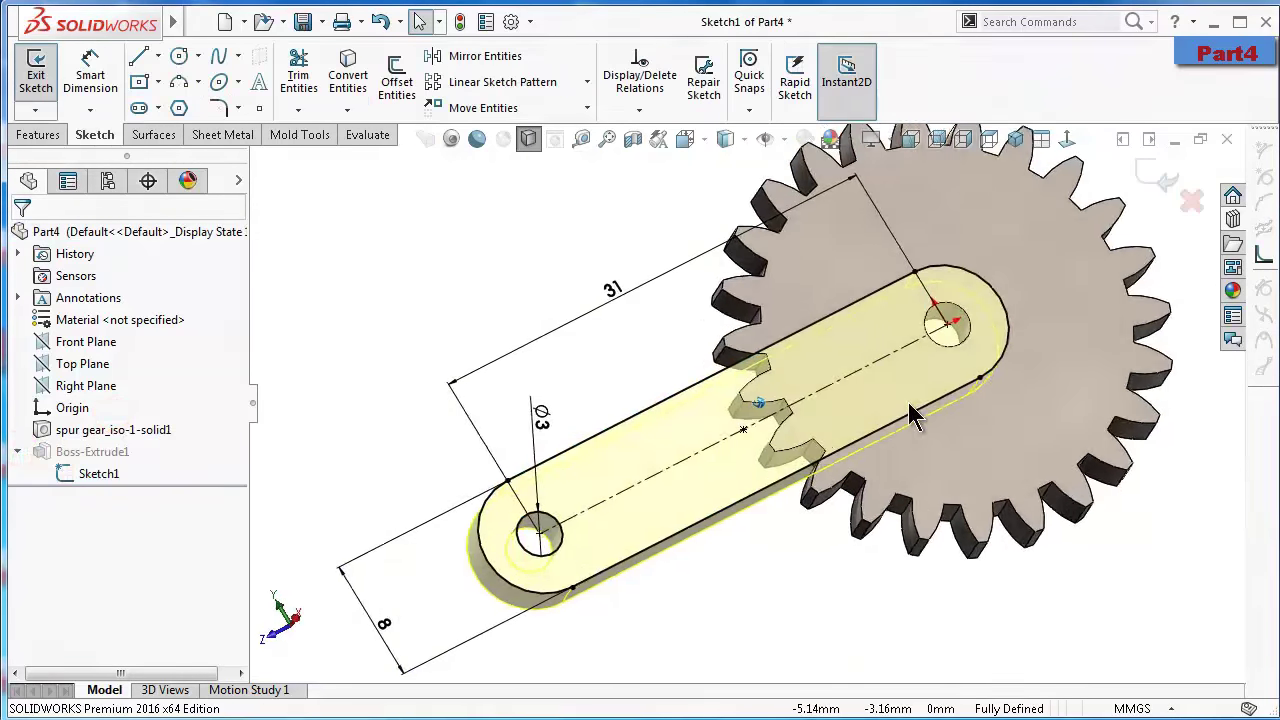
scroll(908, 402, down, 2)
middle_drag(926, 411, 985, 320)
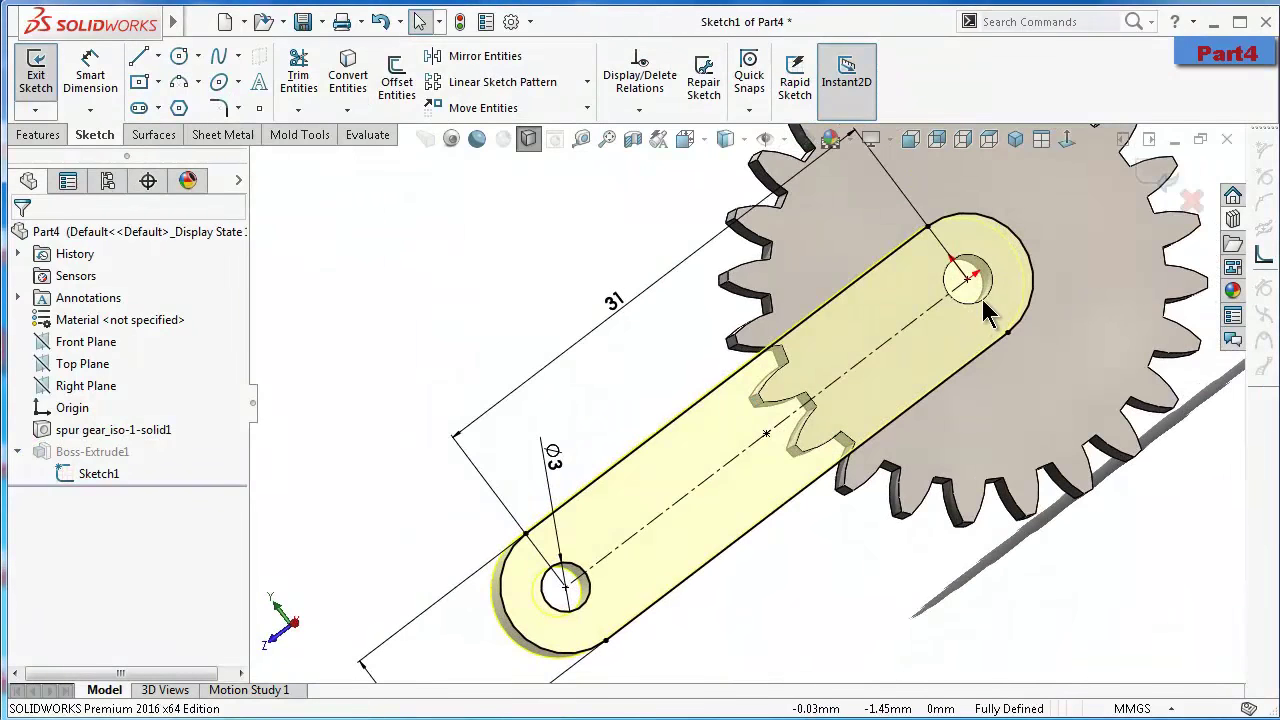
click(984, 300)
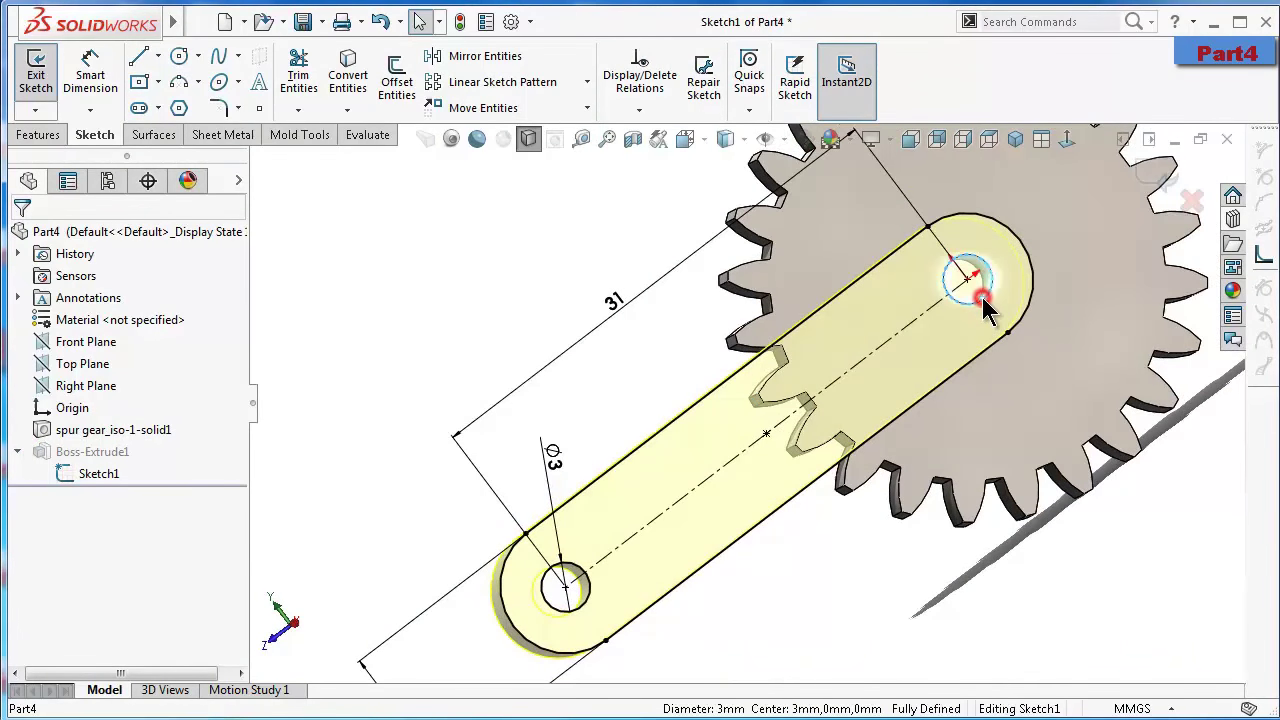
click(345, 65)
click(1160, 180)
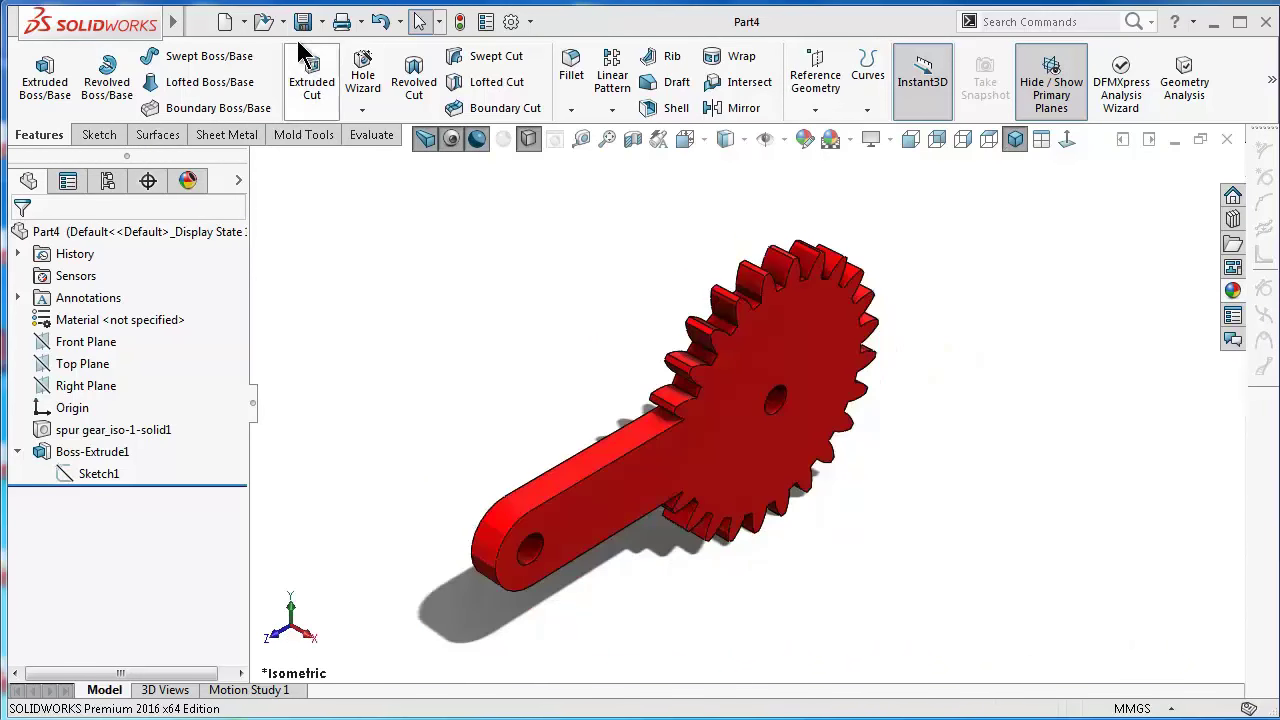
click(322, 21)
Use Save As to store the part as Part5 in the gripper folder
click(333, 73)
text(Part5)
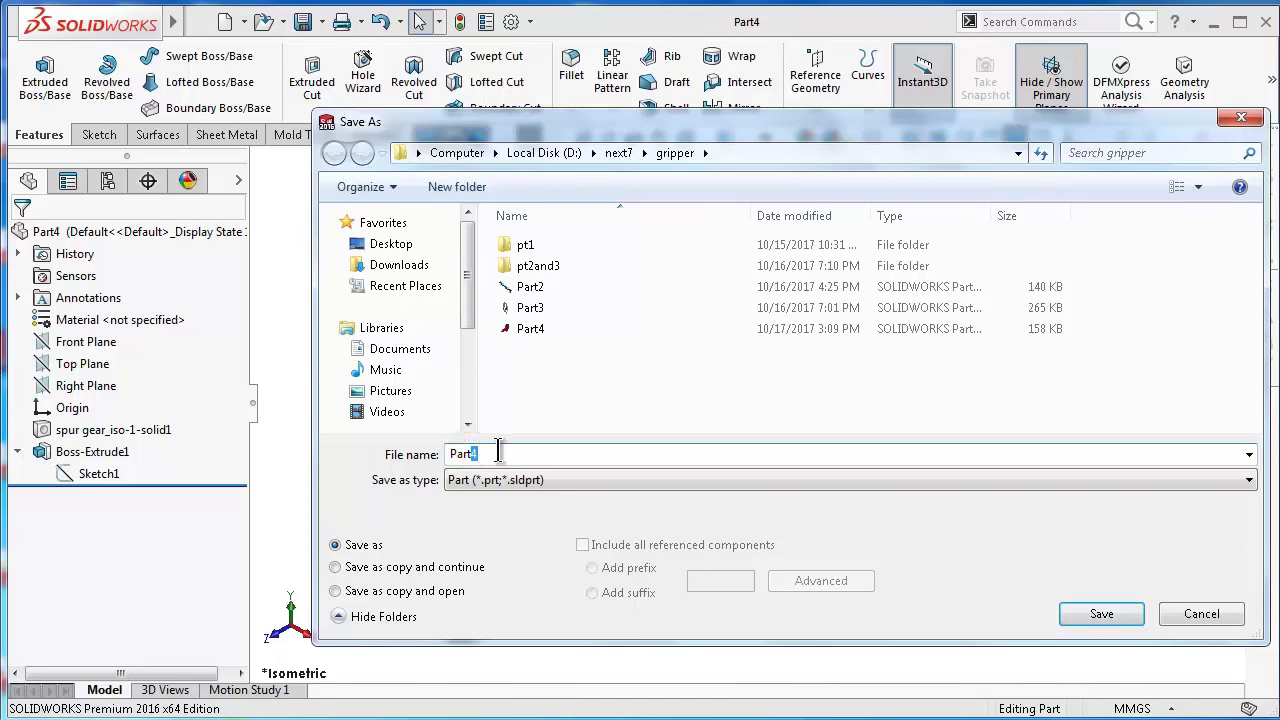
click(1118, 620)
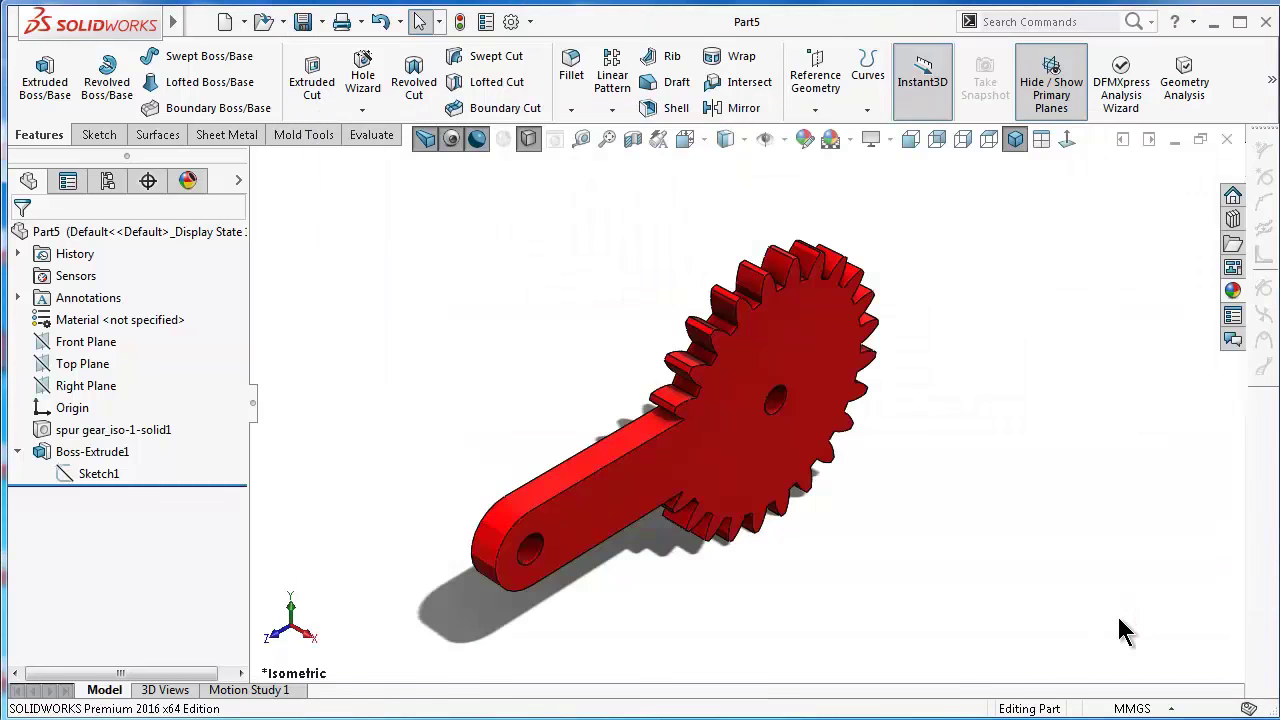
Start a sketch on the gear face and draw a construction circle of about radius 12.09 at its centre
click(725, 475)
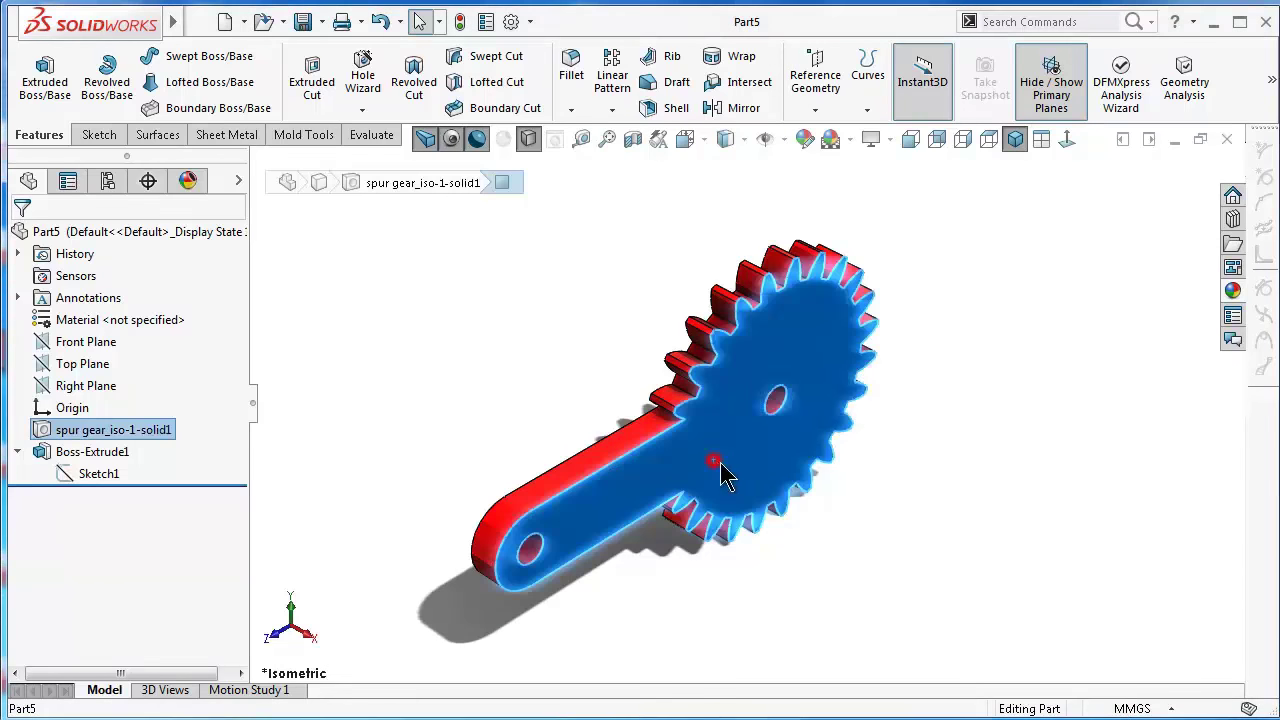
click(803, 400)
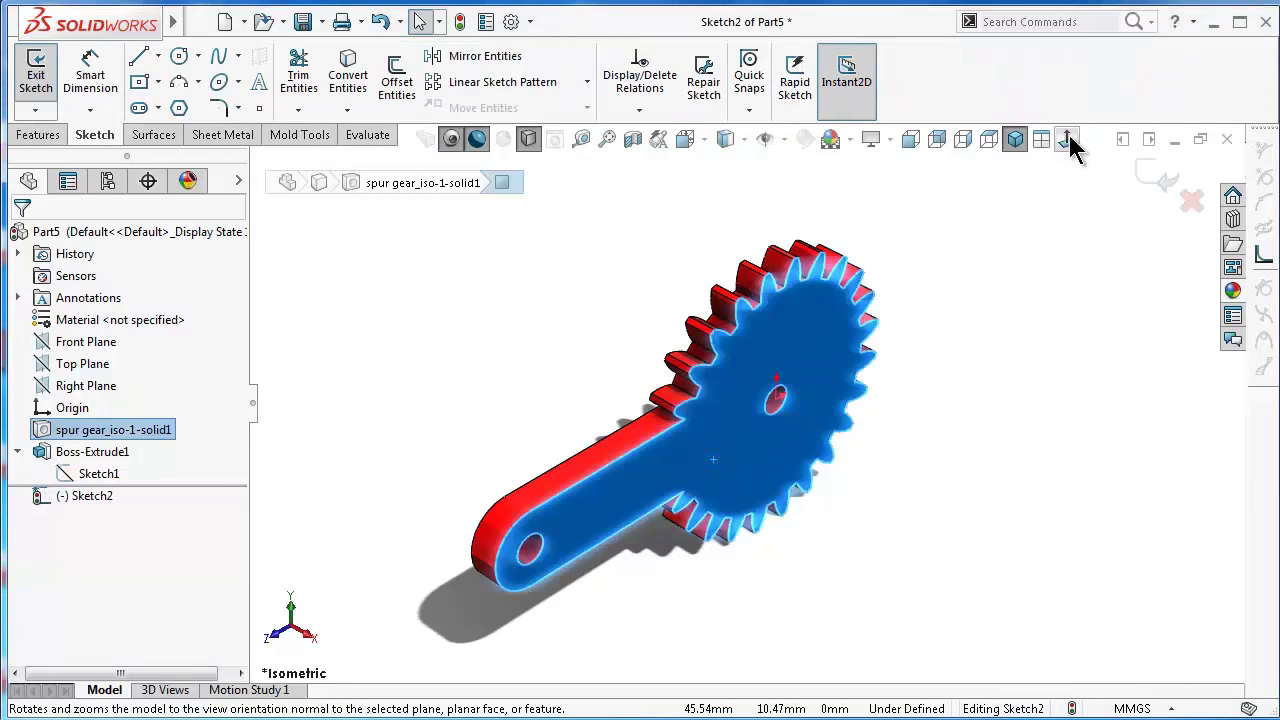
click(1066, 140)
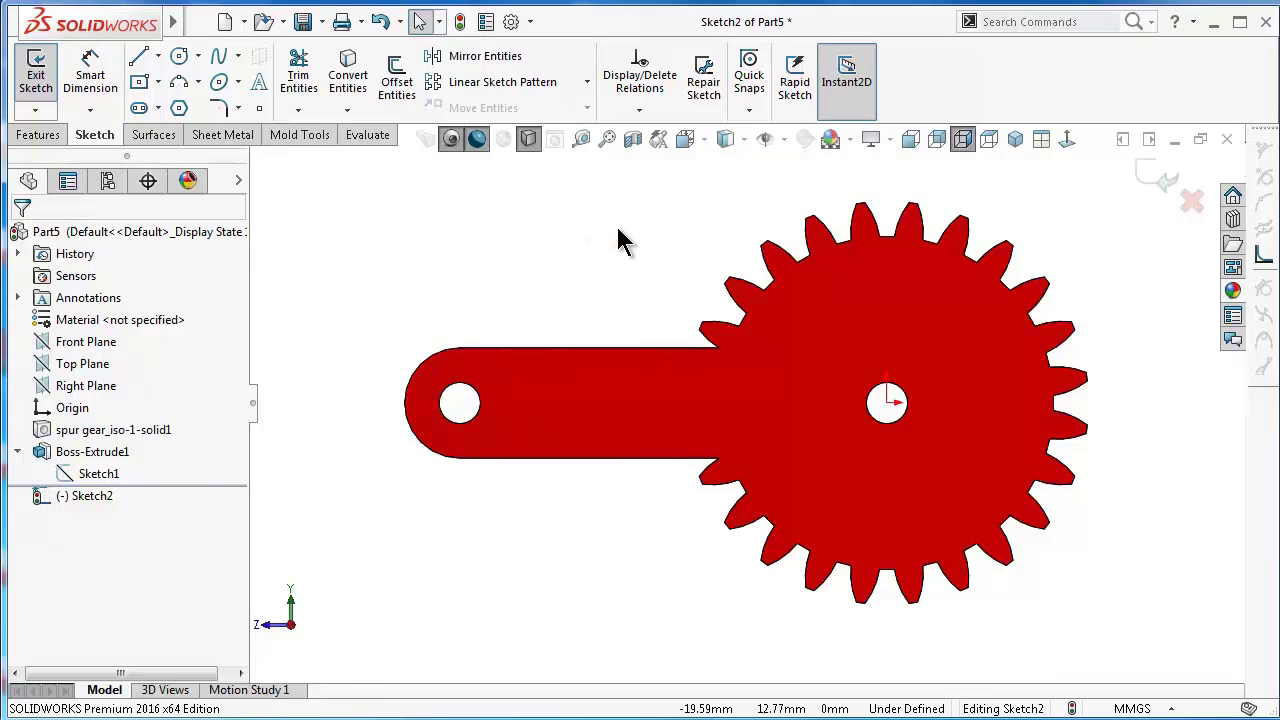
click(190, 57)
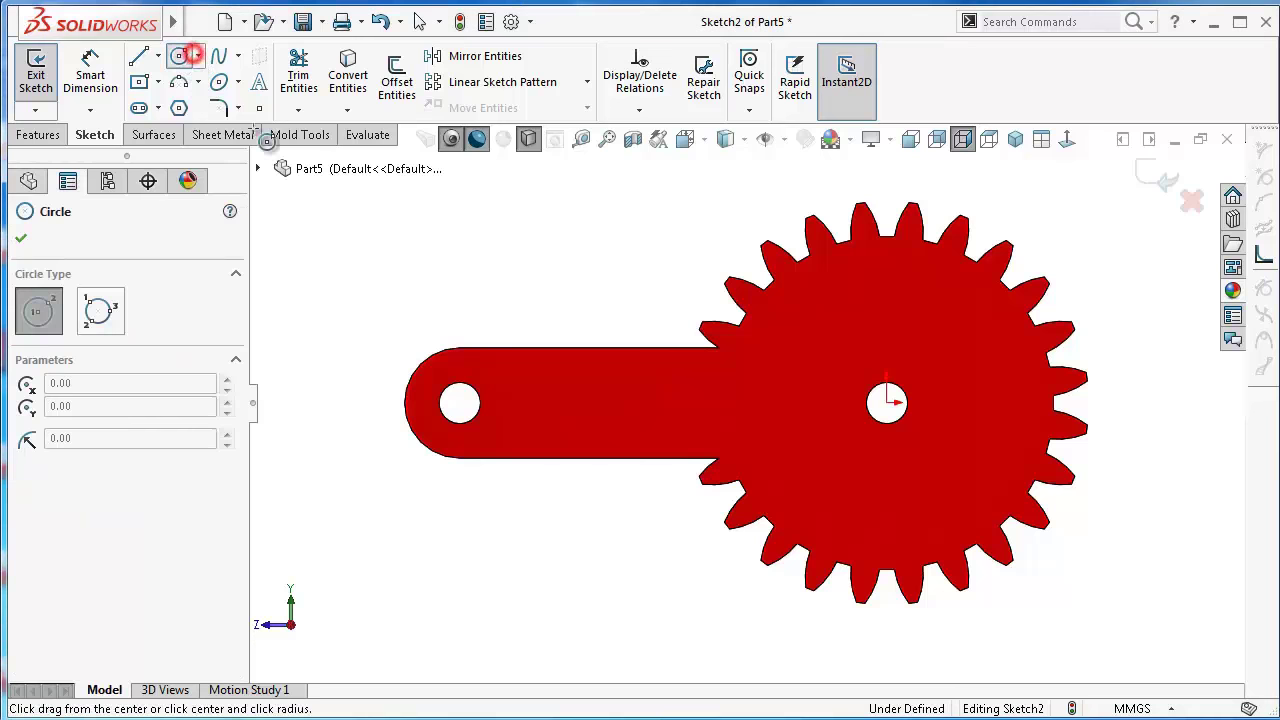
click(886, 403)
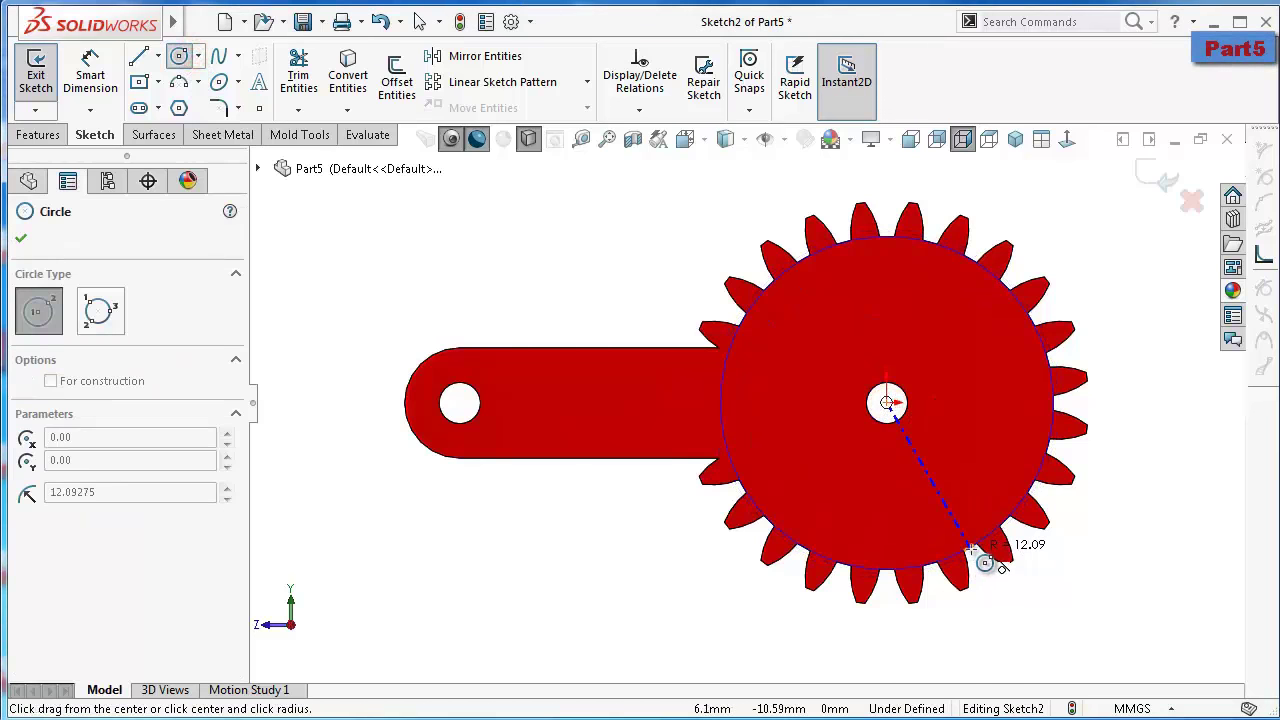
click(970, 548)
click(103, 592)
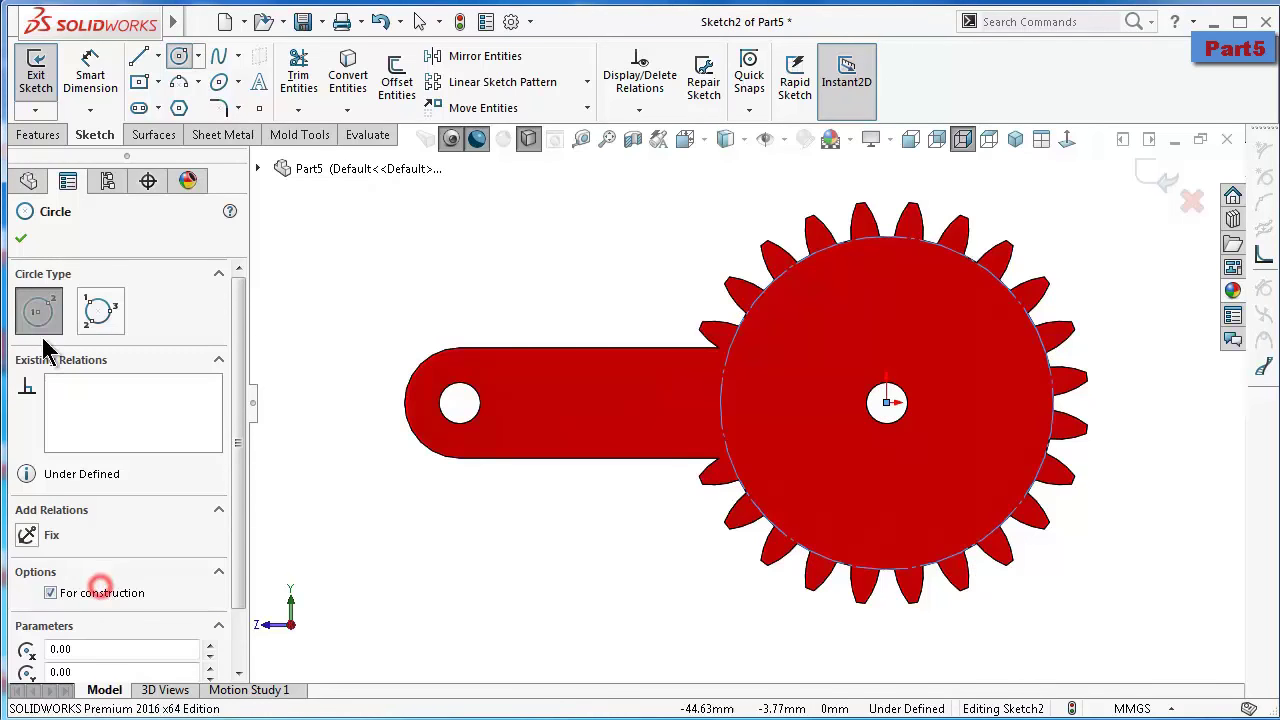
click(21, 240)
Make the construction circle coradial with the gear's inner edge, then view the sketch straight on
scroll(920, 363, down, 1)
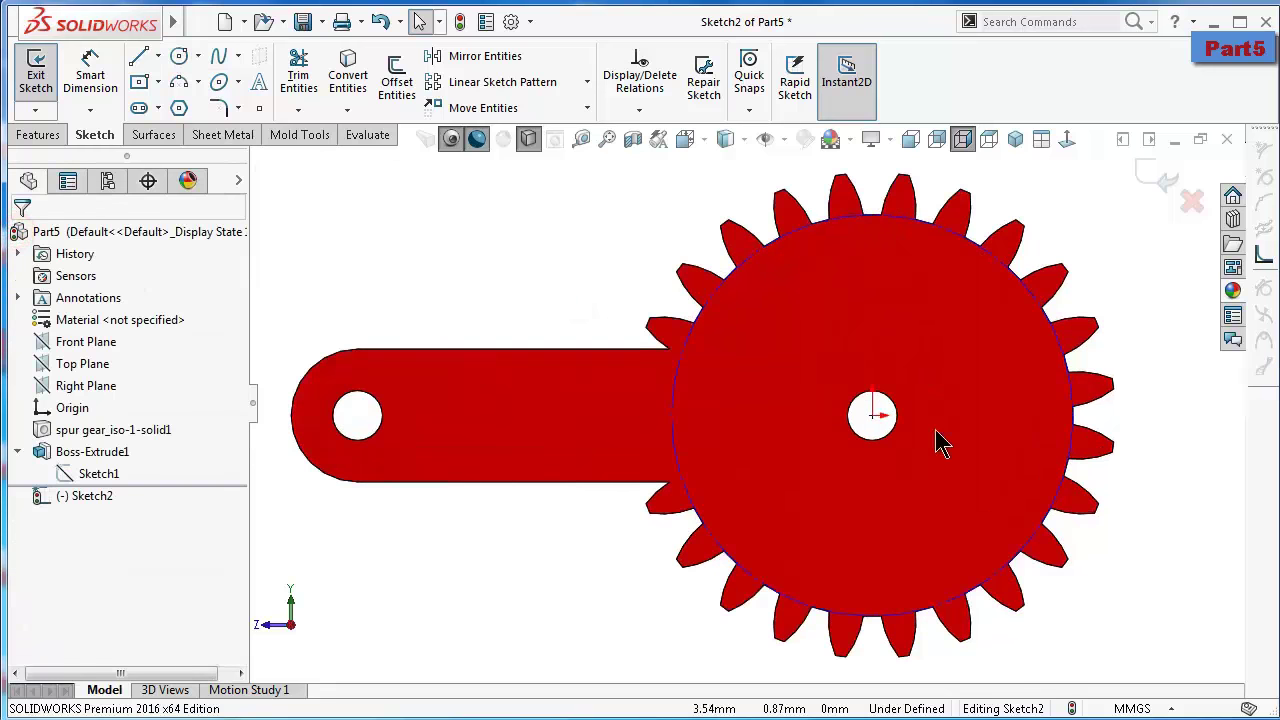
scroll(940, 443, down, 2)
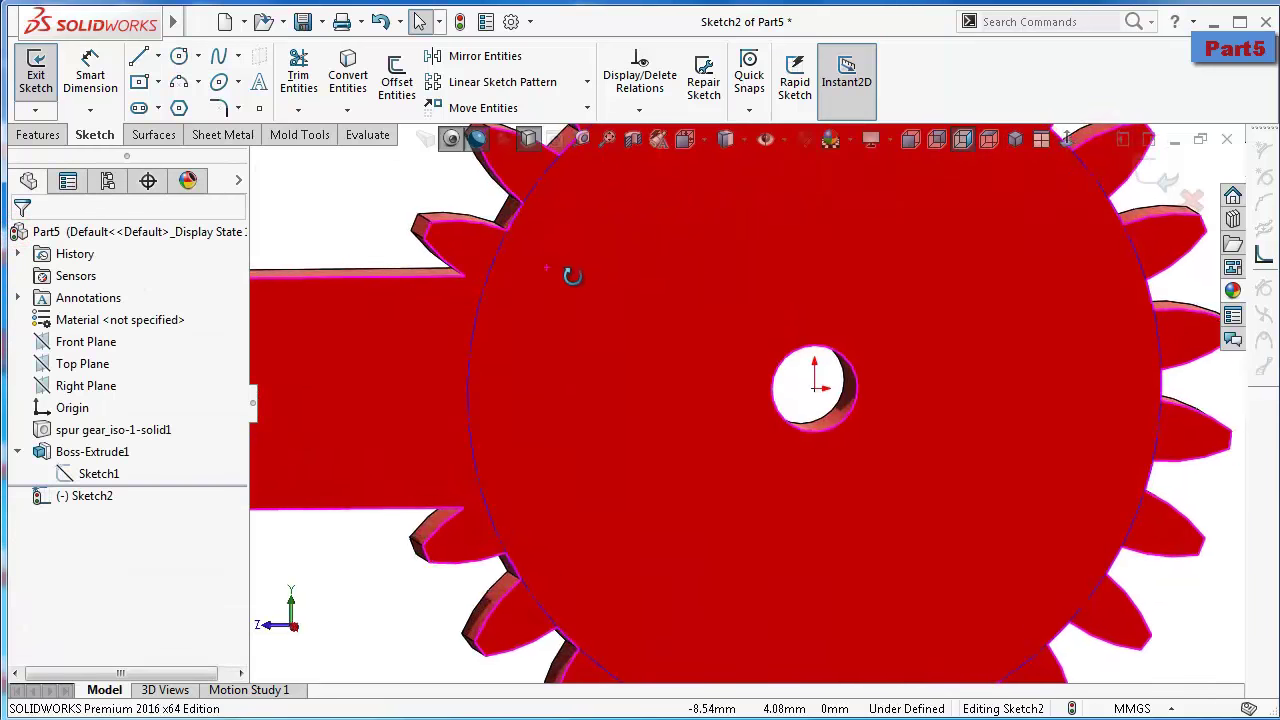
middle_drag(548, 258, 537, 203)
click(538, 204)
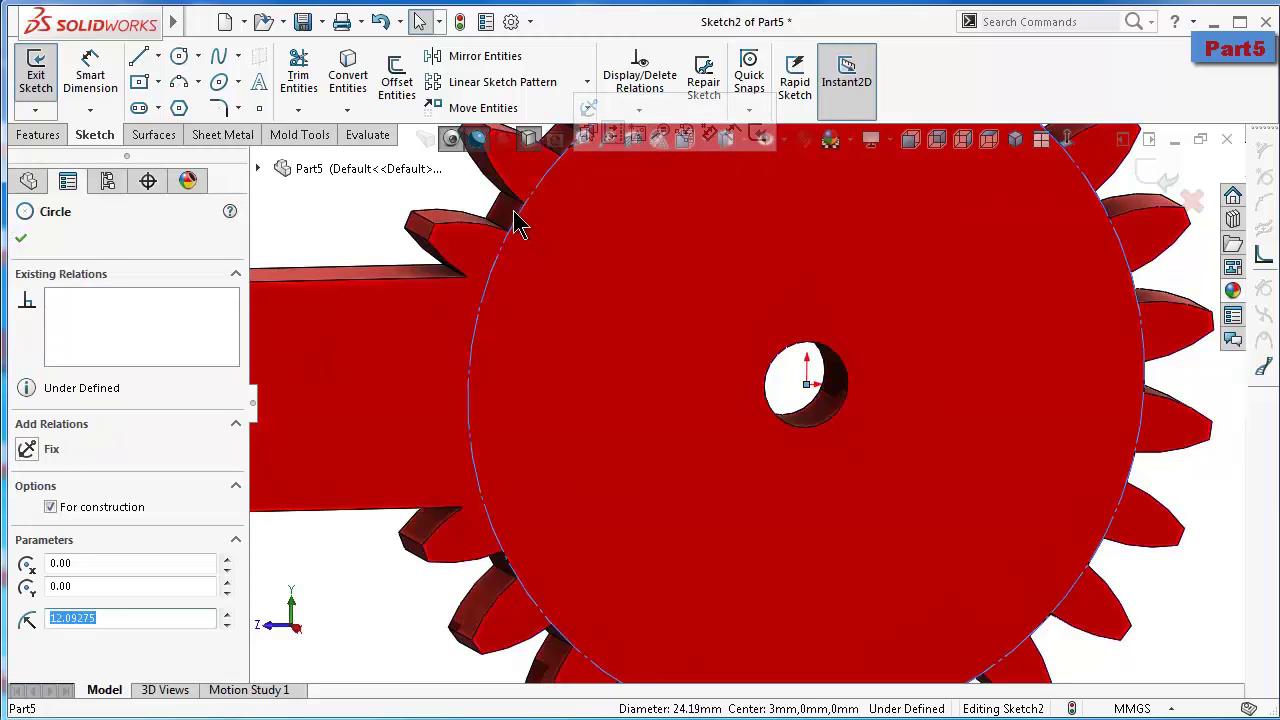
click(500, 212)
click(491, 206)
click(480, 202)
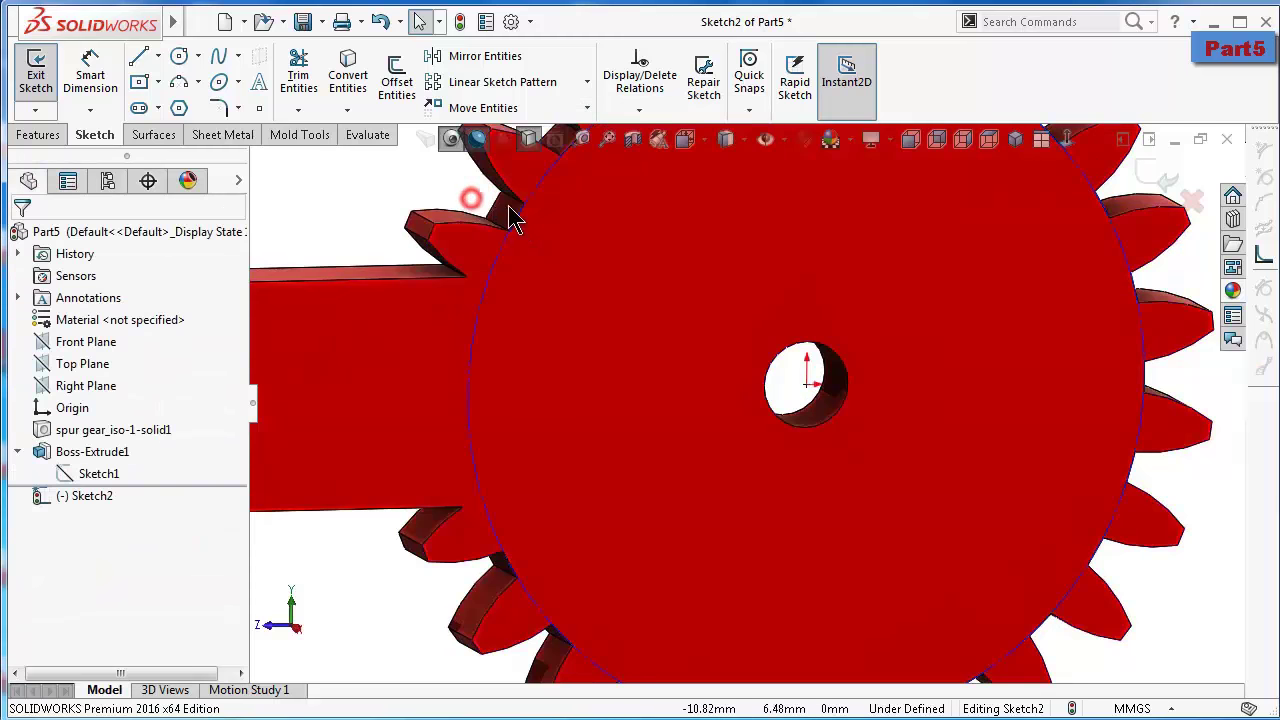
scroll(525, 235, down, 2)
click(572, 264)
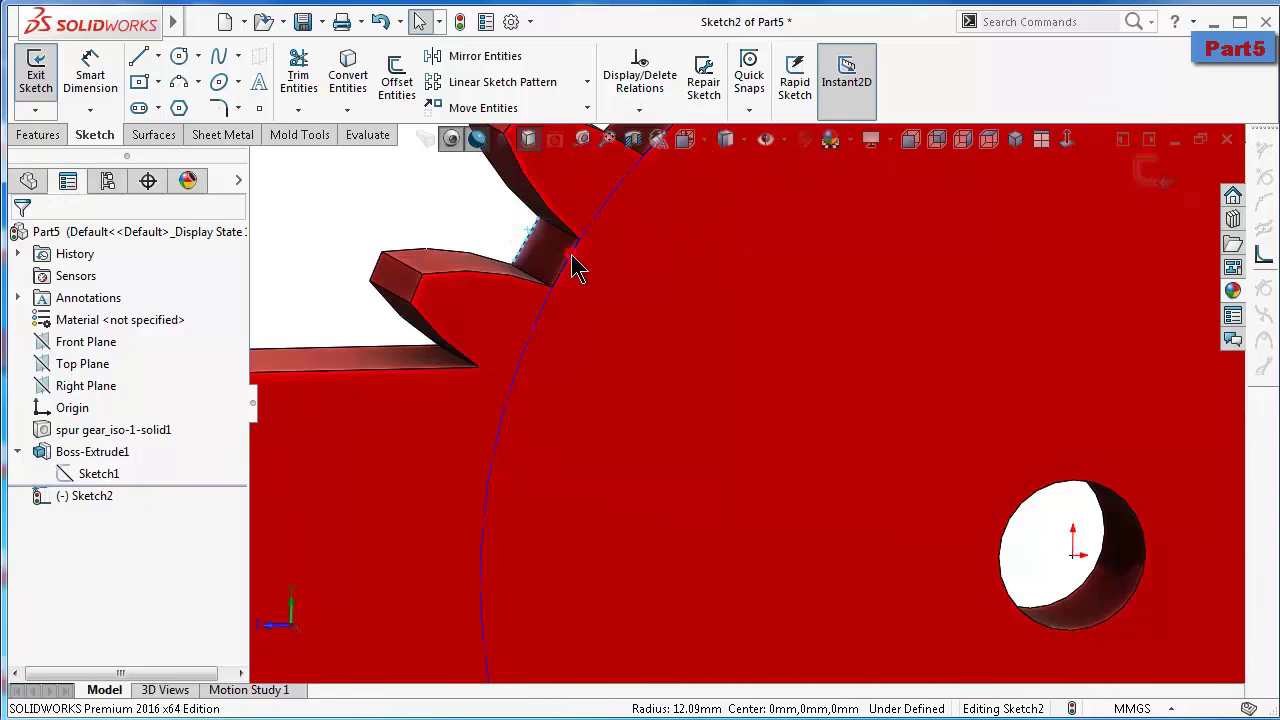
click(628, 190)
click(346, 226)
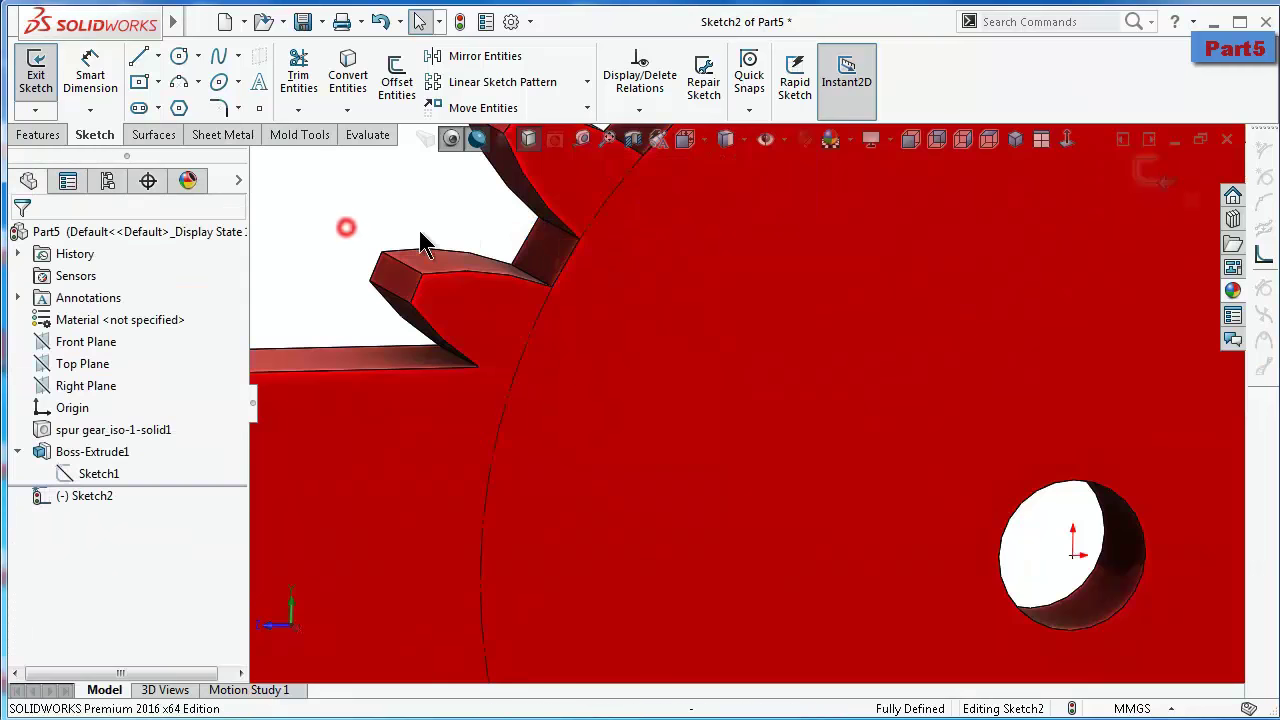
scroll(650, 250, up, 2)
click(1068, 142)
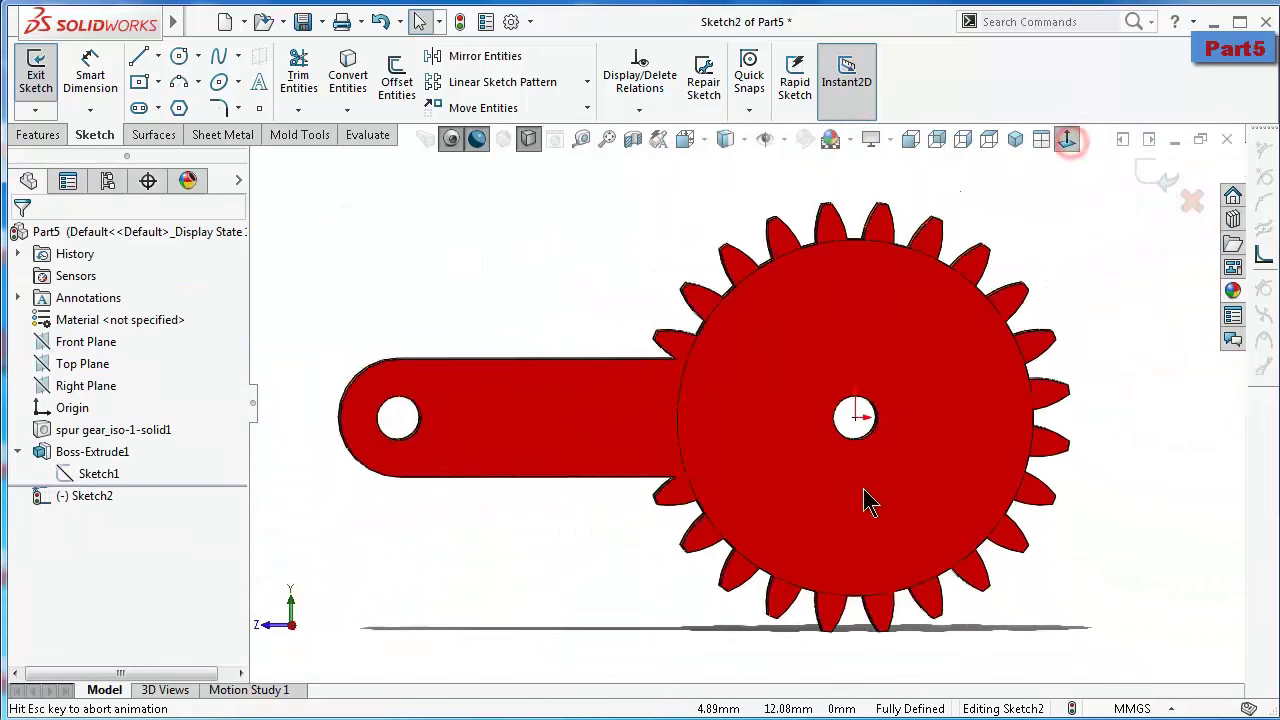
Draw a three-point arc along the gear circle from its left edge to its right side
click(180, 85)
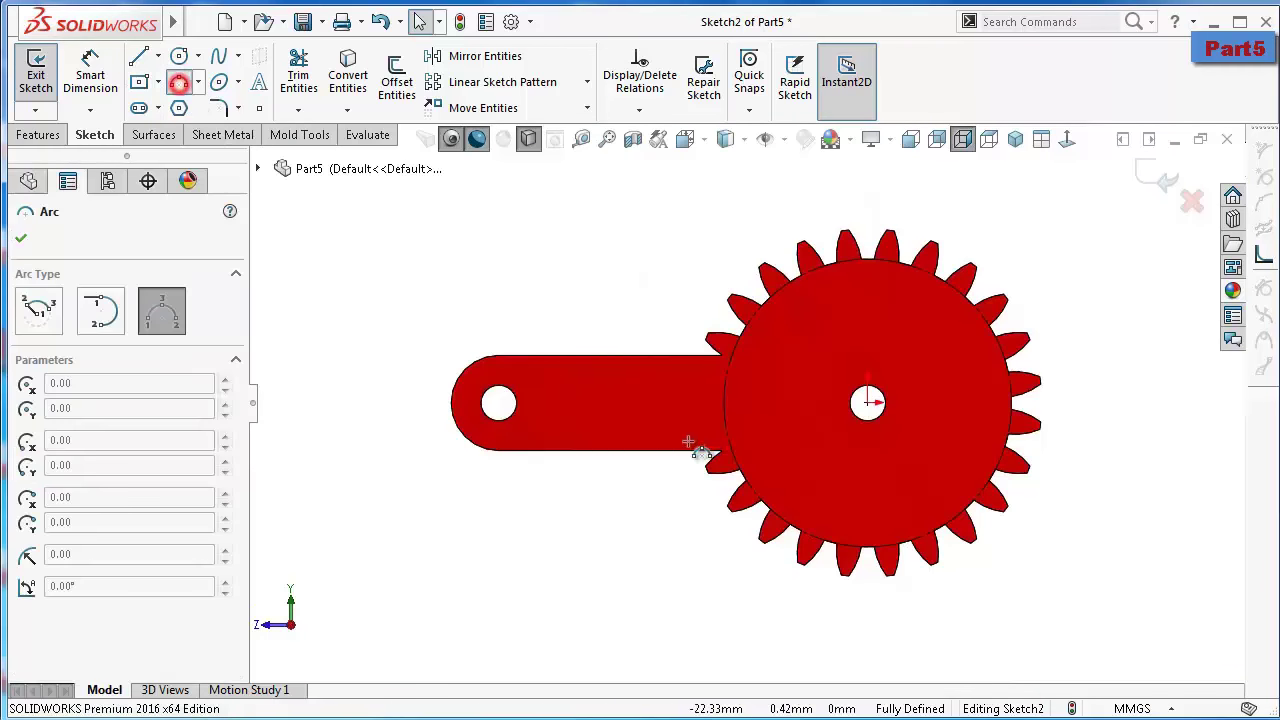
click(723, 402)
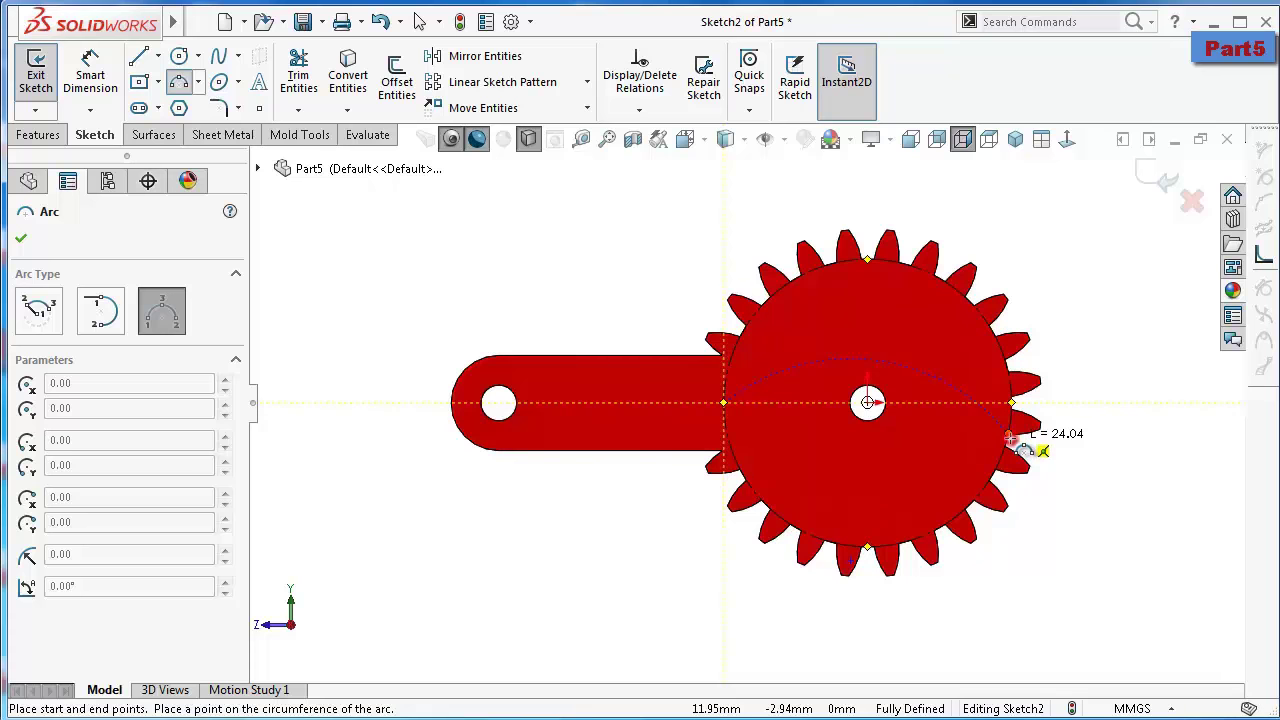
click(1010, 438)
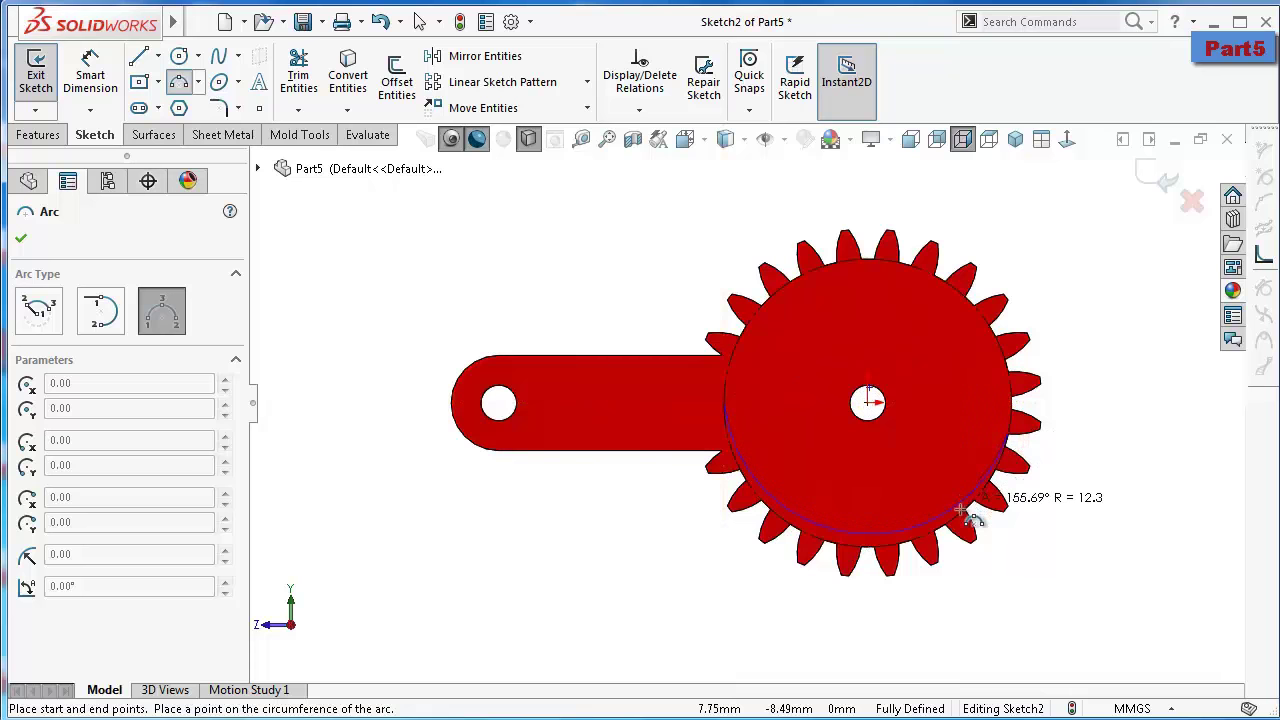
click(979, 524)
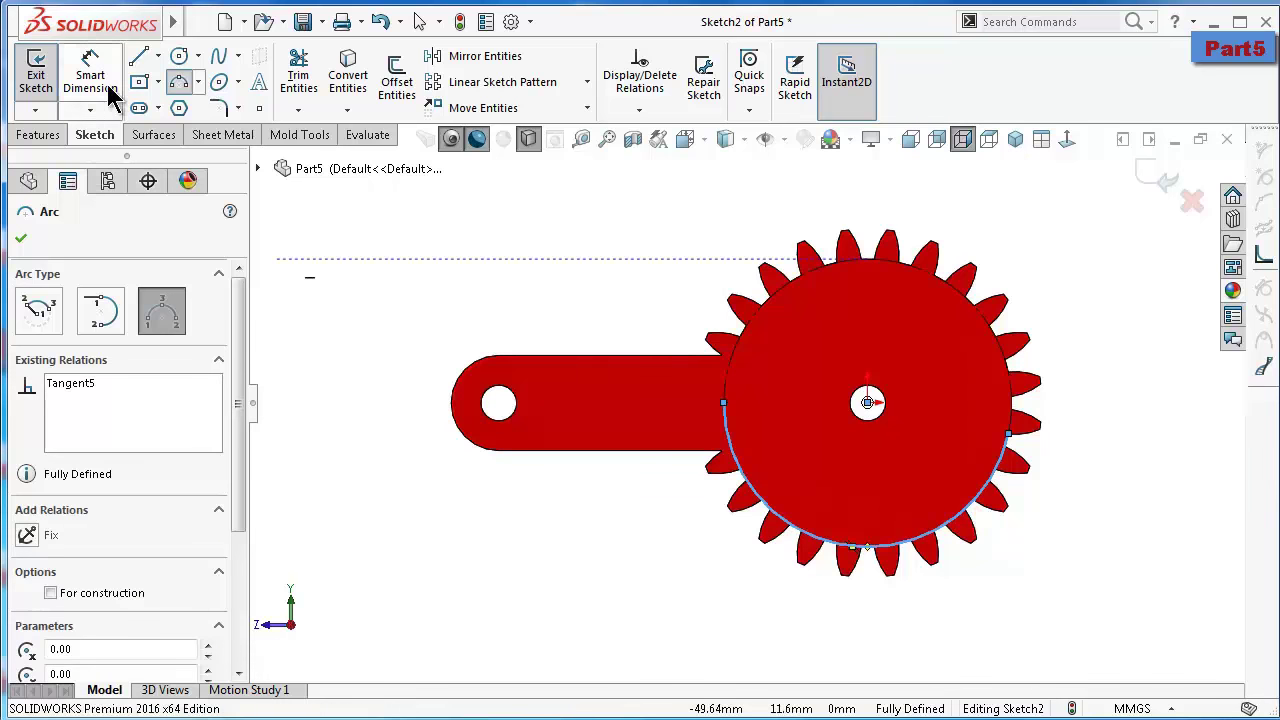
click(138, 57)
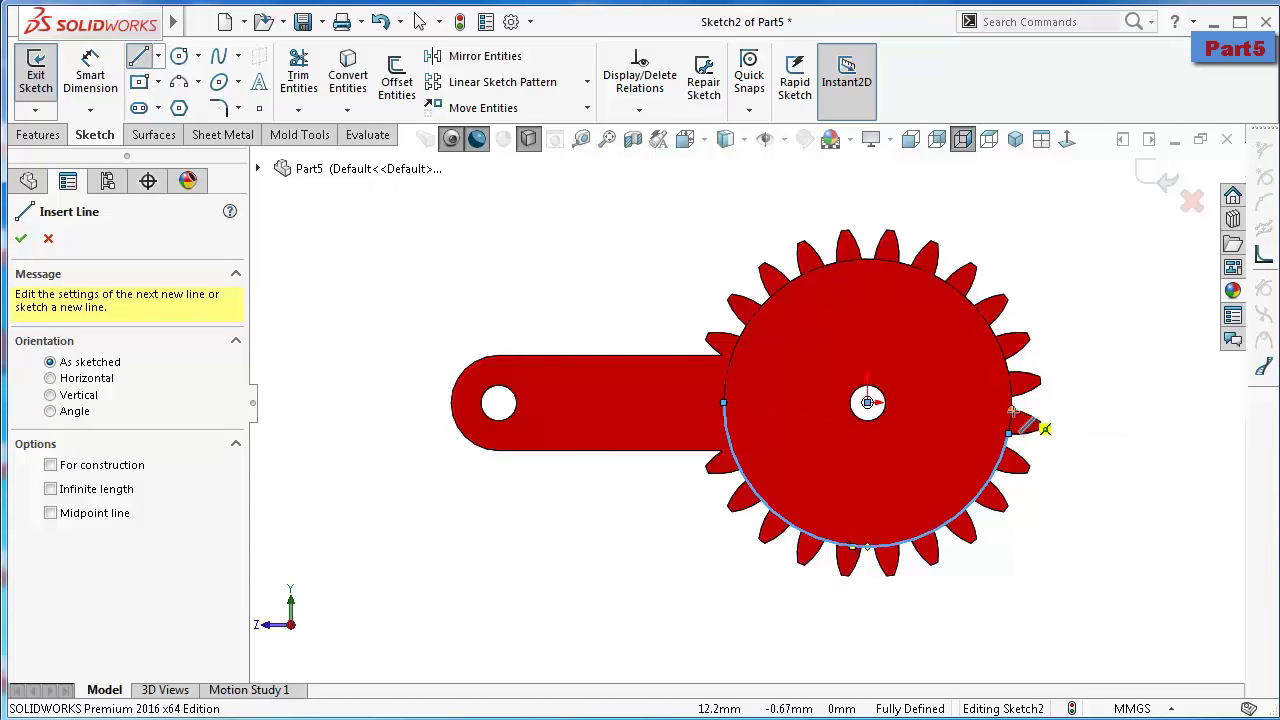
key(Escape)
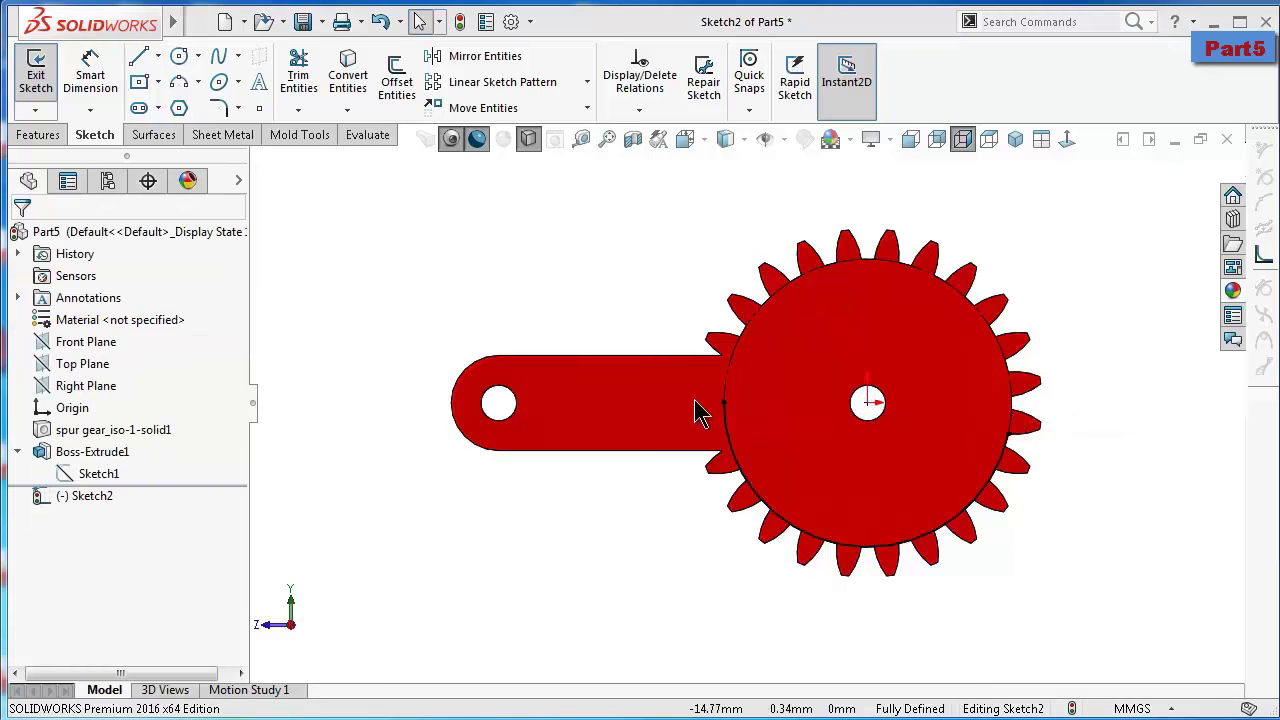
Move the arm-gear junction point onto the arc after deleting its Horizontal3 constraint
click(725, 403)
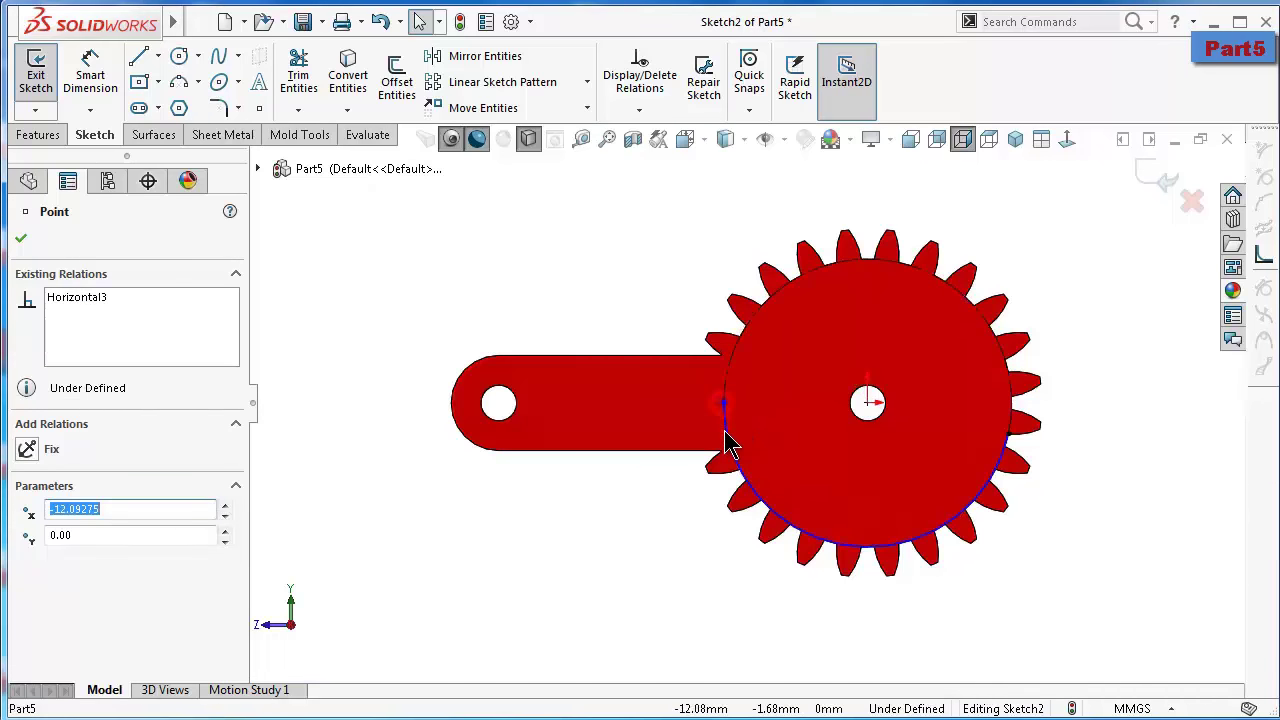
drag(726, 437, 730, 488)
scroll(728, 446, down, 4)
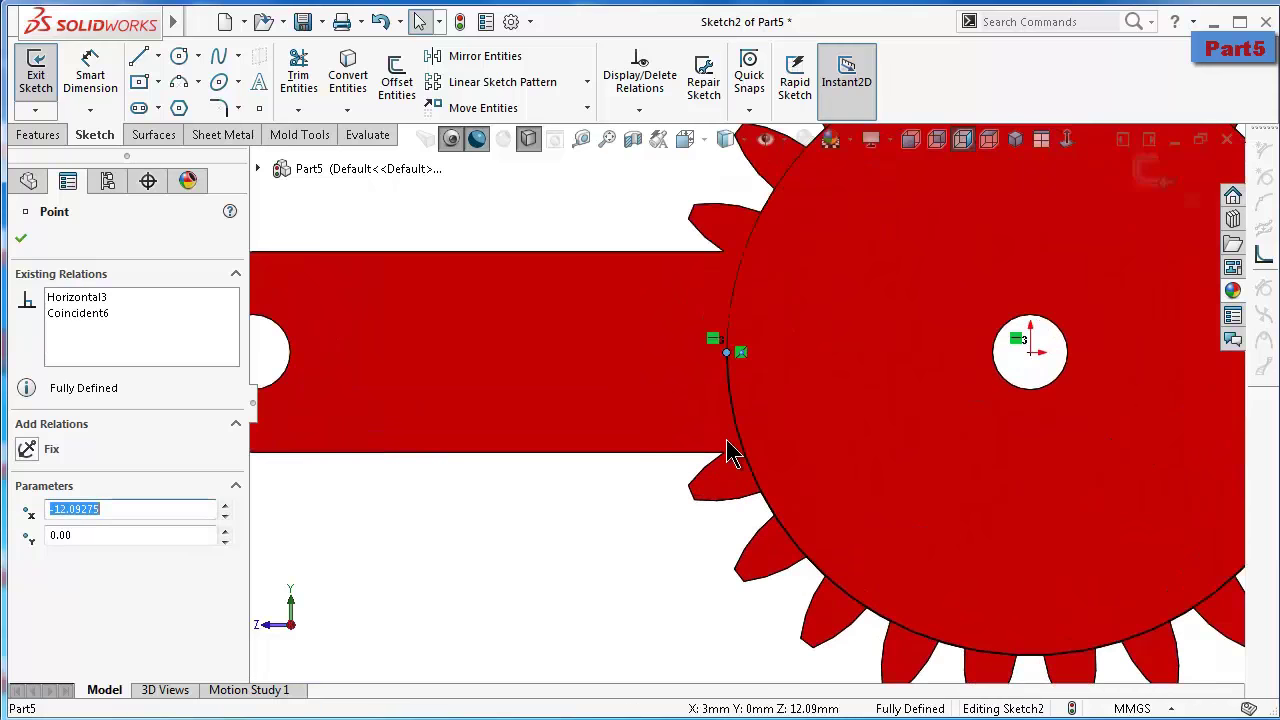
scroll(725, 442, down, 2)
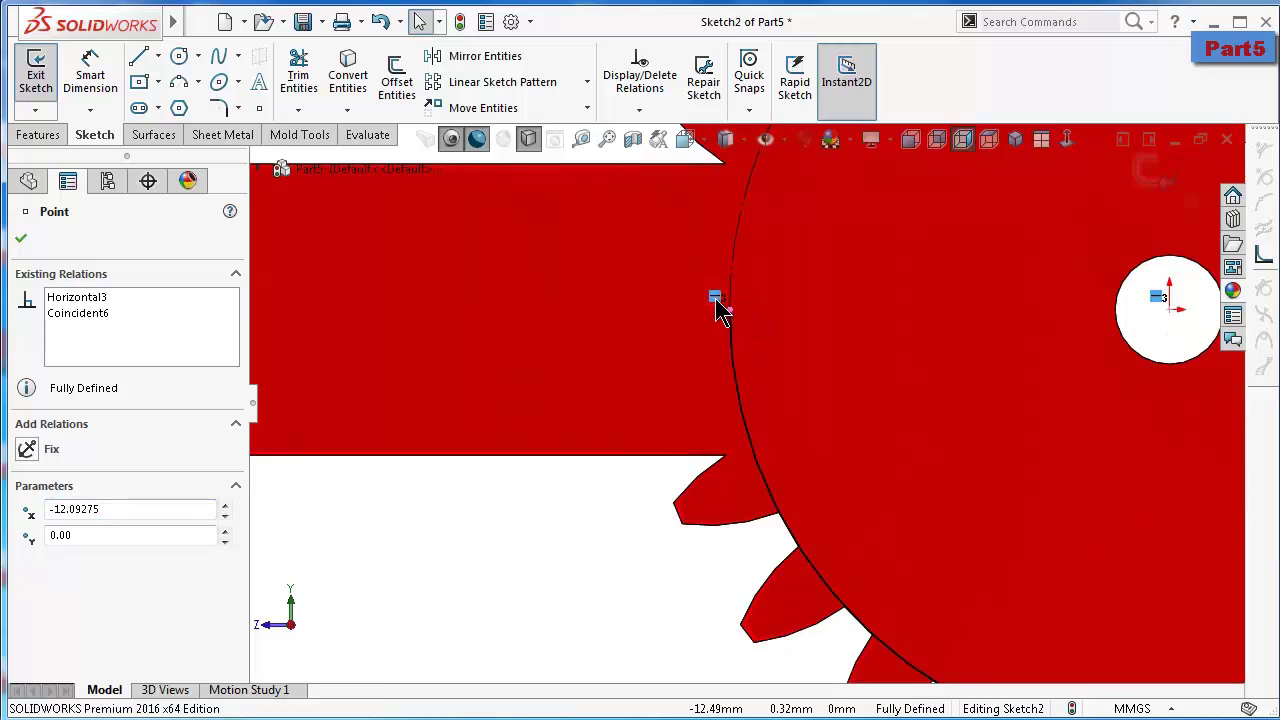
click(714, 297)
key(Delete)
drag(726, 312, 736, 392)
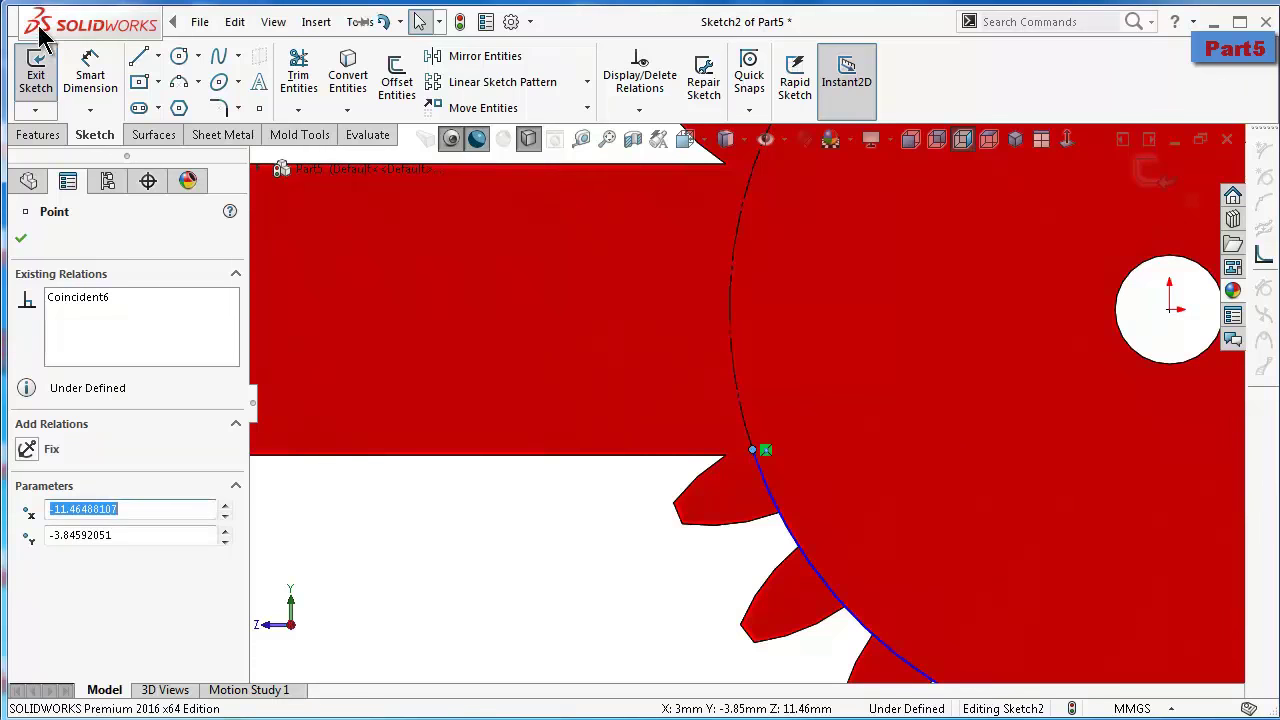
Draw a horizontal line along the arm's lower edge, ending just past the gear circle
click(139, 56)
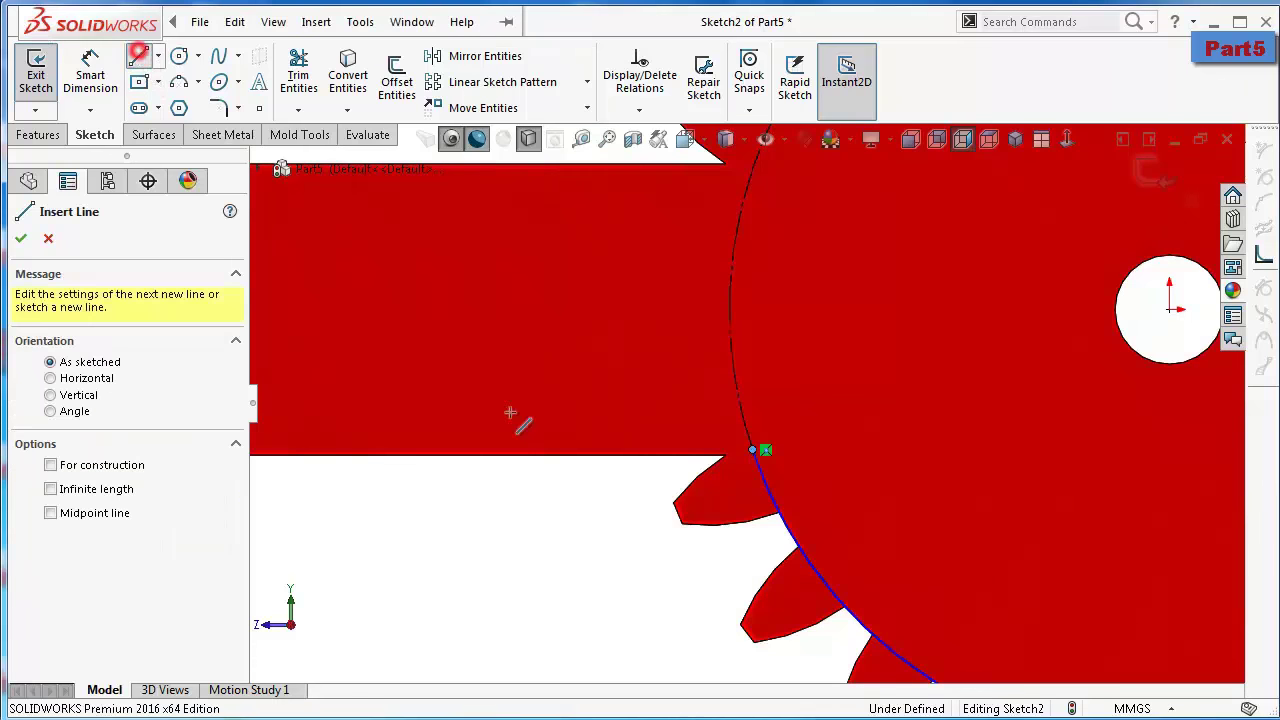
click(634, 457)
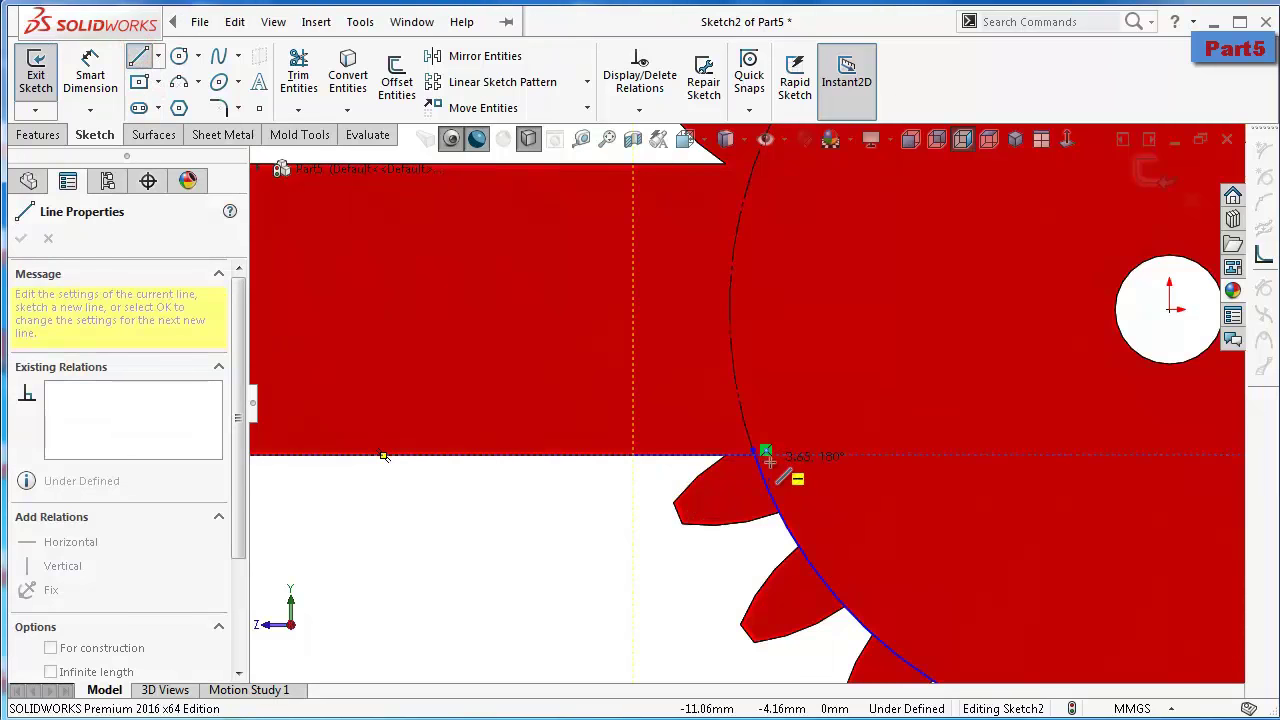
click(808, 457)
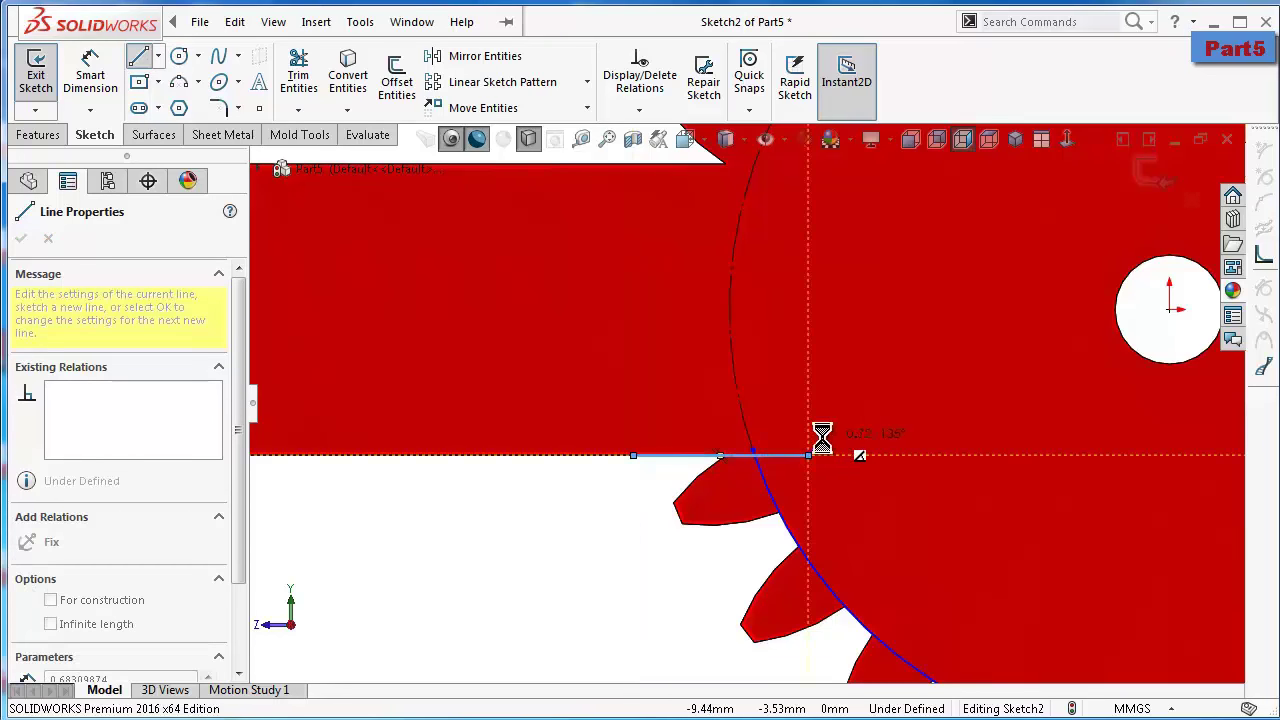
key(Escape)
scroll(786, 456, down, 3)
Make the circle point coincident with the new line and merge the line end with the arc end
click(739, 444)
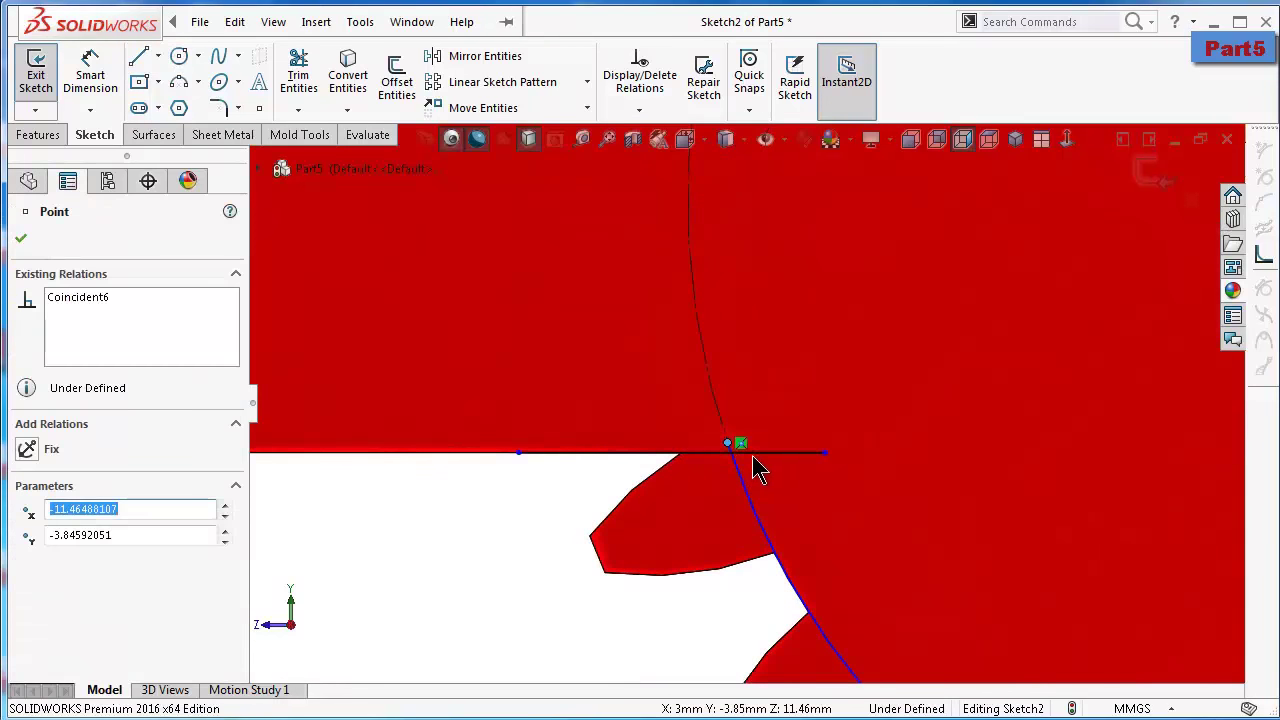
ctrl+click(775, 452)
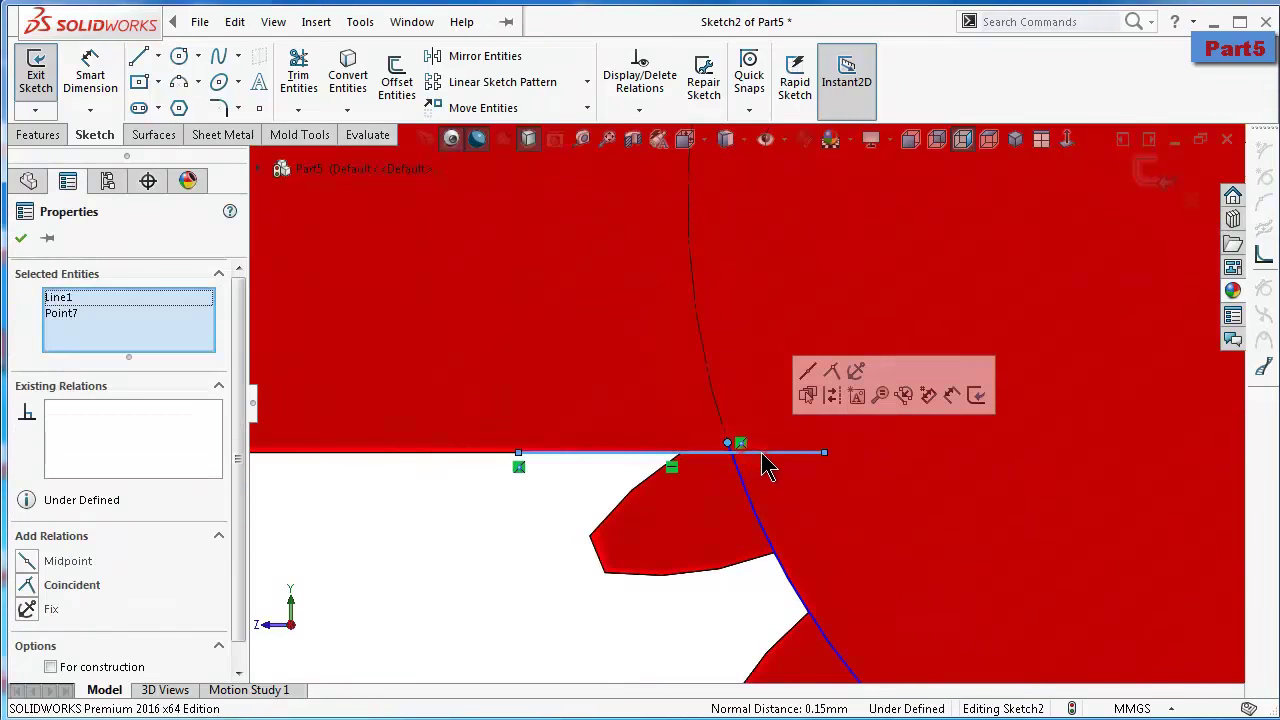
click(830, 370)
click(441, 563)
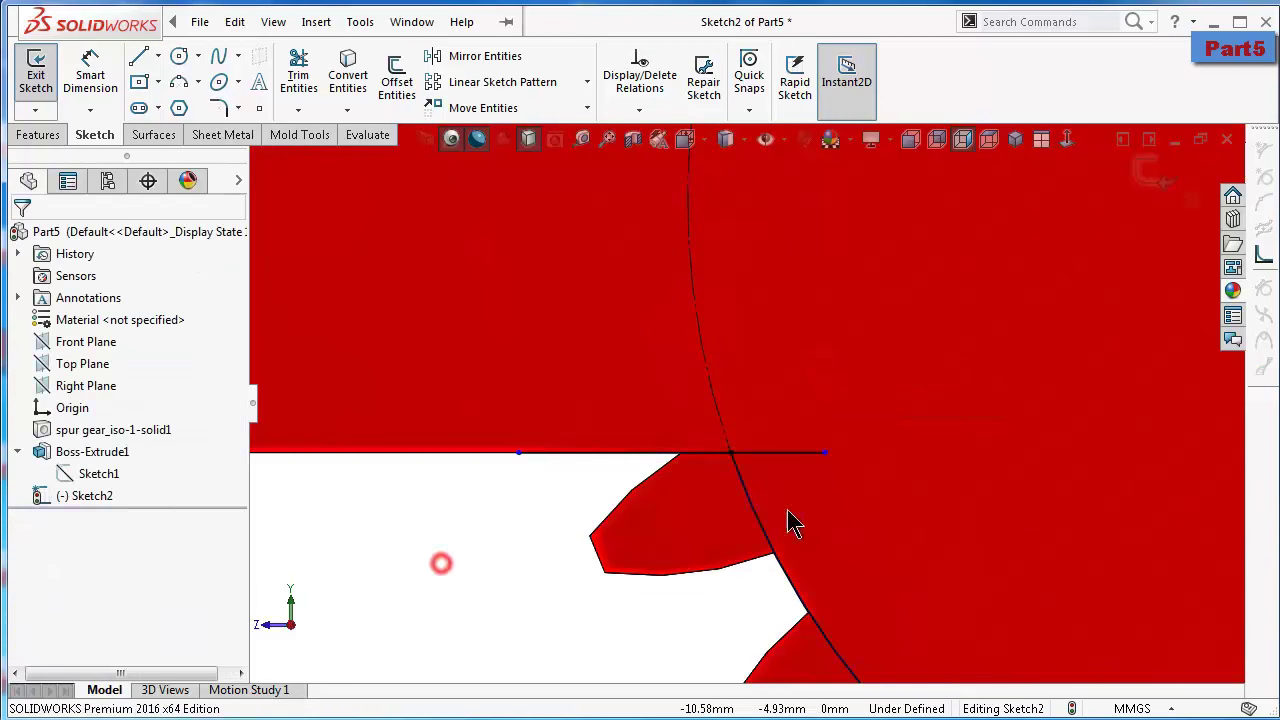
click(824, 452)
ctrl+click(730, 454)
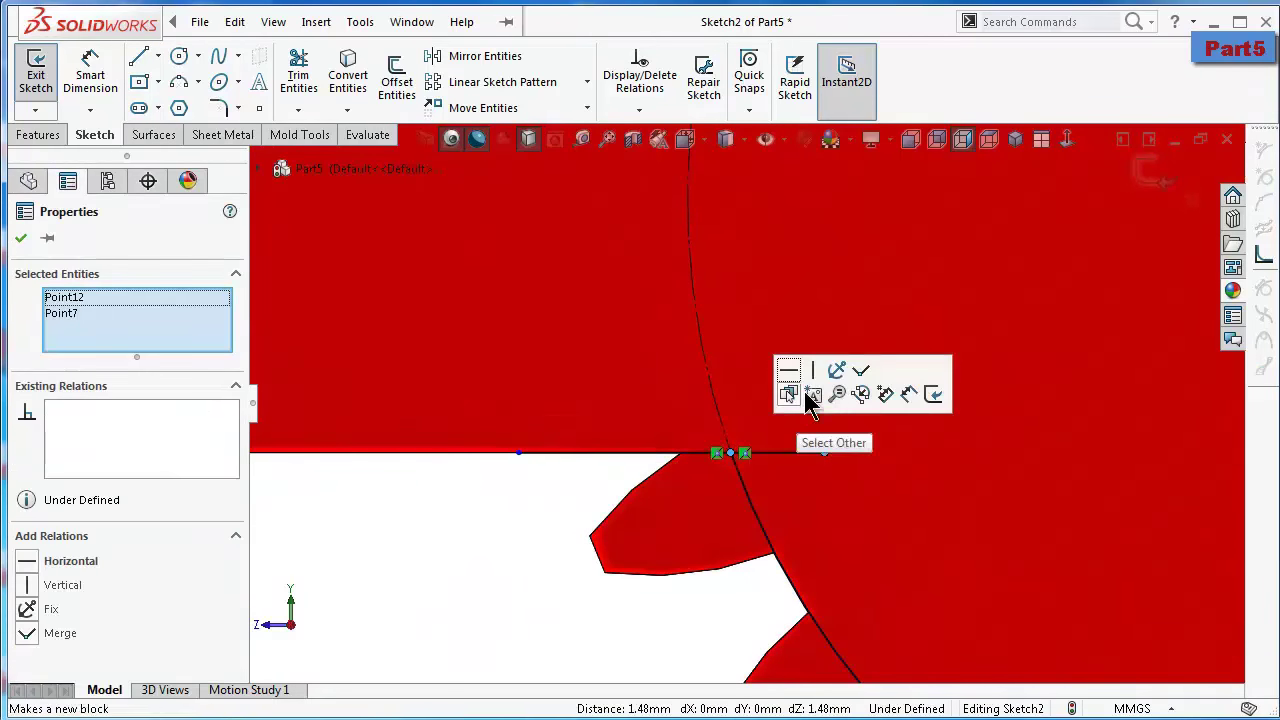
click(860, 370)
click(457, 557)
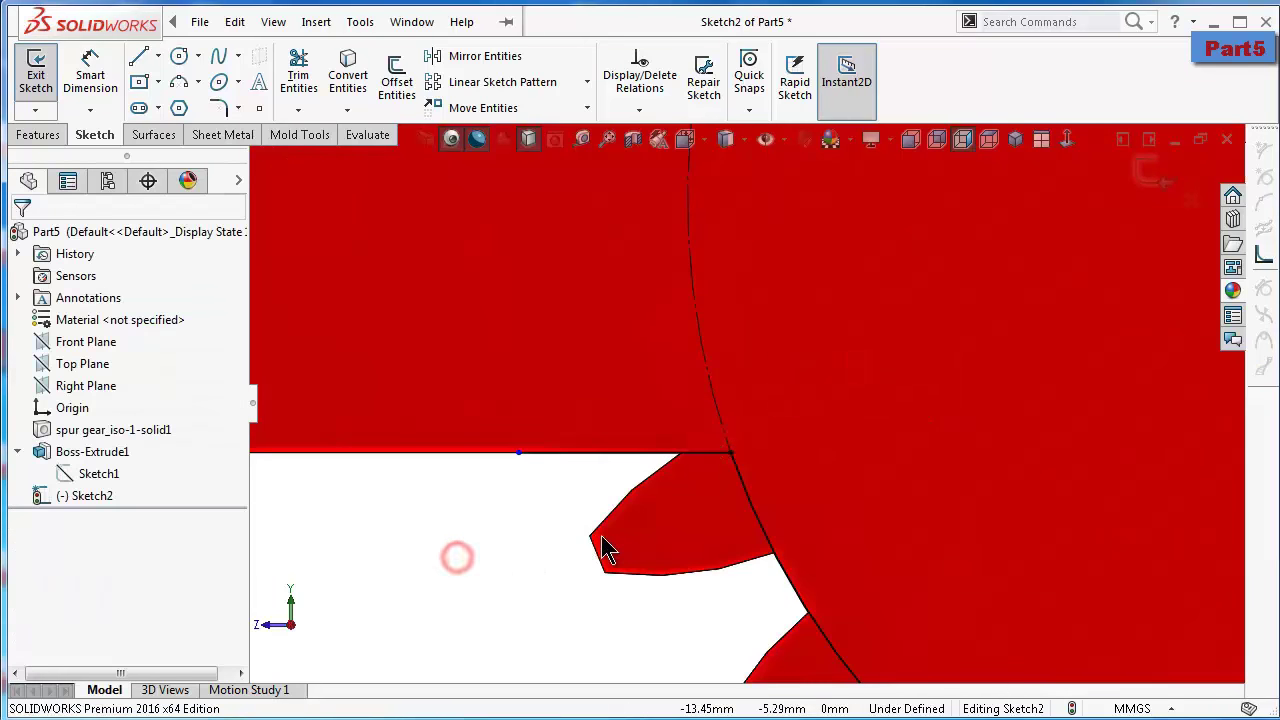
key(f)
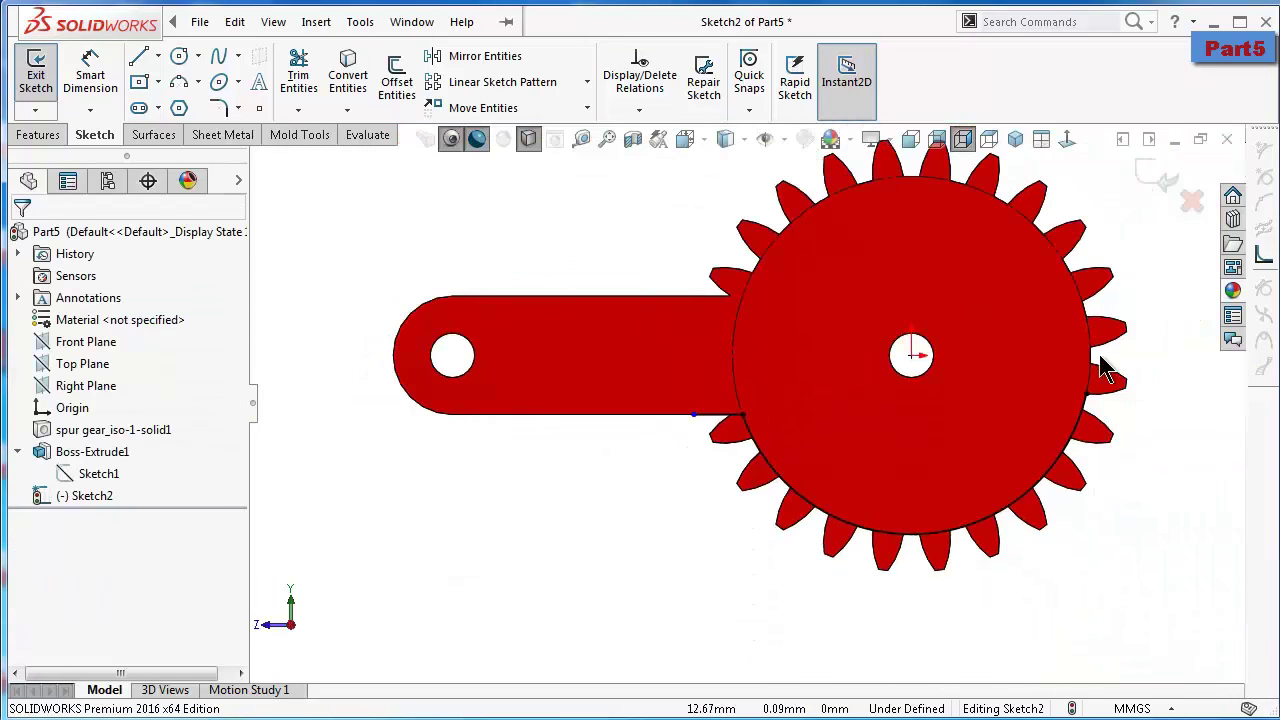
scroll(1099, 354, down, 2)
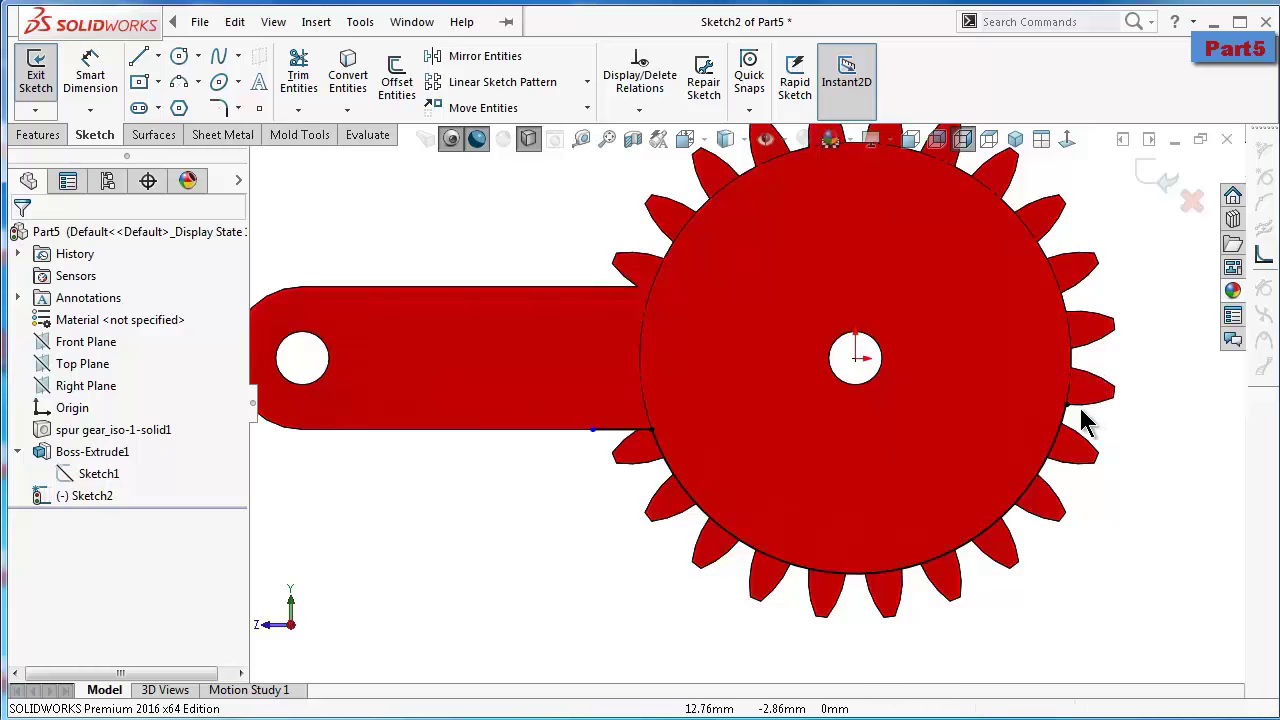
Extruded-cut the sketch with Flip side to cut and Through All - Both to remove the lower teeth
click(140, 60)
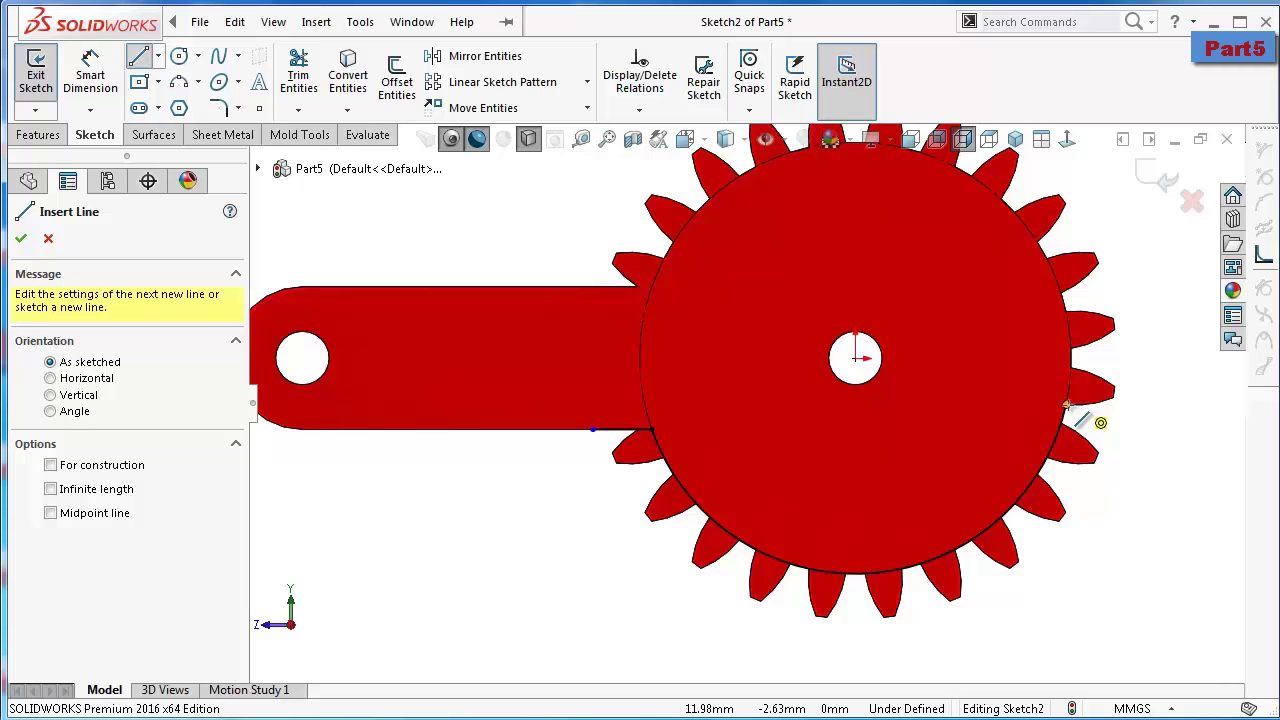
click(38, 135)
click(308, 92)
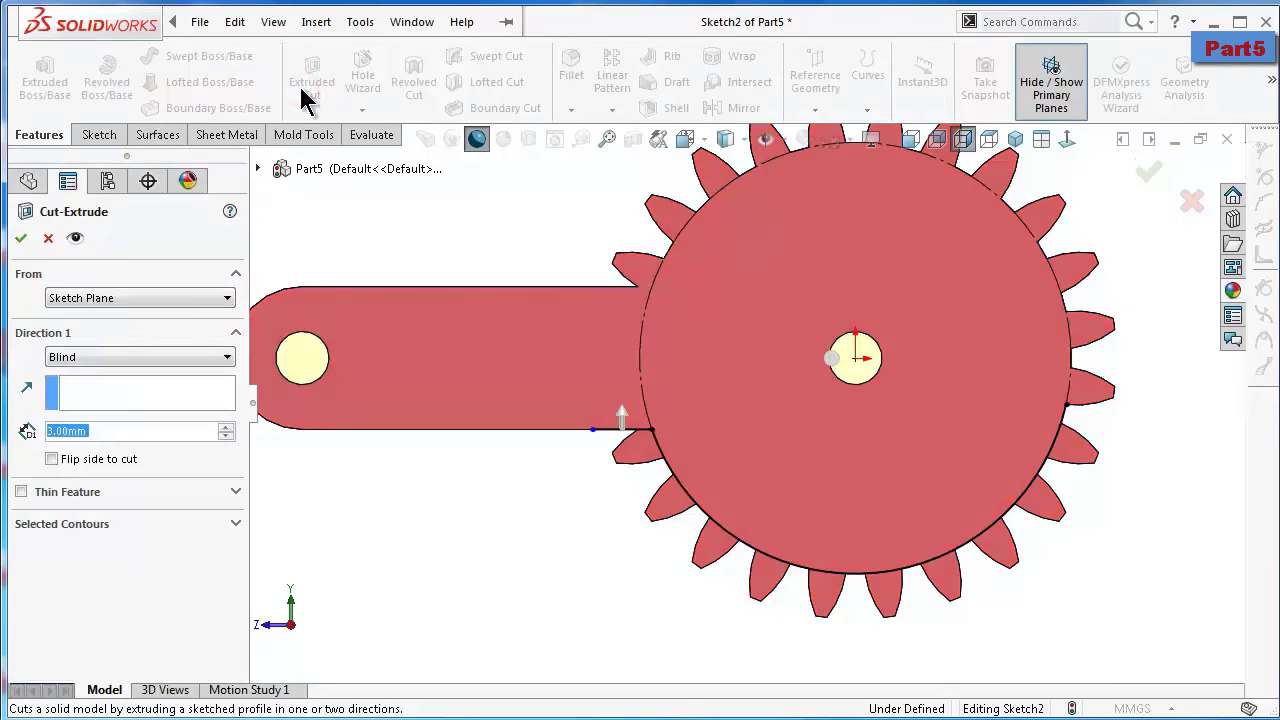
click(50, 459)
click(92, 357)
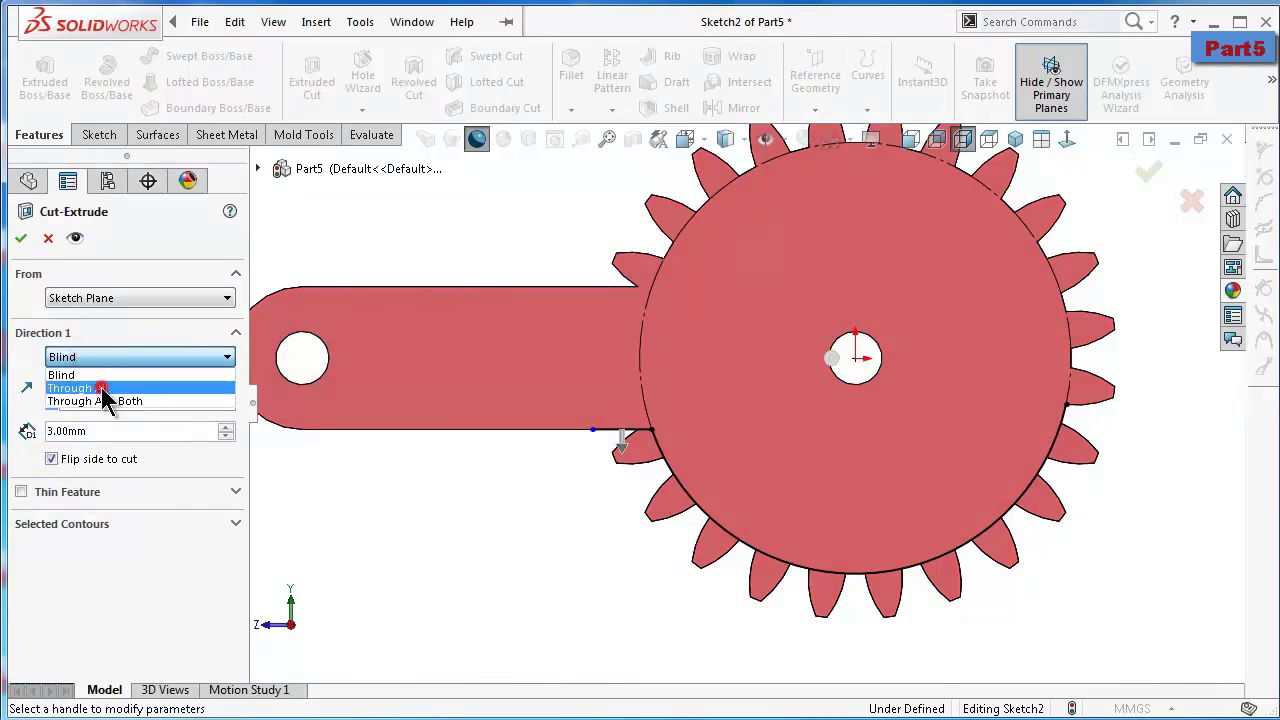
click(100, 394)
click(21, 238)
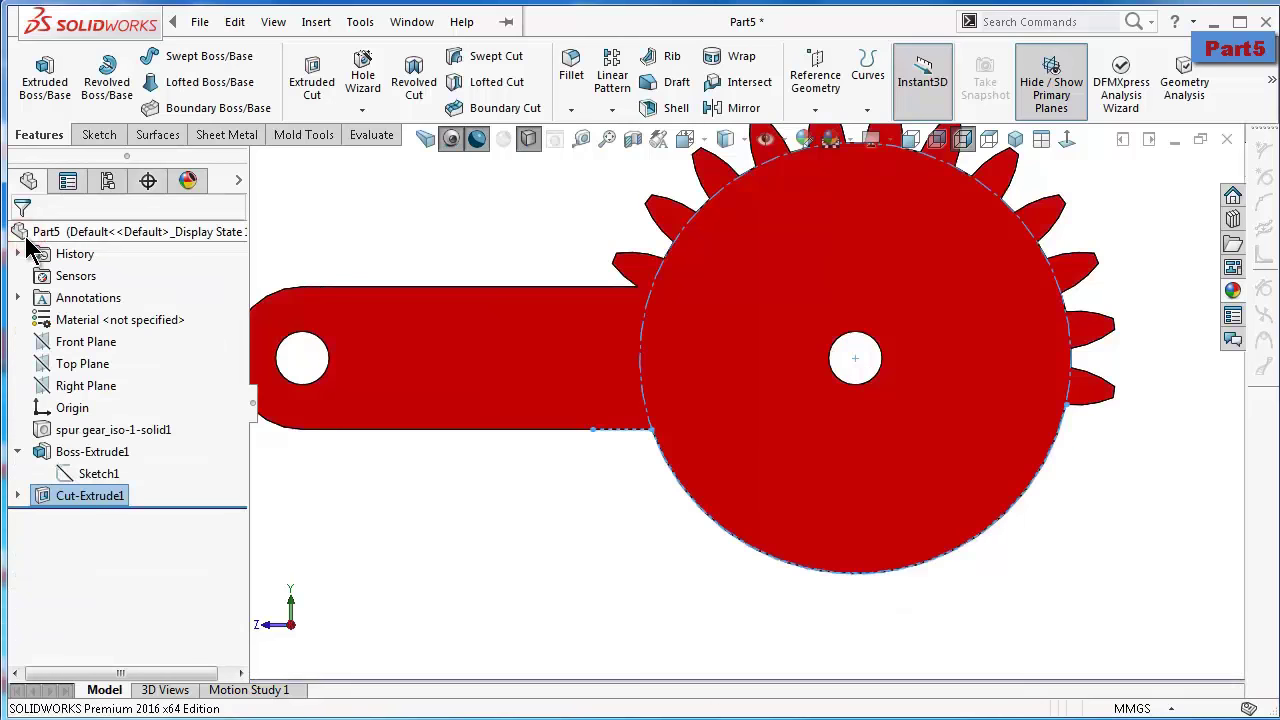
Save Part5, return to the isometric view, and select the gear body for a new sketch
click(553, 502)
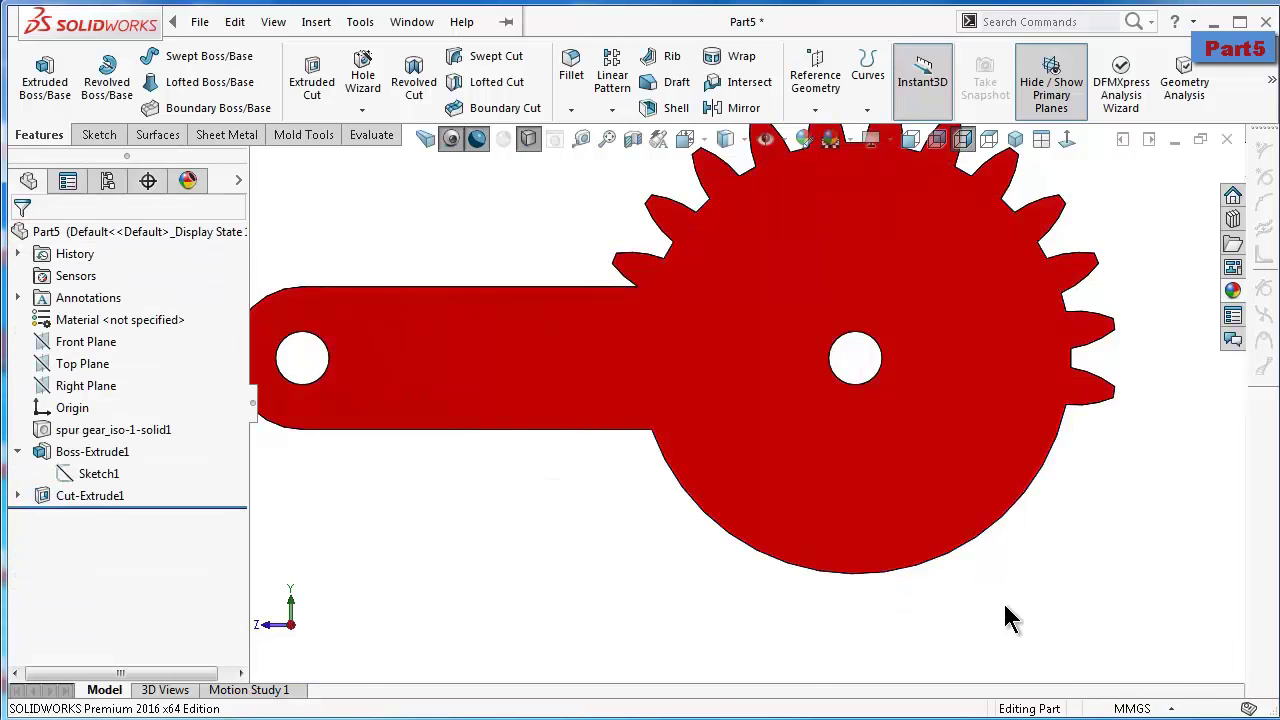
mouse_move(1010, 608)
middle_down()
mouse_move(1022, 317)
mouse_move(1028, 508)
mouse_move(1000, 600)
middle_up()
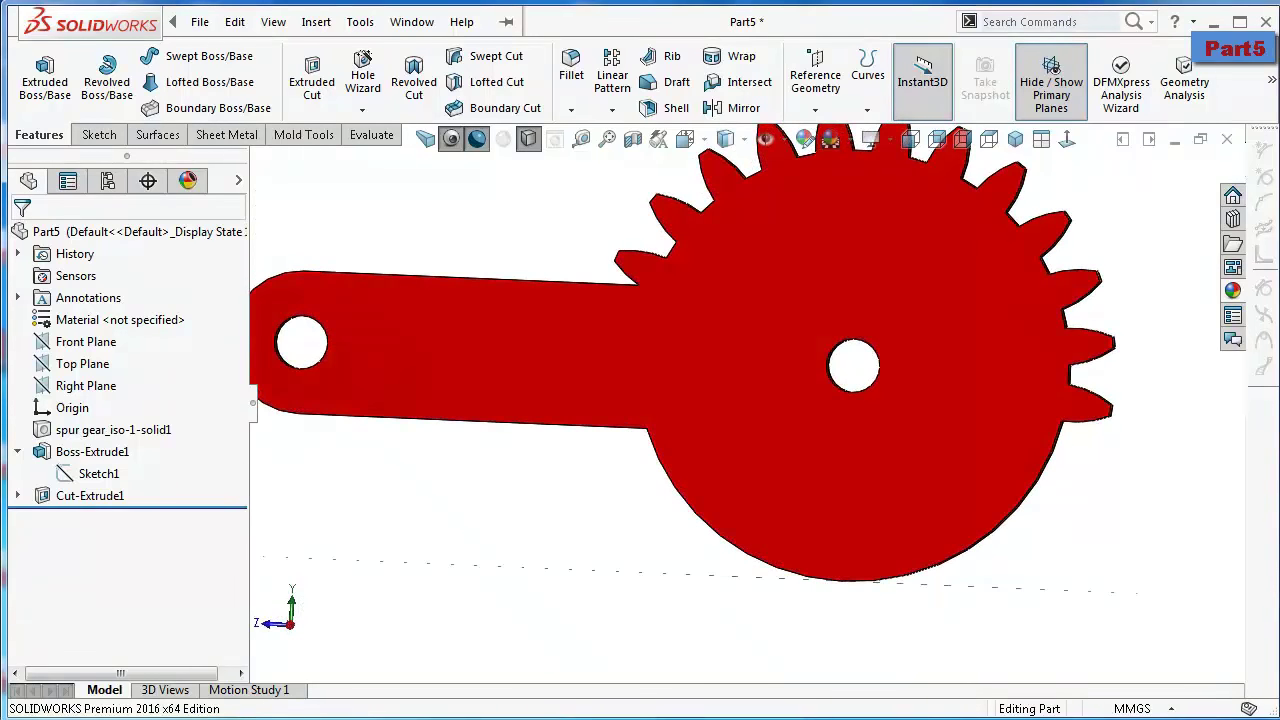
key(ctrl+7)
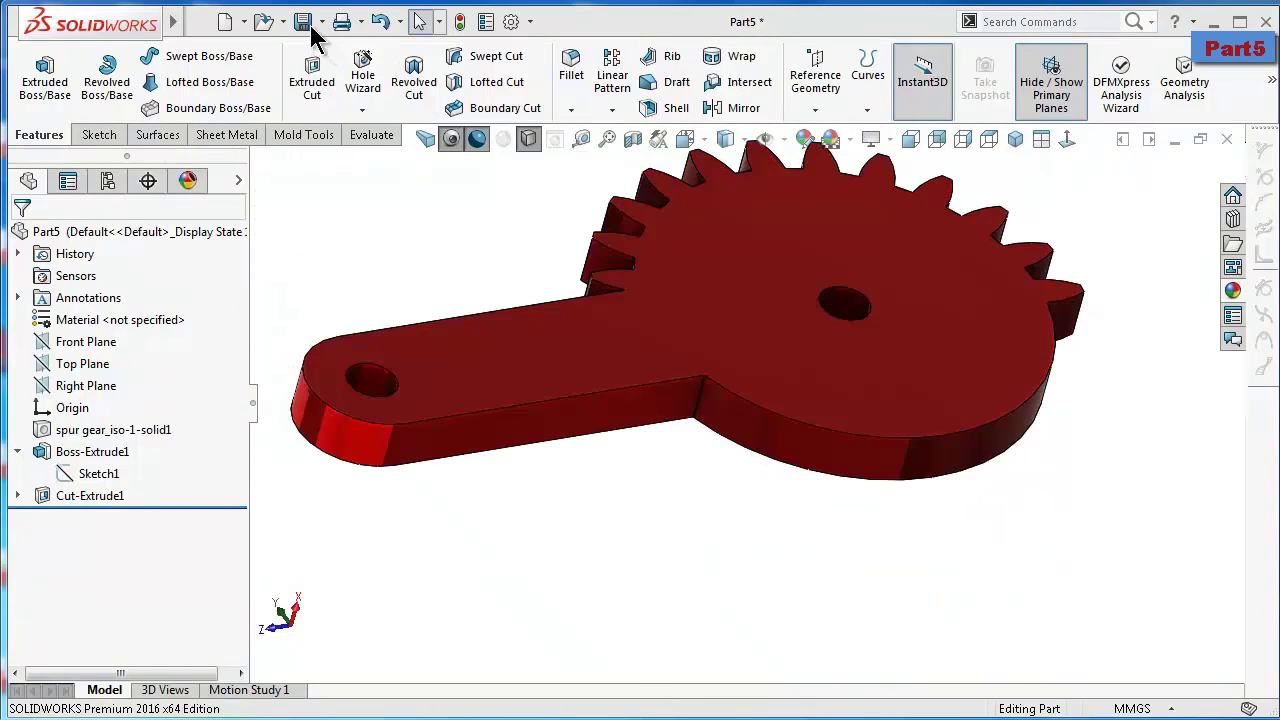
click(304, 21)
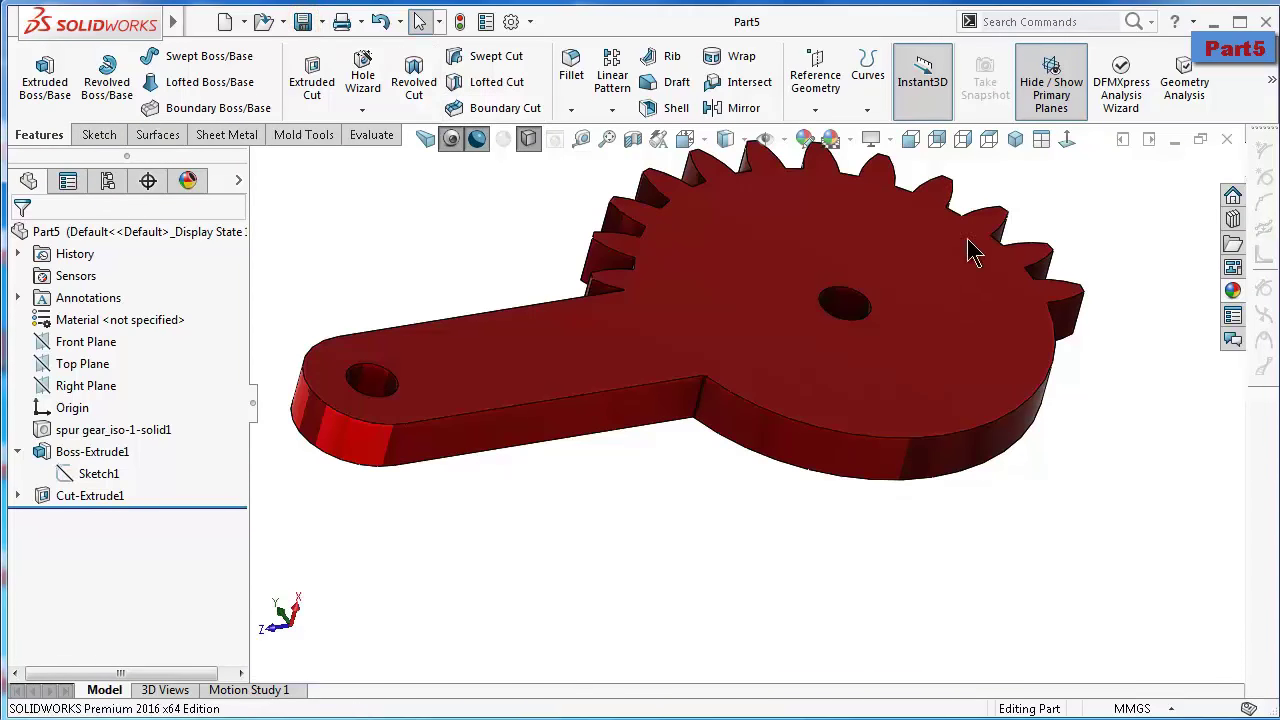
click(1016, 139)
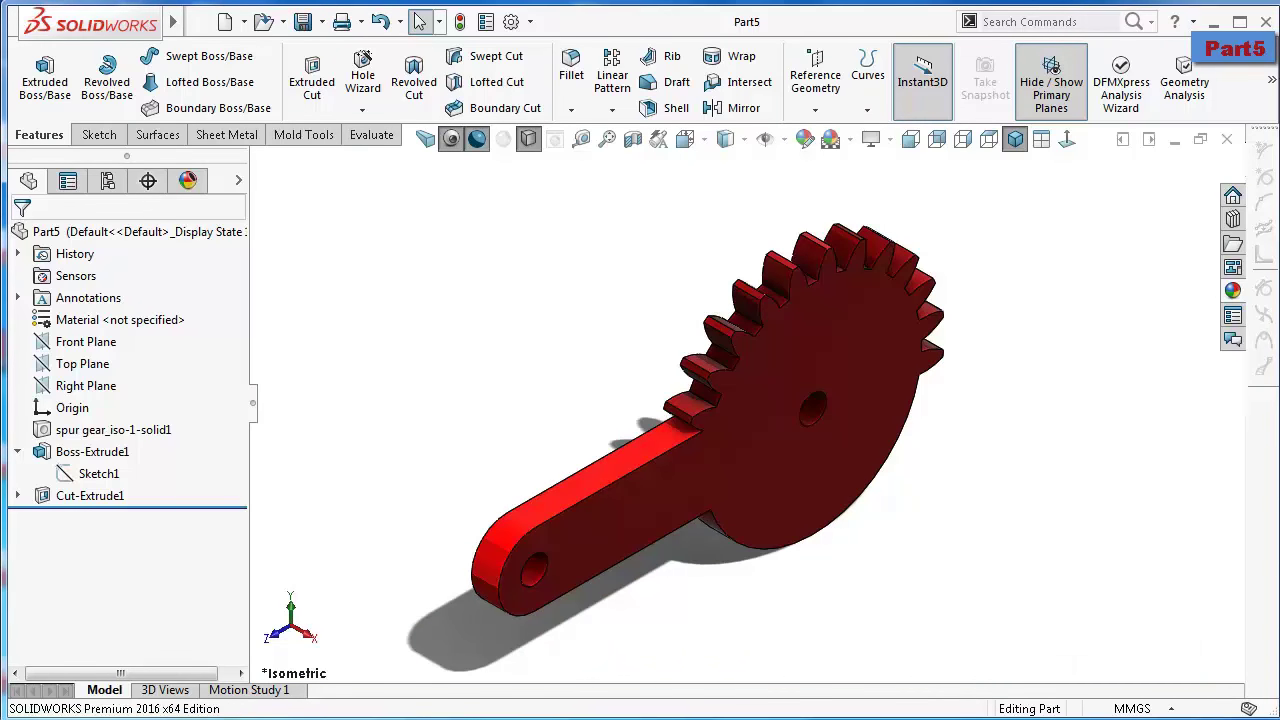
click(868, 345)
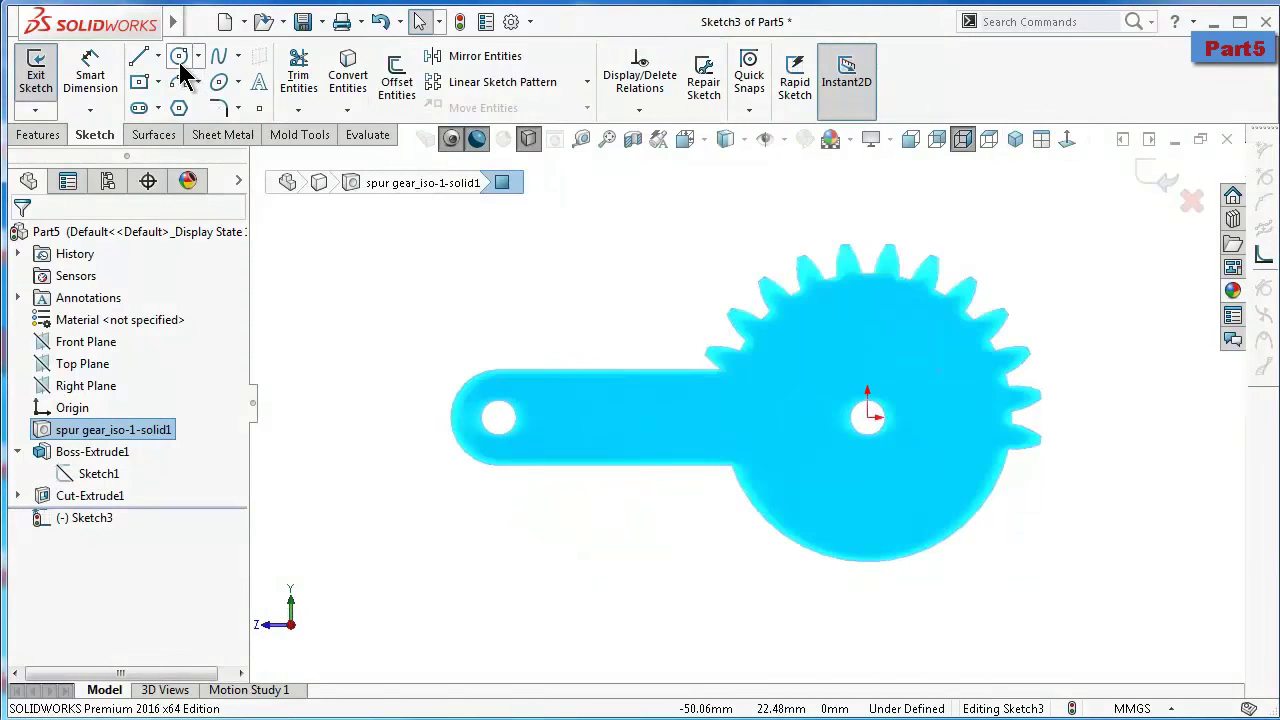
Draw two small circles on the gear, one on each side of the hub
click(180, 60)
click(781, 416)
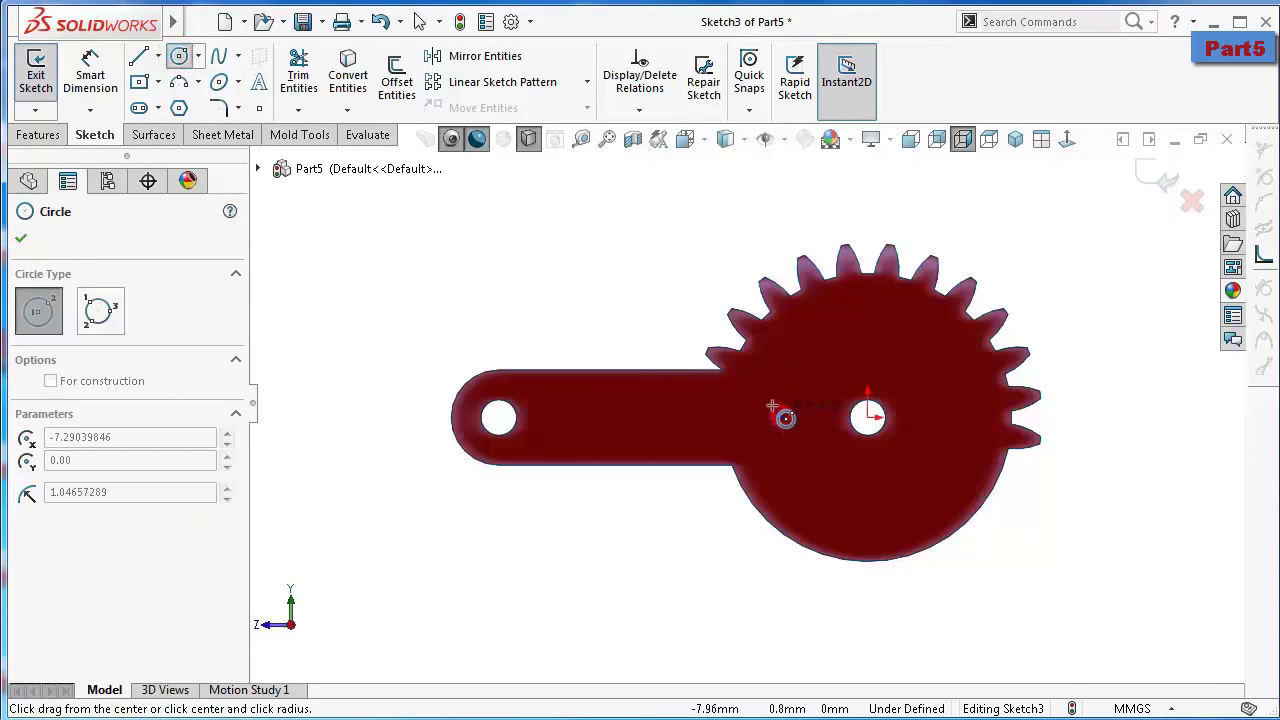
click(801, 416)
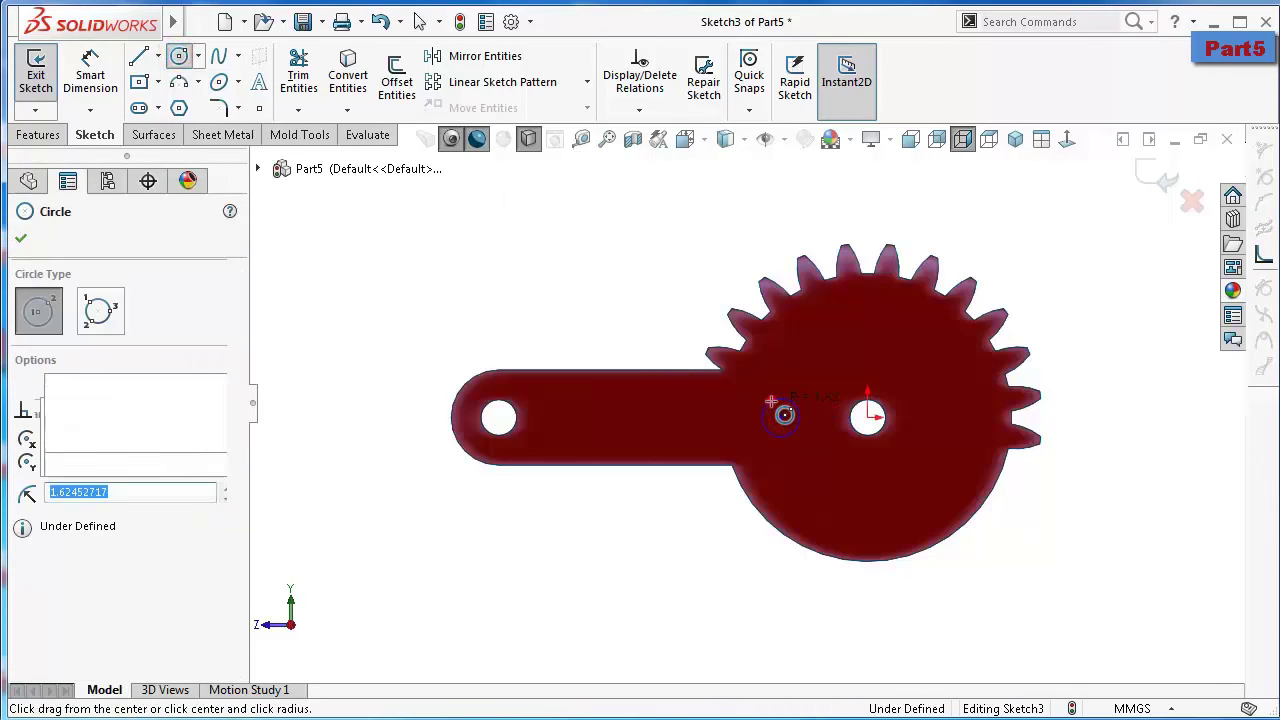
click(947, 424)
click(966, 414)
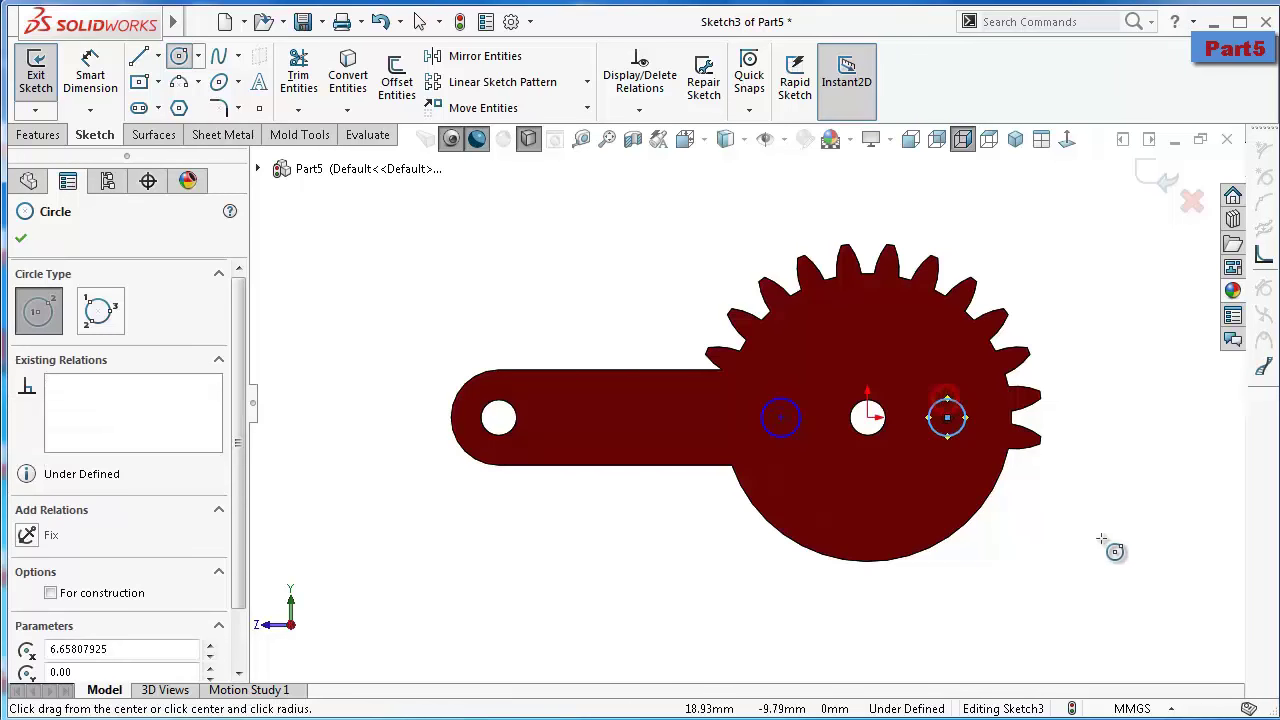
key(Escape)
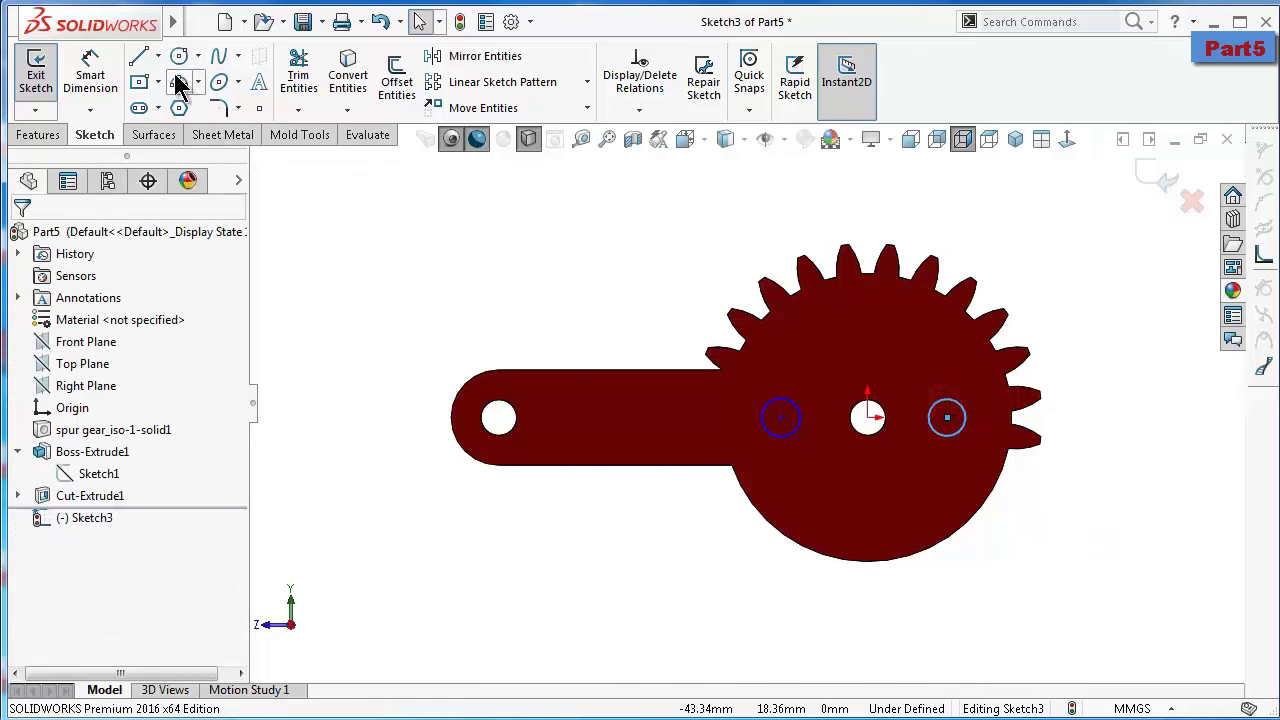
Draw a centerline between the circle centres and give it a Midpoint relation with the origin
click(158, 57)
click(185, 105)
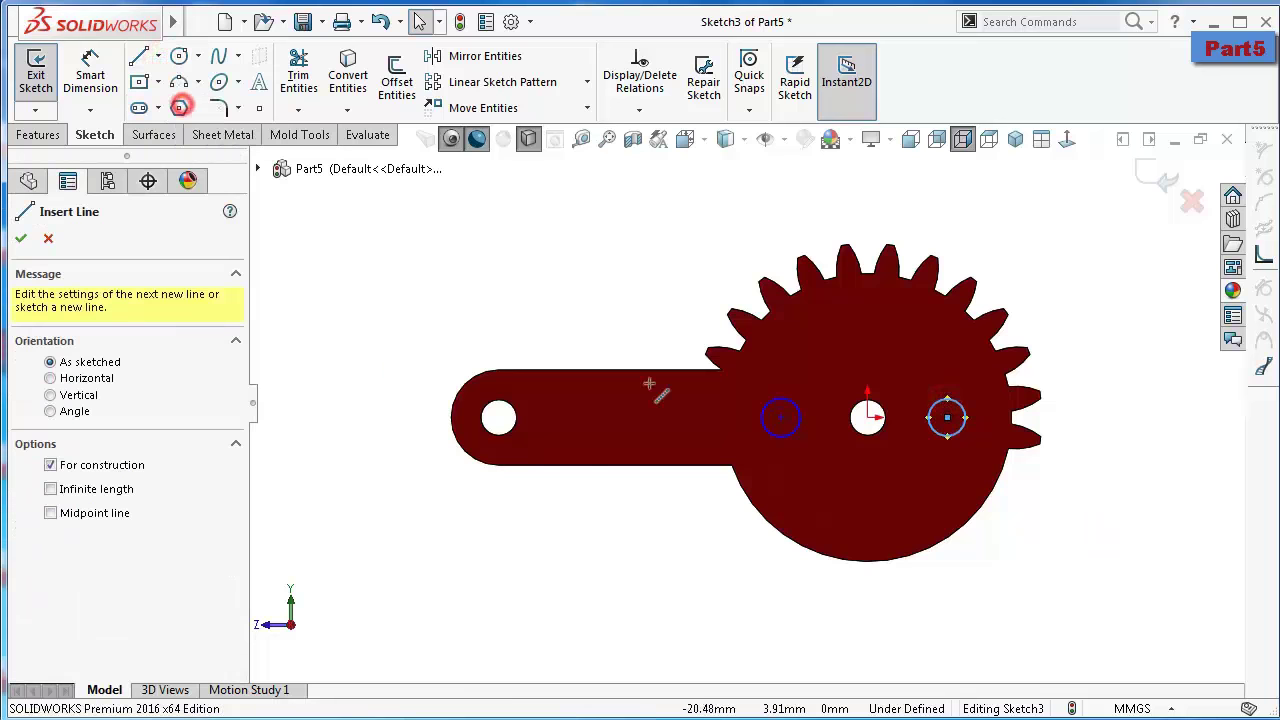
click(782, 419)
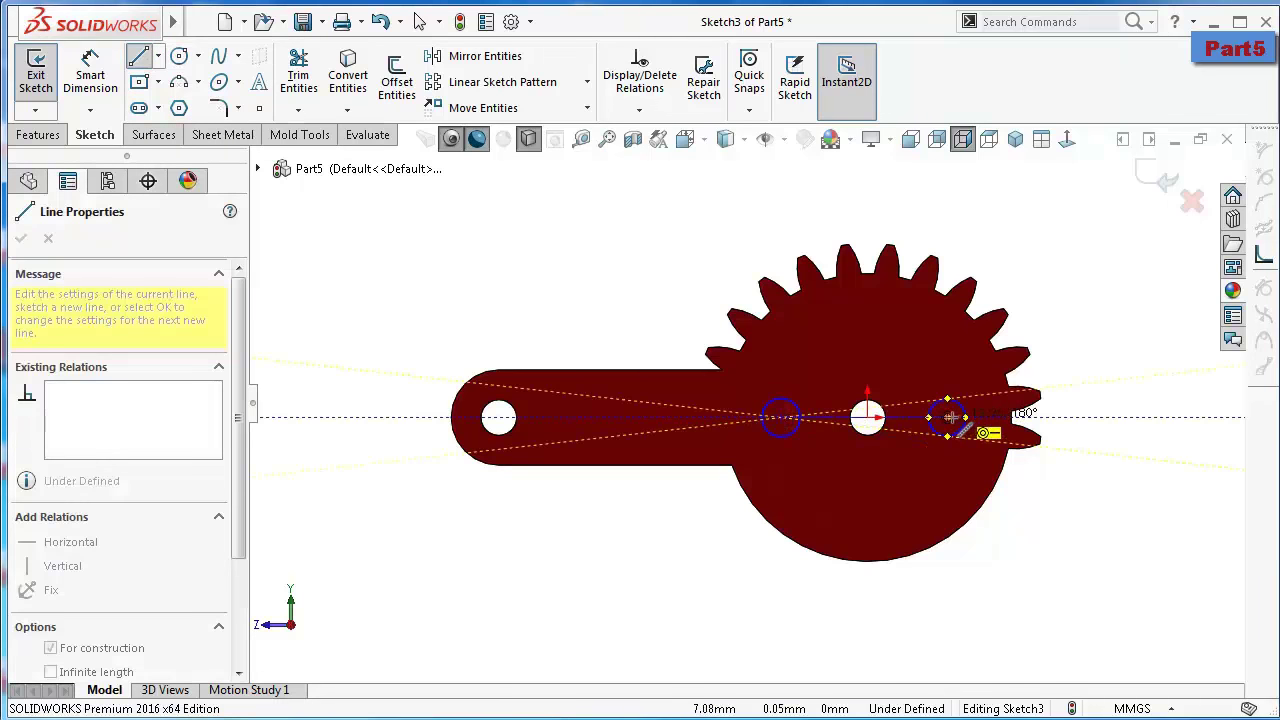
click(948, 417)
key(Escape)
scroll(1018, 431, down, 2)
scroll(1018, 460, down, 2)
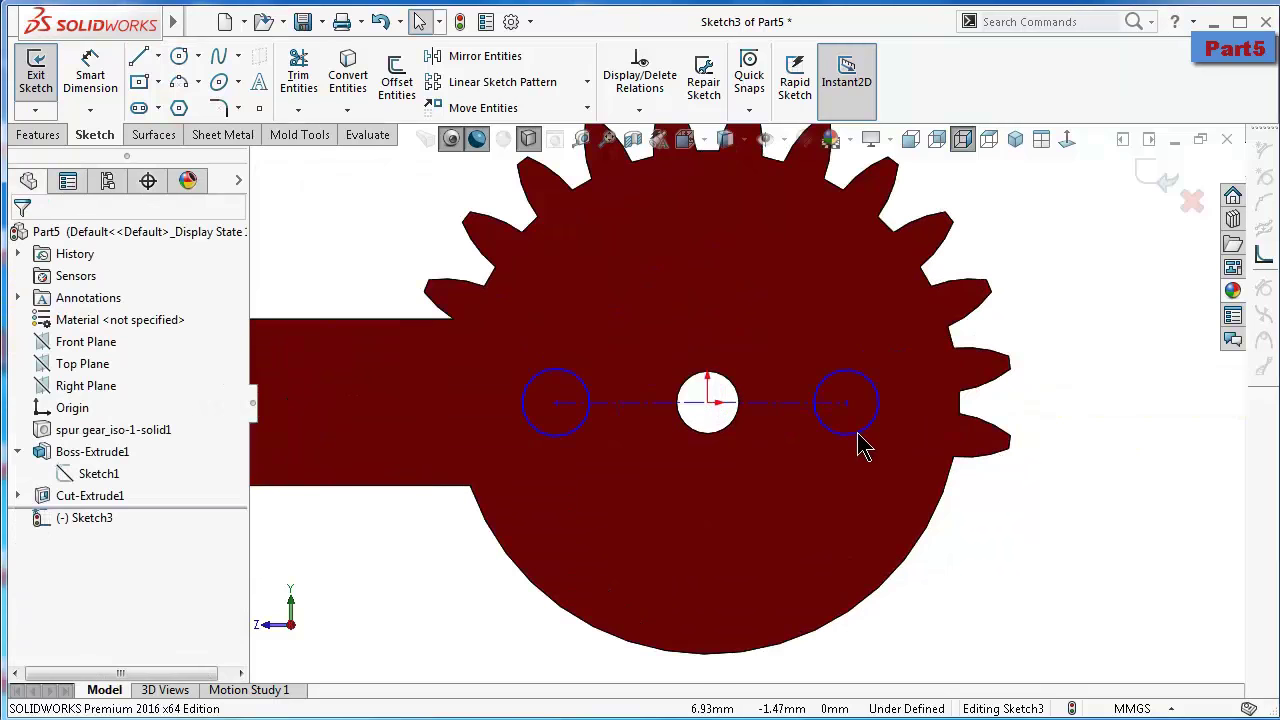
click(779, 403)
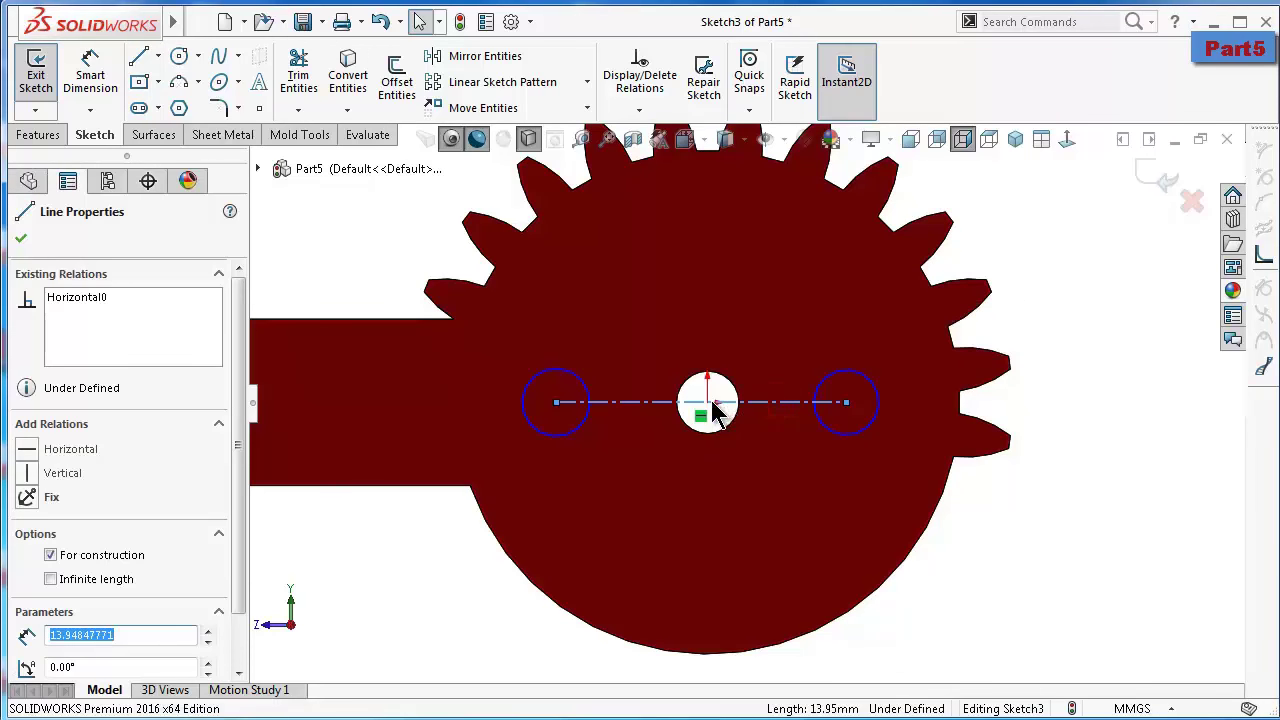
ctrl+click(707, 403)
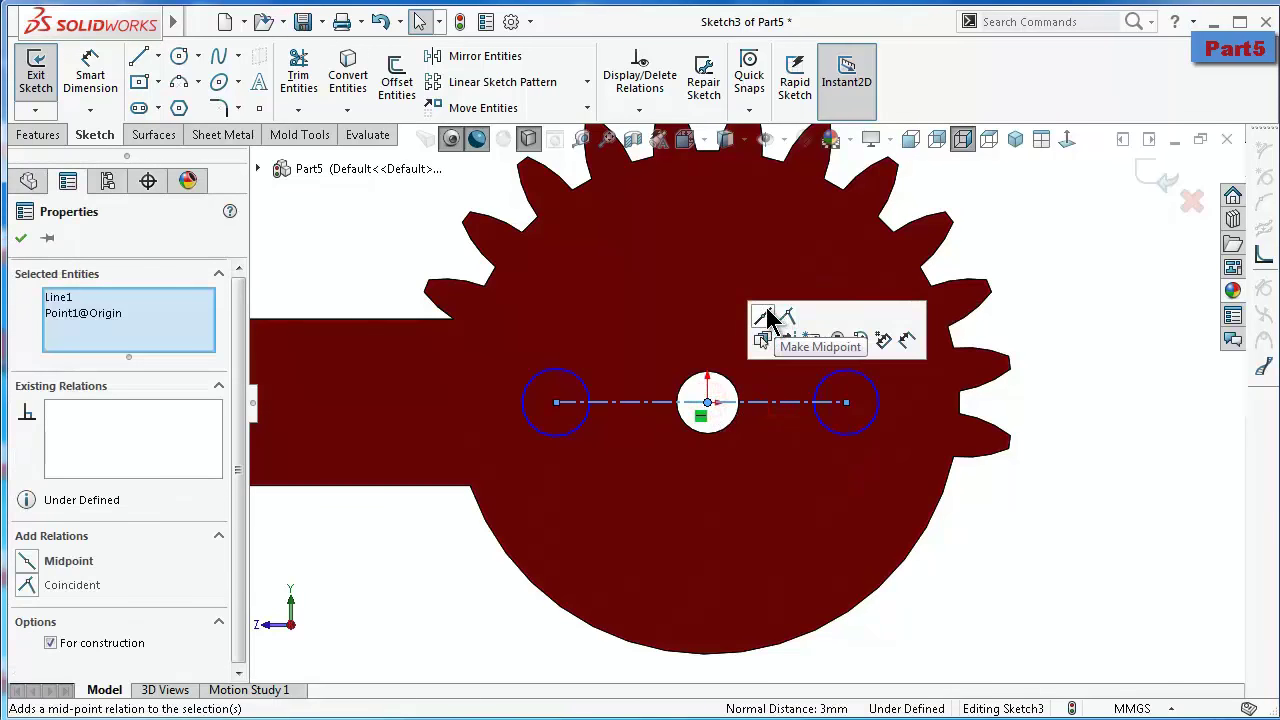
click(764, 318)
click(1111, 526)
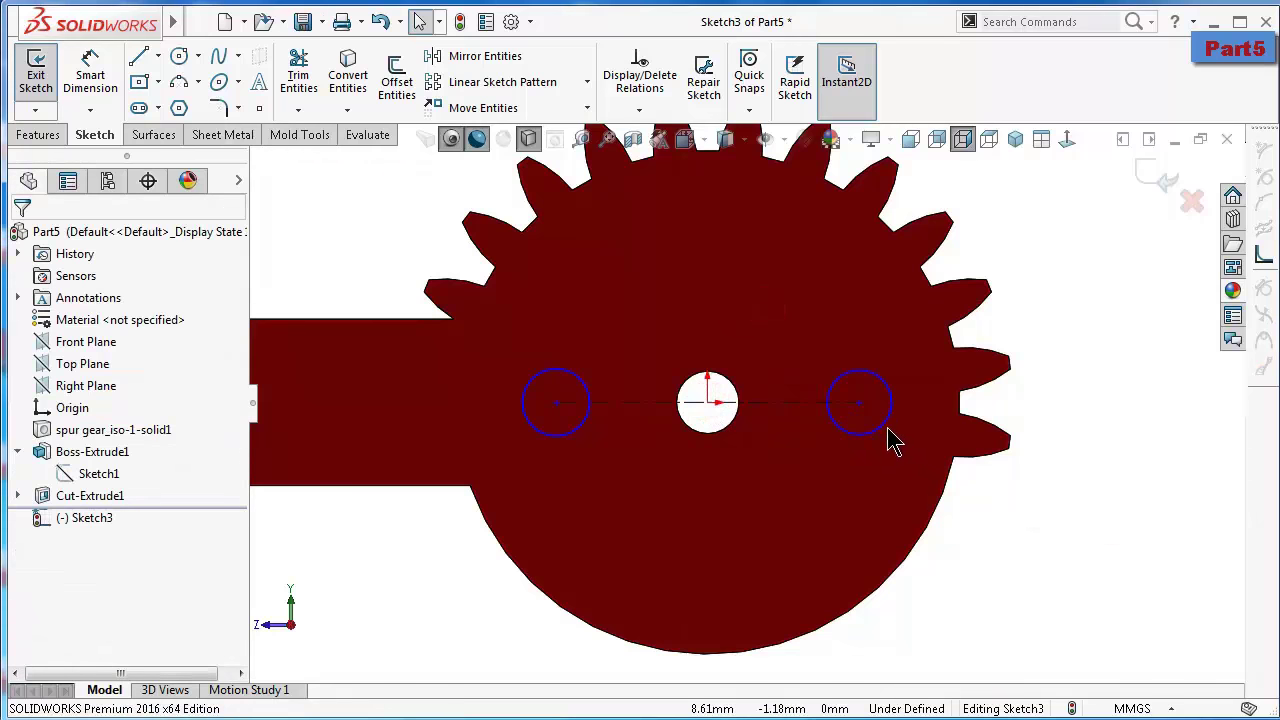
Make the two pin-hole circles Equal
click(886, 432)
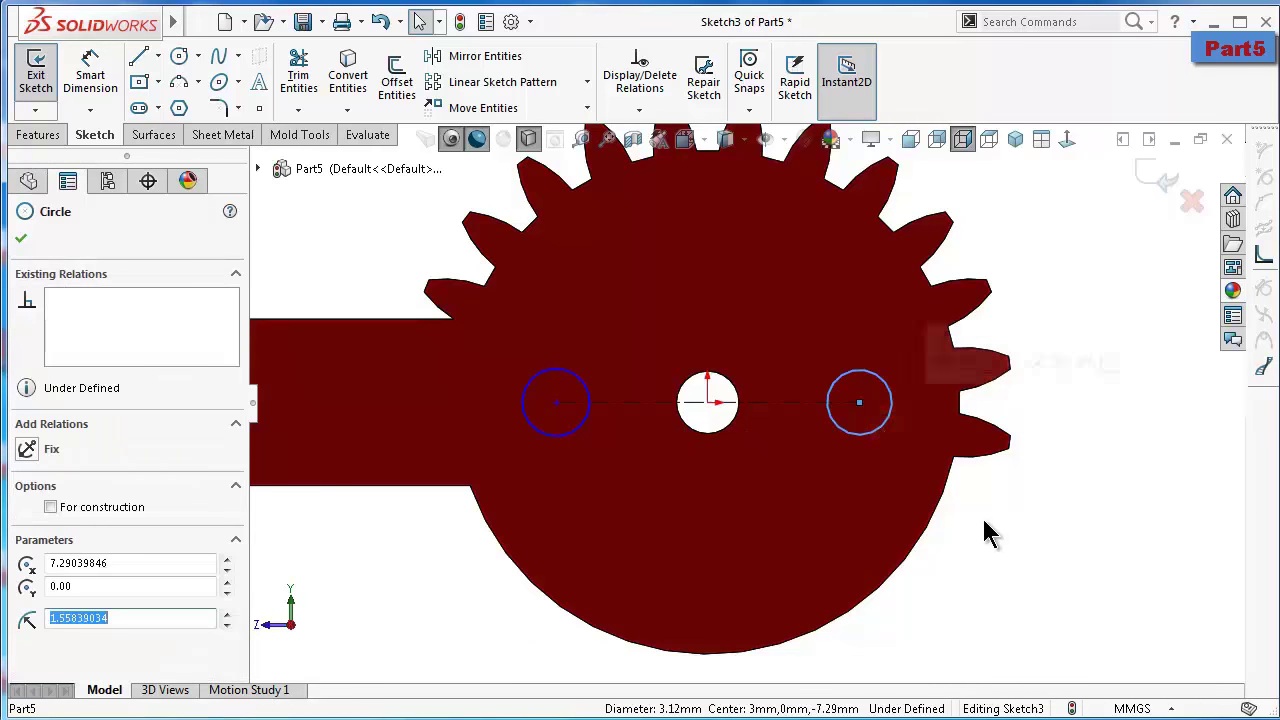
ctrl+click(586, 411)
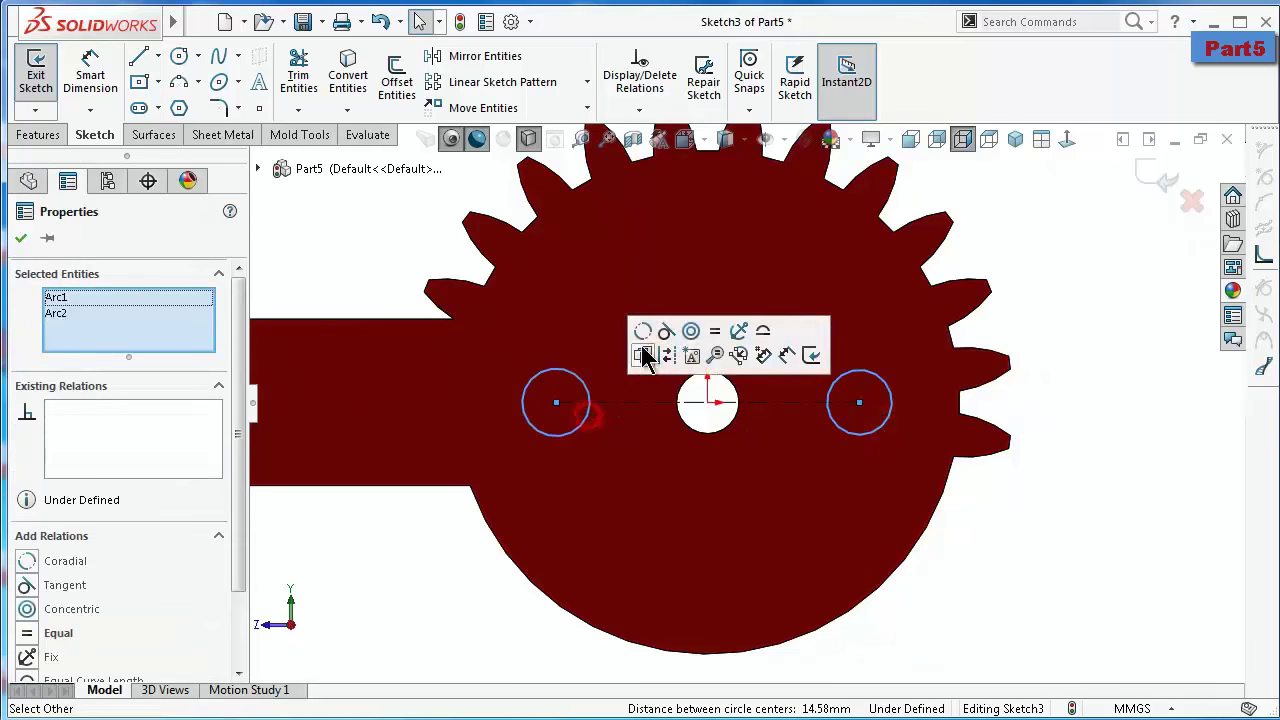
click(703, 320)
click(1067, 483)
Dimension the circle diameter to 3 mm and the hole spacing to 15 mm, then exit the sketch
right_drag(1116, 517, 1130, 312)
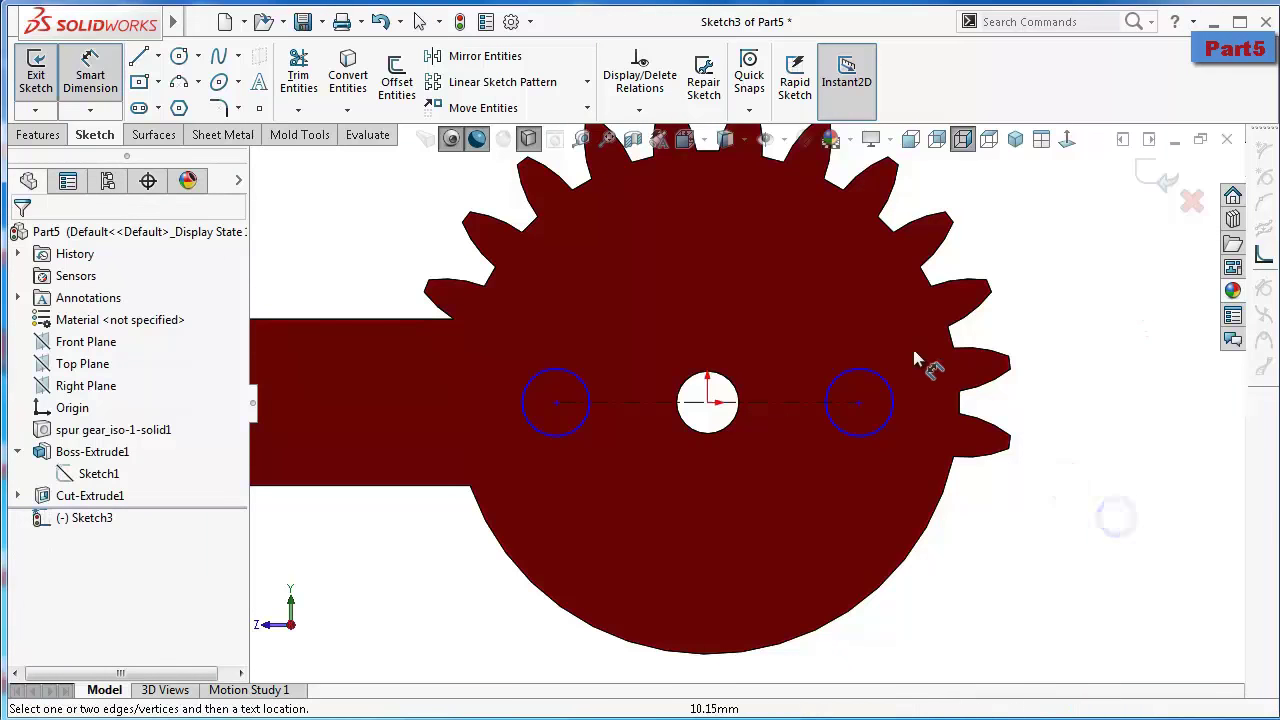
click(884, 382)
click(892, 383)
click(1052, 380)
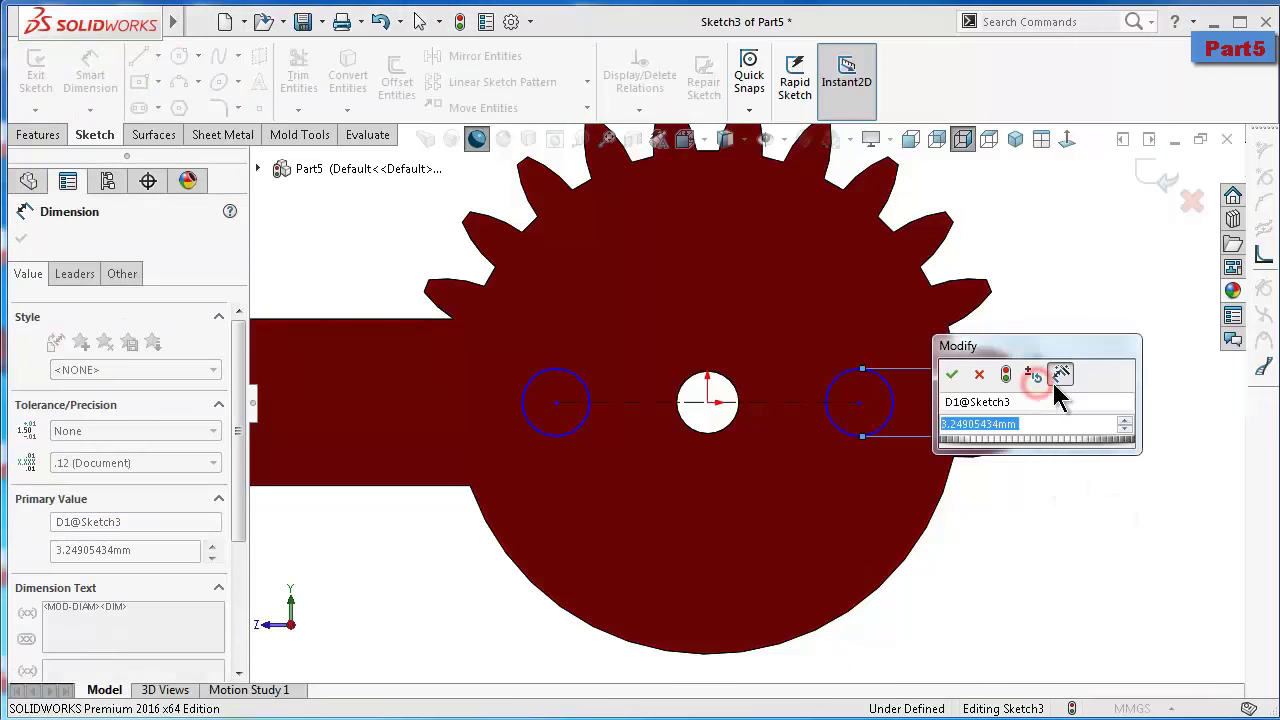
text(3)
key(Return)
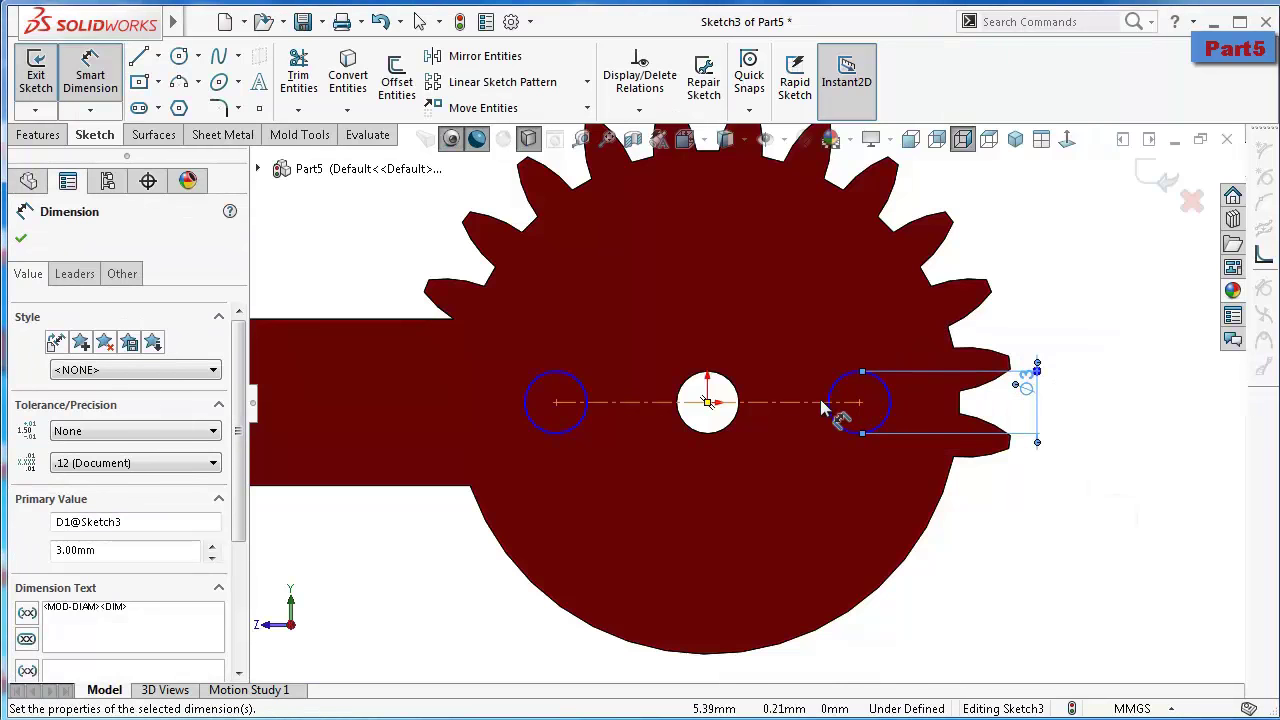
click(818, 404)
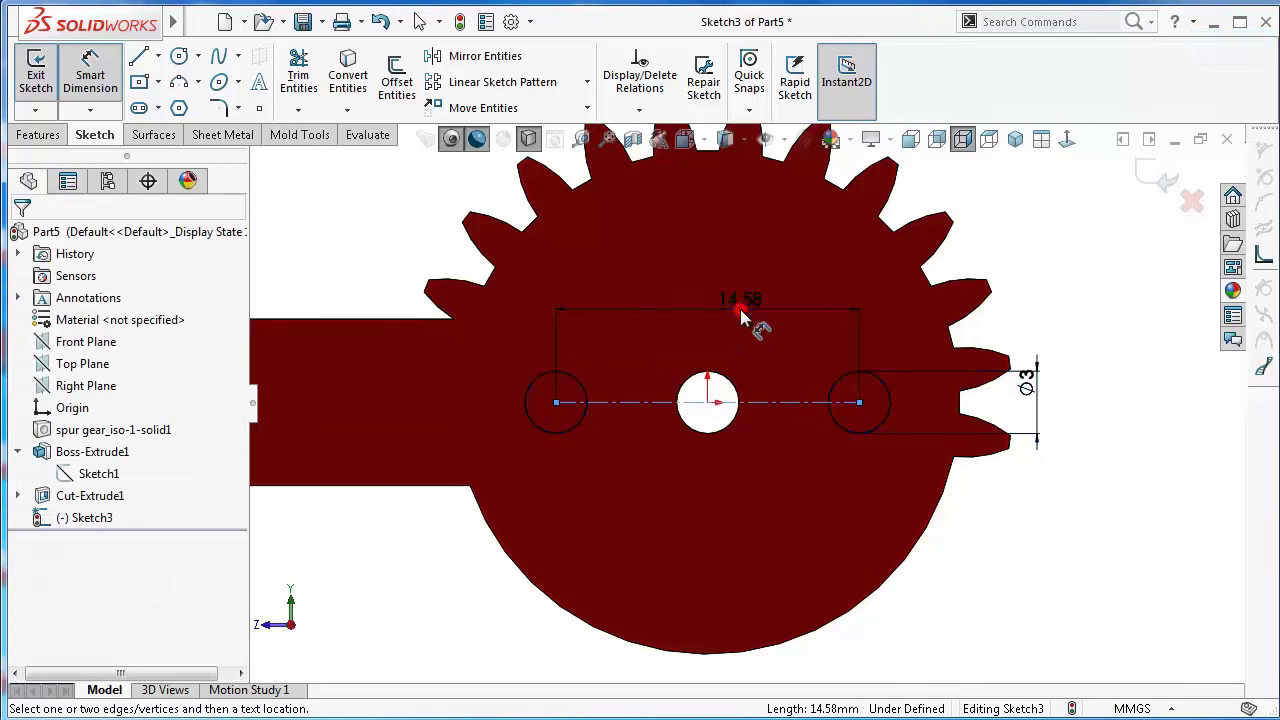
click(740, 309)
text(15)
key(Return)
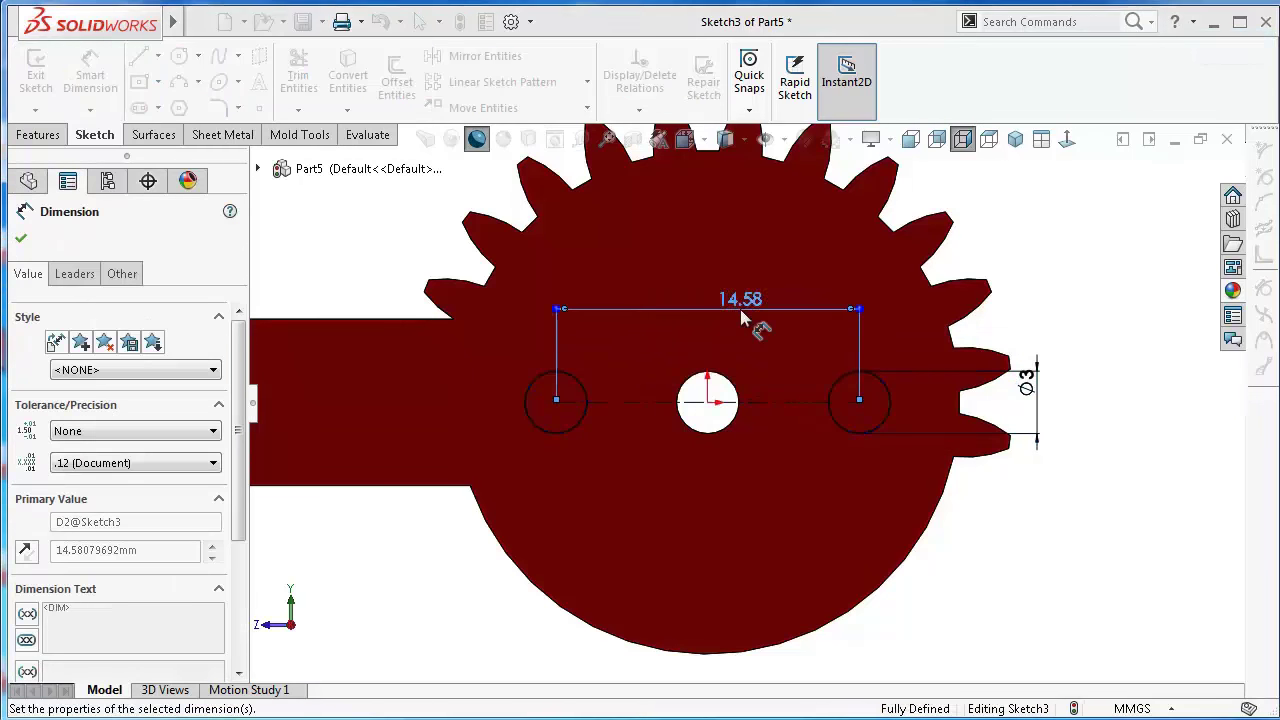
click(35, 75)
Extruded-cut both Ø3 circle contours of Sketch3 Through All
click(314, 86)
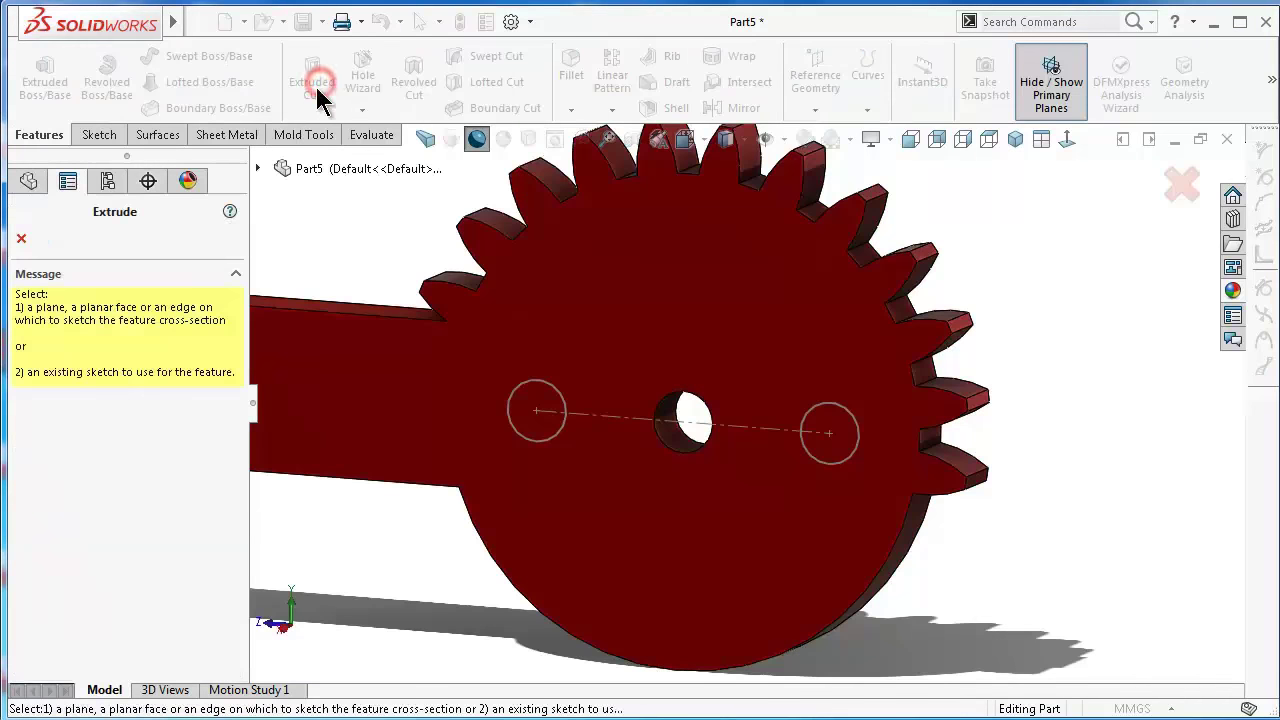
click(563, 443)
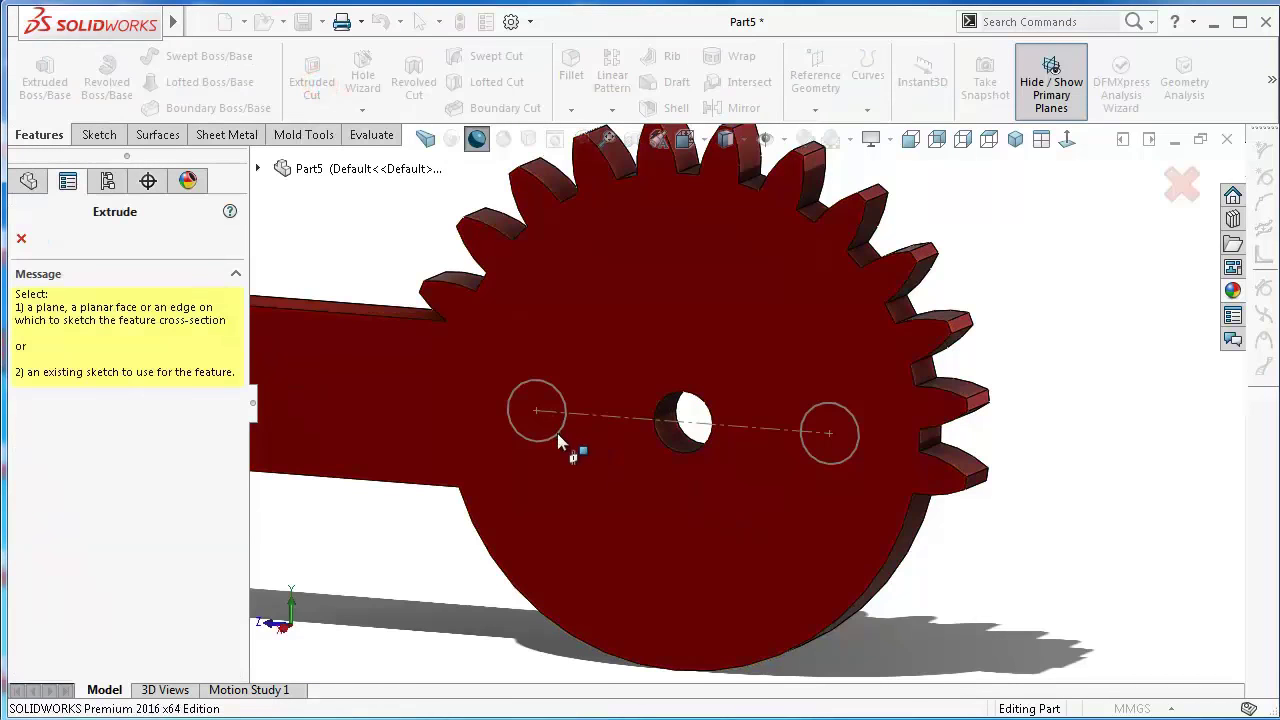
click(821, 465)
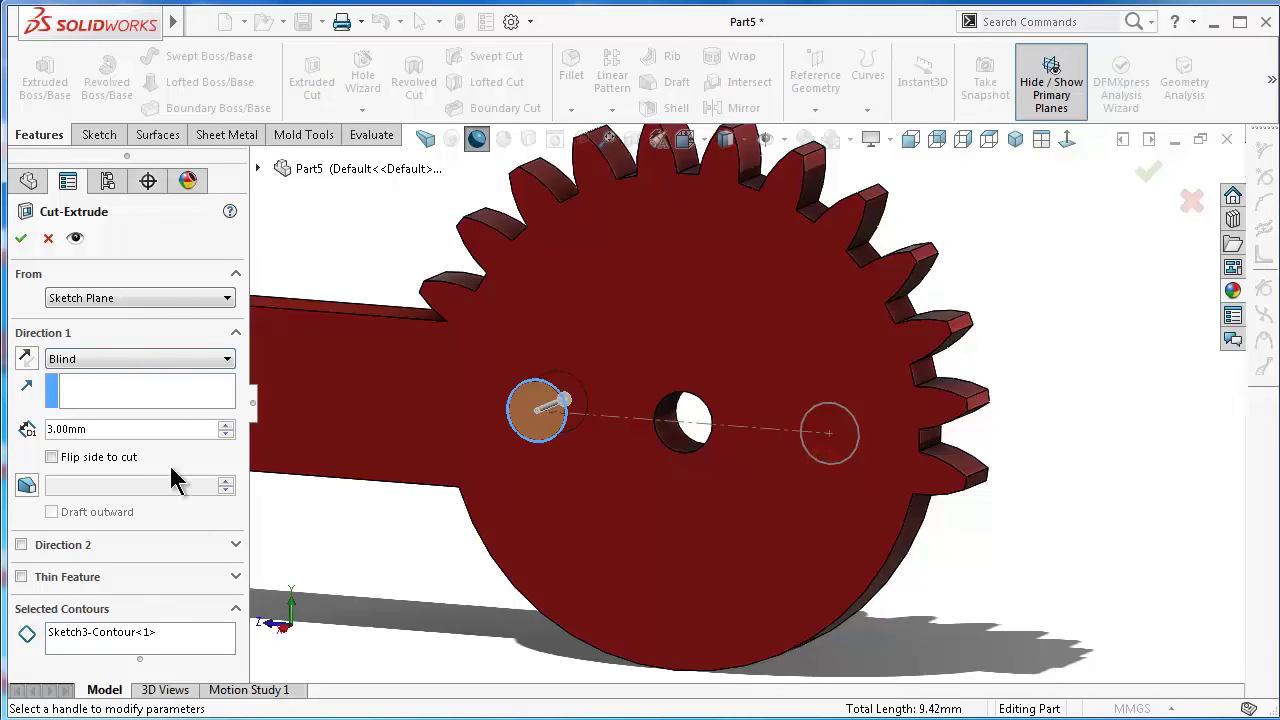
click(160, 650)
click(846, 460)
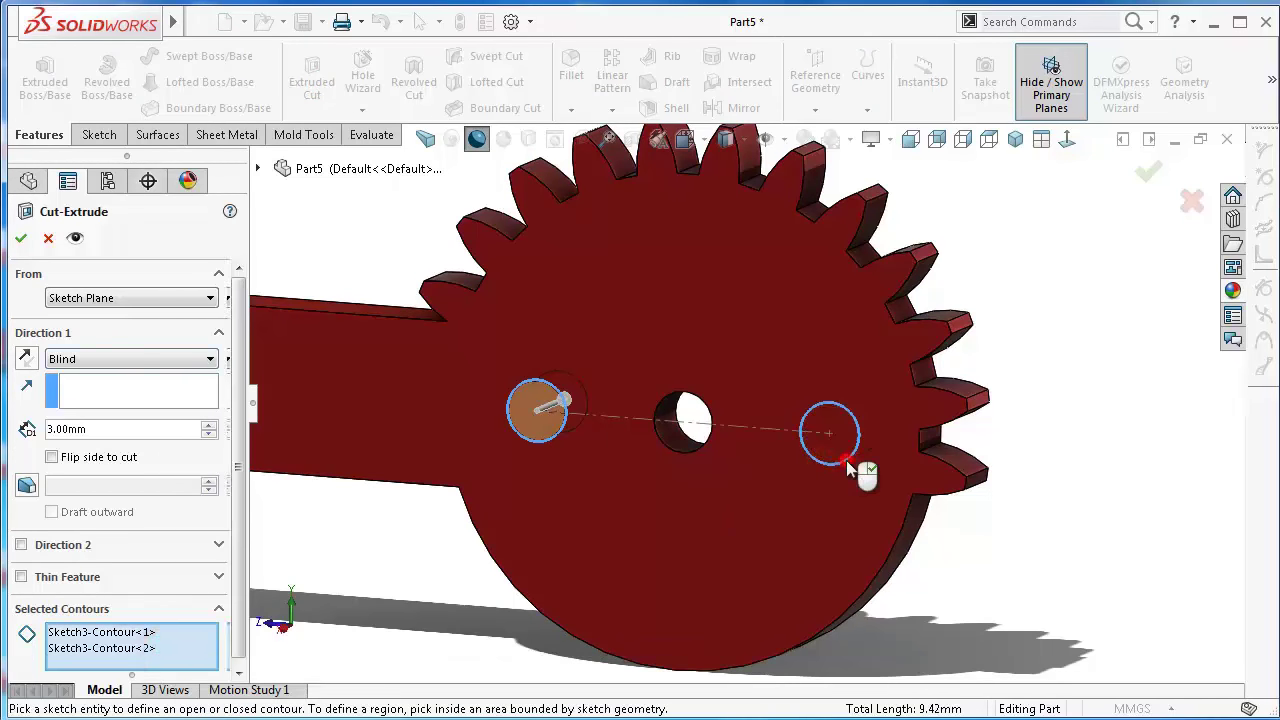
click(80, 358)
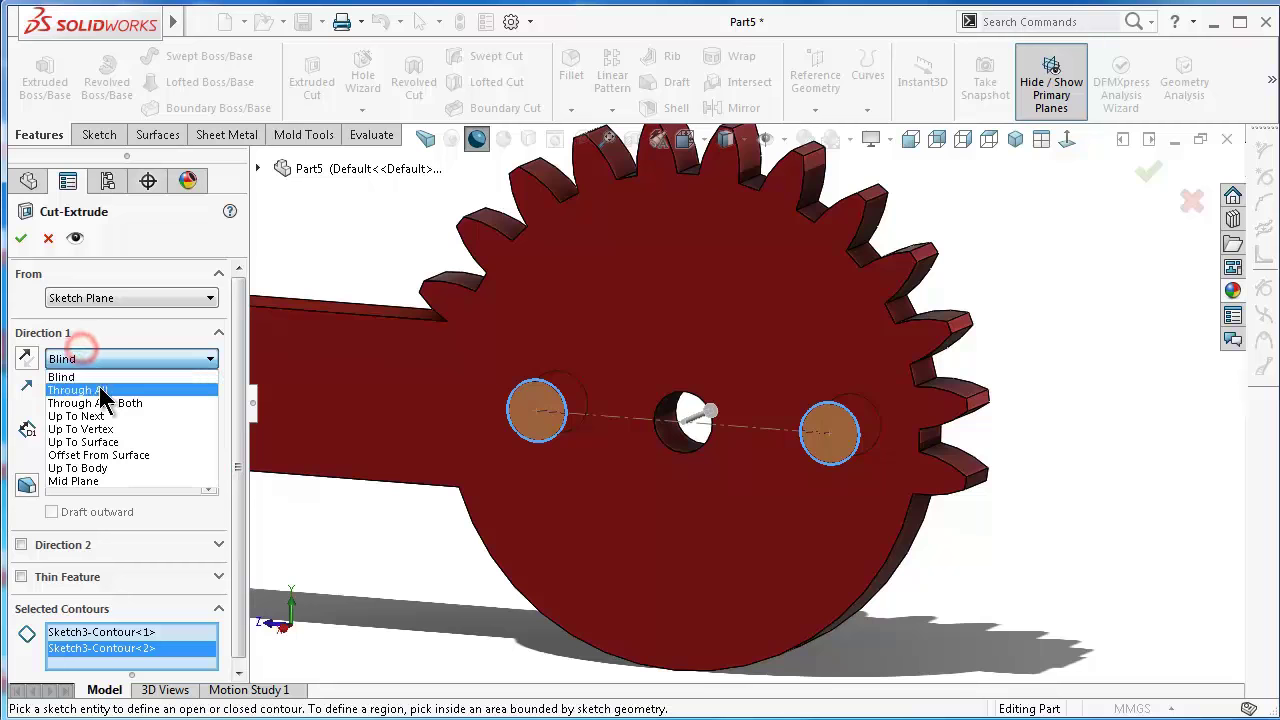
click(100, 389)
click(28, 240)
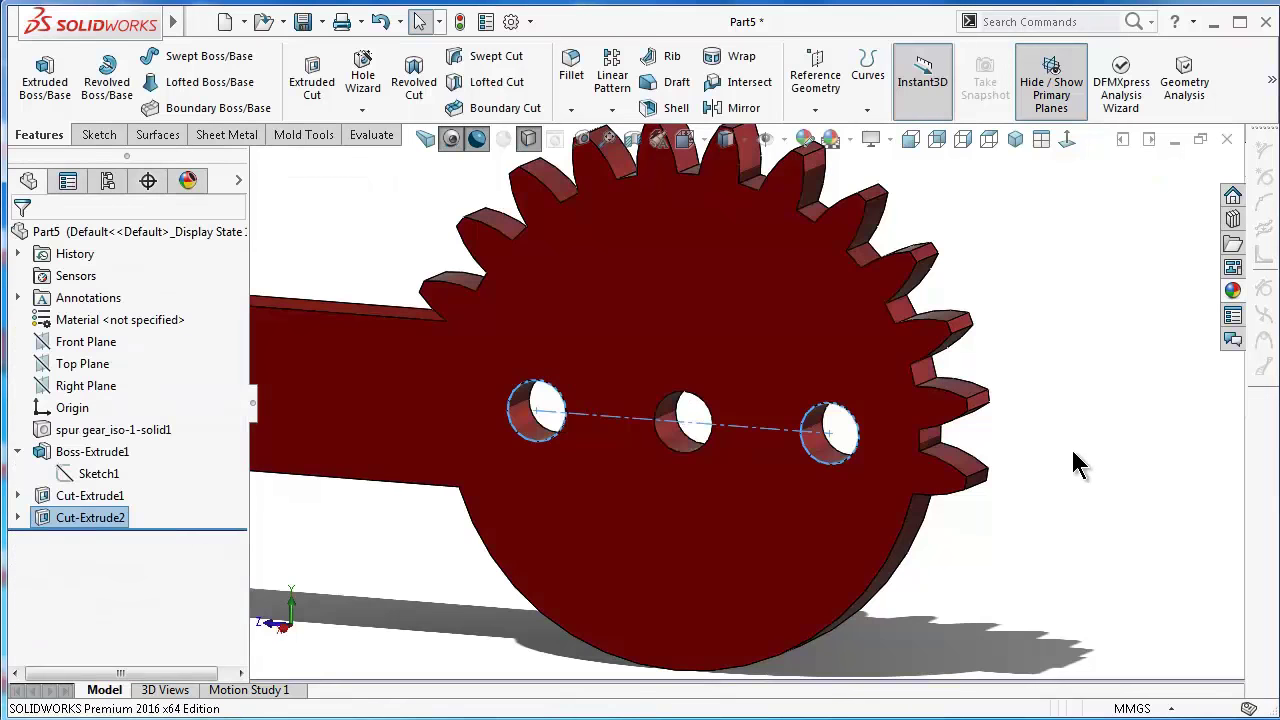
Inspect the three-hole gear from several angles, return to isometric, and save Part5
key(Down)
key(Down)
key(Down)
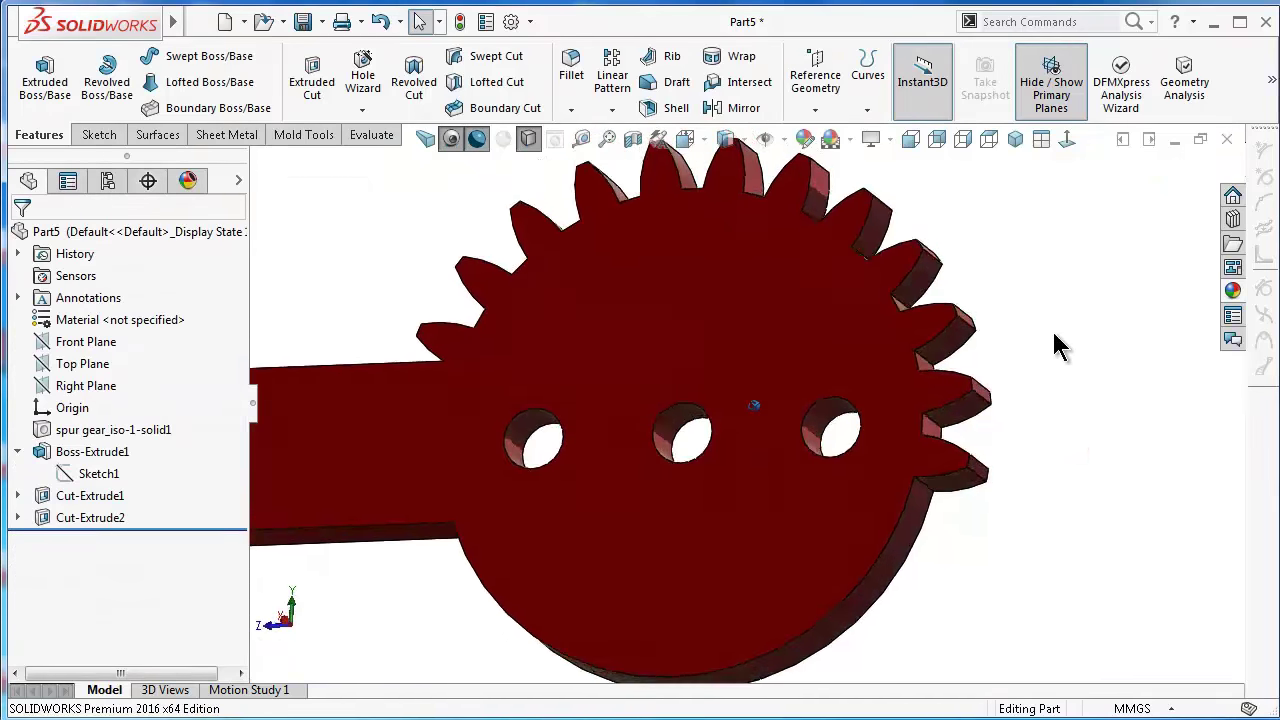
key(Left)
key(Left)
key(Left)
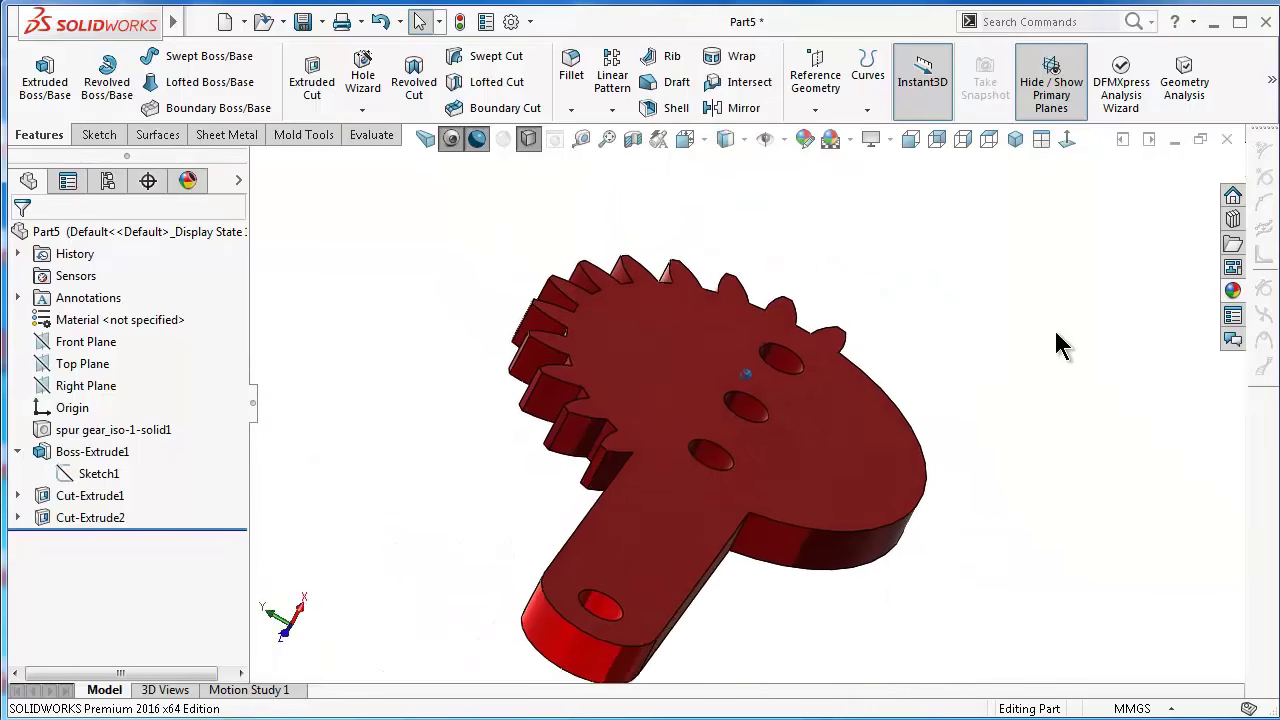
key(Left)
key(Down)
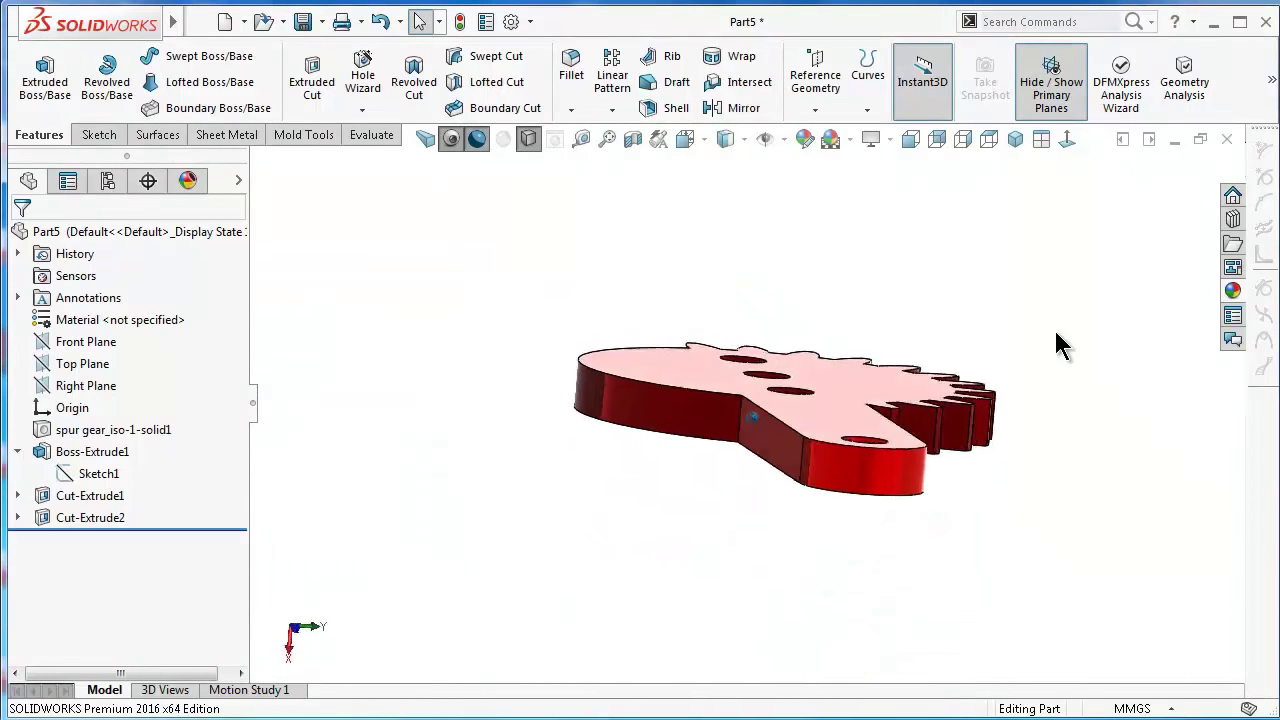
key(shift+z)
key(shift+z)
key(Up)
key(Up)
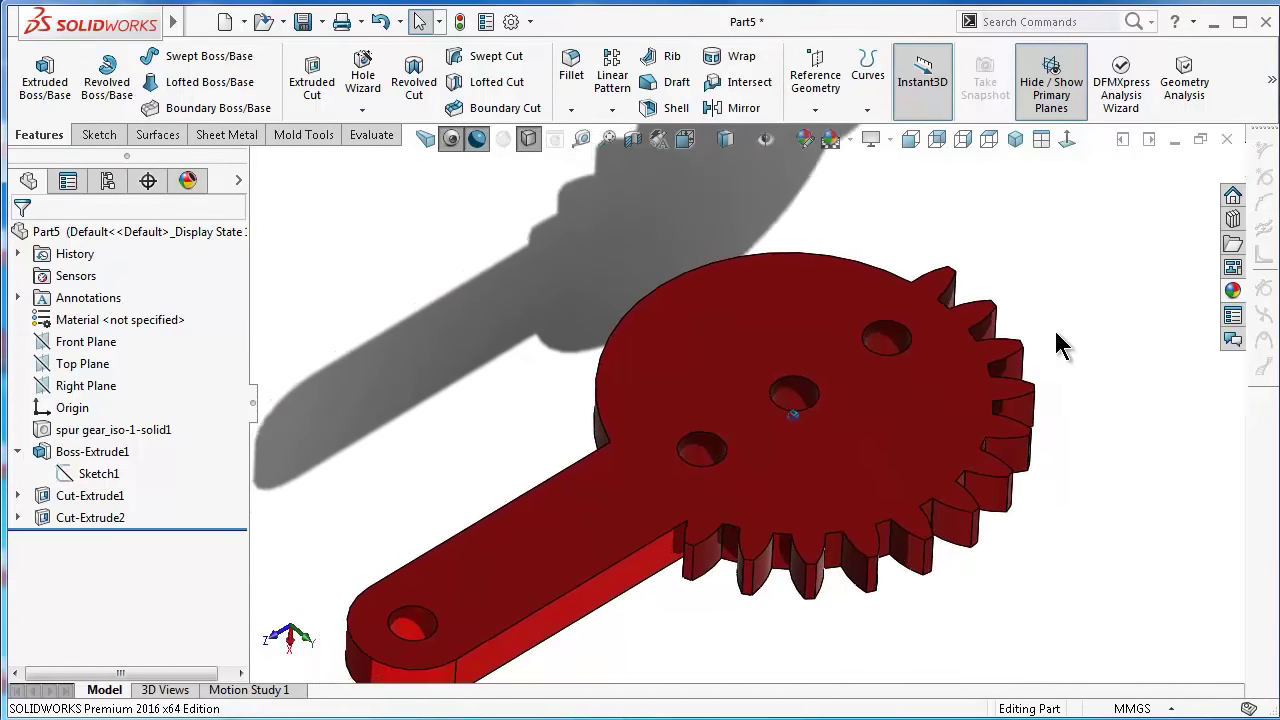
key(Up)
key(Up)
key(Up)
key(Up)
key(ctrl+7)
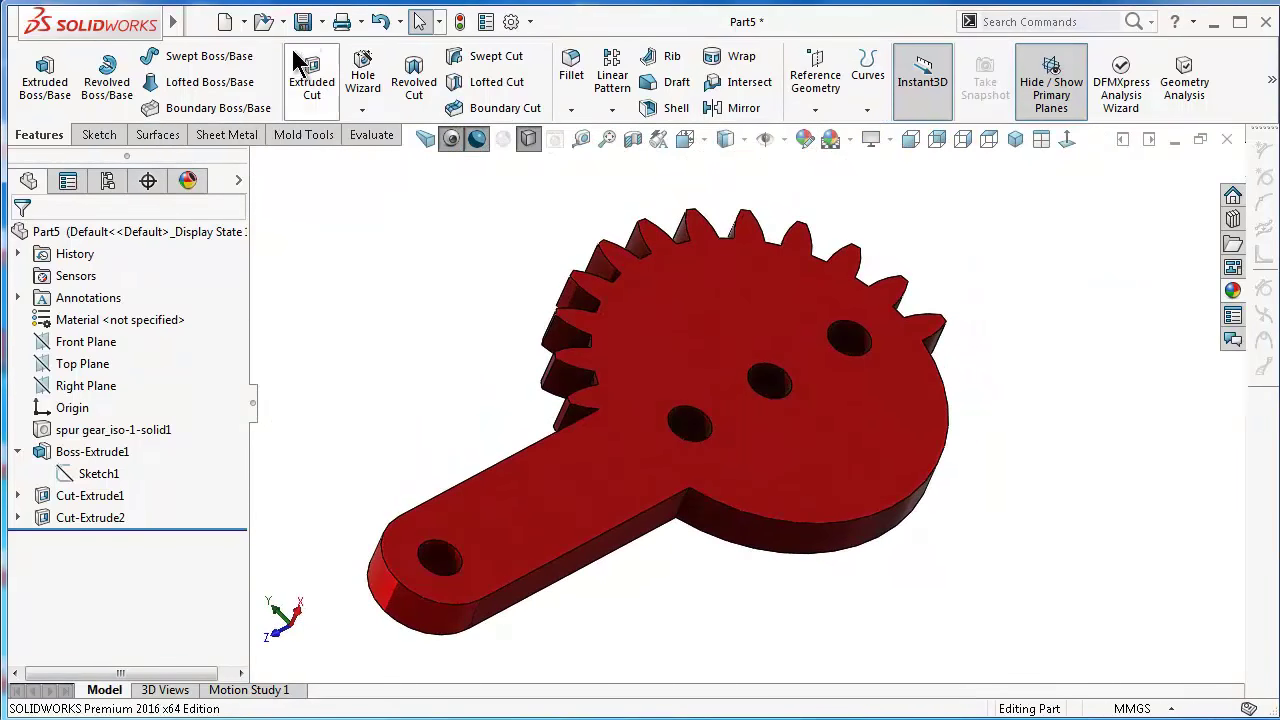
click(302, 21)
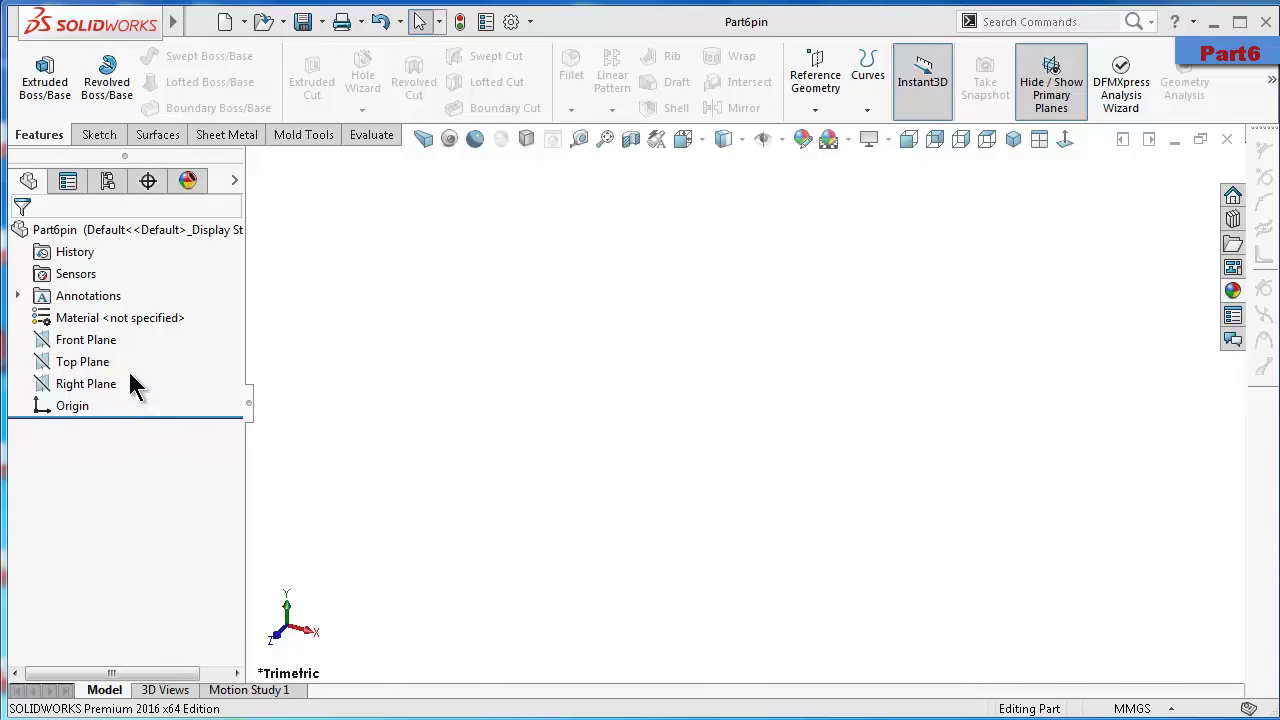
Sketch a closed, narrow stepped line profile on the Front Plane, rising about 95 mm from the origin
click(103, 340)
click(126, 316)
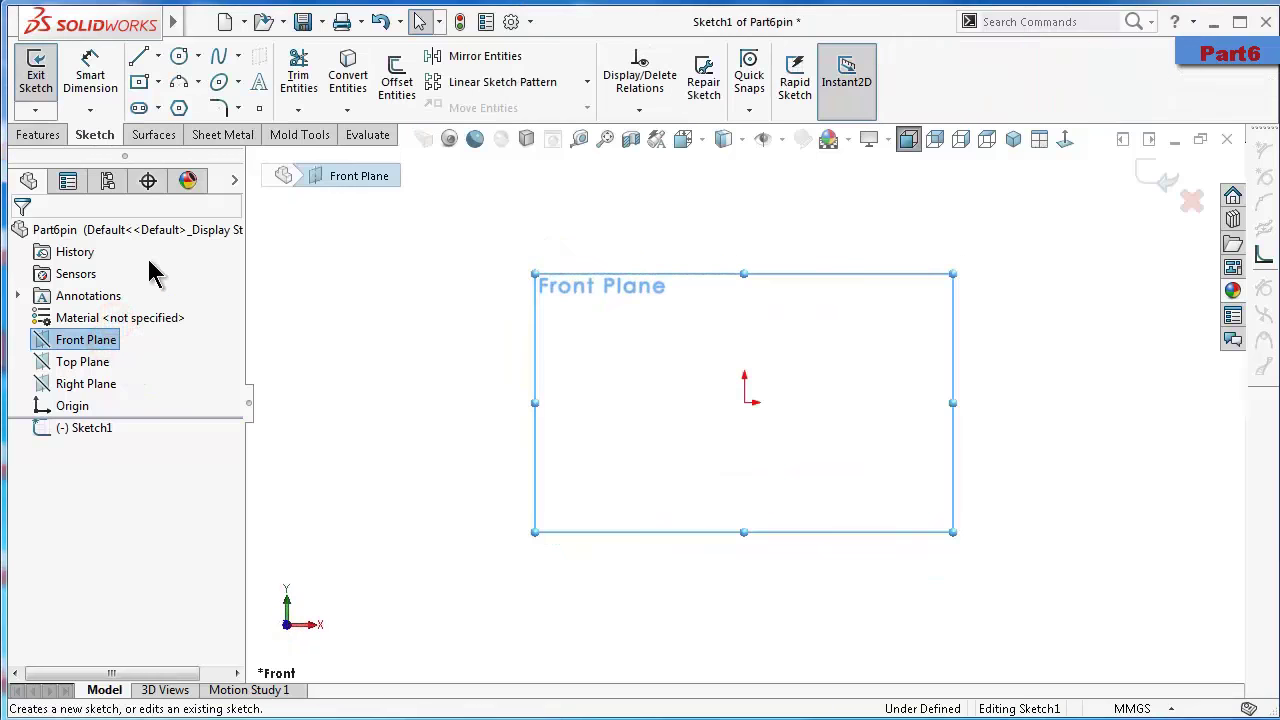
click(139, 58)
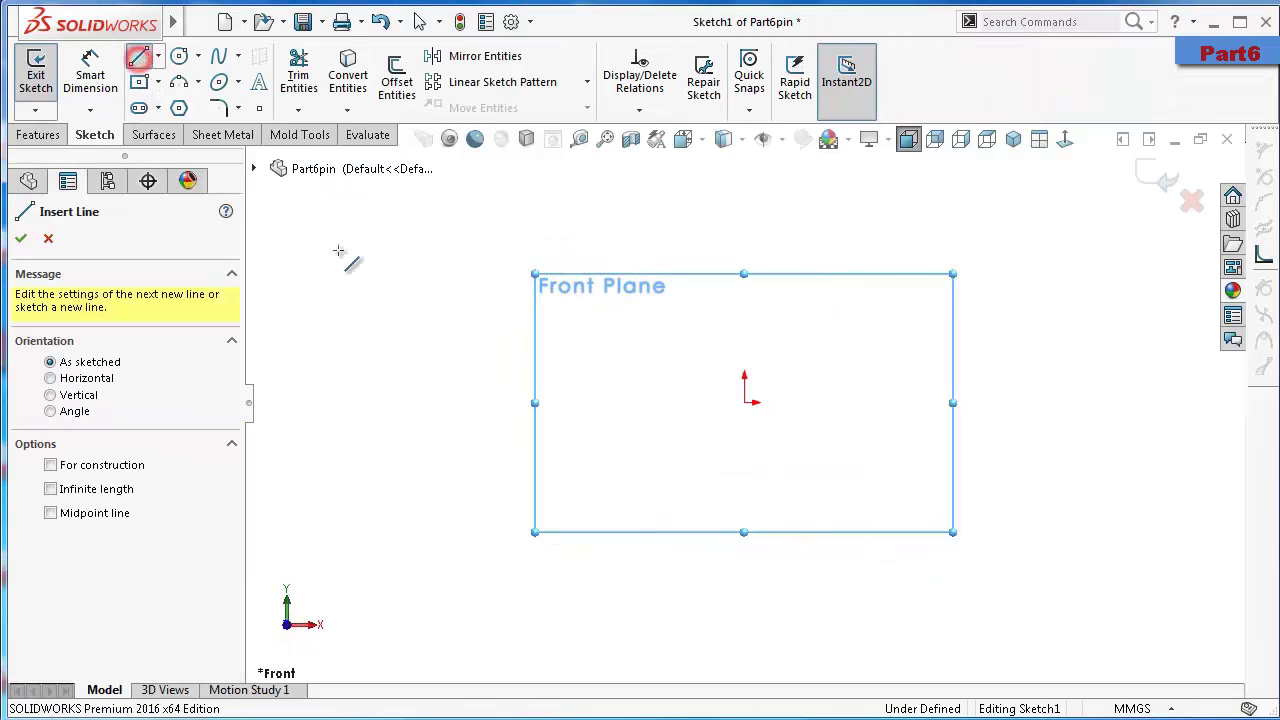
click(744, 402)
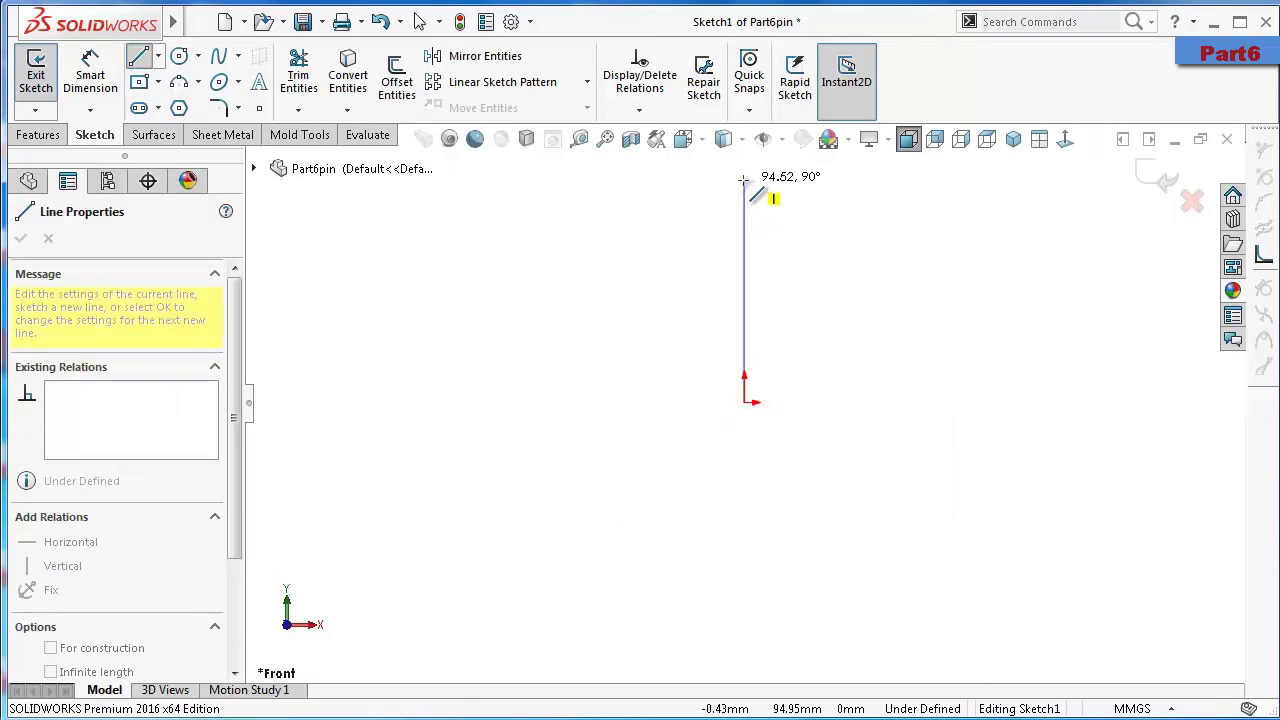
click(743, 181)
double_click(720, 181)
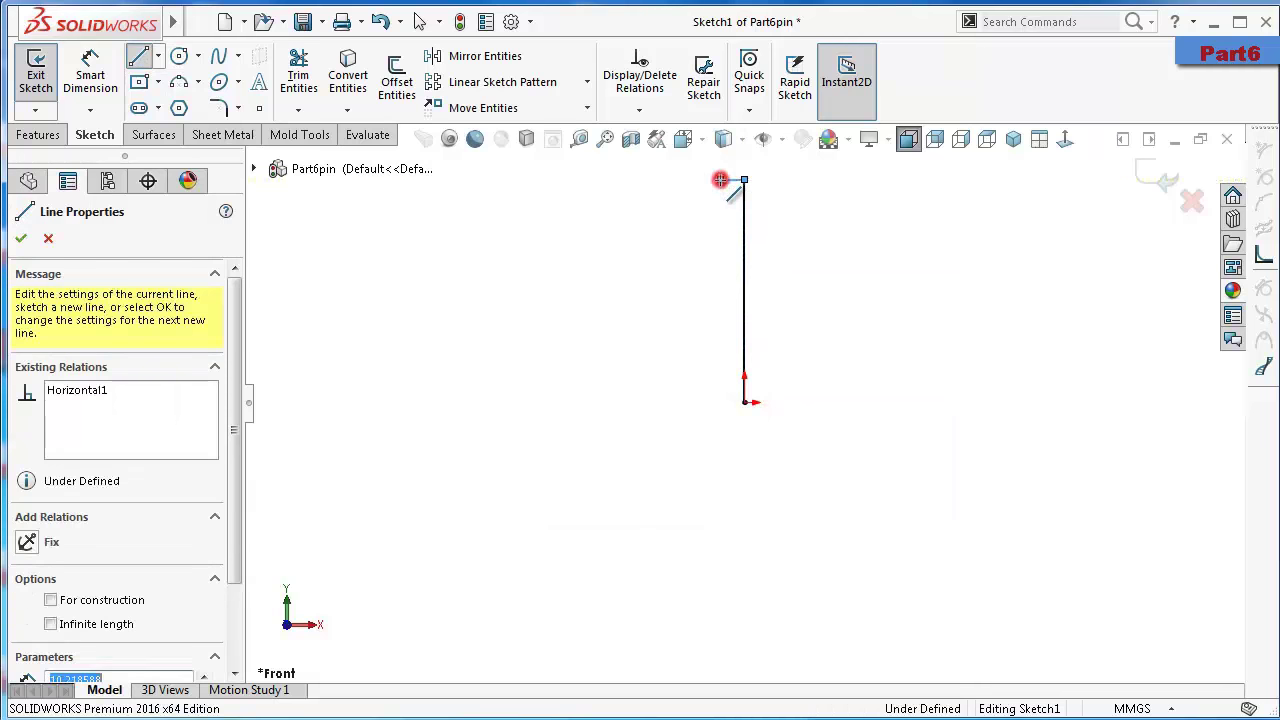
click(720, 378)
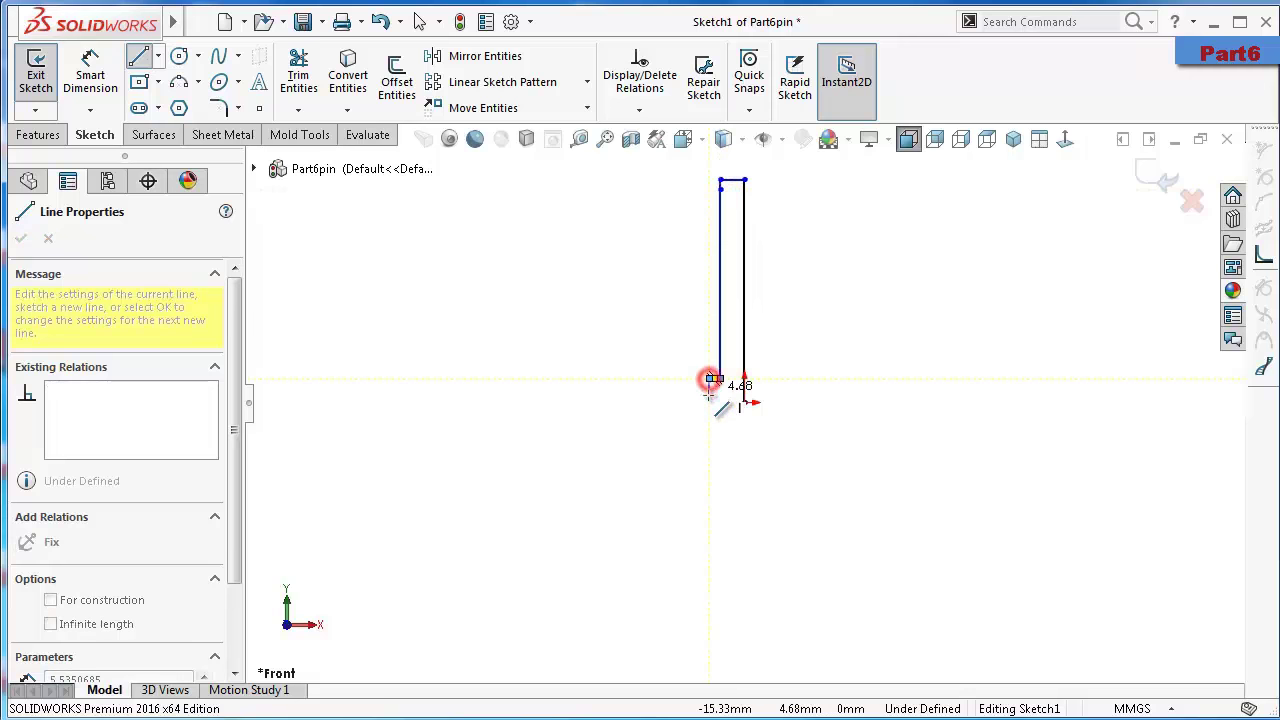
click(710, 403)
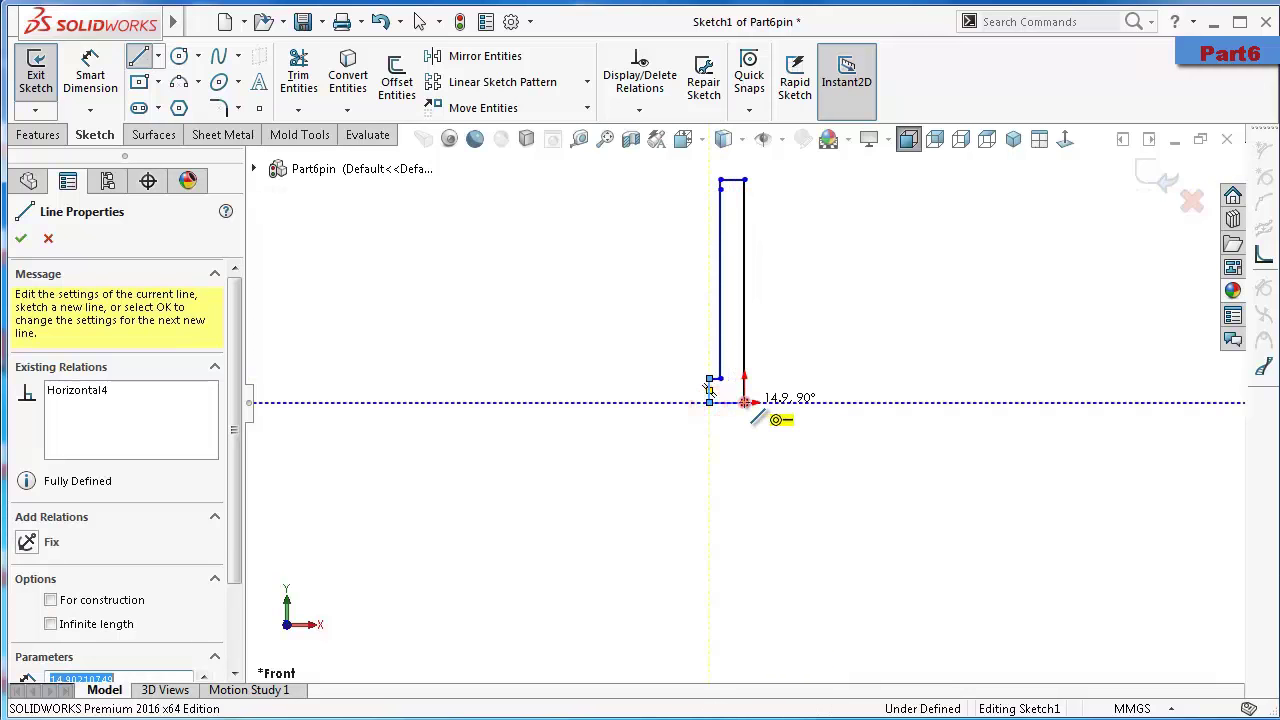
click(743, 403)
right_drag(749, 405, 921, 313)
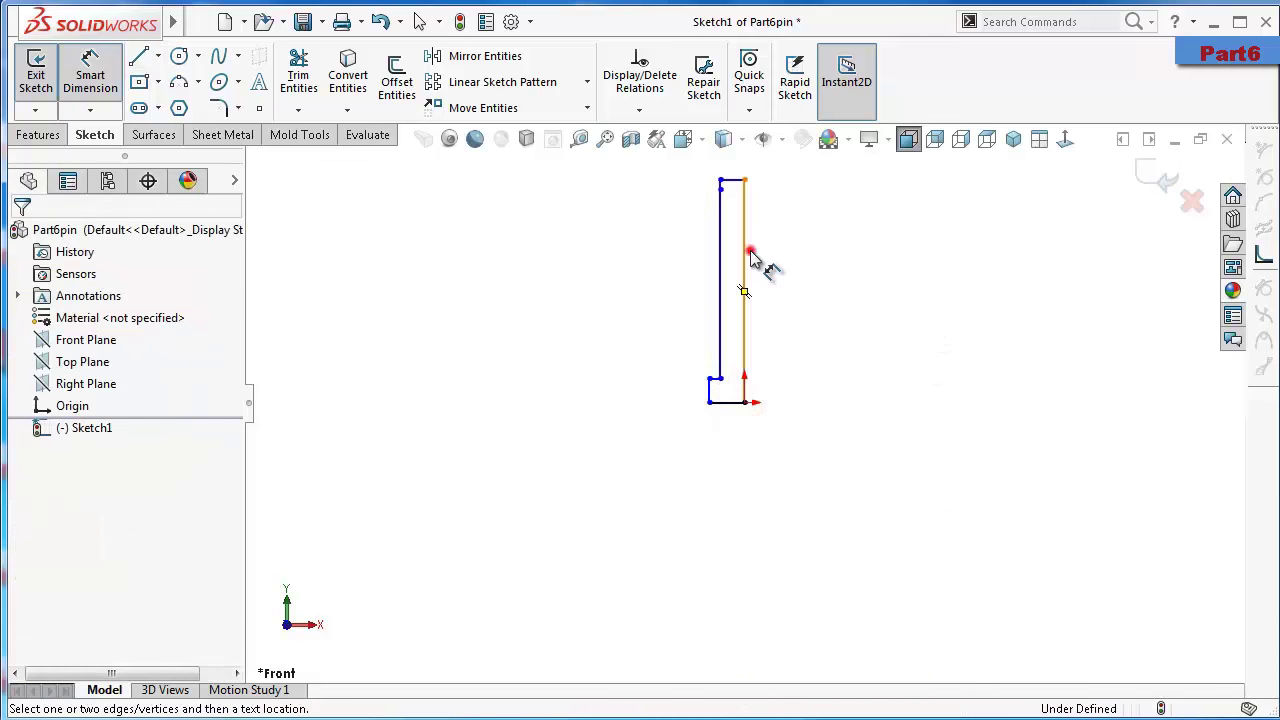
Dimension the profile's overall height to 16 mm and the head thickness to 1 mm
click(745, 277)
click(856, 268)
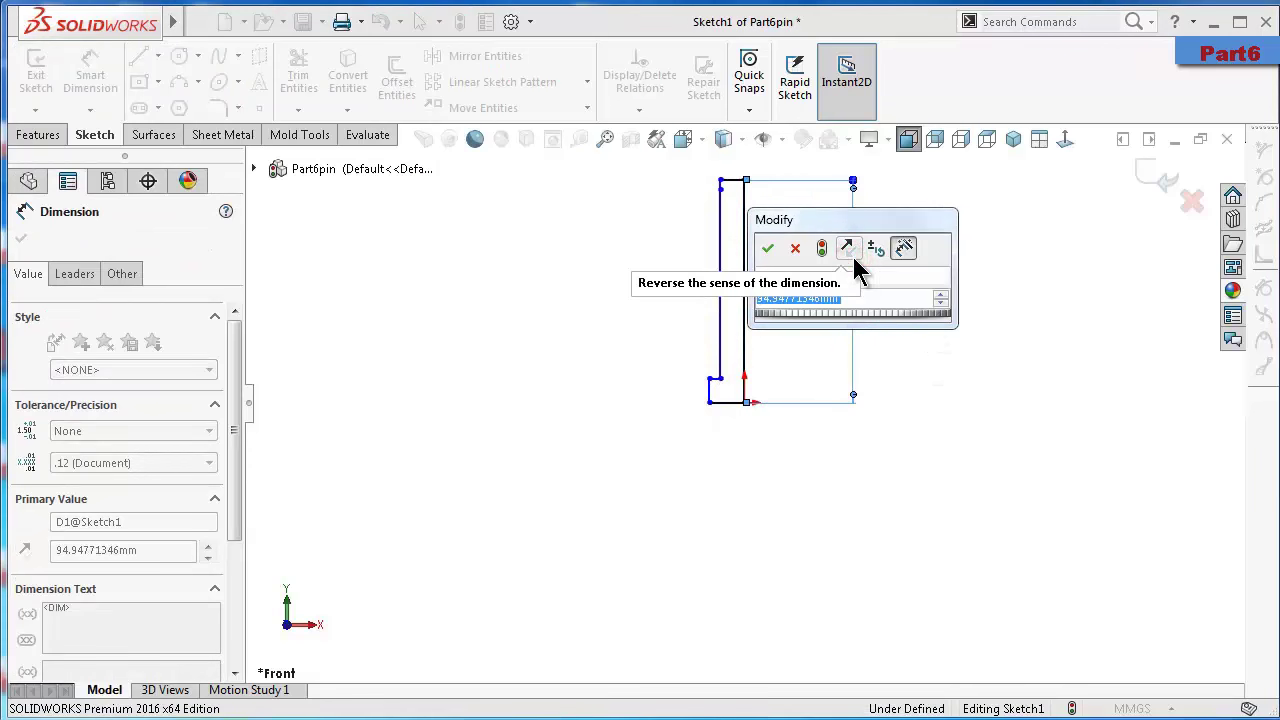
text(16)
key(Return)
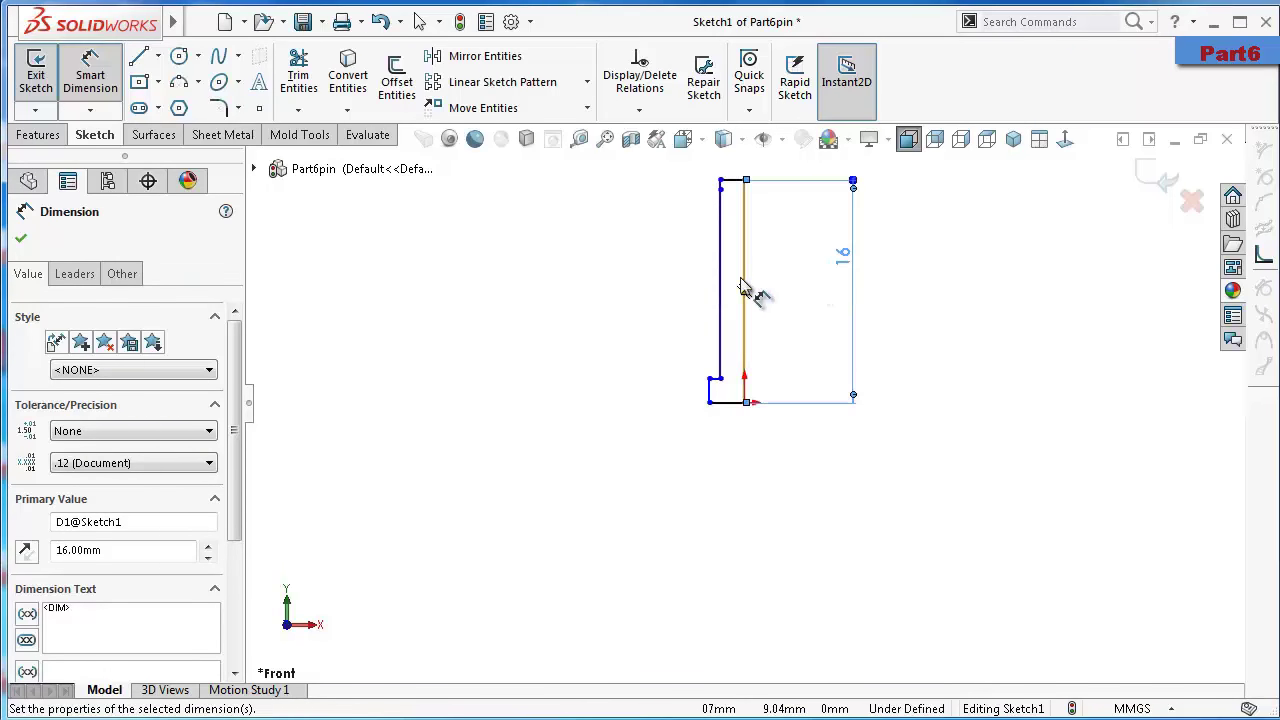
scroll(690, 400, down, 5)
click(684, 420)
click(588, 420)
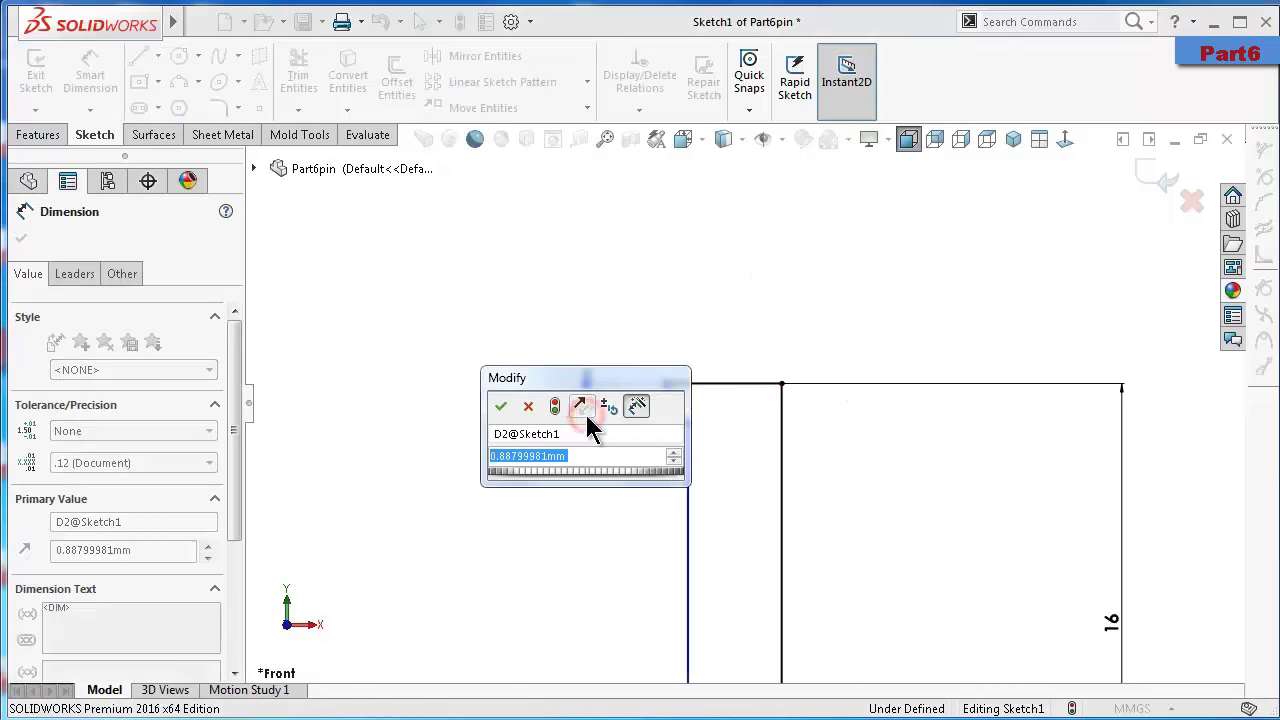
text(1)
key(Return)
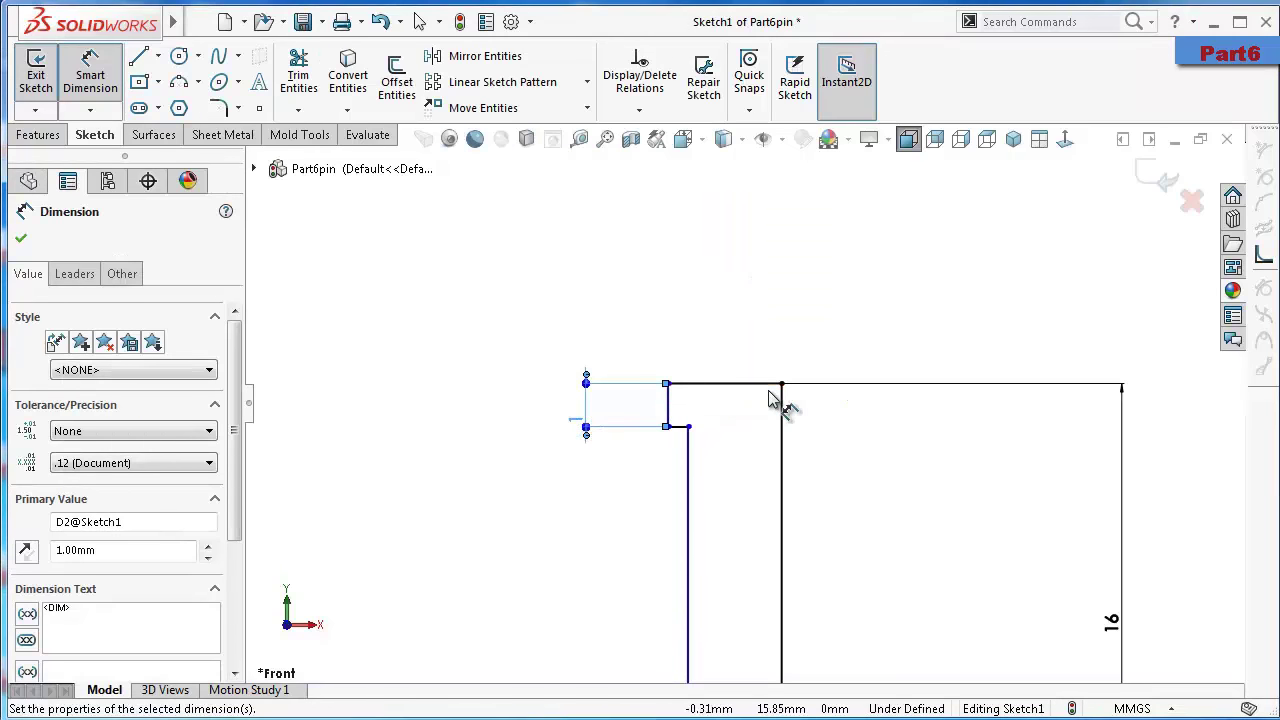
Set the head width dimension to 2.5 mm
scroll(730, 447, down, 2)
scroll(735, 447, up, 1)
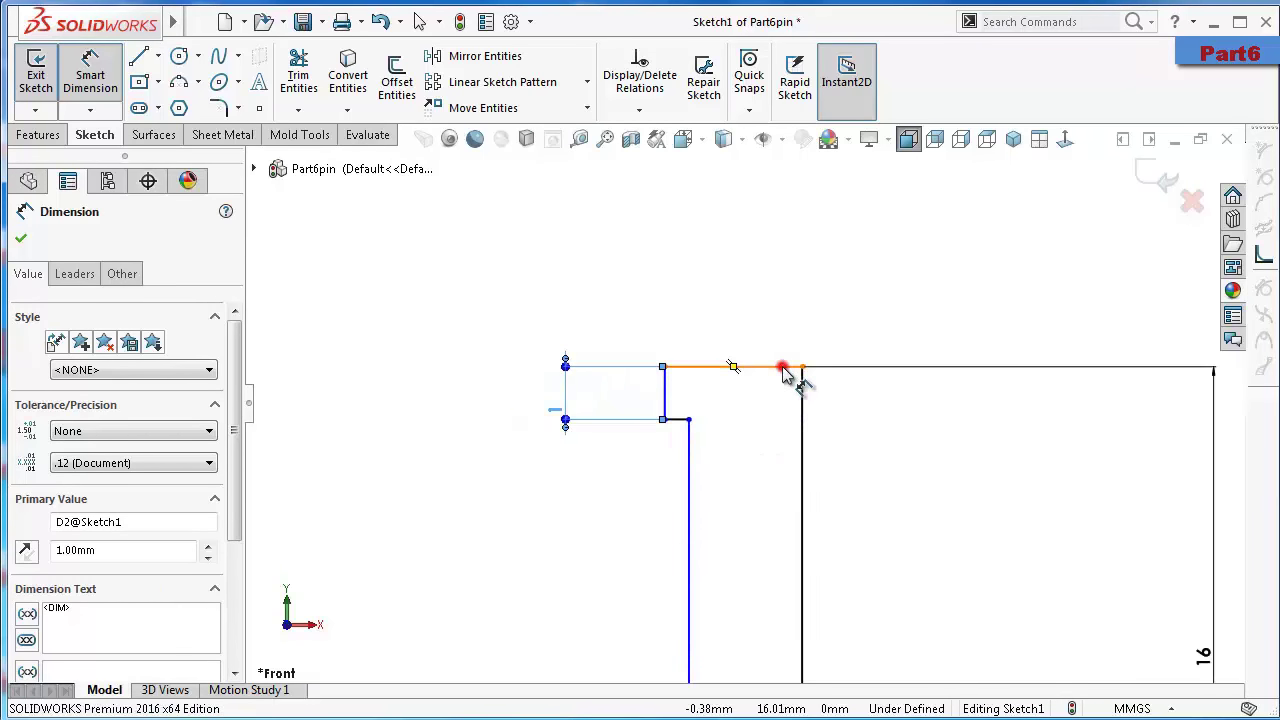
click(785, 370)
click(772, 292)
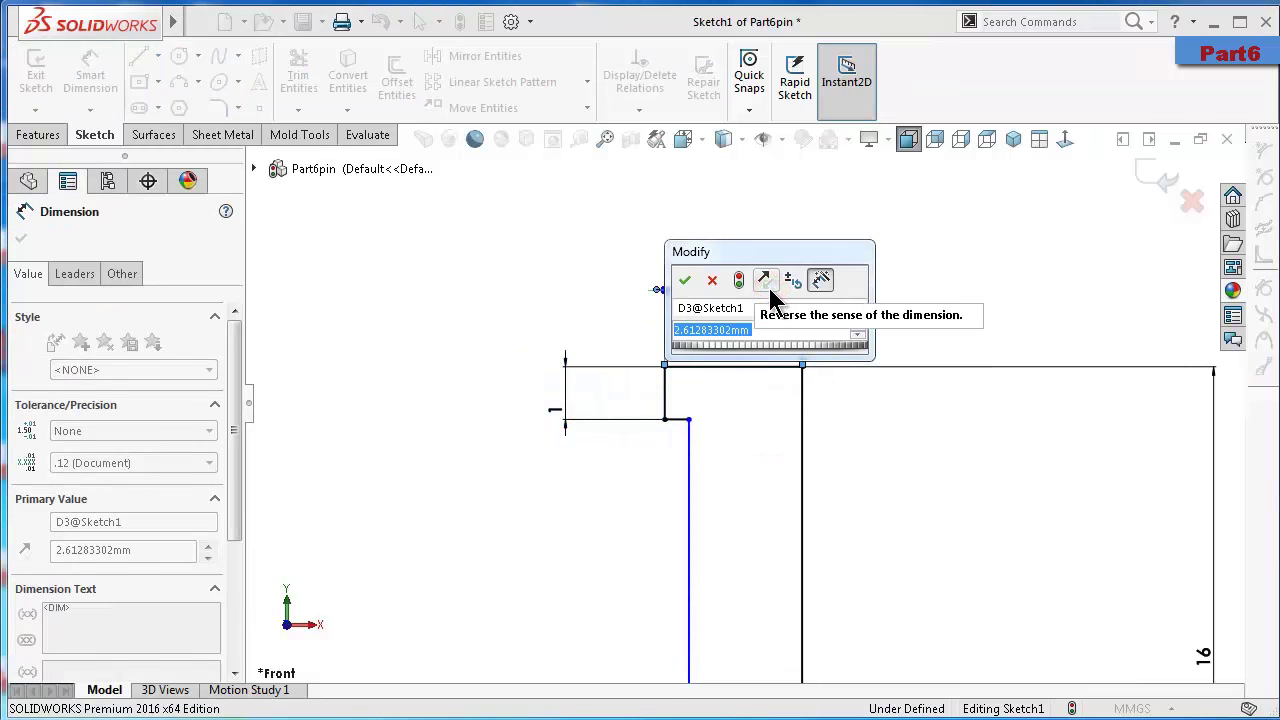
key(BackSpace)
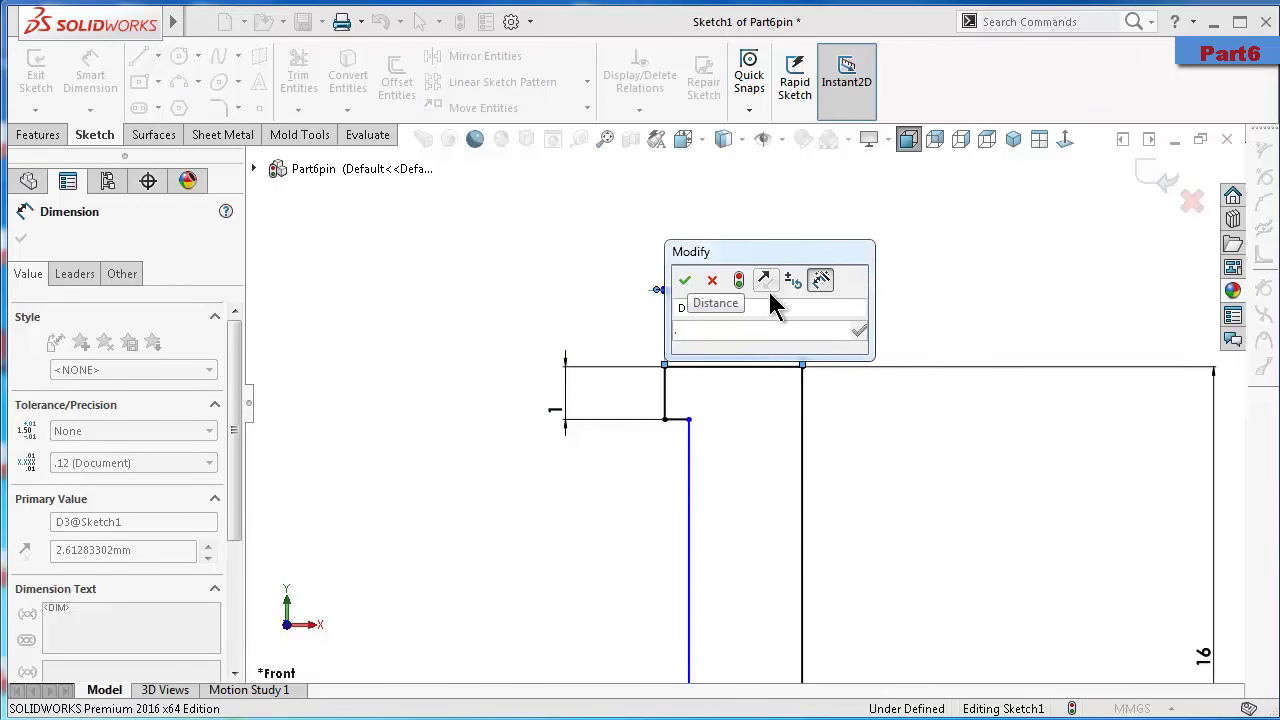
text(2.5)
key(Return)
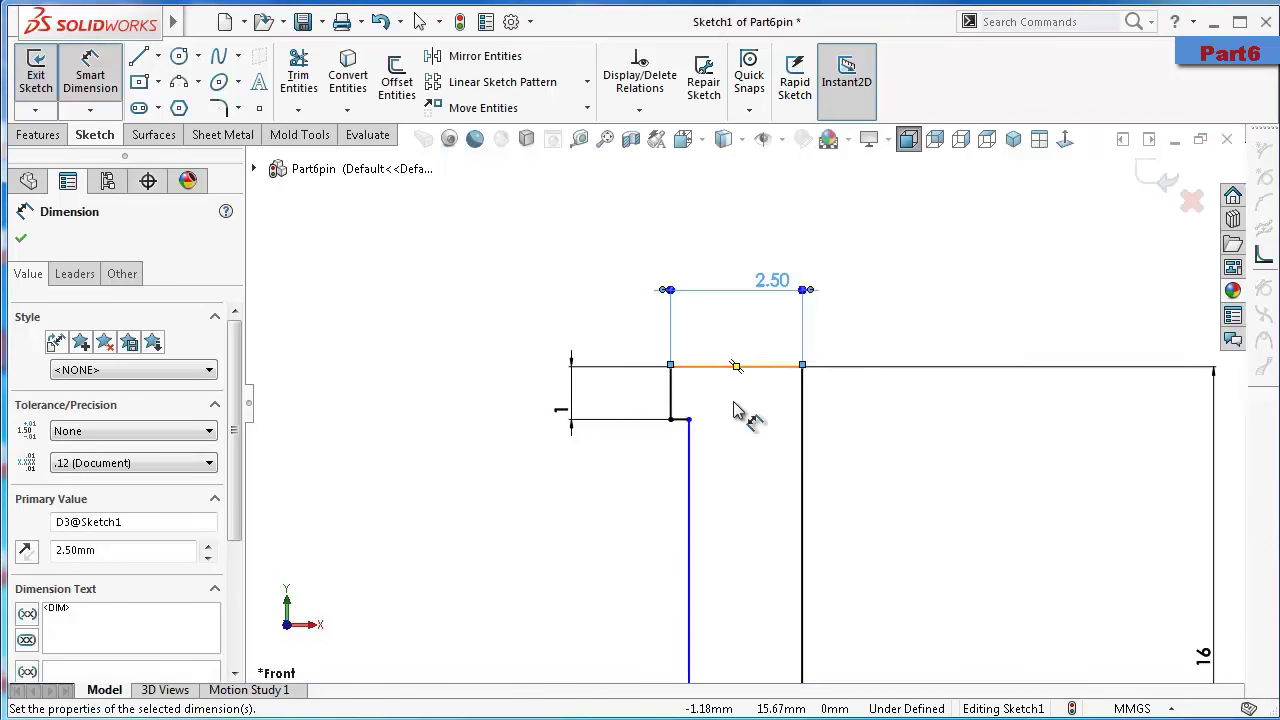
scroll(707, 404, up, 2)
scroll(728, 443, up, 2)
scroll(766, 508, up, 2)
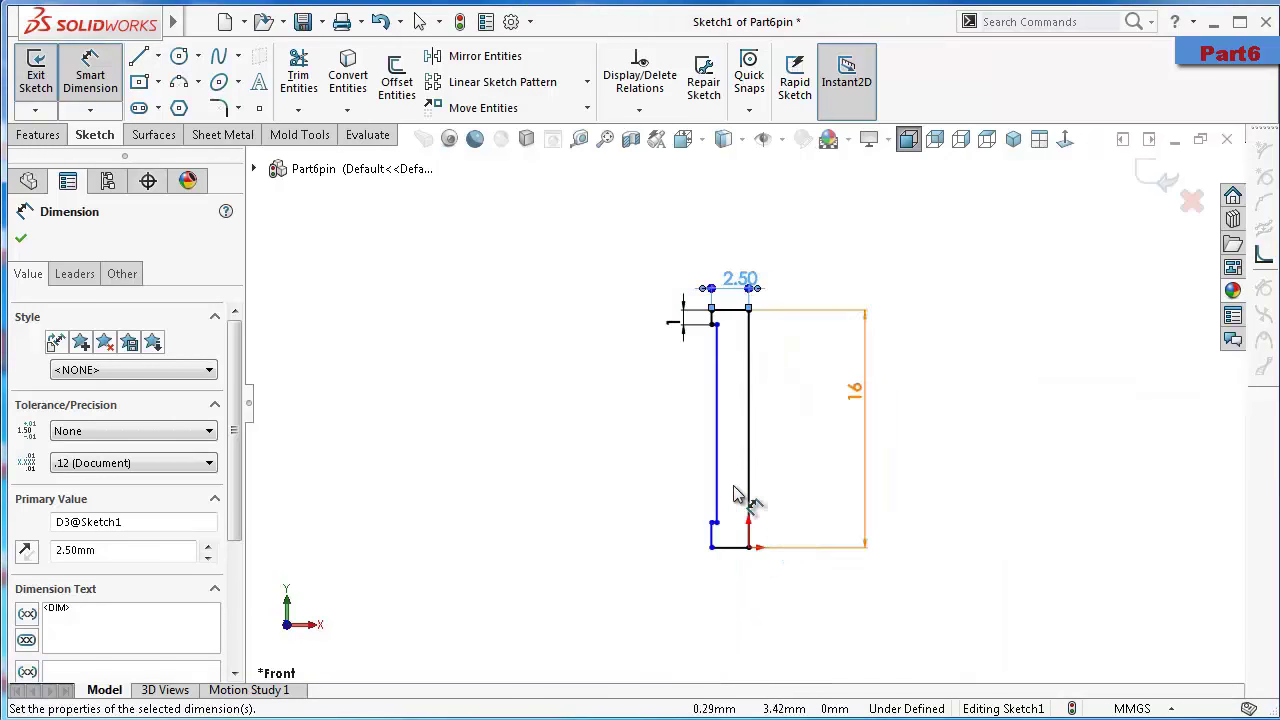
Dimension the shaft width between its two long lines to 1.5 mm
click(716, 472)
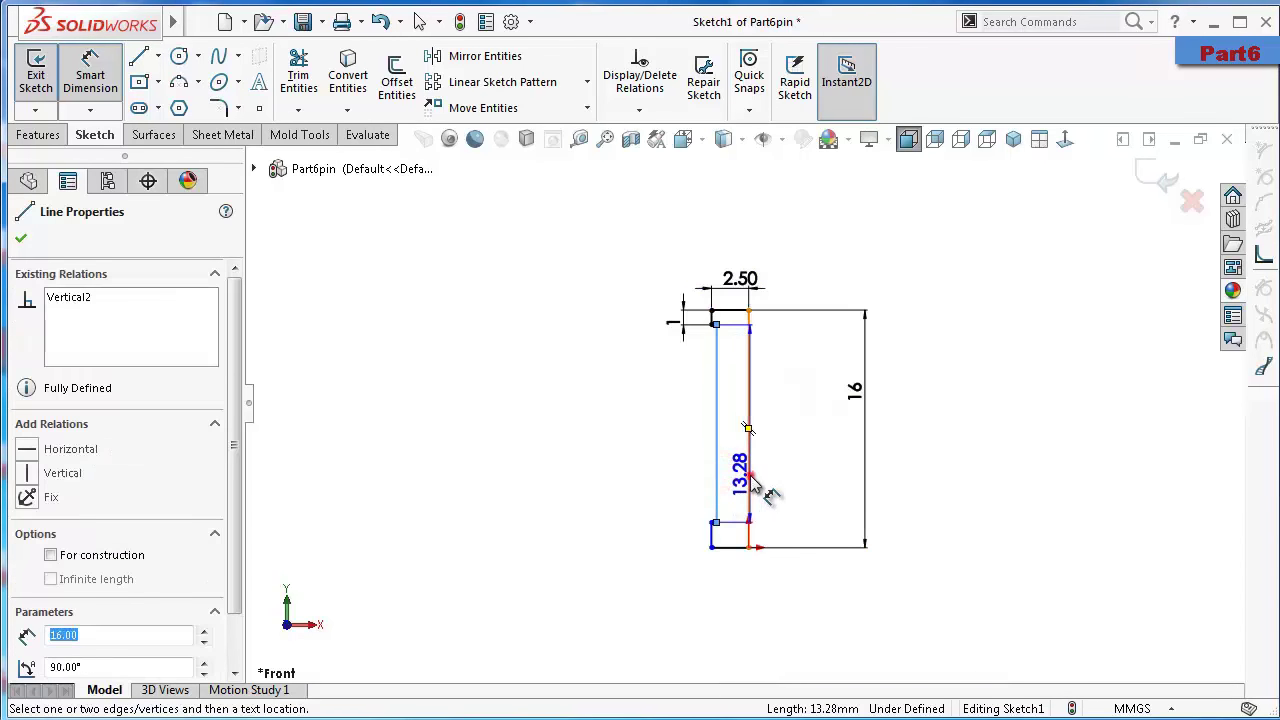
click(749, 471)
click(795, 476)
text(1.5)
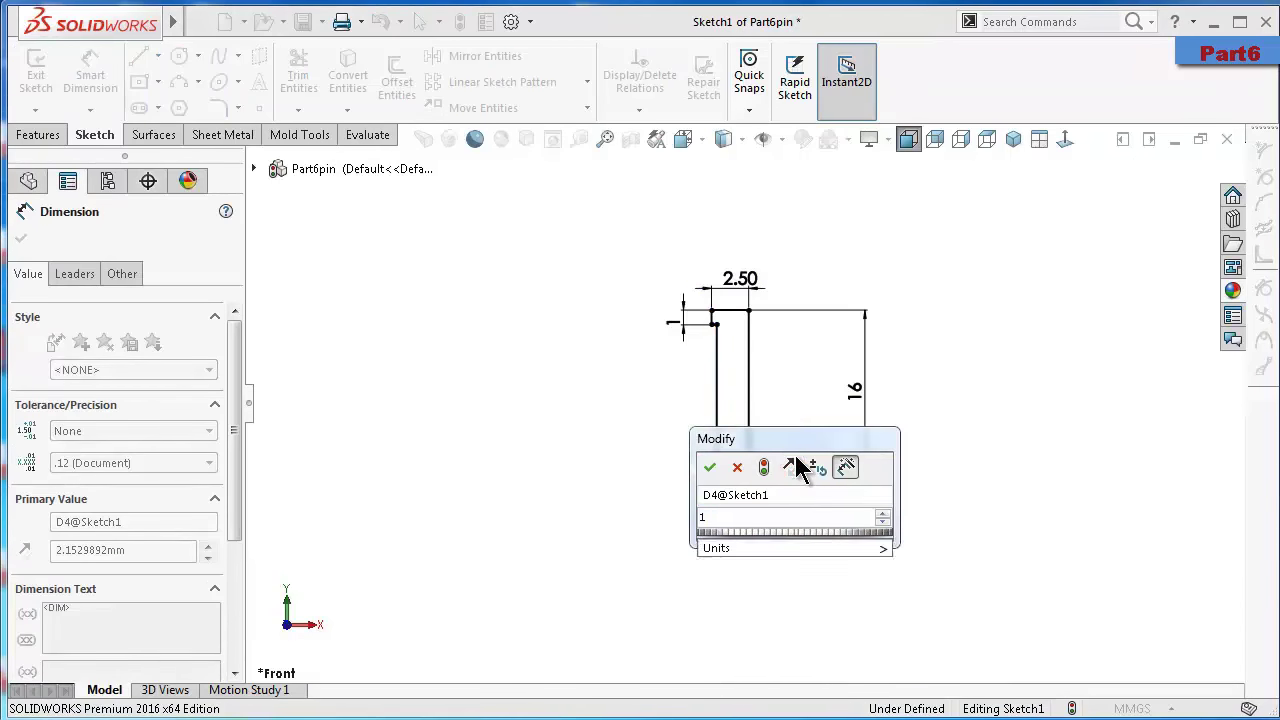
key(Return)
scroll(785, 437, down, 2)
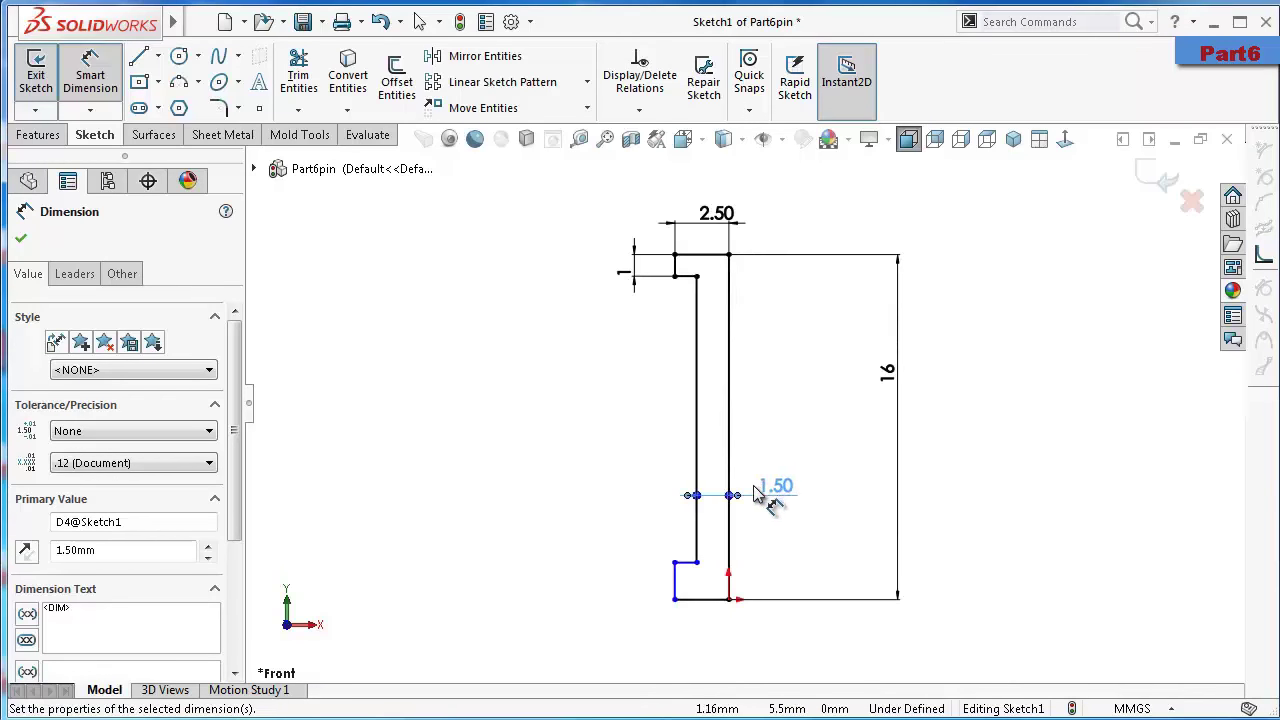
scroll(752, 498, down, 1)
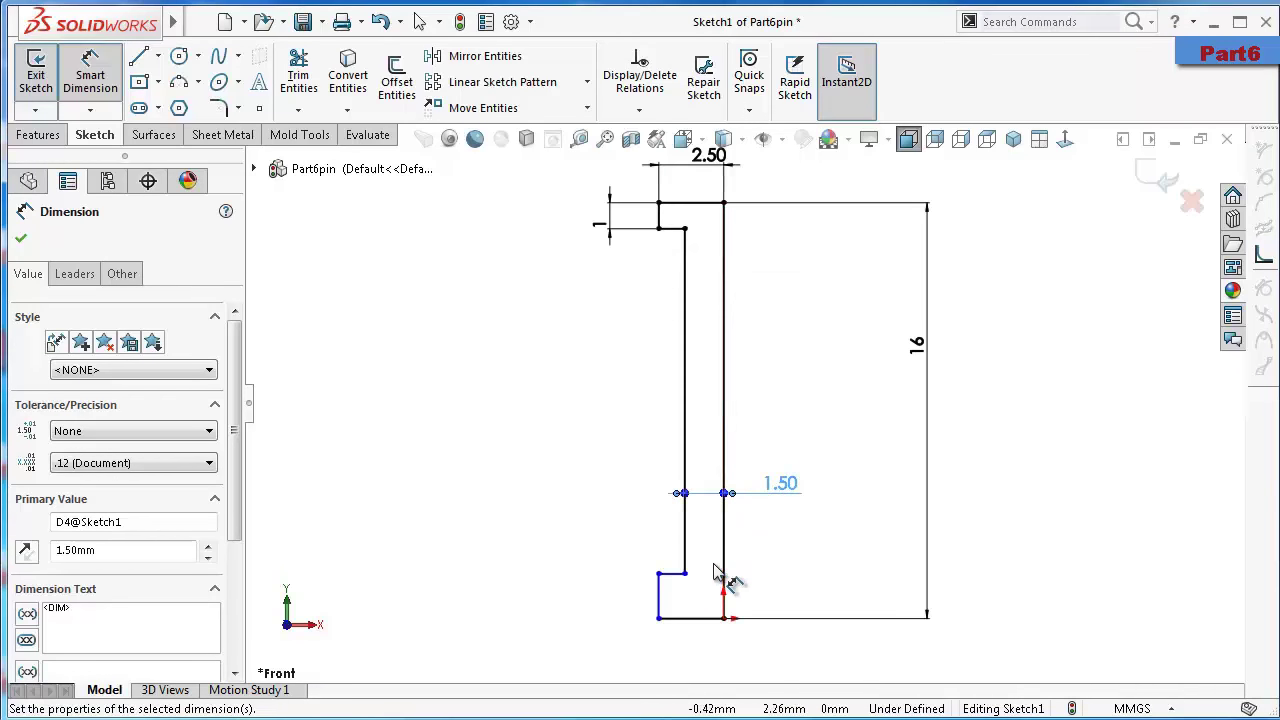
key(Escape)
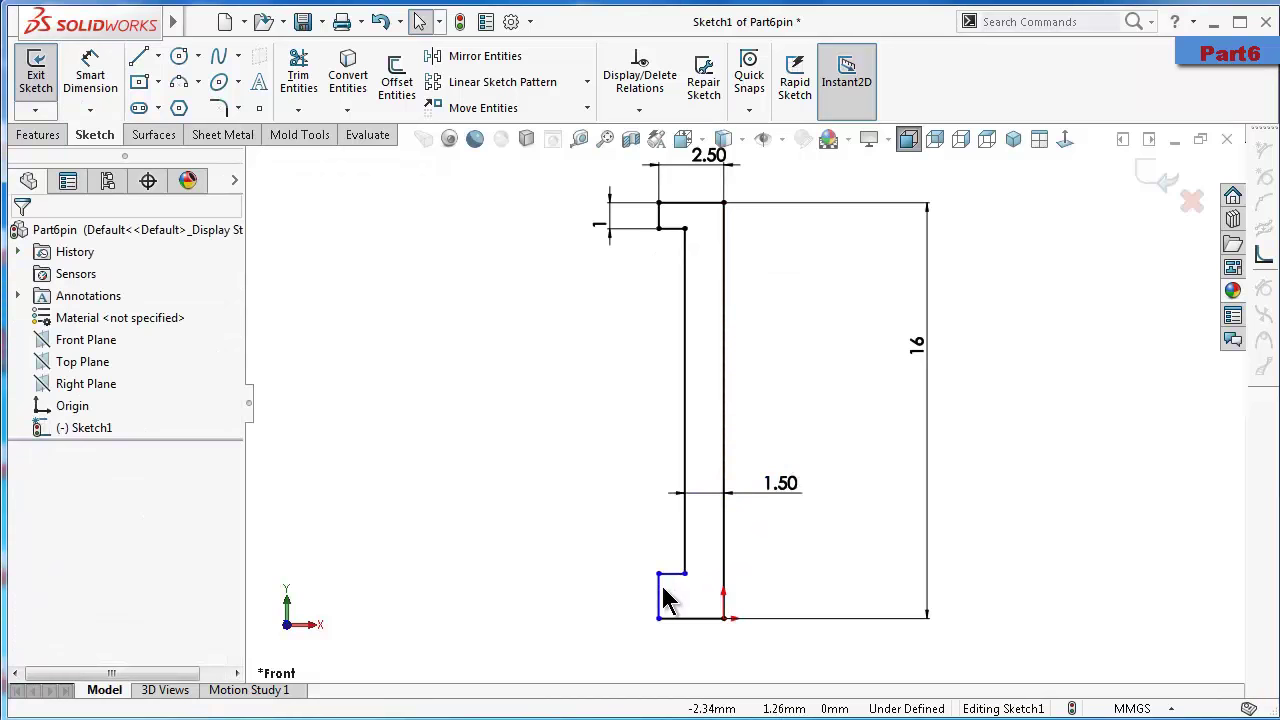
Make the top and bottom short vertical end lines equal and collinear
click(659, 592)
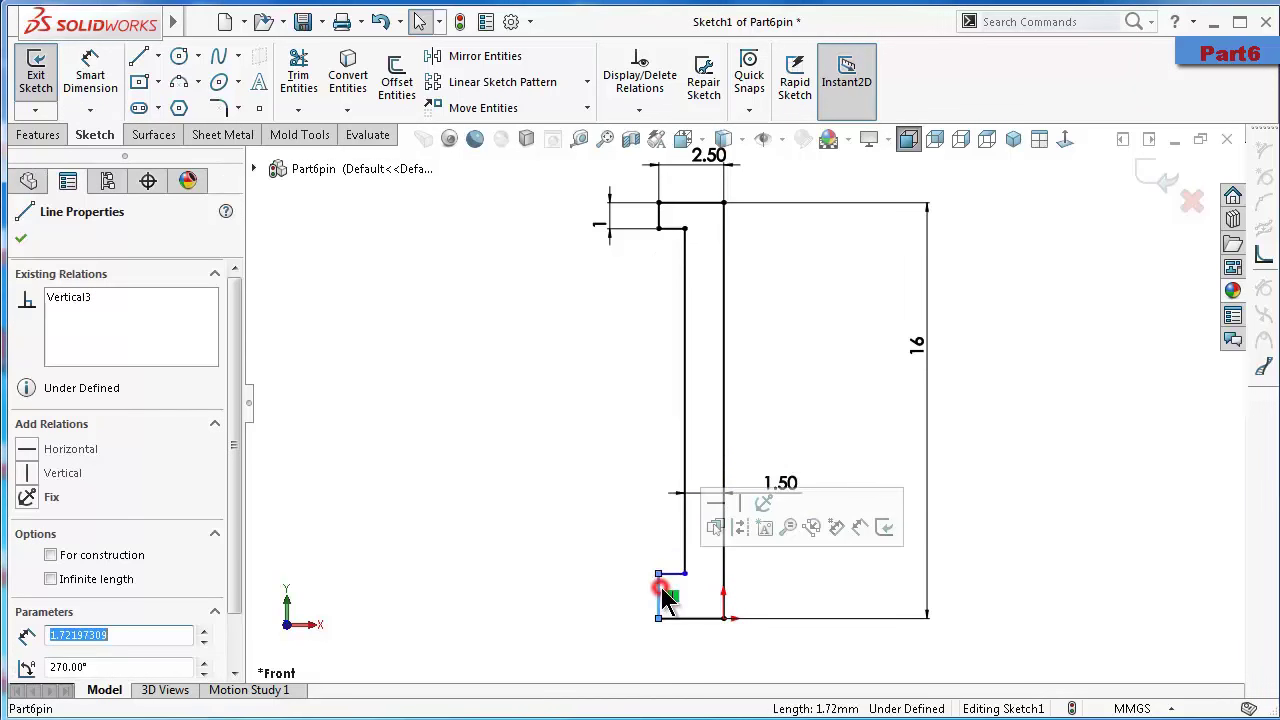
ctrl+click(660, 222)
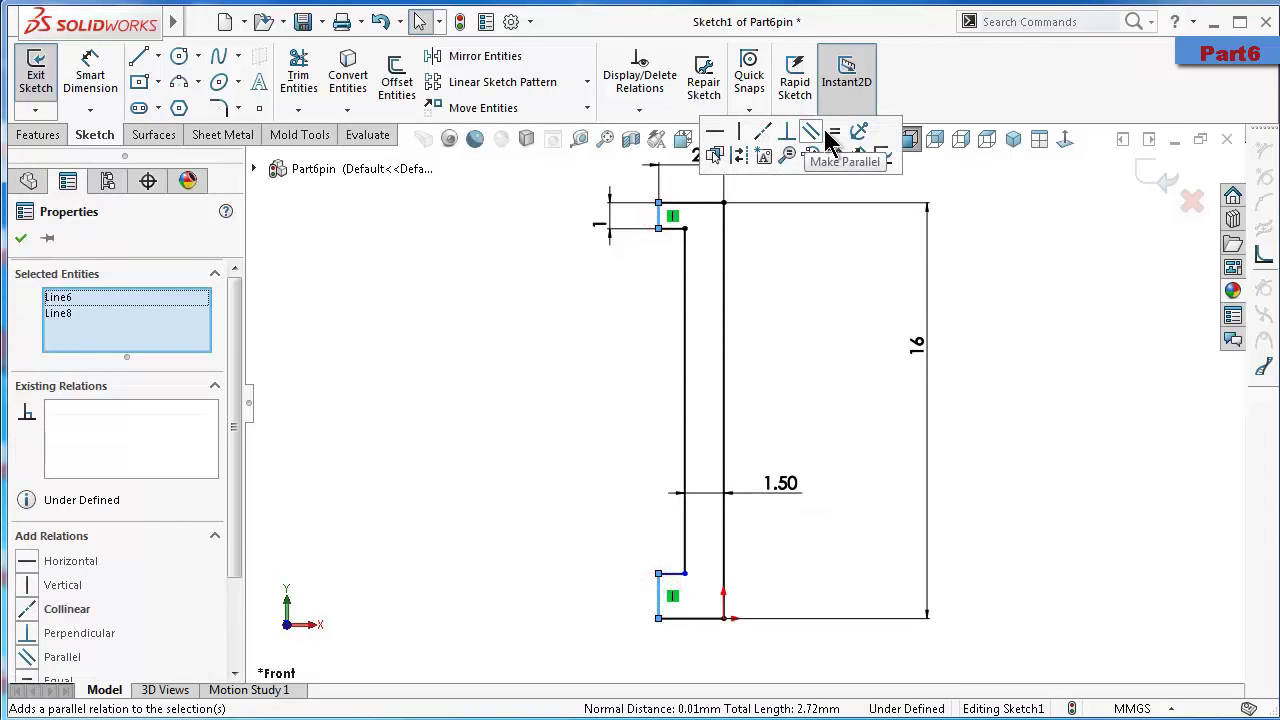
click(838, 157)
click(857, 346)
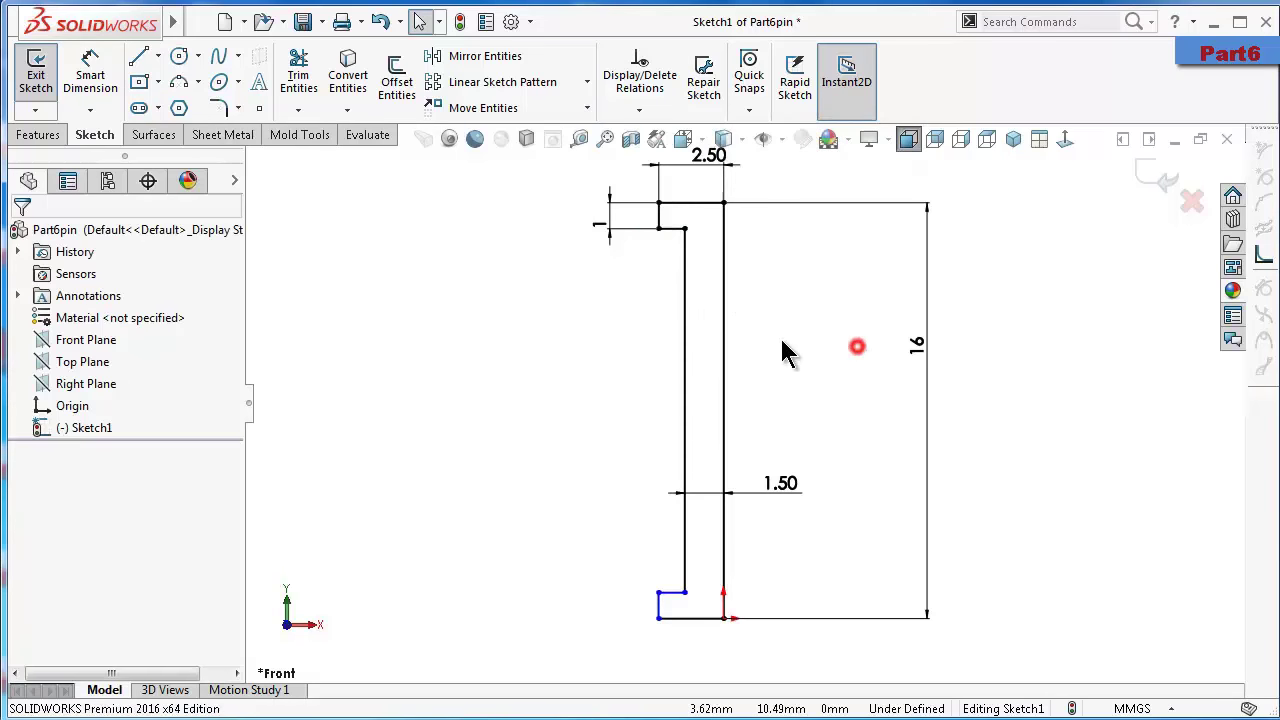
click(661, 218)
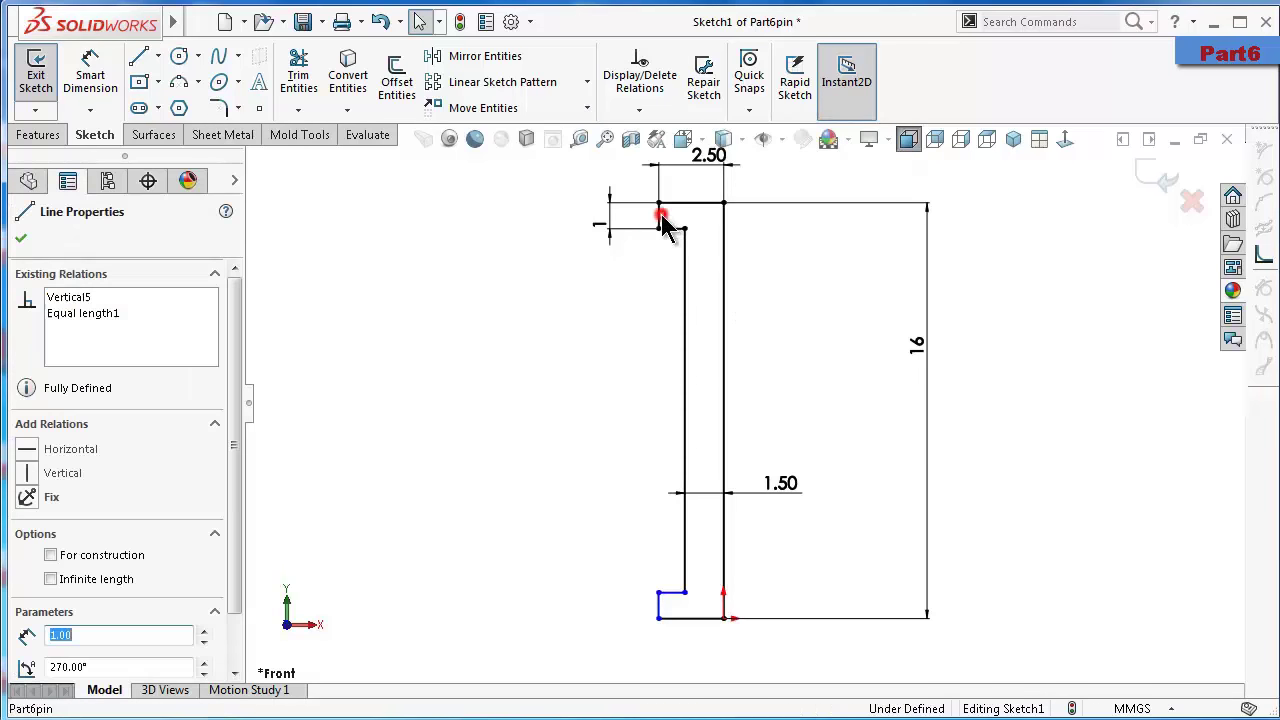
ctrl+click(659, 610)
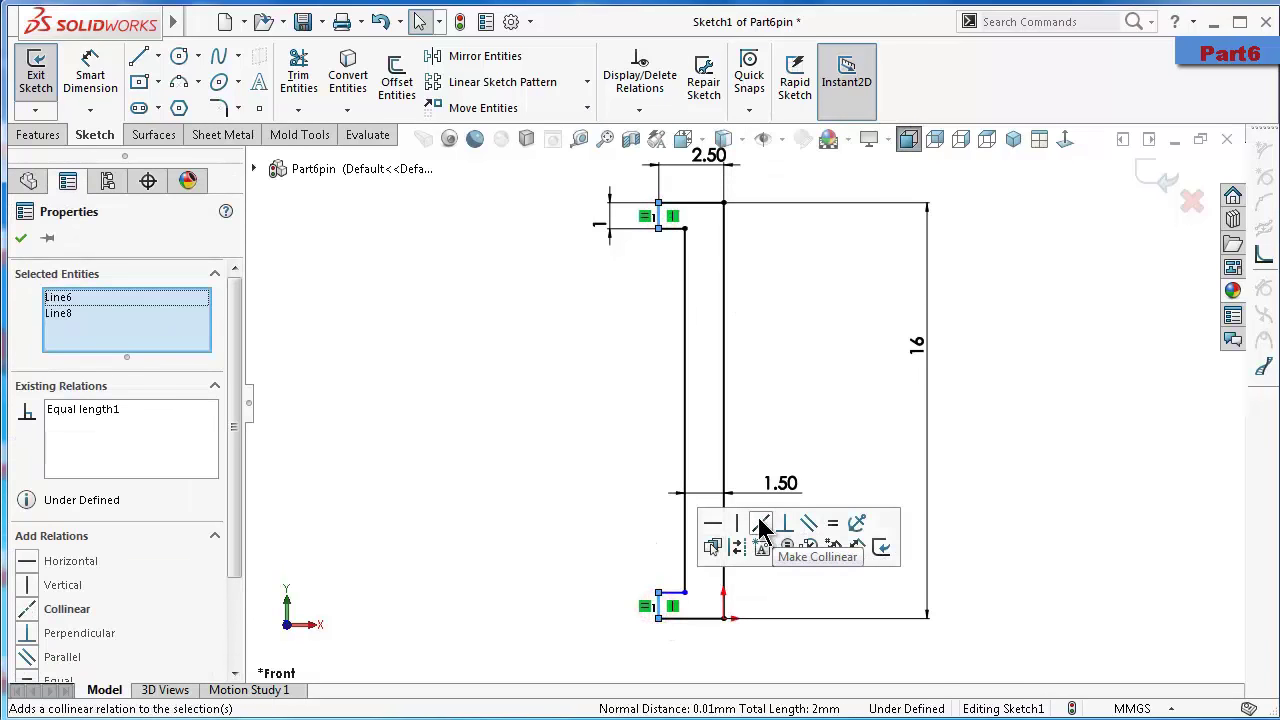
click(737, 522)
click(471, 465)
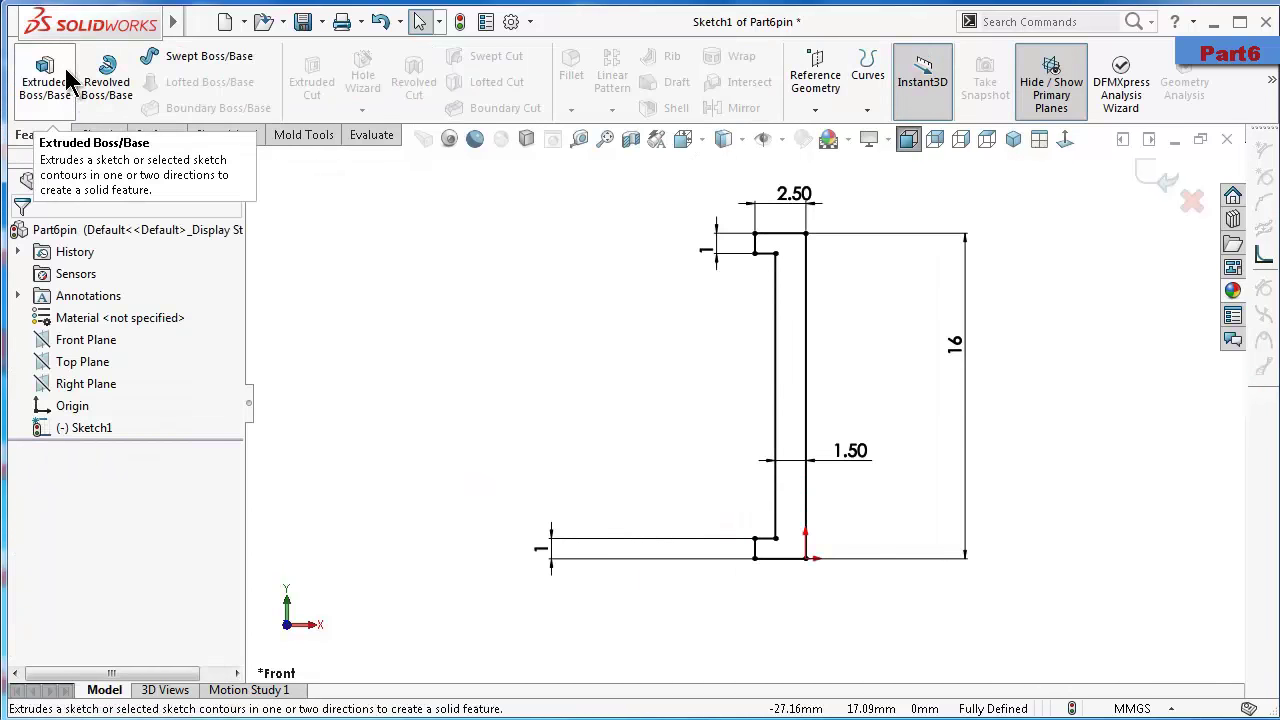
Revolve the pin profile 360° about its centre line to create Revolve1
click(106, 80)
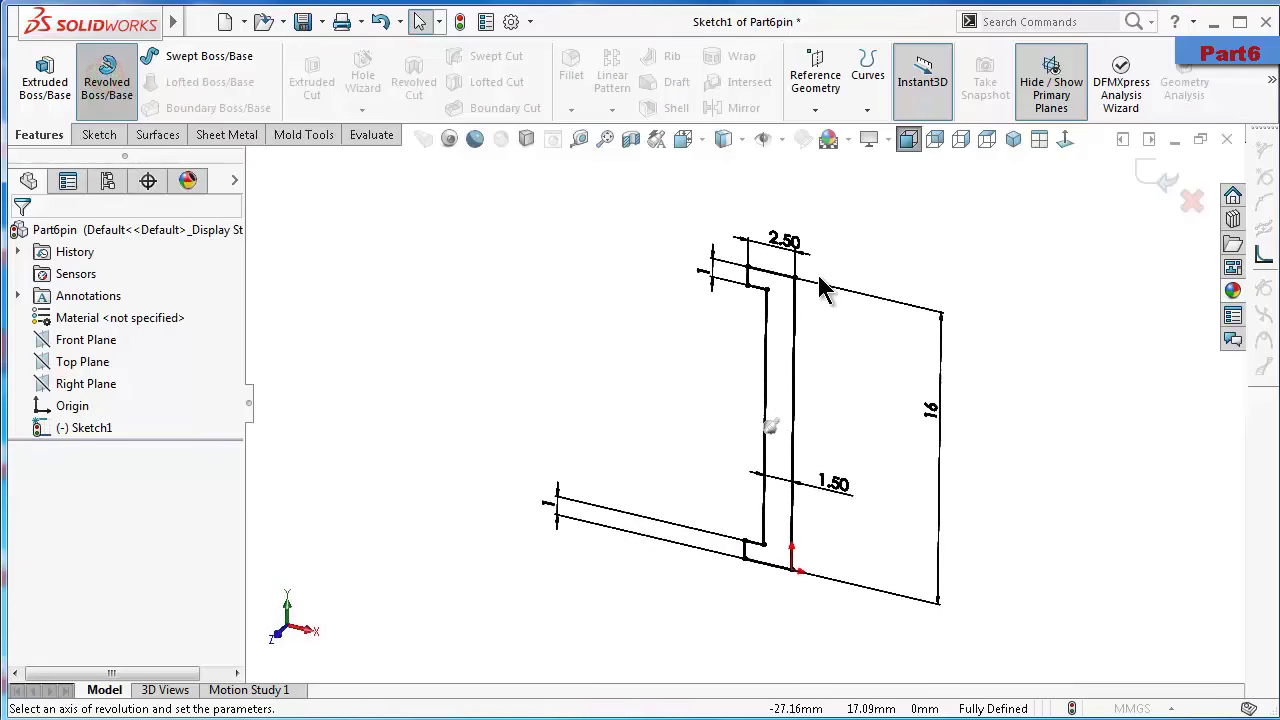
click(792, 307)
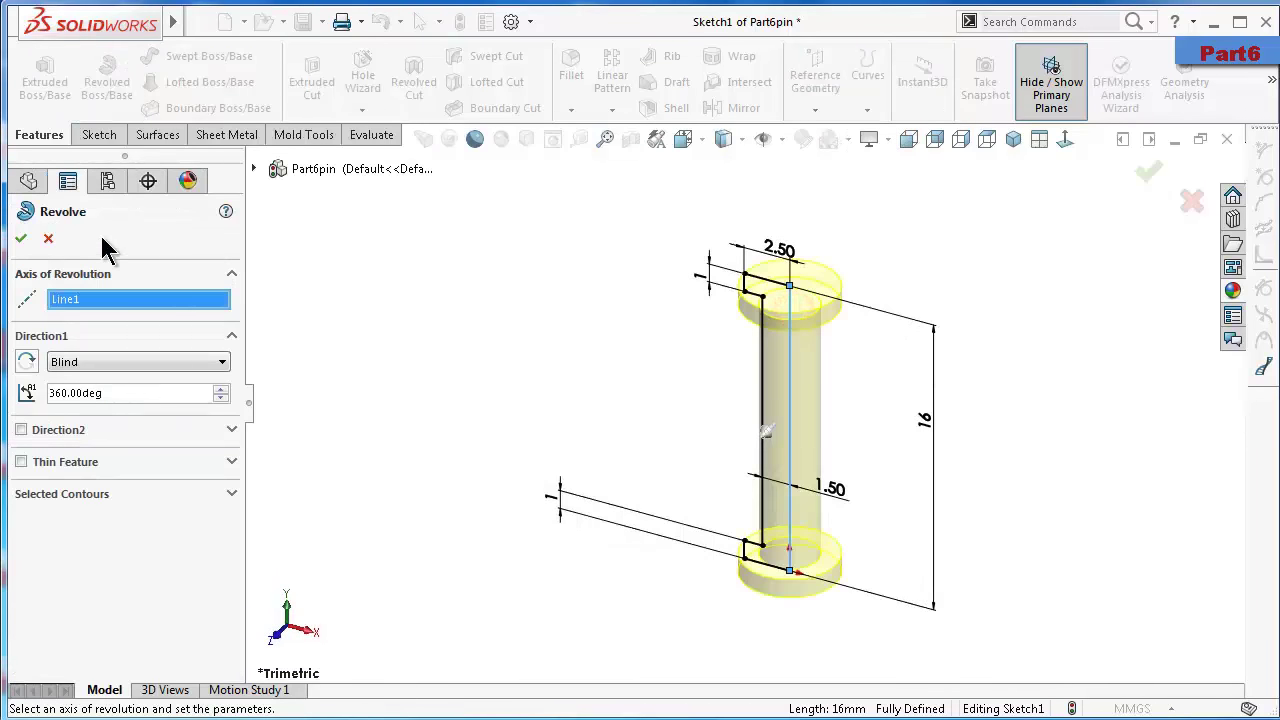
click(20, 238)
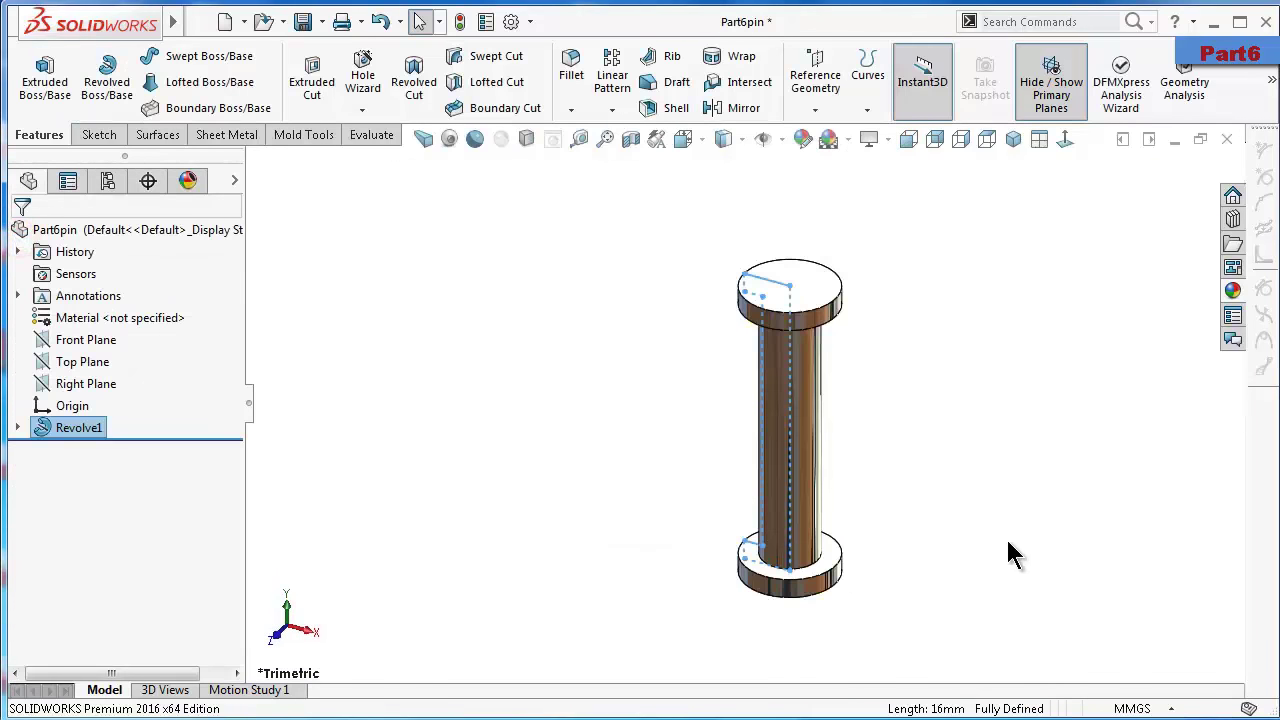
click(1002, 226)
Show the pin in isometric view with a shadow beneath it
middle_drag(921, 405, 1078, 590)
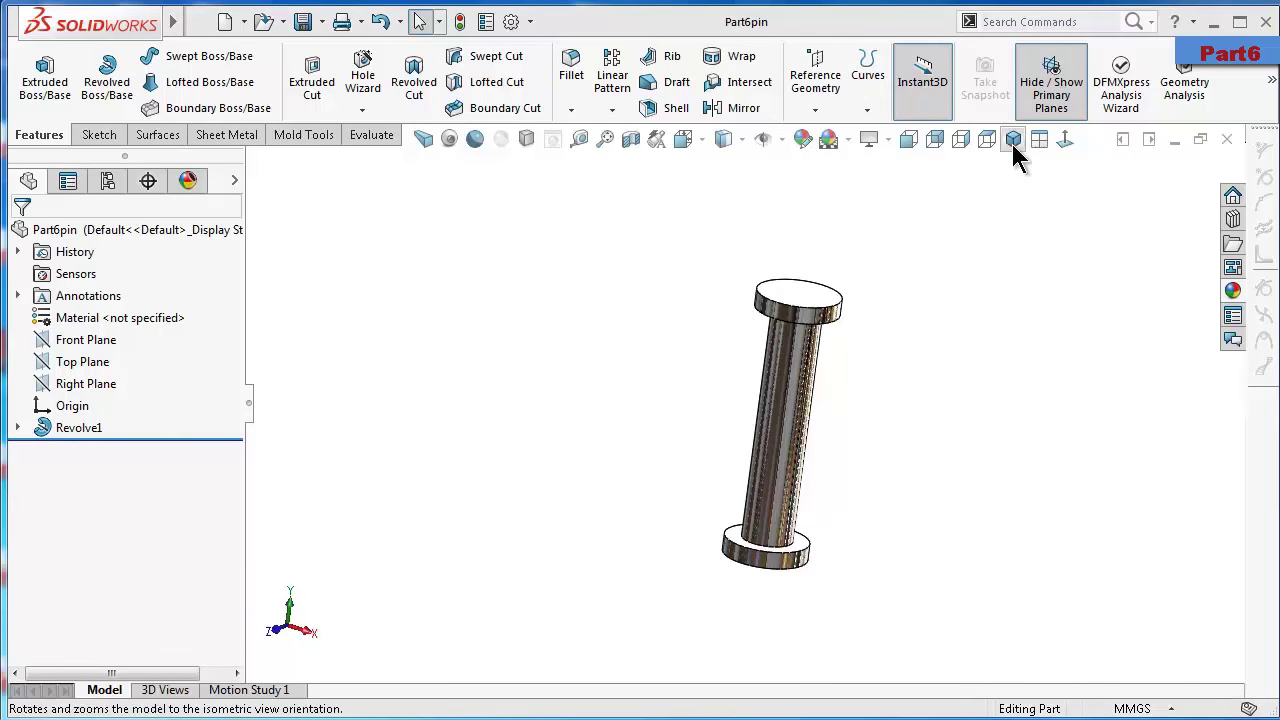
click(1012, 140)
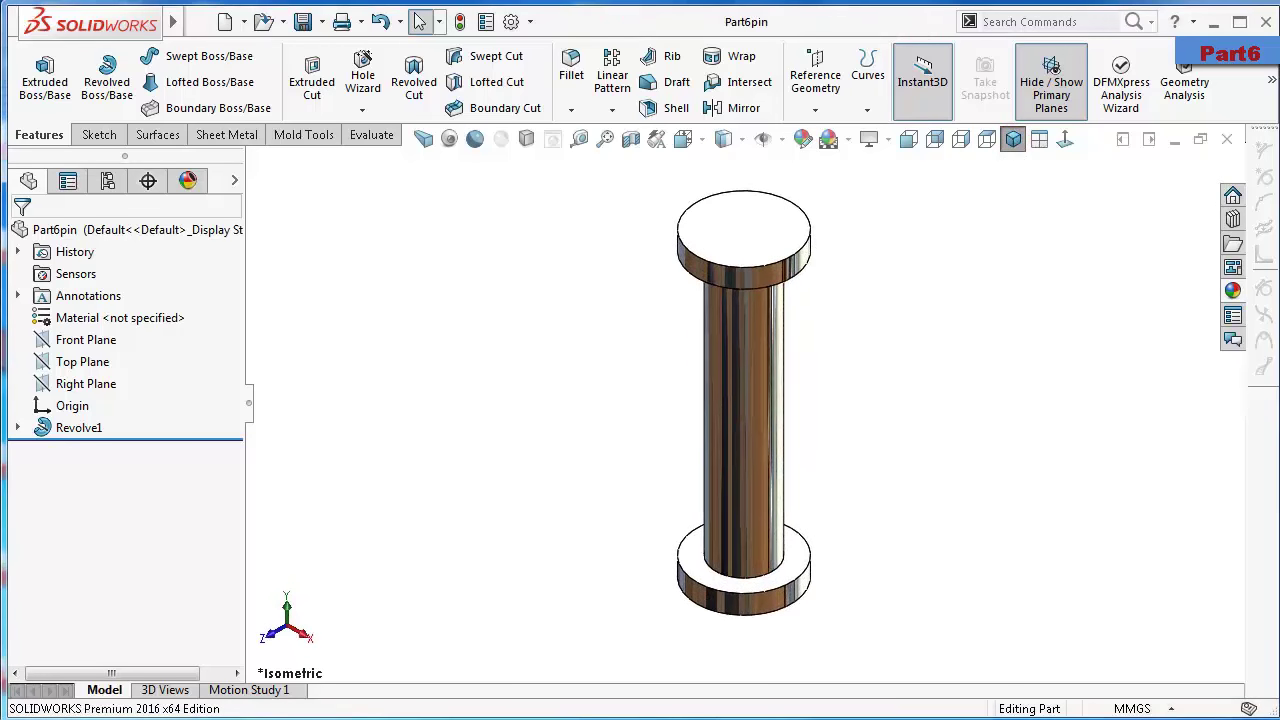
key(ctrl+shift+z)
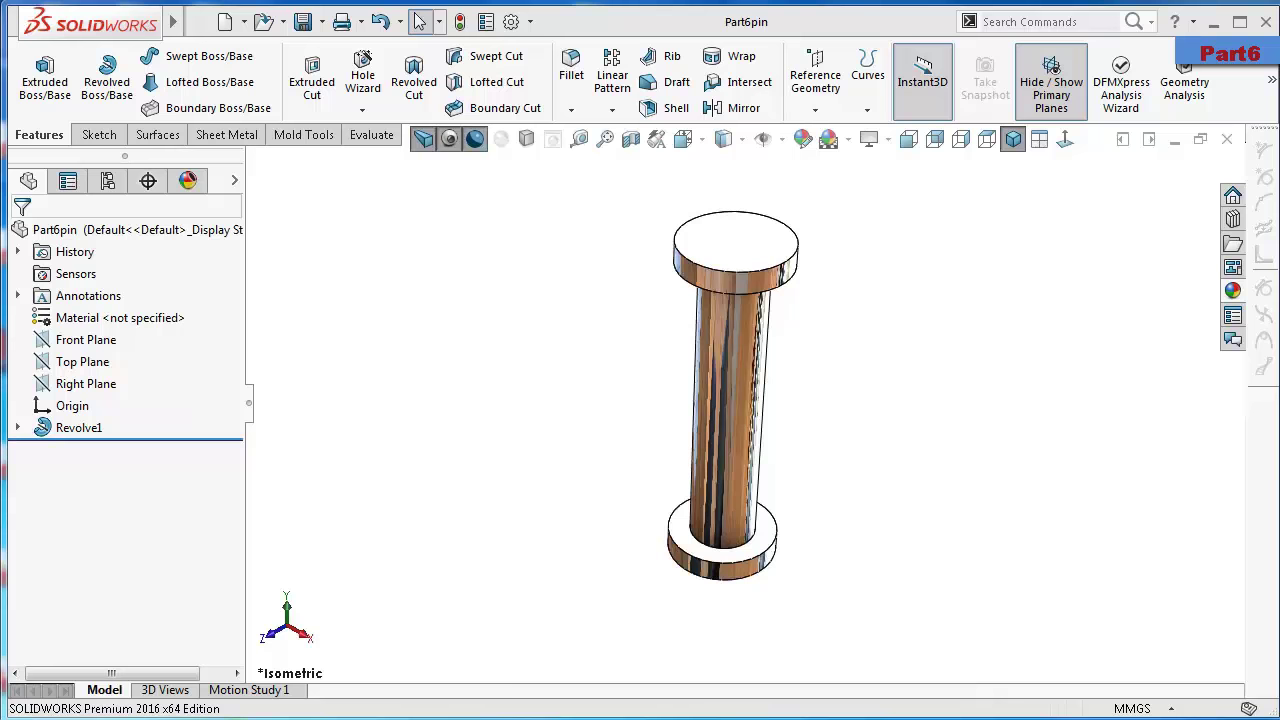
click(526, 139)
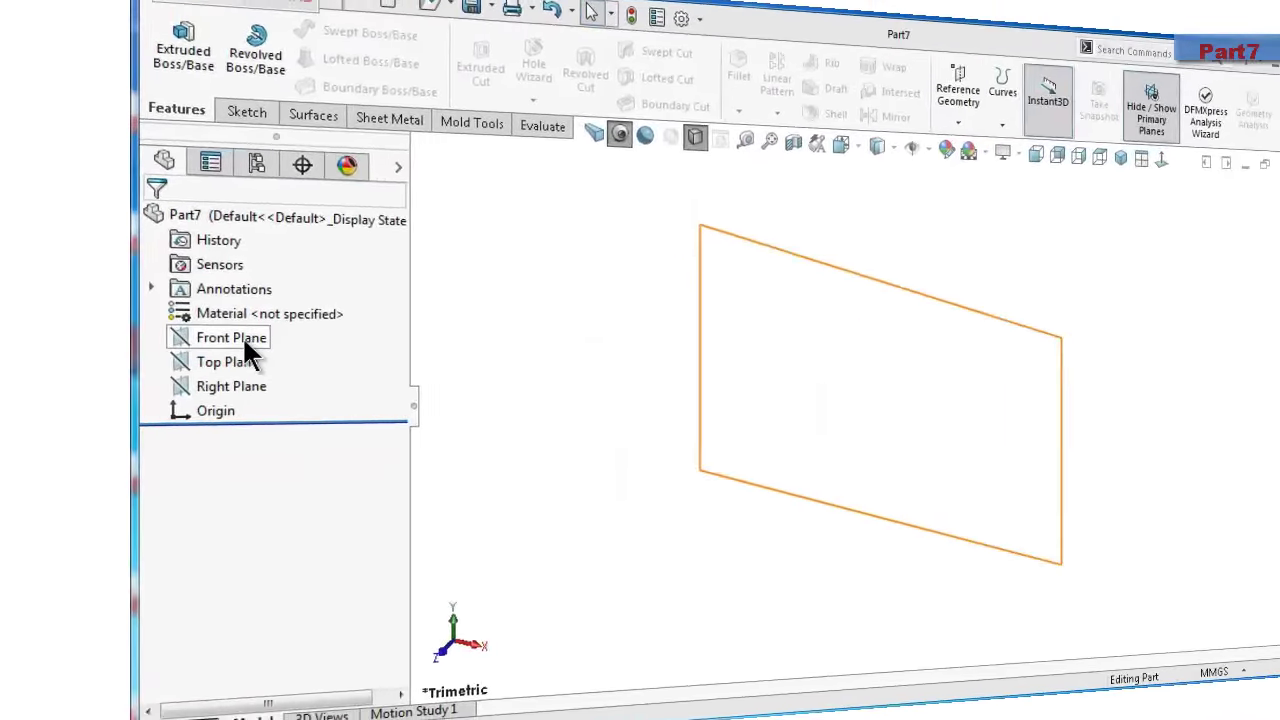
On the Front Plane, draw a horizontal line to the origin and a vertical line upward
click(100, 338)
click(113, 317)
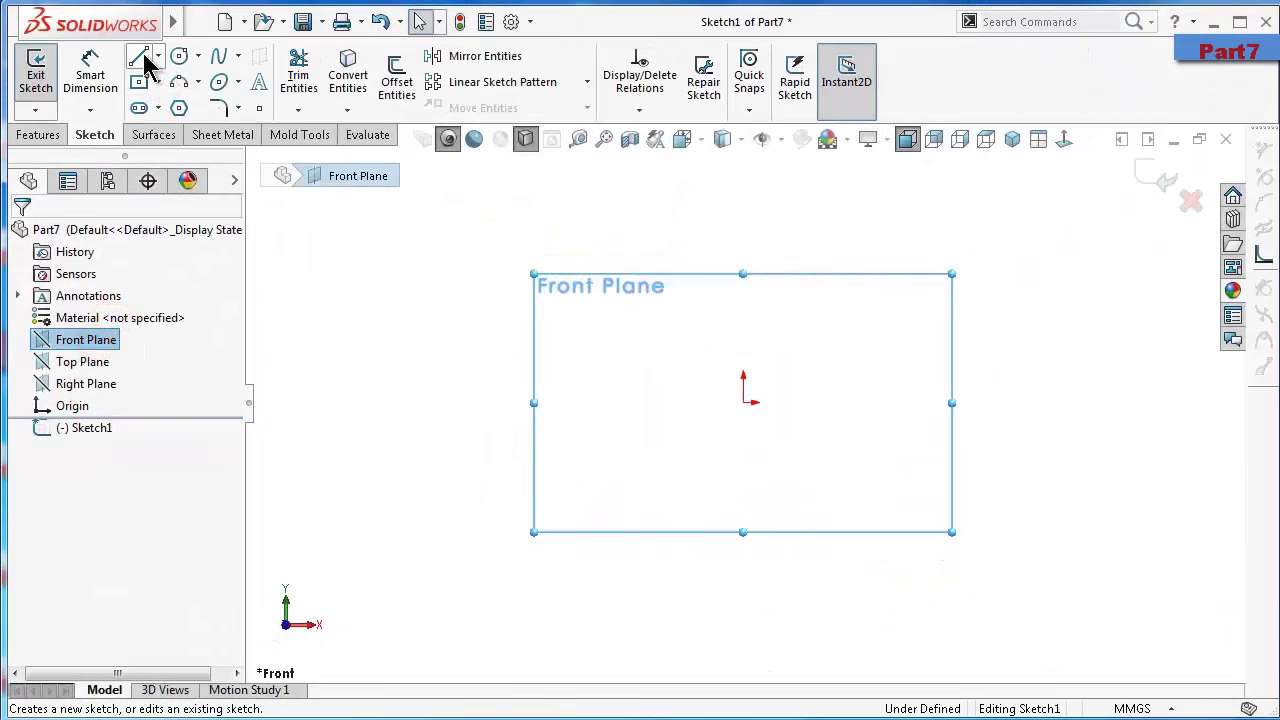
click(140, 58)
click(604, 405)
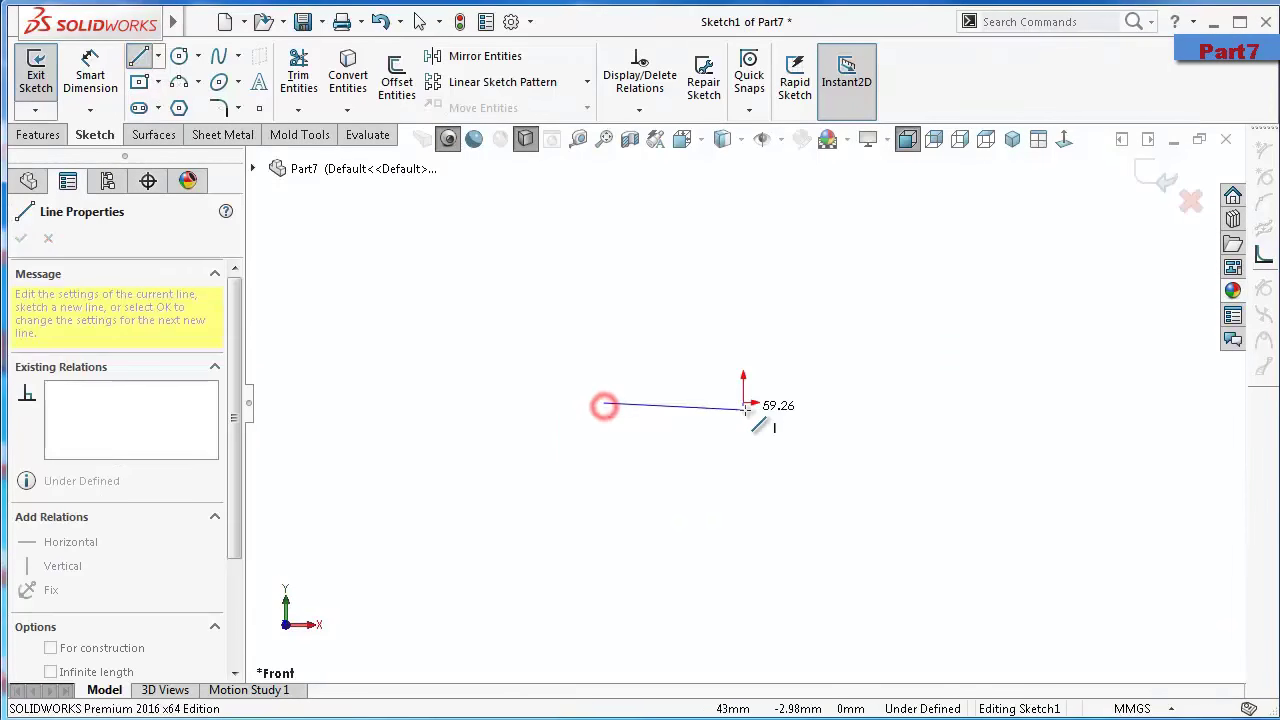
click(743, 403)
click(743, 312)
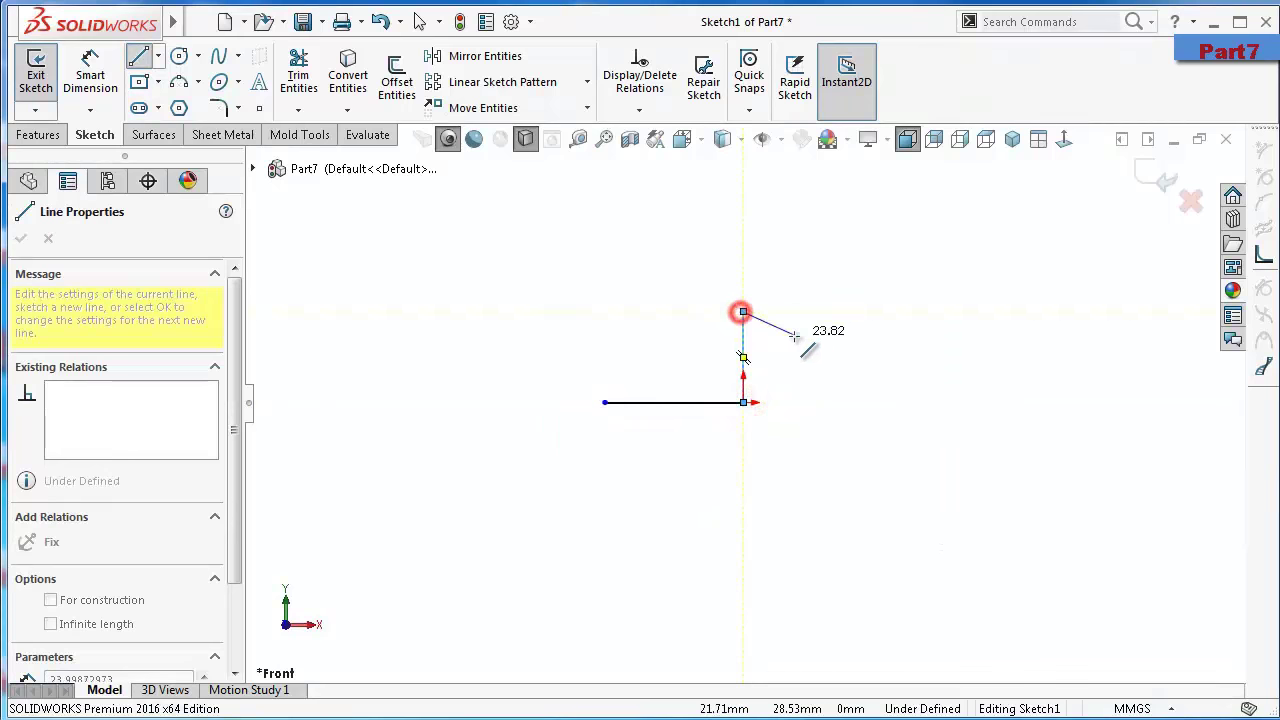
key(Escape)
Dimension the vertical leg to 8 mm and the horizontal leg to 12 mm
right_drag(848, 423, 777, 323)
click(746, 326)
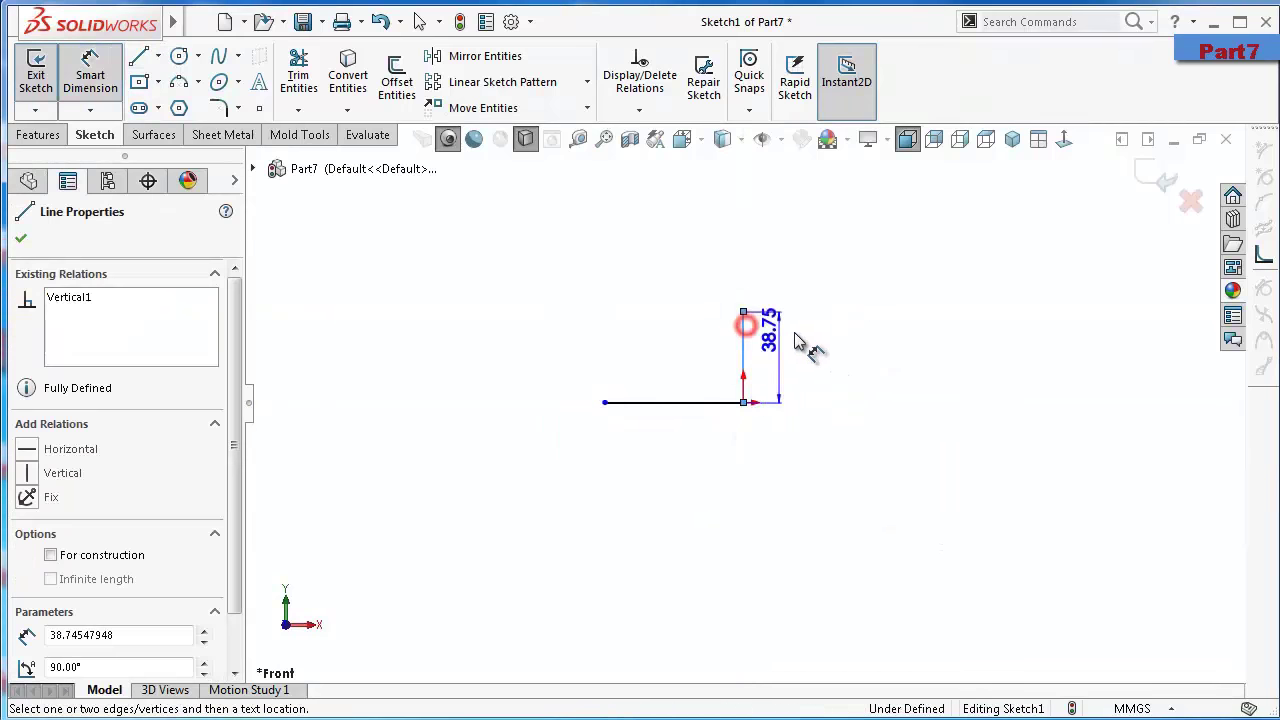
click(796, 338)
text(8)
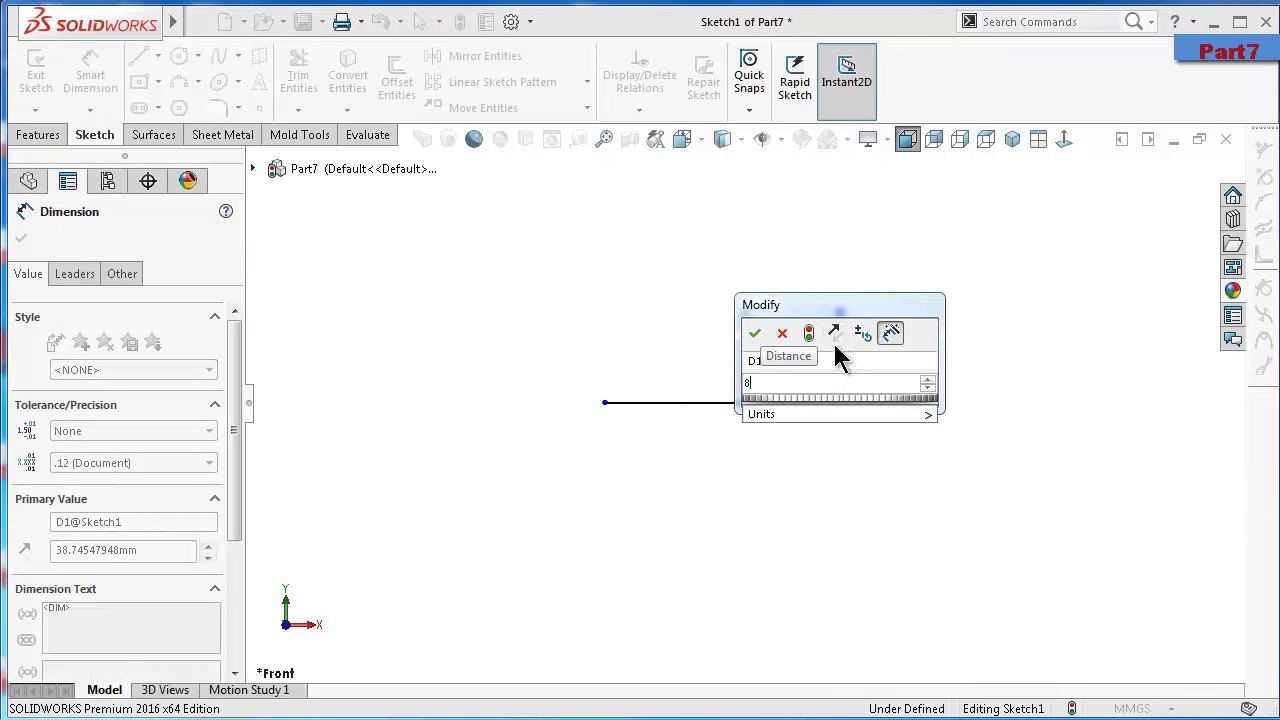
key(Return)
click(716, 404)
click(706, 508)
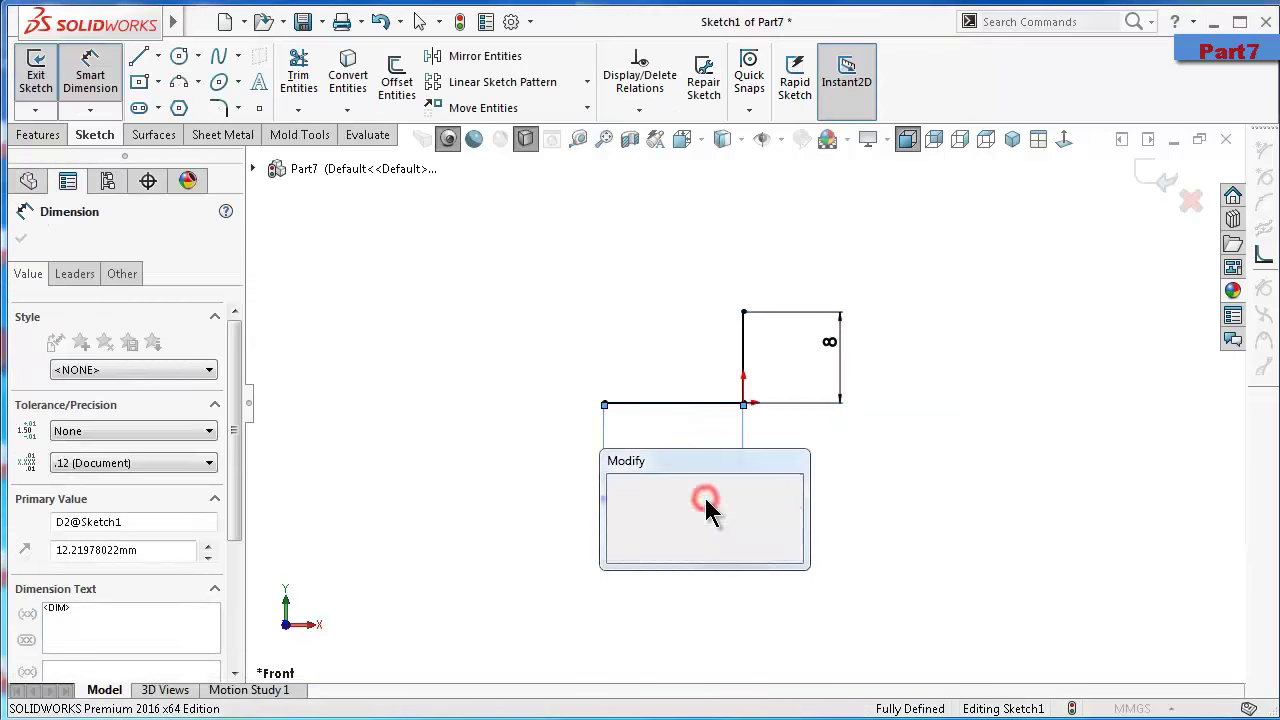
text(12)
key(Return)
click(488, 477)
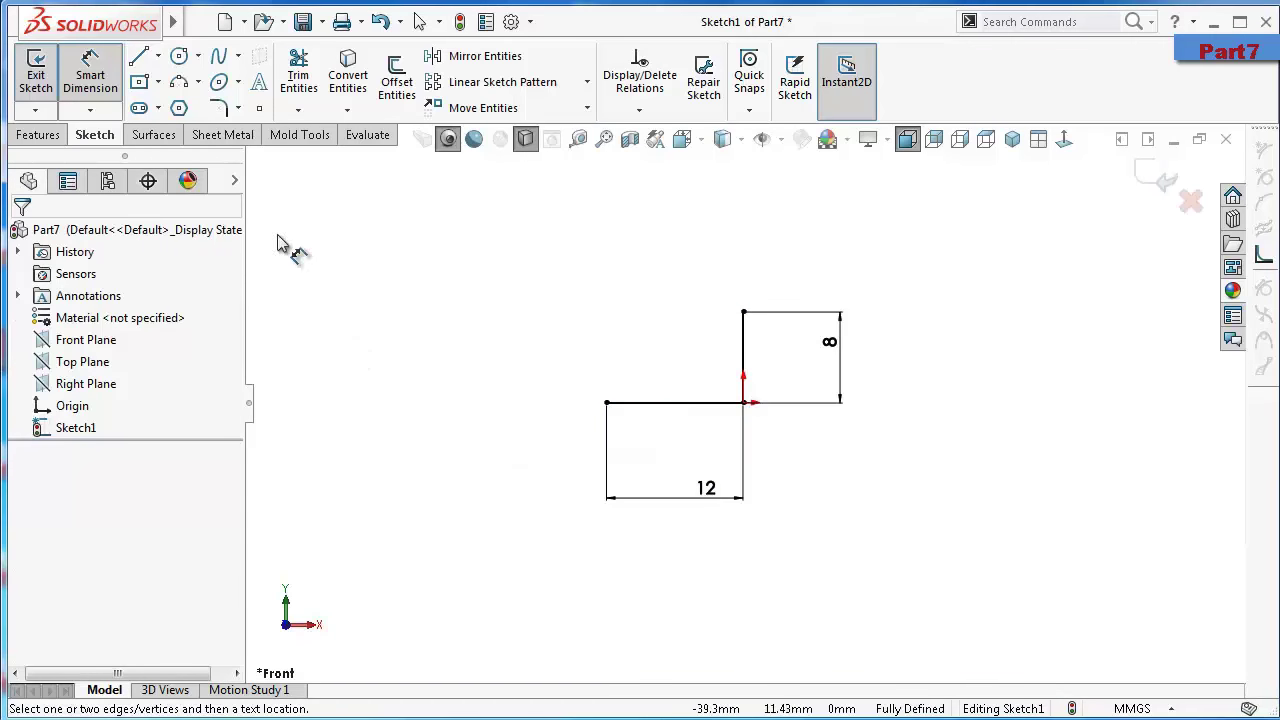
click(230, 140)
Create a Base Flange 2 mm thick with 0.75 mm bend radius, 20 mm deep, Mid Plane
click(46, 86)
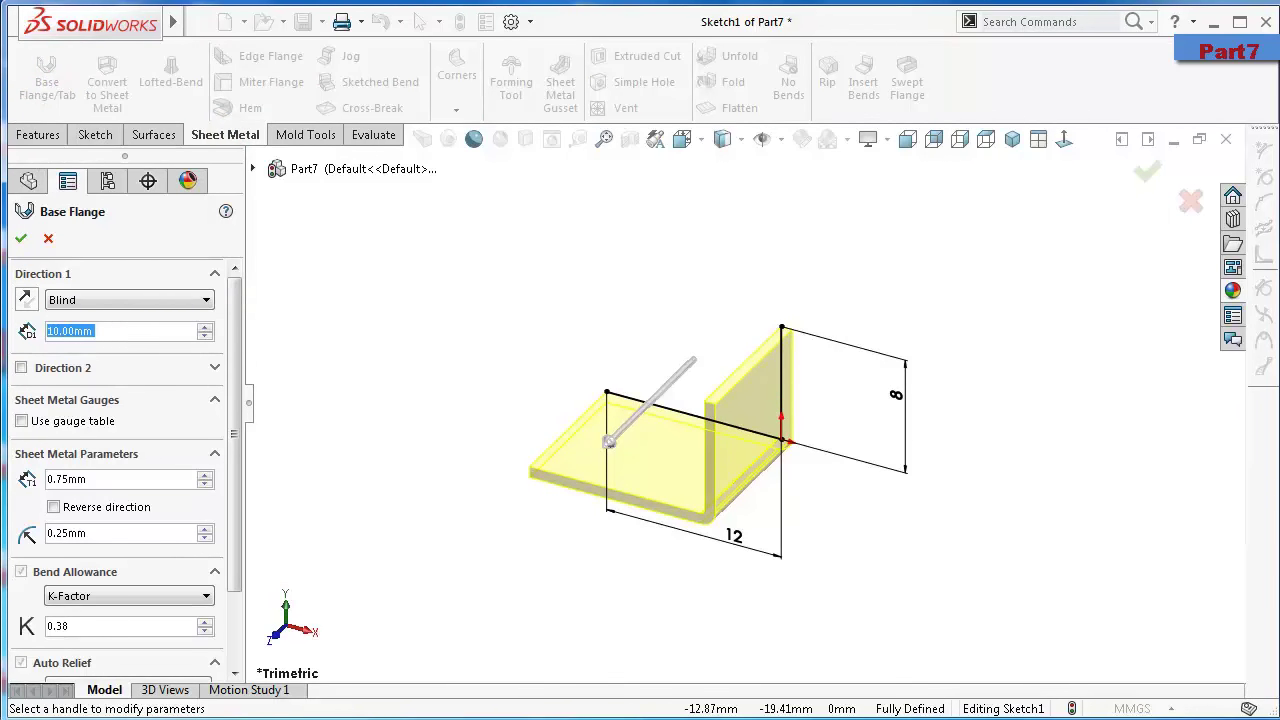
click(101, 483)
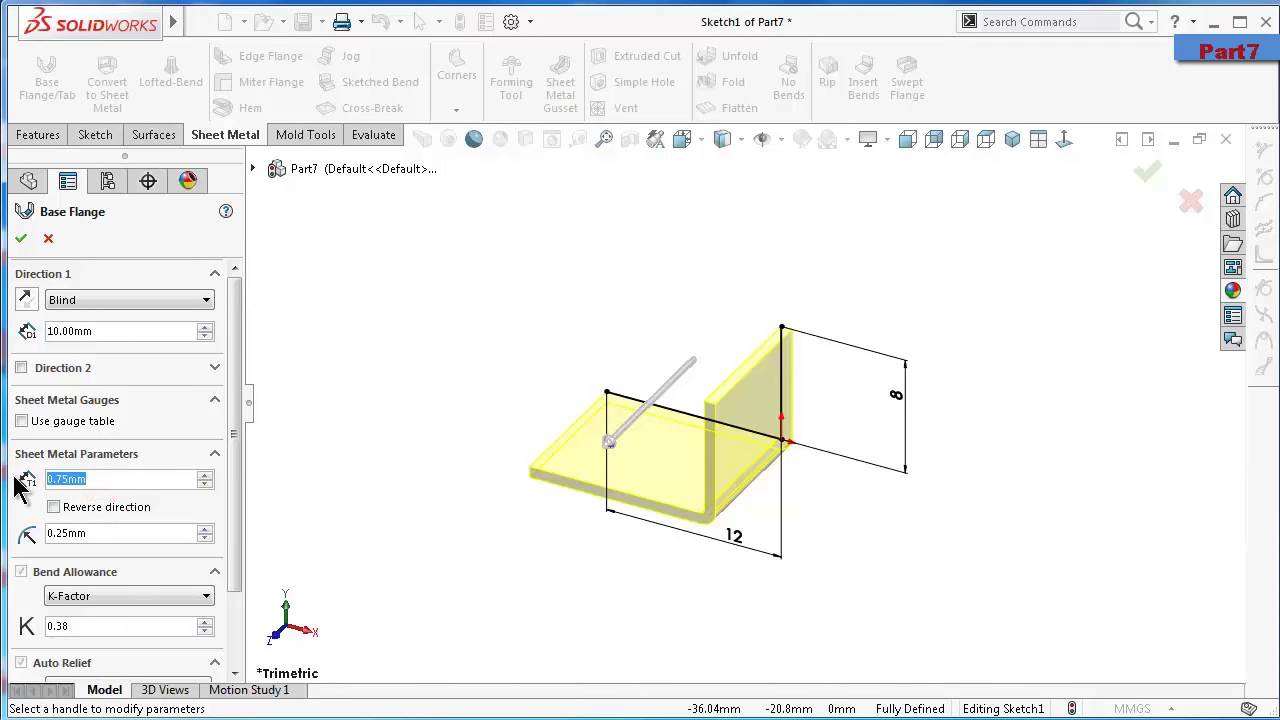
text(2)
click(117, 538)
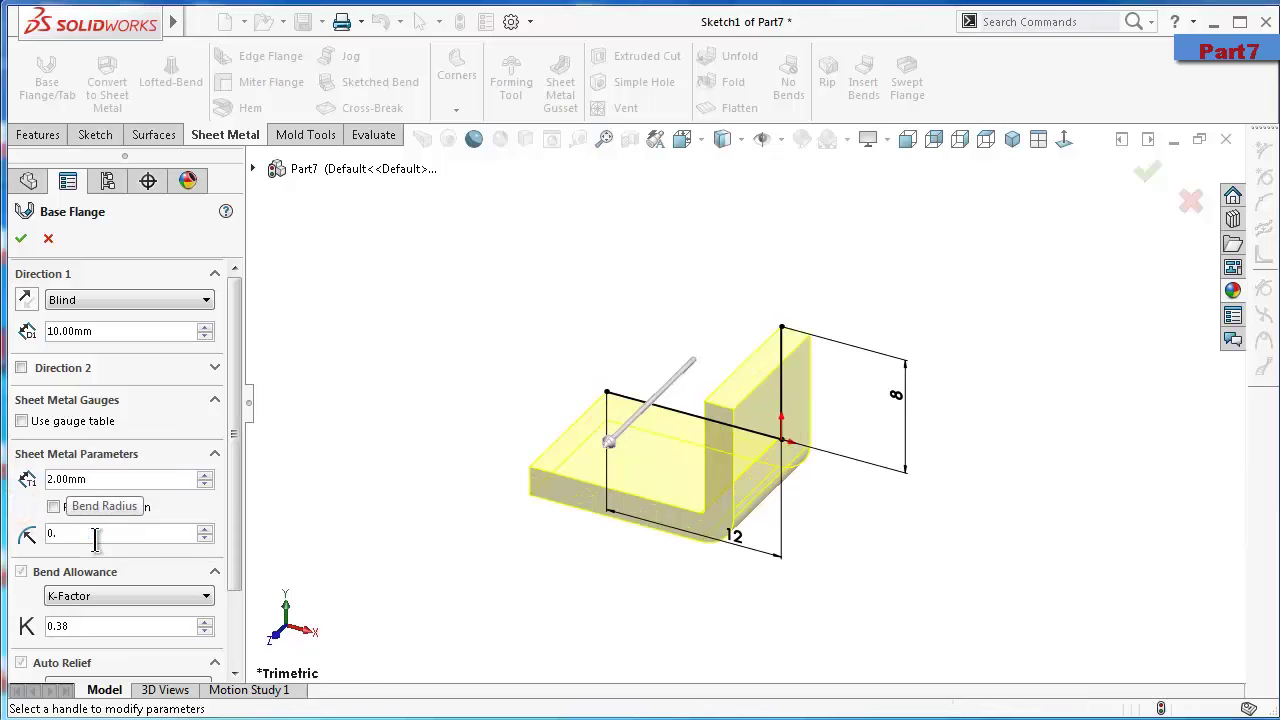
text(0.75)
click(20, 518)
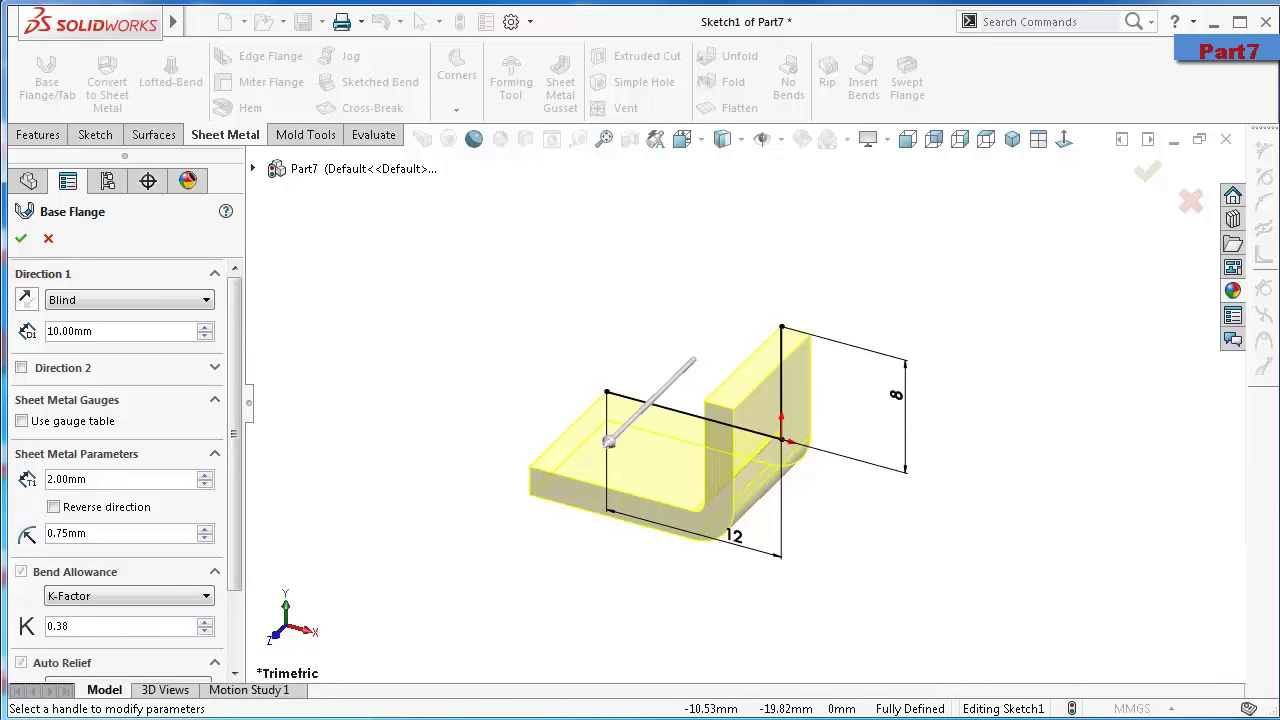
click(206, 327)
click(132, 300)
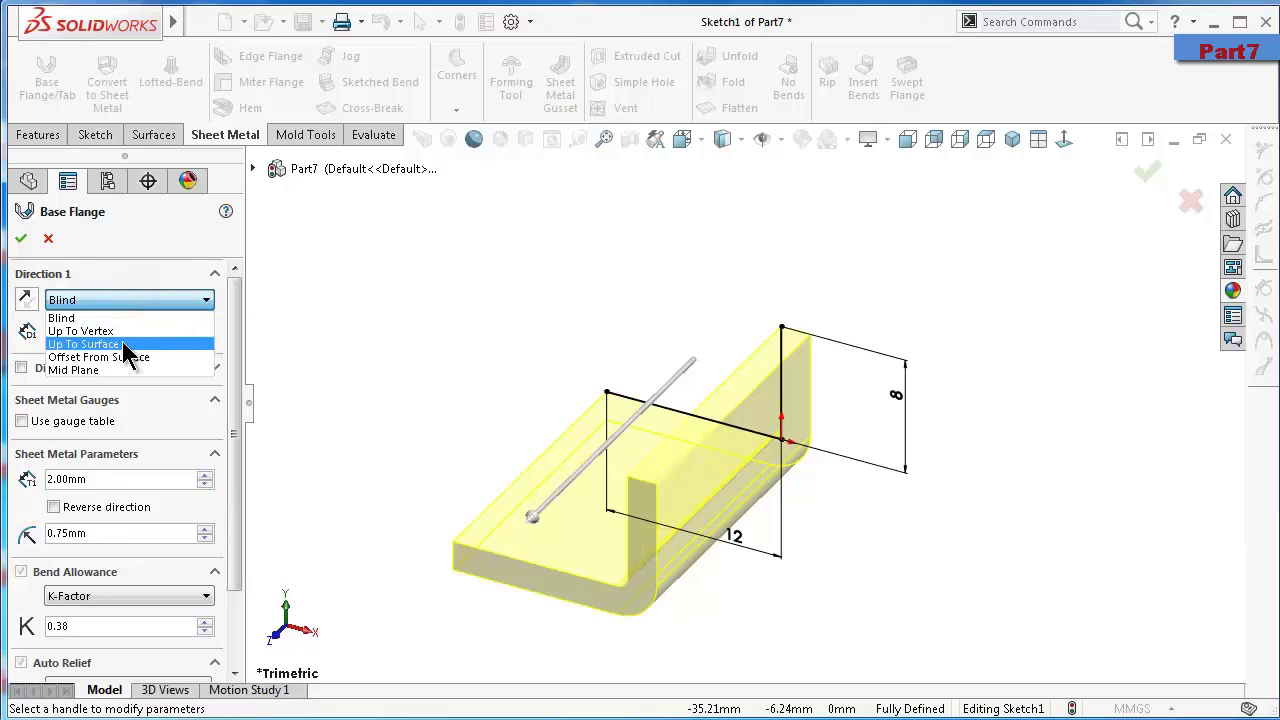
click(126, 369)
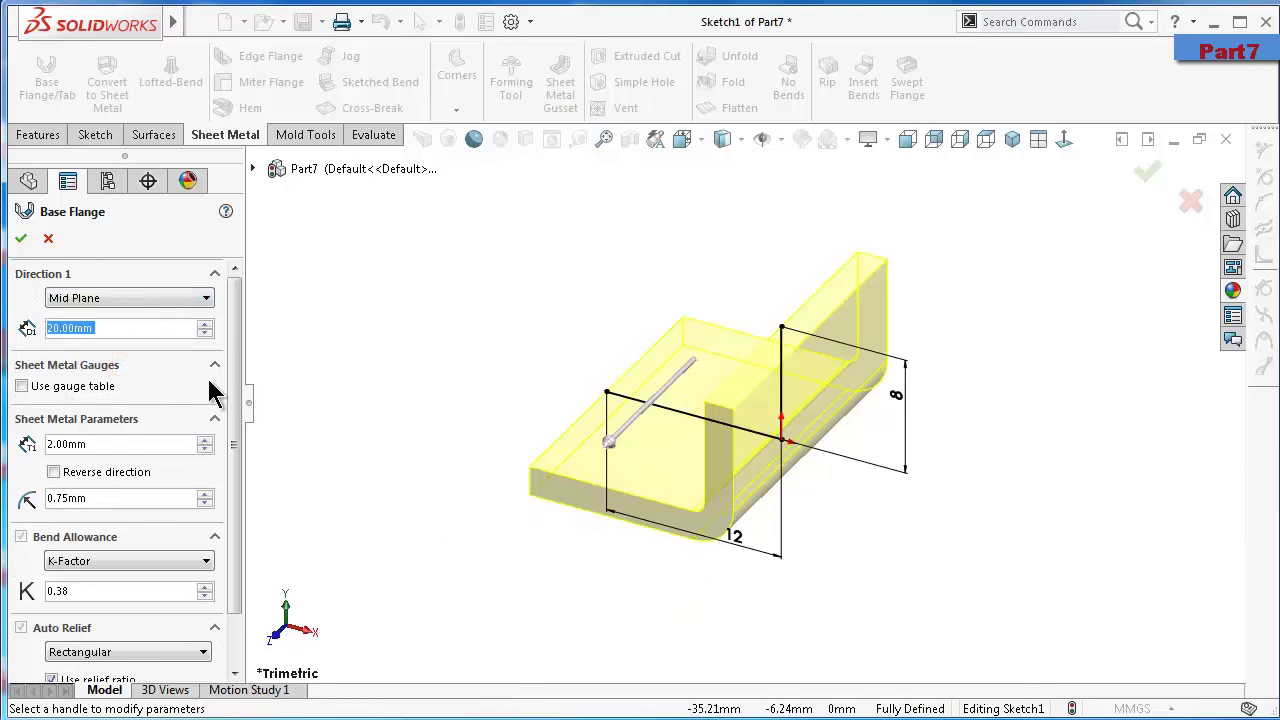
click(22, 241)
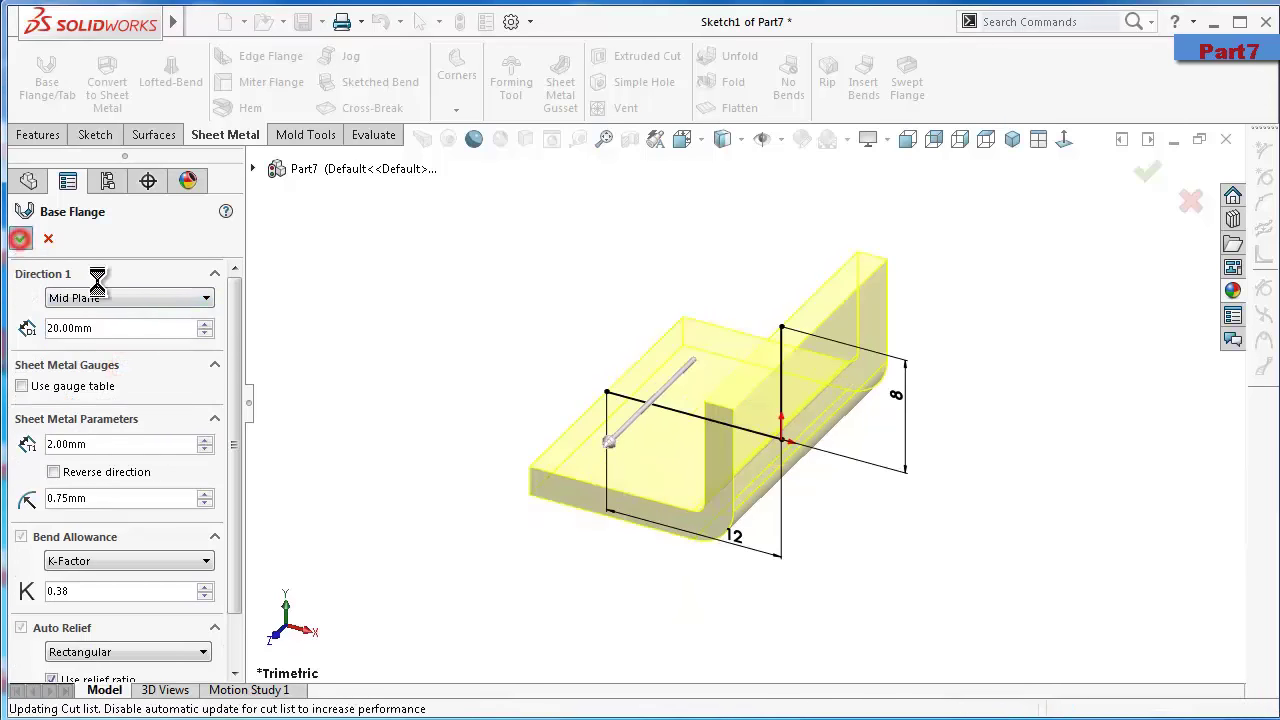
click(388, 476)
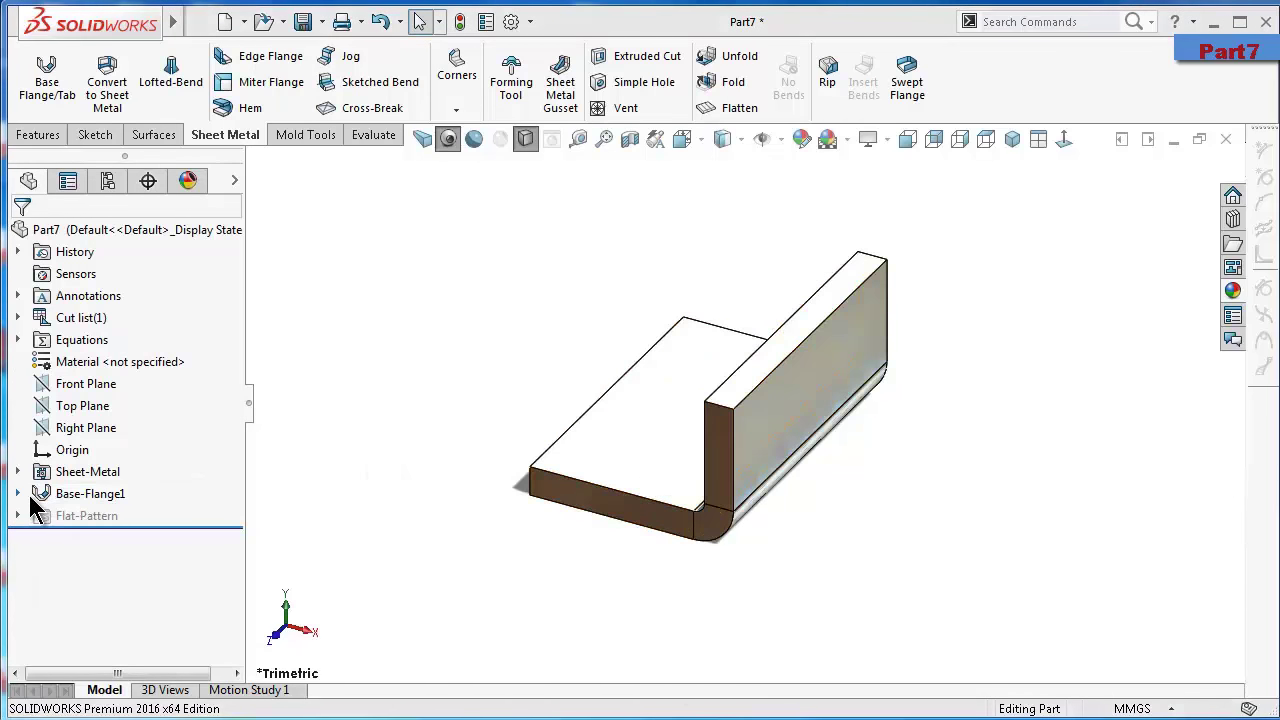
Expand Base-Flange1 to view Sketch1 face-on, then return to an isometric view
click(17, 493)
click(98, 515)
key(ctrl+8)
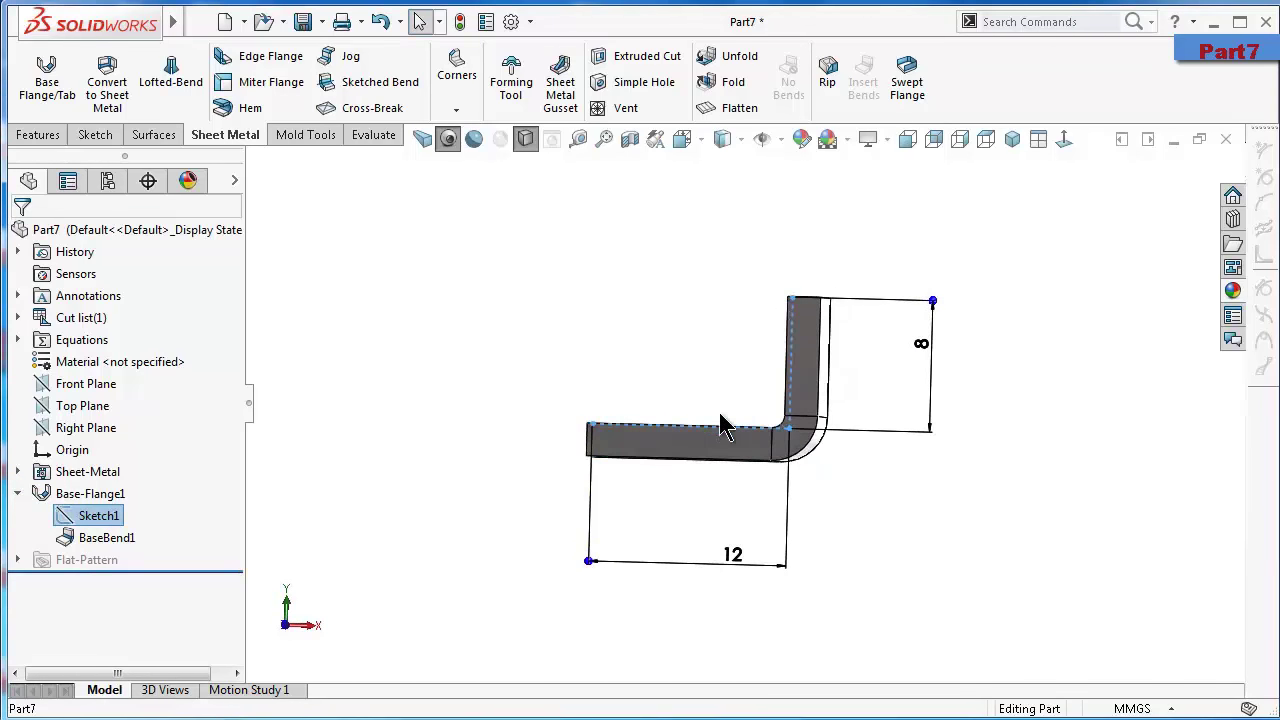
click(405, 425)
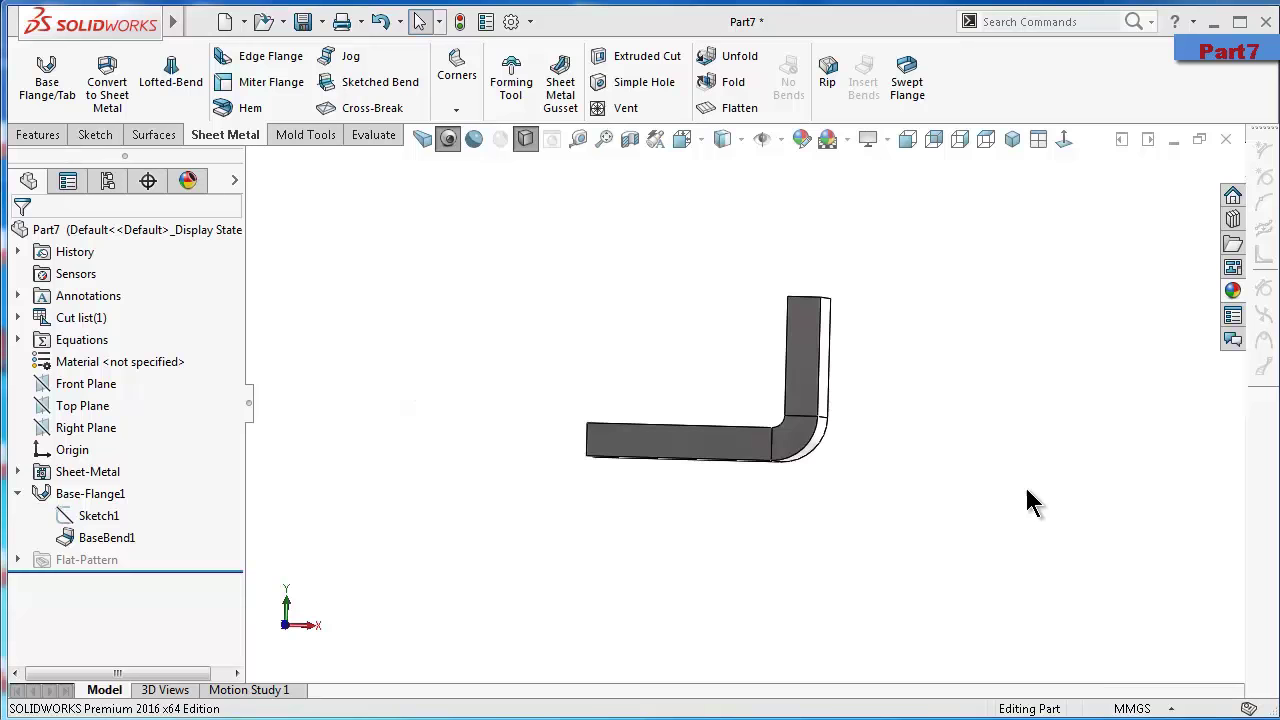
key(ctrl+7)
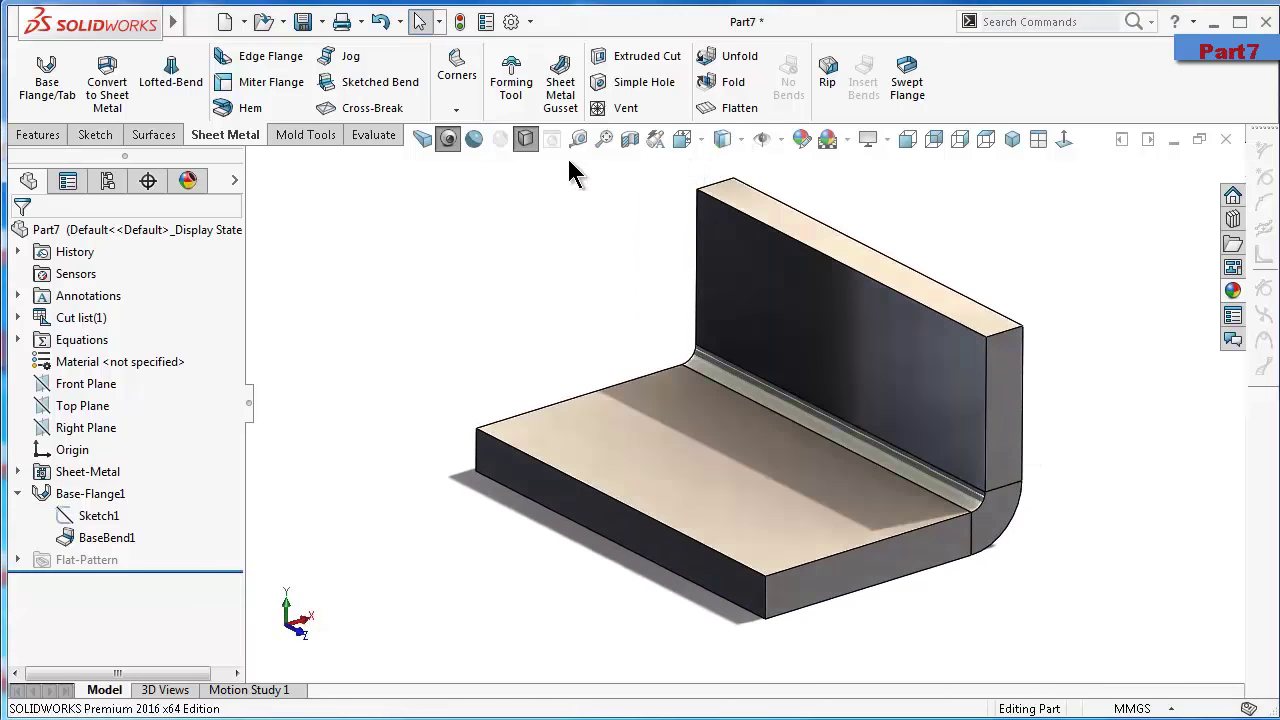
click(154, 134)
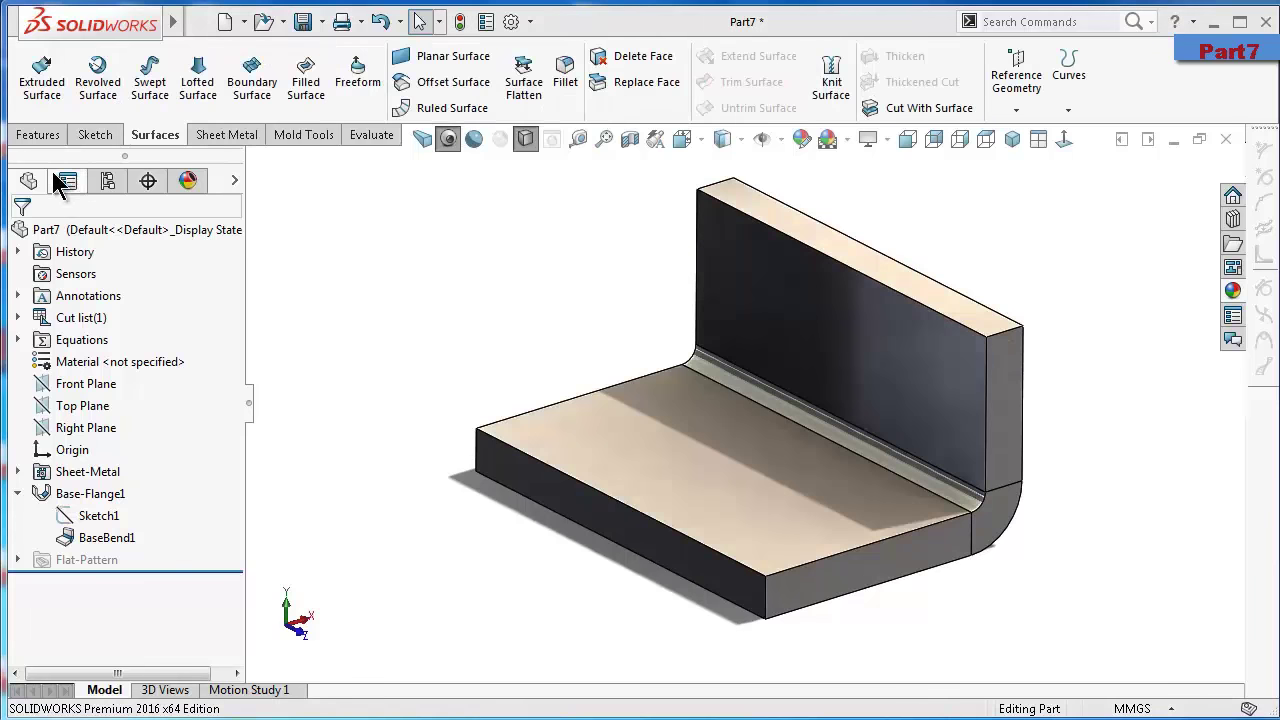
click(50, 134)
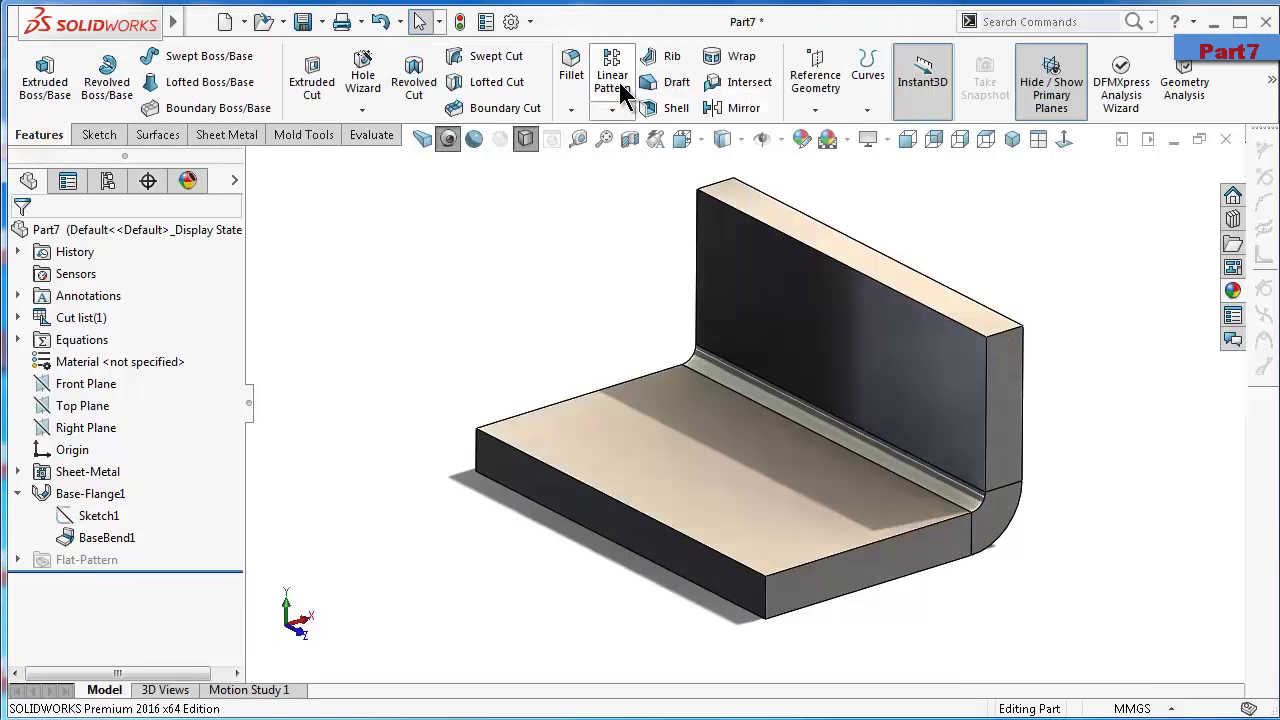
Fillet the four outer corner edges at 3 mm radius, then select the base flange's top face
click(571, 75)
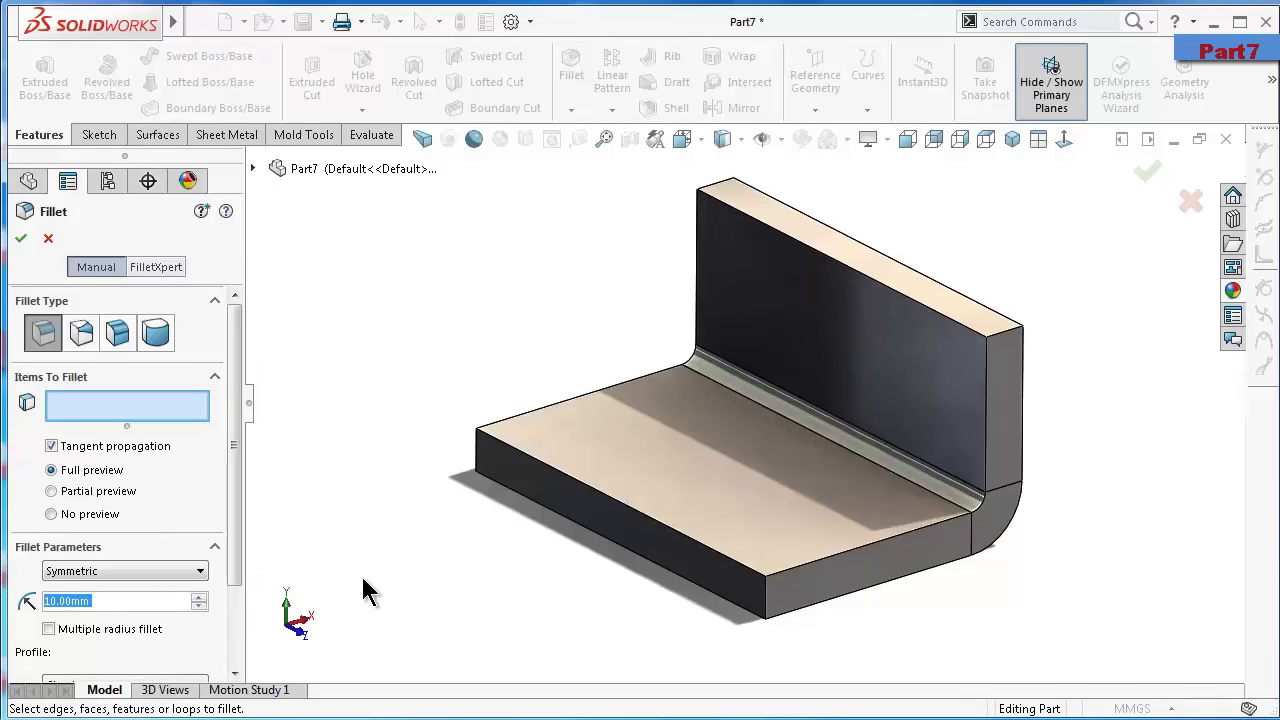
text(3)
click(340, 398)
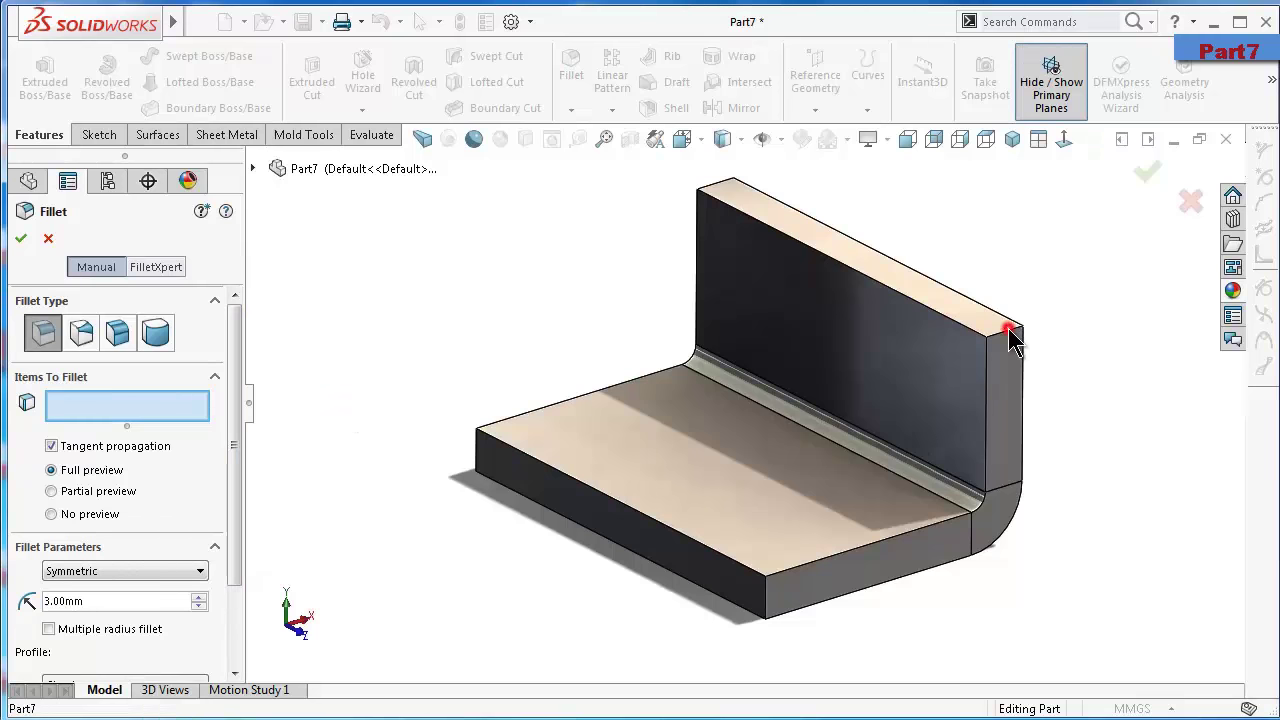
click(1009, 333)
click(722, 188)
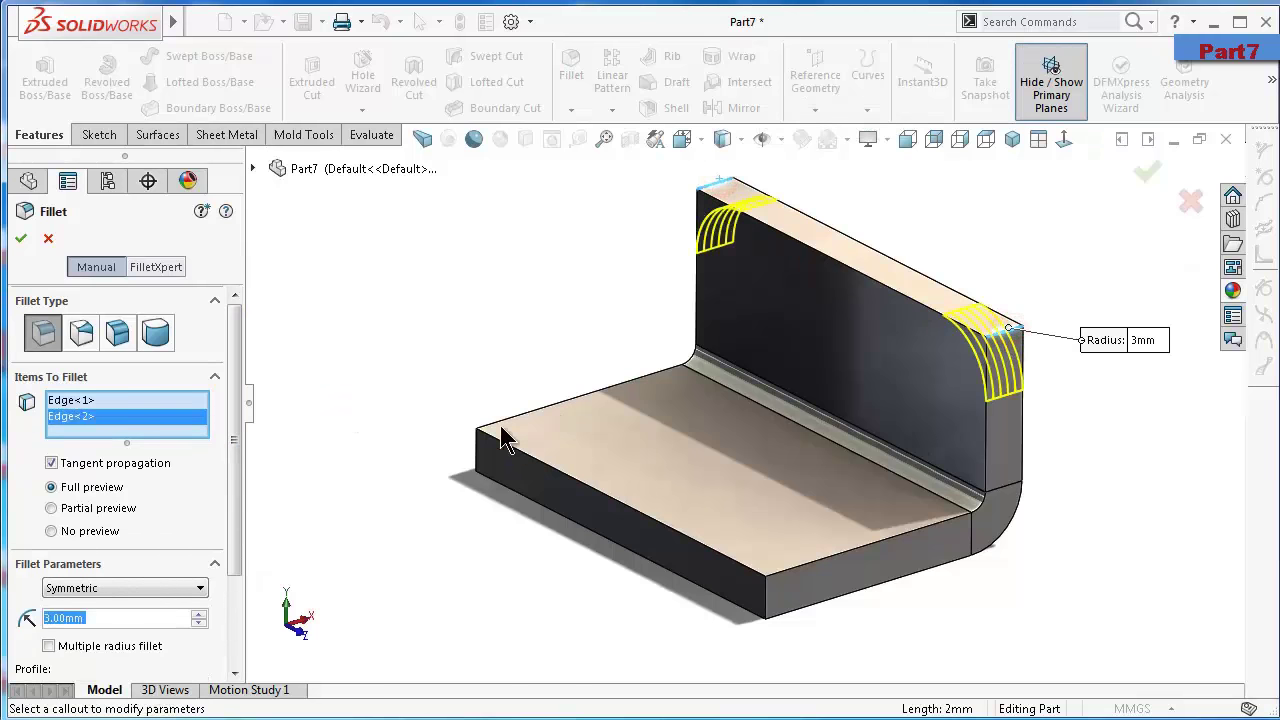
click(480, 452)
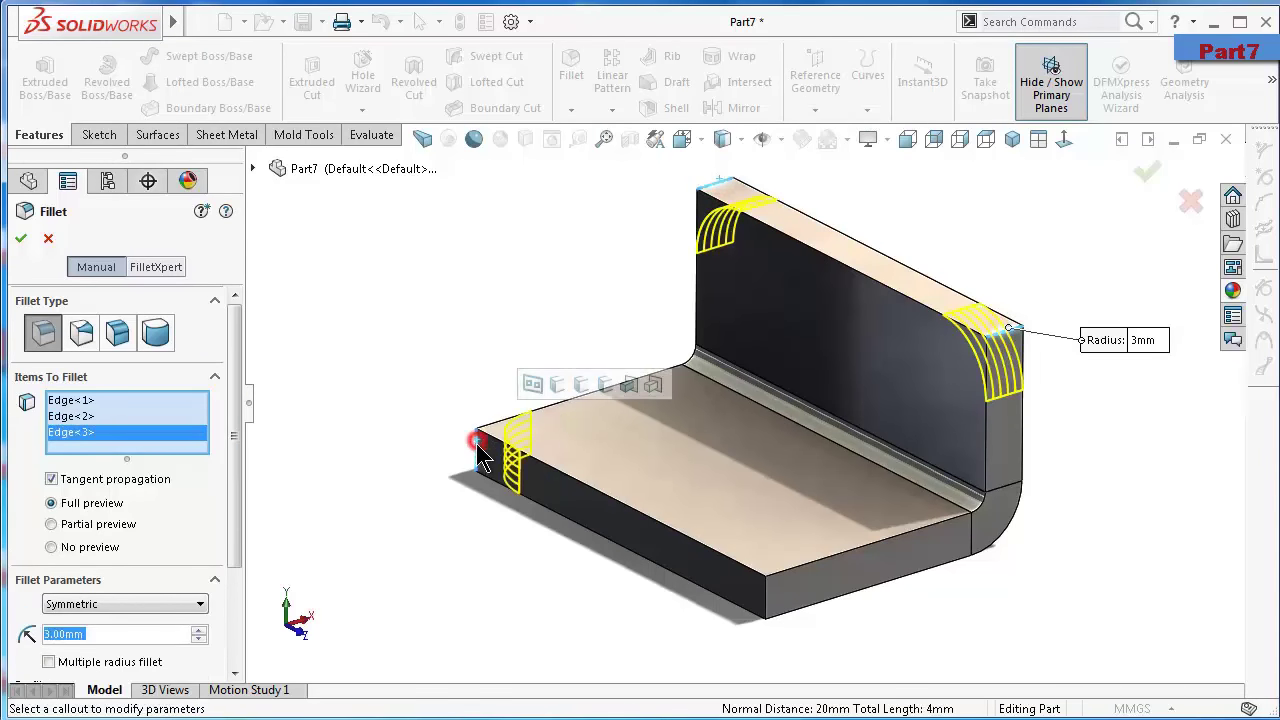
click(768, 598)
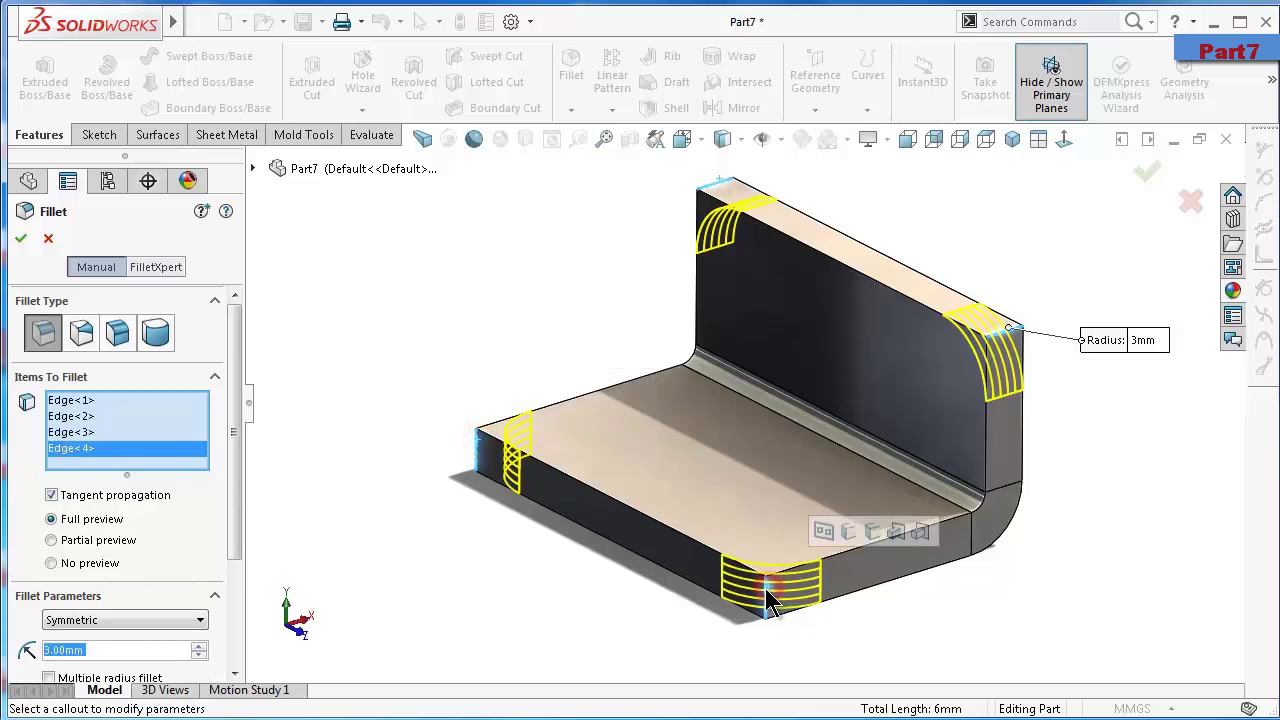
click(1145, 173)
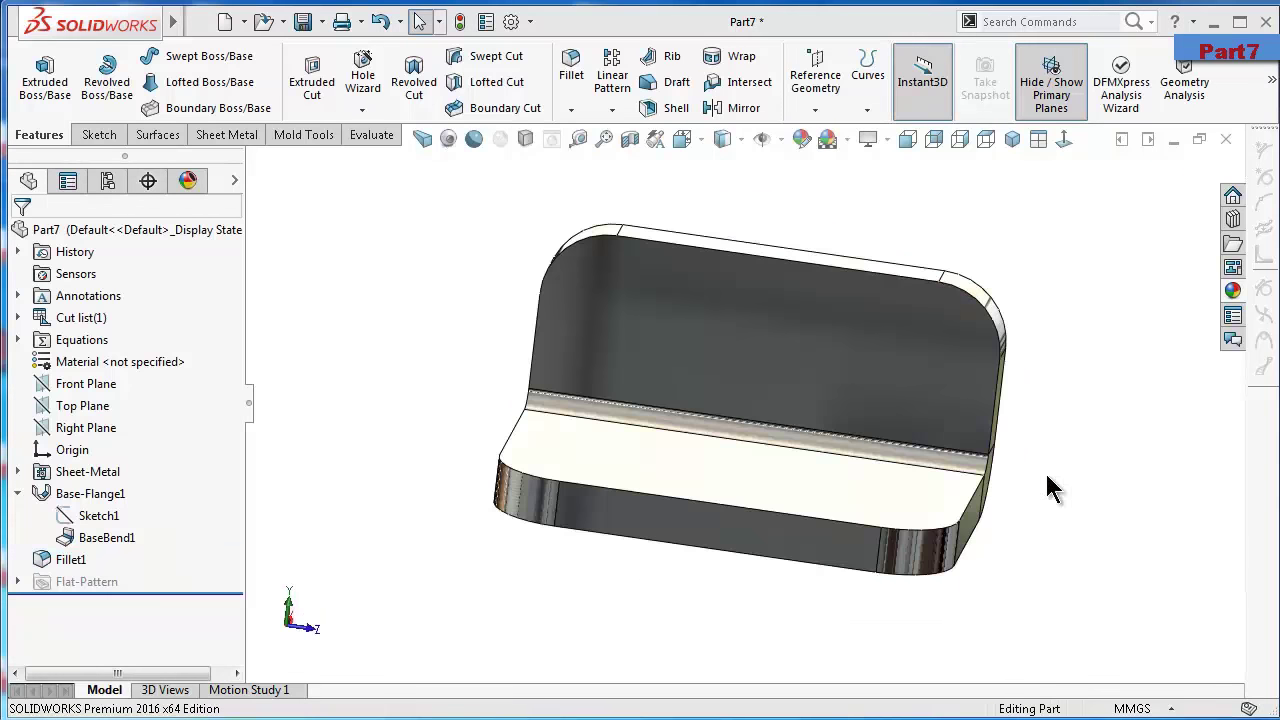
middle_drag(1050, 488, 894, 486)
click(894, 478)
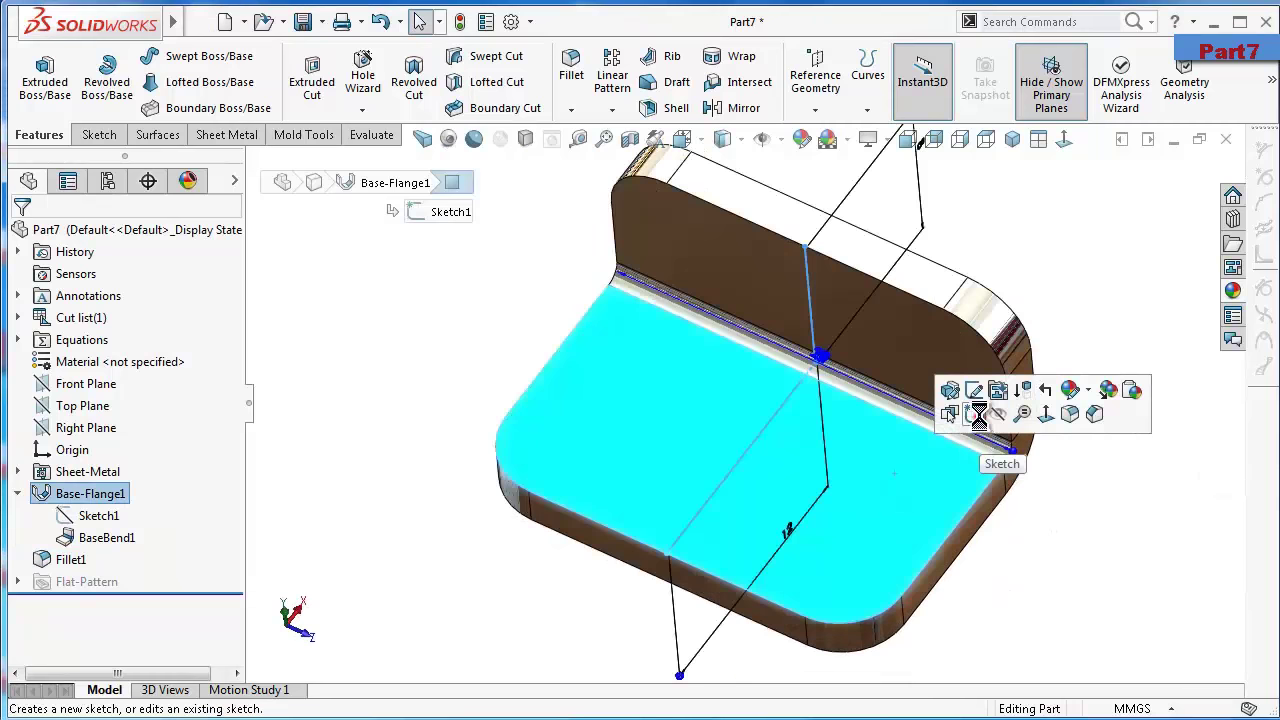
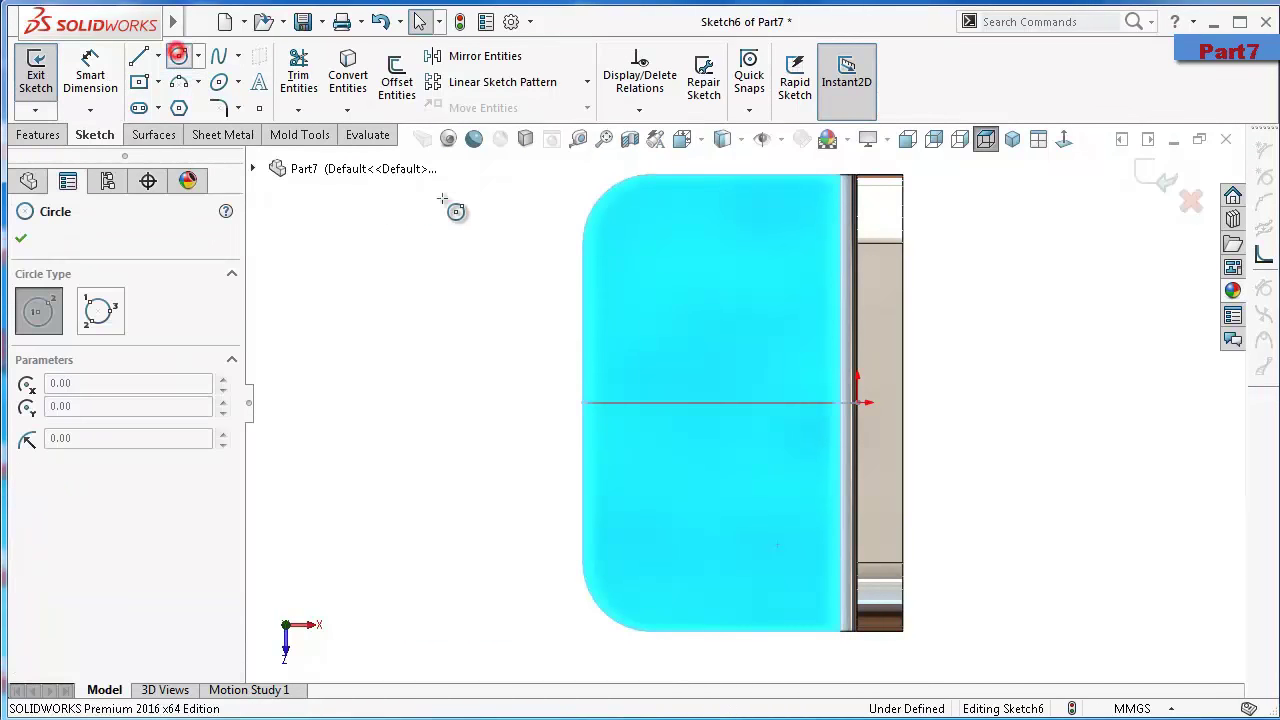
Sketch a circle near the flange's top-left corner, its centre 3 mm from the left edge
click(639, 259)
click(648, 297)
right_drag(480, 323, 477, 223)
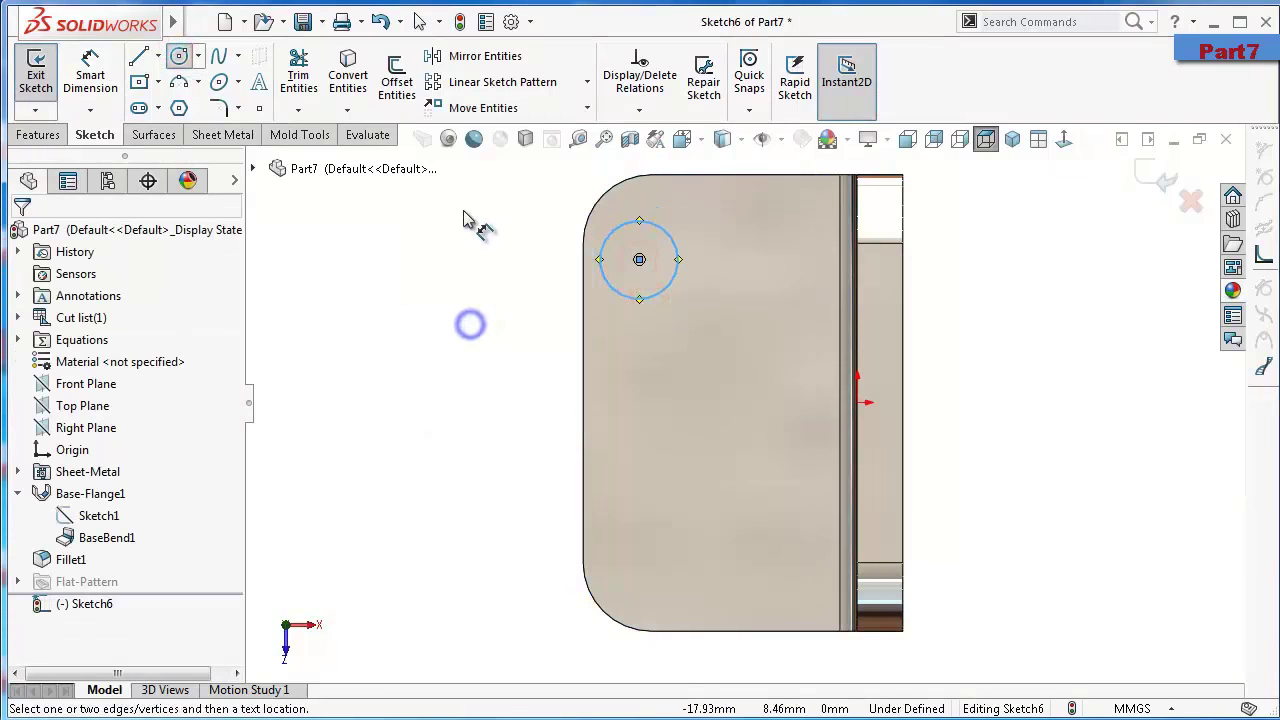
click(639, 260)
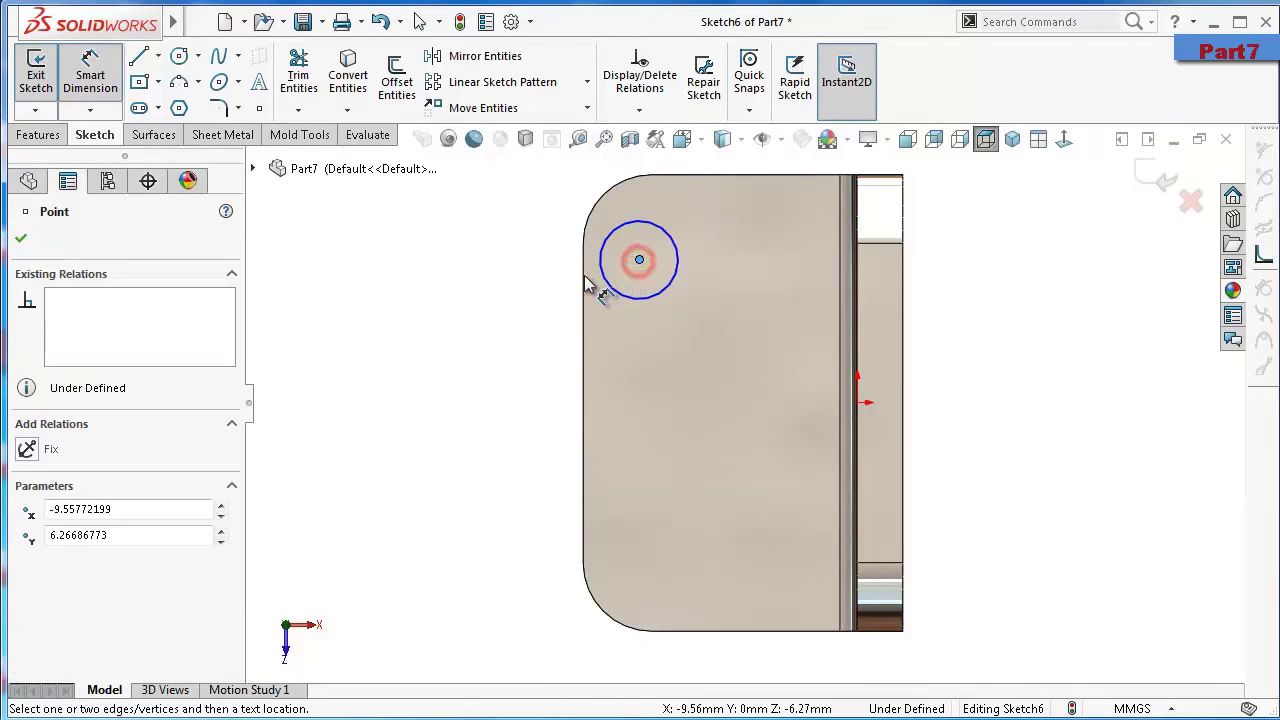
click(585, 285)
click(477, 280)
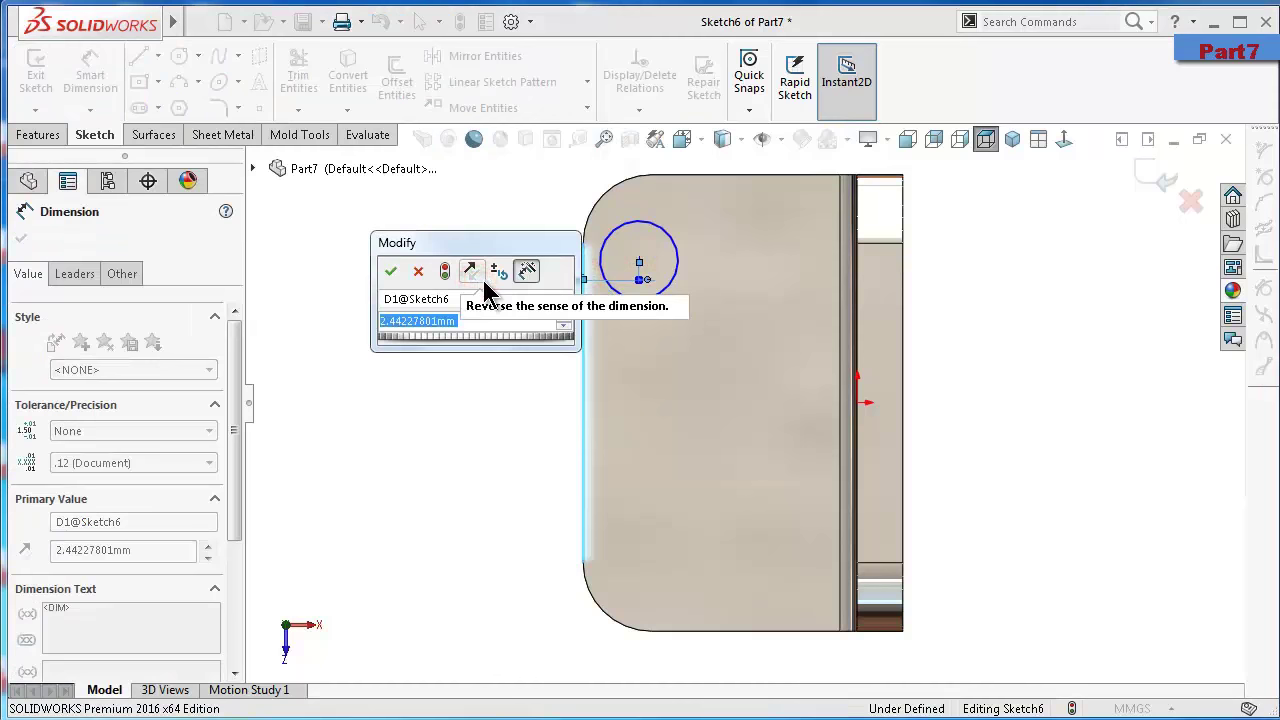
text(3)
key(Return)
Add a stray 12 mm flange-width dimension, then undo it
click(651, 262)
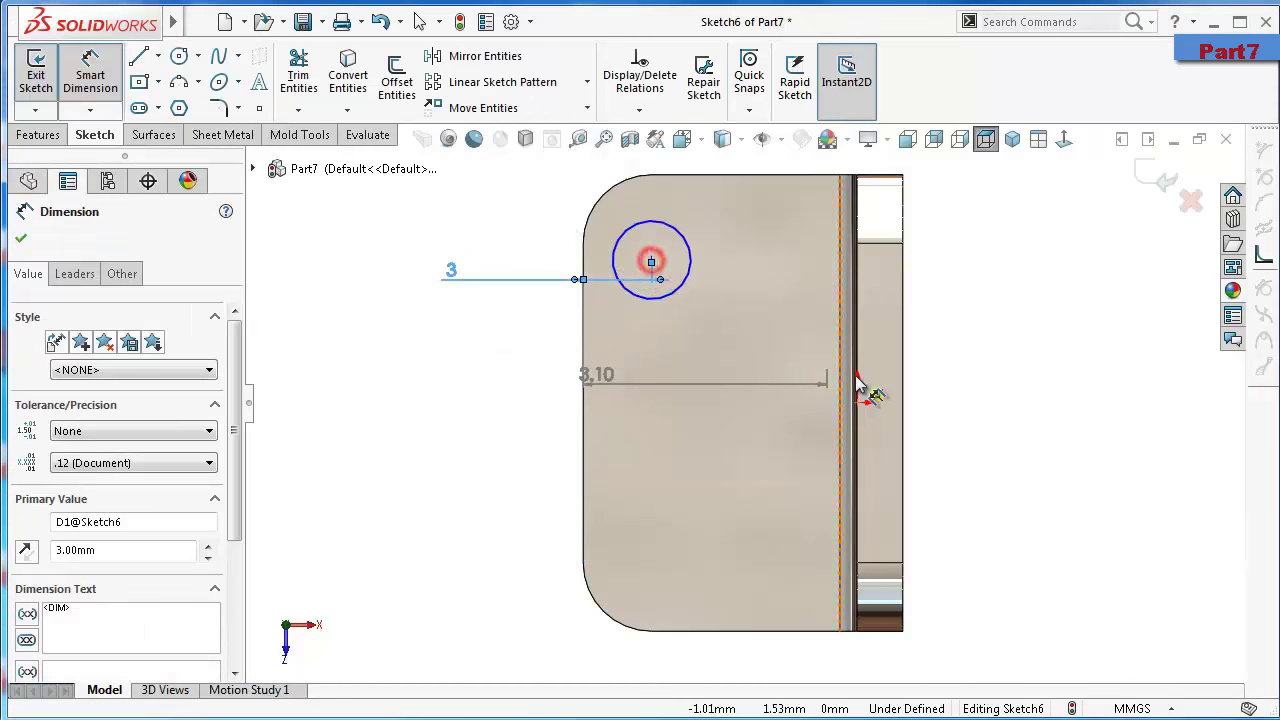
click(862, 412)
click(593, 378)
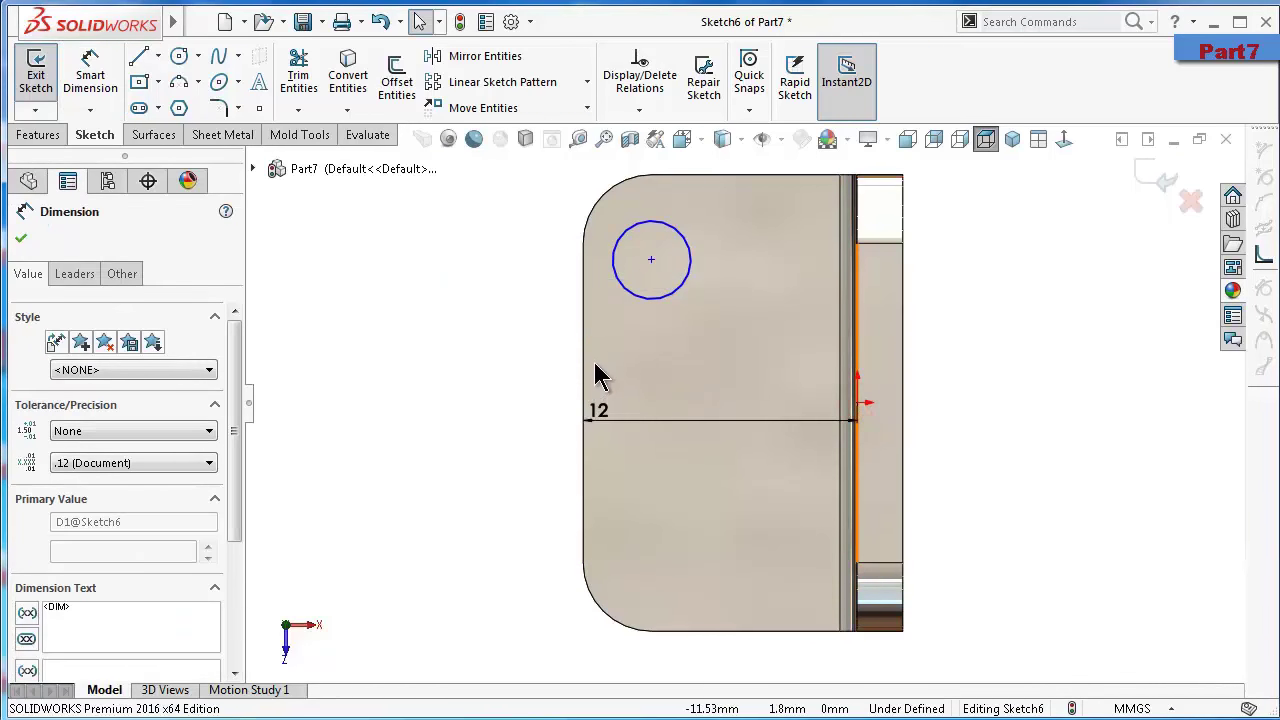
click(556, 380)
click(648, 299)
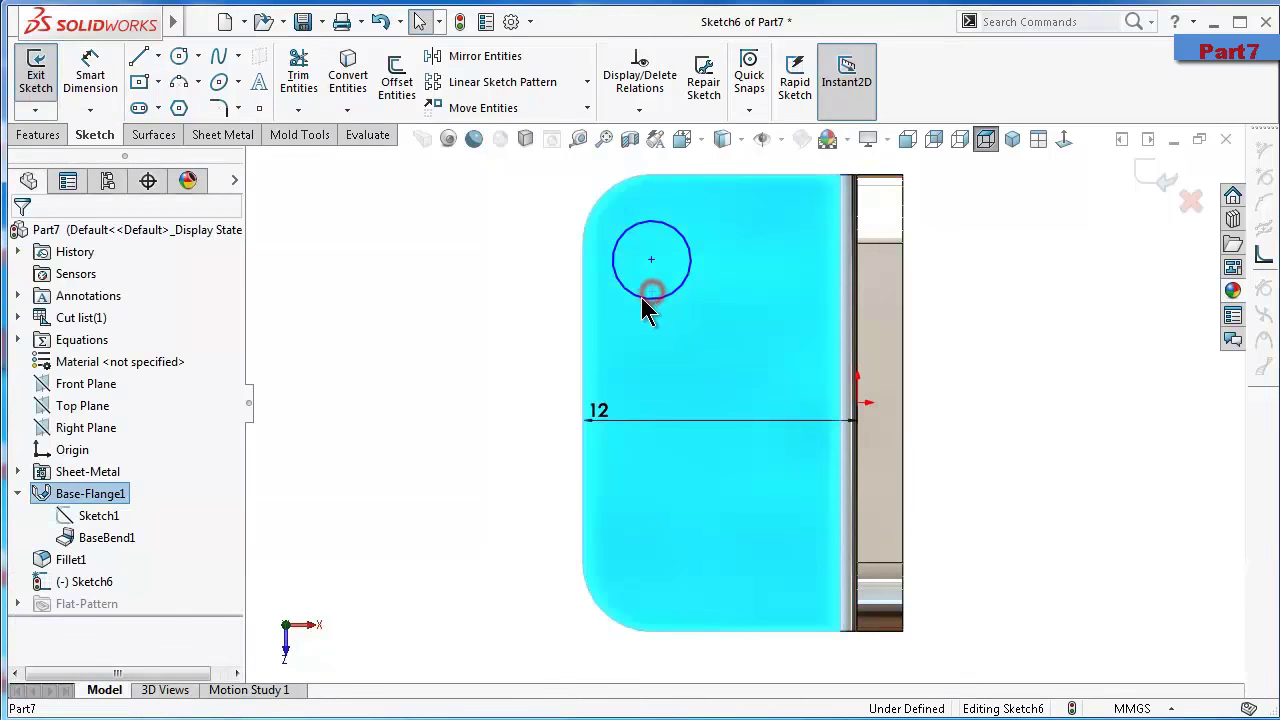
click(627, 306)
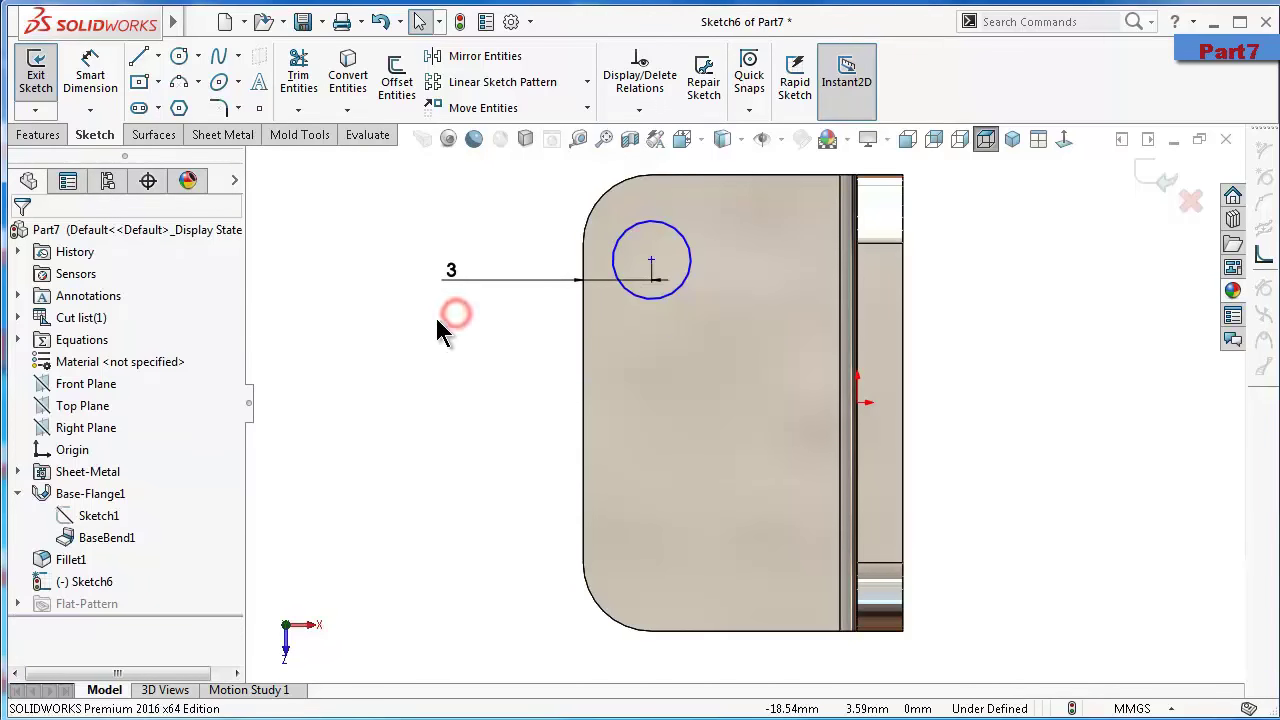
Move the 3 mm dimension text higher and give the circle a 3 mm diameter
drag(560, 274, 503, 249)
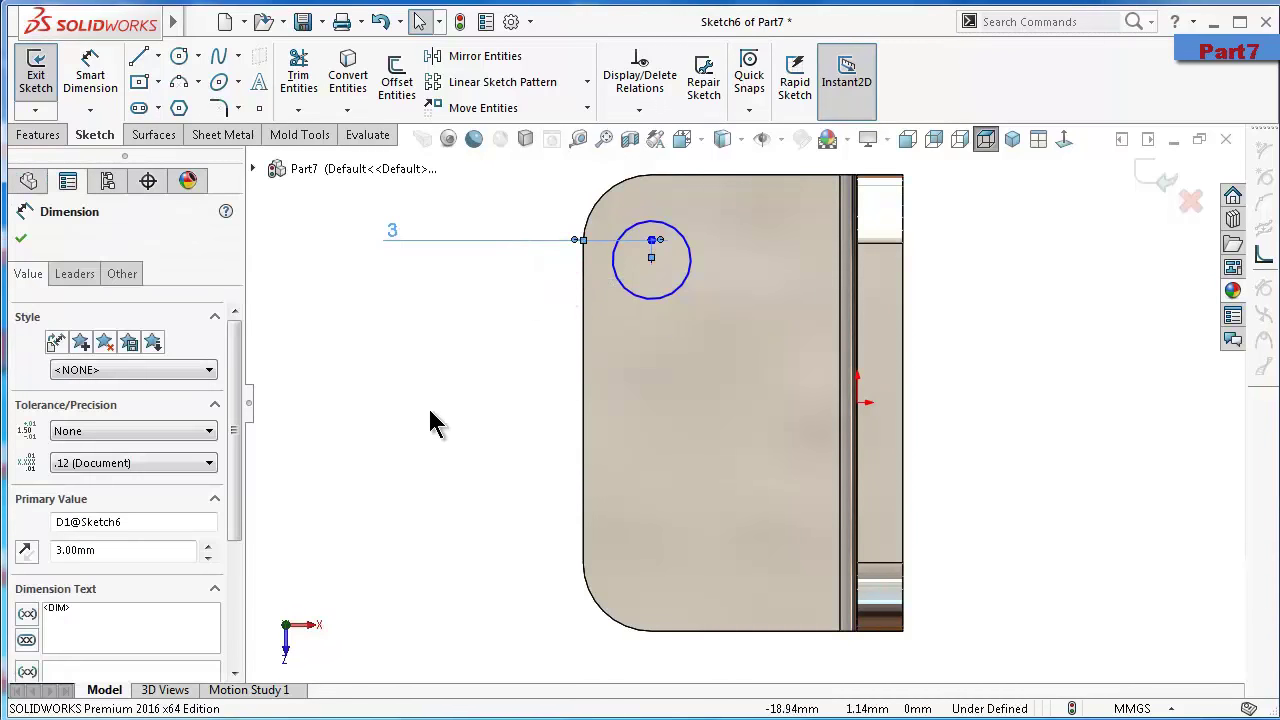
right_drag(429, 423, 437, 306)
click(645, 297)
click(468, 357)
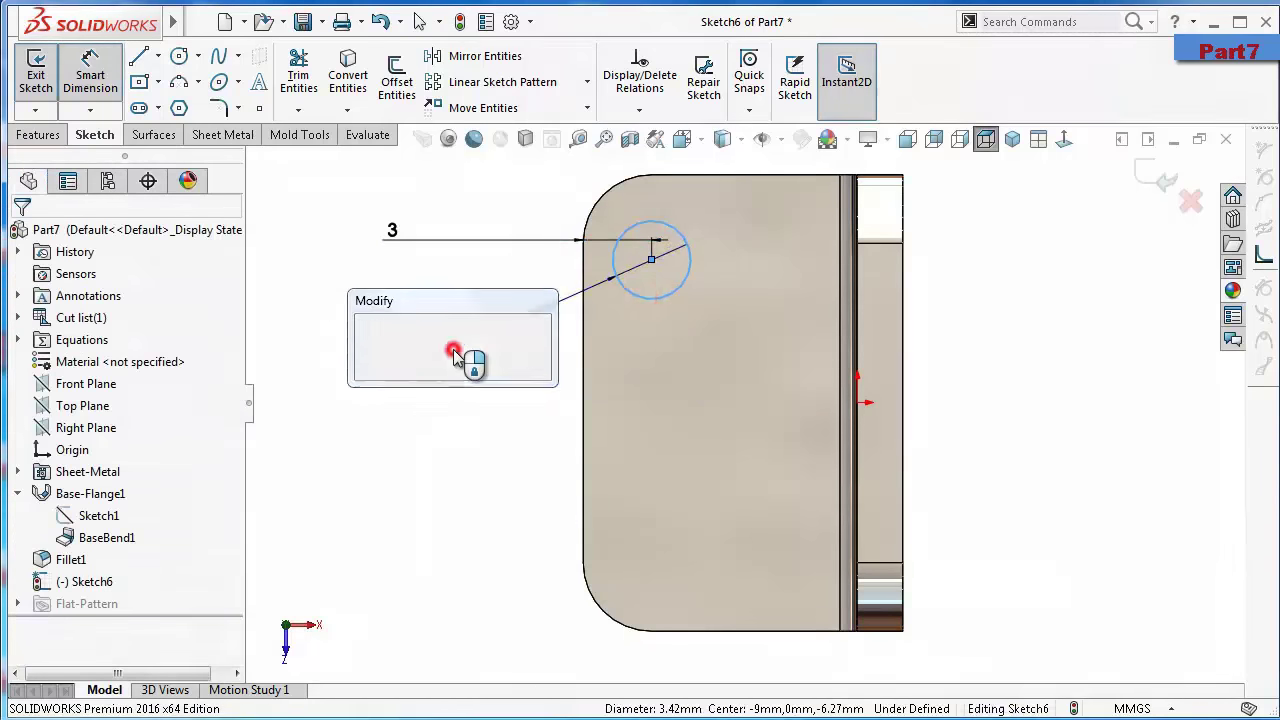
text(3)
key(Return)
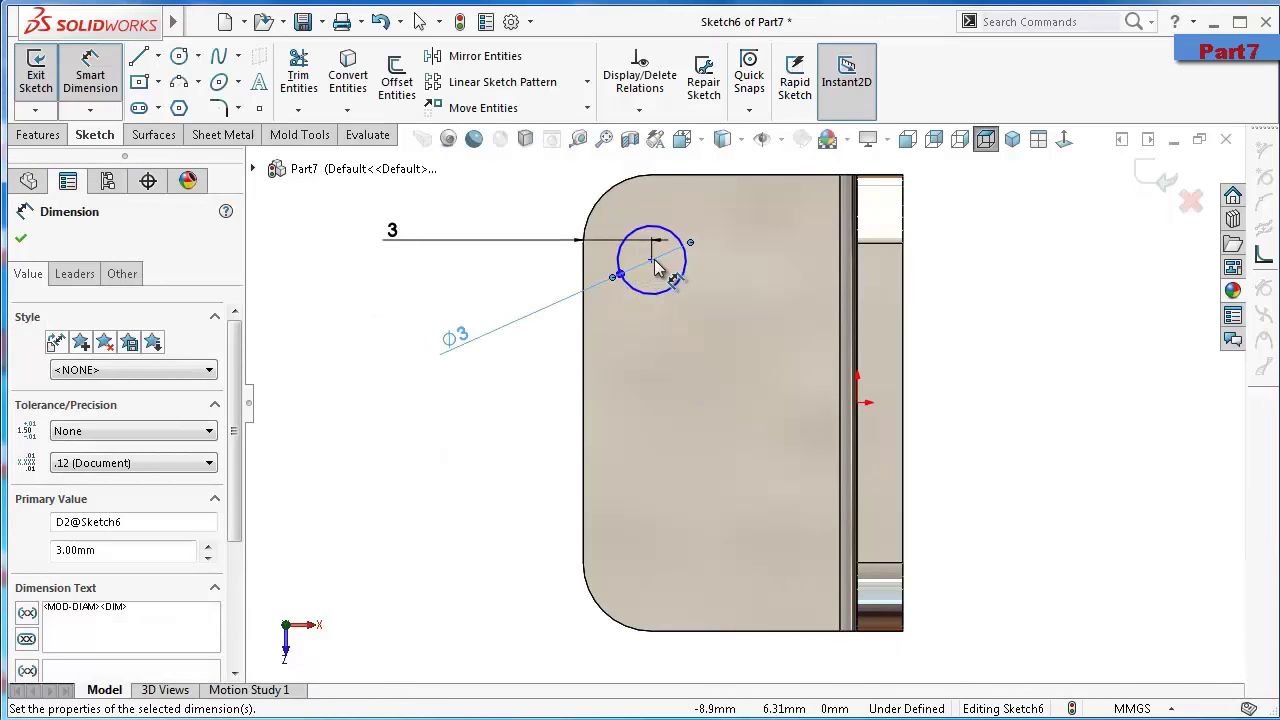
Dimension the circle centre 6 mm vertically from the origin
click(651, 260)
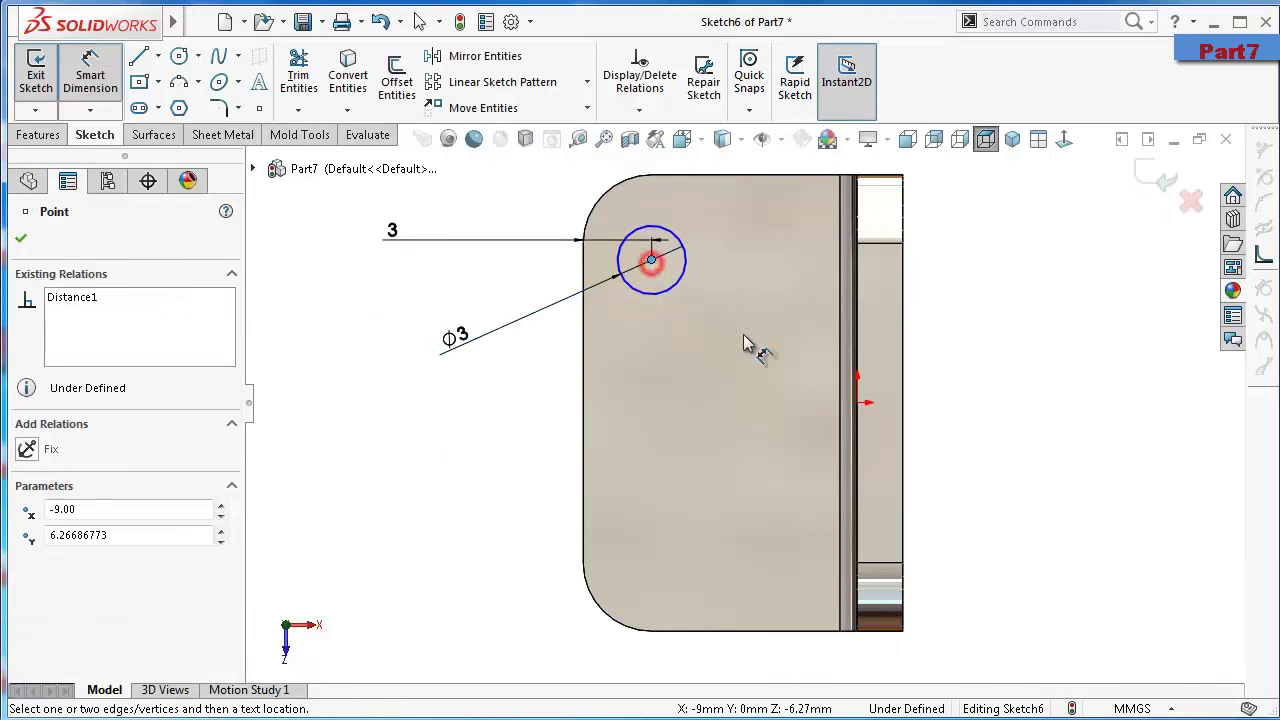
click(858, 404)
click(991, 402)
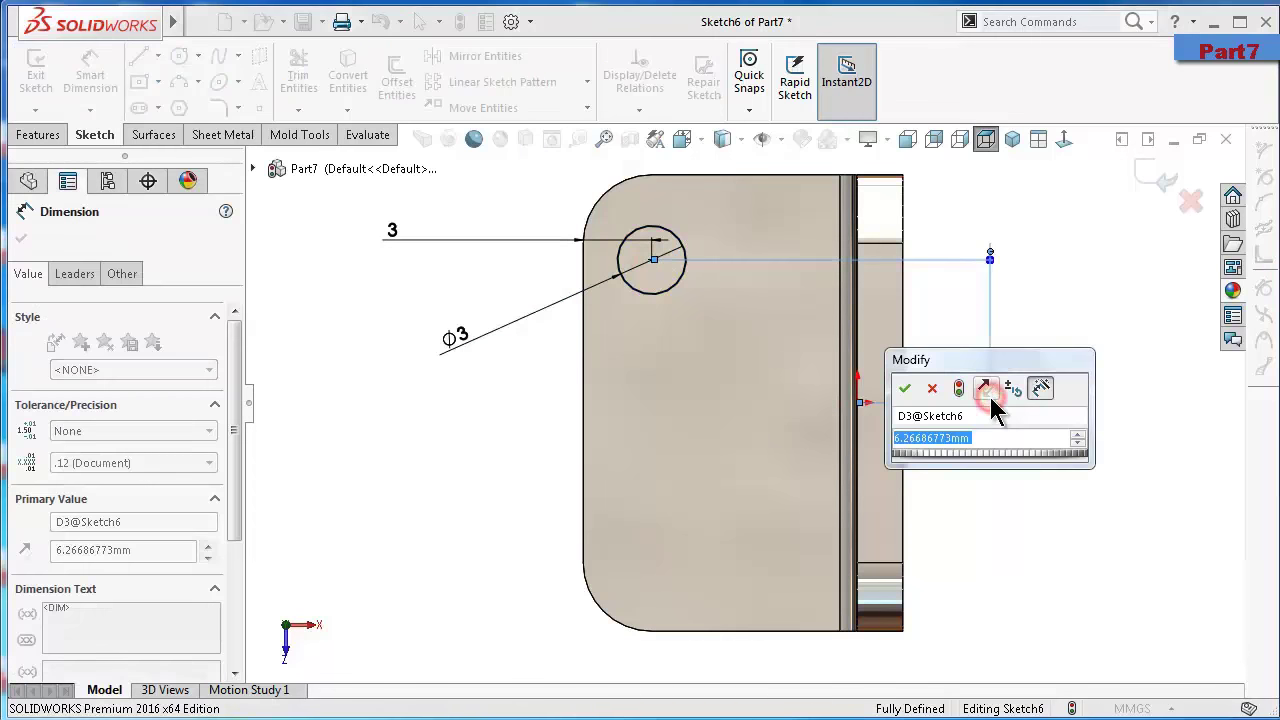
text(6)
key(Return)
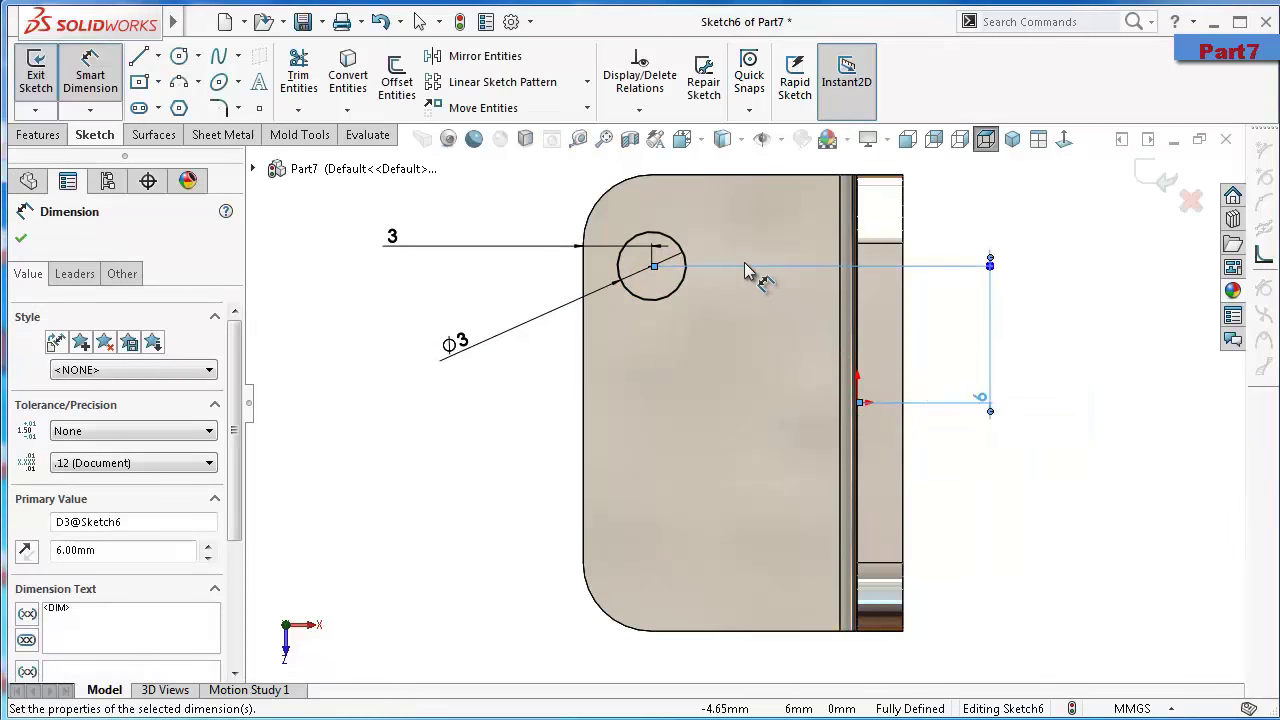
scroll(737, 266, down, 1)
scroll(737, 266, up, 1)
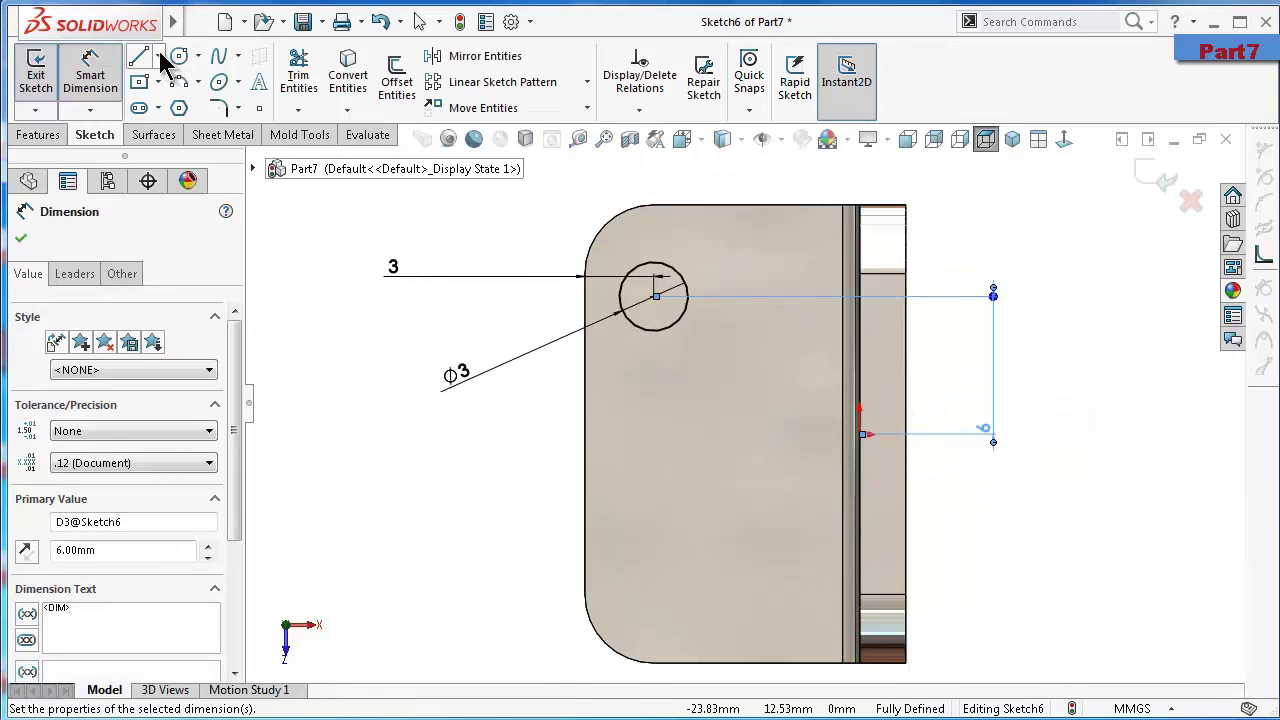
click(159, 57)
Draw a centreline from the origin to the left edge and mirror the circle about it
click(180, 104)
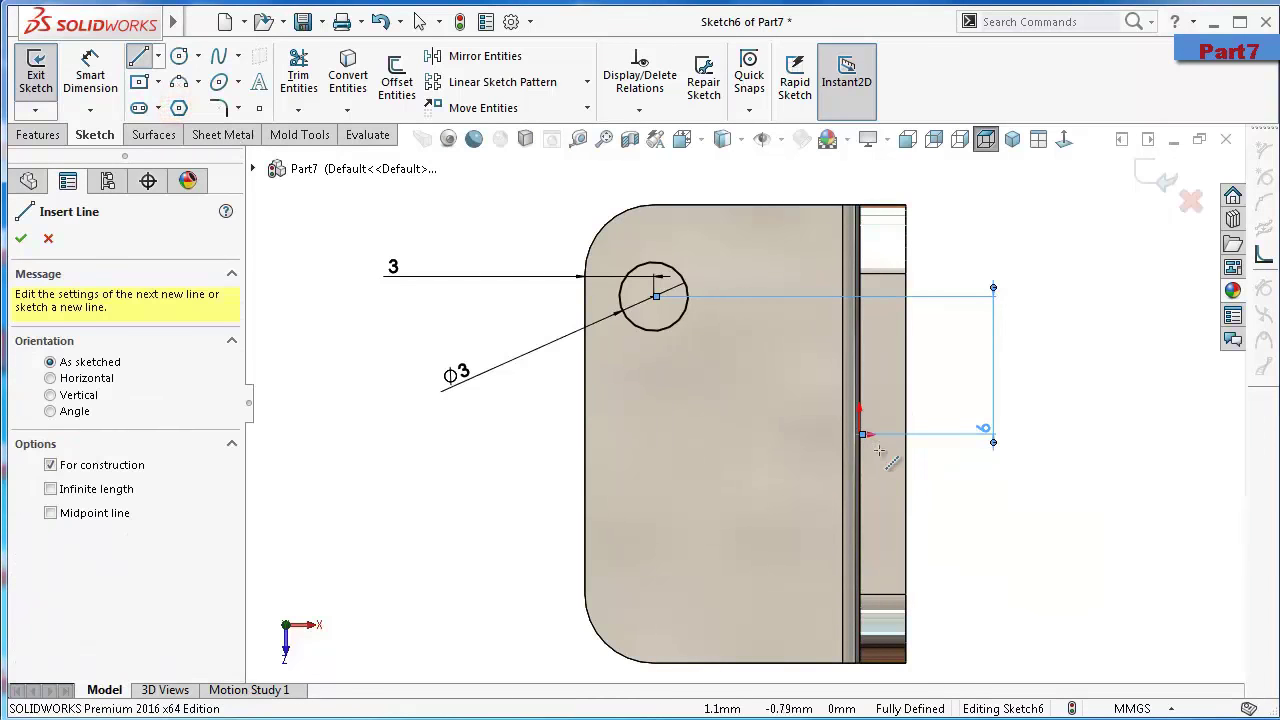
click(862, 434)
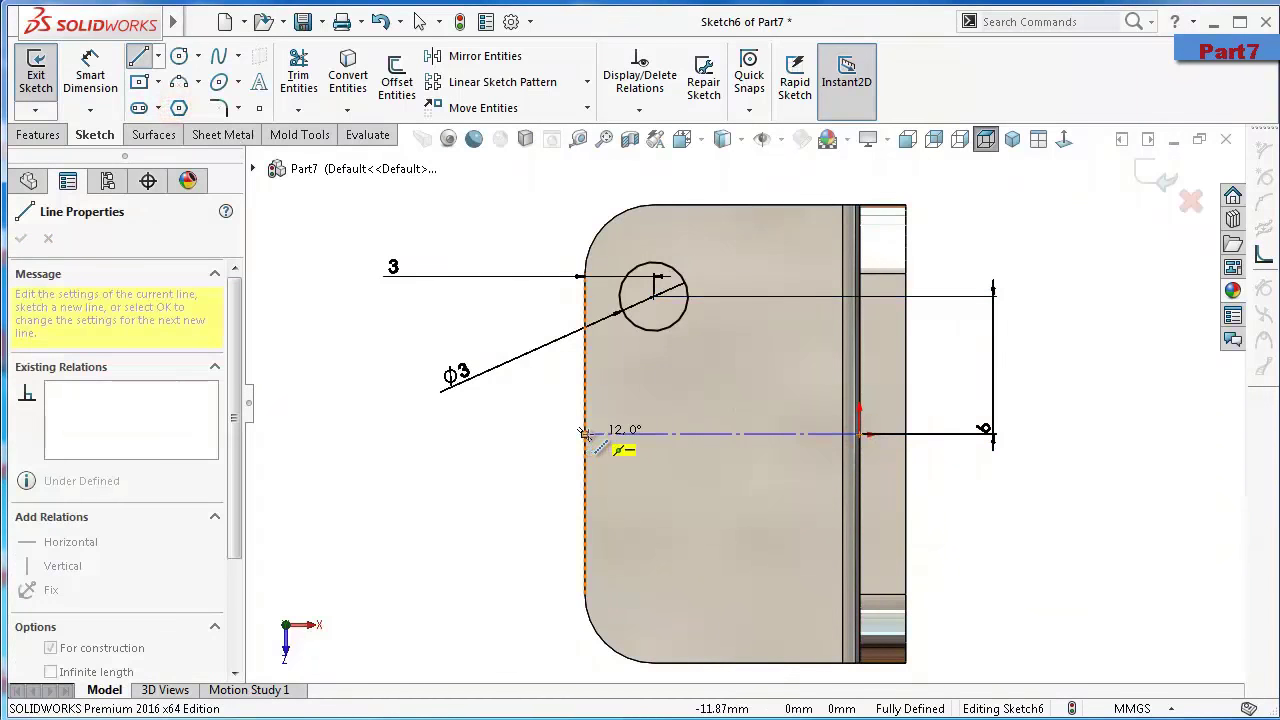
double_click(586, 434)
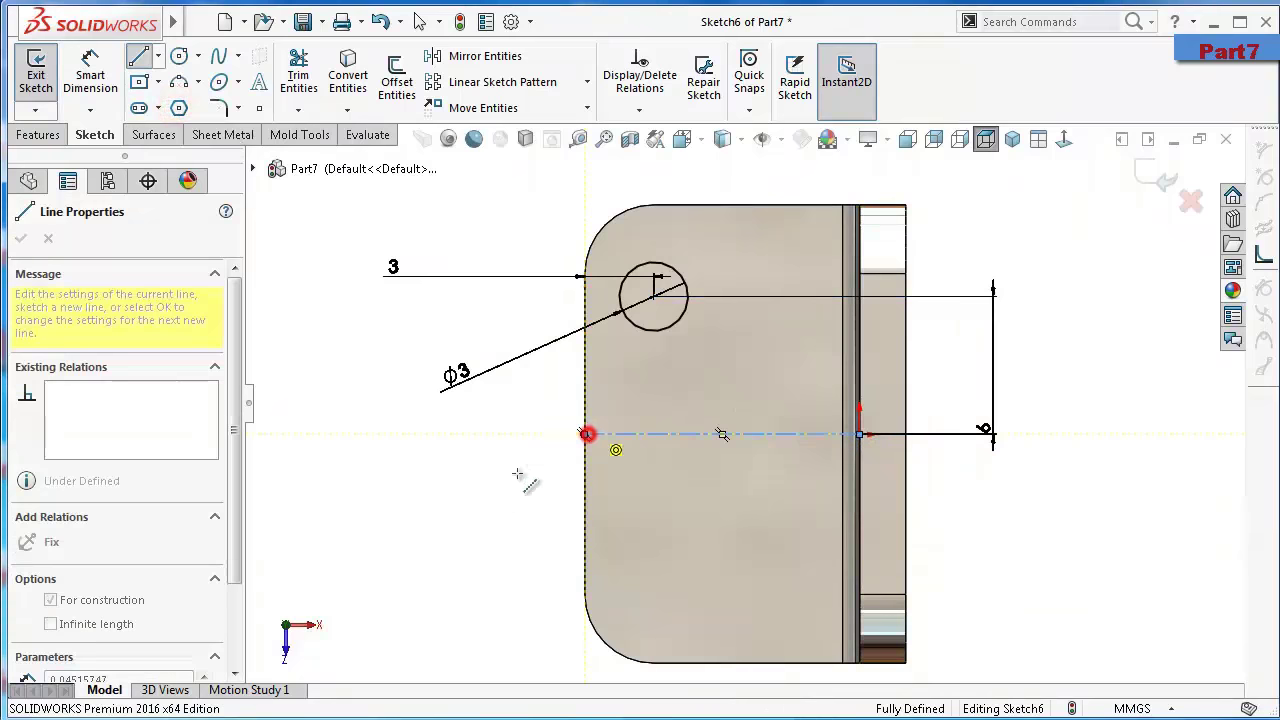
click(460, 70)
click(672, 329)
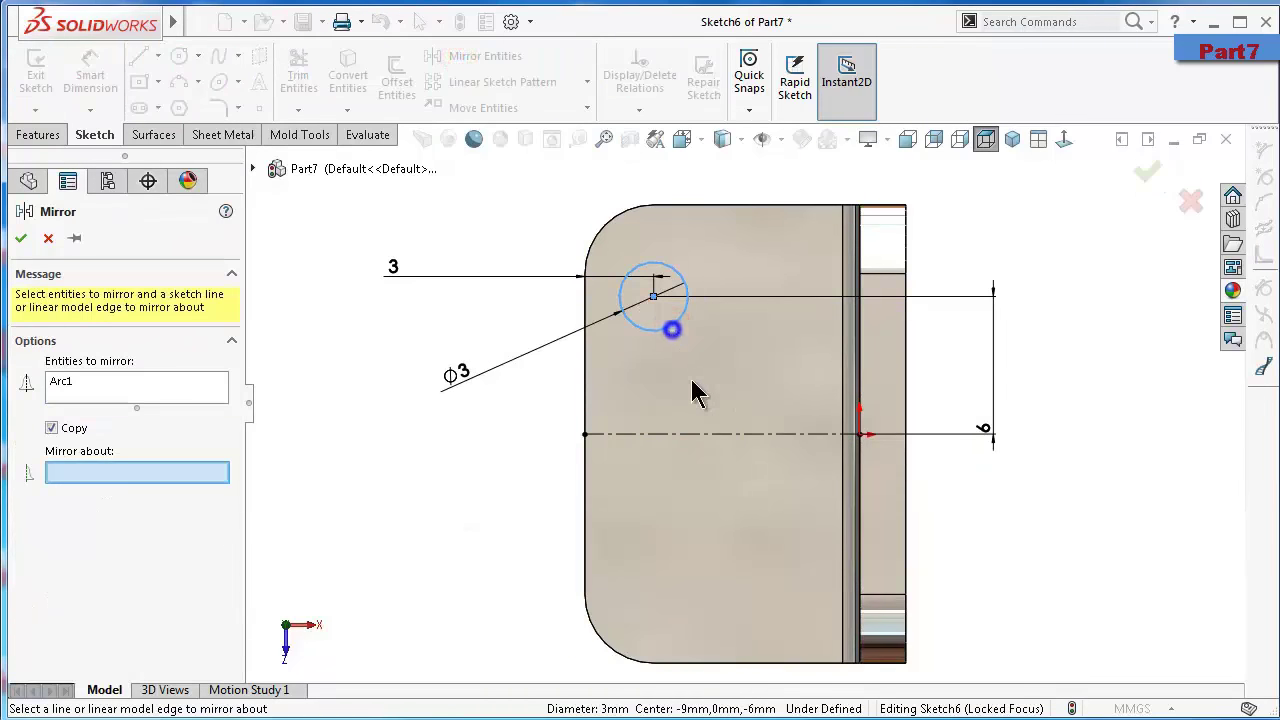
click(713, 434)
right_click(713, 434)
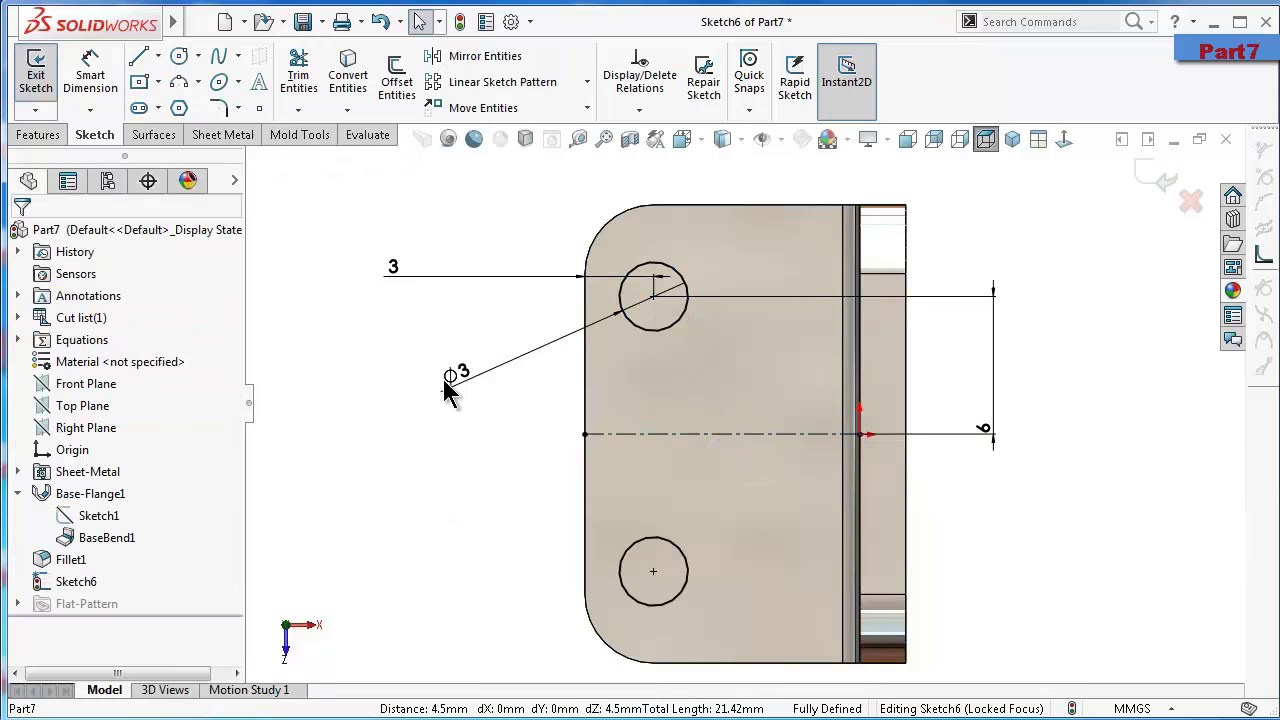
Extrude-cut both circles Through All, then orbit to an angled view
click(37, 135)
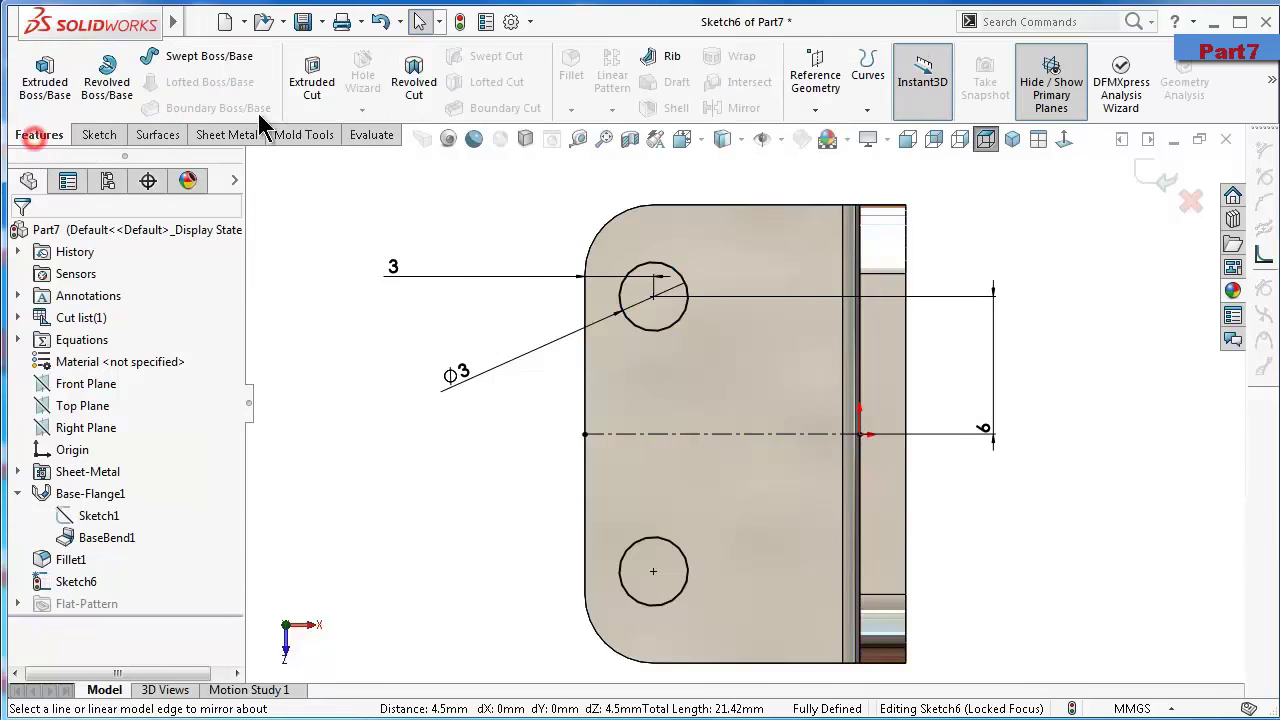
click(312, 88)
click(90, 360)
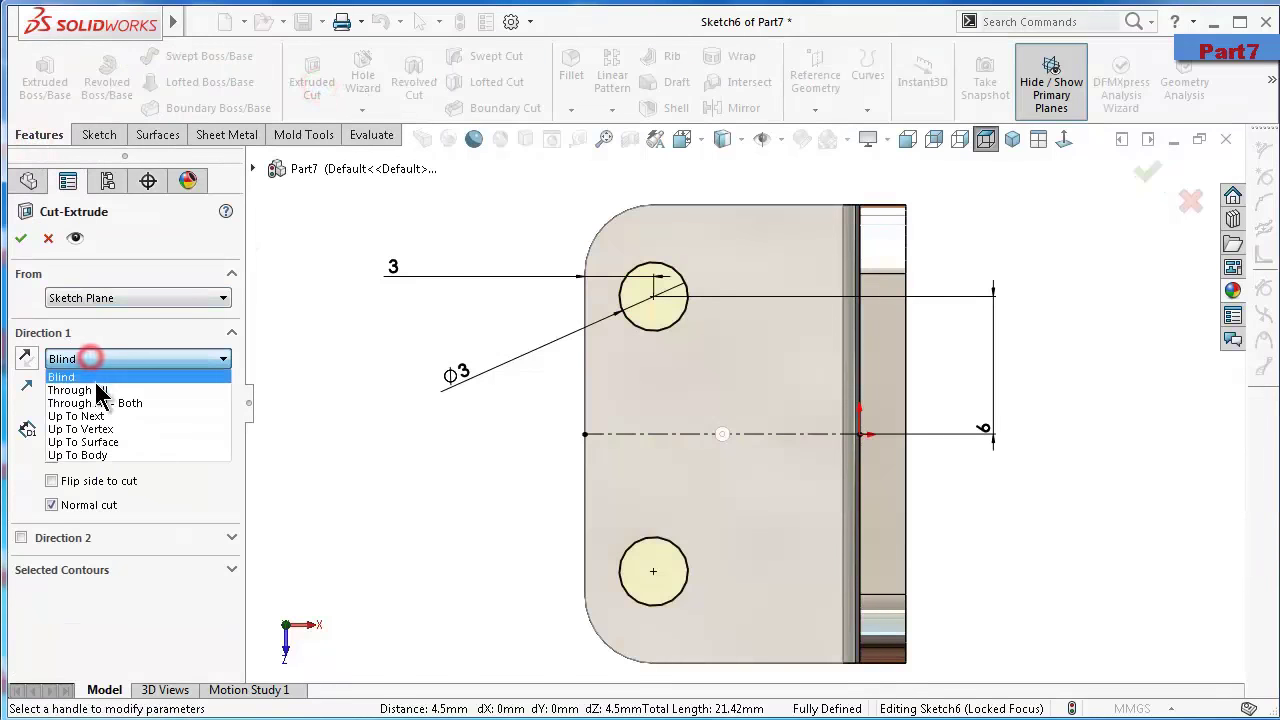
click(92, 386)
click(21, 238)
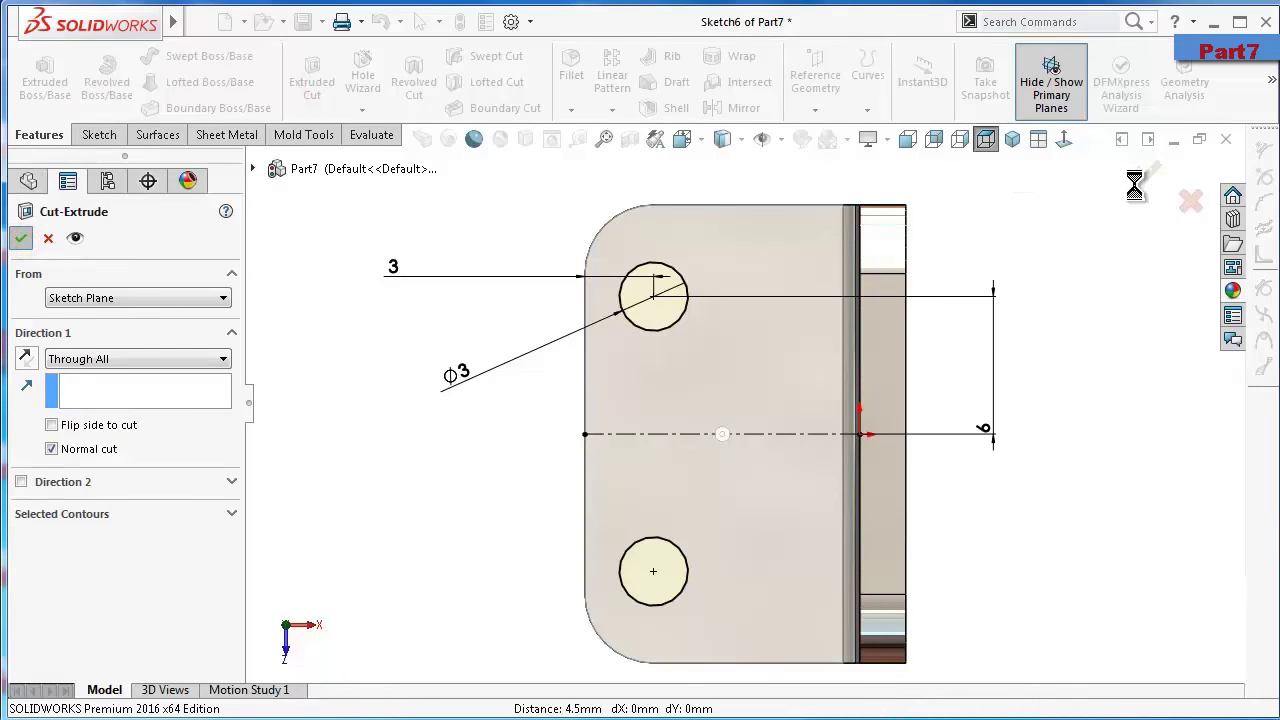
middle_drag(971, 400, 1085, 443)
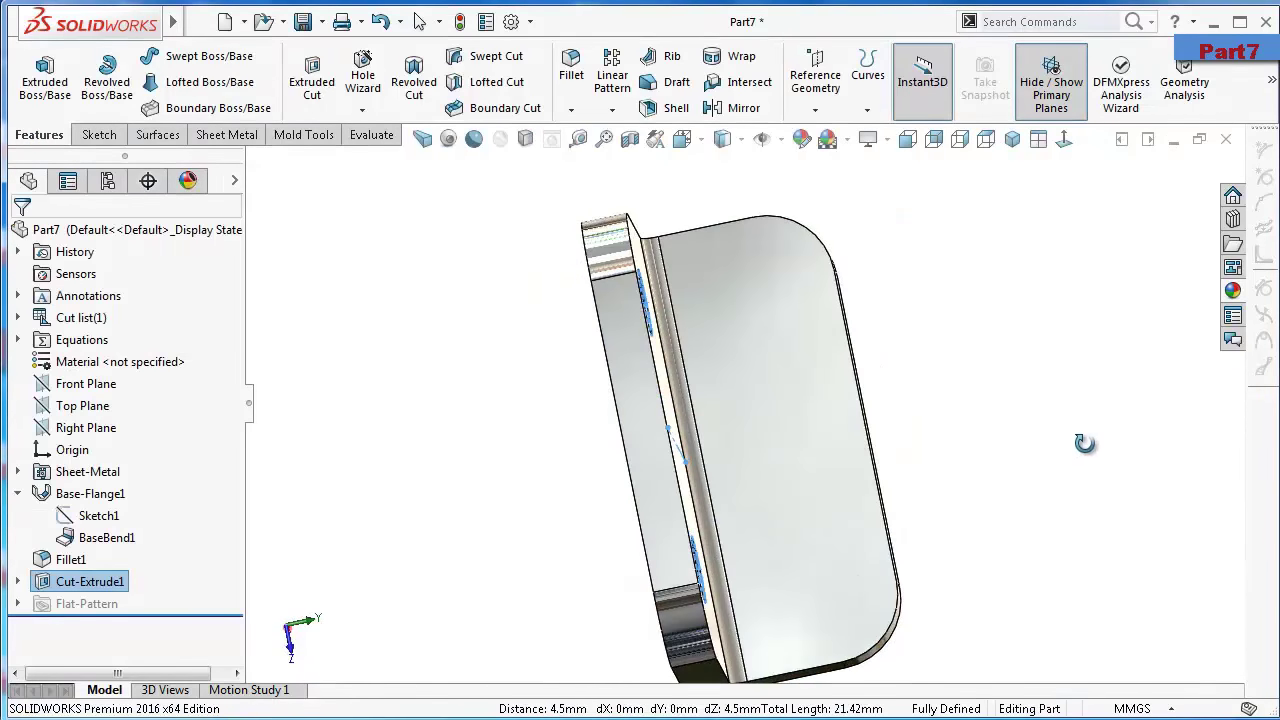
Start a new sketch on the upright flange face, viewed normal to it
click(795, 463)
click(866, 390)
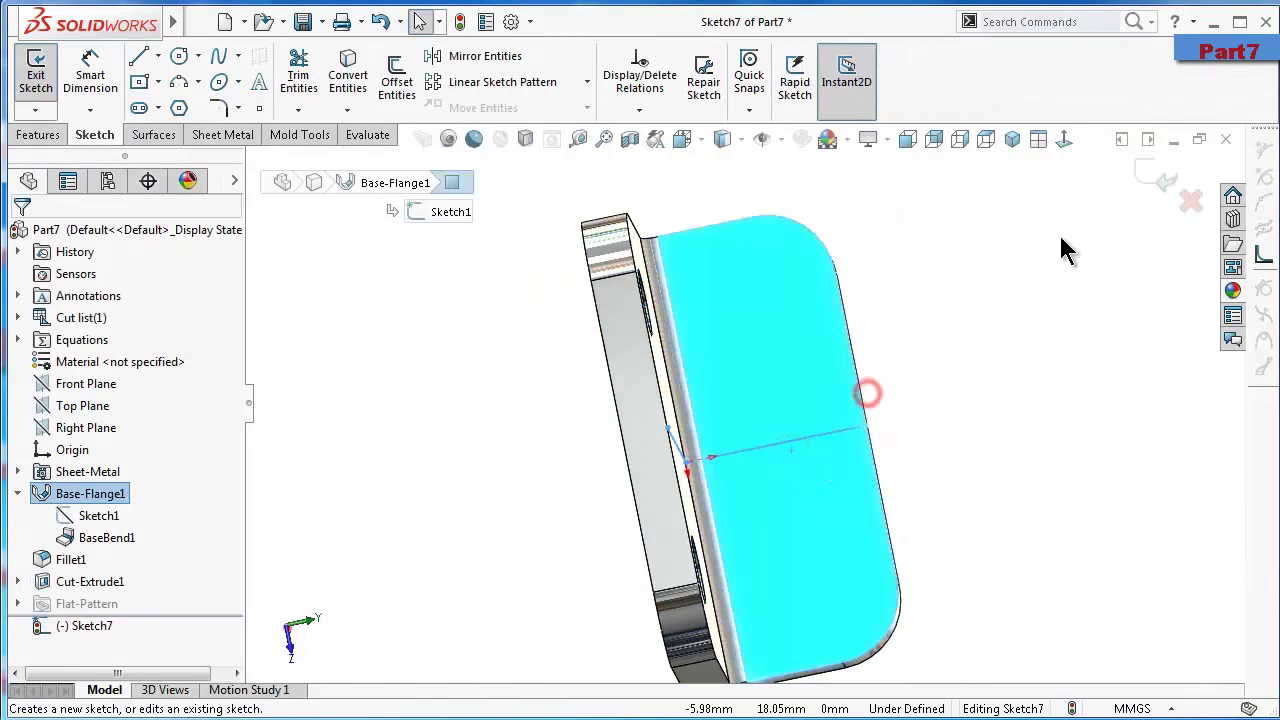
click(1064, 139)
click(1034, 210)
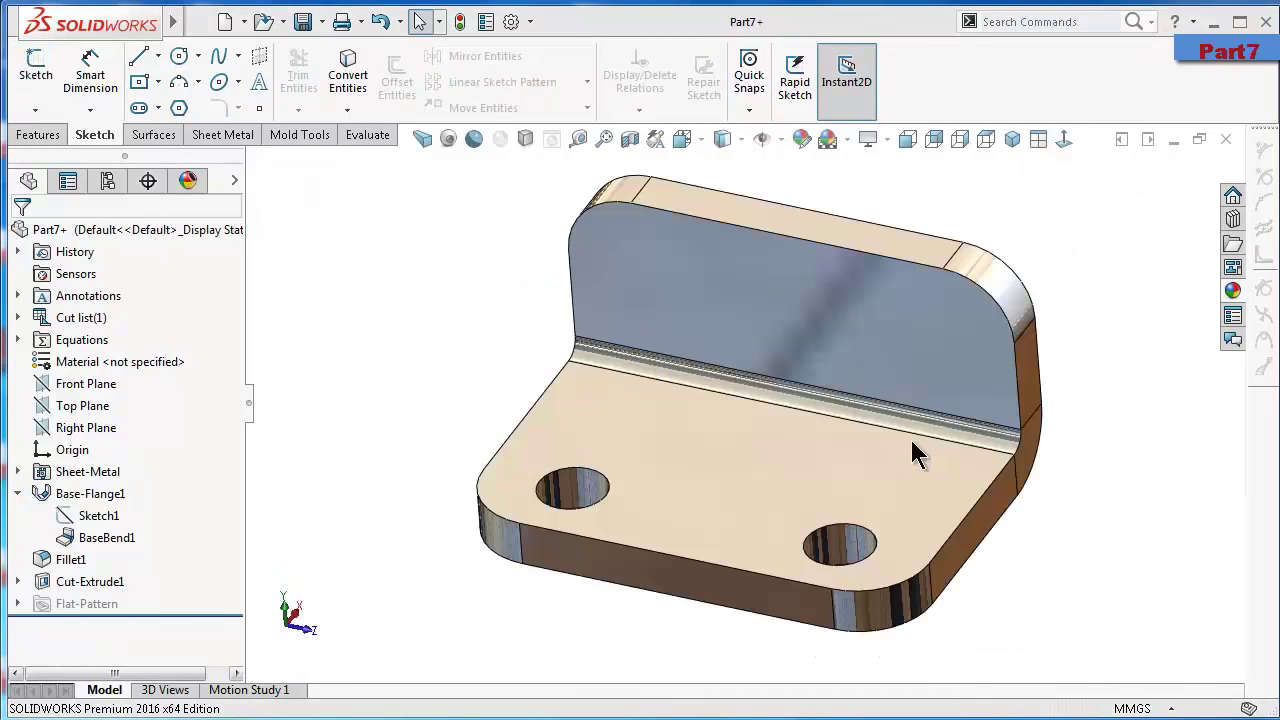
click(896, 350)
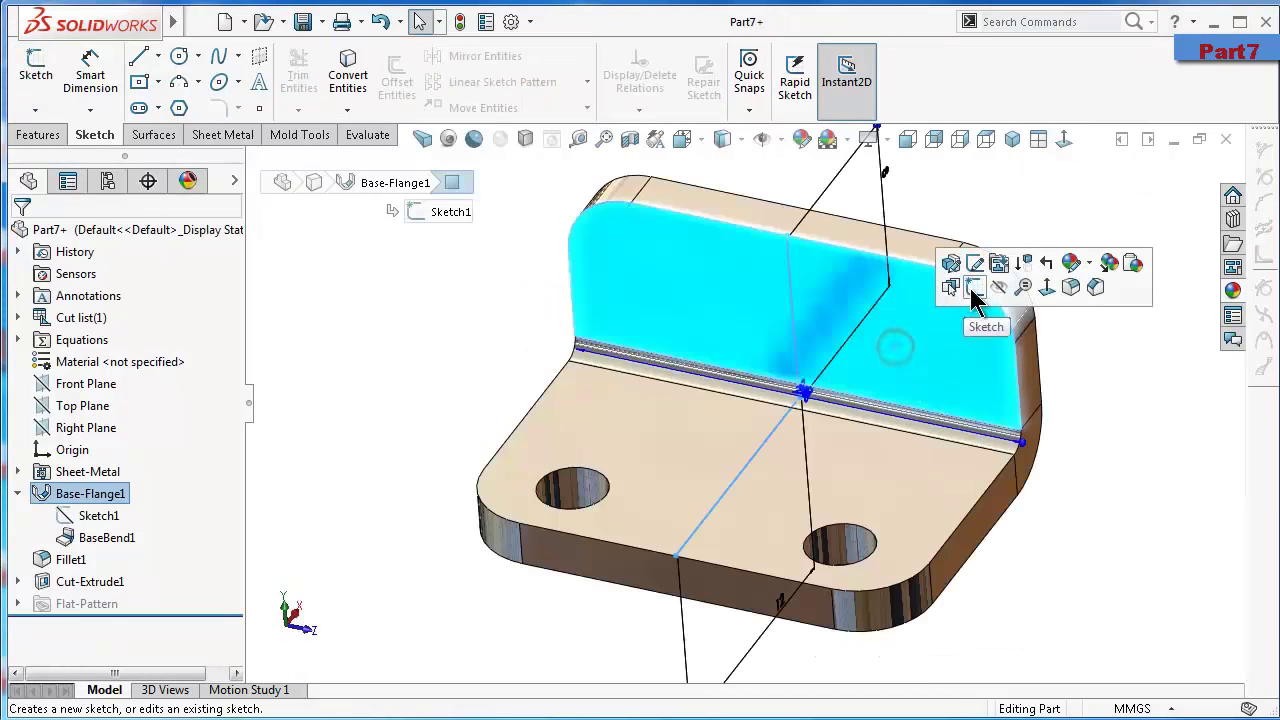
click(972, 288)
click(1064, 143)
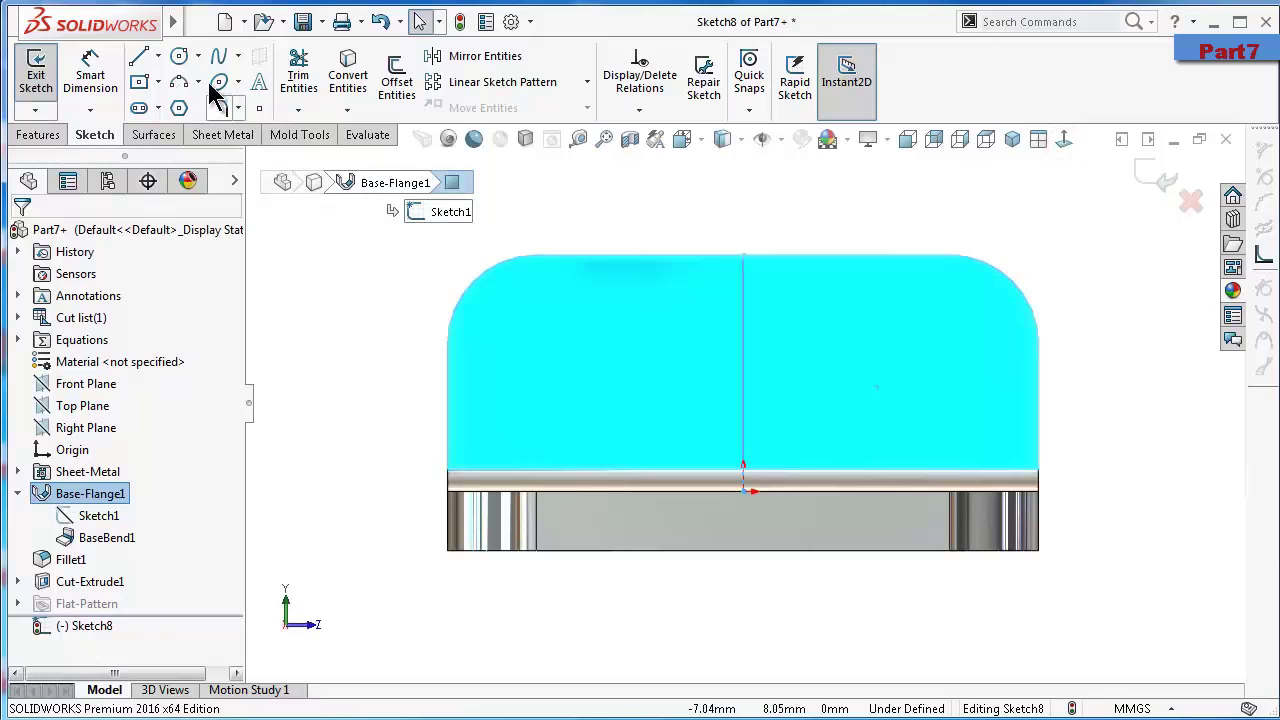
Draw a circle on the centreline and give it a 1.5 mm diameter
click(186, 57)
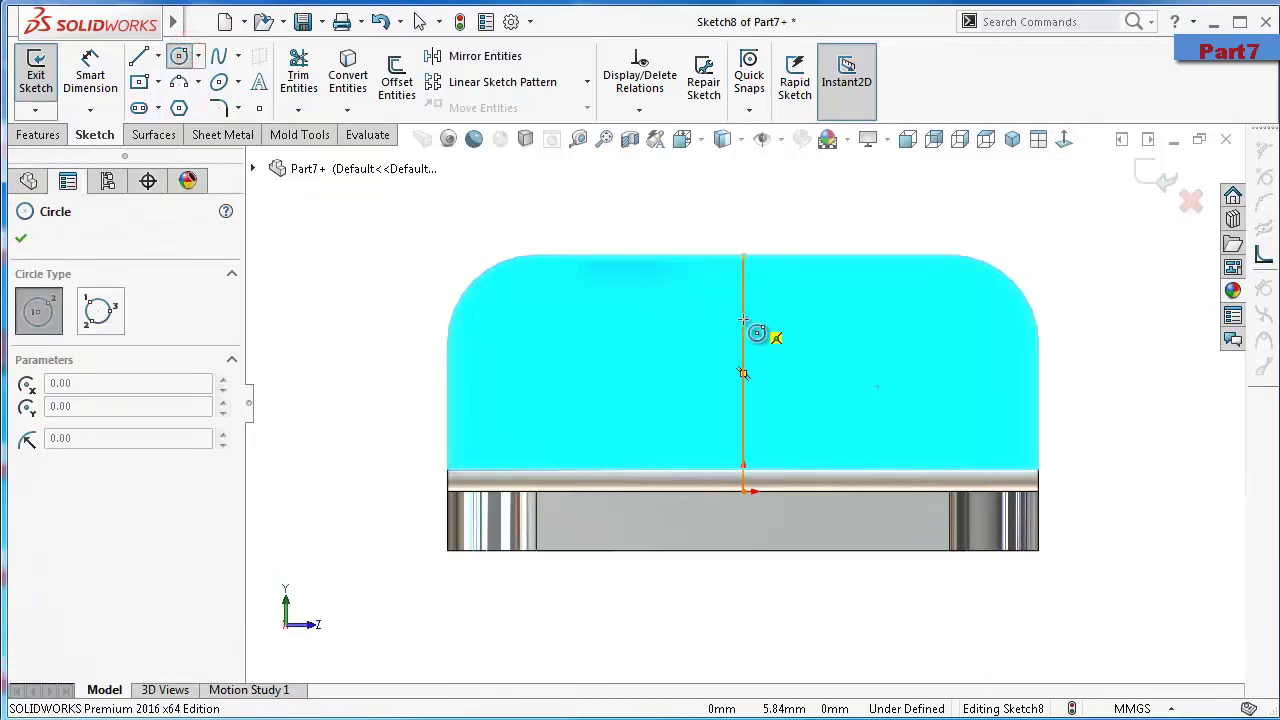
click(743, 319)
click(720, 303)
right_drag(335, 395, 335, 330)
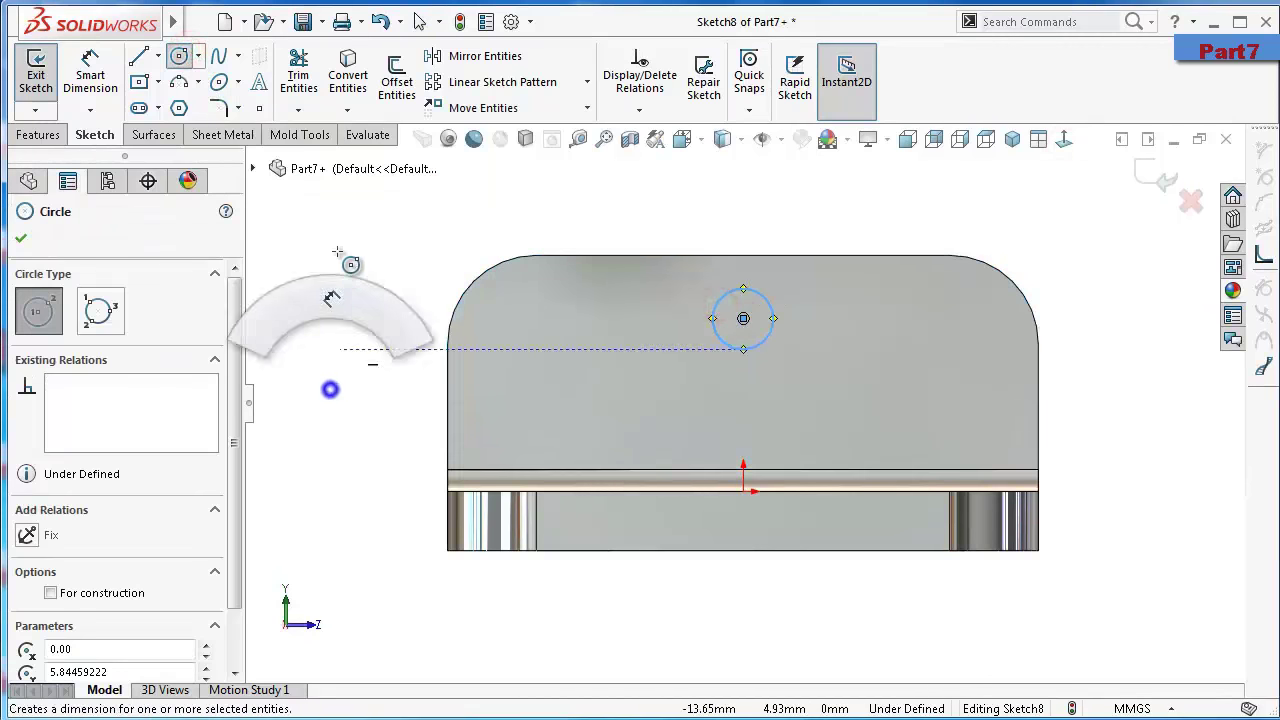
click(713, 312)
click(374, 238)
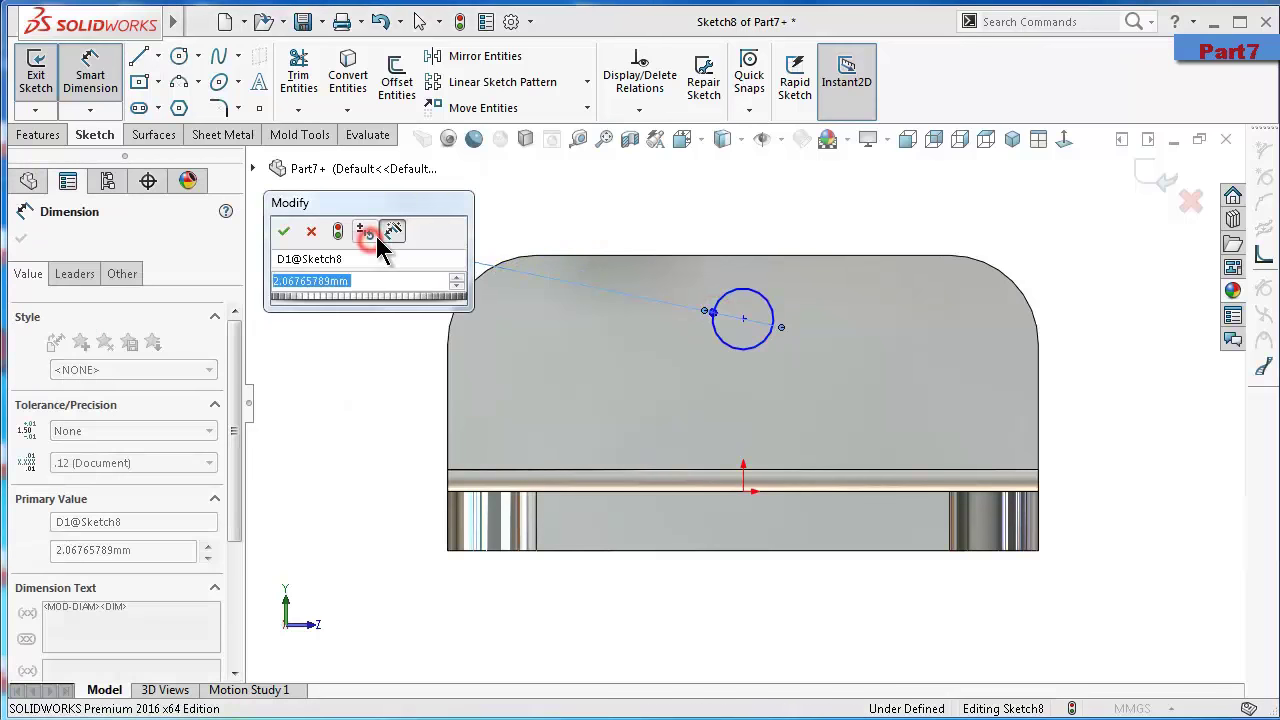
text(1.5)
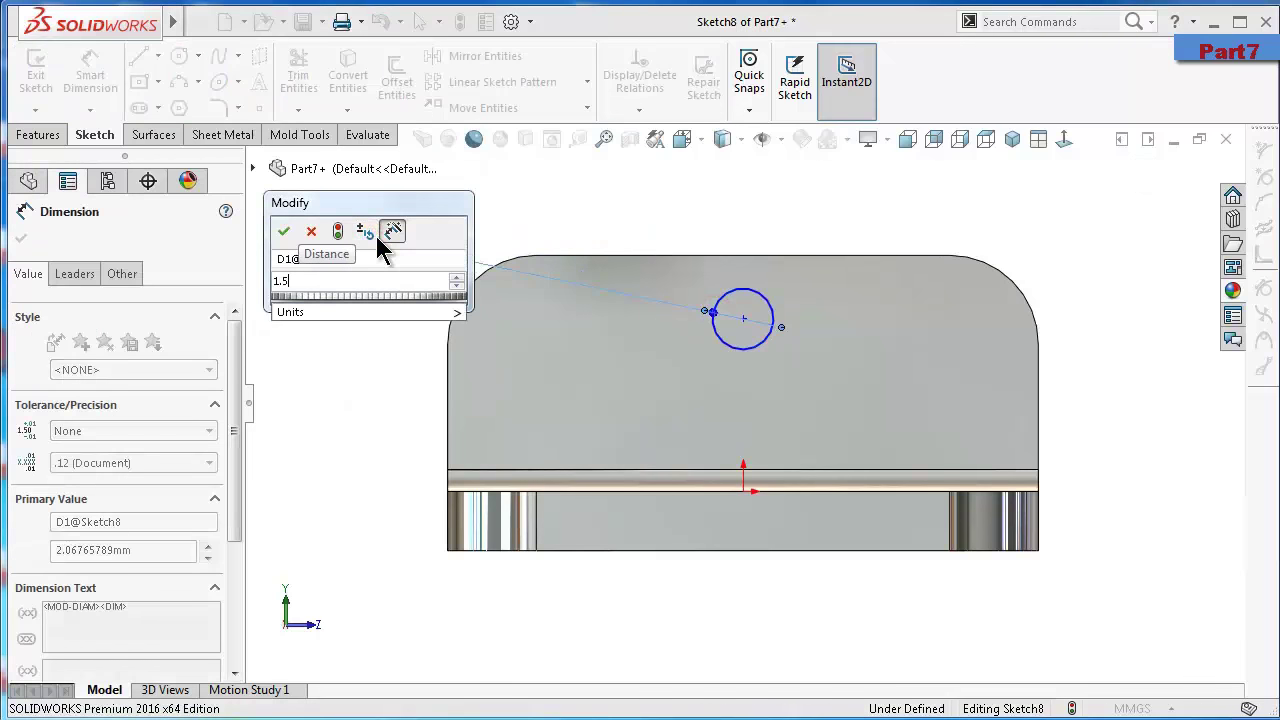
key(Return)
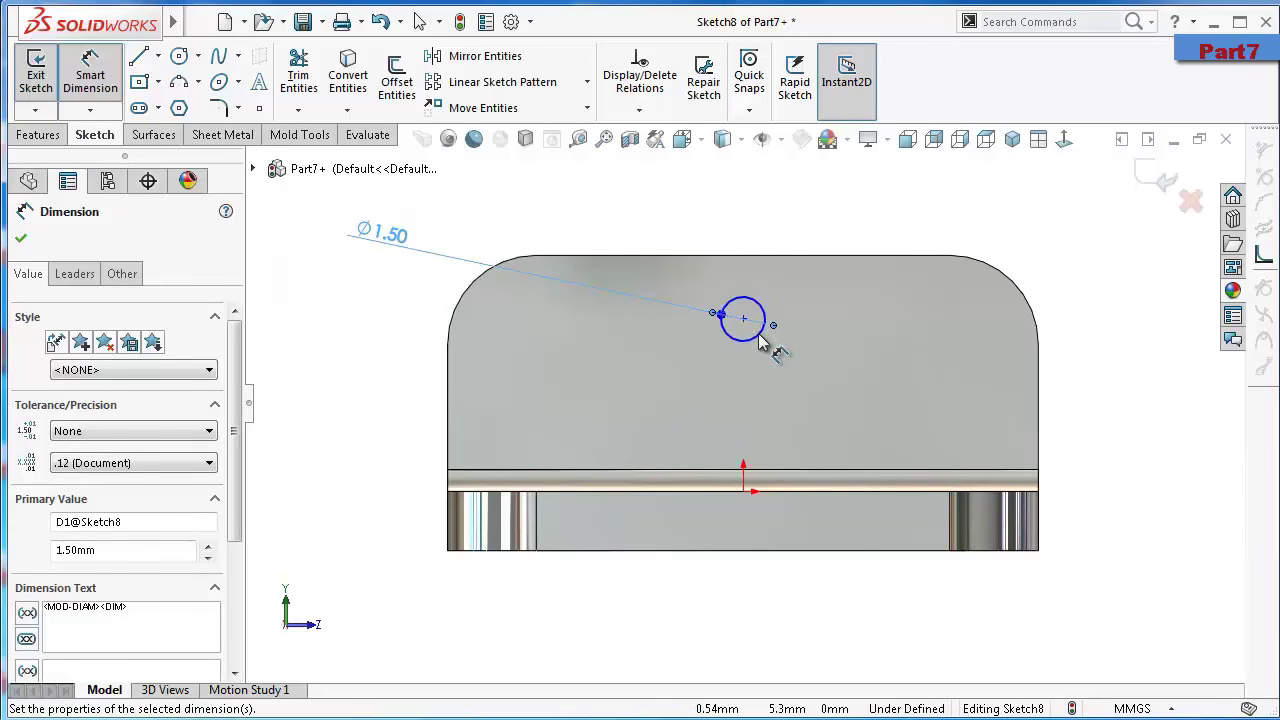
Dimension the circle centre 2 mm from the flange's top edge
click(743, 319)
click(743, 256)
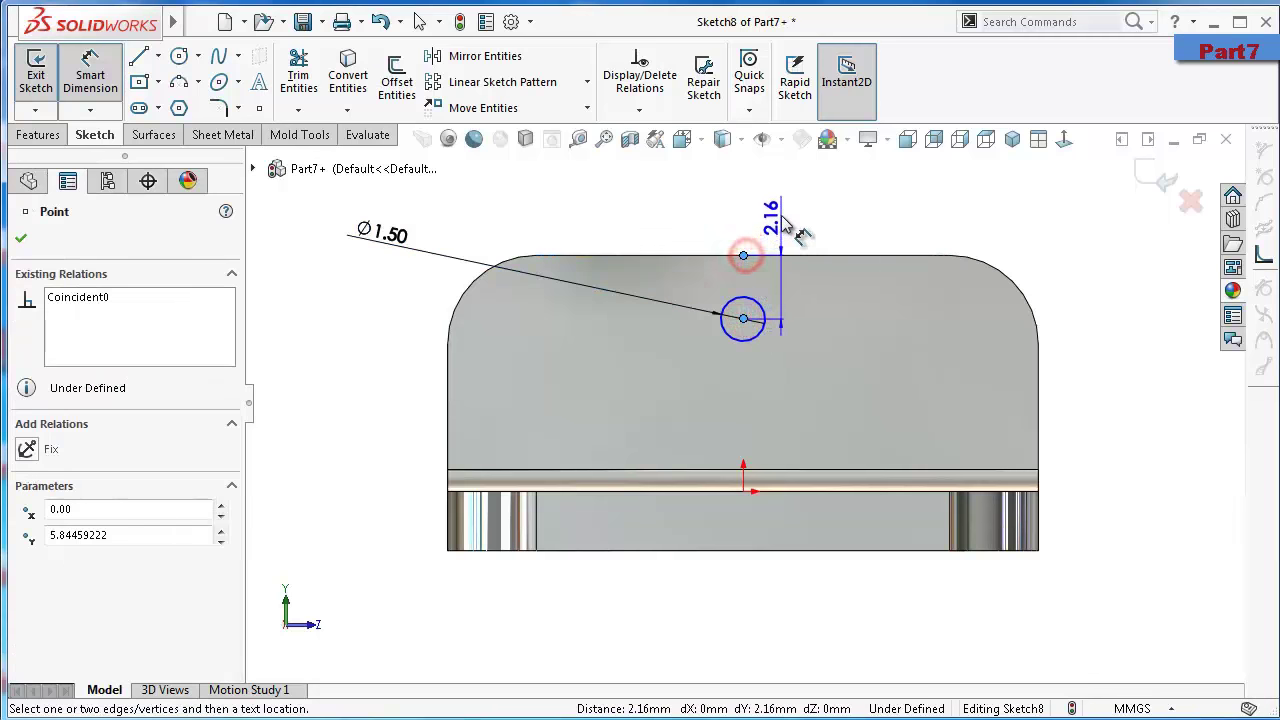
click(780, 206)
text(3)
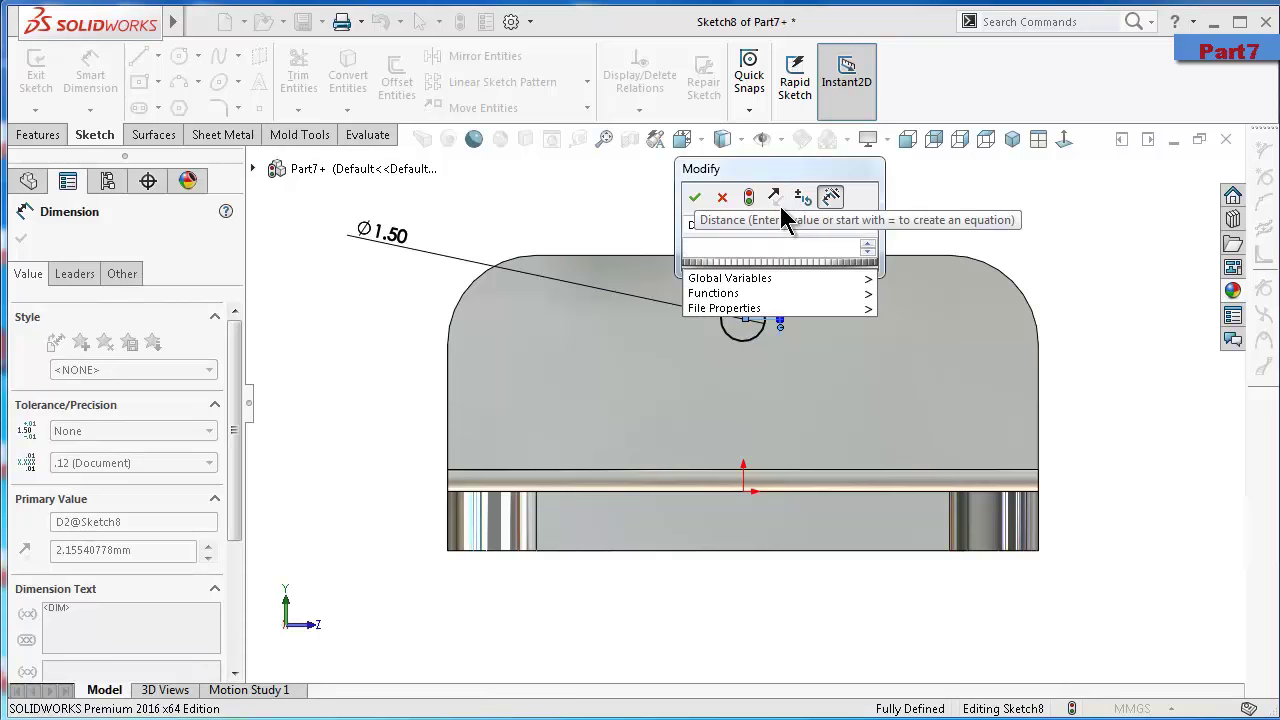
key(Escape)
key(Escape)
click(618, 225)
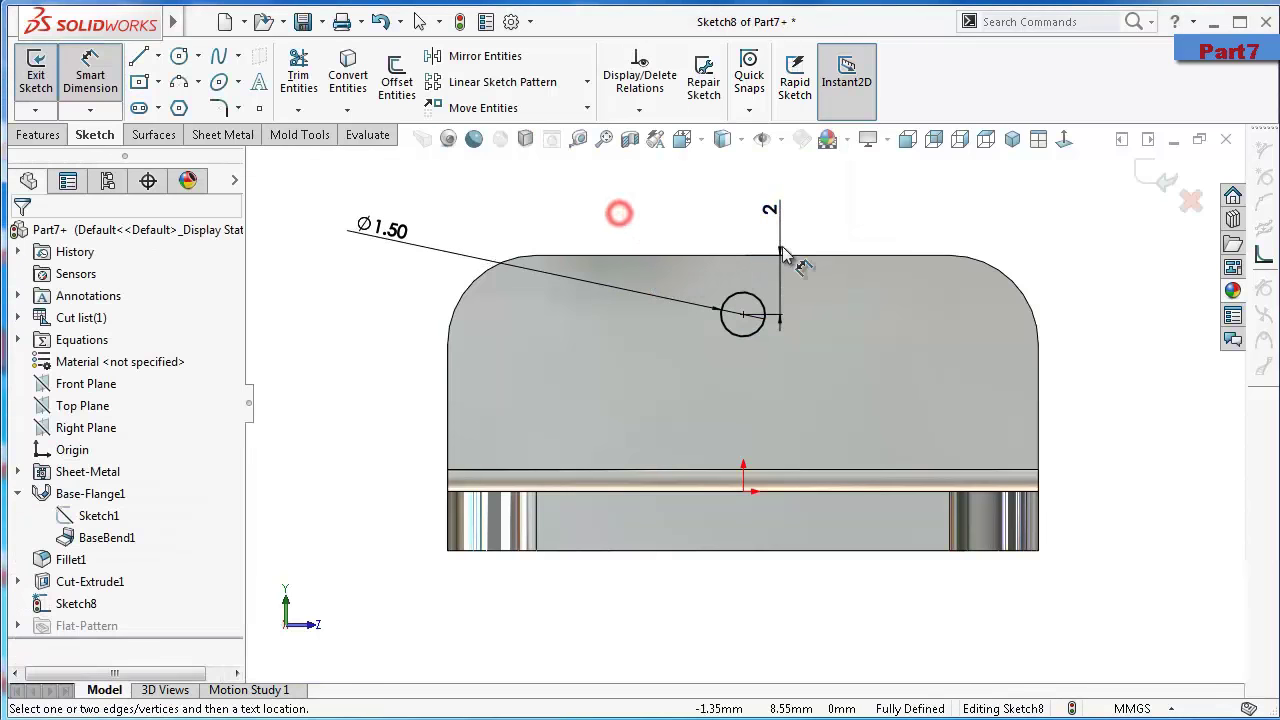
click(36, 134)
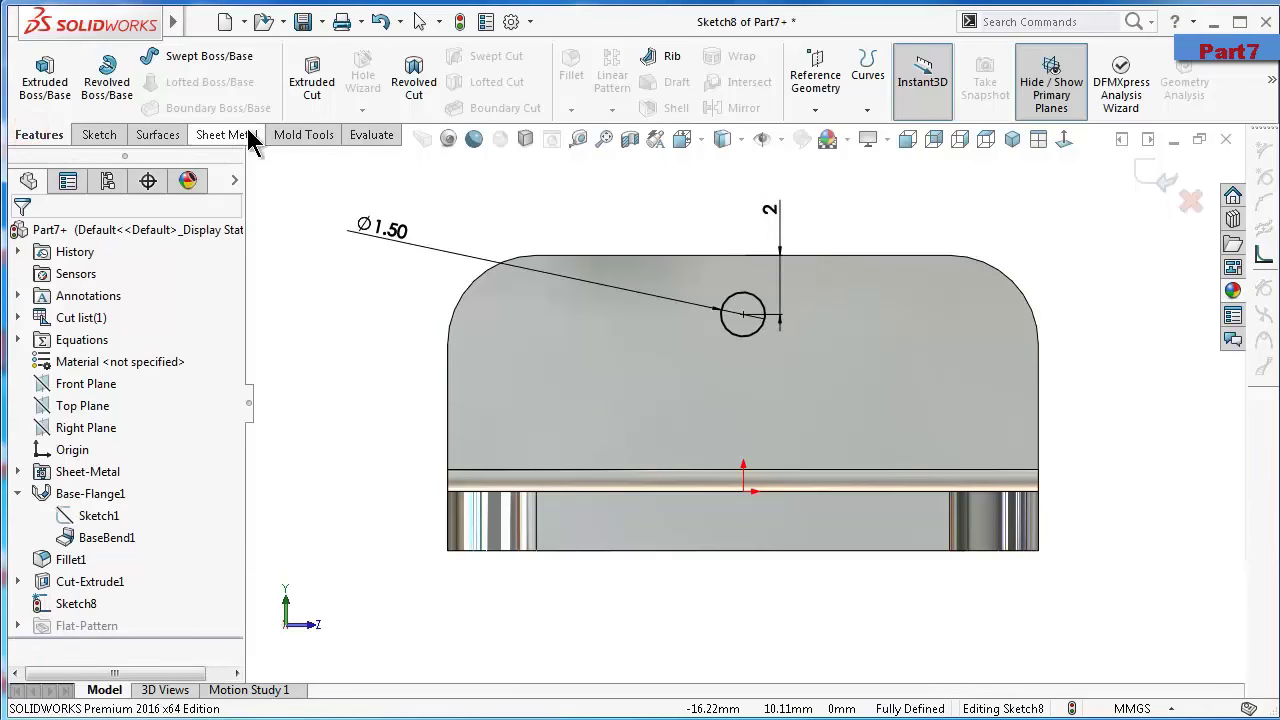
Cut the 1.5 mm circle Through All the upright flange
click(316, 88)
click(120, 358)
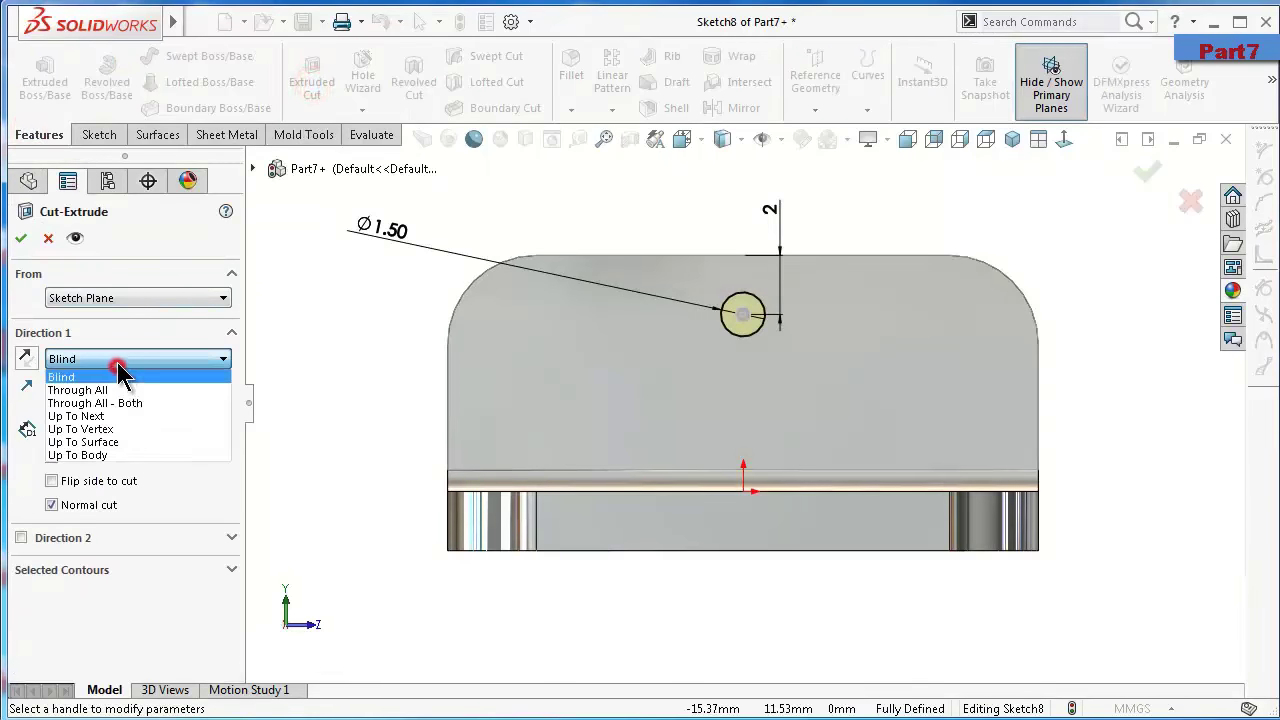
click(125, 390)
click(20, 237)
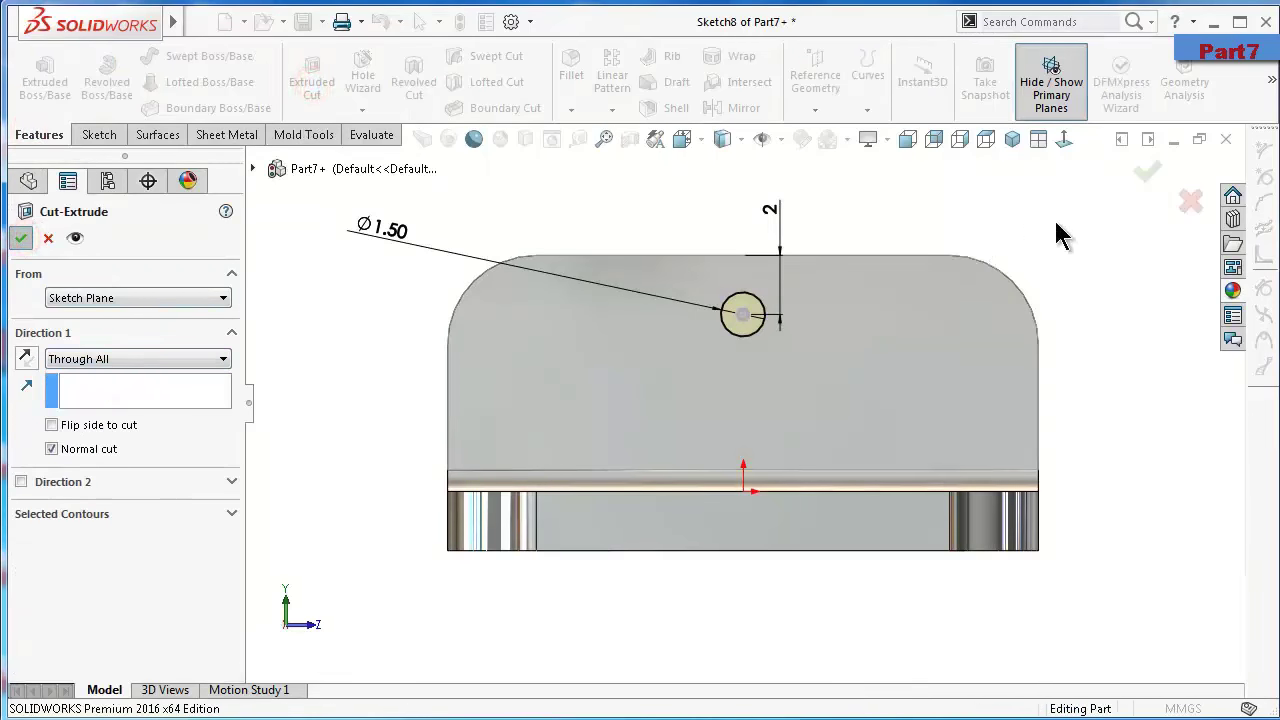
middle_drag(1096, 262, 1010, 307)
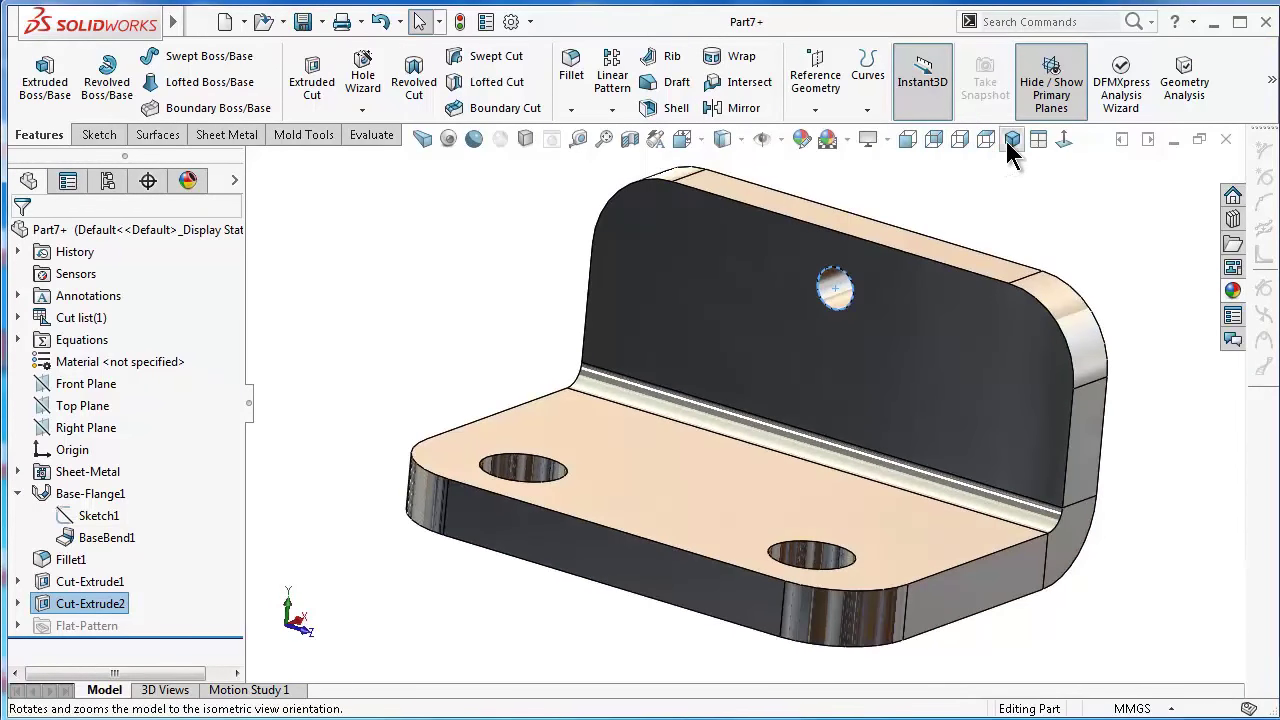
Switch to isometric view, then flatten and refold the bracket to check its flat pattern
click(1010, 143)
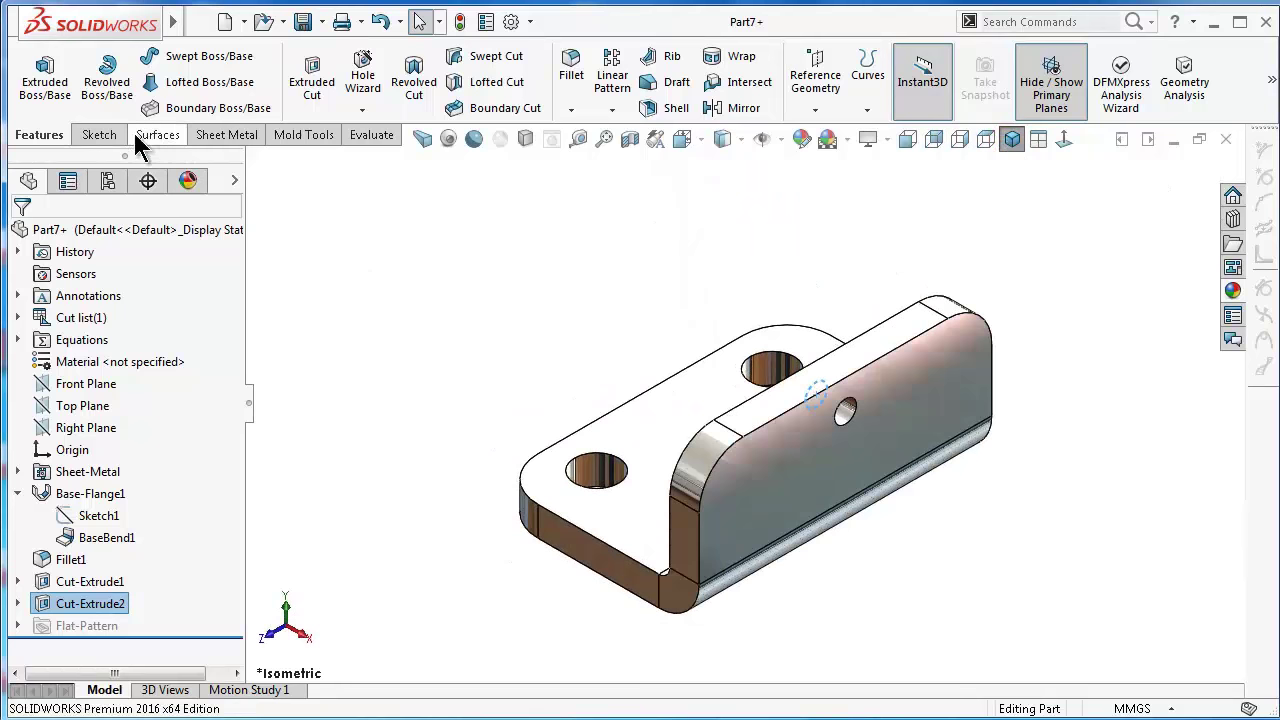
click(236, 134)
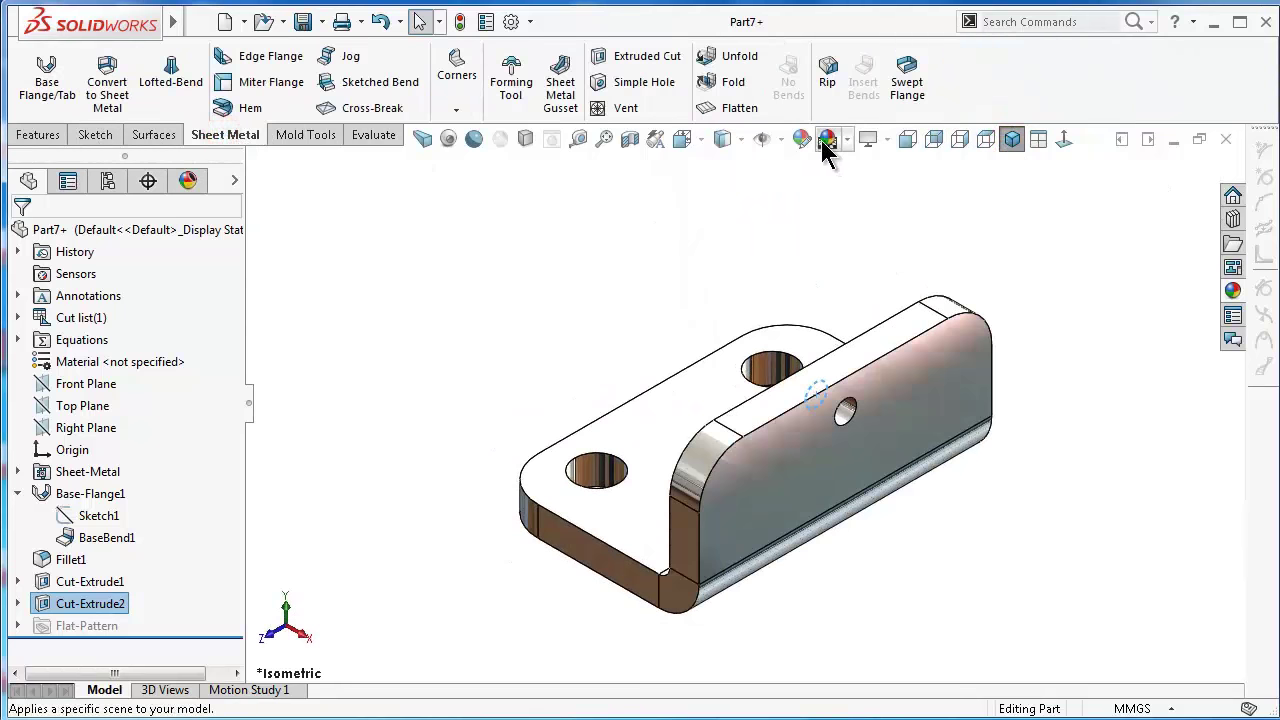
click(738, 108)
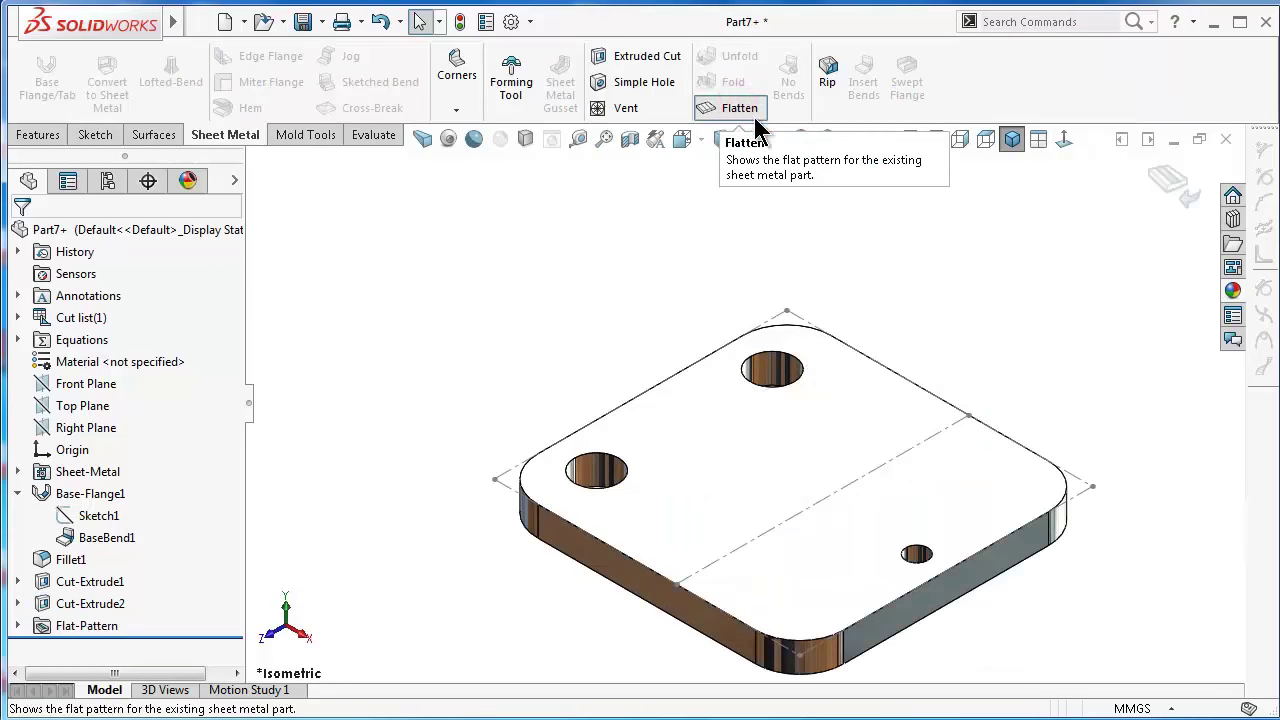
click(1163, 183)
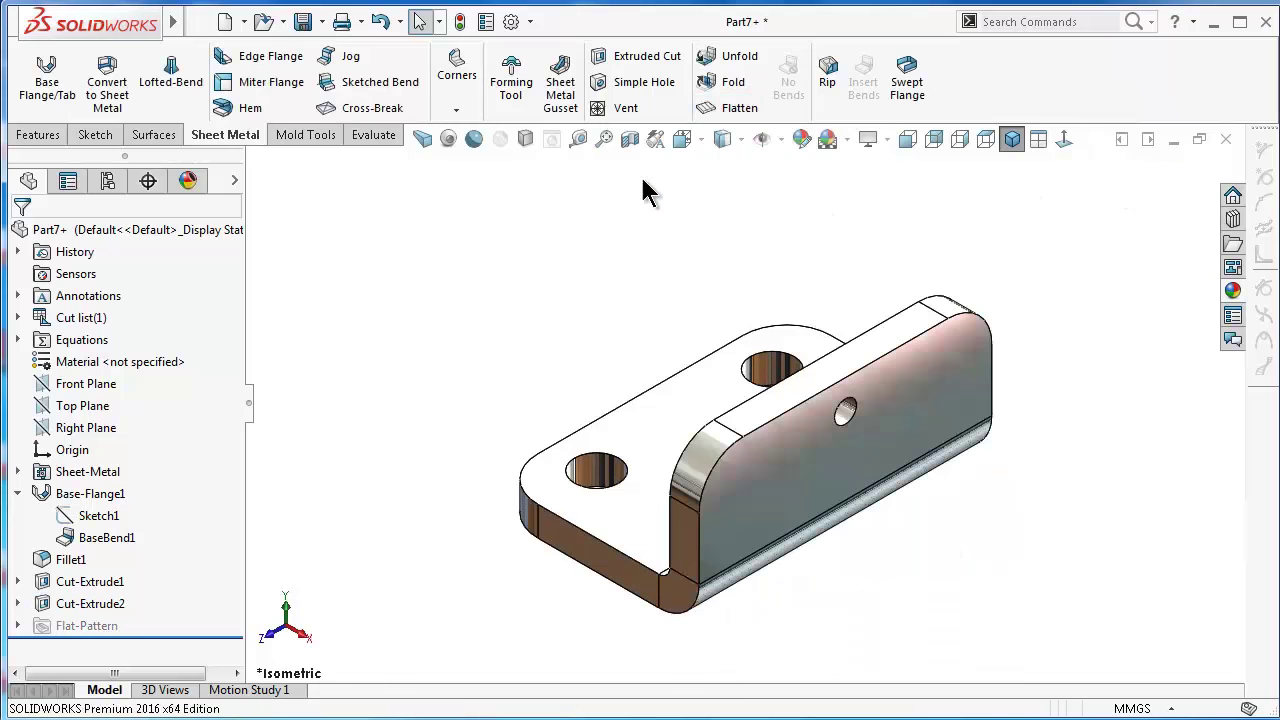
Turn off perspective and turn on shadows in the model display
click(424, 140)
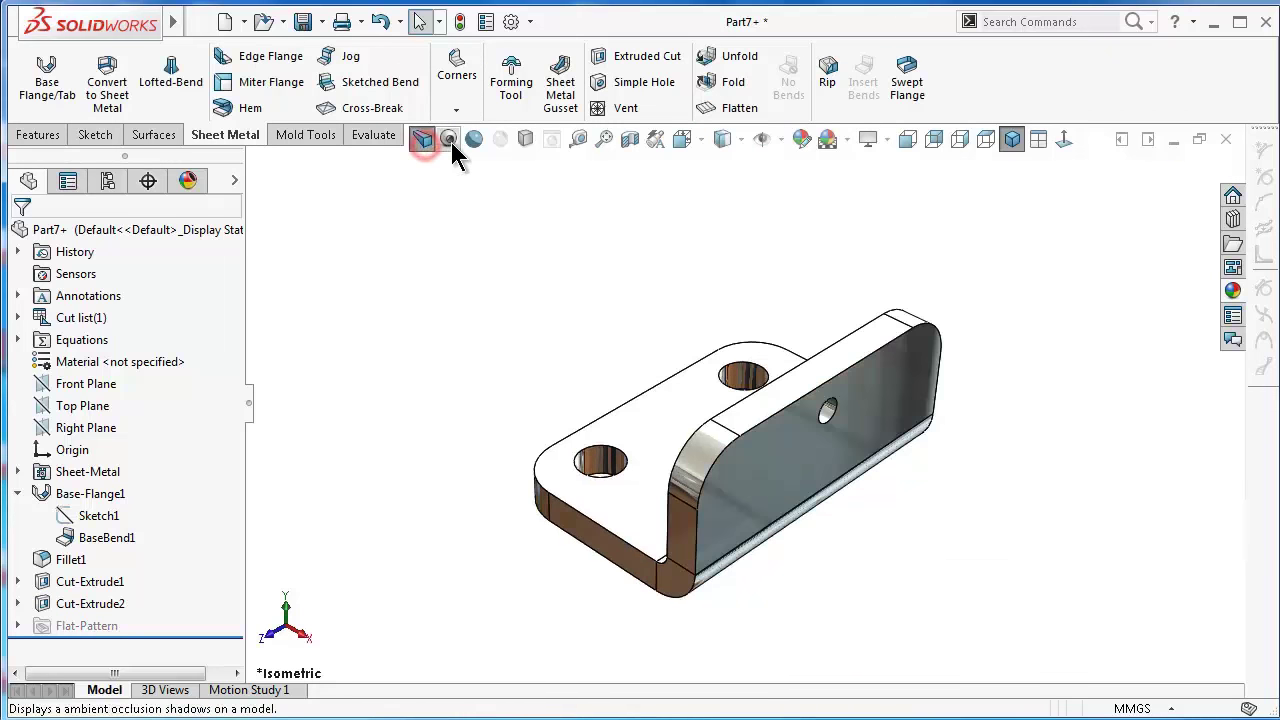
click(474, 138)
click(528, 137)
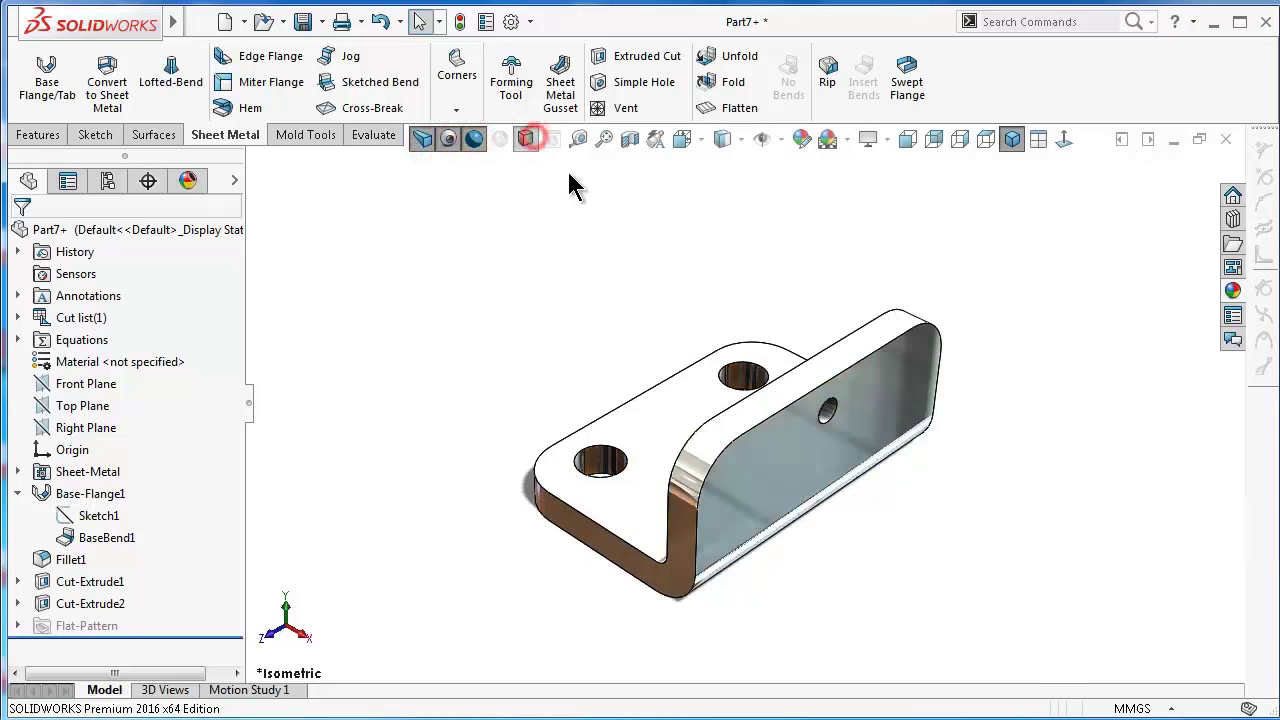
scroll(783, 462, down, 2)
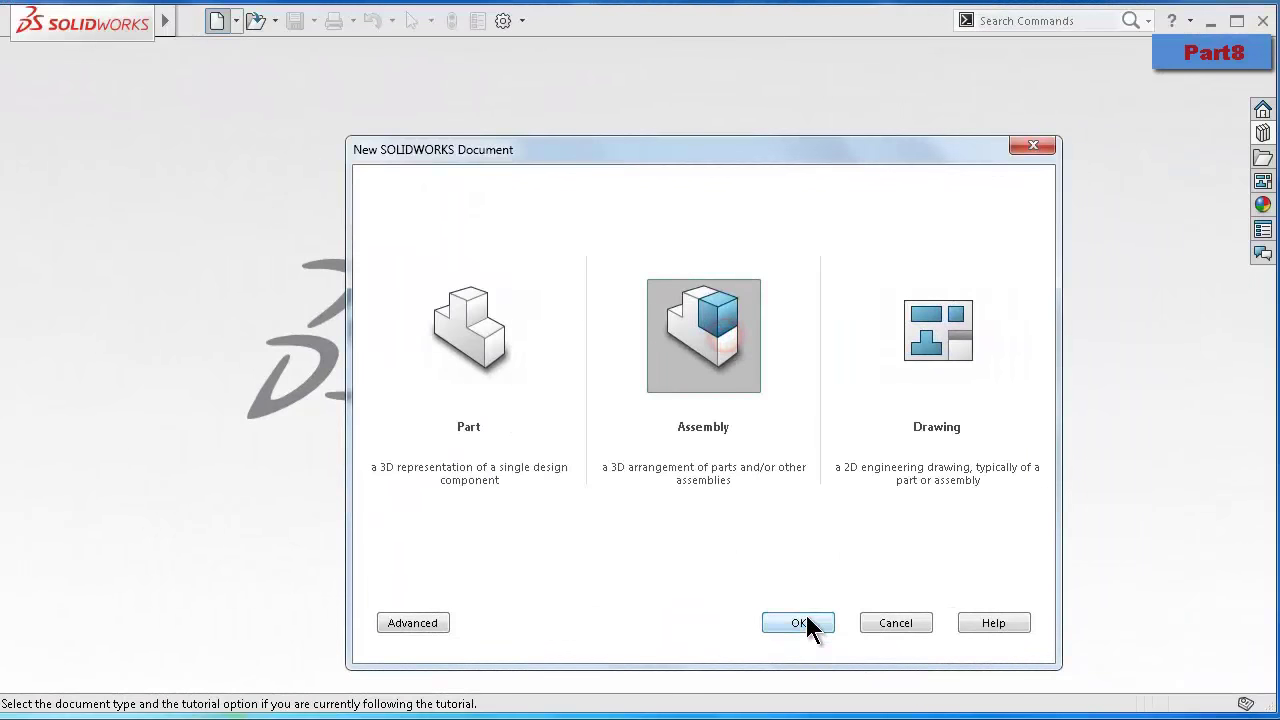
Create a new assembly, cancel Begin Assembly, show the origin and open the Design Library
click(800, 623)
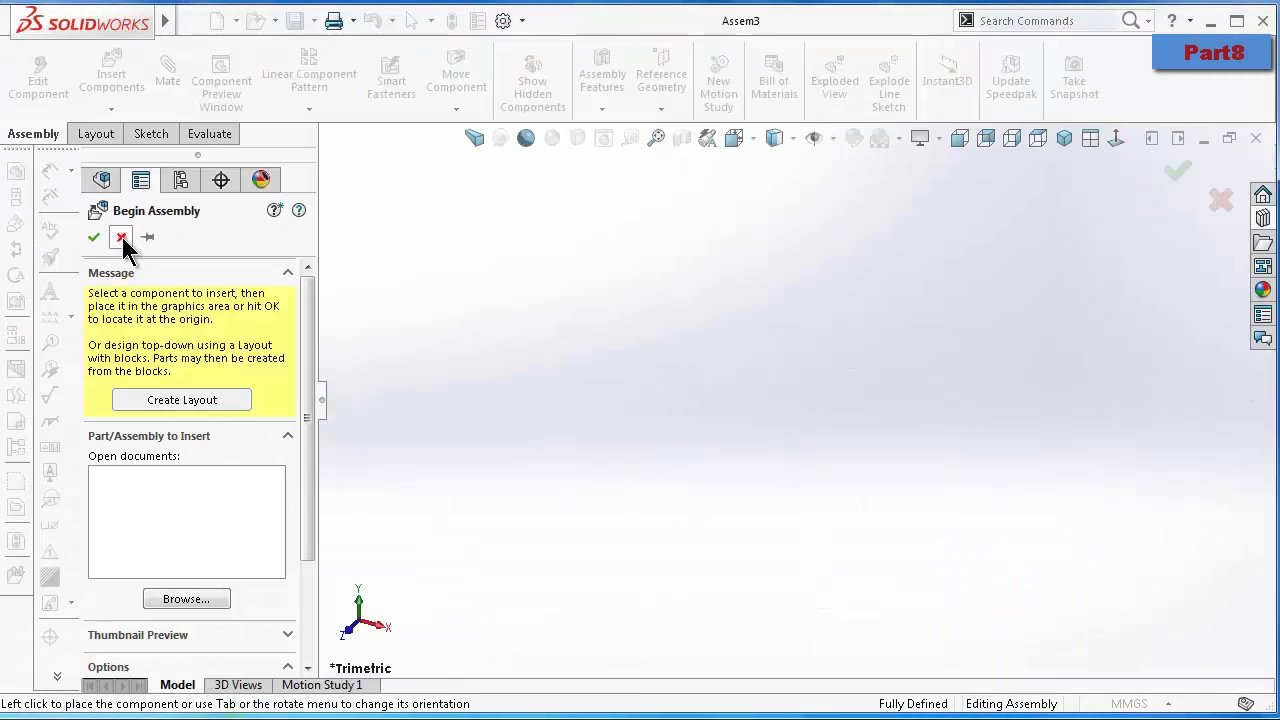
click(121, 238)
click(831, 140)
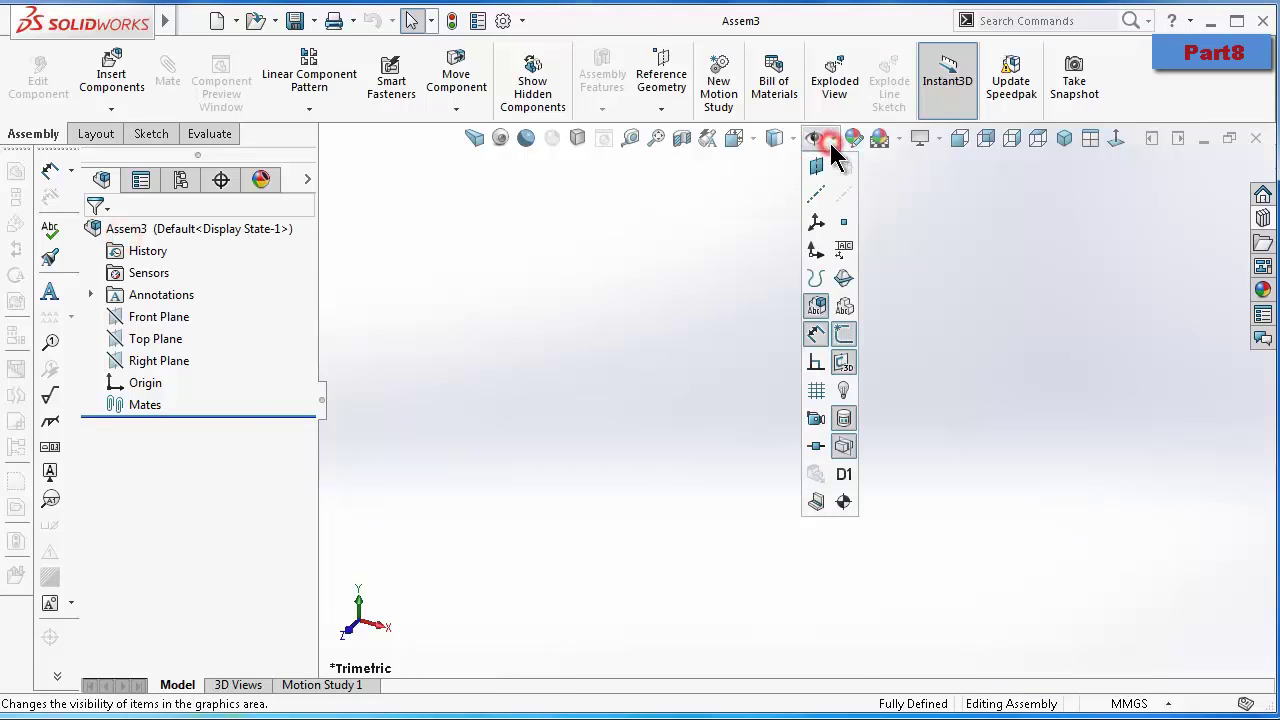
click(813, 248)
click(1263, 222)
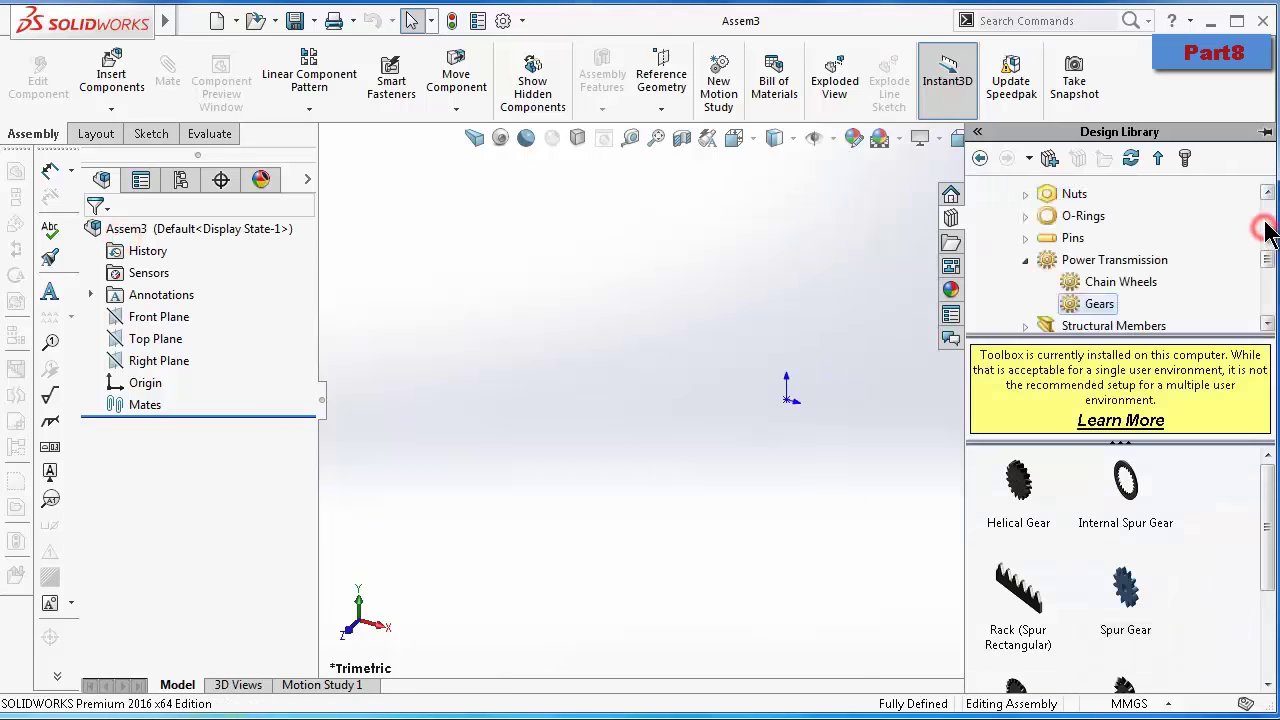
scroll(1265, 216, up, 2)
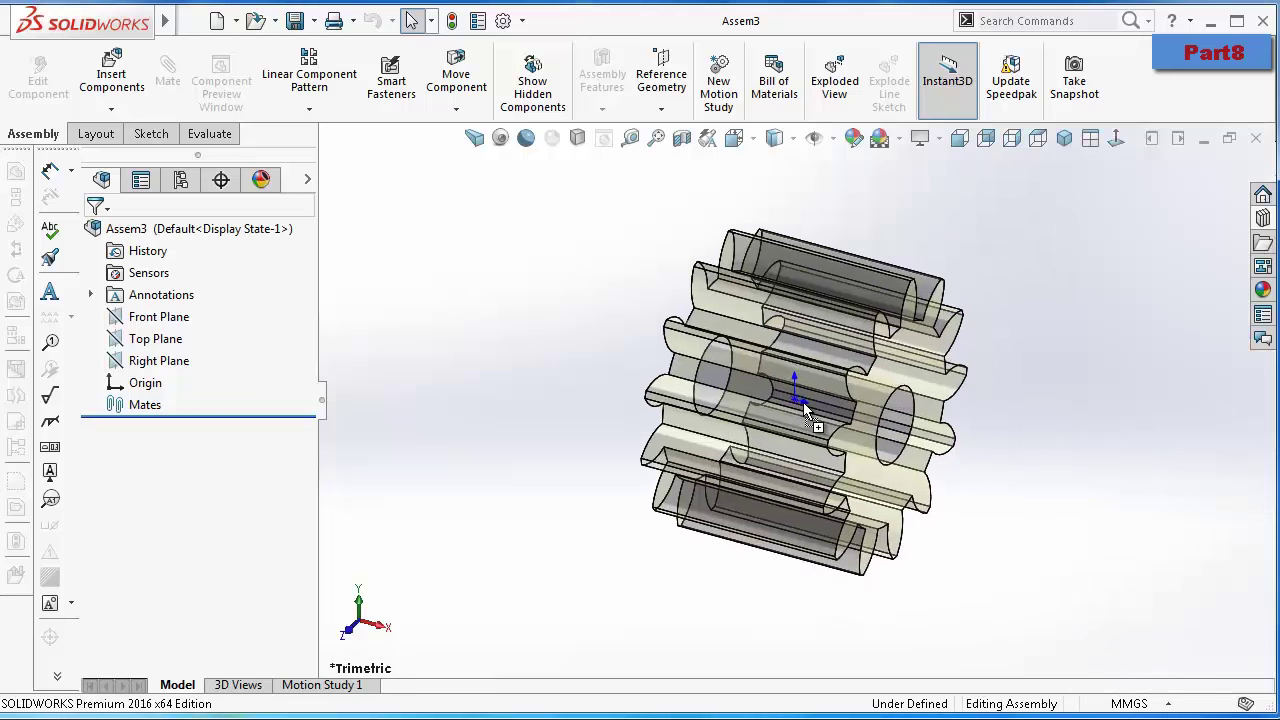
Place the module 1, 13-tooth ISO spur gear at the origin with 0.8 nominal shaft diameter
drag(794, 402, 794, 402)
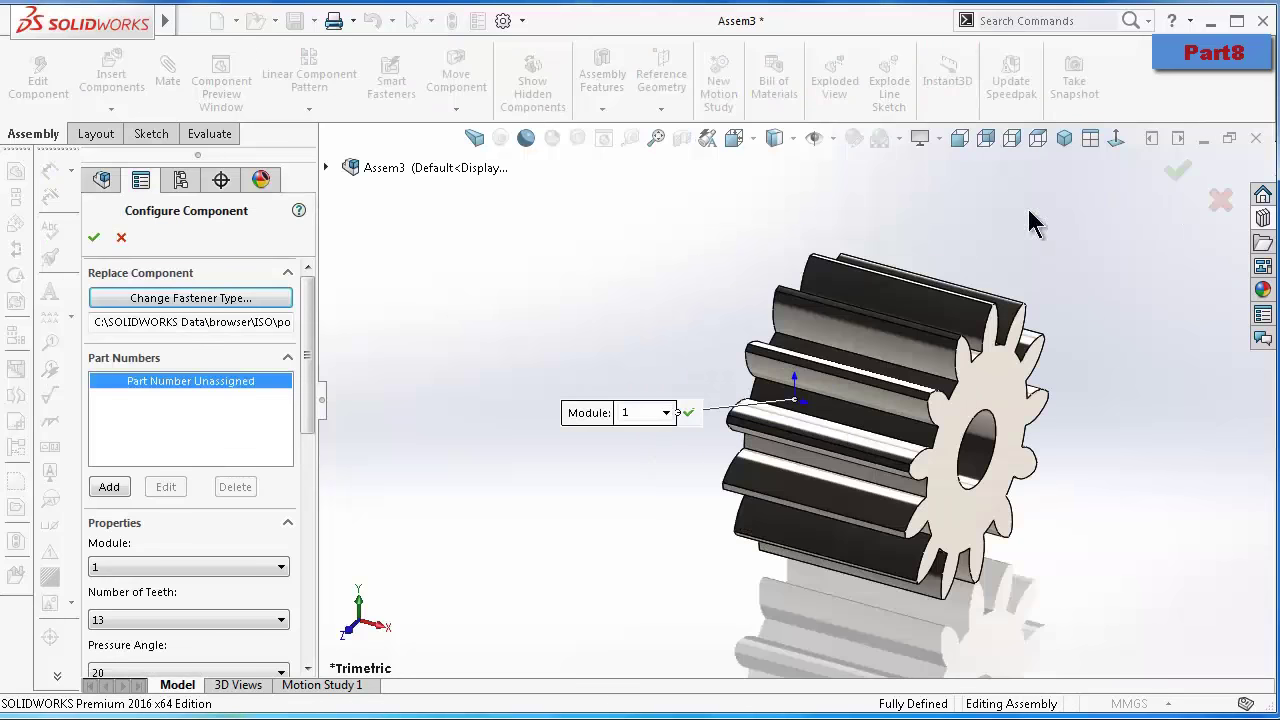
drag(309, 338, 309, 393)
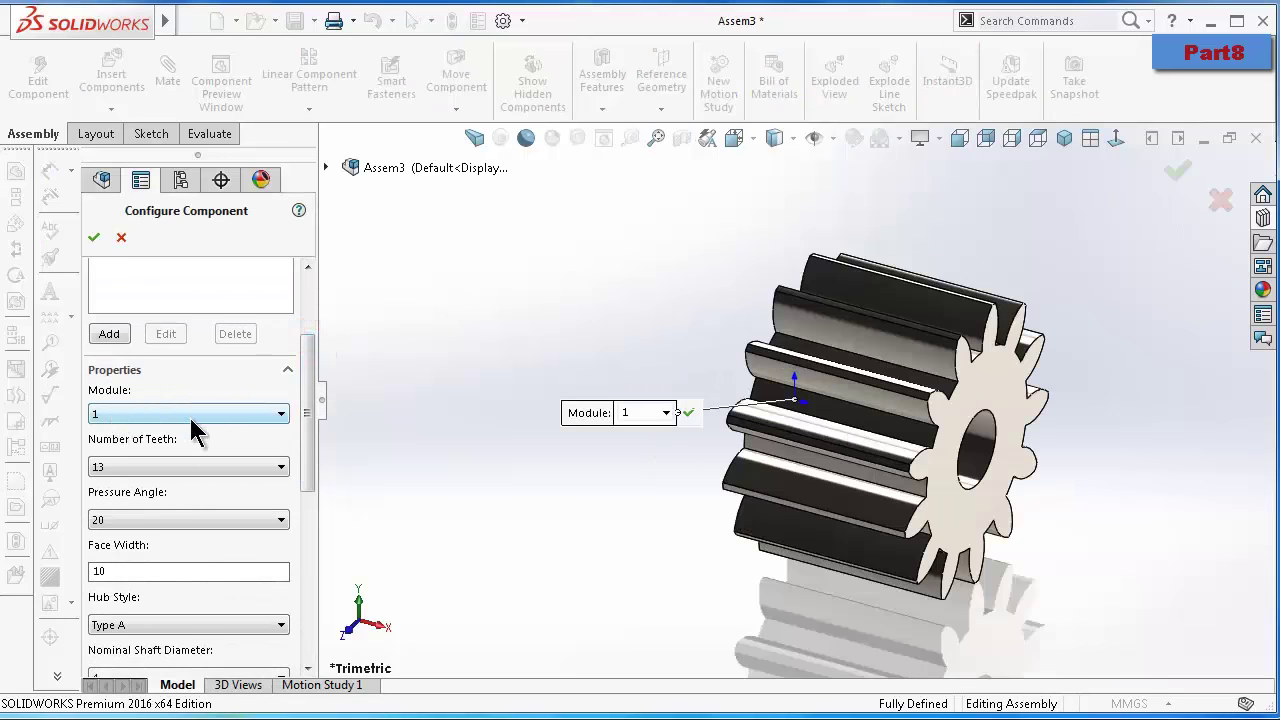
drag(309, 477, 309, 534)
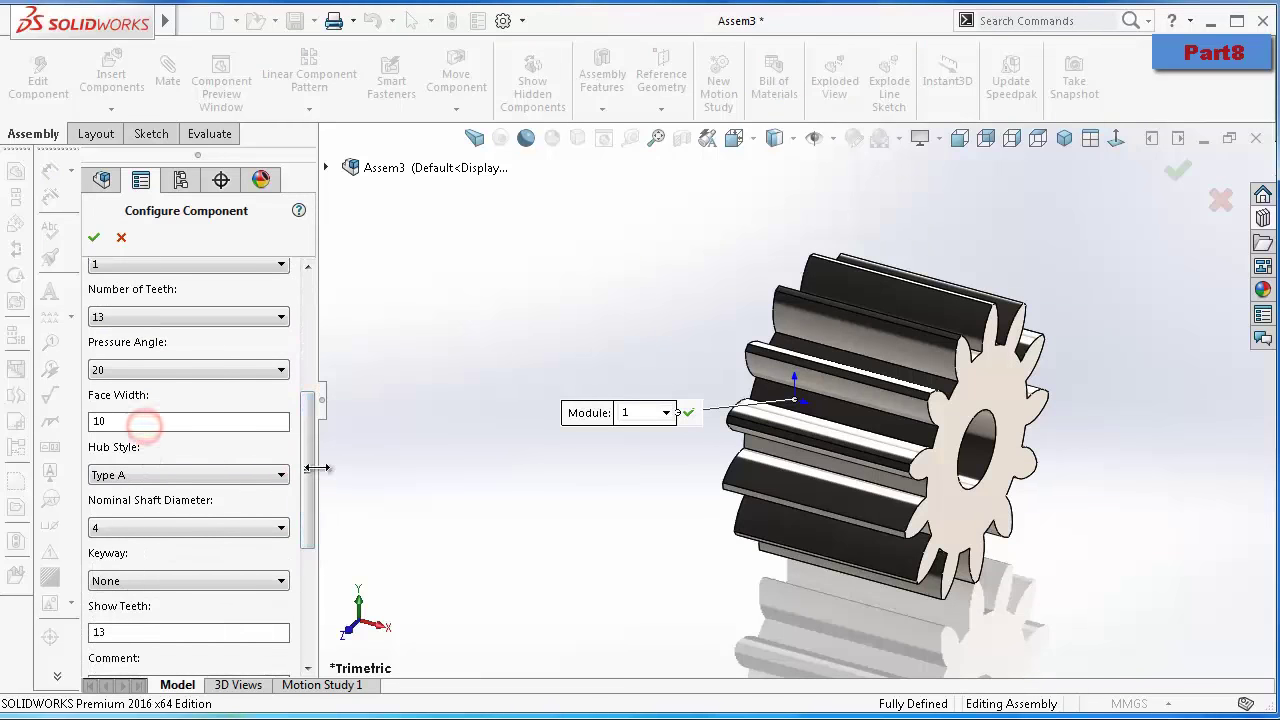
drag(312, 468, 318, 572)
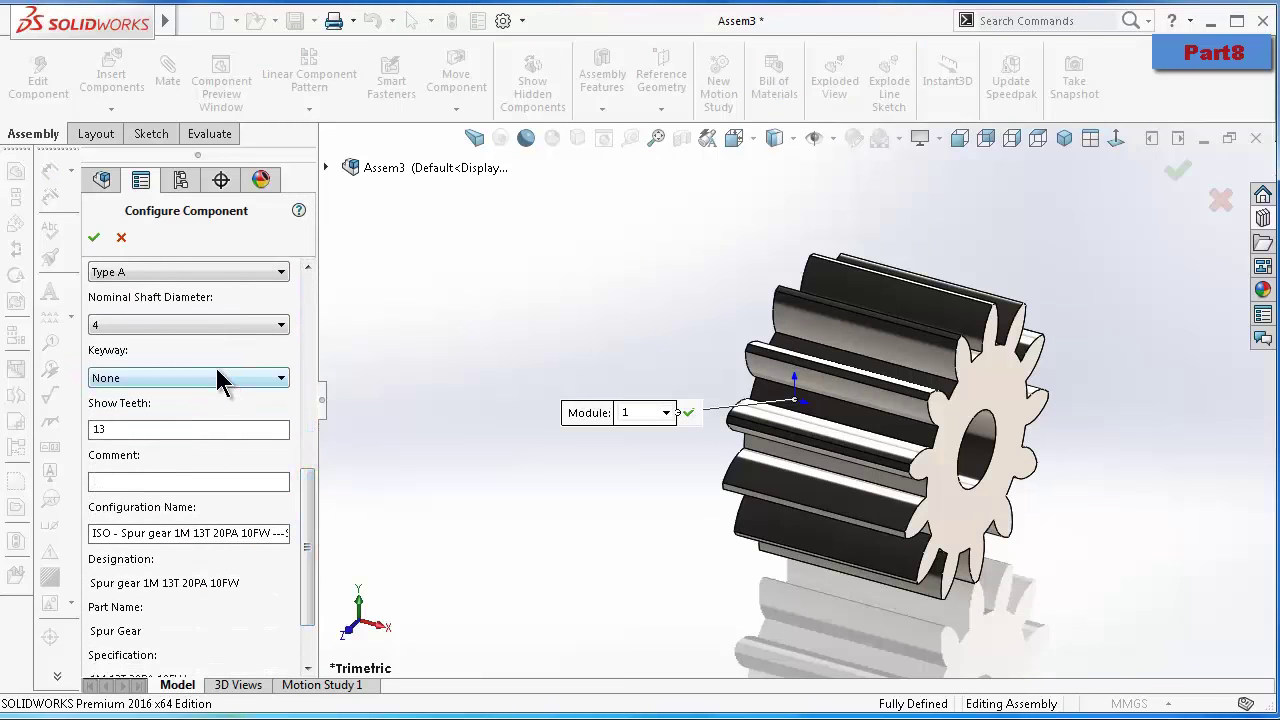
click(220, 325)
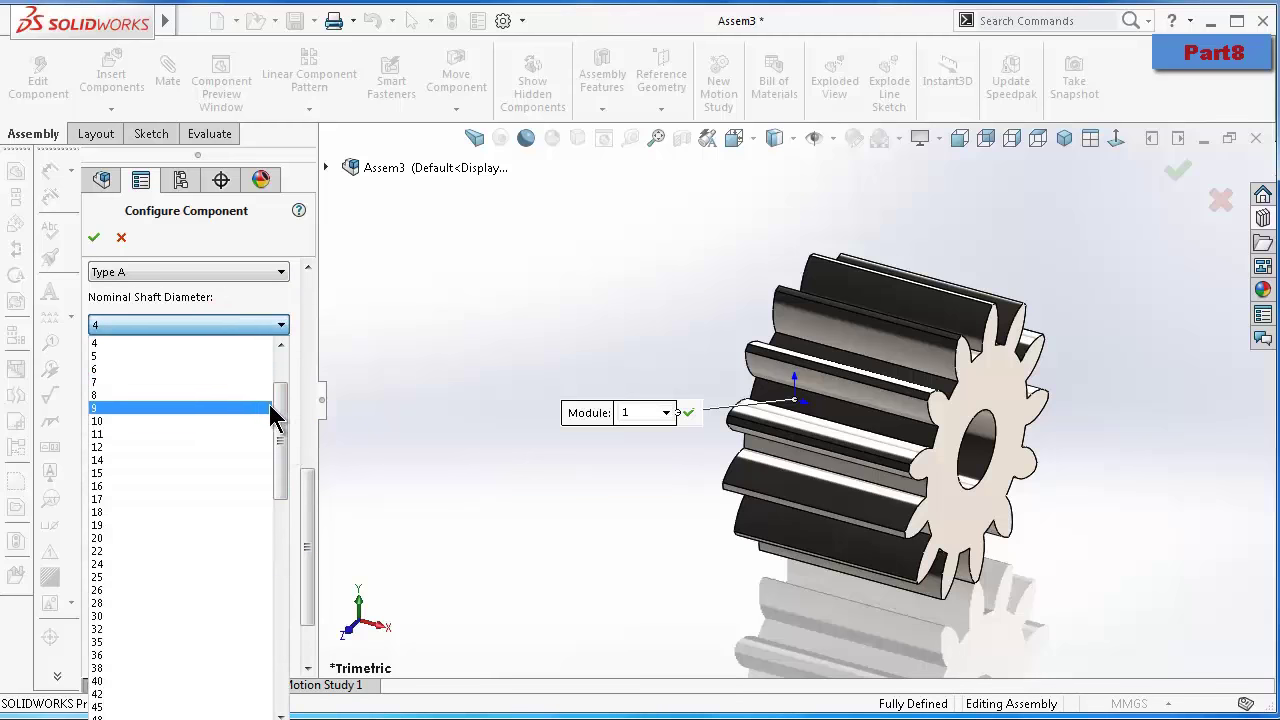
drag(272, 414, 285, 390)
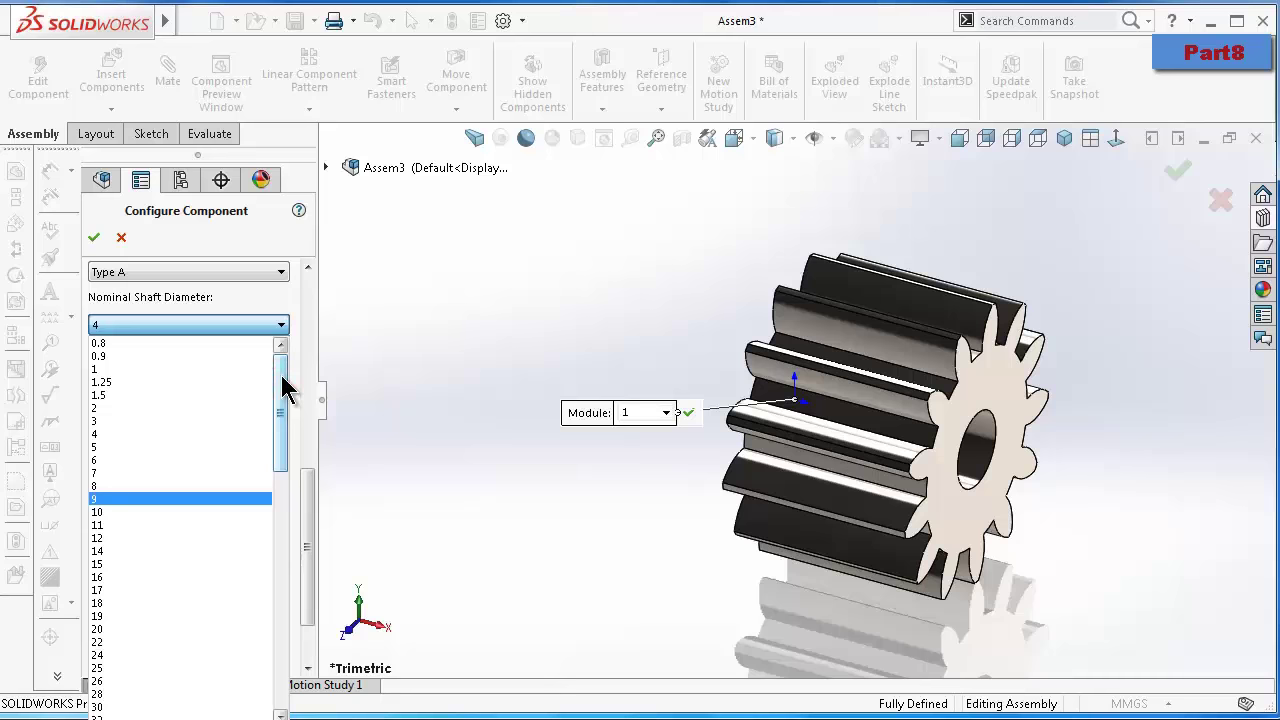
click(180, 345)
mouse_move(314, 490)
mouse_down()
mouse_move(314, 569)
mouse_move(320, 307)
mouse_up()
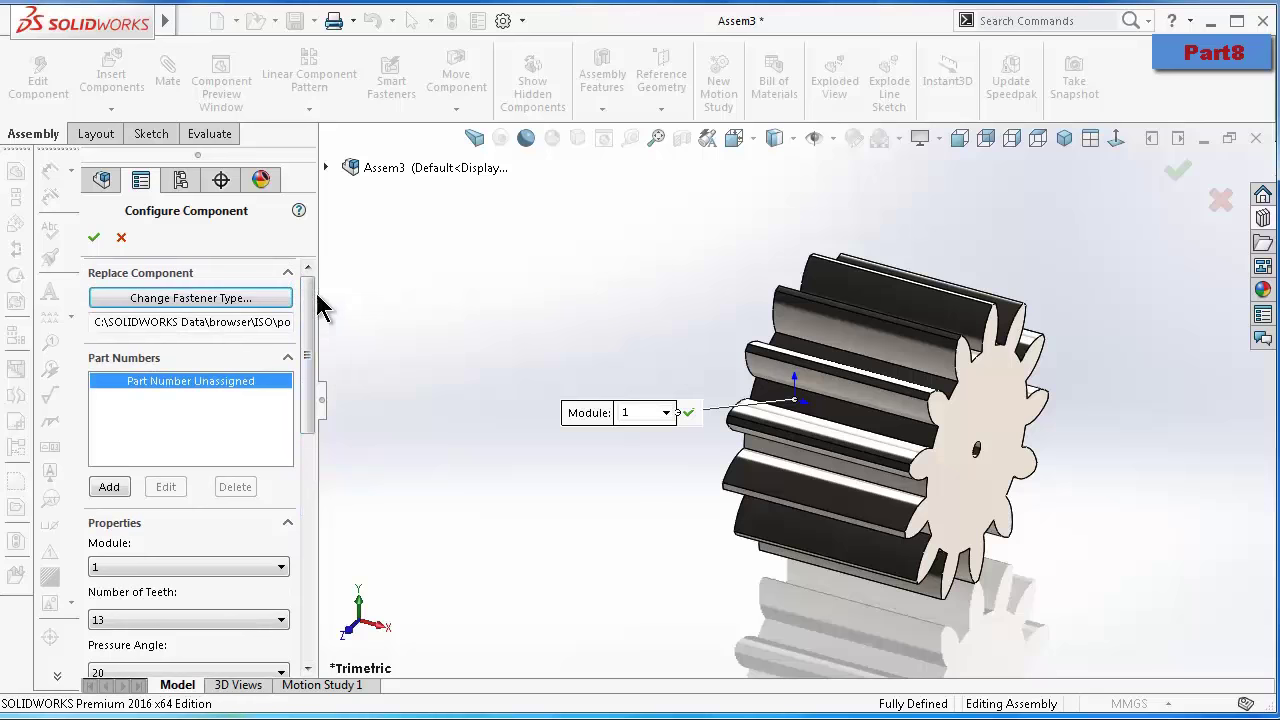
click(100, 240)
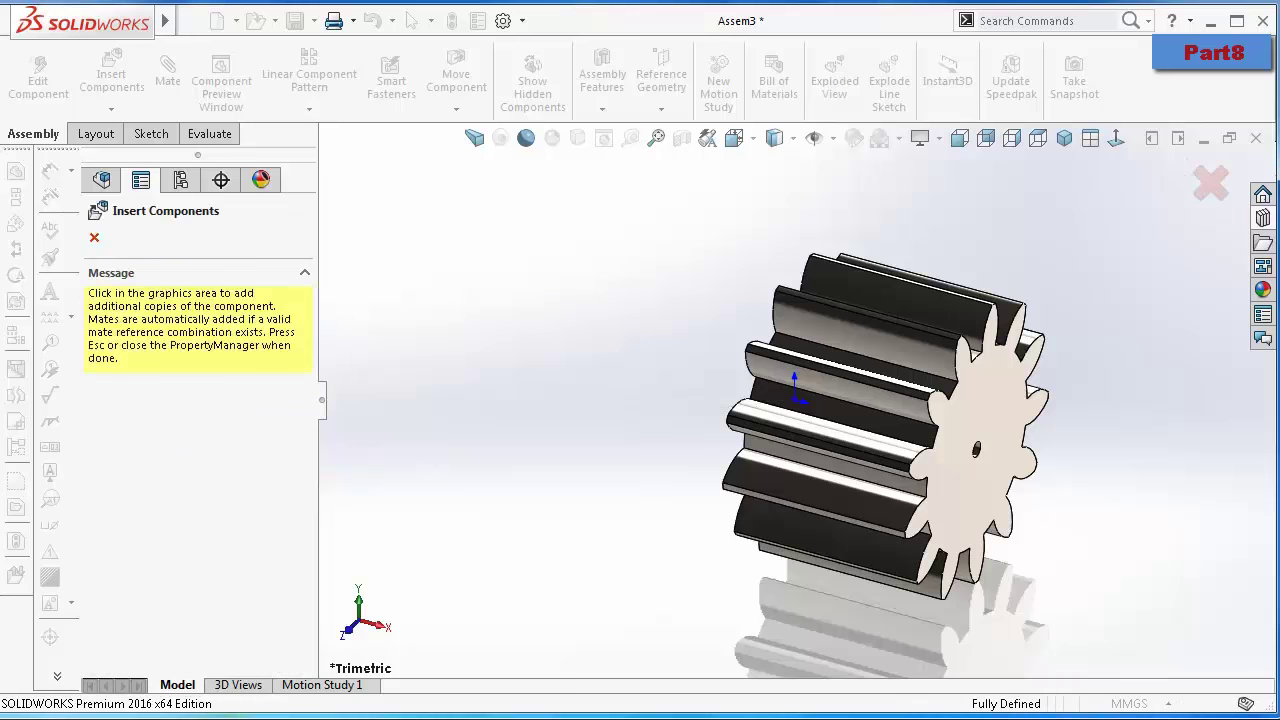
click(1212, 182)
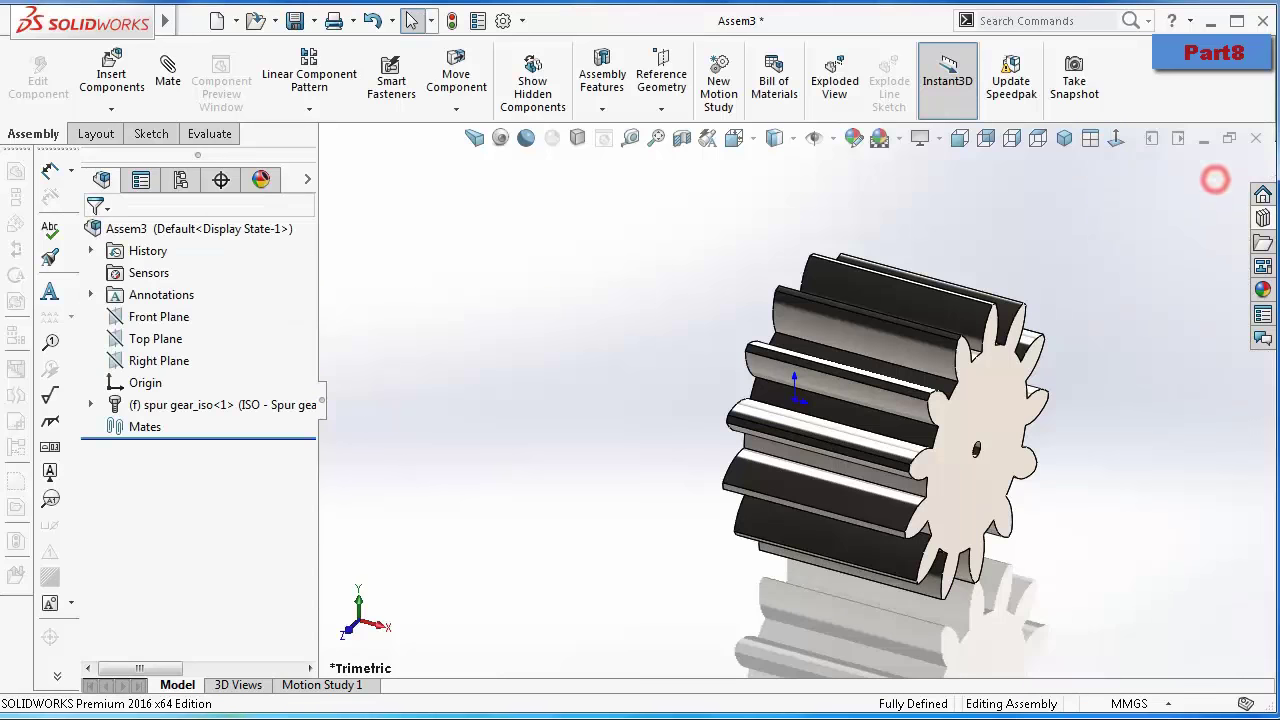
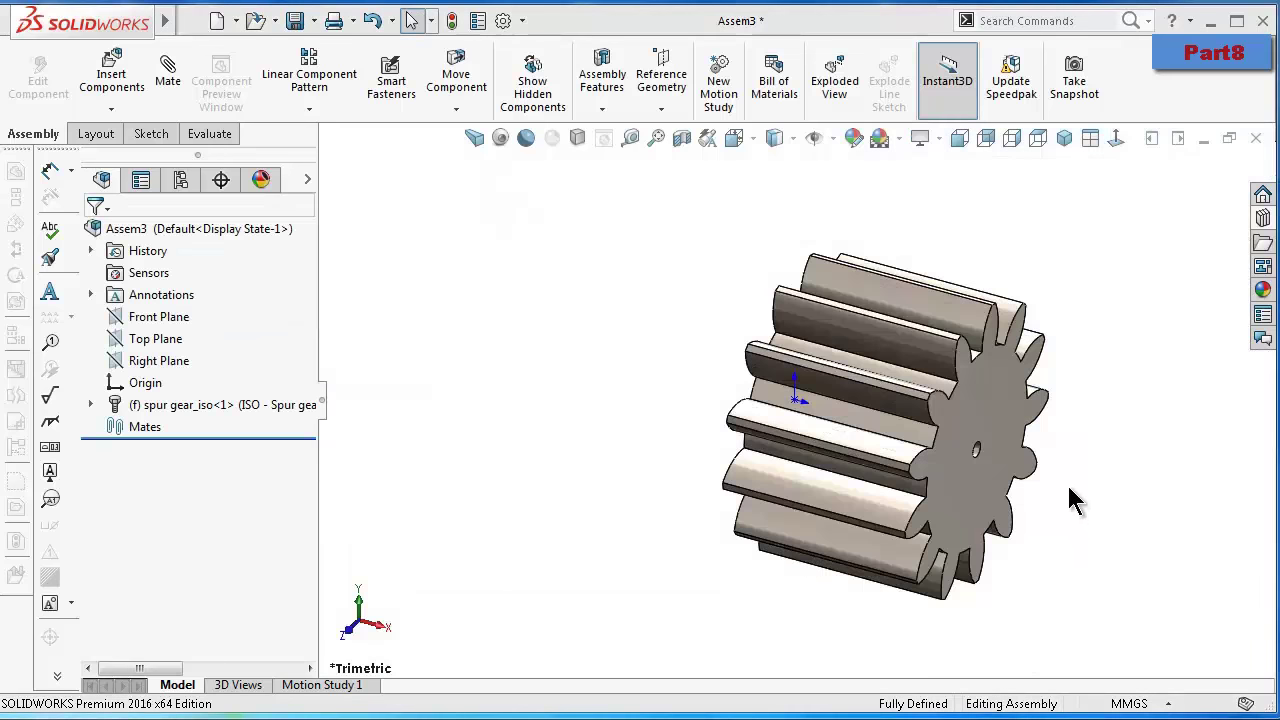
Hide the gear's origin marker via Hide/Show Items and bring up the Save flyout
middle_drag(1067, 490, 1071, 497)
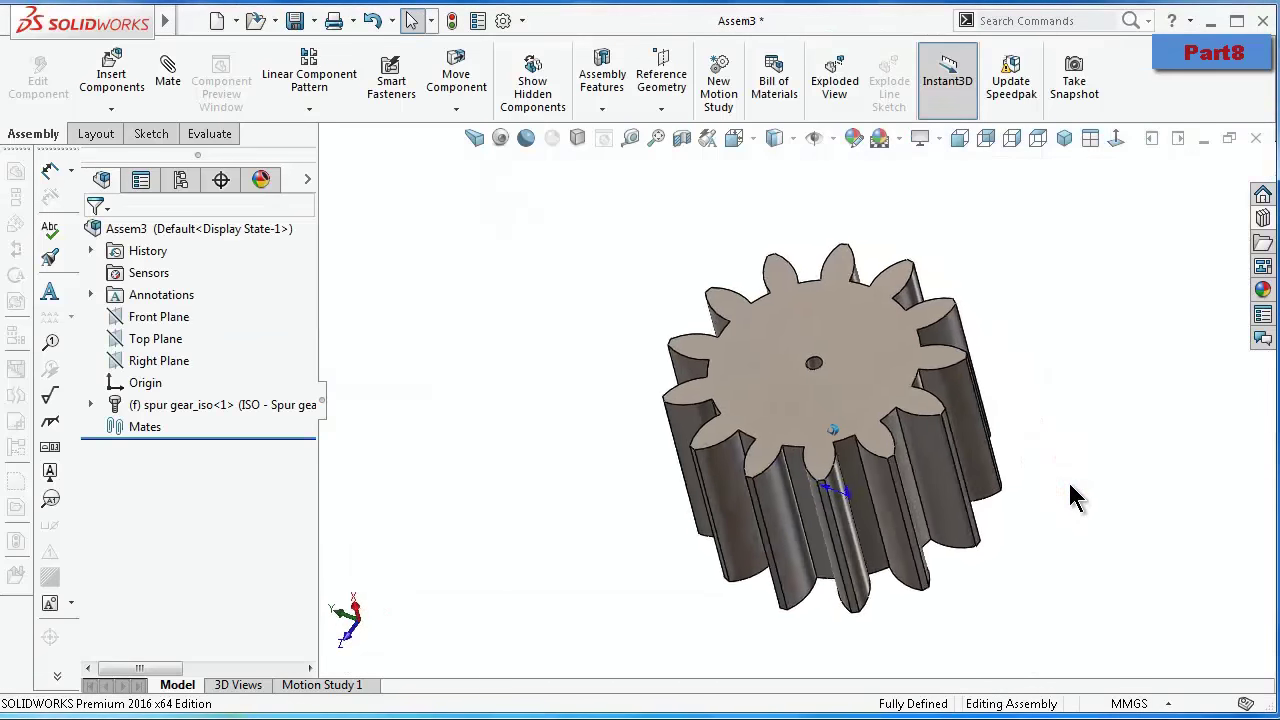
click(815, 138)
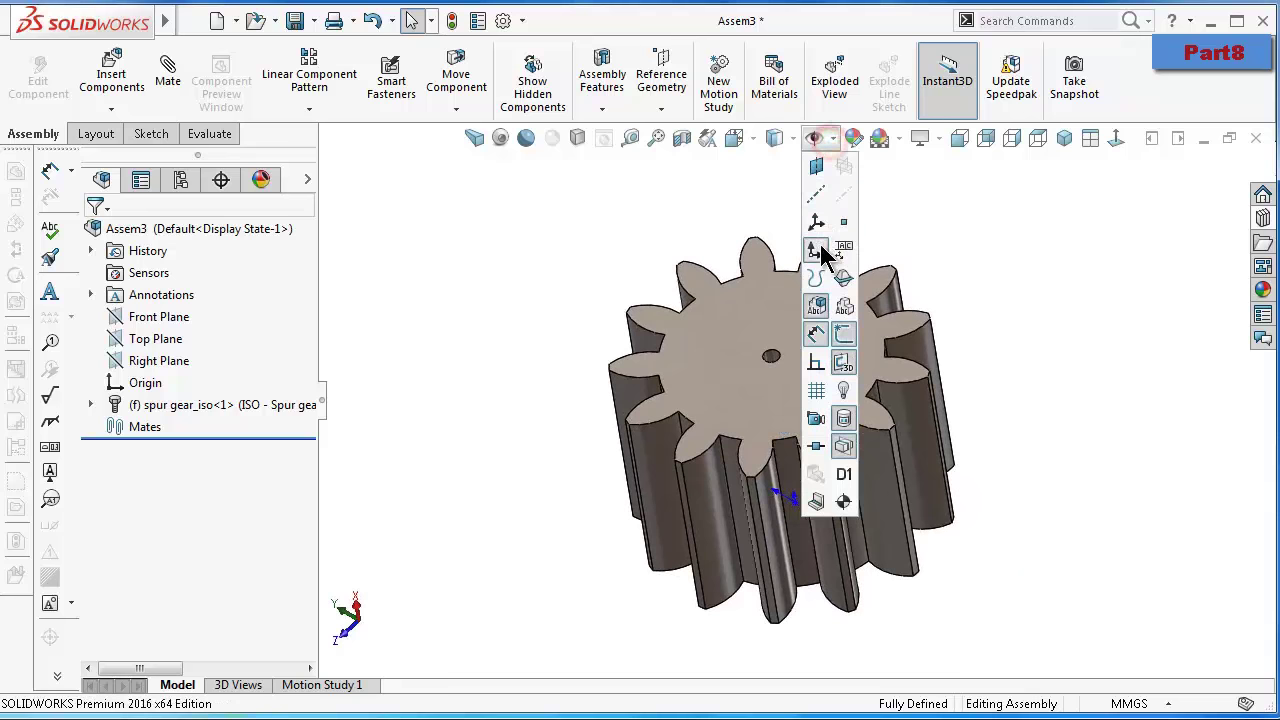
click(824, 250)
middle_drag(586, 243, 634, 277)
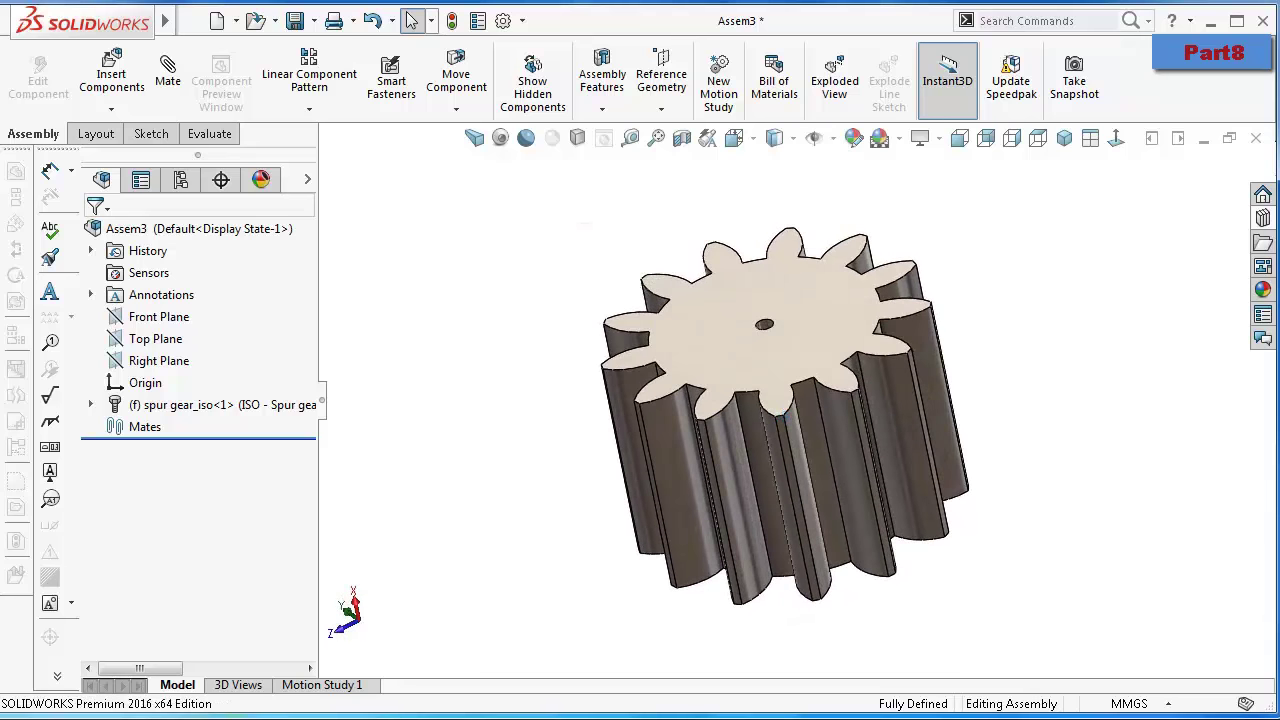
click(313, 20)
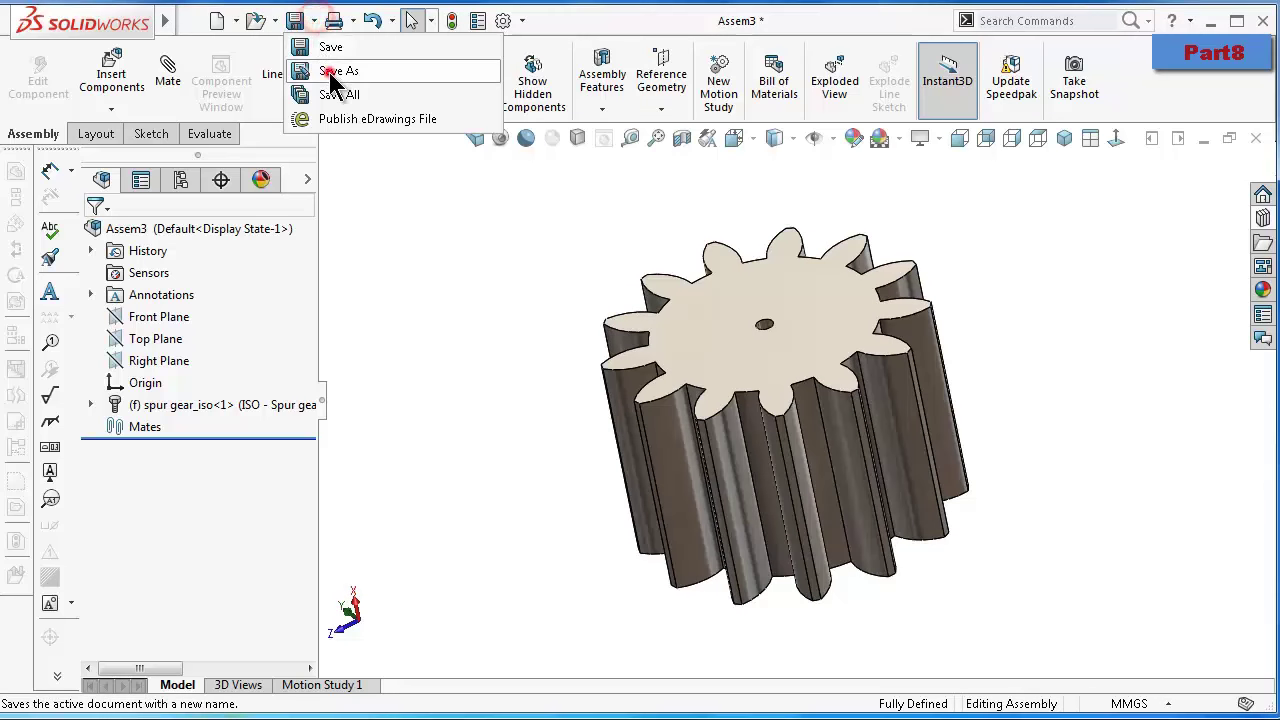
Save Assem3 as a Part (*.prt;*.sldprt) file named Part8 in the gripper folder
click(337, 68)
click(590, 352)
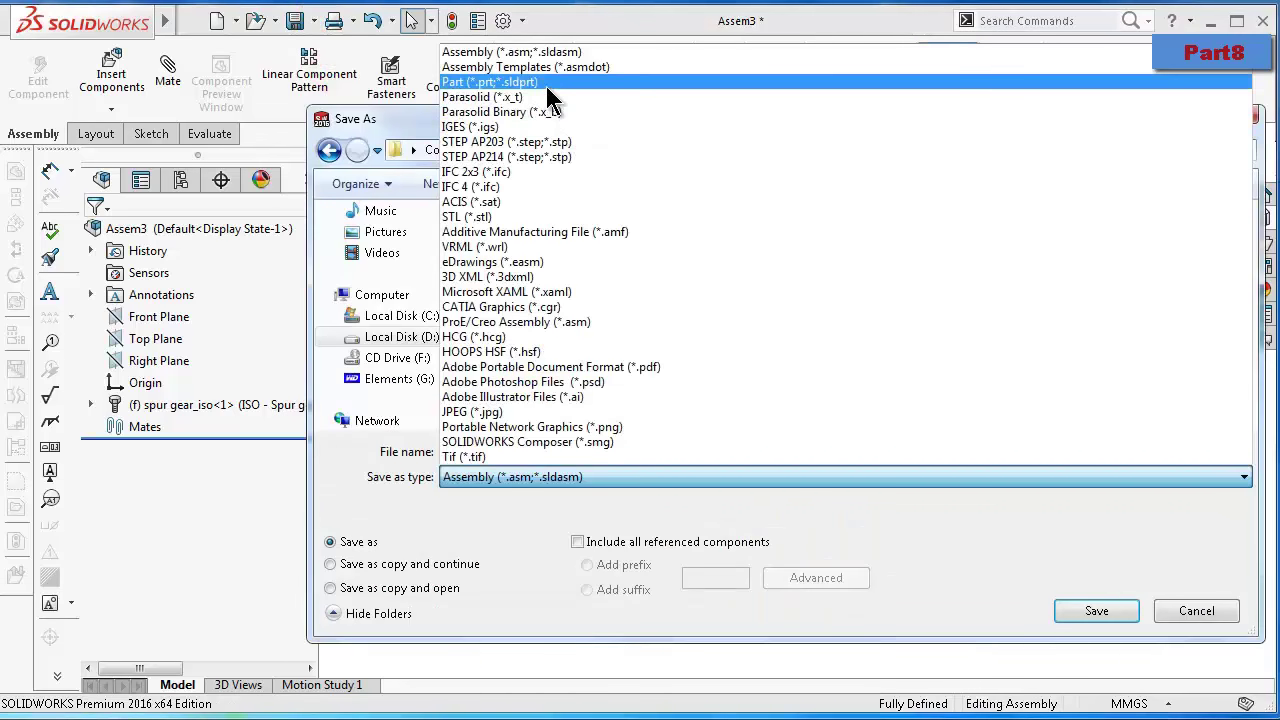
click(550, 92)
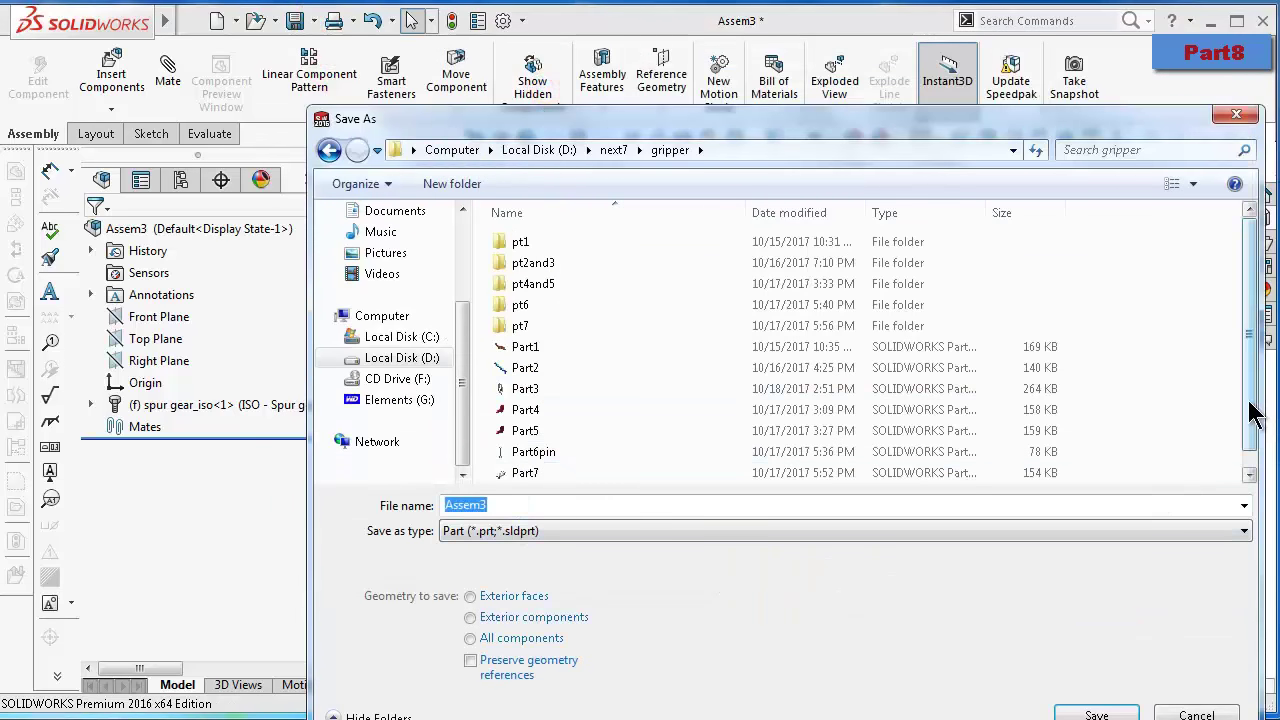
drag(1249, 402, 1256, 450)
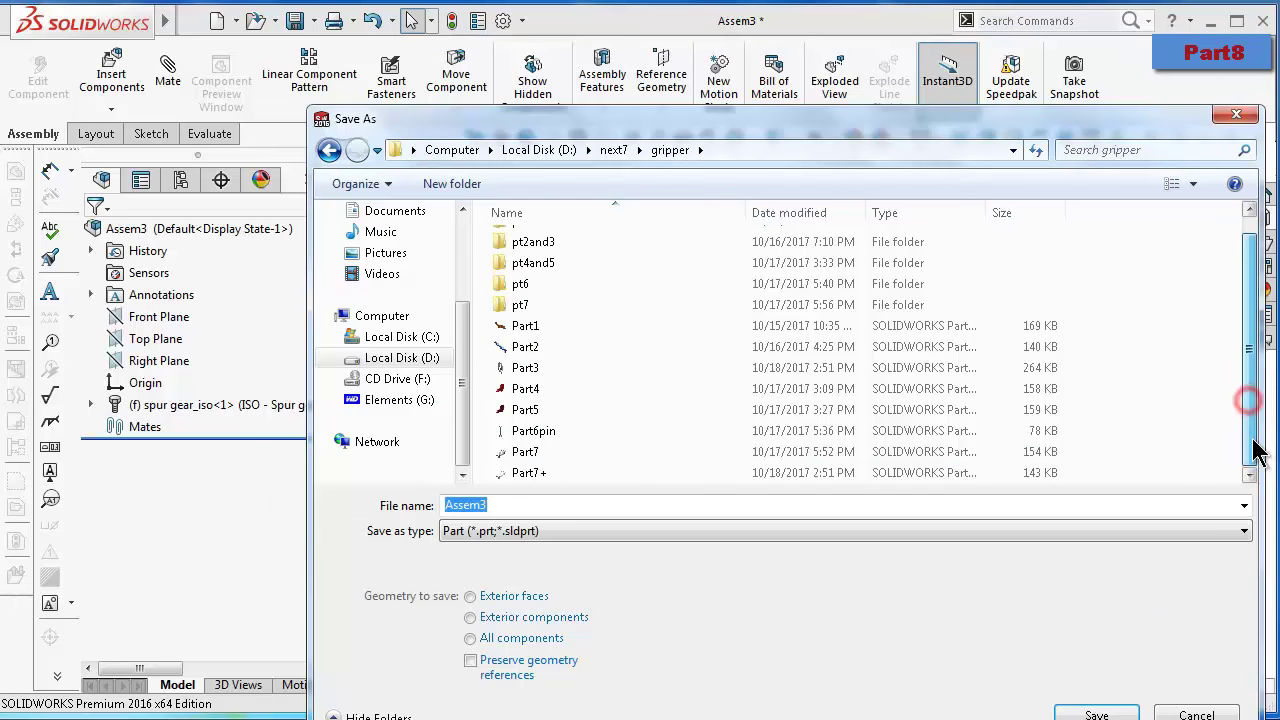
click(492, 505)
drag(496, 505, 440, 508)
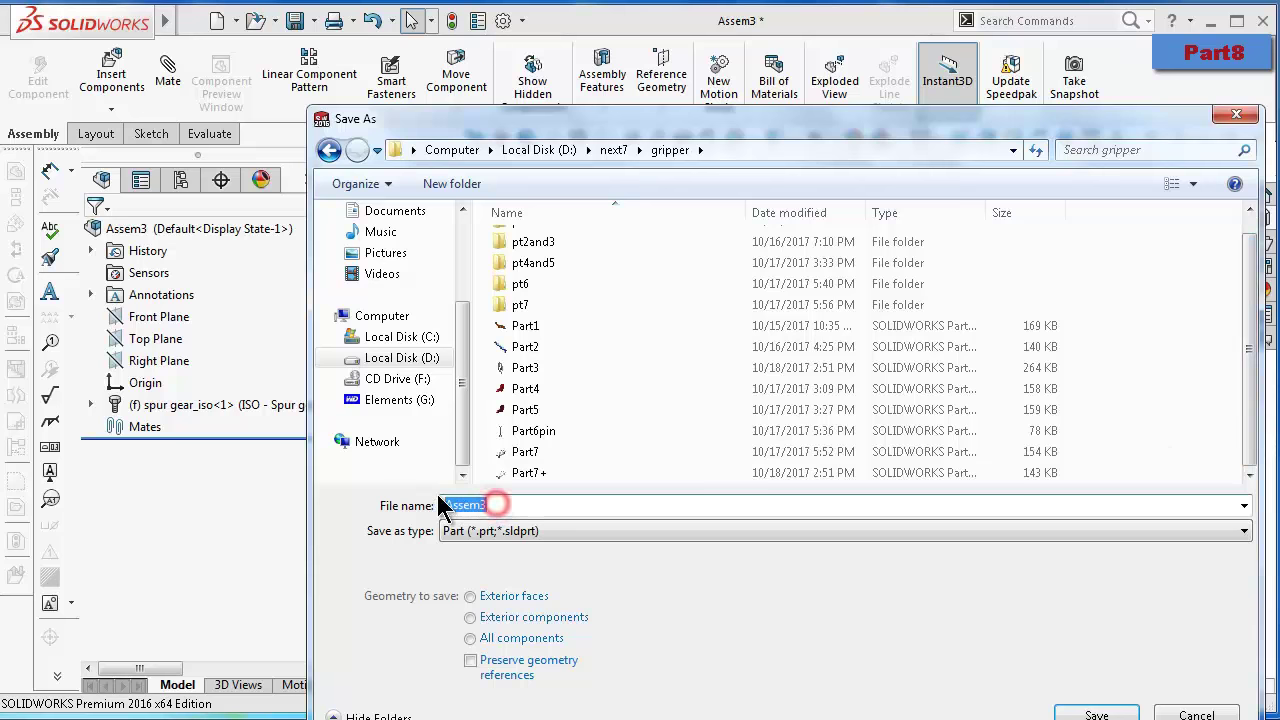
text(P)
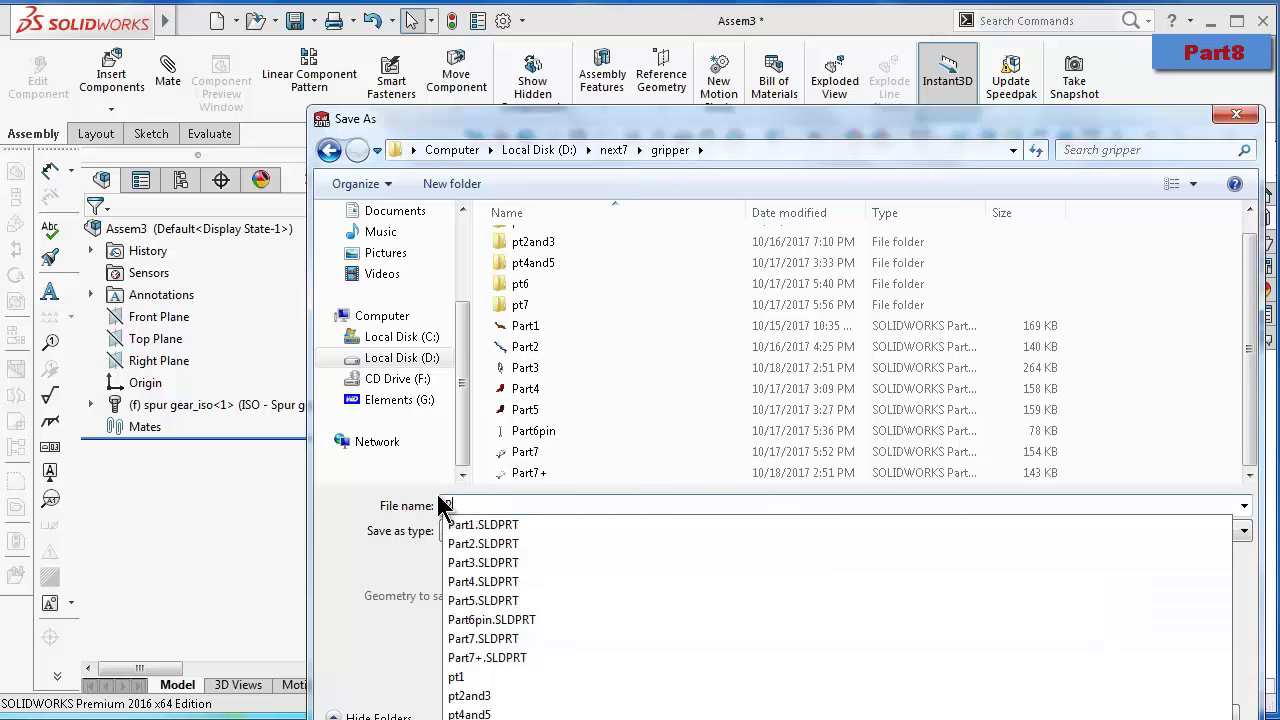
text(art8)
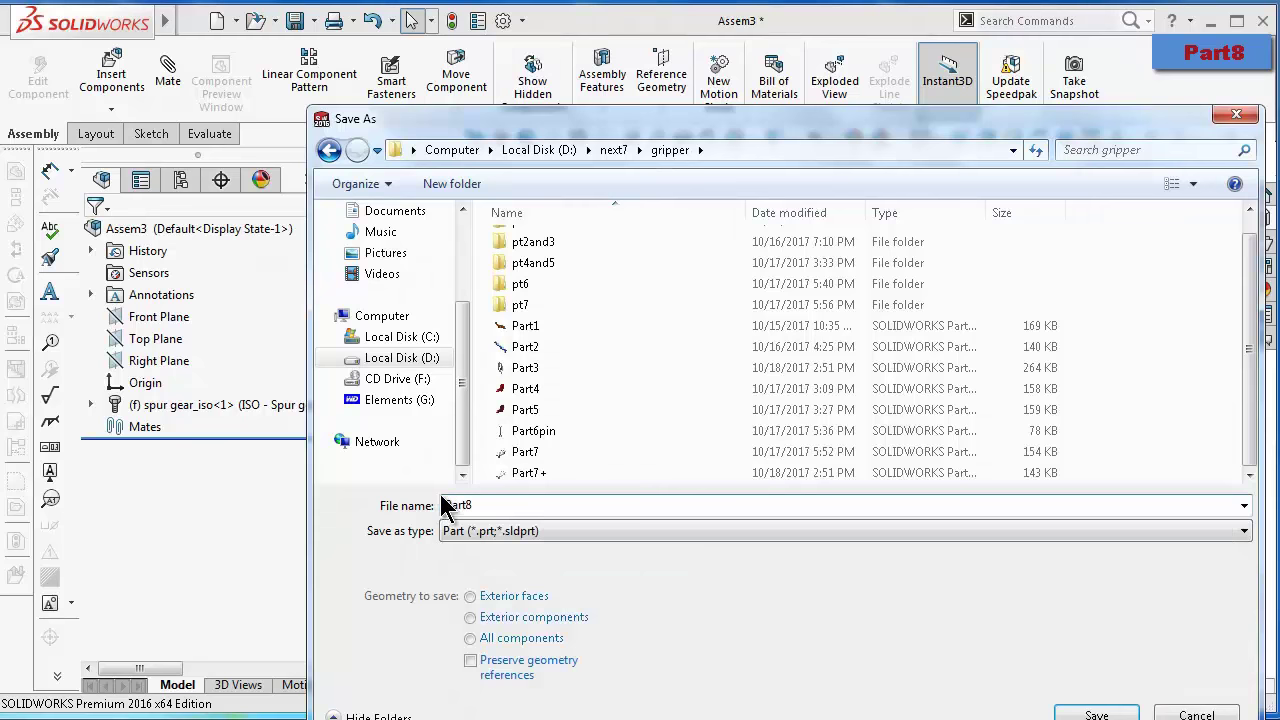
click(1097, 714)
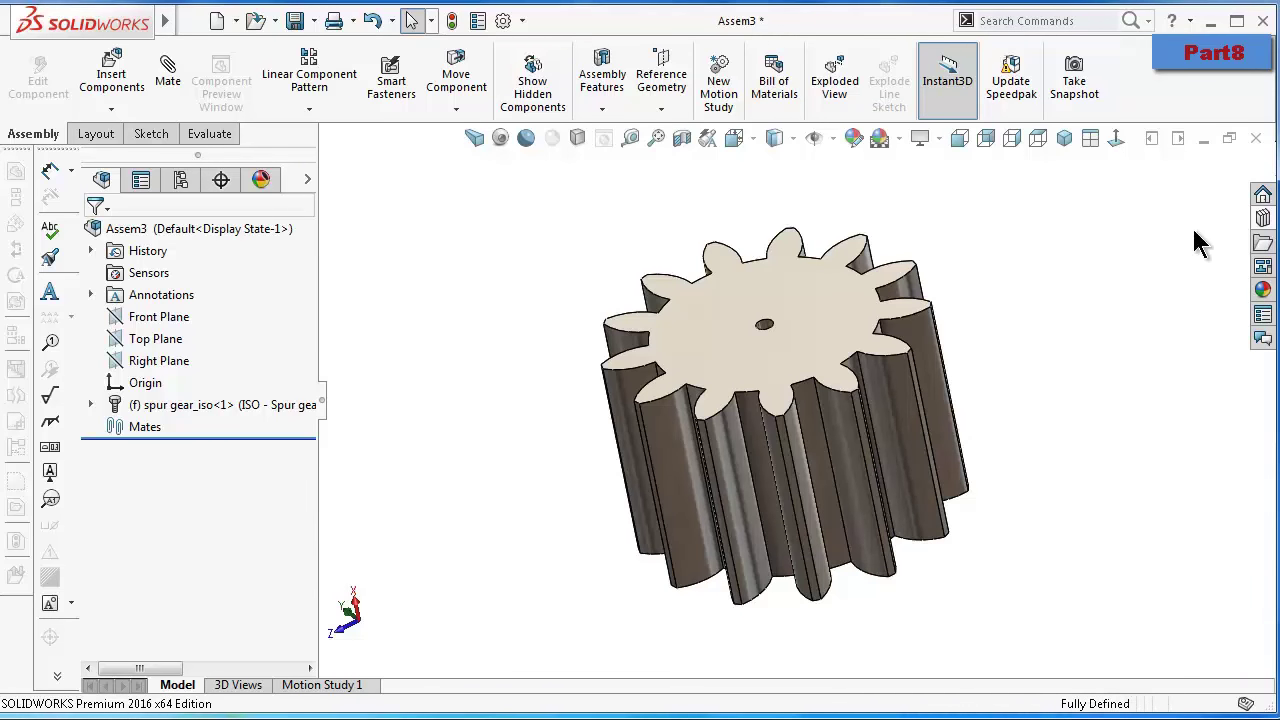
Close the assembly without saving and open Part8, declining FeatureWorks recognition
click(1255, 139)
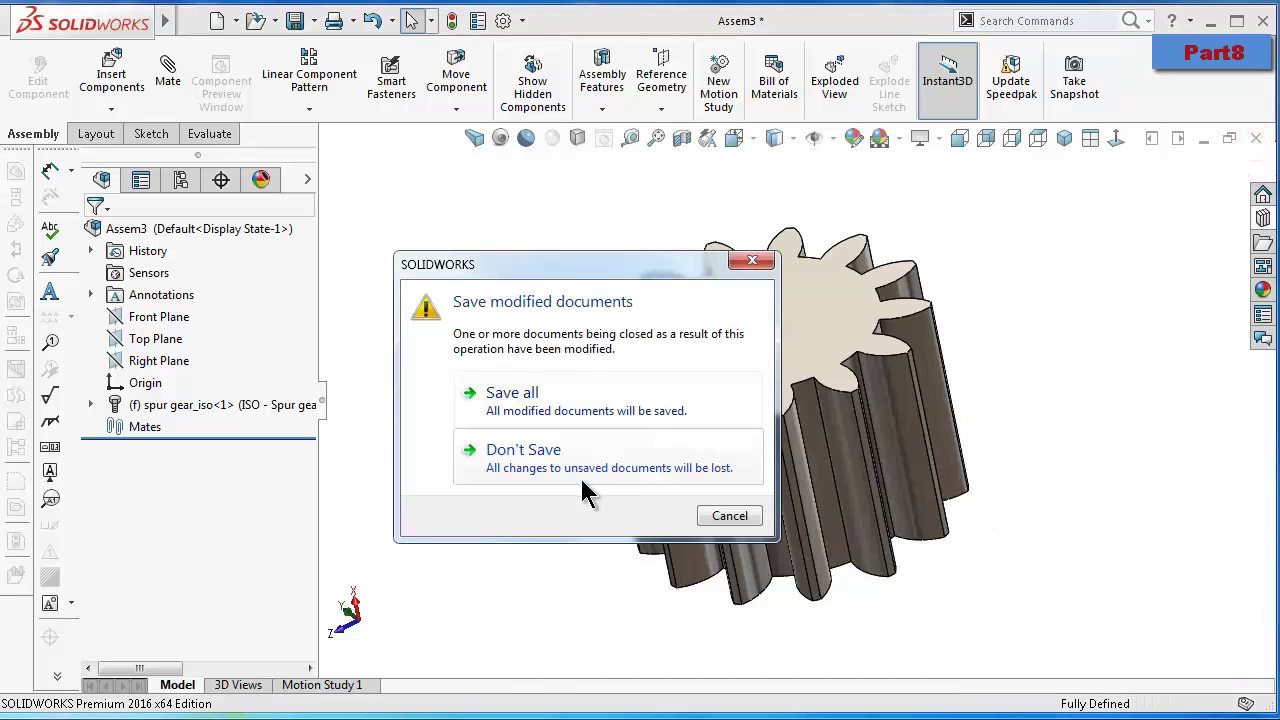
click(583, 480)
click(255, 22)
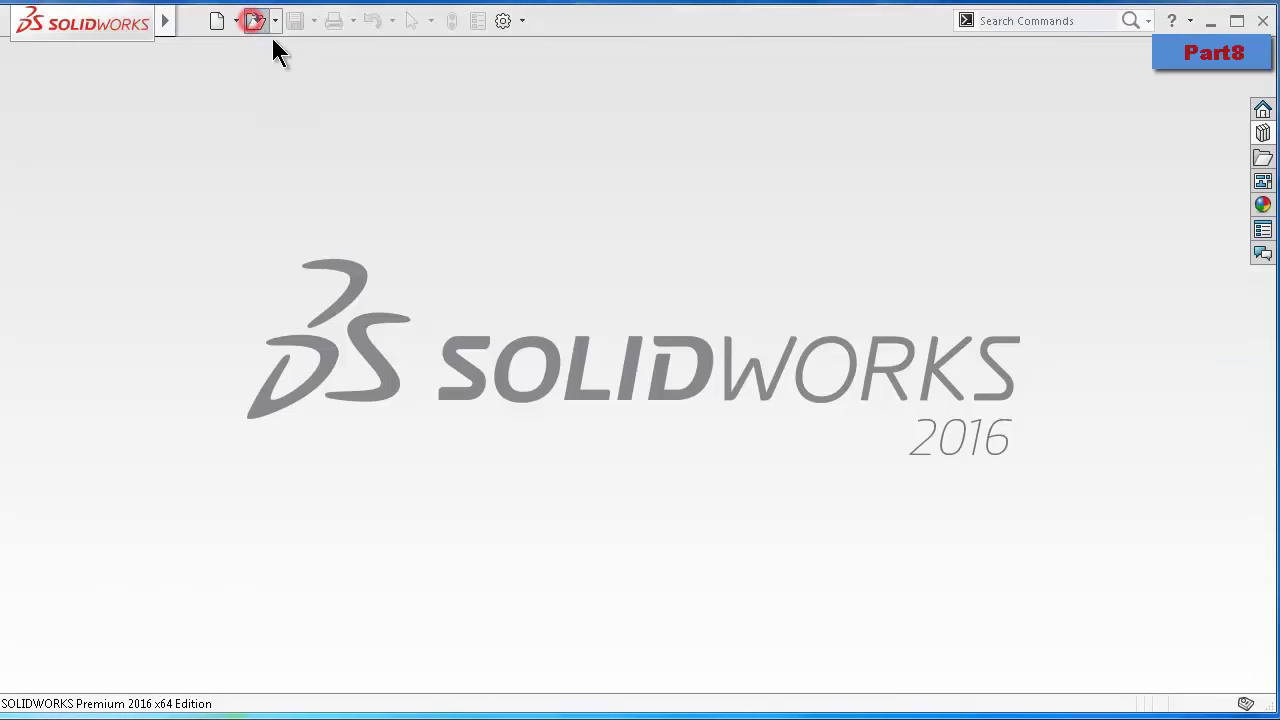
double_click(275, 593)
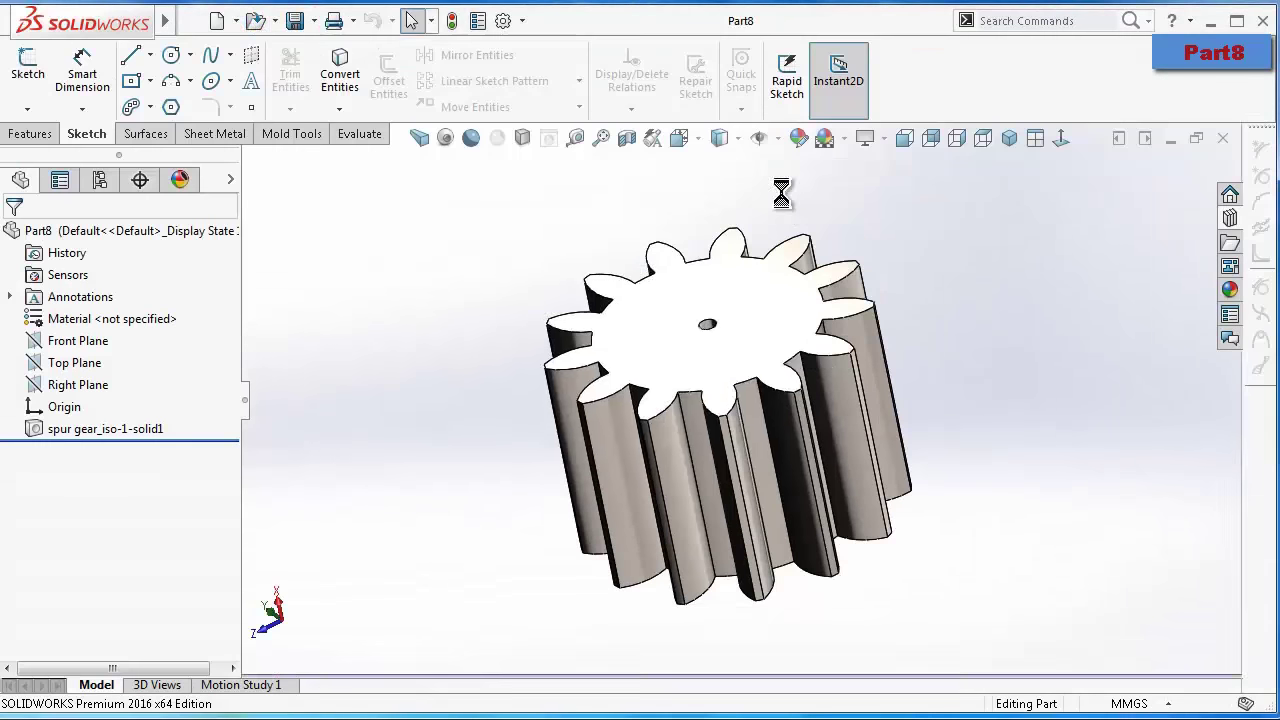
click(664, 372)
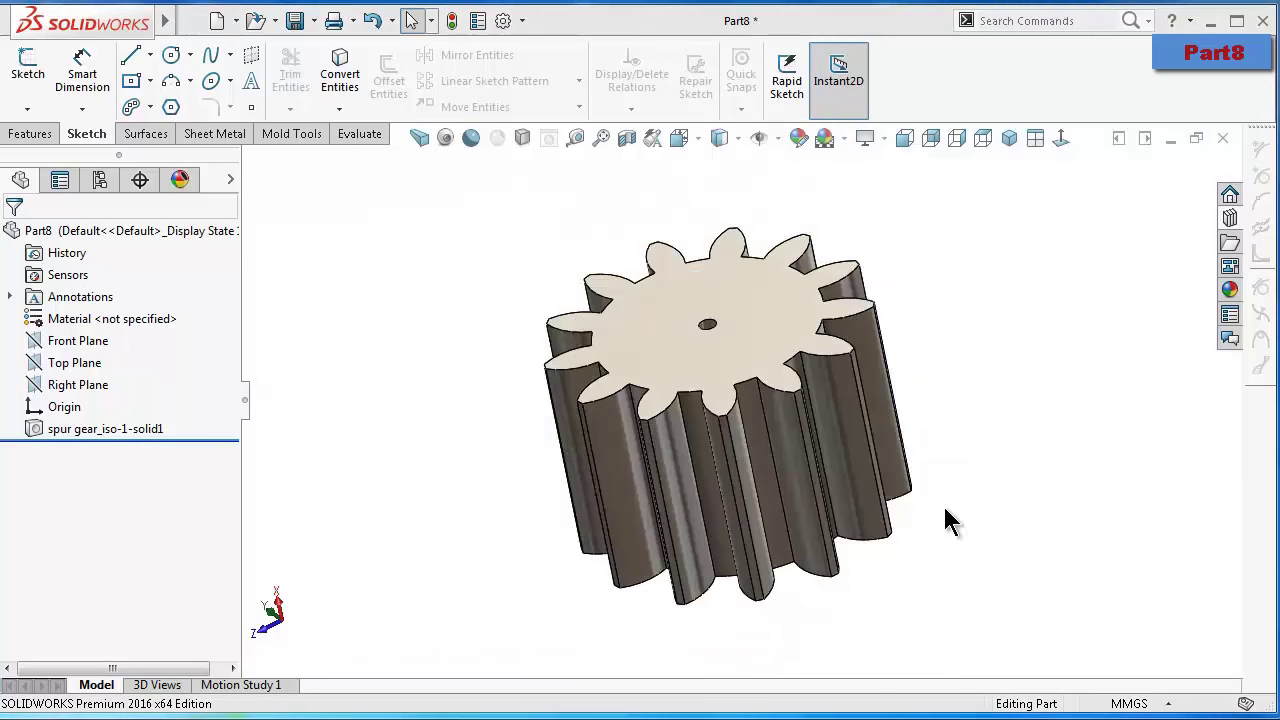
Shade the gear black and select its top face
click(969, 441)
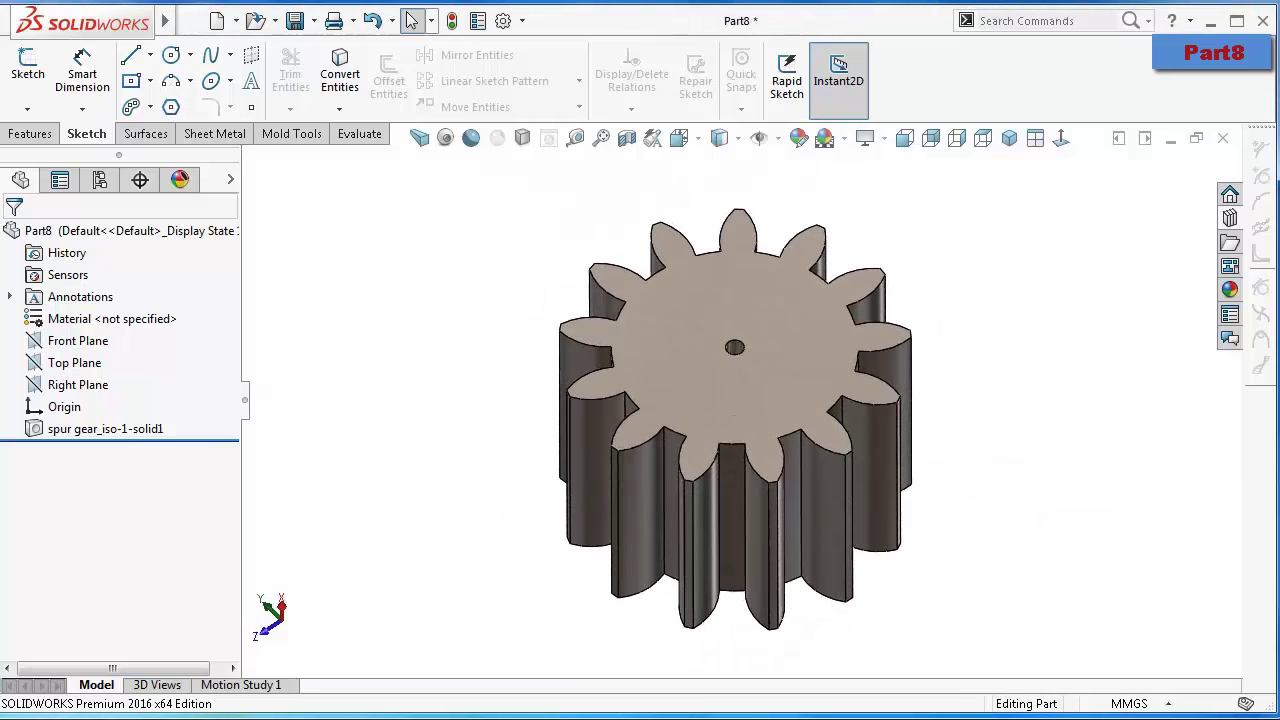
click(1012, 590)
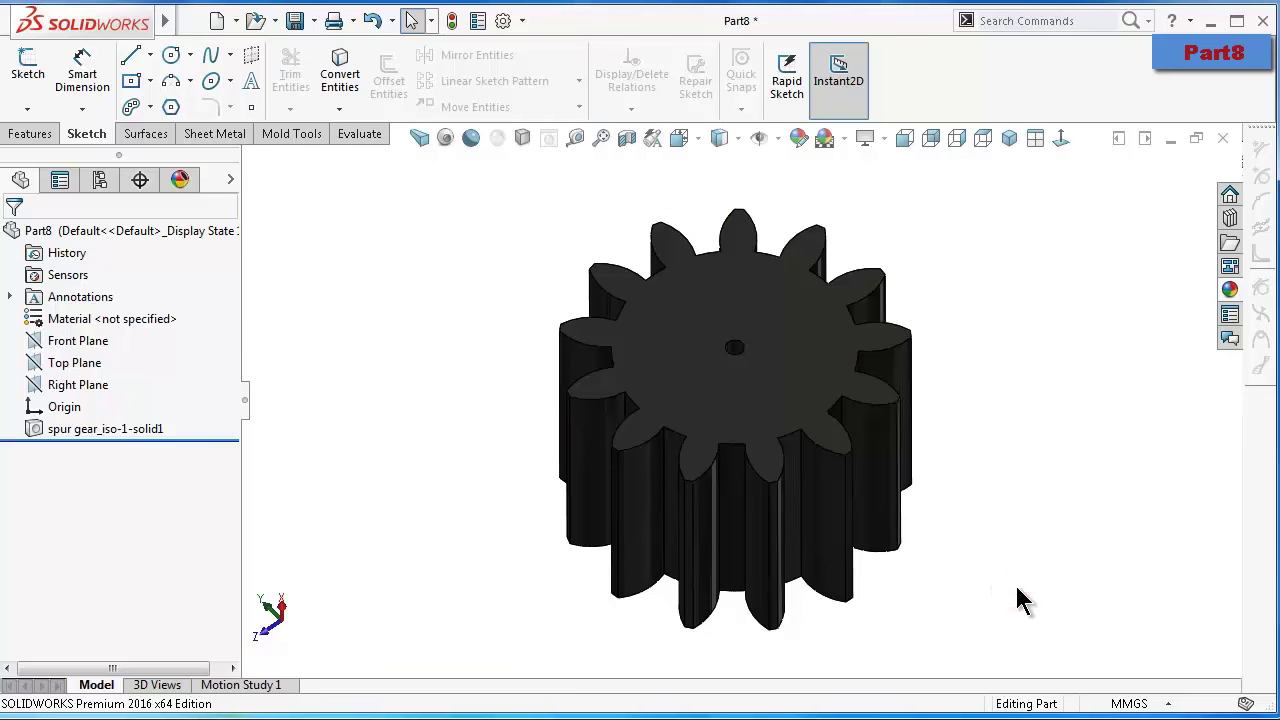
key(Up)
key(Up)
key(Up)
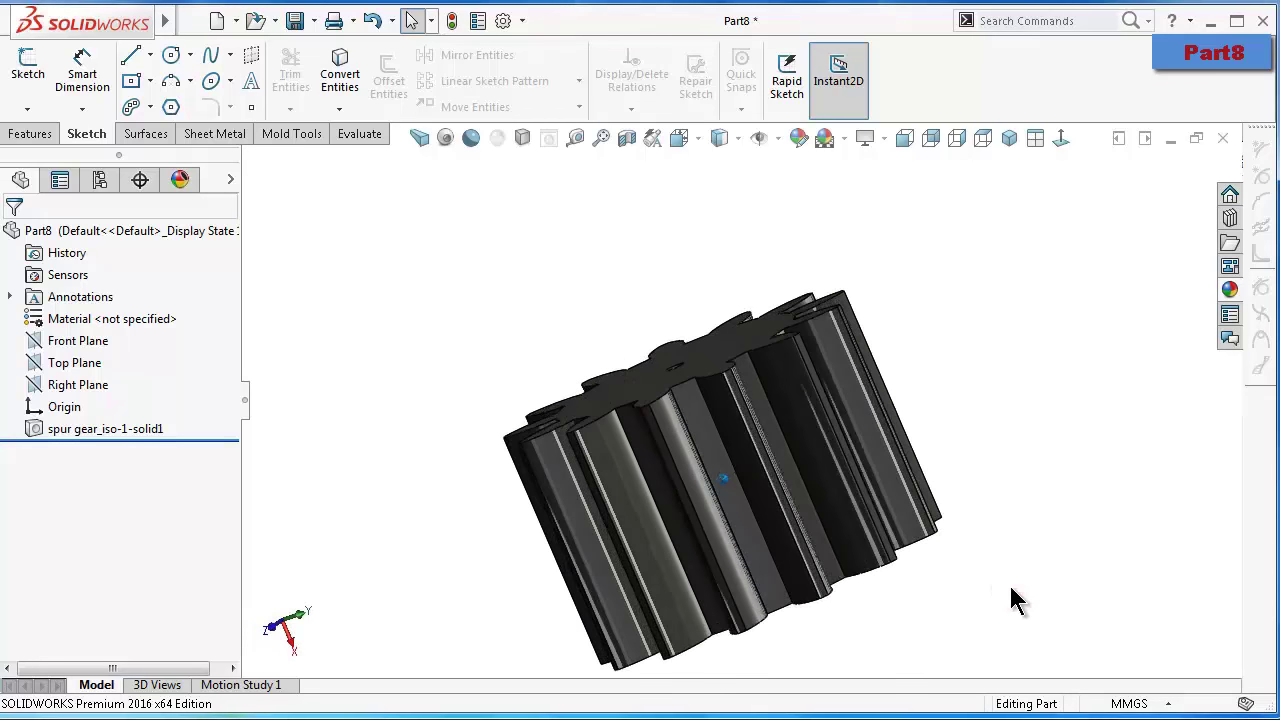
key(Down)
key(Down)
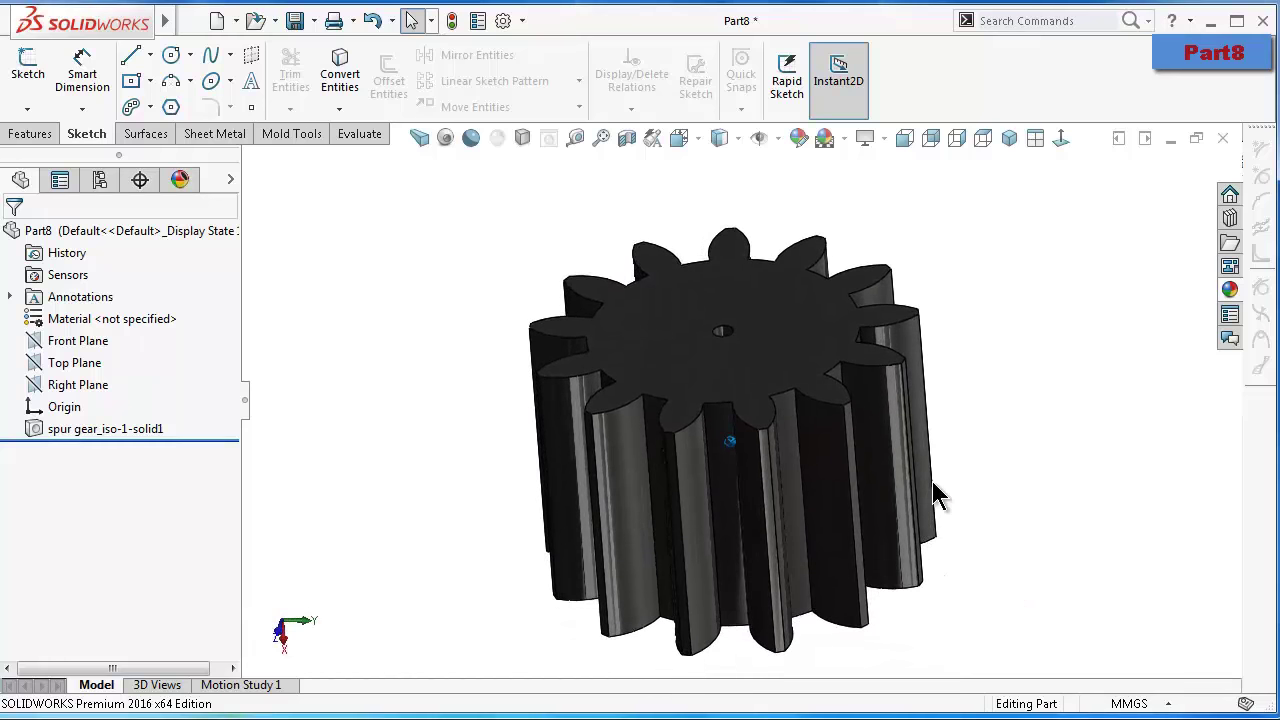
click(782, 333)
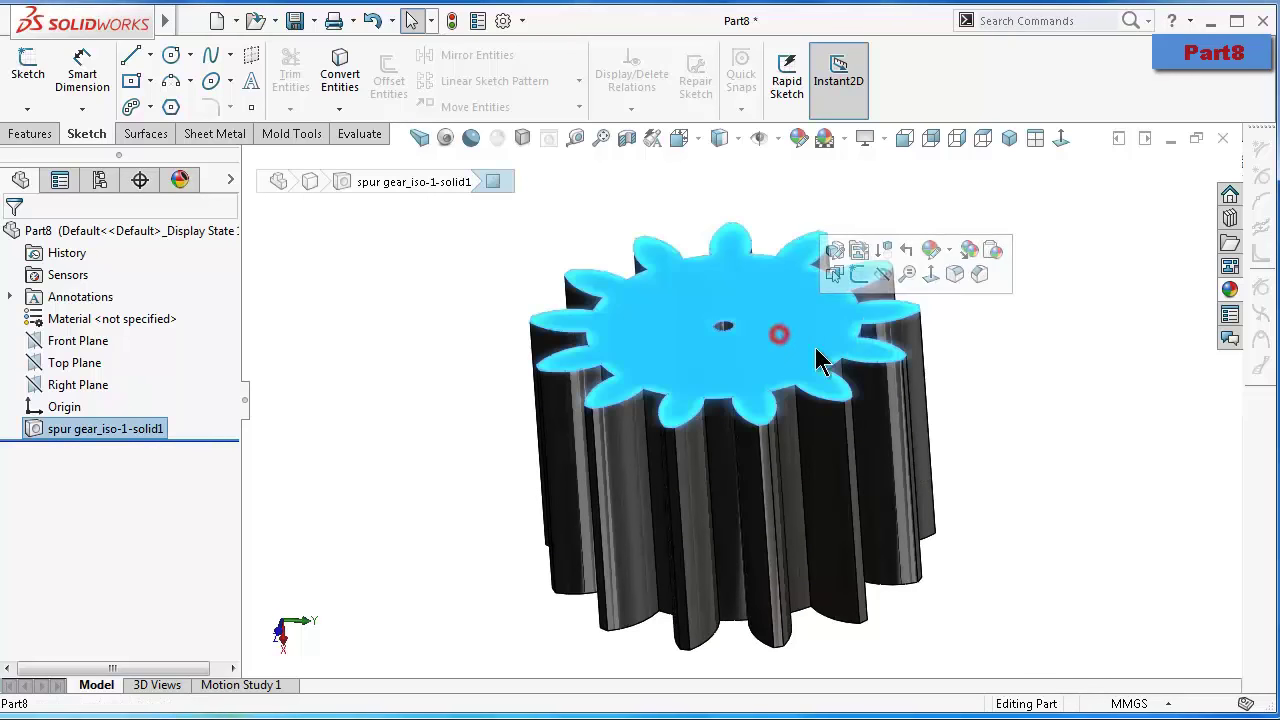
Start a sketch on the top face, view it Normal To, and draw a circle at the origin
click(860, 278)
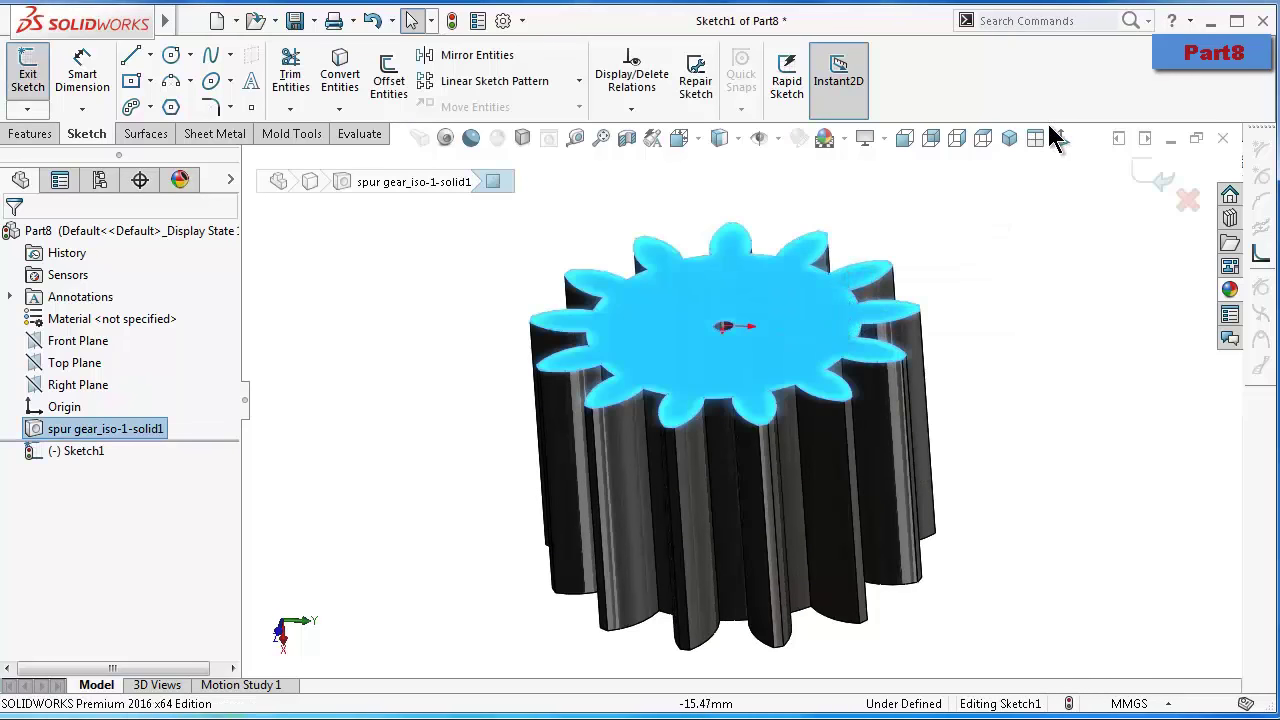
click(1063, 138)
key(Escape)
scroll(791, 443, up, 1)
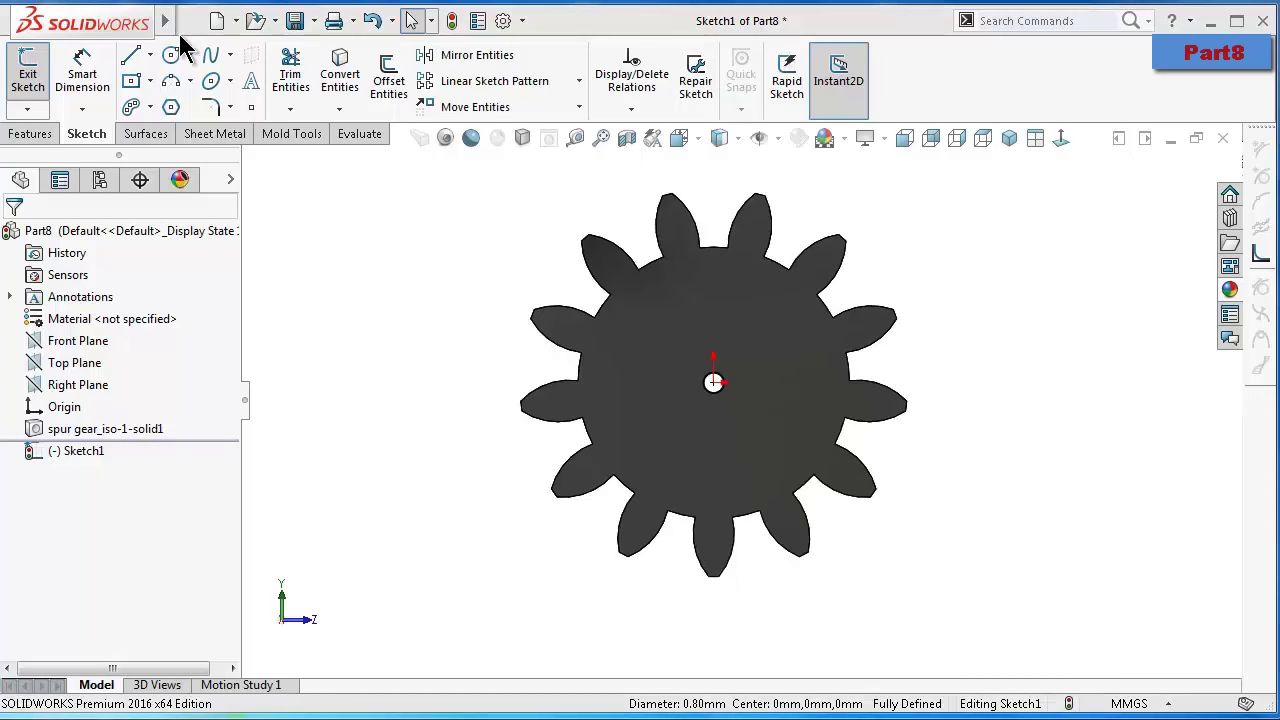
click(170, 54)
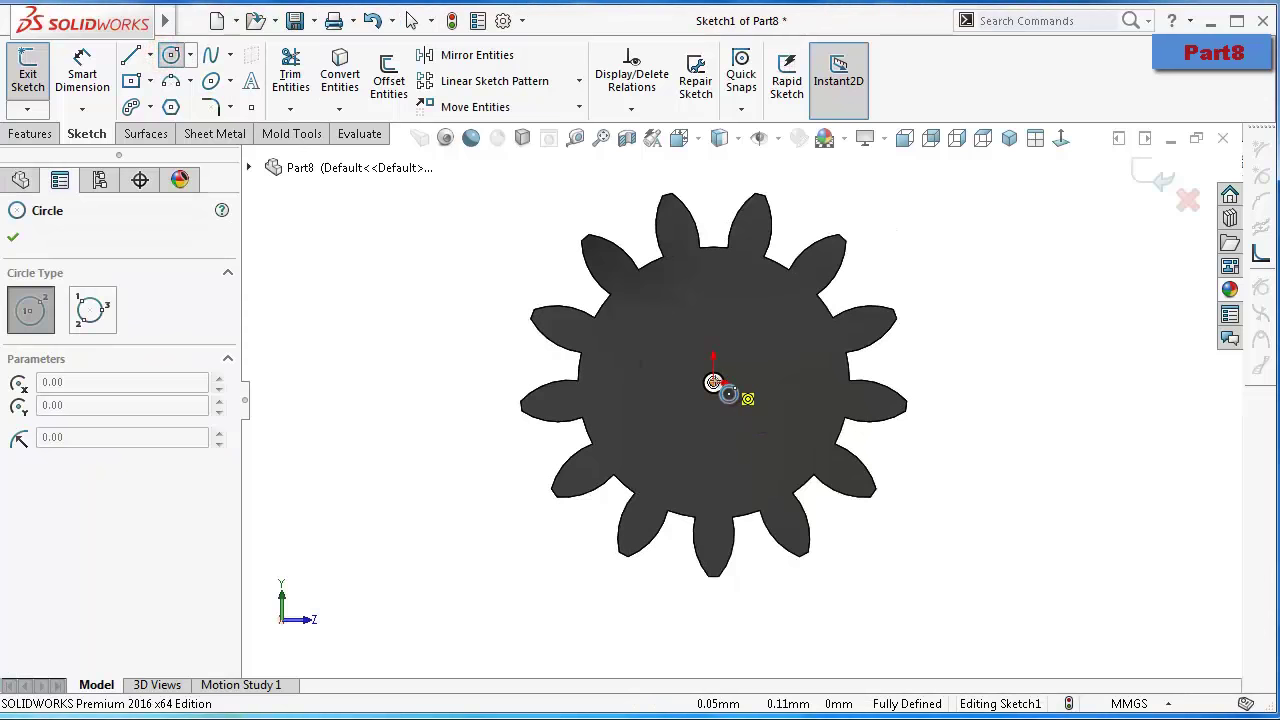
click(713, 382)
click(466, 364)
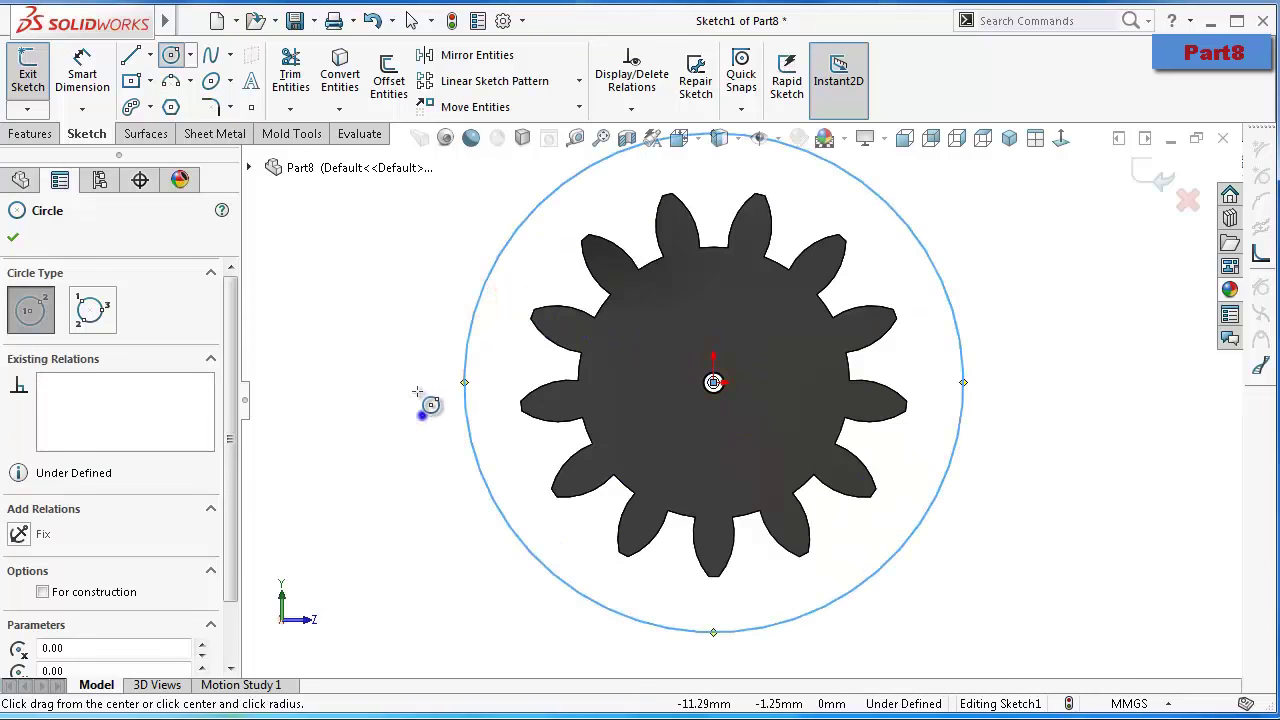
Dimension the circle's diameter to 17.5 mm and tilt the view back to 3D
right_drag(418, 391, 422, 325)
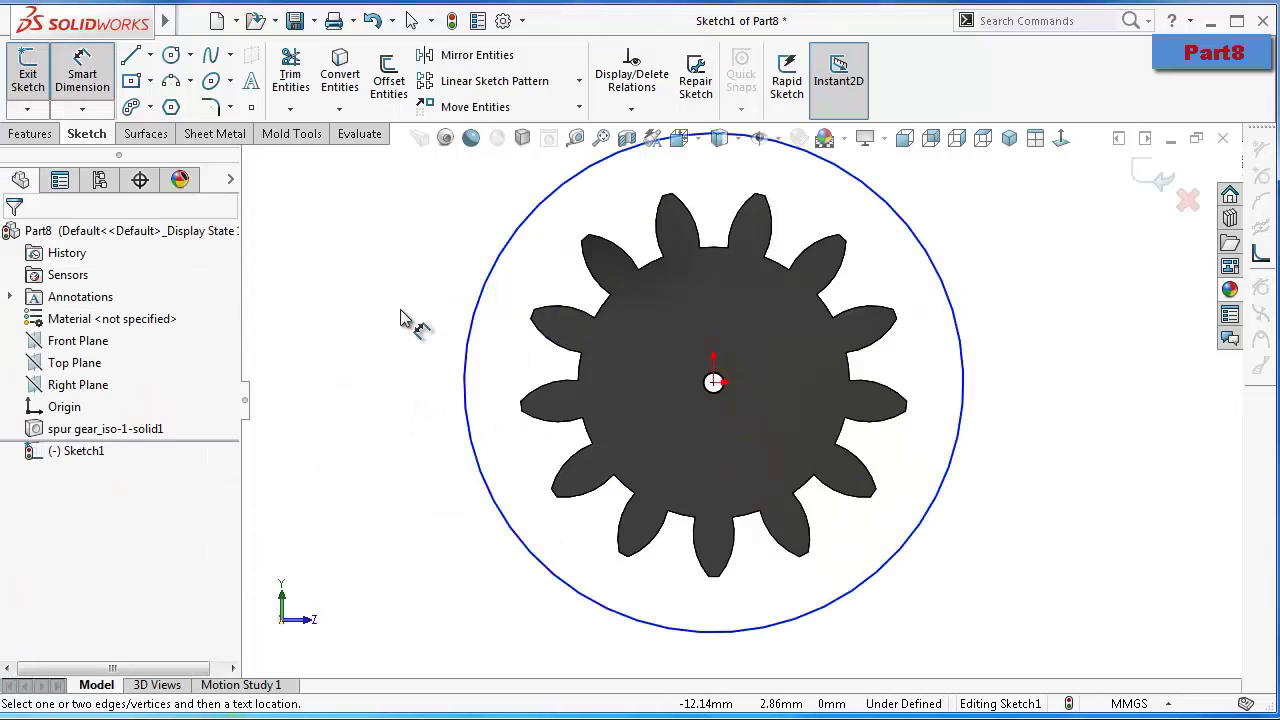
click(470, 336)
click(457, 325)
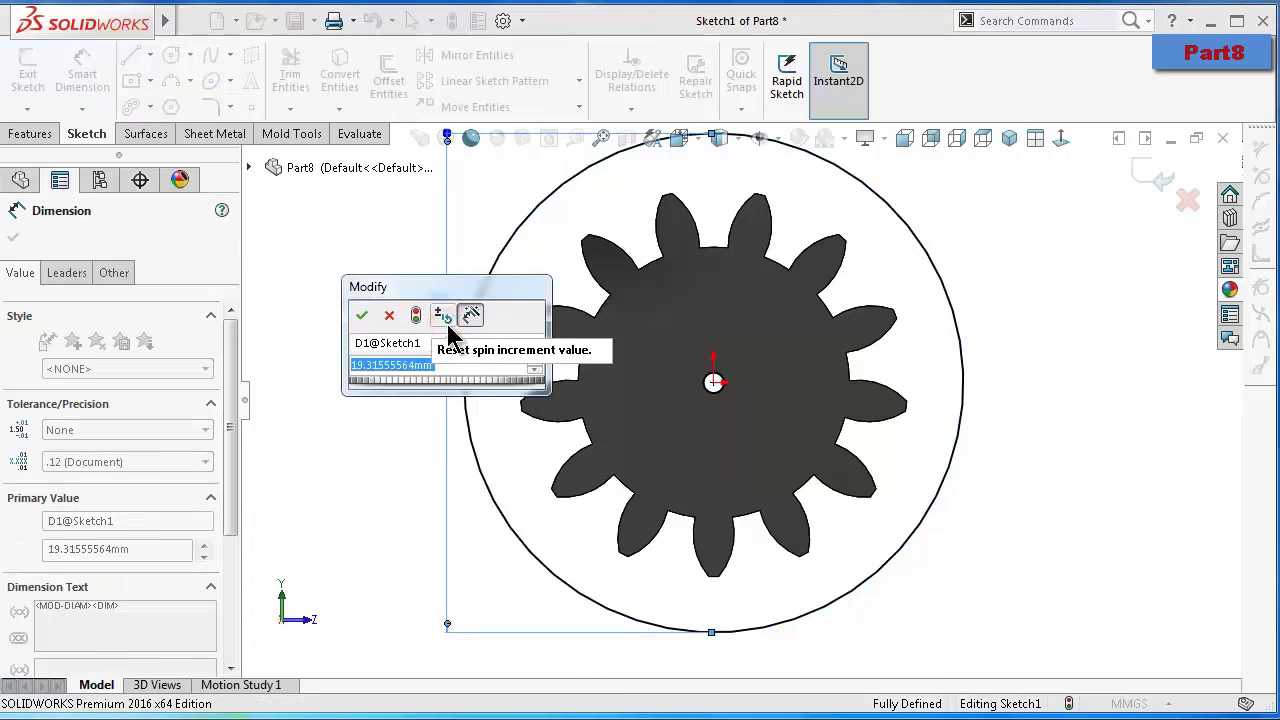
text(17)
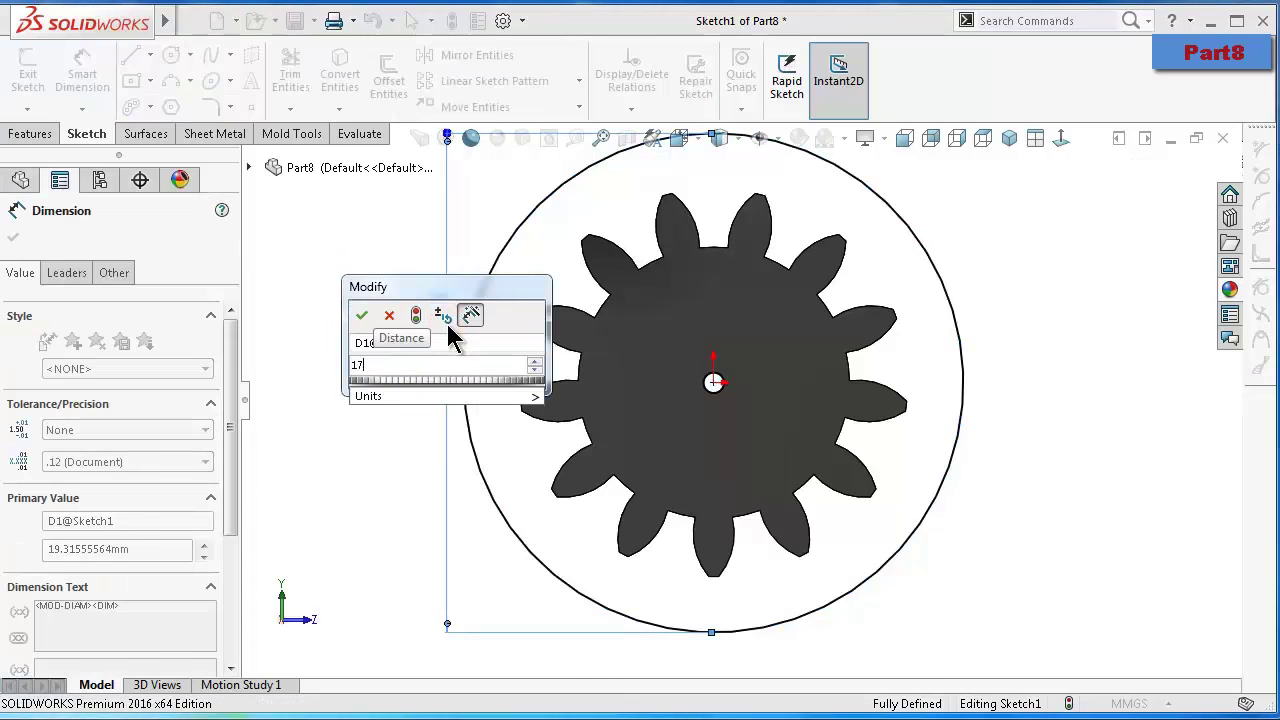
text(.5)
key(Return)
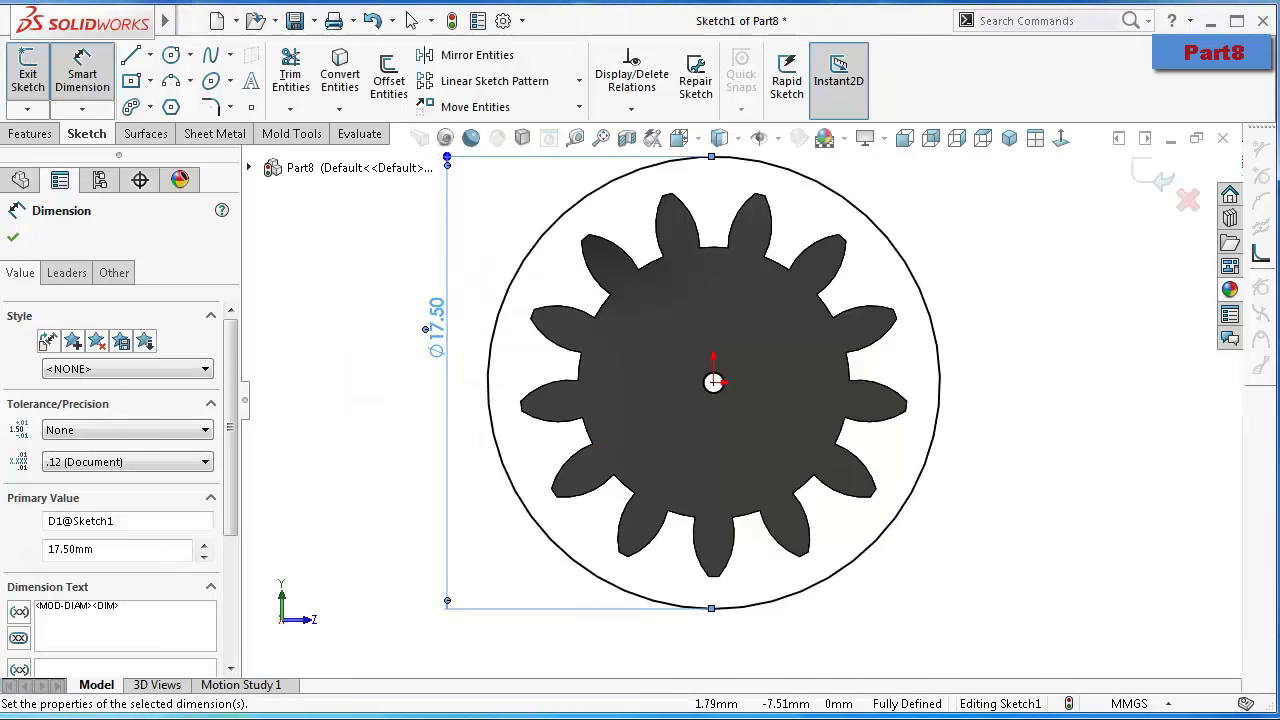
click(1055, 570)
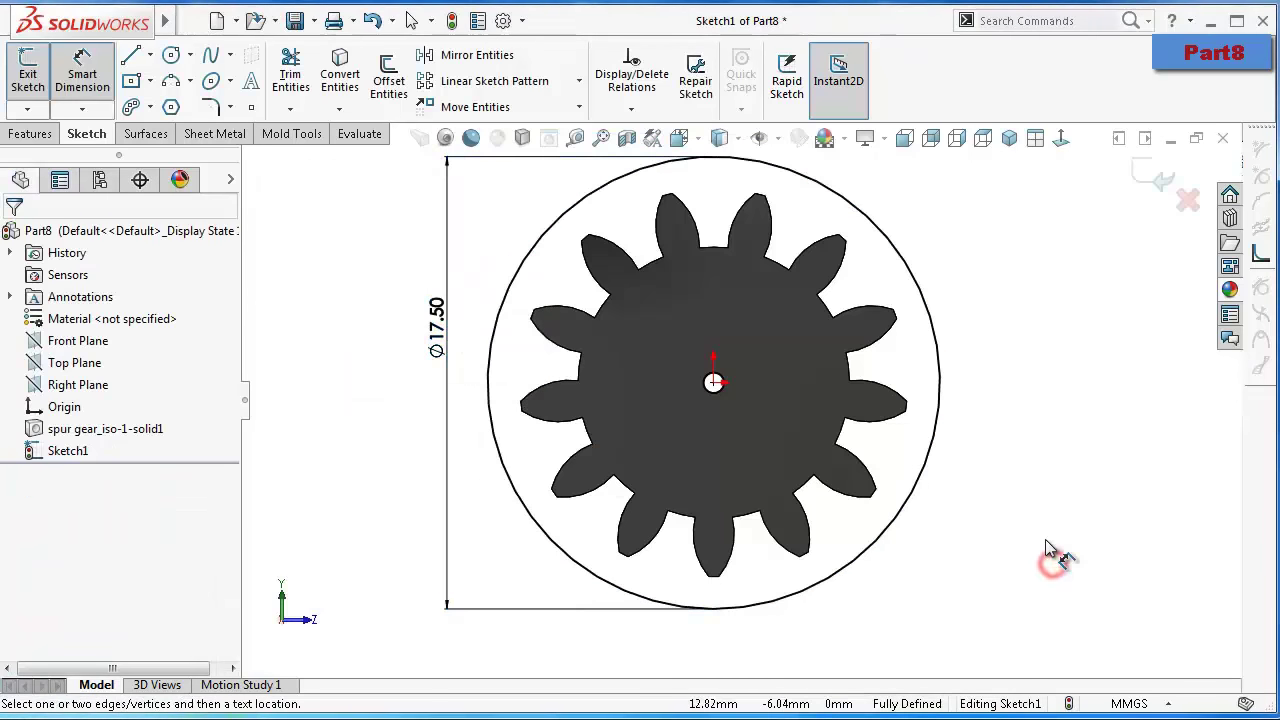
key(Left)
key(Left)
key(Up)
key(Up)
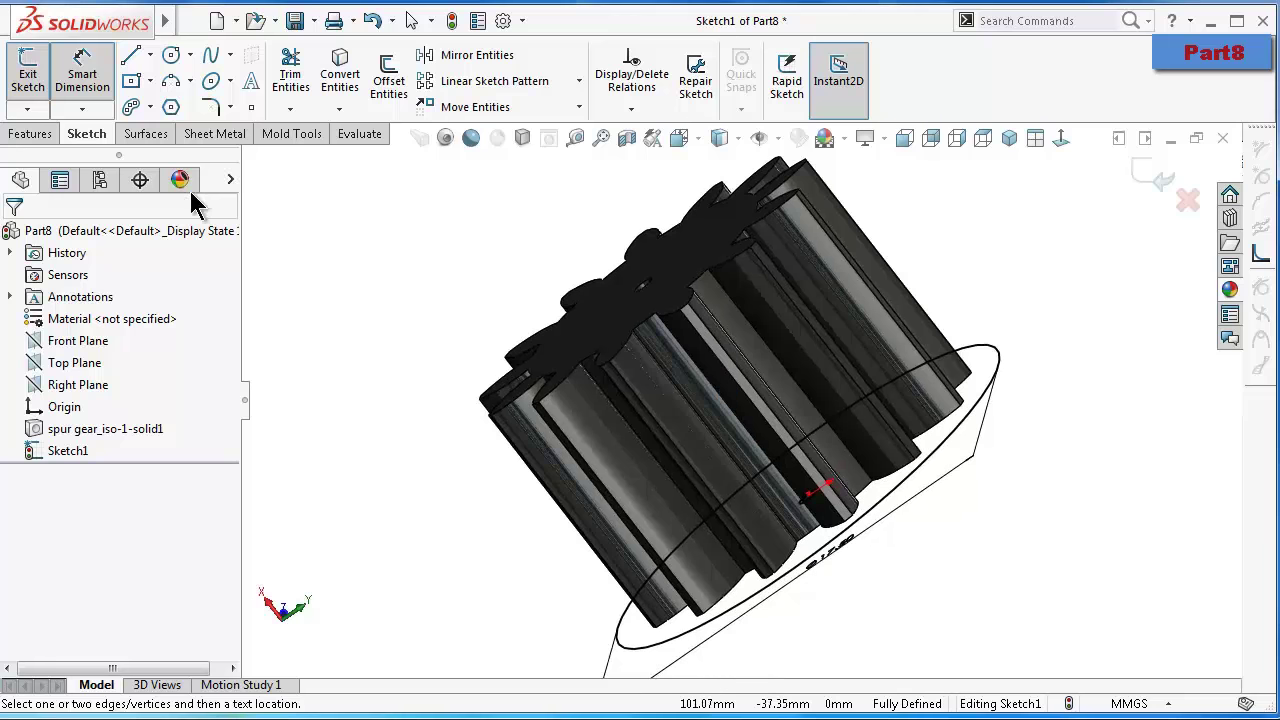
click(36, 133)
Boss-extrude the 17.5 mm circle sketch 3 mm to form the base disc
click(37, 87)
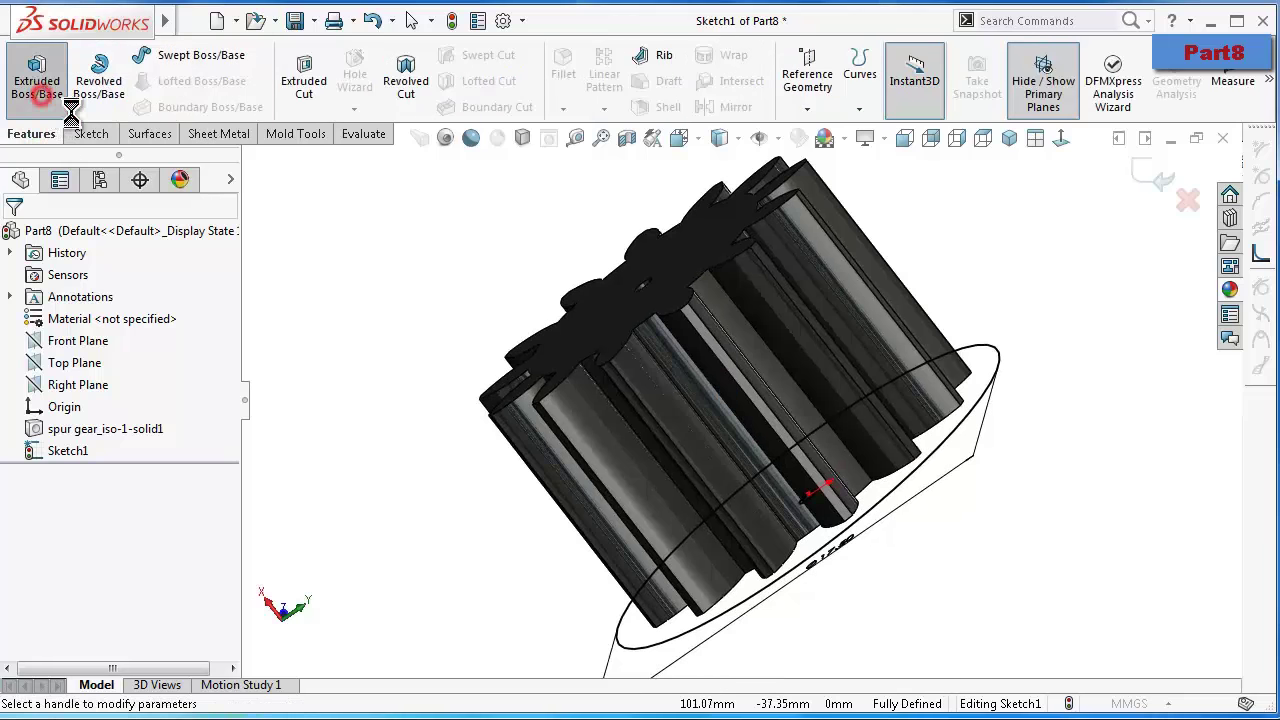
text(3)
key(Return)
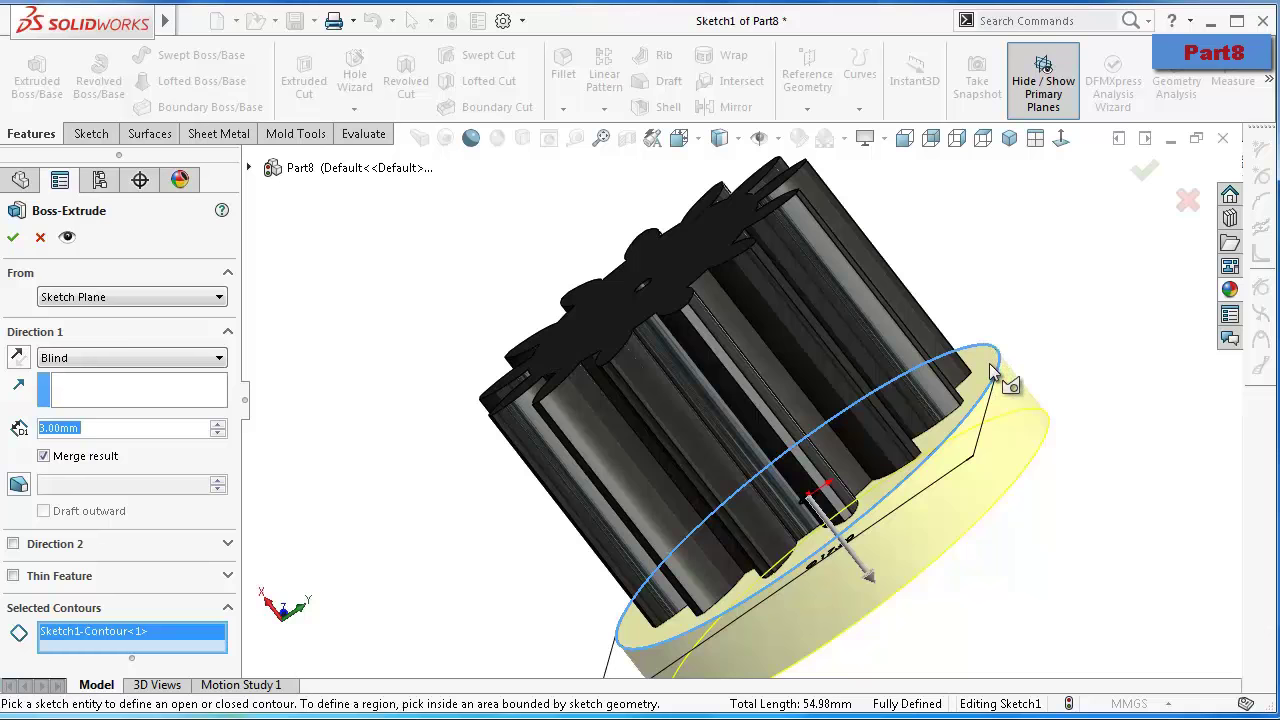
key(Left)
key(Down)
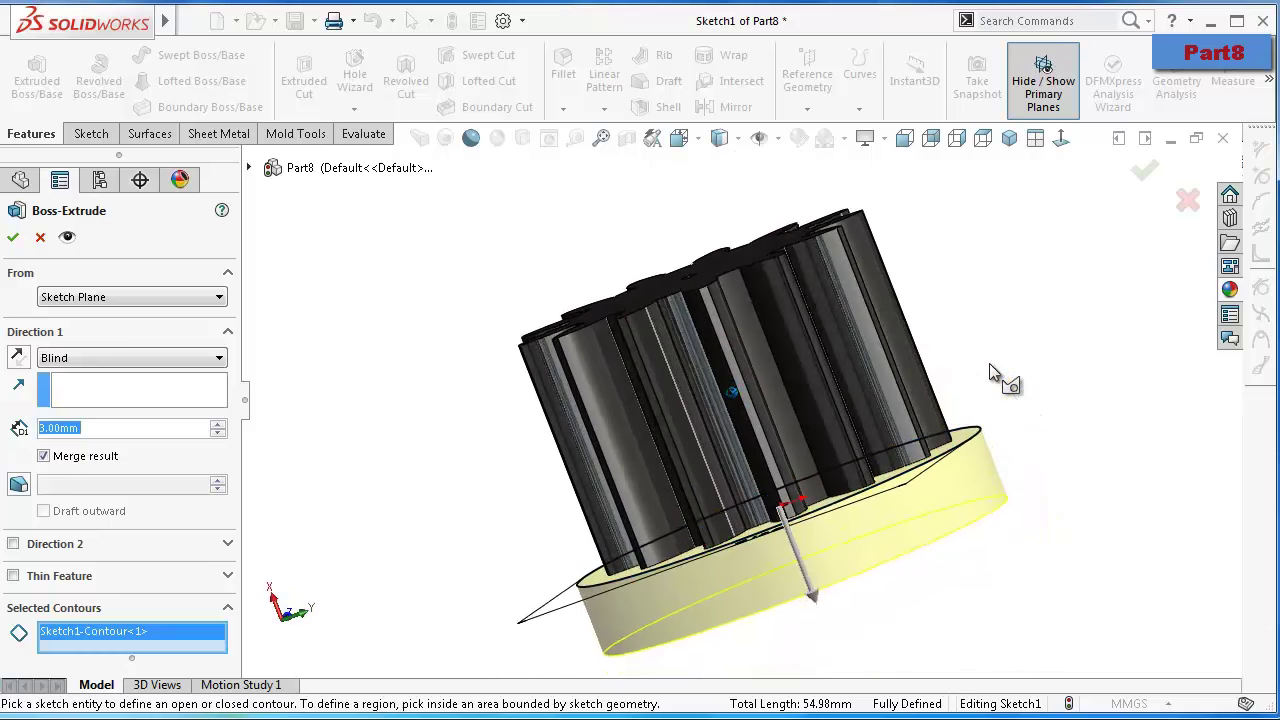
key(Down)
click(1145, 178)
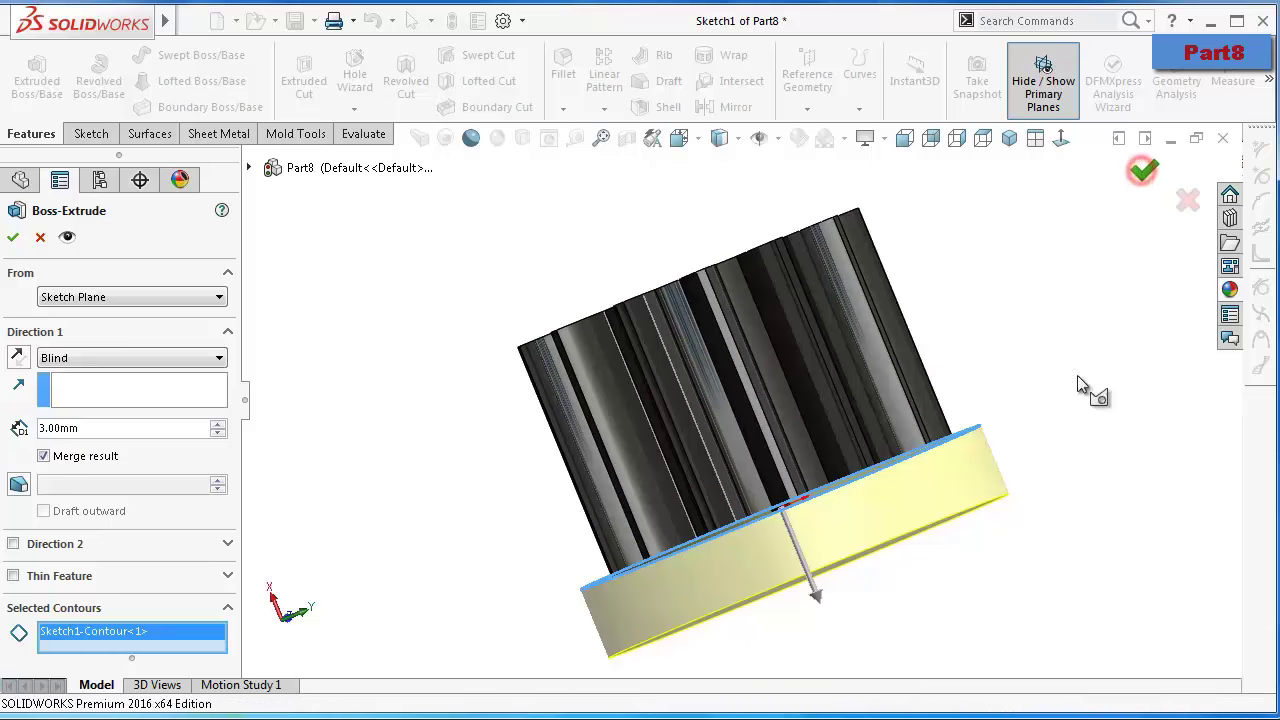
middle_drag(983, 302, 770, 205)
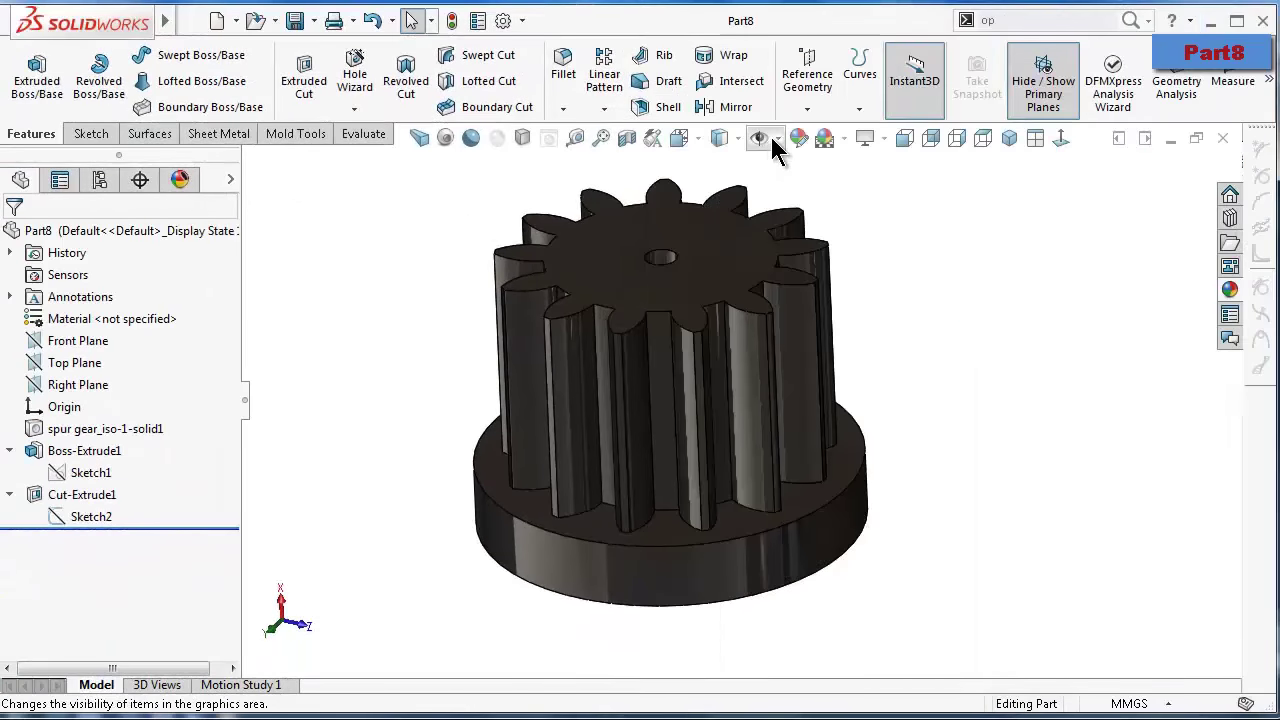
Turn on Temporary Axes so the gear's centre axis shows
click(770, 138)
click(770, 200)
mouse_move(885, 400)
middle_down()
mouse_move(963, 588)
mouse_move(983, 590)
middle_up()
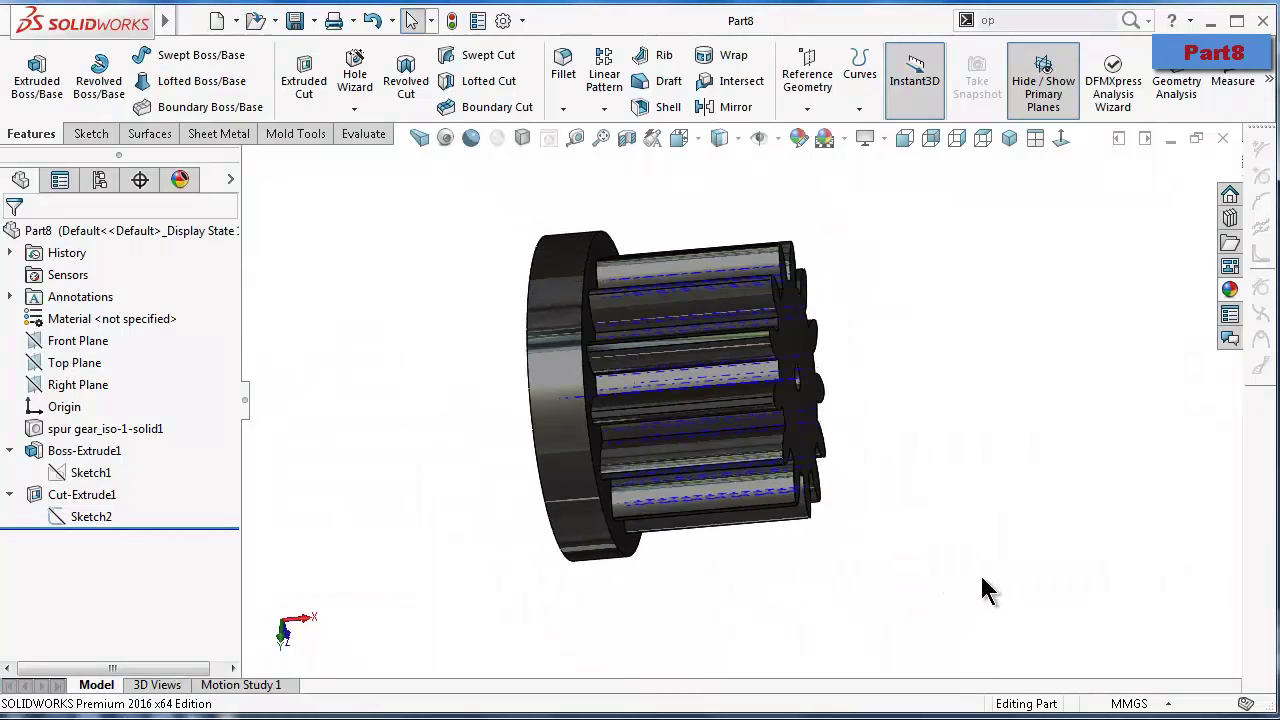
mouse_move(955, 302)
middle_down()
mouse_move(812, 190)
mouse_move(817, 170)
middle_up()
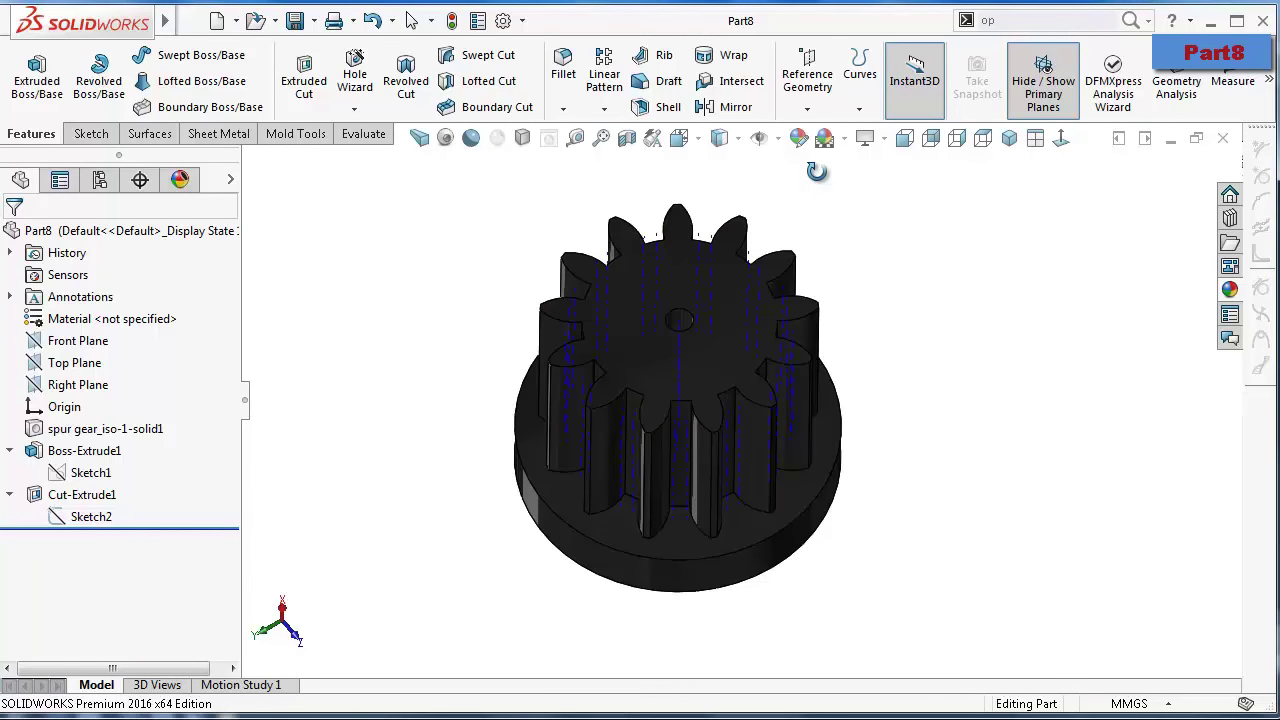
Search for and launch the Insert Part command
click(1068, 24)
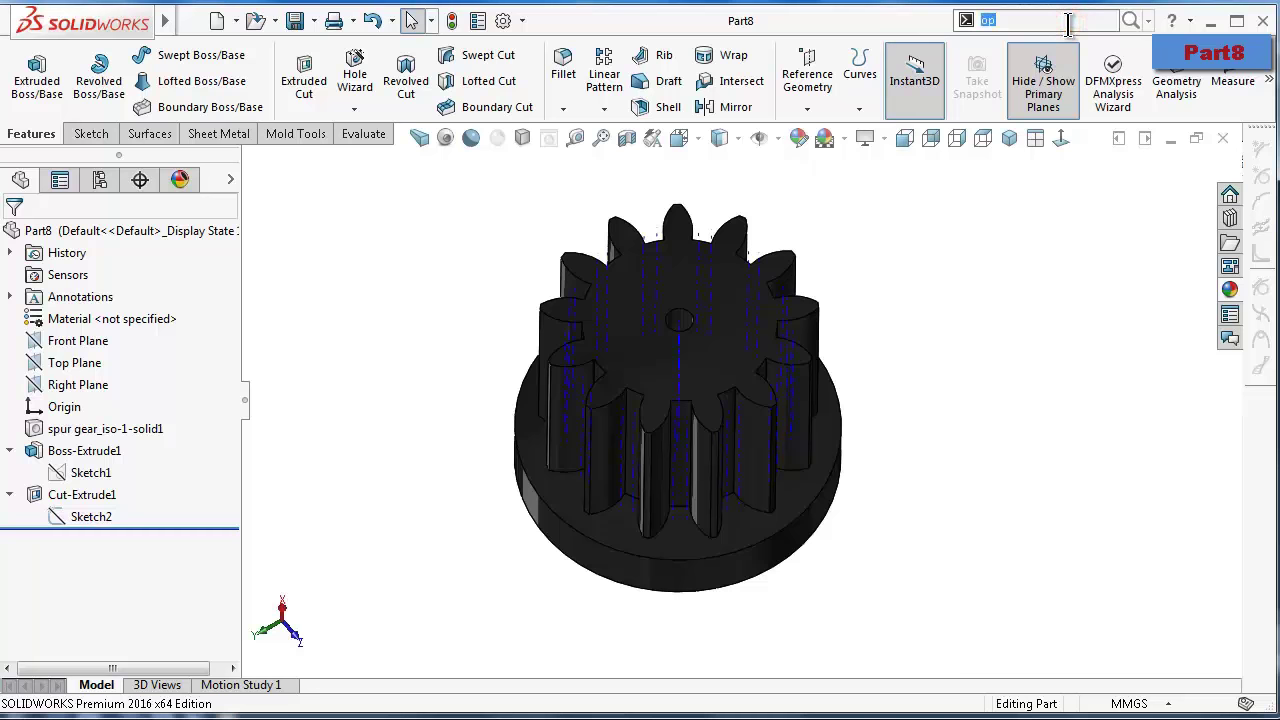
text(ins)
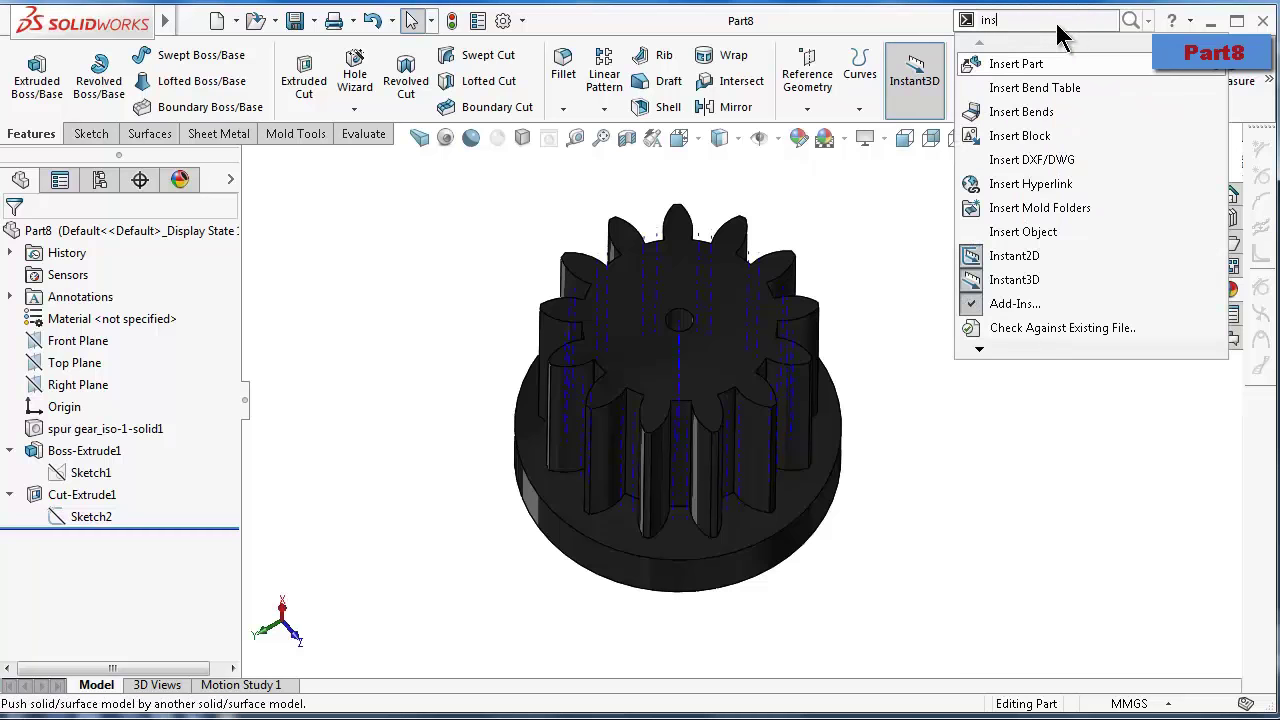
click(1047, 63)
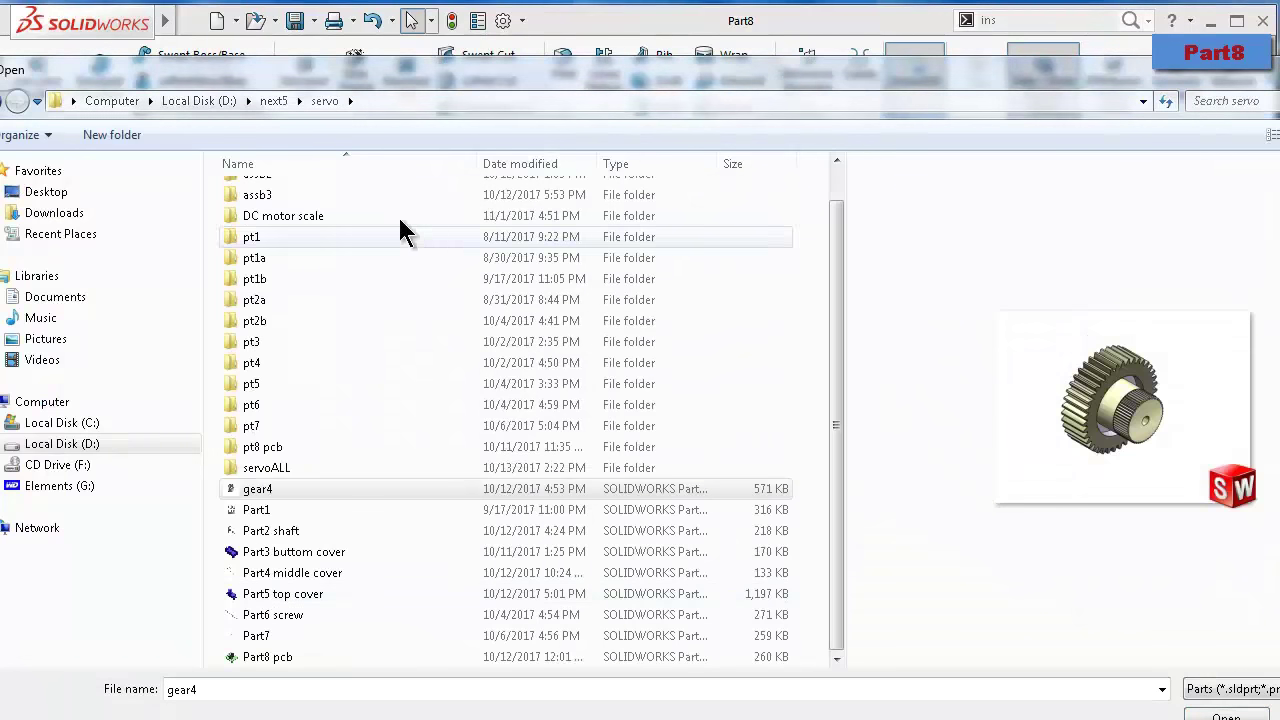
Insert gear4 from the servo folder into Part8
click(258, 490)
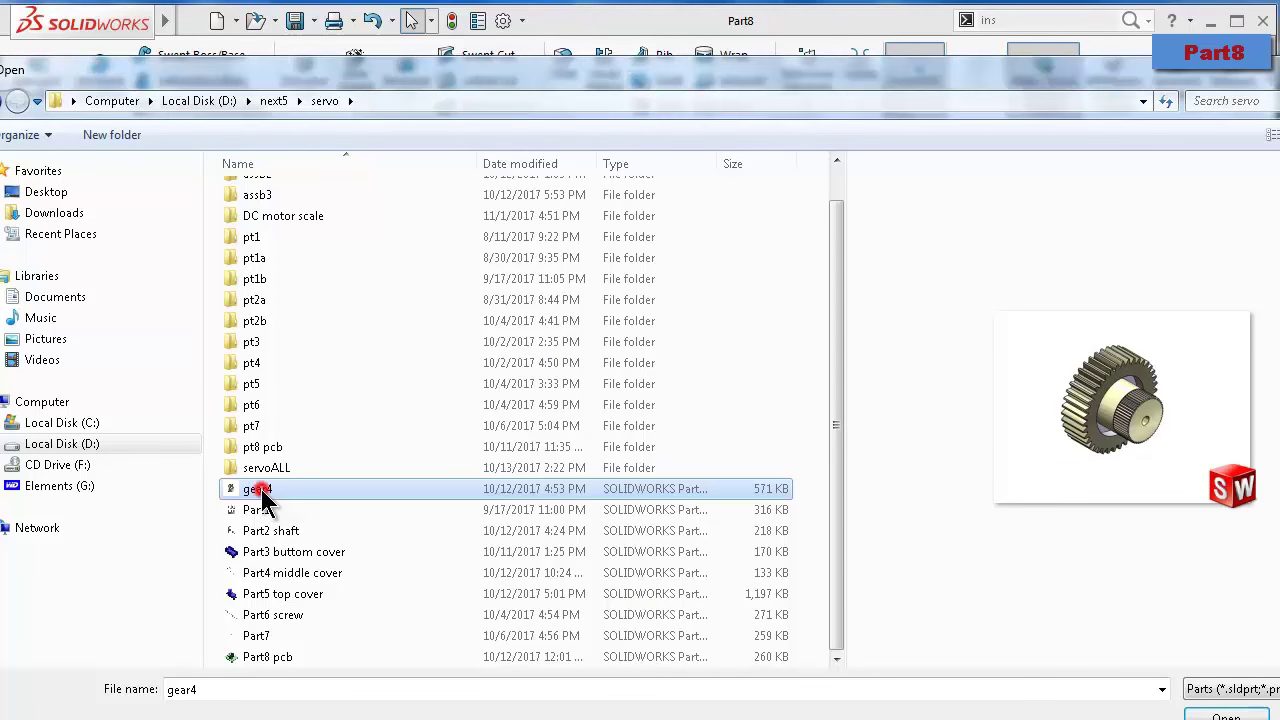
click(1226, 716)
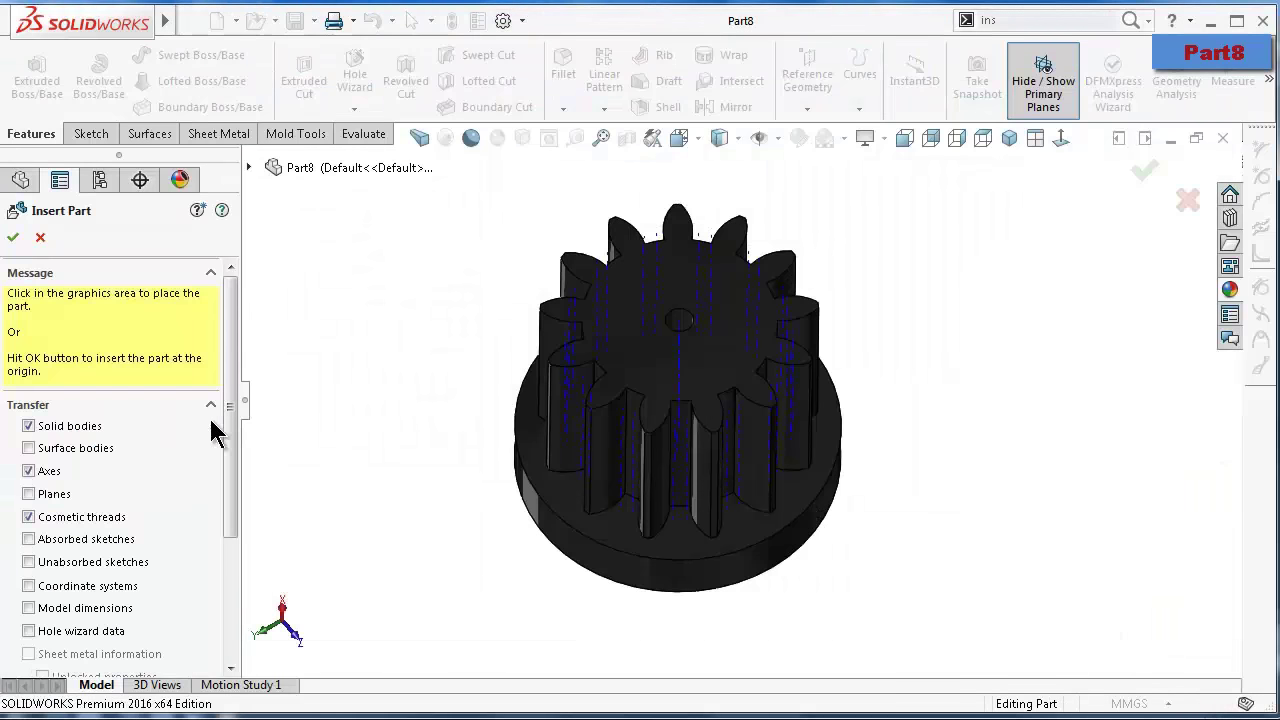
drag(228, 422, 232, 517)
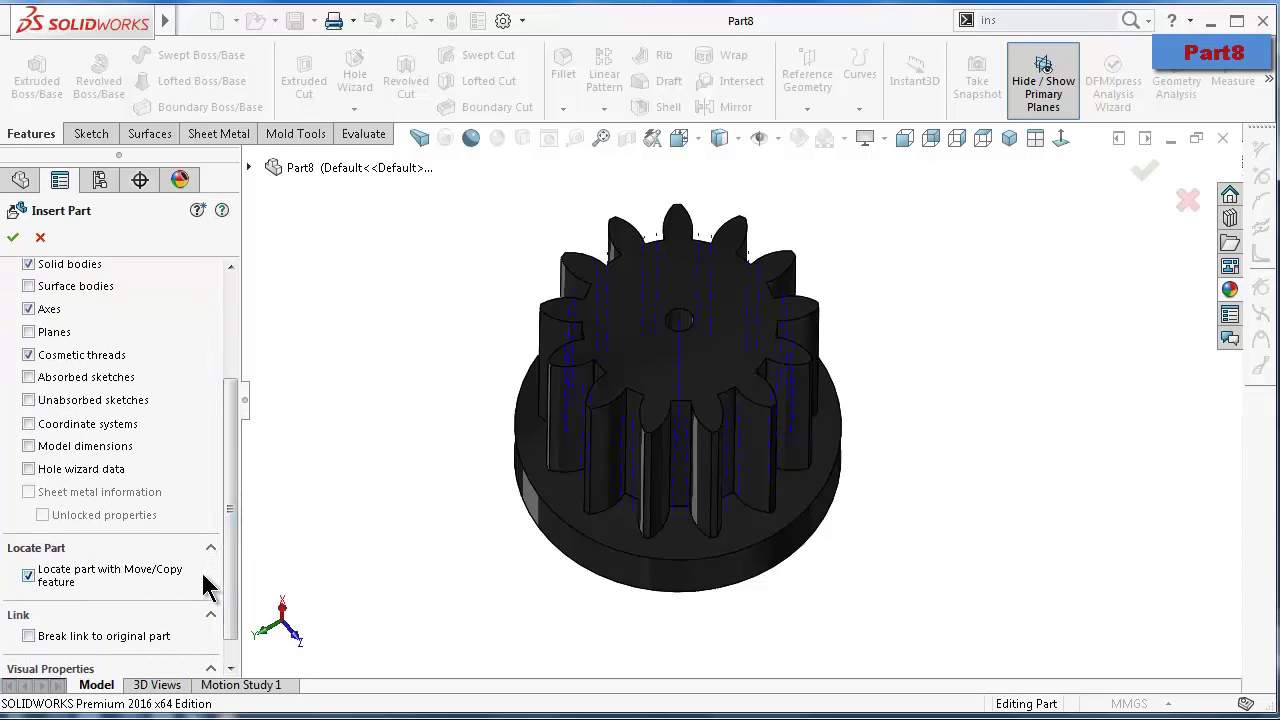
drag(229, 592, 230, 538)
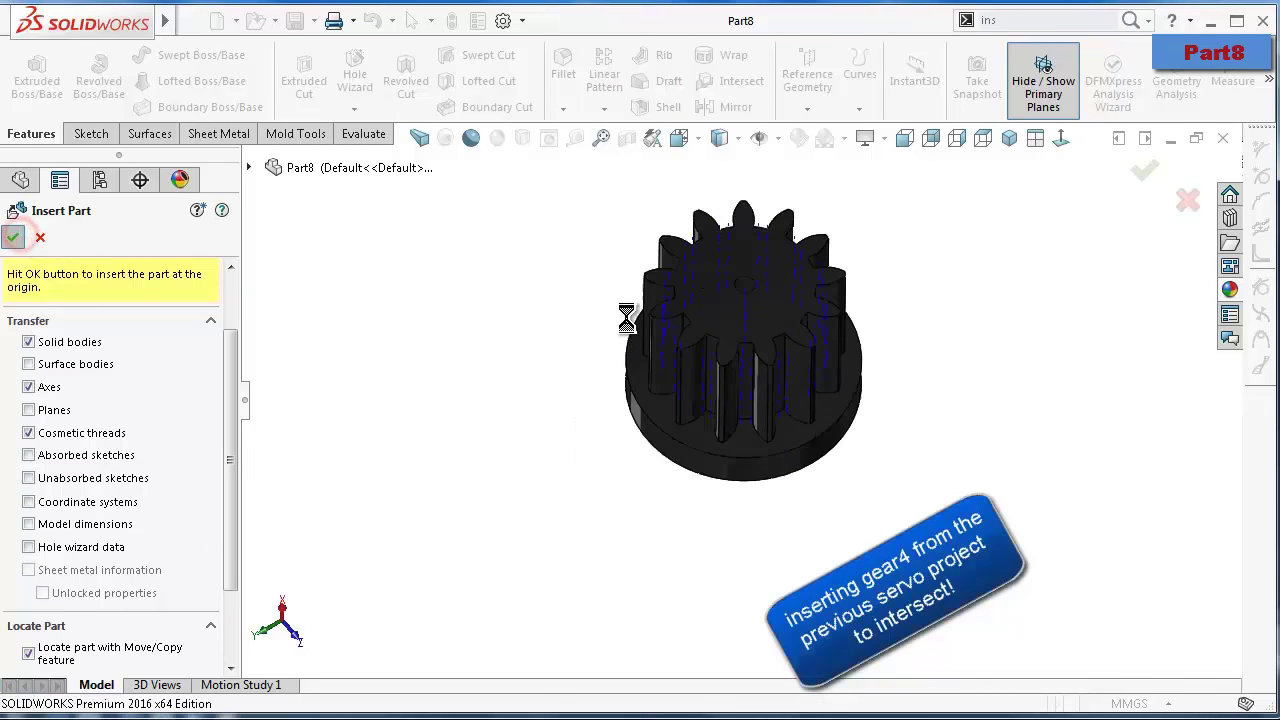
mouse_move(590, 462)
middle_down()
mouse_move(646, 509)
mouse_move(657, 346)
mouse_move(654, 383)
mouse_move(878, 255)
mouse_move(654, 539)
middle_up()
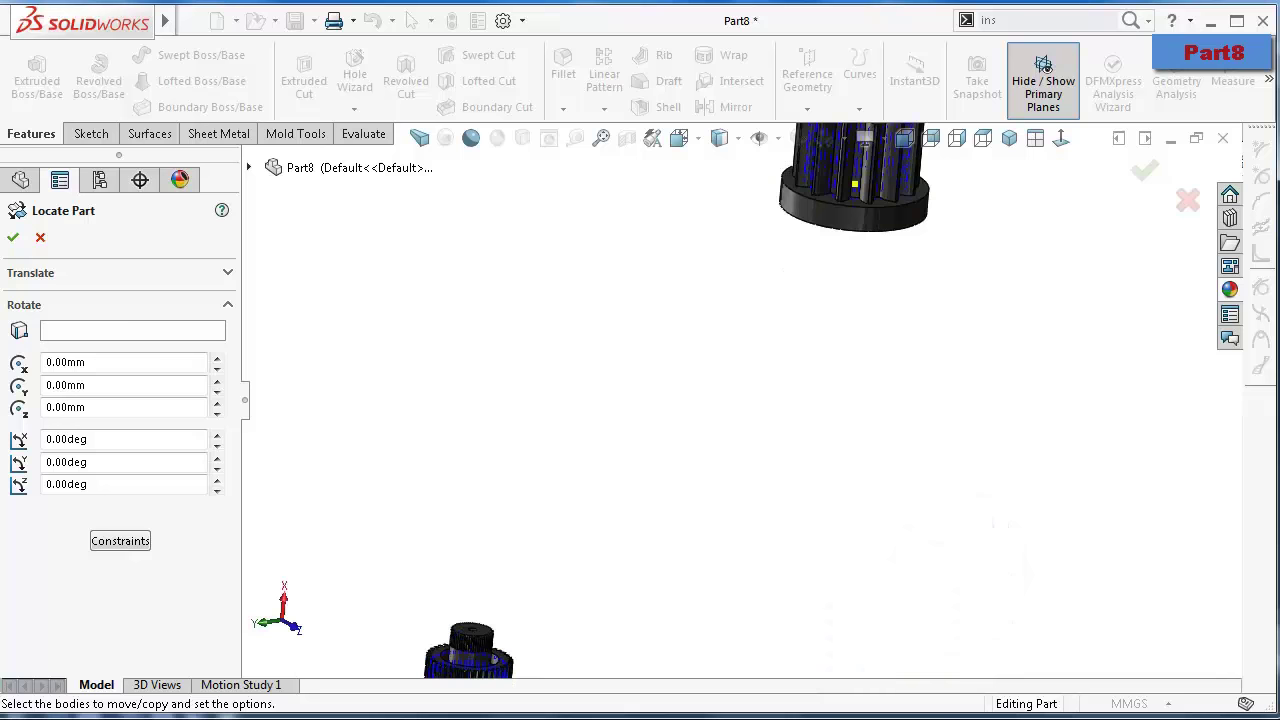
Hide the temporary axes, open Constraints, and switch to Hidden Lines Removed display
click(775, 145)
click(691, 252)
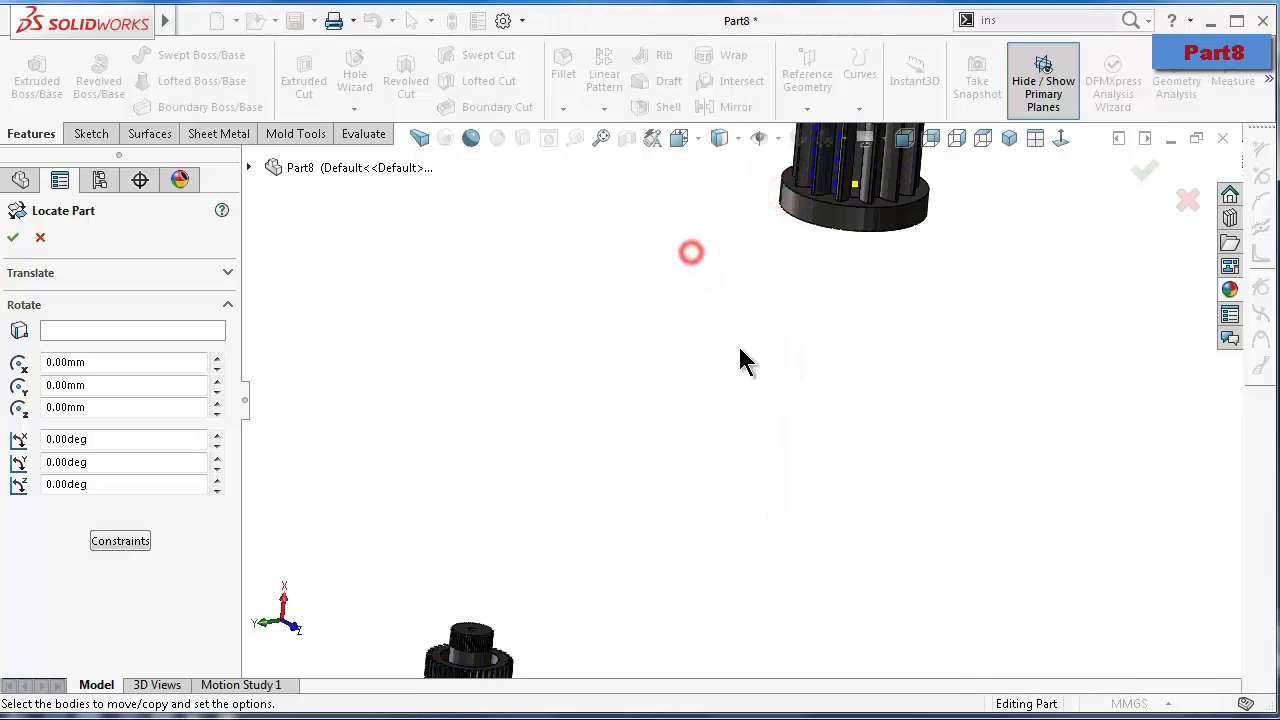
middle_drag(740, 362, 760, 271)
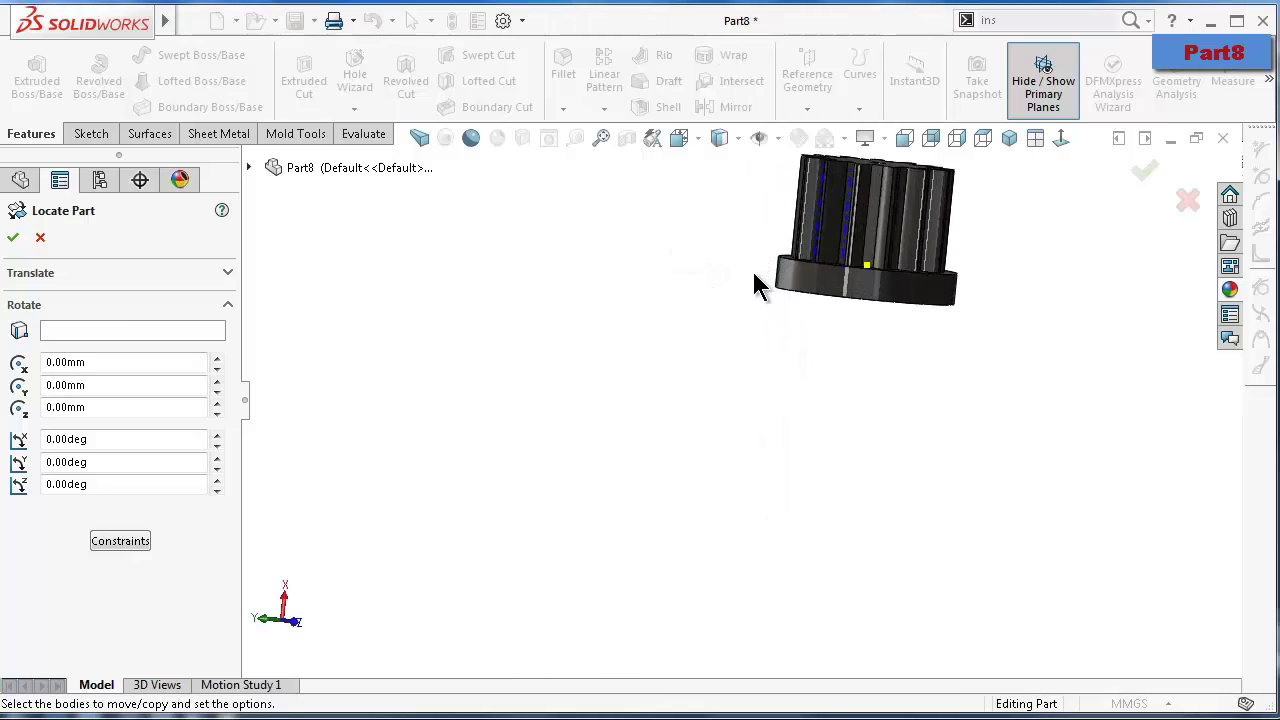
key(z)
click(112, 540)
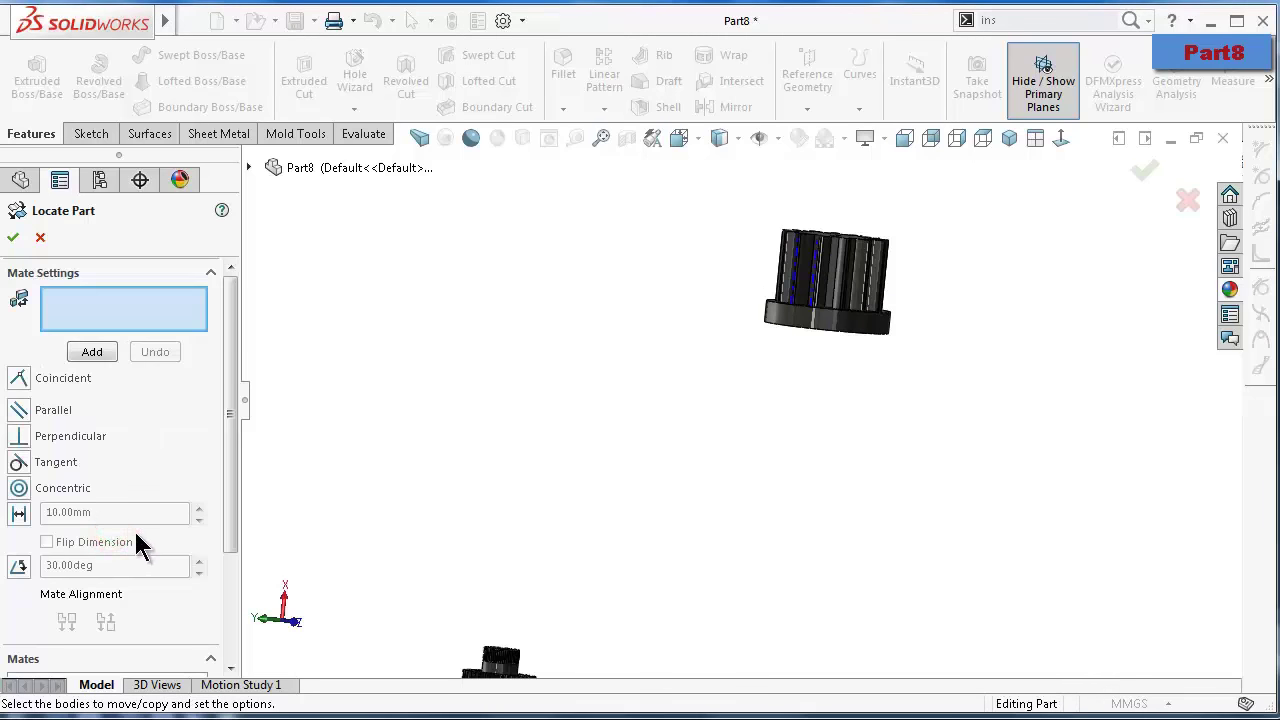
middle_drag(760, 483, 700, 590)
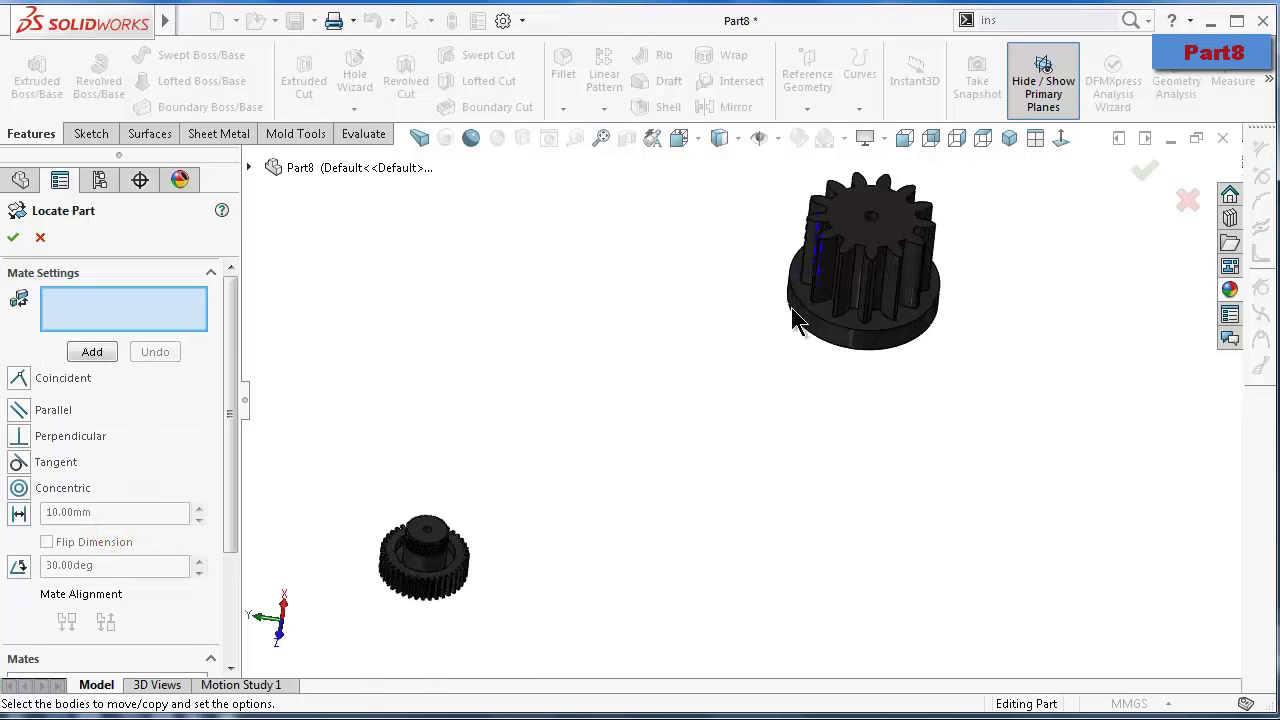
click(760, 138)
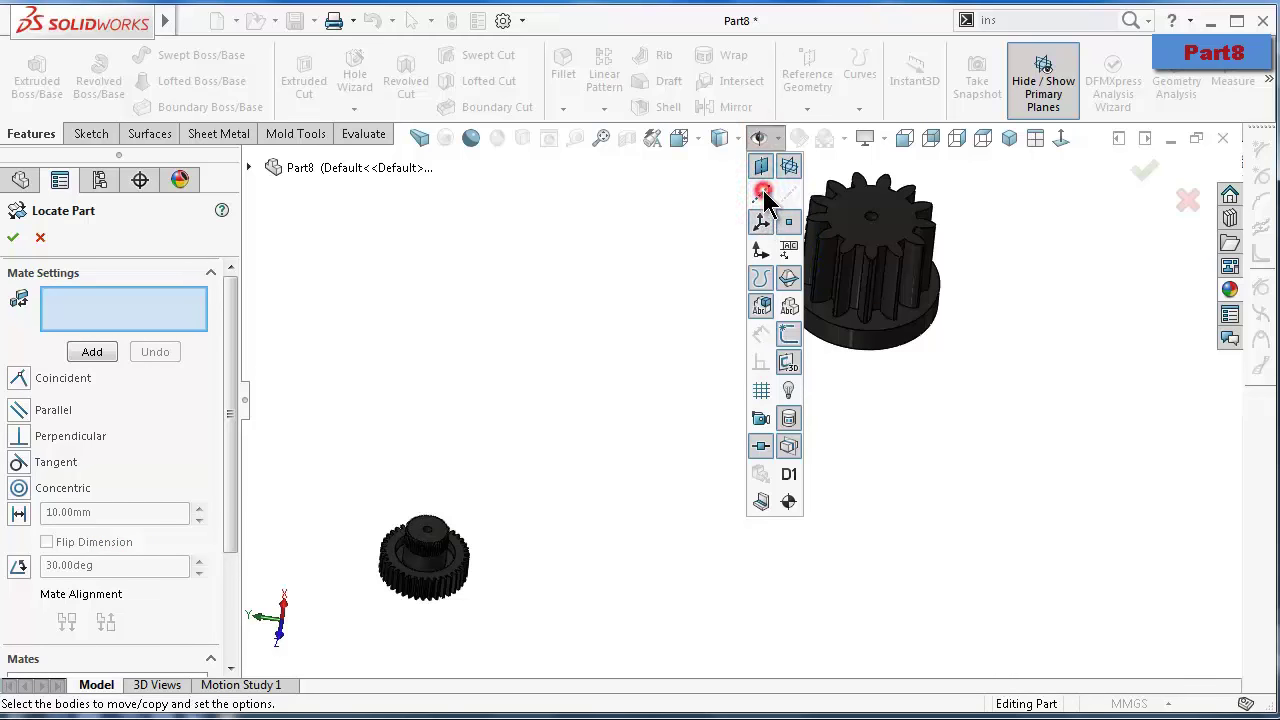
click(527, 437)
click(720, 138)
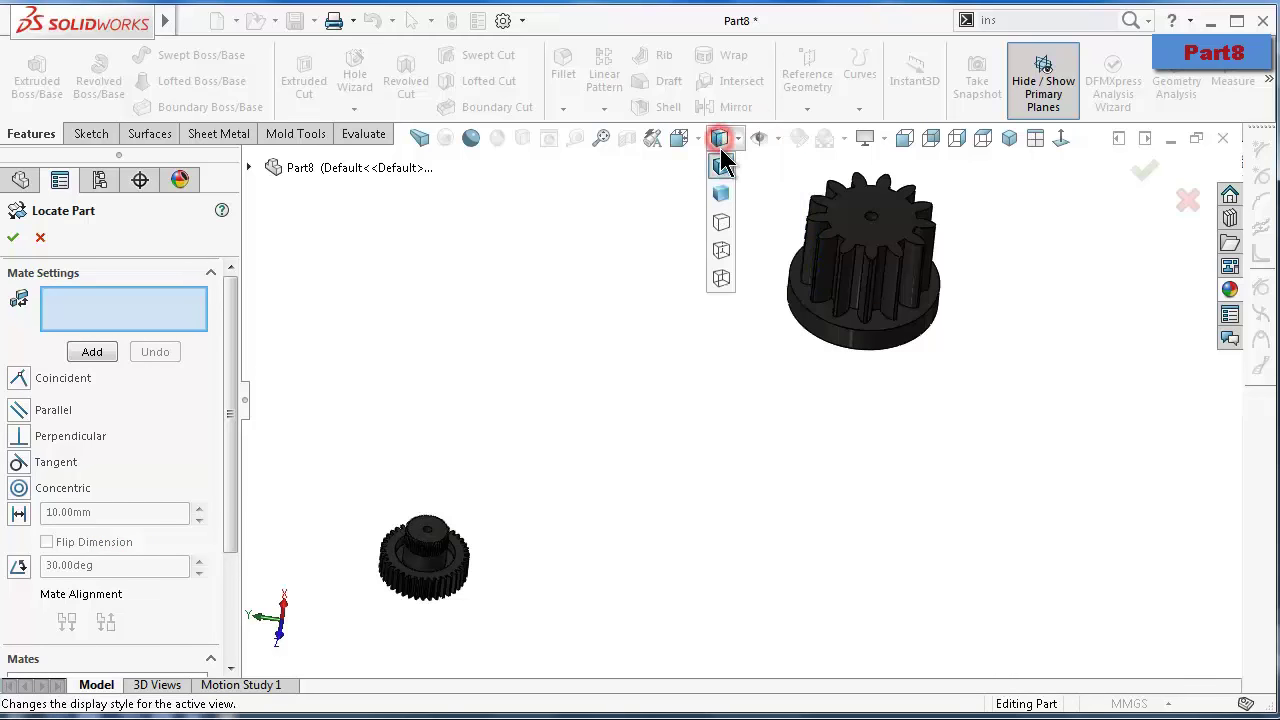
click(721, 222)
scroll(492, 555, down, 2)
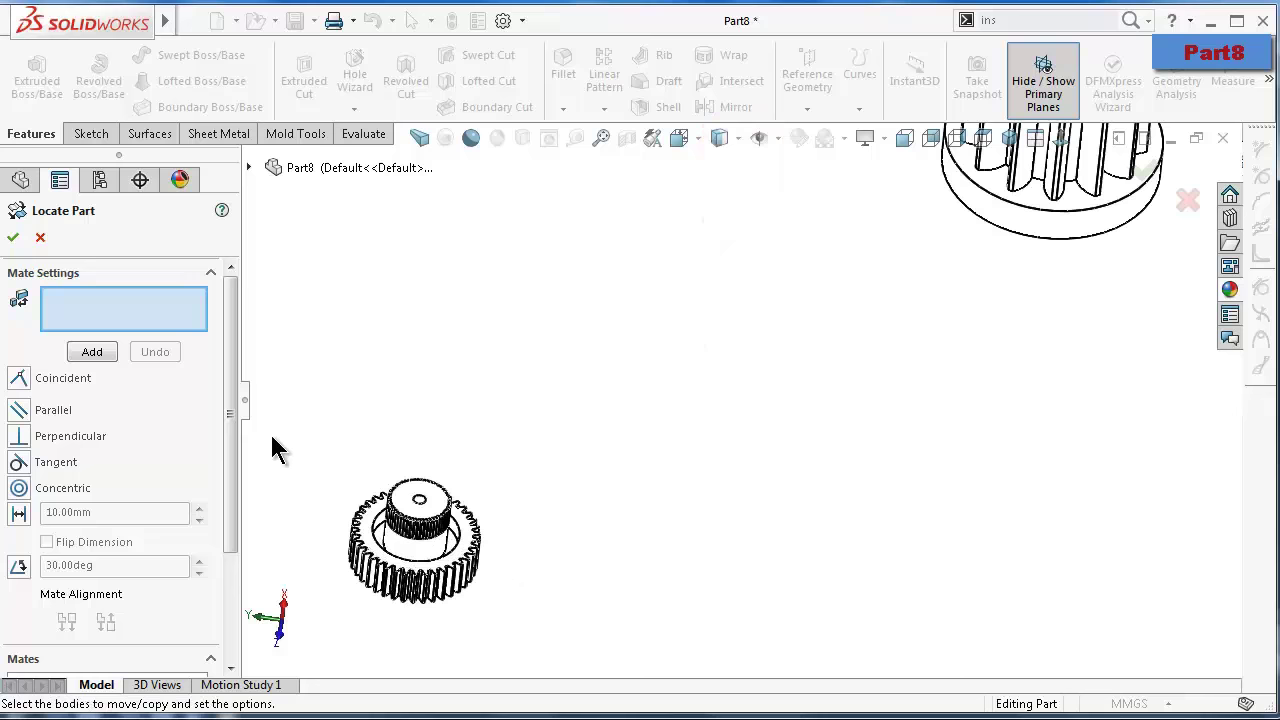
Choose Concentric and select gear4's and the spur gear's centre-hole faces
click(70, 487)
scroll(330, 505, down, 2)
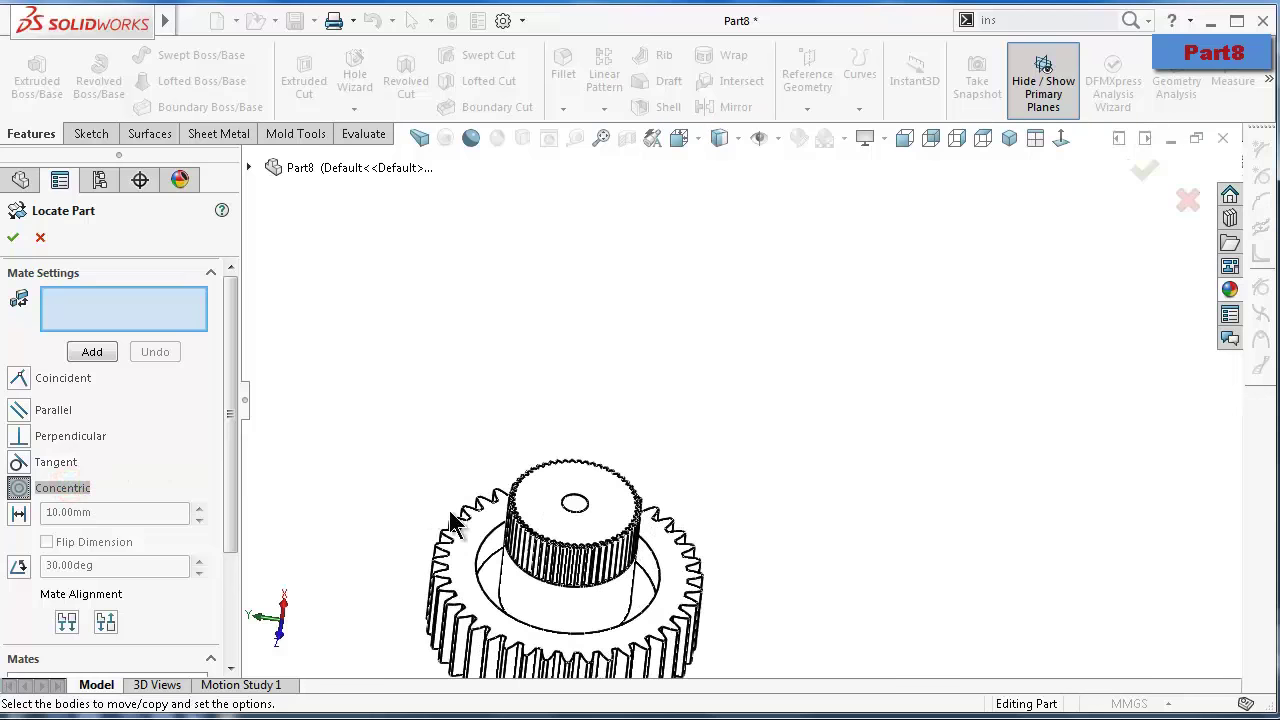
scroll(452, 520, down, 2)
scroll(600, 420, down, 2)
click(690, 358)
scroll(880, 310, up, 1)
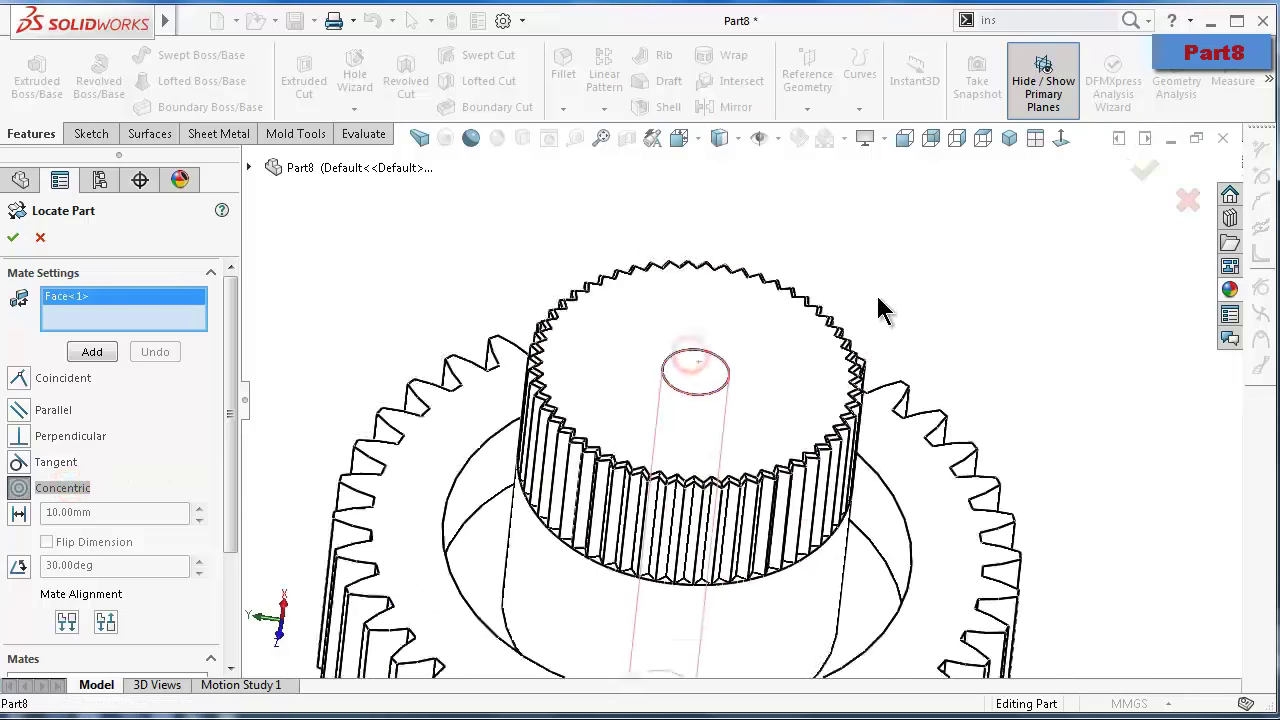
scroll(880, 310, up, 5)
scroll(957, 229, up, 2)
scroll(963, 250, down, 4)
scroll(930, 280, down, 2)
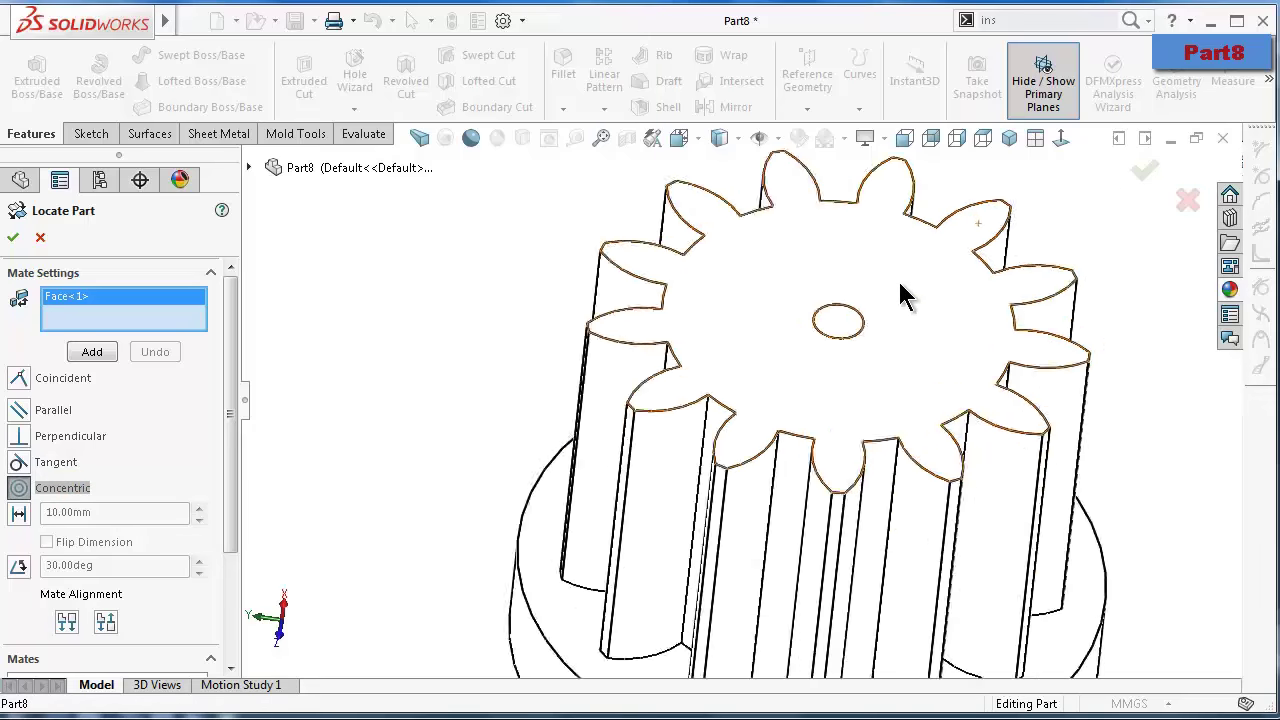
scroll(895, 298, down, 5)
click(658, 471)
scroll(703, 452, up, 3)
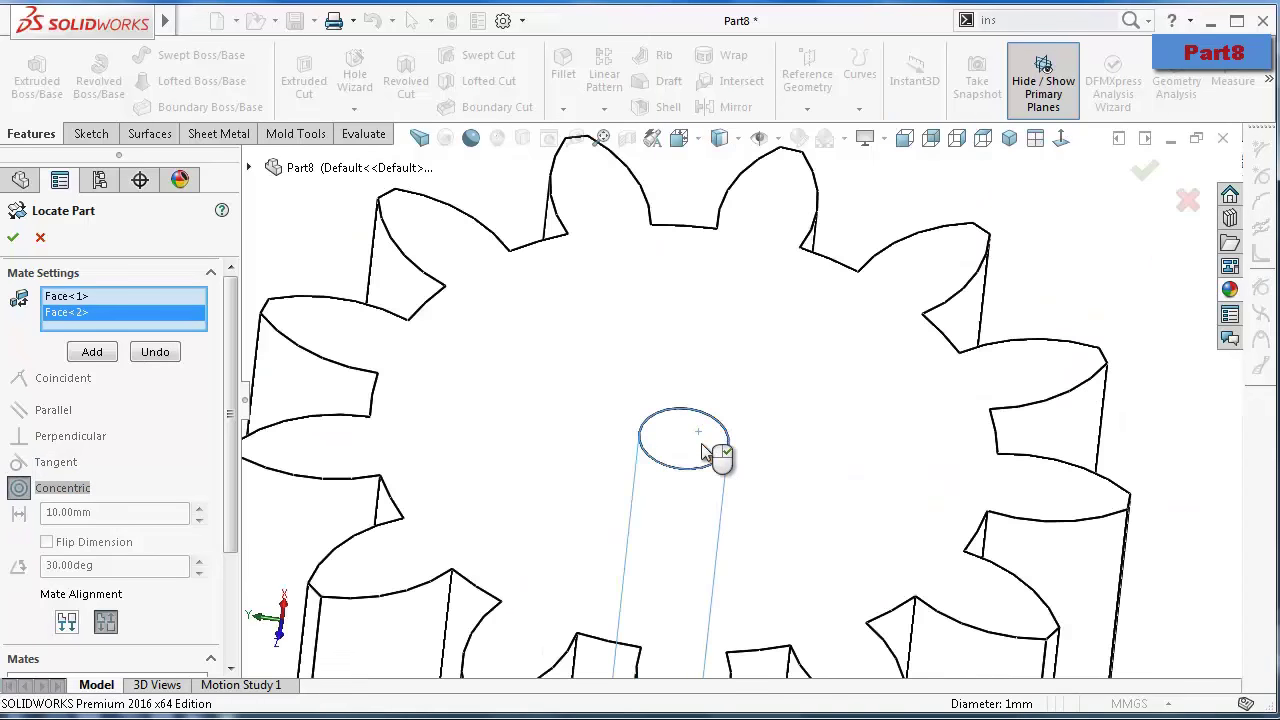
scroll(703, 452, up, 5)
scroll(700, 480, up, 3)
Add the concentric mate and finish positioning gear4
middle_drag(700, 520, 763, 311)
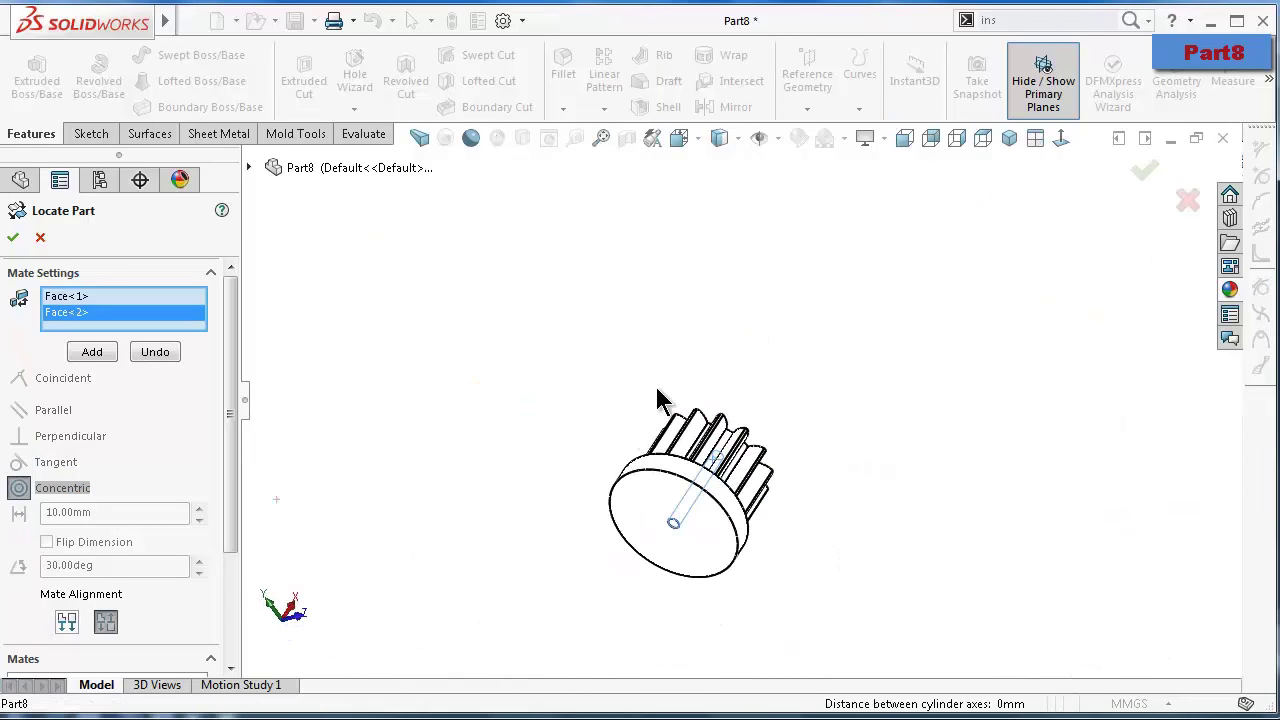
scroll(657, 390, up, 3)
middle_drag(623, 457, 699, 543)
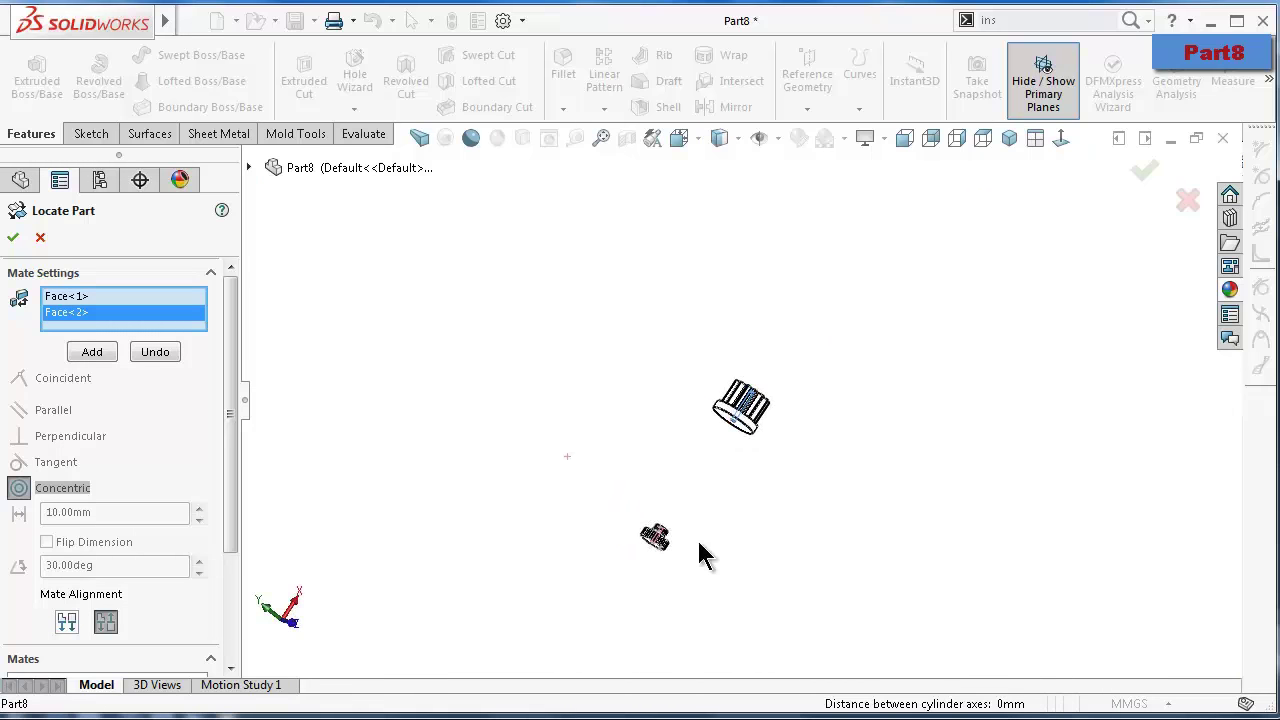
scroll(651, 463, down, 3)
middle_drag(651, 463, 634, 480)
scroll(634, 480, down, 3)
click(1145, 172)
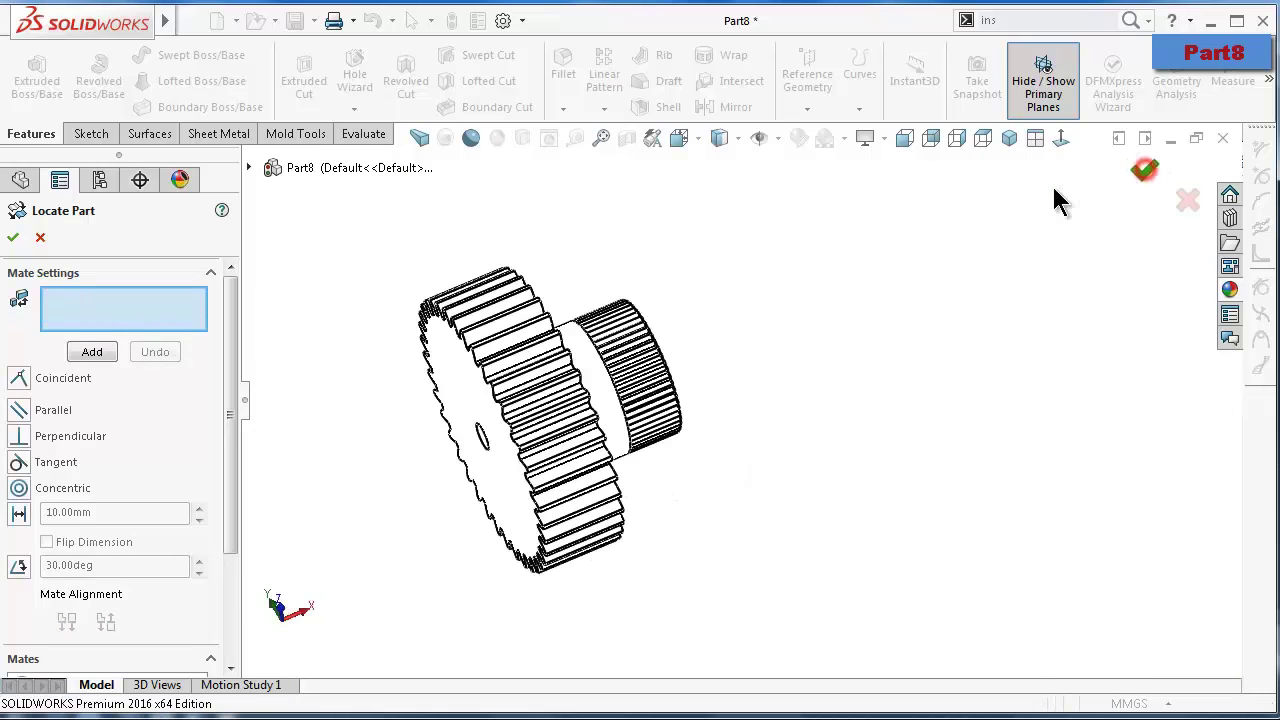
click(115, 560)
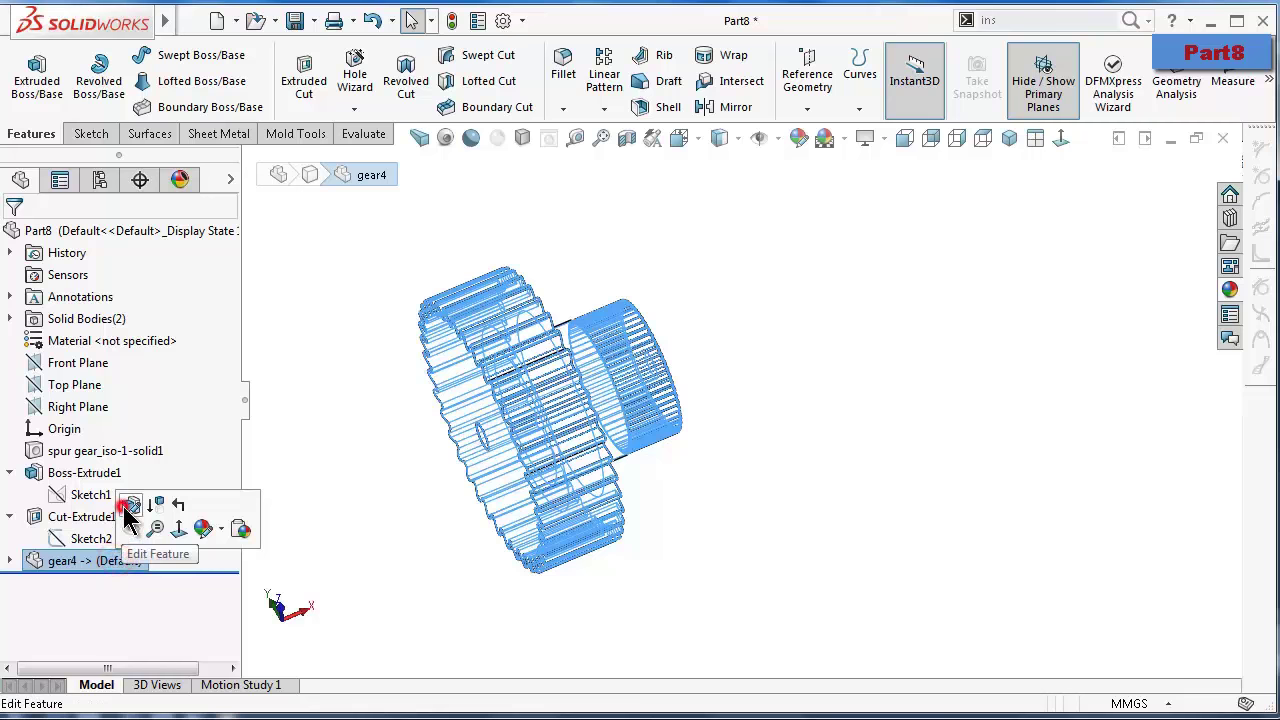
Reopen gear4's placement and select its toothed spline face
click(131, 505)
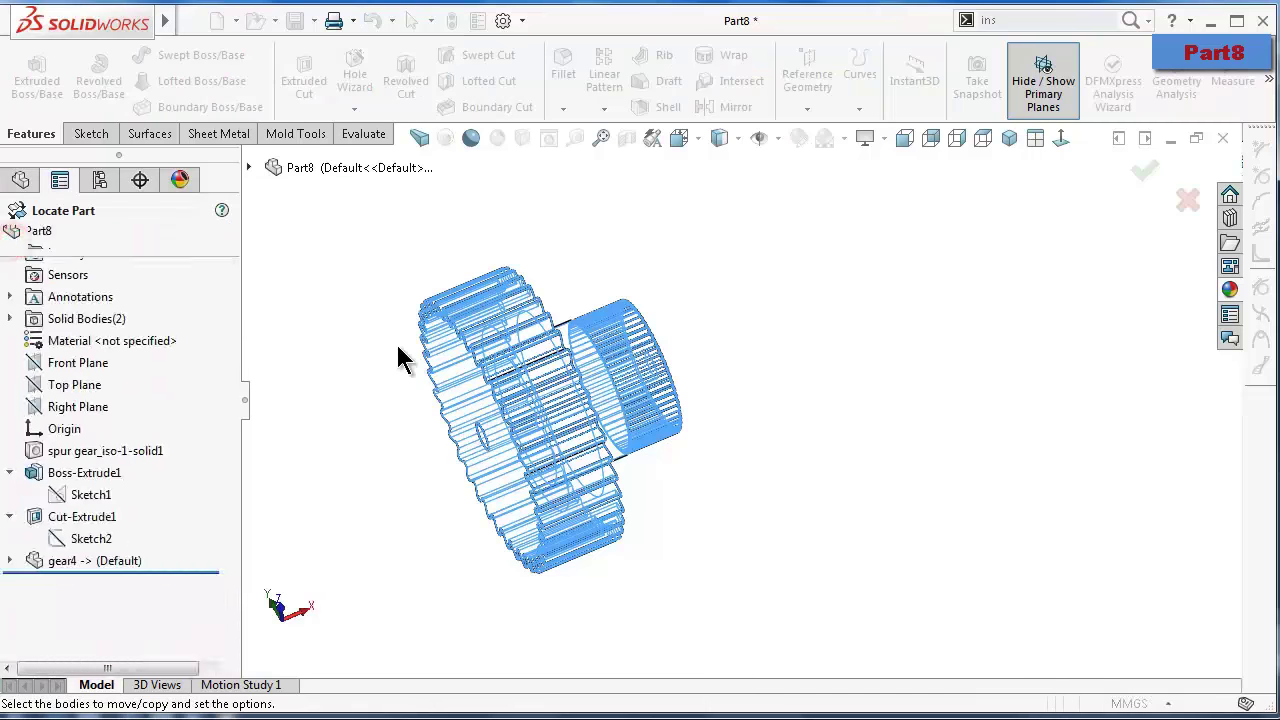
drag(230, 405, 233, 475)
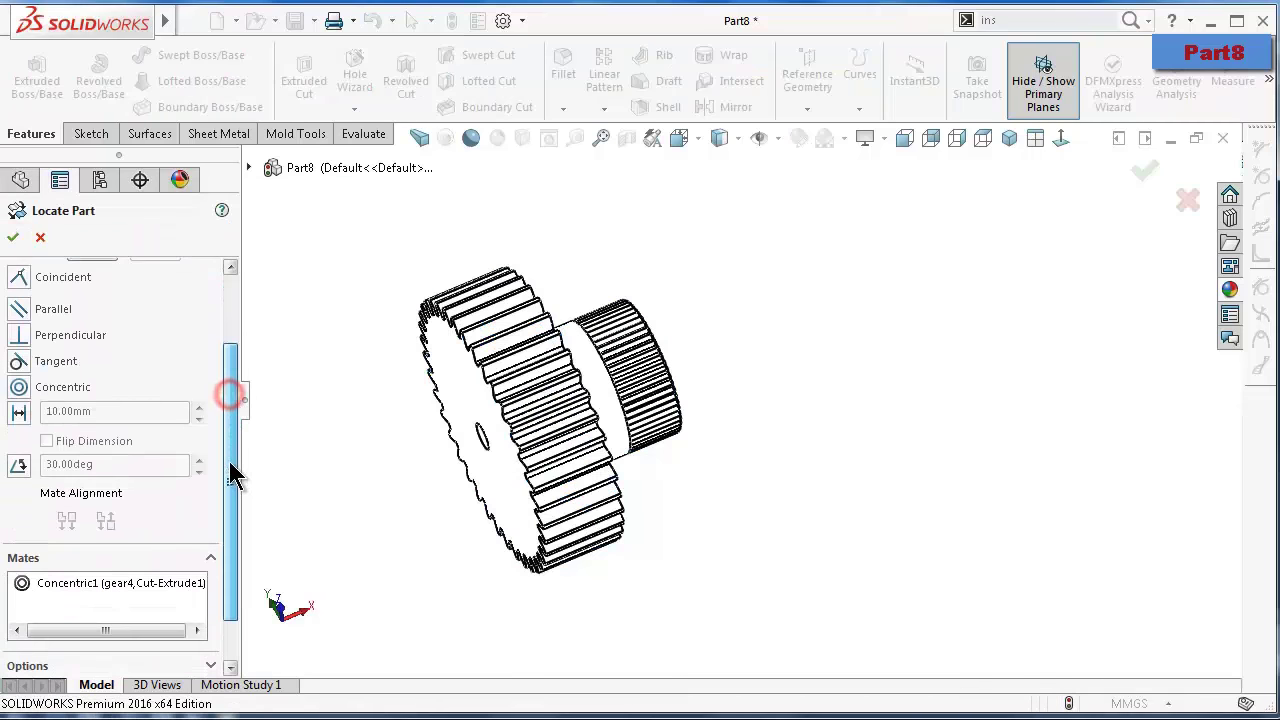
middle_drag(600, 330, 523, 385)
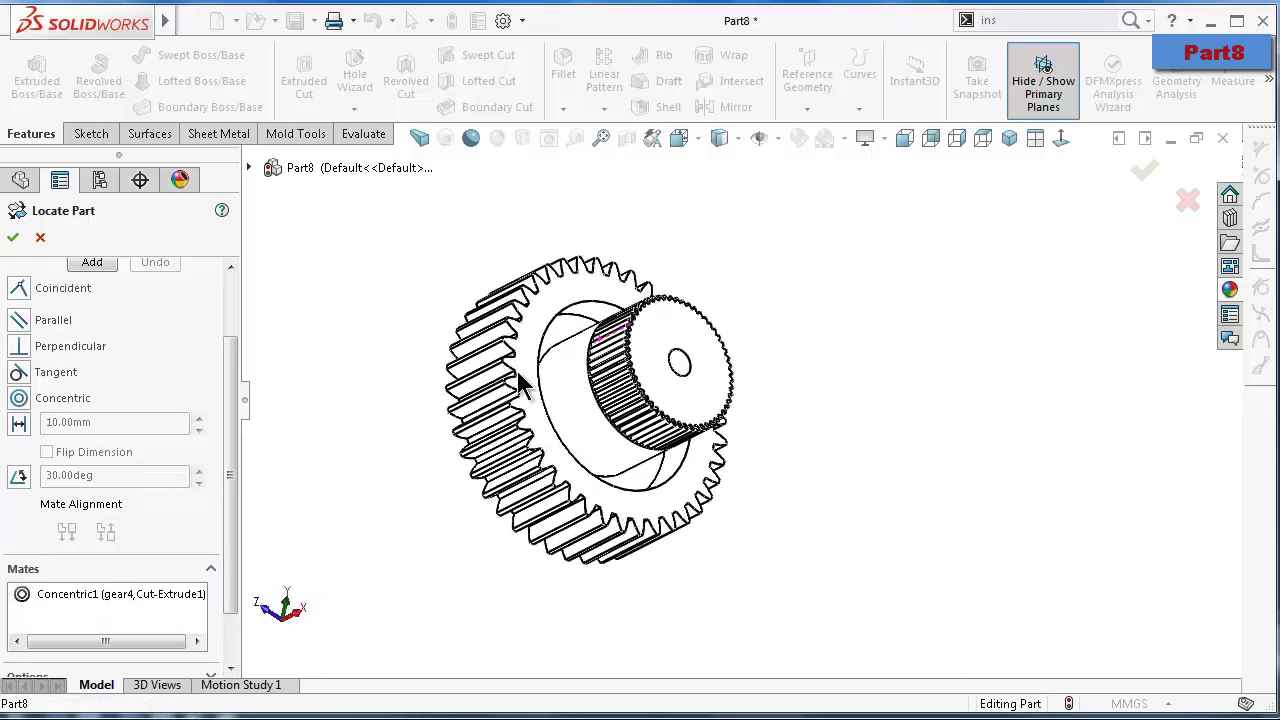
scroll(670, 375, down, 5)
scroll(575, 448, down, 3)
scroll(578, 450, down, 3)
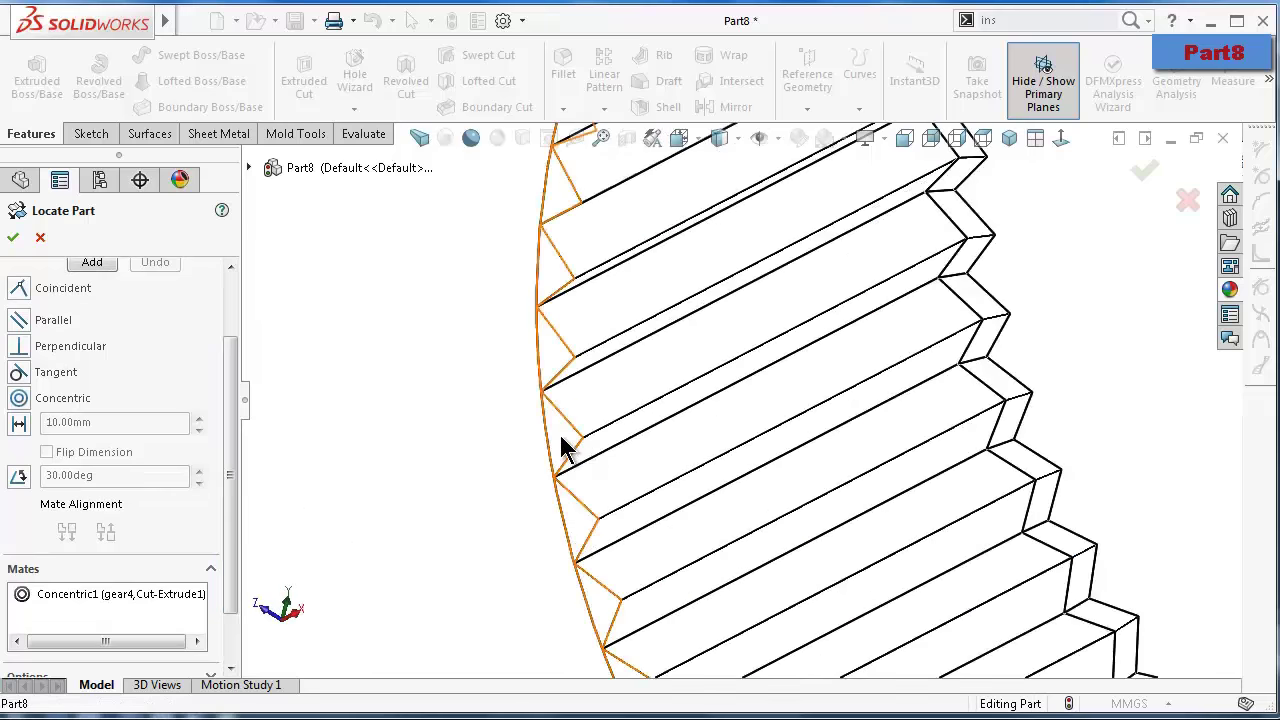
click(561, 438)
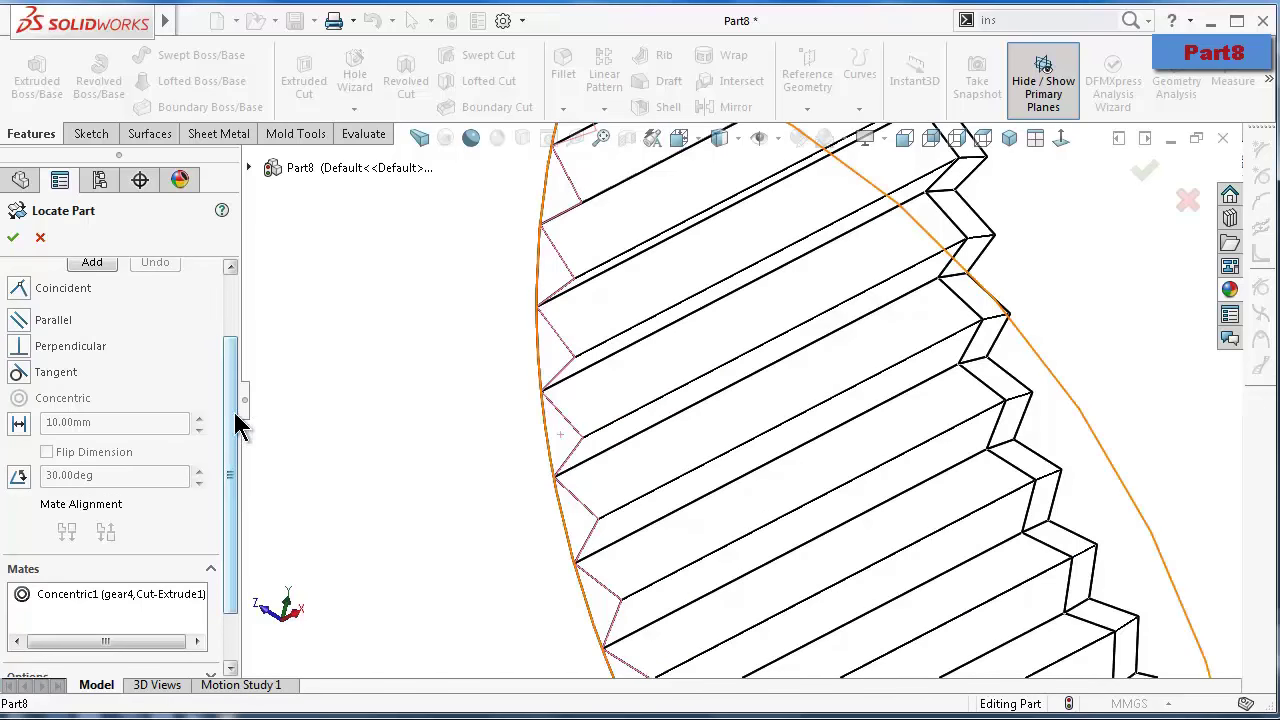
drag(234, 423, 234, 395)
Switch the model back to shaded display
click(722, 140)
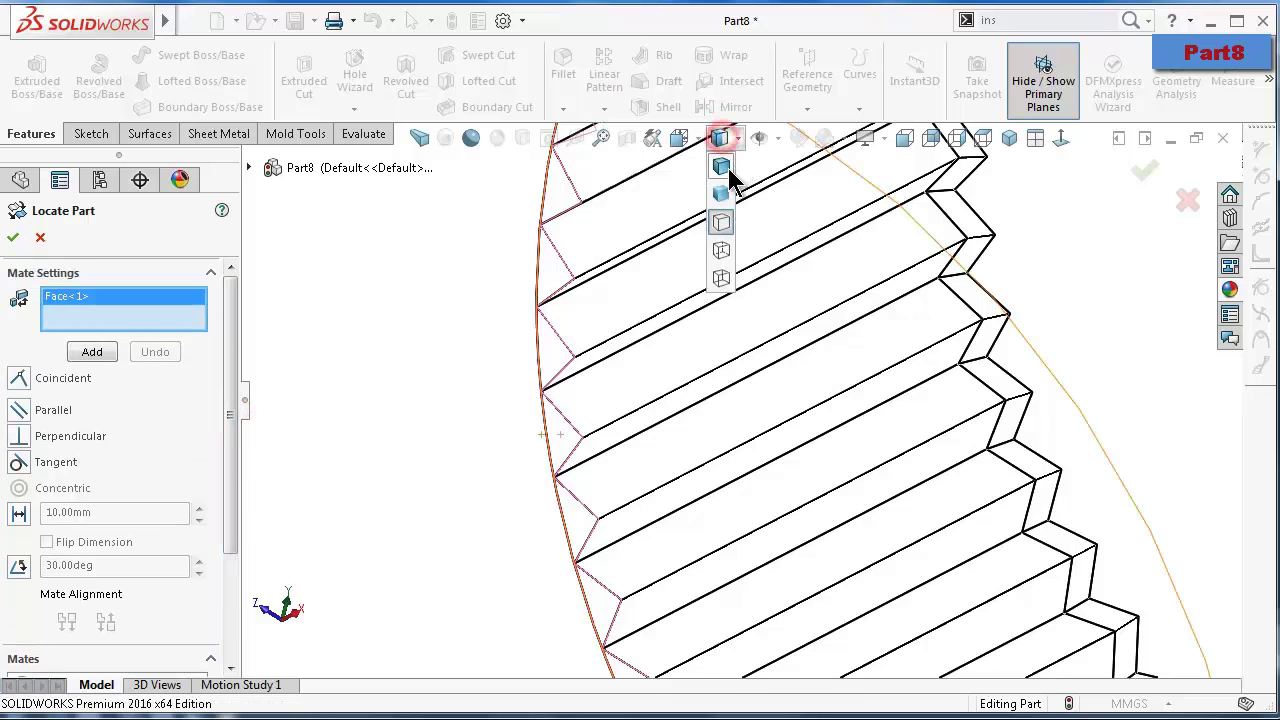
click(721, 193)
scroll(766, 249, up, 2)
scroll(766, 249, up, 2)
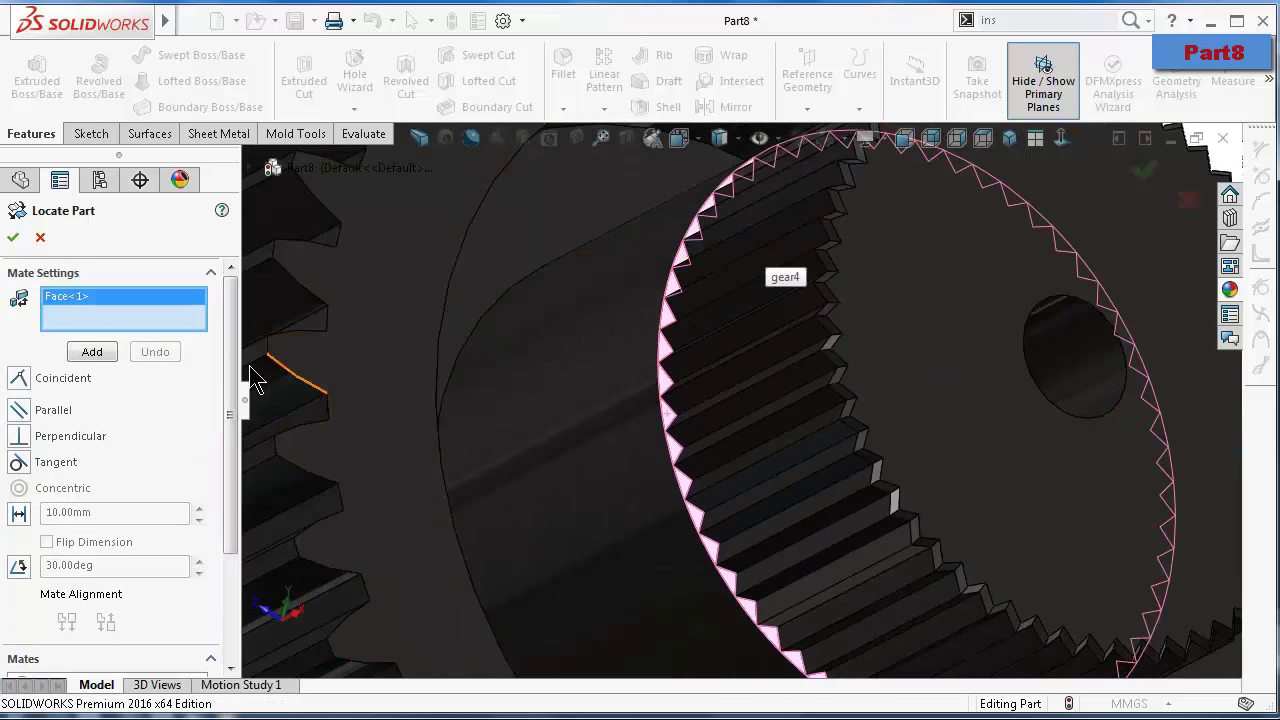
scroll(258, 370, up, 2)
scroll(286, 366, up, 3)
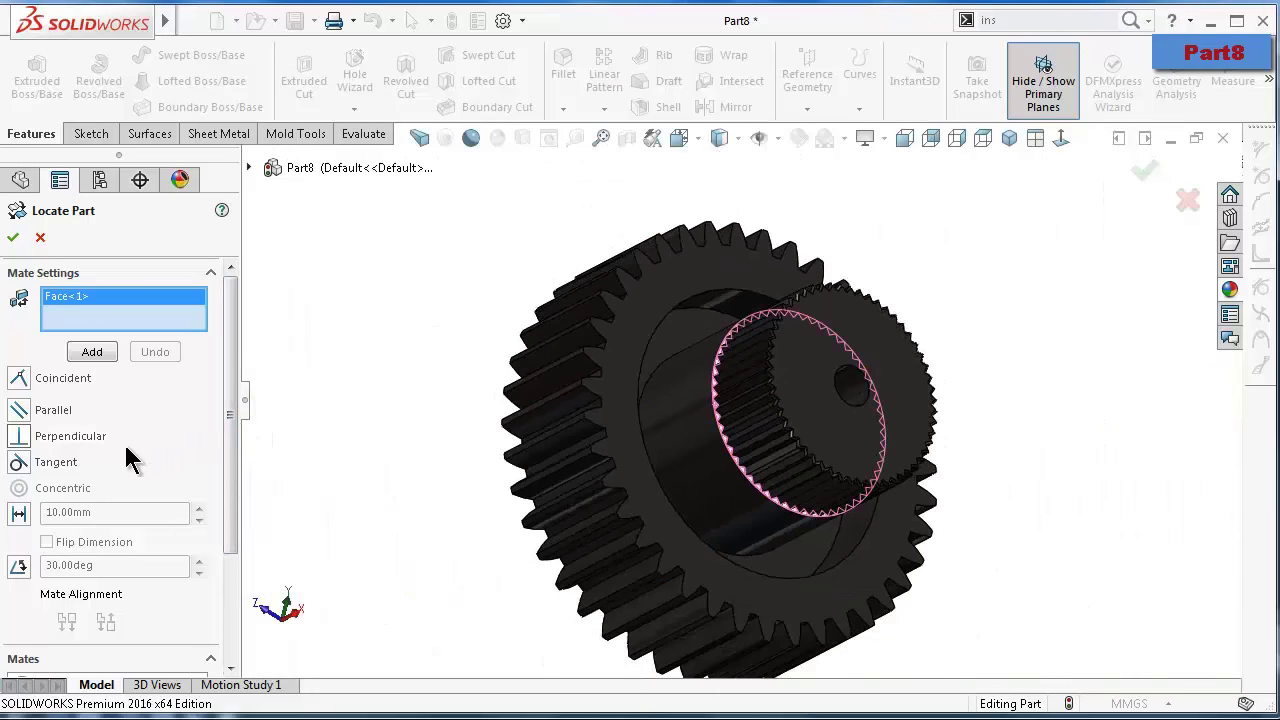
Add a Coincident mate to the large part's face and accept the placement
click(20, 378)
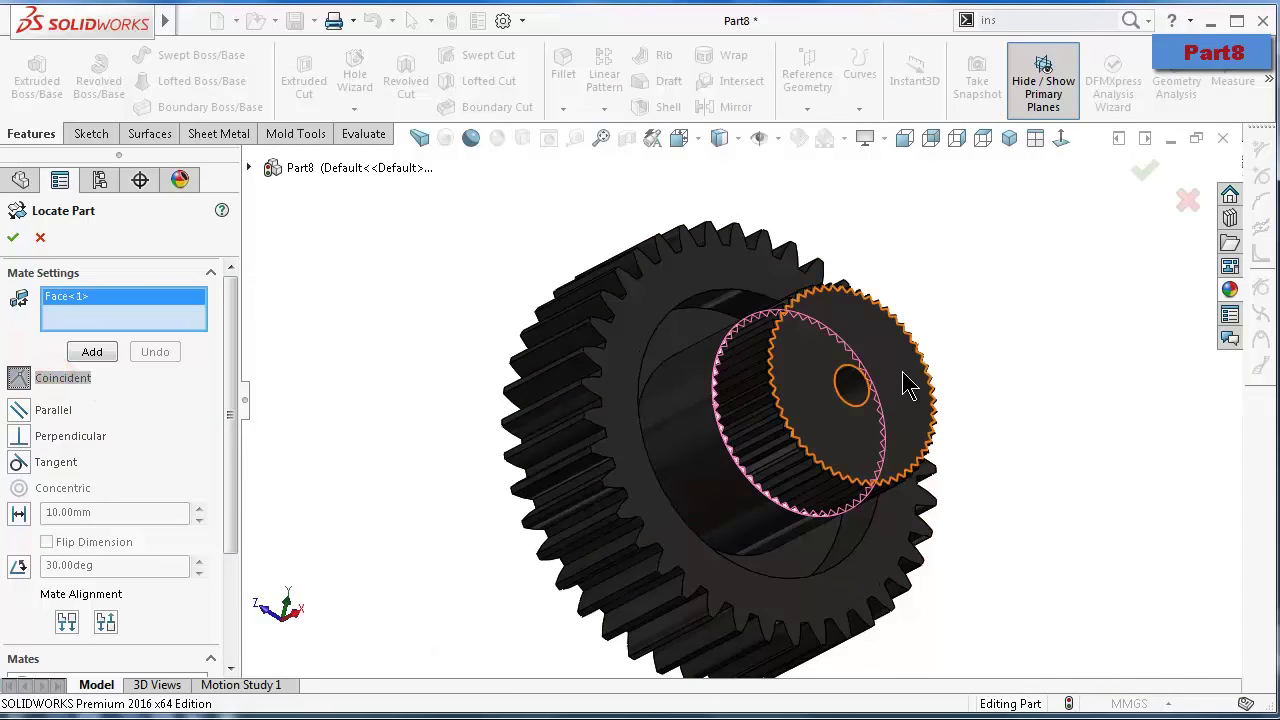
scroll(908, 388, up, 3)
mouse_move(949, 366)
middle_down()
mouse_move(1100, 314)
mouse_move(866, 360)
mouse_move(980, 350)
middle_up()
scroll(894, 417, down, 3)
click(890, 419)
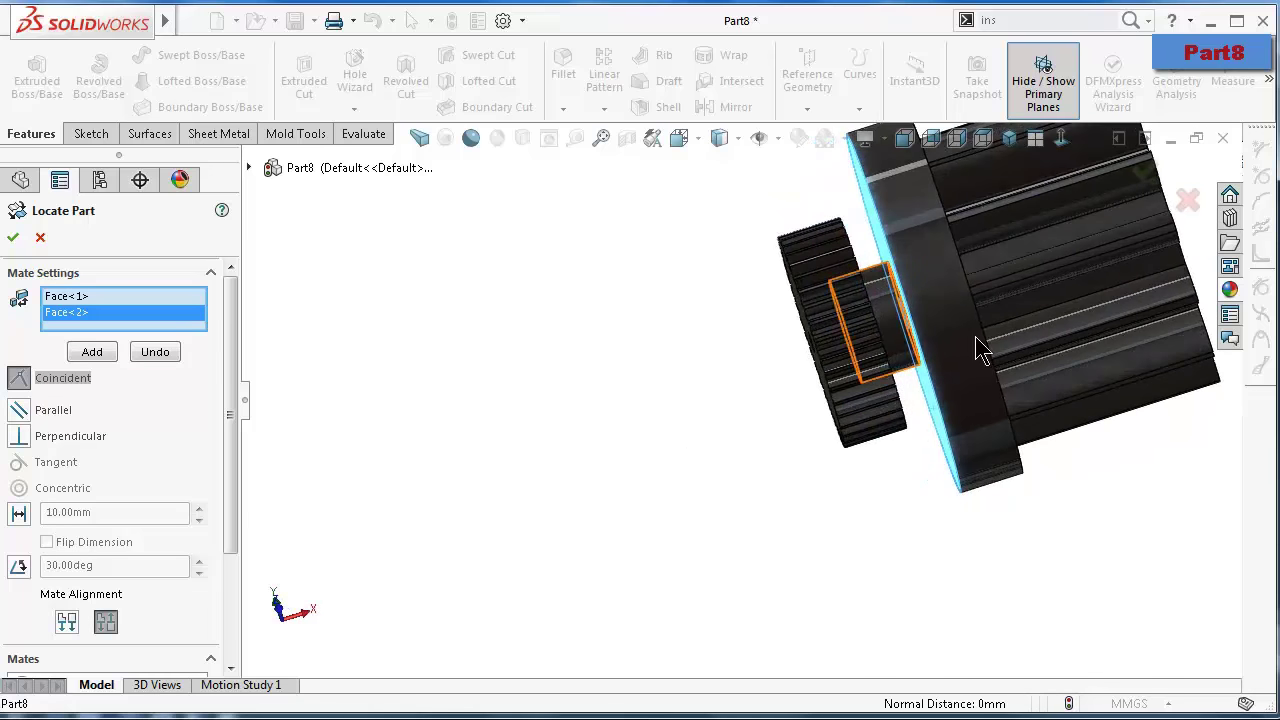
scroll(1150, 198, up, 2)
scroll(1150, 198, up, 1)
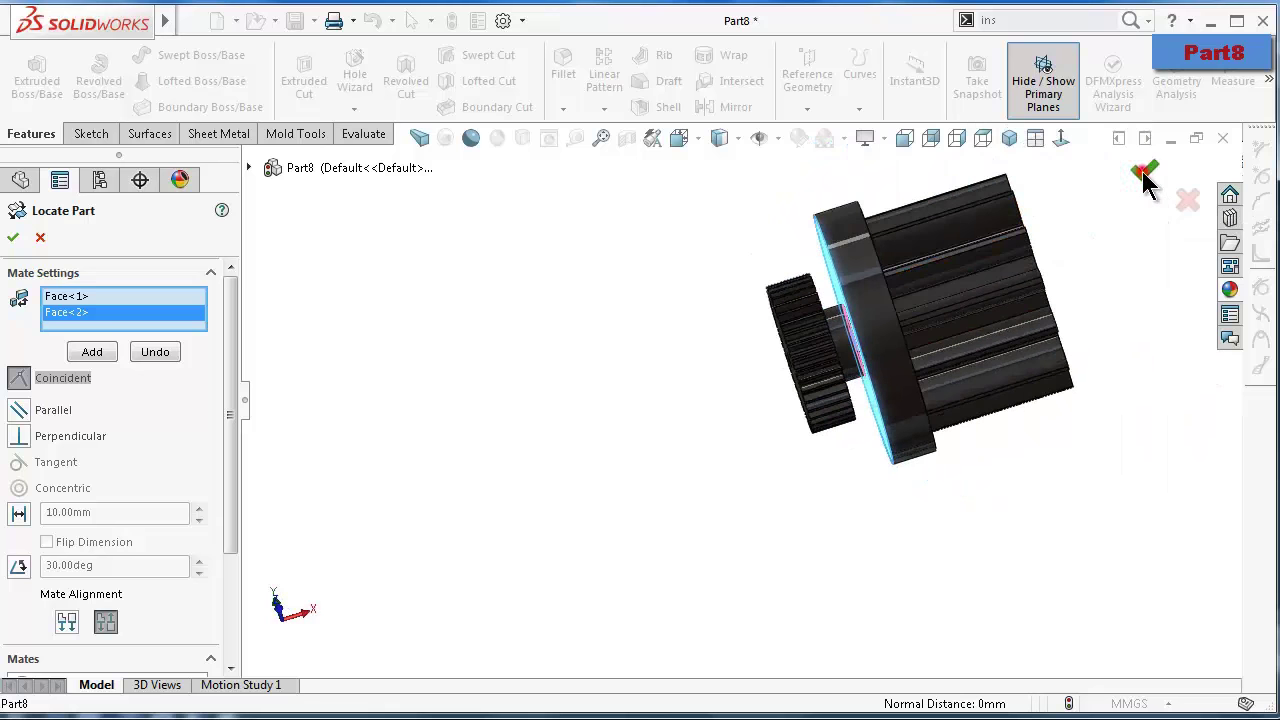
click(586, 363)
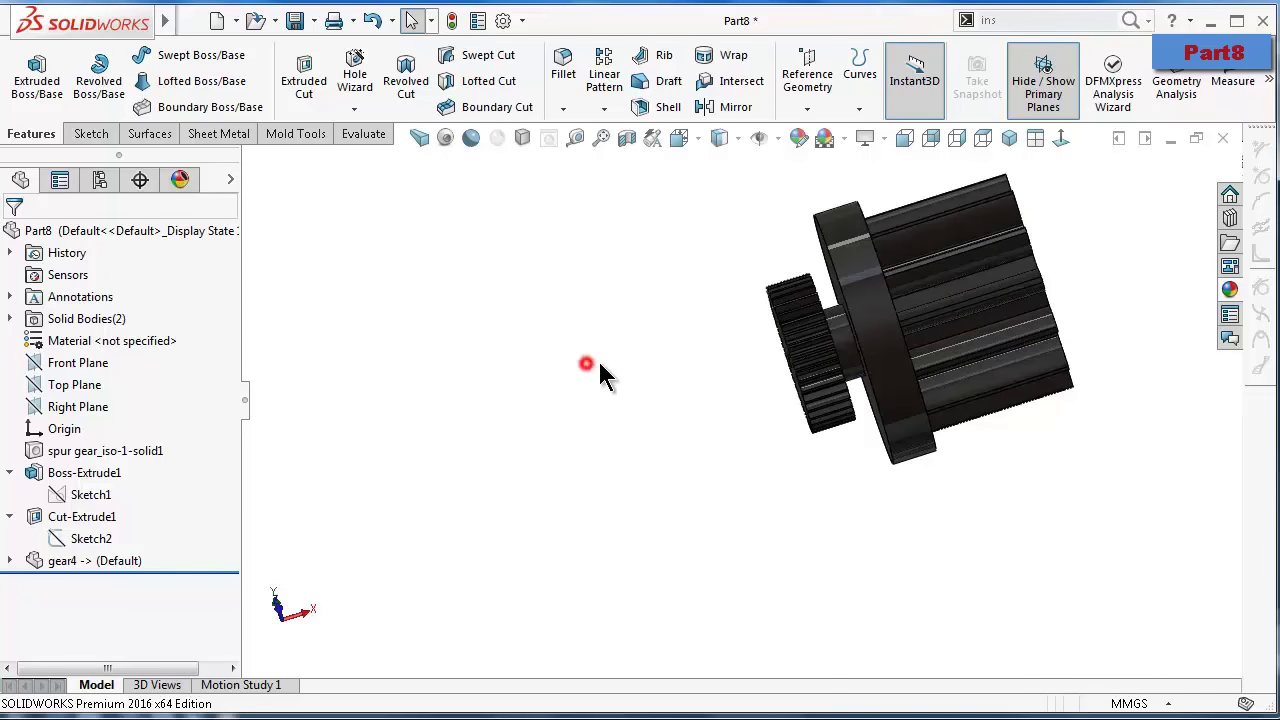
Apply the red high gloss plastic appearance to the gear4 body
click(112, 563)
click(1230, 289)
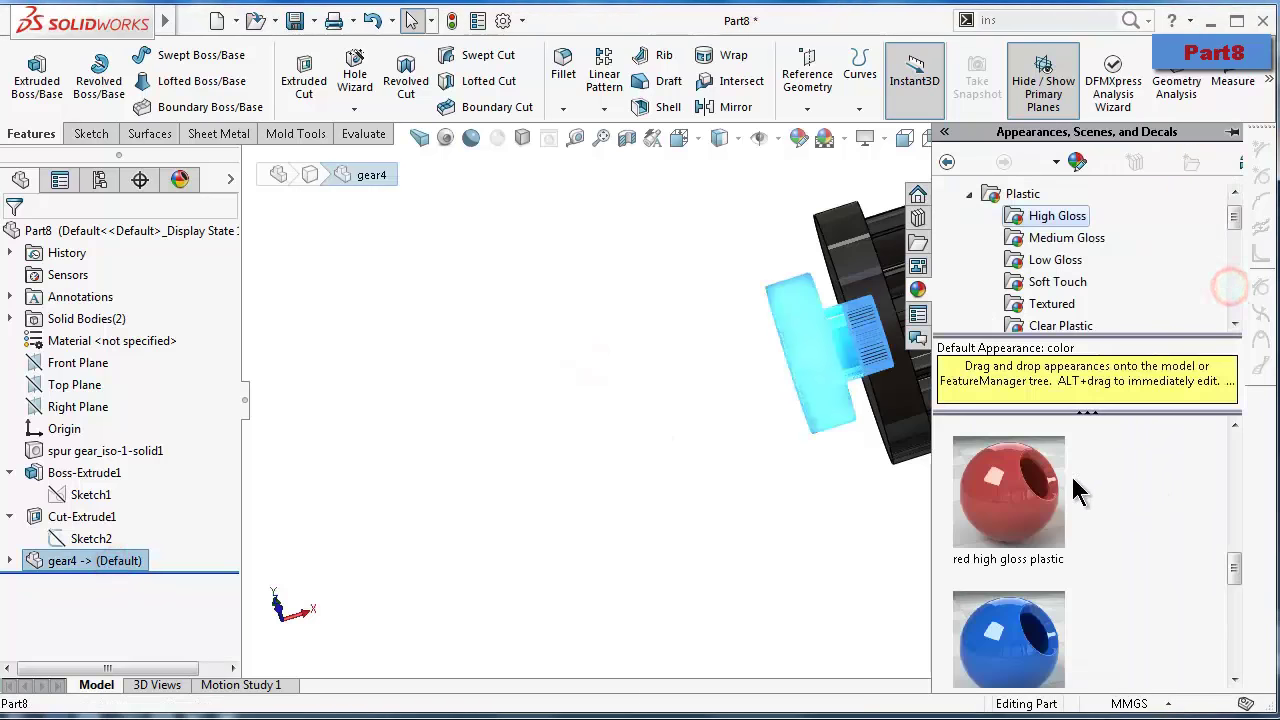
drag(1075, 490, 810, 360)
click(740, 475)
mouse_move(821, 372)
middle_down()
mouse_move(901, 324)
mouse_move(831, 320)
middle_up()
scroll(904, 318, down, 3)
scroll(870, 310, down, 2)
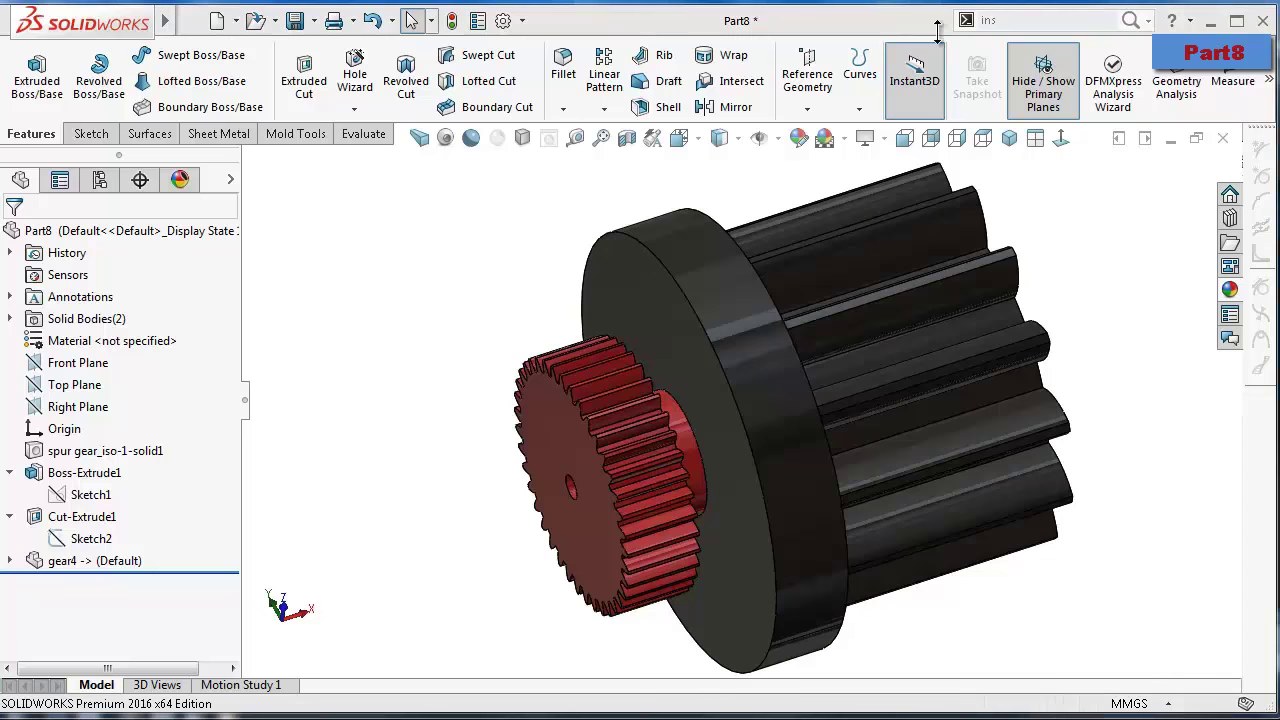
click(1038, 16)
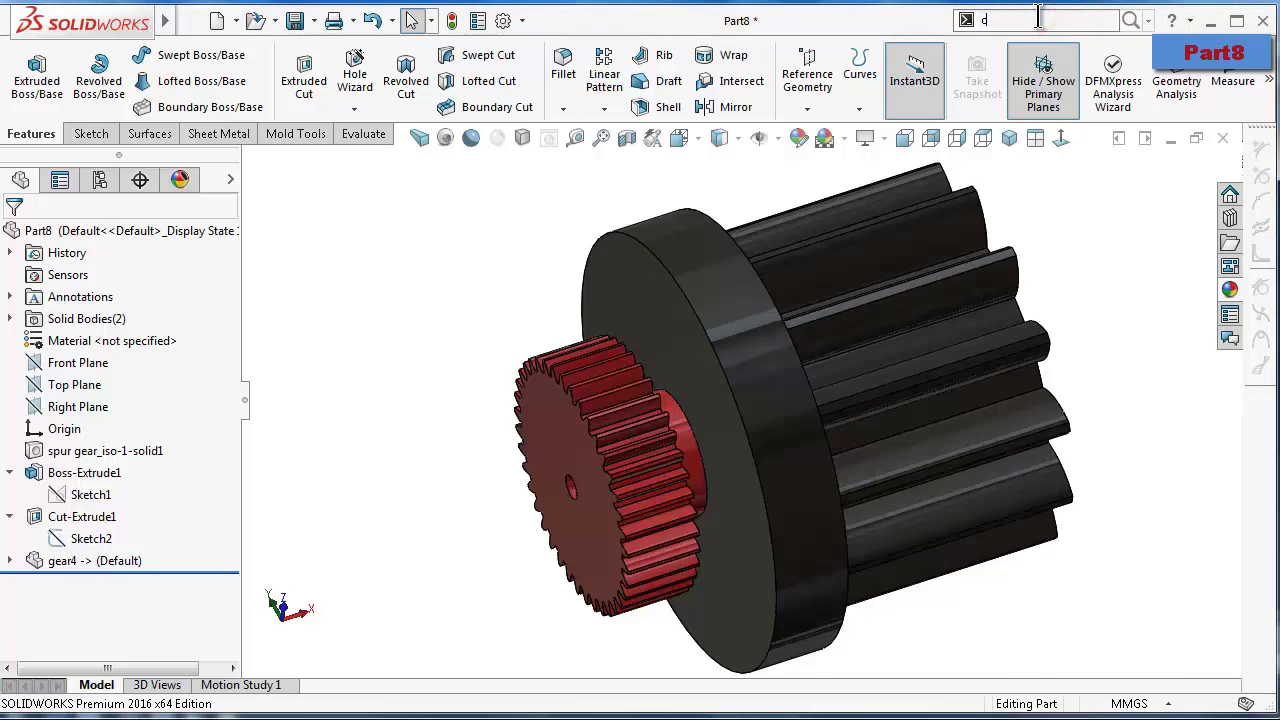
Use a subtract Combine to remove the red gear from Cut-Extrude1, leaving the splined hub
text(om)
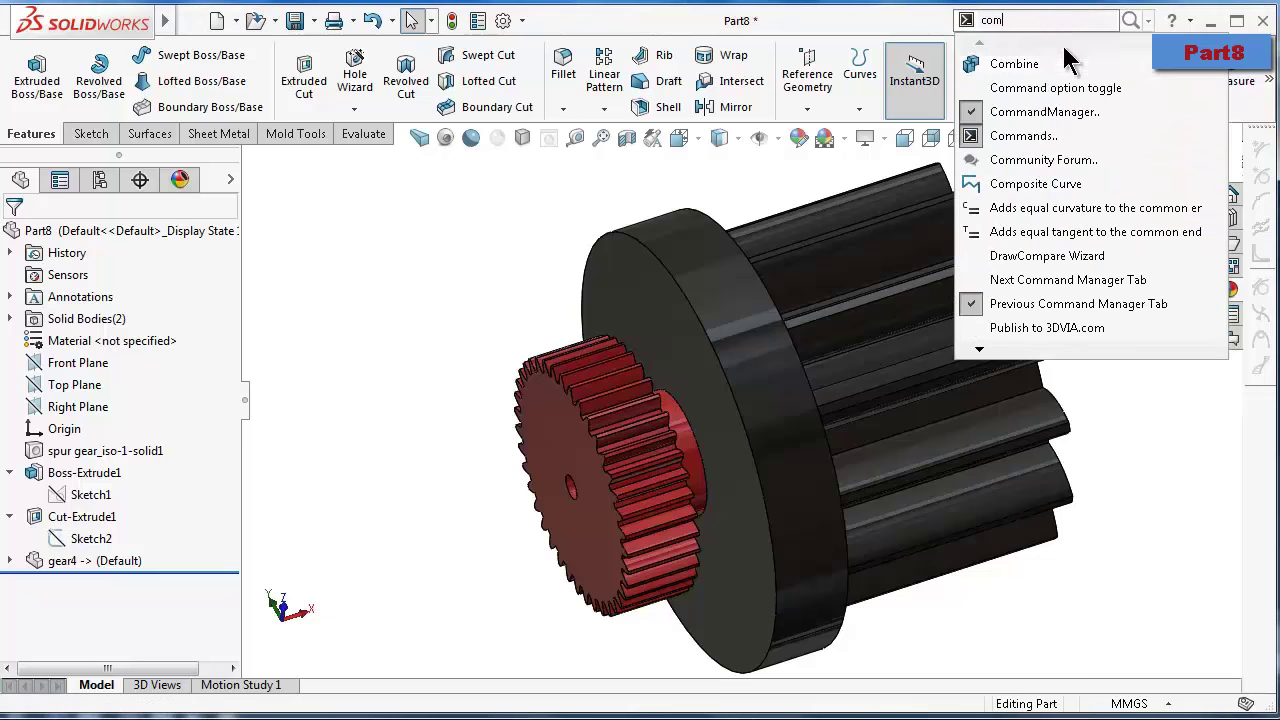
click(1057, 59)
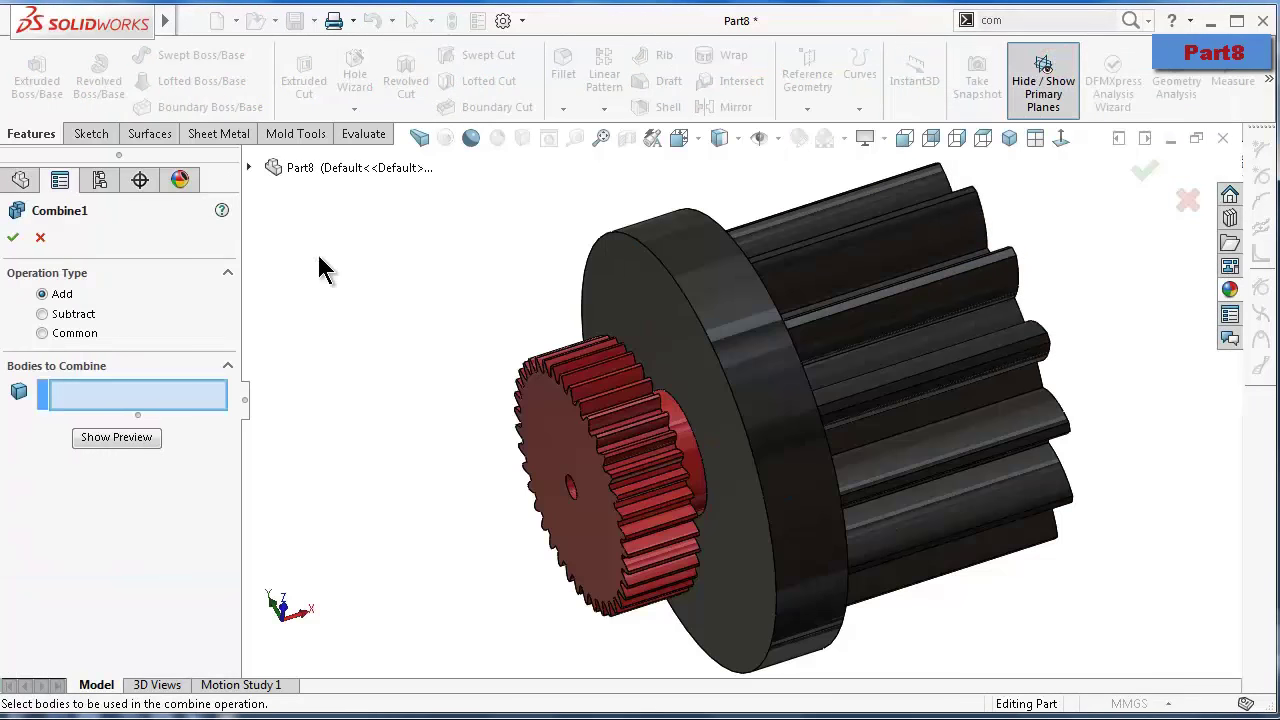
click(64, 314)
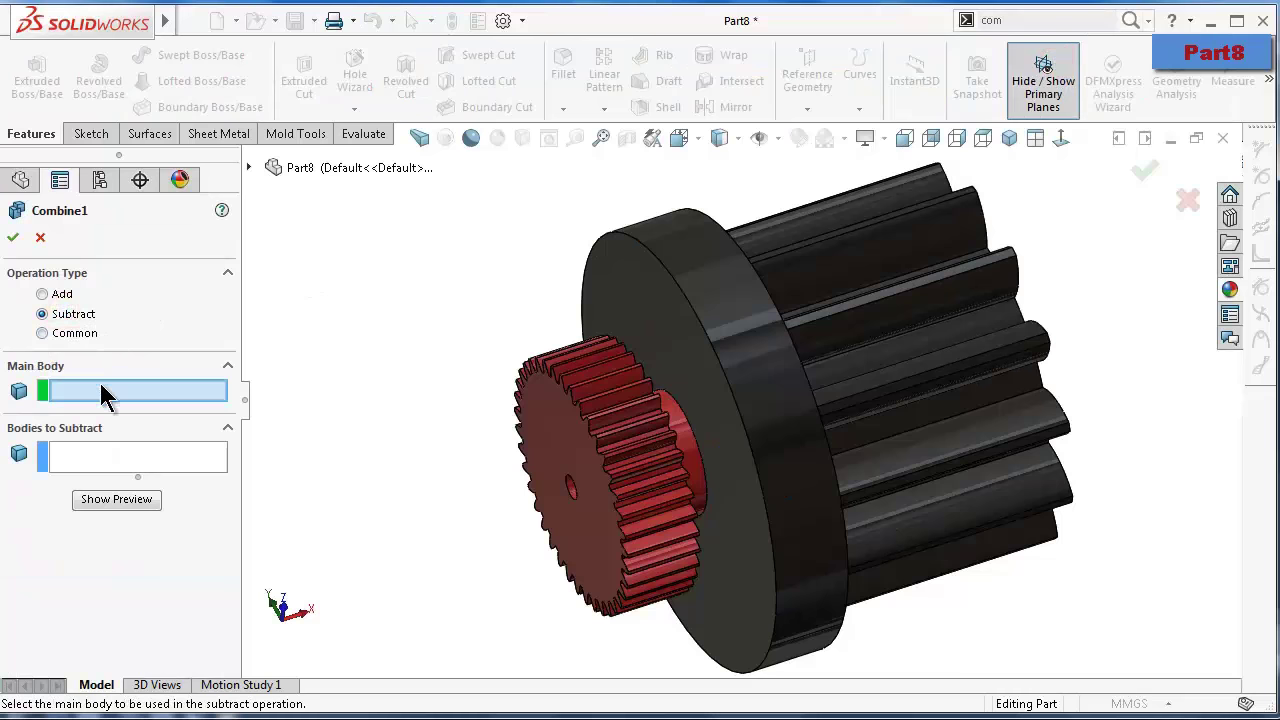
click(785, 405)
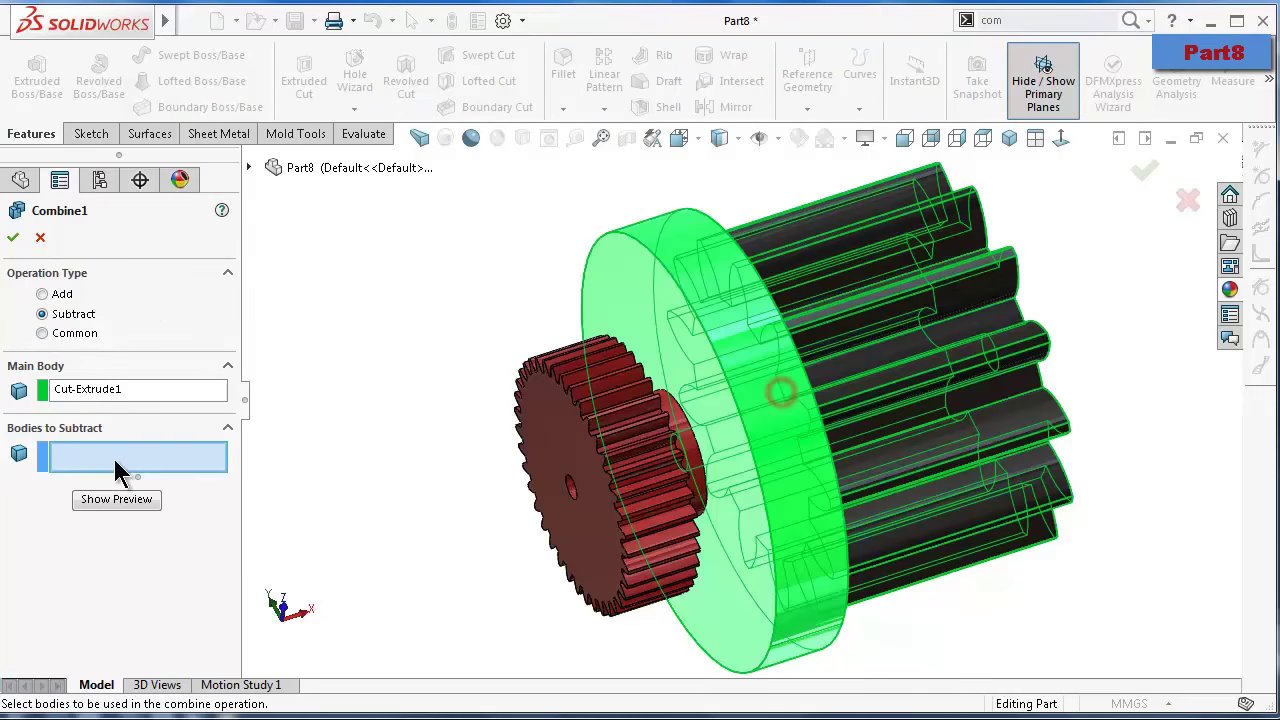
click(527, 518)
right_click(607, 507)
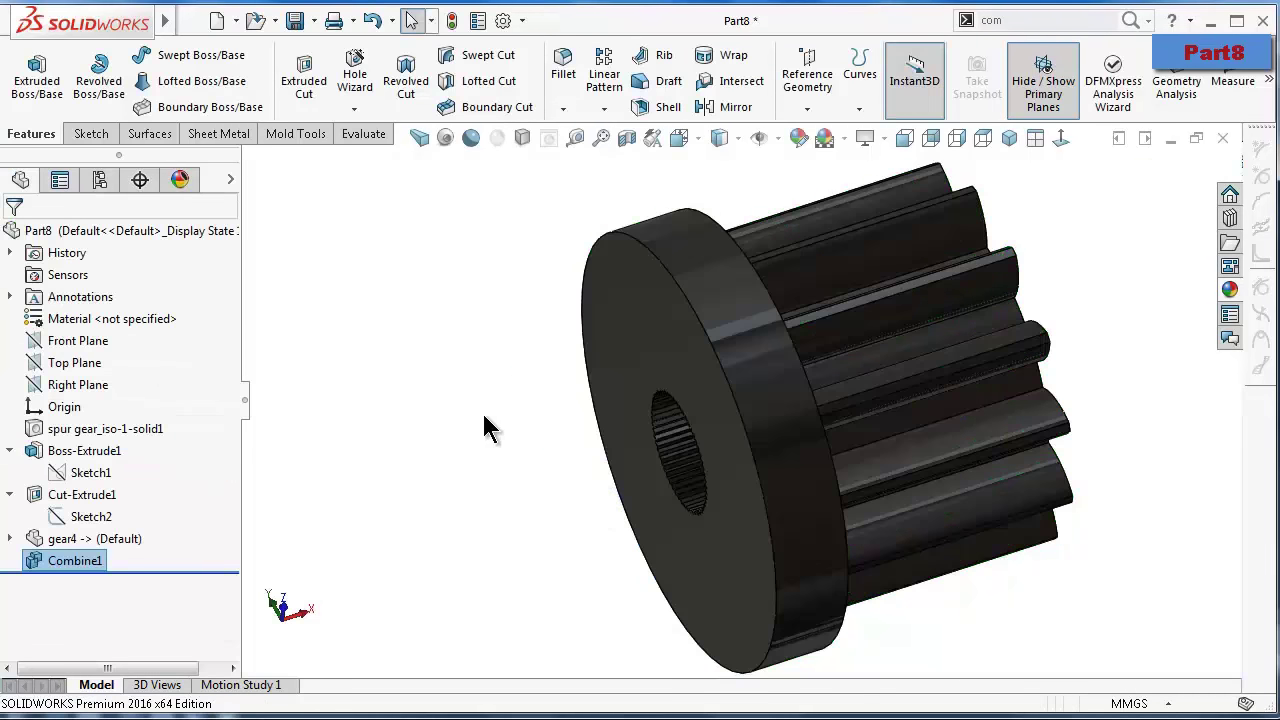
Turn on Perspective and Cartoon display, show the hub in Isometric view, and hide the feature tree
mouse_move(483, 428)
middle_down()
mouse_move(607, 352)
mouse_move(408, 391)
middle_up()
key(Left)
key(Left)
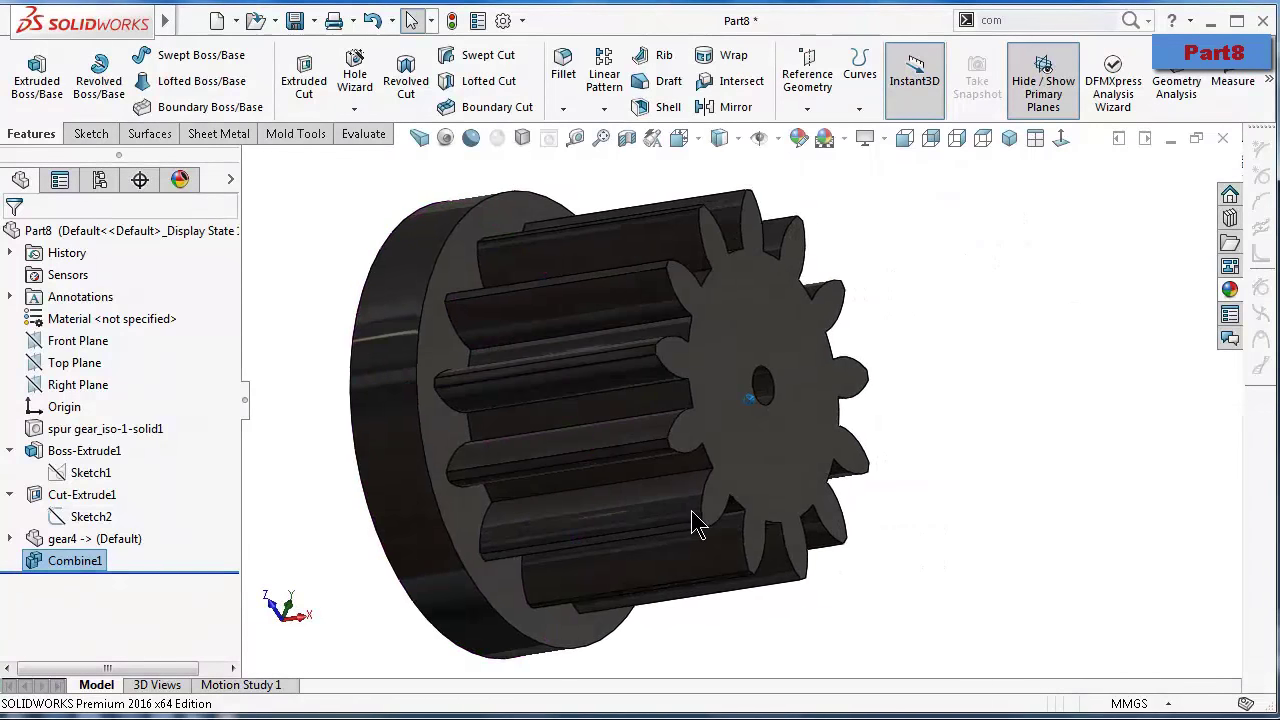
key(Up)
key(Up)
key(Up)
key(Up)
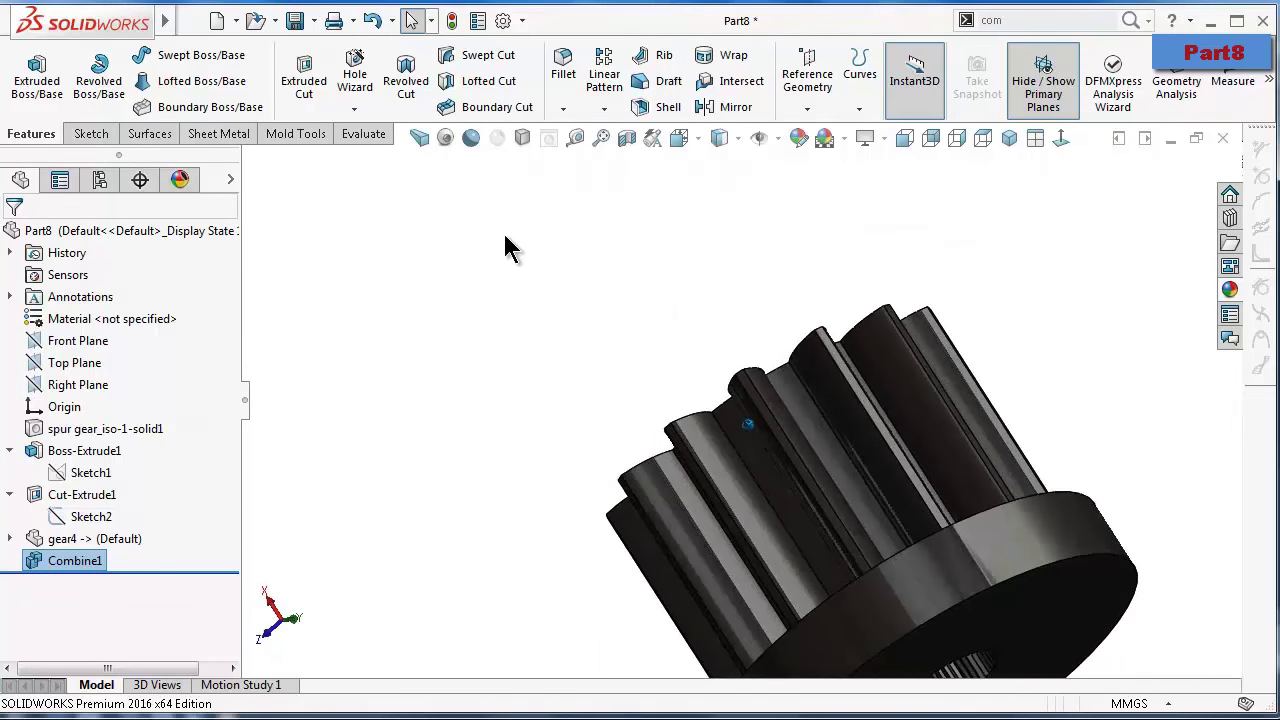
click(431, 143)
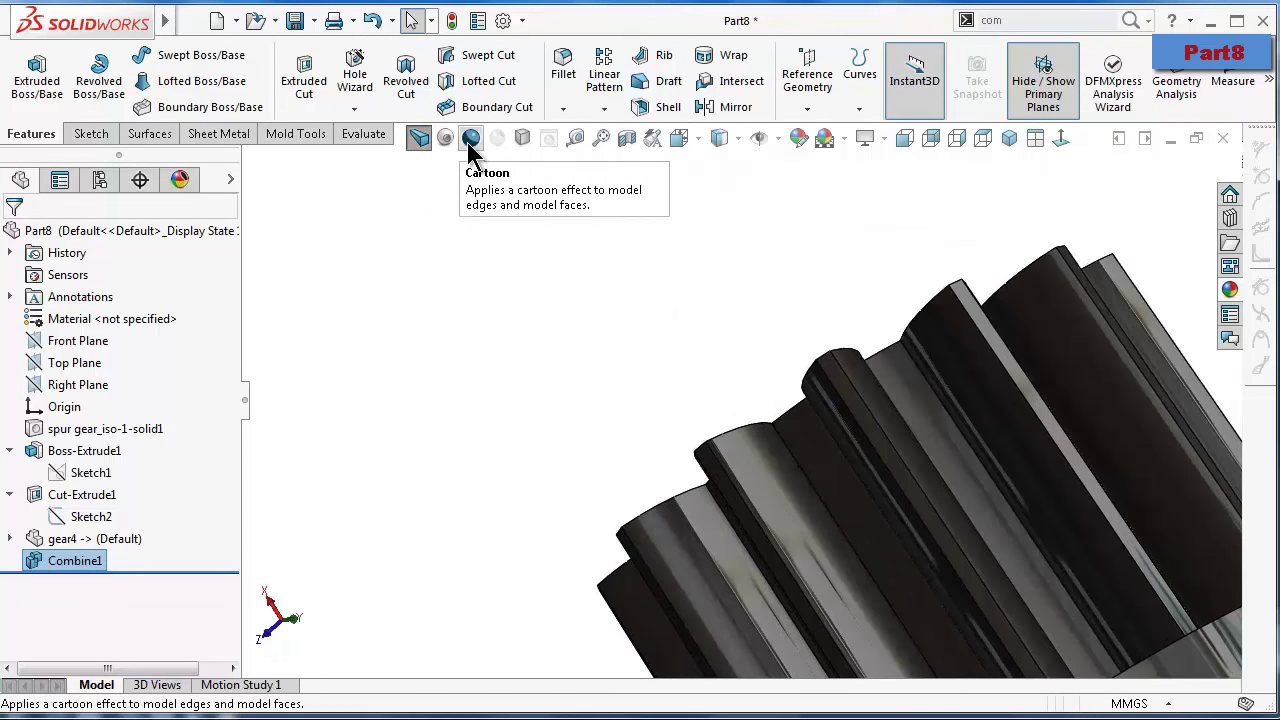
click(468, 142)
click(1009, 138)
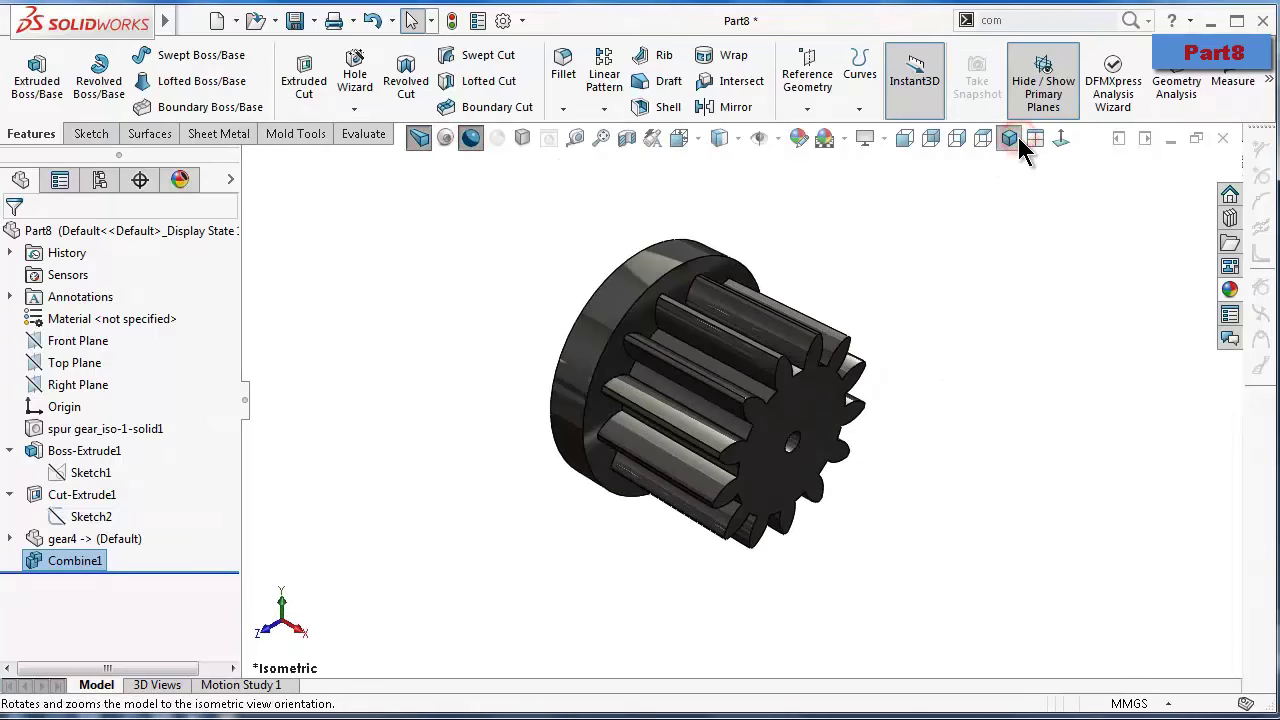
scroll(713, 405, down, 1)
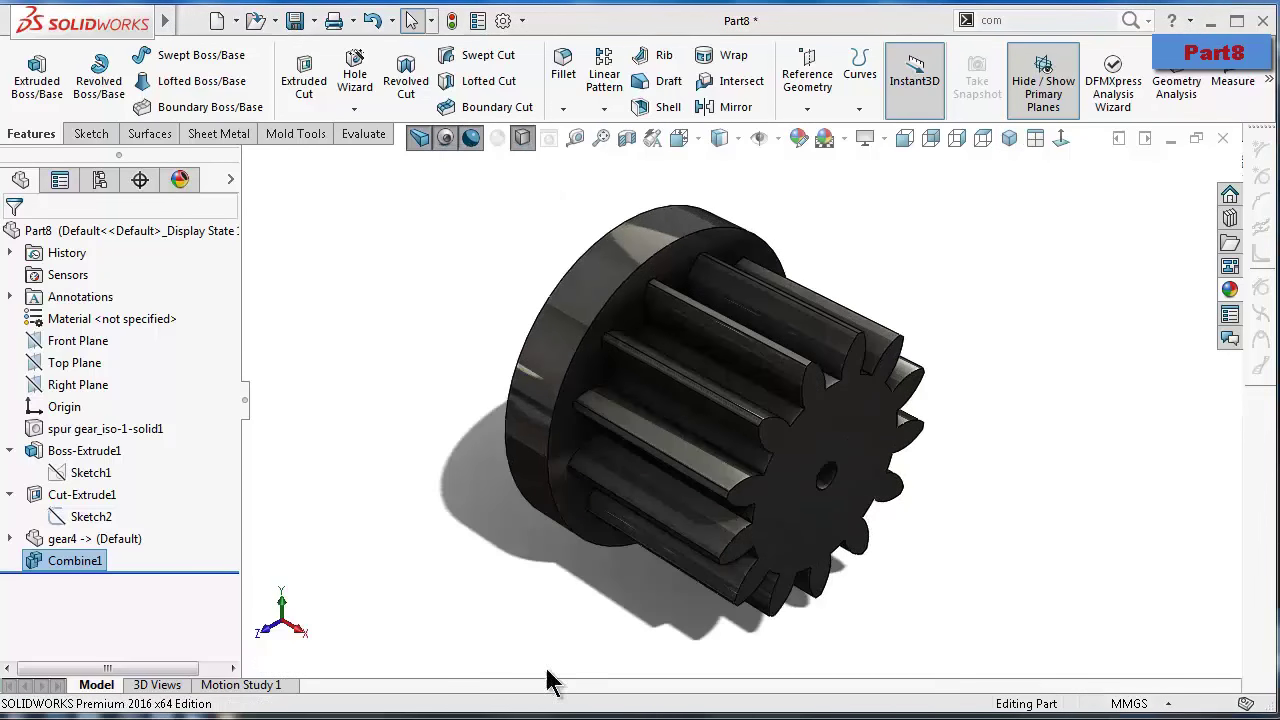
click(246, 402)
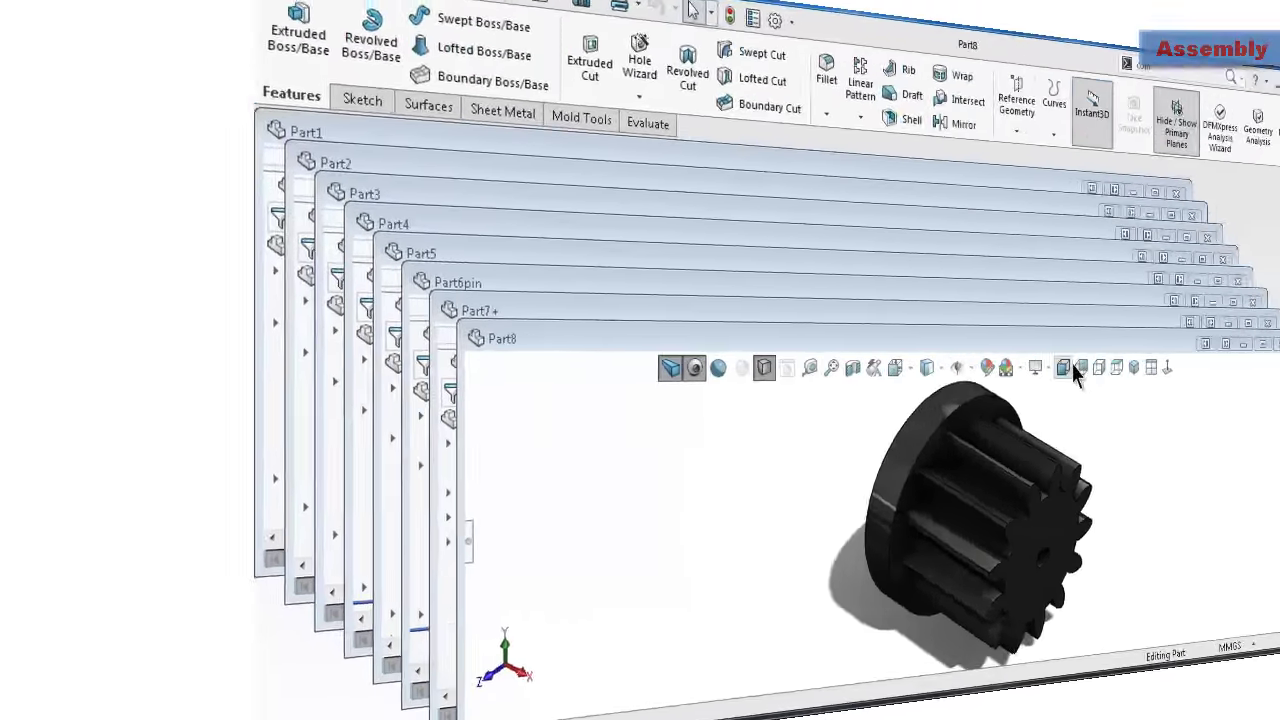
Bring the Part7 window to the front among the cascaded part windows
click(886, 320)
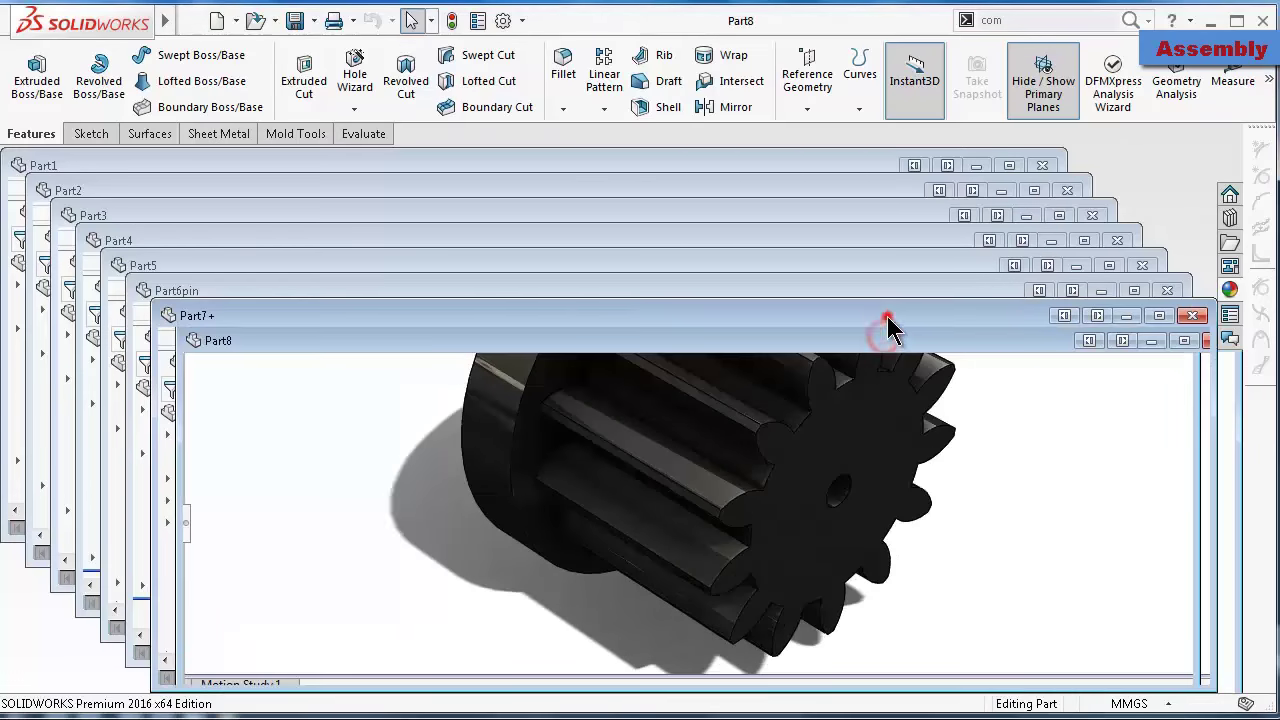
Bring each part window forward in turn from Part6pin to Part1, then create a new assembly, Assem4
click(886, 290)
click(876, 265)
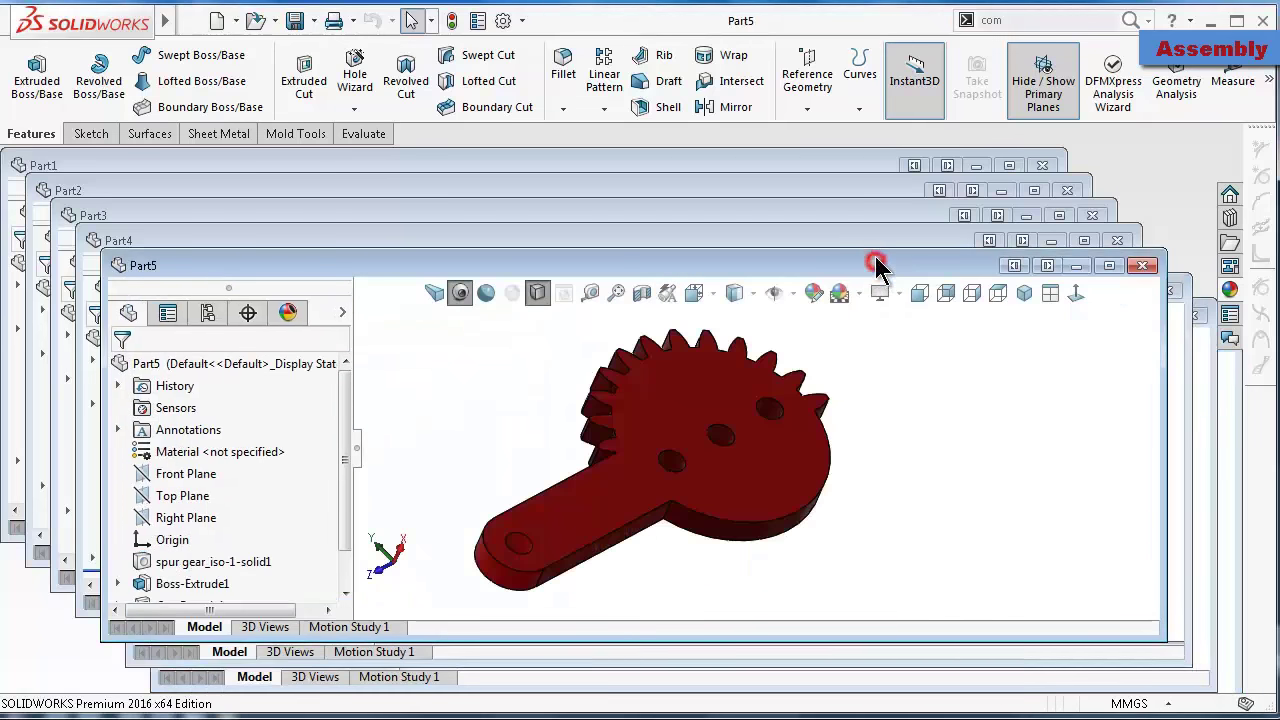
click(877, 240)
click(876, 215)
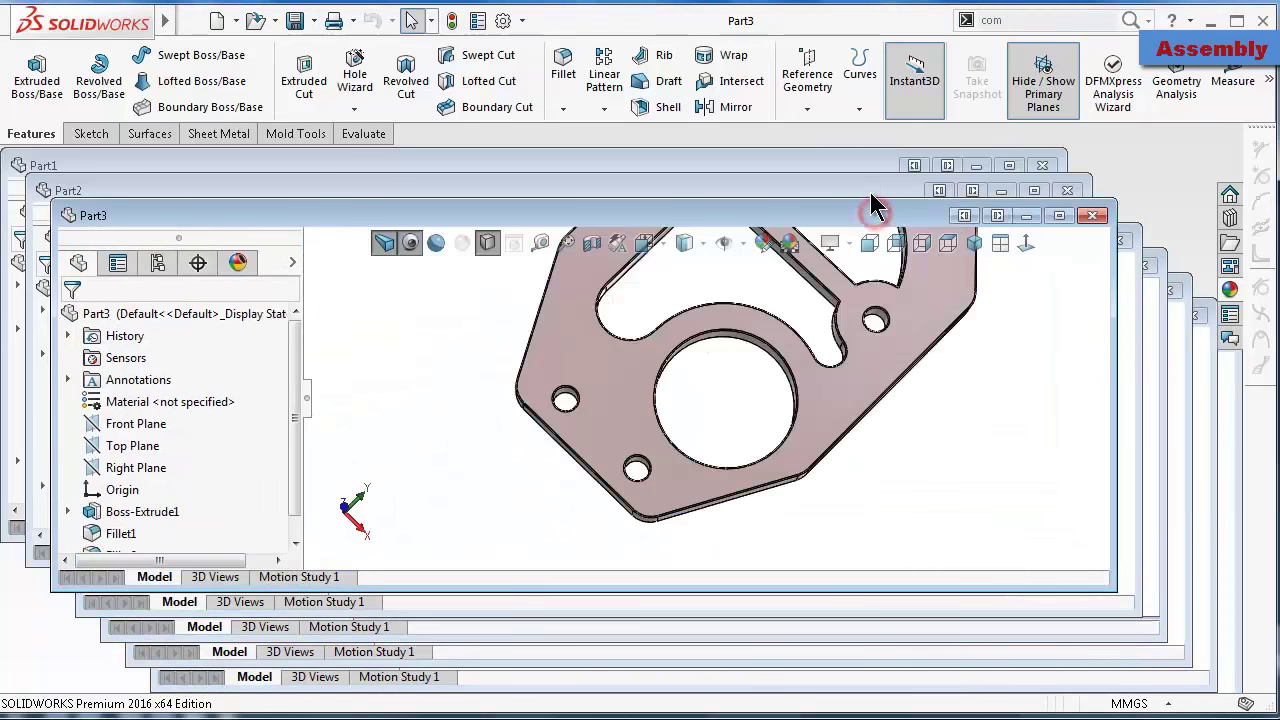
click(871, 190)
click(866, 165)
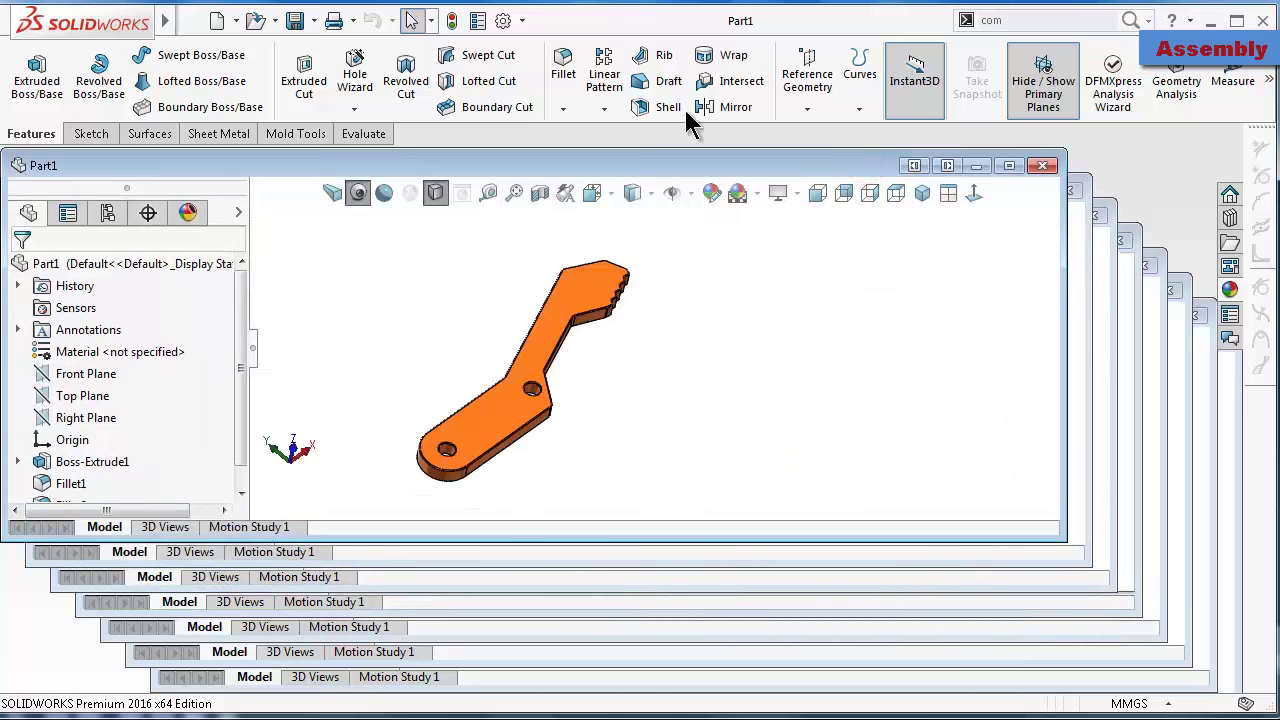
click(217, 22)
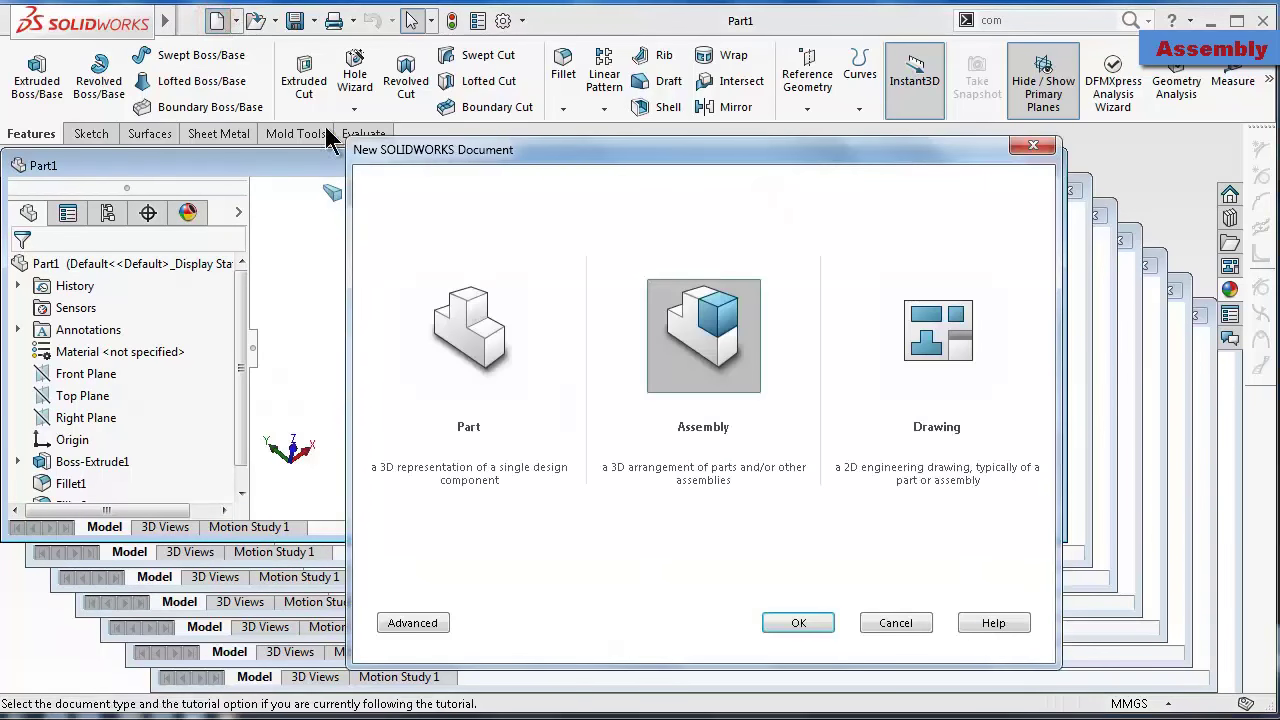
click(800, 623)
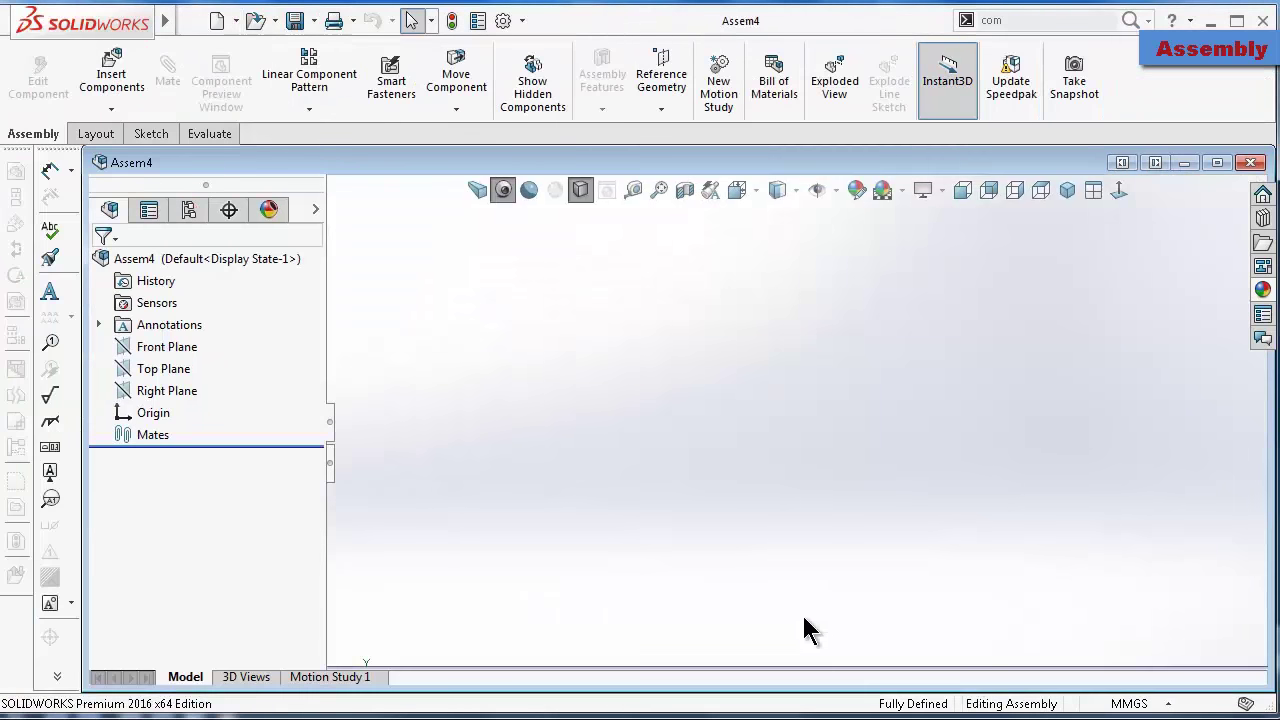
Maximize the Assem4 window and show the assembly origin in the view
click(1217, 163)
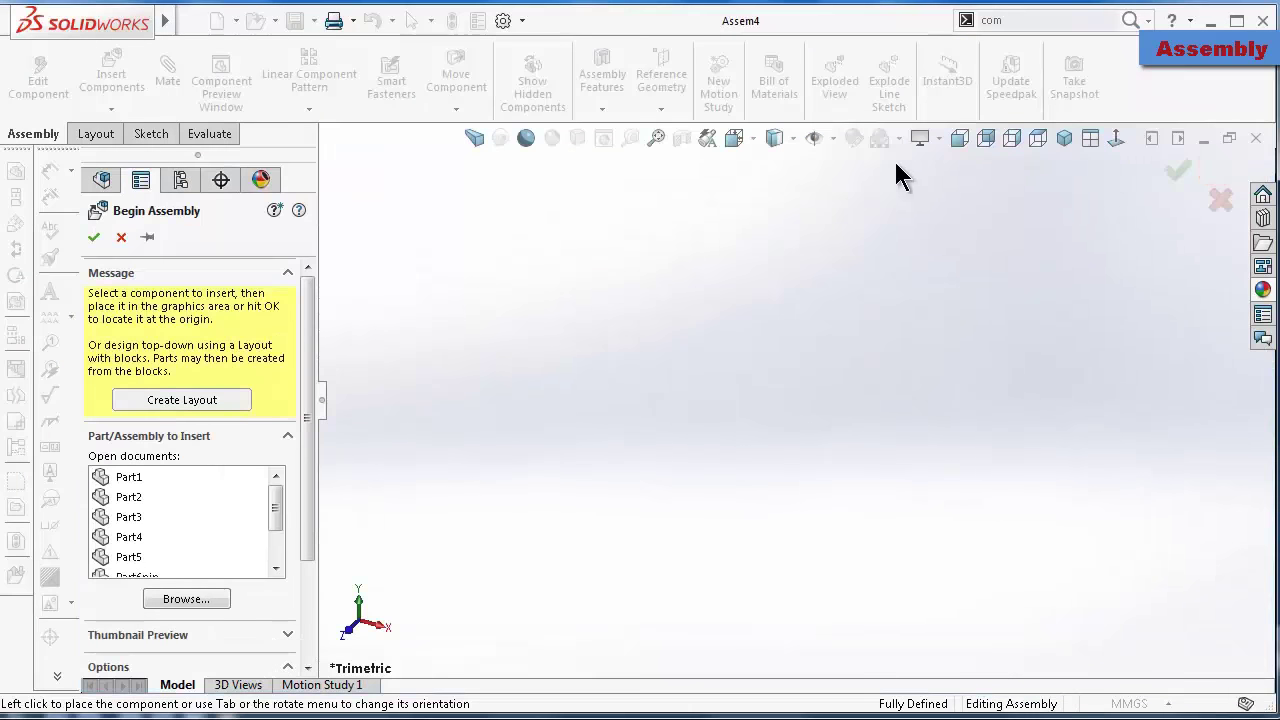
click(814, 139)
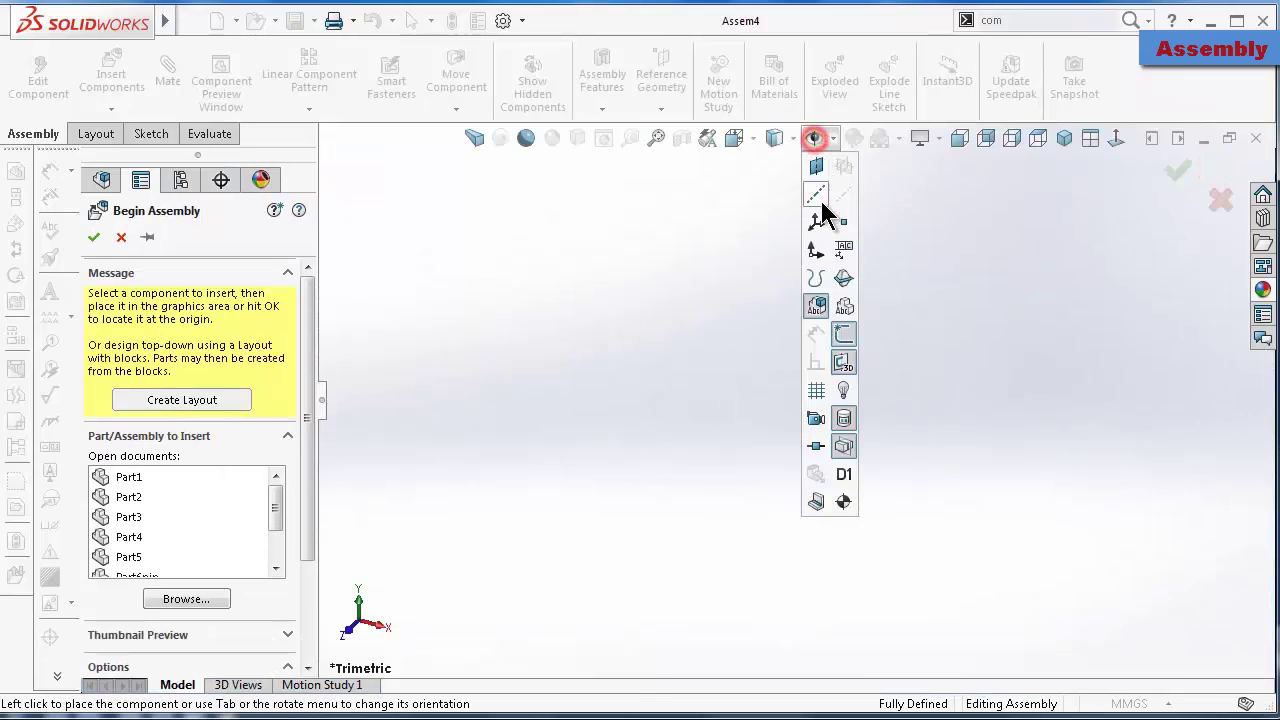
click(816, 252)
click(897, 528)
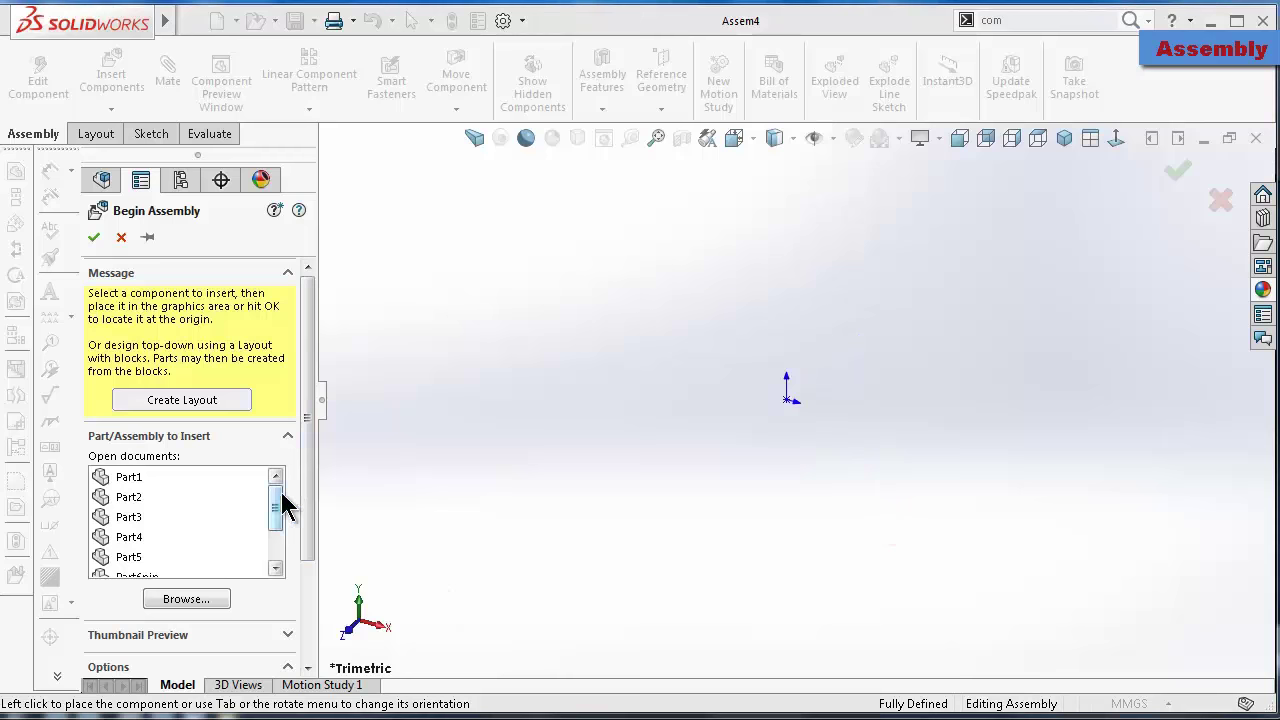
Insert the gear plate Part3 fixed at the assembly origin
click(131, 518)
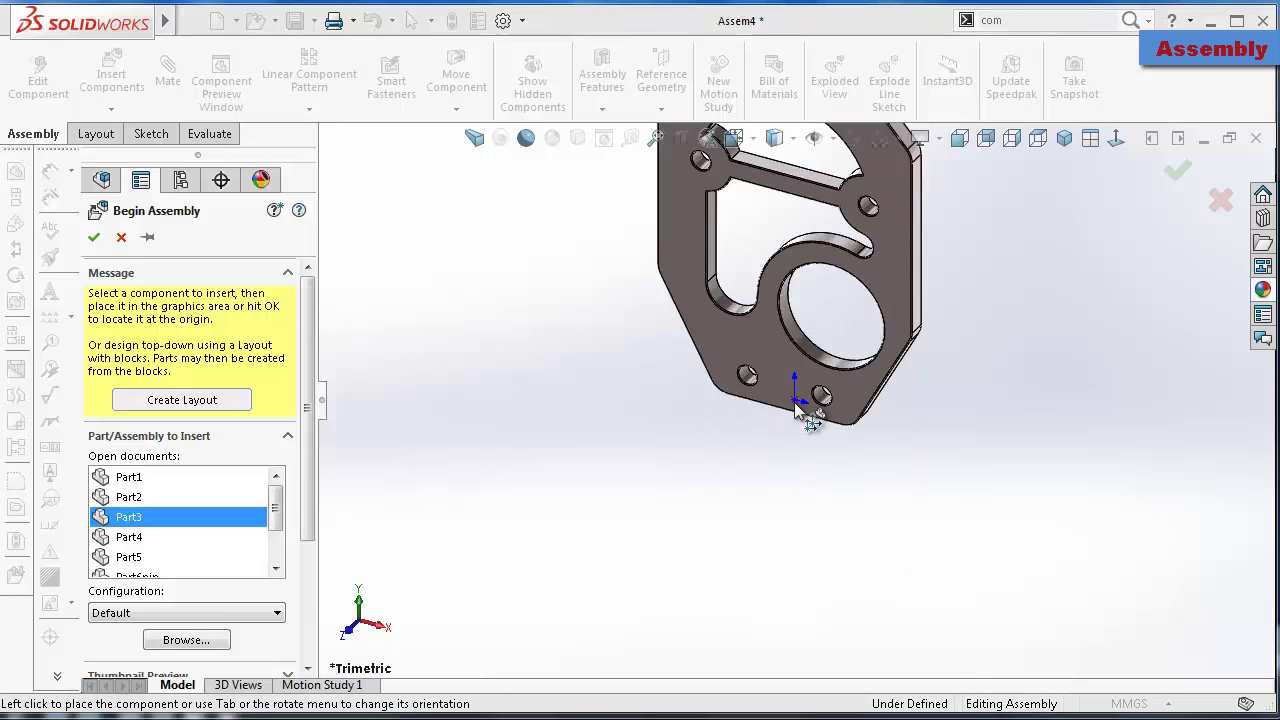
click(798, 412)
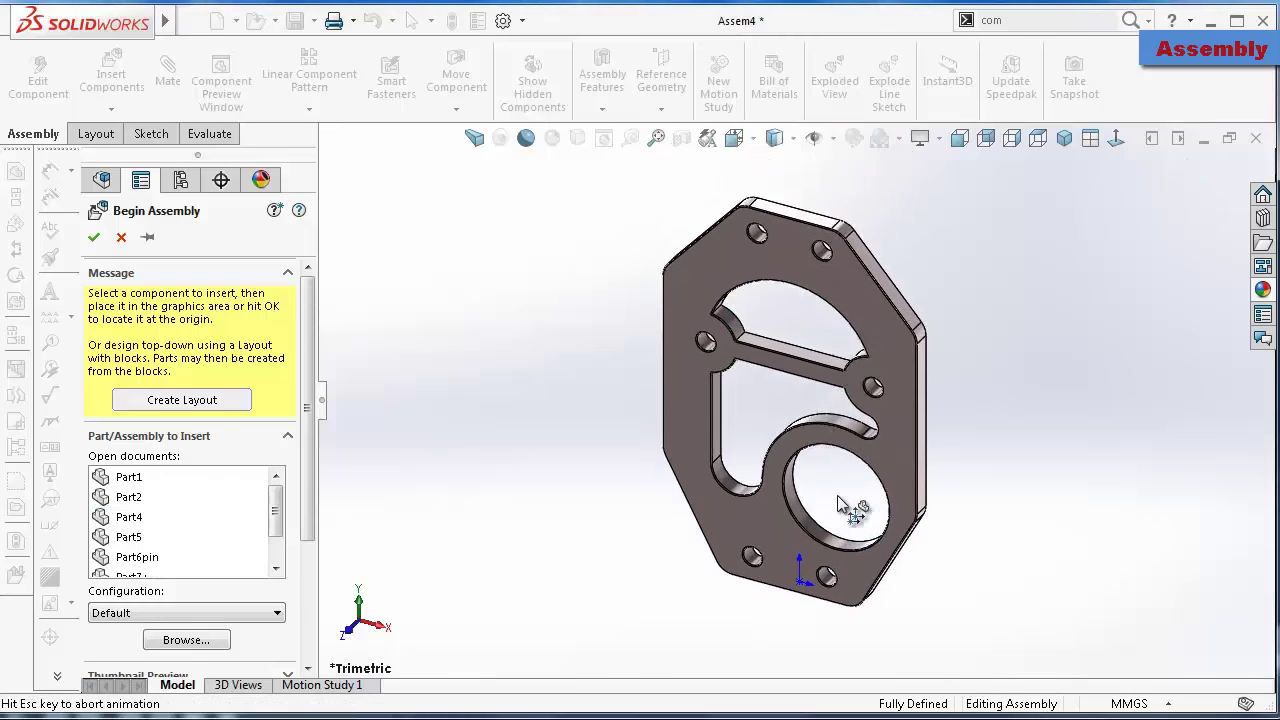
click(814, 139)
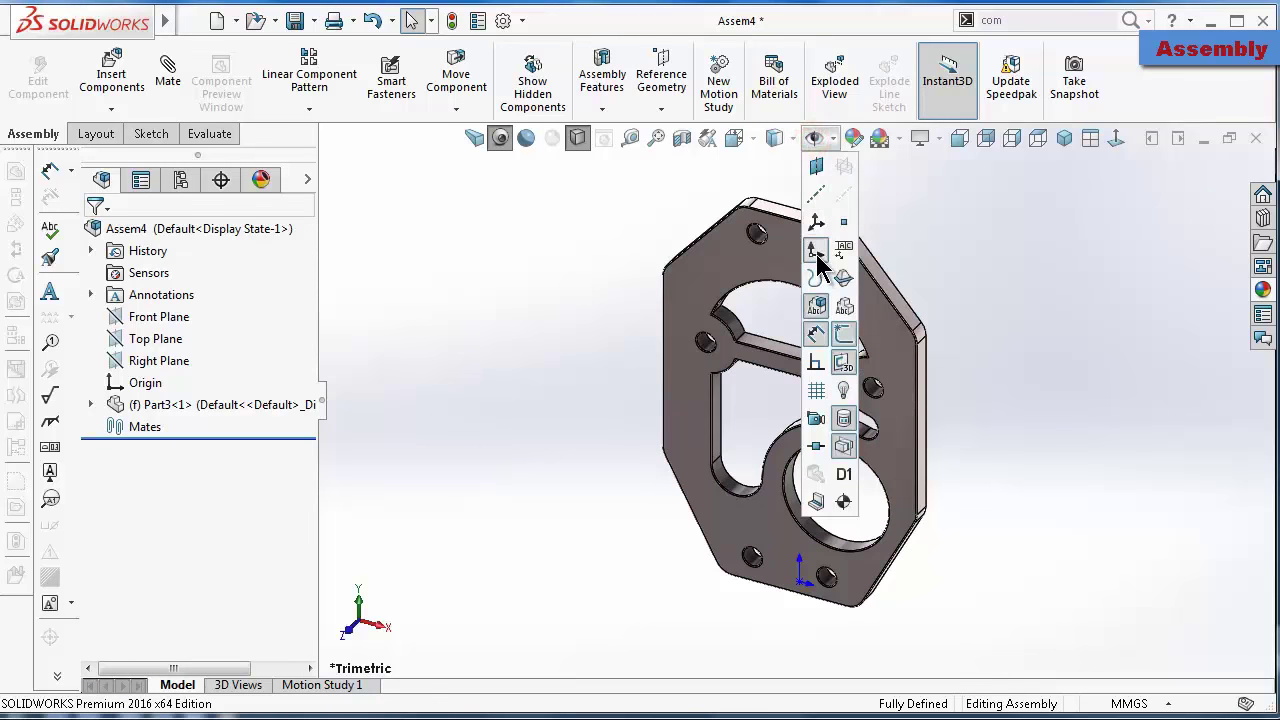
click(1062, 544)
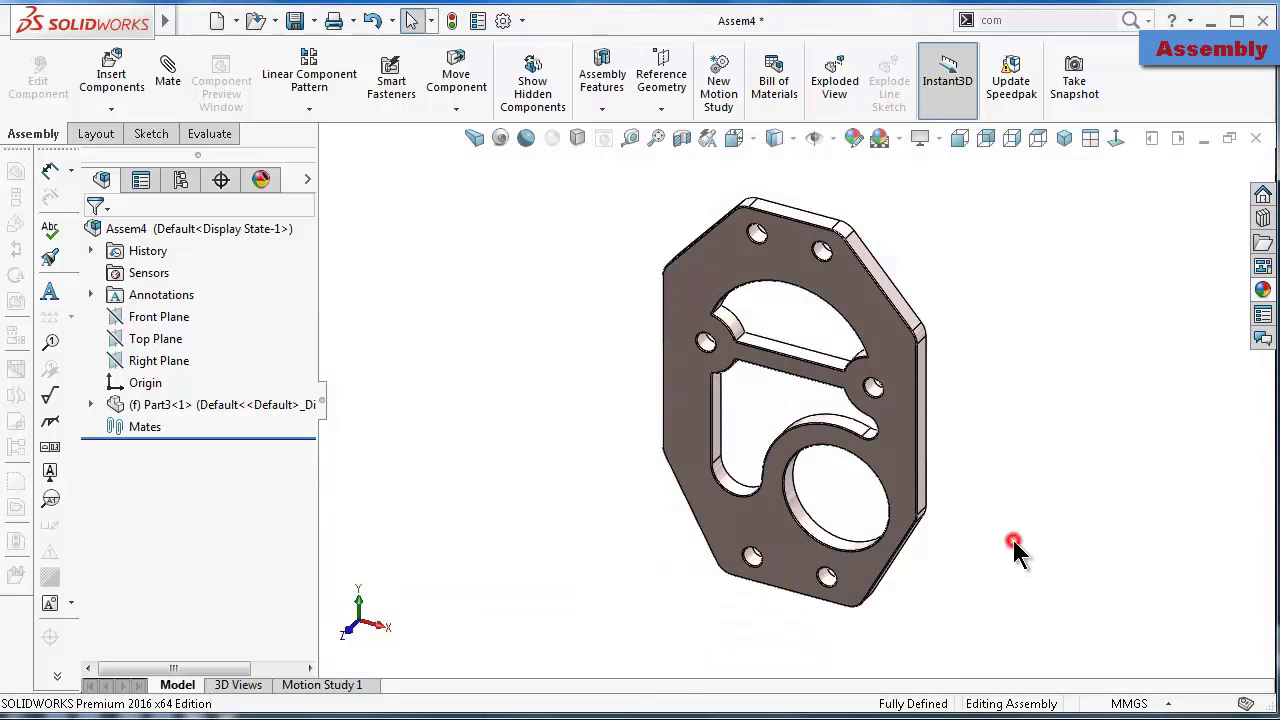
Orient the view isometrically and rotate it so the plate lies flat and horizontal
middle_drag(1014, 543, 1013, 540)
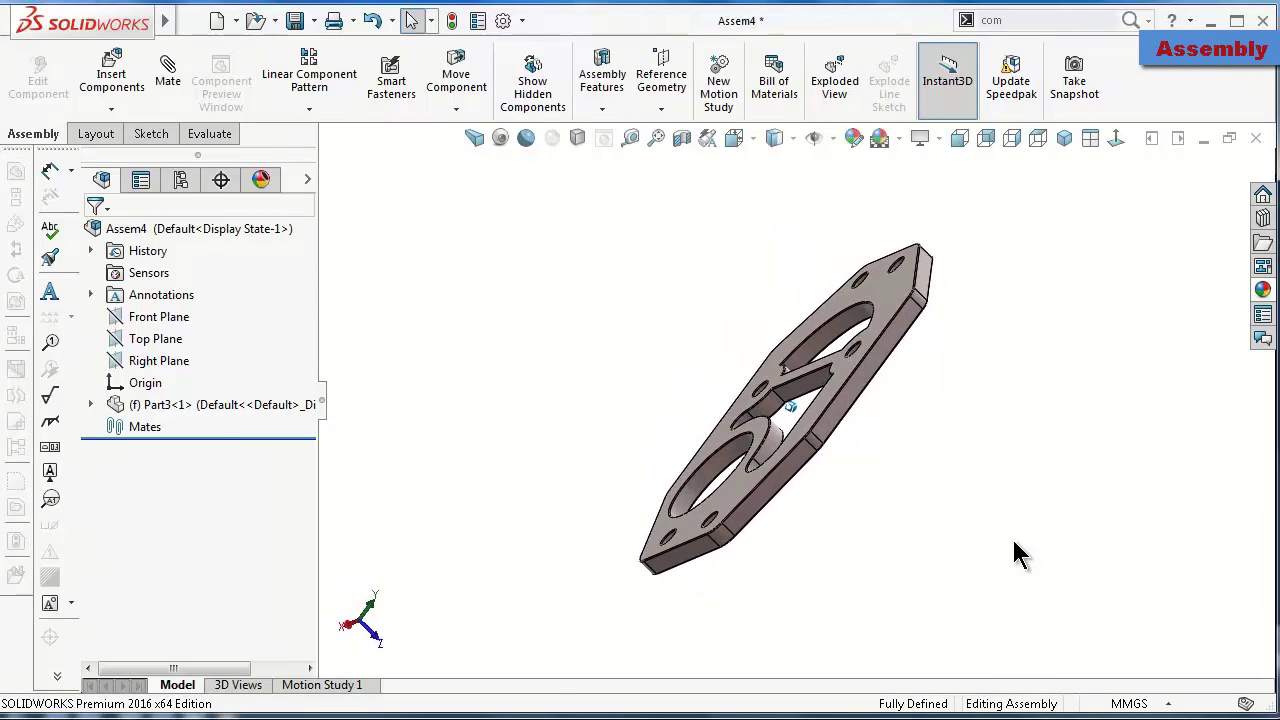
key(ctrl+7)
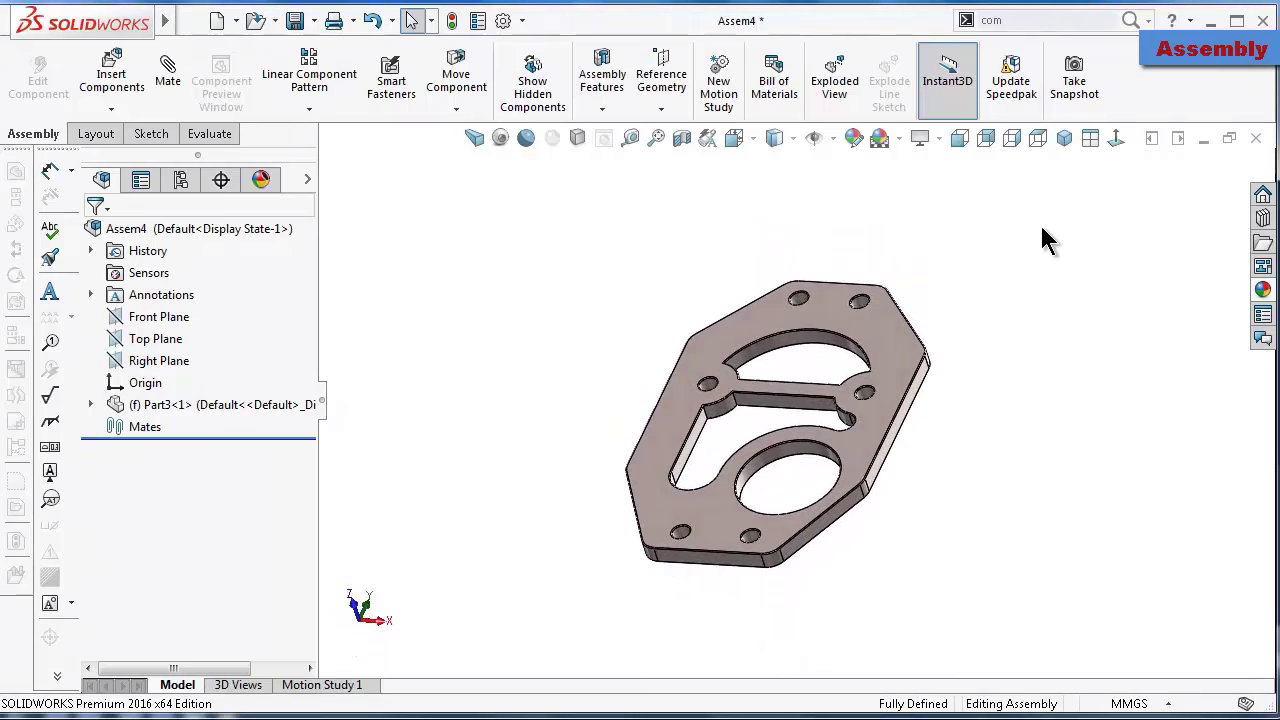
click(1075, 148)
middle_drag(1044, 310, 1046, 316)
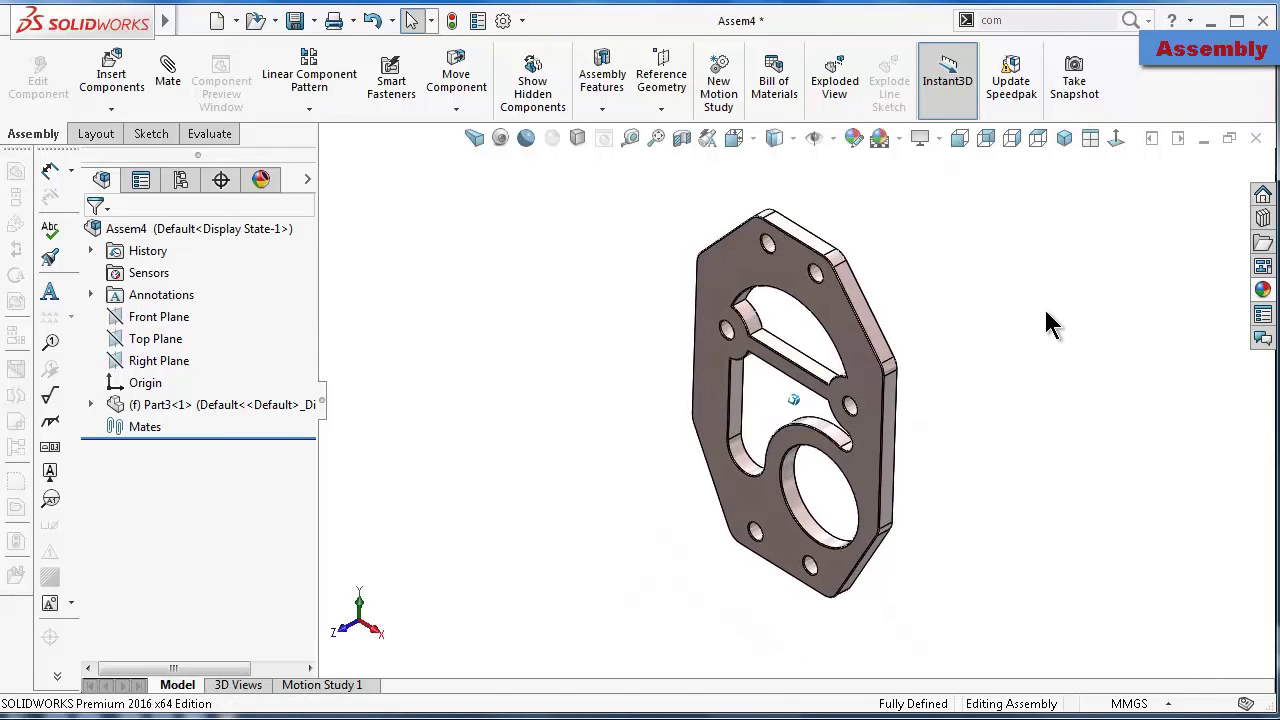
key(Up)
key(Up)
key(Up)
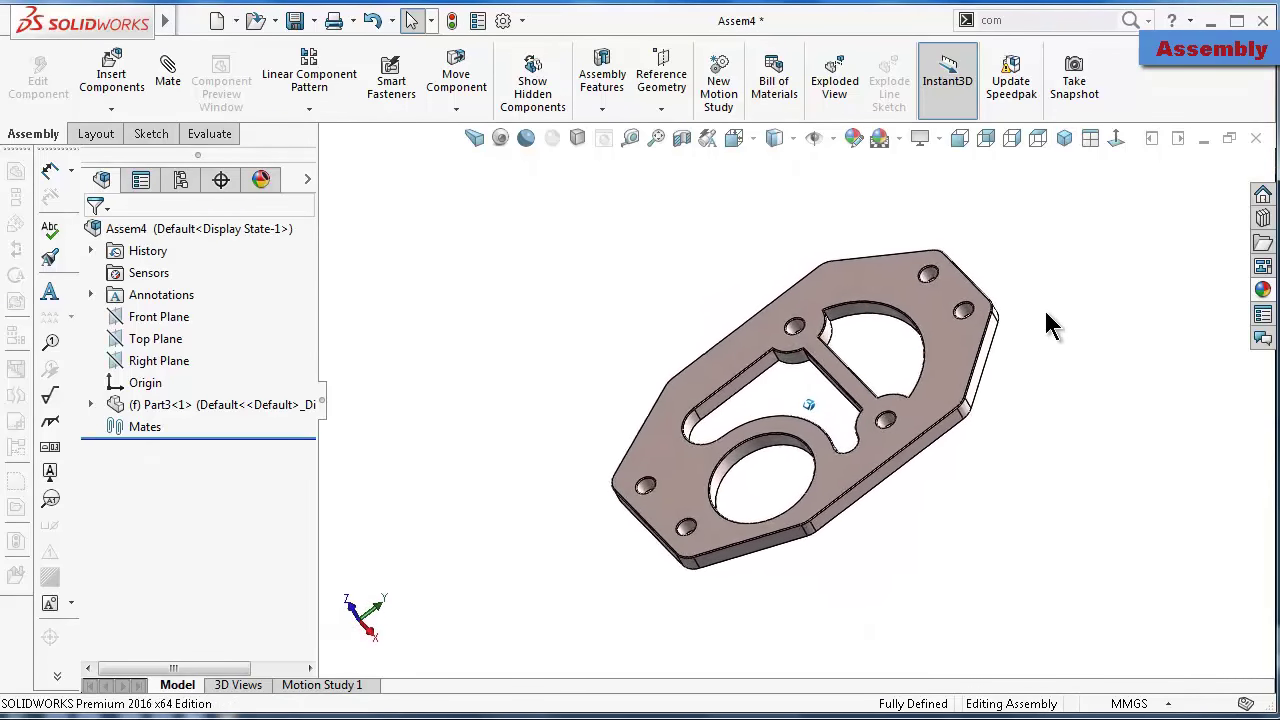
key(Left)
key(Left)
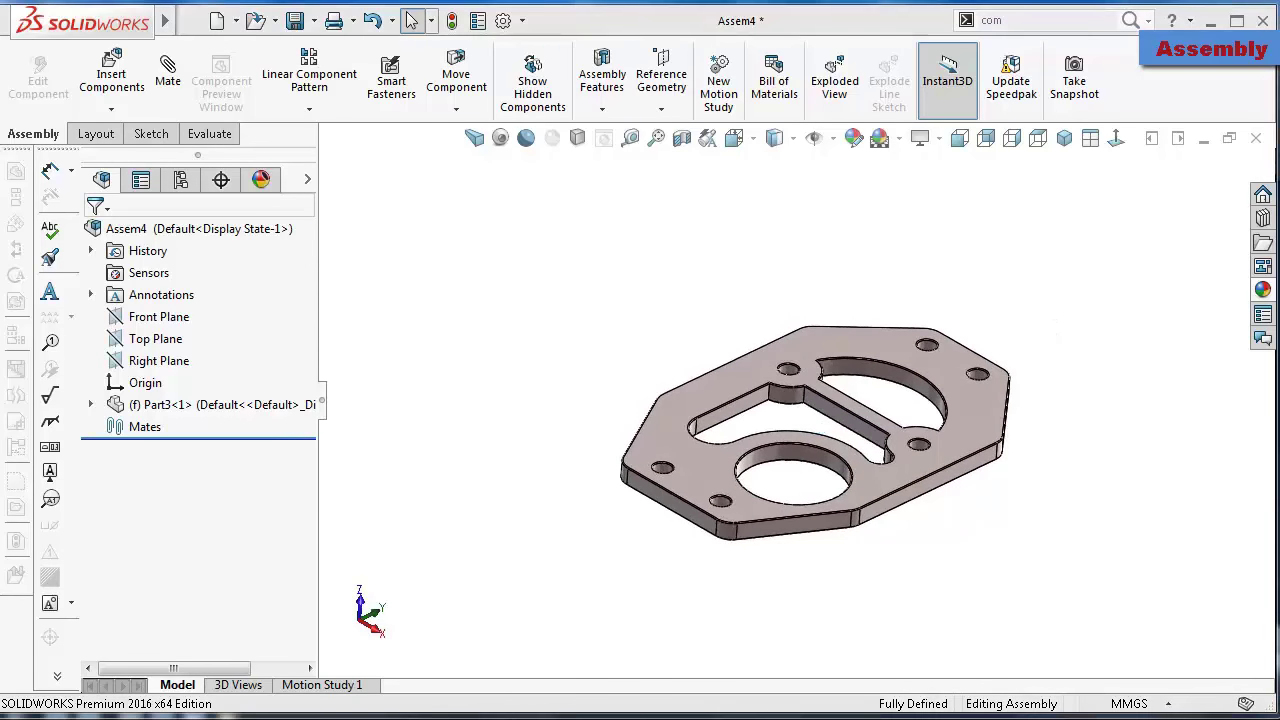
Insert the red gear arm Part4 beside the plate
click(112, 80)
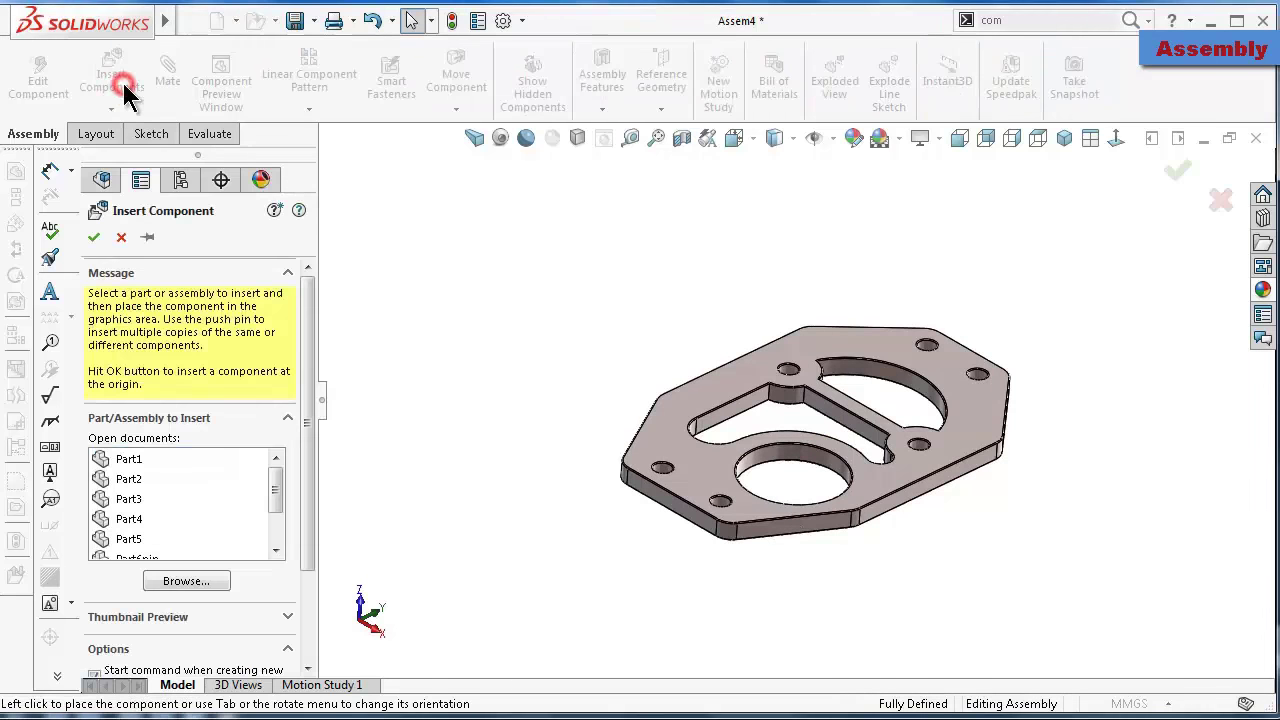
click(133, 462)
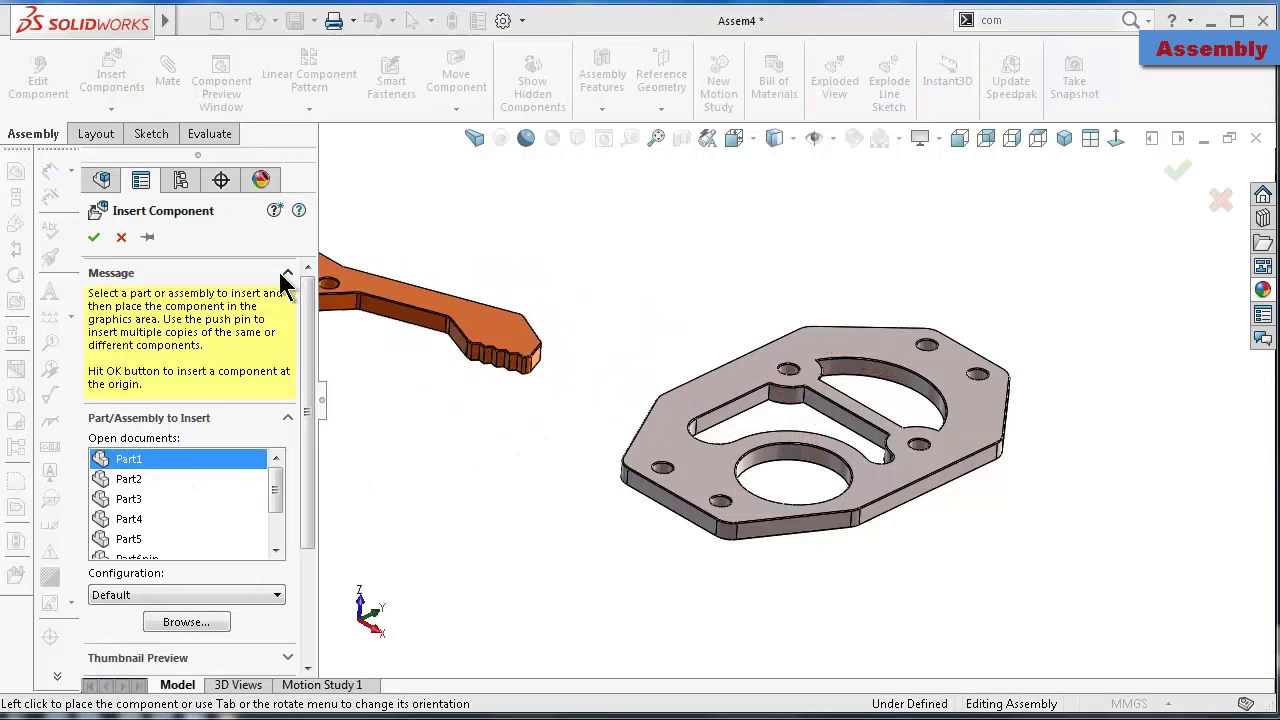
click(121, 237)
click(110, 84)
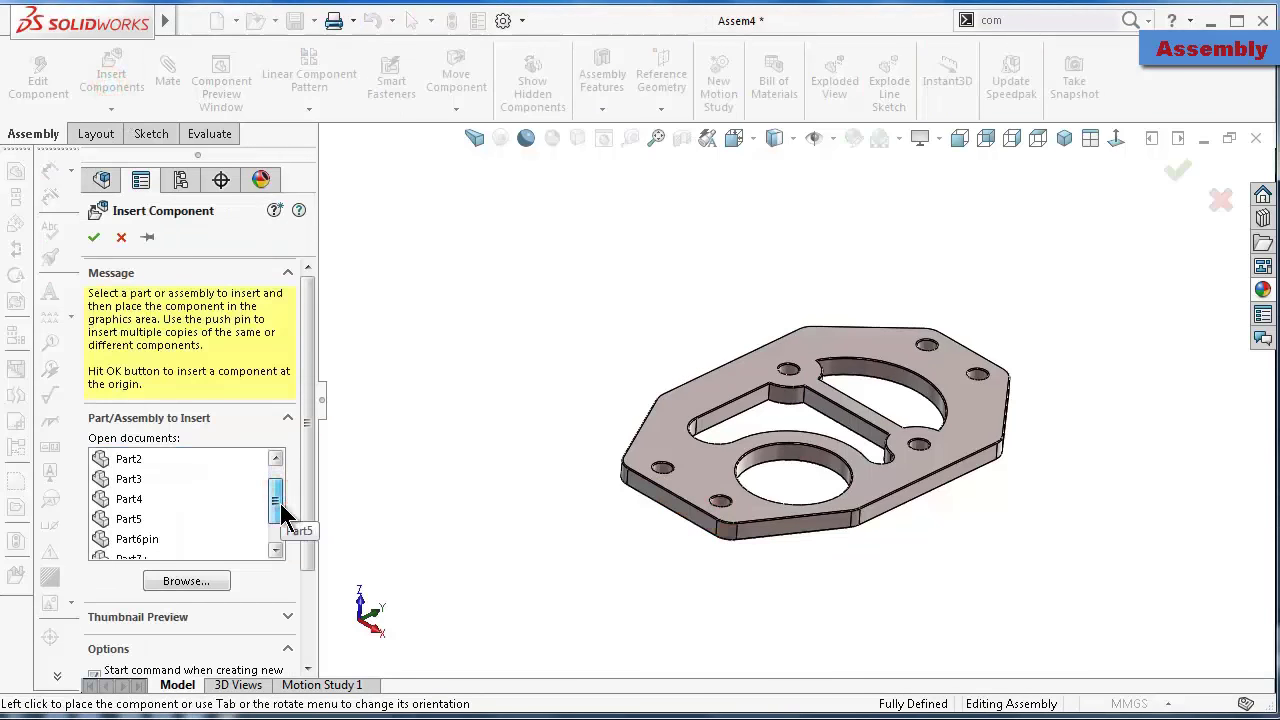
click(130, 498)
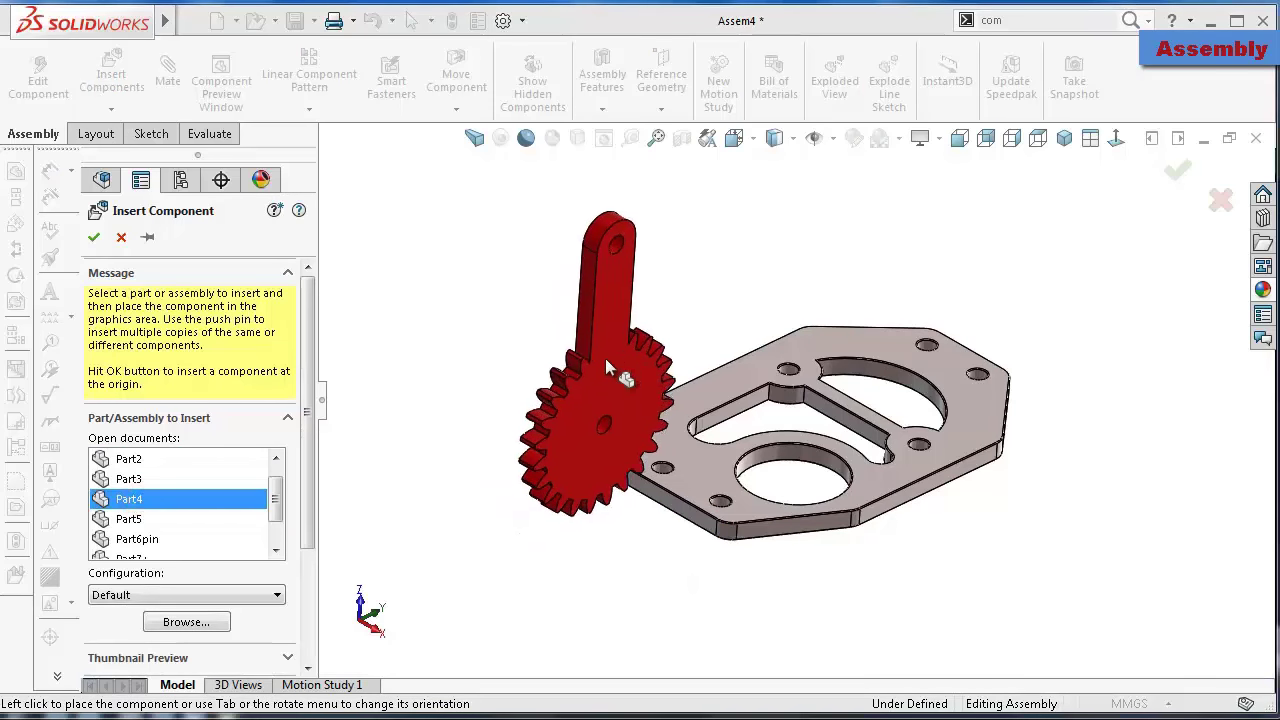
click(694, 349)
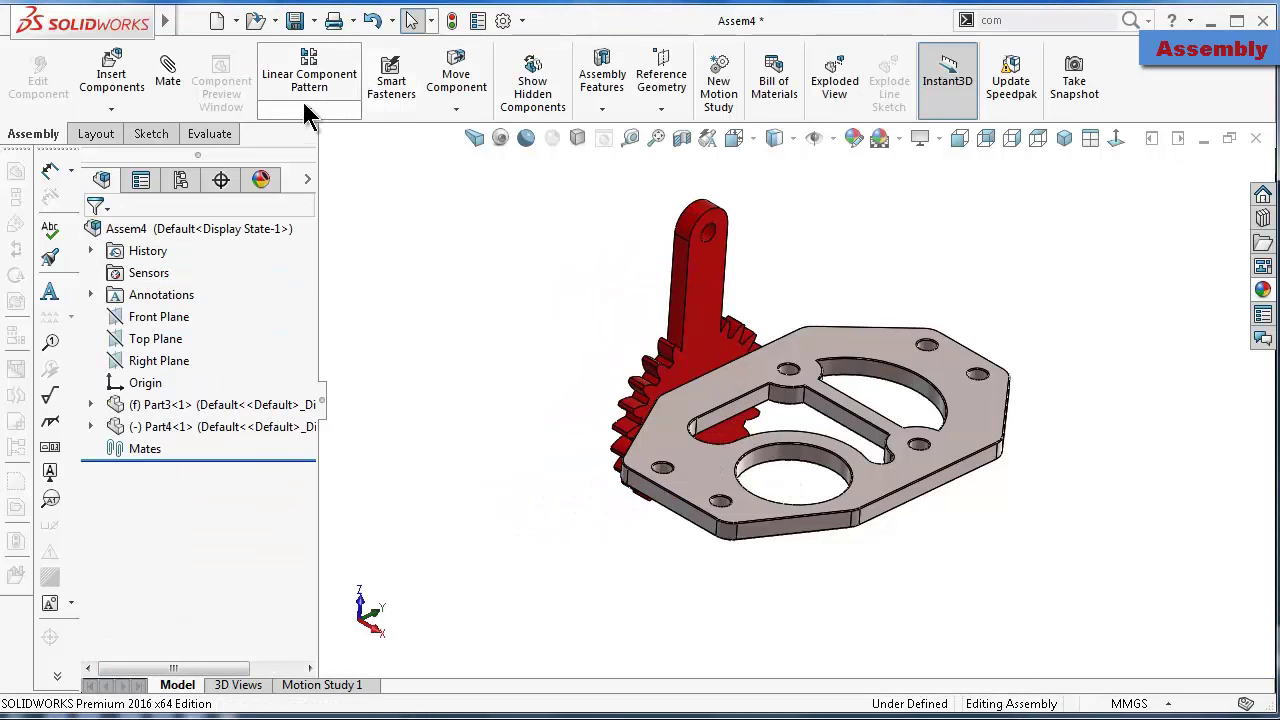
Rotate the red gear arm with Rotate Component so it lies flat
click(456, 85)
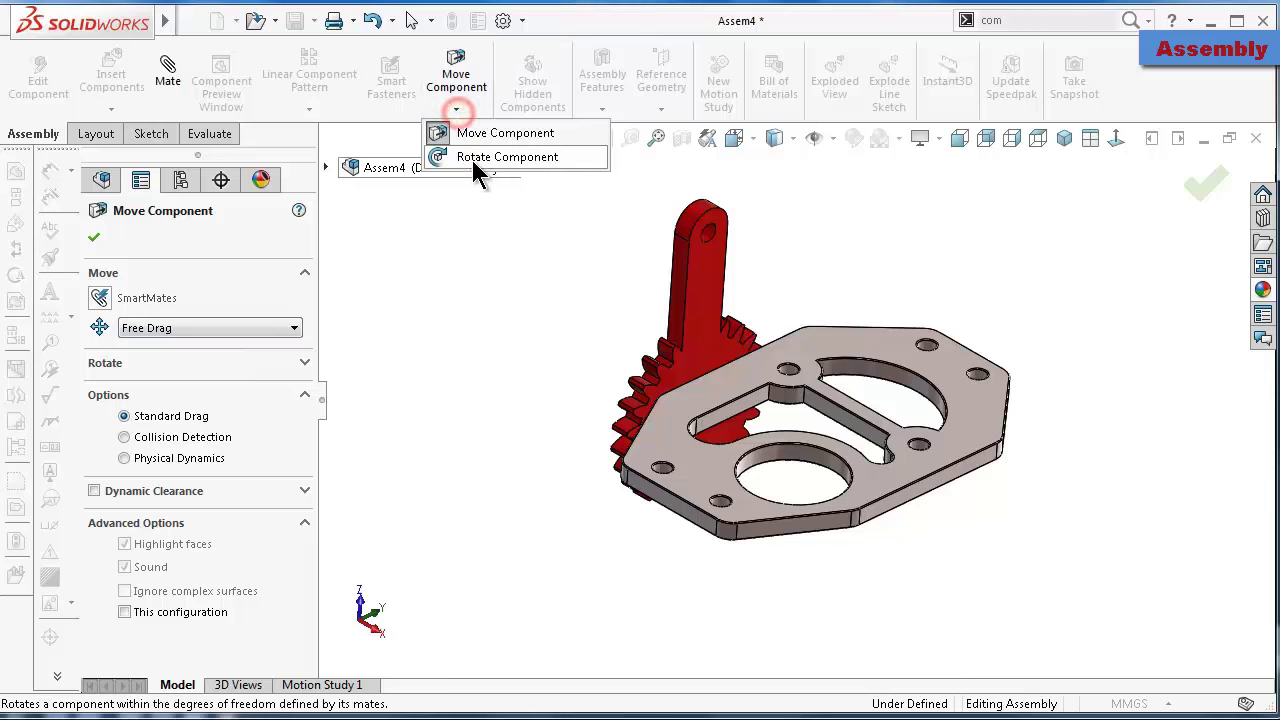
click(471, 157)
drag(700, 250, 928, 234)
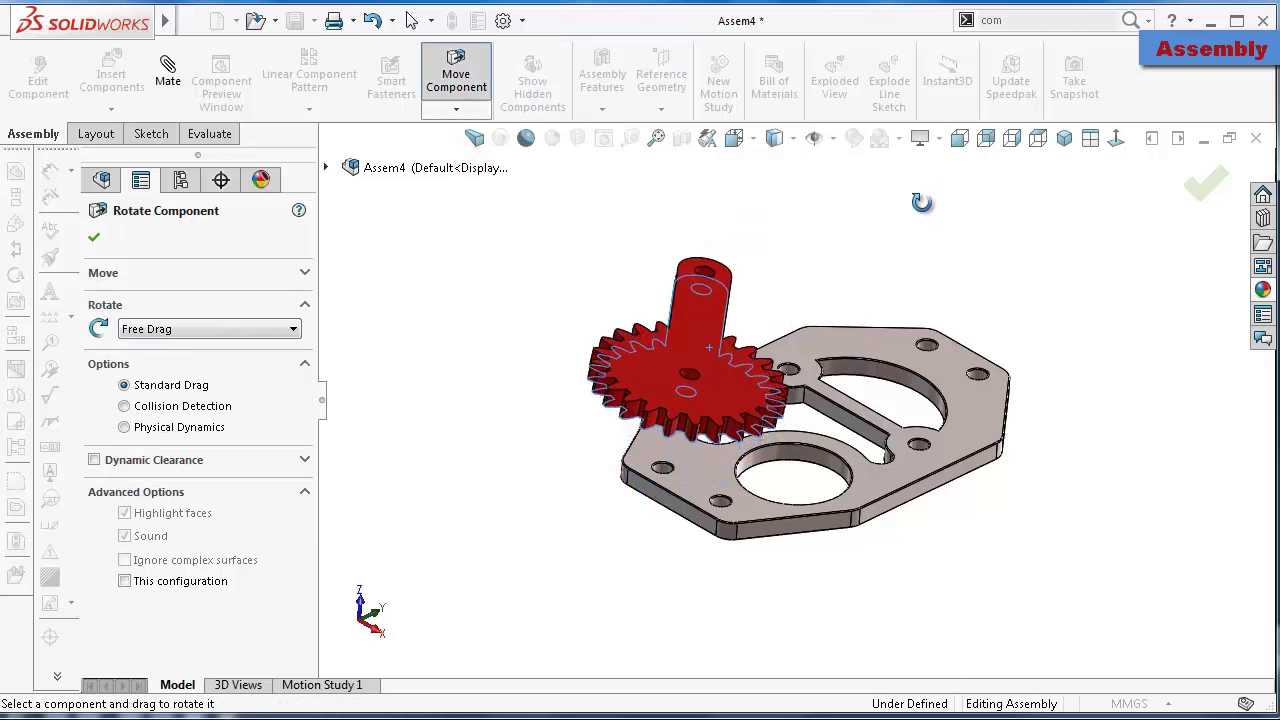
click(1203, 190)
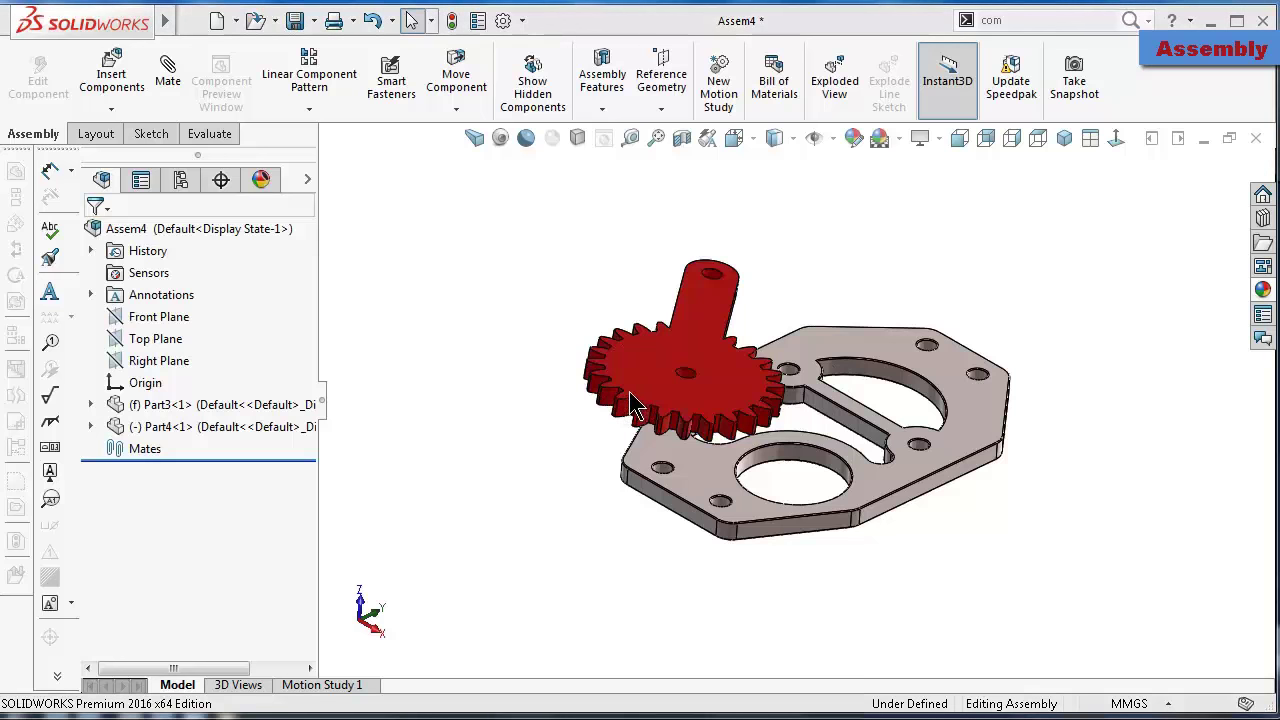
middle_drag(491, 330, 530, 360)
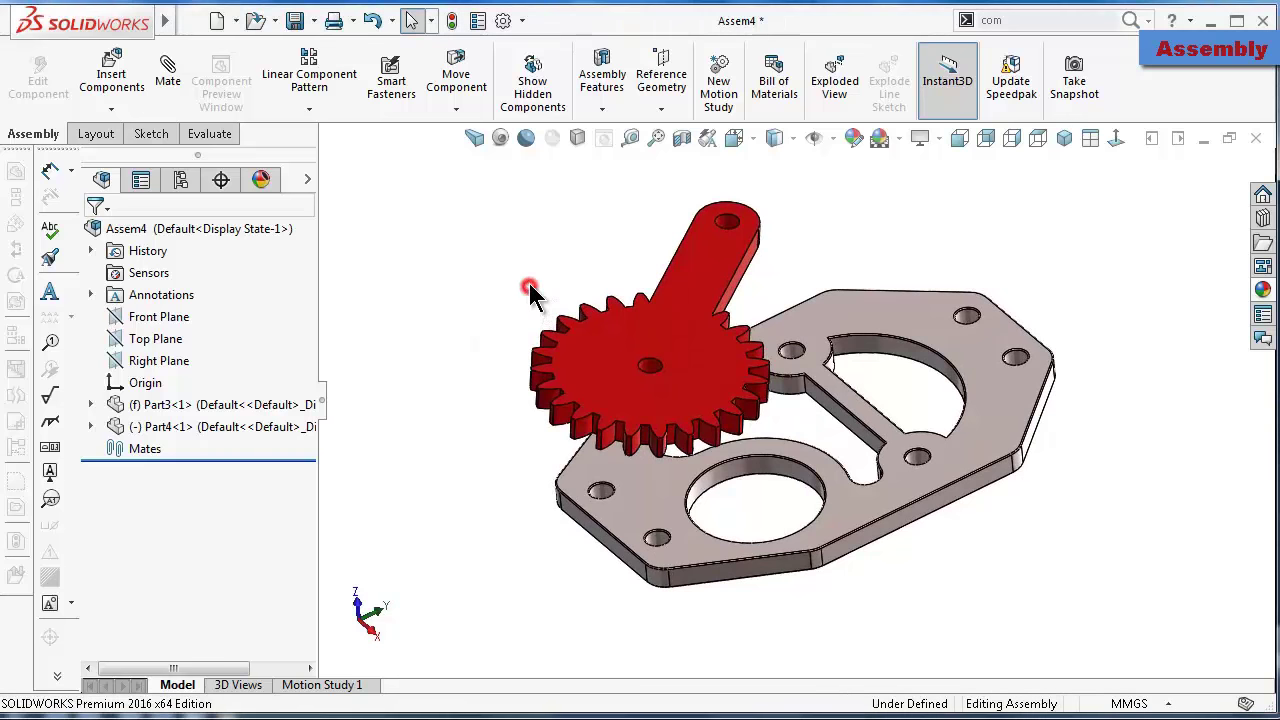
mouse_move(529, 286)
middle_down()
mouse_move(600, 349)
mouse_move(650, 352)
middle_up()
scroll(600, 355, down, 3)
scroll(610, 370, down, 3)
Mate the red gear's centre hole concentric with a plate hole
click(645, 350)
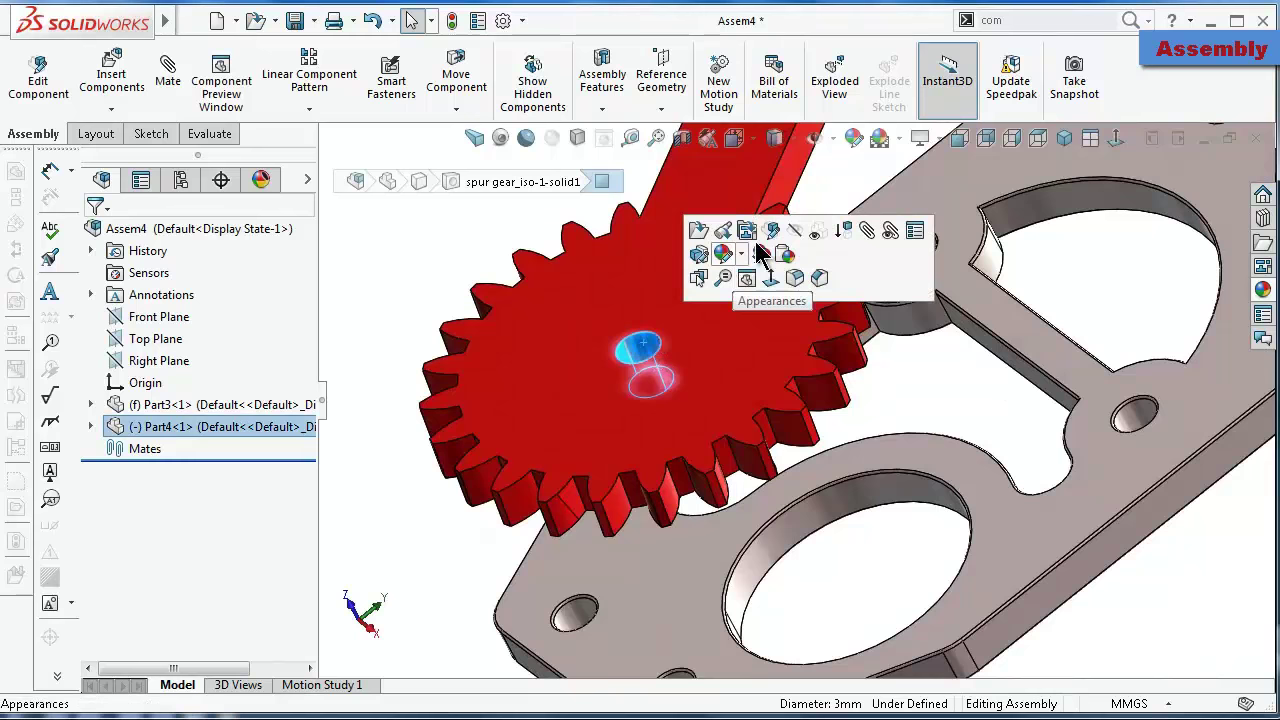
click(866, 232)
click(1137, 421)
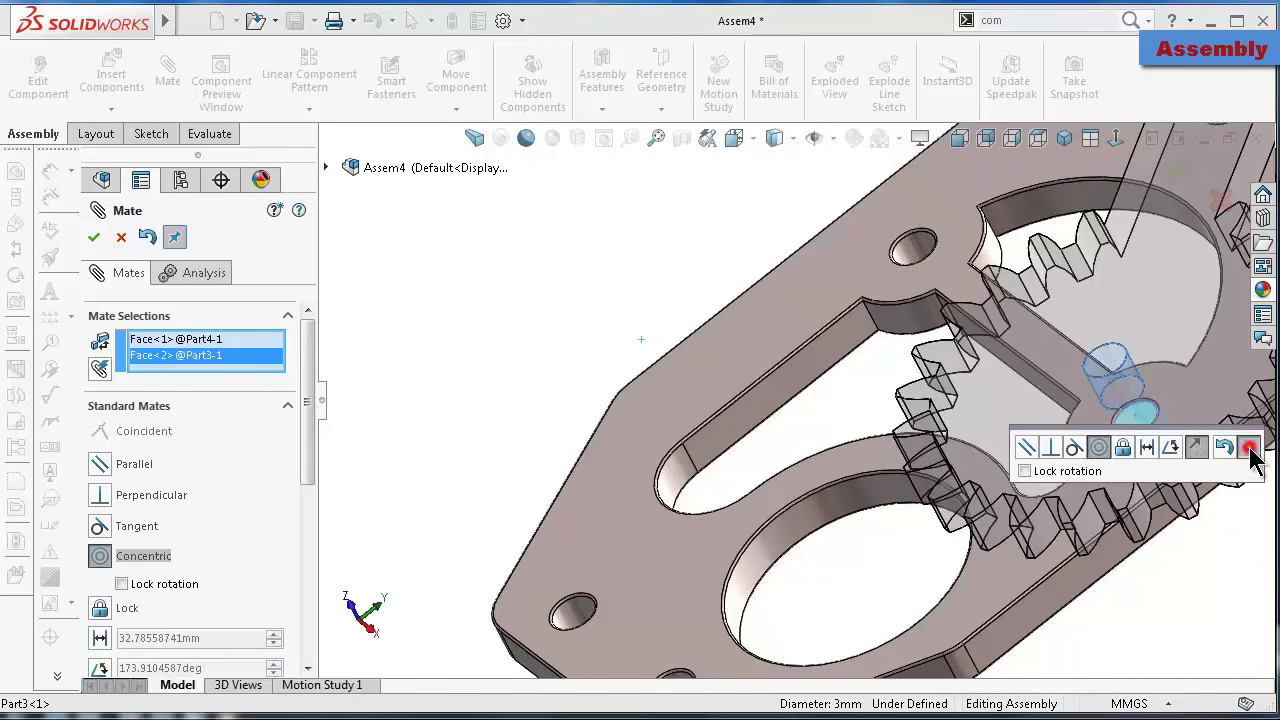
click(1250, 449)
Make the red gear's flat face coincident with the plate face
click(1012, 226)
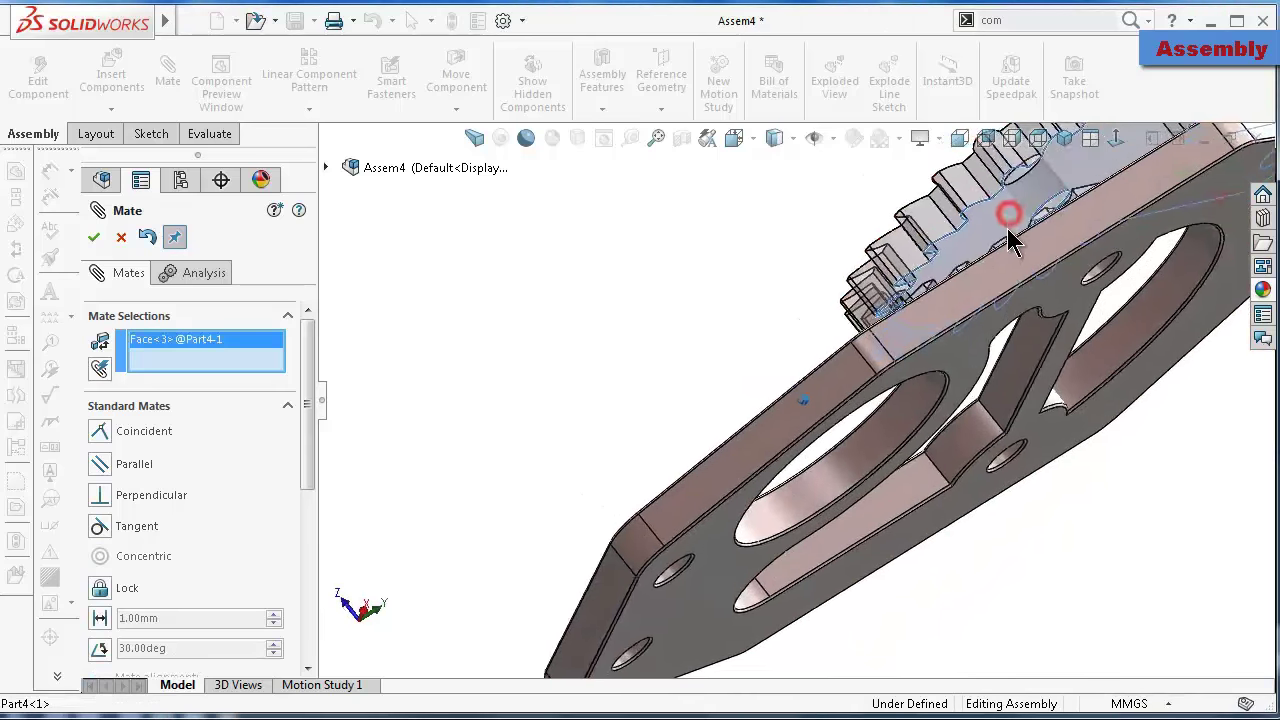
click(966, 330)
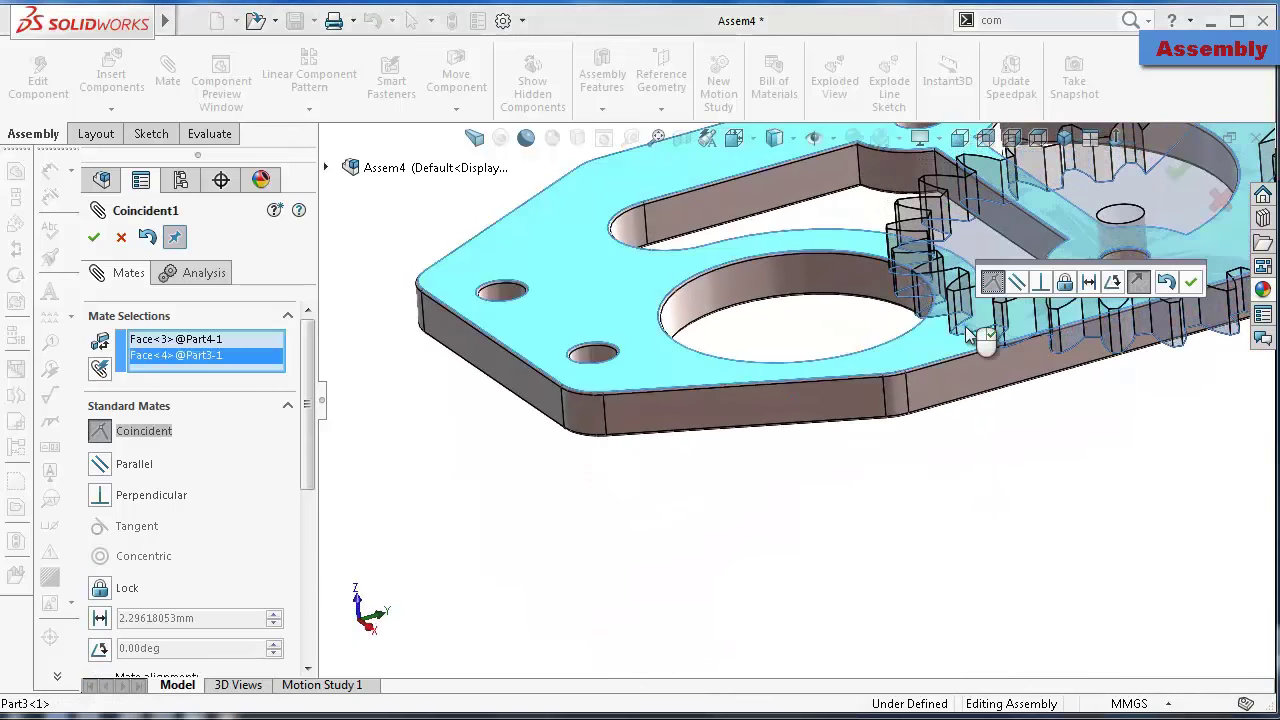
key(Return)
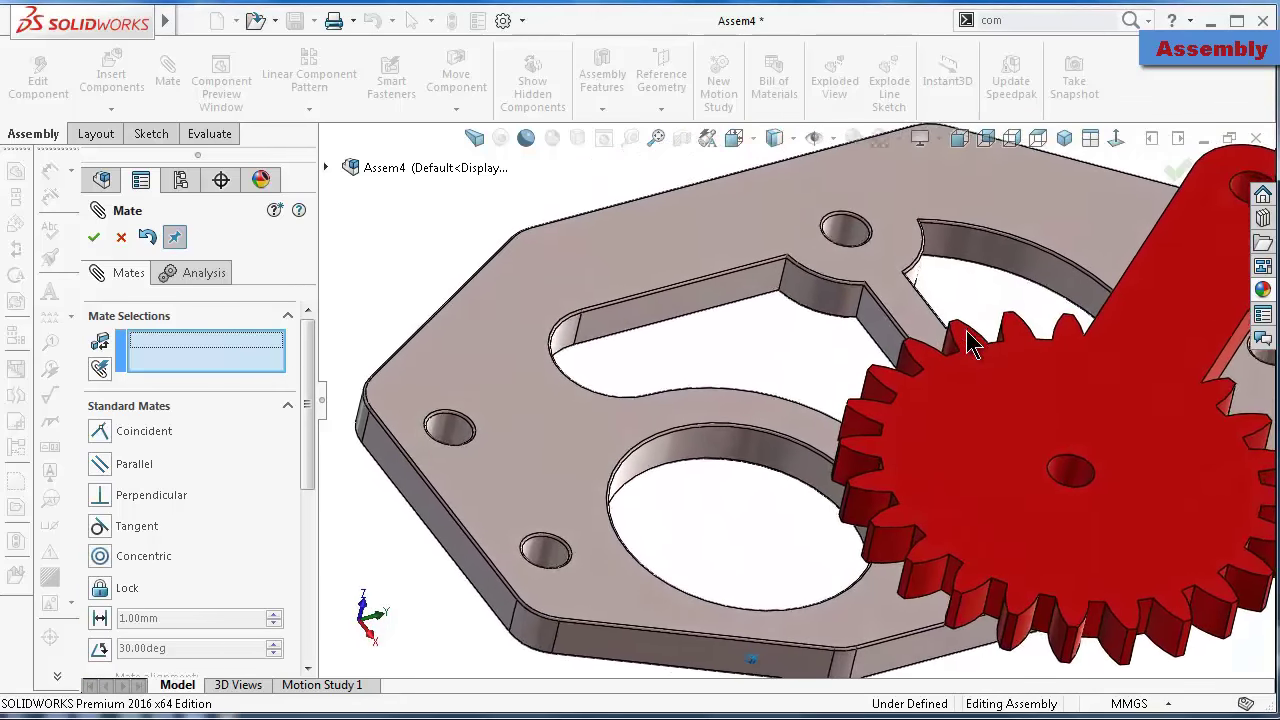
click(95, 237)
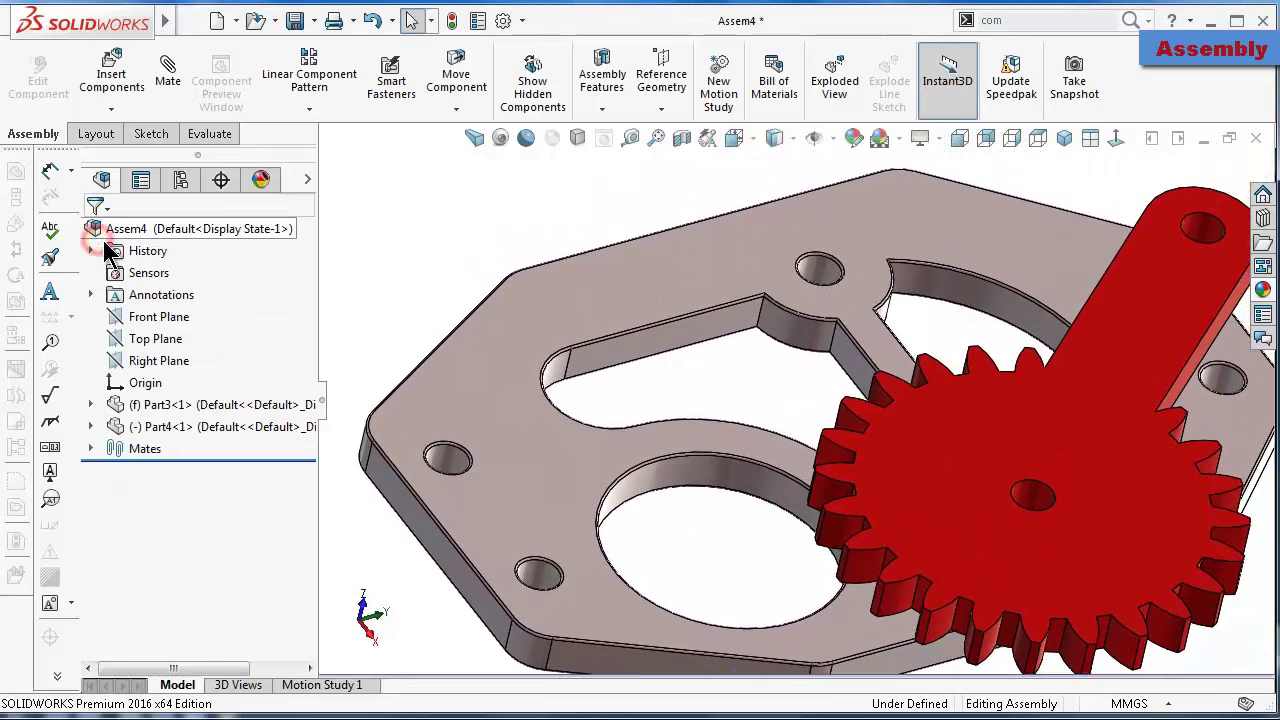
click(112, 84)
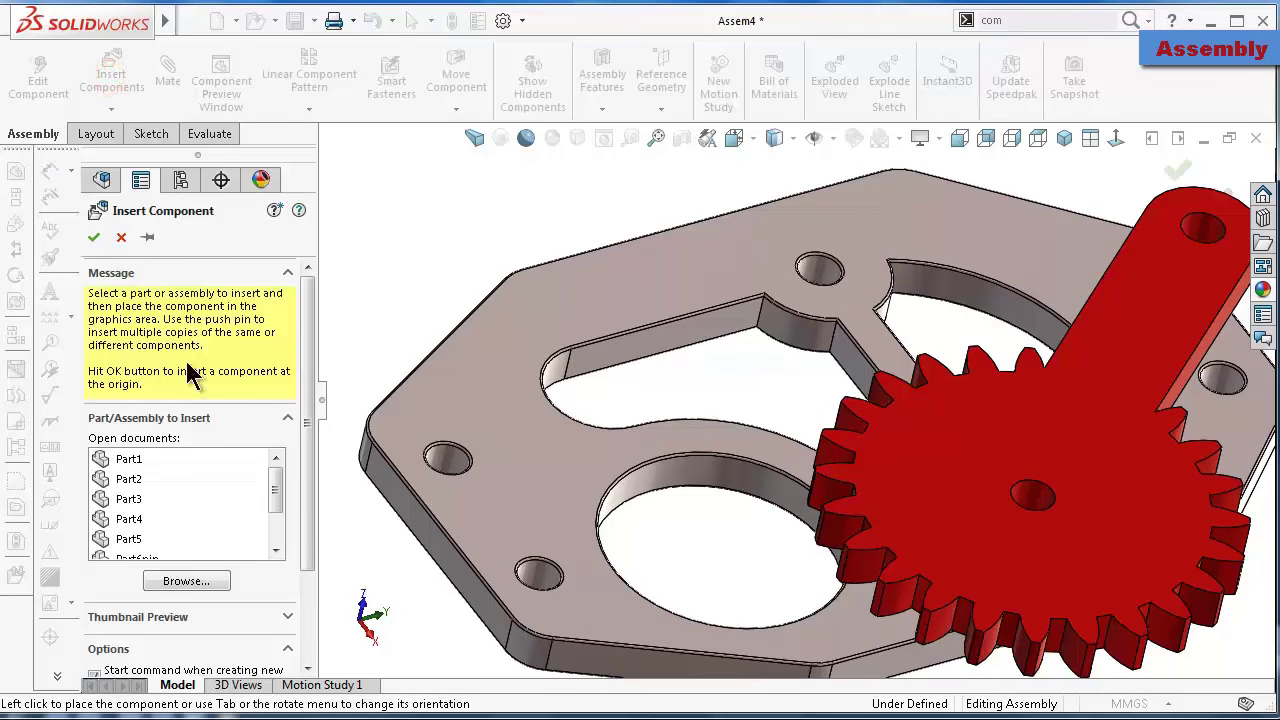
Insert the second gear arm Part5 and mate its hole concentric with a plate hole, flipped
click(160, 542)
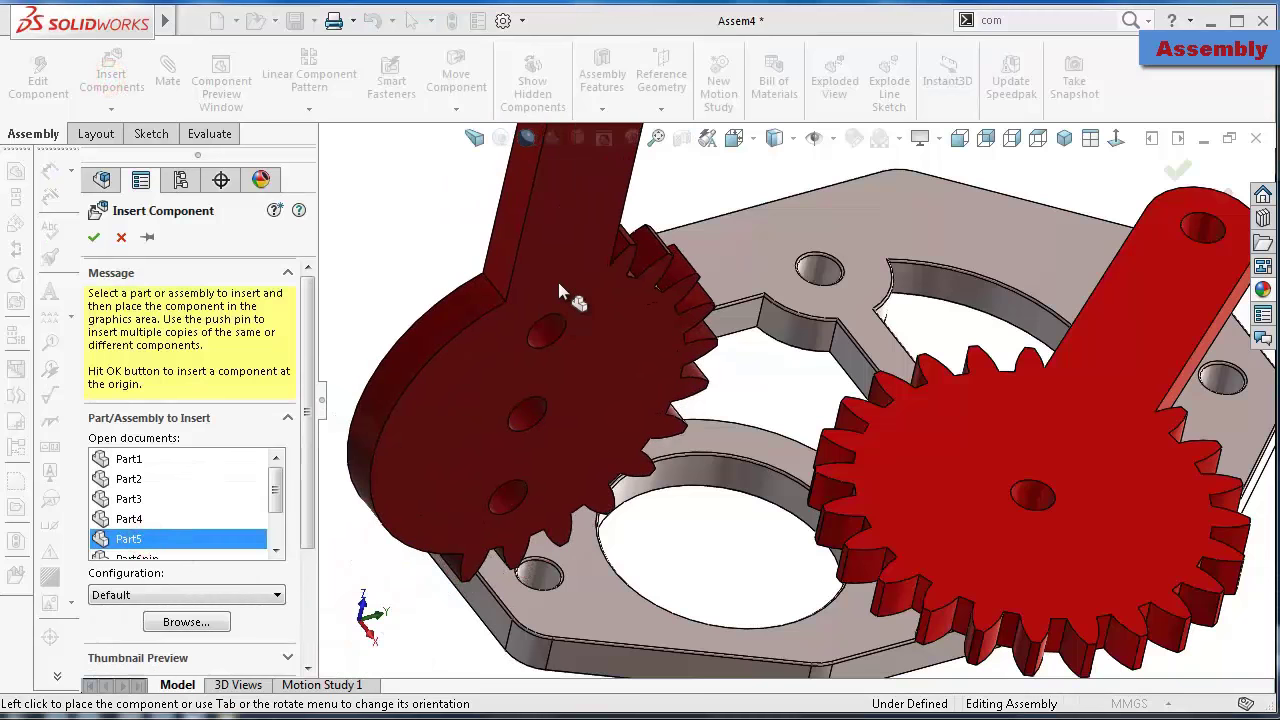
click(560, 287)
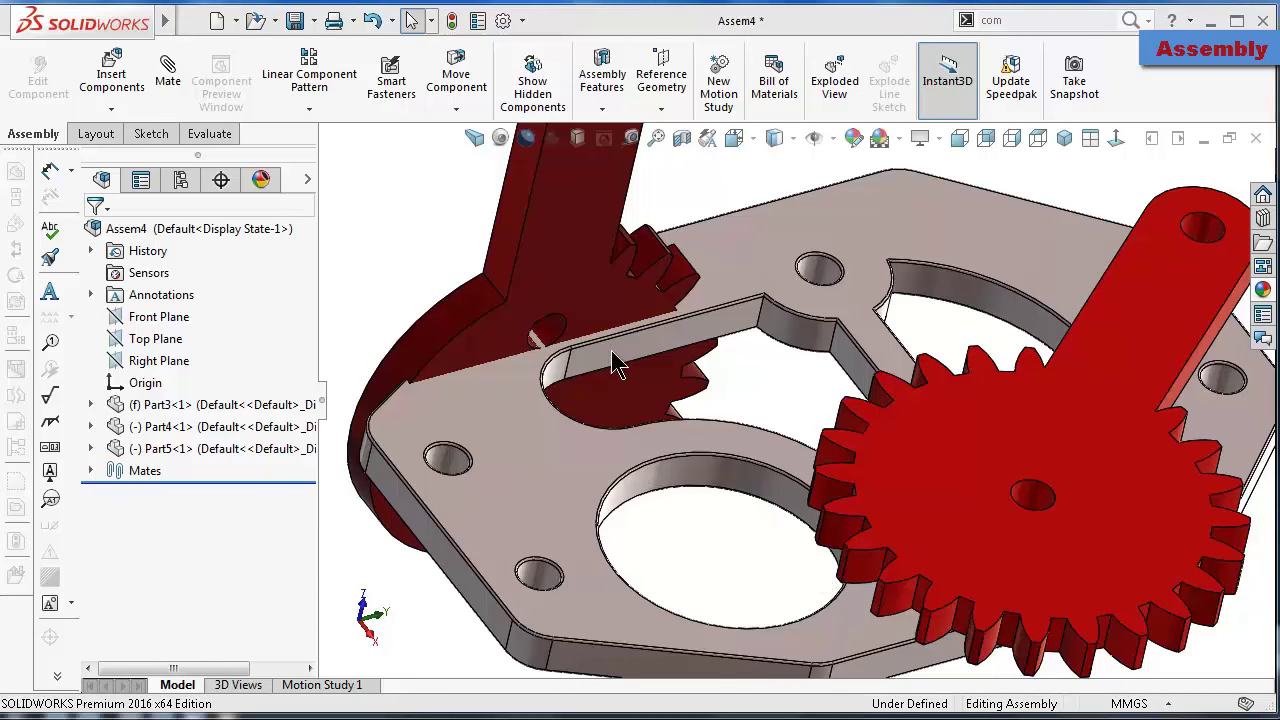
middle_drag(614, 371, 660, 398)
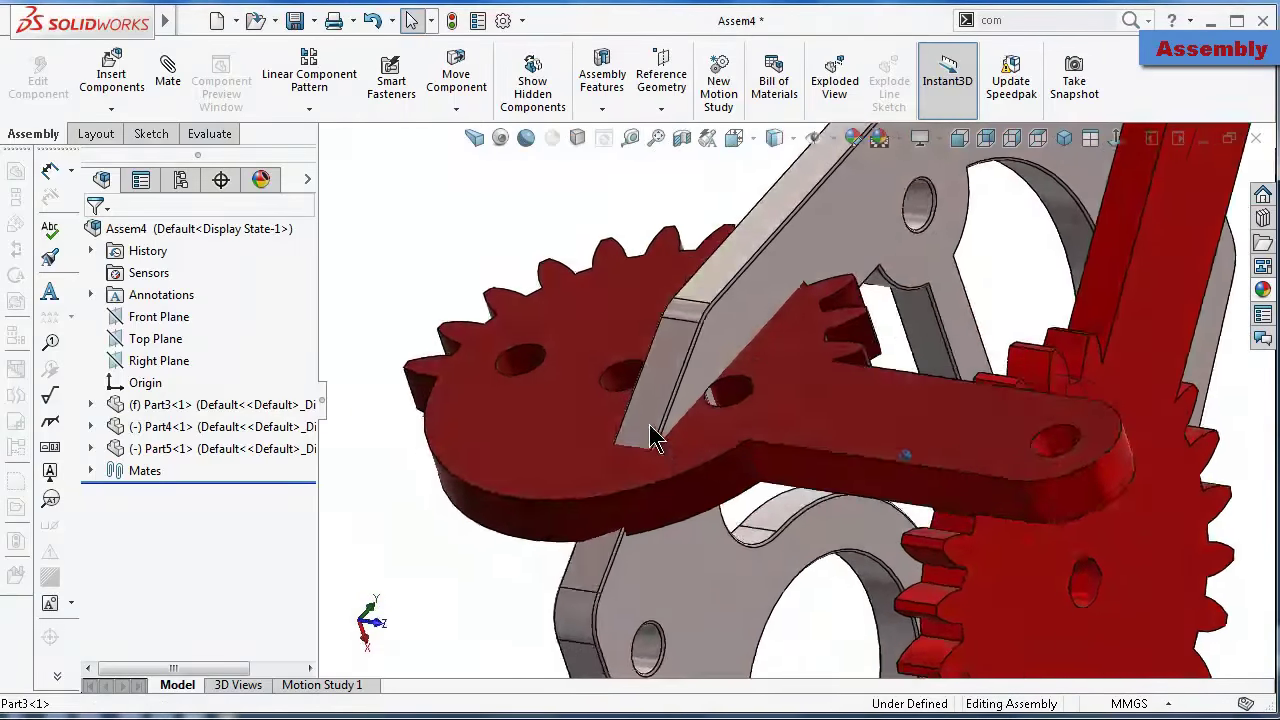
click(660, 398)
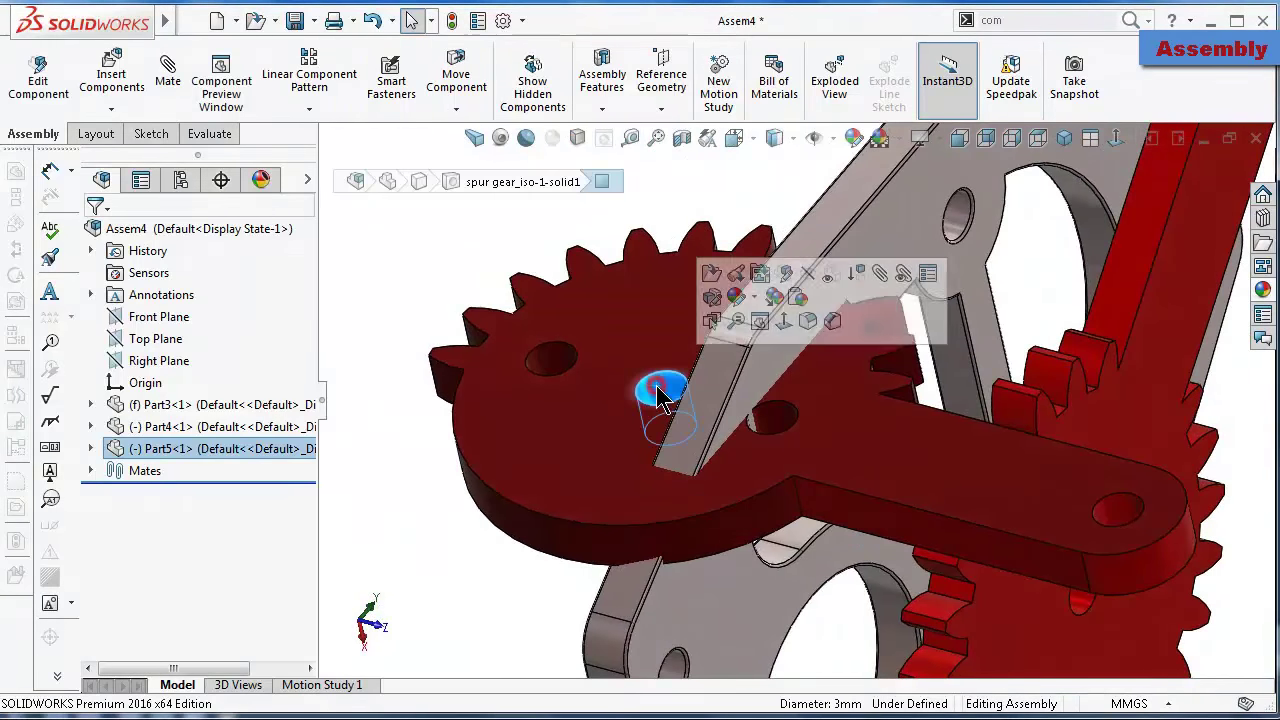
click(880, 278)
click(956, 222)
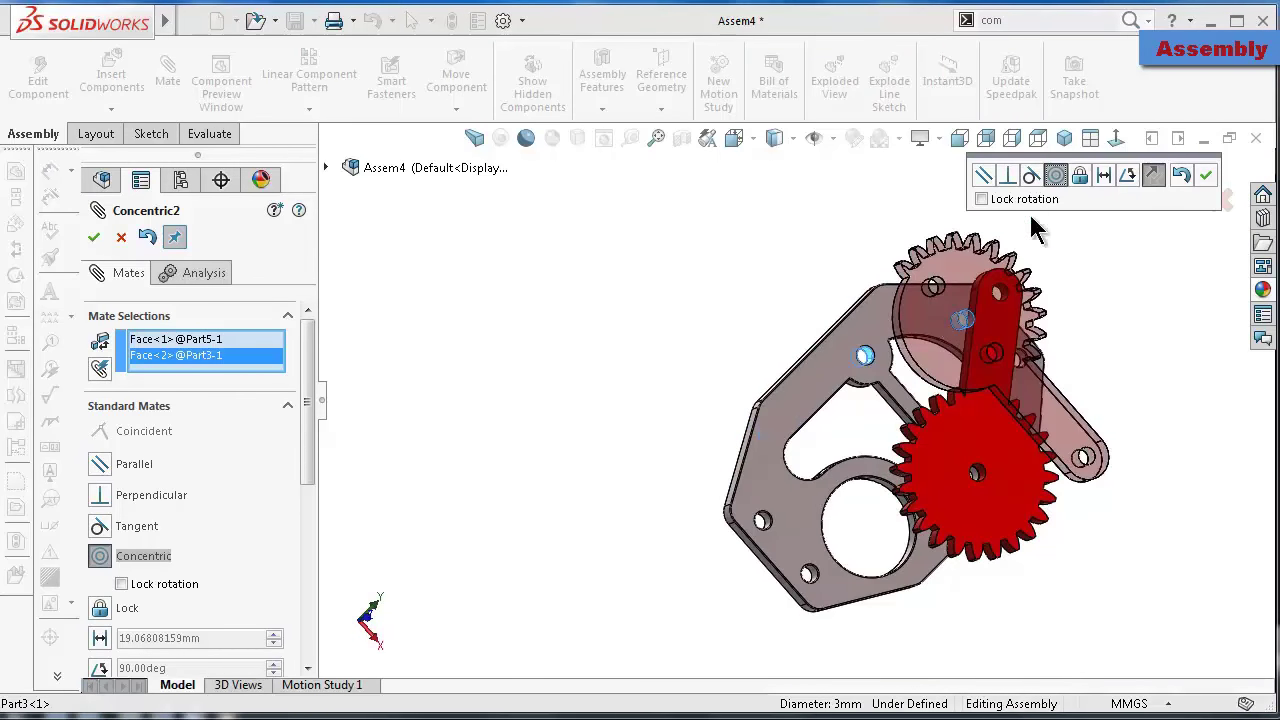
click(1153, 175)
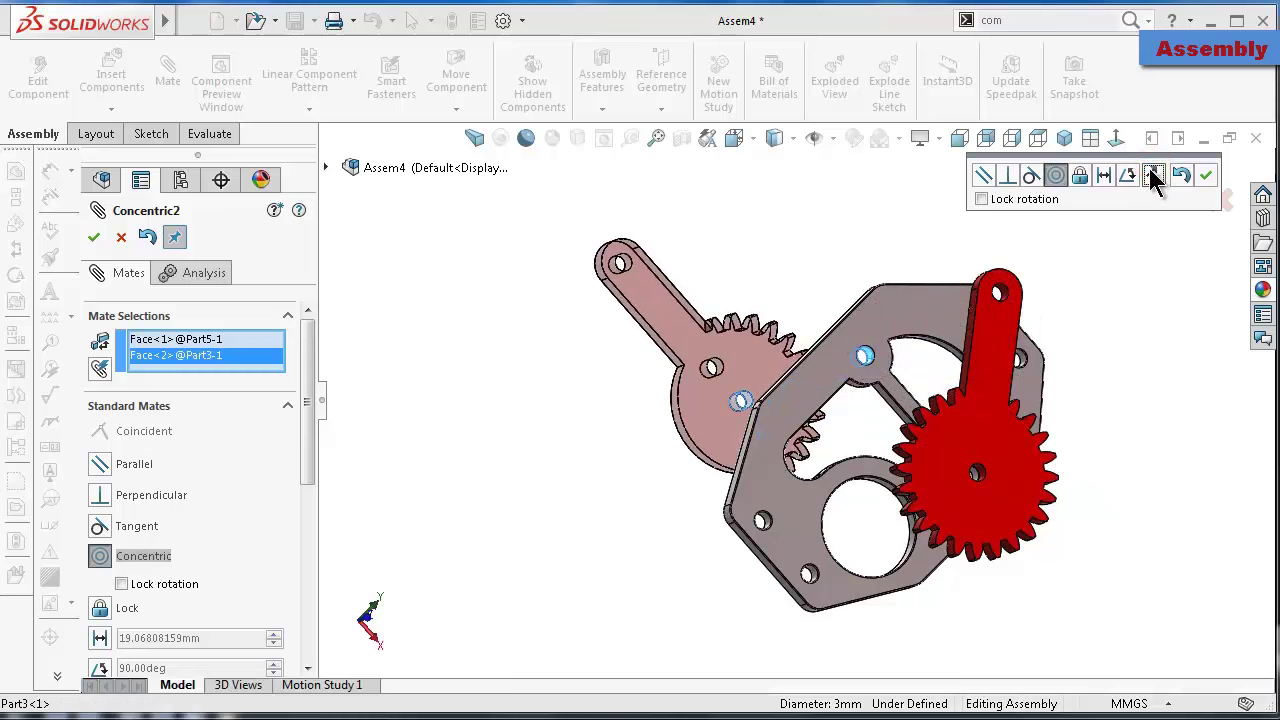
click(1203, 180)
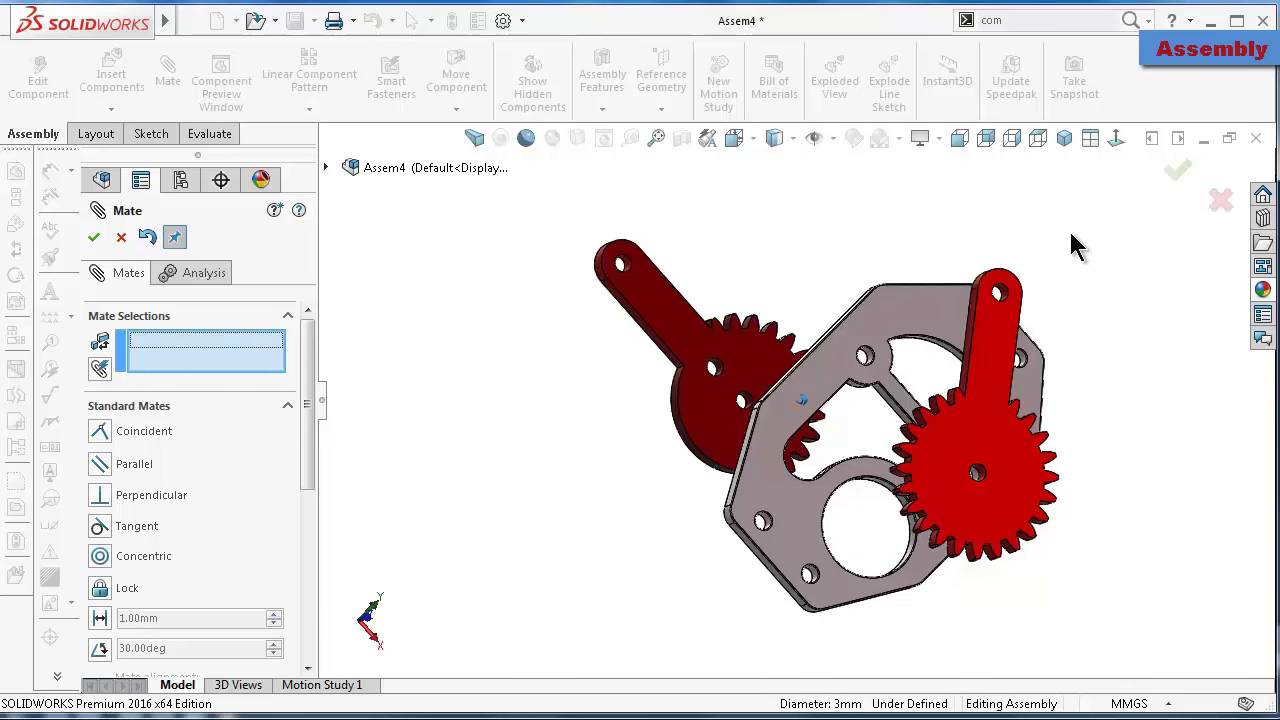
Make the second gear arm's flat face coincident with the plate face
drag(971, 290, 1100, 345)
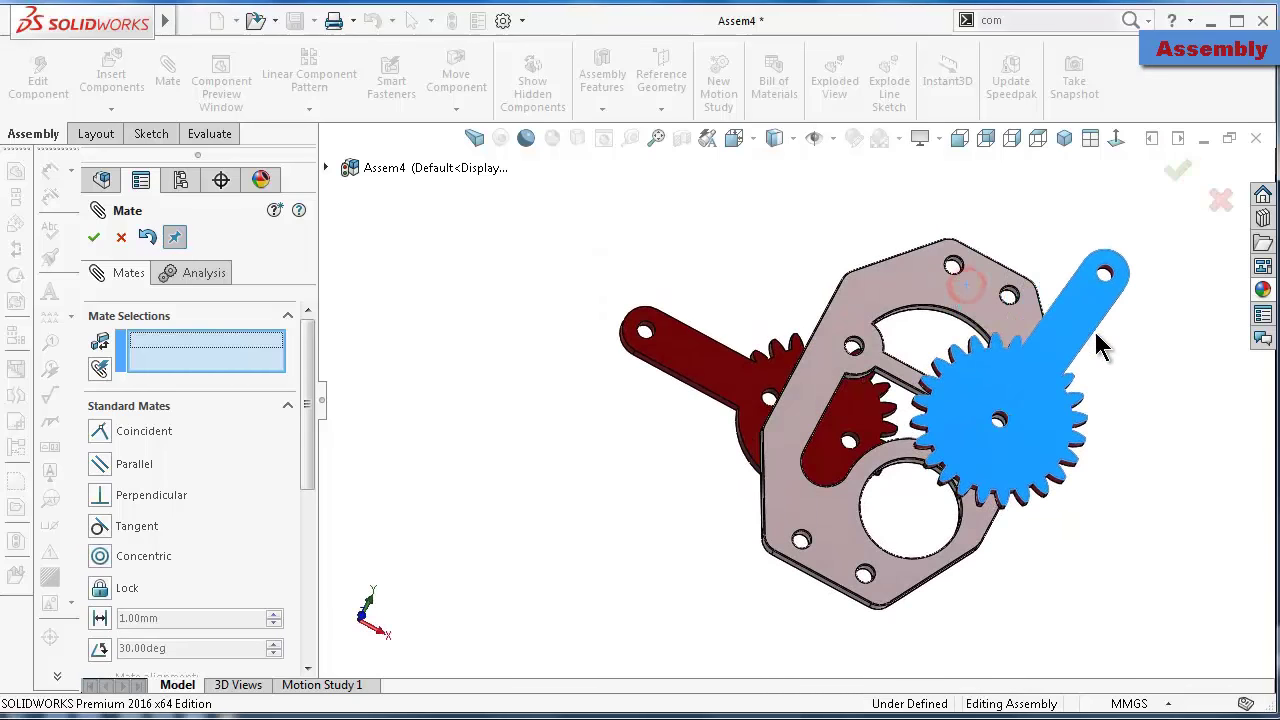
mouse_move(1100, 345)
middle_down()
mouse_move(830, 410)
mouse_move(563, 230)
middle_up()
click(570, 220)
middle_drag(647, 261, 845, 393)
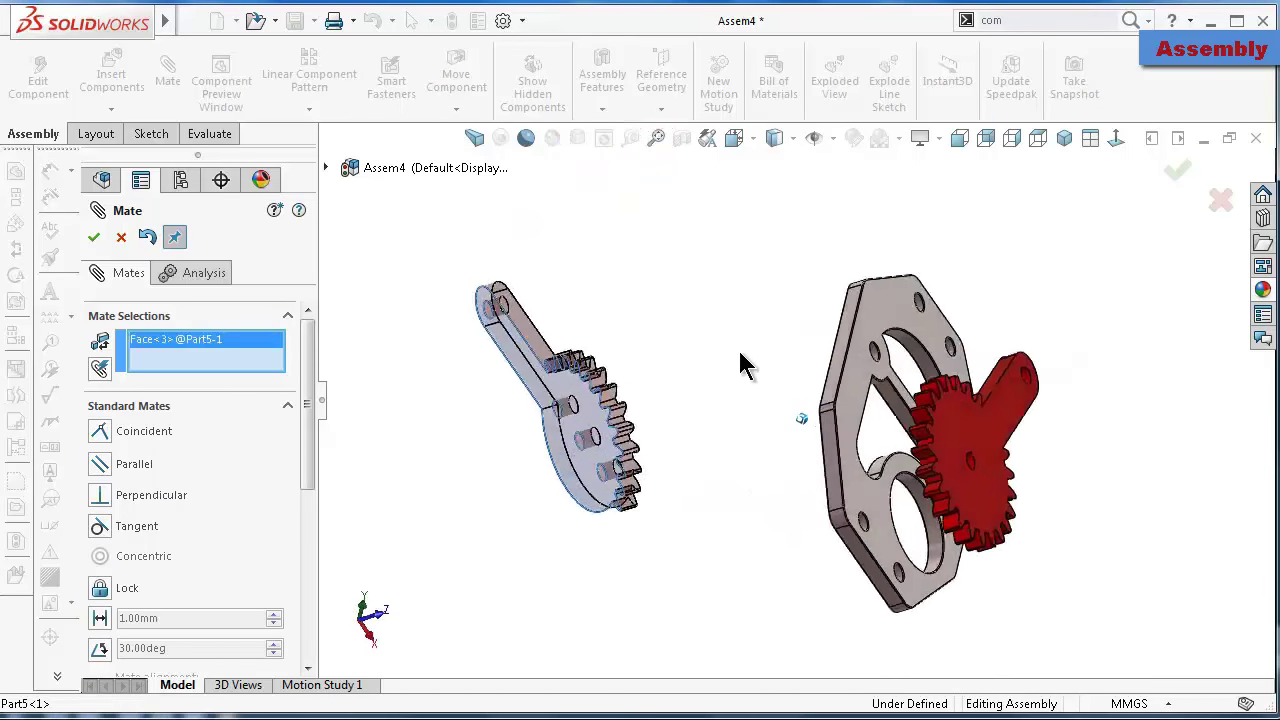
click(845, 393)
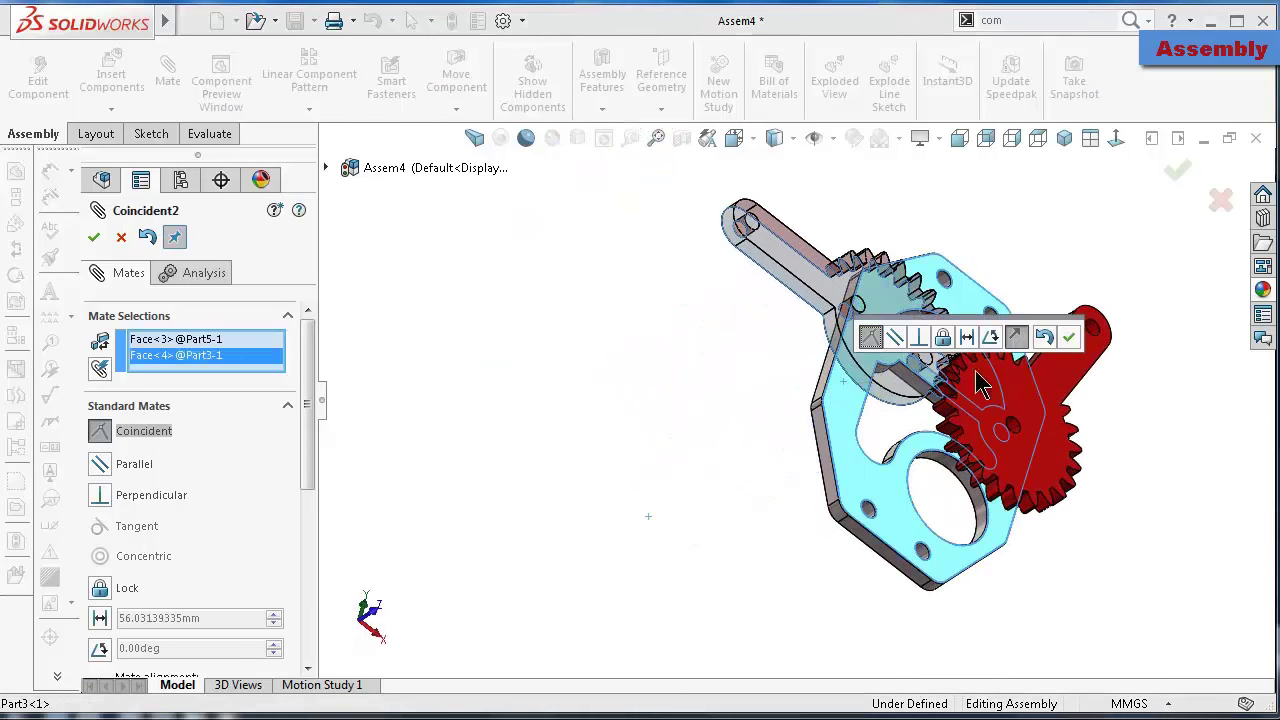
click(1069, 337)
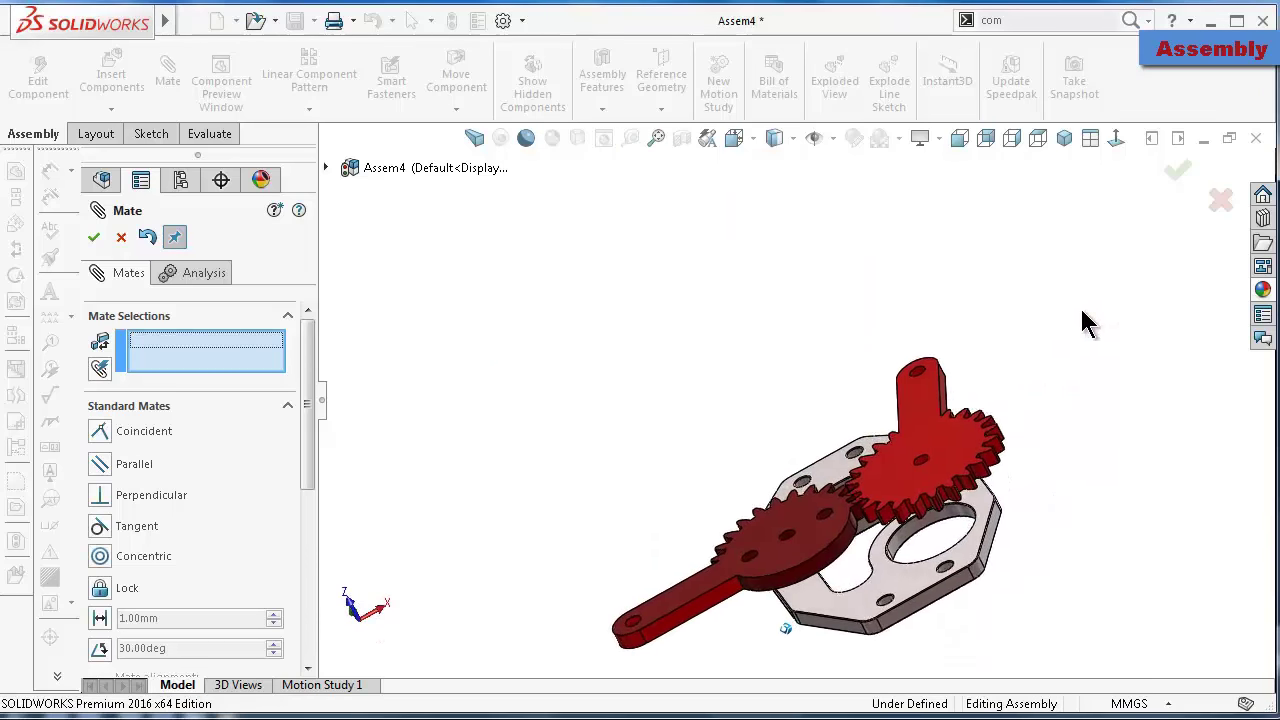
click(1168, 176)
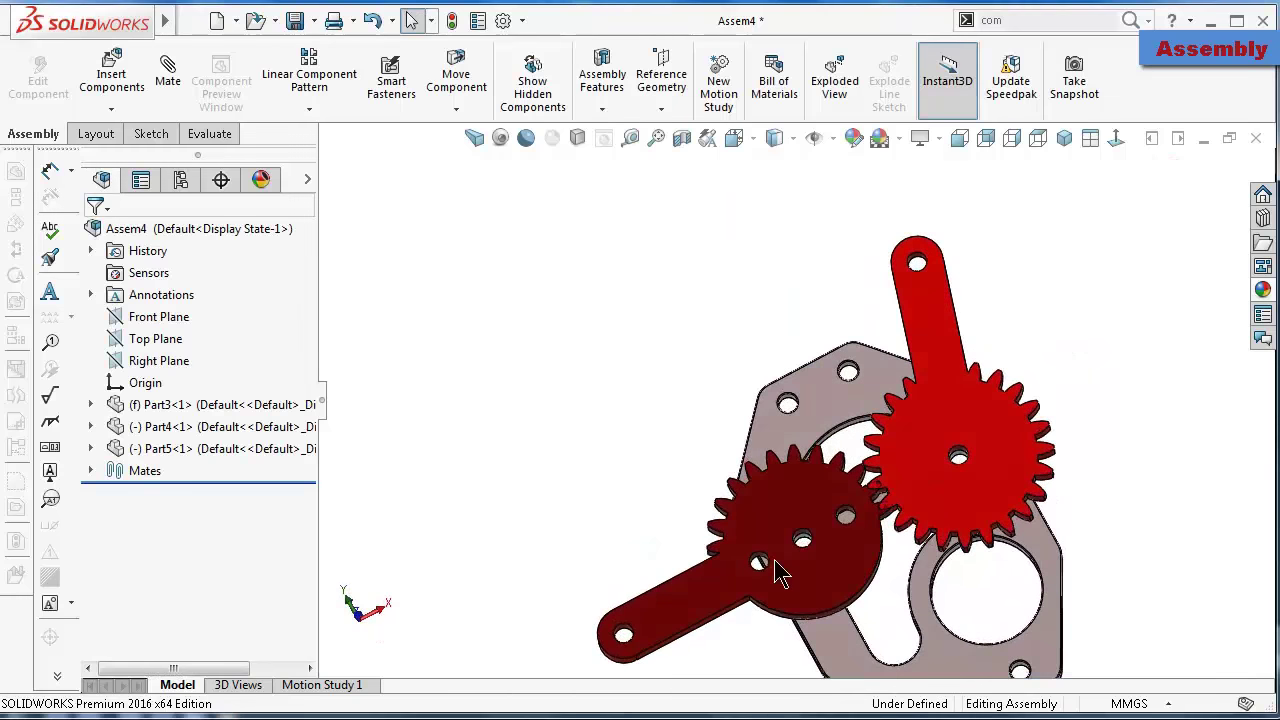
Turn the dark-red and bright-red gear arms until their teeth interlock
drag(797, 582, 774, 532)
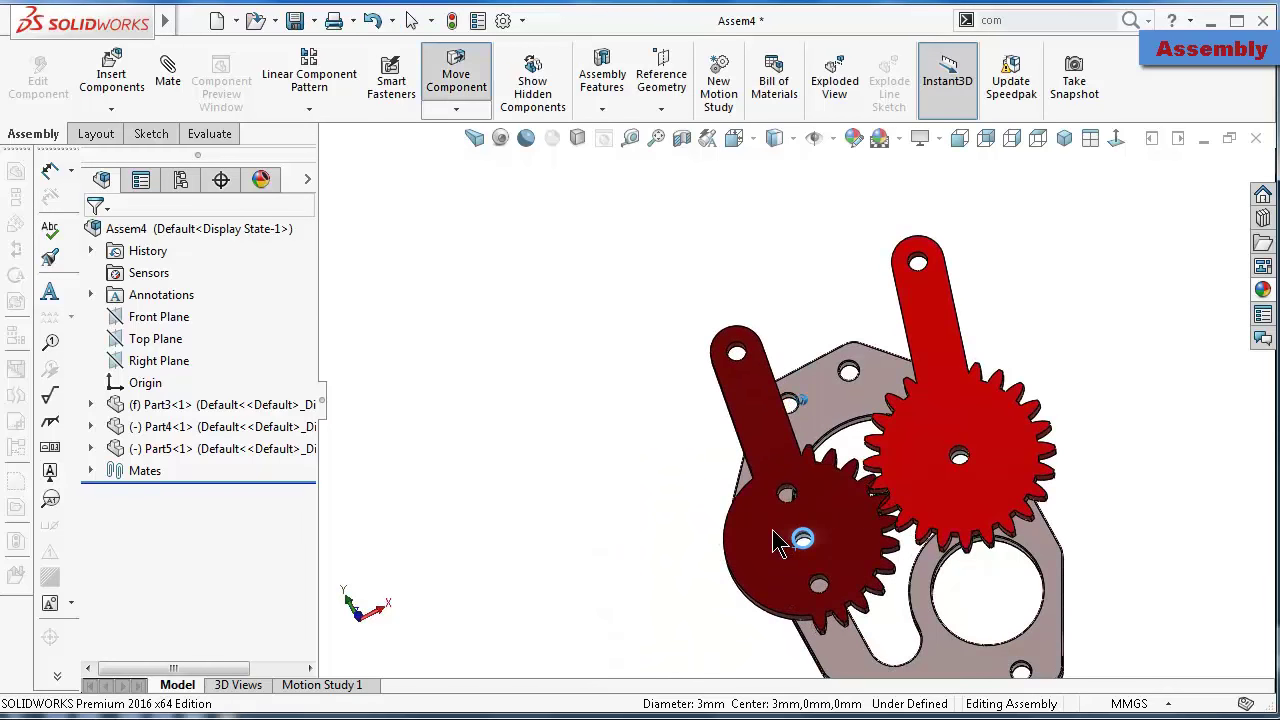
scroll(803, 538, down, 3)
scroll(921, 450, up, 2)
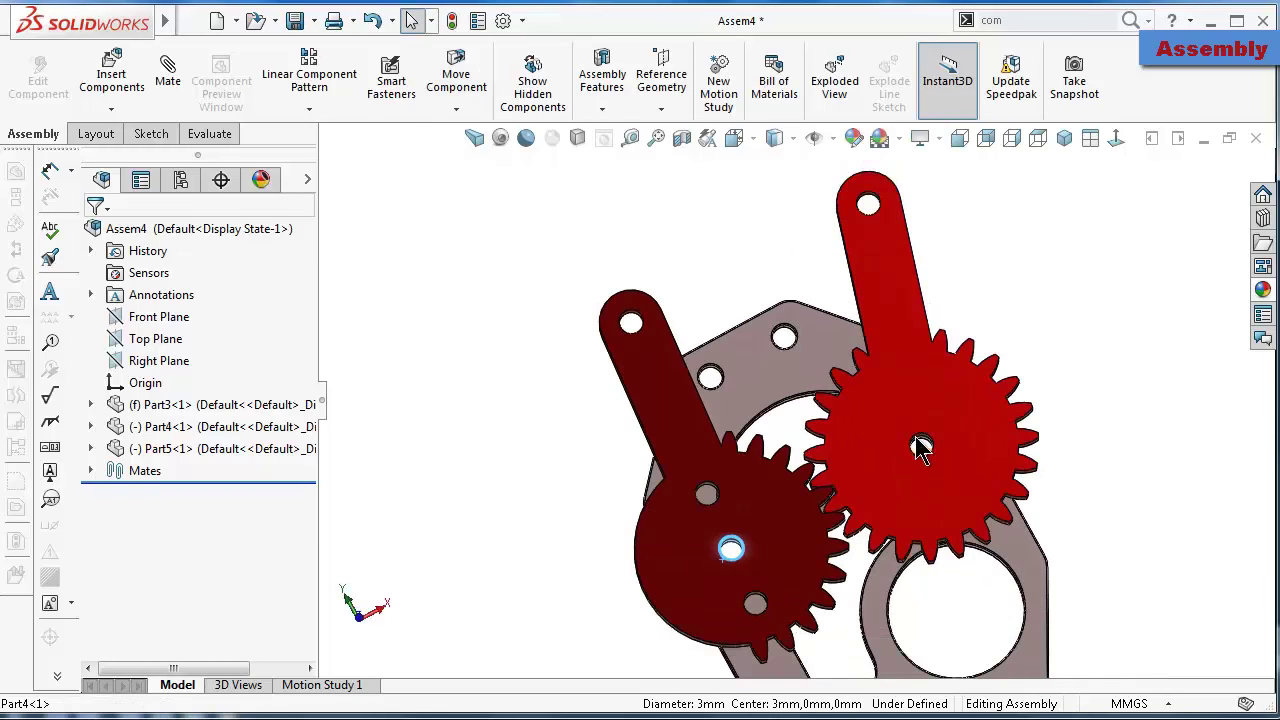
click(876, 312)
scroll(857, 508, down, 2)
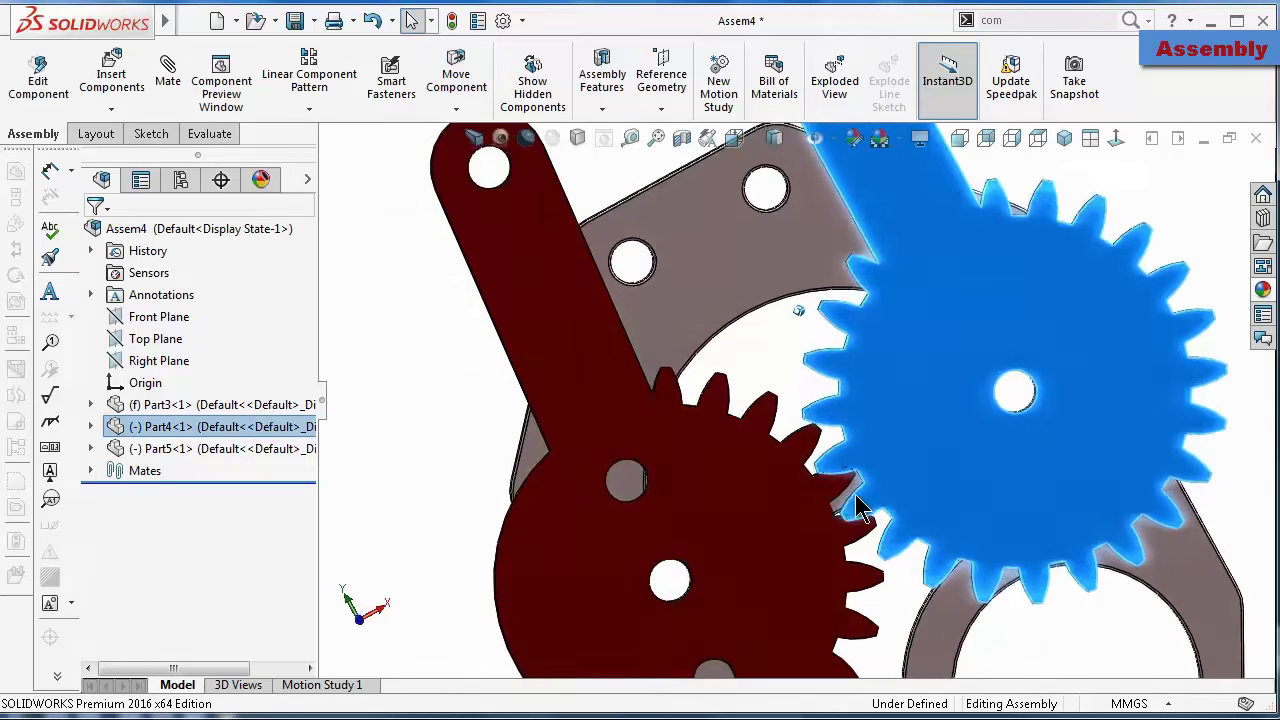
scroll(888, 495, down, 2)
scroll(870, 490, down, 2)
scroll(815, 478, down, 2)
mouse_move(779, 469)
mouse_down()
mouse_move(800, 503)
mouse_move(905, 535)
mouse_move(910, 550)
mouse_up()
click(926, 627)
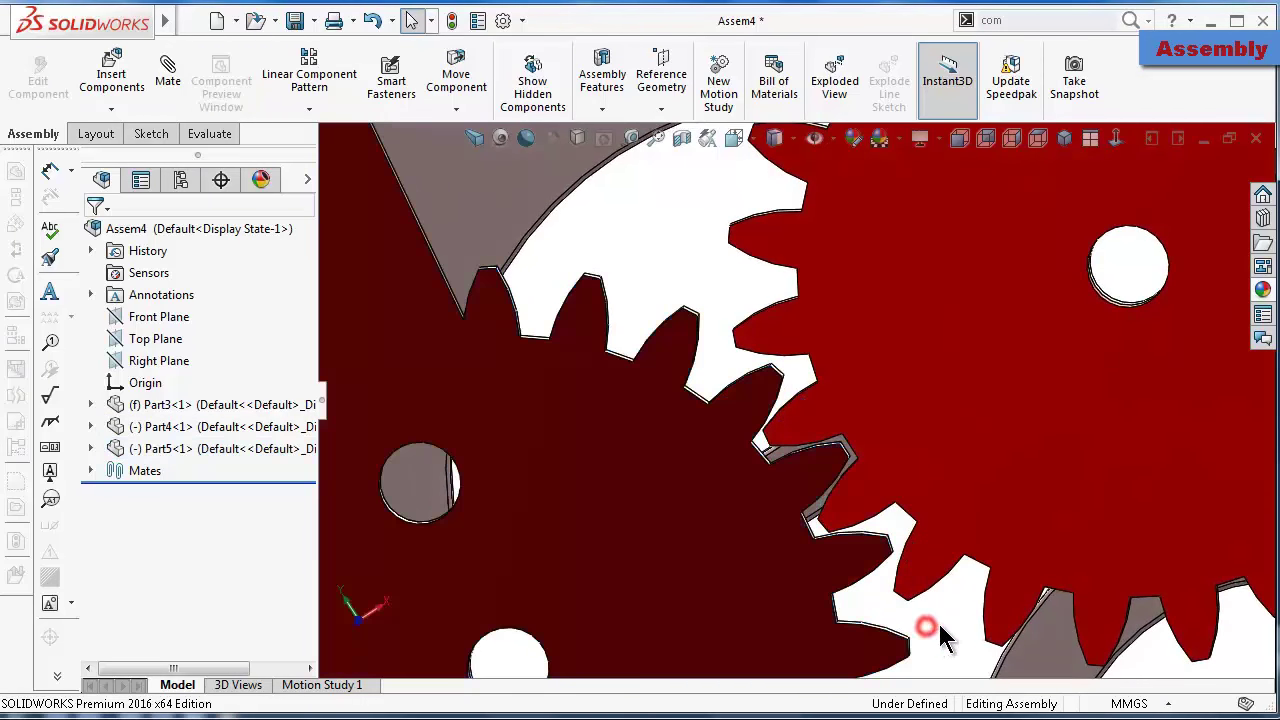
Fine-tune the left gear's mesh with the right gear from an isometric view
key(Down)
key(Down)
key(Down)
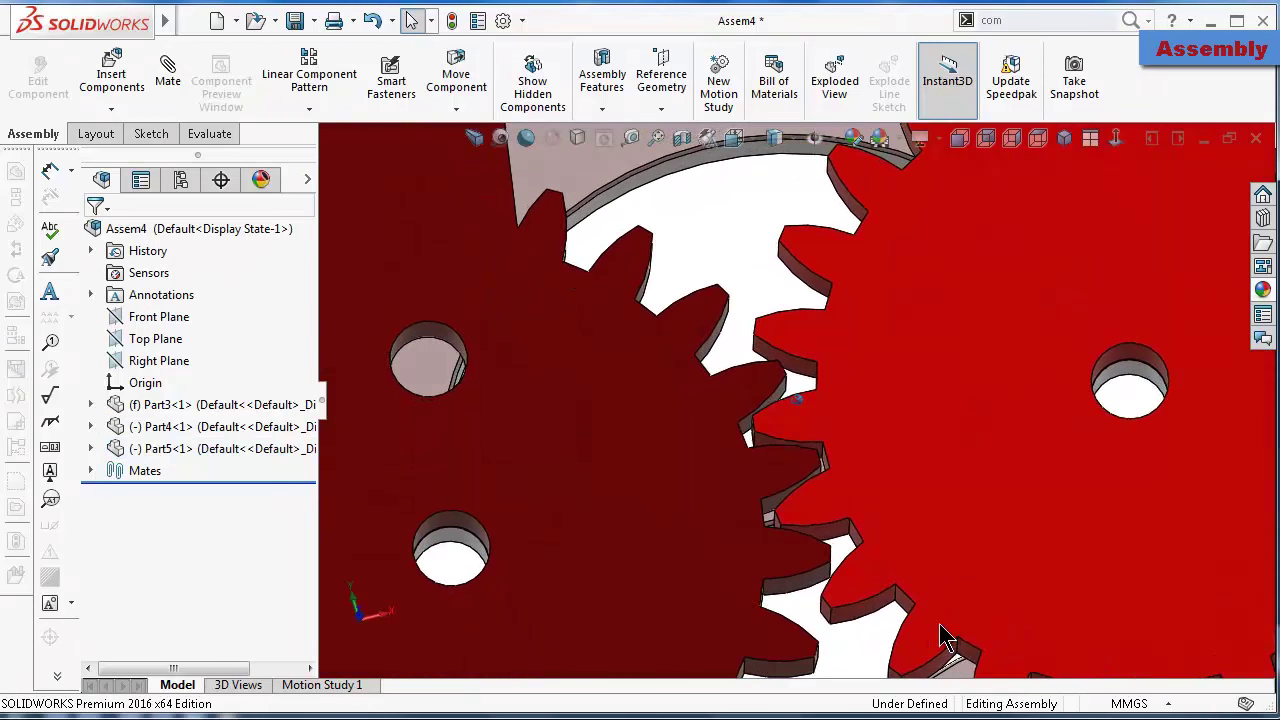
key(f)
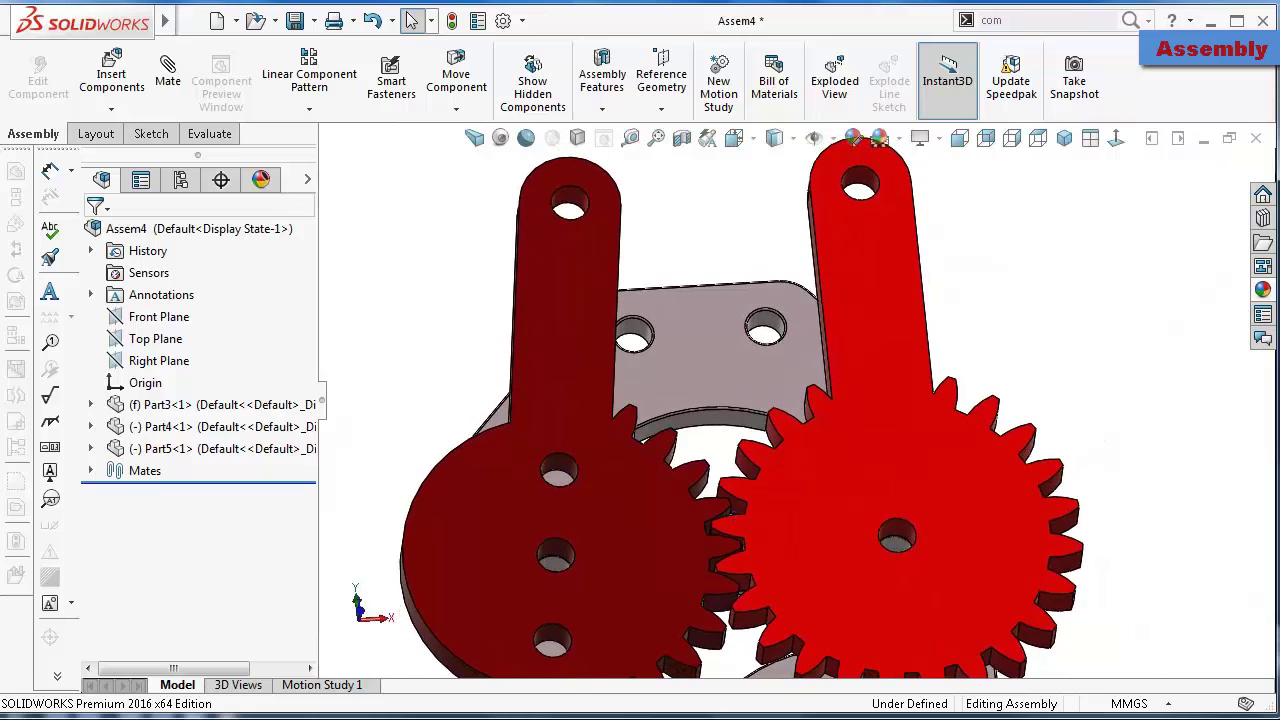
key(ctrl+7)
drag(759, 204, 865, 268)
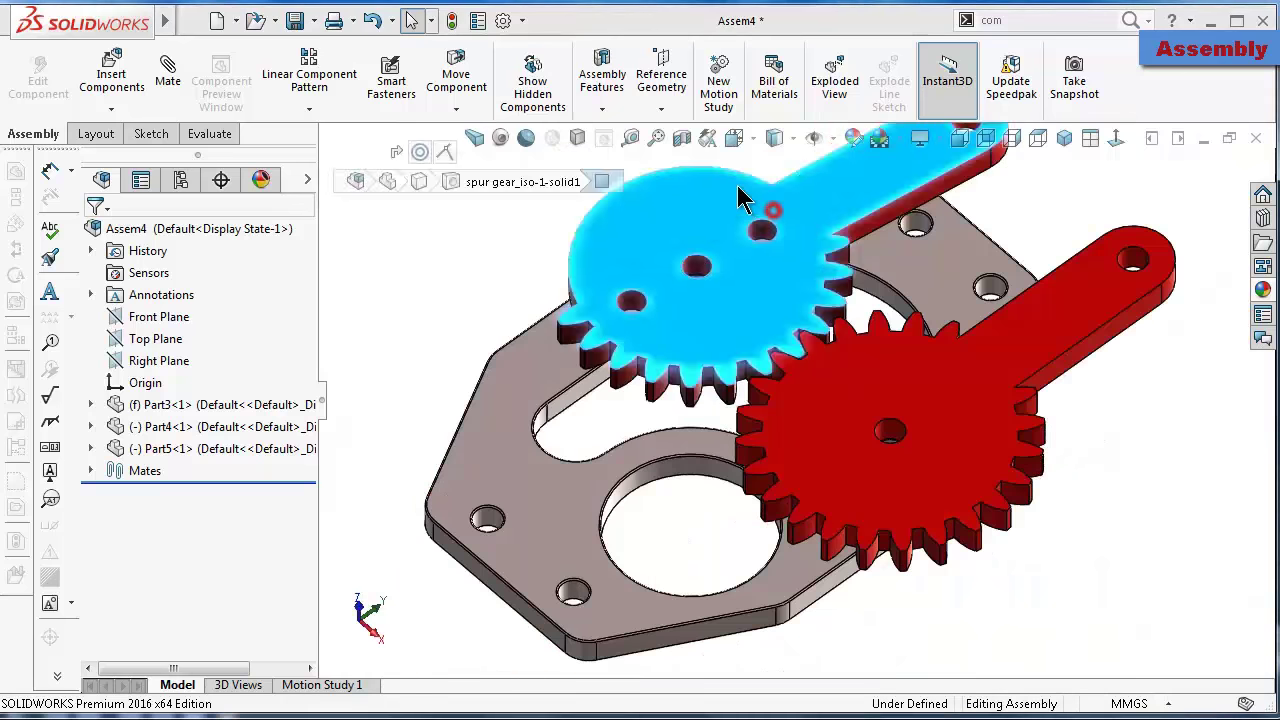
key(Escape)
click(1029, 350)
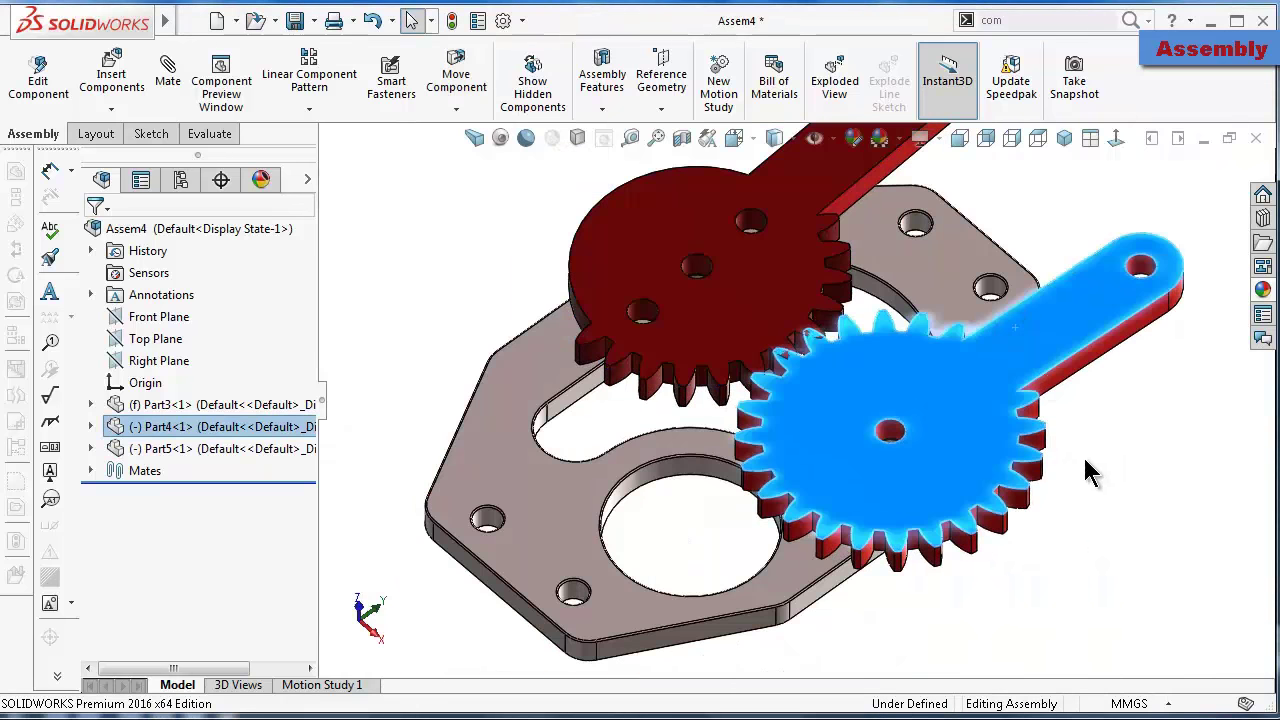
click(1096, 452)
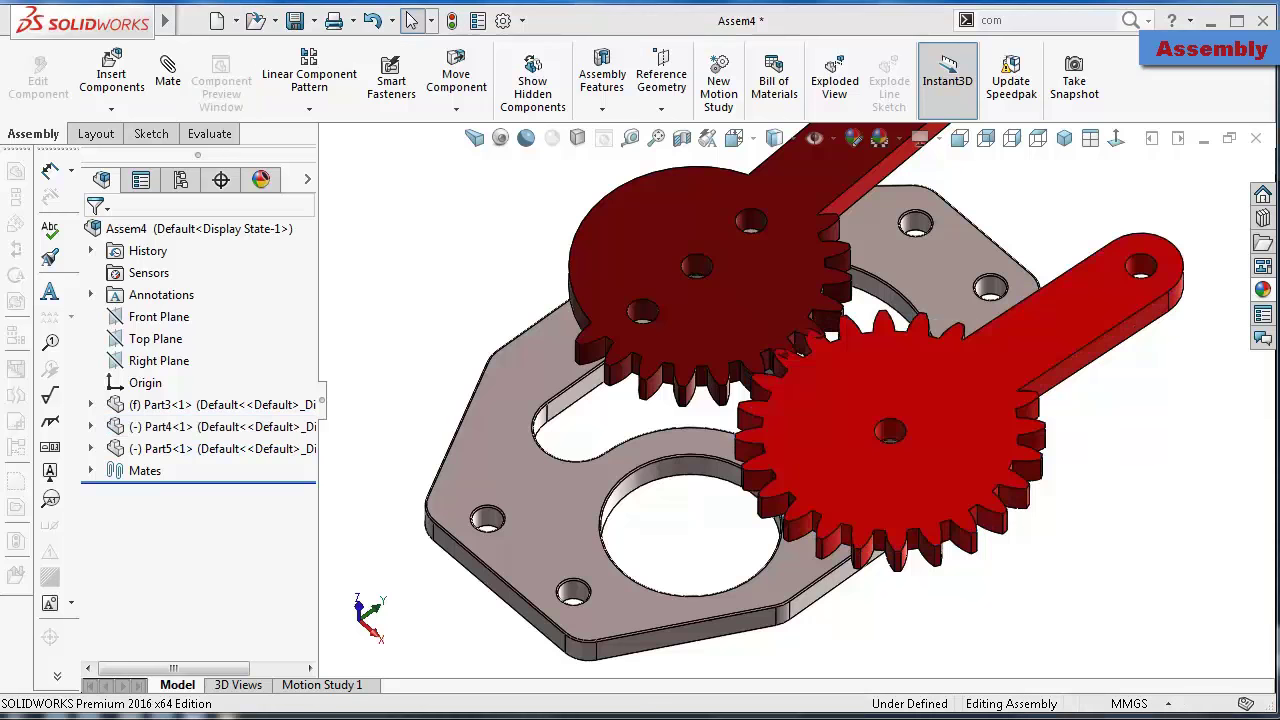
click(118, 72)
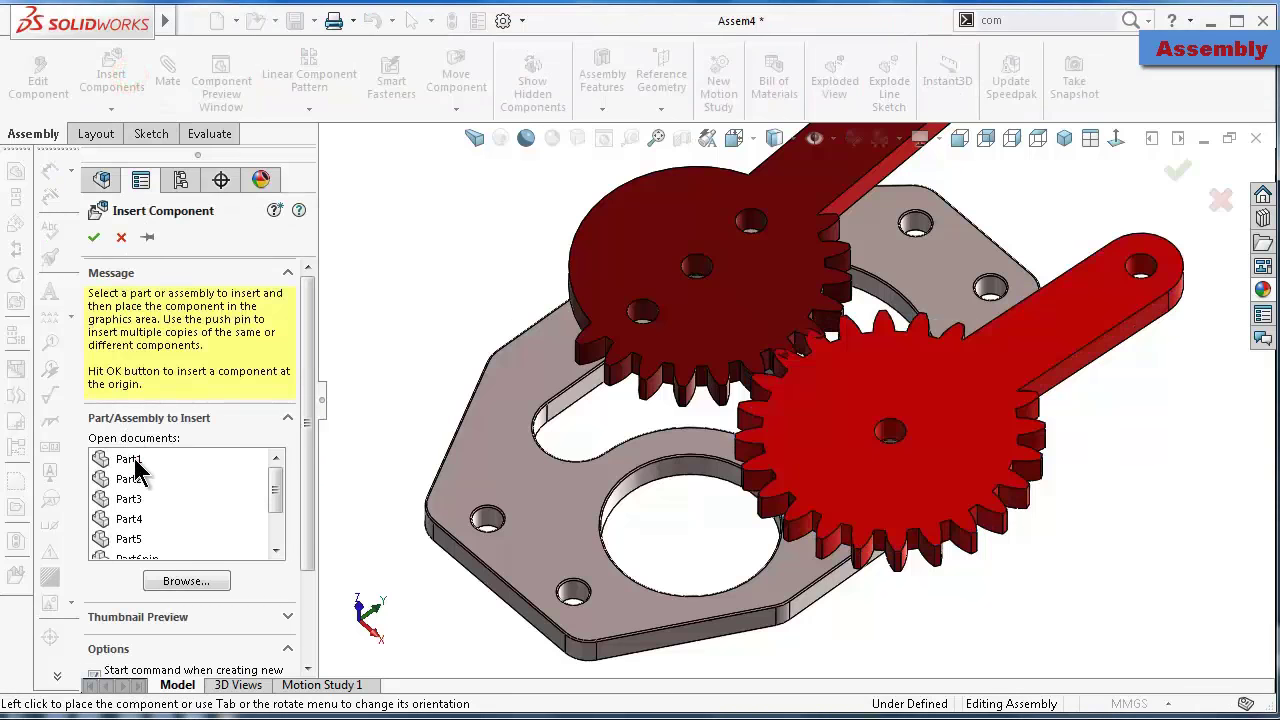
Insert the orange rack arm Part1 and the blue link Part2
click(130, 459)
click(408, 282)
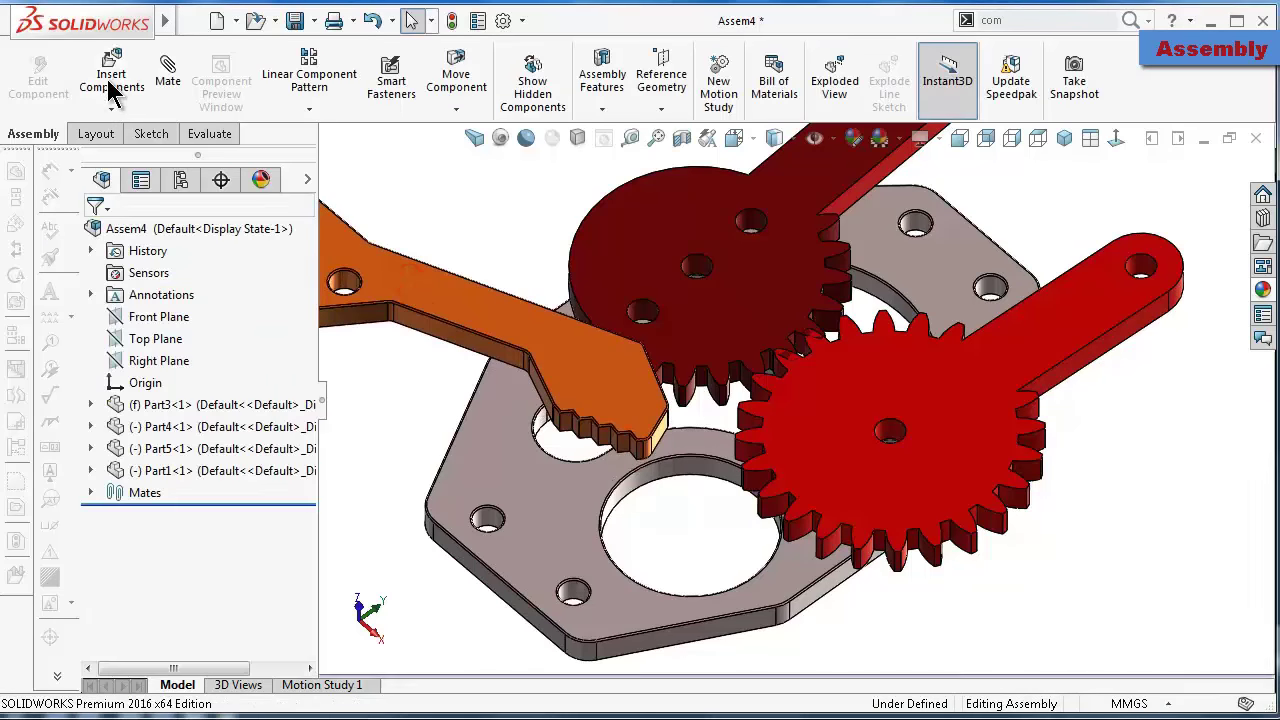
click(112, 86)
click(139, 478)
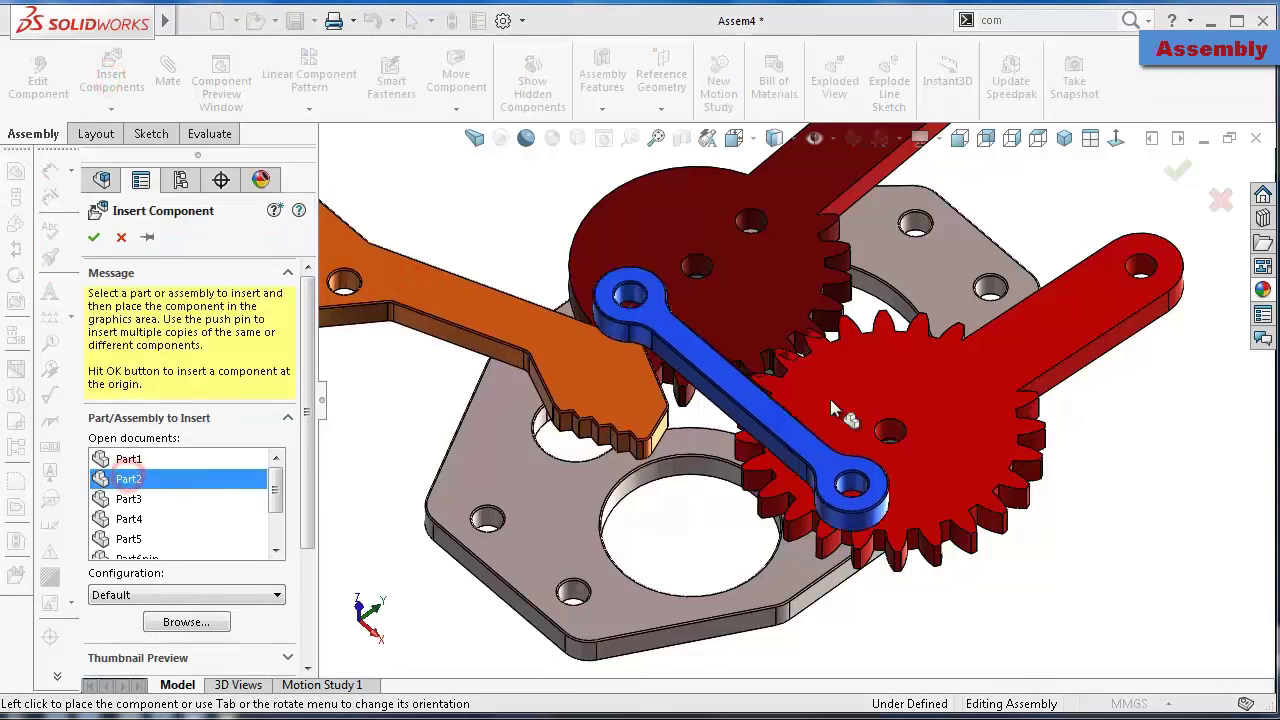
click(1029, 271)
Mate the blue link's hole concentric with a plate hole
scroll(951, 294, down, 3)
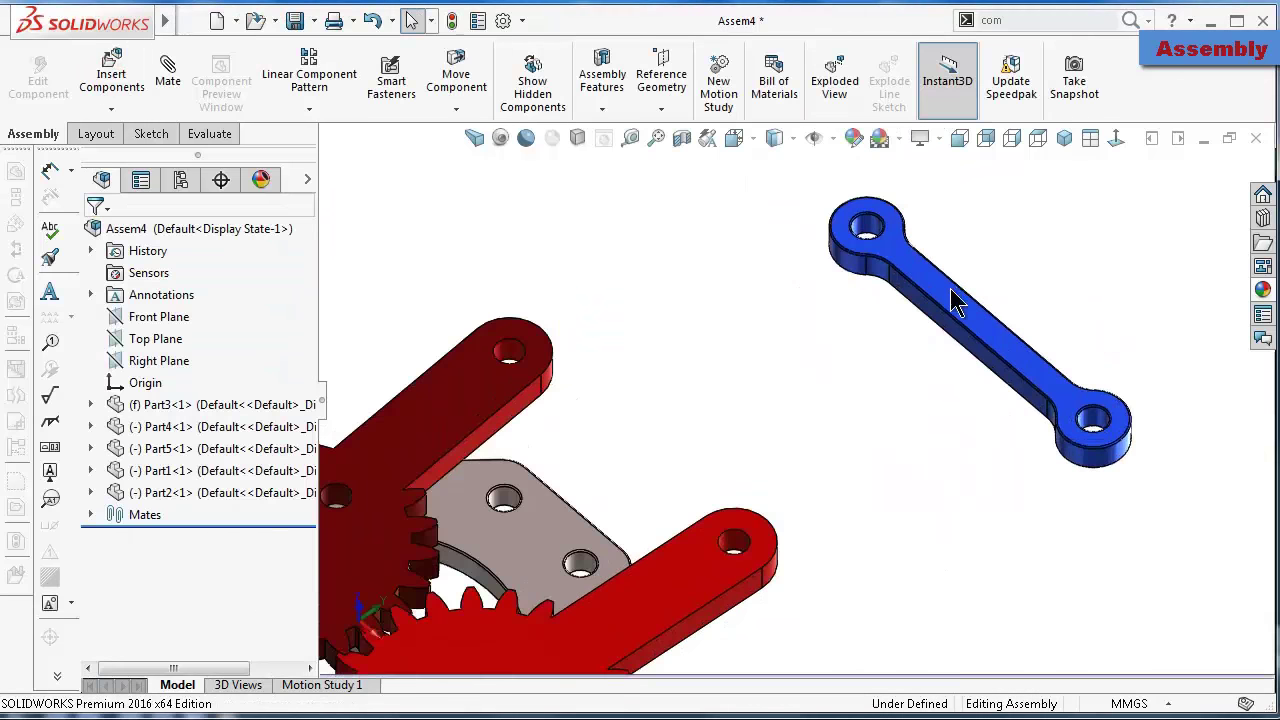
scroll(795, 238, down, 3)
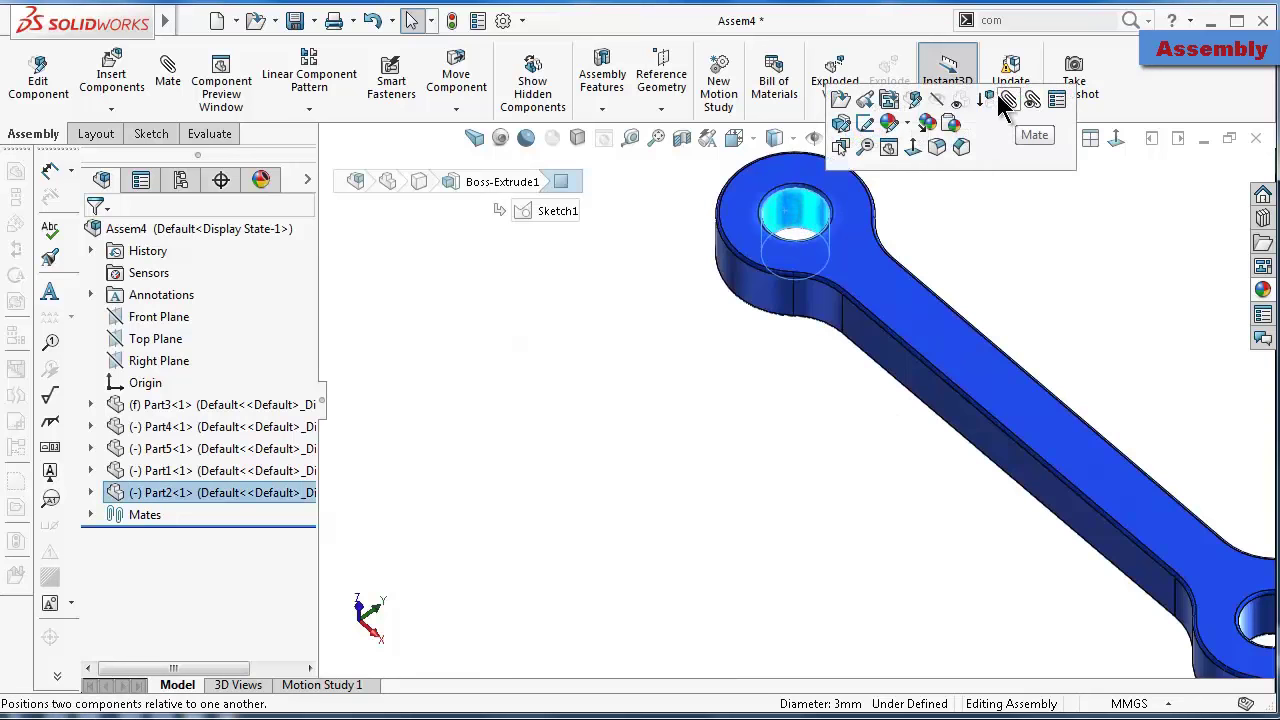
click(812, 318)
scroll(600, 517, up, 3)
scroll(480, 571, down, 5)
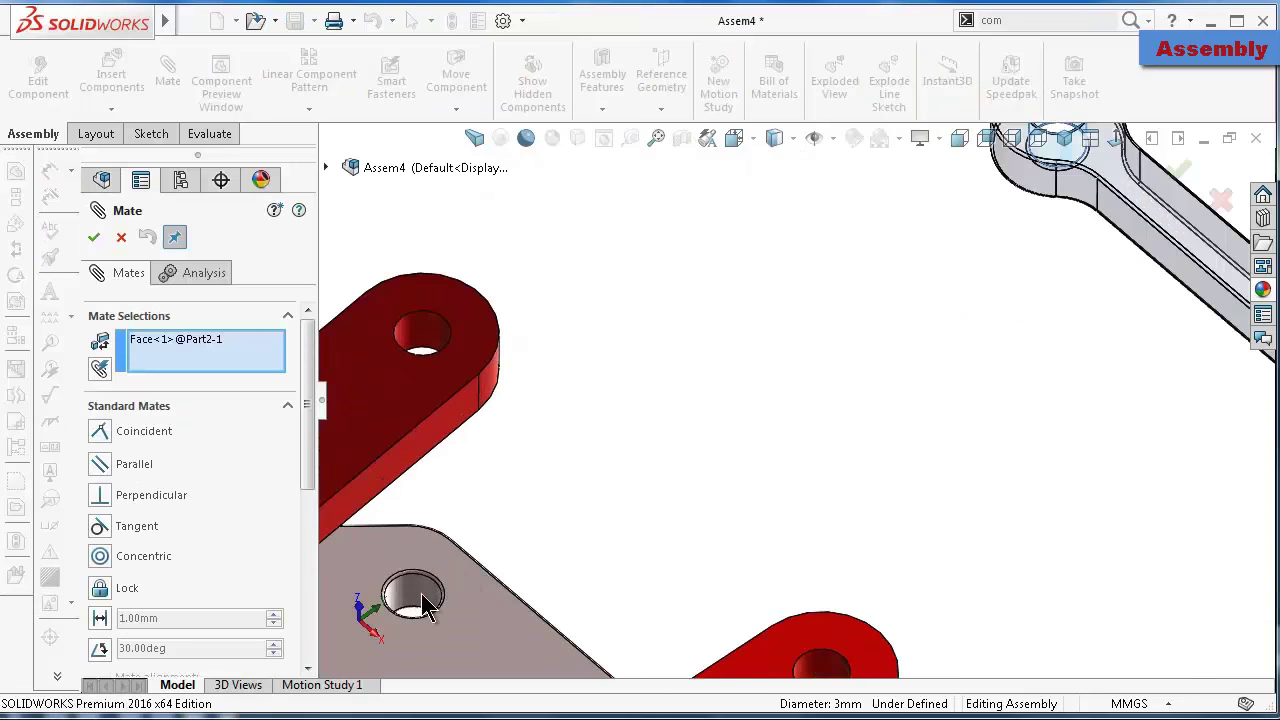
click(420, 600)
click(397, 628)
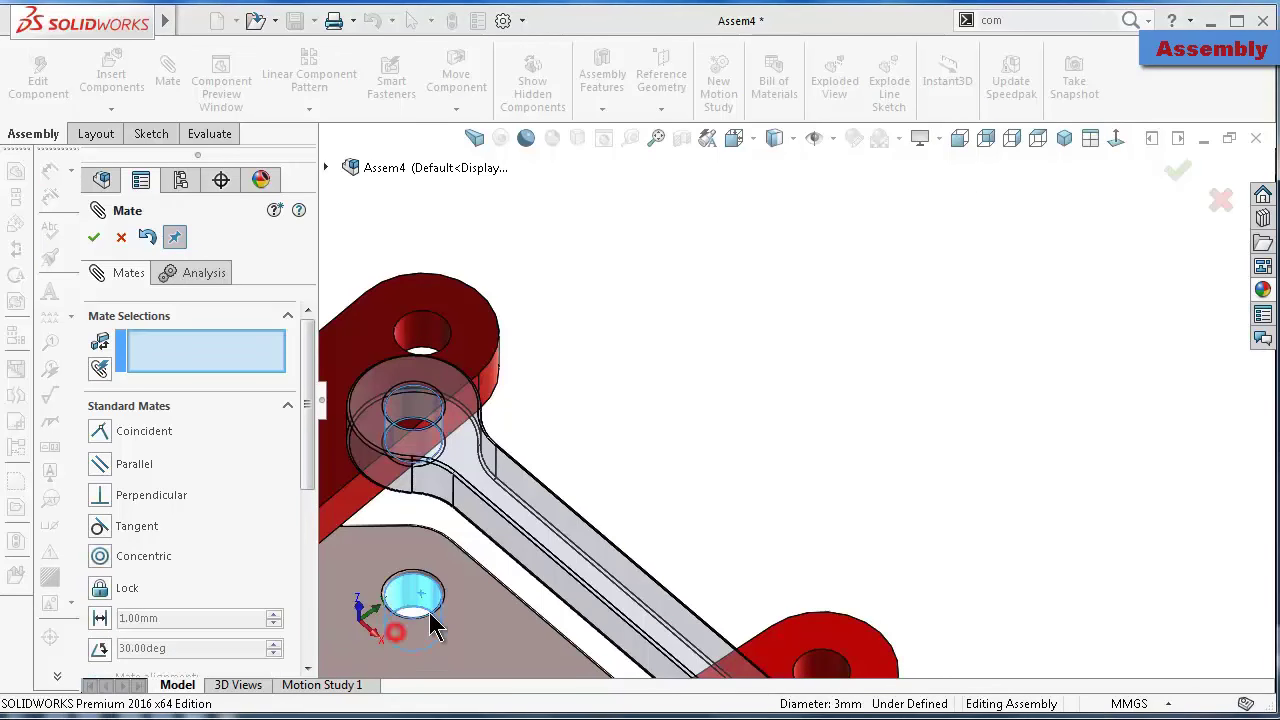
Make the blue link's flat face coincident with the plate and swing it to a new angle
mouse_move(510, 580)
middle_down()
mouse_move(571, 537)
mouse_move(706, 360)
mouse_move(857, 380)
middle_up()
click(964, 383)
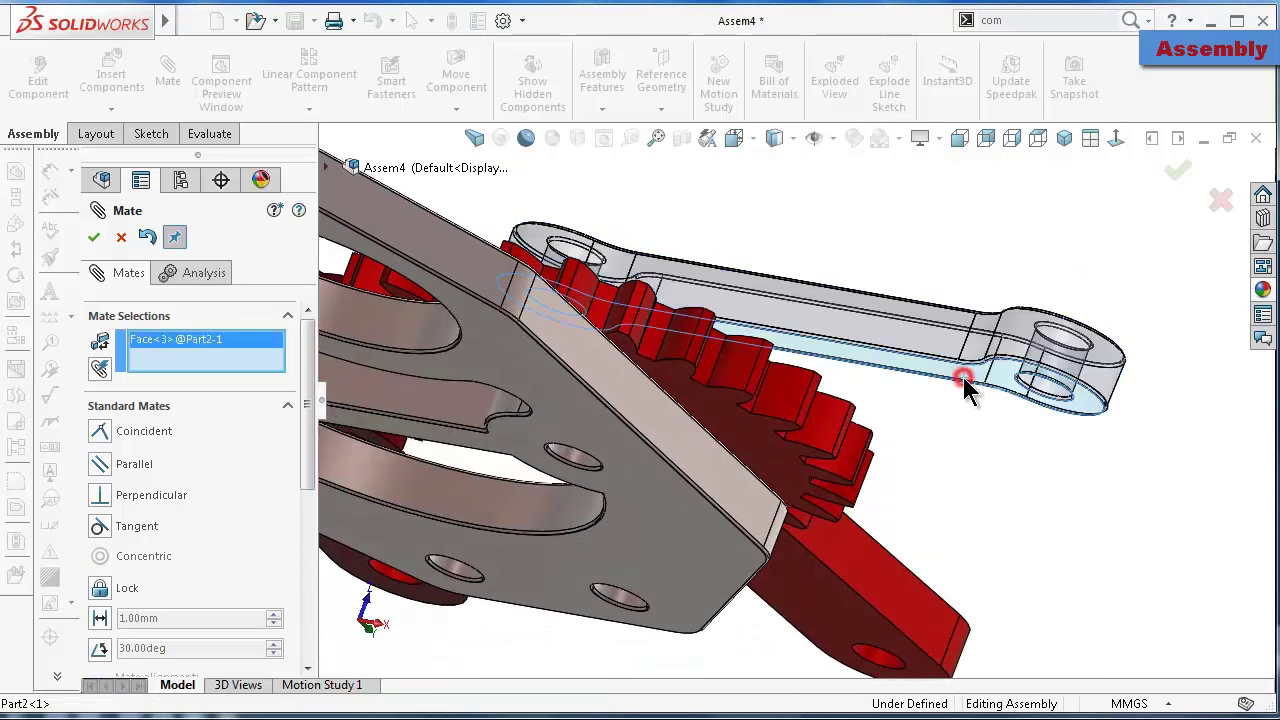
scroll(966, 388, down, 5)
scroll(960, 383, down, 3)
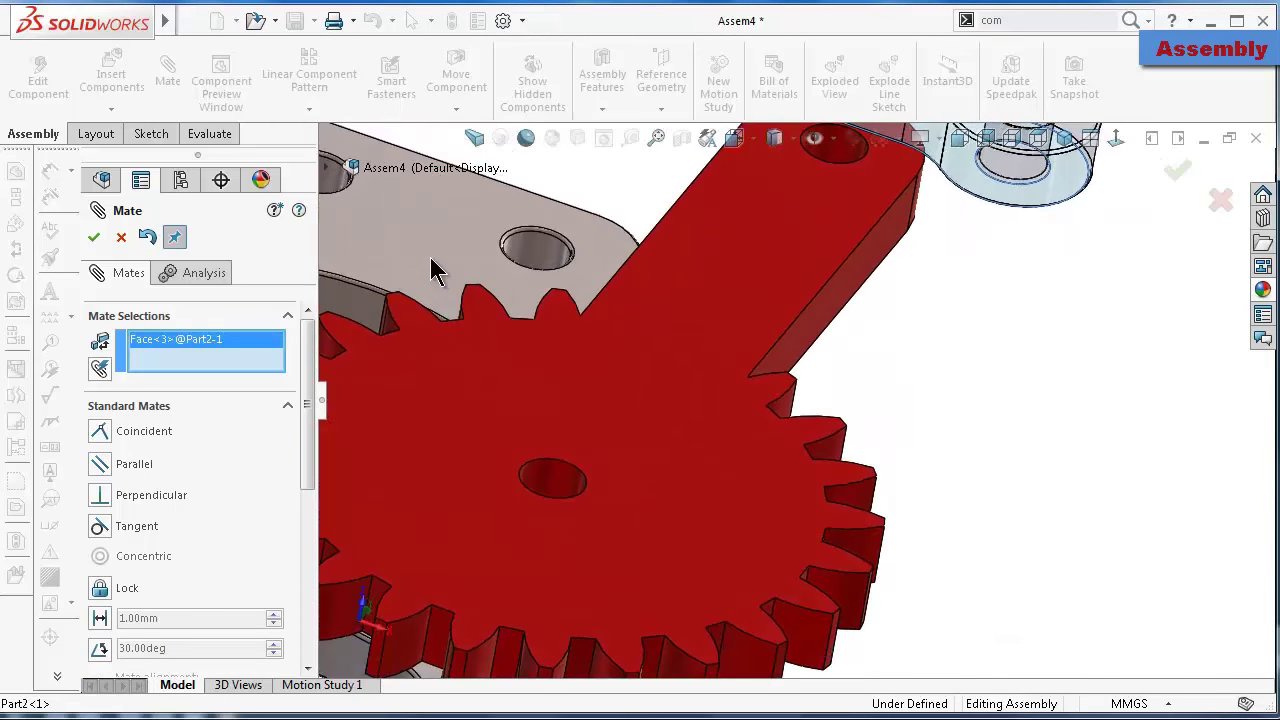
click(436, 270)
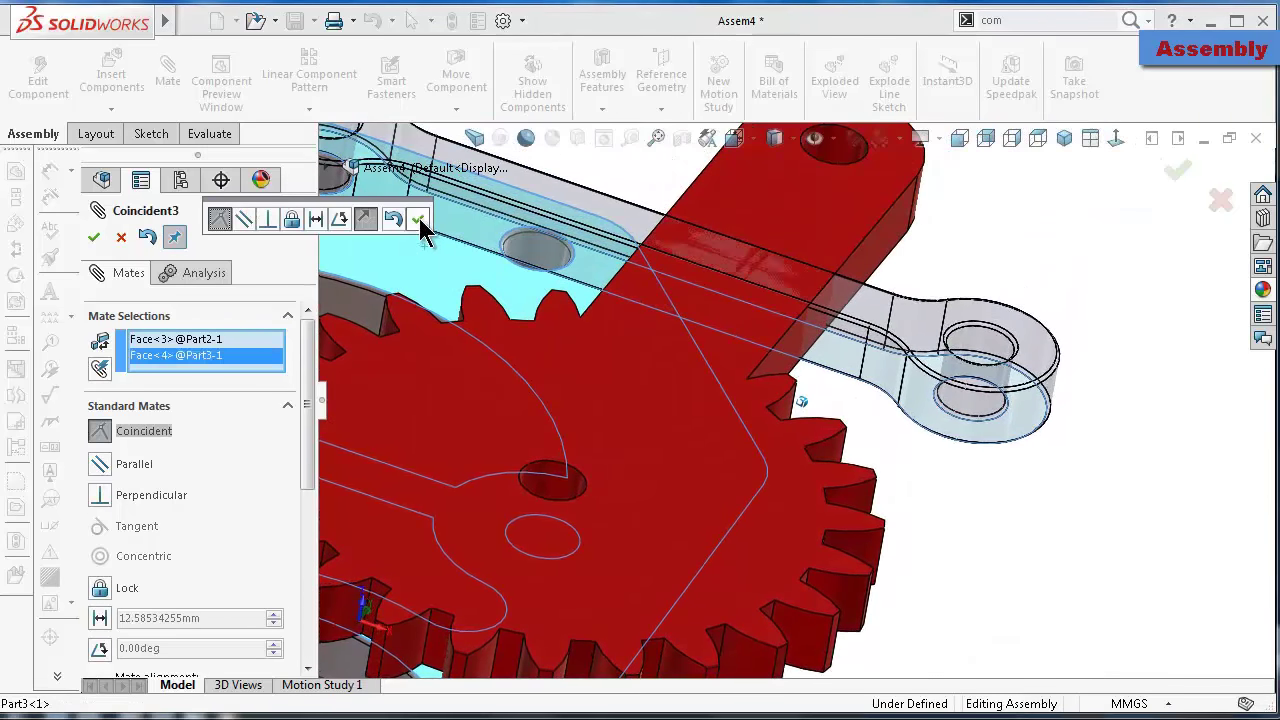
click(420, 228)
scroll(588, 291, up, 3)
scroll(588, 291, up, 3)
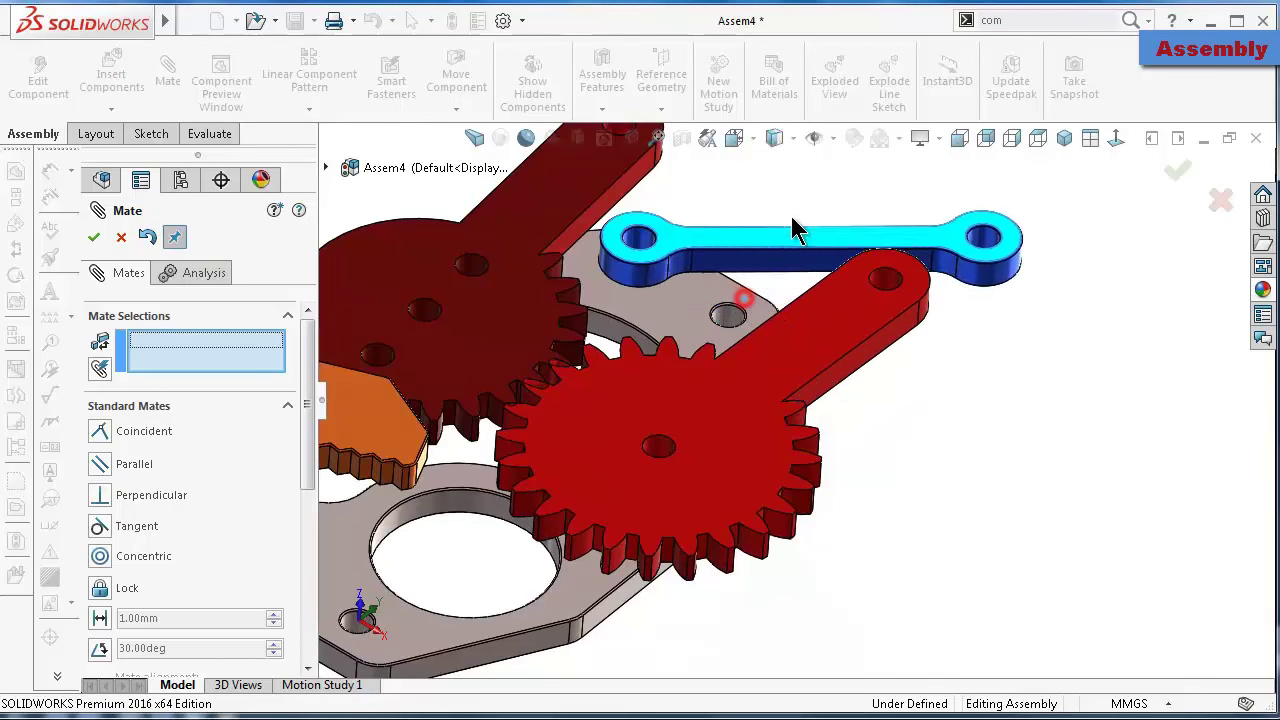
drag(793, 230, 756, 155)
mouse_move(756, 155)
middle_down()
mouse_move(792, 264)
mouse_move(785, 290)
mouse_move(835, 285)
middle_up()
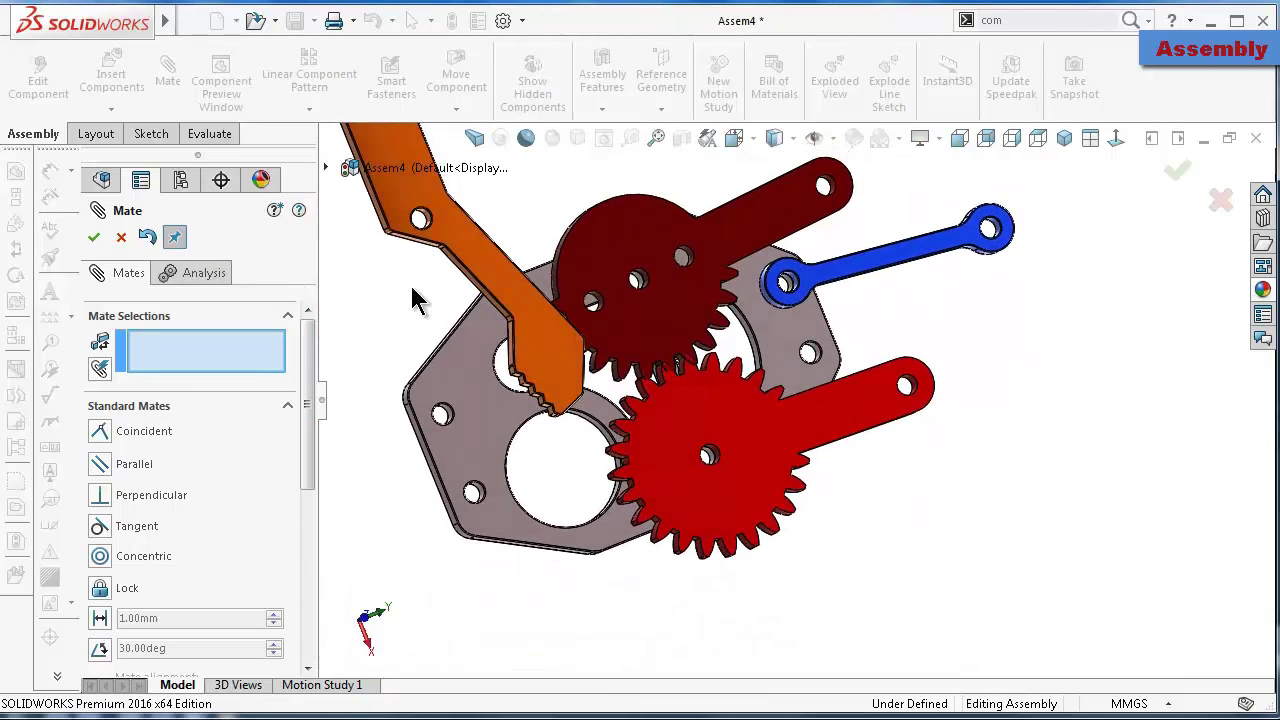
click(1180, 178)
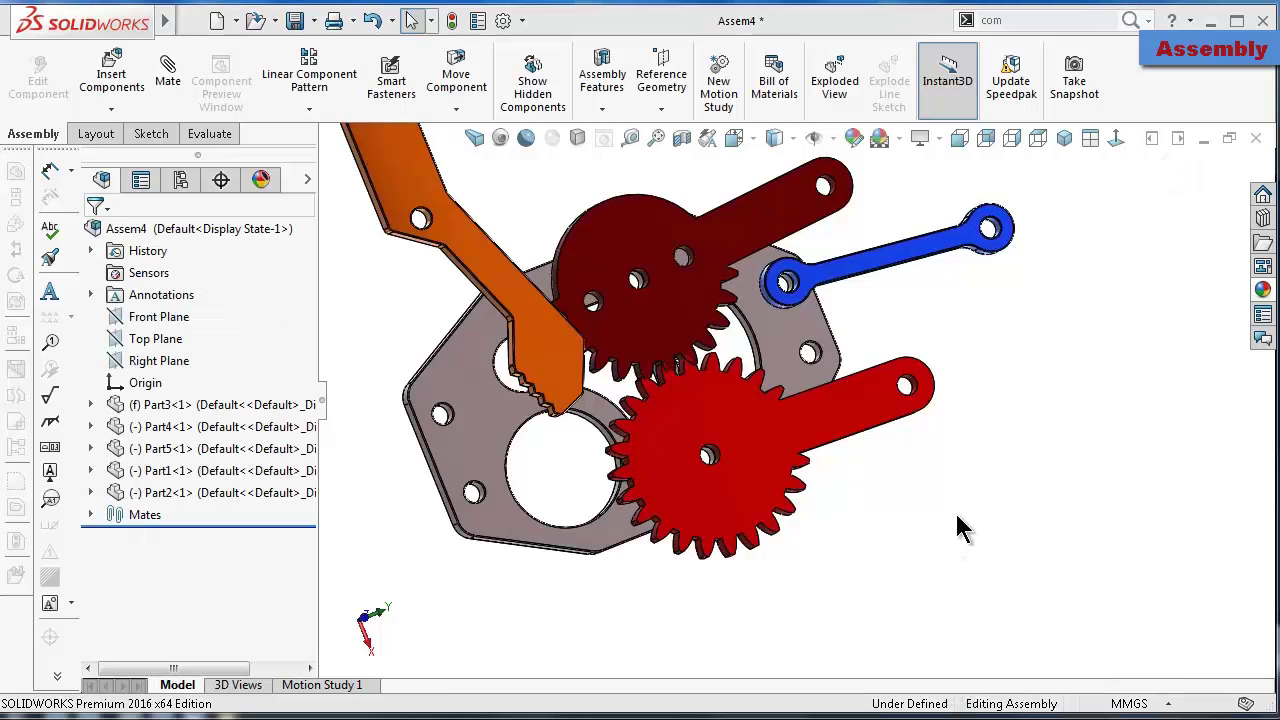
Drag the blue link to test how the mechanism moves
mouse_move(872, 245)
mouse_down()
mouse_move(852, 281)
mouse_move(800, 300)
mouse_up()
scroll(657, 221, up, 2)
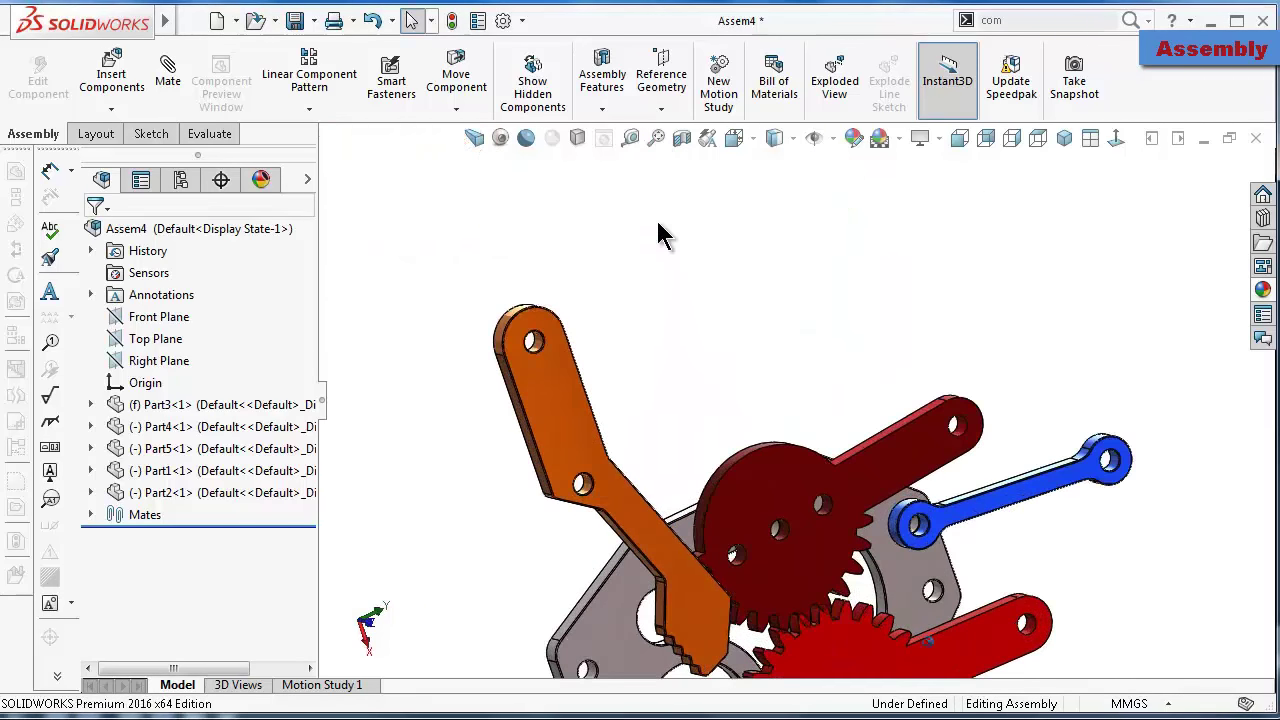
scroll(600, 320, up, 3)
Add a concentric mate between the orange arm's upper hole and the dark-red arm's end hole
click(512, 445)
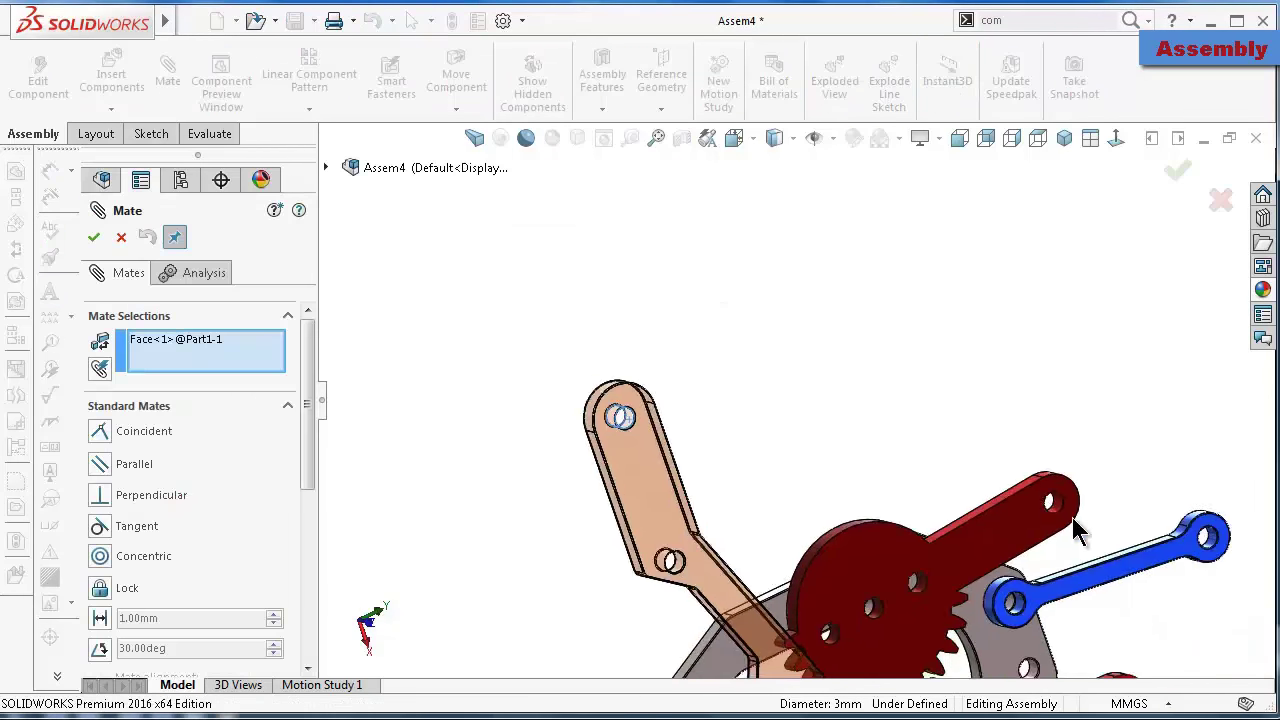
scroll(882, 425, up, 2)
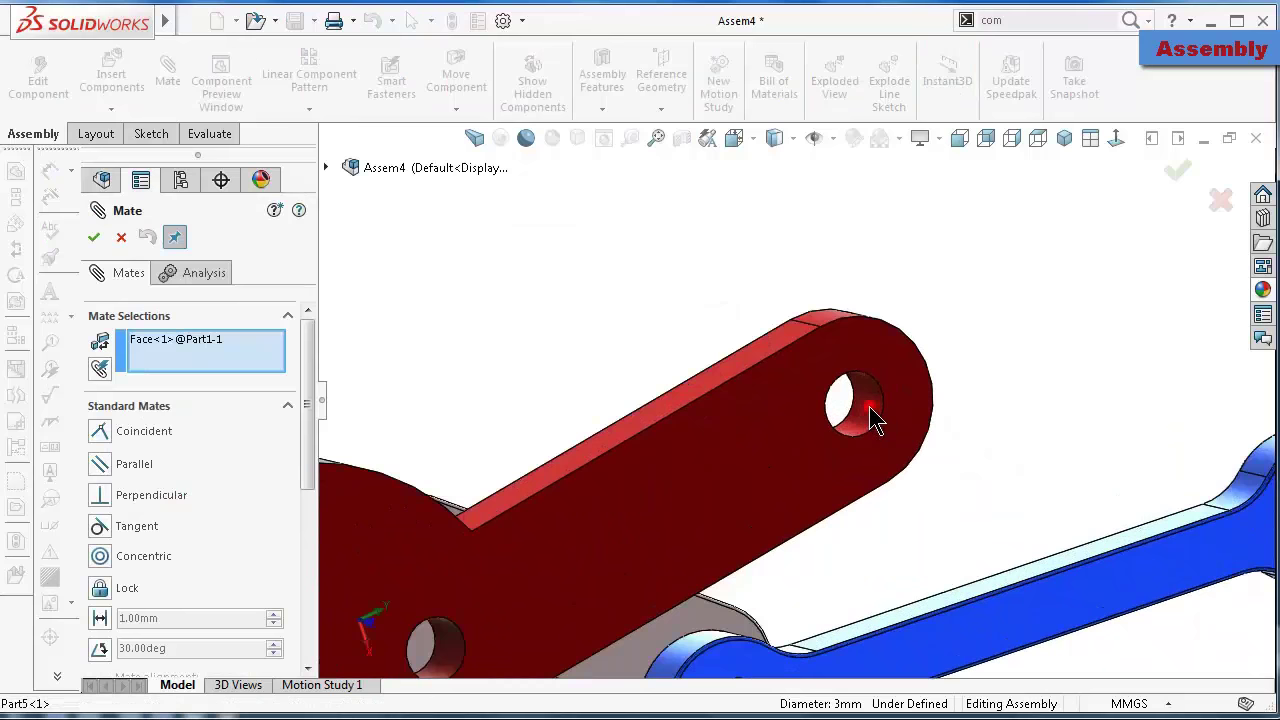
click(872, 418)
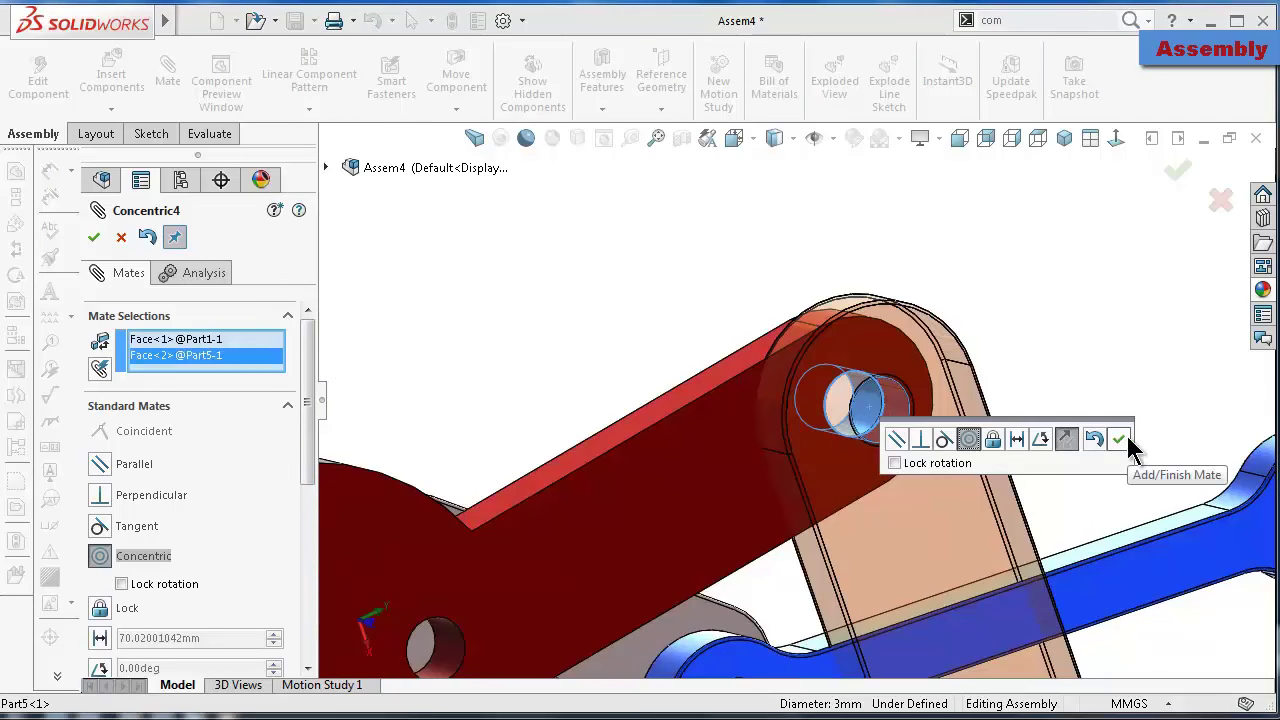
click(1127, 437)
click(976, 524)
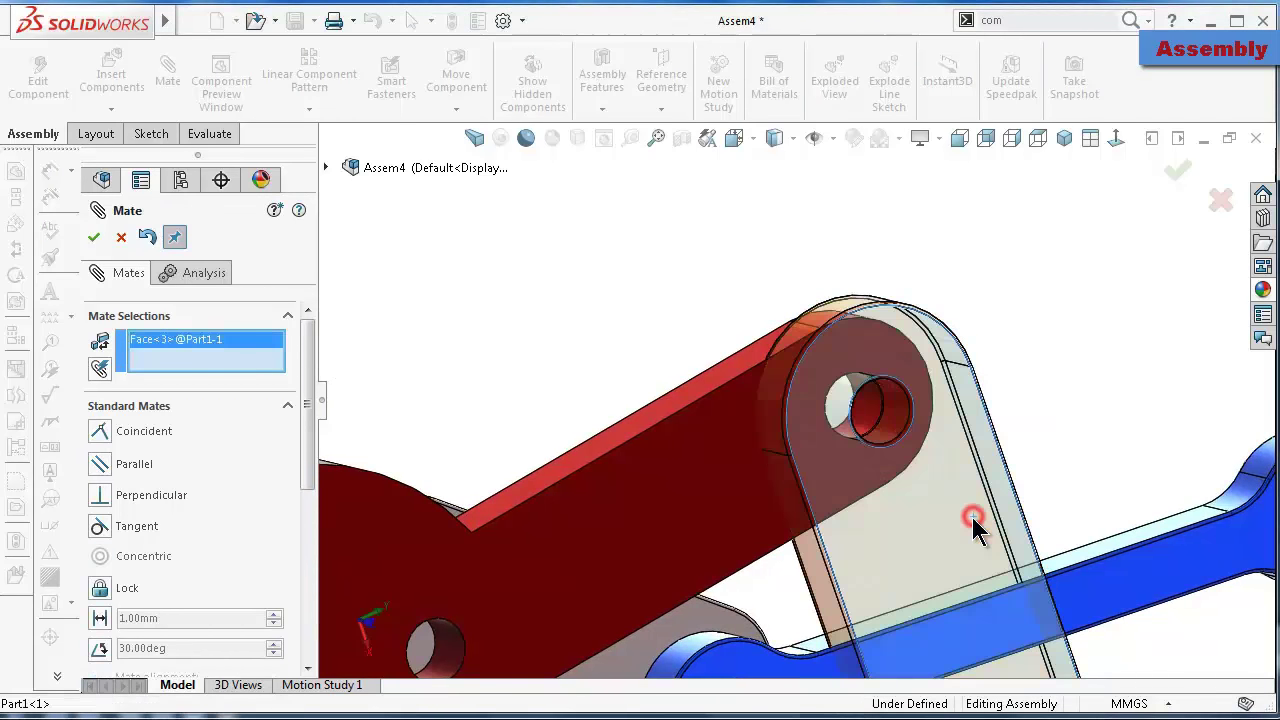
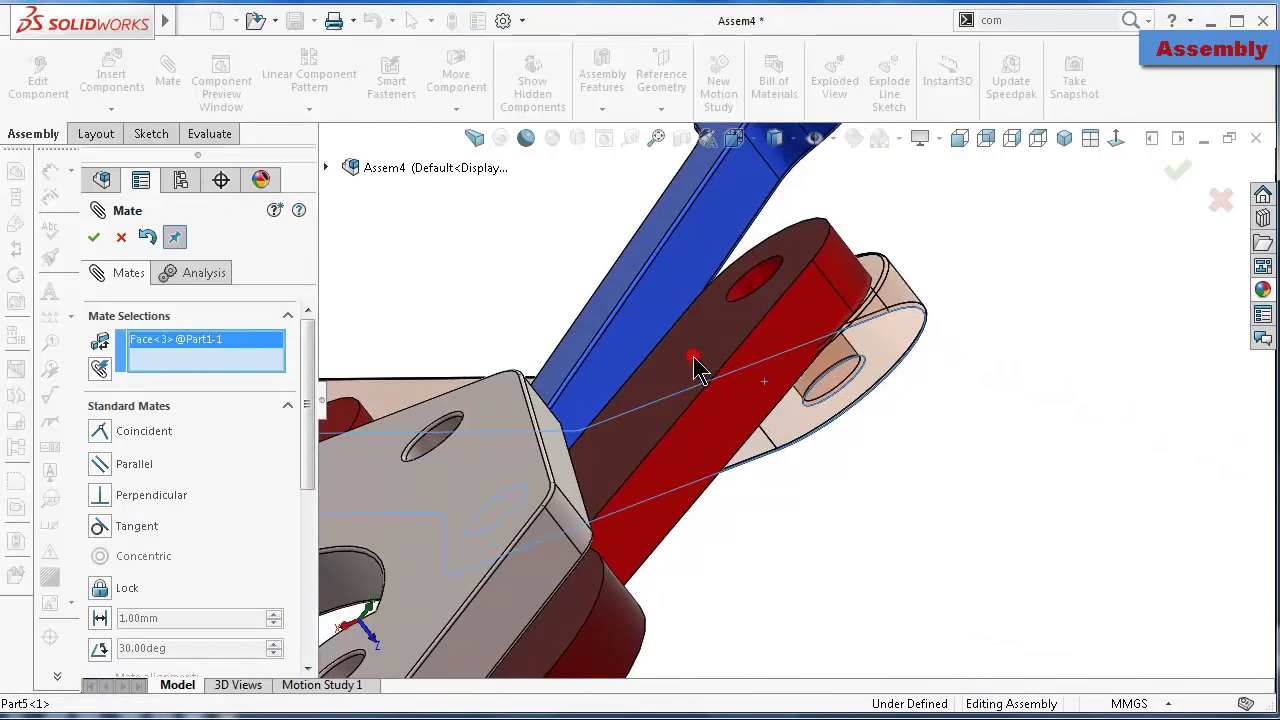
Add a Coincident mate so the blue link's face sits flush against the red arm
click(697, 368)
click(916, 312)
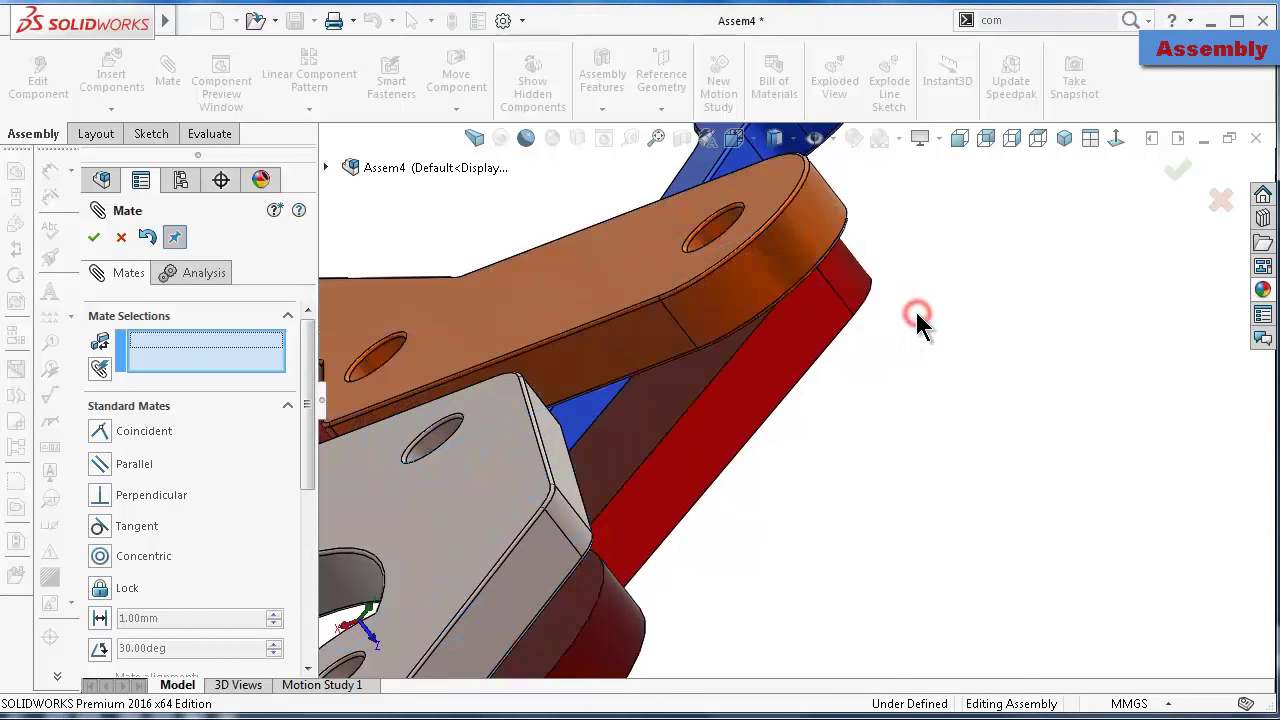
mouse_move(916, 312)
middle_down()
mouse_move(805, 338)
mouse_move(957, 580)
mouse_move(1057, 371)
middle_up()
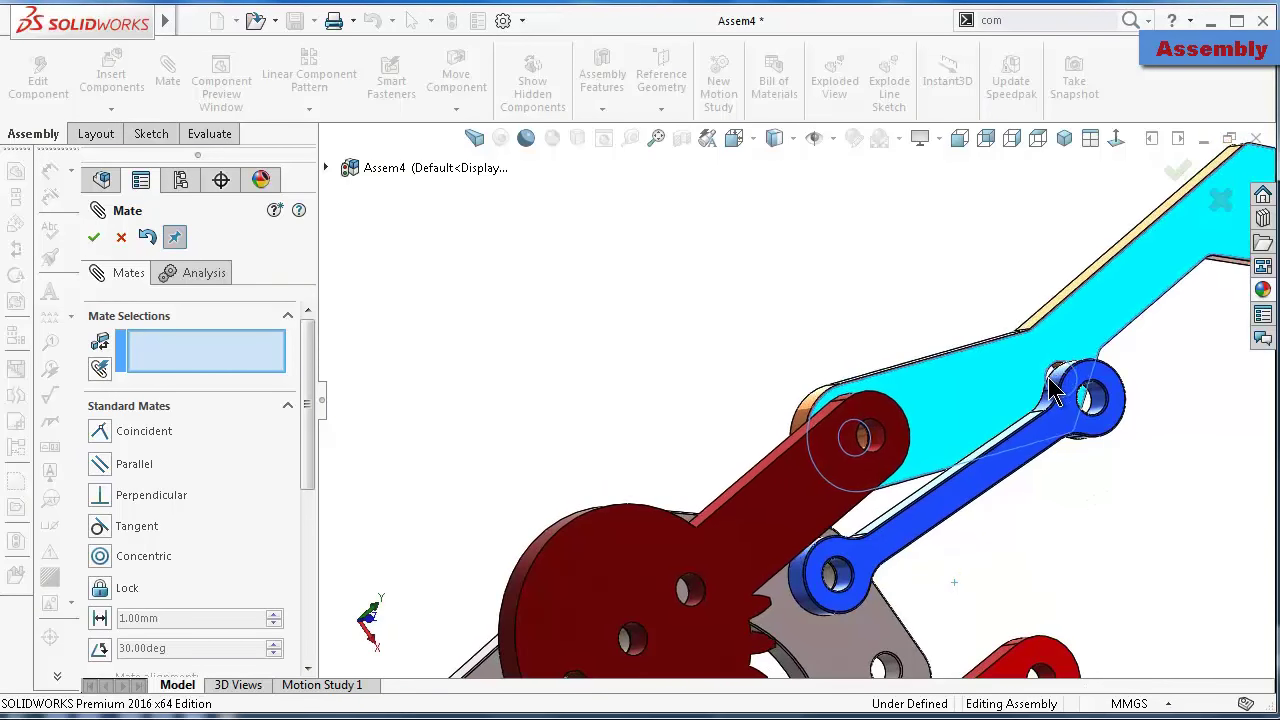
click(1182, 180)
key(f)
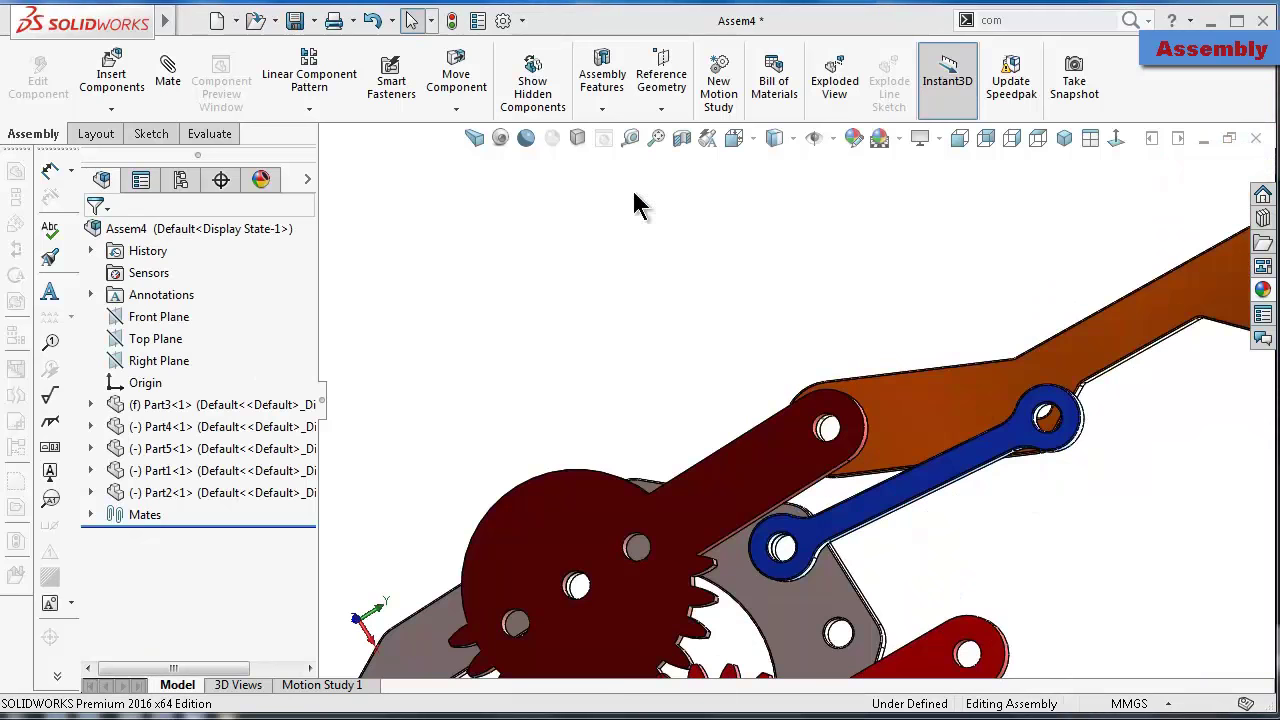
Mate the blue link's hole concentric with the orange arm's hole, then swing the arm to test it
click(167, 80)
scroll(1034, 443, down, 3)
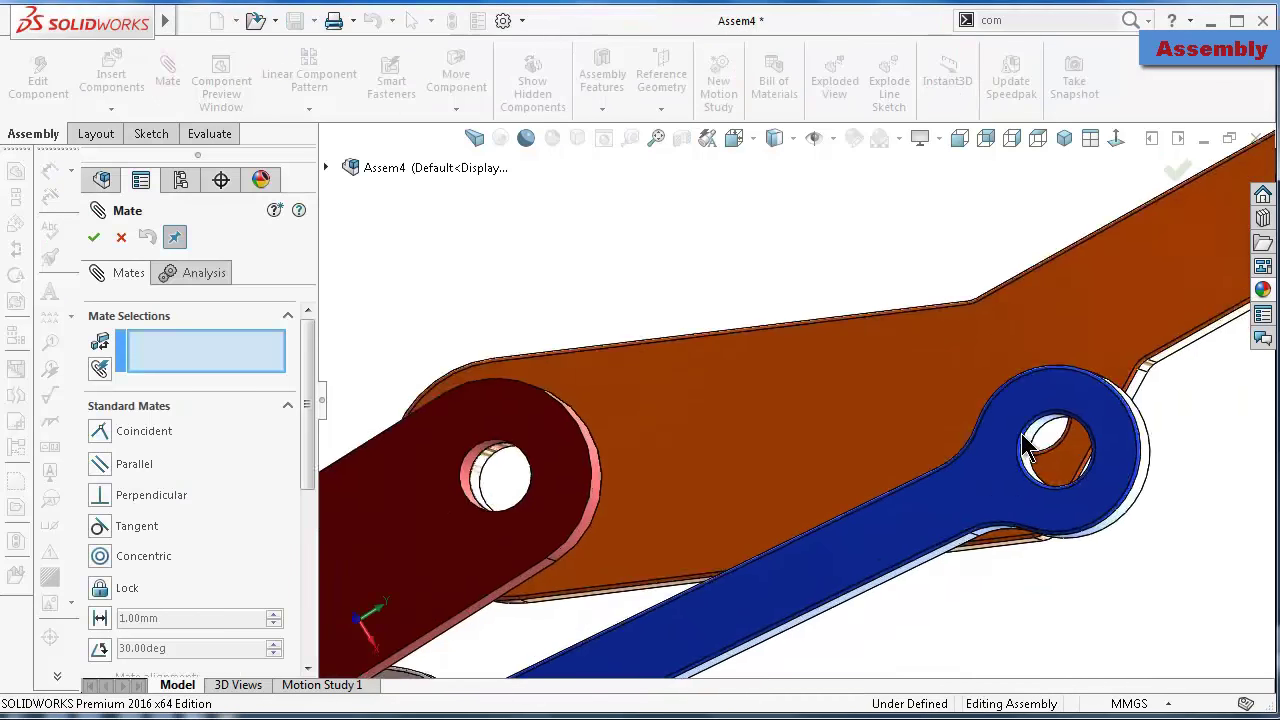
scroll(1010, 460, down, 3)
click(963, 429)
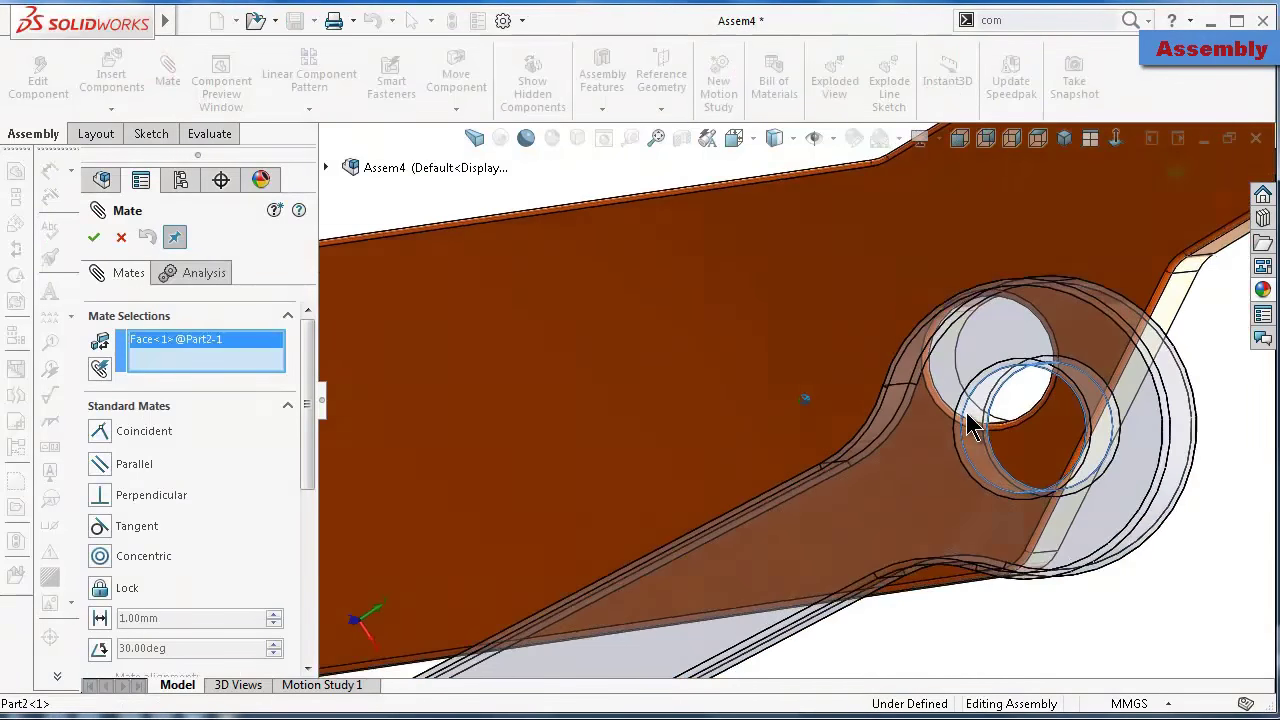
middle_drag(971, 423, 977, 457)
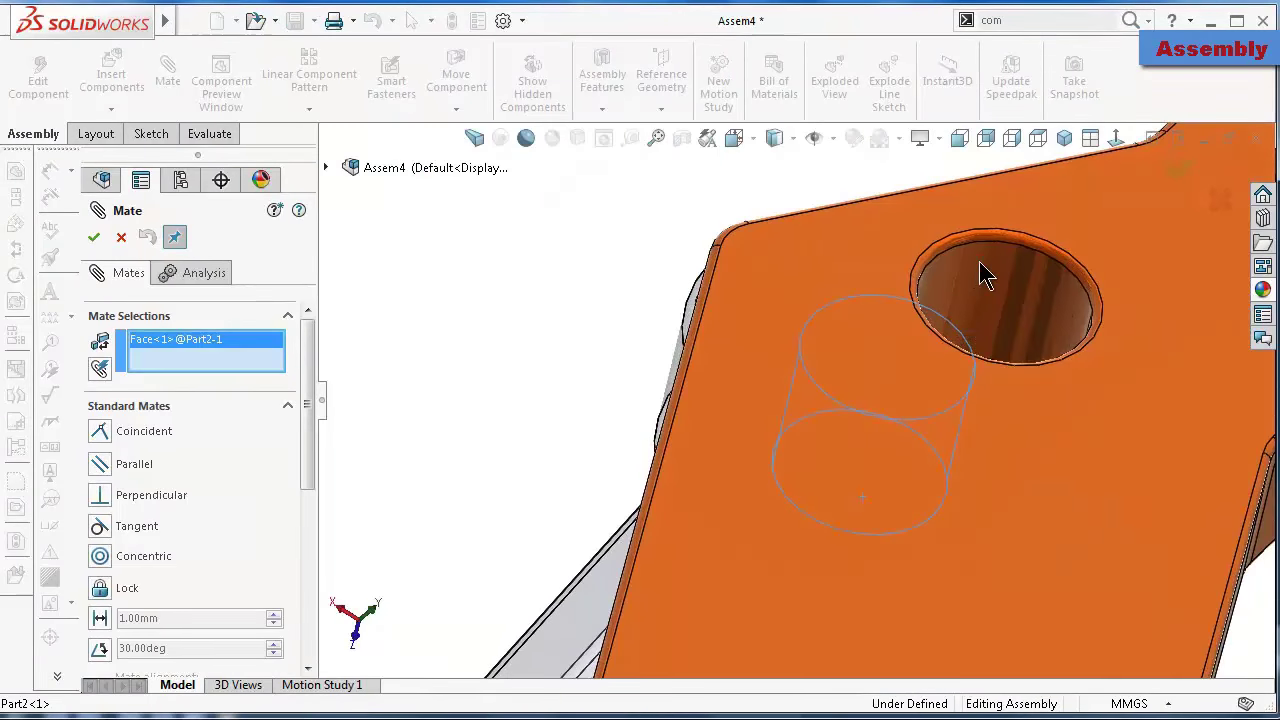
click(980, 272)
key(Return)
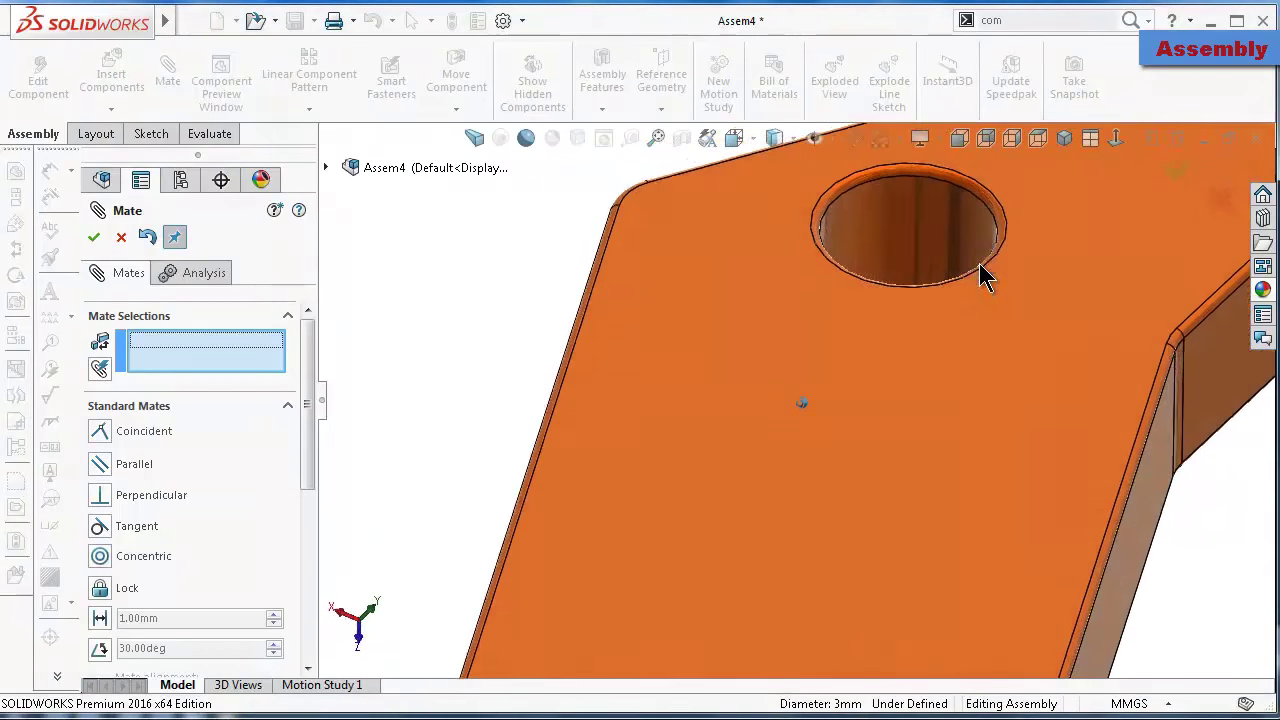
mouse_move(980, 271)
middle_down()
mouse_move(980, 285)
mouse_move(973, 272)
middle_up()
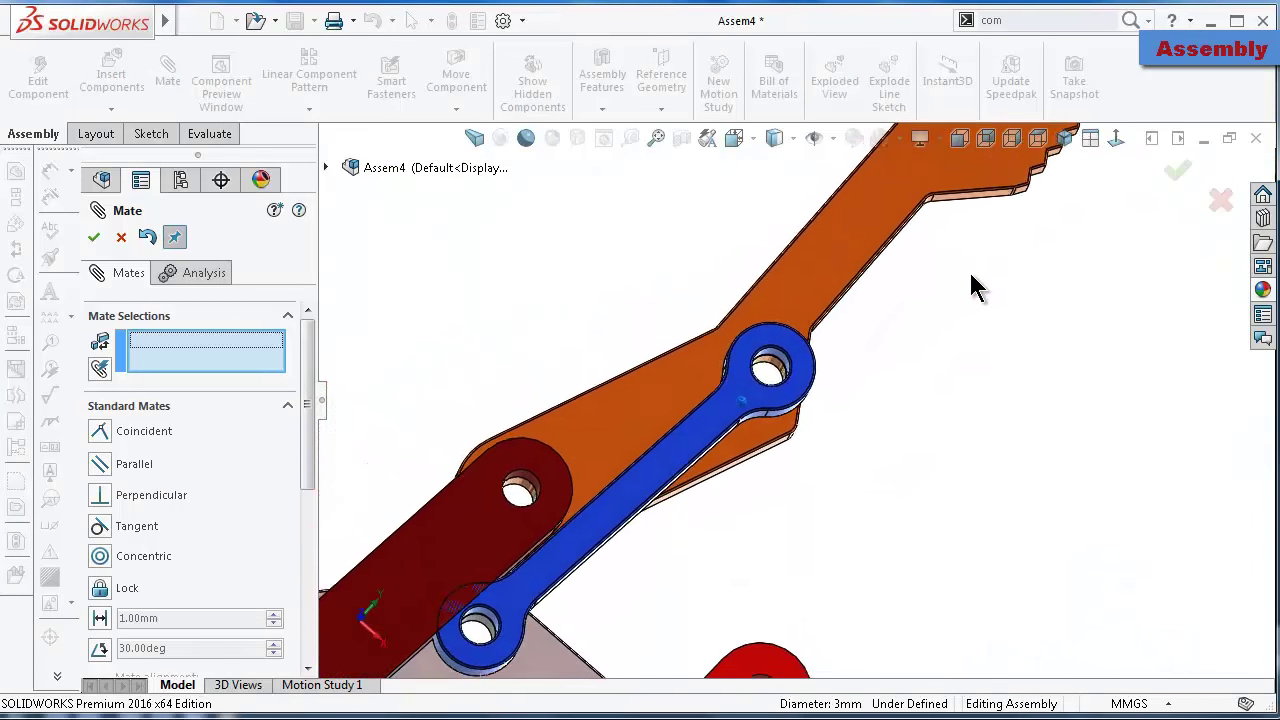
click(1176, 174)
scroll(702, 425, up, 3)
mouse_move(702, 425)
mouse_down()
mouse_move(688, 394)
mouse_move(630, 368)
mouse_move(638, 457)
mouse_up()
Copy the blue link with its mates, reassigning Concentric3 and Coincident3 to the grey base plate
click(874, 523)
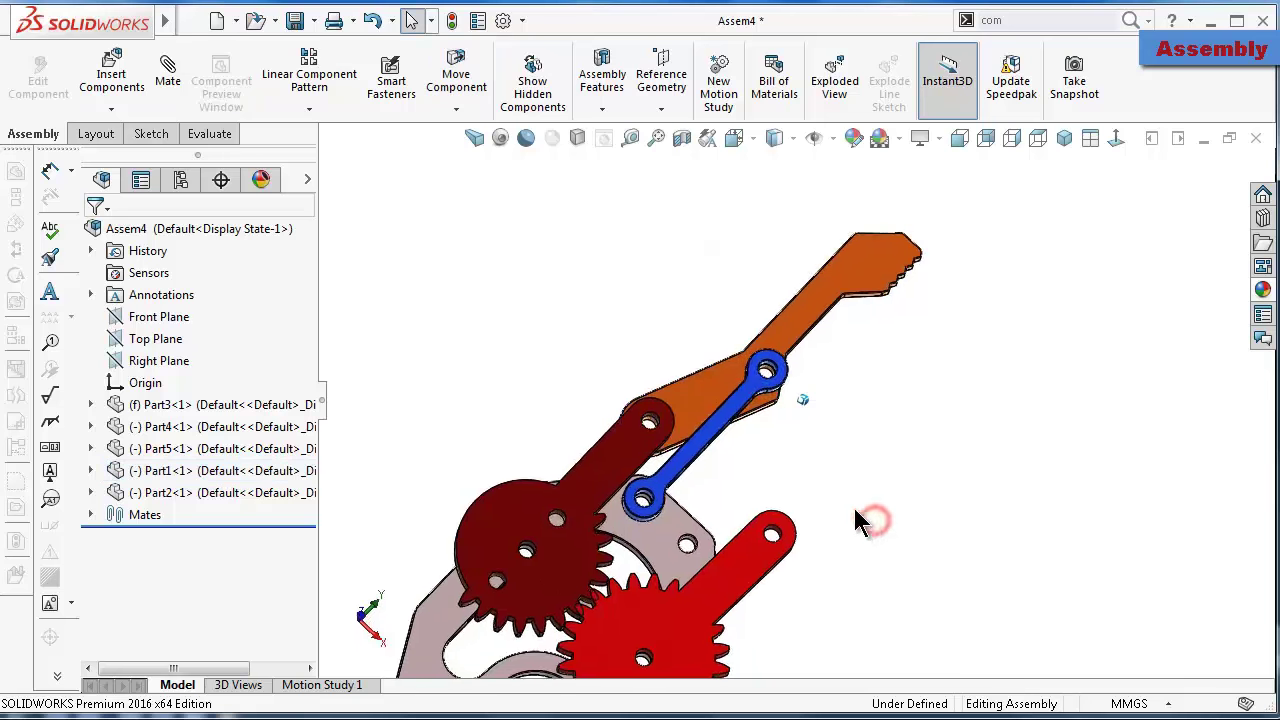
middle_drag(857, 520, 760, 451)
scroll(700, 400, down, 4)
click(643, 318)
right_click(643, 318)
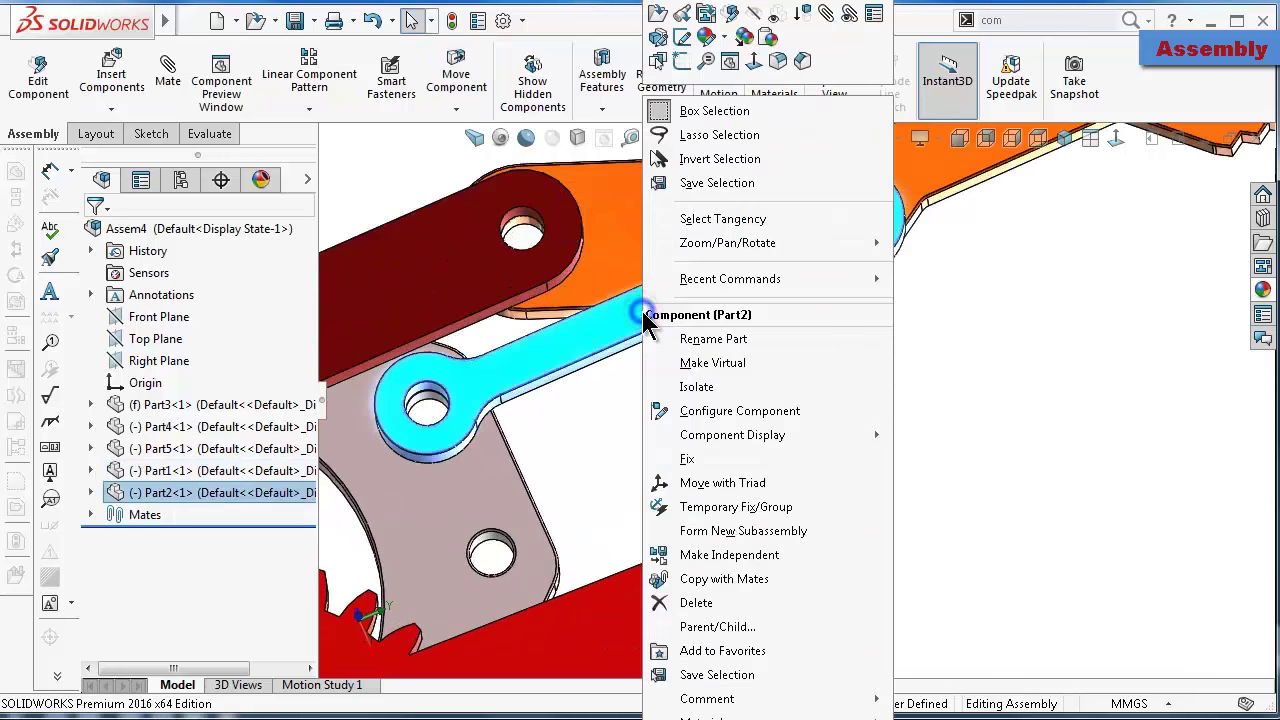
click(723, 584)
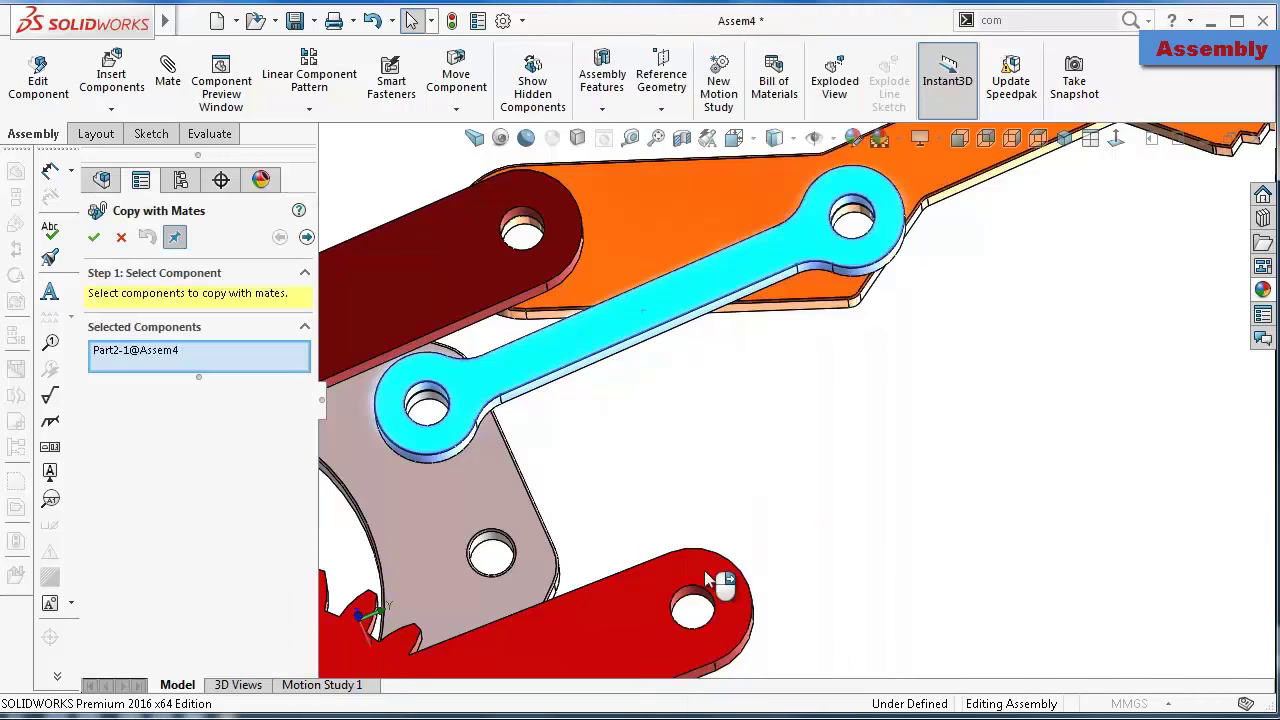
click(306, 238)
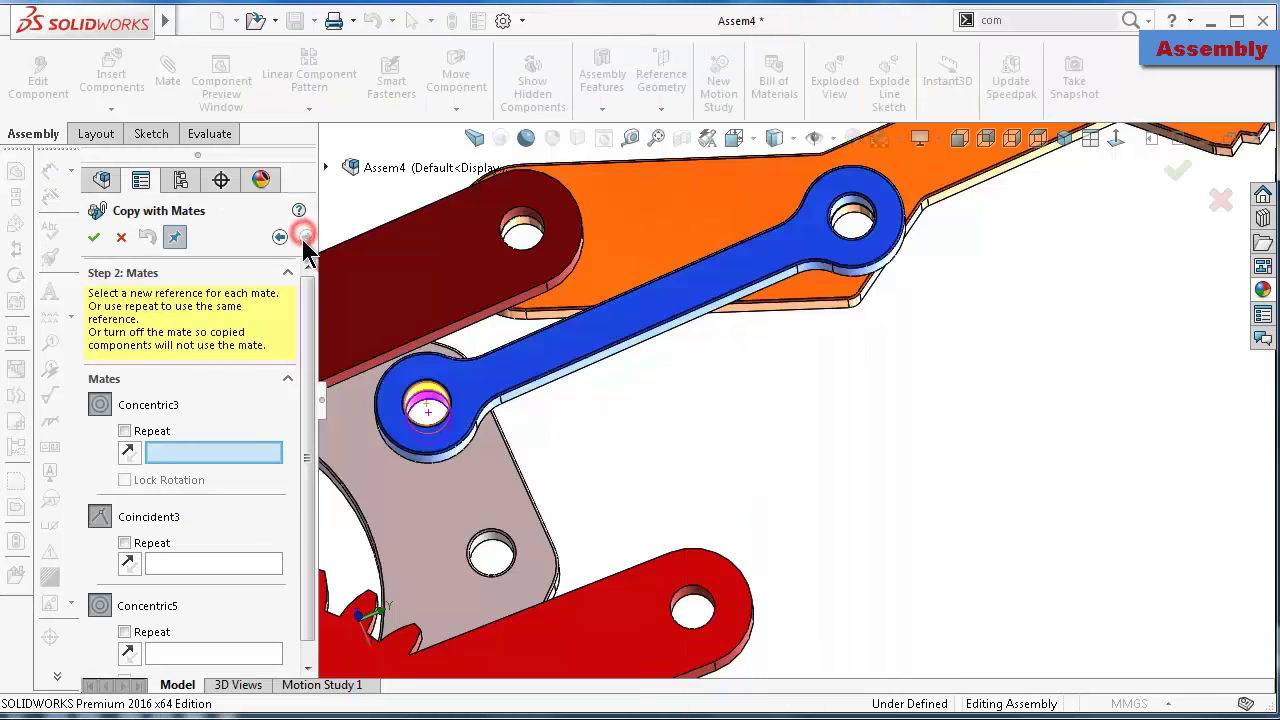
middle_drag(570, 567, 535, 537)
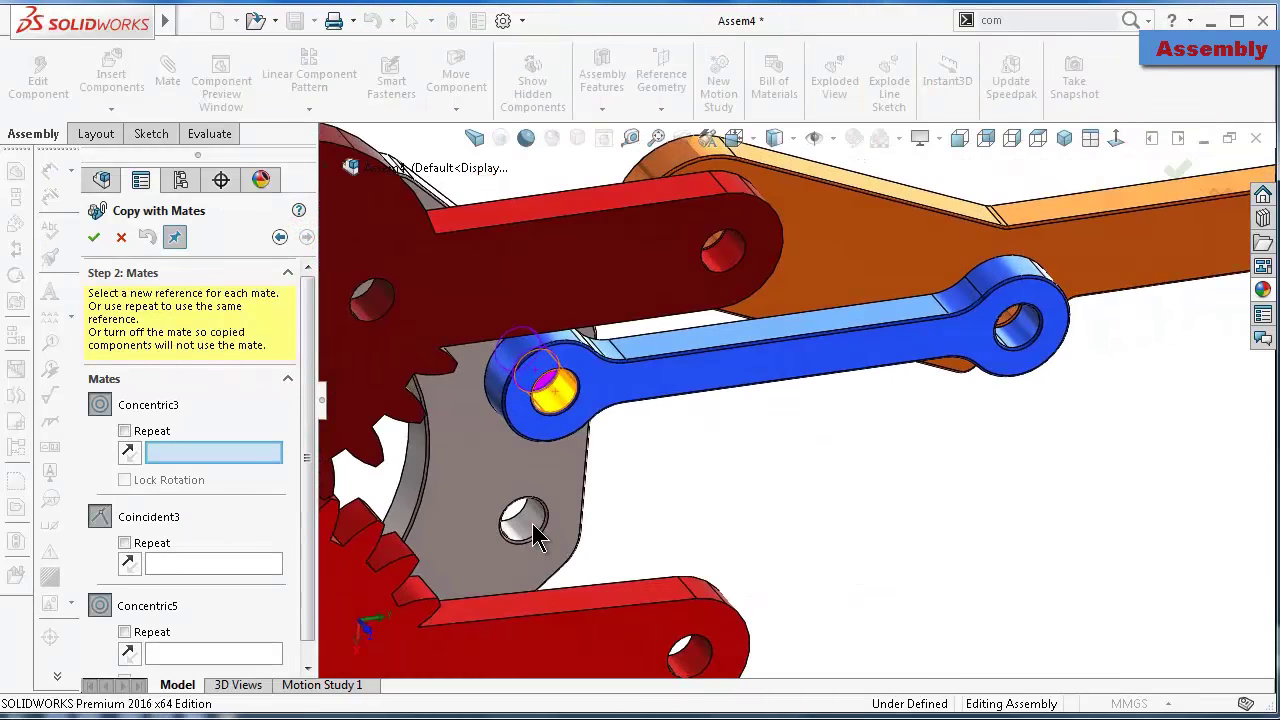
click(466, 528)
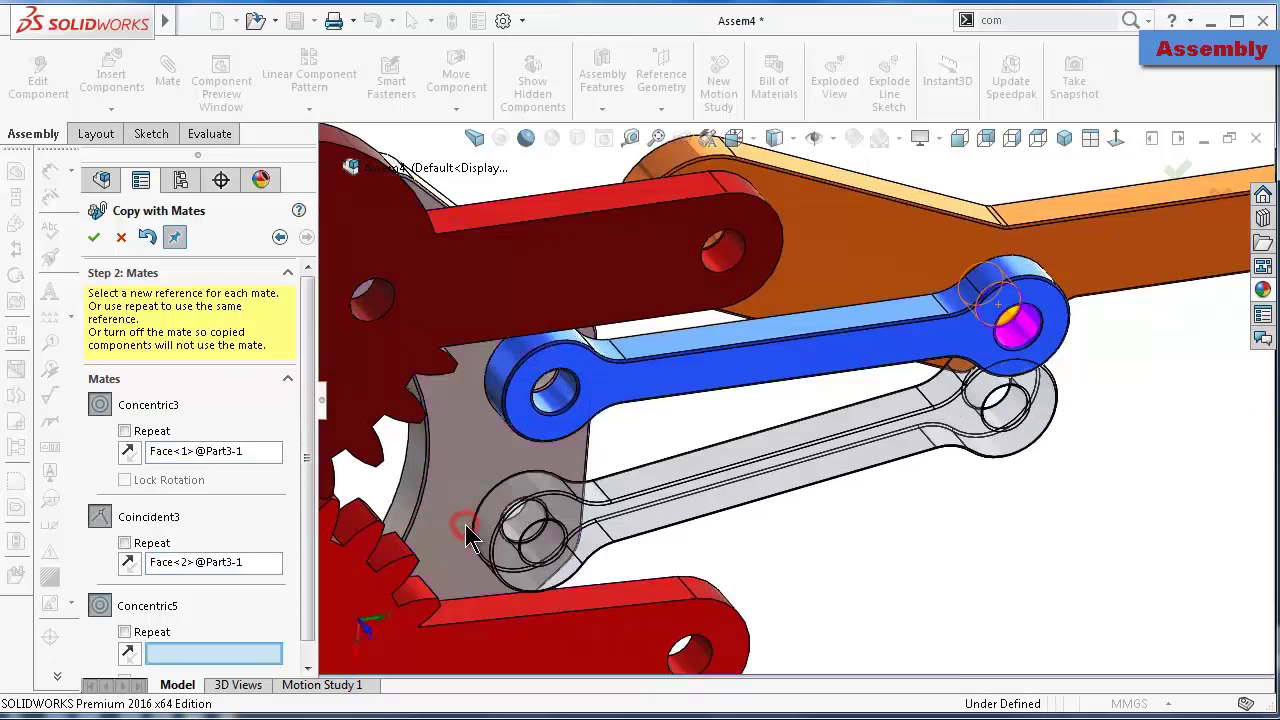
click(100, 238)
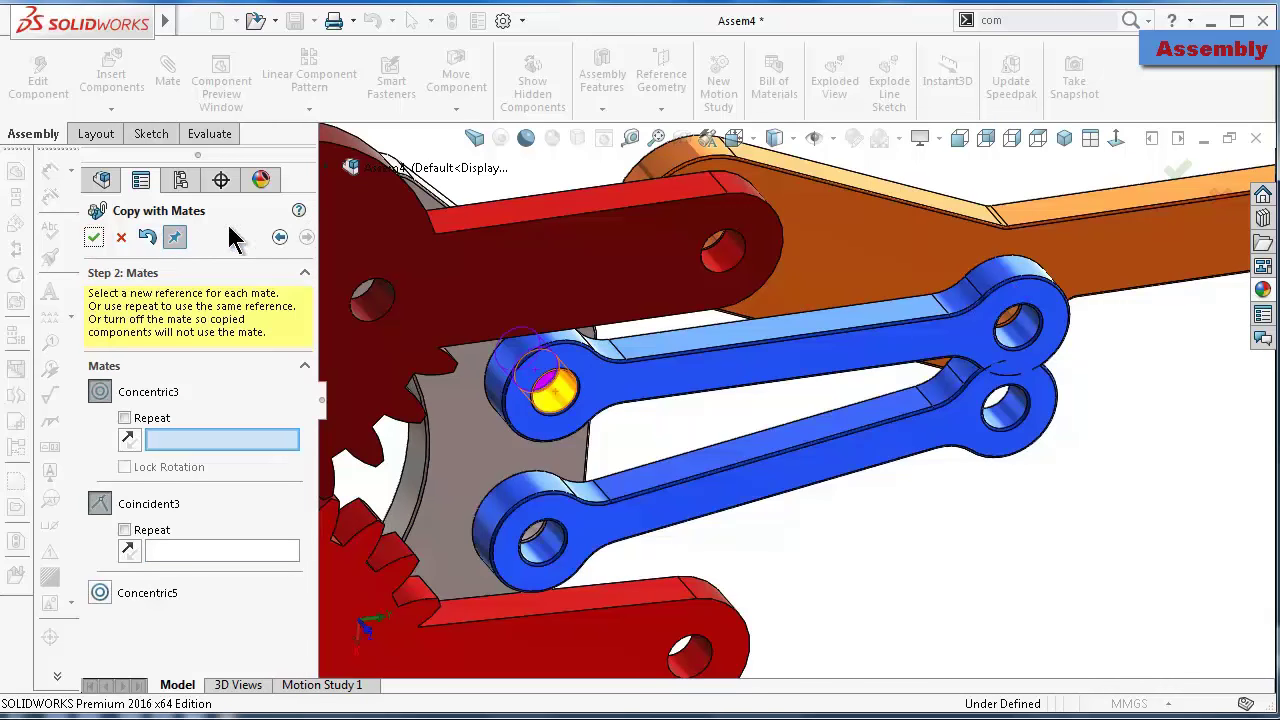
click(120, 237)
Swing the copied lower link about its pin to check its motion
middle_drag(428, 357, 814, 523)
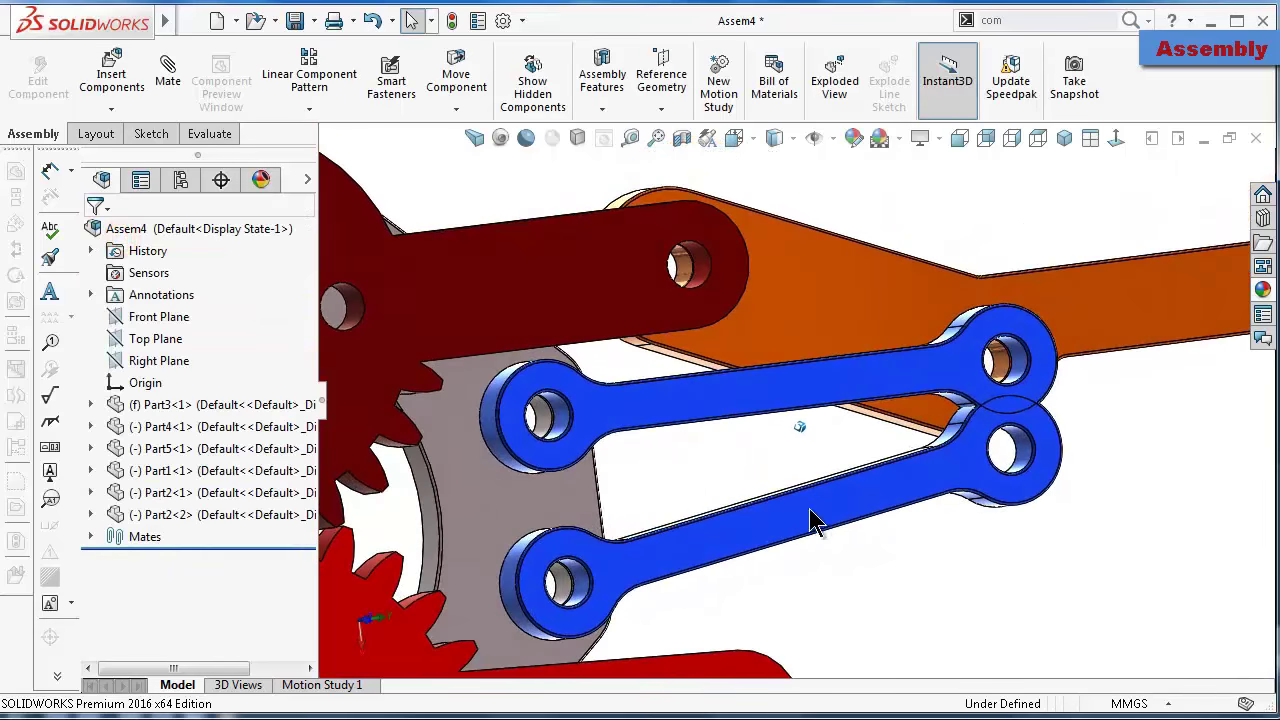
click(828, 541)
drag(828, 541, 837, 565)
click(894, 608)
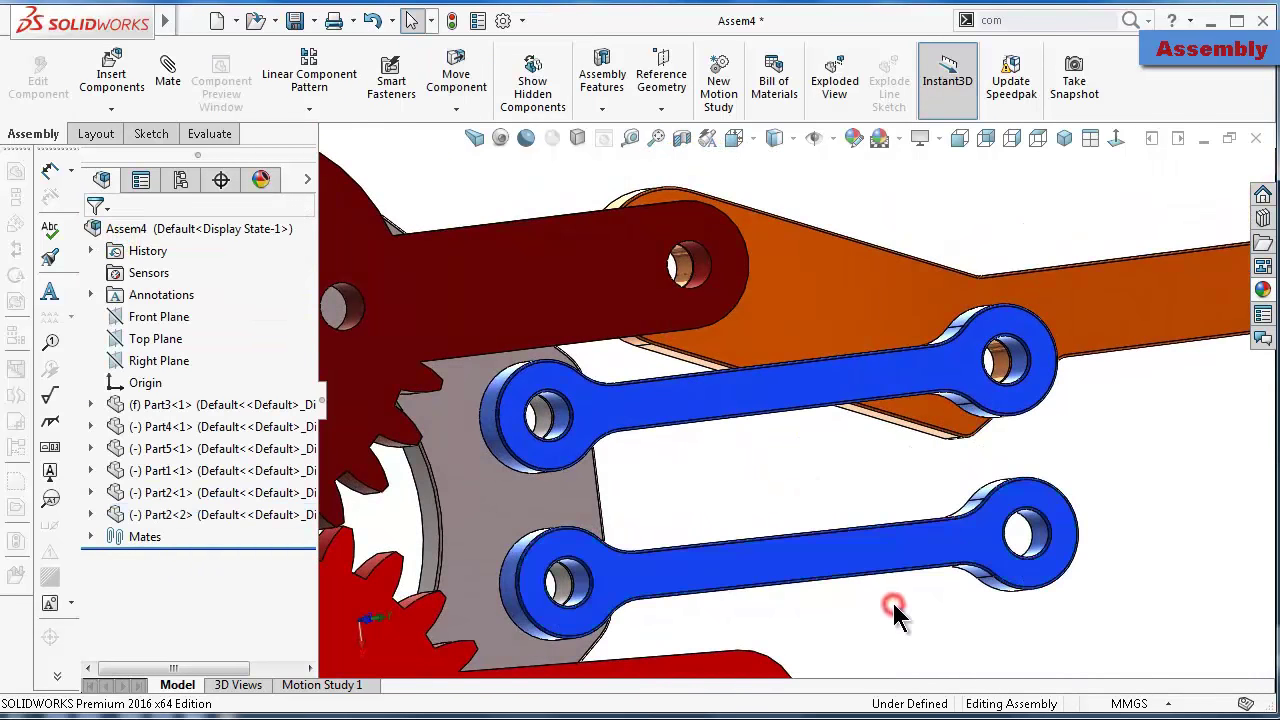
key(Up)
key(Up)
key(Up)
key(Up)
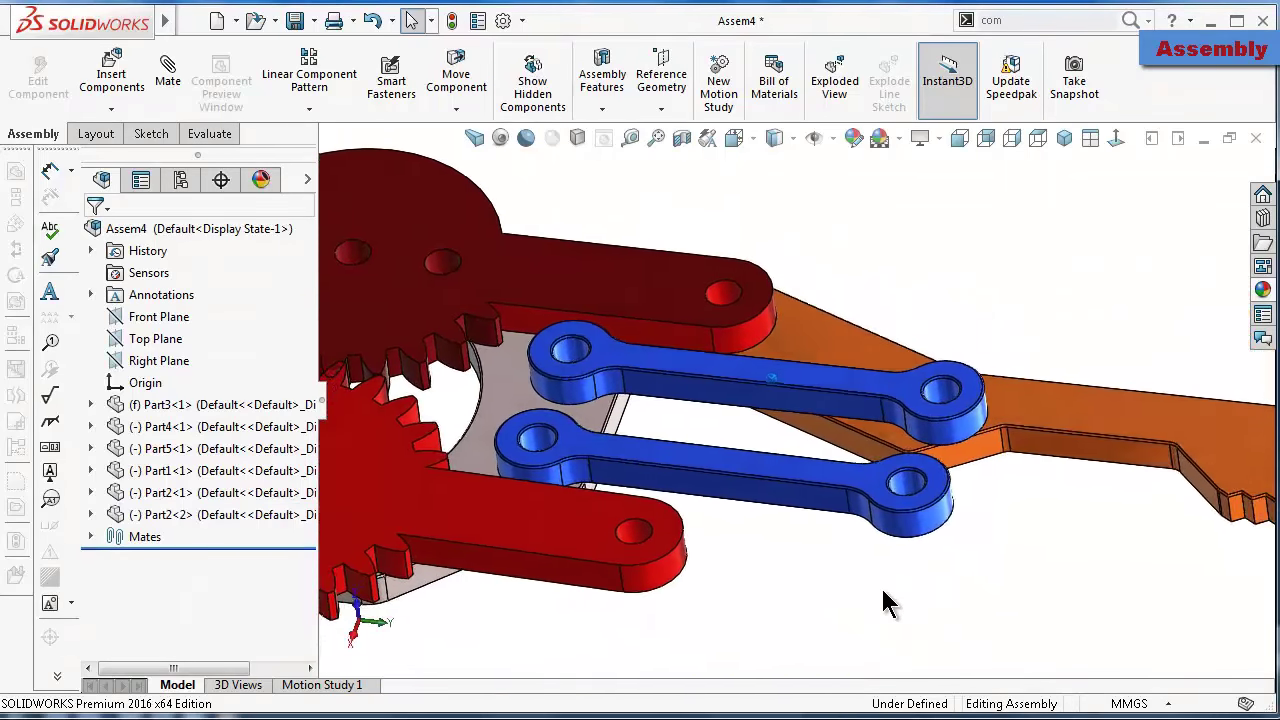
key(Up)
key(Up)
key(Up)
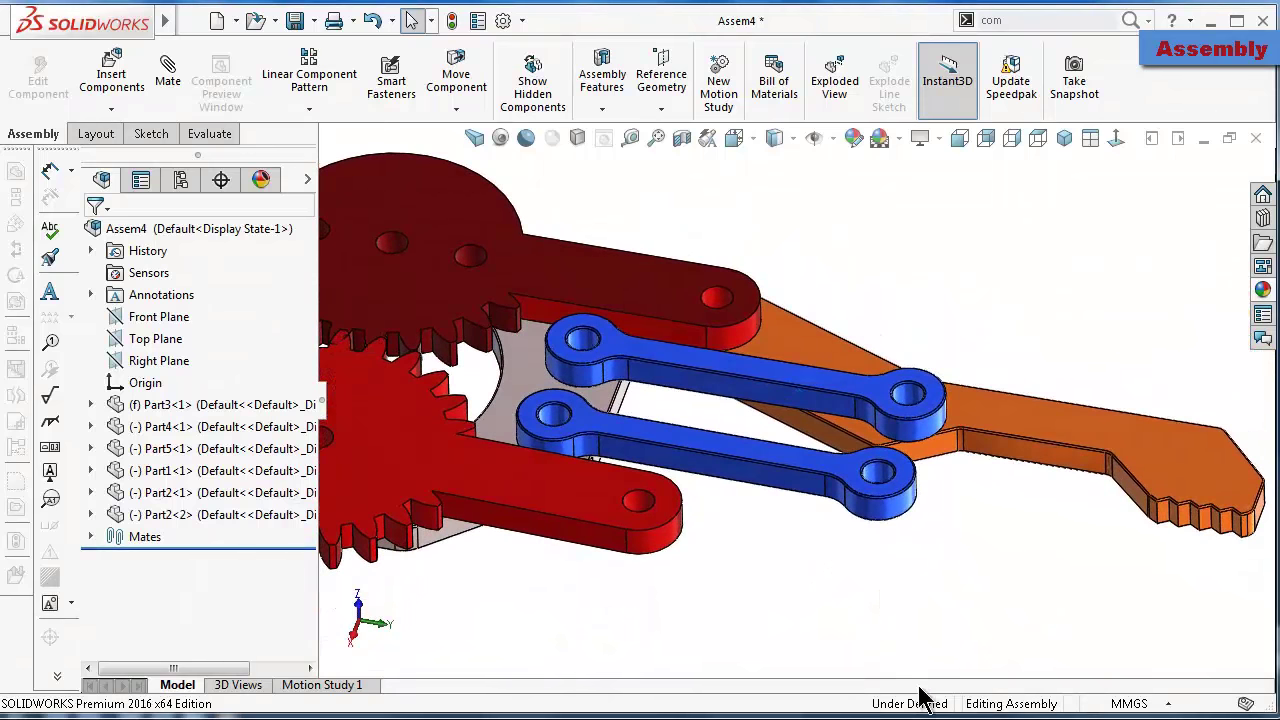
Copy the orange arm with its mates and place the copy below the original
click(971, 423)
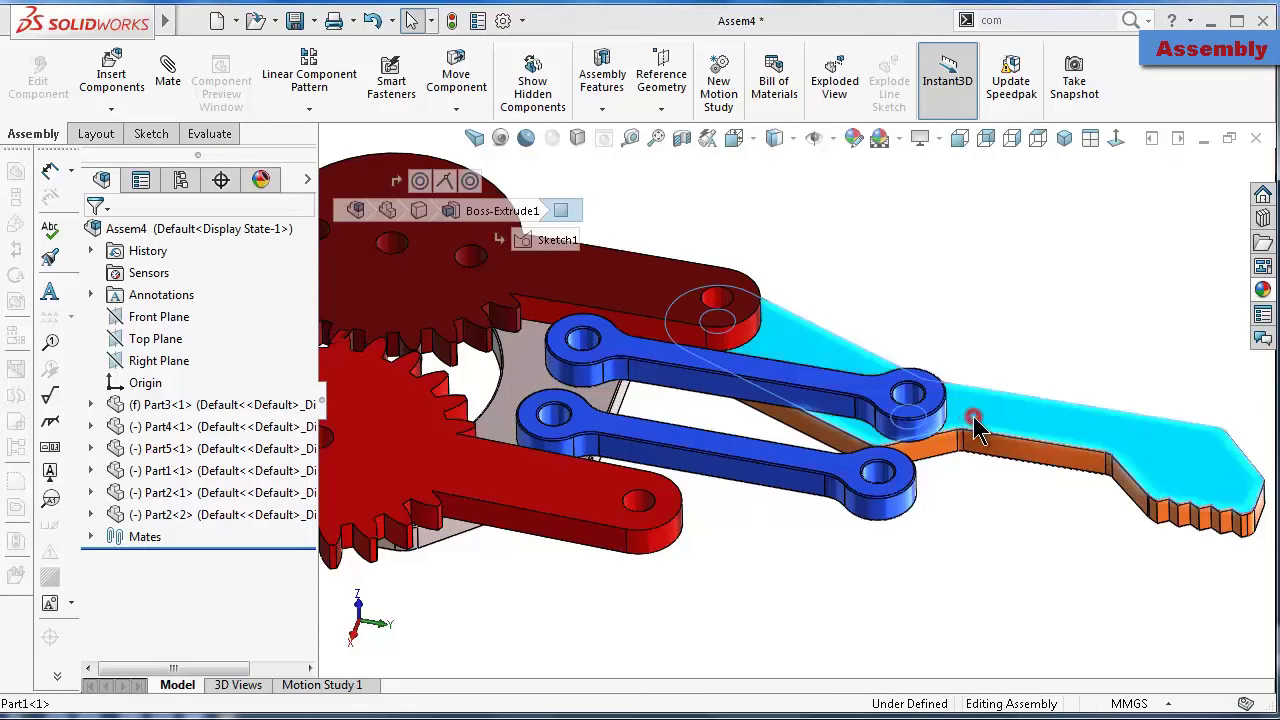
right_click(973, 416)
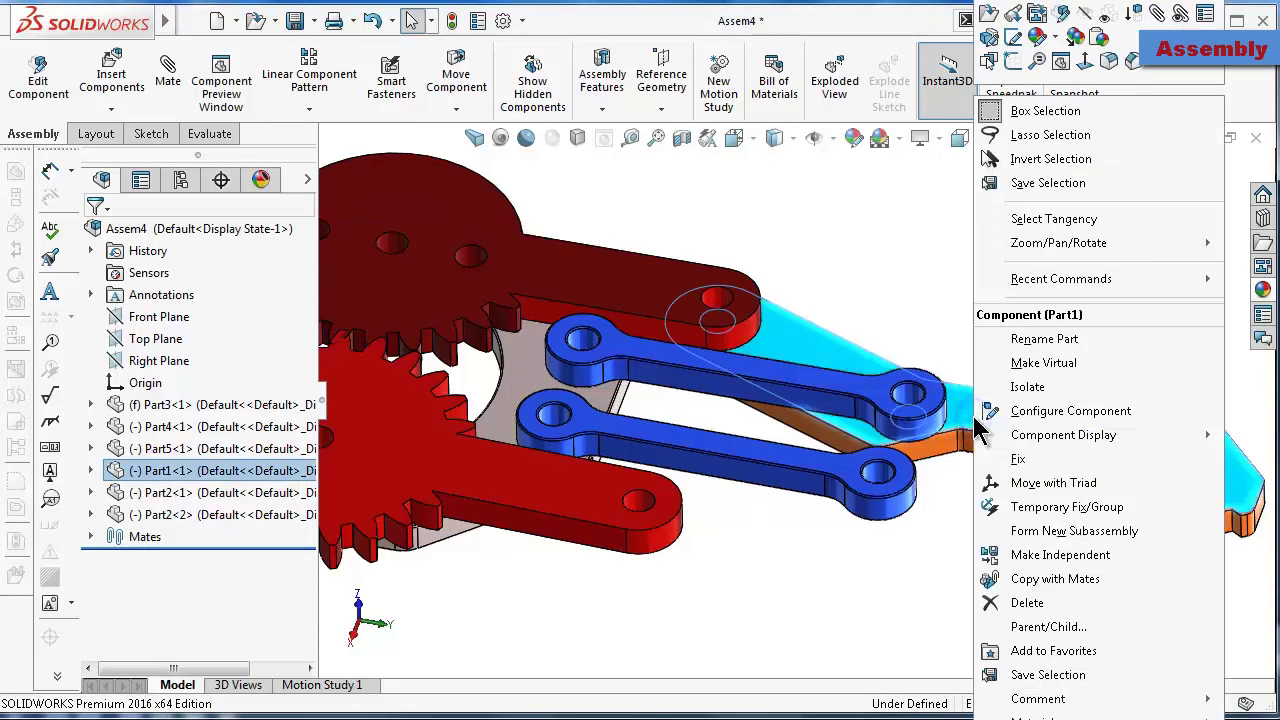
click(1055, 580)
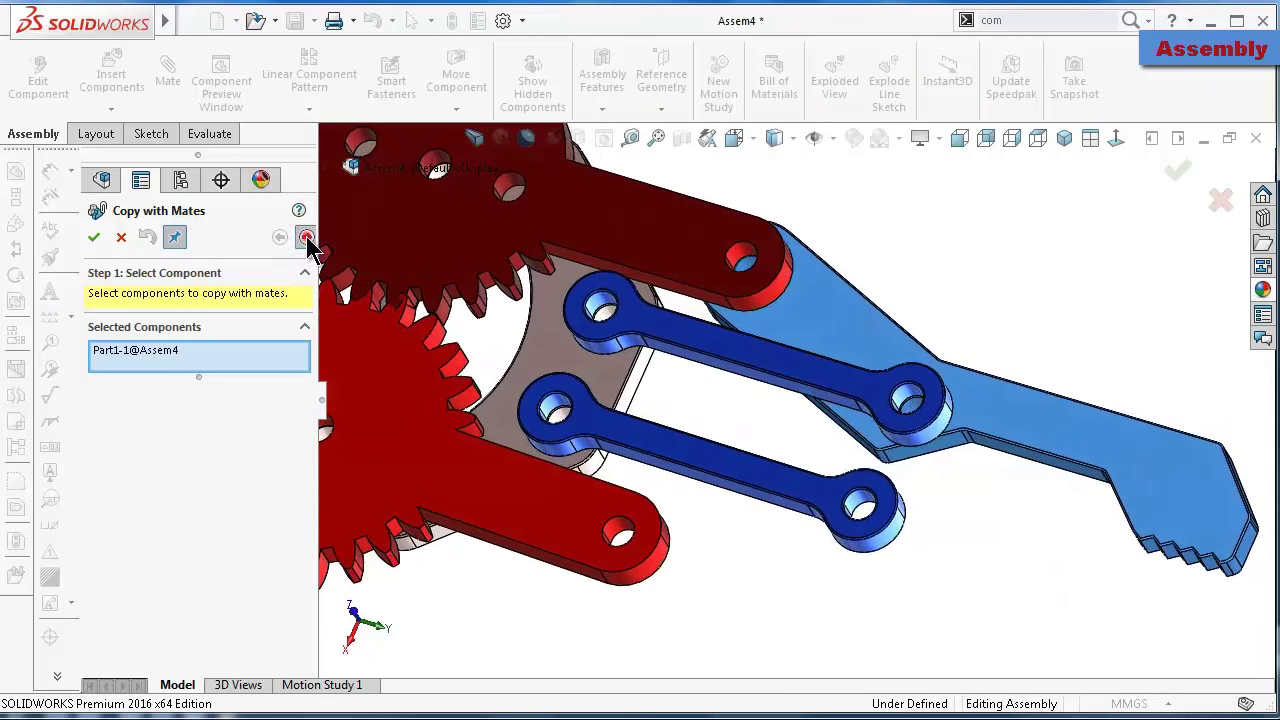
click(306, 237)
click(306, 237)
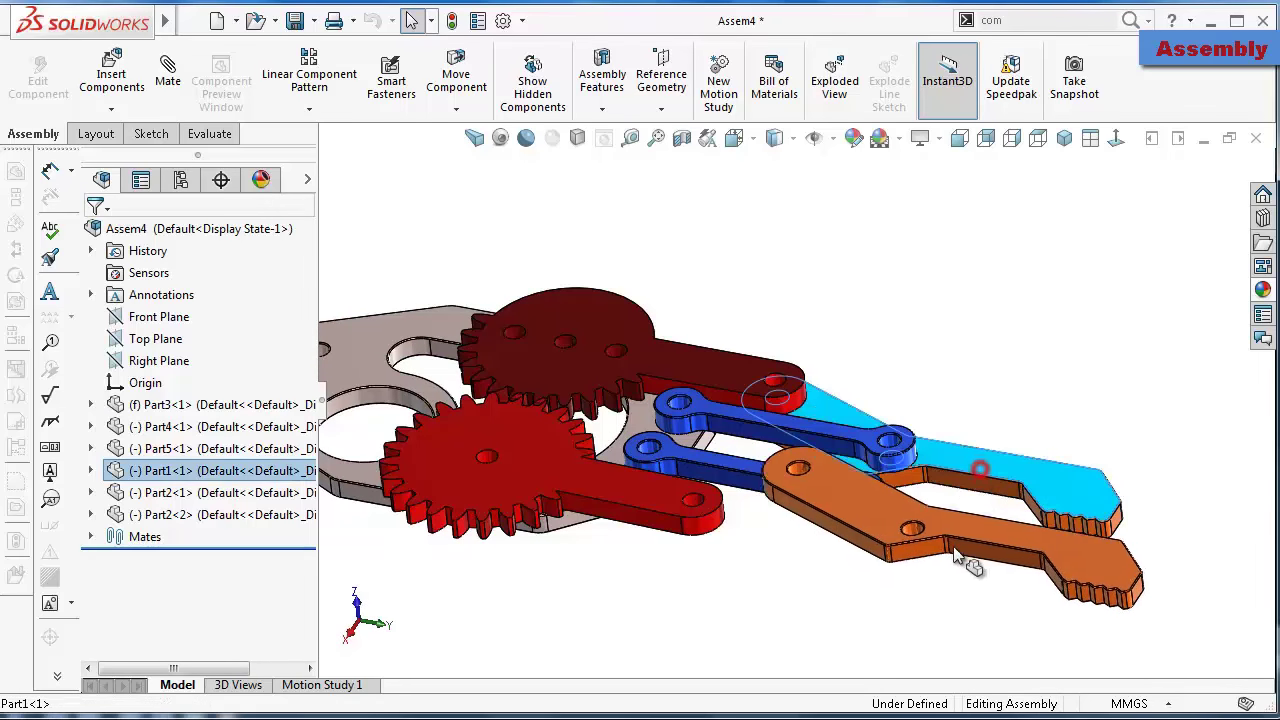
ctrl+drag(977, 483, 919, 600)
click(947, 554)
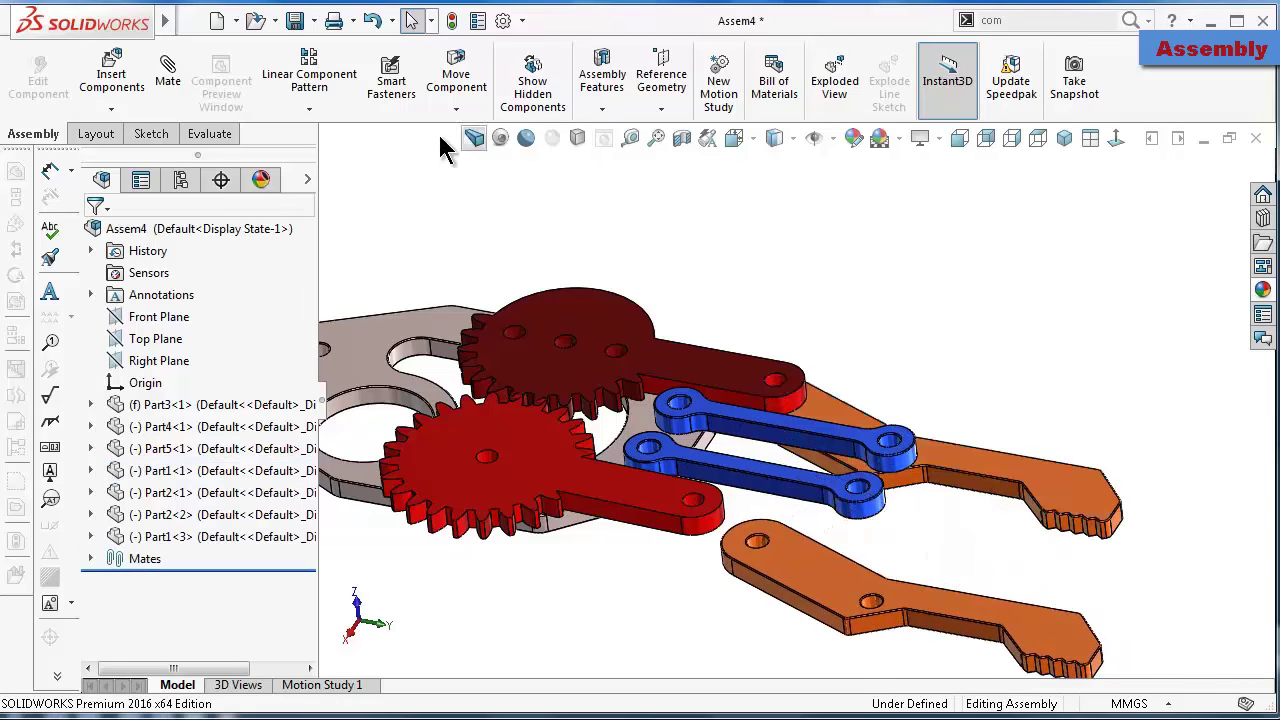
Rotate the new orange arm Part1<3> to lie roughly parallel beneath the blue links
click(455, 109)
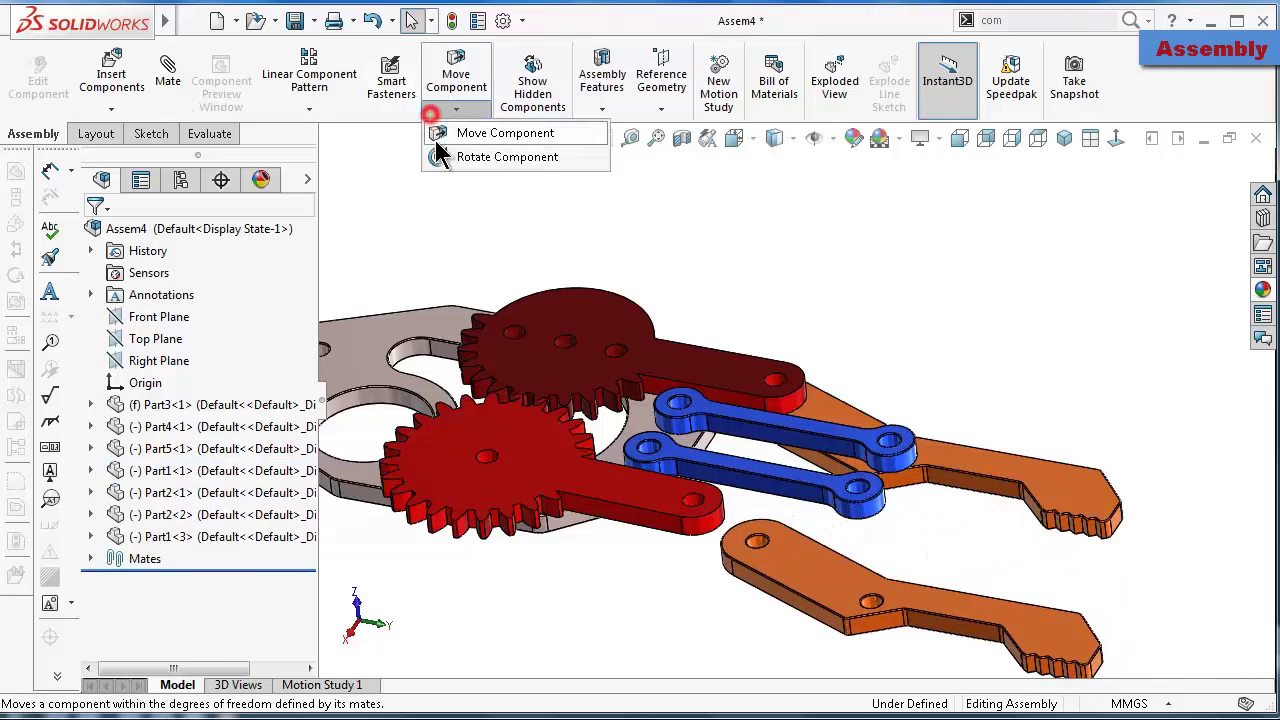
click(443, 152)
drag(745, 648, 840, 612)
drag(915, 418, 929, 212)
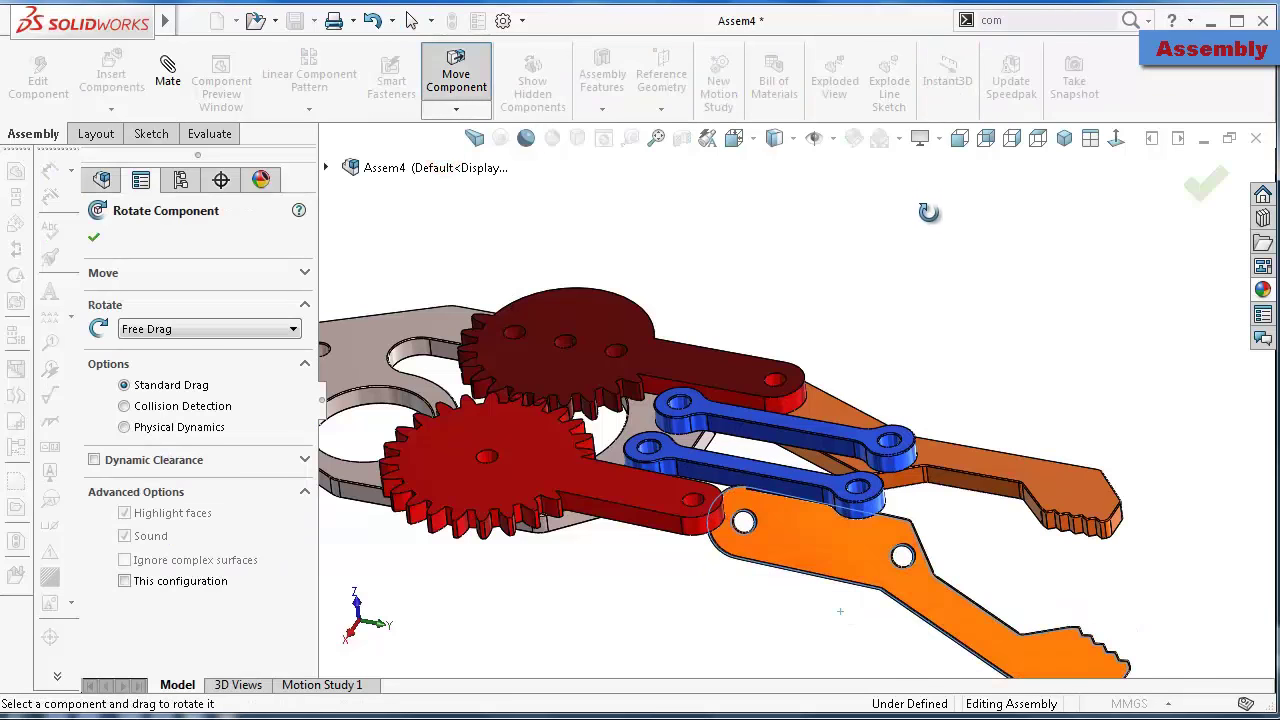
drag(893, 568, 897, 575)
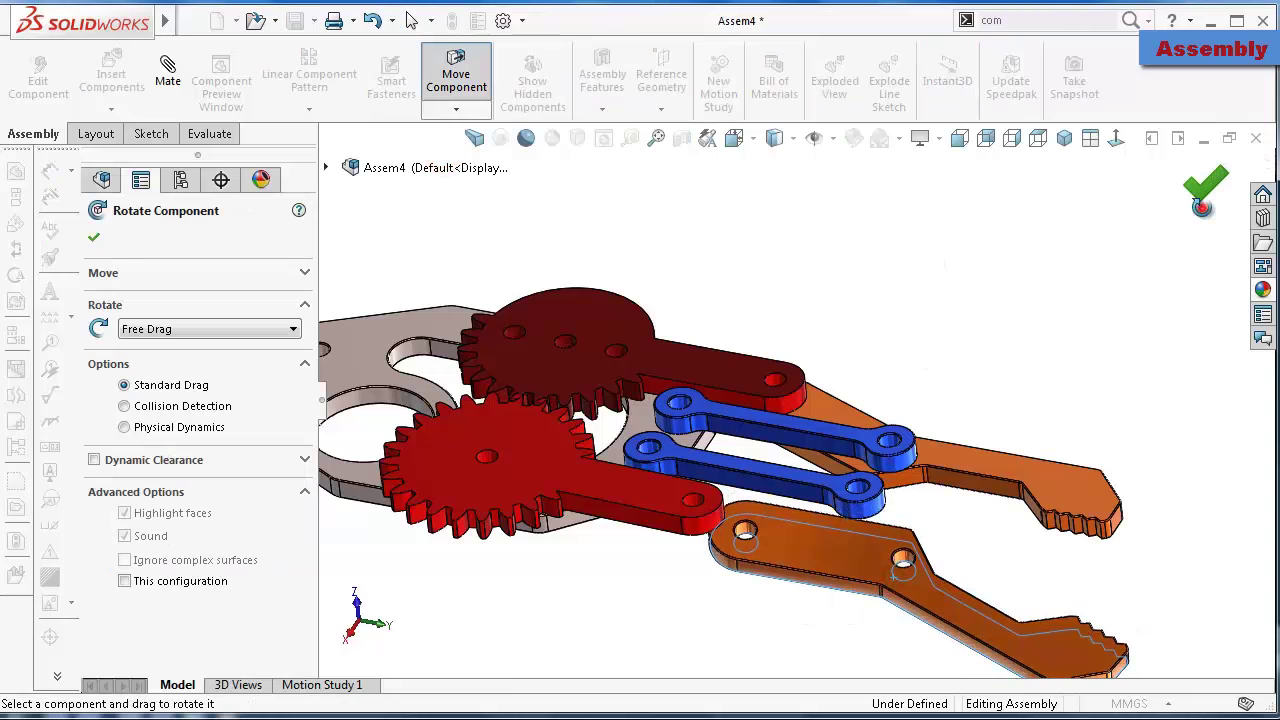
click(1203, 192)
scroll(757, 609, down, 5)
click(745, 457)
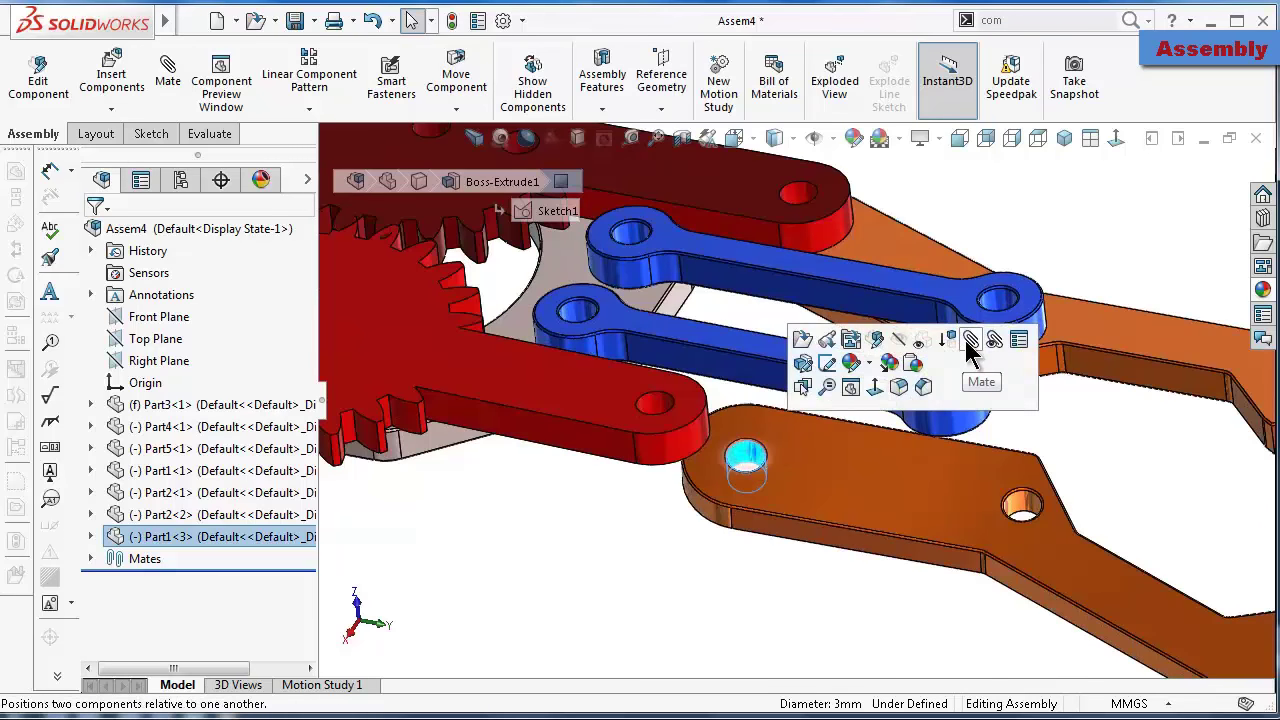
Mate the lower orange jaw concentric with the red arm's hole and coincident with its face
click(970, 341)
click(656, 406)
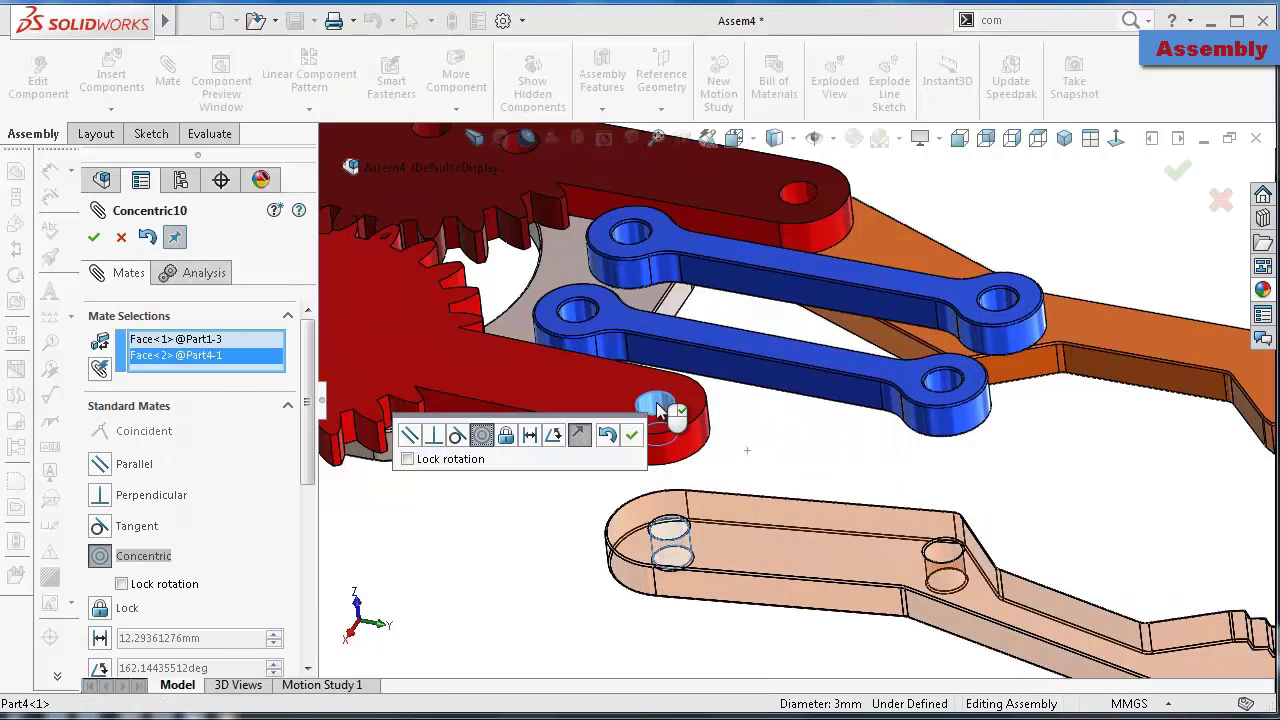
click(631, 435)
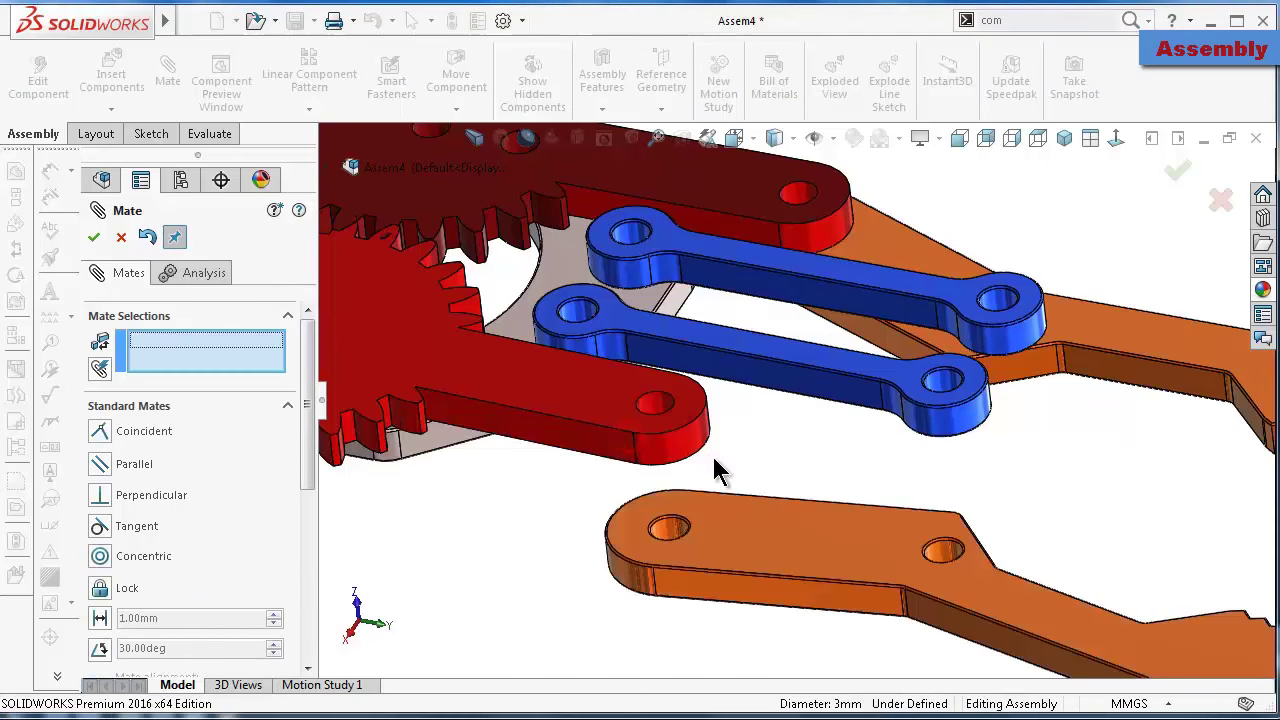
mouse_move(713, 457)
middle_down()
mouse_move(709, 471)
mouse_move(782, 540)
mouse_move(651, 424)
mouse_move(640, 388)
middle_up()
click(780, 533)
click(635, 383)
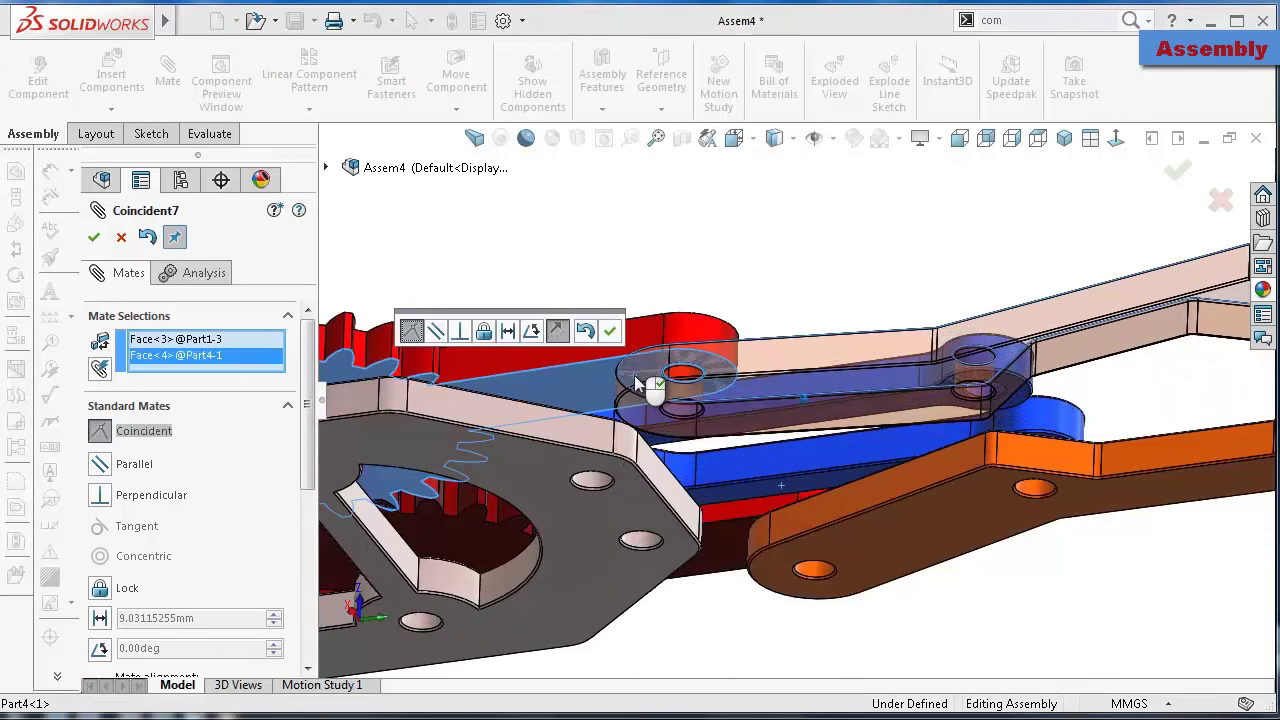
middle_drag(700, 257, 624, 340)
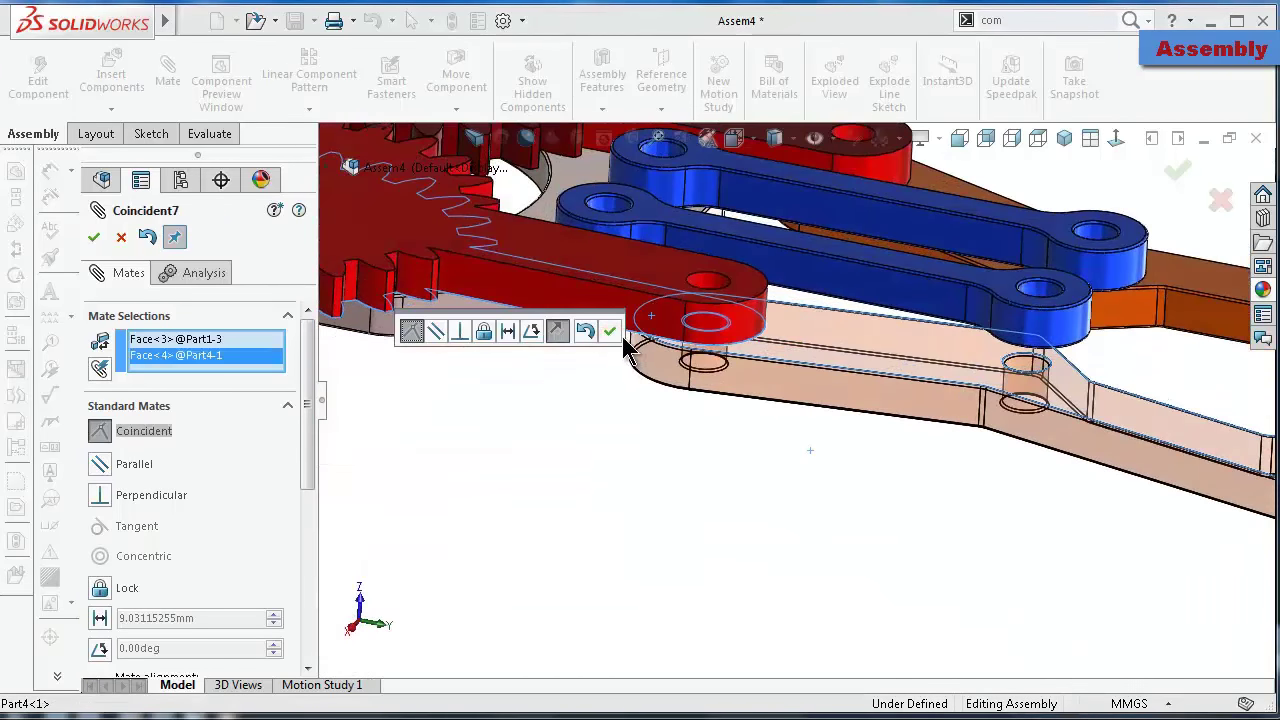
click(610, 333)
Make the lower blue link's hole concentric with the jaw's hole
scroll(971, 380, down, 5)
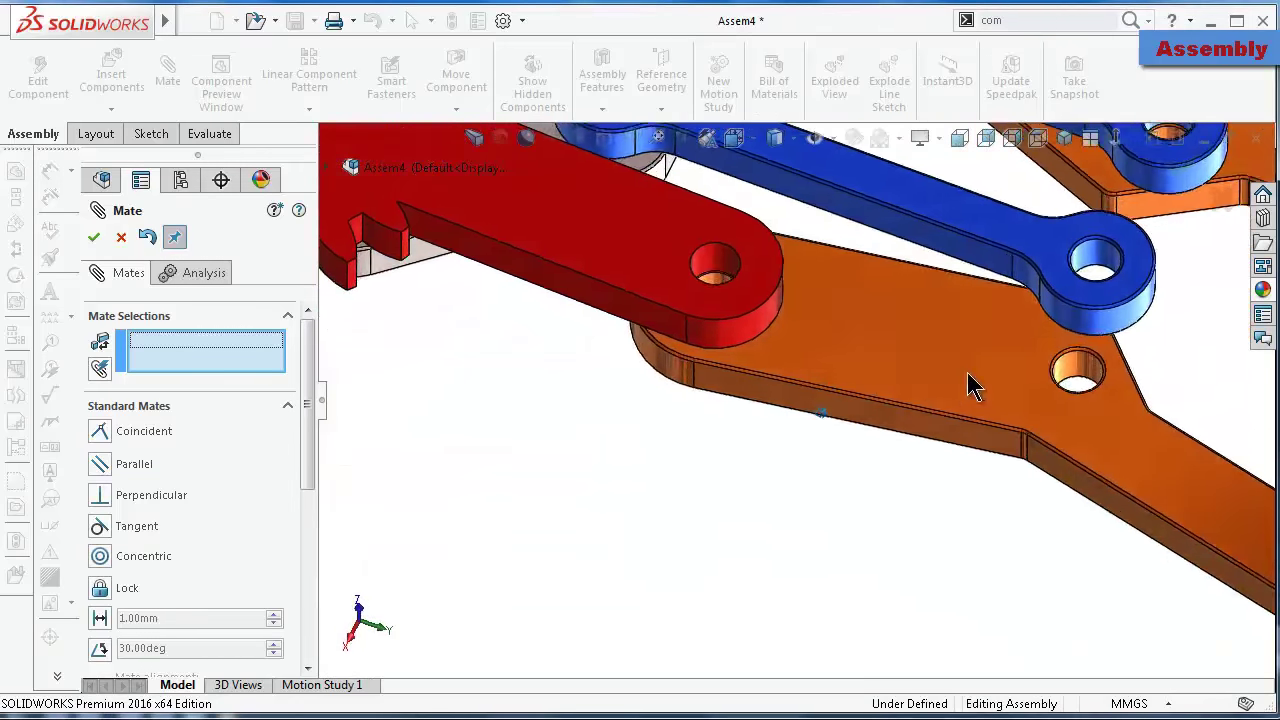
middle_drag(971, 380, 1135, 315)
click(1110, 283)
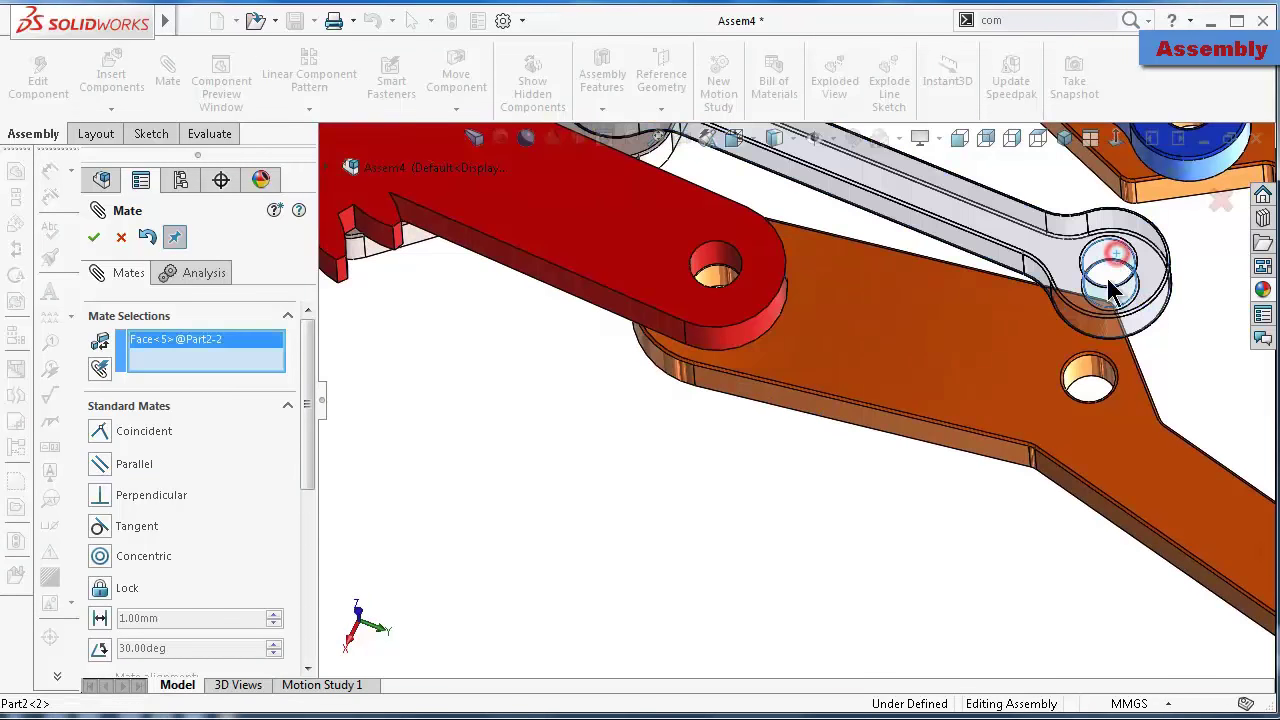
click(1080, 382)
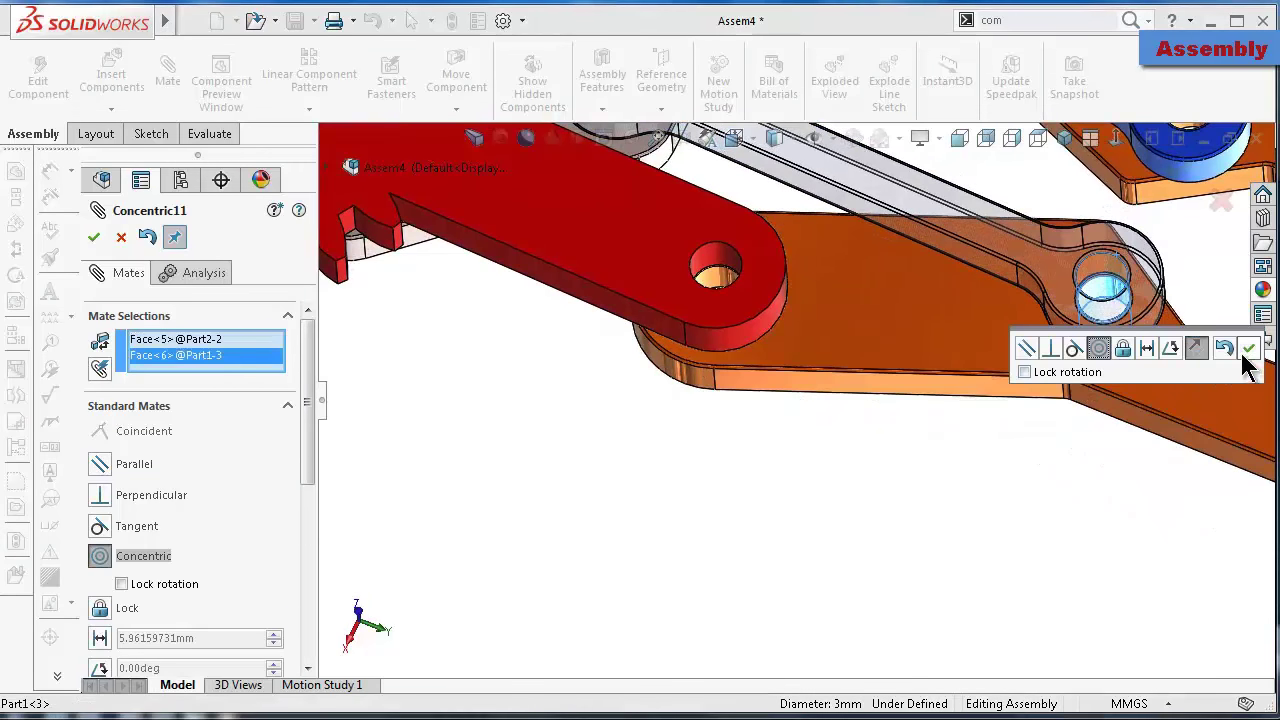
click(1249, 347)
Close the mates and swing the two-jaw gripper linkage to test its motion
middle_drag(1183, 357, 1170, 364)
scroll(1170, 364, up, 3)
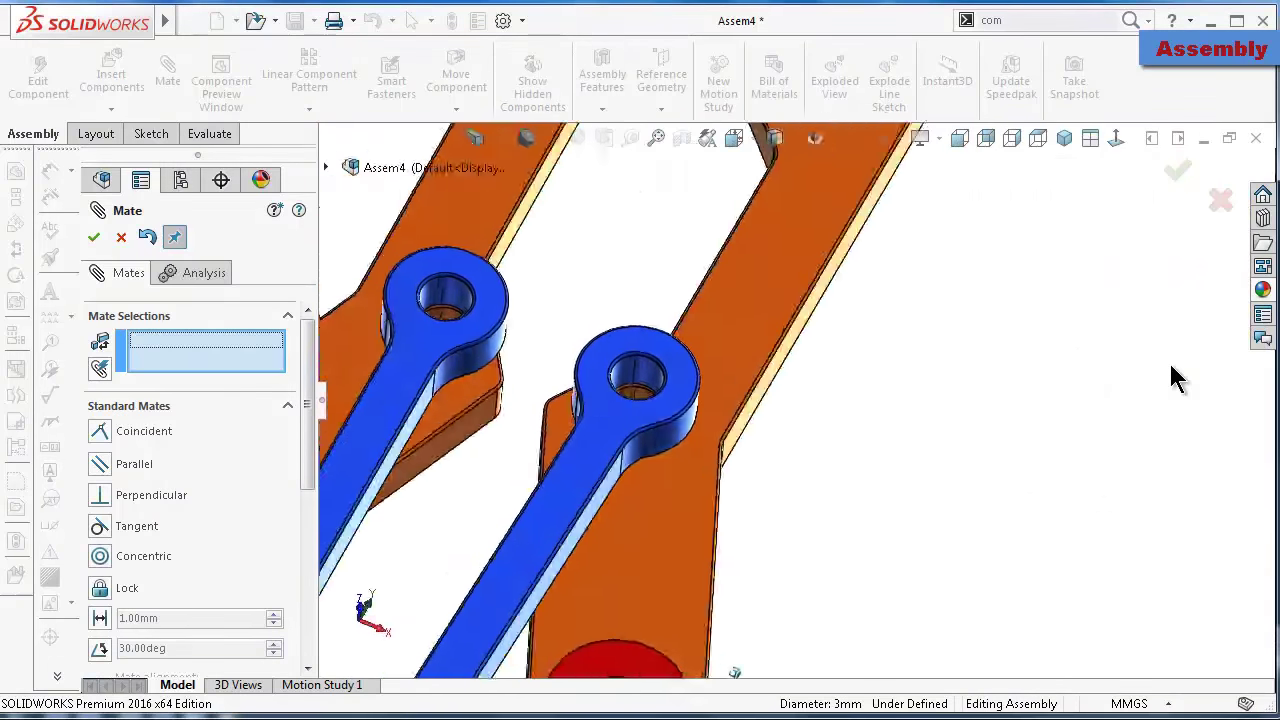
scroll(1172, 375, down, 2)
scroll(1172, 375, down, 2)
scroll(1166, 377, down, 2)
scroll(1152, 387, down, 1)
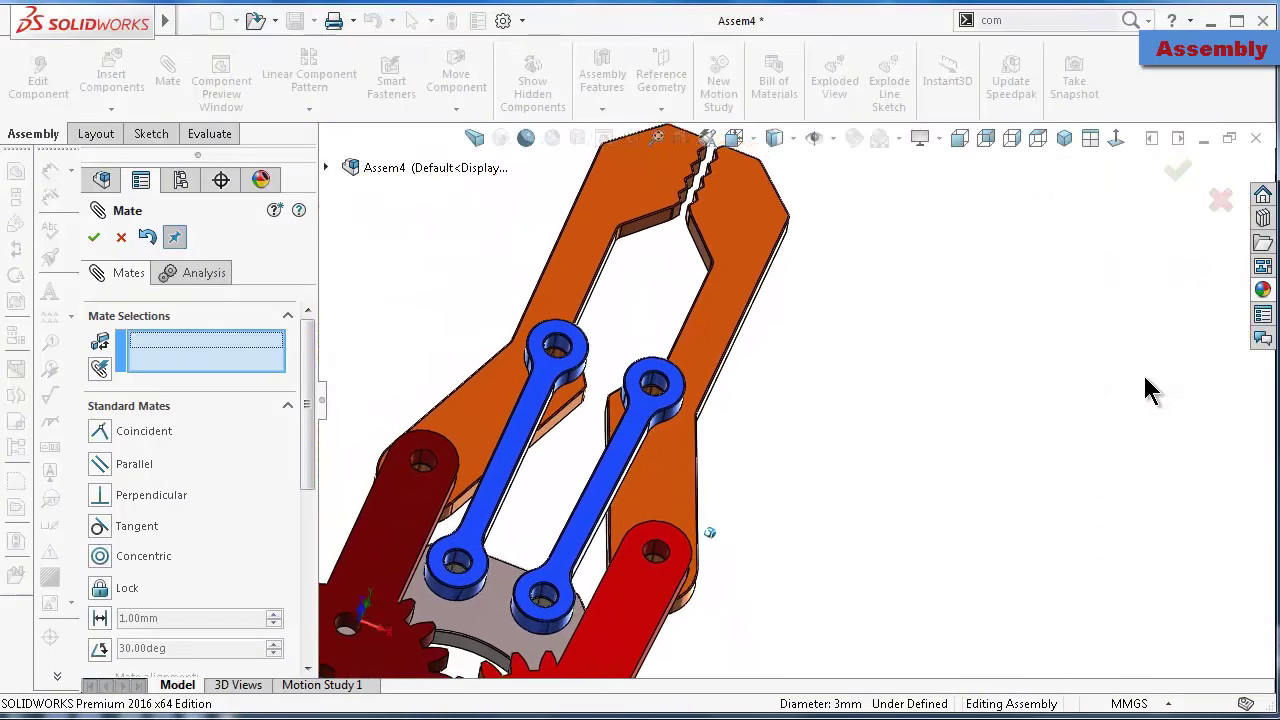
scroll(1148, 390, down, 1)
click(1176, 172)
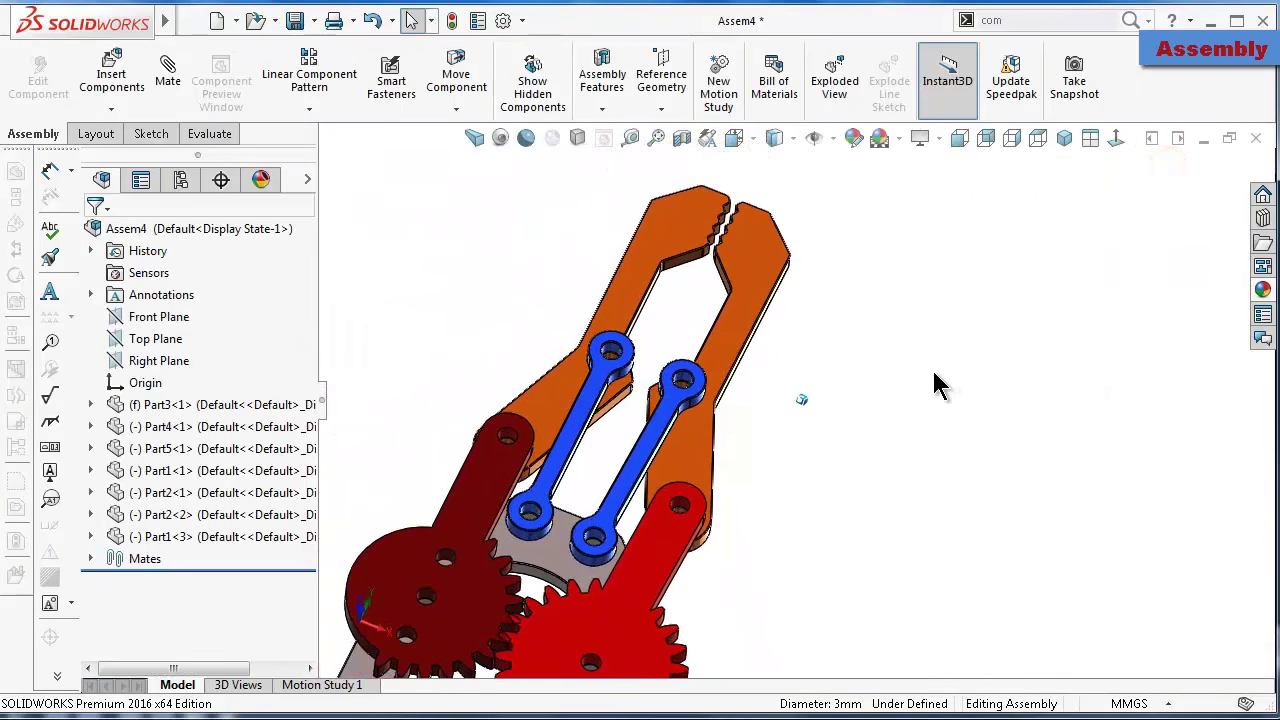
mouse_move(785, 423)
mouse_down()
mouse_move(800, 540)
mouse_move(757, 514)
mouse_move(700, 430)
mouse_up()
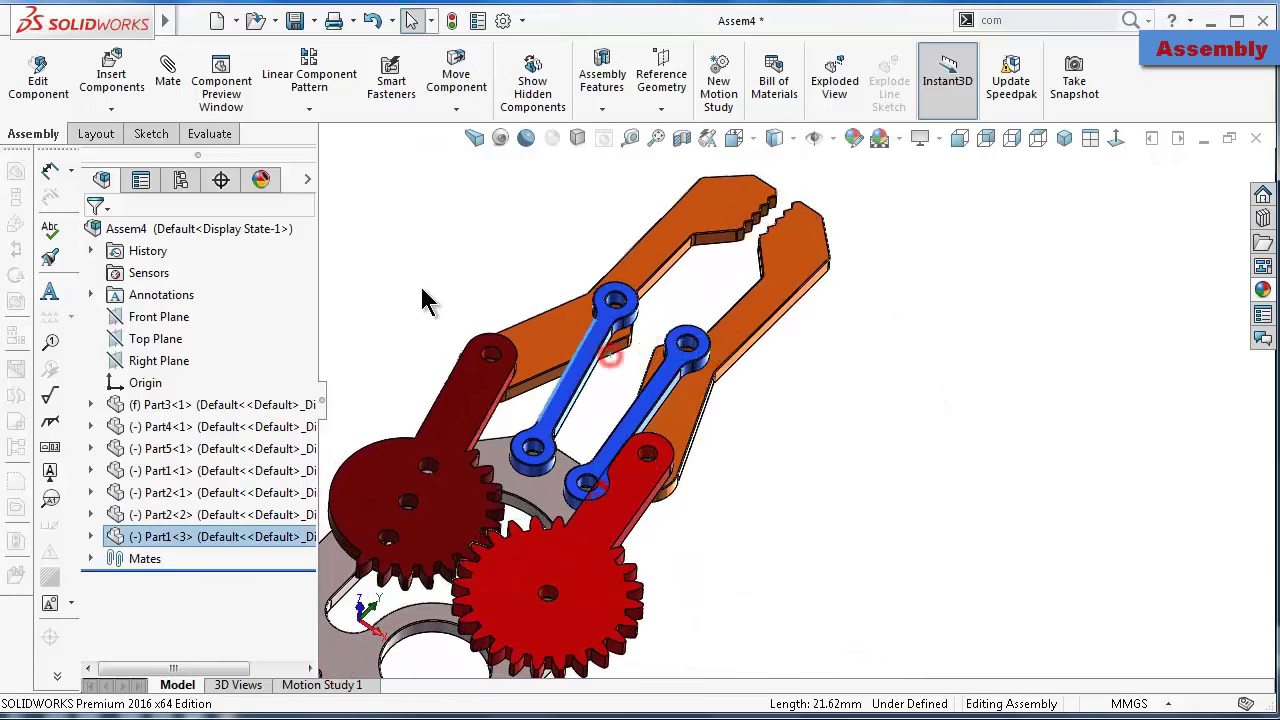
mouse_move(425, 300)
middle_down()
mouse_move(408, 313)
mouse_move(768, 440)
mouse_move(766, 470)
mouse_move(797, 525)
middle_up()
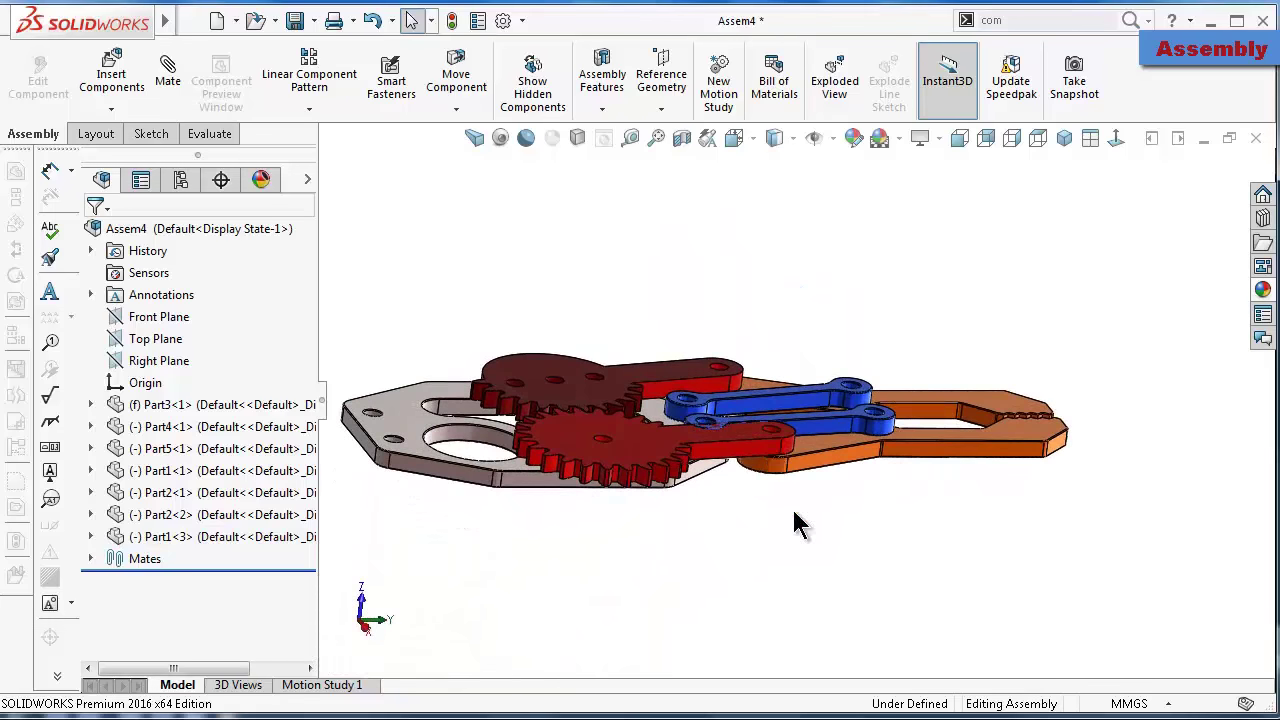
scroll(800, 480, down, 3)
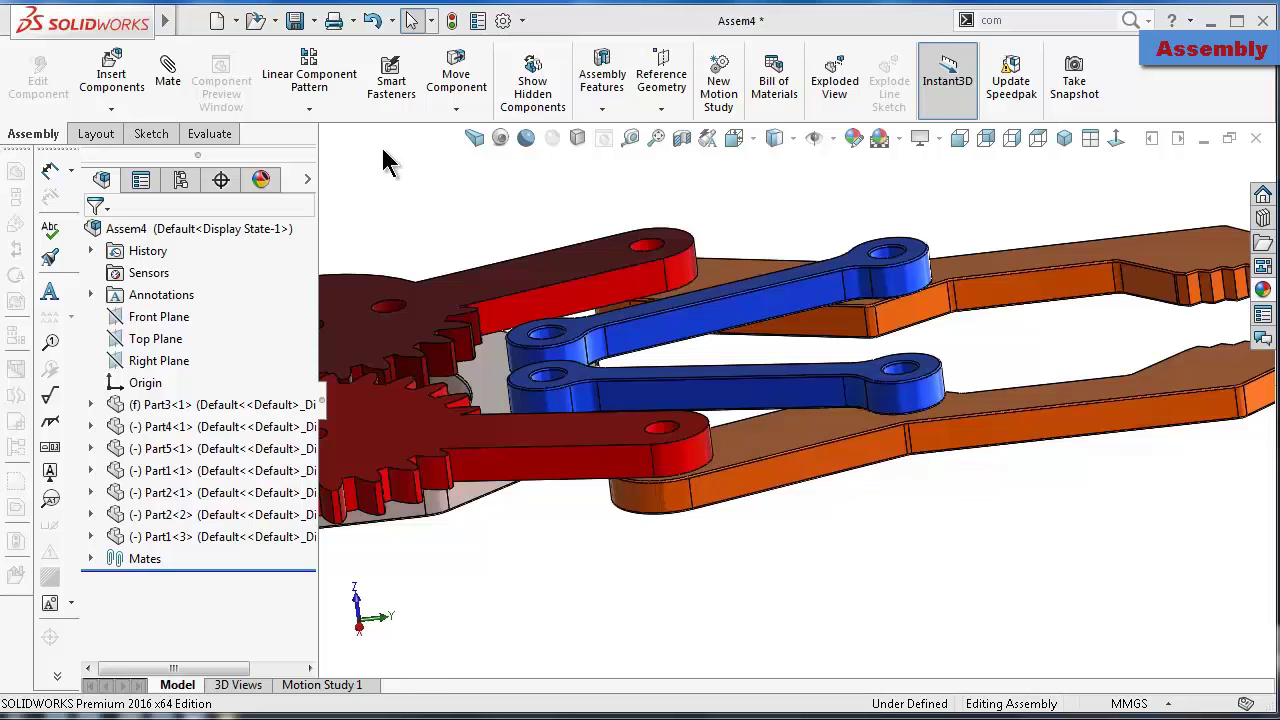
Start a linear component pattern along the red arm's edge with 3 mm spacing
click(312, 86)
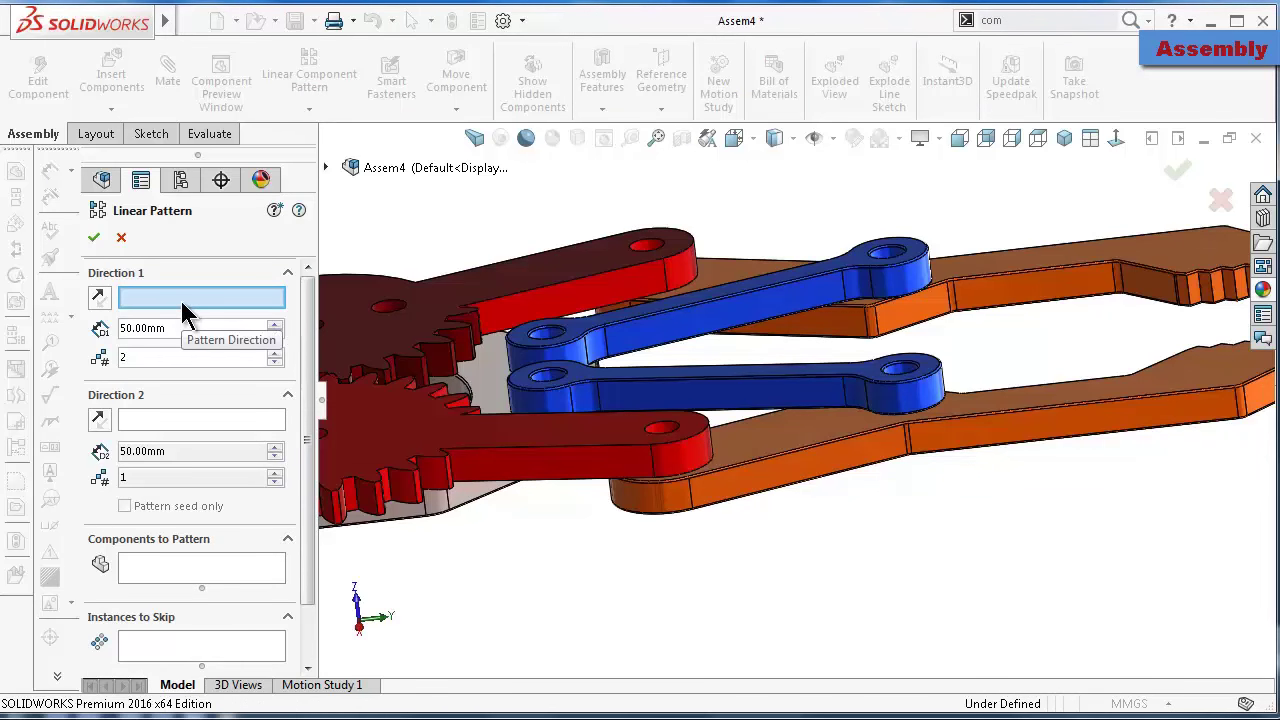
scroll(682, 470, down, 5)
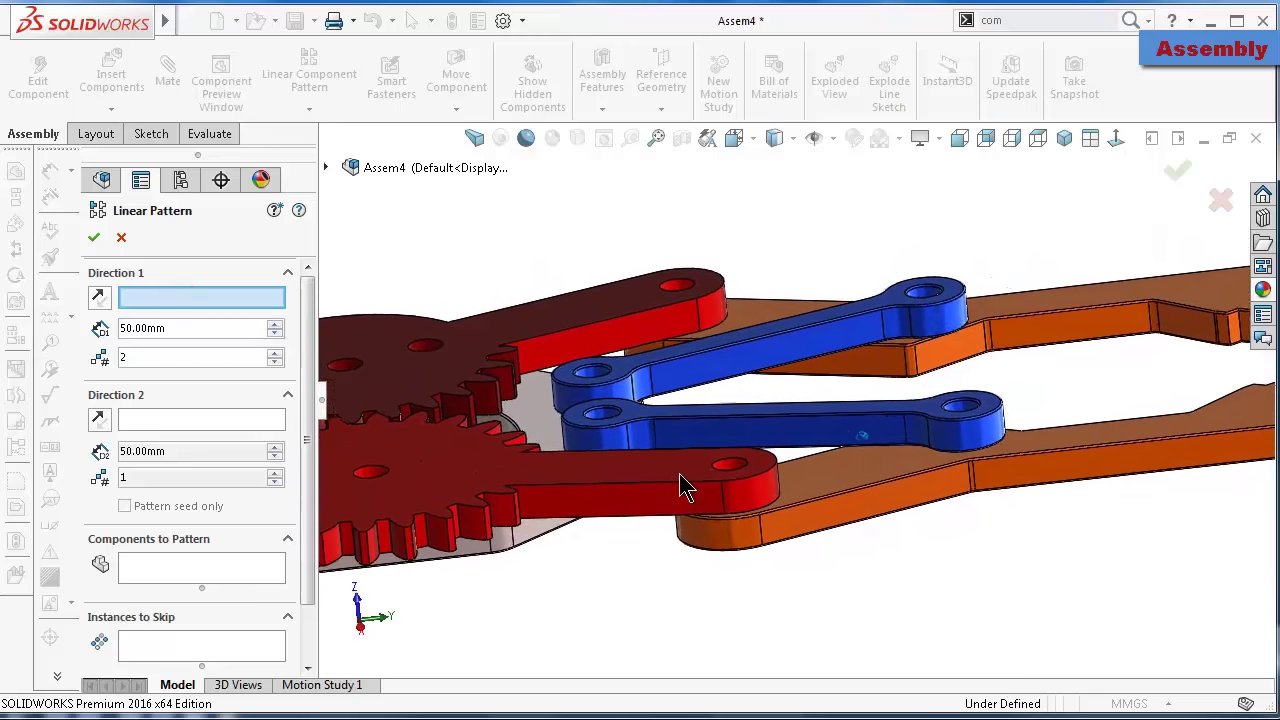
scroll(765, 505, down, 3)
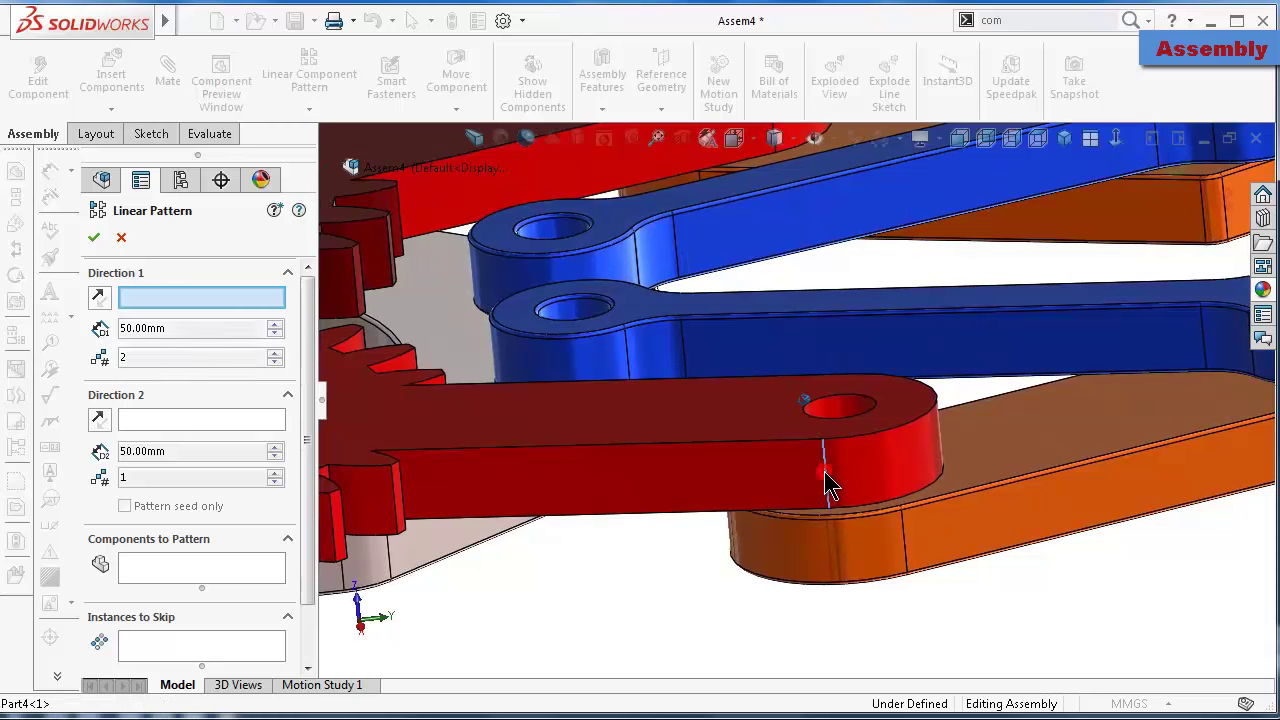
click(824, 471)
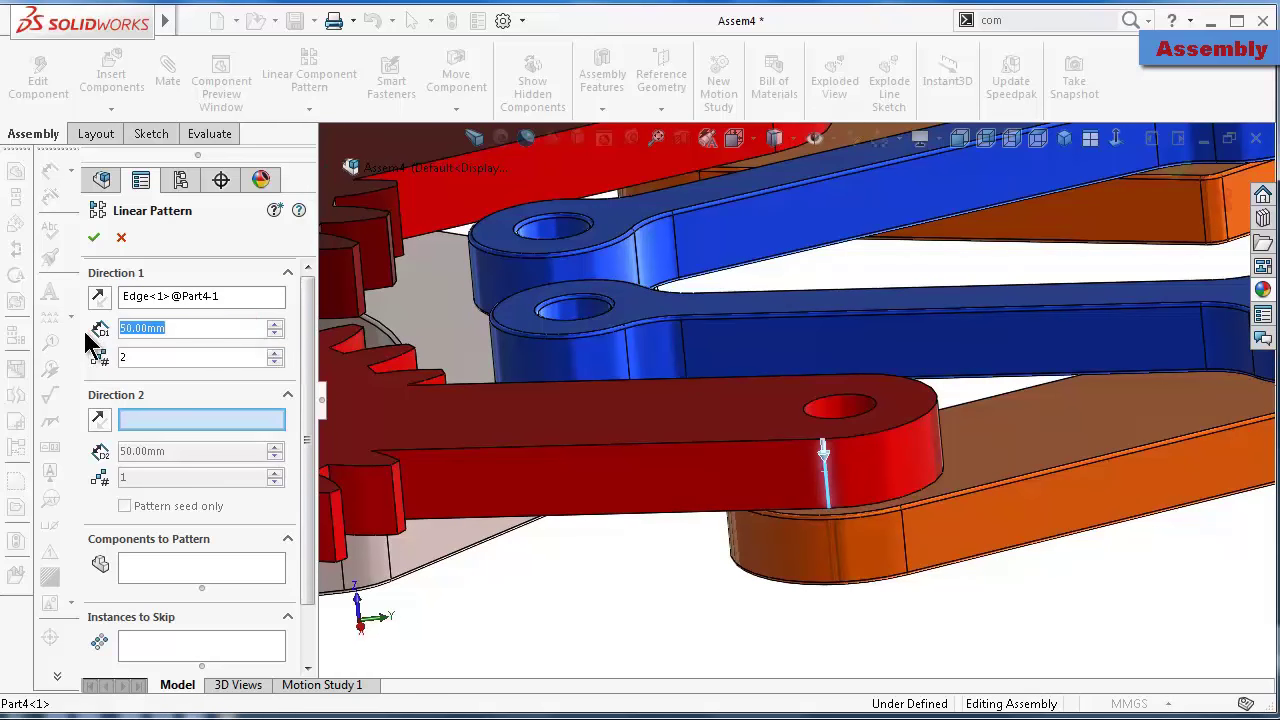
text(3)
click(60, 352)
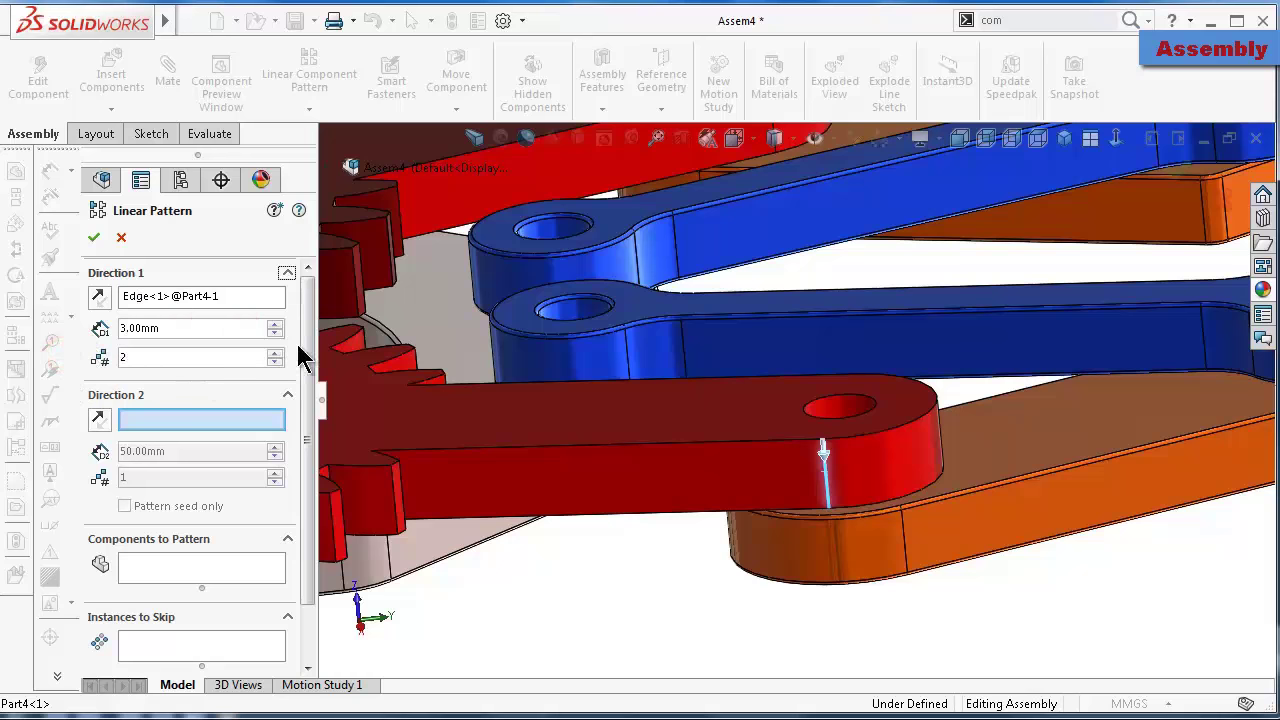
drag(310, 345, 310, 402)
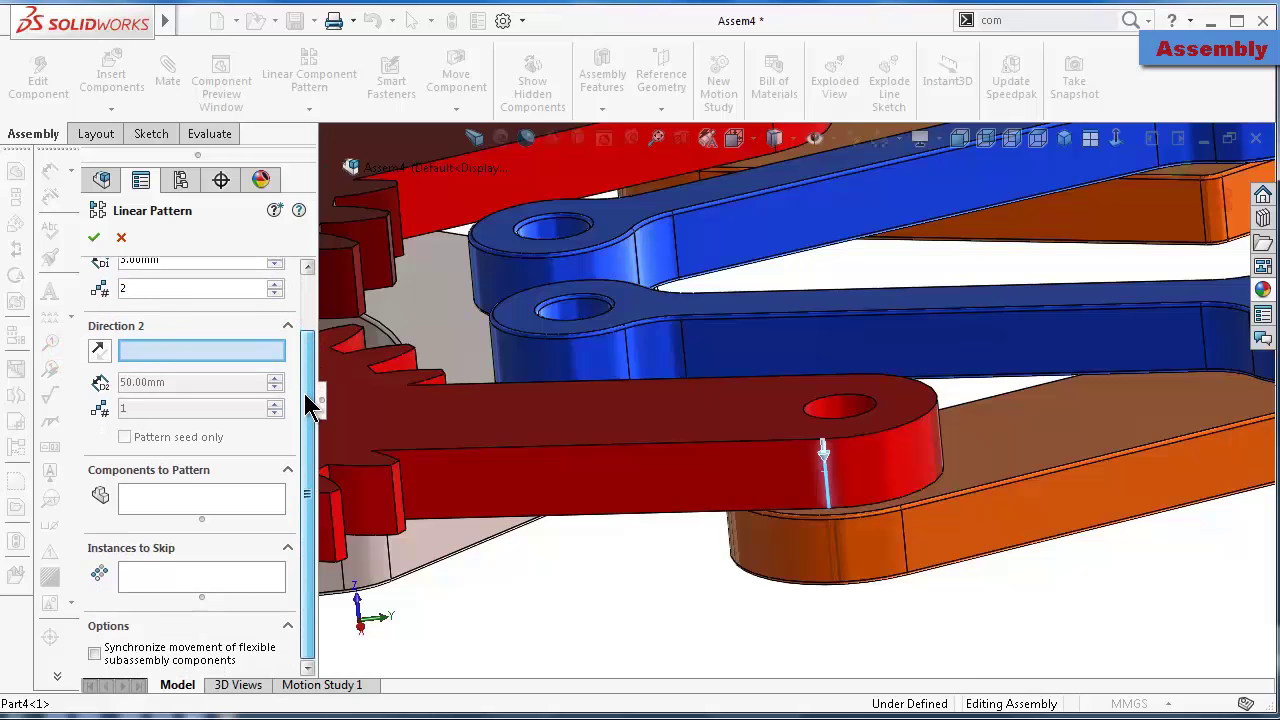
Choose both orange jaws, both blue links and the base plate as components to pattern
click(257, 500)
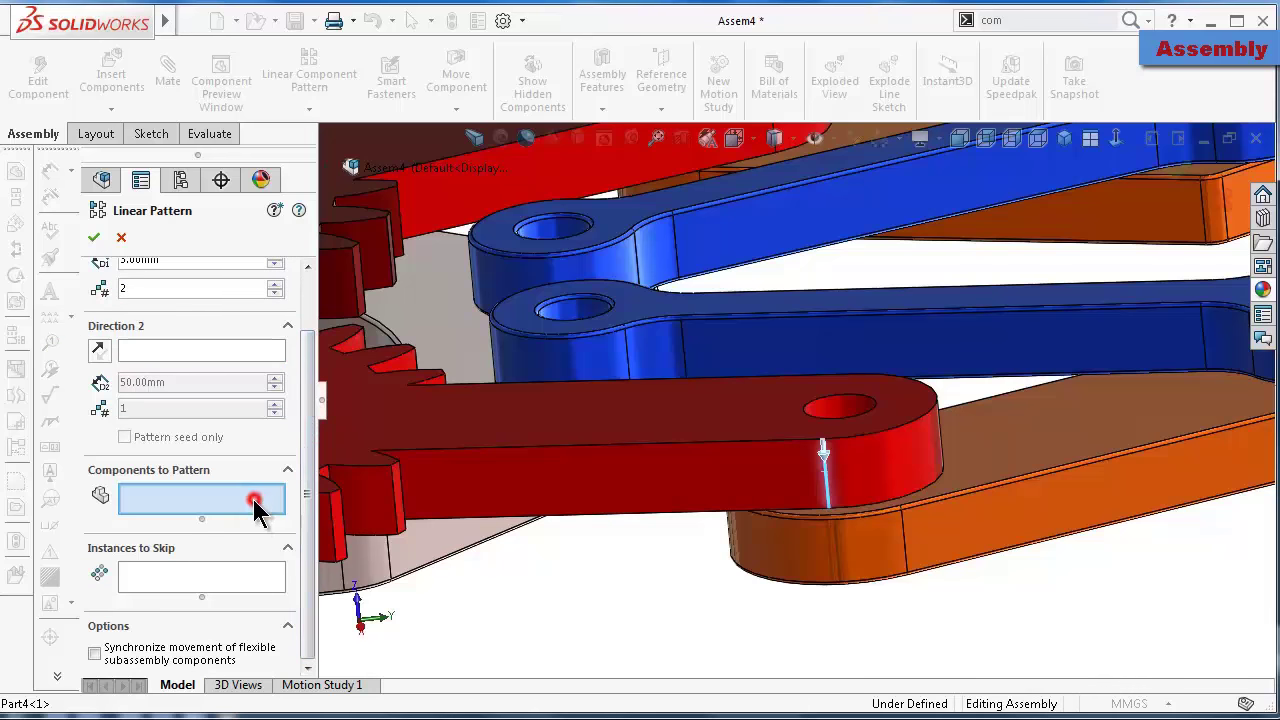
middle_drag(586, 543, 727, 540)
scroll(840, 503, up, 3)
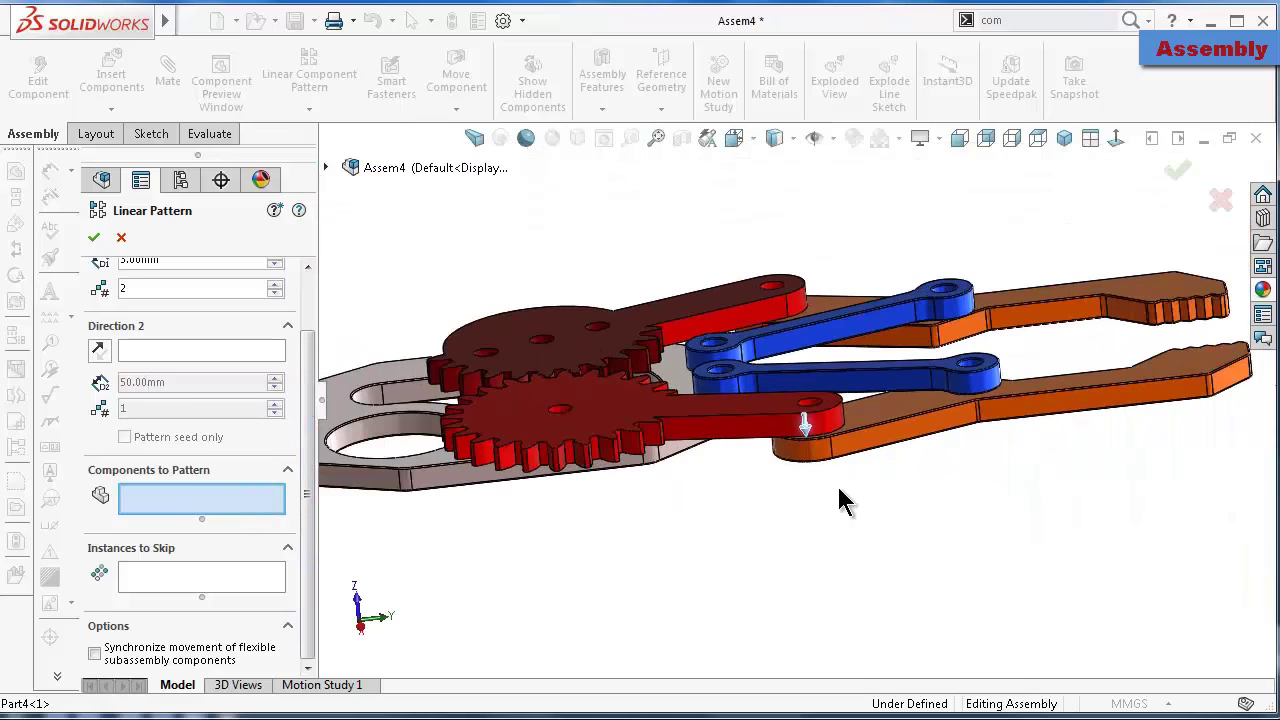
click(895, 418)
click(883, 376)
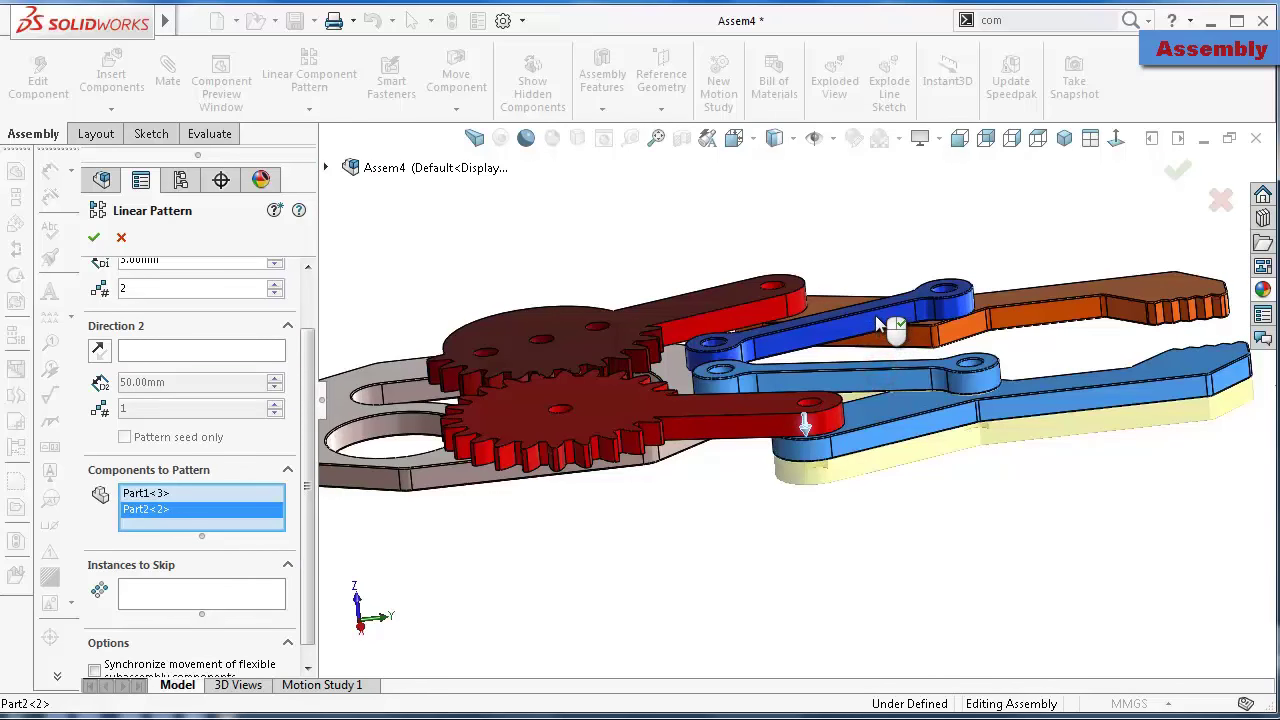
click(875, 315)
click(1062, 300)
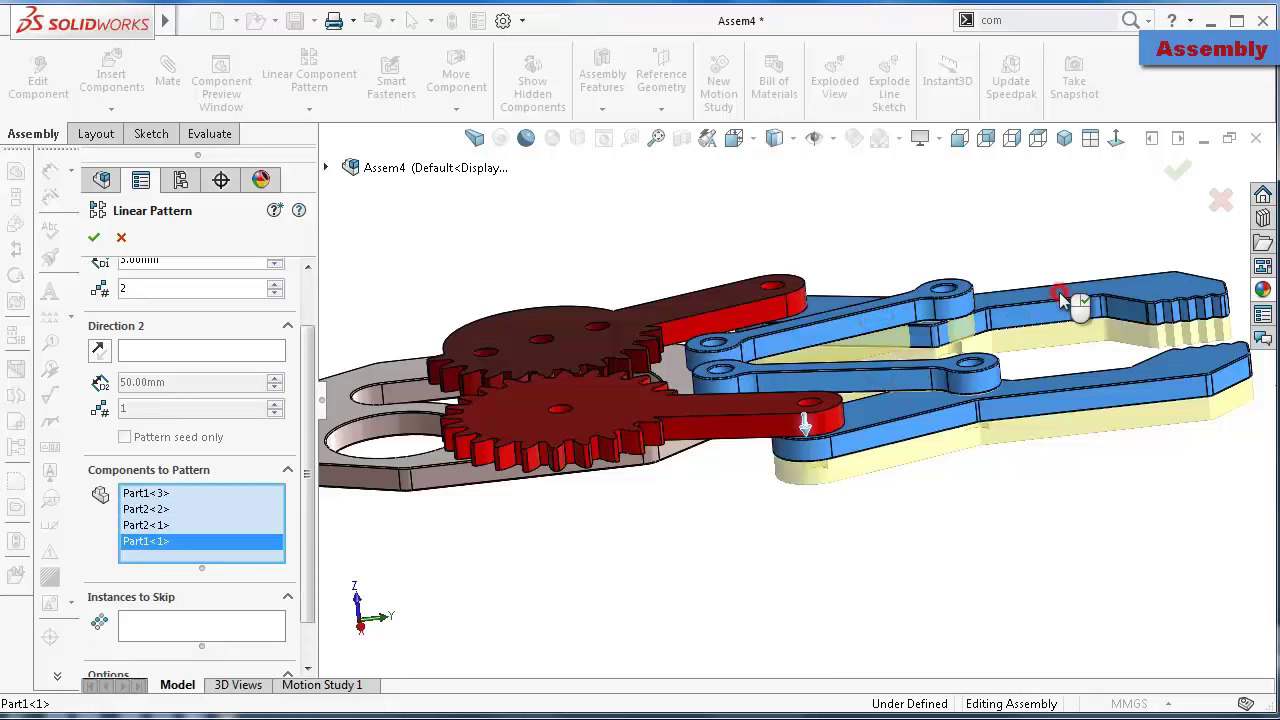
click(425, 487)
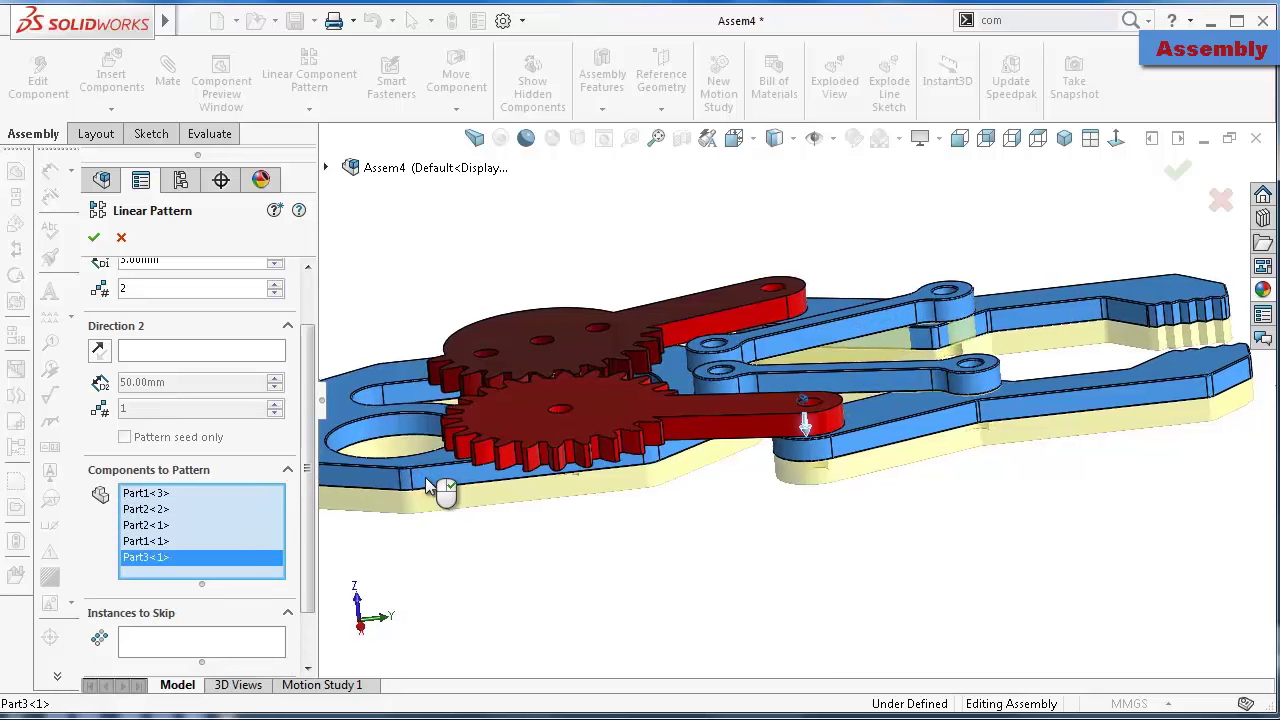
middle_drag(443, 486, 371, 423)
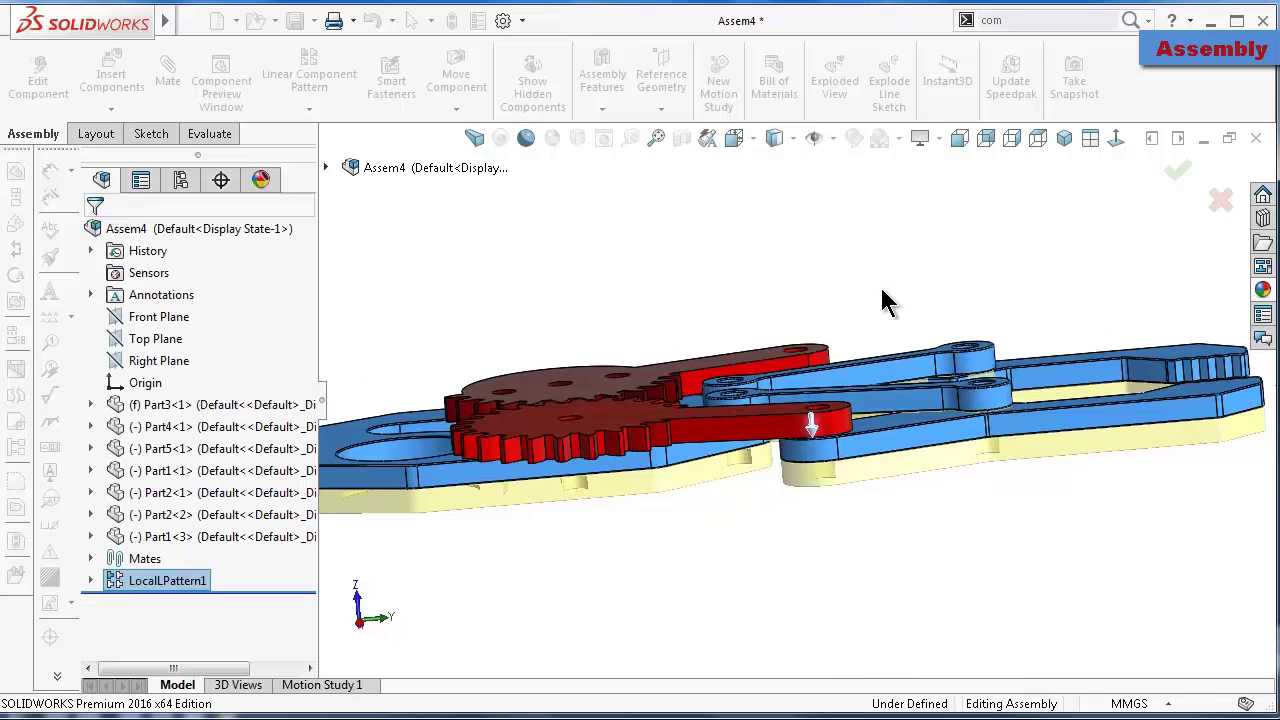
Edit LocalLPattern1 to exclude both blue links, then begin a new linear component pattern
middle_drag(875, 271, 903, 357)
mouse_move(900, 355)
mouse_down()
mouse_move(912, 355)
mouse_move(912, 420)
mouse_up()
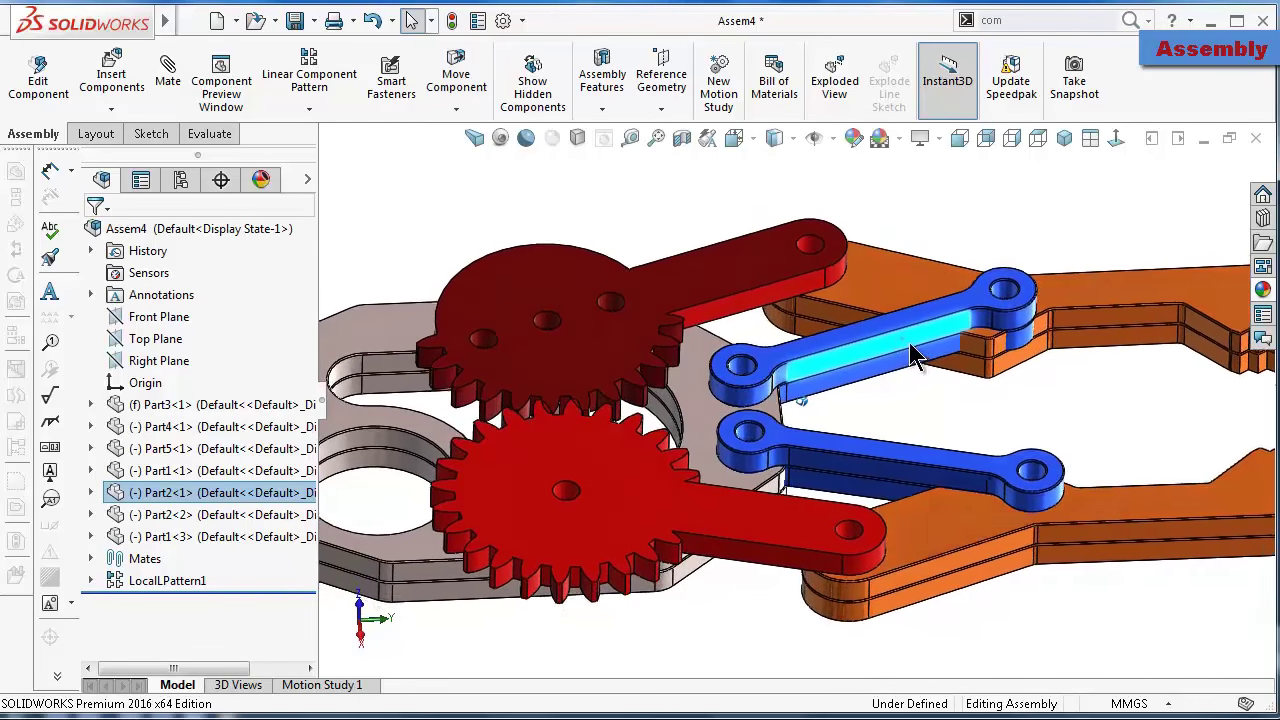
key(Up)
key(Up)
key(Up)
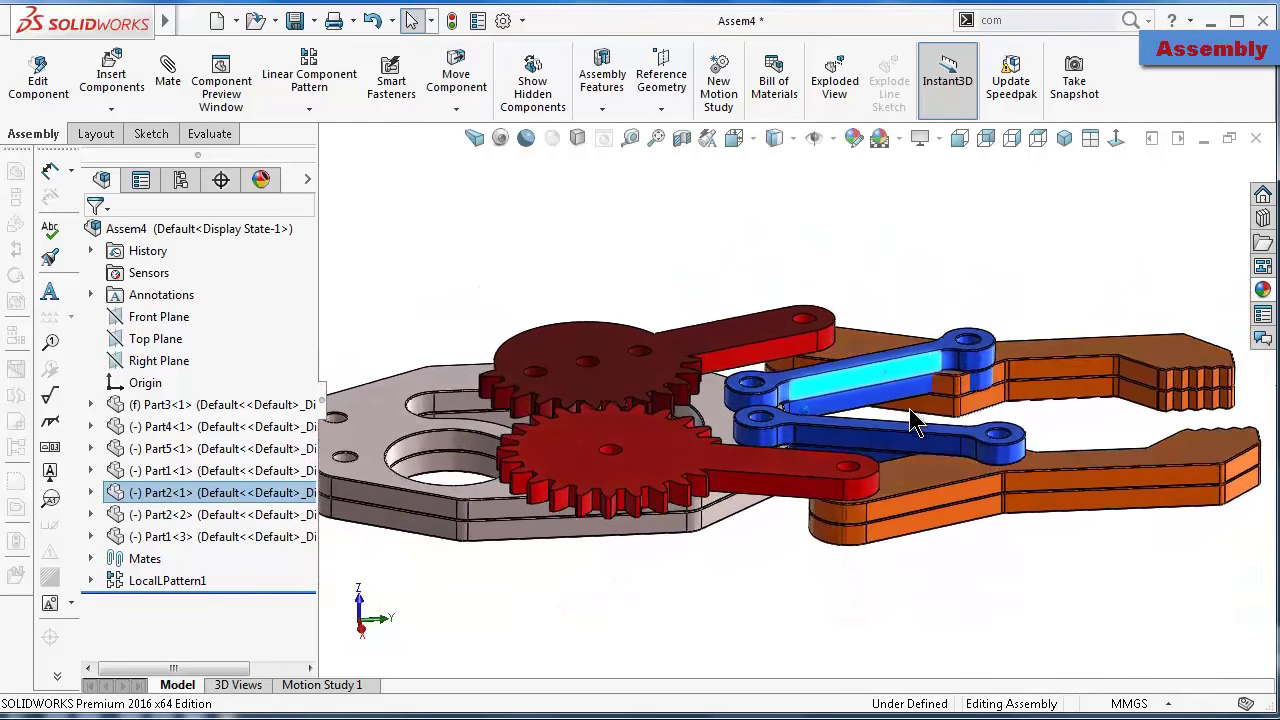
click(140, 580)
click(145, 518)
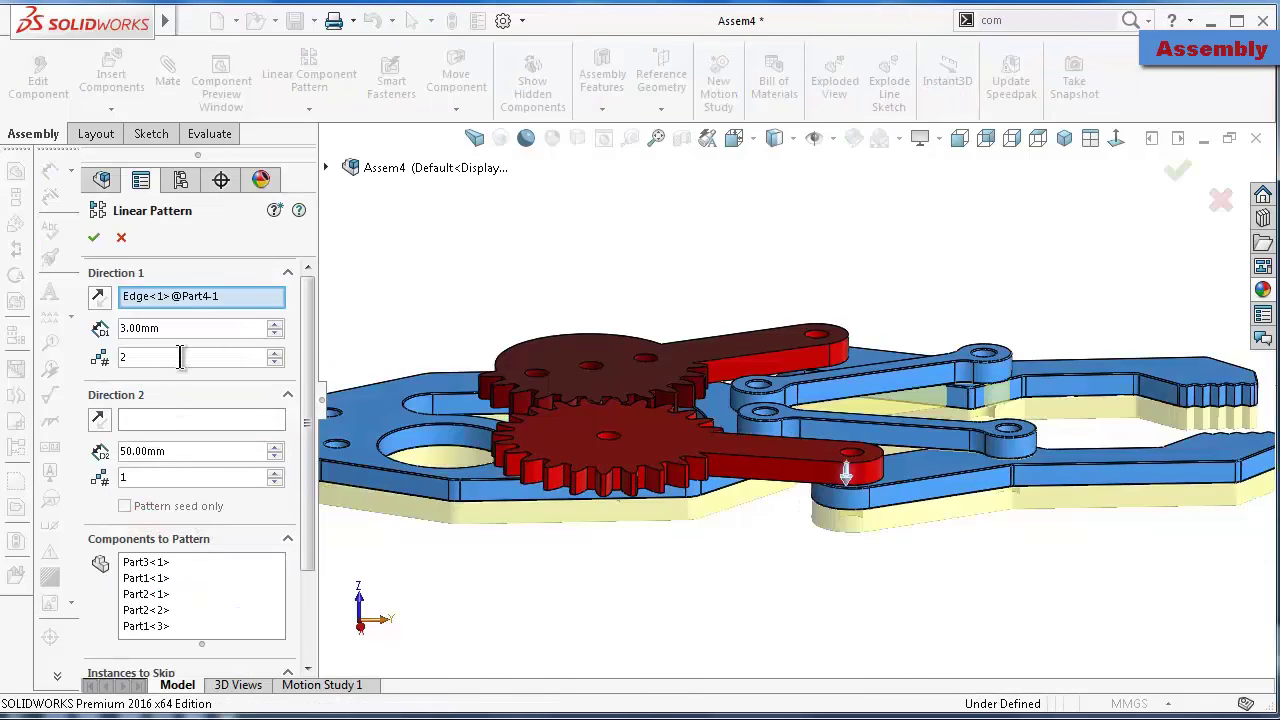
click(165, 580)
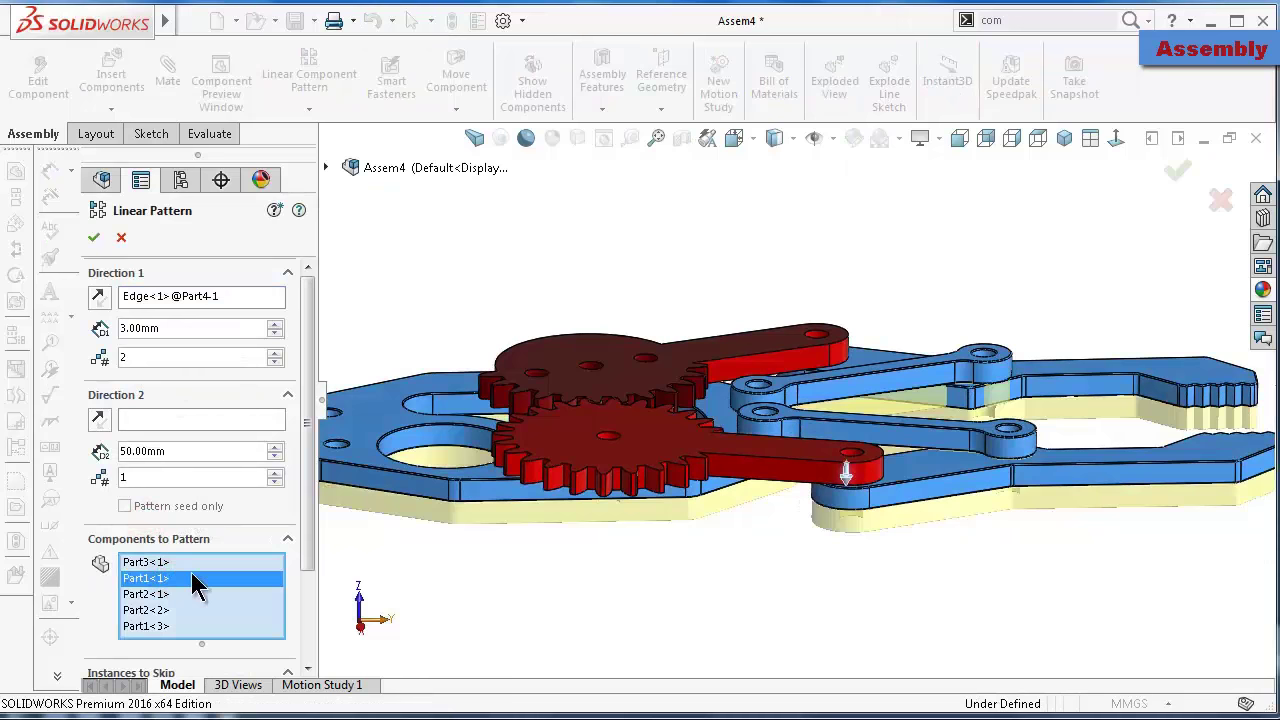
click(849, 432)
click(846, 385)
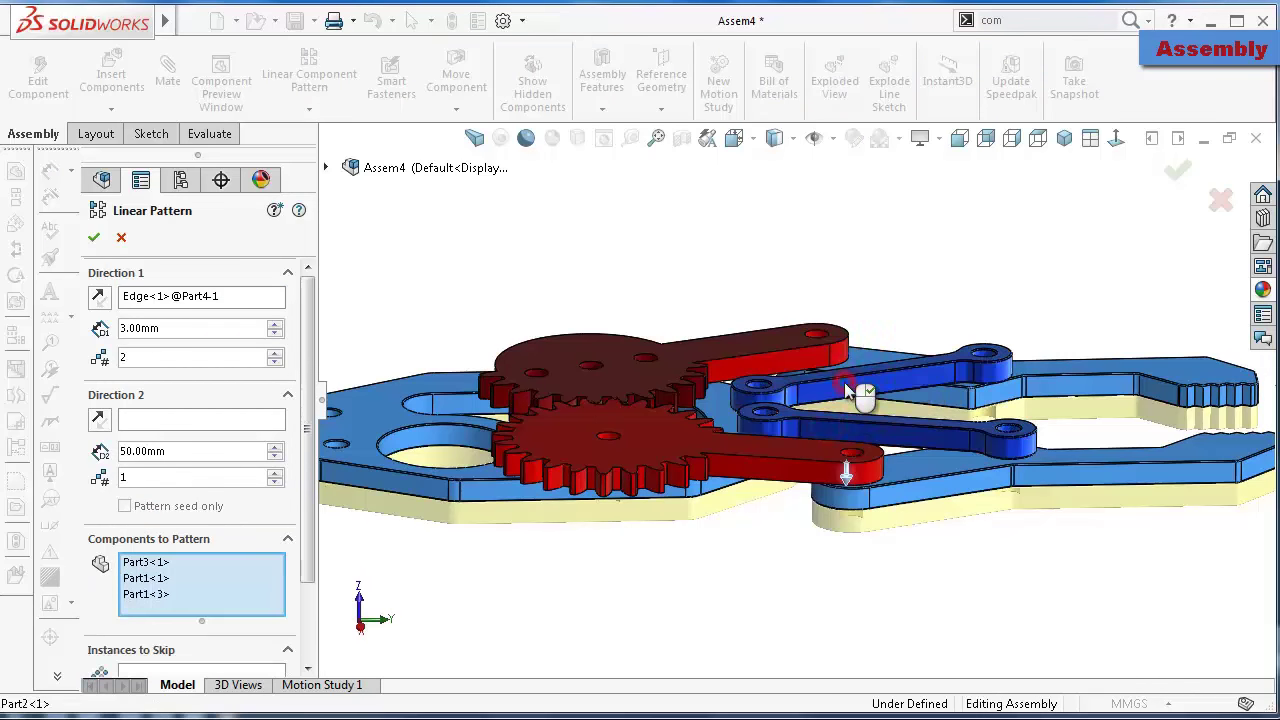
click(1170, 175)
key(f)
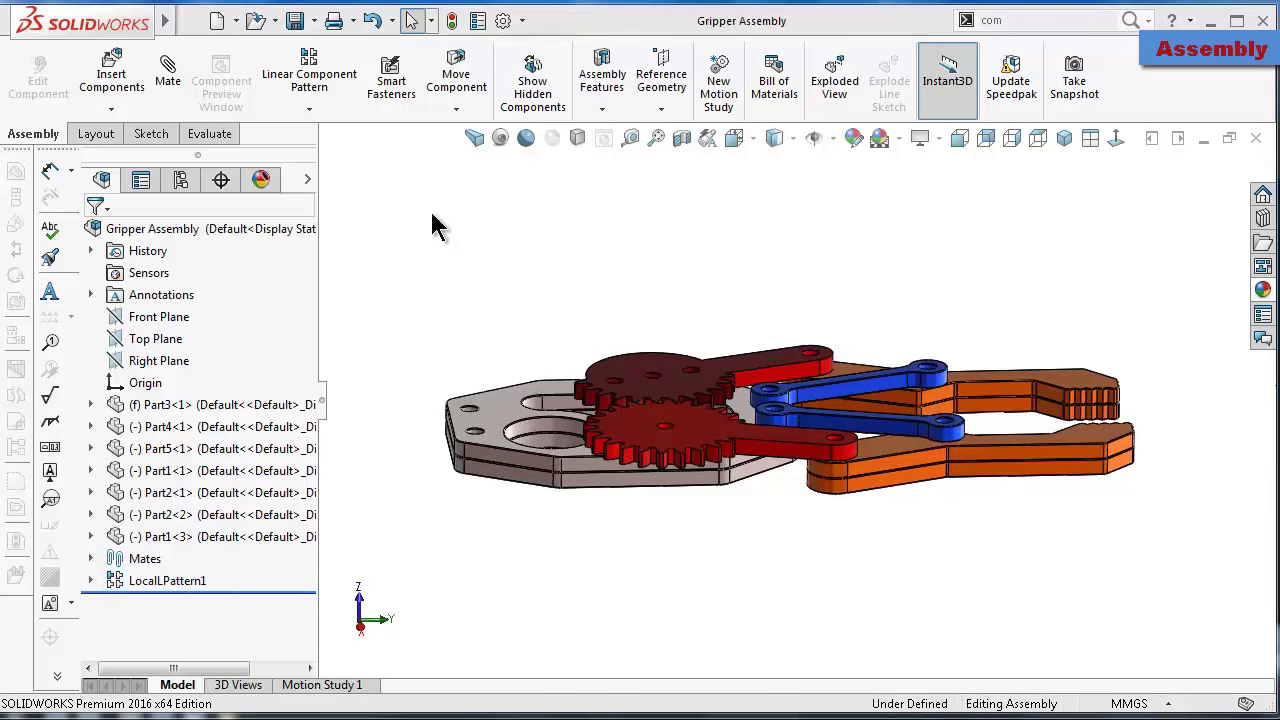
click(318, 84)
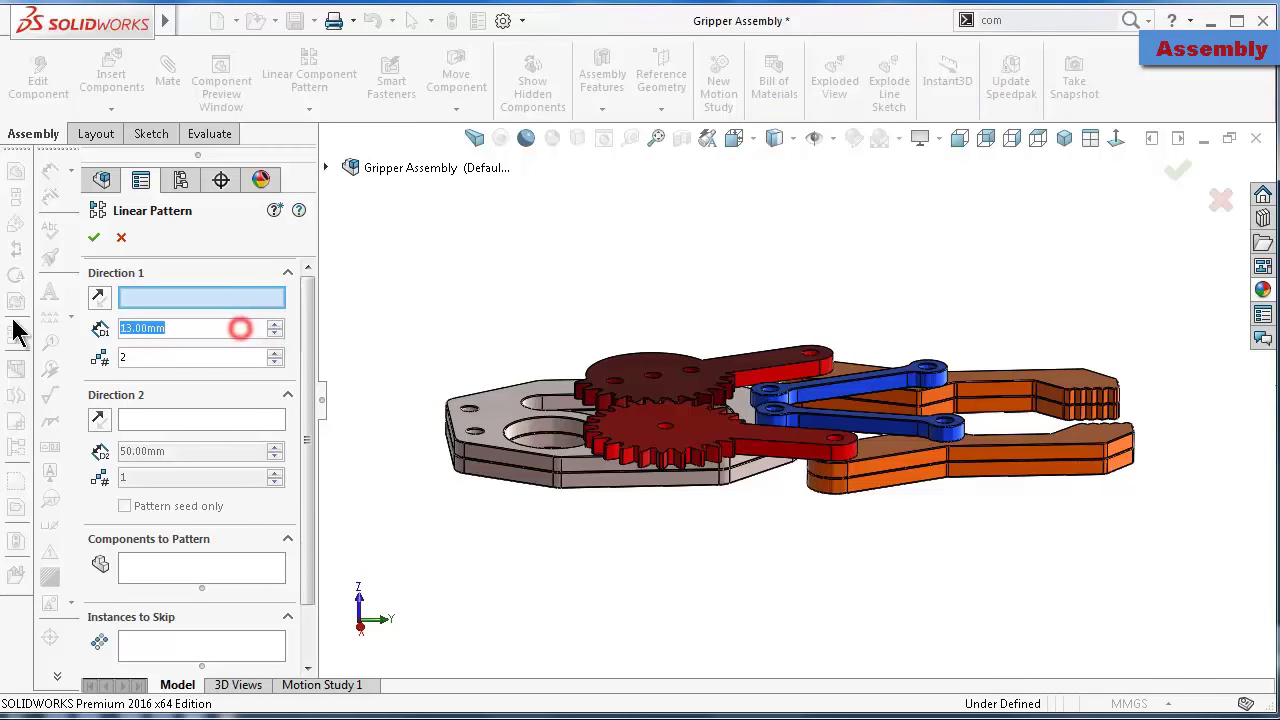
Select both blue links, Part2<1> and Part2<2>, as components for the new pattern
text(3)
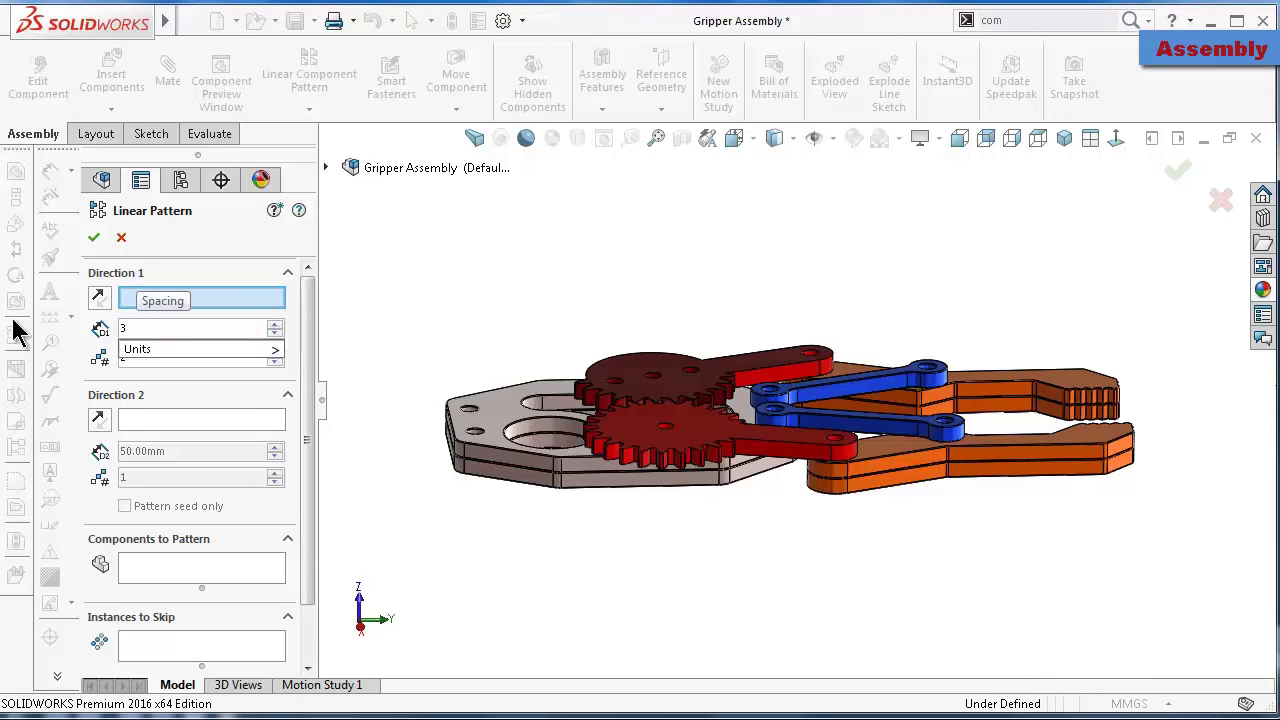
key(BackSpace)
text(6)
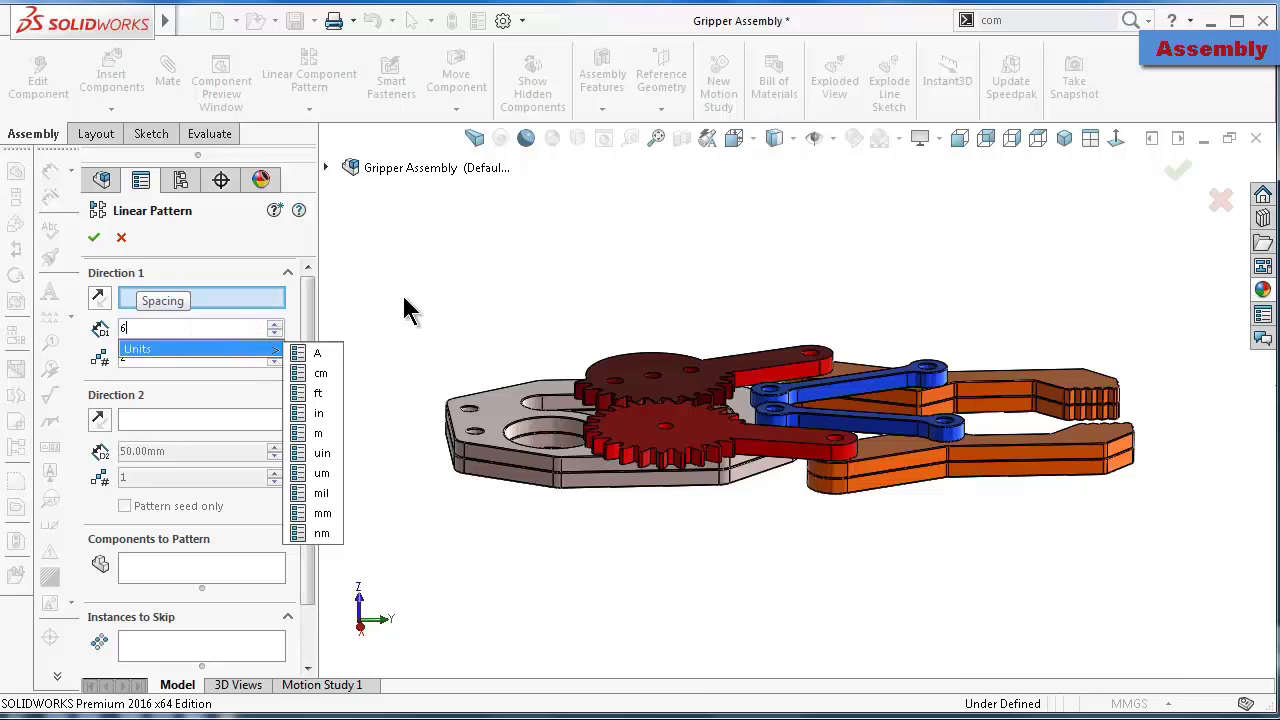
click(404, 296)
click(173, 566)
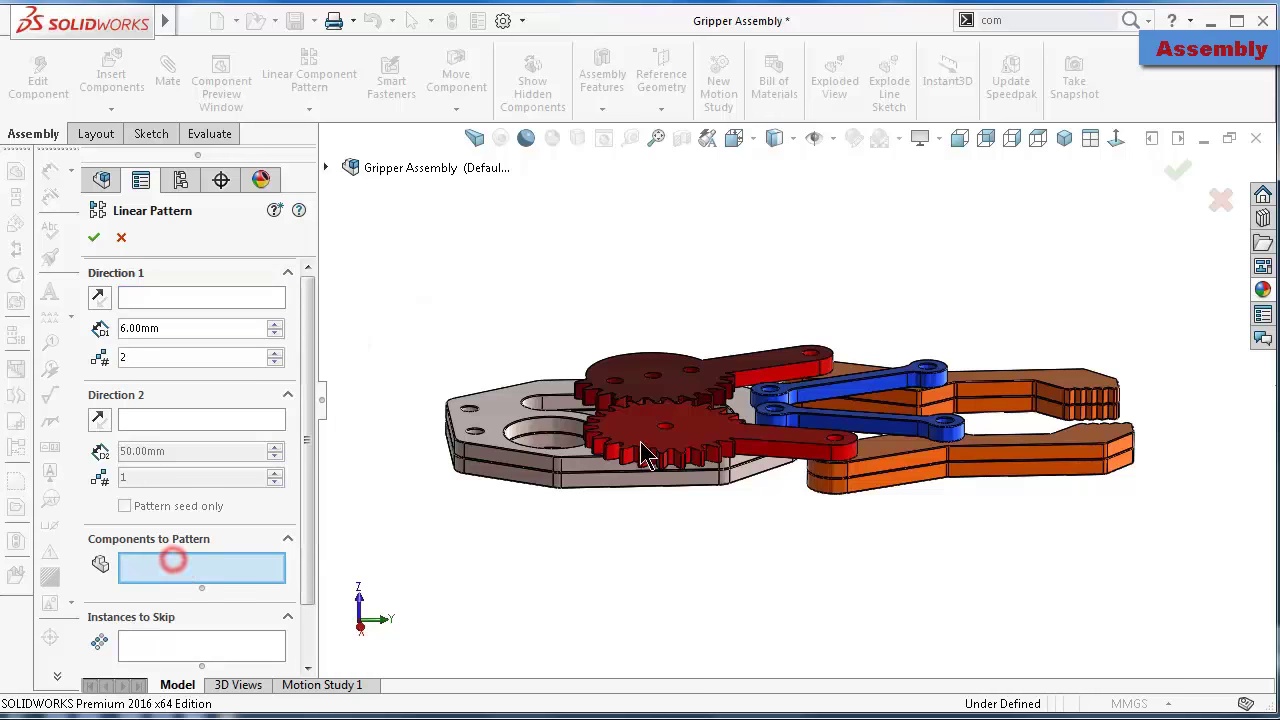
click(820, 424)
click(825, 392)
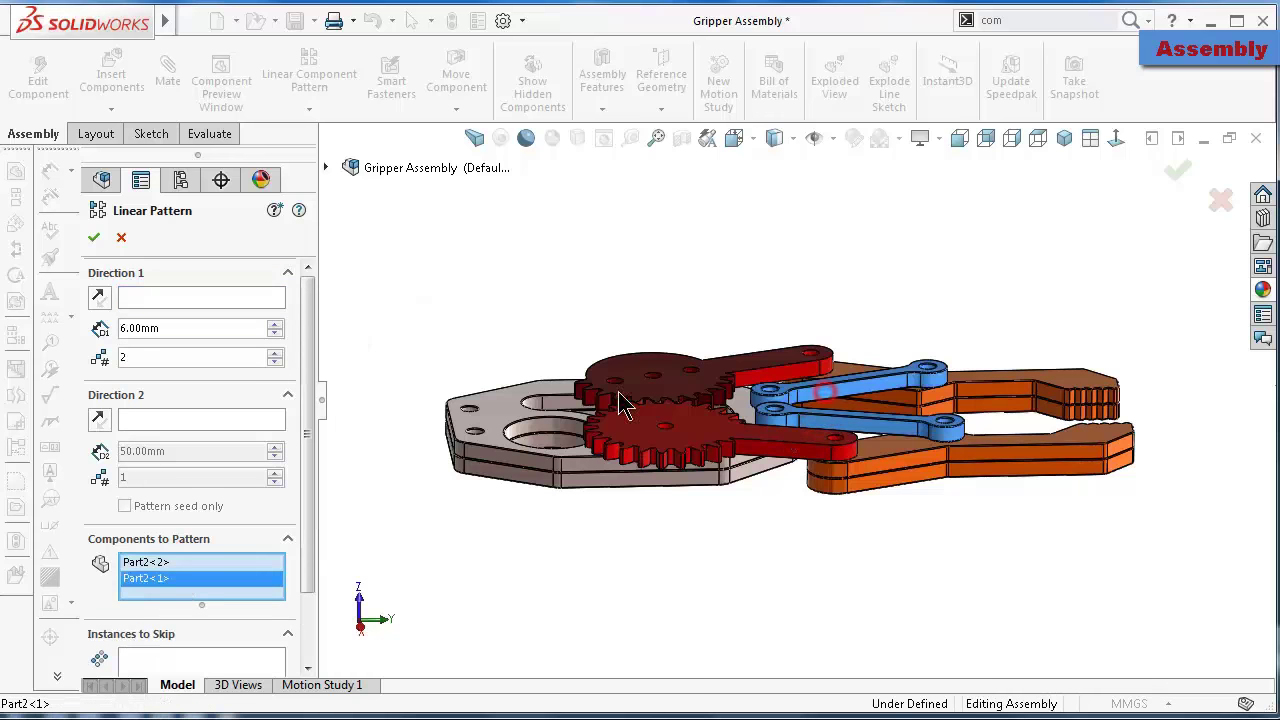
click(236, 297)
scroll(443, 371, down, 5)
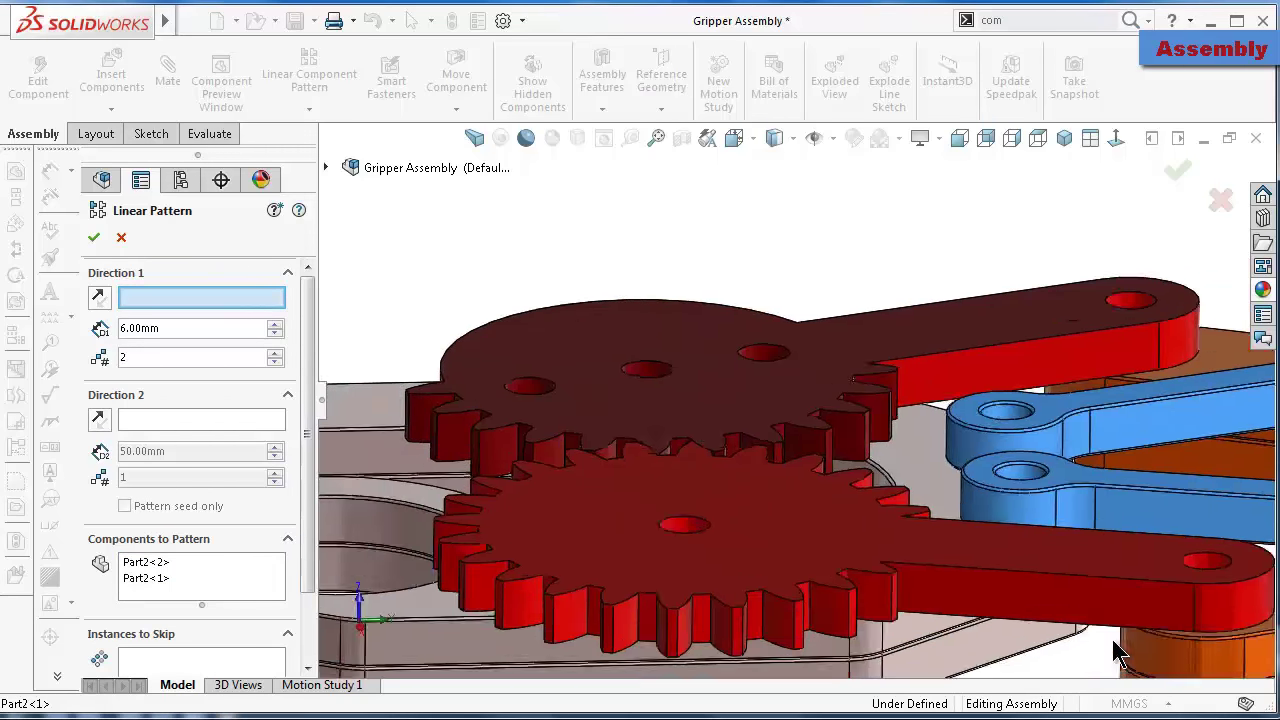
scroll(1090, 535, down, 2)
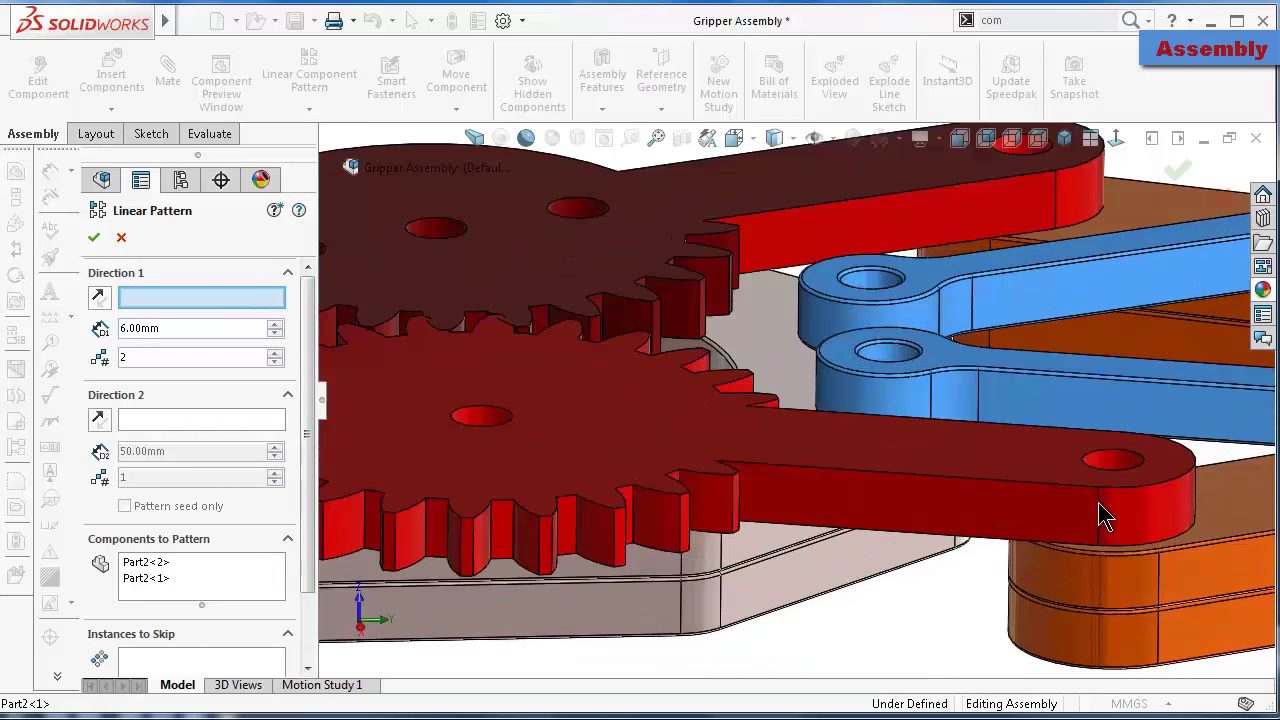
click(1099, 502)
scroll(1027, 565, up, 3)
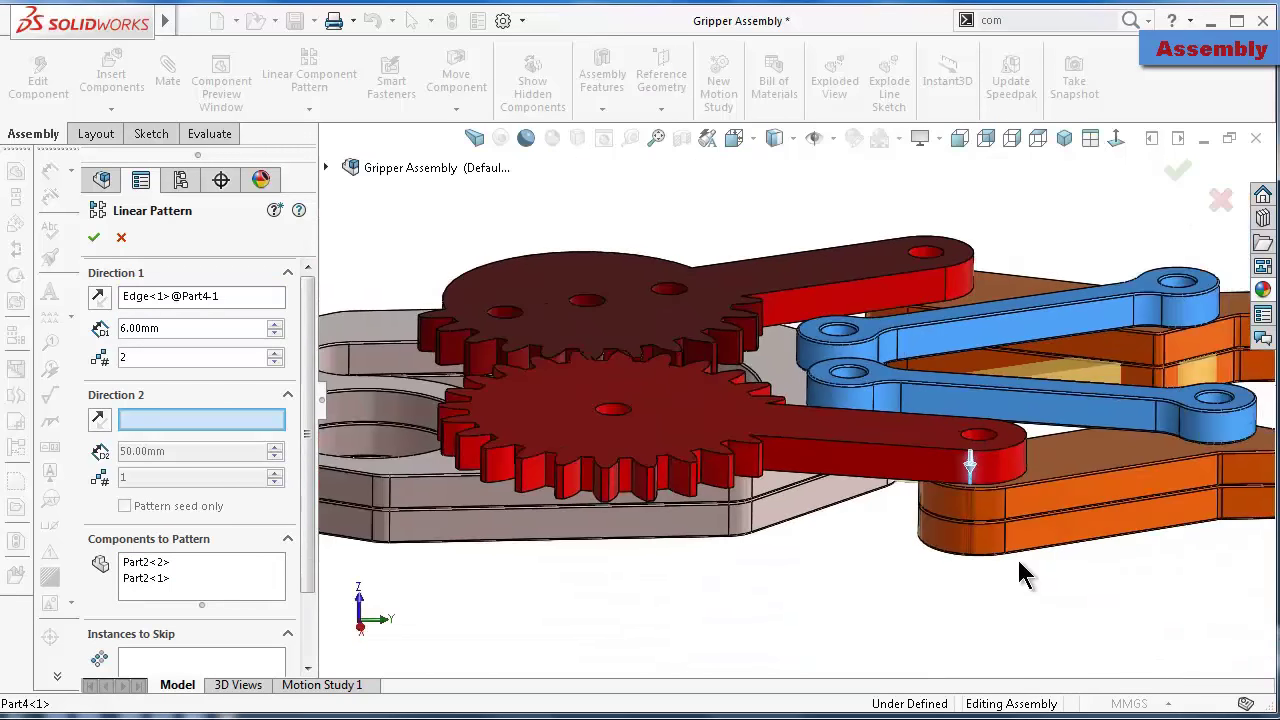
key(Up)
key(Up)
key(Up)
key(Up)
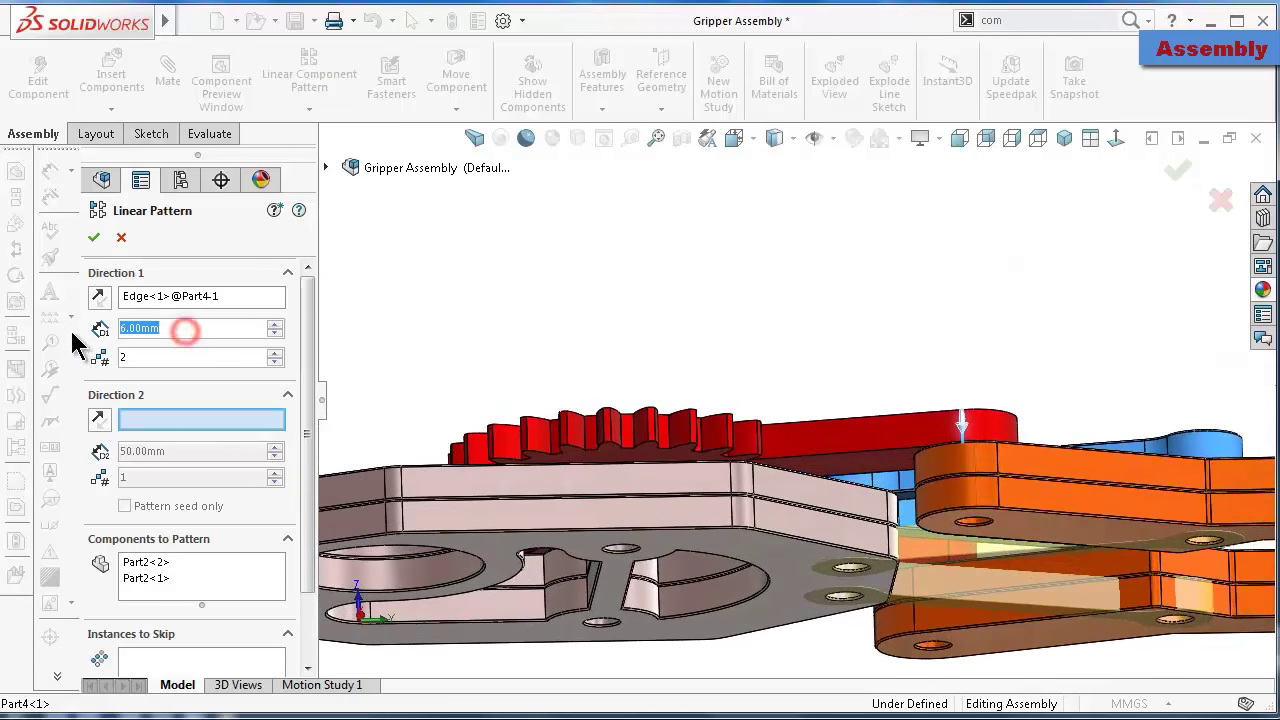
text(9)
key(Return)
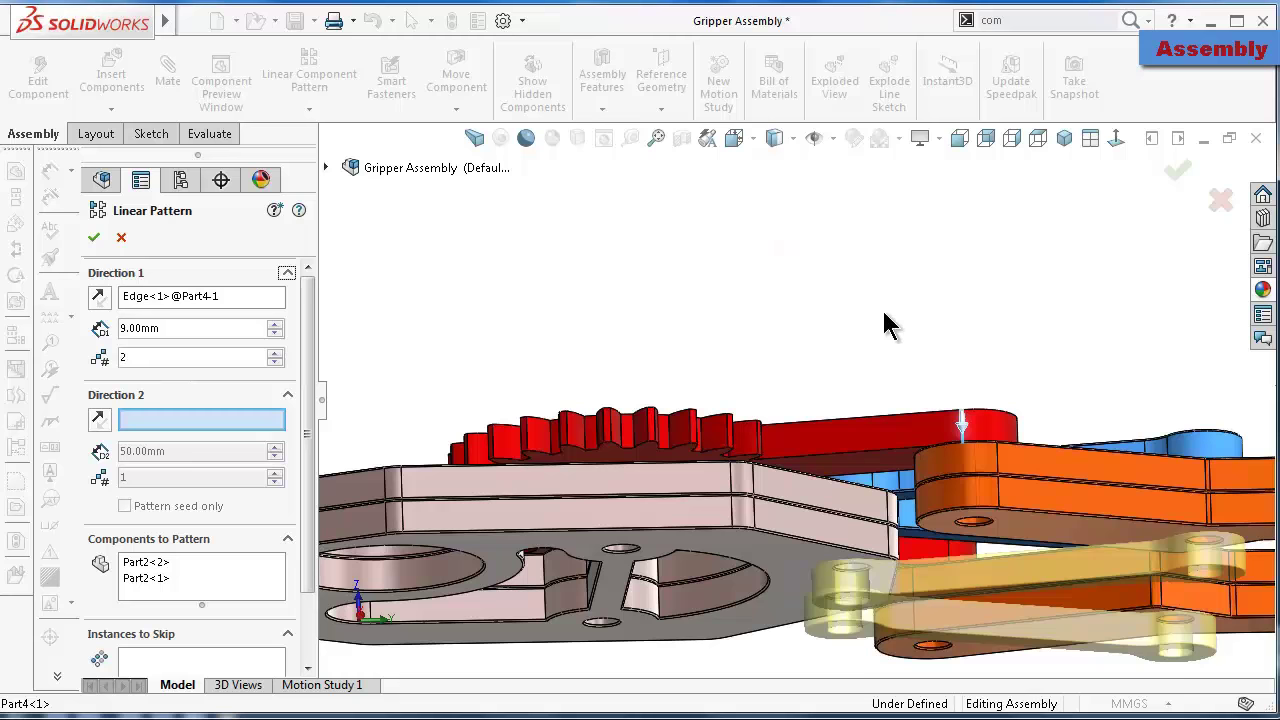
Finish LocalLPattern2 and inspect the copied blue links from several angles
key(Down)
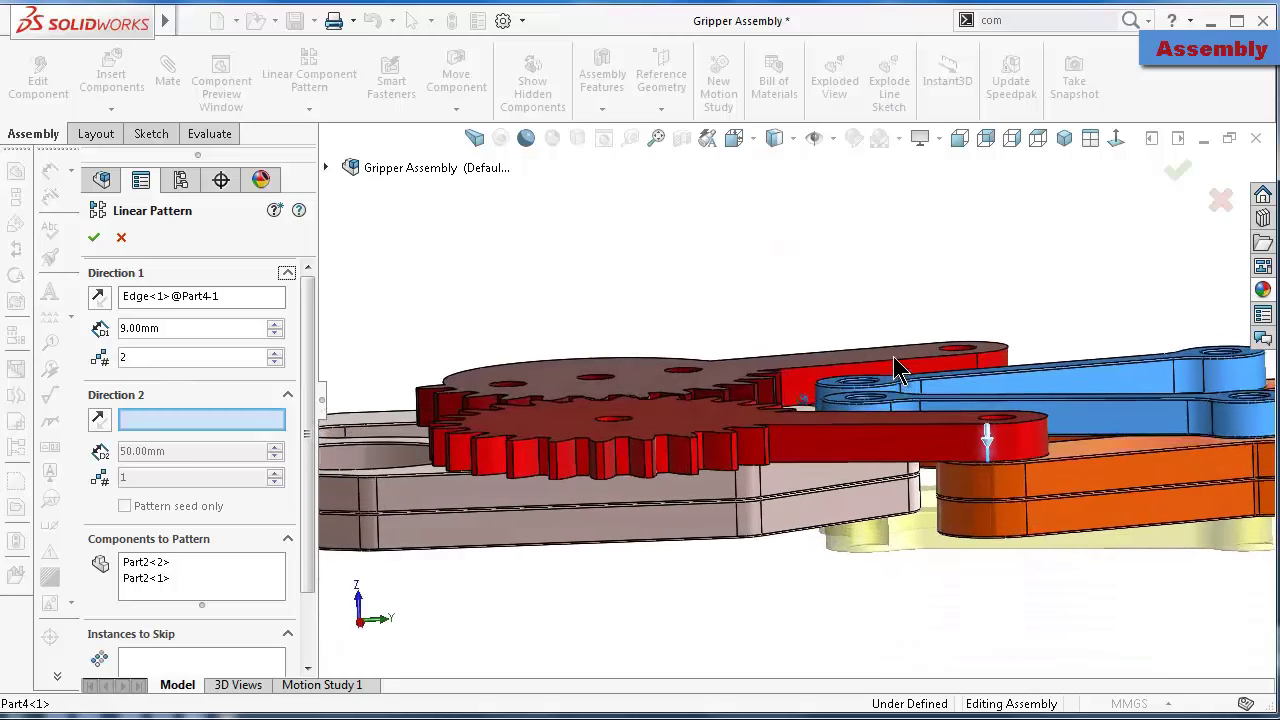
key(Up)
key(Down)
key(Down)
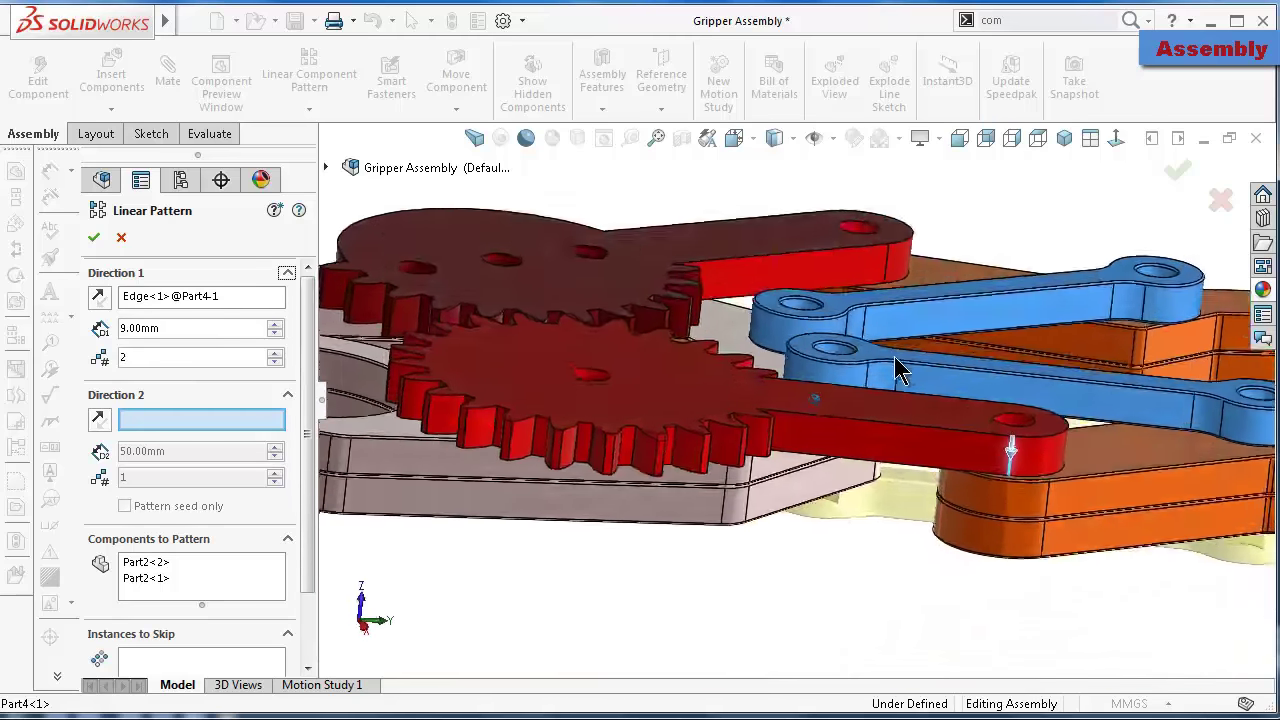
key(Down)
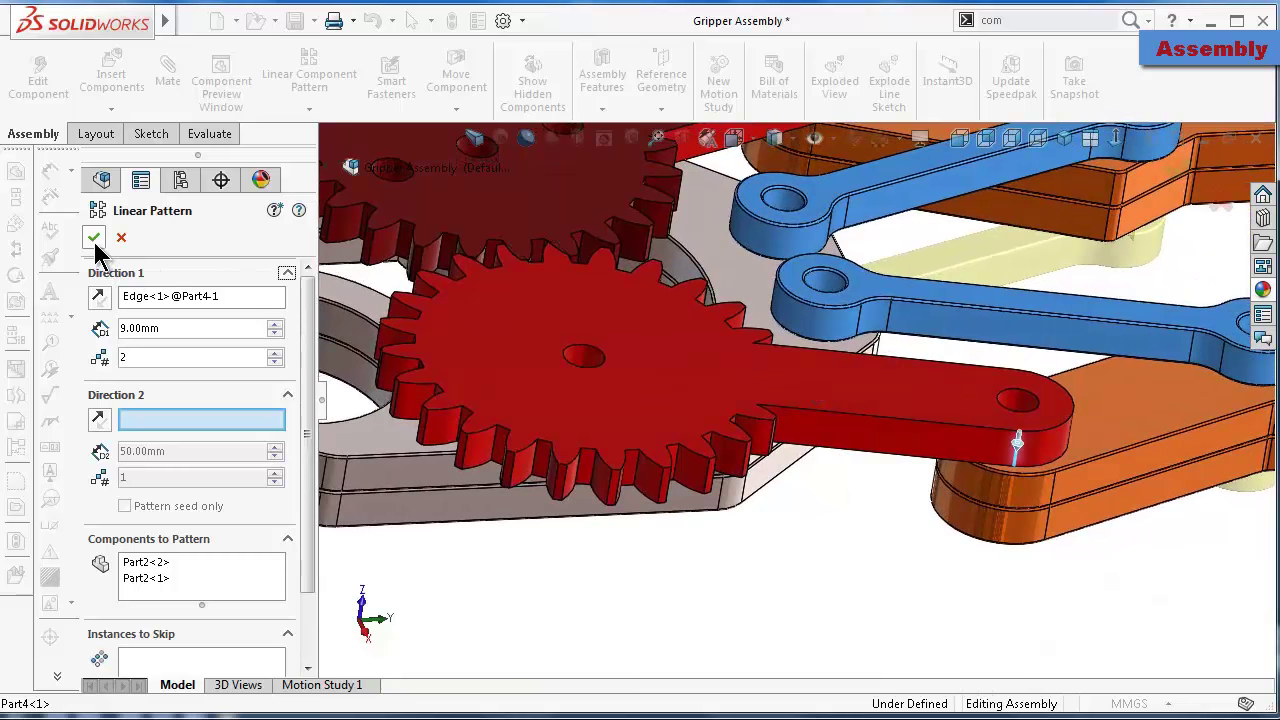
key(f)
key(Up)
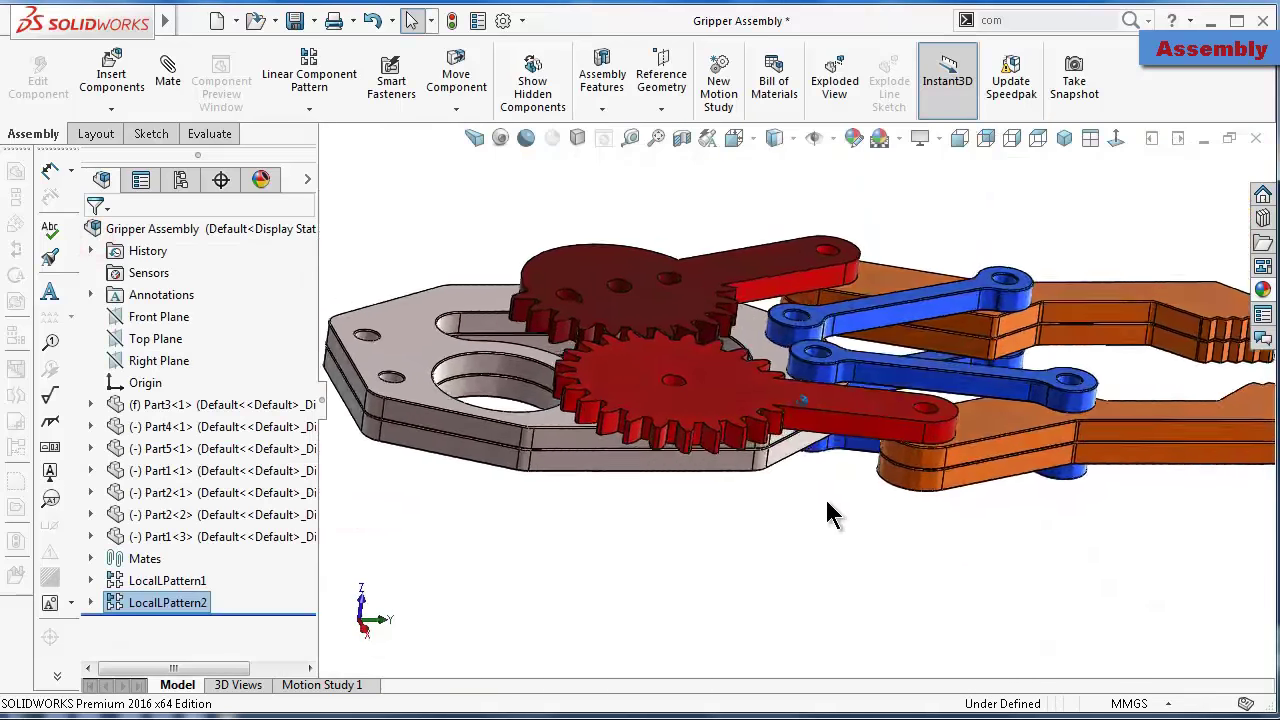
key(Up)
key(Up)
Drag the blue link to flex the gripper mechanism and check its motion
key(Down)
key(Down)
key(Down)
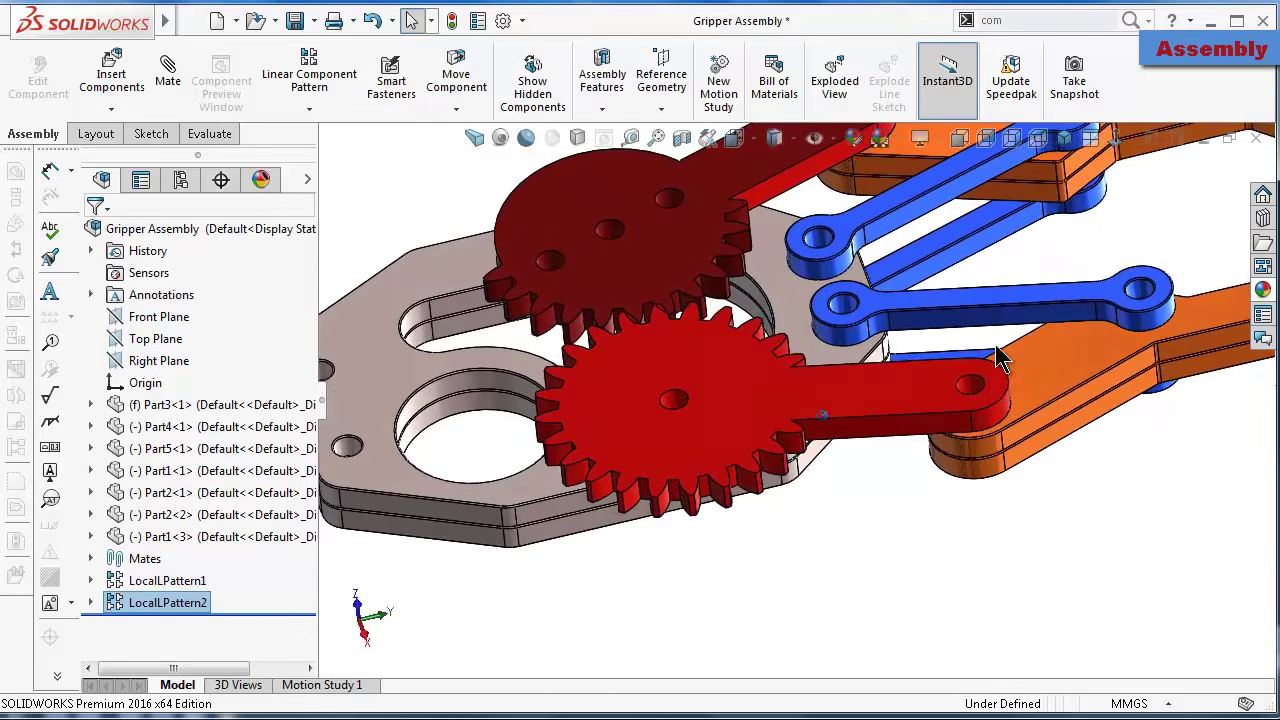
drag(1043, 312, 1015, 368)
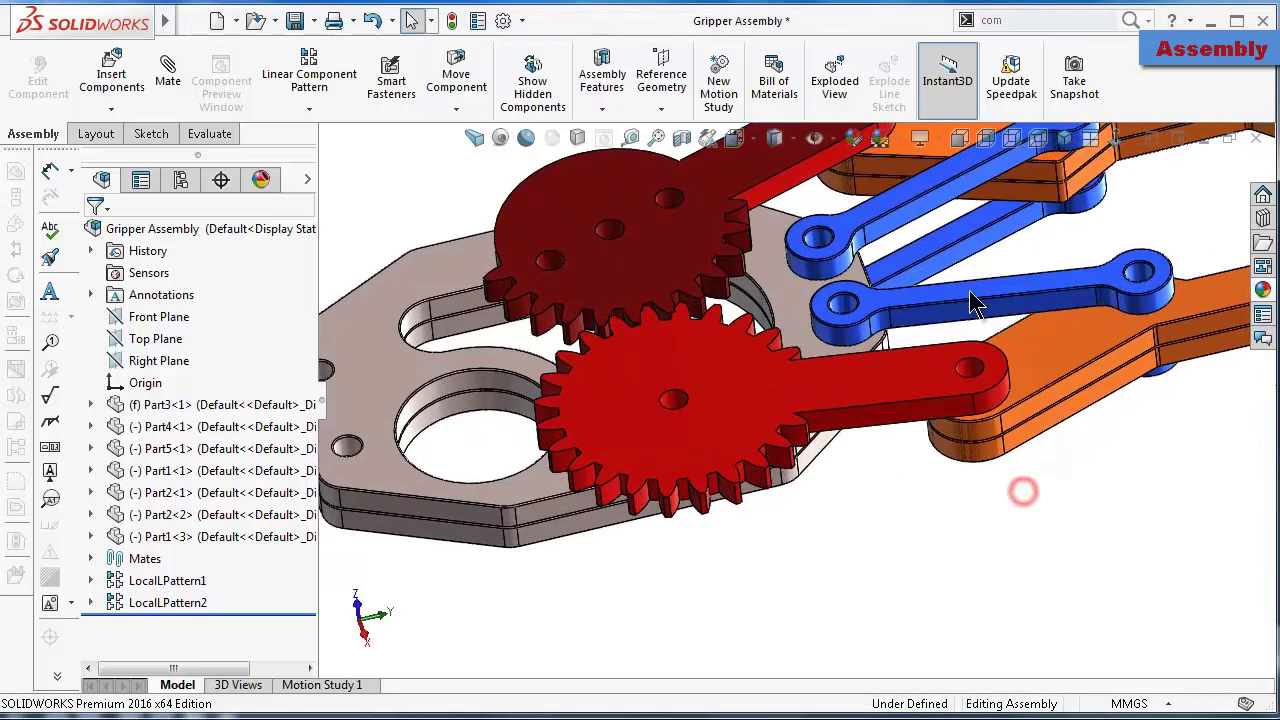
drag(971, 300, 831, 216)
Start a Copy with Mates operation on the upper blue link, Part2-1
click(831, 216)
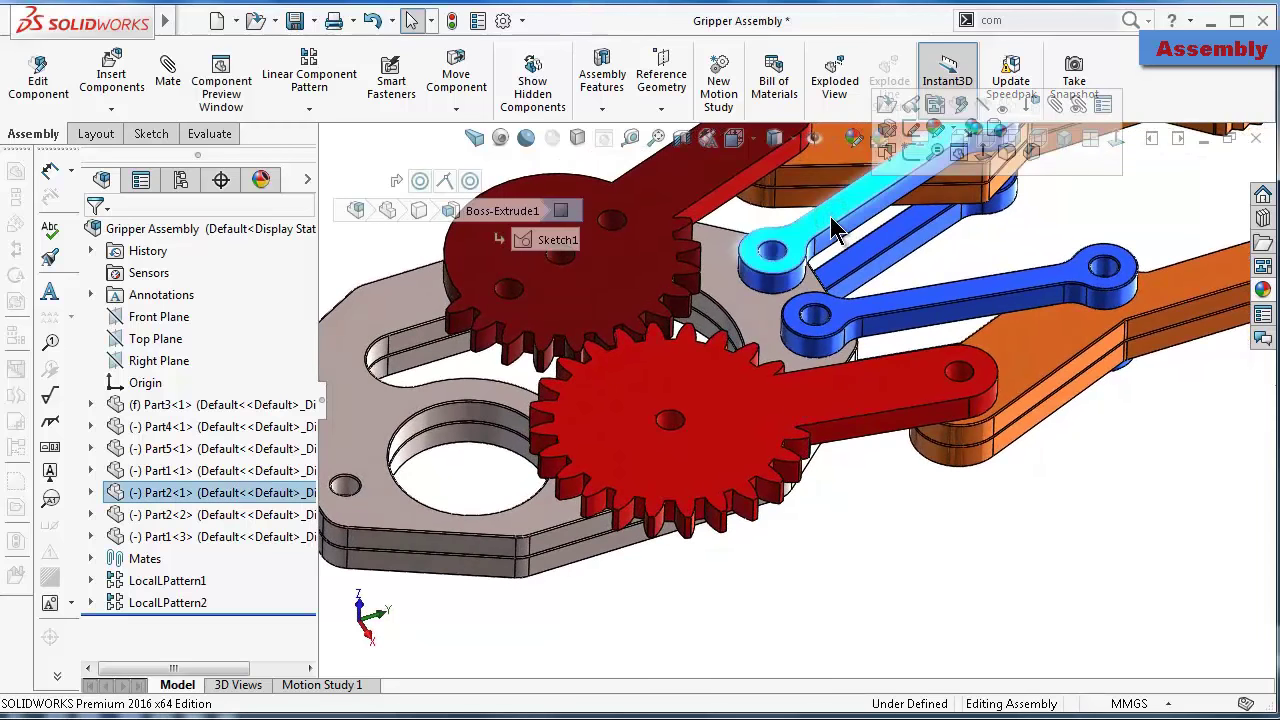
right_click(830, 216)
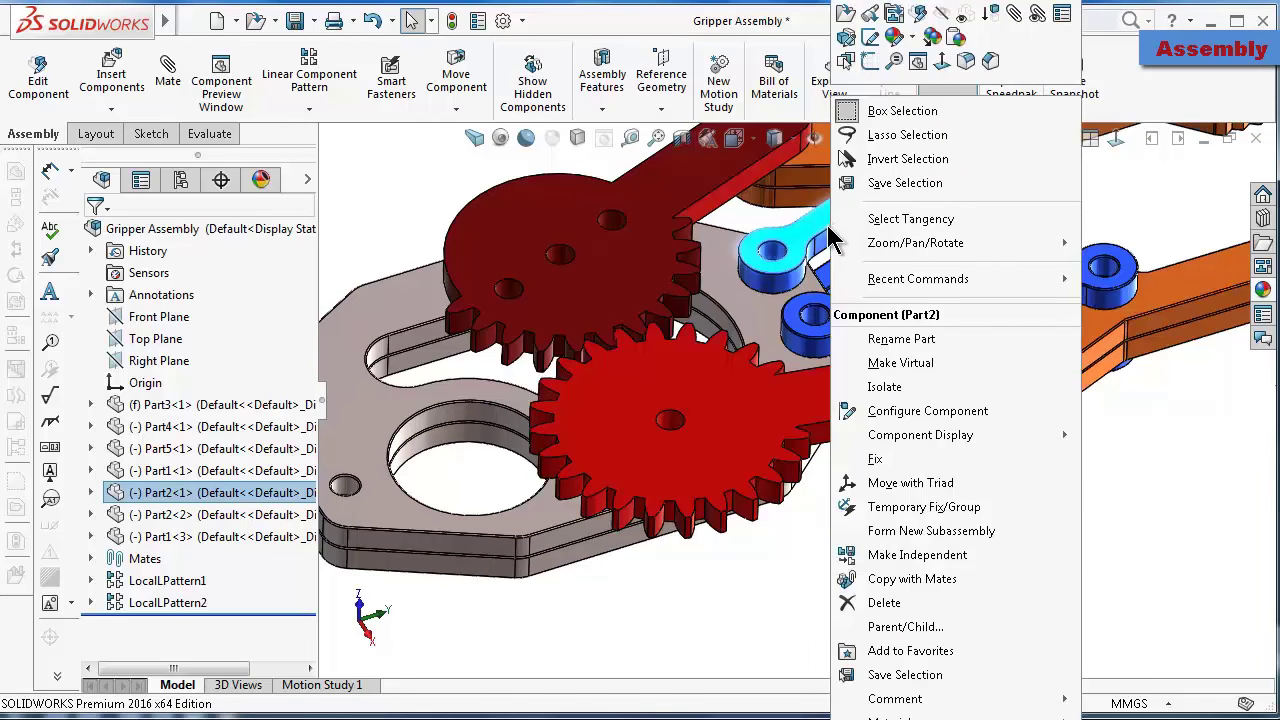
click(912, 578)
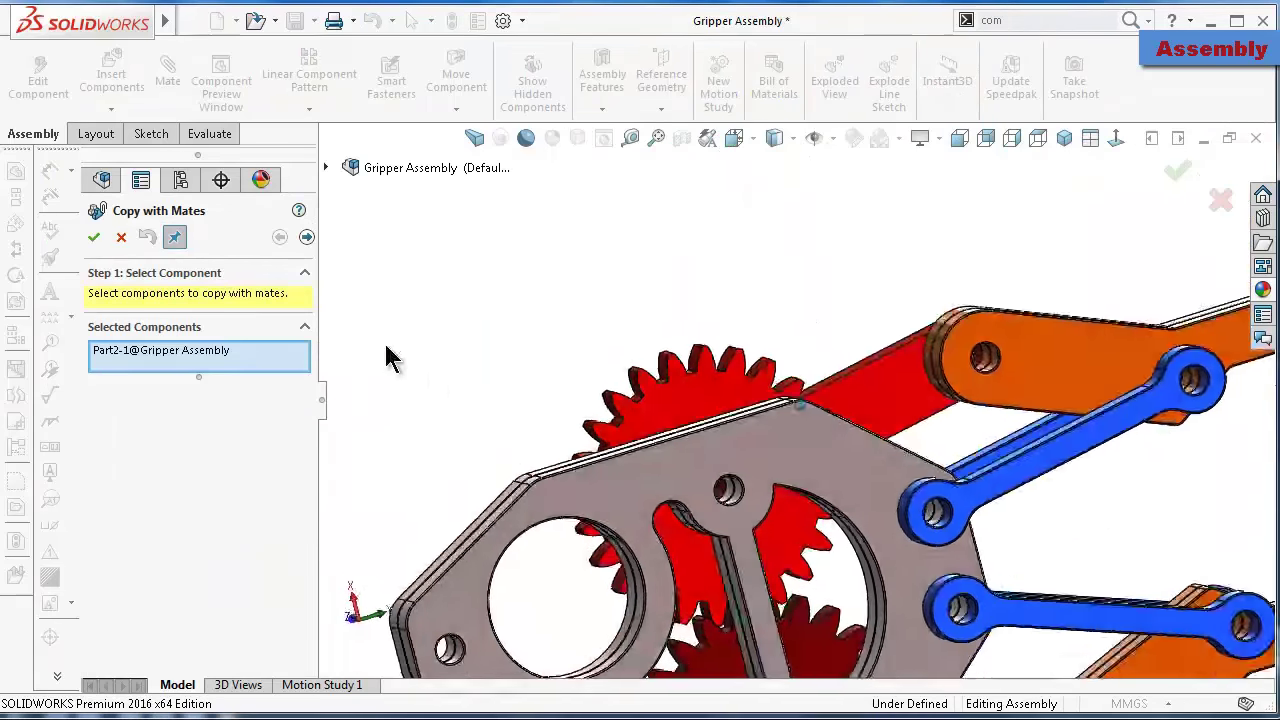
Mate the first blue link copy to a plate hole, the plate top face and a jaw hole, flipping alignment
click(306, 237)
middle_drag(393, 307, 993, 412)
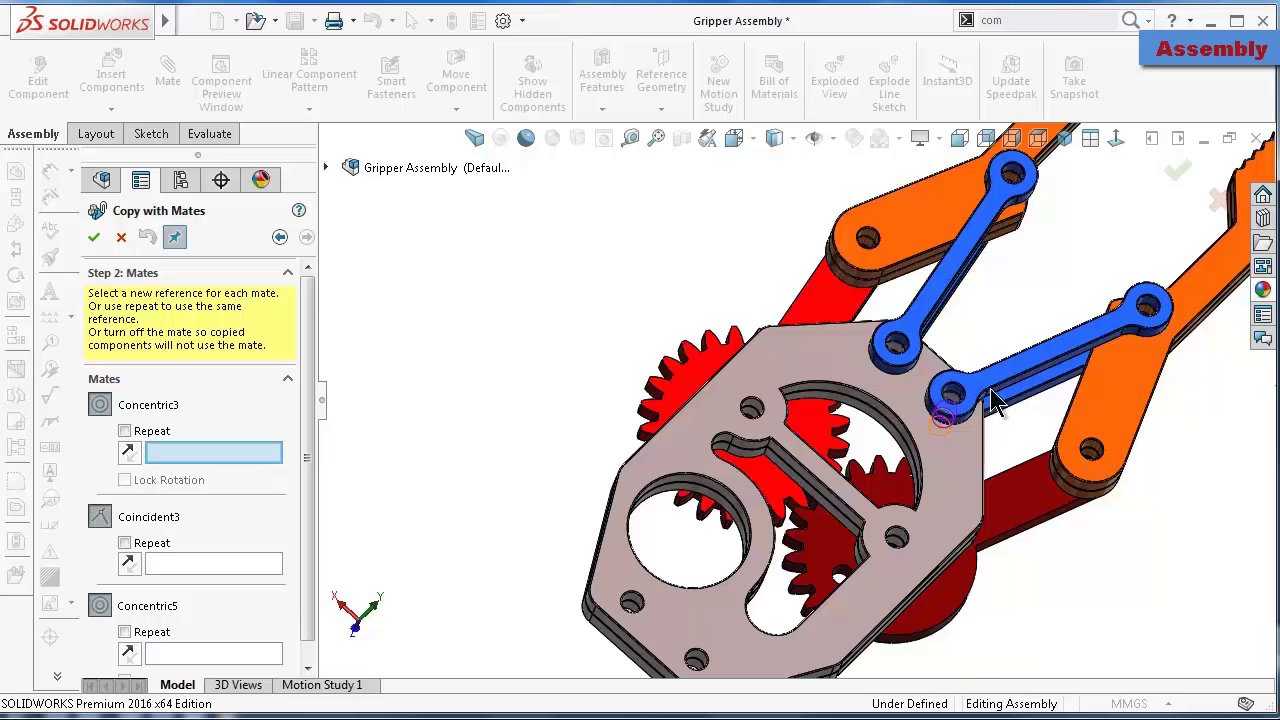
middle_drag(993, 401, 962, 366)
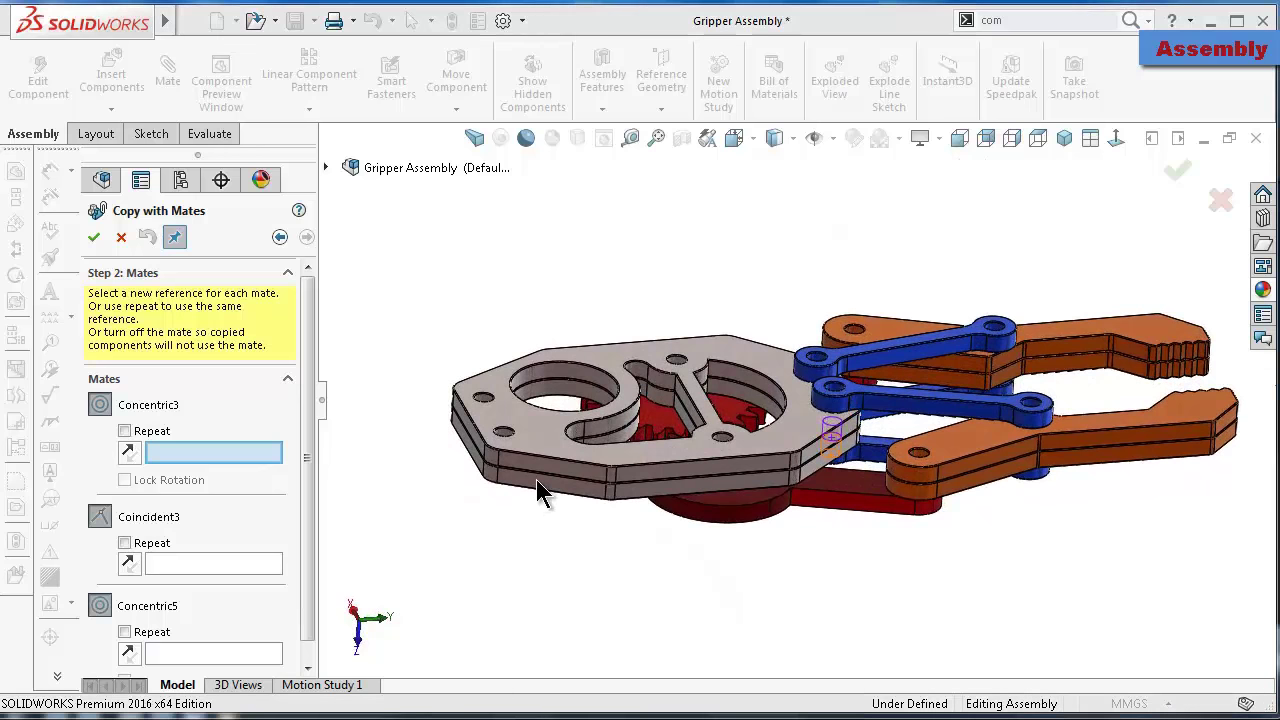
mouse_move(680, 586)
middle_down()
mouse_move(758, 568)
mouse_move(743, 443)
middle_up()
click(740, 432)
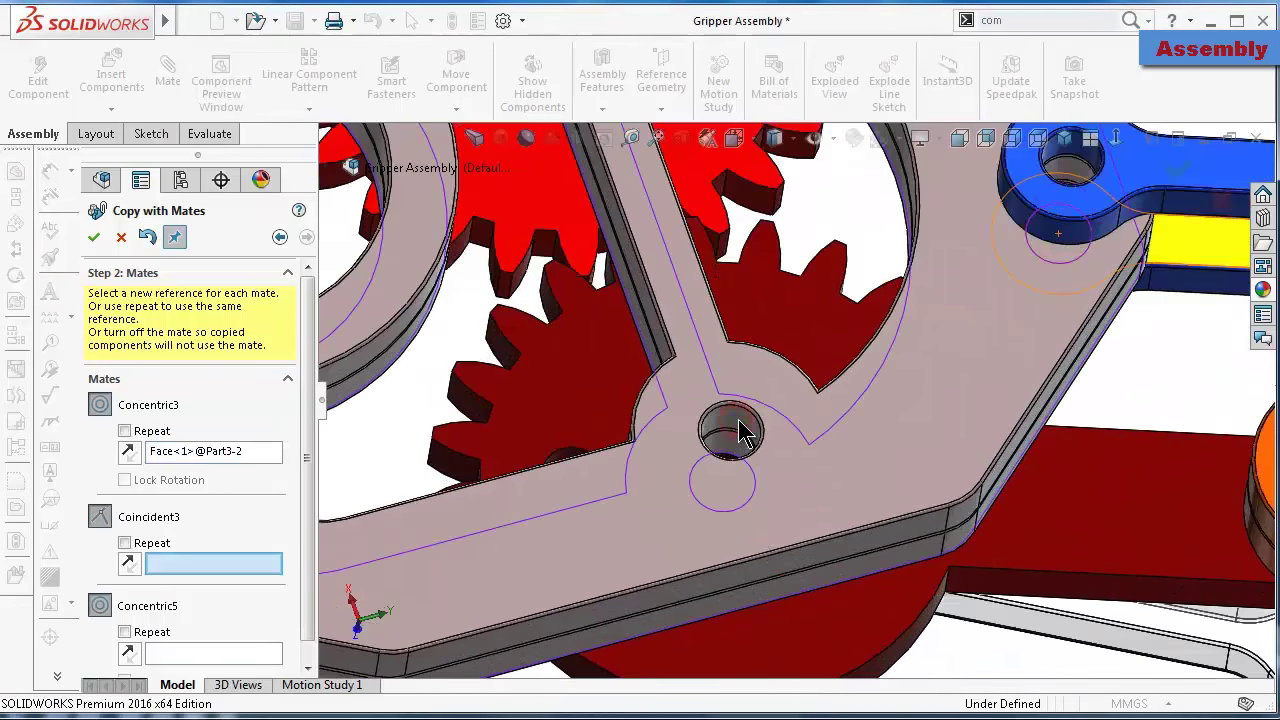
scroll(795, 463, up, 5)
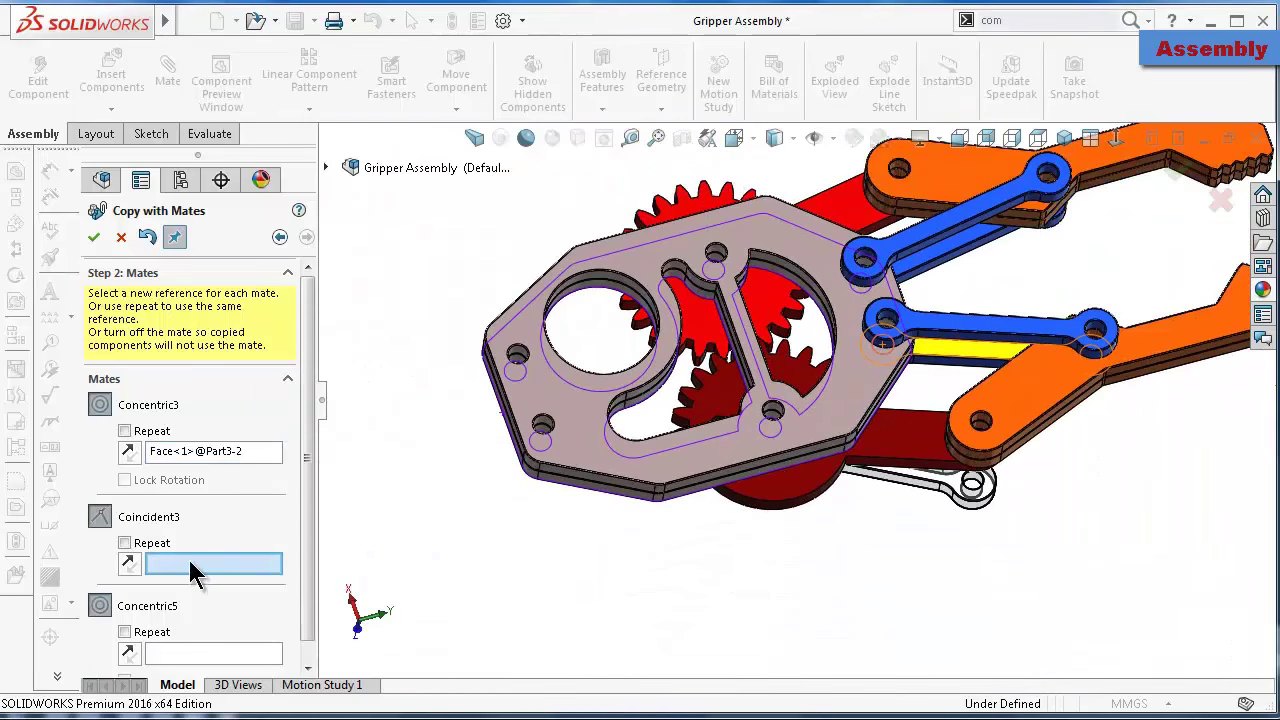
click(702, 463)
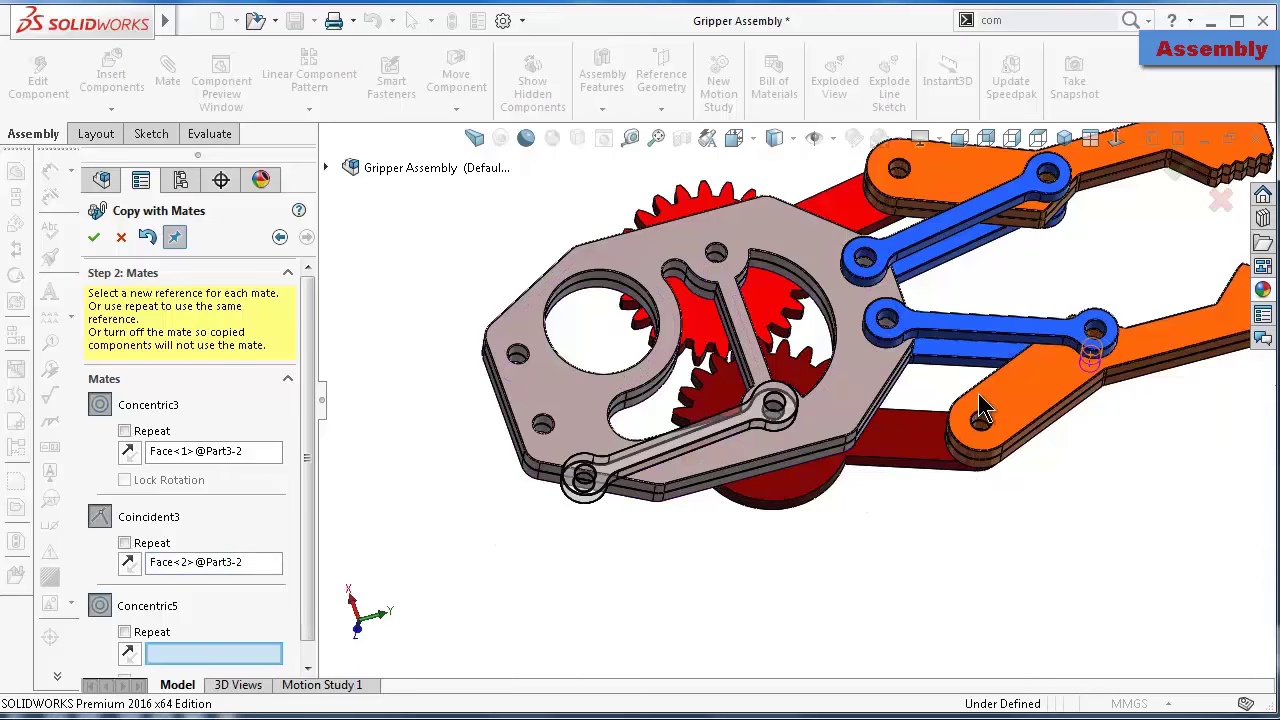
scroll(980, 410, down, 4)
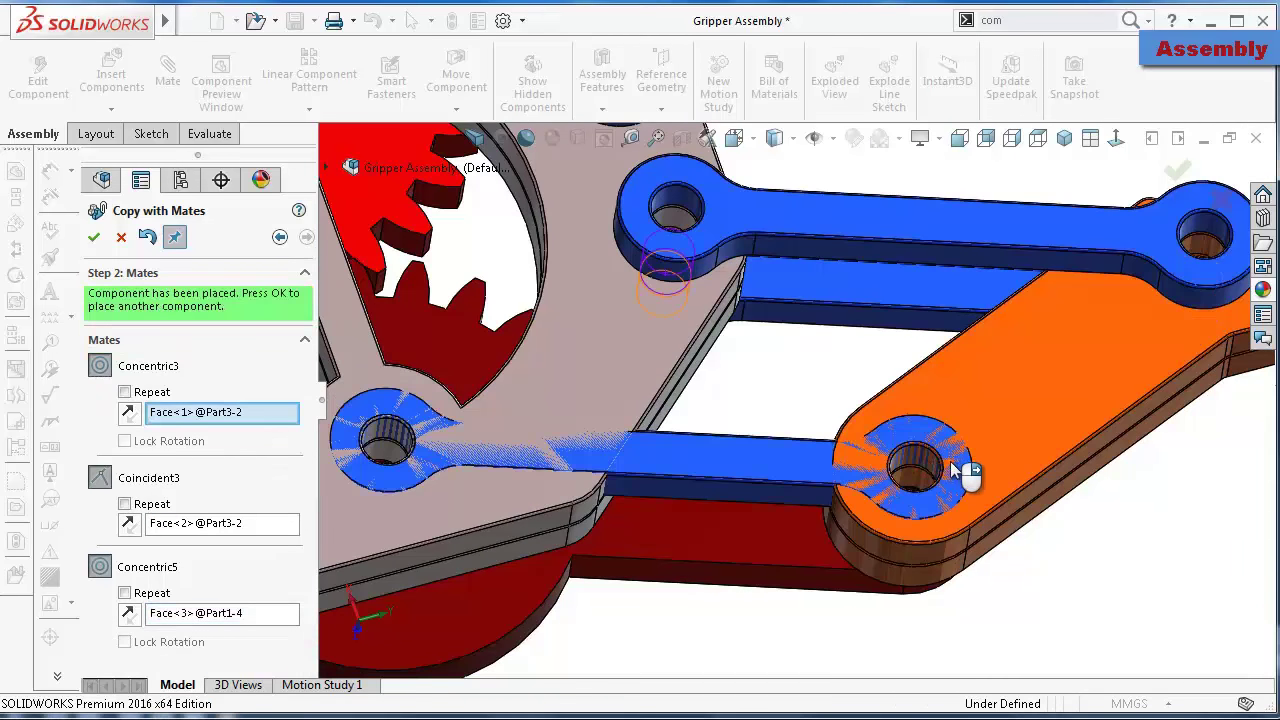
right_click(213, 614)
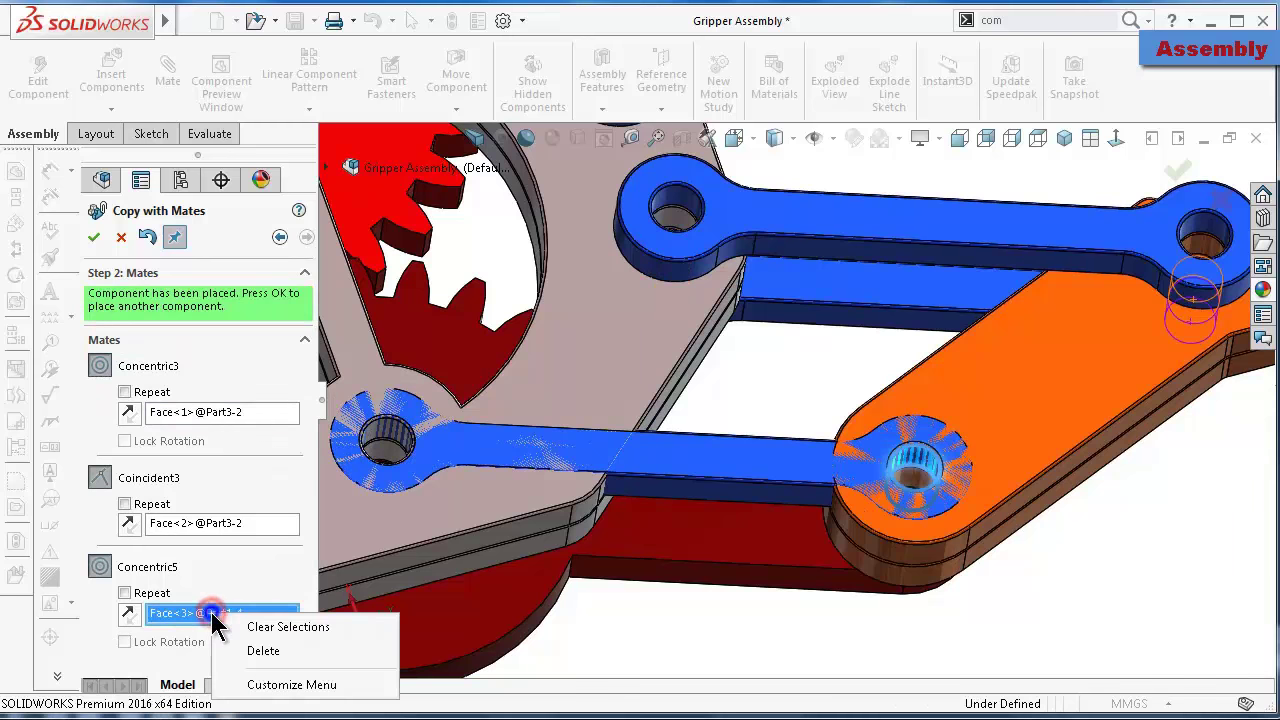
click(247, 654)
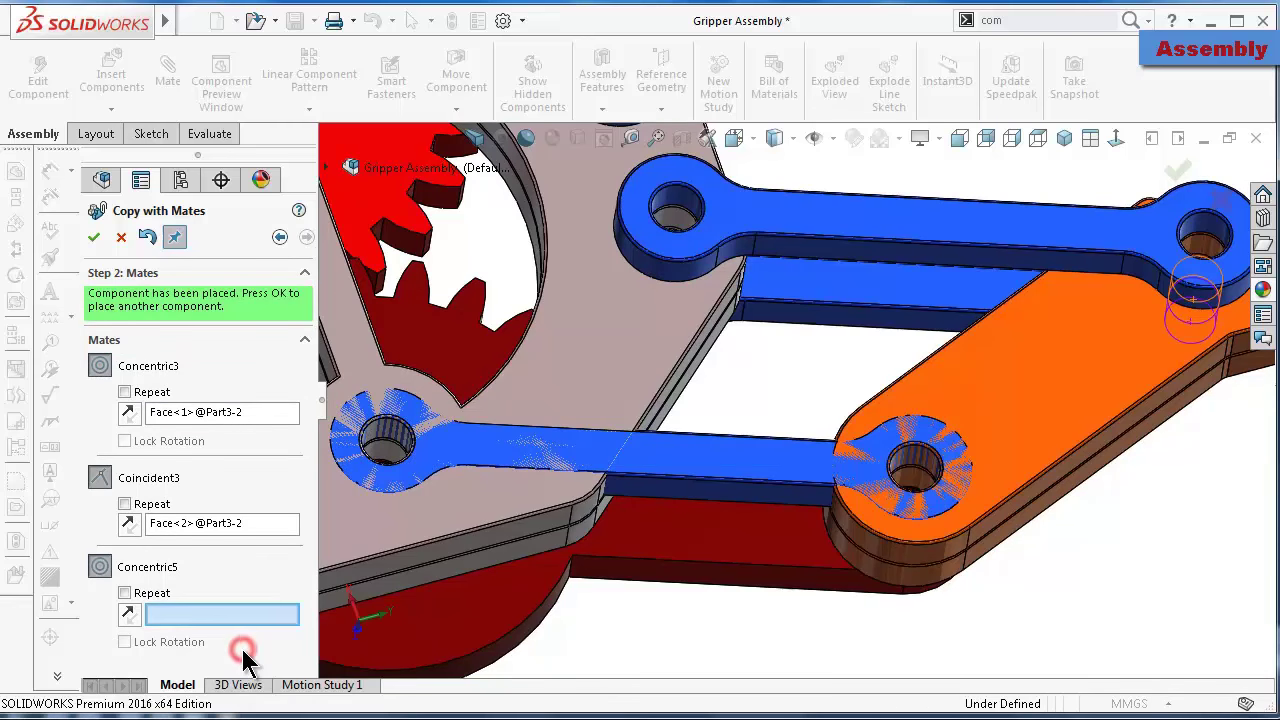
click(129, 526)
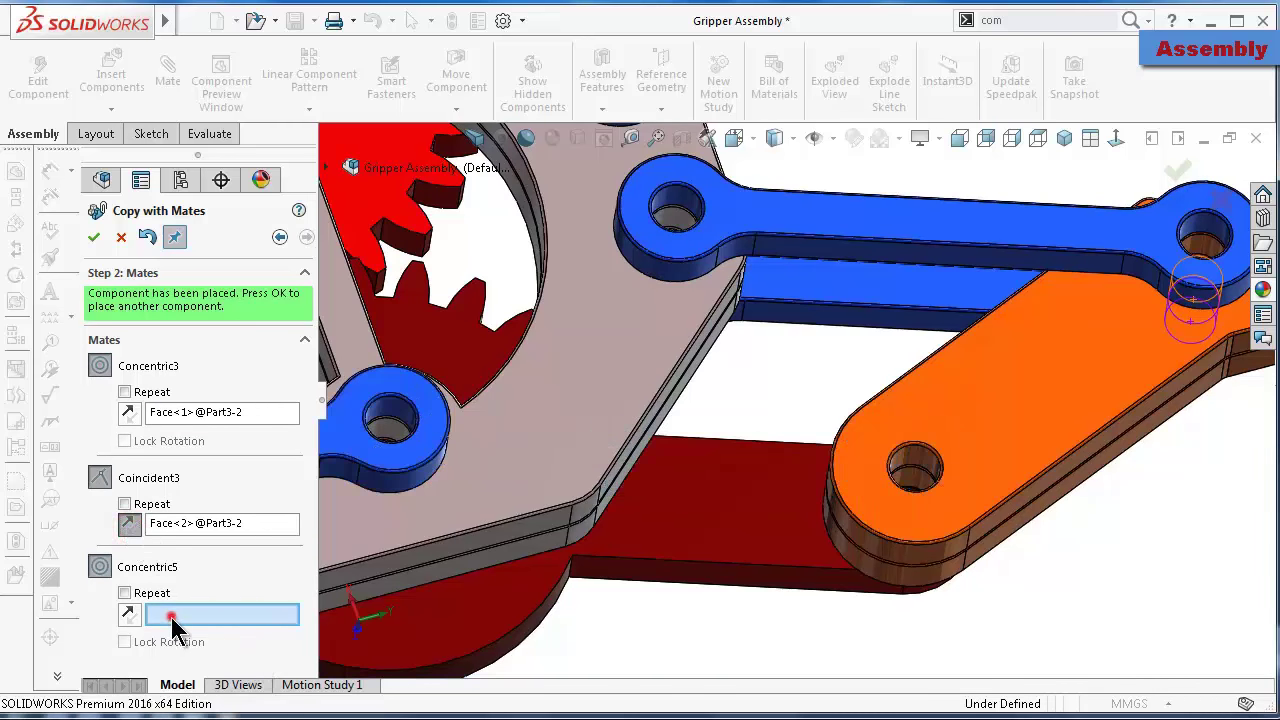
click(921, 463)
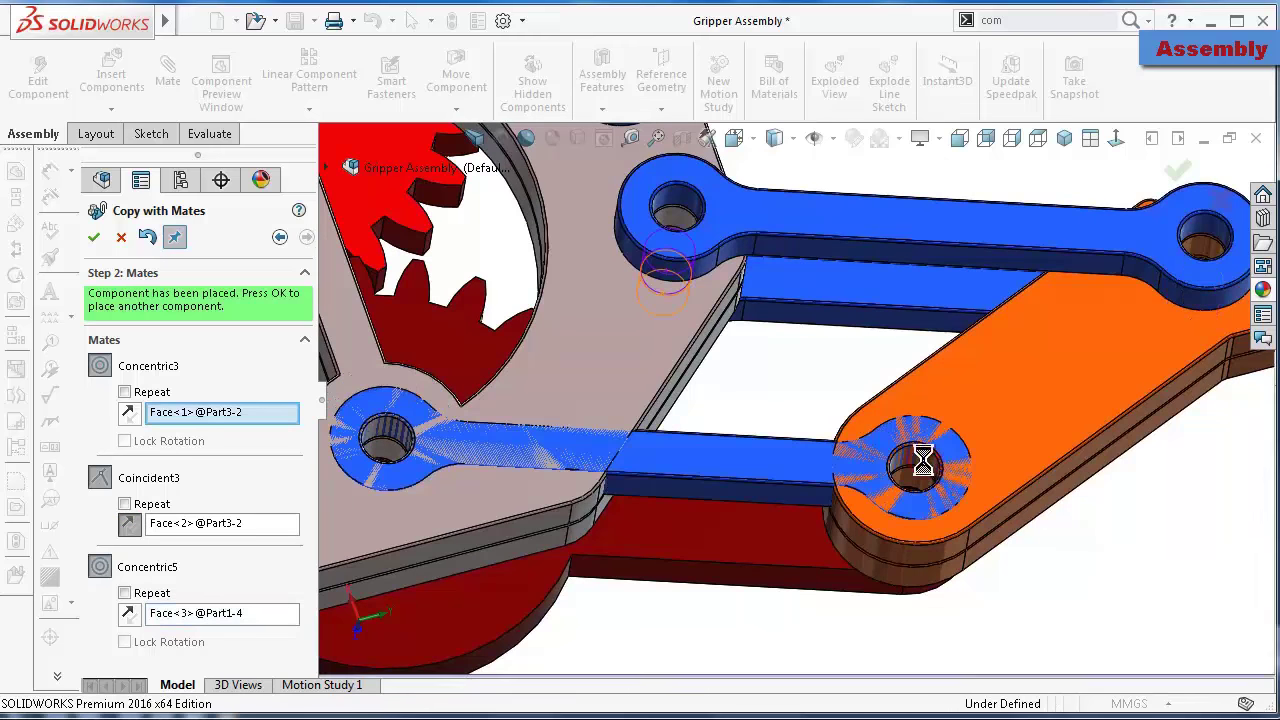
click(130, 616)
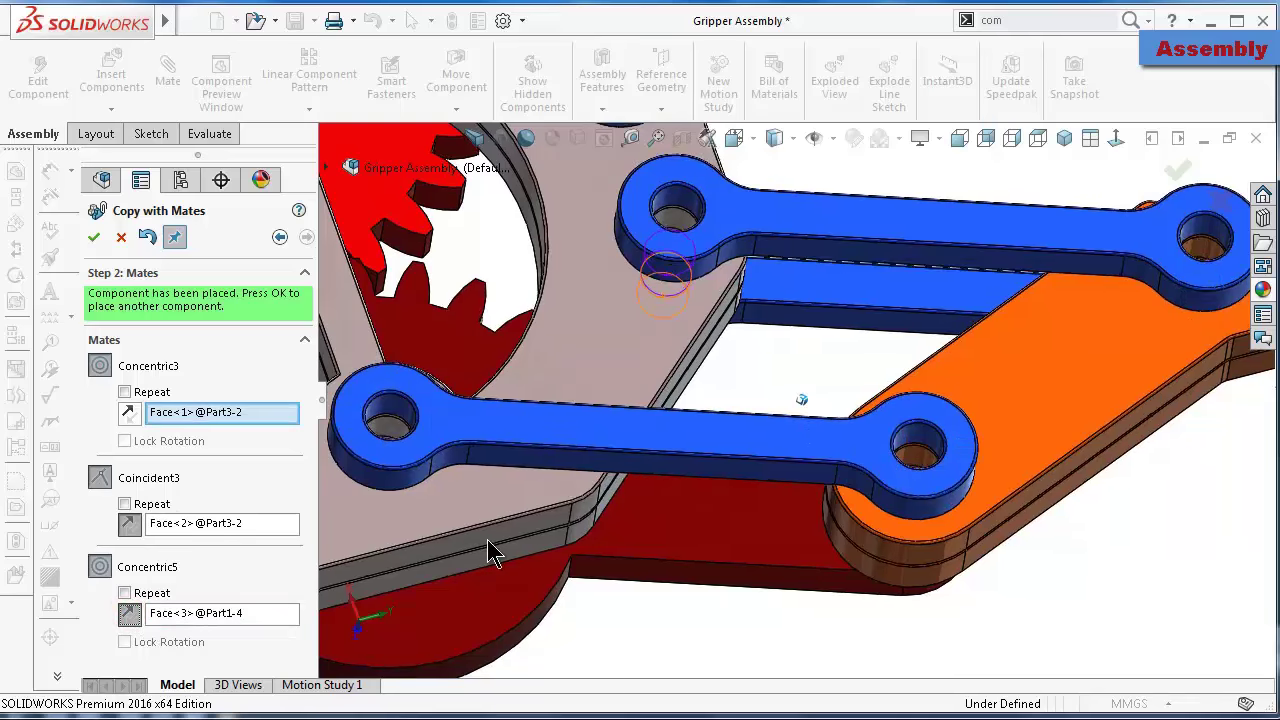
Mate a second link copy to the next plate hole, plate top face and orange jaw hole
middle_drag(487, 539, 494, 540)
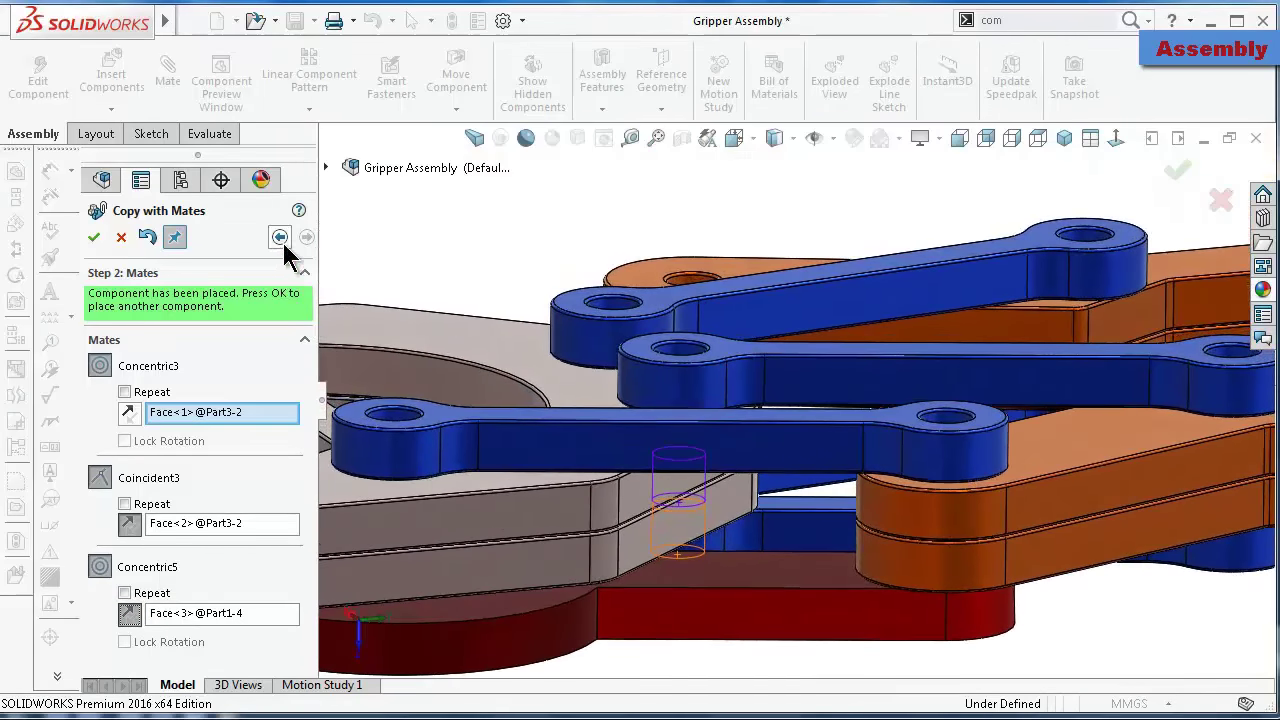
key(f)
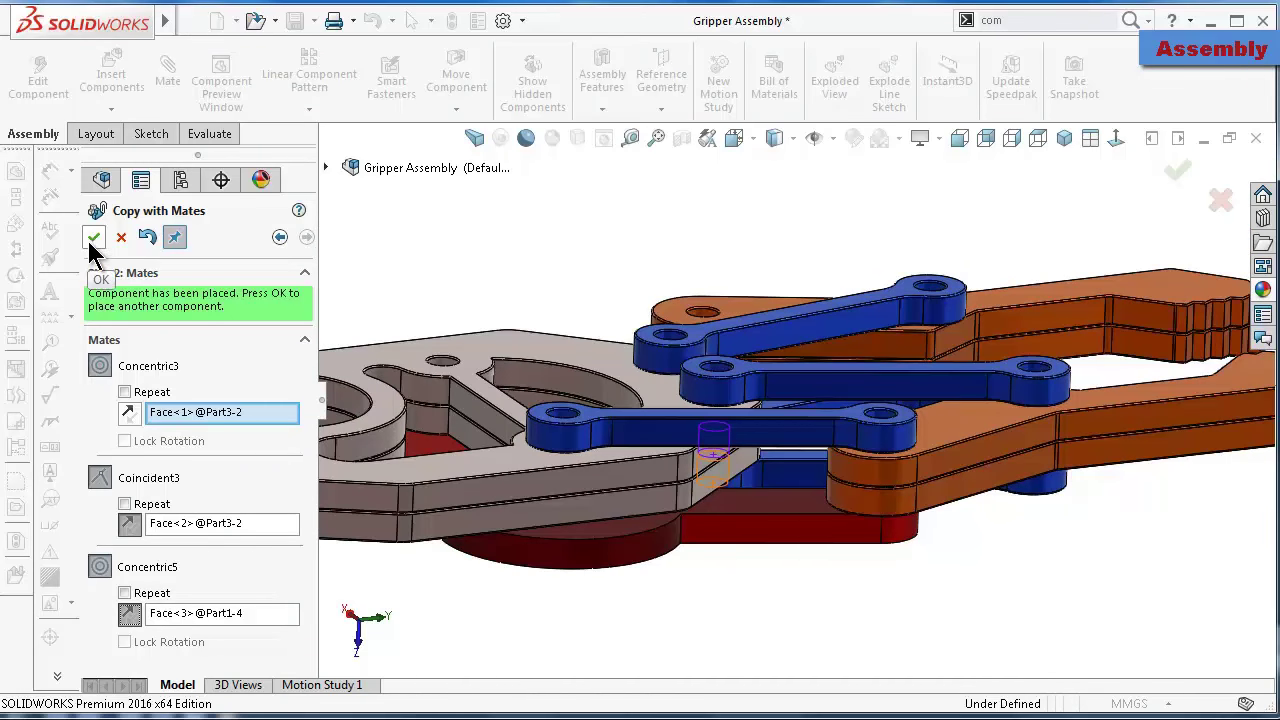
middle_drag(594, 414, 510, 290)
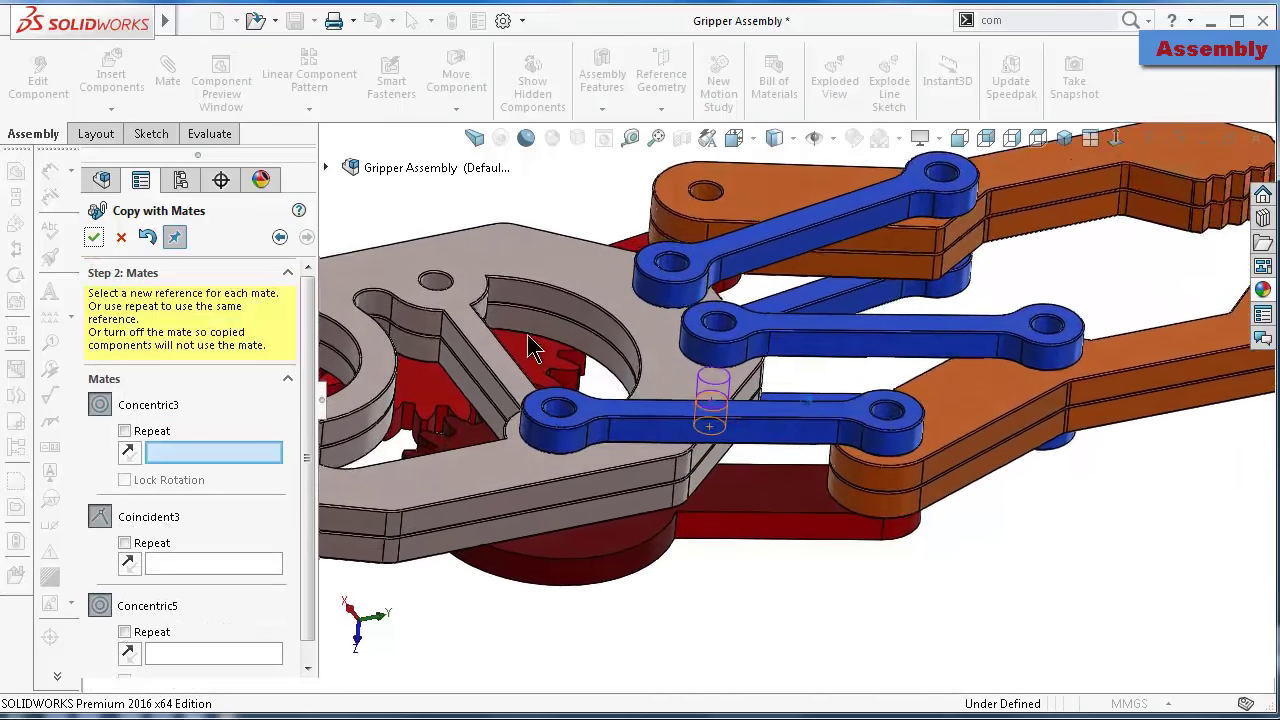
scroll(510, 292, down, 3)
click(451, 297)
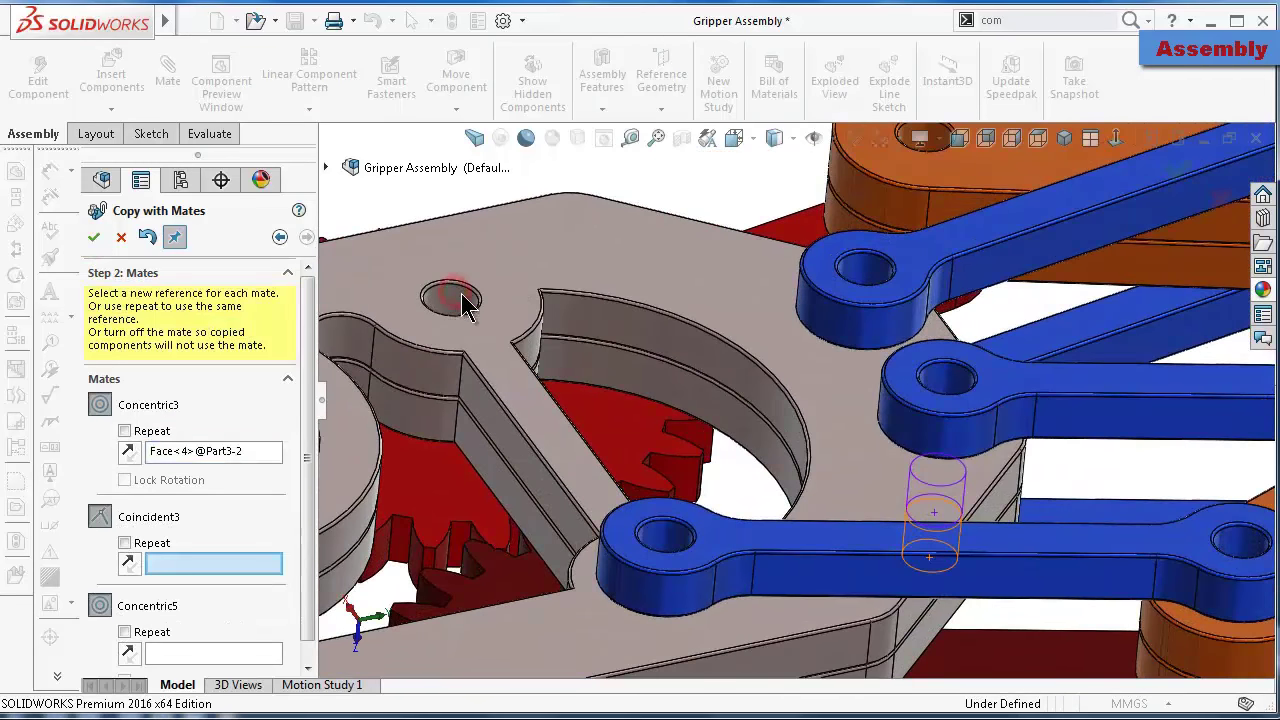
click(514, 252)
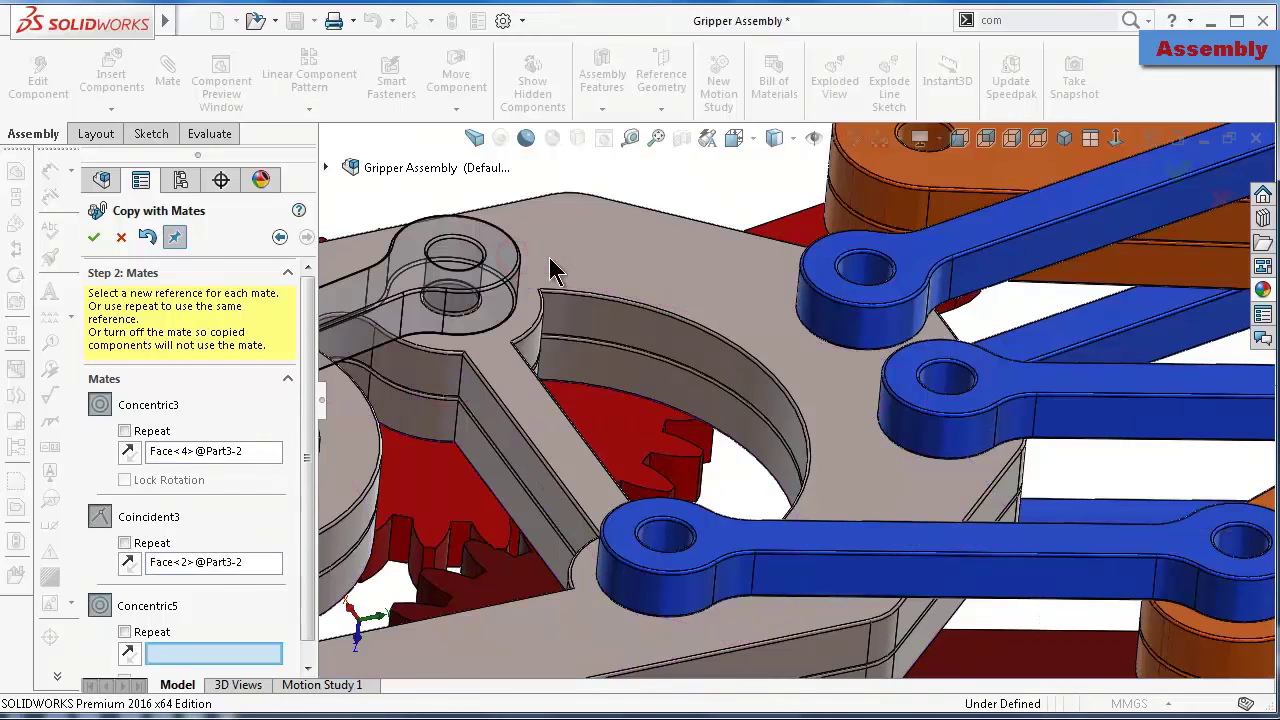
scroll(825, 252, down, 2)
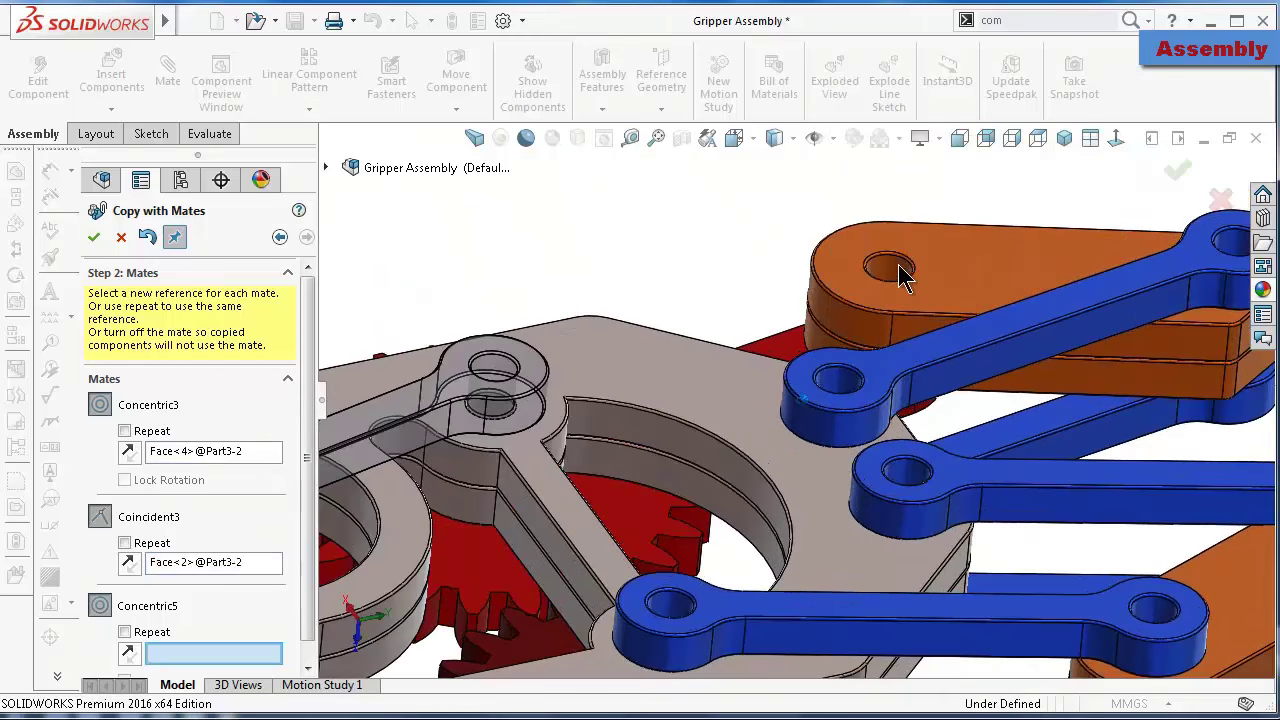
click(893, 268)
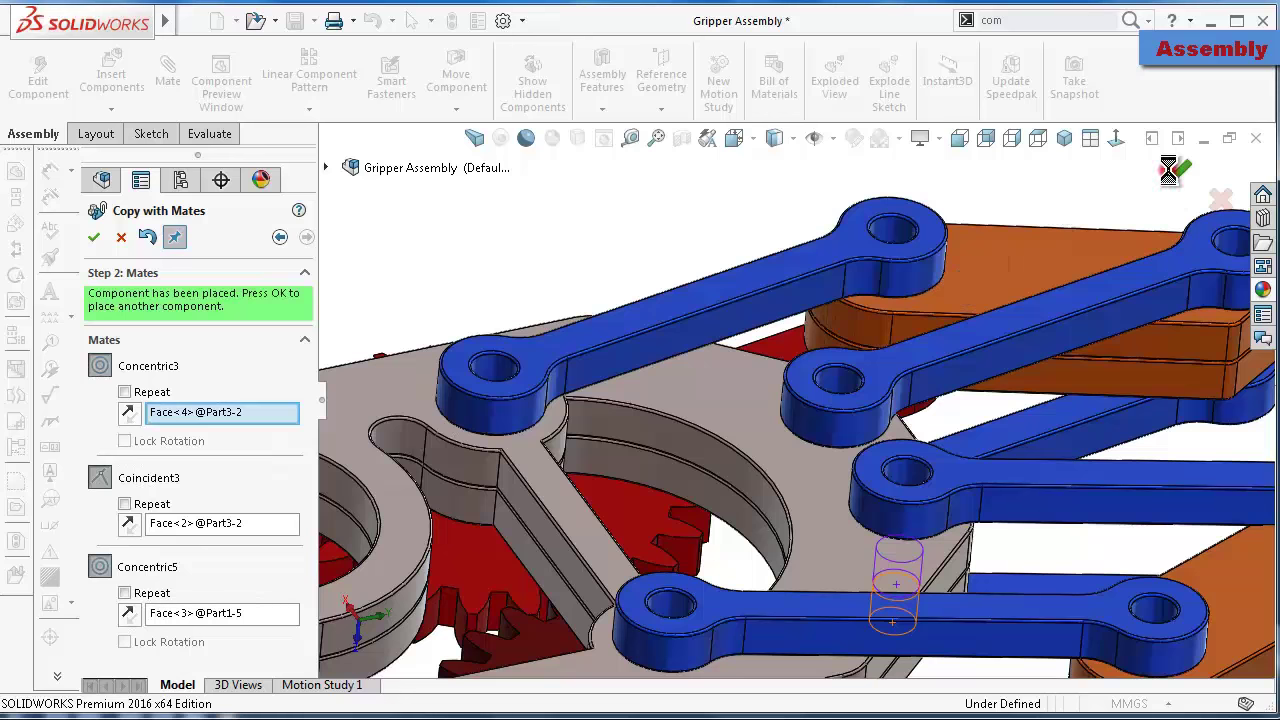
click(1168, 170)
scroll(709, 271, up, 3)
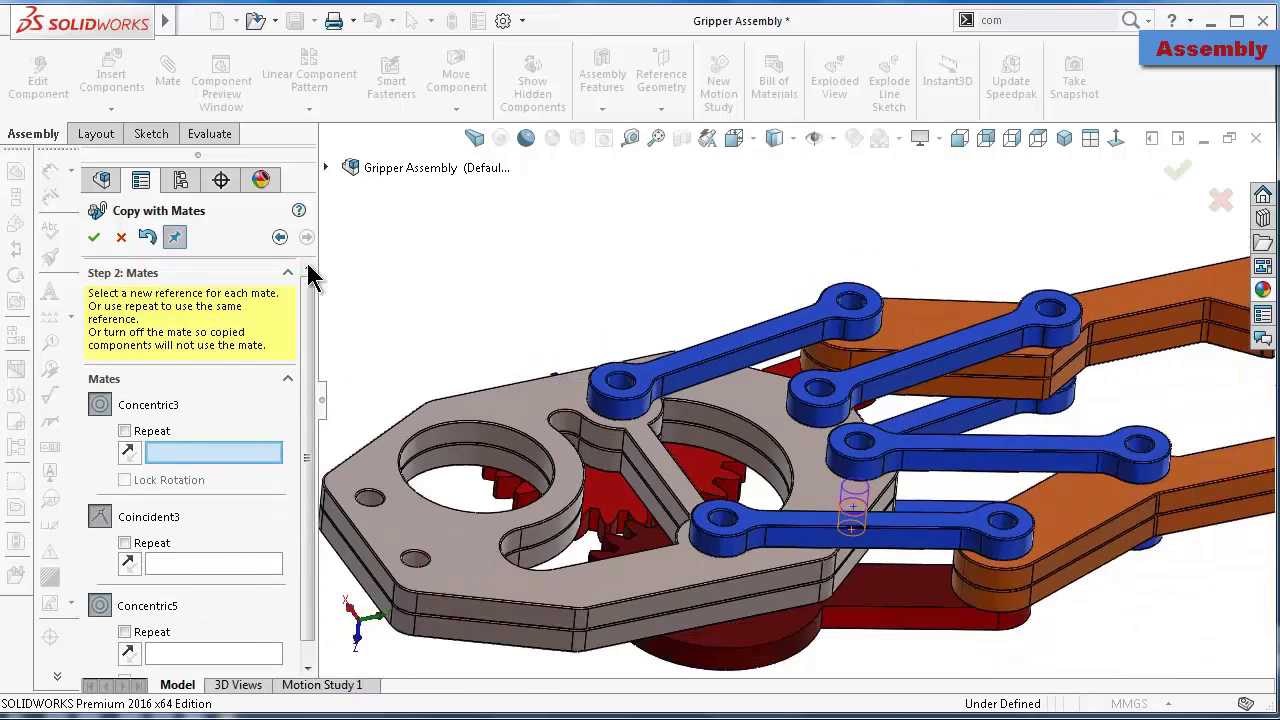
click(121, 237)
Swing the upper and lower orange jaws to test the linkage, then save Gripper Assembly
key(f)
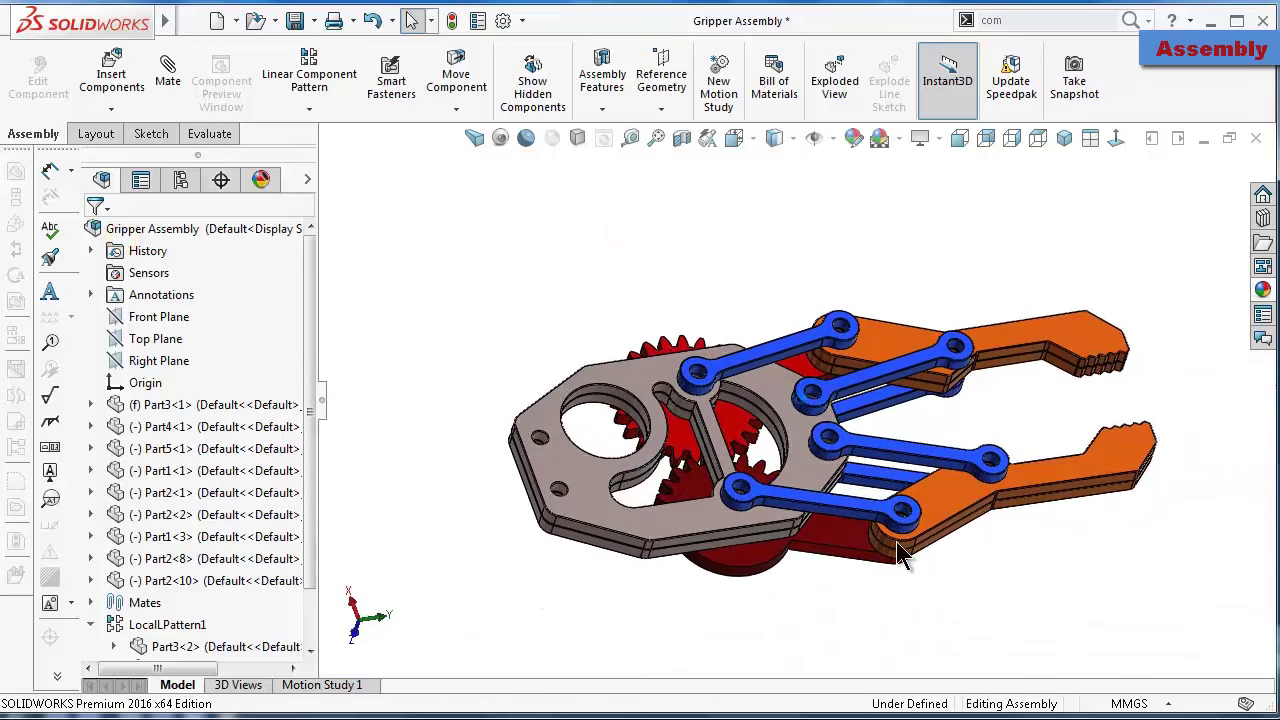
drag(957, 508, 900, 384)
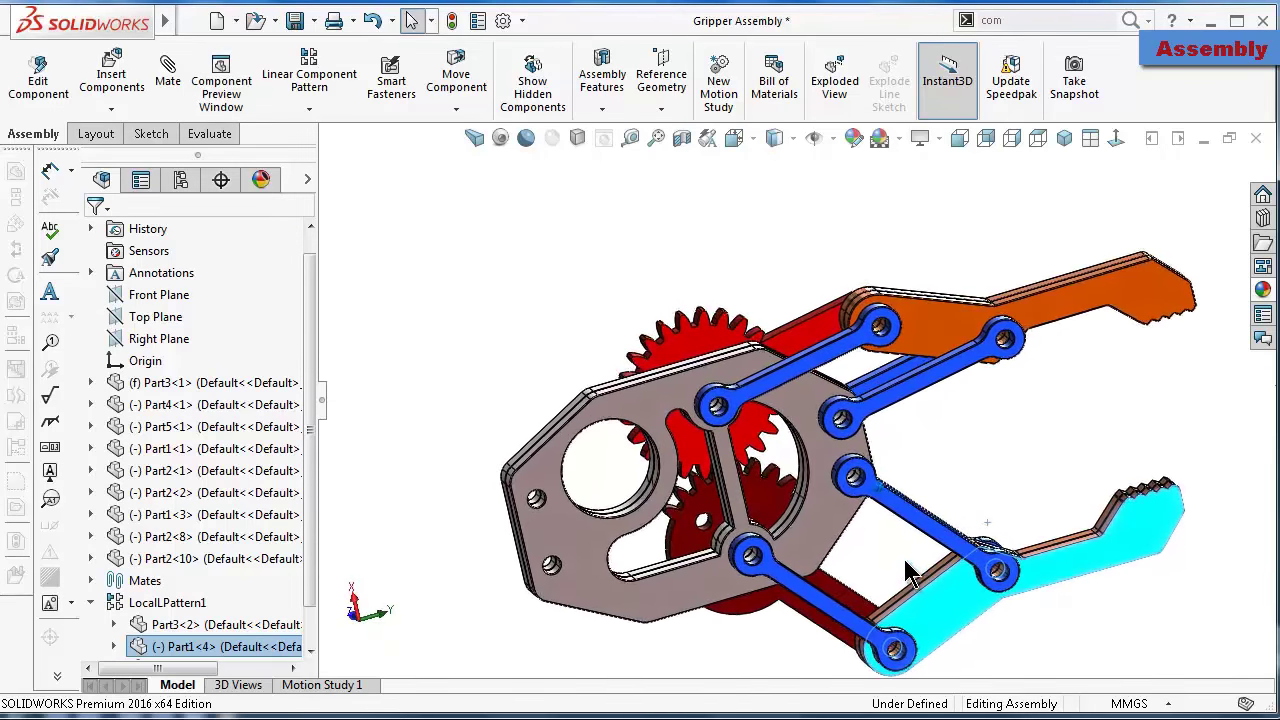
mouse_move(908, 330)
mouse_down()
mouse_move(746, 308)
mouse_move(892, 376)
mouse_up()
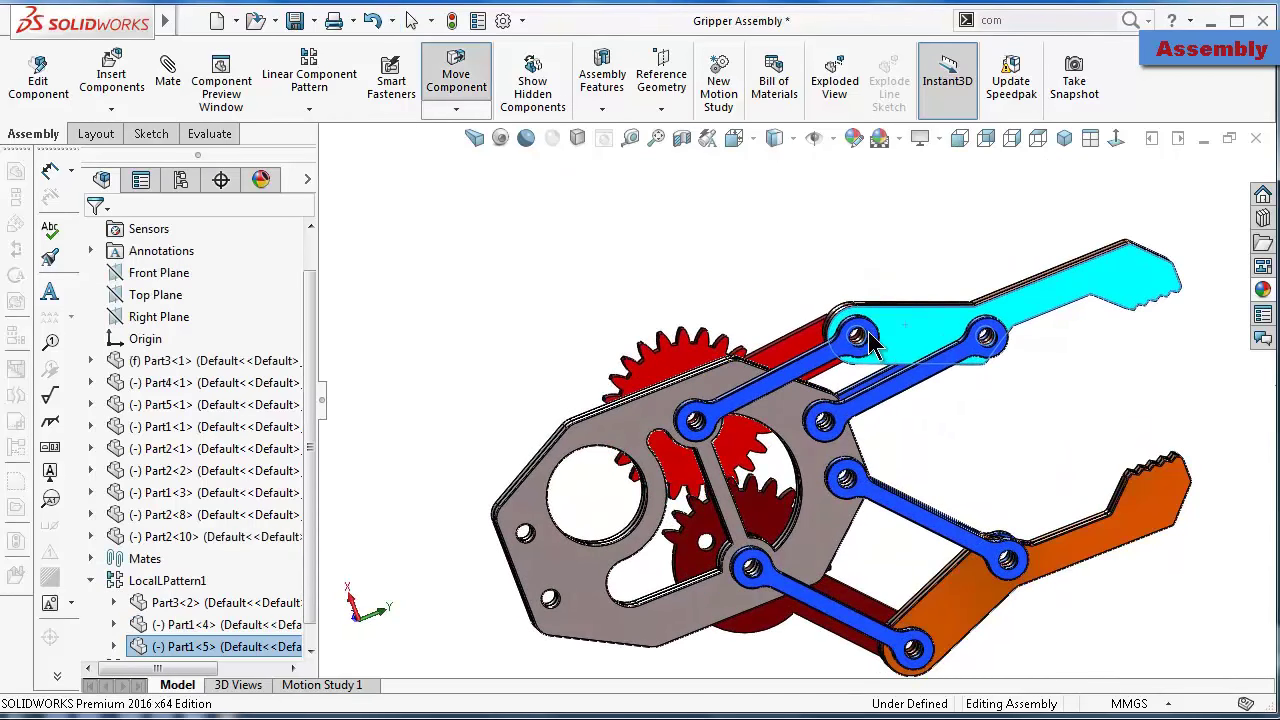
middle_drag(986, 597, 951, 586)
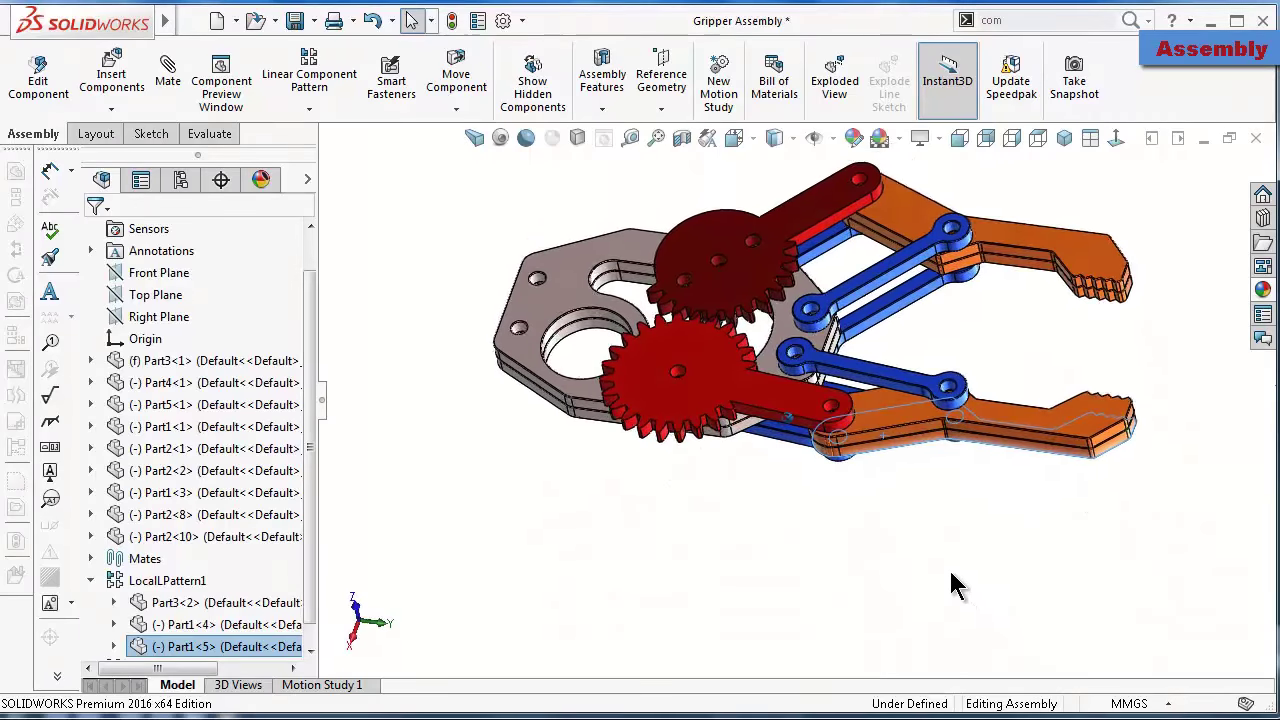
mouse_move(940, 265)
mouse_down()
mouse_move(1058, 302)
mouse_move(1052, 488)
mouse_up()
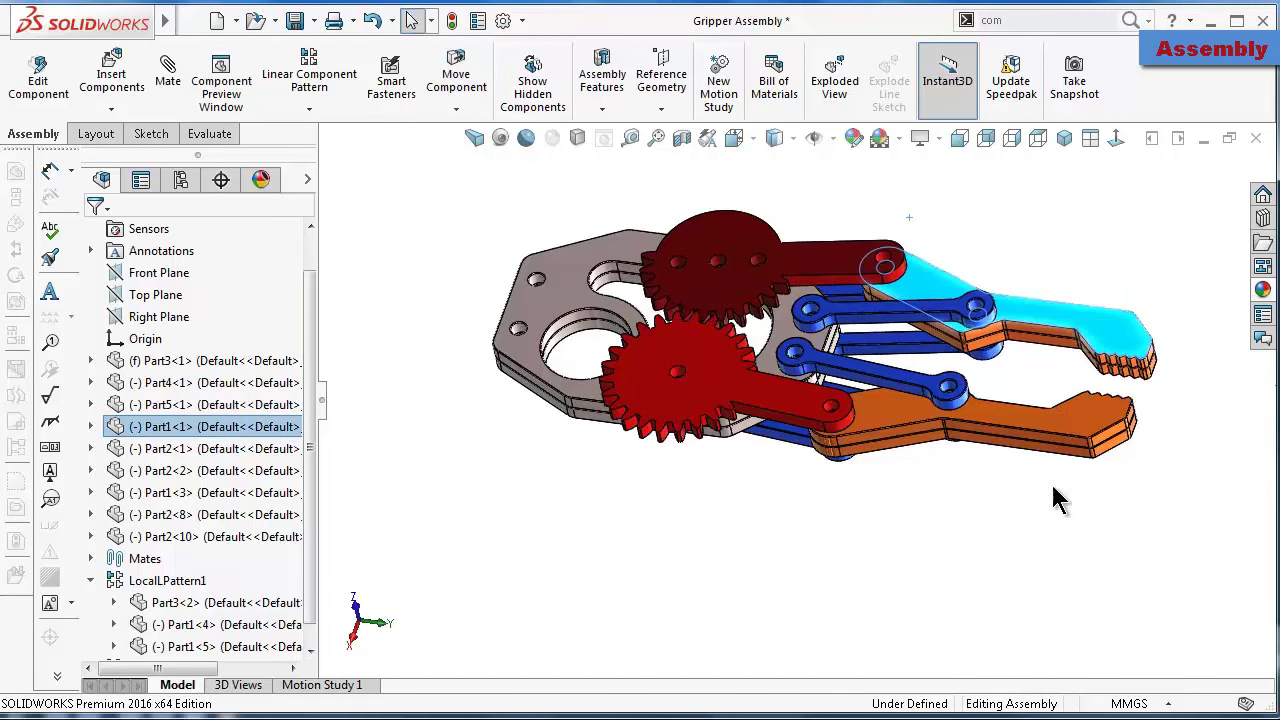
click(1005, 593)
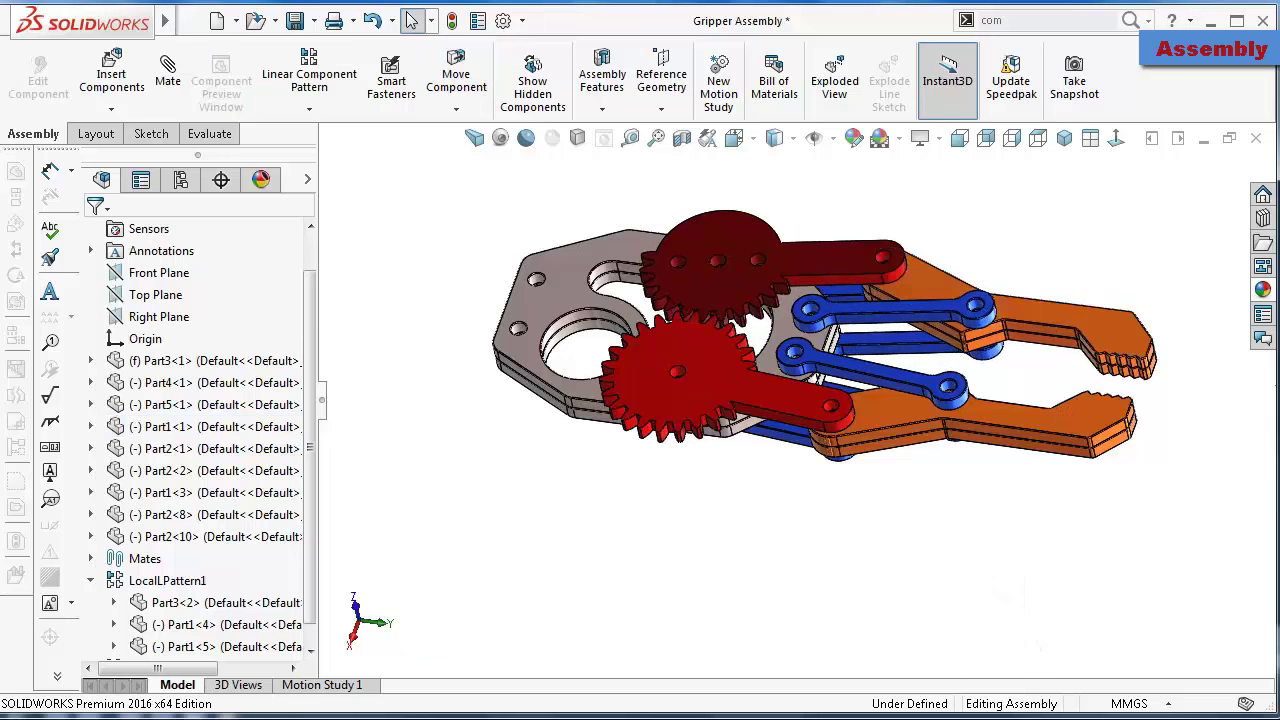
click(1020, 588)
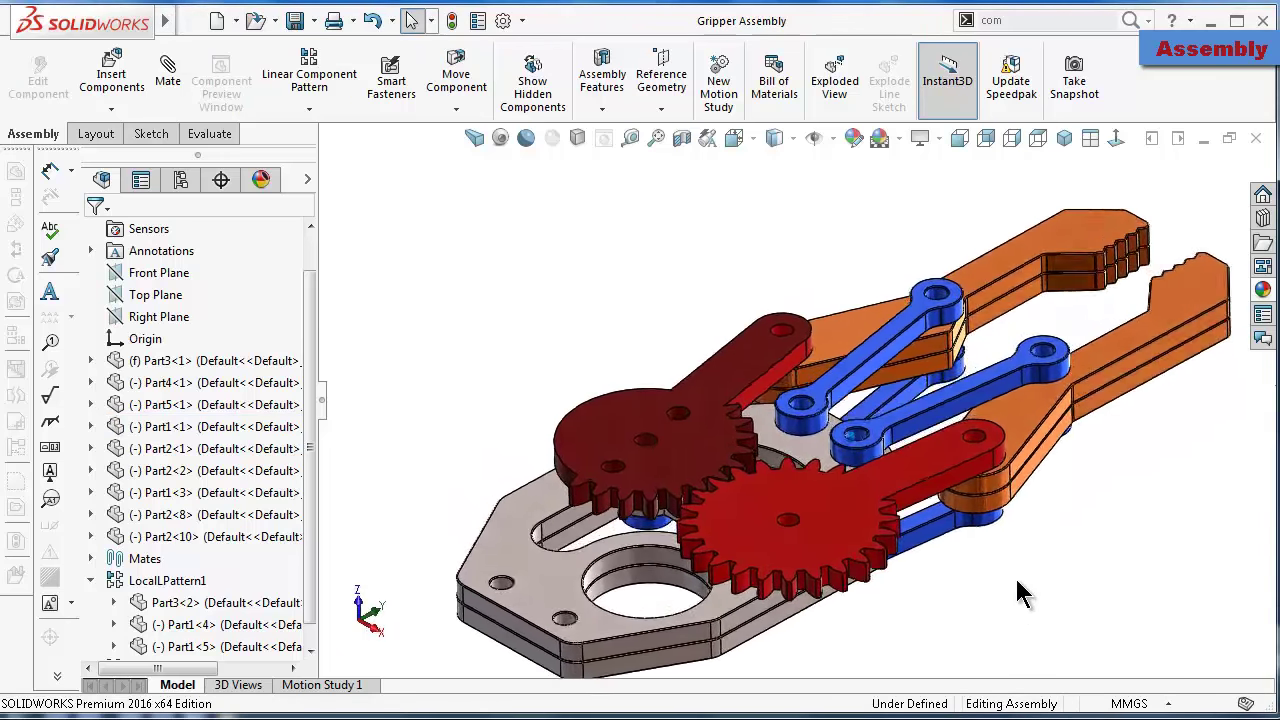
Add a Parallel mate between the lower gear arm face and the base plate face
click(166, 70)
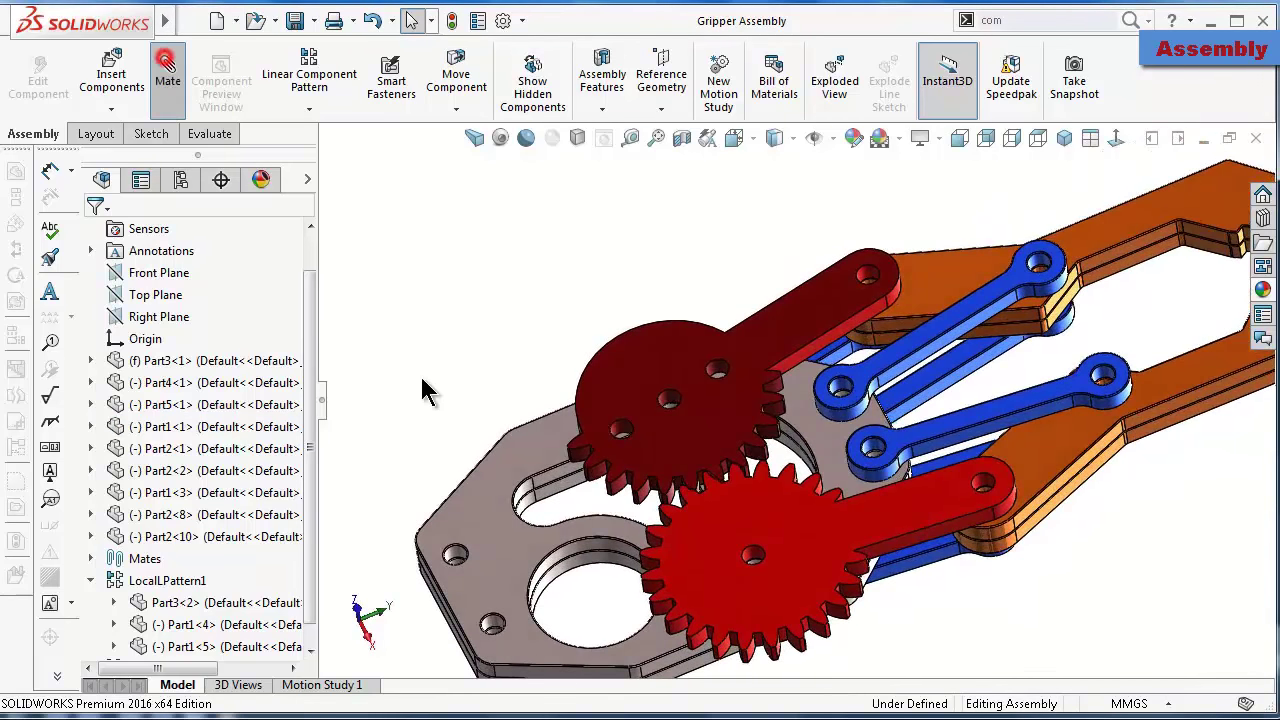
drag(309, 436, 334, 571)
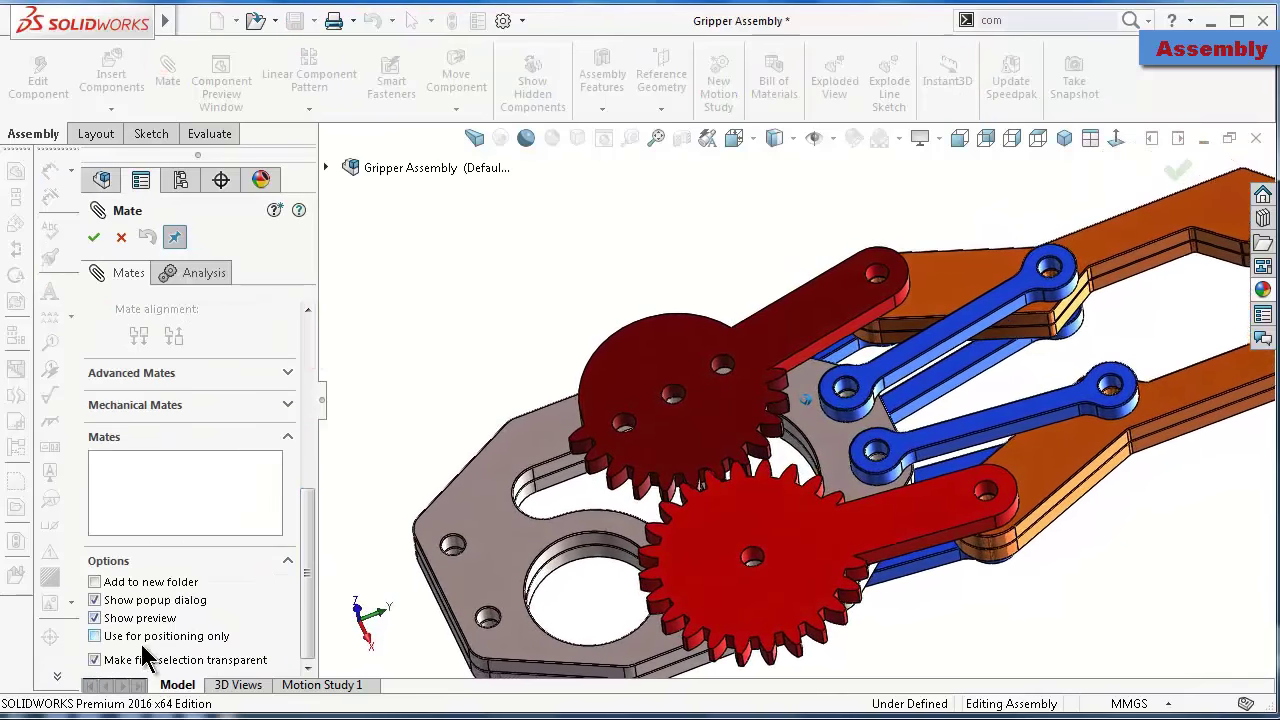
drag(306, 522, 298, 395)
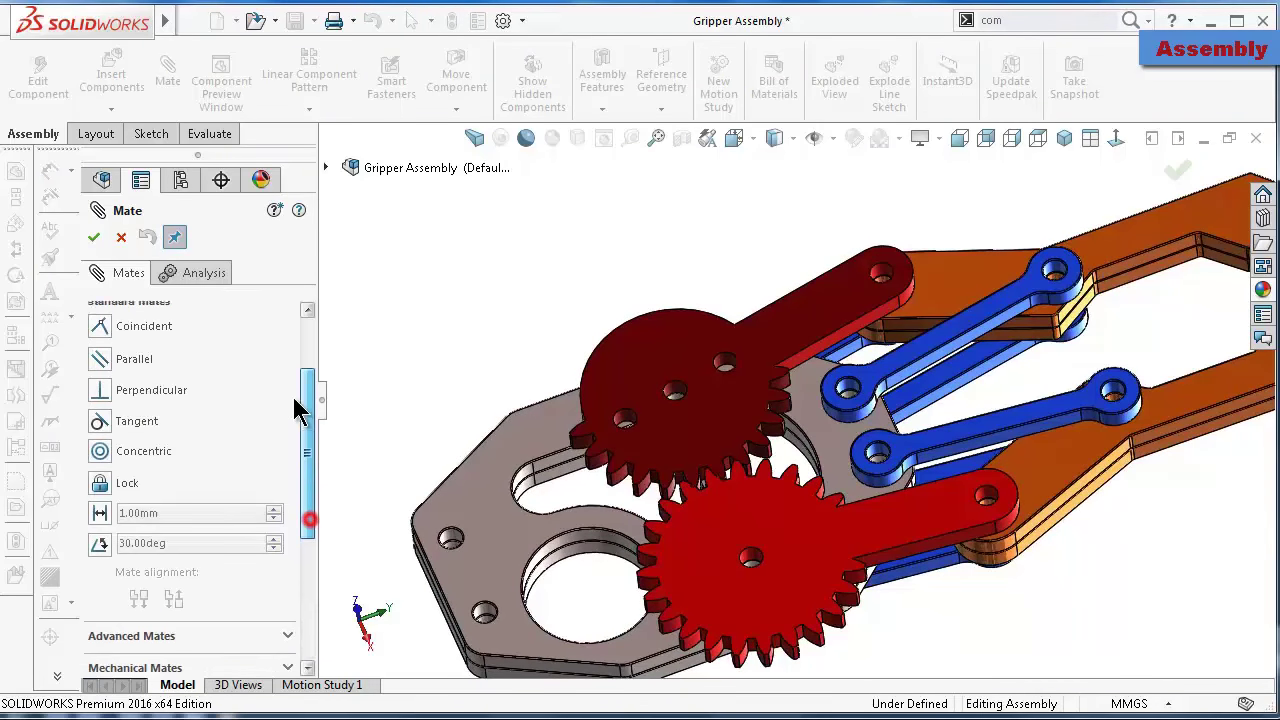
click(130, 391)
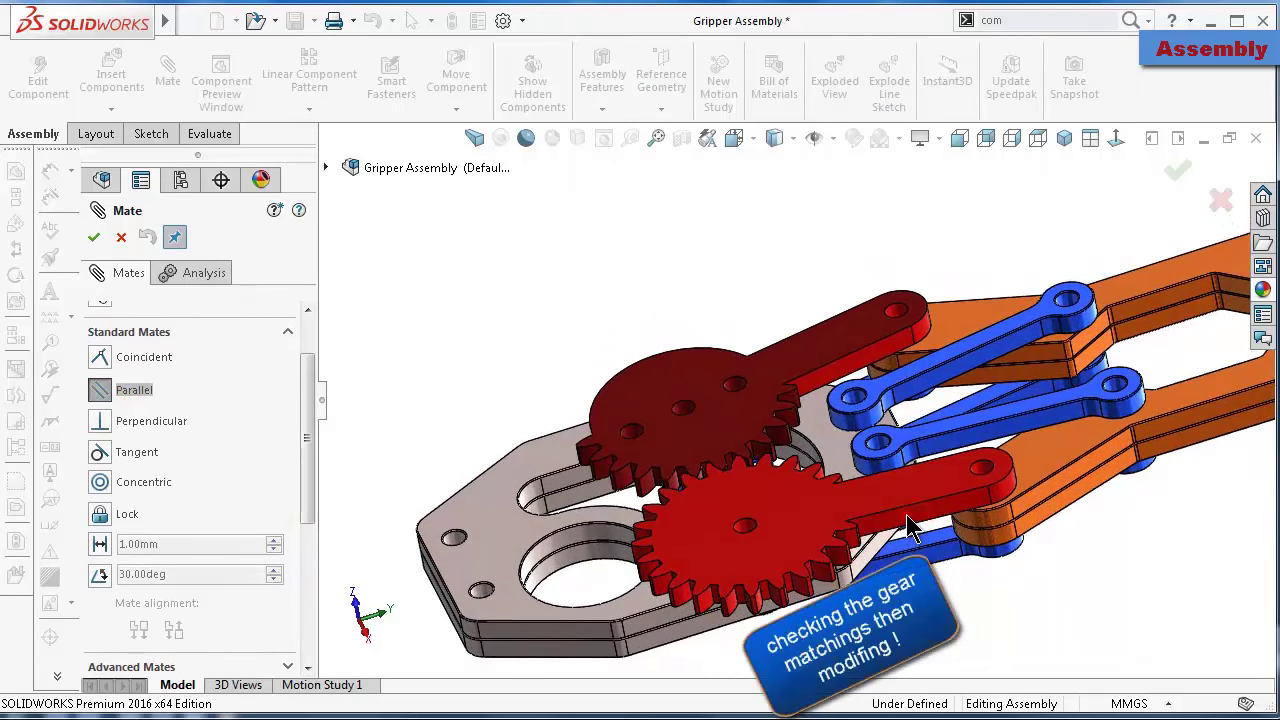
click(908, 528)
click(676, 627)
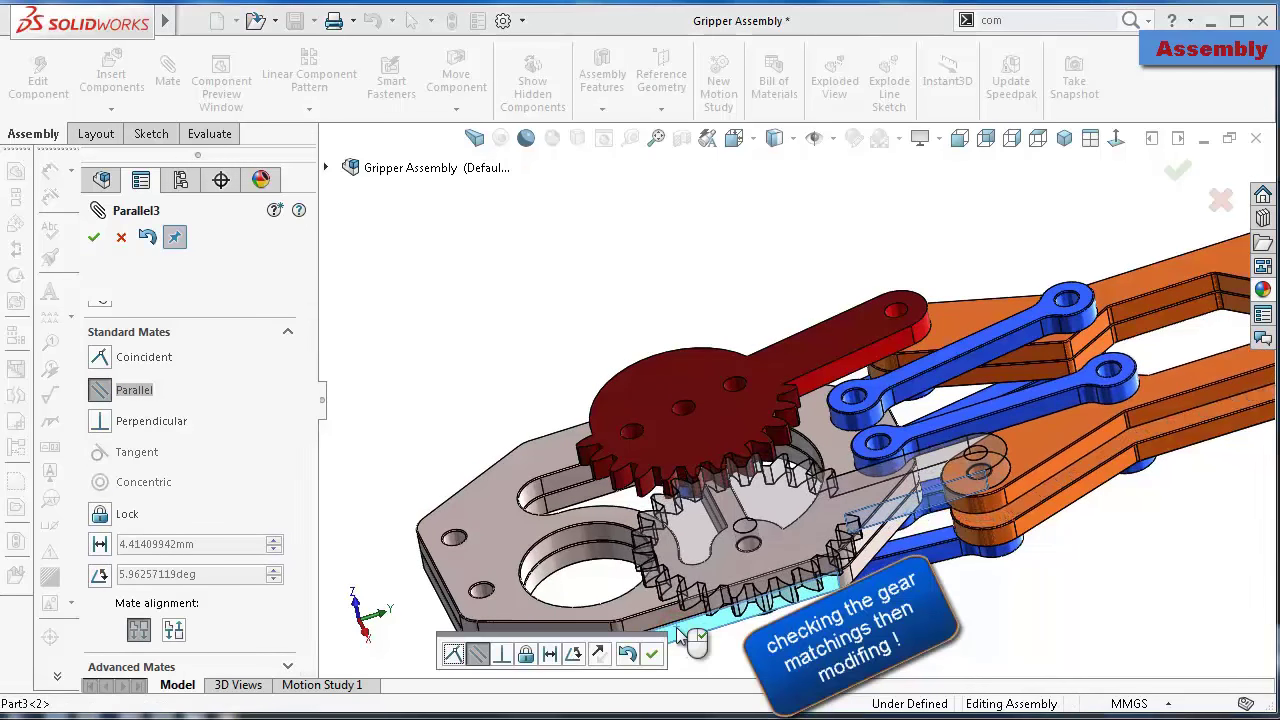
click(654, 652)
Add a second Parallel mate between the other gear arm face and a base plate face
middle_drag(655, 651, 731, 541)
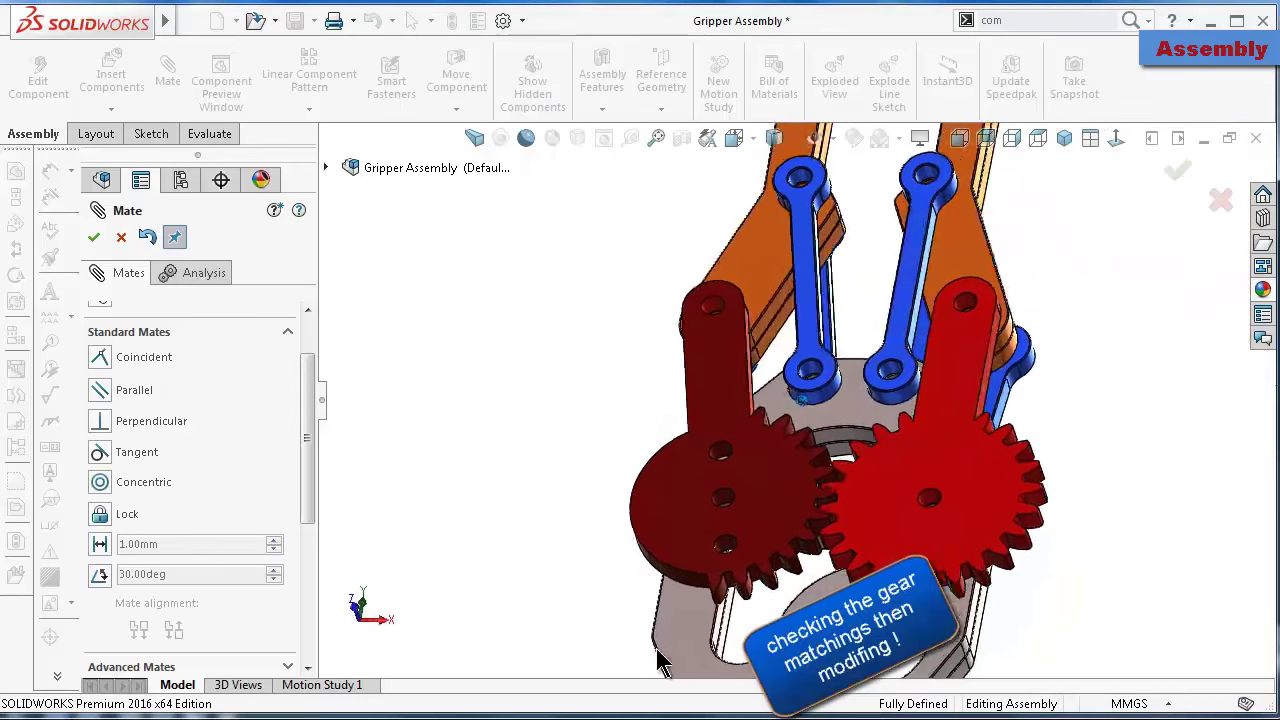
click(728, 482)
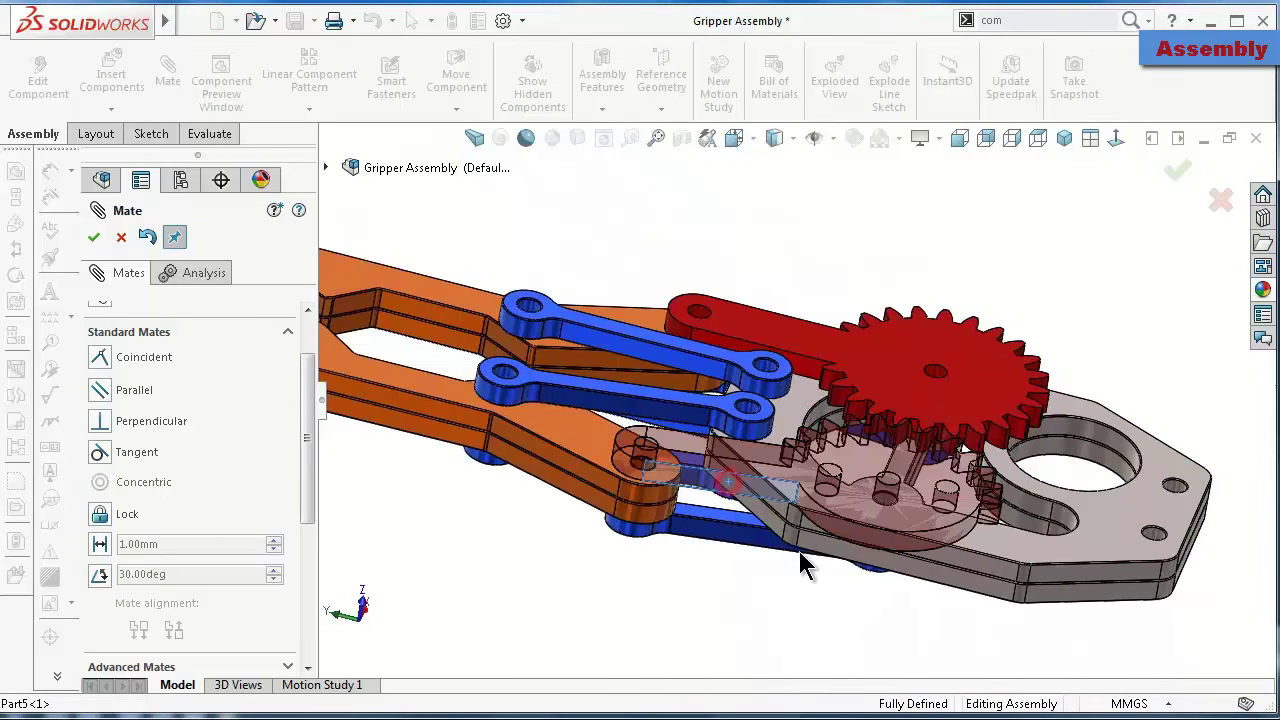
click(823, 545)
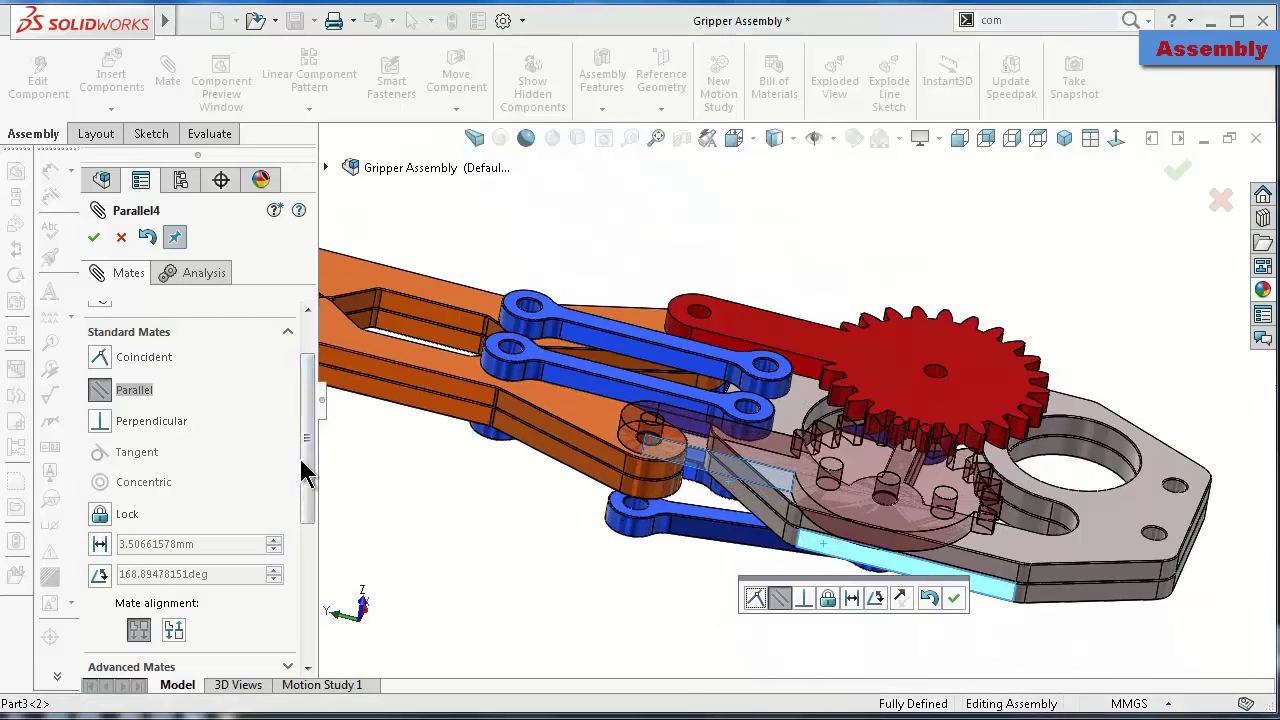
mouse_move(306, 457)
mouse_down()
mouse_move(334, 600)
mouse_move(245, 640)
mouse_up()
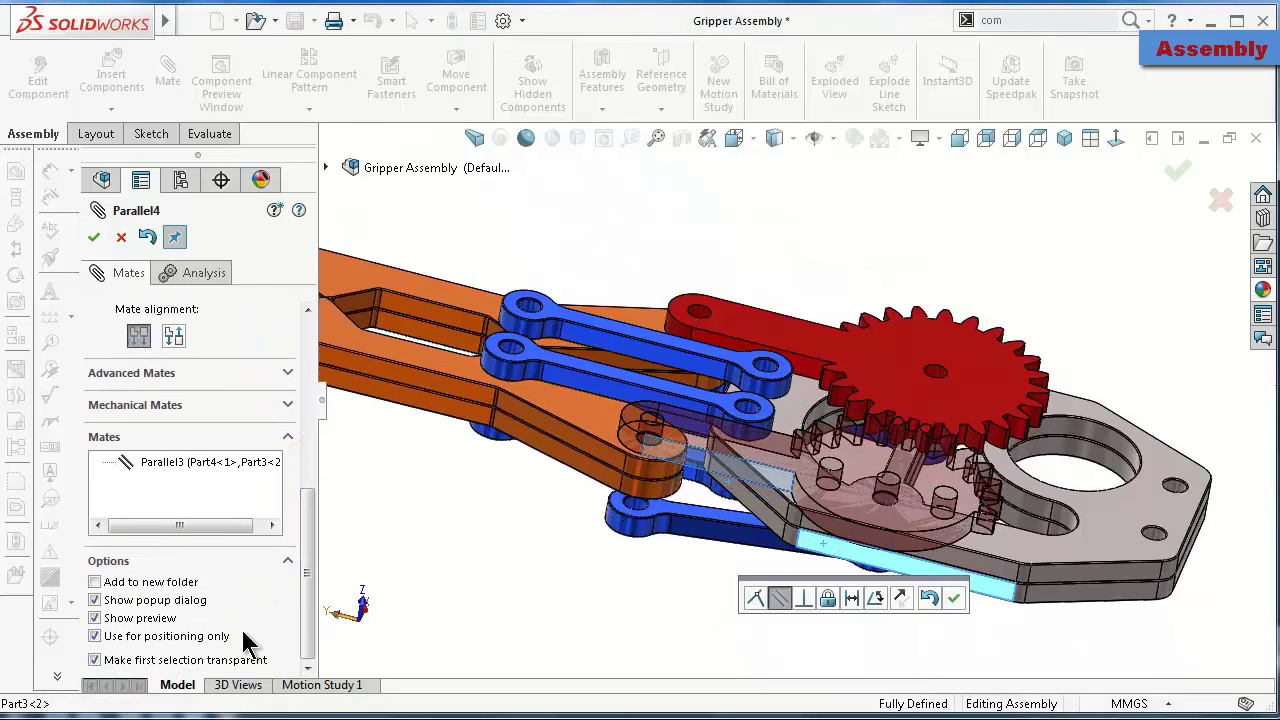
click(93, 237)
click(1175, 172)
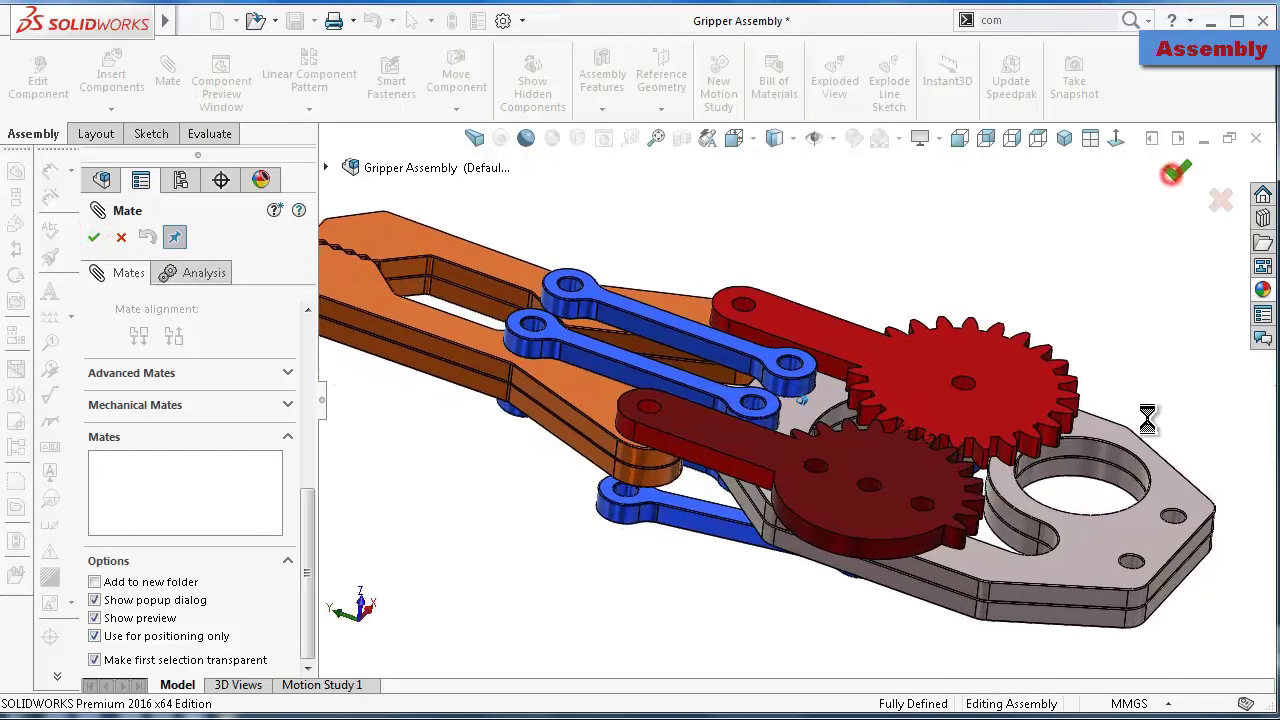
click(1146, 531)
click(1240, 457)
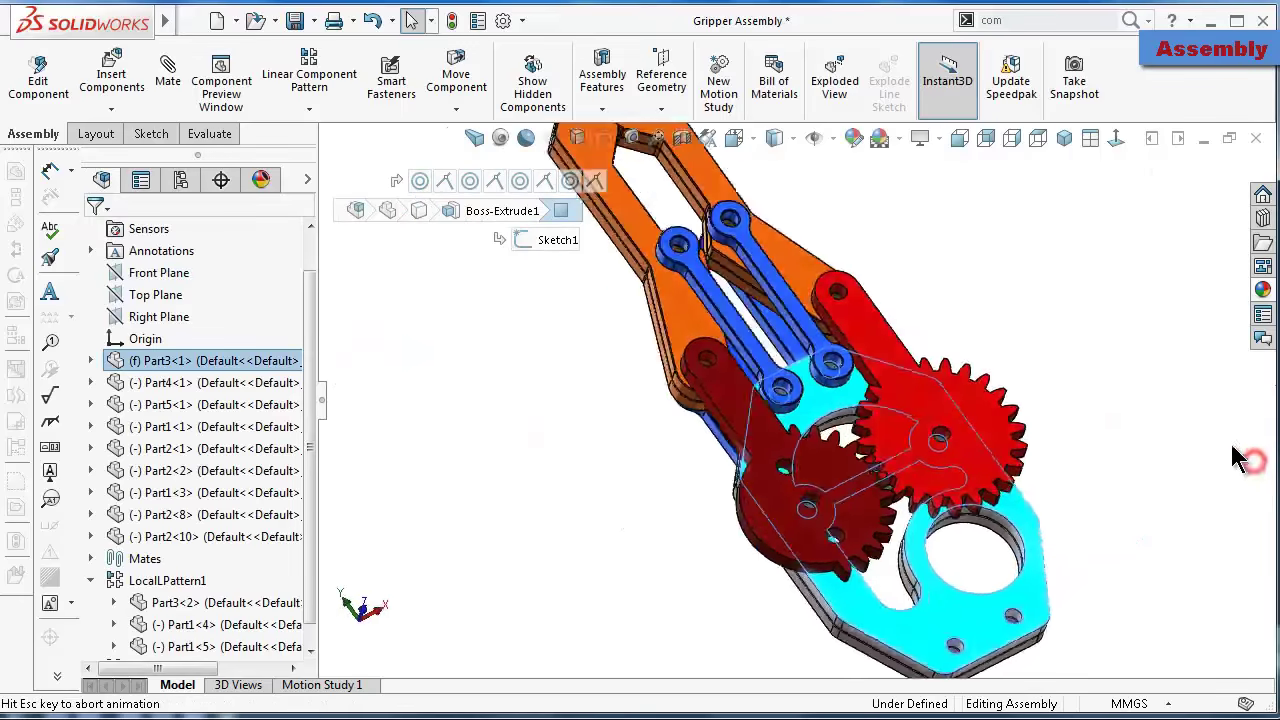
click(1062, 406)
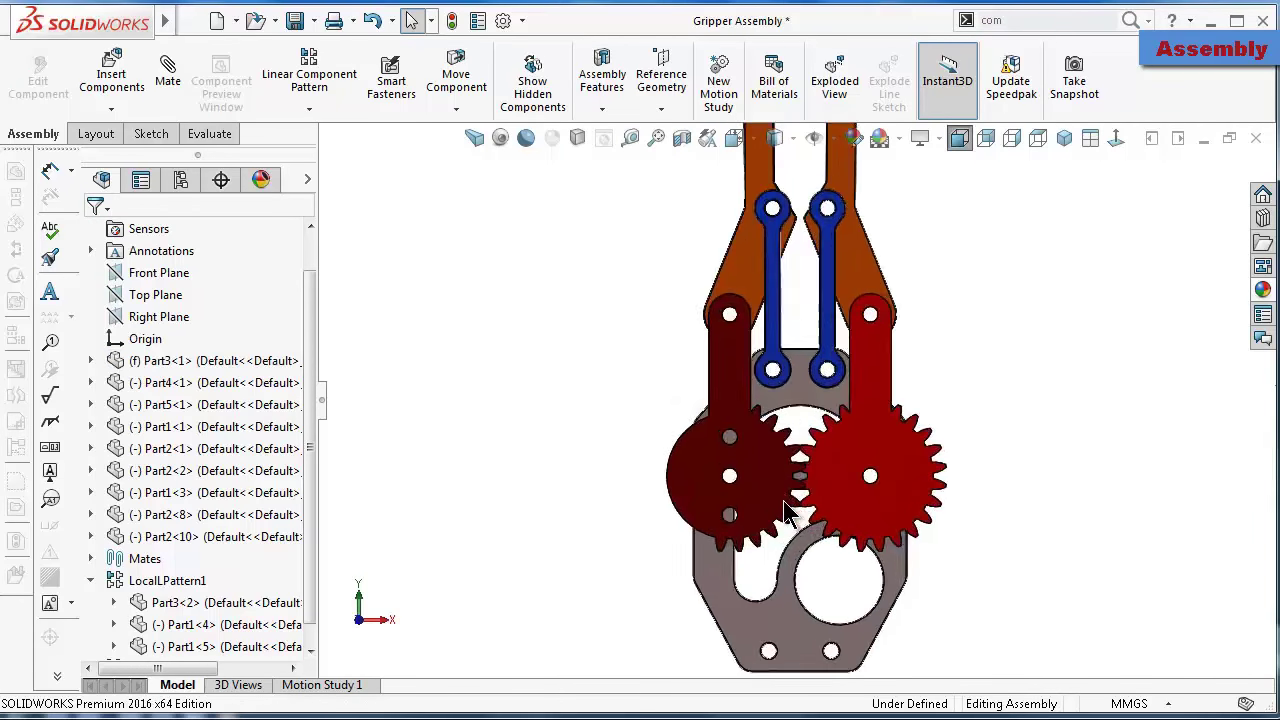
scroll(785, 512, down, 5)
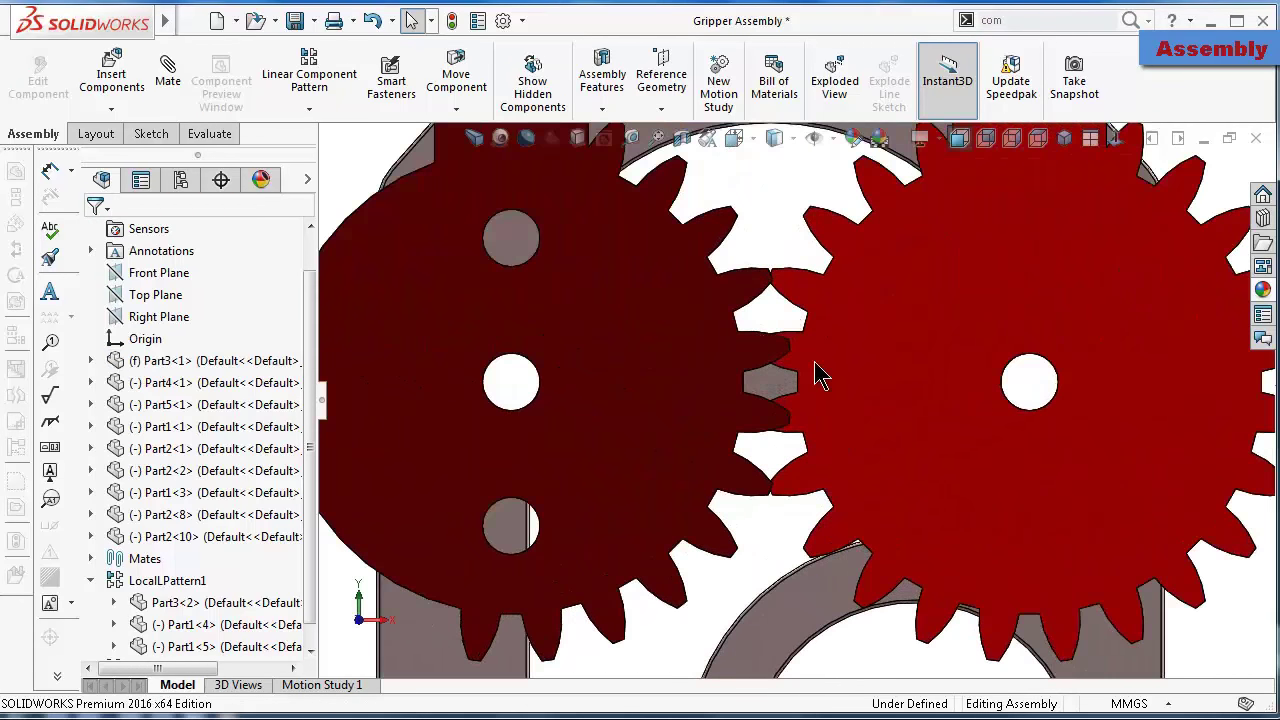
scroll(814, 377, up, 3)
scroll(810, 285, up, 3)
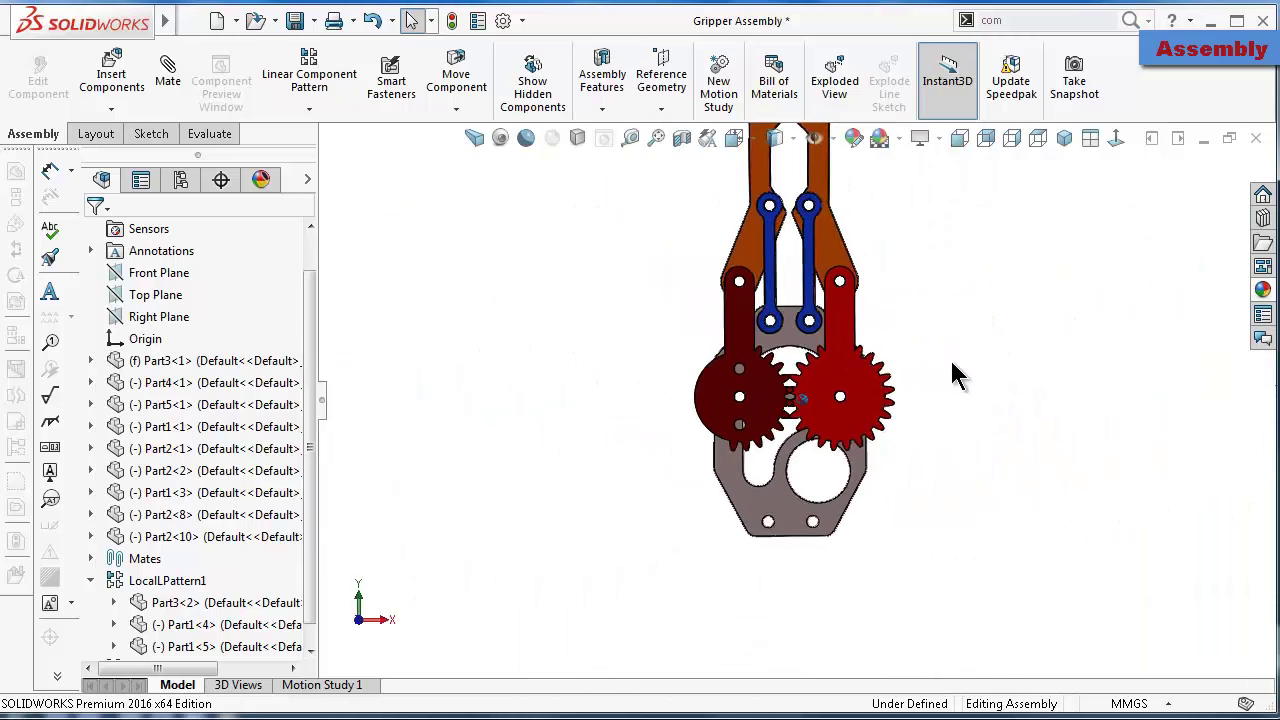
middle_drag(950, 358, 857, 200)
click(1018, 138)
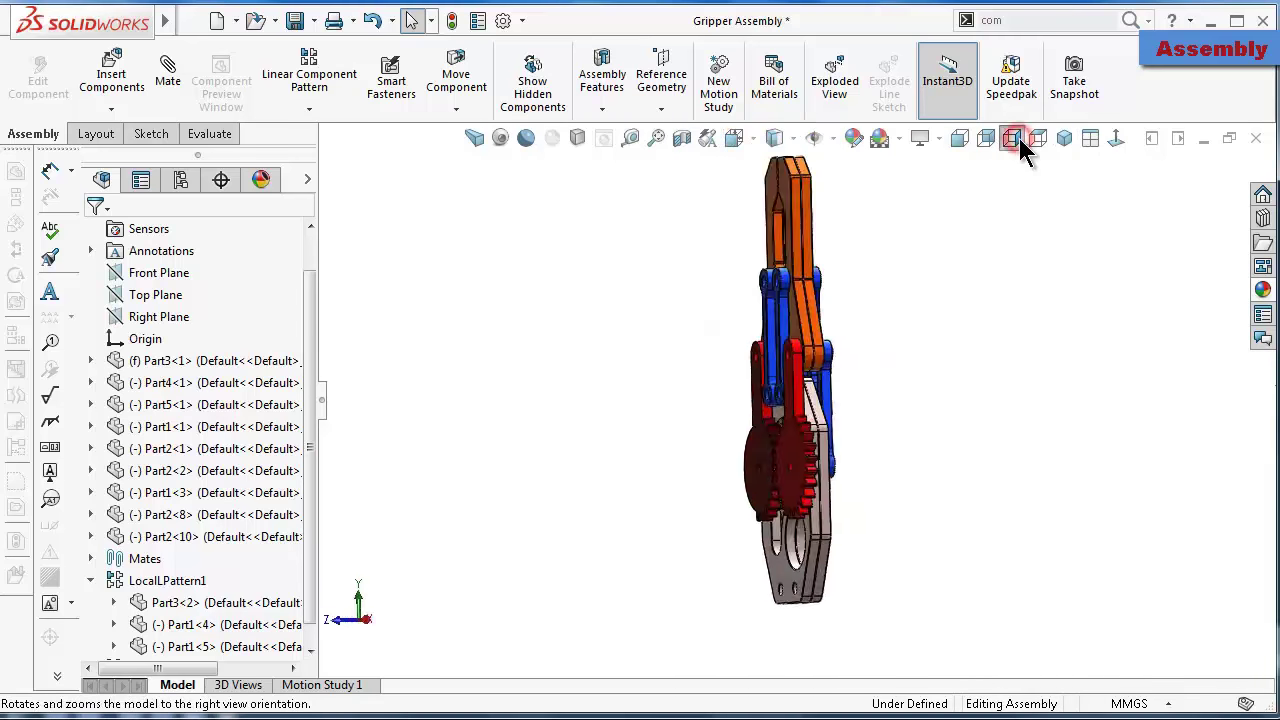
click(1040, 140)
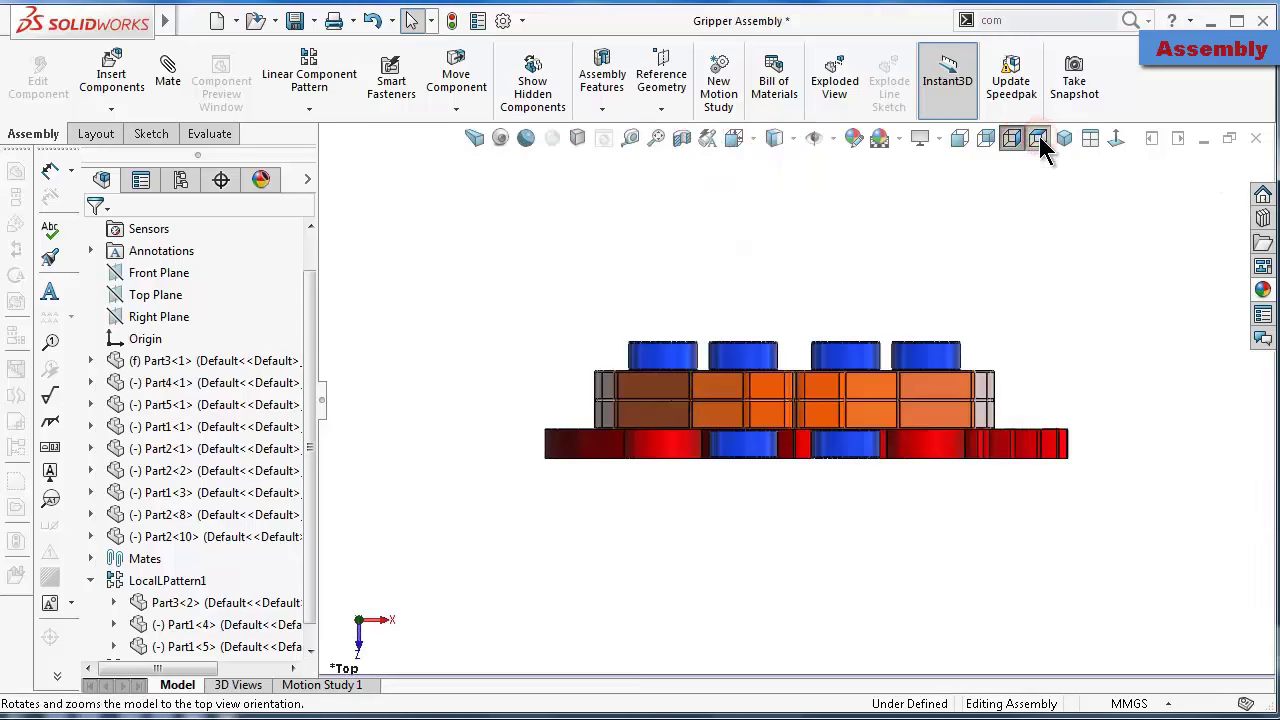
click(962, 138)
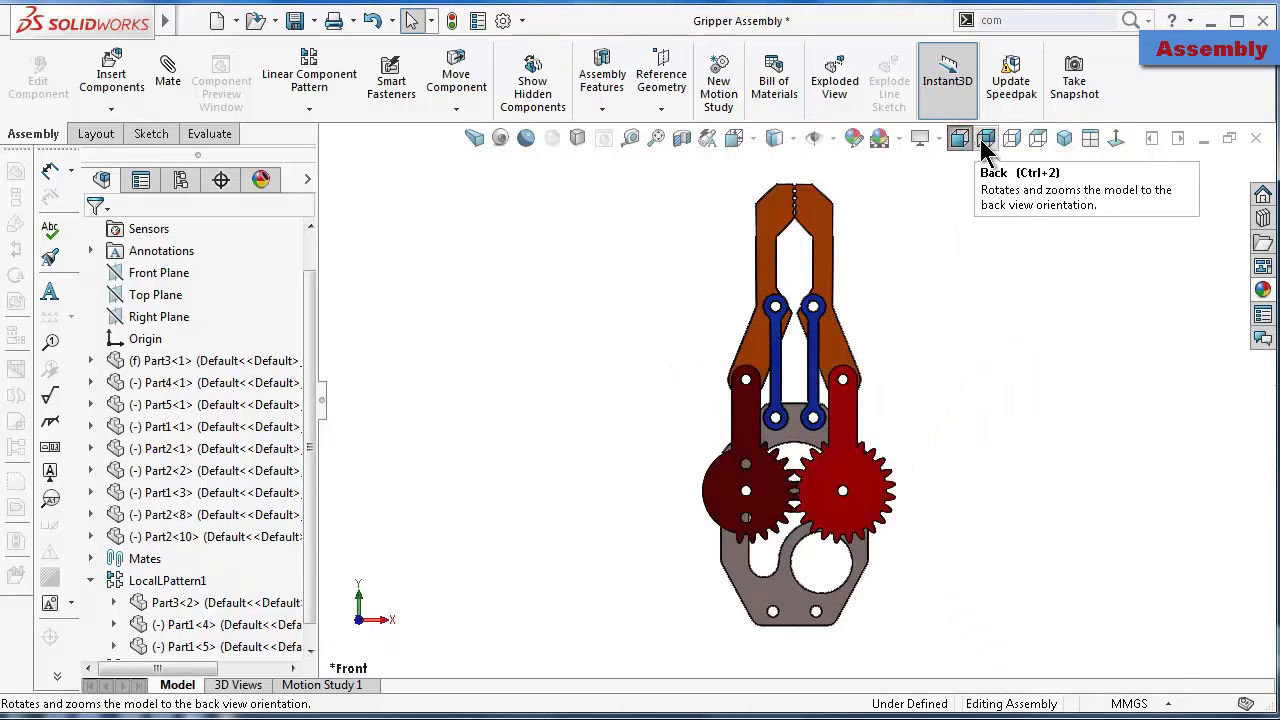
click(983, 143)
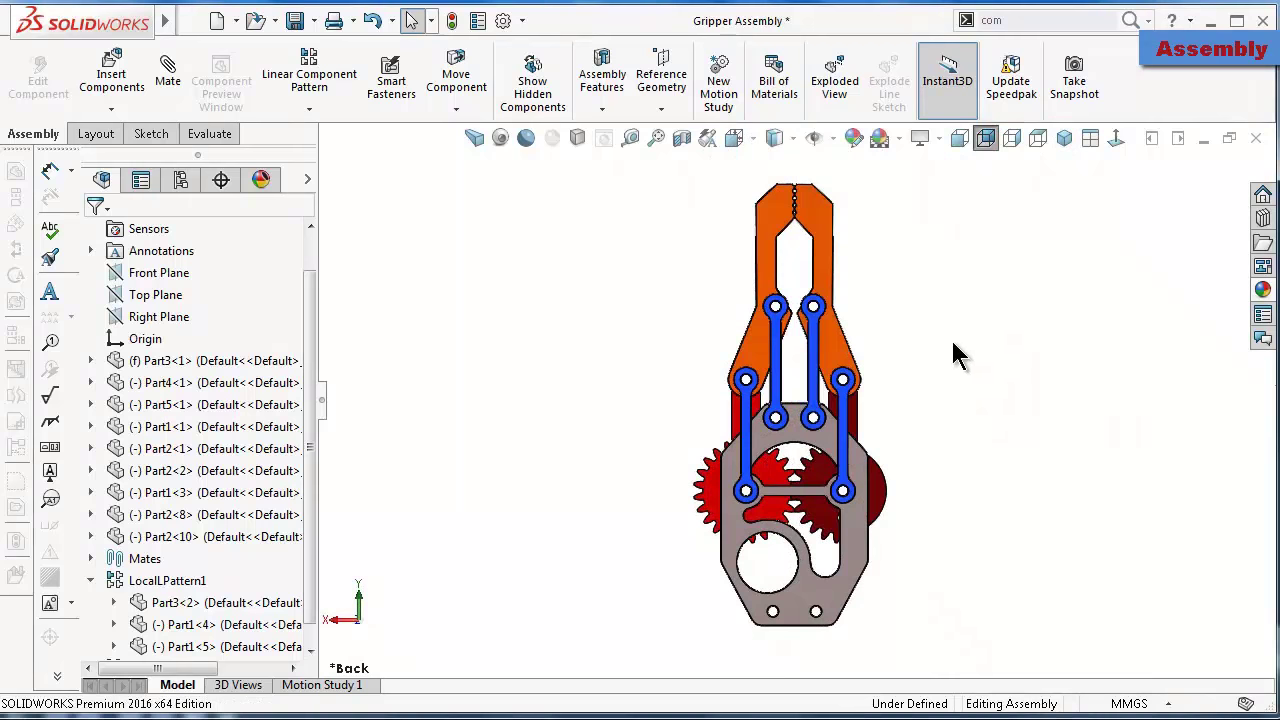
scroll(949, 360, down, 5)
middle_drag(927, 360, 782, 460)
scroll(782, 460, down, 3)
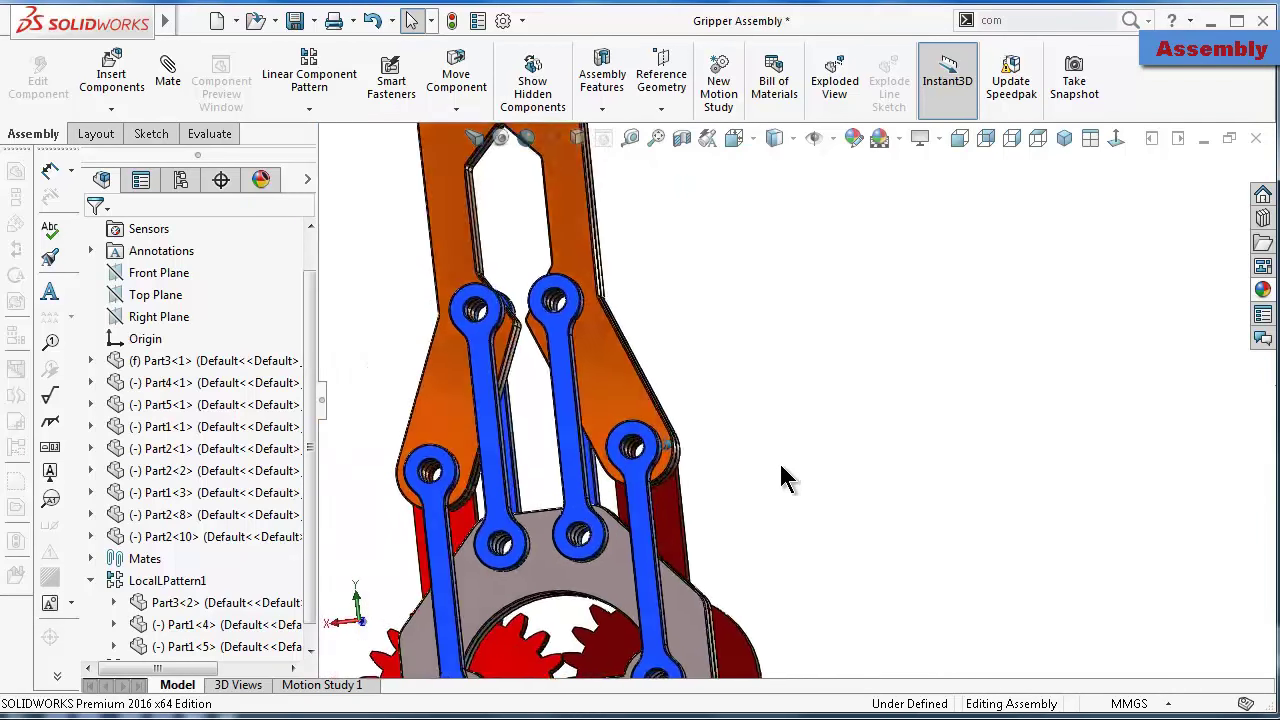
key(ctrl+7)
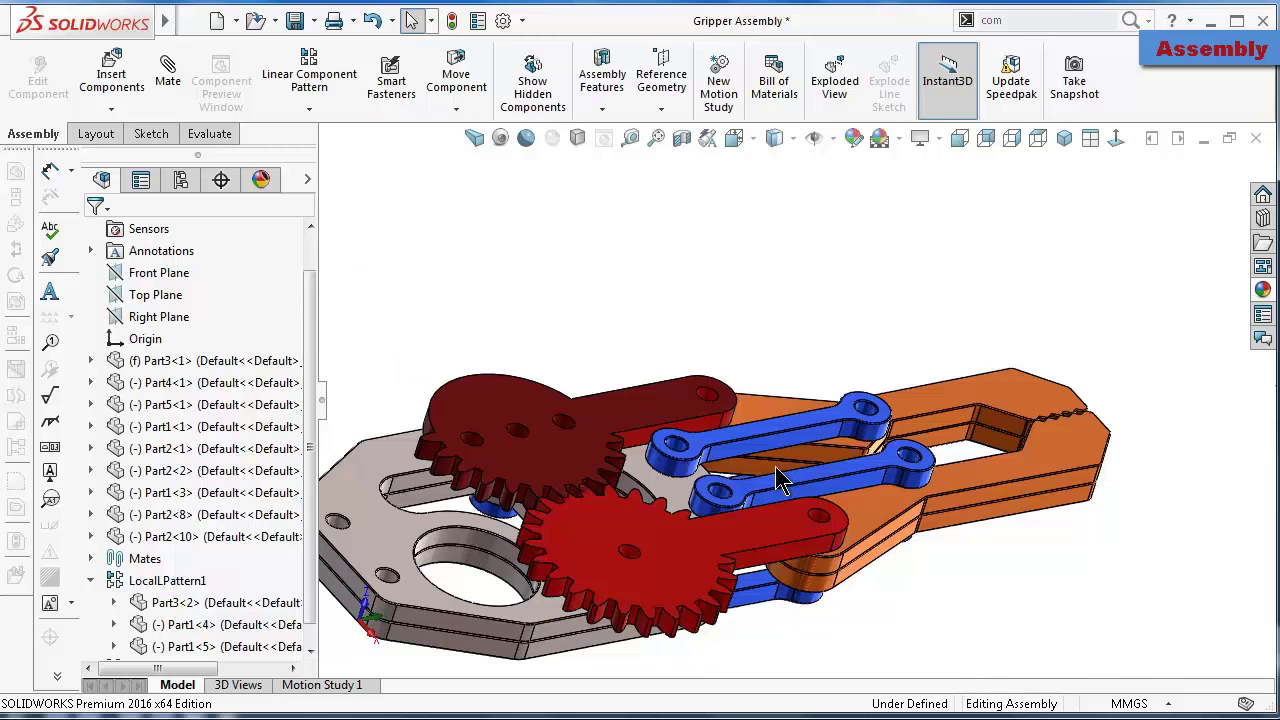
click(577, 474)
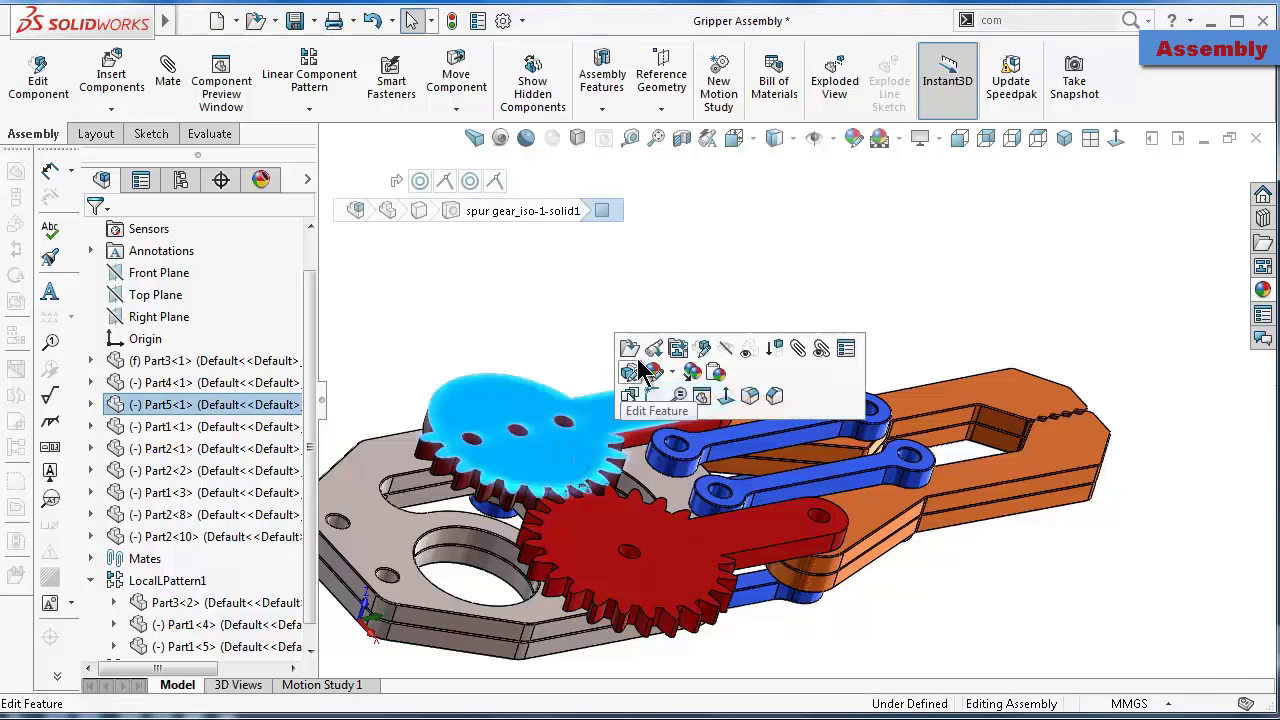
Open the red gear arm as Part5, declining FeatureWorks, and edit Sketch1 under Boss-Extrude1
click(633, 350)
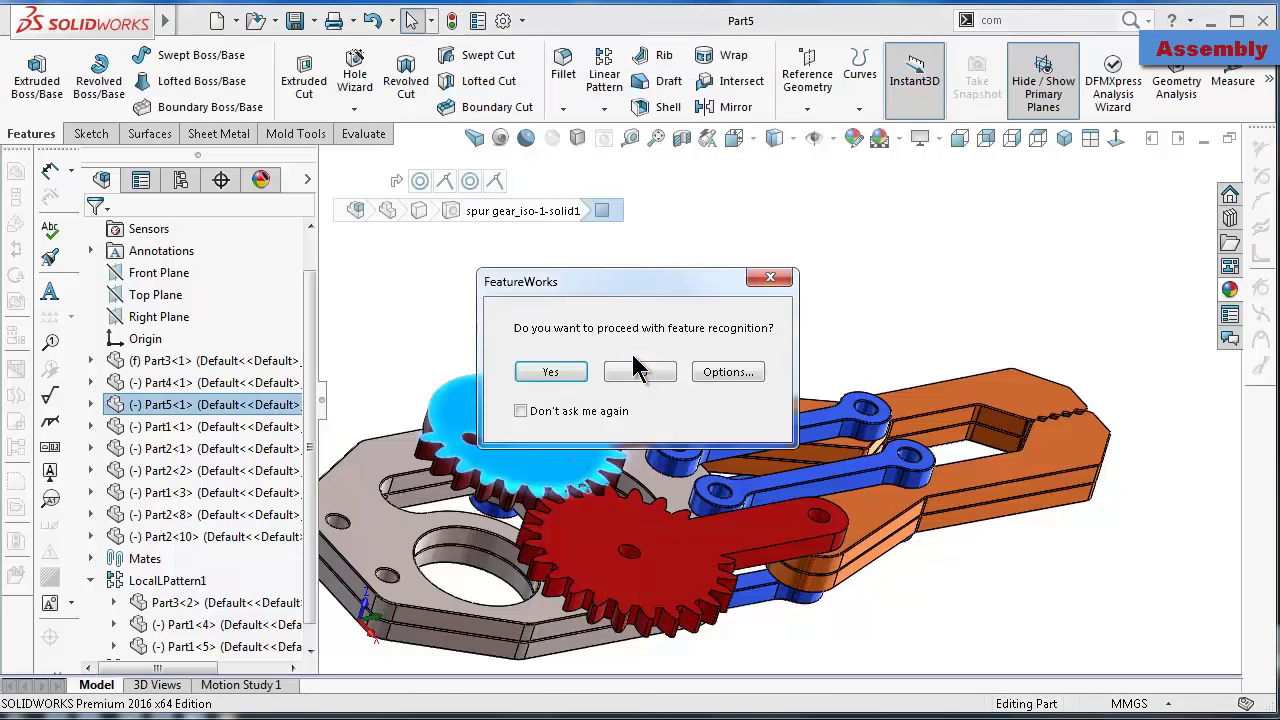
click(640, 380)
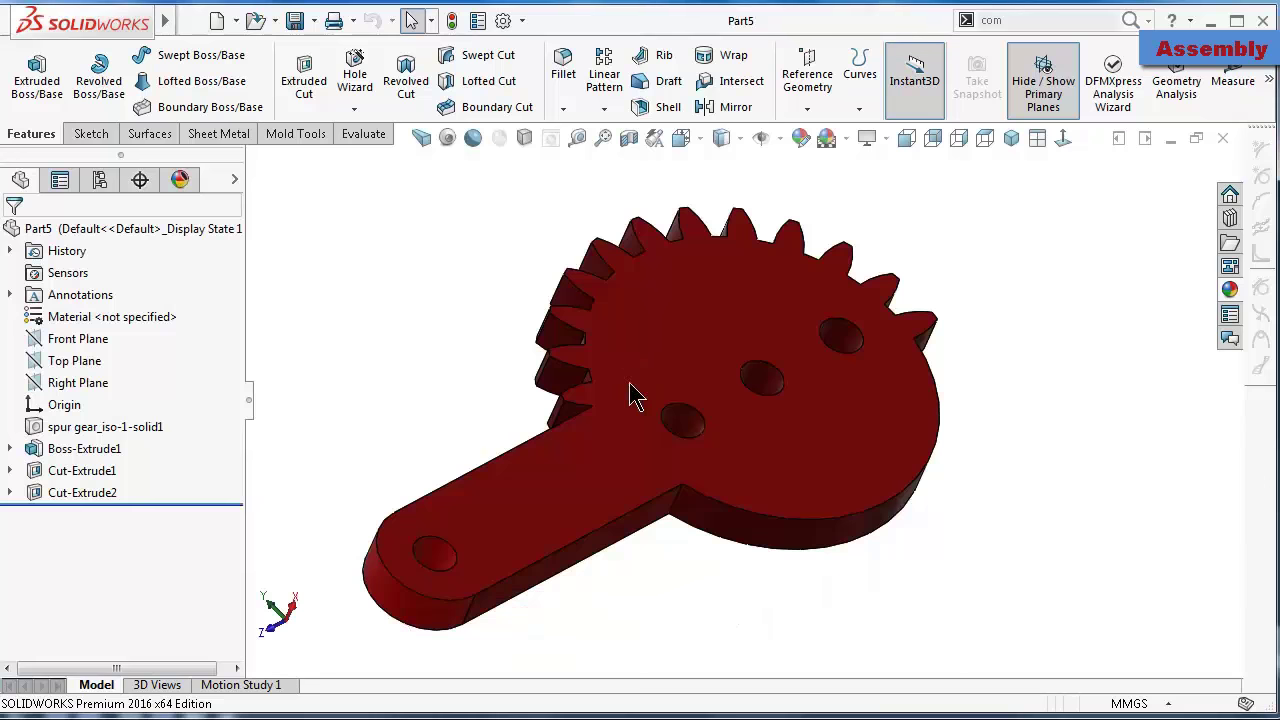
mouse_move(432, 608)
middle_down()
mouse_move(557, 463)
mouse_move(300, 450)
middle_up()
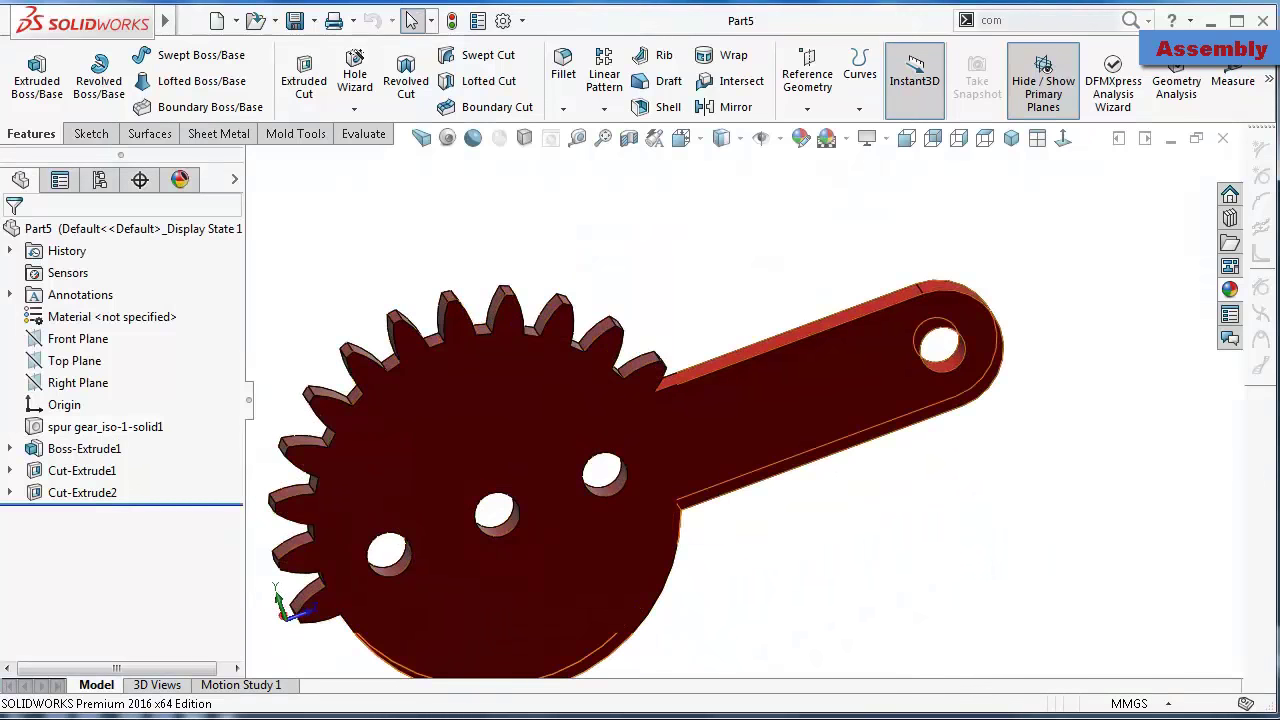
click(10, 449)
click(88, 470)
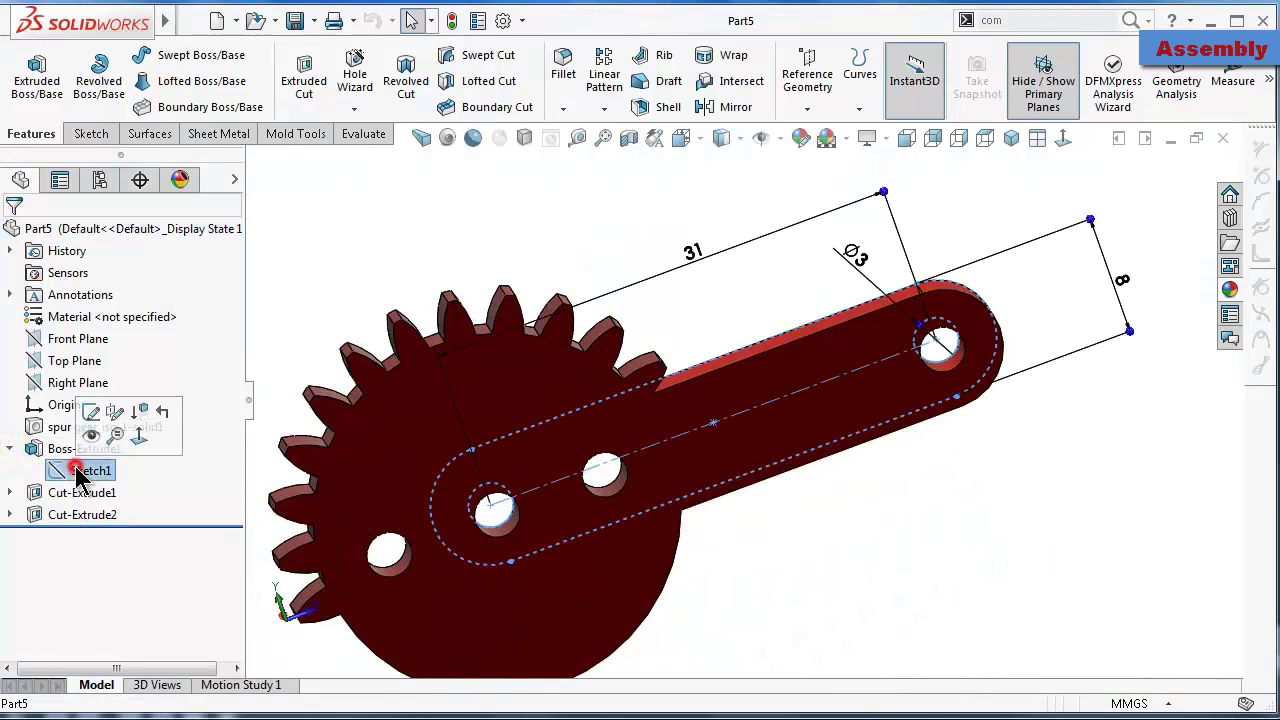
click(92, 413)
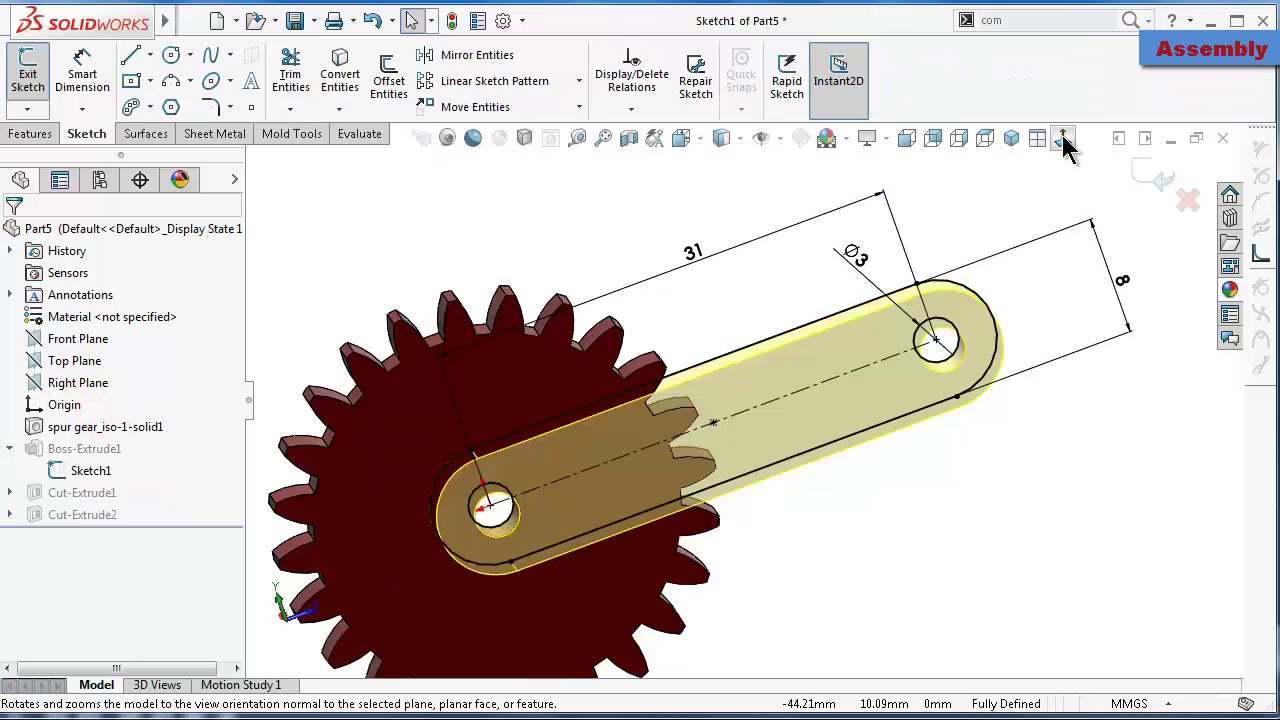
Draw a construction centerline in Sketch1 from the centre hole to a gear tooth tip
click(1063, 137)
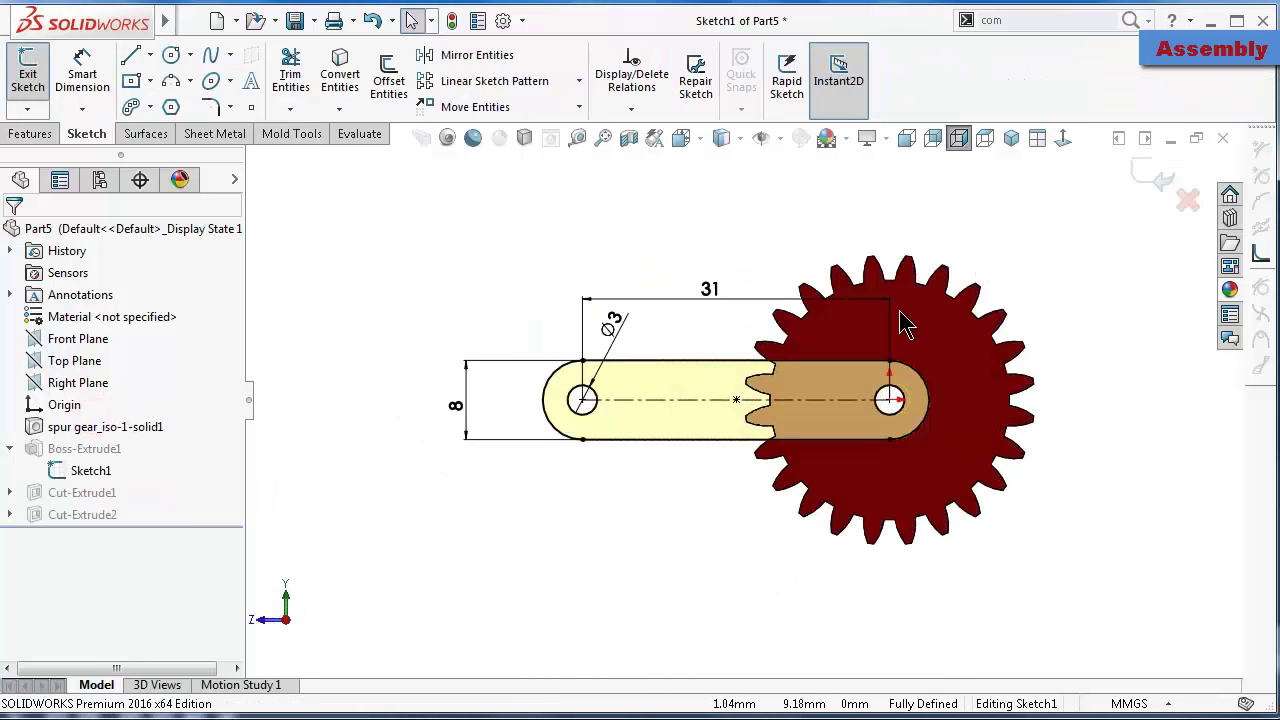
scroll(905, 325, down, 3)
click(151, 52)
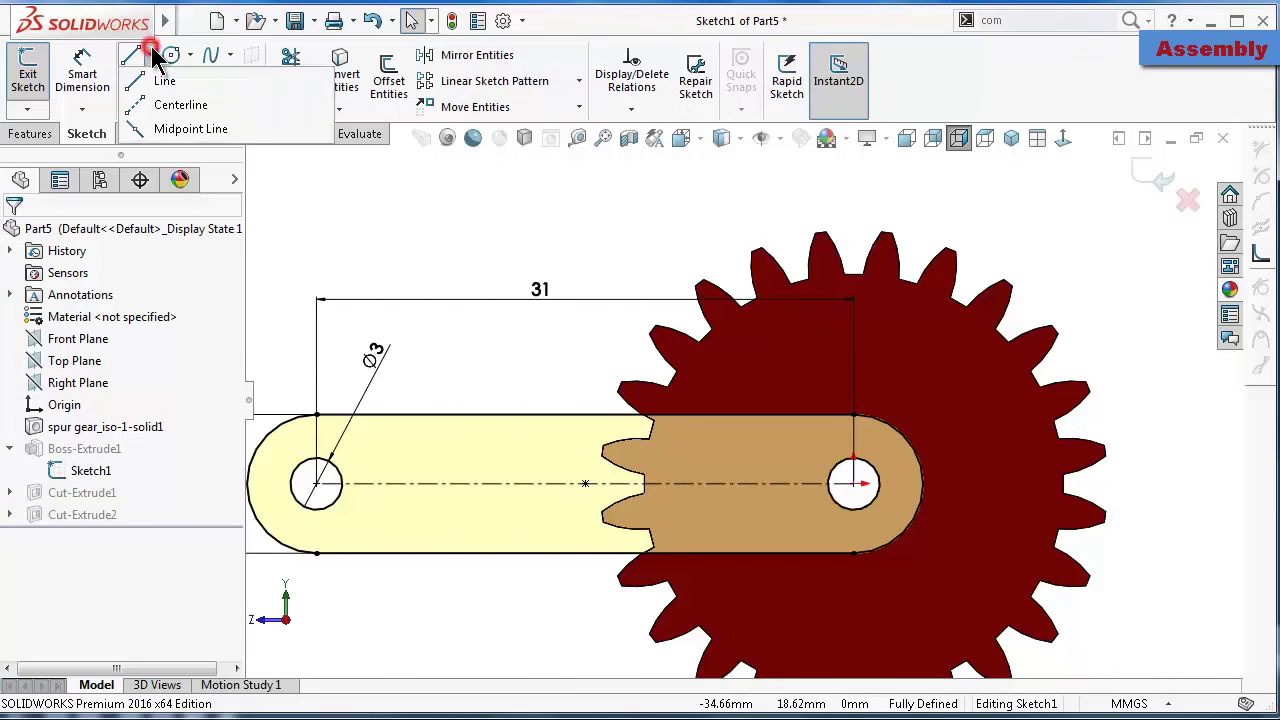
click(181, 106)
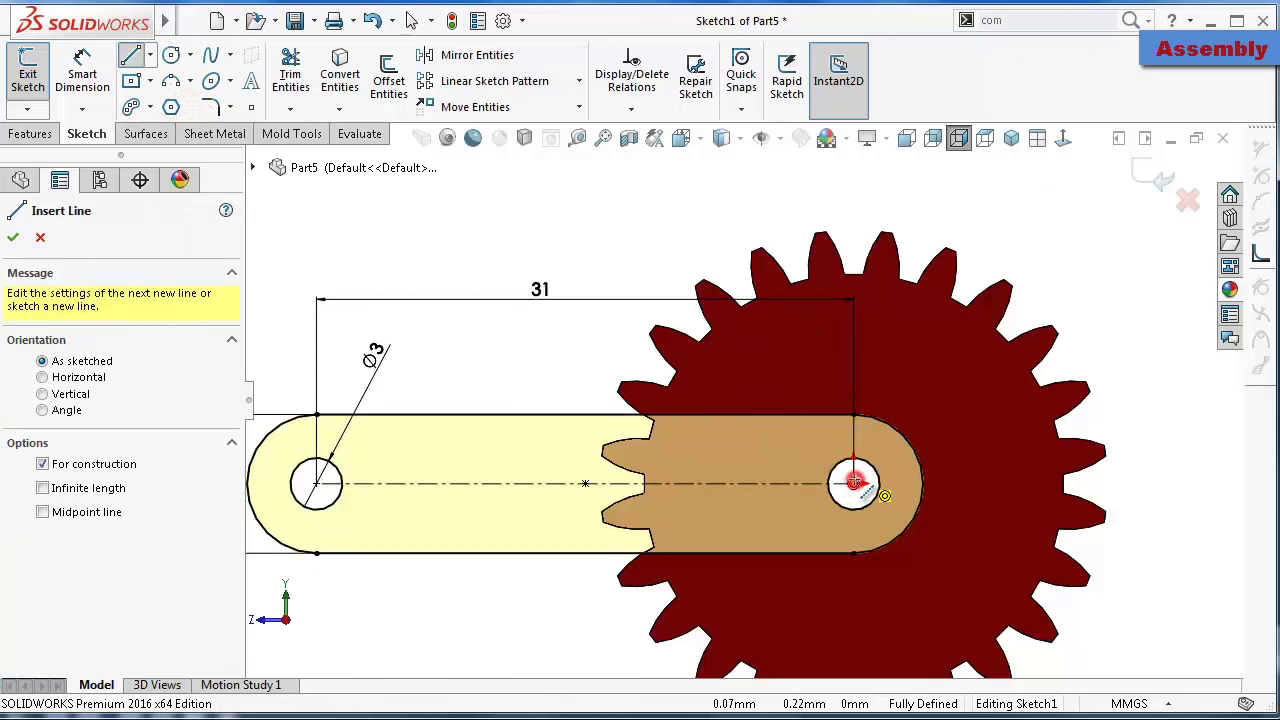
click(853, 483)
scroll(887, 240, down, 3)
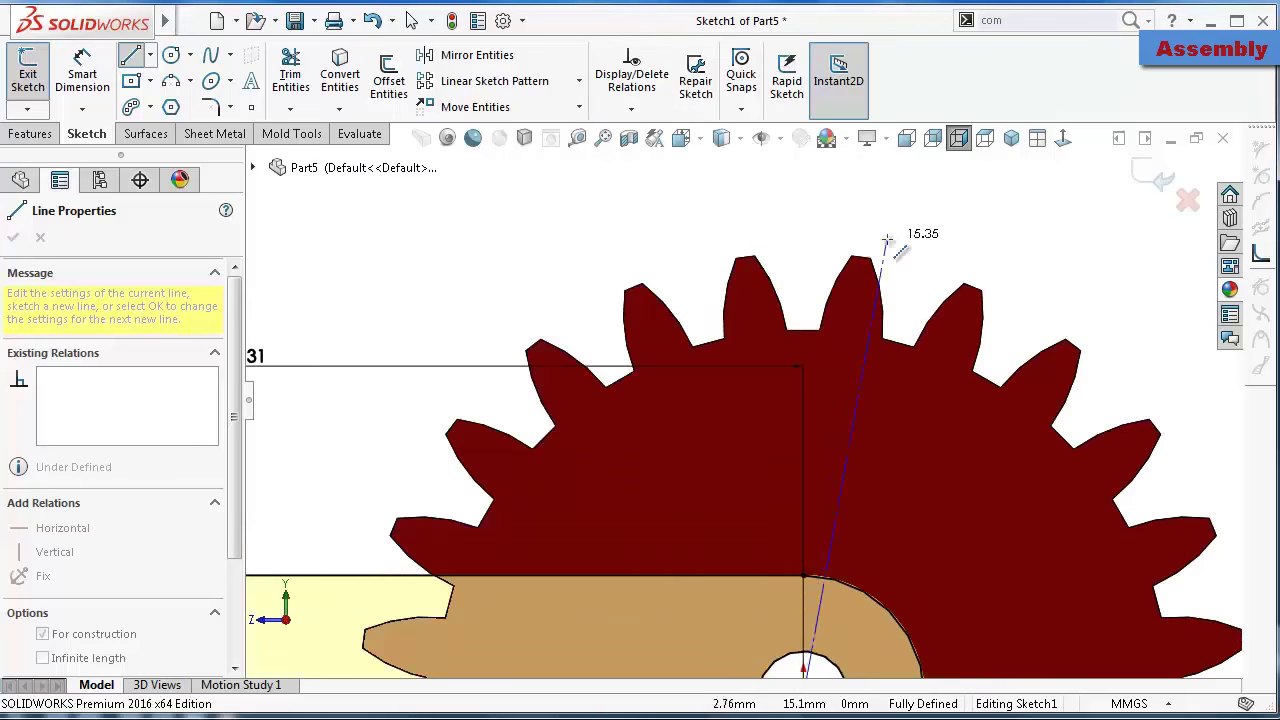
scroll(880, 250, down, 2)
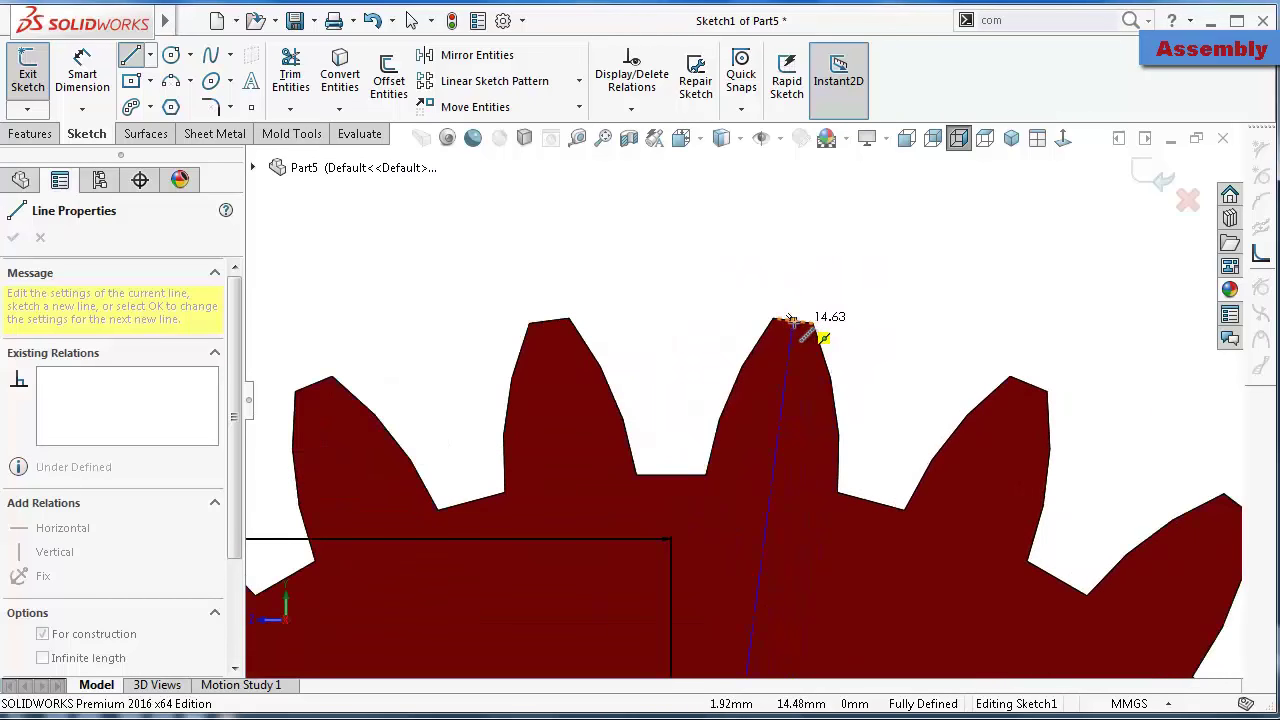
click(789, 318)
scroll(789, 318, up, 1)
key(Escape)
scroll(700, 271, up, 3)
scroll(742, 596, down, 1)
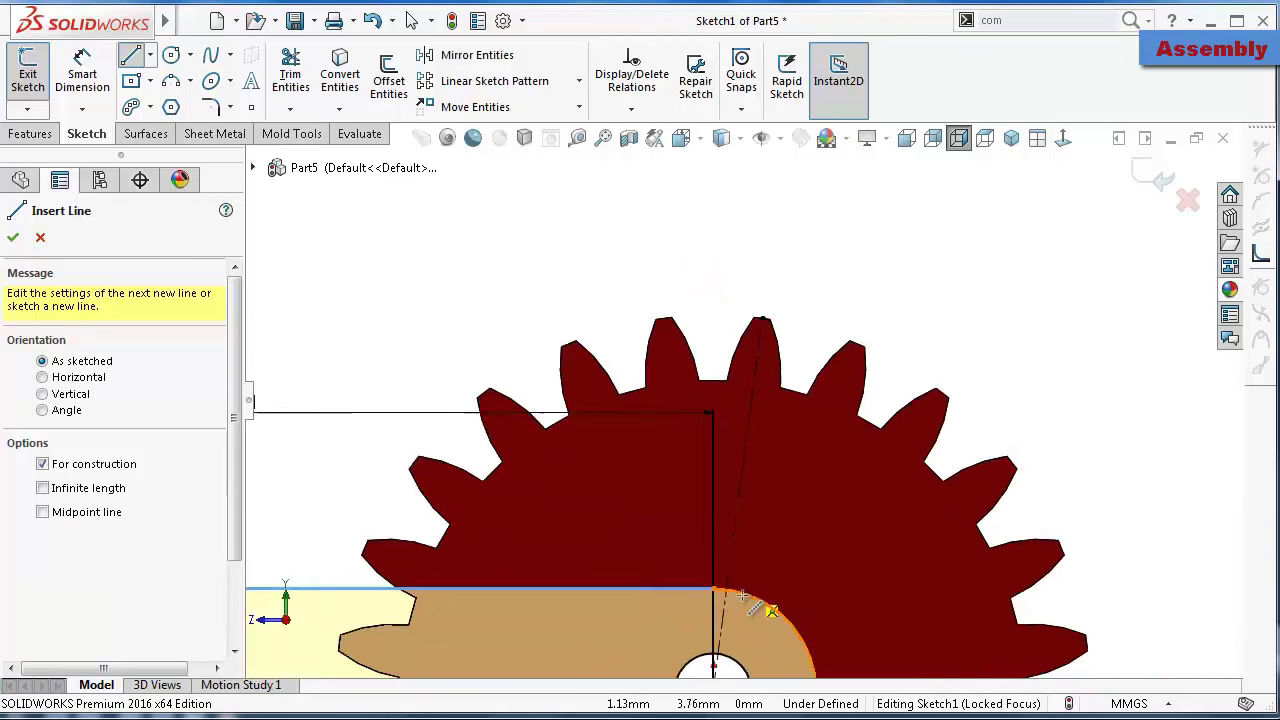
scroll(745, 598, up, 2)
scroll(723, 480, up, 1)
scroll(663, 506, down, 1)
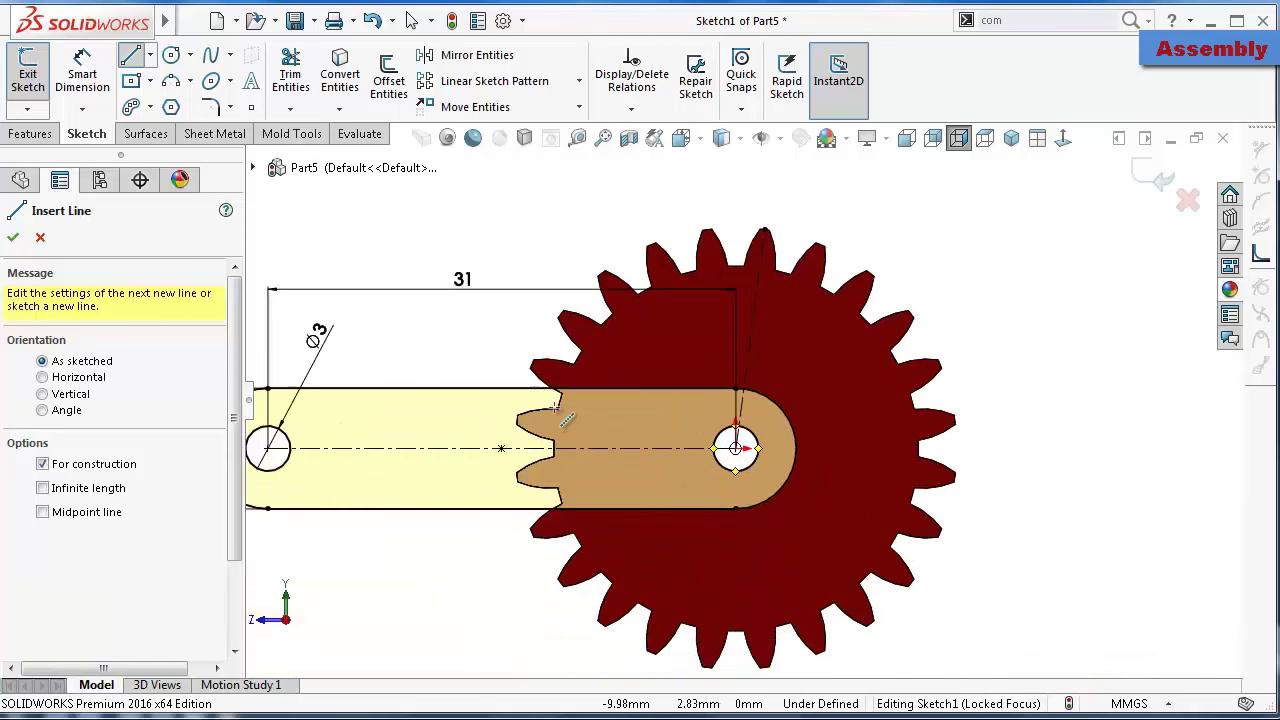
scroll(555, 408, up, 2)
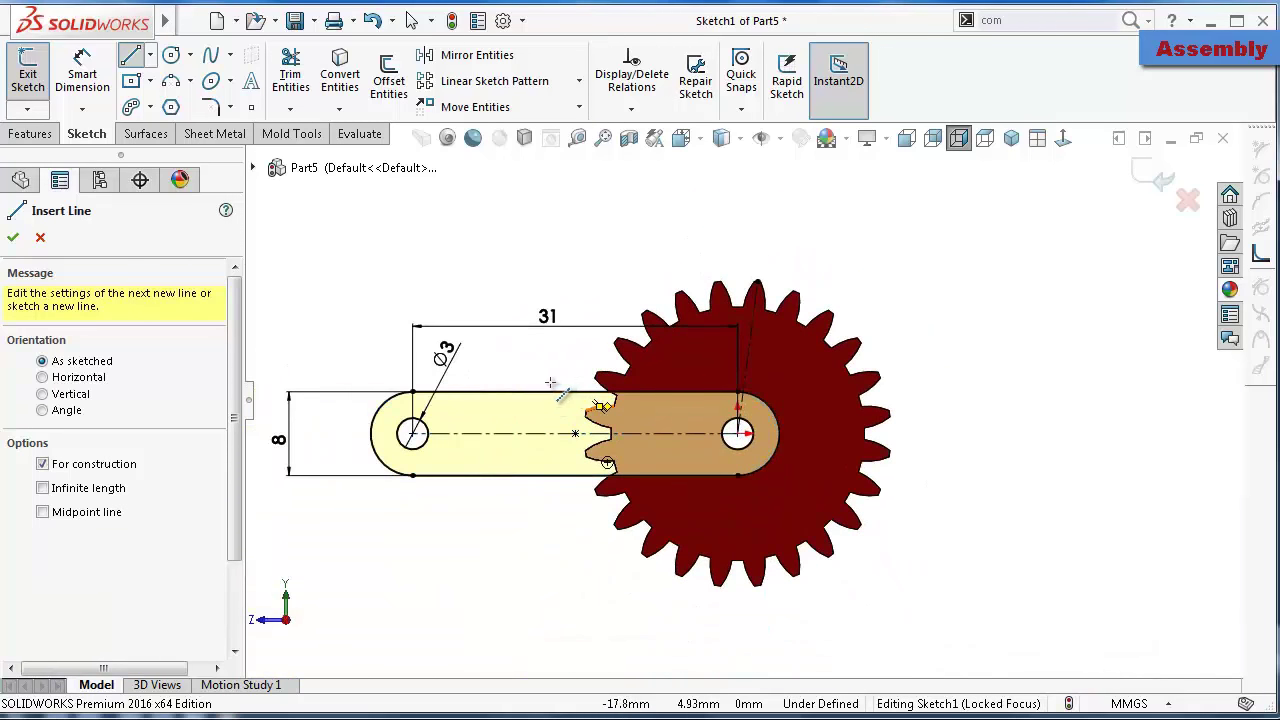
key(Escape)
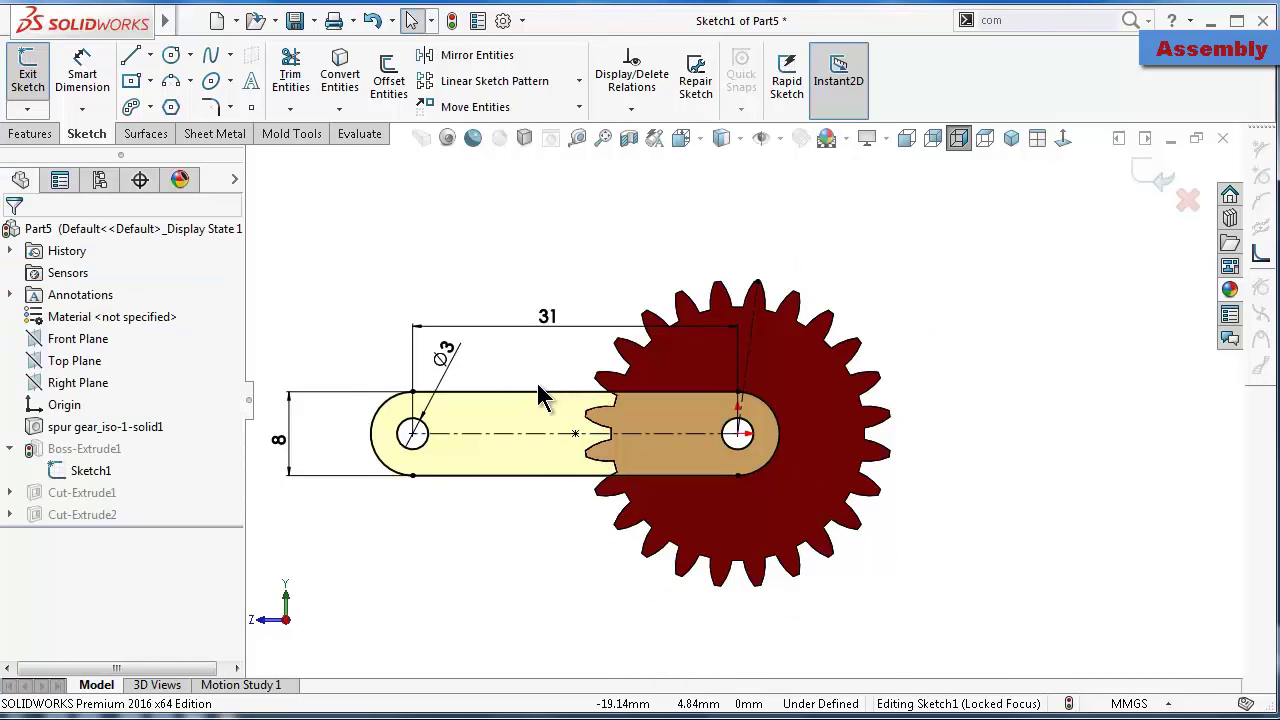
Exit and rebuild, inspect Sketch1's slot outline, then edit Sketch1 again
click(1000, 340)
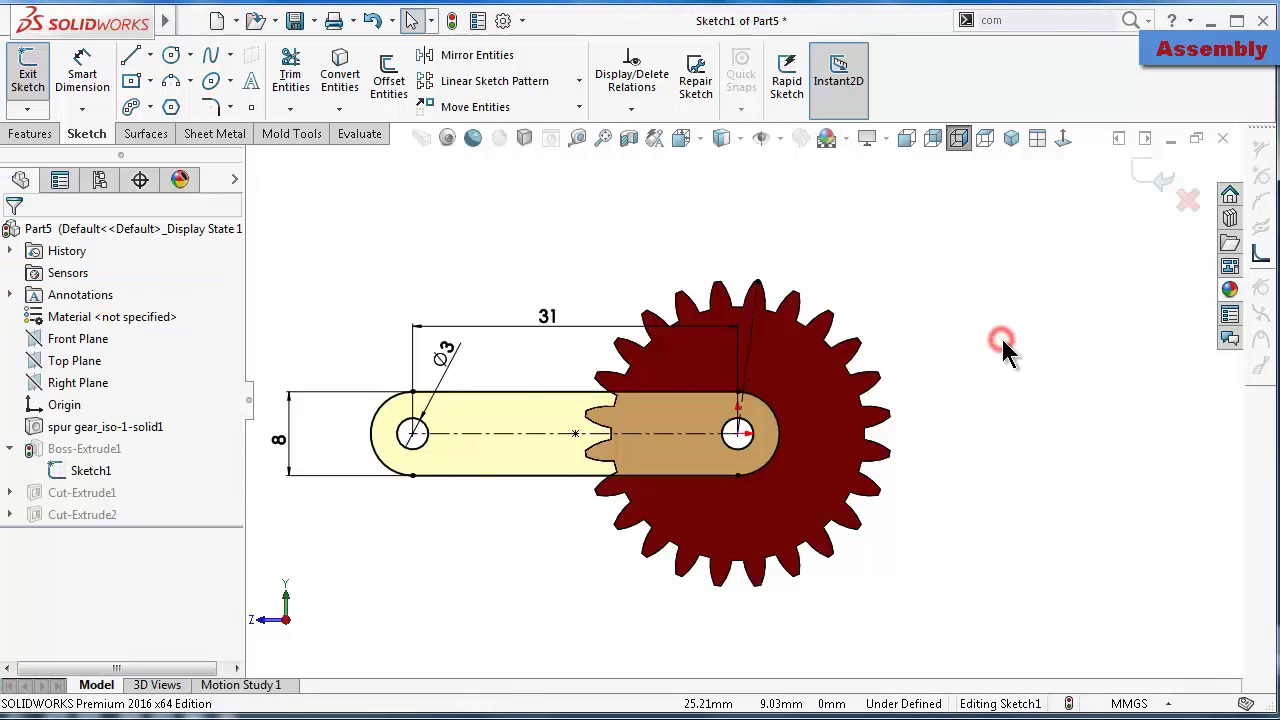
click(1155, 177)
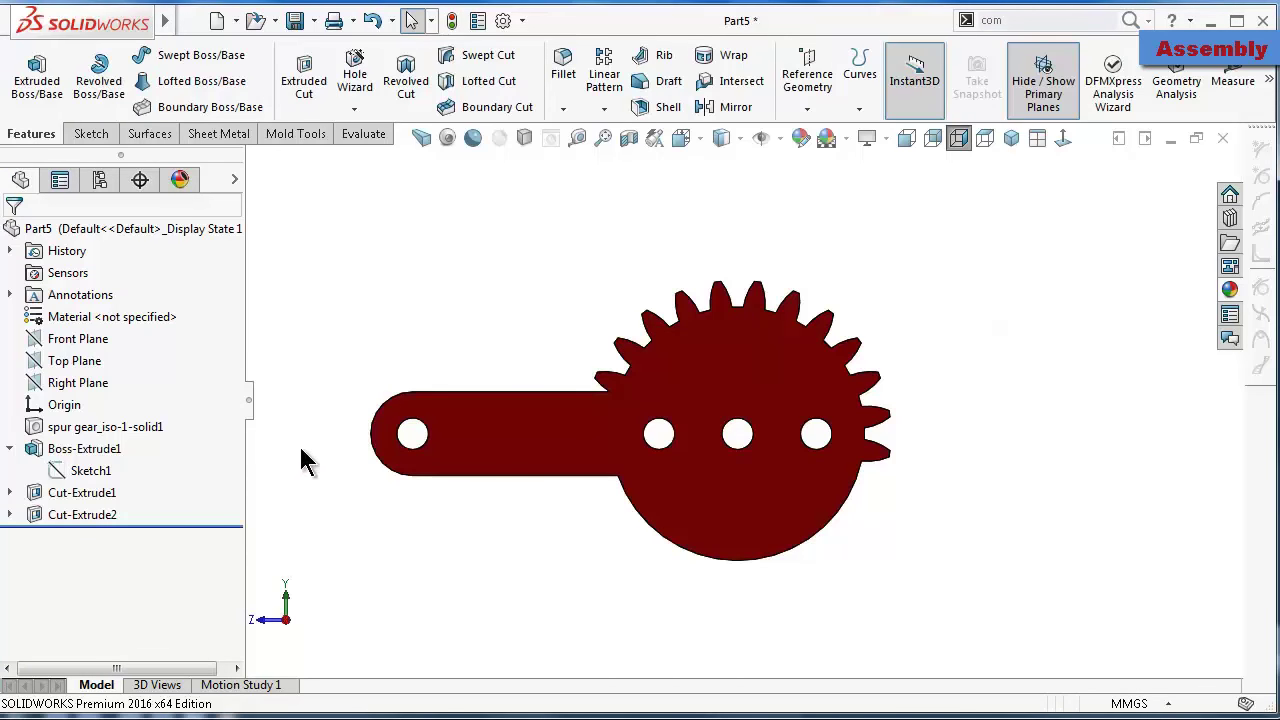
click(90, 471)
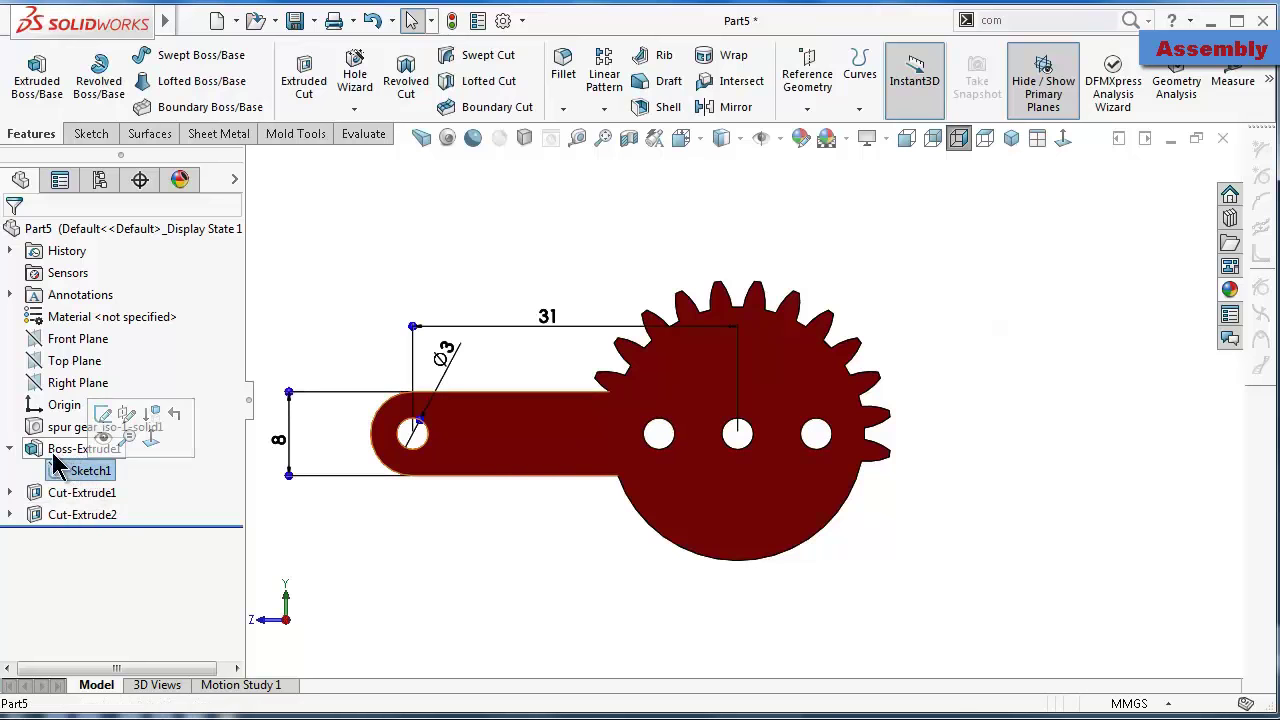
click(213, 450)
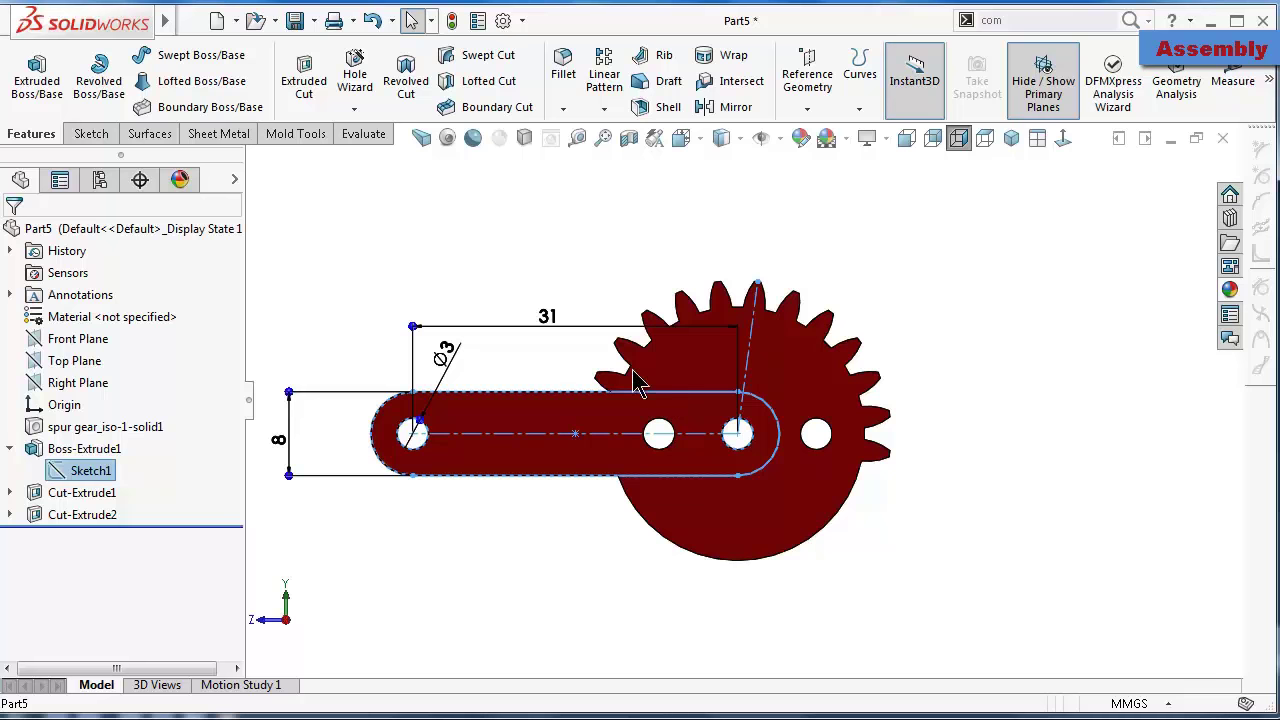
click(501, 288)
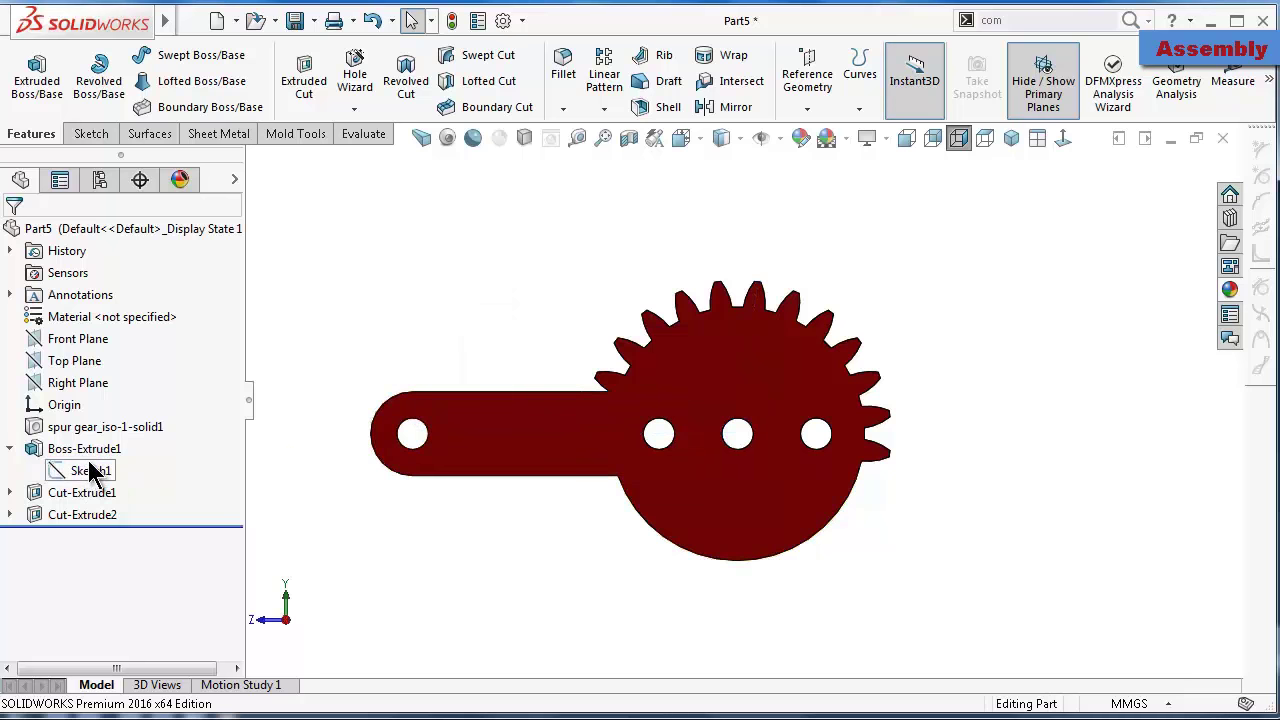
click(90, 471)
click(110, 410)
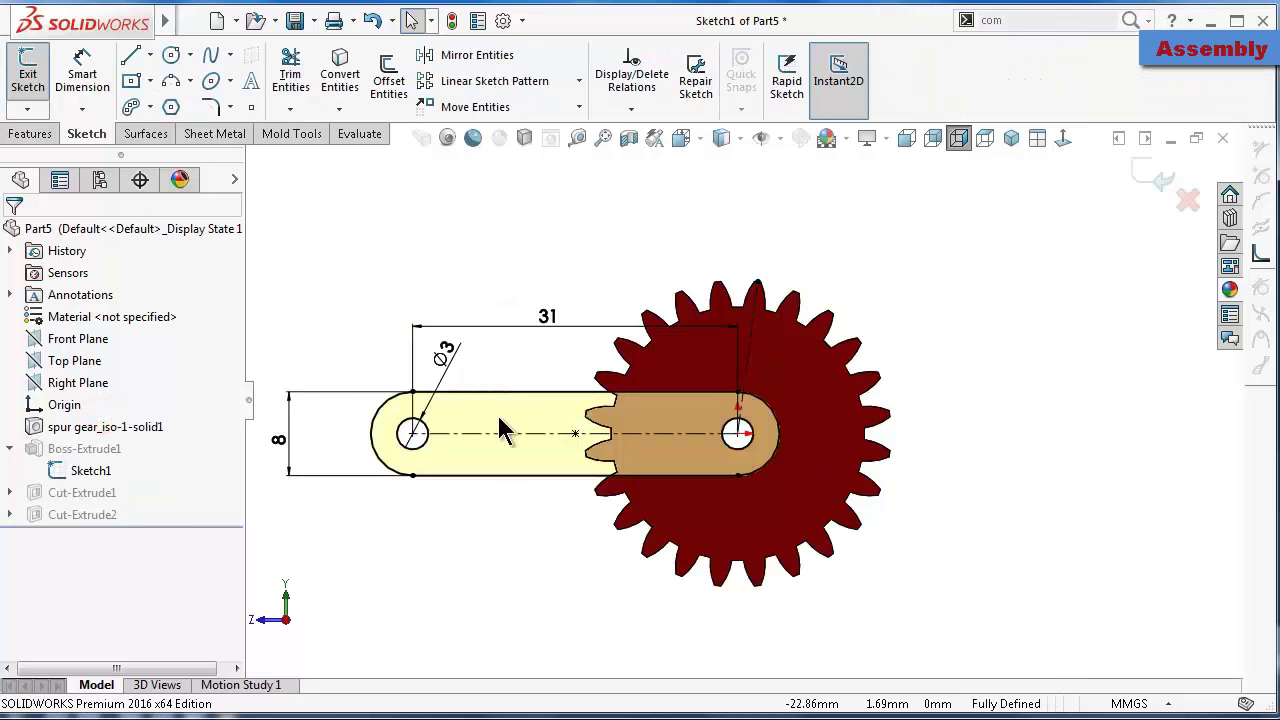
Delete the Horizontal relation on the arm slot in Sketch1
scroll(520, 445, down, 3)
click(541, 446)
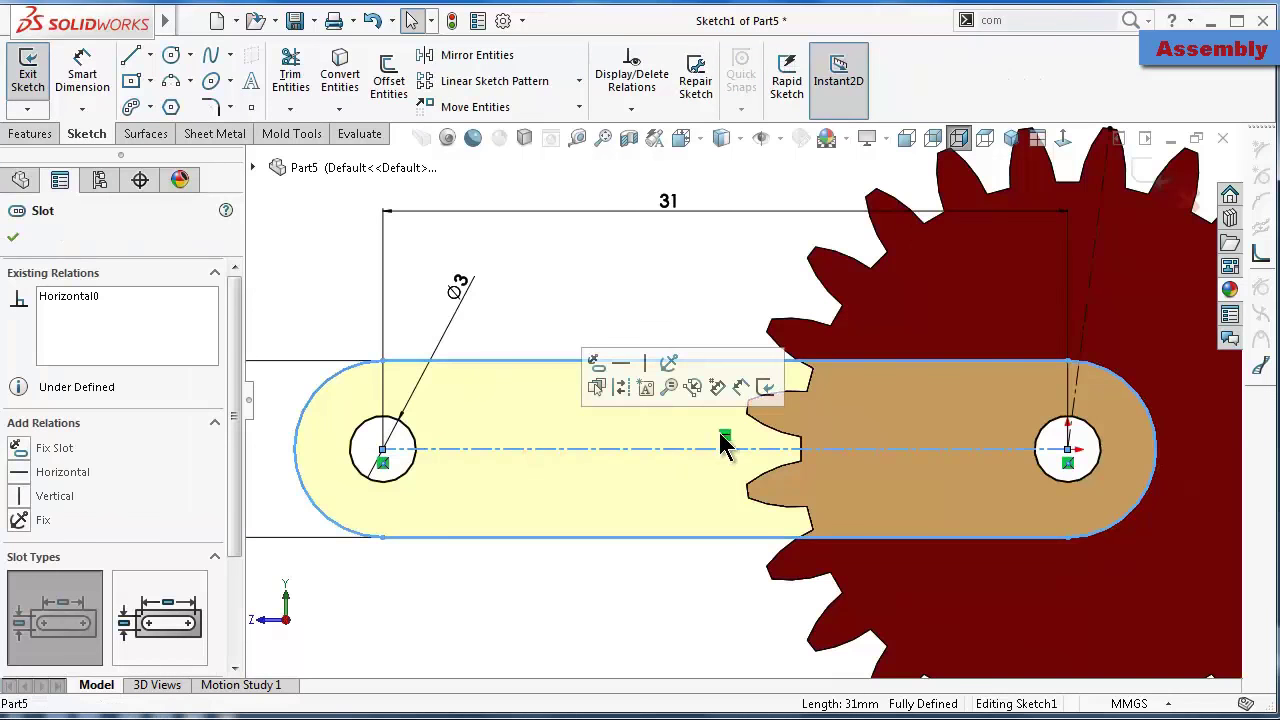
key(Escape)
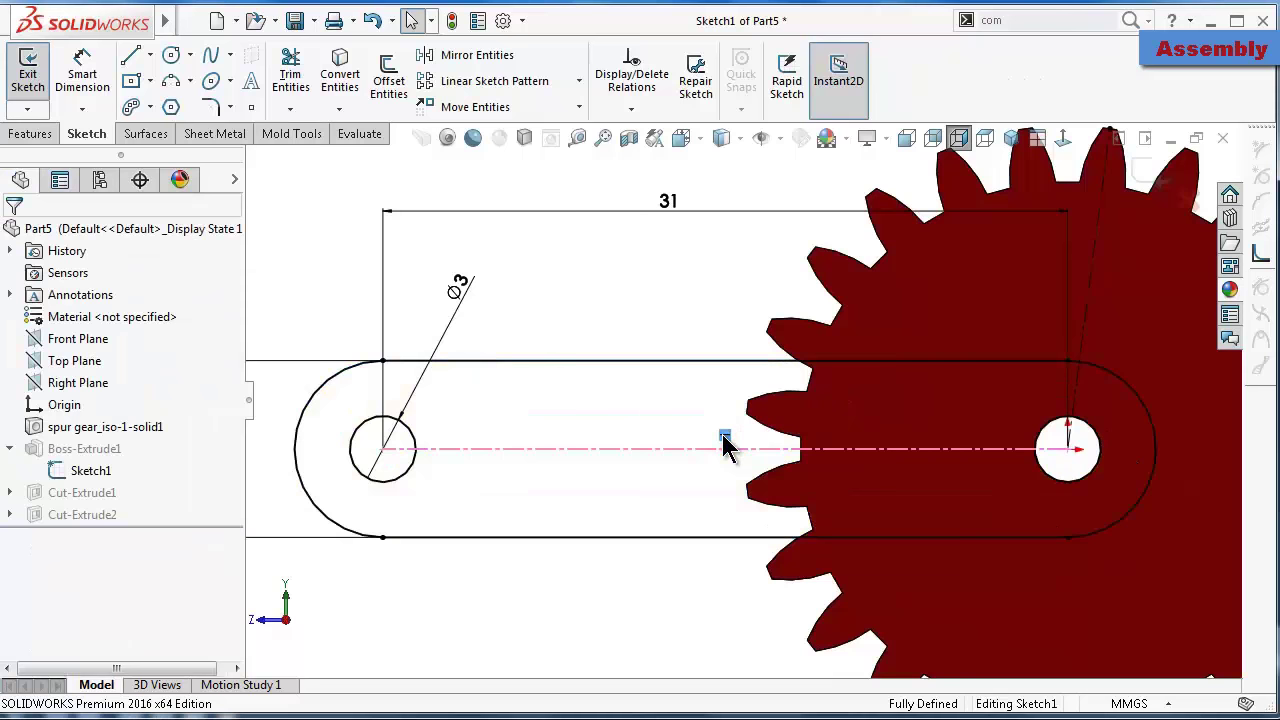
click(724, 437)
key(Delete)
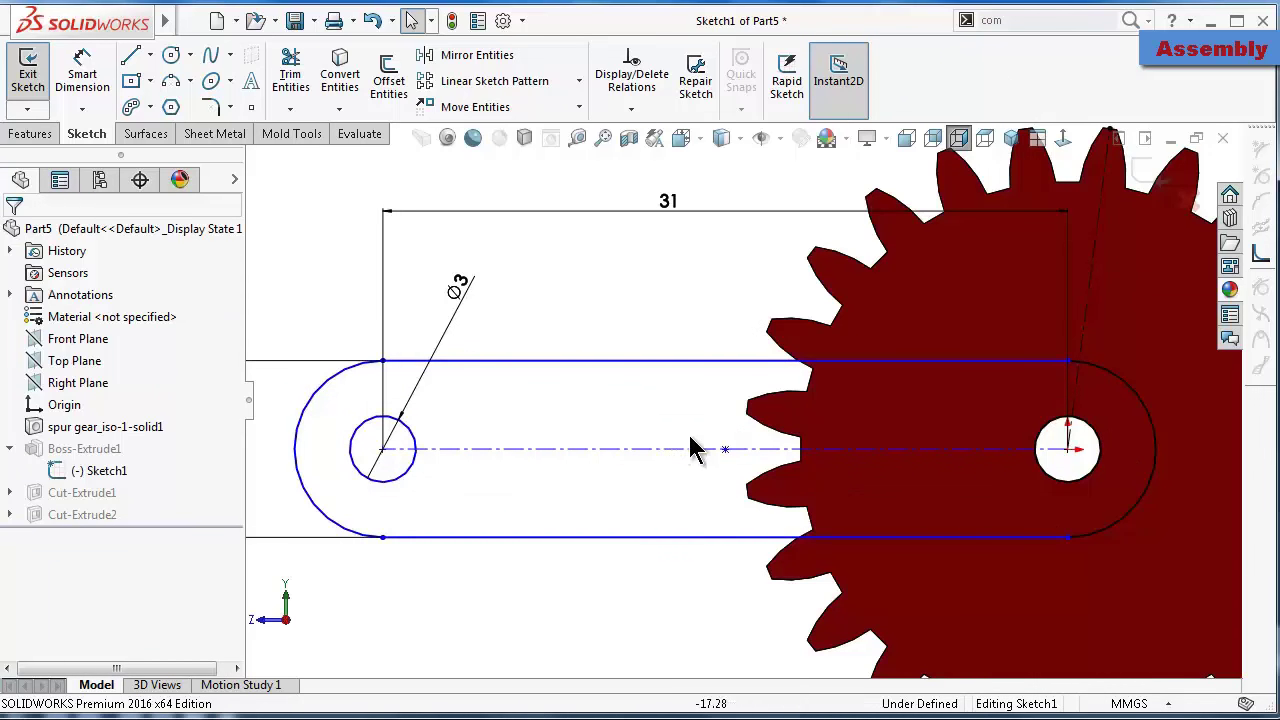
Make the slot centerline perpendicular to the gear's reference line and rebuild the part
click(900, 452)
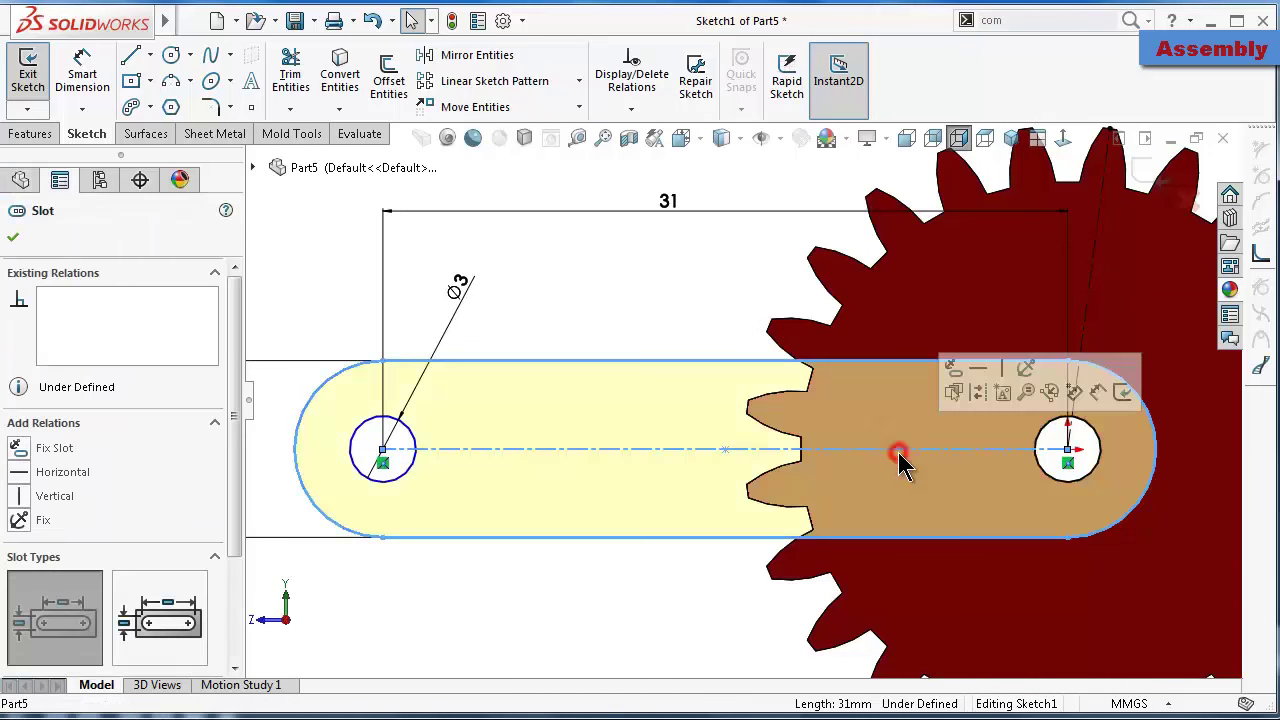
click(675, 290)
click(637, 450)
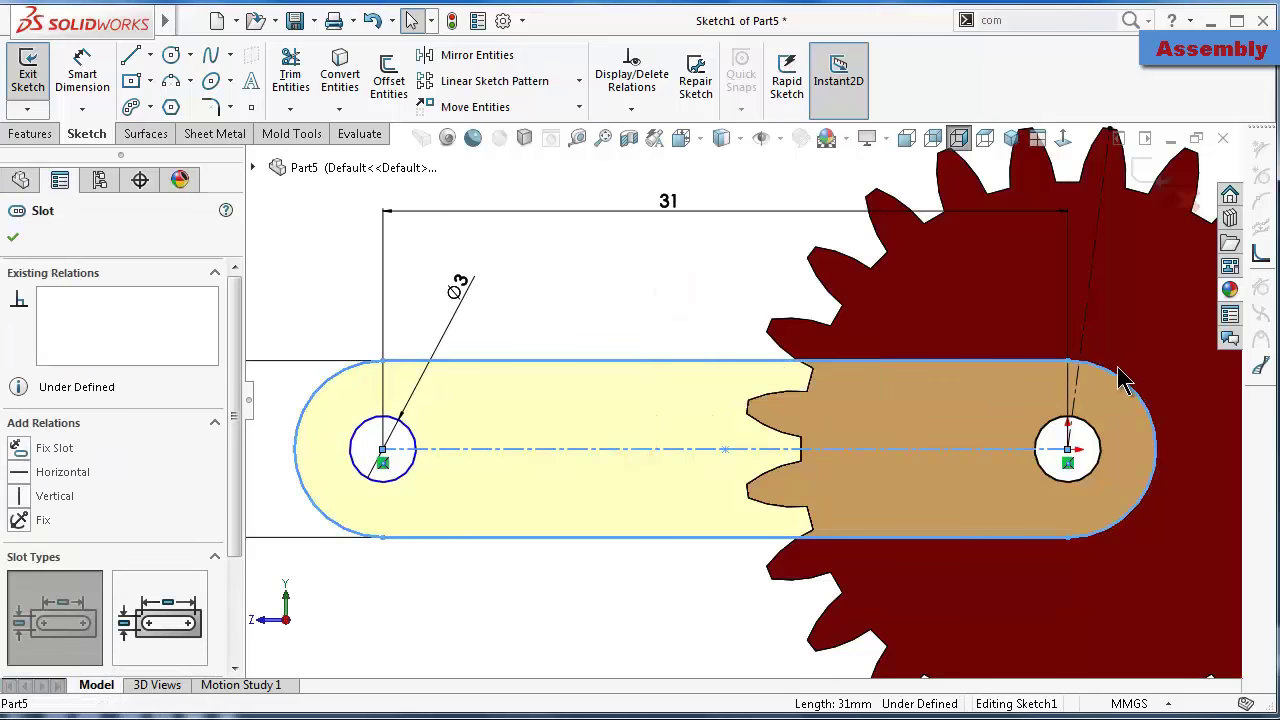
ctrl+click(1086, 336)
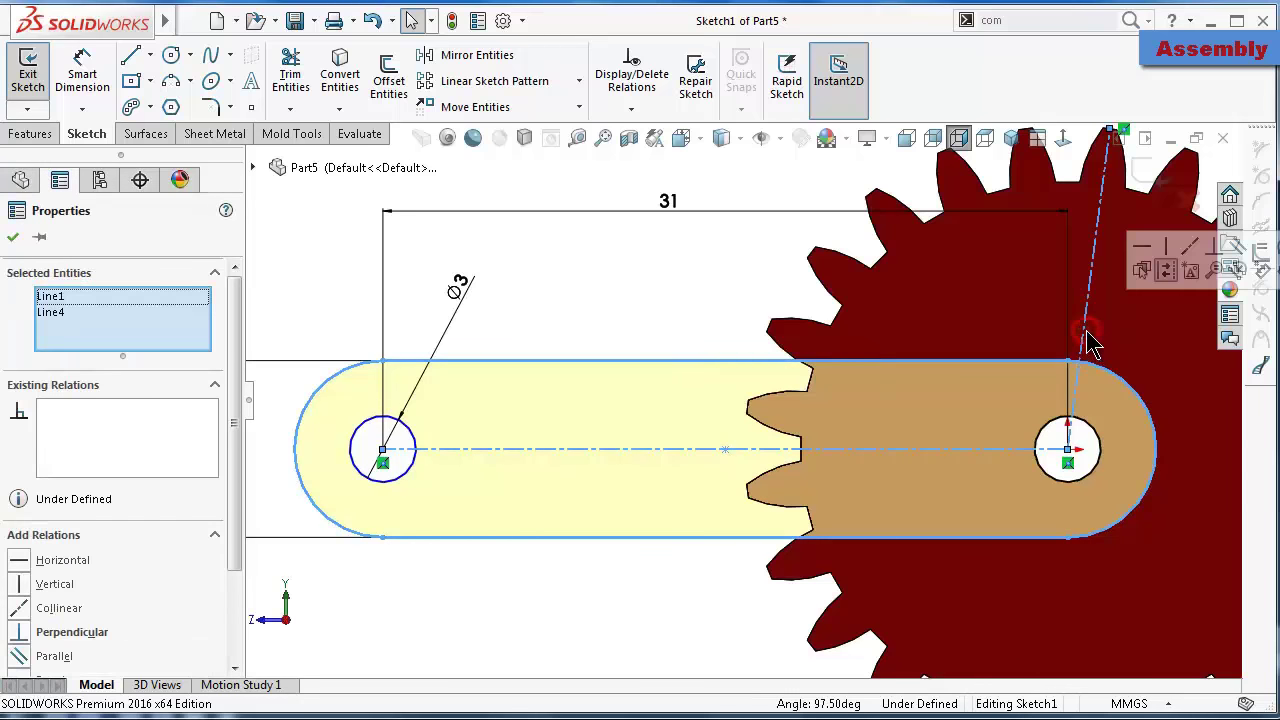
click(1215, 250)
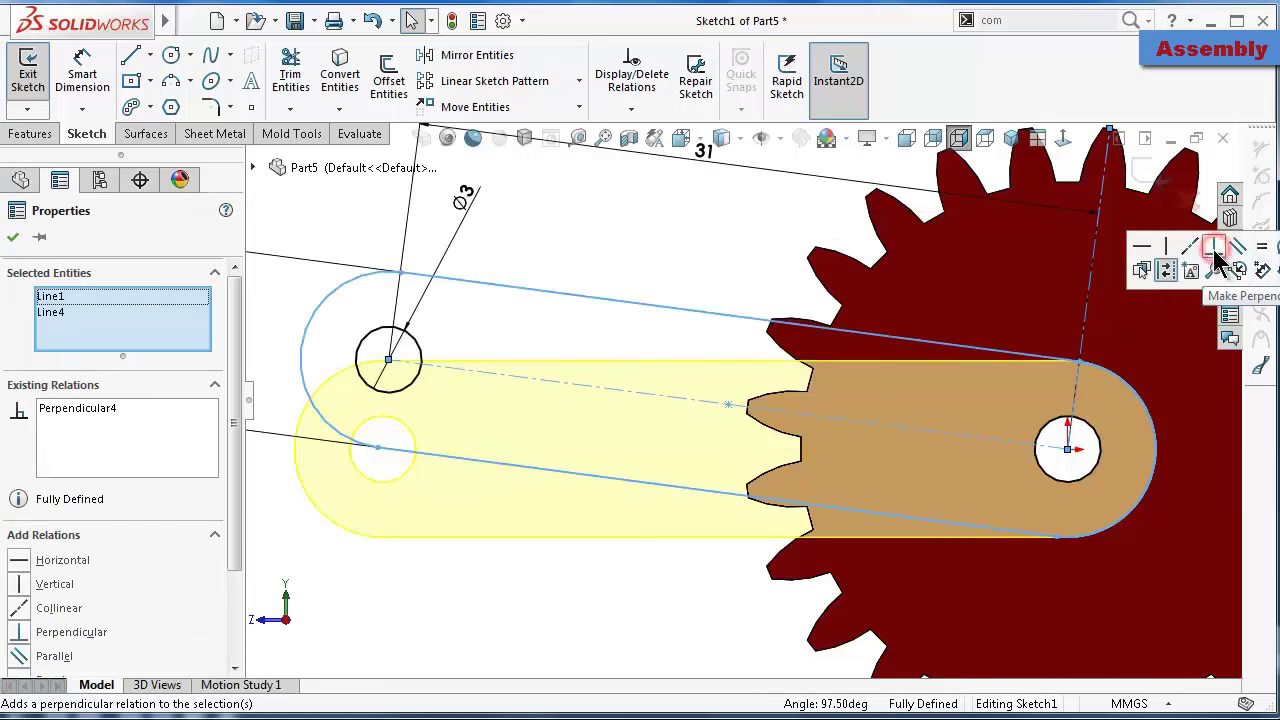
click(721, 238)
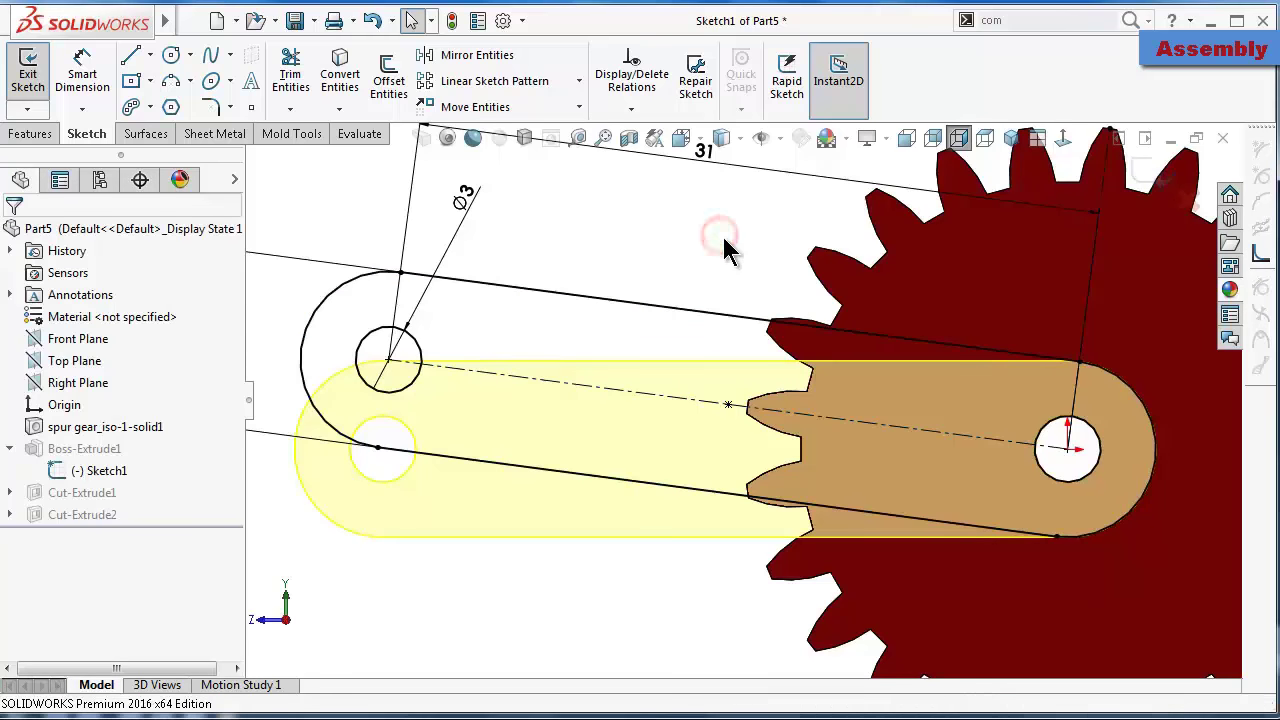
key(f)
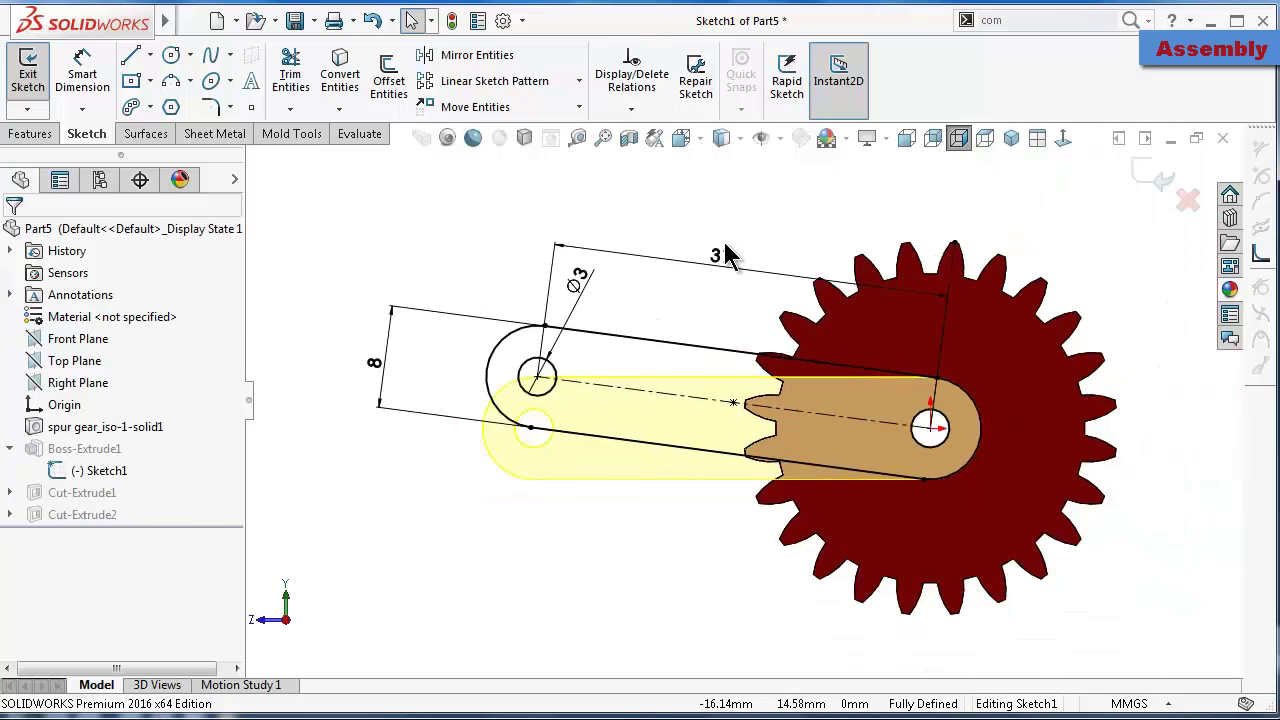
click(1146, 176)
Edit Sketch2 under Cut-Extrude1 of the gear arm
scroll(918, 309, down, 2)
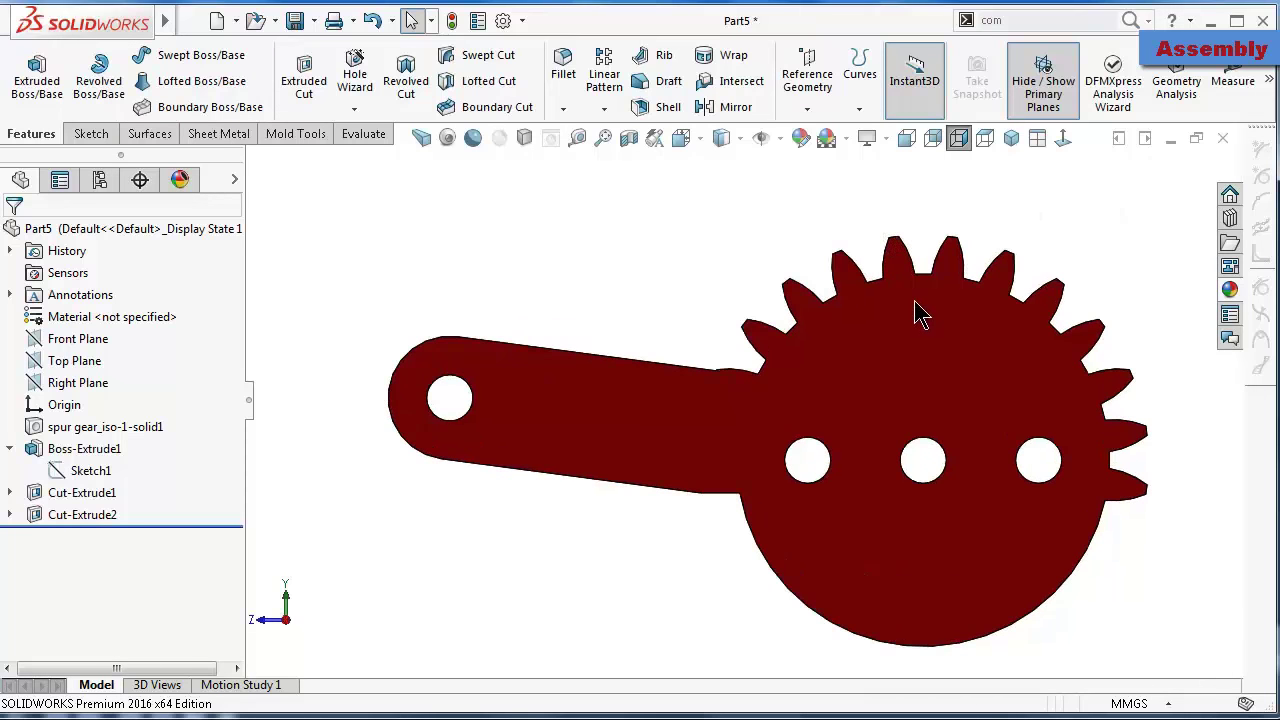
scroll(808, 396, down, 2)
scroll(790, 400, up, 2)
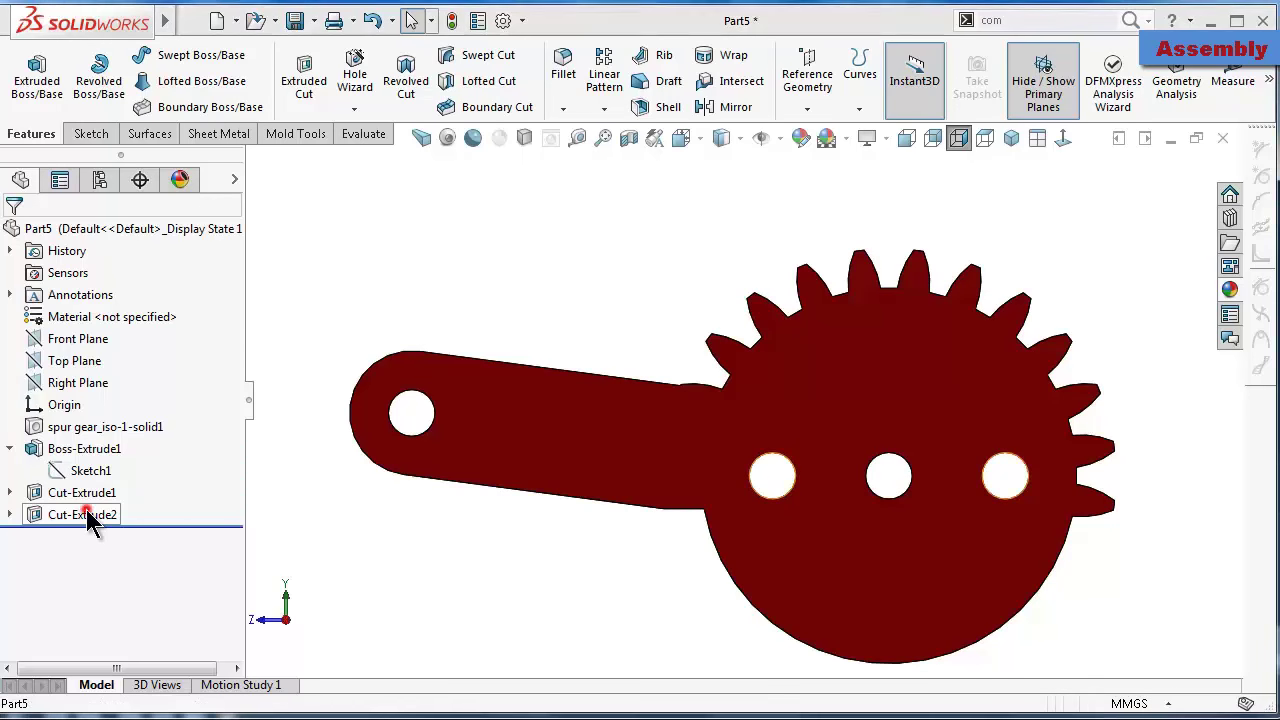
click(84, 515)
click(10, 493)
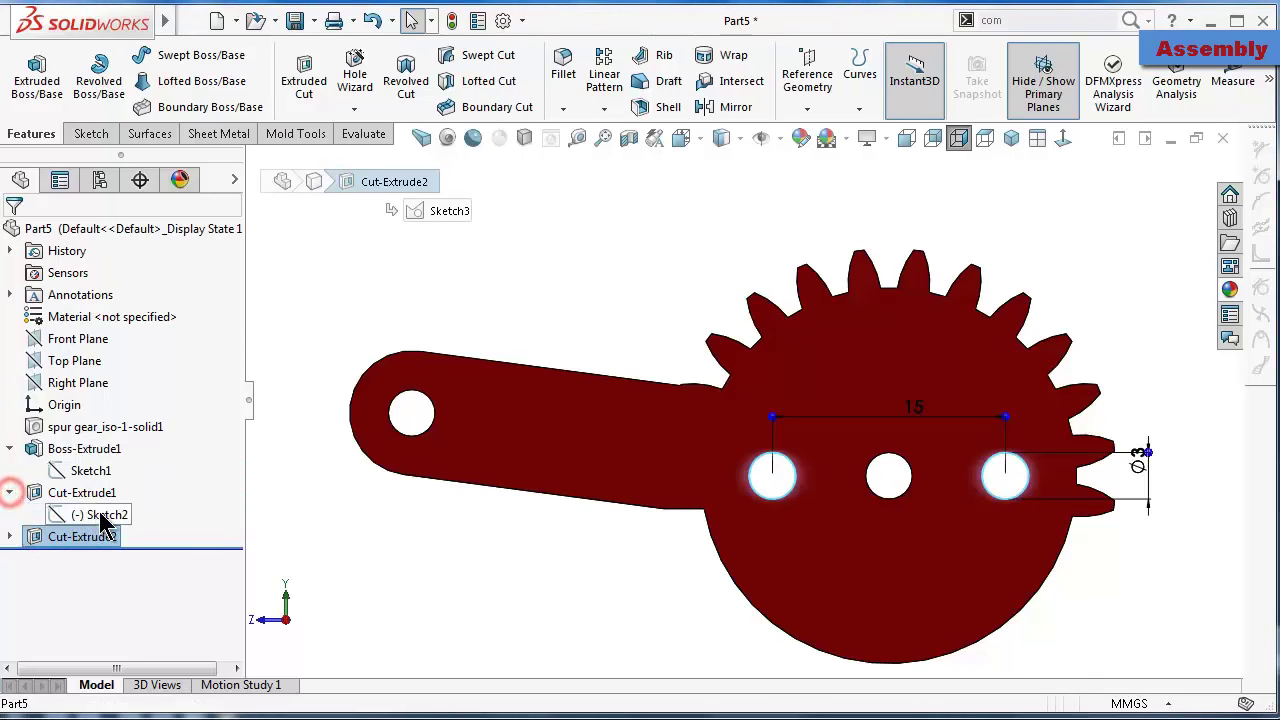
click(104, 515)
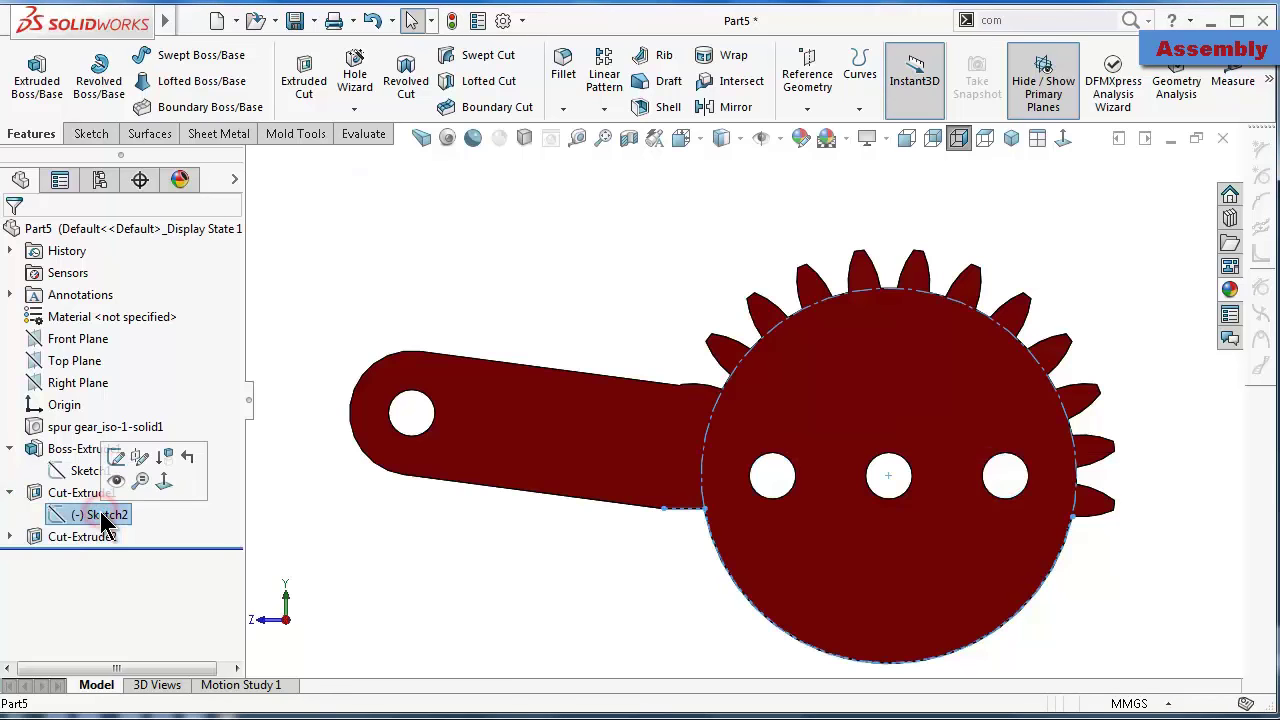
click(117, 460)
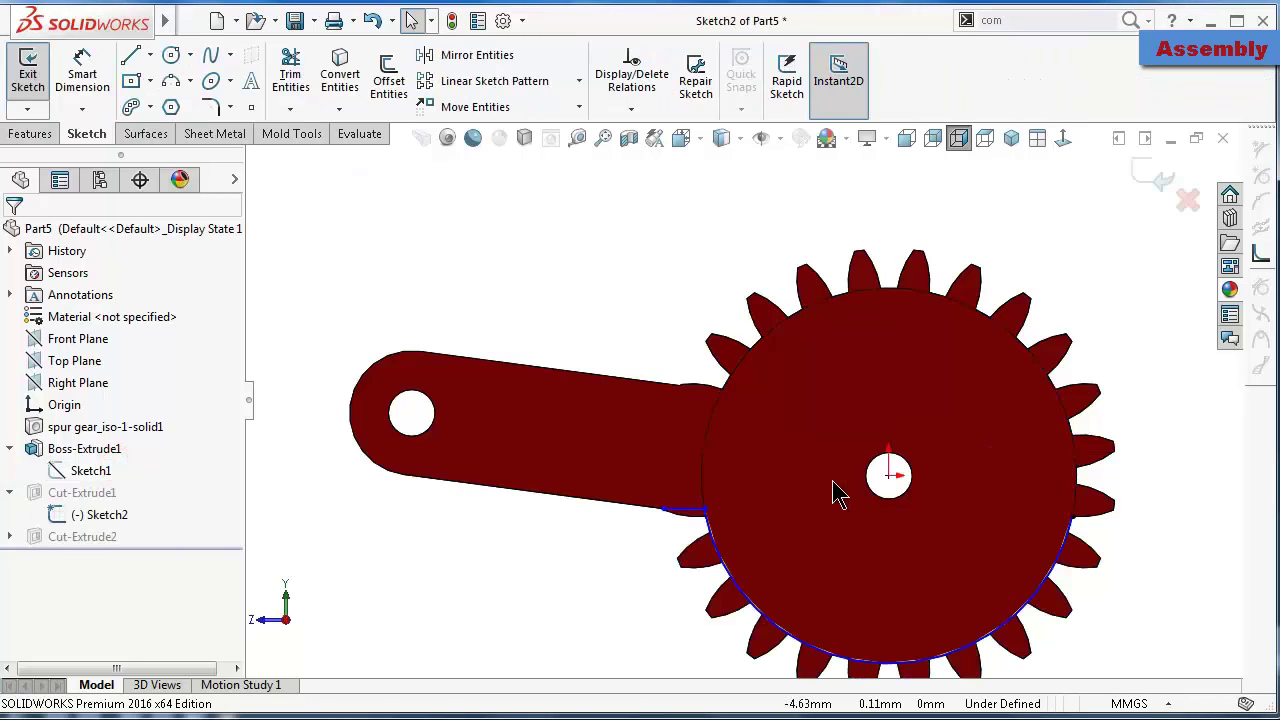
Make the cut sketch's endpoint coincident with the arm corner vertex
scroll(838, 494, down, 3)
scroll(777, 503, down, 2)
scroll(606, 571, down, 2)
scroll(597, 557, down, 2)
click(750, 505)
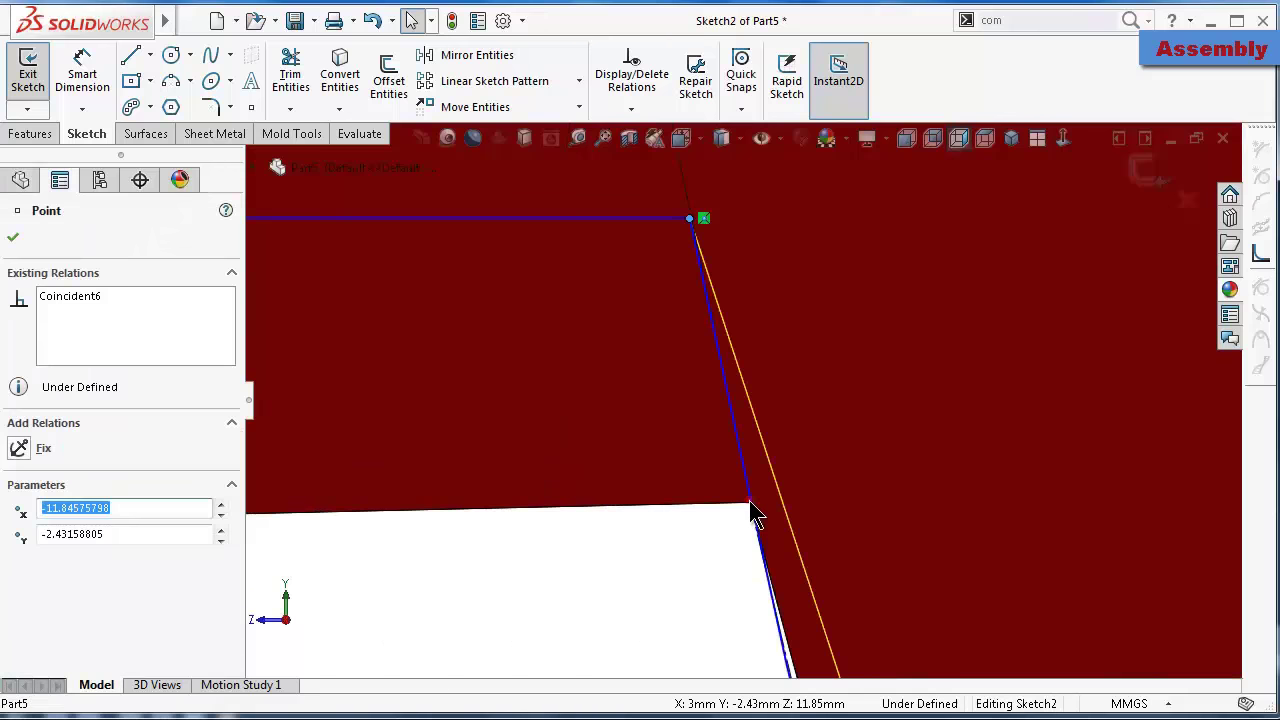
ctrl+click(751, 504)
click(851, 416)
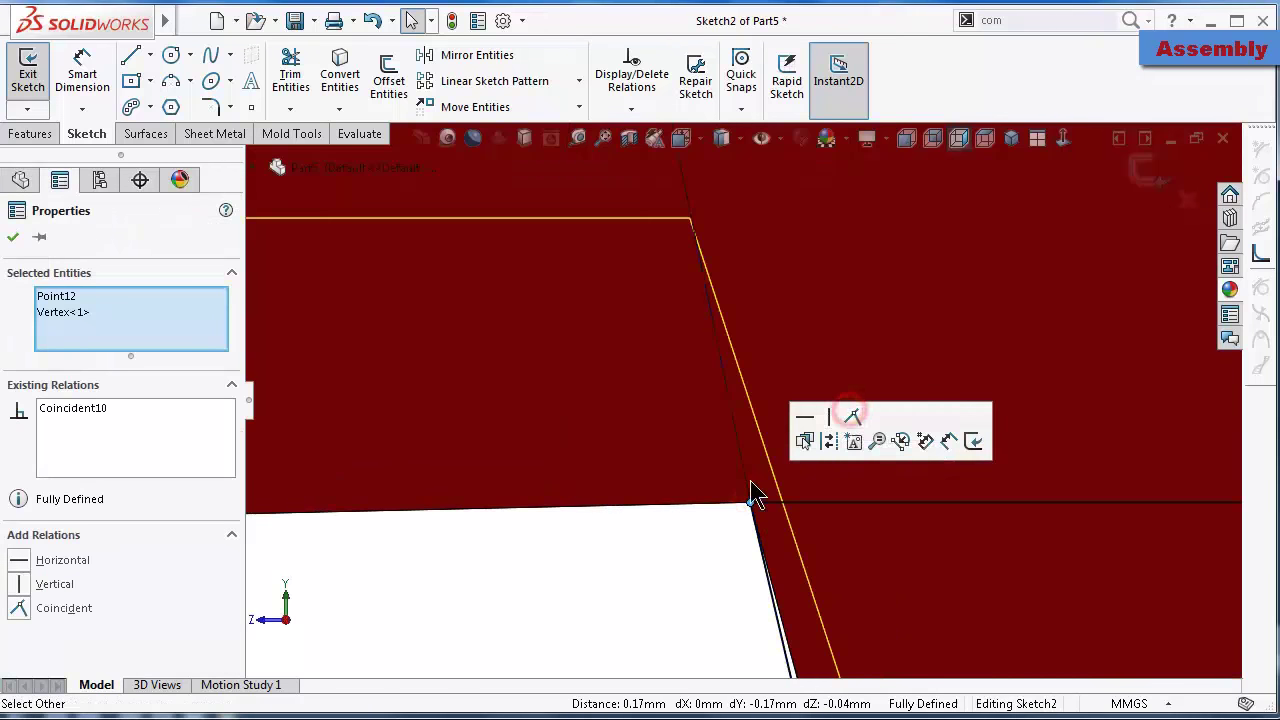
click(709, 508)
scroll(700, 520, up, 3)
scroll(680, 540, up, 3)
click(668, 560)
scroll(700, 512, up, 2)
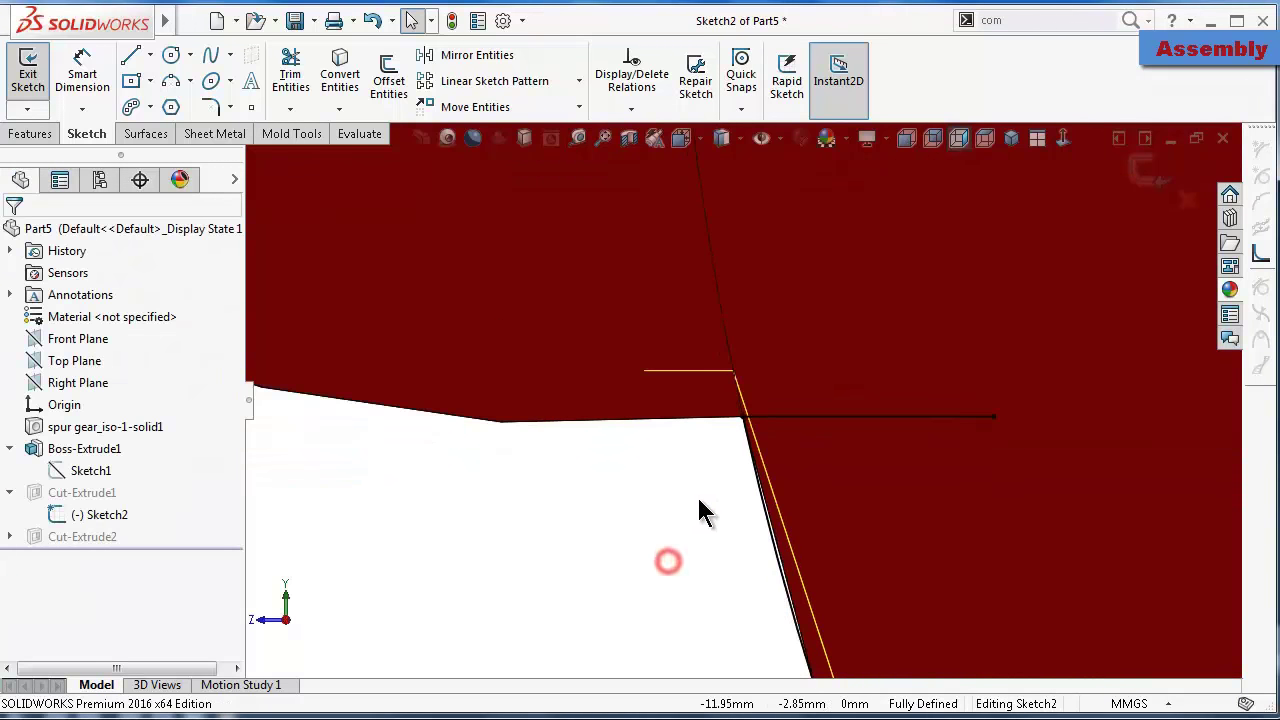
scroll(750, 470, up, 2)
click(799, 411)
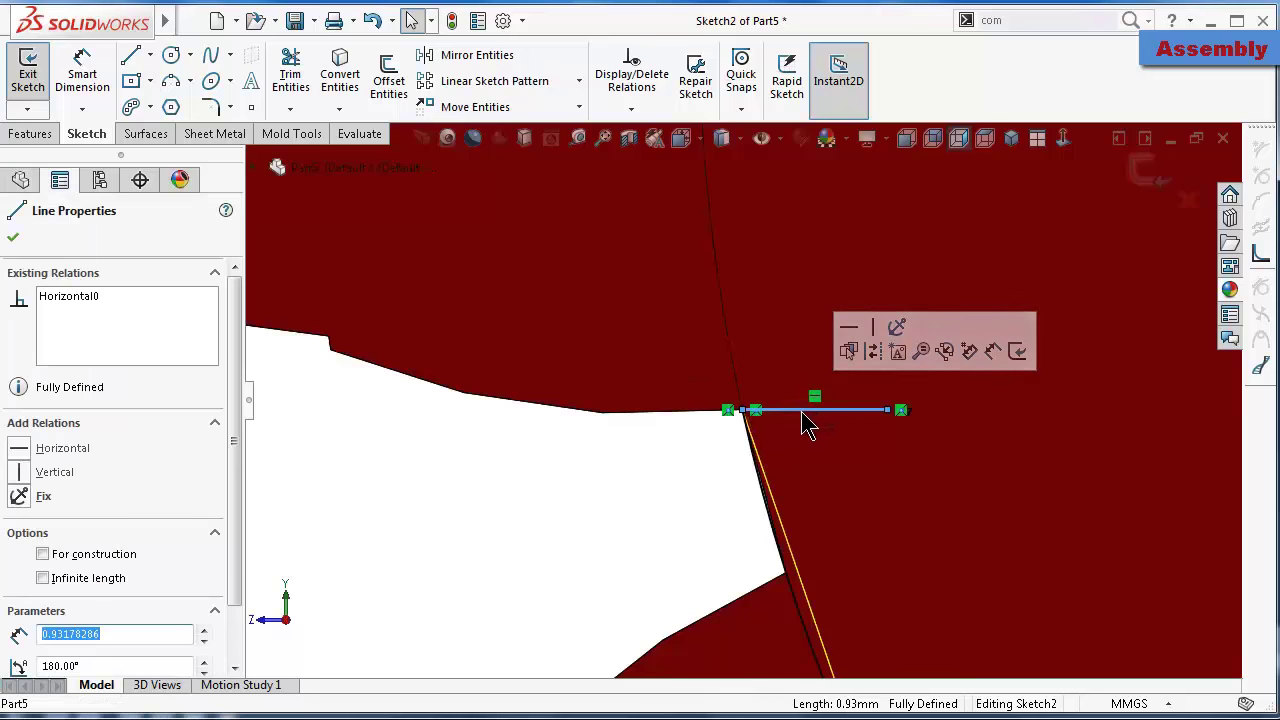
key(Escape)
click(690, 455)
scroll(798, 427, up, 2)
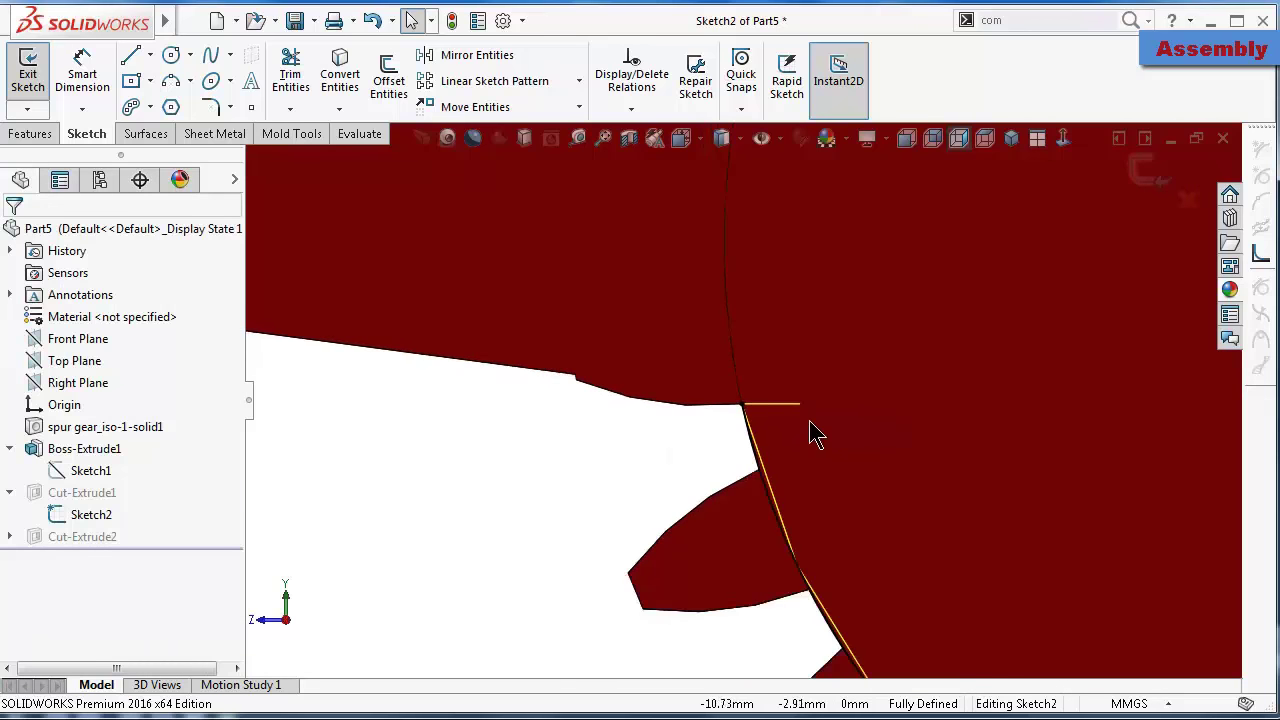
scroll(809, 420, up, 1)
scroll(848, 435, up, 1)
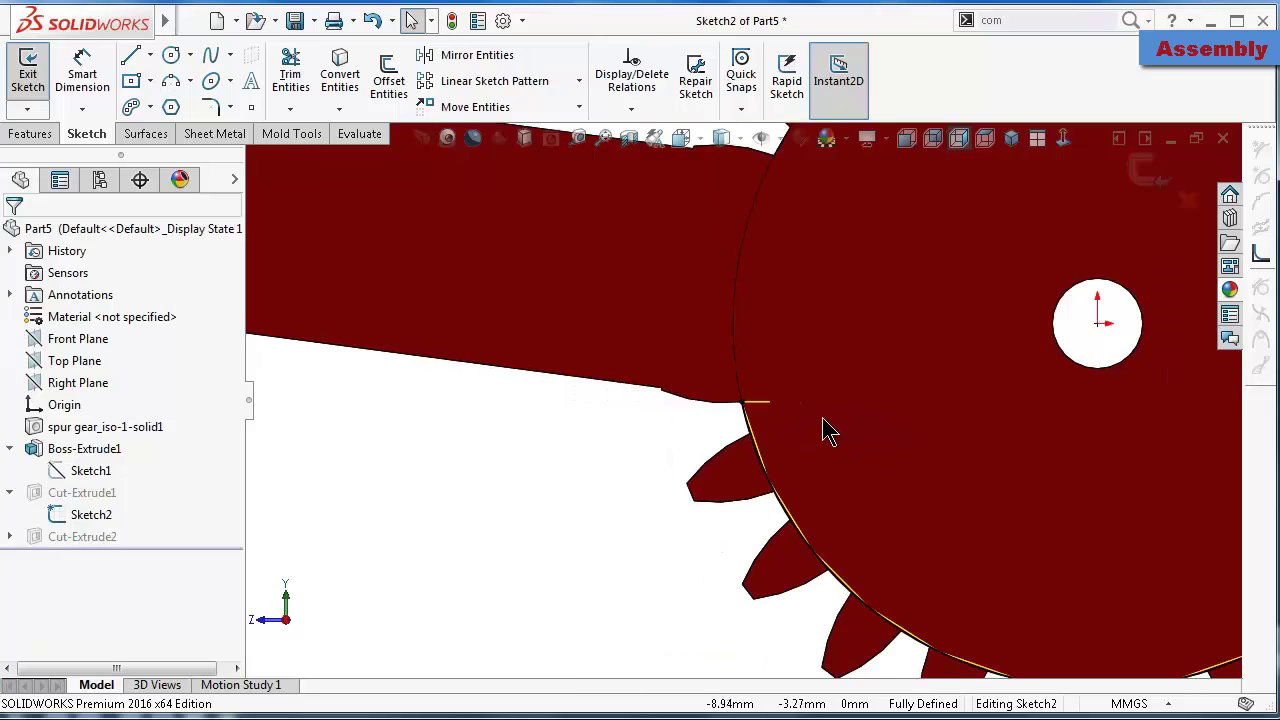
scroll(822, 420, down, 1)
Draw a line along the arm edge from the gear-edge corner and dimension it 5
click(130, 55)
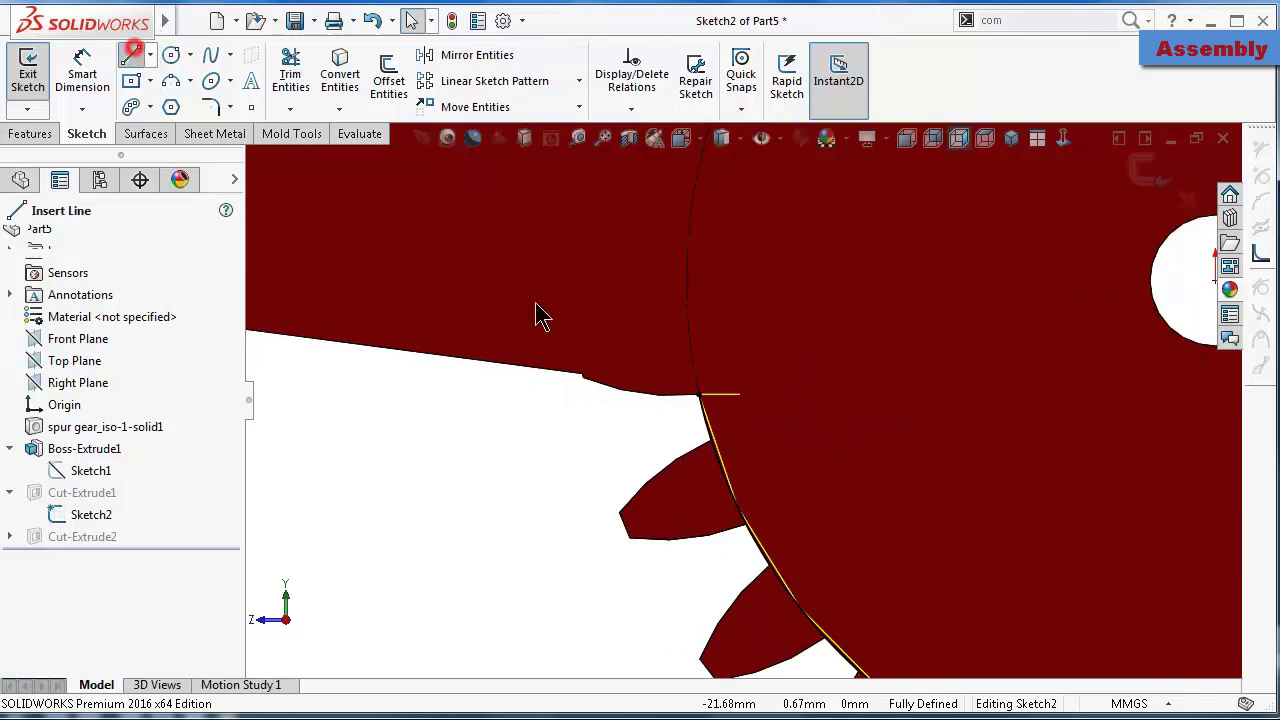
click(700, 396)
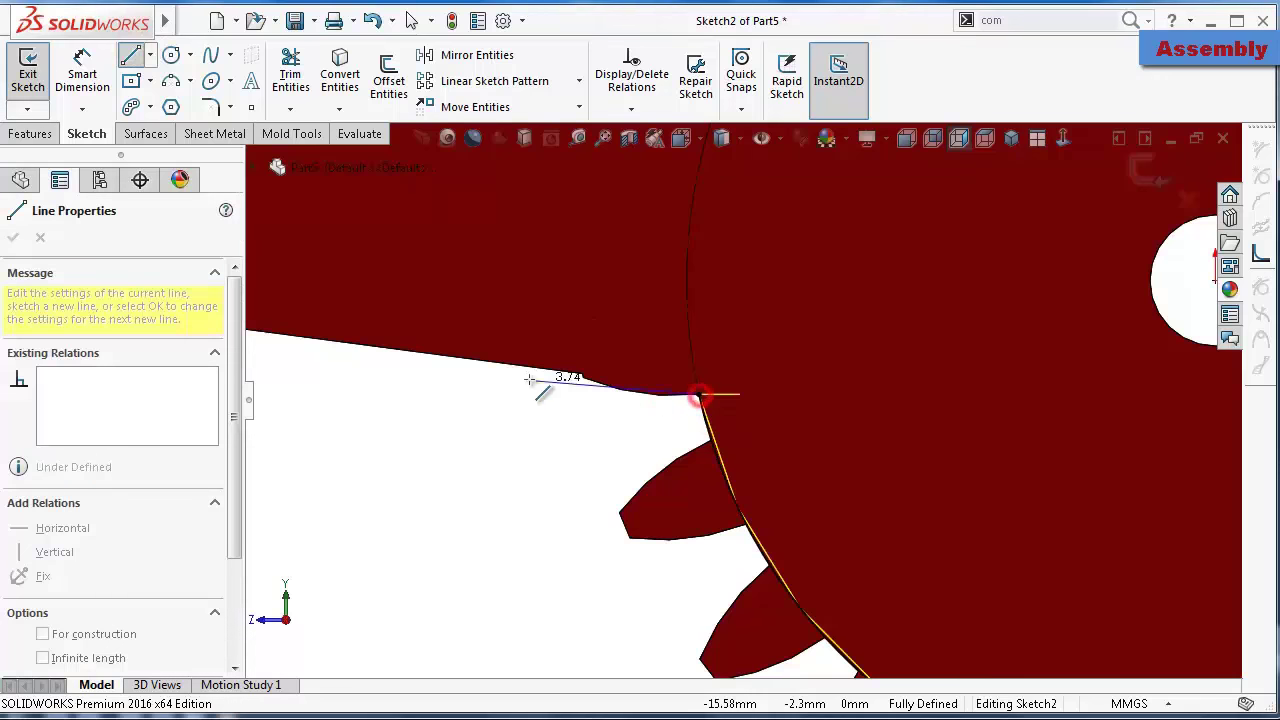
click(513, 365)
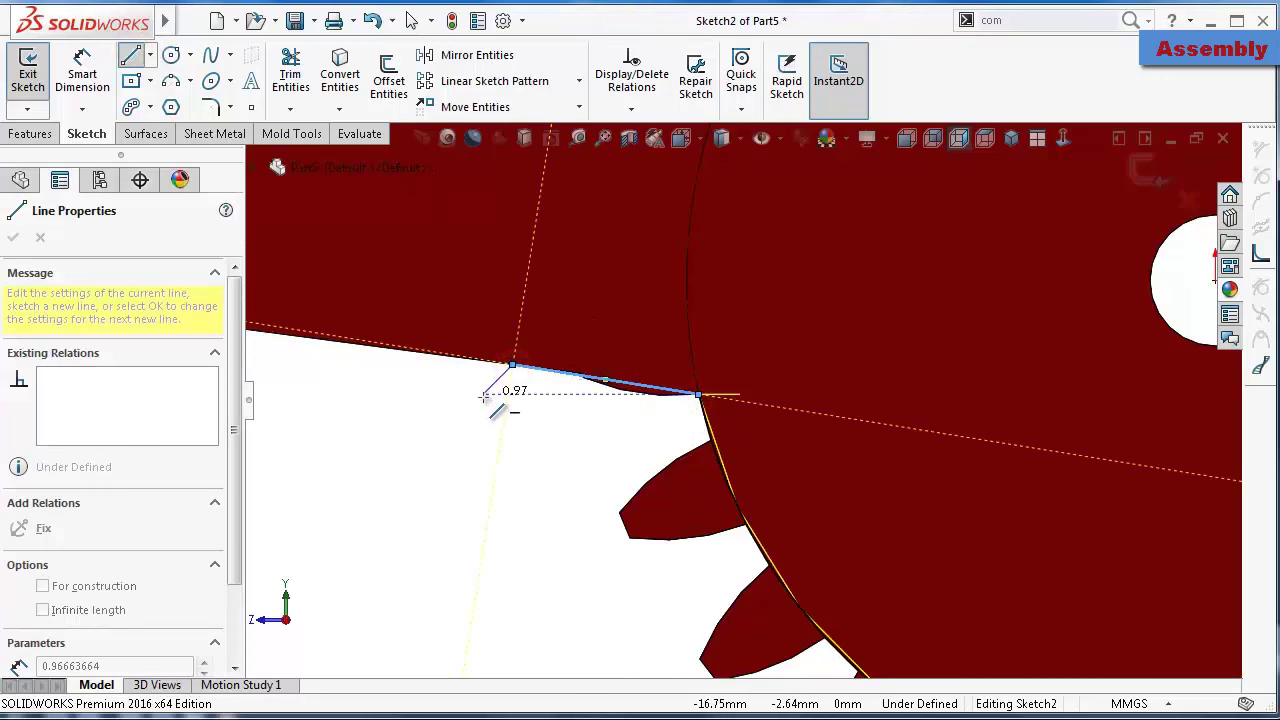
key(Escape)
right_drag(471, 437, 483, 523)
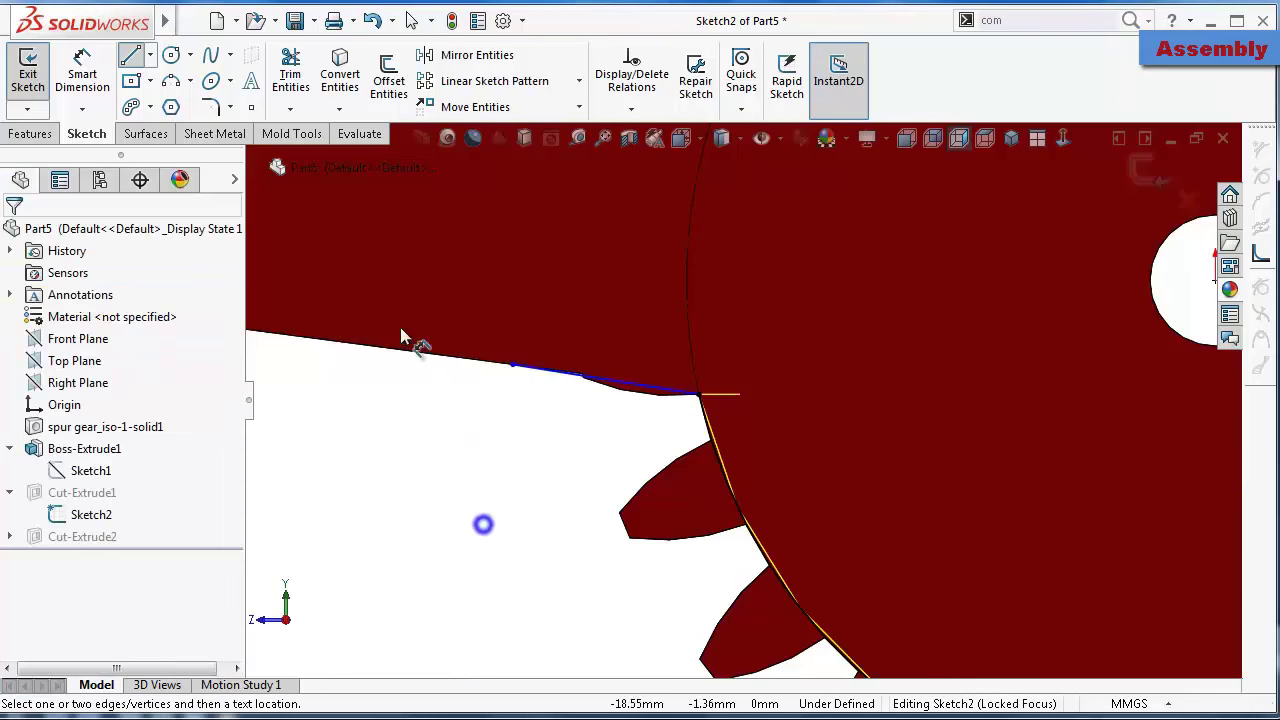
click(553, 369)
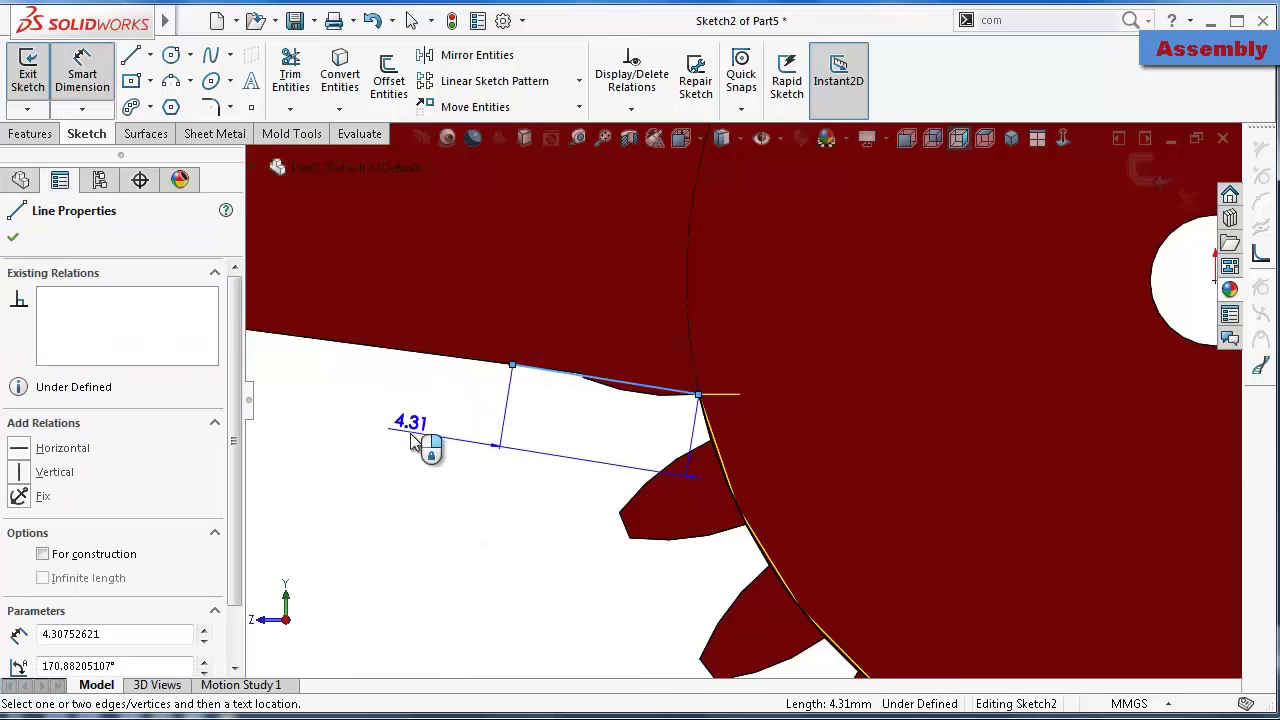
click(416, 446)
text(5)
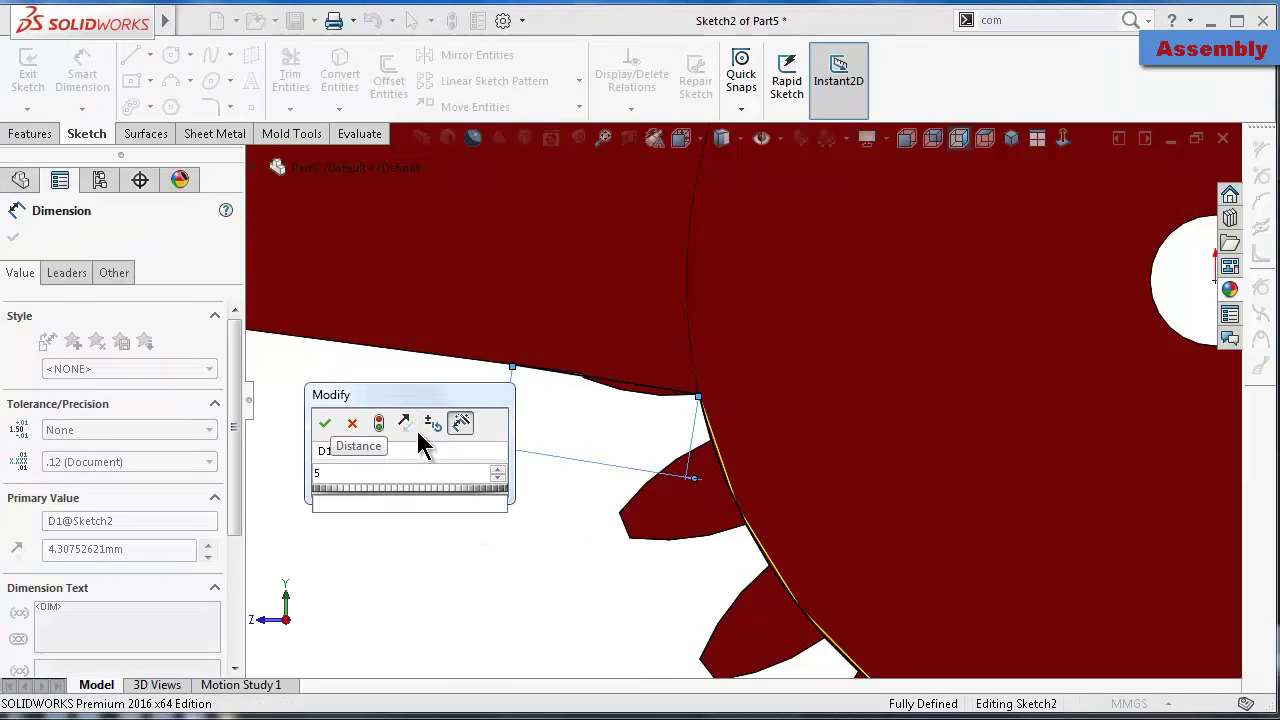
key(Return)
click(412, 510)
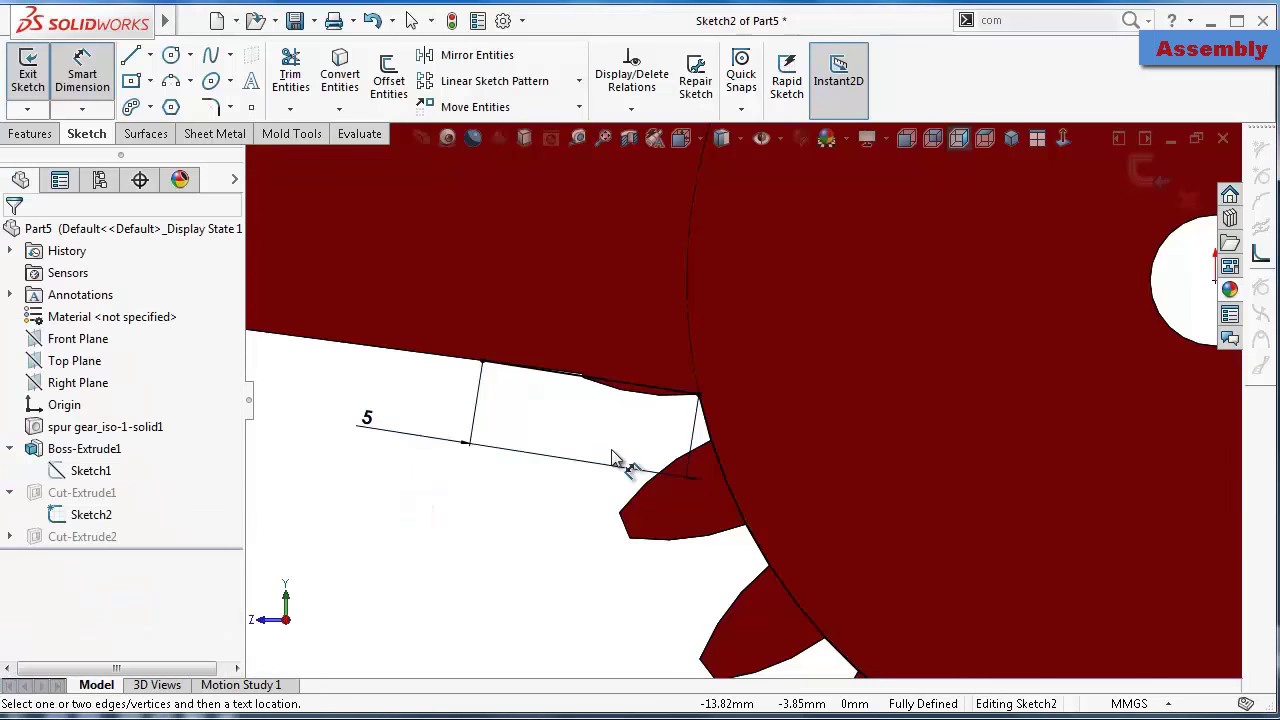
Exit Sketch2 and rebuild the part
scroll(615, 458, up, 3)
scroll(723, 457, up, 2)
scroll(955, 325, down, 4)
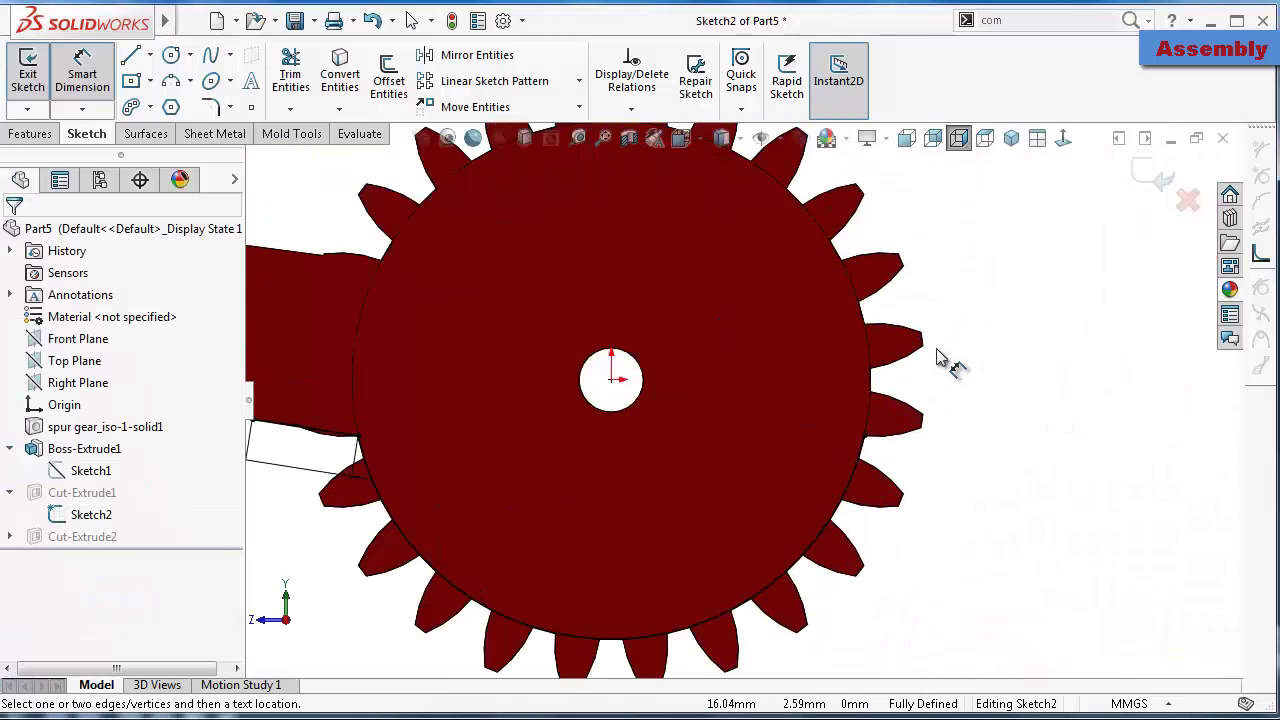
scroll(940, 358, down, 2)
scroll(850, 460, down, 3)
scroll(960, 375, up, 3)
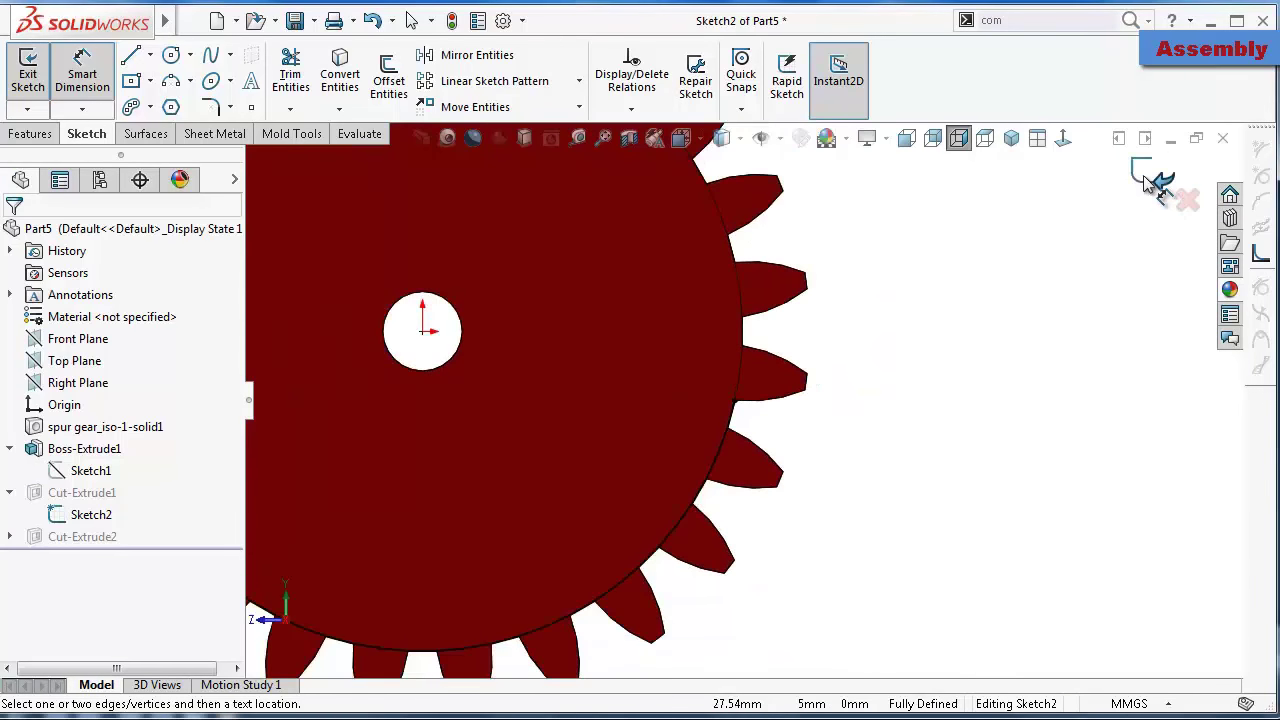
click(1155, 178)
scroll(700, 325, up, 2)
Inspect the reshaped gear body in the Part5 window
scroll(588, 323, down, 2)
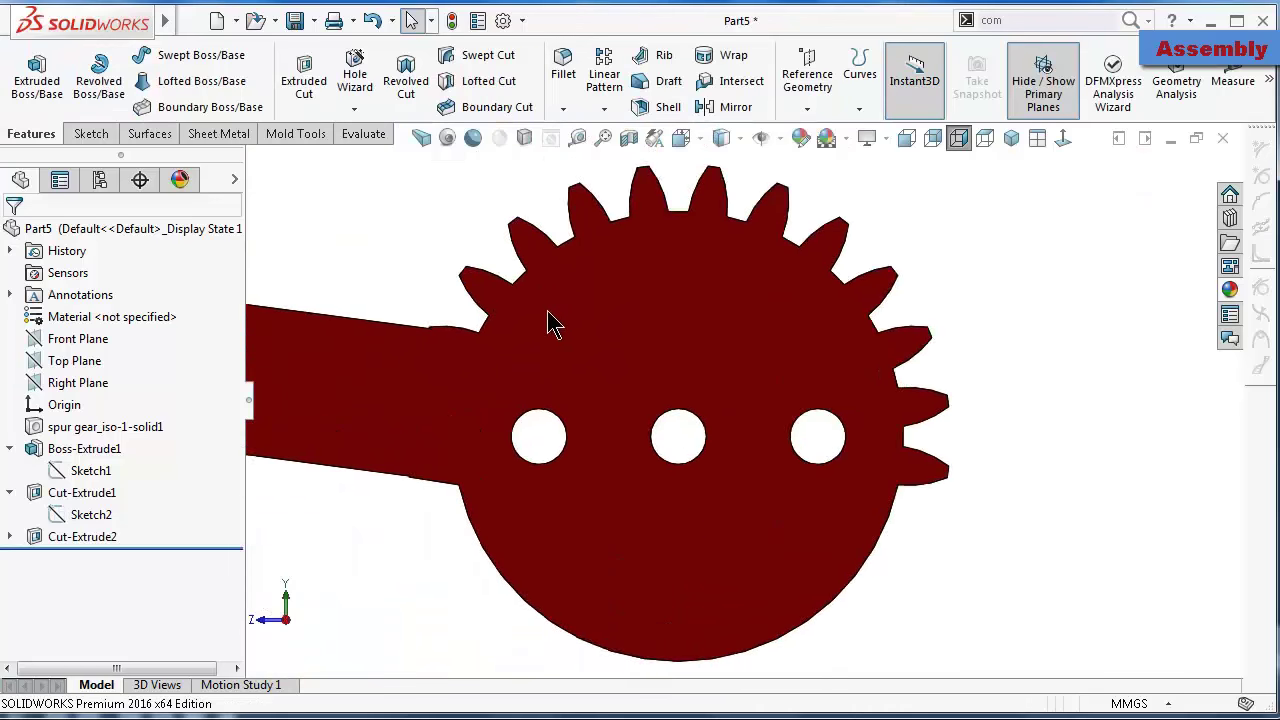
scroll(549, 323, down, 1)
scroll(537, 343, down, 2)
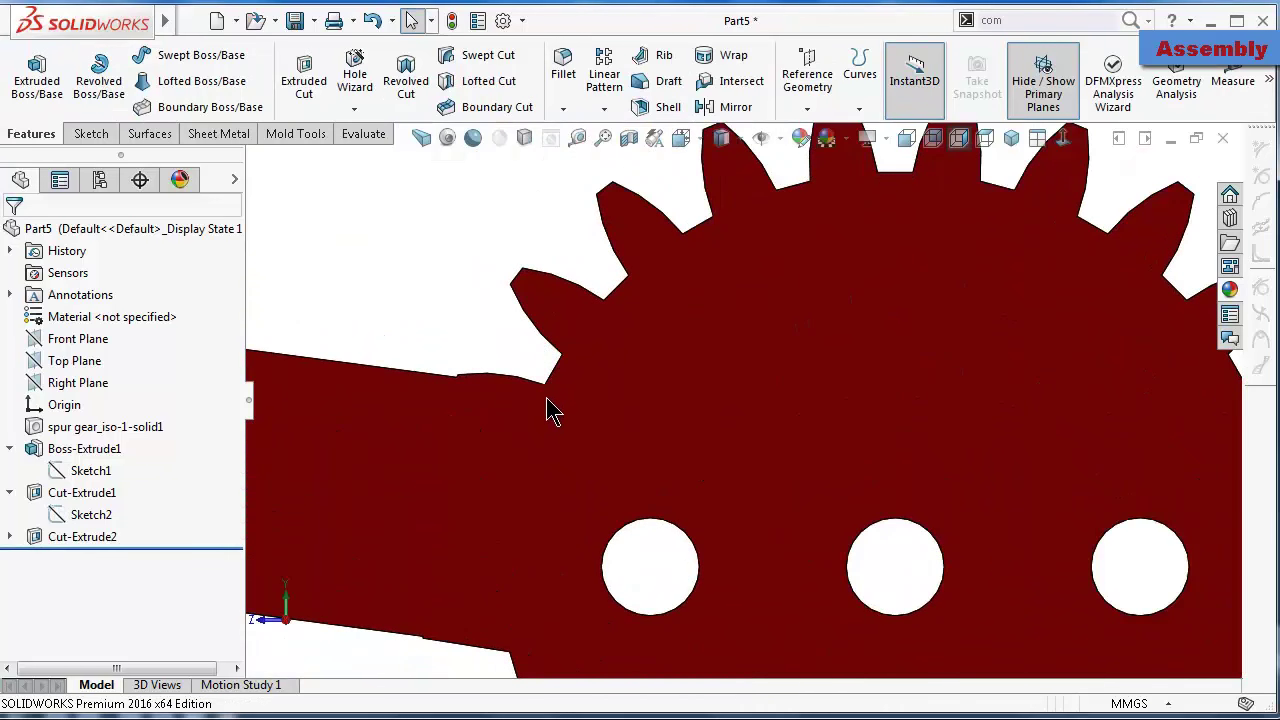
click(510, 435)
click(443, 344)
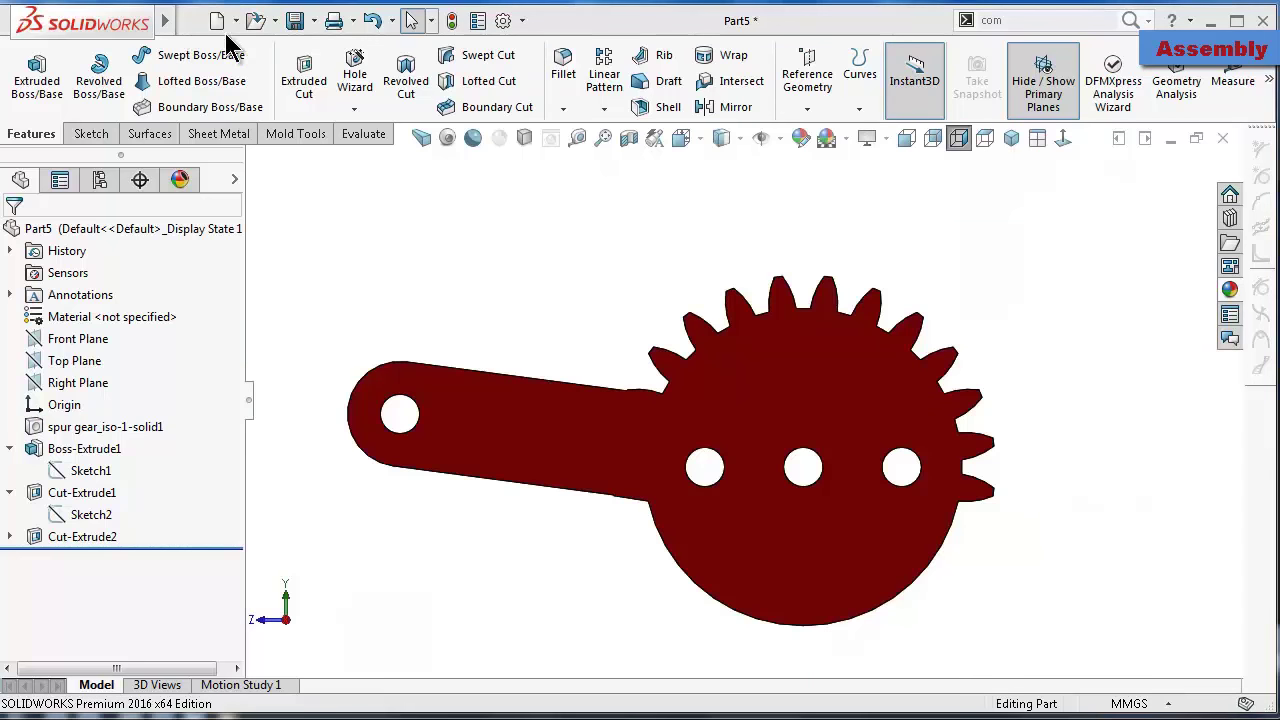
Save and close Part5, letting the Gripper Assembly rebuild with the updated gear
click(298, 21)
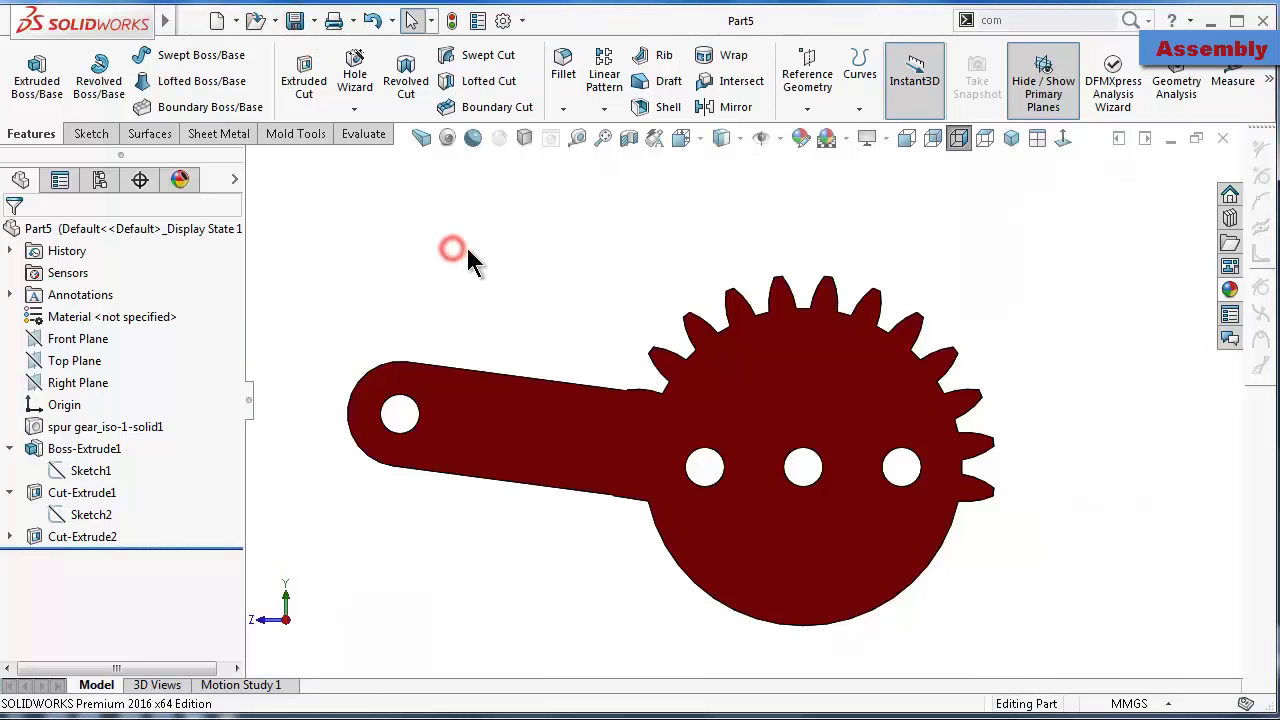
click(1224, 138)
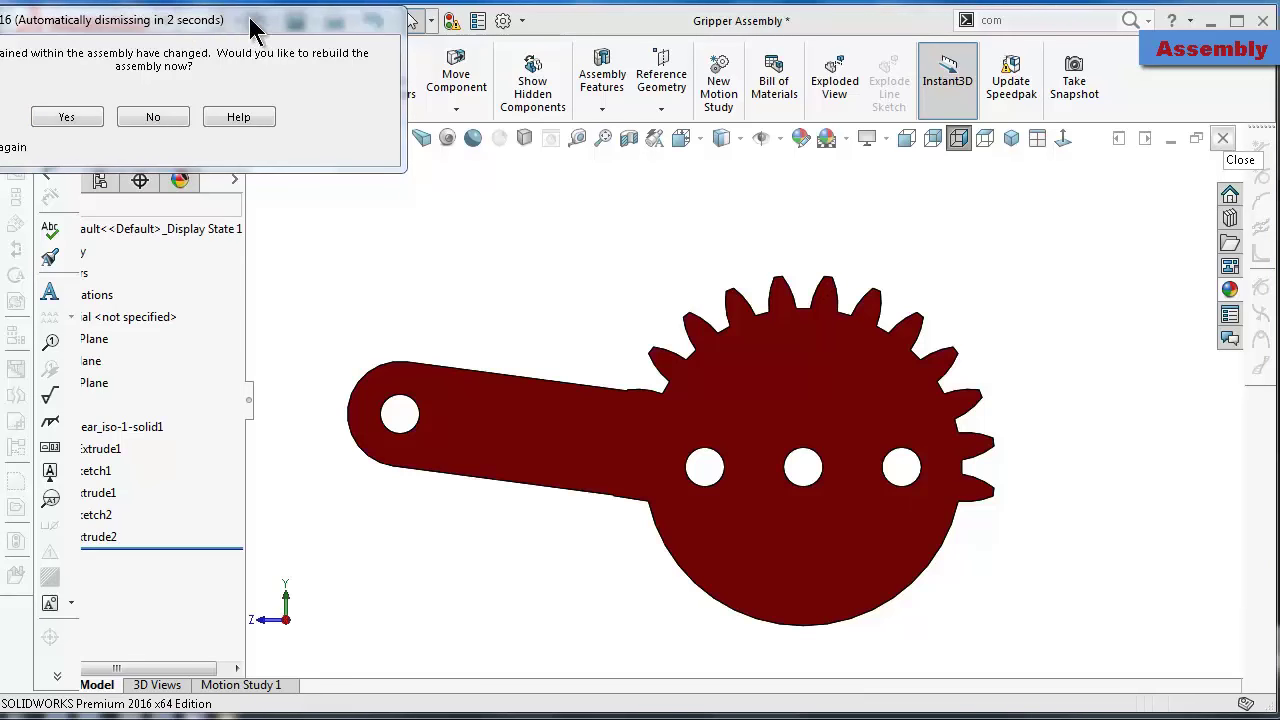
click(246, 156)
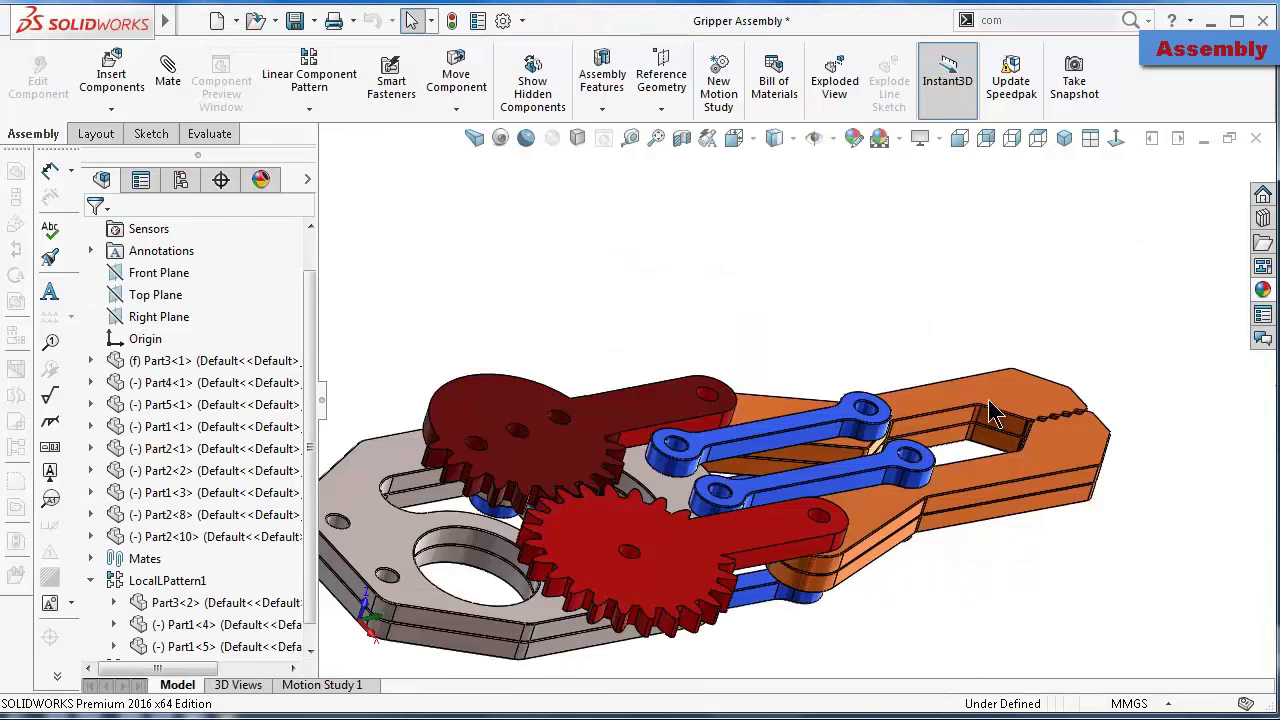
Check the gear teeth meshing from the Front view and an isometric view
click(966, 140)
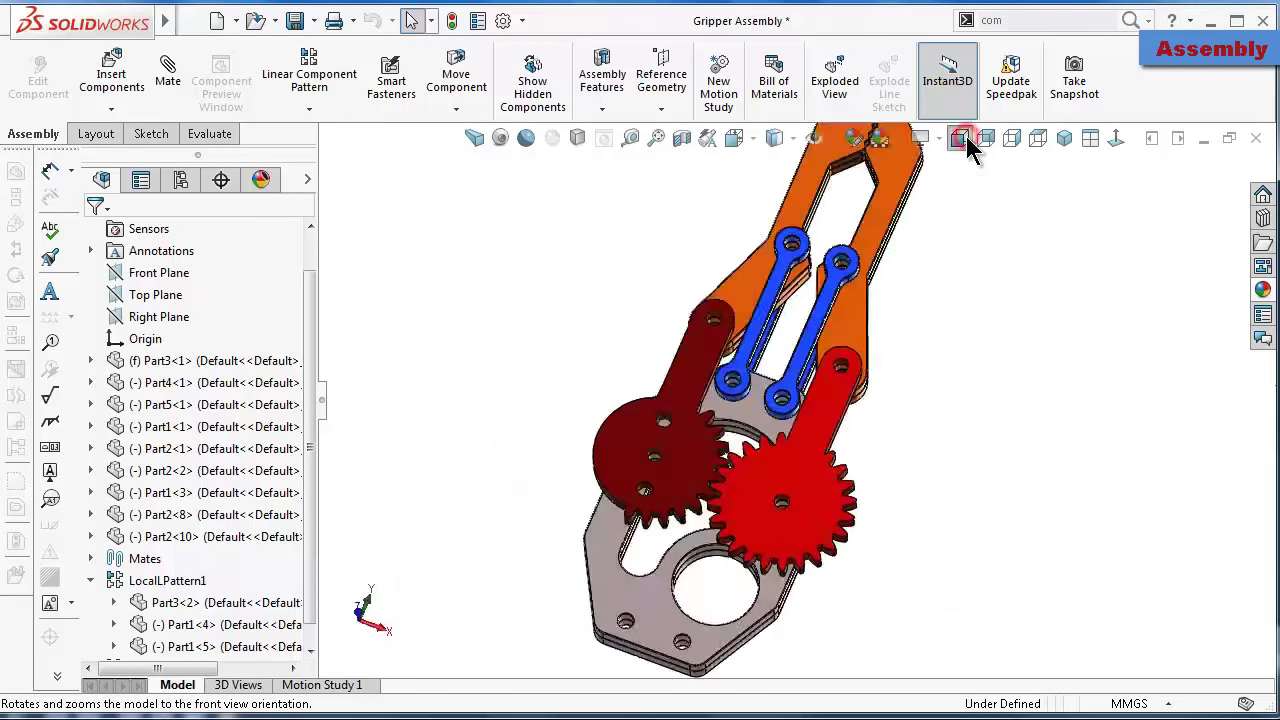
scroll(714, 528, down, 3)
scroll(714, 528, down, 3)
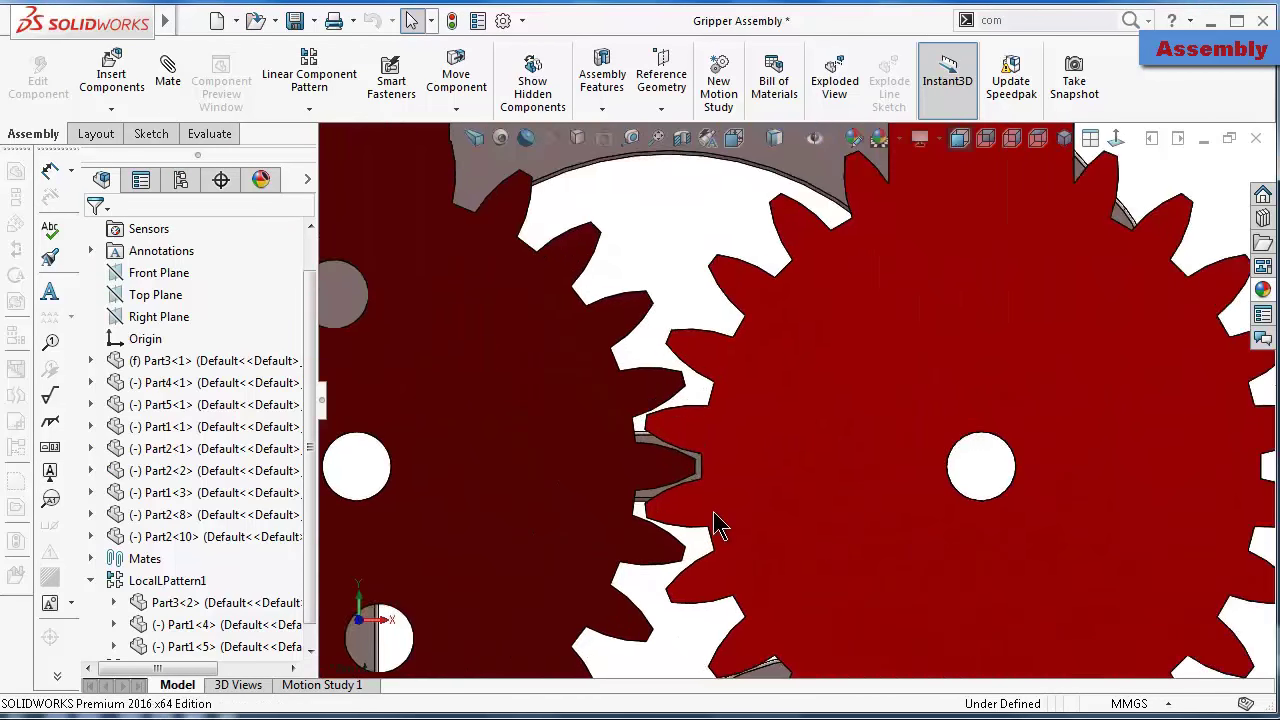
scroll(714, 528, down, 2)
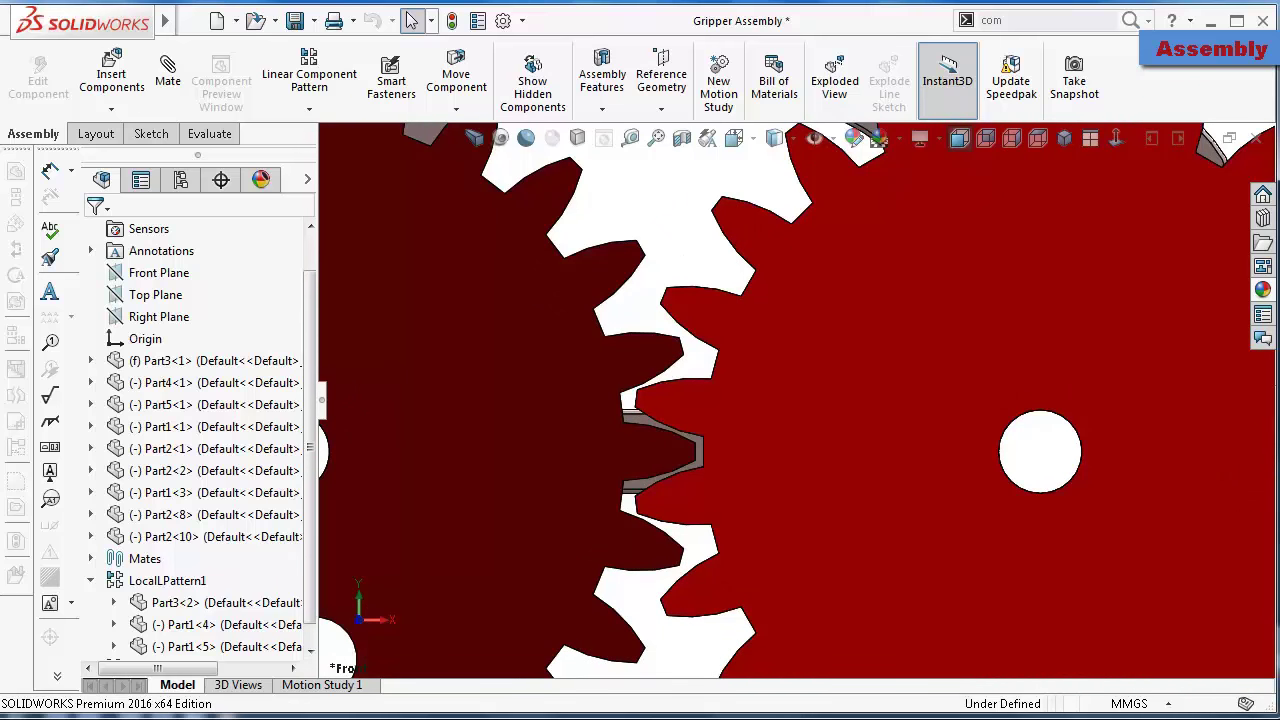
click(659, 219)
key(ctrl+7)
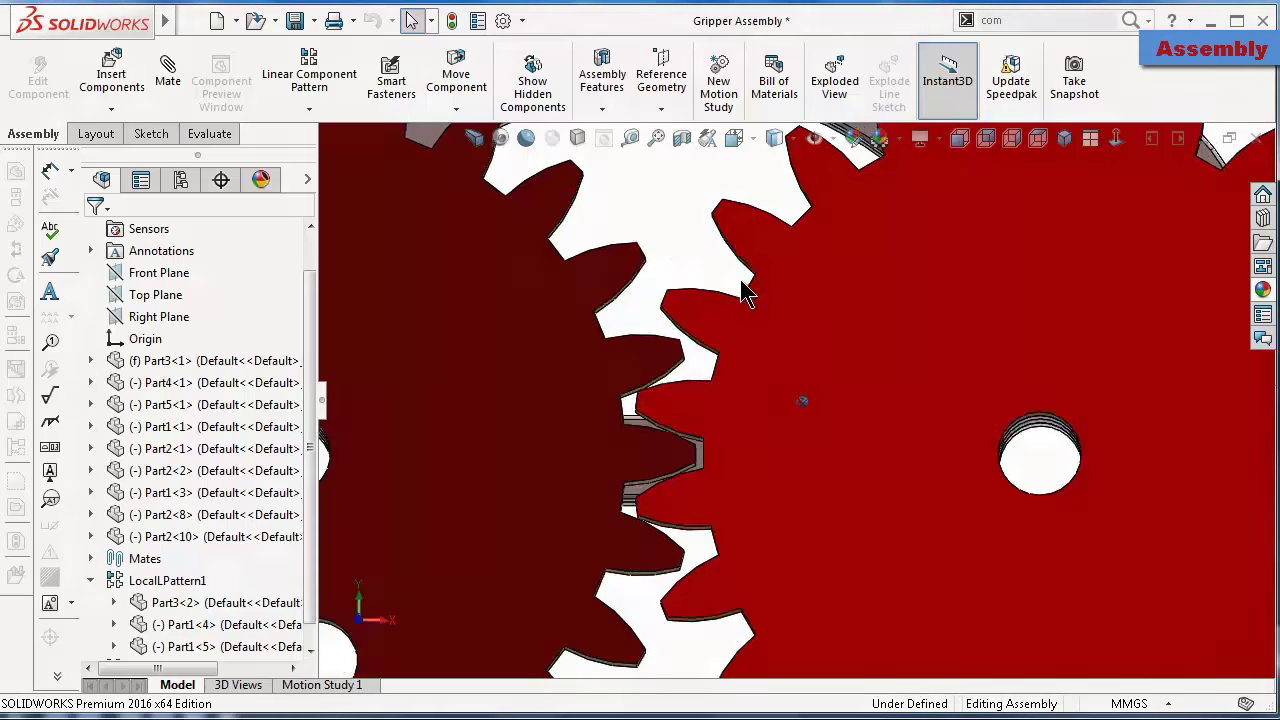
key(ctrl+shift+z)
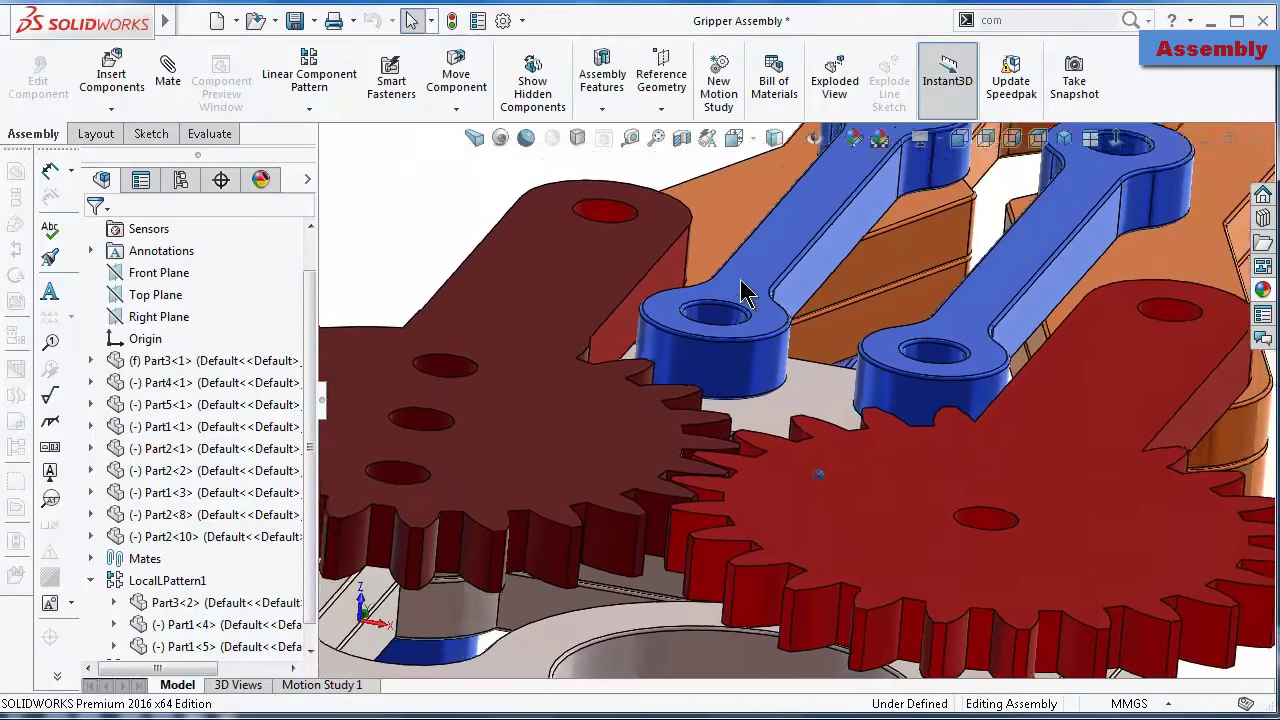
key(ctrl+7)
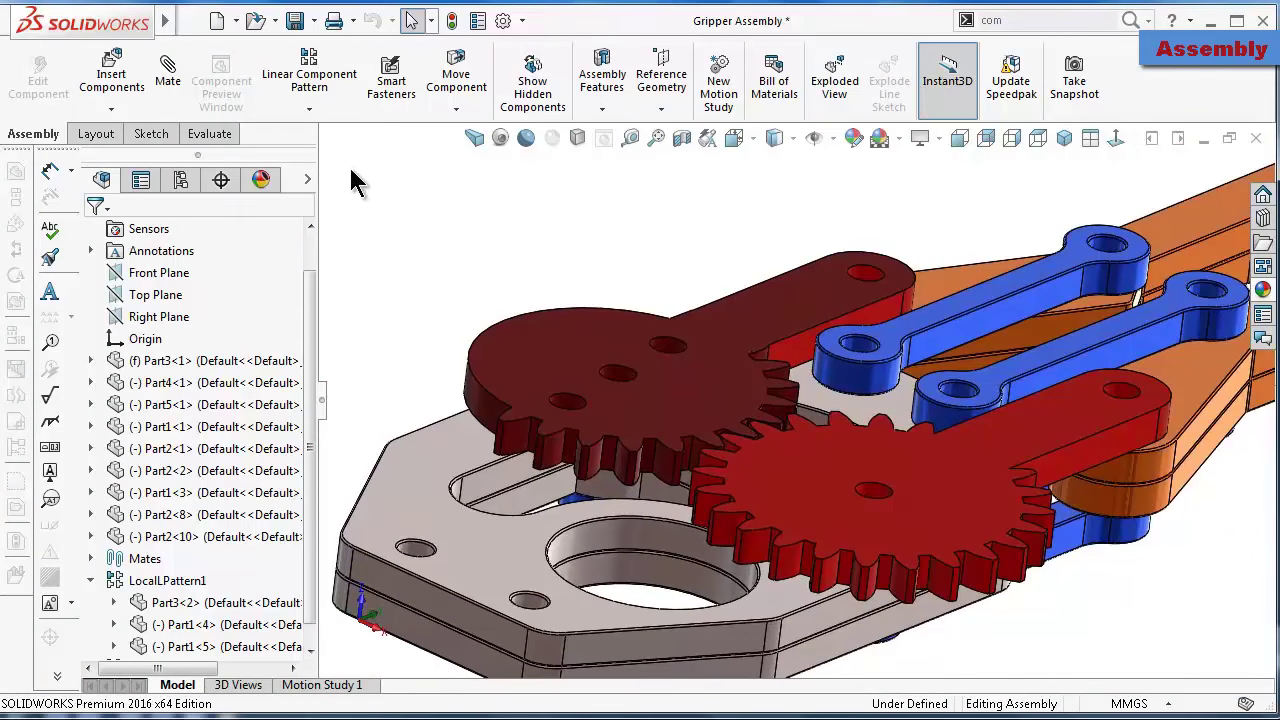
Insert the Part8 motor gear, Part7 bracket and Part6pin around the base plate
click(110, 80)
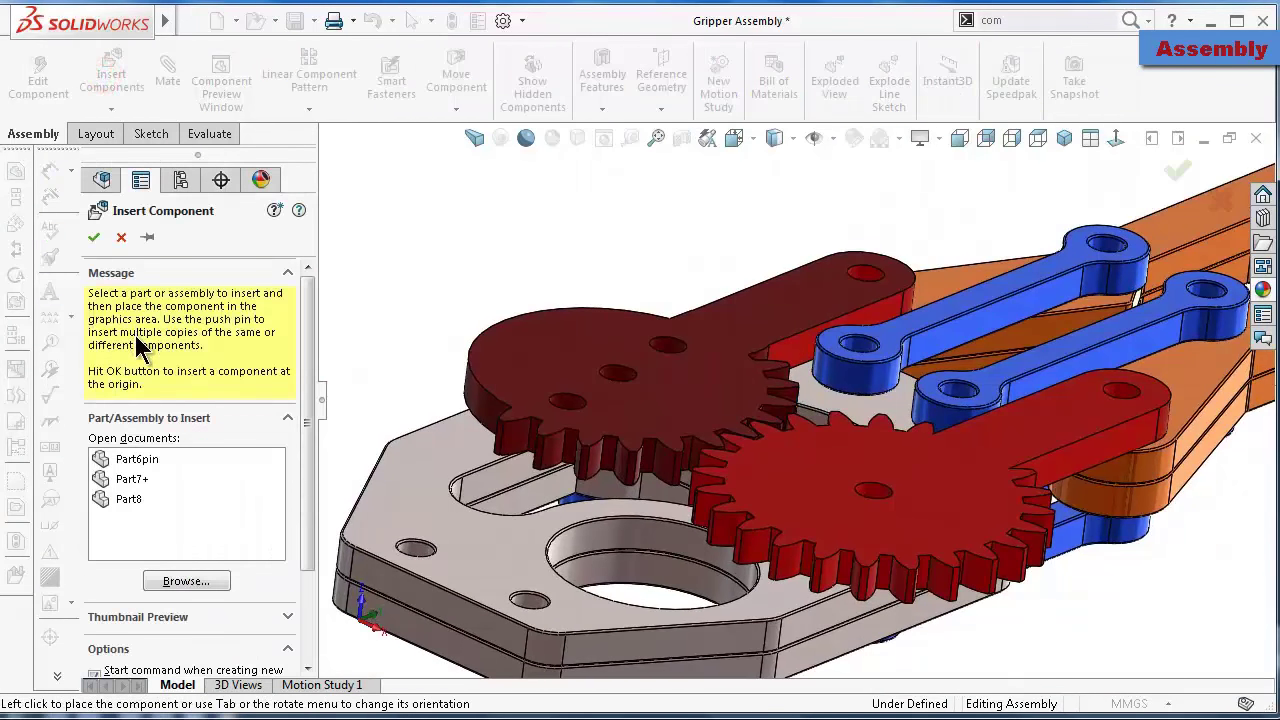
click(125, 496)
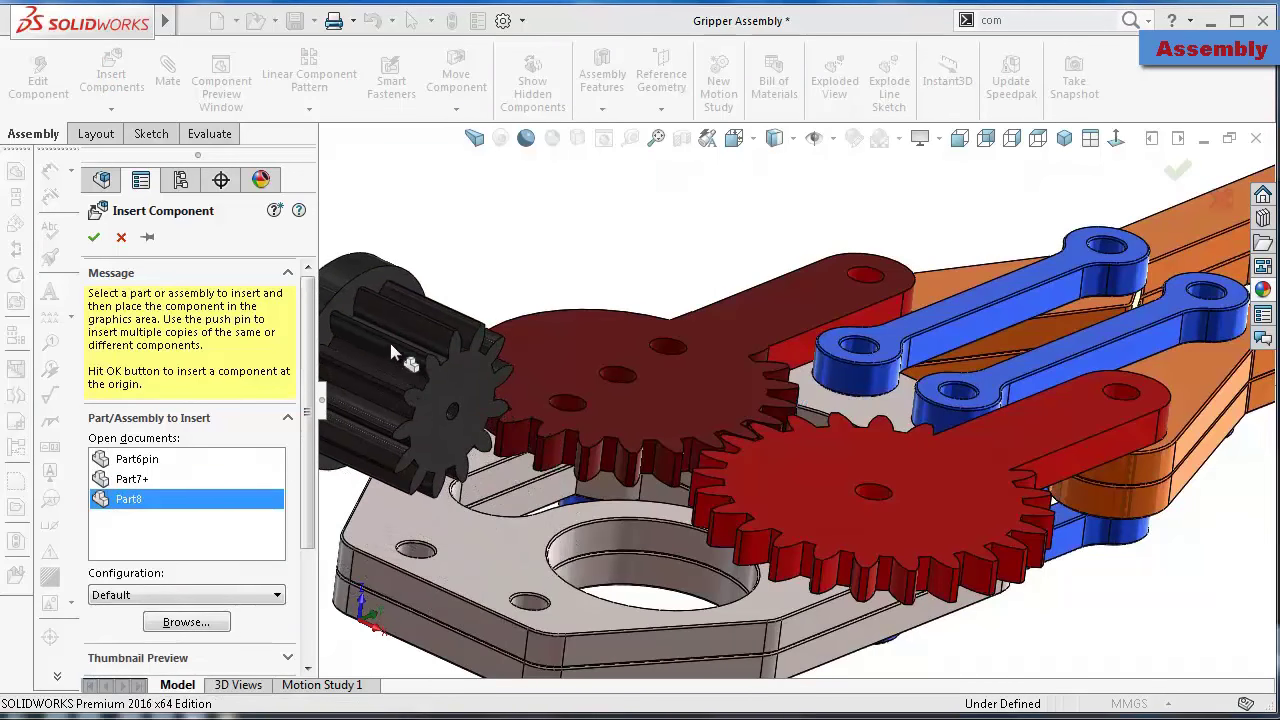
click(420, 320)
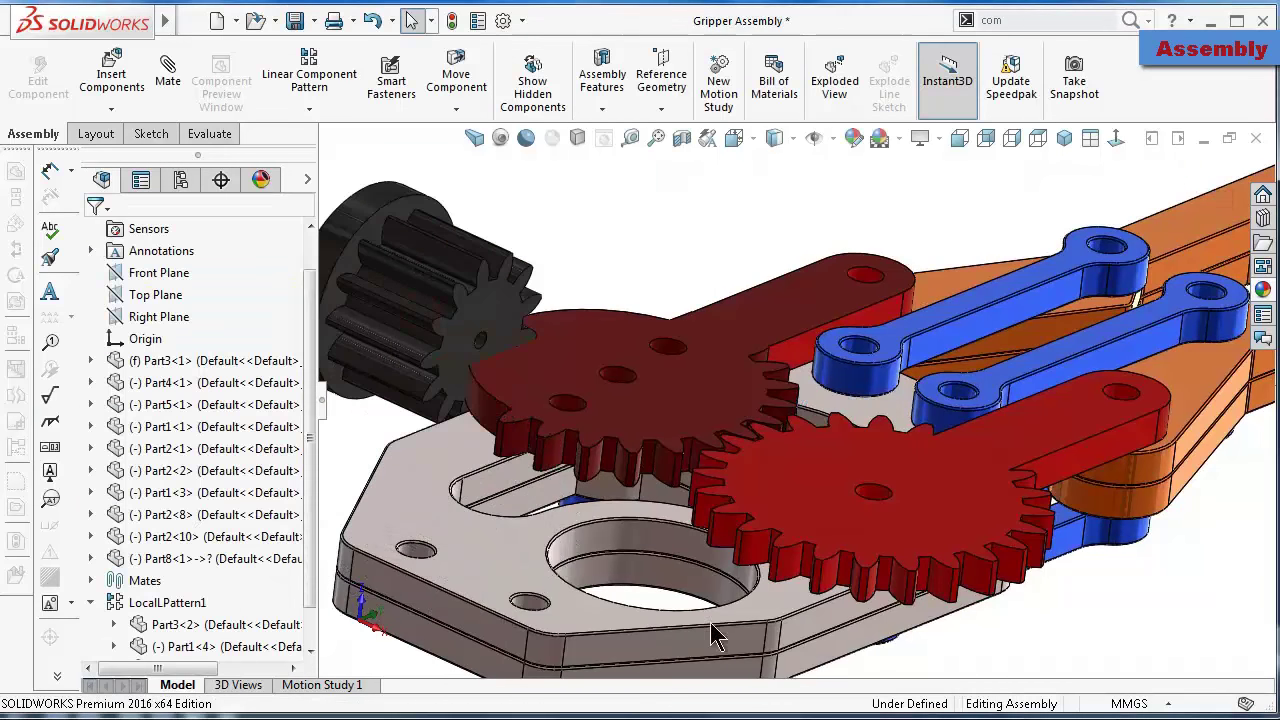
click(113, 84)
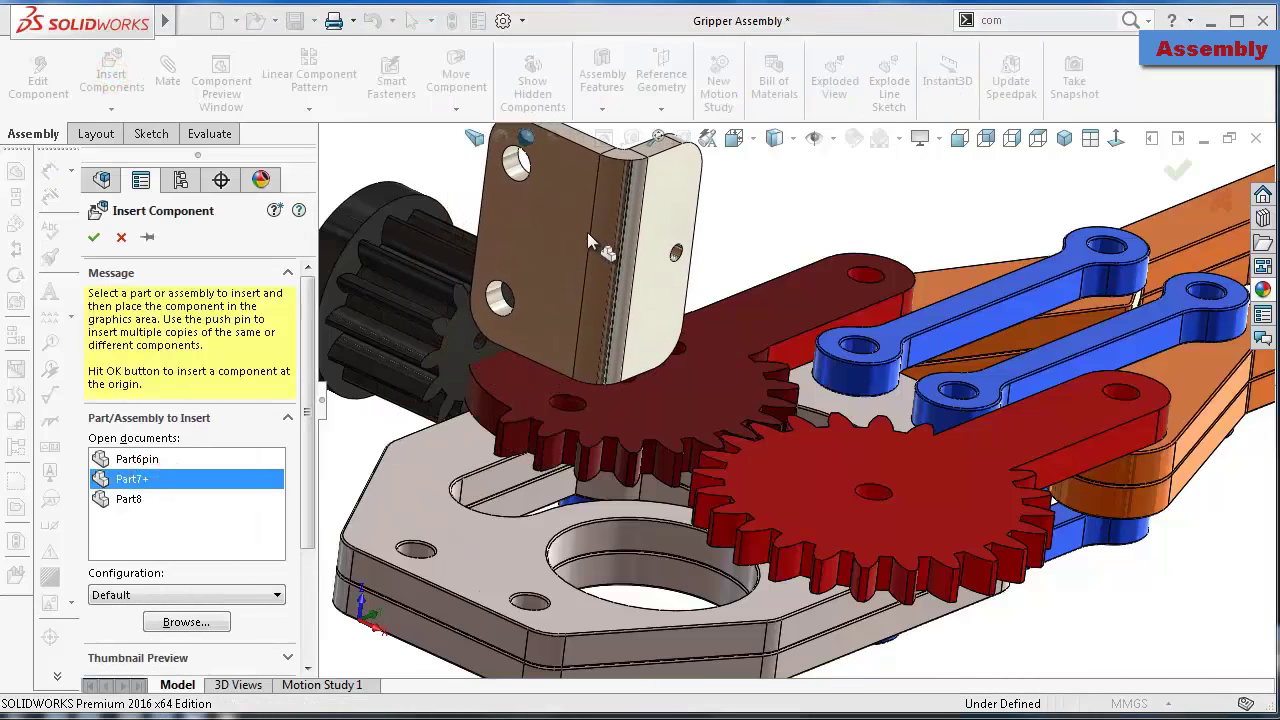
scroll(795, 434, up, 3)
click(985, 608)
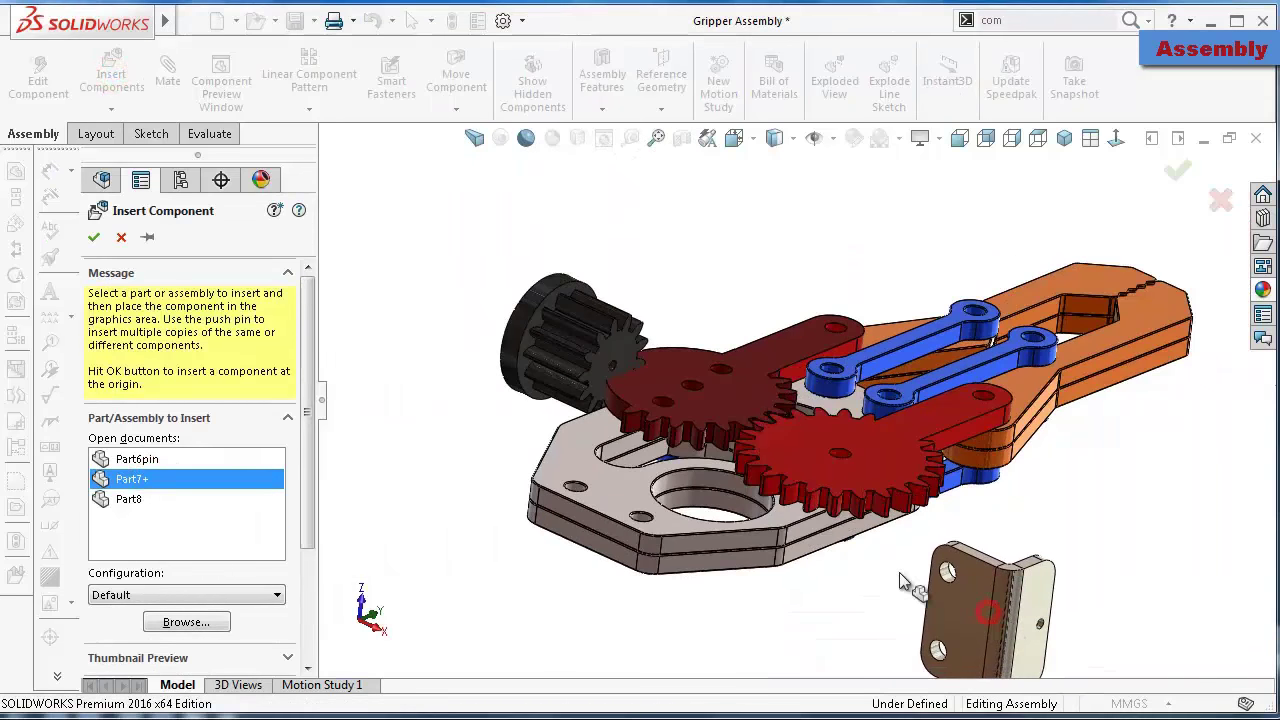
click(118, 88)
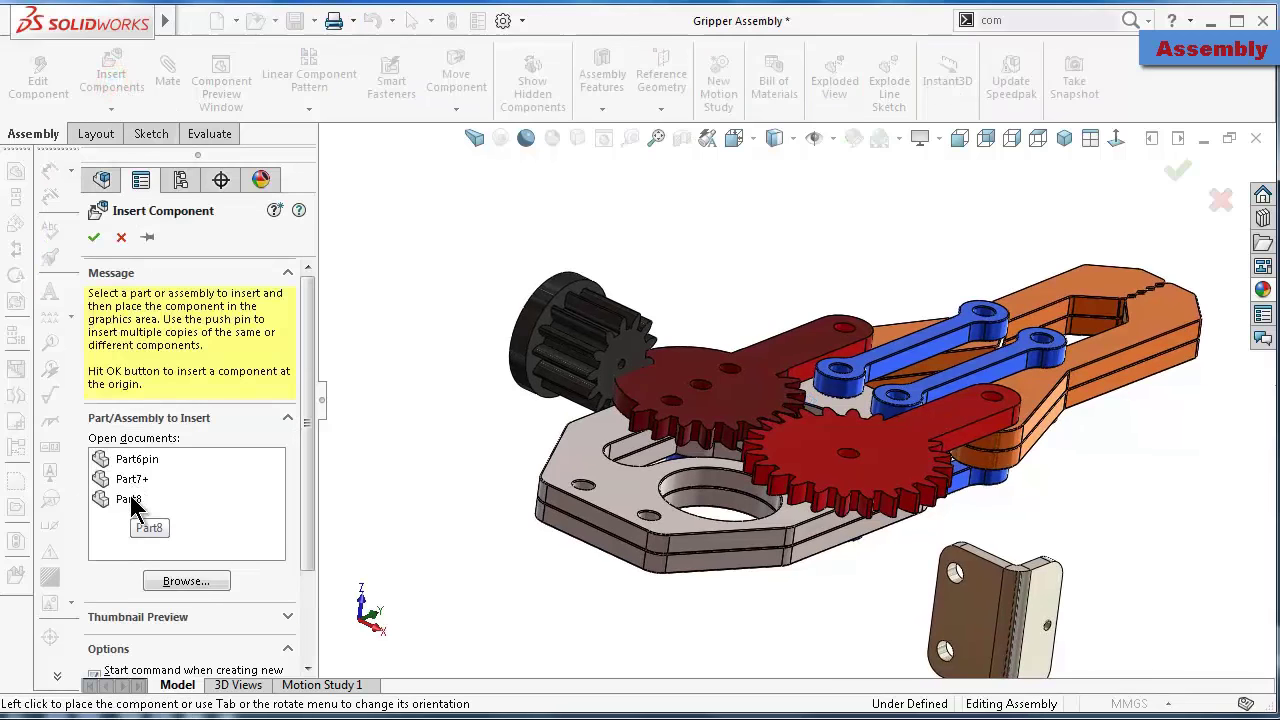
click(135, 460)
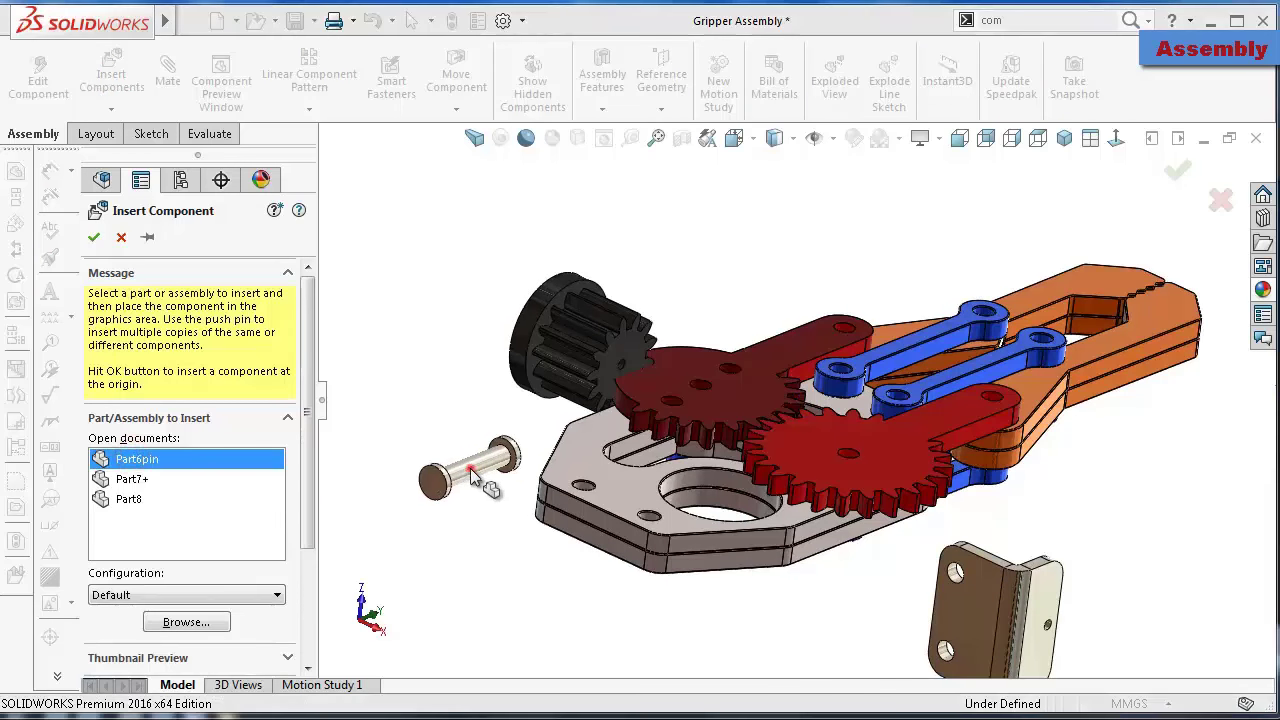
click(530, 490)
scroll(880, 612, down, 2)
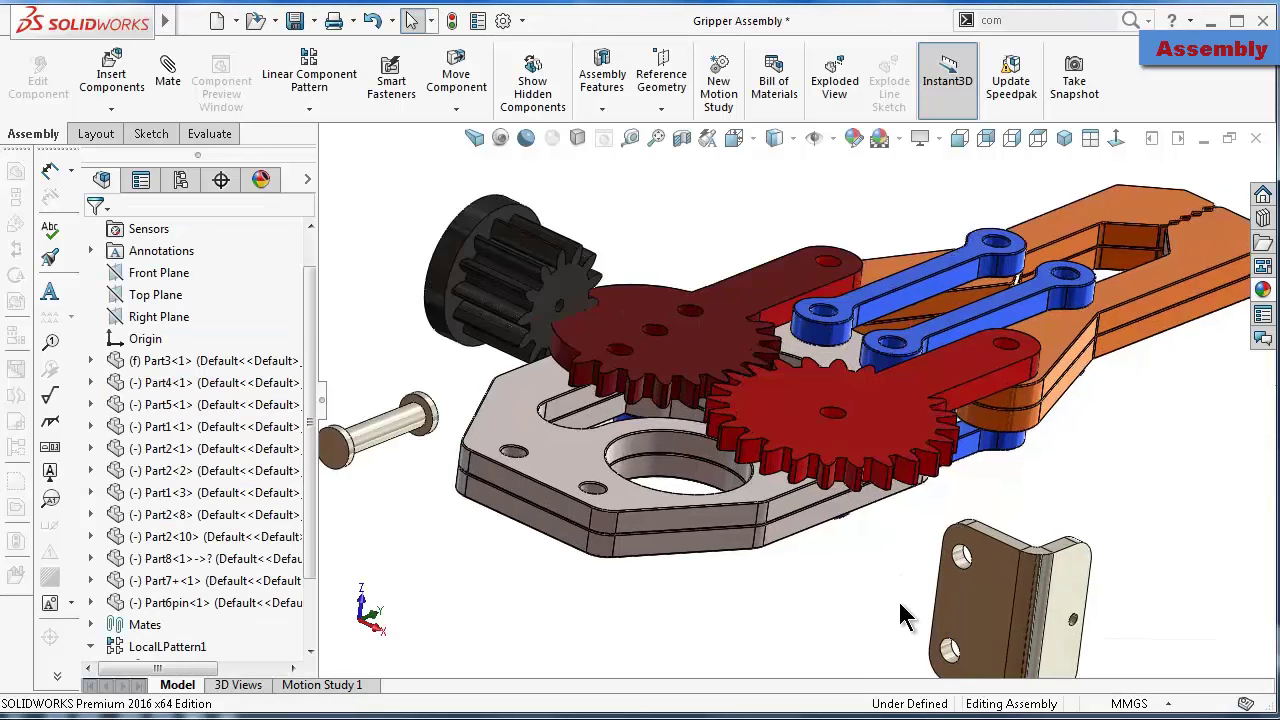
scroll(995, 580, down, 4)
Mate the bracket's first hole concentric with the base plate hole
mouse_move(1024, 558)
middle_down()
mouse_move(1006, 583)
mouse_move(865, 418)
middle_up()
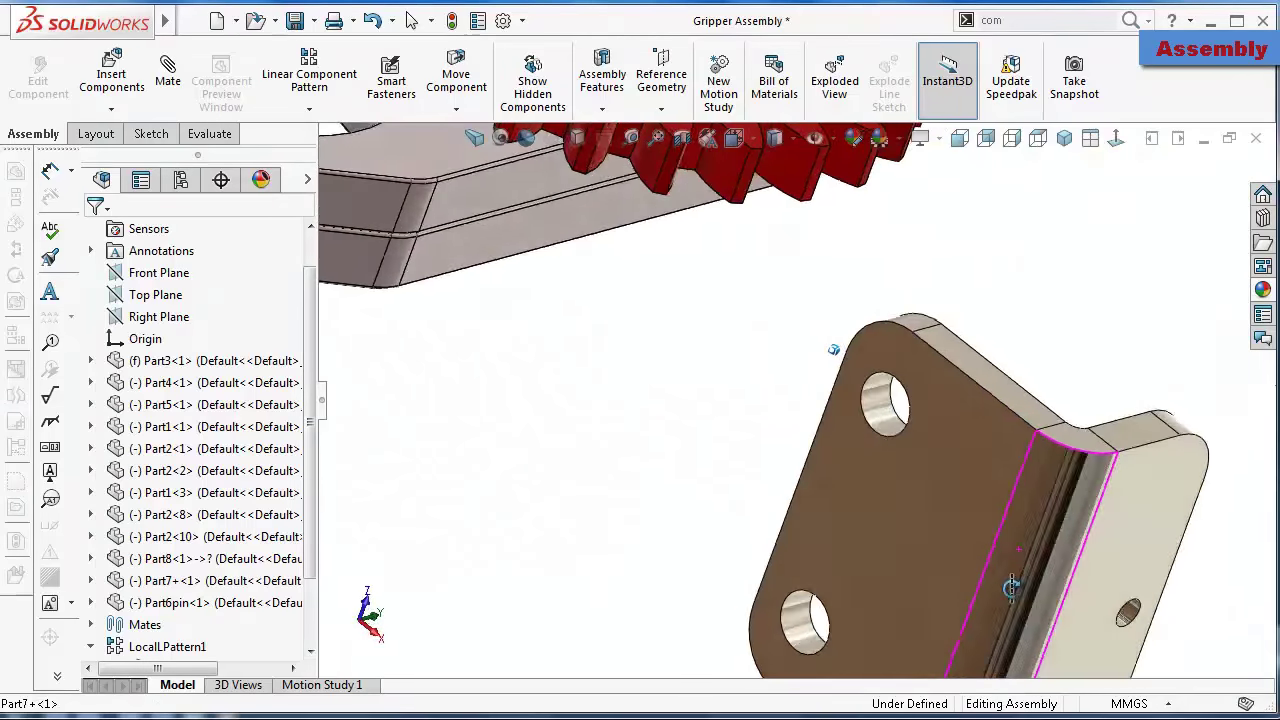
click(897, 398)
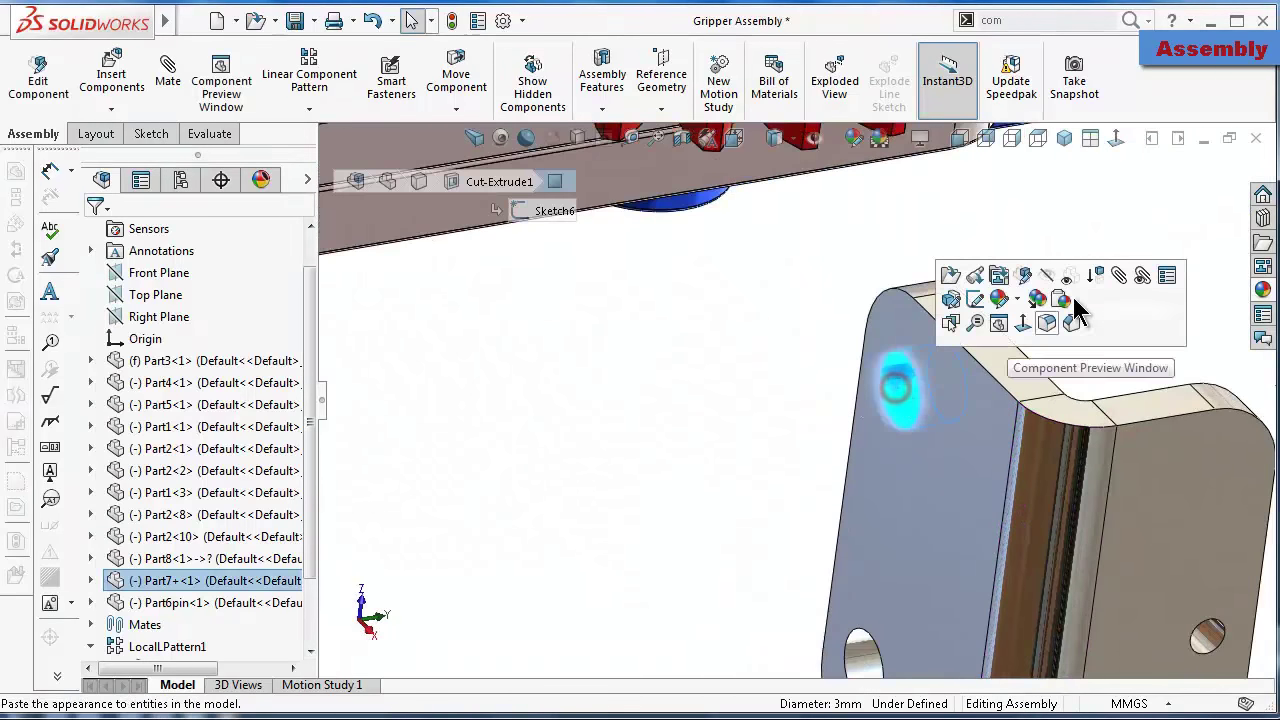
click(1123, 277)
scroll(722, 295, up, 5)
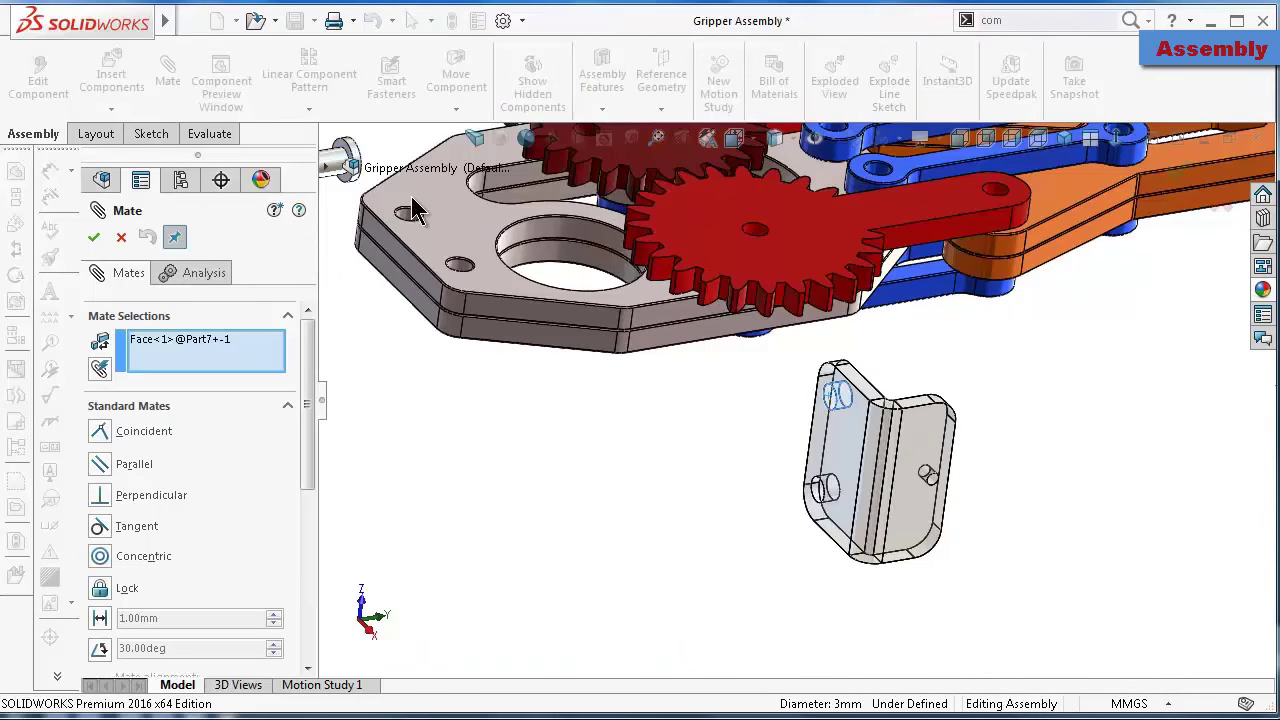
scroll(411, 198, down, 2)
click(447, 245)
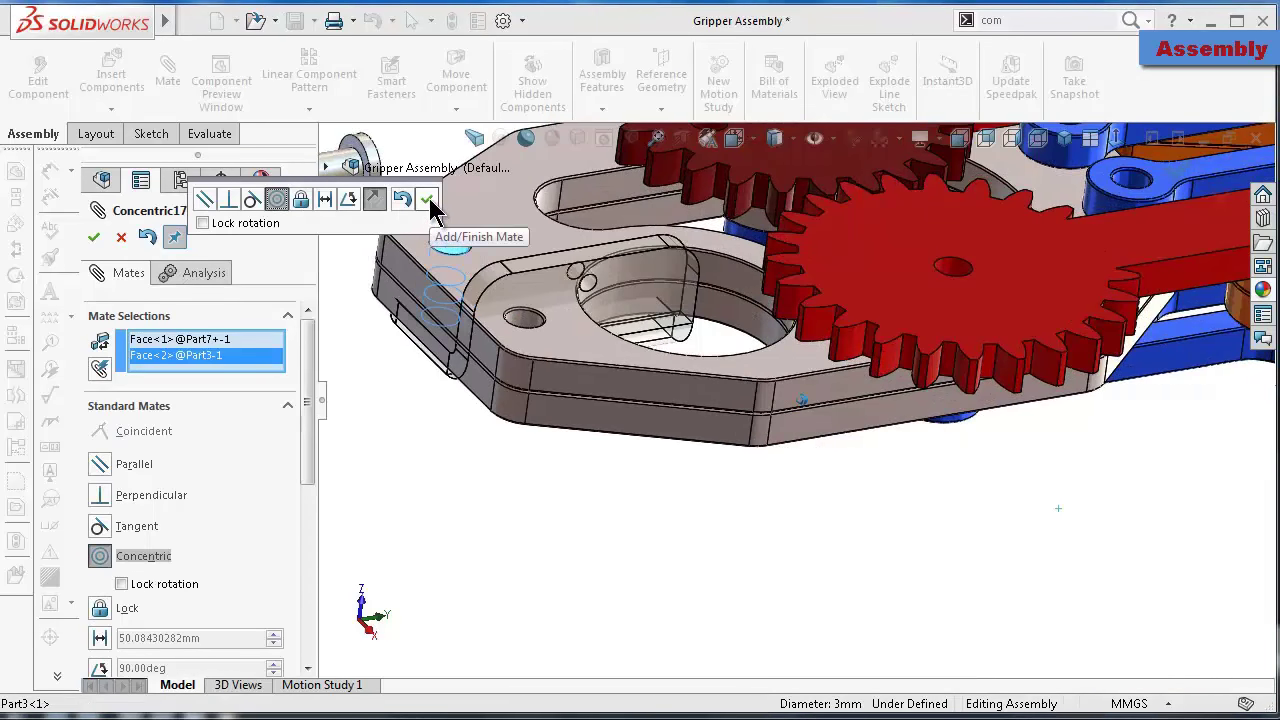
click(428, 201)
Add a coincident mate so the bracket face sits flush on the plate
mouse_move(538, 338)
middle_down()
mouse_move(525, 465)
mouse_move(549, 585)
mouse_move(534, 415)
mouse_move(599, 384)
mouse_move(608, 251)
mouse_move(689, 223)
mouse_move(668, 190)
middle_up()
click(545, 584)
click(608, 393)
click(588, 342)
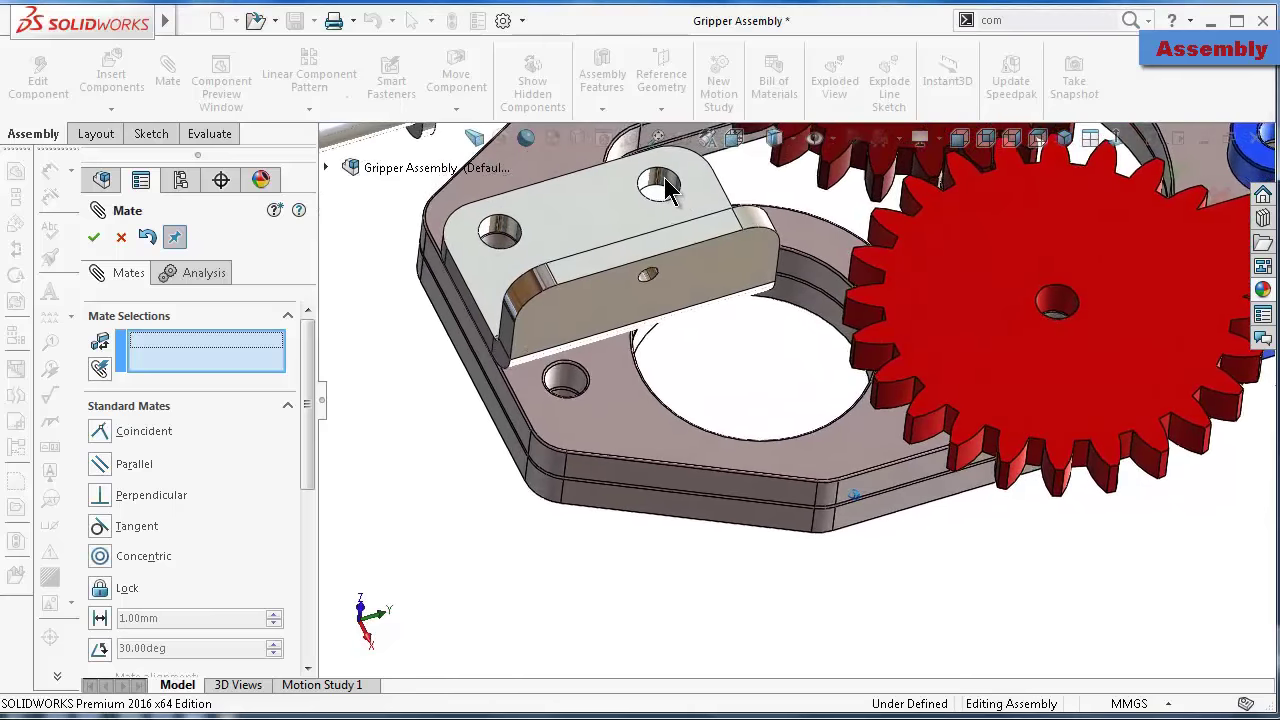
Make the bracket's second hole concentric with the plate's lower hole
click(666, 189)
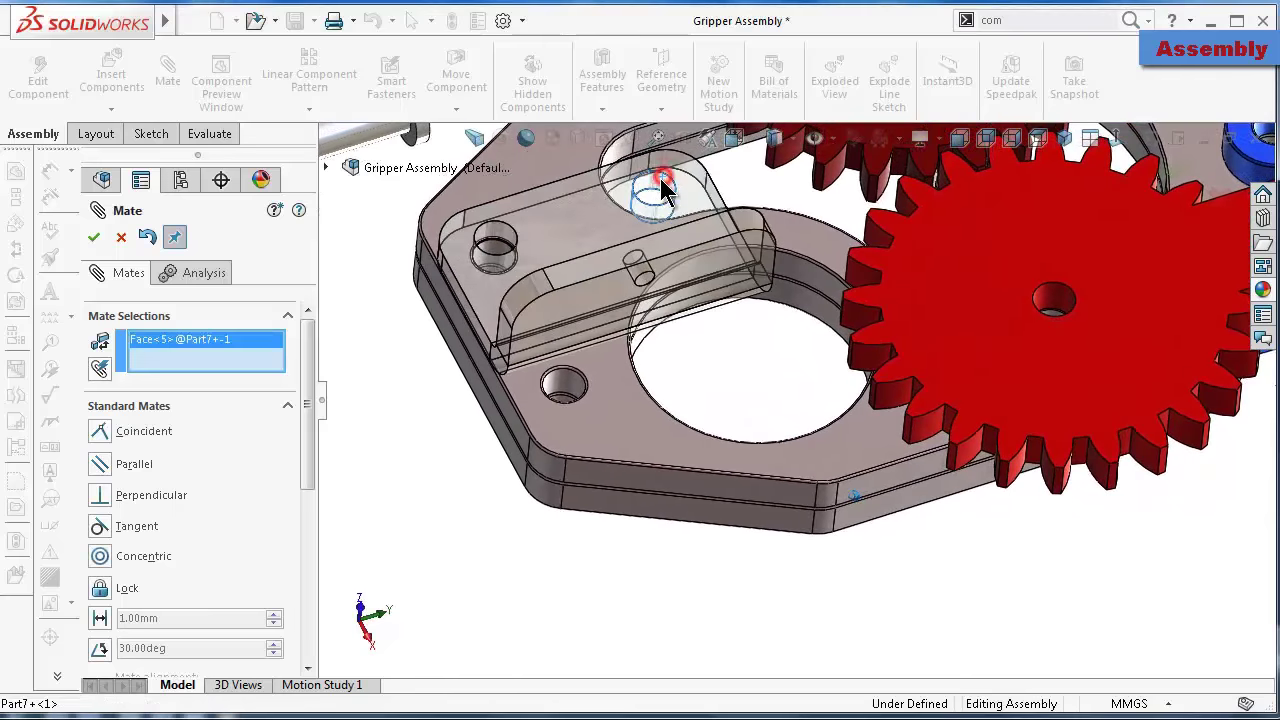
click(565, 393)
click(534, 354)
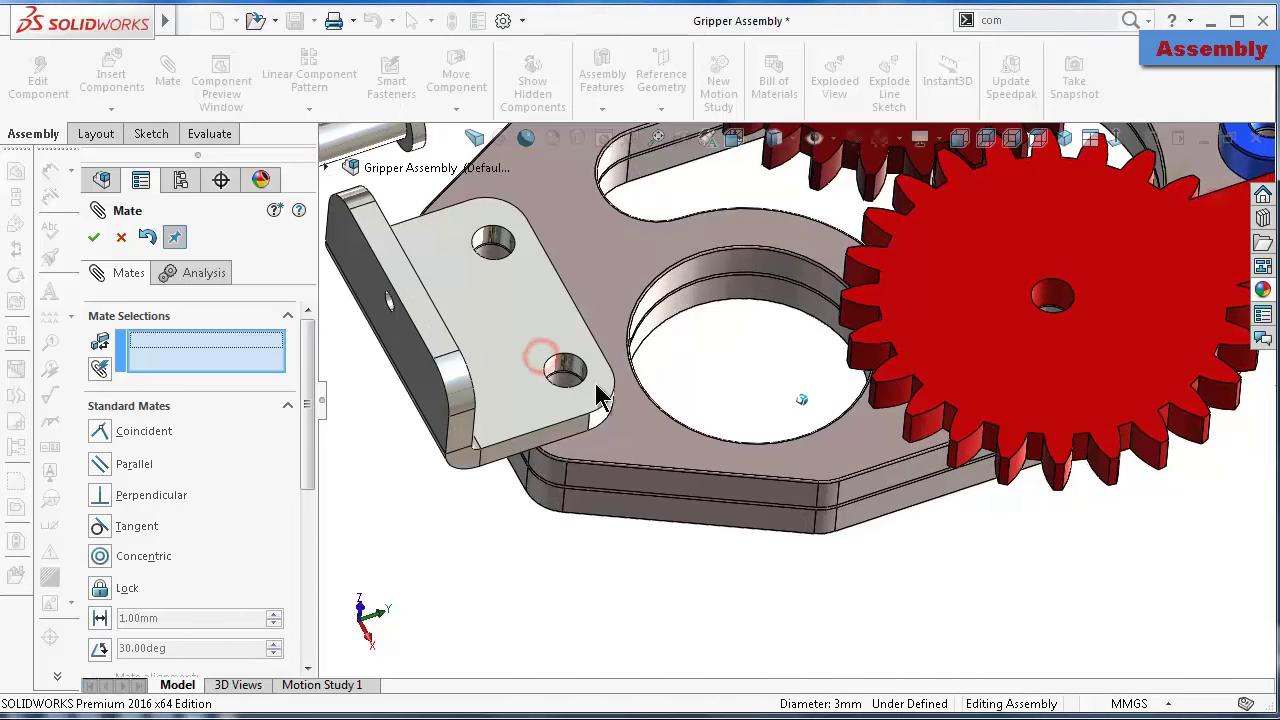
key(shift+Up)
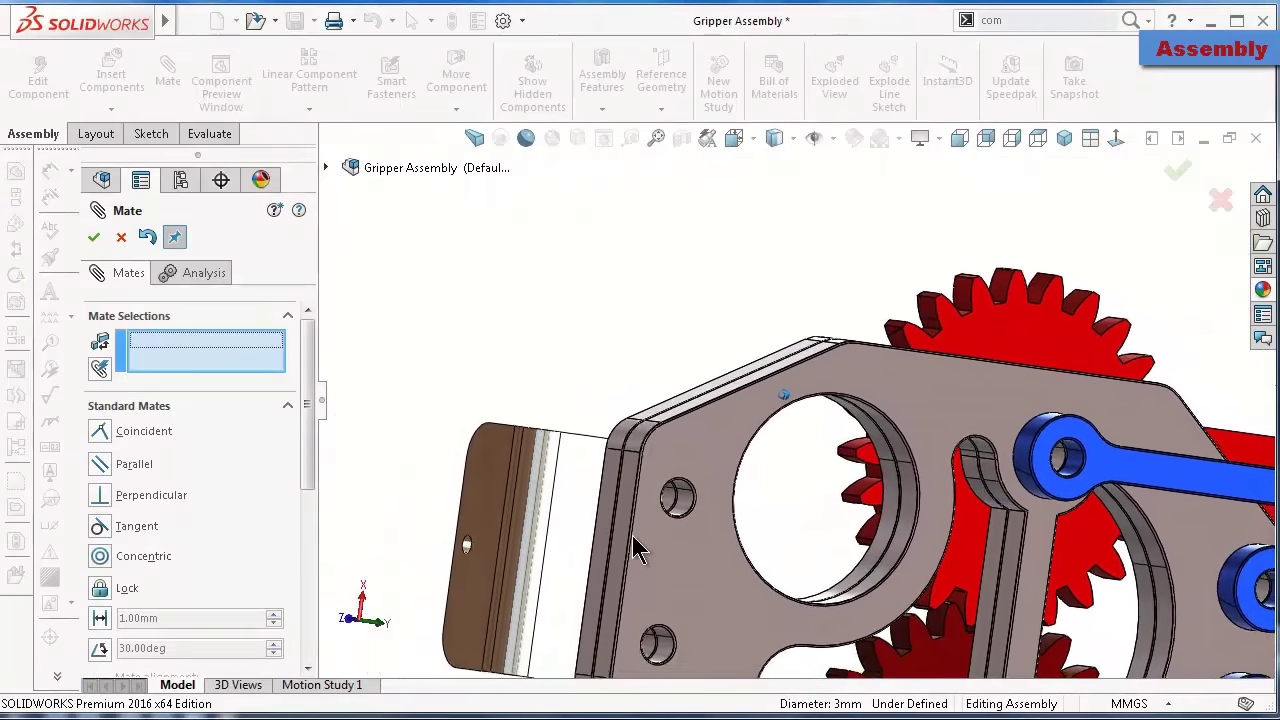
key(Up)
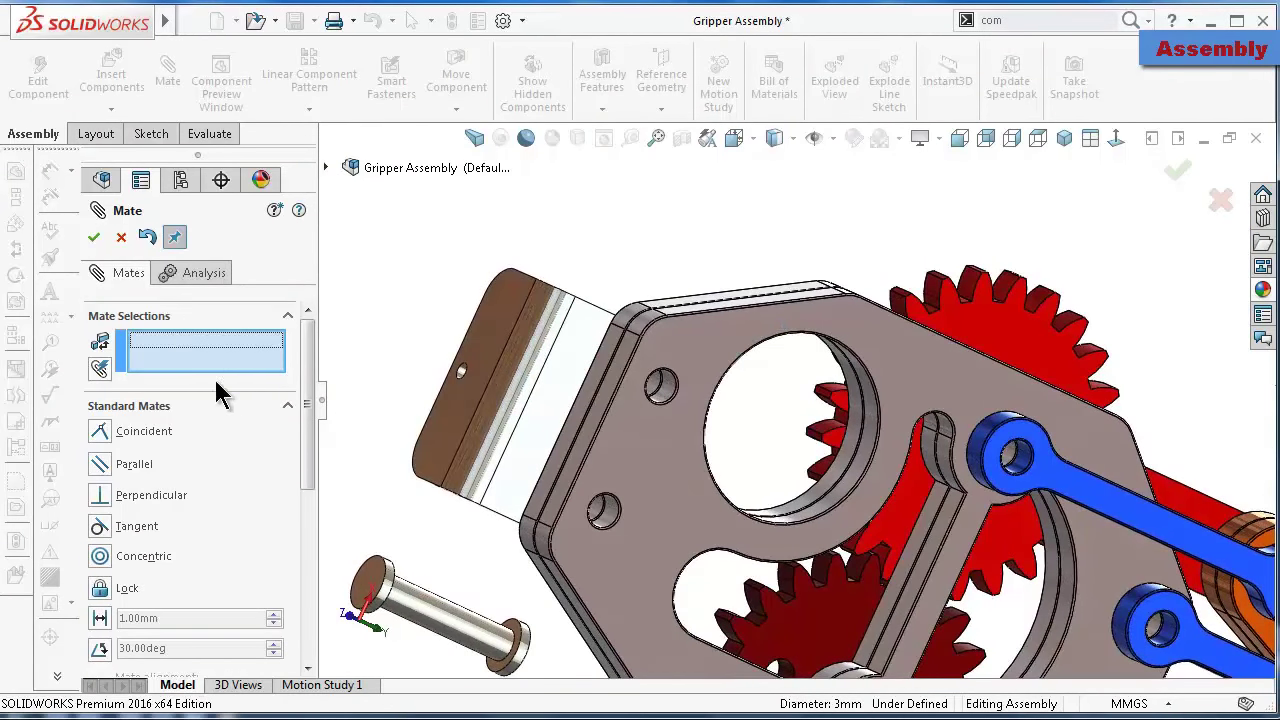
Mate the pin face concentric with the Part2<10> blue link's hole
click(460, 638)
scroll(830, 520, down, 3)
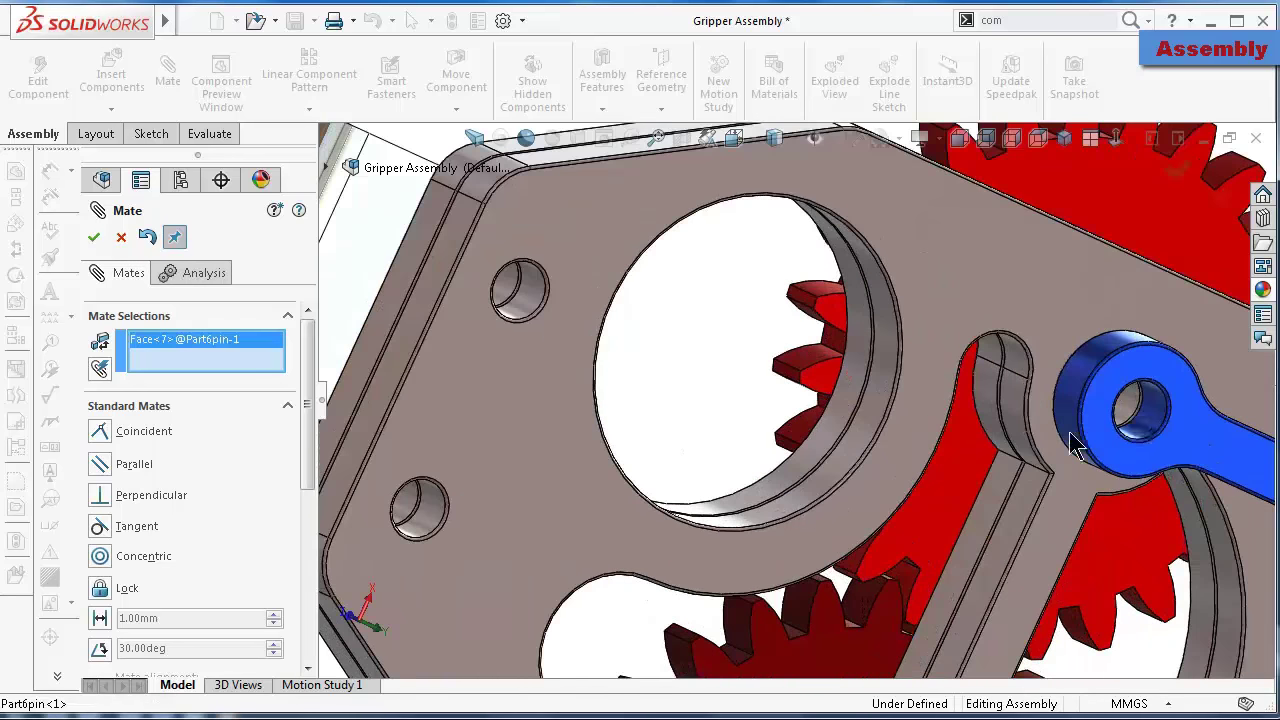
click(1157, 423)
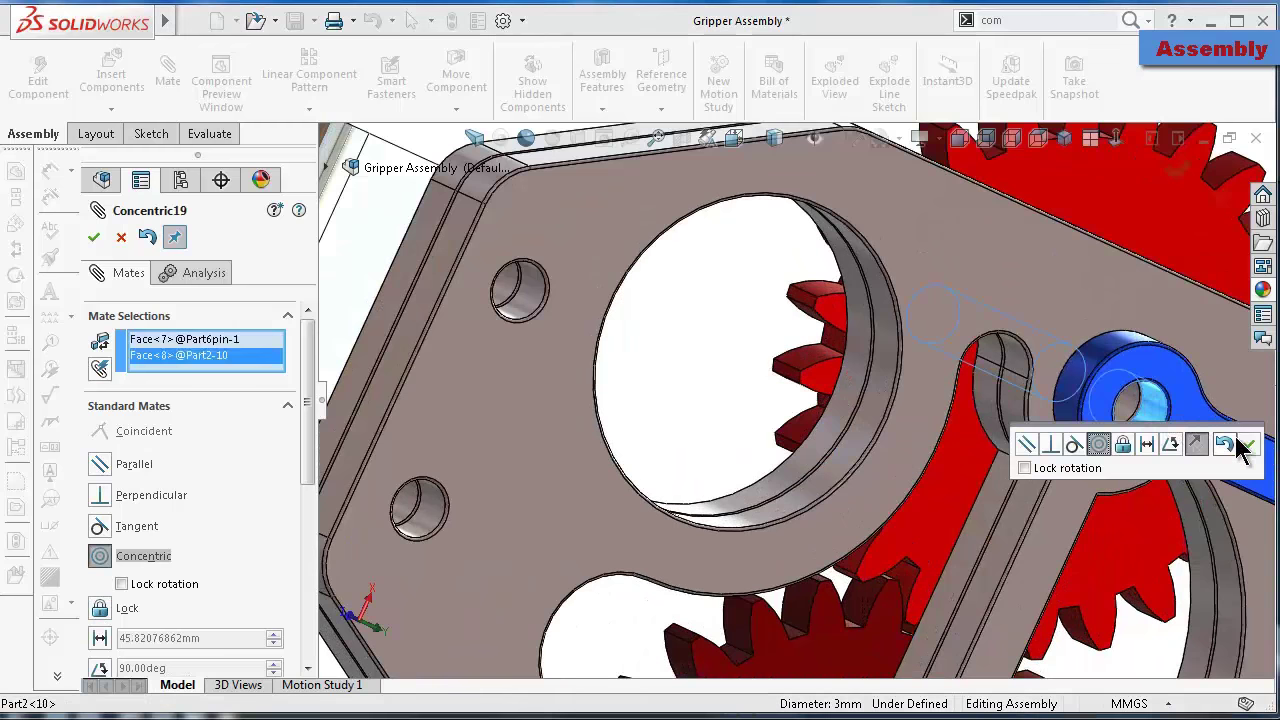
click(1250, 444)
middle_drag(1250, 450, 720, 418)
Start an Advanced Width mate using the pin's flange and other end face
drag(305, 368, 314, 486)
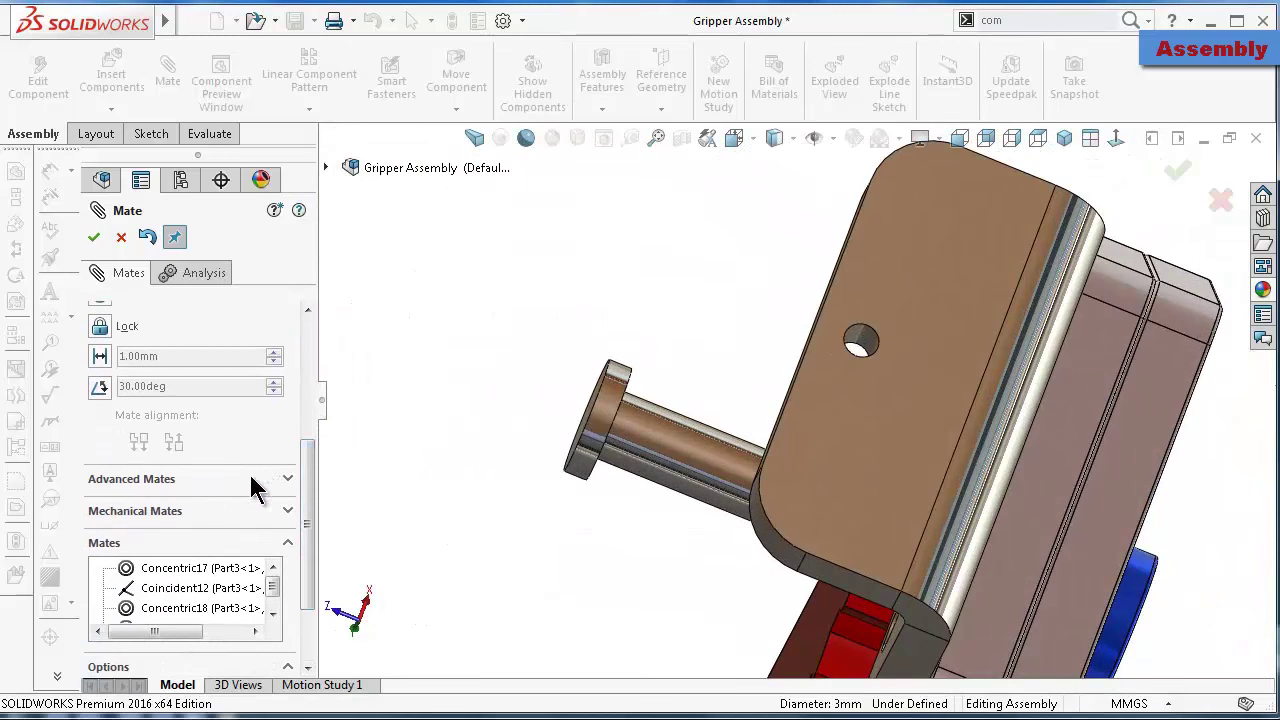
click(287, 483)
drag(310, 555, 309, 434)
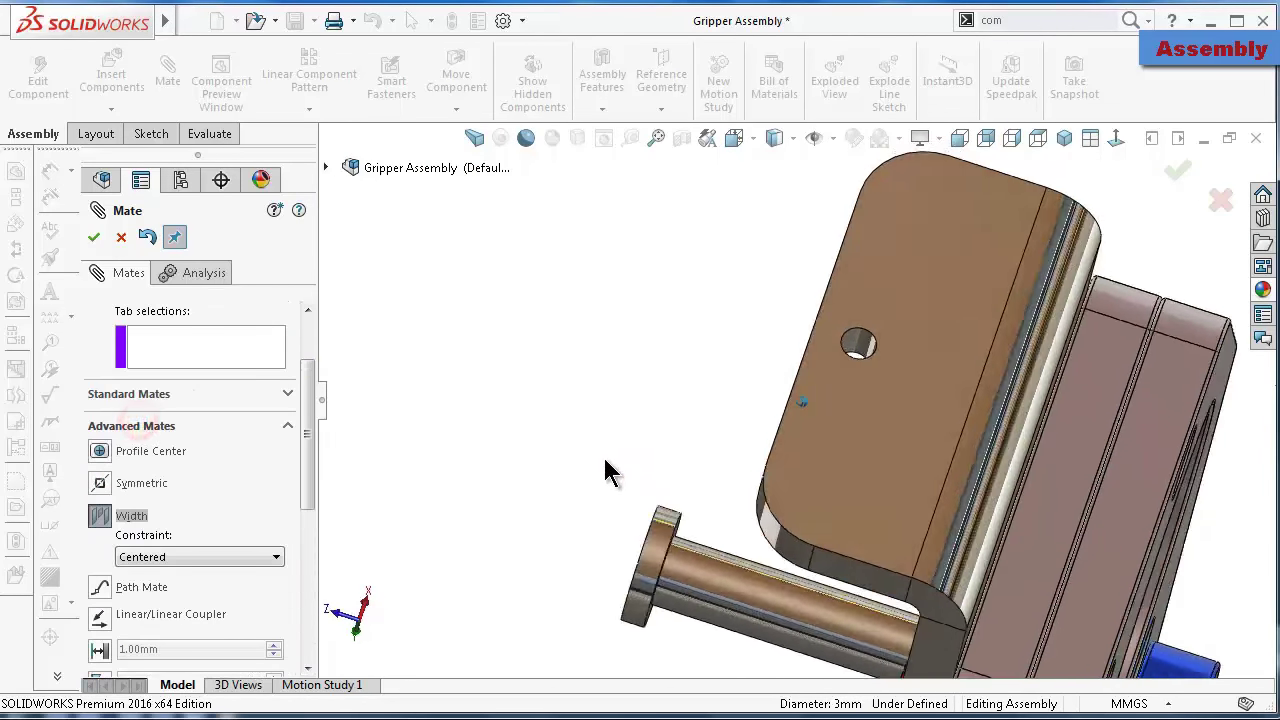
mouse_move(603, 455)
middle_down()
mouse_move(828, 633)
mouse_move(817, 436)
mouse_move(928, 466)
mouse_move(895, 540)
mouse_move(855, 522)
middle_up()
click(817, 415)
scroll(885, 545, up, 5)
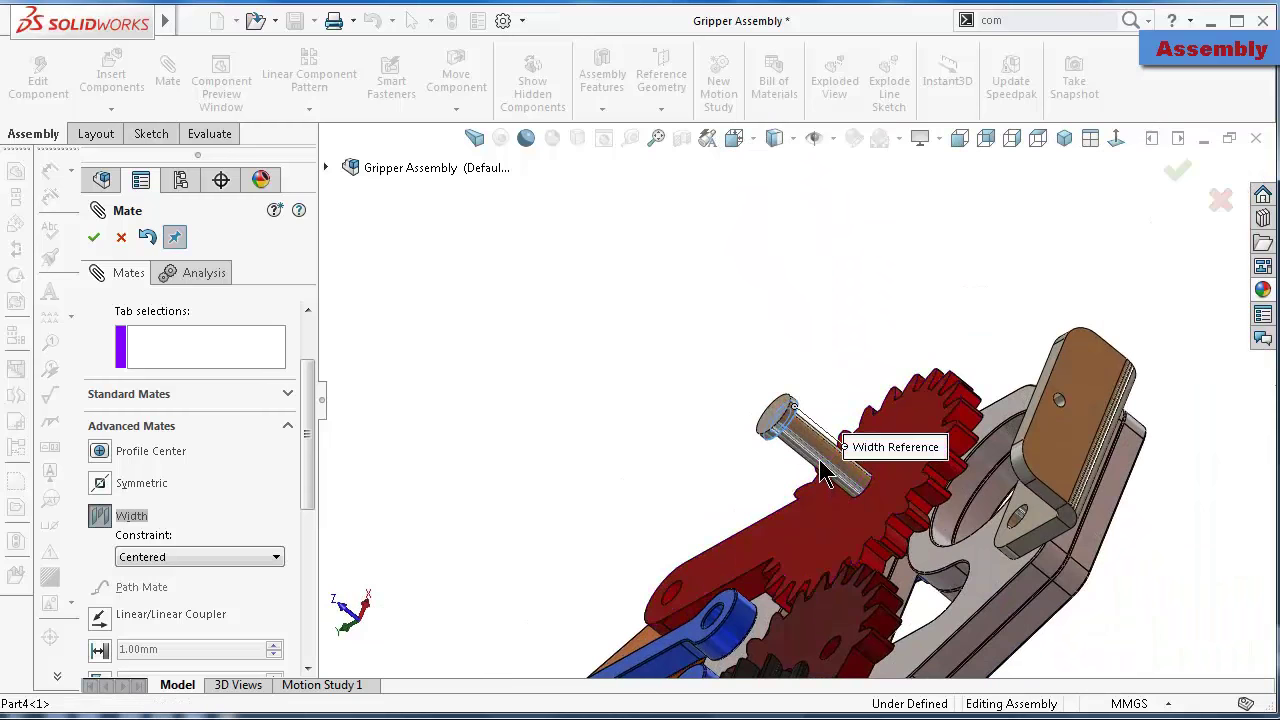
drag(826, 470, 658, 362)
scroll(740, 385, down, 3)
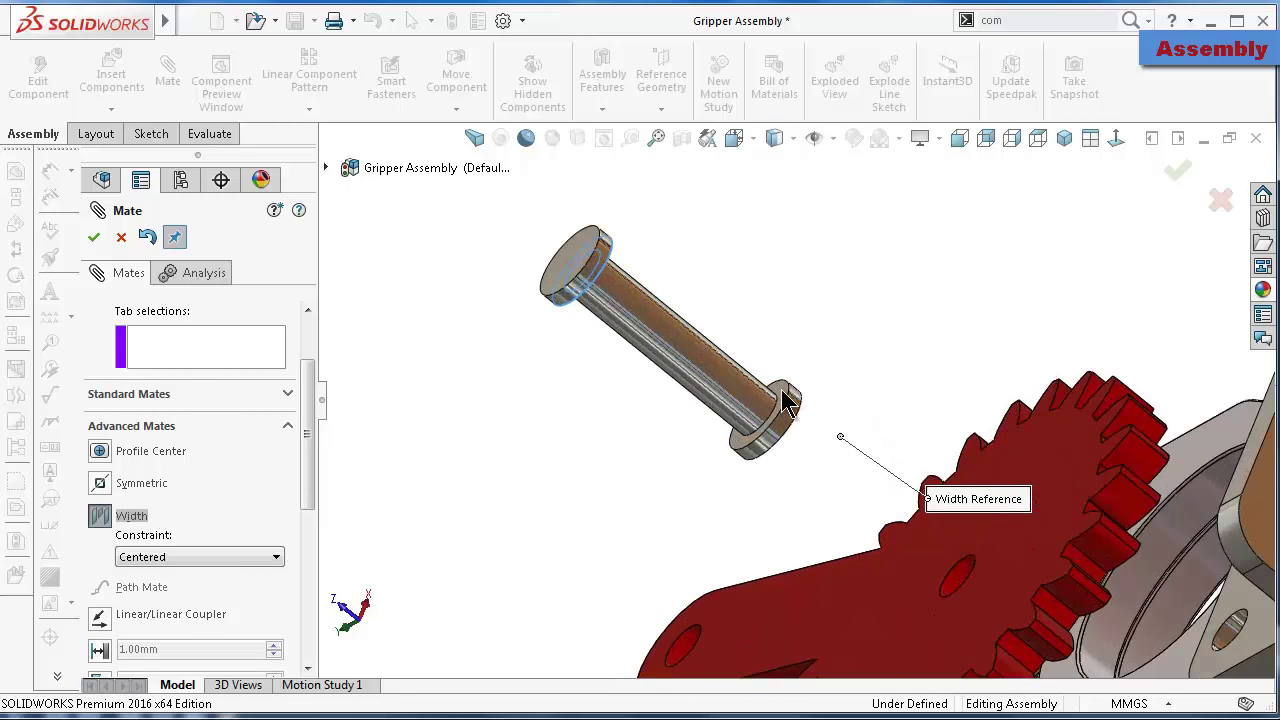
click(785, 400)
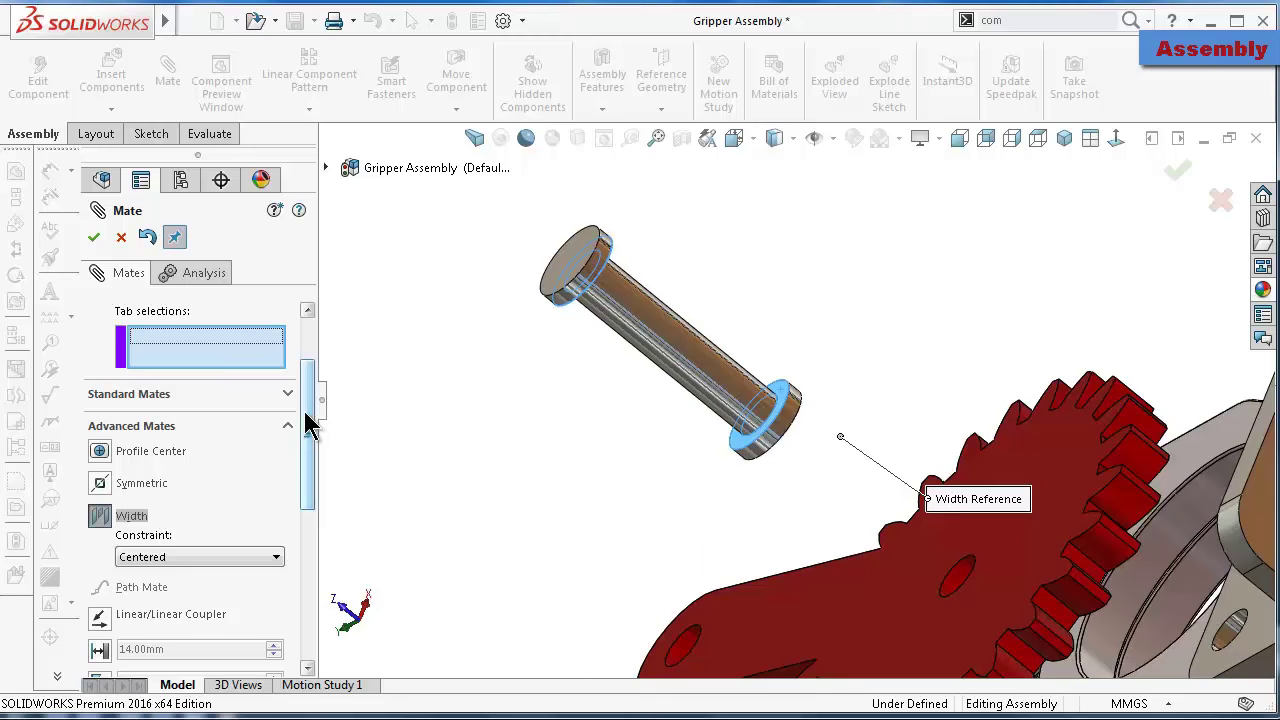
drag(307, 425, 307, 395)
Center the pin between the Part4 gear face and the blue link face, then accept
click(910, 625)
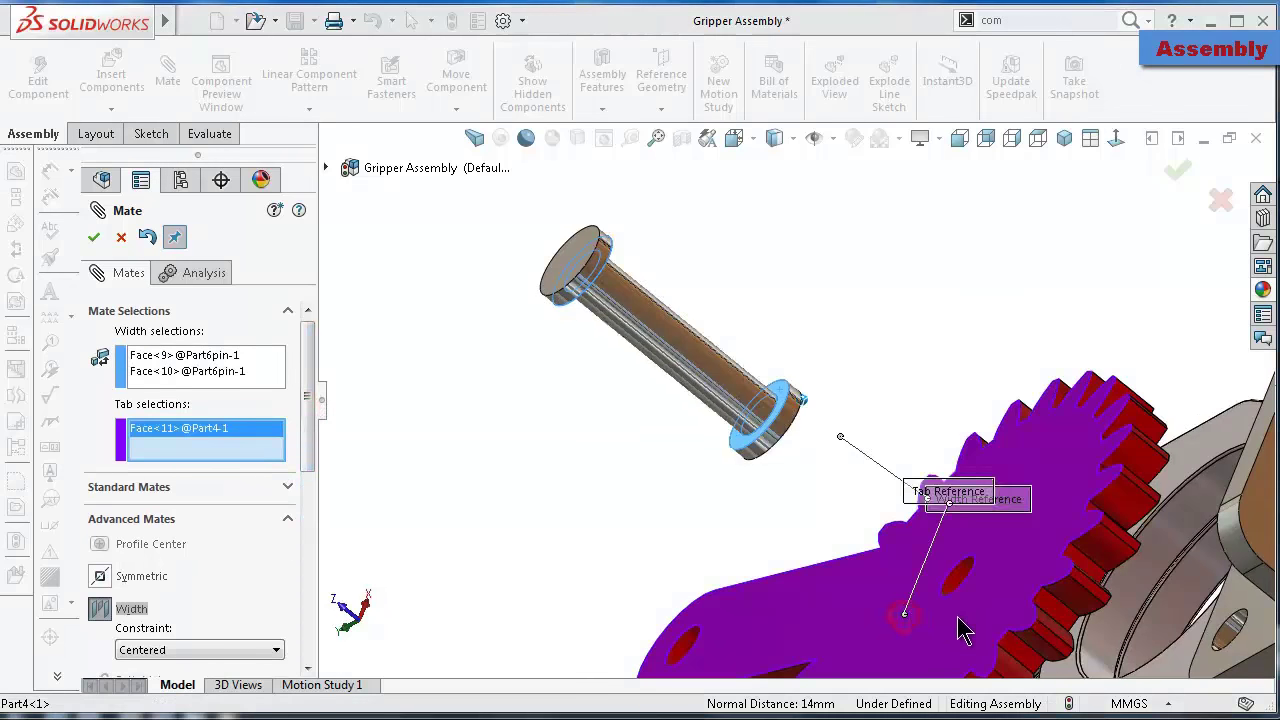
mouse_move(910, 625)
middle_down()
mouse_move(966, 634)
mouse_move(1080, 430)
middle_up()
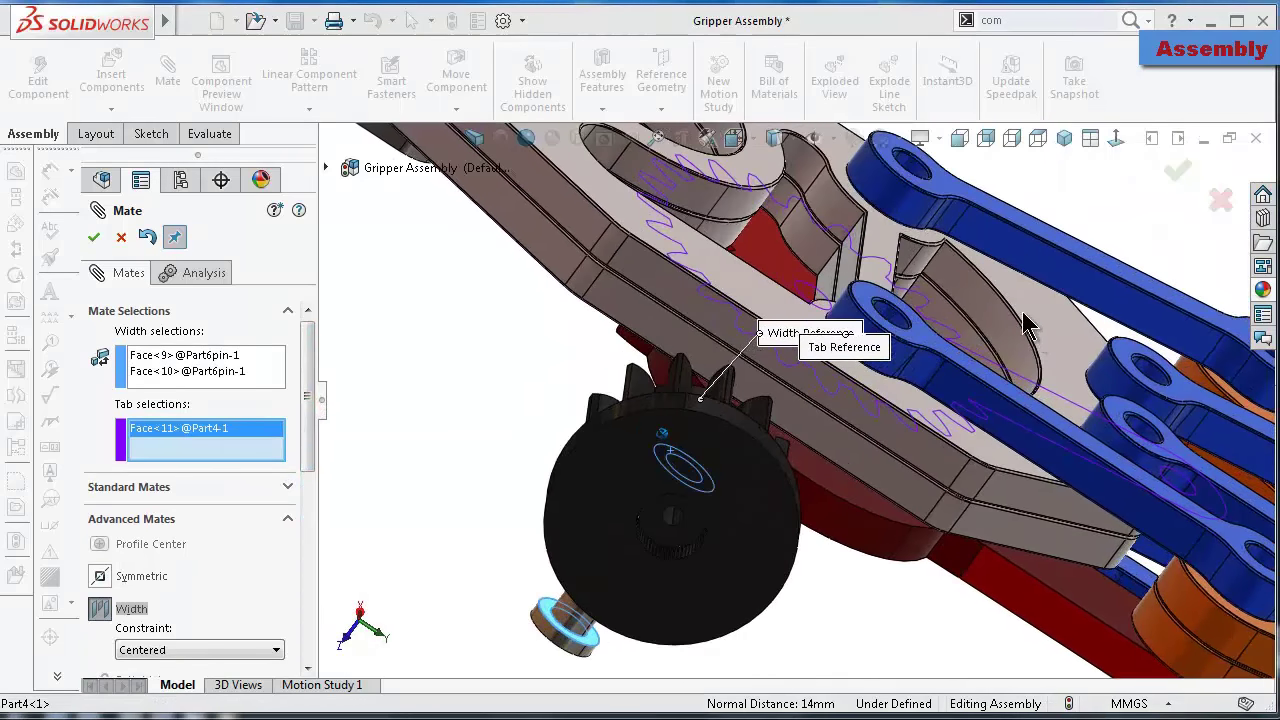
click(955, 197)
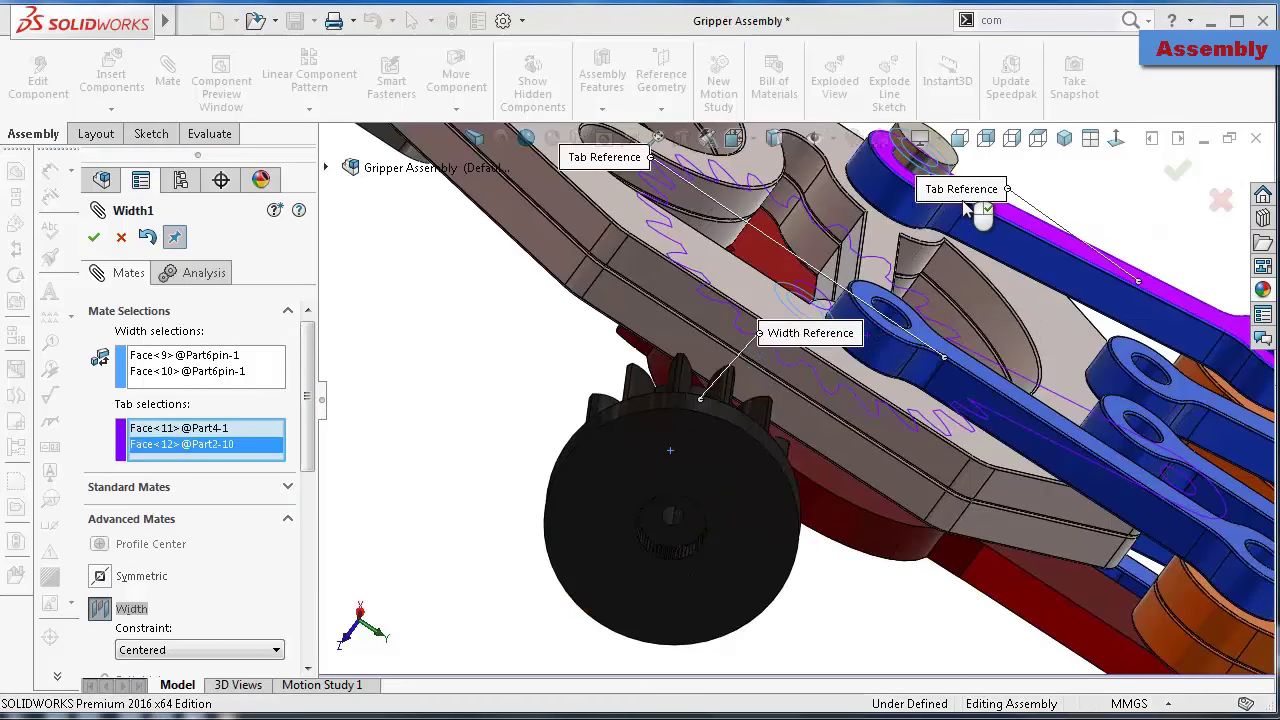
click(1180, 175)
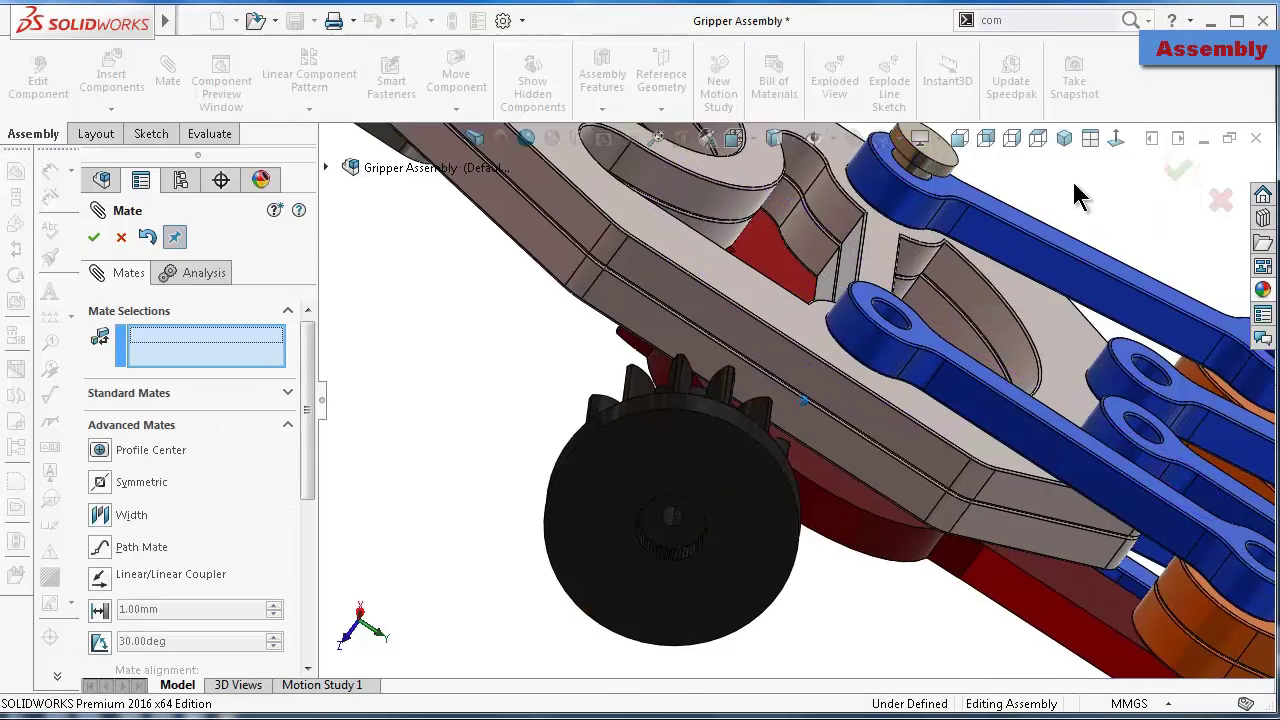
scroll(1060, 215, up, 3)
scroll(900, 500, up, 3)
scroll(760, 450, down, 2)
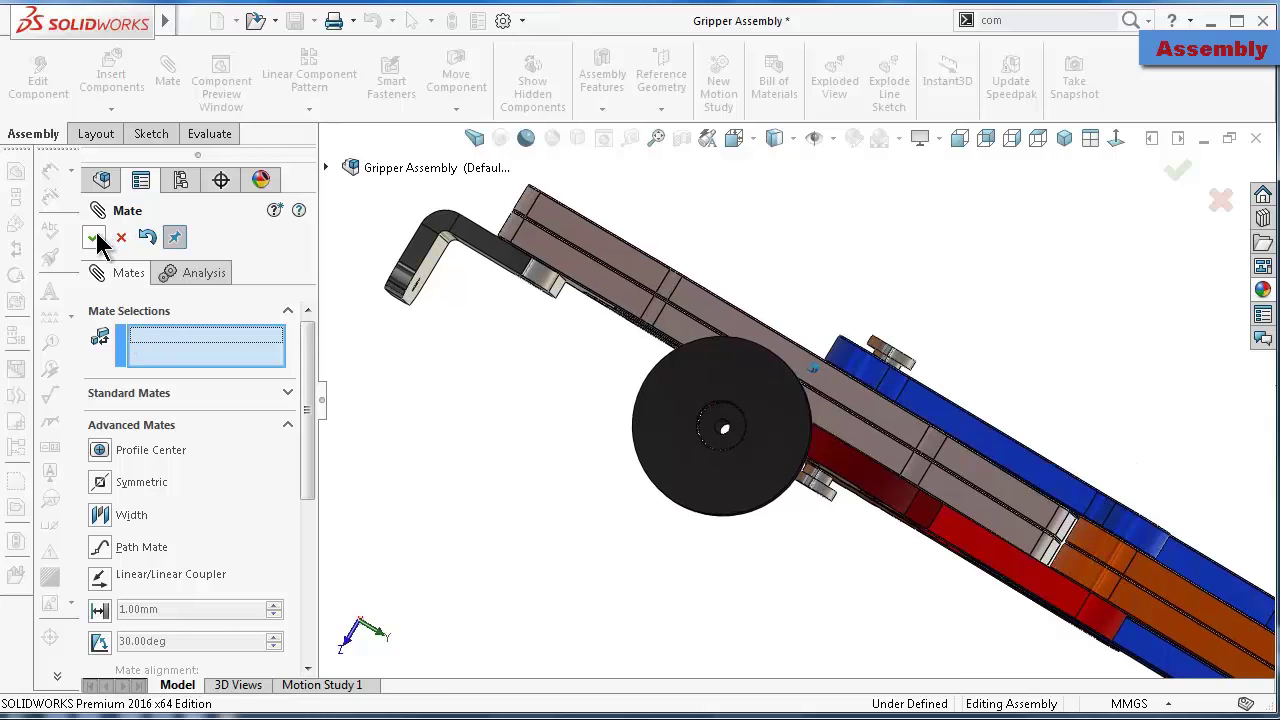
key(Escape)
Measure the 1.73 mm gap between the blue link face and the pin head, then select the pin
scroll(808, 427, down, 1)
scroll(808, 427, down, 2)
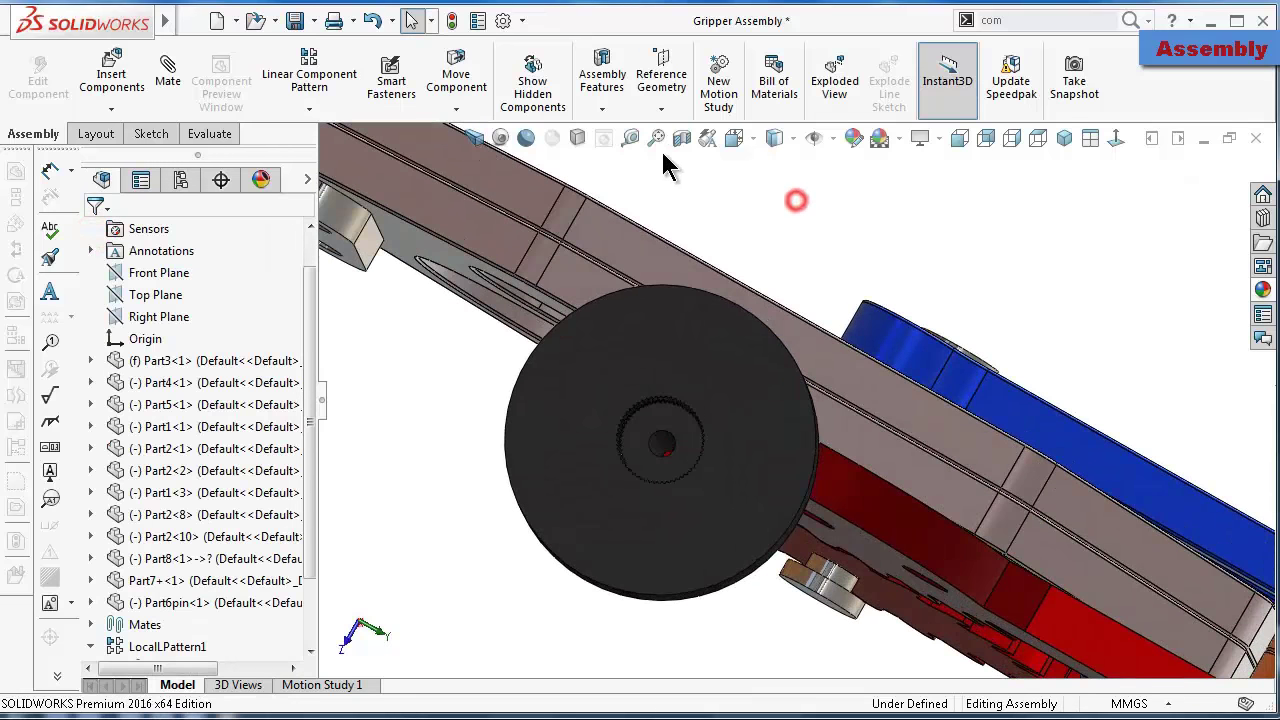
right_drag(796, 200, 668, 165)
click(630, 137)
drag(862, 297, 934, 337)
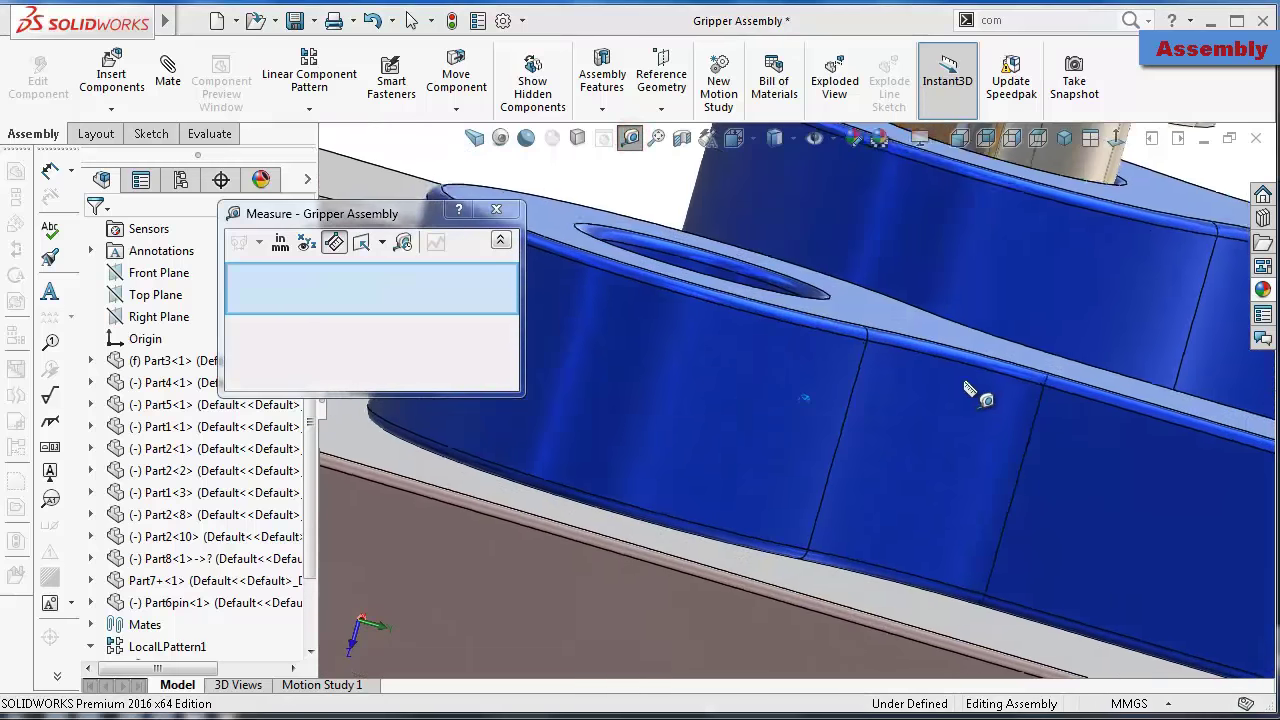
middle_drag(943, 407, 873, 498)
click(645, 492)
mouse_move(628, 480)
middle_down()
mouse_move(680, 343)
mouse_move(757, 277)
mouse_move(748, 262)
middle_up()
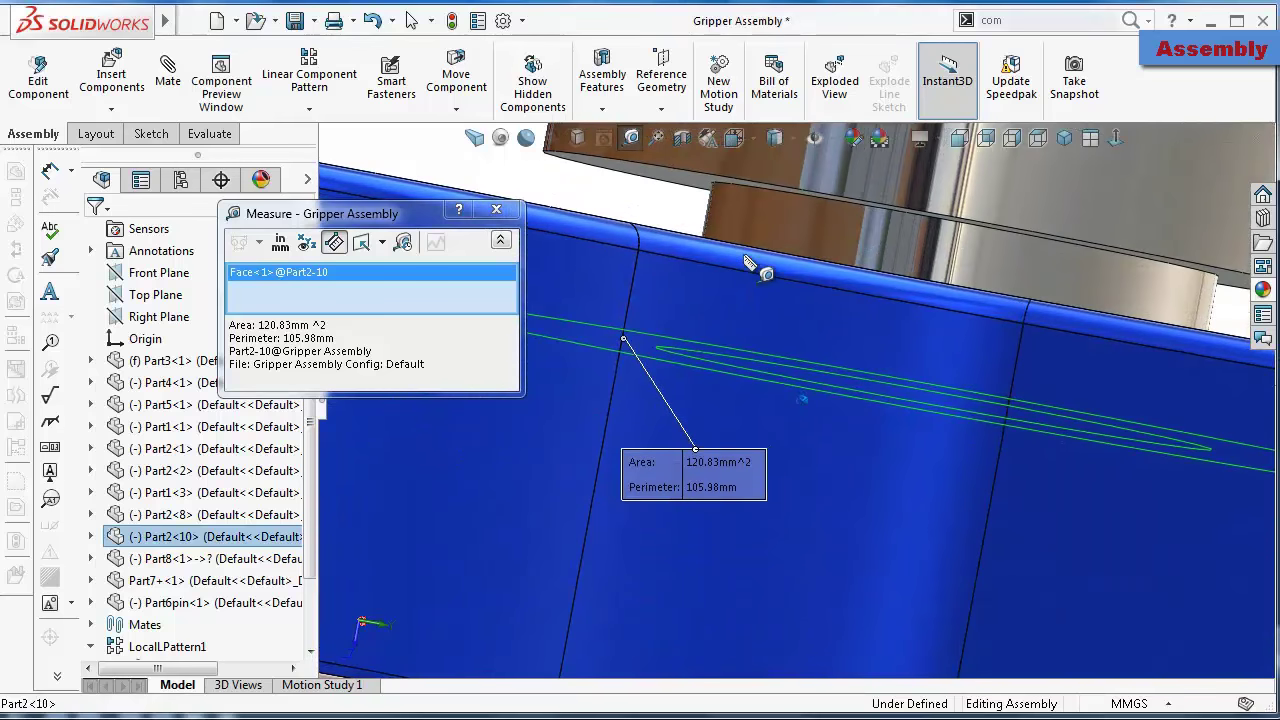
click(682, 182)
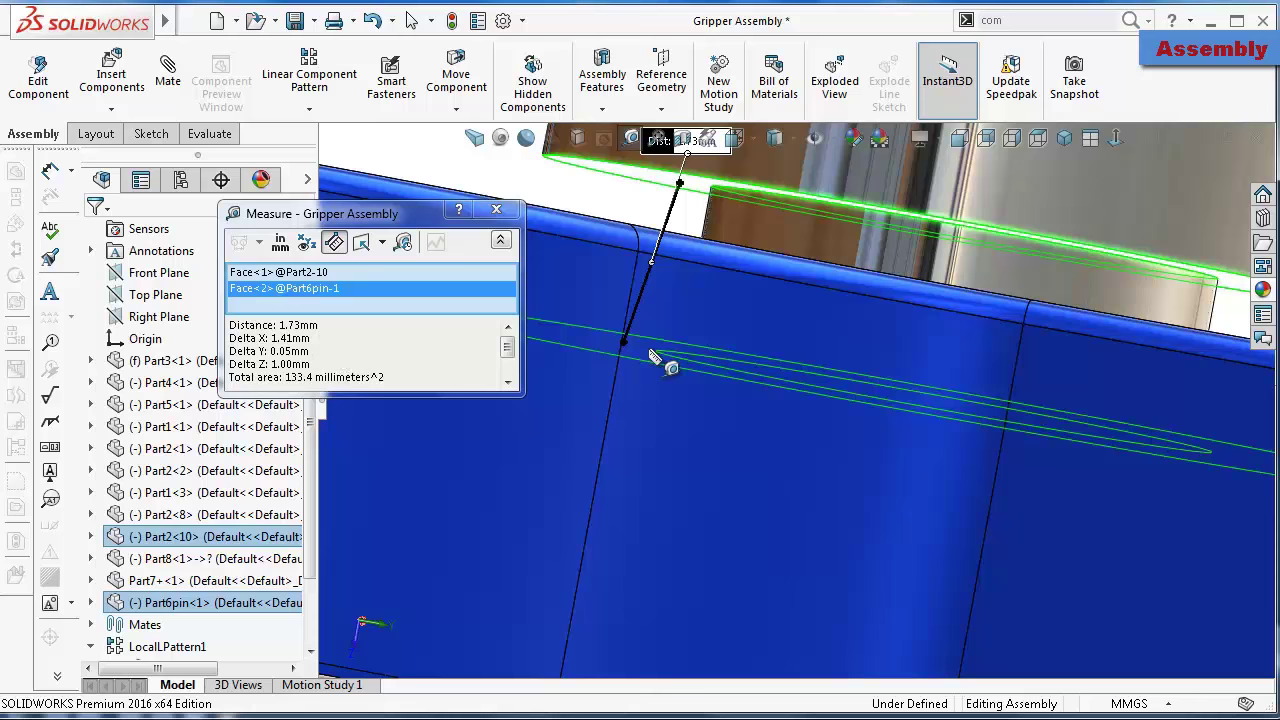
scroll(652, 358, up, 3)
scroll(657, 345, up, 2)
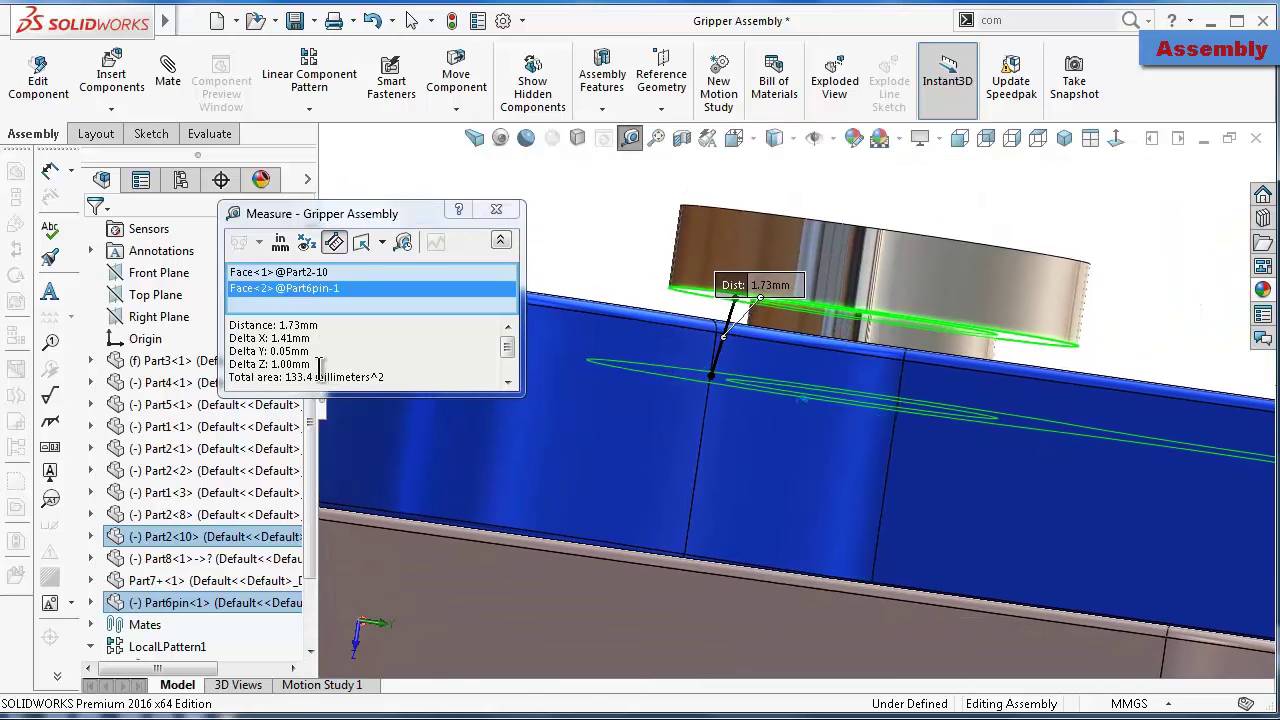
click(495, 210)
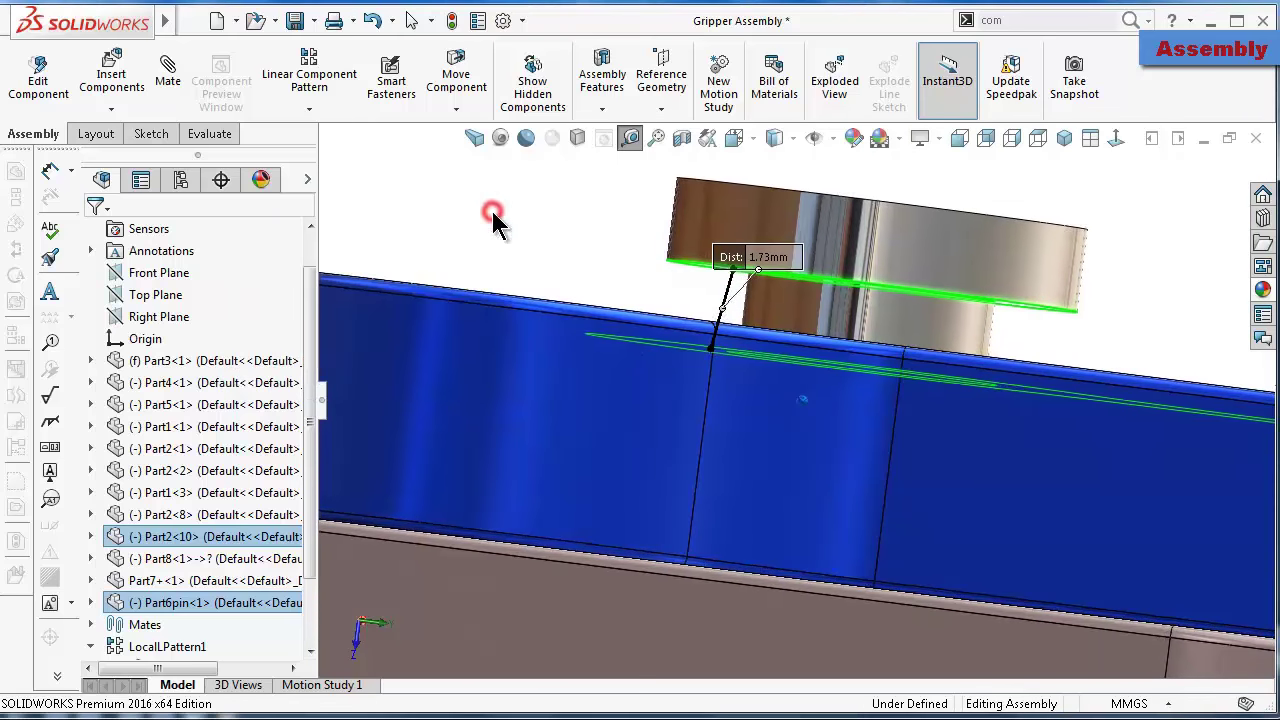
click(594, 222)
click(858, 232)
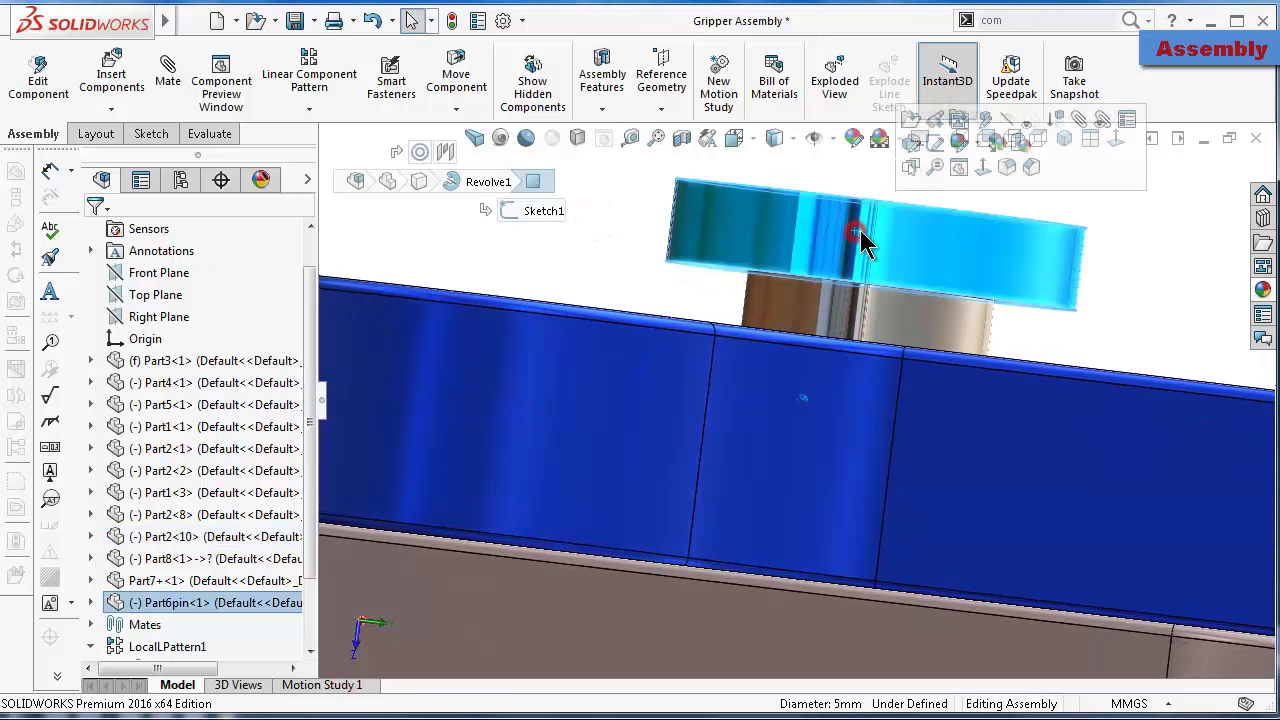
Open Part6pin separately and edit its Revolve1 Sketch1 profile in Front view
click(910, 122)
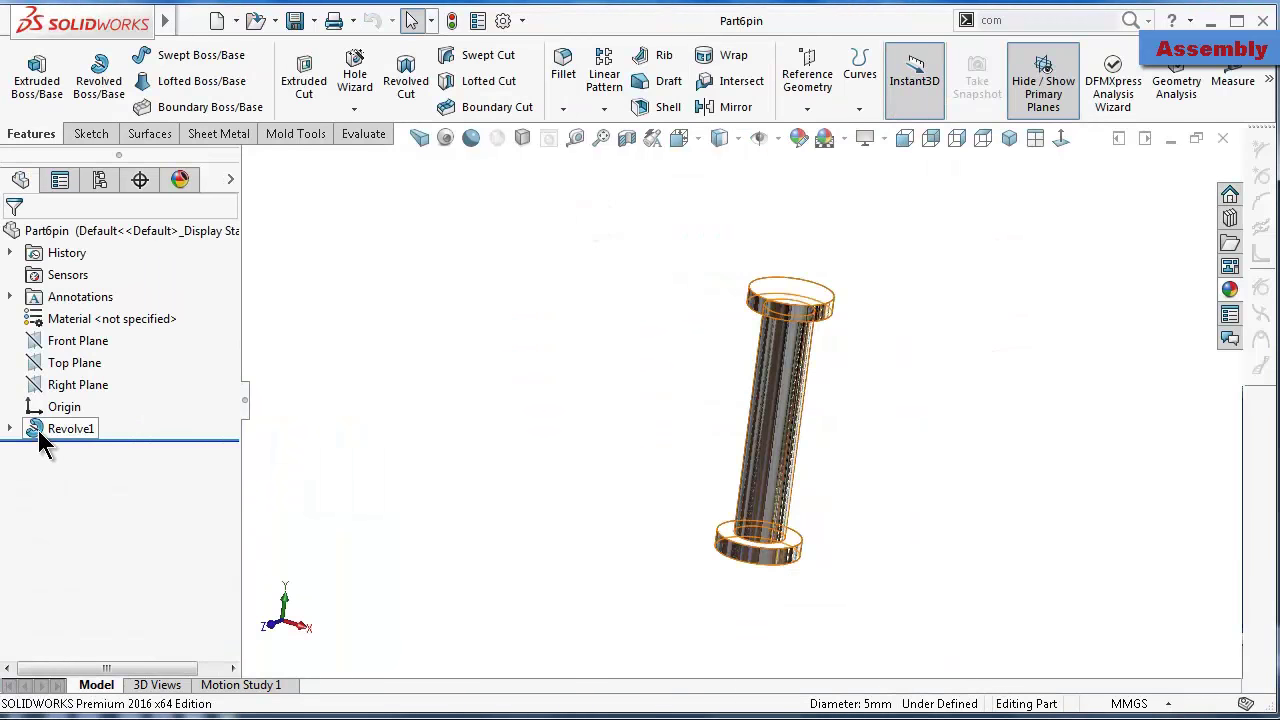
click(9, 428)
click(82, 449)
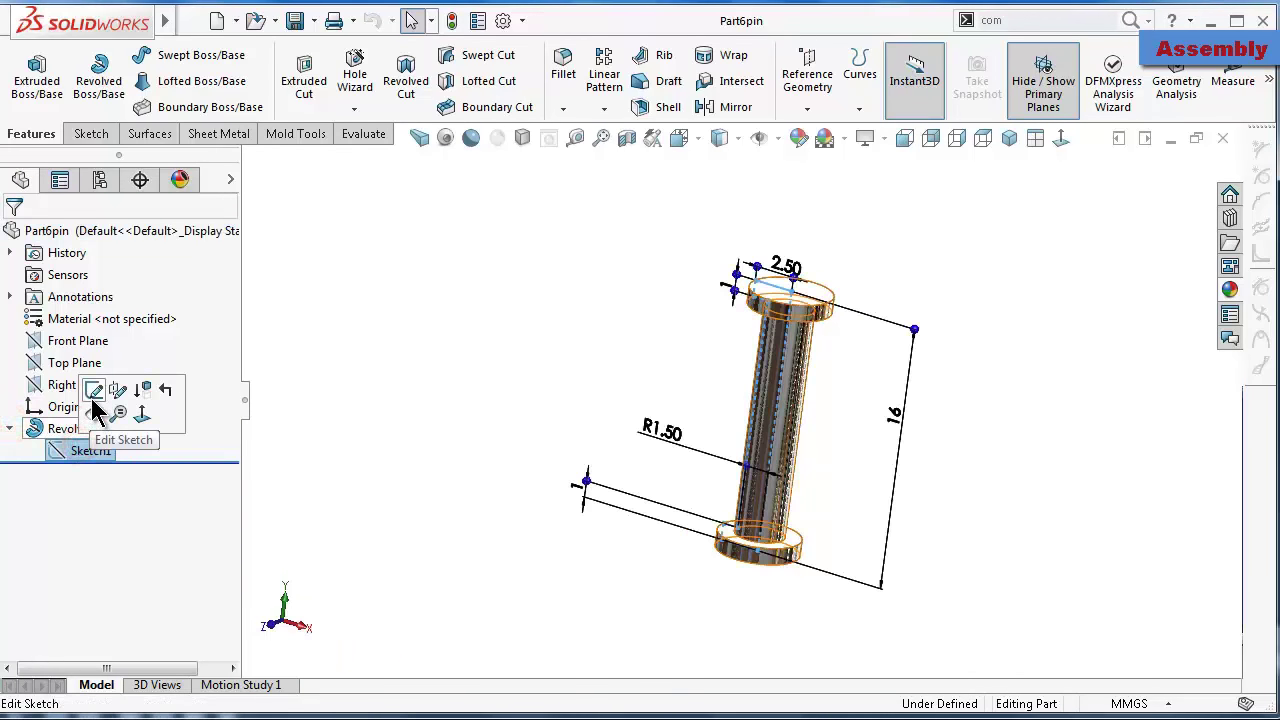
click(93, 398)
click(1063, 138)
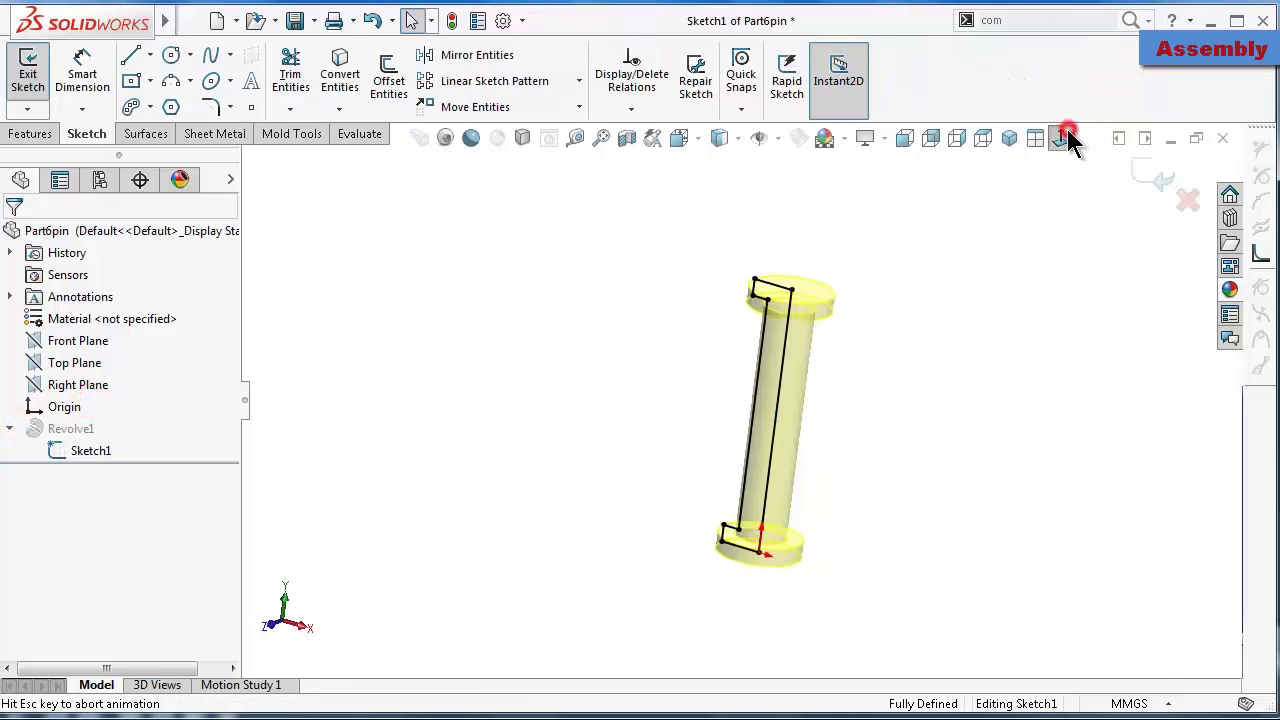
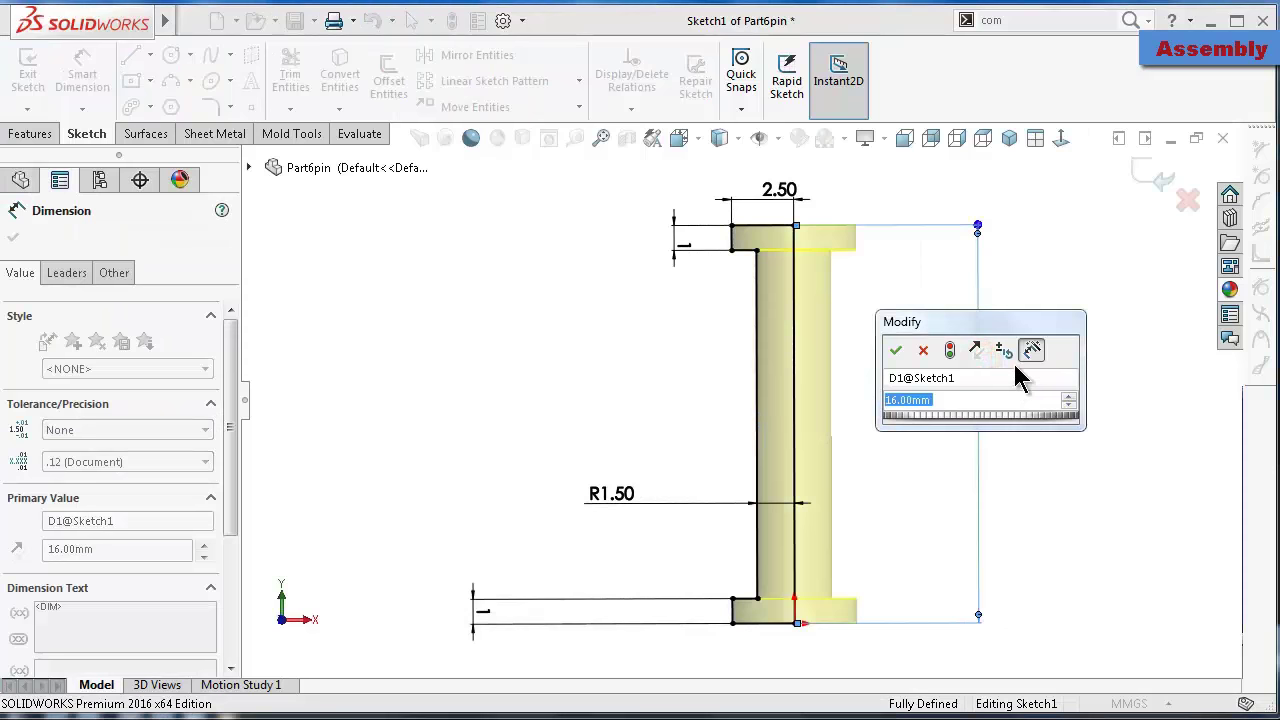
Change the pin sketch length to 14 mm and revolve it into a solid pin
text(14)
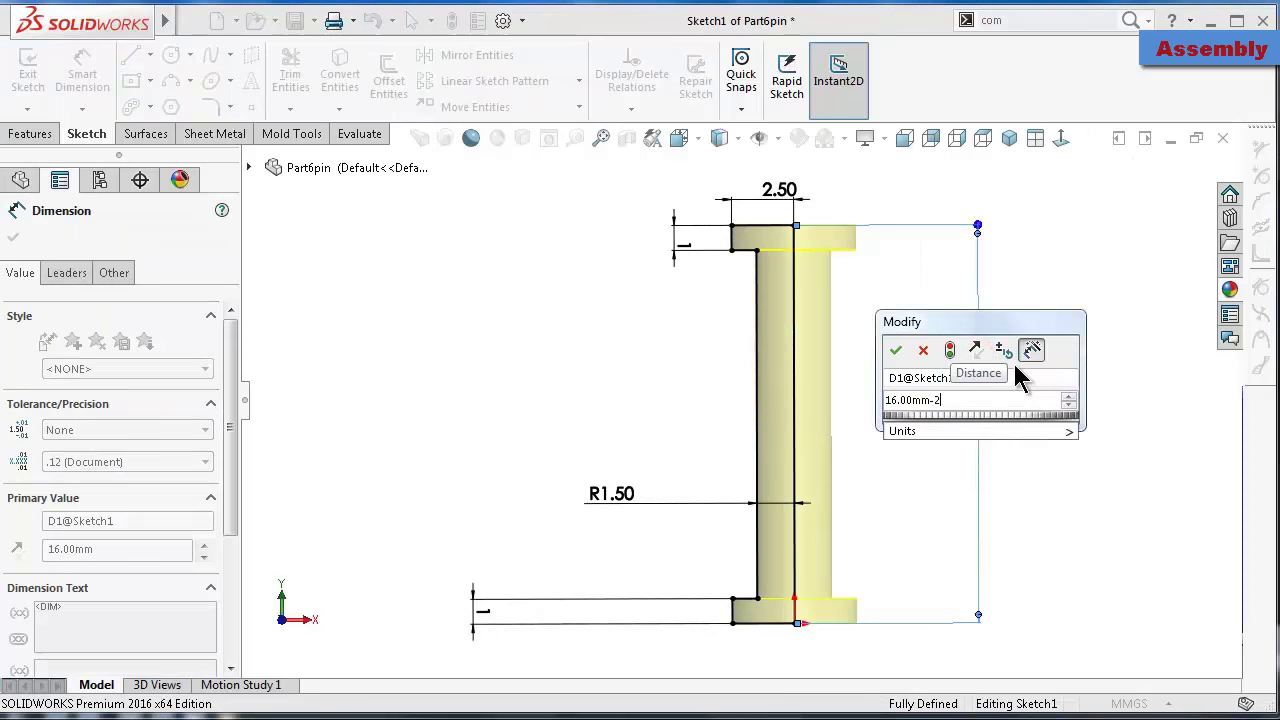
key(Return)
click(1157, 178)
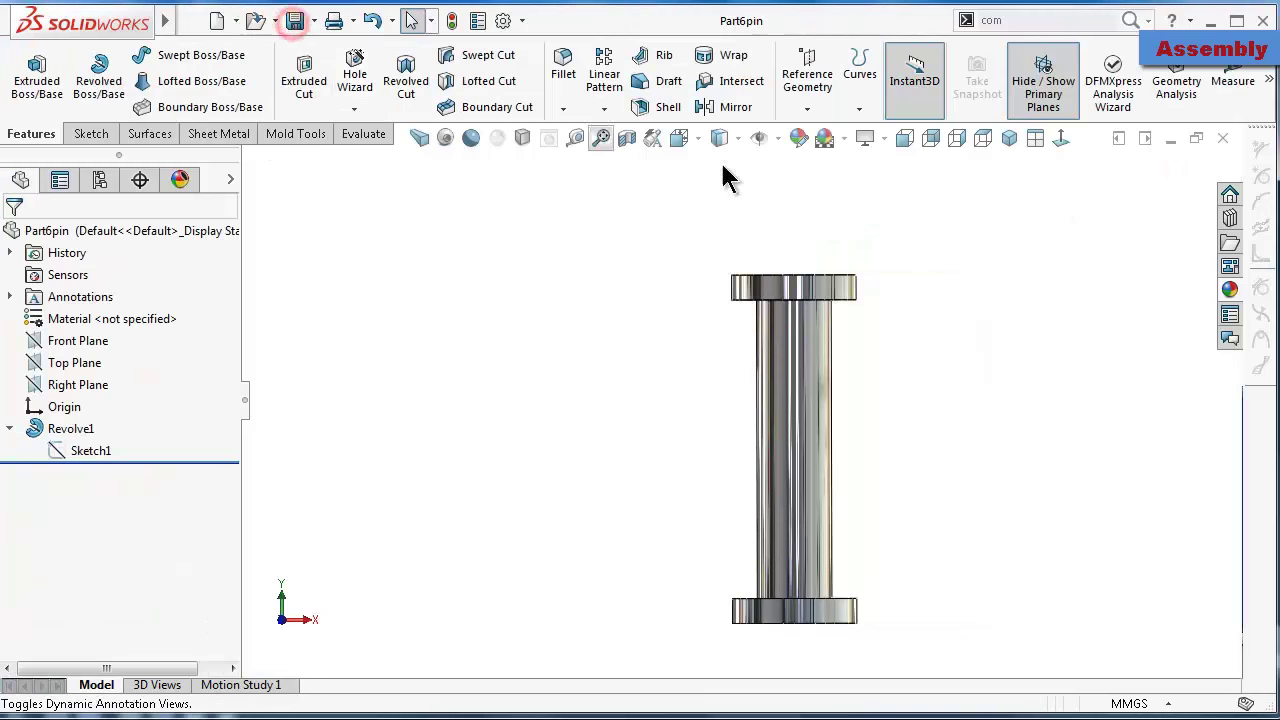
Return to the Gripper Assembly and rebuild it with the modified pin
click(1172, 140)
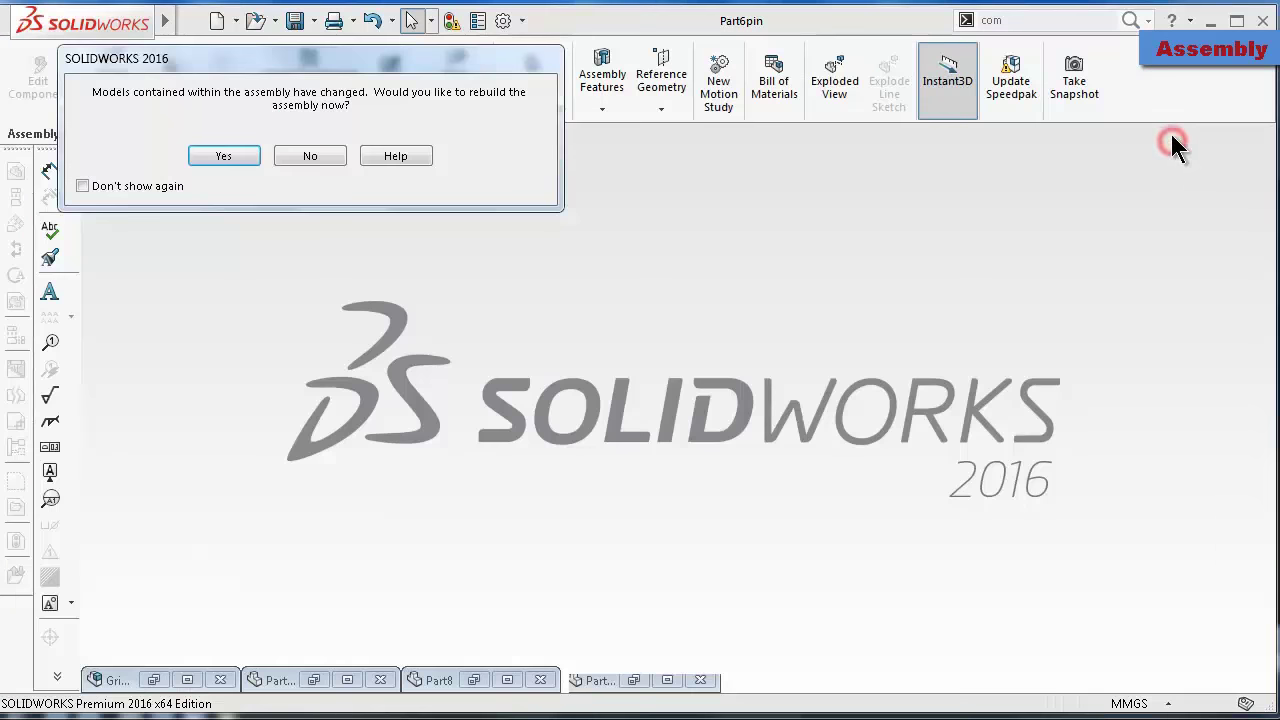
click(211, 155)
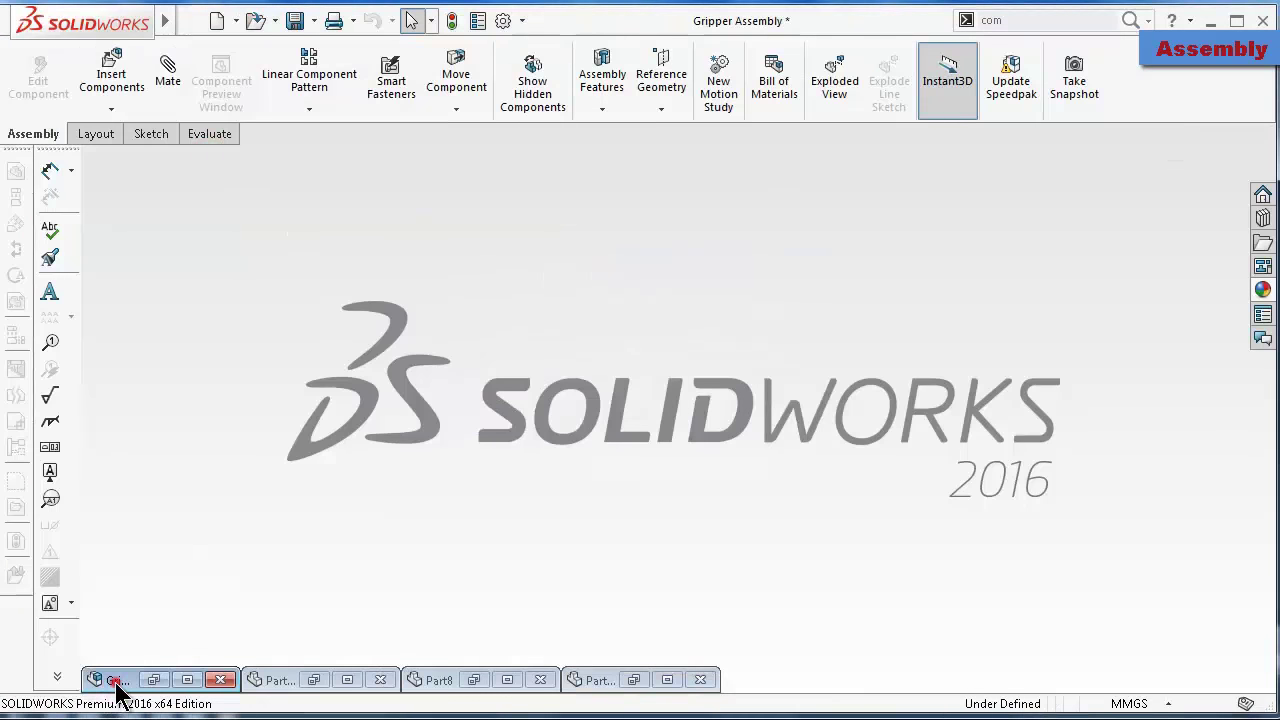
double_click(117, 686)
Insert another Part6pin copy beside the gripper
key(f)
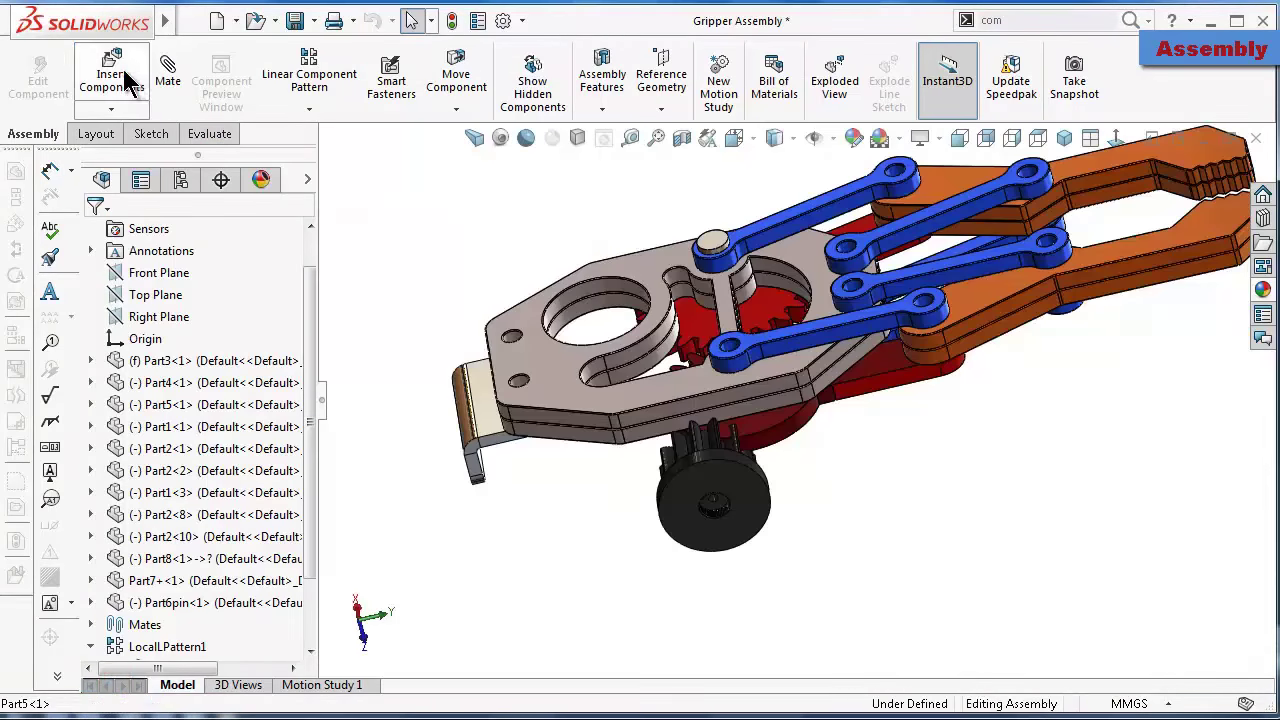
click(123, 69)
click(135, 459)
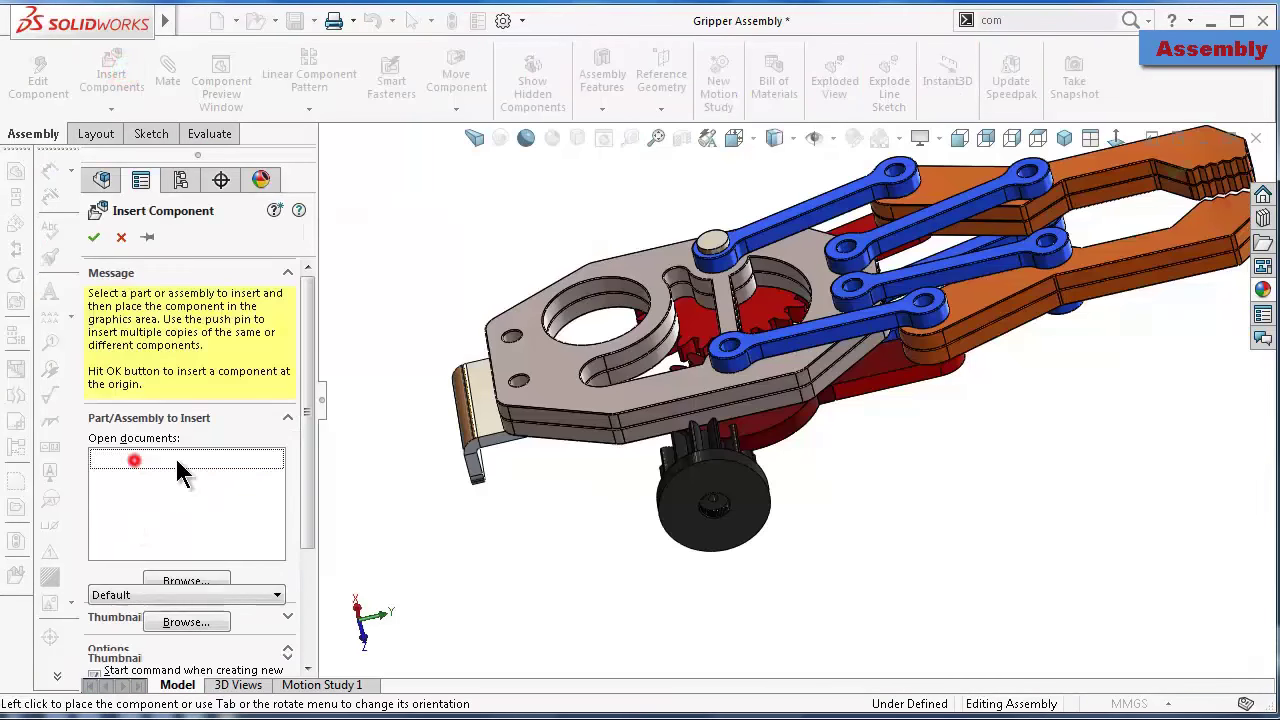
click(481, 269)
scroll(520, 300, down, 5)
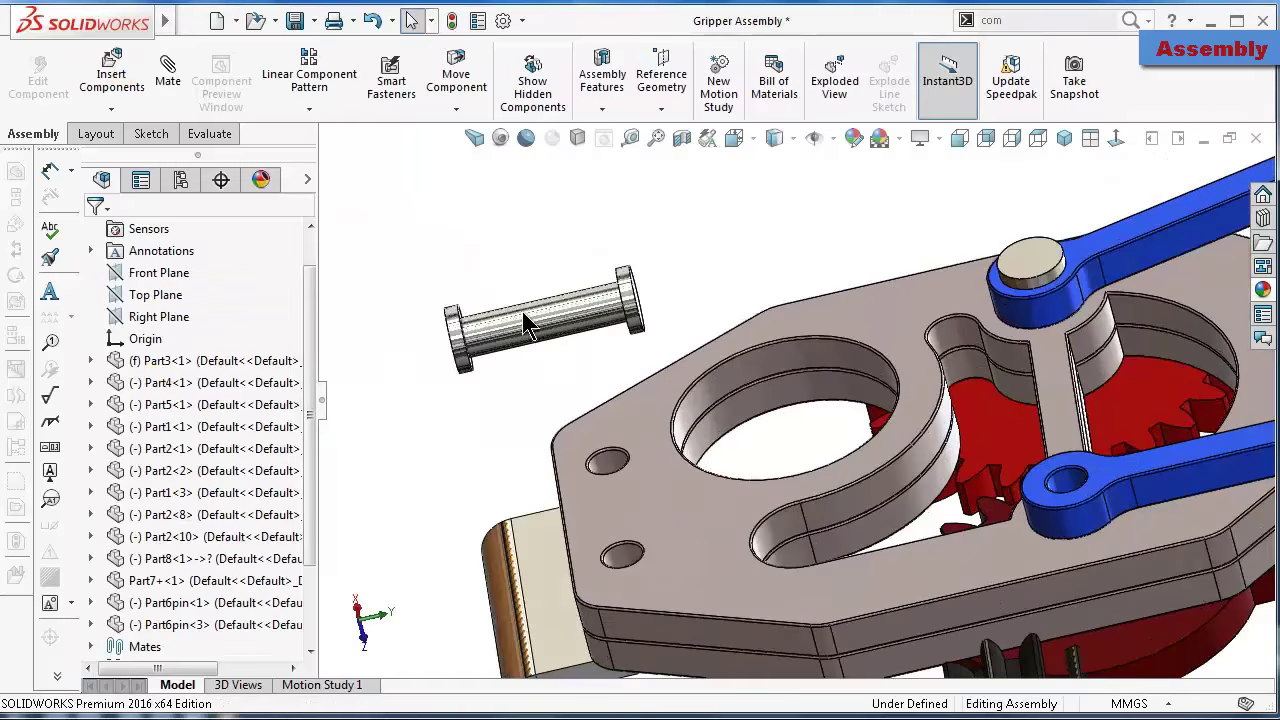
click(523, 323)
Mate the pin's cylindrical face concentric with the blue link's hole
click(755, 203)
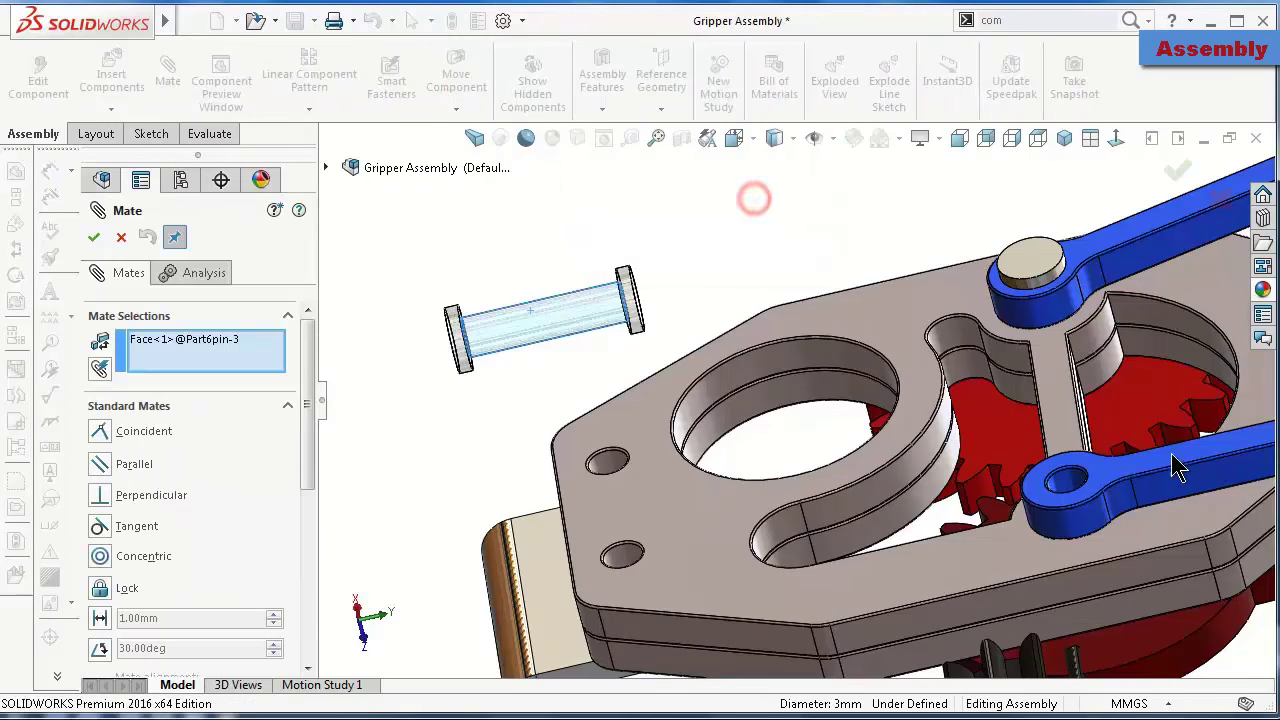
scroll(1075, 478, down, 3)
click(1005, 488)
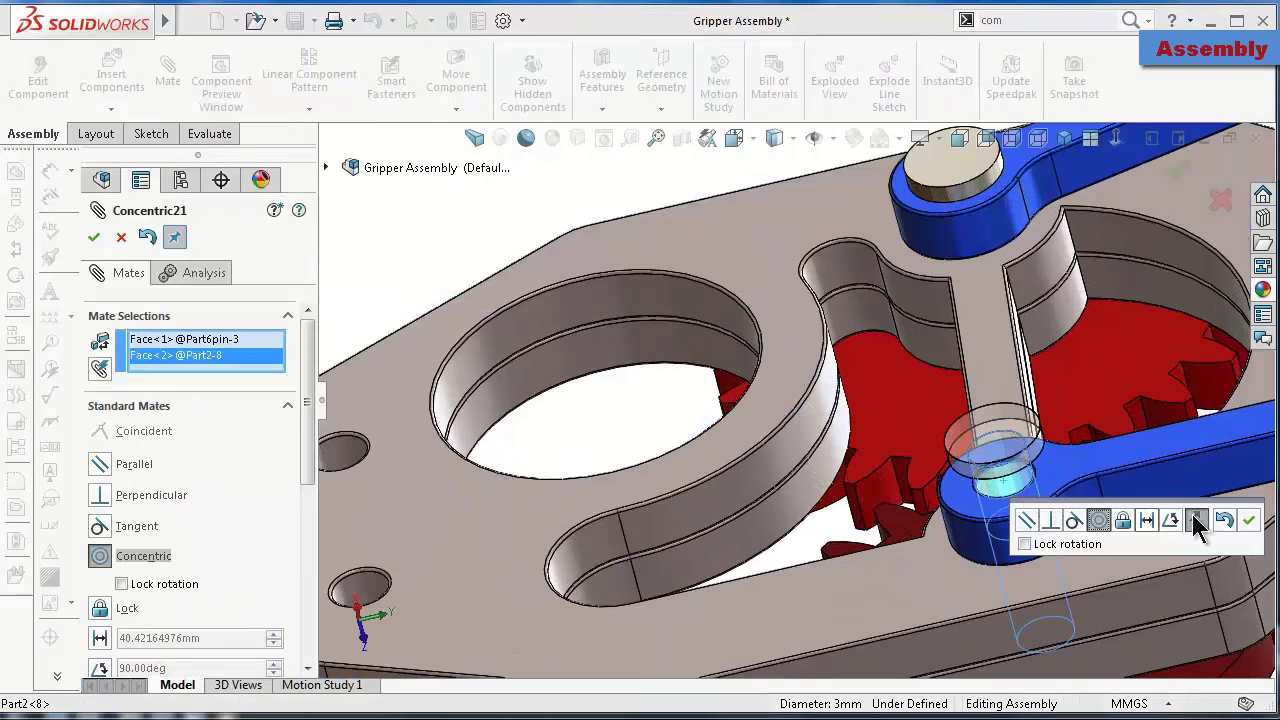
click(1250, 520)
Mate the pin head's underside coincident with the link's top face
middle_drag(1074, 508, 914, 400)
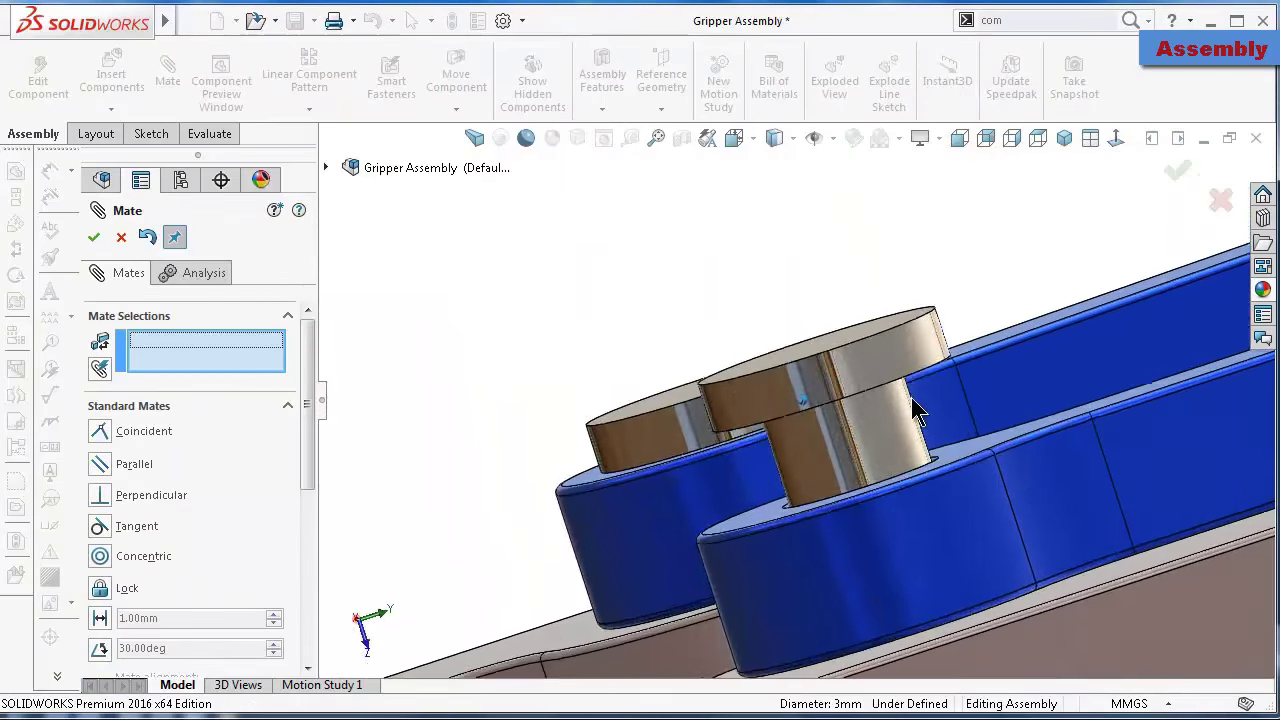
scroll(915, 395, down, 3)
click(915, 385)
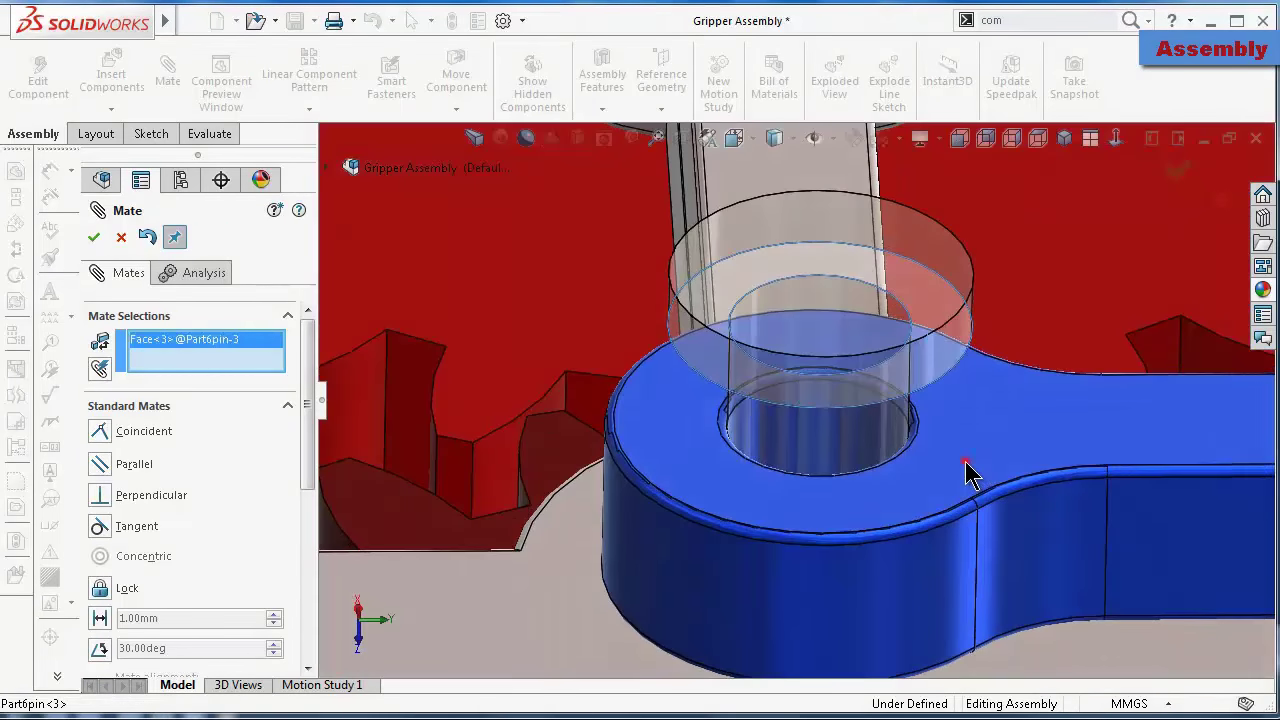
click(966, 468)
click(1188, 494)
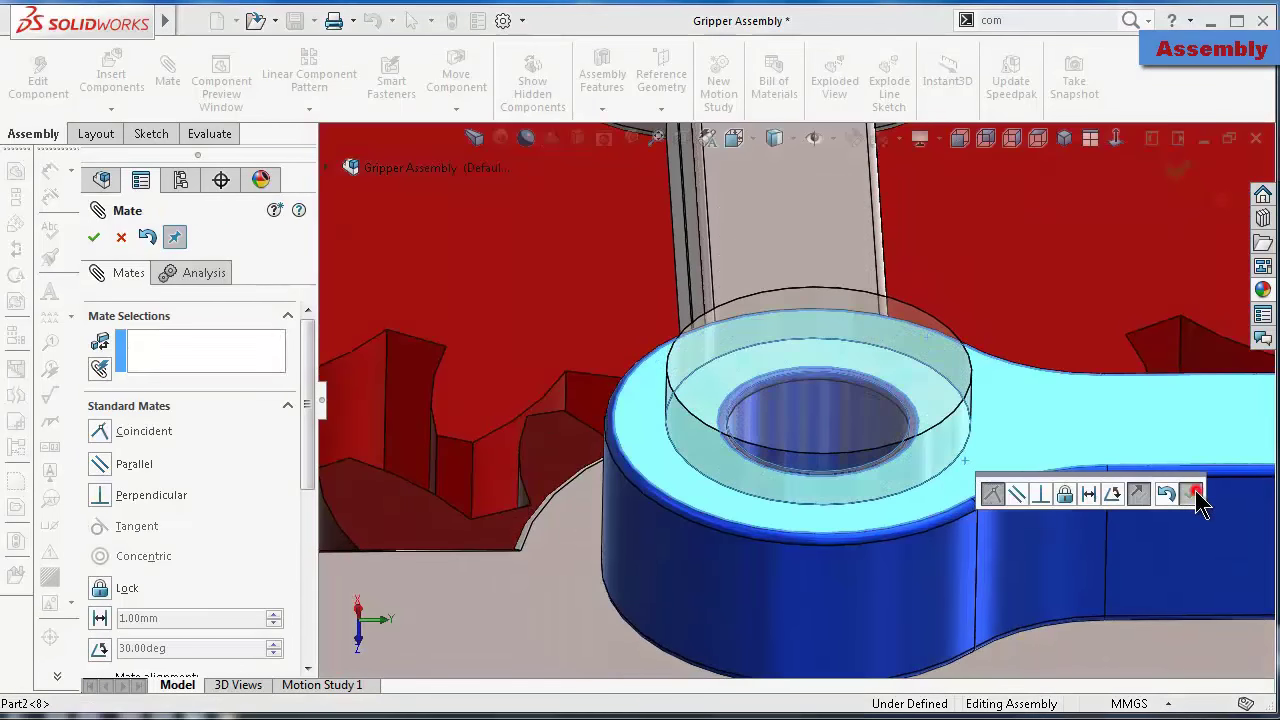
click(94, 237)
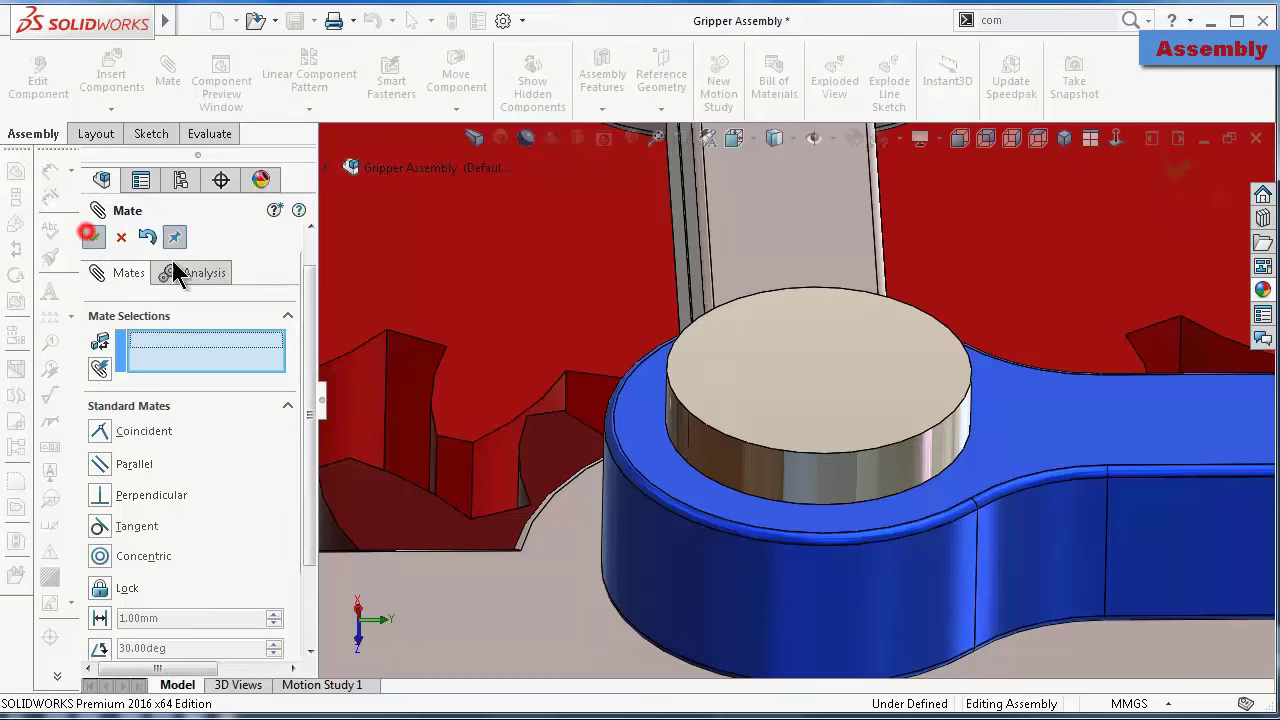
Use Copy with Mates to place a pin copy in the next link hole
right_click(752, 365)
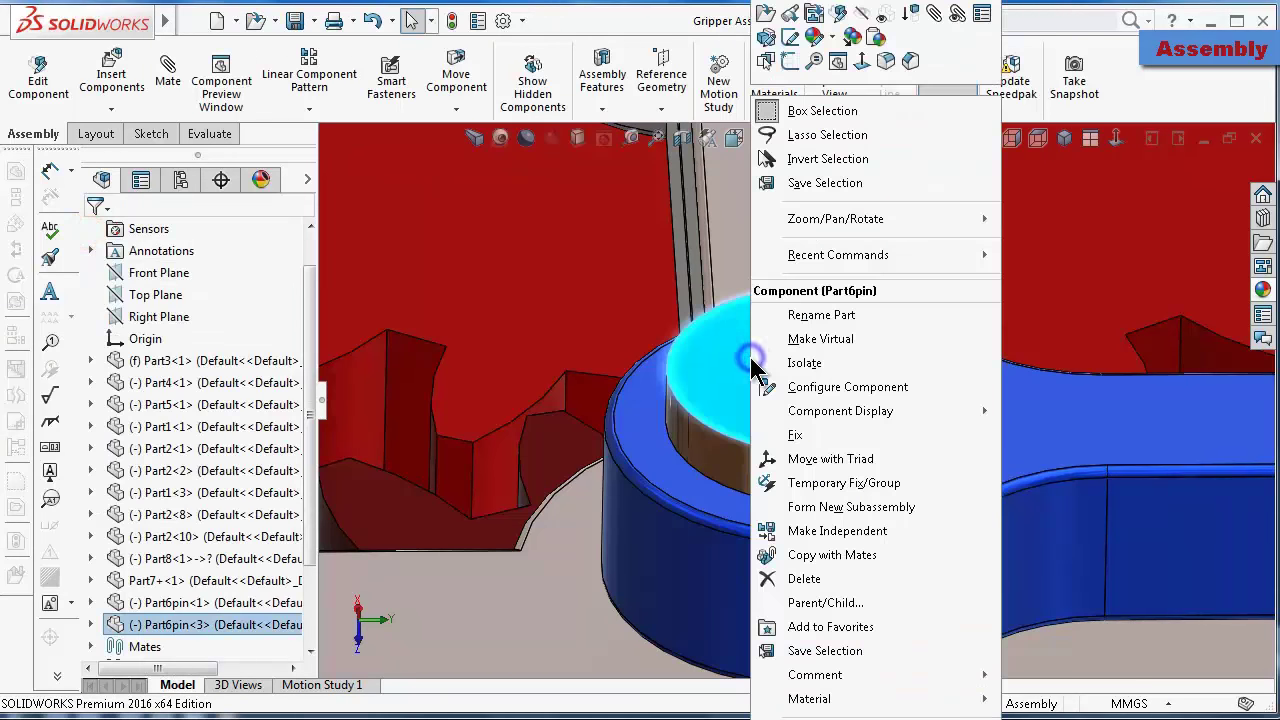
click(840, 558)
scroll(850, 525, up, 2)
scroll(880, 475, up, 3)
scroll(940, 400, up, 3)
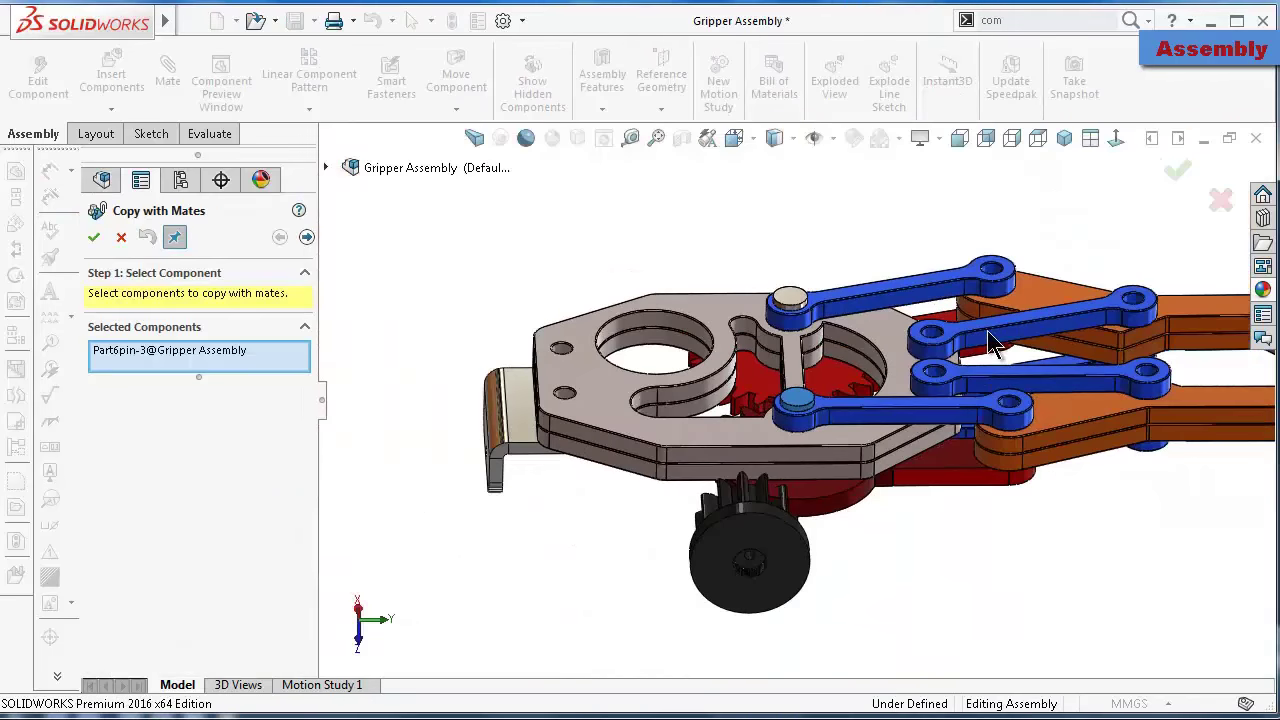
scroll(987, 340, down, 2)
click(306, 238)
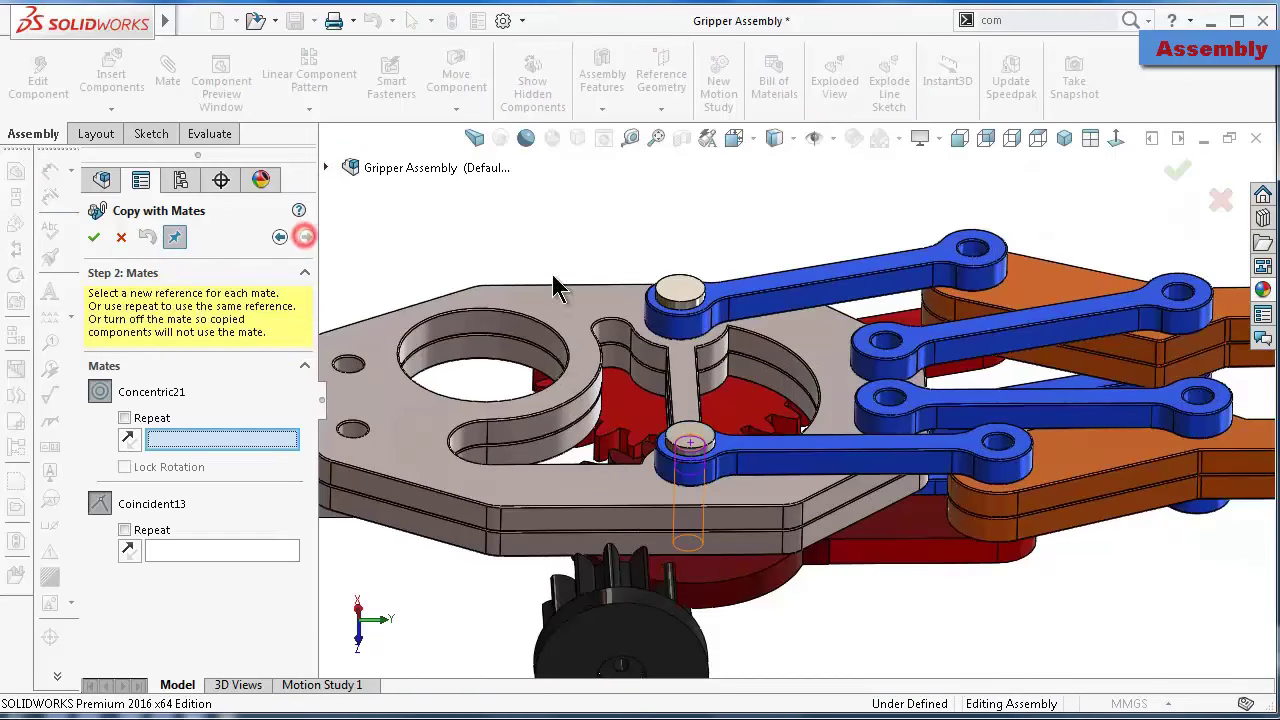
scroll(880, 392, down, 3)
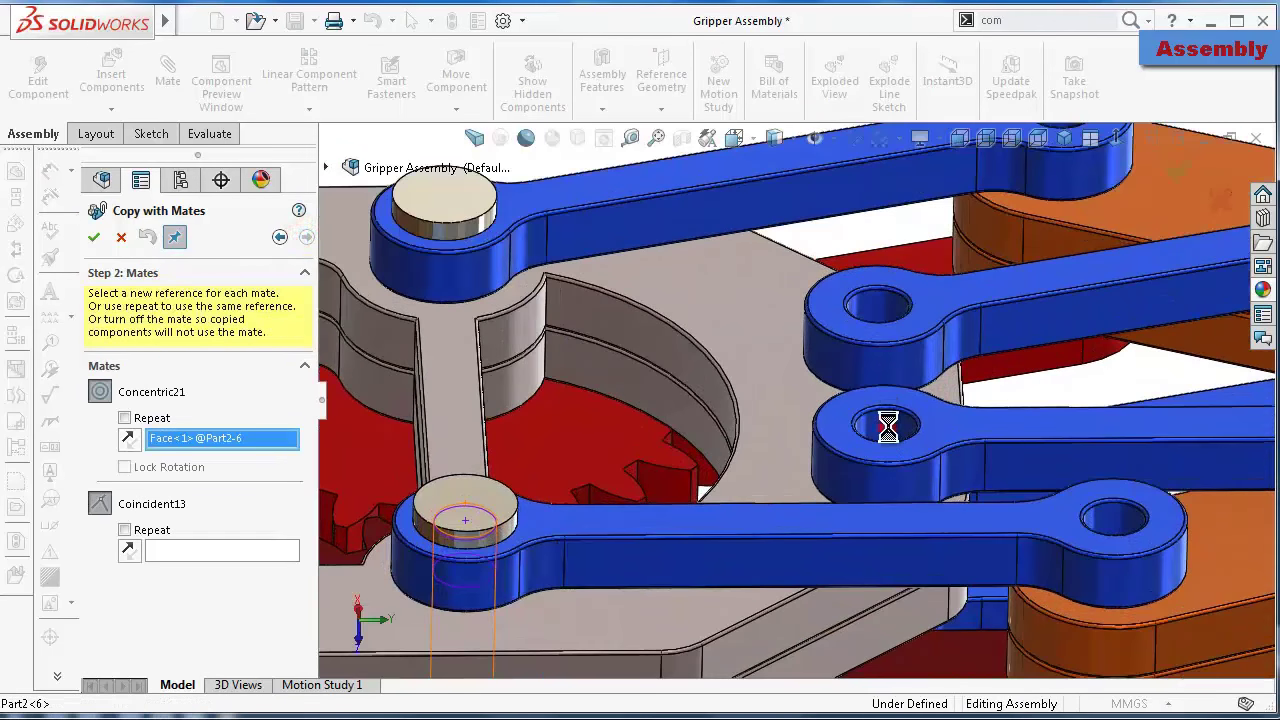
click(928, 447)
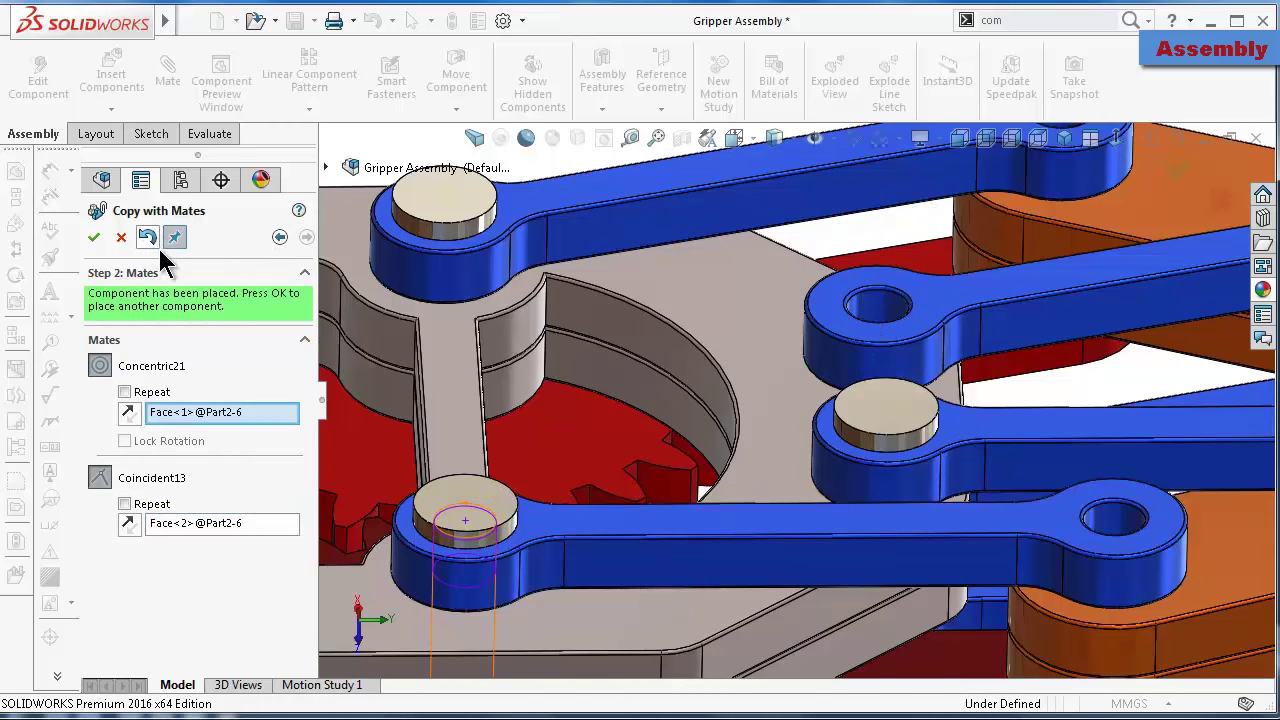
click(94, 237)
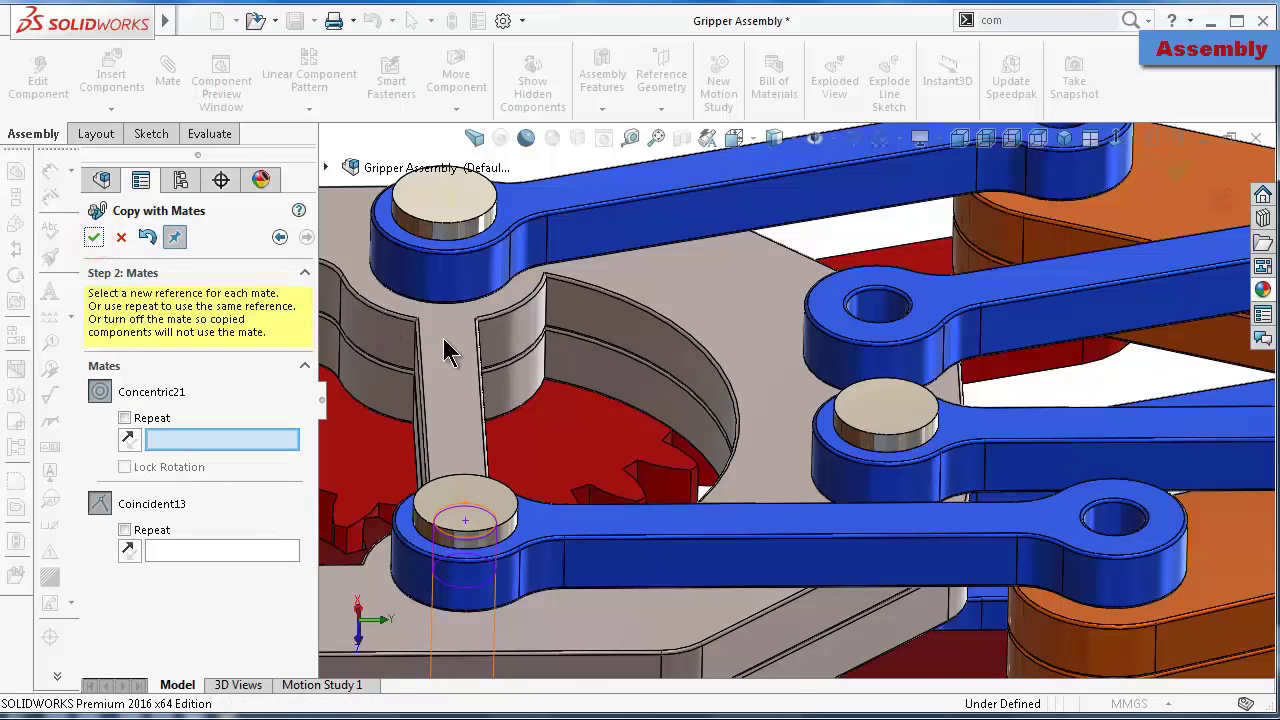
Place further pin copies, up to Part6pin<4>, in the upper link's remaining holes
click(879, 310)
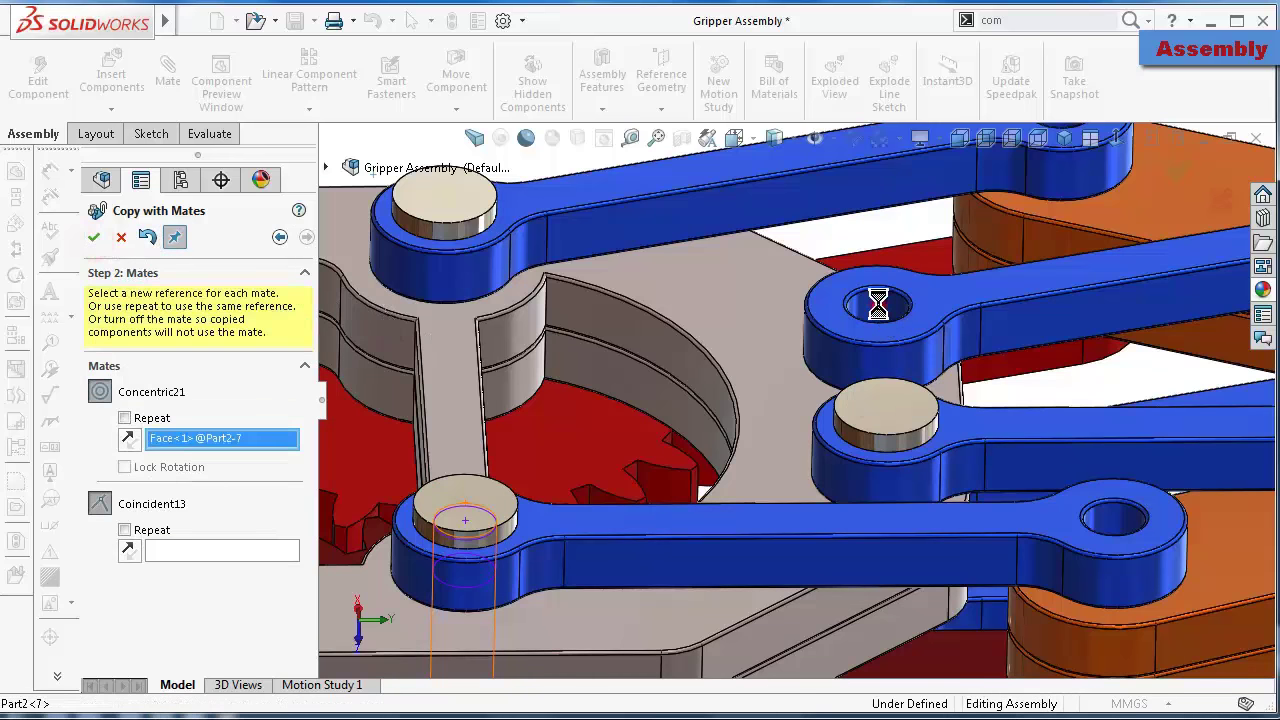
click(933, 293)
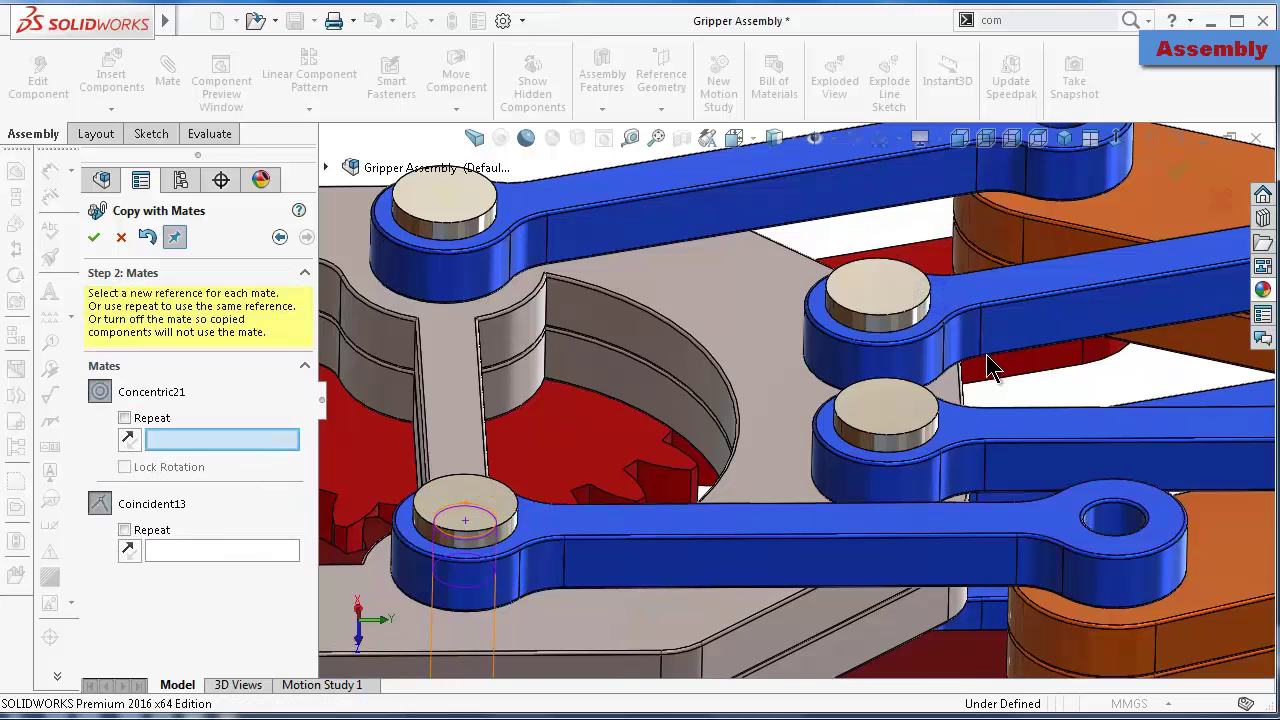
scroll(1003, 366, up, 5)
scroll(1005, 360, down, 5)
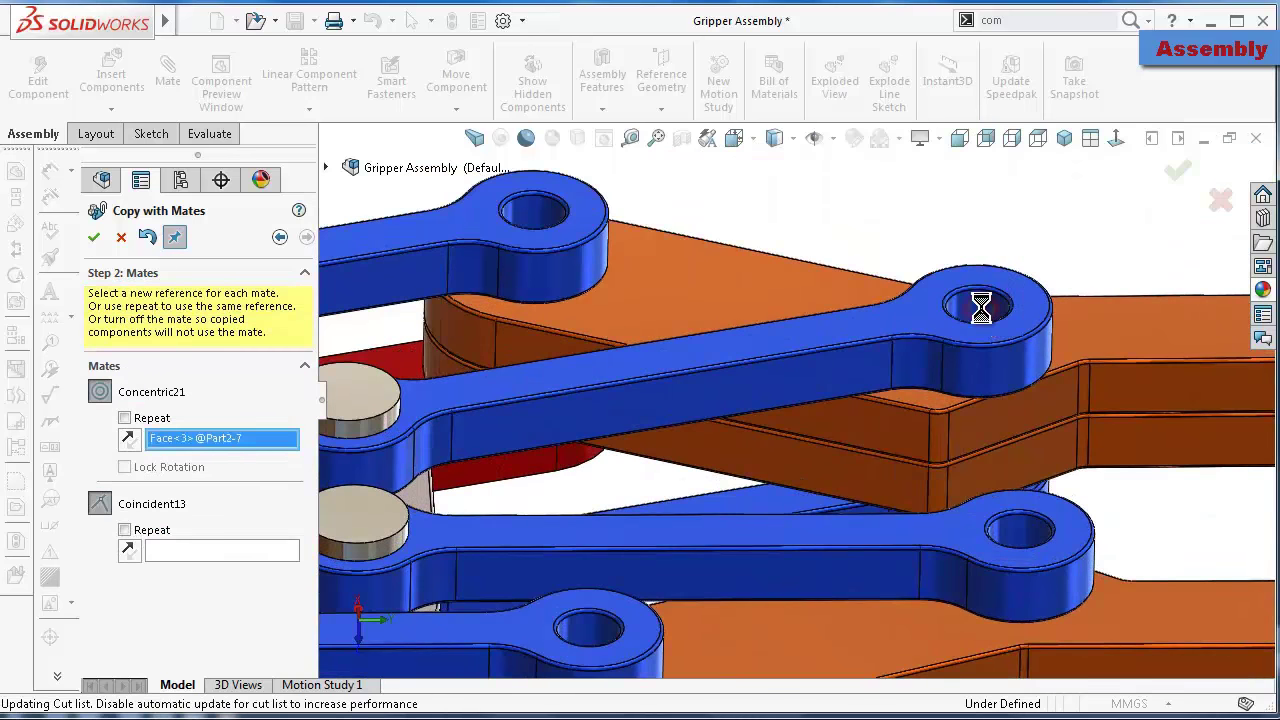
click(910, 320)
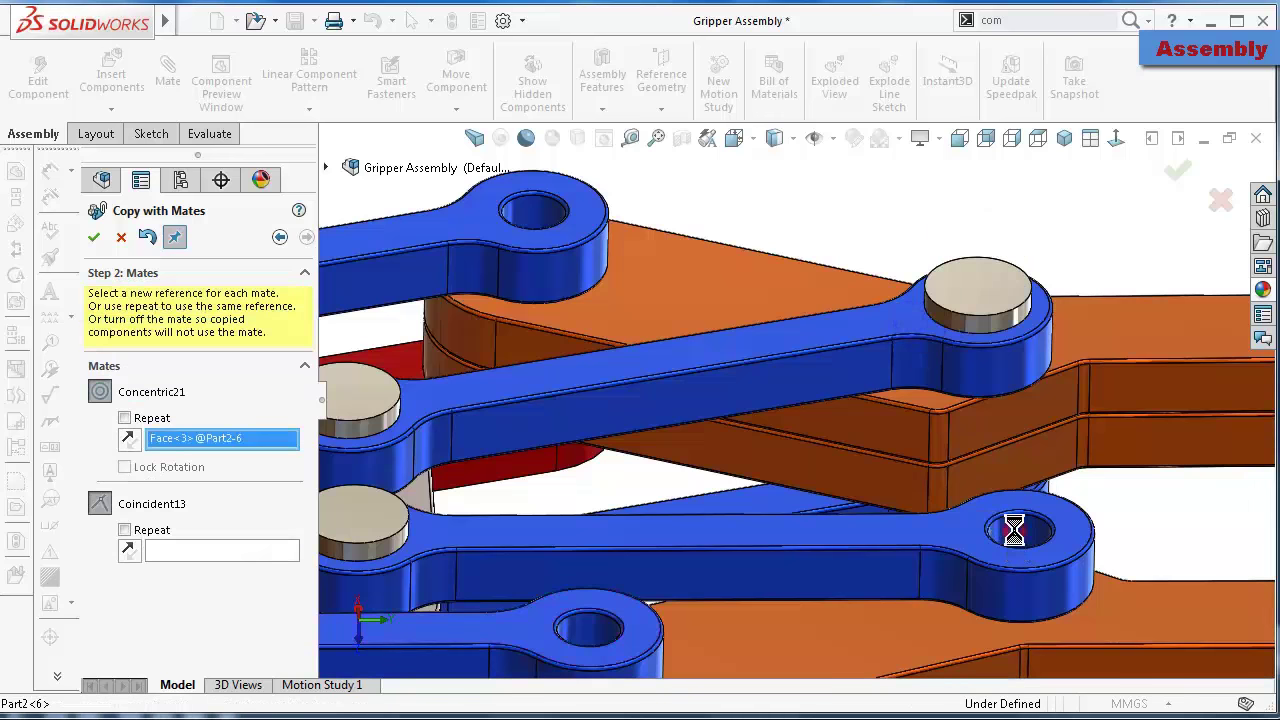
click(928, 532)
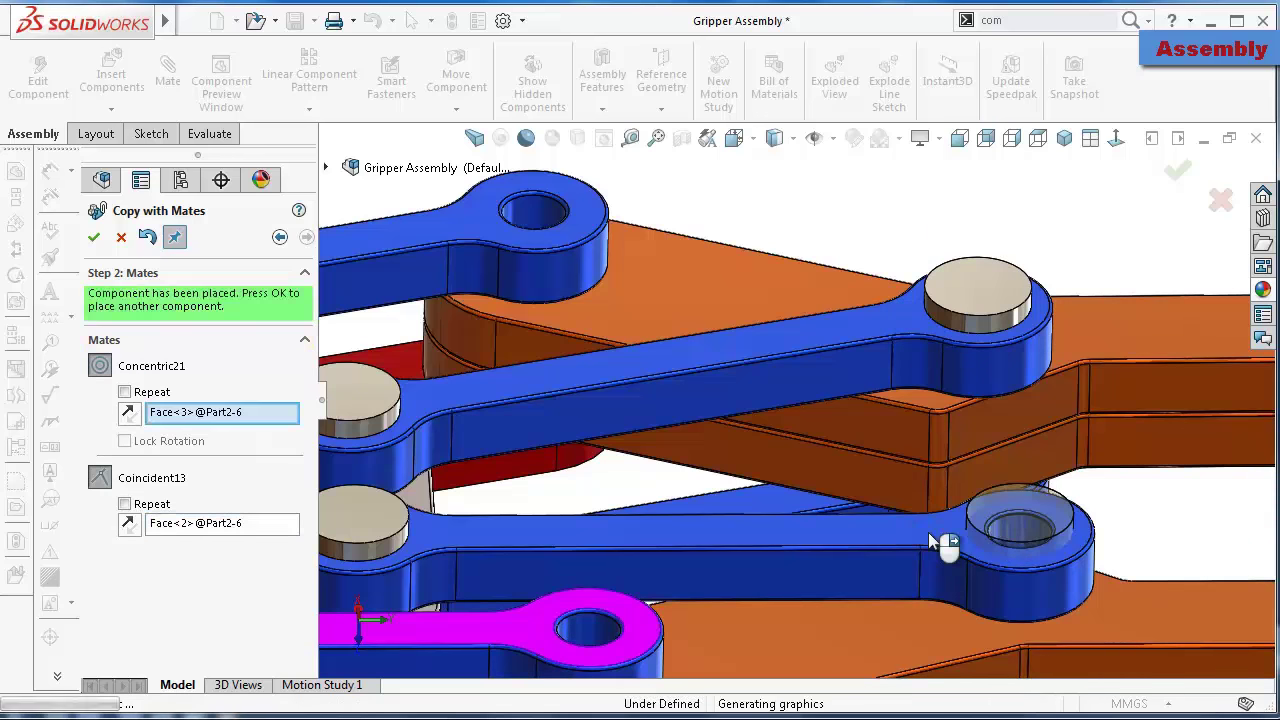
key(f)
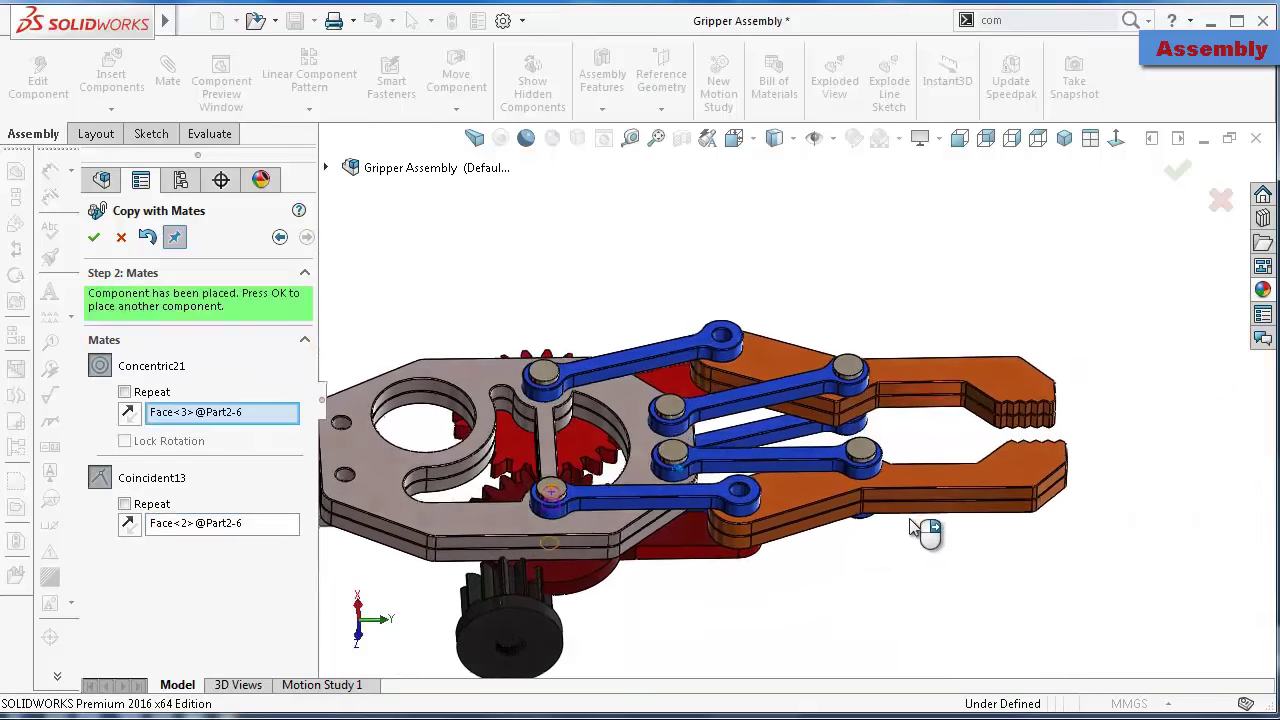
click(1176, 174)
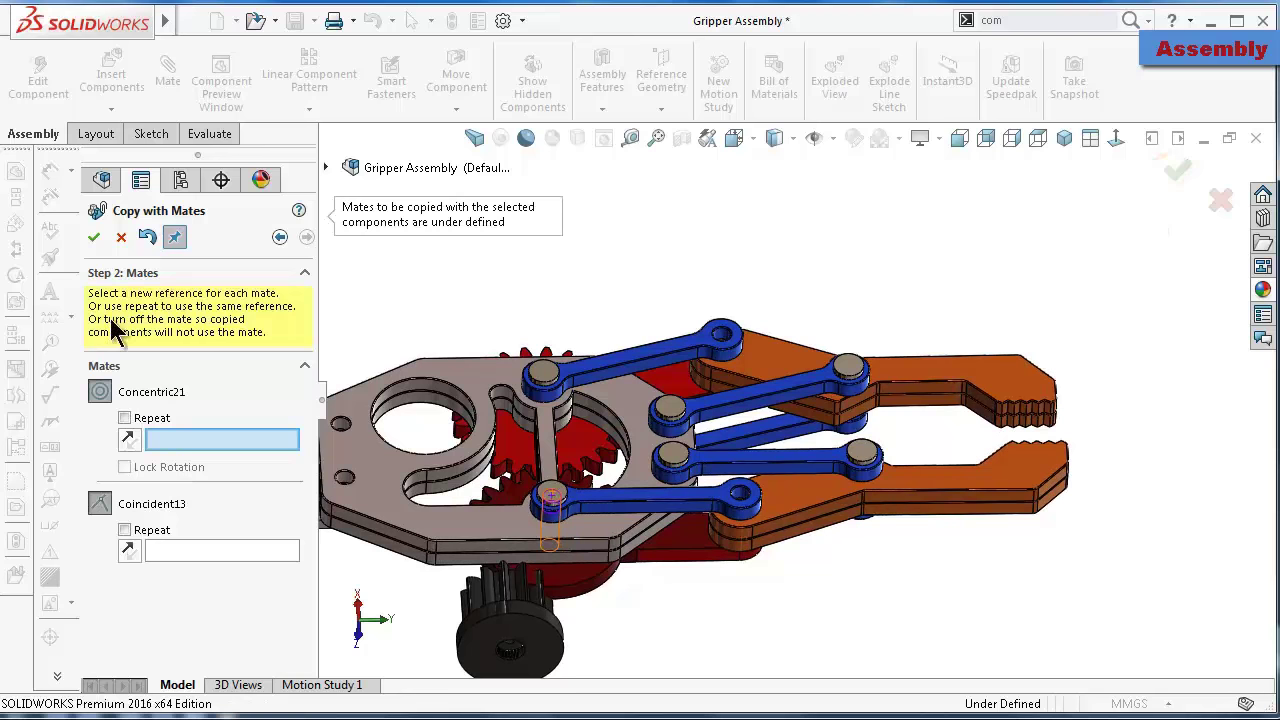
click(94, 237)
middle_drag(523, 251, 560, 270)
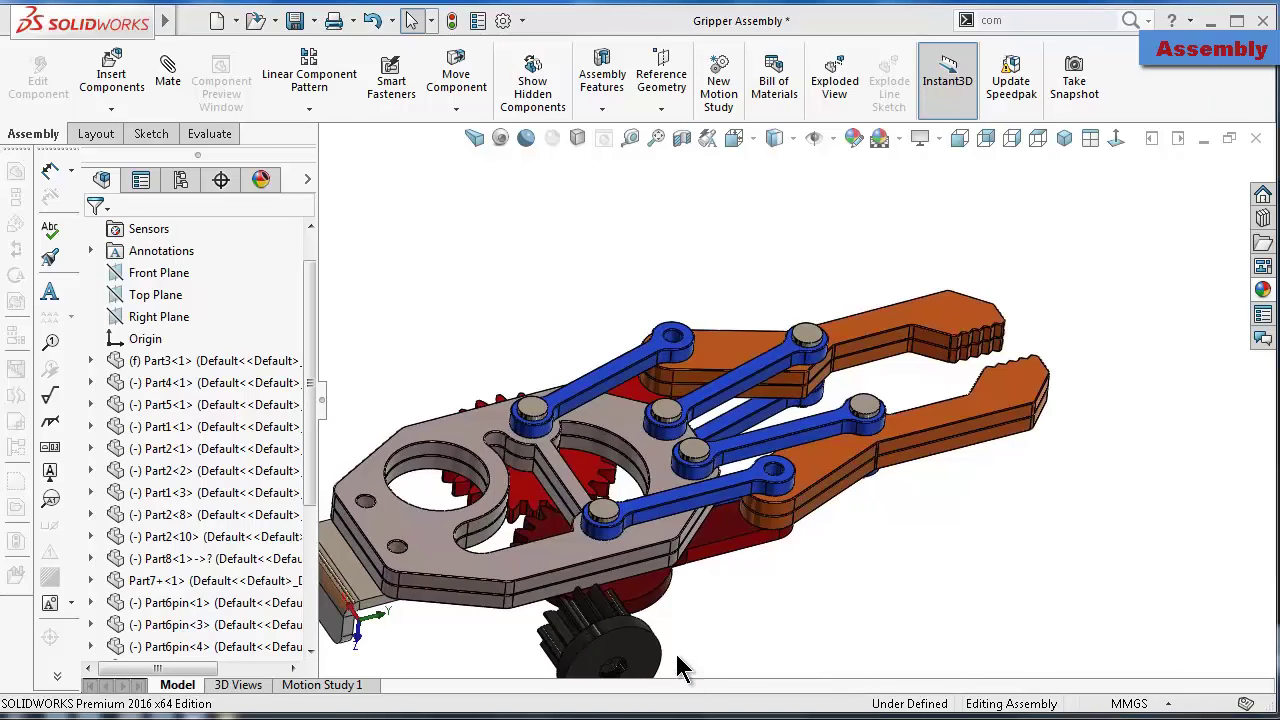
Mate the pinion gear's end face coincident with the base plate face
scroll(677, 667, down, 2)
scroll(660, 640, down, 2)
scroll(626, 580, down, 3)
scroll(615, 613, down, 2)
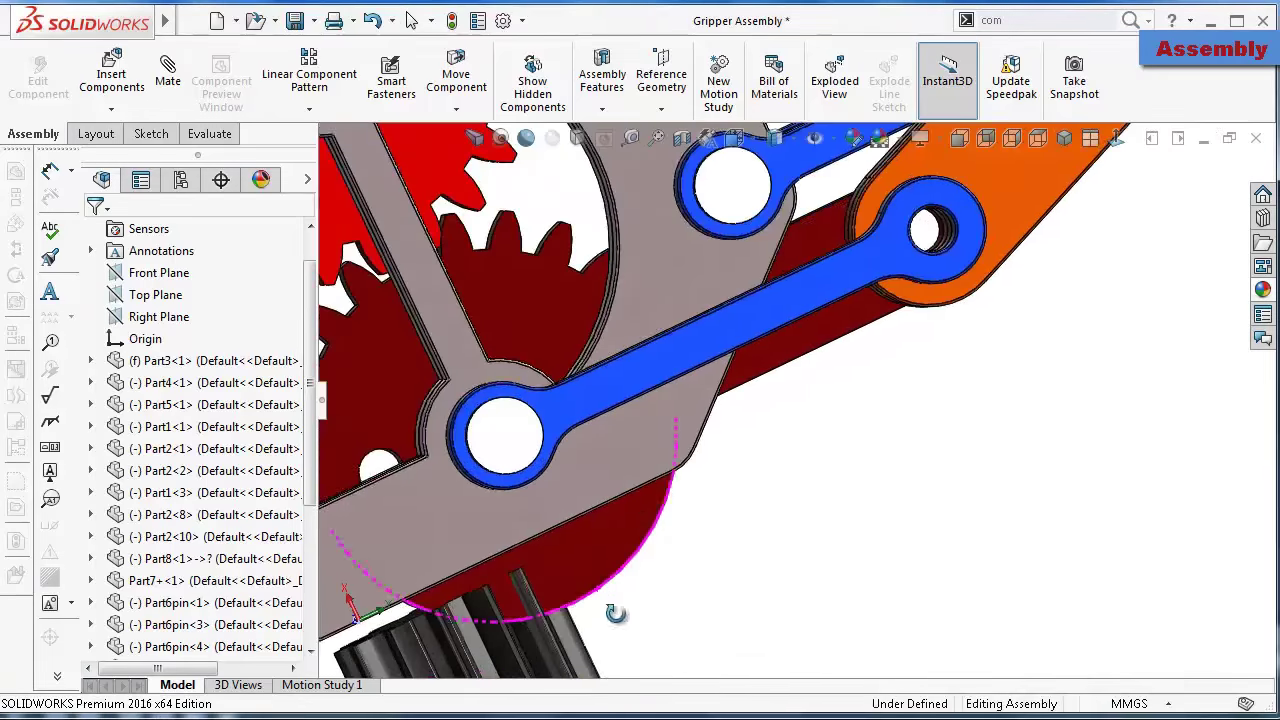
mouse_move(615, 613)
middle_down()
mouse_move(622, 677)
mouse_move(686, 540)
middle_up()
click(705, 497)
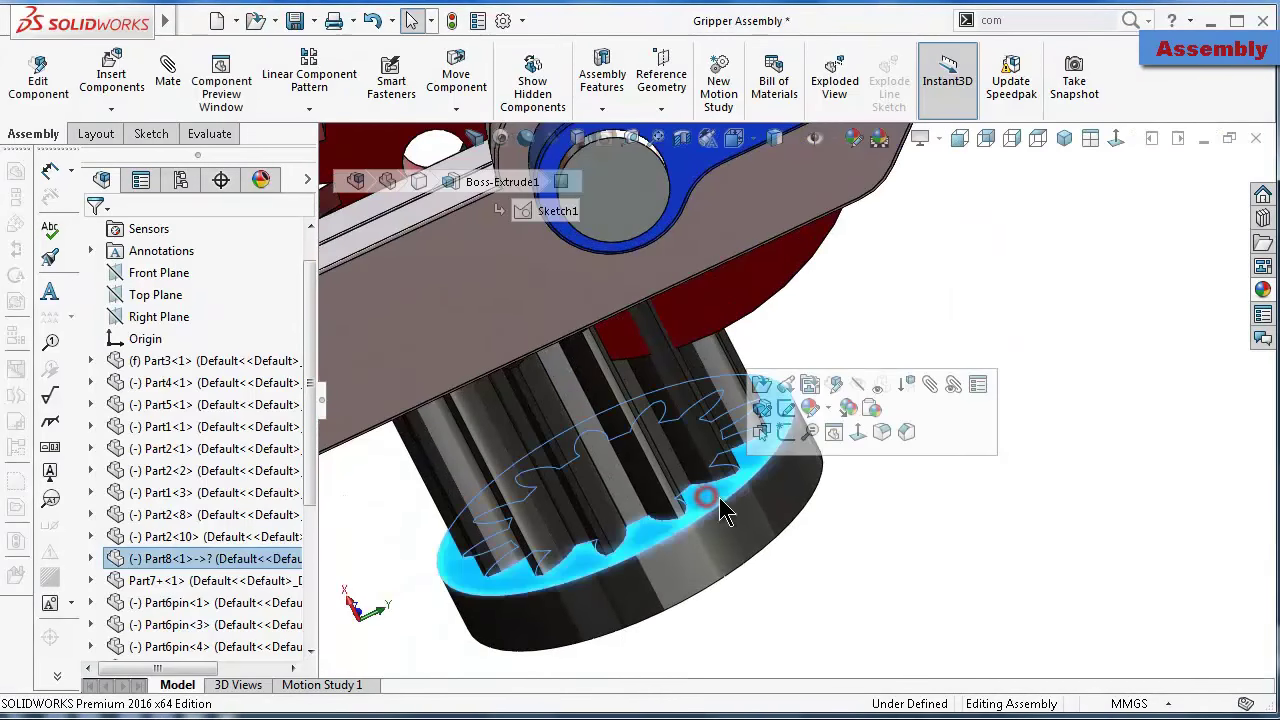
click(930, 387)
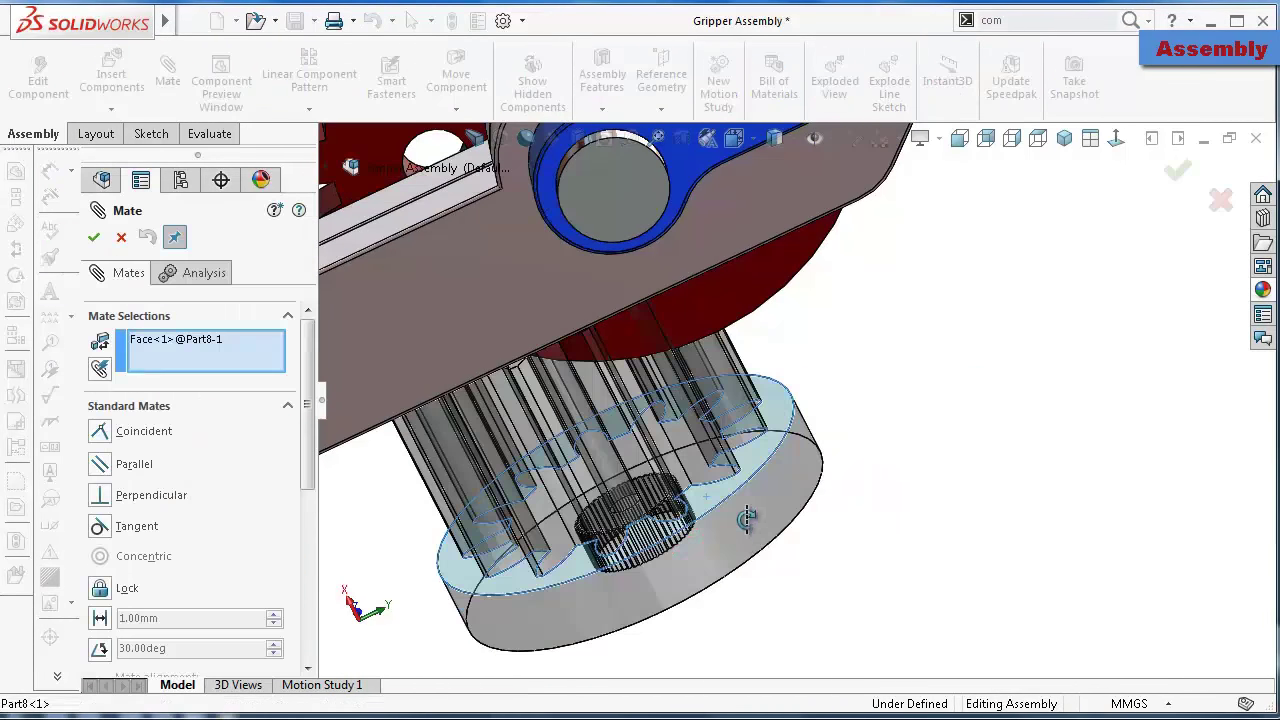
mouse_move(891, 417)
middle_down()
mouse_move(668, 424)
mouse_move(631, 523)
mouse_move(519, 365)
mouse_move(537, 189)
mouse_move(997, 510)
middle_up()
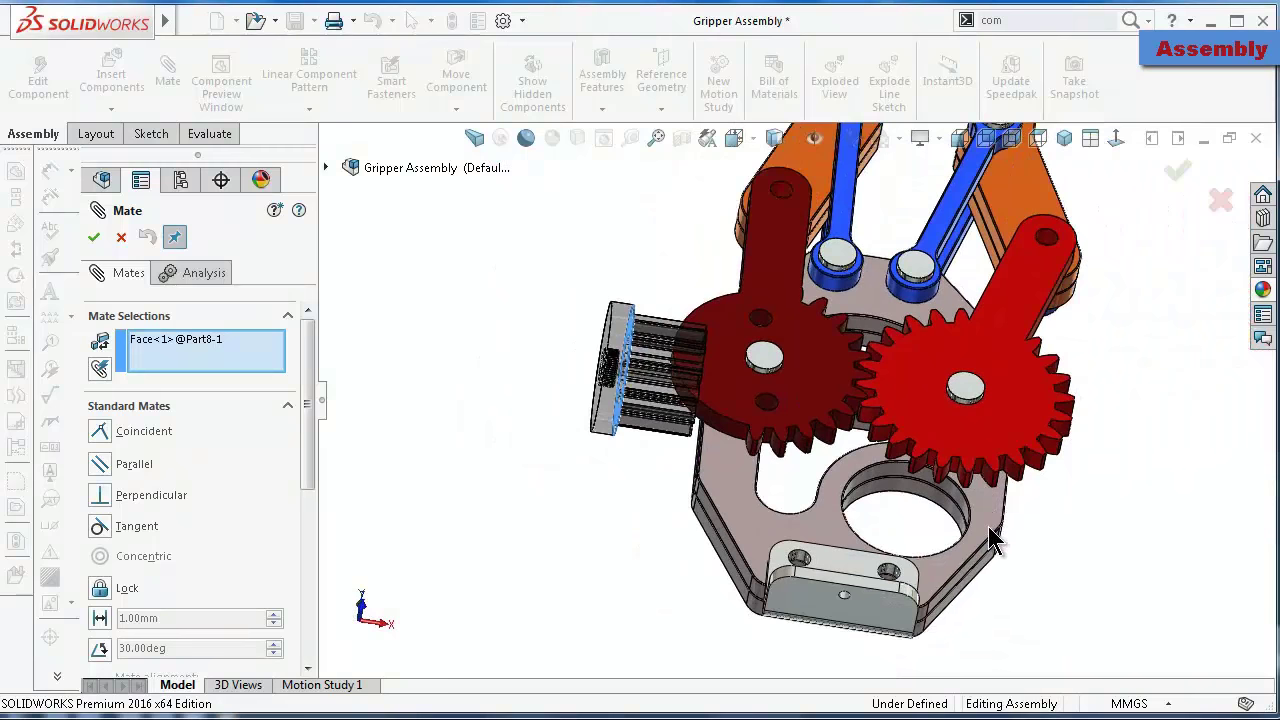
key(Up)
key(Up)
key(Up)
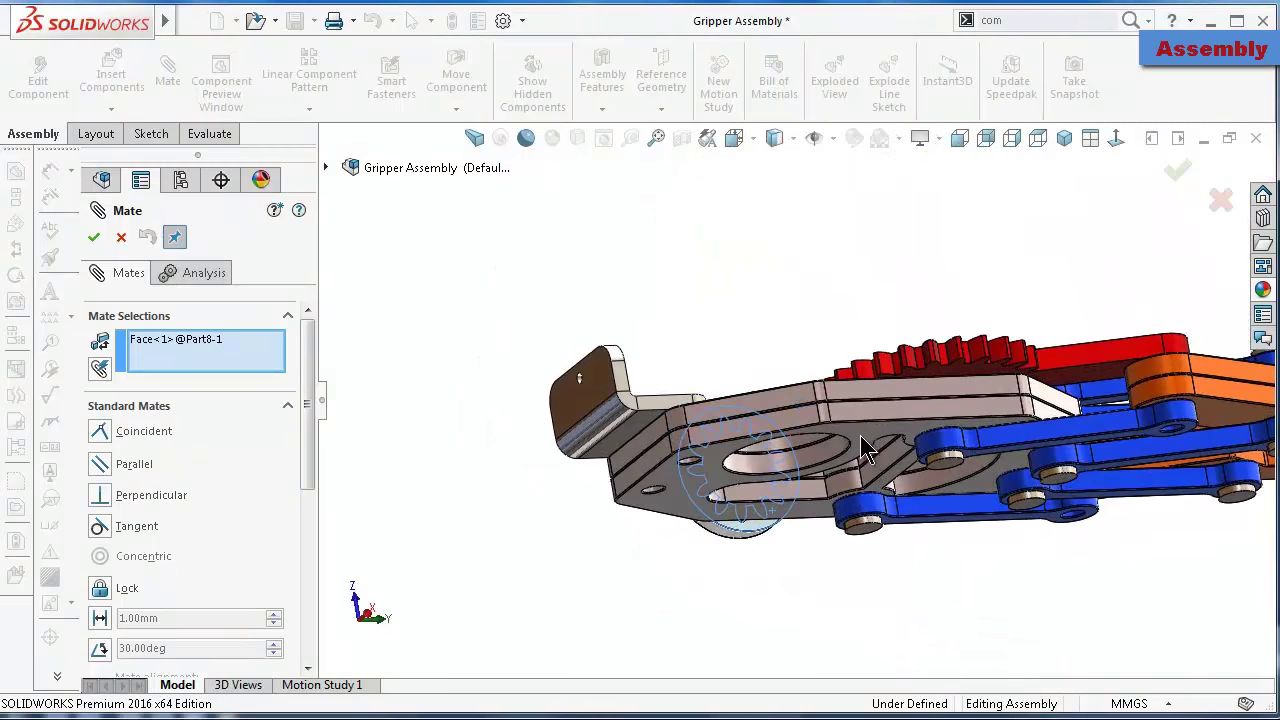
click(861, 433)
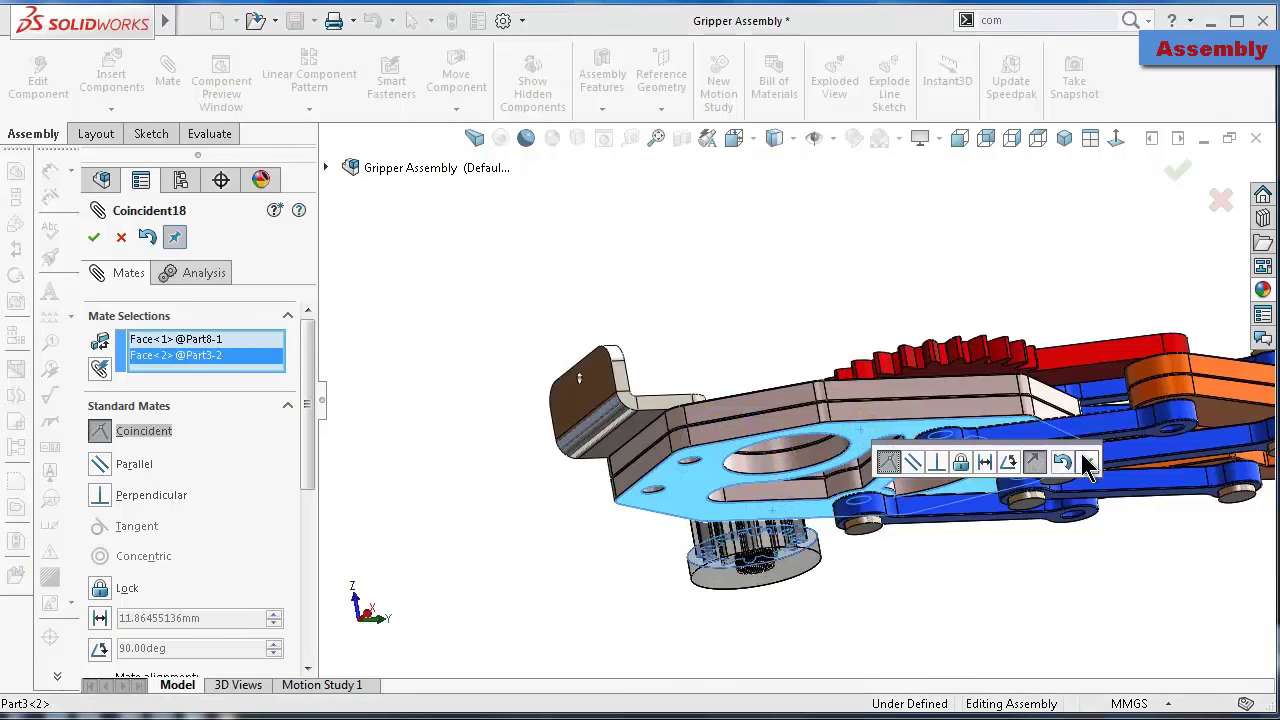
click(1087, 463)
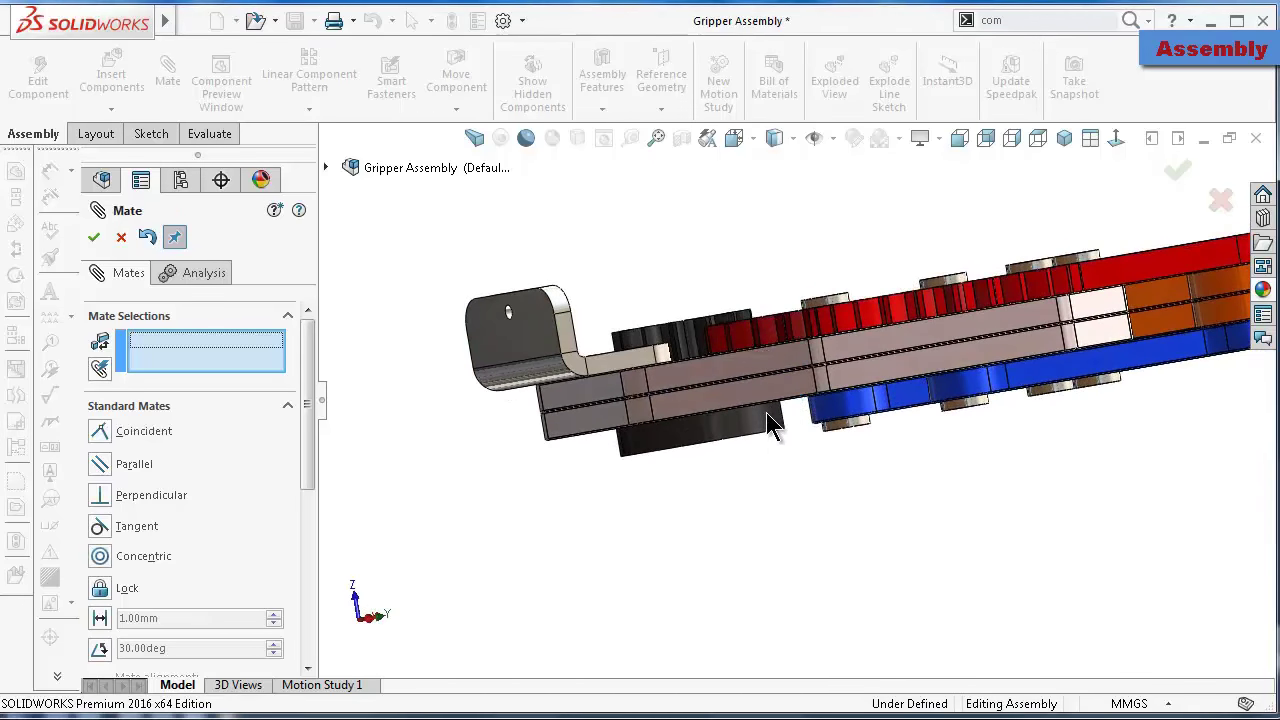
Mate the pinion's round face concentric with the plate's large hole, meshing with the red gear
click(770, 425)
middle_drag(766, 410, 815, 460)
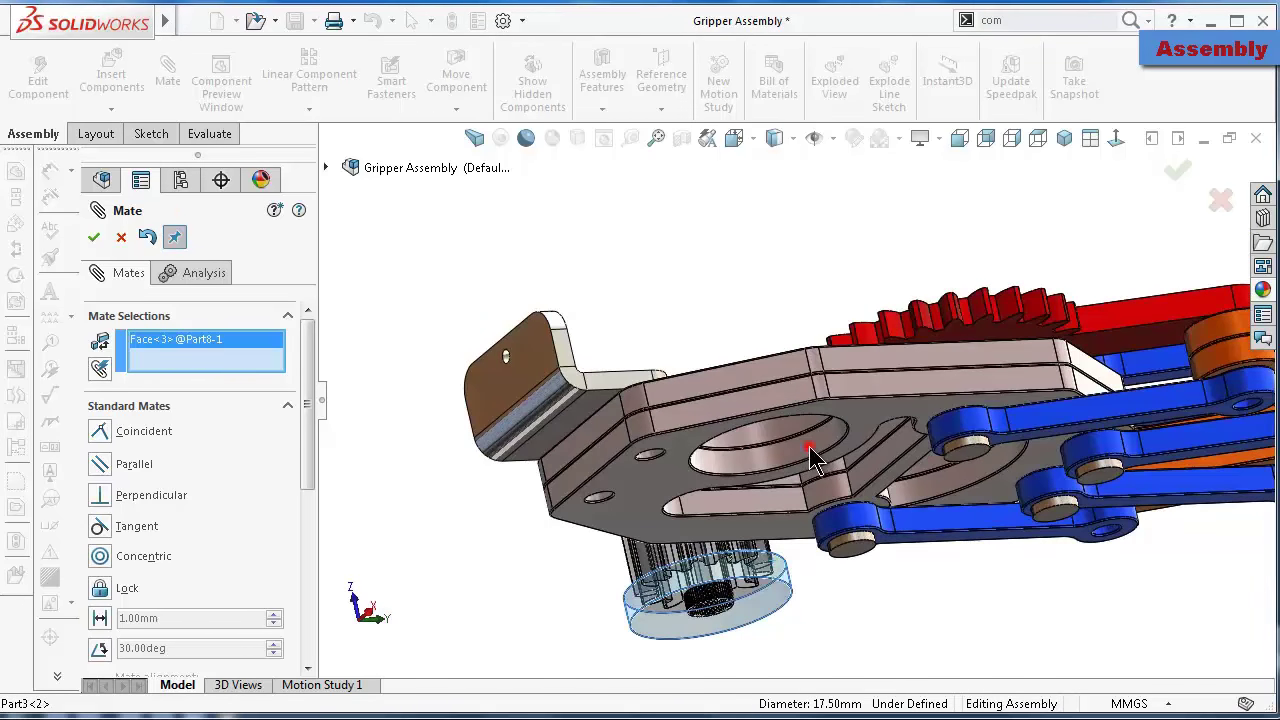
click(811, 449)
key(Return)
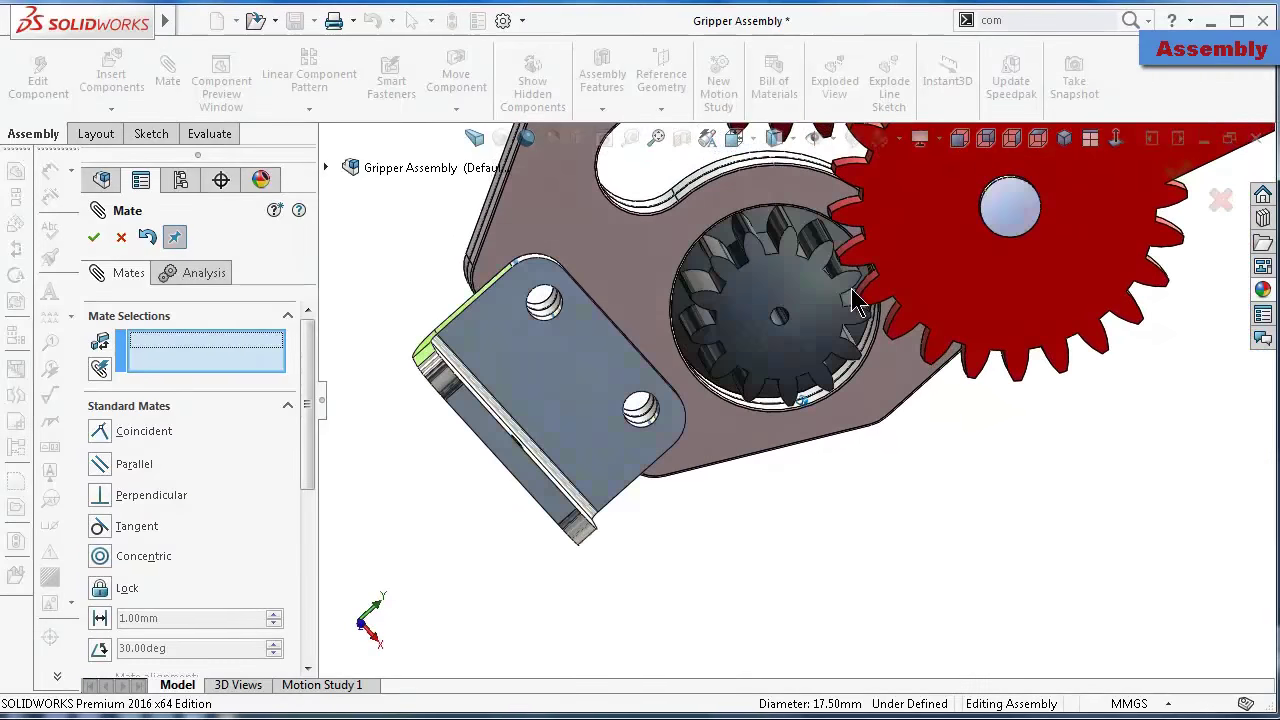
mouse_move(835, 318)
middle_down()
mouse_move(908, 338)
mouse_move(918, 356)
middle_up()
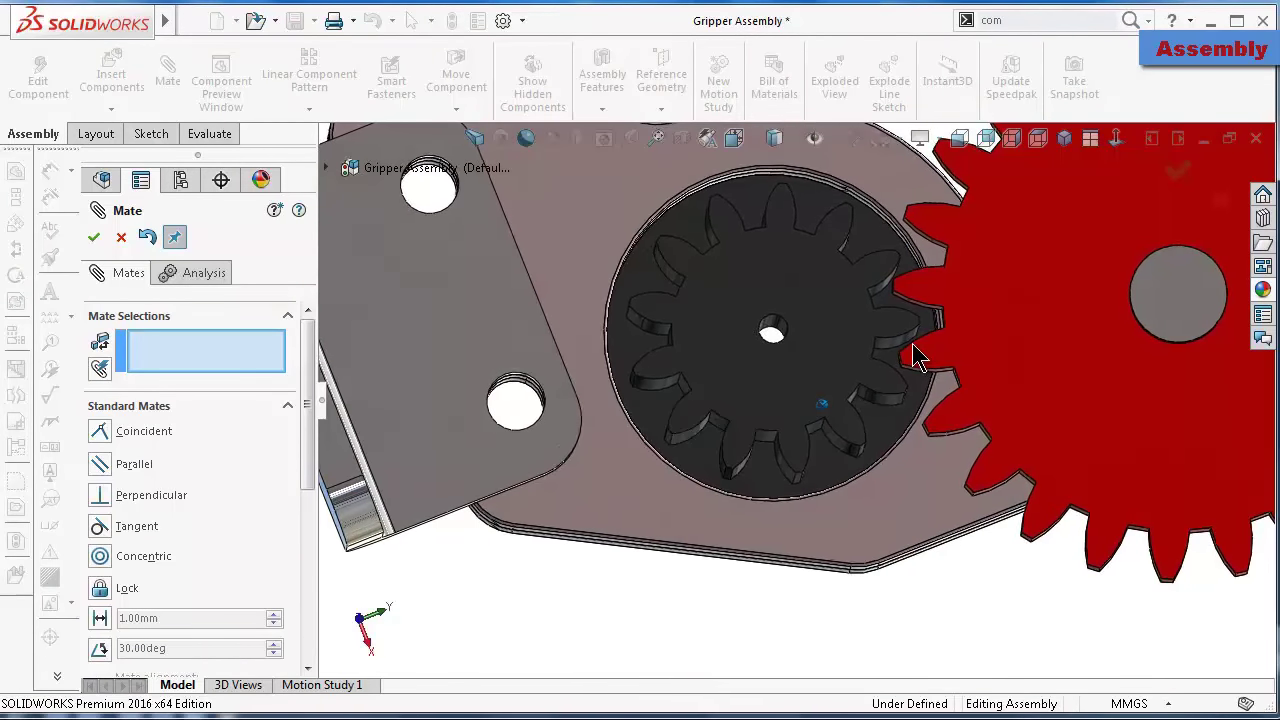
middle_drag(918, 356, 668, 524)
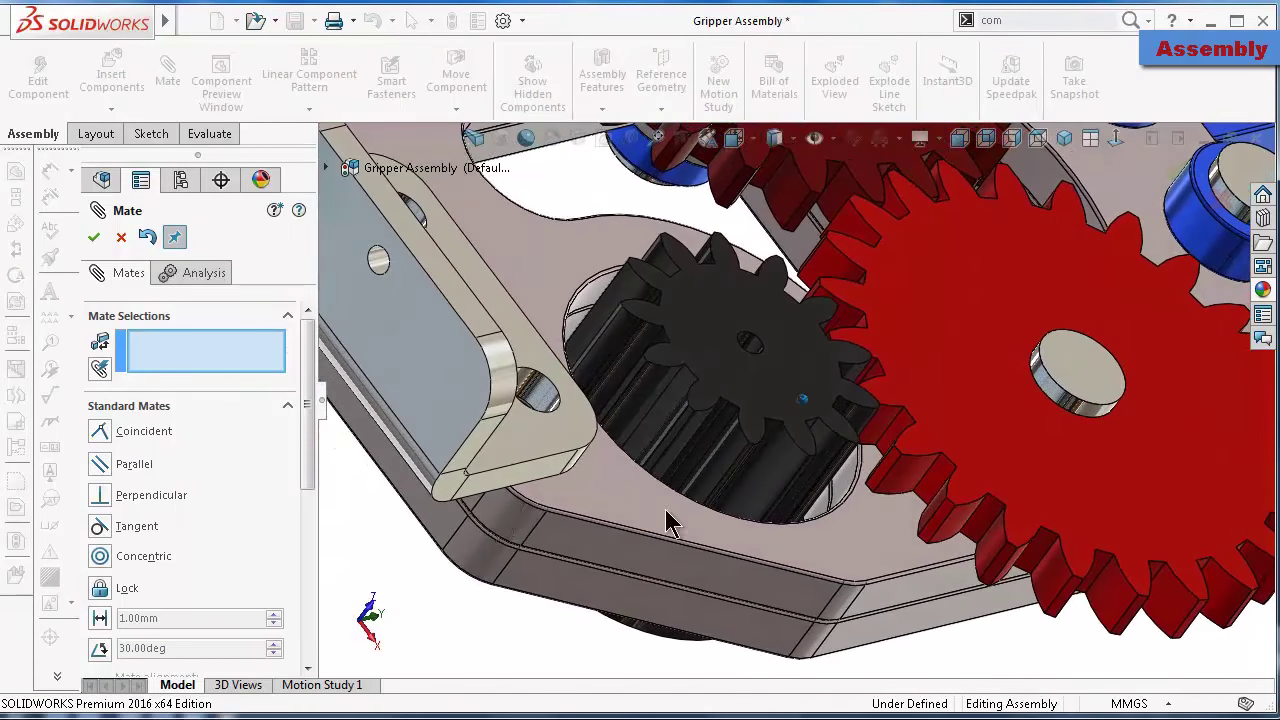
click(95, 239)
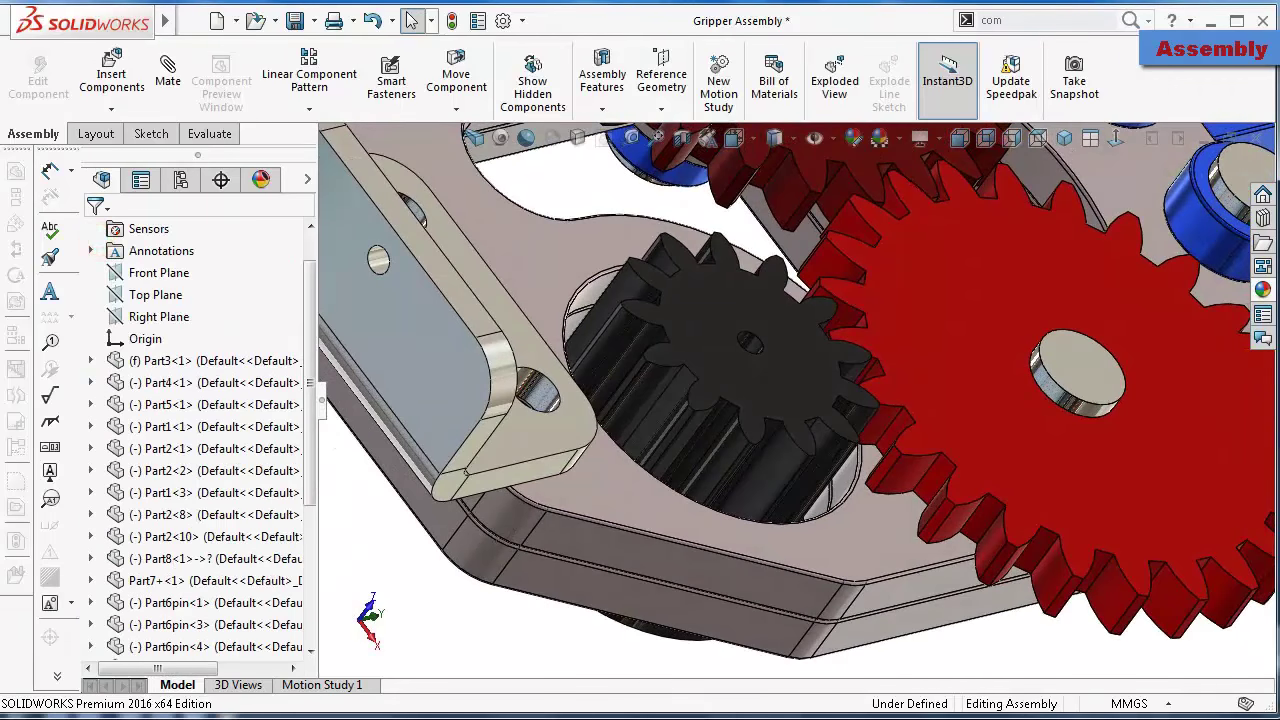
scroll(632, 530, up, 5)
middle_drag(600, 560, 635, 510)
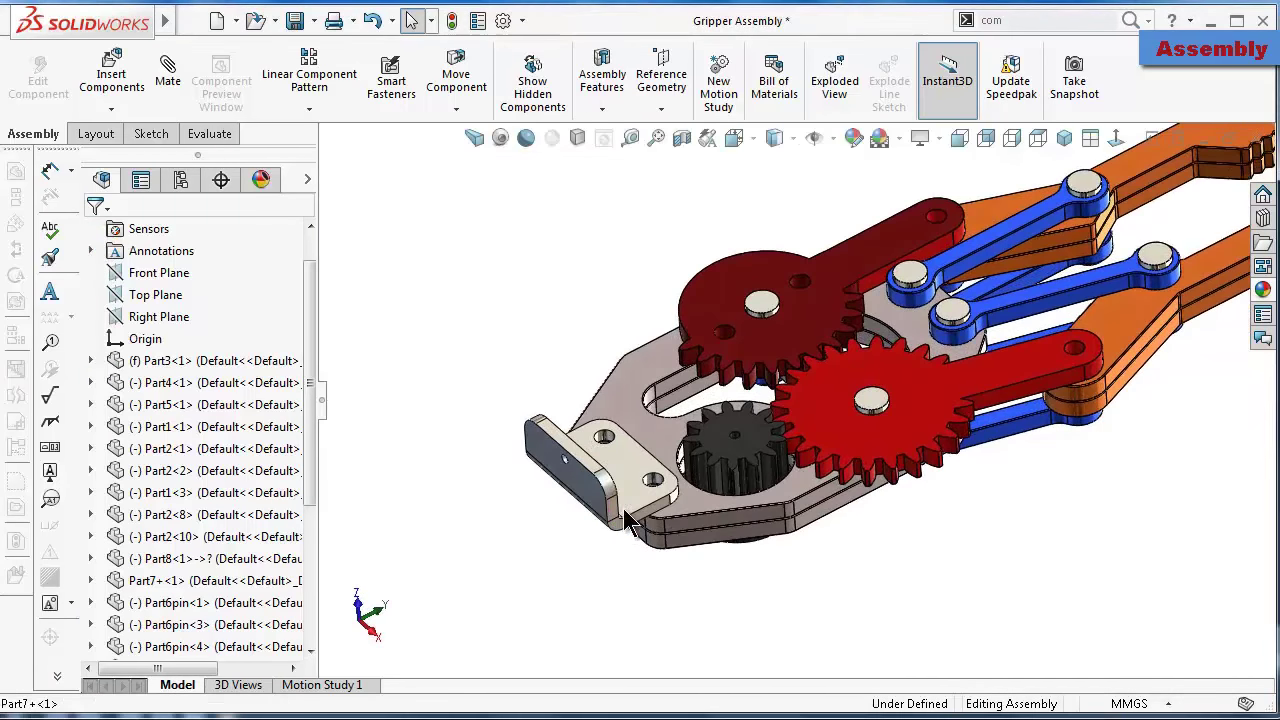
Copy the mounting bracket with its mates to the base plate's other end, flipping its alignment
click(635, 500)
right_click(635, 500)
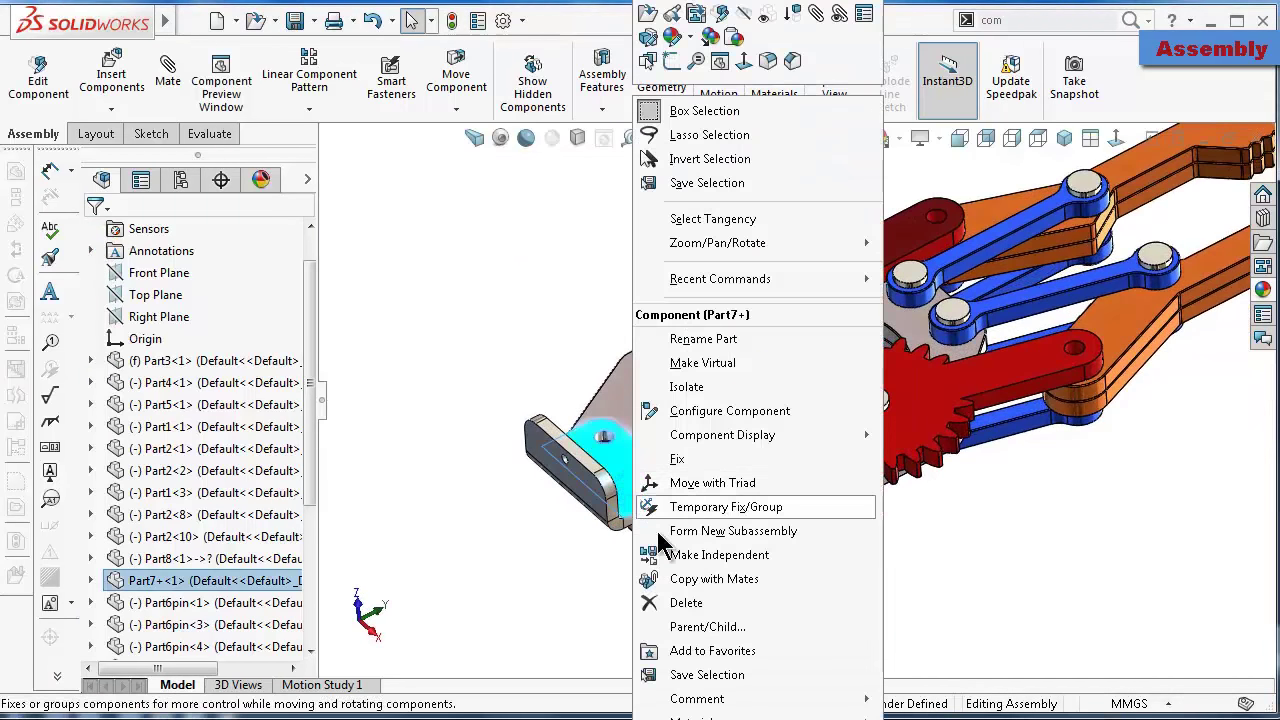
click(700, 578)
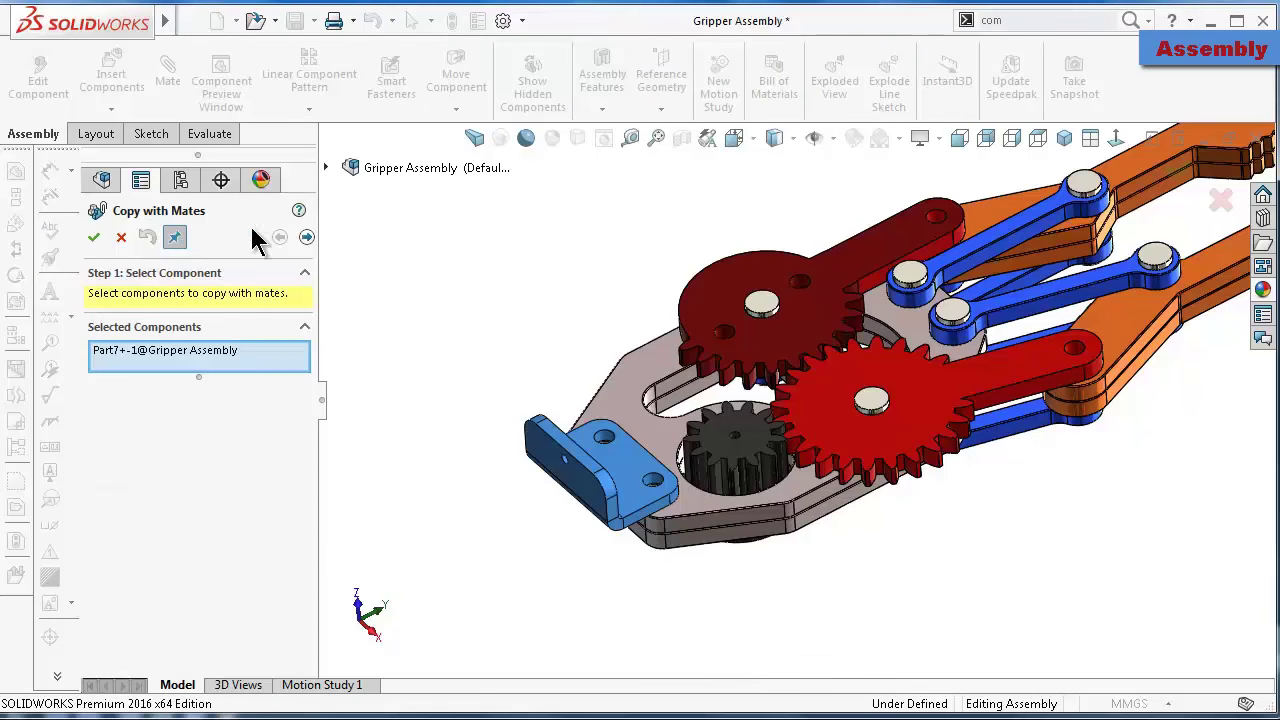
click(307, 237)
scroll(668, 560, up, 5)
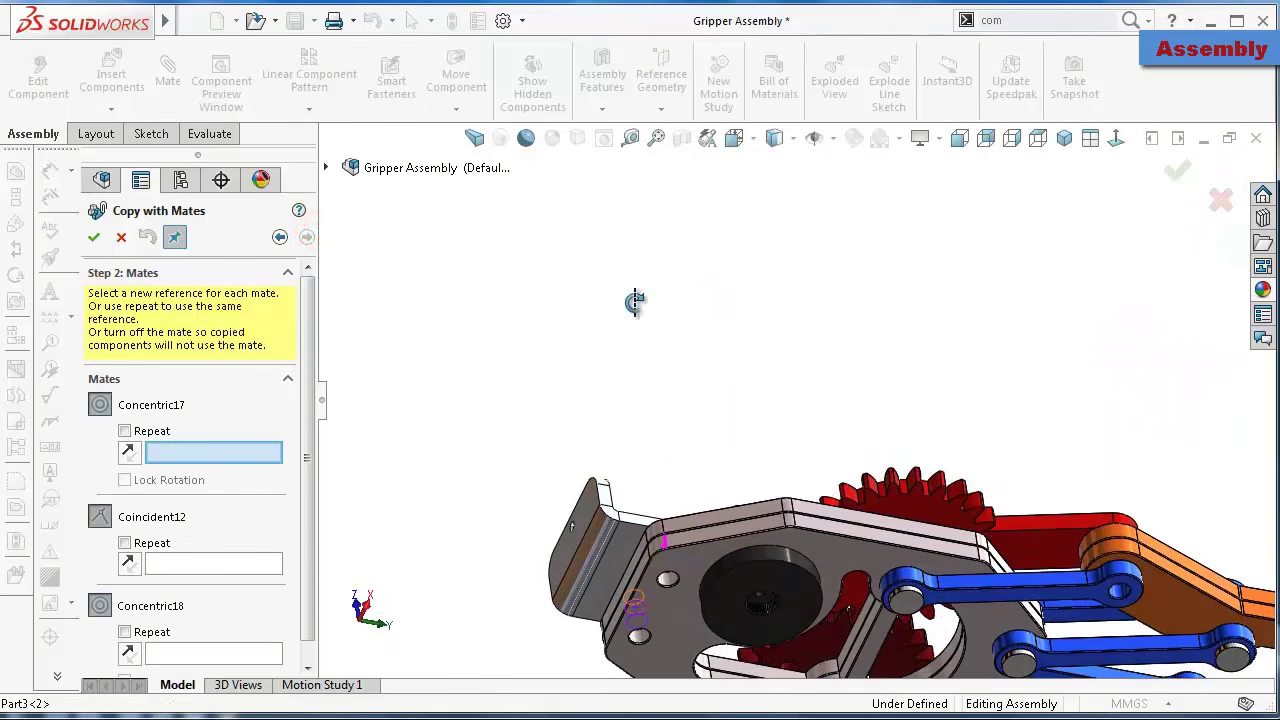
middle_drag(690, 590, 718, 612)
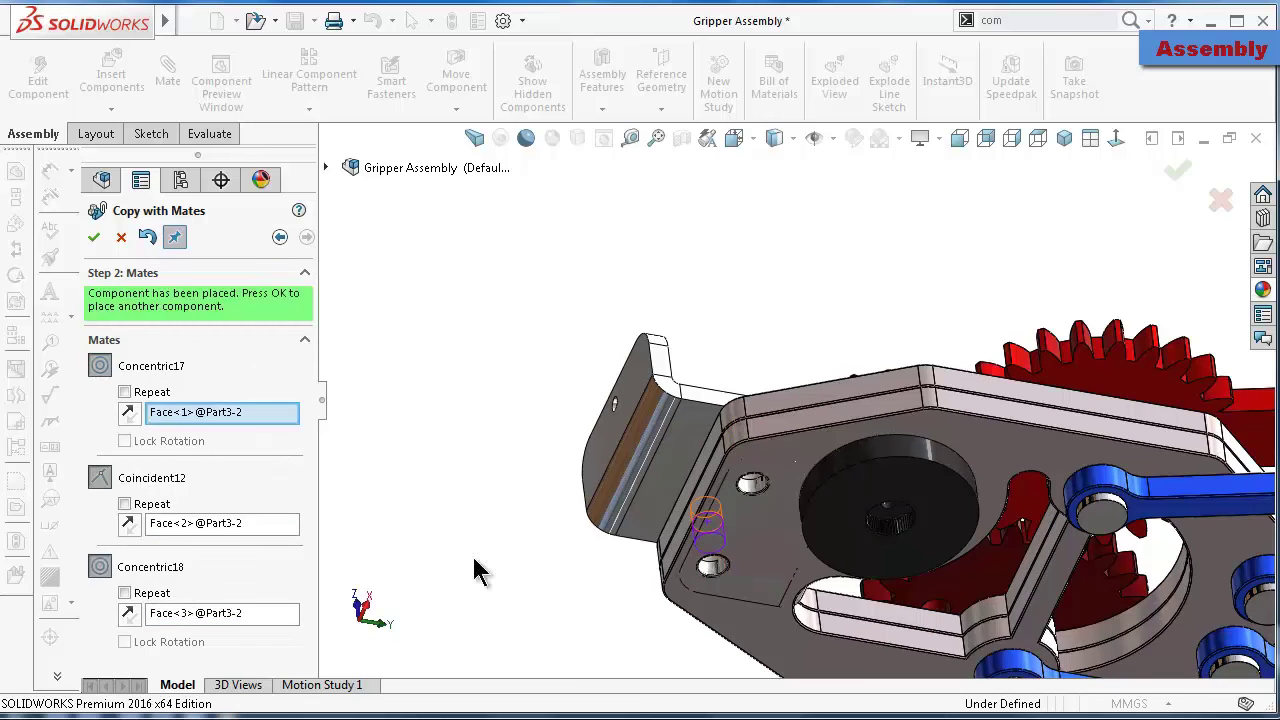
click(131, 614)
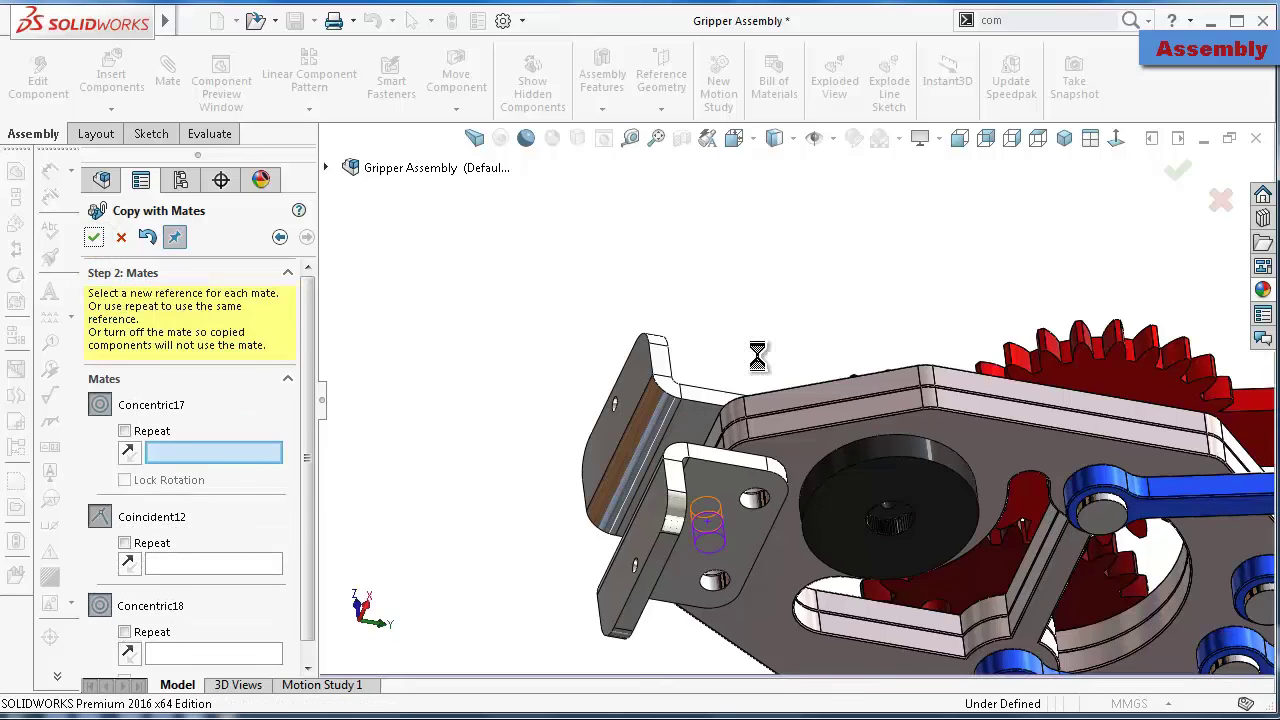
click(124, 238)
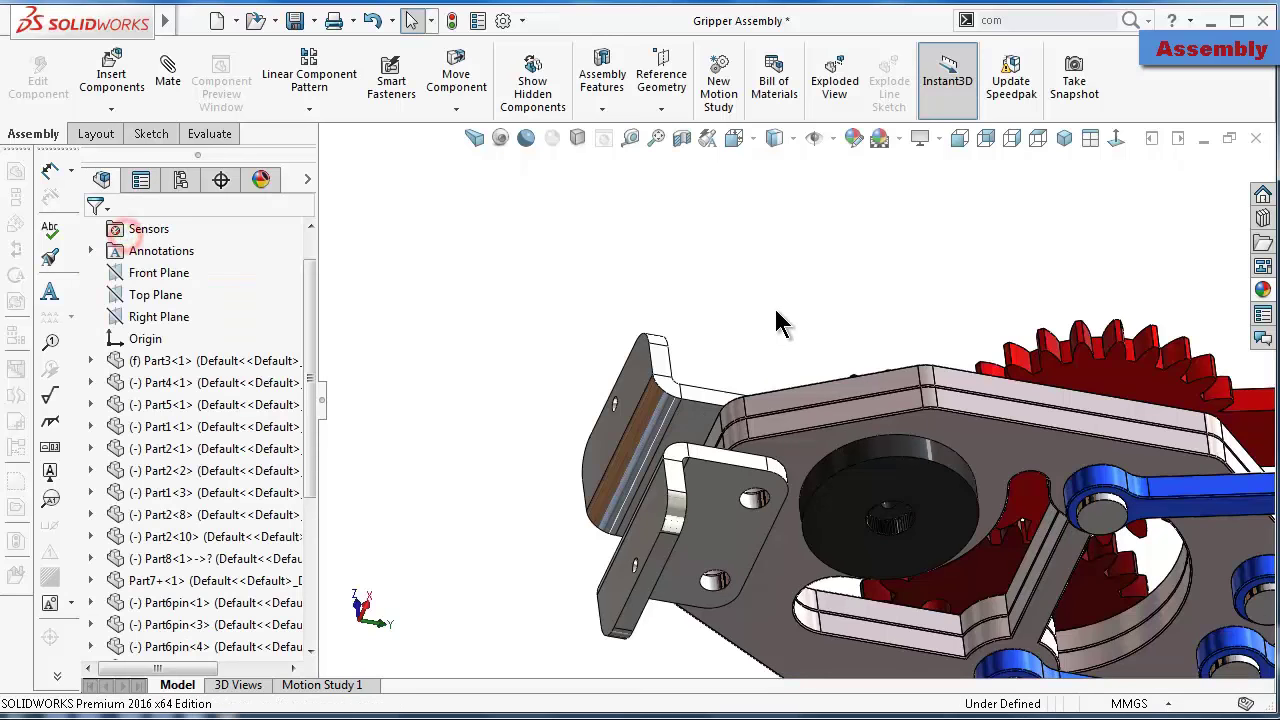
middle_drag(789, 313, 790, 313)
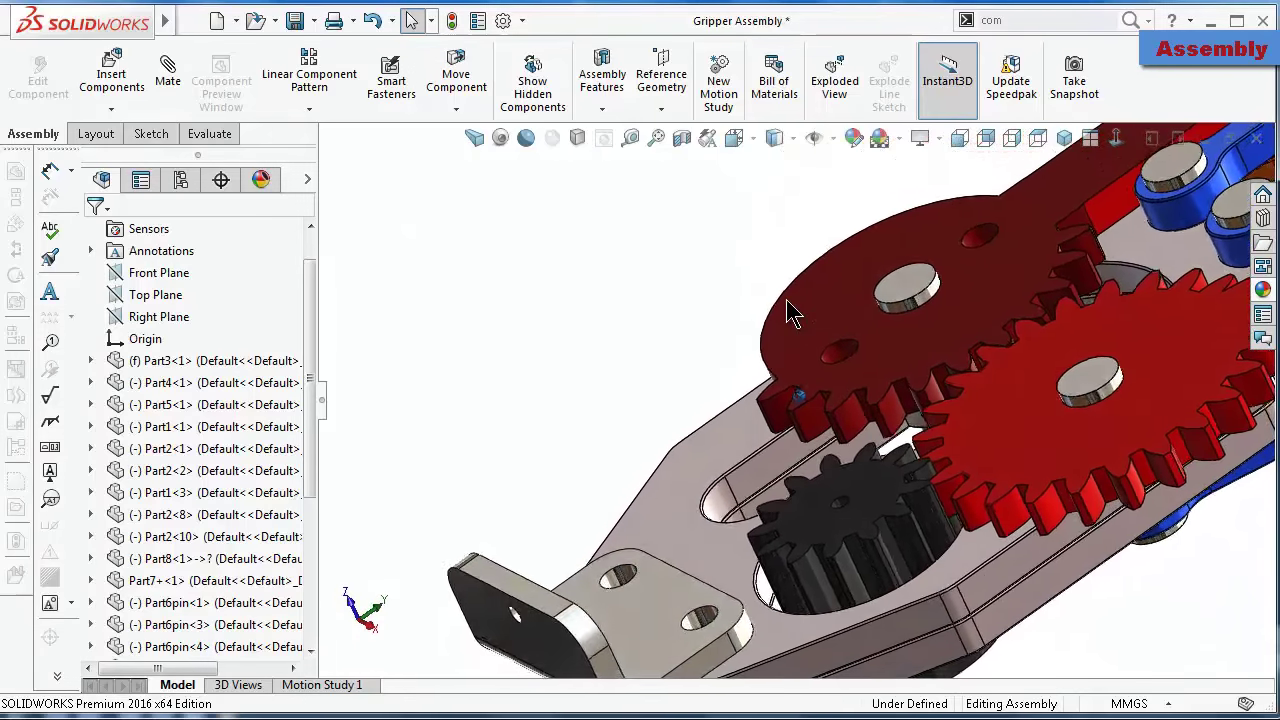
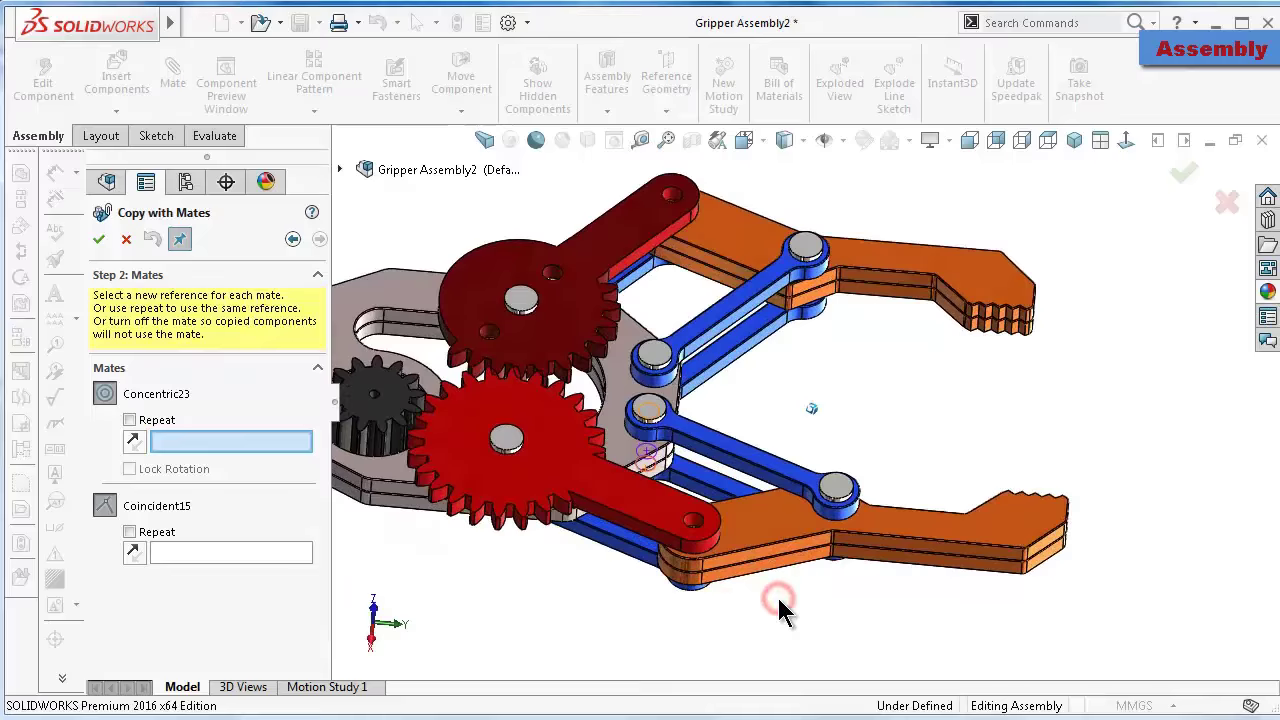
Pick the pin face for Concentric23 and Coincident15 to finish copying the pin with its mates
scroll(777, 595, down, 2)
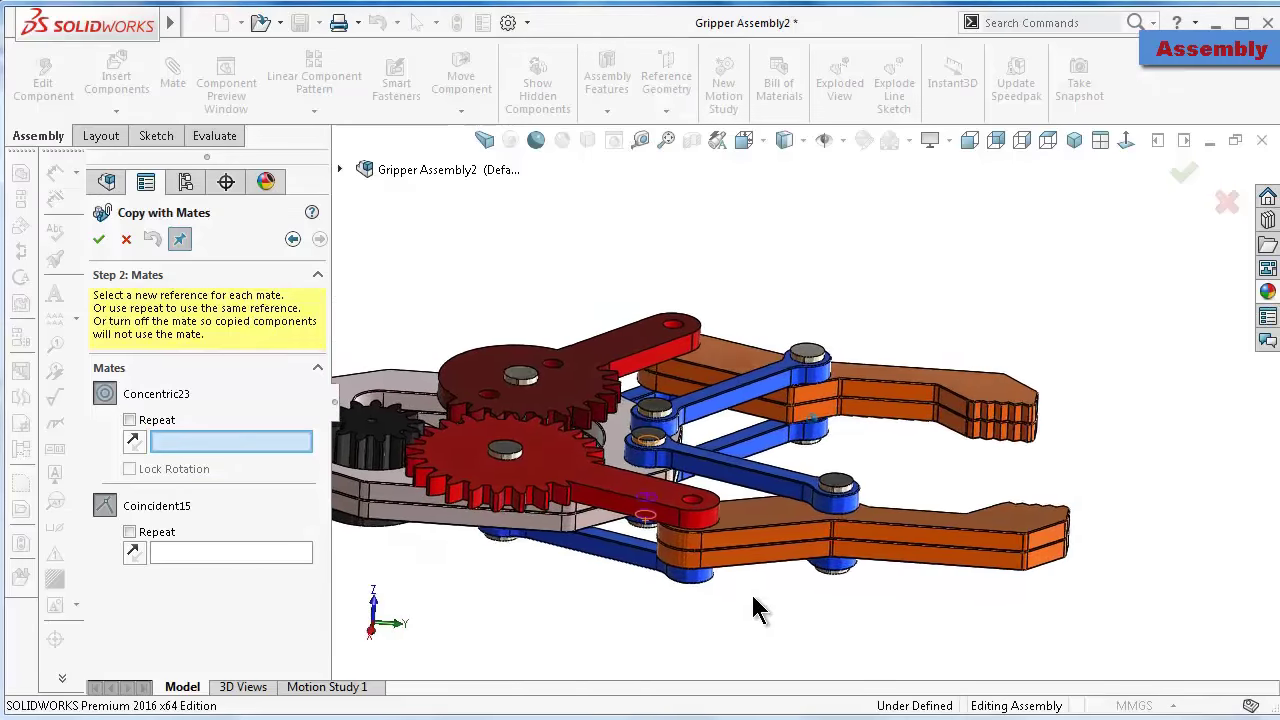
scroll(757, 604, down, 3)
scroll(750, 570, down, 4)
click(743, 556)
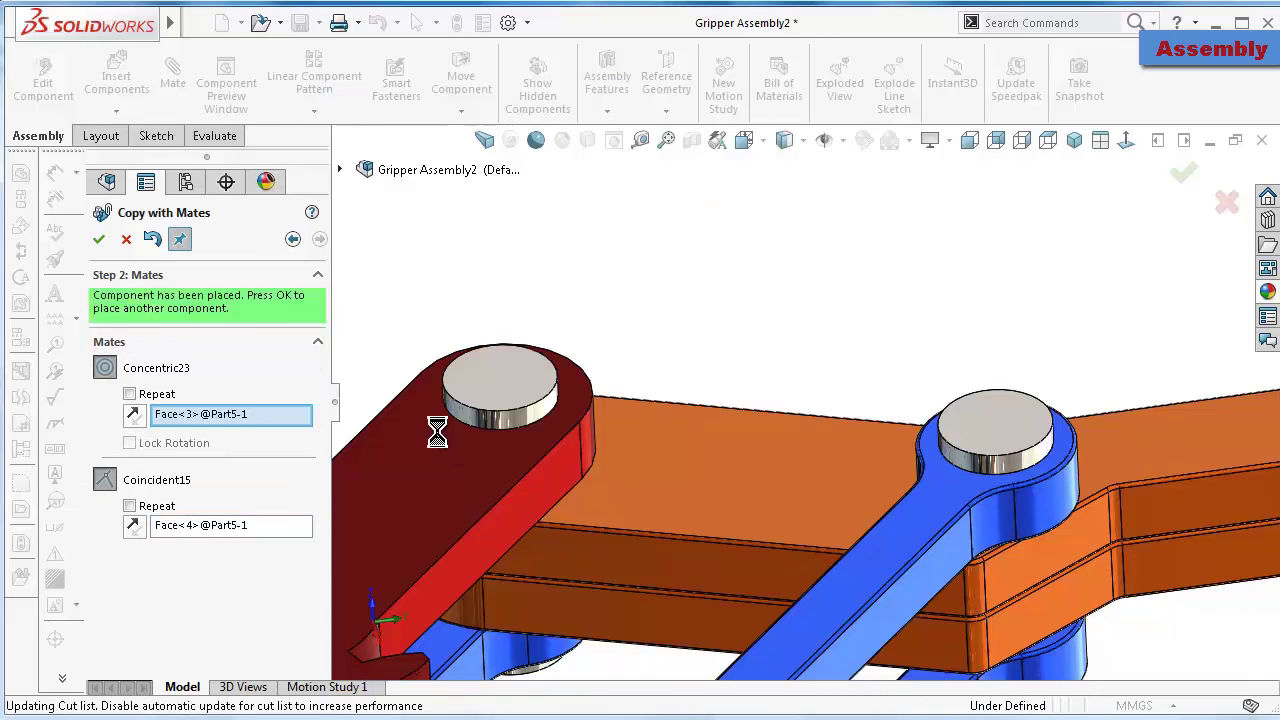
click(134, 242)
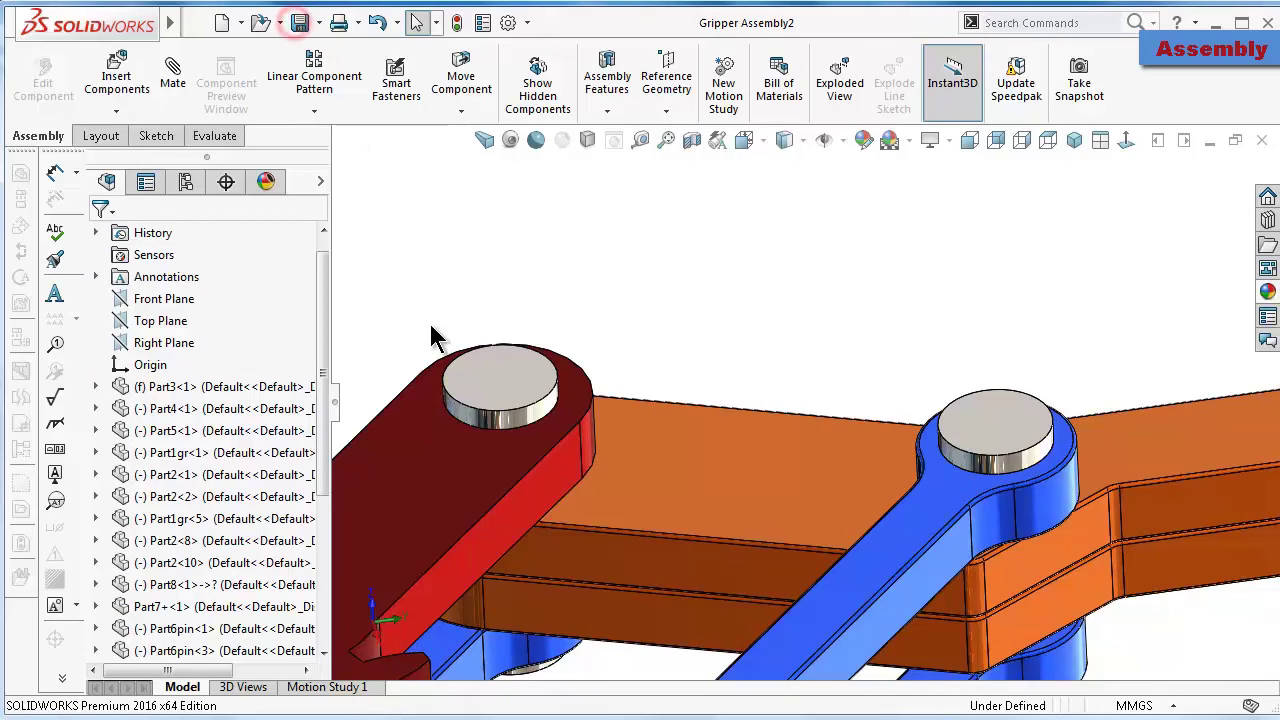
Zoom out and orbit the gripper, then open and cancel Insert Components
scroll(823, 360, up, 3)
scroll(820, 371, up, 3)
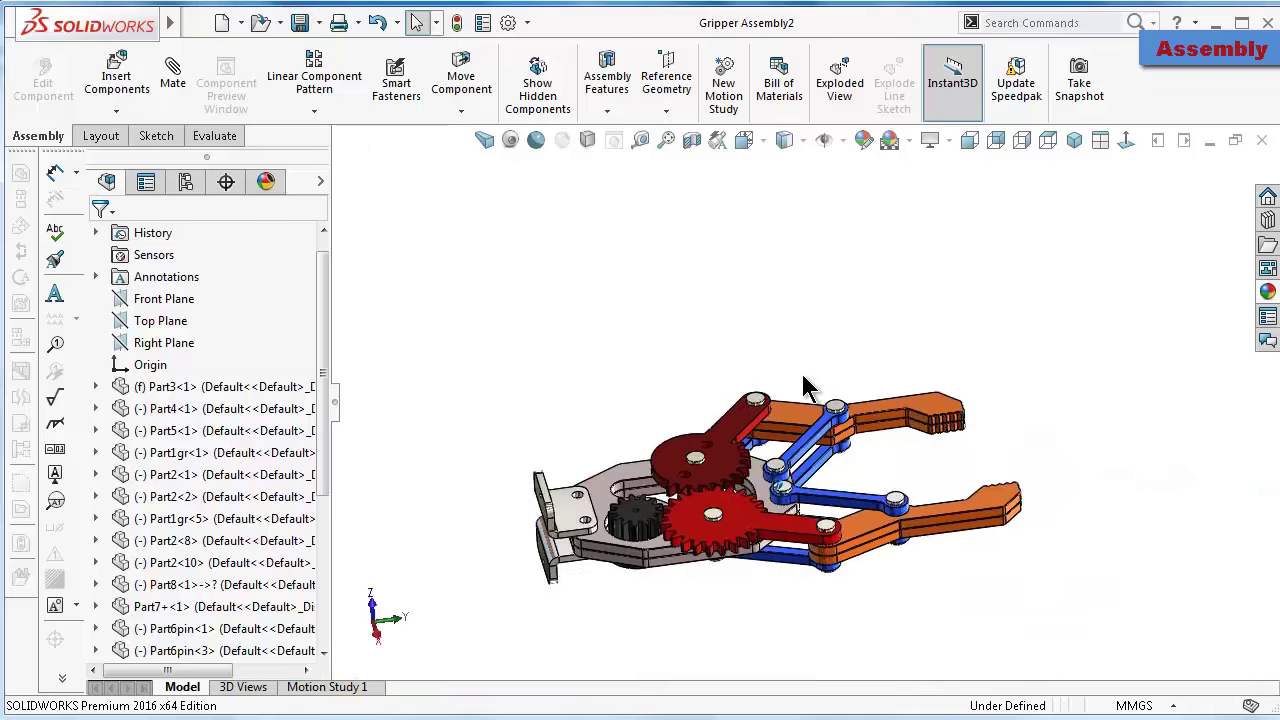
mouse_move(809, 386)
middle_down()
mouse_move(800, 395)
mouse_move(800, 290)
middle_up()
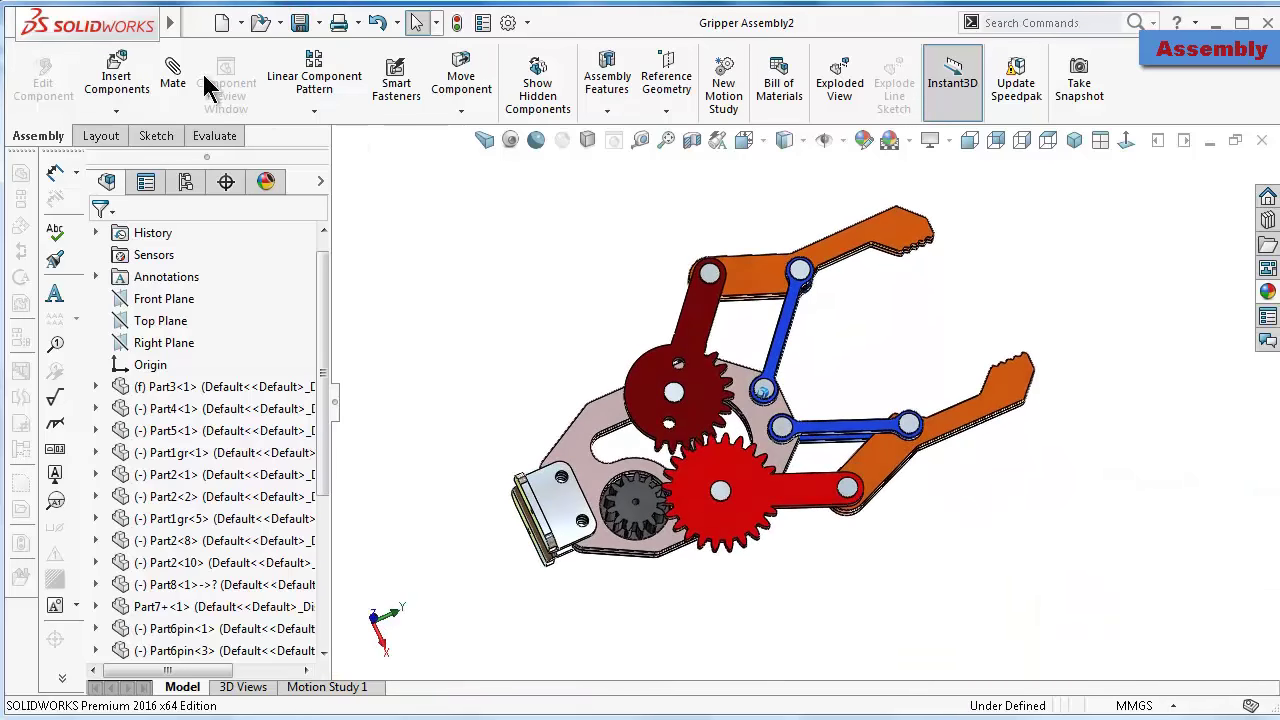
click(130, 72)
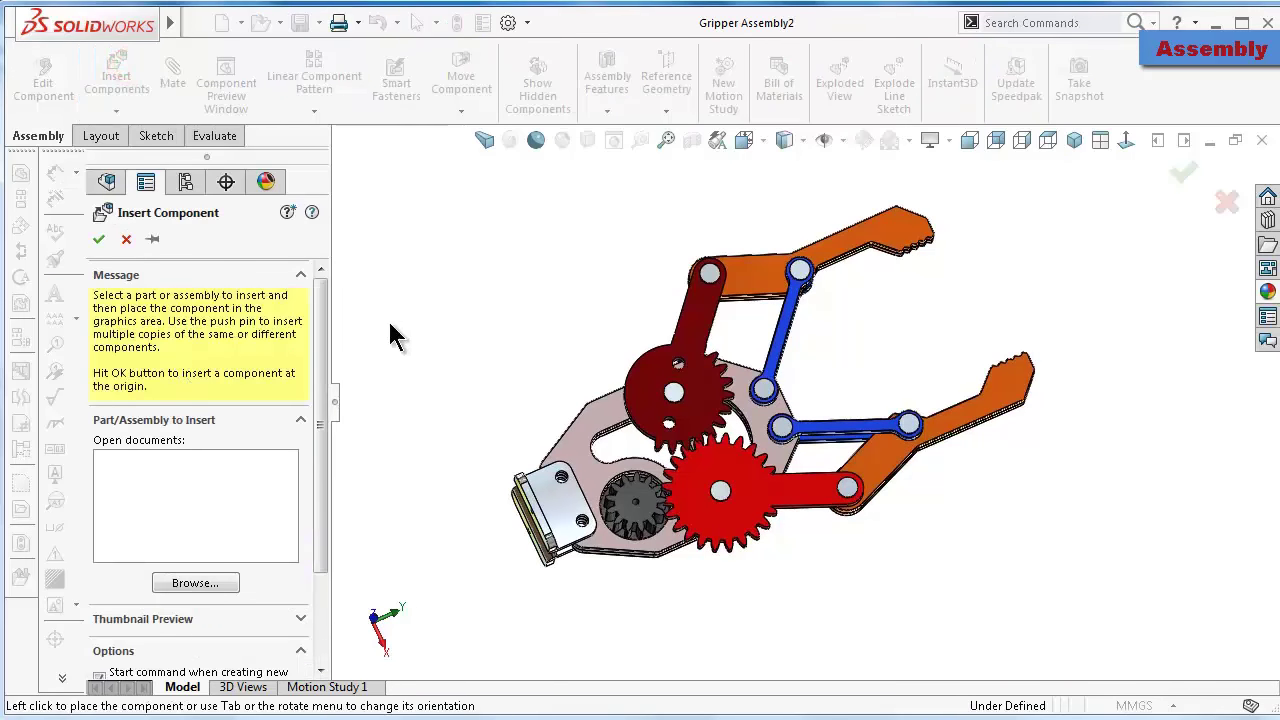
click(128, 240)
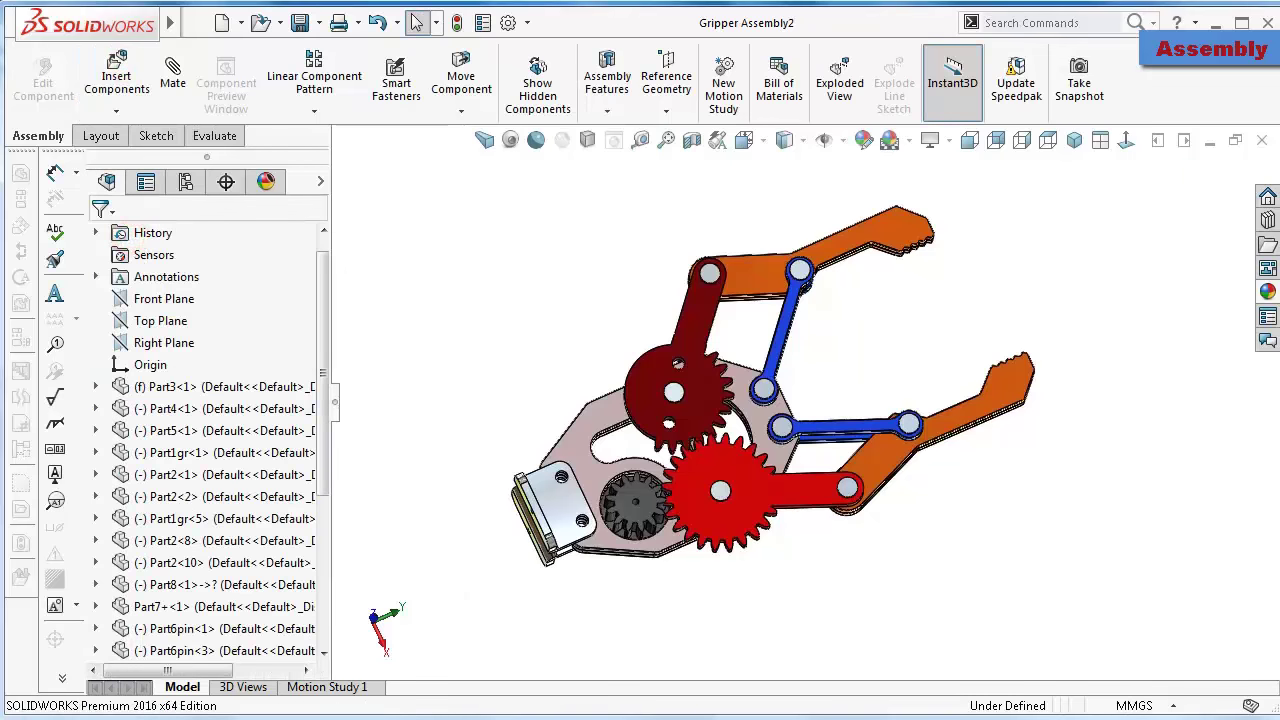
Snap to a standard view with Ctrl+7, maximize the Gripper Assembly2 window, and begin inserting a component
middle_drag(1005, 594, 940, 584)
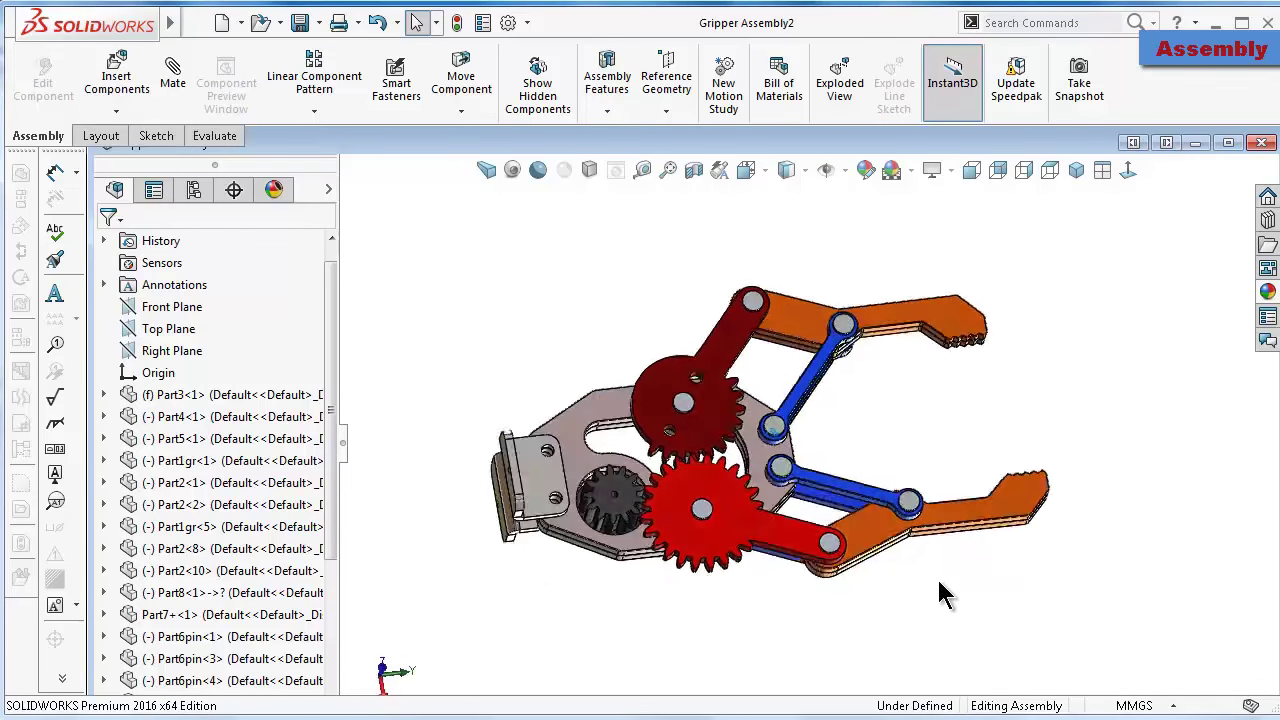
key(ctrl+7)
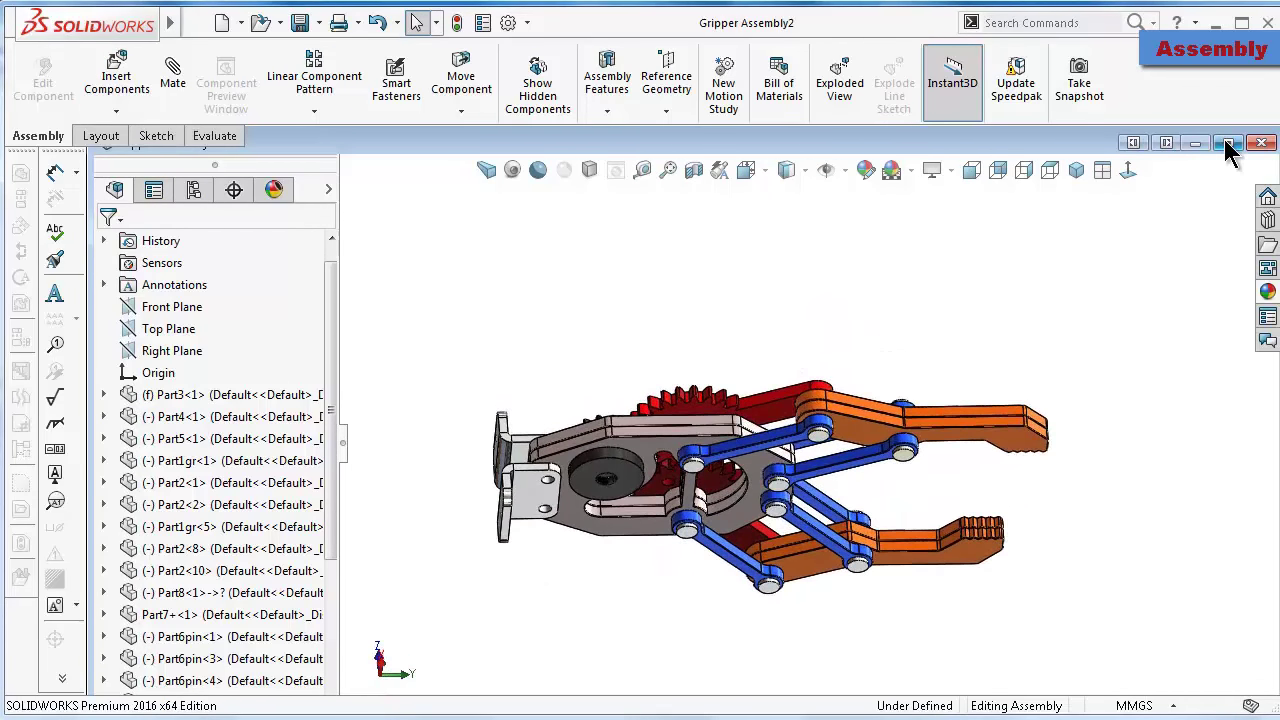
click(1229, 143)
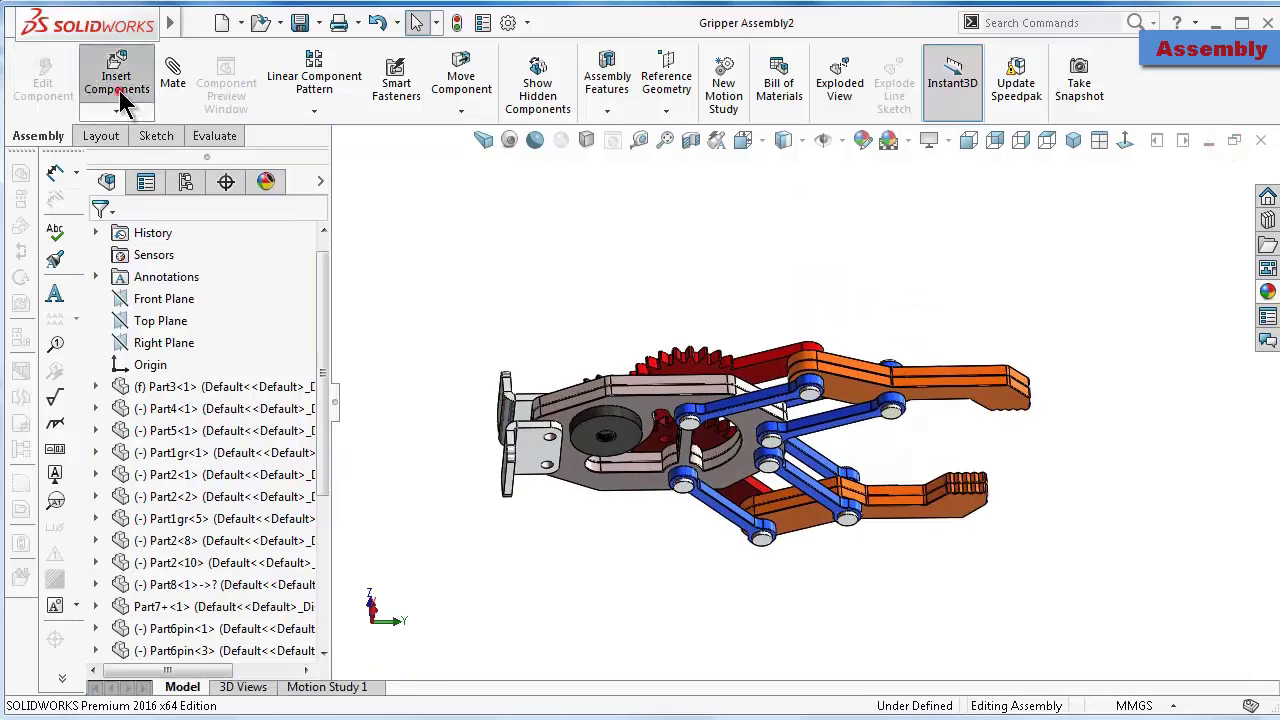
click(118, 90)
Insert Servo1 and place it beside the gripper bracket
click(138, 461)
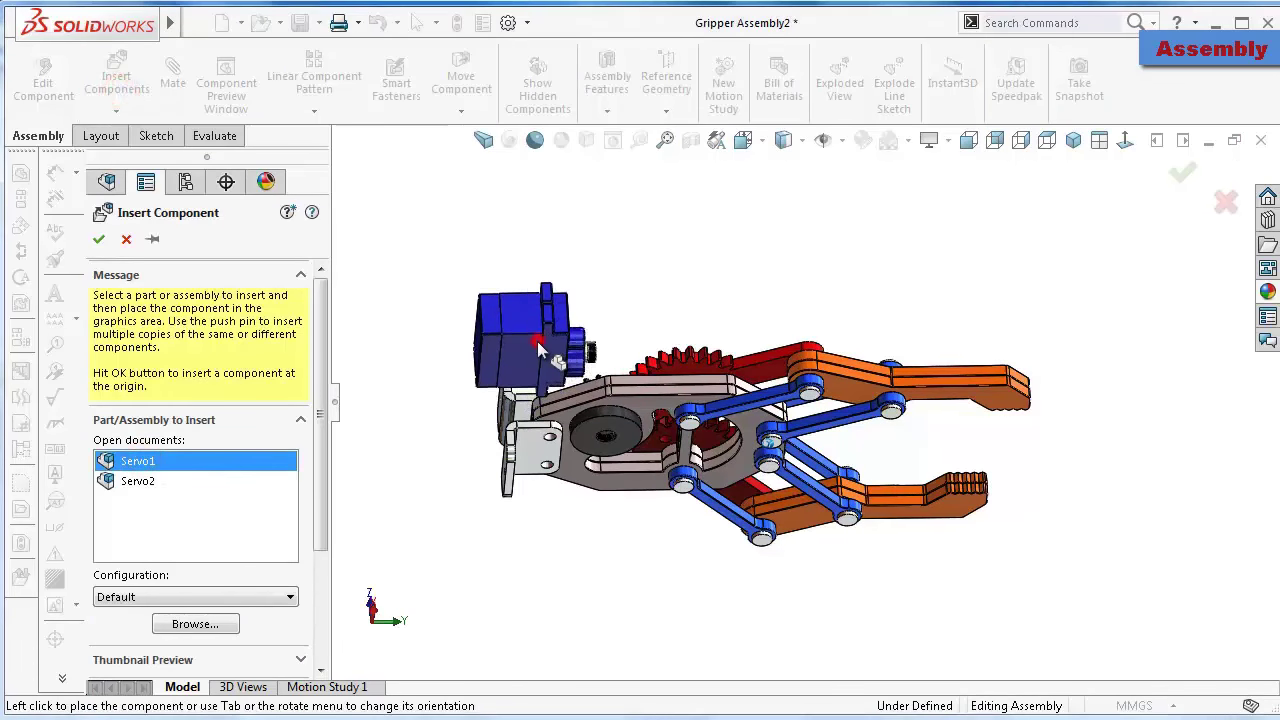
click(583, 348)
middle_drag(583, 348, 577, 656)
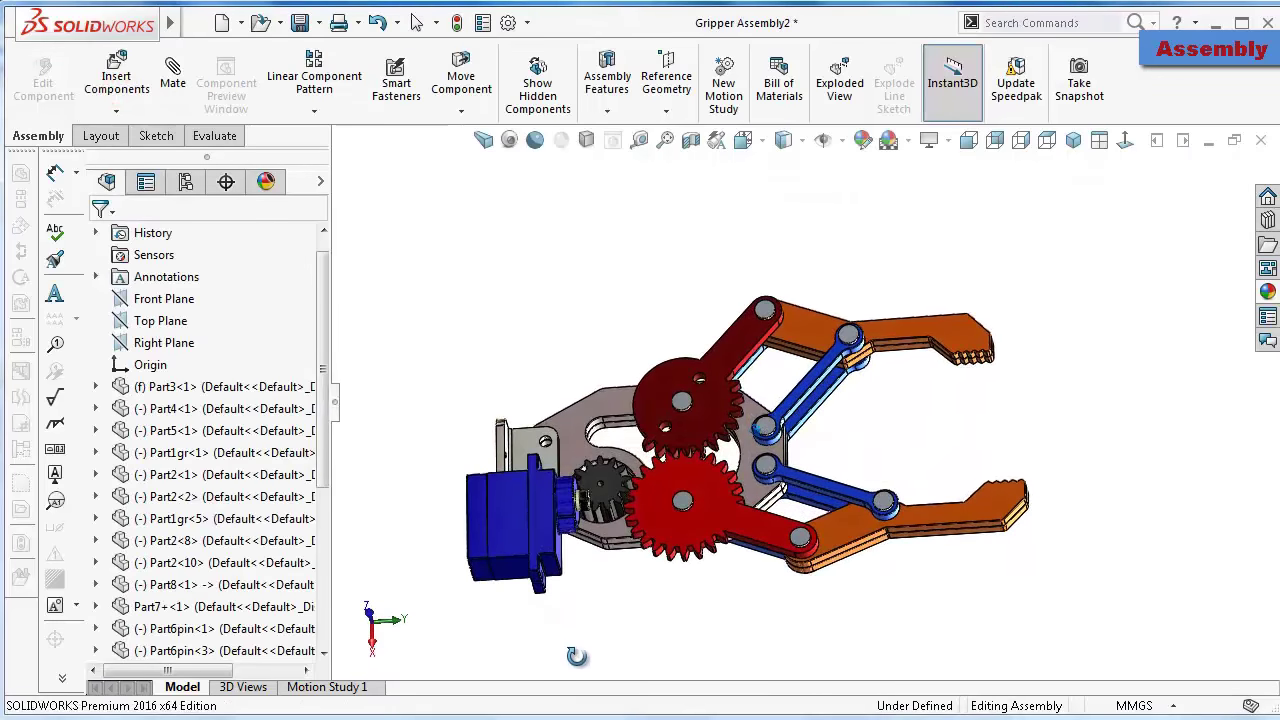
Rotate Servo1 upright beside the black pinion gear with Rotate Component
click(461, 116)
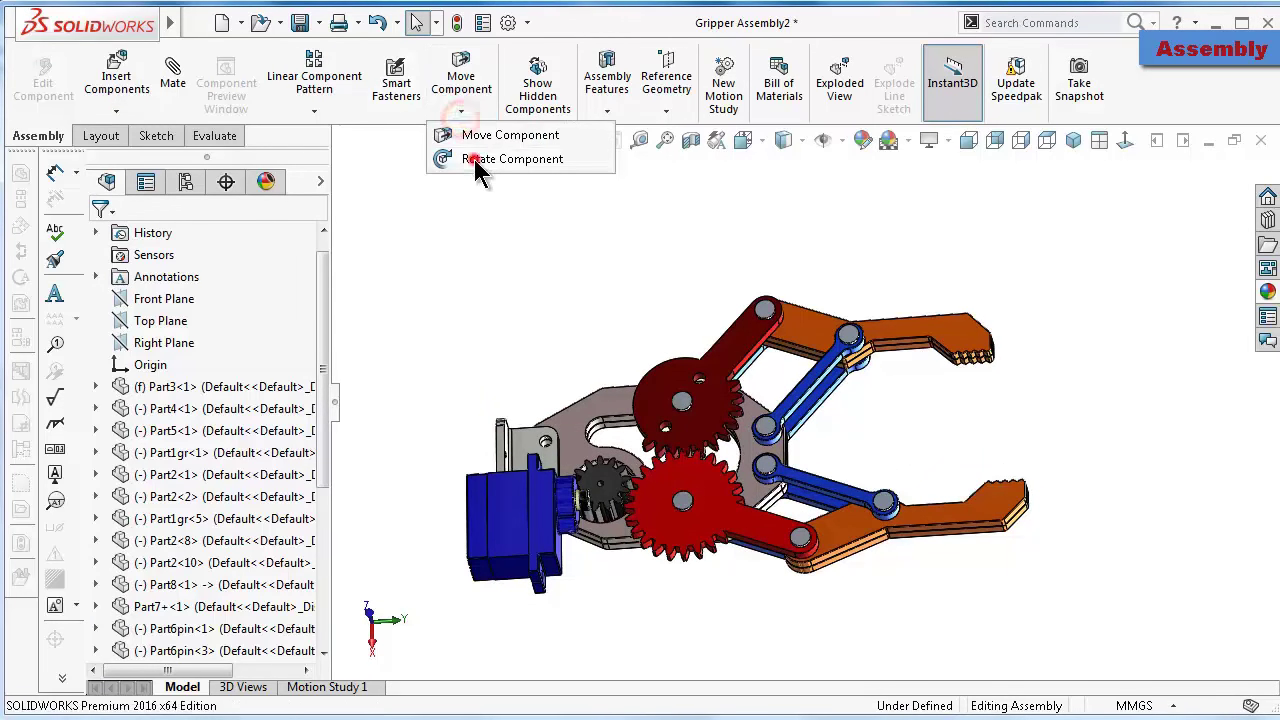
click(478, 165)
mouse_move(482, 494)
mouse_down()
mouse_move(400, 323)
mouse_move(197, 471)
mouse_move(295, 599)
mouse_up()
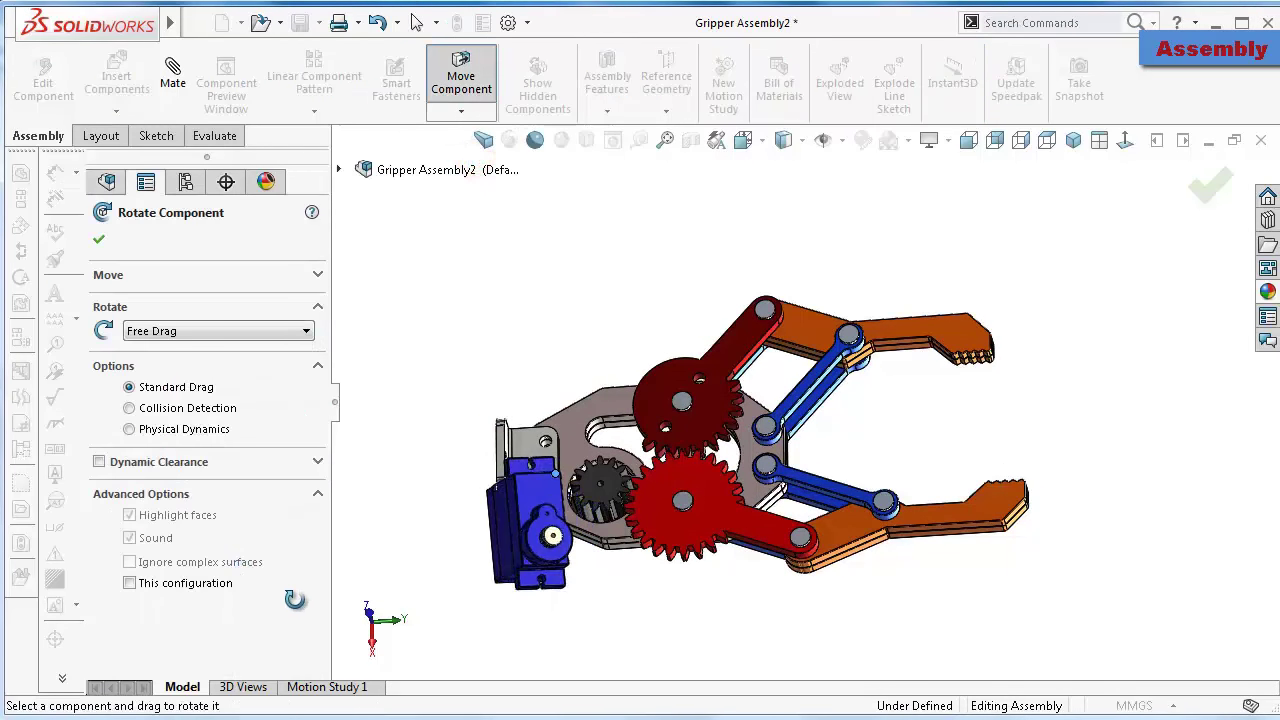
click(98, 239)
middle_drag(420, 400, 491, 386)
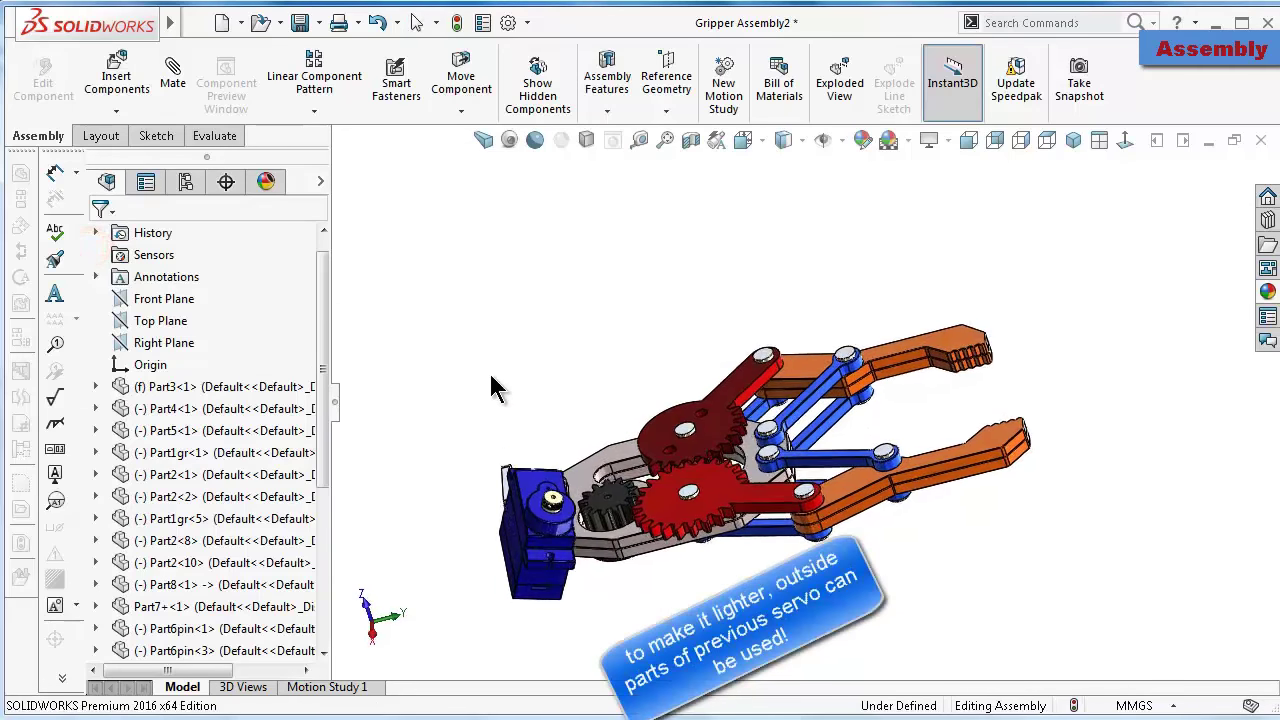
Start a mate with a parallel mate on the bracket face, try a servo face reference, then clear the selections
click(185, 100)
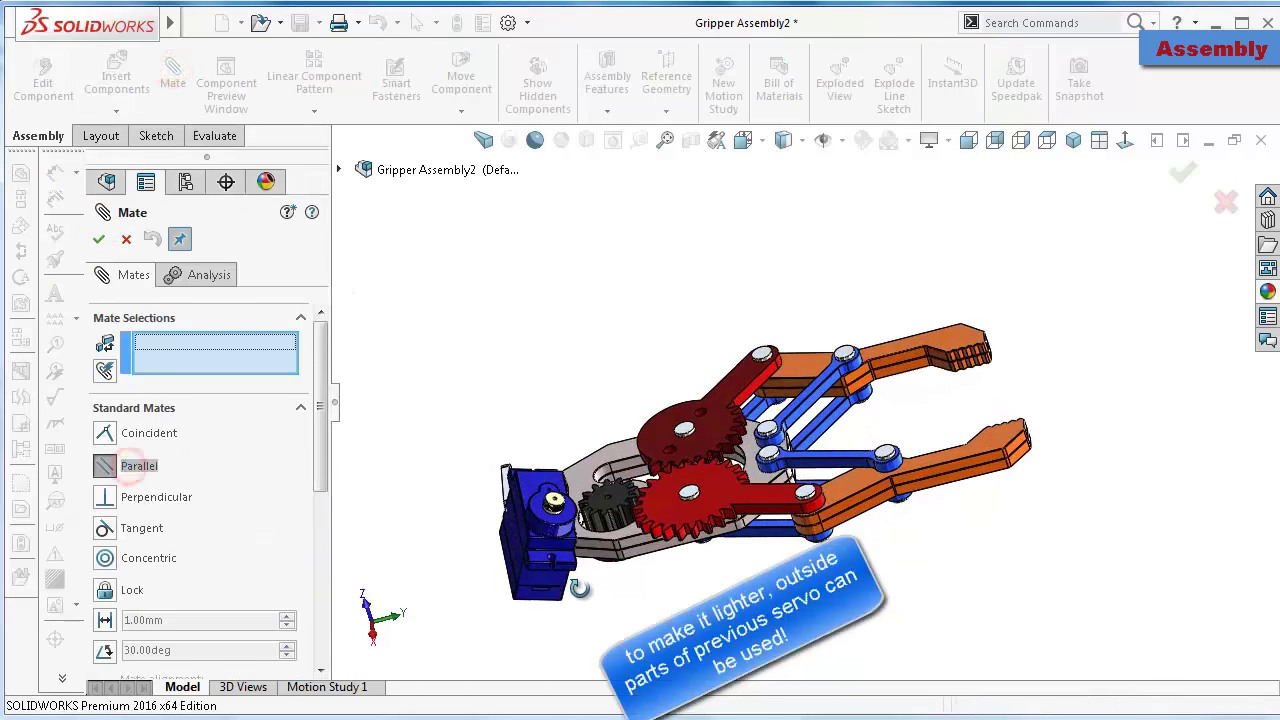
middle_drag(579, 588, 597, 598)
scroll(560, 530, down, 3)
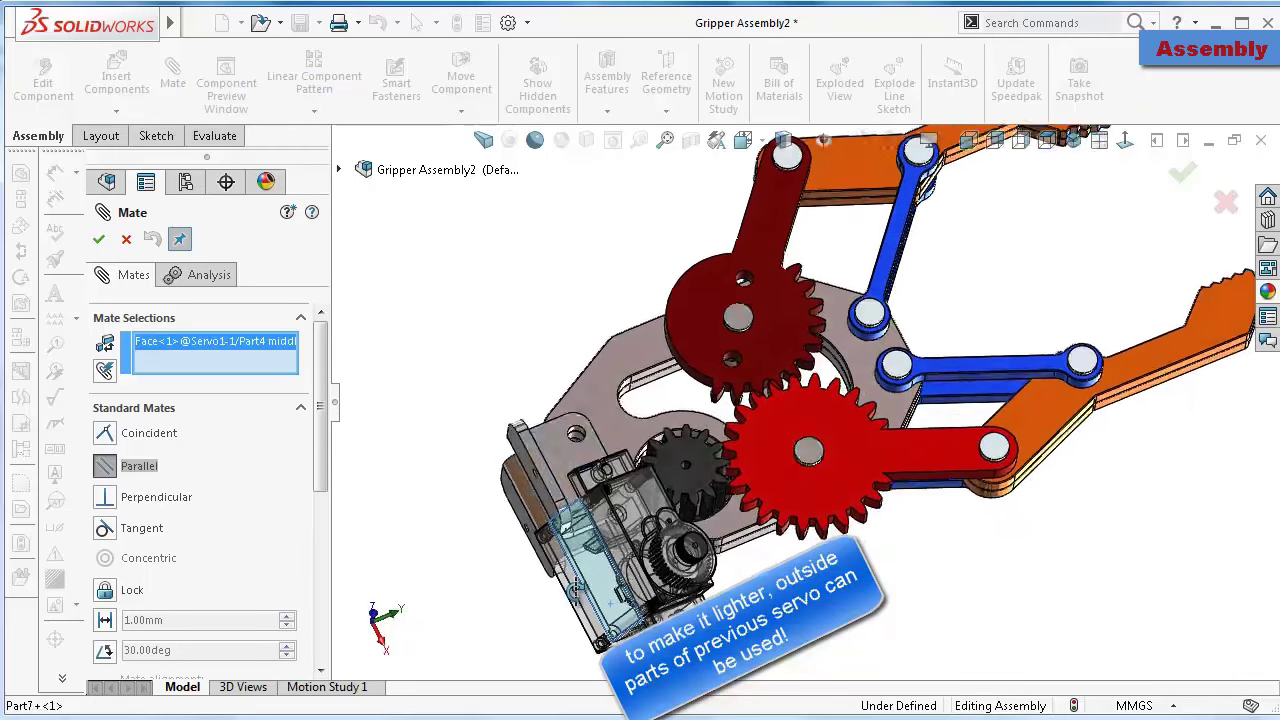
click(542, 495)
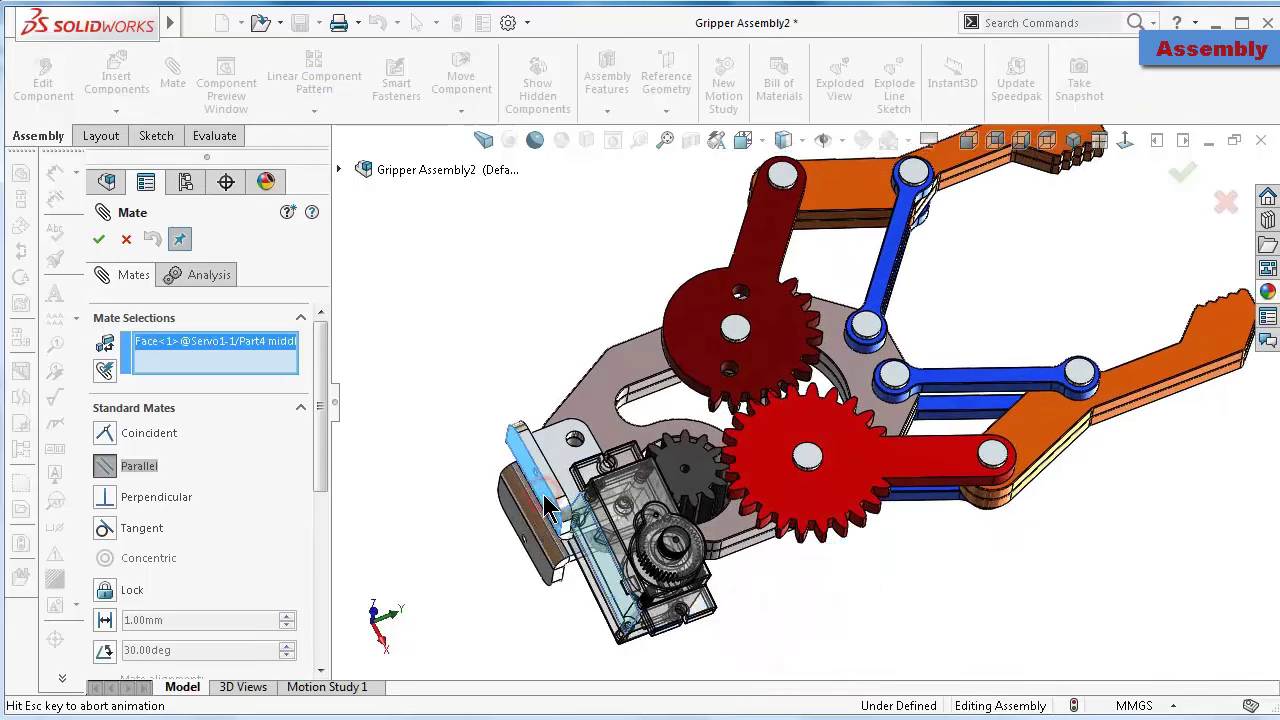
key(Return)
middle_drag(548, 563, 680, 605)
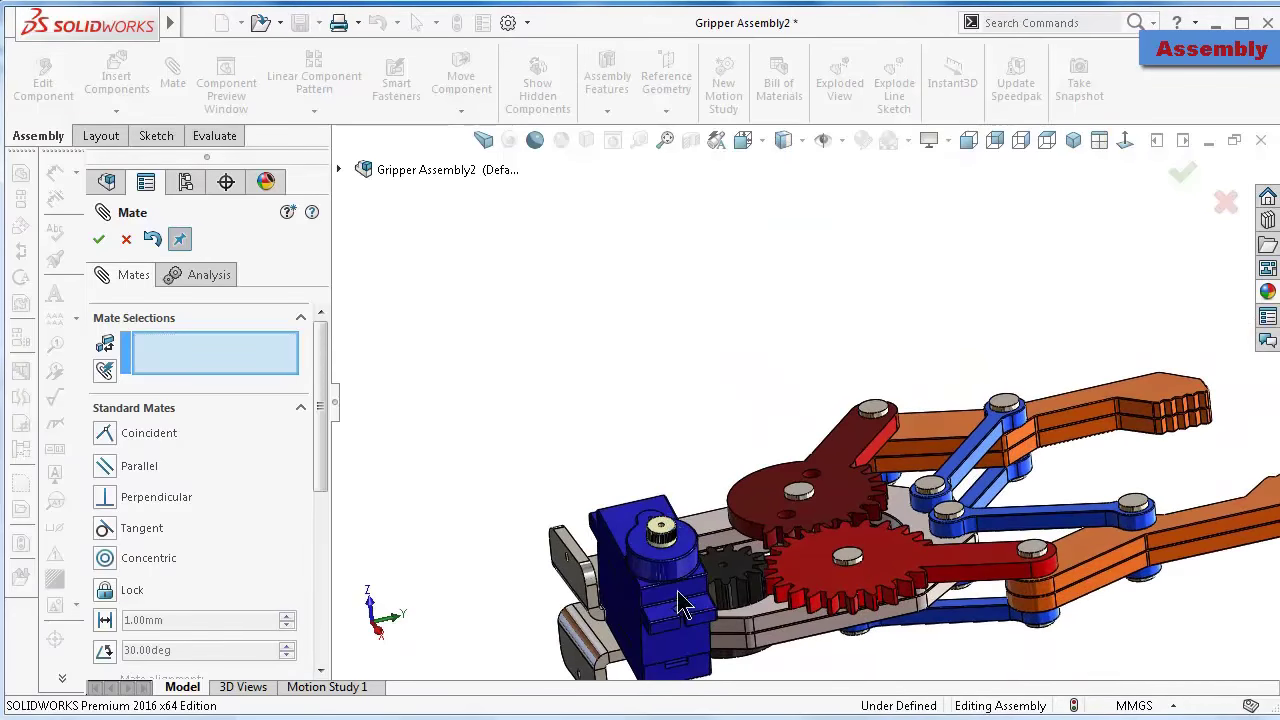
click(680, 650)
mouse_move(718, 644)
middle_down()
mouse_move(705, 549)
mouse_move(790, 510)
middle_up()
middle_drag(846, 476, 785, 535)
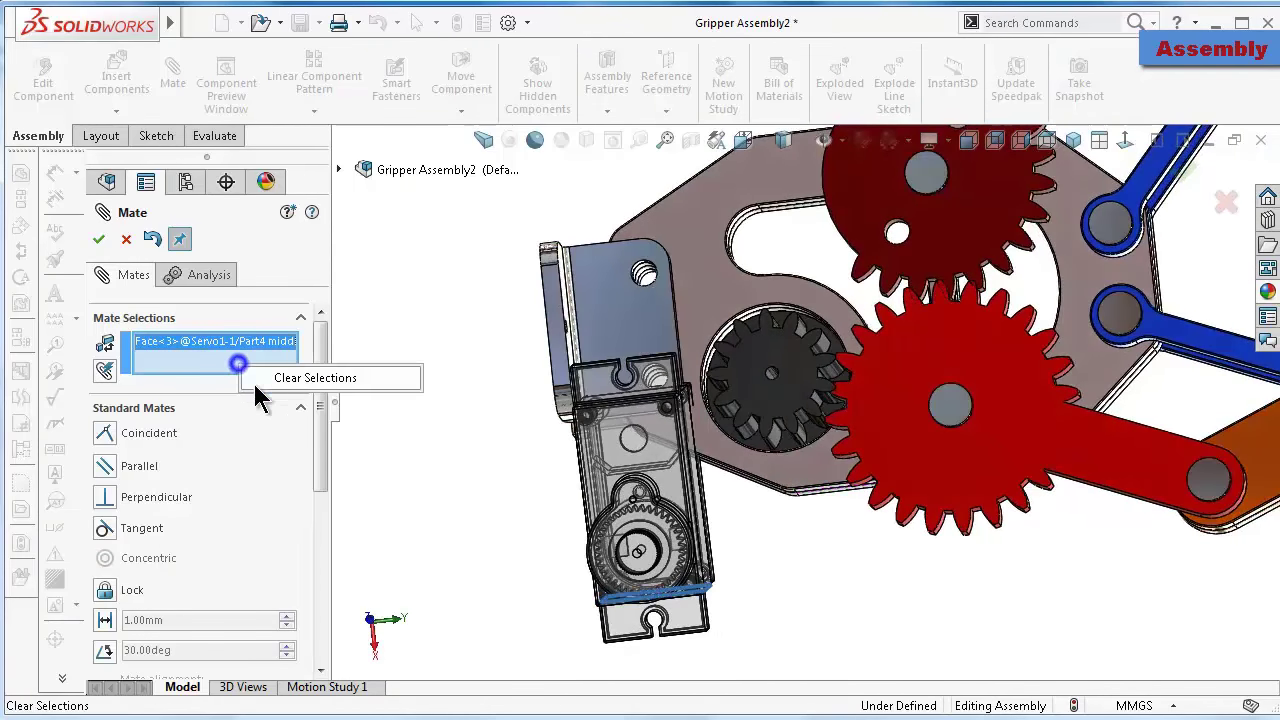
click(262, 380)
Make the servo concentric with the pinion edge, then swing the servo around the pinion axis
middle_drag(286, 408, 595, 567)
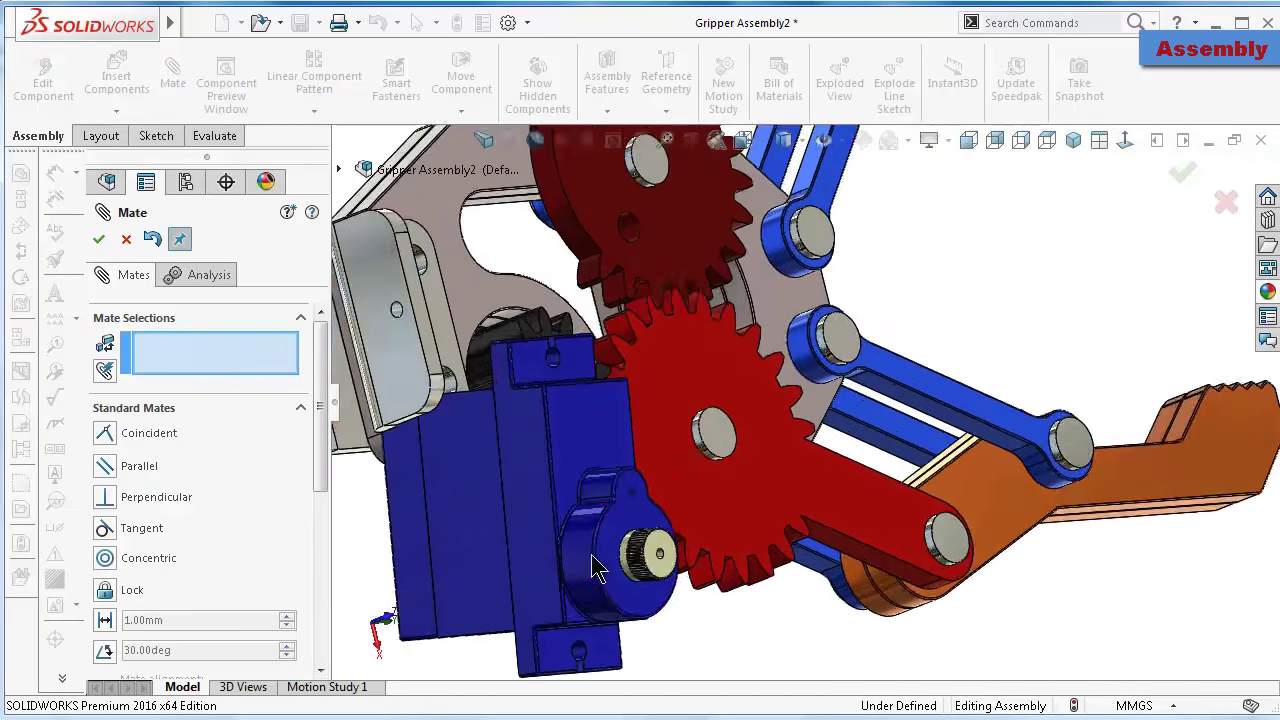
scroll(595, 567, down, 5)
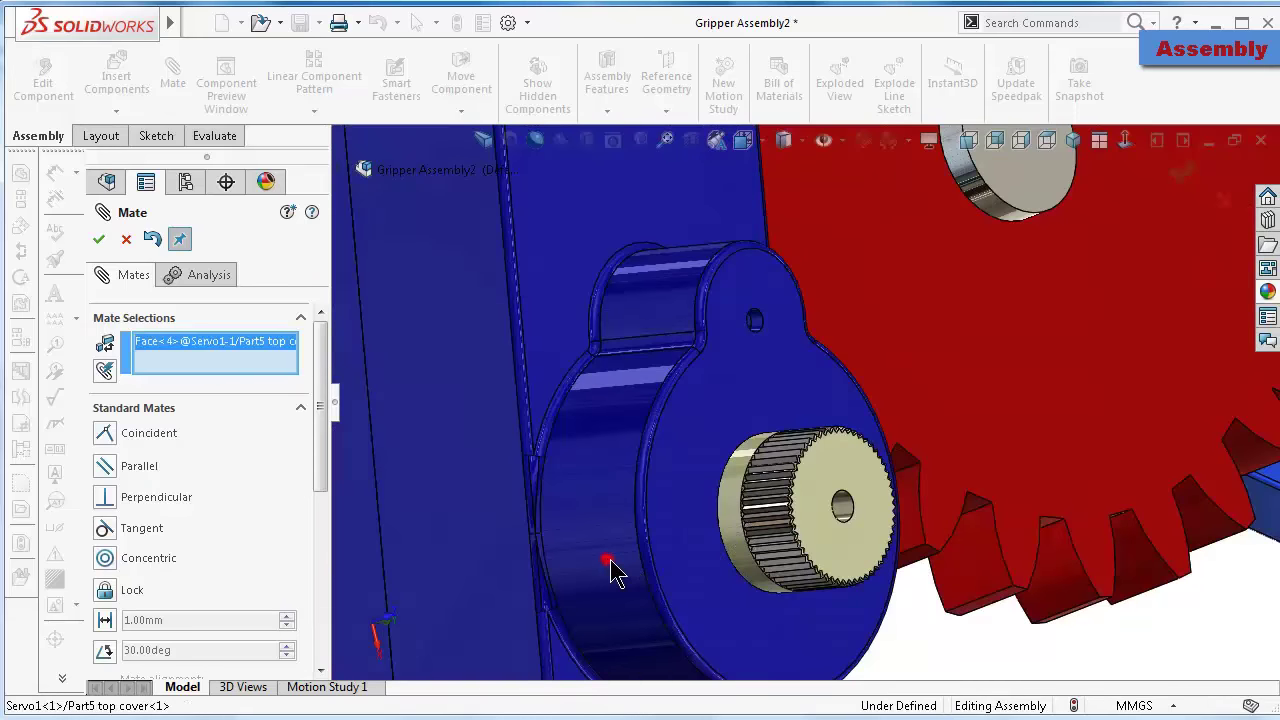
scroll(612, 570, up, 4)
scroll(720, 314, up, 3)
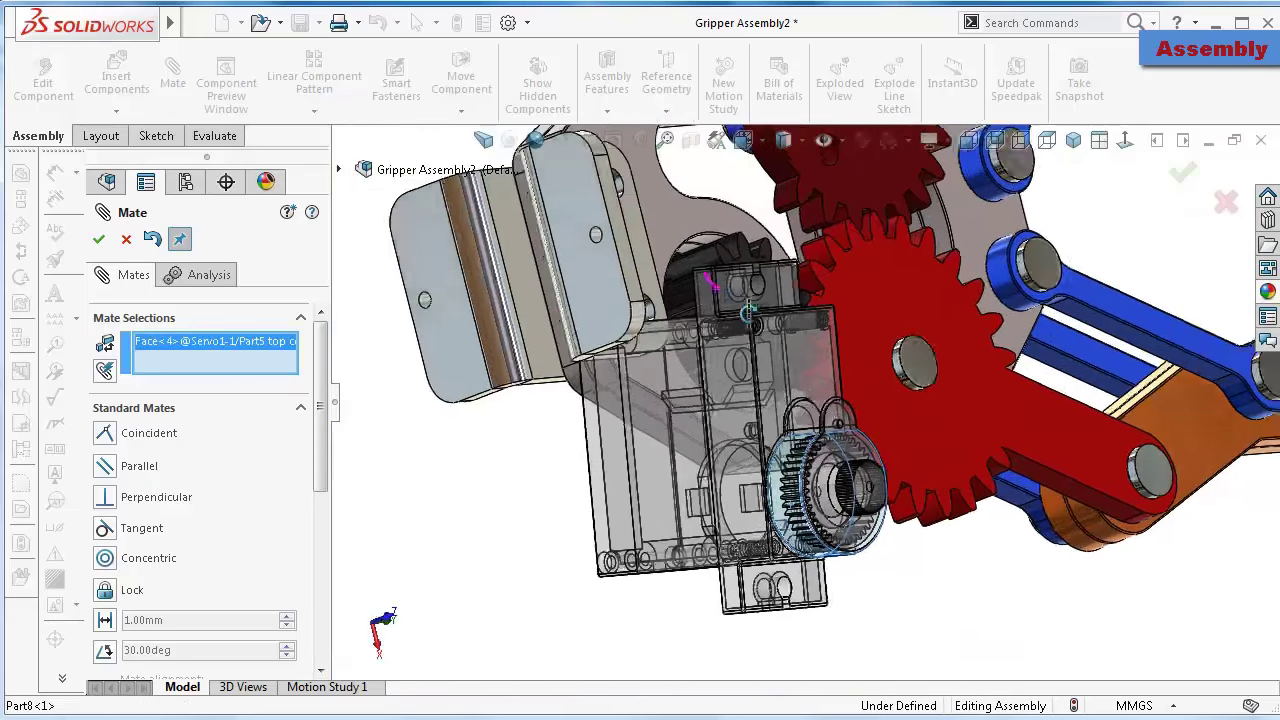
middle_drag(748, 314, 745, 290)
scroll(740, 260, down, 3)
scroll(712, 248, down, 2)
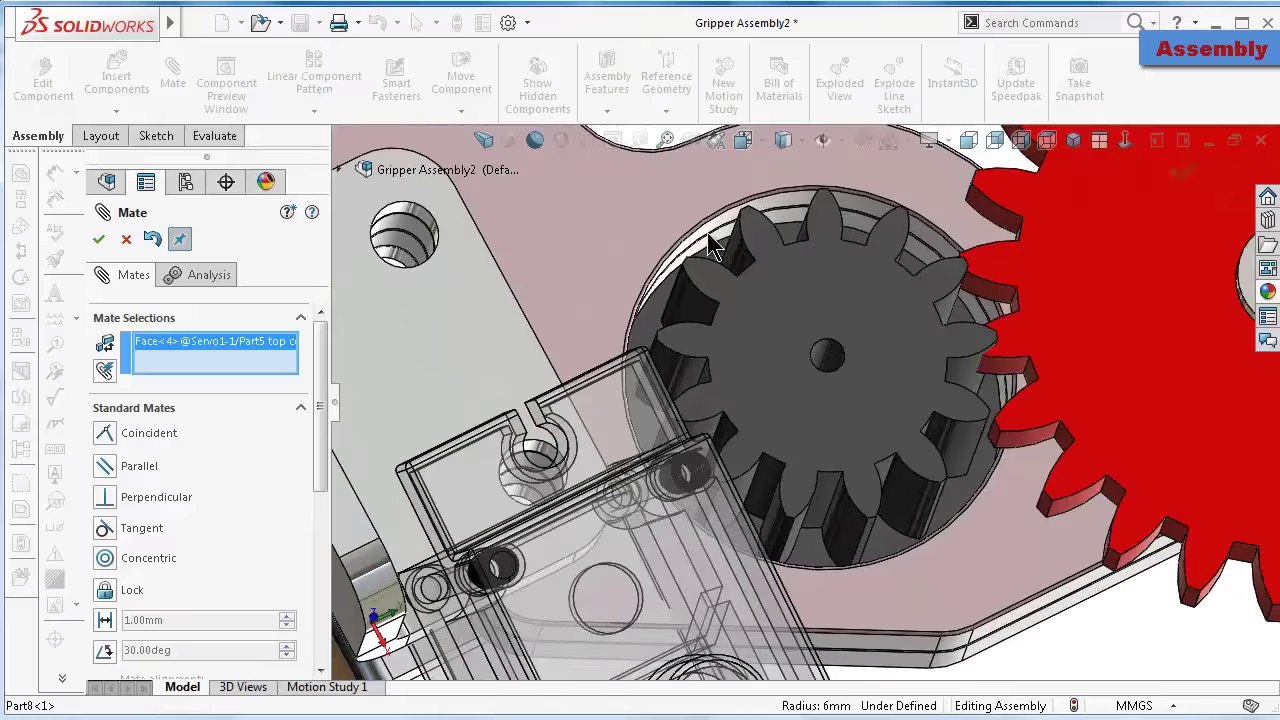
click(710, 248)
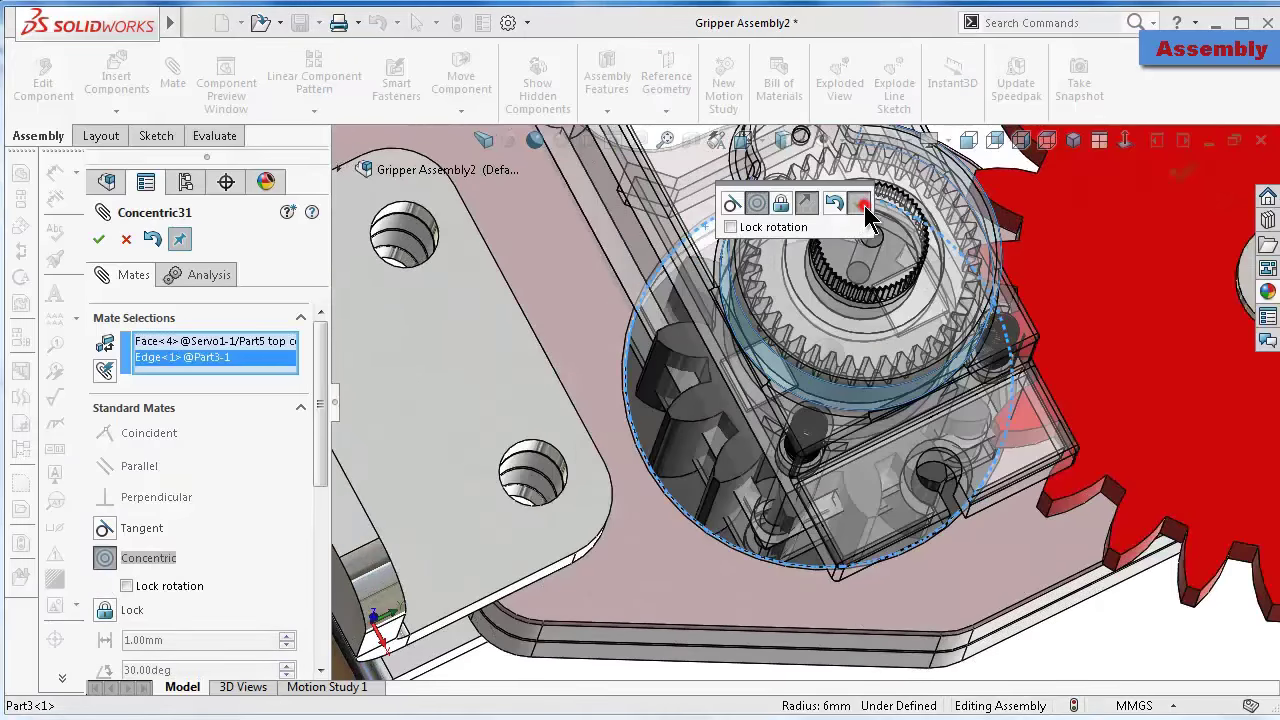
click(863, 205)
scroll(783, 403, up, 3)
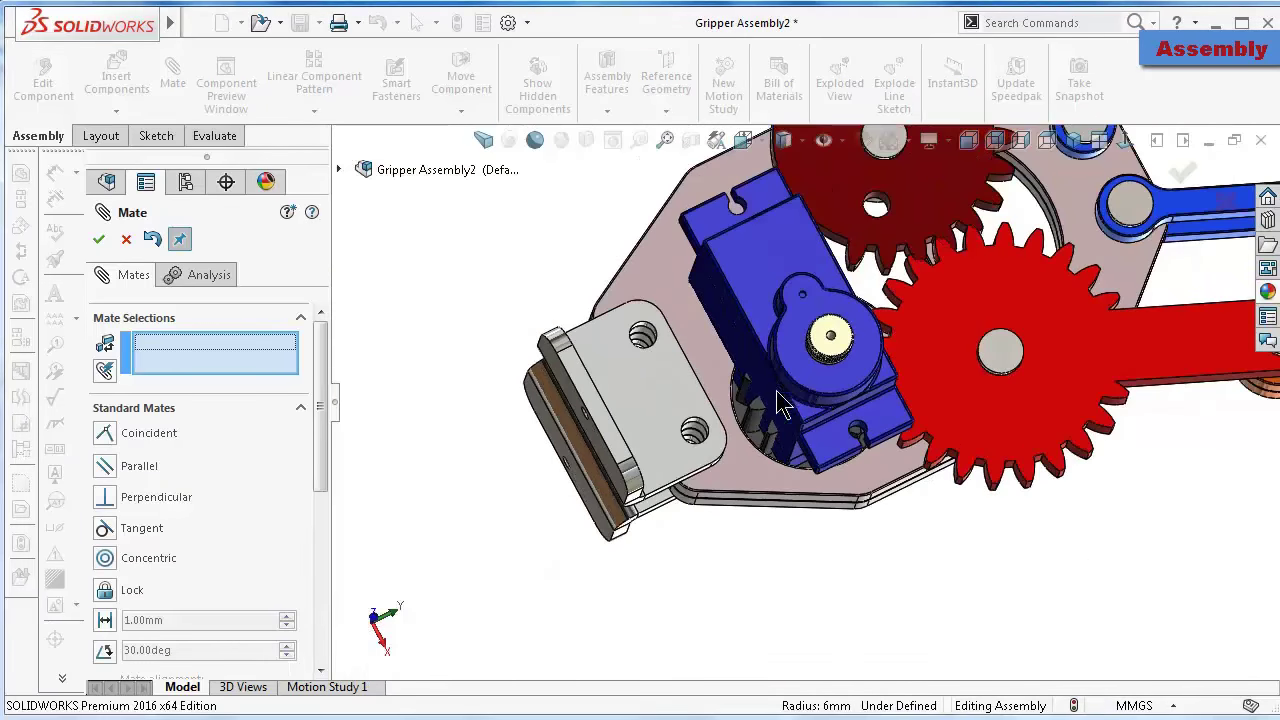
click(126, 238)
drag(770, 300, 697, 470)
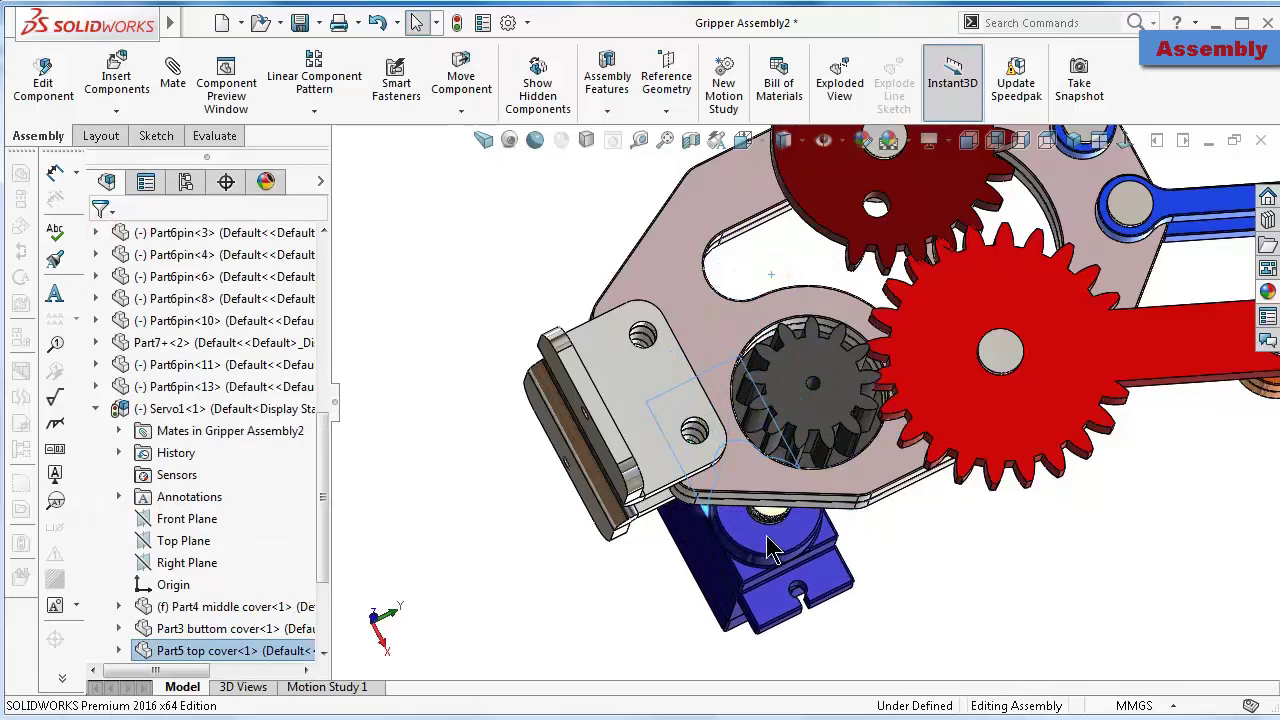
Select the servo gear's top face and start a mate from it
mouse_move(770, 548)
middle_down()
mouse_move(743, 371)
mouse_move(766, 349)
mouse_move(777, 389)
mouse_move(787, 342)
middle_up()
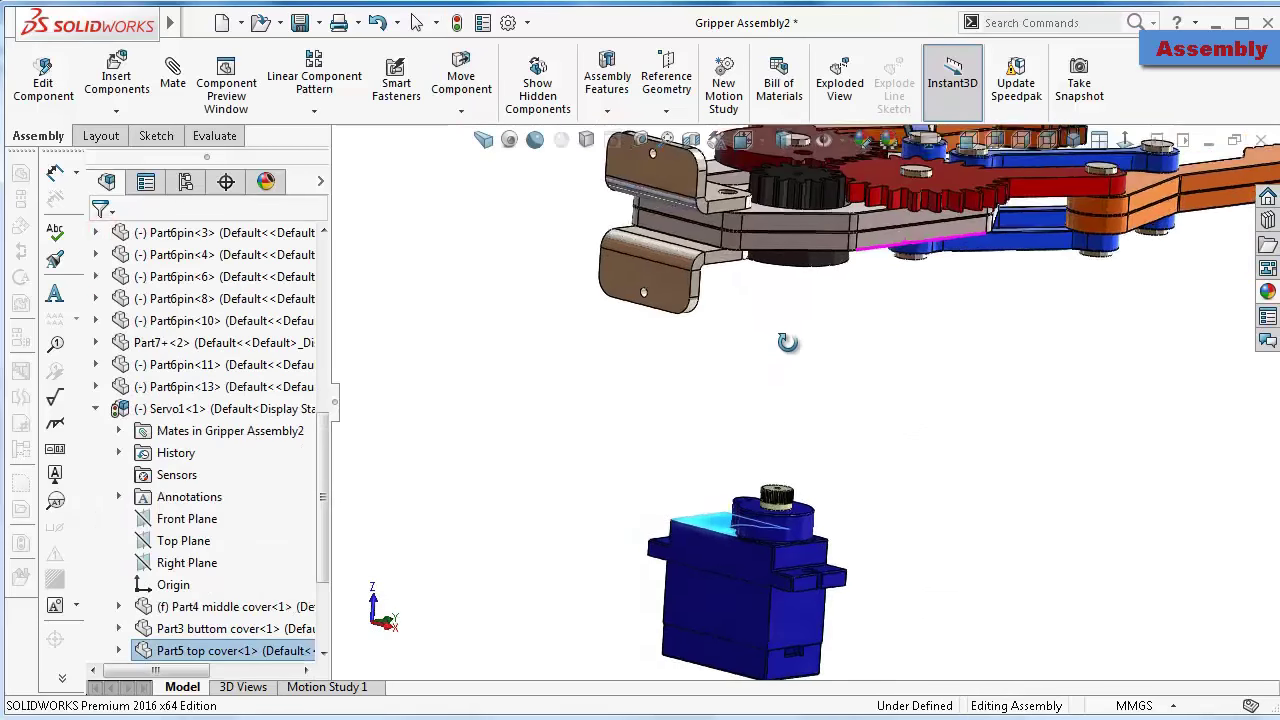
scroll(786, 480, down, 3)
scroll(786, 580, down, 2)
scroll(746, 621, down, 2)
scroll(743, 630, down, 3)
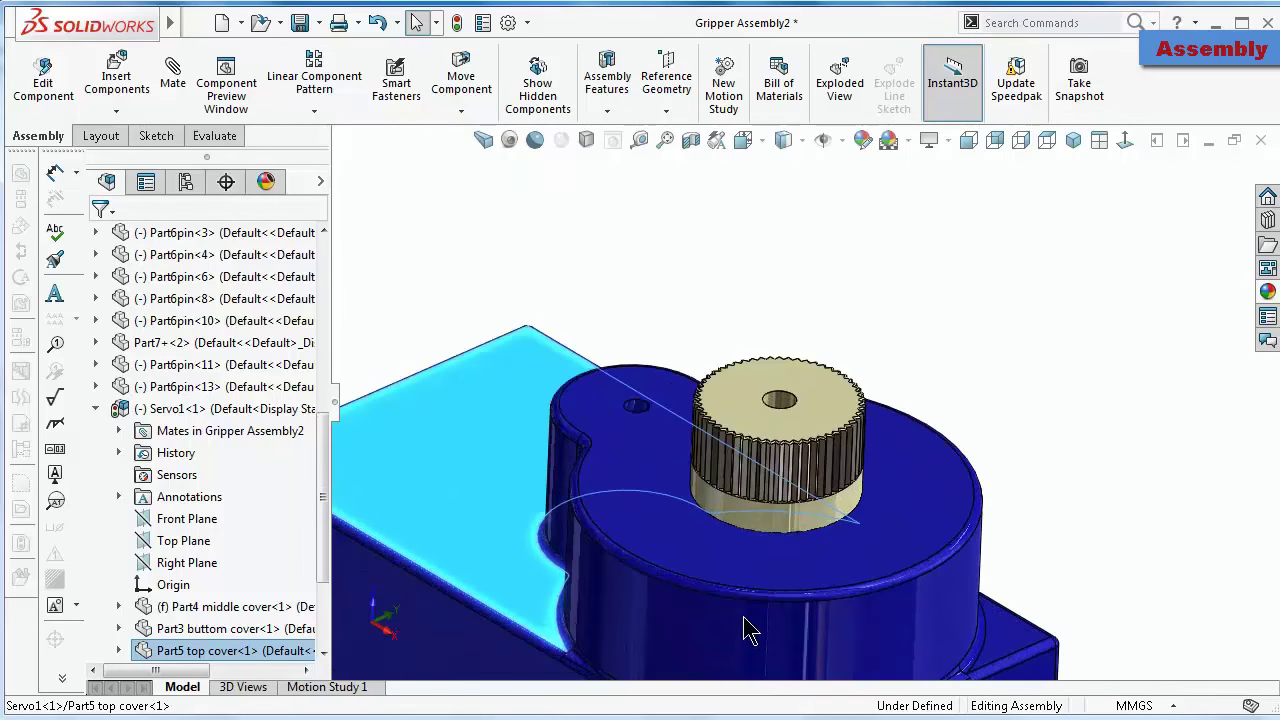
scroll(748, 628, down, 3)
scroll(834, 440, down, 3)
scroll(800, 340, down, 1)
click(836, 322)
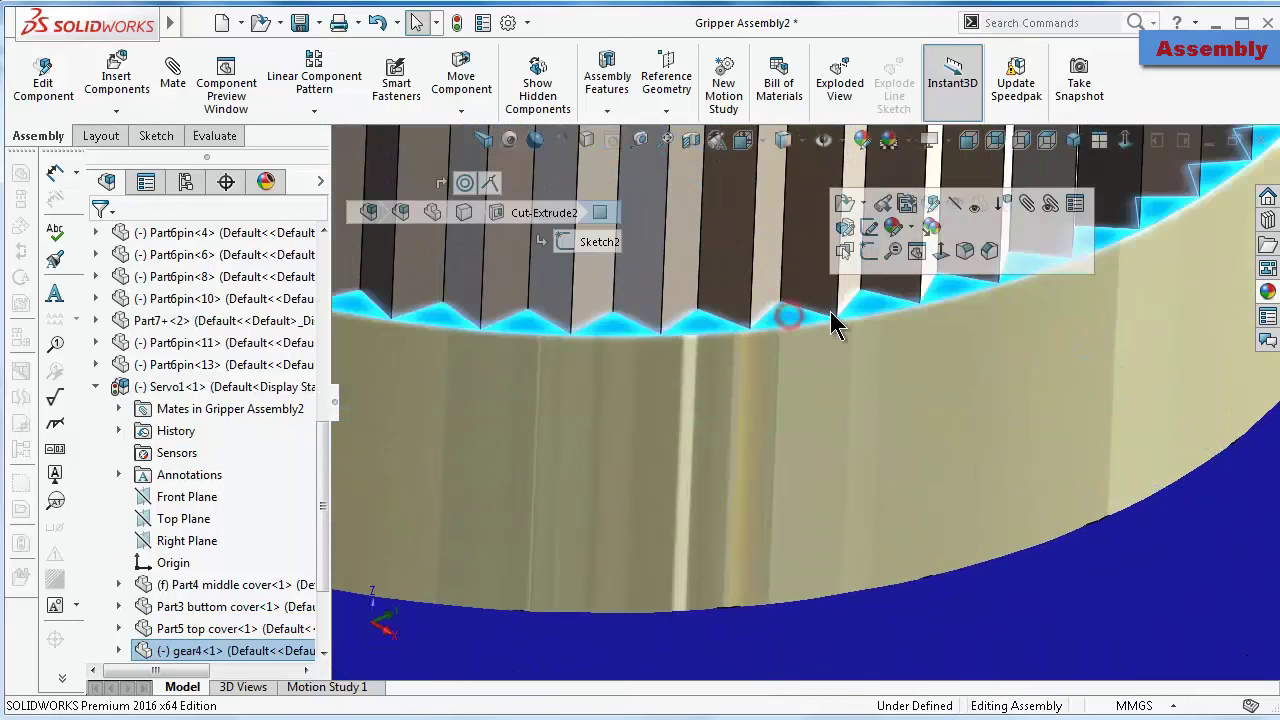
scroll(866, 334, up, 3)
scroll(866, 334, up, 2)
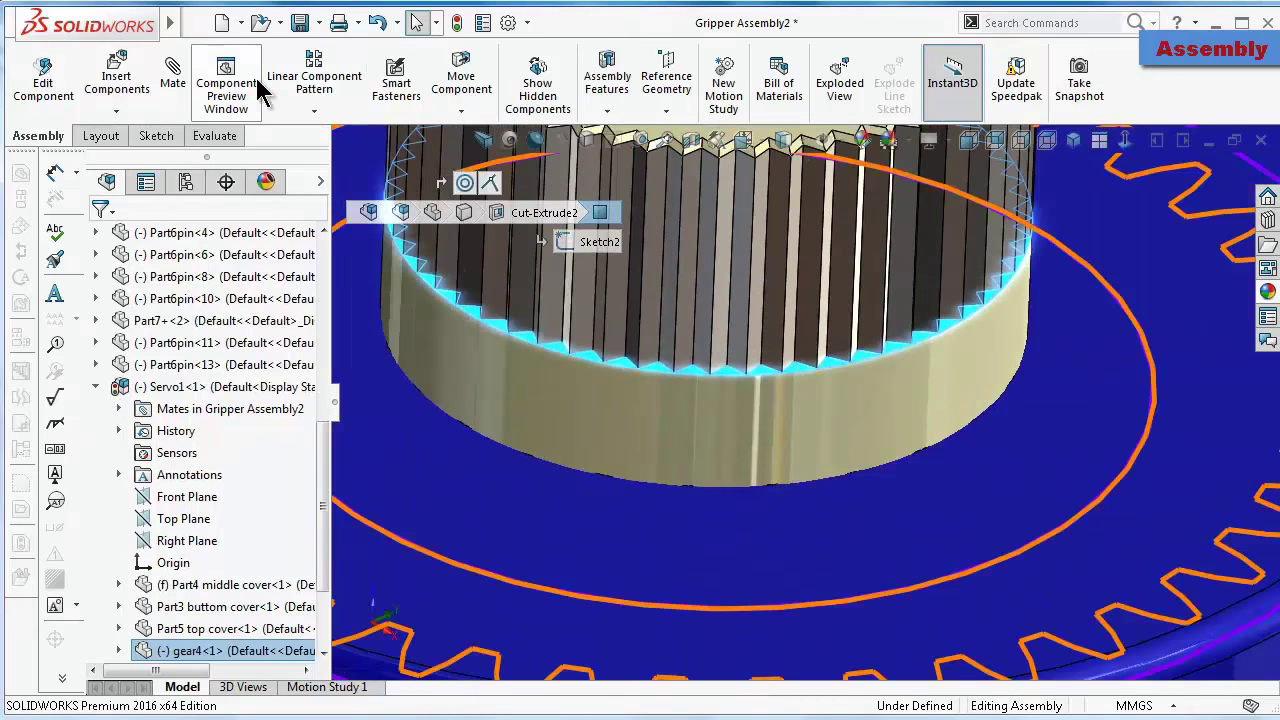
click(170, 85)
Mate the gear face coincident with the Part8 plate face and close the Mate manager
middle_drag(357, 690, 765, 175)
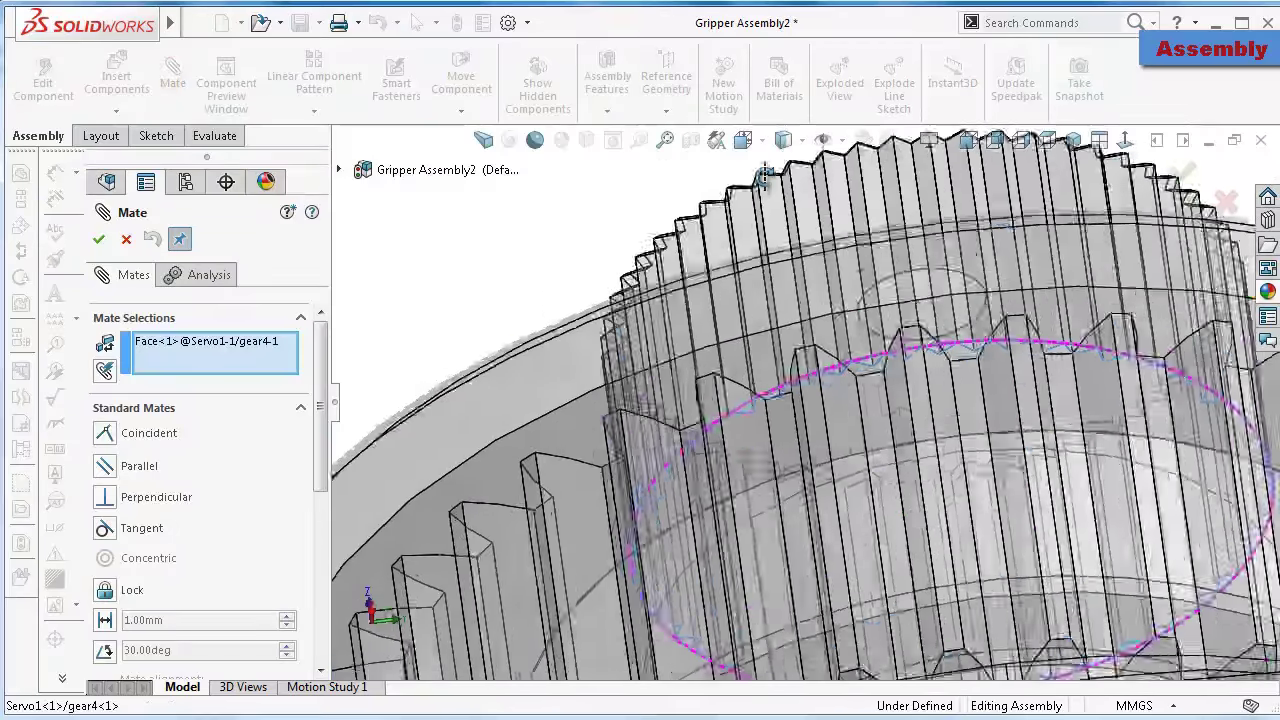
scroll(794, 194, up, 3)
scroll(831, 214, up, 3)
scroll(837, 229, up, 2)
scroll(838, 240, up, 2)
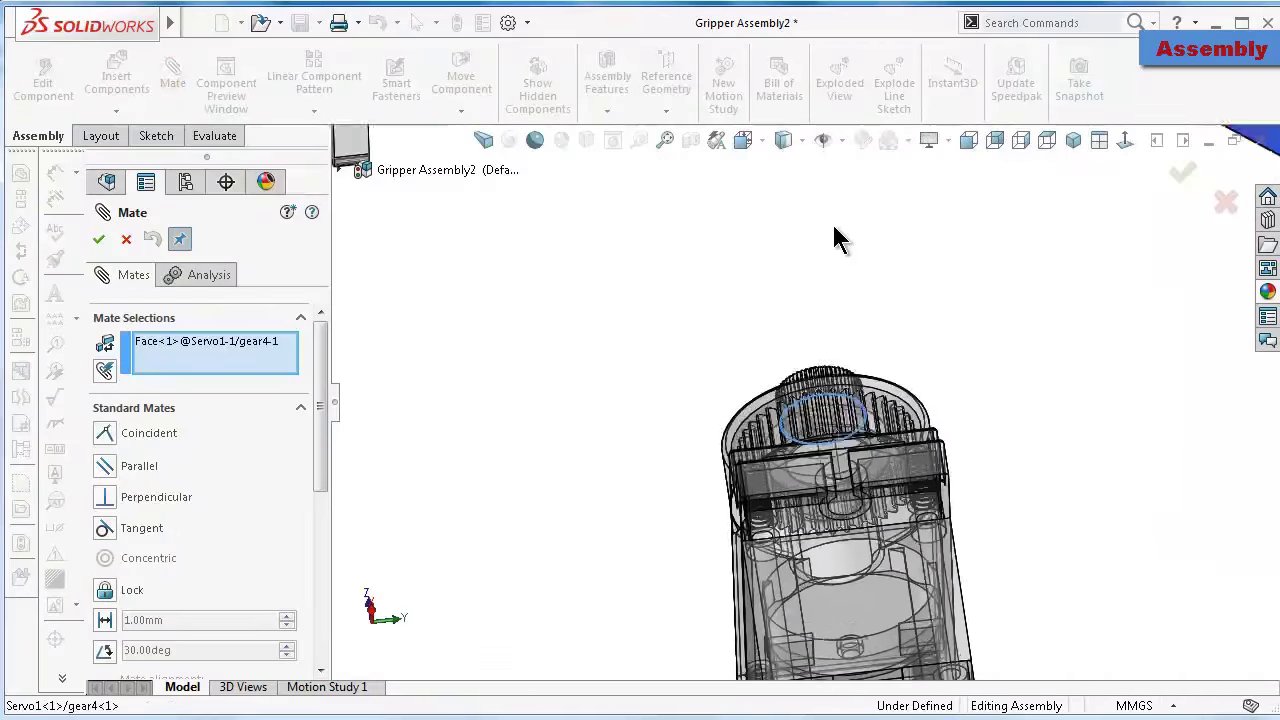
scroll(838, 235, up, 2)
scroll(836, 234, up, 2)
scroll(834, 237, up, 1)
scroll(830, 242, down, 1)
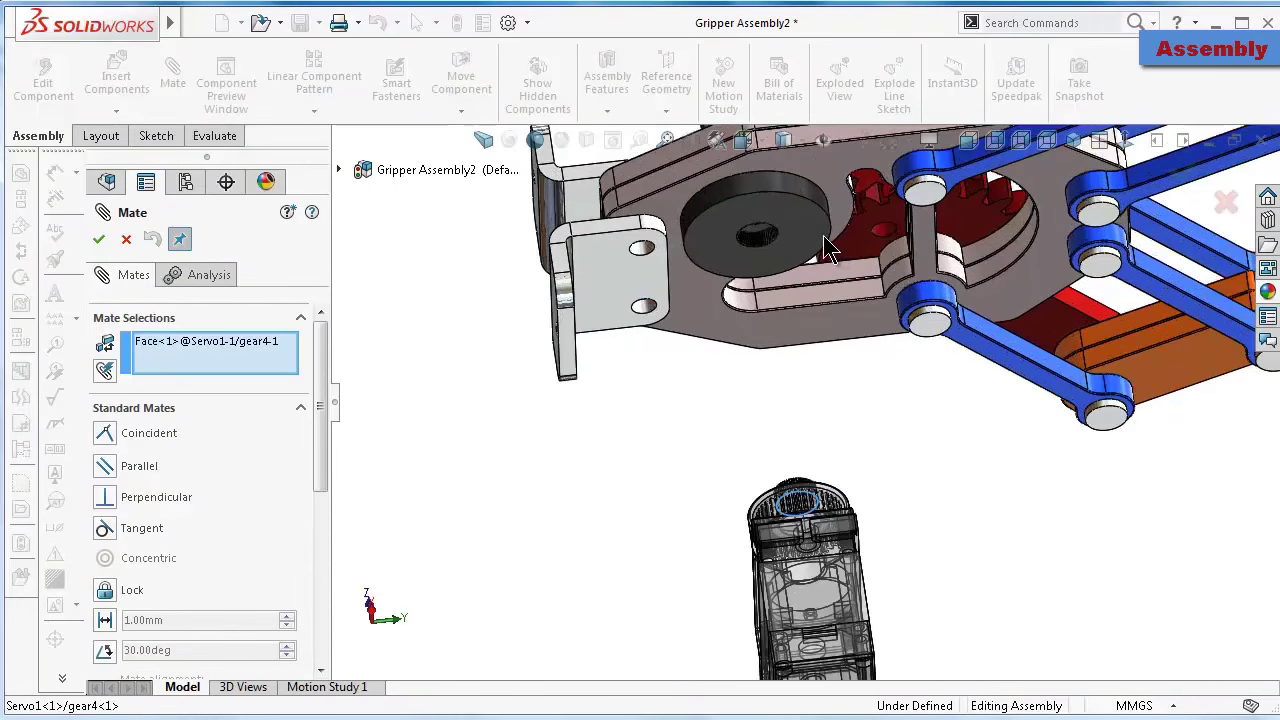
scroll(830, 250, down, 3)
click(802, 250)
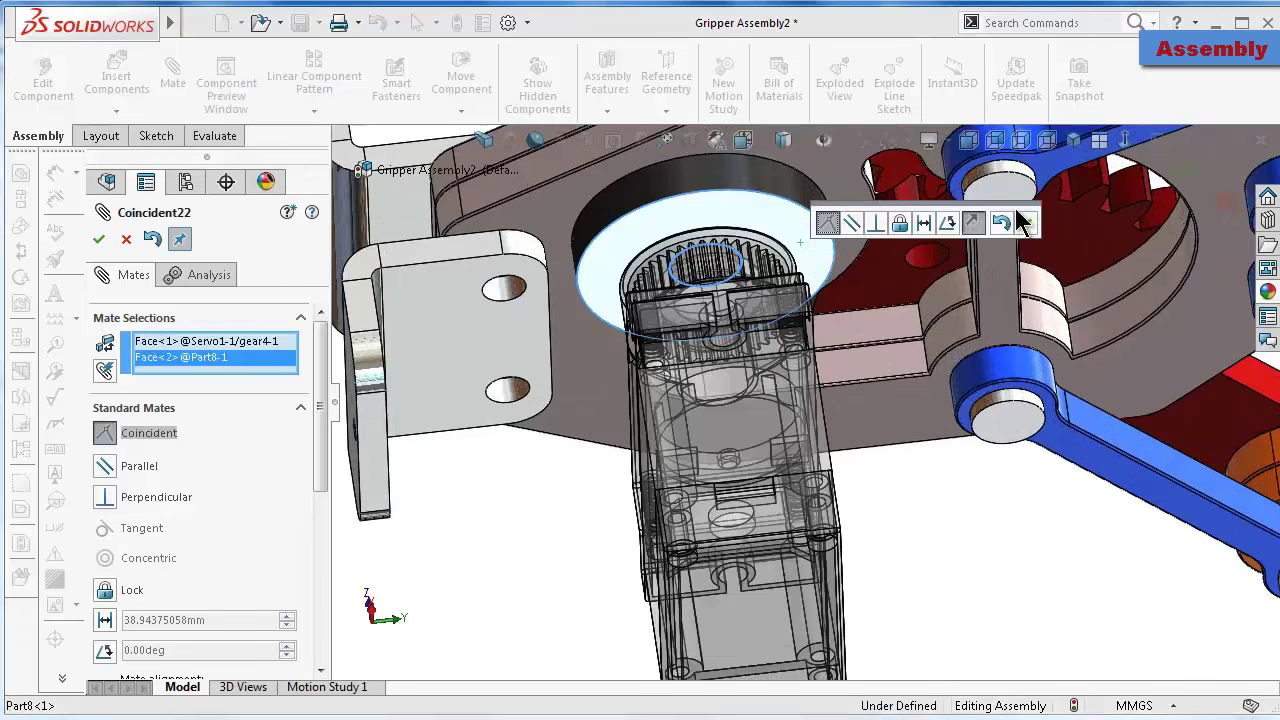
click(1027, 224)
mouse_move(880, 470)
middle_down()
mouse_move(851, 503)
mouse_move(858, 555)
middle_up()
click(1182, 178)
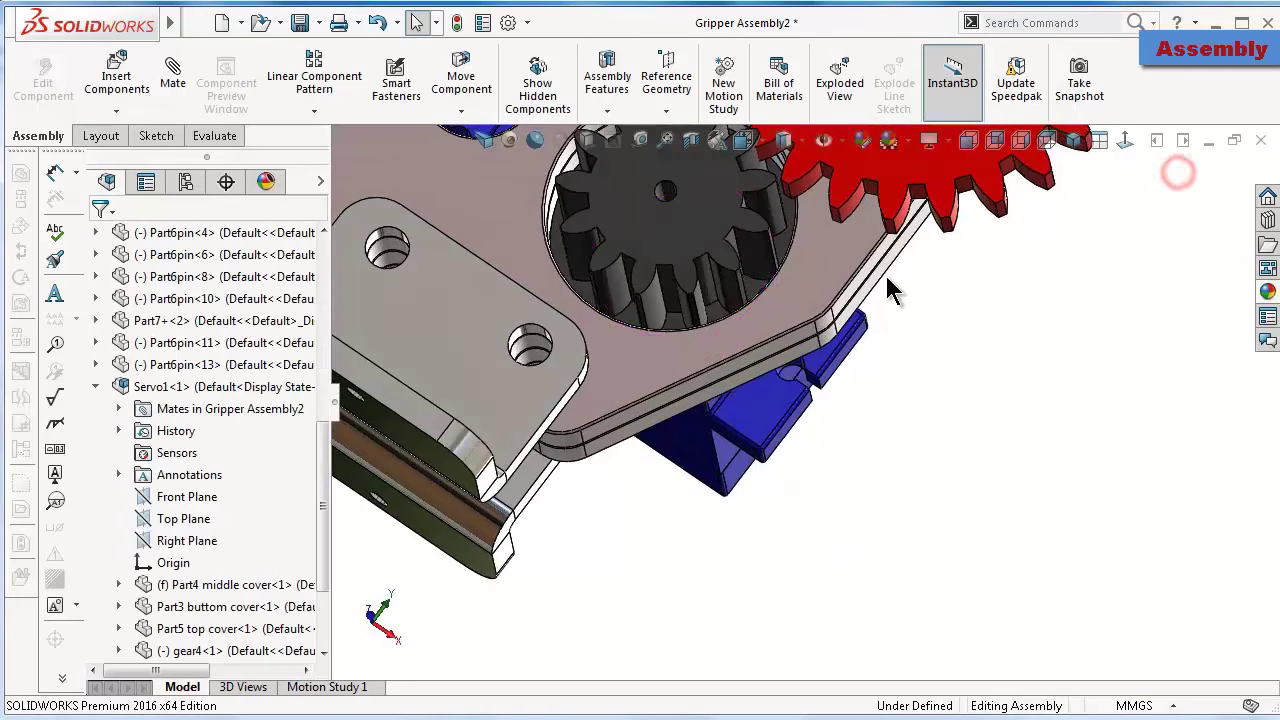
middle_drag(886, 278, 851, 343)
scroll(793, 272, down, 1)
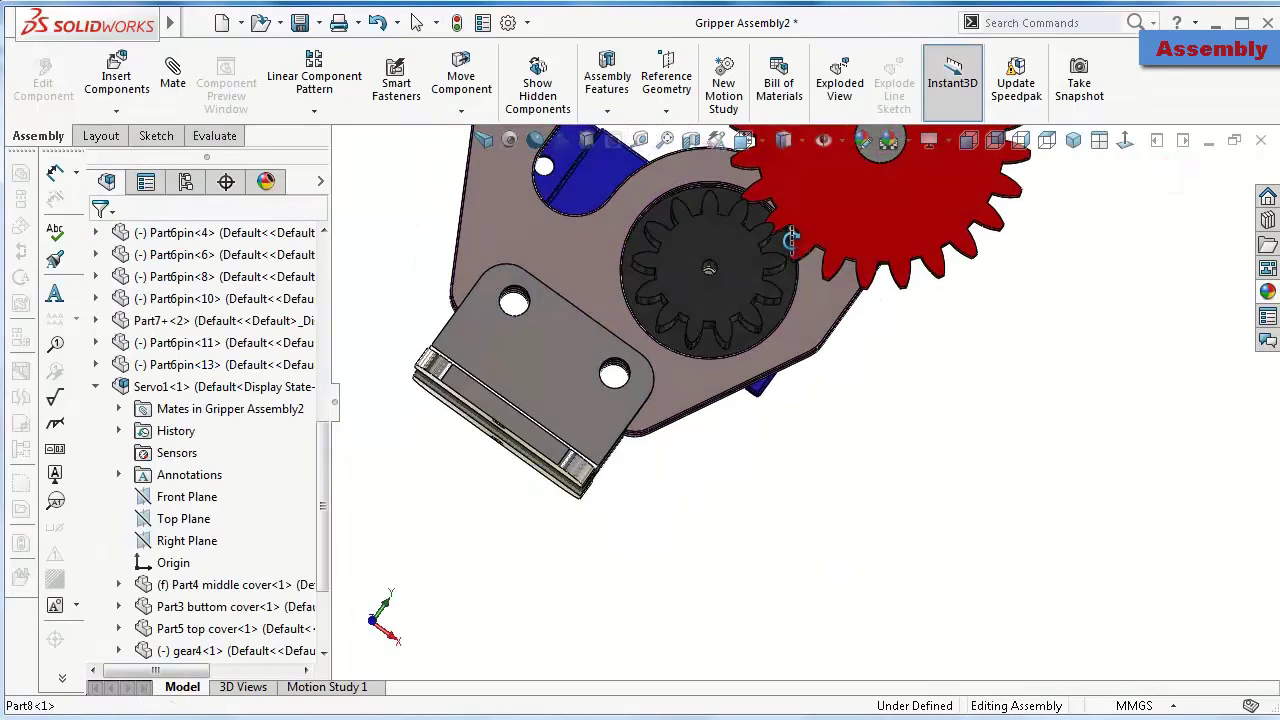
scroll(790, 260, down, 1)
scroll(790, 256, down, 2)
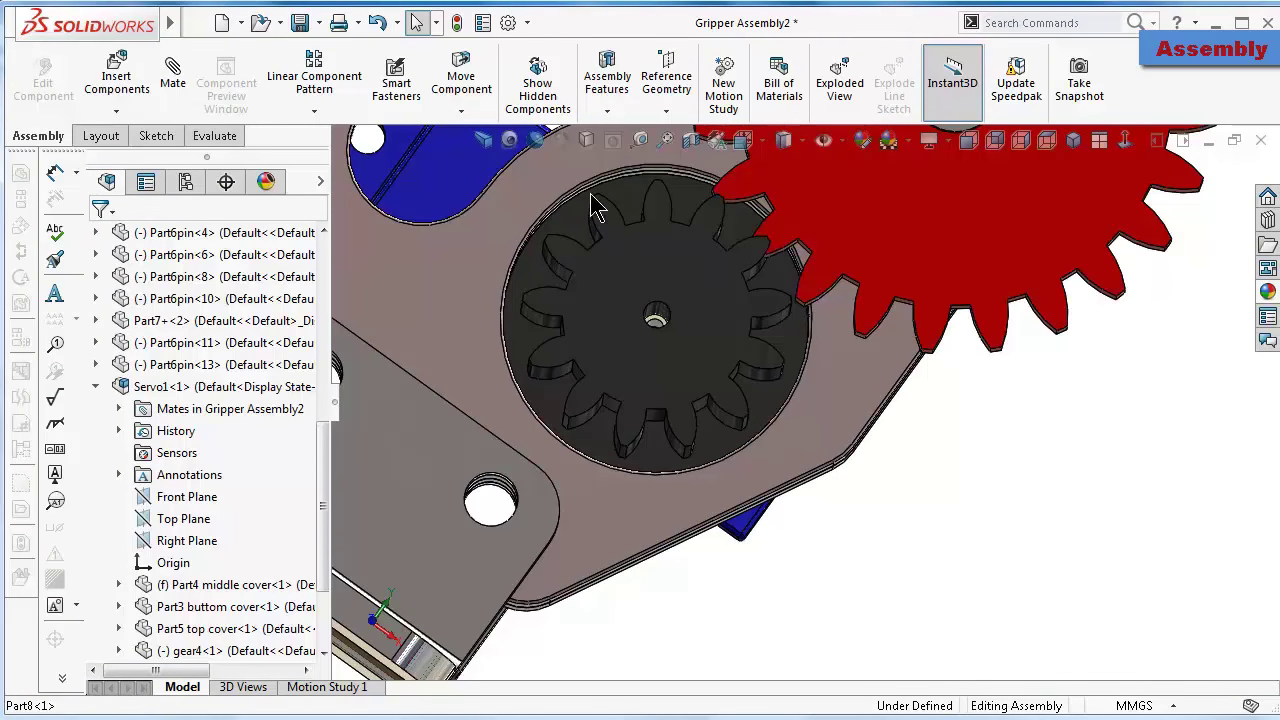
click(692, 140)
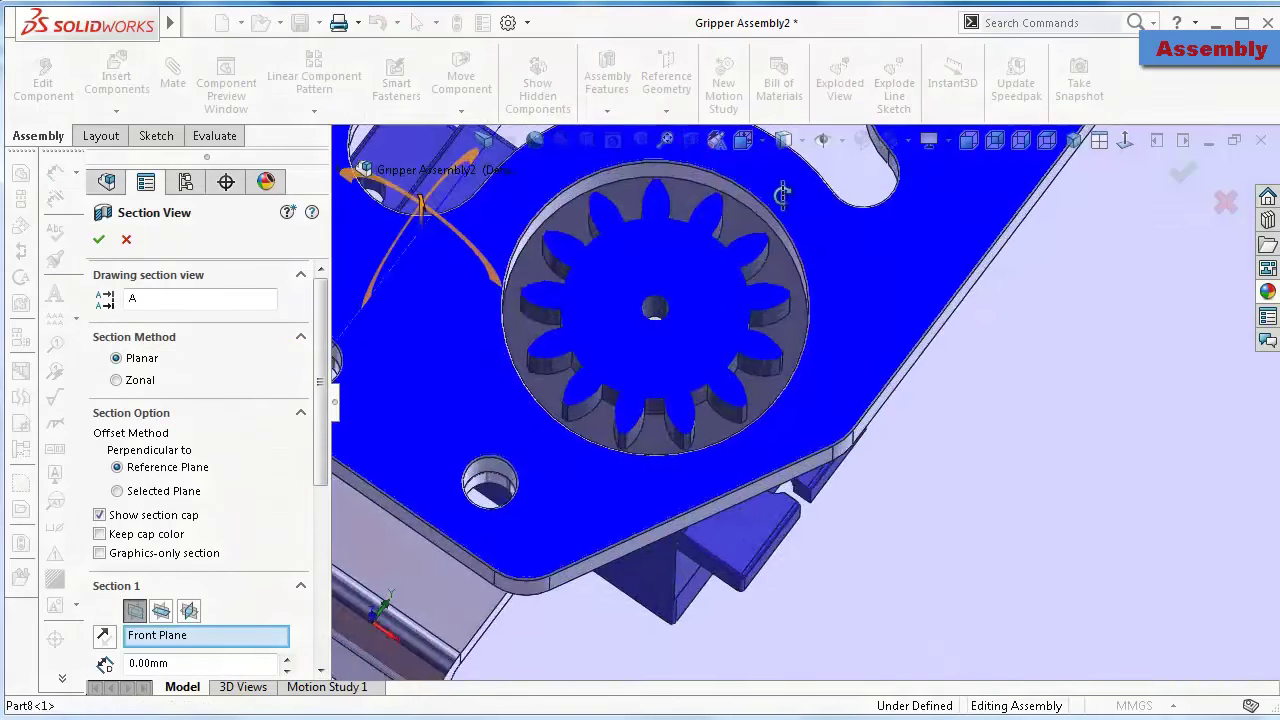
mouse_move(809, 328)
middle_down()
mouse_move(773, 100)
mouse_move(714, 171)
mouse_move(600, 223)
mouse_move(517, 194)
middle_up()
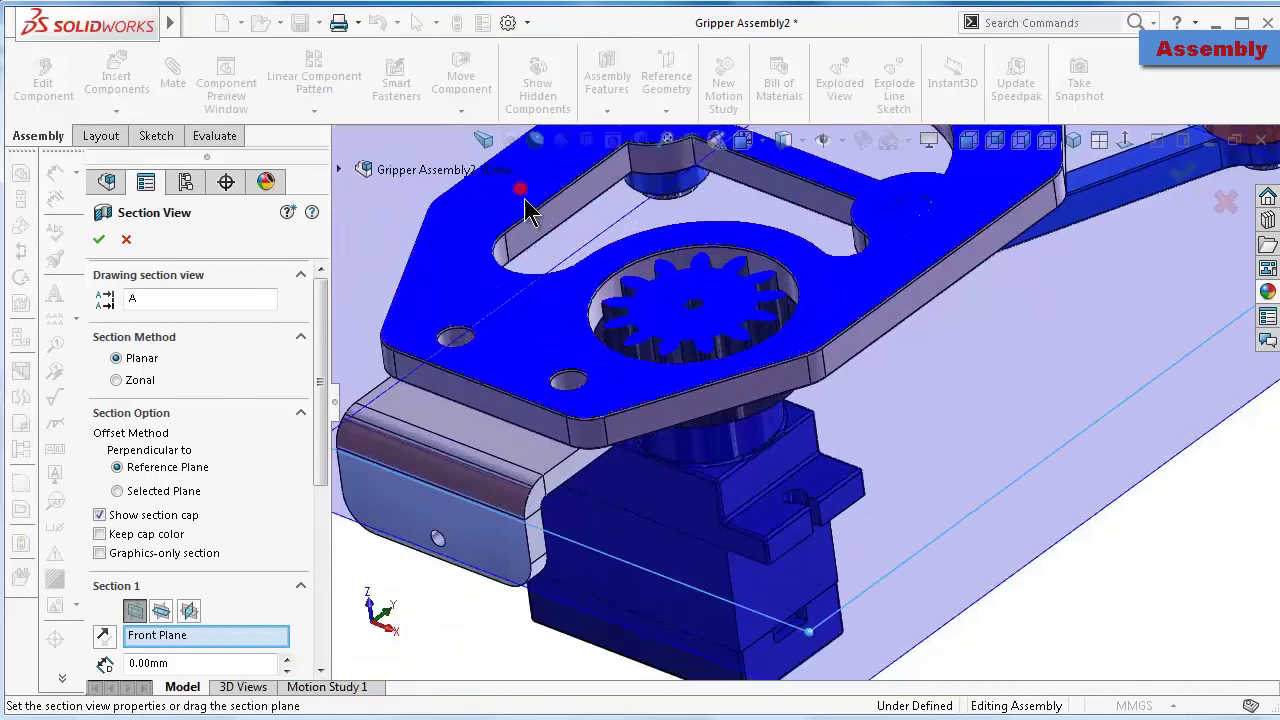
drag(524, 198, 533, 252)
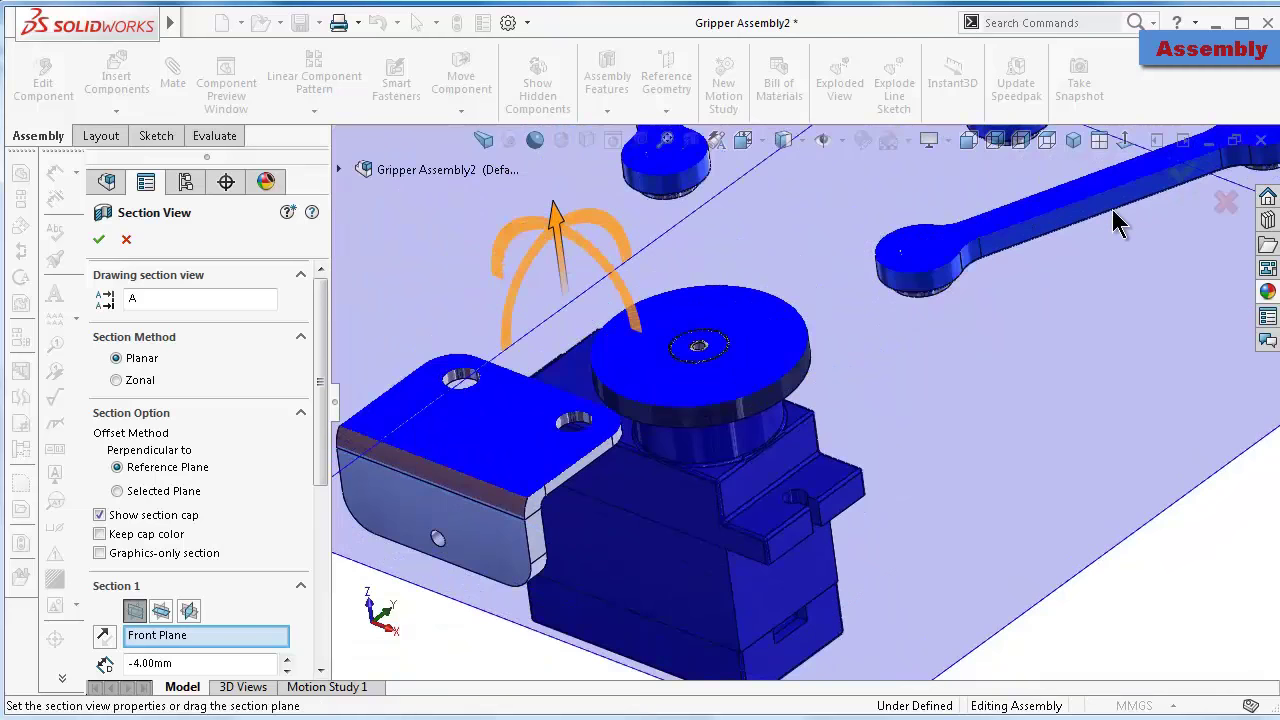
click(1180, 180)
middle_drag(883, 435, 860, 430)
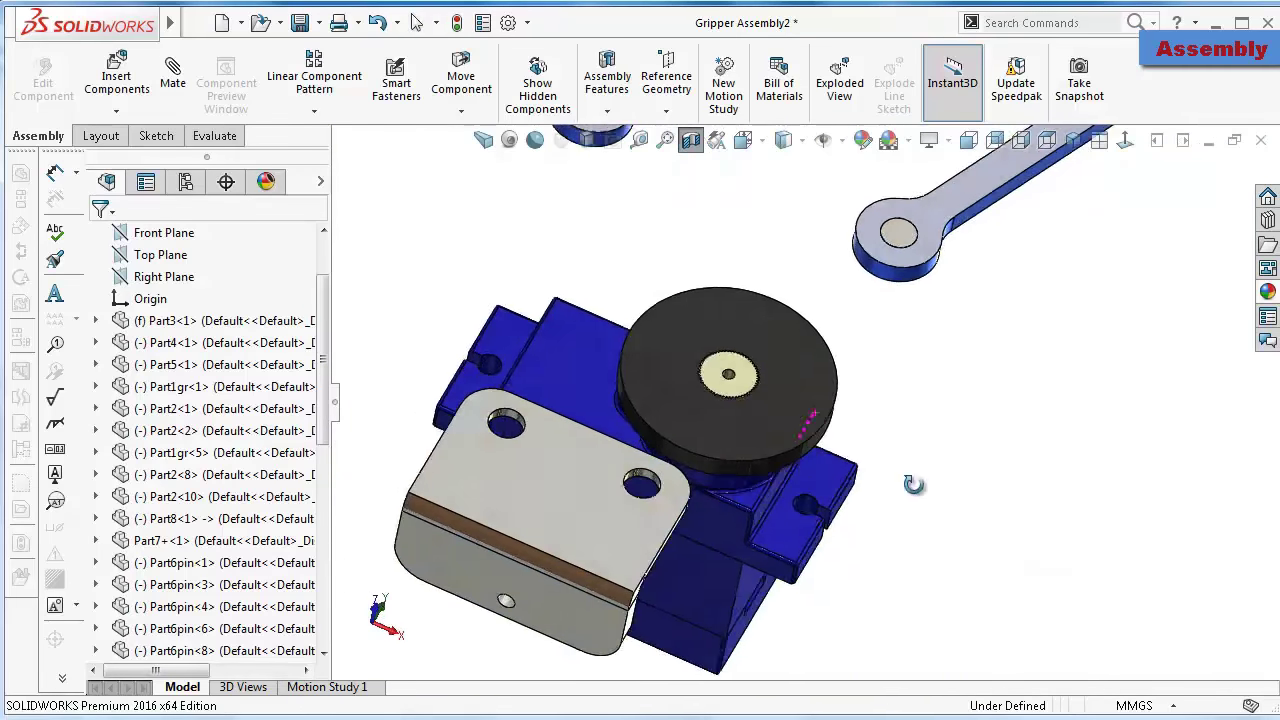
scroll(701, 346, down, 3)
scroll(780, 423, down, 3)
scroll(846, 438, down, 3)
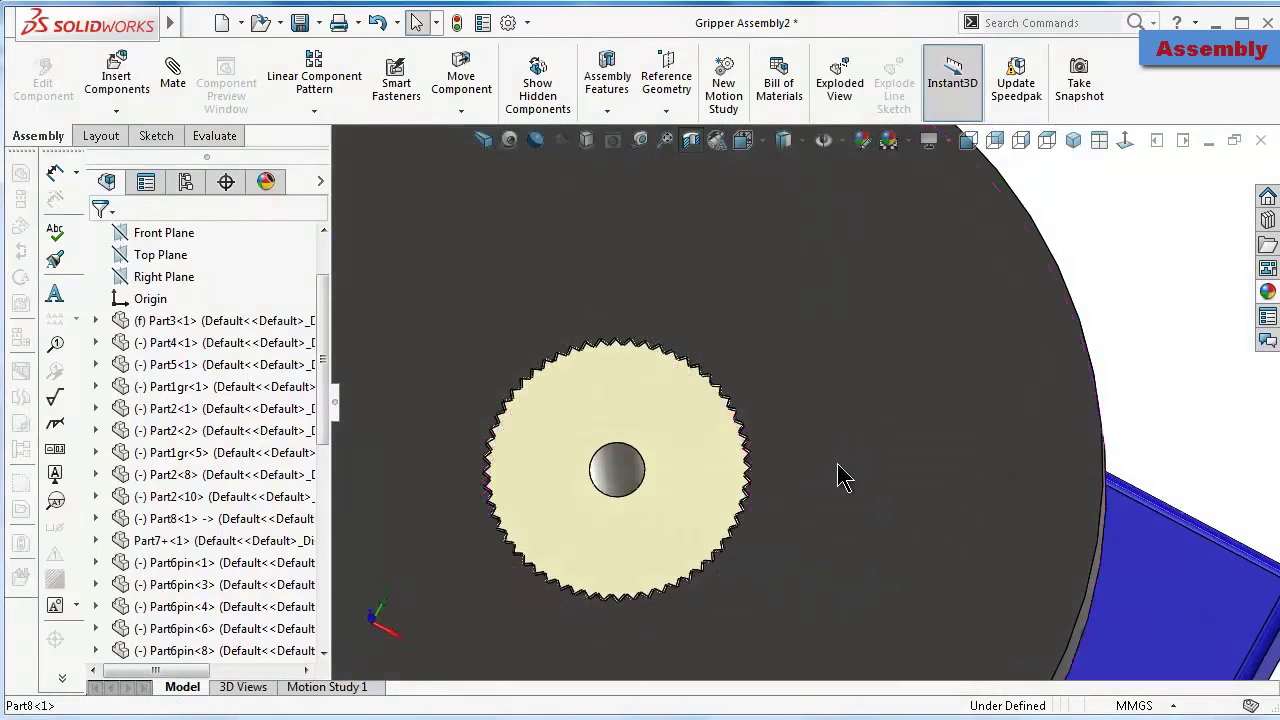
scroll(680, 437, down, 5)
scroll(683, 460, down, 3)
scroll(770, 495, up, 1)
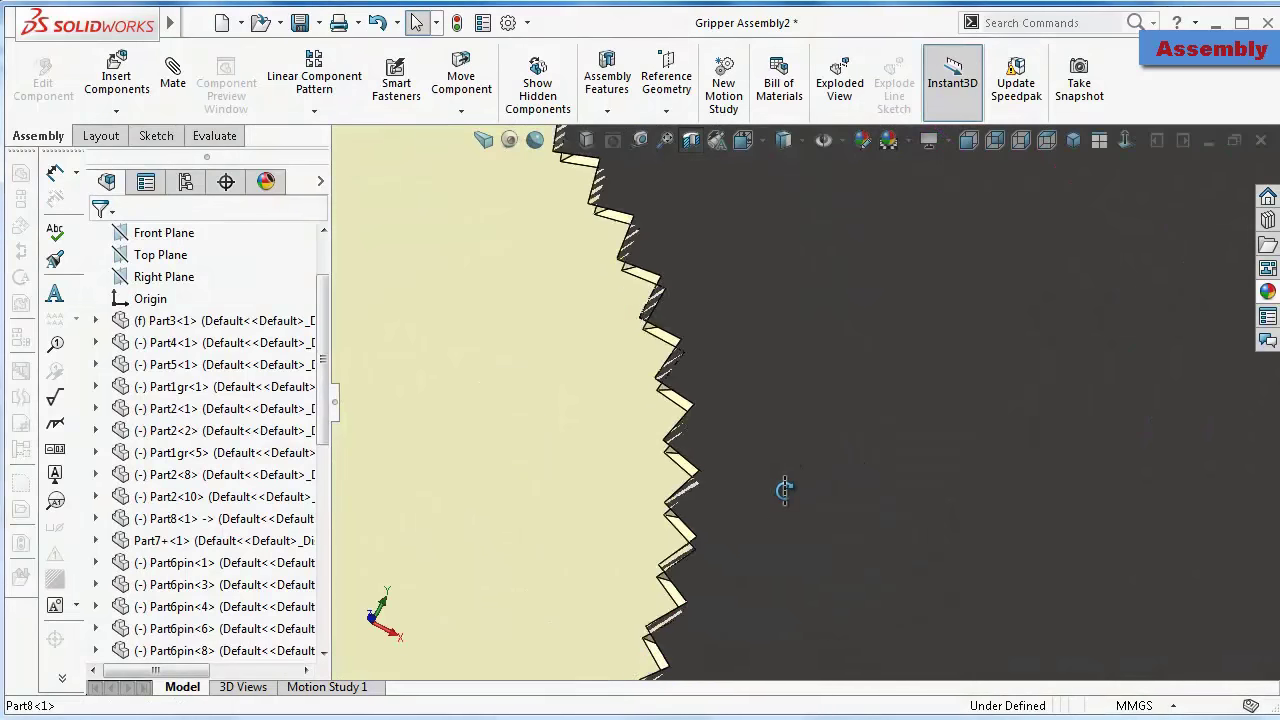
scroll(777, 486, up, 2)
click(693, 507)
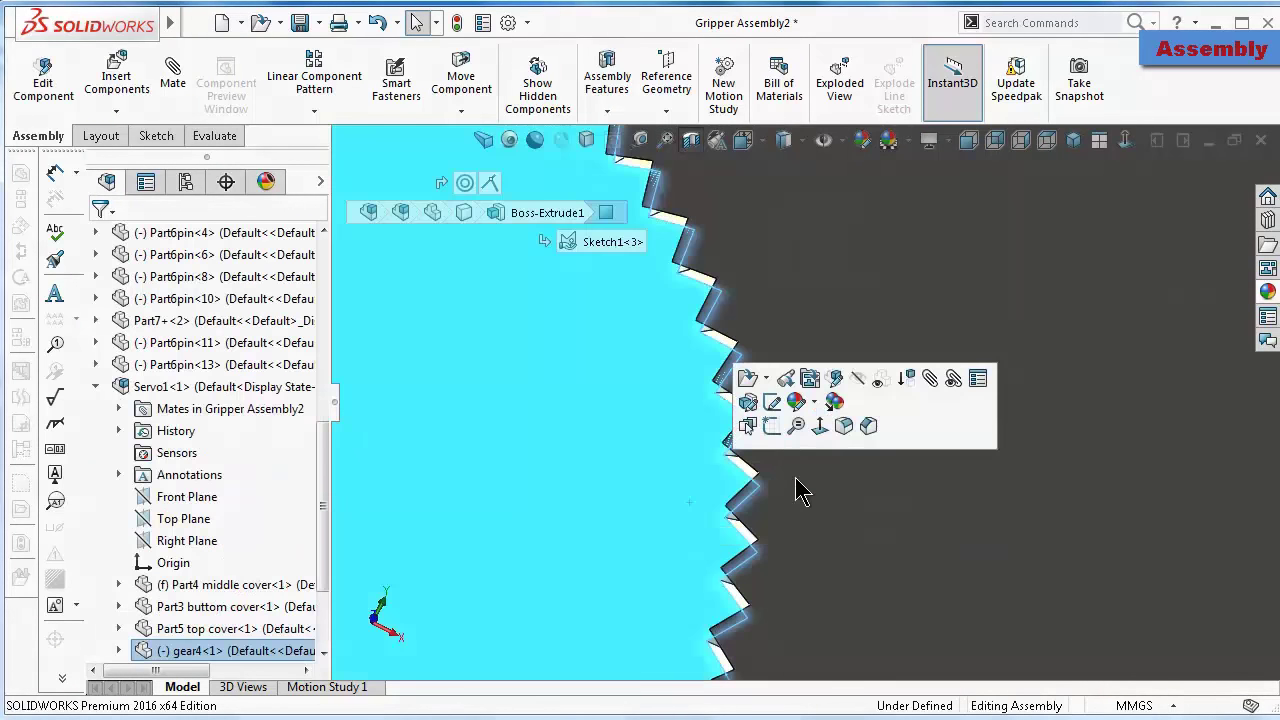
click(814, 517)
key(ctrl+8)
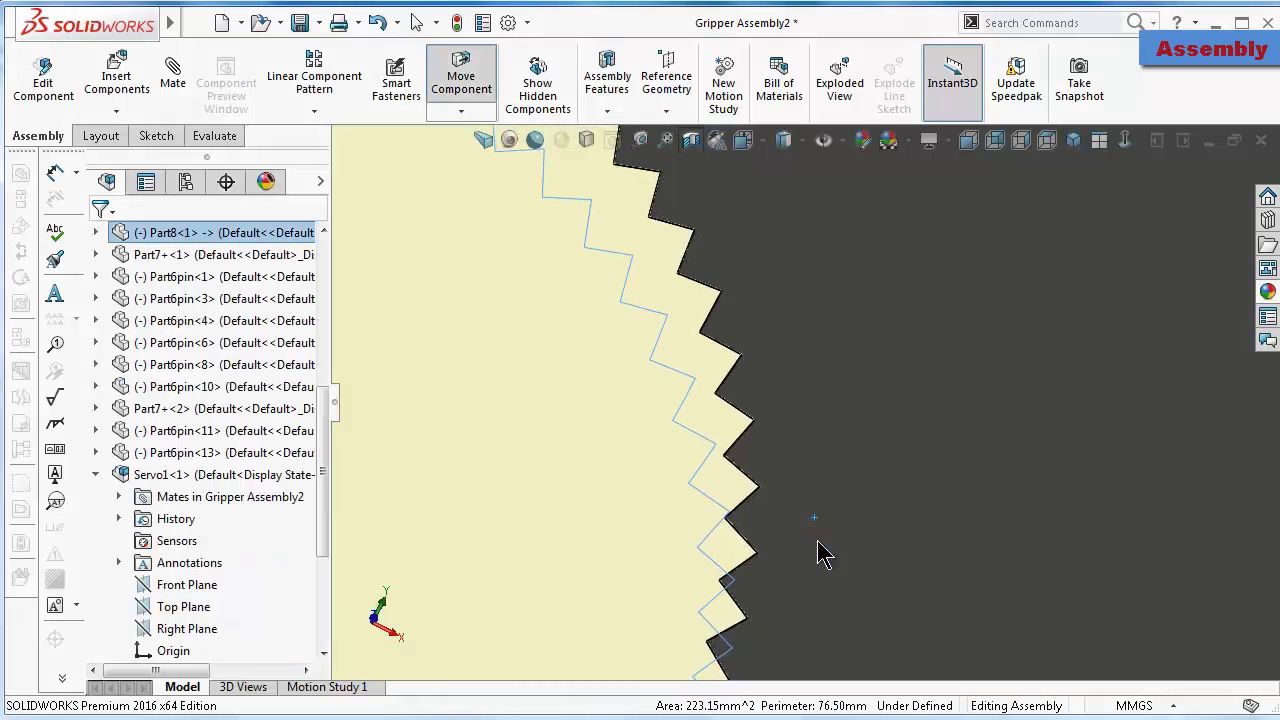
scroll(888, 457, up, 3)
scroll(888, 457, up, 1)
scroll(888, 457, up, 2)
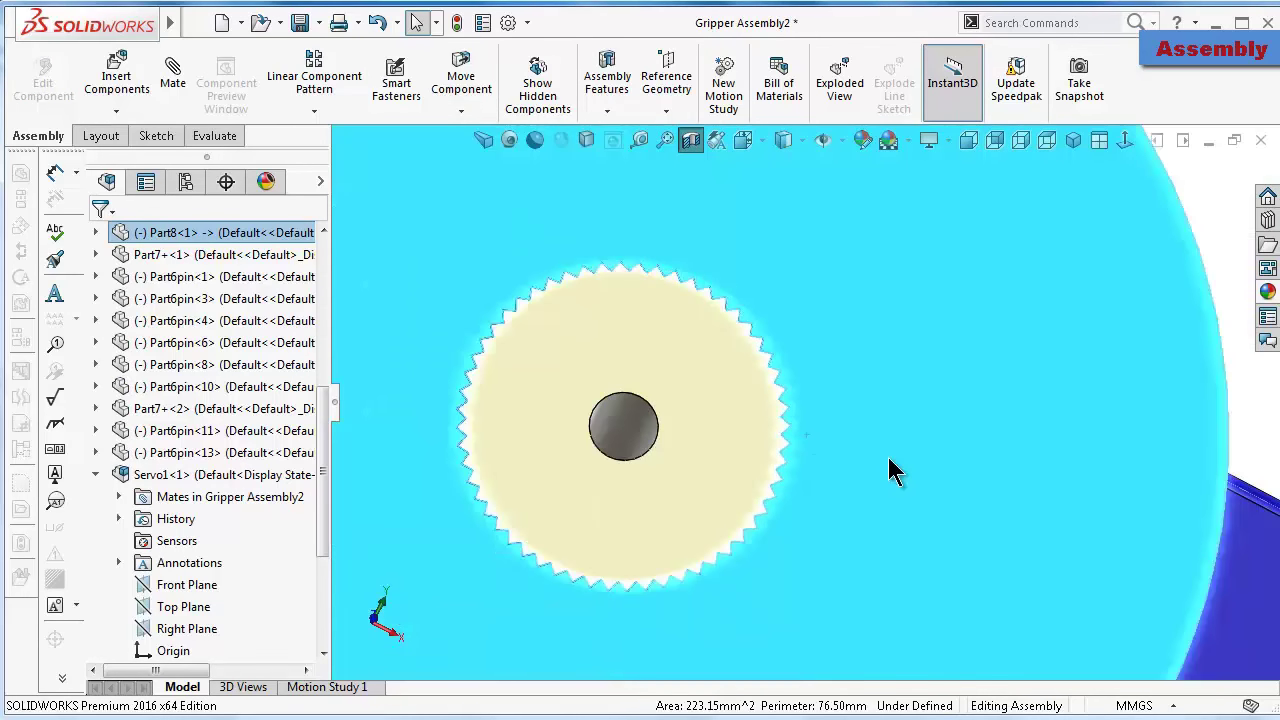
scroll(888, 457, up, 1)
click(1207, 318)
scroll(900, 400, down, 3)
Try turning the servo gear to test its remaining freedom
scroll(800, 425, down, 2)
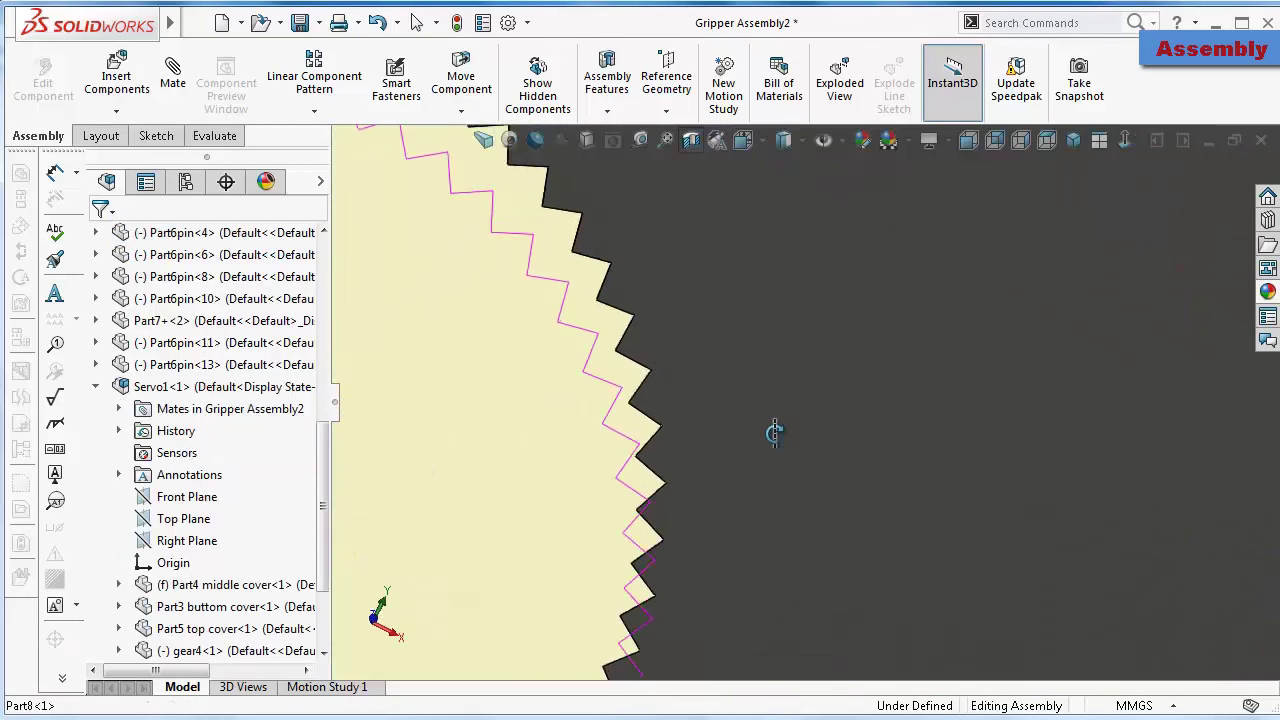
scroll(700, 438, down, 2)
scroll(660, 430, down, 2)
scroll(700, 420, down, 2)
drag(727, 436, 729, 400)
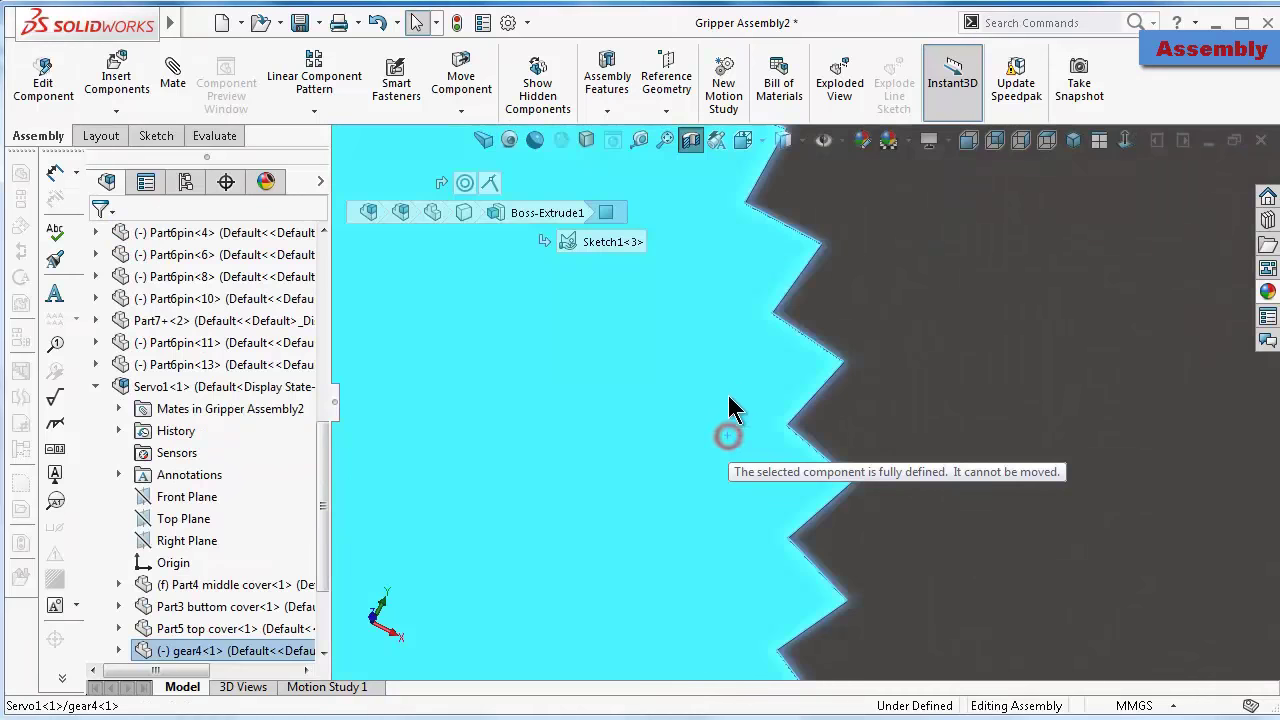
scroll(890, 385, up, 2)
scroll(895, 375, up, 2)
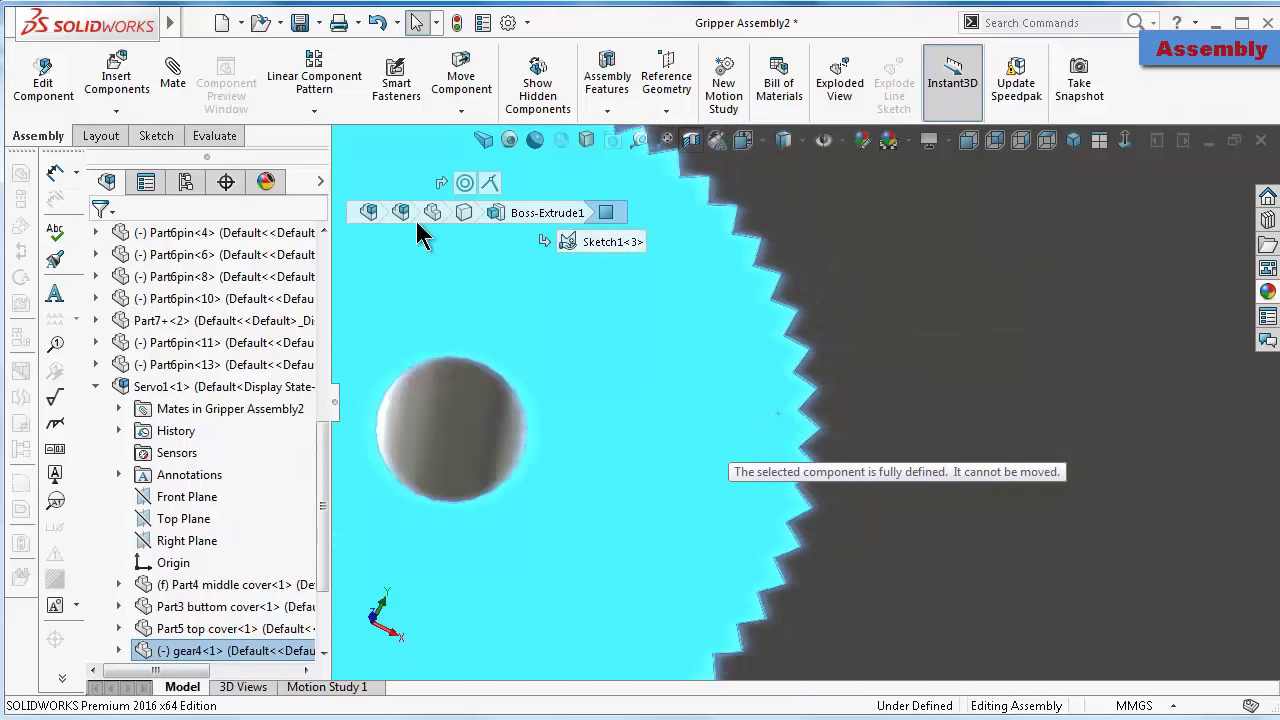
Clear the preselected faces and add a Lock mate fixing Servo1 to the Part8 plate
click(180, 86)
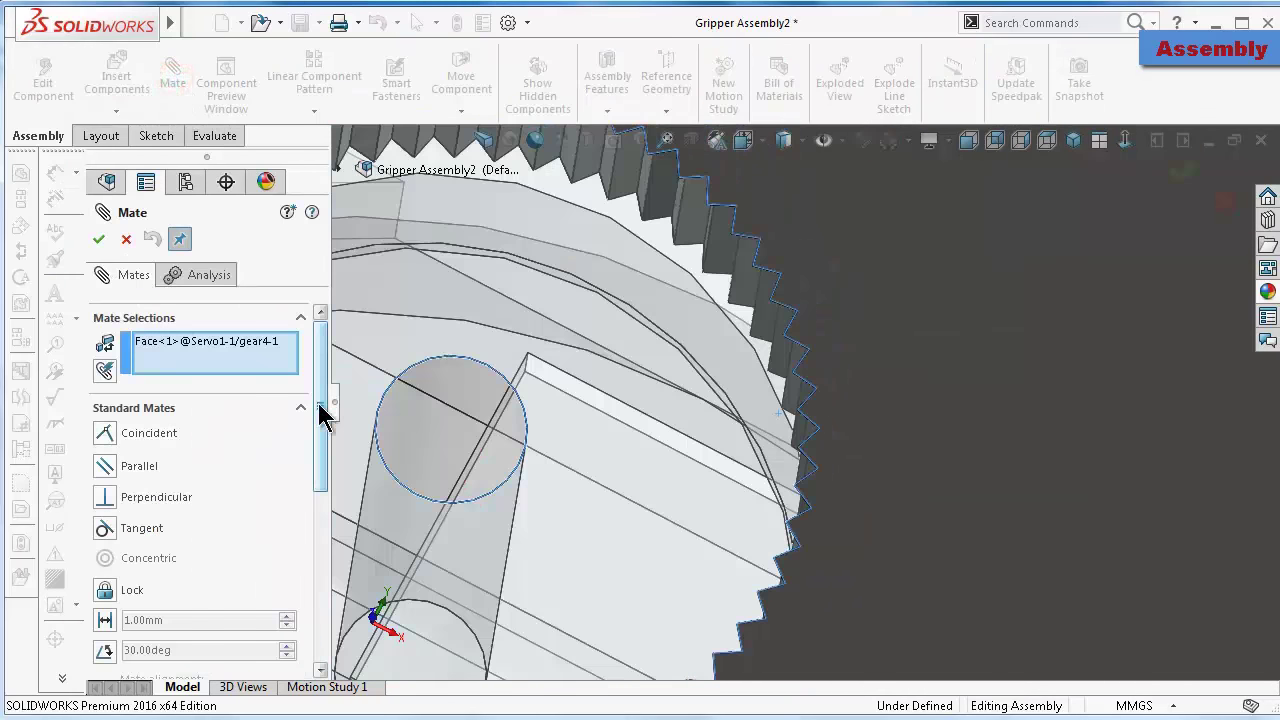
drag(322, 413, 322, 432)
click(248, 334)
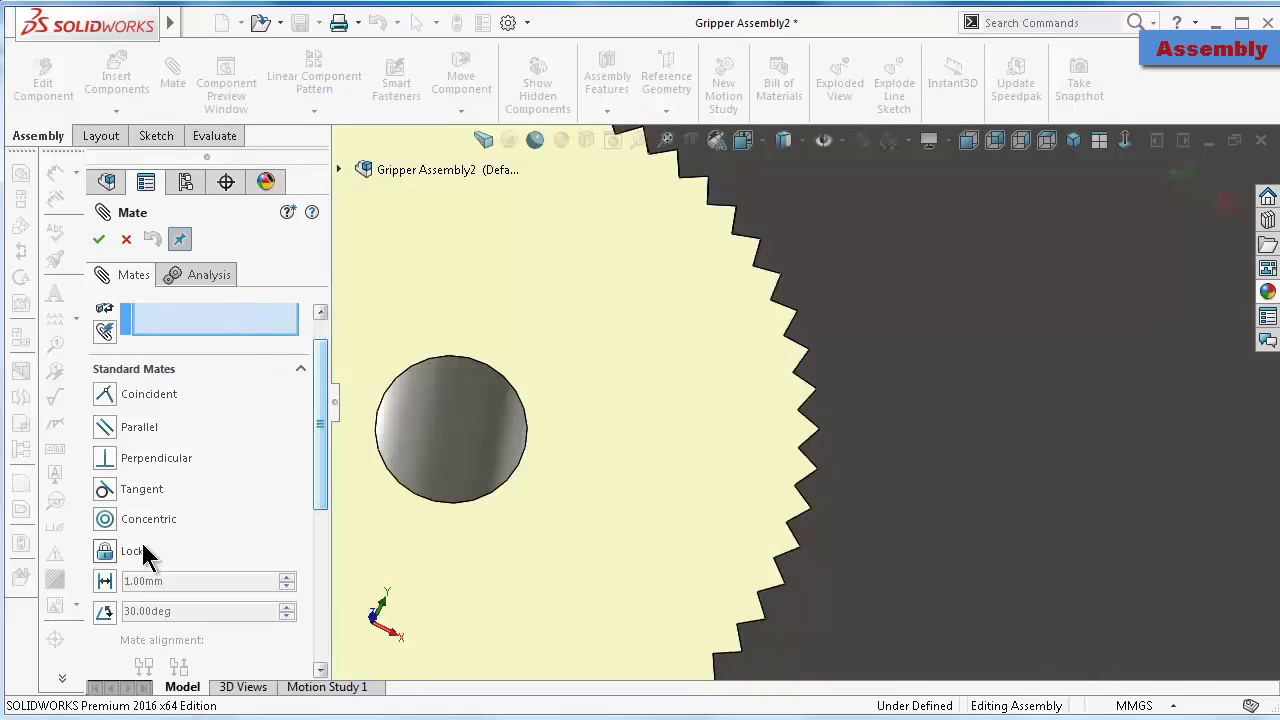
click(990, 531)
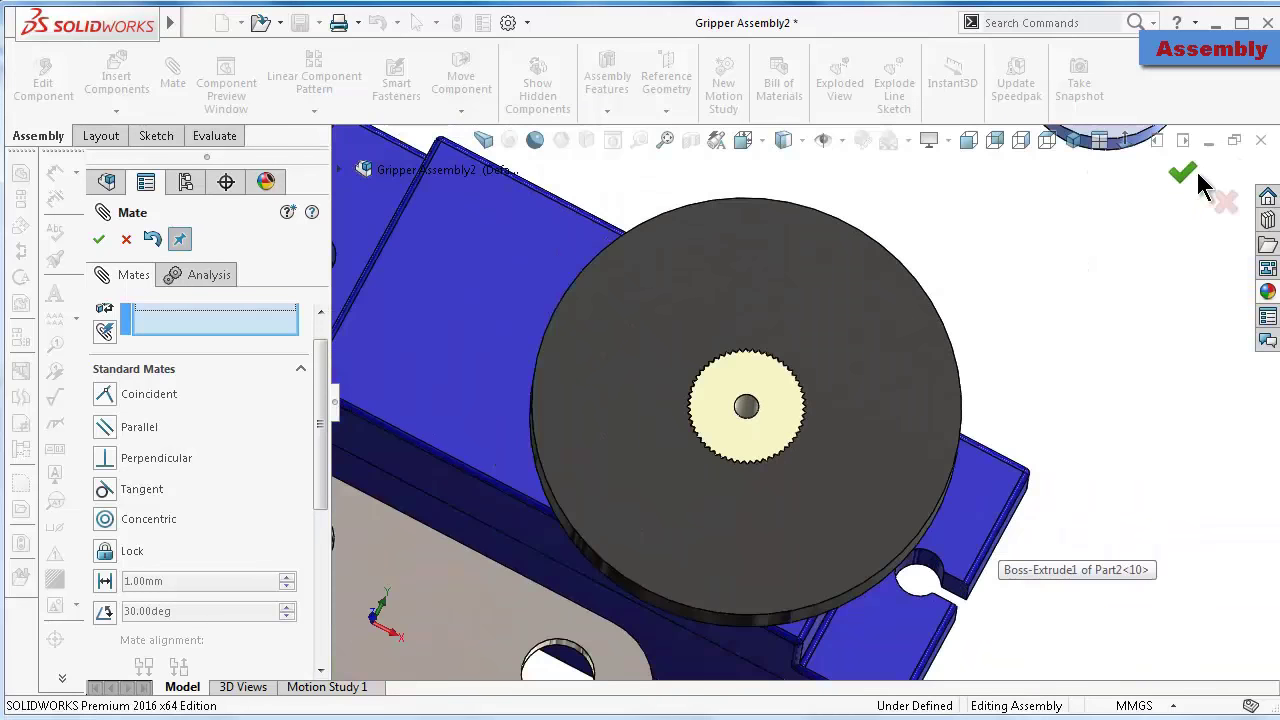
click(1186, 177)
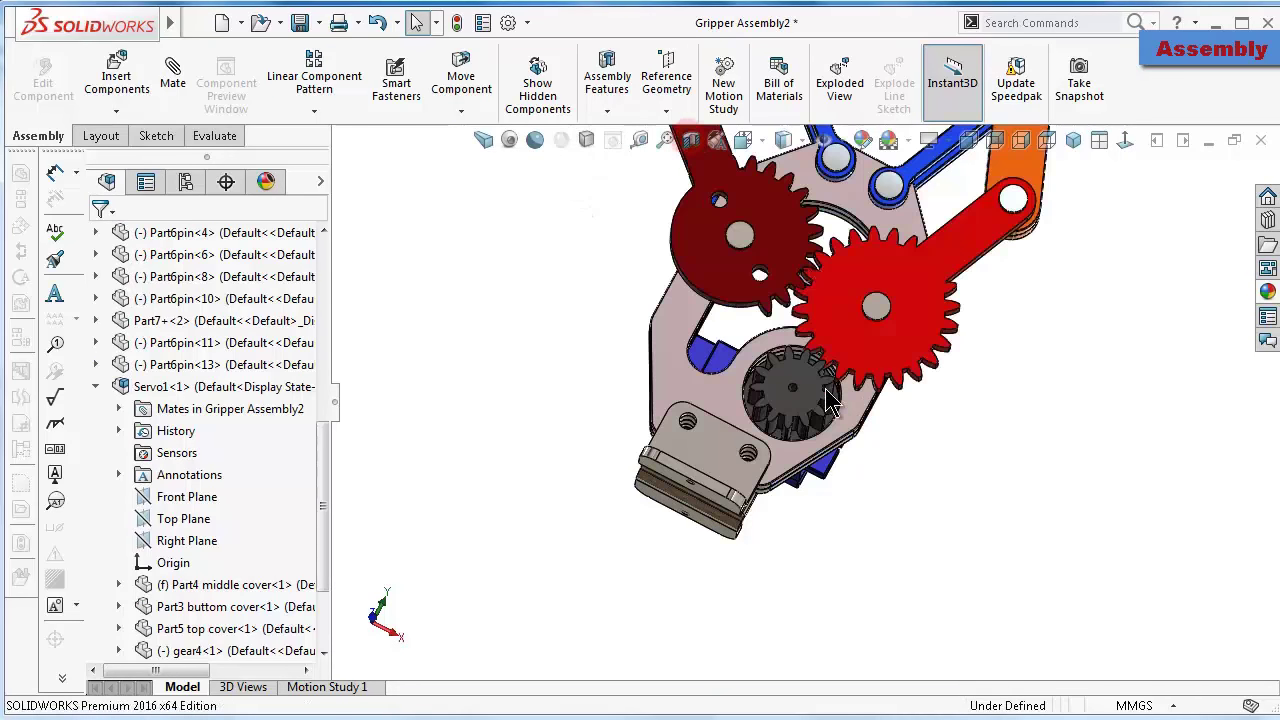
Test the small gear's movement, then open and close Servo1's component properties
drag(810, 401, 829, 396)
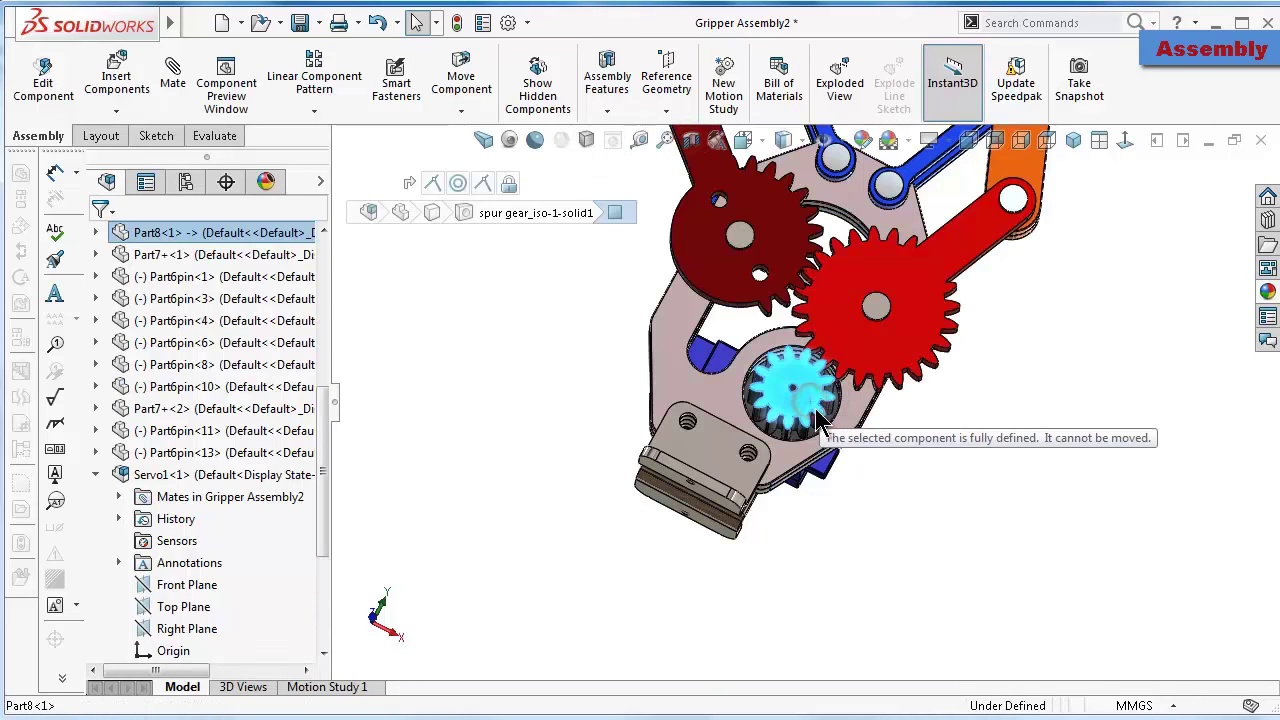
click(812, 530)
middle_drag(811, 526, 775, 372)
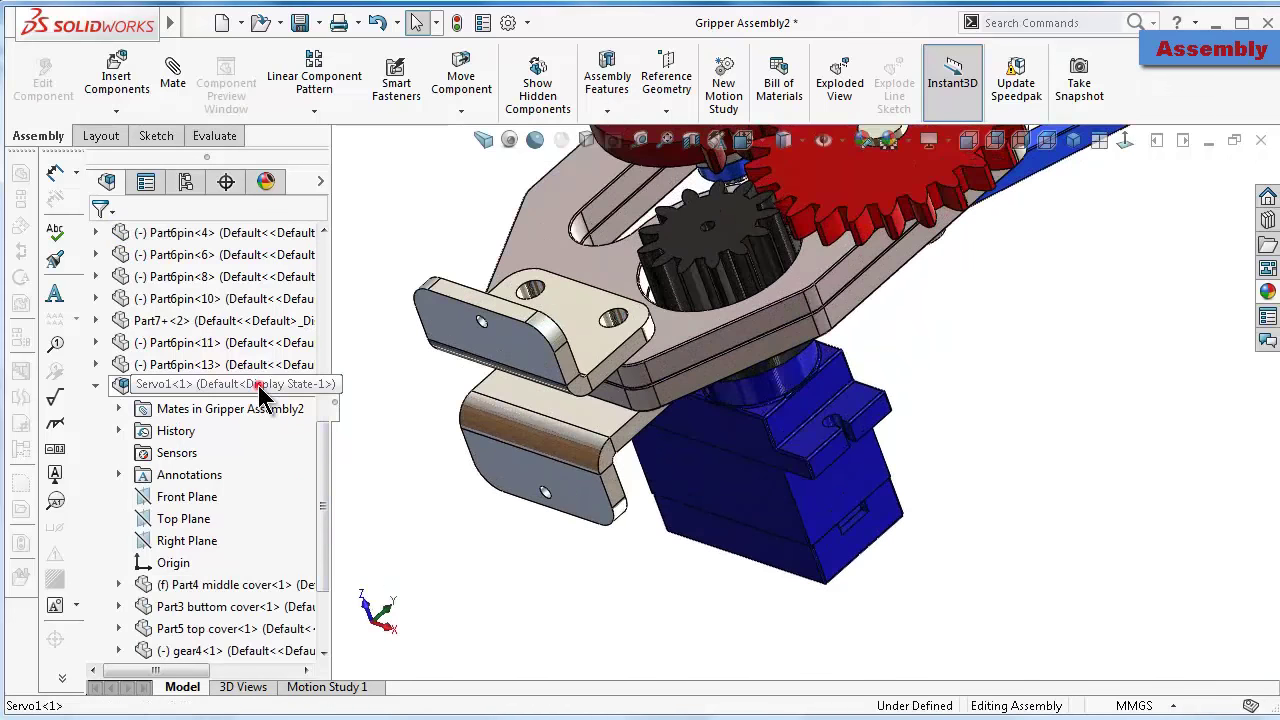
click(258, 387)
click(490, 333)
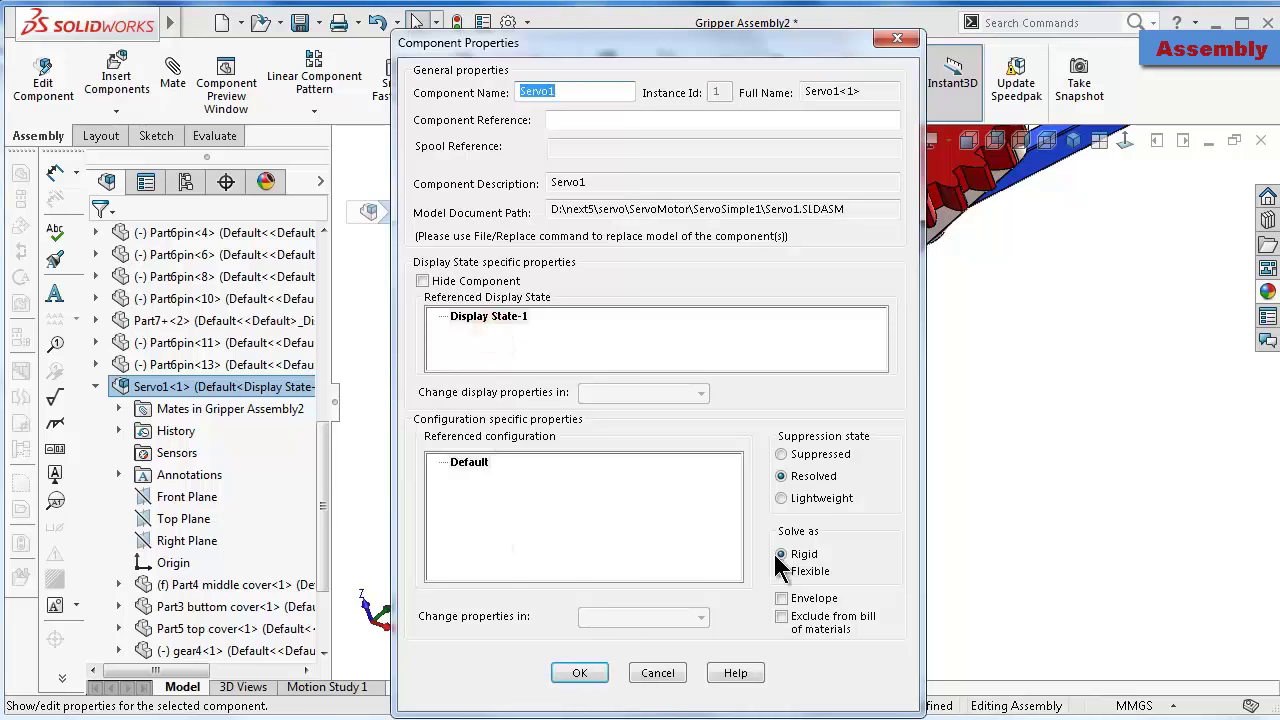
click(578, 678)
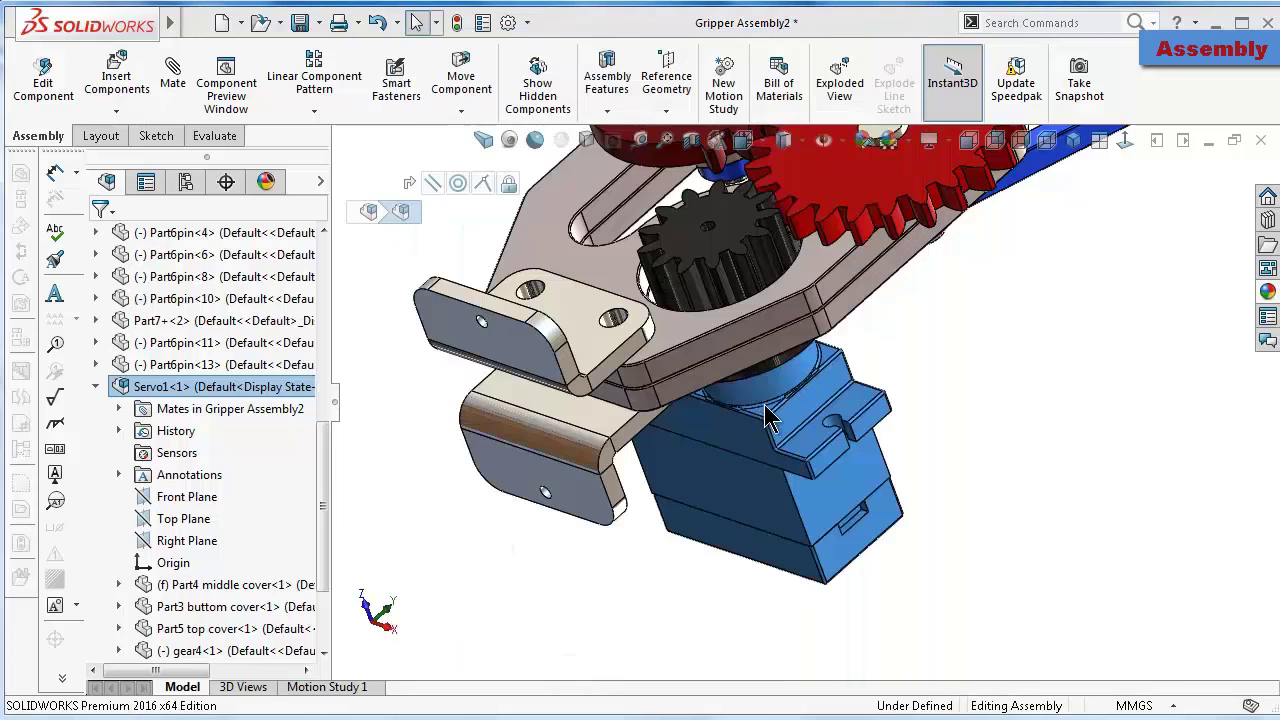
Turn the pinion and check that the red gears and both fingers follow
middle_drag(768, 418, 708, 287)
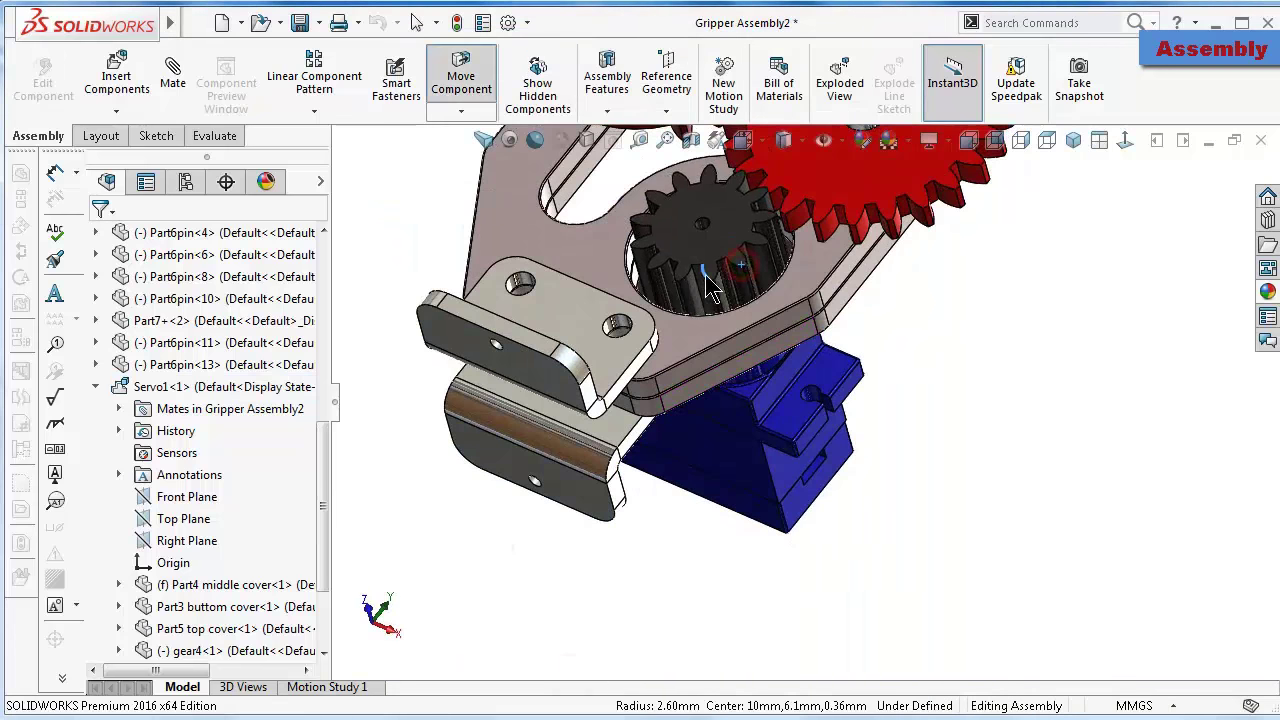
drag(708, 287, 691, 299)
mouse_move(691, 299)
middle_down()
mouse_move(920, 378)
mouse_move(870, 436)
mouse_move(878, 495)
middle_up()
scroll(920, 378, down, 5)
click(899, 497)
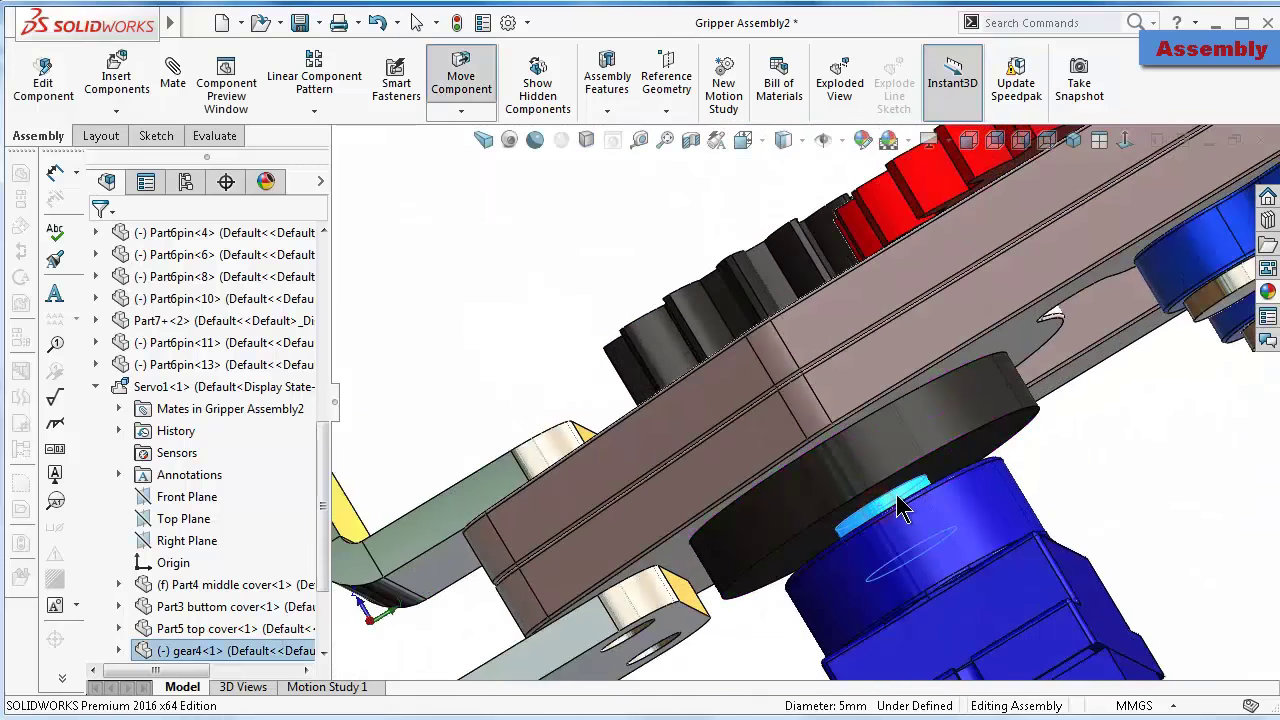
drag(896, 494, 920, 489)
mouse_move(920, 489)
middle_down()
mouse_move(826, 300)
mouse_move(838, 352)
middle_up()
drag(771, 294, 791, 311)
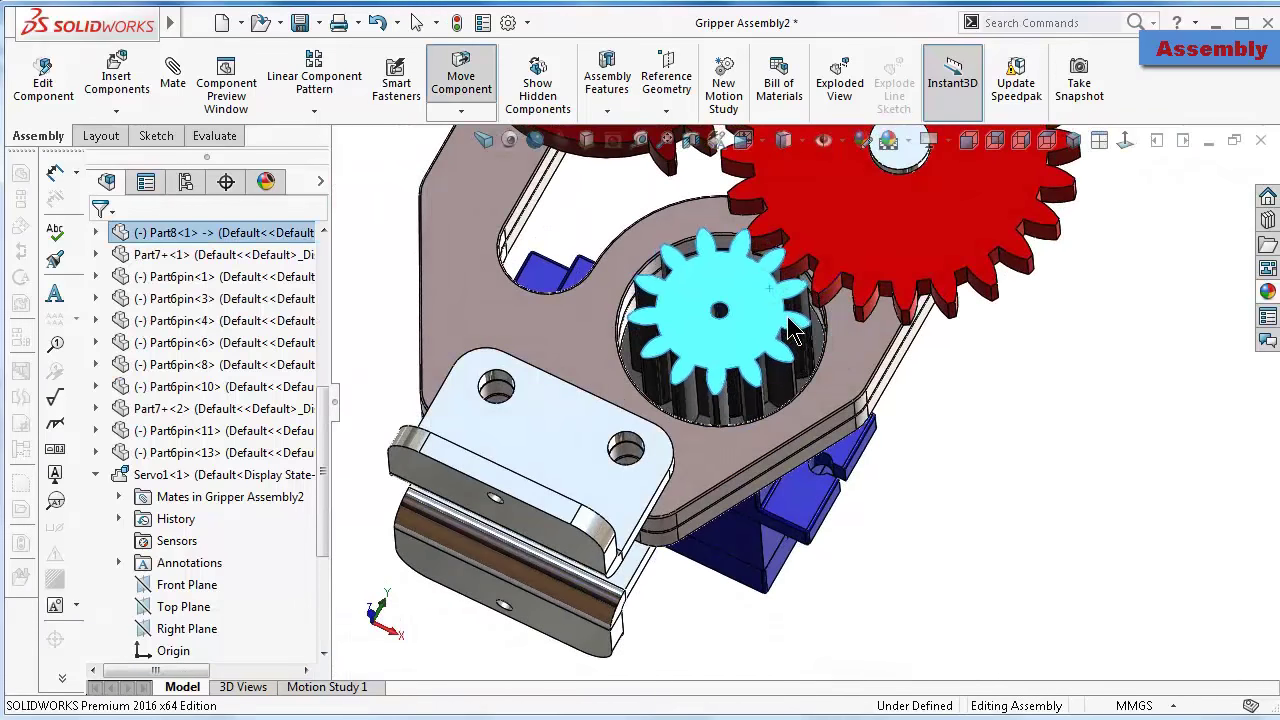
click(931, 383)
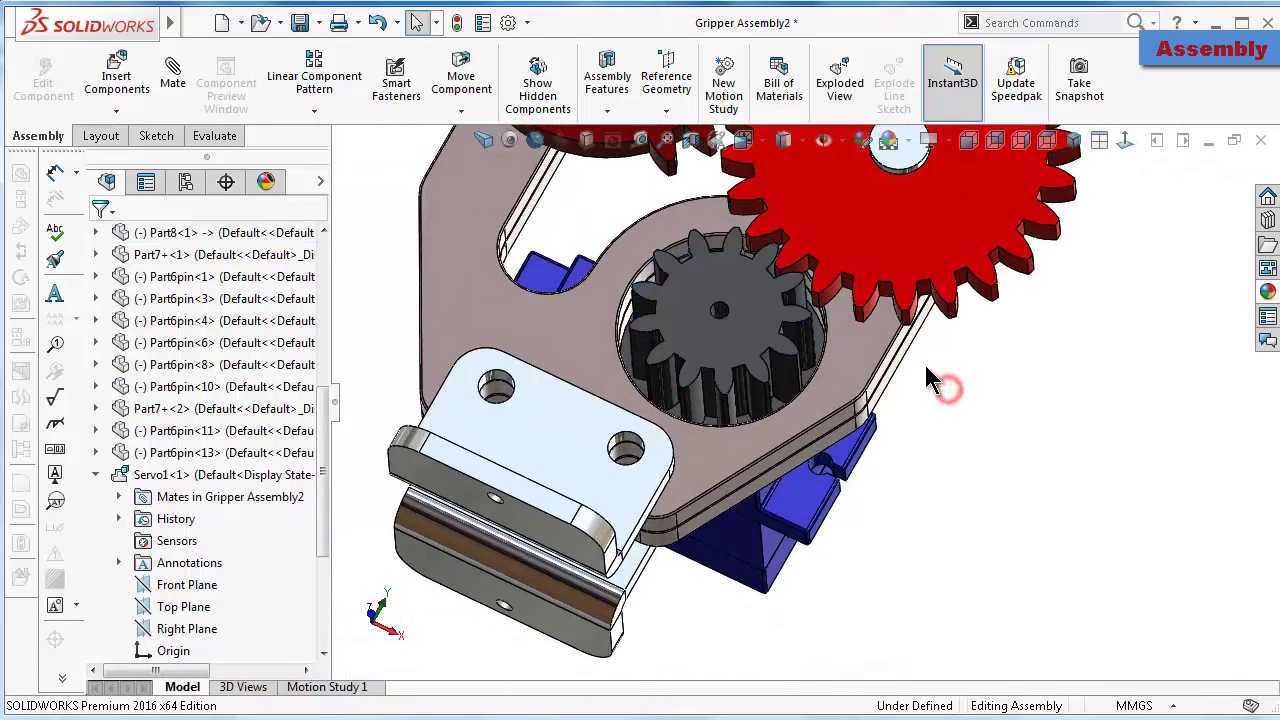
mouse_move(931, 383)
middle_down()
mouse_move(921, 421)
mouse_move(871, 400)
mouse_move(1014, 423)
mouse_move(934, 508)
mouse_move(898, 386)
mouse_move(843, 320)
mouse_move(751, 371)
mouse_move(827, 549)
mouse_move(829, 349)
mouse_move(880, 470)
mouse_move(889, 447)
middle_up()
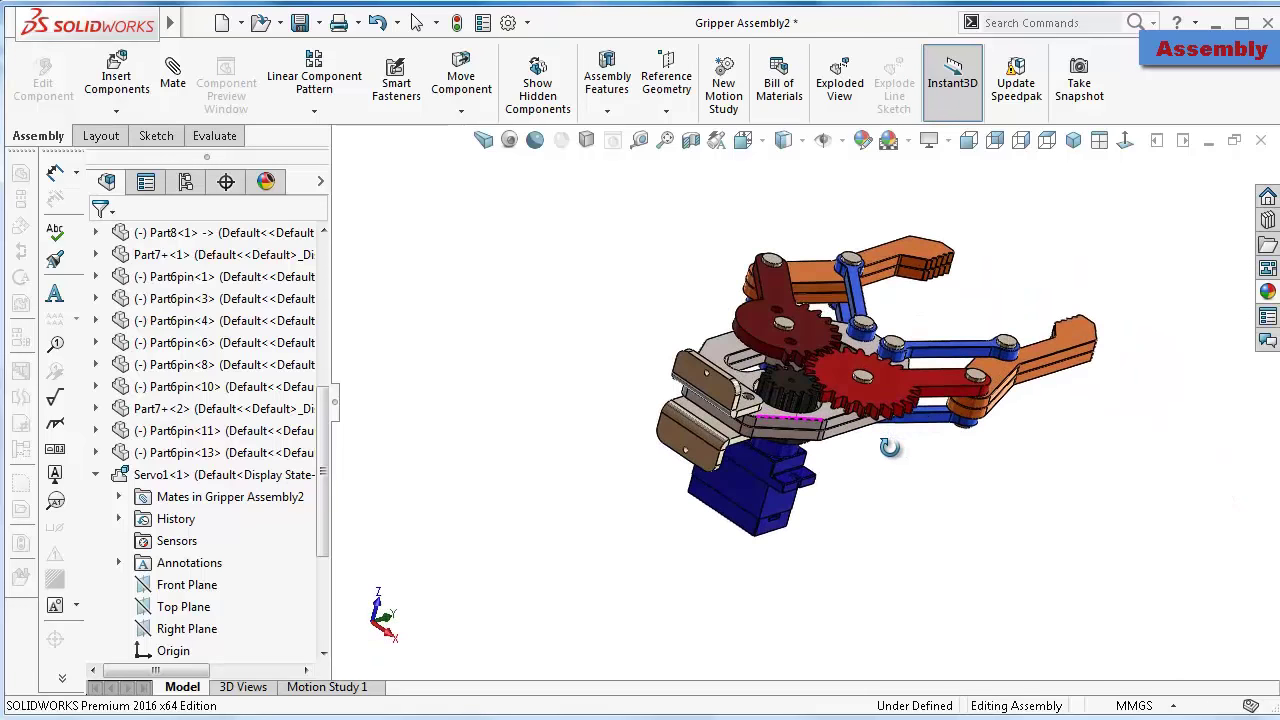
Insert Servo2 and place it beside the gripper
click(130, 85)
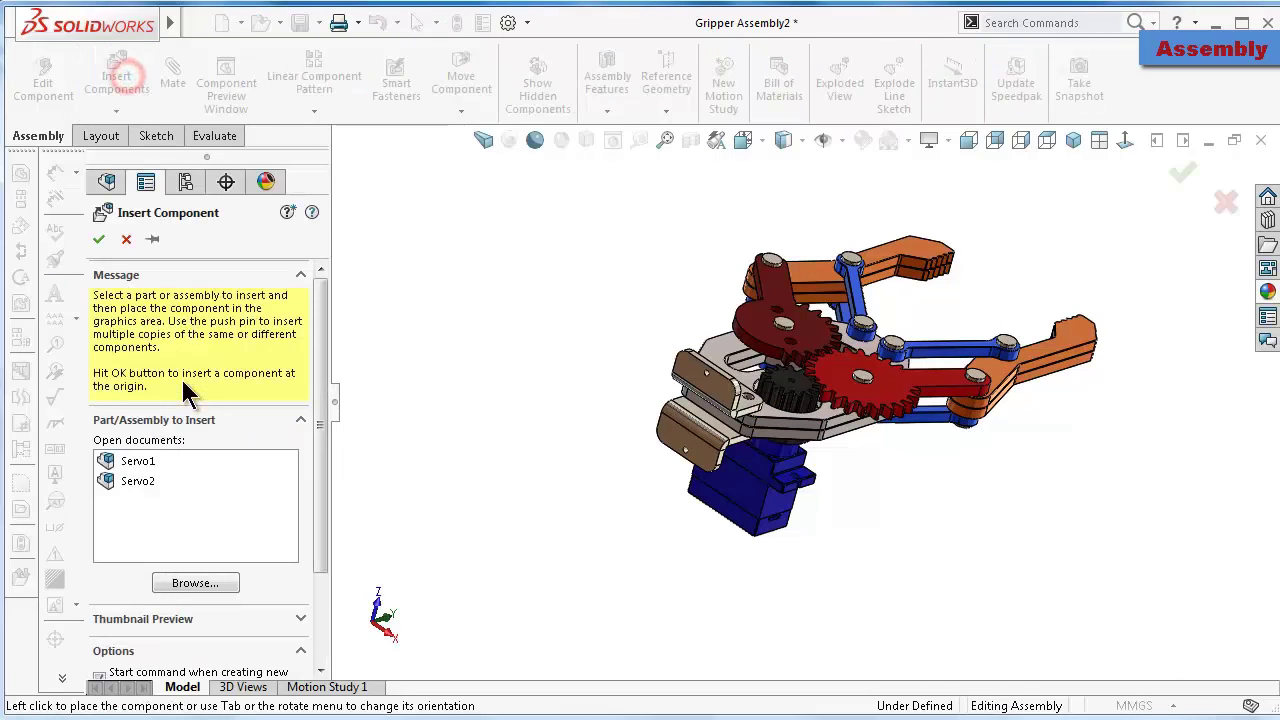
click(140, 481)
click(588, 472)
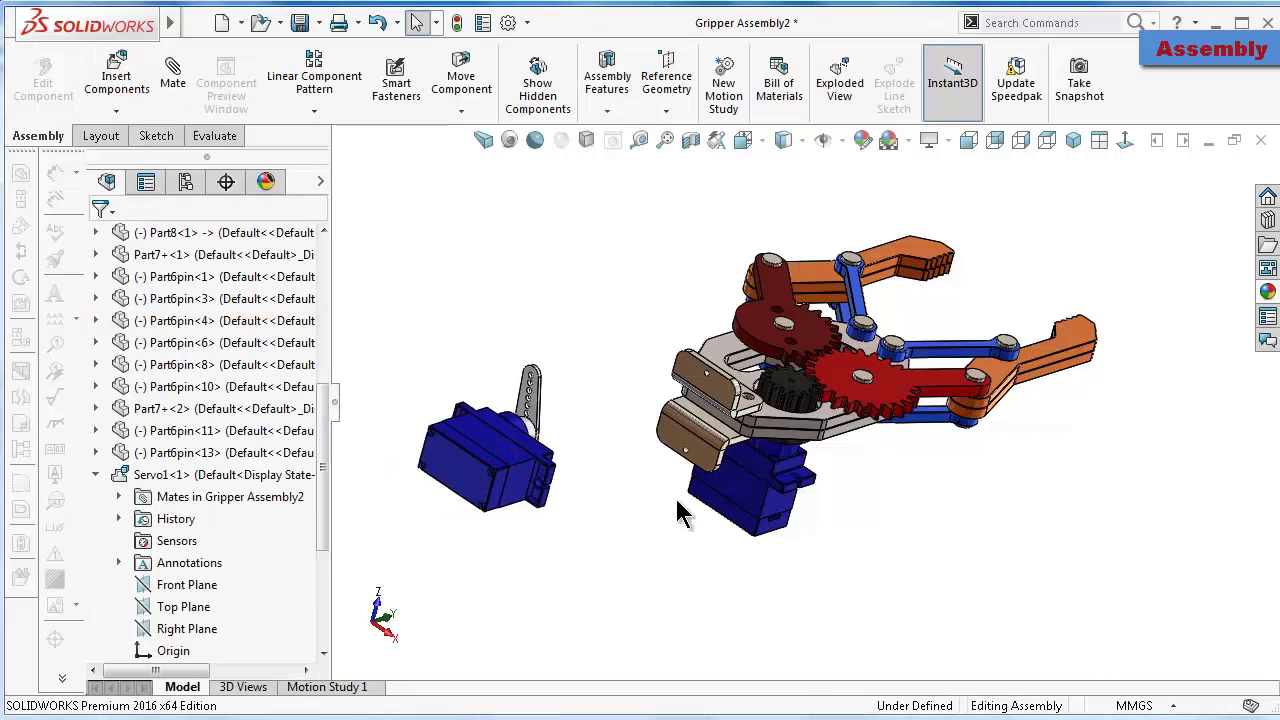
mouse_move(697, 515)
middle_down()
mouse_move(634, 480)
mouse_move(489, 466)
middle_up()
Select a Servo2 side face and start a Width mate from Advanced Mates
click(458, 438)
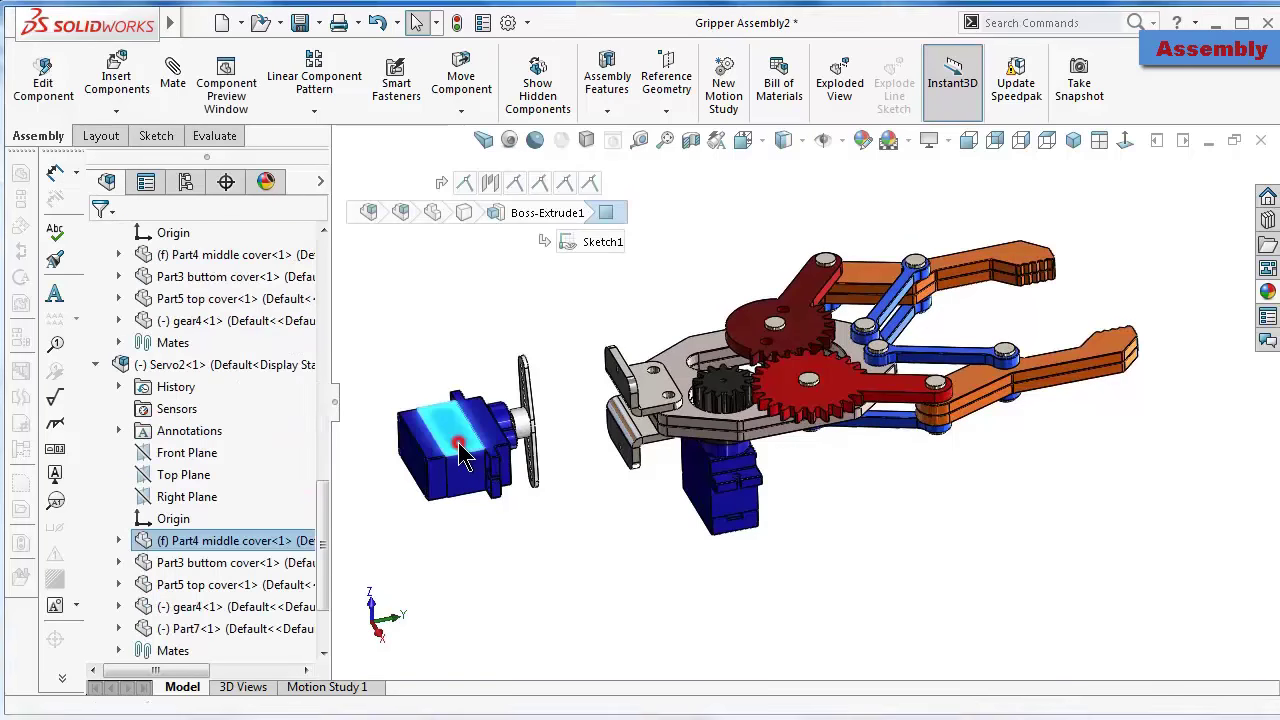
click(696, 331)
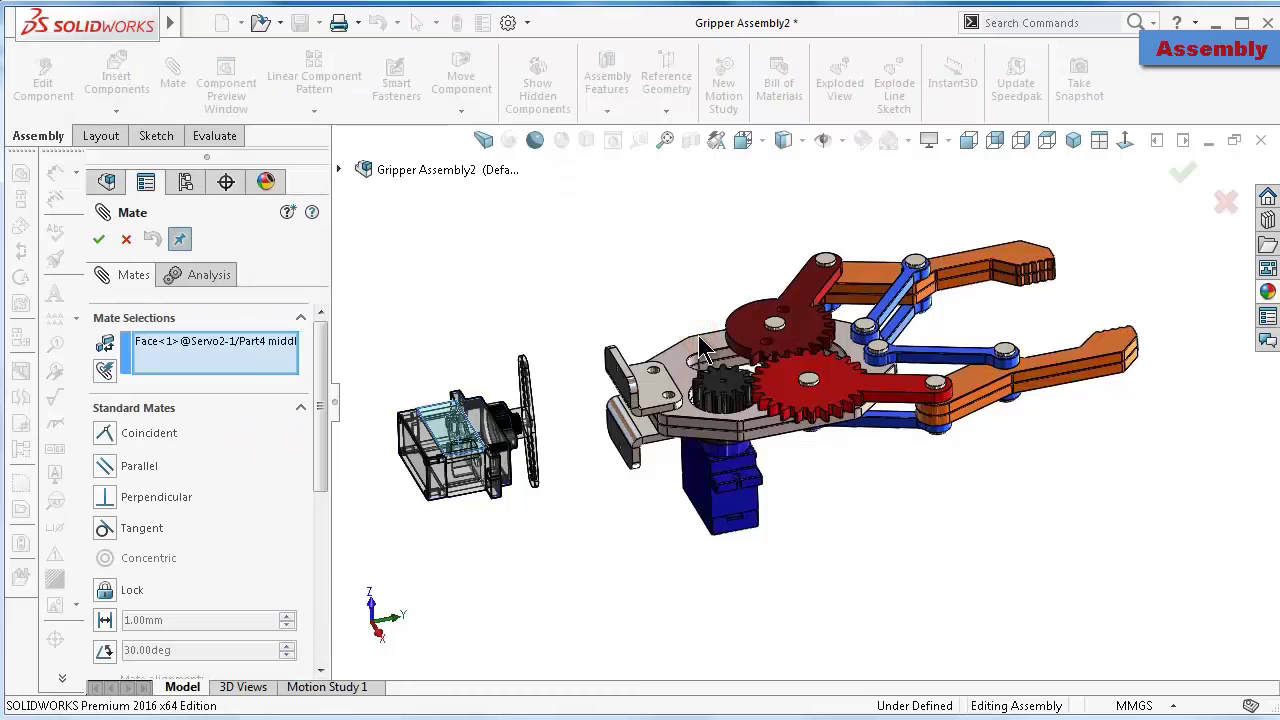
mouse_move(622, 660)
middle_down()
mouse_move(600, 577)
mouse_move(640, 523)
mouse_move(630, 535)
middle_up()
drag(325, 460, 322, 560)
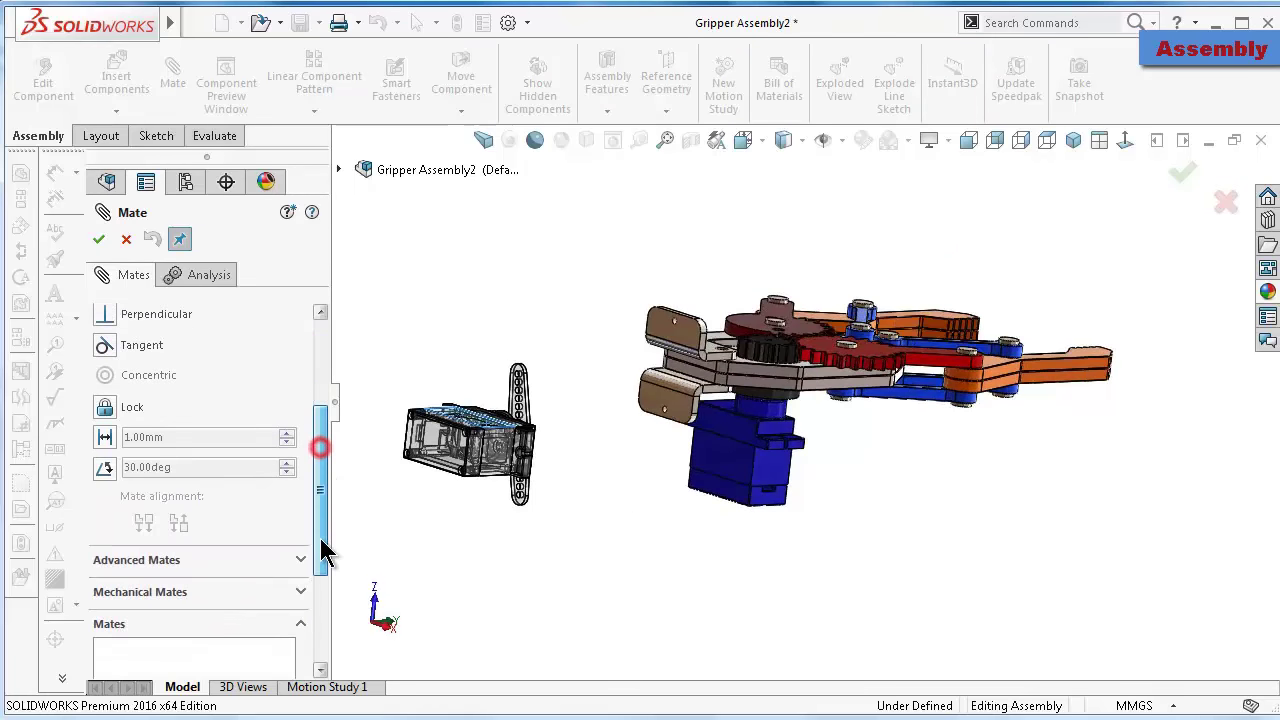
click(302, 508)
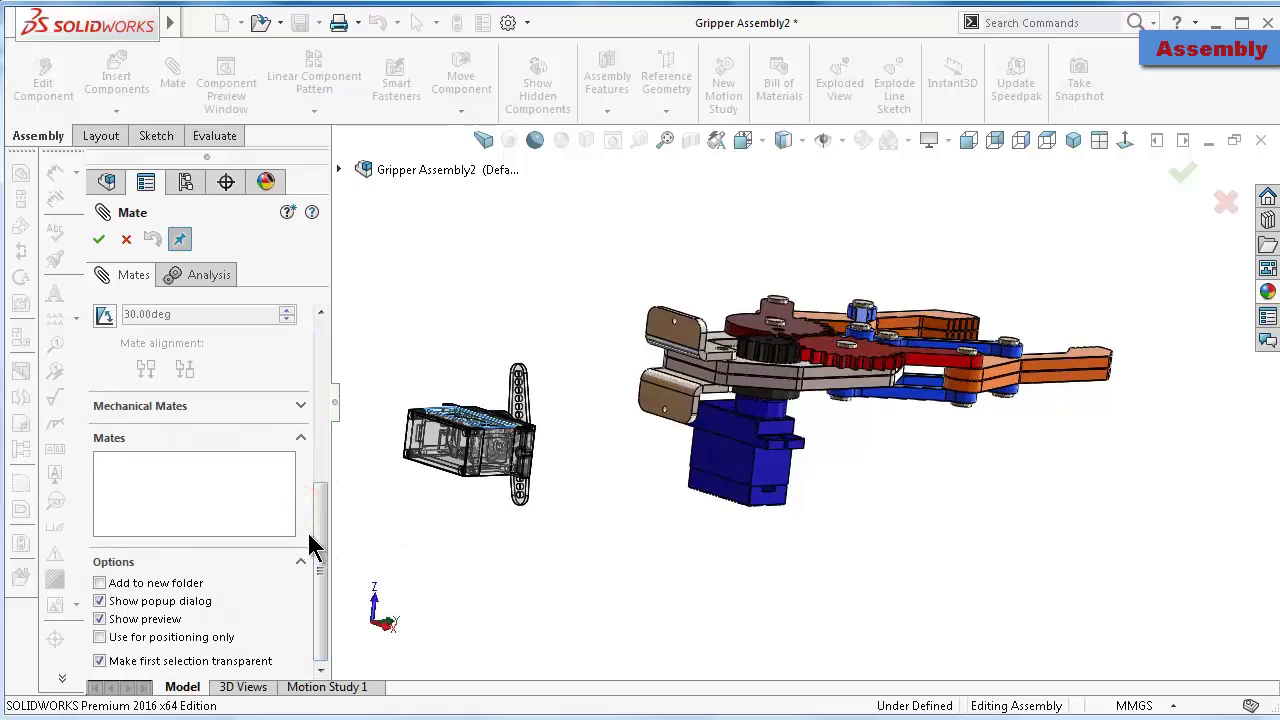
drag(325, 535, 338, 435)
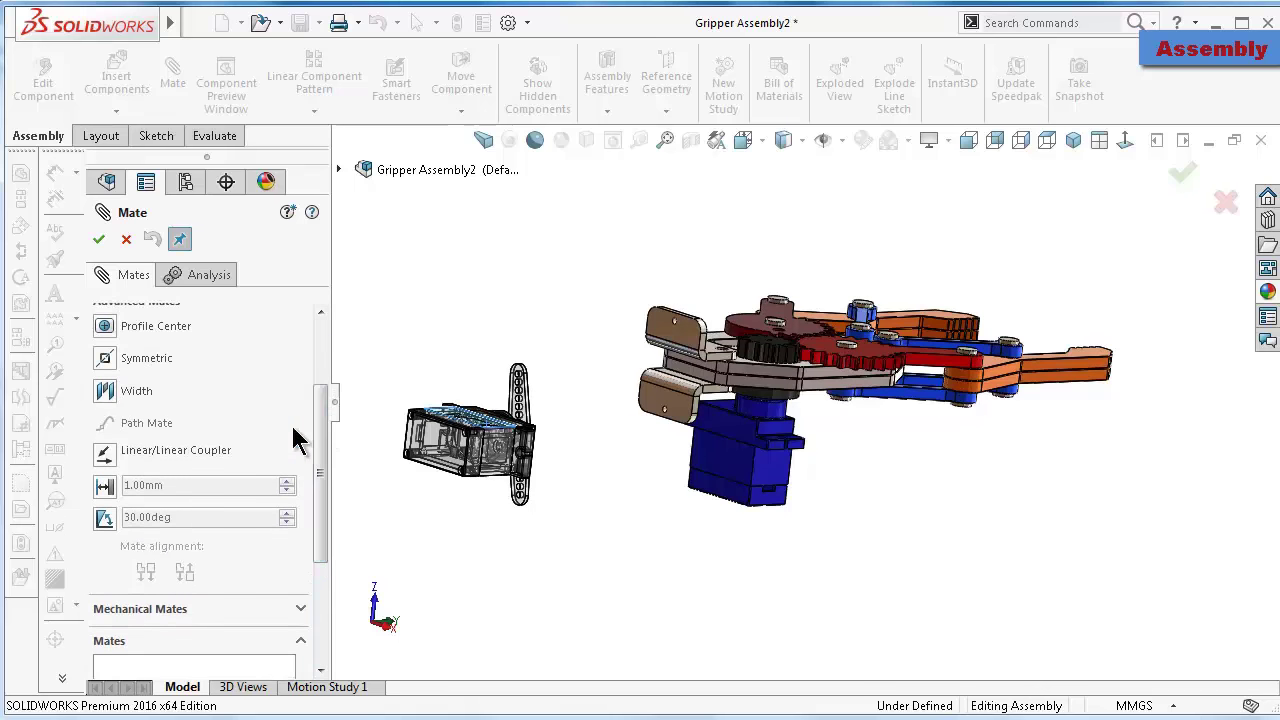
Pick the opposite servo face and both Part7 tab faces to create the Width2 mate
mouse_move(390, 472)
middle_down()
mouse_move(480, 408)
mouse_move(450, 400)
mouse_move(497, 509)
mouse_move(580, 540)
middle_up()
click(442, 394)
click(601, 550)
mouse_move(630, 575)
middle_down()
mouse_move(790, 652)
mouse_move(856, 645)
mouse_move(790, 595)
middle_up()
click(850, 640)
click(99, 239)
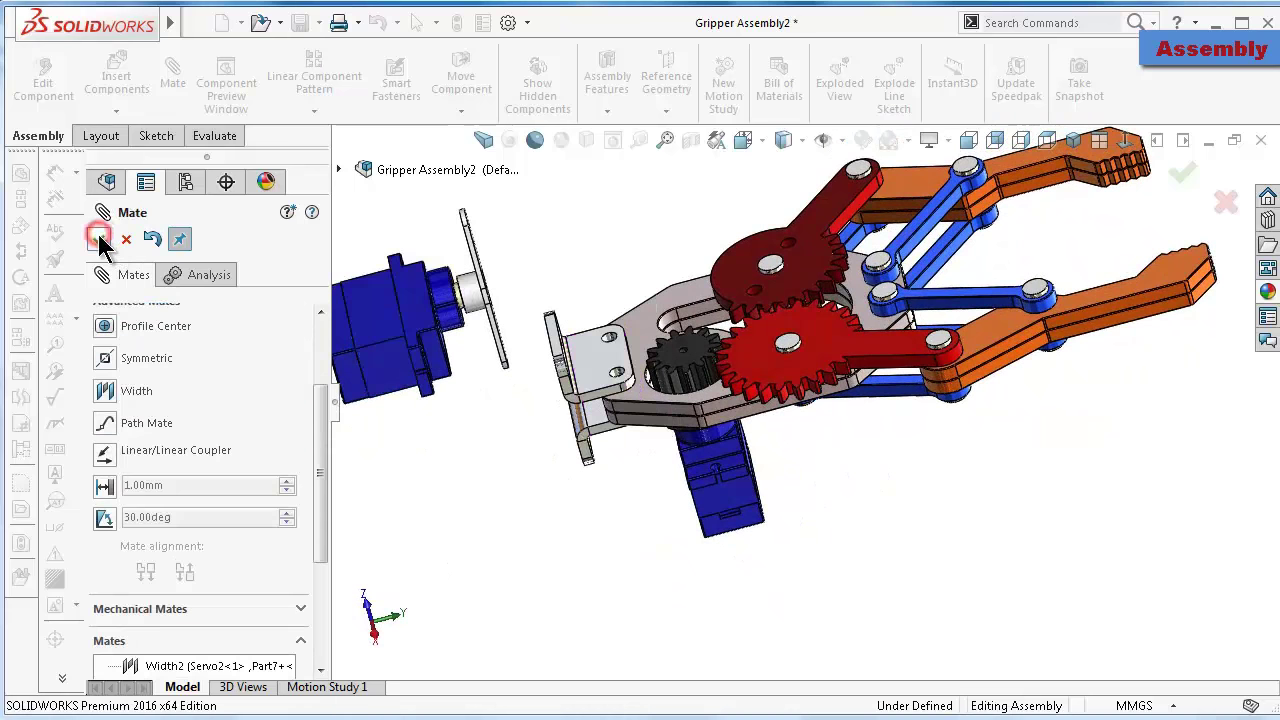
middle_drag(493, 390, 508, 443)
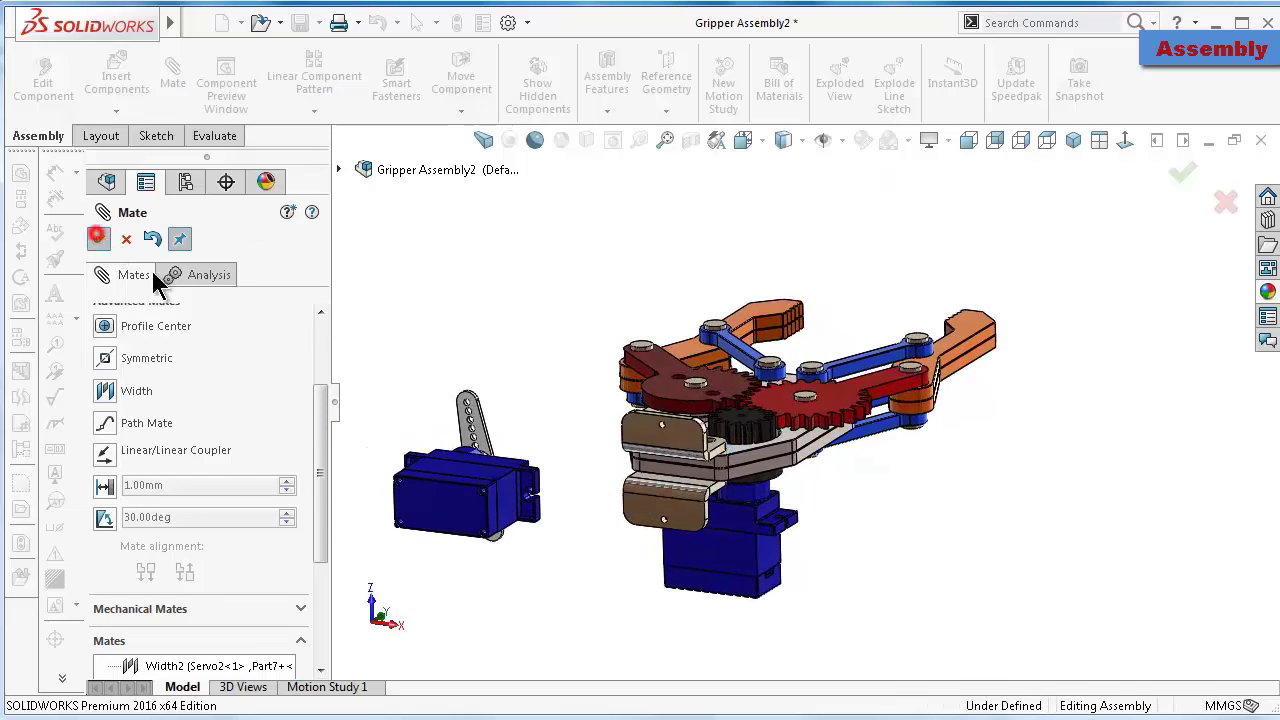
key(Escape)
Move Servo2 up against the gripper and zoom in on its horn
click(537, 522)
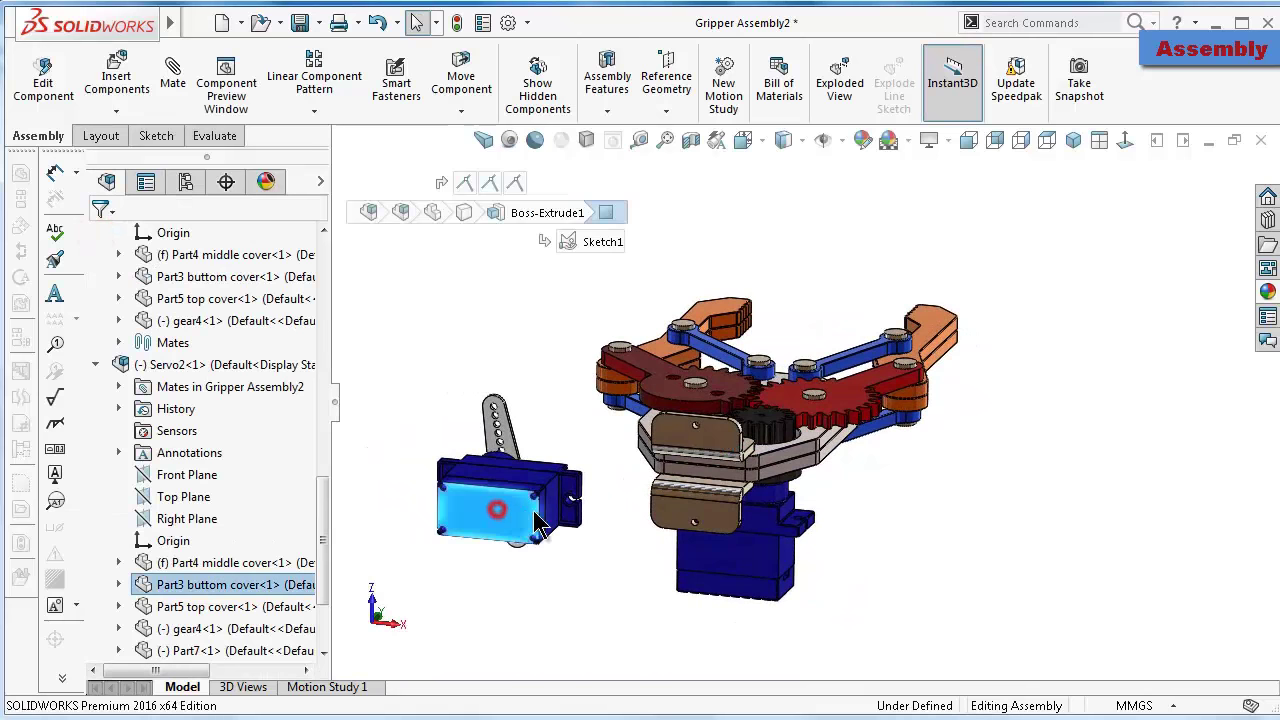
drag(537, 522, 678, 538)
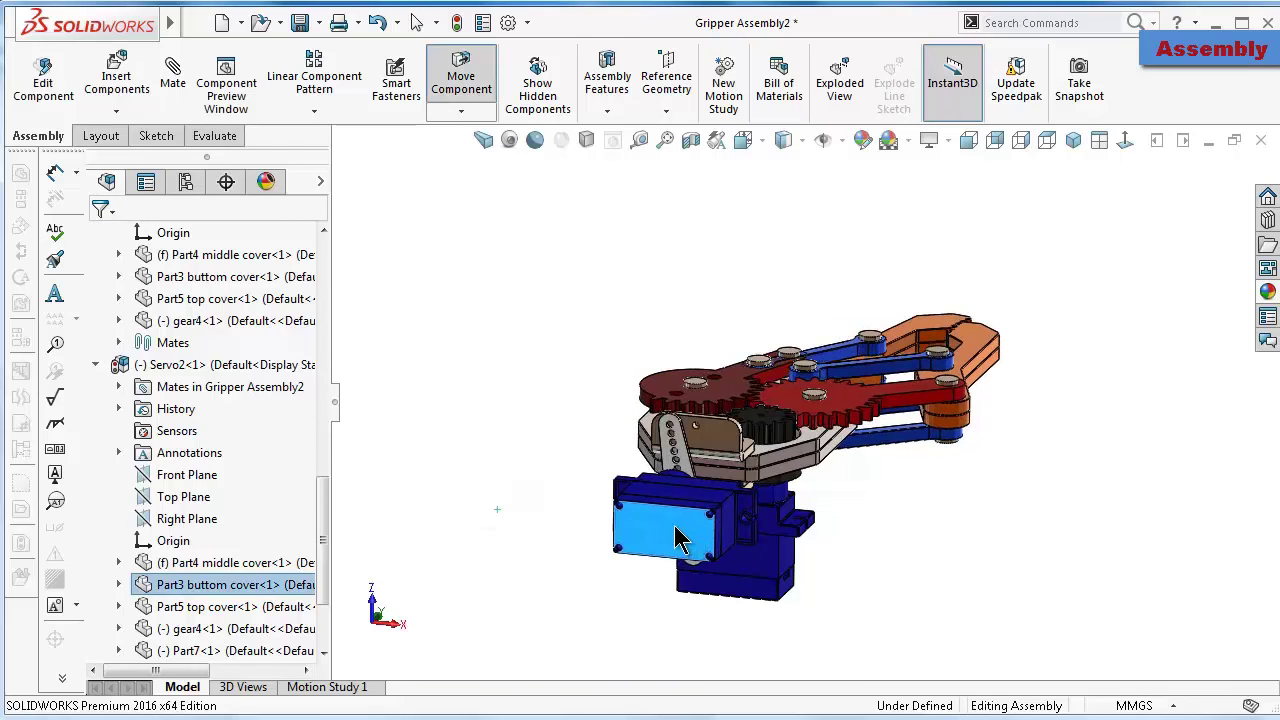
middle_drag(528, 491, 820, 555)
scroll(820, 555, down, 5)
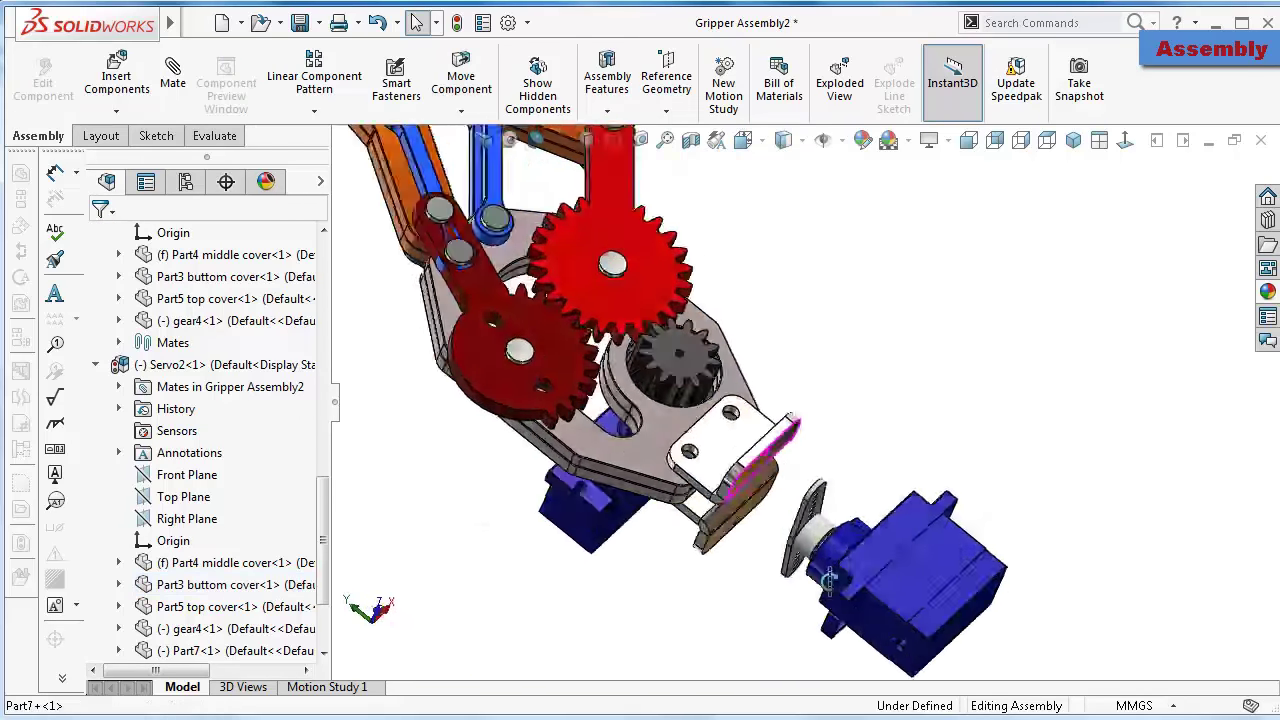
scroll(737, 405, down, 3)
Mate Servo2's horn face coincident with the bracket plate face
click(712, 362)
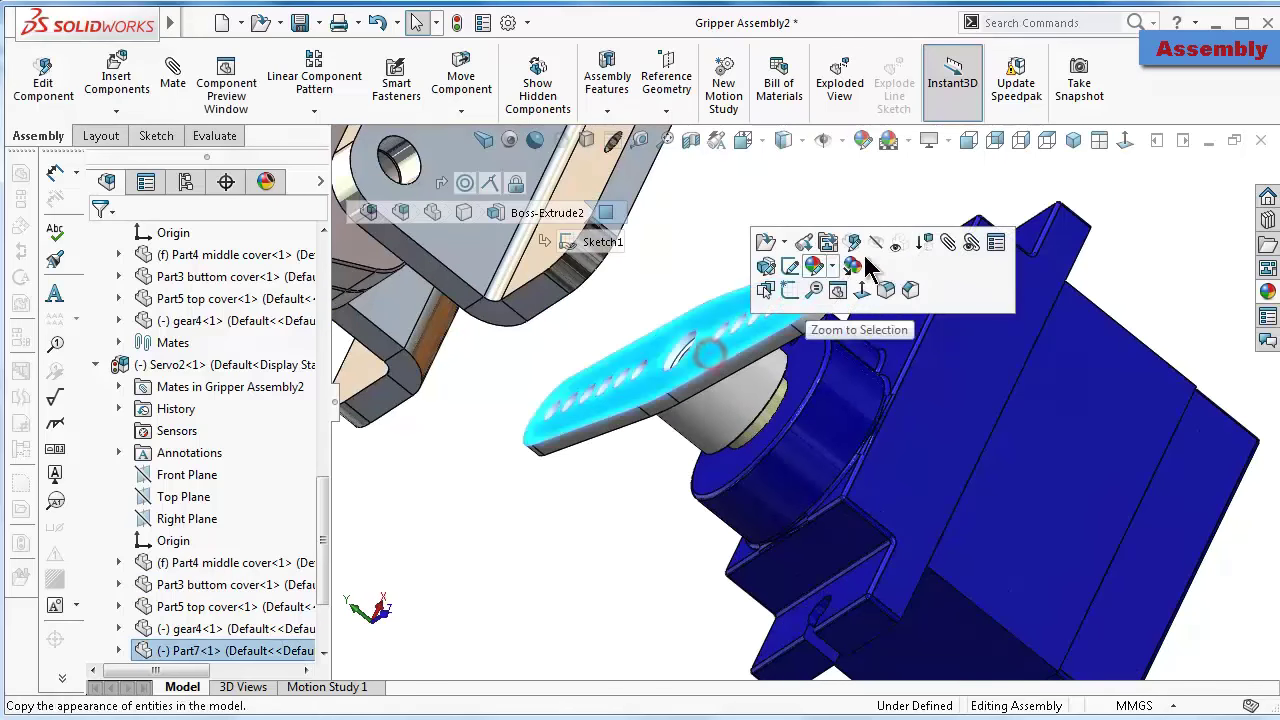
click(944, 242)
middle_drag(787, 265, 614, 414)
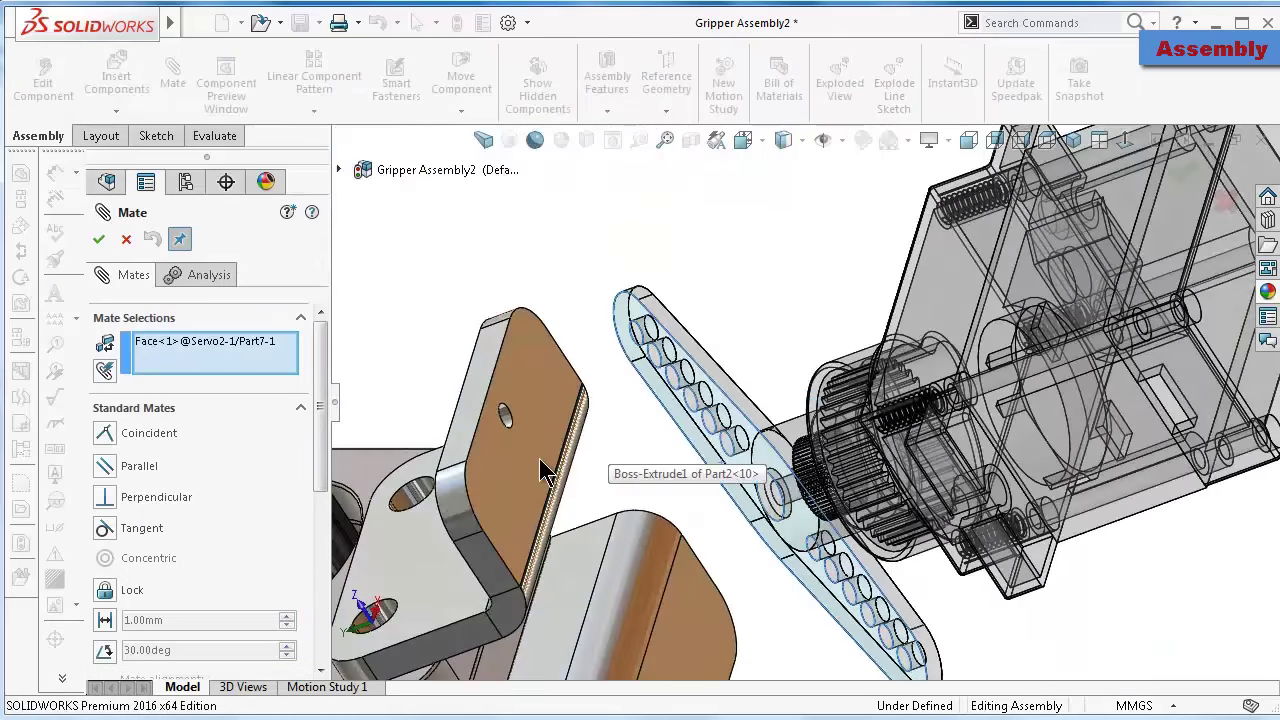
click(539, 458)
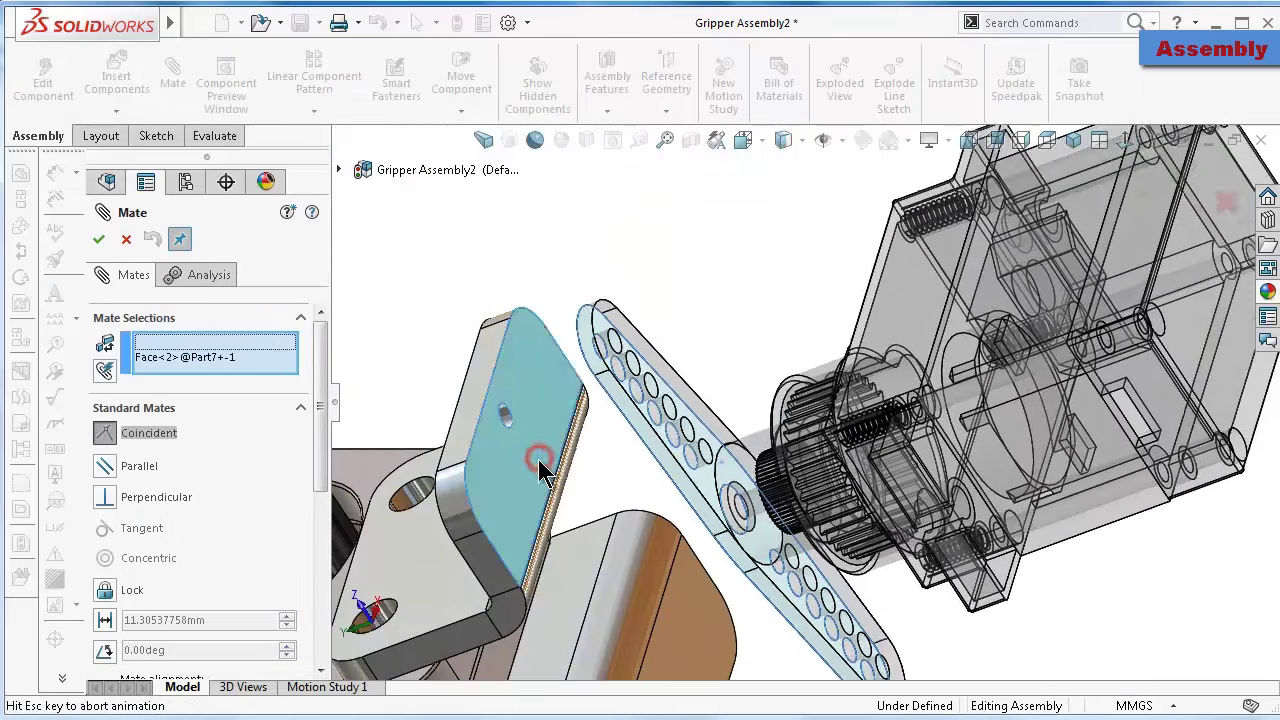
click(512, 487)
Inspect the mated horn, swing it to line up its holes, and close the mate command
mouse_move(548, 500)
middle_down()
mouse_move(450, 568)
mouse_move(452, 515)
mouse_move(500, 530)
middle_up()
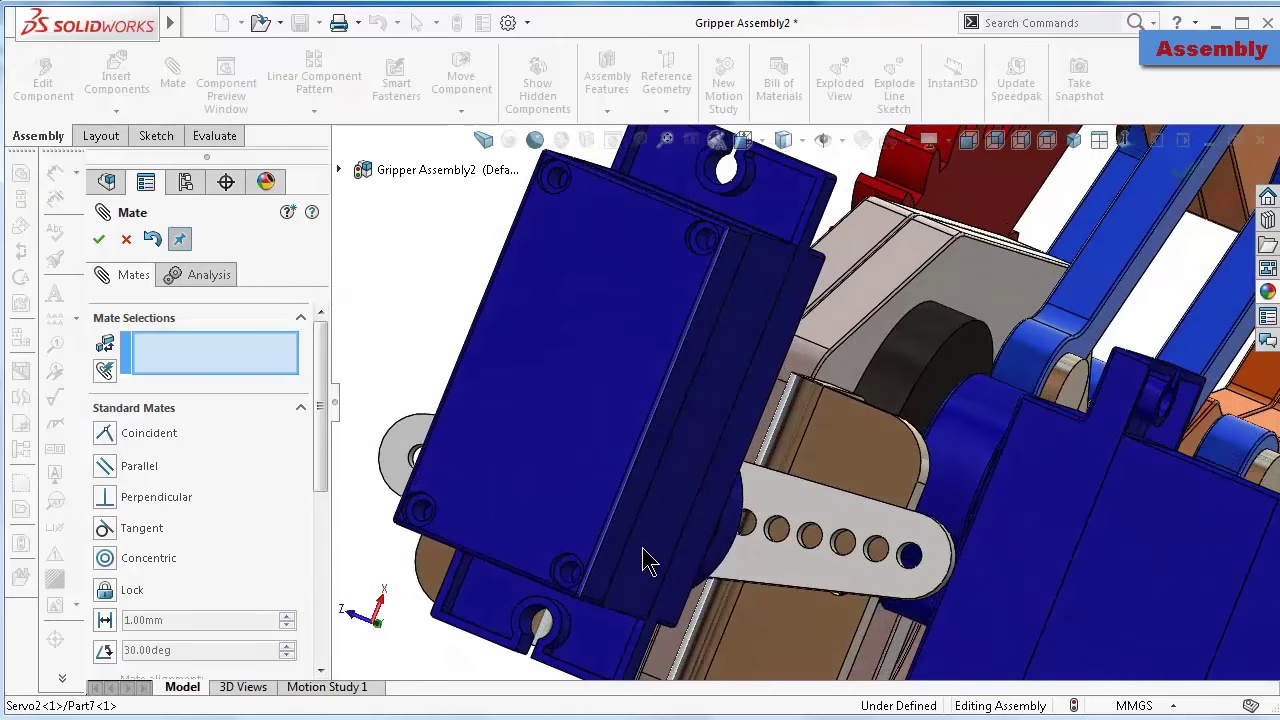
scroll(820, 596, down, 5)
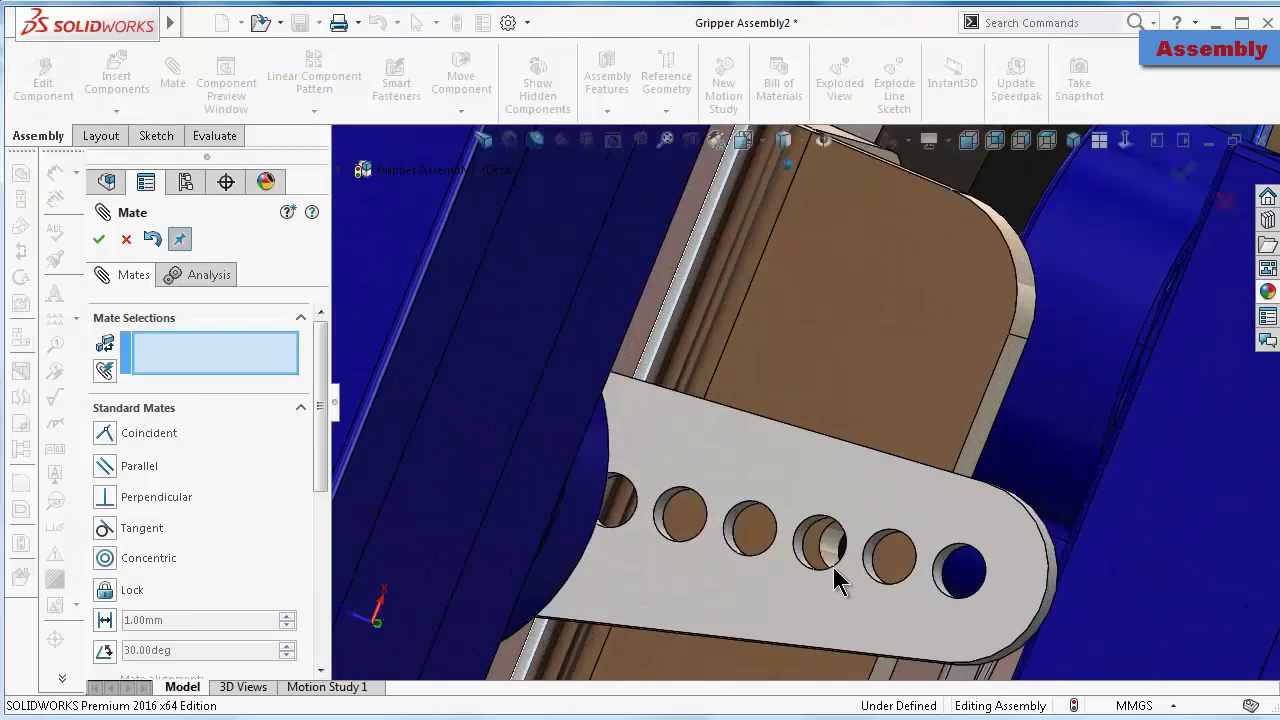
scroll(837, 580, down, 2)
scroll(800, 528, down, 2)
scroll(823, 524, down, 2)
mouse_move(838, 518)
middle_down()
mouse_move(826, 523)
mouse_move(849, 523)
mouse_move(848, 545)
middle_up()
scroll(848, 545, up, 5)
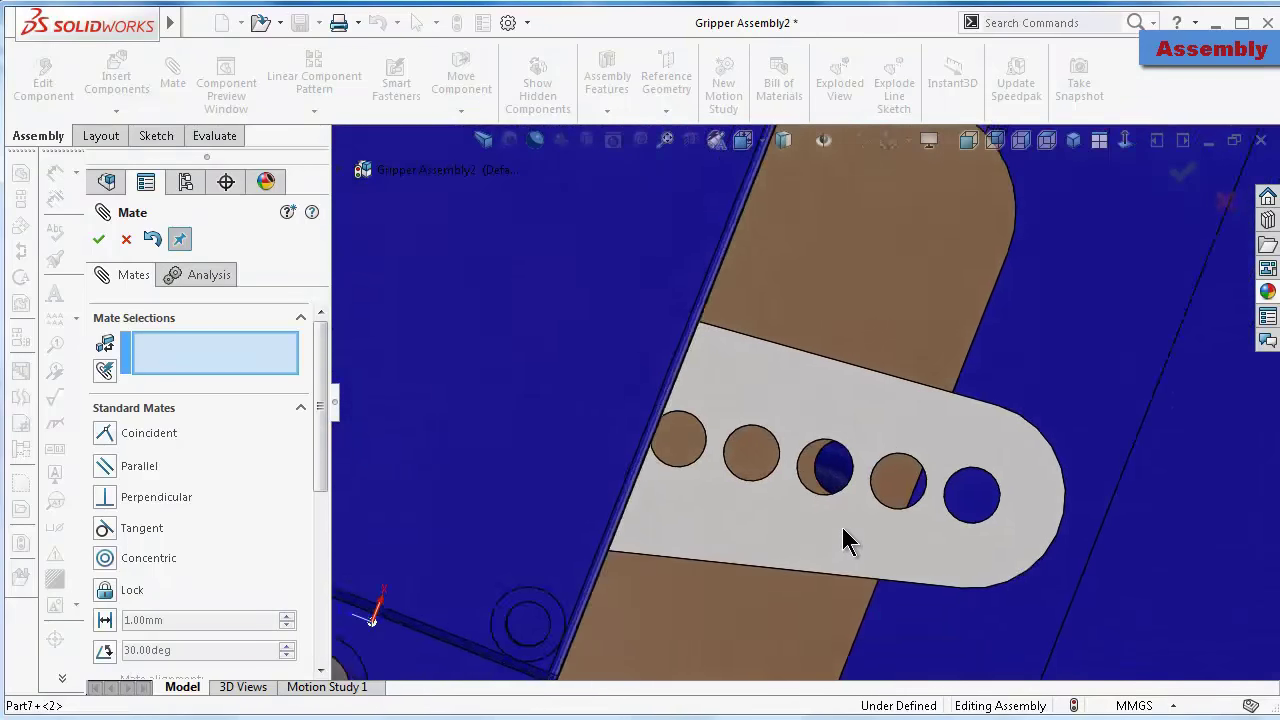
scroll(846, 537, up, 1)
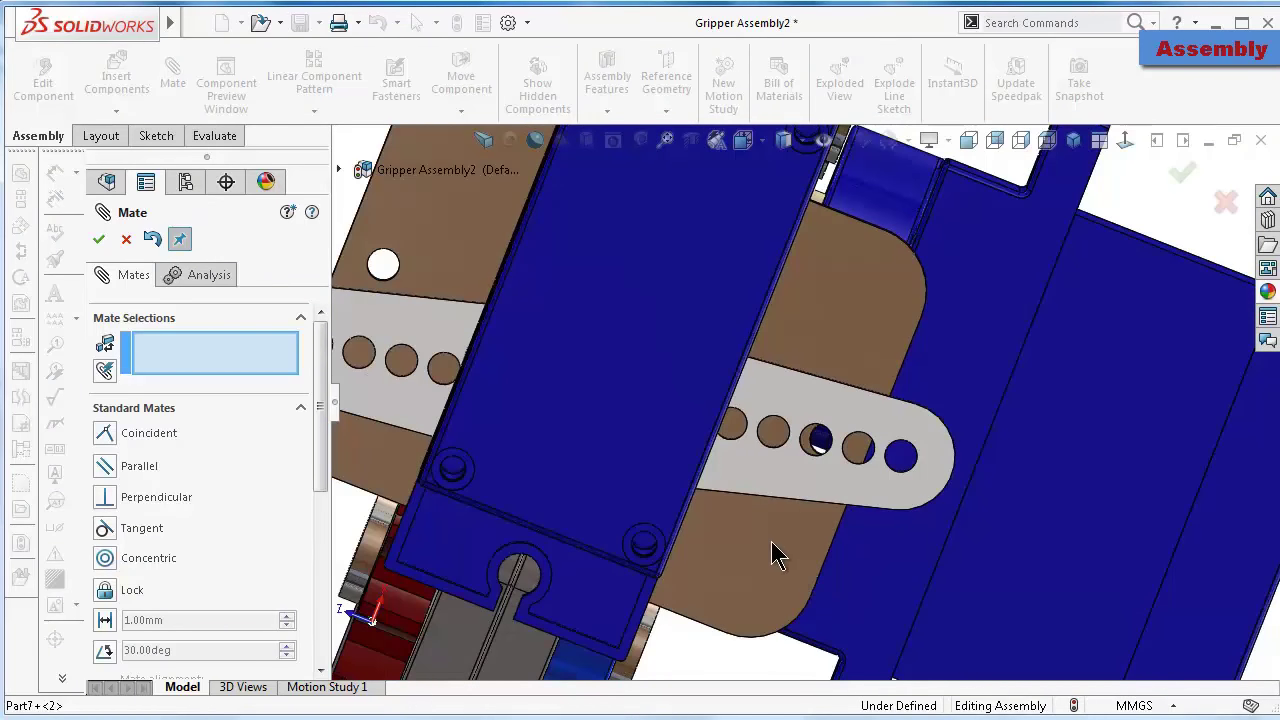
middle_drag(771, 551, 621, 507)
click(433, 383)
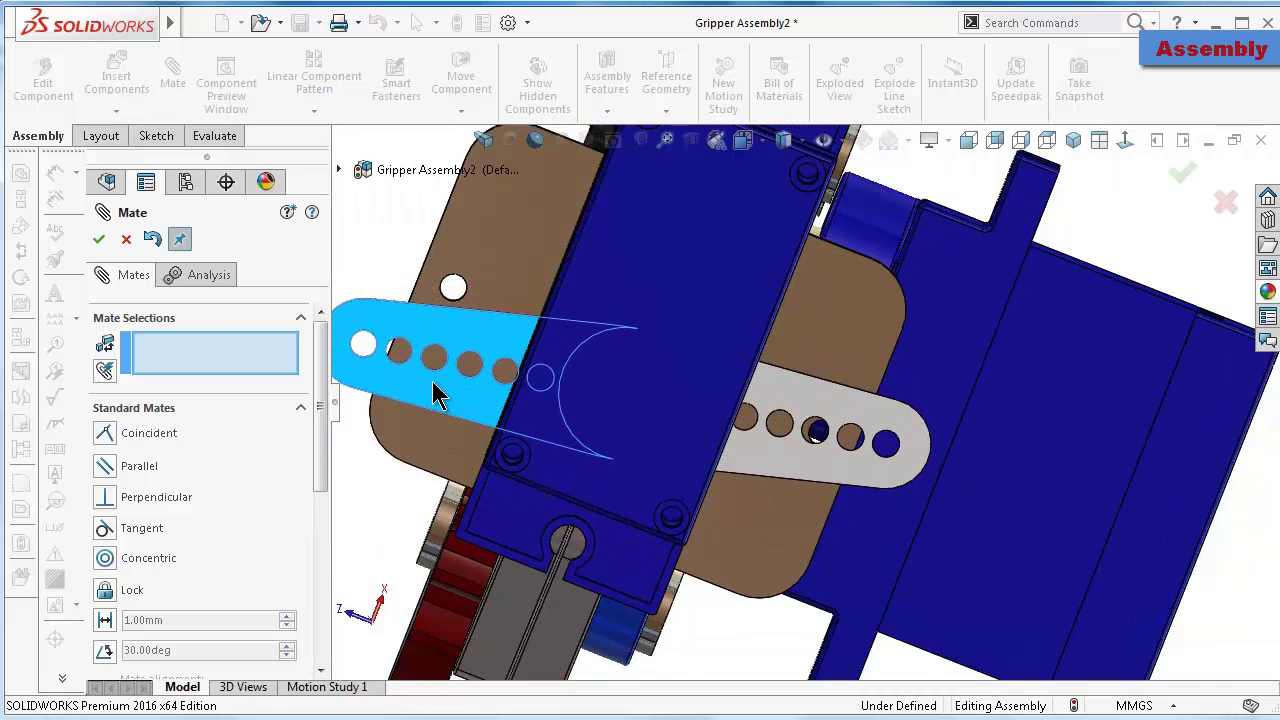
drag(432, 383, 433, 383)
click(100, 240)
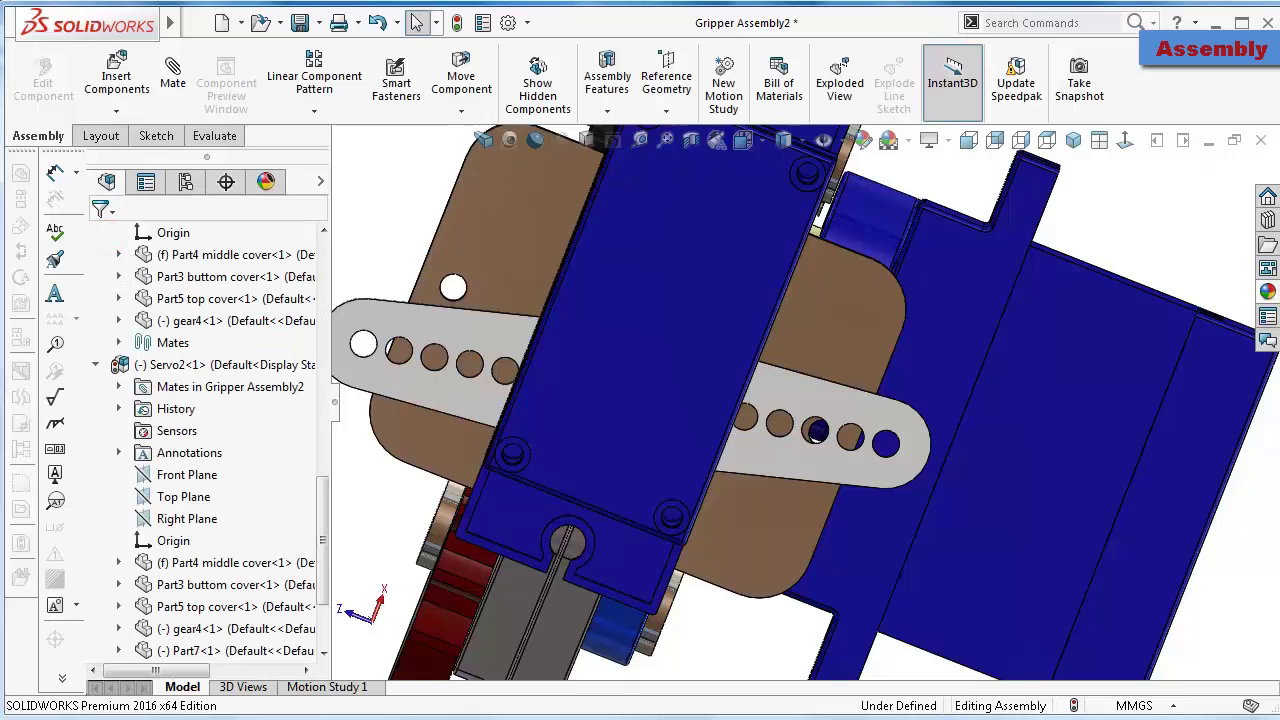
Rebuild the assembly and confirm Servo2's component properties so its horn can turn freely
click(848, 440)
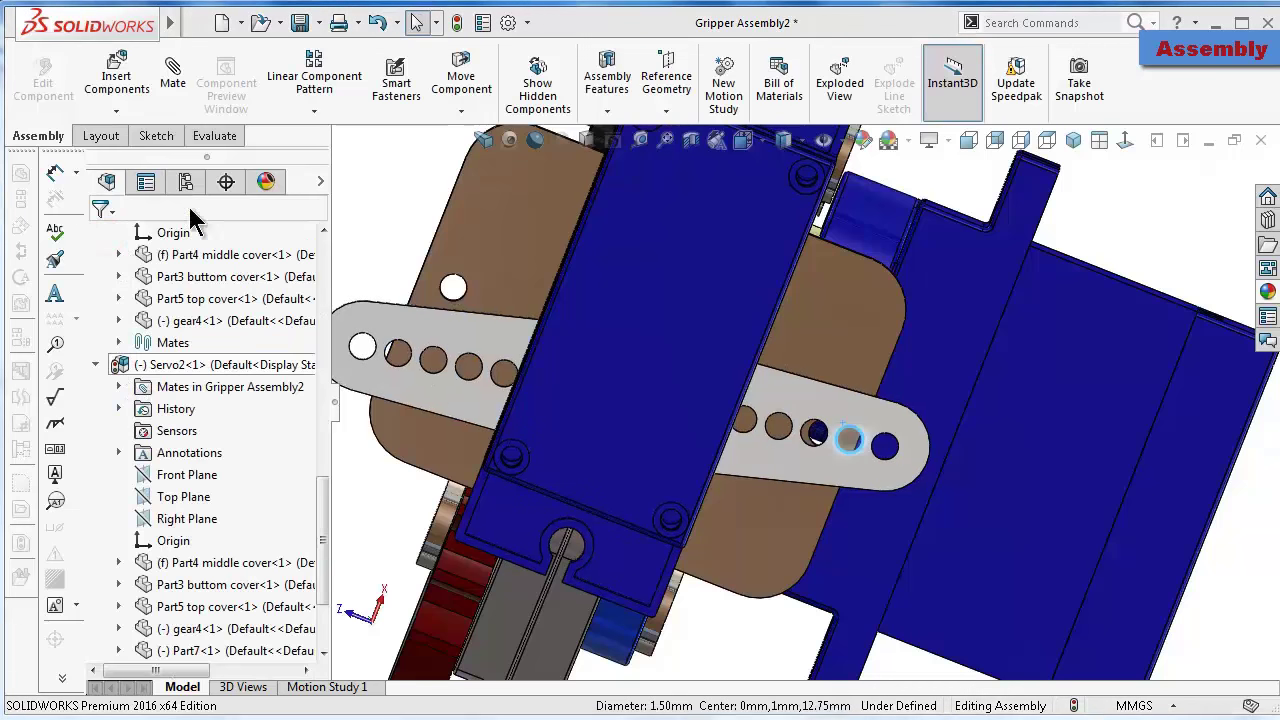
click(458, 22)
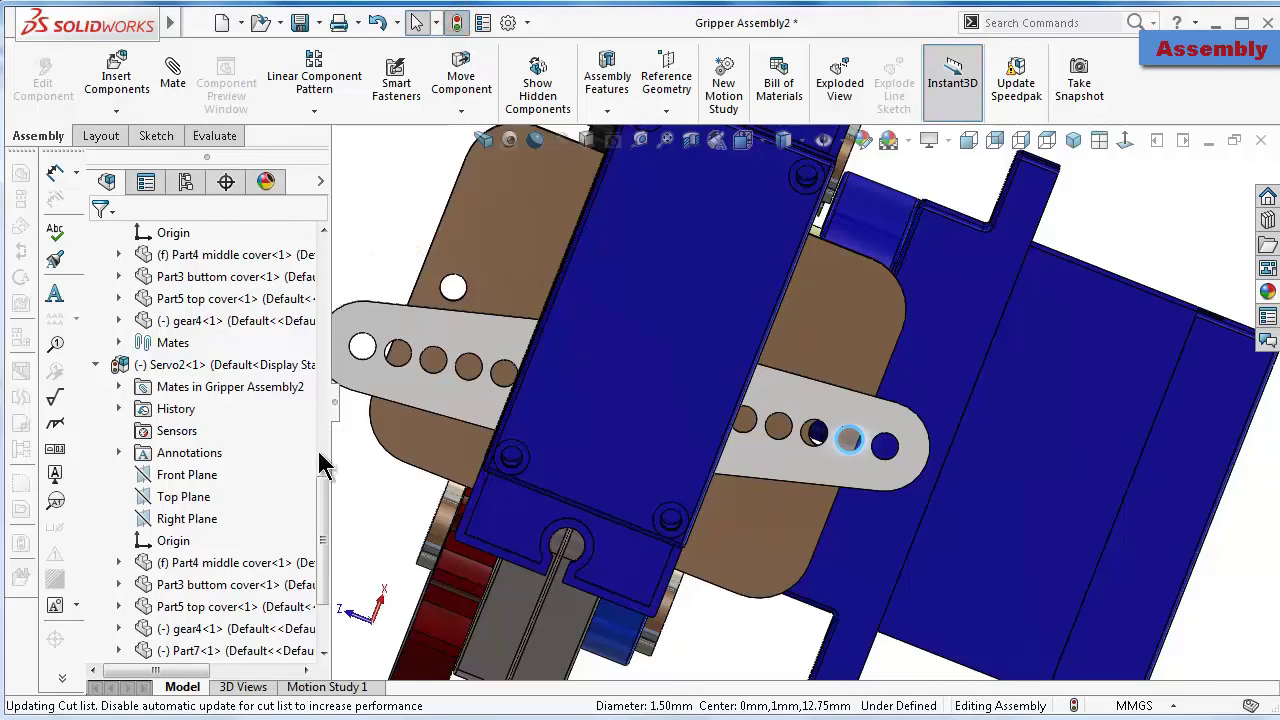
click(97, 364)
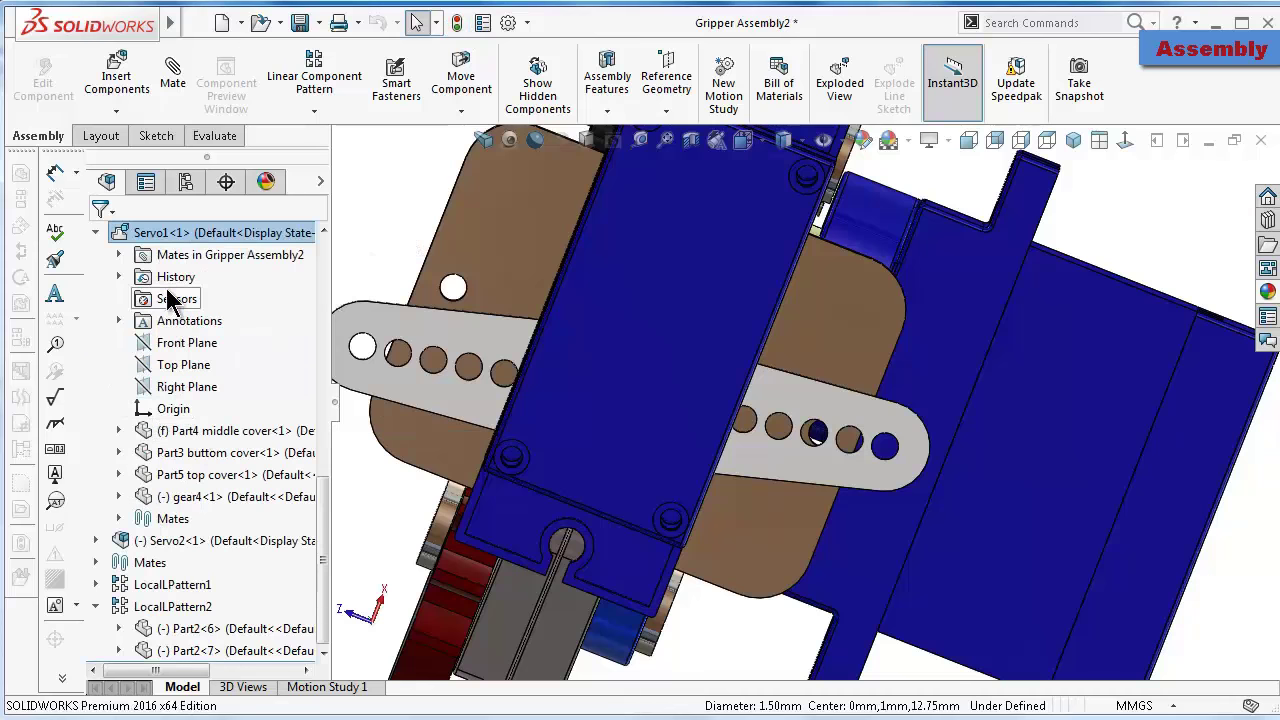
click(158, 544)
click(395, 486)
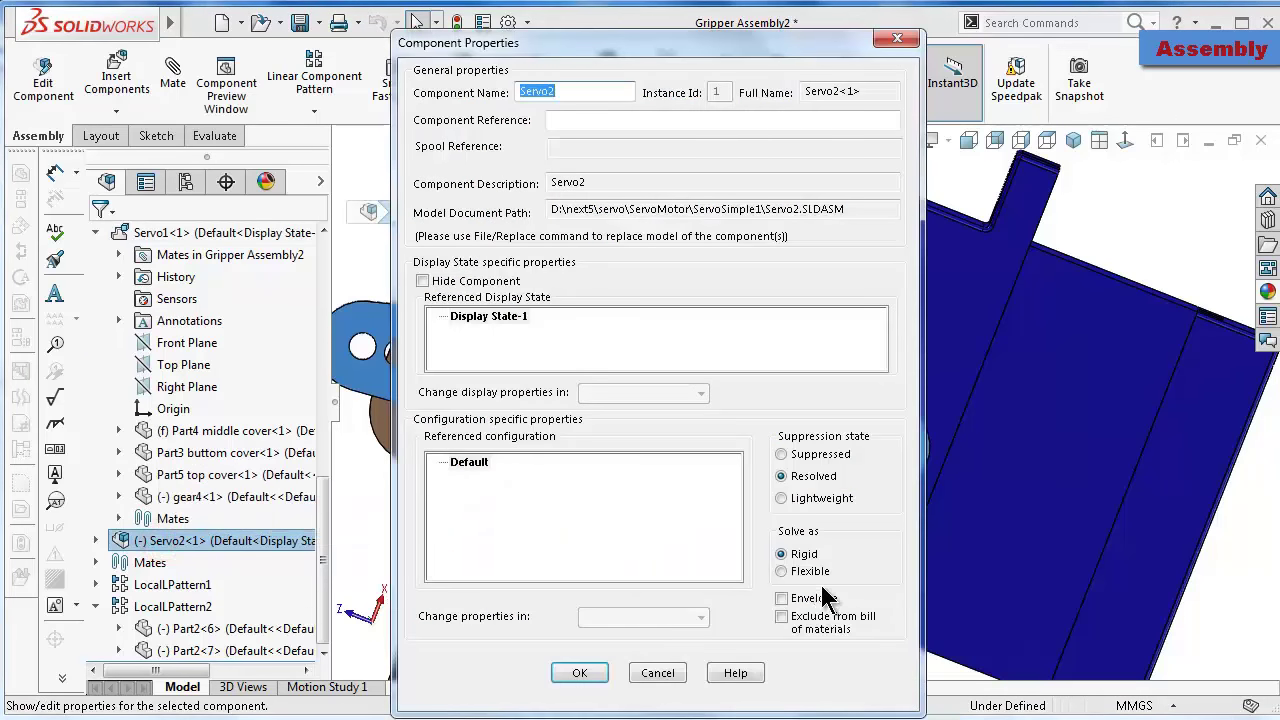
click(576, 673)
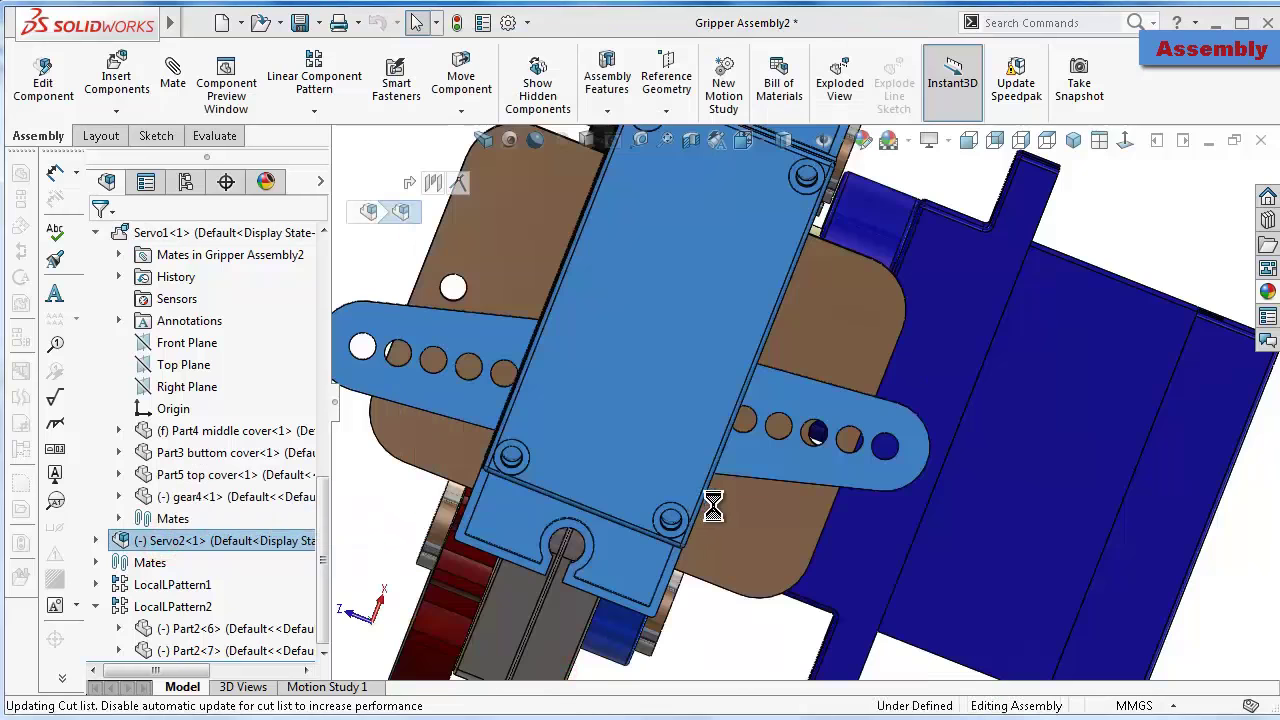
click(795, 479)
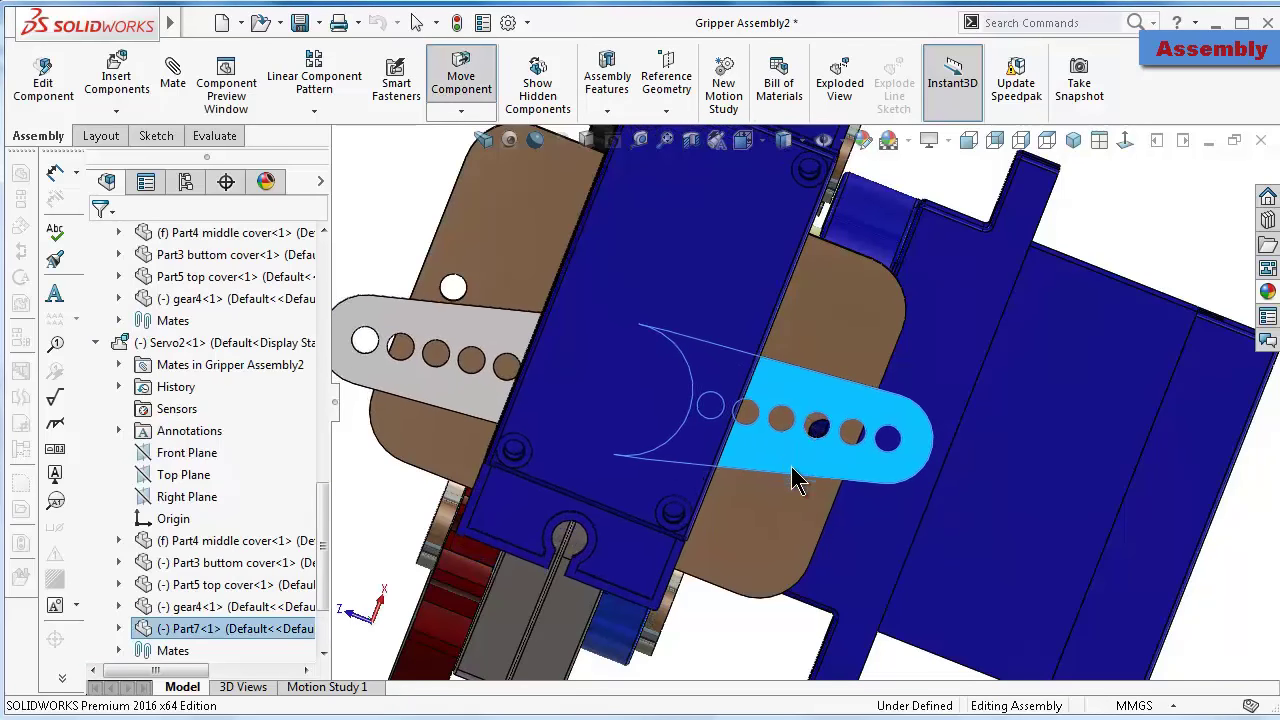
mouse_move(792, 470)
middle_down()
mouse_move(683, 558)
mouse_move(700, 594)
mouse_move(751, 535)
middle_up()
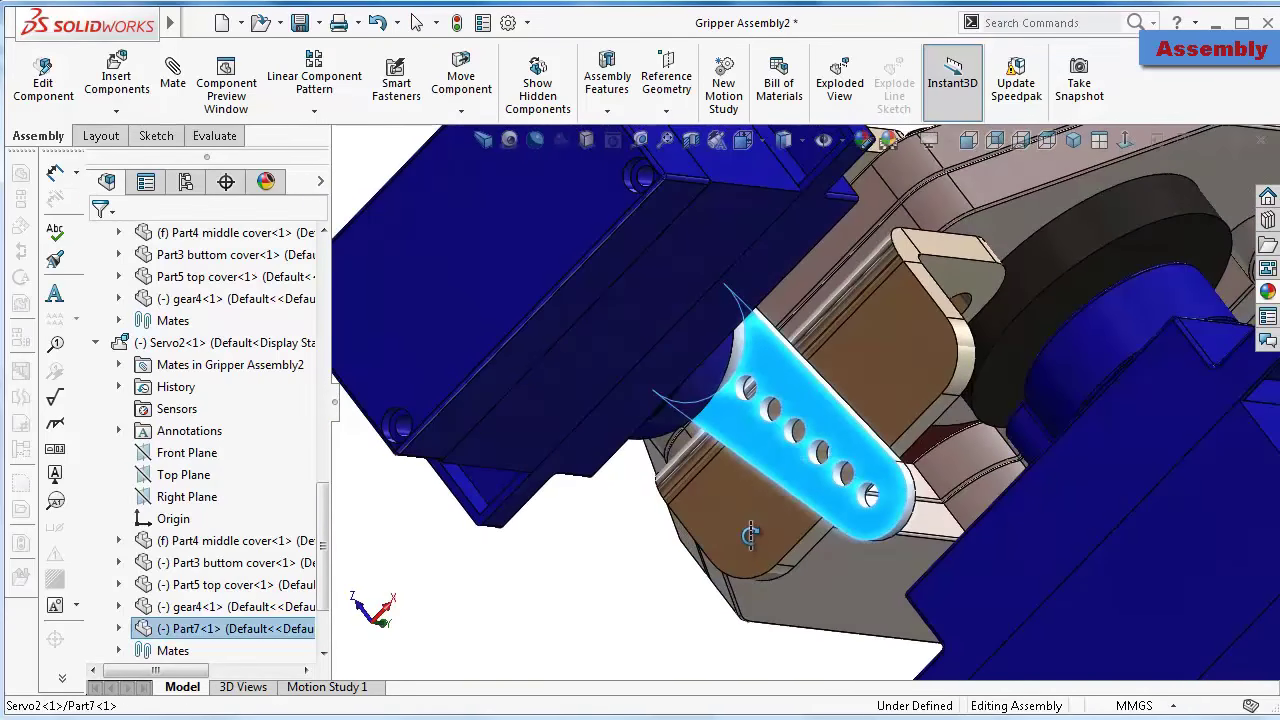
Edit Part7 in context and start a sketch on the horn's flat face, viewed Normal To
click(743, 452)
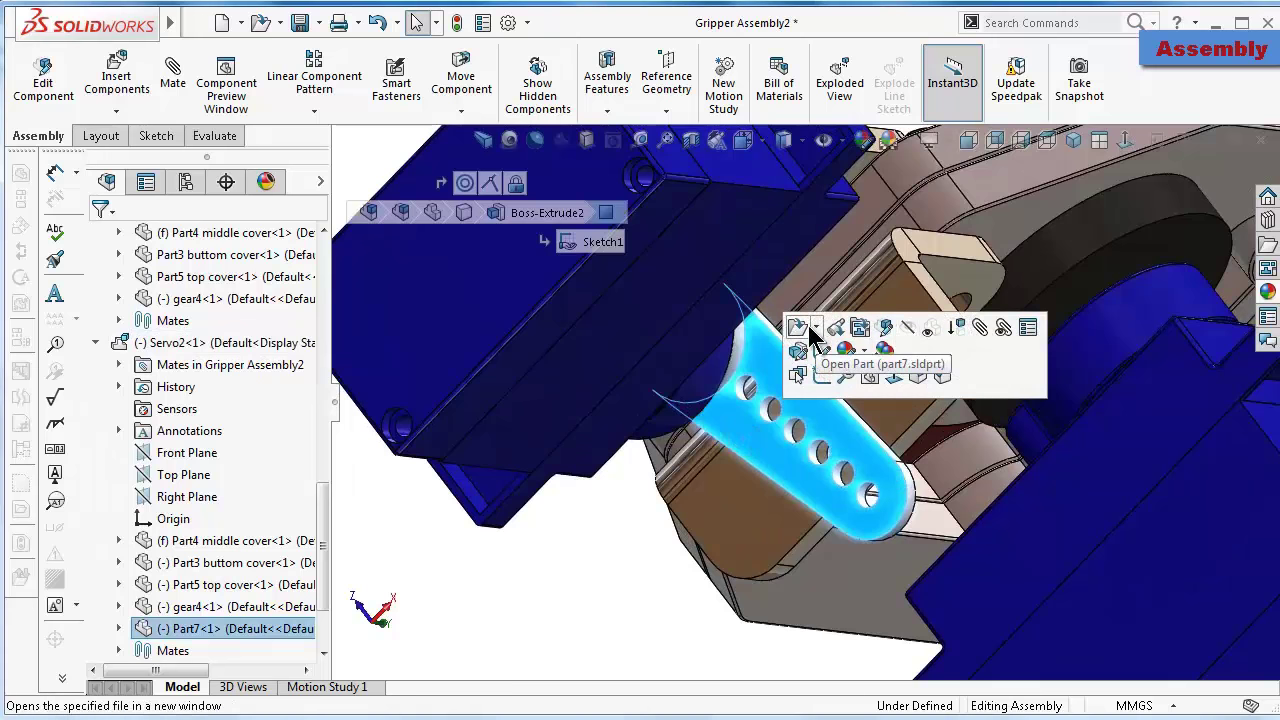
click(878, 327)
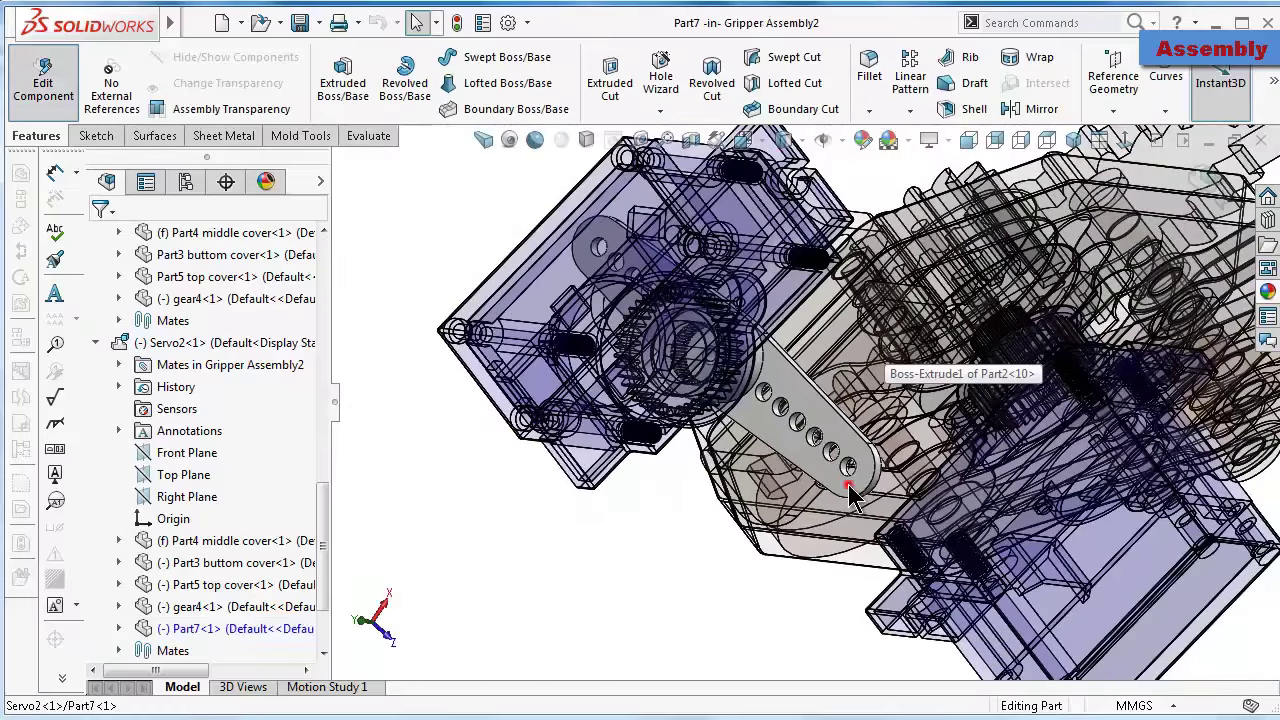
click(848, 484)
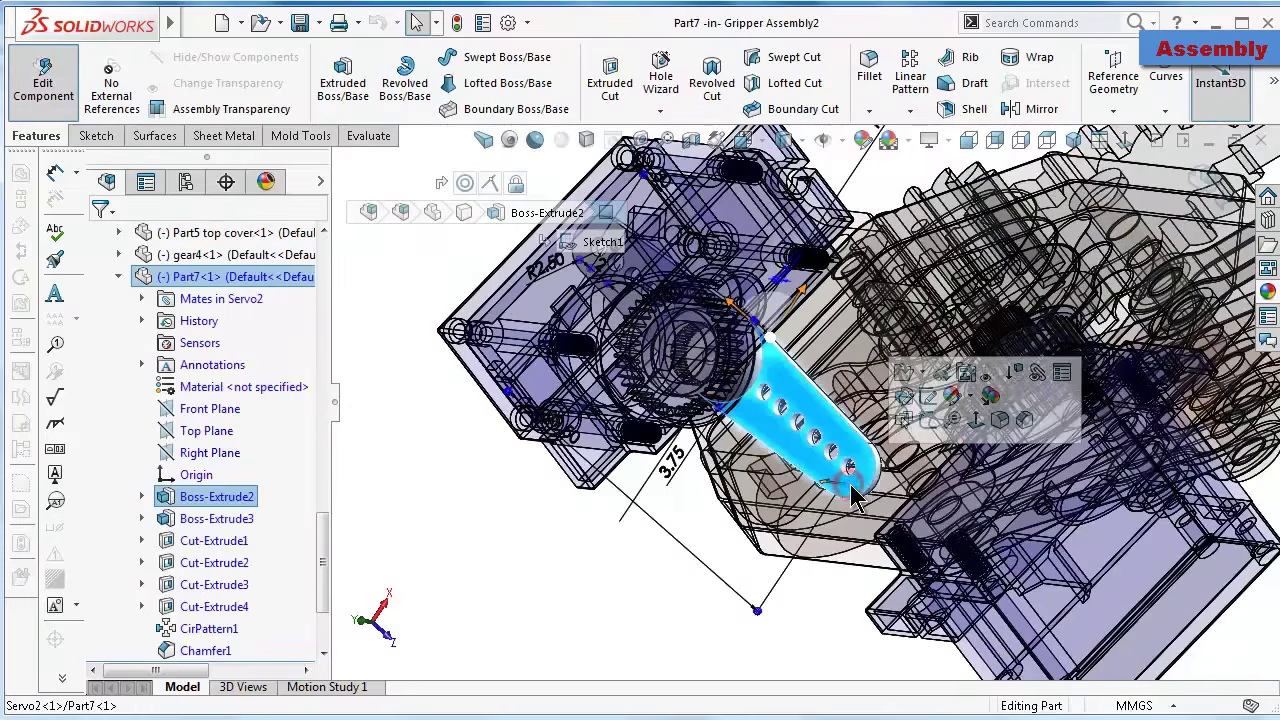
click(933, 427)
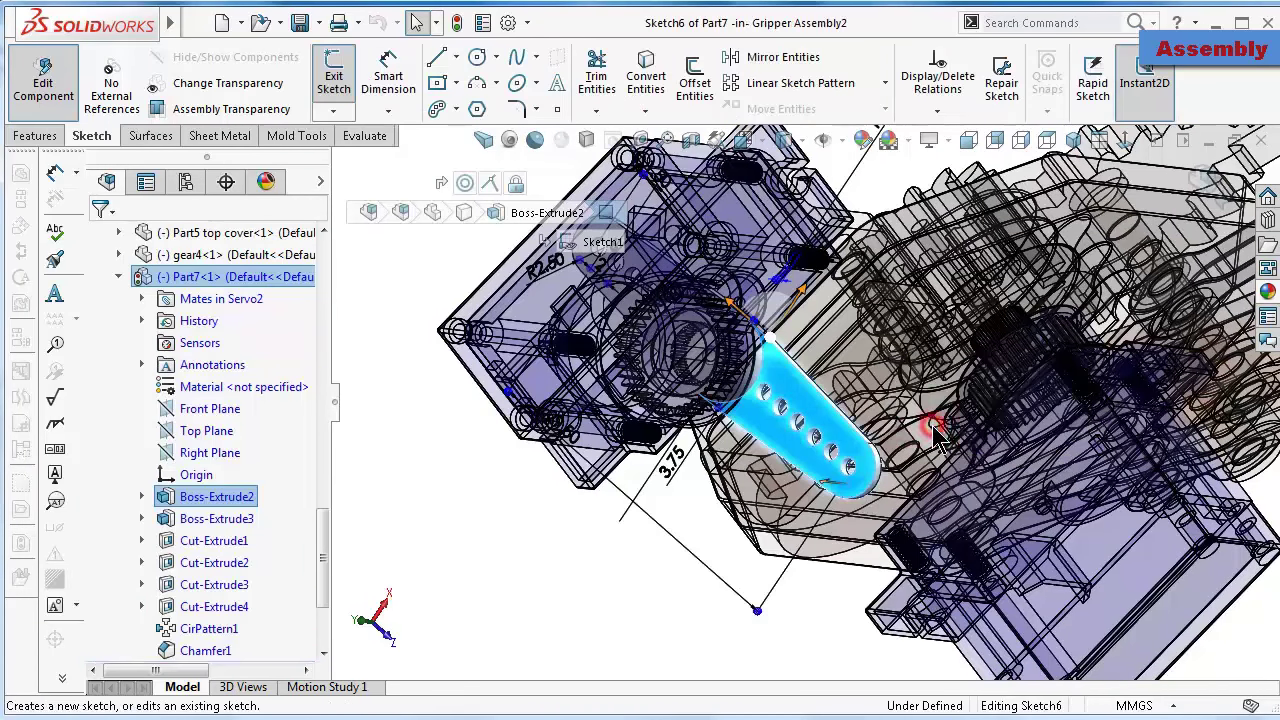
click(1125, 147)
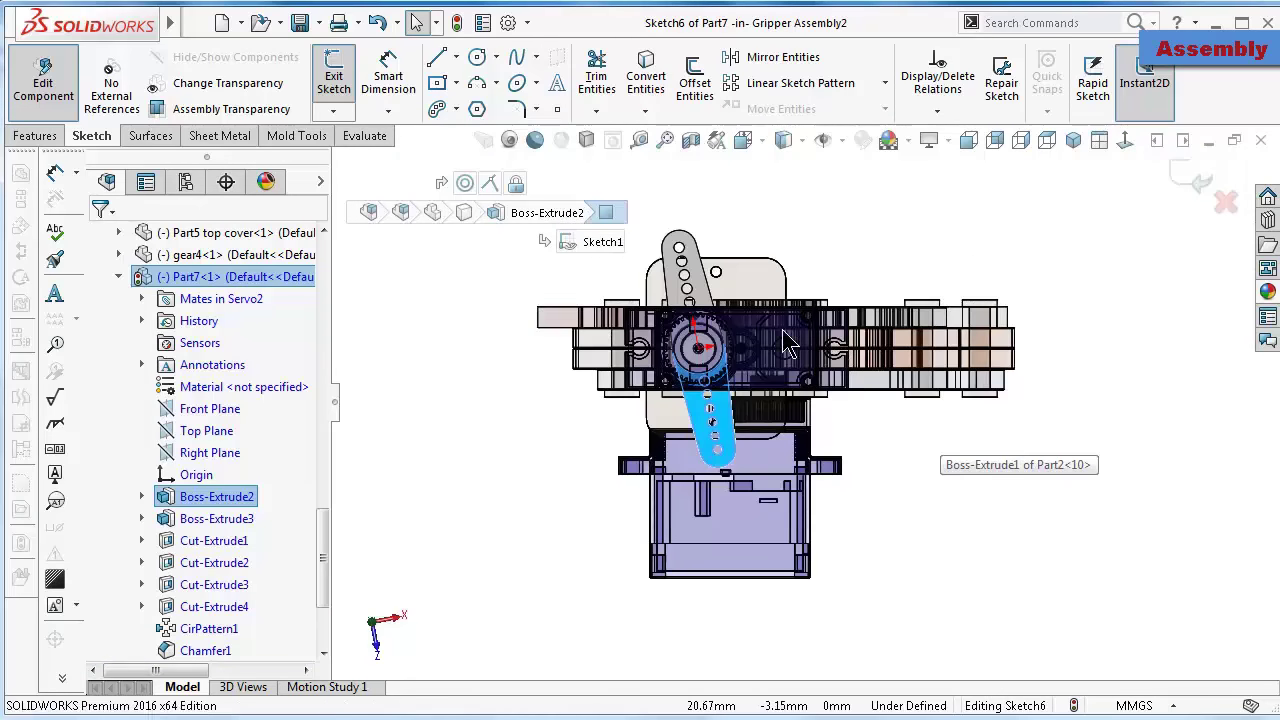
scroll(720, 320, down, 3)
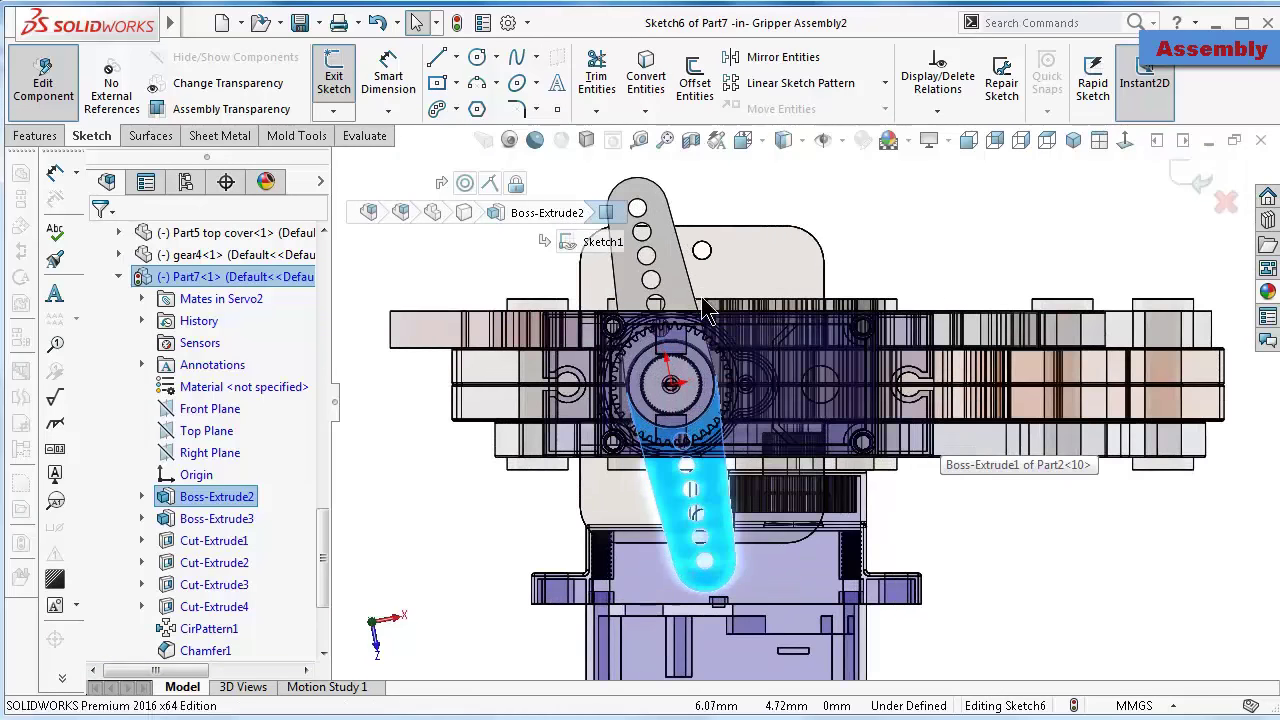
Draw a construction centerline from the horn's top hole centre to its bottom hole centre
click(456, 57)
click(466, 105)
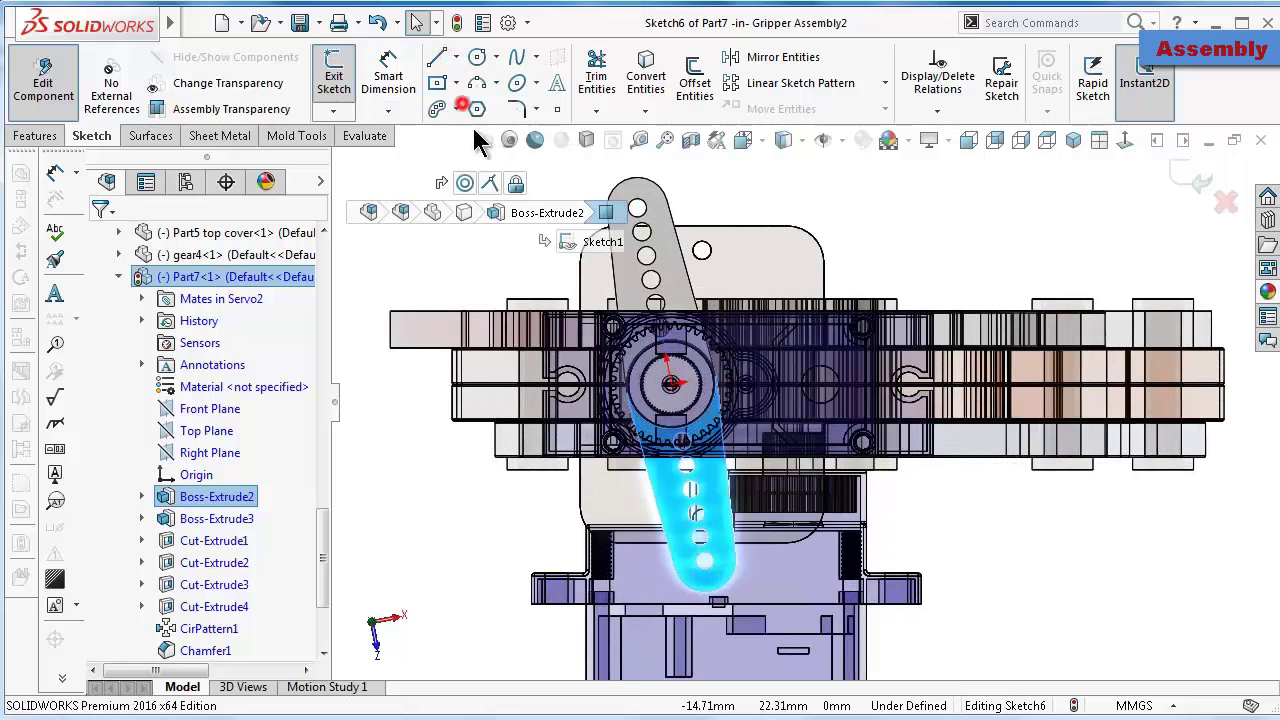
click(637, 207)
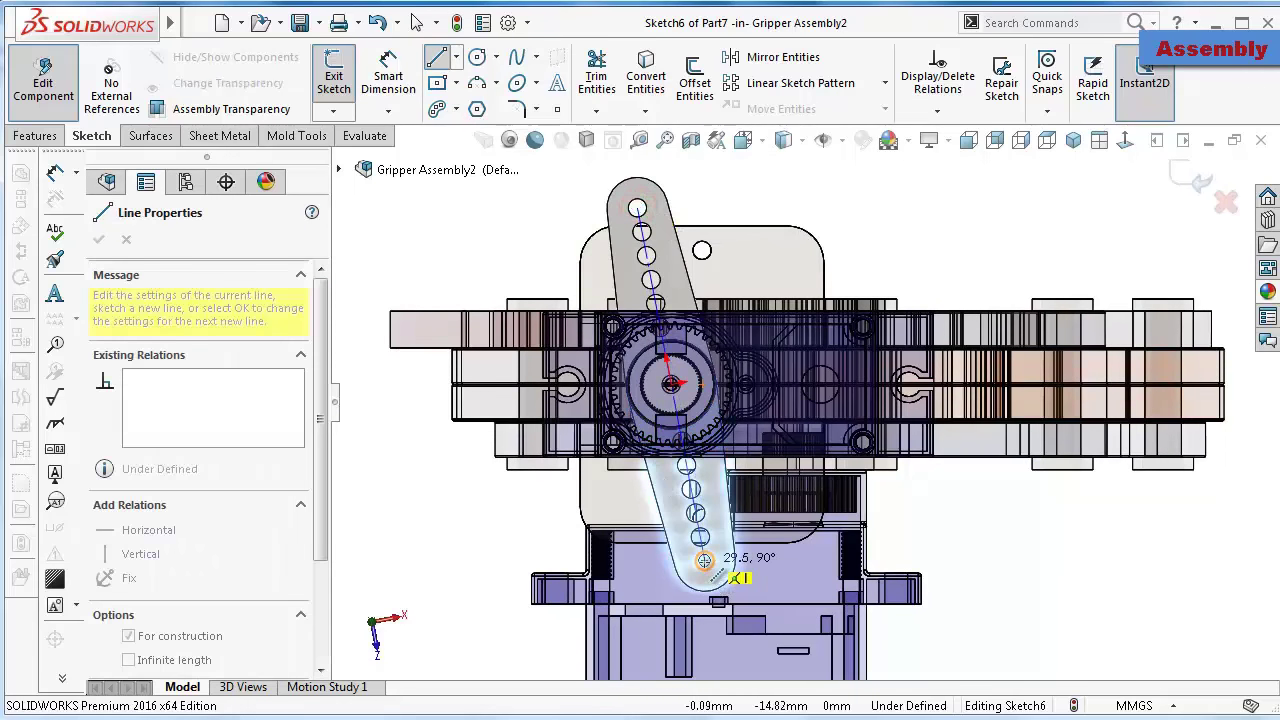
click(704, 561)
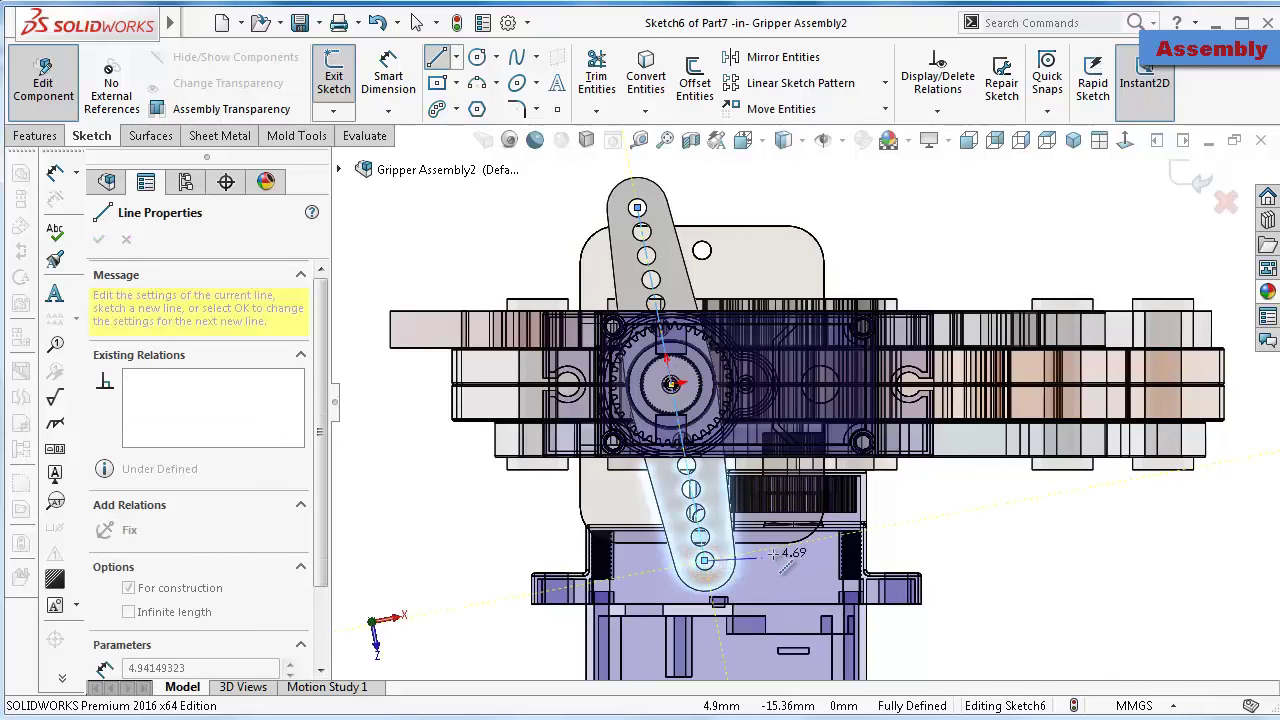
click(1029, 232)
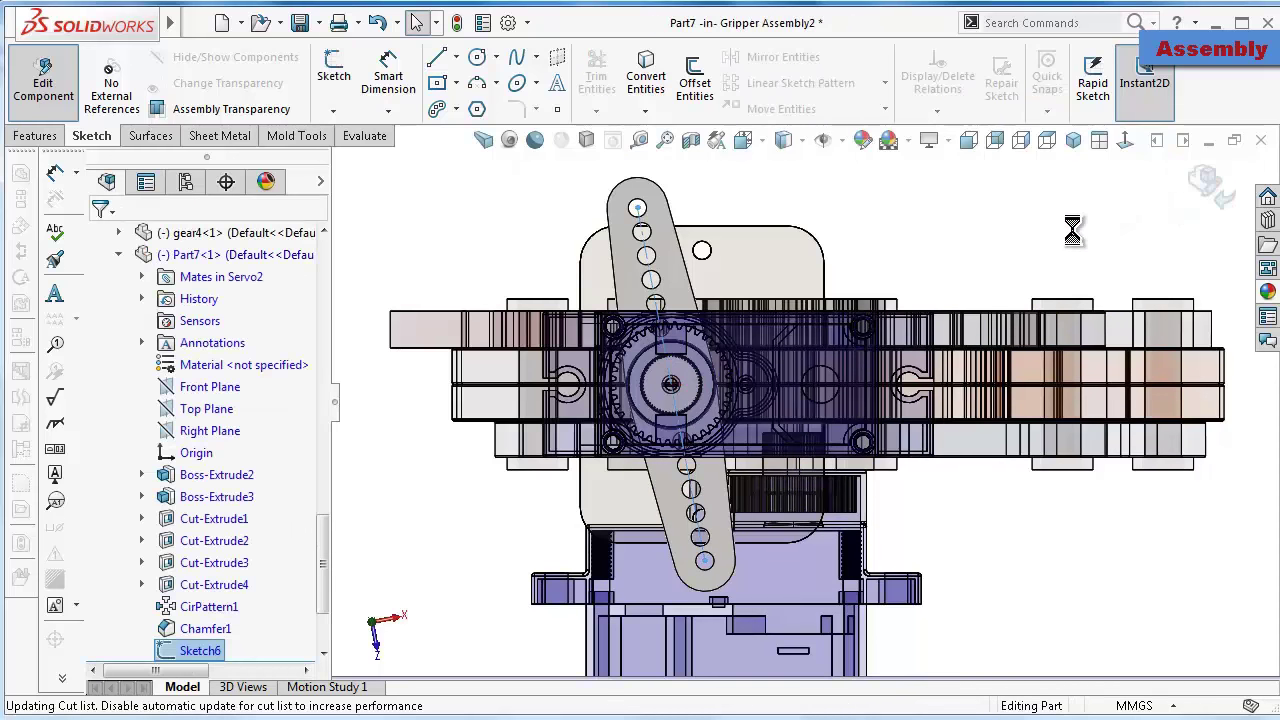
Exit part editing and reposition the view and servo horn in the assembly
click(1210, 180)
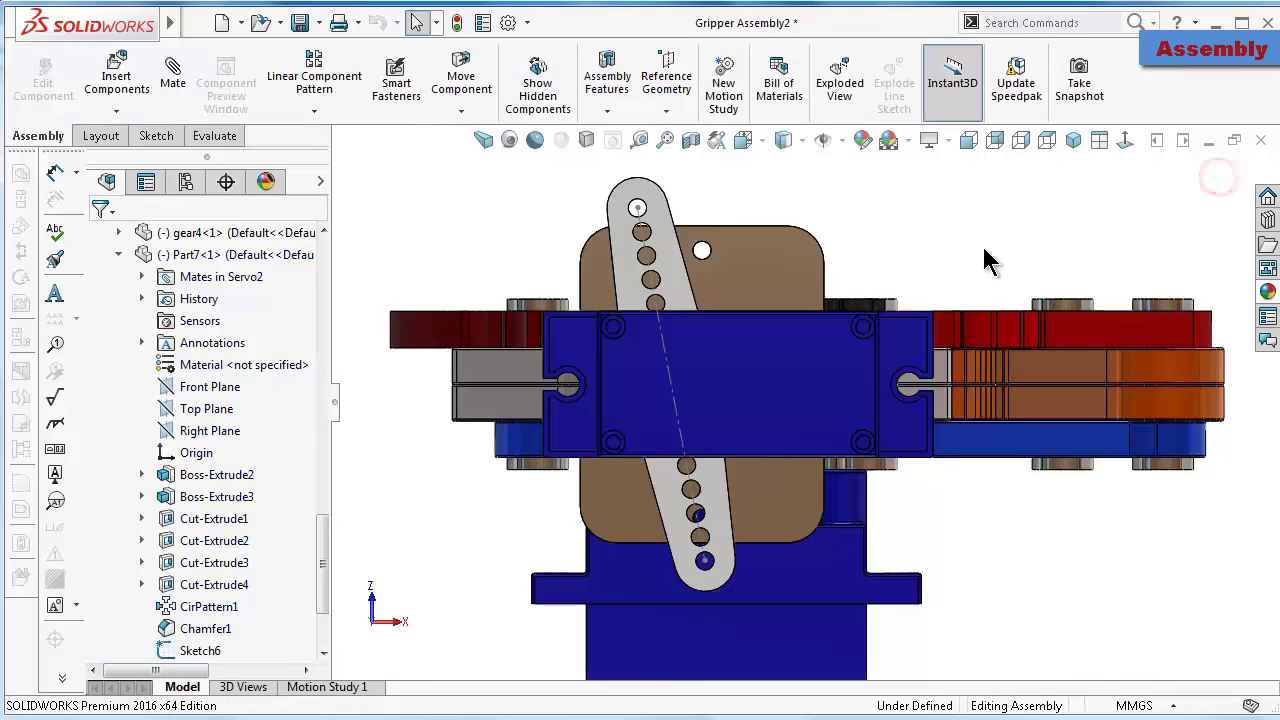
mouse_move(760, 276)
middle_down()
mouse_move(736, 300)
mouse_move(677, 286)
middle_up()
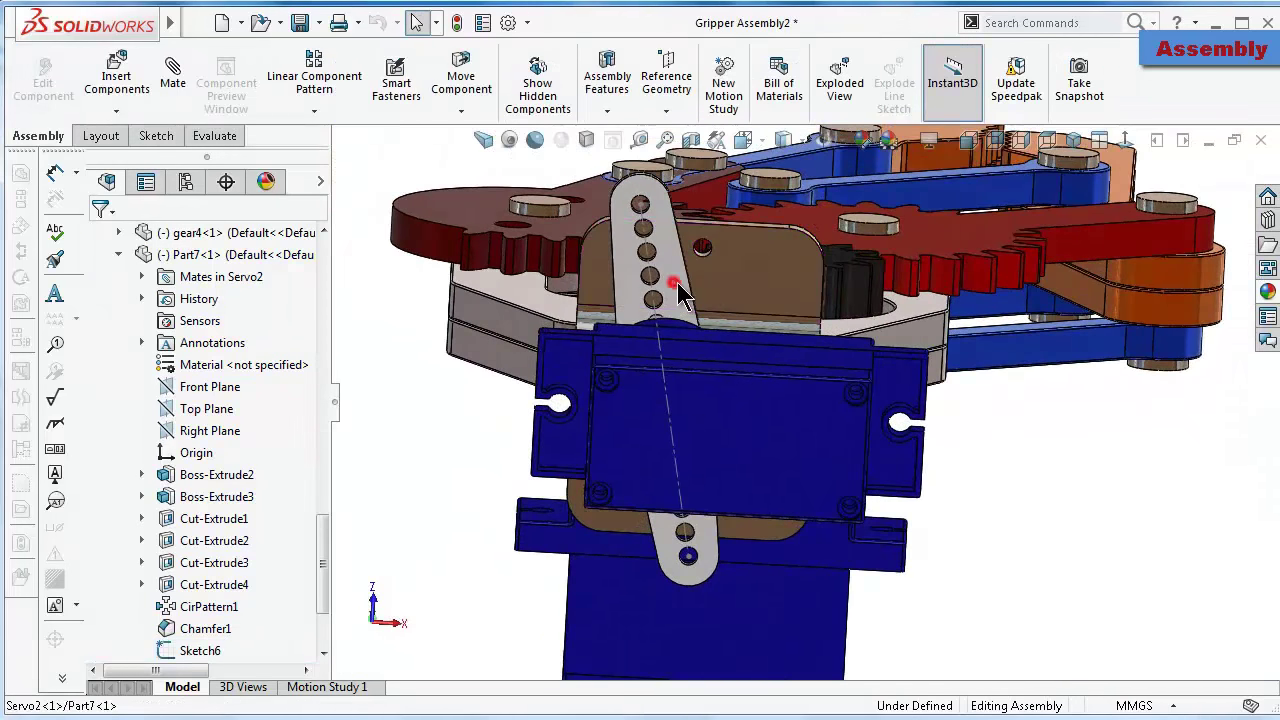
drag(676, 284, 697, 297)
scroll(700, 298, down, 2)
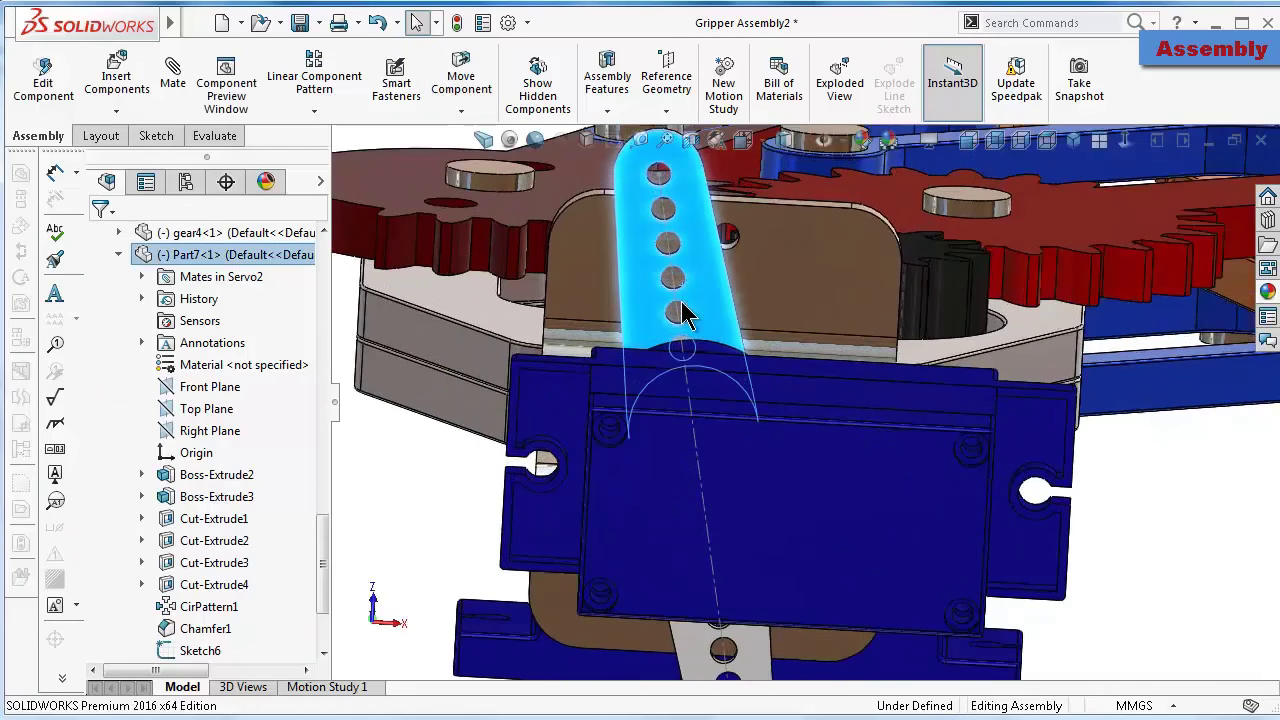
scroll(690, 320, down, 2)
Mate the horn's Sketch6 centerline parallel to the bracket plate's side face
click(693, 340)
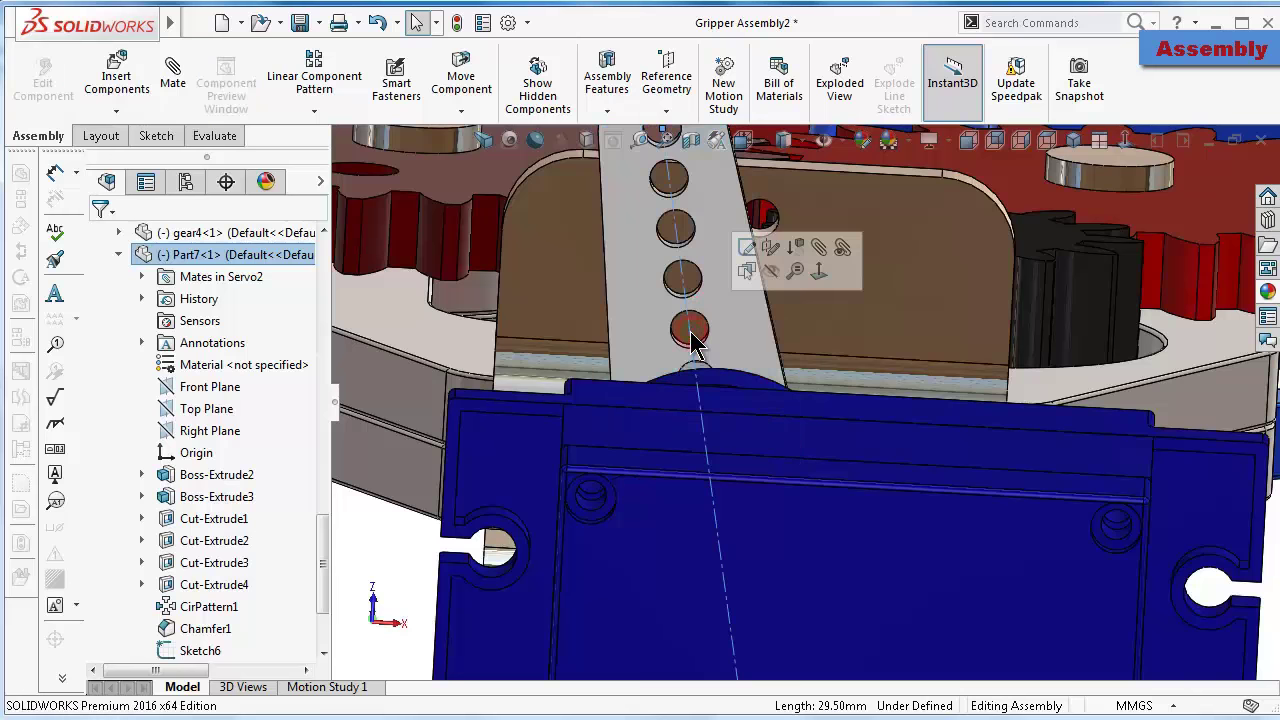
click(820, 258)
mouse_move(620, 292)
middle_down()
mouse_move(651, 286)
mouse_move(527, 302)
middle_up()
click(500, 297)
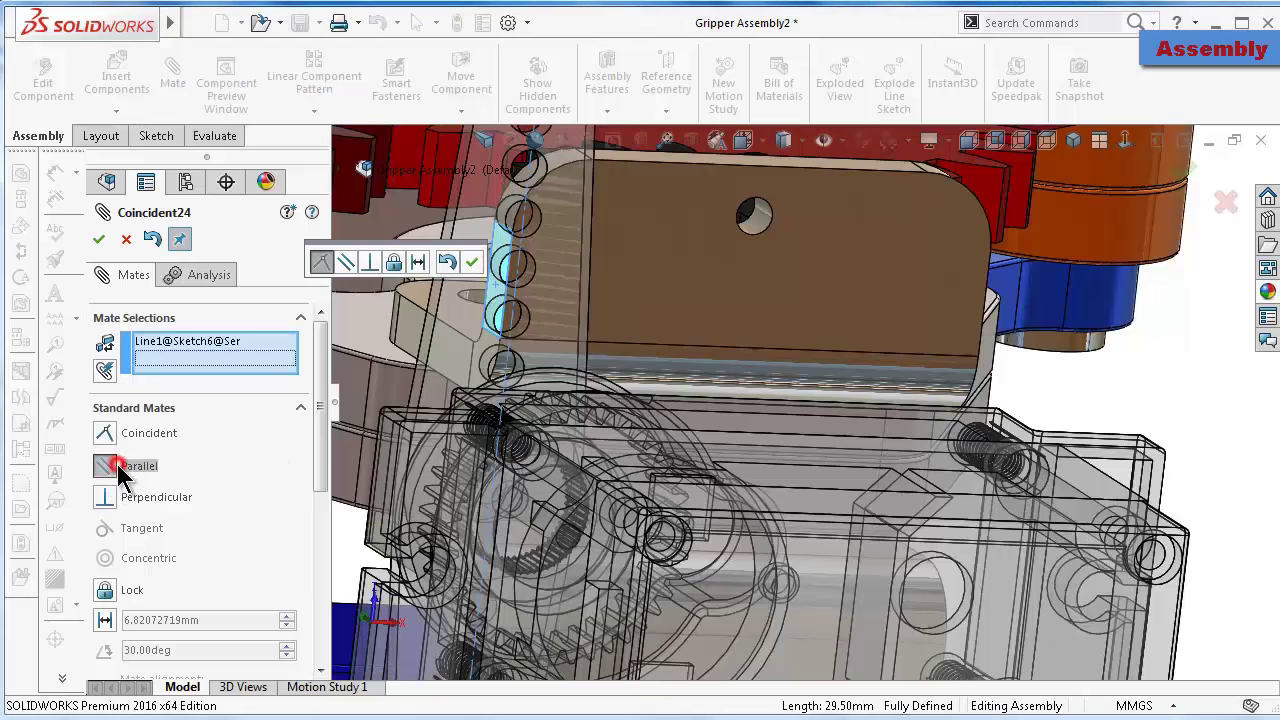
click(124, 468)
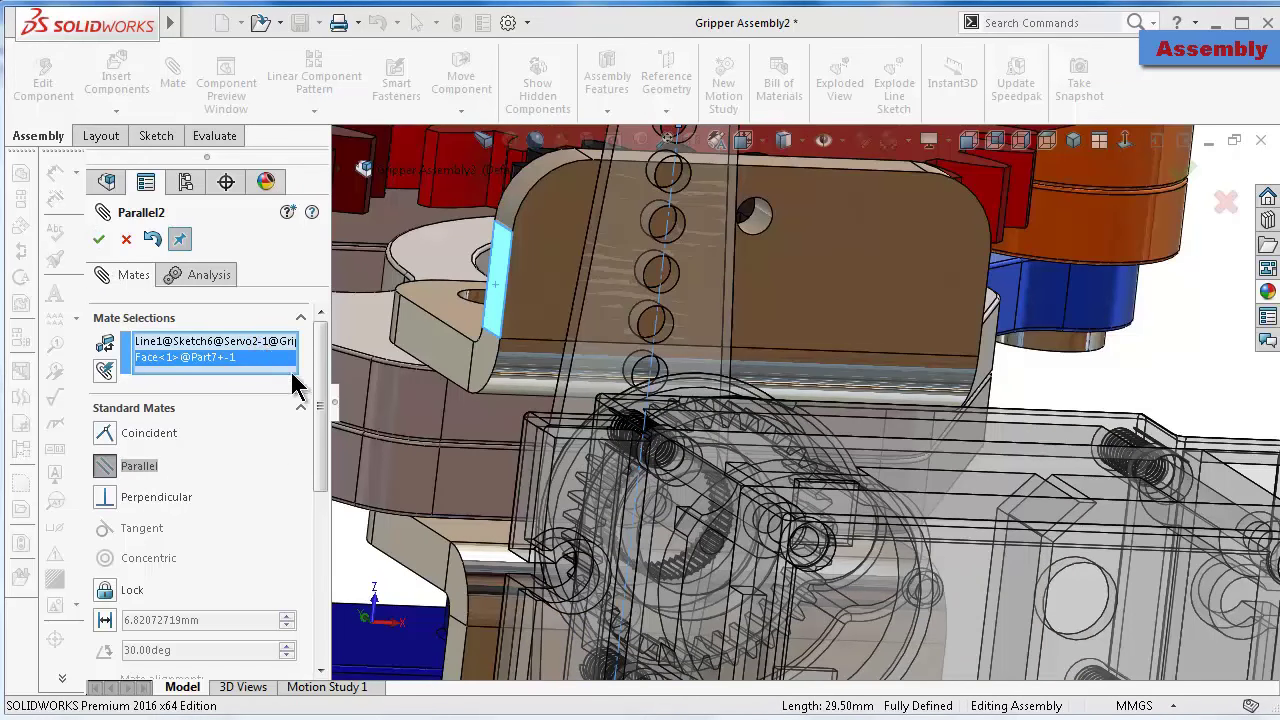
drag(322, 392, 333, 550)
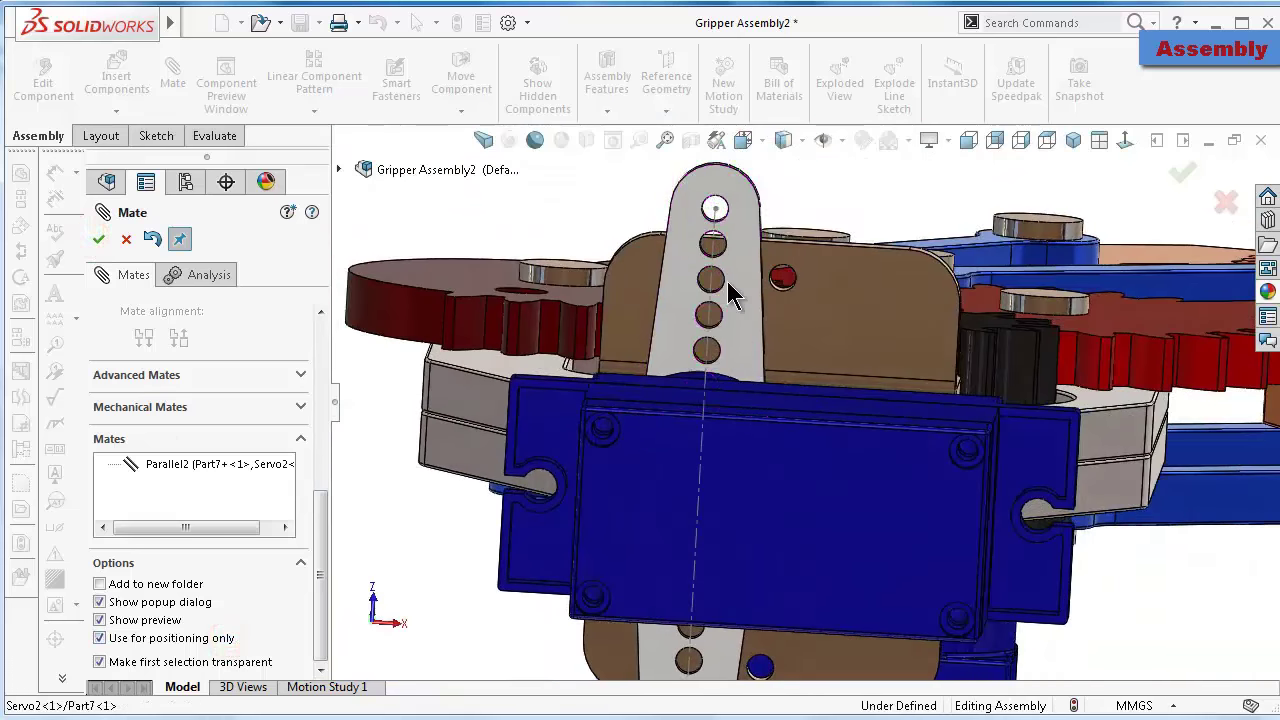
scroll(727, 281, down, 2)
scroll(776, 308, down, 2)
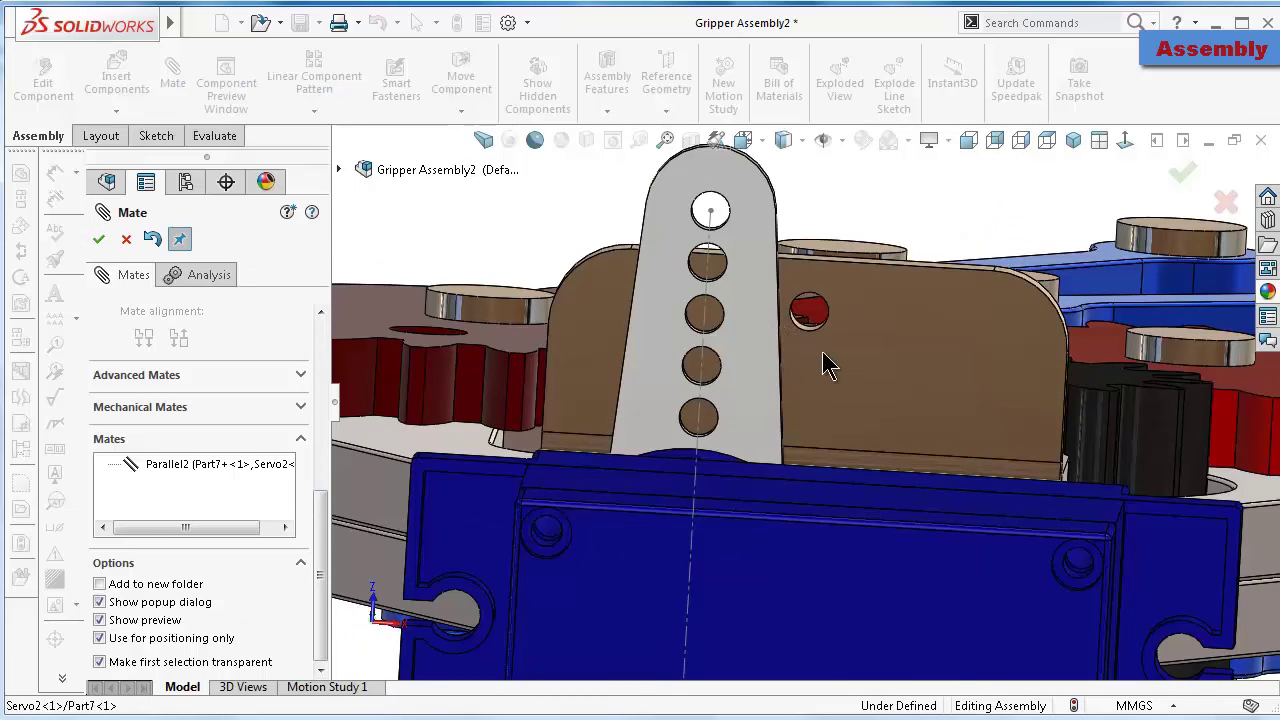
key(Return)
middle_drag(843, 376, 800, 325)
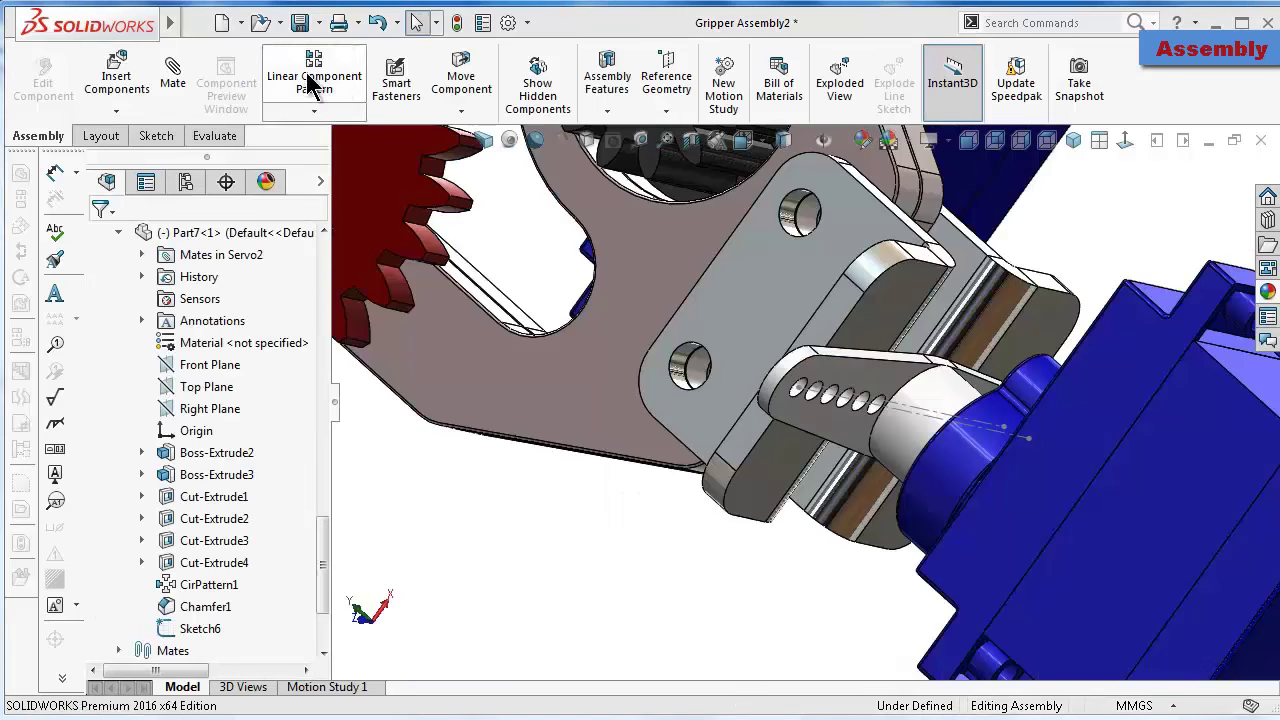
Start a new mate and choose the Width type from the advanced mates
click(166, 78)
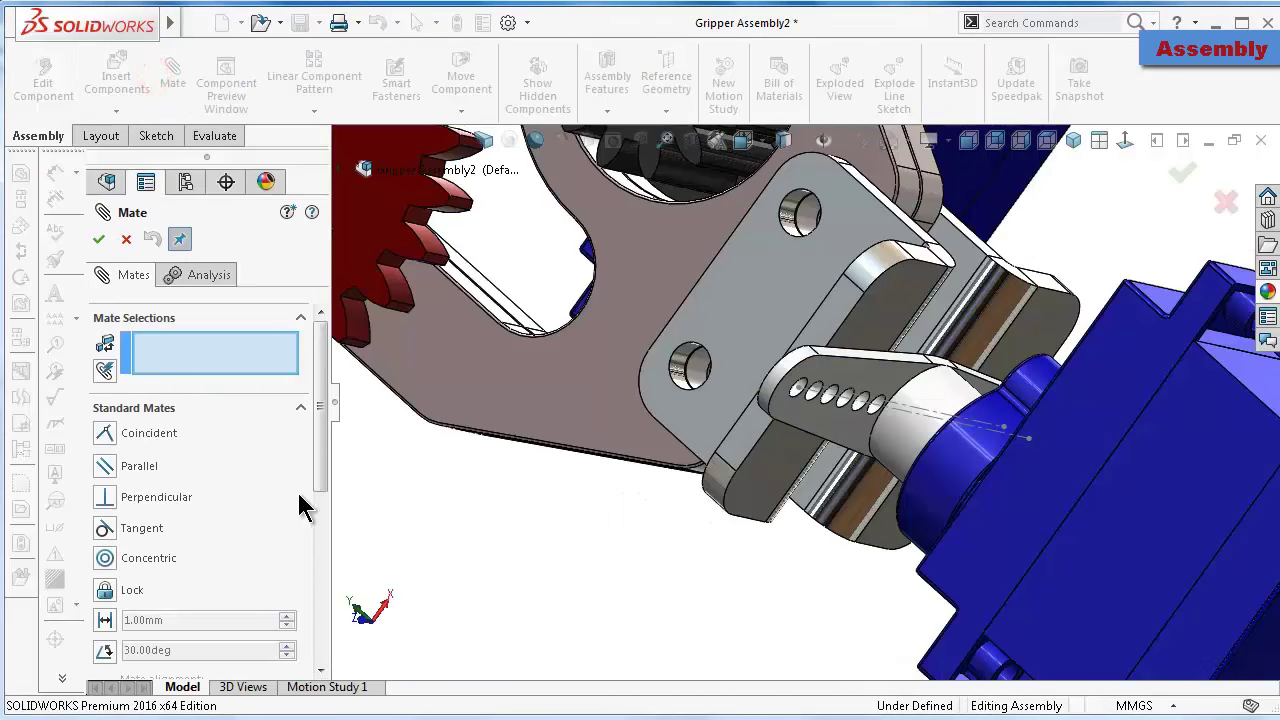
scroll(328, 465, down, 1)
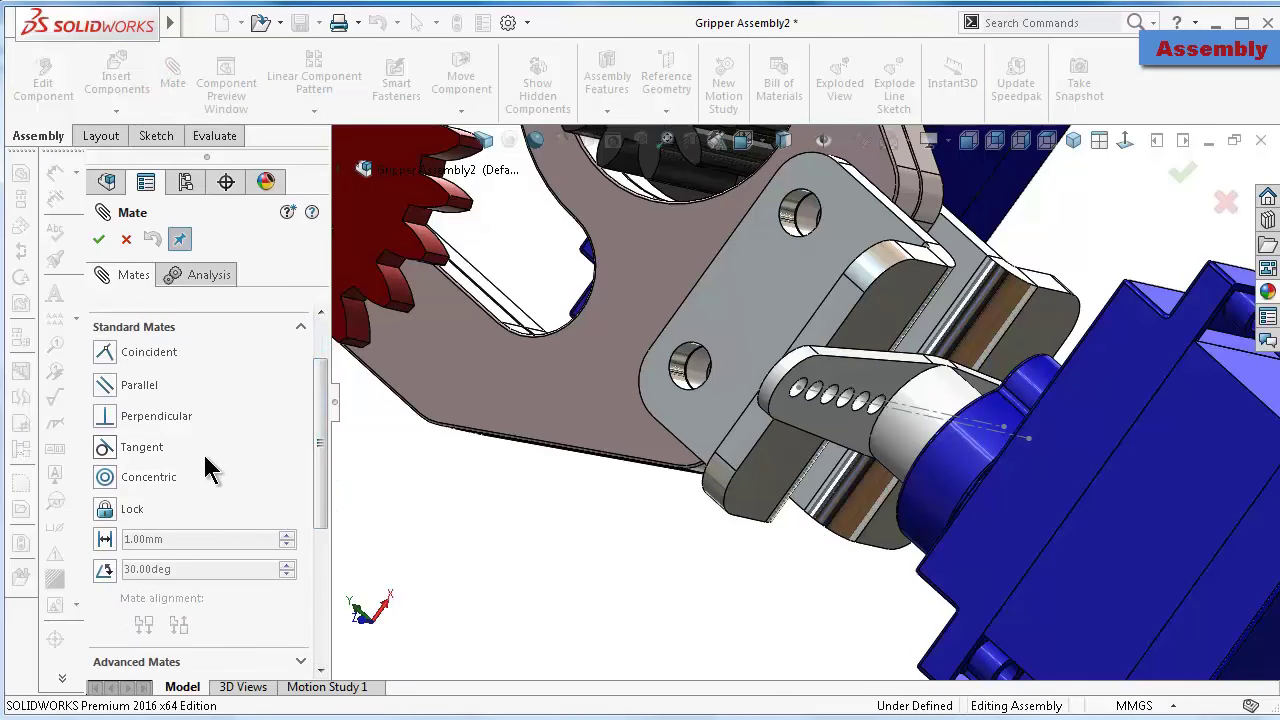
drag(320, 497, 330, 610)
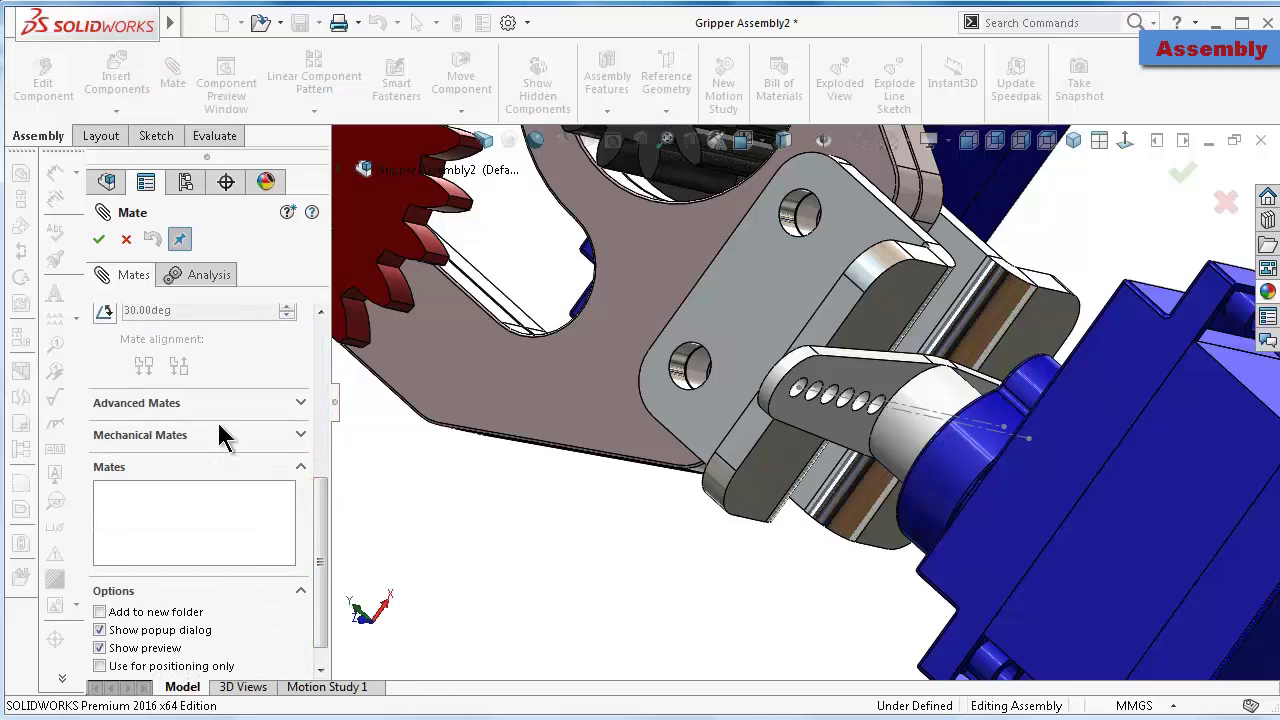
click(302, 408)
drag(323, 560, 323, 437)
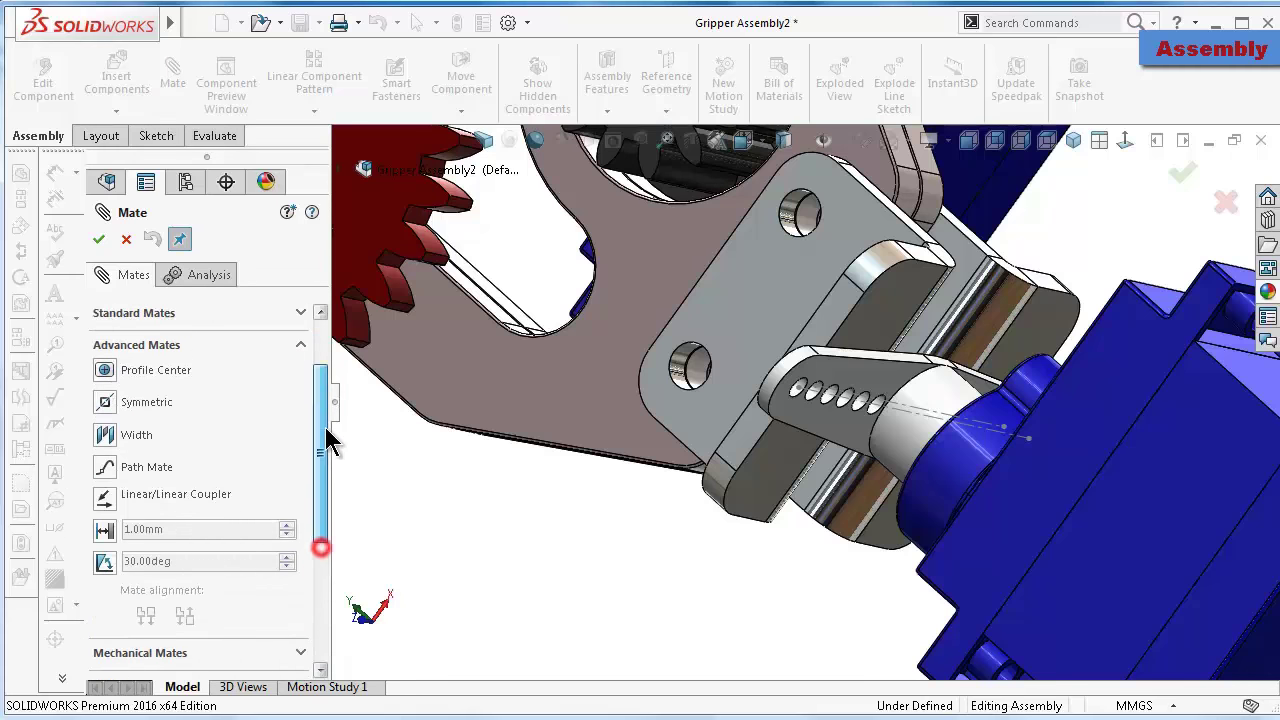
click(123, 458)
Centre the servo hub's cylindrical face between the bracket's inner faces with the width mate
middle_drag(785, 425, 743, 571)
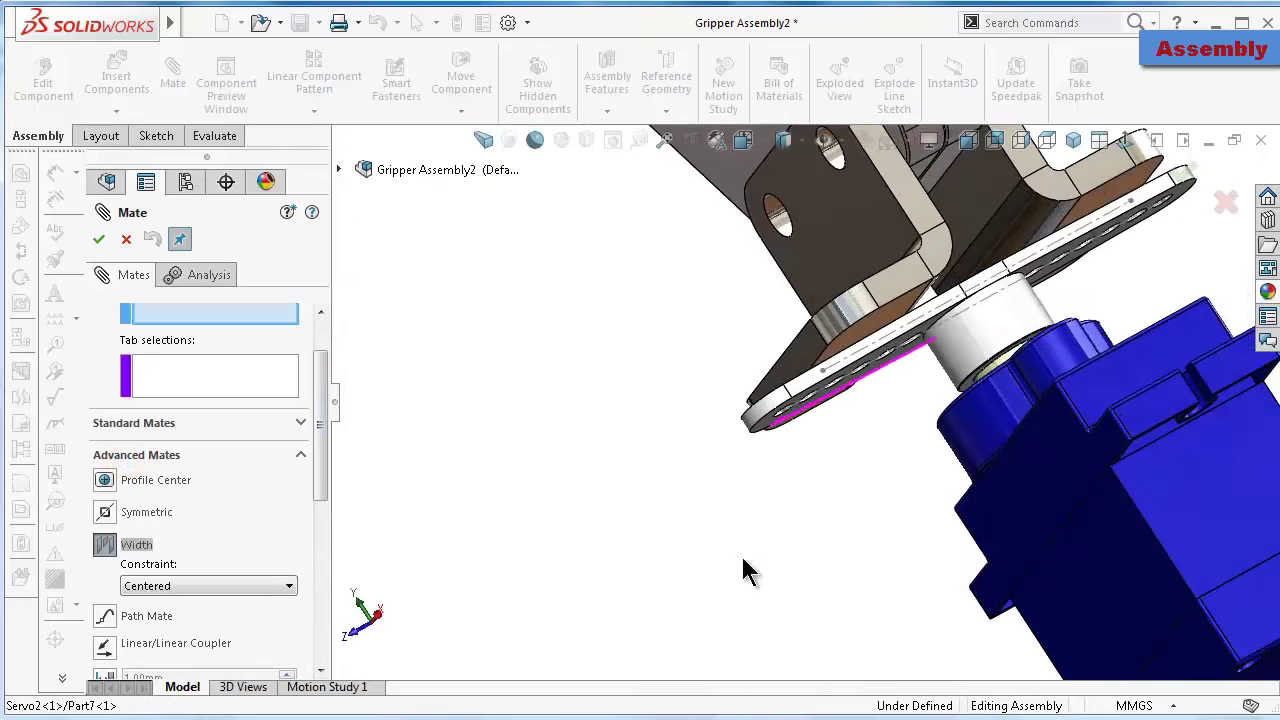
middle_drag(950, 415, 722, 285)
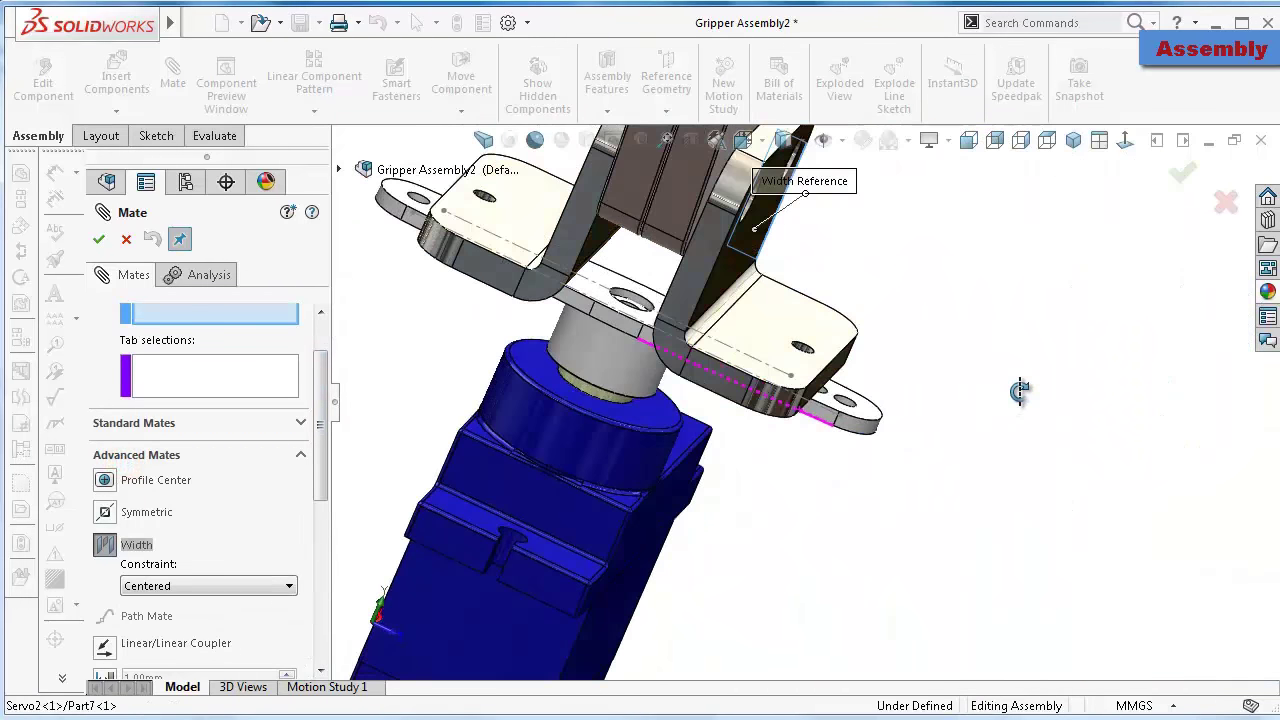
click(709, 264)
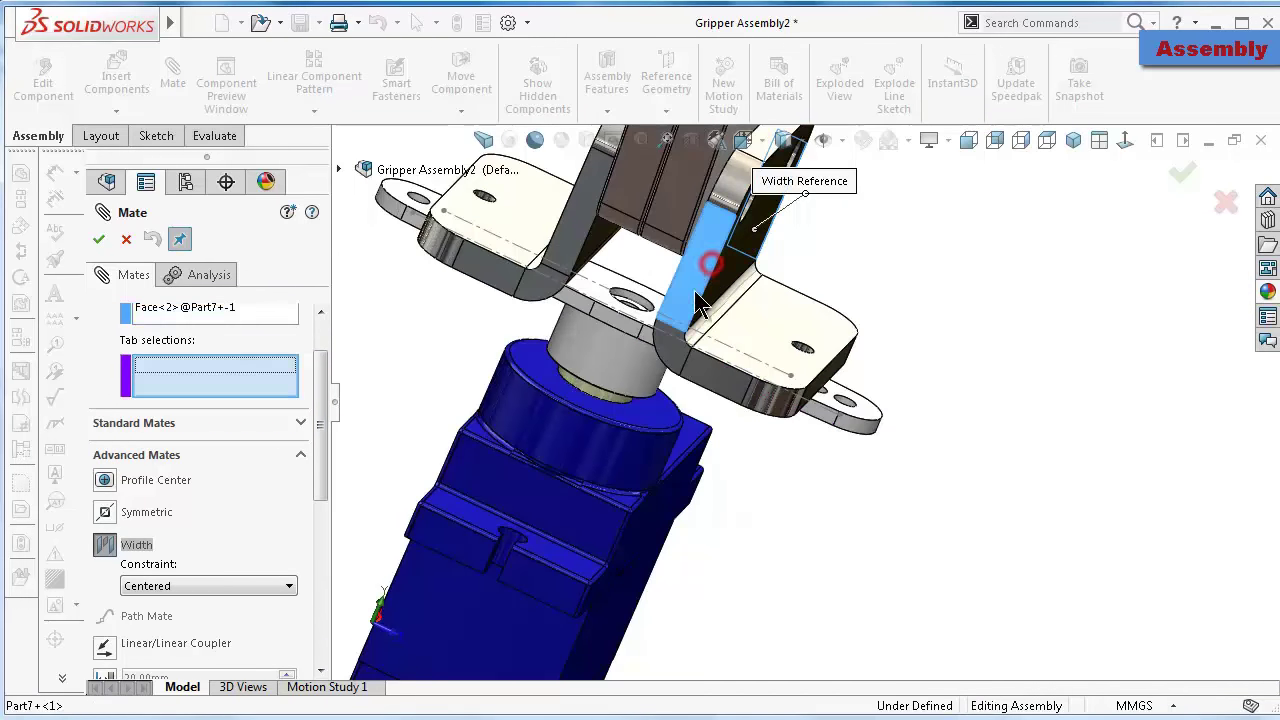
click(617, 380)
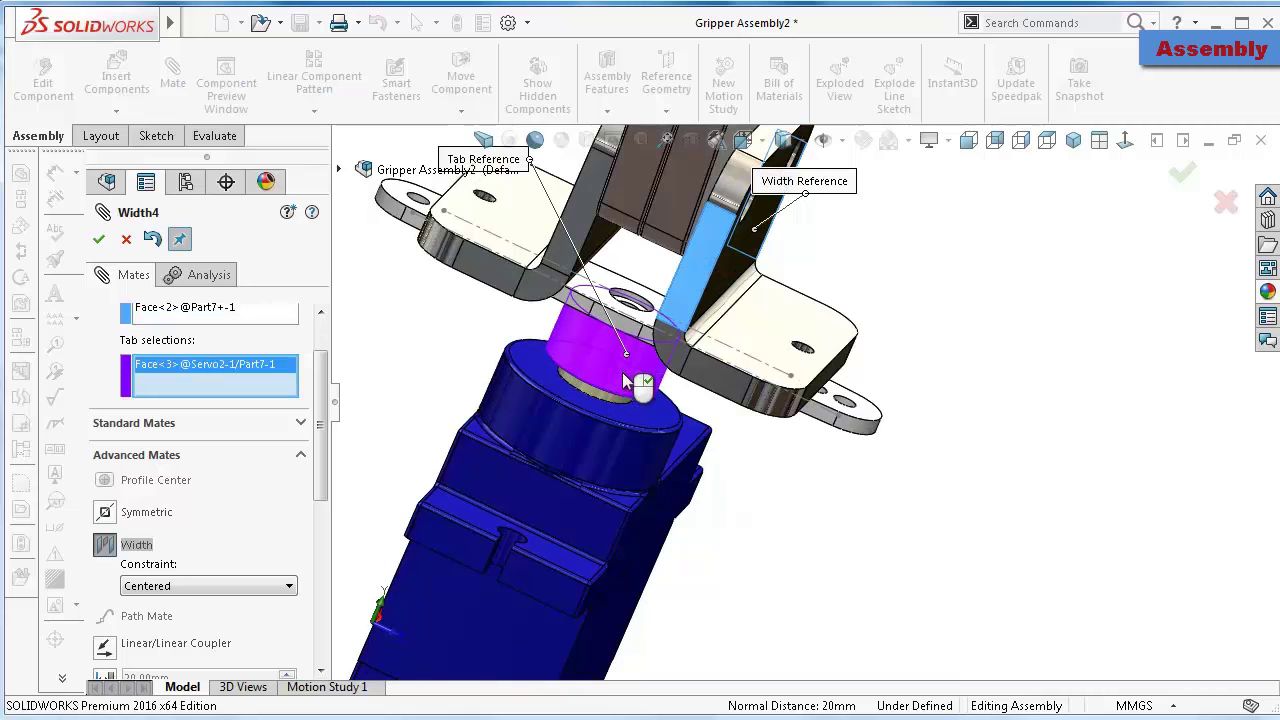
middle_drag(845, 365, 1160, 222)
click(1187, 180)
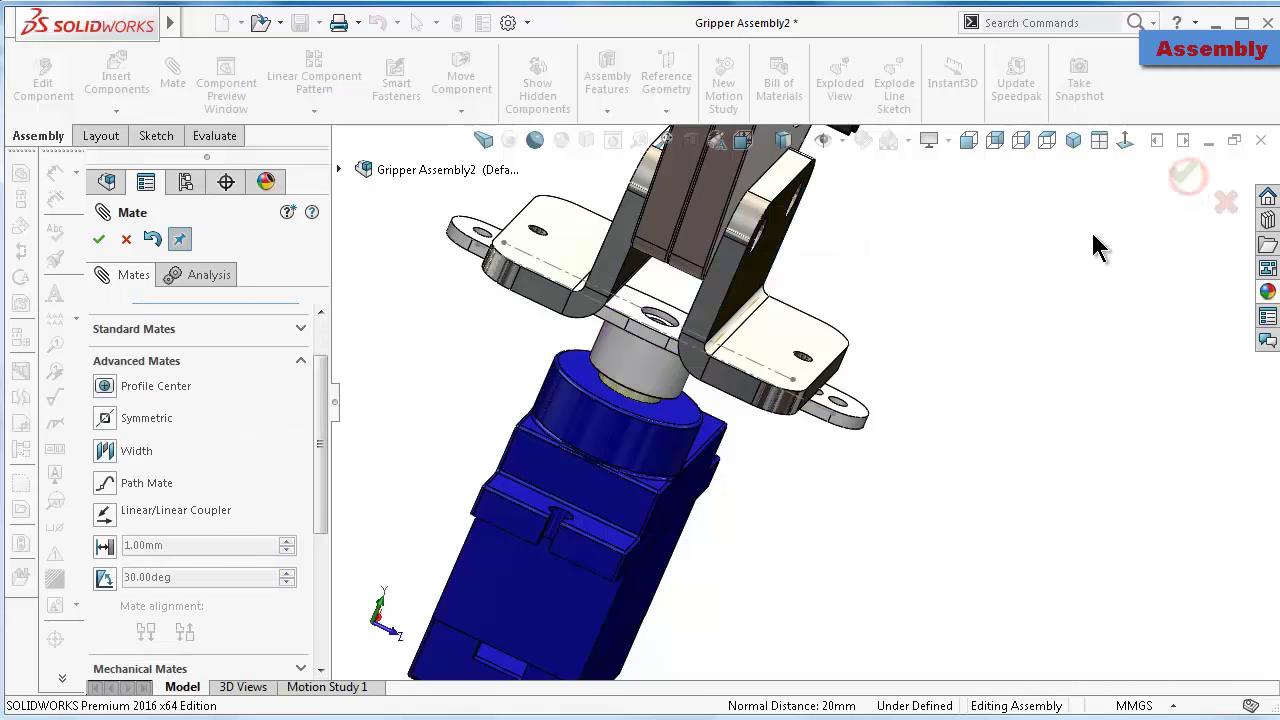
click(1181, 180)
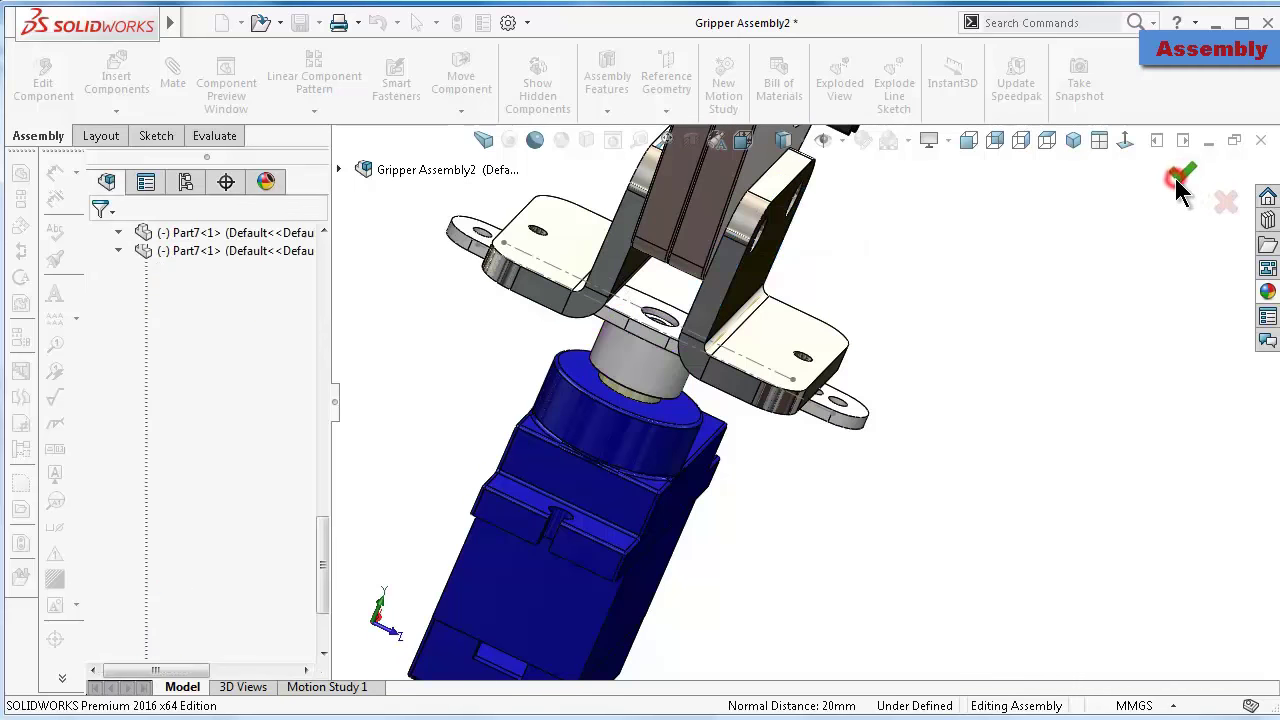
Open bracket Part7 and edit Sketch8 under Cut-Extrude2, viewed Normal To
mouse_move(1000, 400)
middle_down()
mouse_move(853, 553)
mouse_move(837, 520)
mouse_move(700, 420)
mouse_move(613, 326)
middle_up()
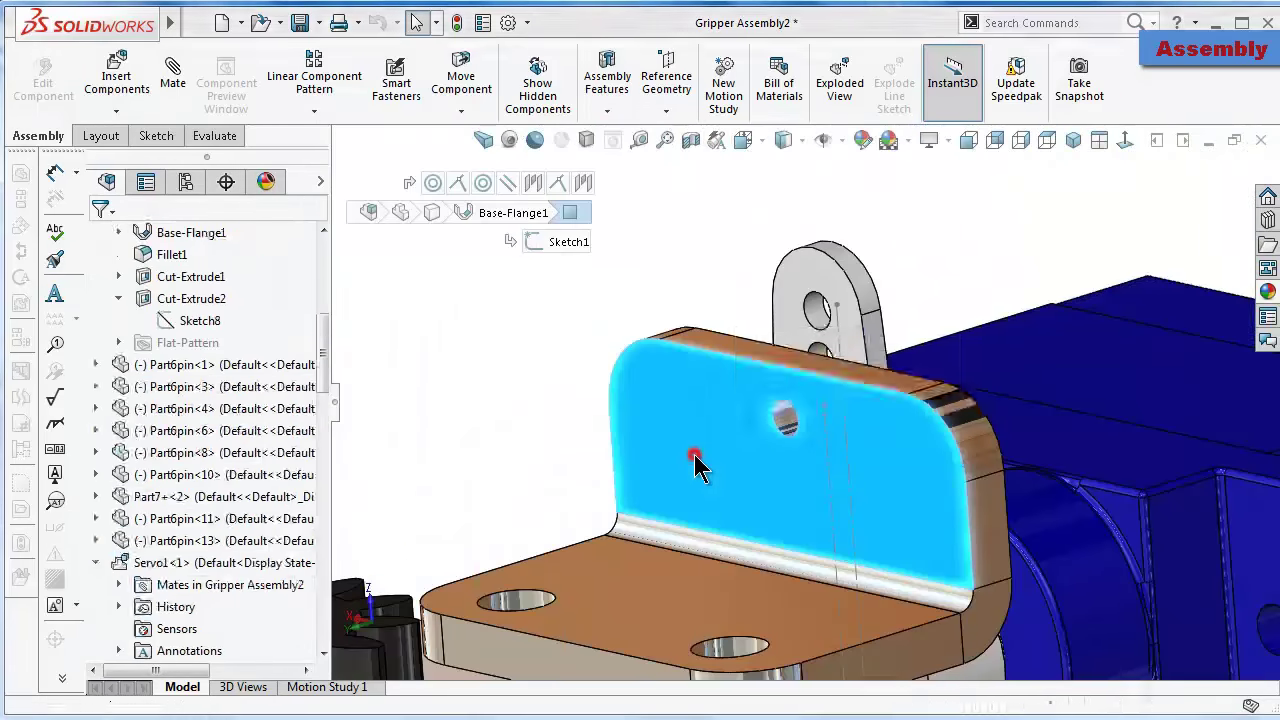
click(694, 453)
click(752, 342)
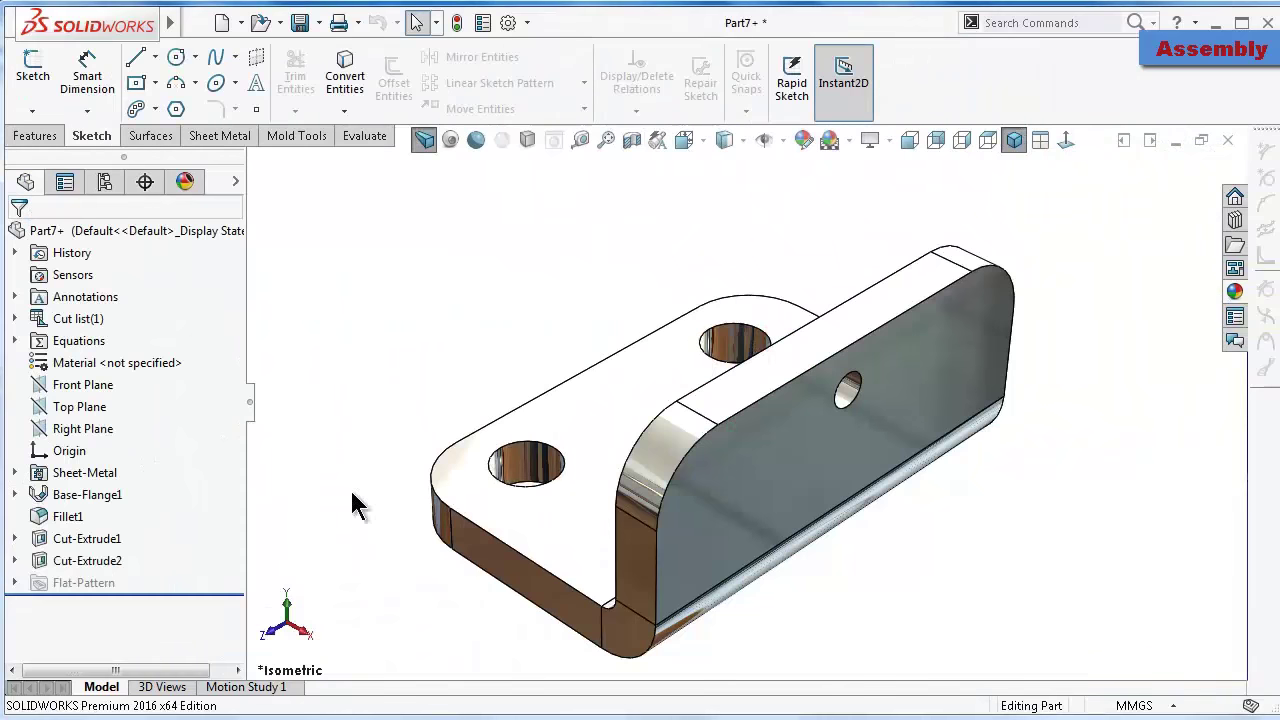
click(14, 560)
click(85, 582)
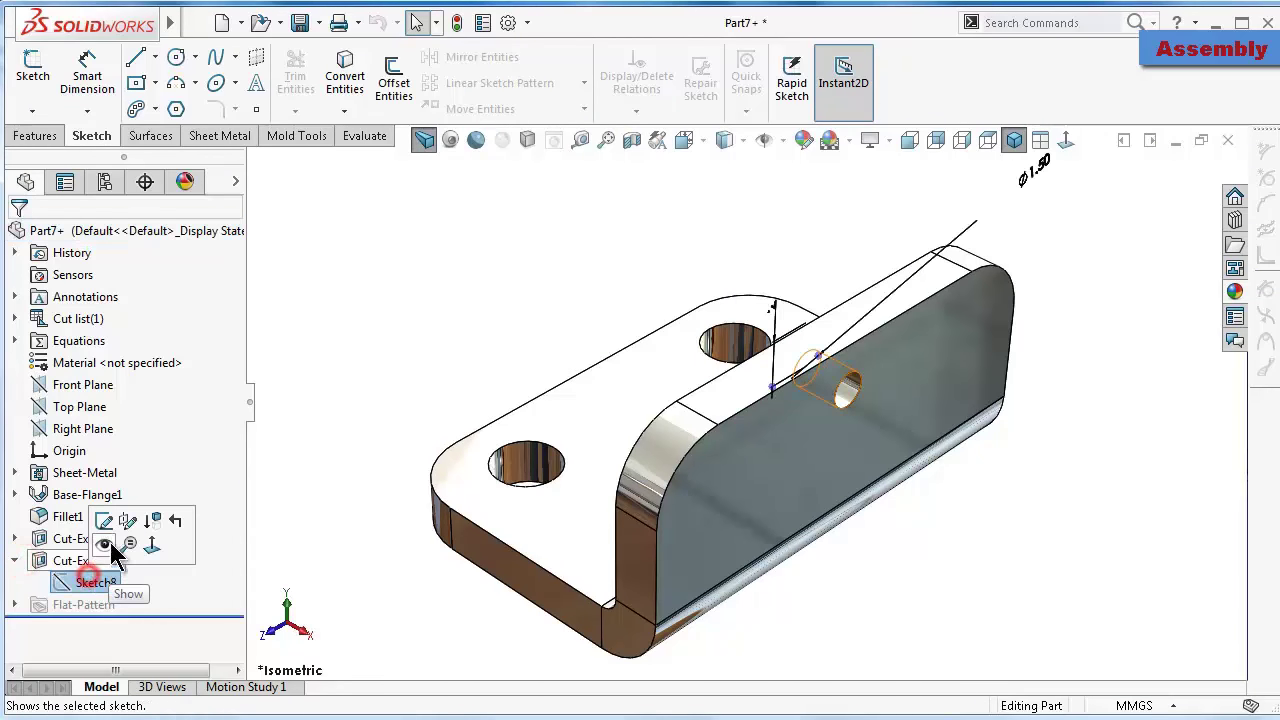
click(107, 521)
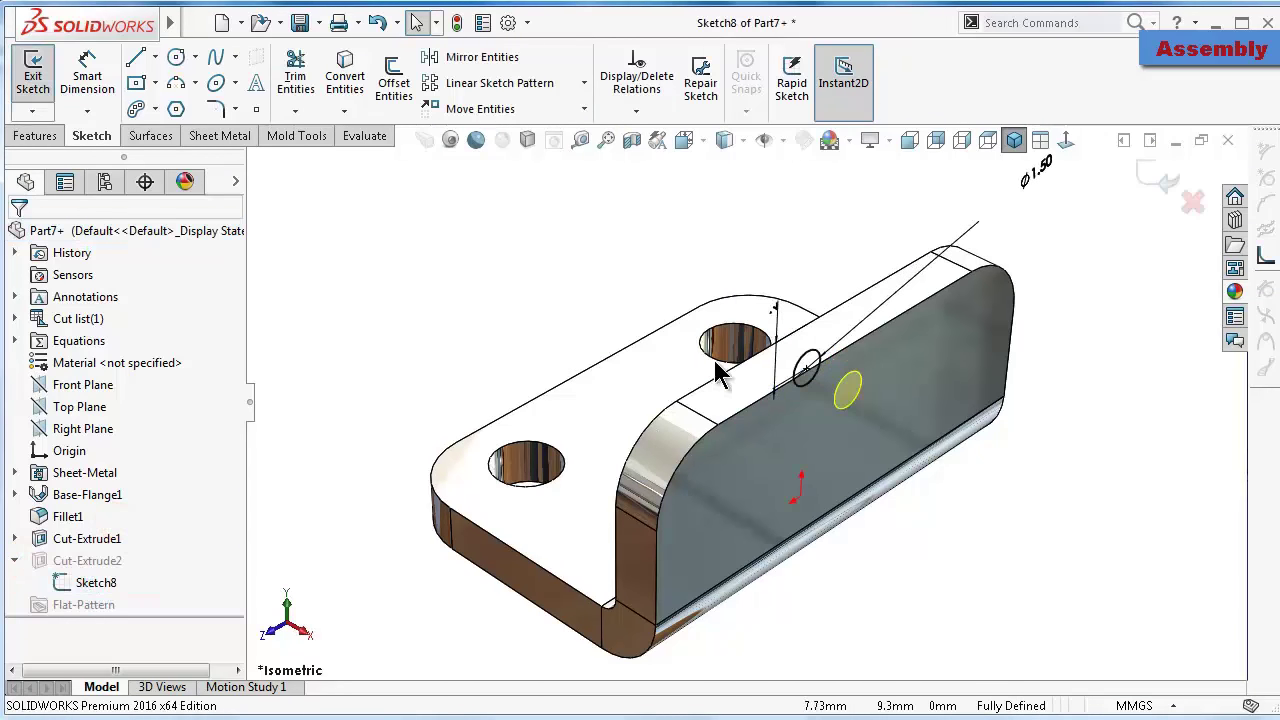
middle_drag(899, 284, 986, 200)
click(1063, 141)
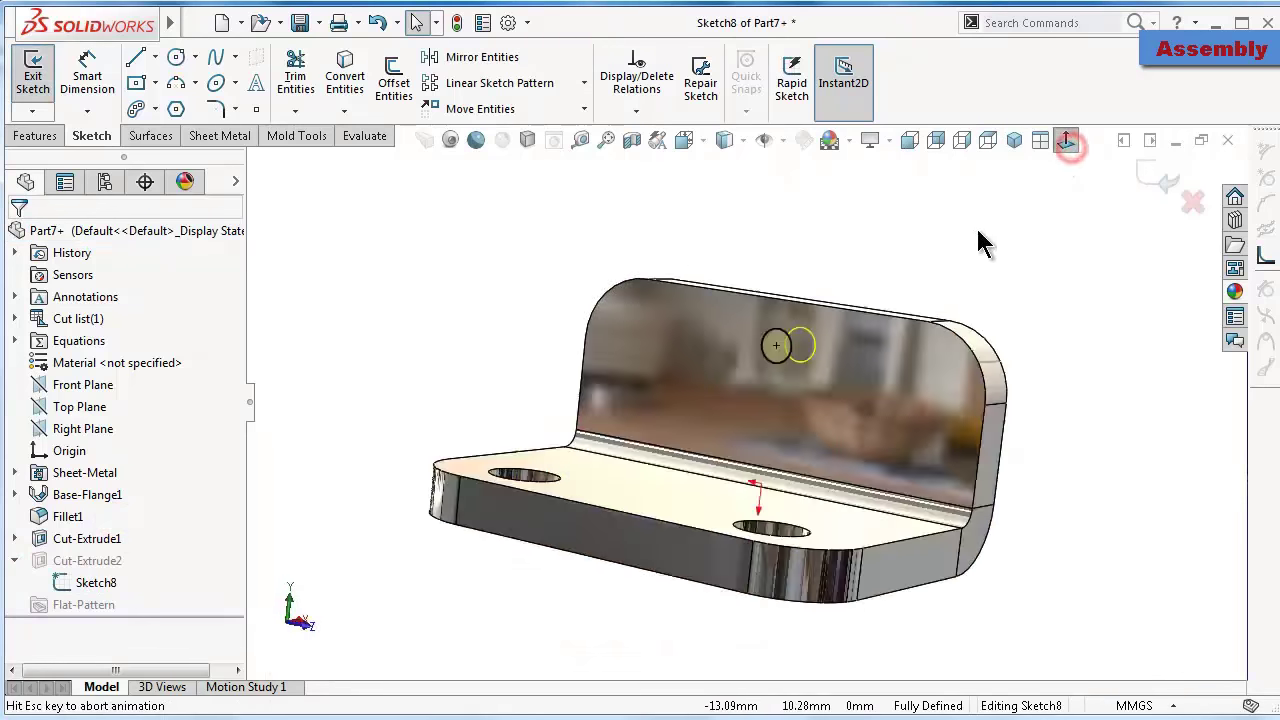
Delete the 2 mm position dimension, exit the sketch, then save and close the part
click(808, 264)
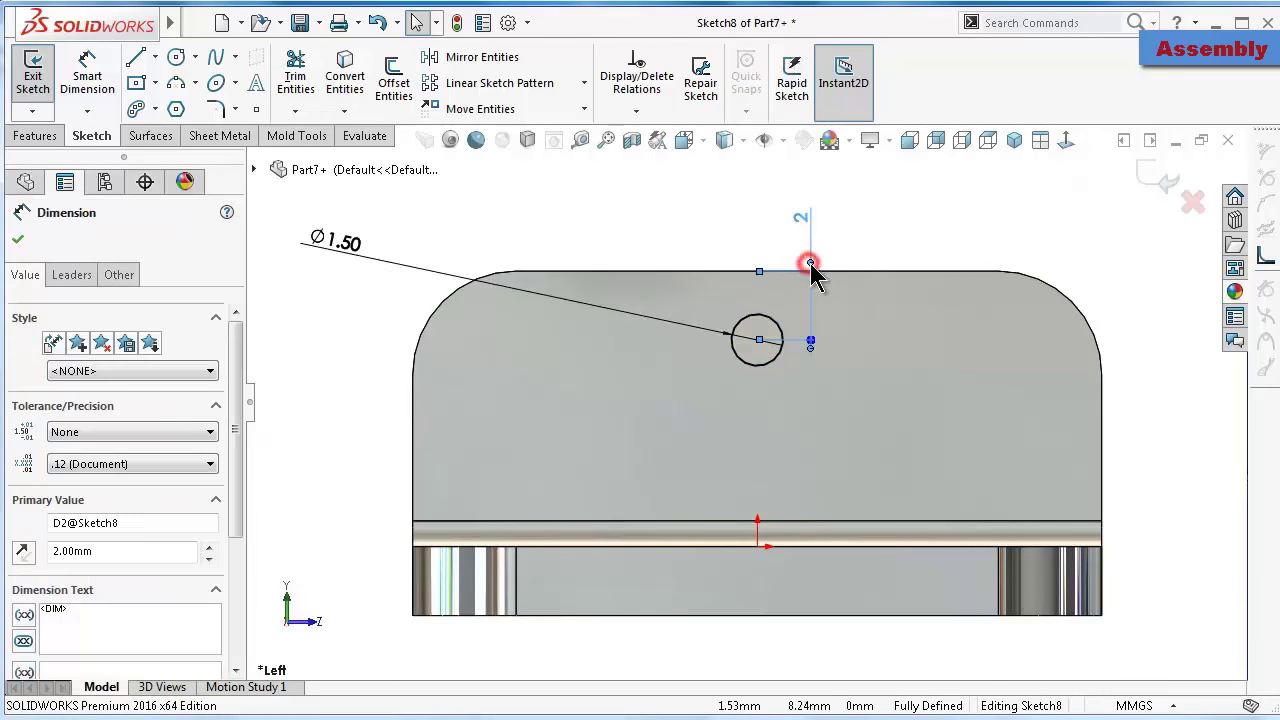
key(Delete)
click(1166, 174)
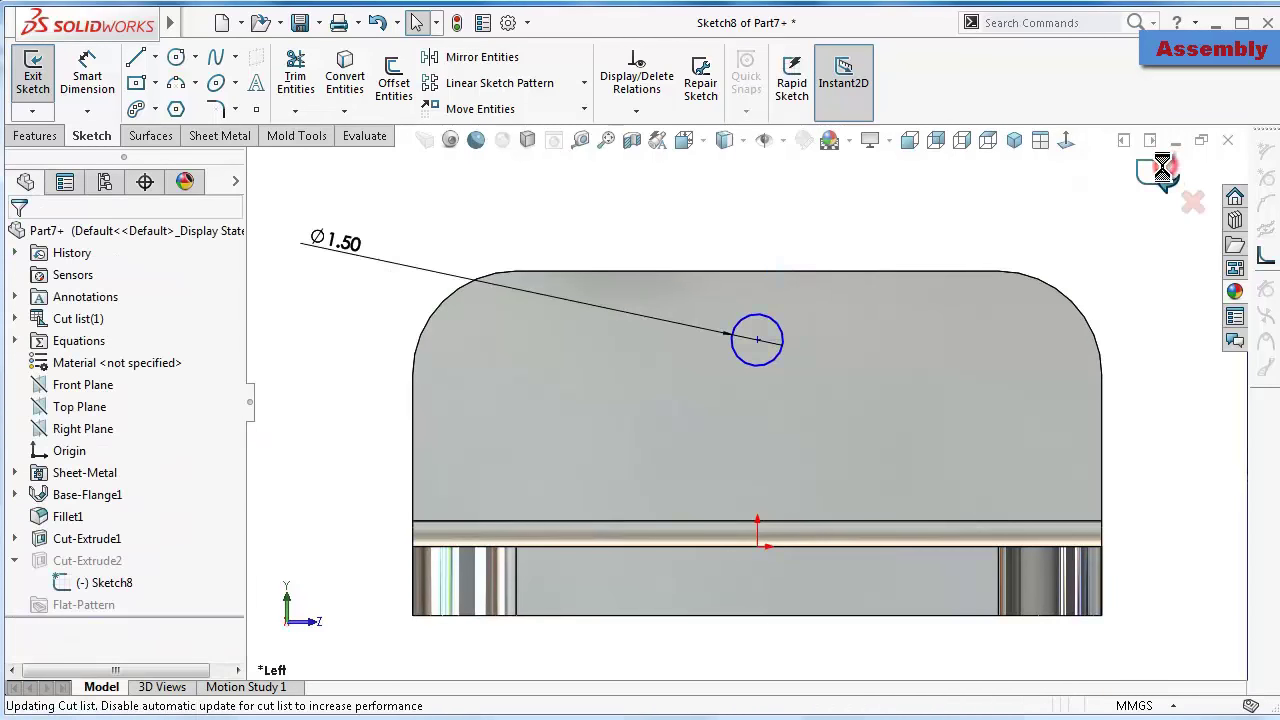
middle_drag(1083, 227, 973, 325)
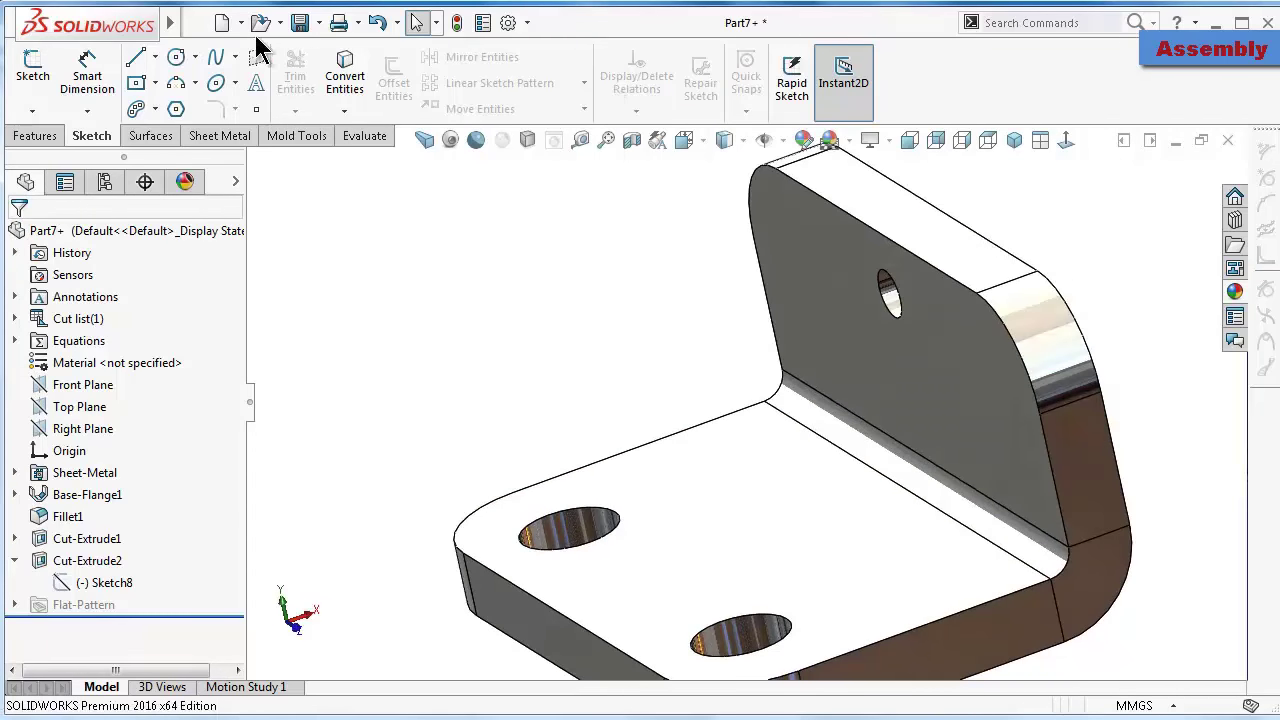
click(300, 30)
click(1176, 150)
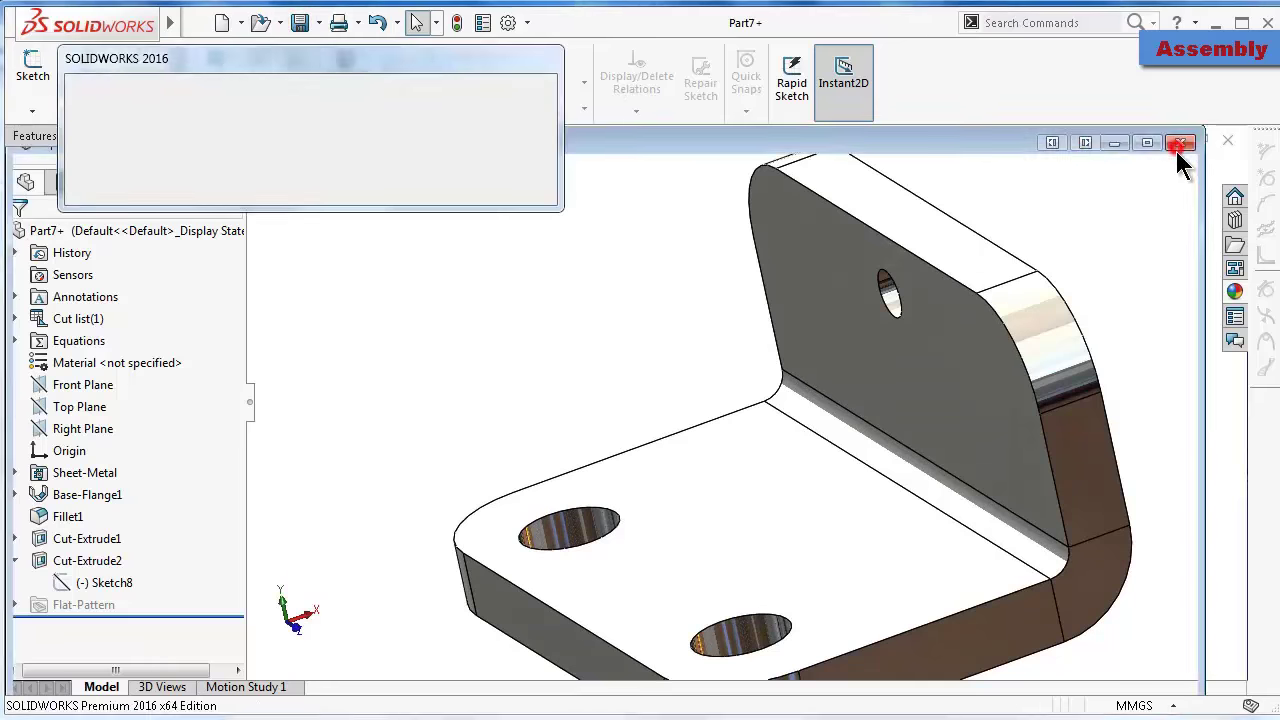
Rebuild the assembly and edit the bracket's Sketch8 in context
click(224, 157)
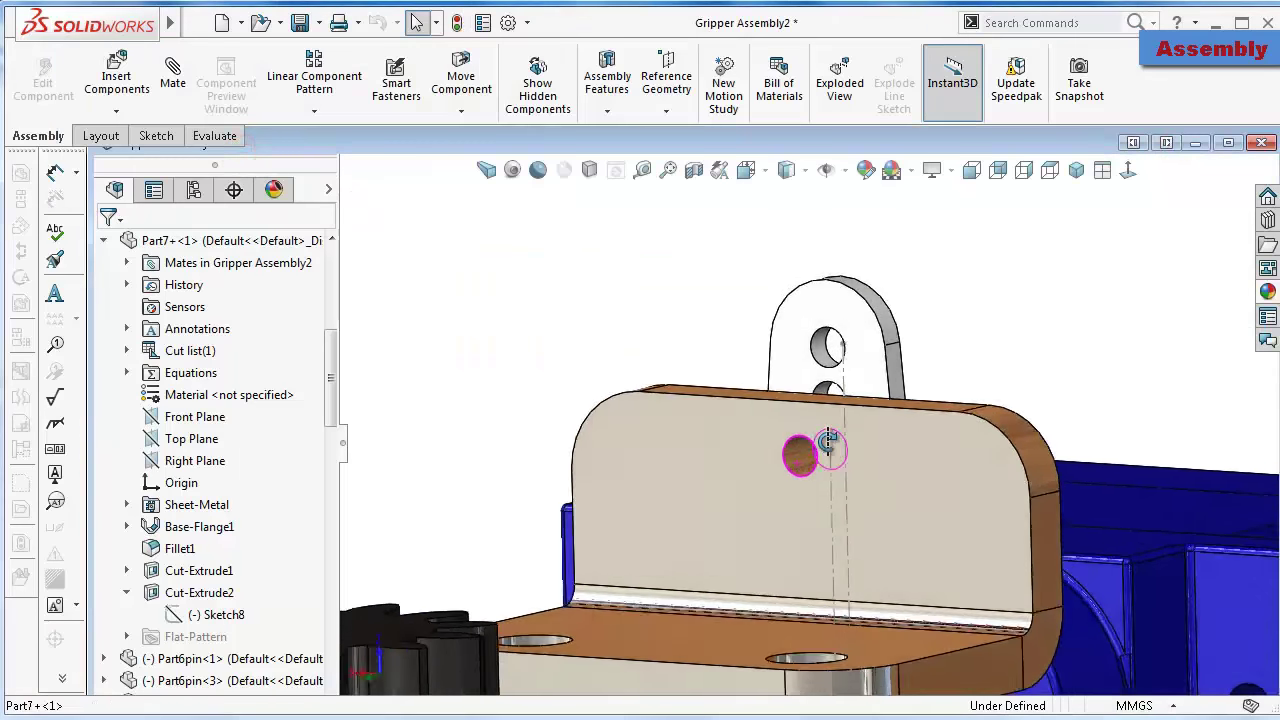
click(815, 520)
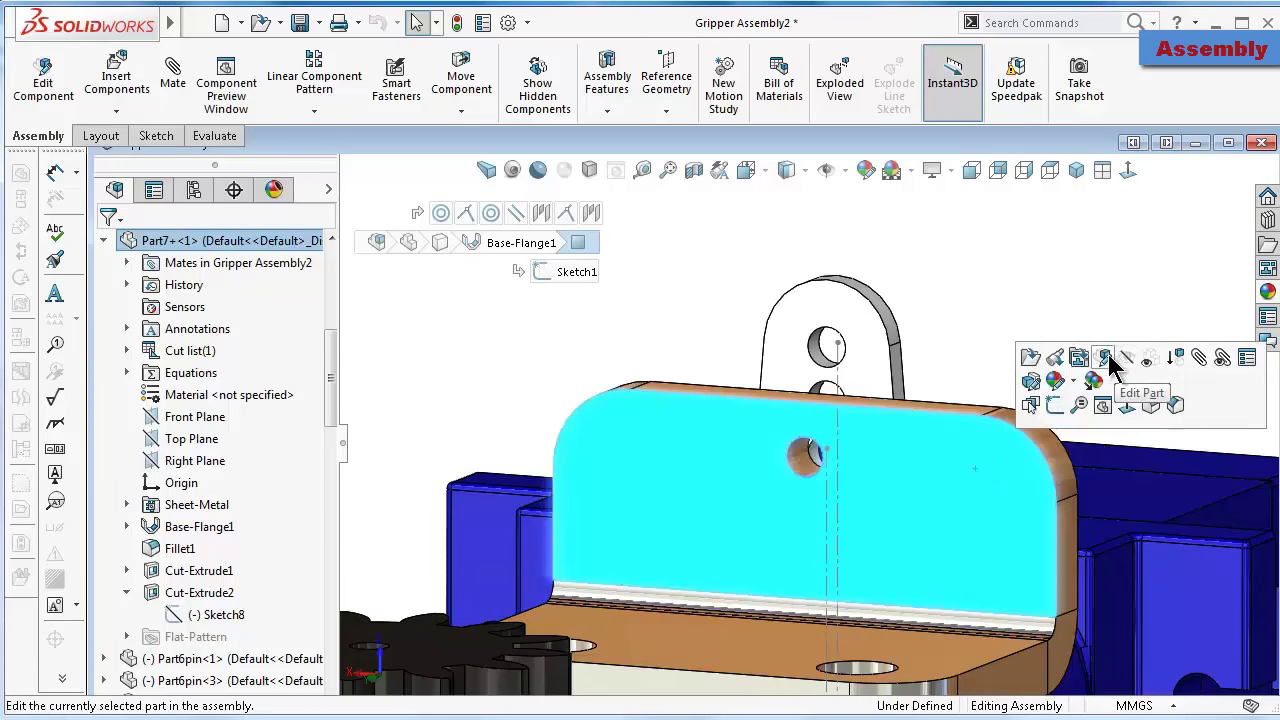
click(1108, 354)
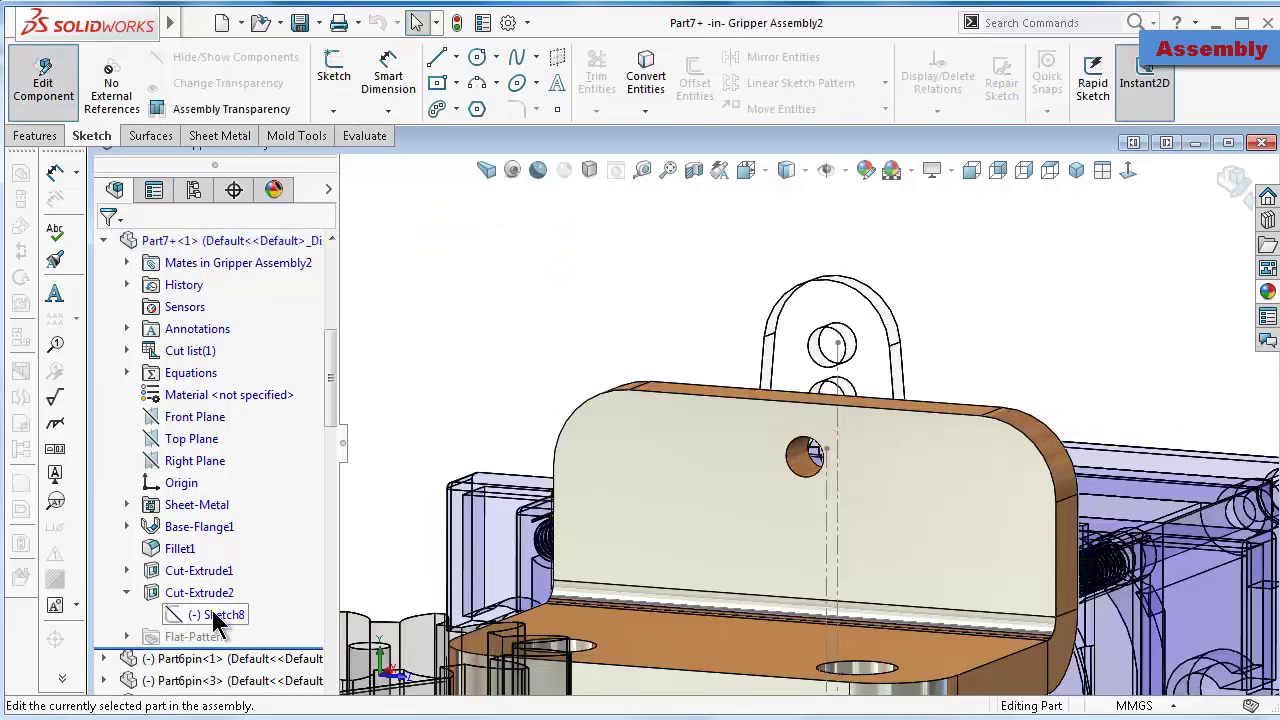
click(202, 616)
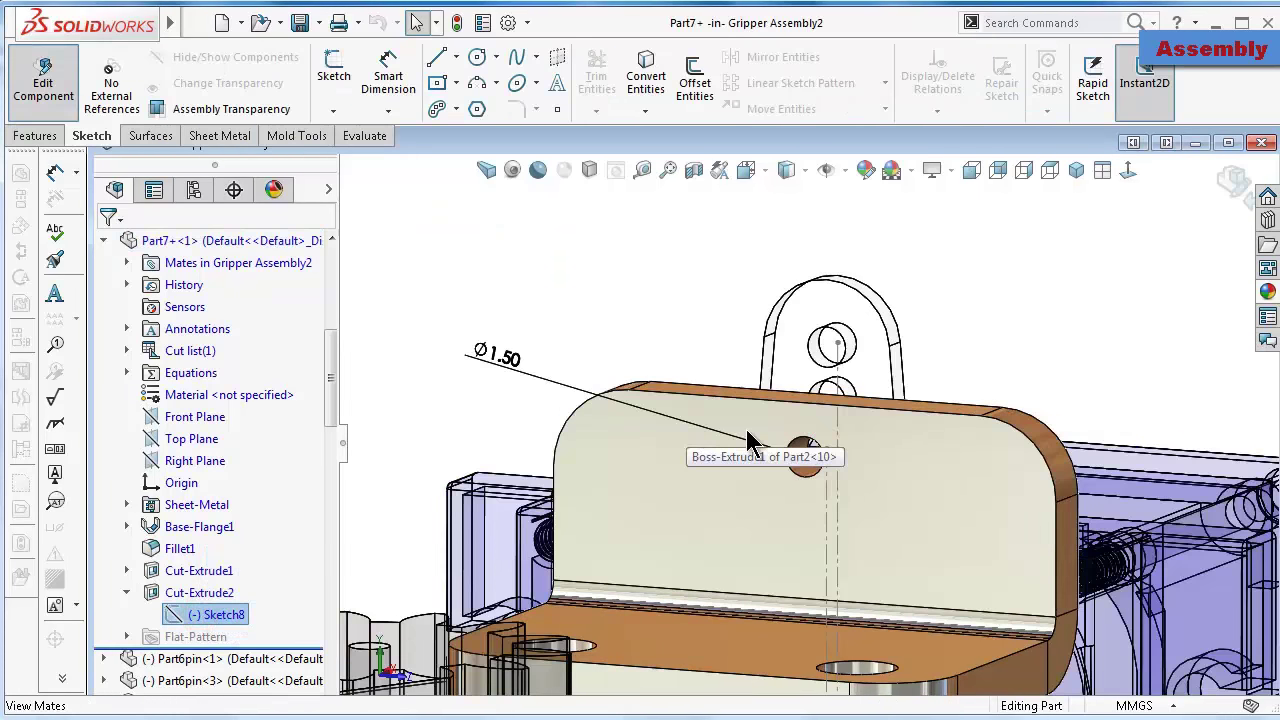
click(236, 613)
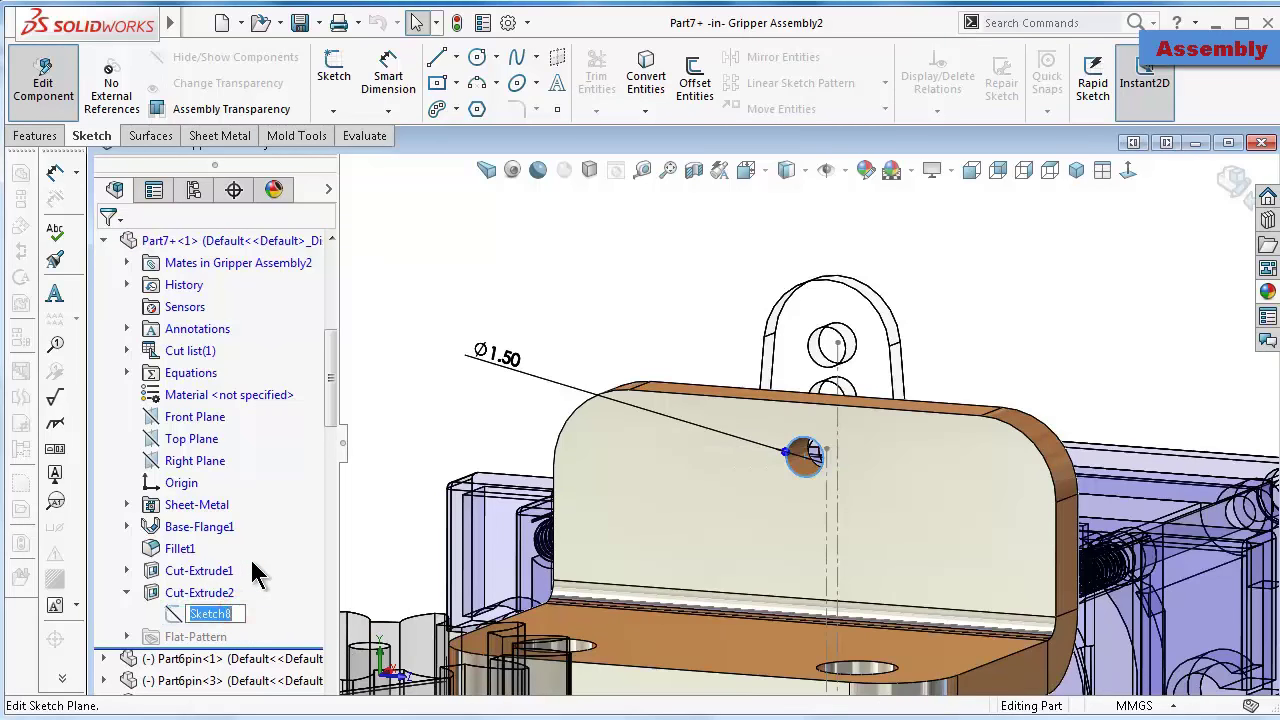
click(190, 622)
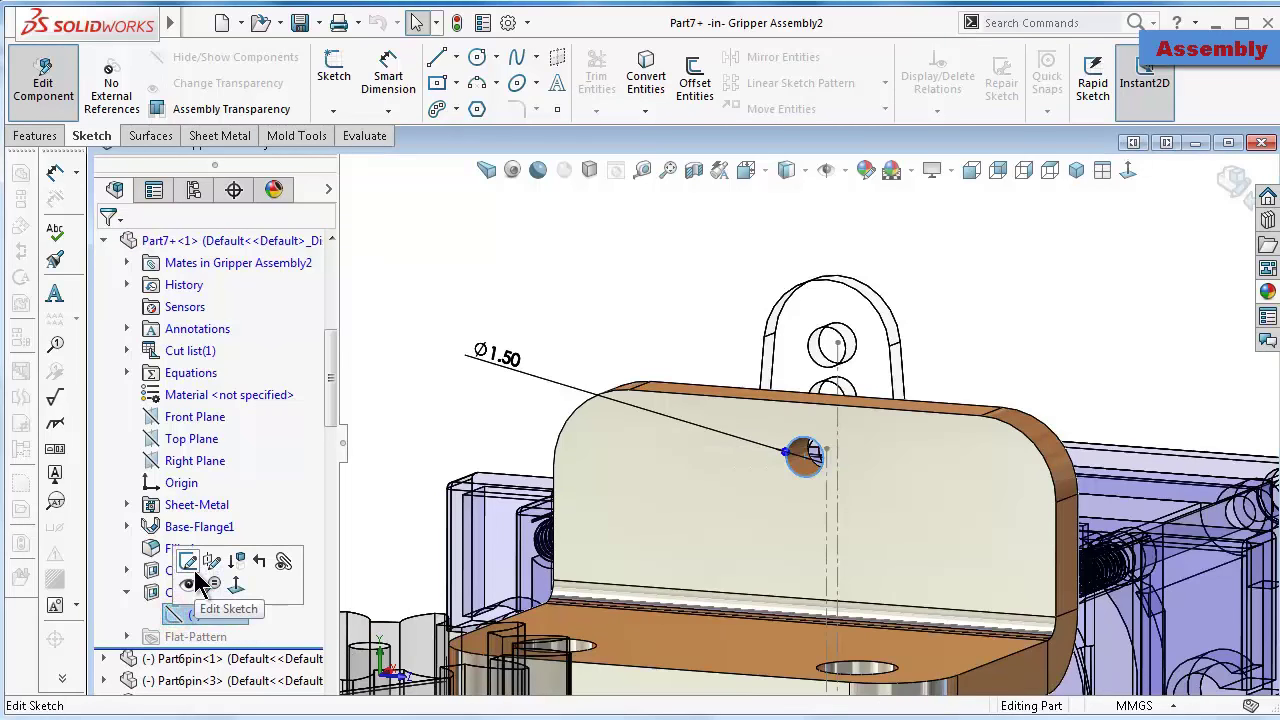
click(195, 574)
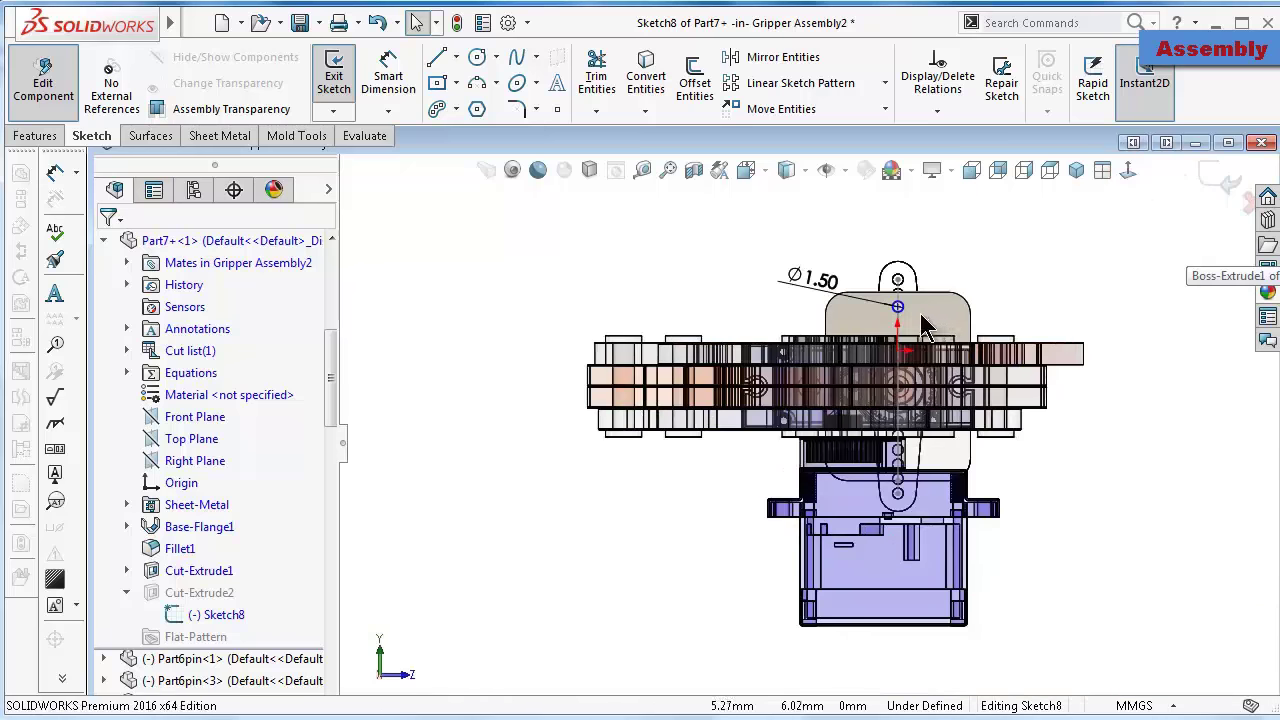
scroll(915, 290, down, 2)
scroll(860, 175, down, 2)
With hidden lines visible, make the hole circle concentric with the servo's round edge
click(848, 170)
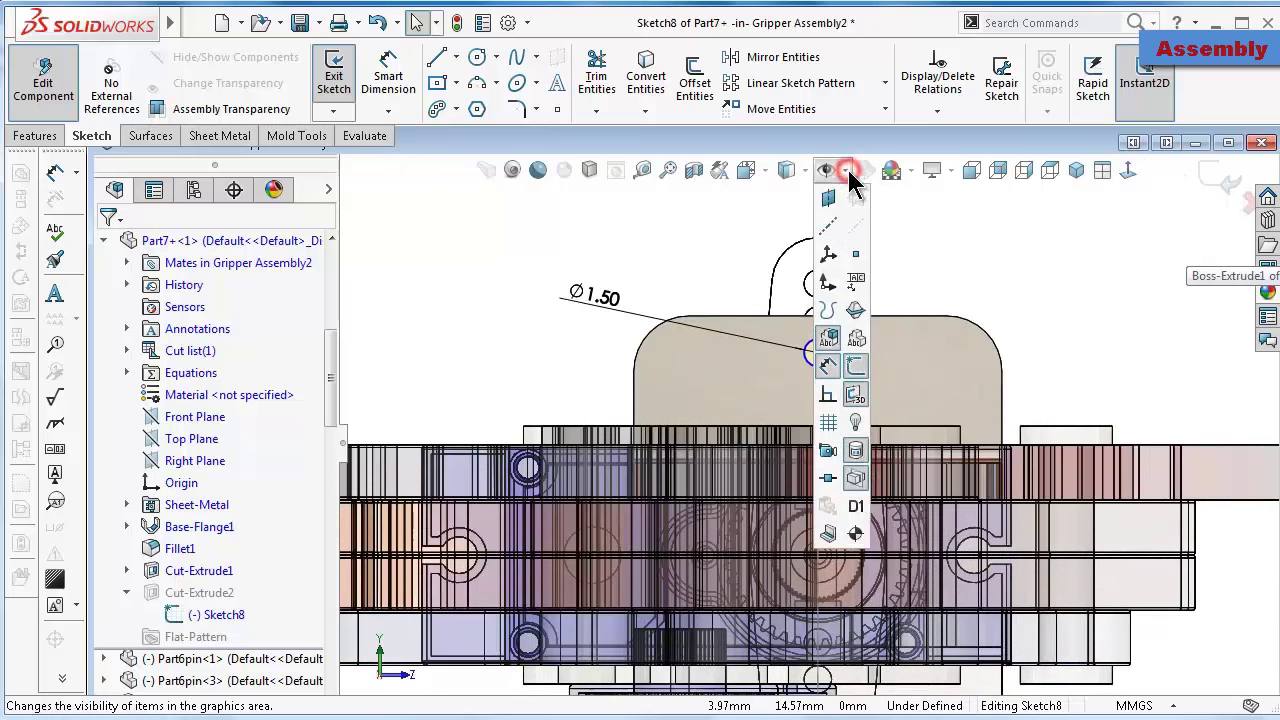
click(789, 282)
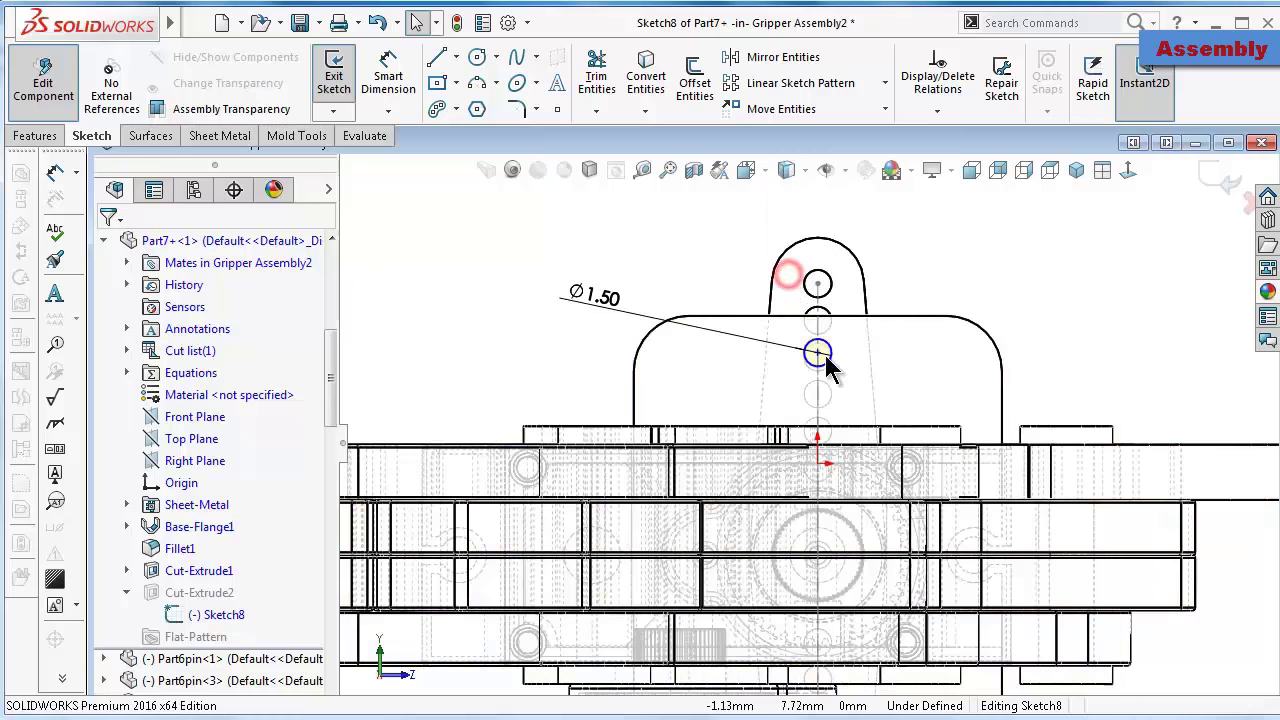
scroll(826, 353, down, 2)
scroll(815, 420, down, 1)
click(809, 405)
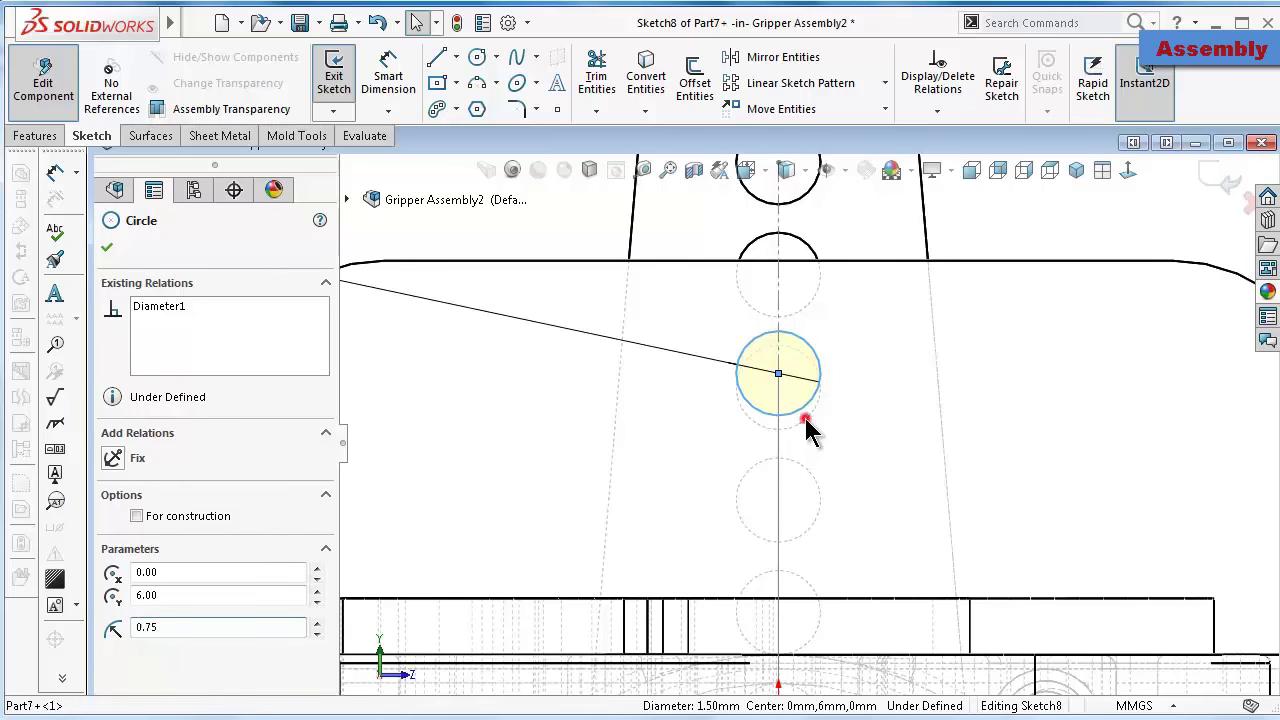
ctrl+click(808, 424)
click(909, 335)
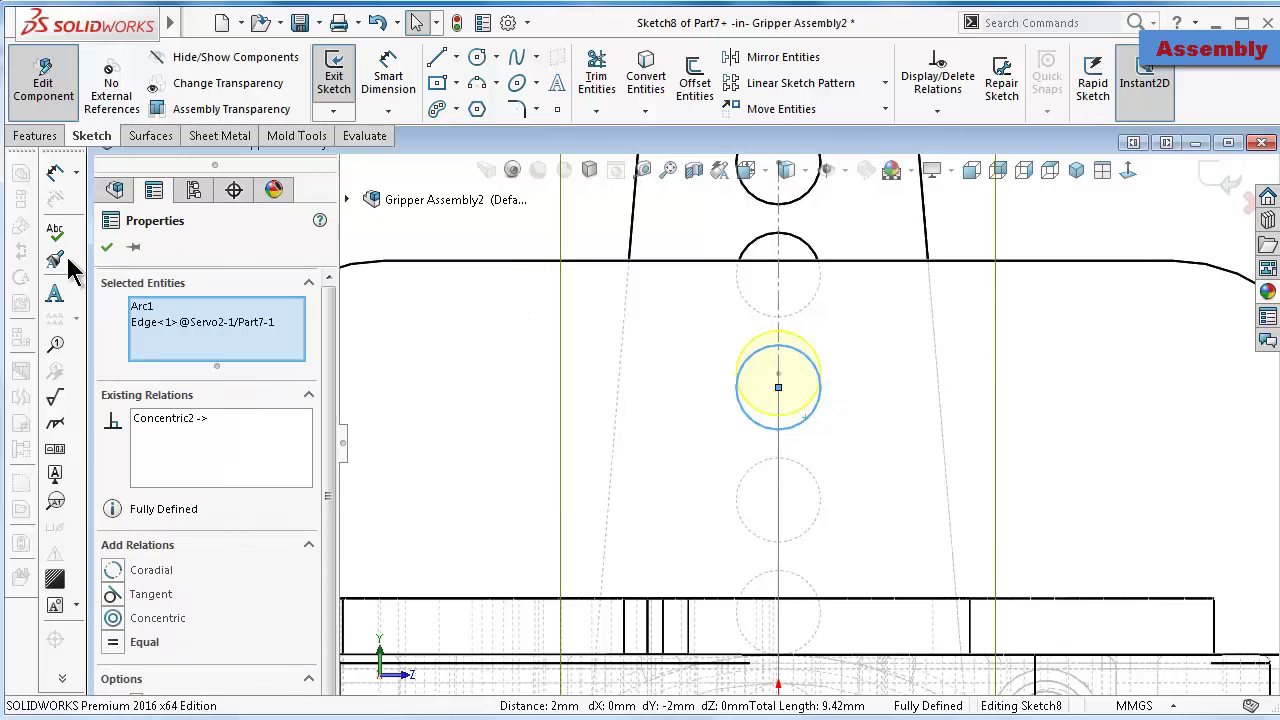
click(107, 248)
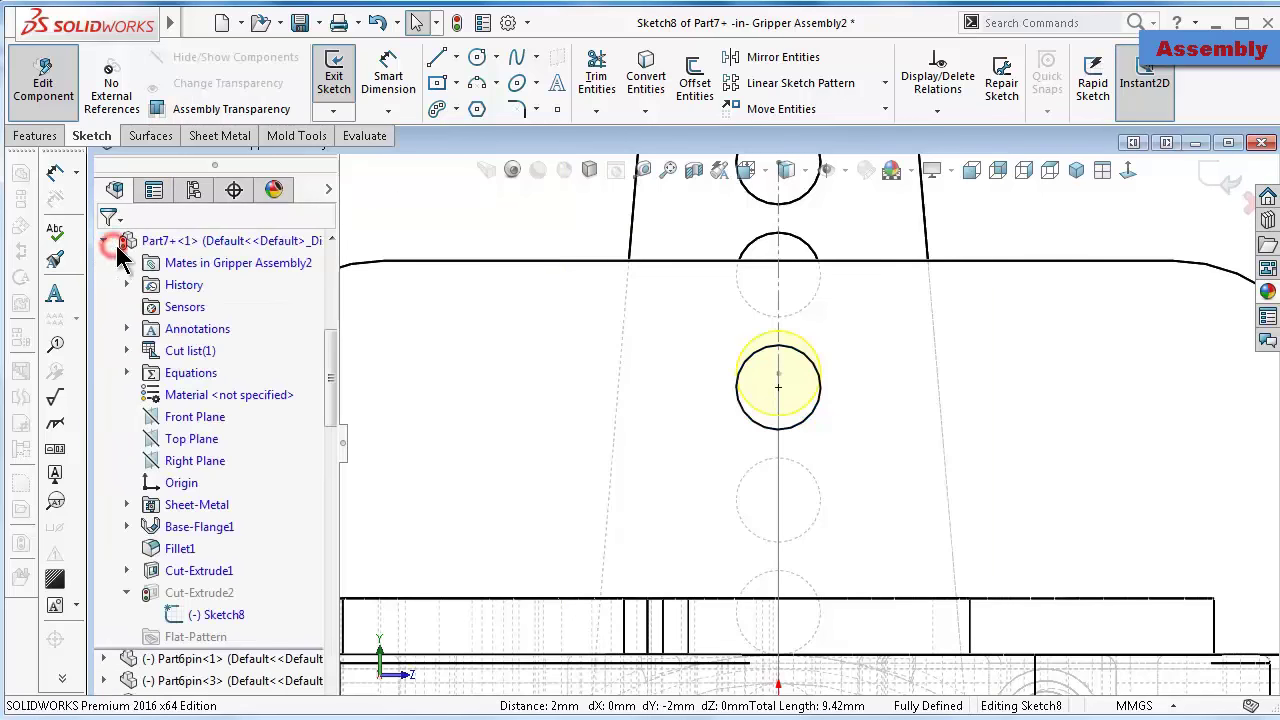
Exit the sketch and component edit, and return the model to shaded display
click(1210, 176)
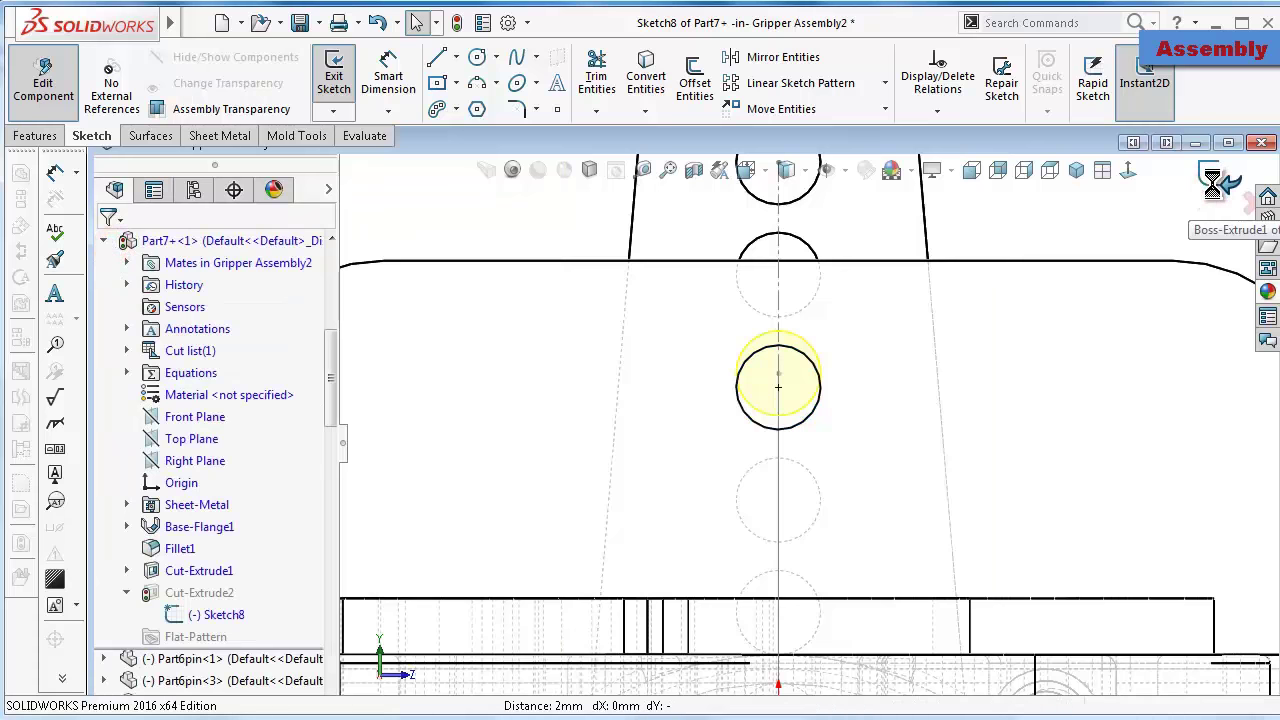
click(1223, 183)
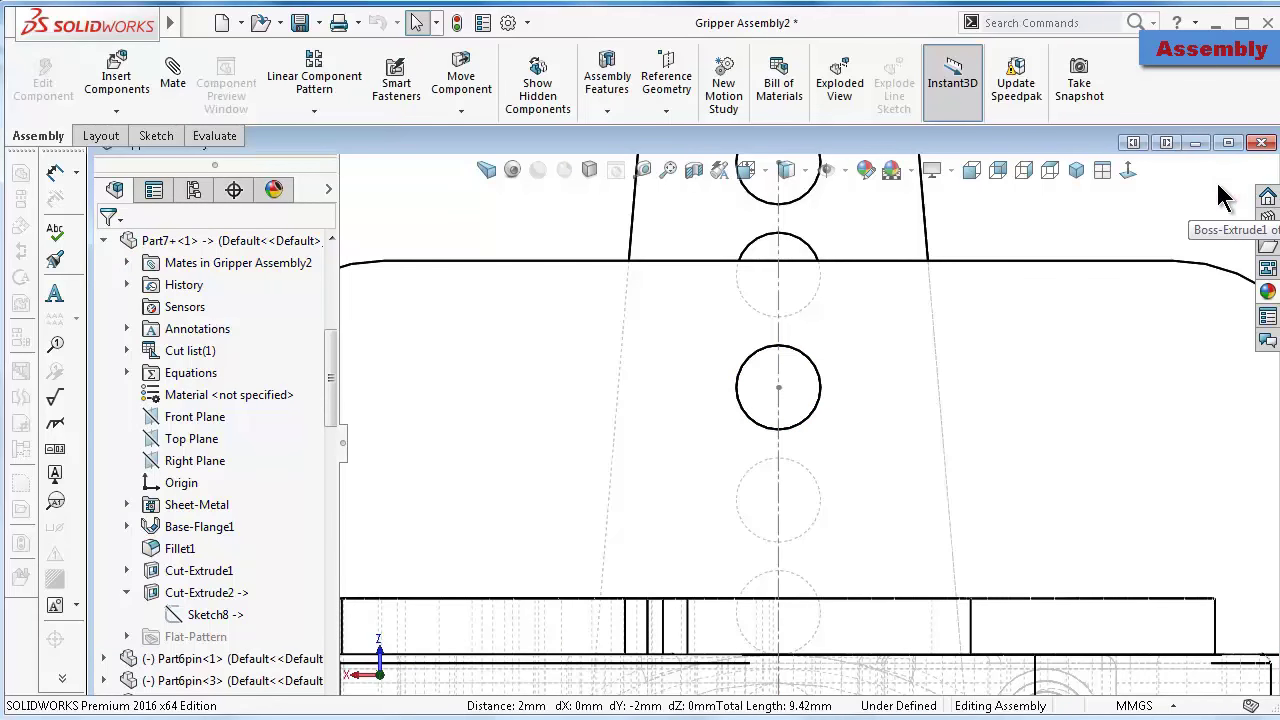
click(786, 170)
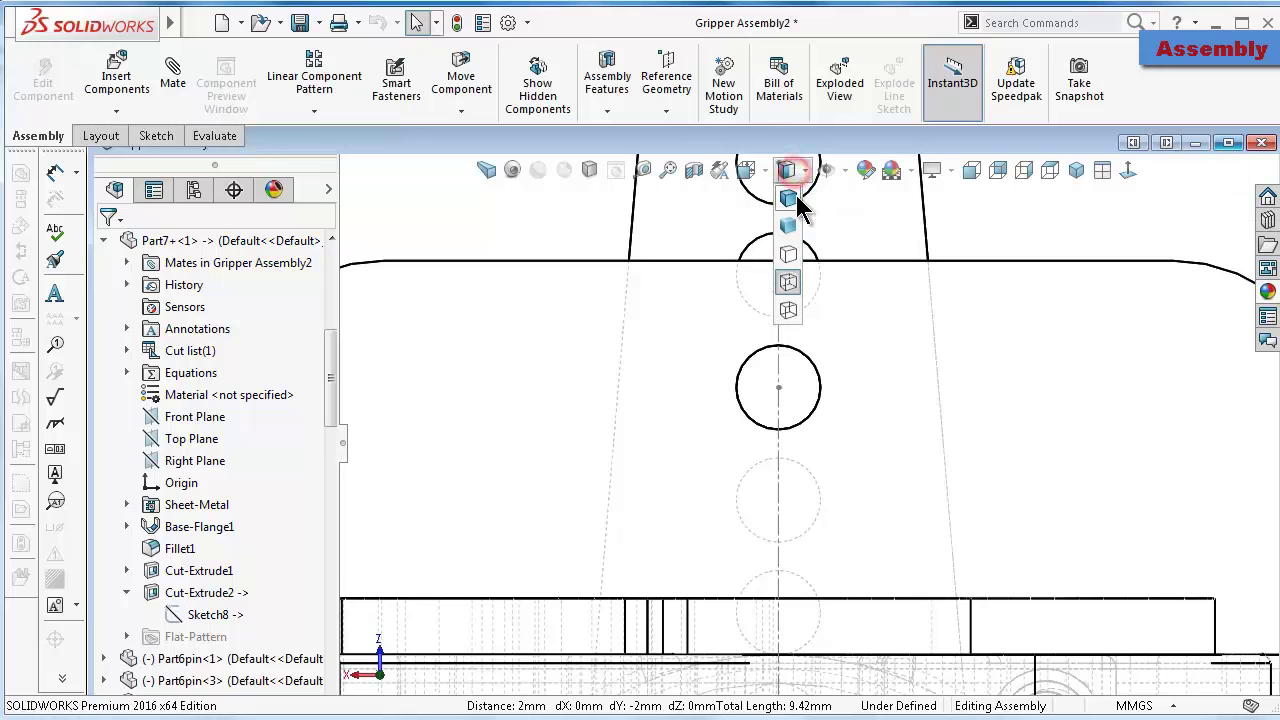
click(796, 196)
click(1008, 230)
scroll(990, 235, up, 5)
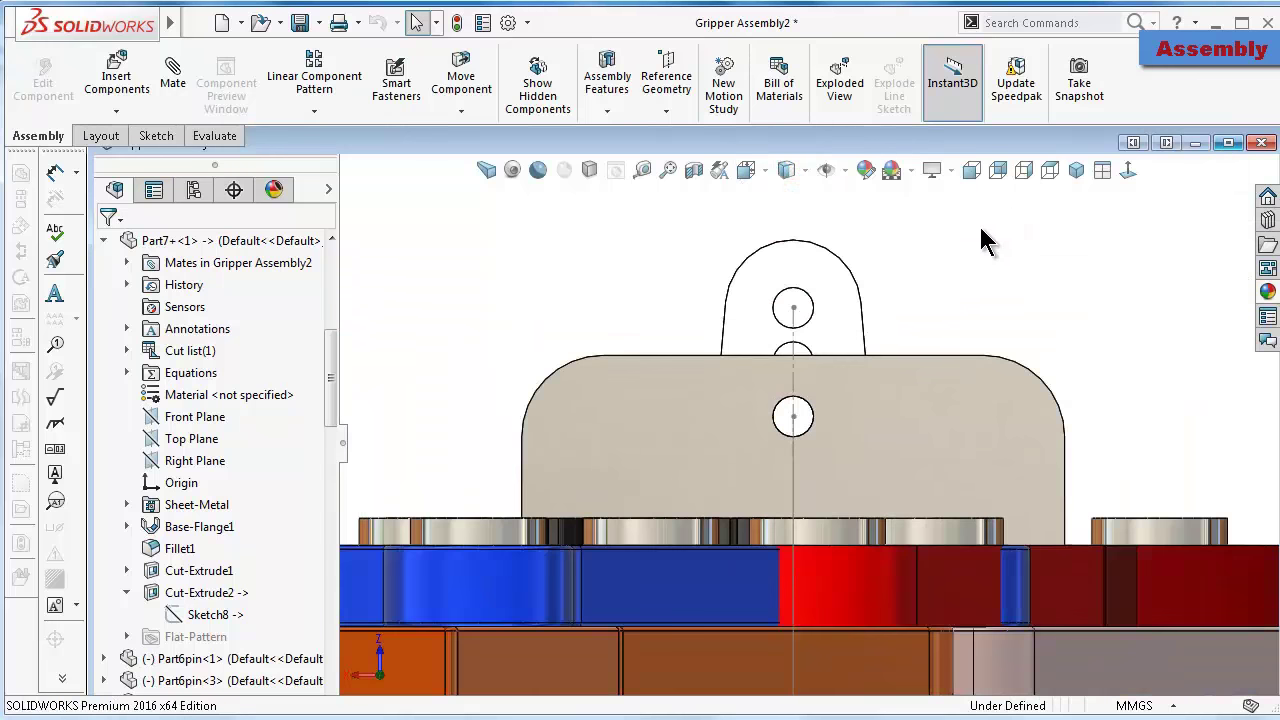
mouse_move(951, 266)
middle_down()
mouse_move(757, 452)
mouse_move(850, 400)
middle_up()
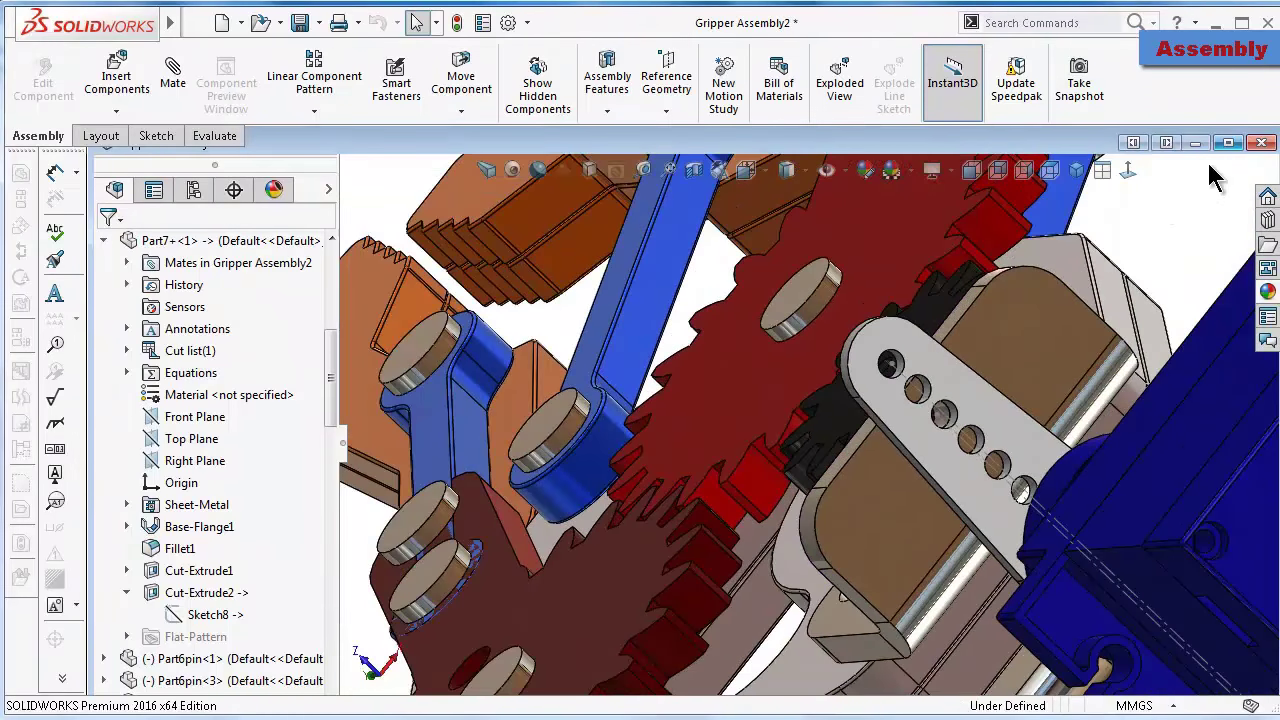
Maximize the assembly window and zoom in on the servo horn
click(1228, 143)
click(1228, 143)
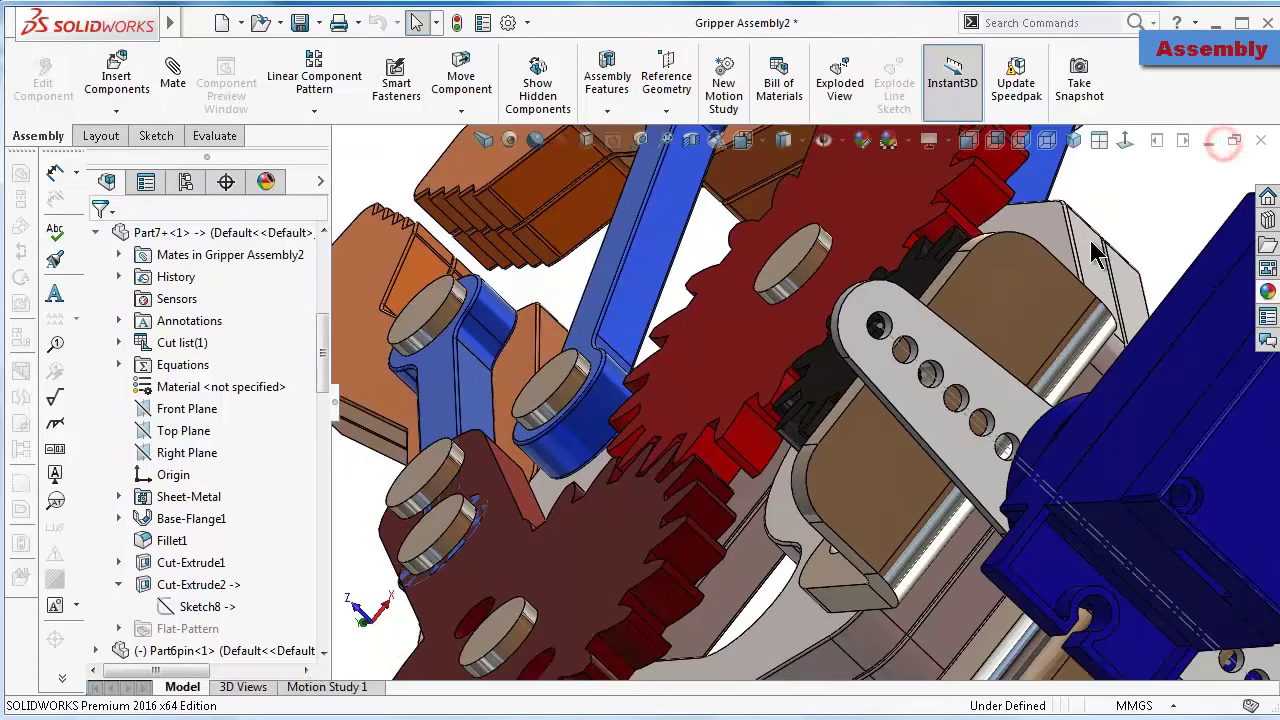
scroll(936, 369, down, 3)
scroll(820, 390, down, 2)
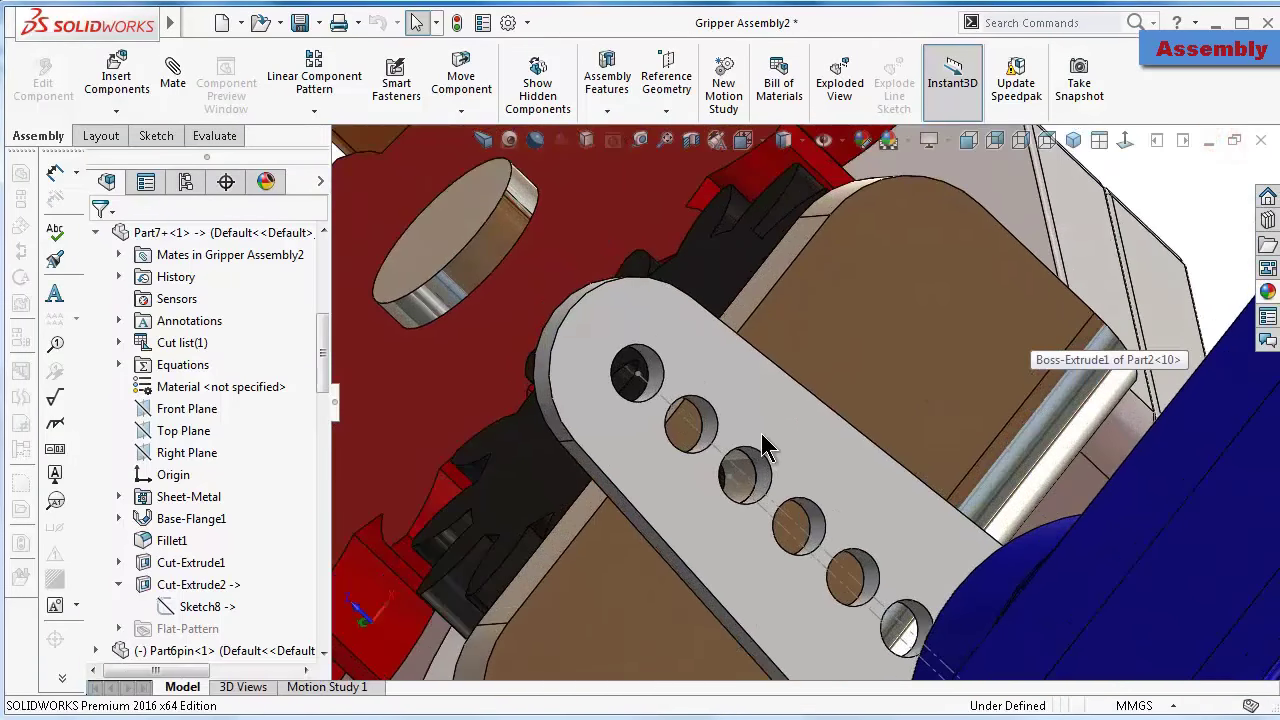
Mate a servo horn hole concentric with its pin, clearing a wrong reference first
click(170, 75)
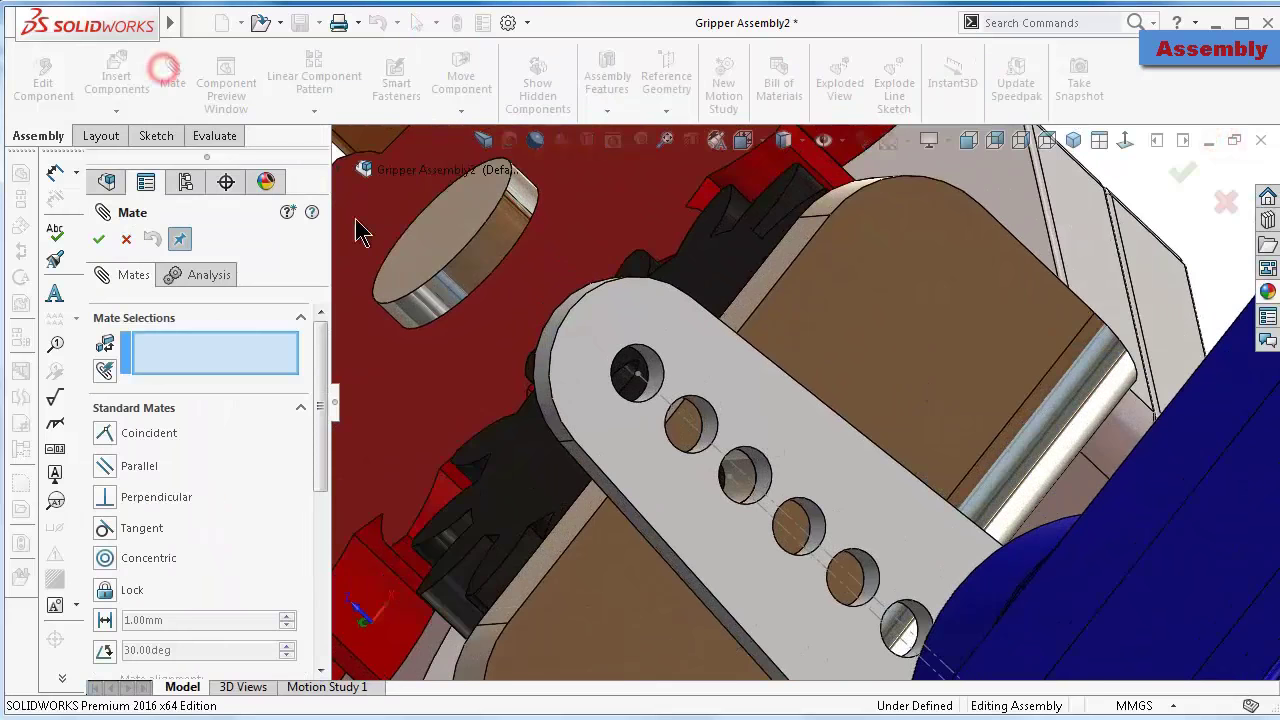
click(150, 560)
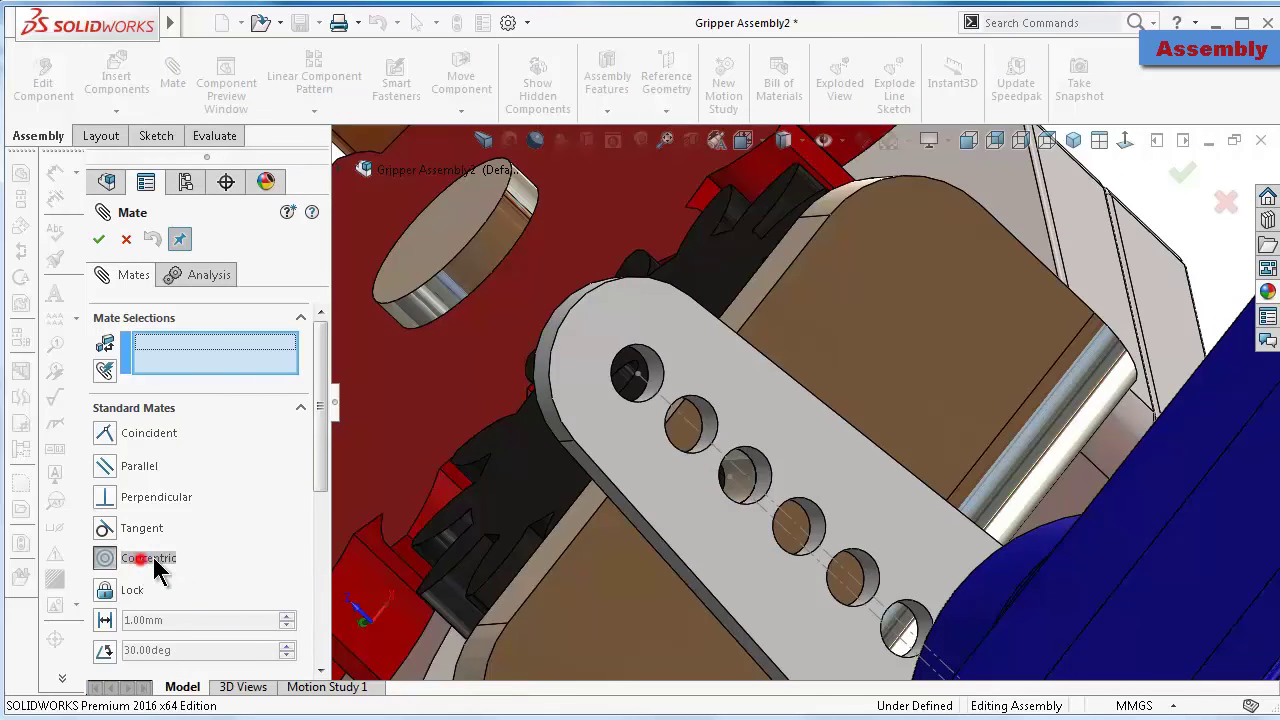
click(765, 477)
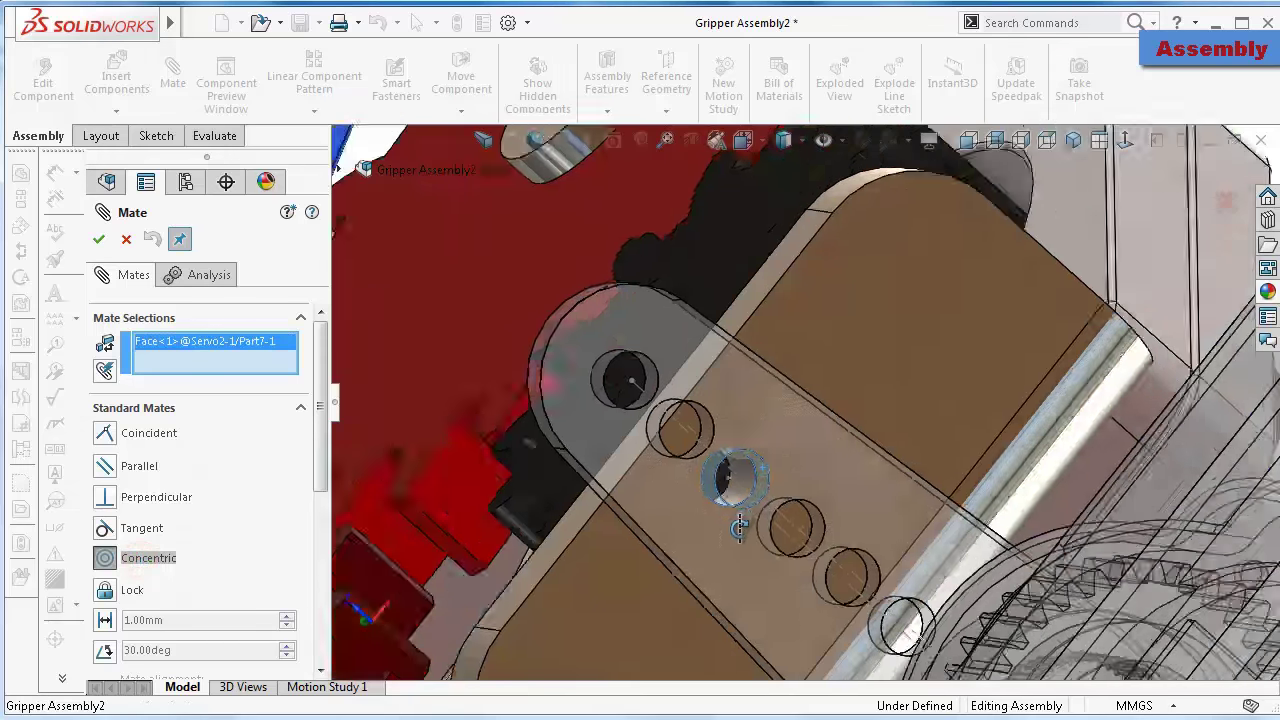
middle_drag(745, 495, 717, 510)
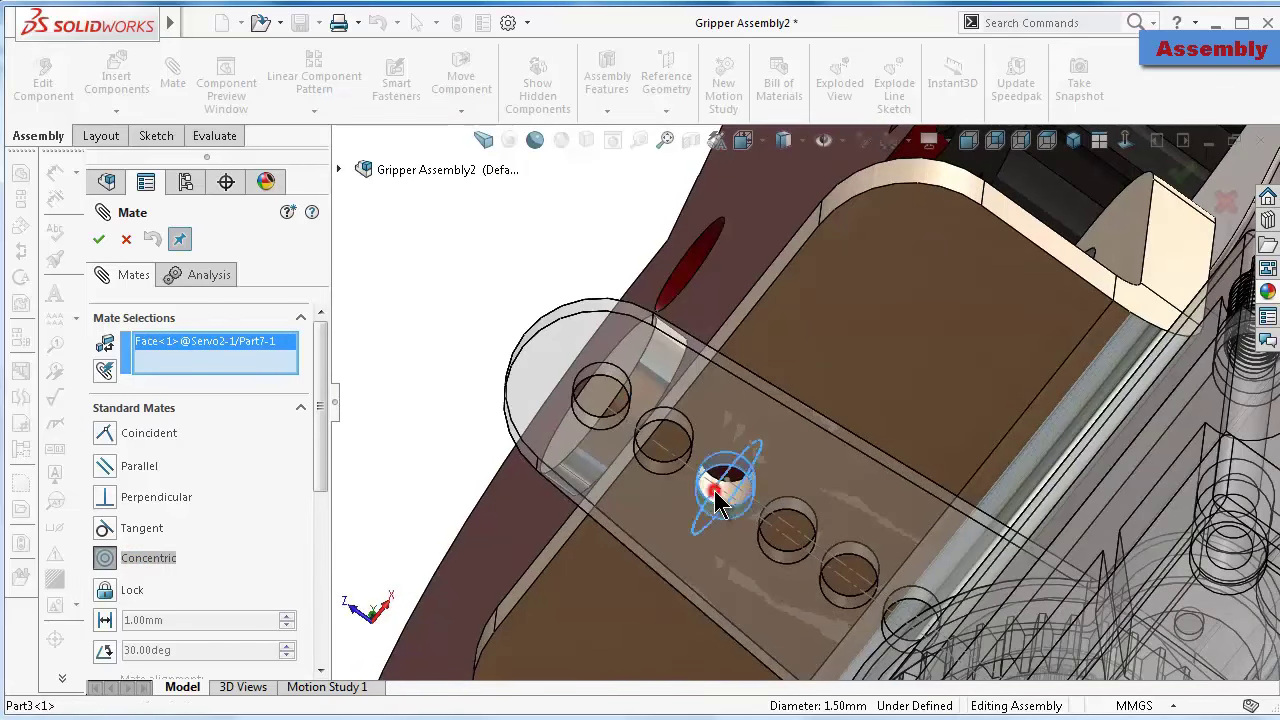
click(717, 505)
right_click(222, 362)
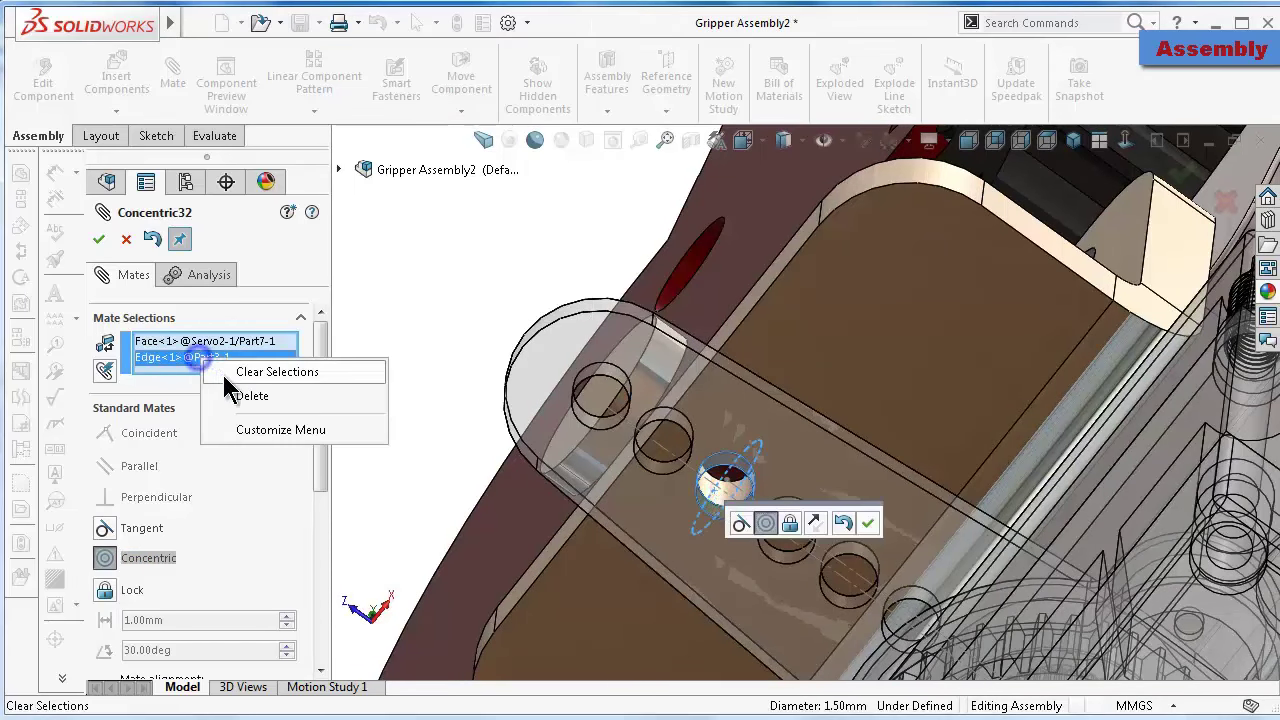
click(240, 371)
scroll(720, 495, down, 5)
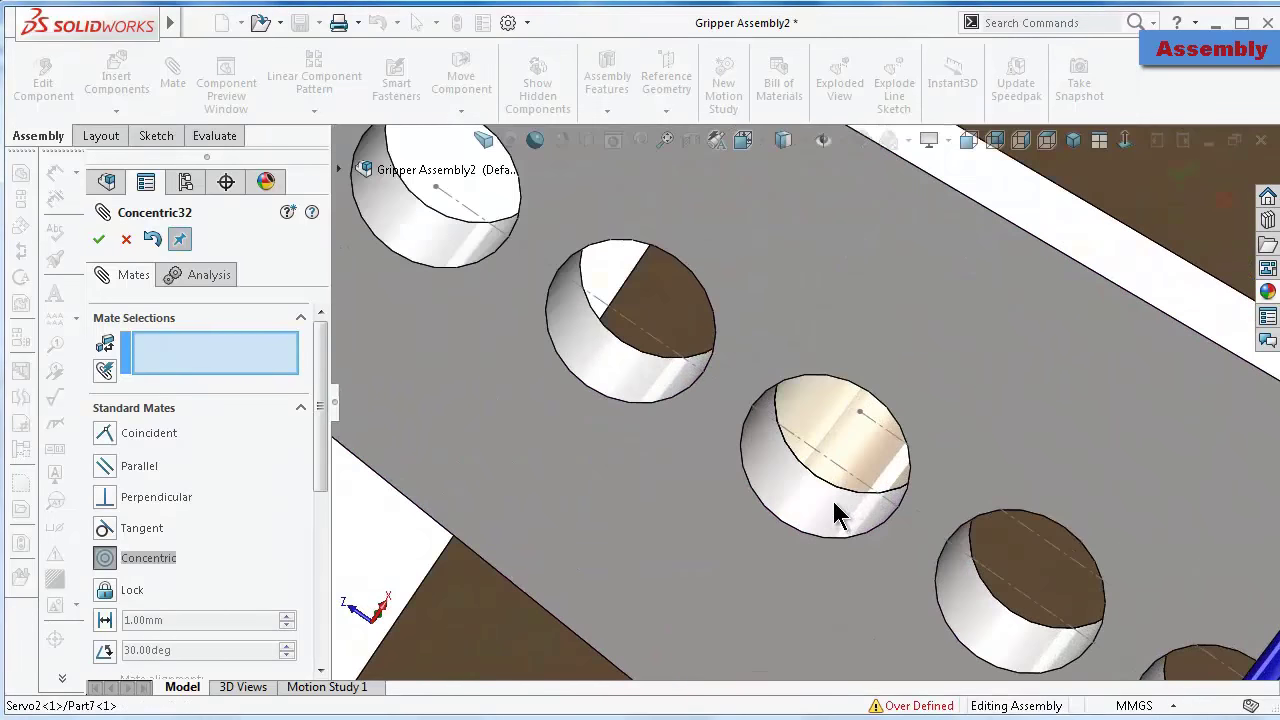
scroll(840, 480, down, 2)
click(850, 430)
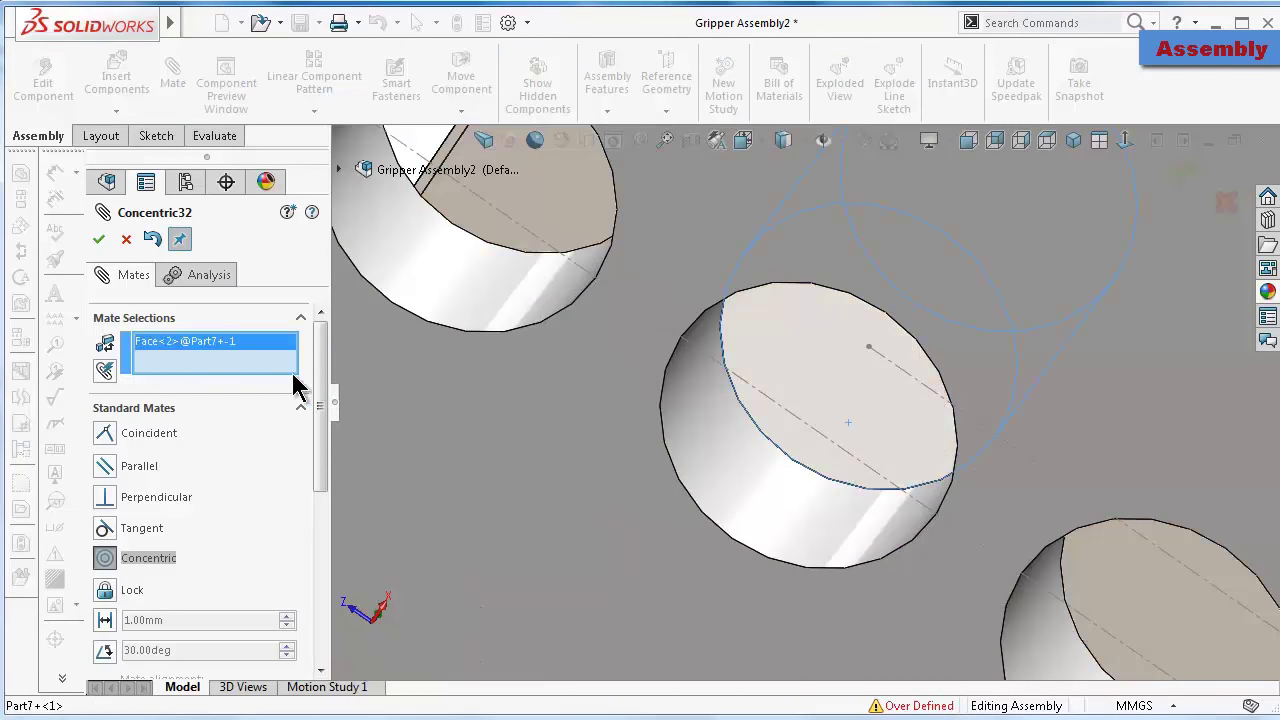
scroll(857, 480, up, 4)
scroll(865, 482, up, 2)
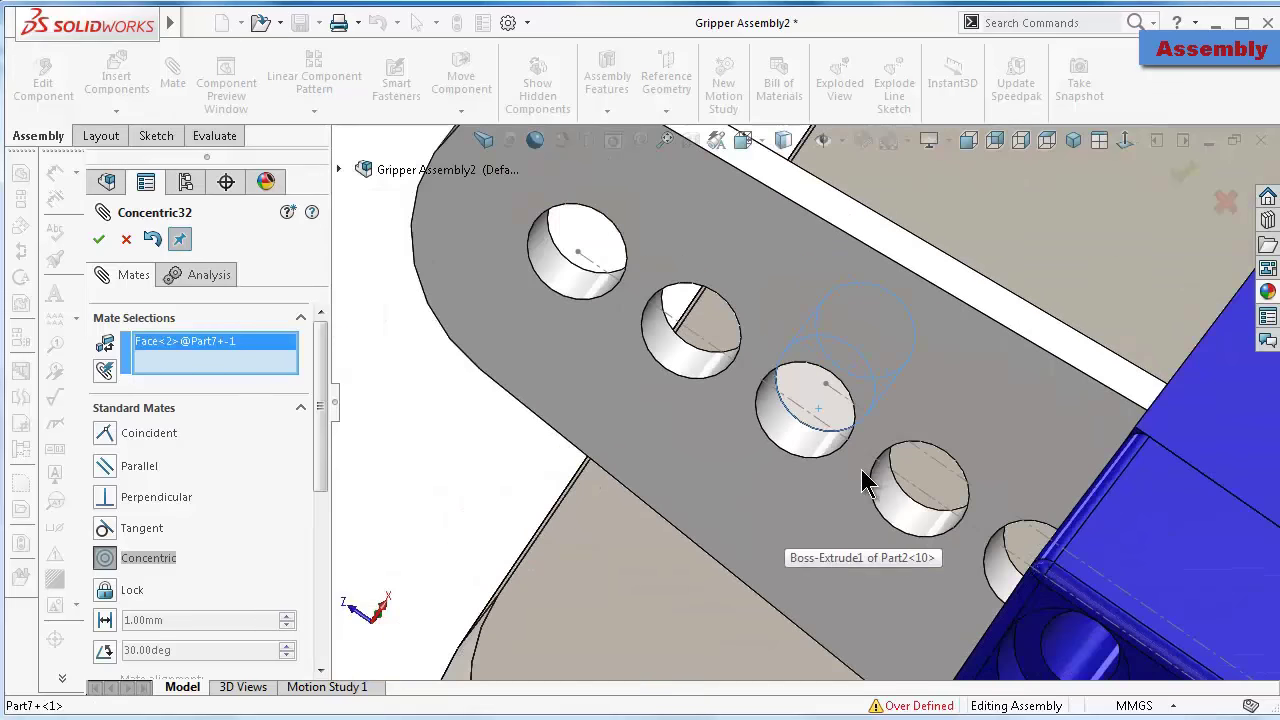
click(806, 440)
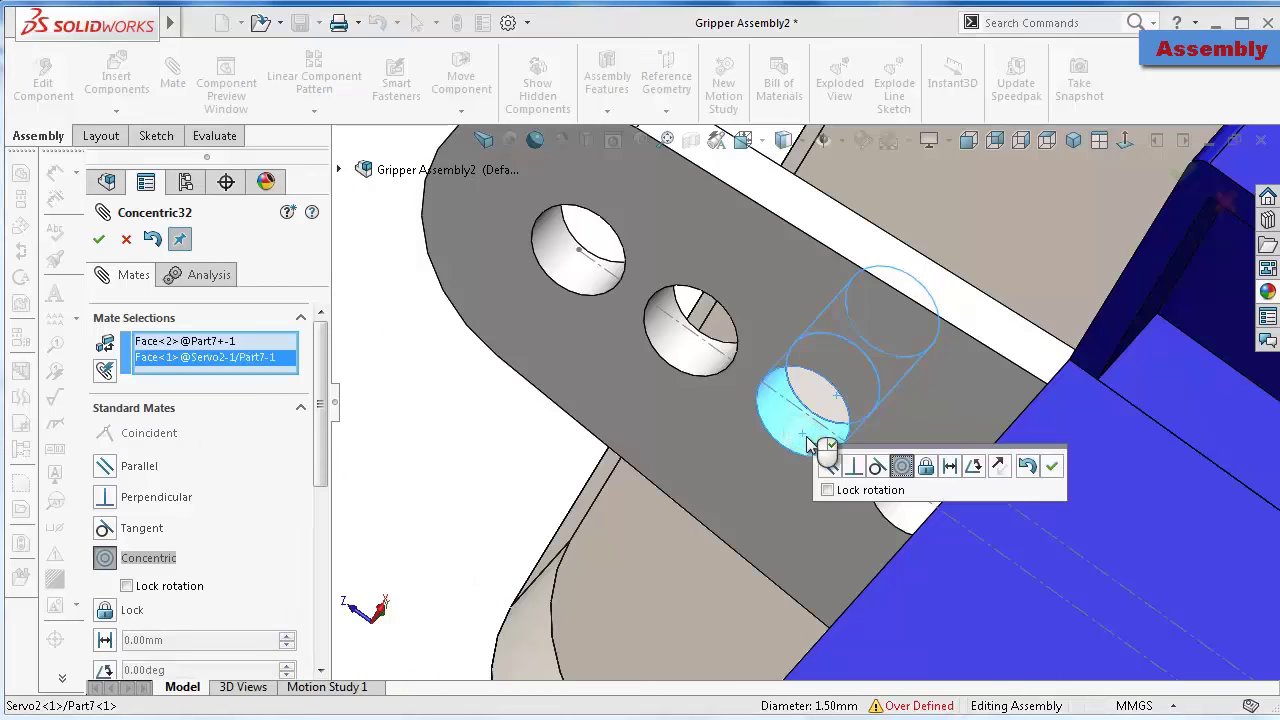
click(1056, 466)
Make a second horn hole concentric with its matching pin and close the mate tool
scroll(1060, 500, up, 3)
scroll(1062, 505, up, 3)
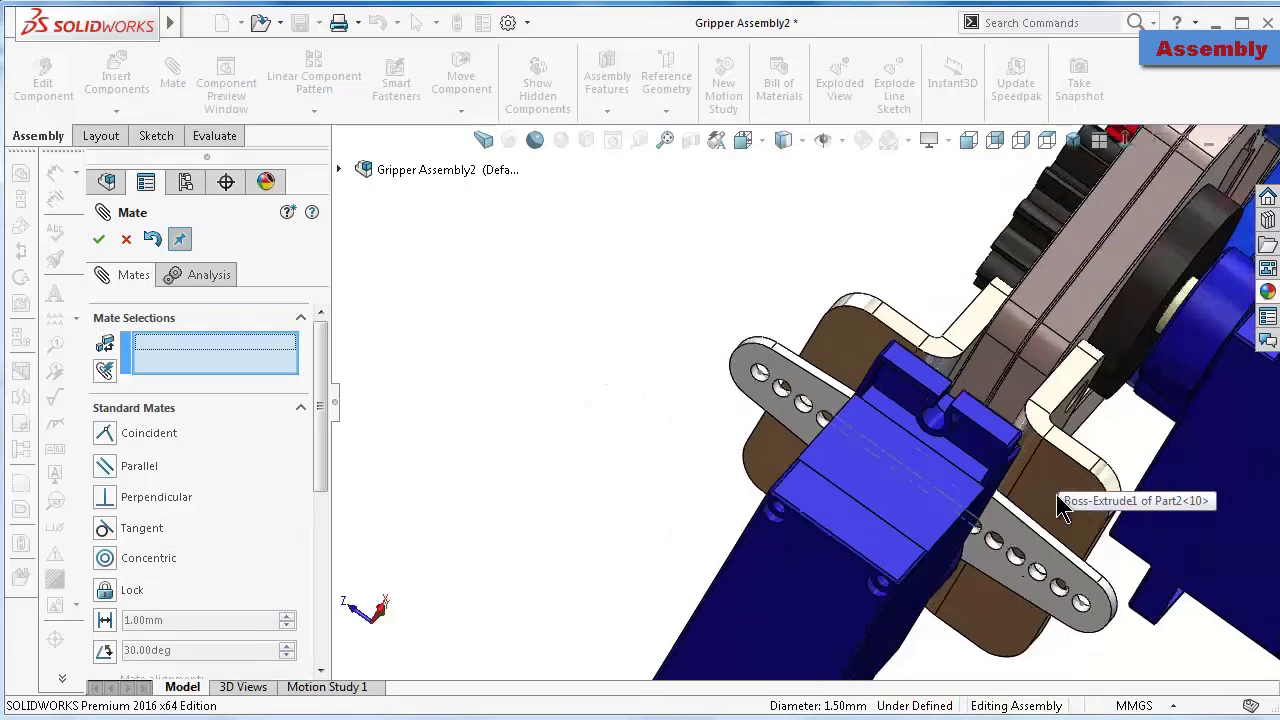
scroll(1062, 505, down, 3)
scroll(880, 520, down, 3)
click(812, 462)
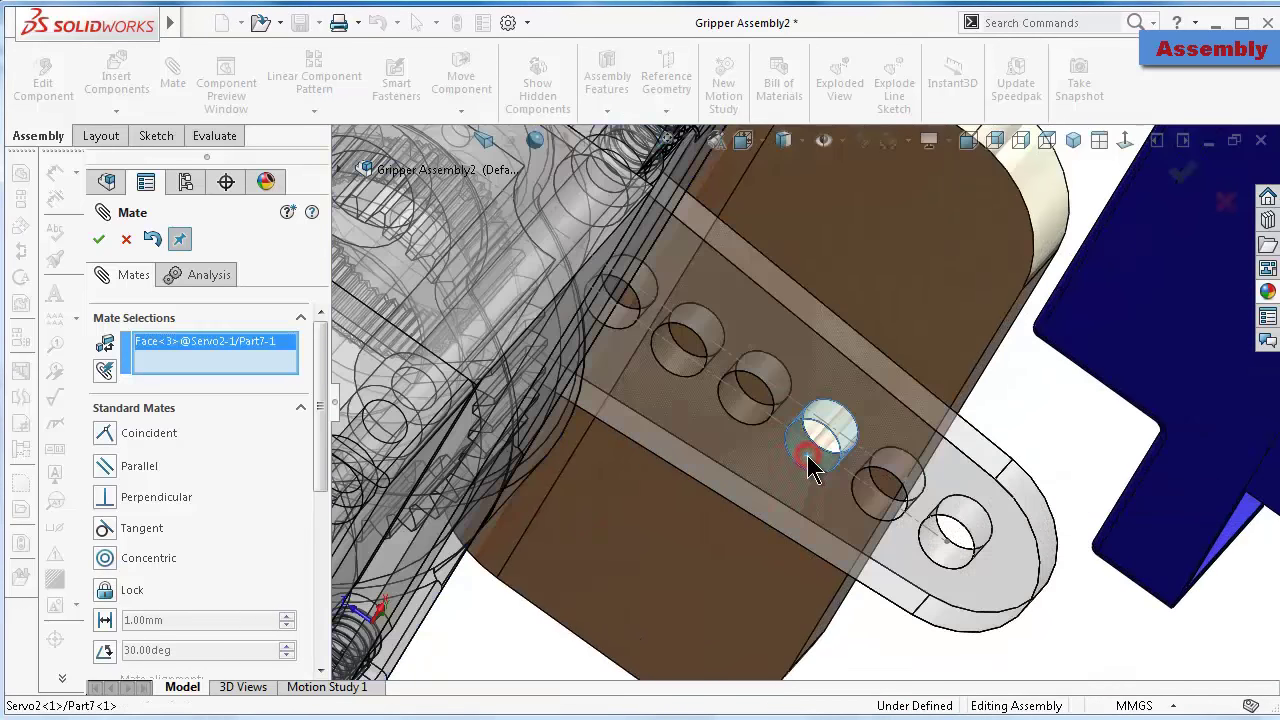
click(825, 440)
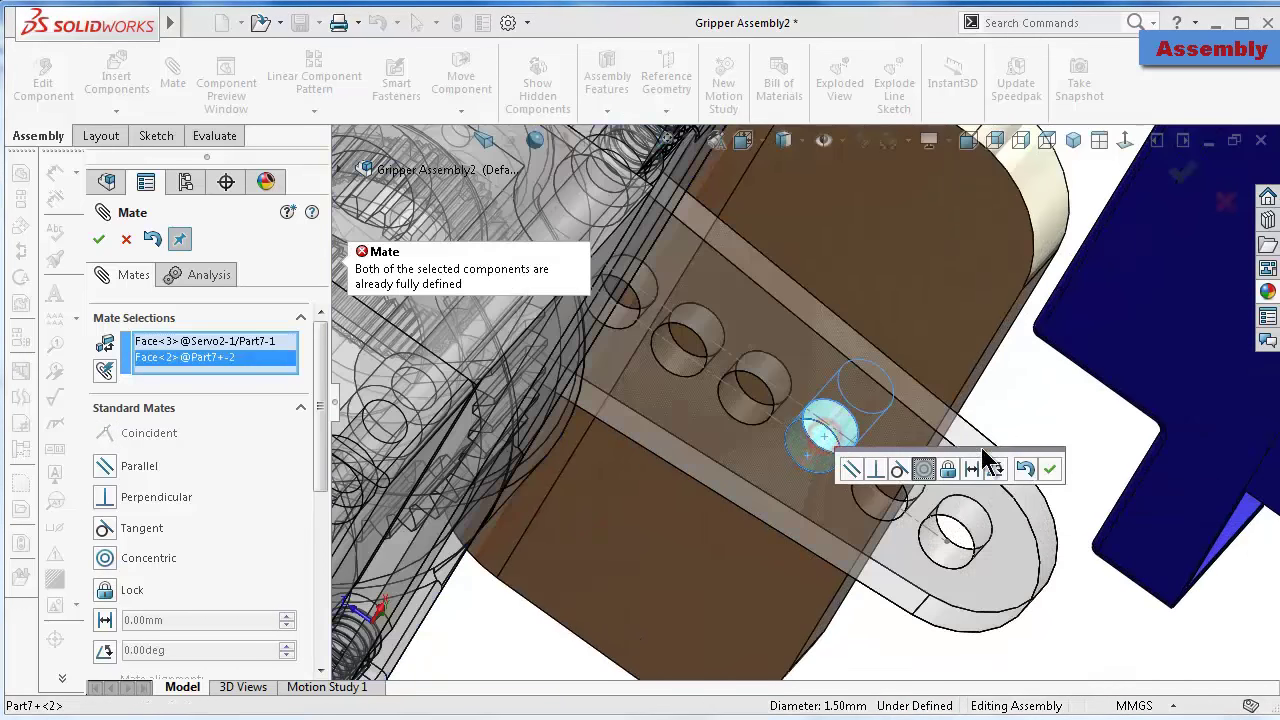
click(1048, 468)
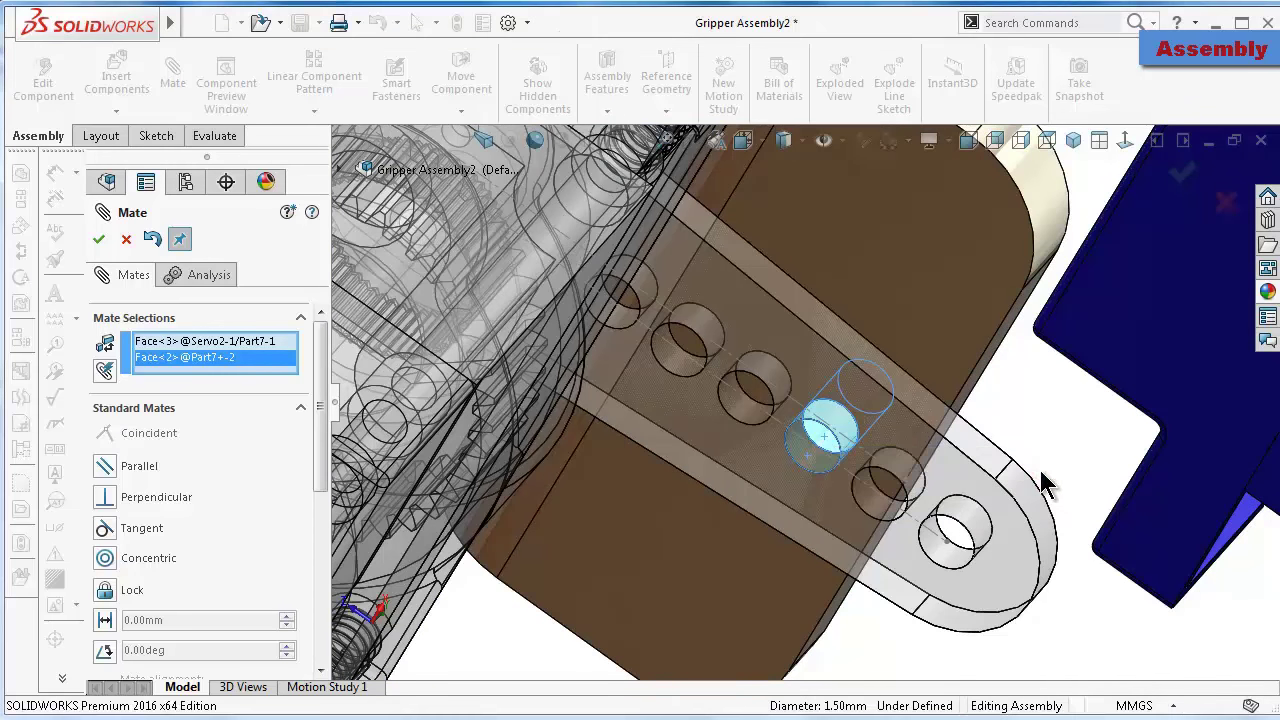
click(97, 239)
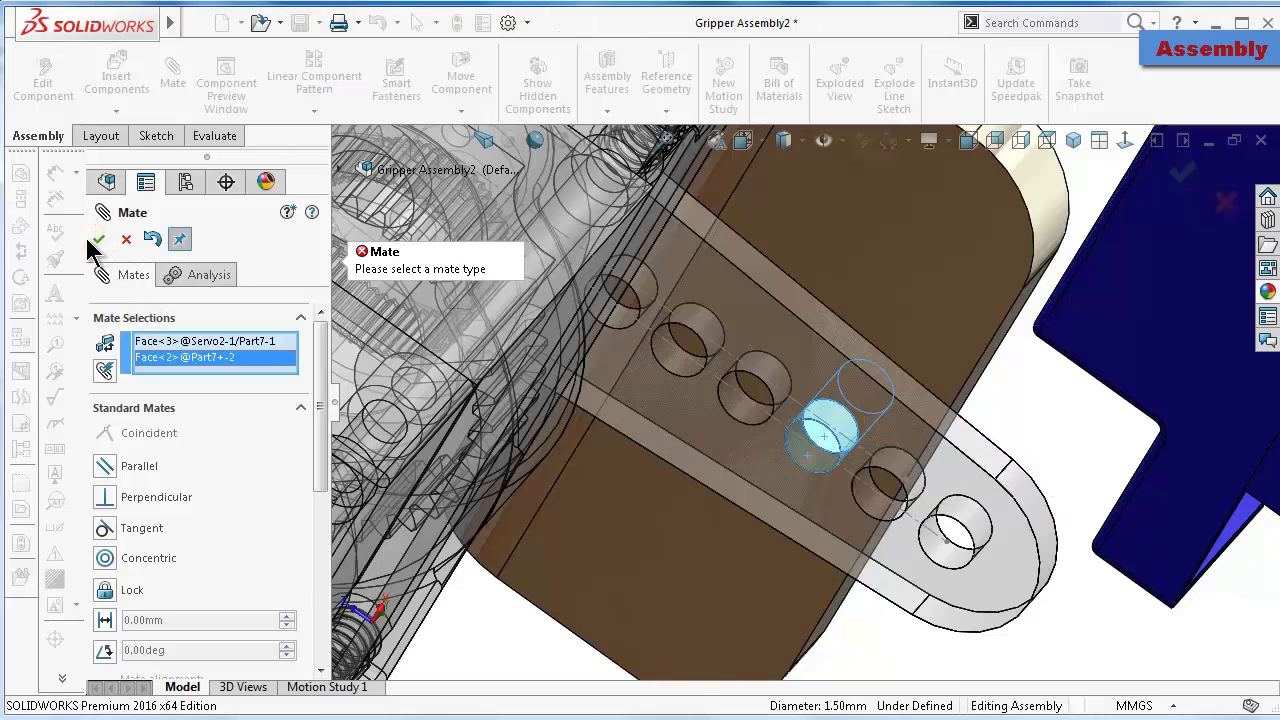
click(125, 558)
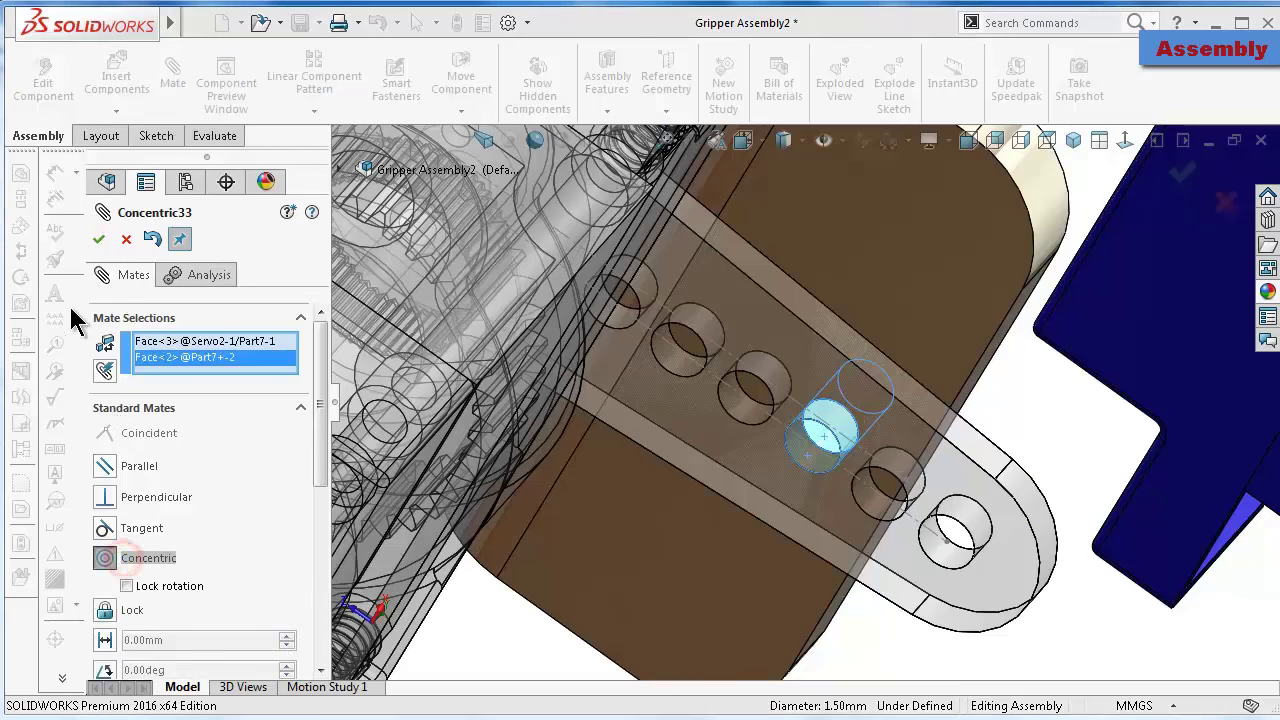
click(99, 239)
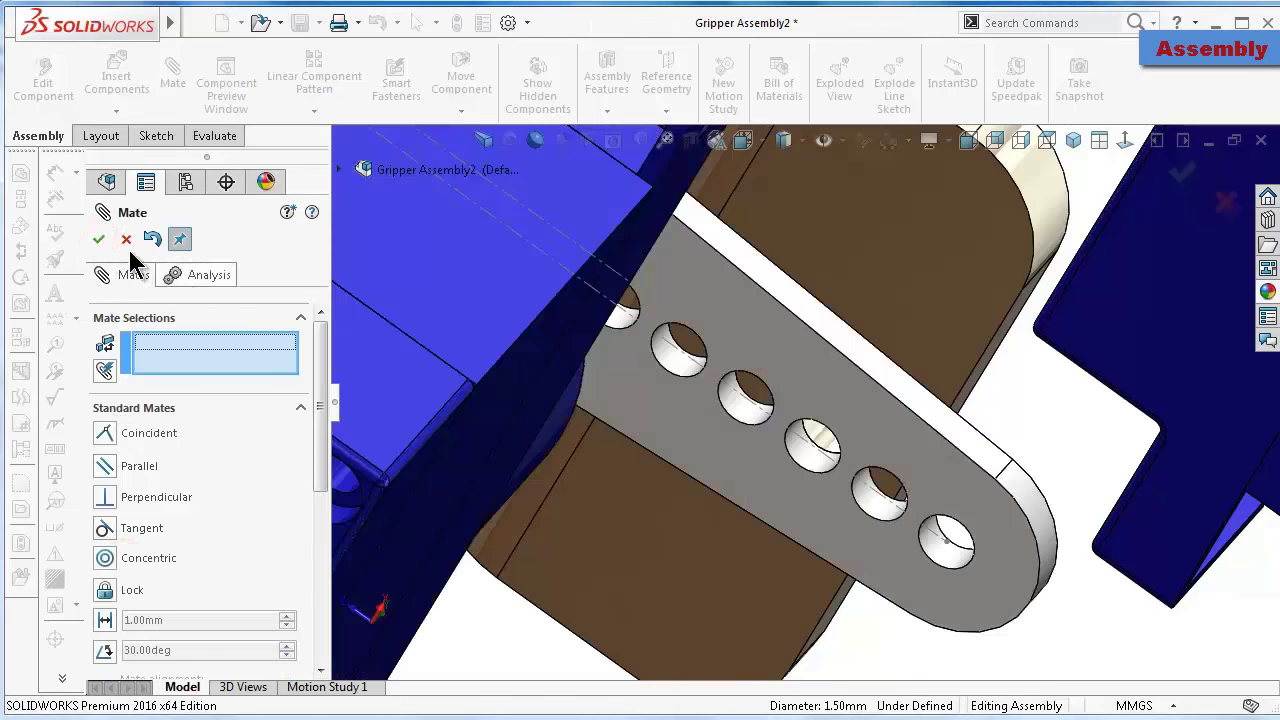
click(97, 239)
Fit and orbit the gripper, then hide the sketch line on the servo horn
key(f)
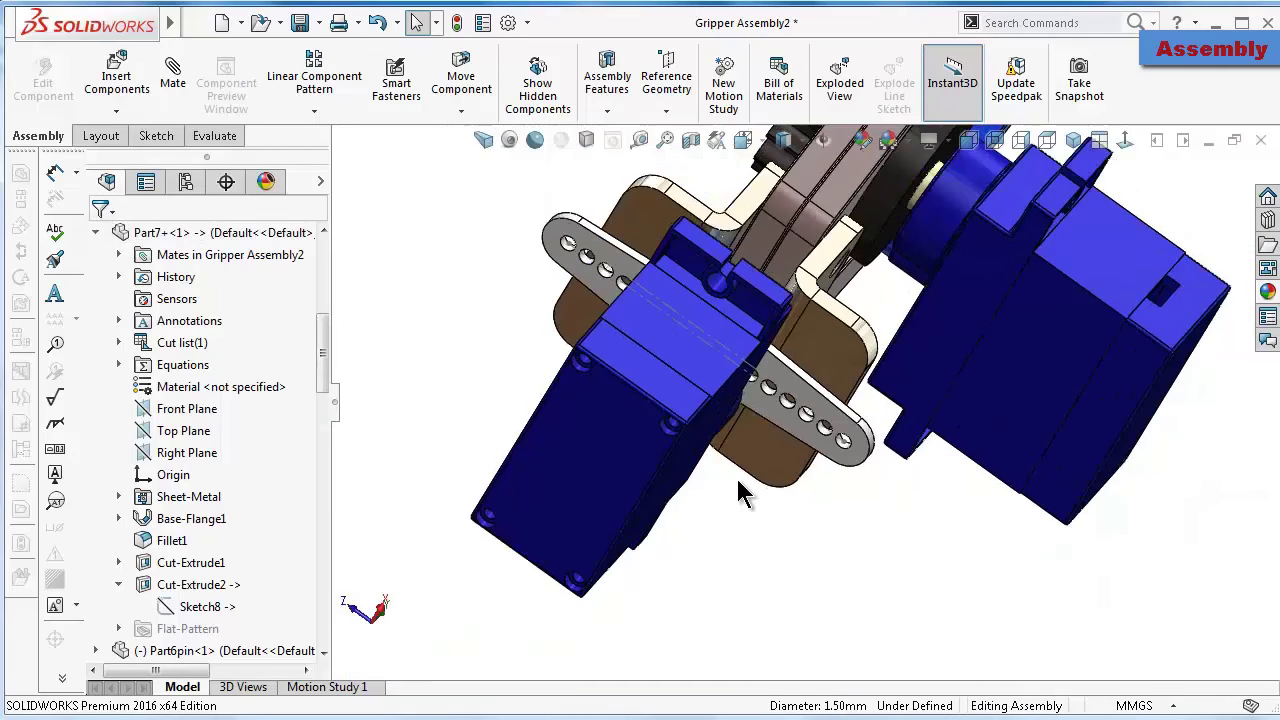
middle_drag(766, 500, 670, 418)
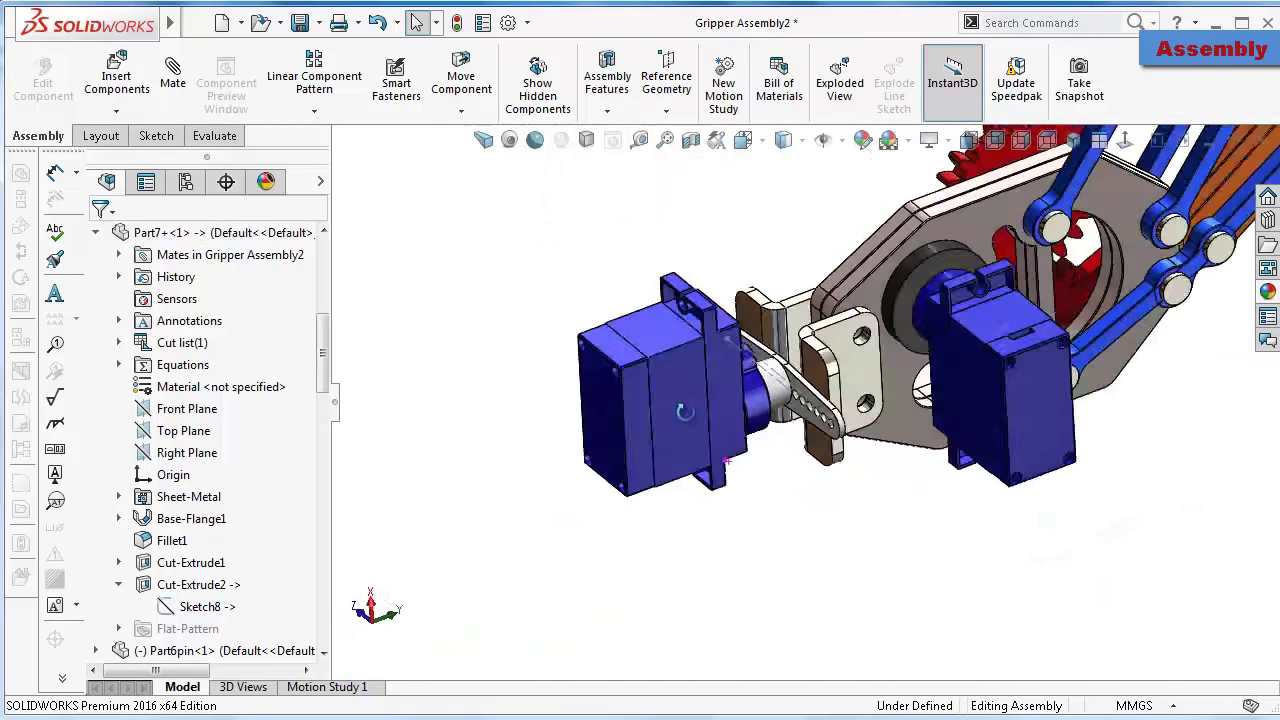
scroll(809, 443, down, 3)
scroll(809, 443, down, 2)
scroll(1015, 412, down, 2)
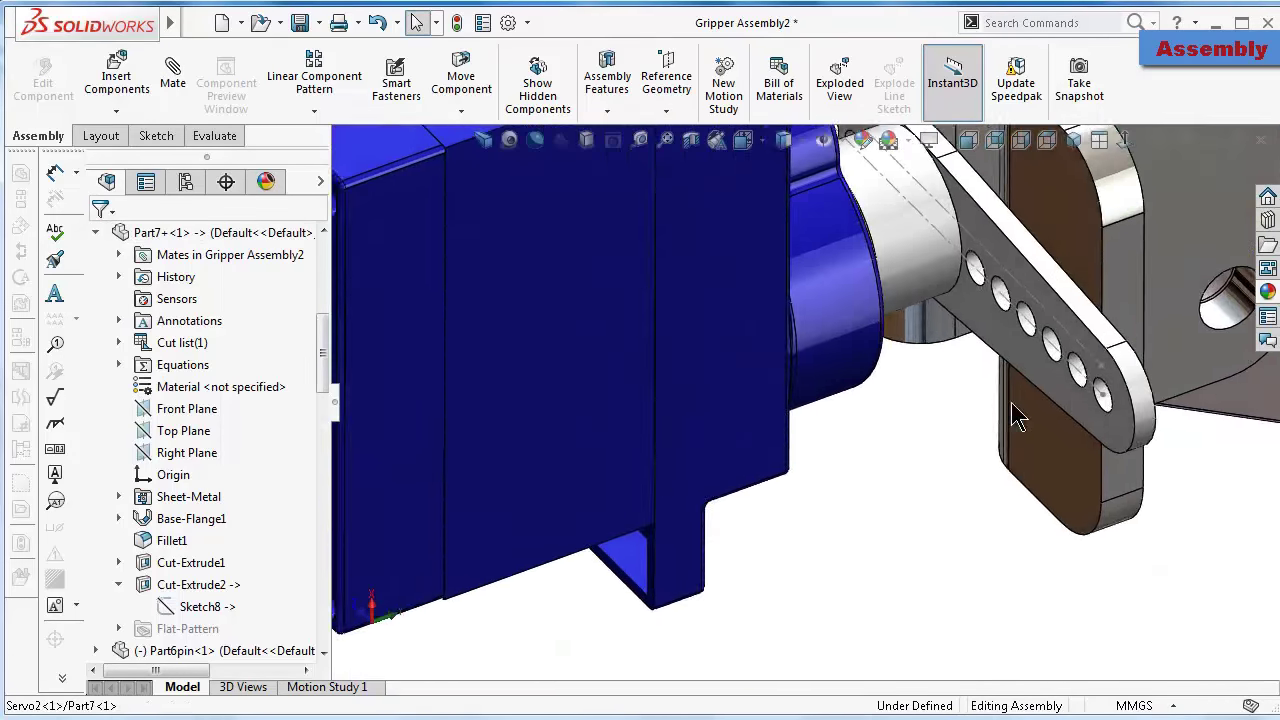
scroll(1005, 393, down, 2)
scroll(1005, 393, down, 2)
click(847, 440)
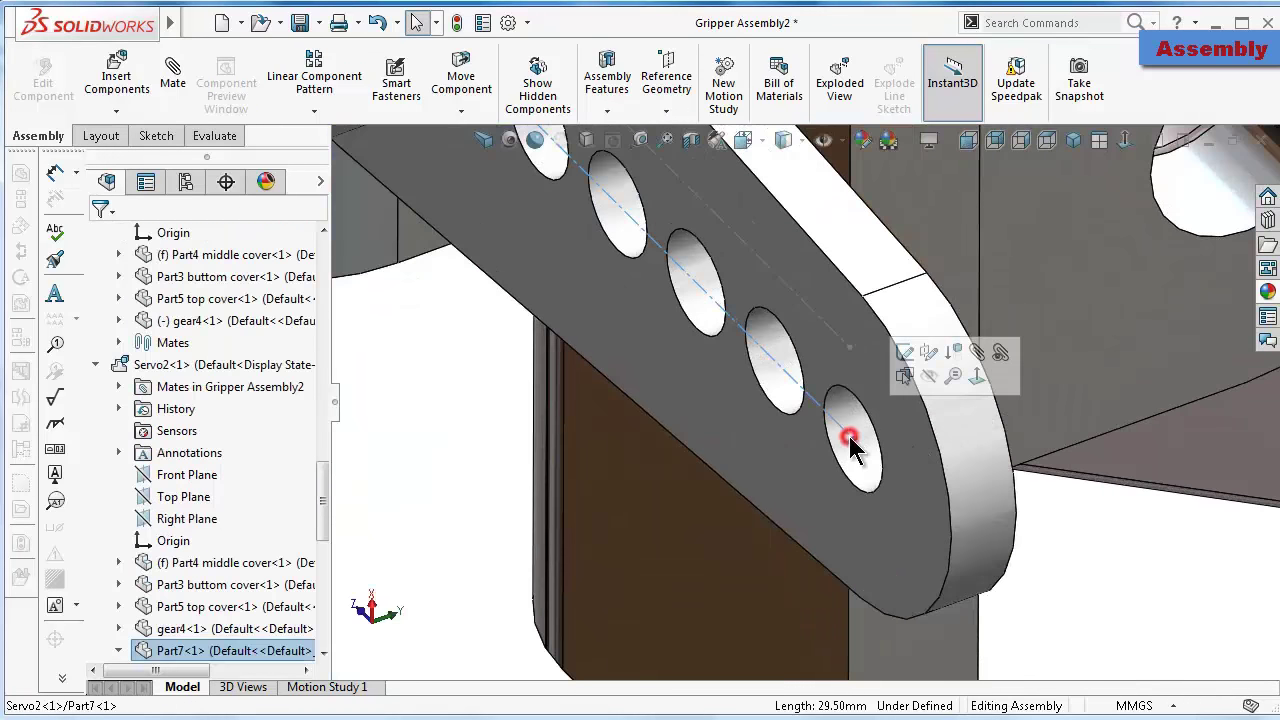
click(932, 374)
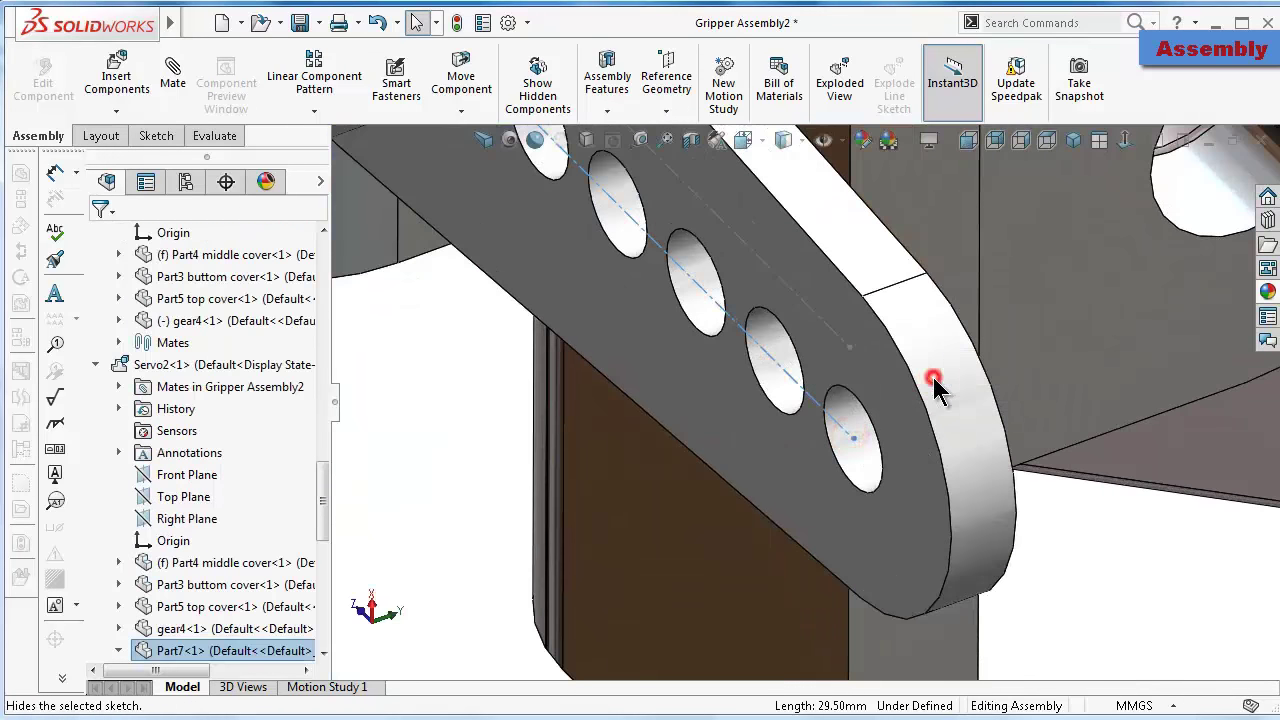
Clear the selection and hide the leftover Sketch1 on the horn
click(847, 358)
click(498, 501)
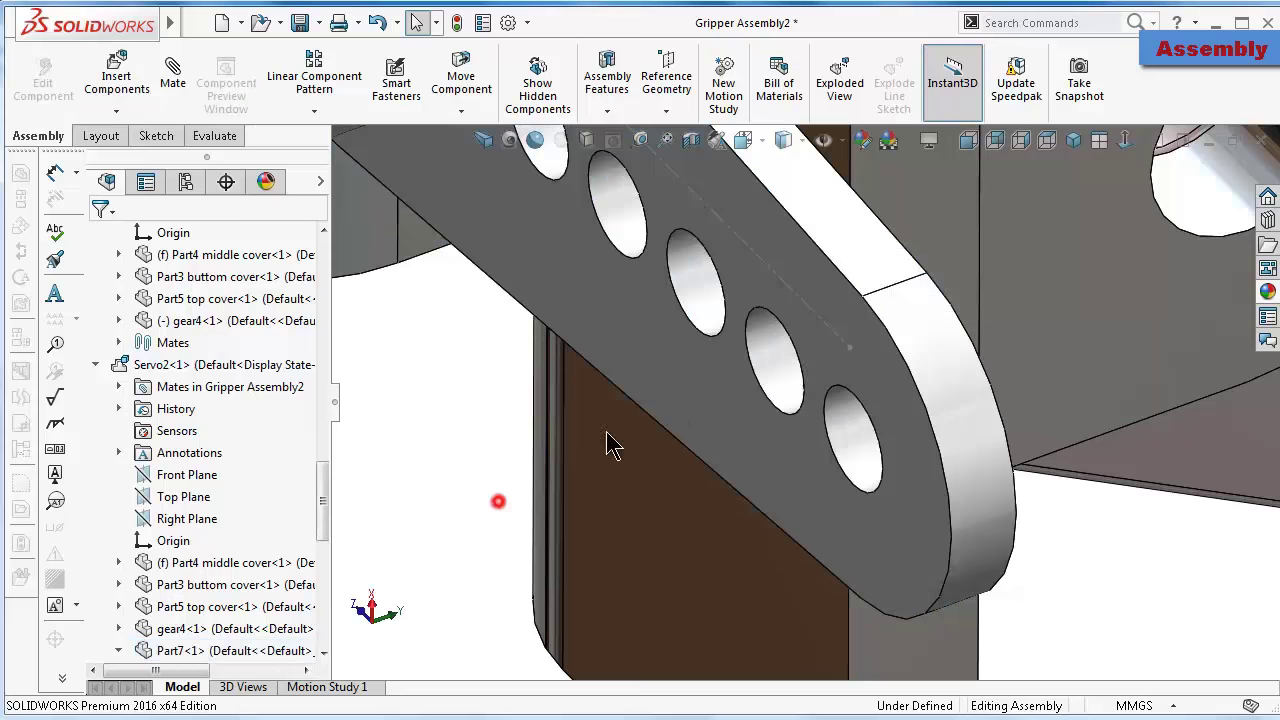
click(850, 352)
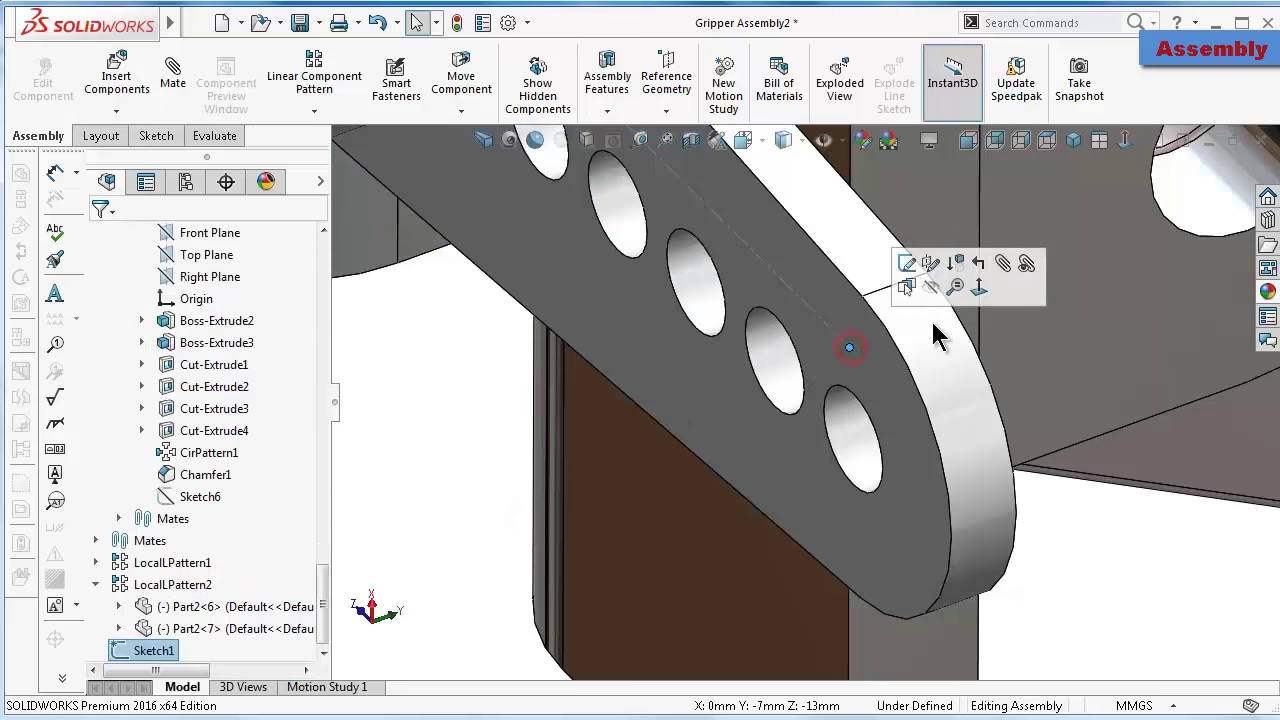
click(937, 288)
Check the horn hub, the Part7<2> plate and the Part7 bracket faces to see whether the plate moves
middle_drag(1079, 472, 985, 477)
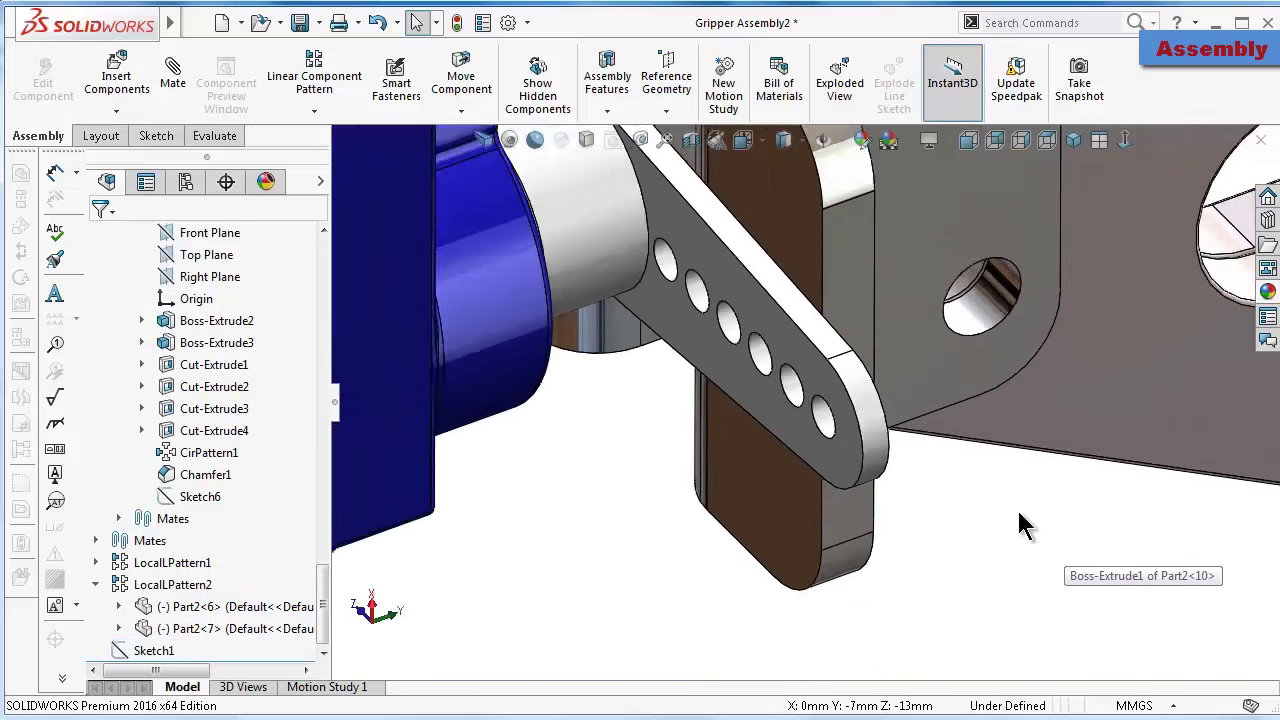
click(548, 248)
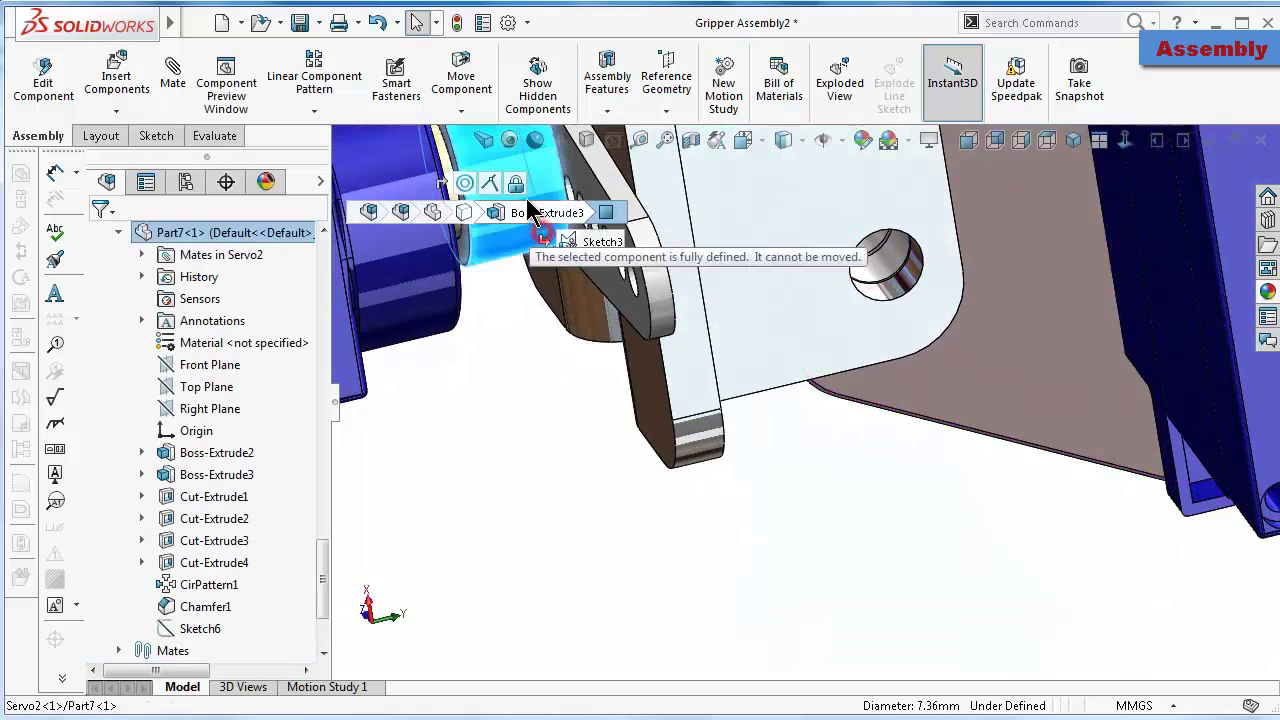
scroll(600, 490, up, 3)
click(654, 486)
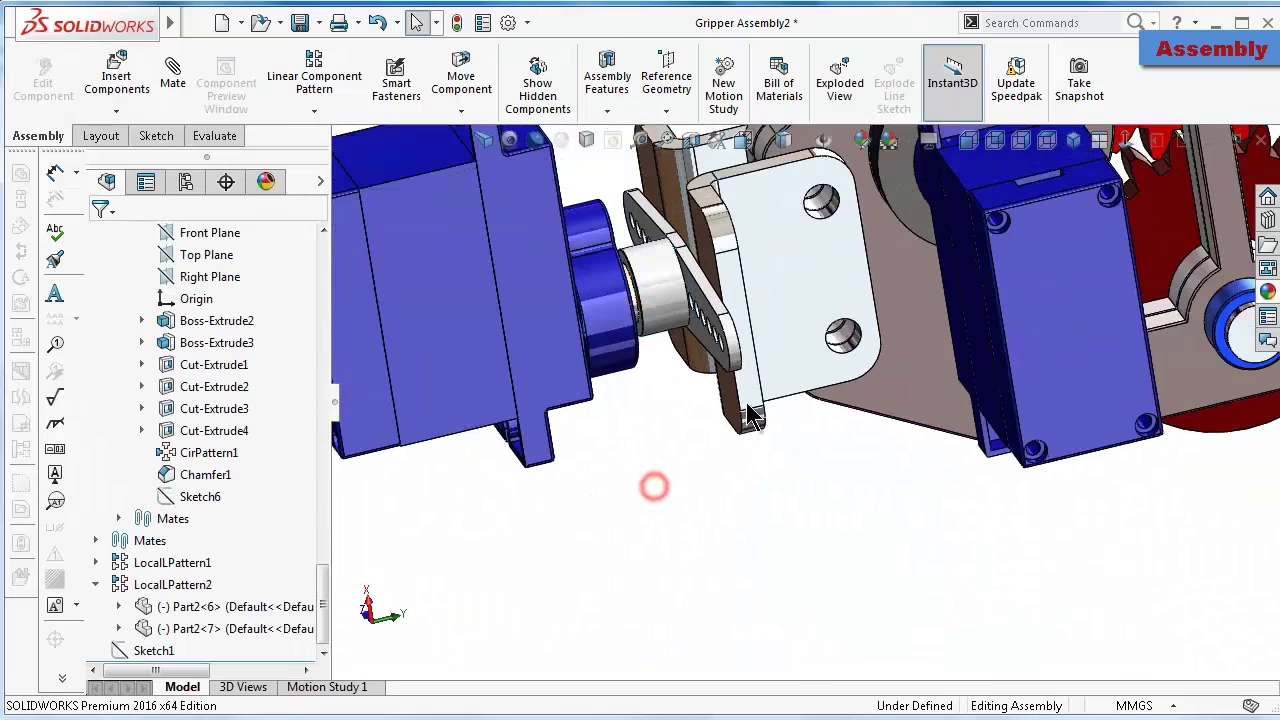
click(745, 374)
click(737, 363)
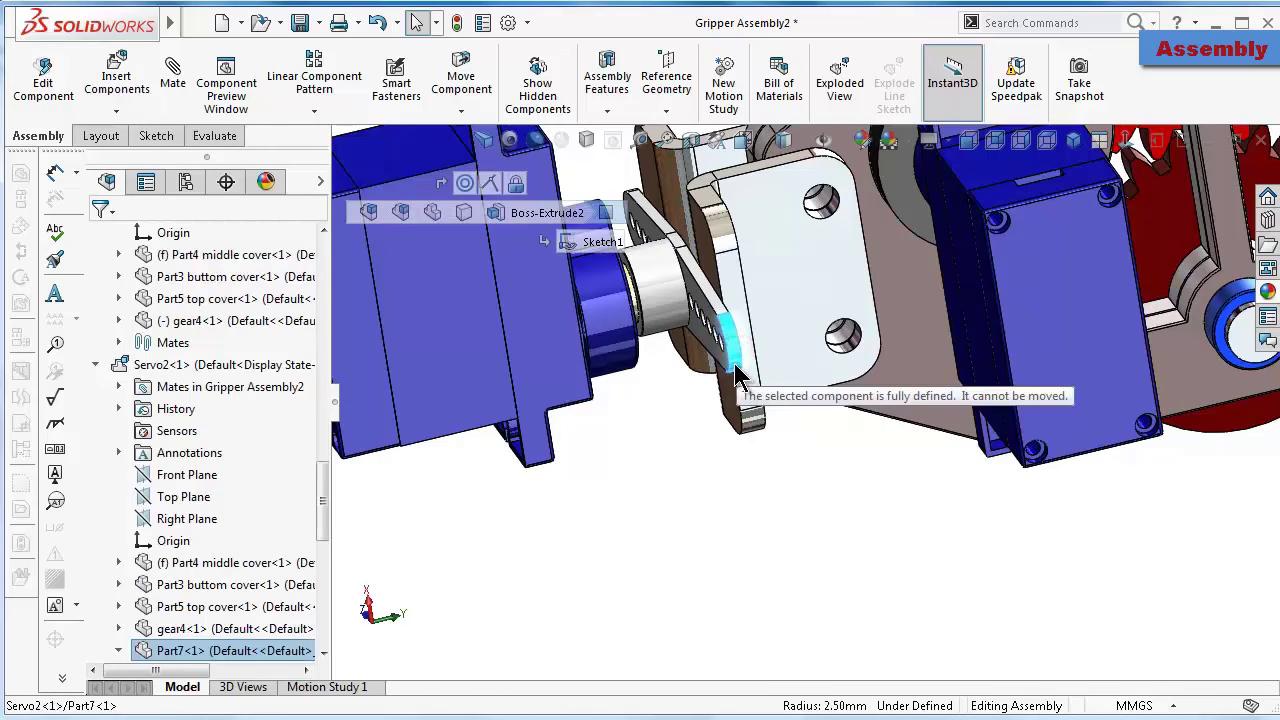
Collapse the Servo2 branch in the FeatureManager and clear the selection
mouse_move(404, 550)
middle_down()
mouse_move(658, 555)
mouse_move(680, 594)
mouse_move(623, 580)
mouse_move(667, 595)
middle_up()
click(95, 364)
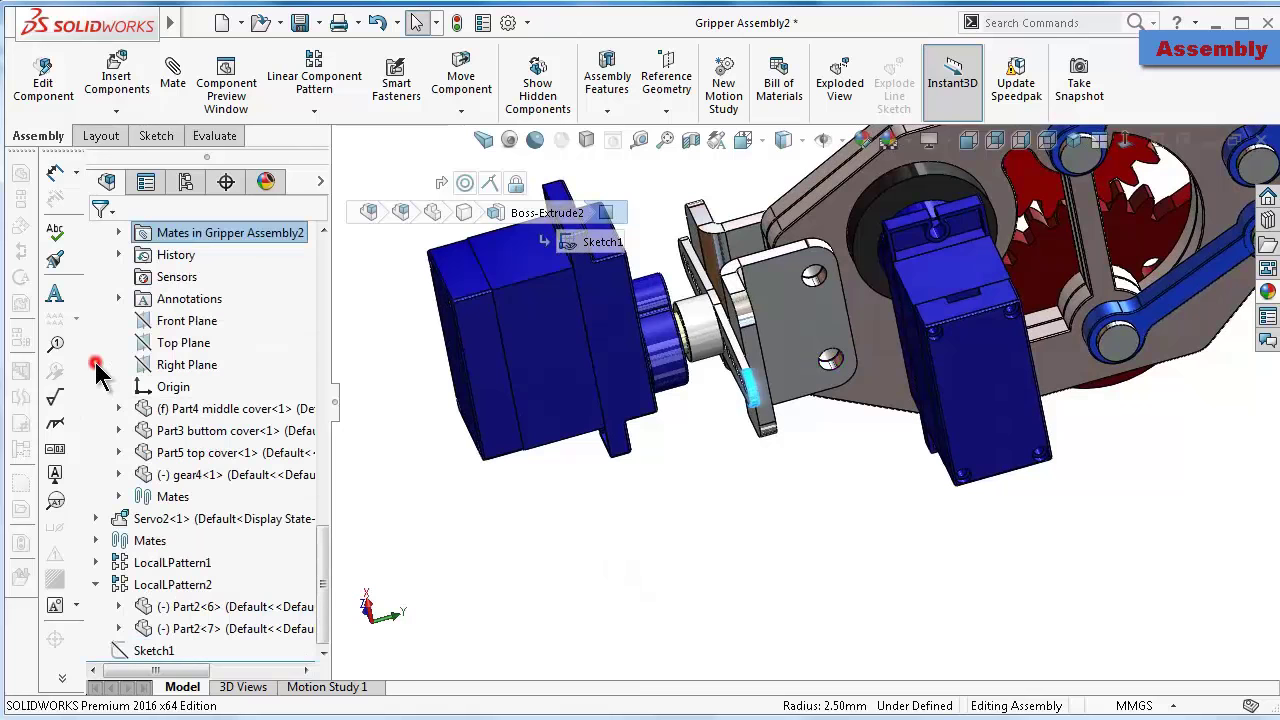
click(795, 508)
Drag the pinion, orange finger and upper gear arm to test the gripper's motion
key(f)
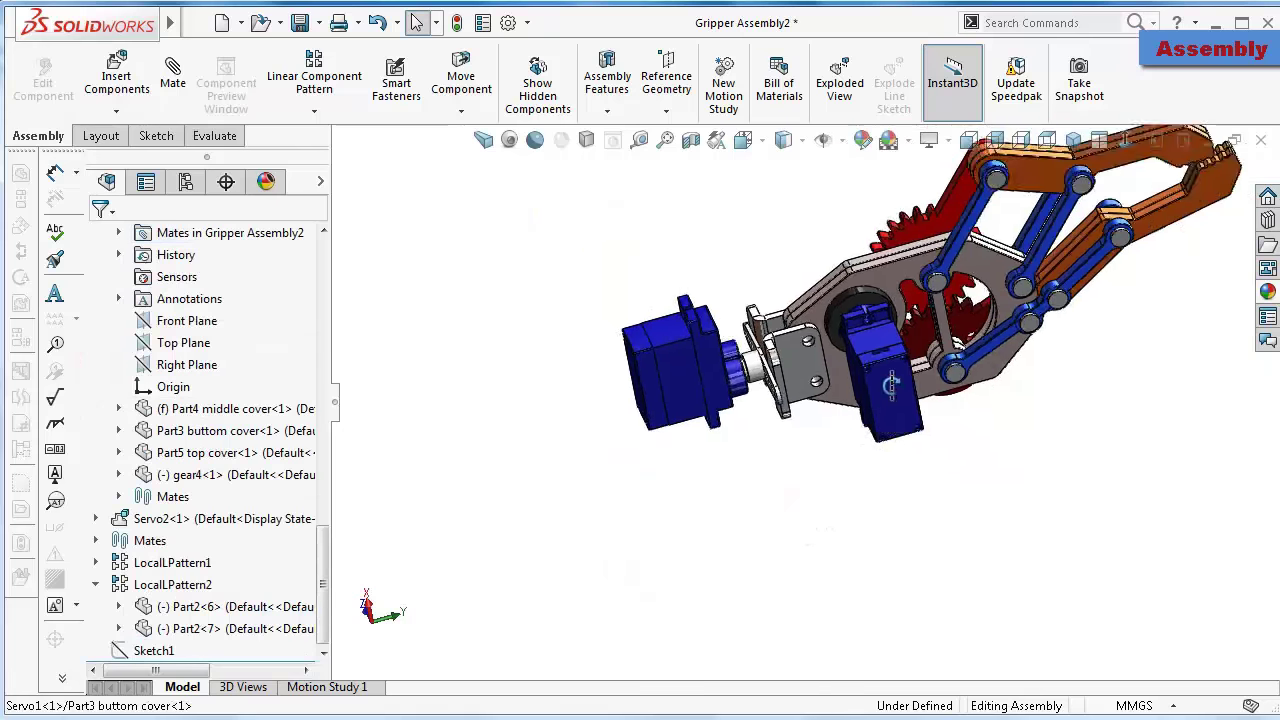
mouse_move(886, 330)
middle_down()
mouse_move(1048, 310)
mouse_move(900, 390)
middle_up()
scroll(893, 393, down, 3)
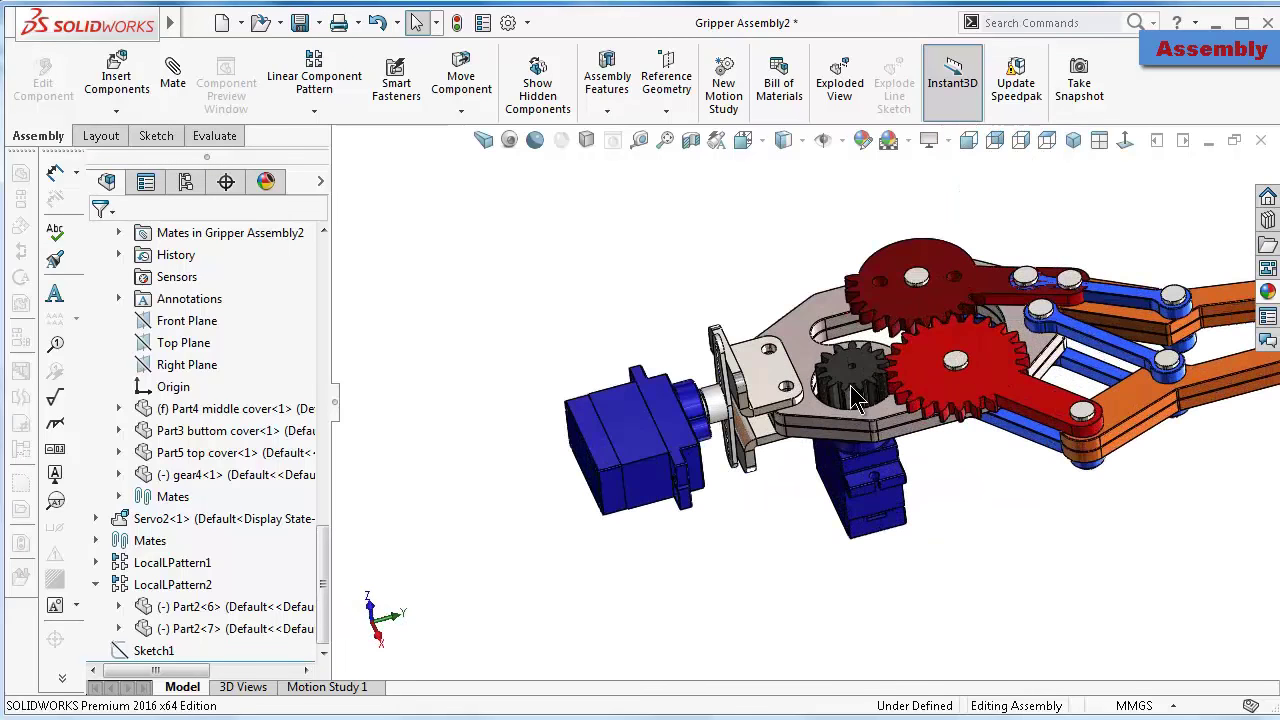
click(893, 393)
mouse_move(893, 393)
mouse_down()
mouse_move(860, 430)
mouse_move(929, 323)
mouse_move(978, 292)
mouse_up()
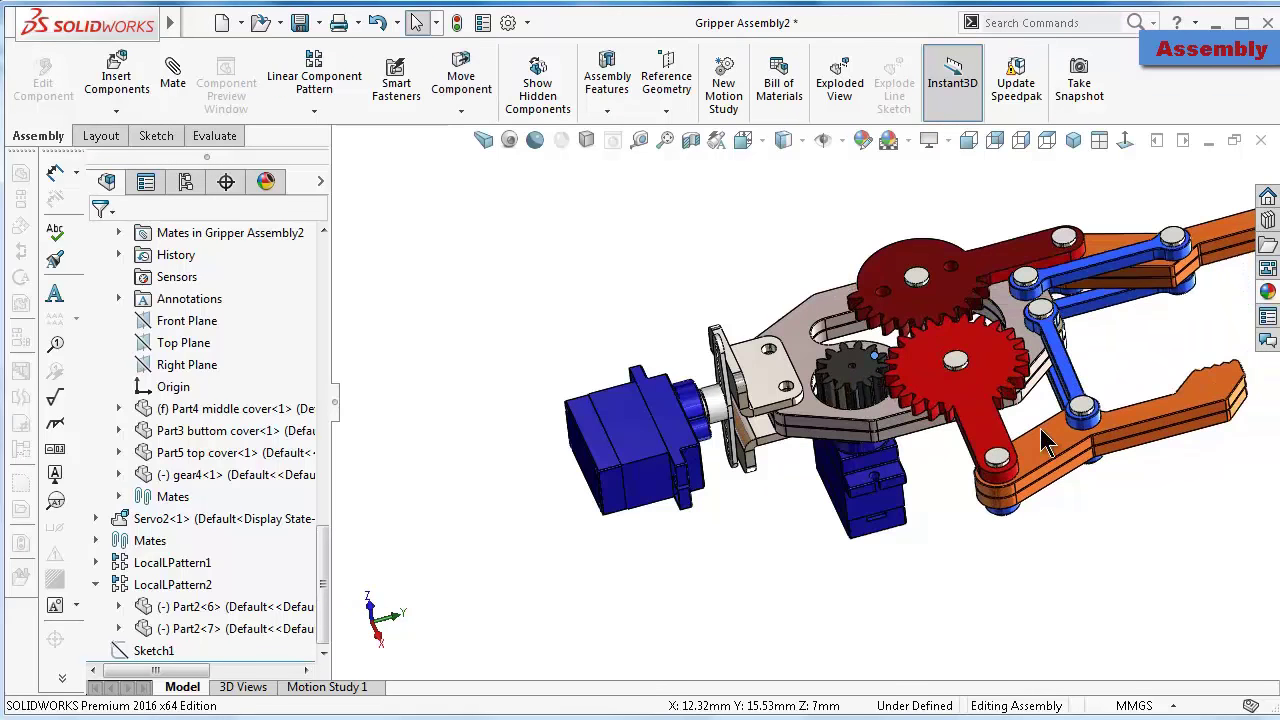
mouse_move(1045, 445)
mouse_down()
mouse_move(1240, 388)
mouse_move(1210, 360)
mouse_move(1035, 315)
mouse_up()
mouse_move(958, 228)
mouse_down()
mouse_move(1020, 360)
mouse_move(800, 330)
mouse_up()
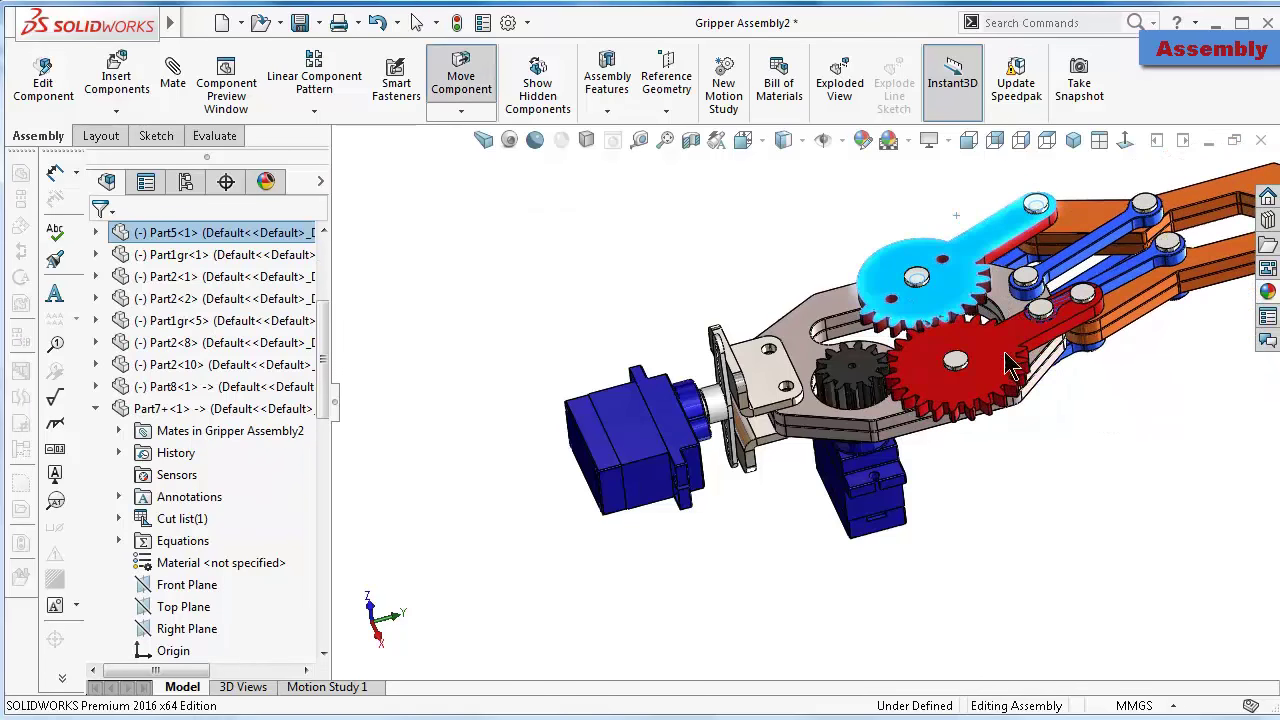
Change the Part3 base plate from fixed to floating
click(800, 325)
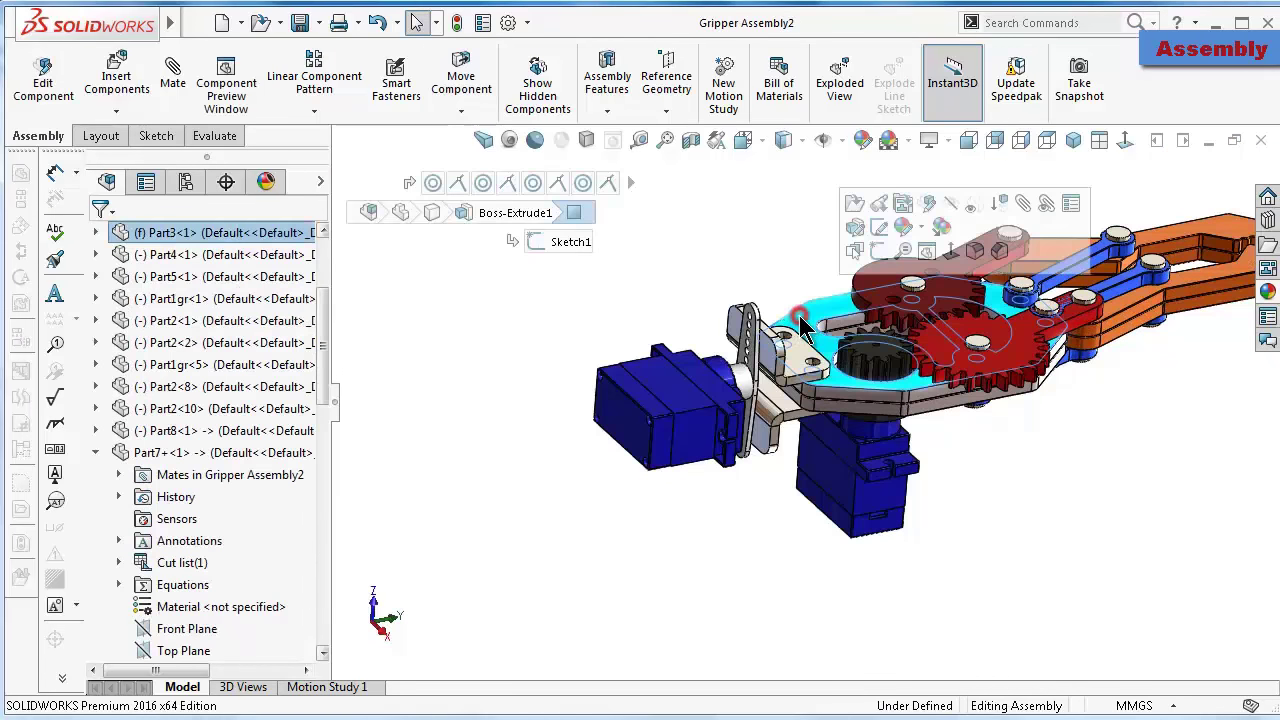
right_click(223, 242)
click(303, 476)
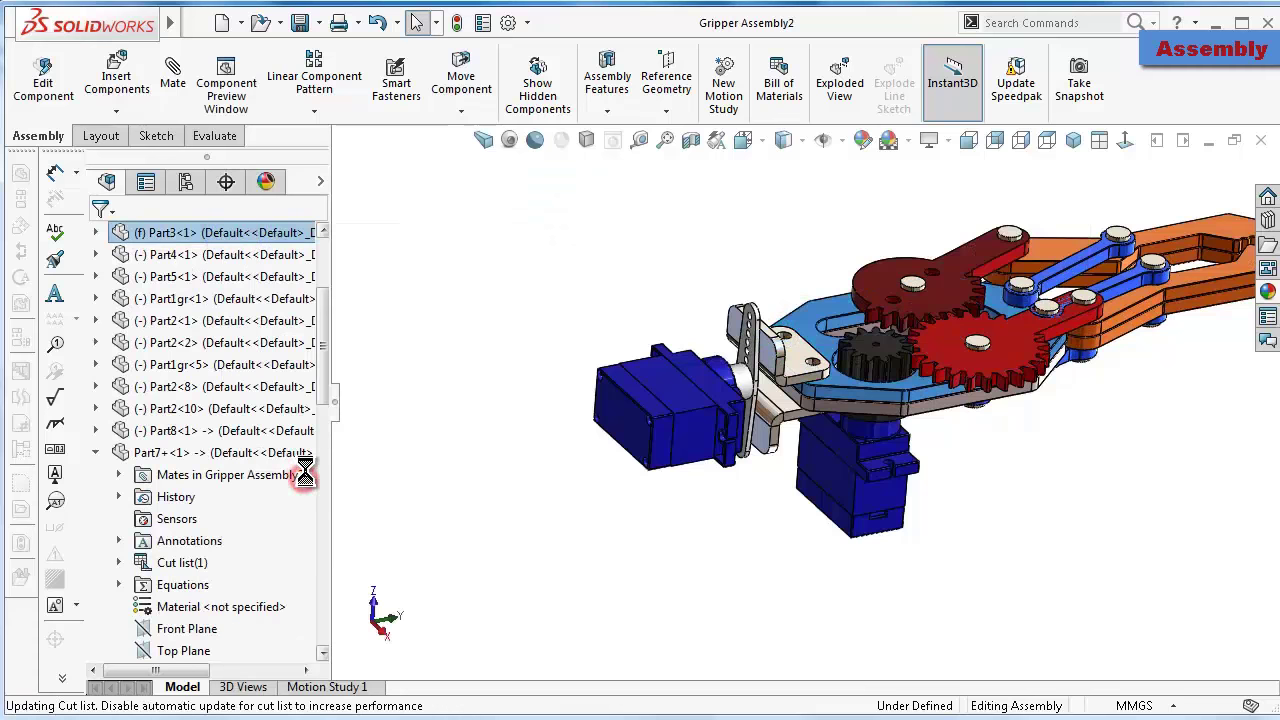
Shift the bracket slightly, collapse LocalLPattern1 and return to the isometric view
drag(741, 328, 733, 330)
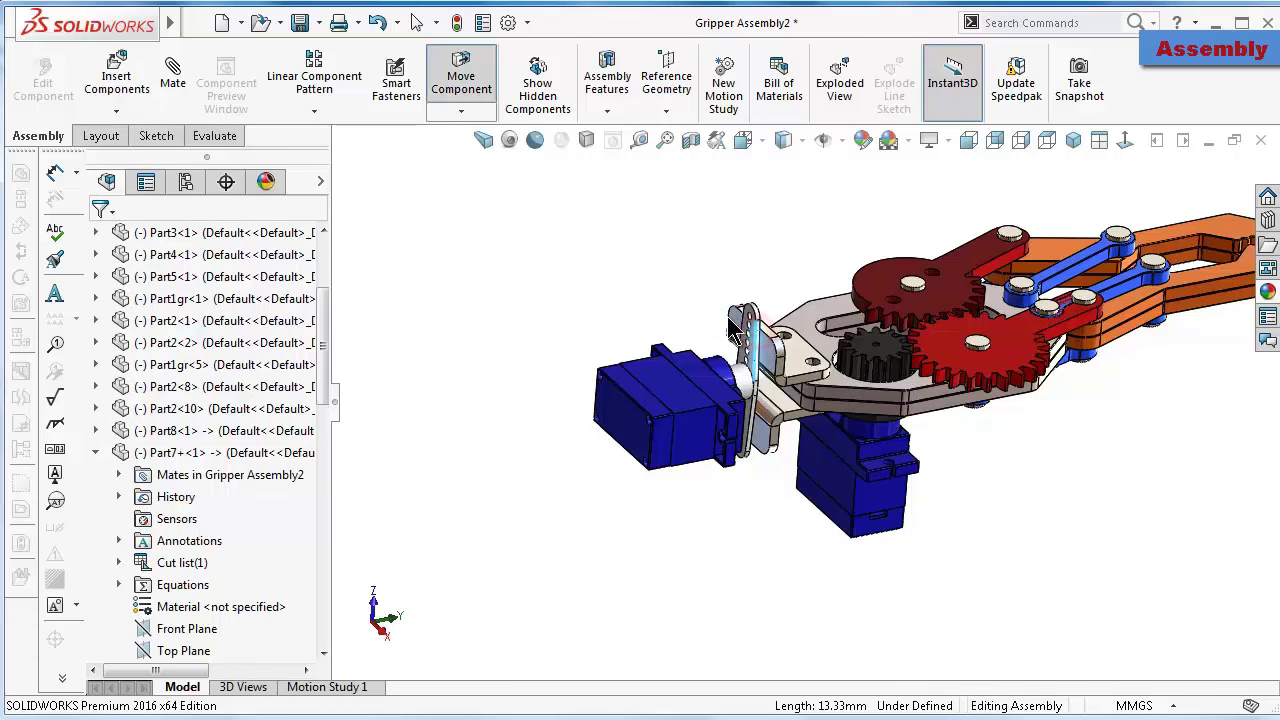
drag(770, 395, 815, 393)
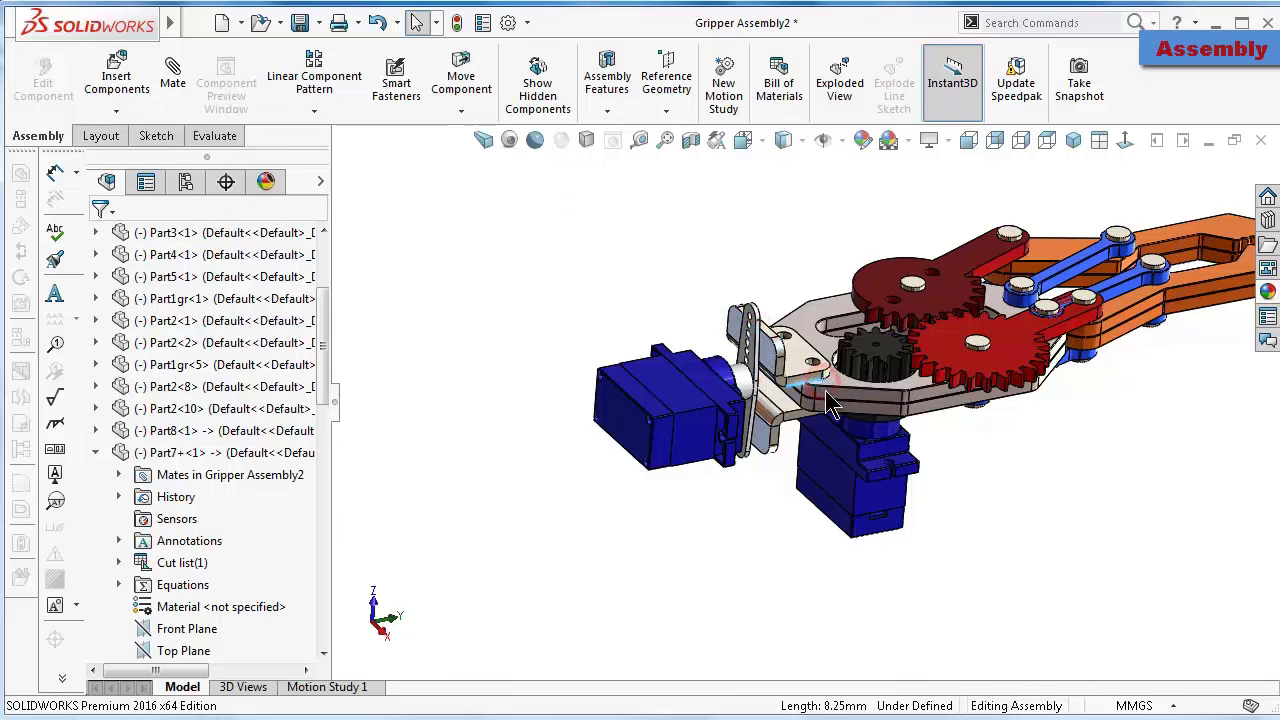
click(833, 412)
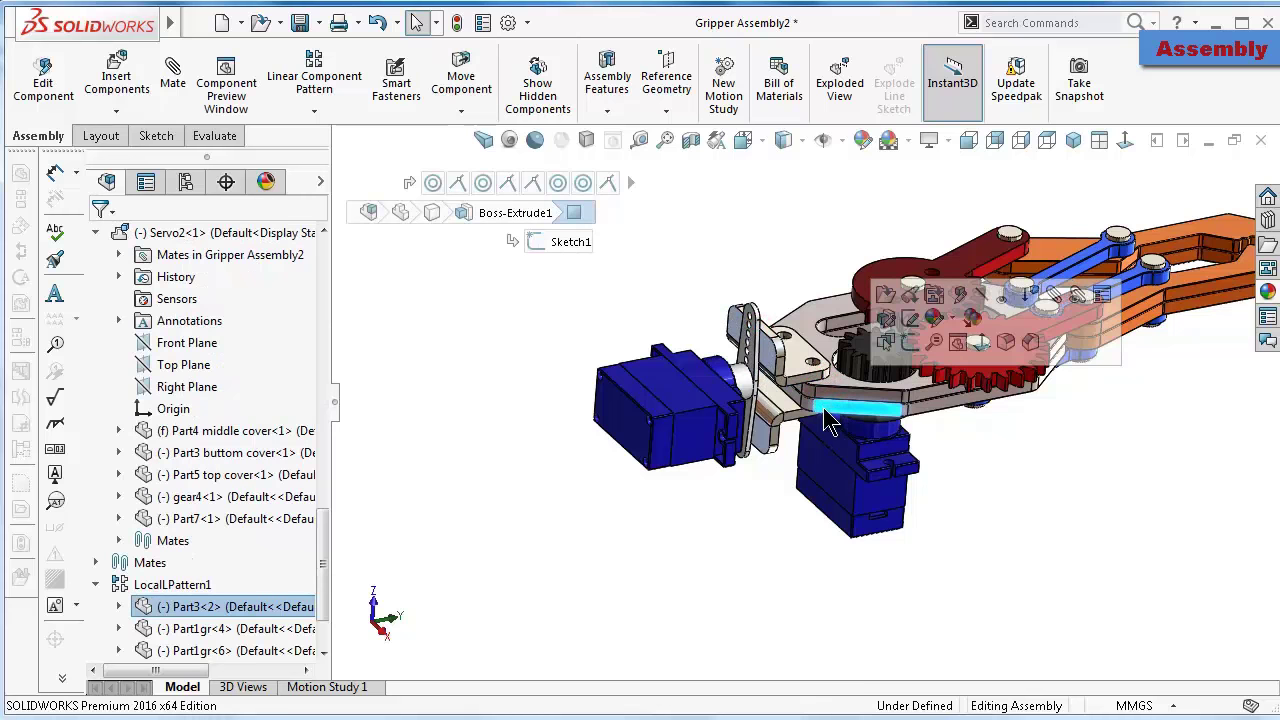
click(95, 585)
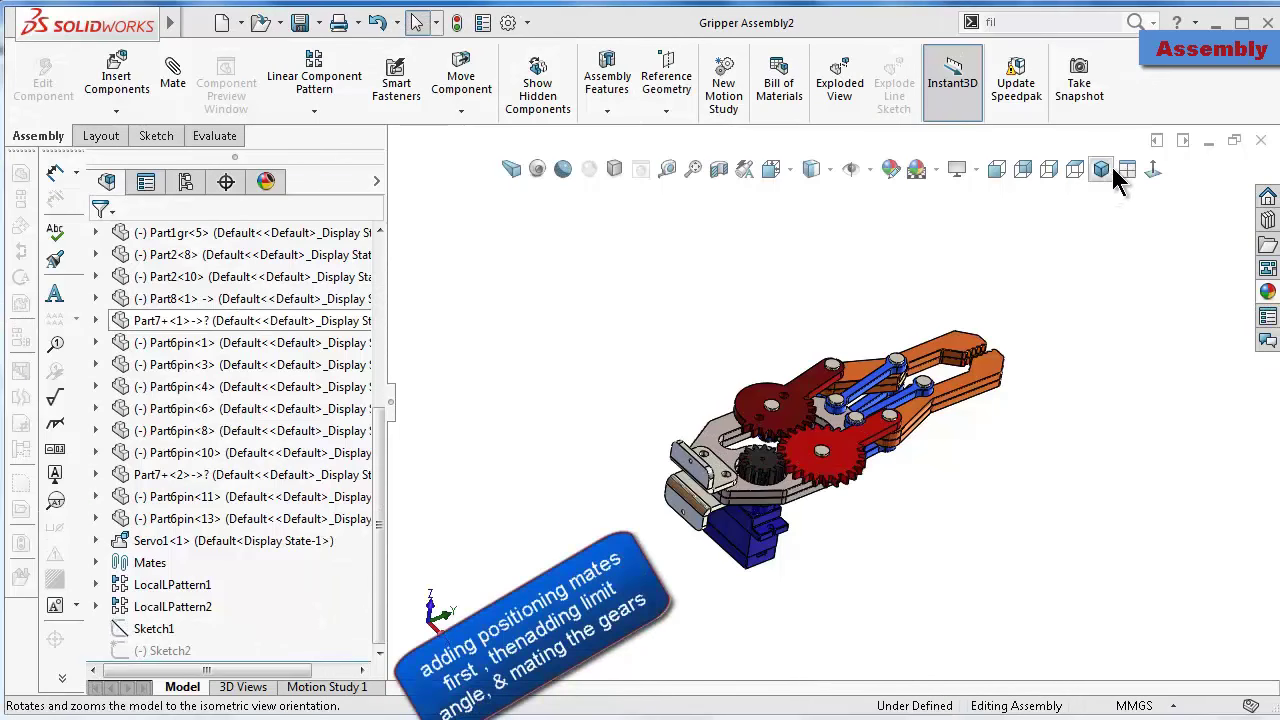
click(1102, 171)
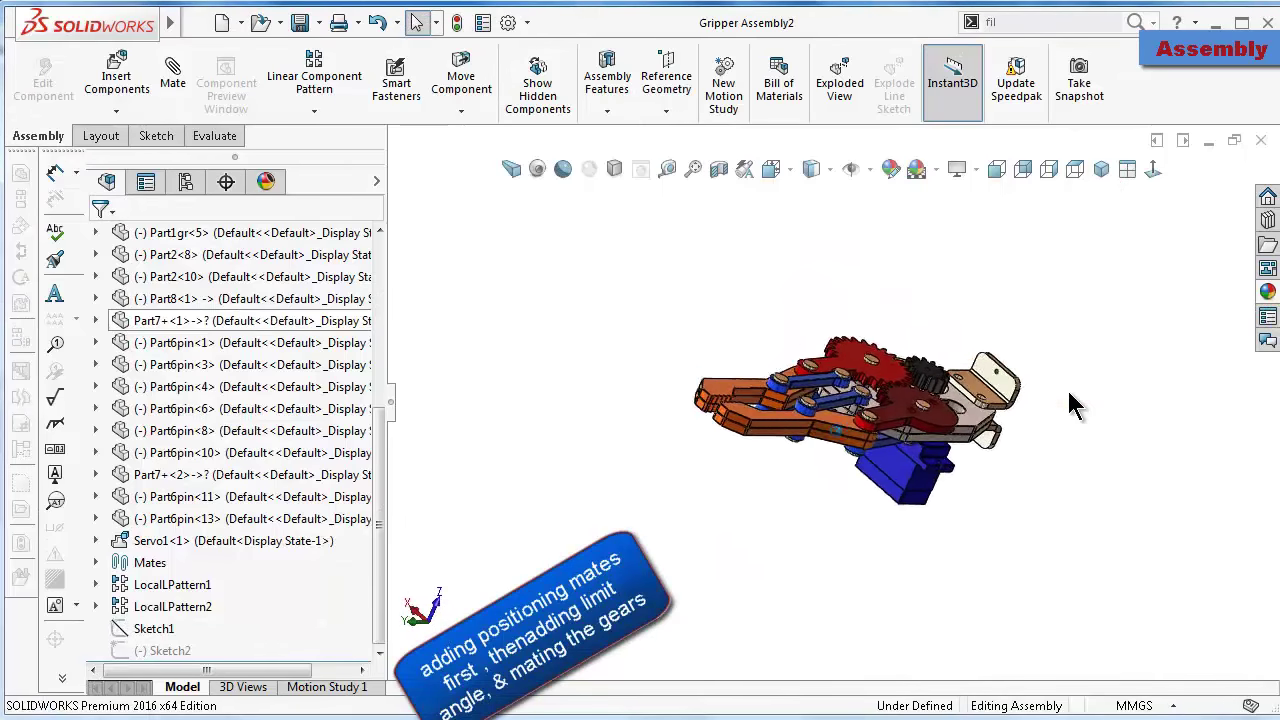
Rotate the red and top gear arms to test how the linkage drives the fingers
scroll(966, 445, down, 5)
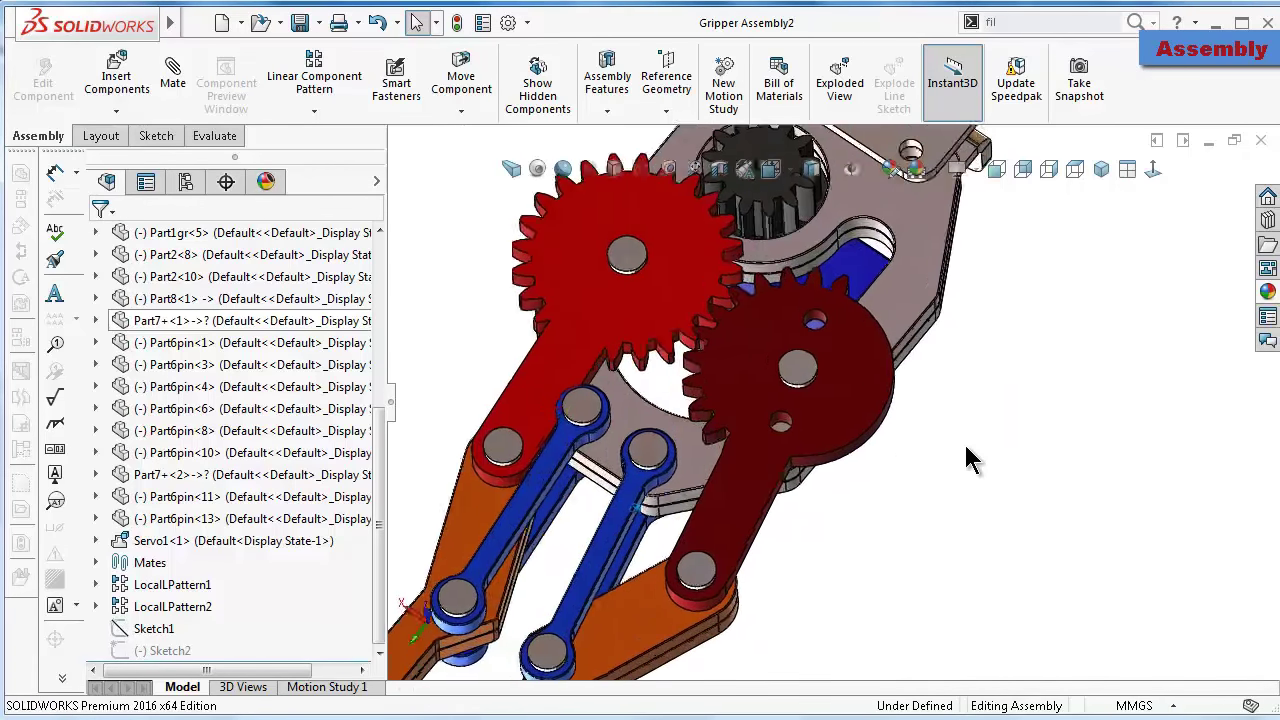
scroll(905, 450, down, 3)
scroll(905, 450, up, 3)
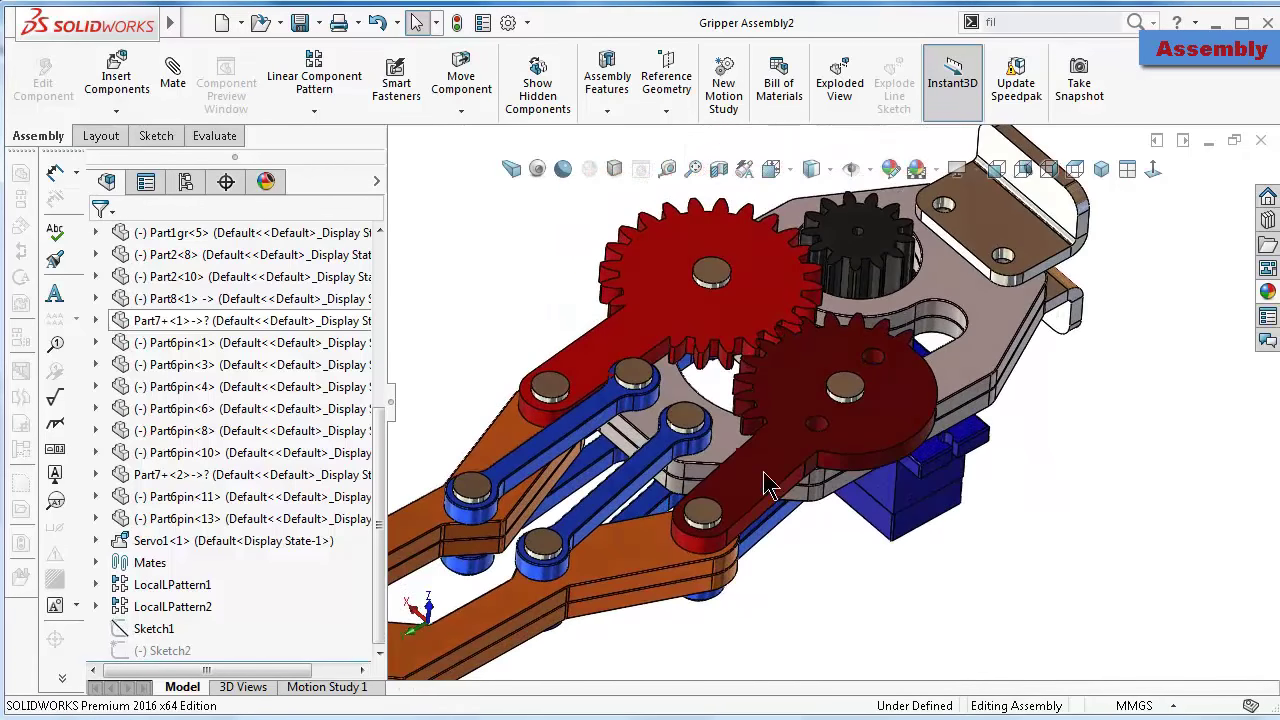
click(764, 487)
drag(770, 505, 712, 465)
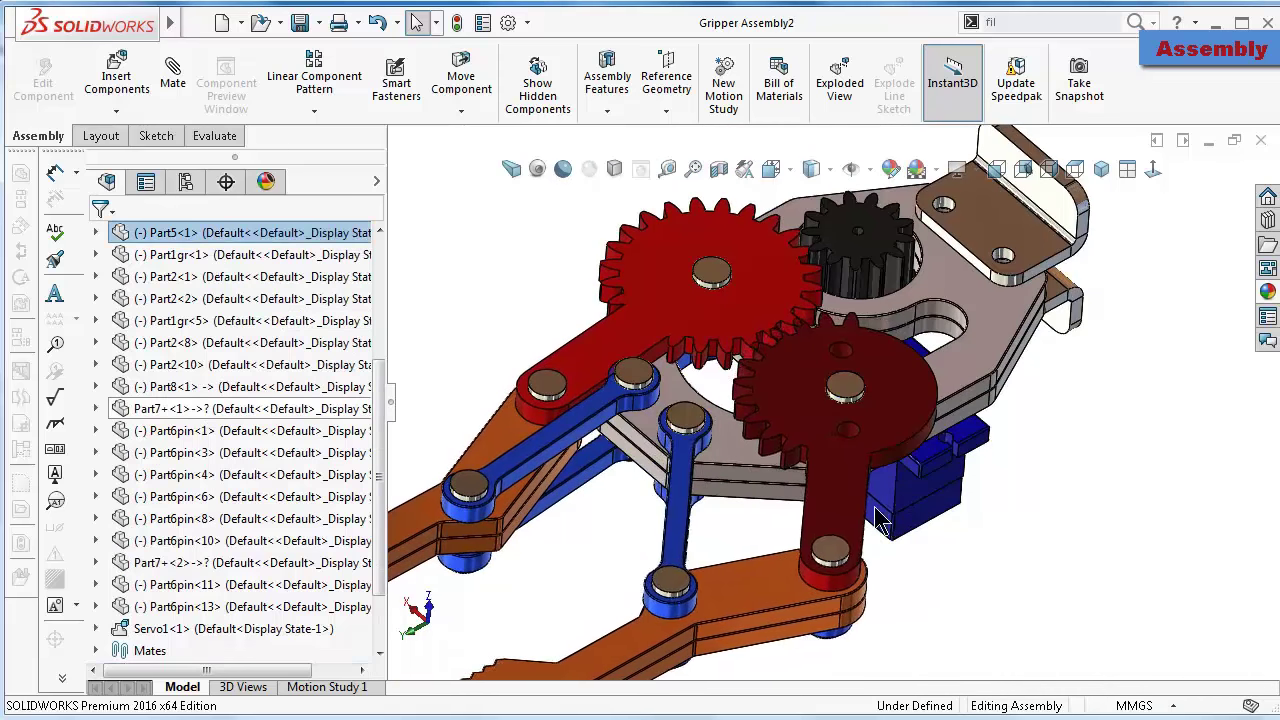
mouse_move(590, 365)
mouse_down()
mouse_move(430, 255)
mouse_move(478, 292)
mouse_up()
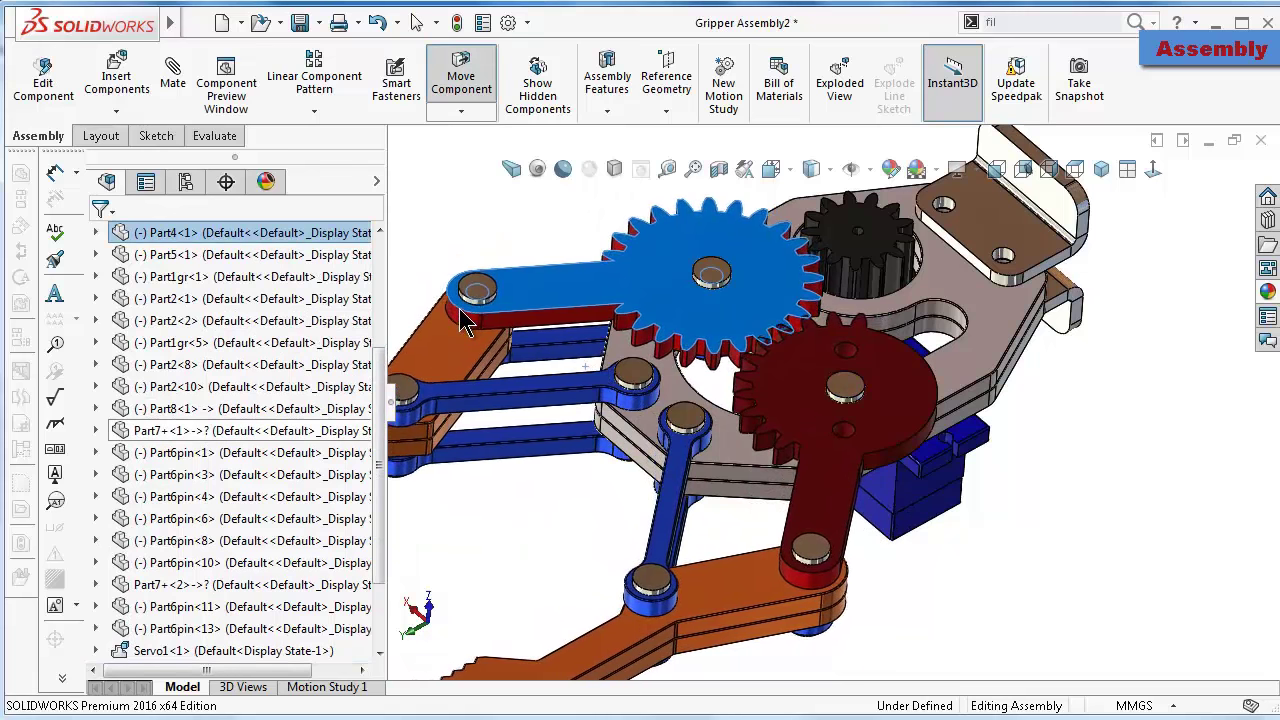
middle_drag(1035, 480, 885, 455)
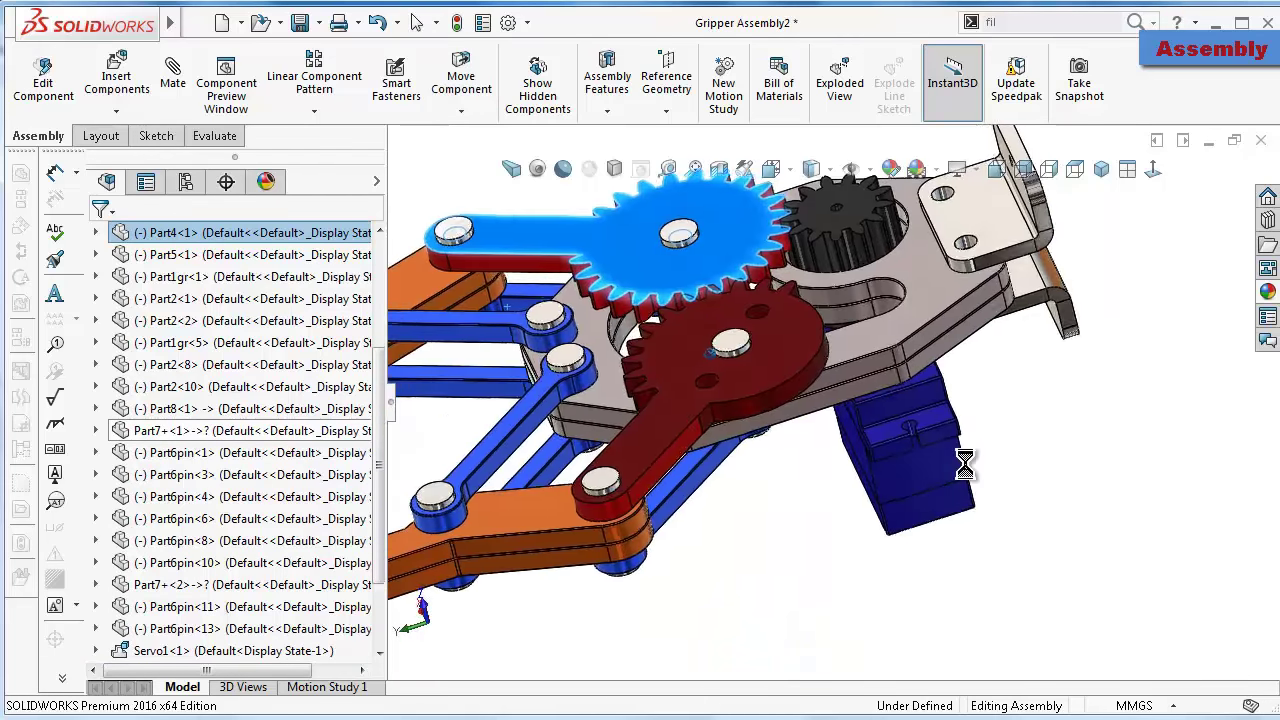
scroll(885, 455, down, 3)
Mate the Part5 gear arm face parallel to a Part3-2 base plate face
click(603, 440)
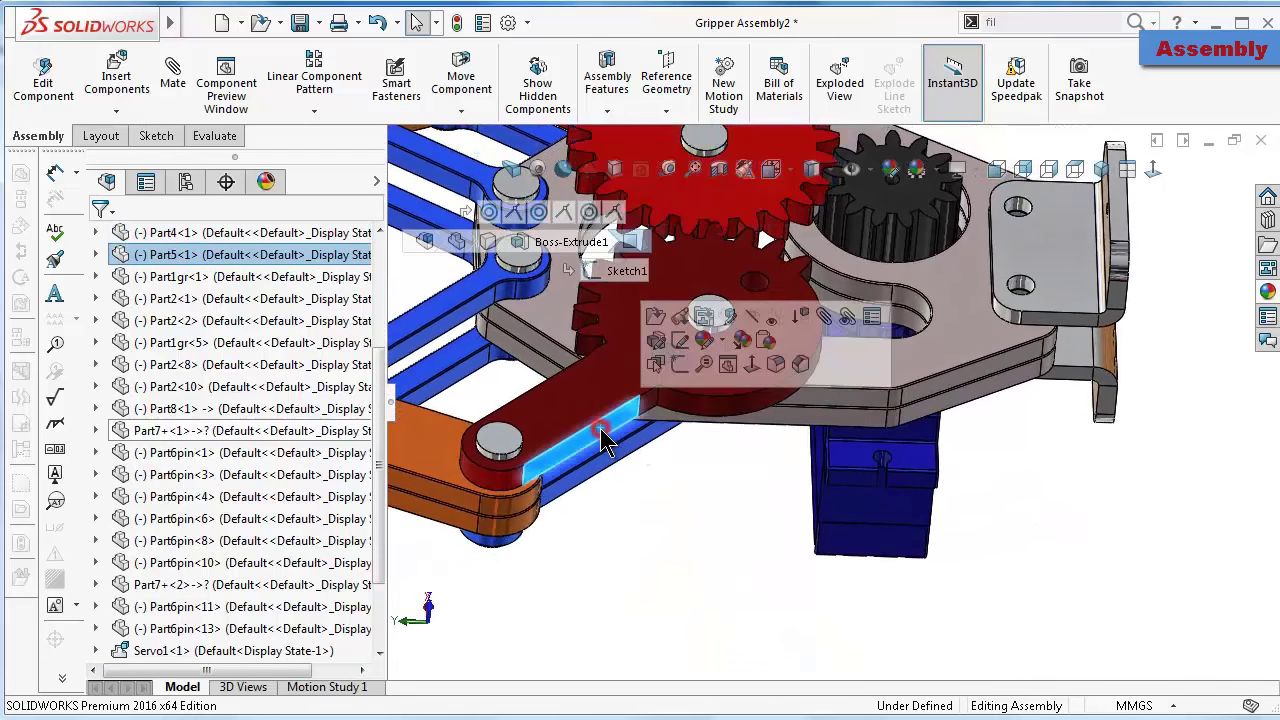
click(822, 318)
scroll(371, 370, down, 5)
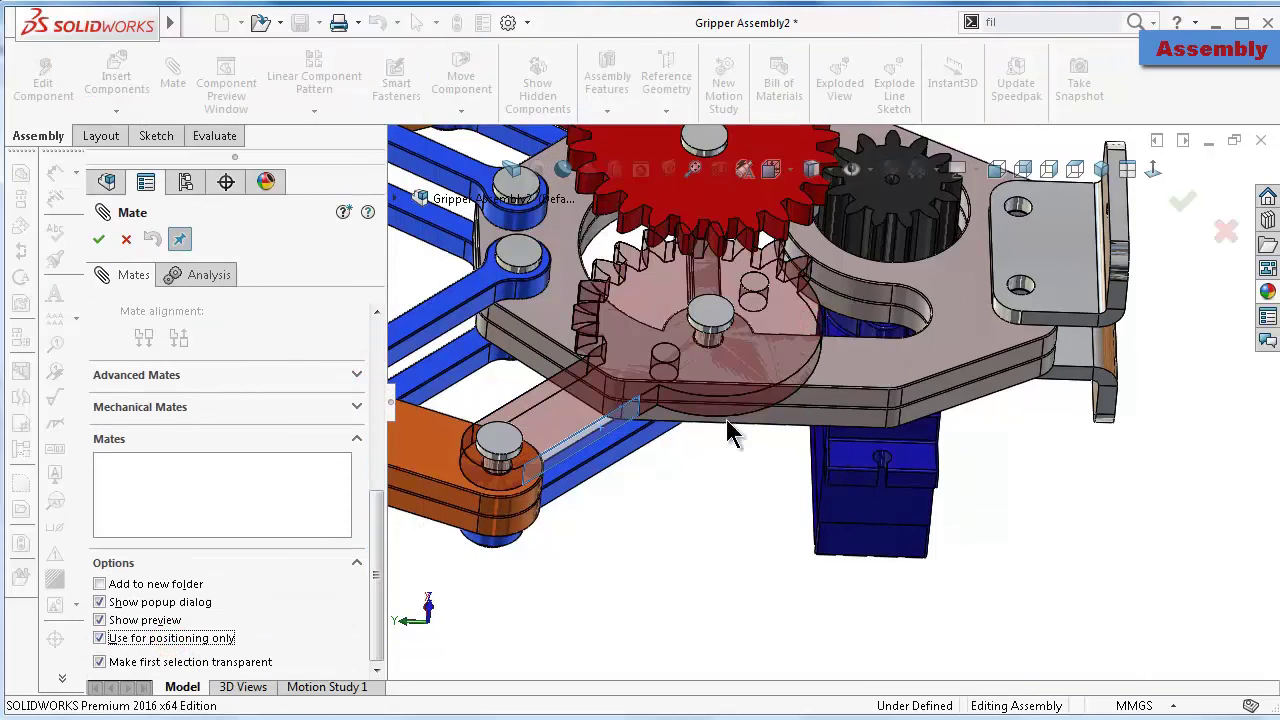
drag(371, 531, 376, 345)
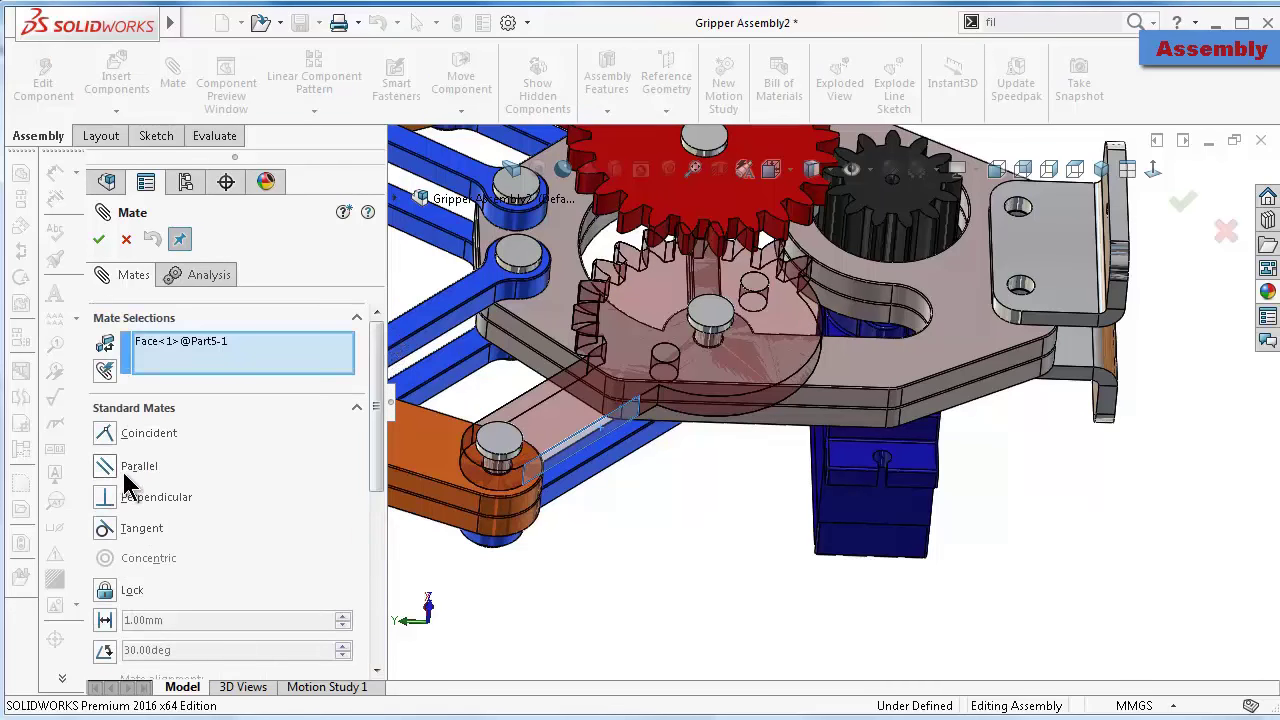
click(125, 467)
click(813, 426)
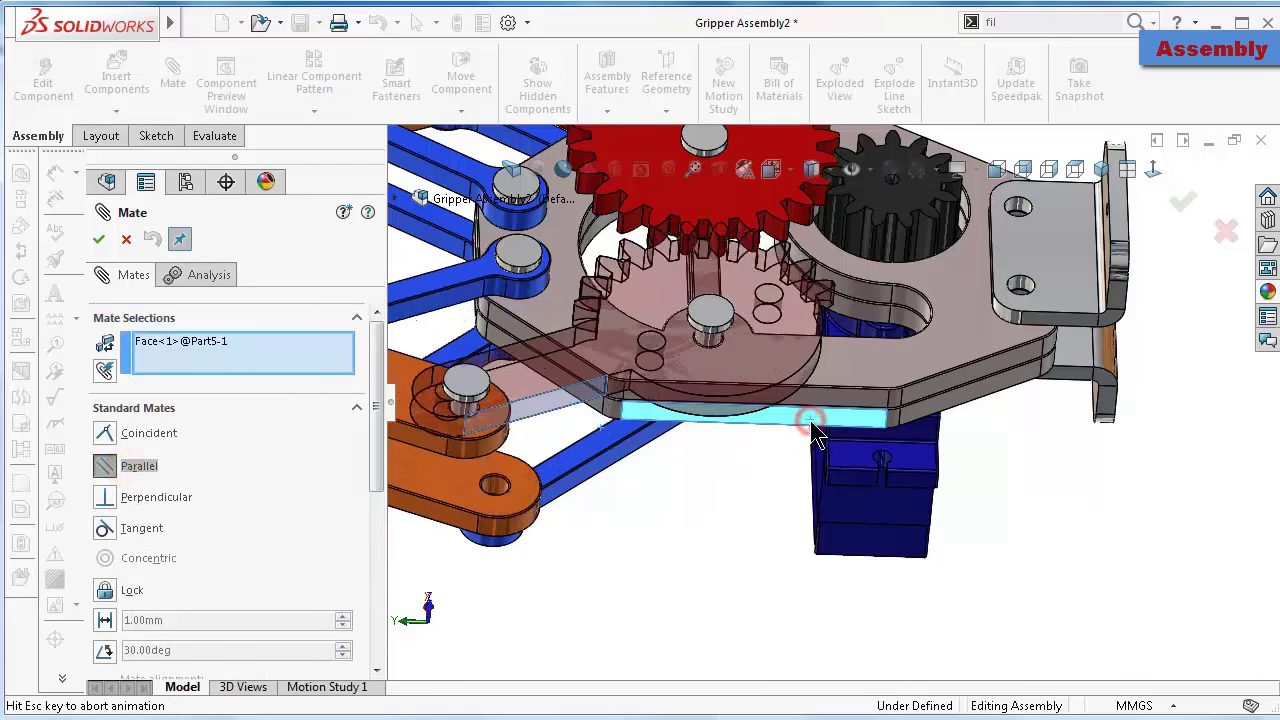
click(1037, 455)
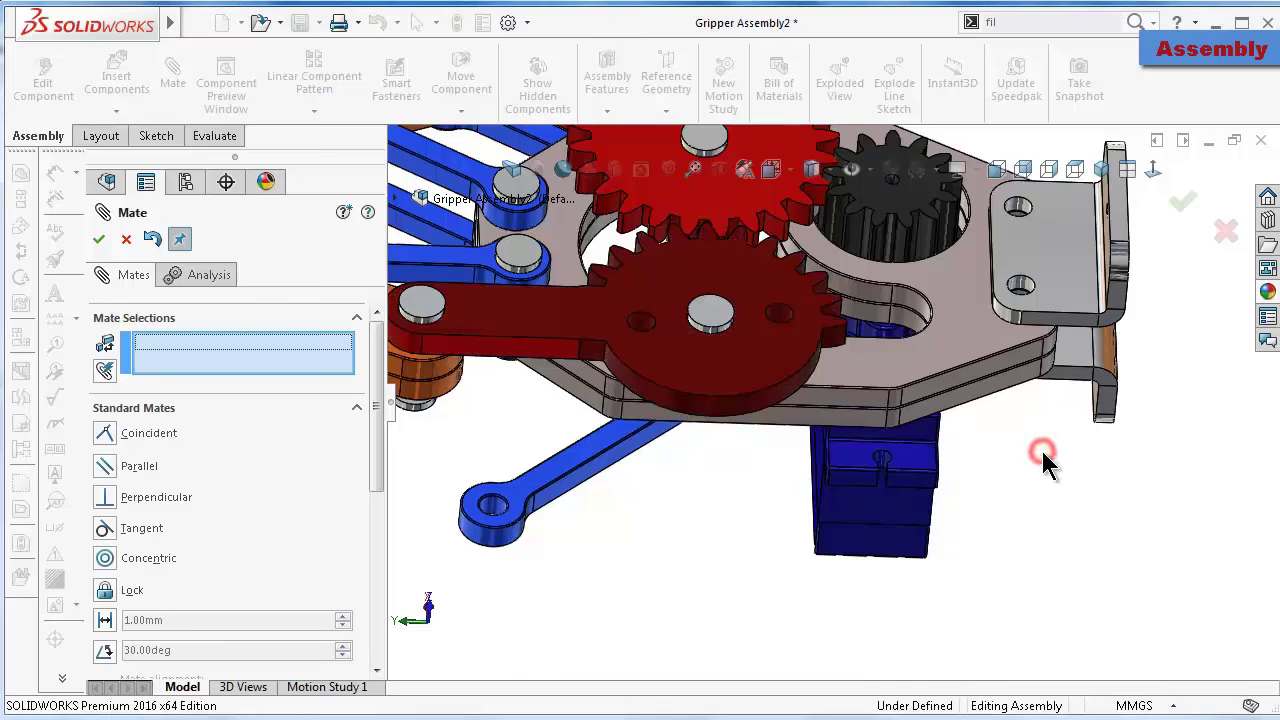
Add Parallel3 between a Part4 gear arm face and the base plate, then close the mate tool
key(ctrl+7)
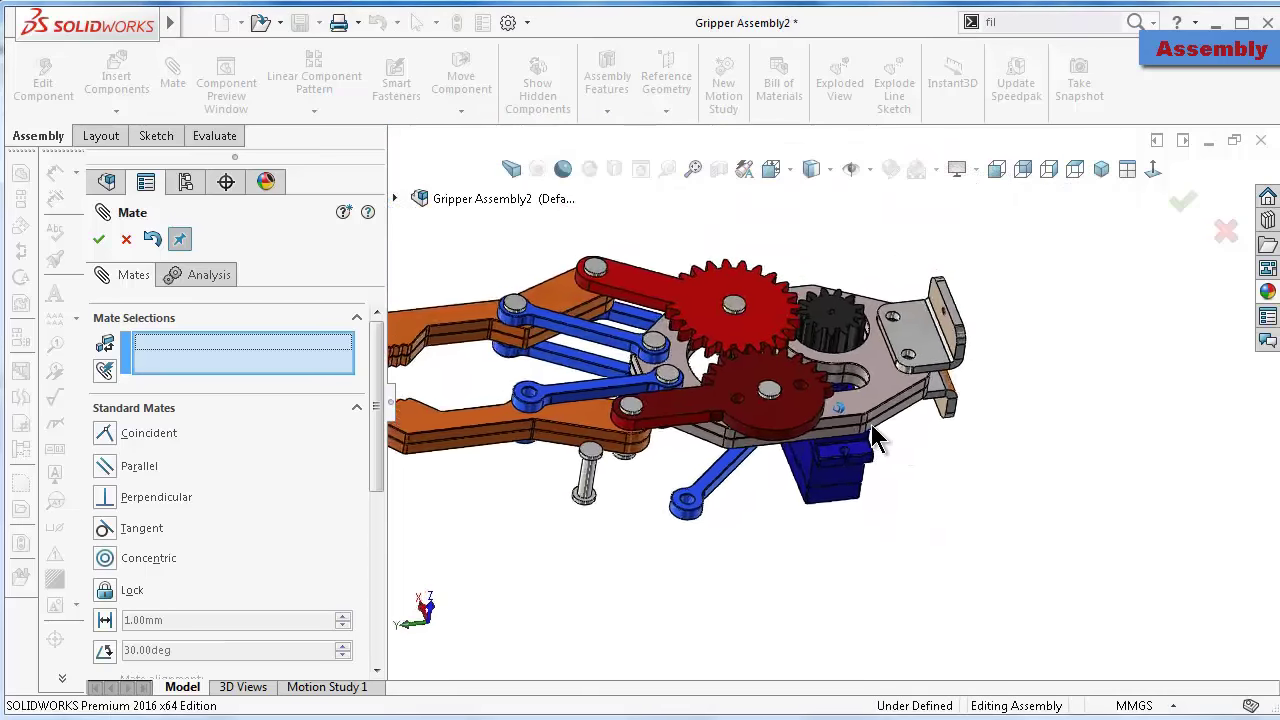
scroll(900, 470, down, 3)
scroll(940, 520, down, 3)
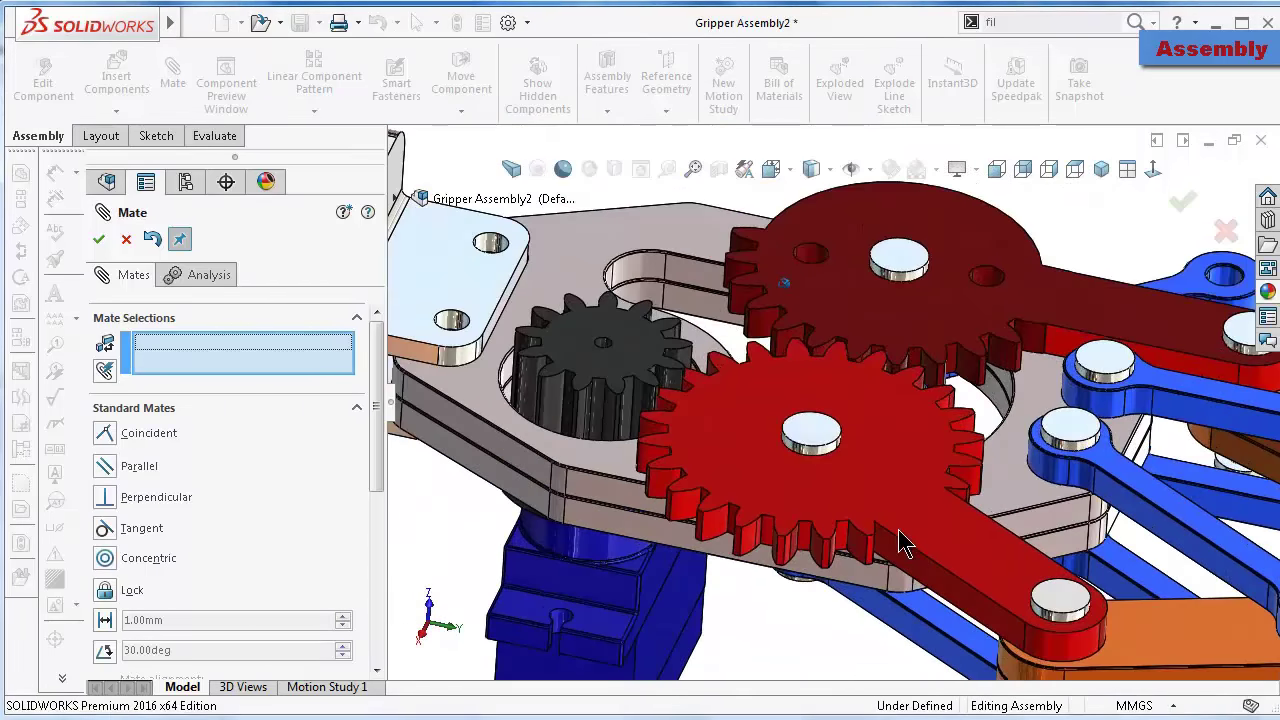
scroll(968, 560, down, 3)
click(968, 560)
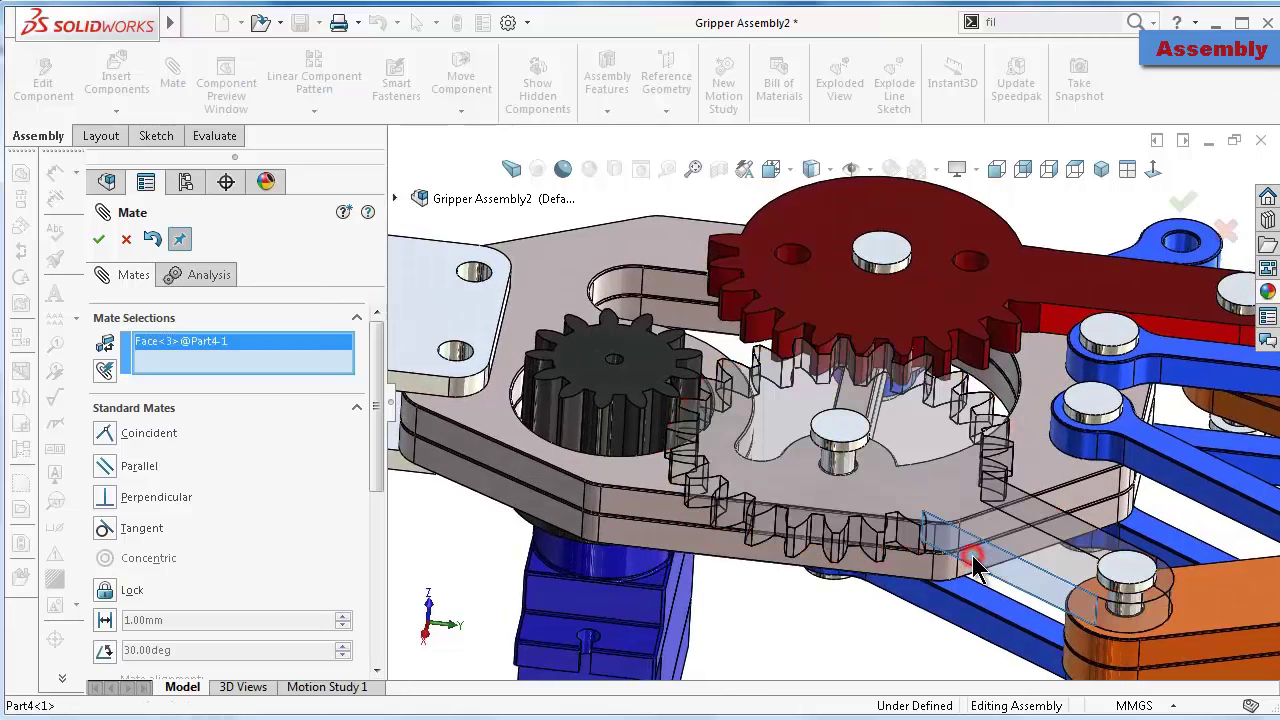
click(726, 551)
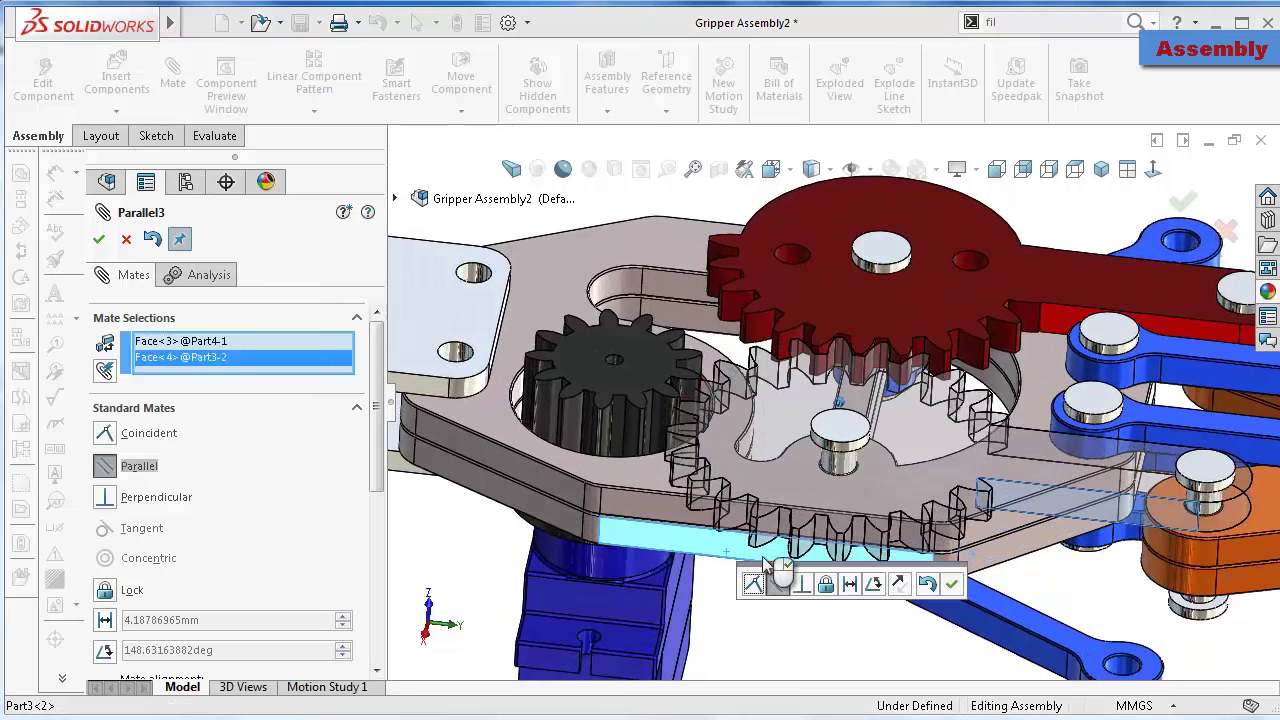
click(955, 587)
scroll(990, 565, up, 3)
scroll(1030, 558, up, 3)
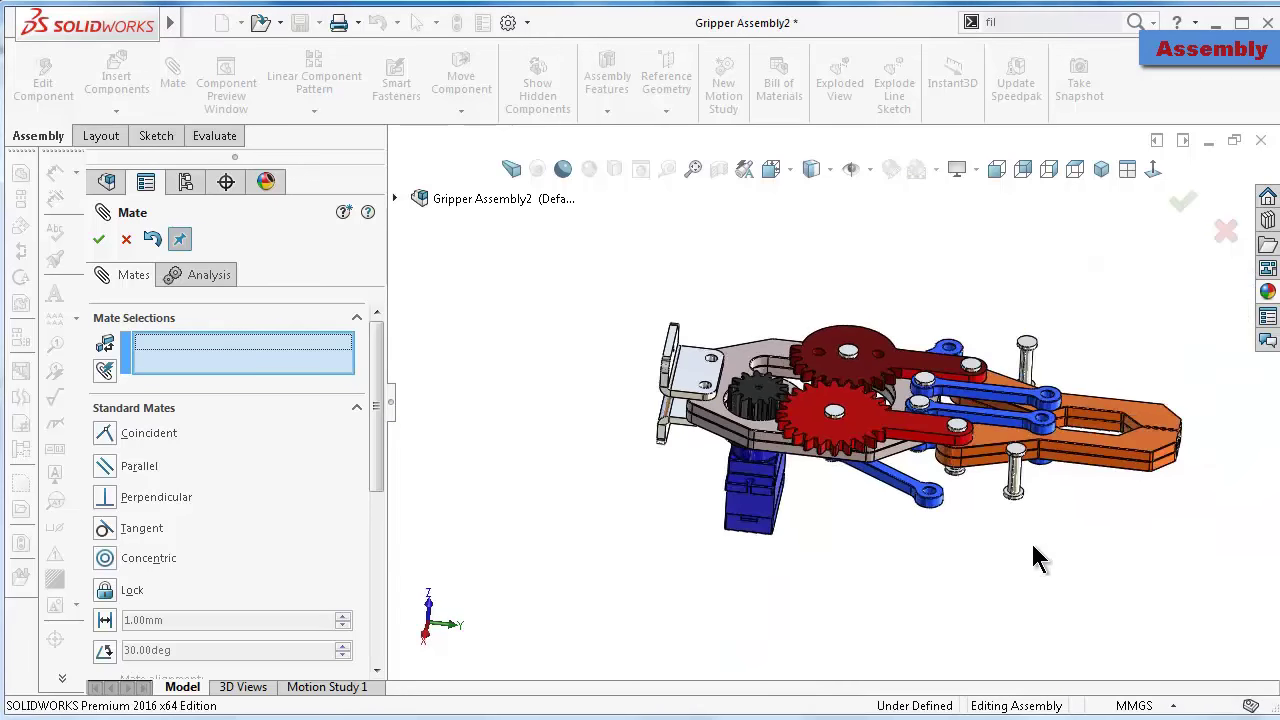
scroll(1110, 360, down, 2)
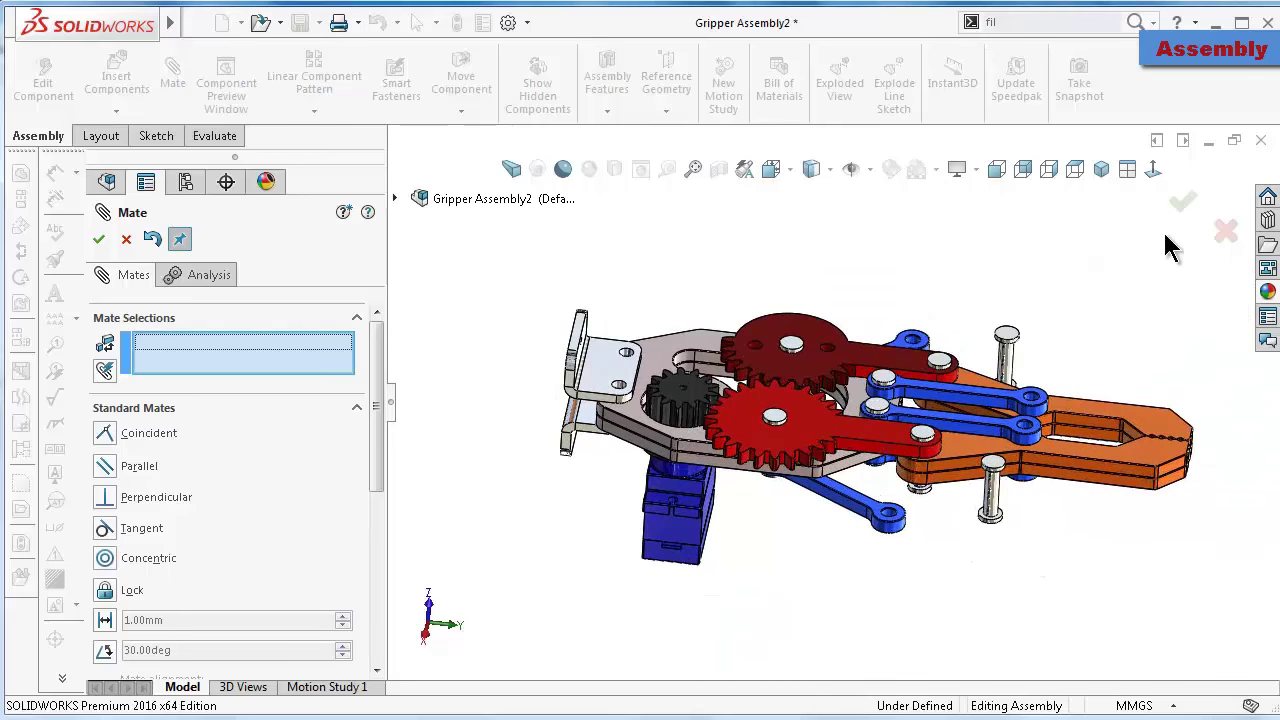
click(100, 240)
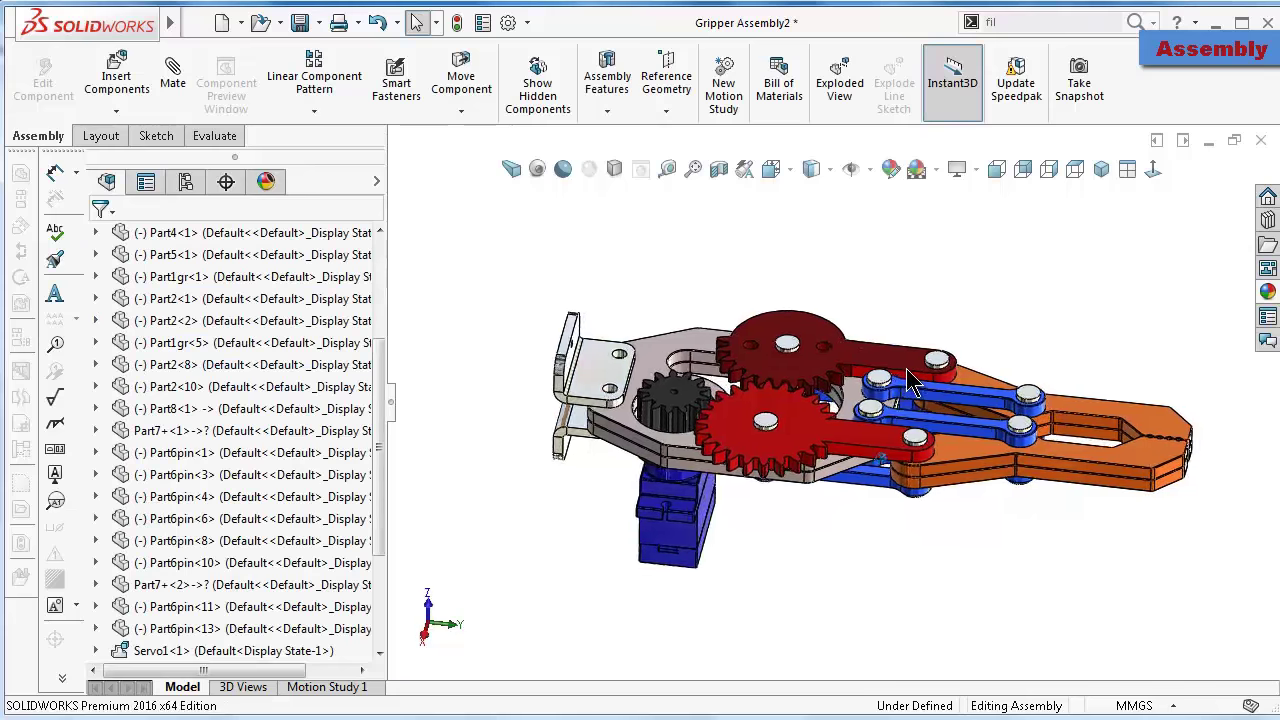
Orbit the assembly and turn the black gear to check that the gears mesh
mouse_move(910, 378)
middle_down()
mouse_move(800, 253)
mouse_move(855, 262)
mouse_move(830, 368)
middle_up()
scroll(800, 253, down, 5)
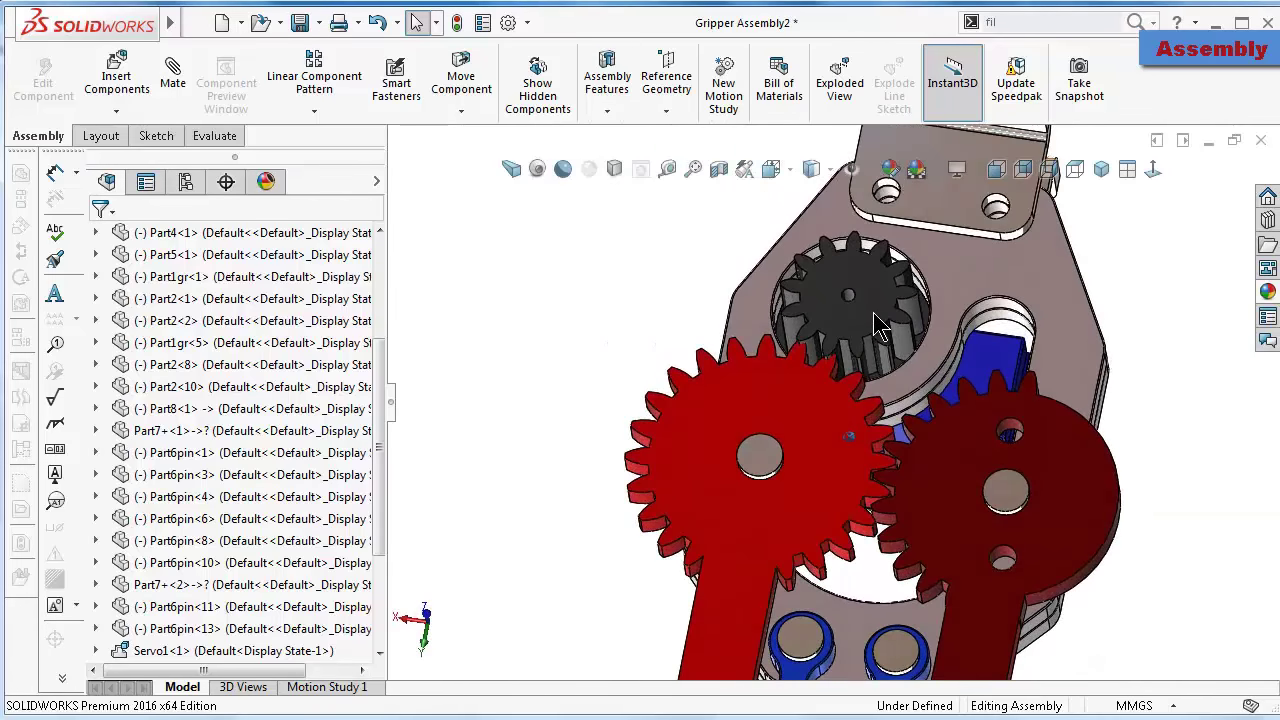
drag(830, 368, 826, 372)
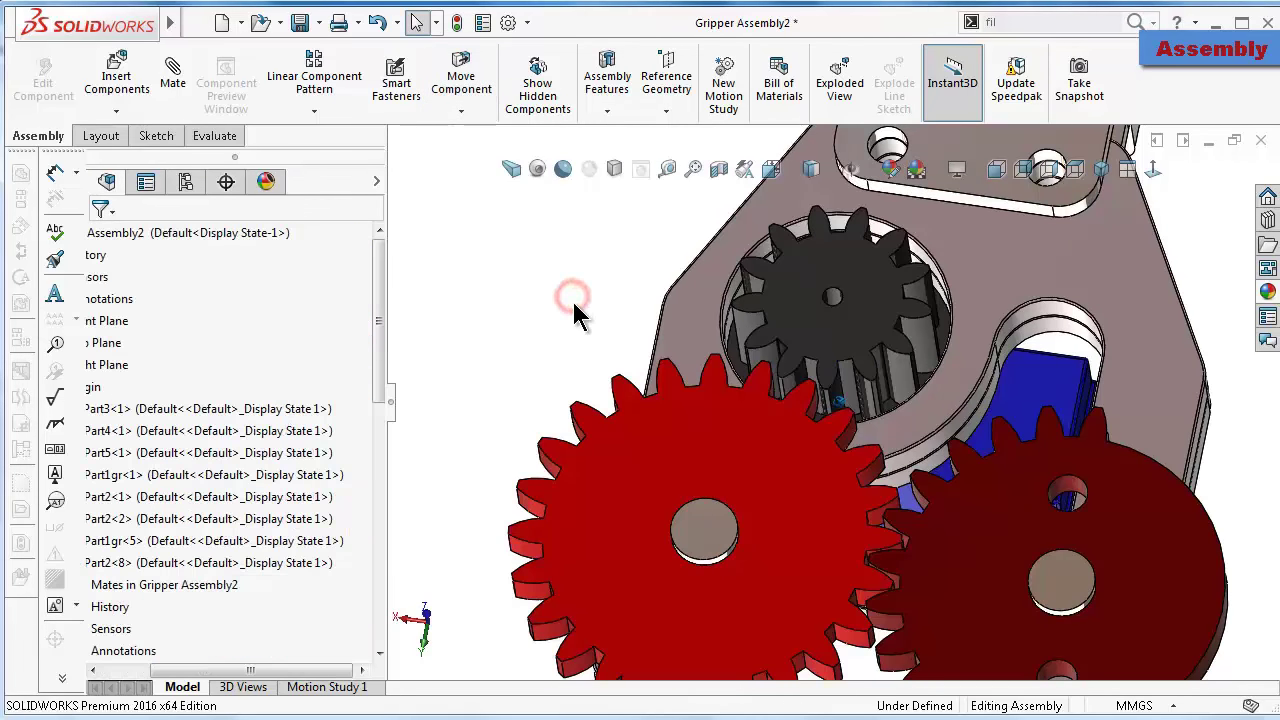
middle_drag(578, 305, 1070, 332)
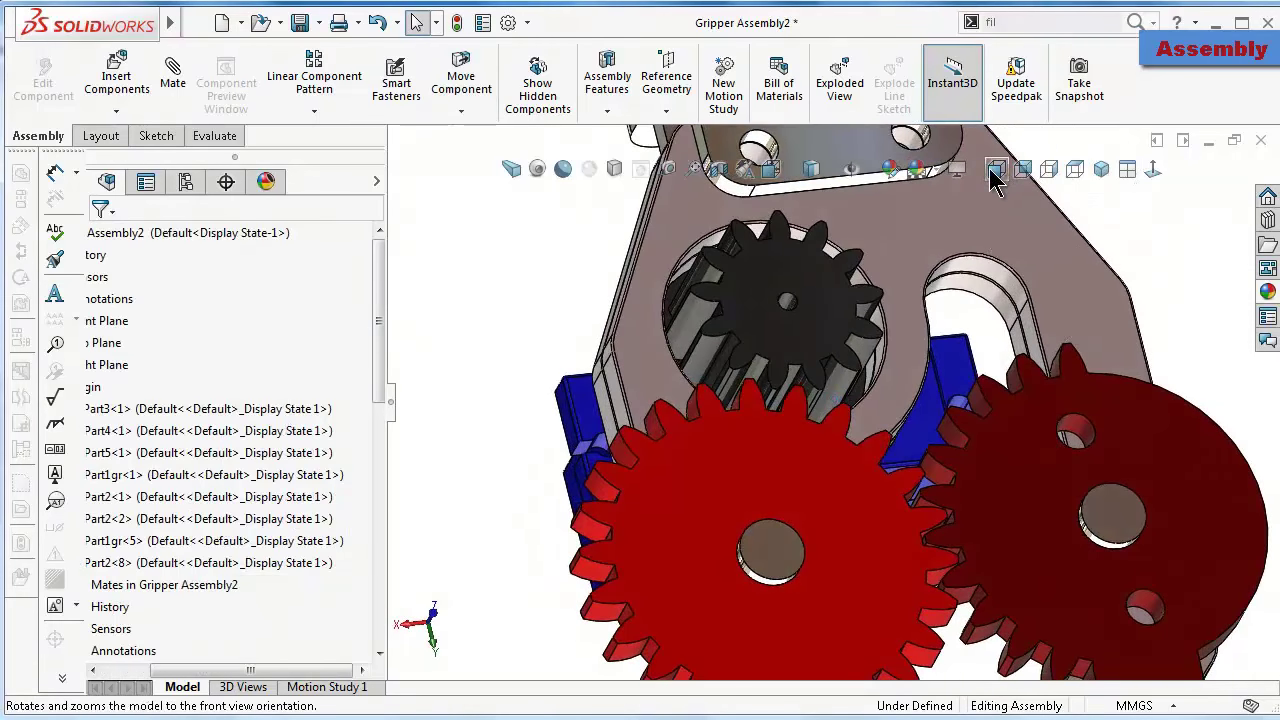
Switch to the Front view and save the gripper assembly
click(995, 172)
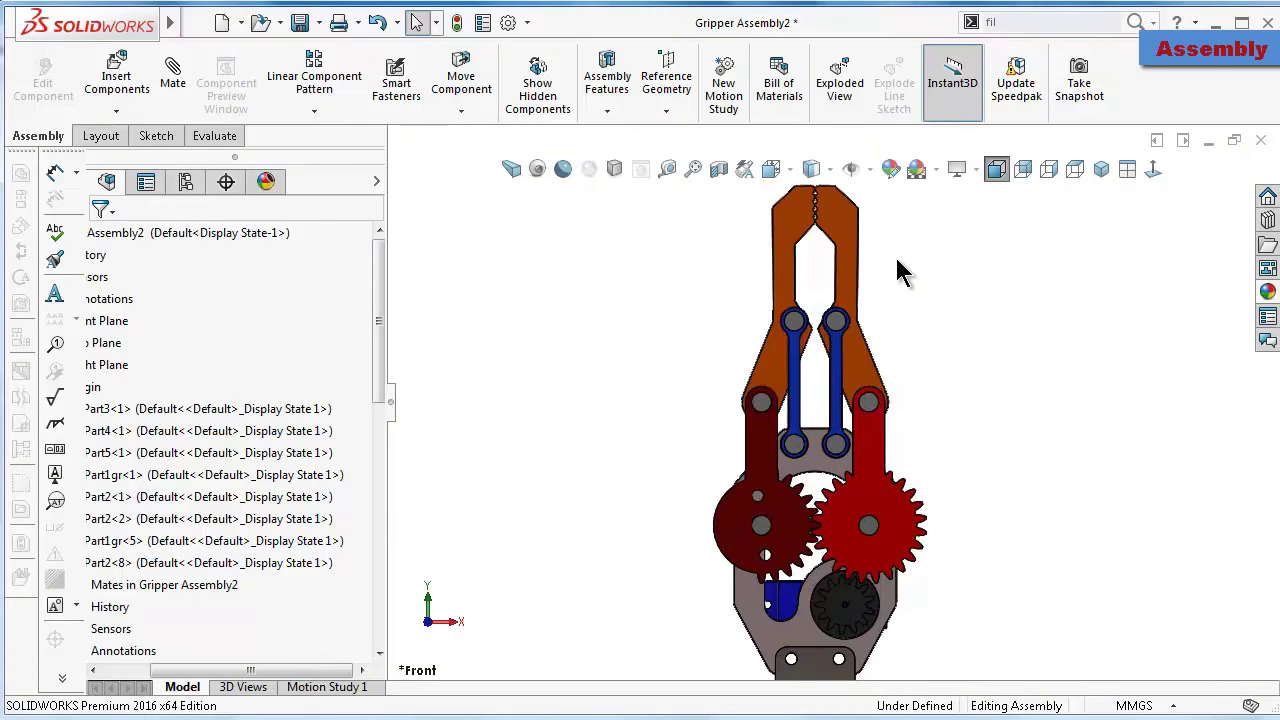
scroll(897, 272, down, 3)
scroll(895, 555, up, 2)
scroll(892, 530, up, 2)
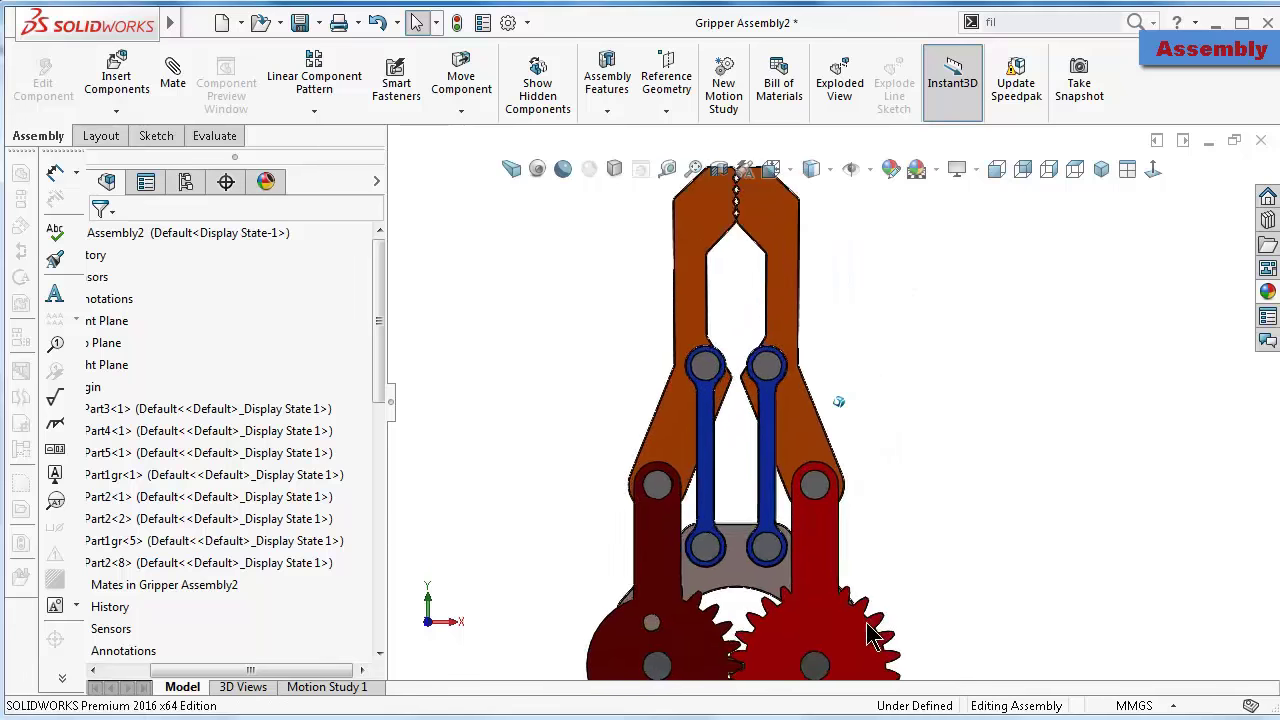
scroll(887, 501, up, 2)
scroll(877, 548, up, 1)
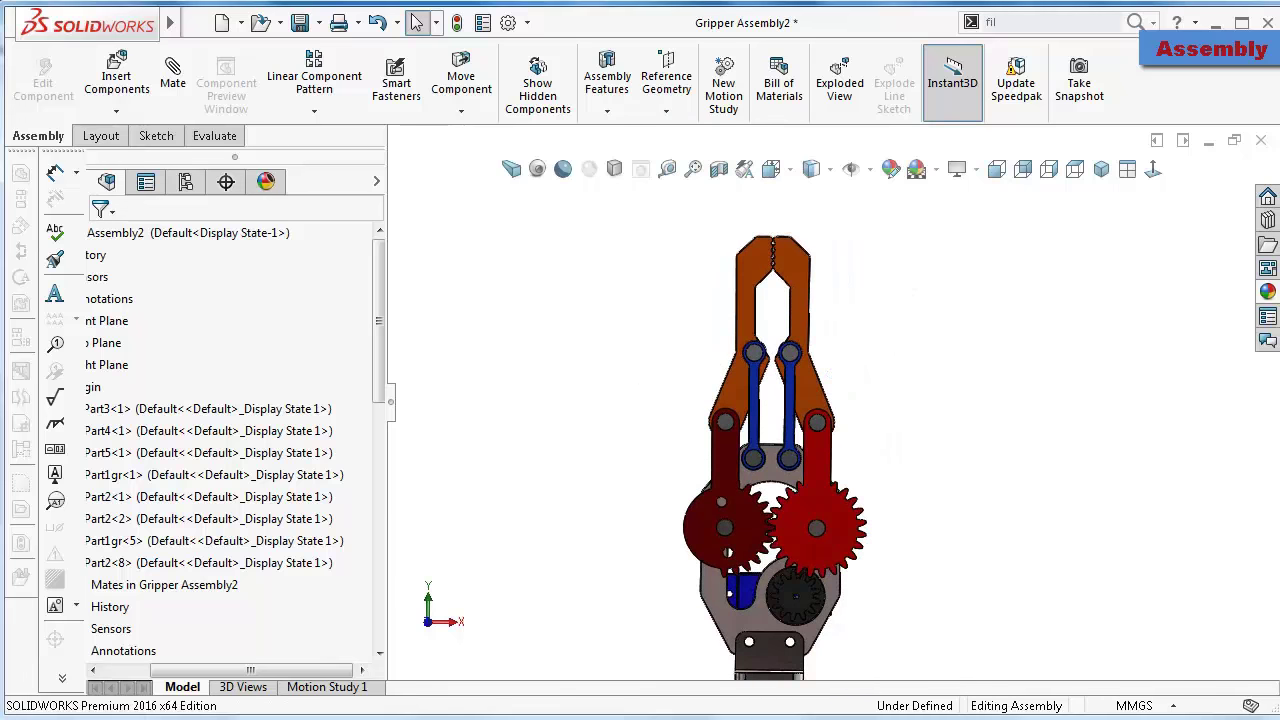
key(ctrl+s)
click(995, 393)
Return to the isometric view and zoom to review the saved assembly
key(ctrl+7)
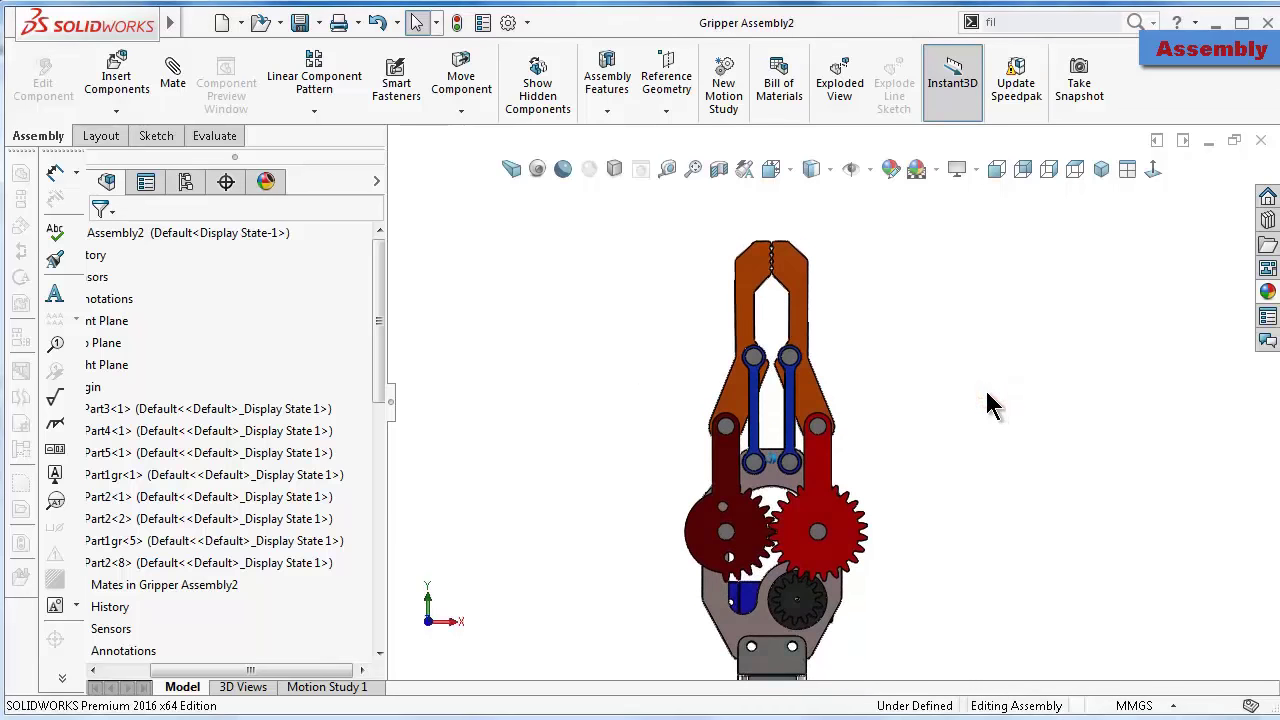
scroll(808, 455, down, 1)
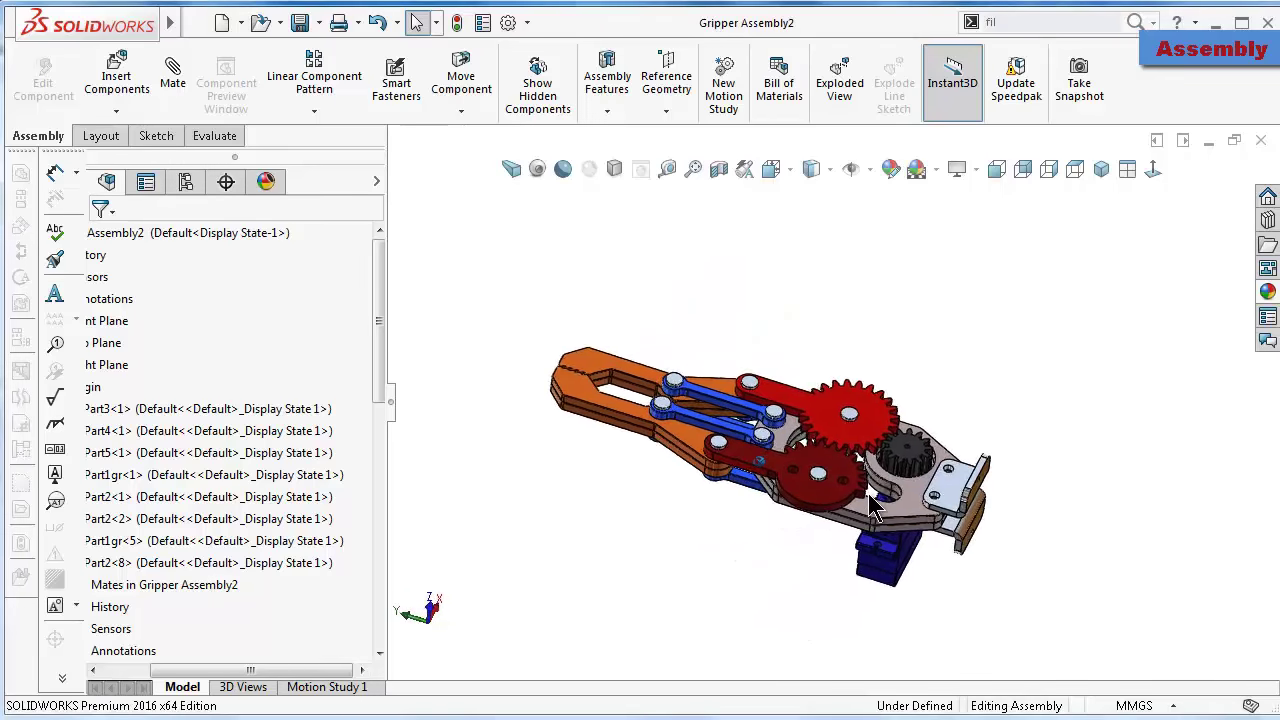
scroll(810, 460, down, 3)
scroll(808, 455, down, 1)
scroll(806, 450, down, 2)
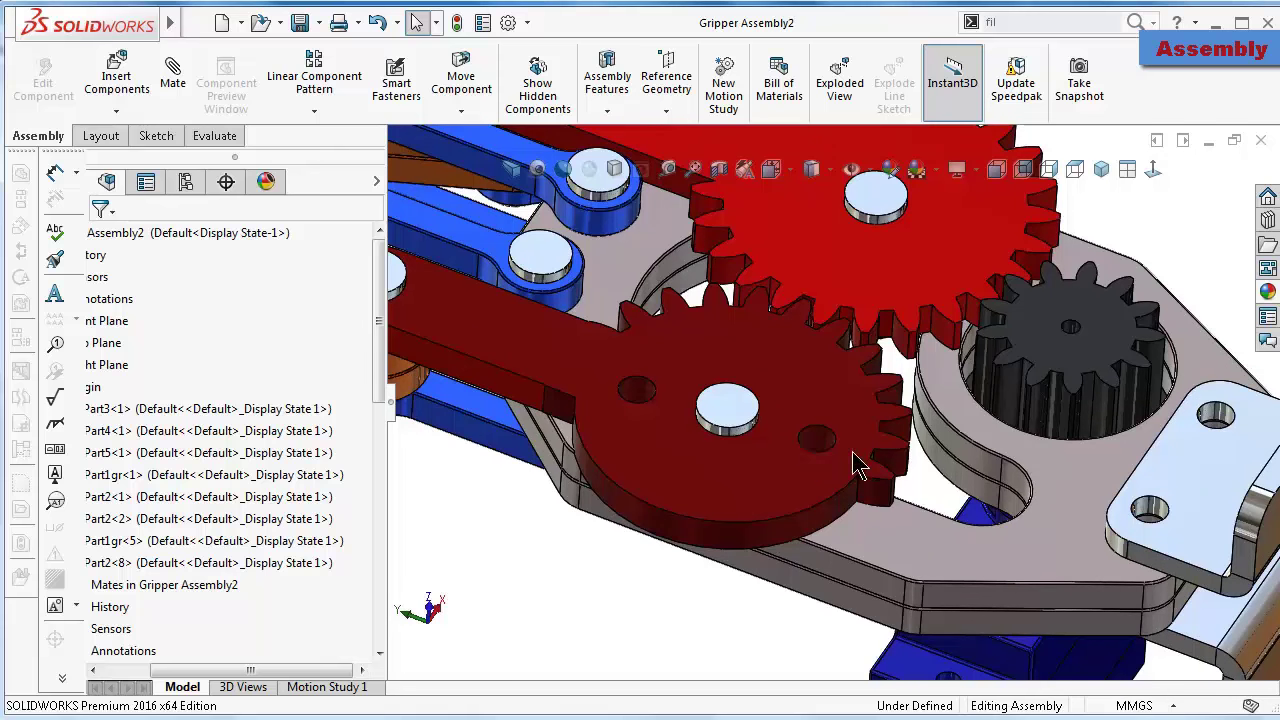
scroll(800, 437, up, 2)
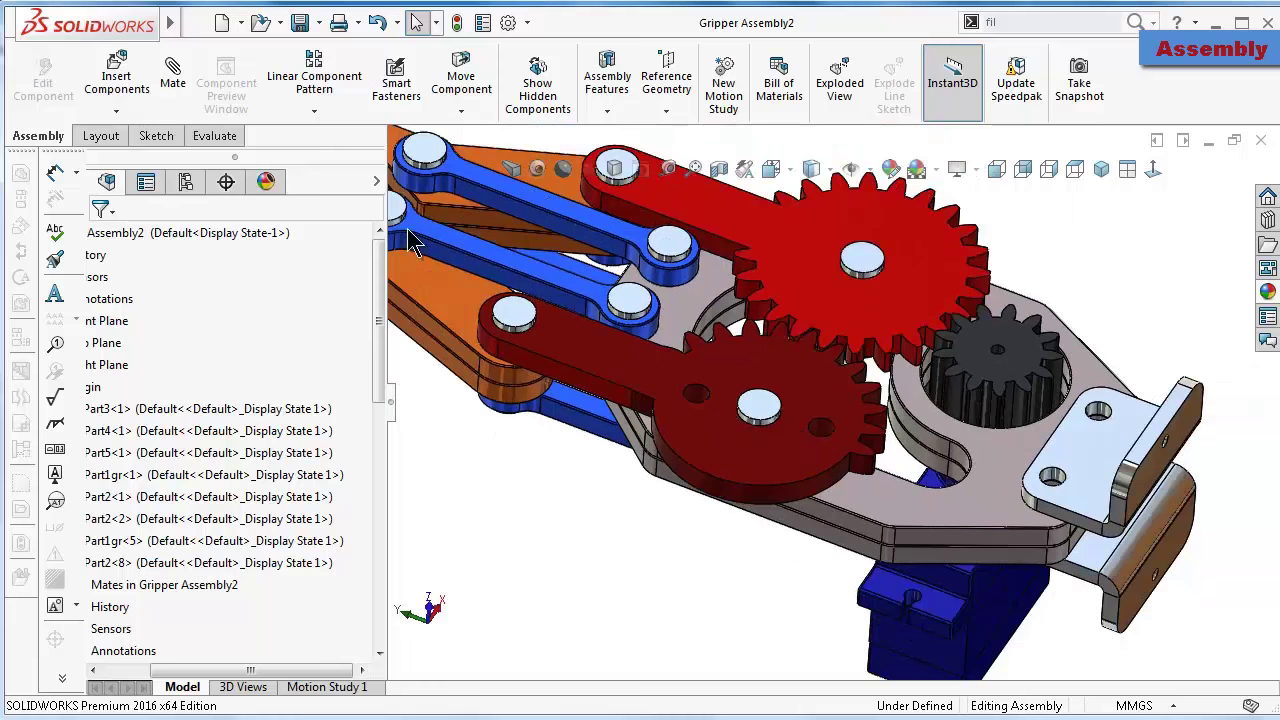
Set up a Limit Angle mate with 90° angle, 180° maximum and 90° minimum
click(172, 78)
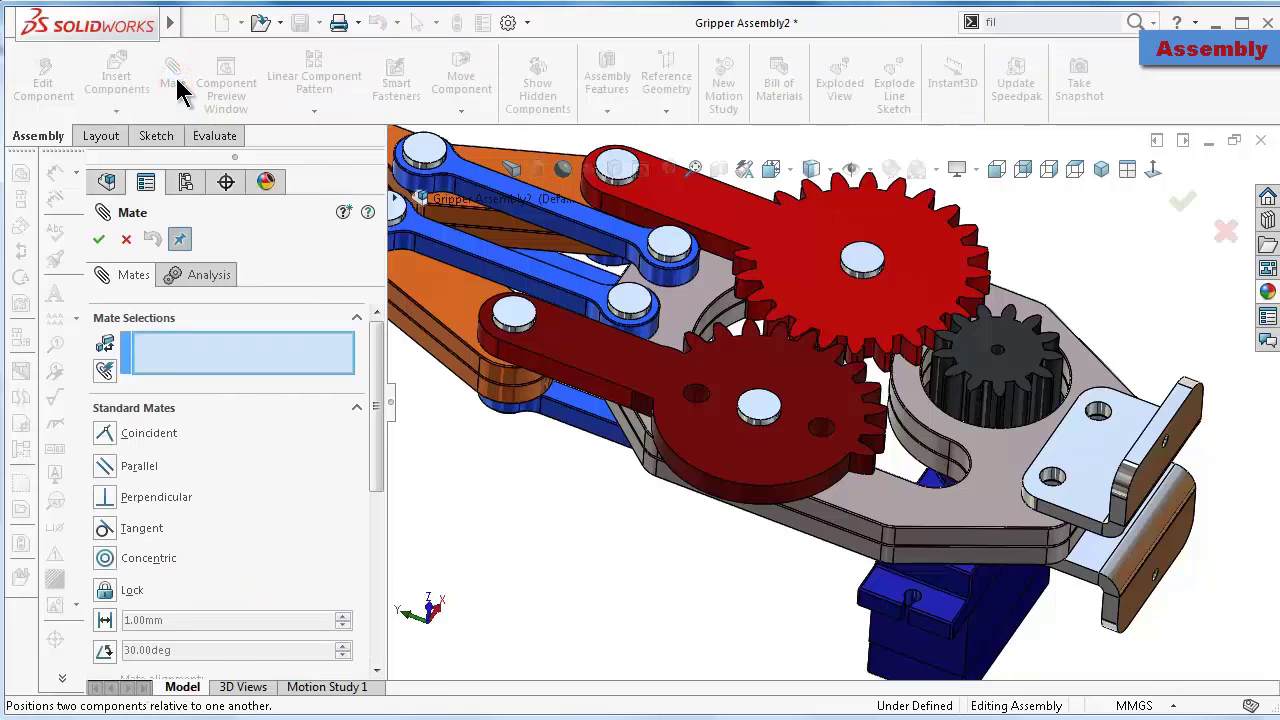
mouse_move(380, 437)
mouse_down()
mouse_move(385, 560)
mouse_move(371, 486)
mouse_up()
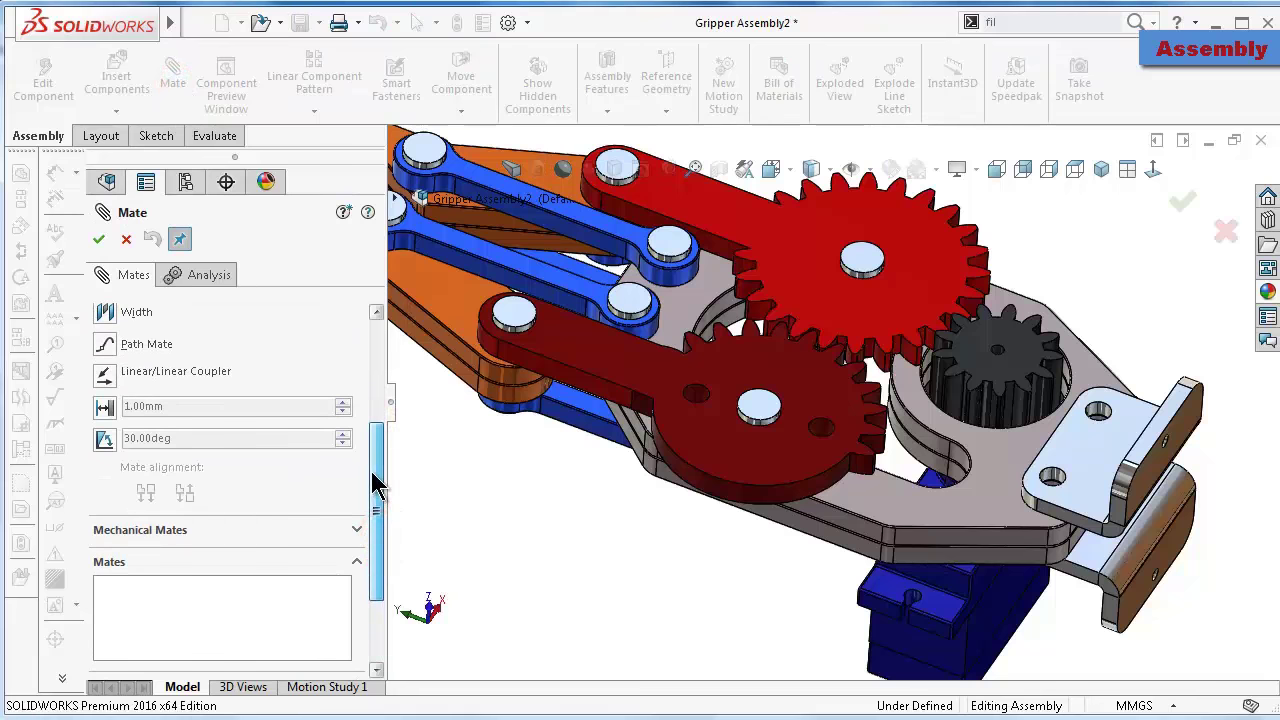
click(108, 443)
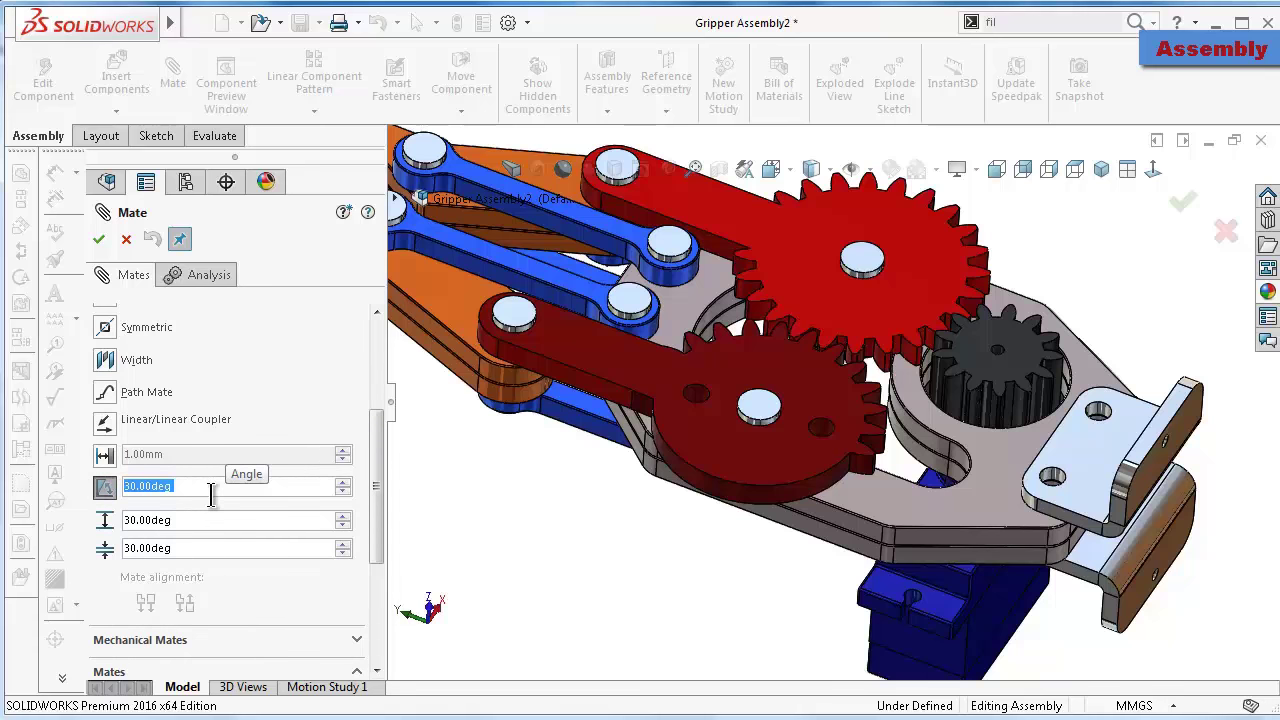
text(90)
click(90, 548)
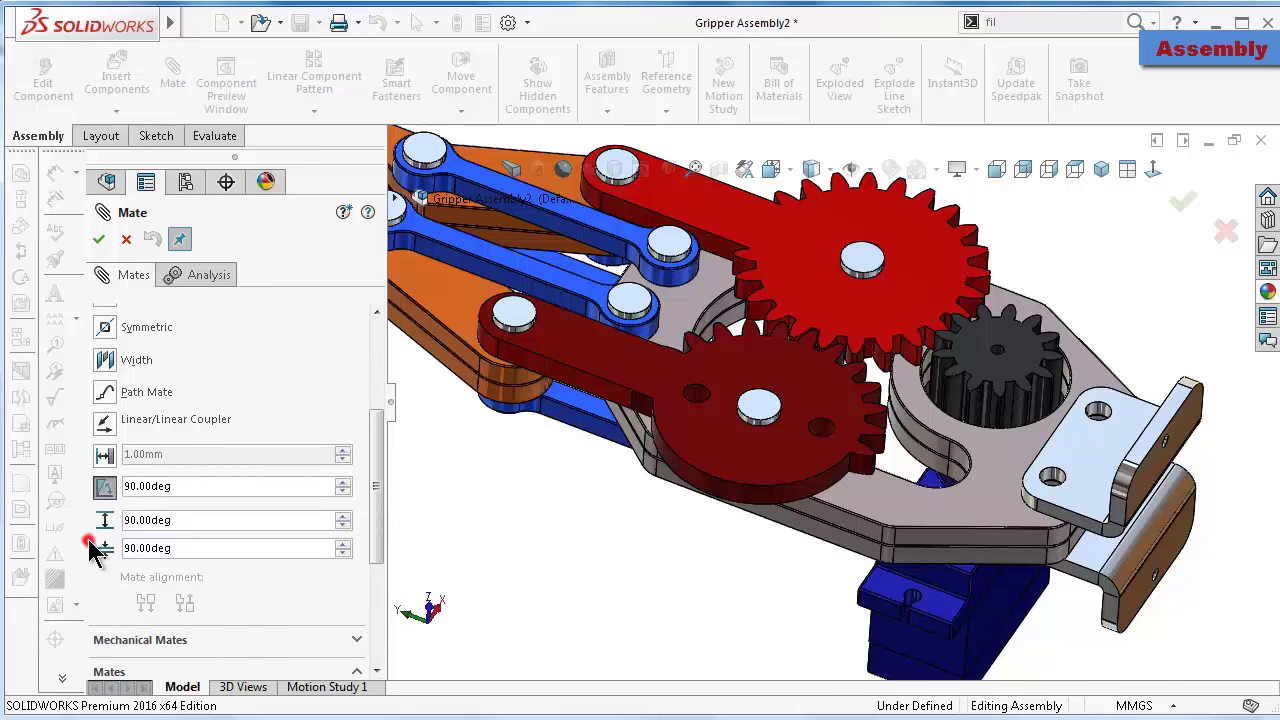
click(172, 522)
text(180)
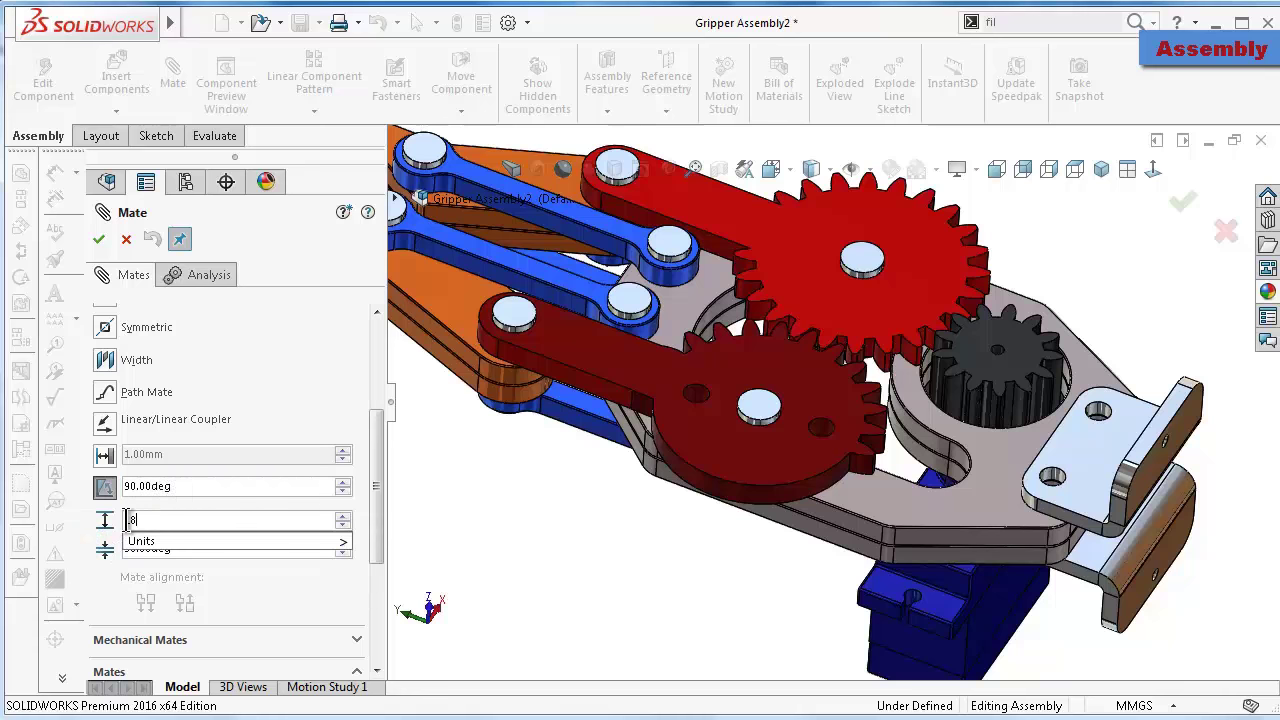
click(108, 576)
click(179, 547)
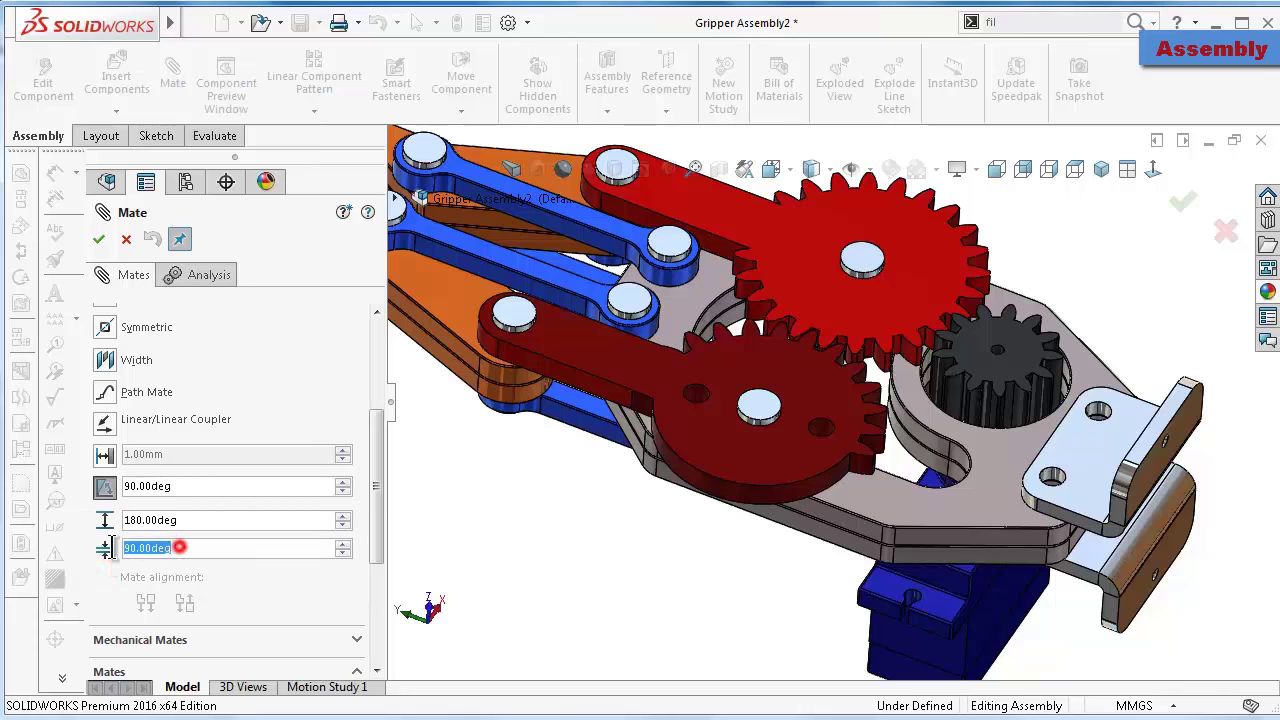
text(90)
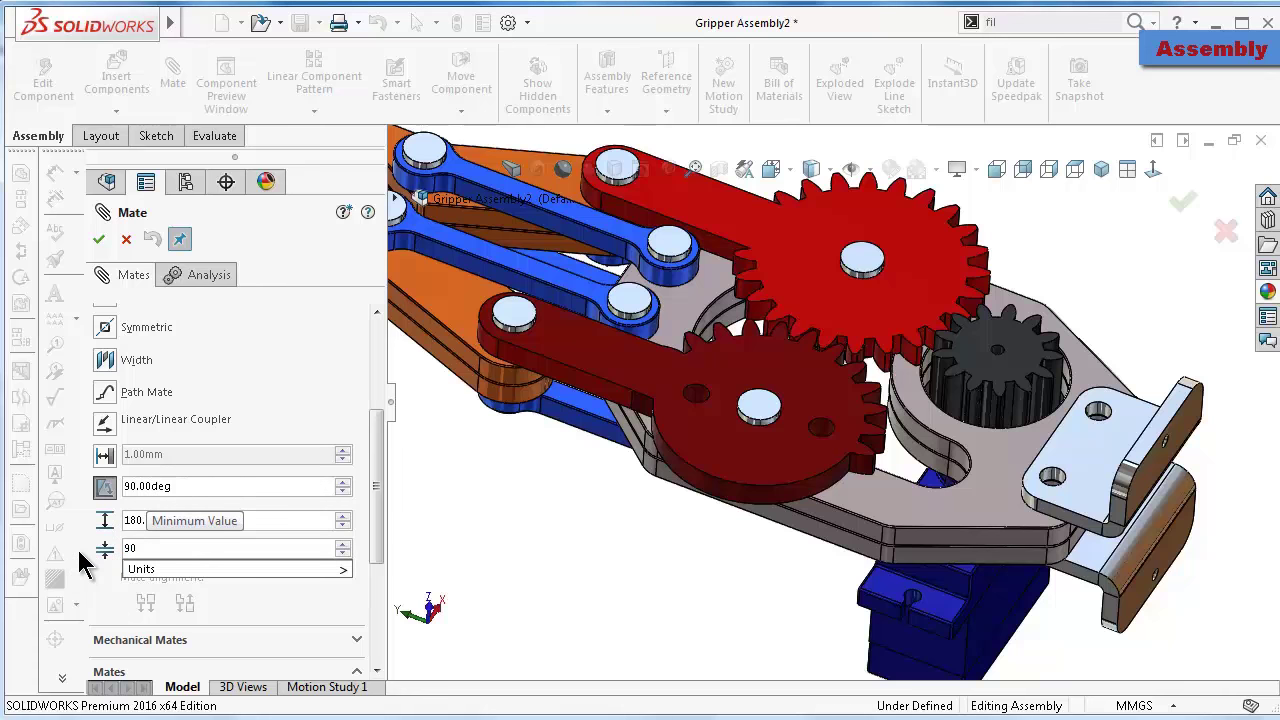
click(79, 553)
Apply it between the dark-red Part5 arm face and the base plate with the dimension flipped
drag(376, 483, 388, 370)
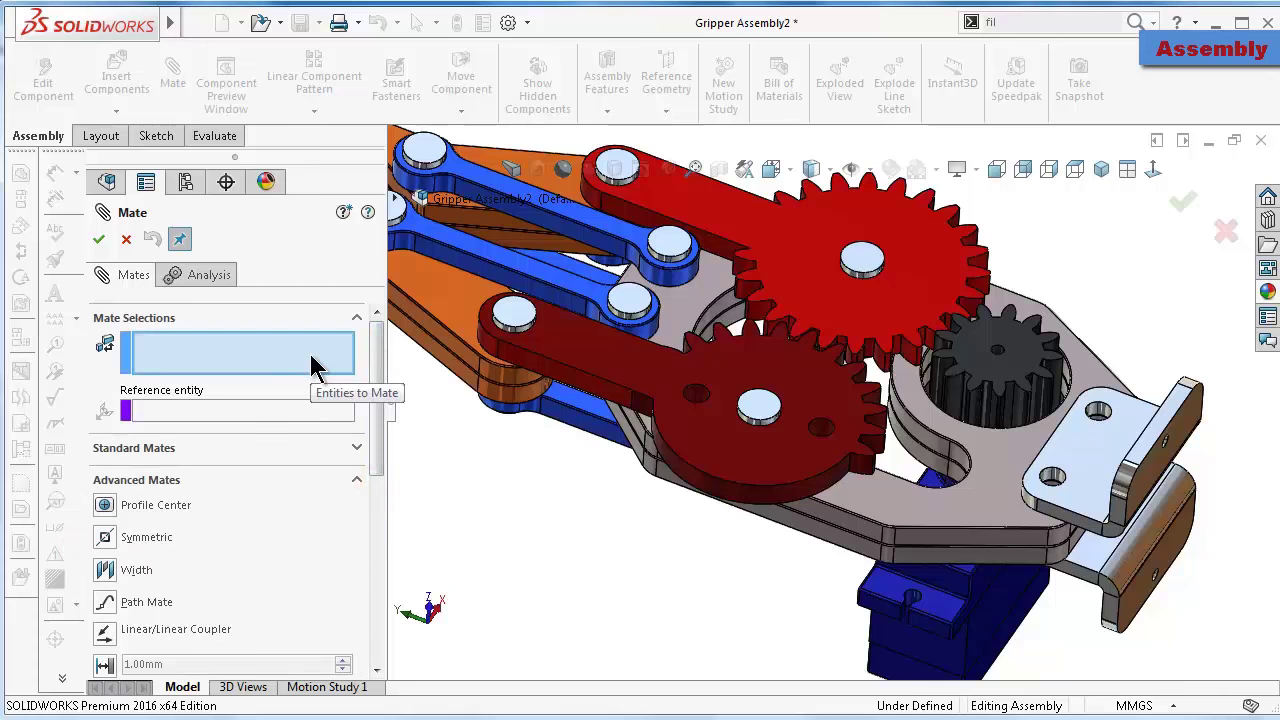
click(588, 396)
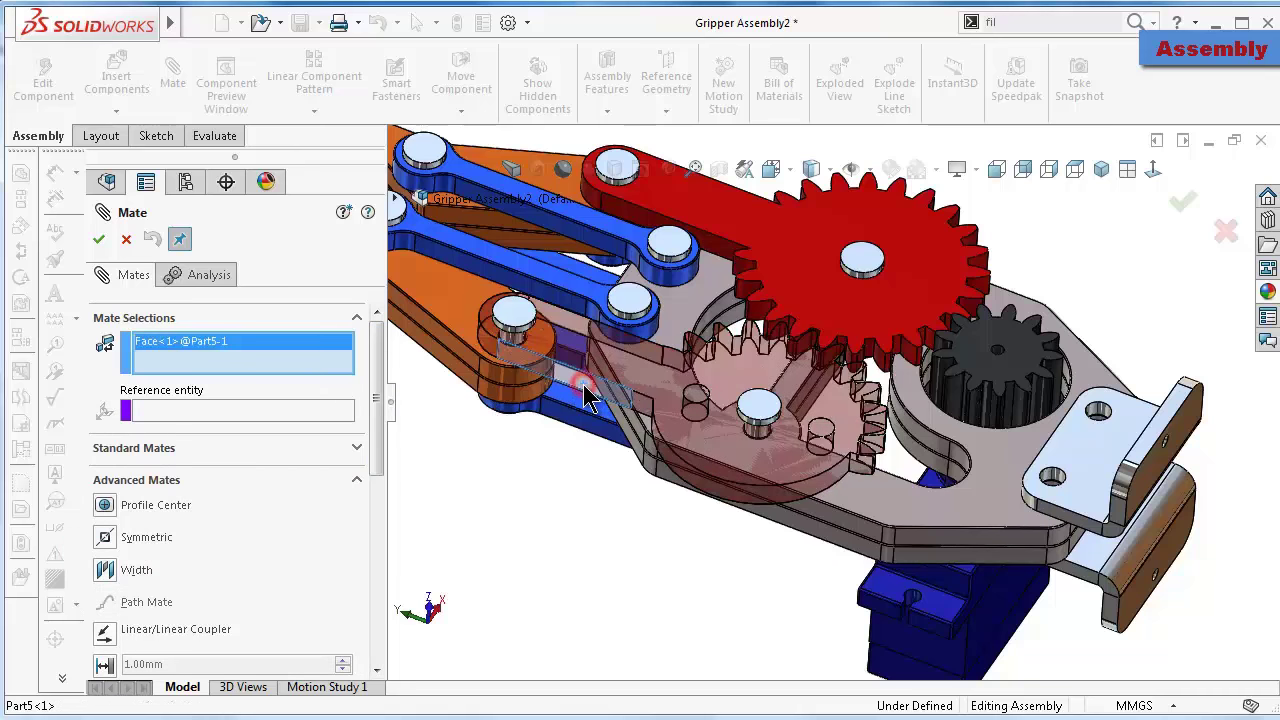
click(857, 531)
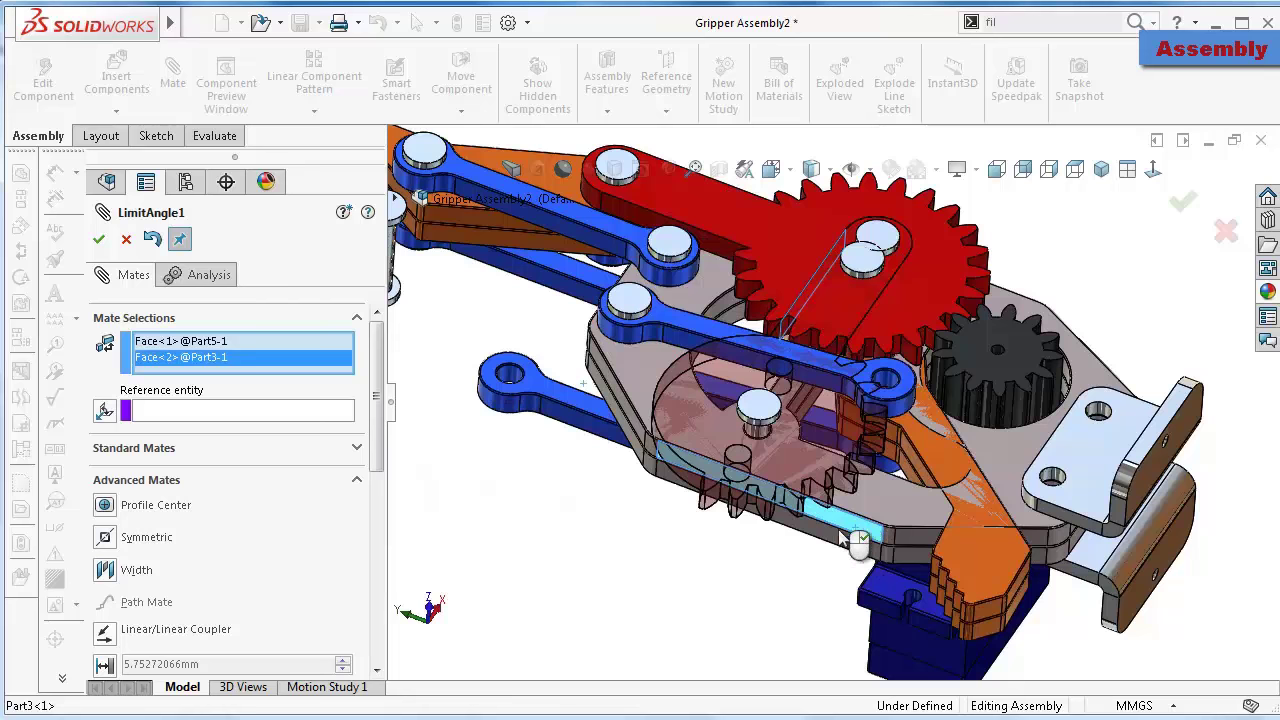
drag(393, 418, 389, 505)
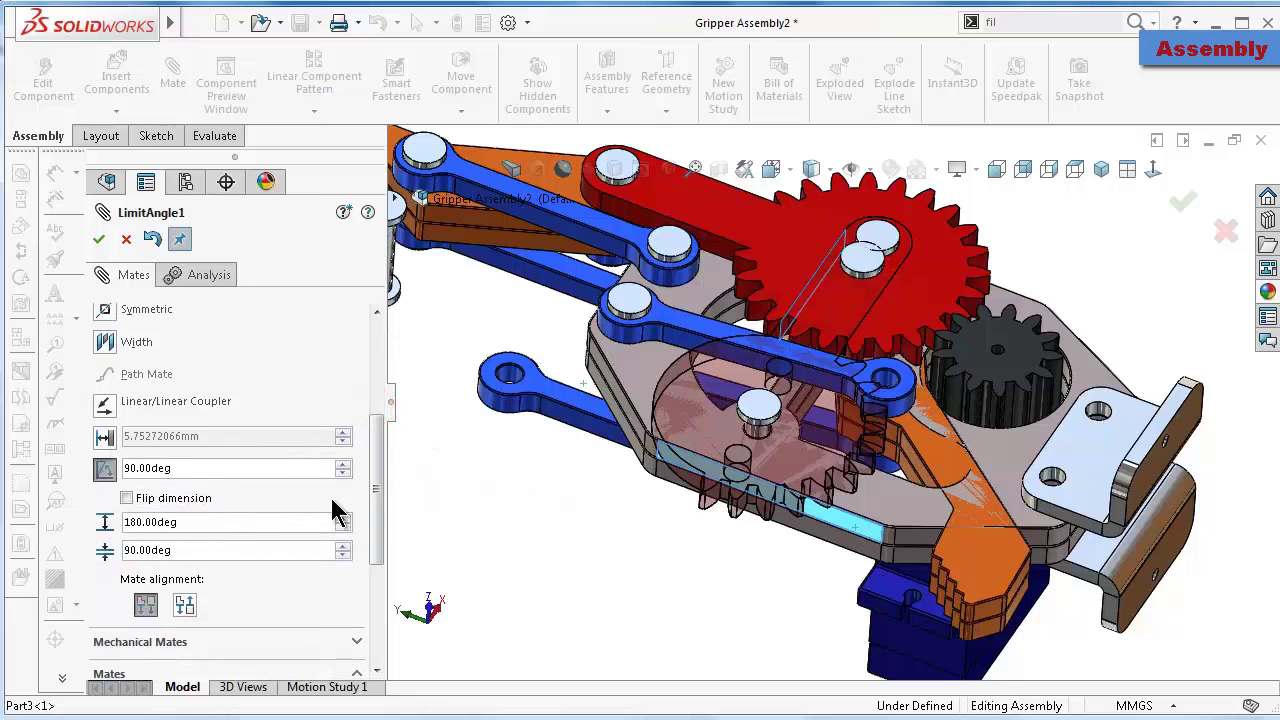
click(127, 499)
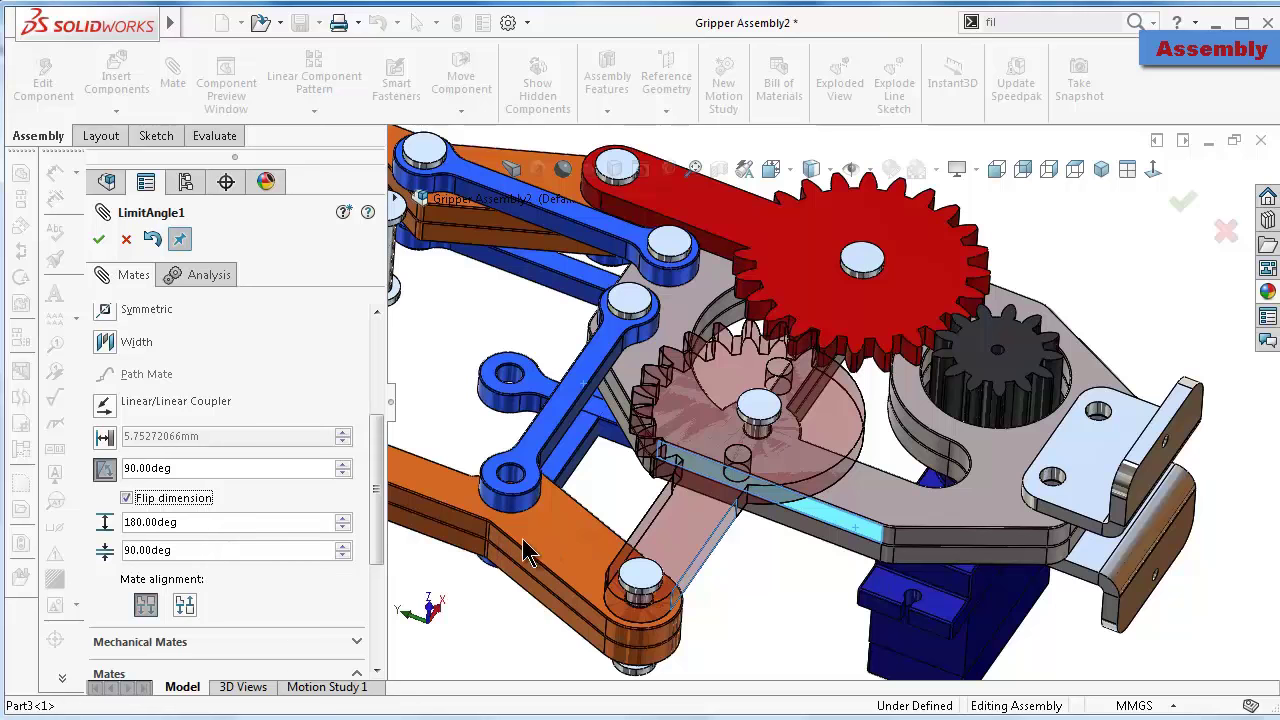
click(99, 239)
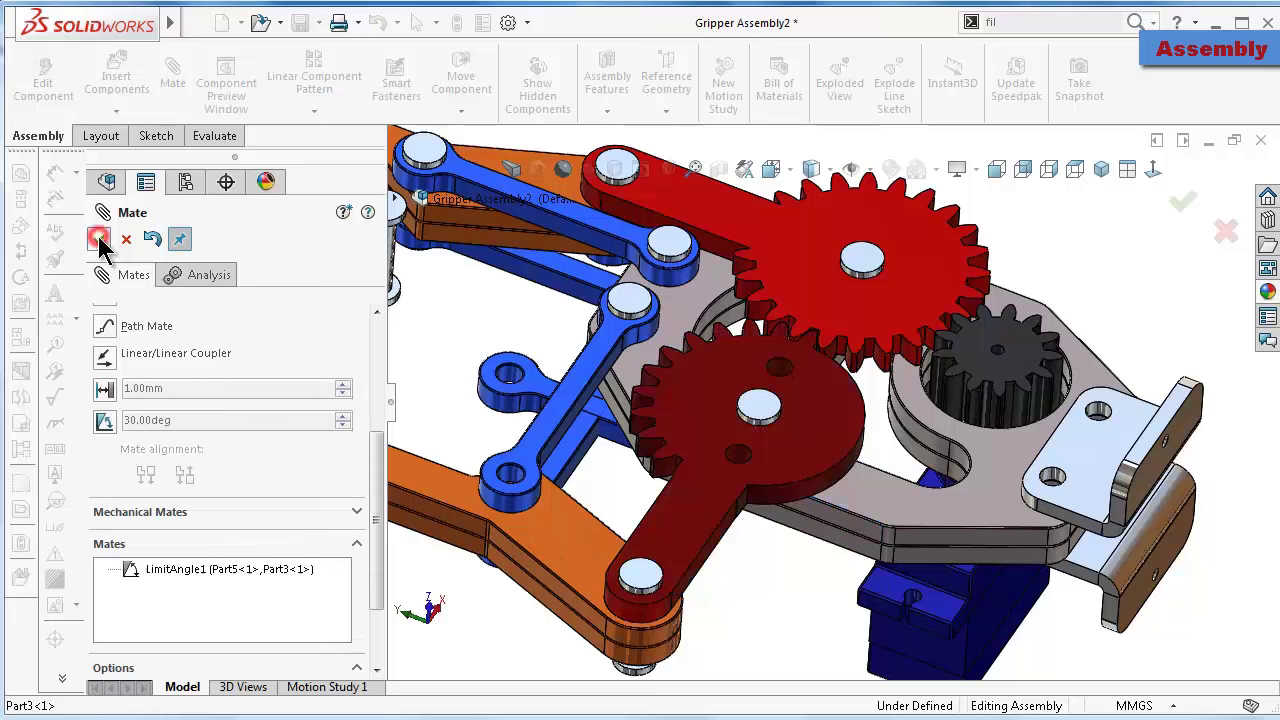
Close the mate tool and swing the dark-red gear arm to test its angle limits
click(676, 526)
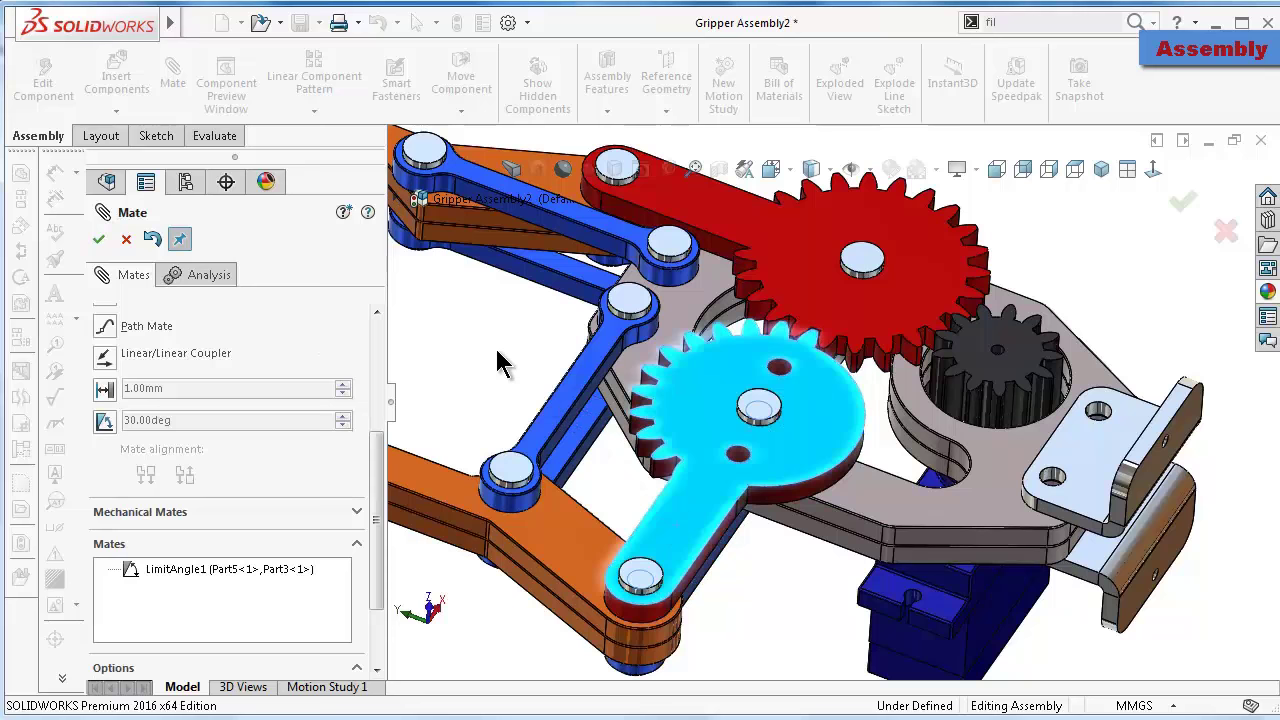
click(100, 240)
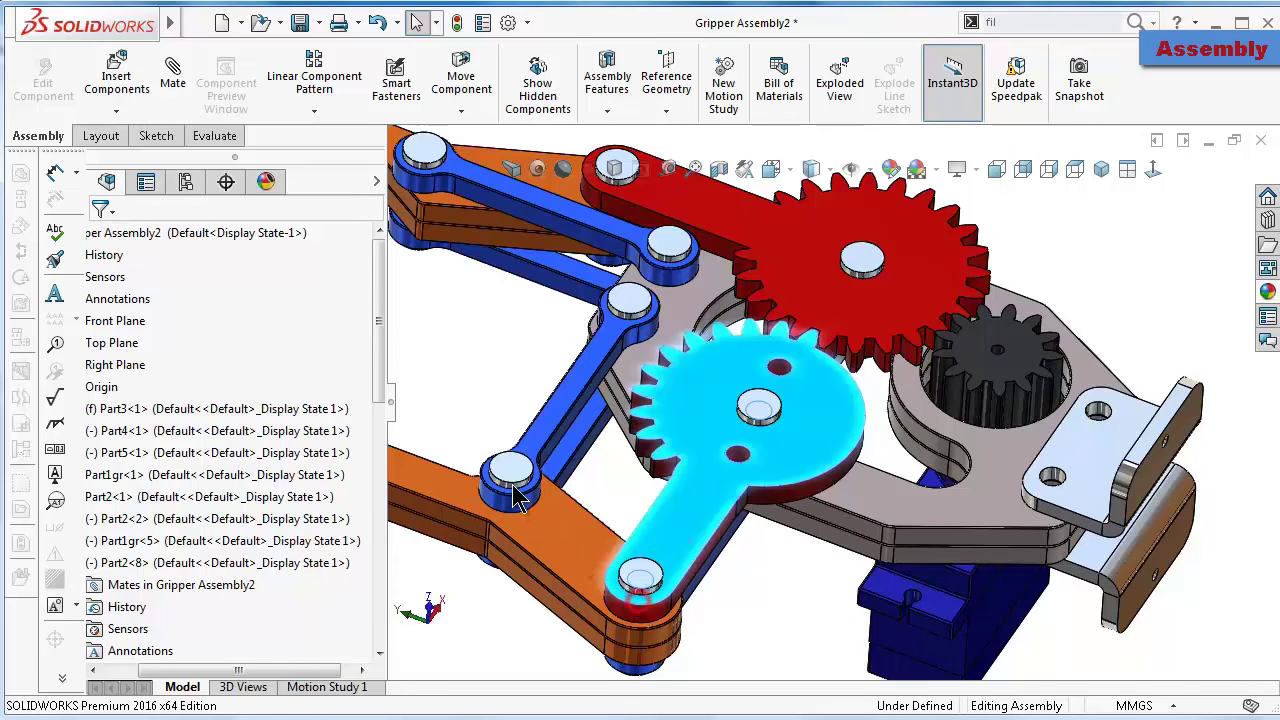
key(Escape)
scroll(750, 510, up, 3)
click(745, 505)
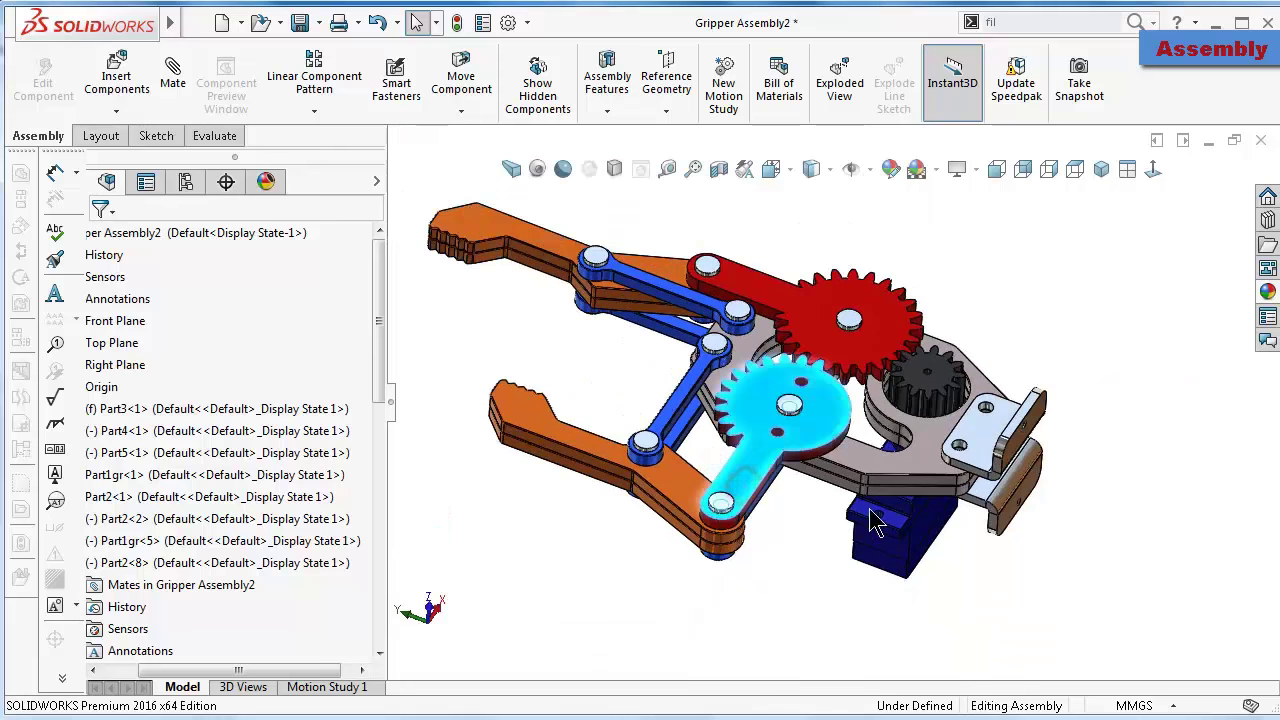
mouse_move(715, 455)
mouse_down()
mouse_move(742, 498)
mouse_move(585, 435)
mouse_up()
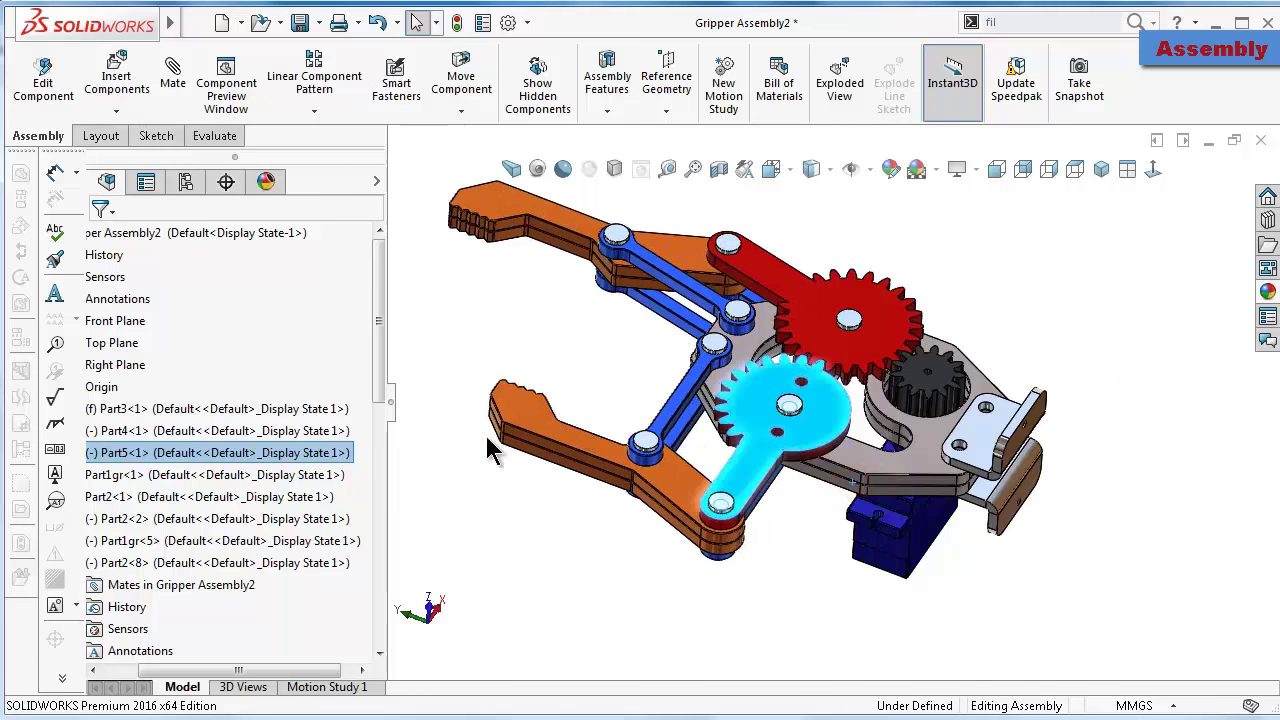
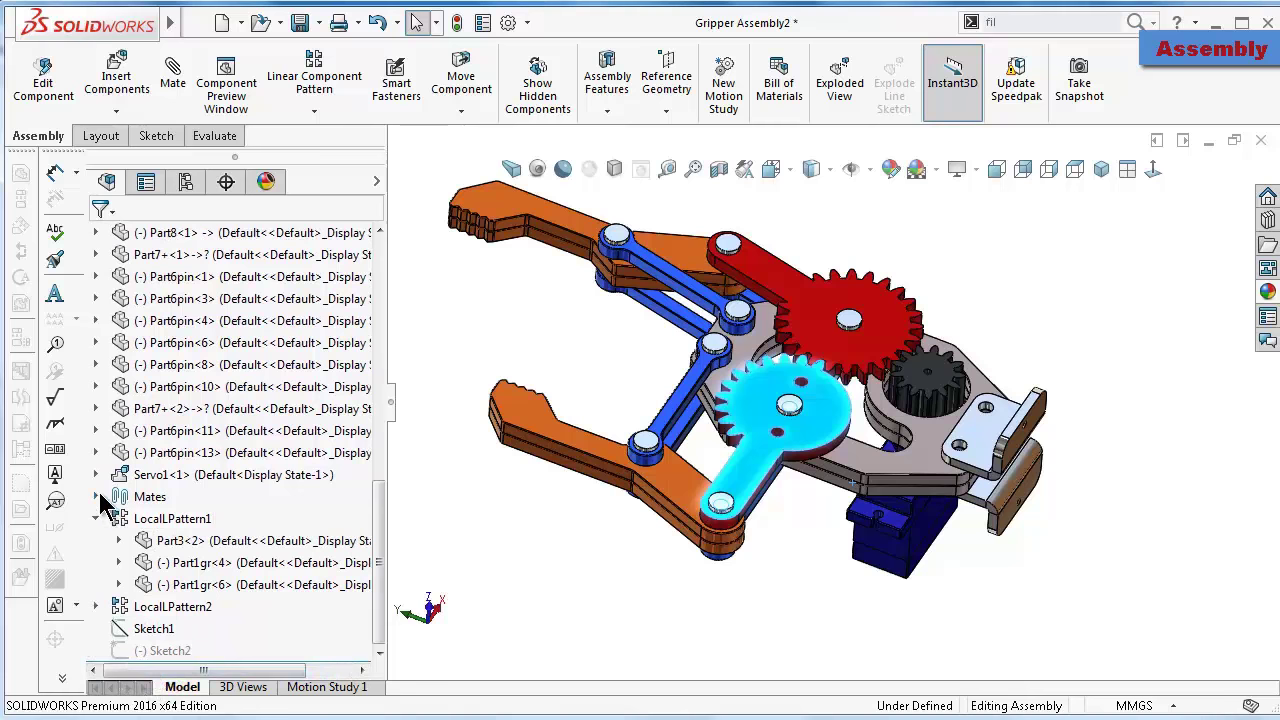
Edit LimitAngle1 to the reversed mate alignment with Flip dimension off, then drag the gear link to test
click(96, 497)
scroll(388, 510, down, 2)
scroll(388, 510, down, 10)
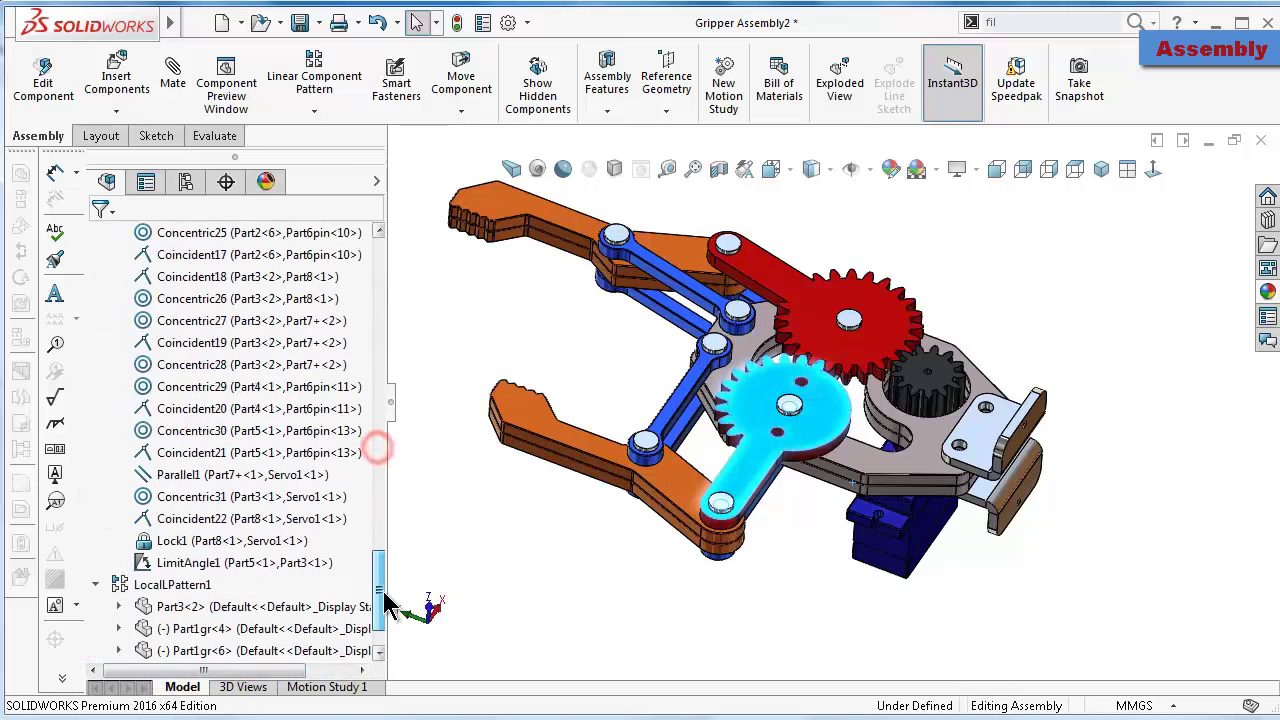
scroll(380, 570, down, 2)
click(195, 497)
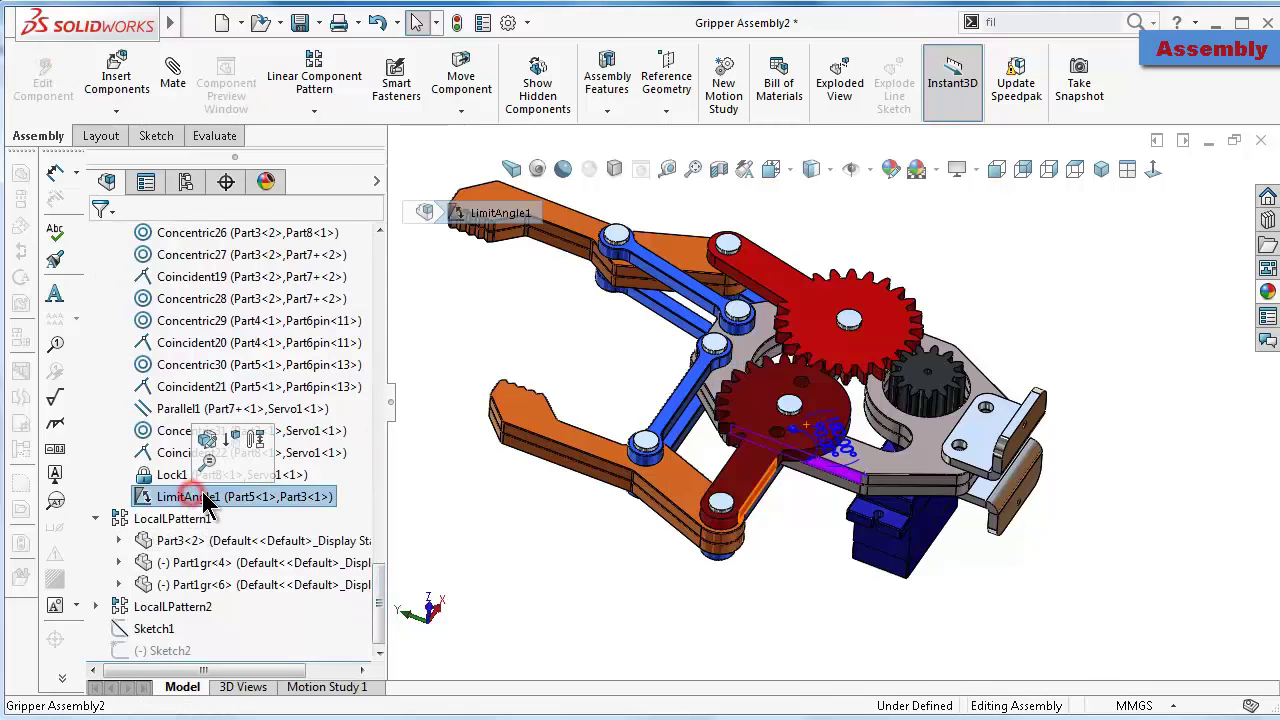
click(220, 435)
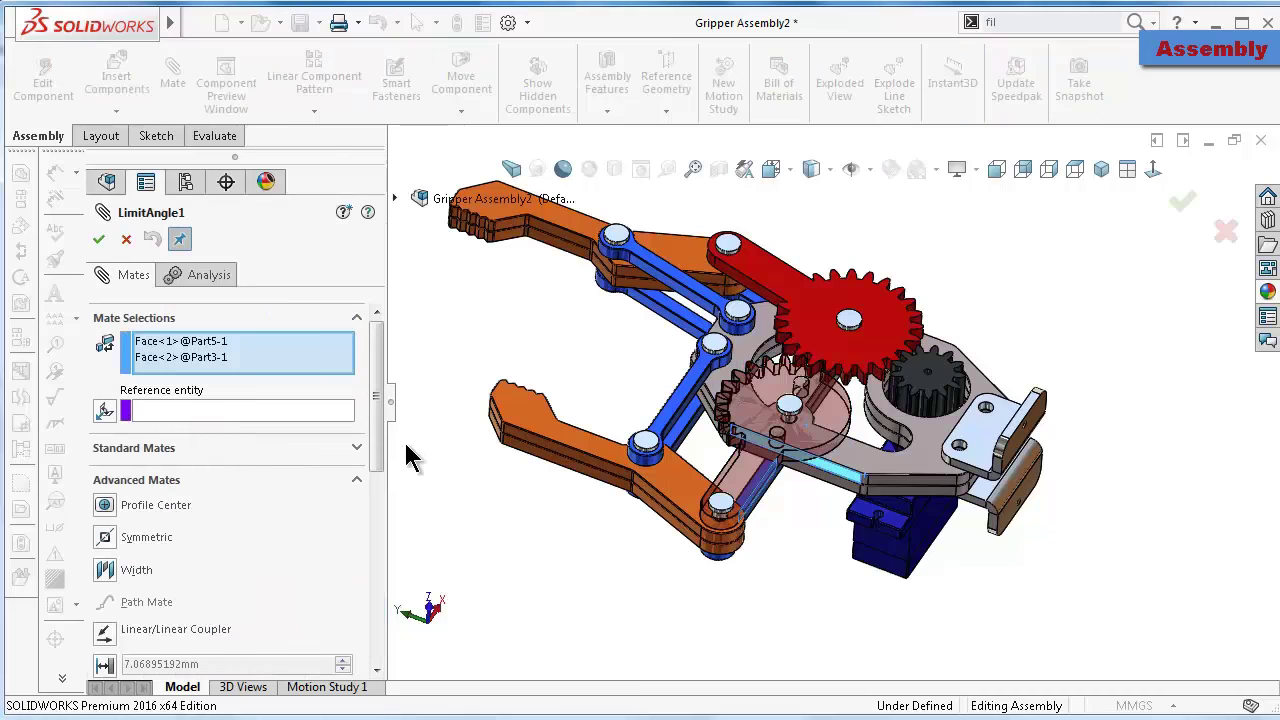
scroll(388, 445, down, 5)
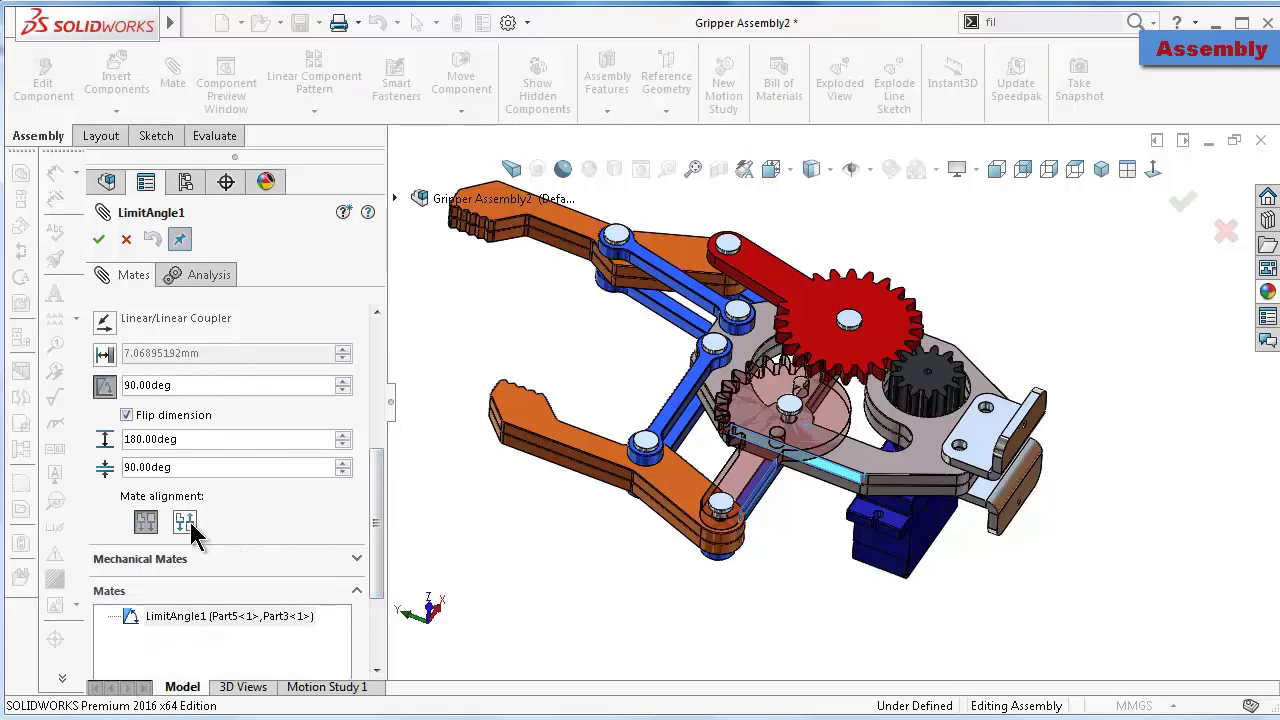
click(186, 521)
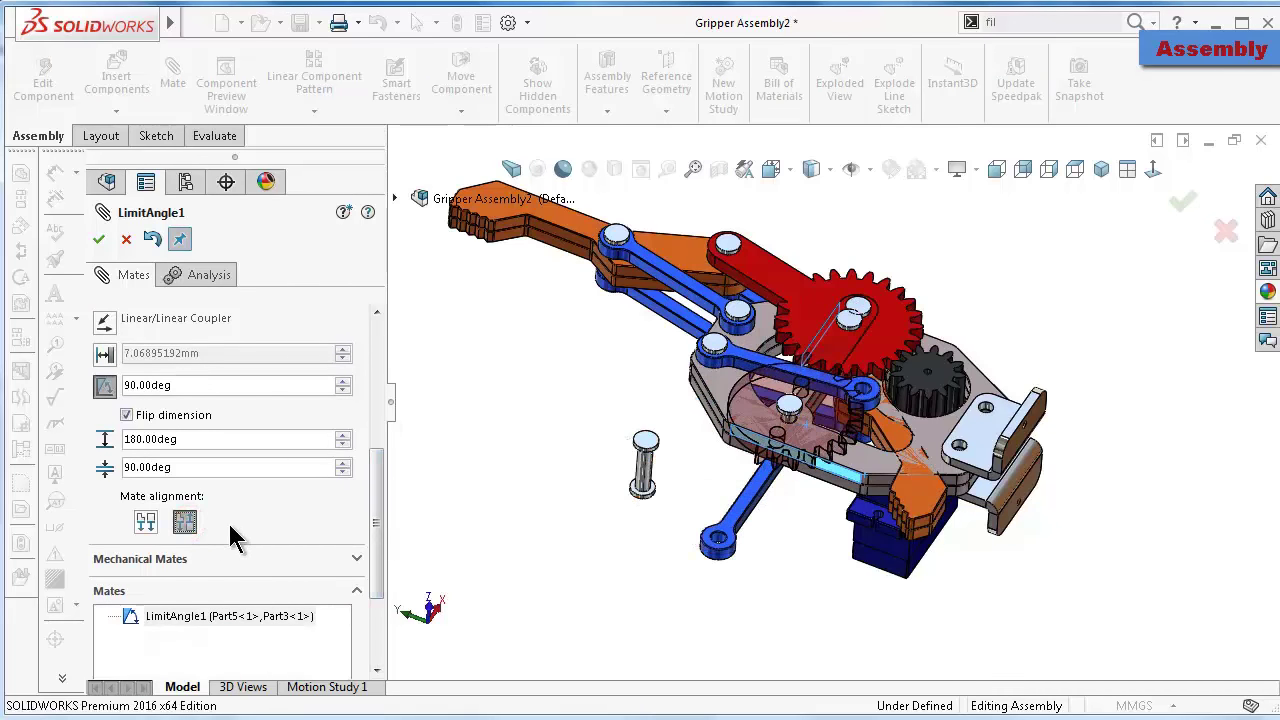
click(127, 416)
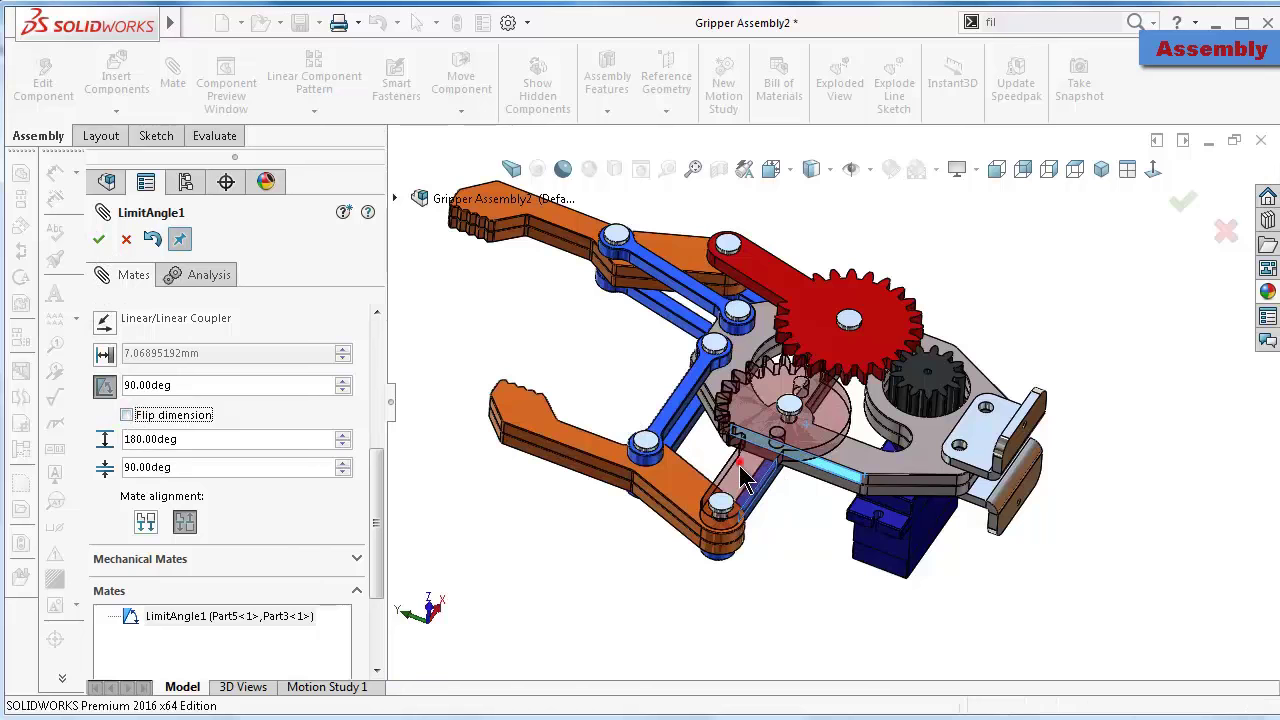
drag(606, 390, 663, 487)
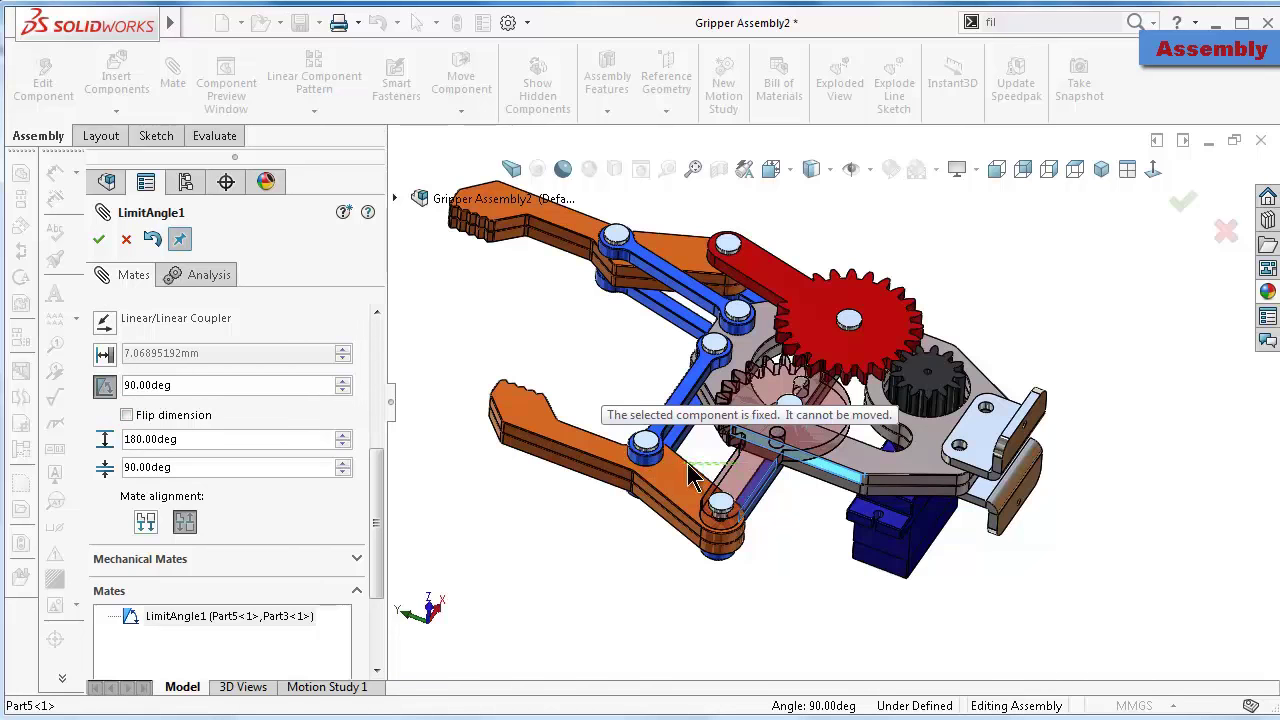
Accept the LimitAngle1 edit and turn the dark red gear to check the jaws swing open
click(98, 240)
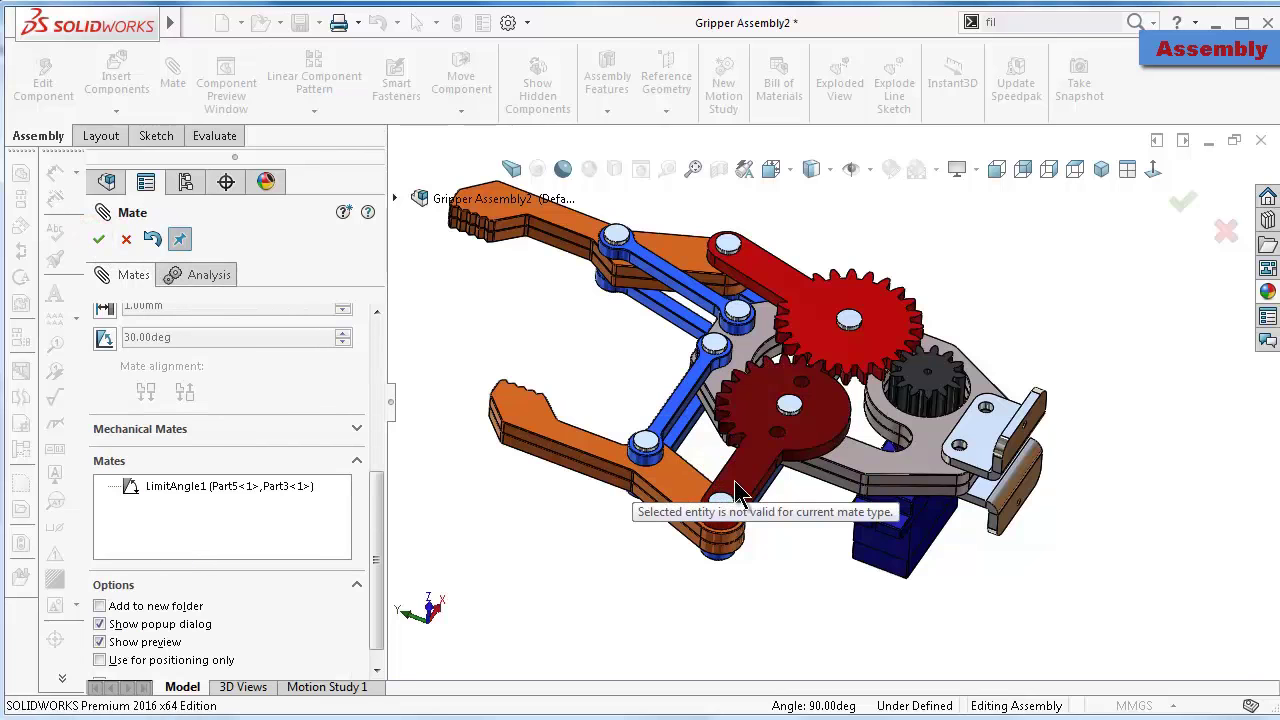
mouse_move(735, 493)
mouse_down()
mouse_move(640, 300)
mouse_move(643, 318)
mouse_up()
mouse_move(637, 462)
mouse_down()
mouse_move(663, 566)
mouse_move(777, 580)
mouse_move(621, 479)
mouse_move(757, 222)
mouse_move(793, 234)
mouse_up()
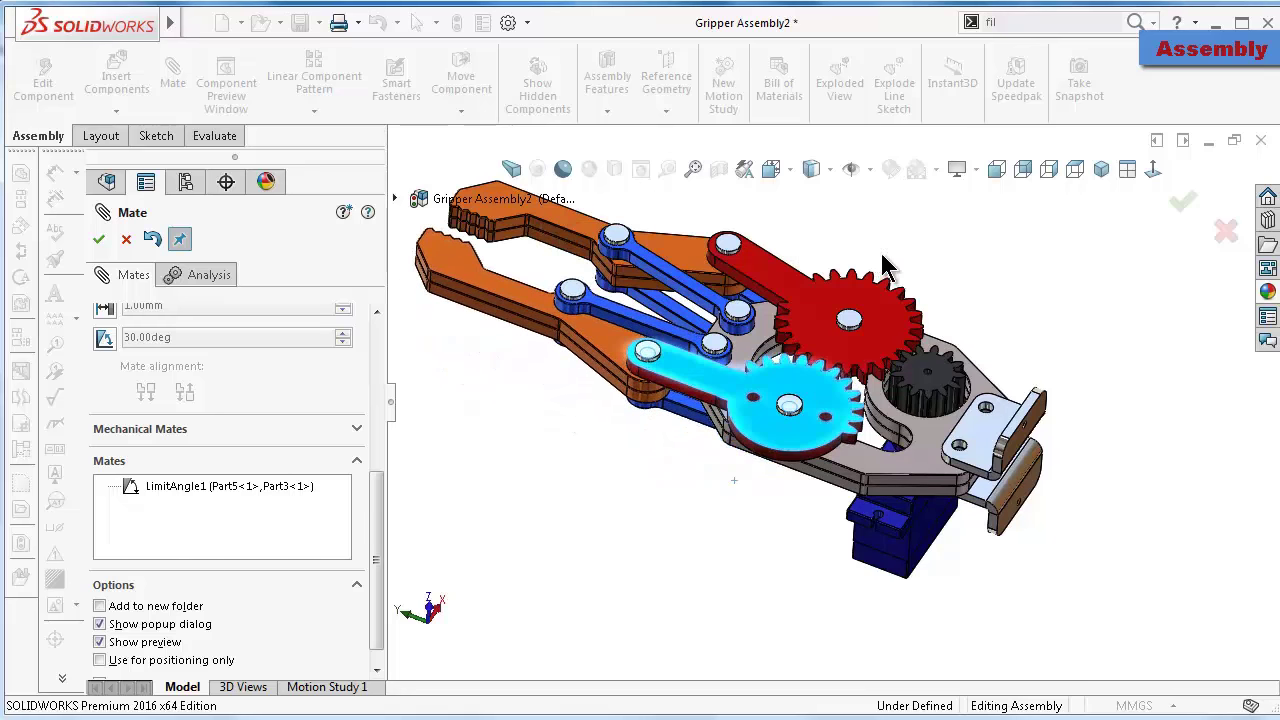
click(1040, 298)
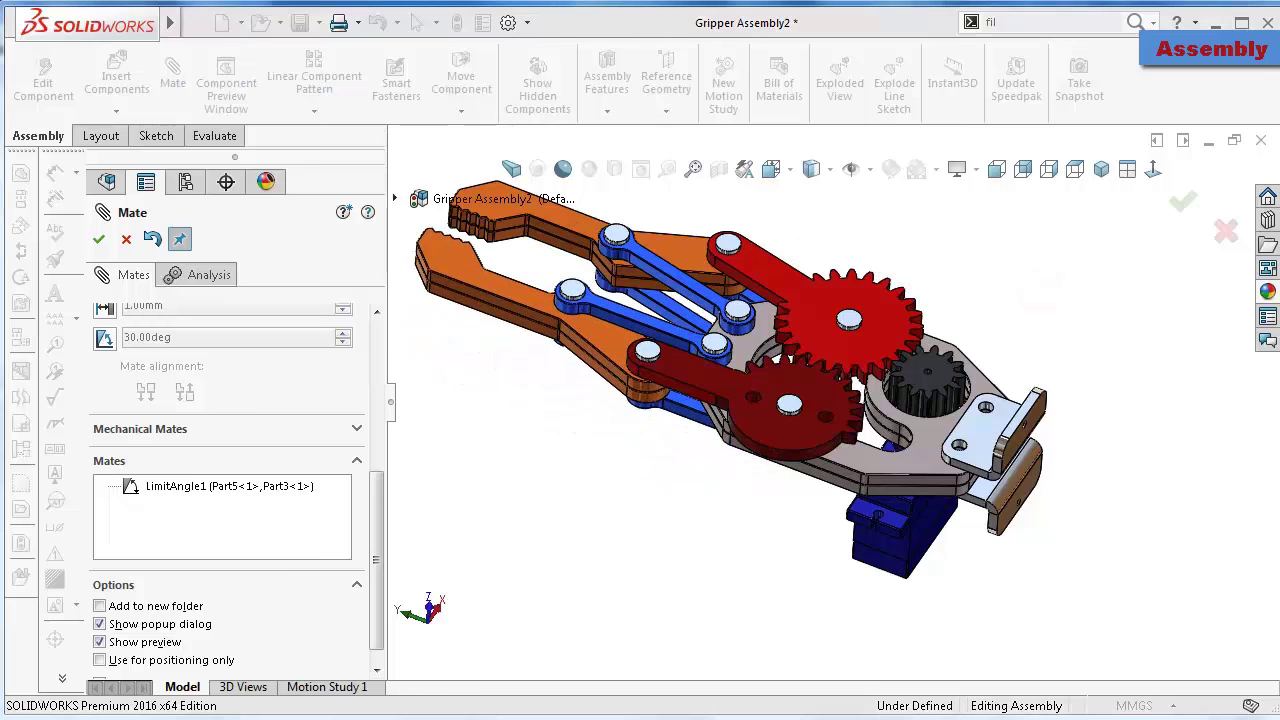
Look head-on at the red gear link and drag the right finger inward to test the linkage
click(1178, 208)
click(908, 332)
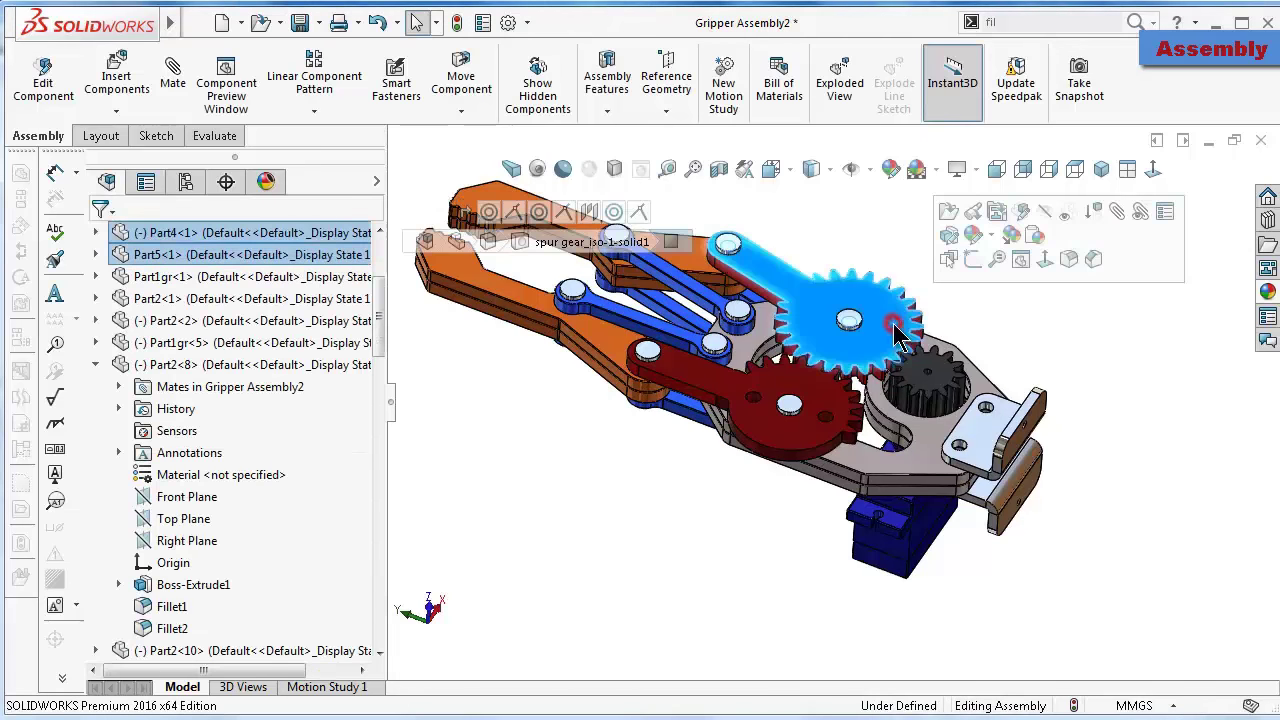
click(1047, 262)
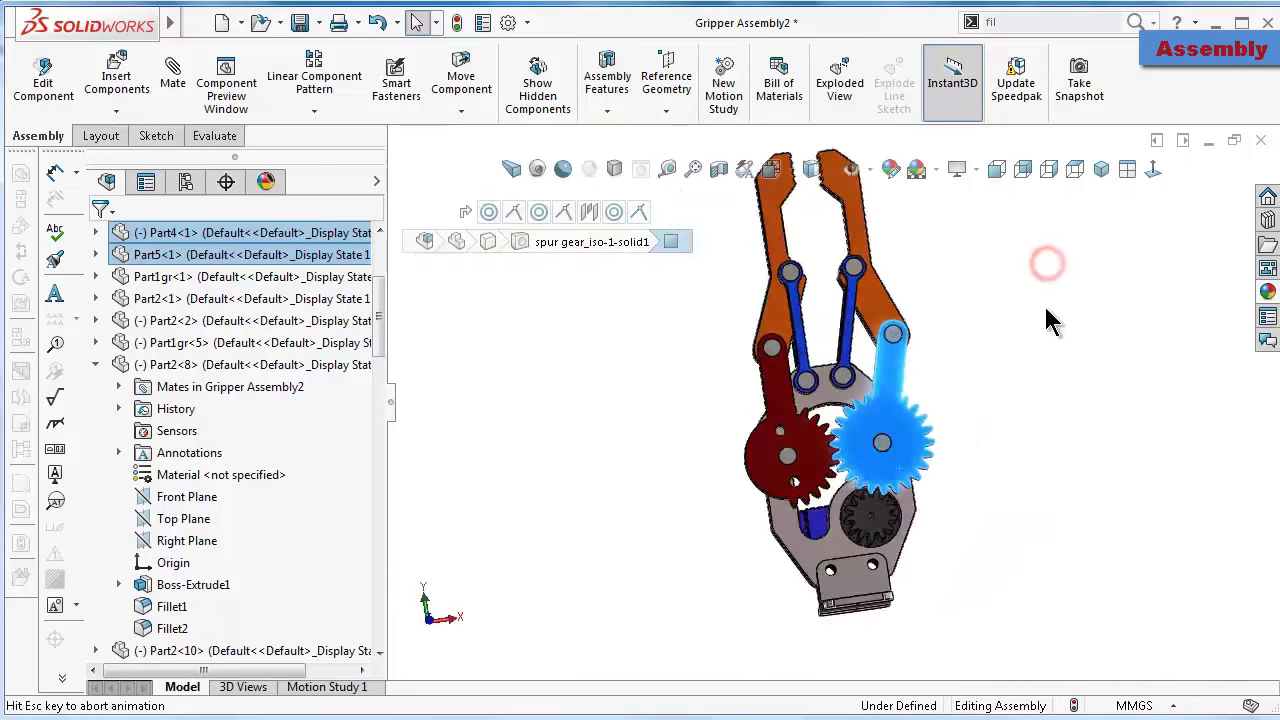
click(1049, 377)
scroll(943, 400, down, 2)
scroll(783, 296, down, 2)
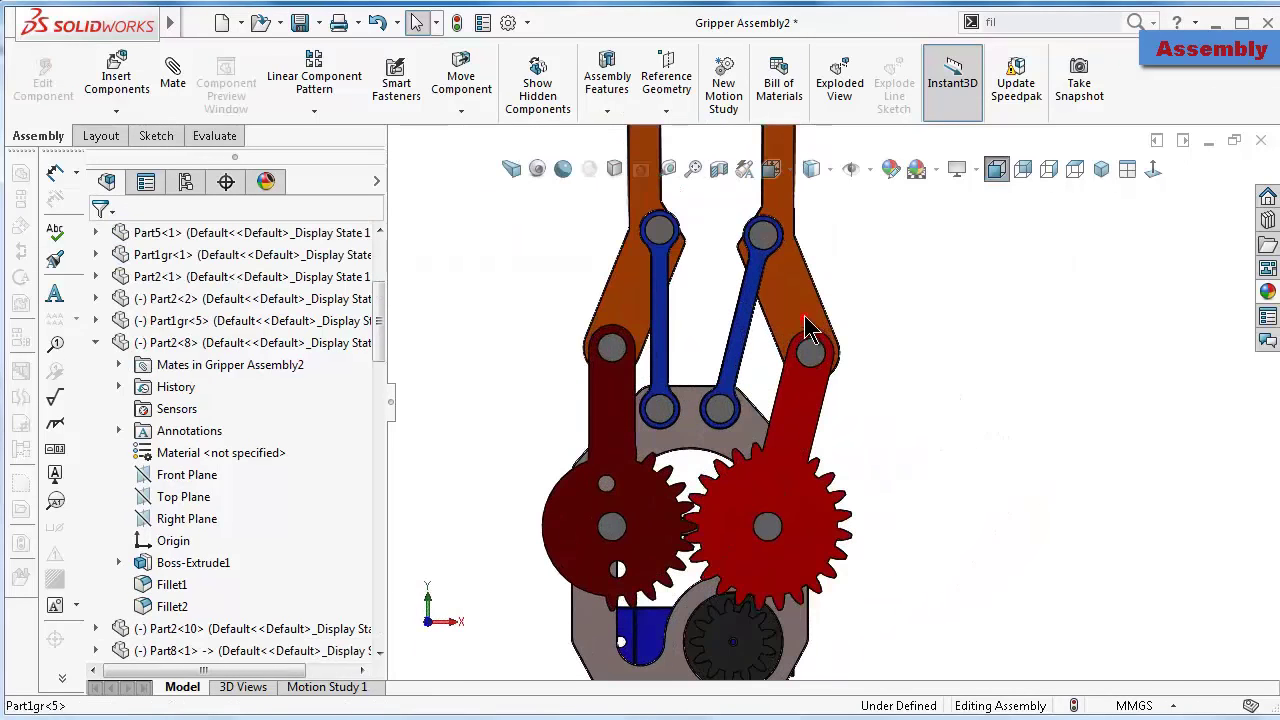
mouse_move(810, 330)
mouse_down()
mouse_move(810, 293)
mouse_move(851, 457)
mouse_up()
mouse_move(851, 457)
middle_down()
mouse_move(845, 360)
mouse_move(882, 444)
middle_up()
Start a new mate and clear the previously picked finger face from its selections
click(177, 75)
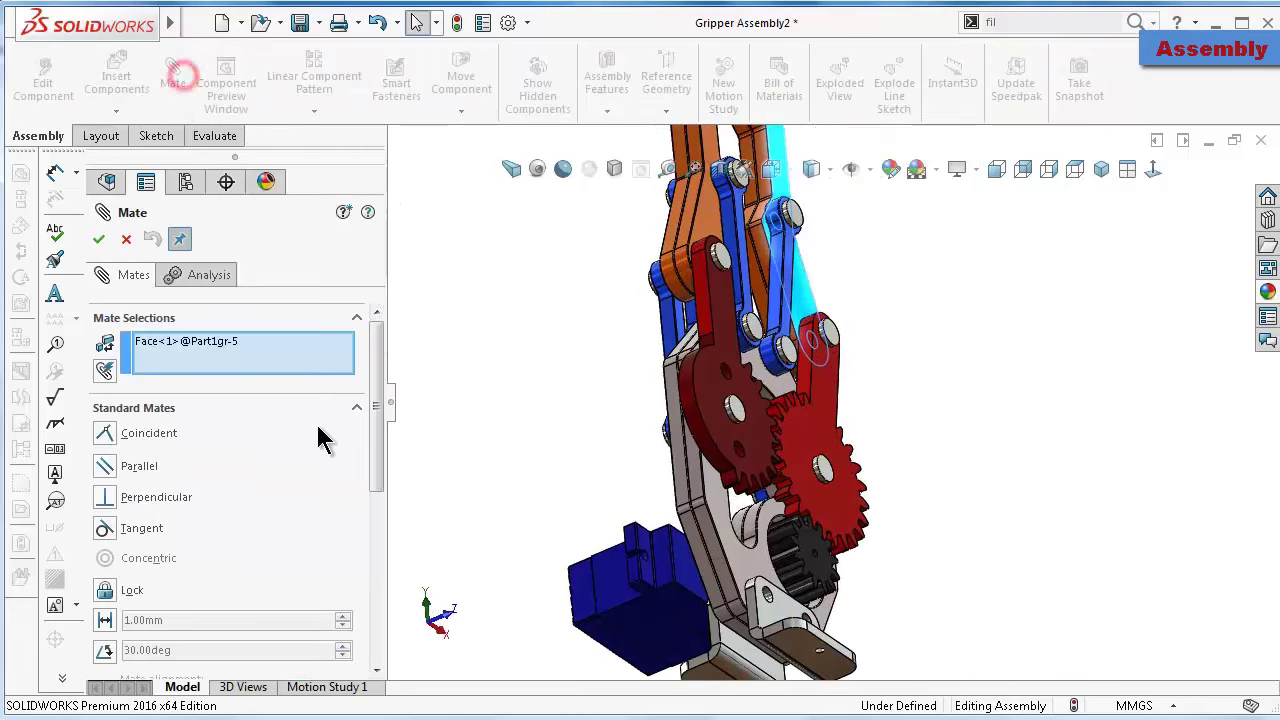
drag(372, 405, 383, 605)
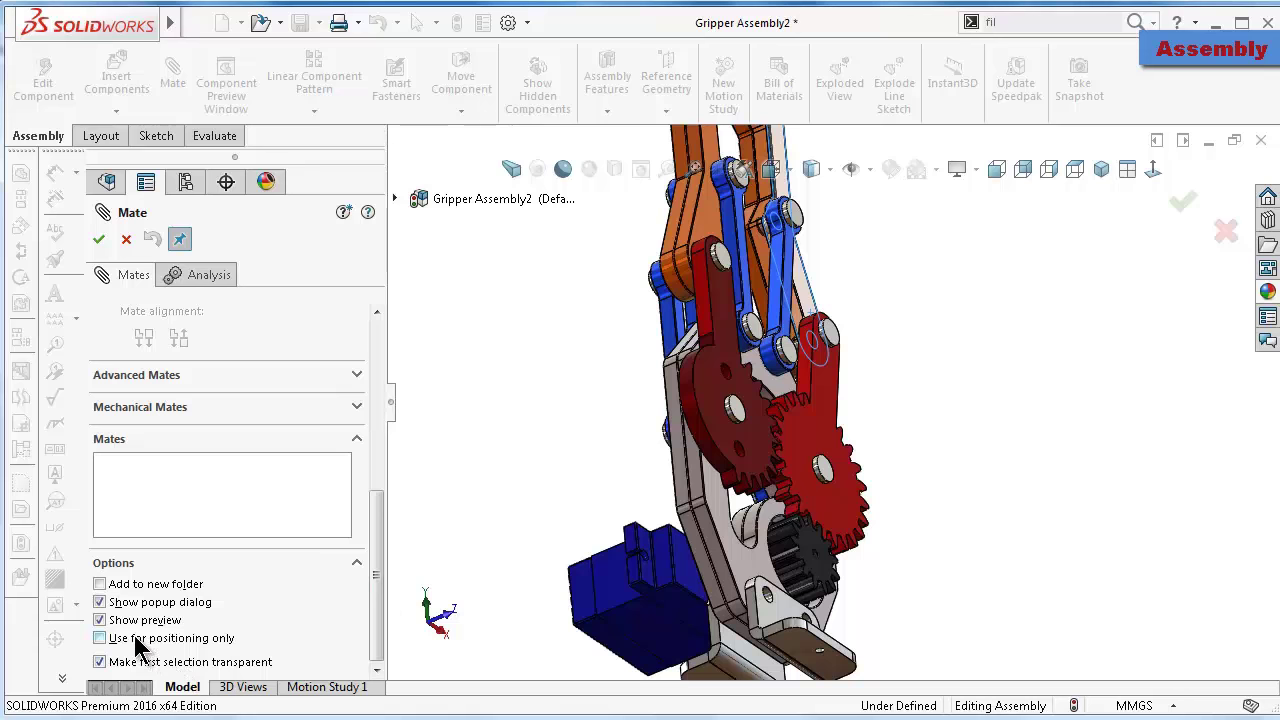
click(110, 638)
drag(371, 571, 371, 385)
right_click(290, 350)
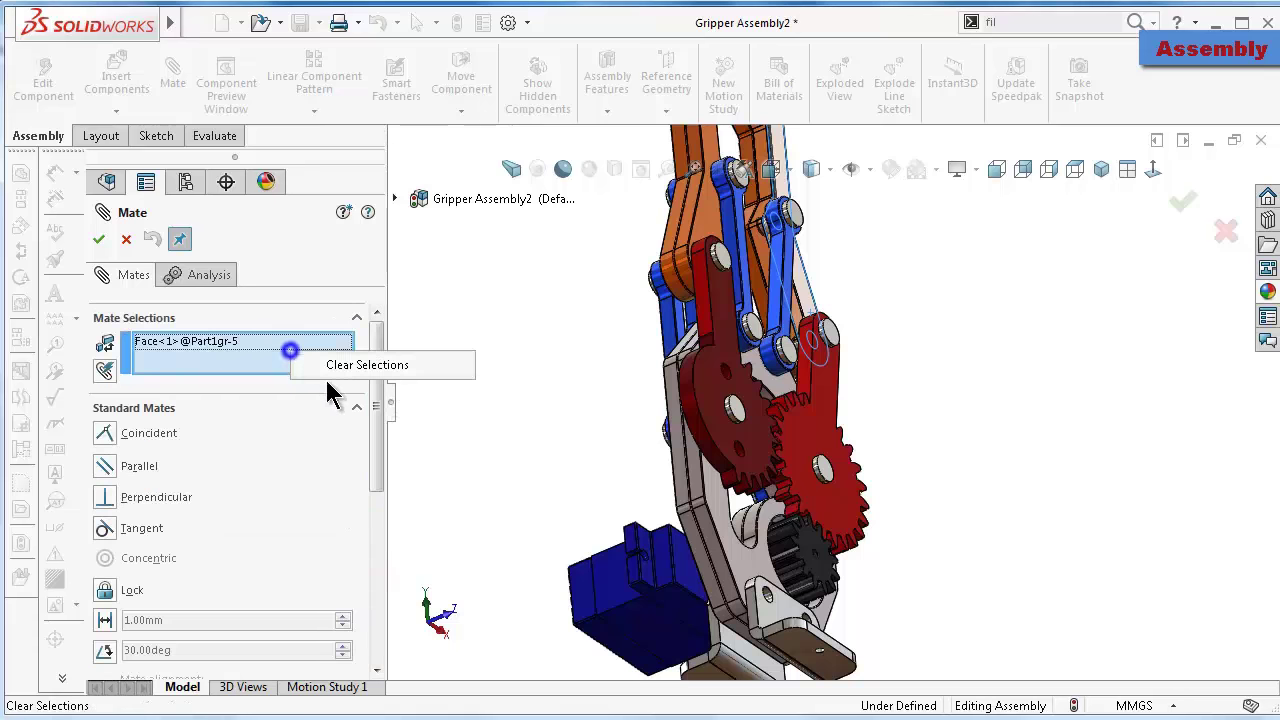
click(337, 366)
Add a parallel mate between faces of Part5 and Part3-2
click(112, 468)
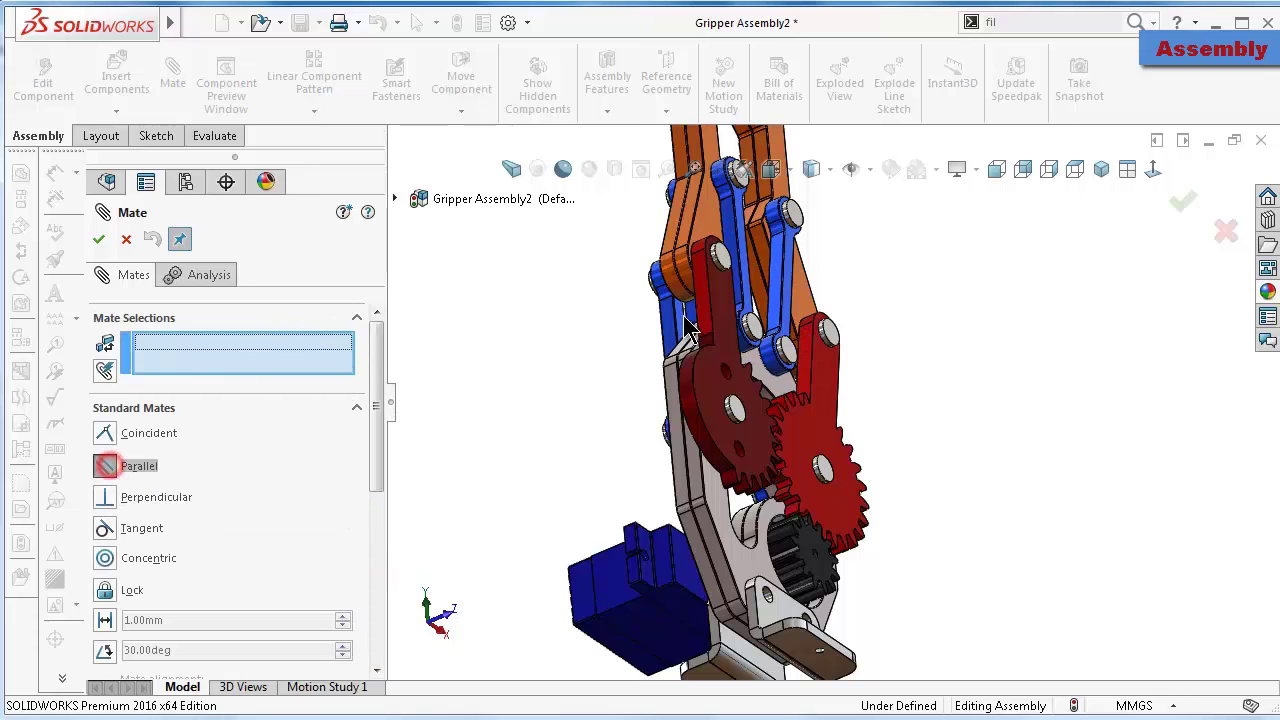
click(688, 368)
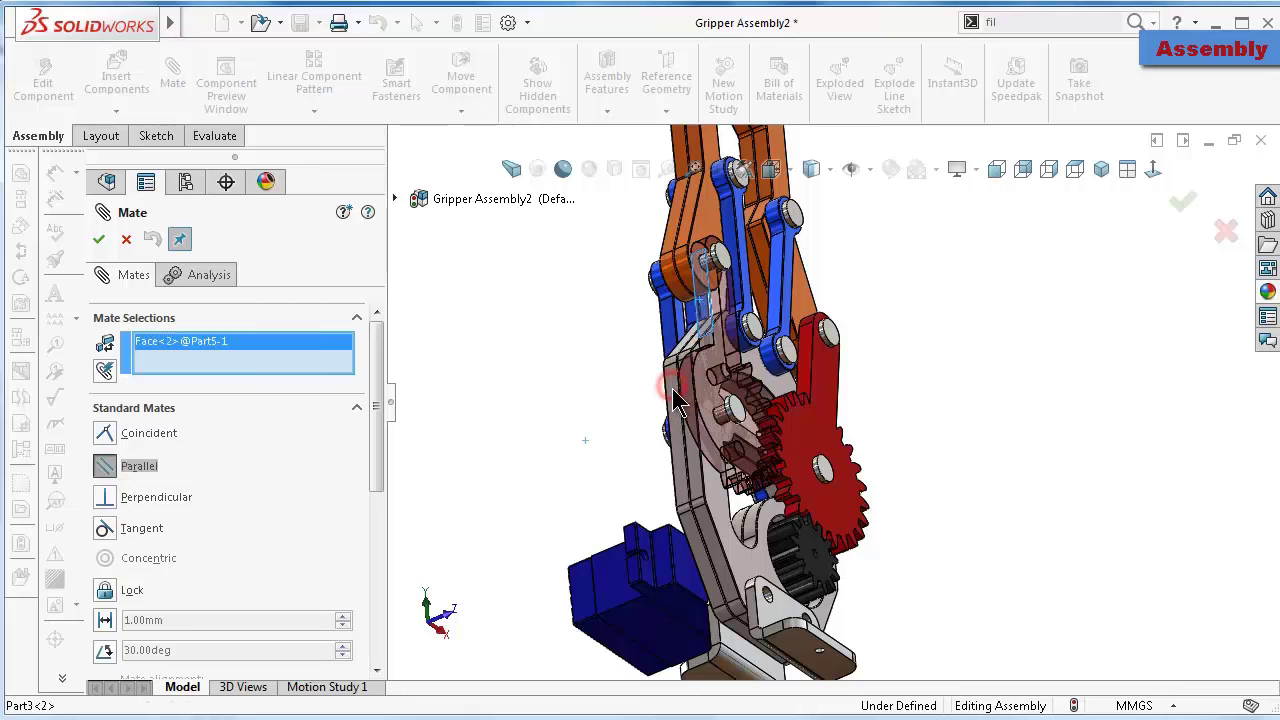
click(676, 404)
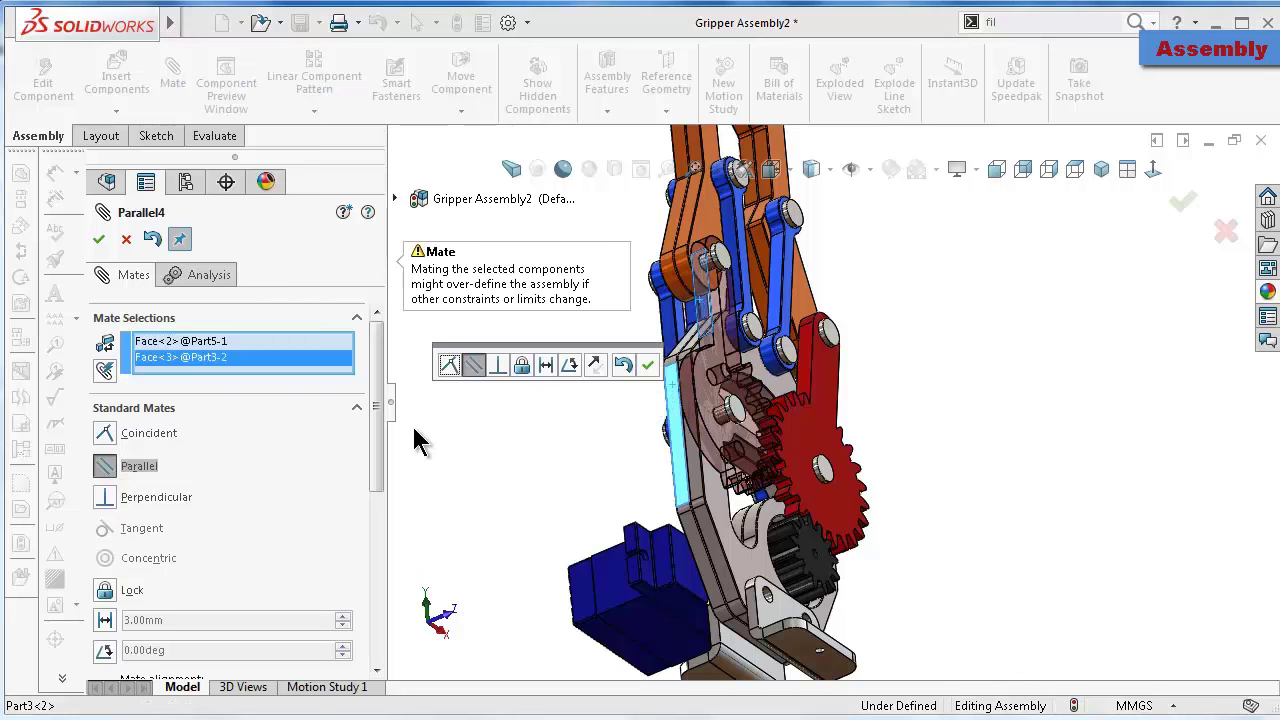
mouse_move(378, 432)
mouse_down()
mouse_move(378, 618)
mouse_move(372, 345)
mouse_up()
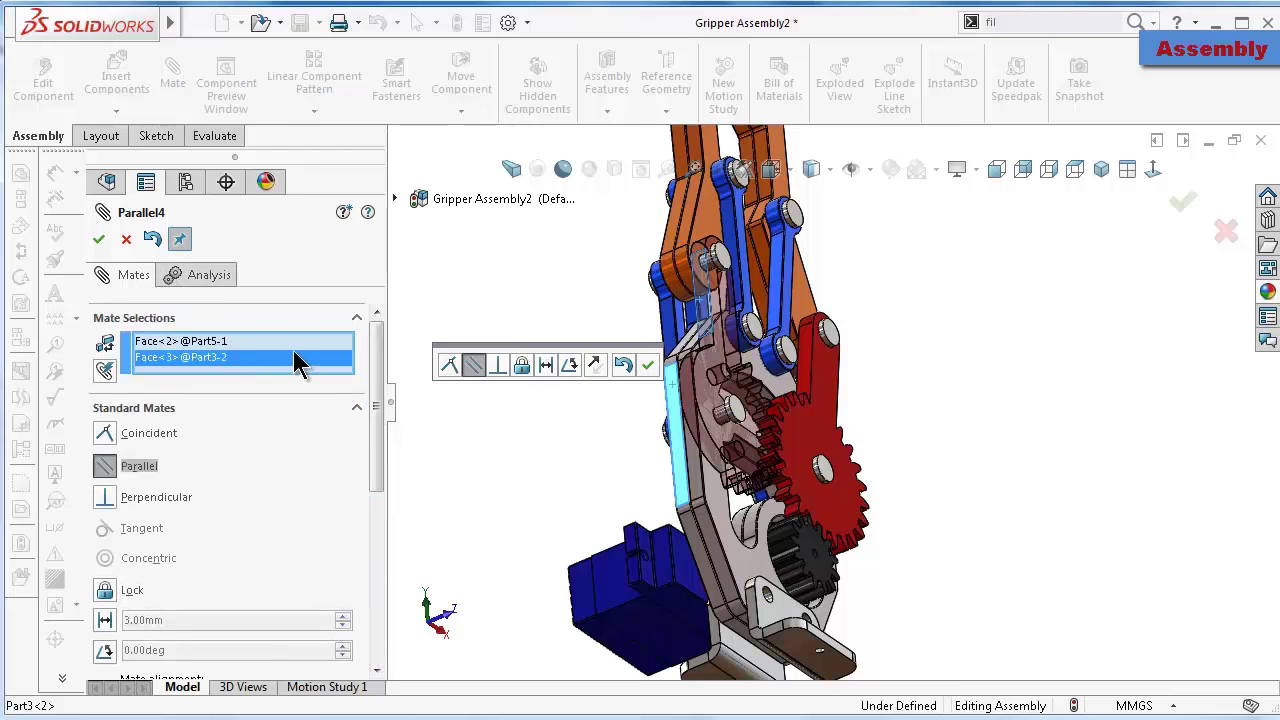
click(647, 365)
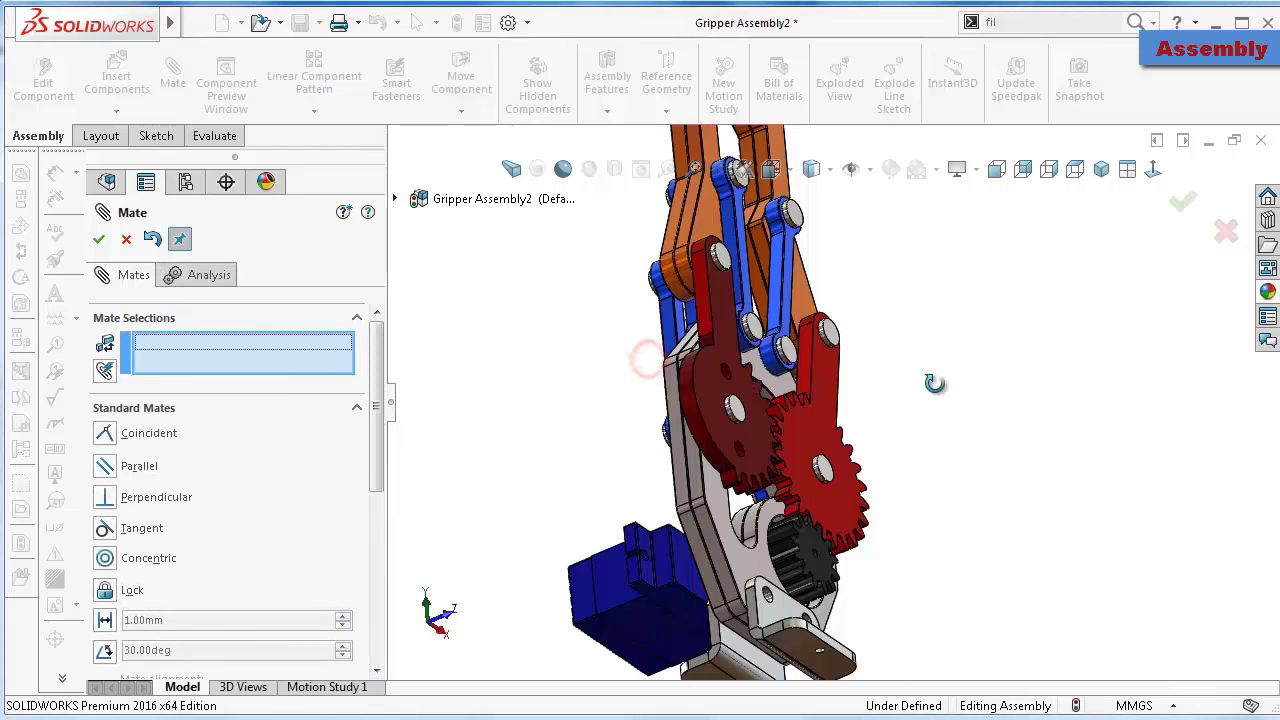
Add a parallel mate between faces of Part4 and Part3-2
middle_drag(934, 383, 708, 323)
scroll(708, 323, down, 2)
scroll(708, 323, down, 2)
click(683, 297)
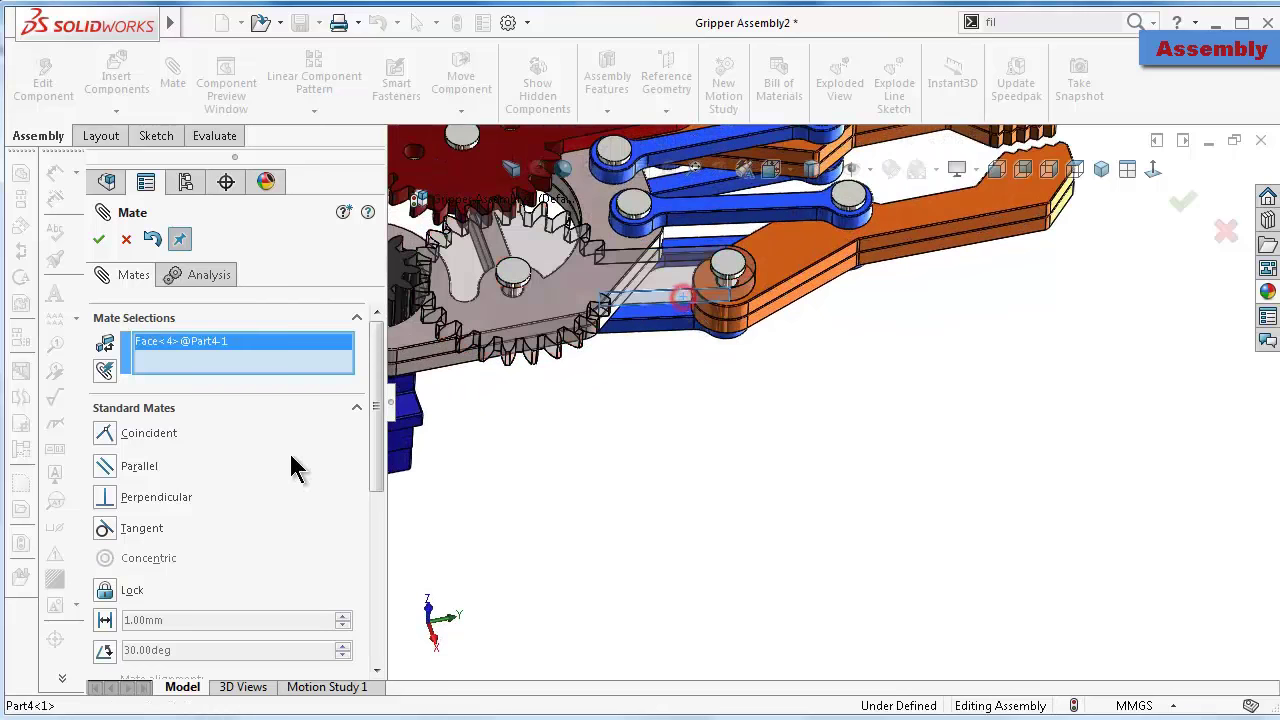
click(448, 368)
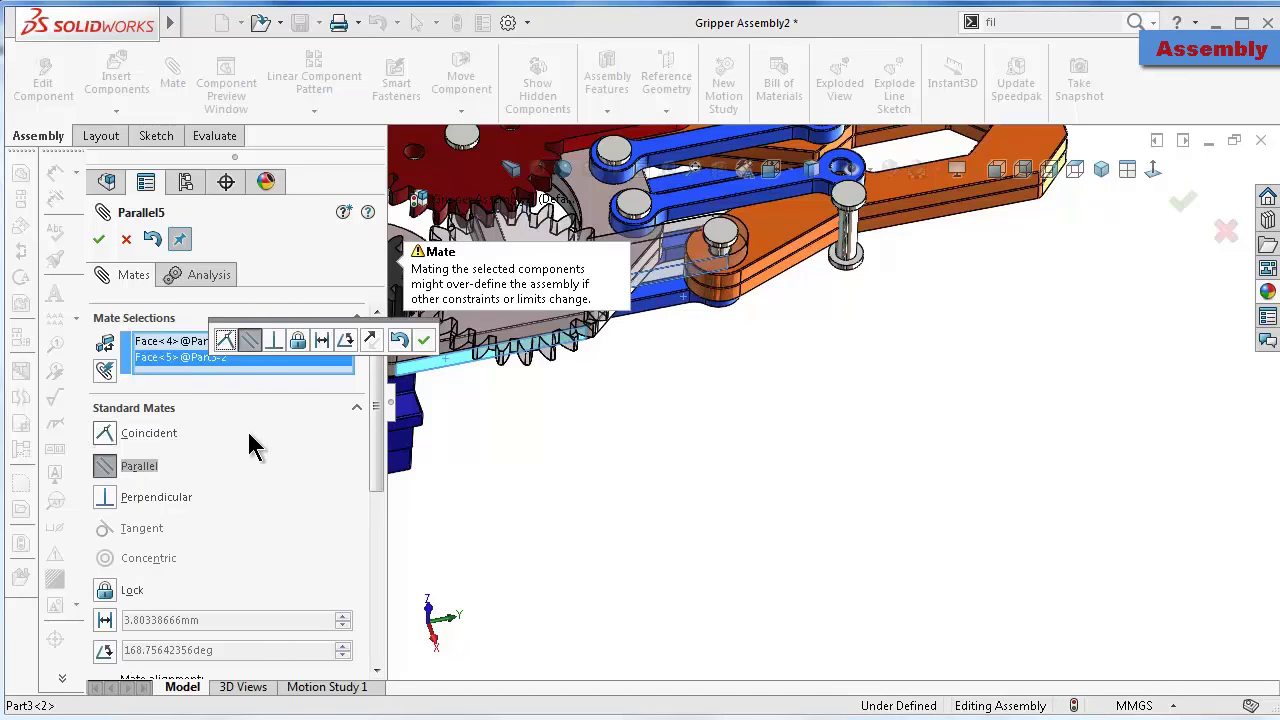
click(98, 240)
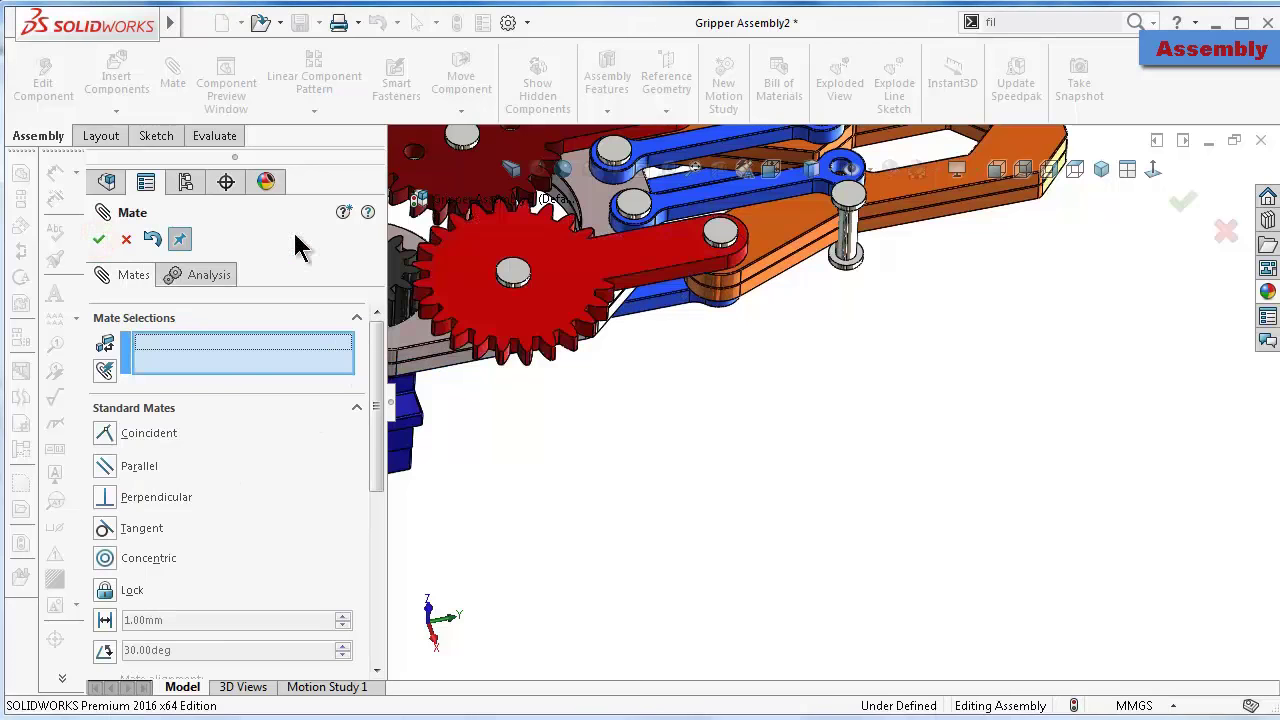
Close the parallel mate settings and start a new mate for the gears
click(124, 240)
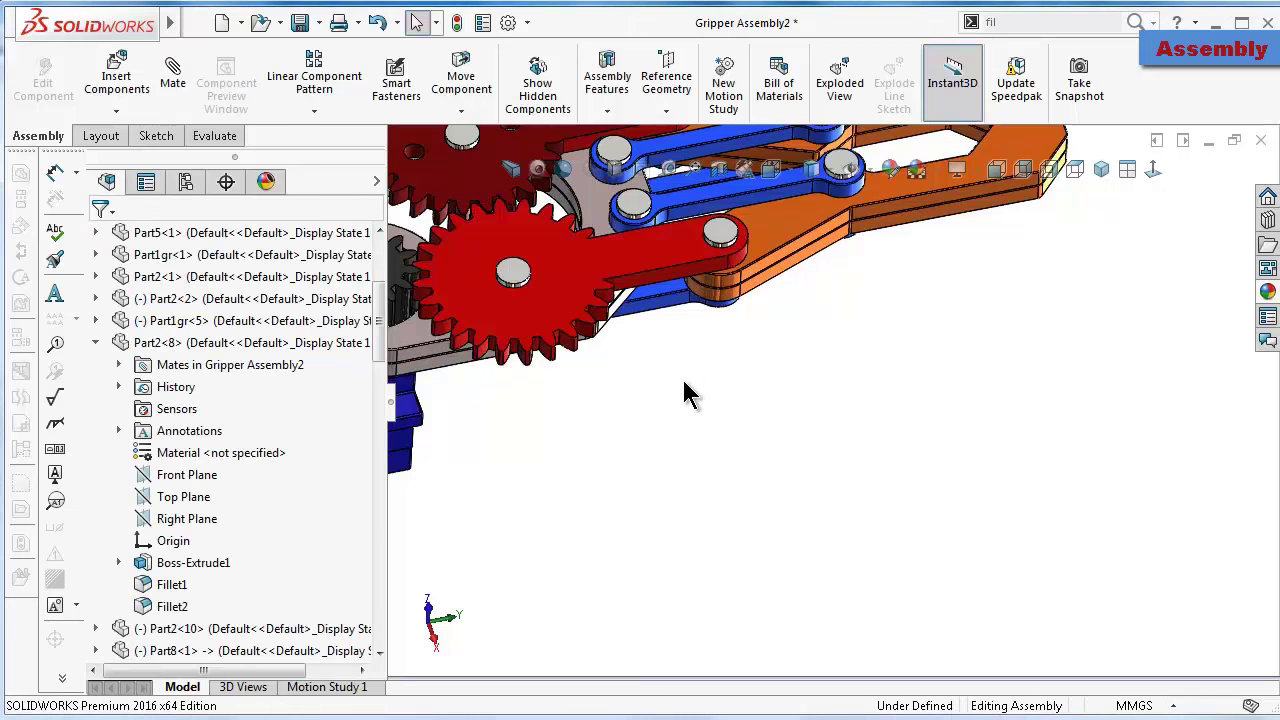
scroll(708, 363, up, 3)
scroll(708, 360, down, 2)
scroll(723, 319, down, 2)
scroll(726, 382, down, 2)
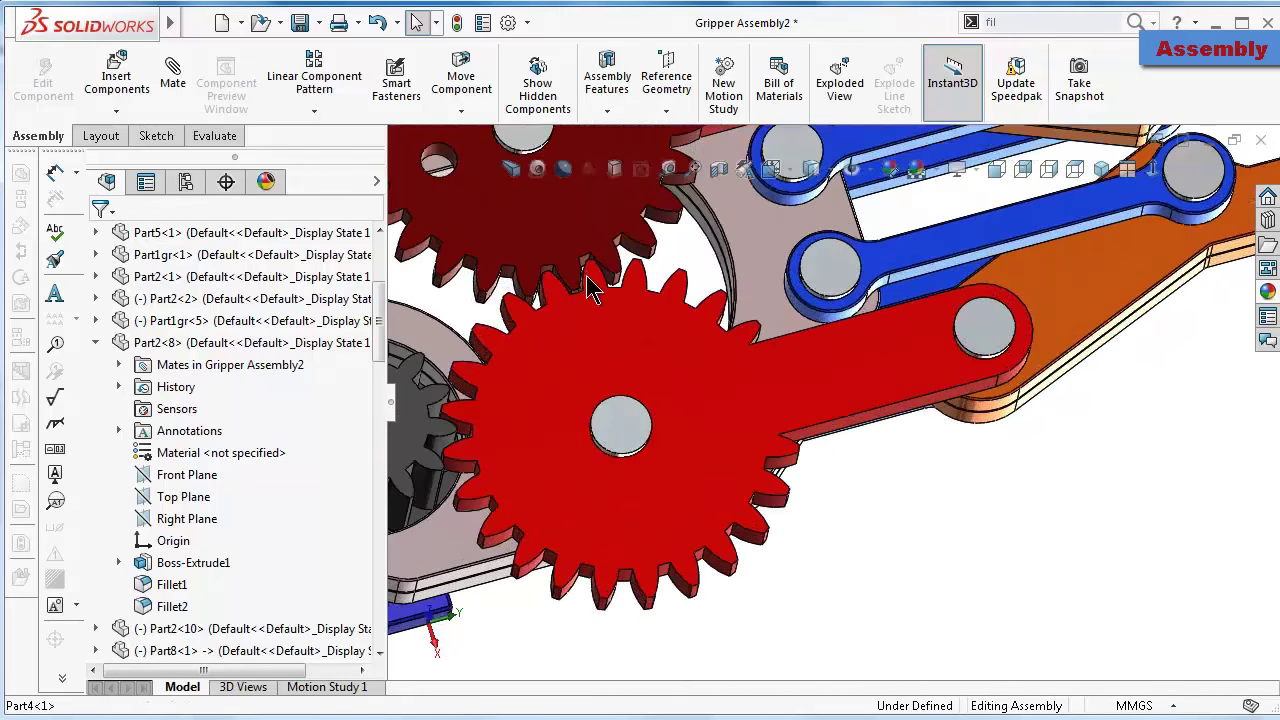
scroll(588, 322, down, 2)
scroll(588, 322, down, 2)
scroll(590, 305, down, 2)
scroll(530, 238, down, 2)
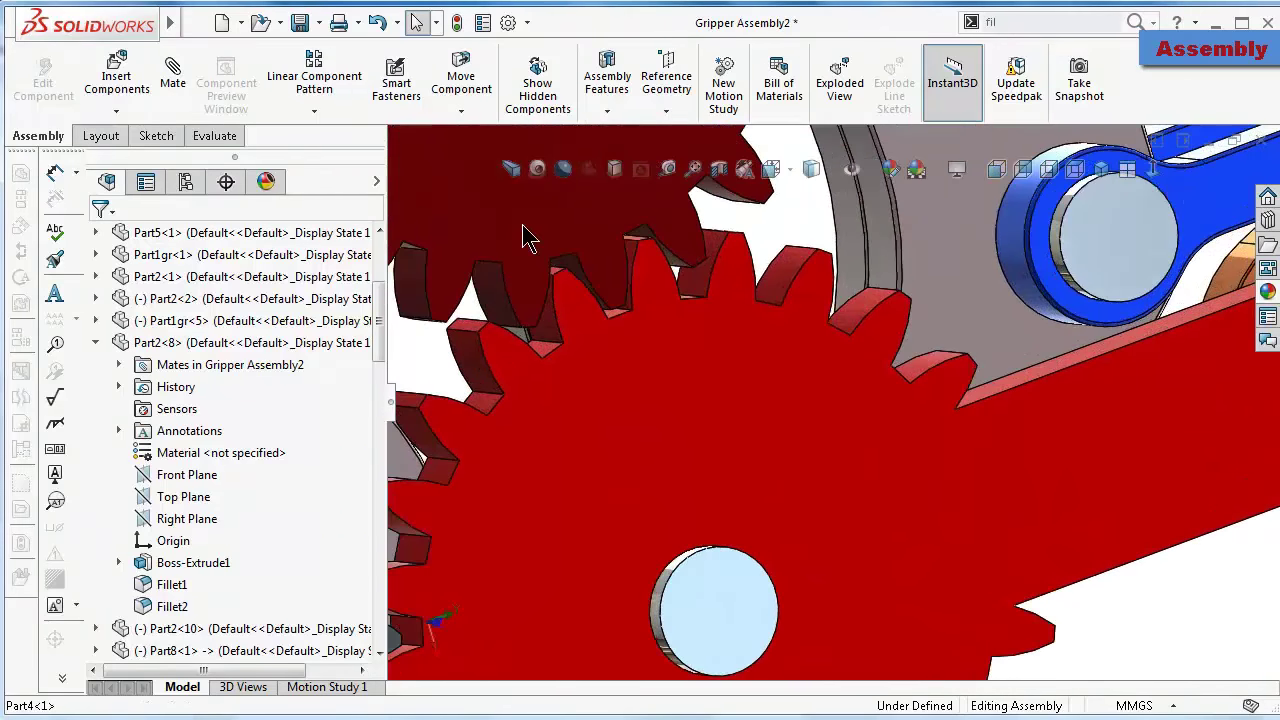
click(165, 55)
mouse_move(380, 336)
mouse_down()
mouse_move(374, 486)
mouse_move(377, 277)
mouse_move(371, 434)
mouse_move(377, 400)
mouse_move(377, 423)
mouse_move(350, 528)
mouse_move(381, 522)
mouse_move(380, 500)
mouse_up()
Create a 1:1 gear mate between tooth edges of the red and dark red gears
click(358, 578)
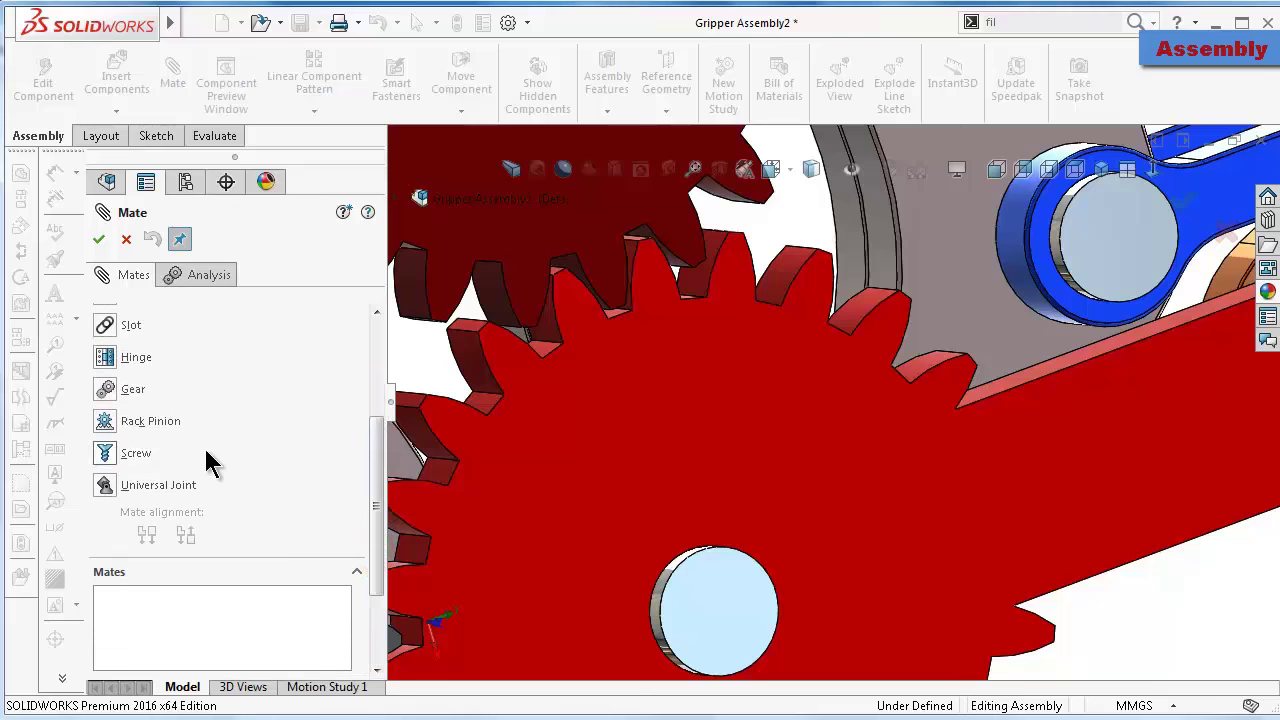
click(117, 392)
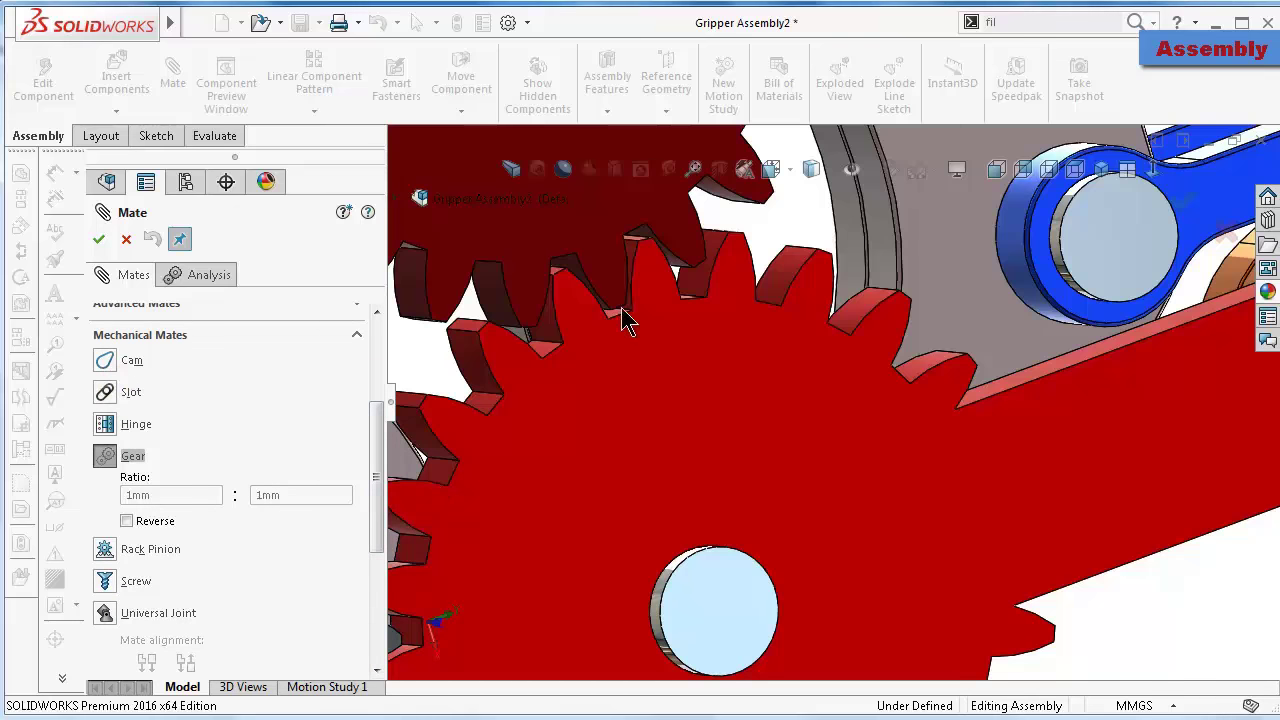
click(487, 413)
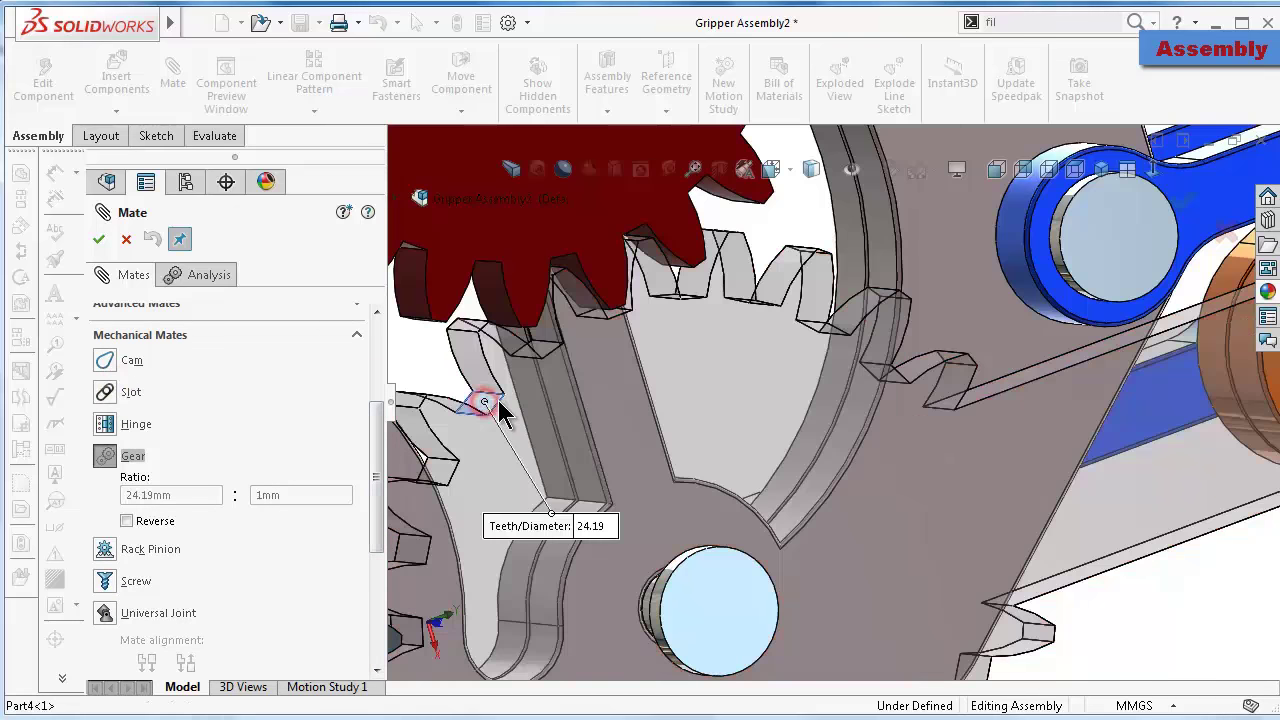
middle_drag(486, 400, 478, 295)
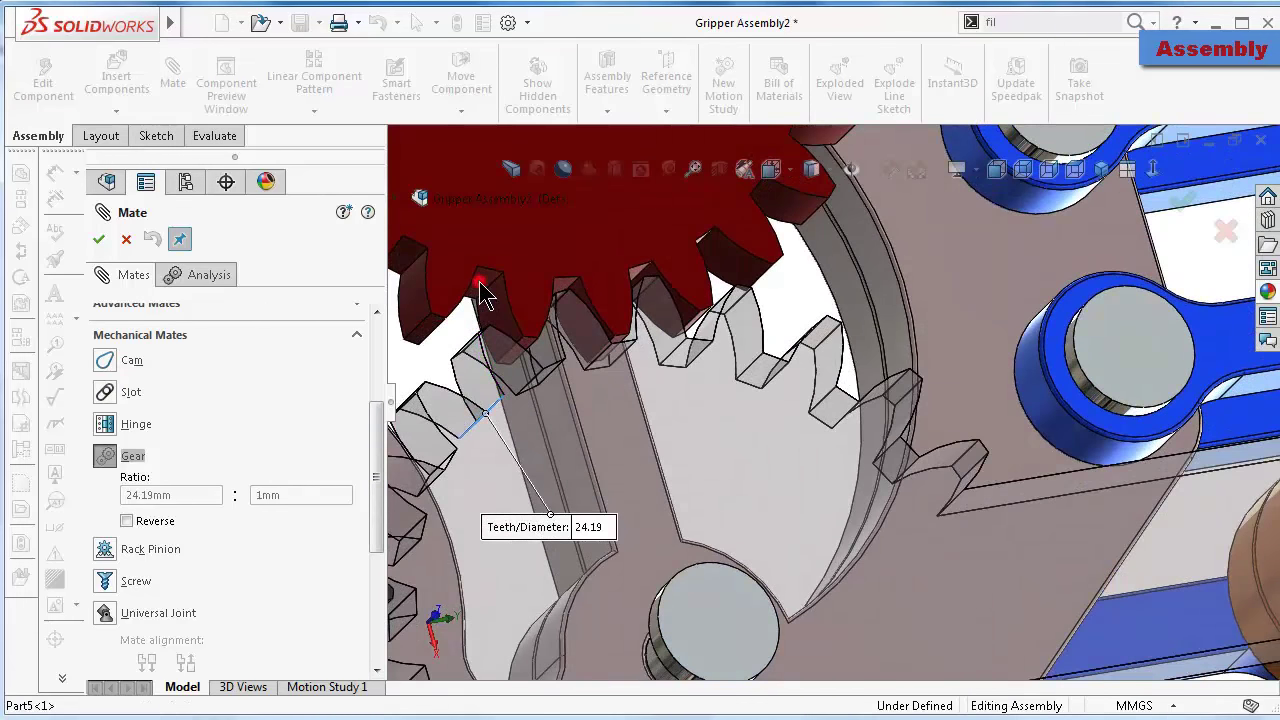
click(480, 285)
double_click(193, 495)
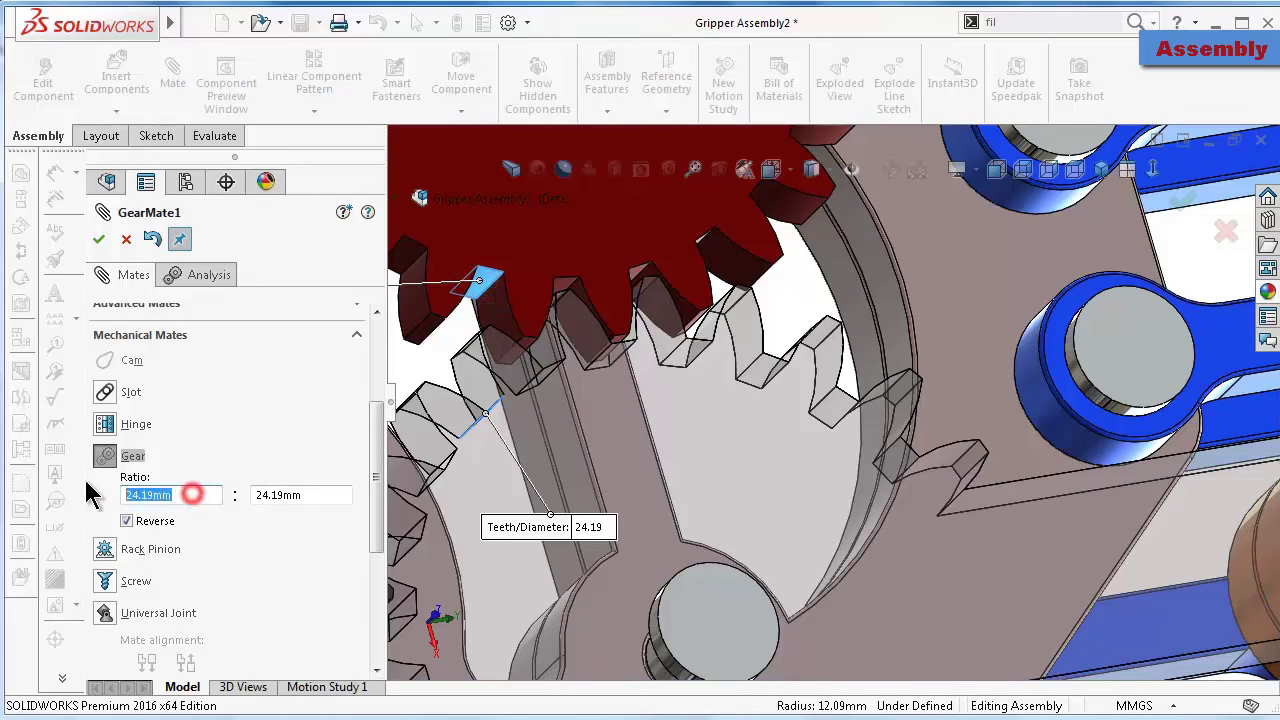
text(1)
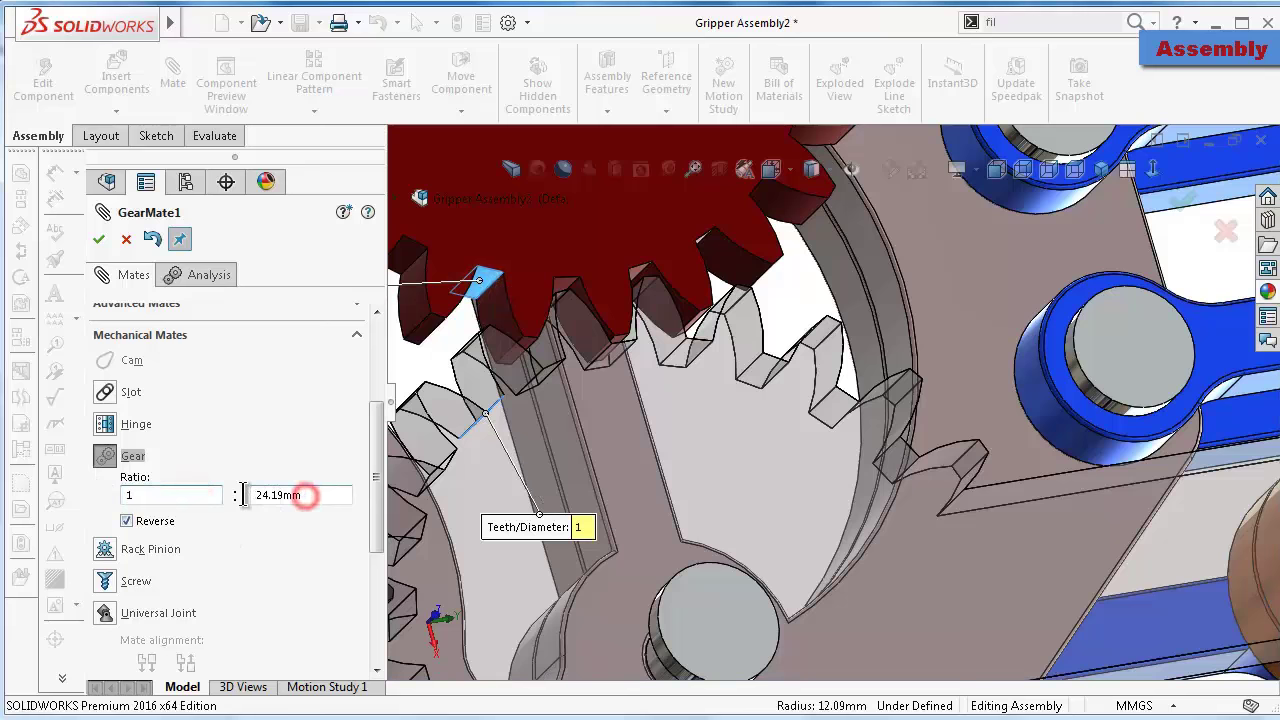
double_click(311, 495)
text(1)
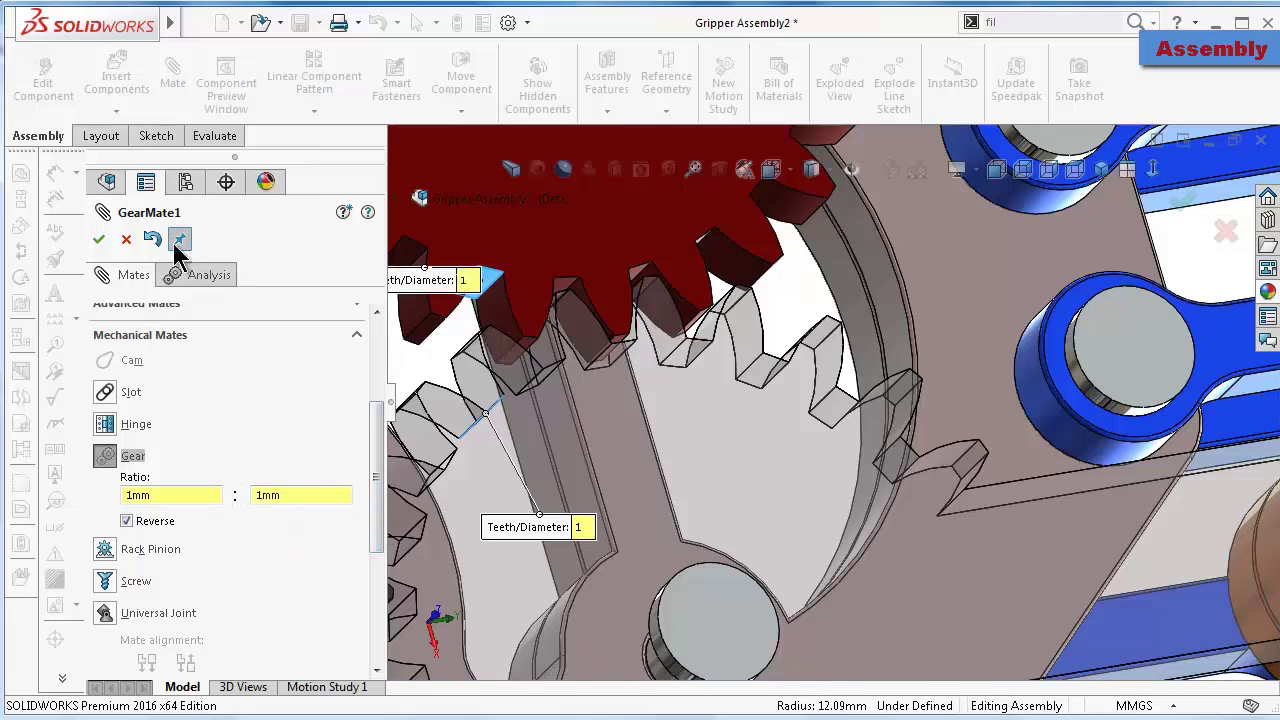
click(97, 240)
Choose a Gear mate and select teeth on the red gear and the small black pinion
scroll(600, 345, up, 3)
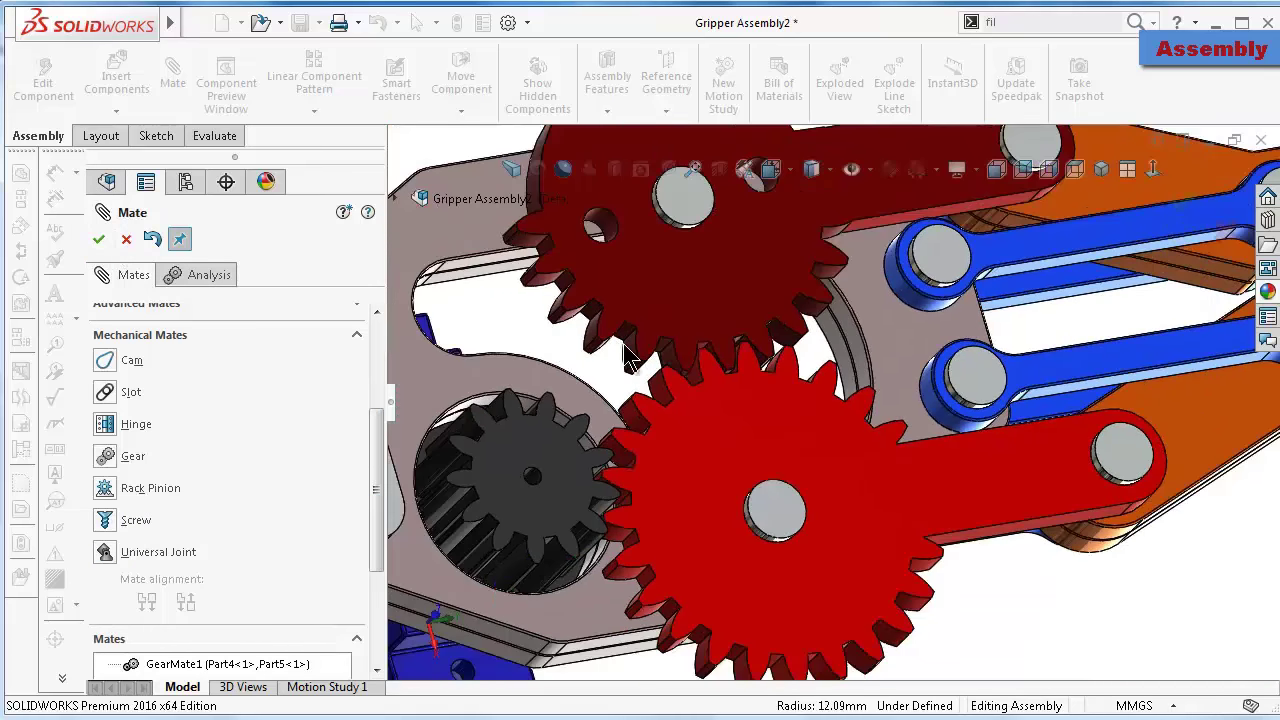
click(123, 462)
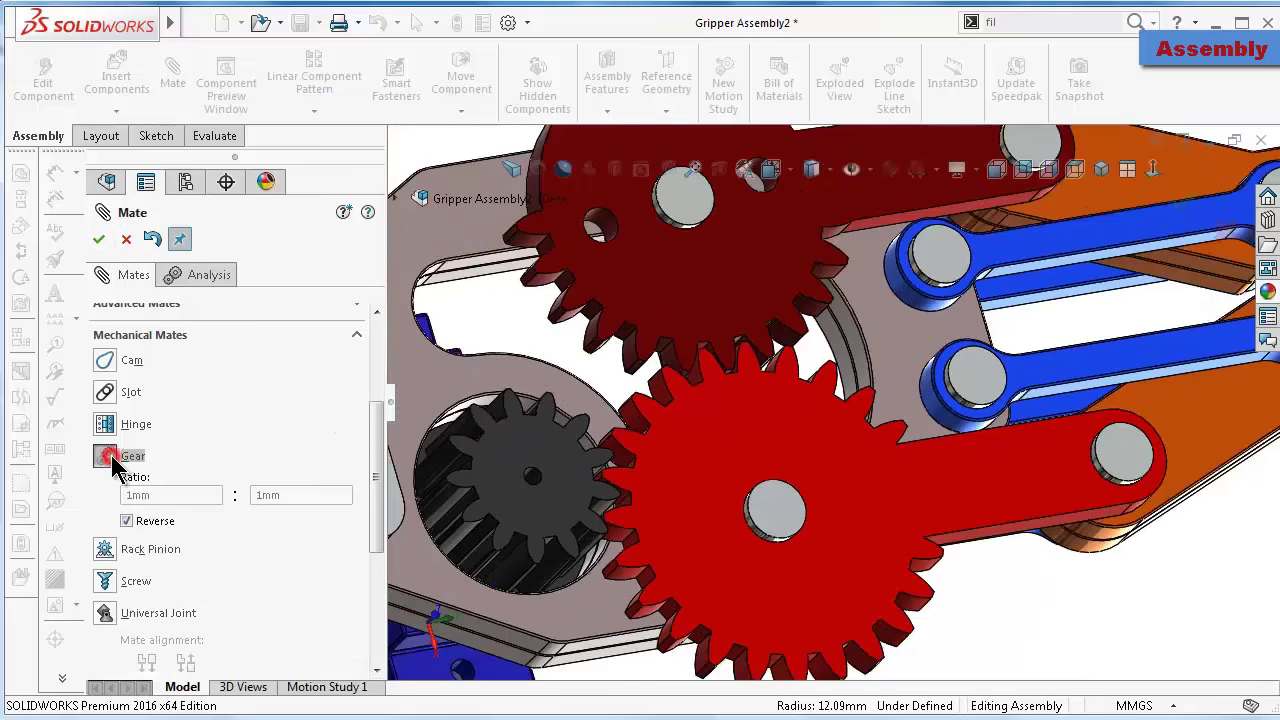
scroll(640, 520, down, 2)
scroll(686, 486, down, 2)
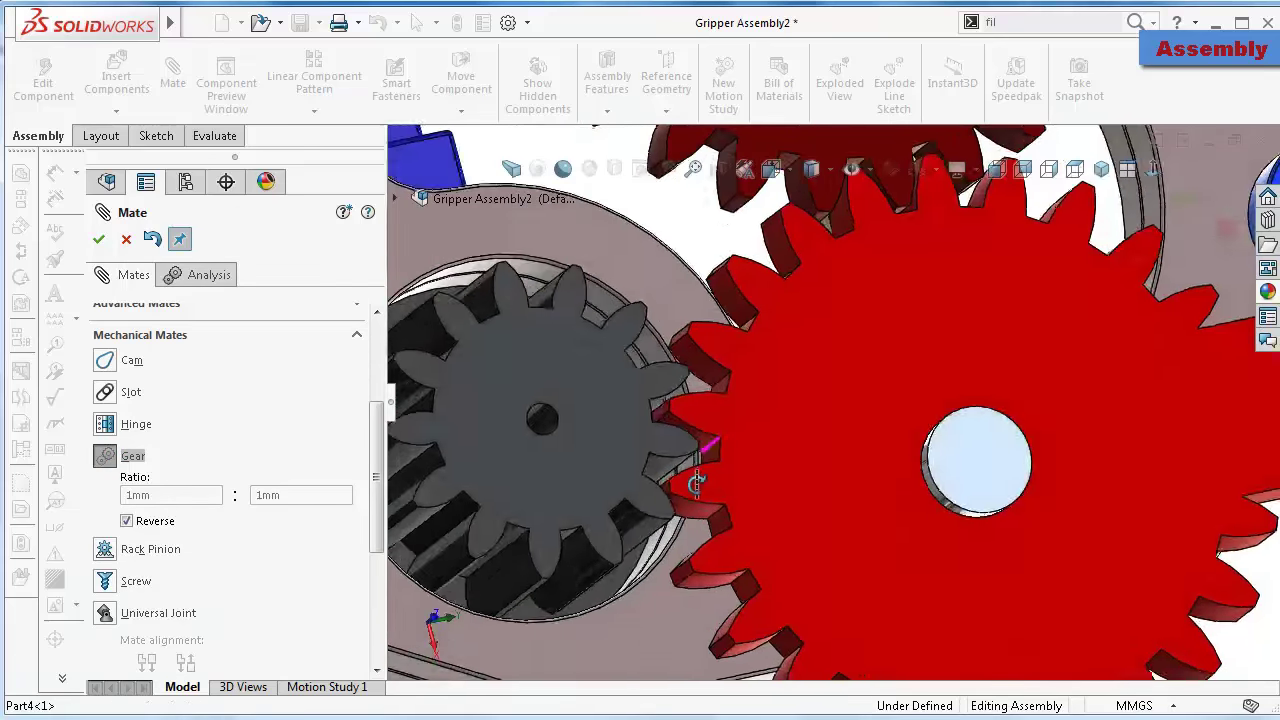
scroll(690, 490, down, 2)
scroll(694, 497, down, 1)
scroll(700, 510, down, 2)
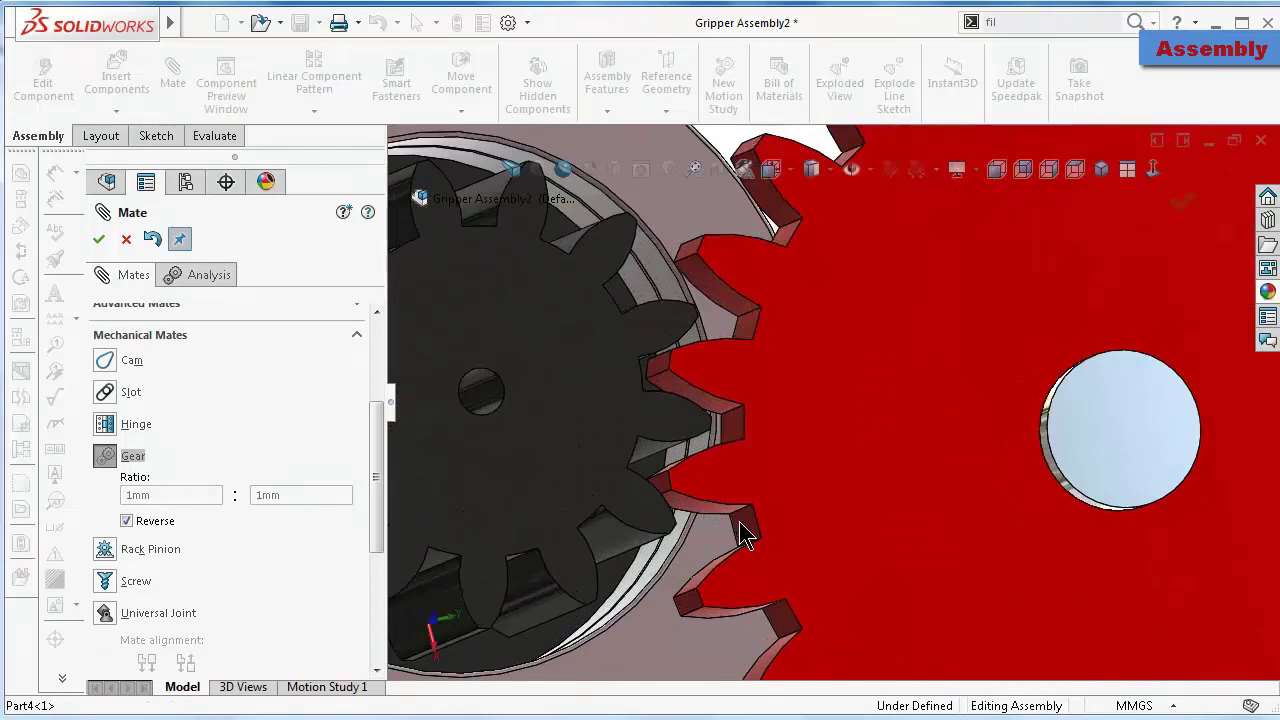
click(743, 524)
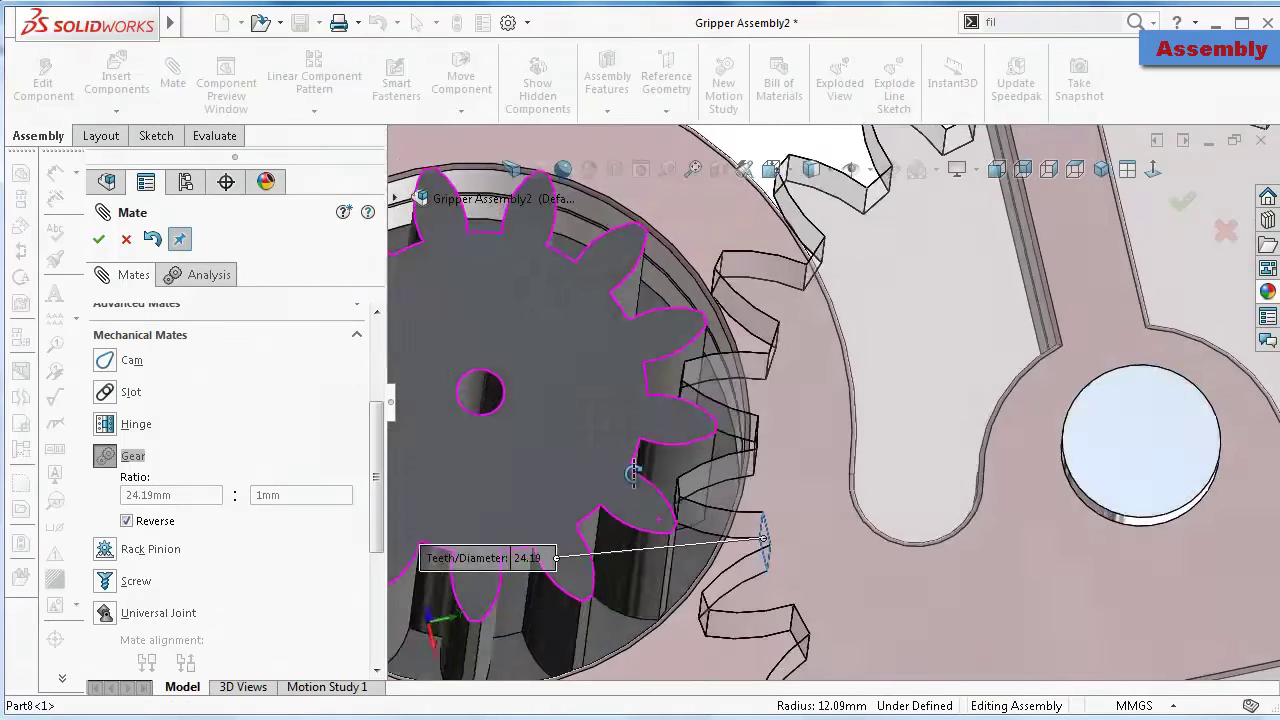
middle_drag(668, 537, 608, 566)
click(608, 566)
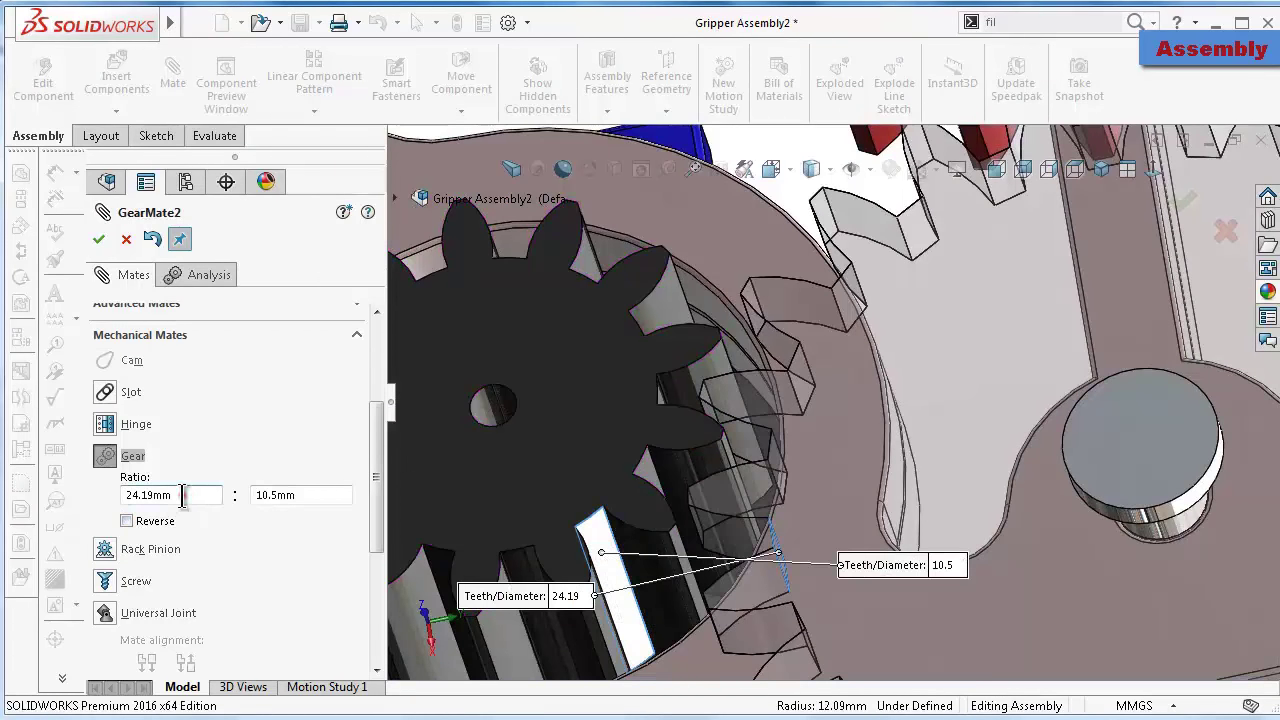
Set the gear ratio to 24:13, accept GearMate2, and close the mate settings
drag(182, 494, 128, 500)
text(24)
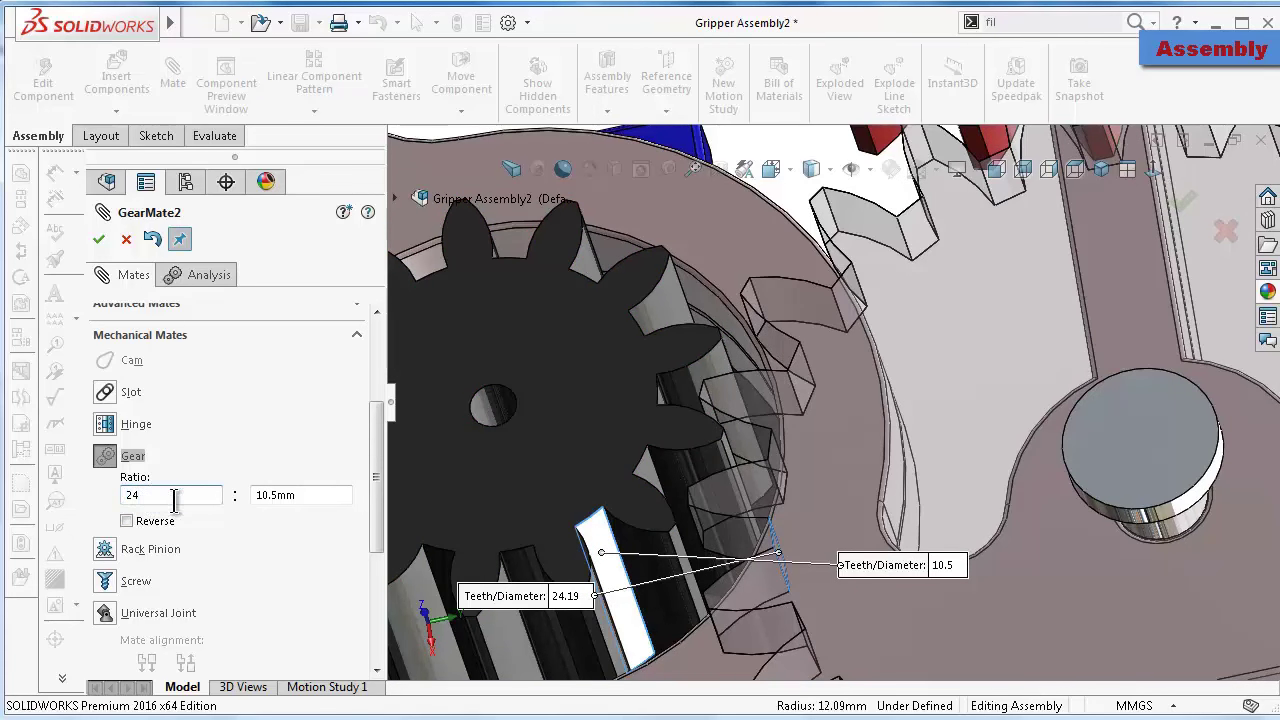
drag(298, 492, 232, 495)
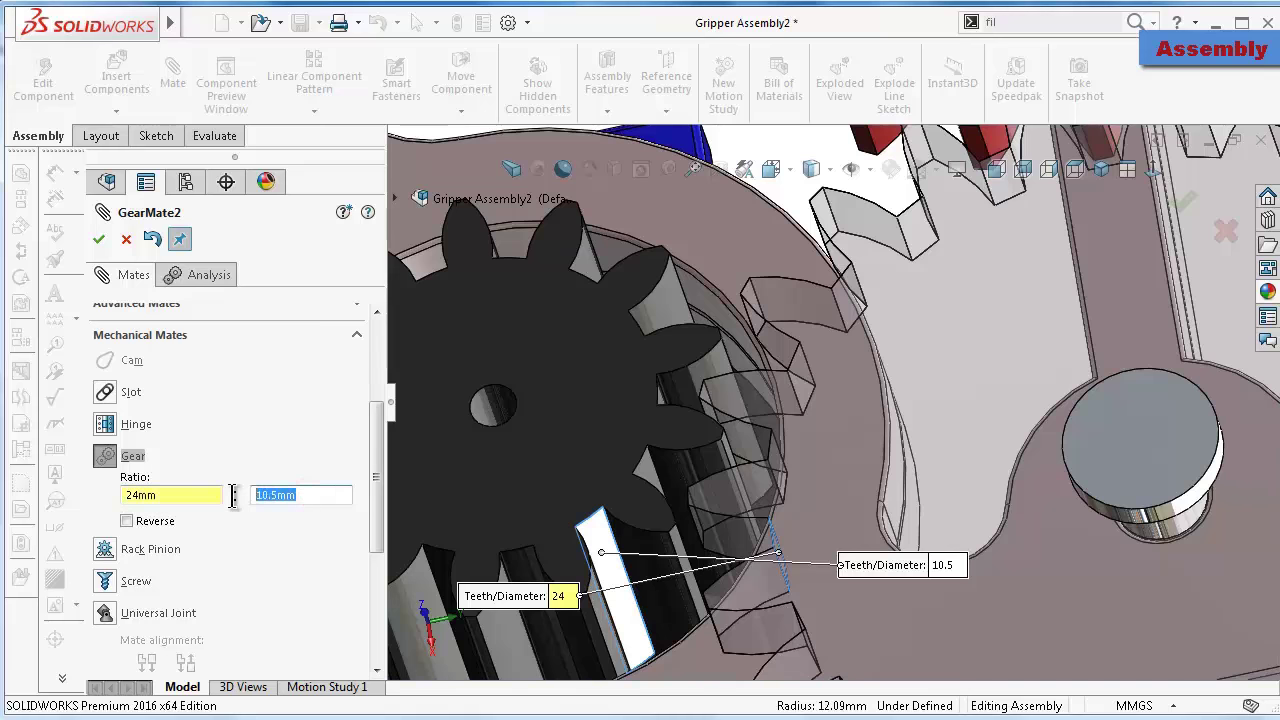
text(13)
click(322, 566)
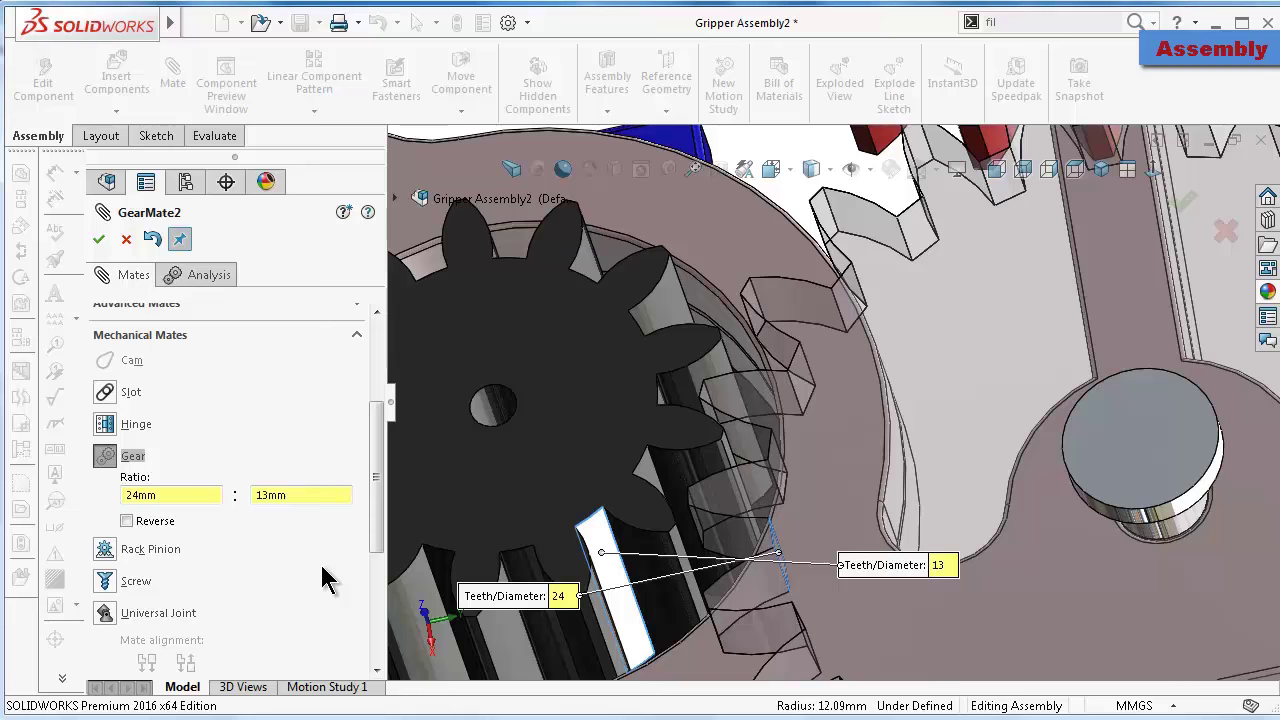
click(100, 240)
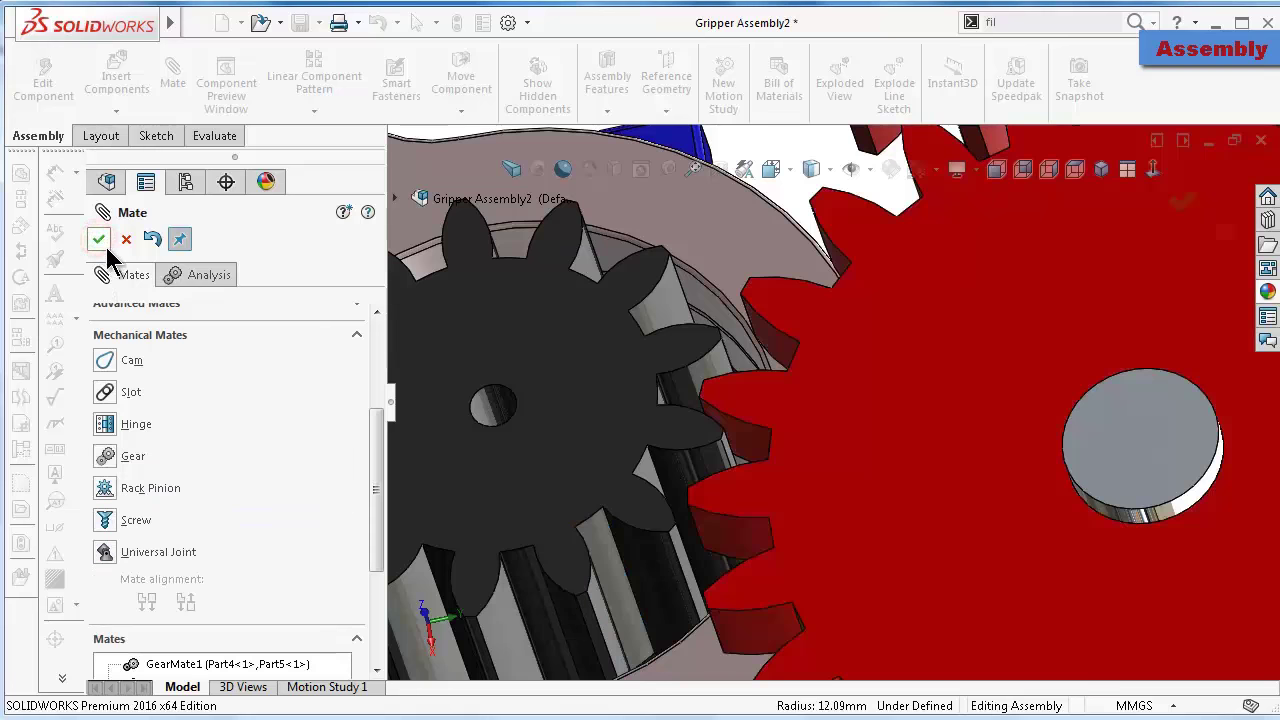
click(98, 239)
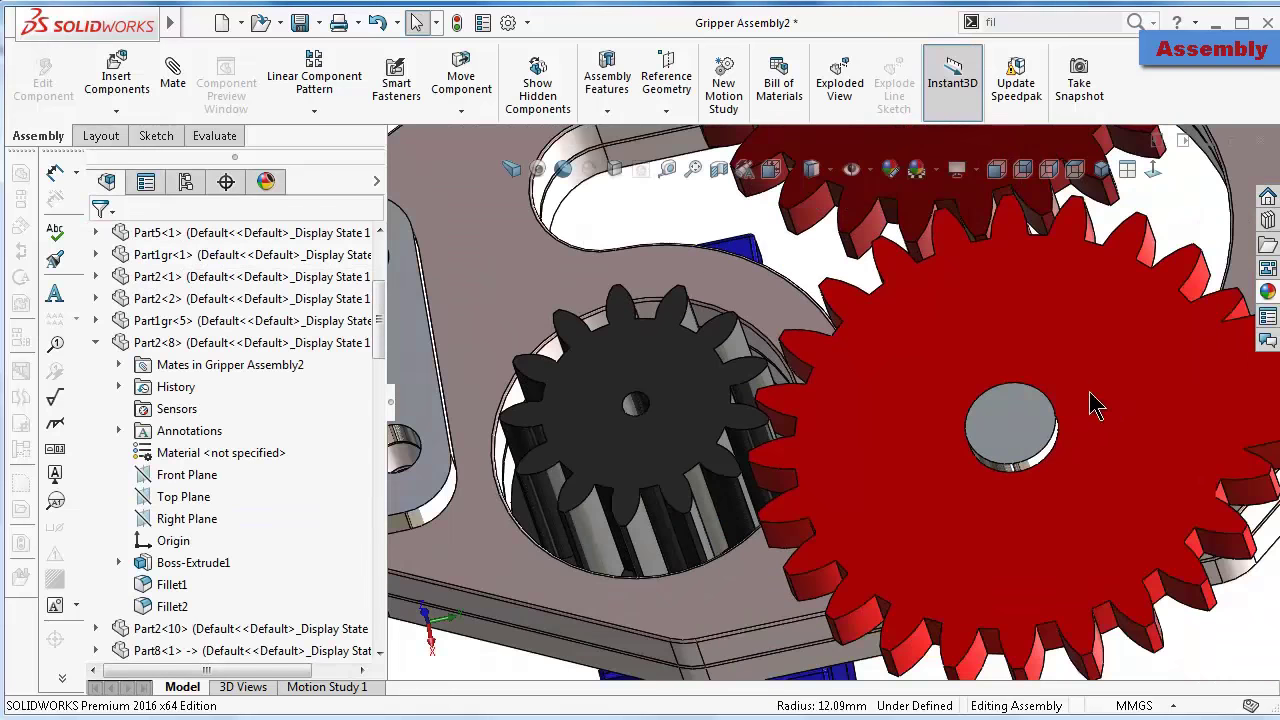
Fit the whole gripper in a front view and select the small black pinion
key(f)
click(1022, 170)
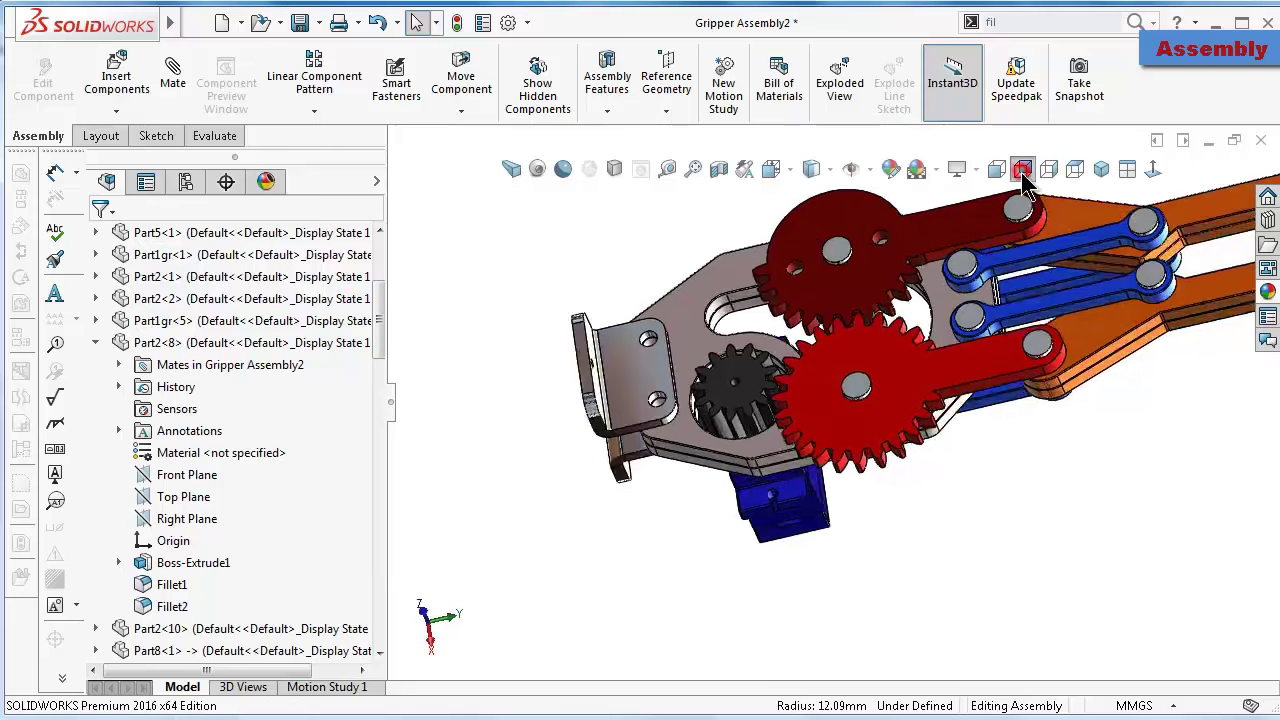
click(999, 167)
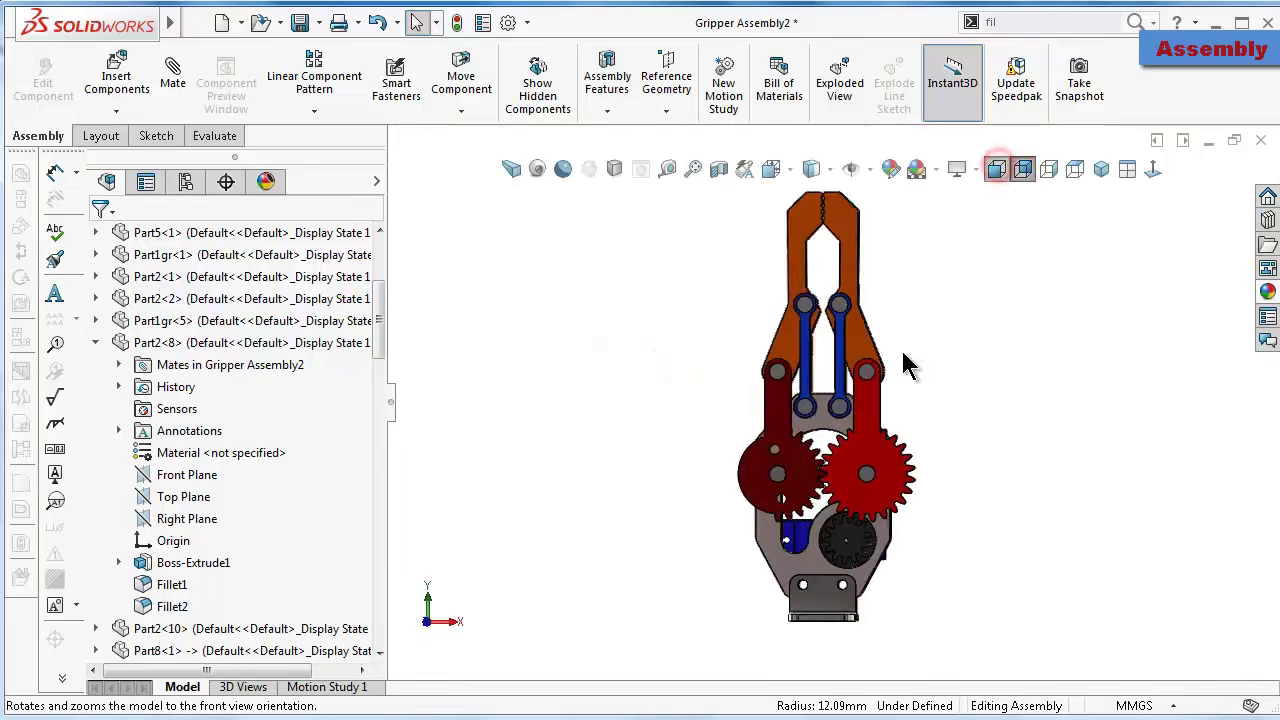
scroll(910, 420, down, 3)
scroll(870, 518, down, 3)
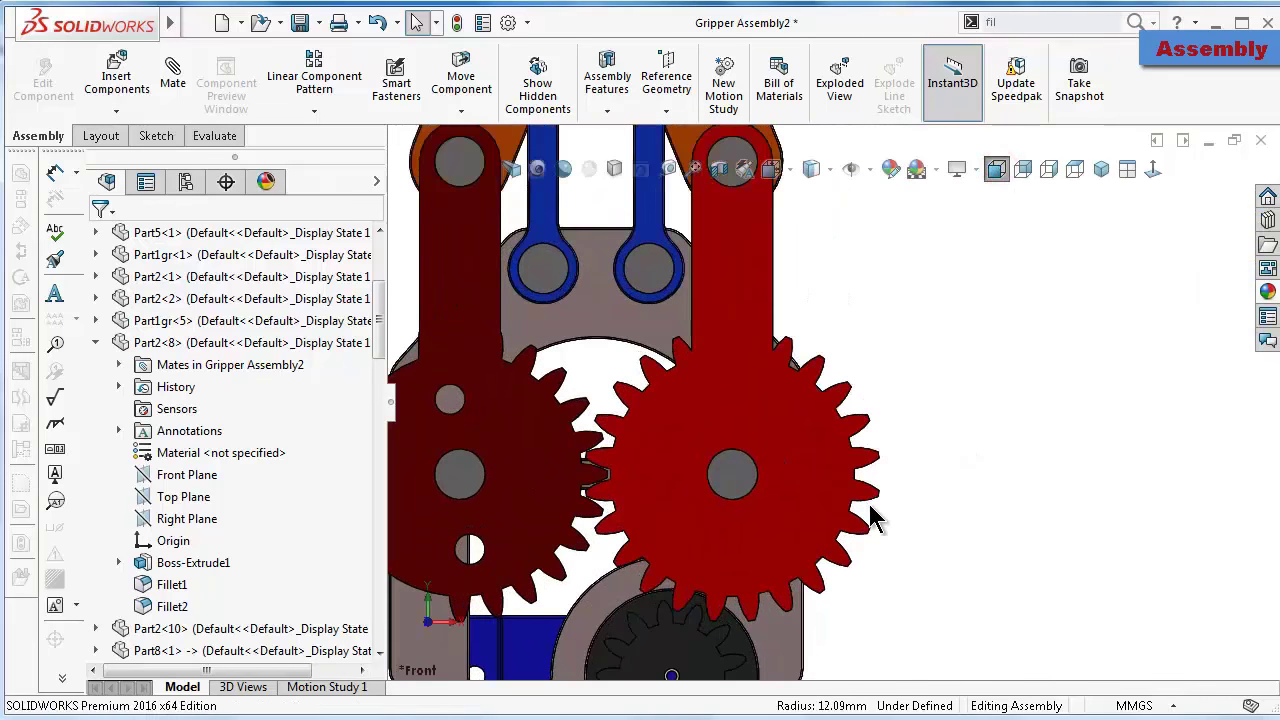
click(752, 410)
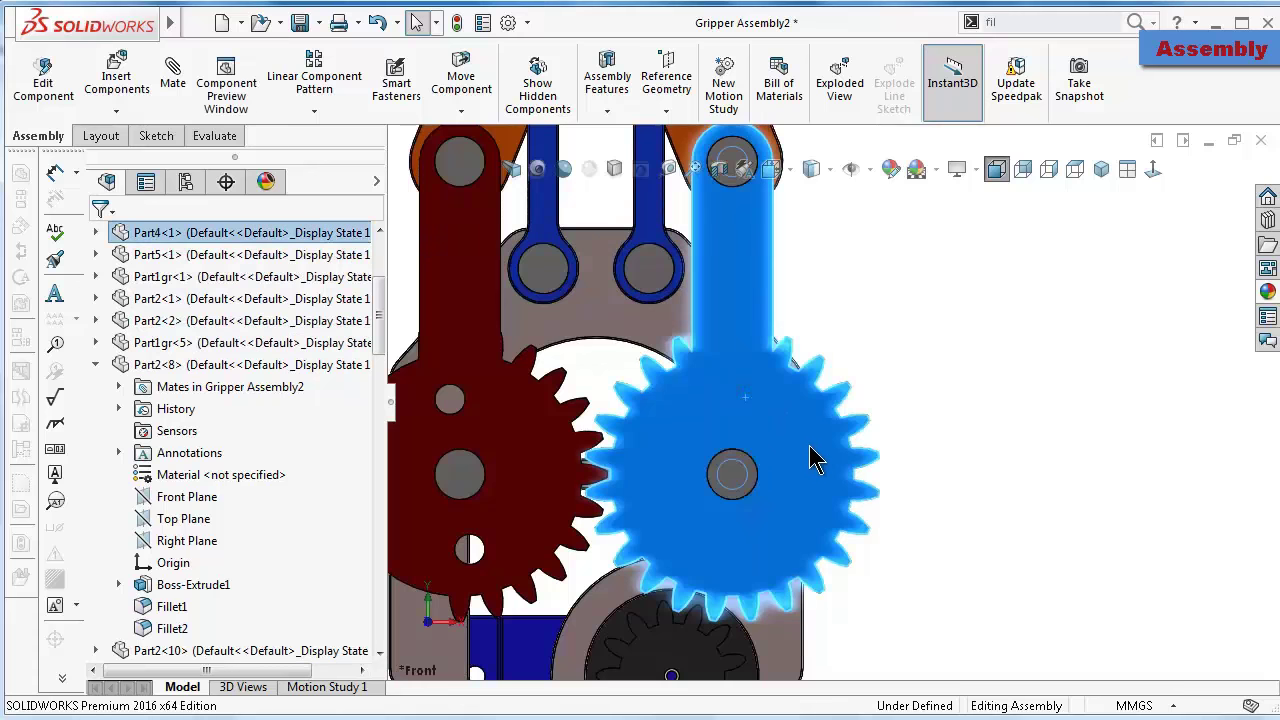
click(946, 484)
key(f)
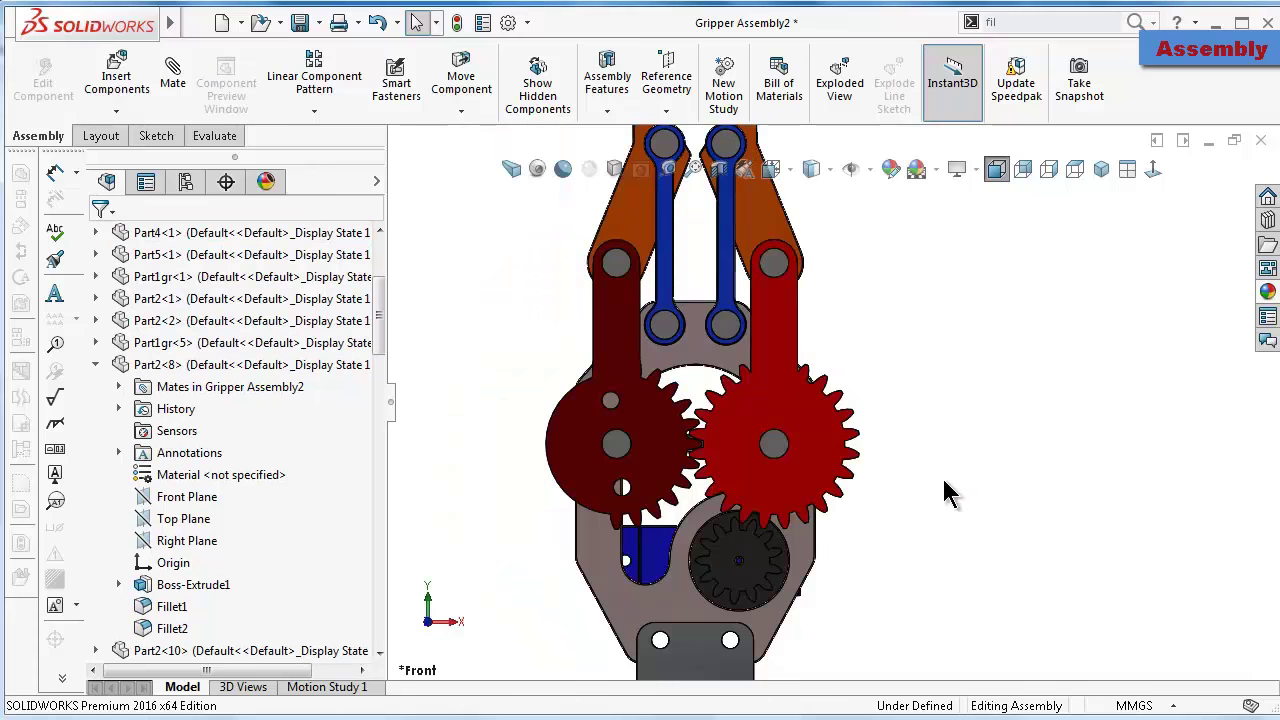
scroll(815, 560, down, 1)
click(752, 545)
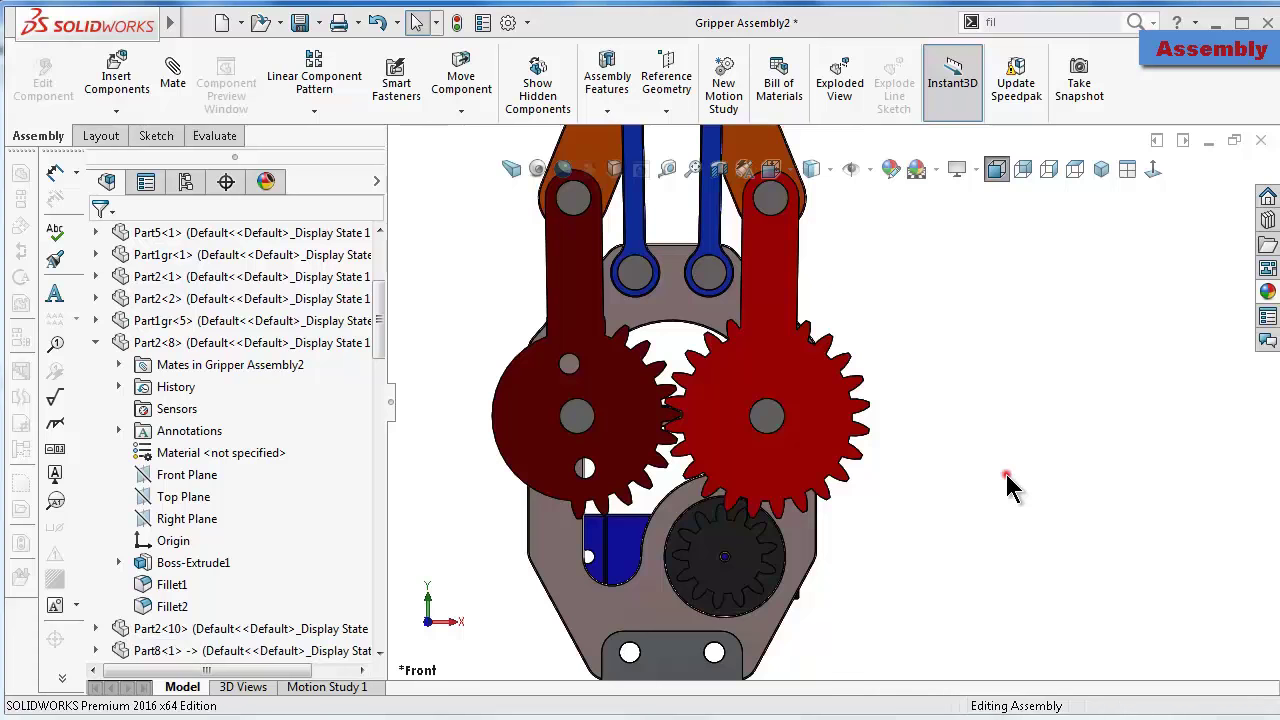
Drag the pinion to rotate the gear train and swing both gripper arms
mouse_move(1006, 476)
middle_down()
mouse_move(790, 590)
mouse_move(814, 591)
mouse_move(810, 570)
middle_up()
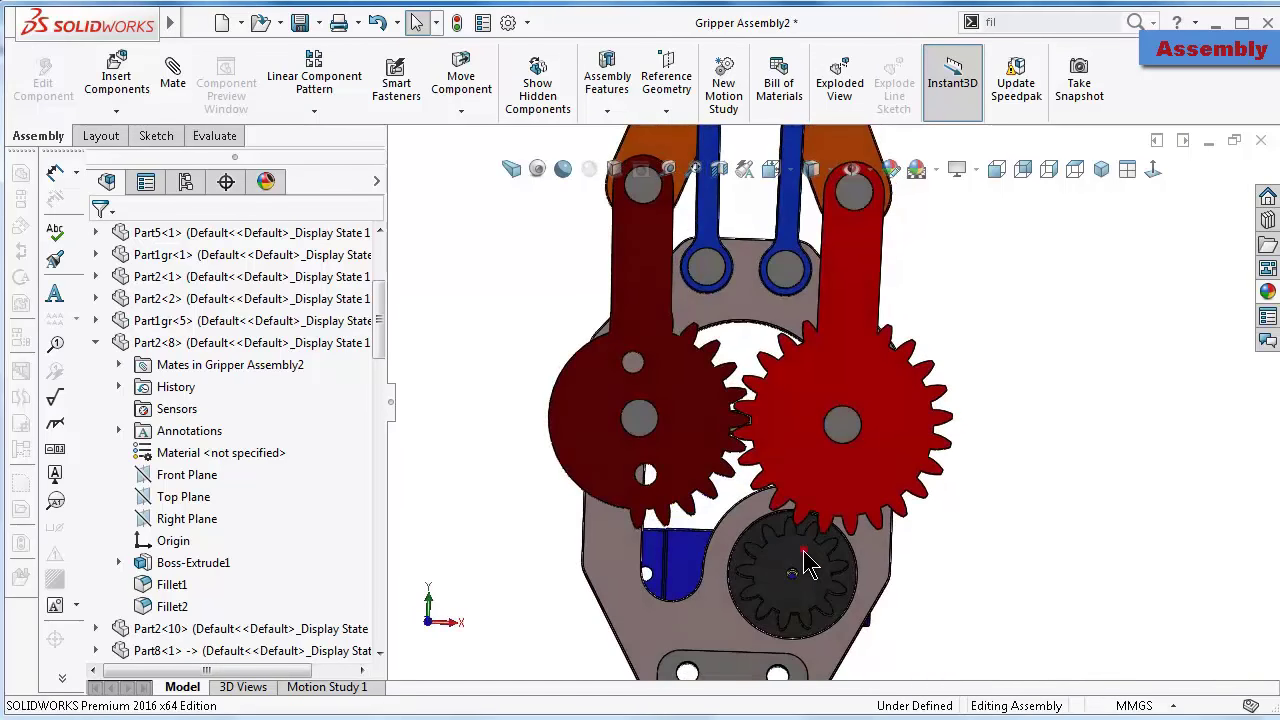
click(812, 575)
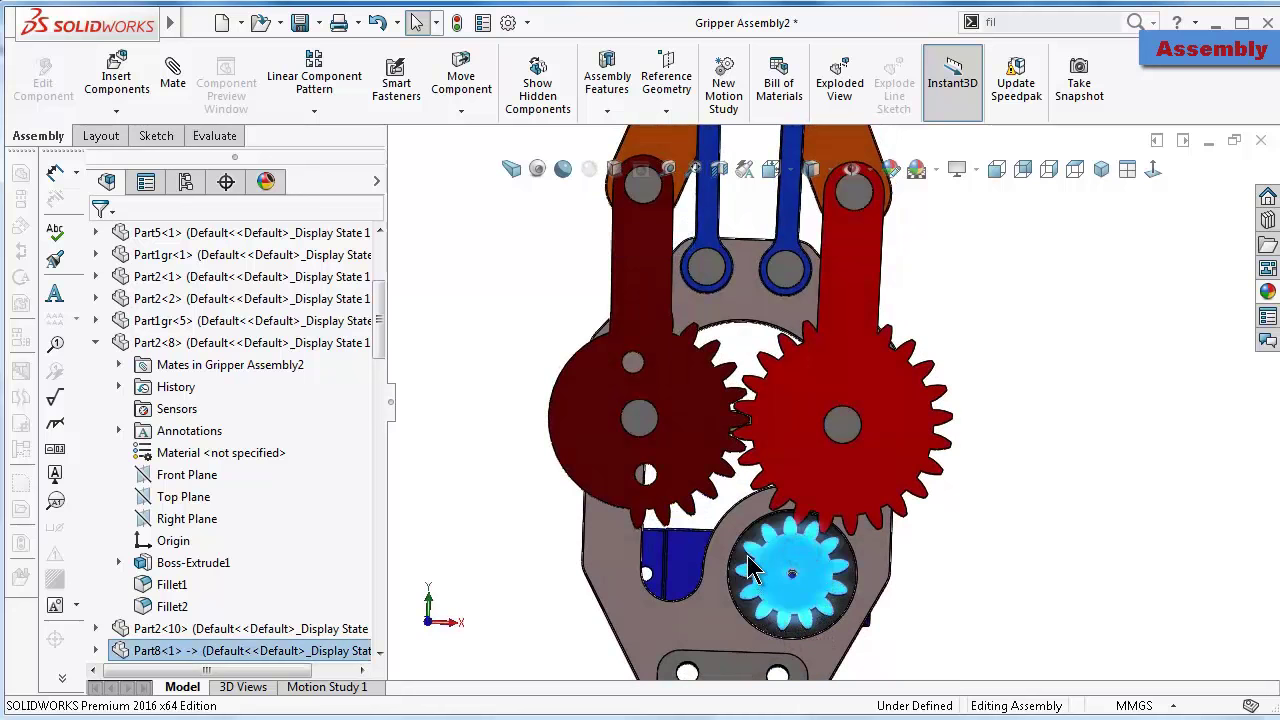
drag(750, 572, 828, 572)
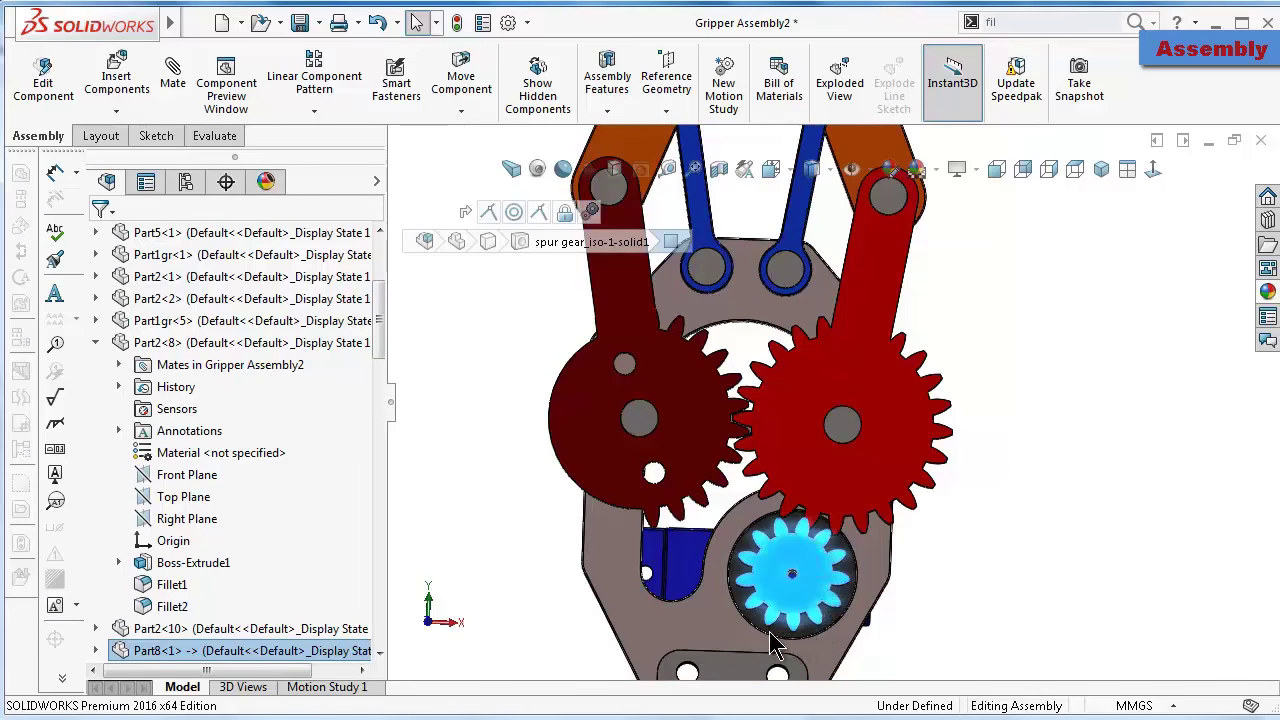
drag(843, 612, 866, 600)
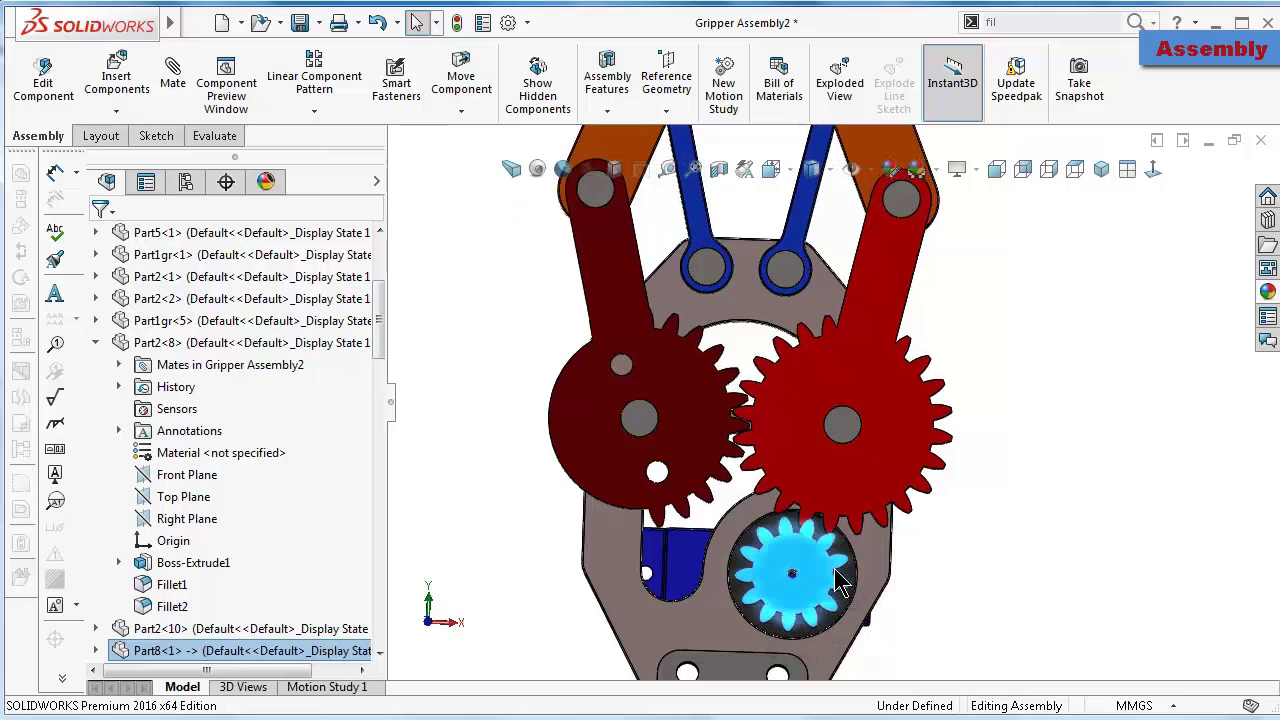
click(836, 575)
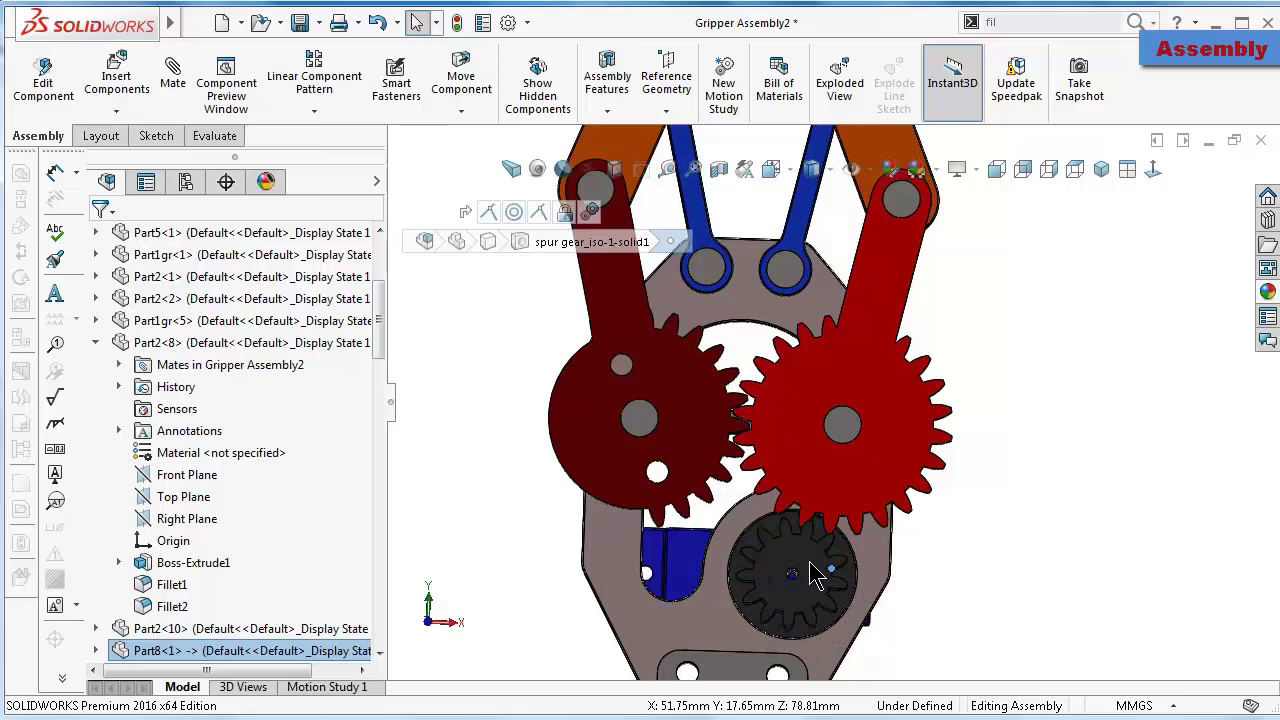
mouse_move(812, 575)
mouse_down()
mouse_move(755, 587)
mouse_move(766, 545)
mouse_move(829, 569)
mouse_move(823, 630)
mouse_move(803, 626)
mouse_move(905, 605)
mouse_up()
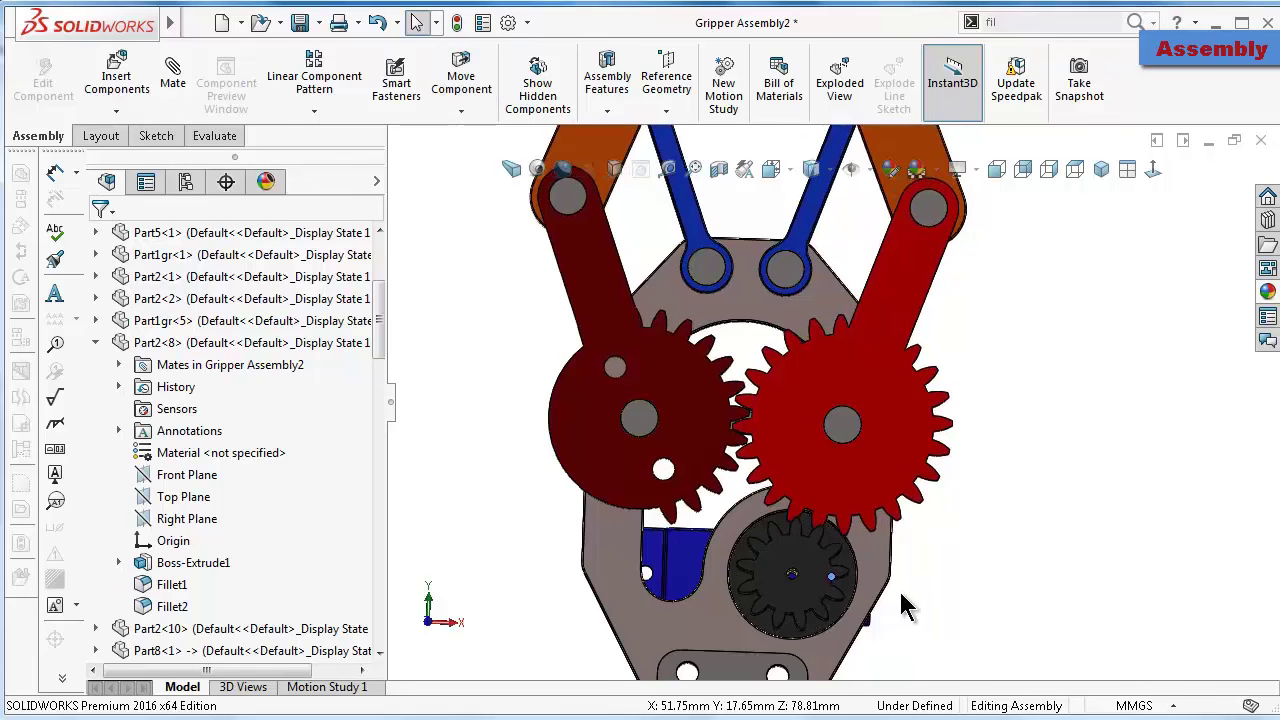
click(836, 580)
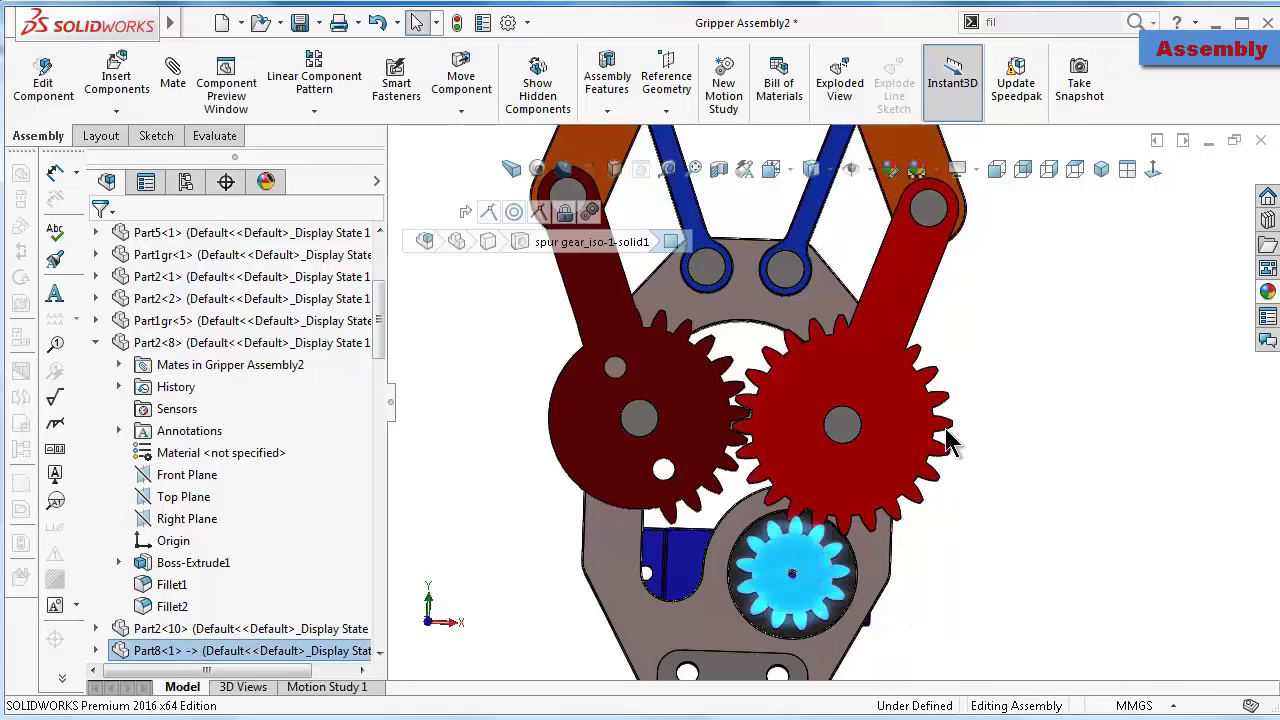
Orbit and zoom to inspect the pinion and upper gear from above
mouse_move(836, 255)
middle_down()
mouse_move(925, 366)
mouse_move(986, 380)
middle_up()
scroll(950, 363, up, 3)
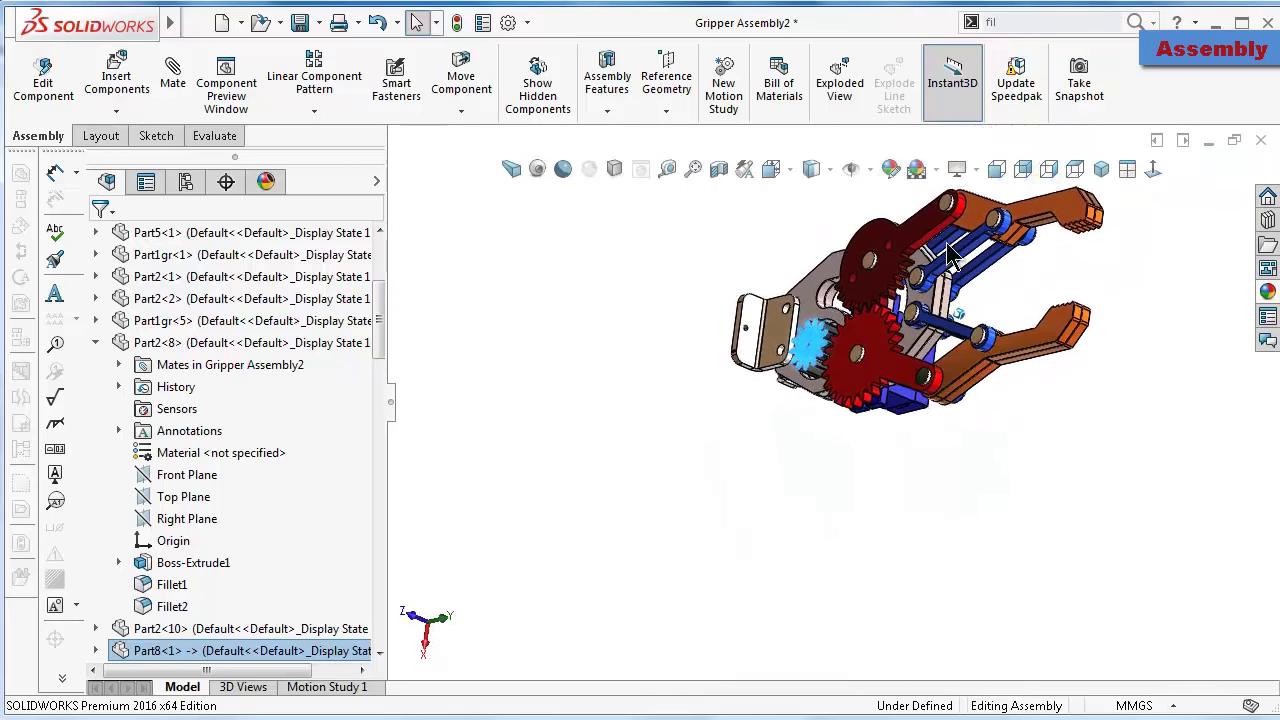
click(935, 232)
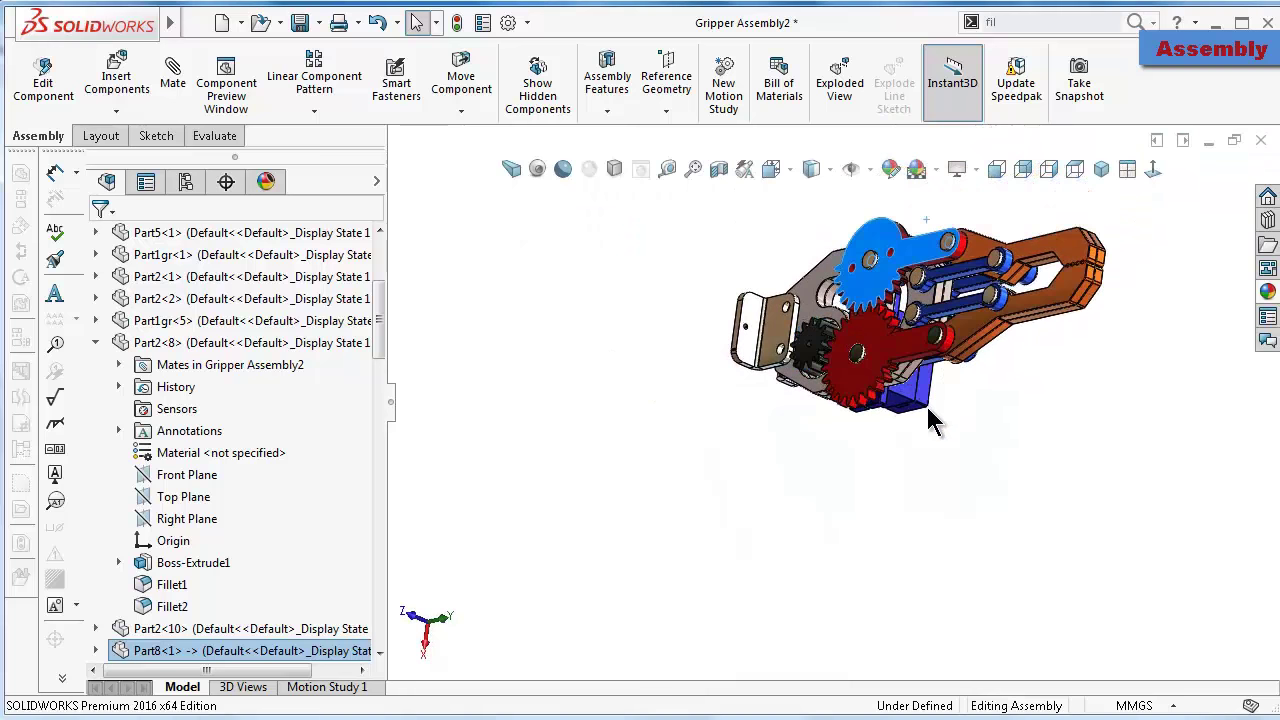
click(766, 444)
mouse_move(766, 444)
middle_down()
mouse_move(848, 383)
mouse_move(840, 390)
middle_up()
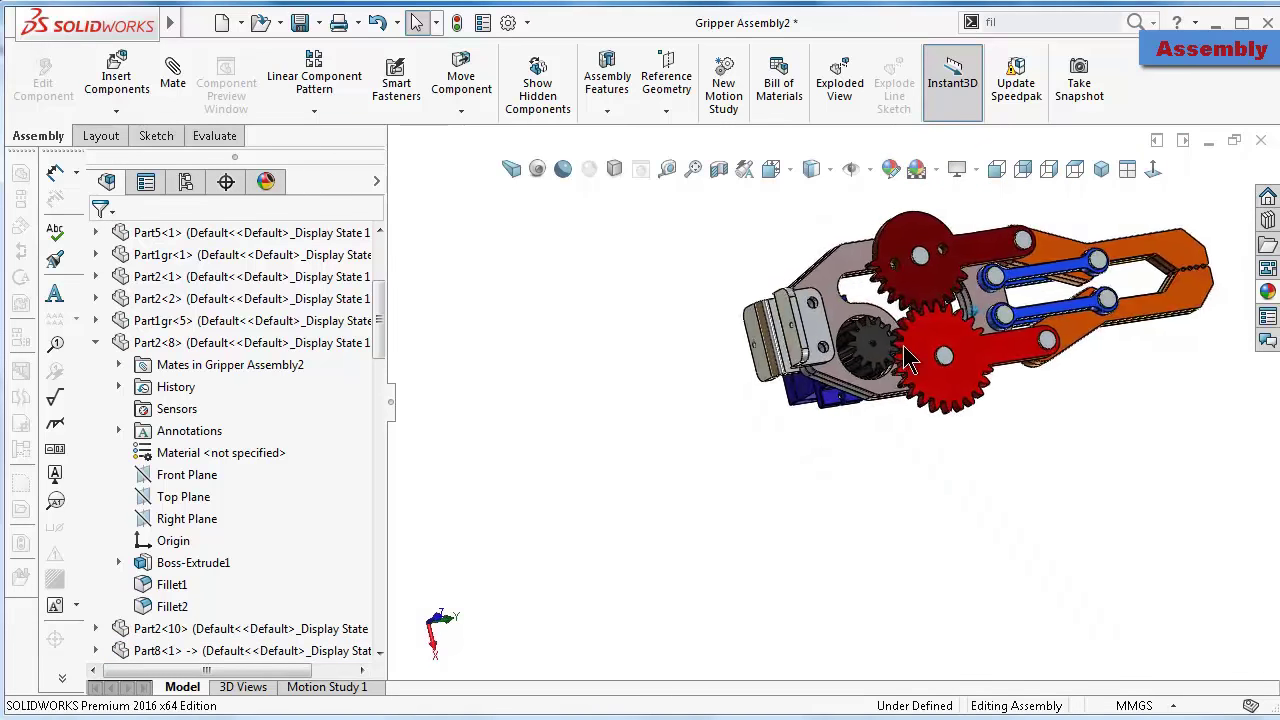
scroll(735, 437, down, 5)
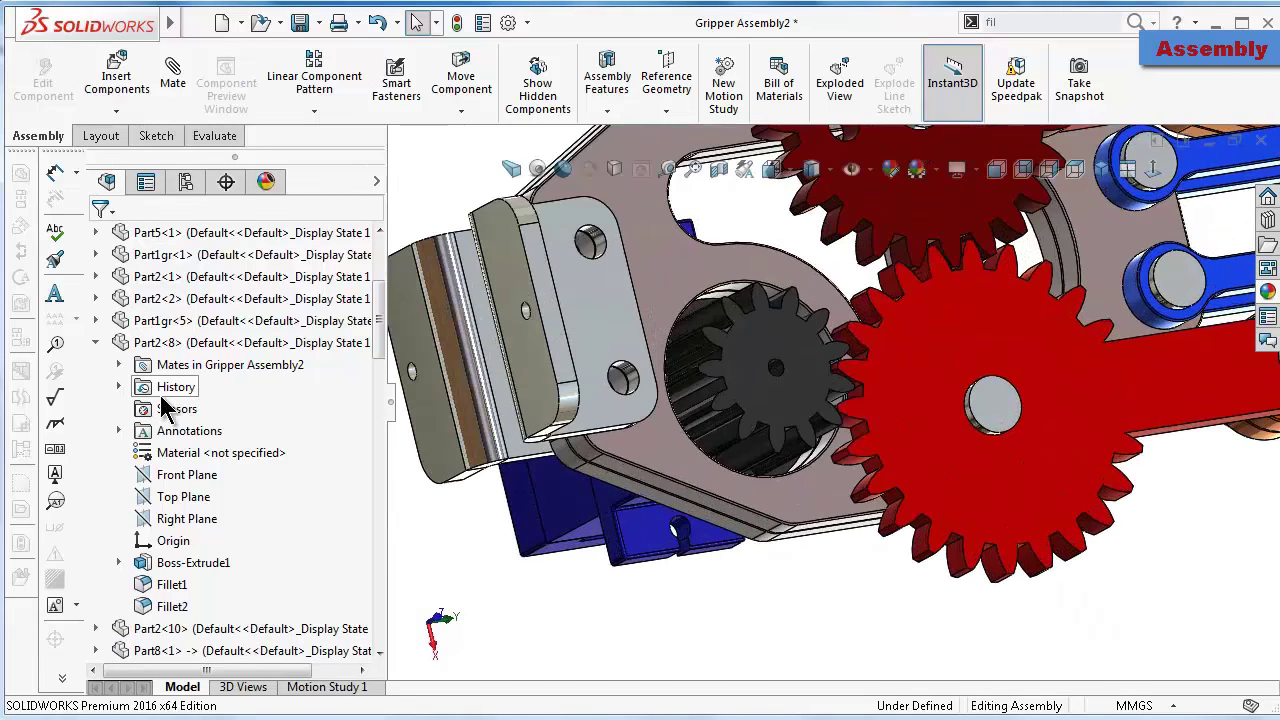
Find GearMate2 in the expanded Mates folder and open it for editing
click(93, 343)
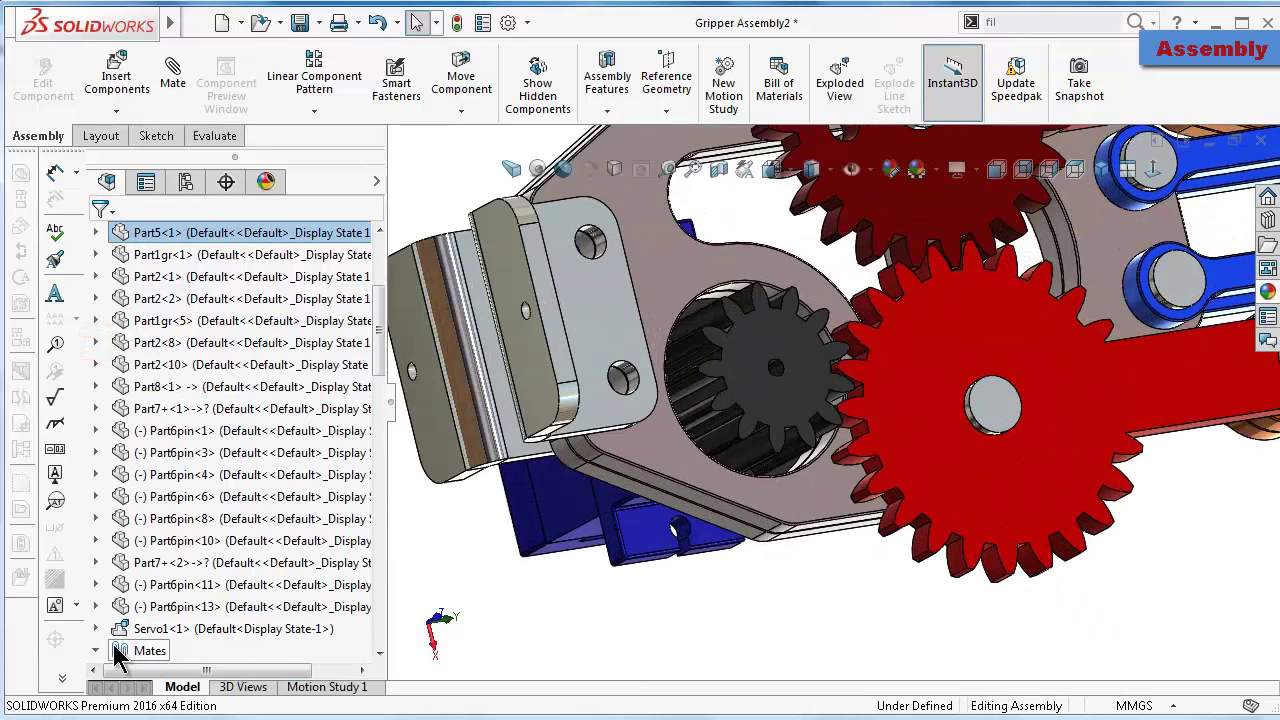
click(95, 649)
drag(368, 525, 366, 645)
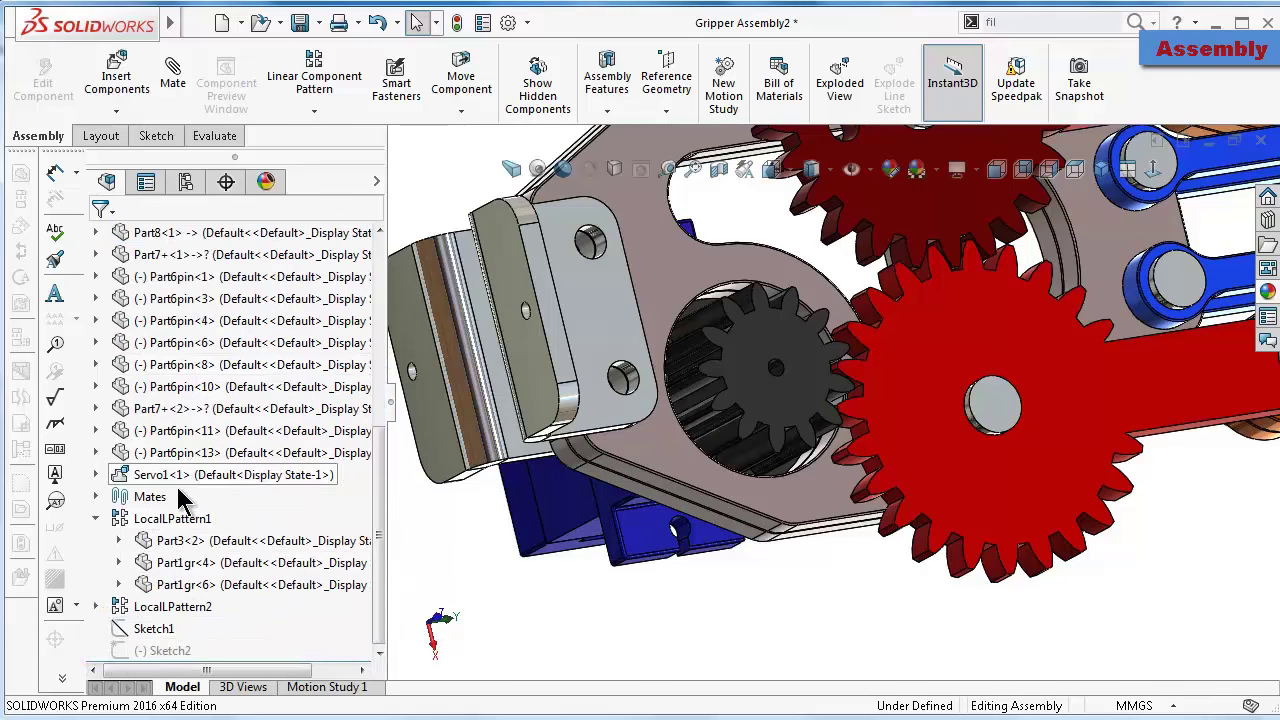
mouse_move(380, 571)
mouse_down()
mouse_move(365, 418)
mouse_move(363, 557)
mouse_up()
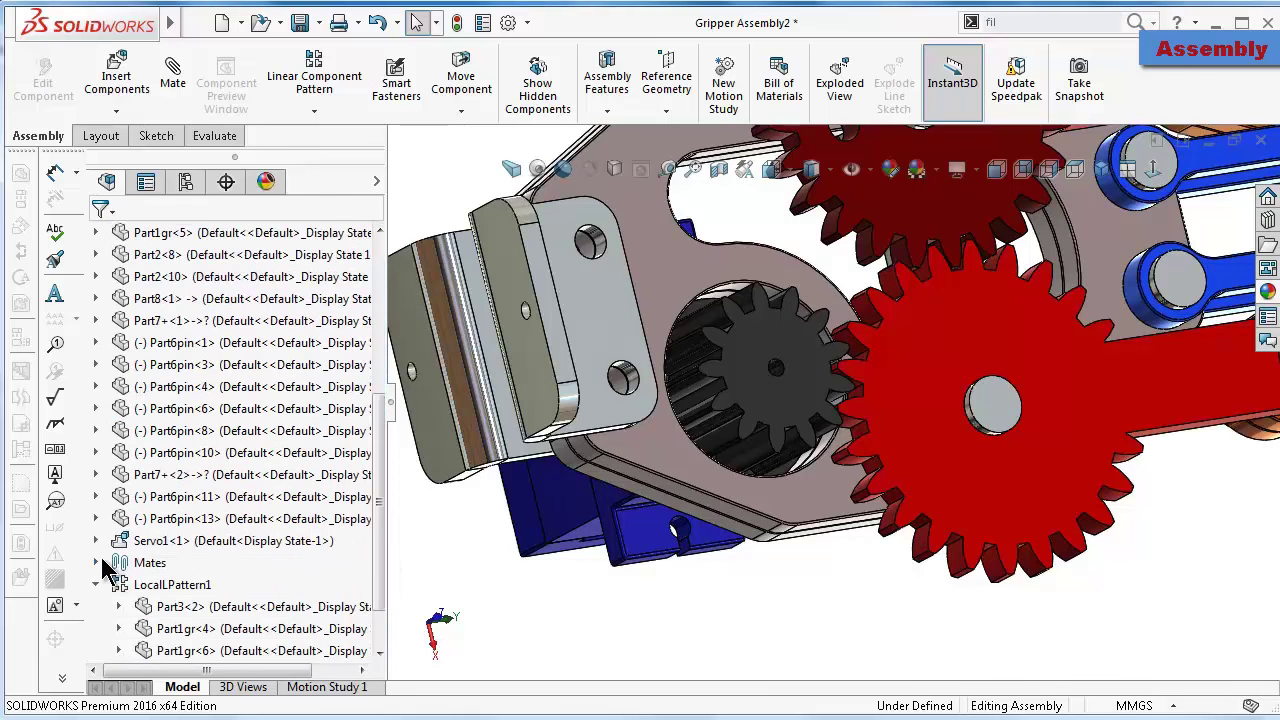
click(97, 558)
drag(380, 443, 380, 612)
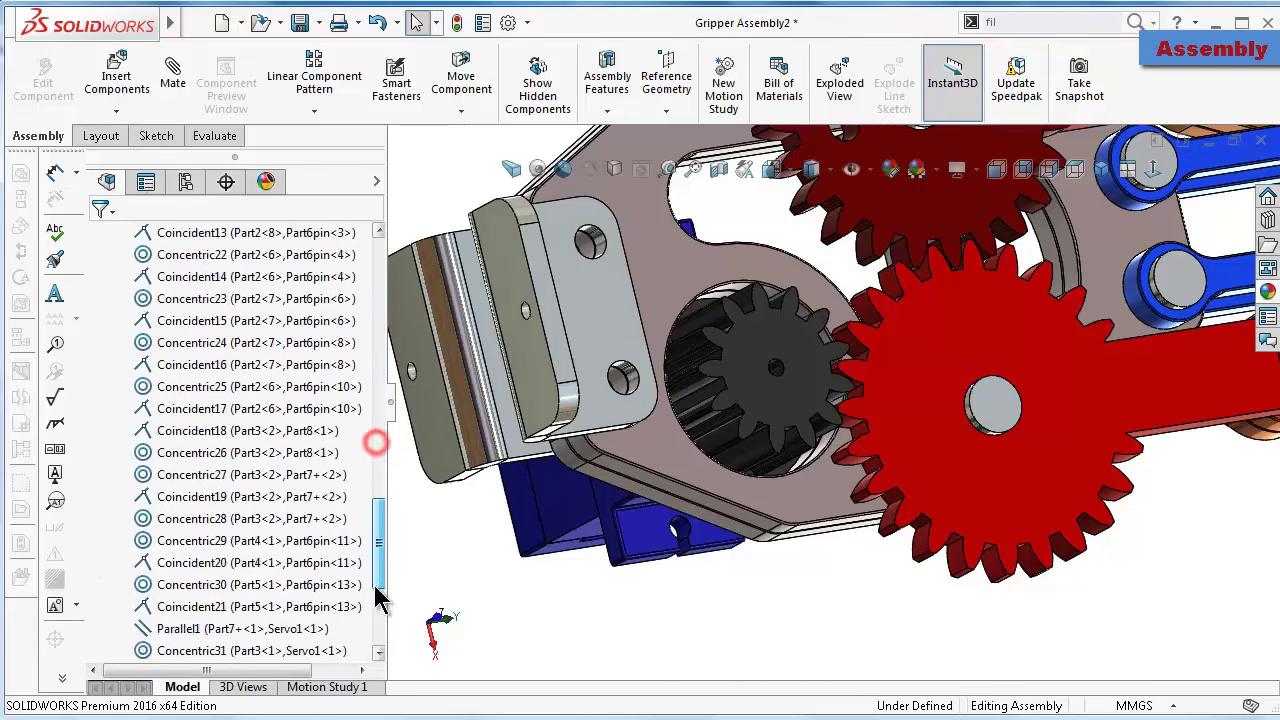
click(268, 606)
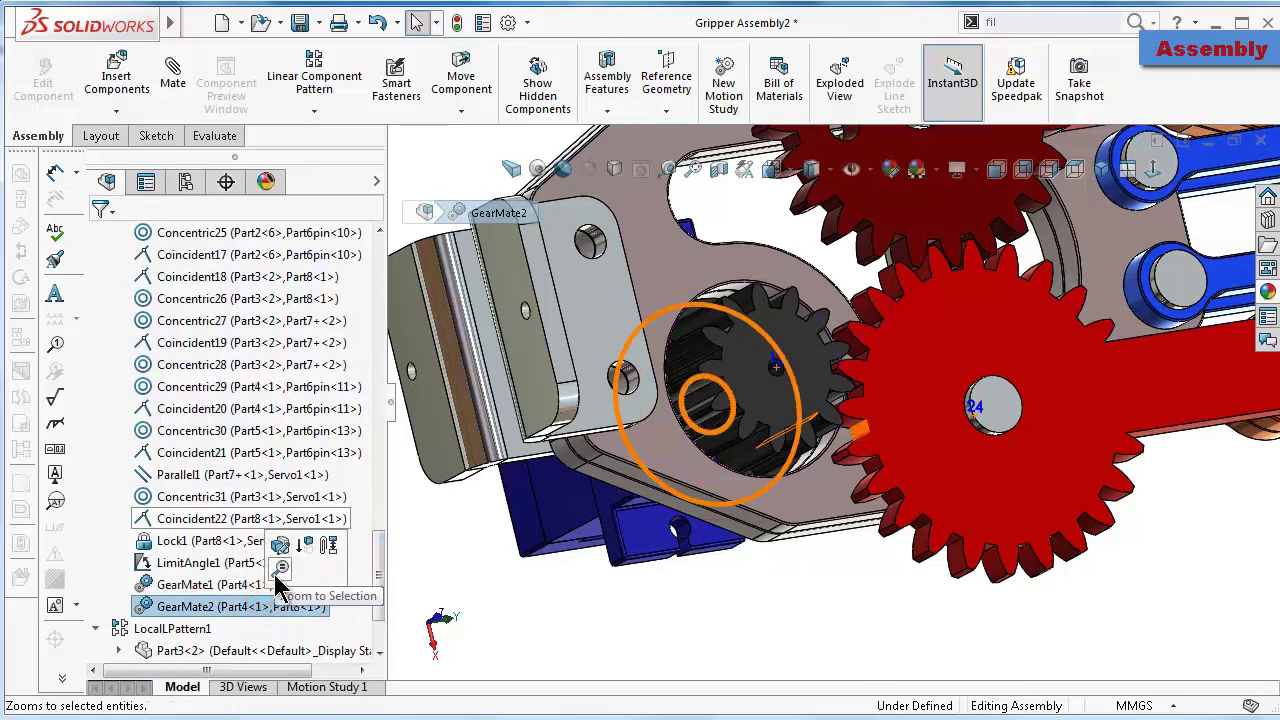
click(278, 543)
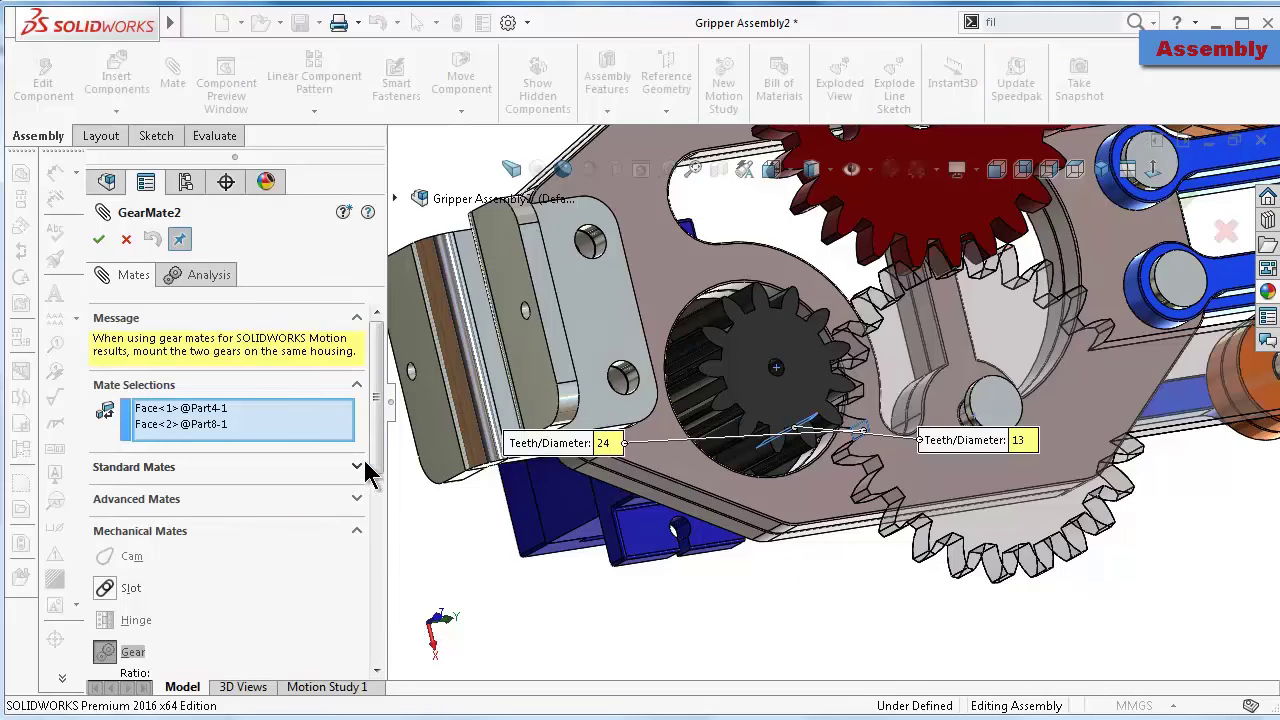
Check Reverse on GearMate2 and confirm the edit
drag(370, 475, 374, 571)
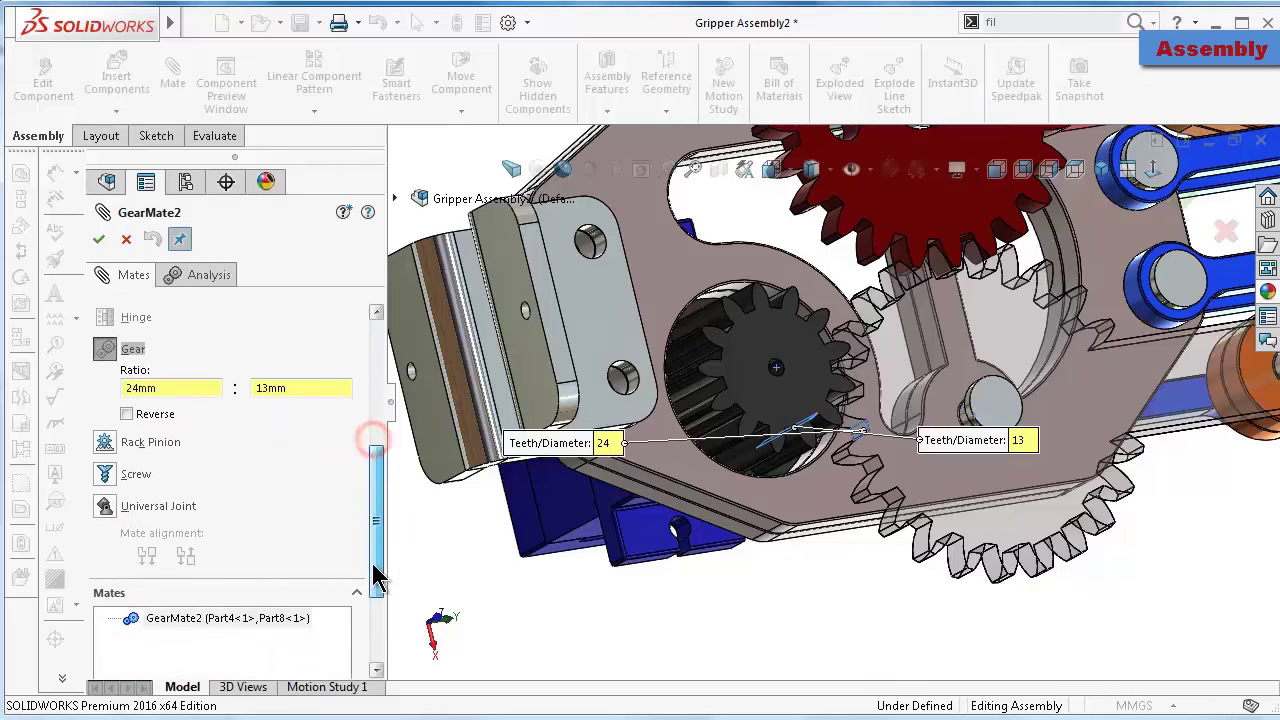
click(137, 415)
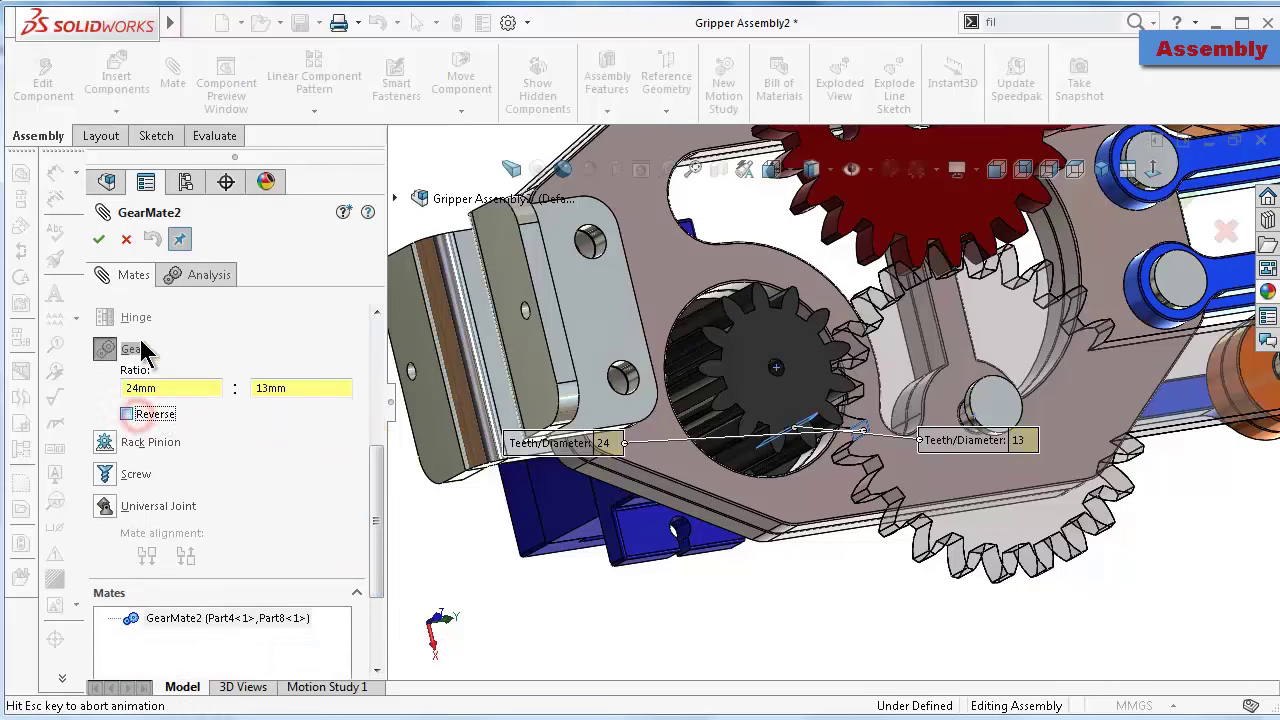
click(99, 239)
click(124, 240)
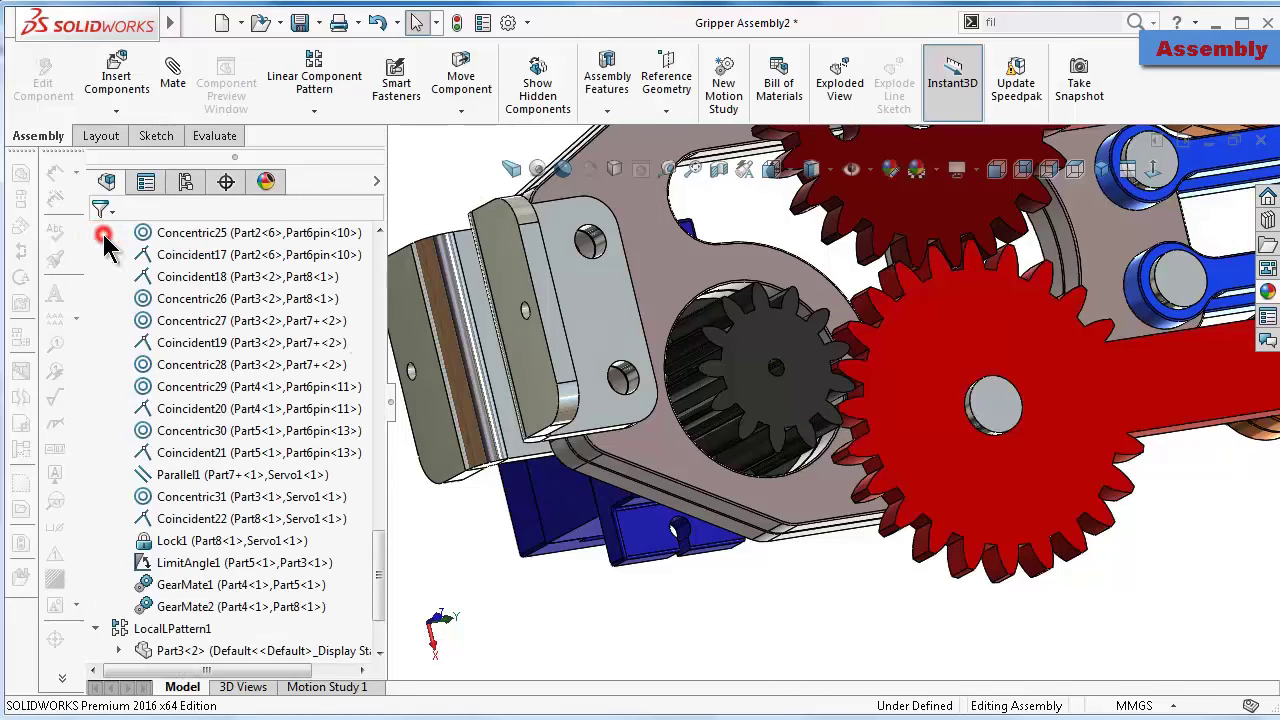
Rebuild and save Gripper Assembly2
middle_drag(620, 390, 675, 422)
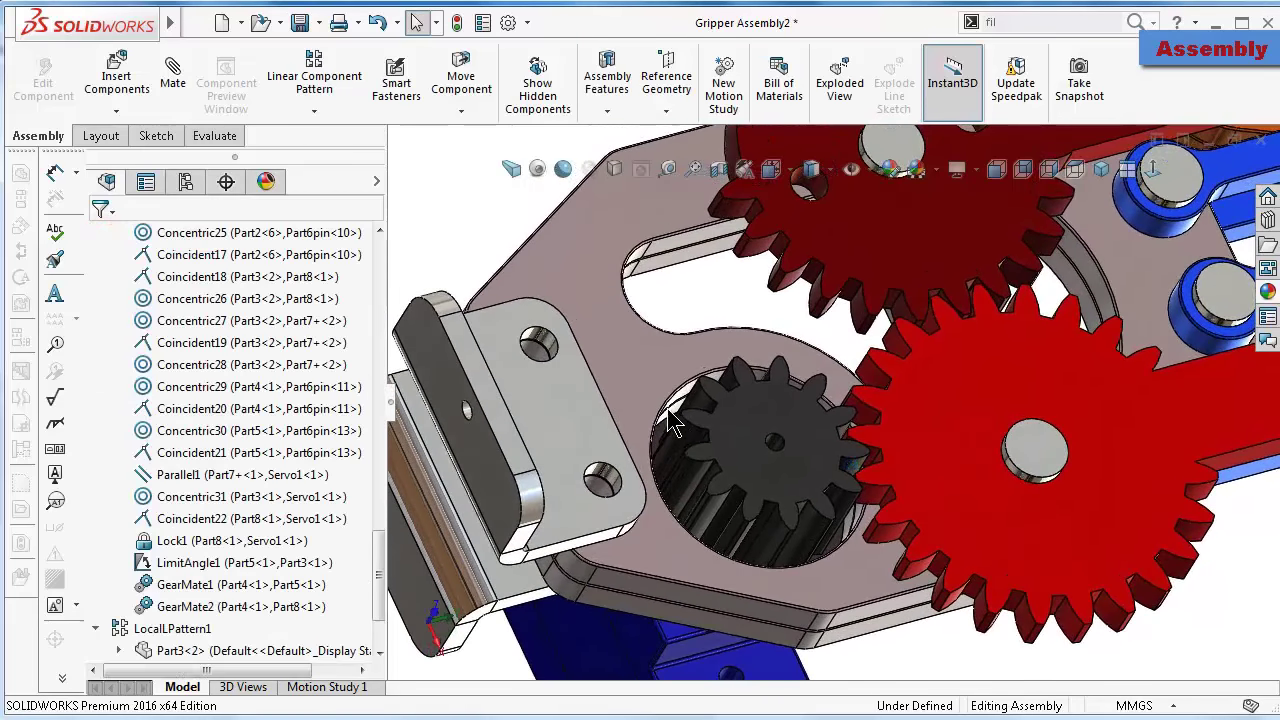
click(305, 28)
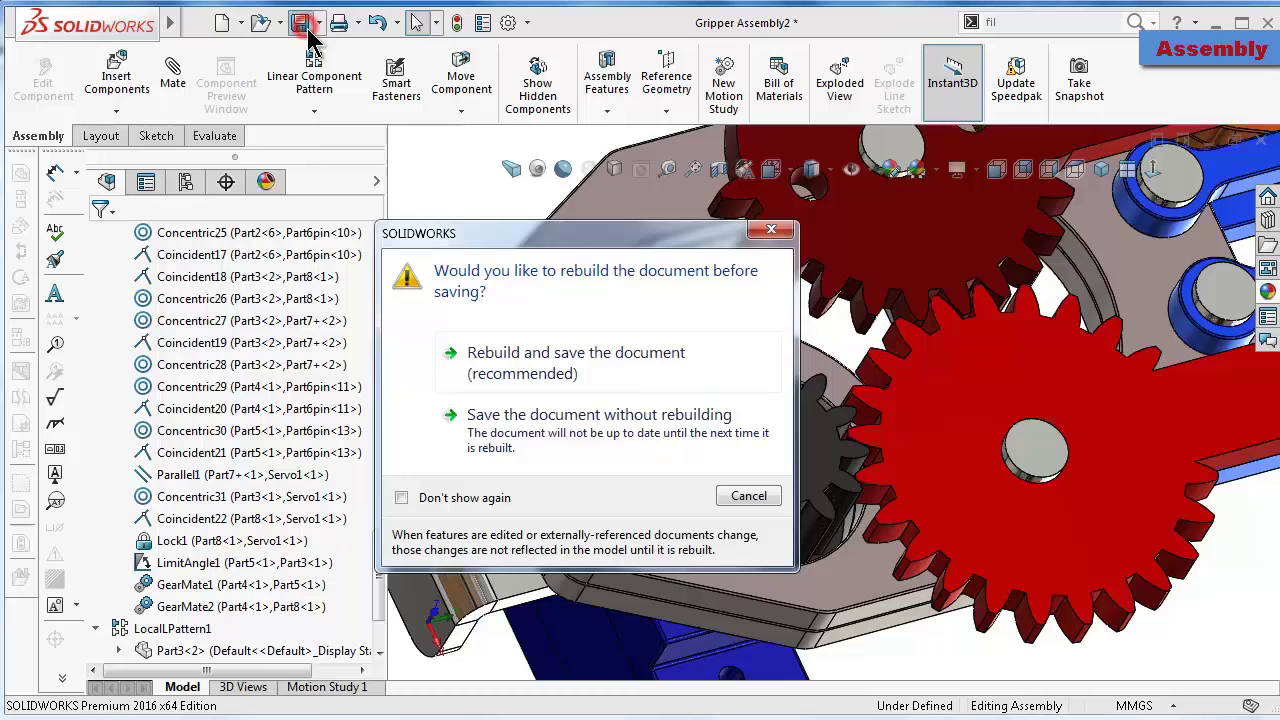
click(500, 360)
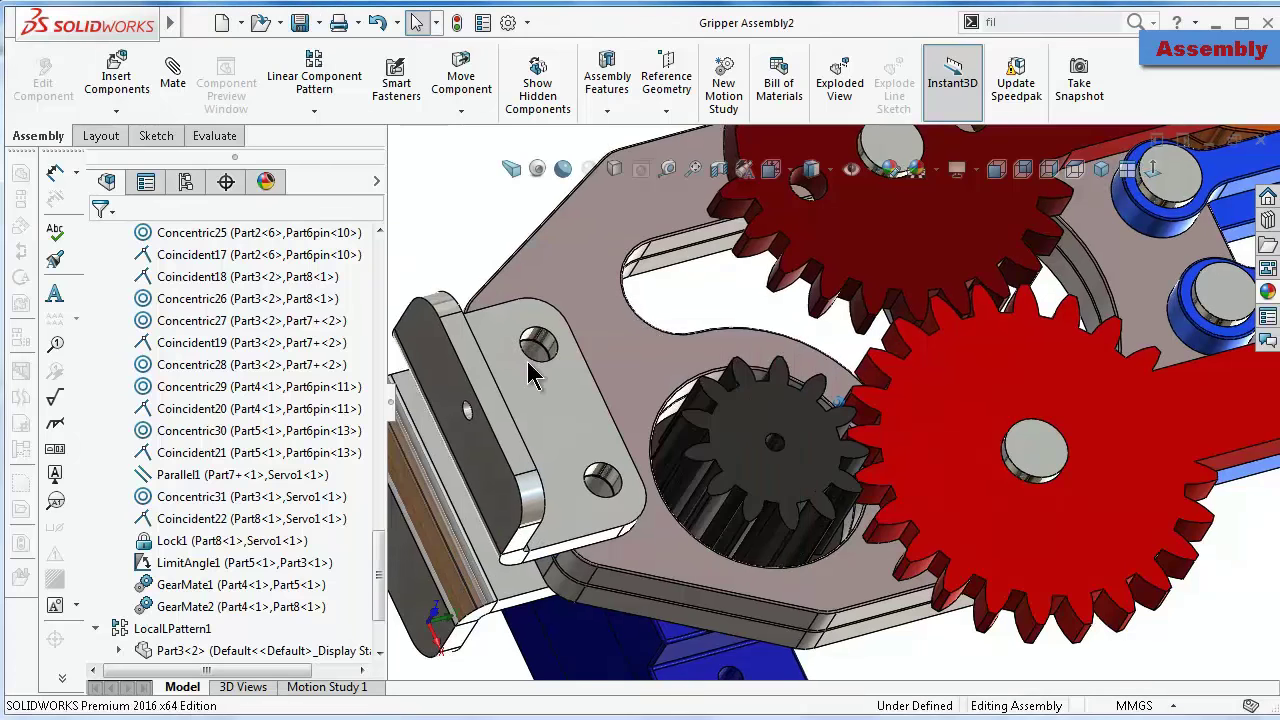
middle_drag(530, 375, 838, 535)
Turn the grey pinion to check that it meshes with and drives the red gears
key(ctrl+1)
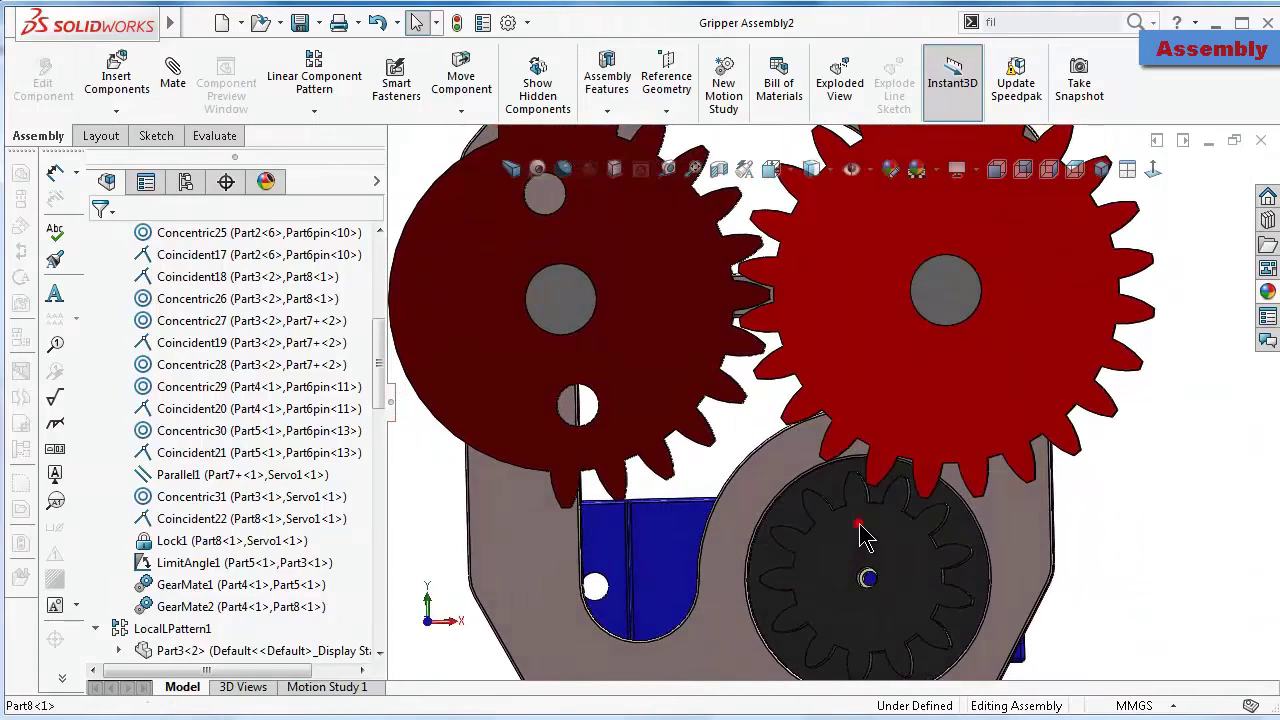
click(858, 525)
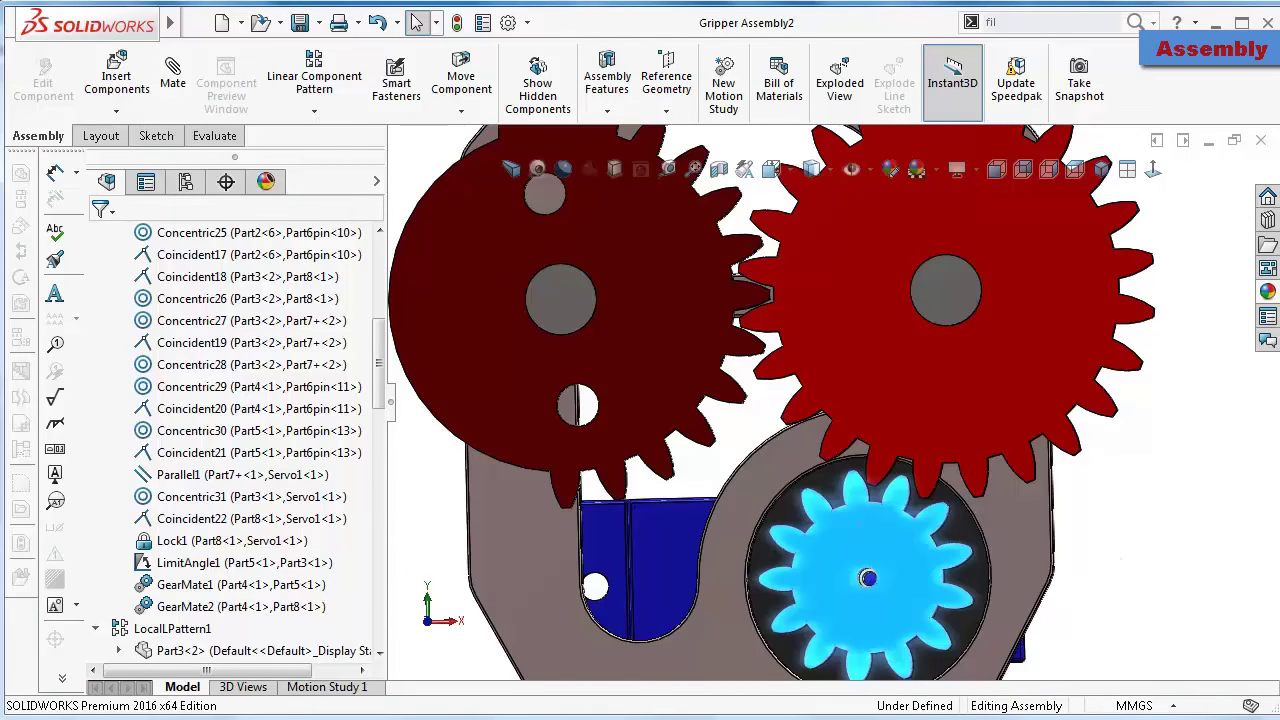
middle_drag(868, 578, 841, 518)
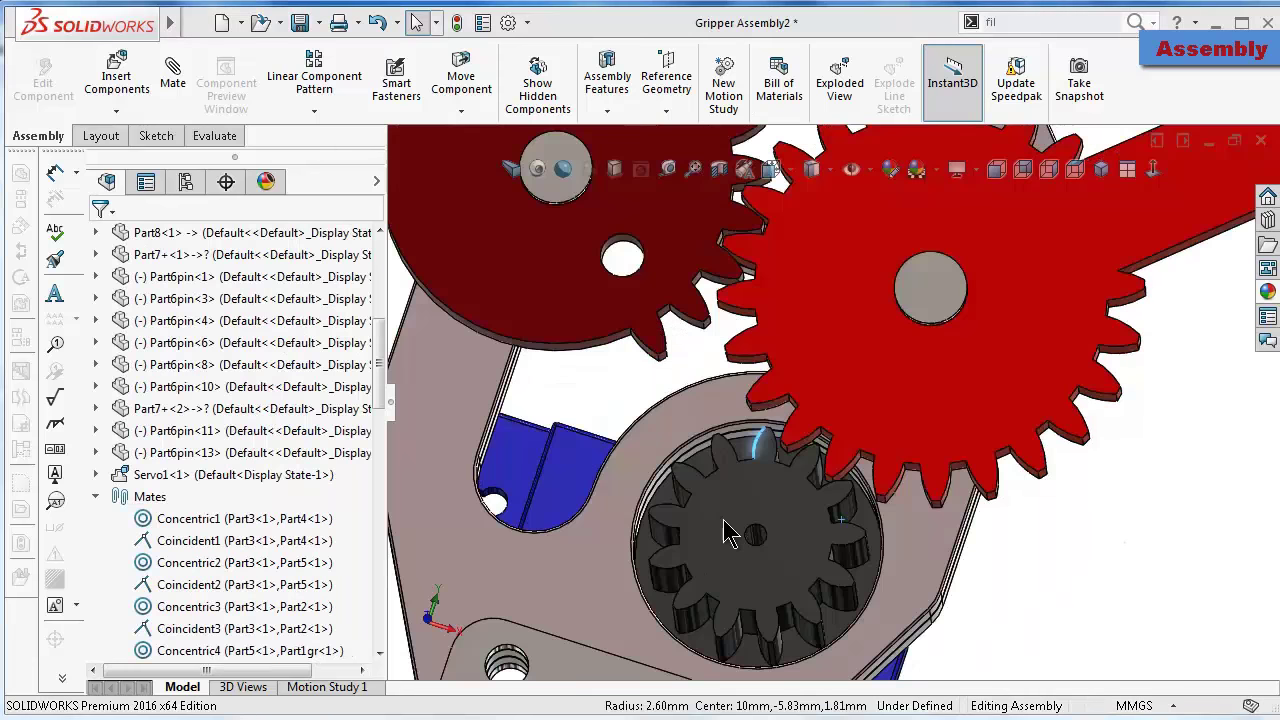
middle_drag(1098, 556, 751, 523)
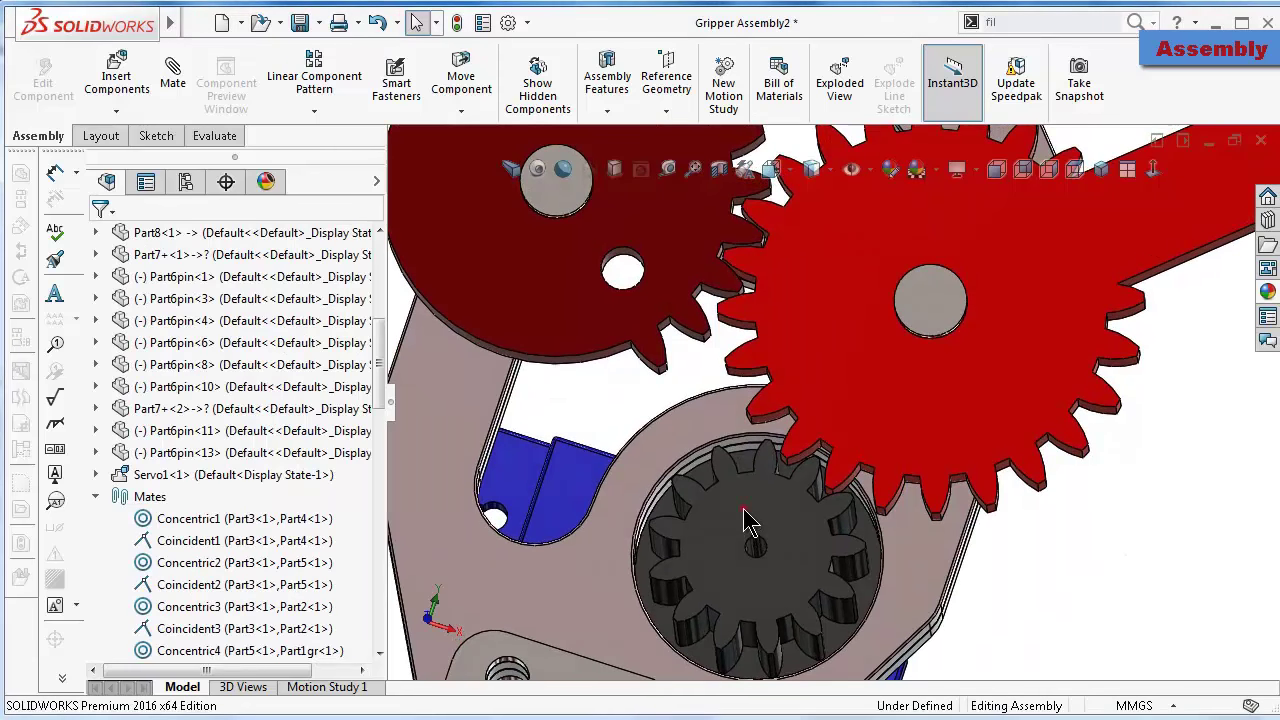
click(775, 522)
drag(785, 645, 678, 596)
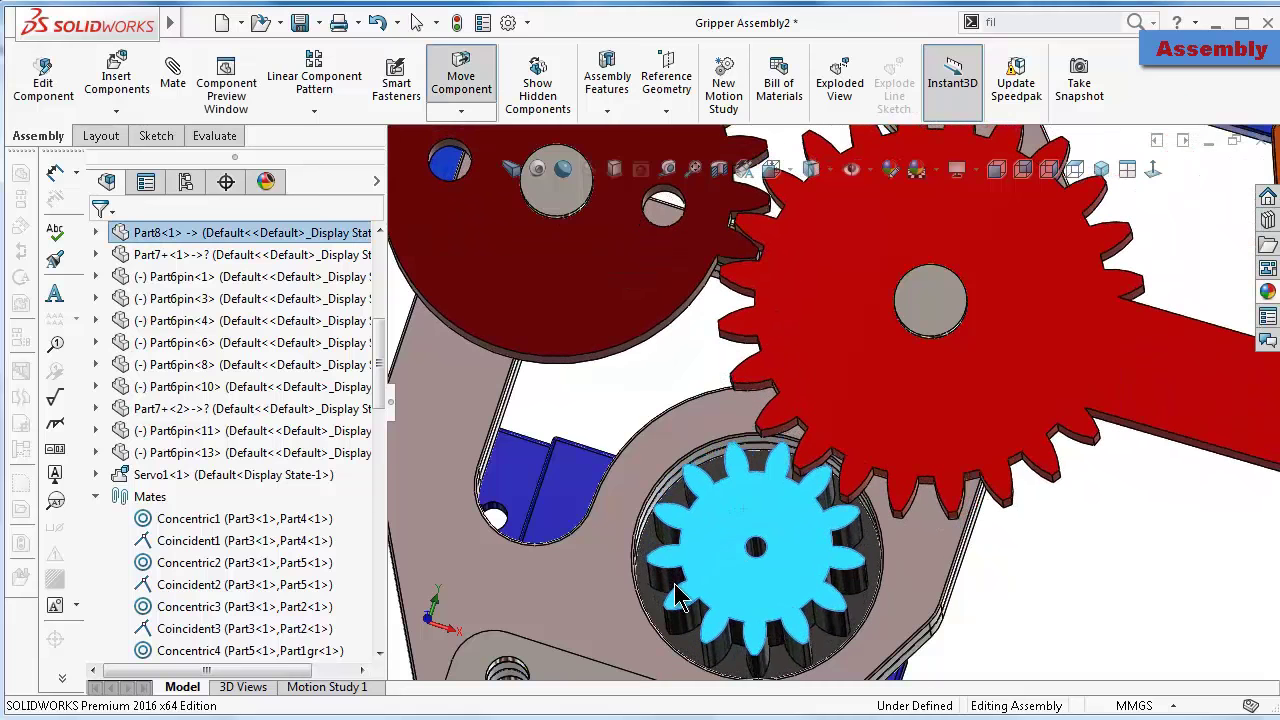
drag(707, 530, 838, 540)
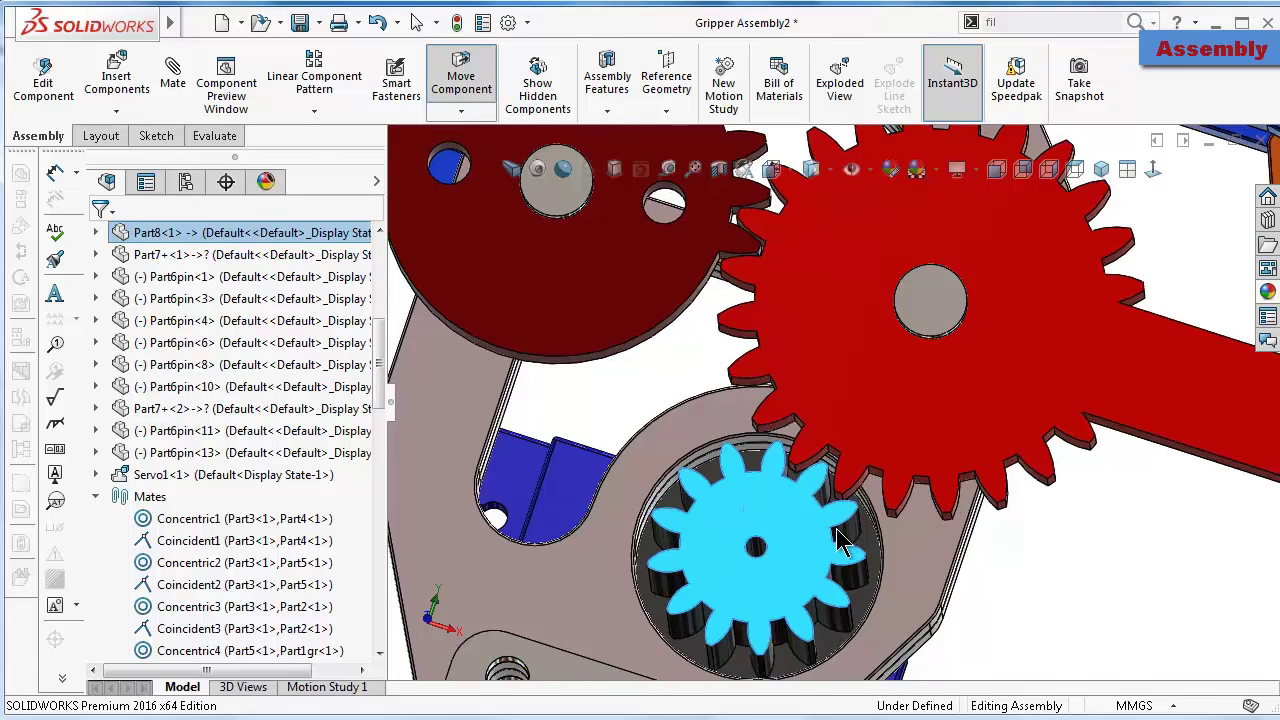
drag(703, 557, 920, 529)
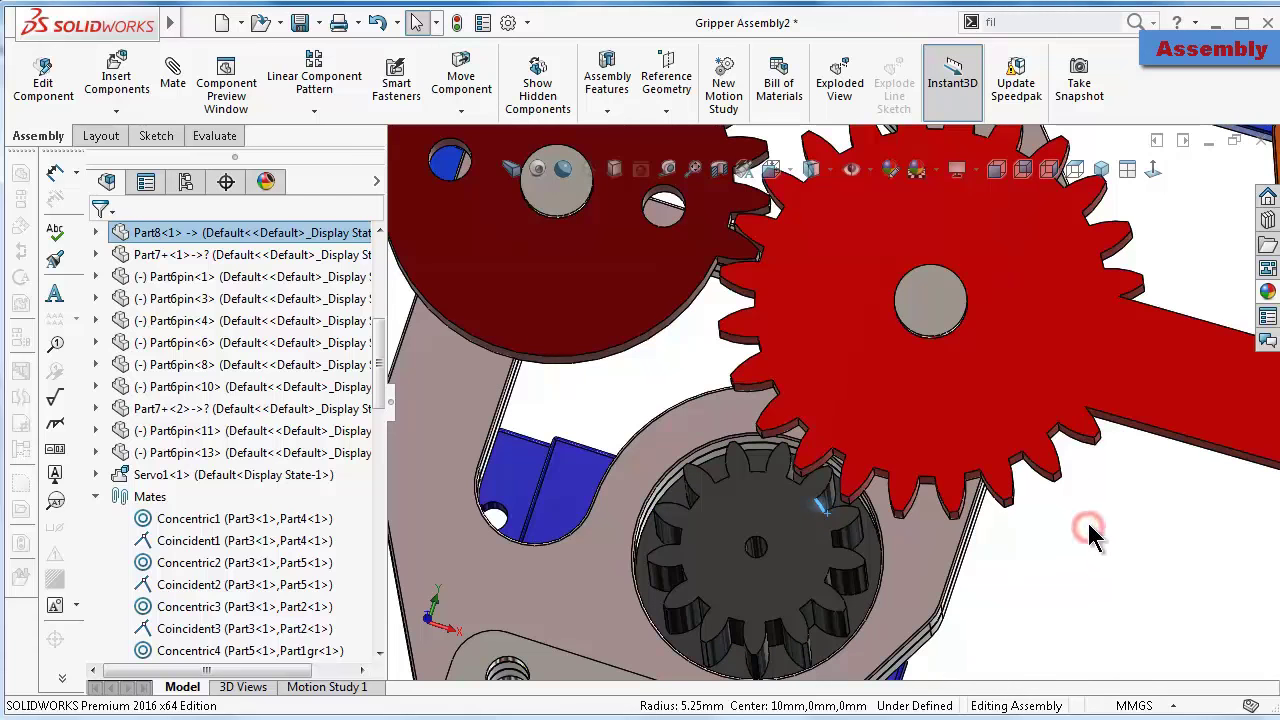
Swing the red gear arms, including Part5, to test the gear linkage with the whole gripper in view
key(f)
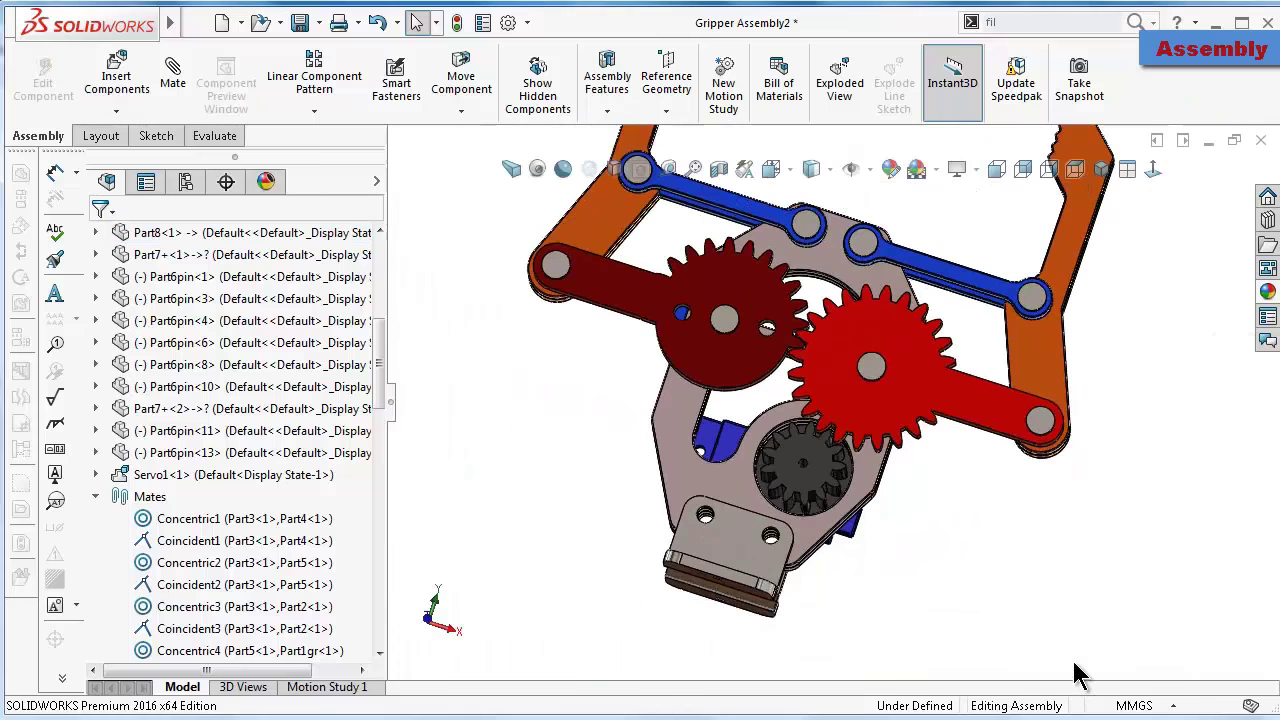
mouse_move(924, 401)
mouse_down()
mouse_move(862, 328)
mouse_move(700, 318)
mouse_move(845, 322)
mouse_up()
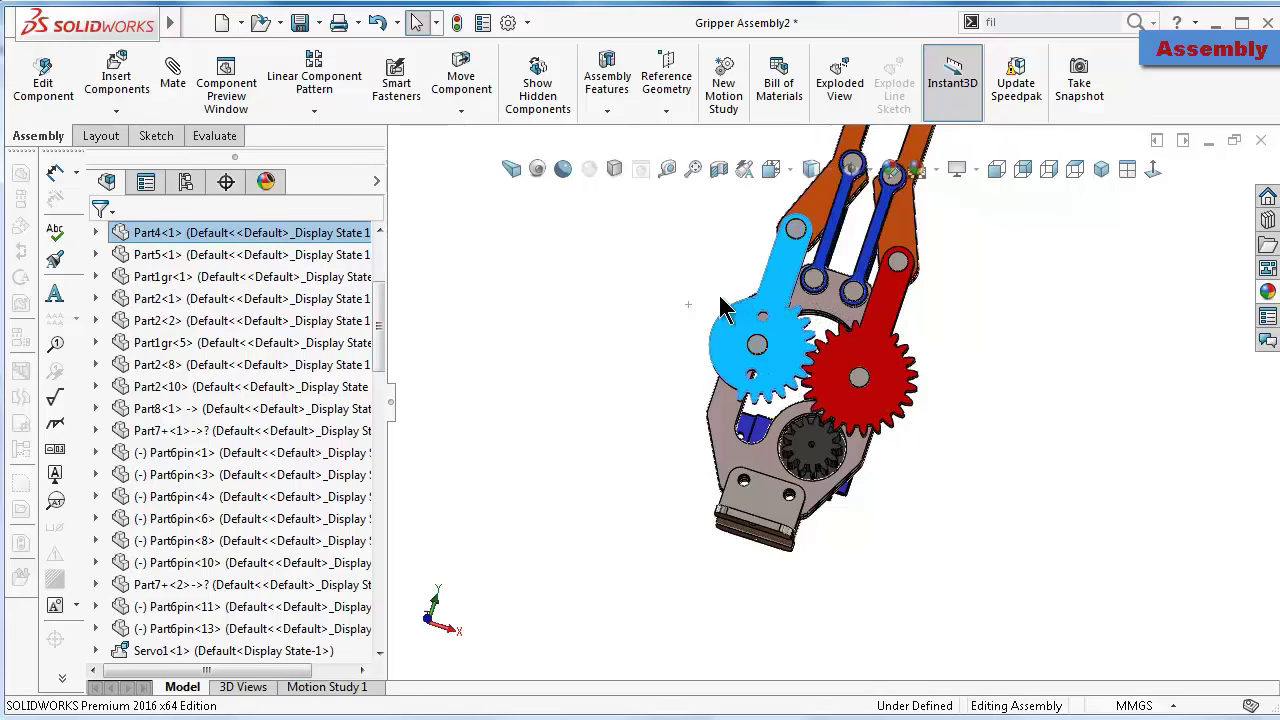
middle_drag(617, 392, 1070, 605)
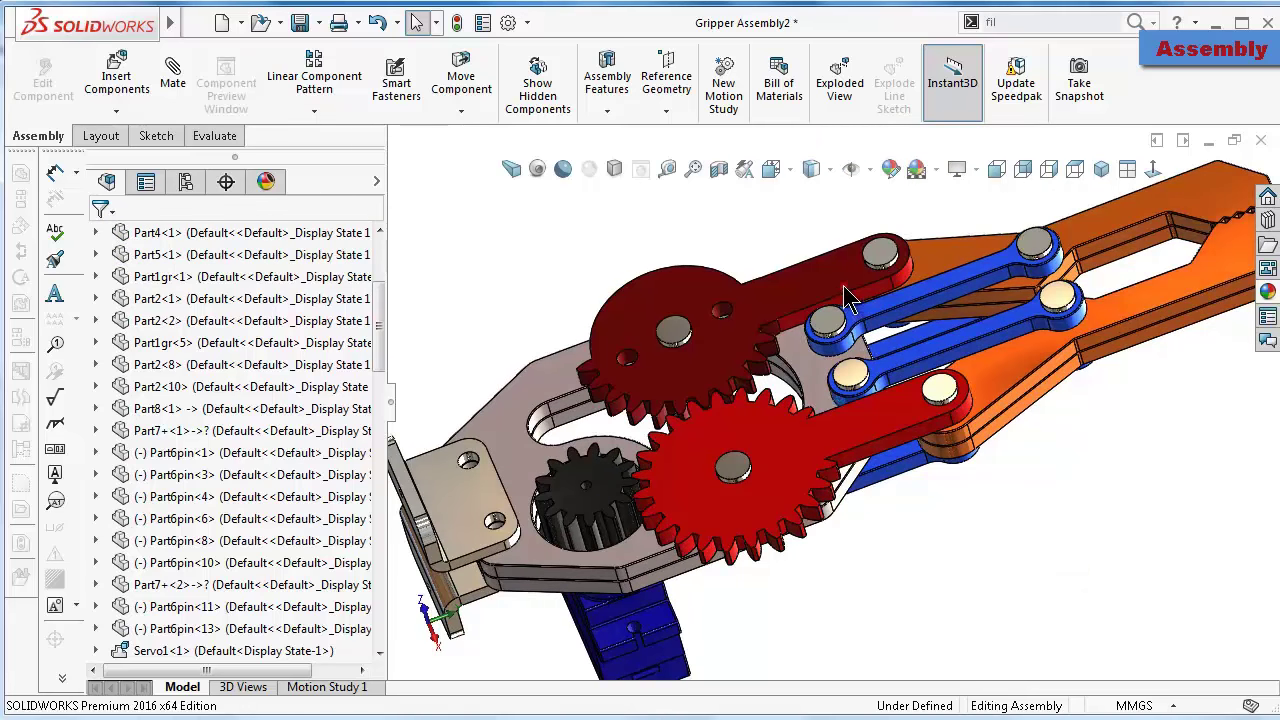
mouse_move(805, 257)
mouse_down()
mouse_move(662, 240)
mouse_move(703, 467)
mouse_up()
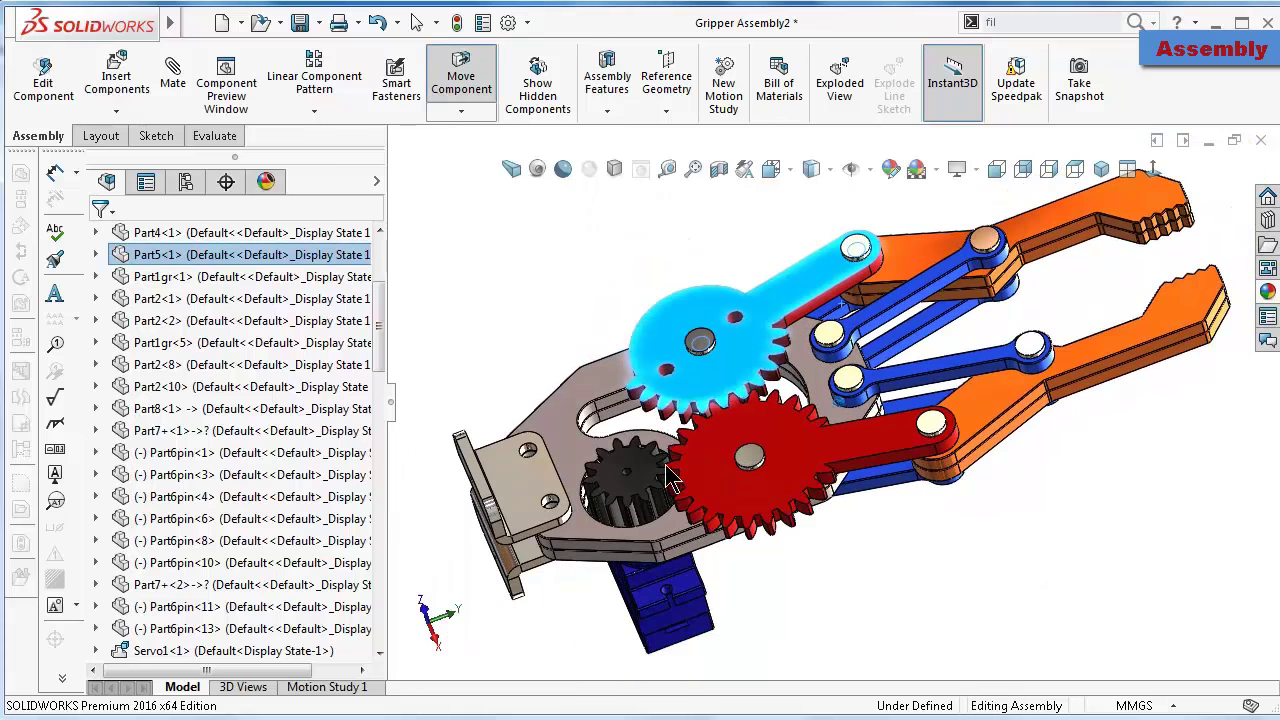
key(Escape)
Turn the pinion again by its 5.25 mm edge to drive the red gears
click(655, 492)
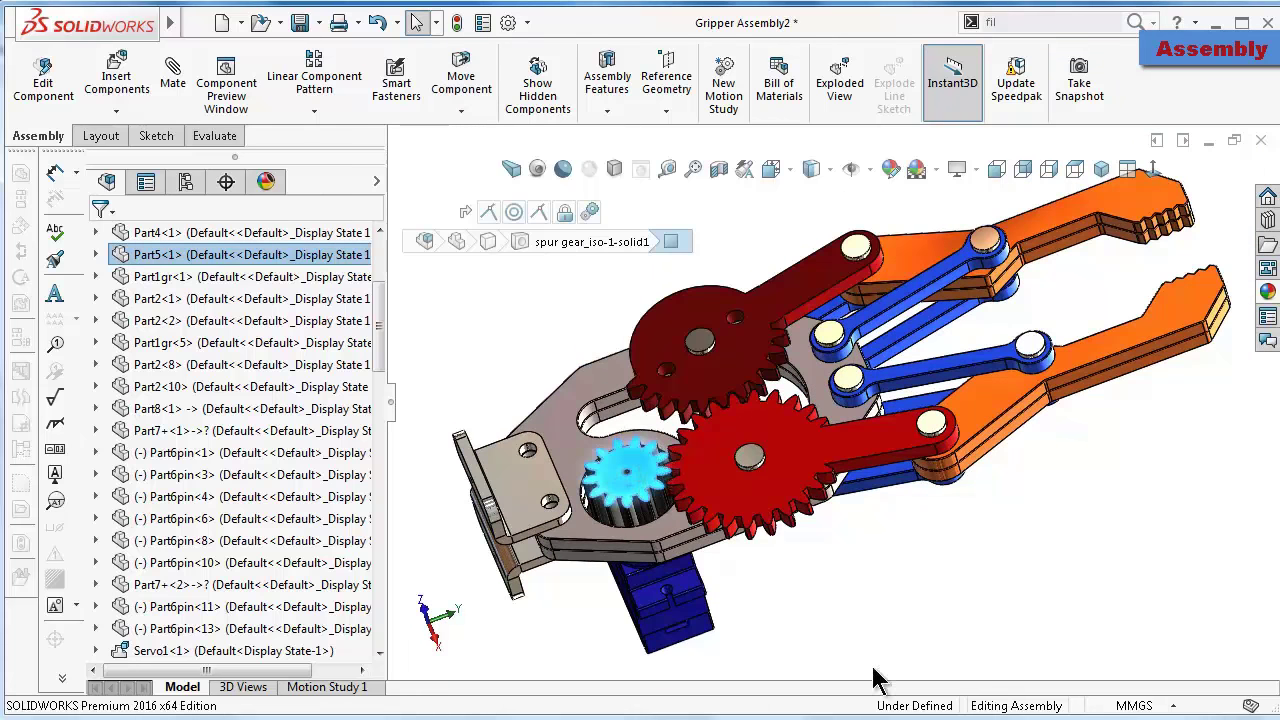
click(787, 574)
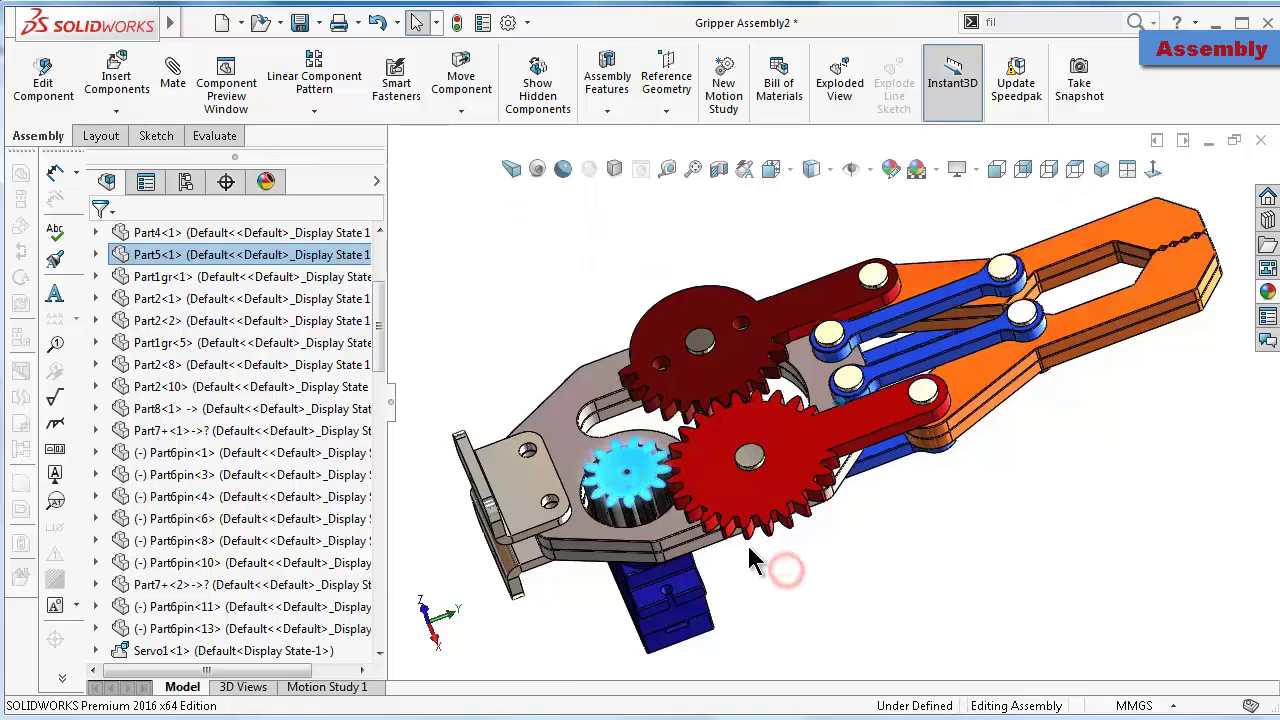
scroll(666, 543, down, 2)
scroll(672, 555, down, 2)
scroll(640, 510, down, 2)
scroll(632, 495, down, 2)
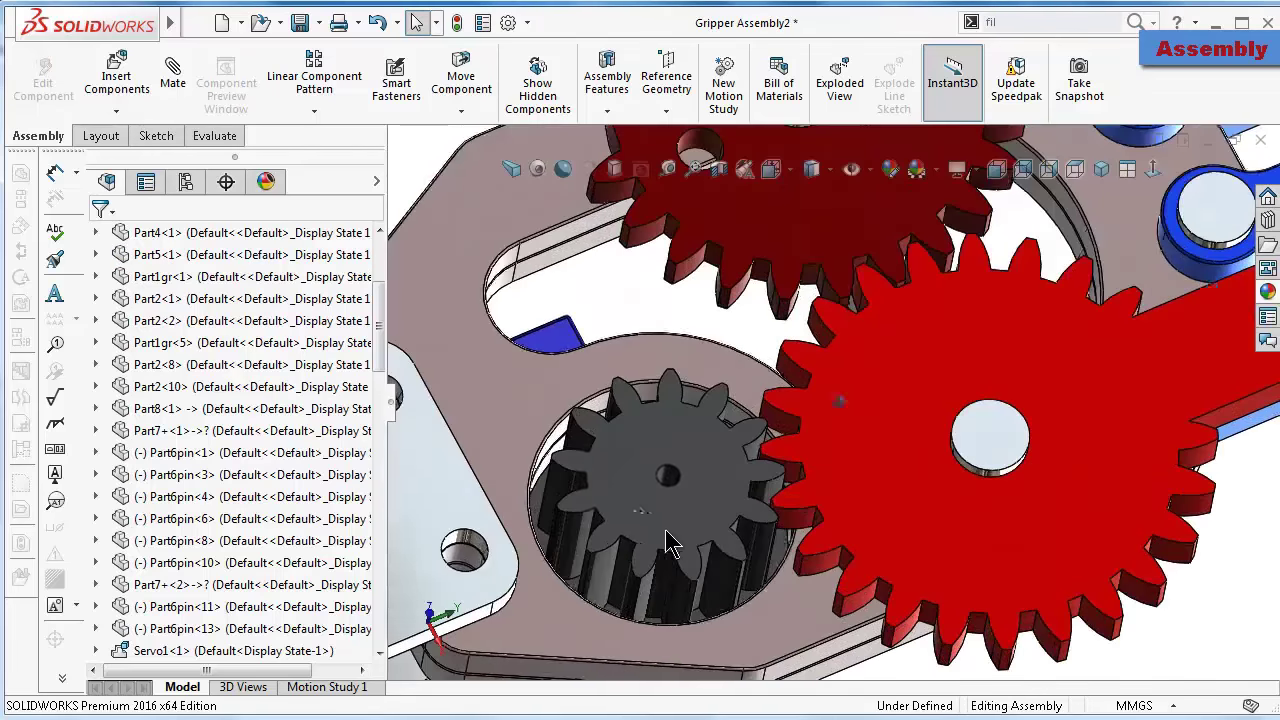
scroll(729, 543, down, 2)
scroll(737, 551, down, 2)
middle_drag(742, 572, 832, 627)
click(817, 610)
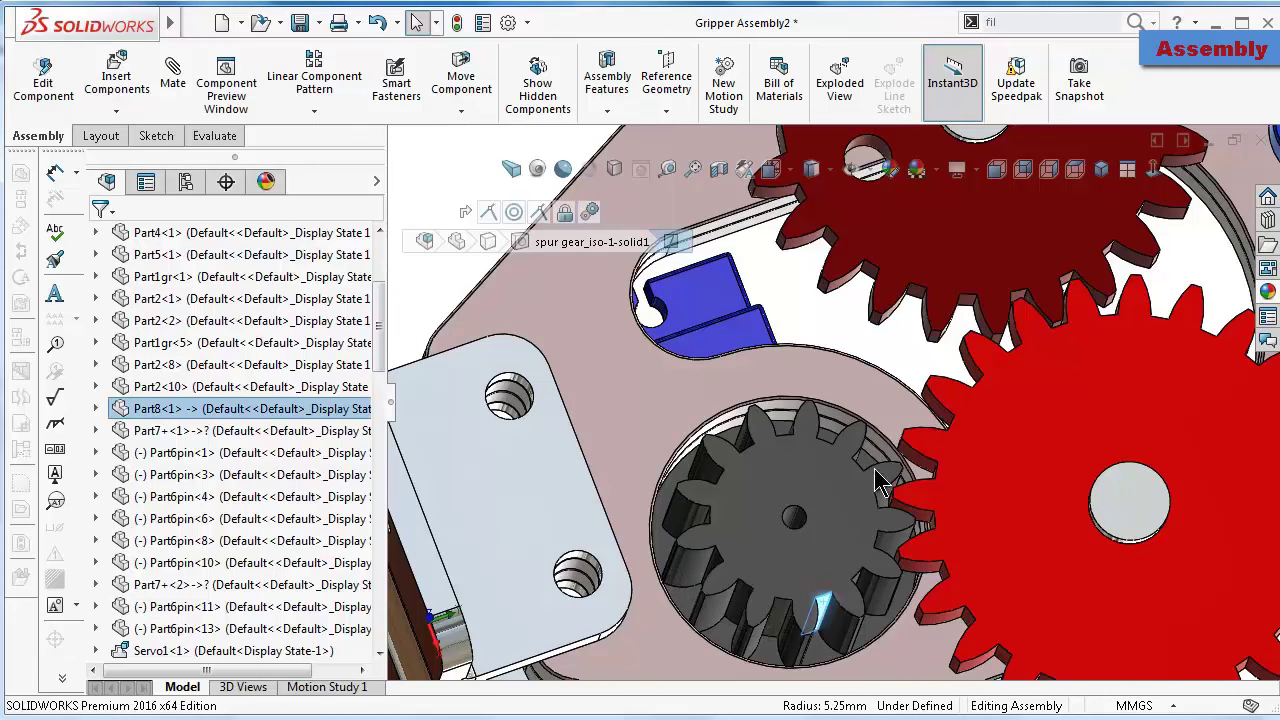
drag(876, 482, 744, 578)
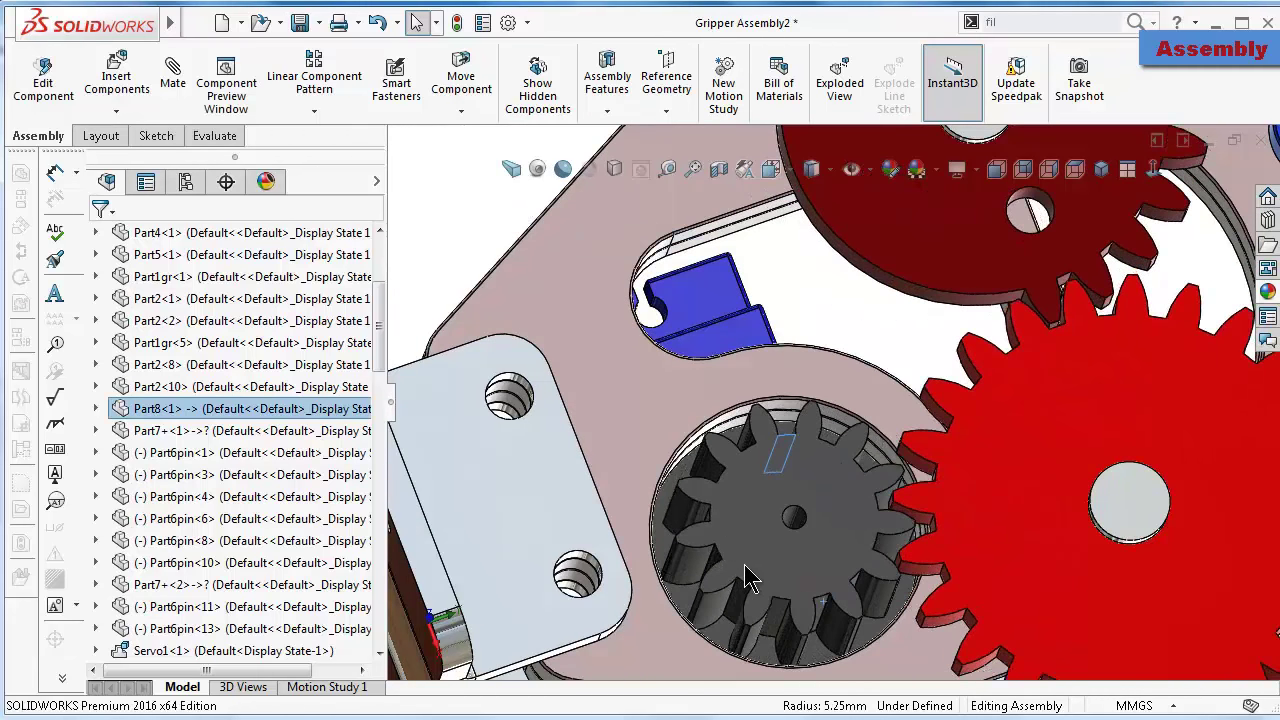
drag(870, 508, 880, 556)
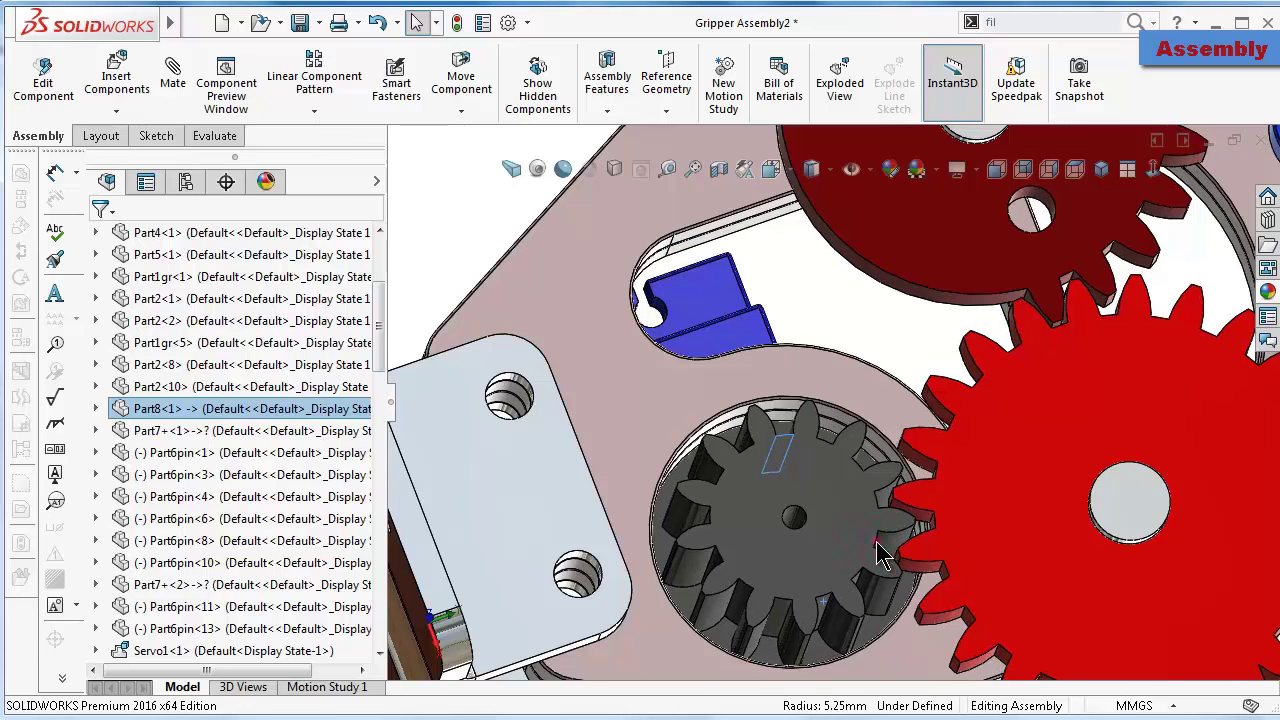
Swing the gear link so both orange jaws move to a new closed position
scroll(830, 420, up, 5)
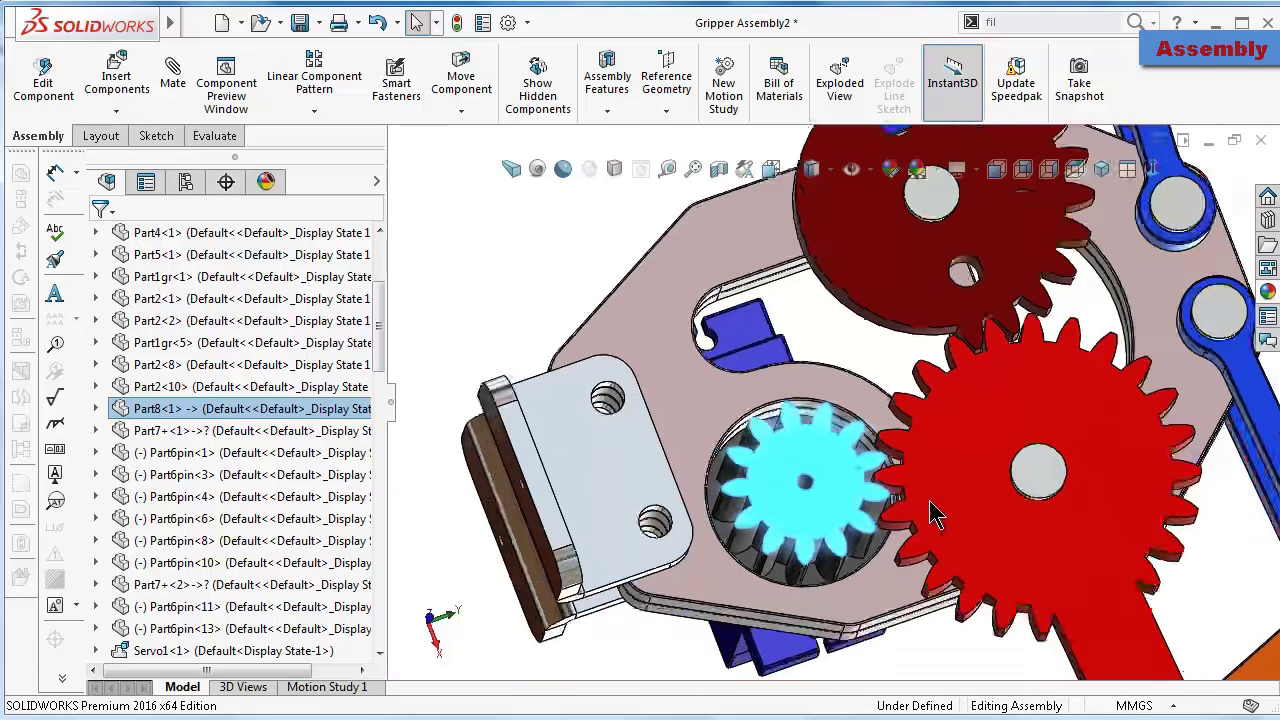
scroll(955, 325, up, 2)
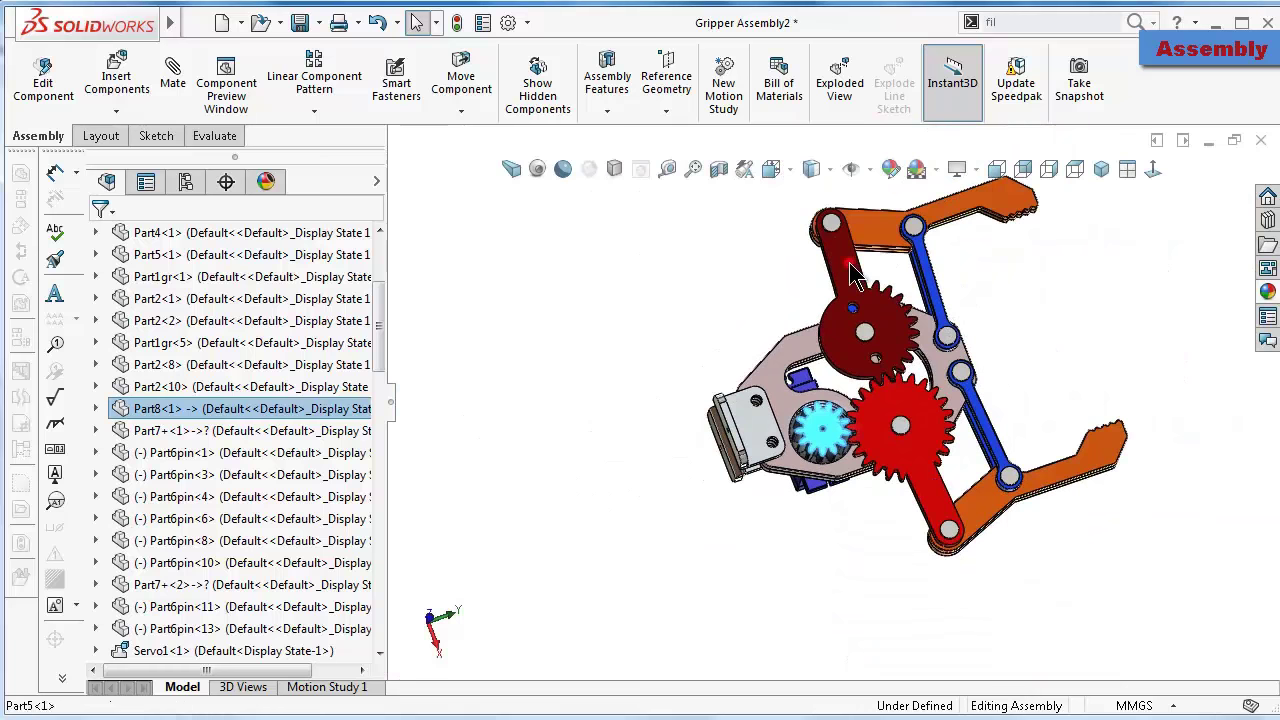
drag(852, 275, 968, 313)
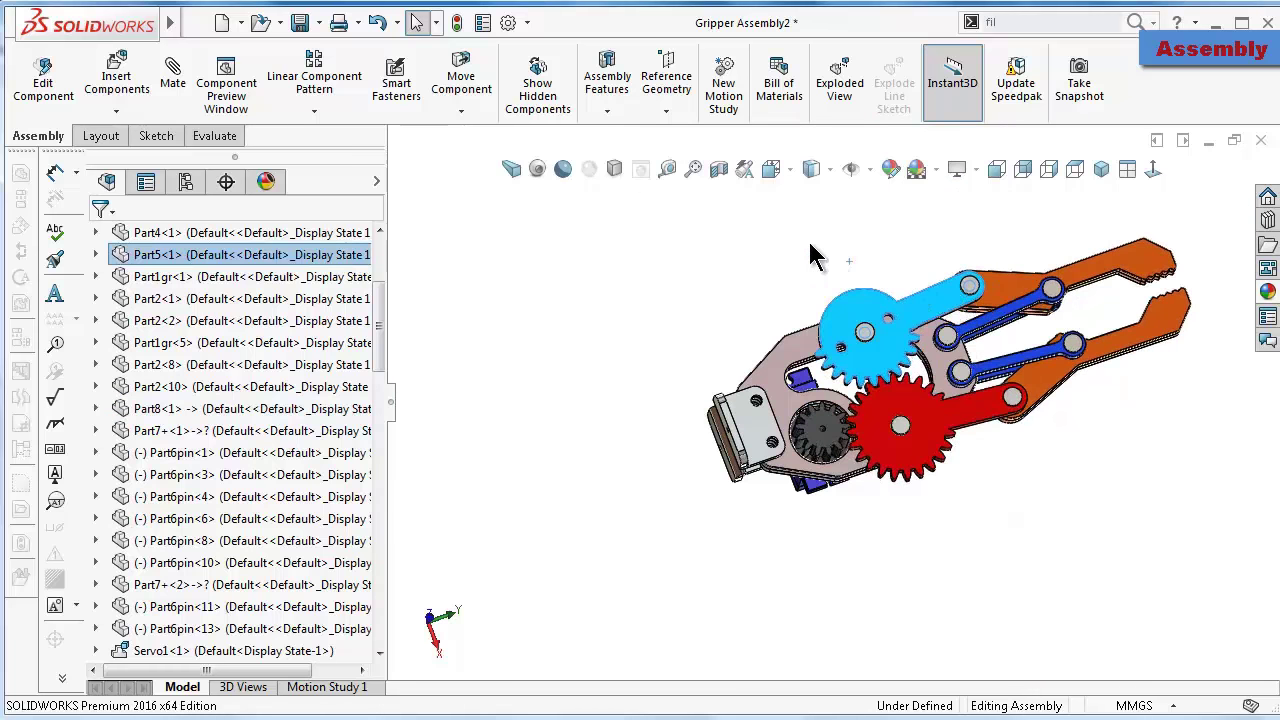
drag(815, 255, 1160, 537)
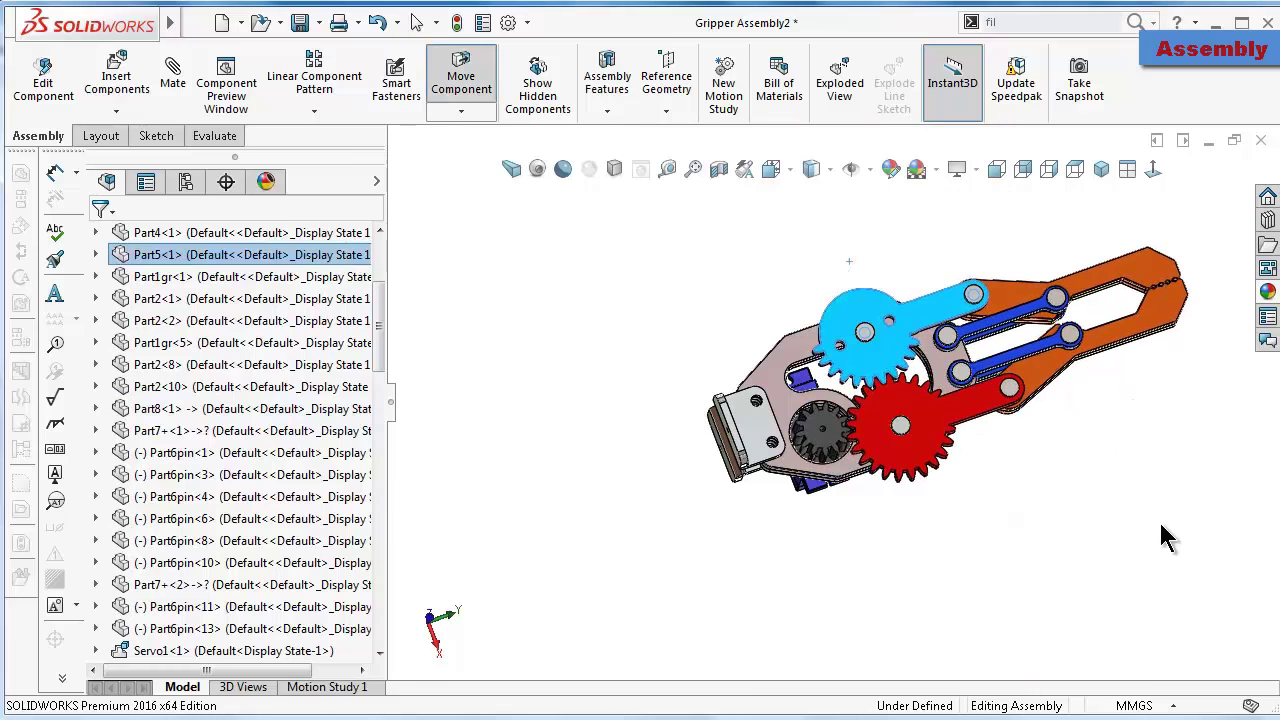
click(1040, 603)
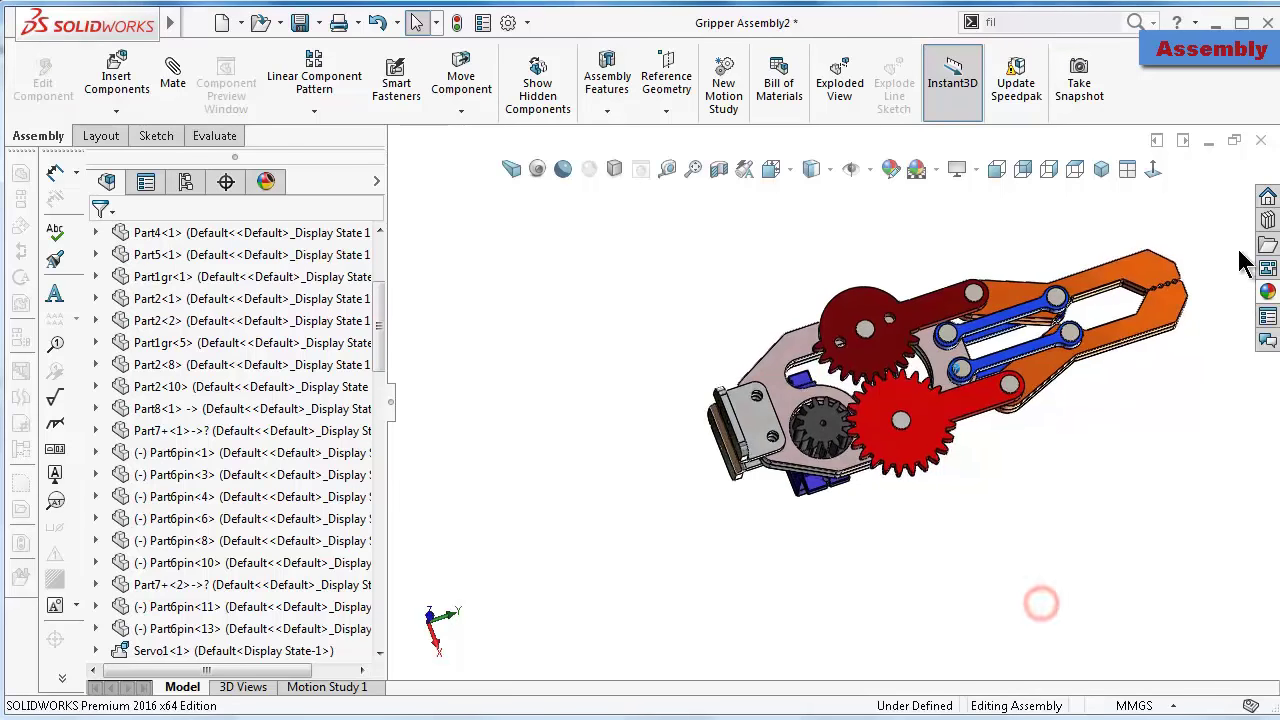
click(1268, 220)
Browse Toolbox ISO Bolts and Screws to the Hex Socket Button Head ISO 7380 screw
click(1017, 220)
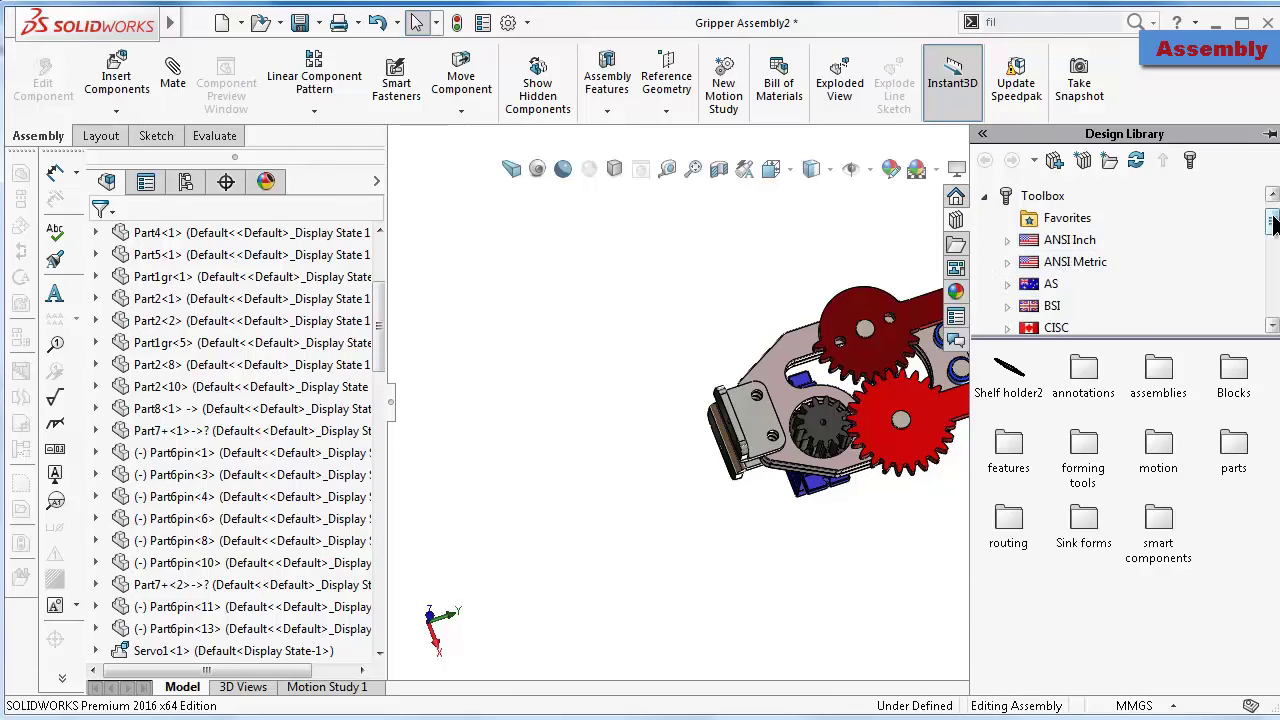
drag(1272, 224, 1270, 268)
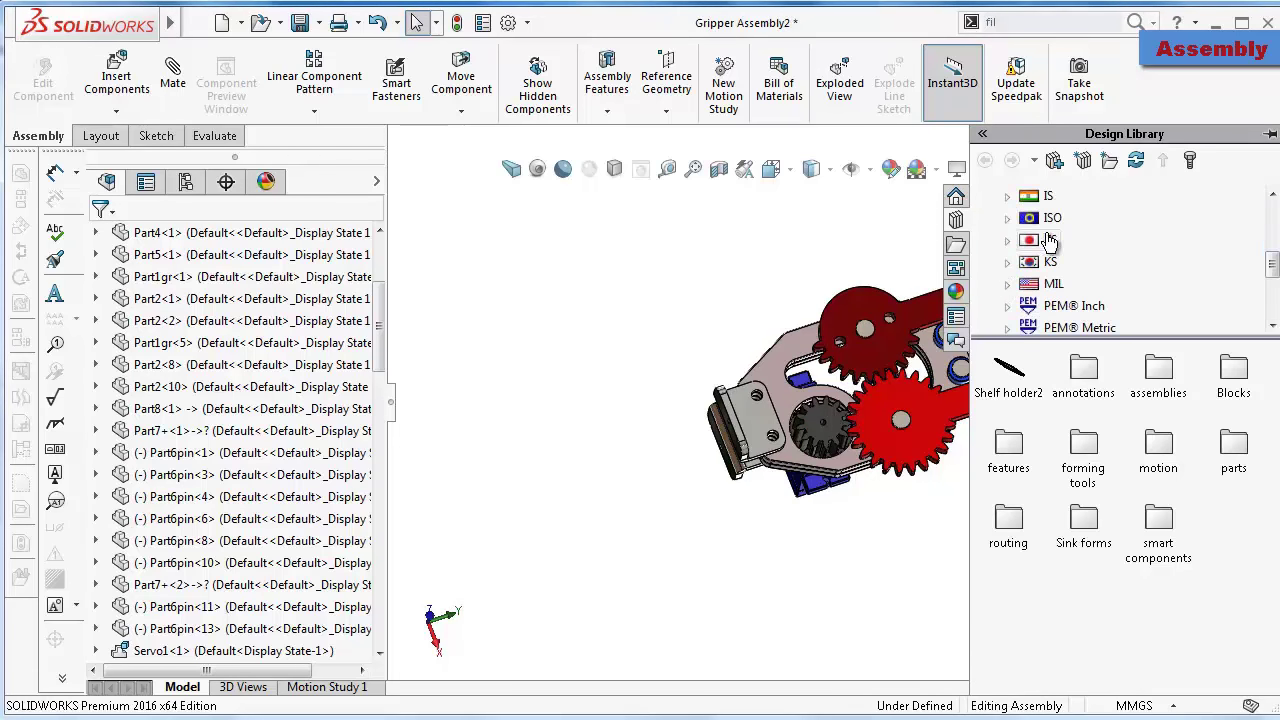
click(1010, 218)
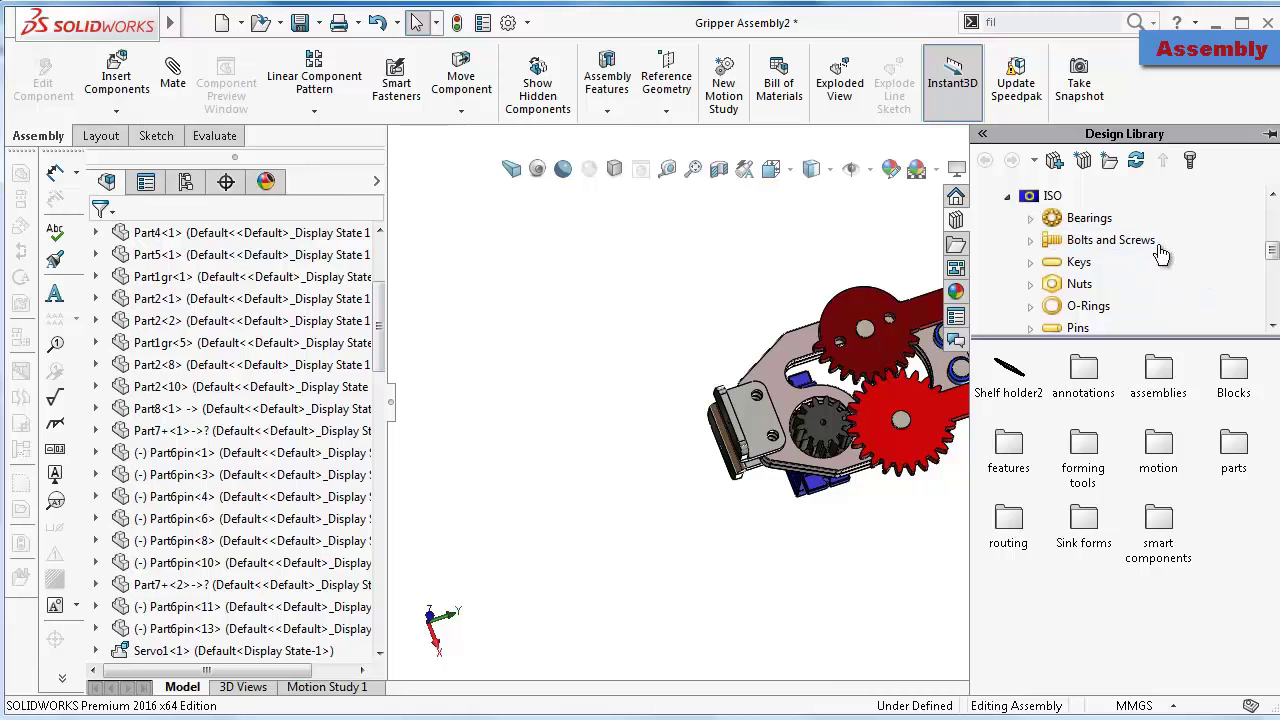
click(1030, 240)
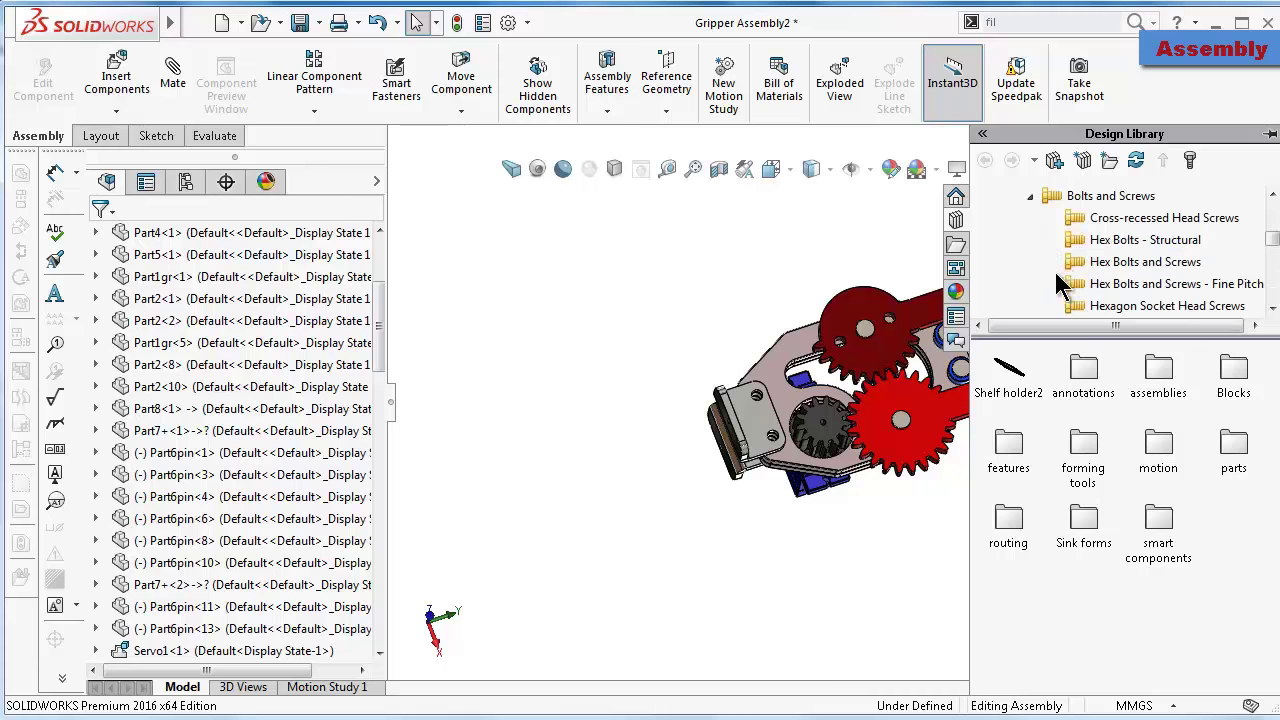
click(1100, 288)
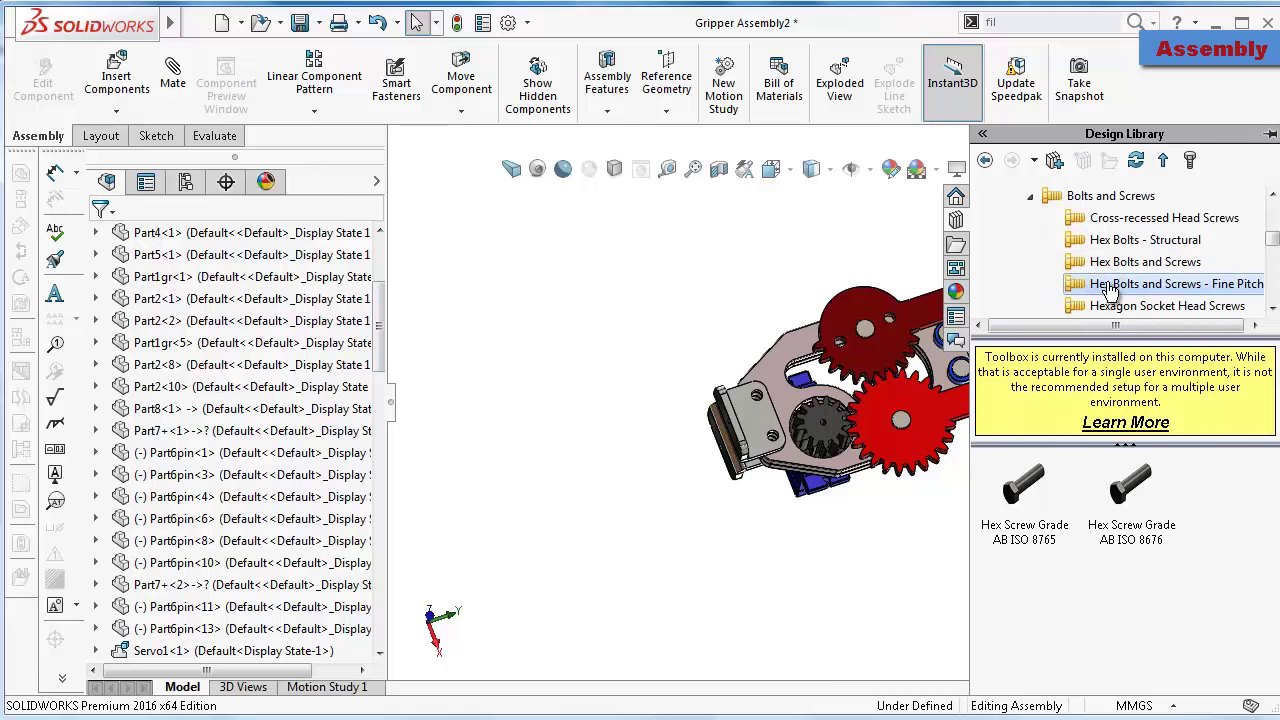
click(1111, 264)
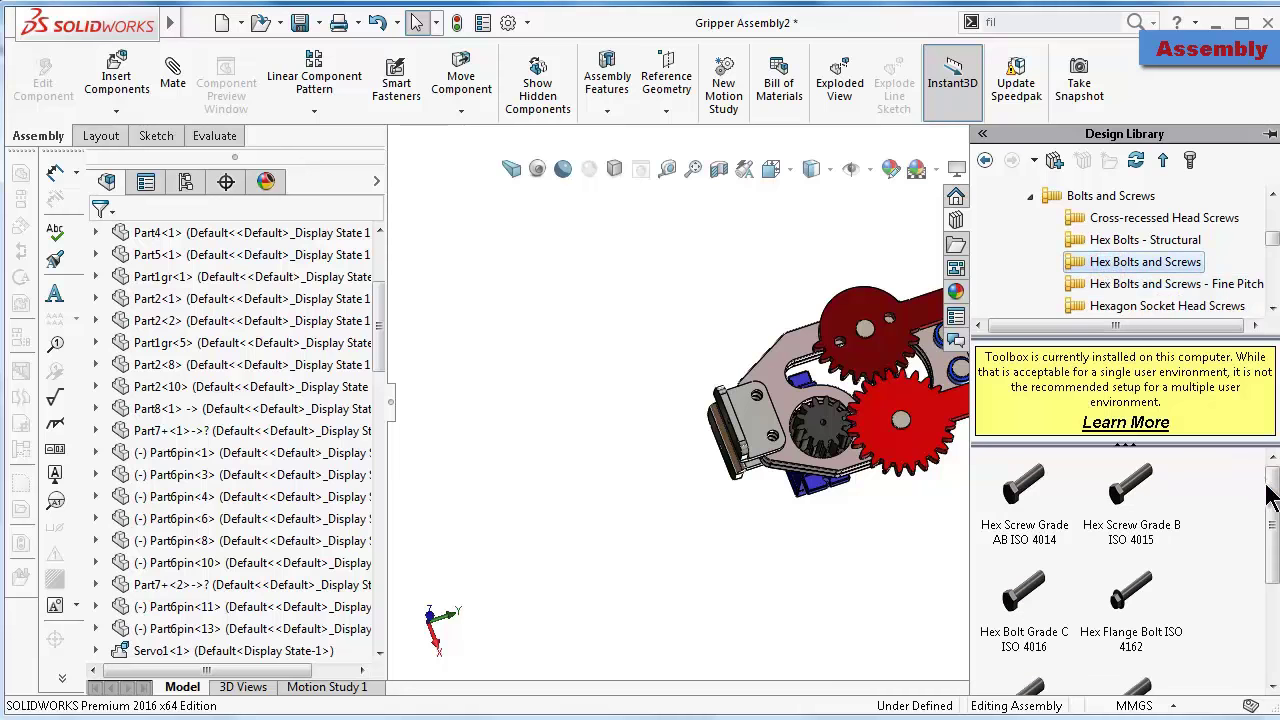
drag(1272, 520, 1272, 545)
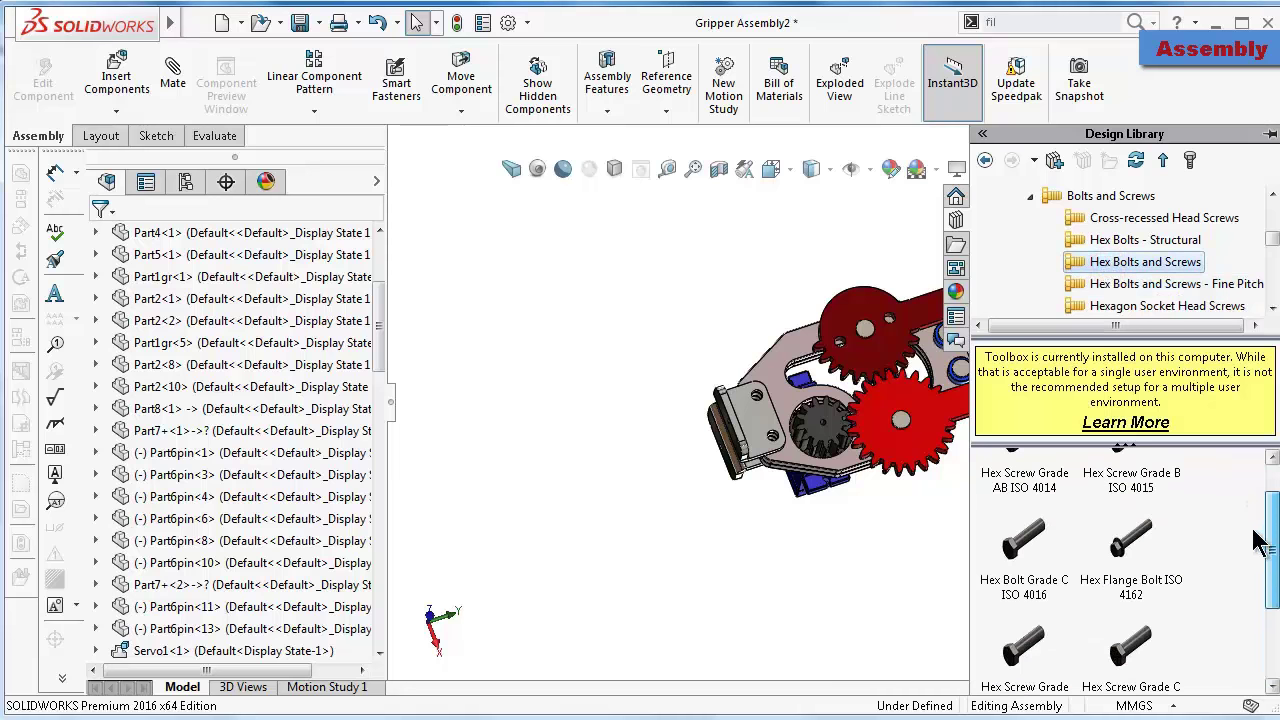
click(1208, 311)
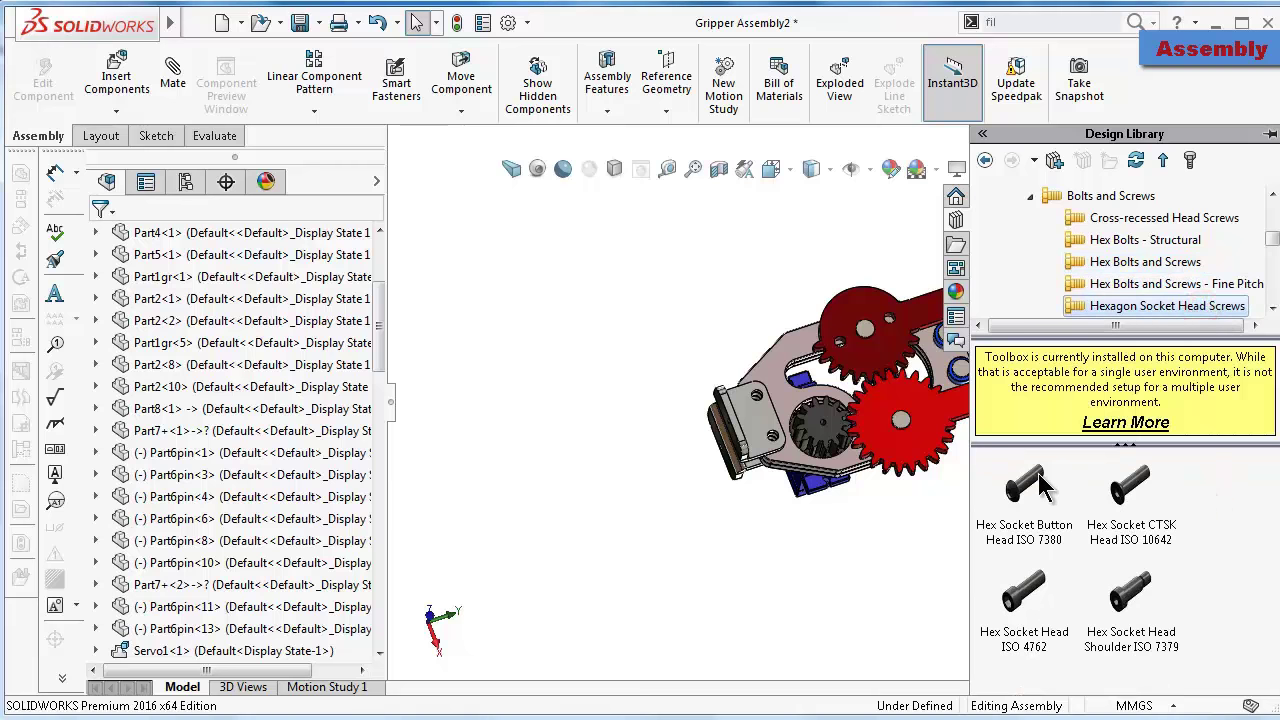
click(1024, 487)
Drop the ISO 7380 button head screw into the pinion's centre hole
scroll(843, 486, down, 2)
scroll(857, 471, down, 3)
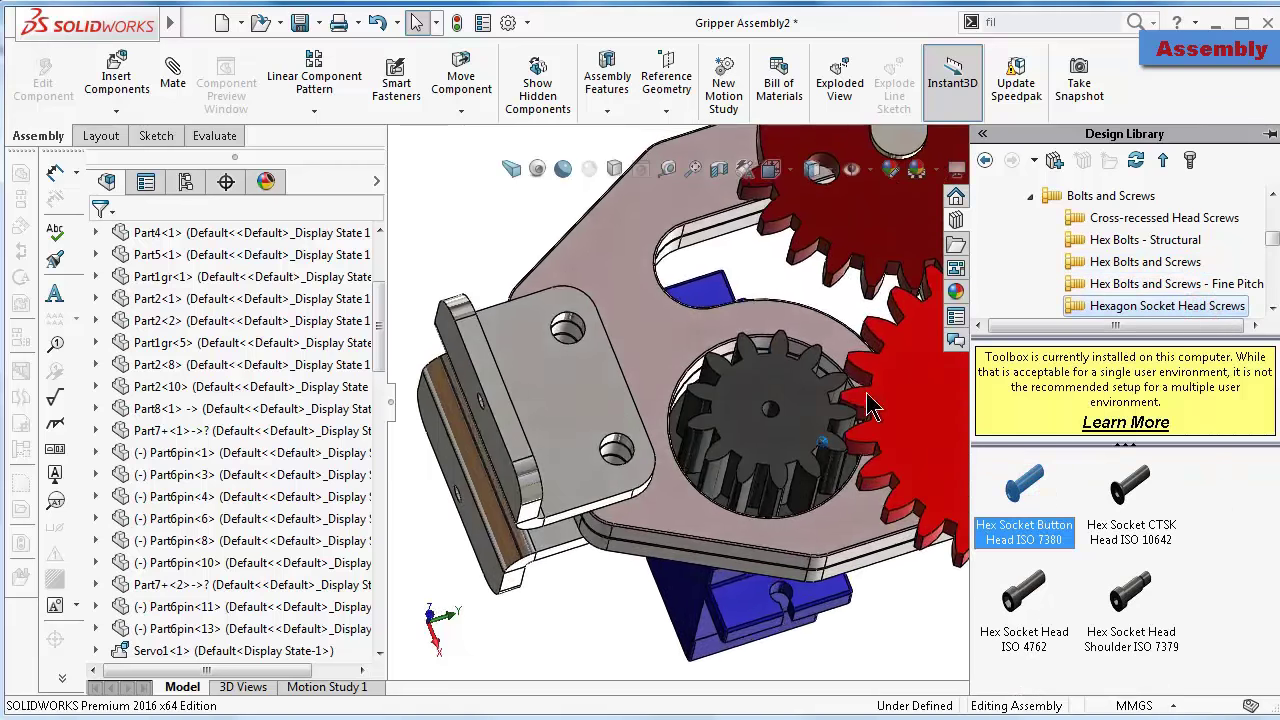
scroll(868, 408, down, 2)
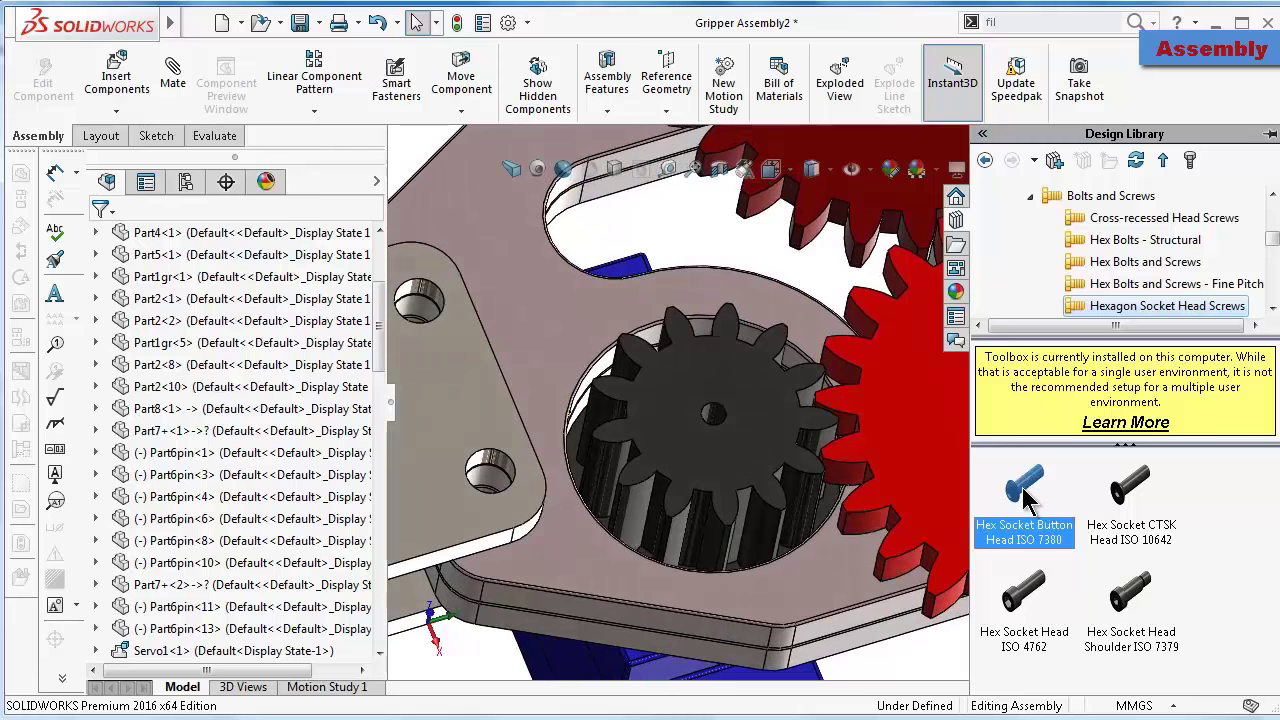
drag(1023, 490, 728, 425)
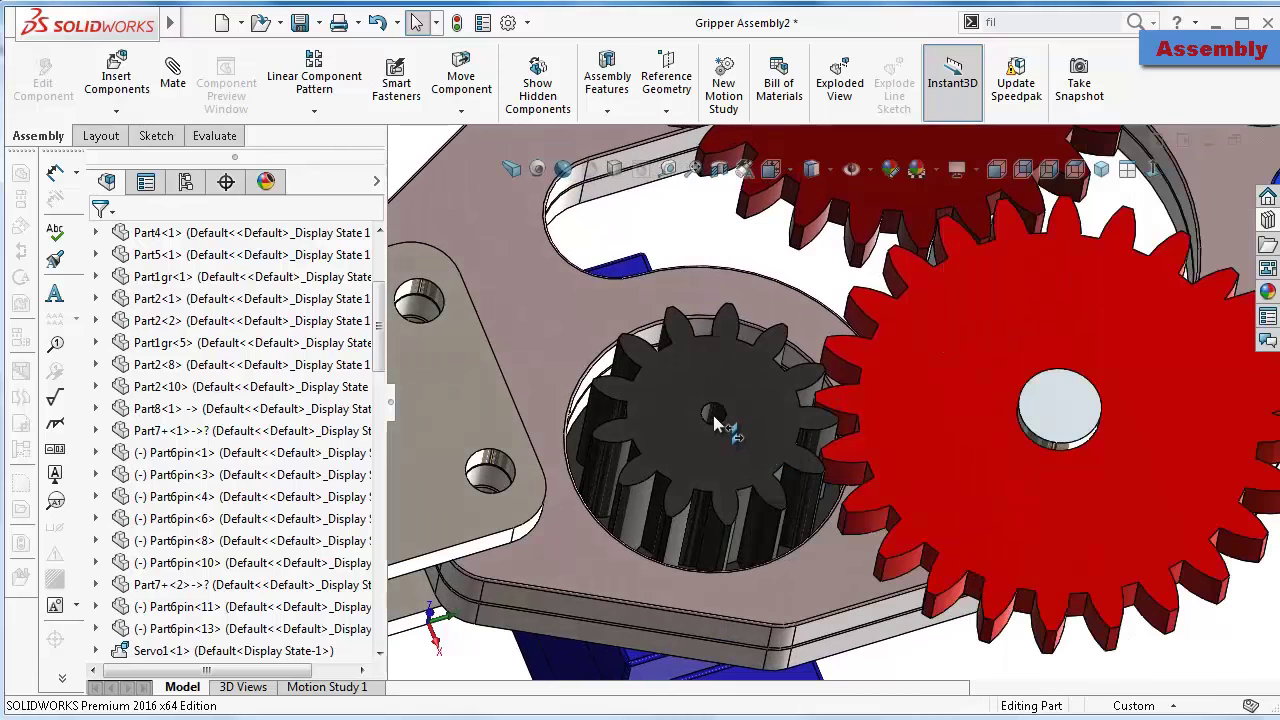
drag(714, 423, 770, 432)
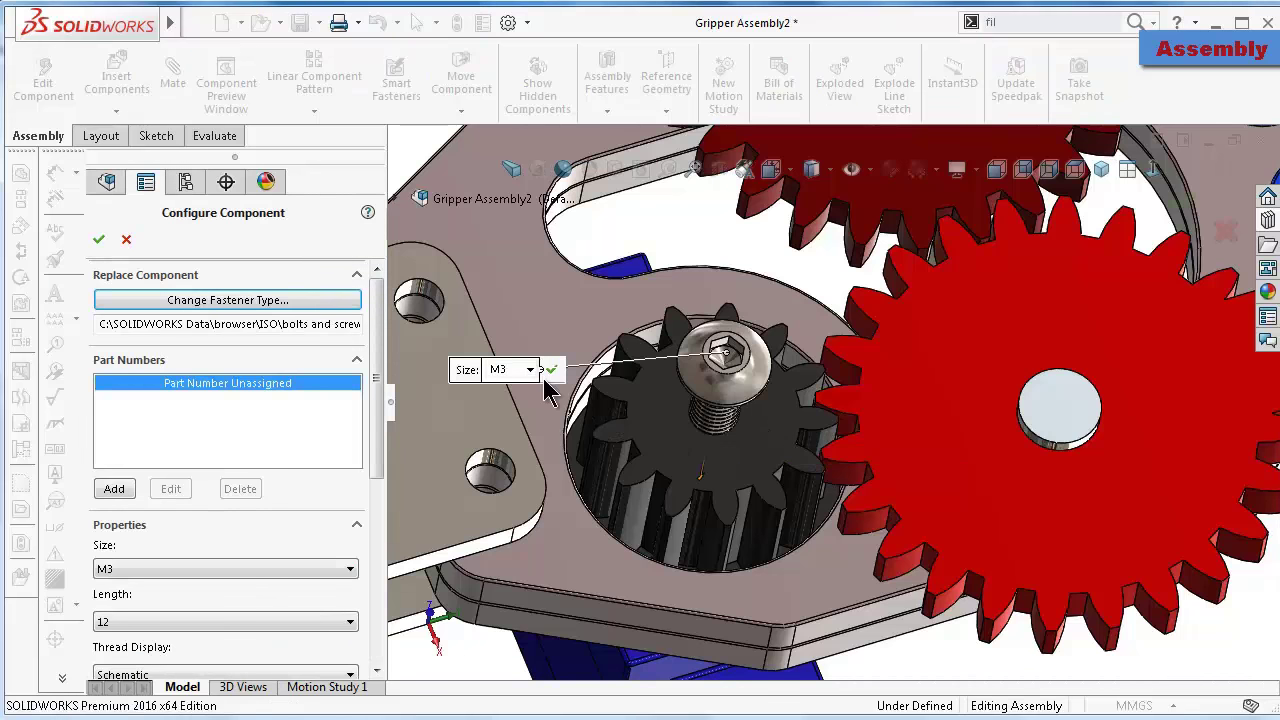
Keep the screw length at 12 and accept the M3 × 12 configuration
drag(374, 416, 380, 508)
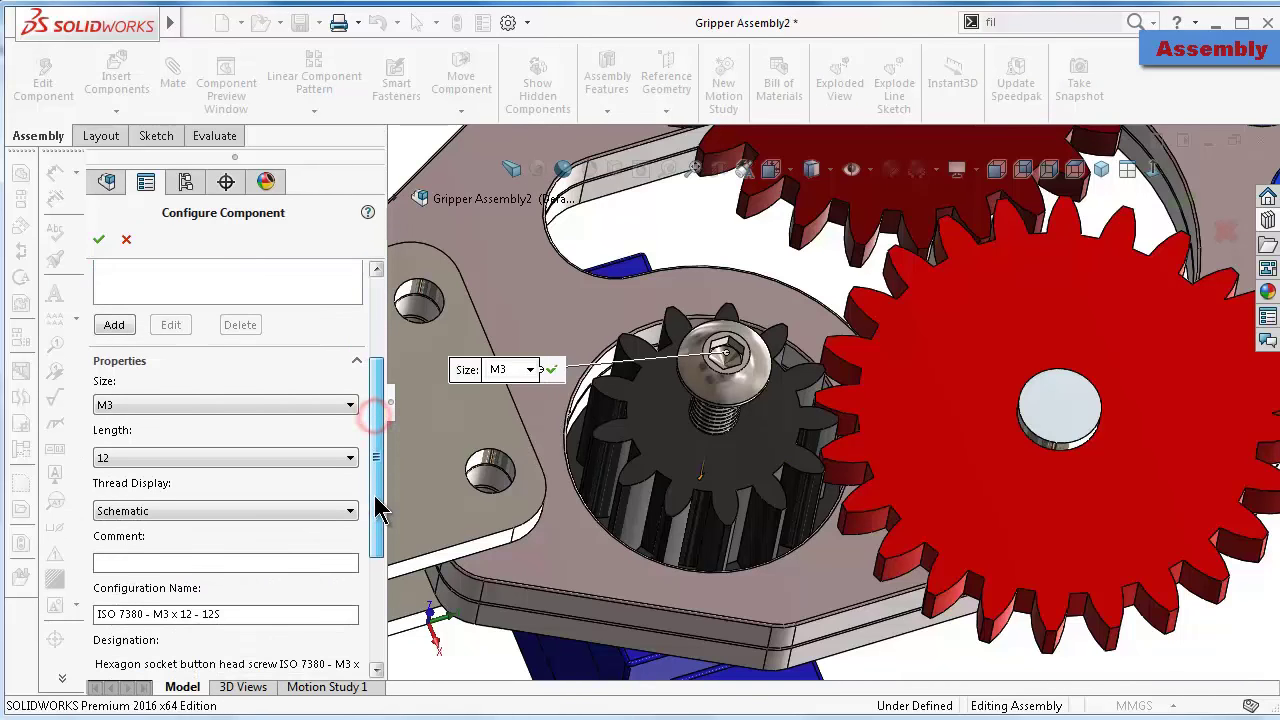
click(256, 458)
click(252, 470)
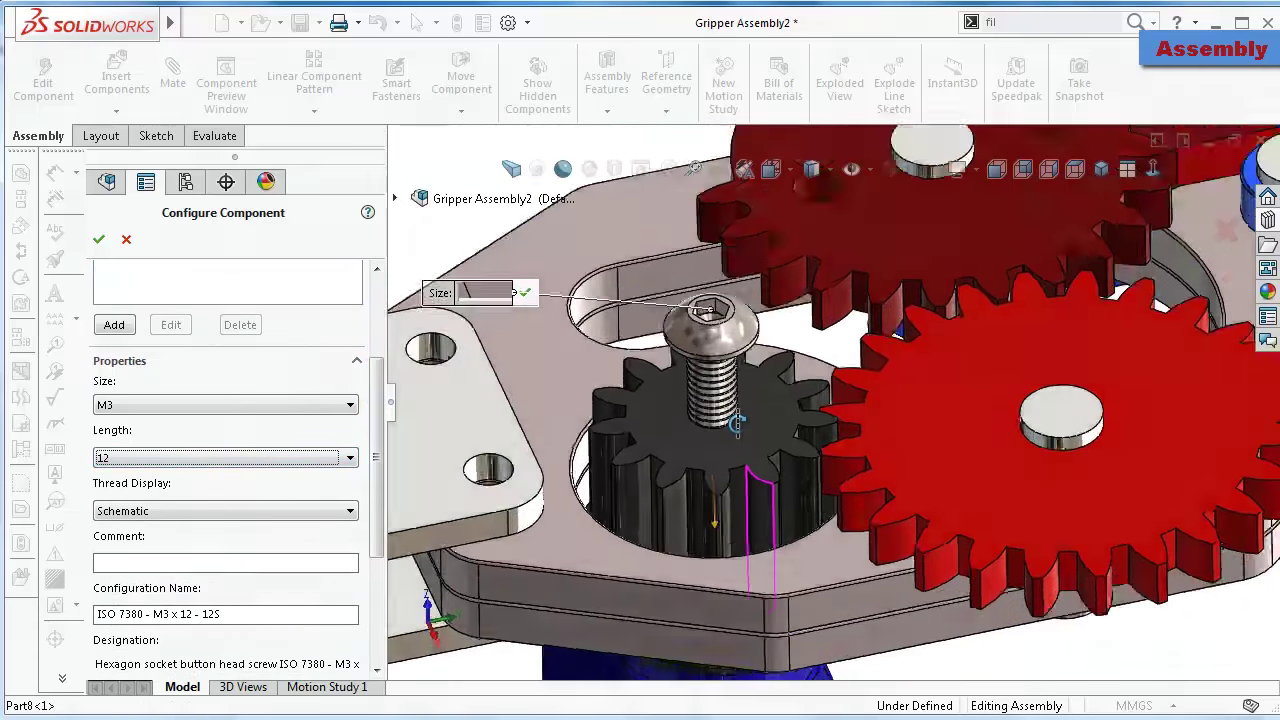
middle_drag(737, 423, 752, 420)
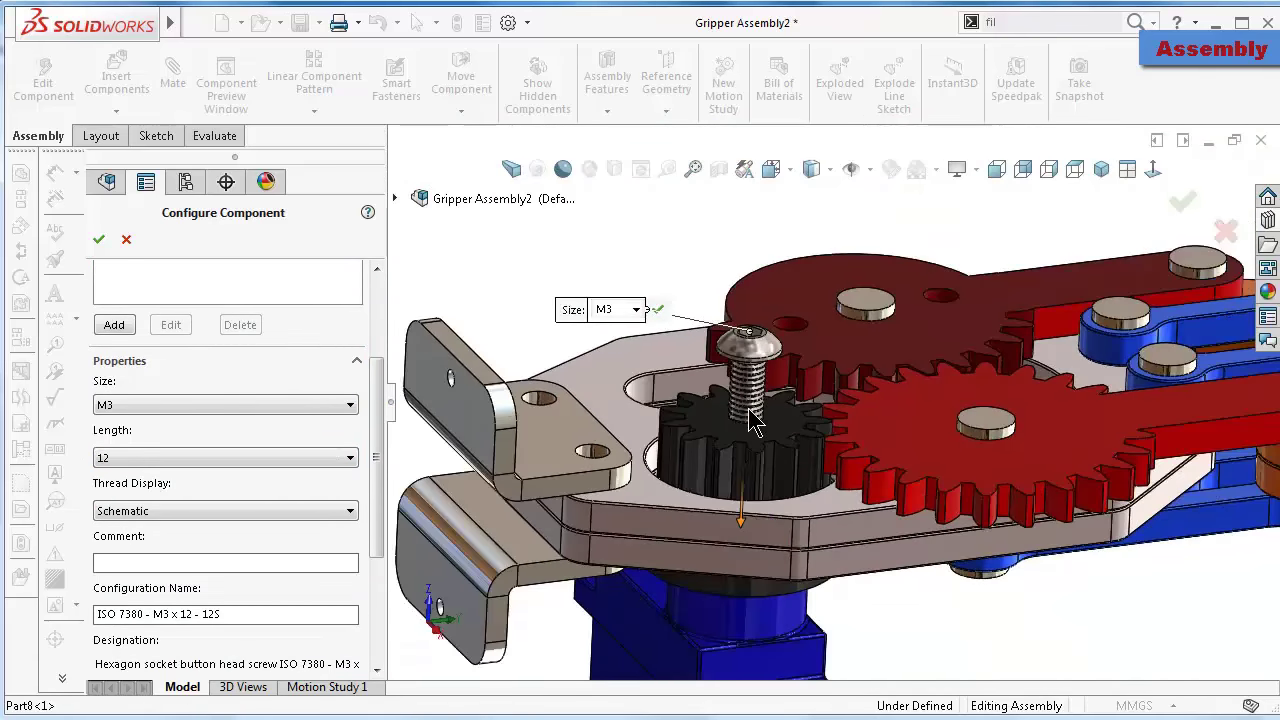
click(1183, 206)
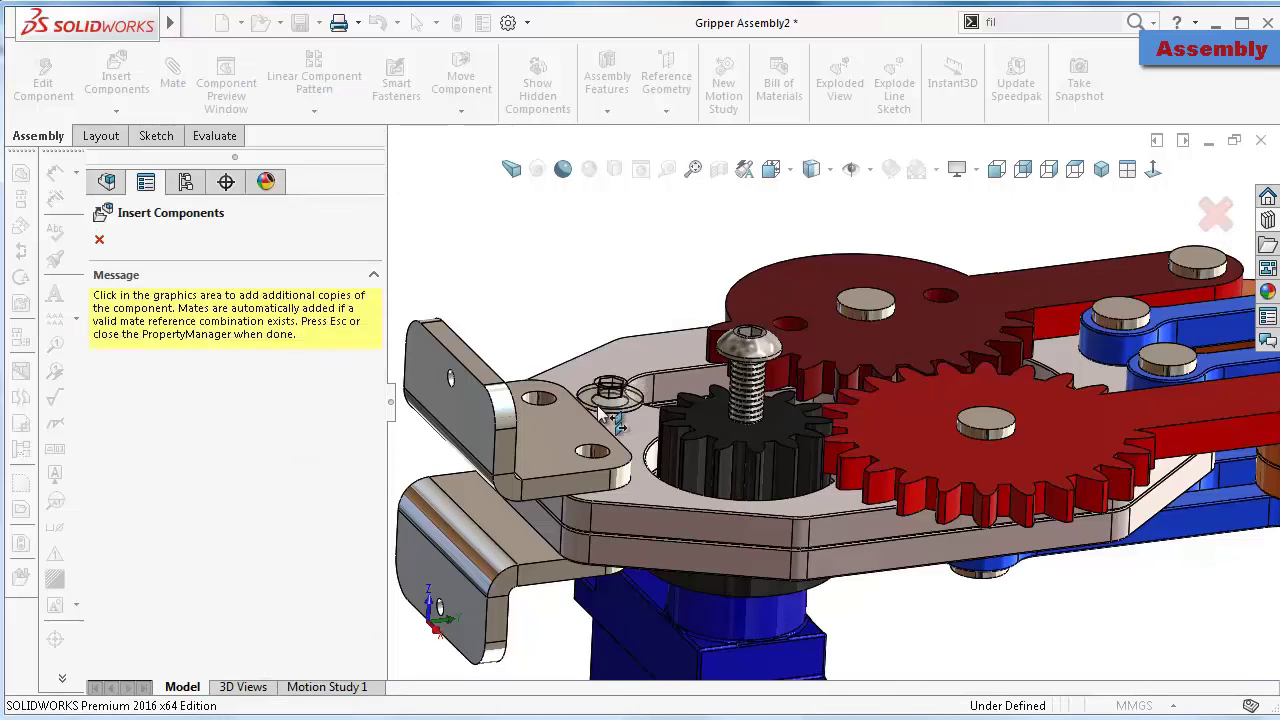
Insert two more M3 × 12 screw copies into the two bracket holes
click(538, 395)
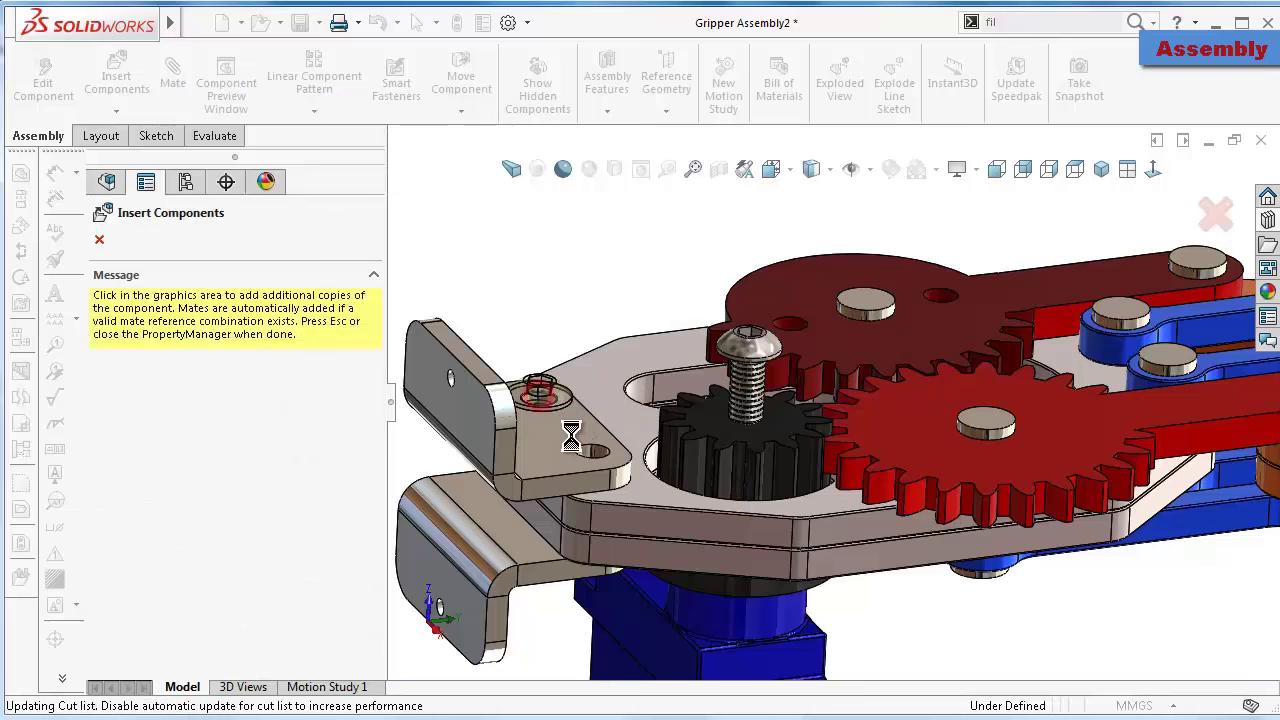
click(597, 456)
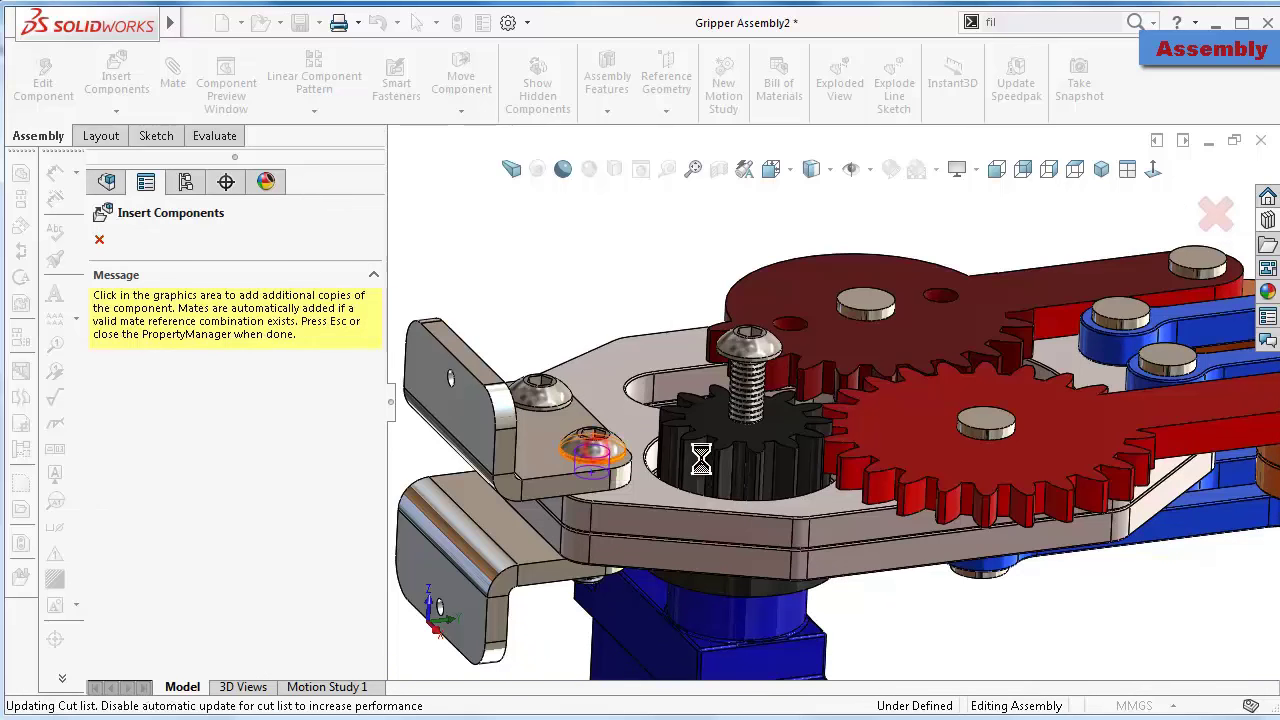
key(Up)
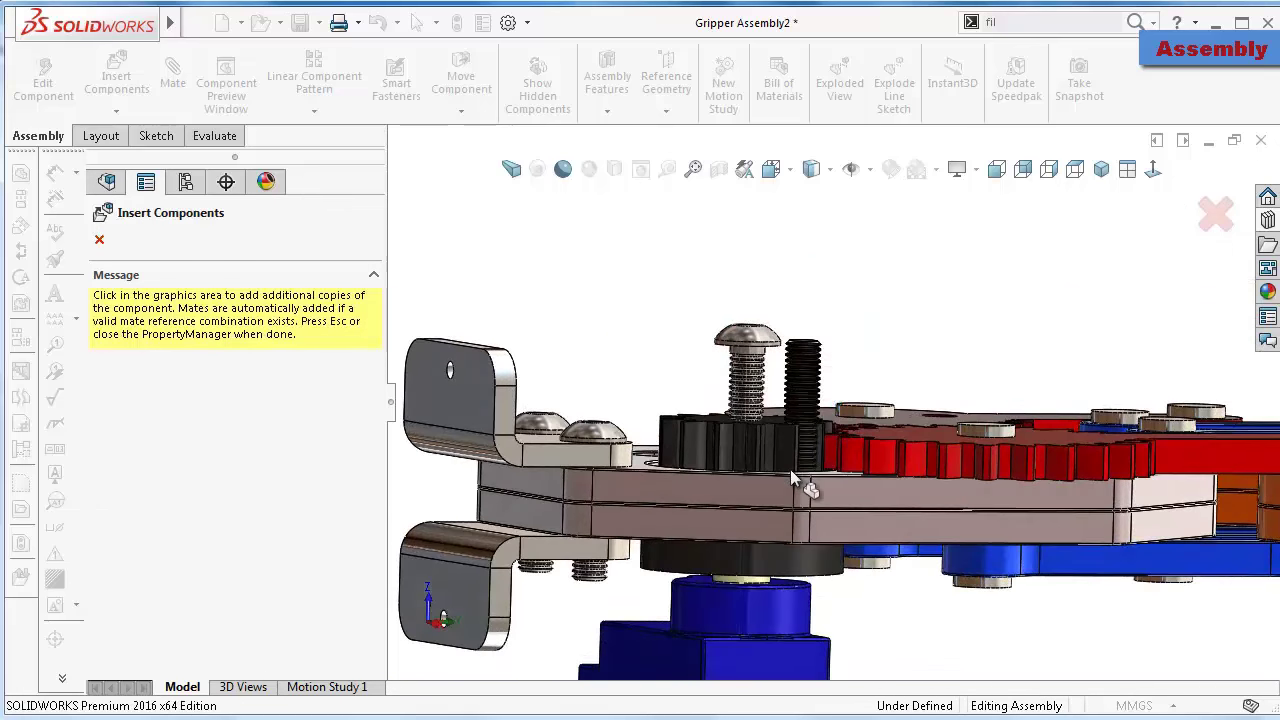
key(Down)
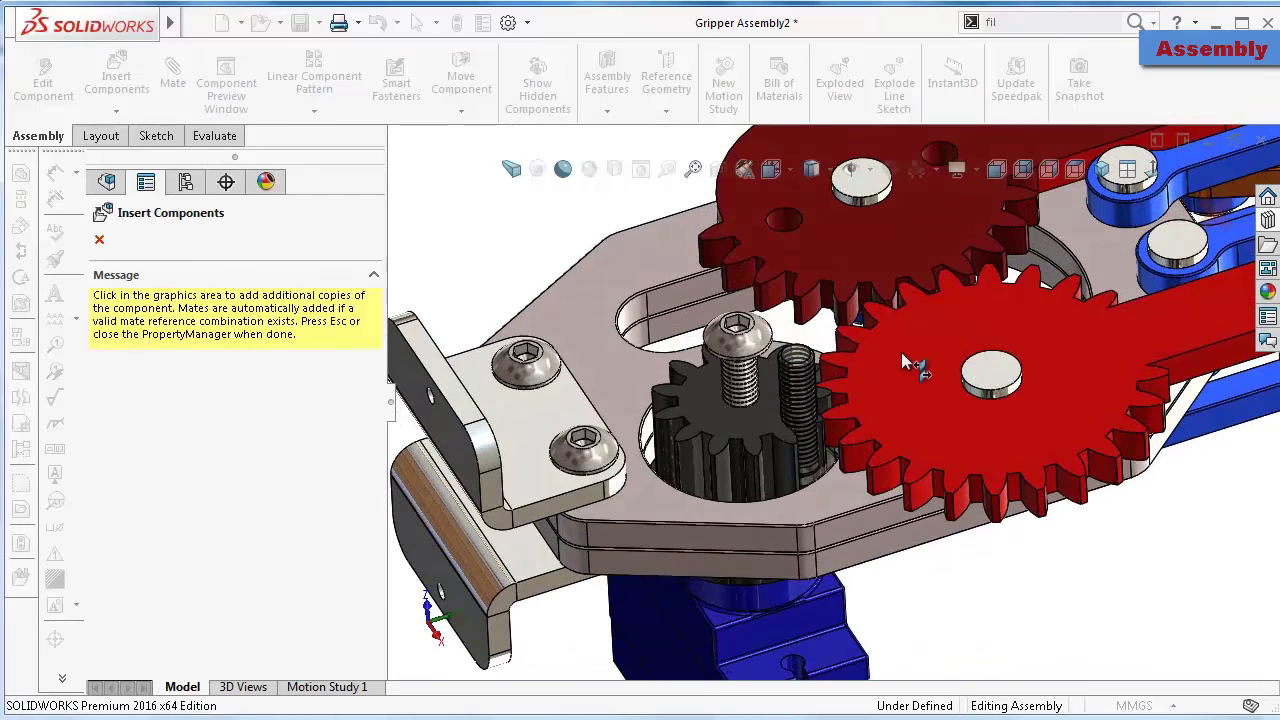
click(100, 240)
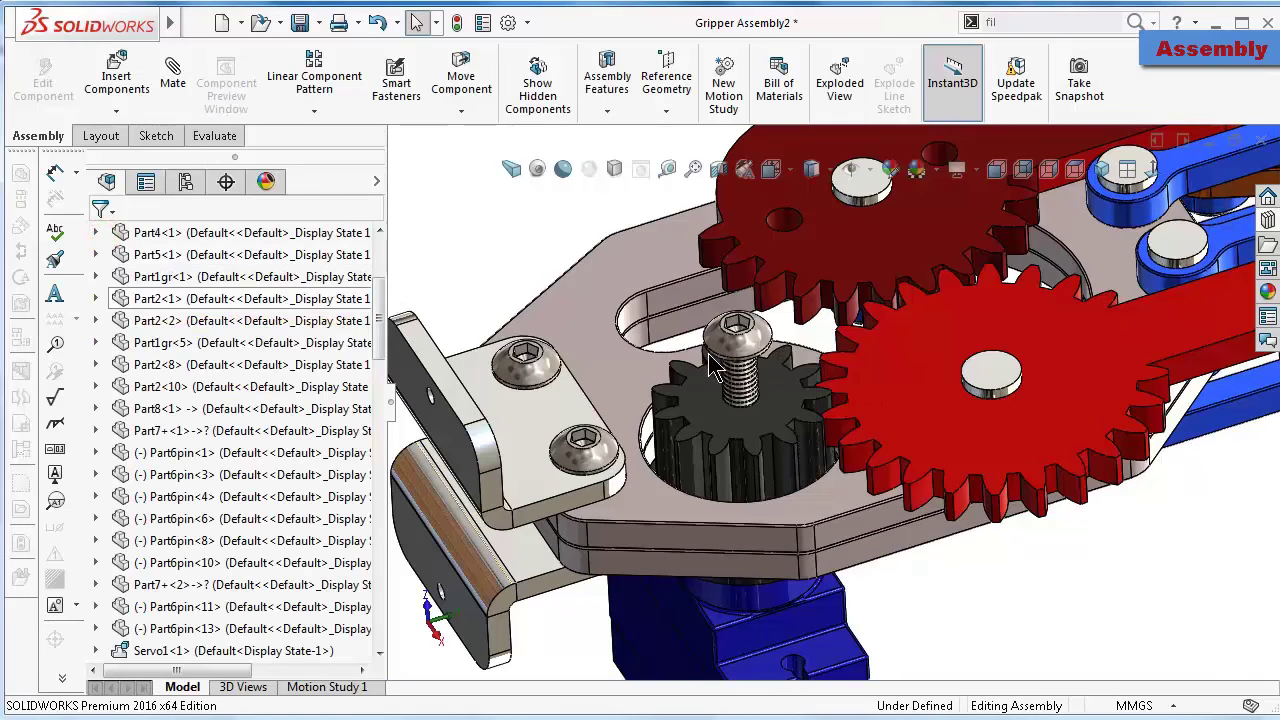
scroll(944, 308, up, 3)
scroll(944, 308, down, 1)
scroll(790, 390, down, 2)
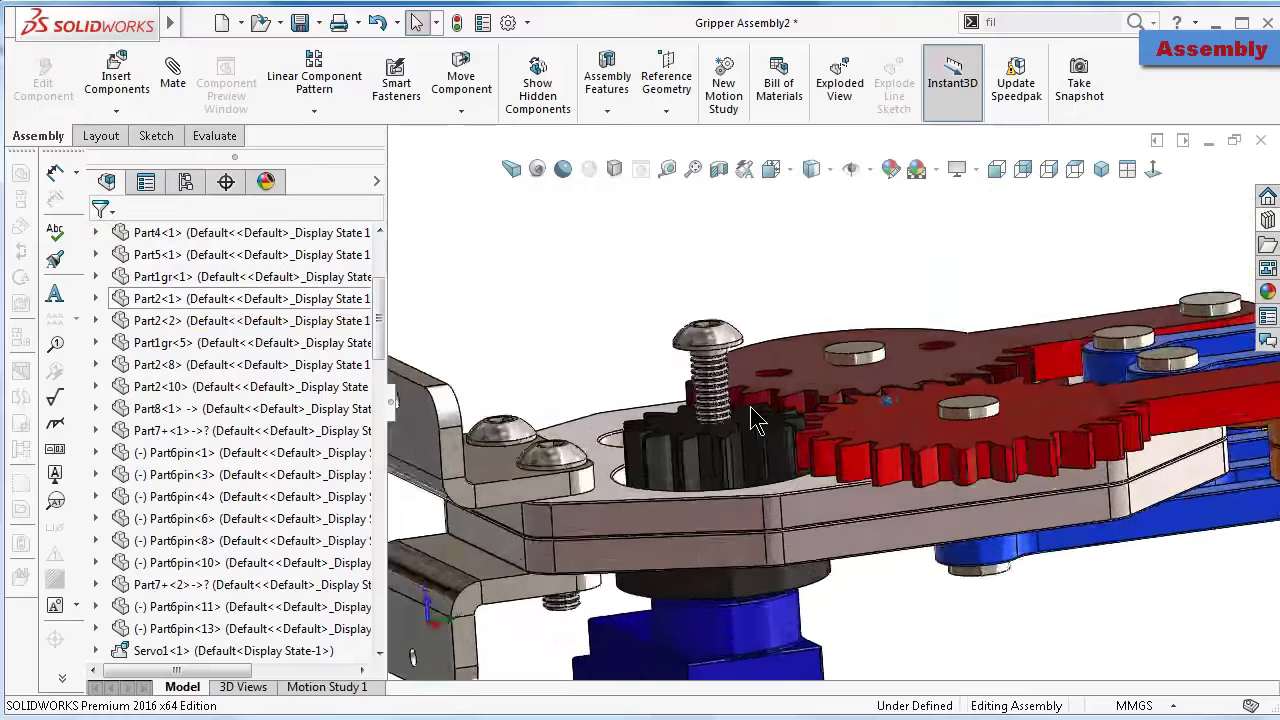
scroll(760, 400, down, 3)
scroll(755, 350, down, 3)
scroll(755, 350, down, 2)
Mate the pinion screw head's underside coincident with the gear's top face
click(766, 332)
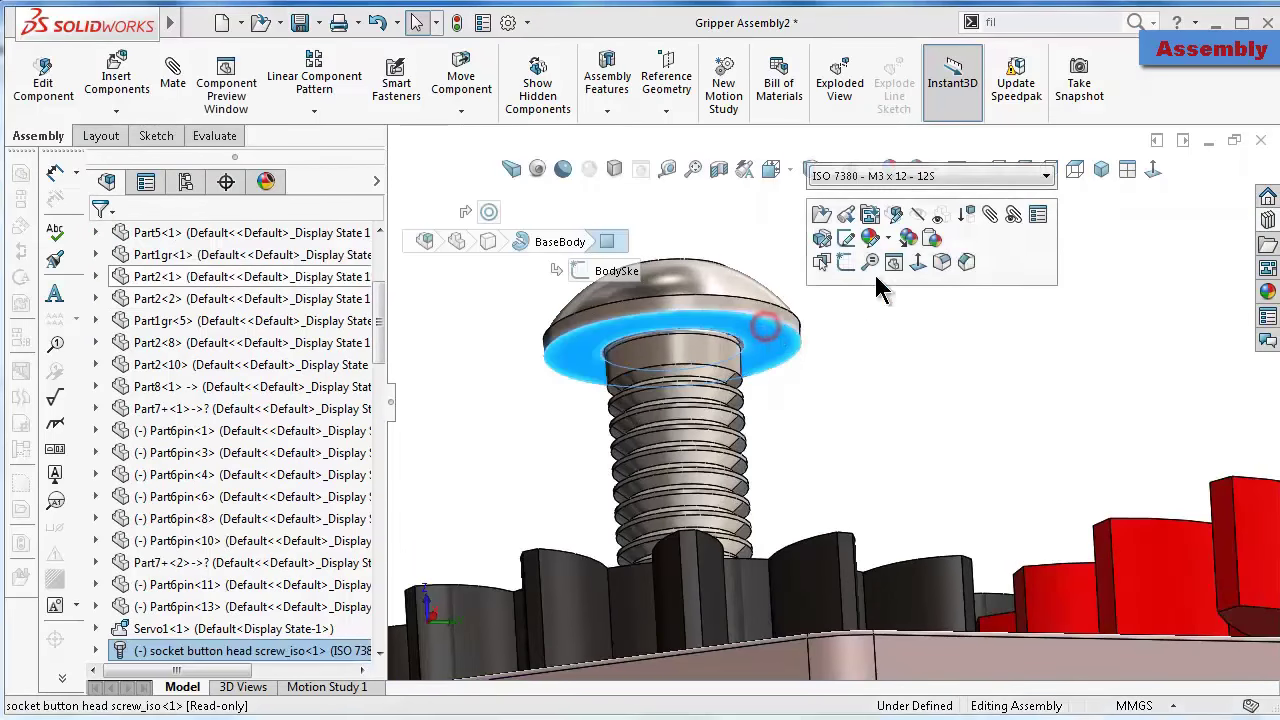
click(988, 224)
mouse_move(920, 306)
middle_down()
mouse_move(886, 366)
mouse_move(857, 651)
middle_up()
click(858, 648)
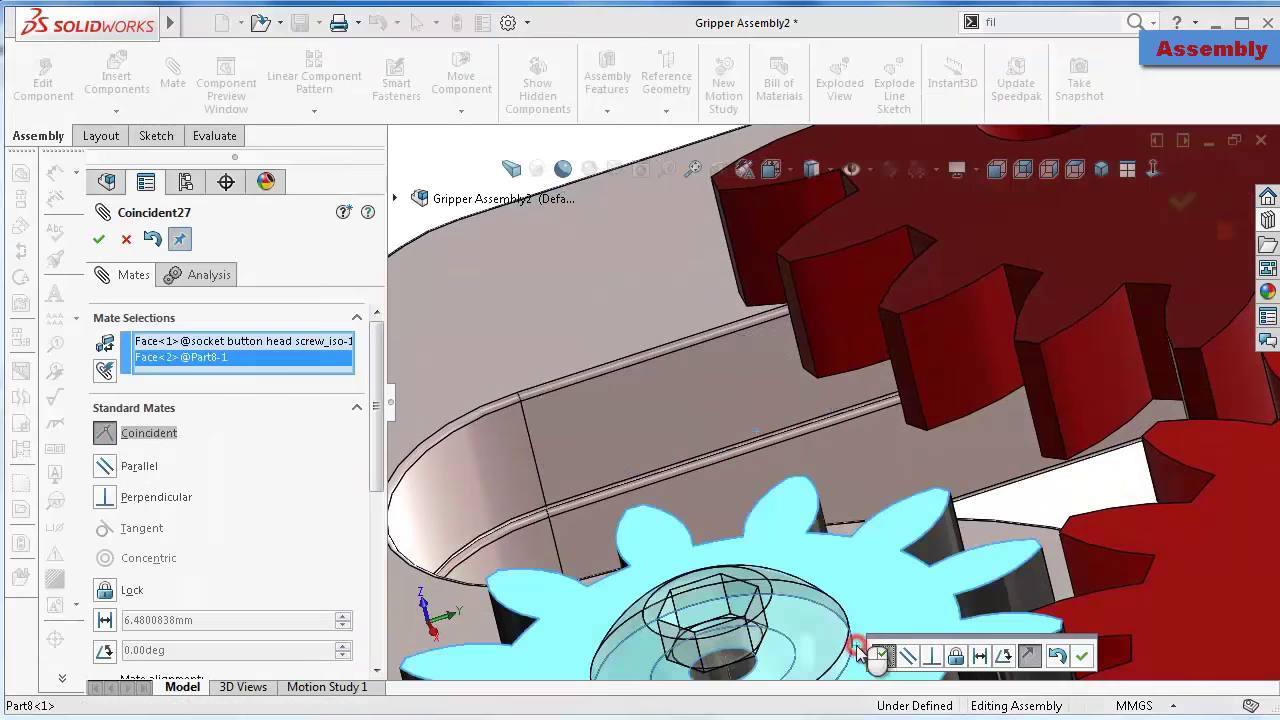
click(1086, 657)
scroll(929, 563, up, 3)
scroll(850, 540, up, 3)
scroll(733, 505, up, 2)
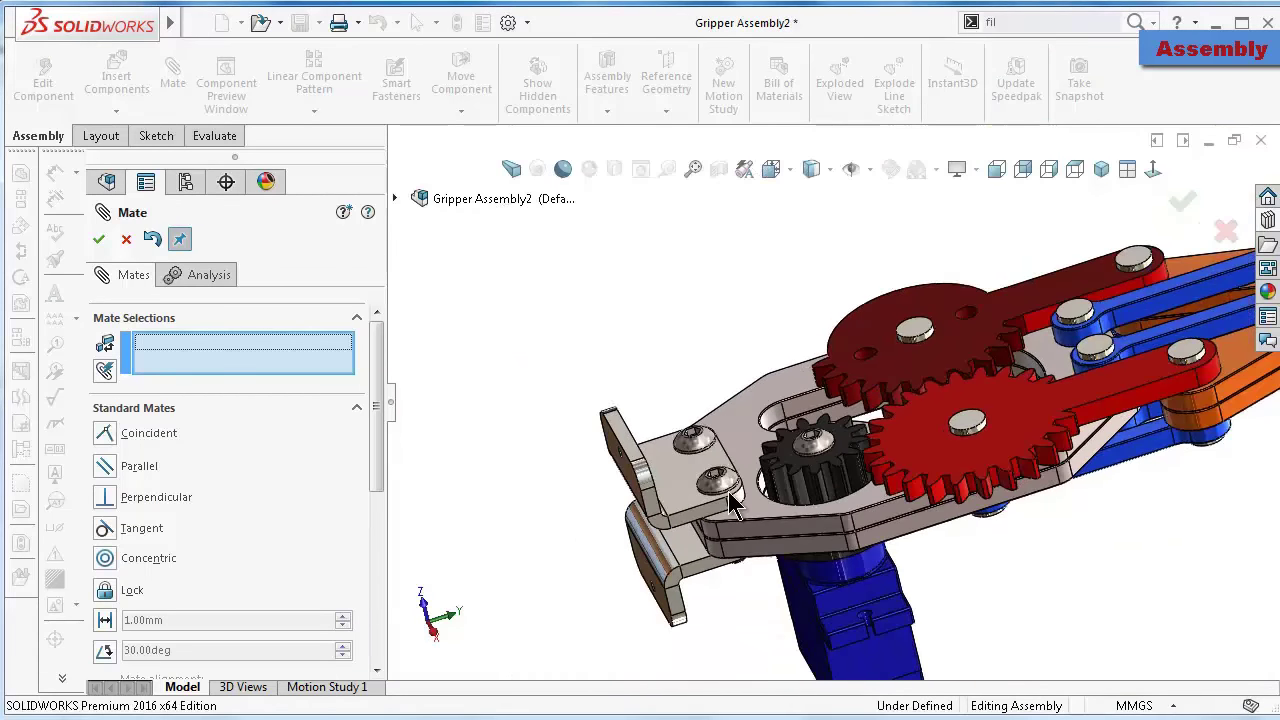
key(Down)
key(Down)
key(Down)
key(Down)
key(Down)
key(Down)
key(Down)
key(Down)
key(Down)
key(Down)
key(Down)
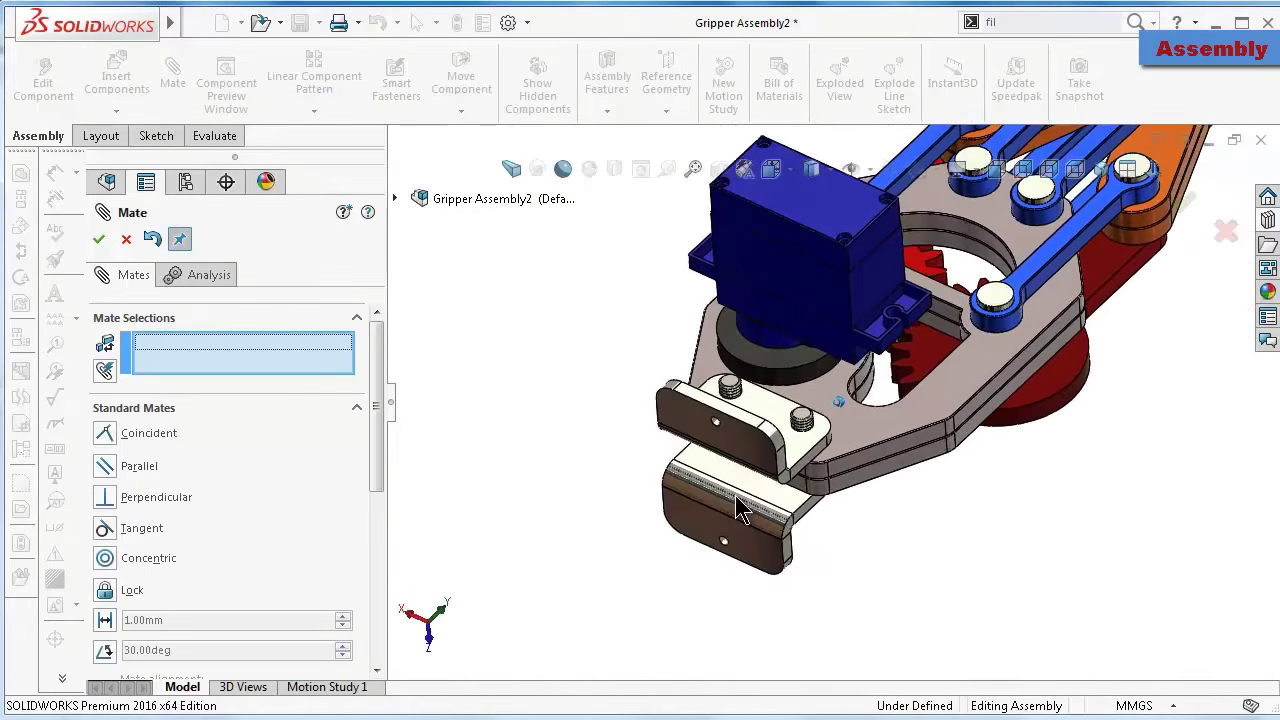
key(Down)
key(Down)
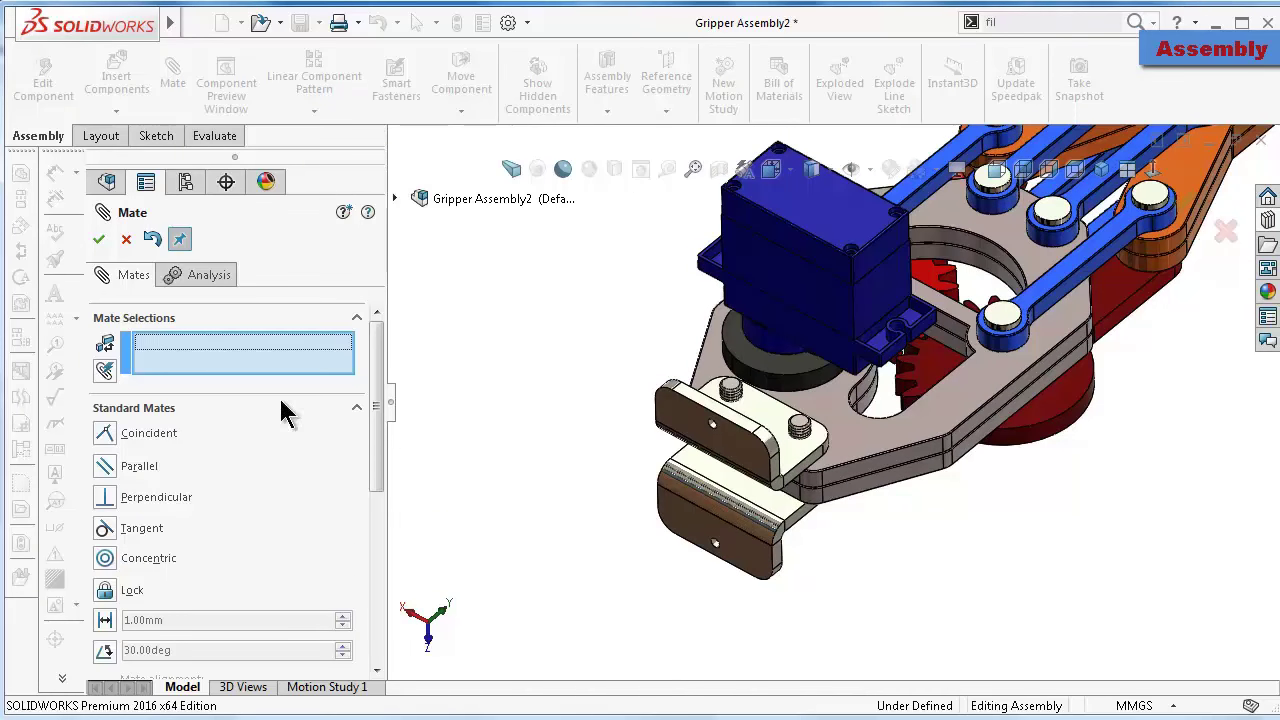
Drag the Hex Thin Nut ISO 4035 from Toolbox onto a bracket screw end
key(Escape)
click(1267, 244)
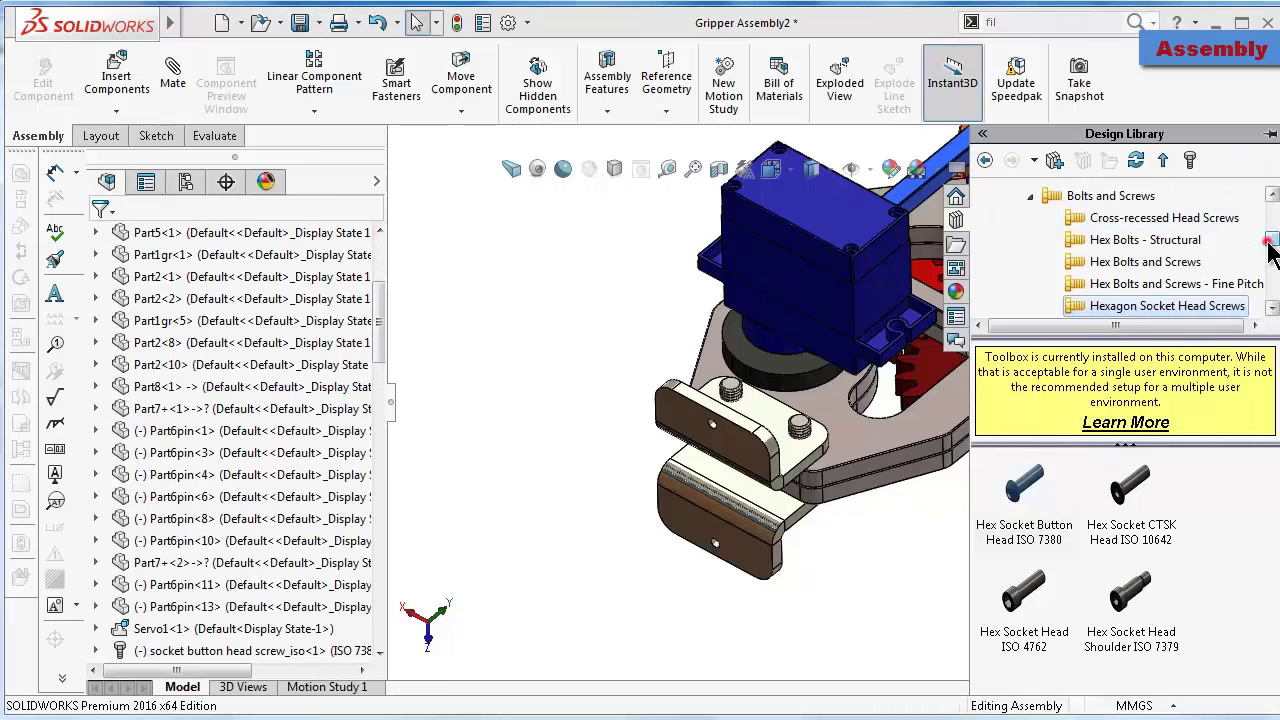
scroll(1270, 250, up, 1)
scroll(1270, 250, up, 2)
scroll(1270, 250, down, 3)
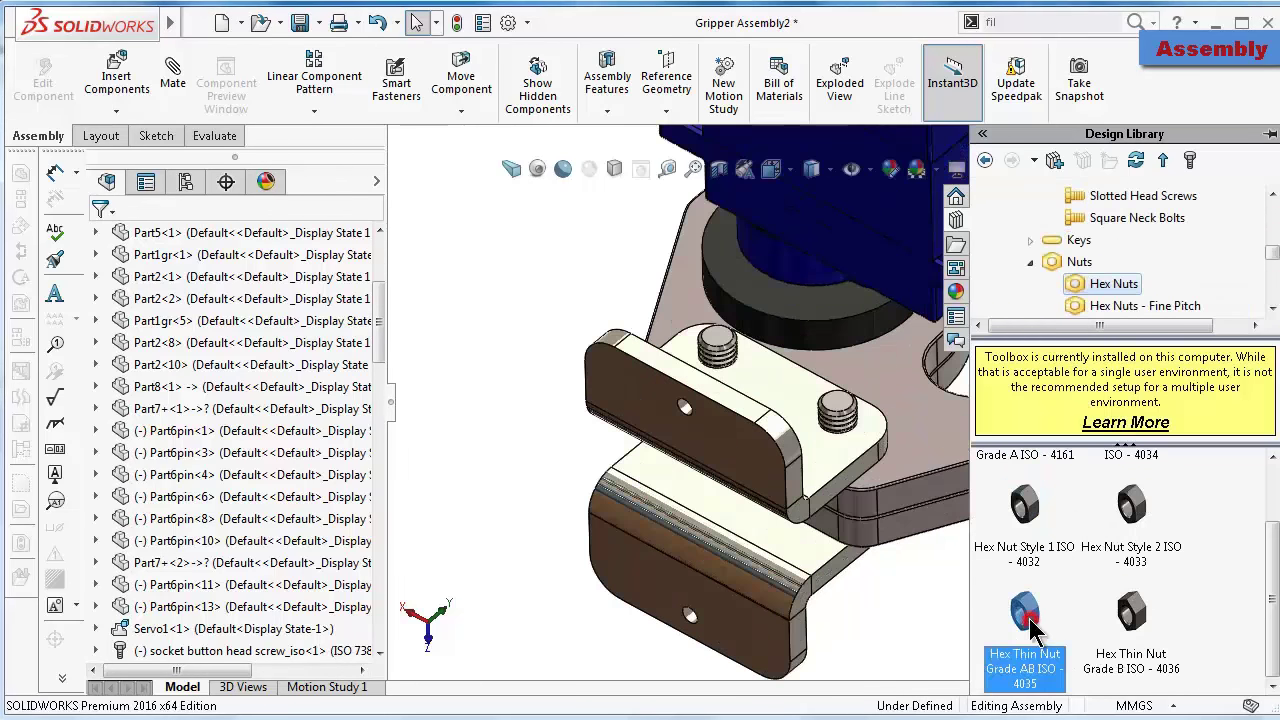
drag(1040, 545, 892, 500)
mouse_move(840, 447)
mouse_down()
mouse_move(840, 425)
mouse_move(841, 438)
mouse_up()
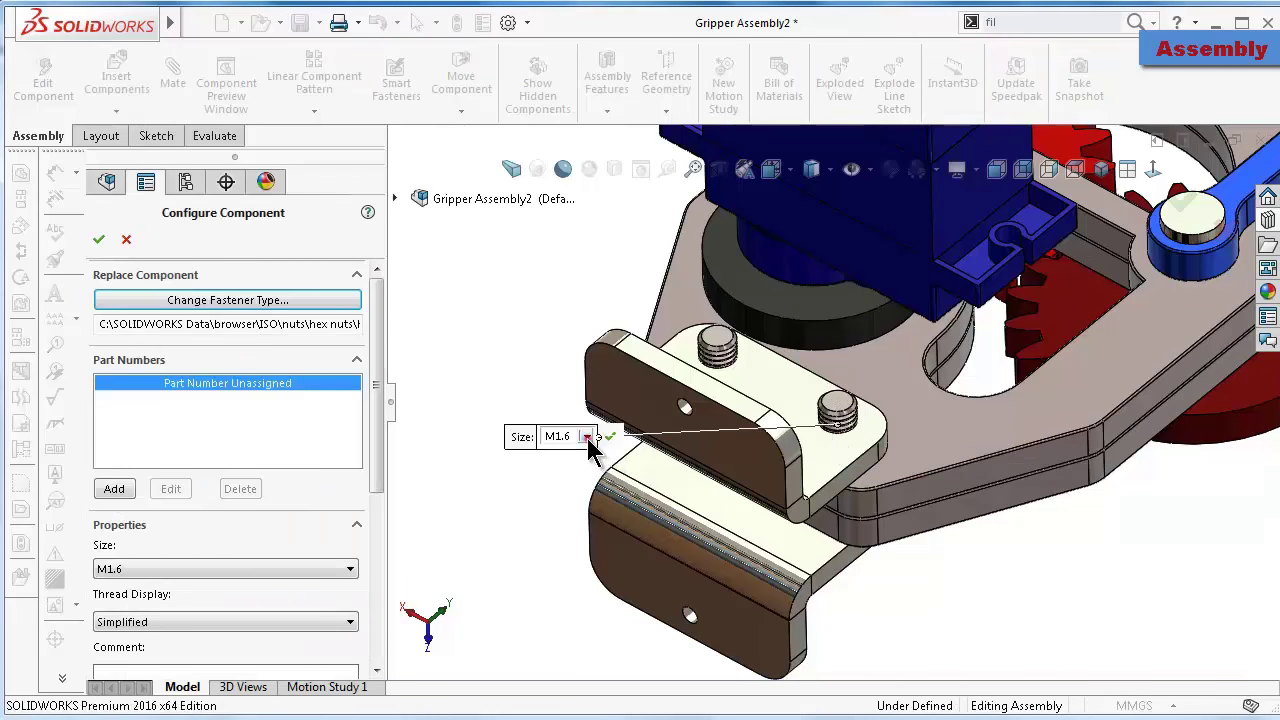
Set the nut size to M3 and place copies on the left and right screw ends
click(586, 436)
click(565, 494)
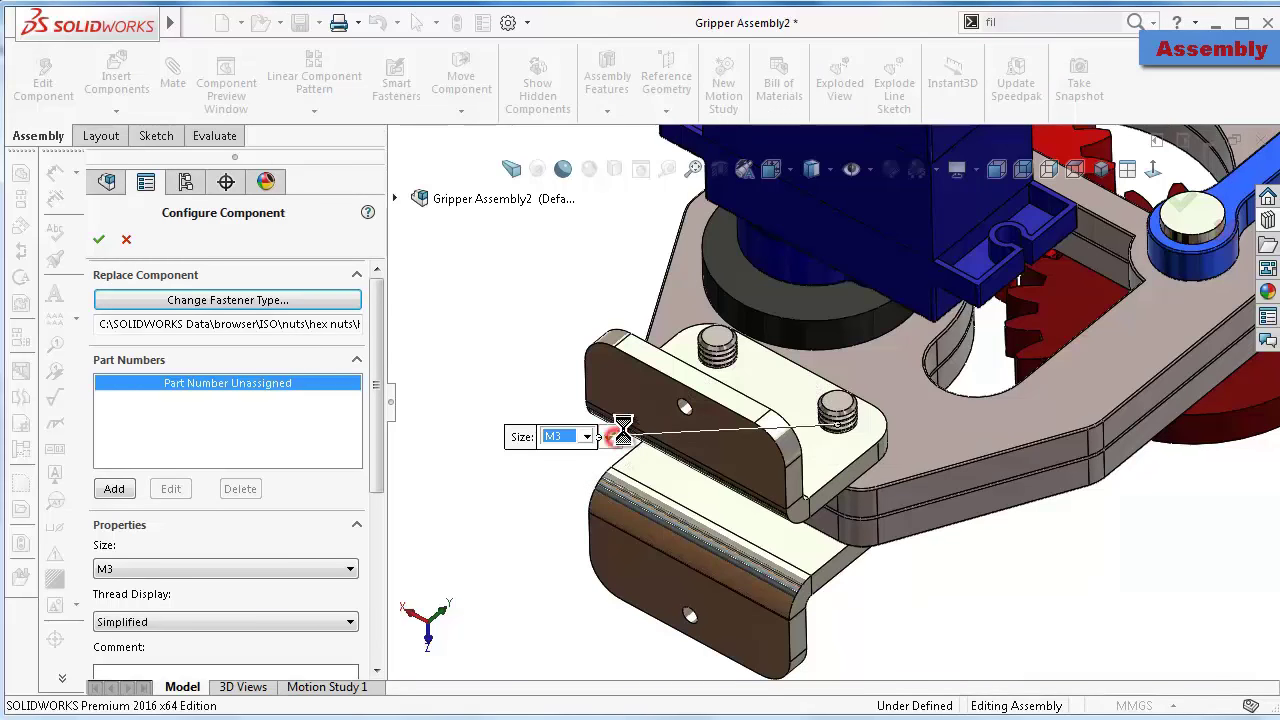
key(Return)
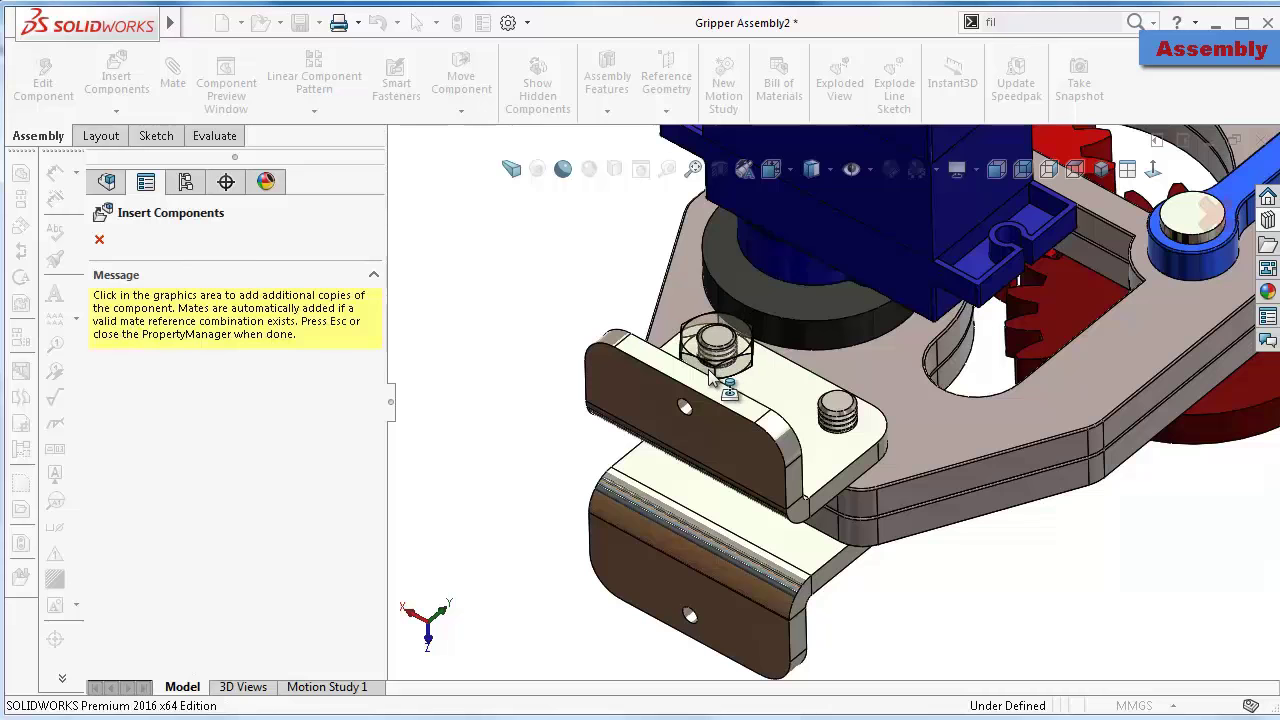
click(708, 370)
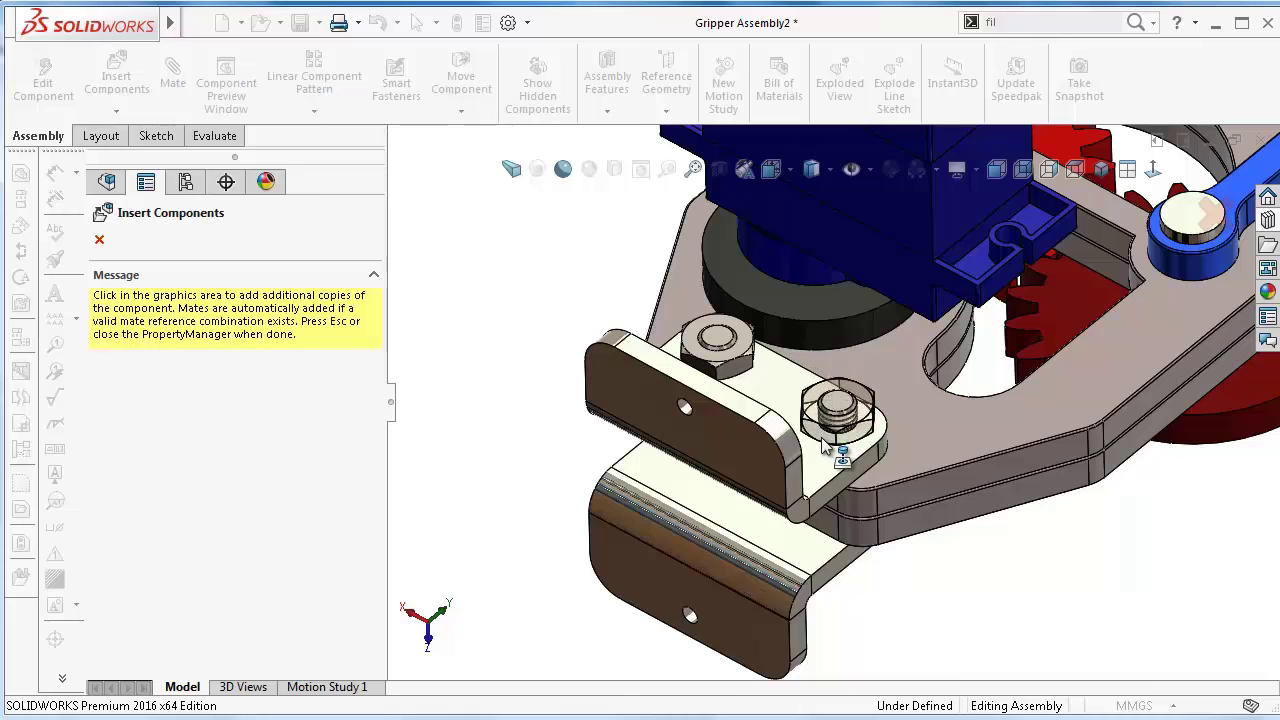
click(824, 432)
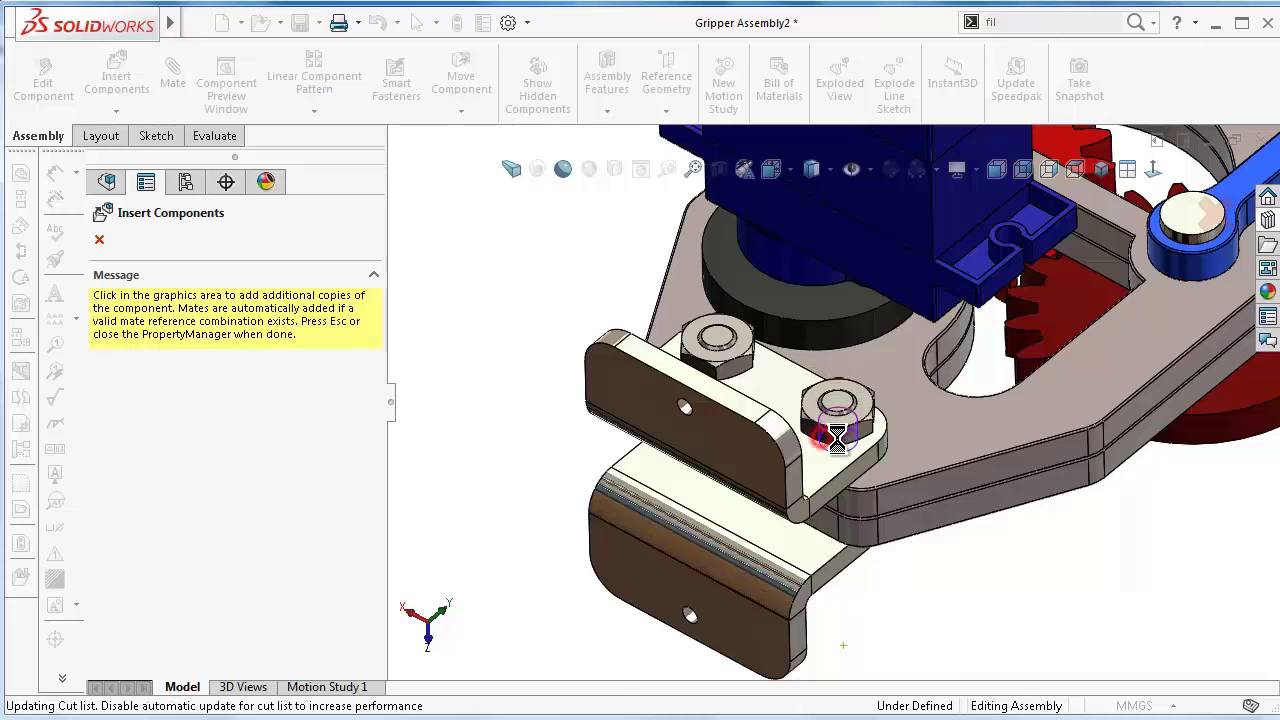
click(99, 240)
Bring up the options for the first hex thin nut in the feature tree
mouse_move(640, 362)
middle_down()
mouse_move(758, 386)
mouse_move(751, 286)
mouse_move(771, 343)
middle_up()
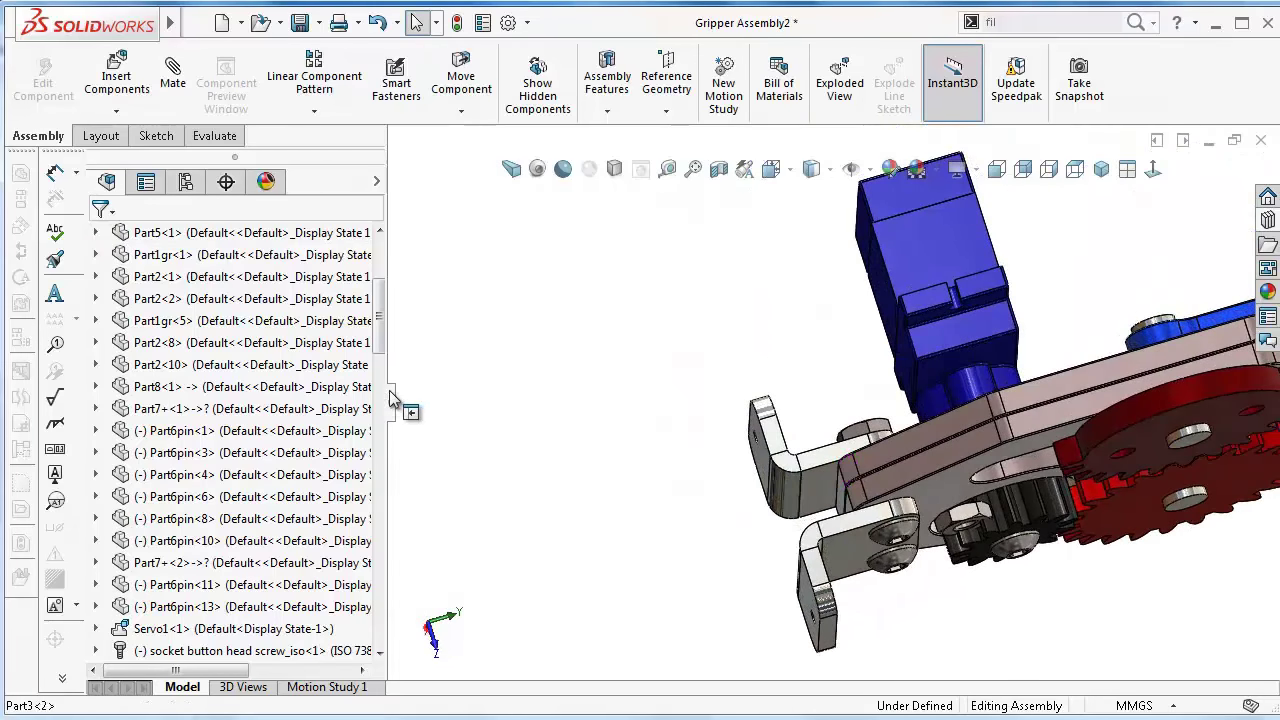
drag(383, 350, 391, 432)
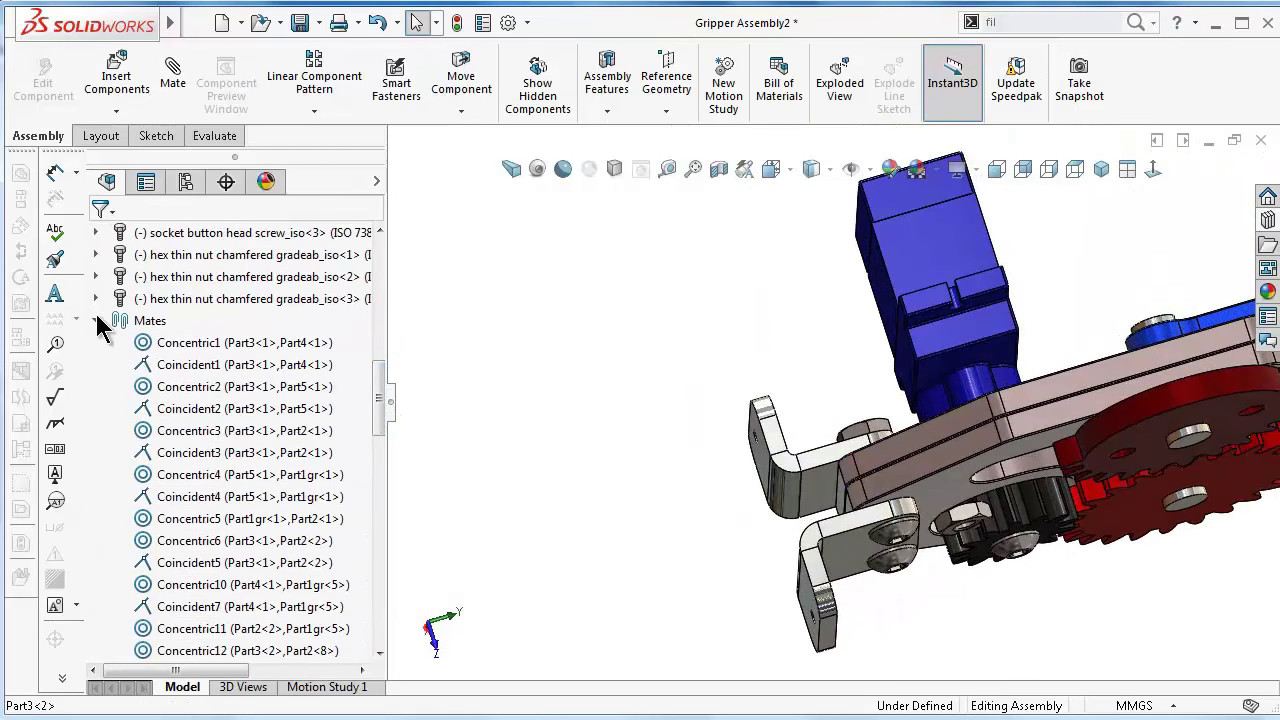
click(96, 321)
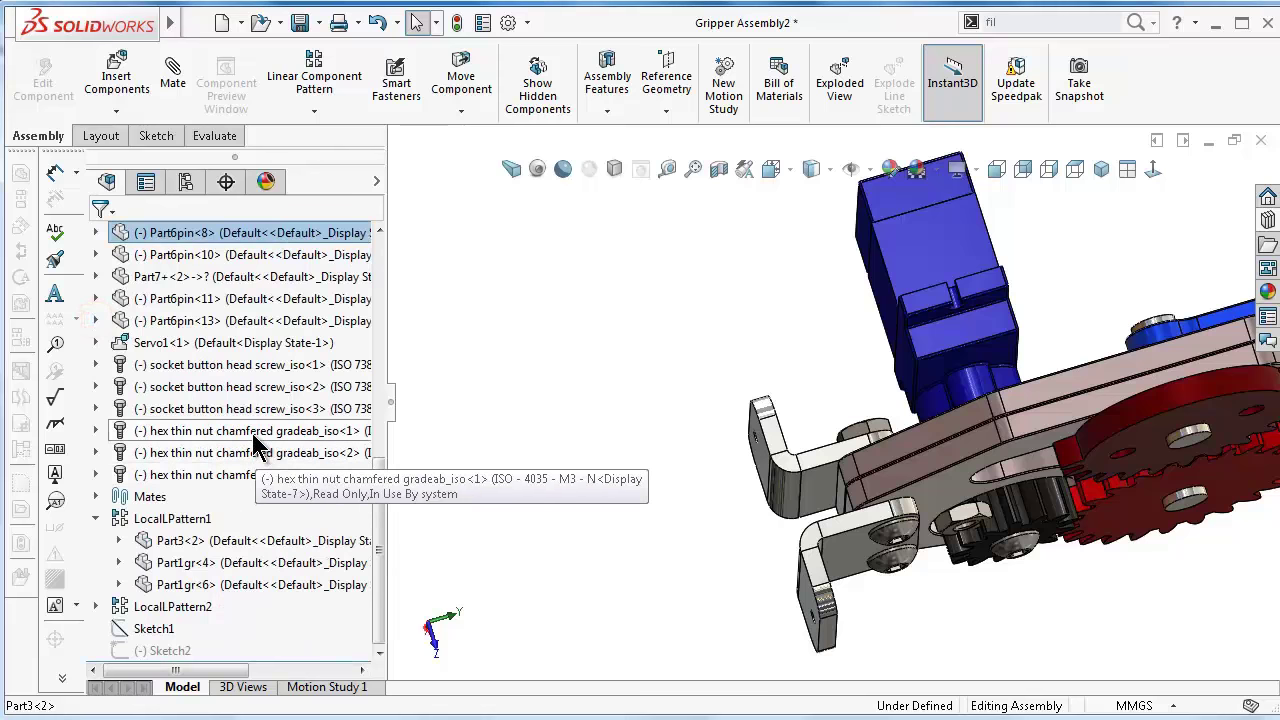
click(255, 443)
right_click(255, 443)
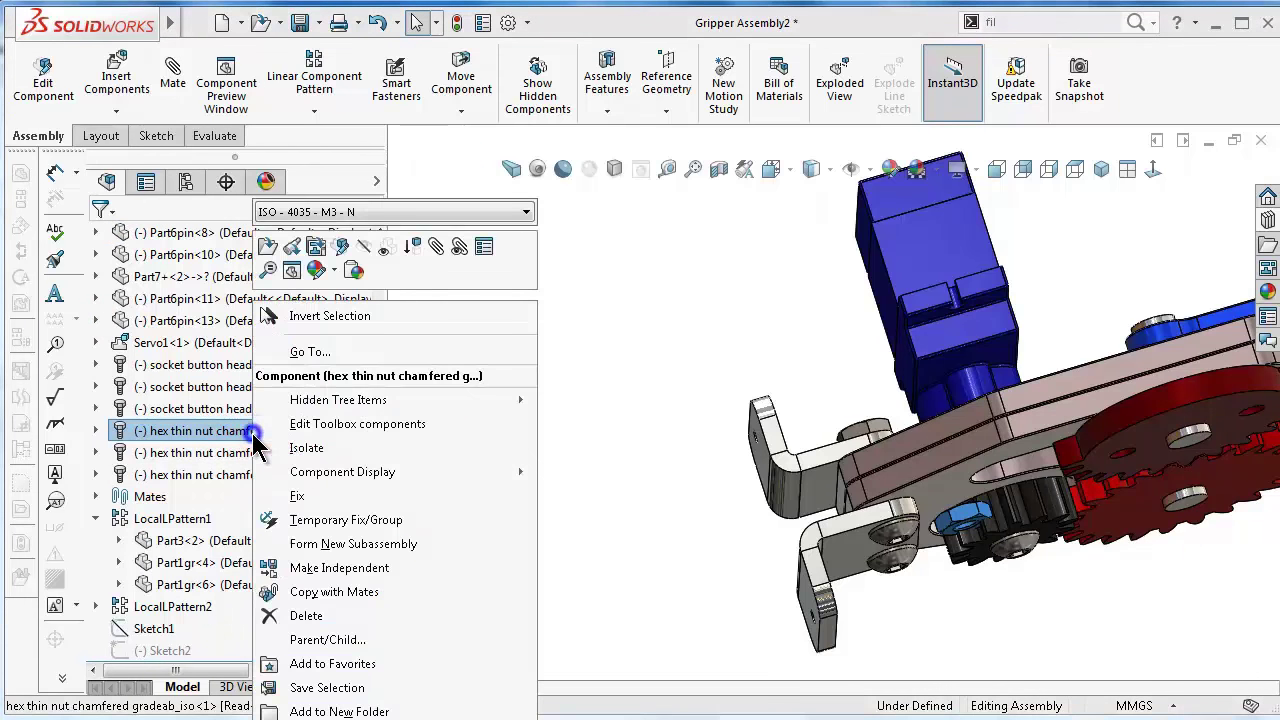
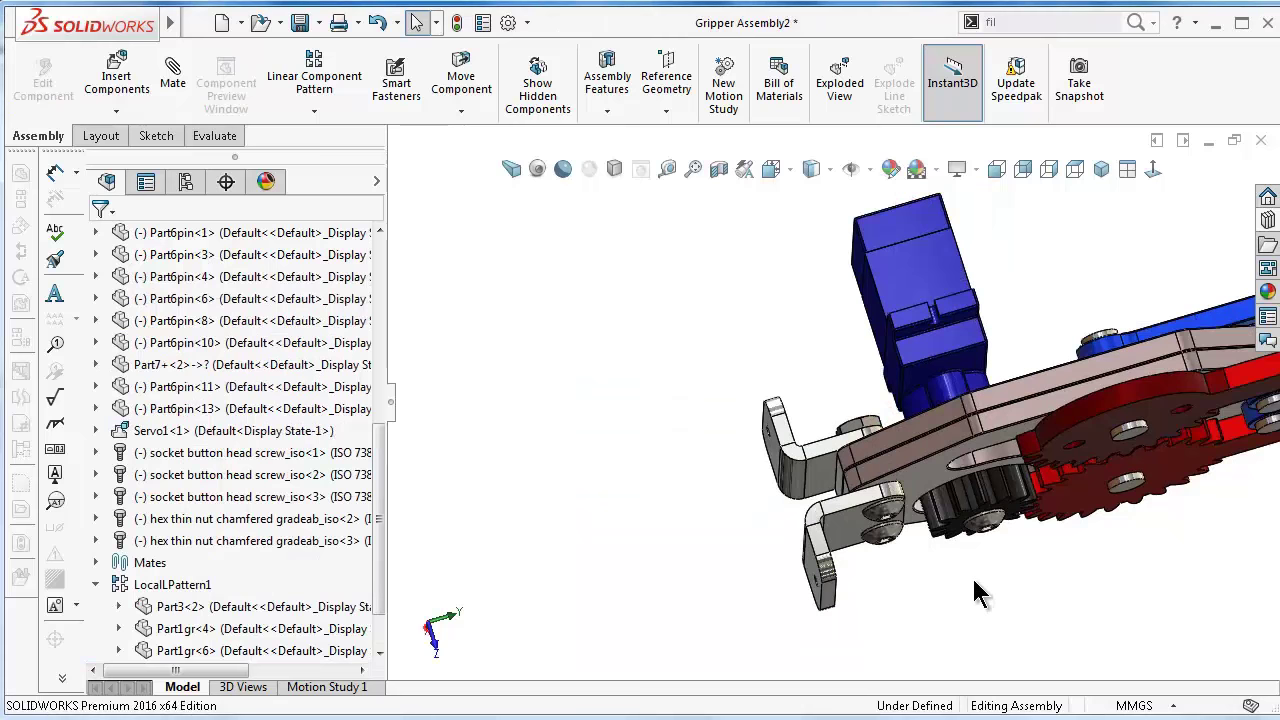
Rotate the gripper to inspect the gears from above and below, then return to isometric
key(Up)
key(Up)
key(Up)
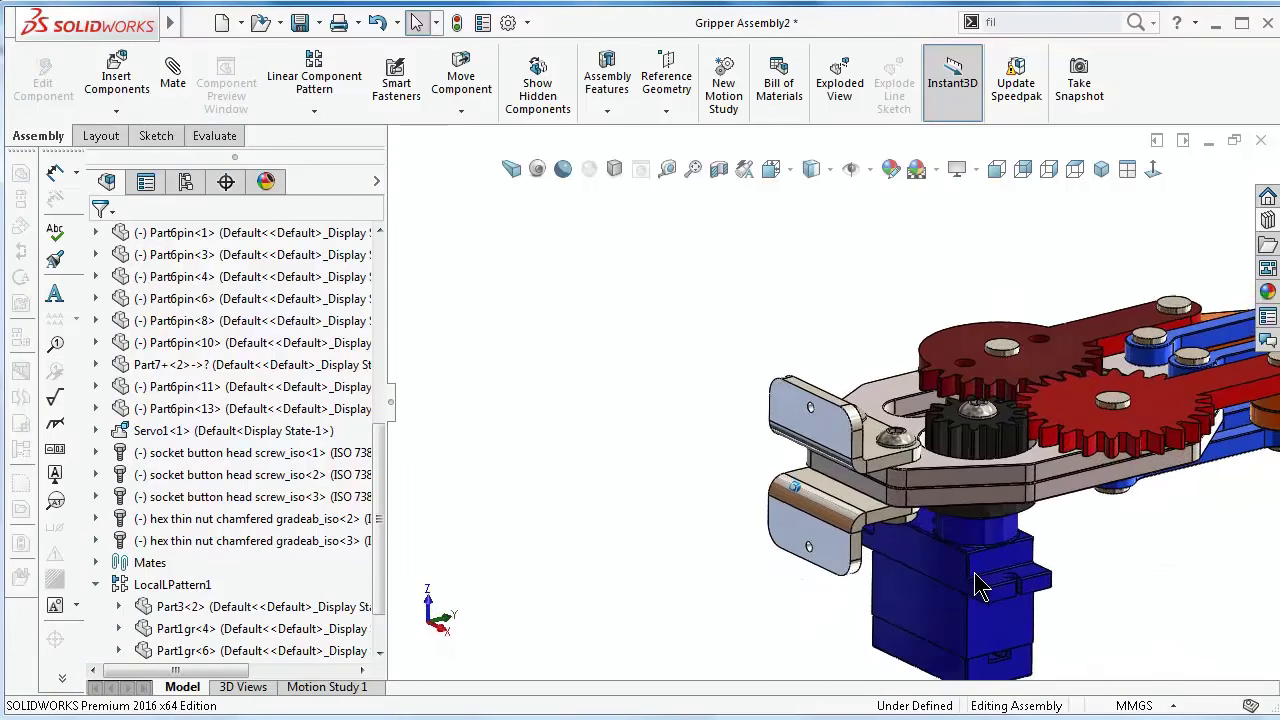
key(Down)
key(Down)
key(Down)
key(Down)
key(Down)
key(Down)
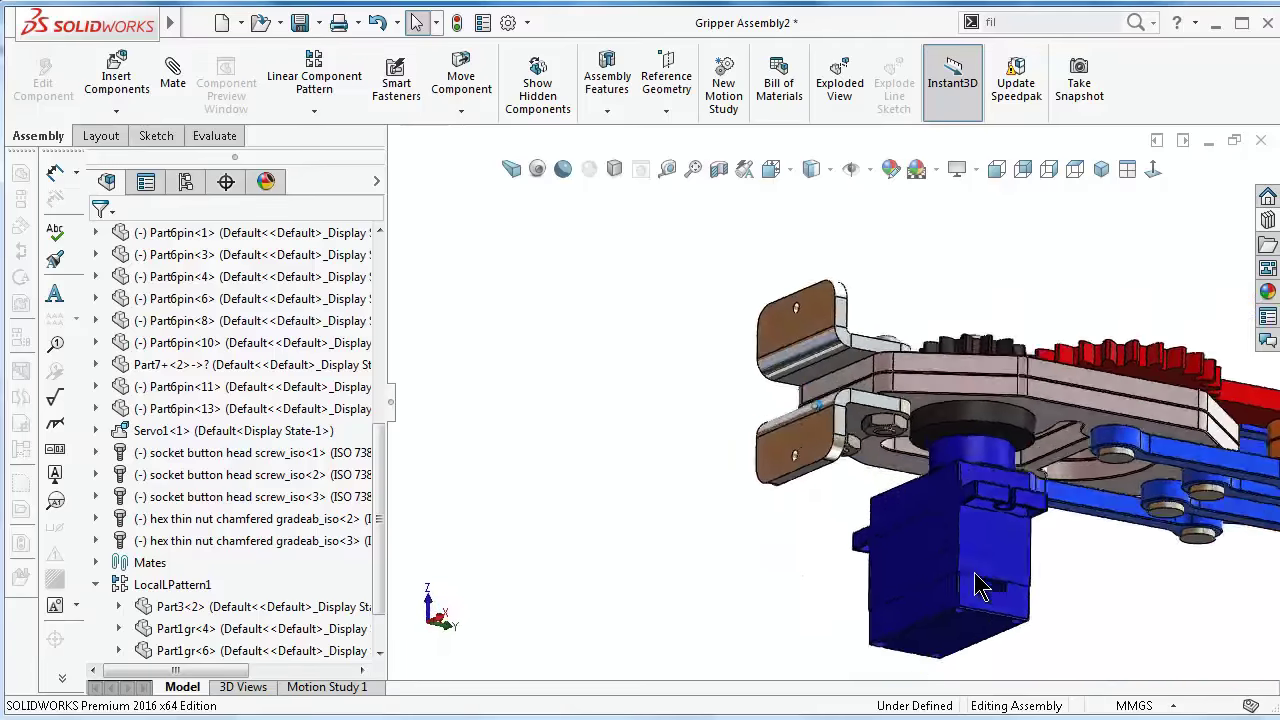
key(Up)
key(Up)
key(Up)
key(Up)
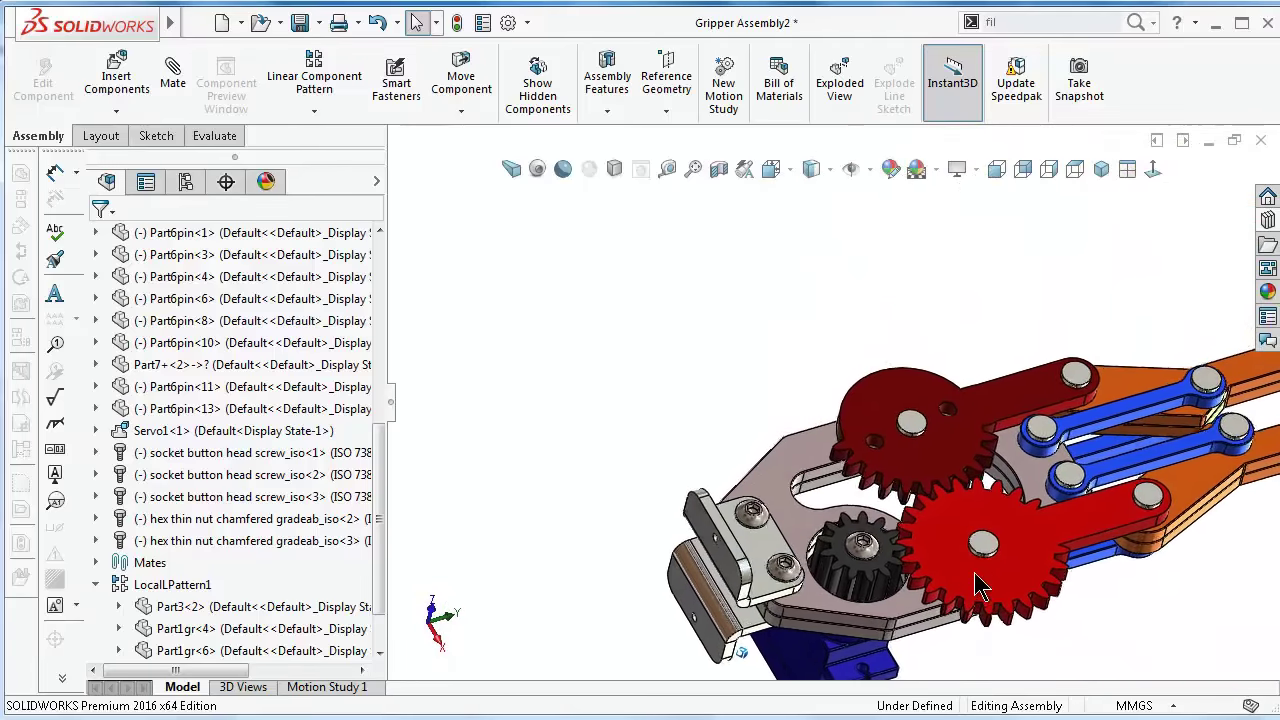
key(Up)
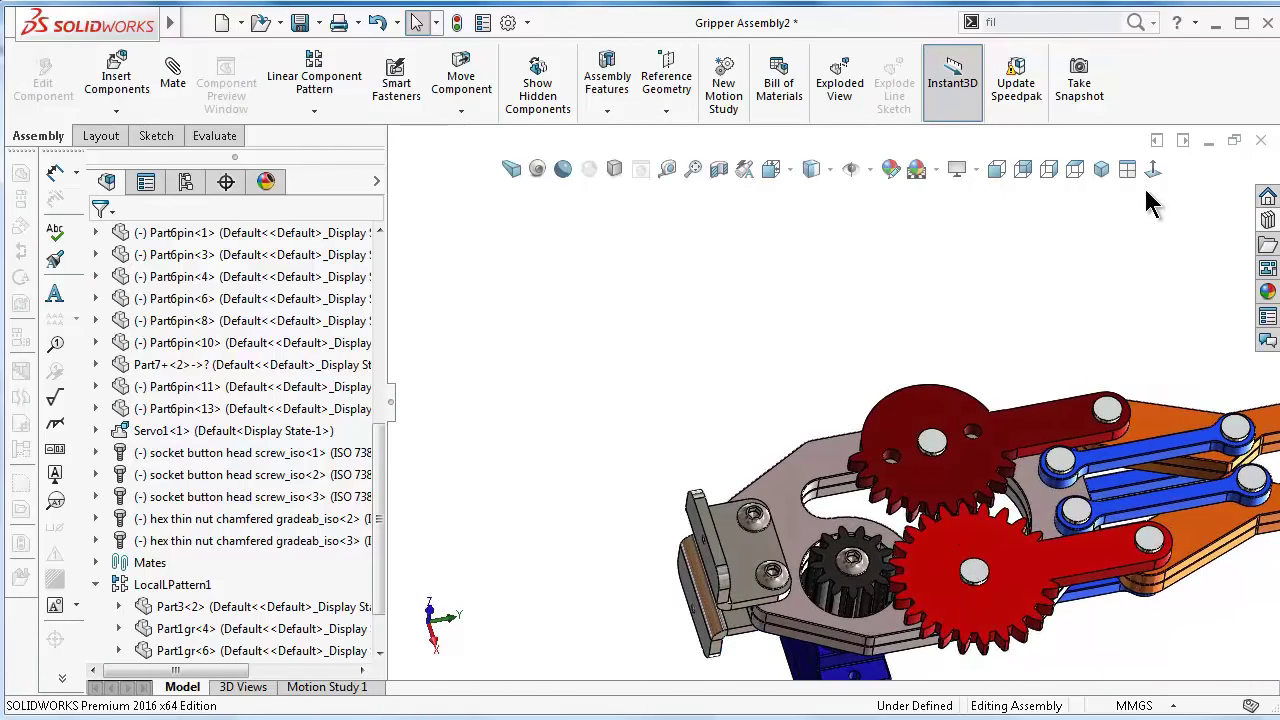
click(1101, 169)
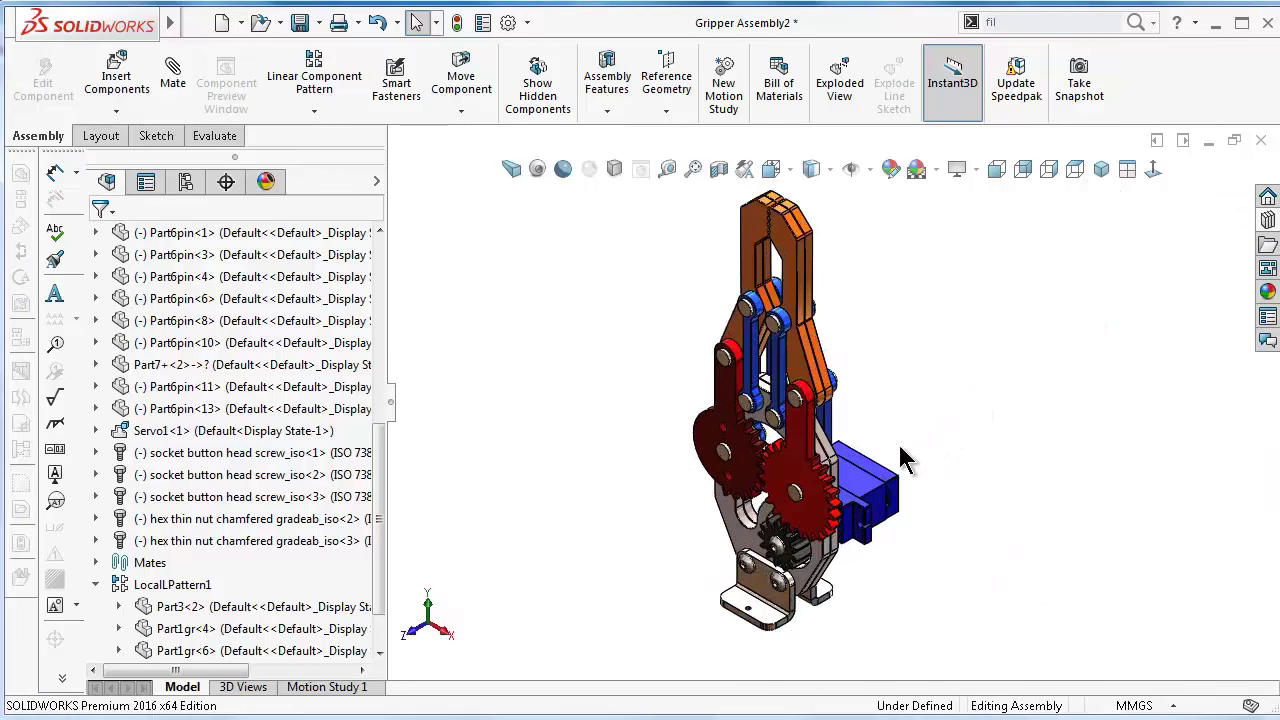
scroll(770, 570, down, 2)
scroll(797, 503, up, 3)
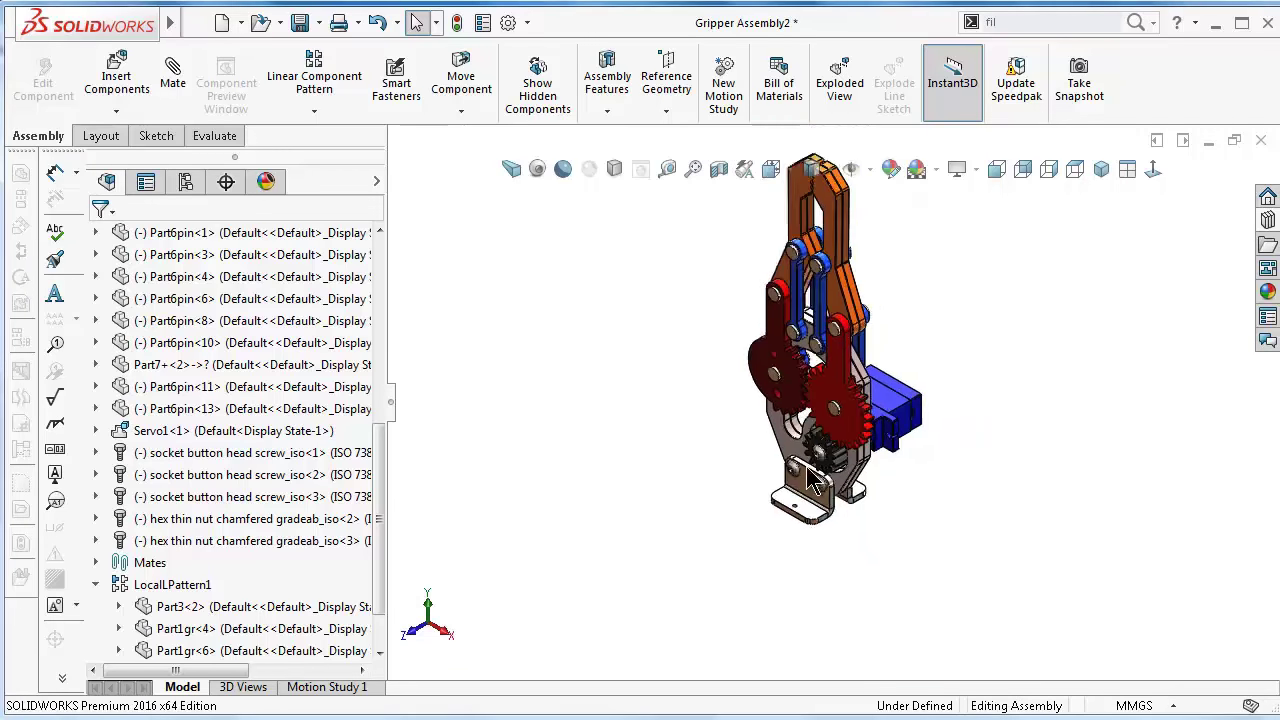
scroll(838, 375, down, 1)
scroll(835, 372, up, 1)
scroll(843, 365, down, 1)
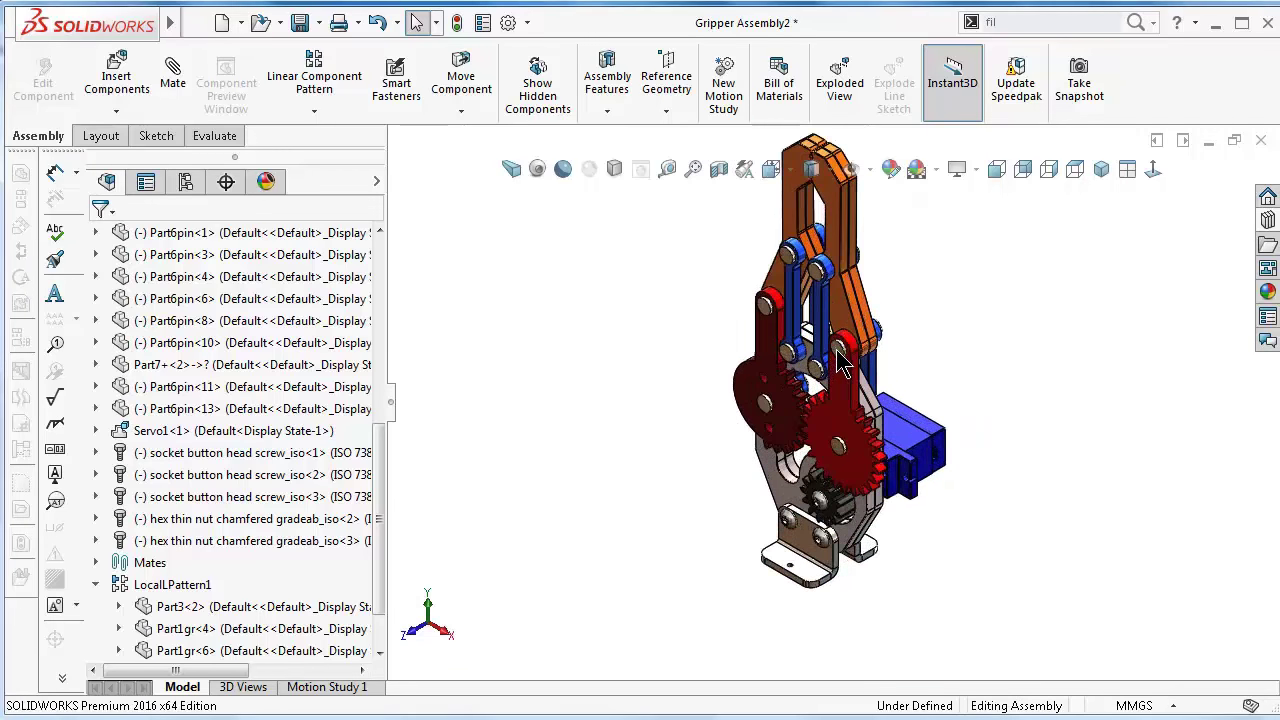
Drag the left gear link to swing the jaws open, then closed again
click(816, 500)
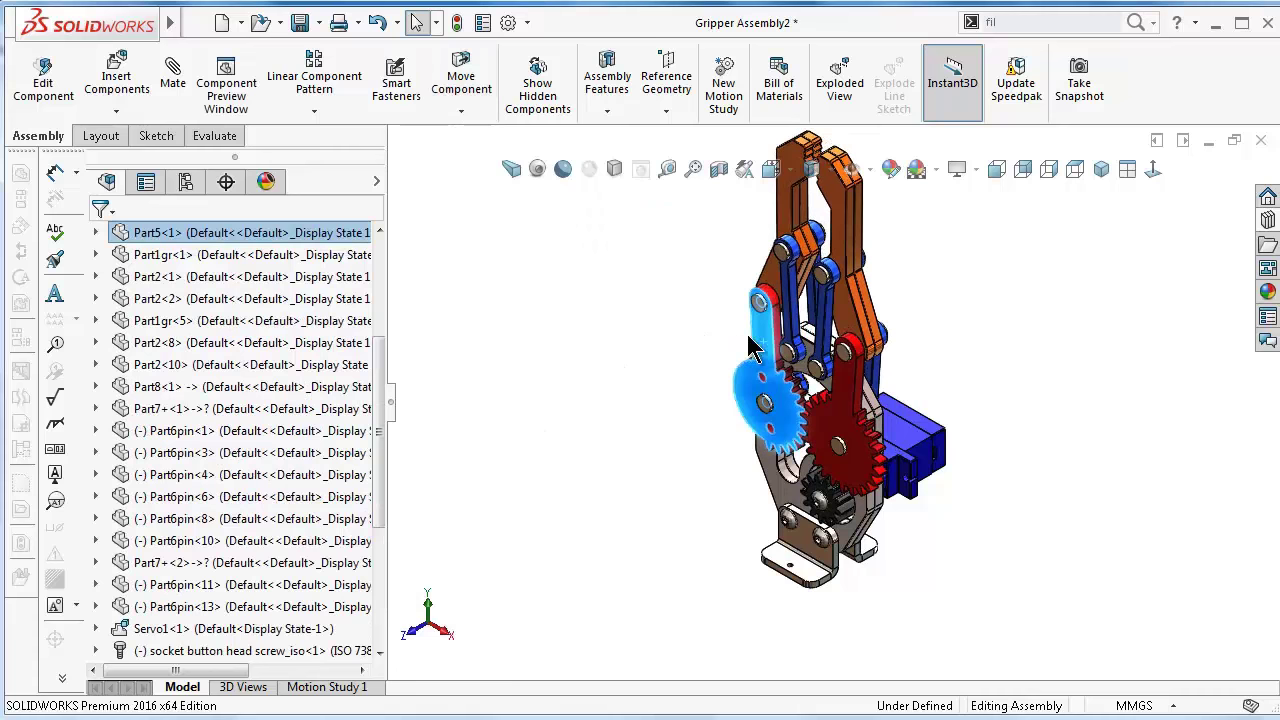
drag(755, 347, 512, 420)
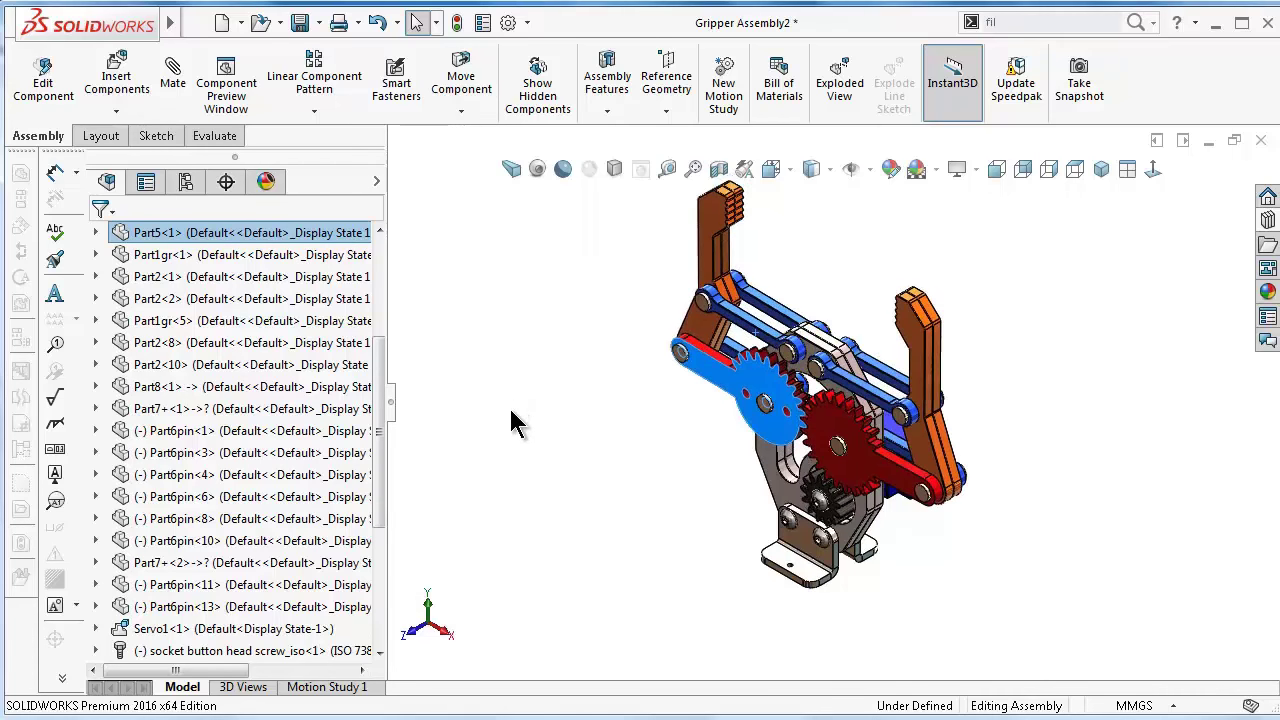
drag(682, 251, 968, 200)
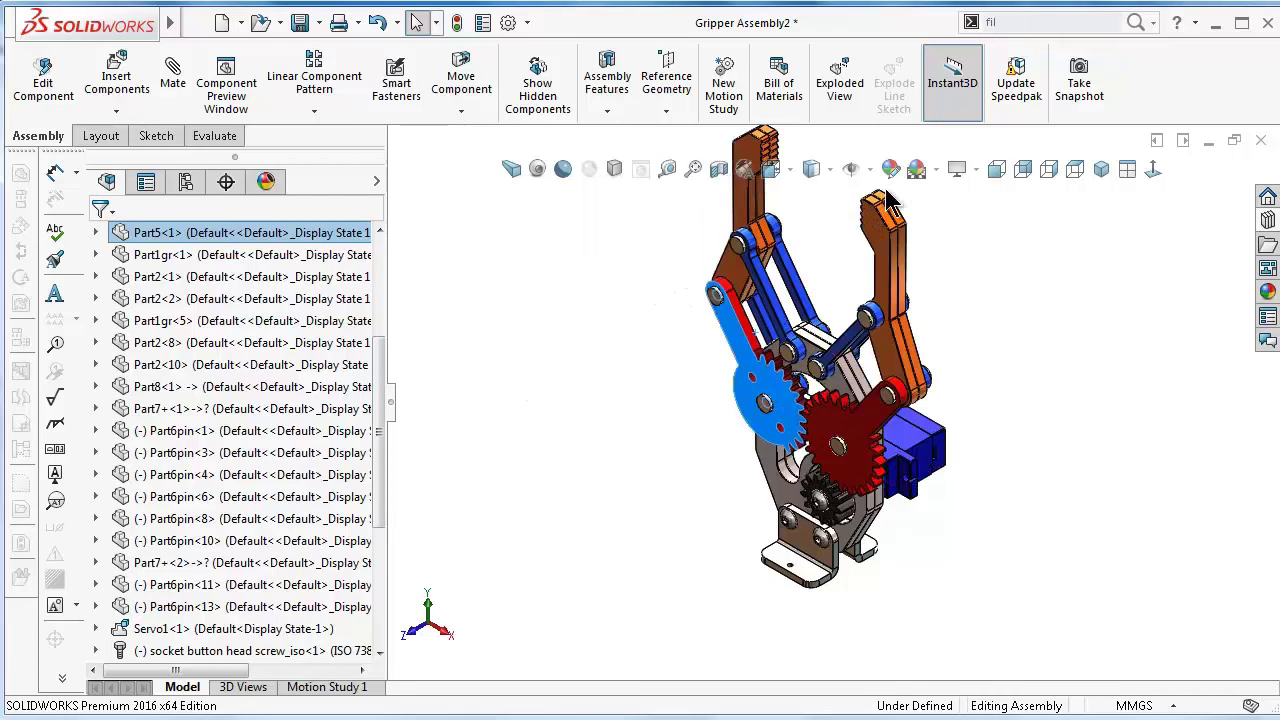
click(992, 308)
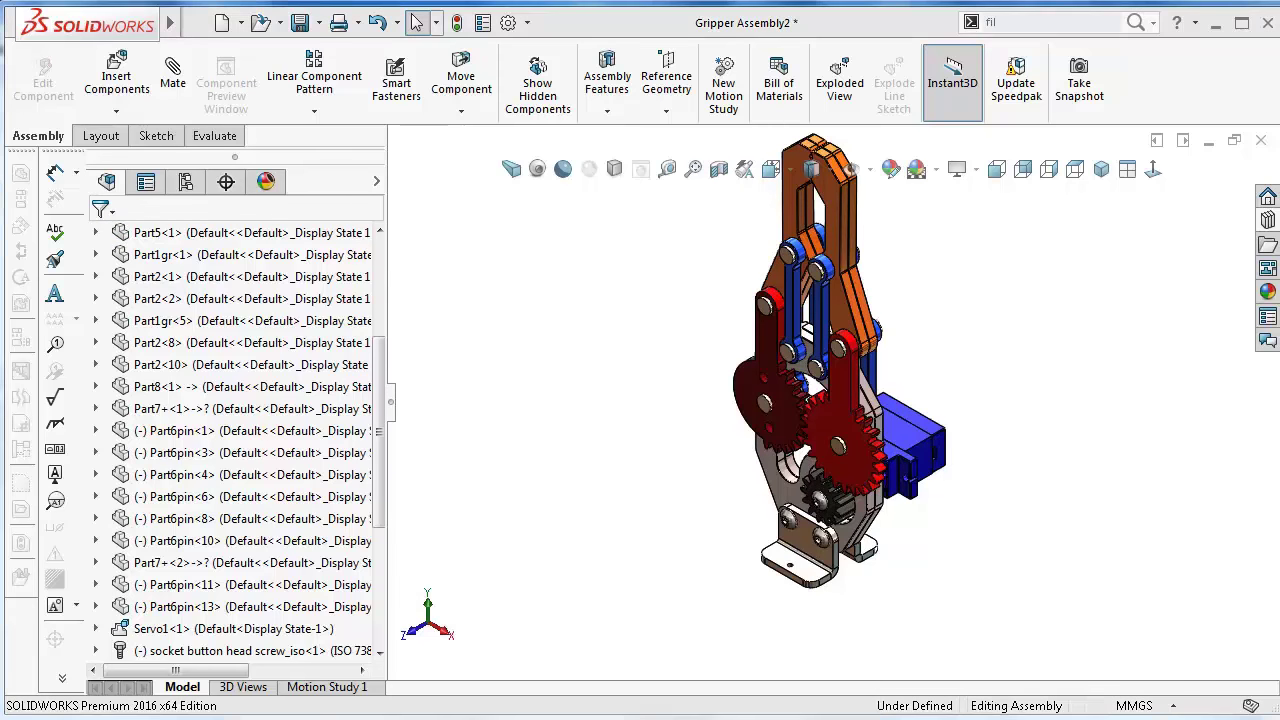
click(1056, 531)
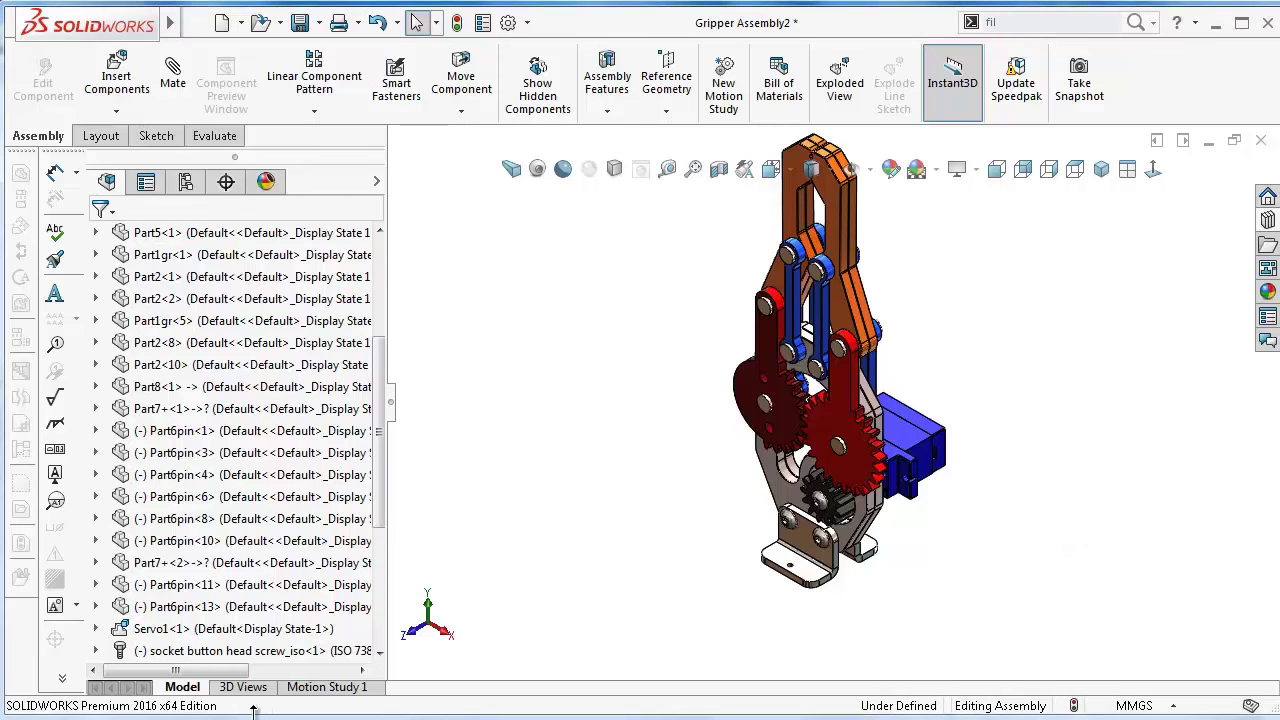
Hide the feature tree for a larger three-quarter view, then restore it with F9
click(393, 404)
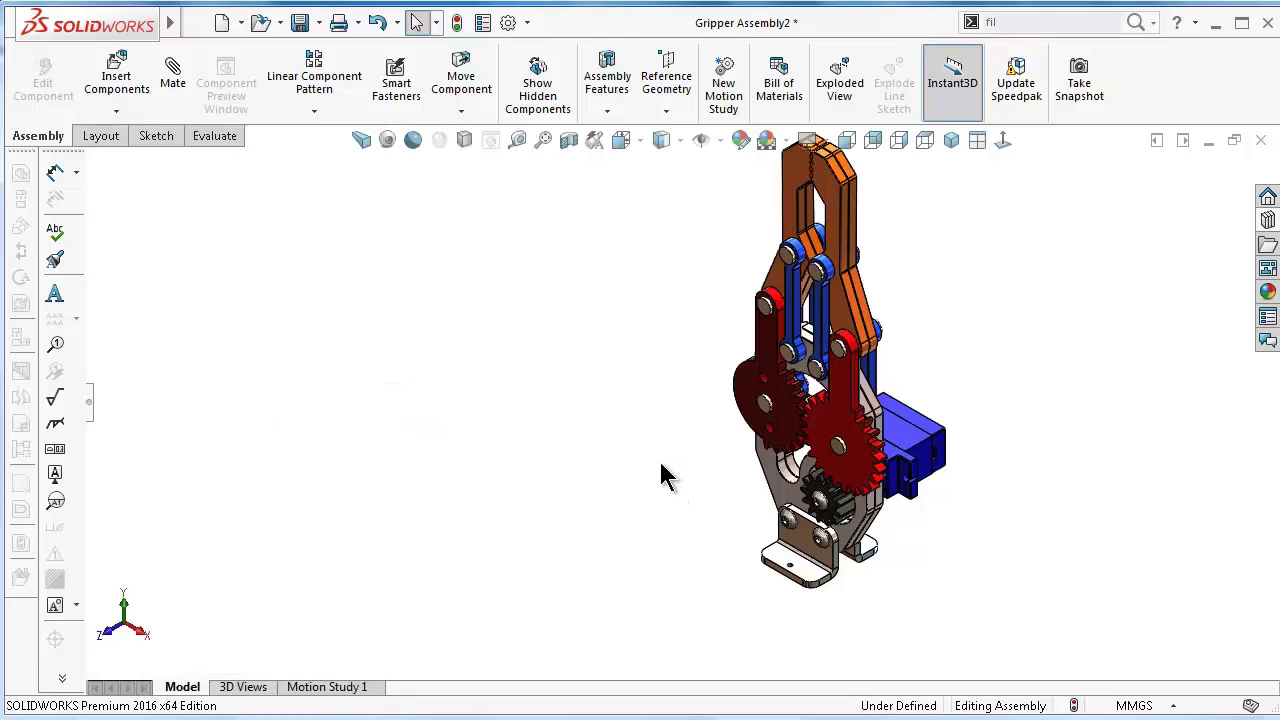
middle_drag(676, 540, 755, 515)
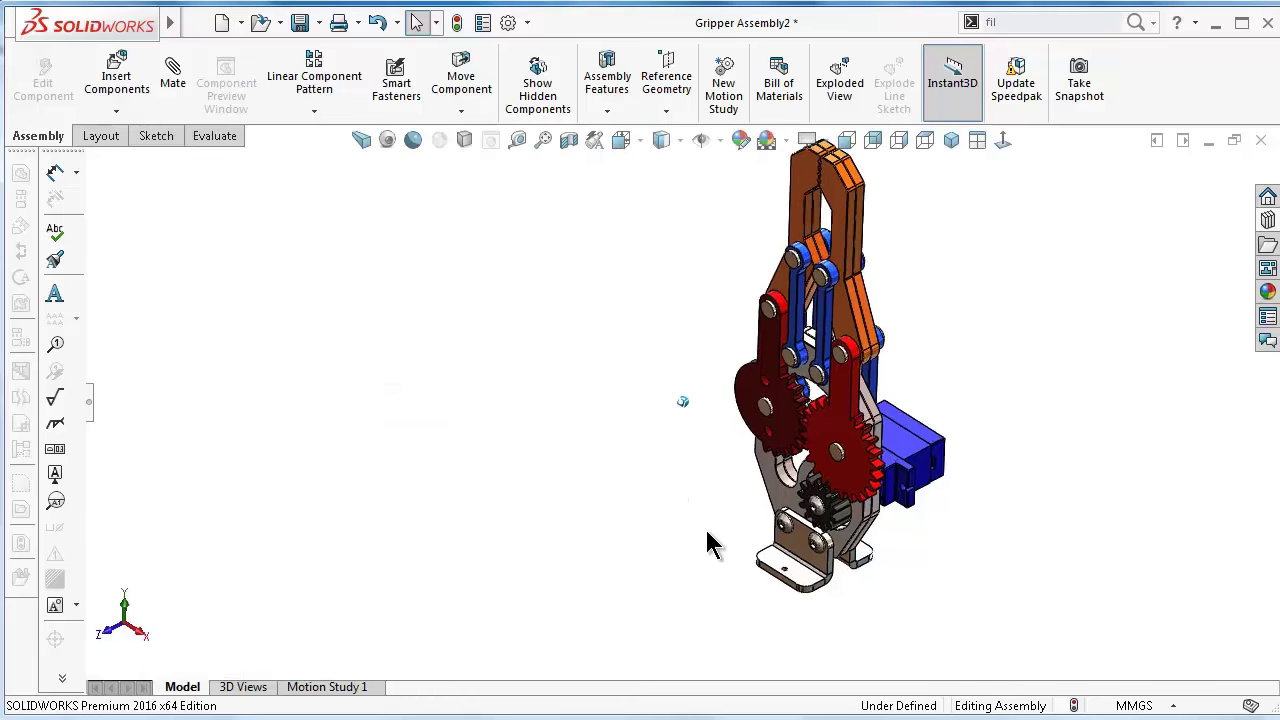
key(ctrl+7)
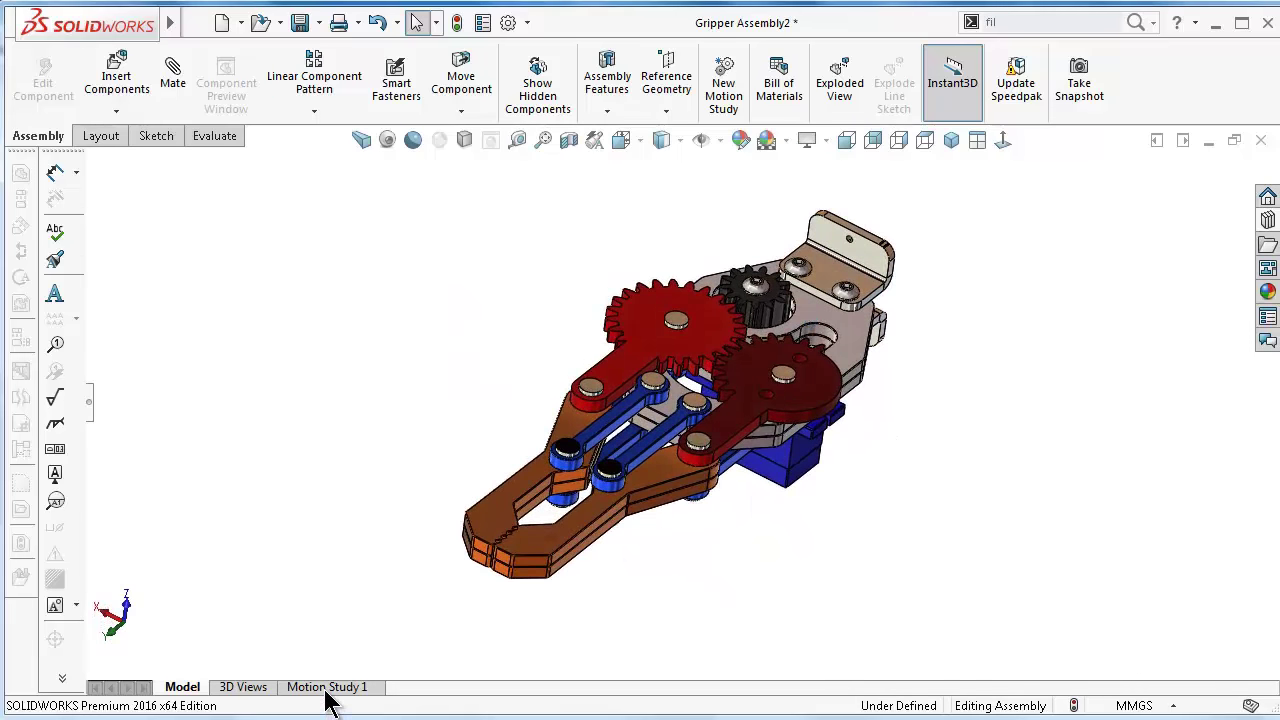
key(F9)
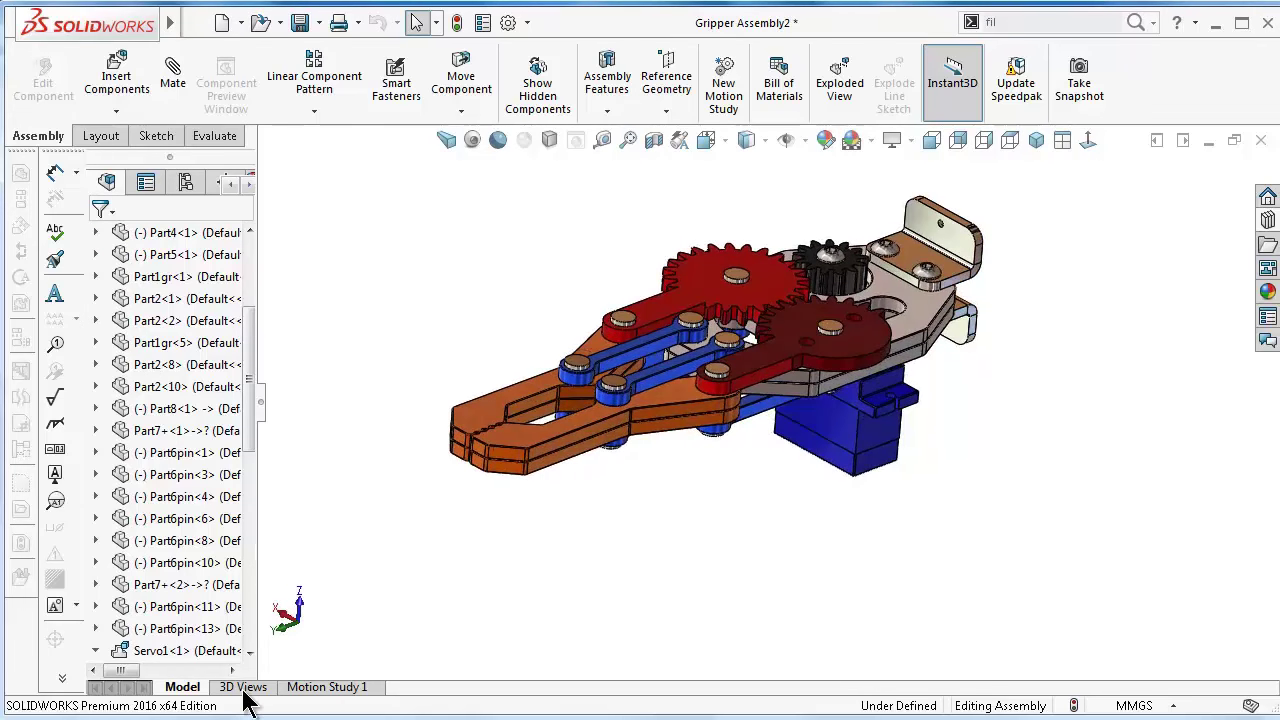
Open Motion Study 1 and orbit to a low side view of the servo
click(335, 686)
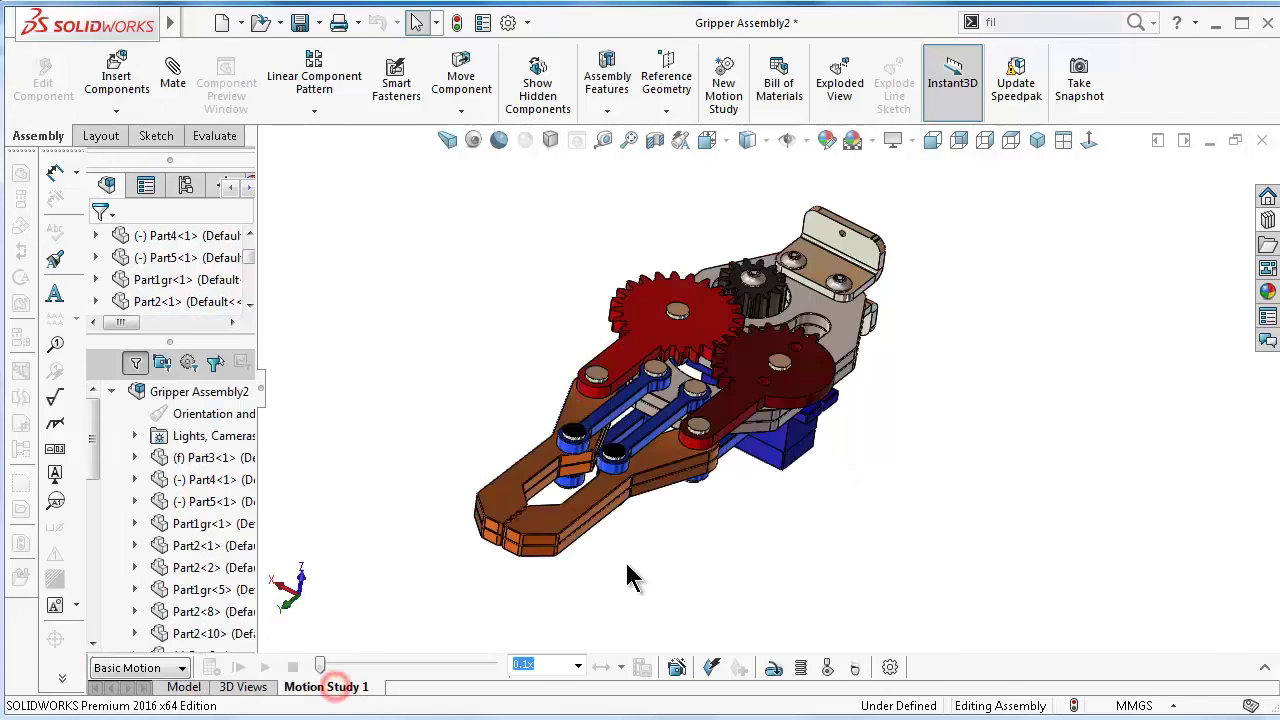
middle_drag(700, 572, 680, 528)
scroll(848, 320, down, 2)
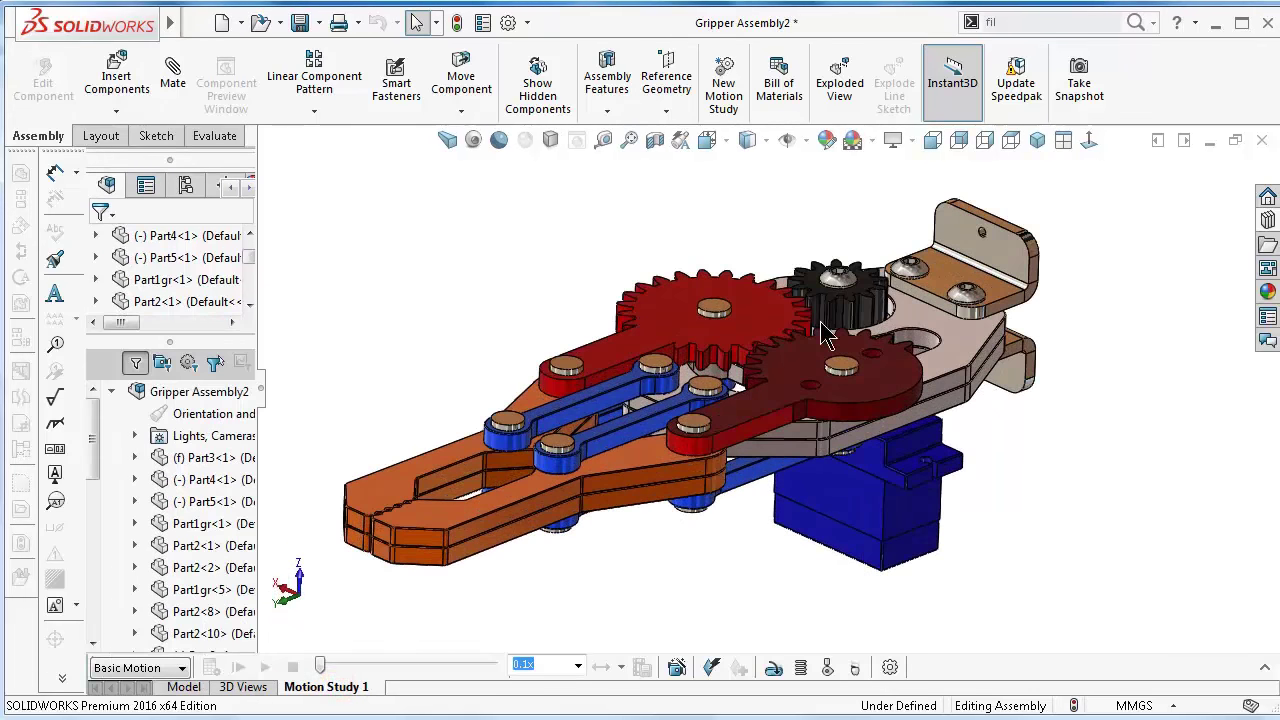
scroll(848, 320, down, 2)
middle_drag(835, 416, 822, 585)
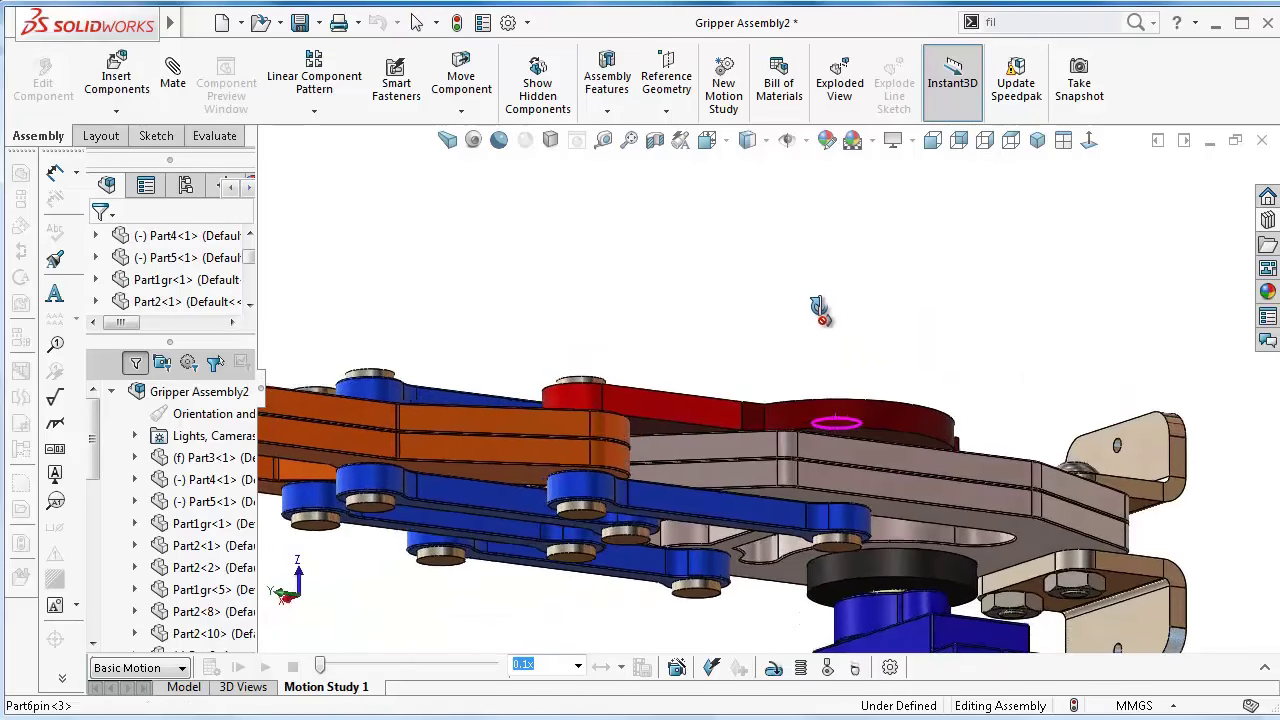
Add a 10 RPM rotary motor on the servo shaft face
click(773, 668)
scroll(873, 566, down, 2)
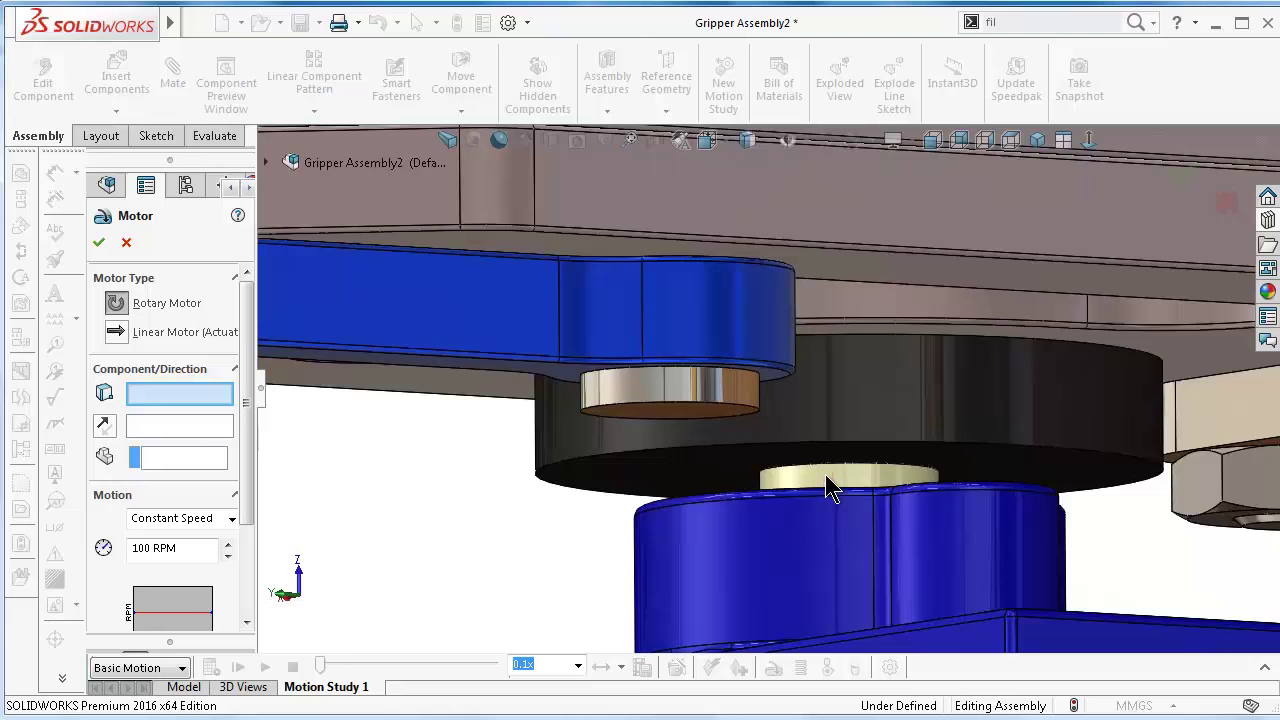
click(828, 486)
mouse_move(832, 490)
middle_down()
mouse_move(813, 690)
mouse_move(820, 634)
middle_up()
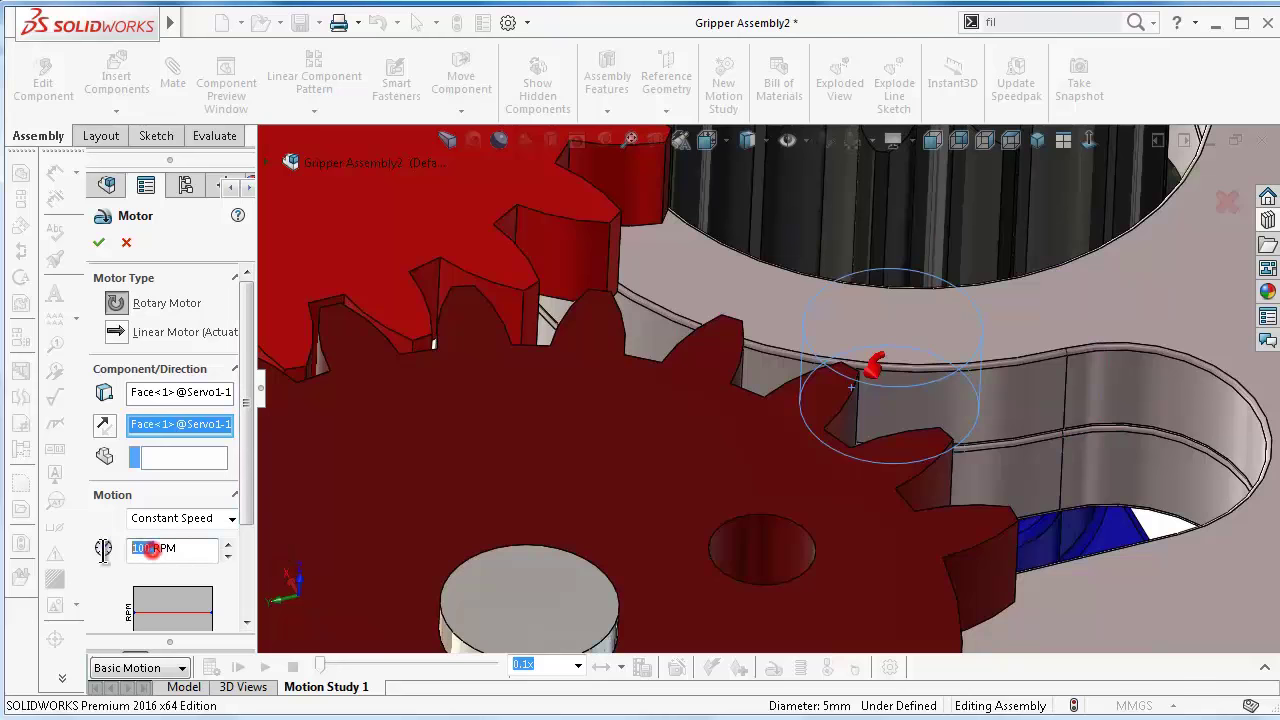
text(10)
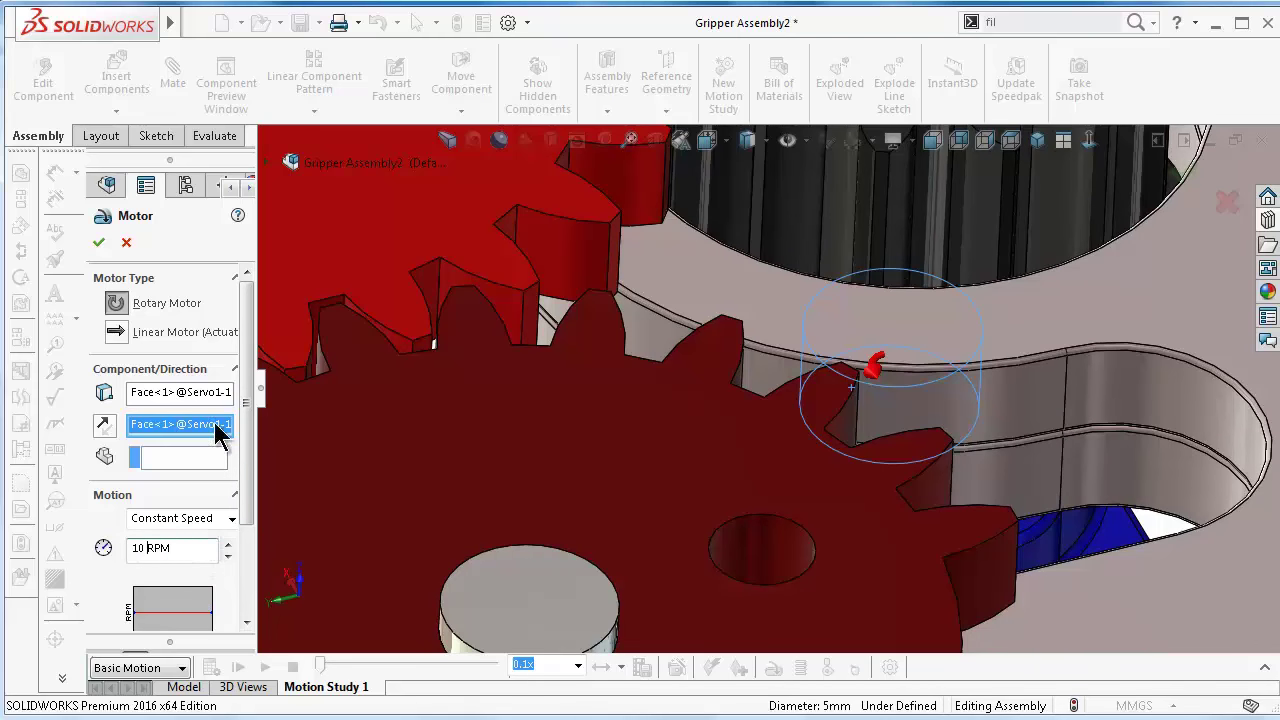
click(97, 243)
scroll(830, 455, up, 3)
Enlarge the motion timeline and switch the study type to Animation
scroll(830, 455, up, 3)
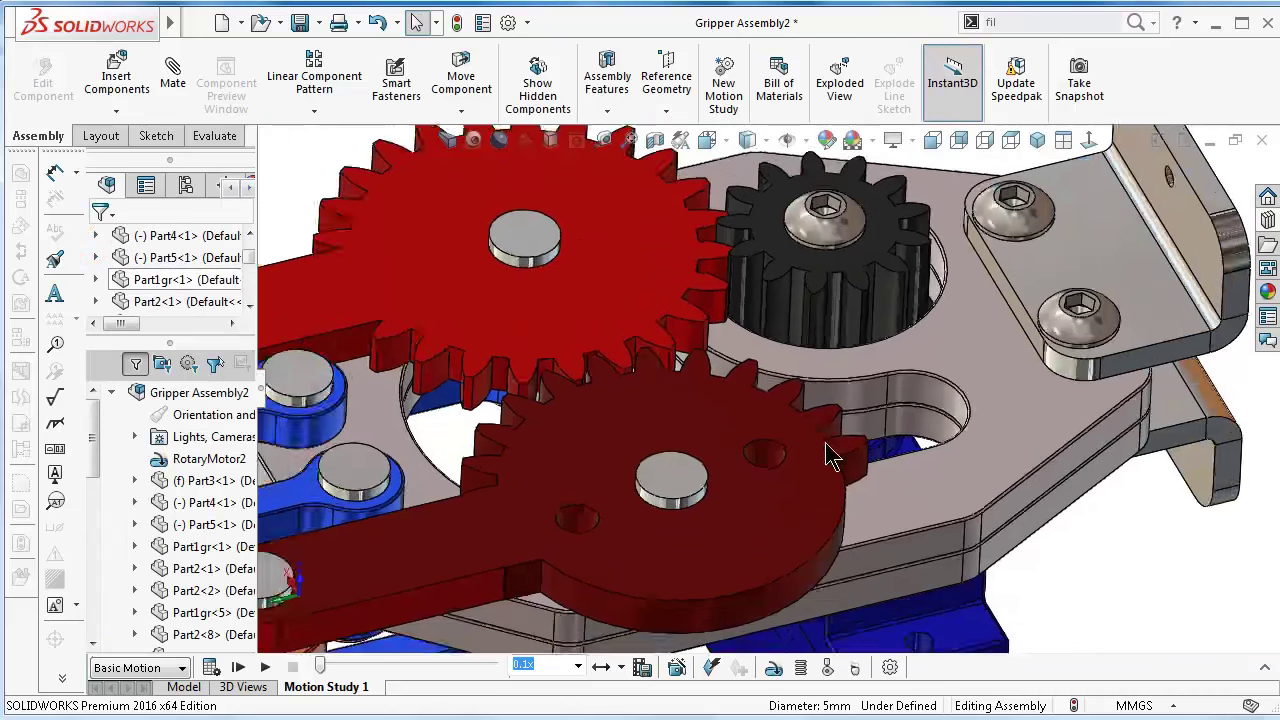
scroll(830, 455, up, 3)
click(1264, 670)
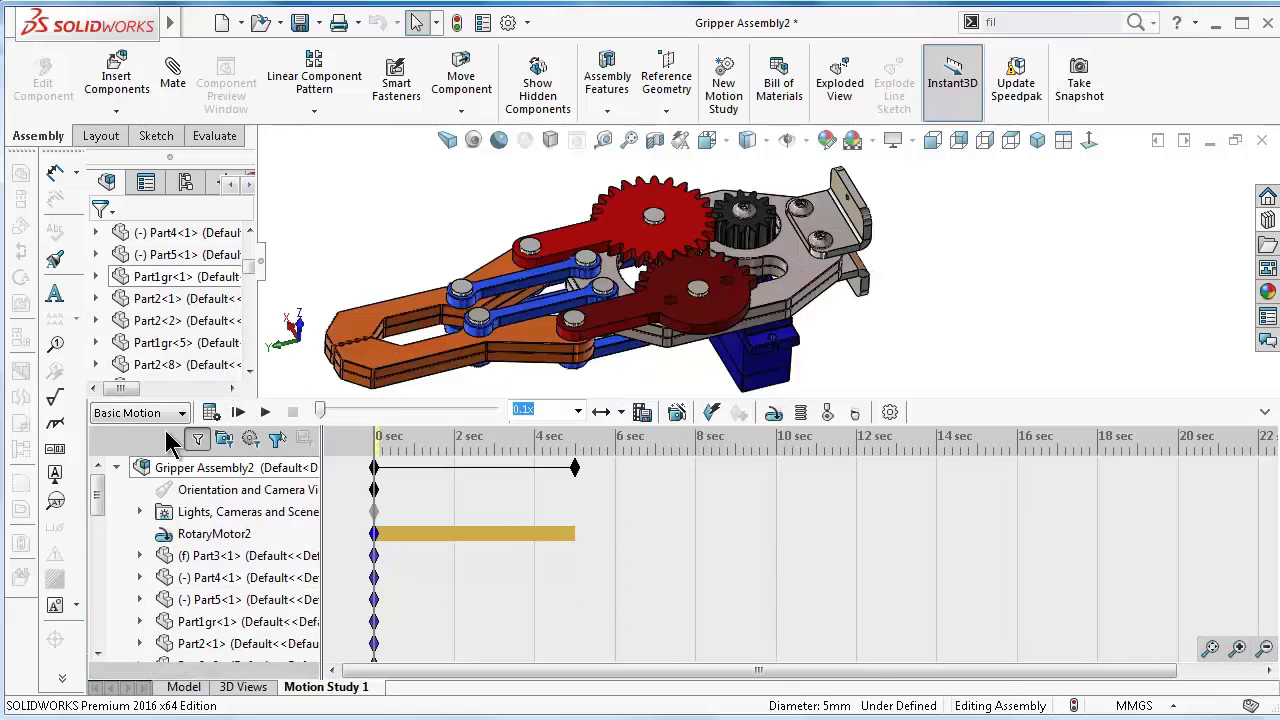
click(137, 411)
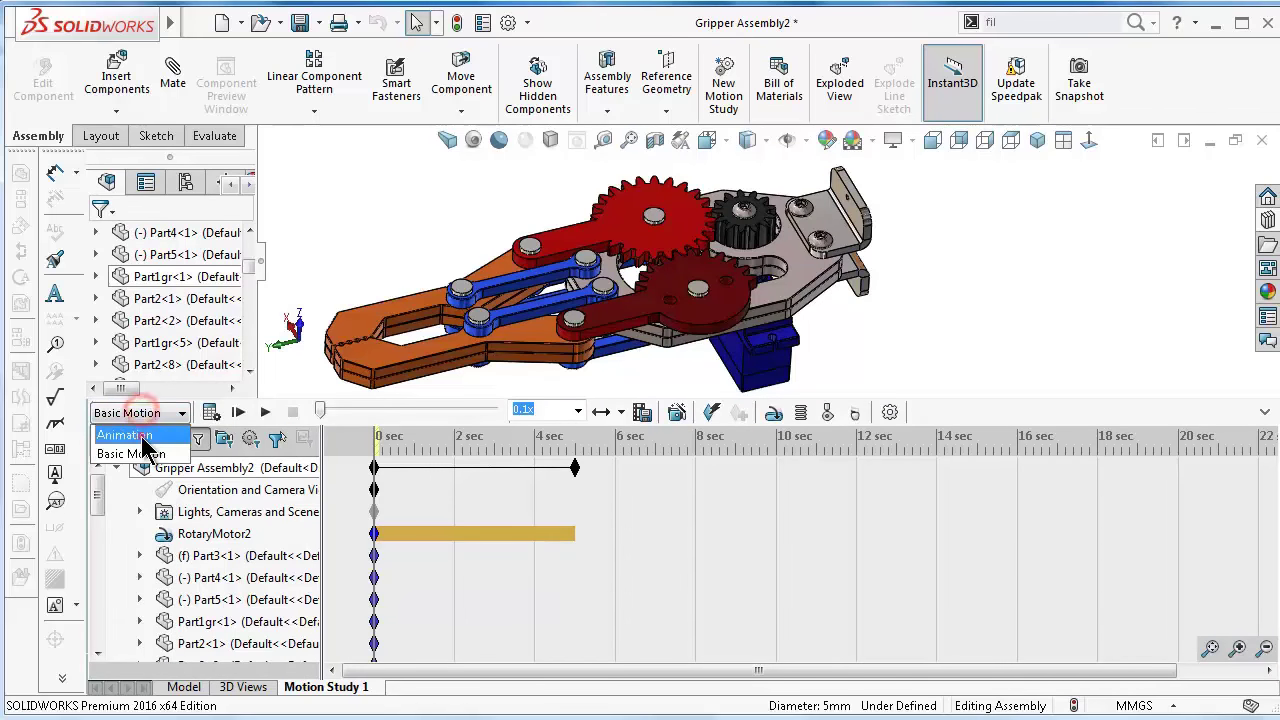
click(145, 430)
Calculate the study, accept the 80 fps playback rate, and stop the calculation
click(211, 415)
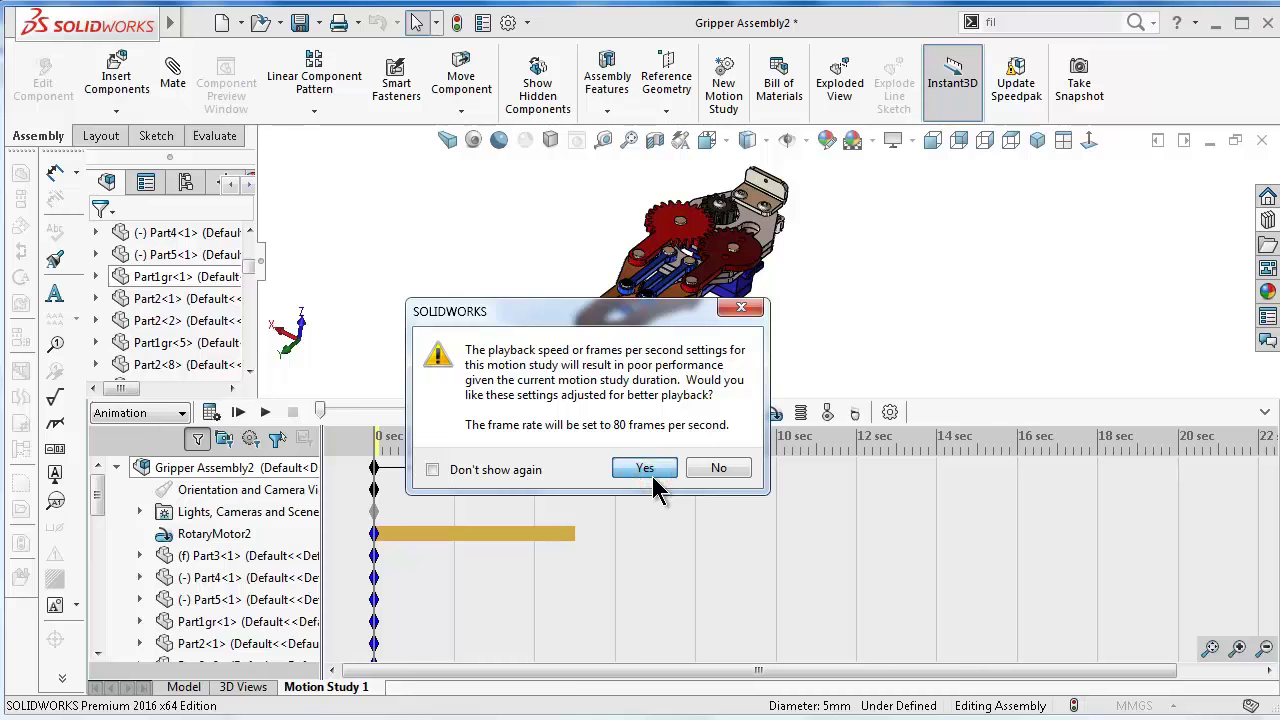
click(645, 468)
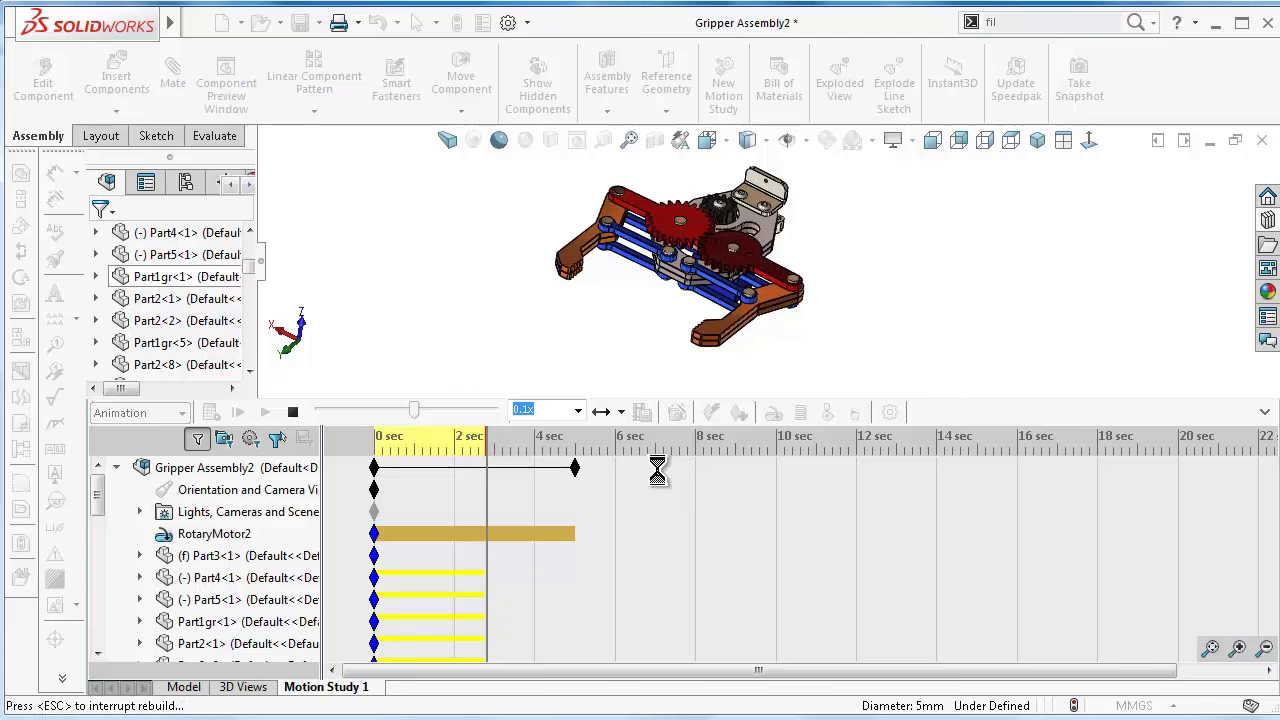
click(292, 412)
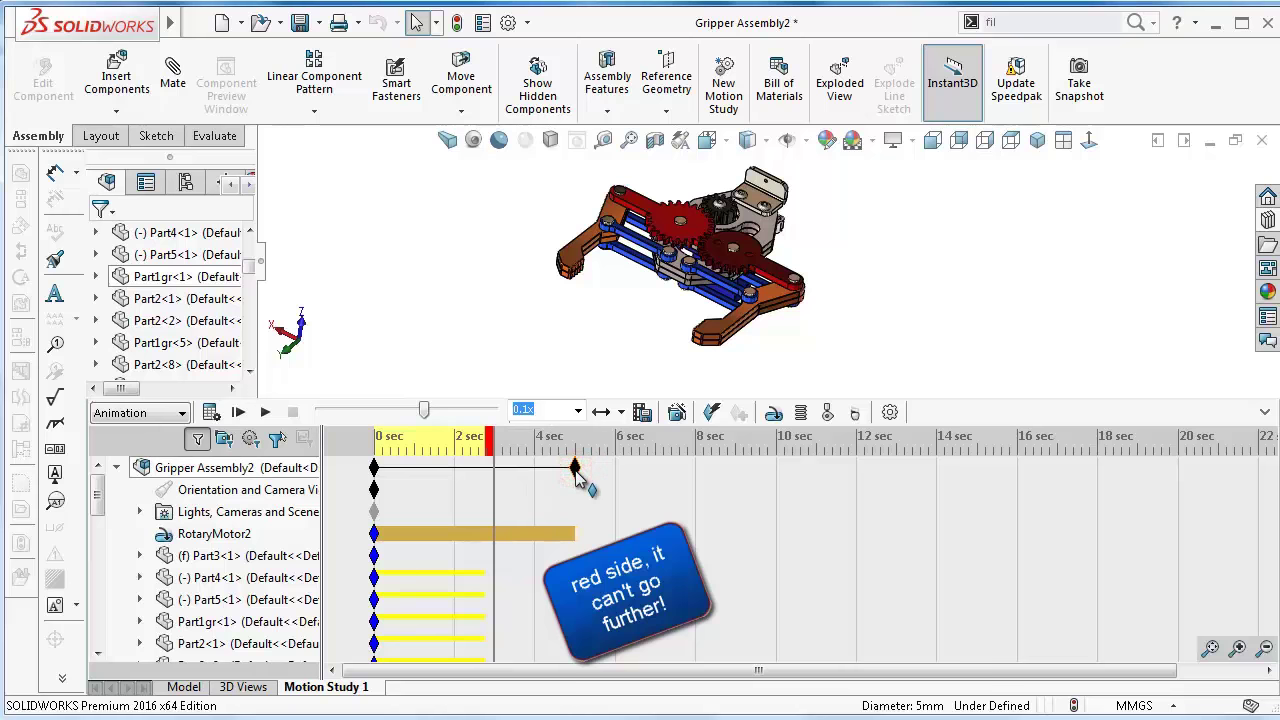
Pull the motor's end key back to where the parts stop, then calculate and play
drag(575, 468, 487, 468)
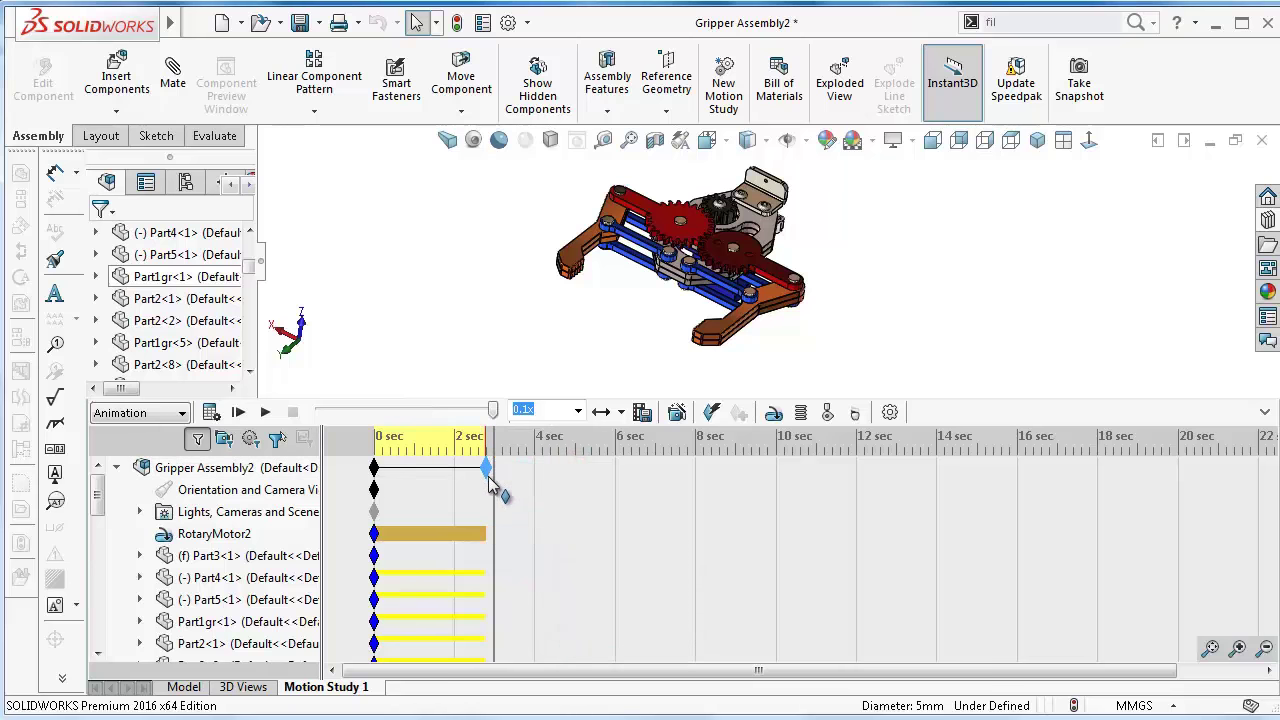
click(485, 470)
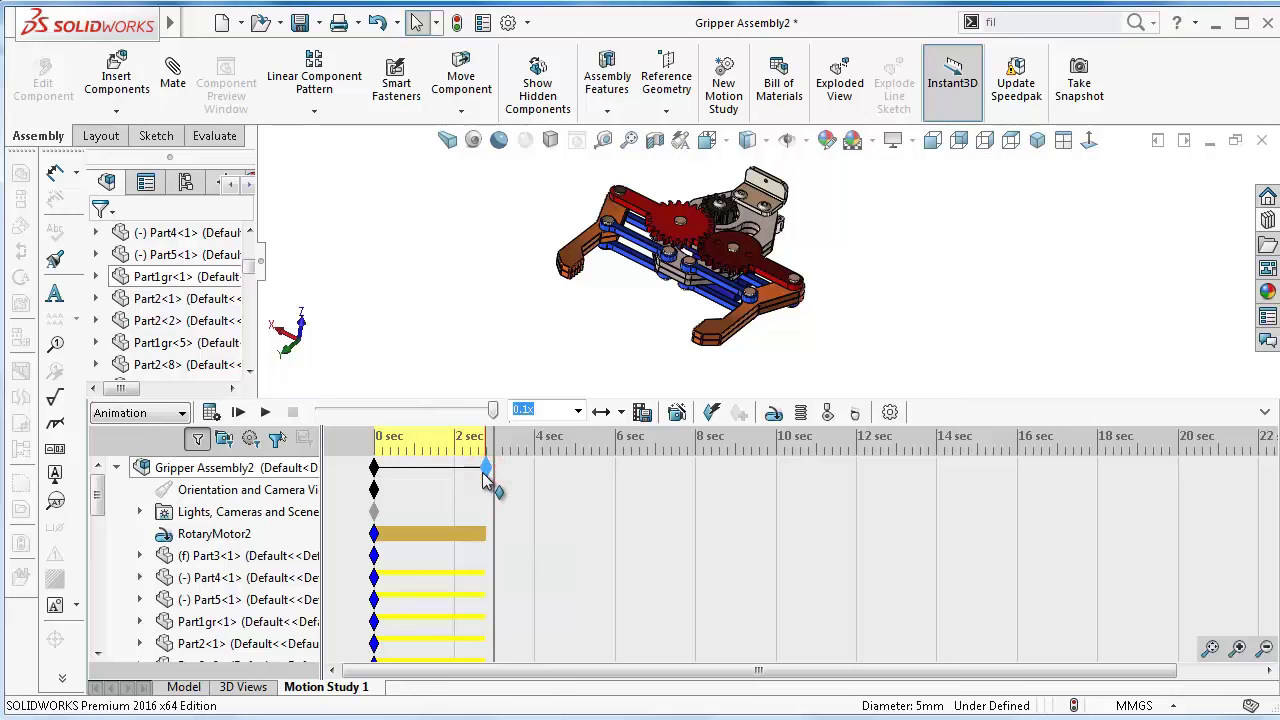
click(489, 487)
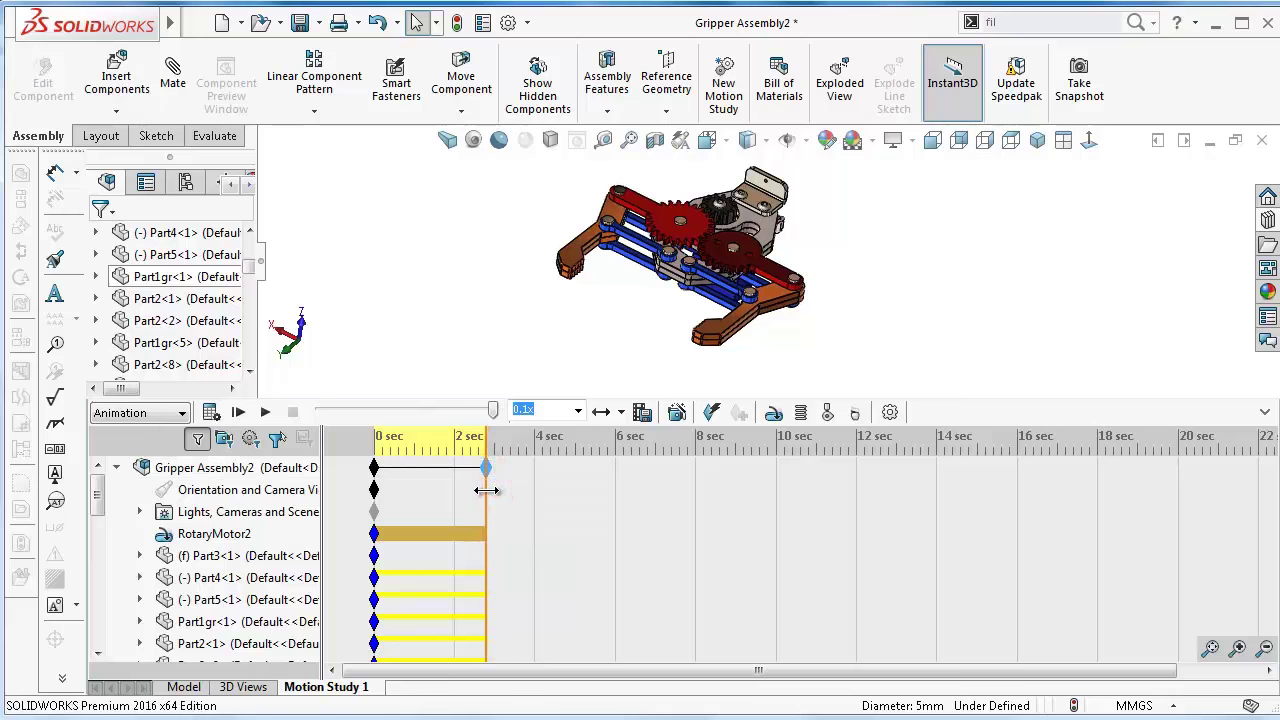
click(207, 412)
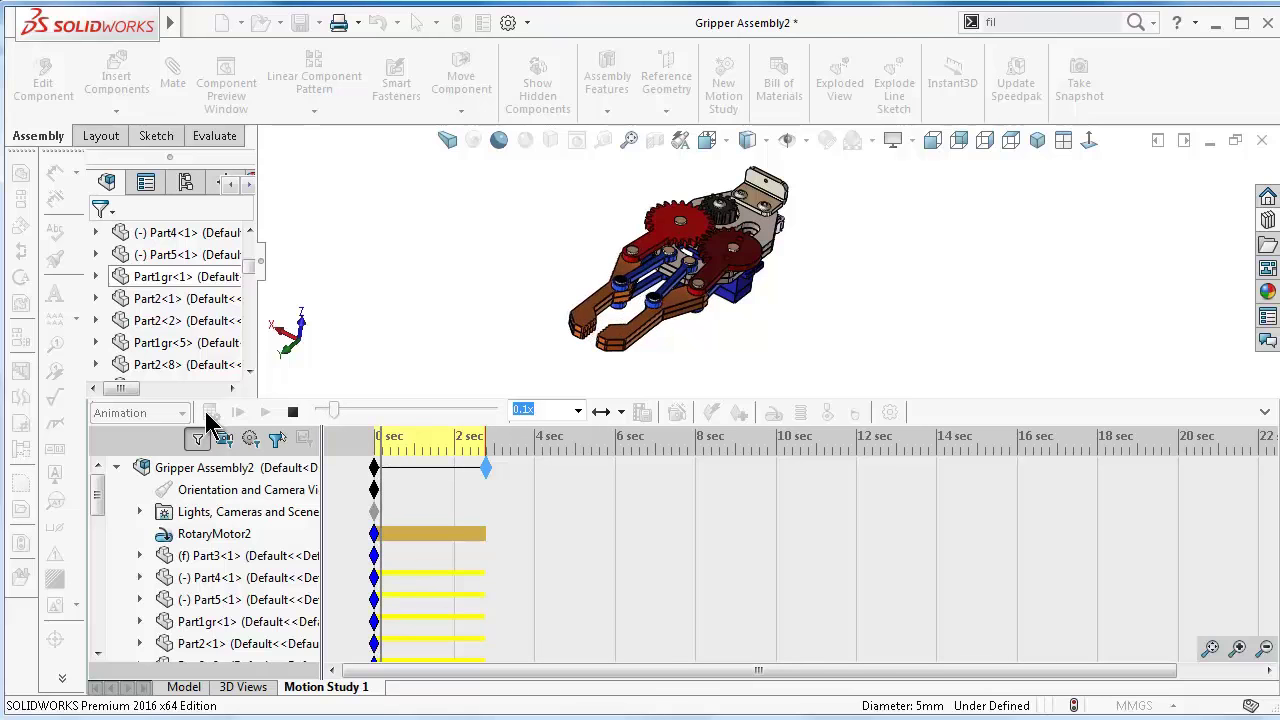
Stop the playing animation and open the playback speed choices
click(578, 411)
click(578, 411)
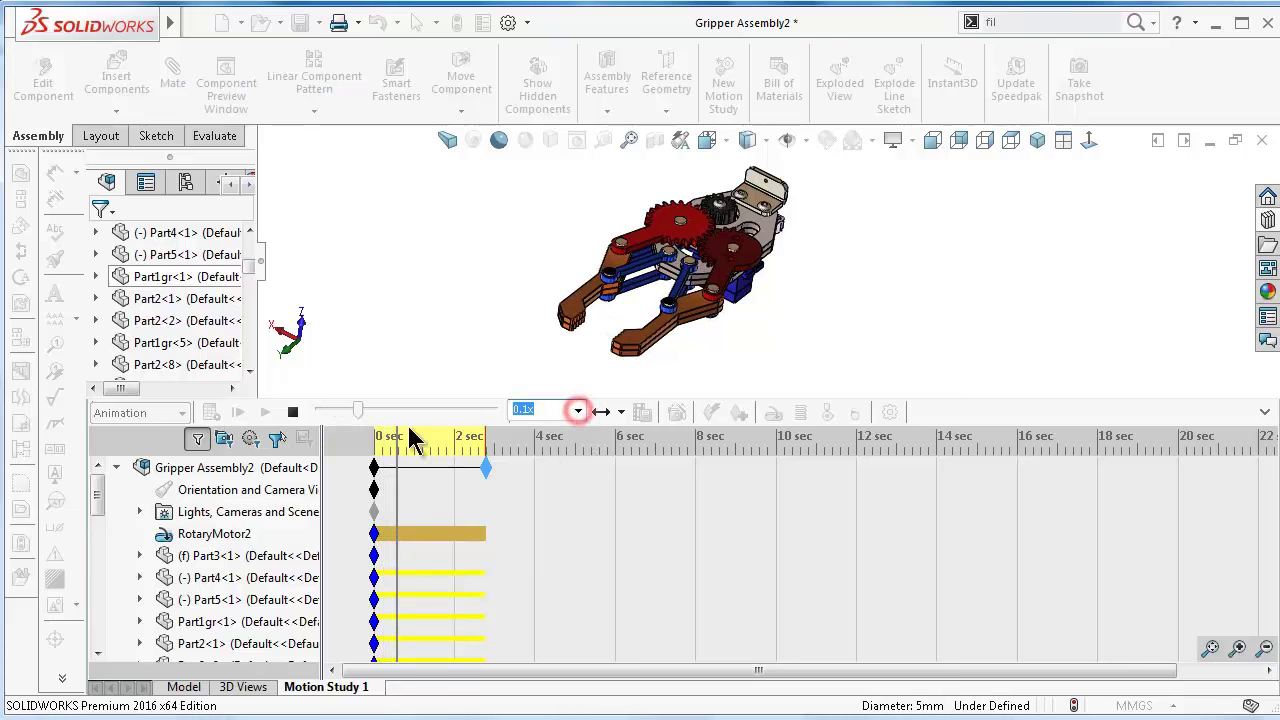
click(290, 411)
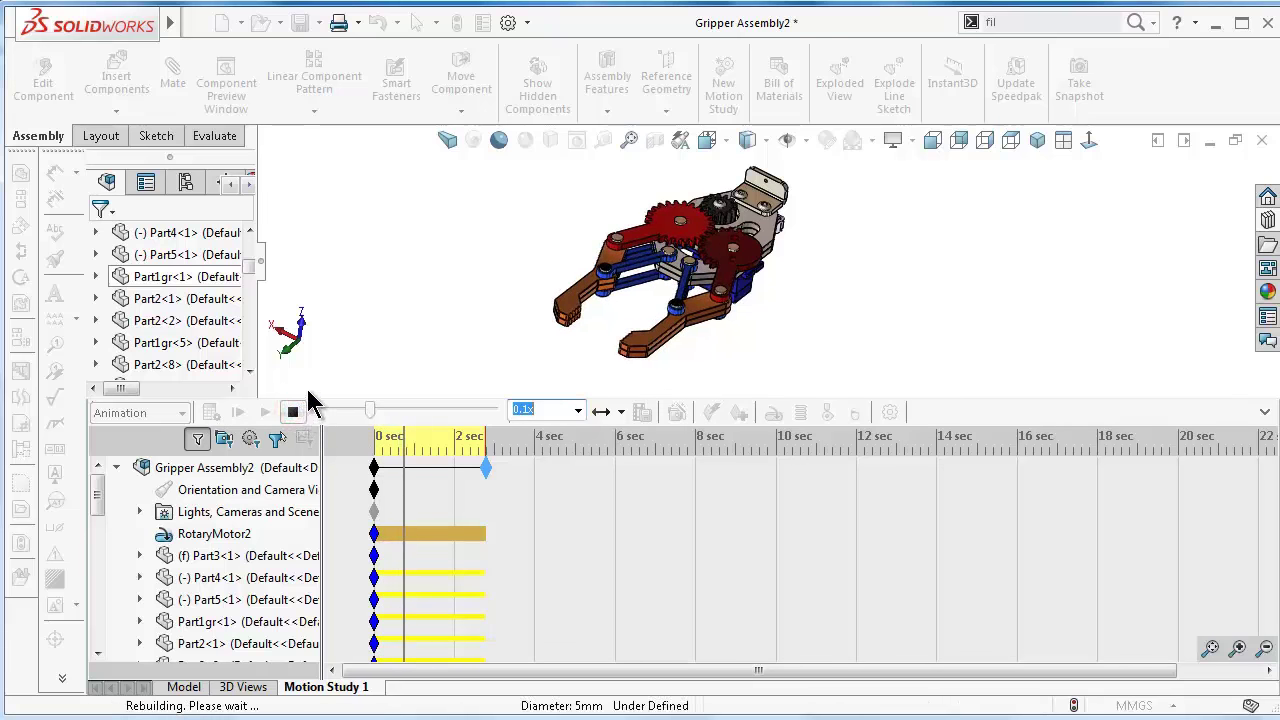
click(295, 412)
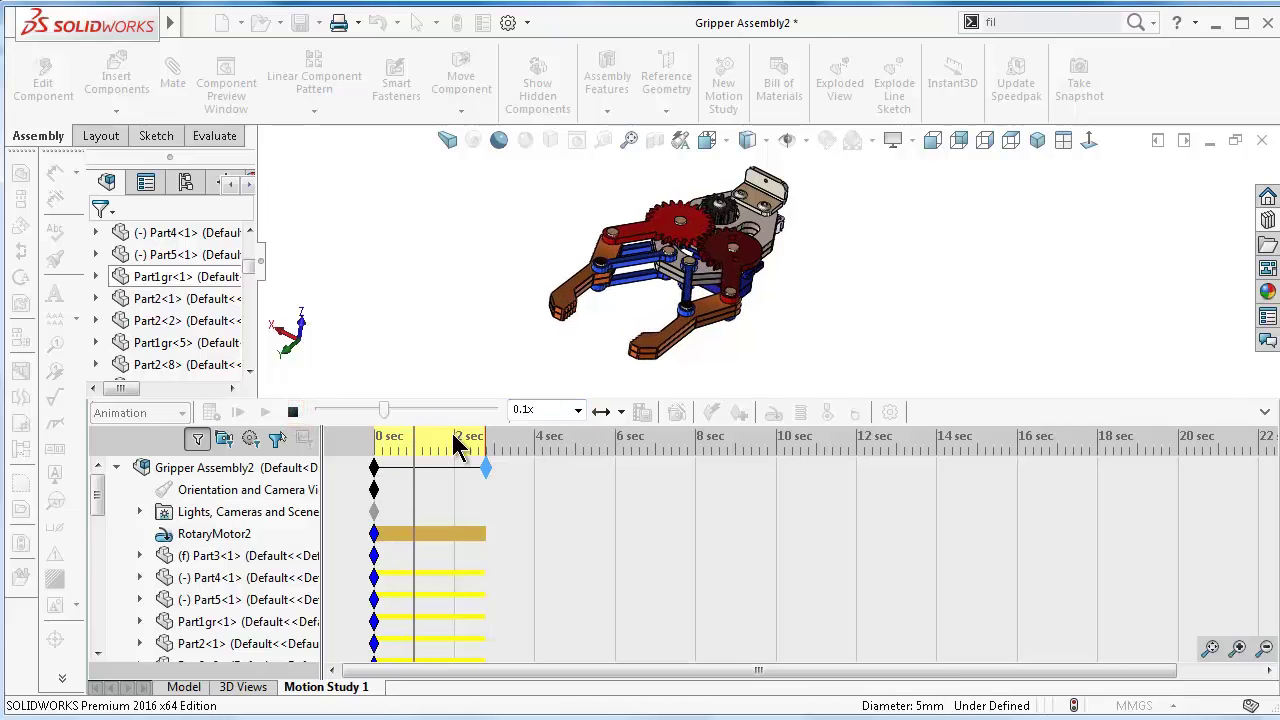
click(573, 411)
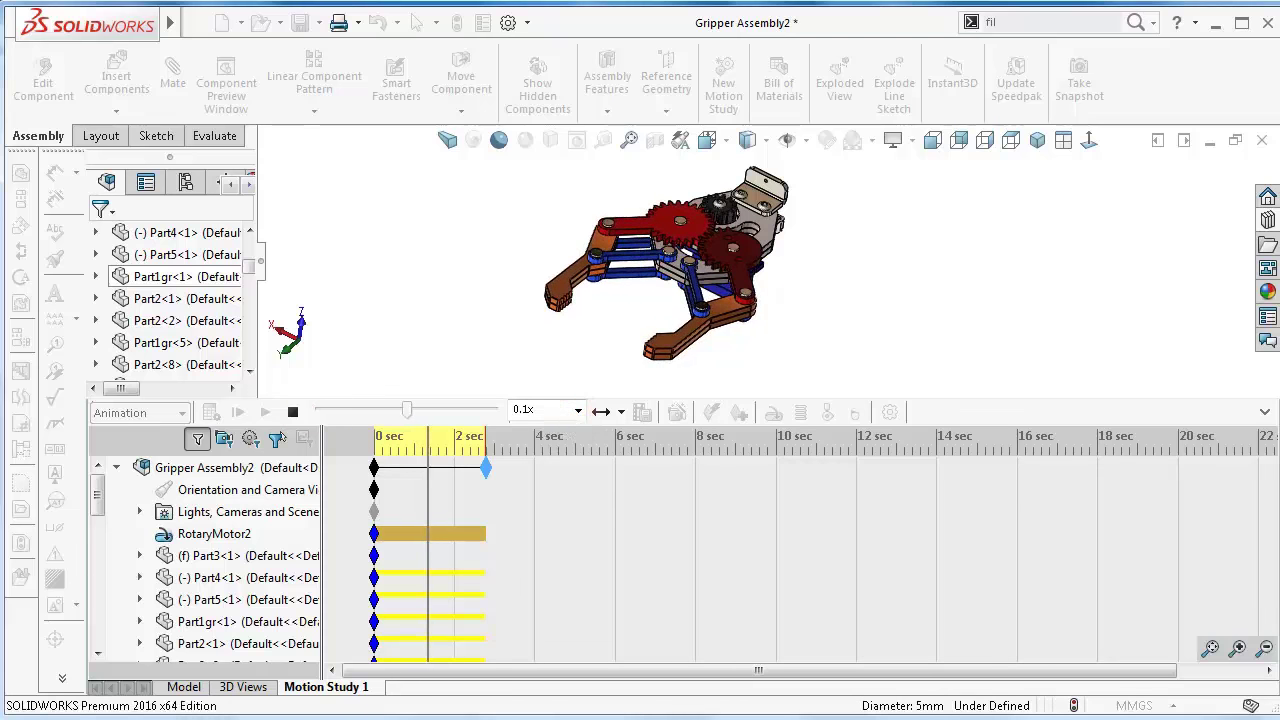
Play the animation at 0.5x playback speed
click(577, 413)
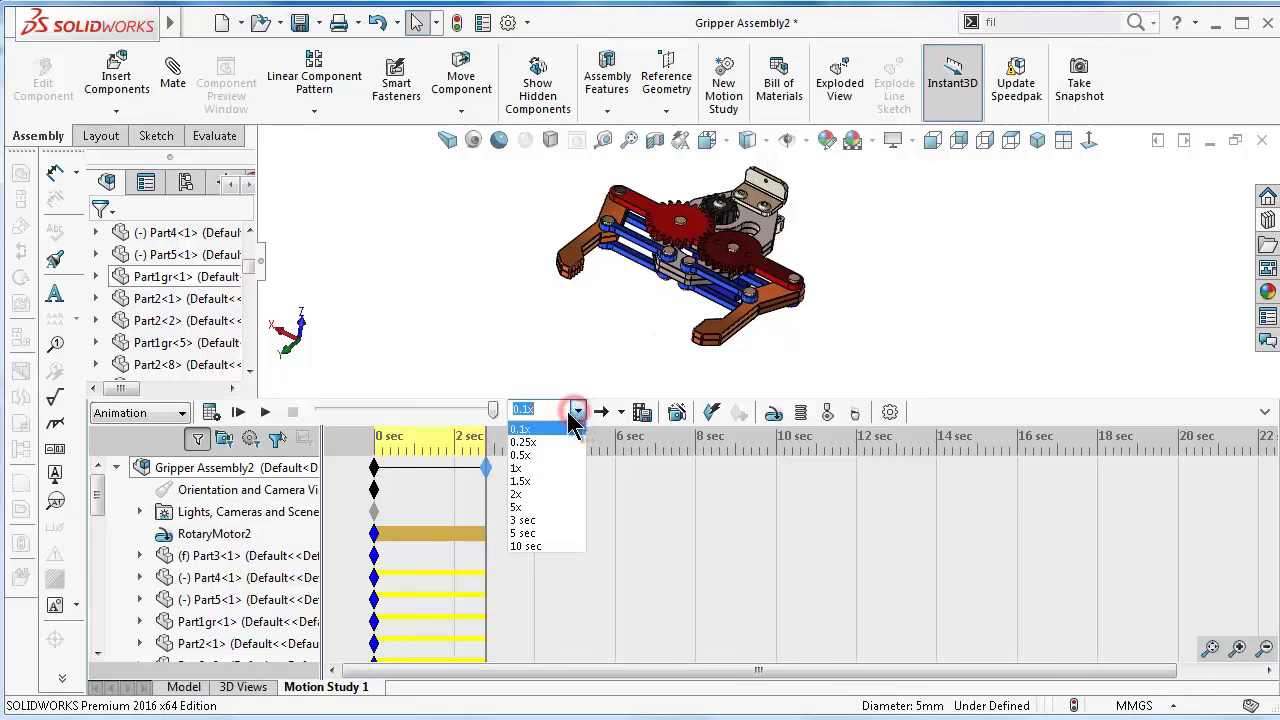
click(532, 456)
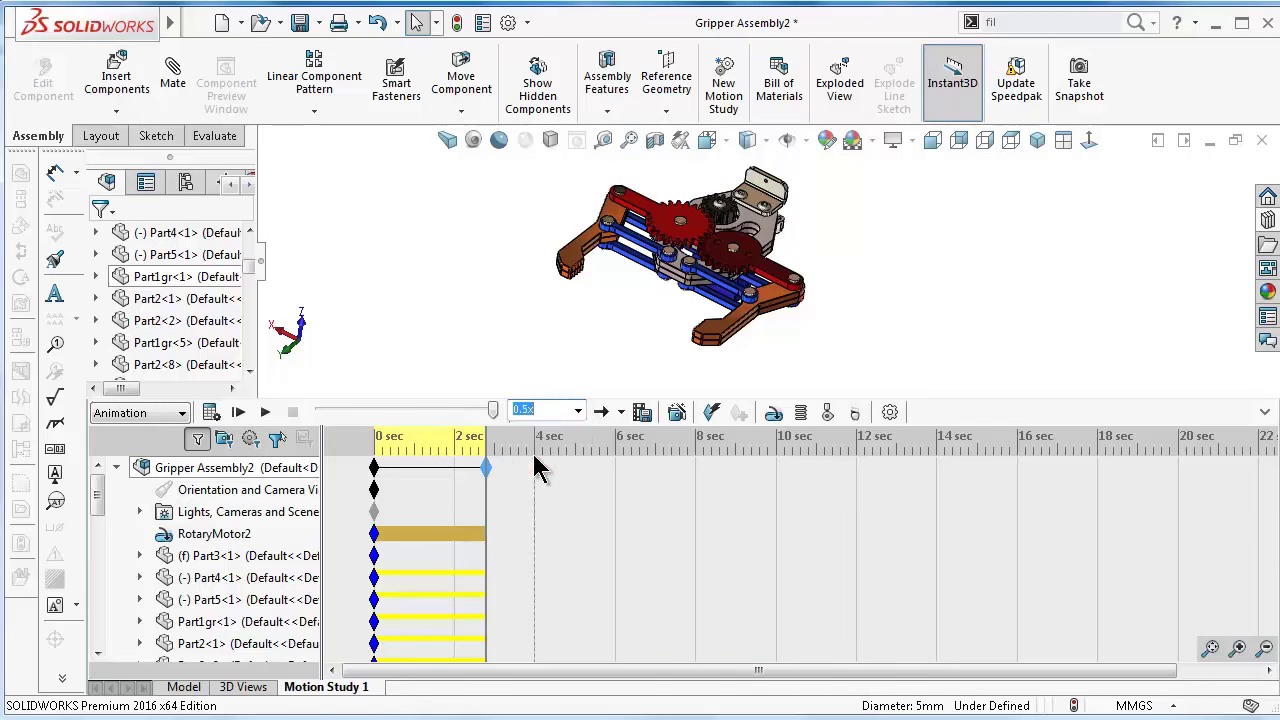
click(264, 413)
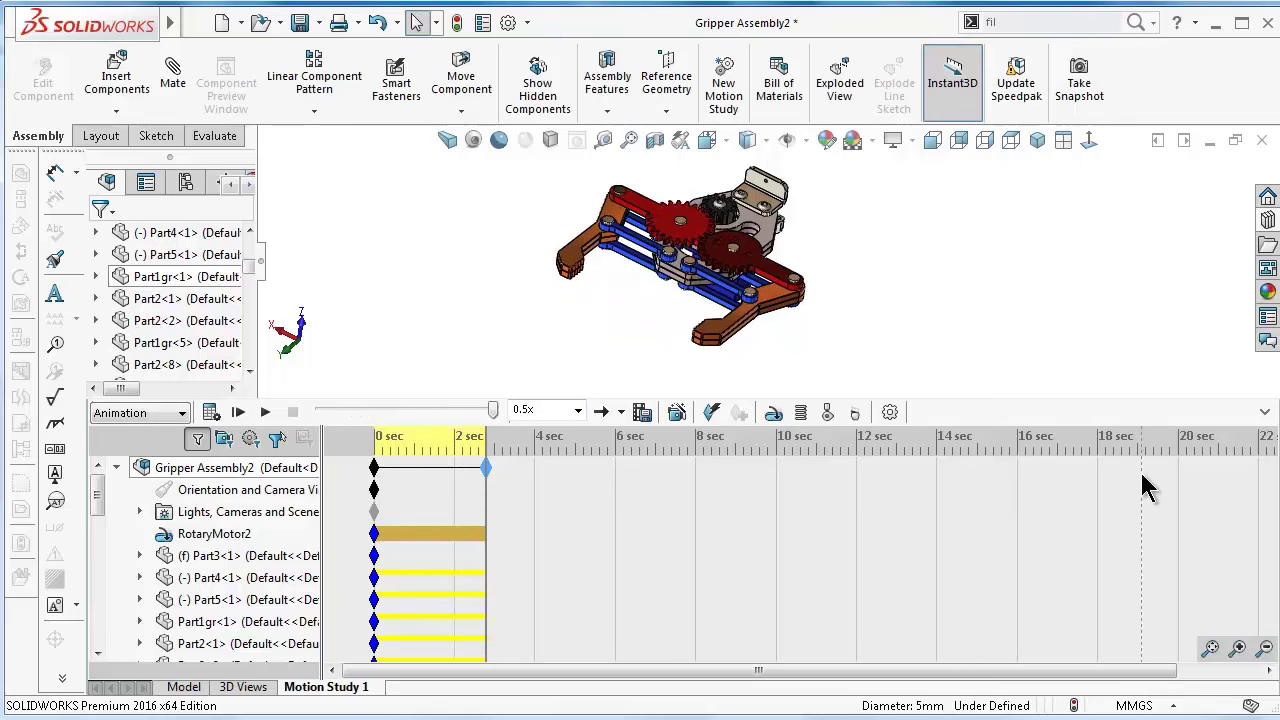
Switch the playback mode to Reciprocate and play the animation again
click(621, 412)
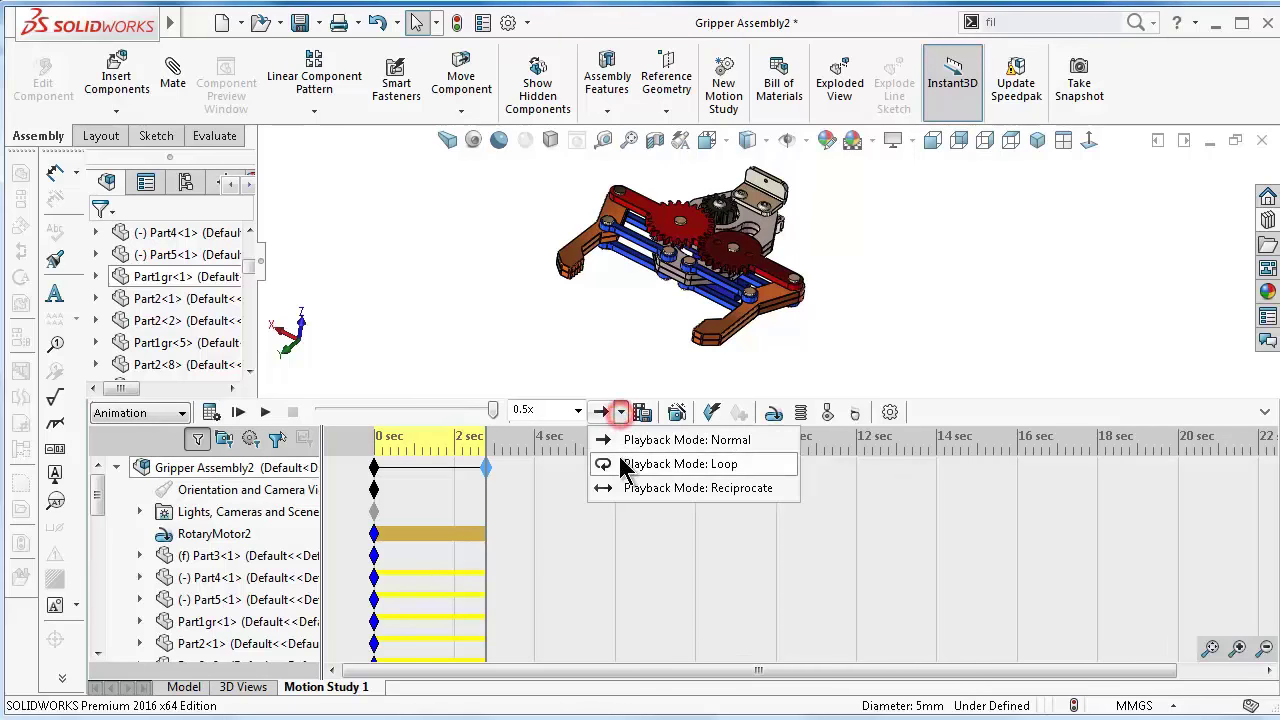
click(621, 487)
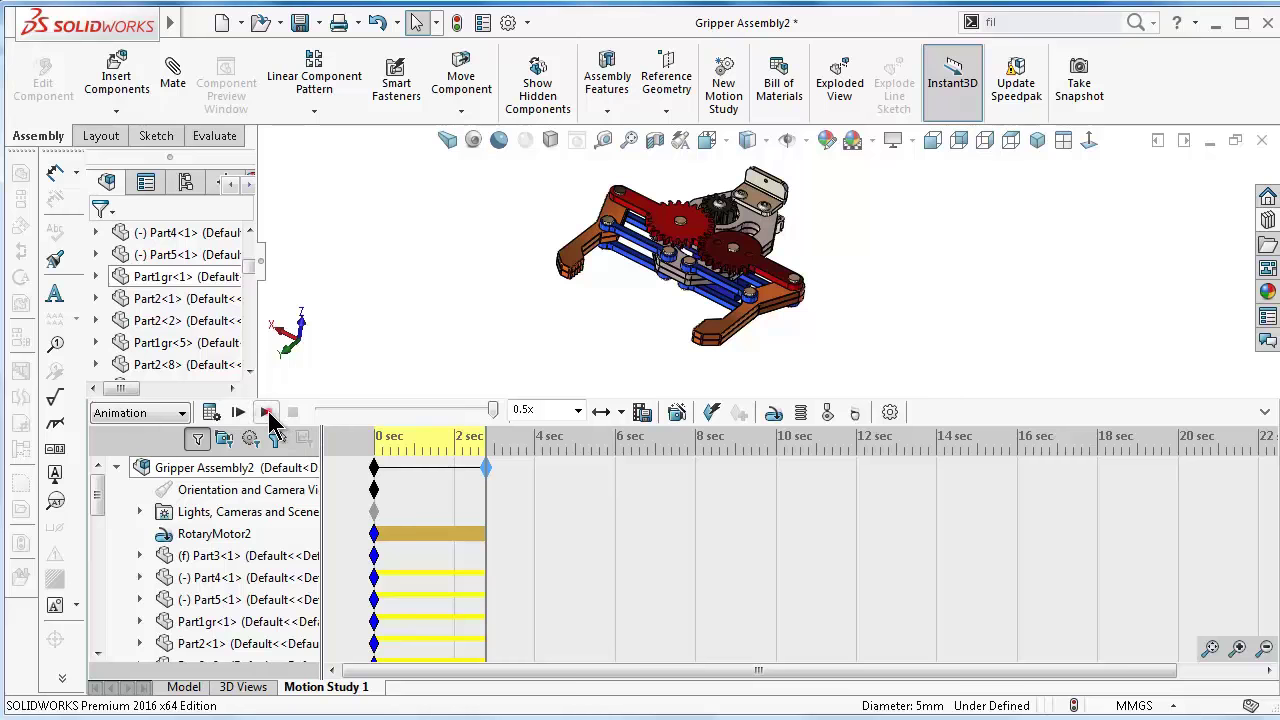
click(267, 414)
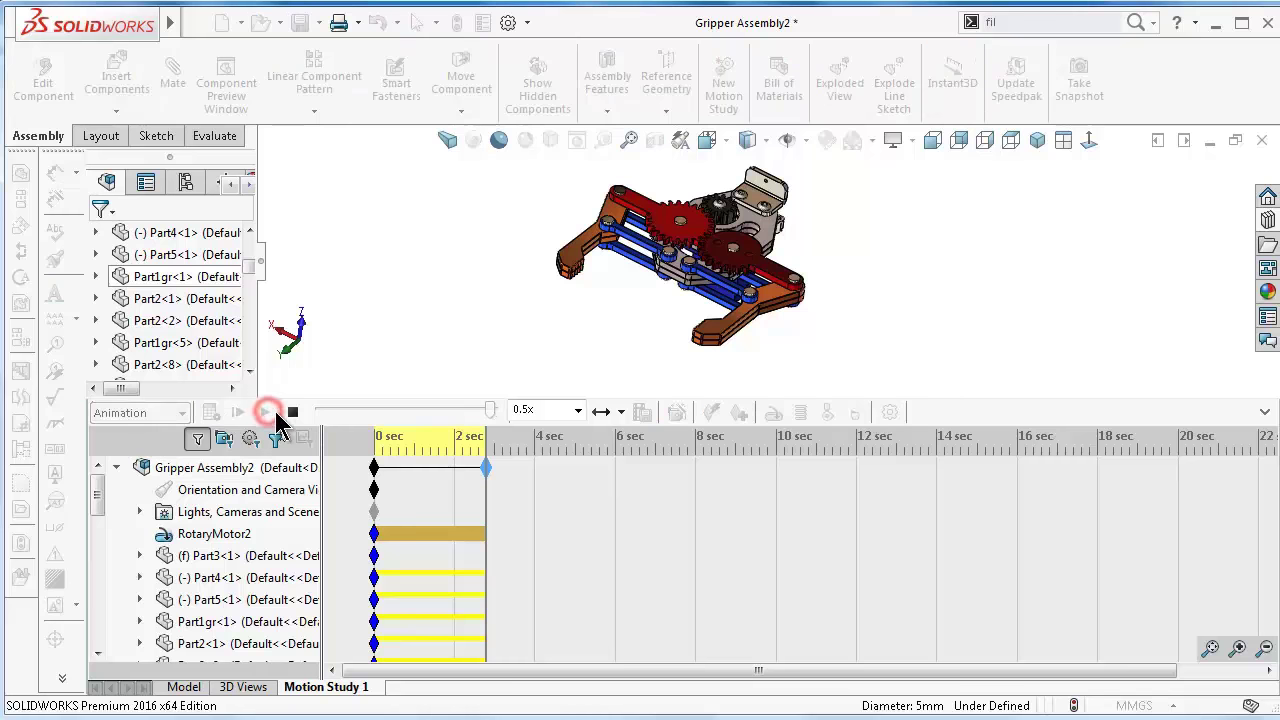
Hide the timeline and assembly tree, apply Cartoon rendering, and replay the animation
click(1265, 415)
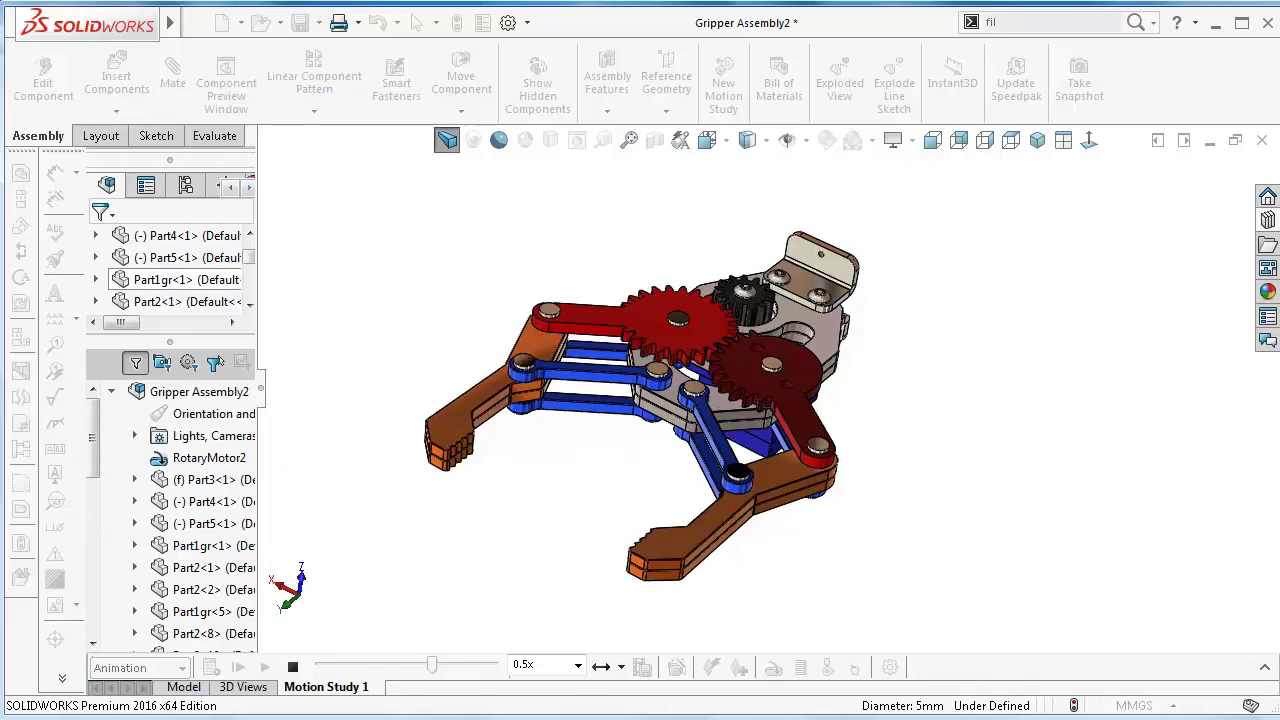
click(499, 141)
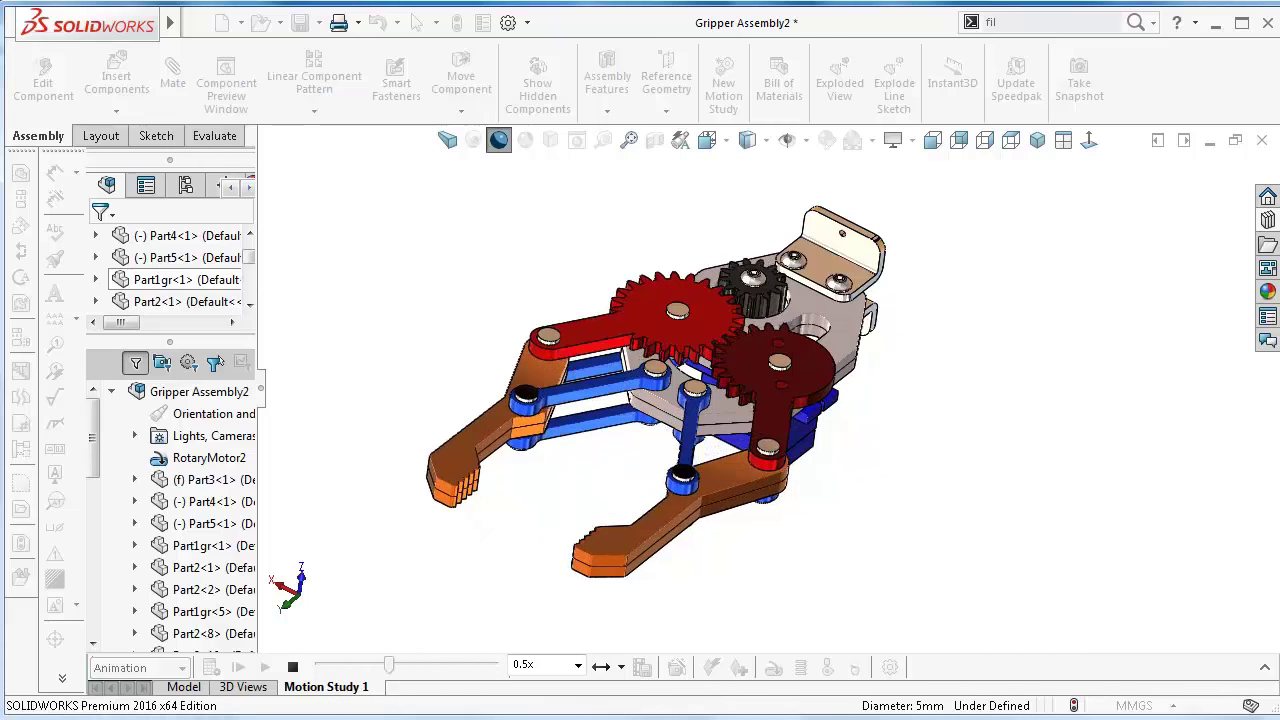
click(260, 391)
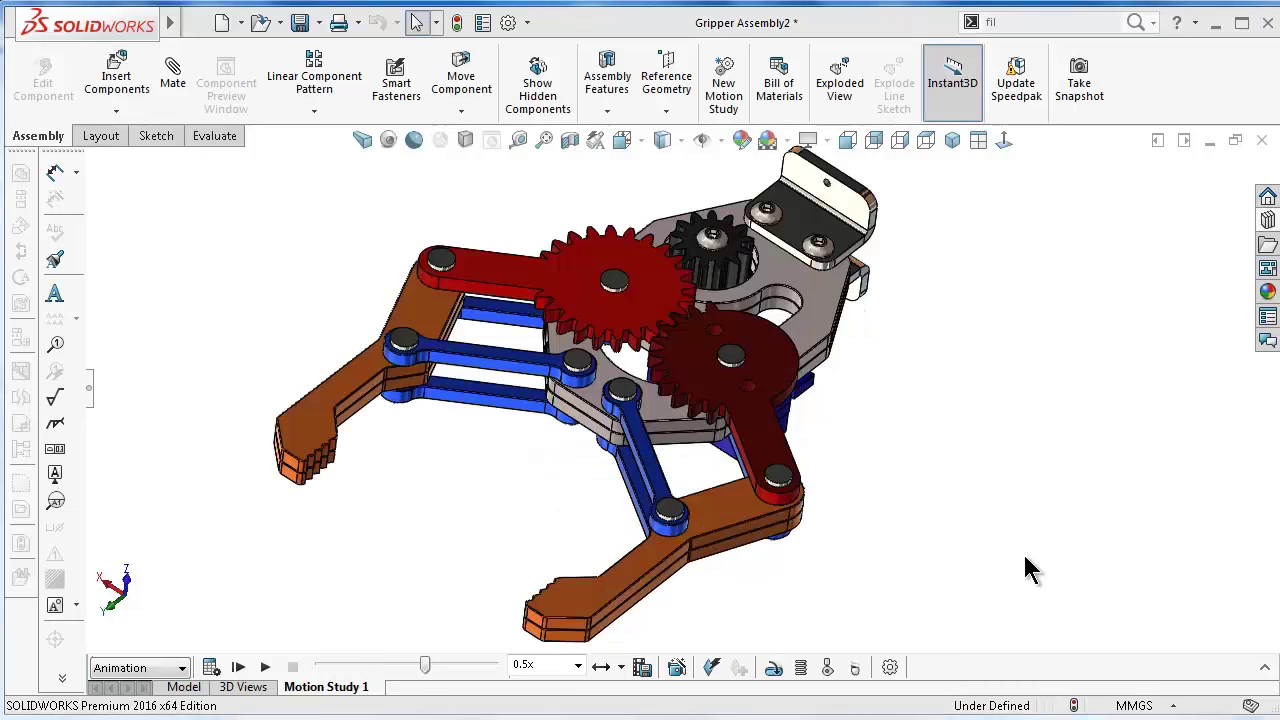
click(1045, 552)
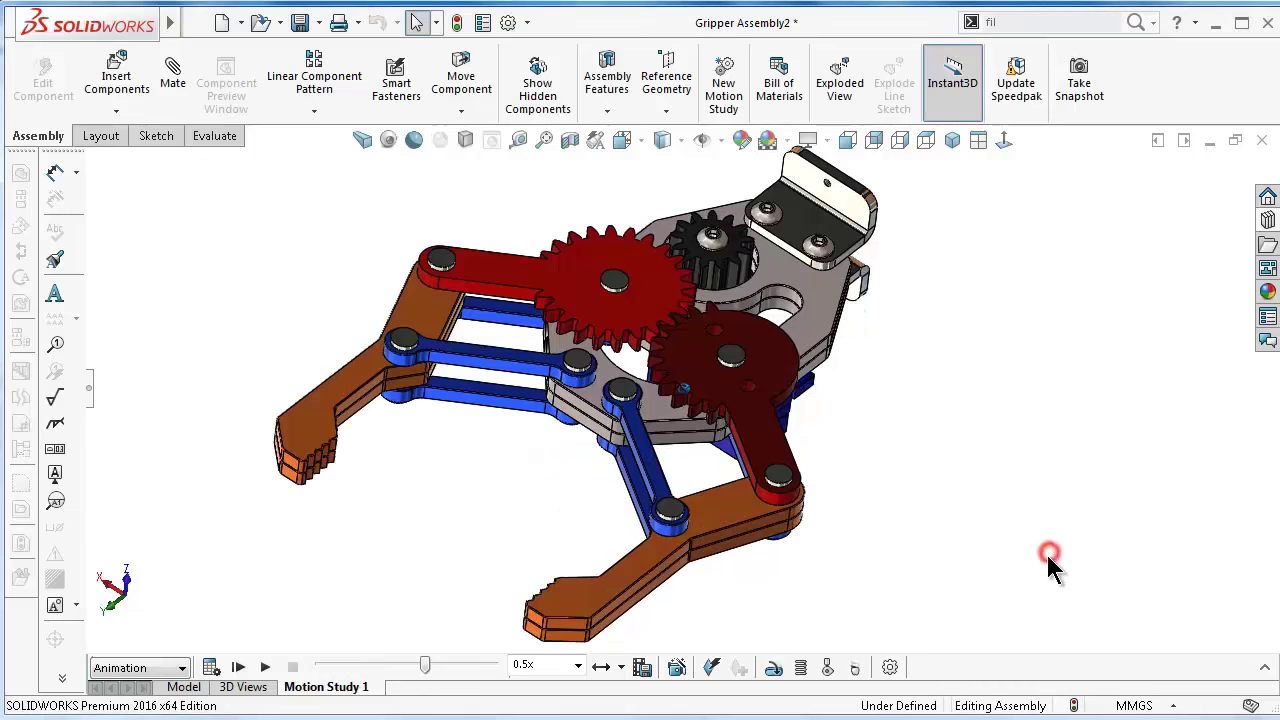
click(266, 668)
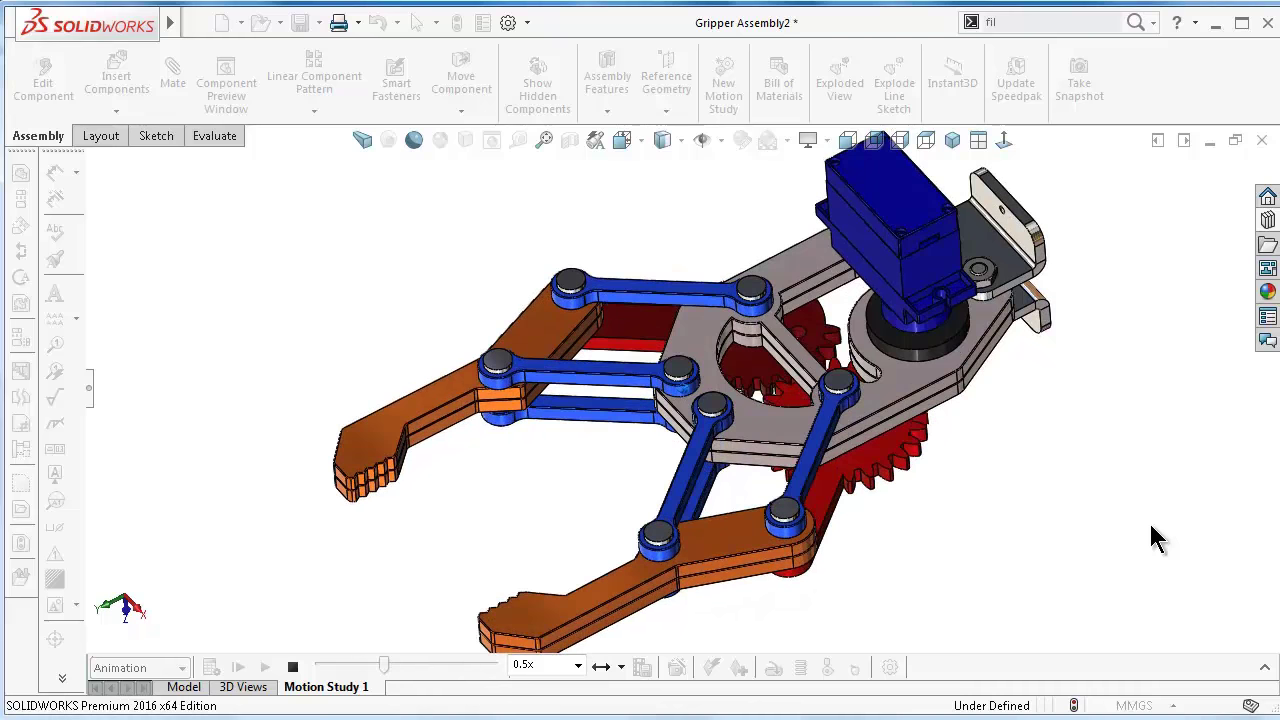
View the animating gripper from the back, the front, then isometric
click(873, 140)
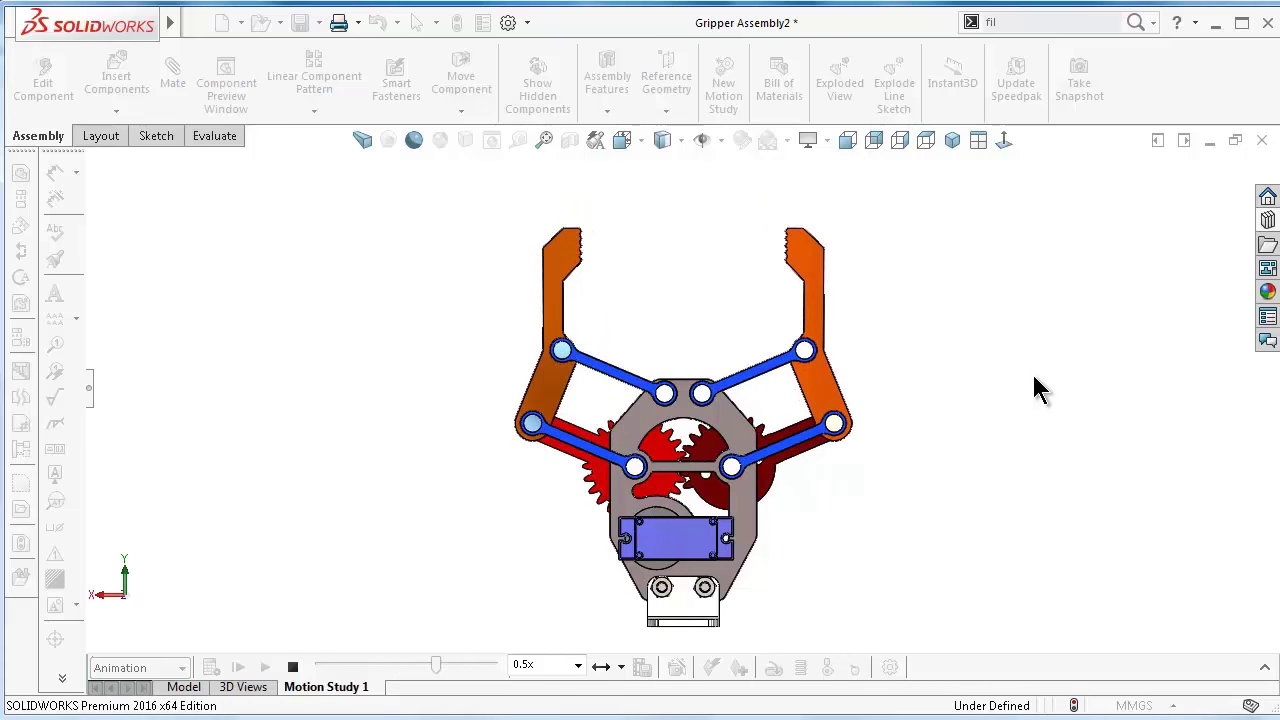
click(847, 142)
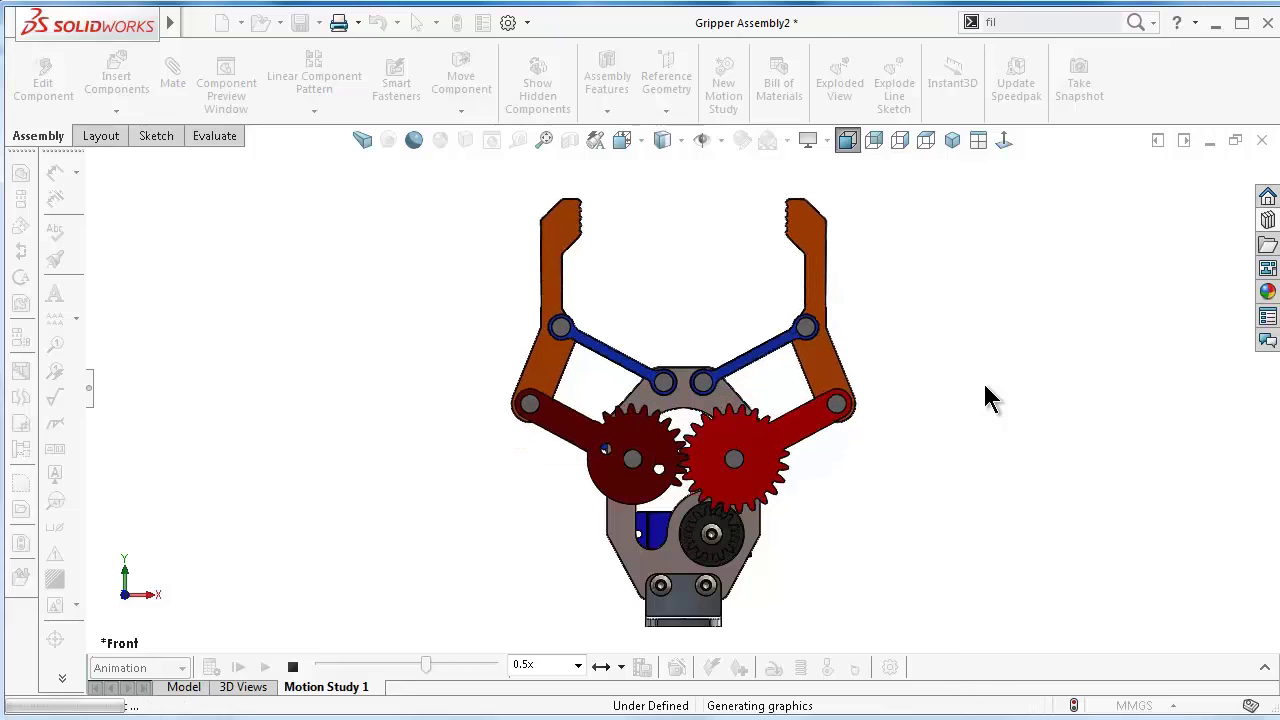
click(953, 141)
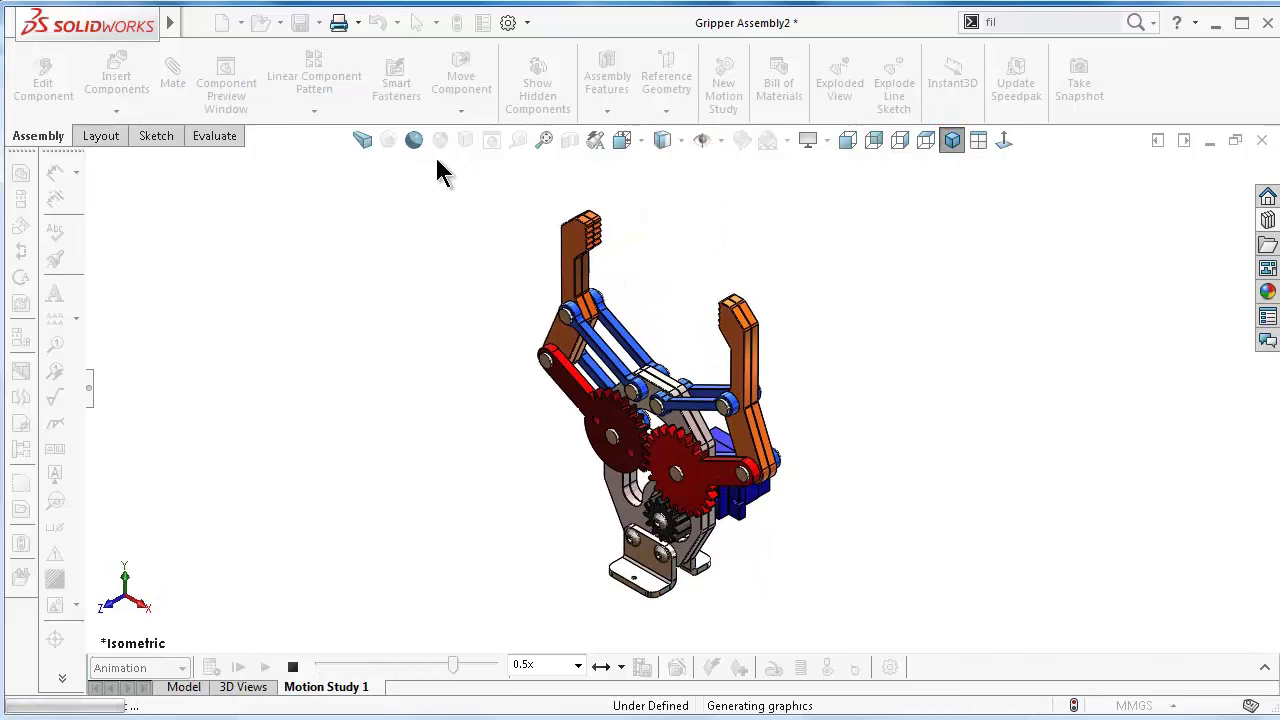
Turn on Perspective and Ambient Occlusion, then zoom in on the gripper
click(366, 144)
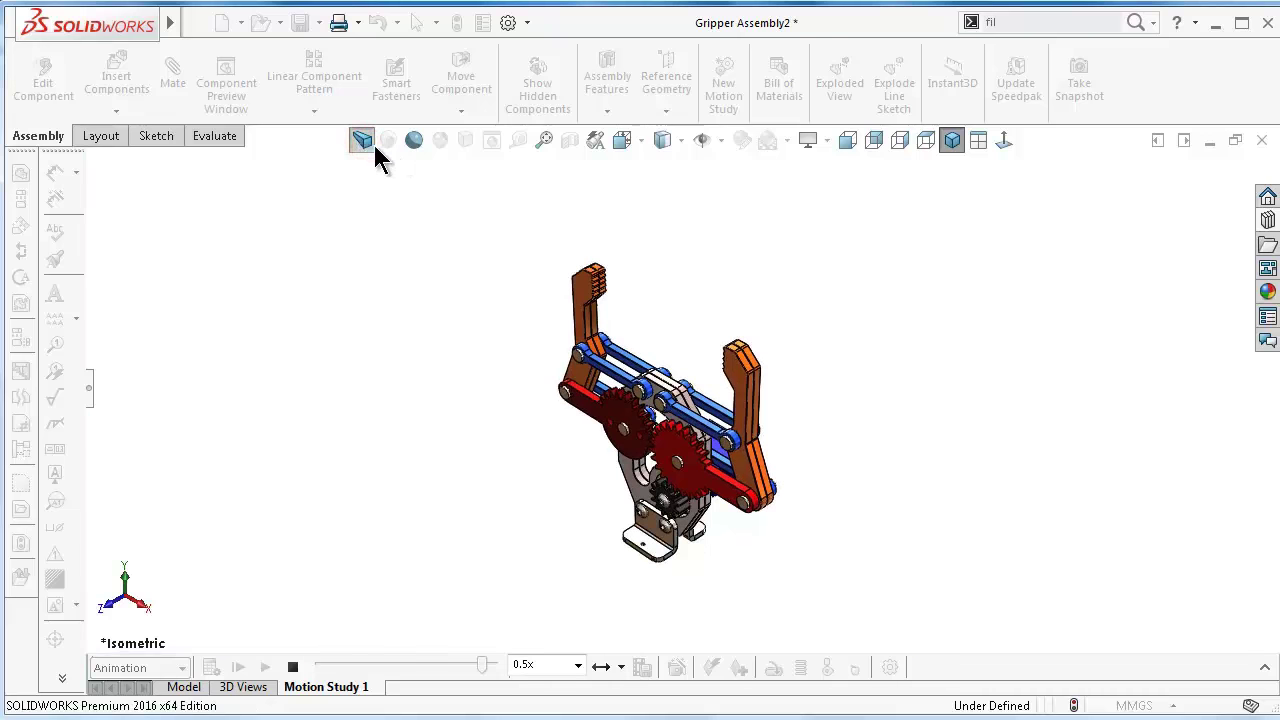
click(412, 141)
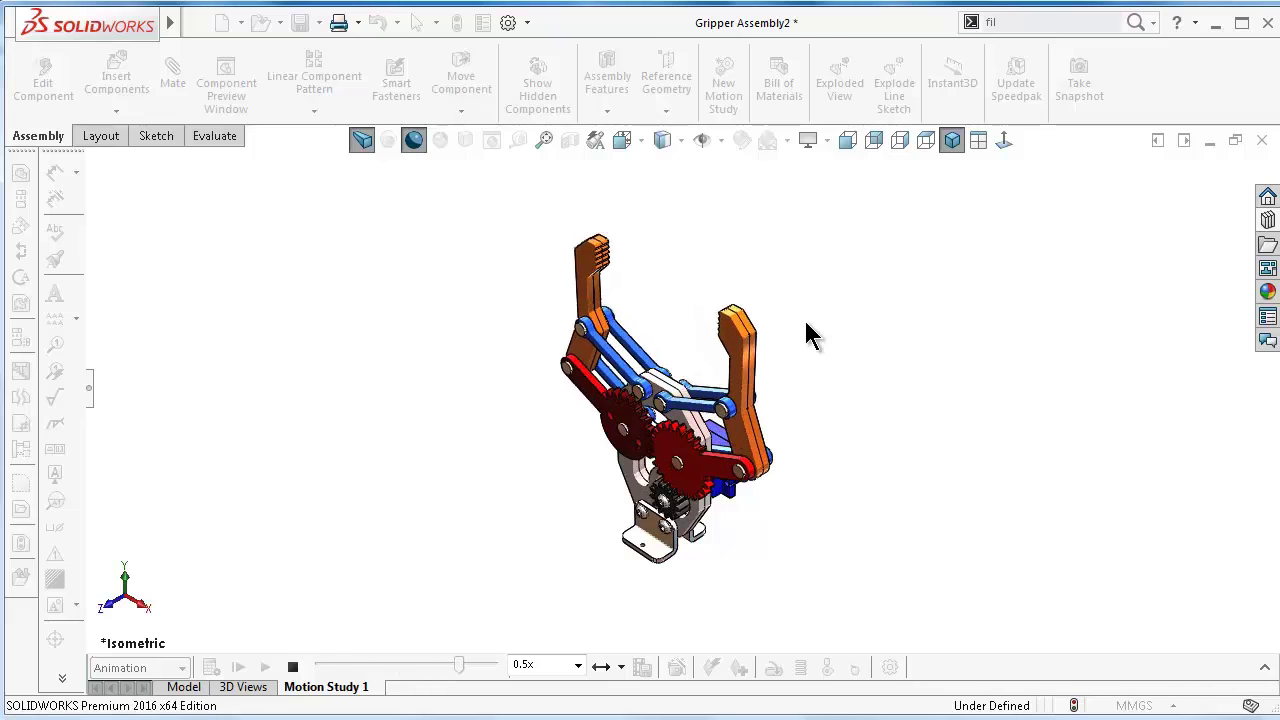
scroll(676, 343, down, 2)
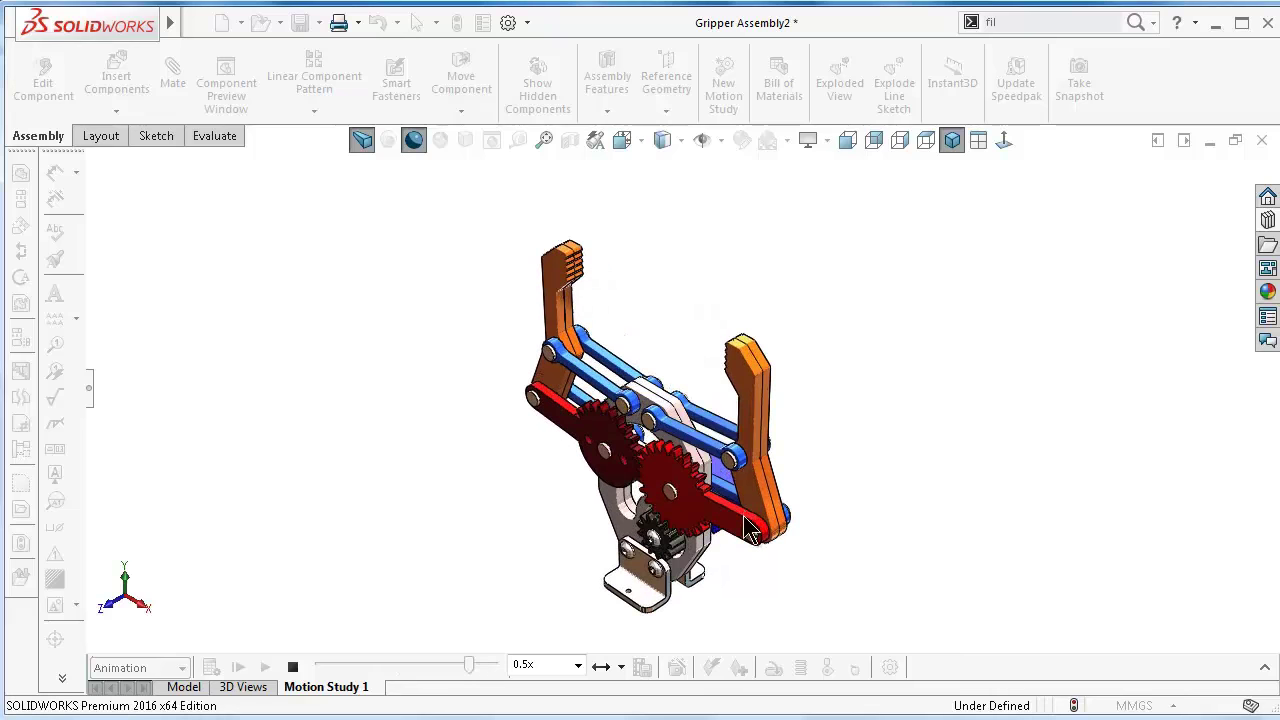